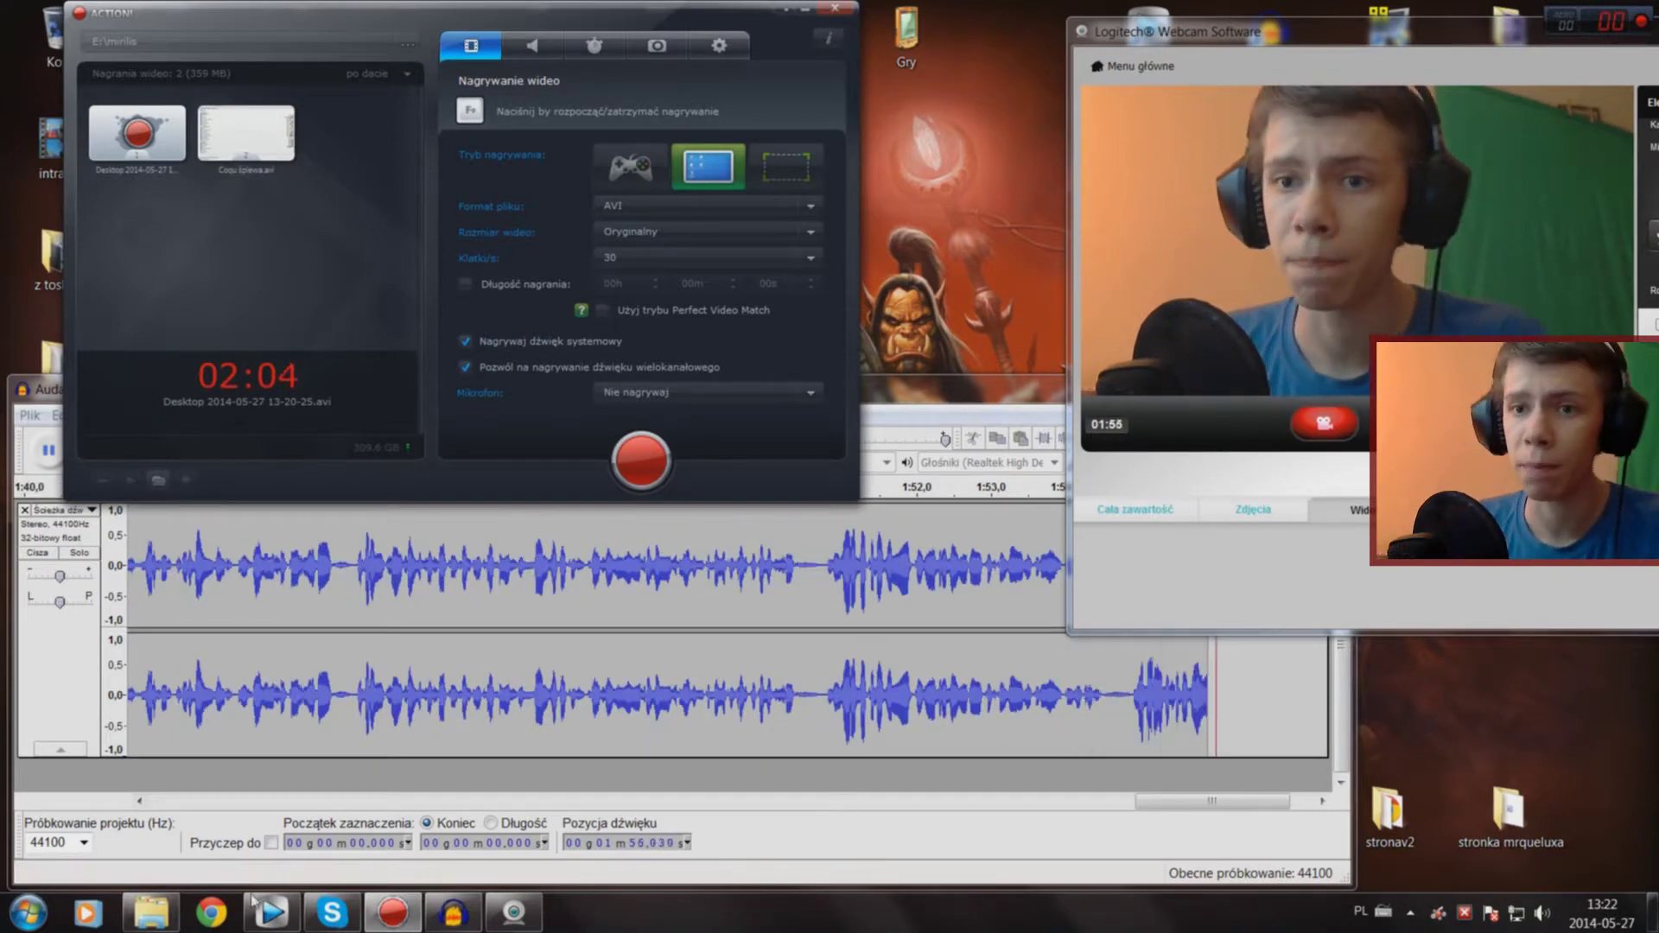
Step: Minimize Vegas Pro and bring the Watch dogs folder window to the front
mouse_move(268, 908)
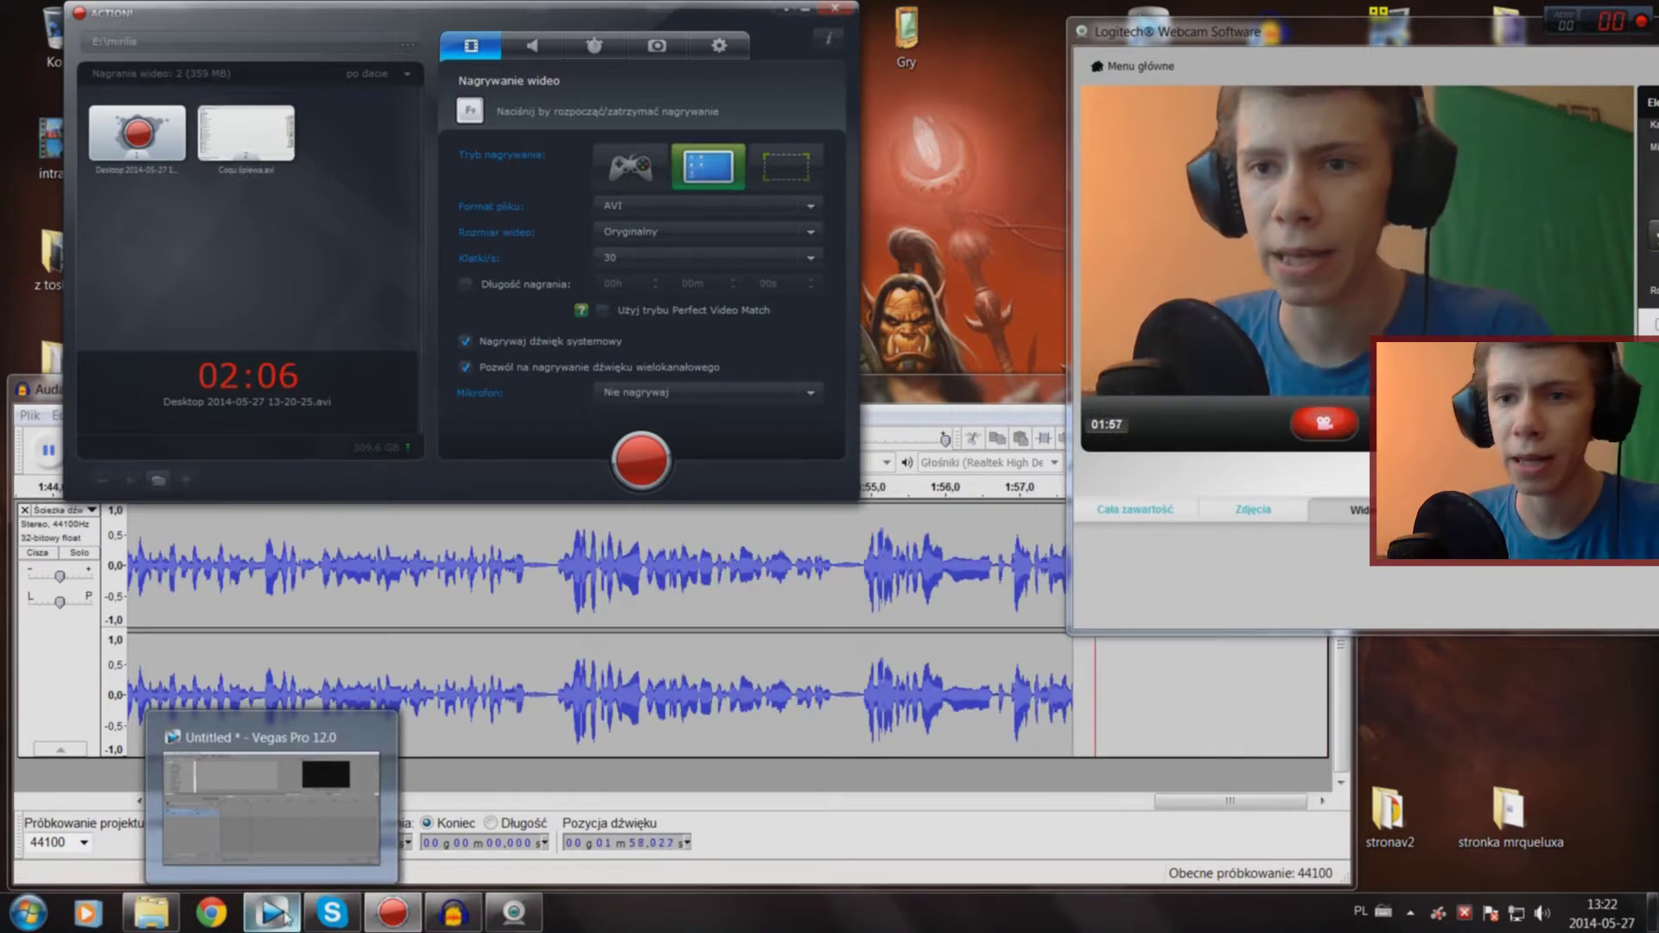
click(290, 920)
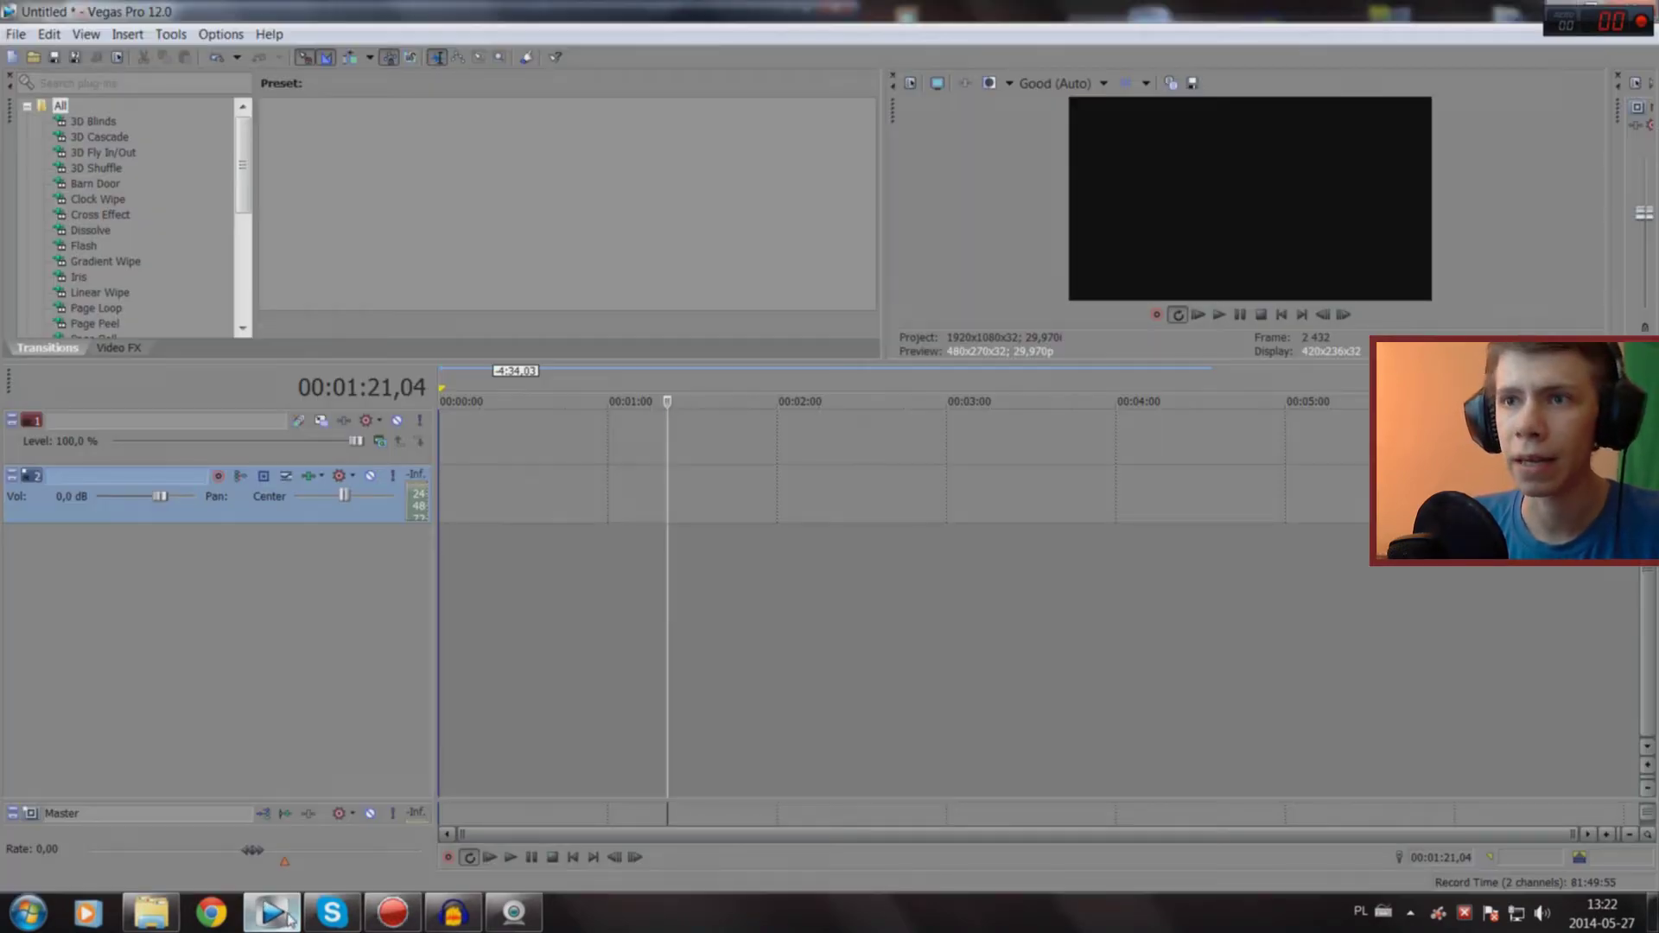
click(290, 919)
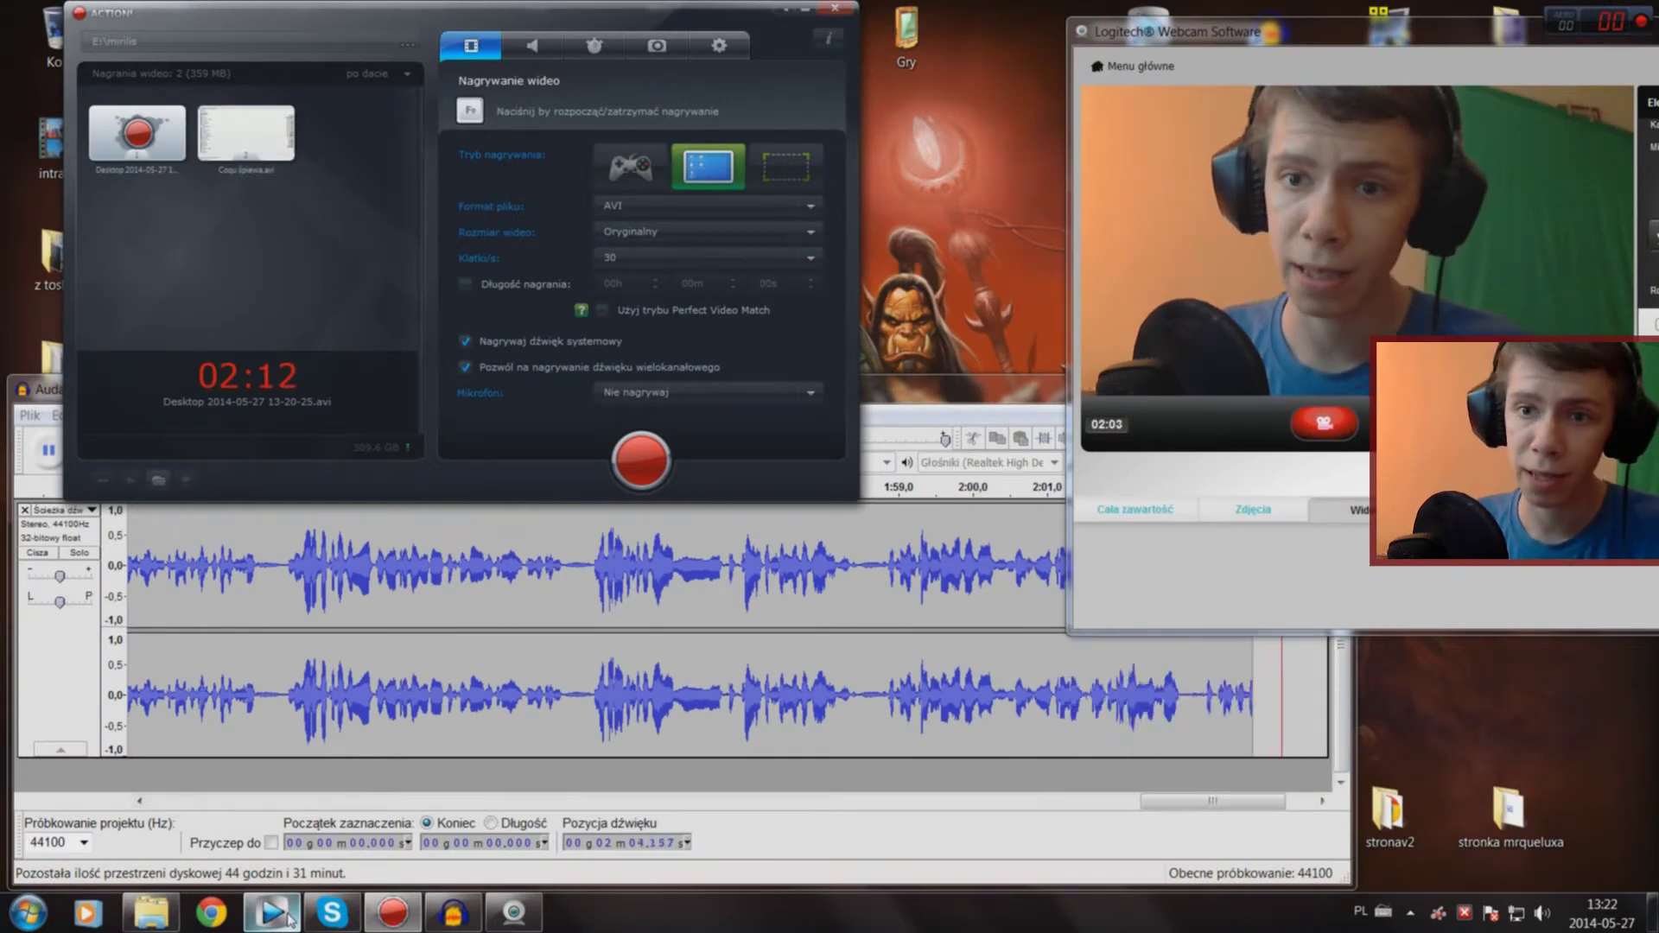
click(177, 923)
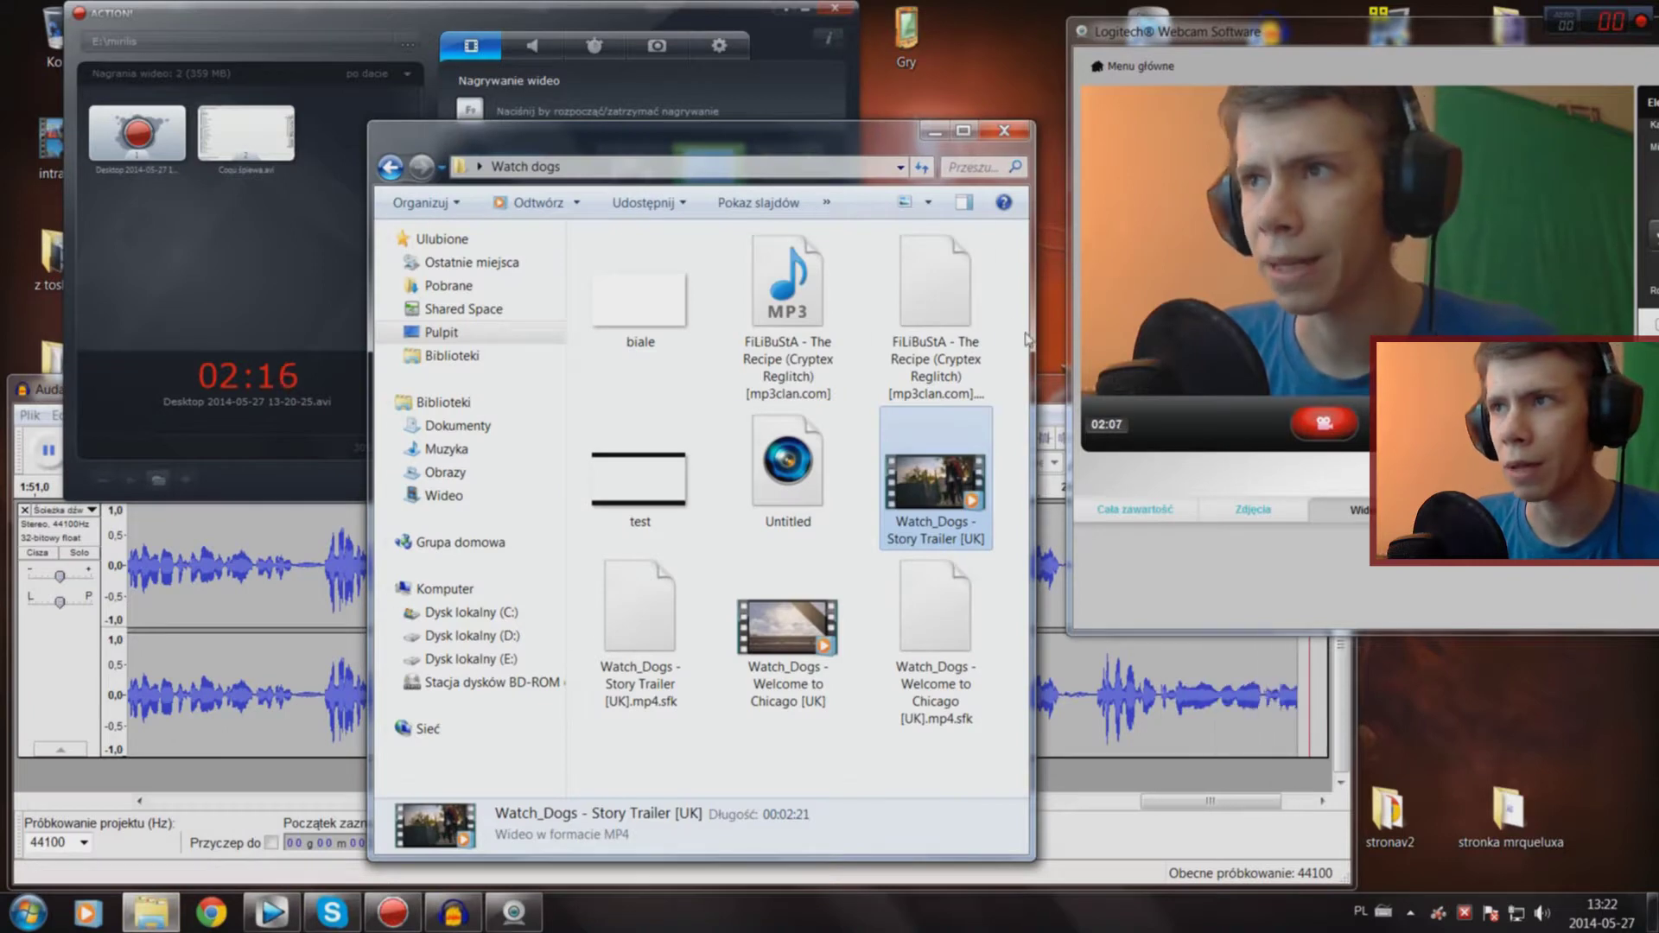
Step: Widen the folder window, minimize Audacity and the recorder, and move the webcam and folder windows aside
drag(1027, 339, 1443, 339)
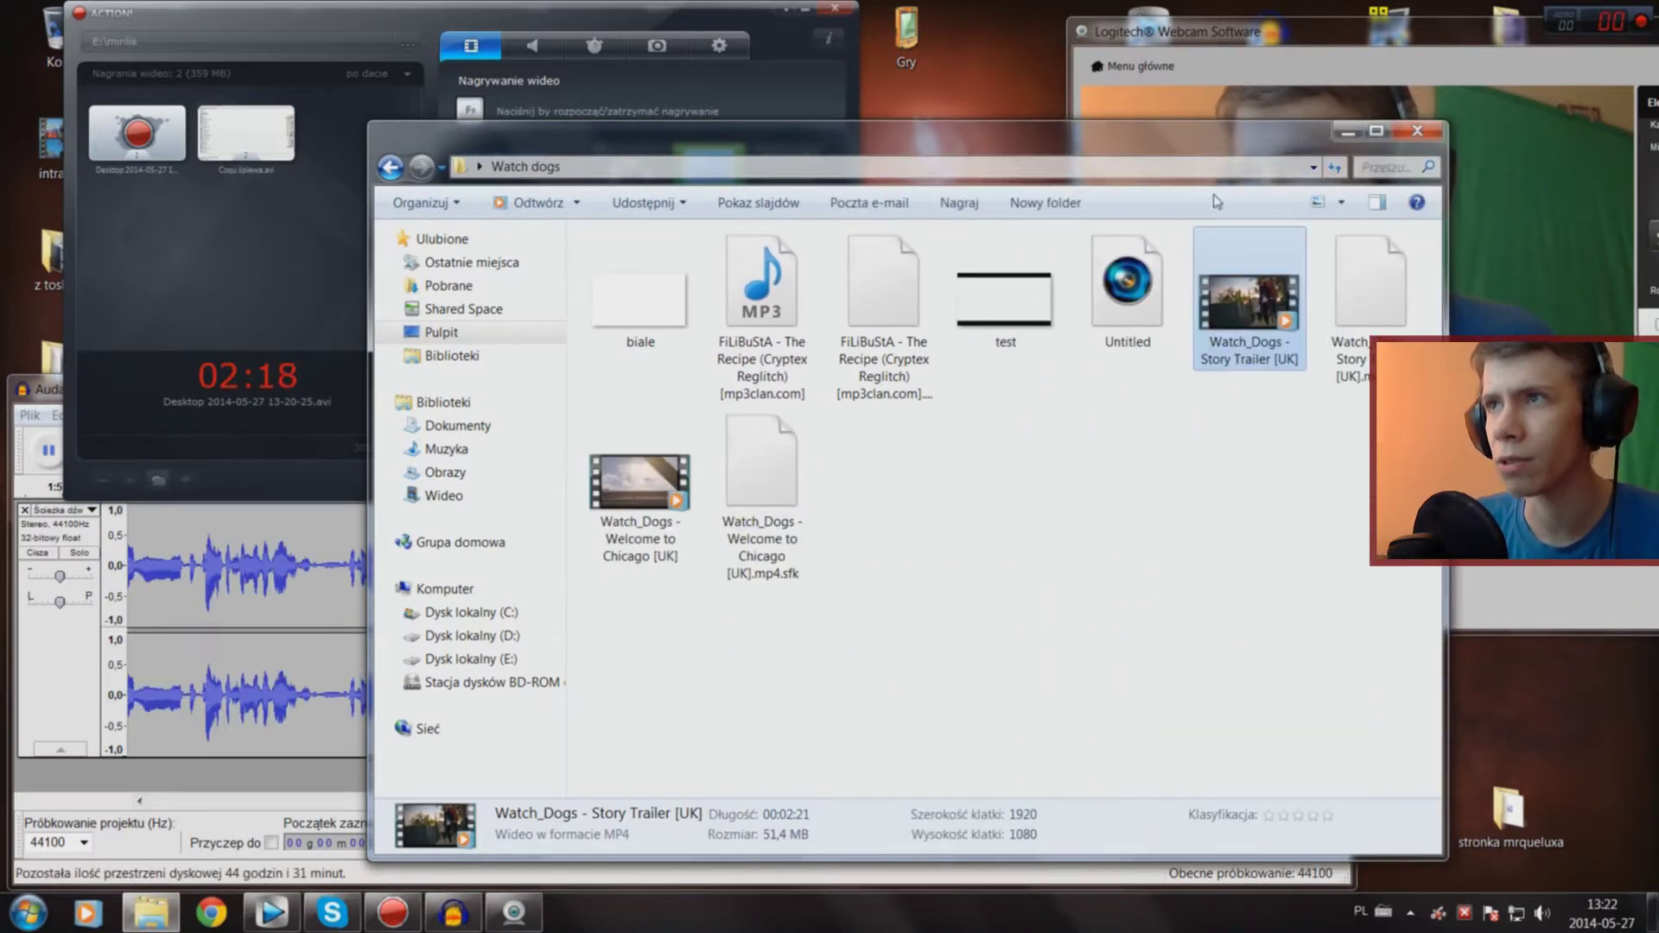
click(1582, 24)
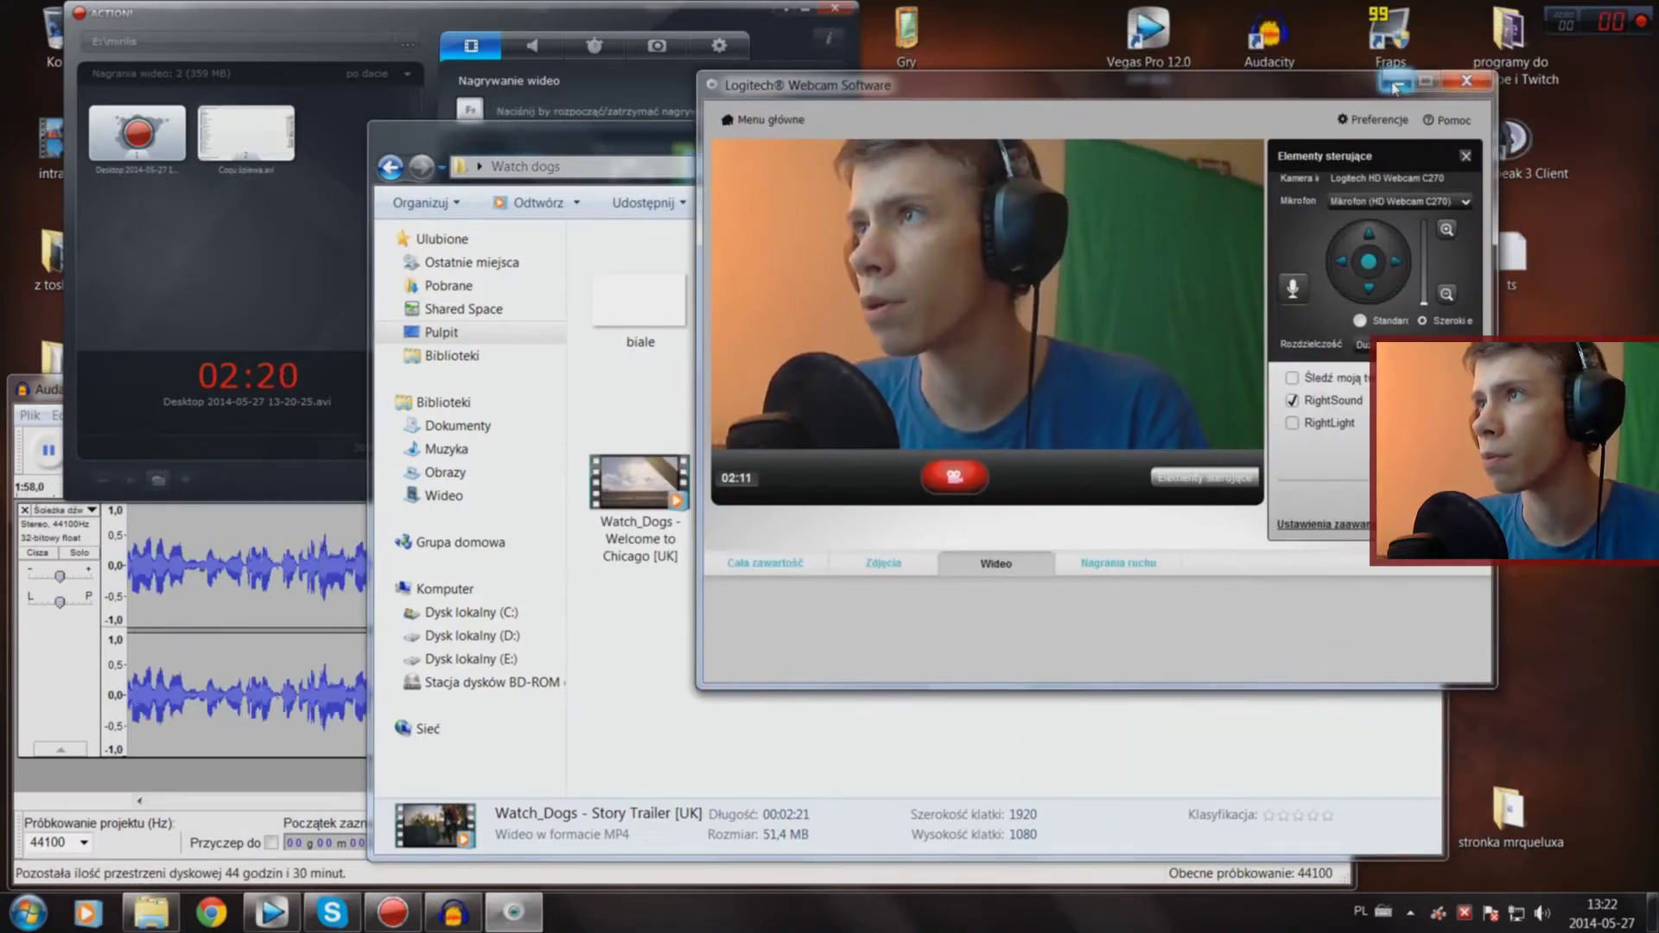
click(488, 536)
click(24, 389)
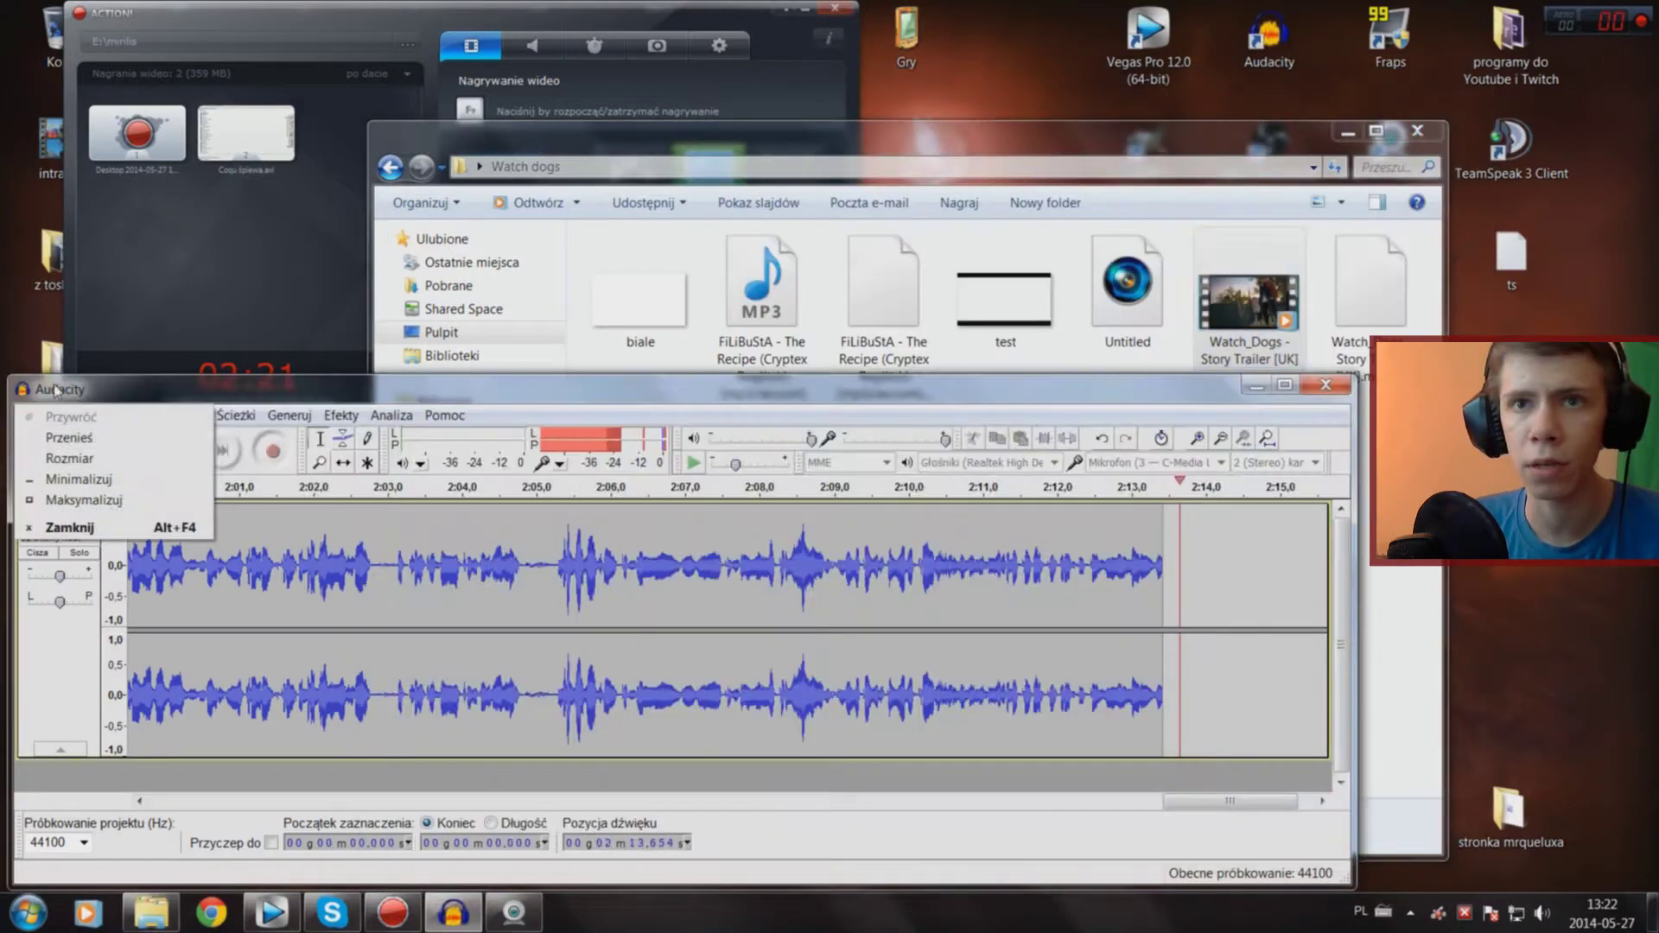
click(1263, 393)
click(802, 12)
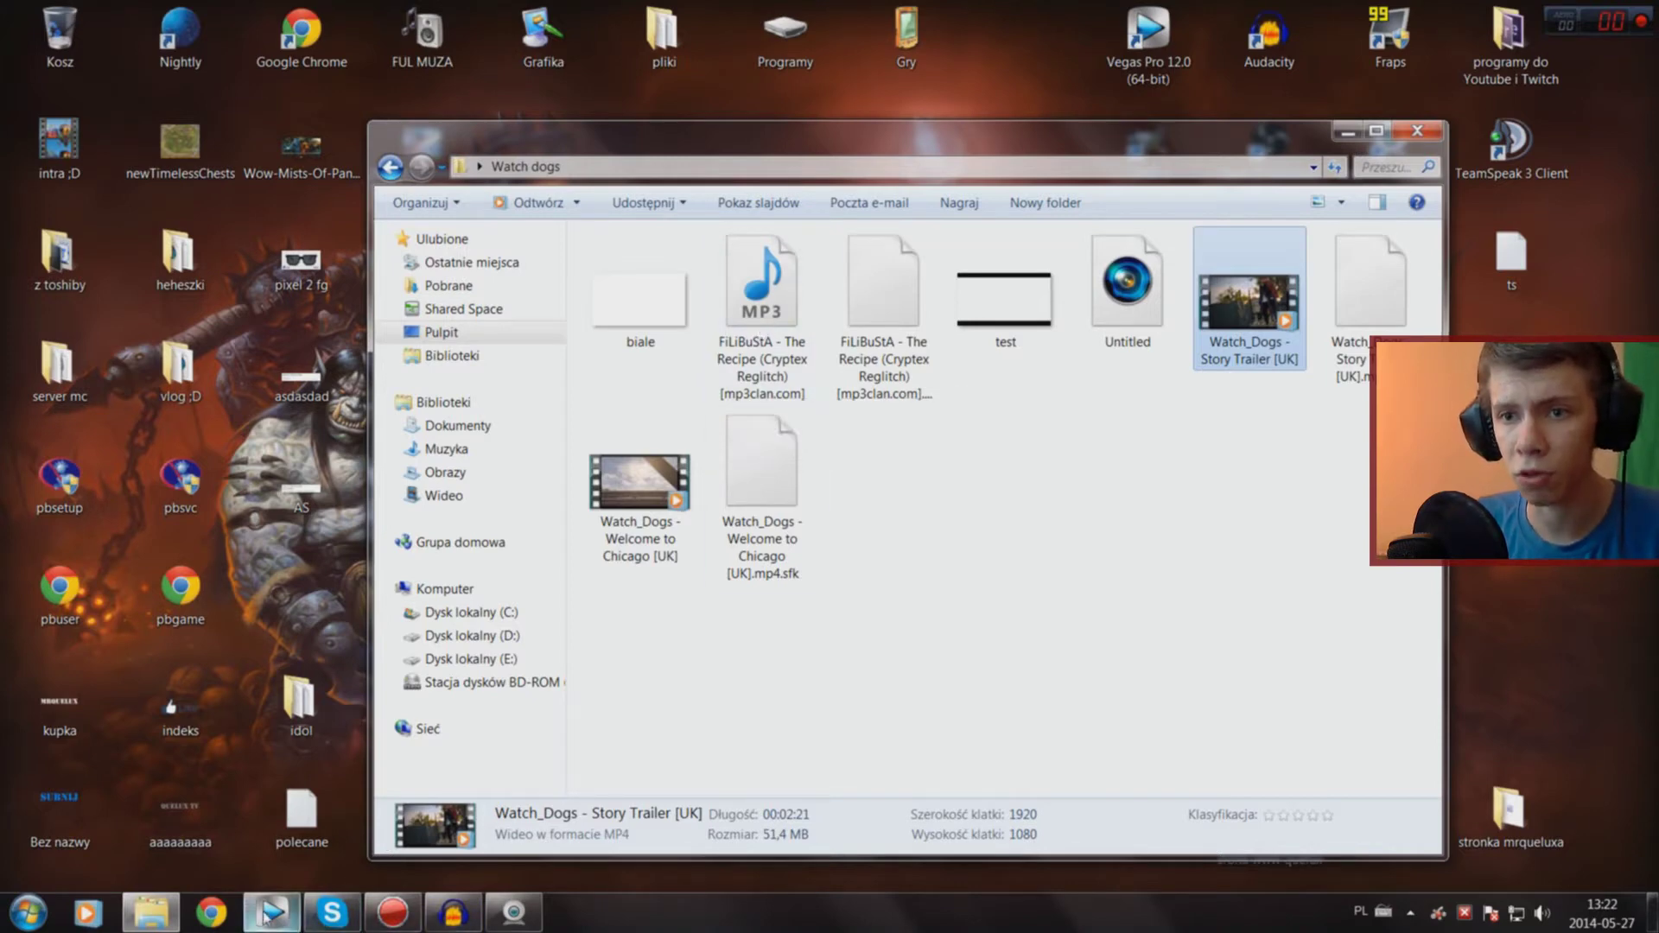
click(522, 912)
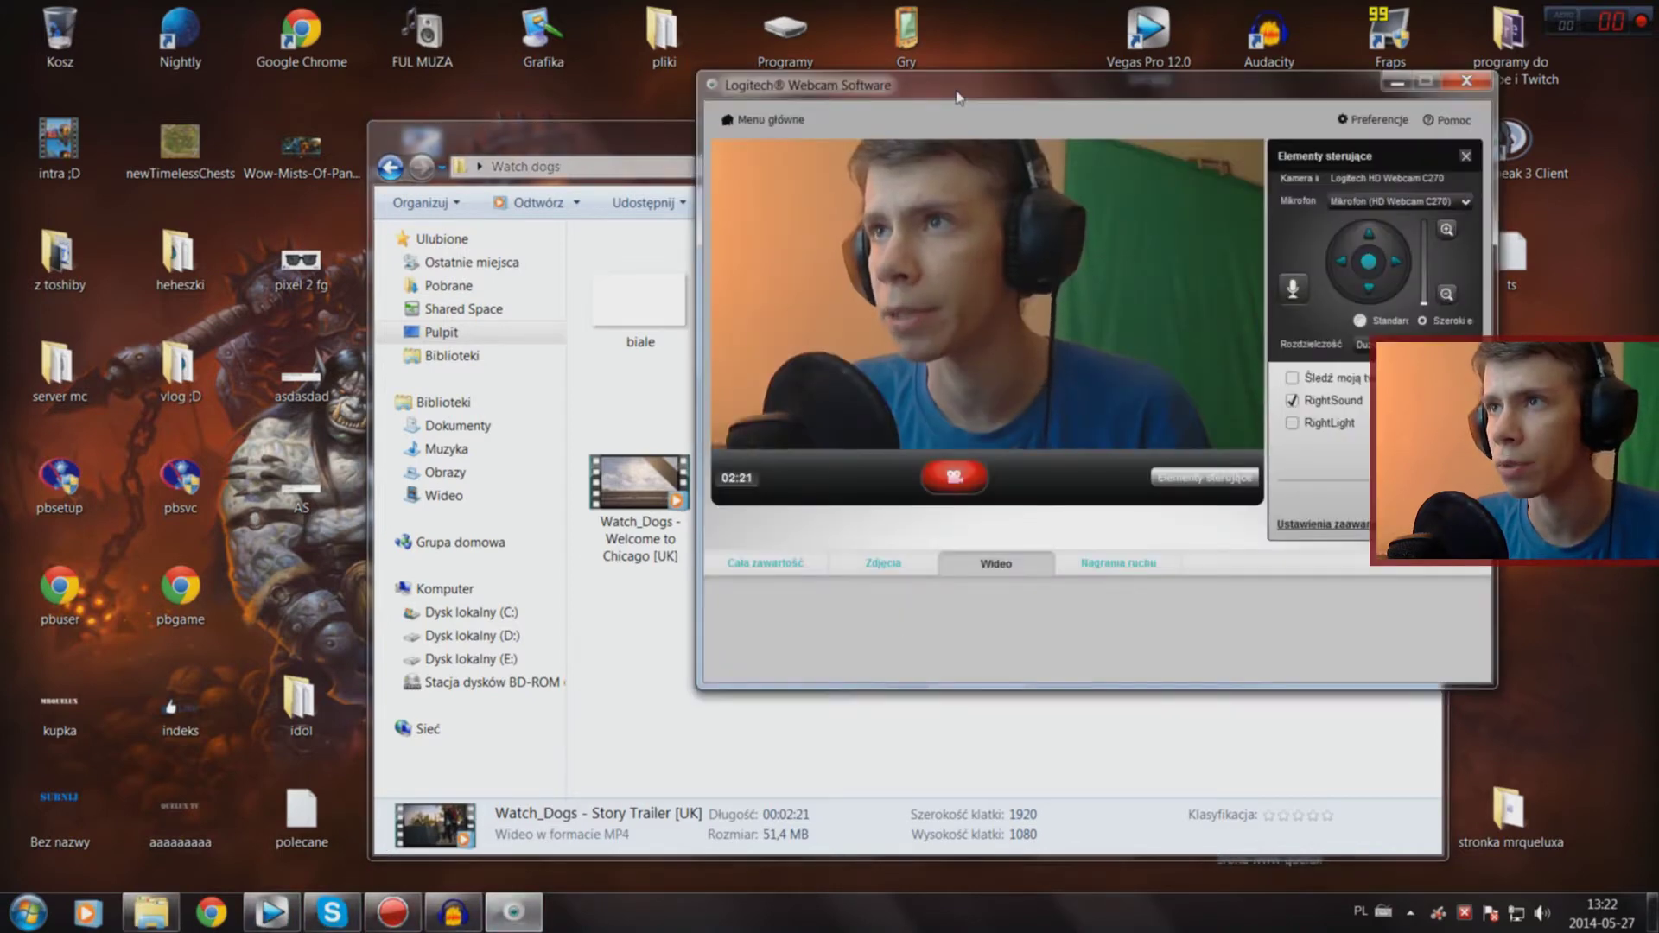
mouse_move(957, 96)
mouse_down()
mouse_move(1461, 320)
mouse_move(1490, 505)
mouse_up()
drag(1107, 156, 962, 76)
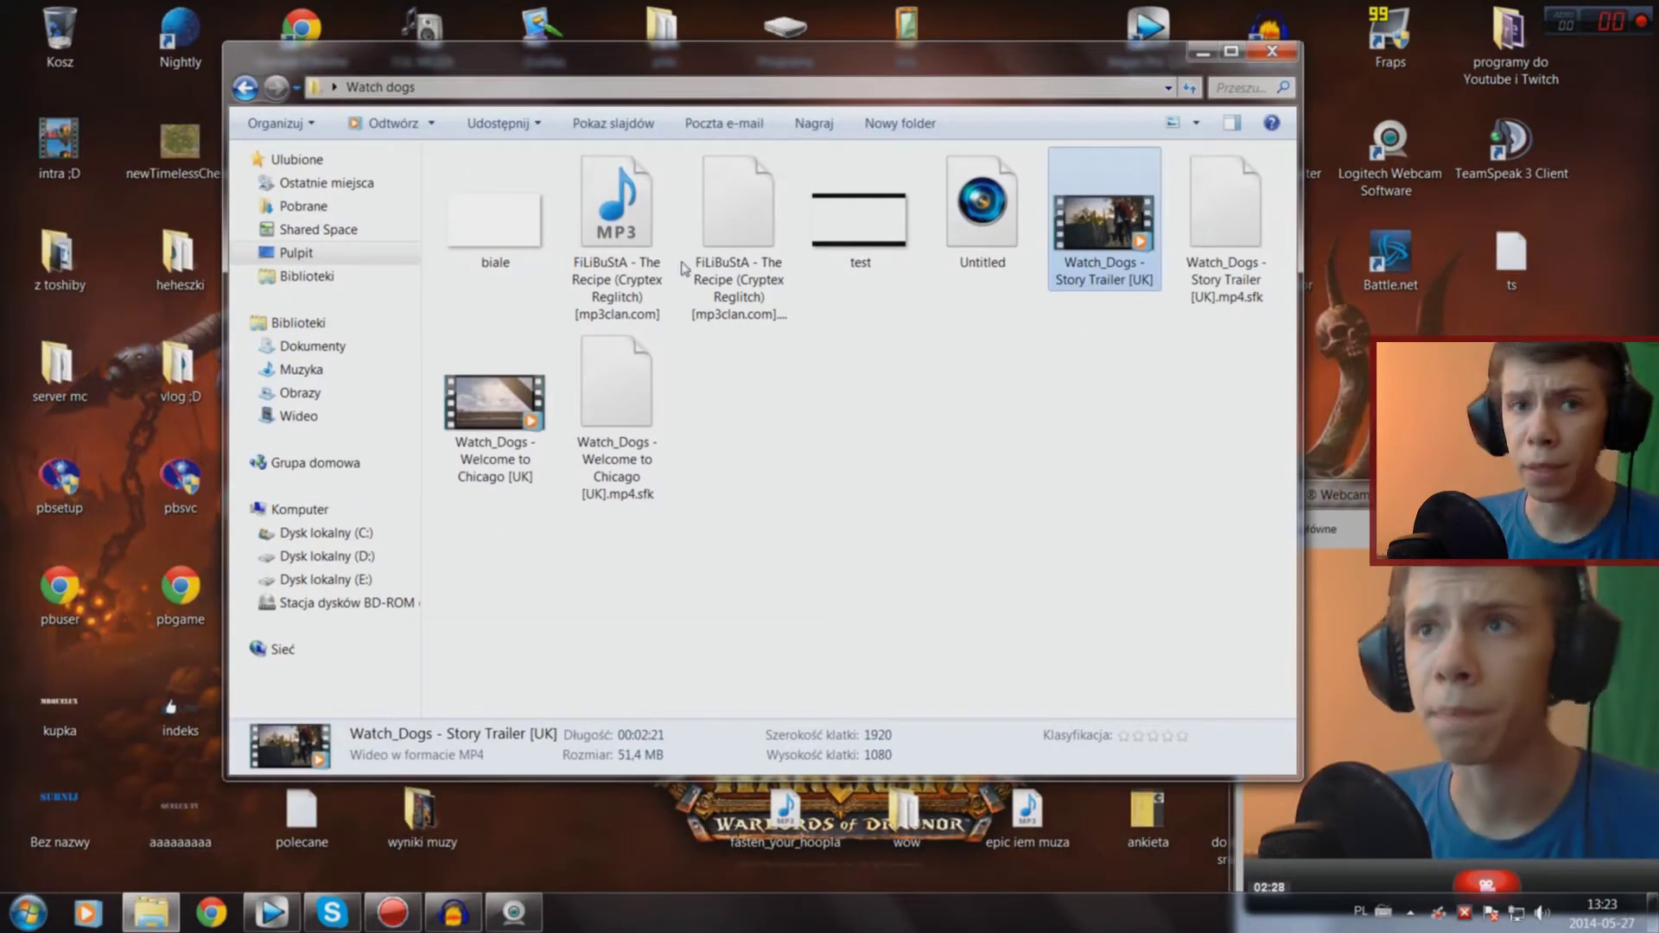
Step: Select the Story Trailer and Welcome to Chicago videos in the folder, then clear the selection
click(619, 228)
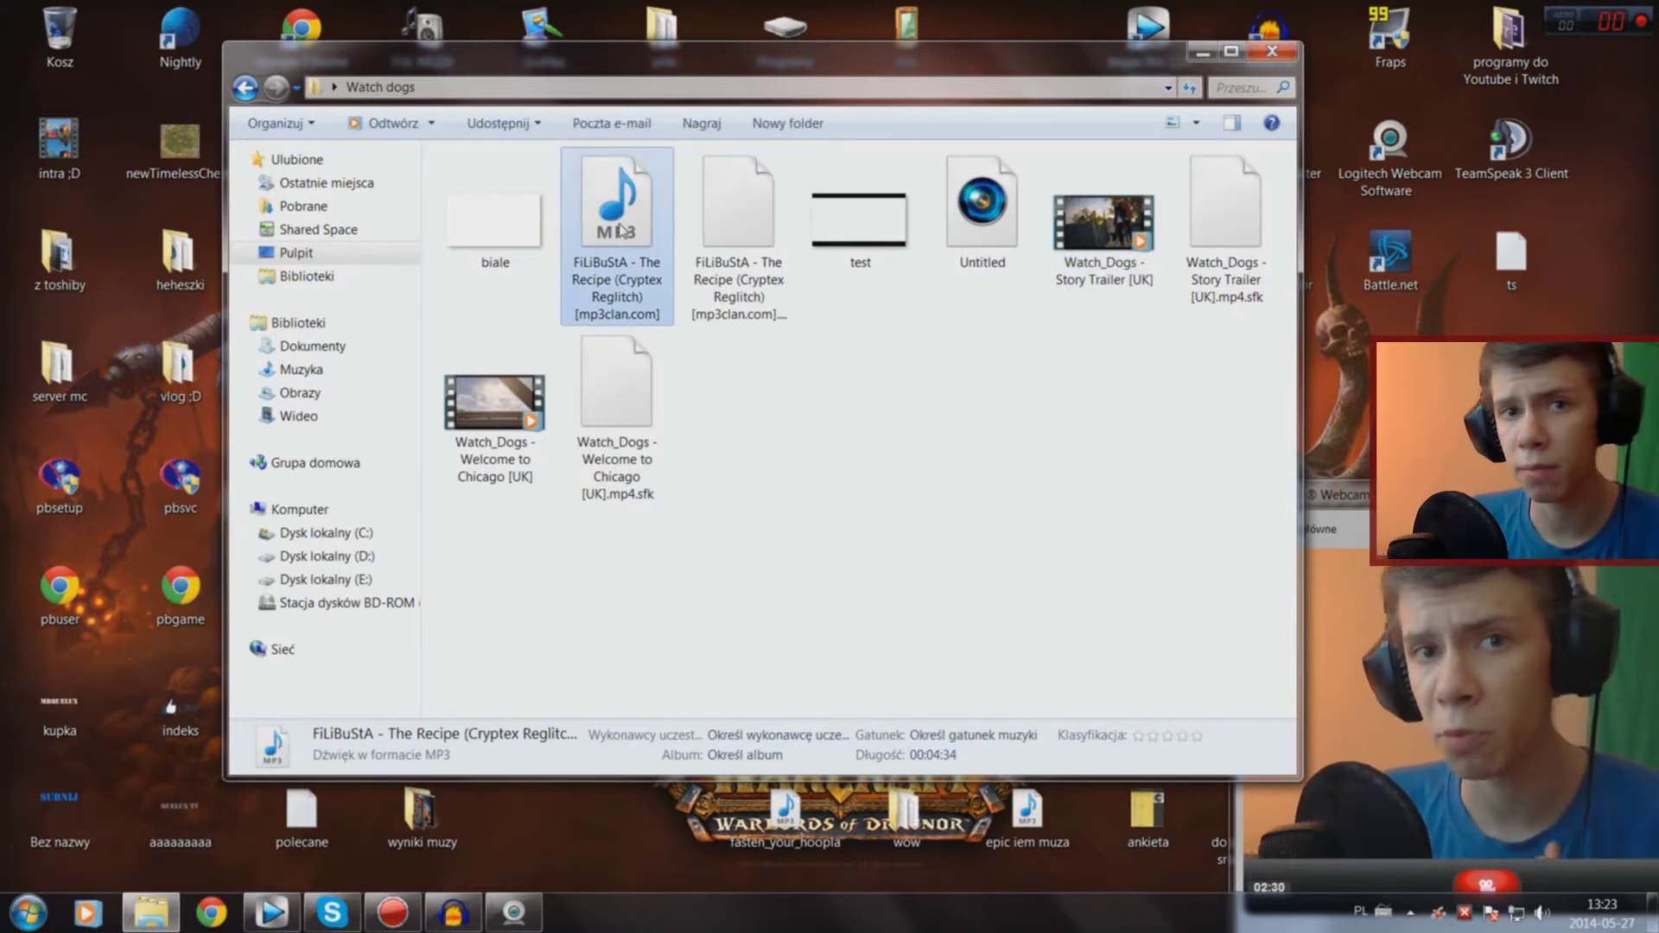
drag(602, 279, 616, 285)
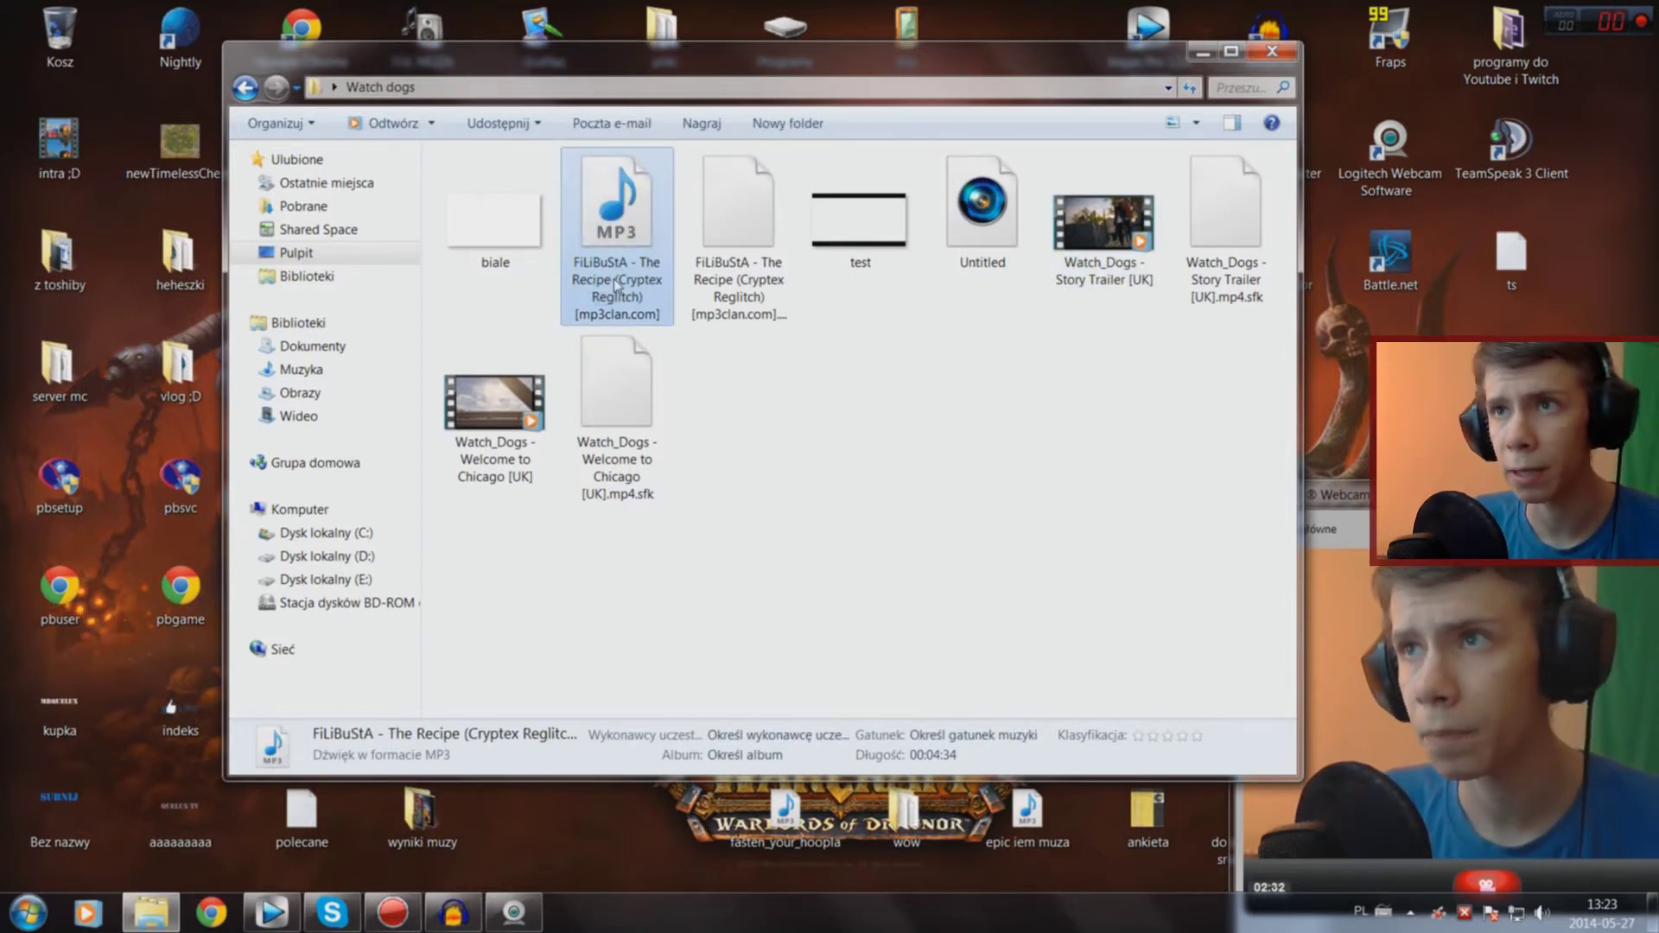
click(1081, 252)
click(859, 221)
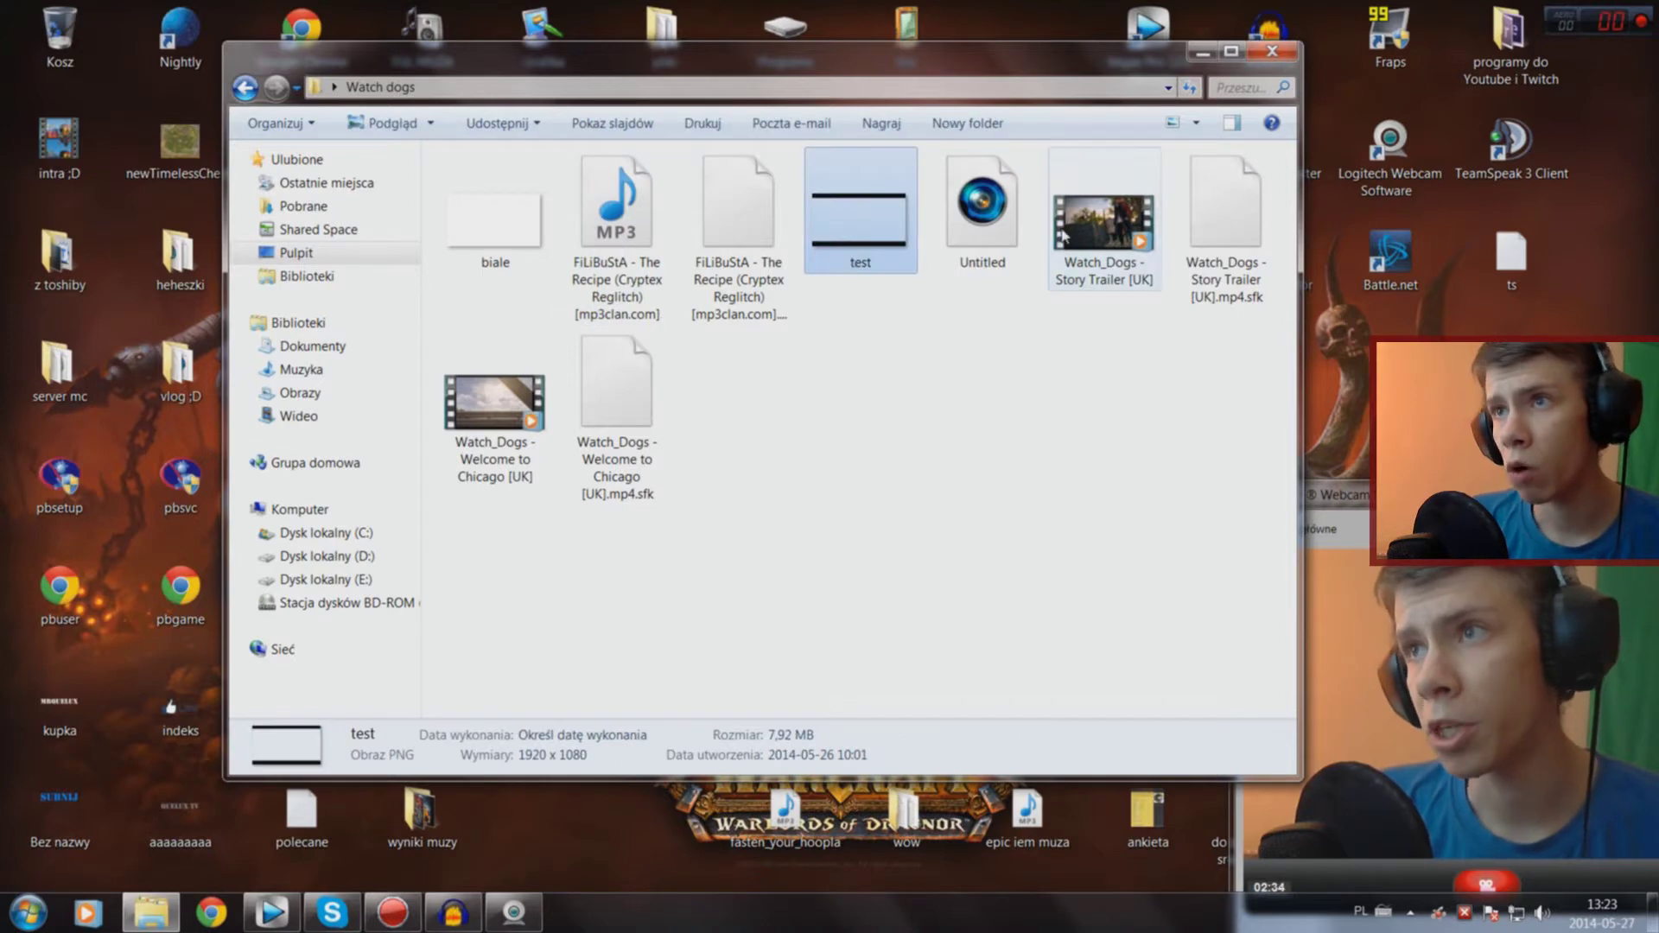
click(1104, 225)
click(512, 427)
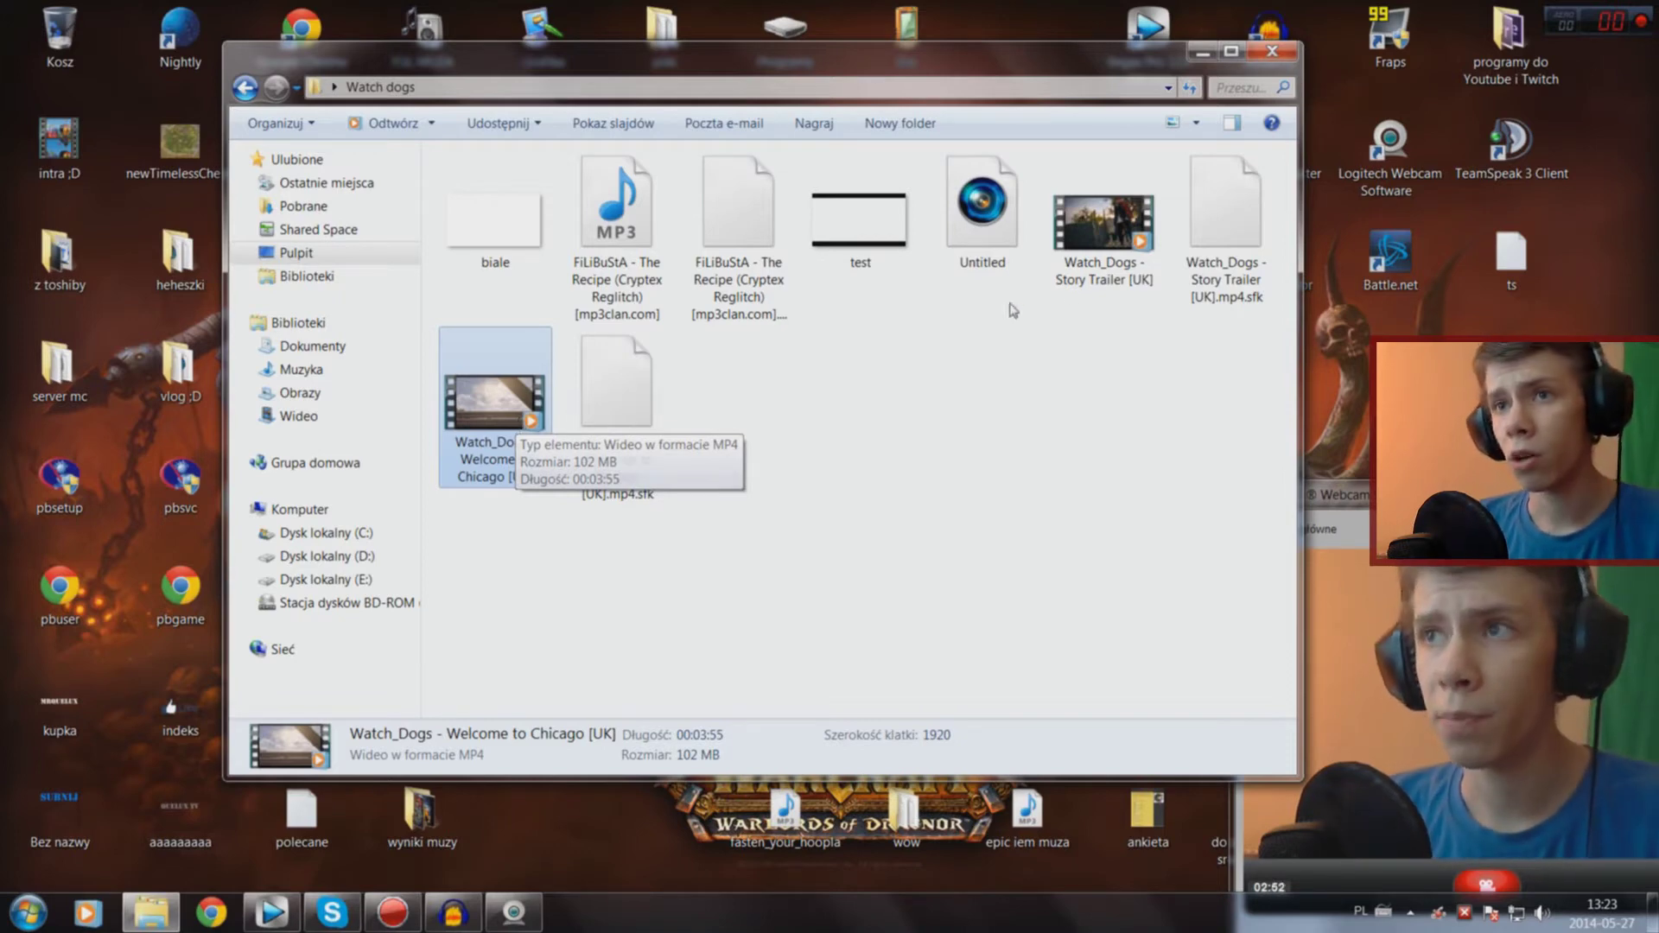
click(1100, 242)
click(481, 456)
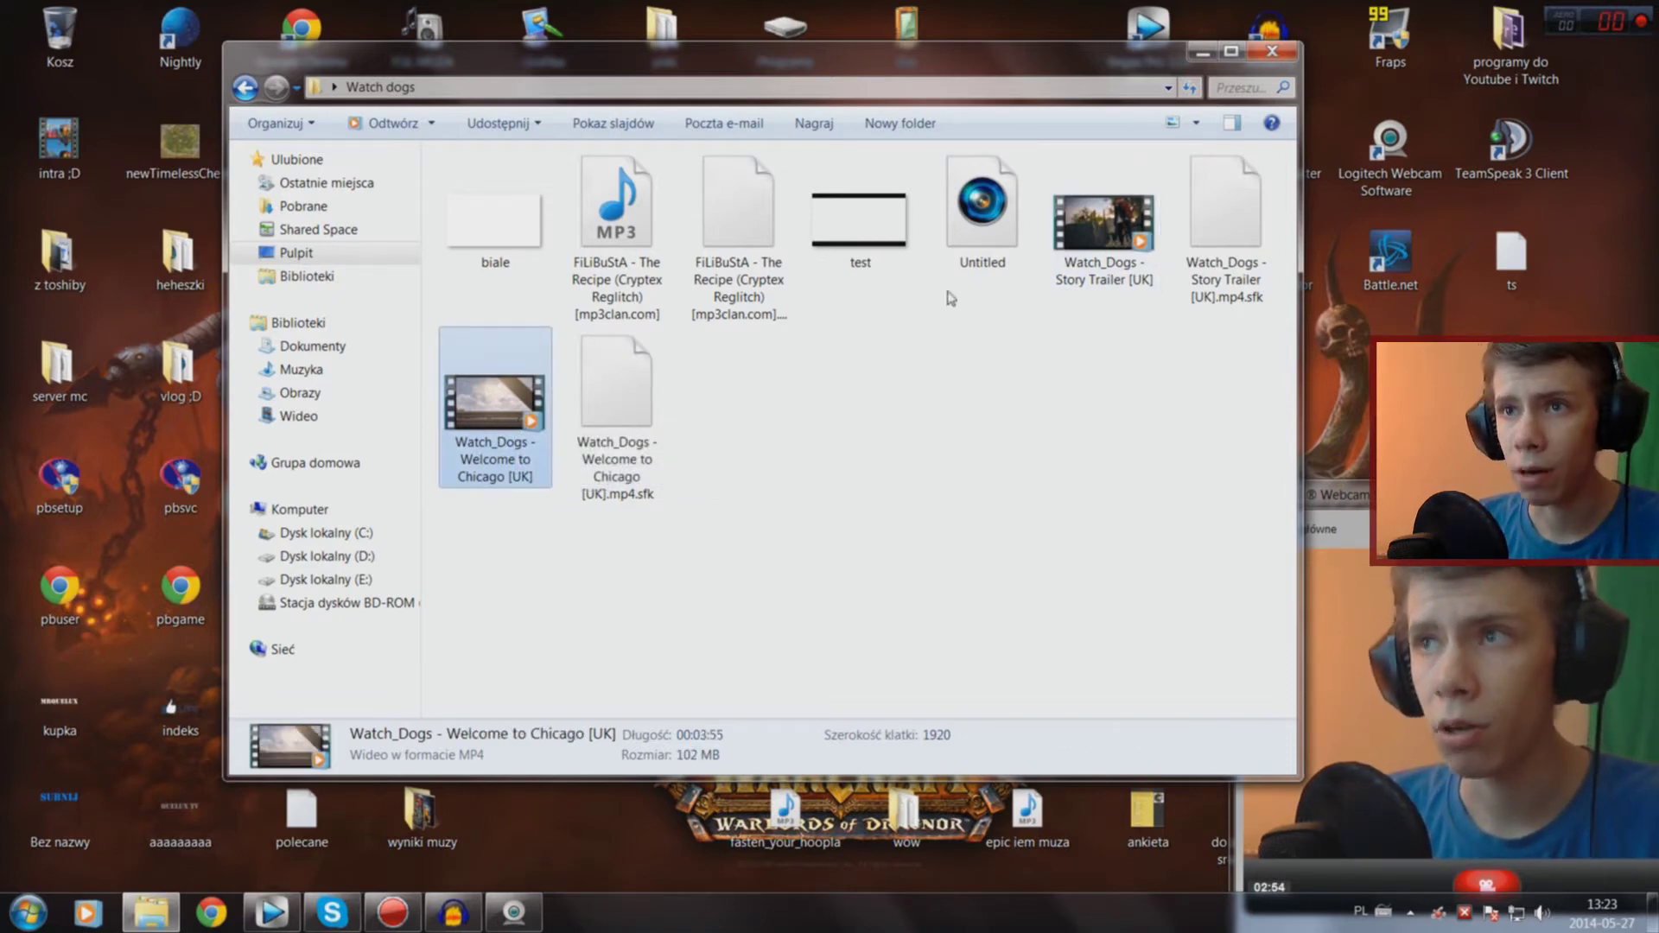
click(1063, 285)
click(490, 470)
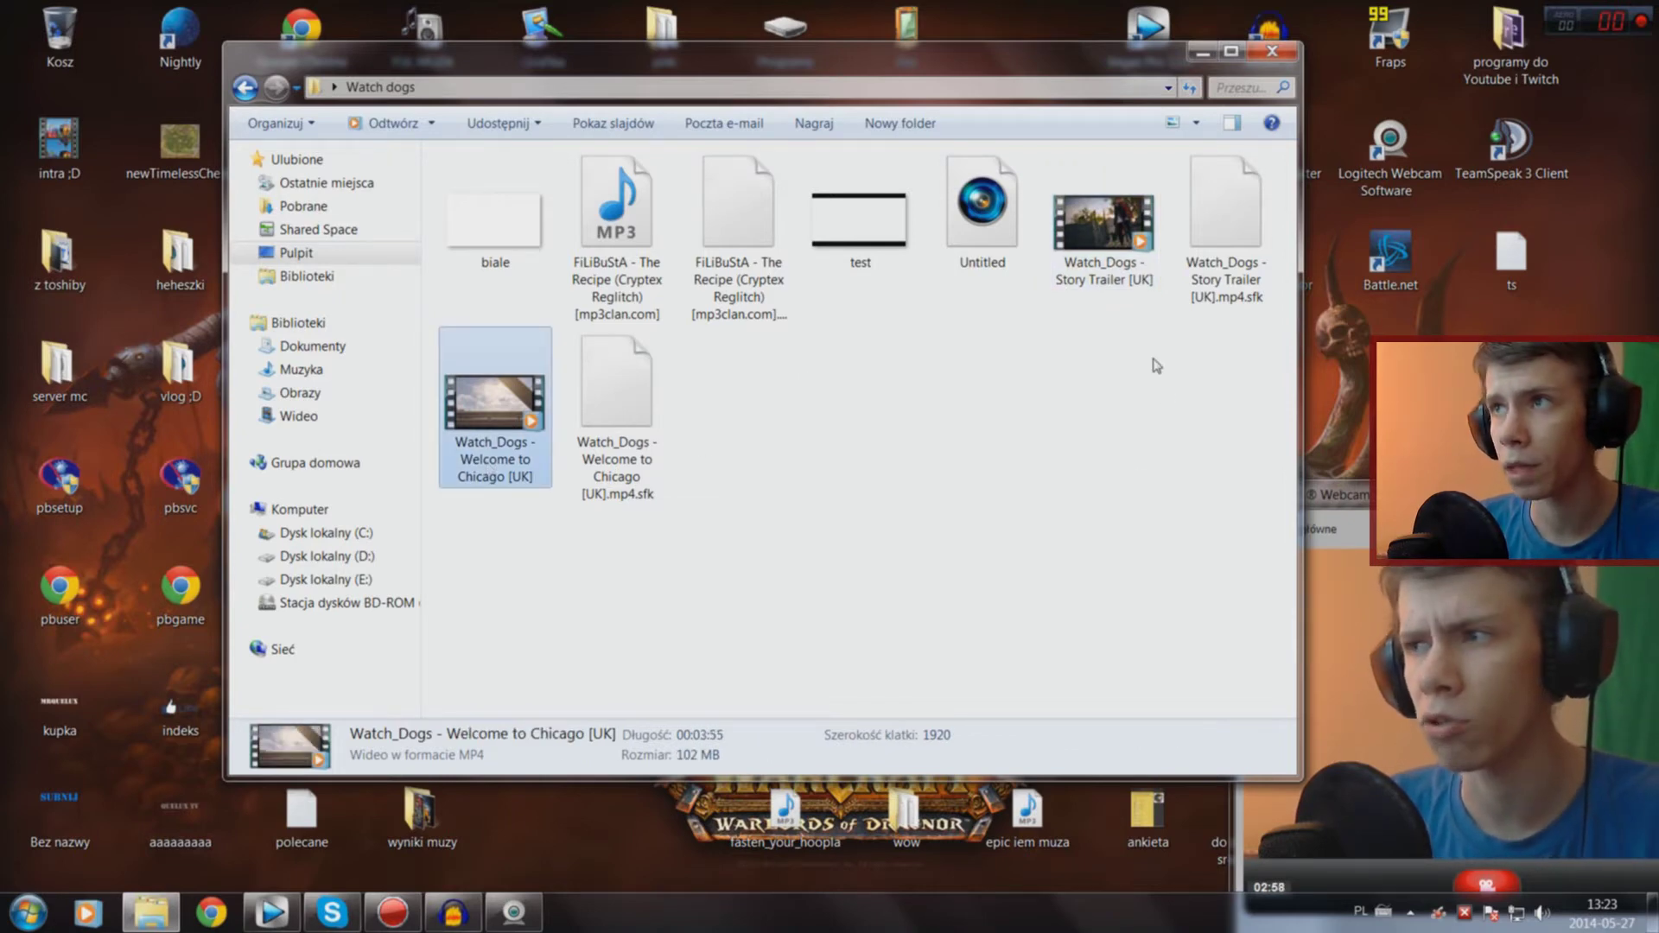
click(1113, 395)
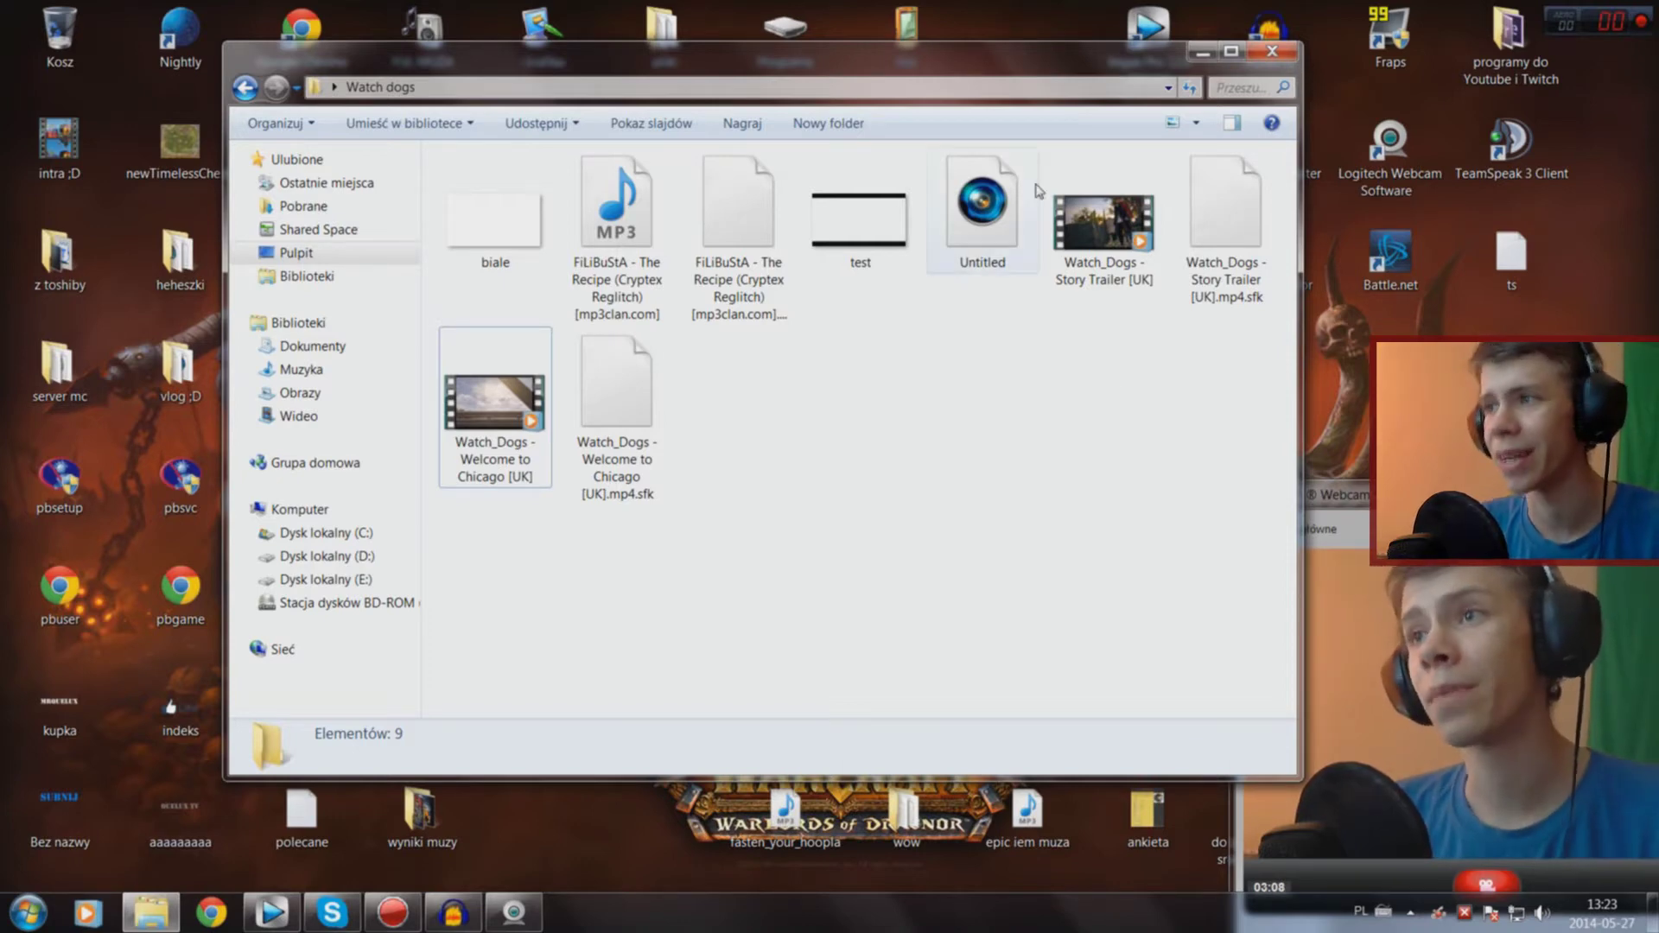
Step: Reselect the two trailer videos and open youtube.com from Chrome's address suggestion
click(1103, 223)
click(495, 404)
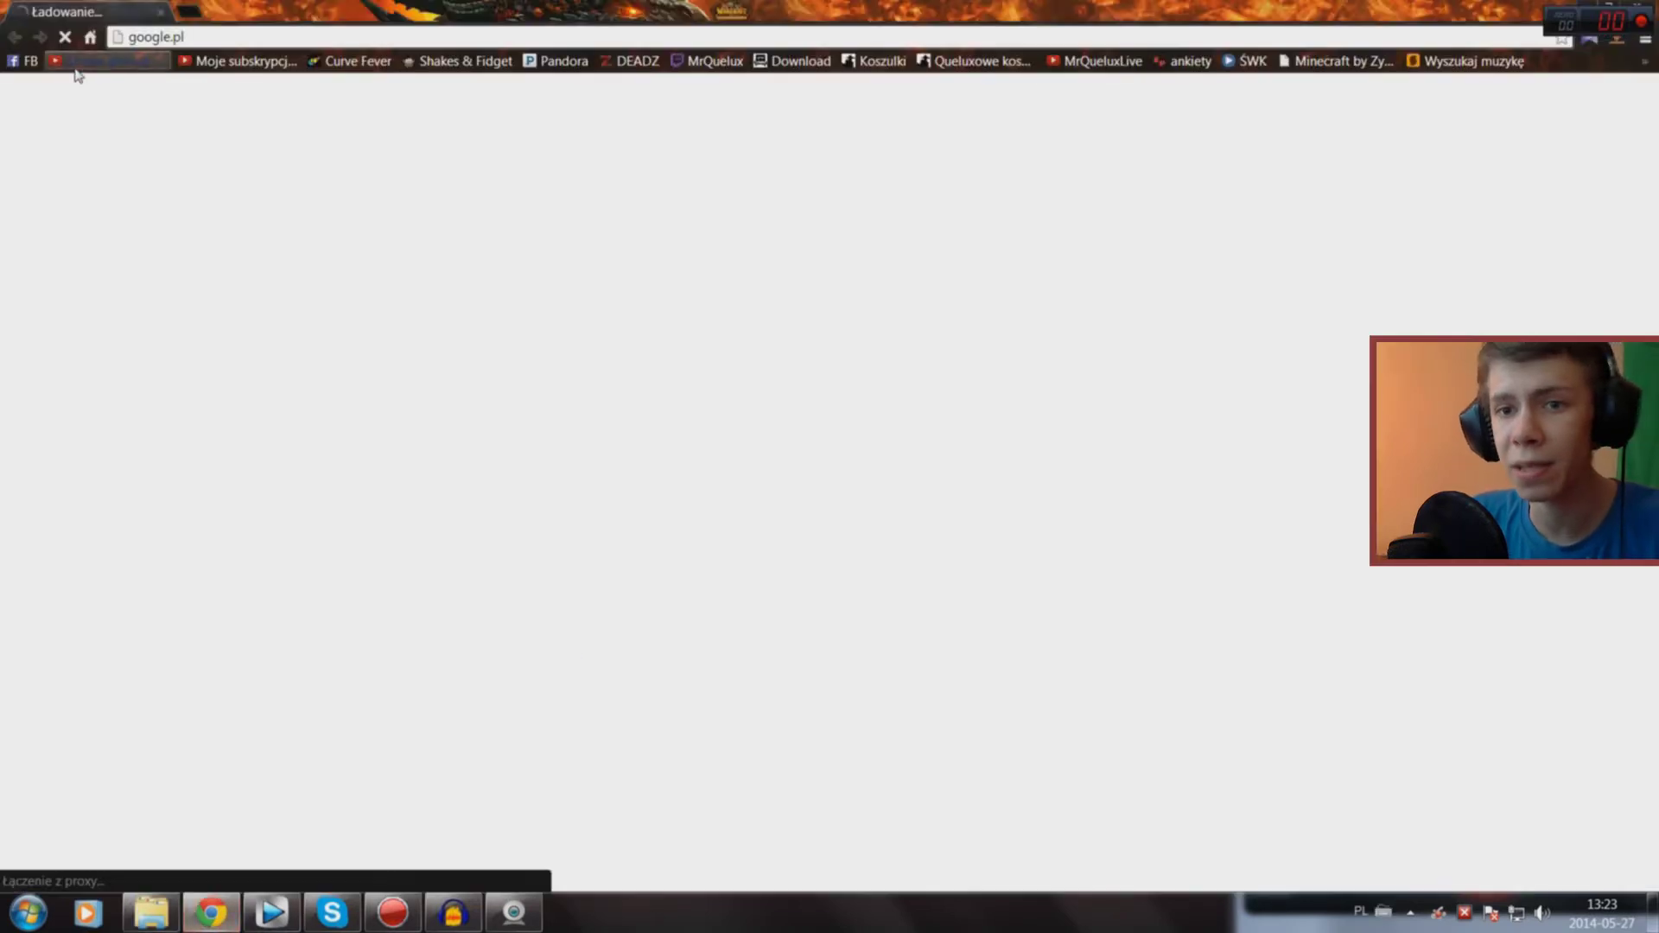
text(youtube.com)
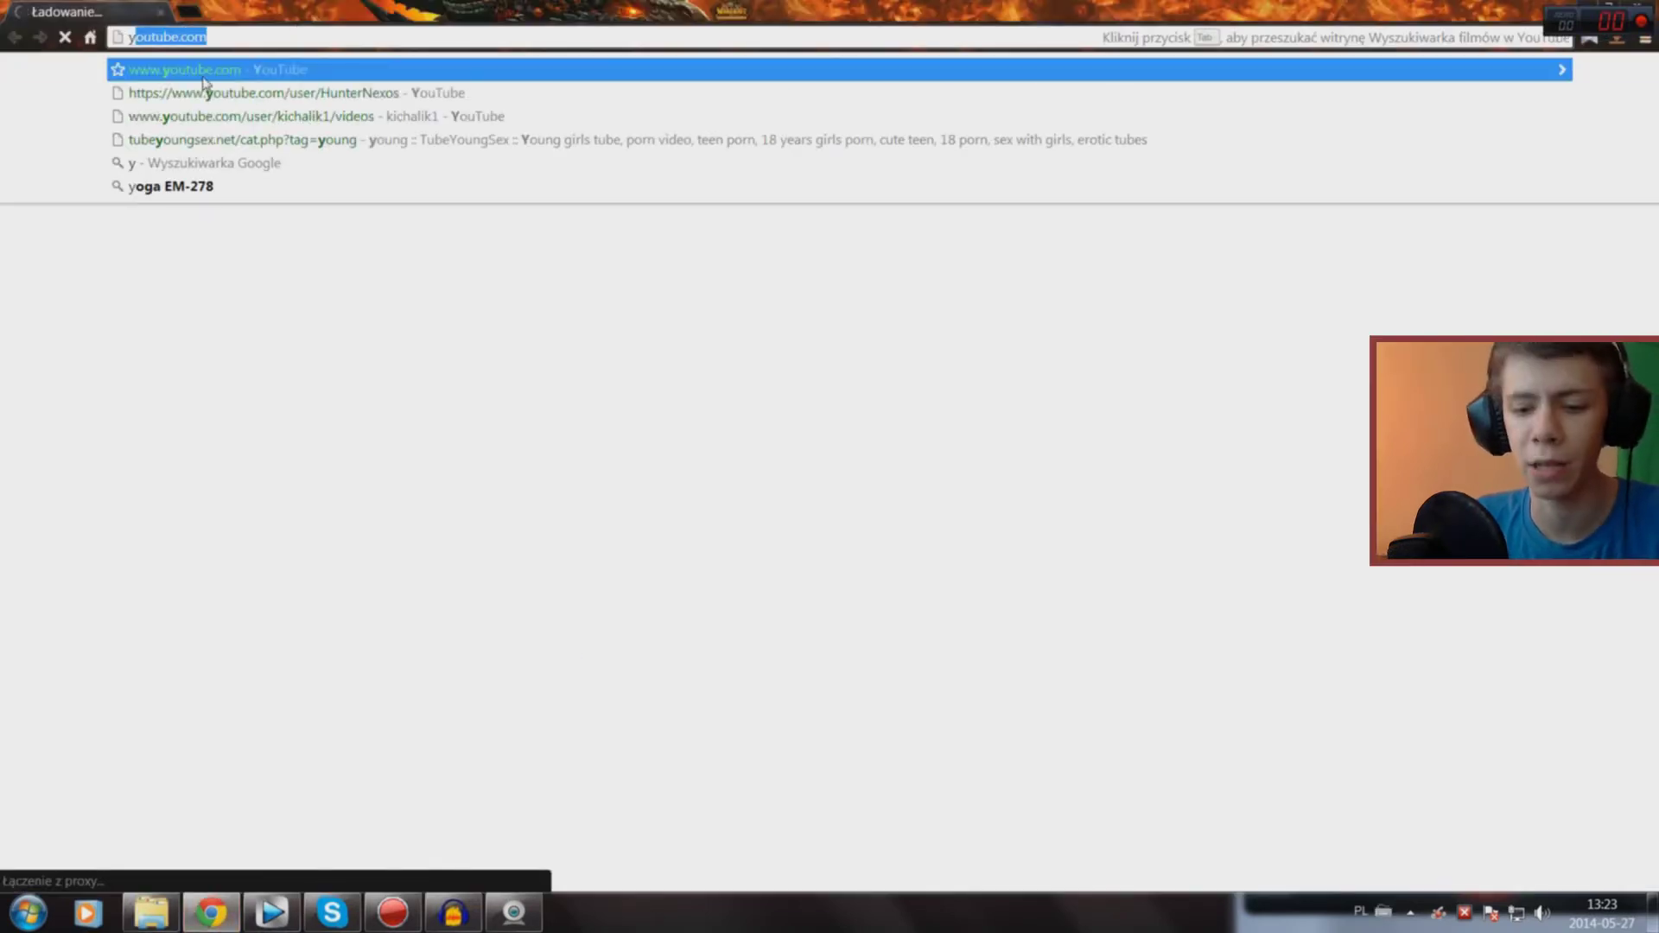
key(Return)
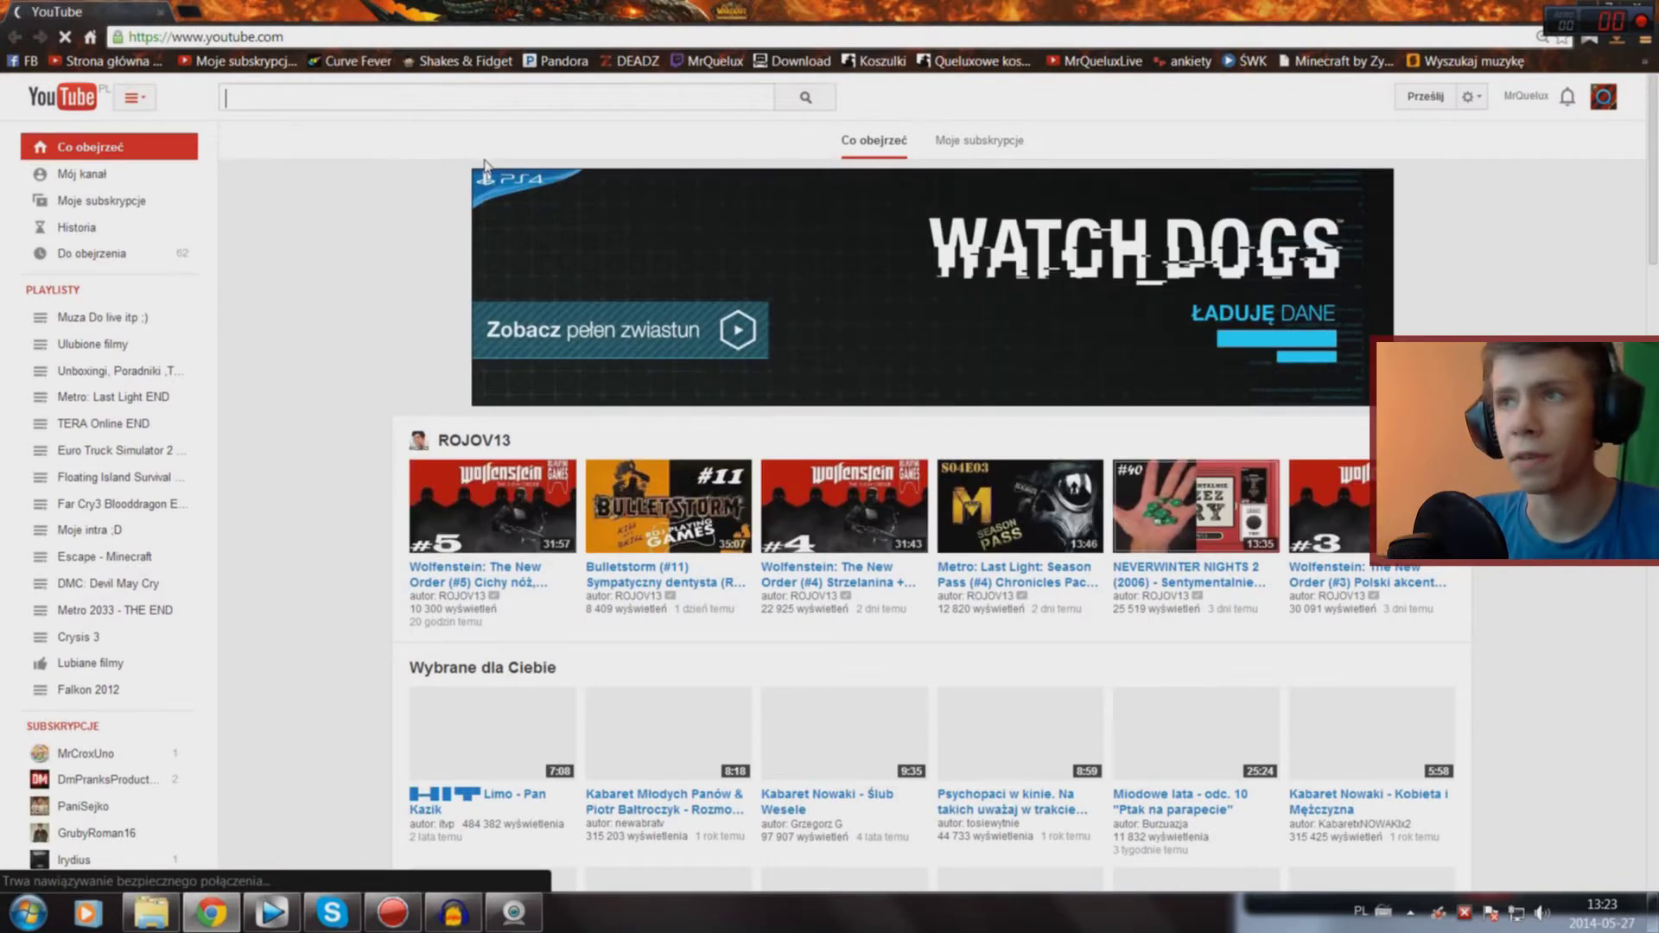
Step: Search YouTube for 'watch dogs trailer'
text(watch )
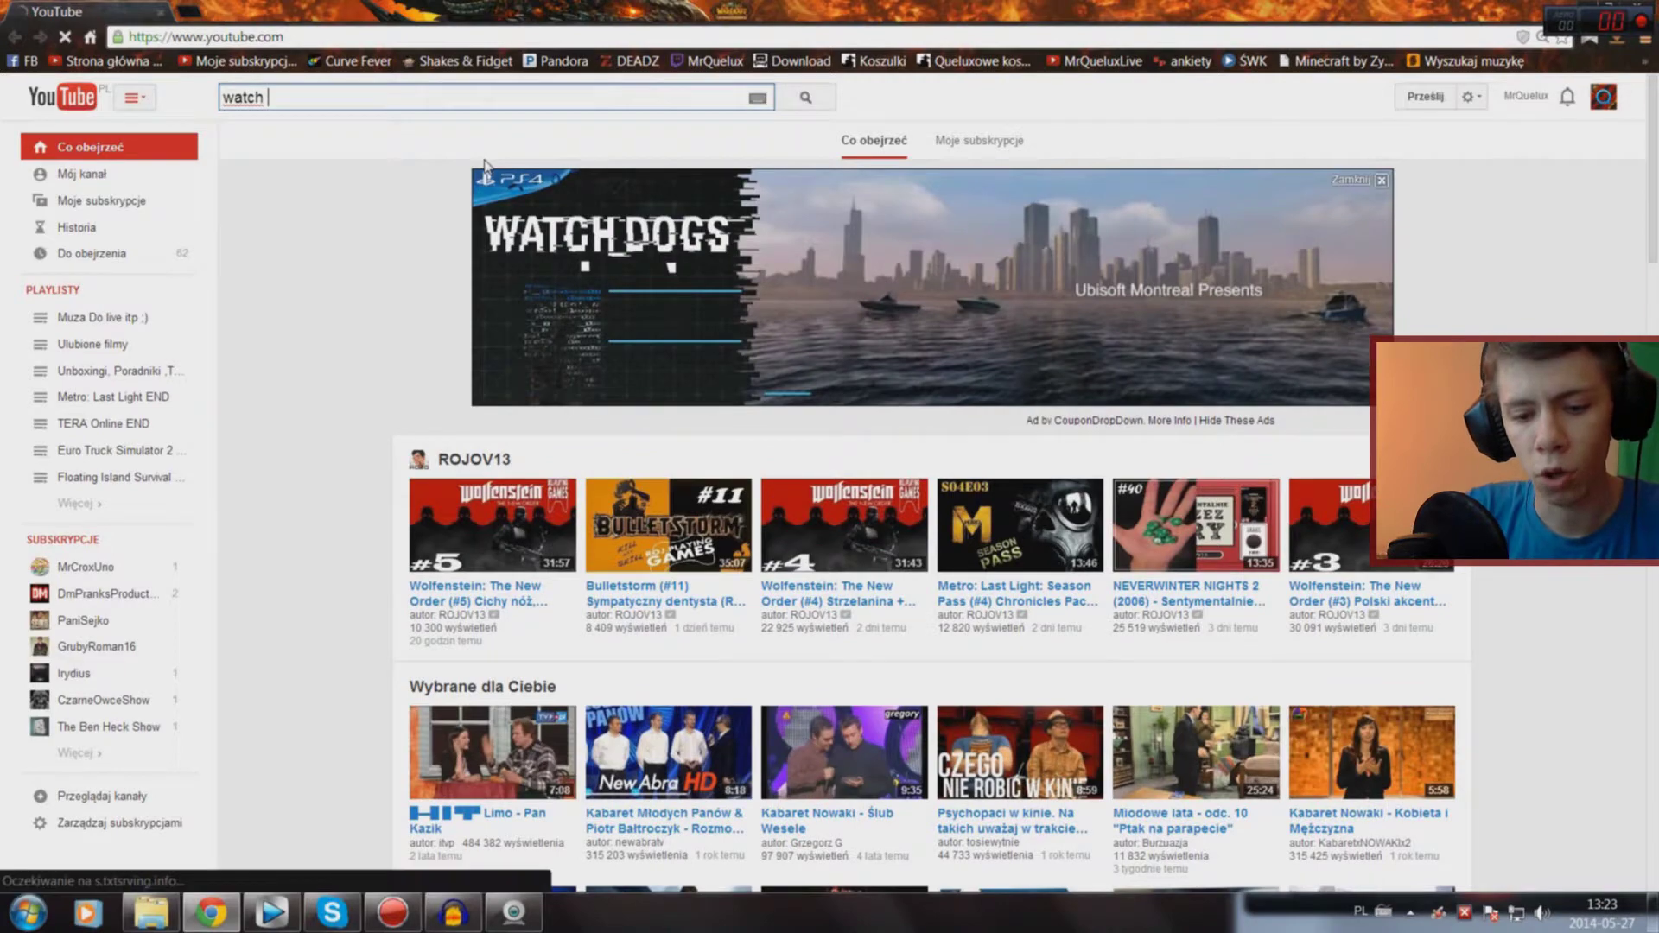
text(dogs)
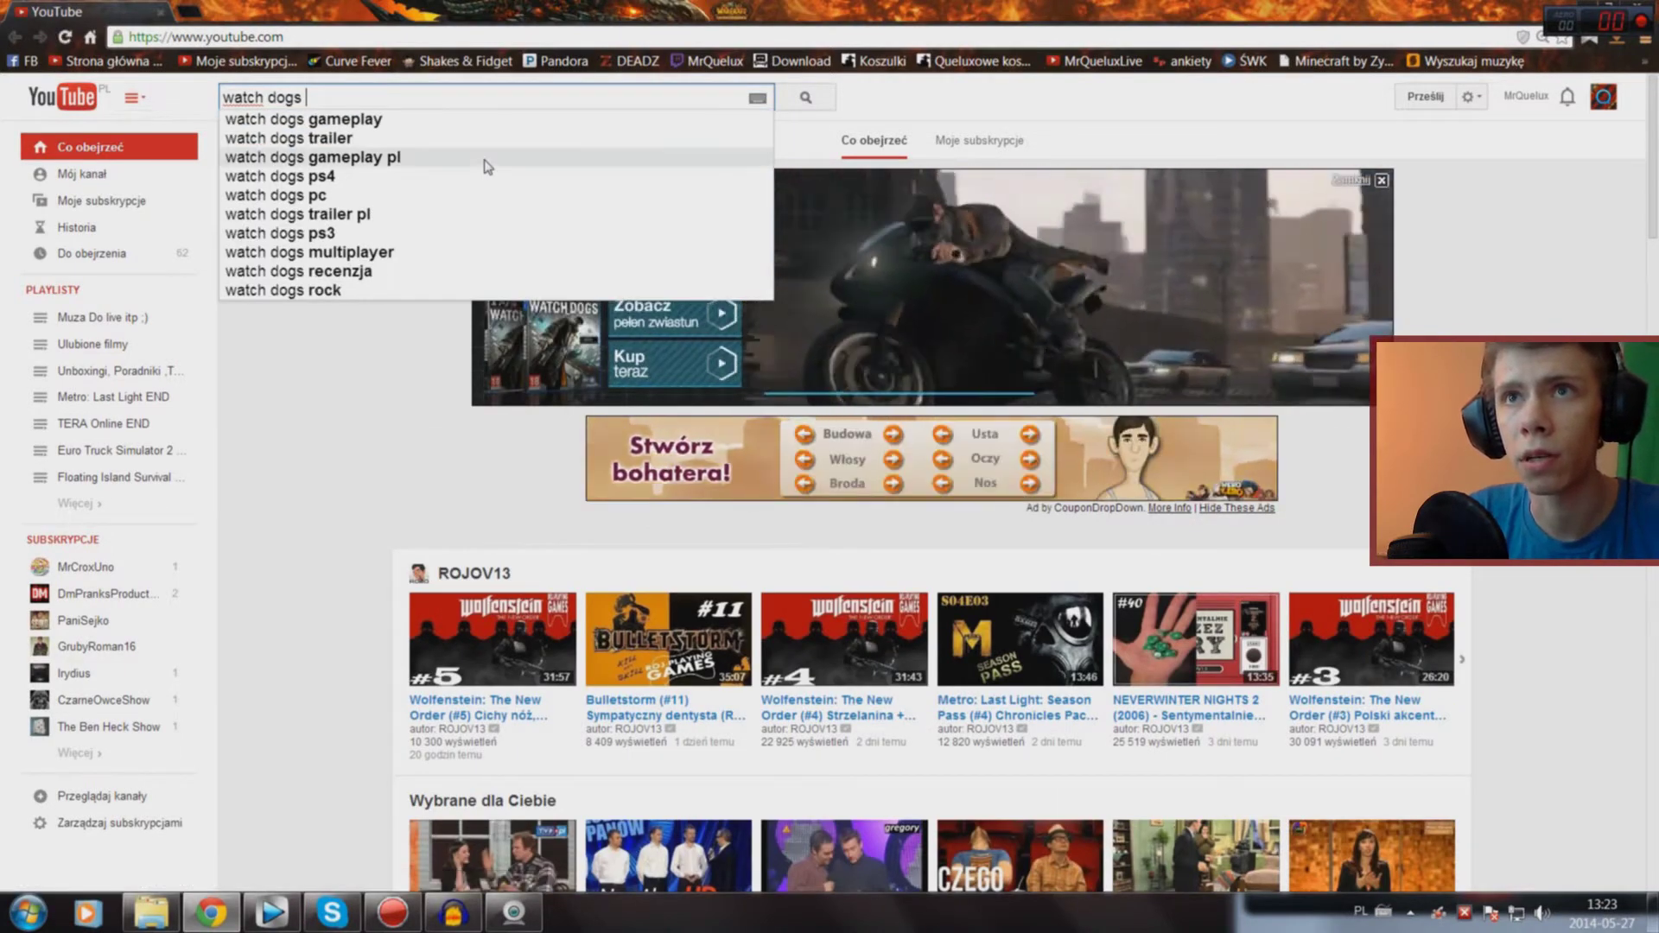
text( ps4)
key(BackSpace)
key(BackSpace)
key(BackSpace)
text(trailer)
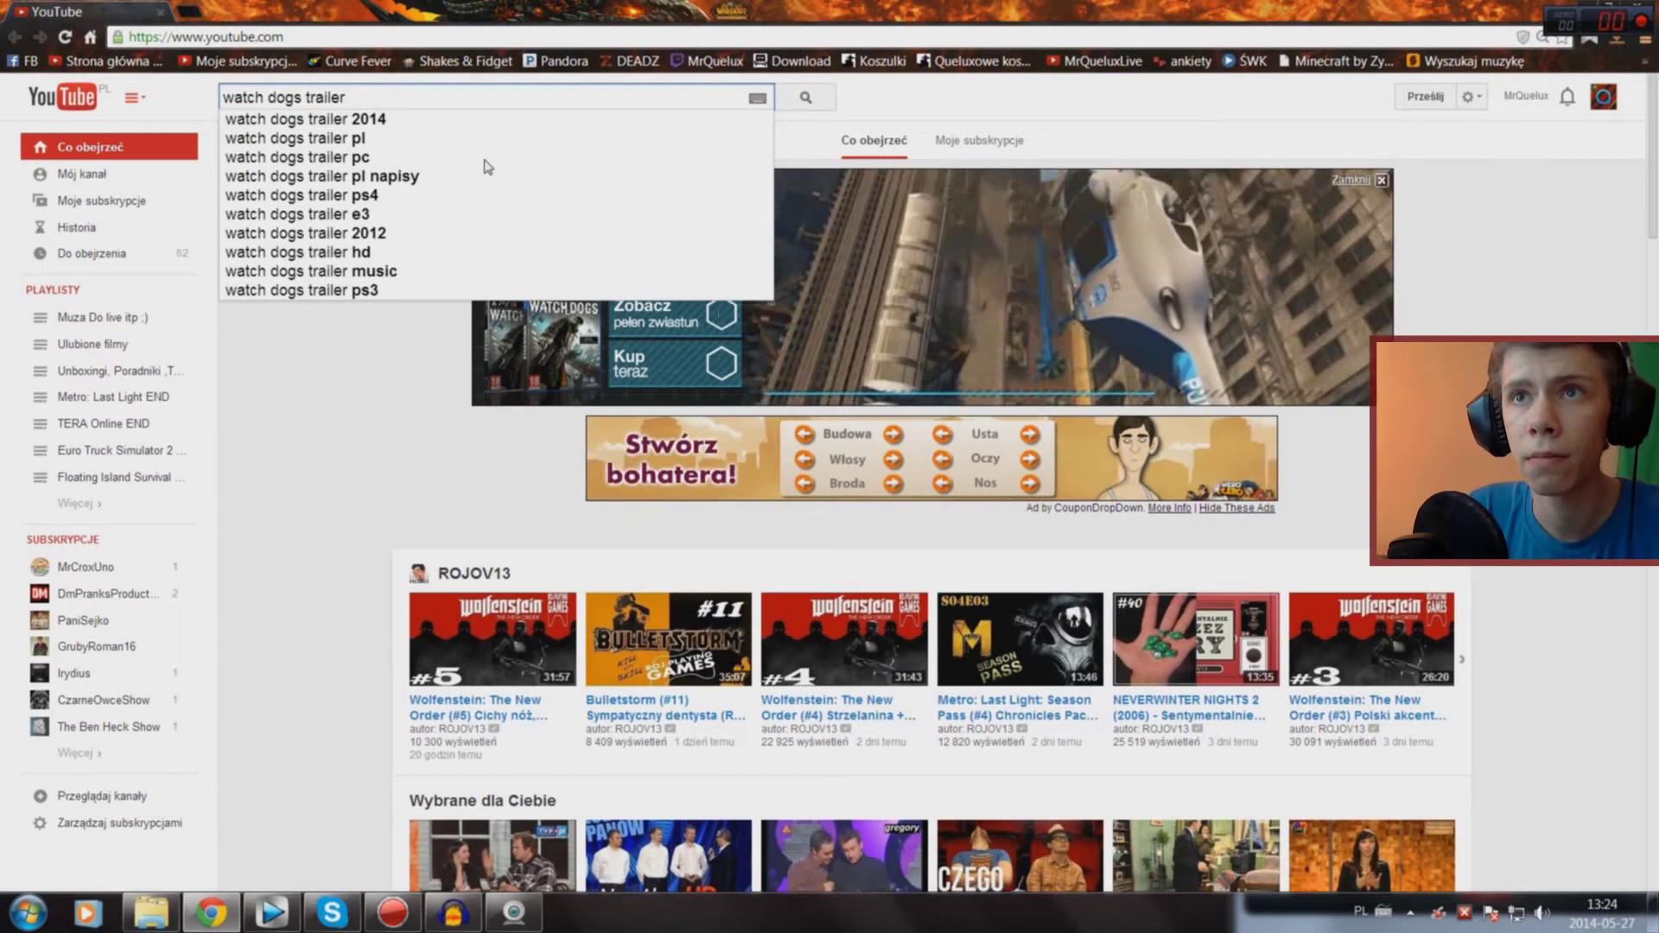
key(BackSpace)
key(BackSpace)
key(BackSpace)
key(BackSpace)
key(BackSpace)
key(BackSpace)
key(BackSpace)
key(BackSpace)
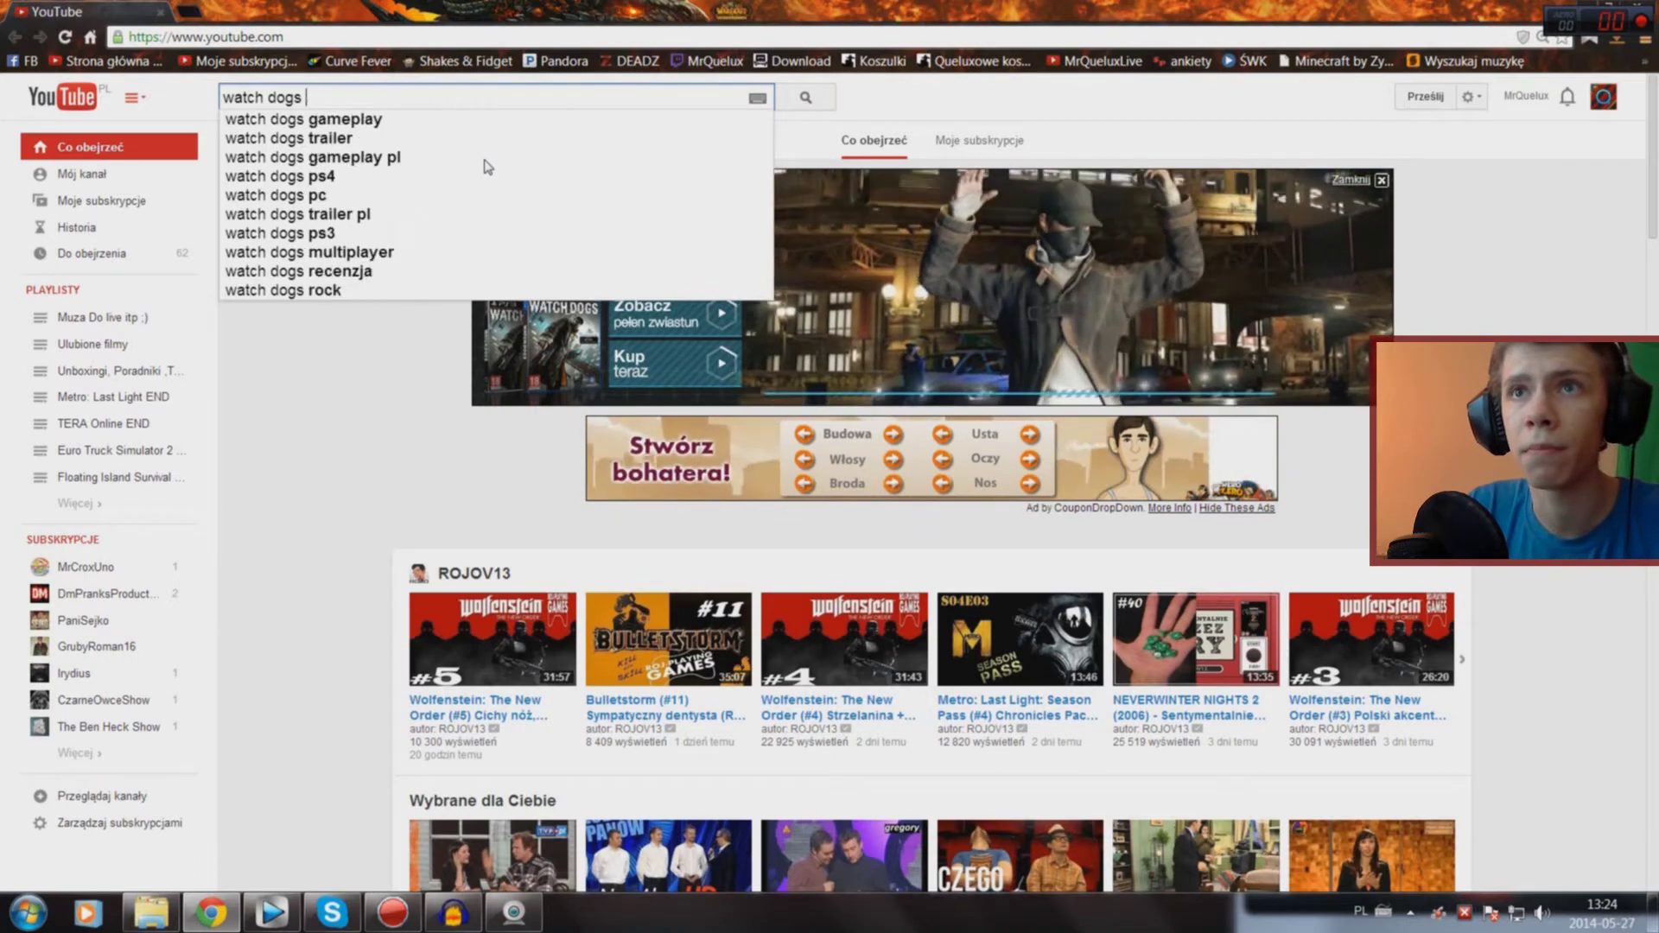
key(Down)
key(Down)
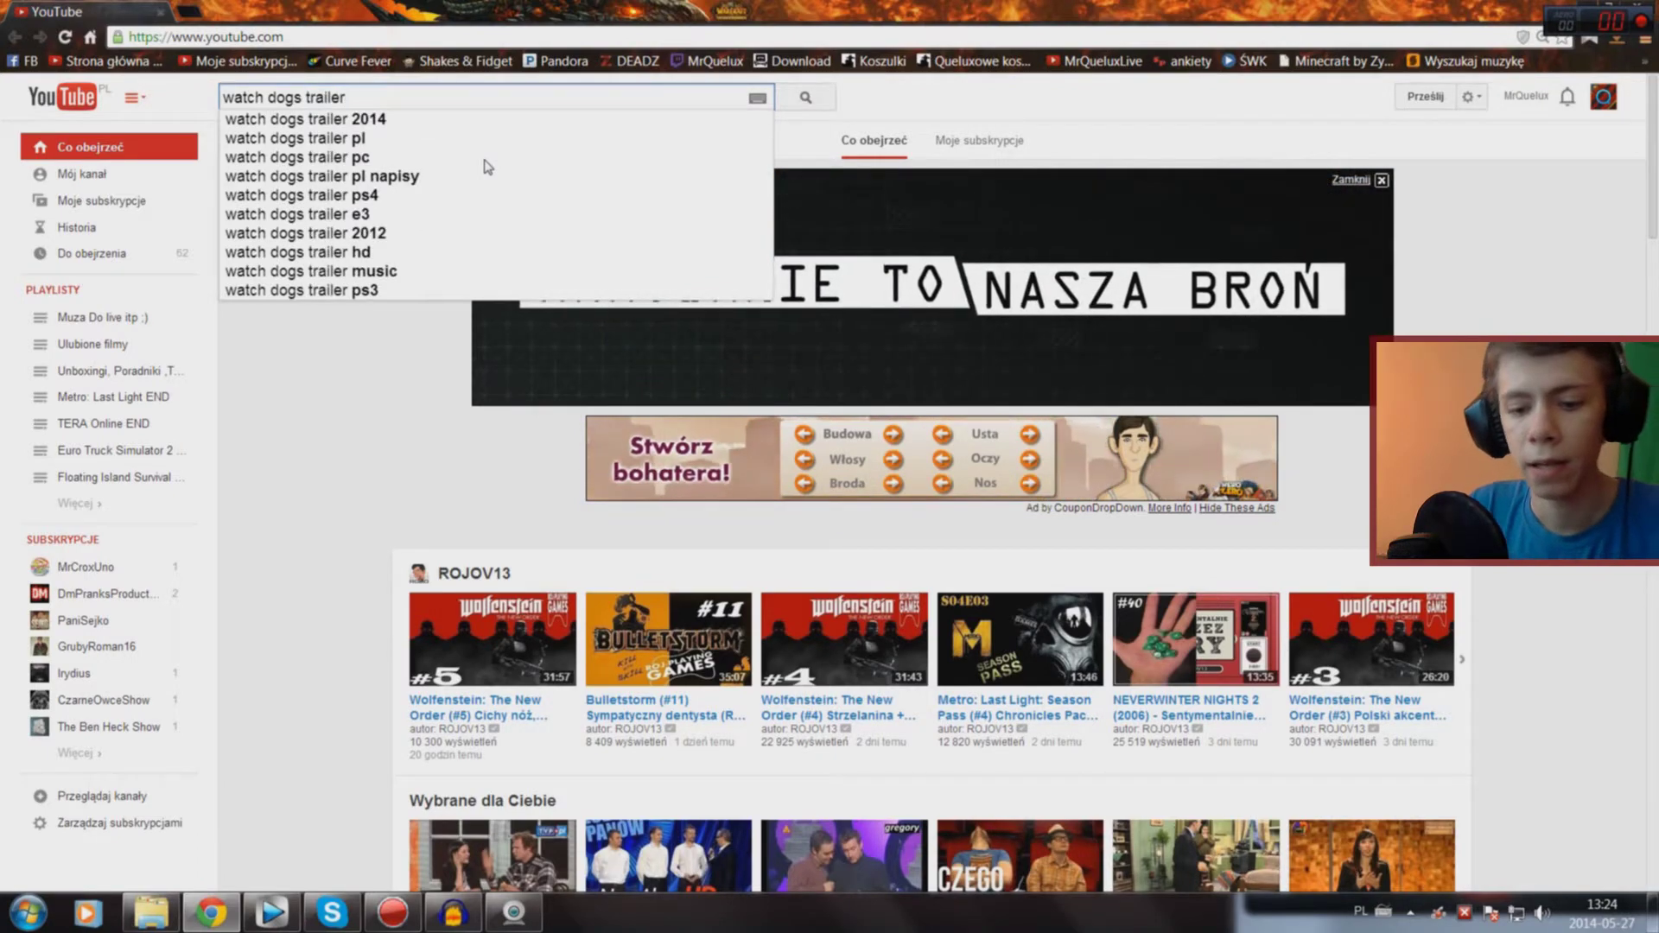
key(Return)
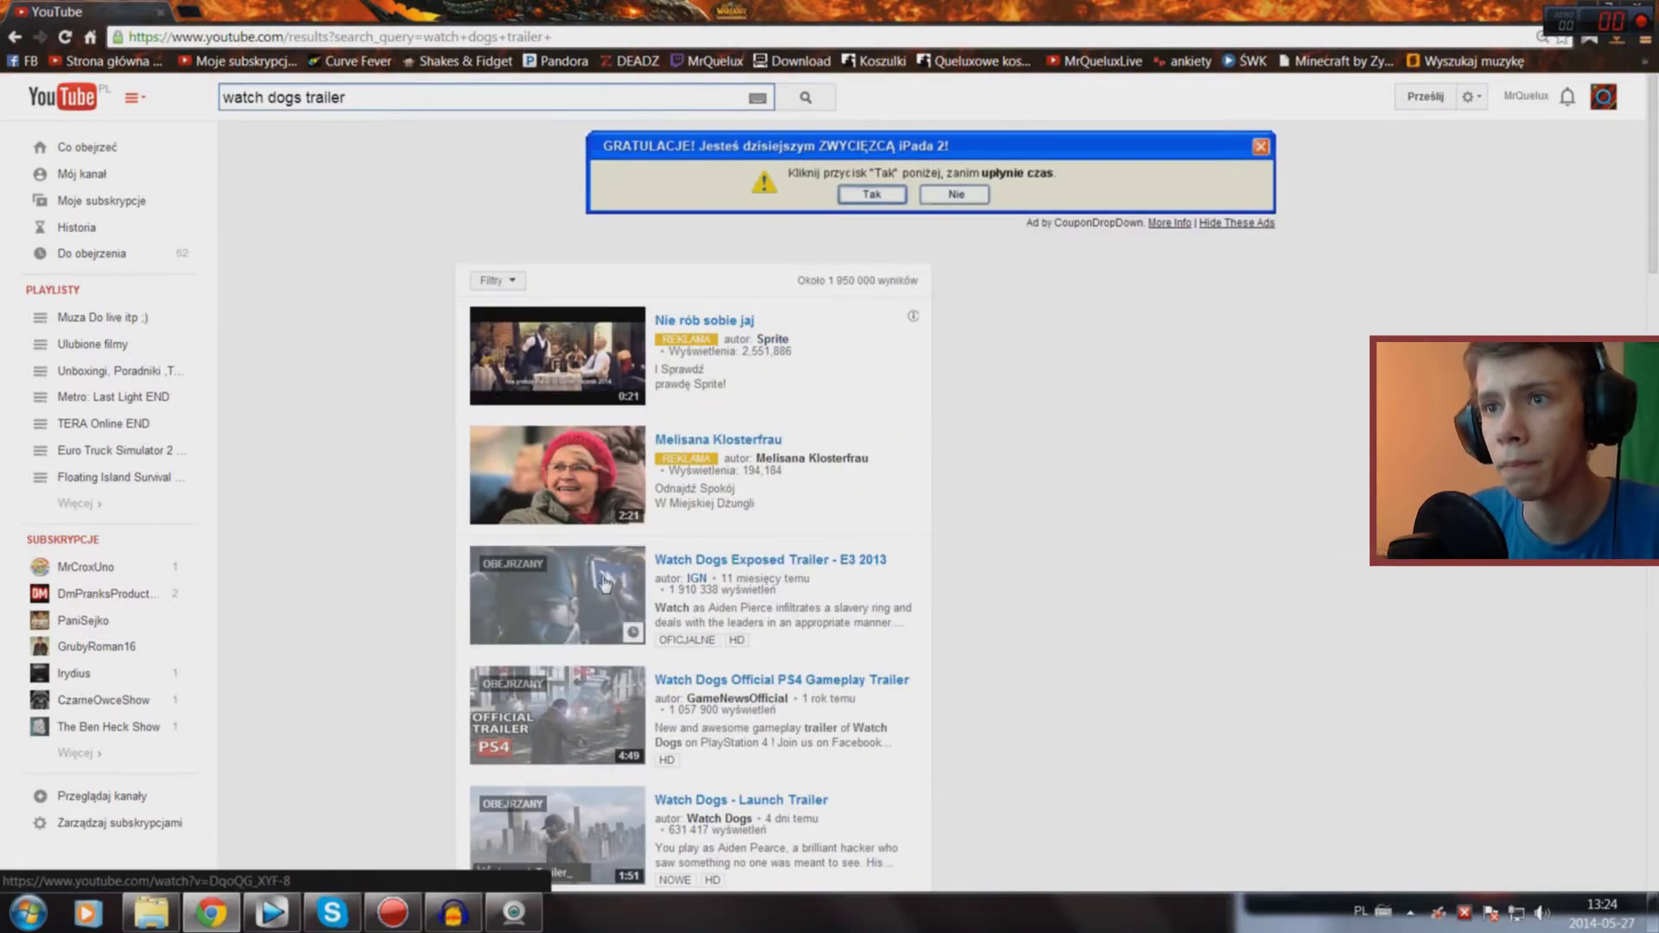
Step: Open the Watch Dogs Exposed Trailer - E3 2013, close the folder window and maximize the browser
click(576, 603)
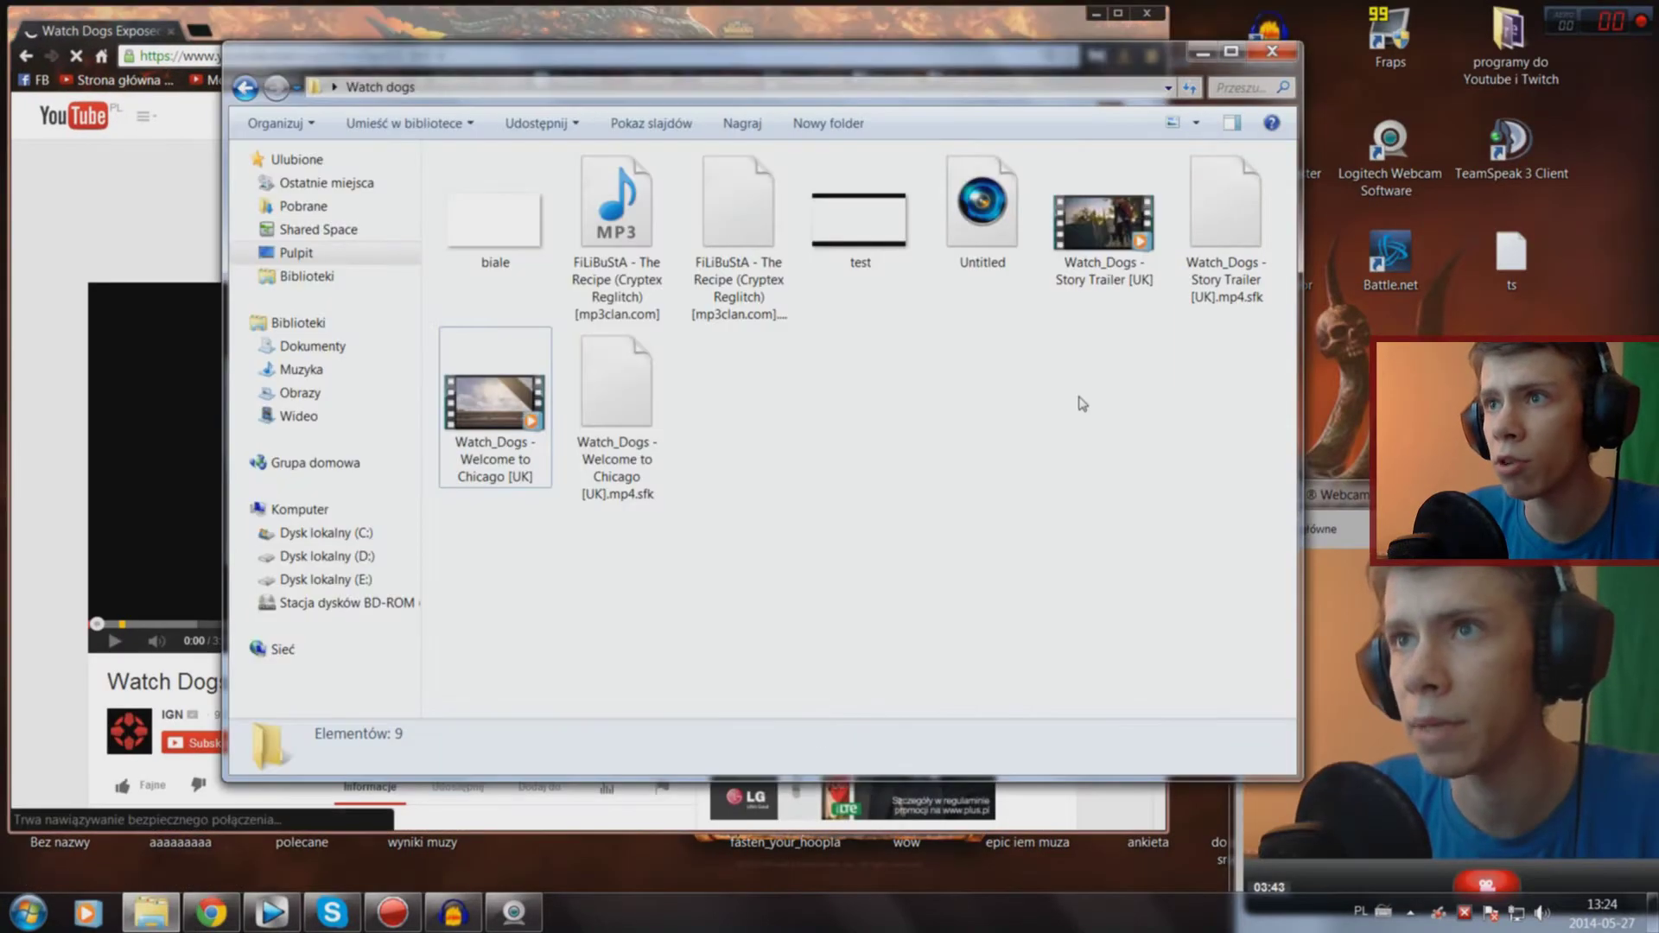
click(478, 430)
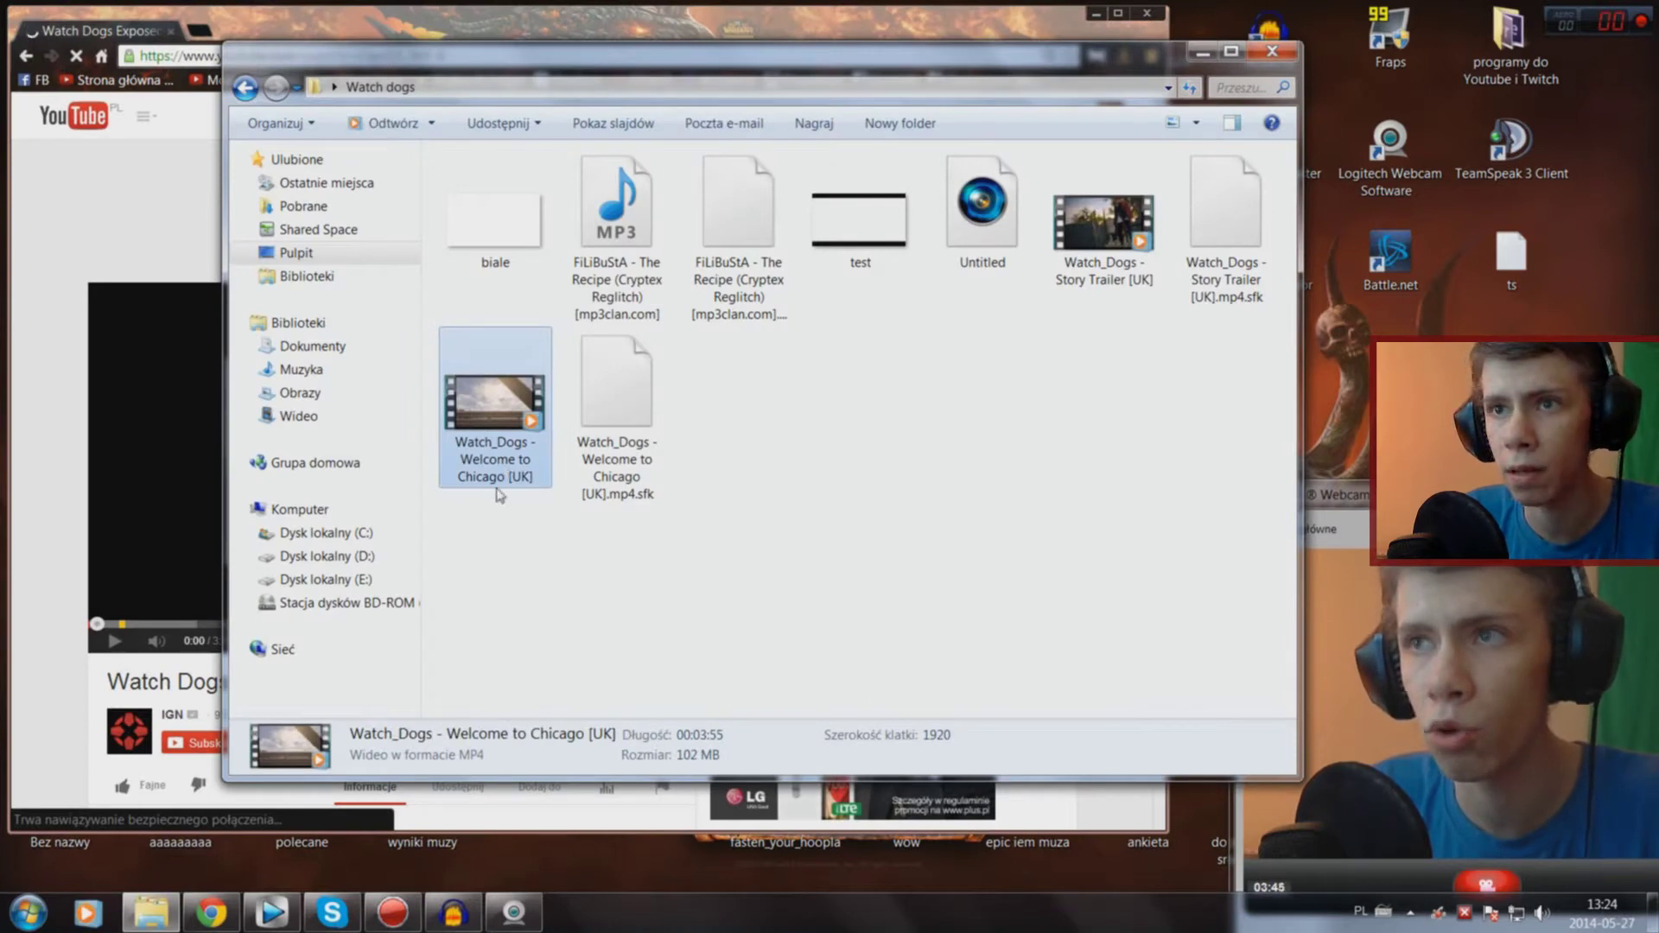
click(1091, 285)
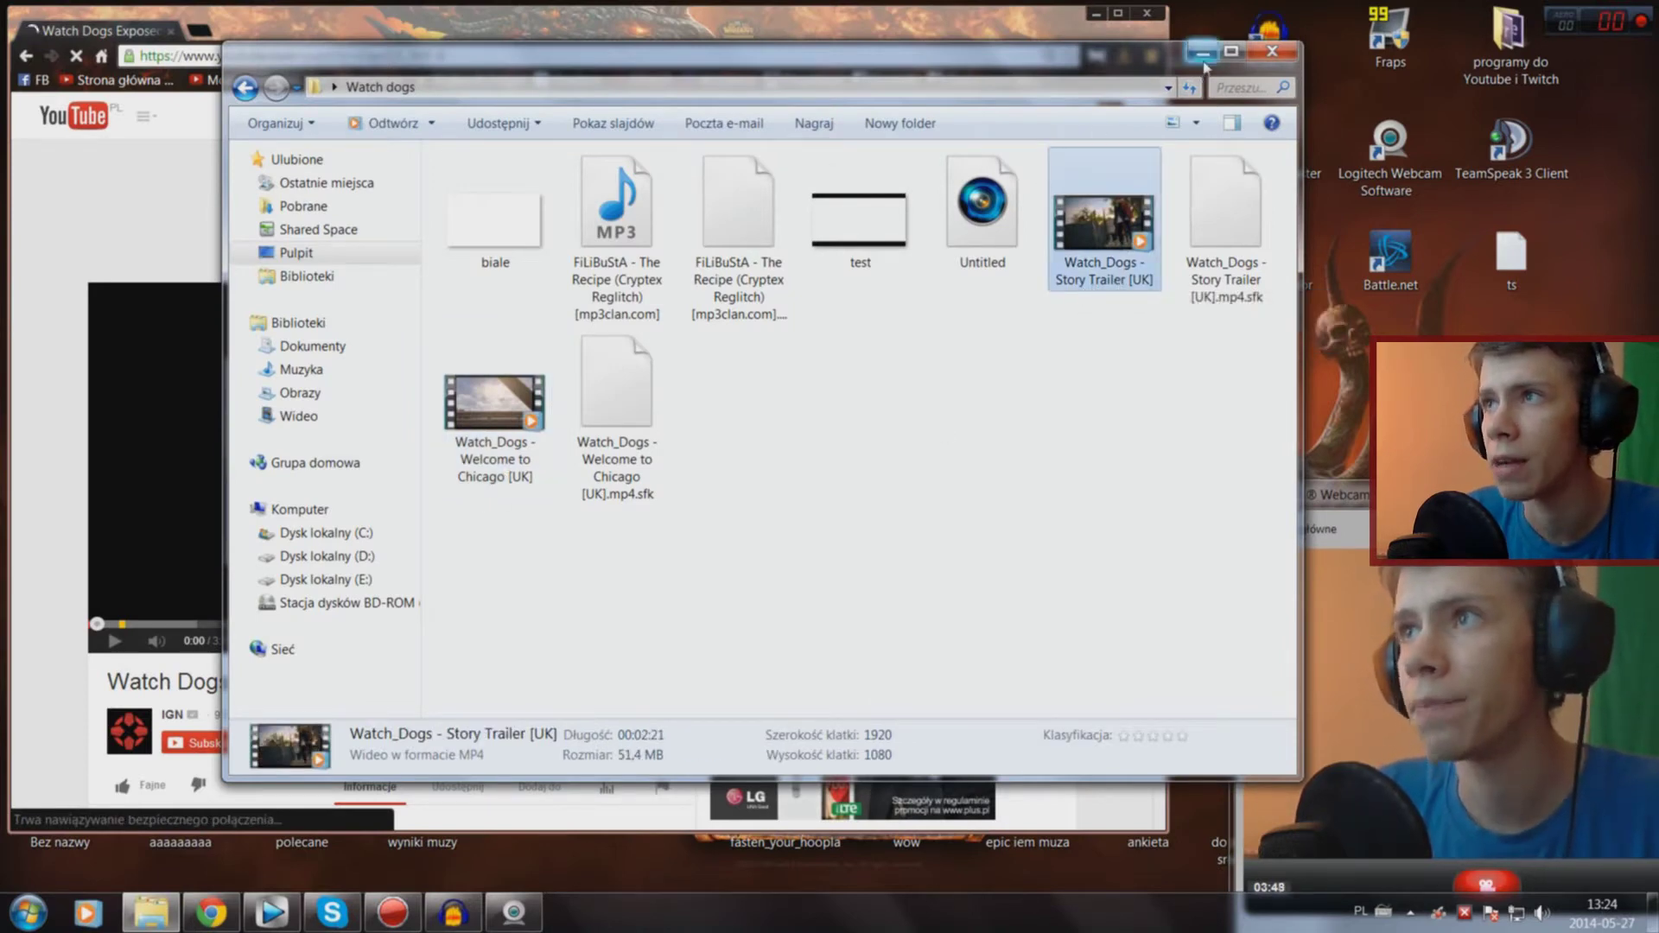
key(alt+F4)
key(super+Up)
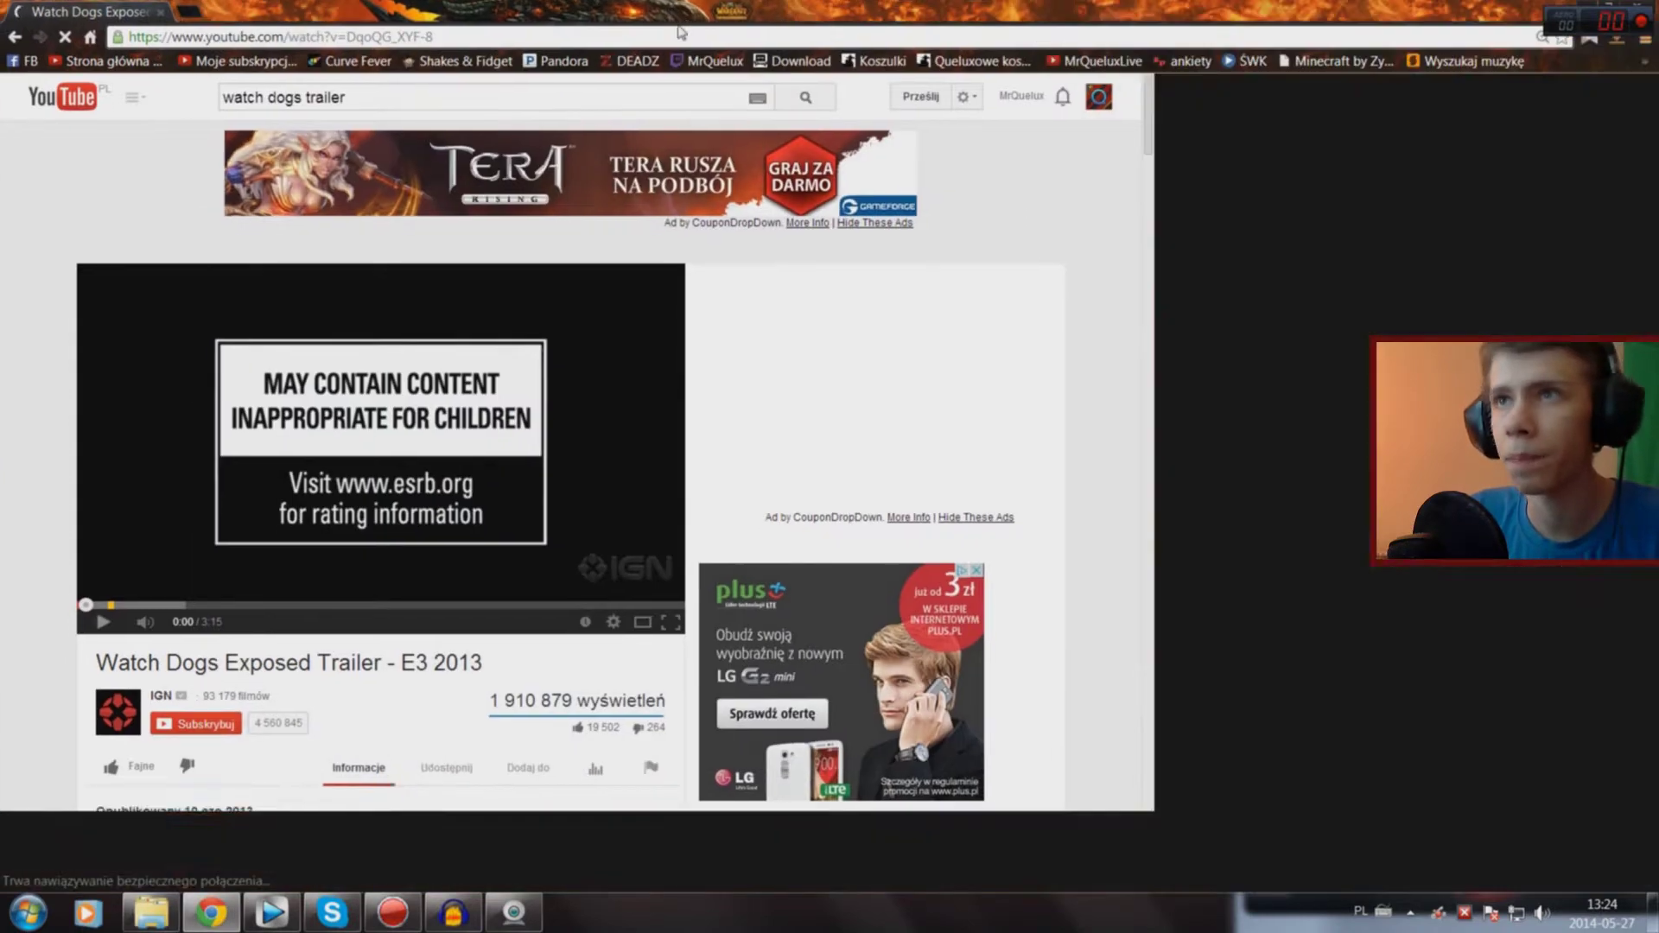
Step: Play the trailer, skip ahead to about 0:43 and pause it at 0:44
click(638, 571)
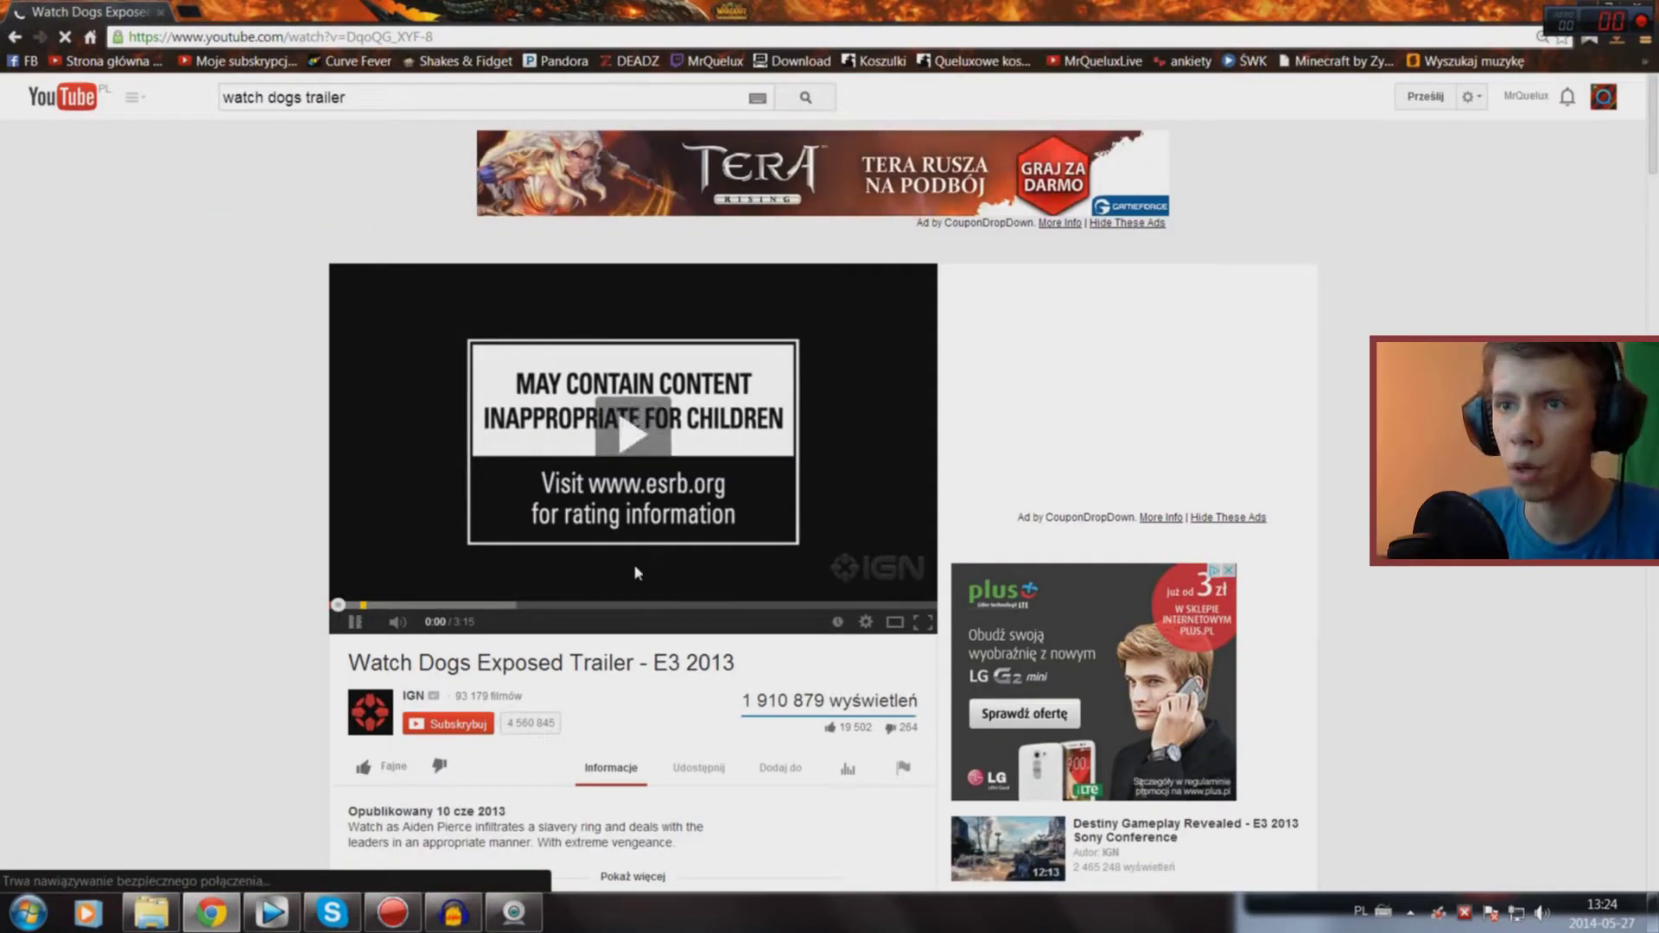
click(469, 605)
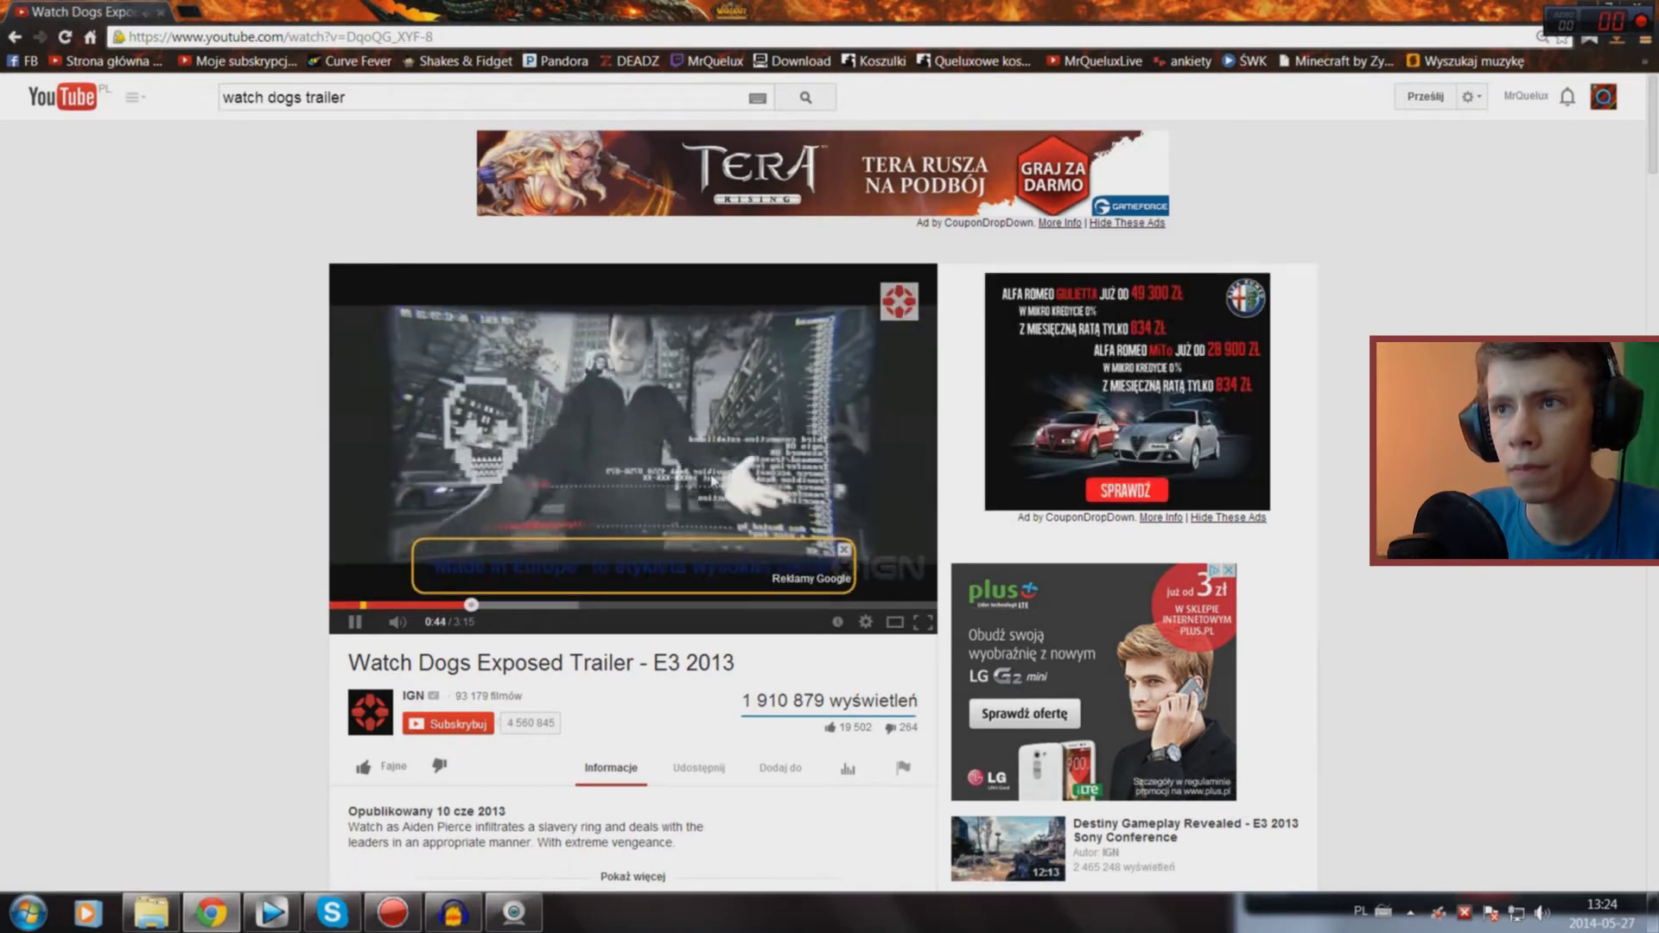
click(691, 483)
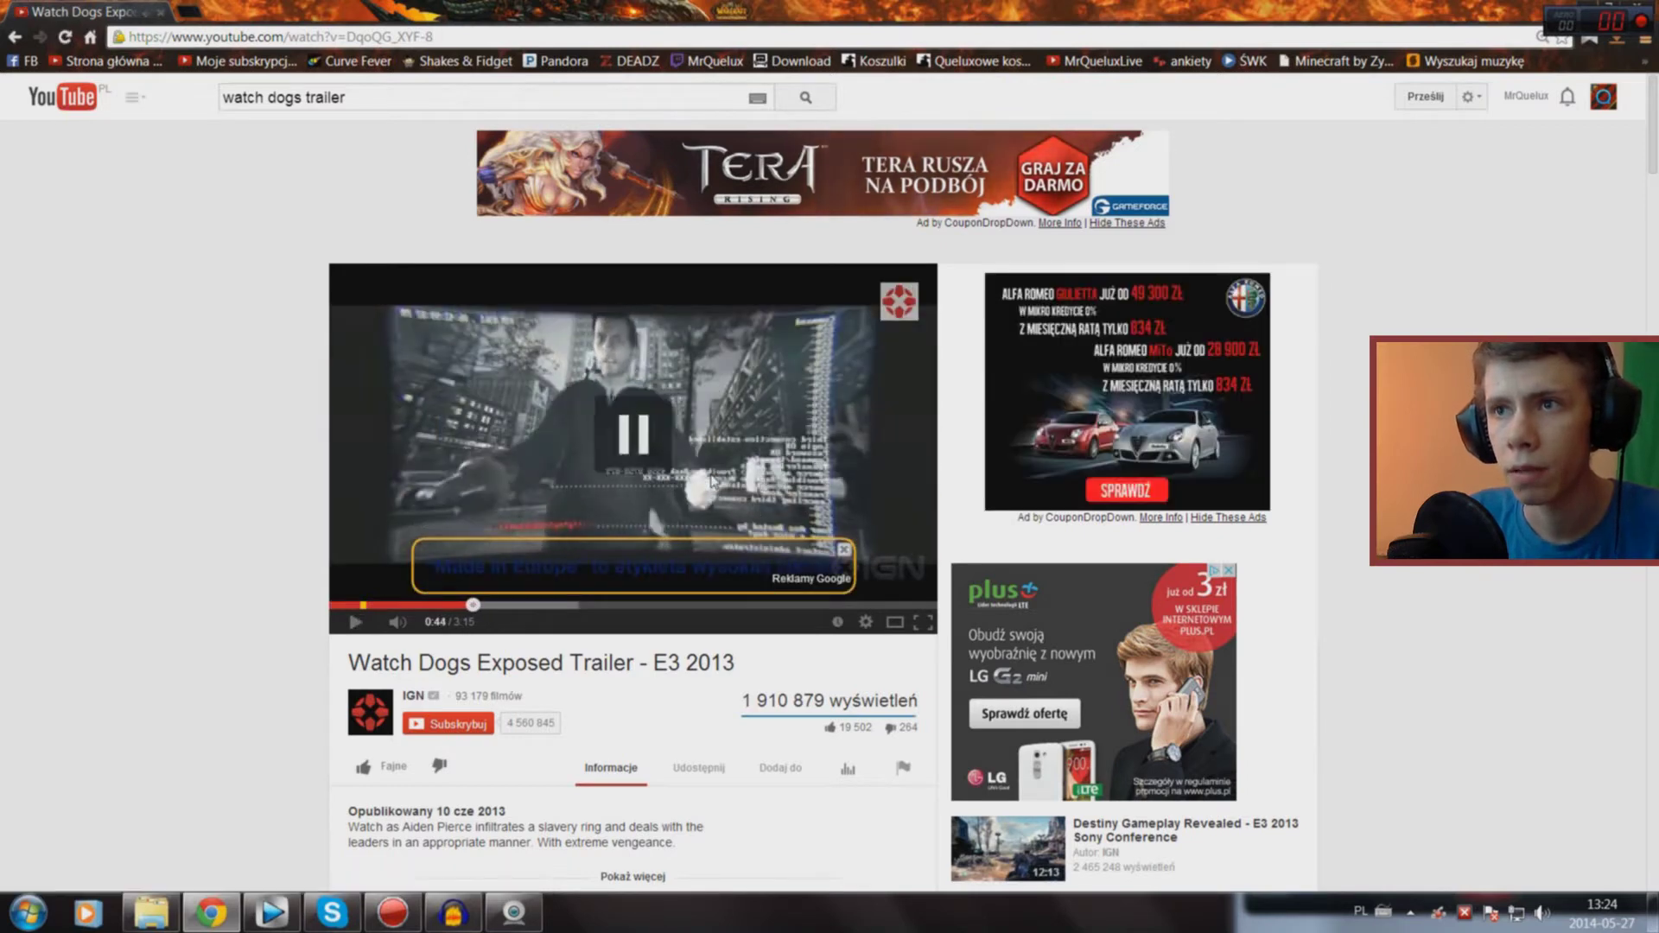
click(190, 10)
Step: Open zapiska.pl, paste the trailer's YouTube link and request its download options
text(zapiska.pl)
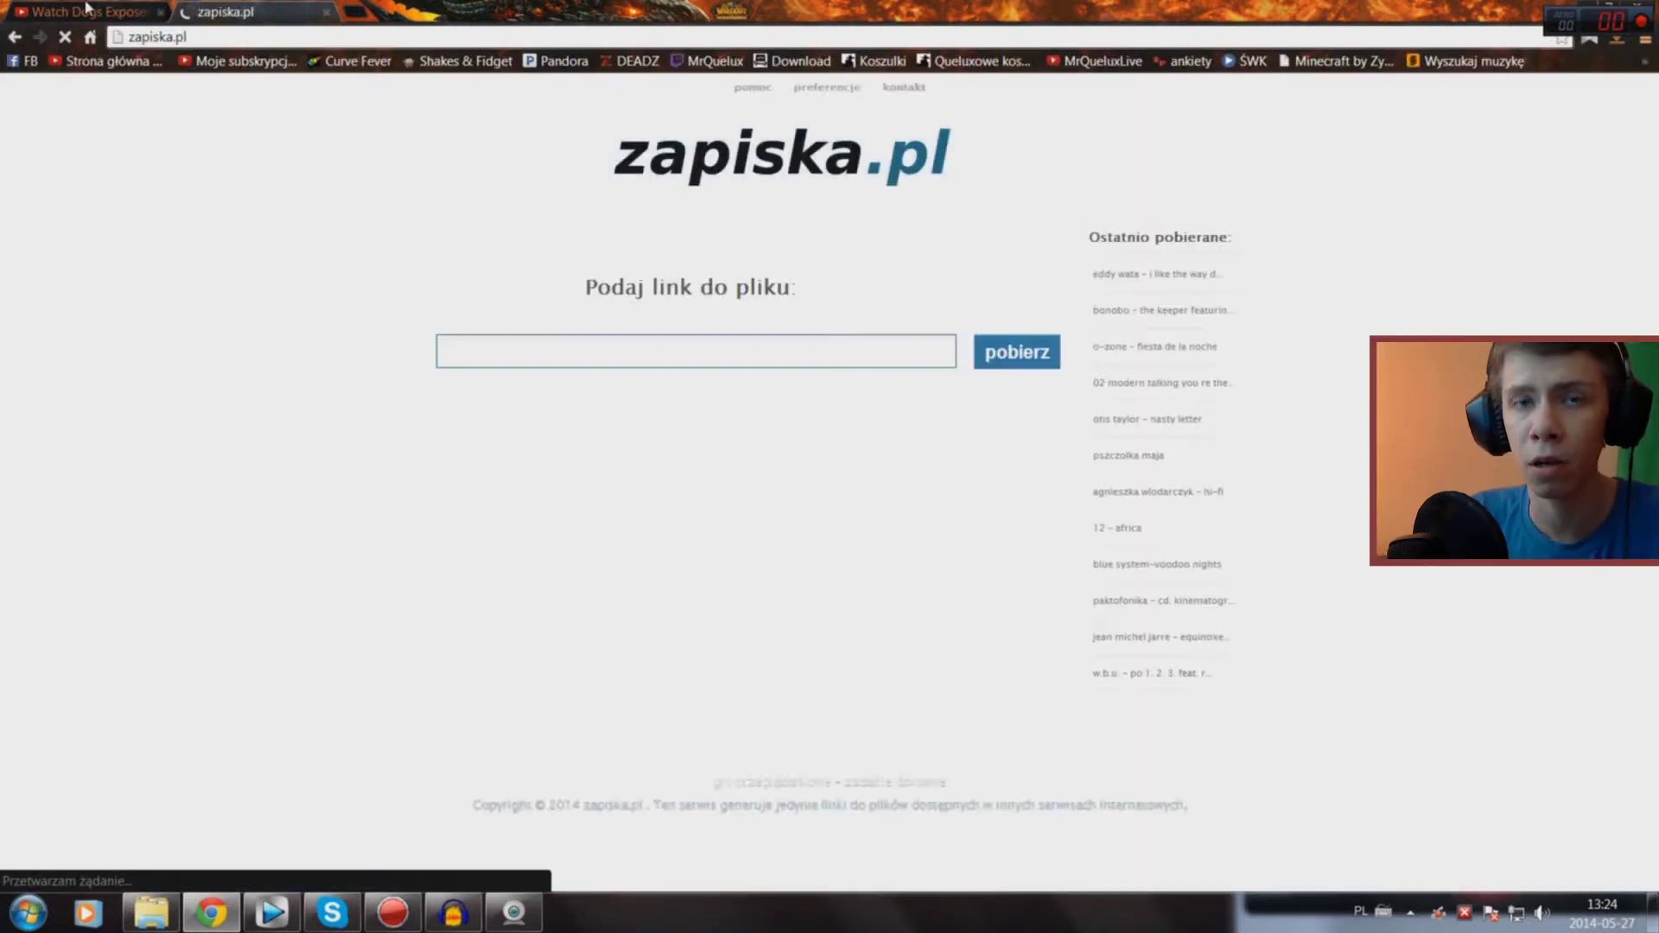
click(86, 11)
click(501, 37)
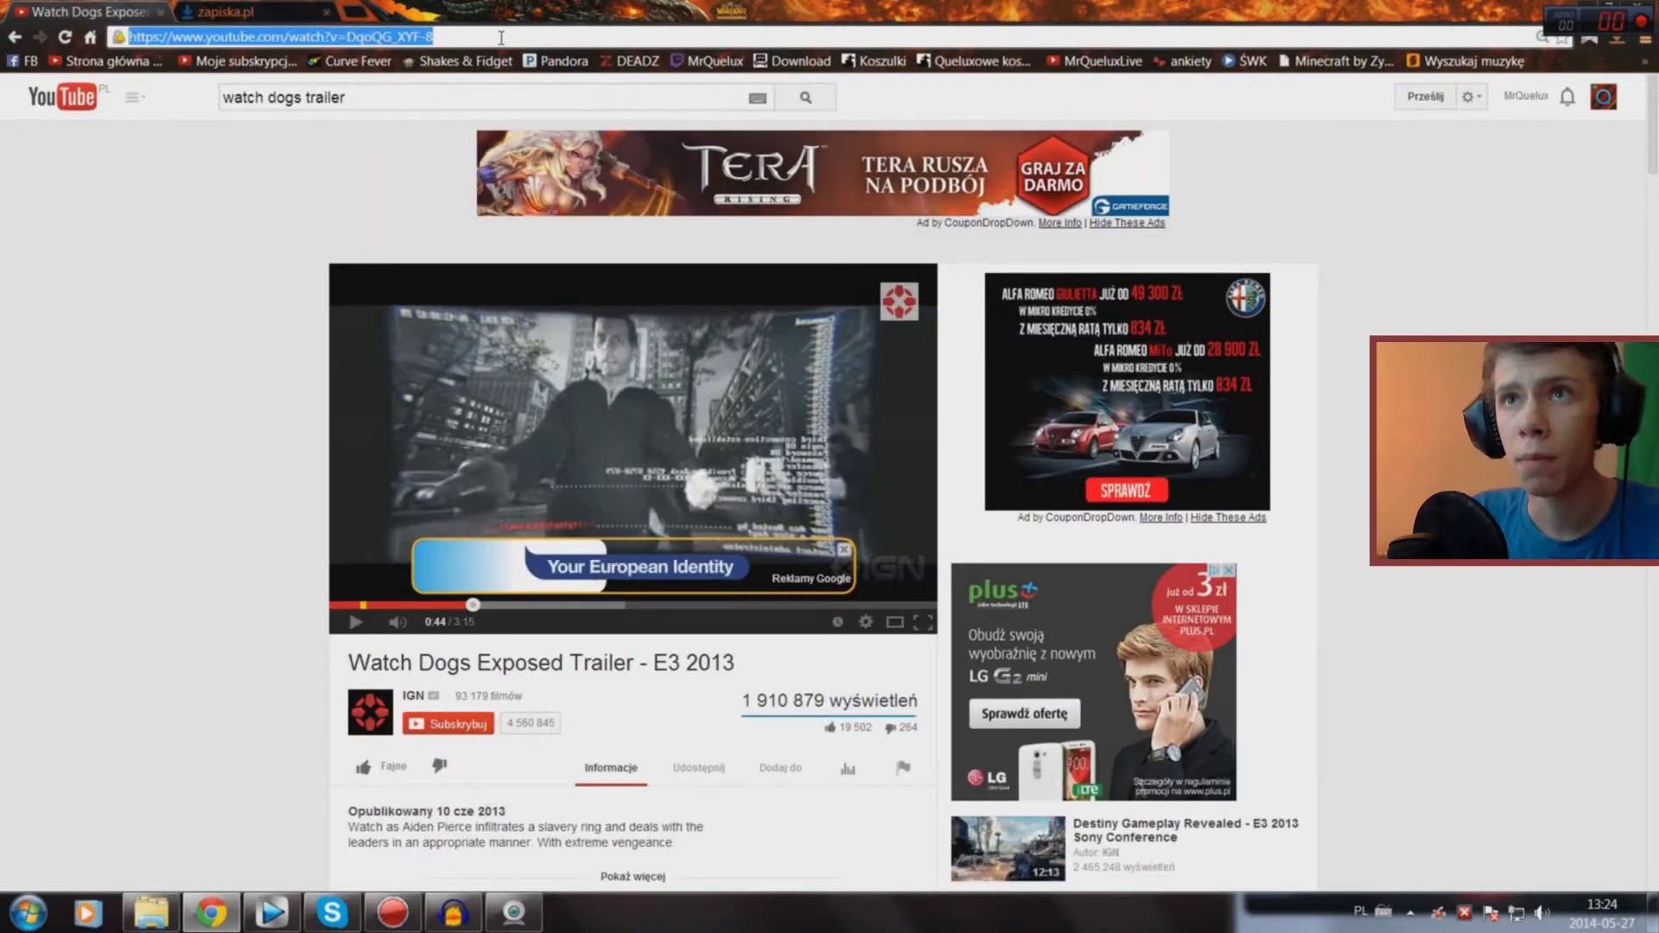
click(223, 11)
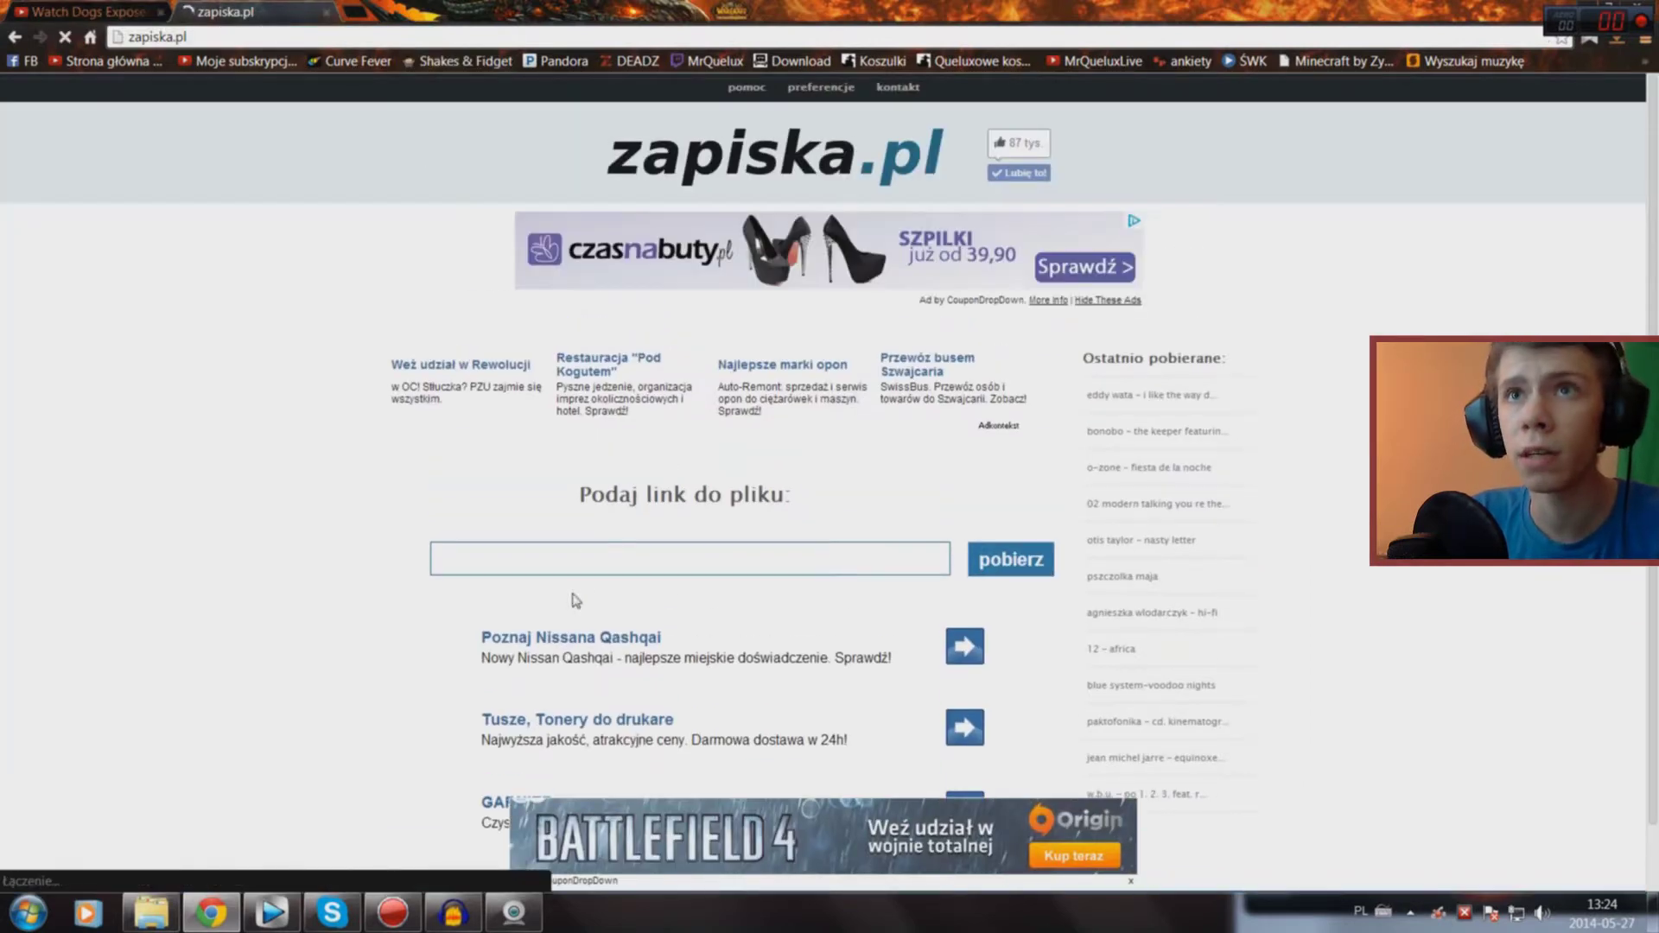
click(579, 560)
text(https://www.youtube.com/watch?v=DqoQG_XYF-8)
click(1009, 571)
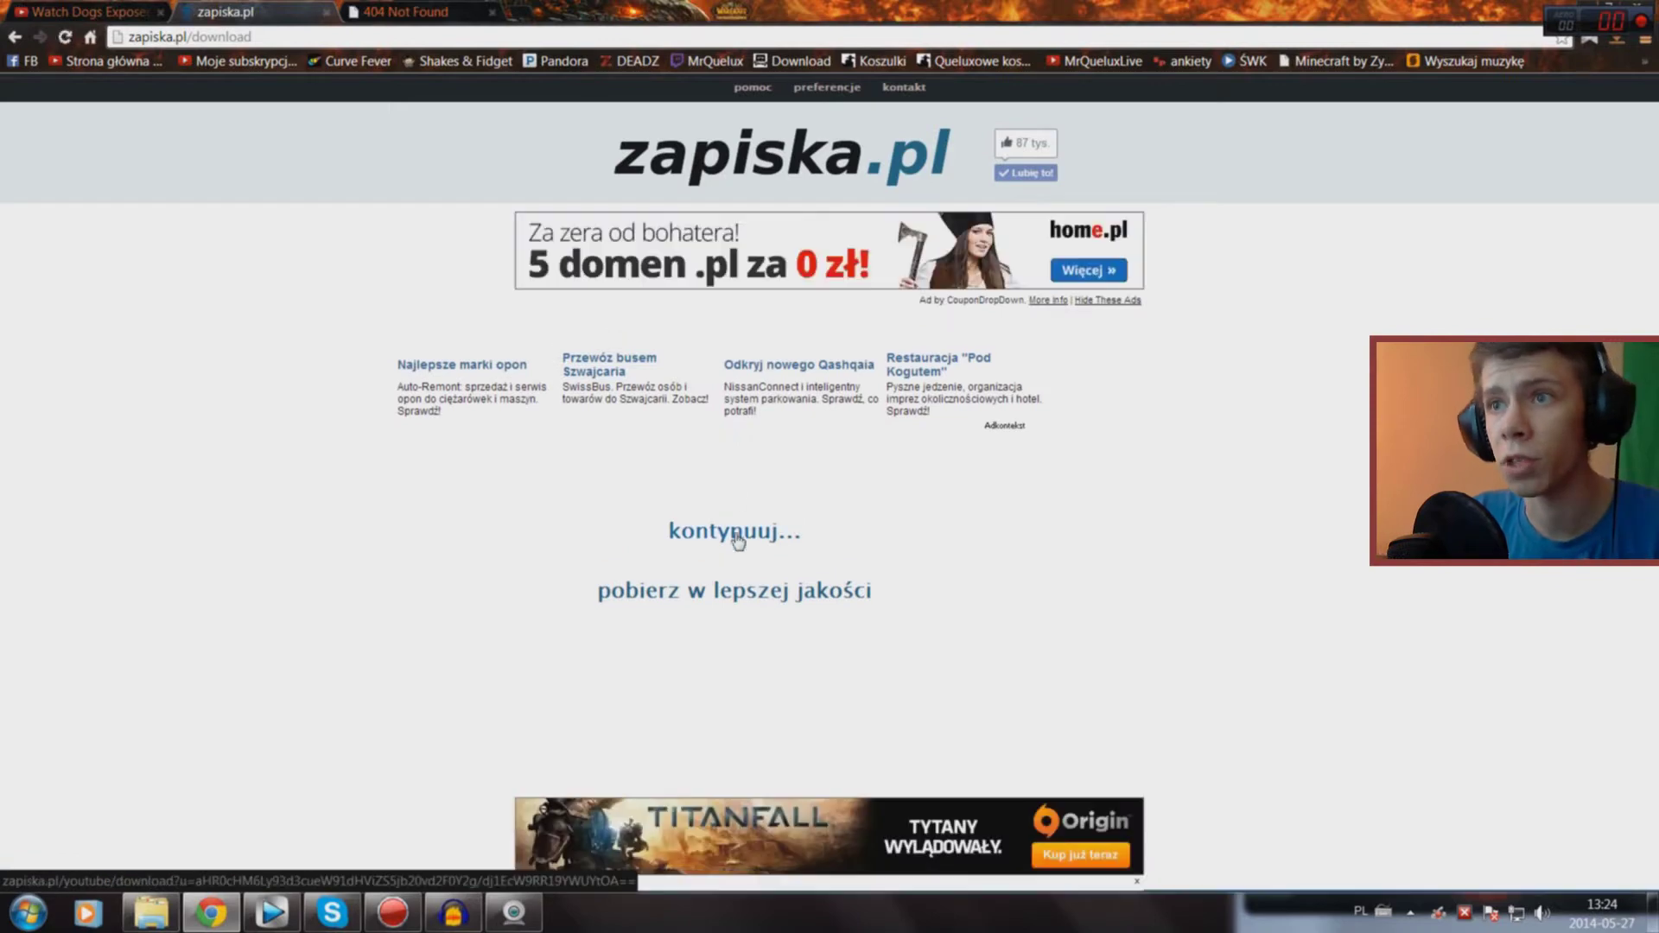
click(734, 539)
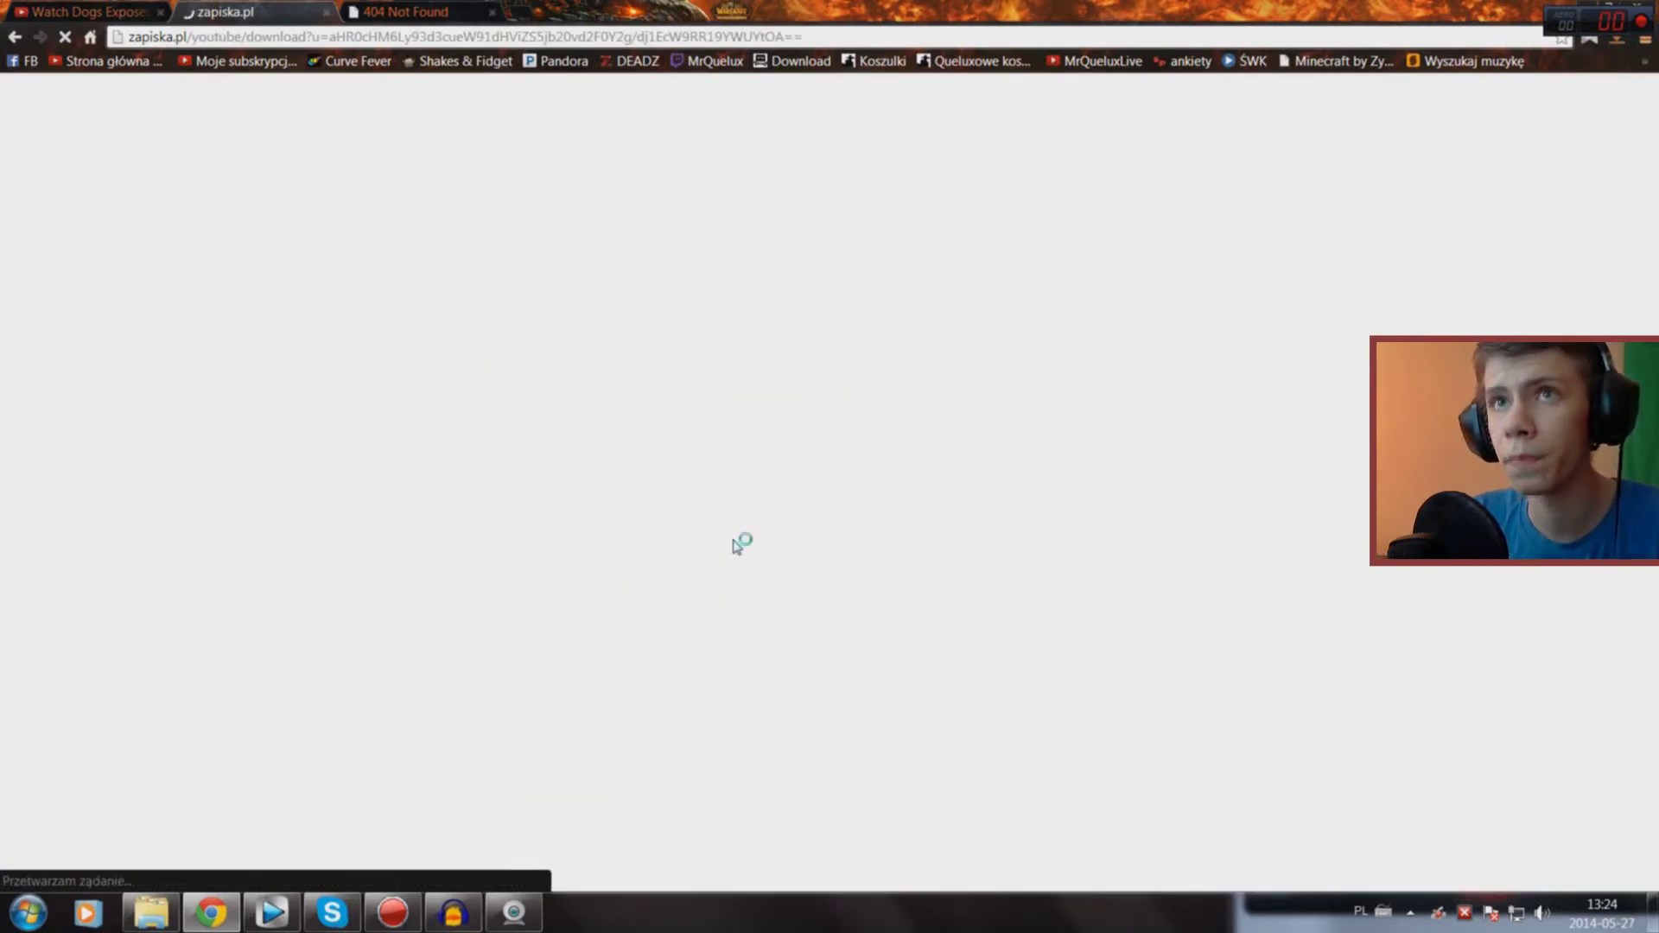
Step: Close the pop-up tab, allow the Java downloader, and paste the trailer address into zapiska.pl's address bar
click(432, 7)
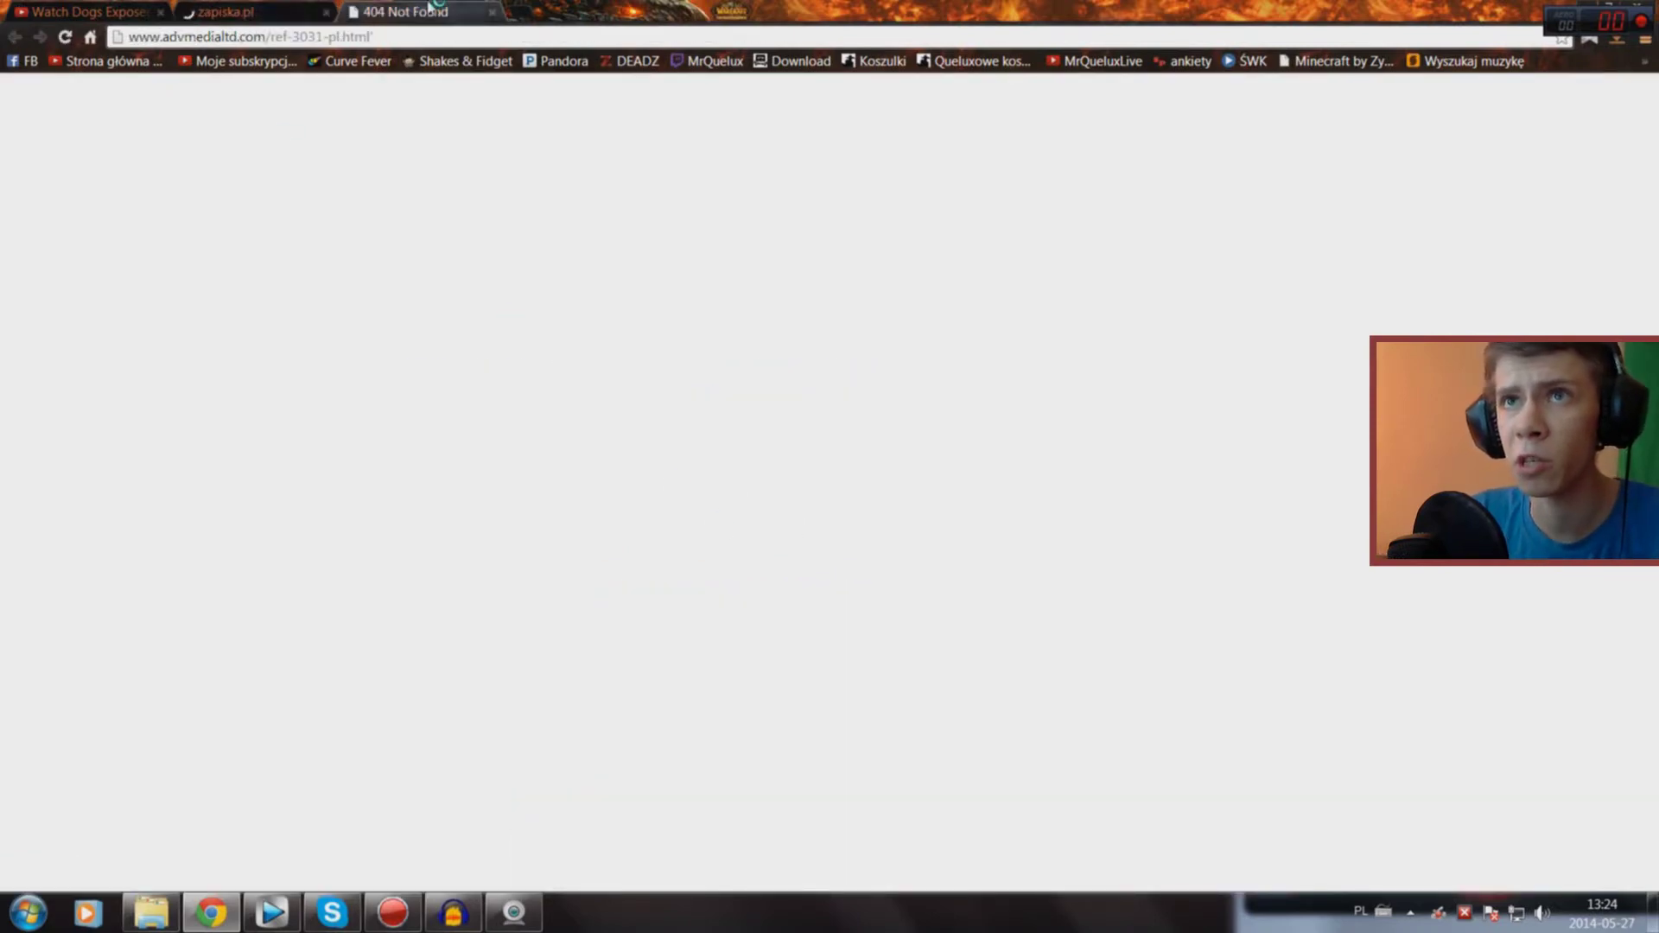
click(493, 12)
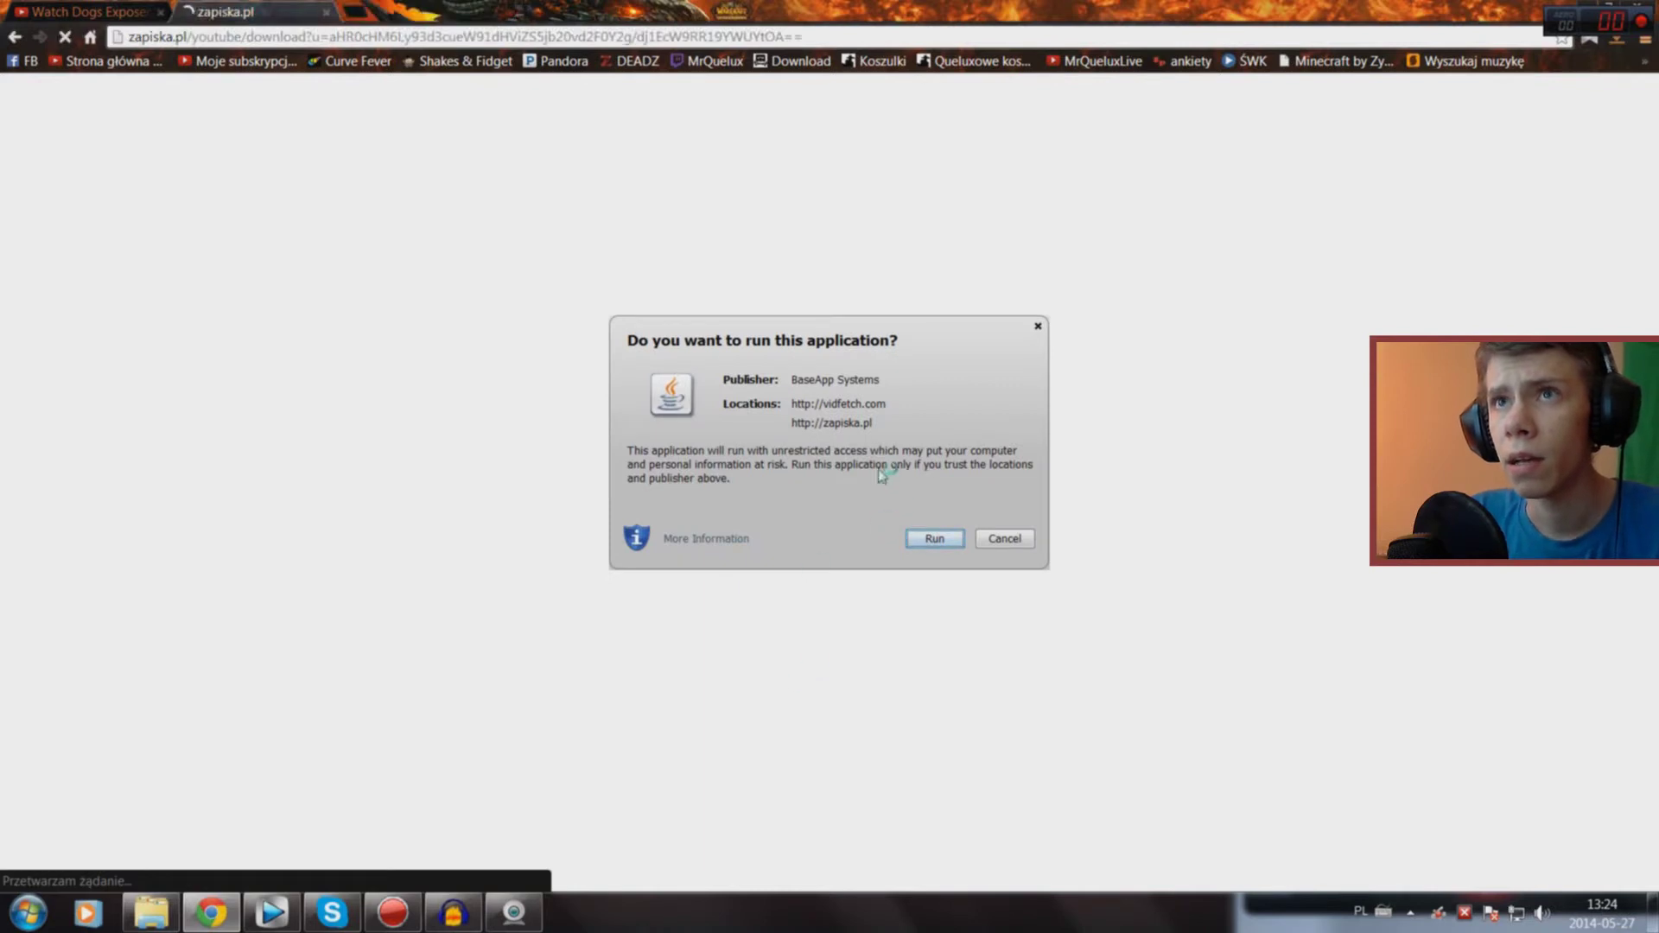
click(935, 545)
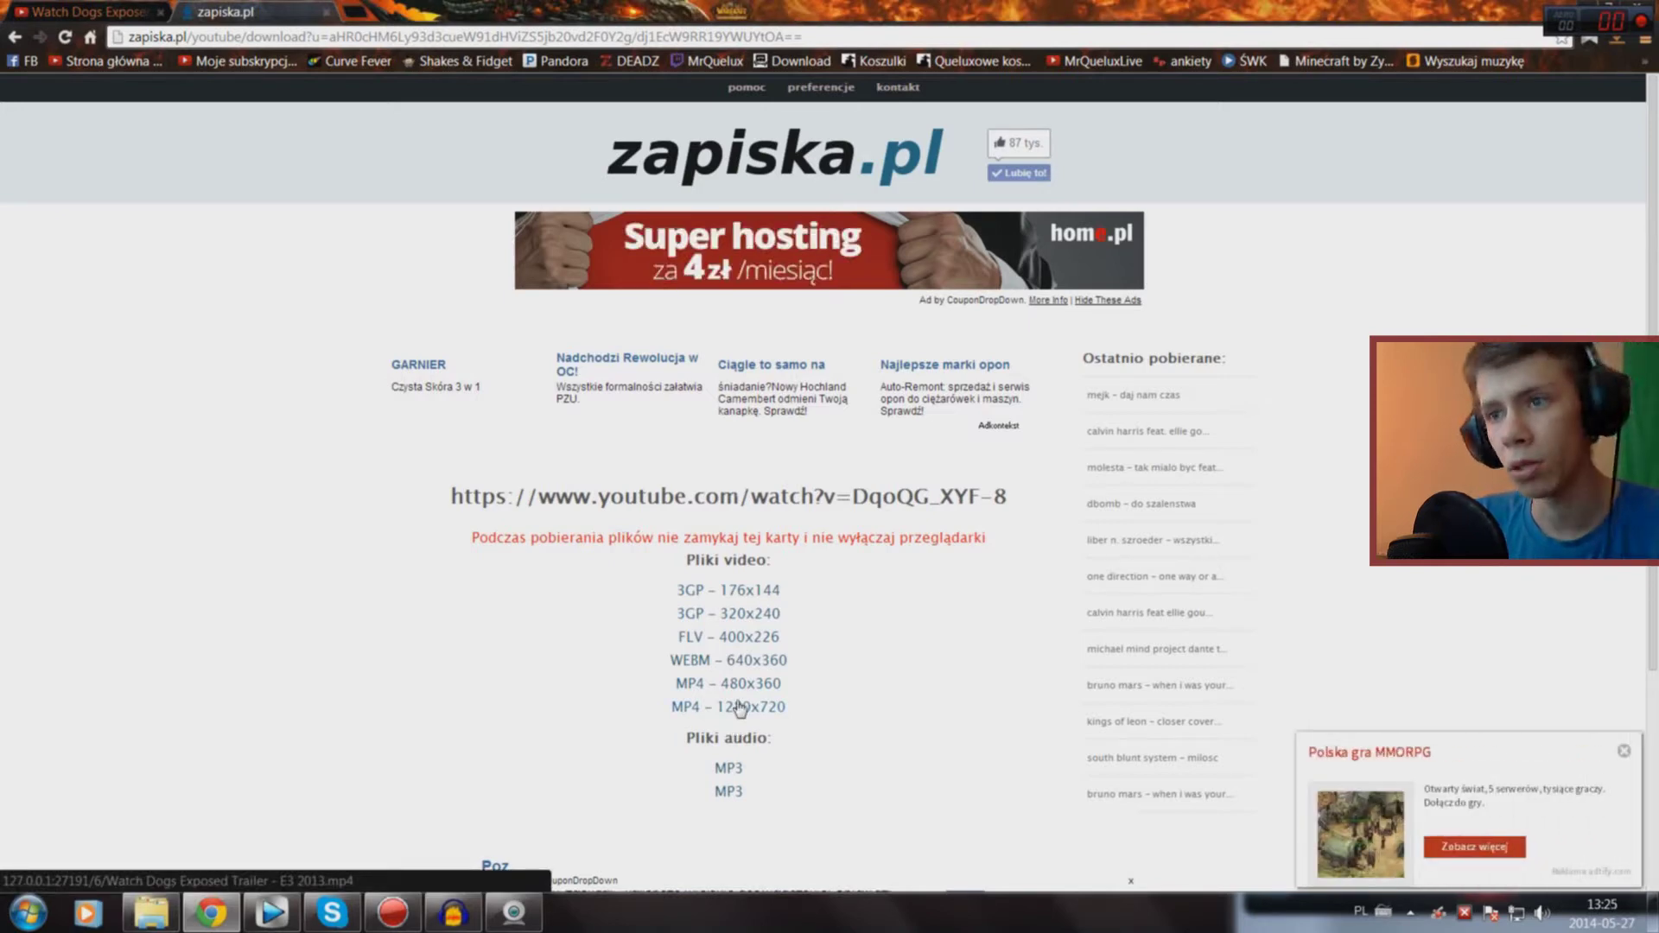
click(444, 36)
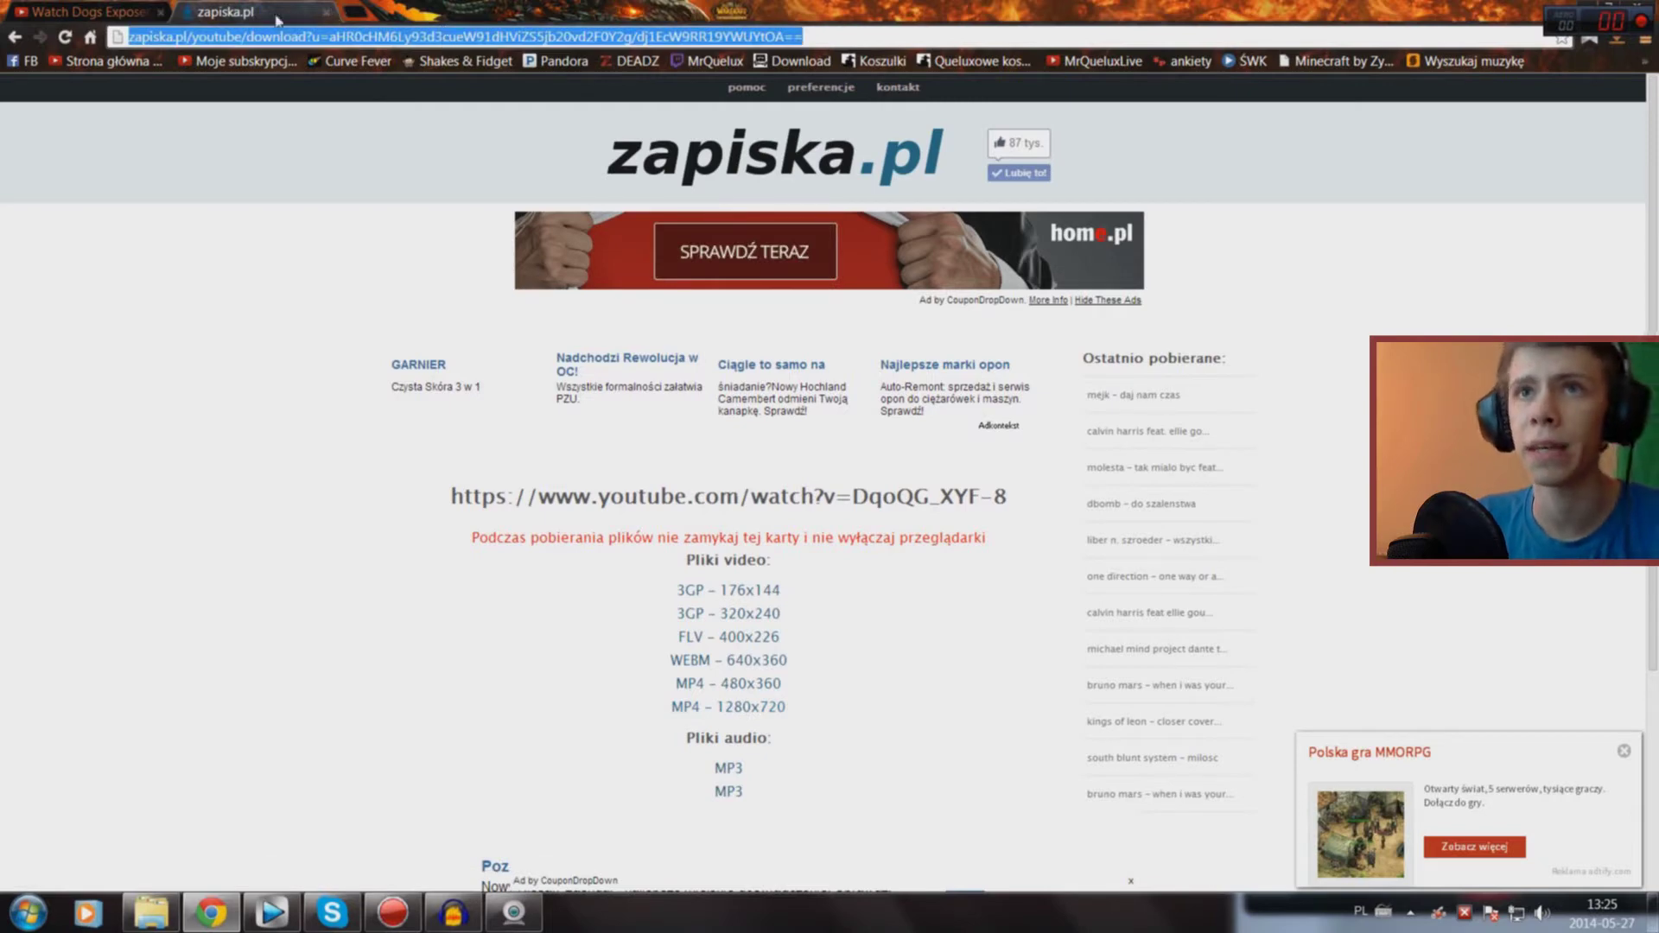
click(129, 12)
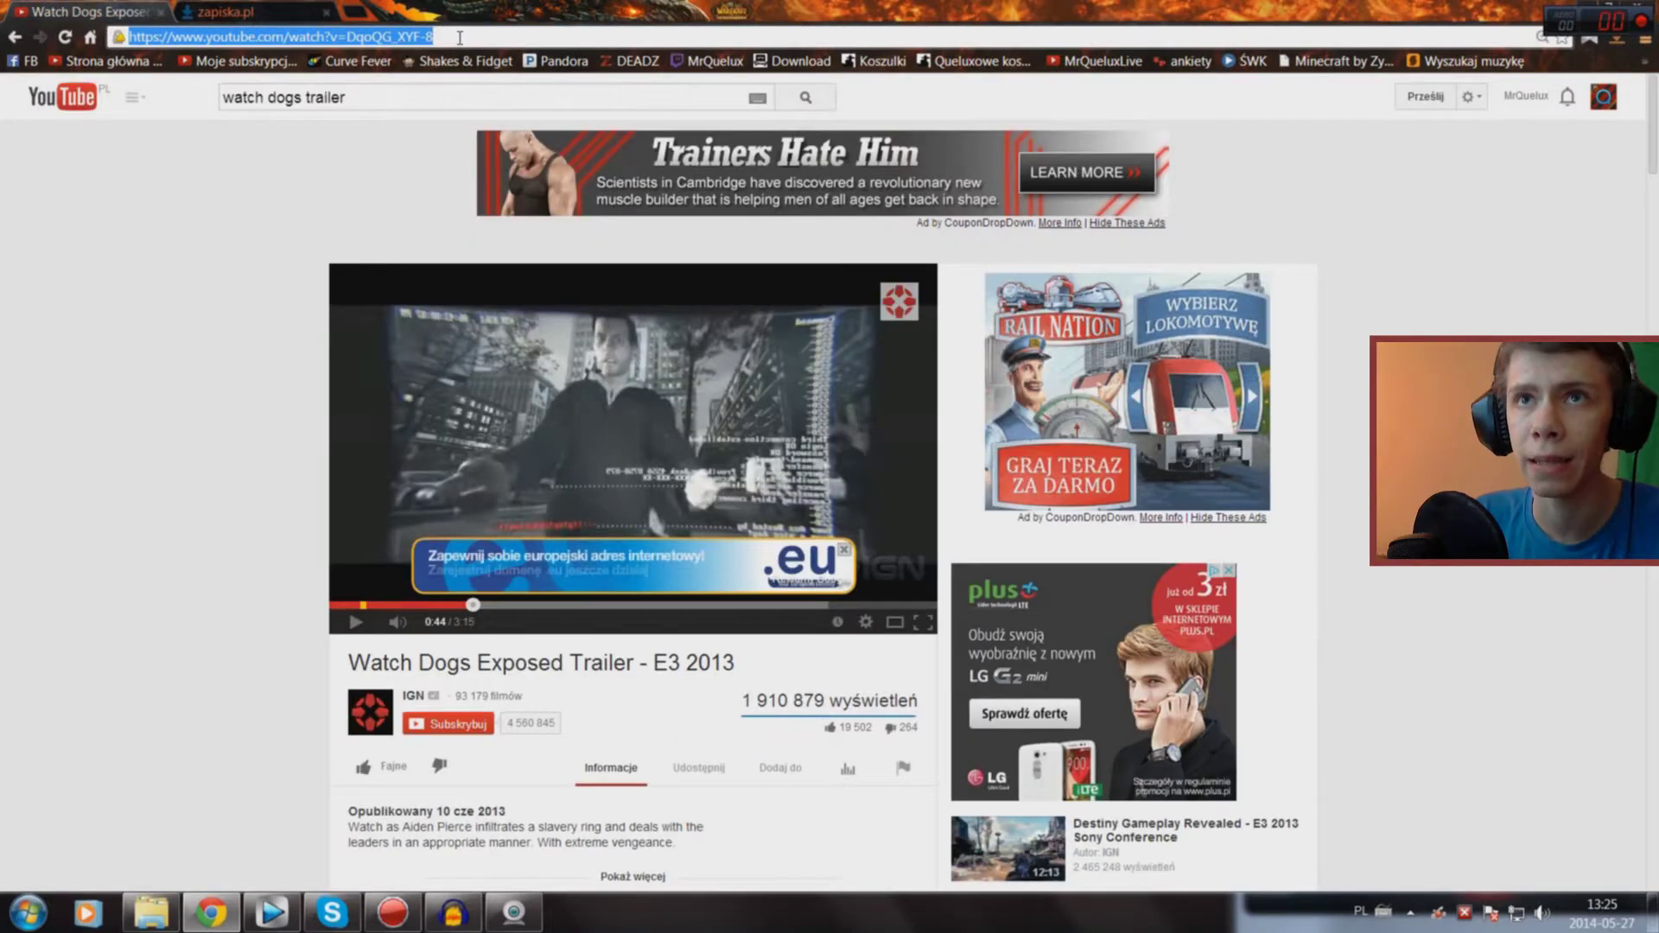
key(ctrl+c)
click(229, 10)
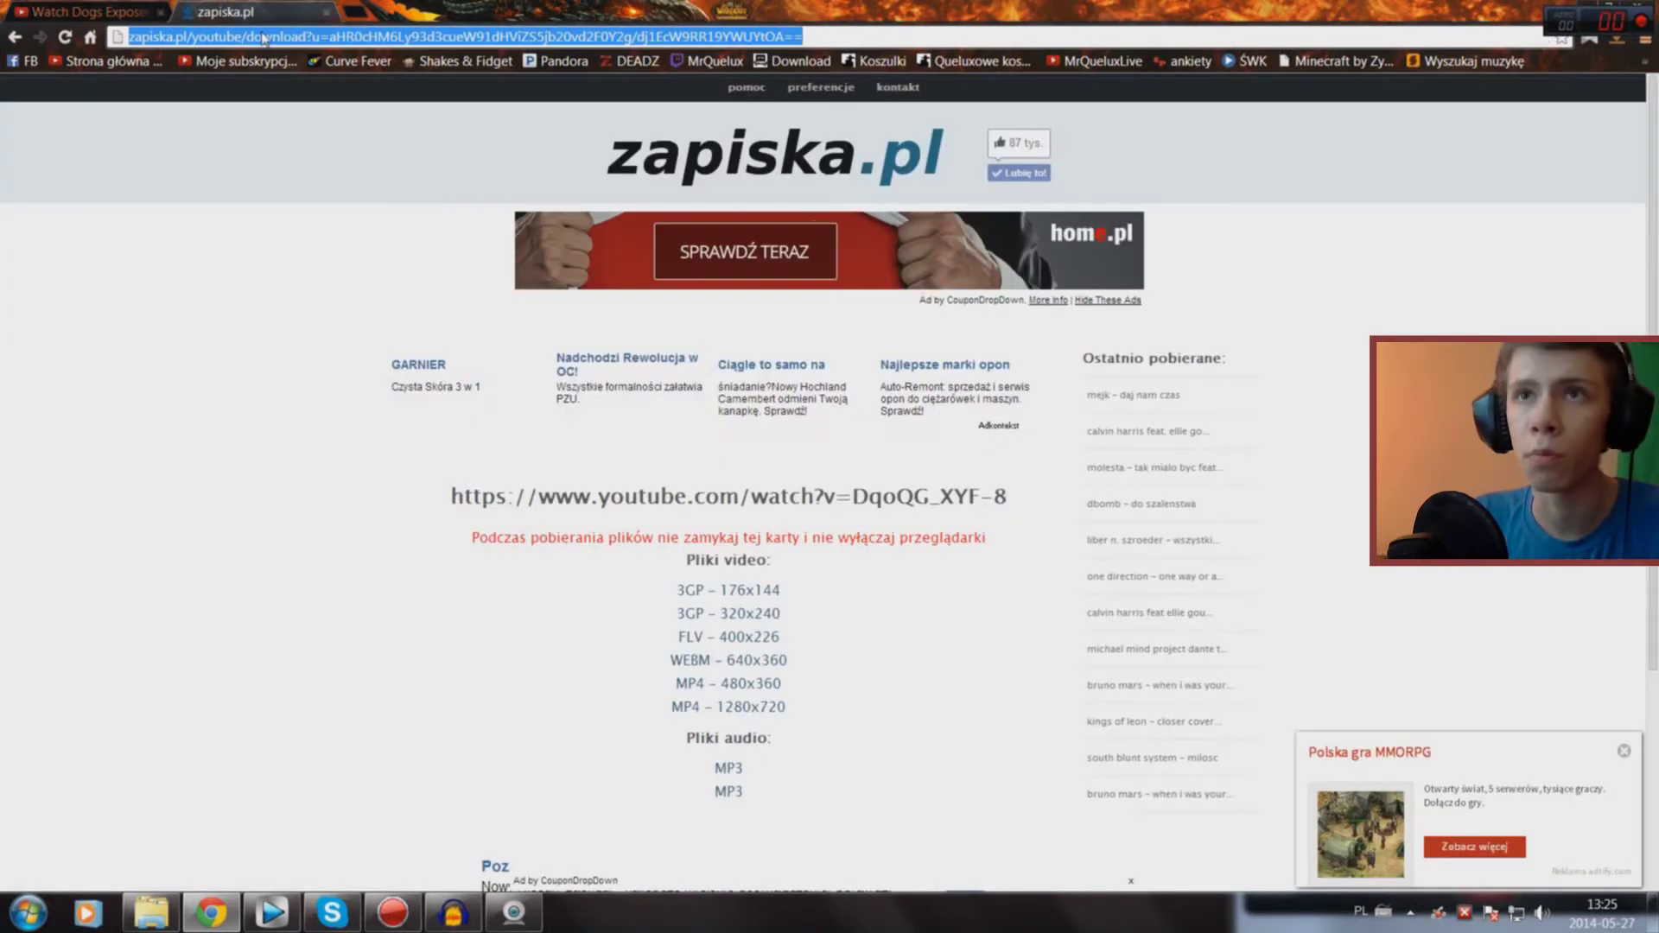
key(ctrl+v)
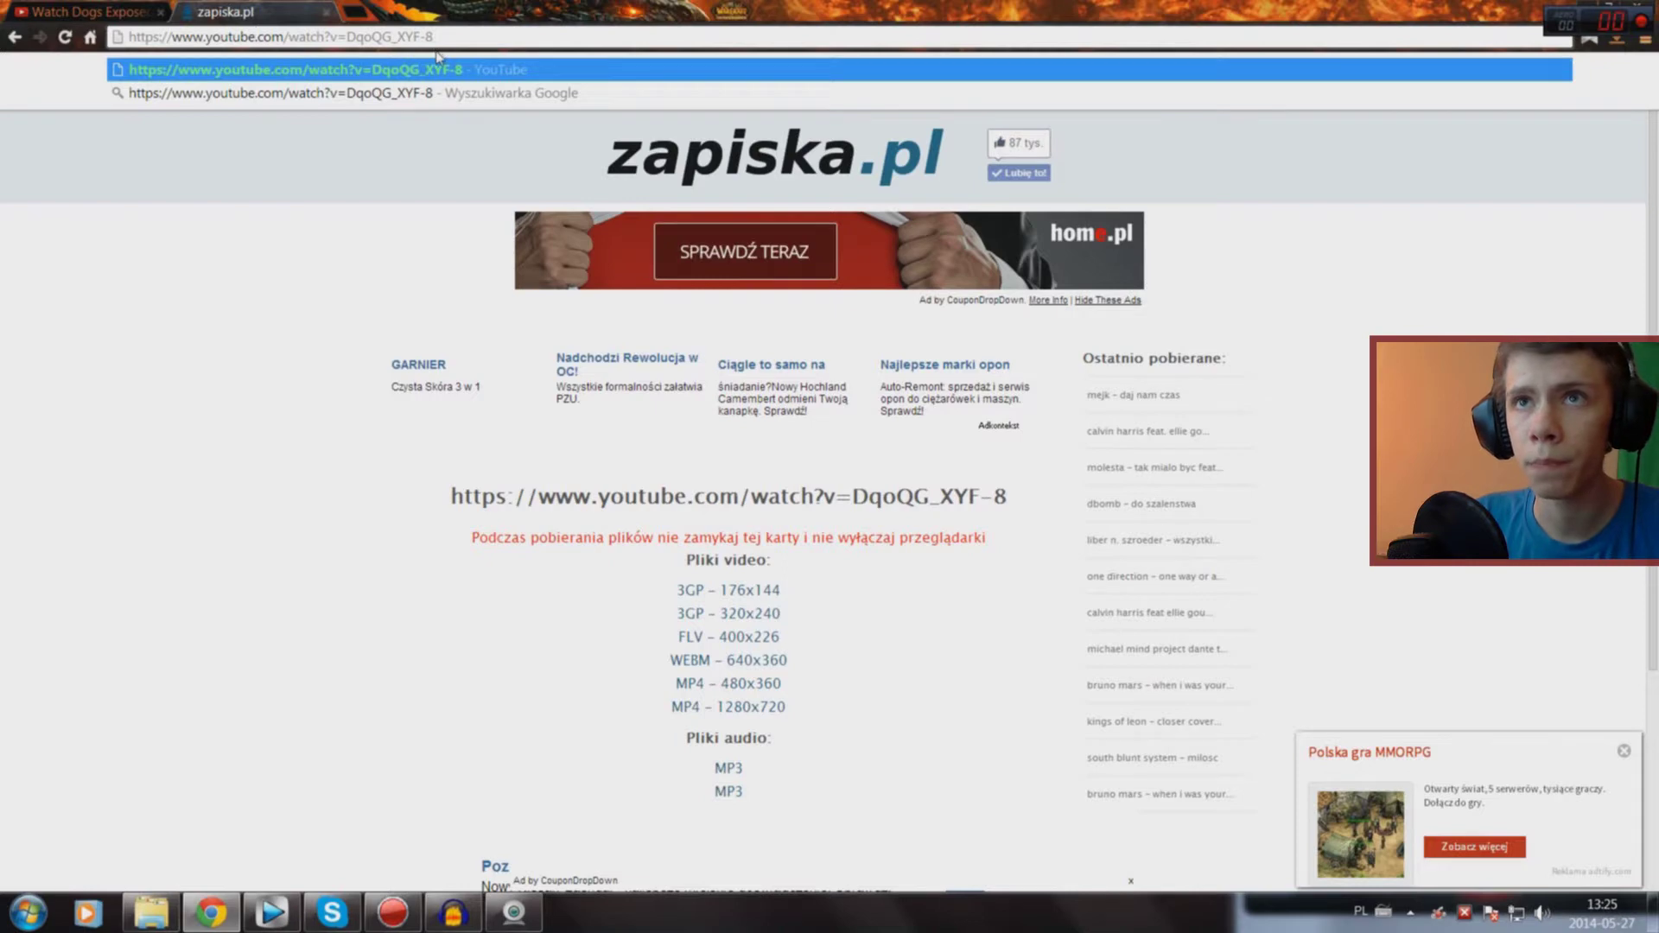
Step: Change the link to youtube-get.com, dismiss the certificate and Java block notices, then close that tab
text(-get)
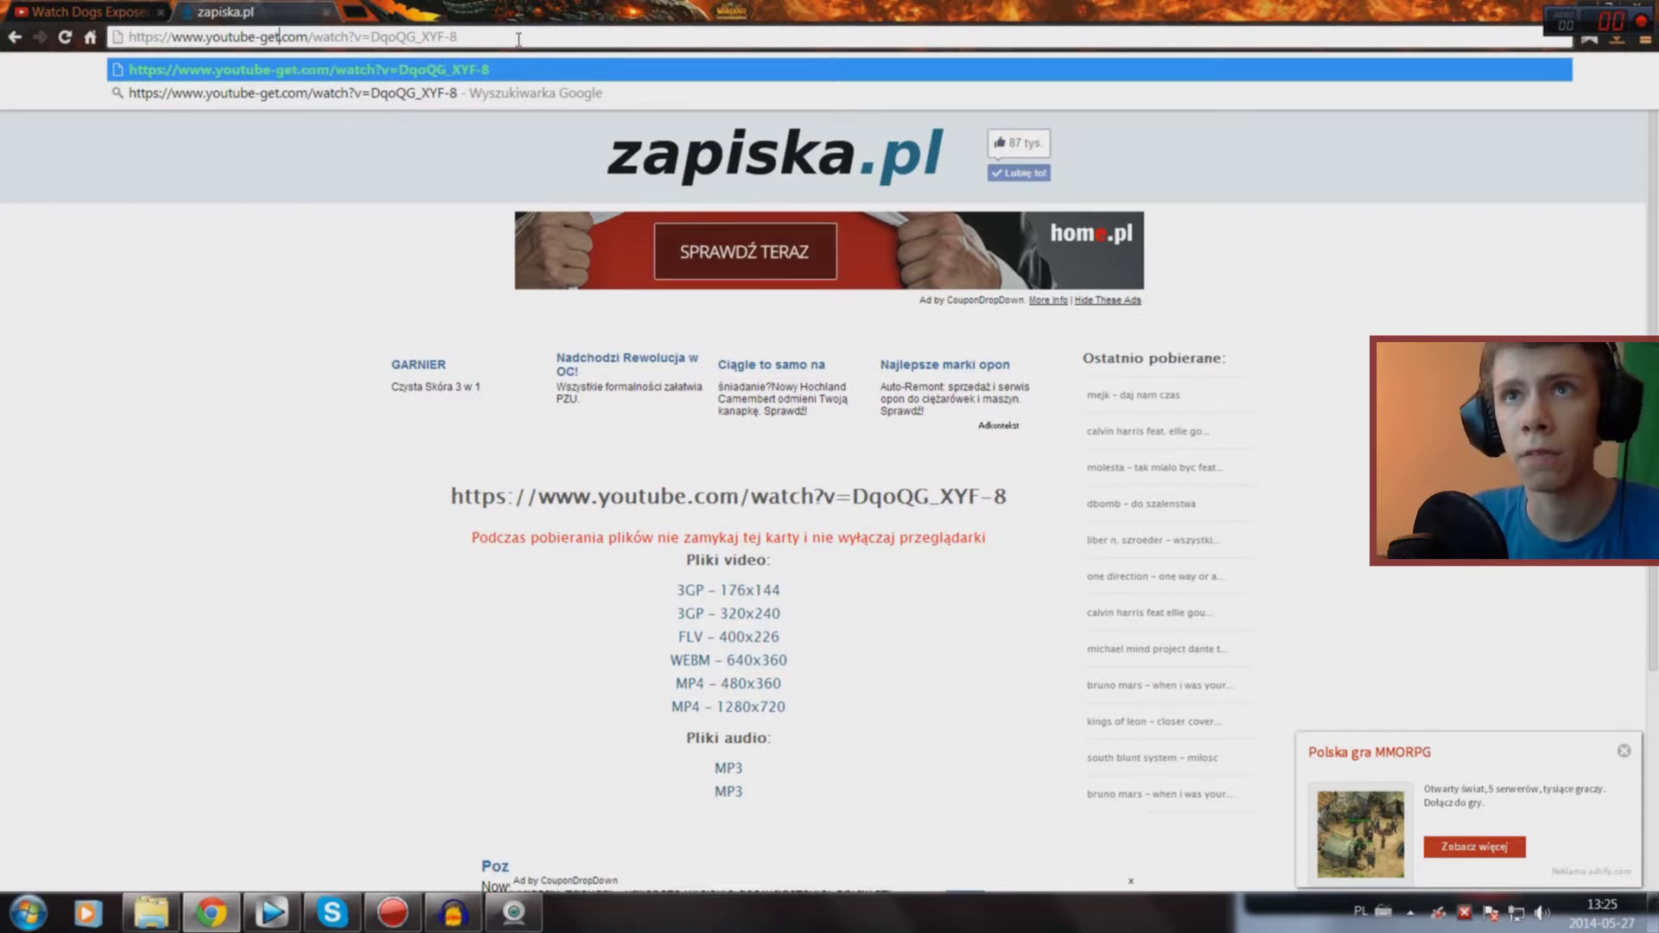
key(Return)
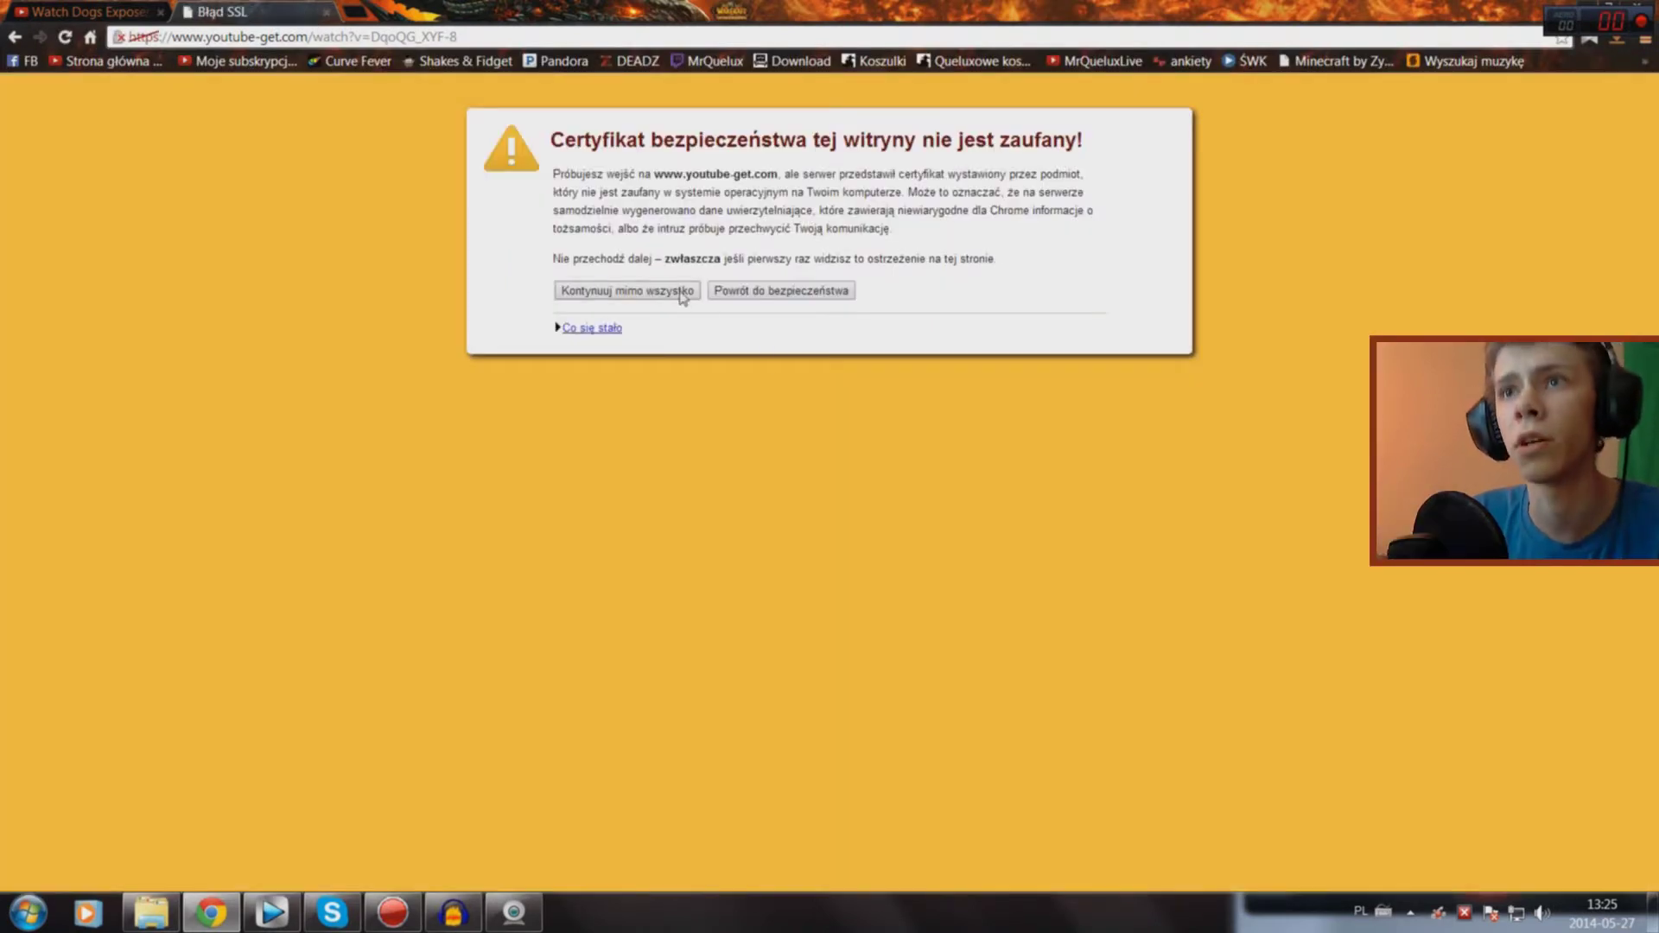
click(683, 296)
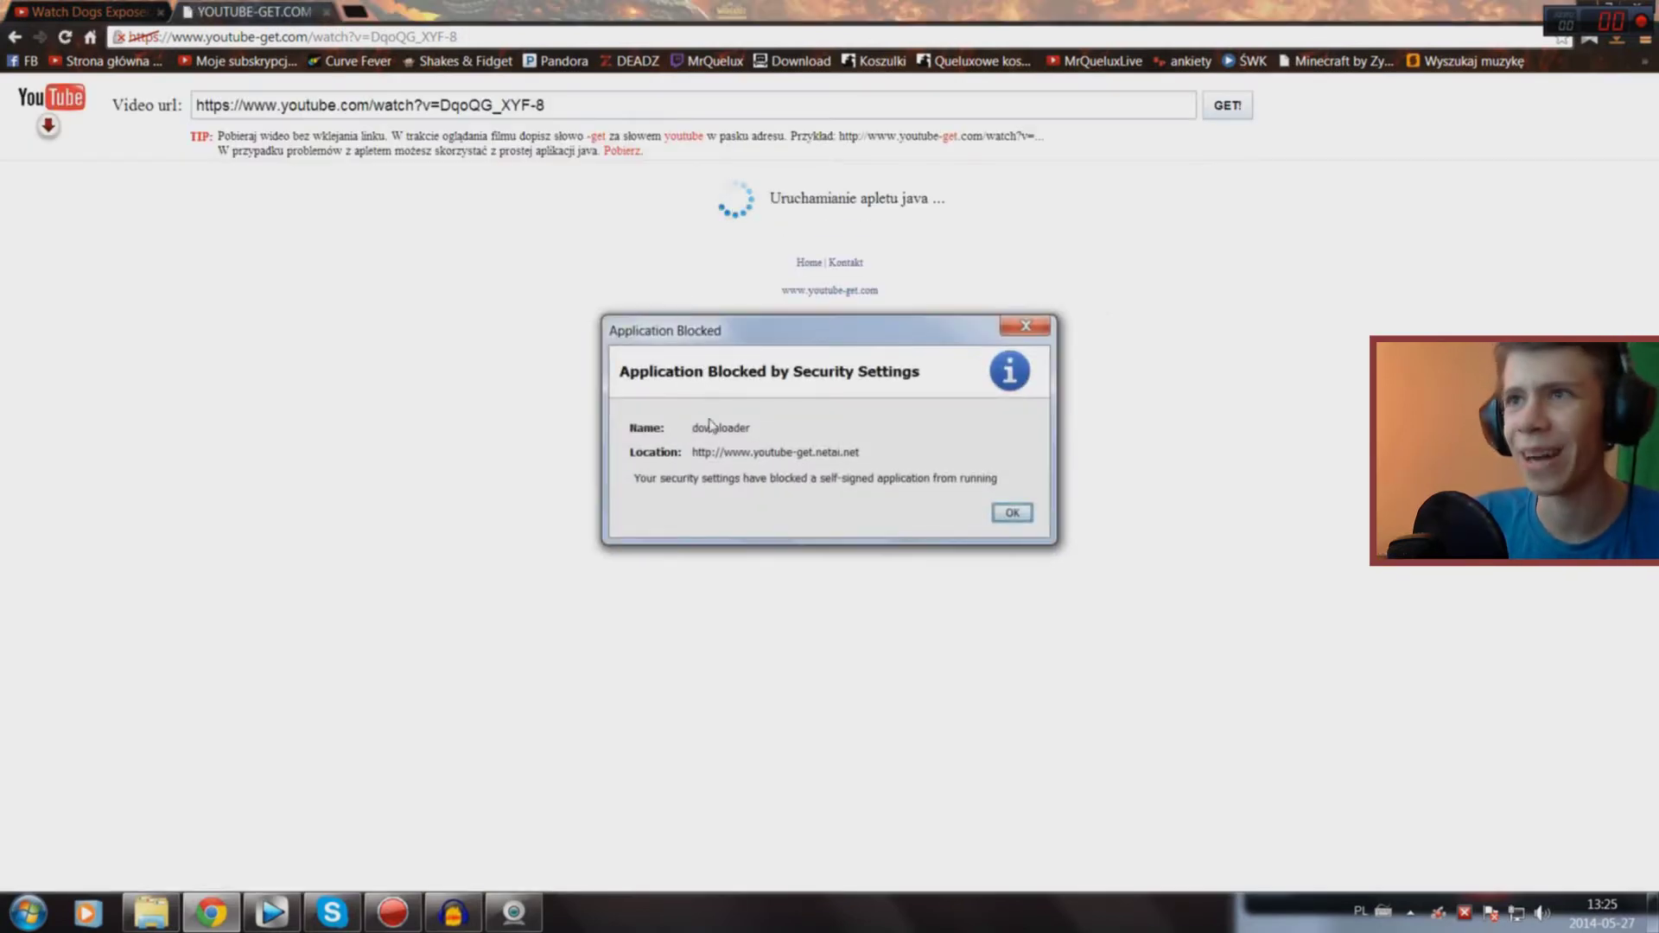
click(1013, 513)
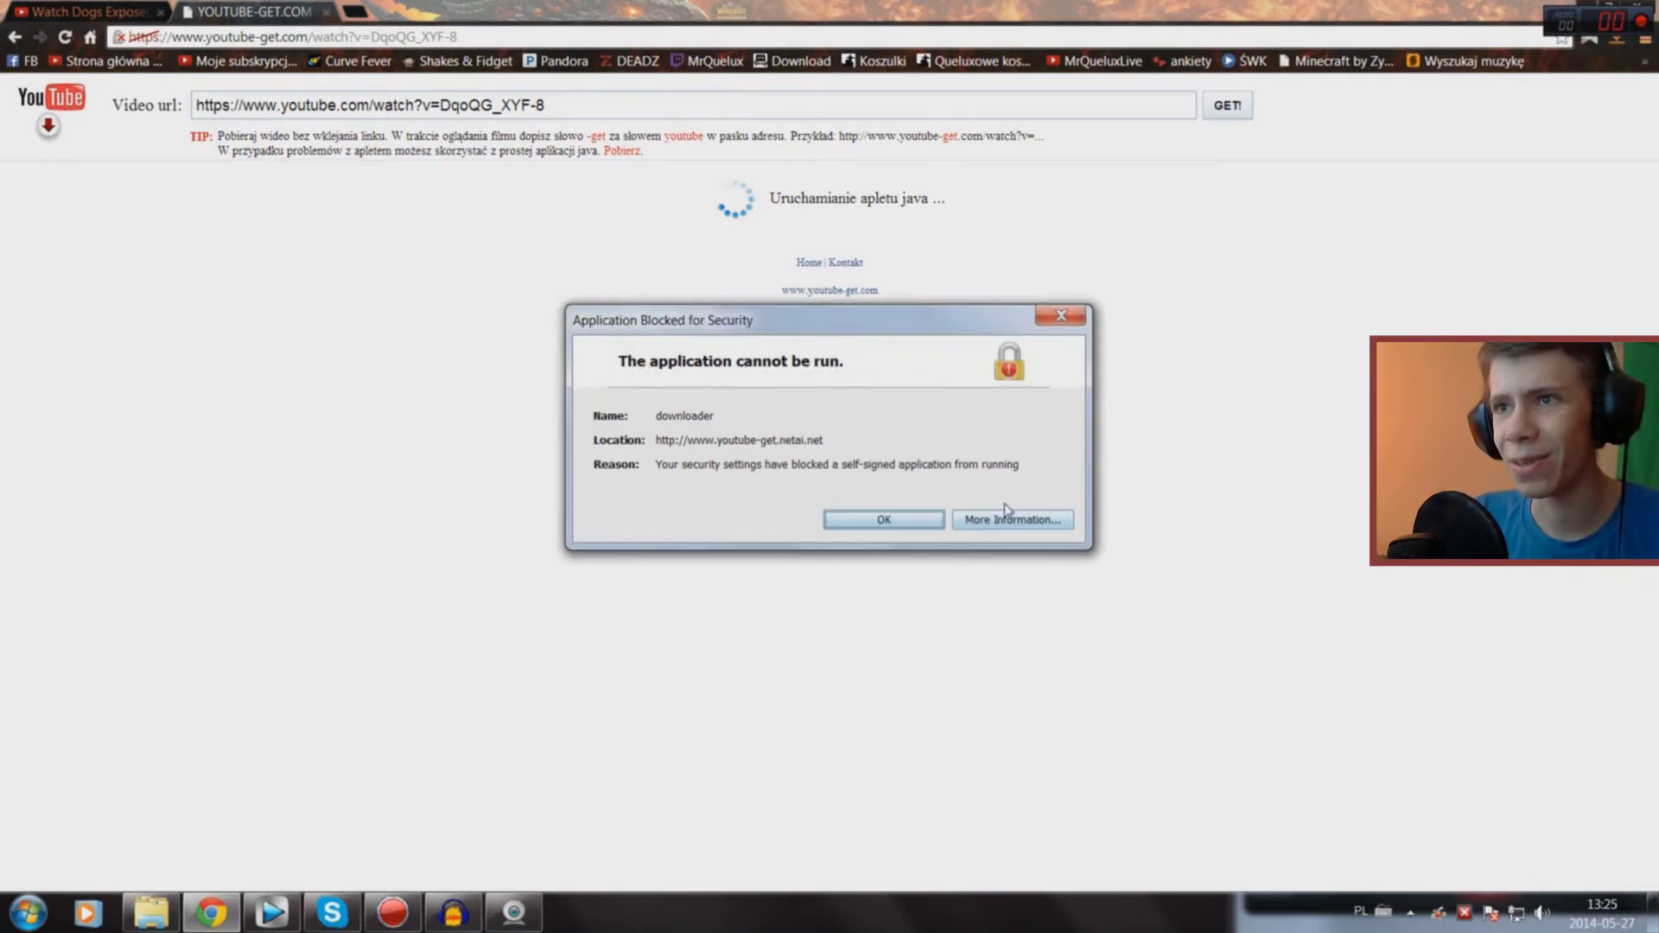
click(896, 523)
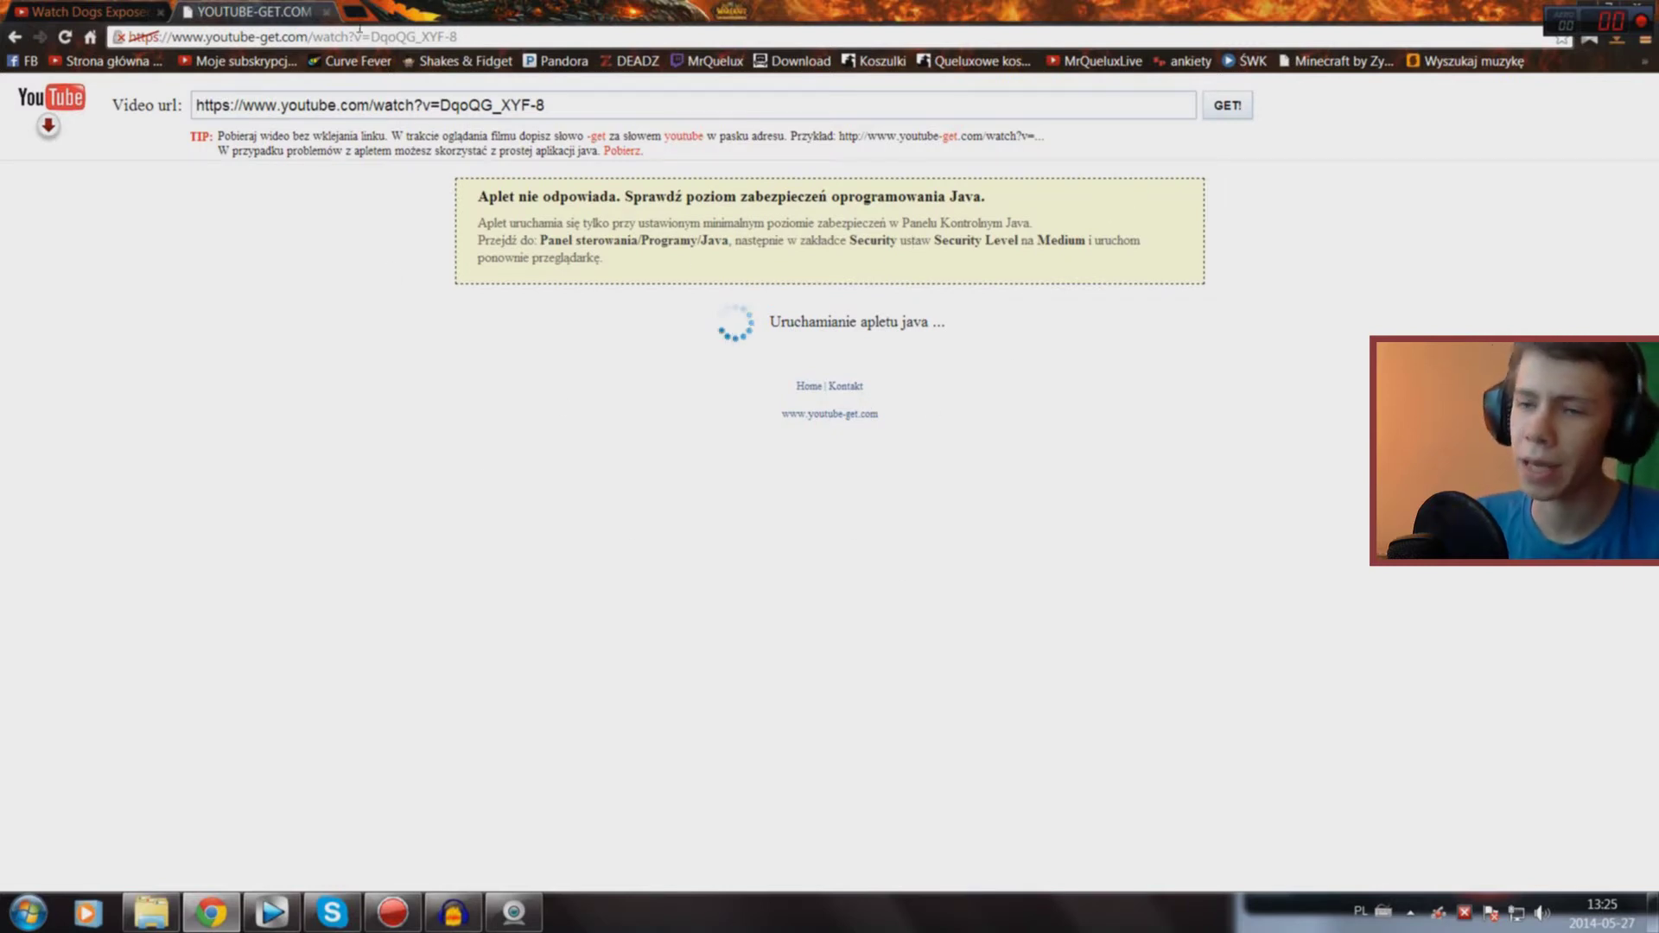
click(330, 12)
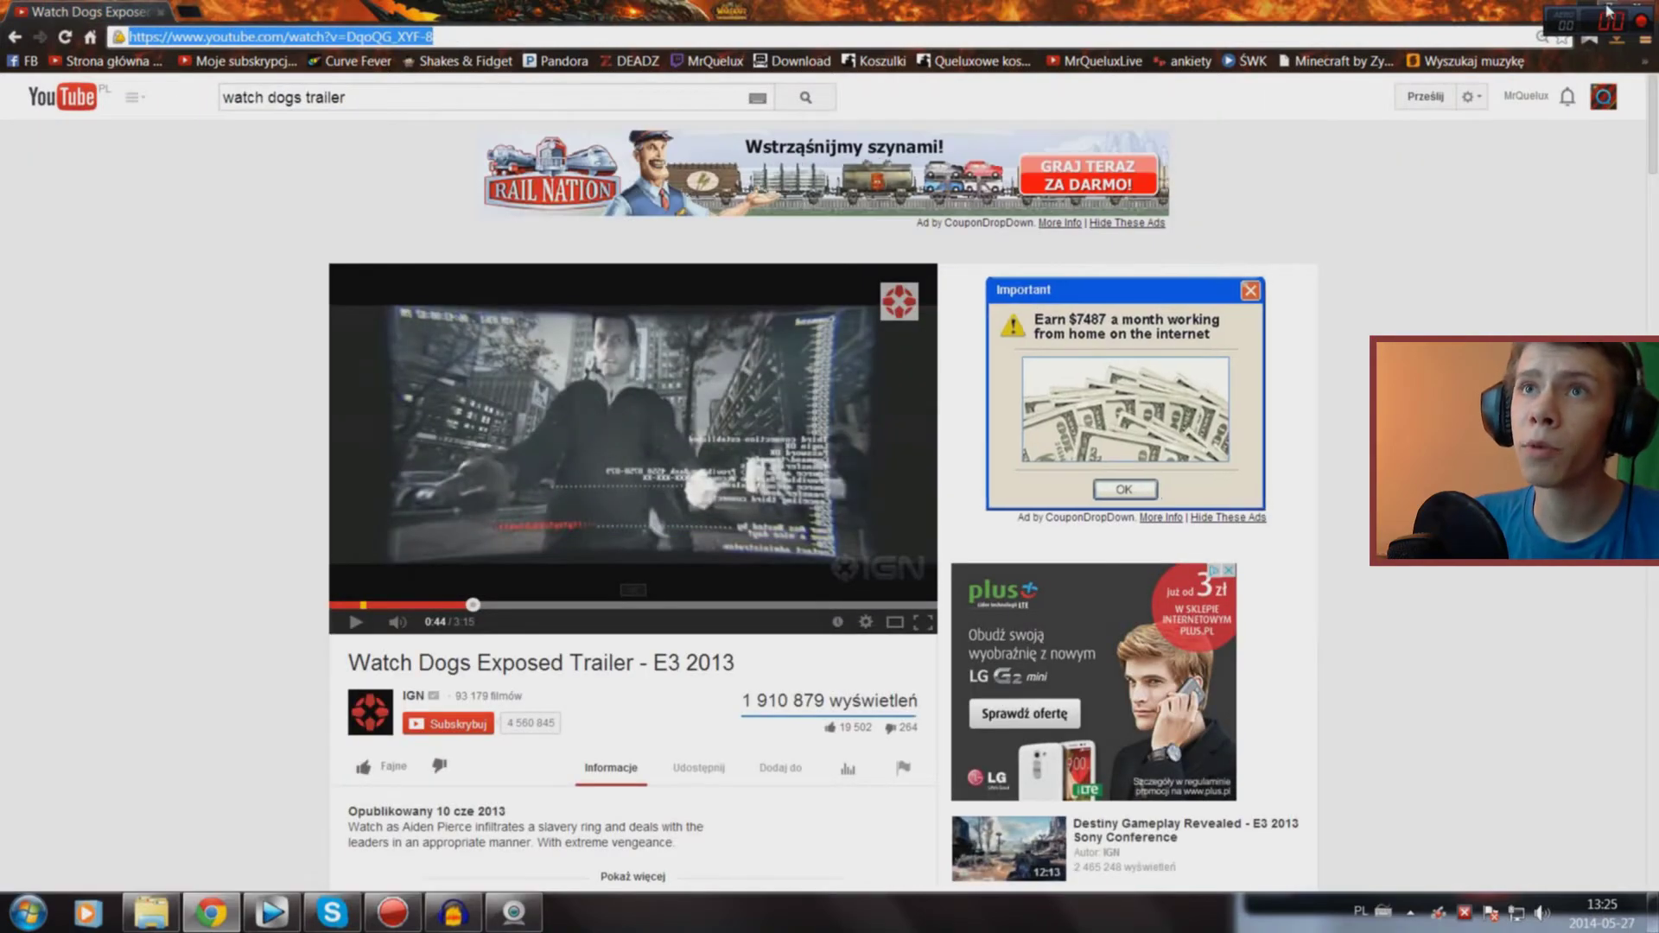
Step: Add the Watch_Dogs - Story Trailer [UK] video to the Vegas timeline, accepting the match-settings prompt
click(1594, 13)
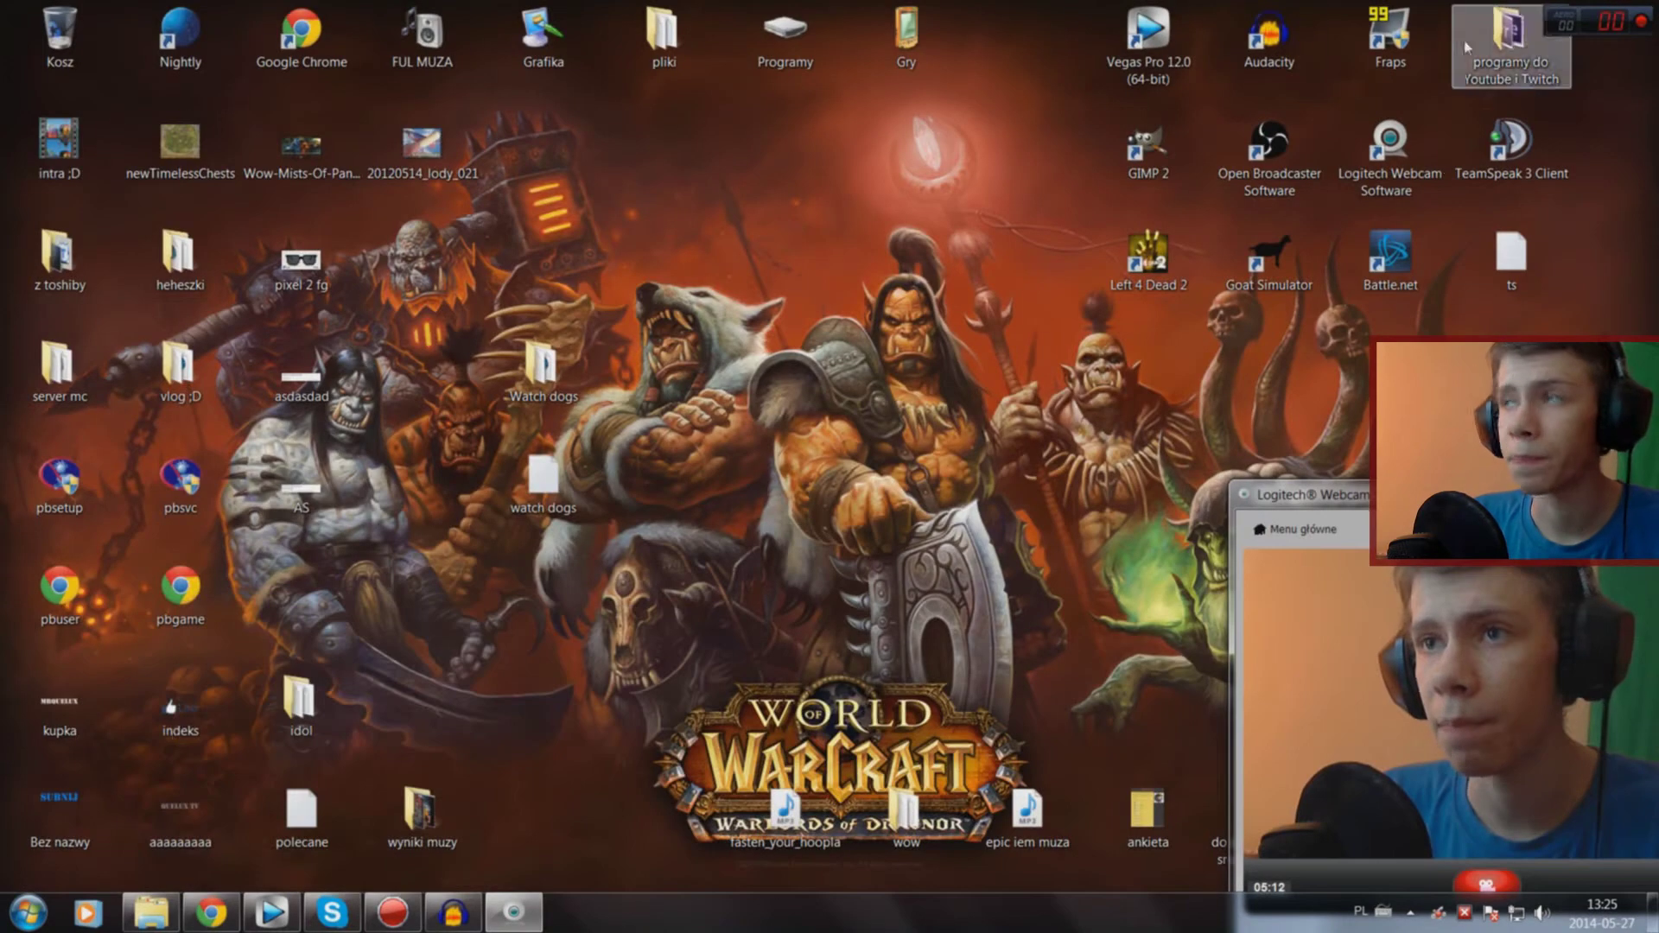
click(130, 901)
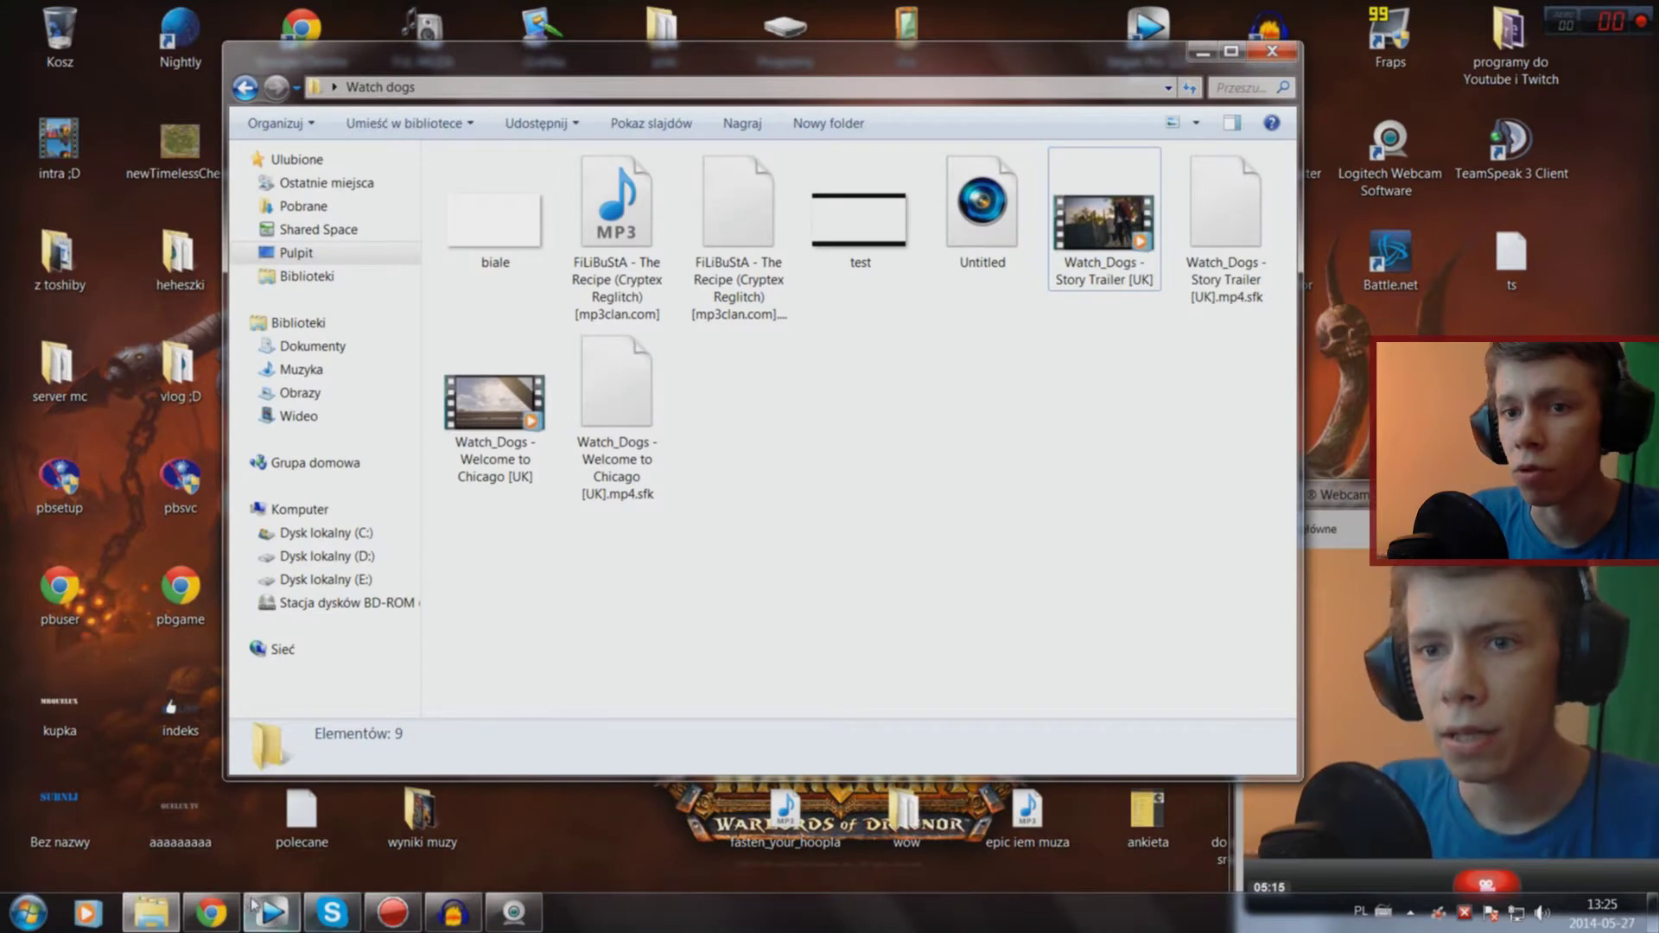
click(250, 905)
click(151, 912)
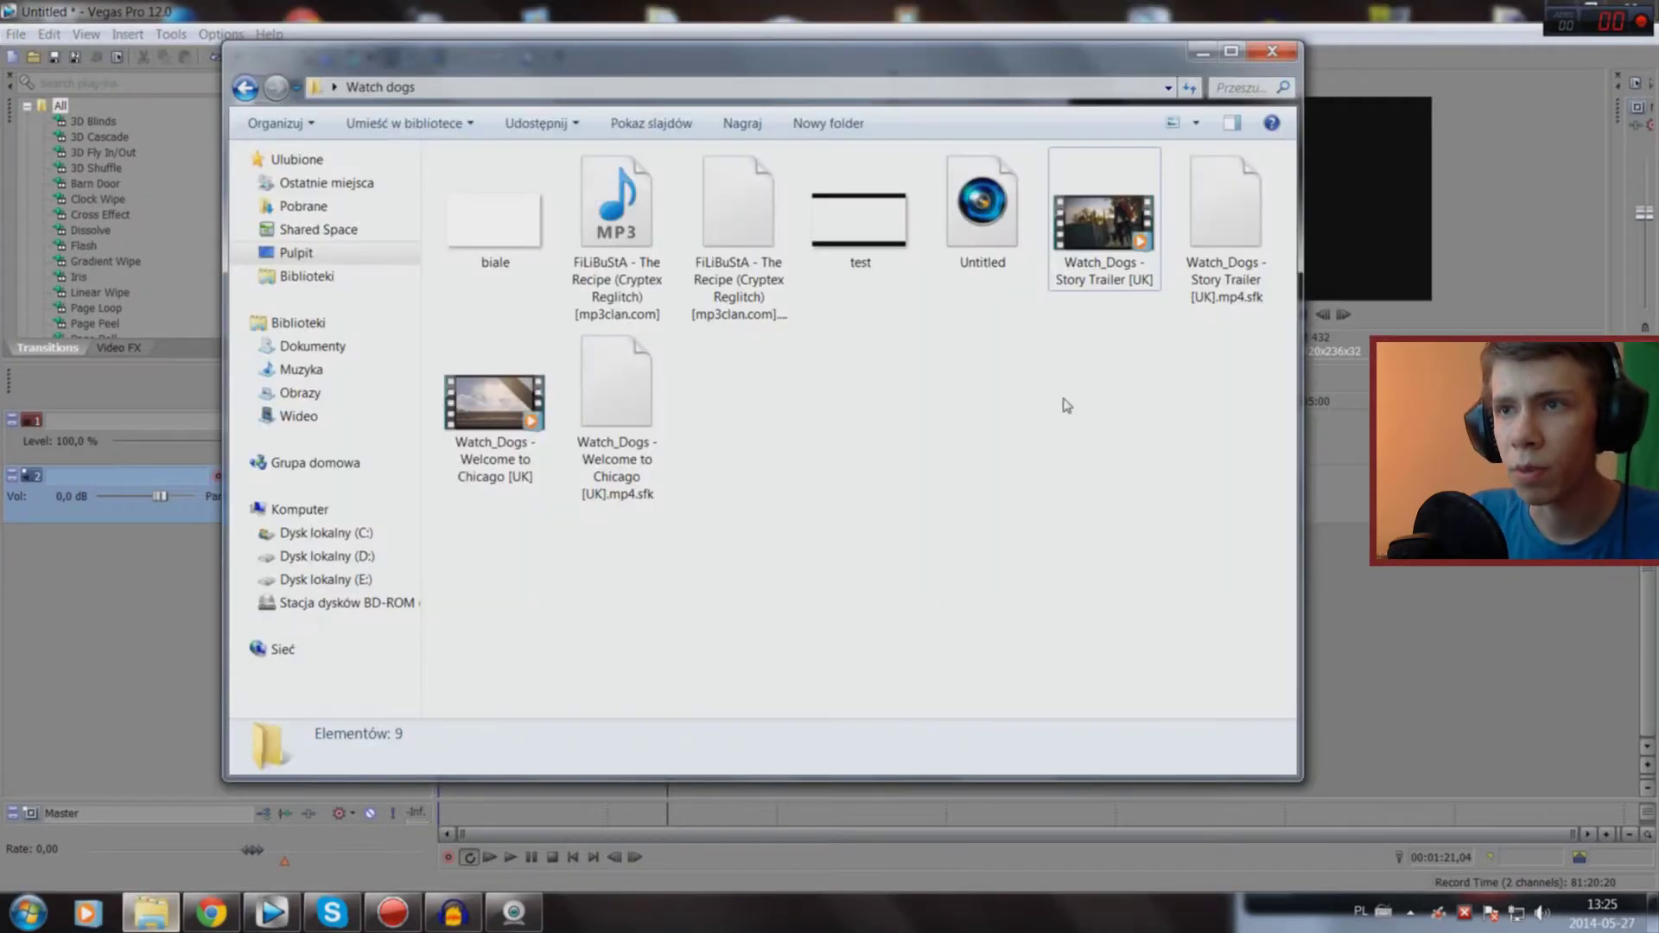
mouse_move(1104, 223)
mouse_down()
mouse_move(1214, 486)
mouse_move(1316, 455)
mouse_up()
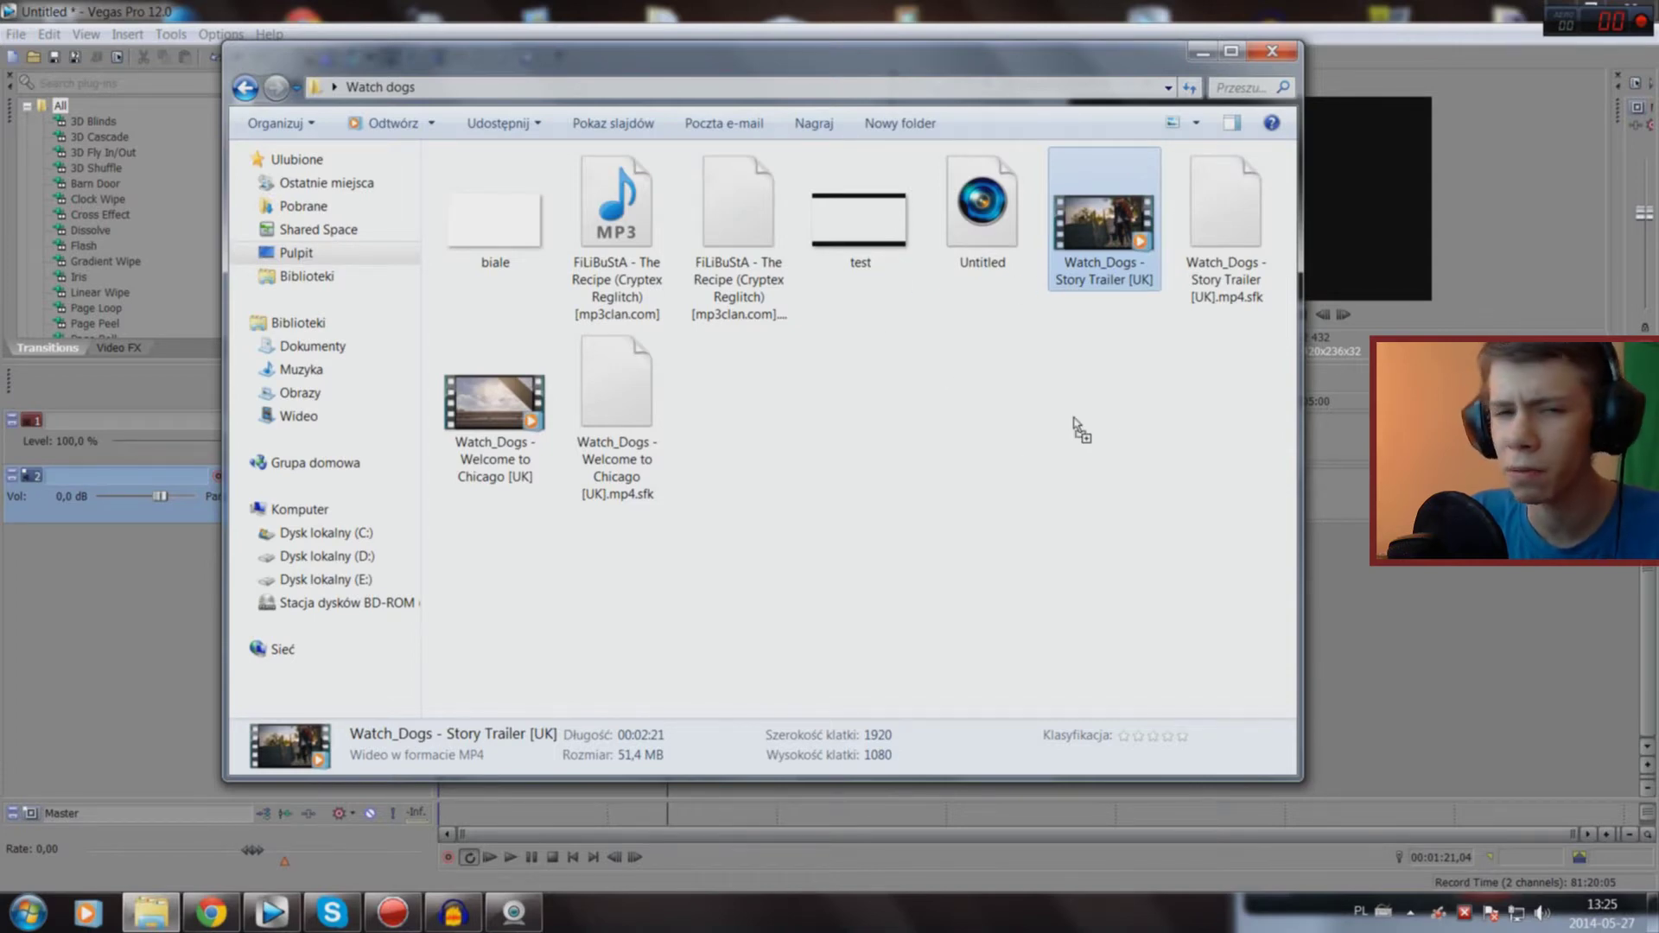
drag(1054, 445, 1357, 611)
click(981, 372)
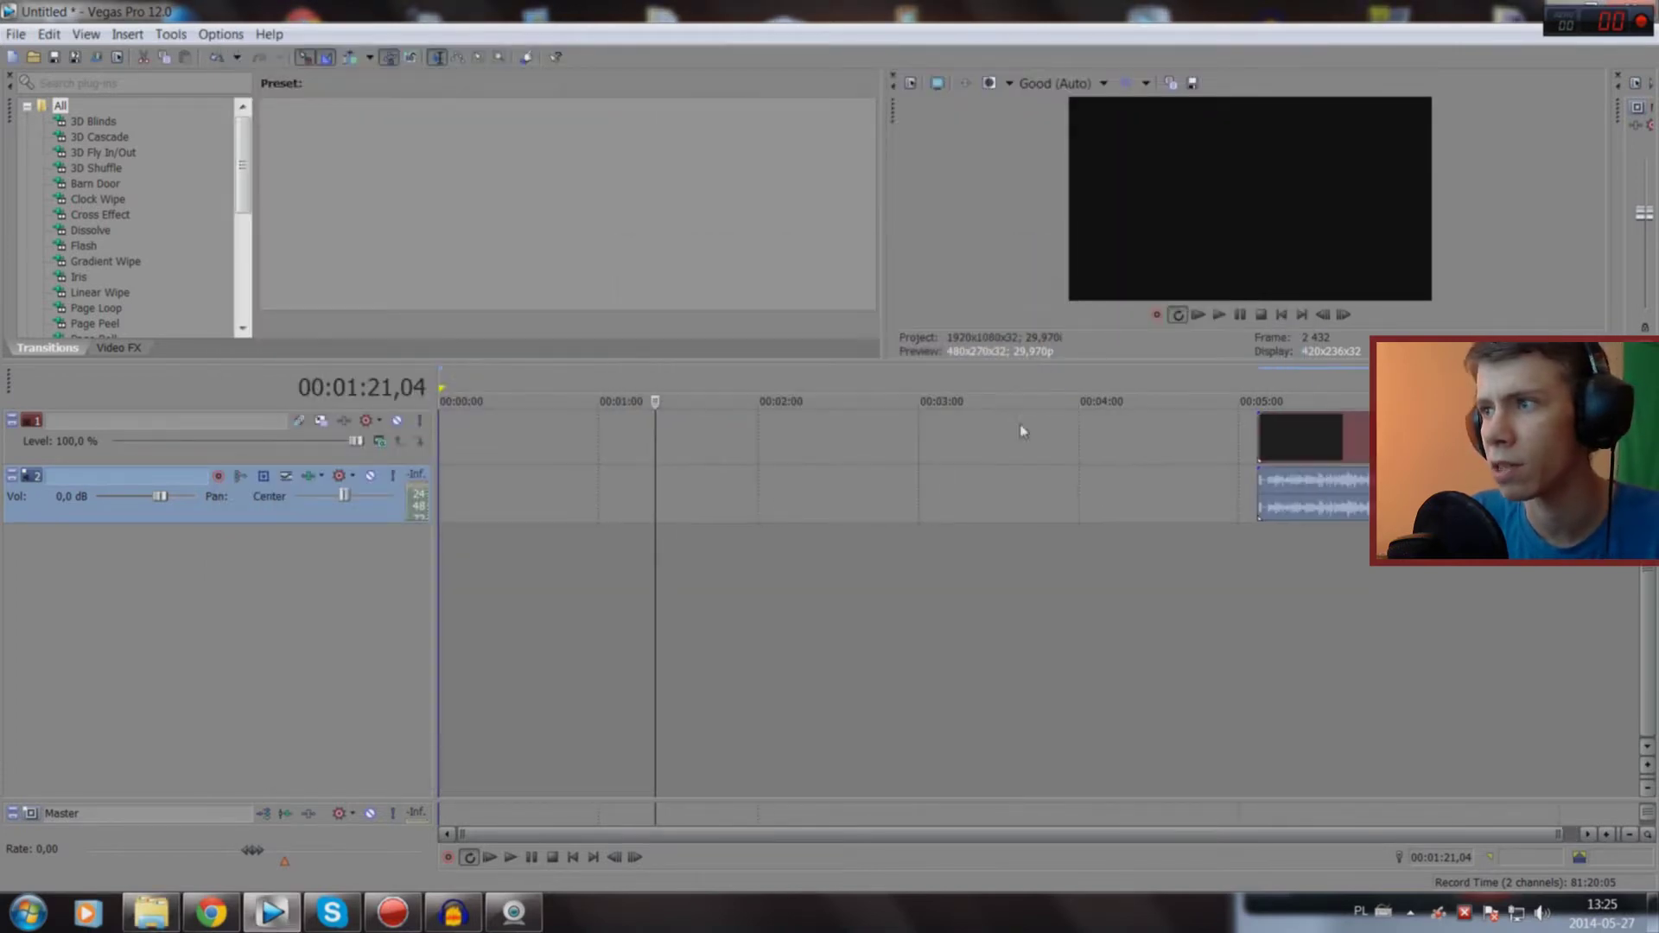
Step: Add the Watch_Dogs - Welcome to Chicago [UK] video to the timeline near 7:00
click(149, 923)
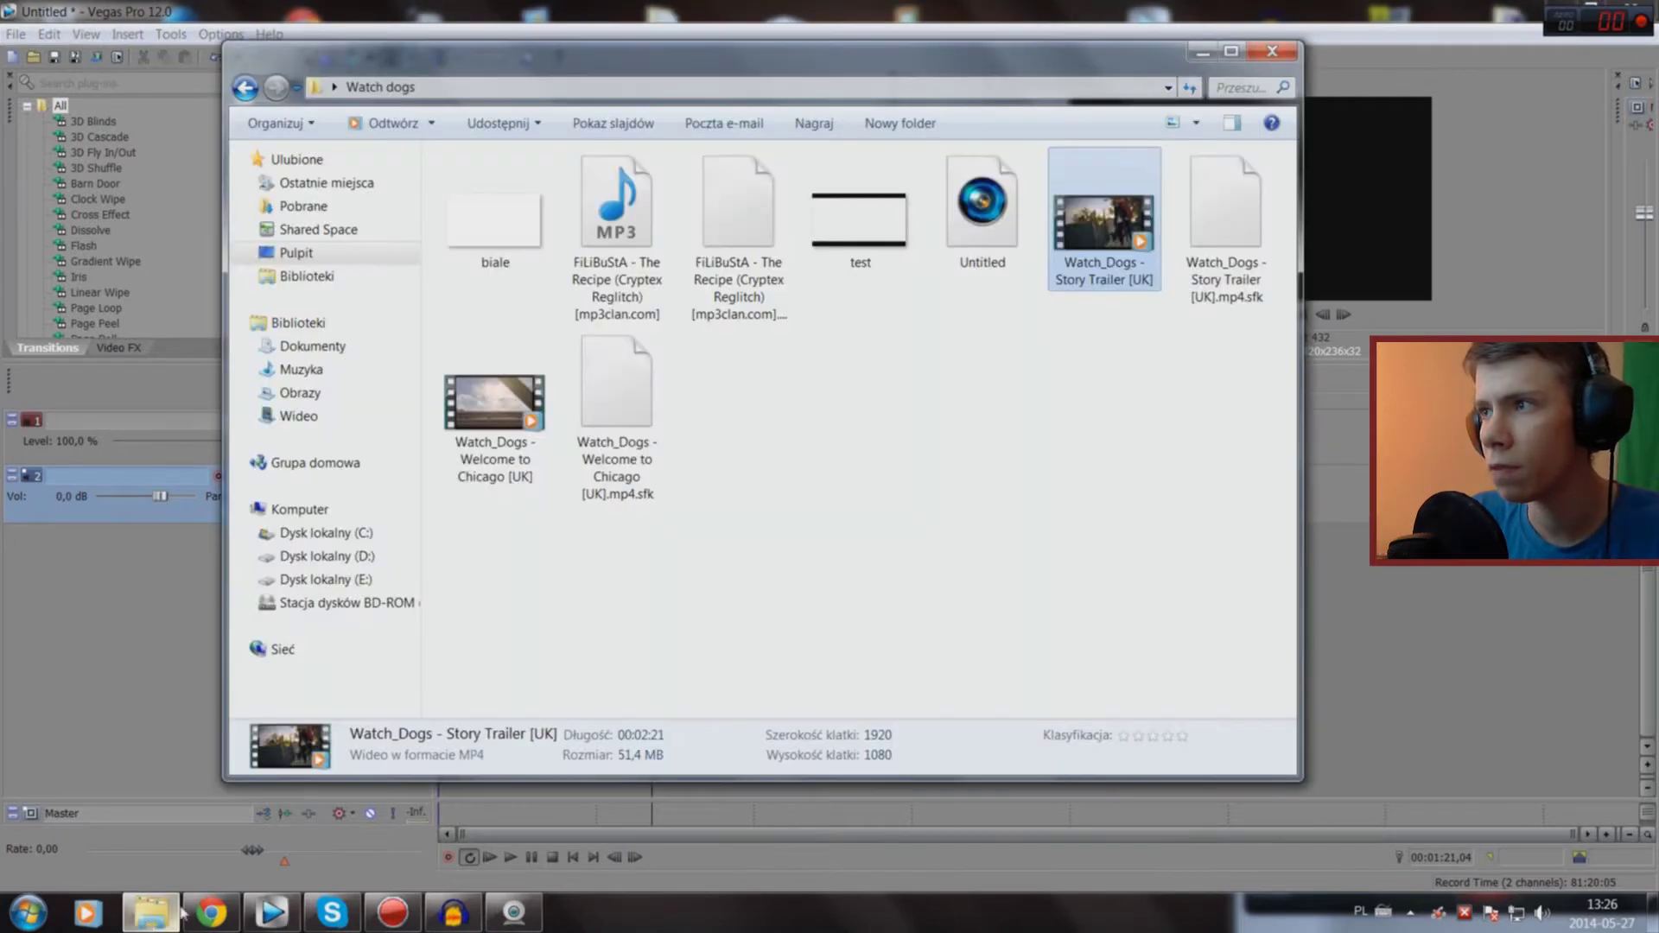
drag(495, 406, 1324, 484)
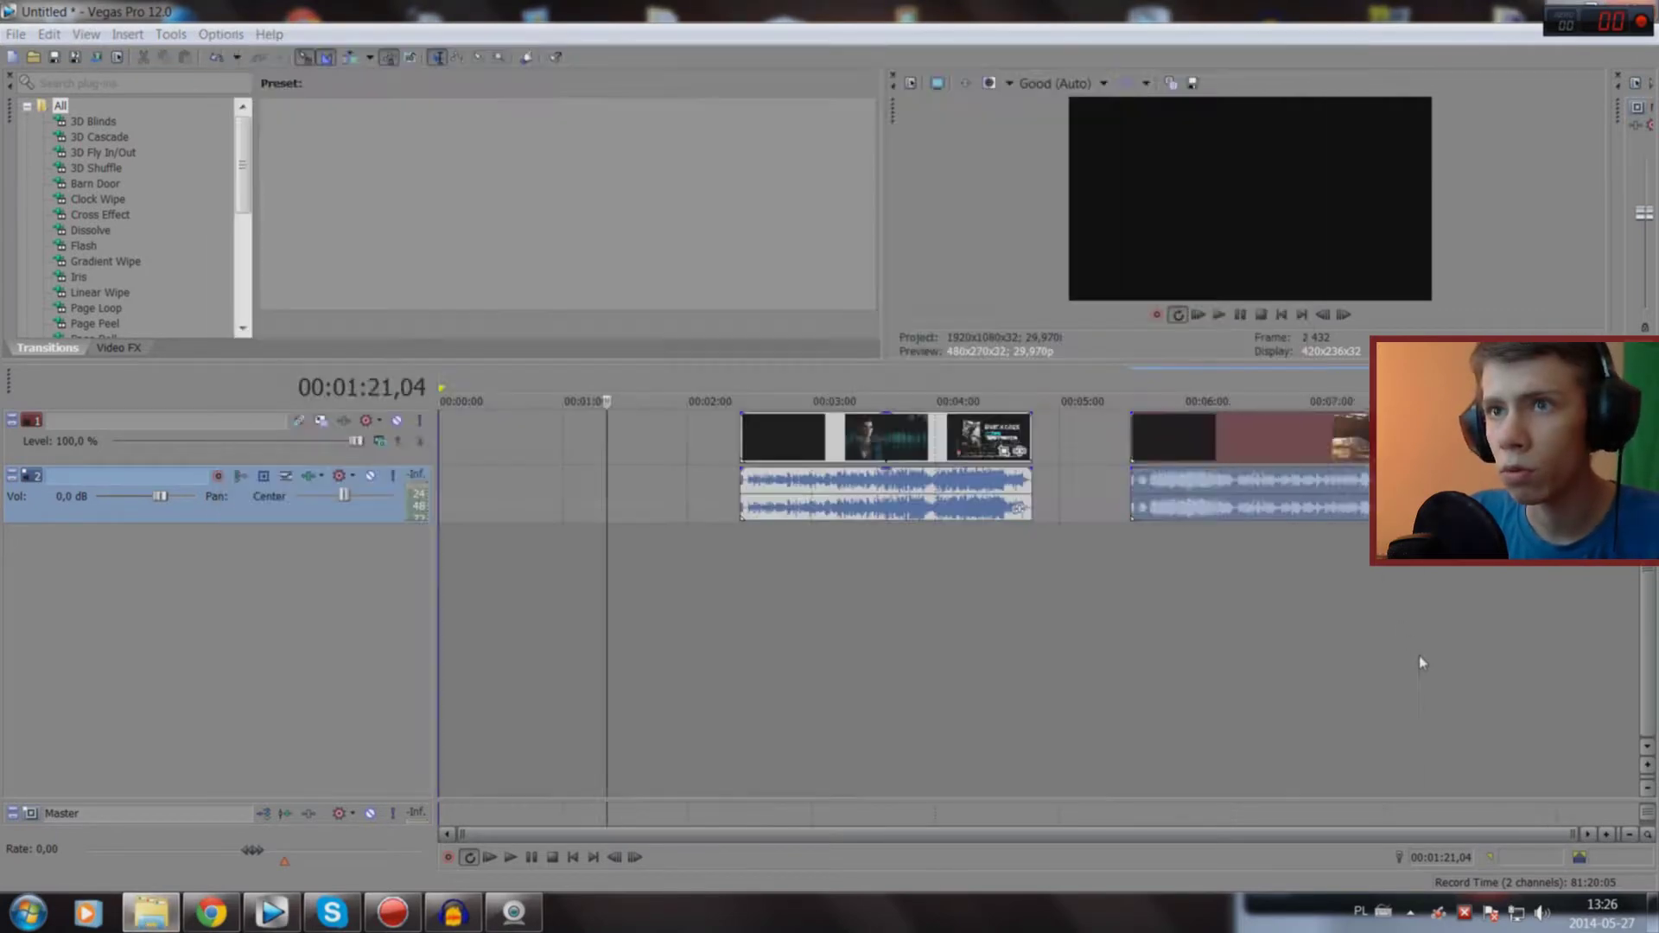
click(149, 912)
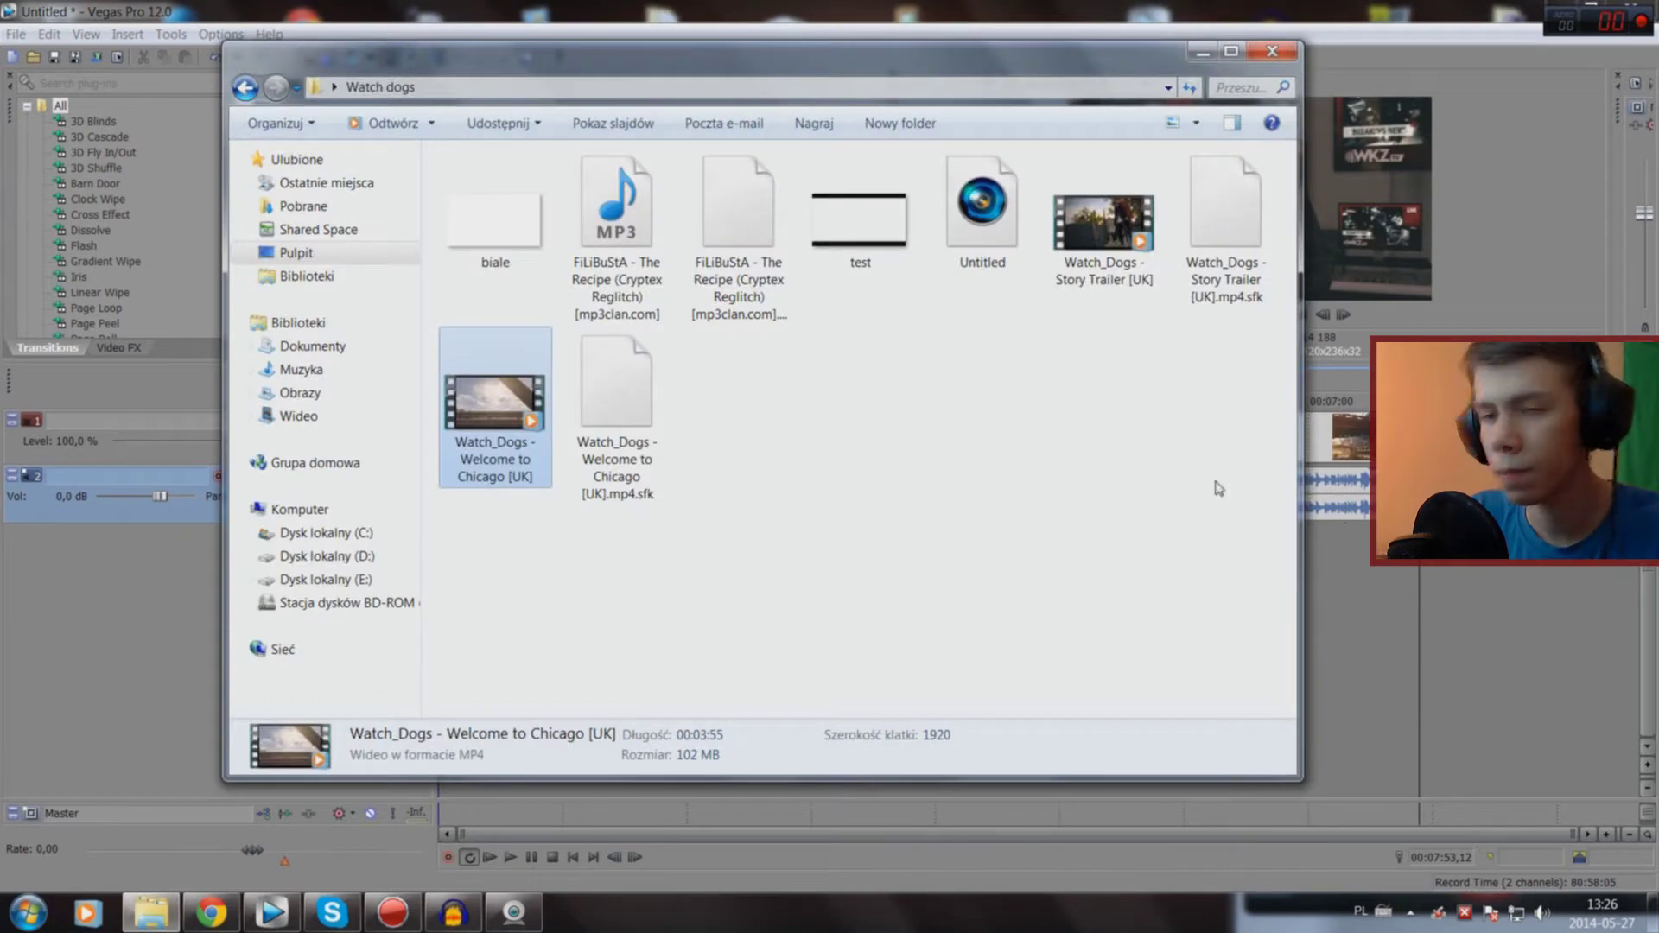
click(149, 913)
Step: Insert two new video tracks and one new audio track in the timeline
right_click(954, 679)
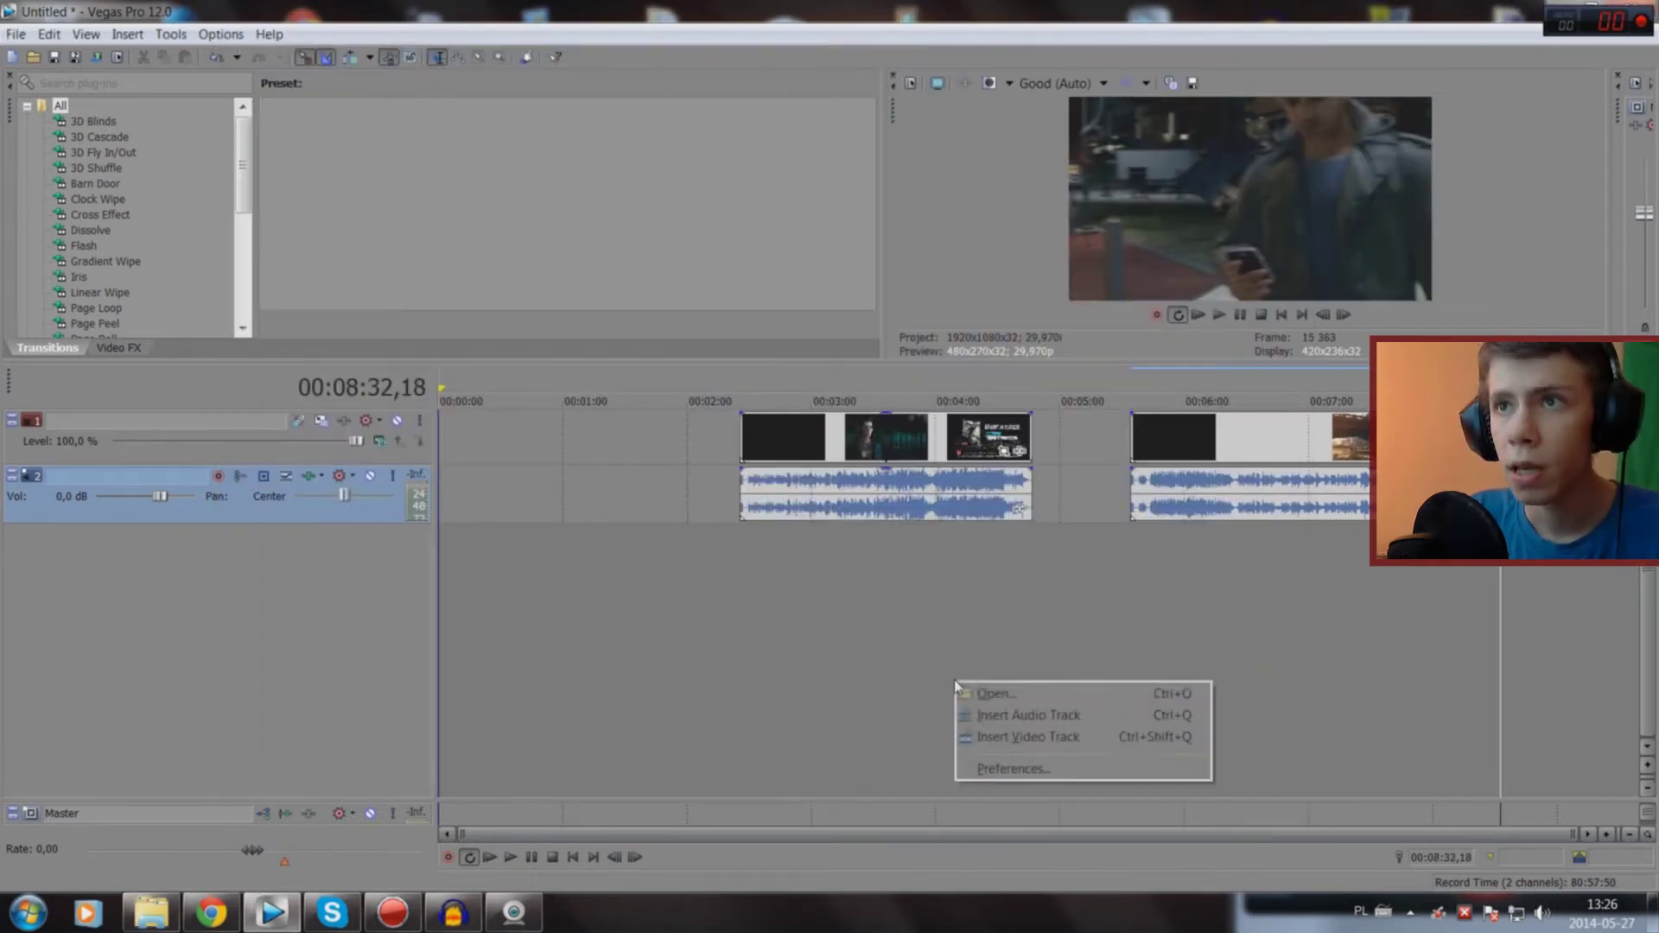
click(990, 736)
right_click(930, 639)
click(999, 693)
right_click(881, 741)
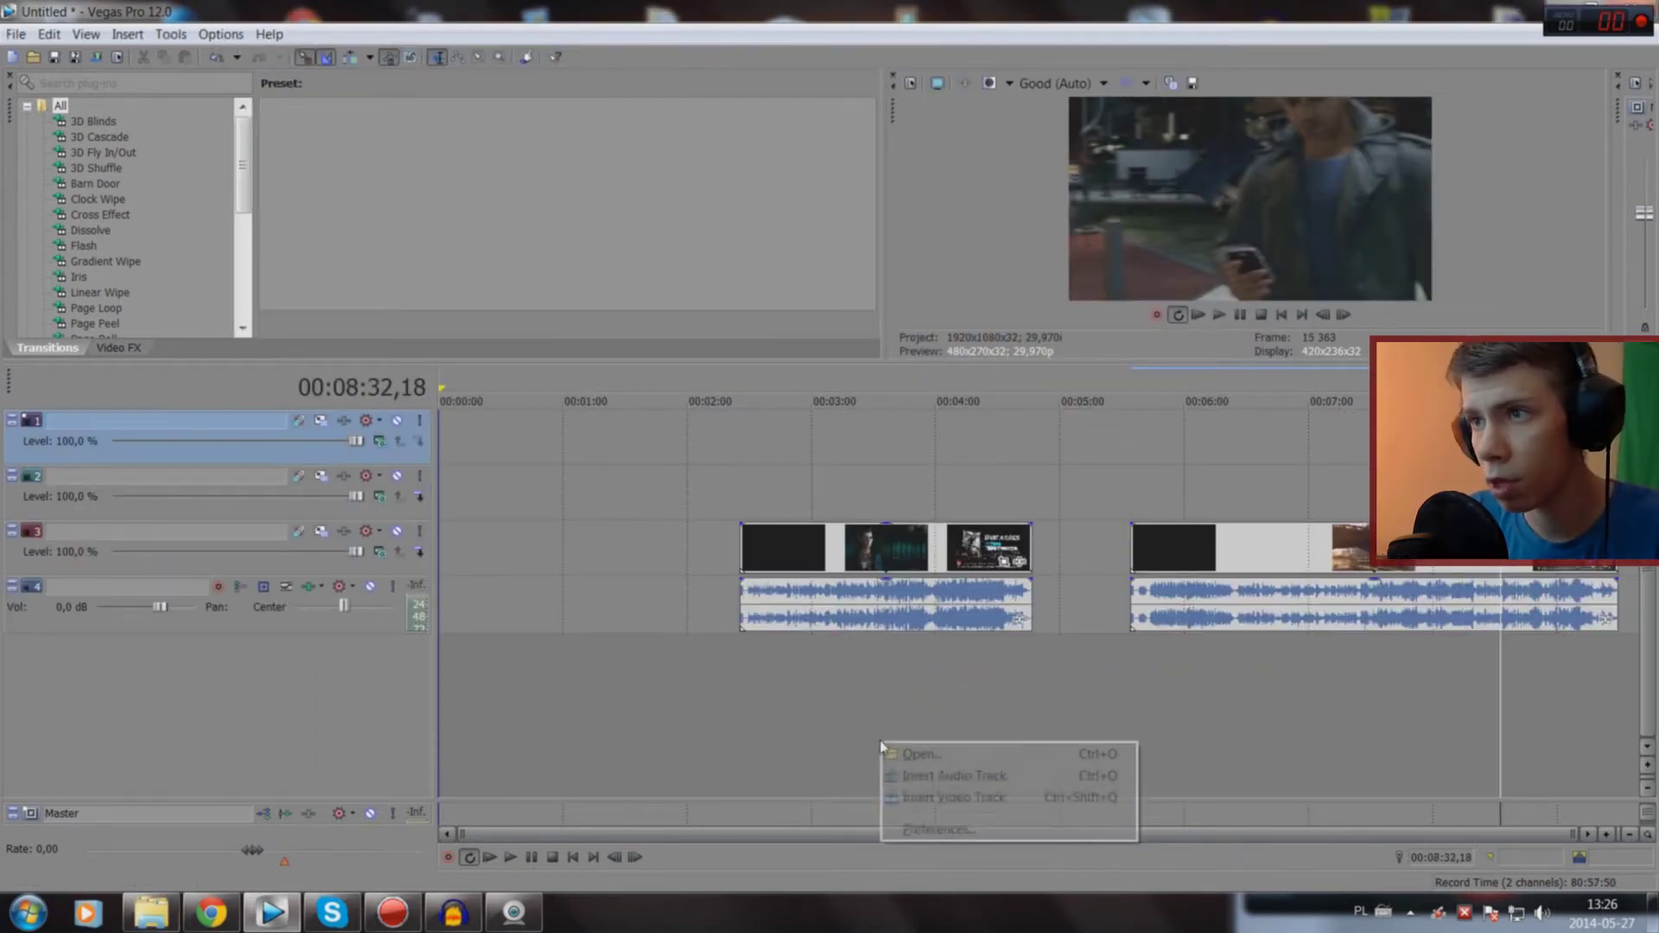
click(960, 778)
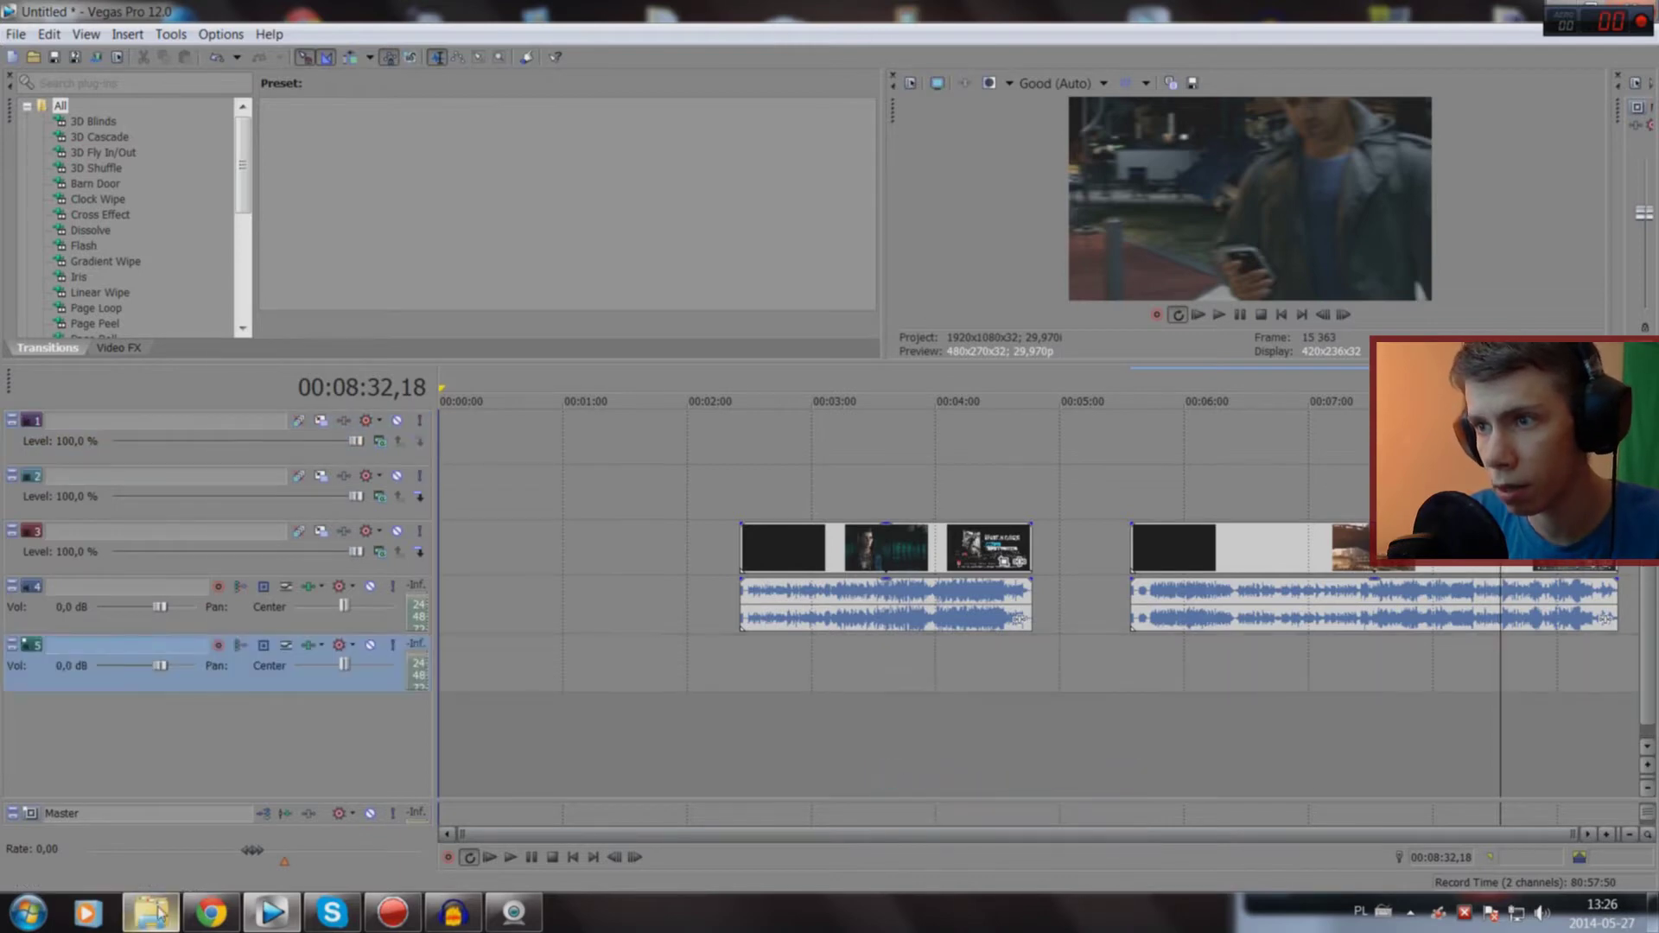
Step: Place the FiLiBuStA MP3 on the new audio track, then select the test image in the folder
click(151, 912)
mouse_move(616, 208)
mouse_down()
mouse_move(1401, 656)
mouse_move(1415, 707)
mouse_up()
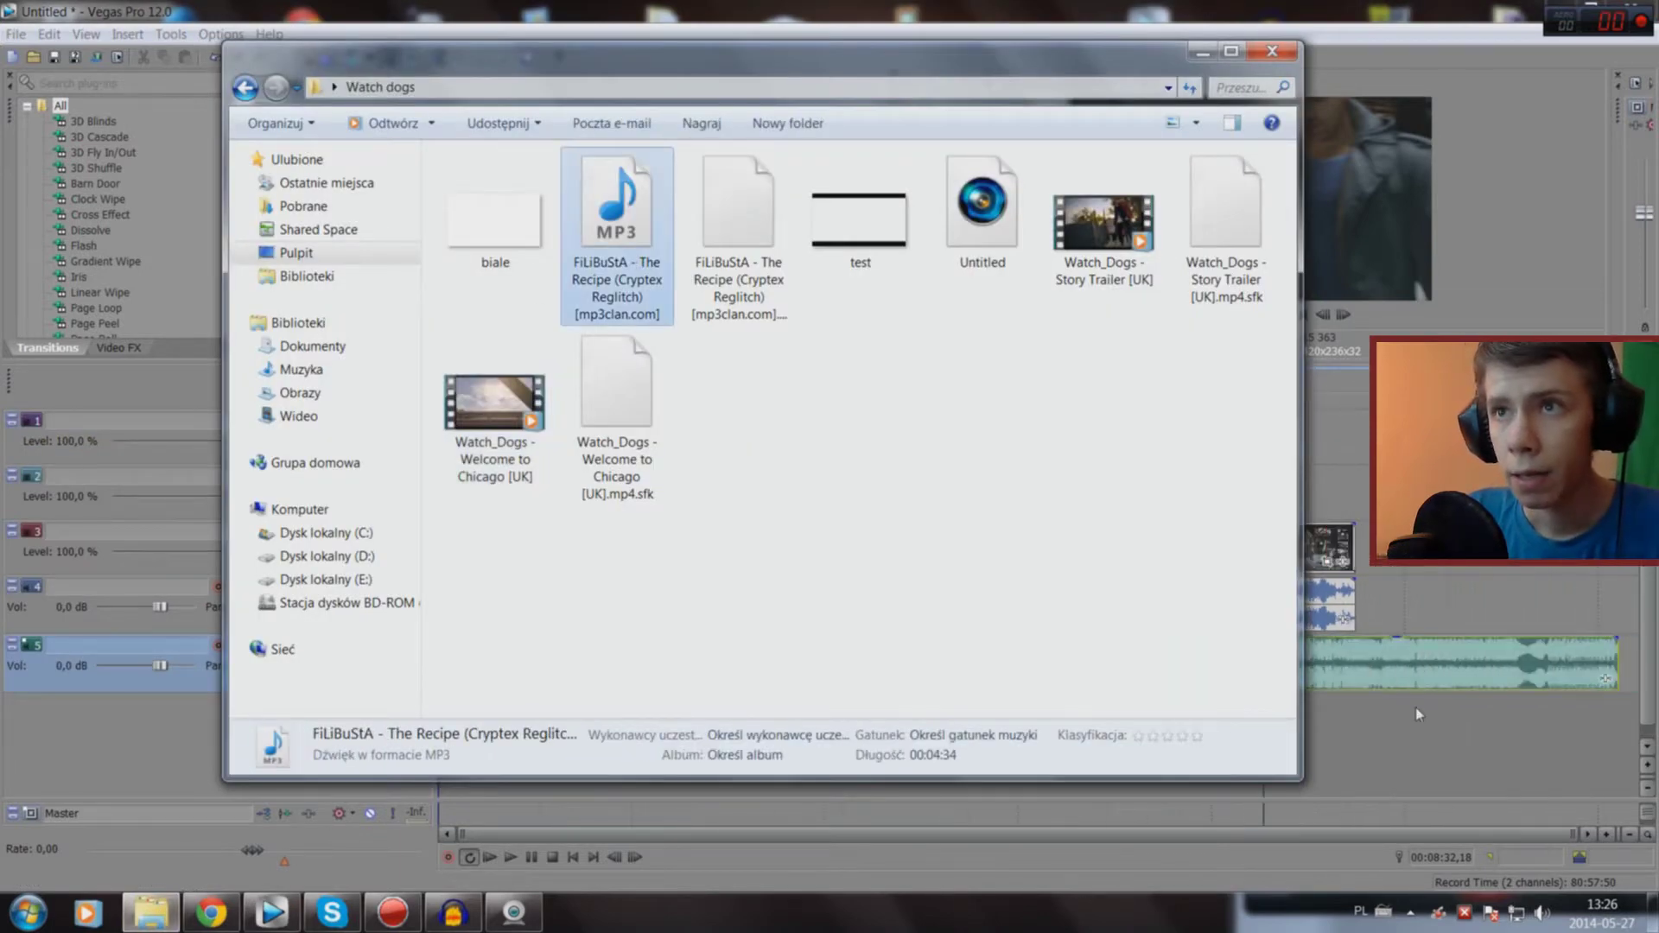
click(138, 916)
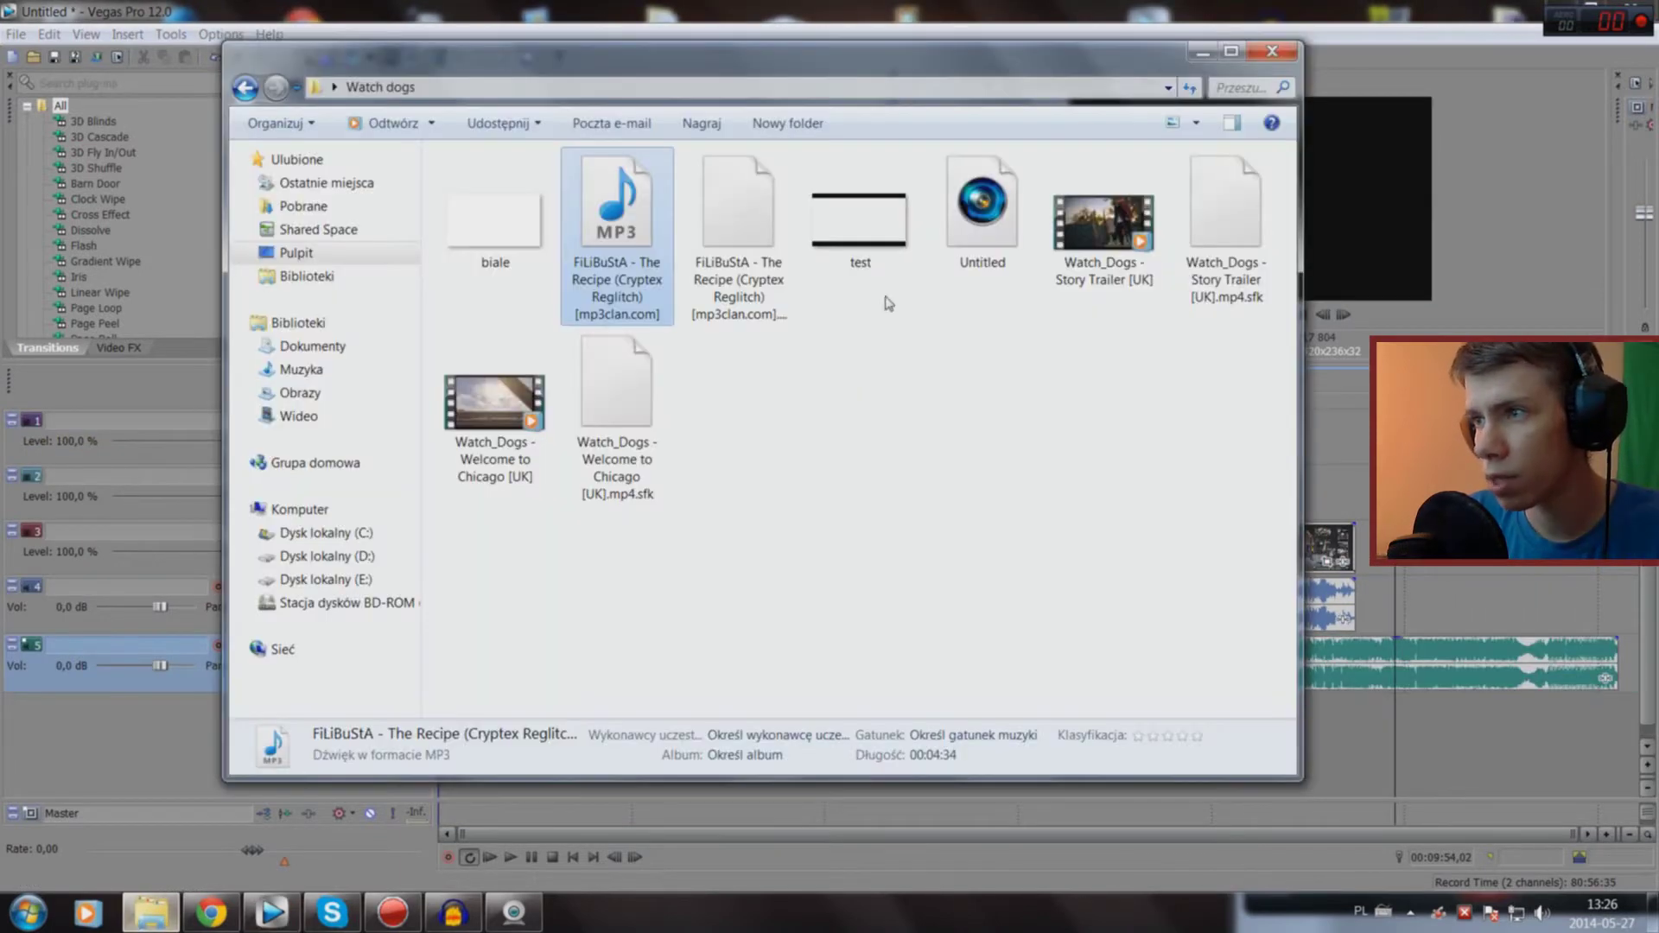
click(482, 238)
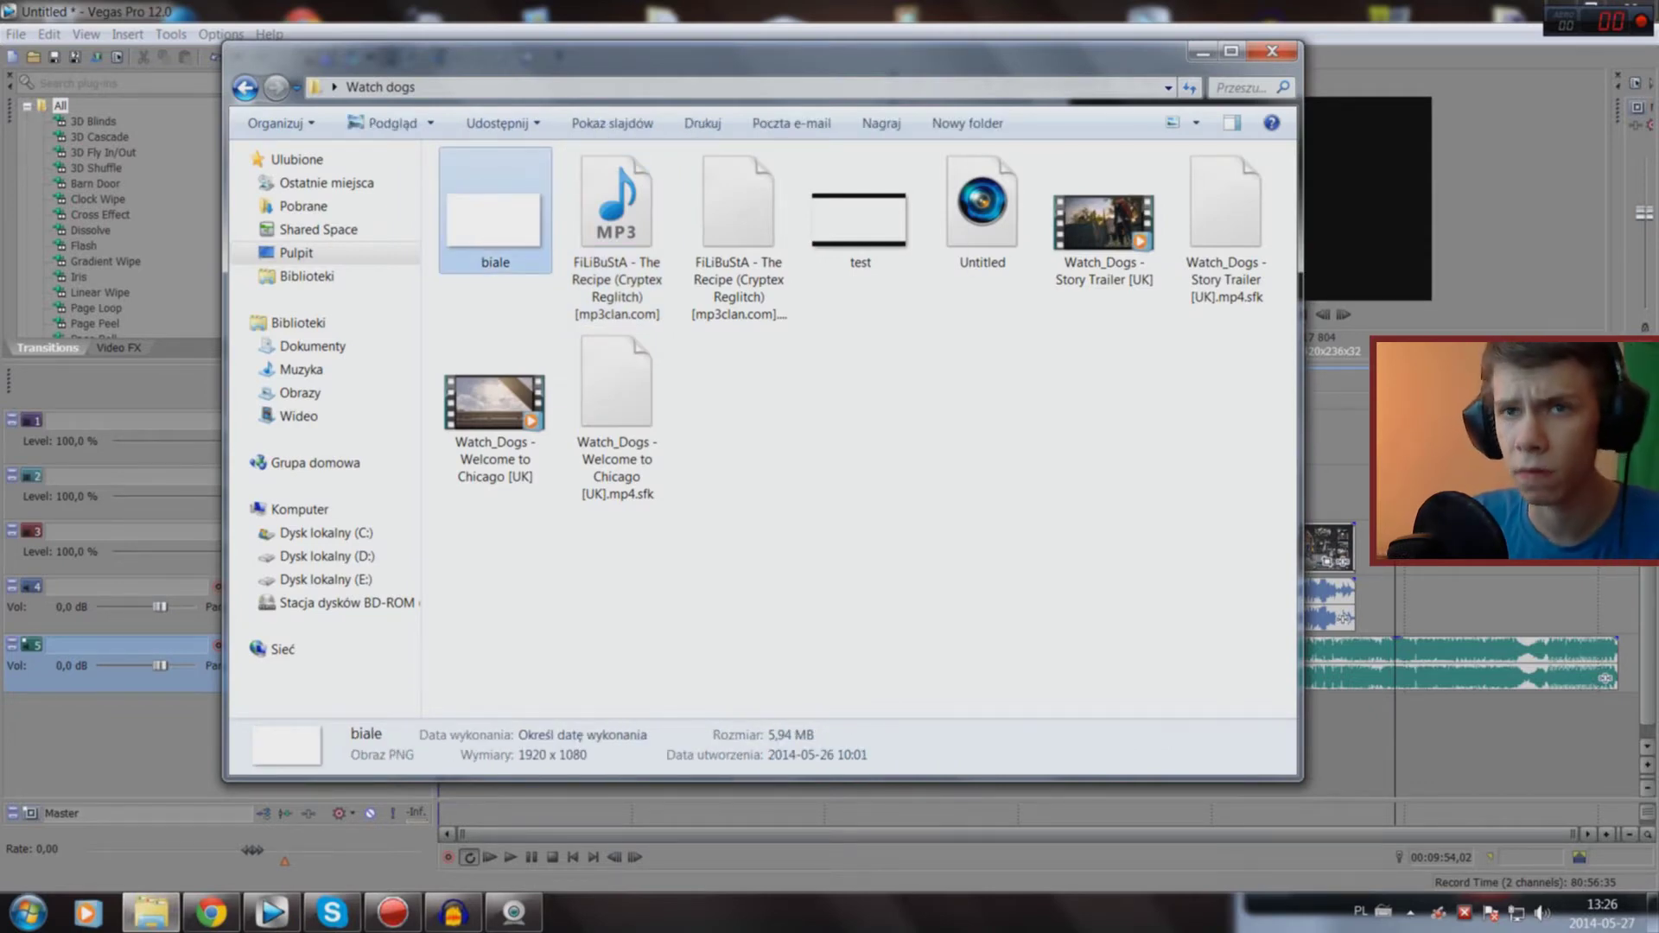
click(880, 246)
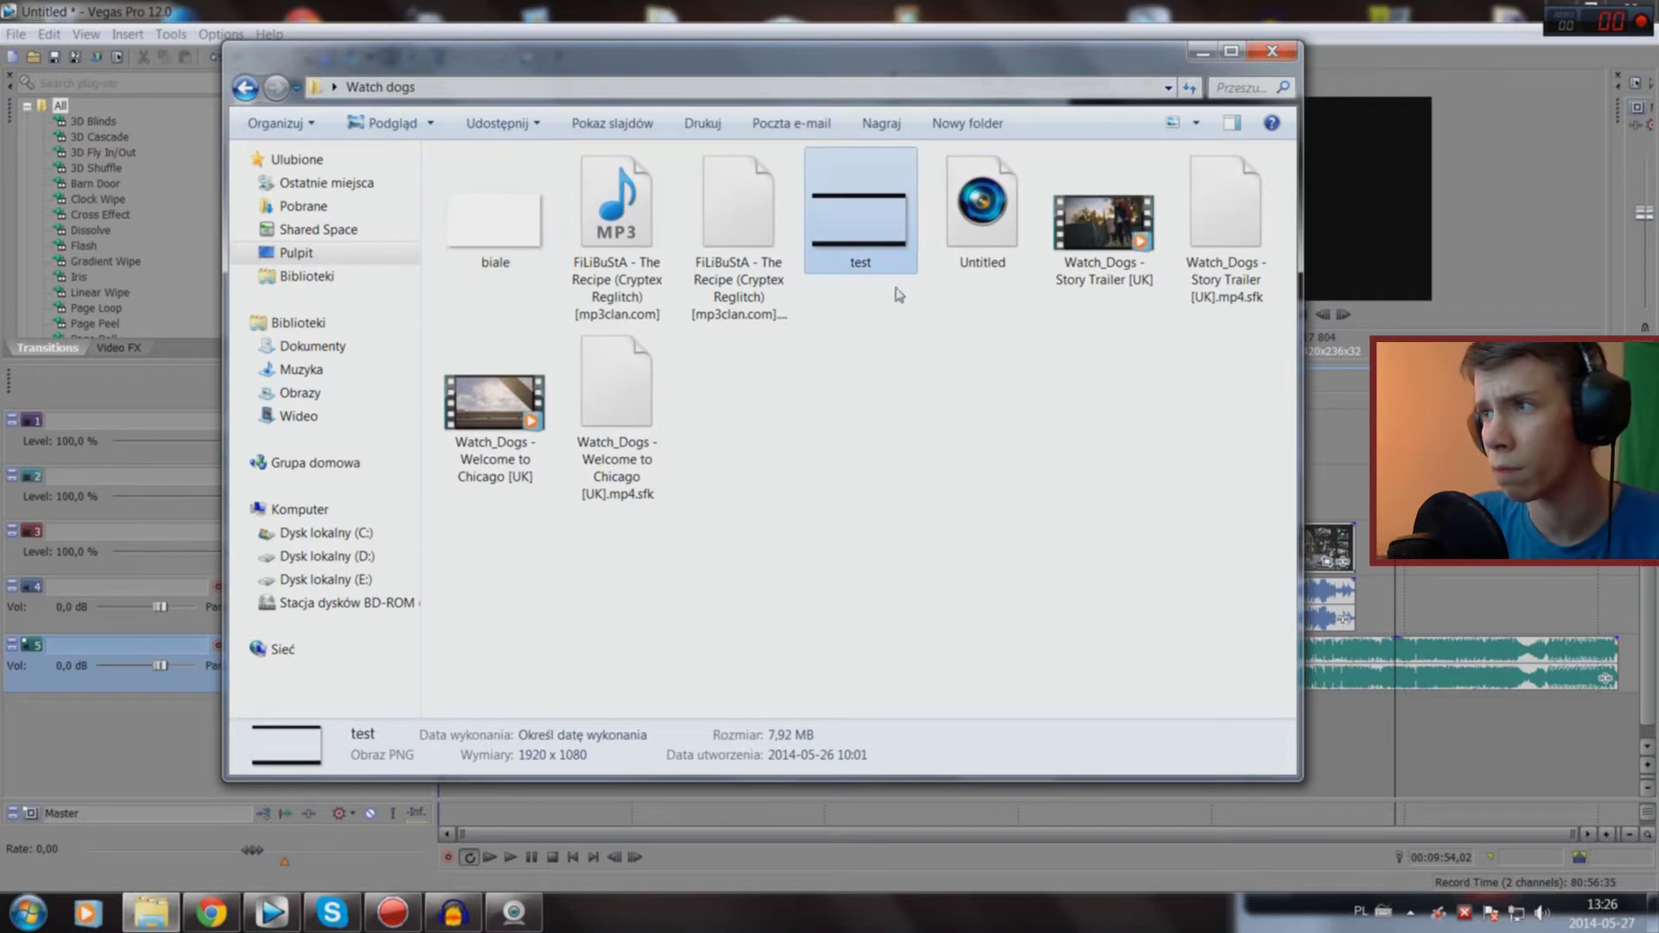
Step: Preview test.png in Windows Photo Viewer, then close the viewer and the Watch dogs folder
double_click(862, 235)
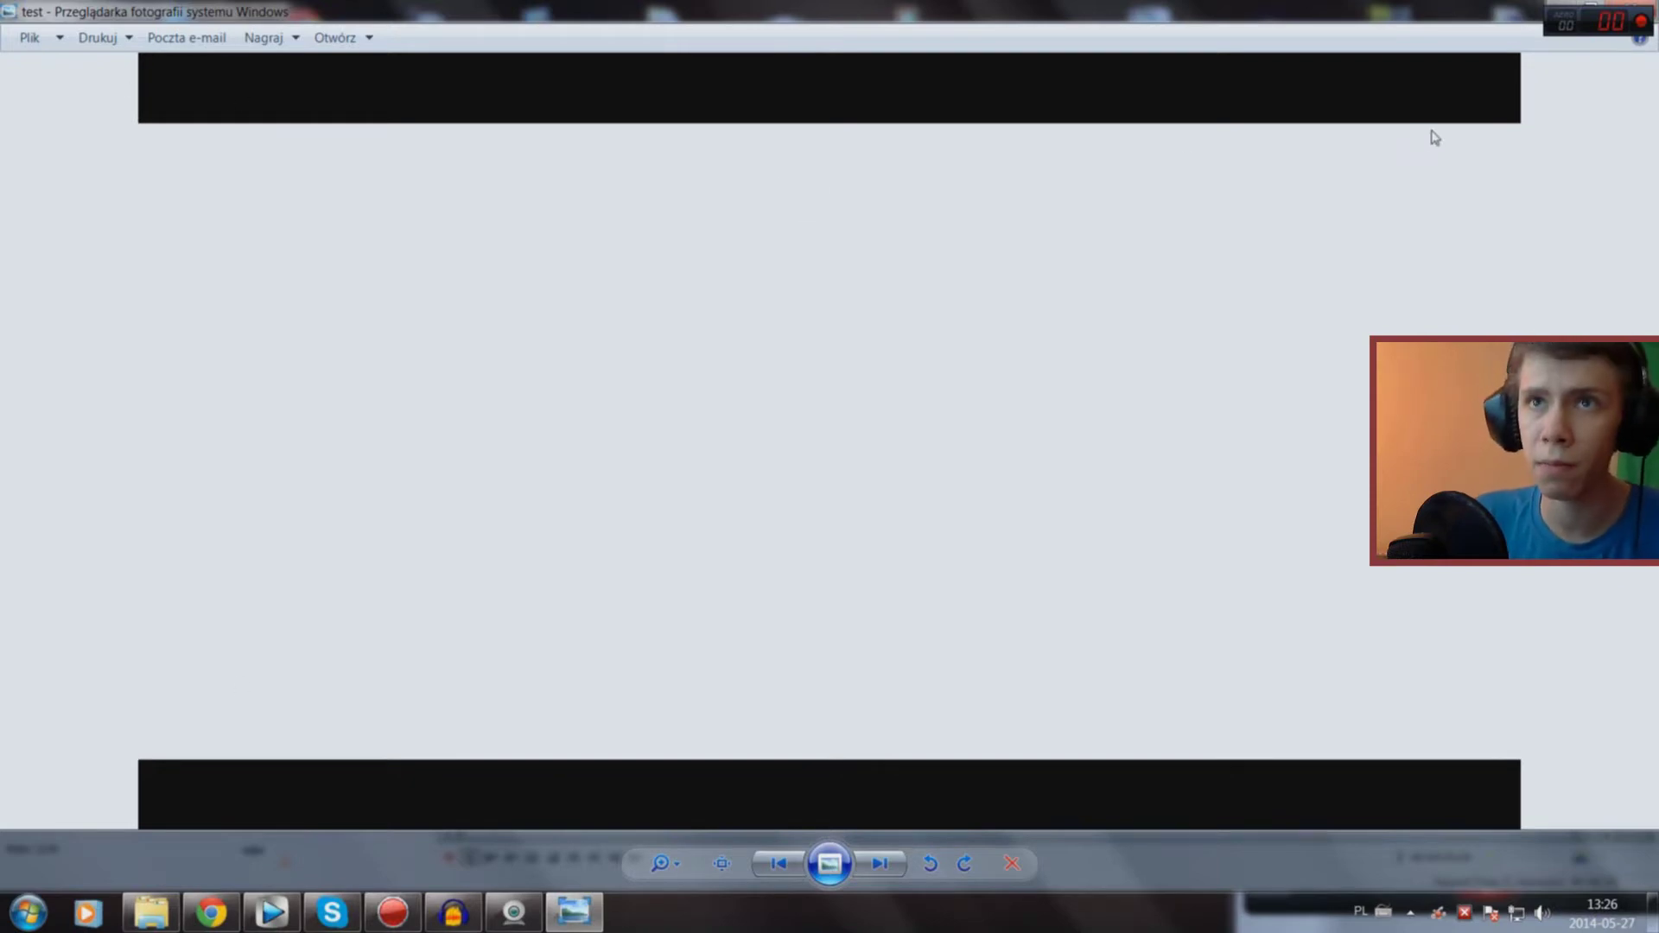
double_click(1441, 19)
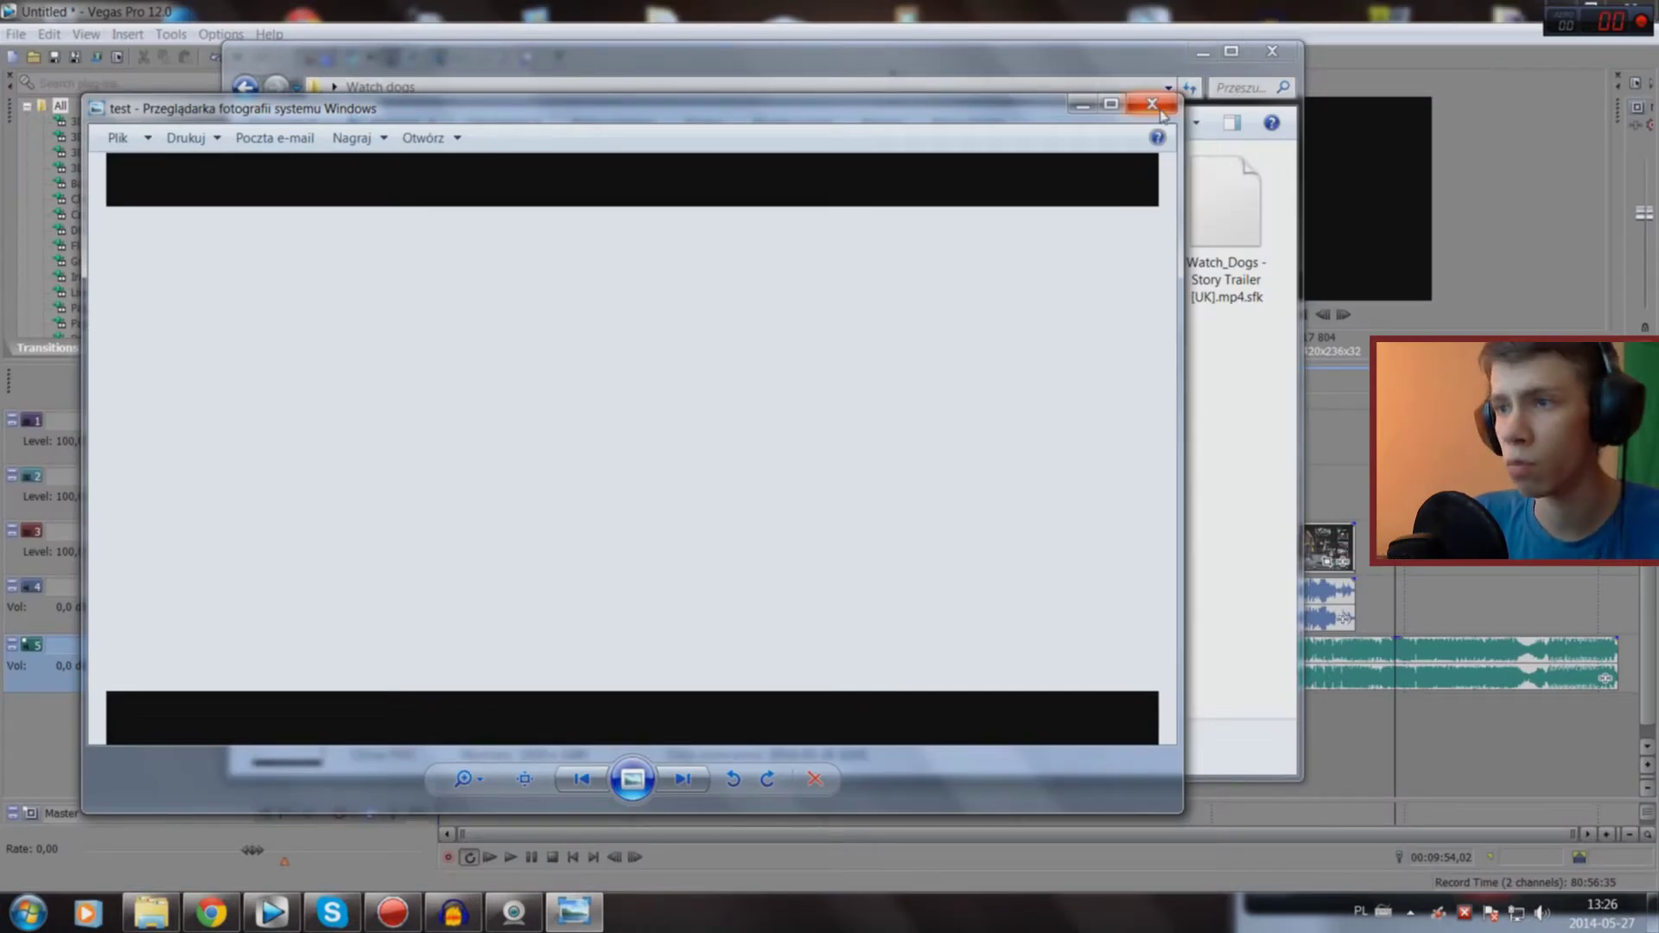
click(1154, 105)
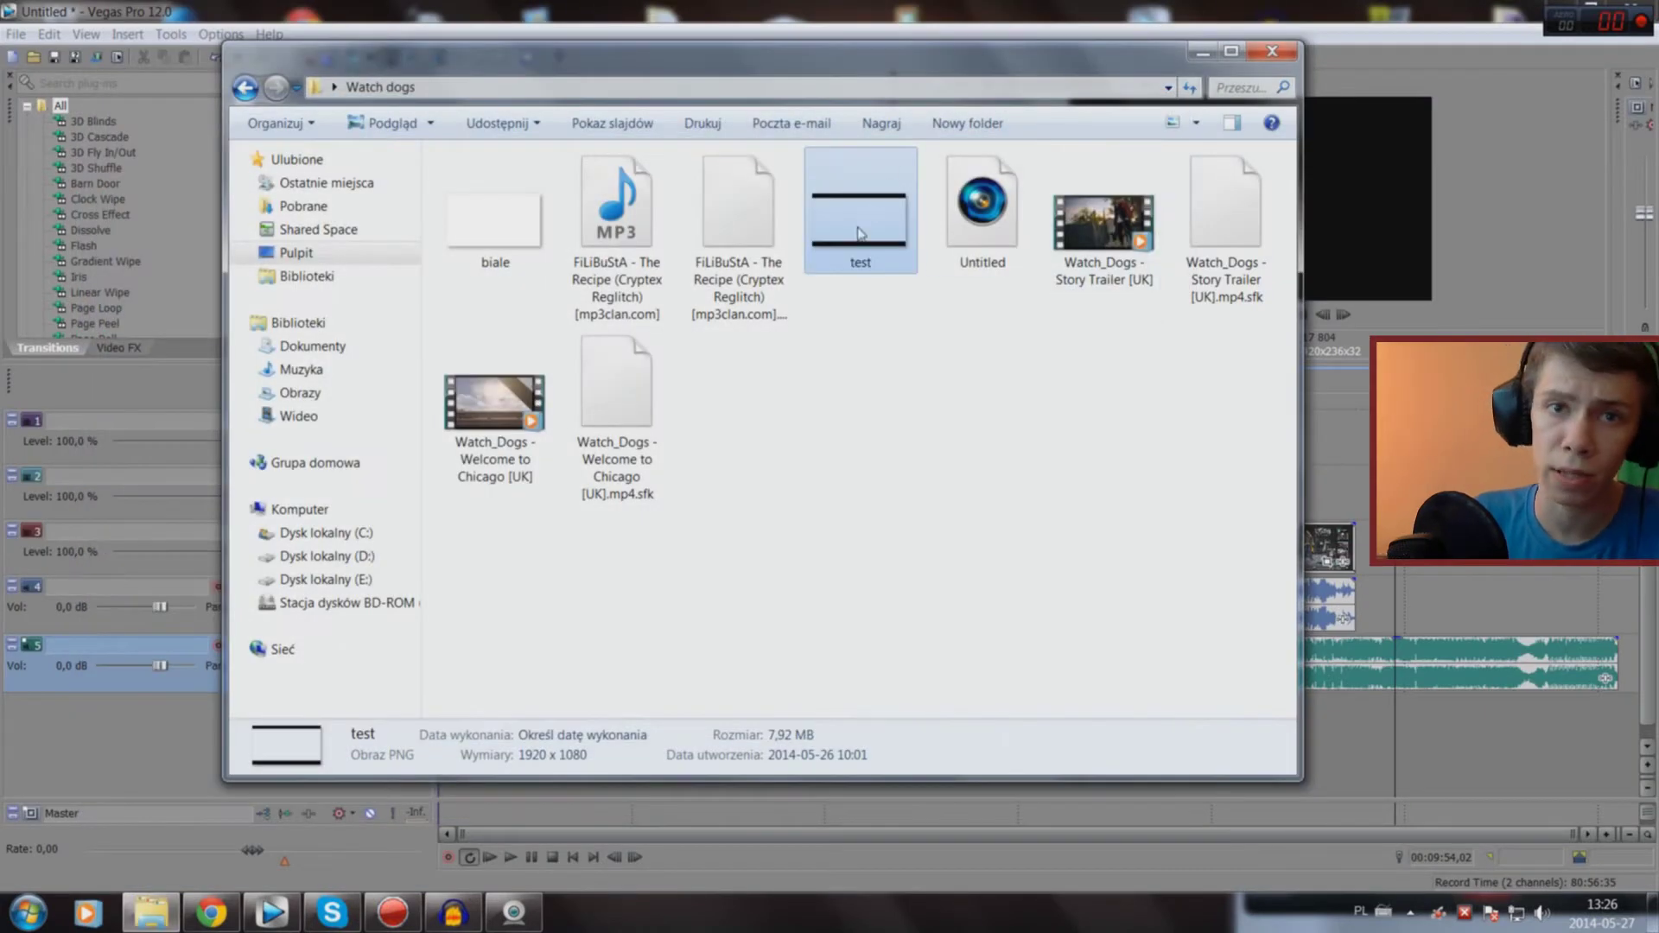
click(1272, 51)
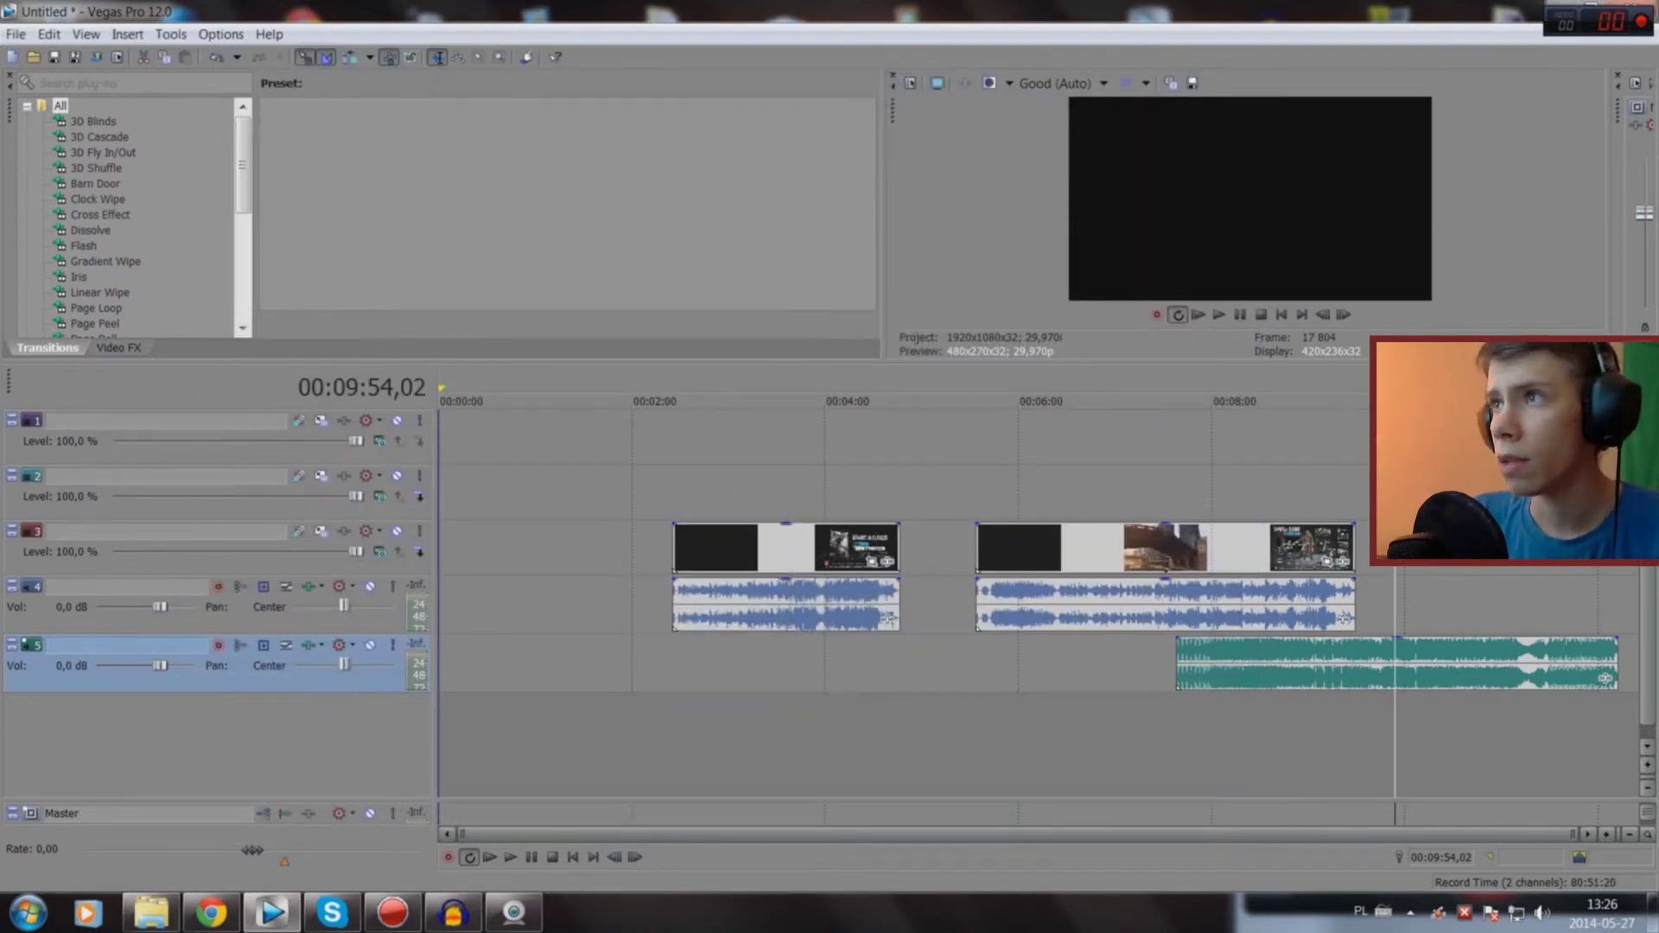
Step: Drop test.png onto the top video track near 6:00, preview at 5:53 and enlarge the preview area
drag(1115, 439, 1047, 442)
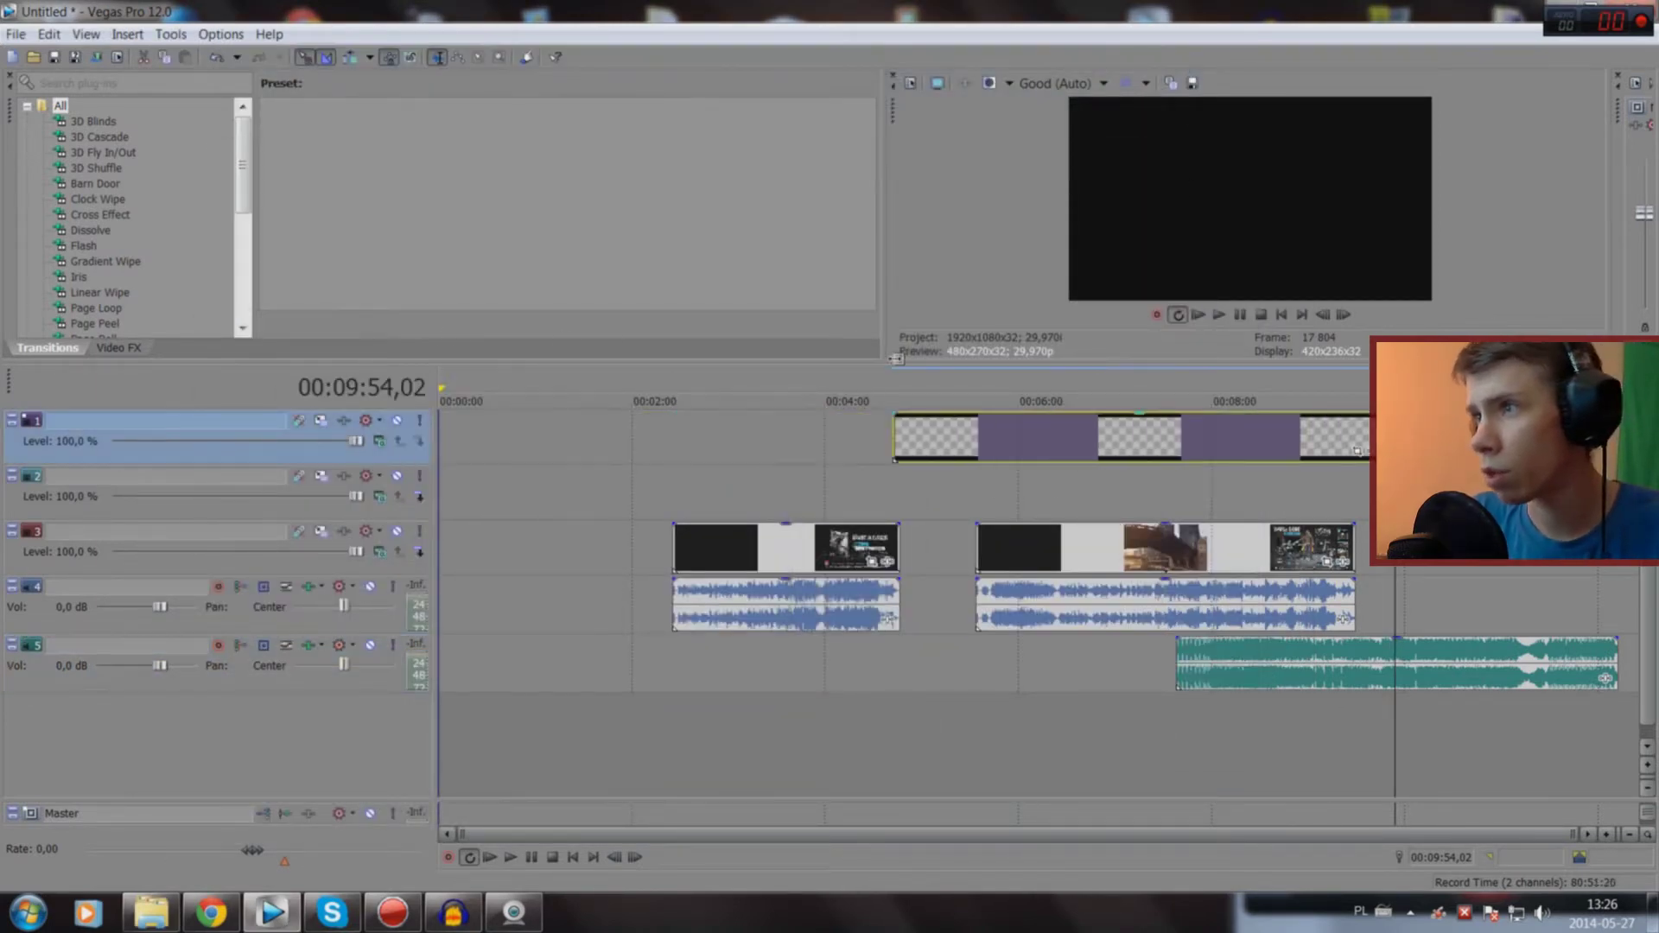
click(1008, 705)
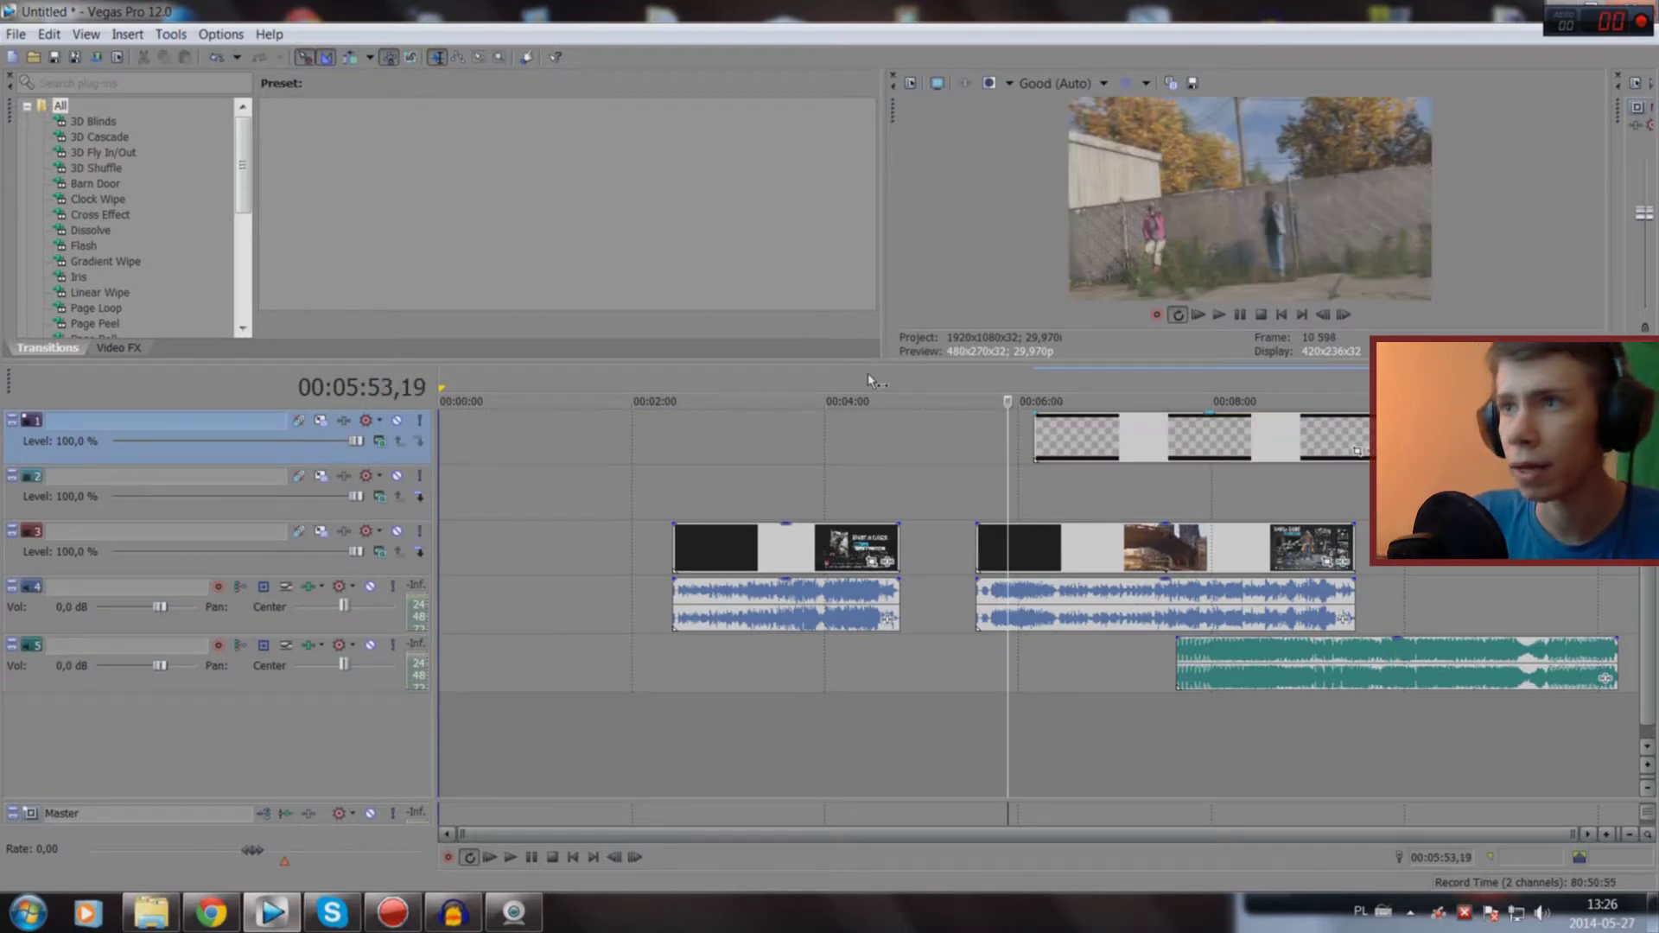
drag(868, 361, 861, 429)
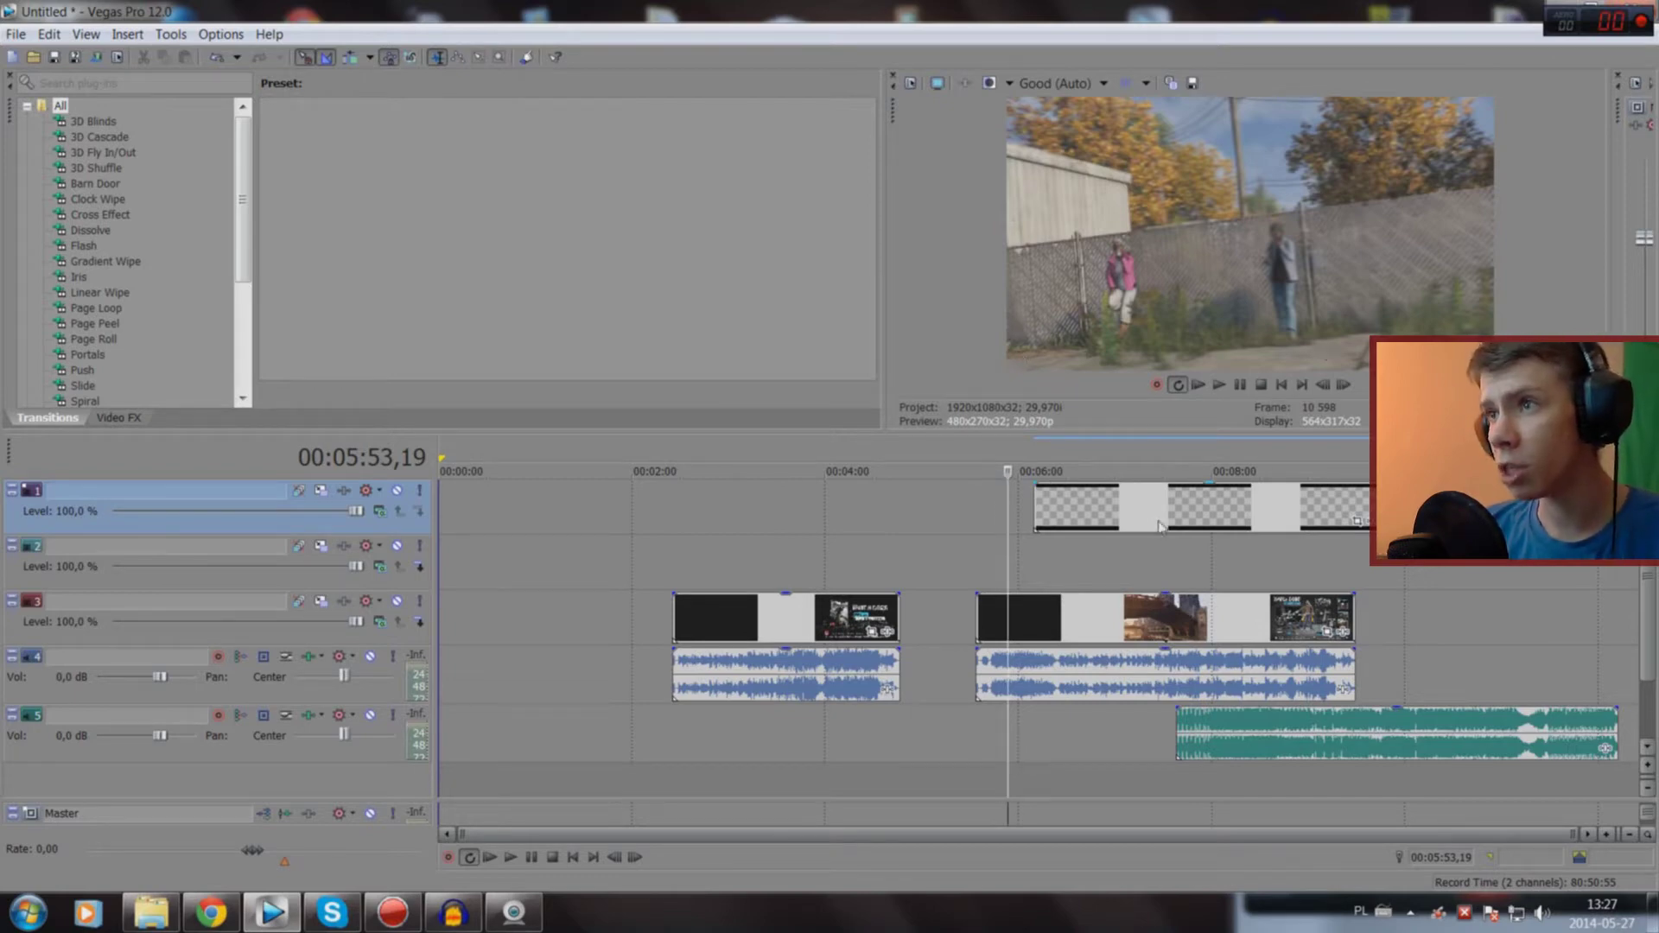
Step: Reposition the letterbox overlay clip on the timeline and shrink the preview for more track room
click(1090, 558)
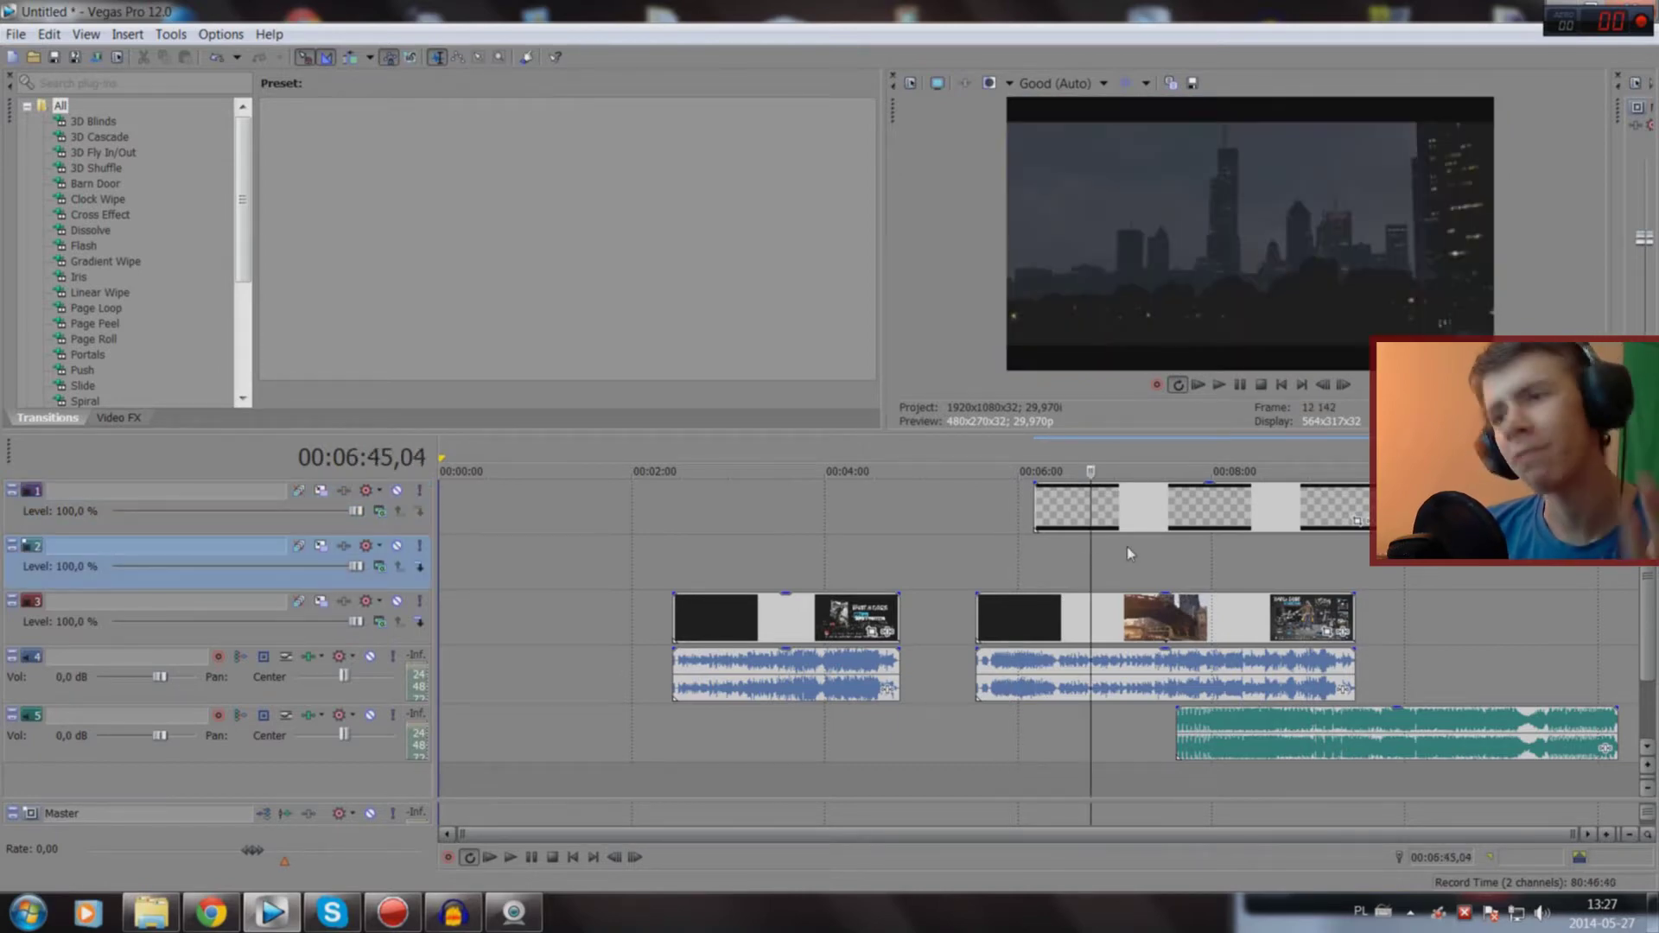
click(1049, 557)
mouse_move(1103, 523)
mouse_down()
mouse_move(1060, 522)
mouse_move(1221, 508)
mouse_move(998, 519)
mouse_up()
click(1008, 587)
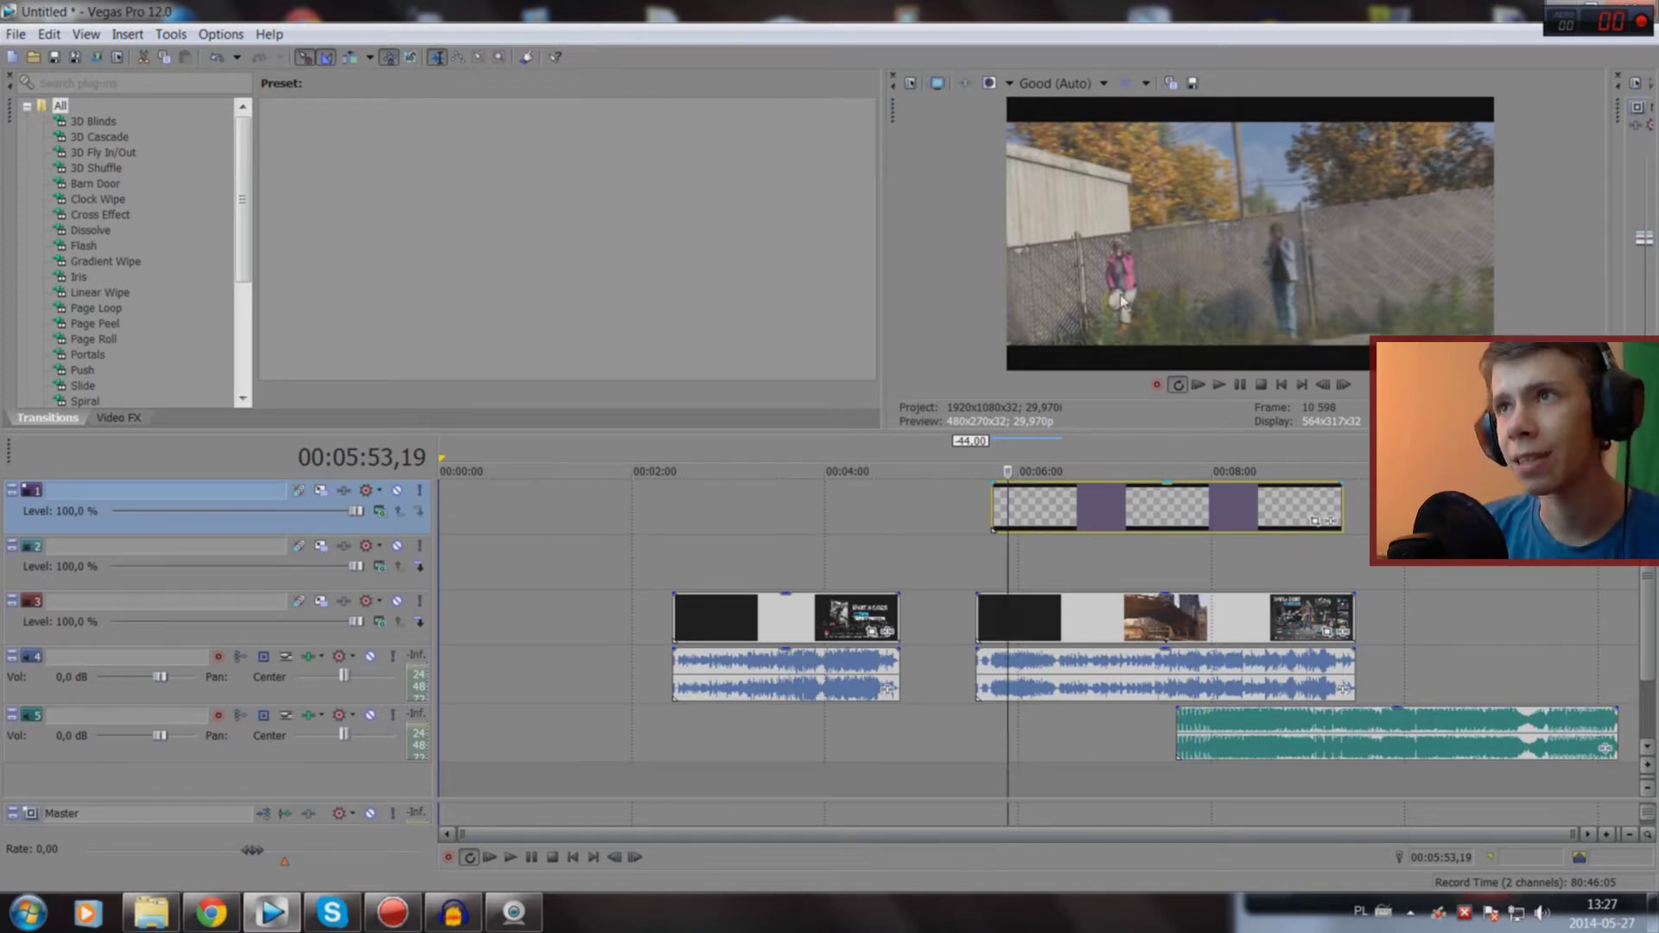
drag(1115, 490, 1199, 489)
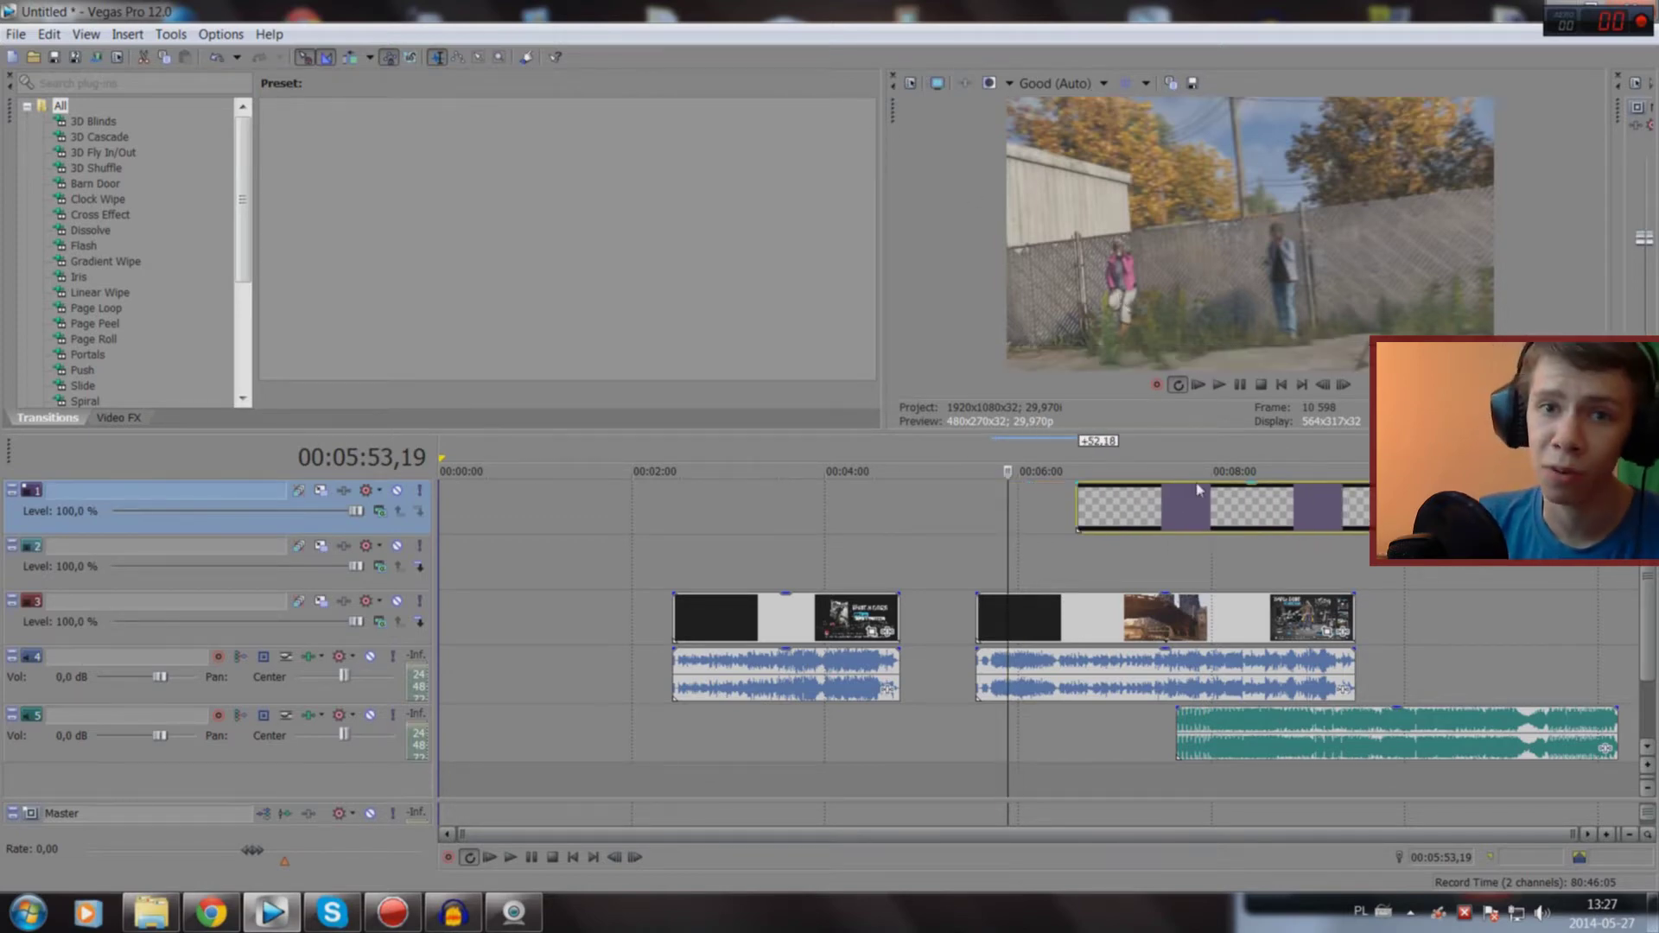
click(1129, 555)
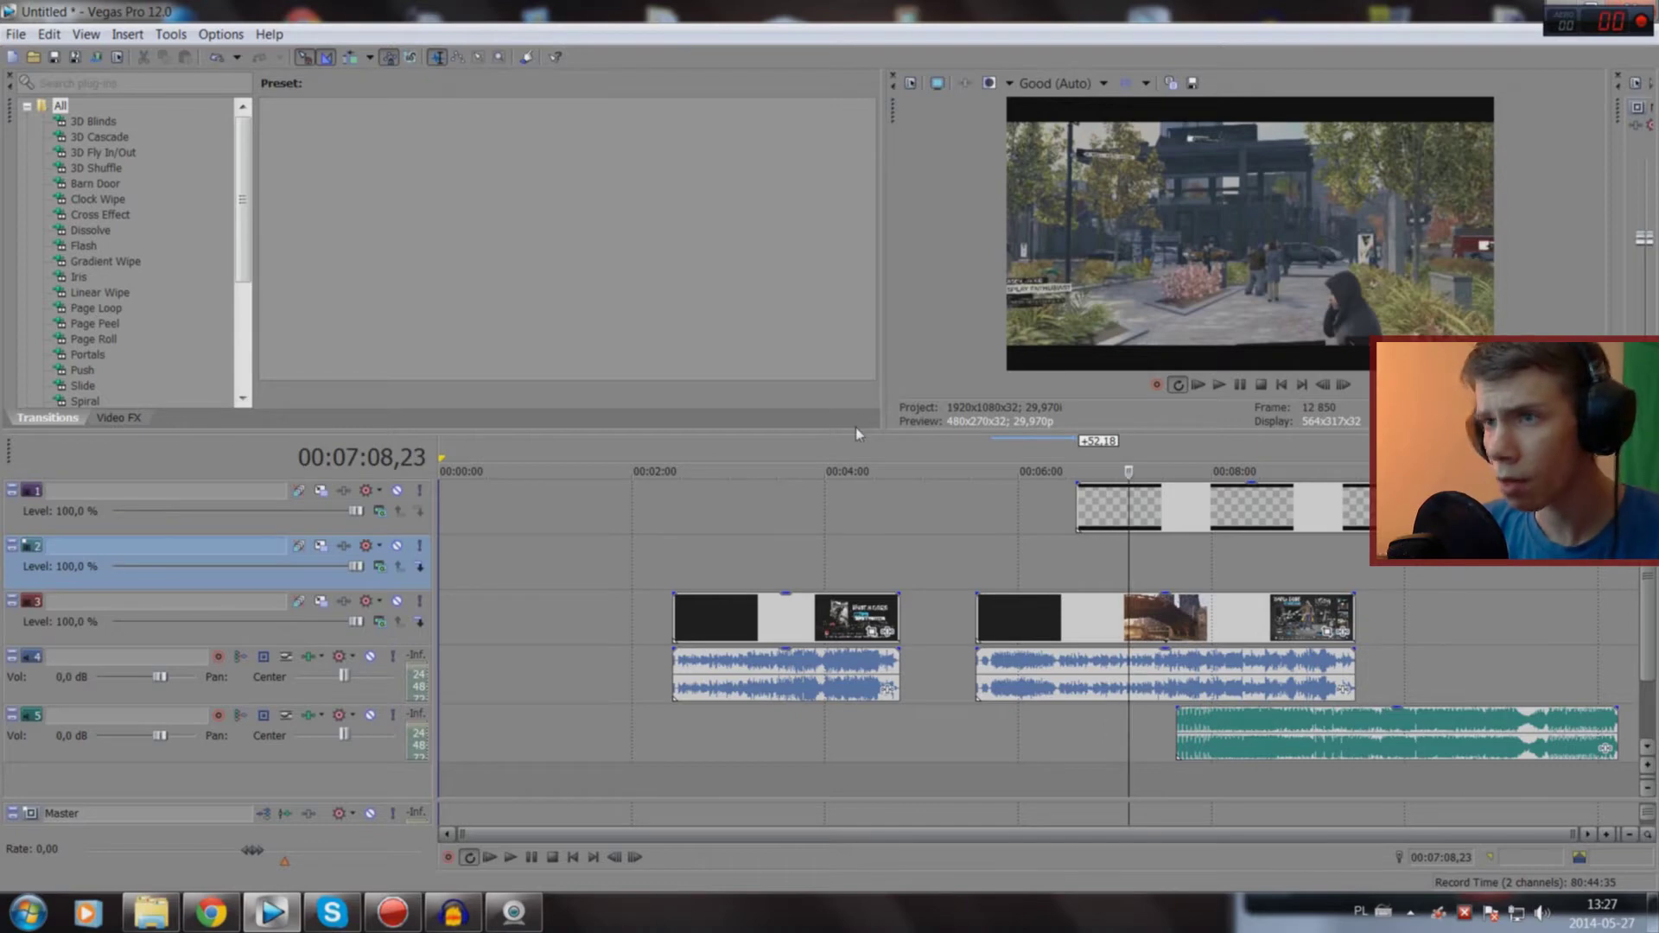
drag(863, 428, 880, 371)
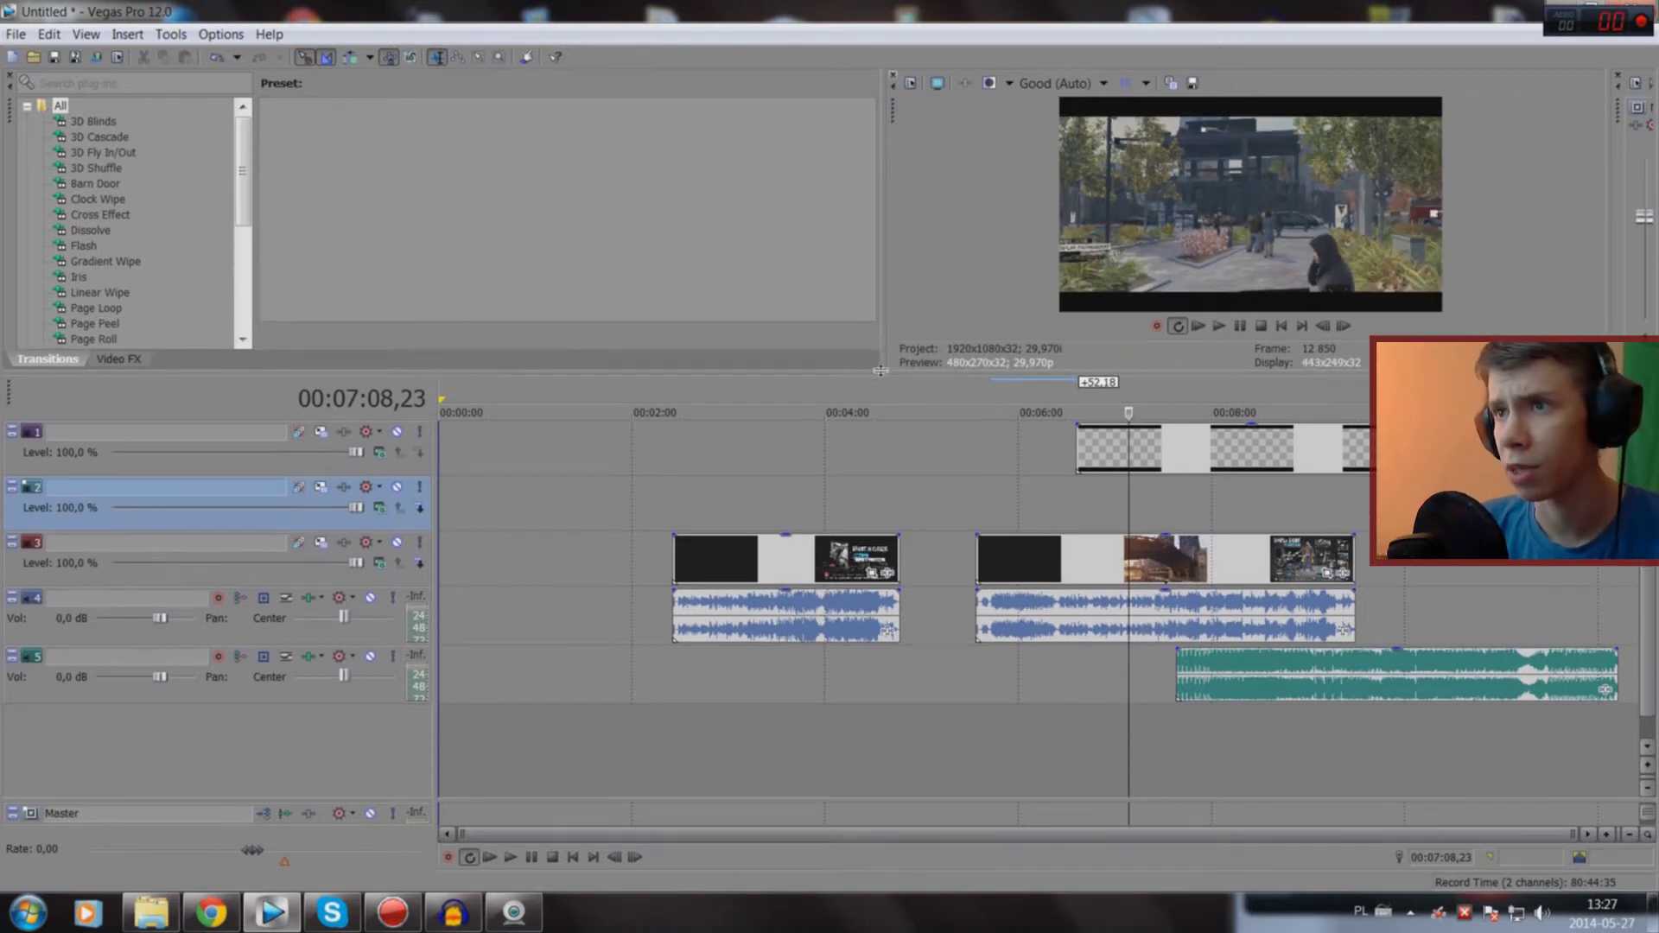
Step: Bring the white biale.png image from the Watch dogs folder in as a clip near 6:00
click(165, 909)
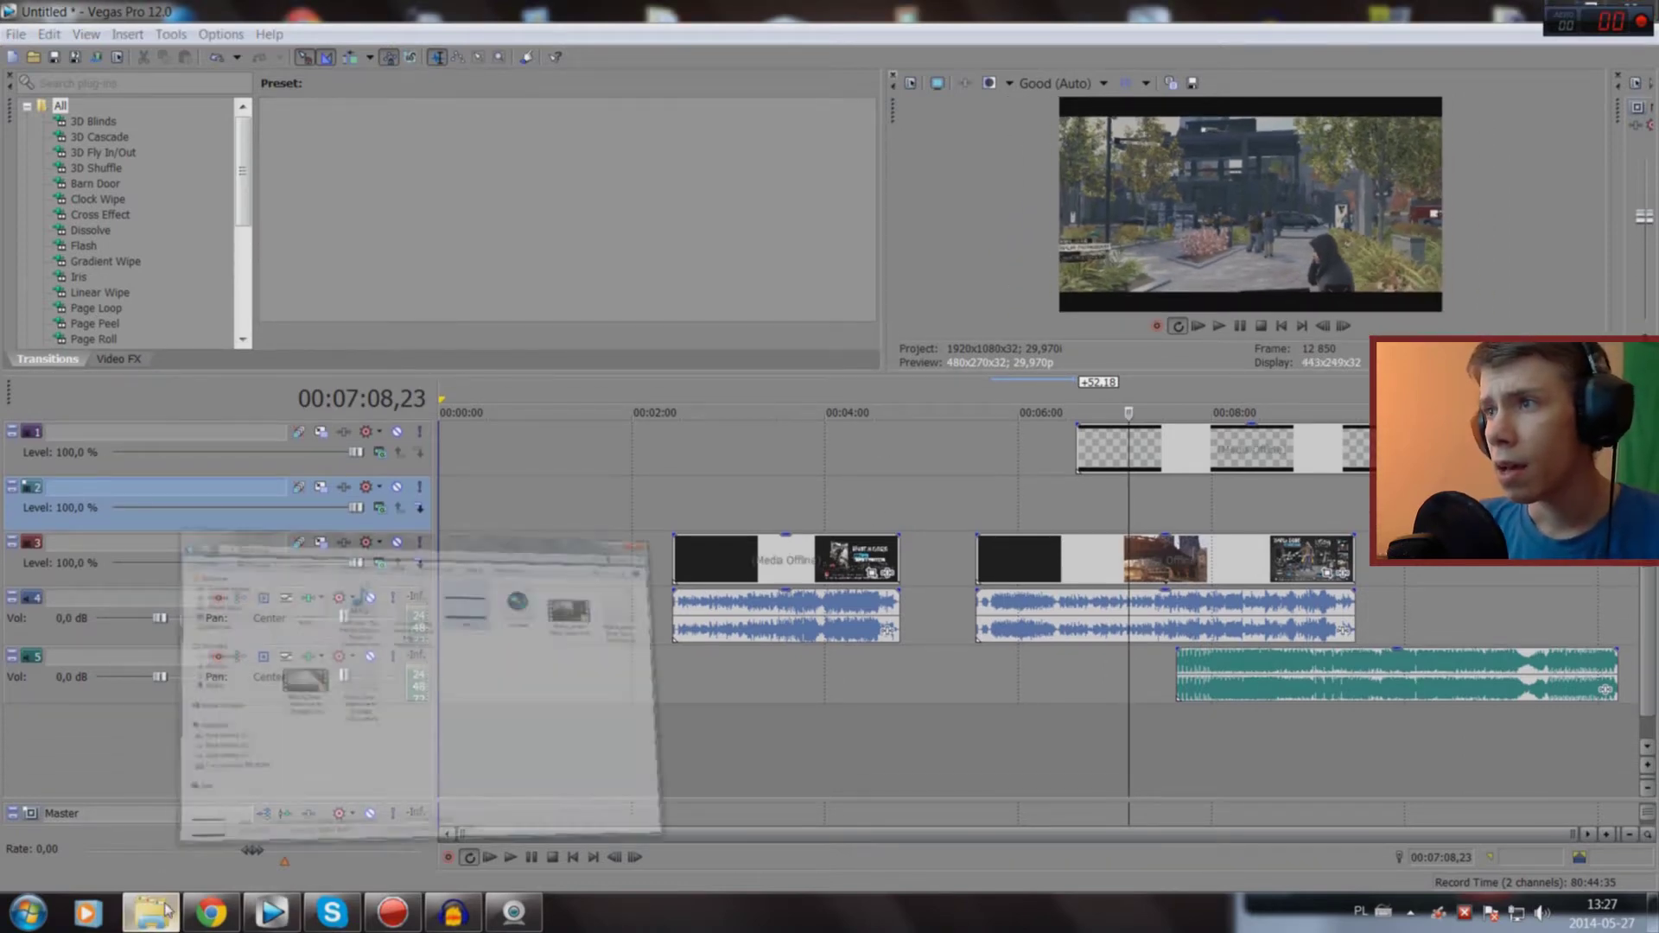
mouse_move(495, 216)
mouse_down()
mouse_move(502, 812)
mouse_move(276, 903)
mouse_move(1028, 454)
mouse_up()
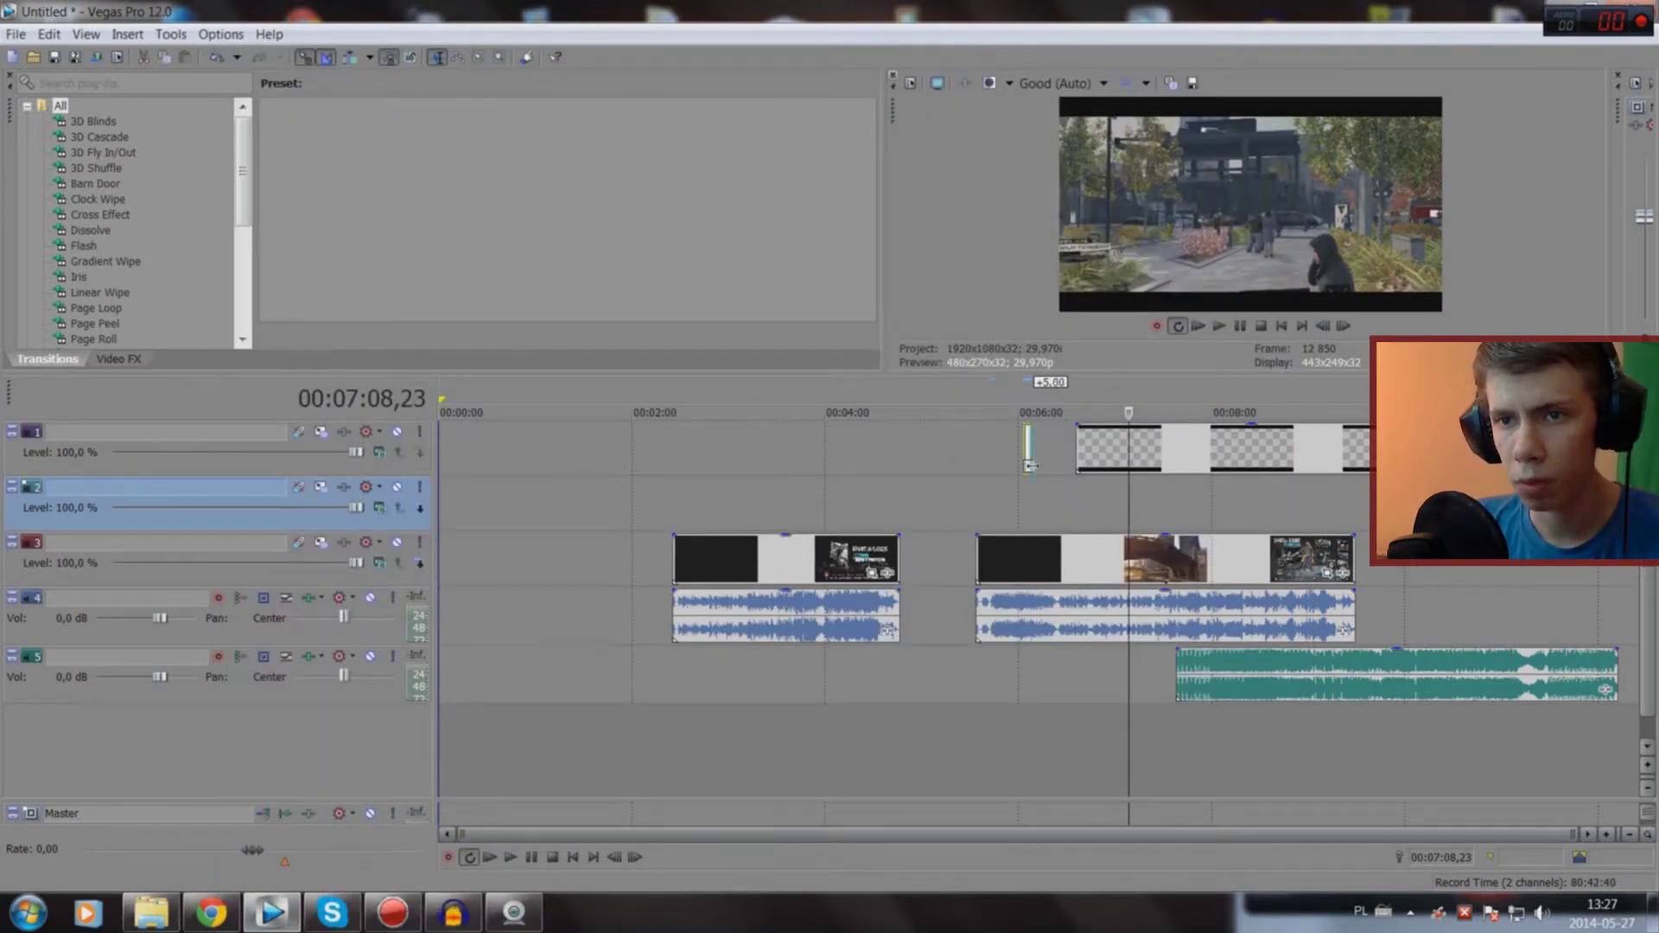
click(1036, 696)
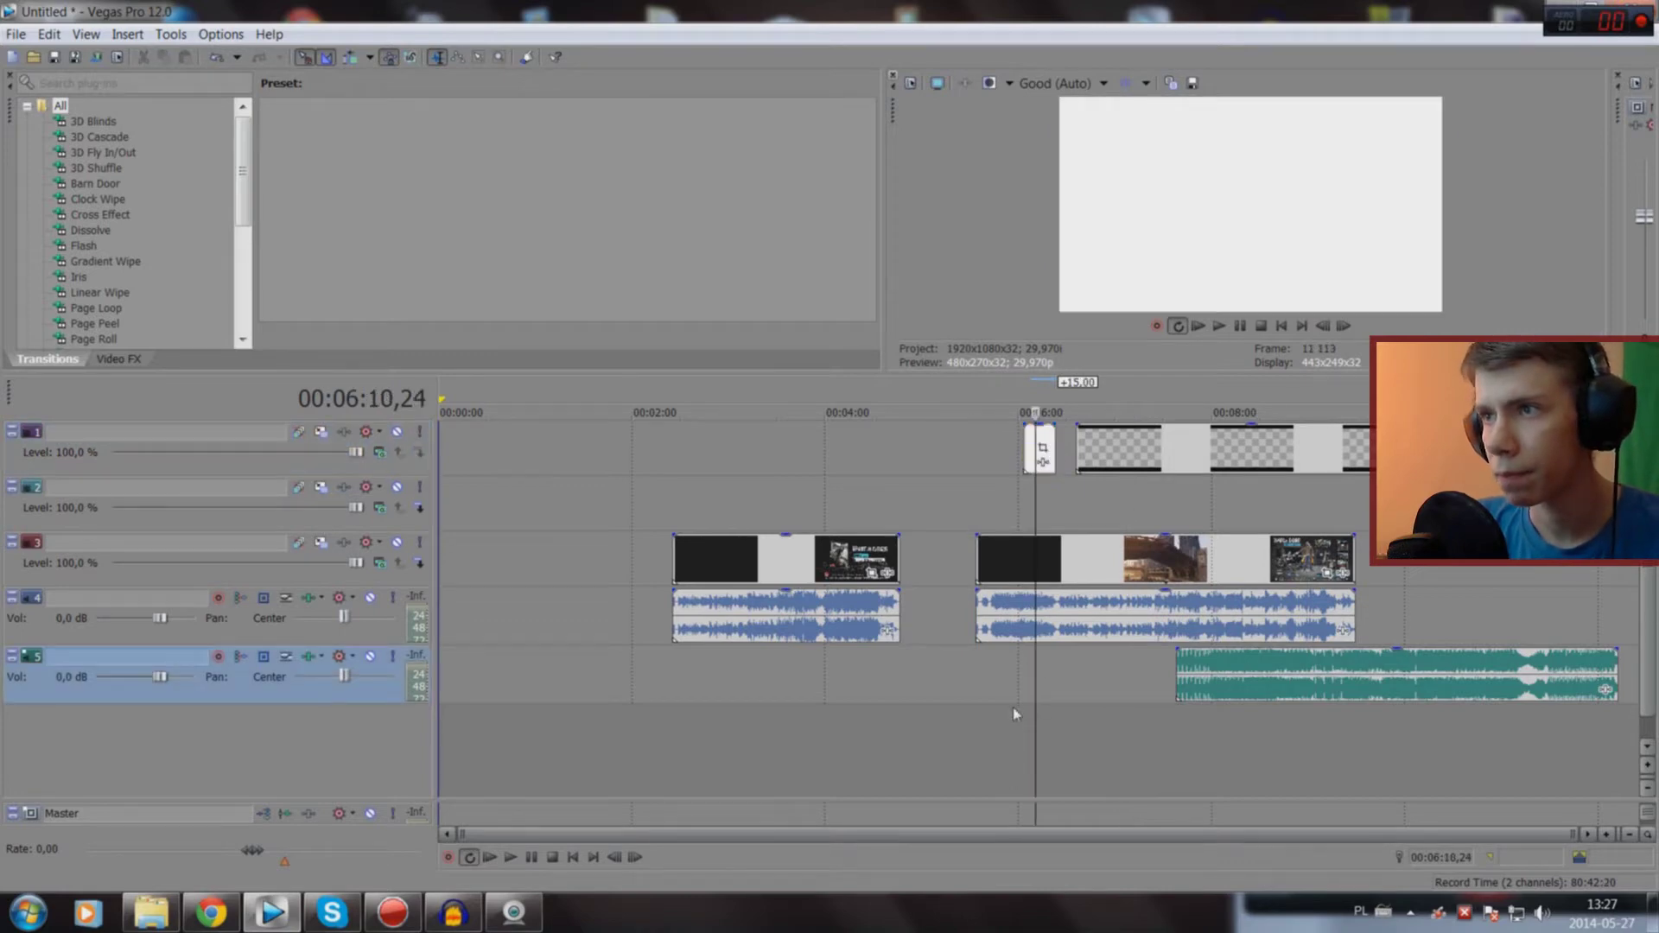
click(1015, 713)
scroll(1015, 713, up, 3)
key(space)
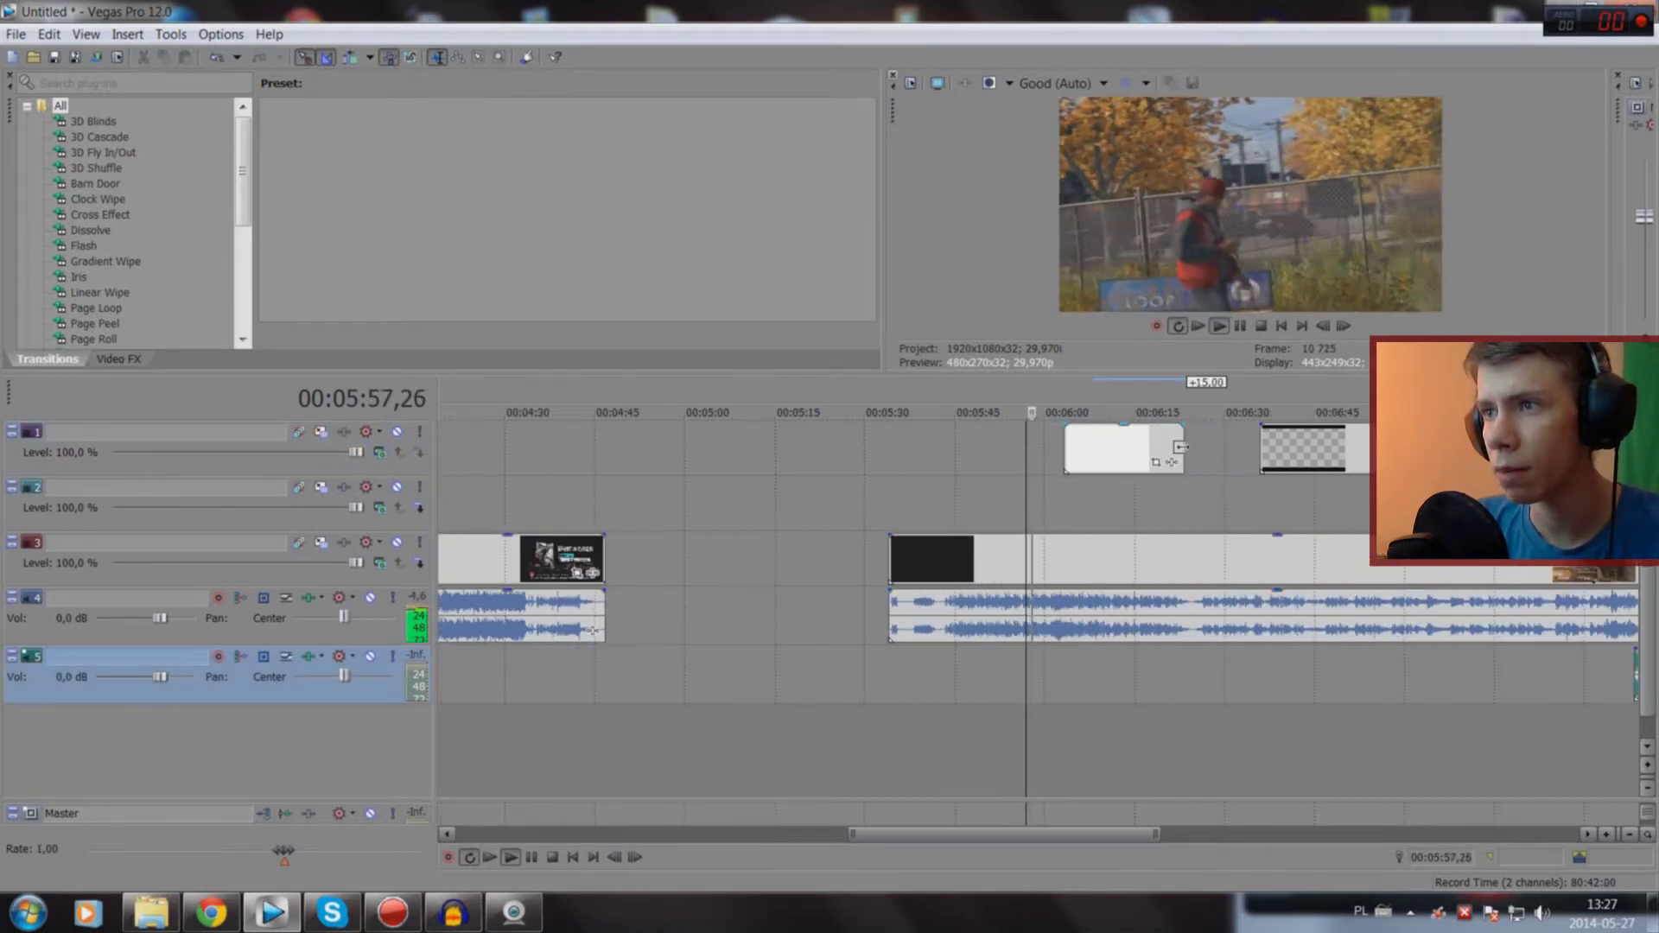
Step: Trim the white clip to a brief flash and preview it around 6:02
drag(1179, 447, 1073, 443)
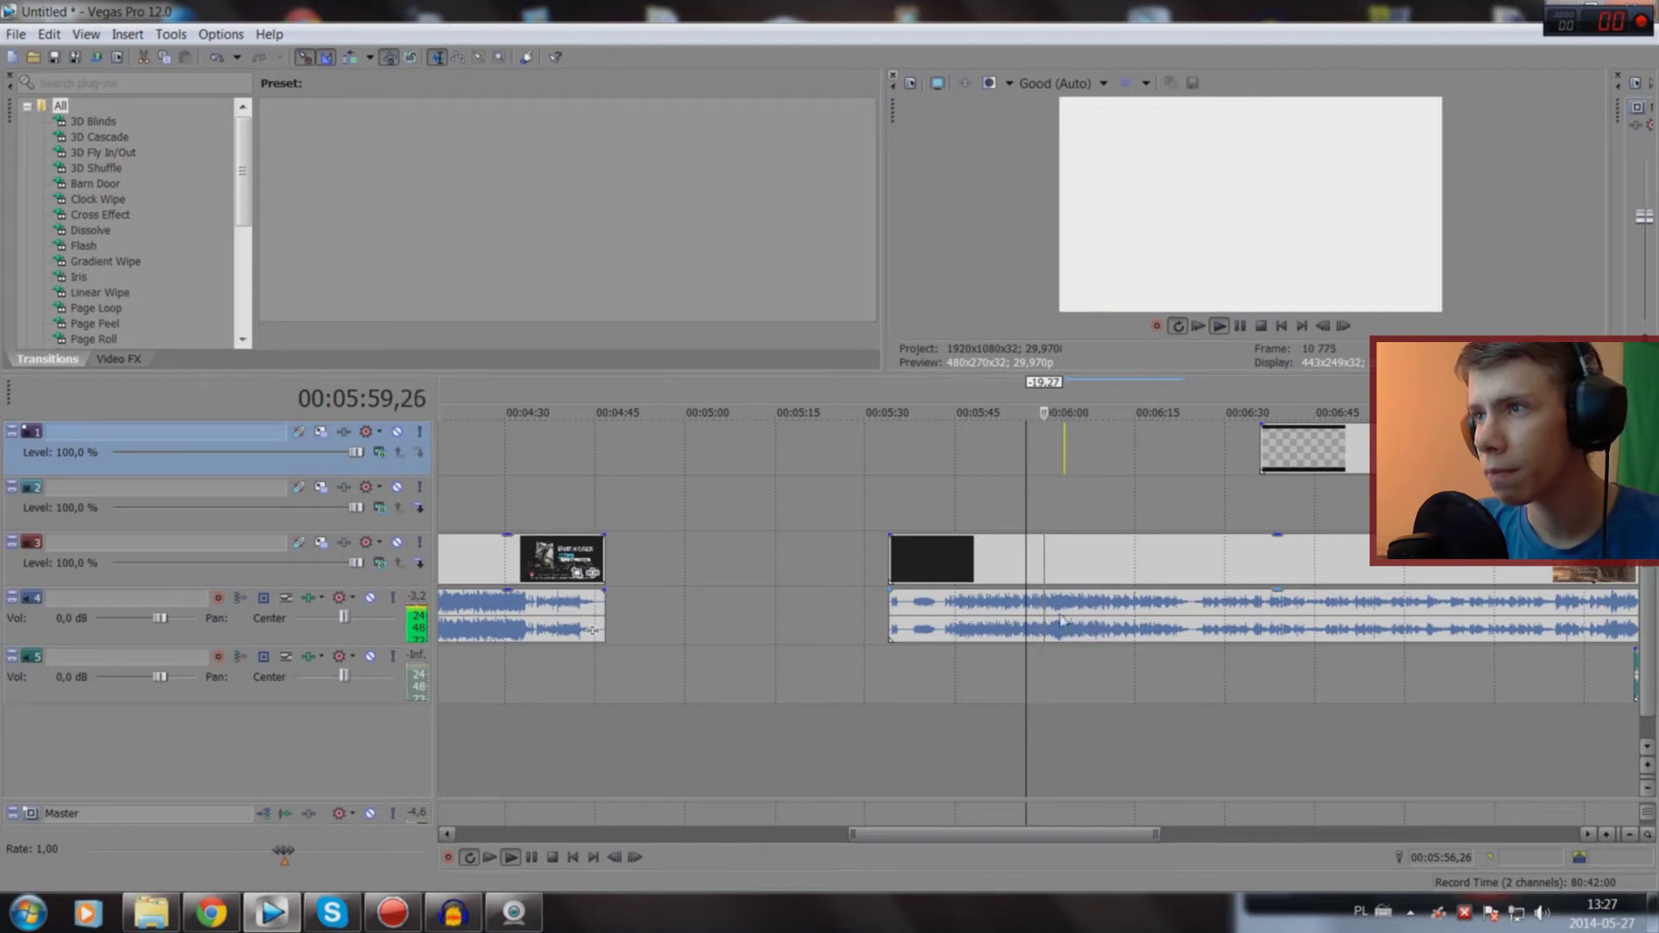
scroll(1046, 743, up, 2)
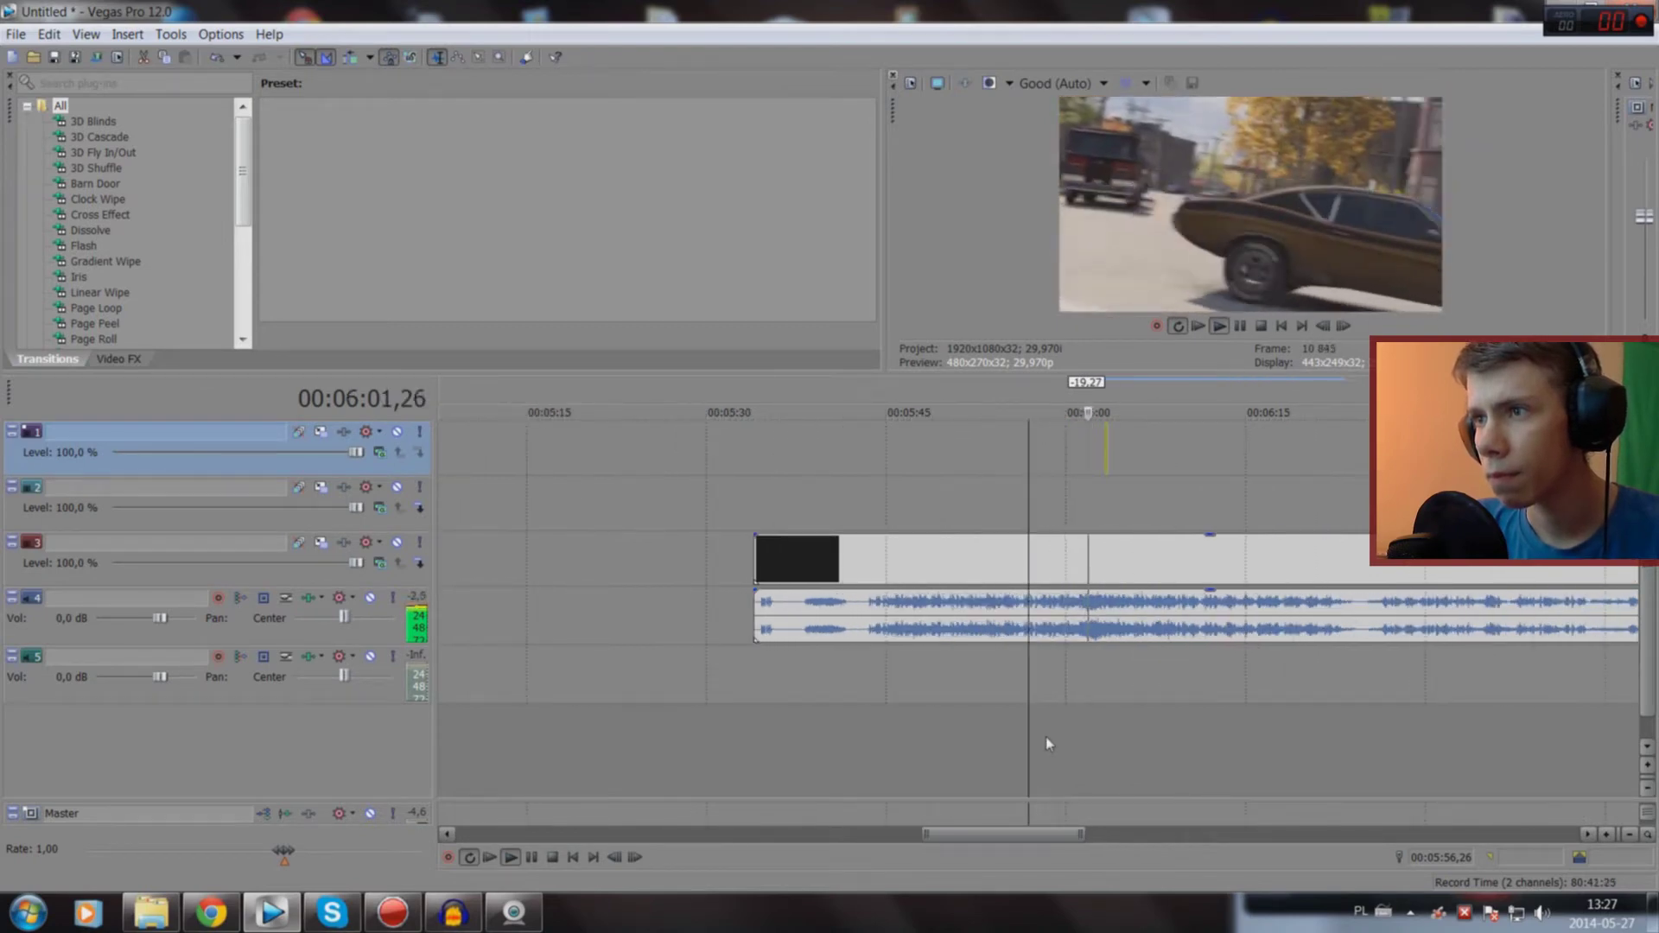
key(space)
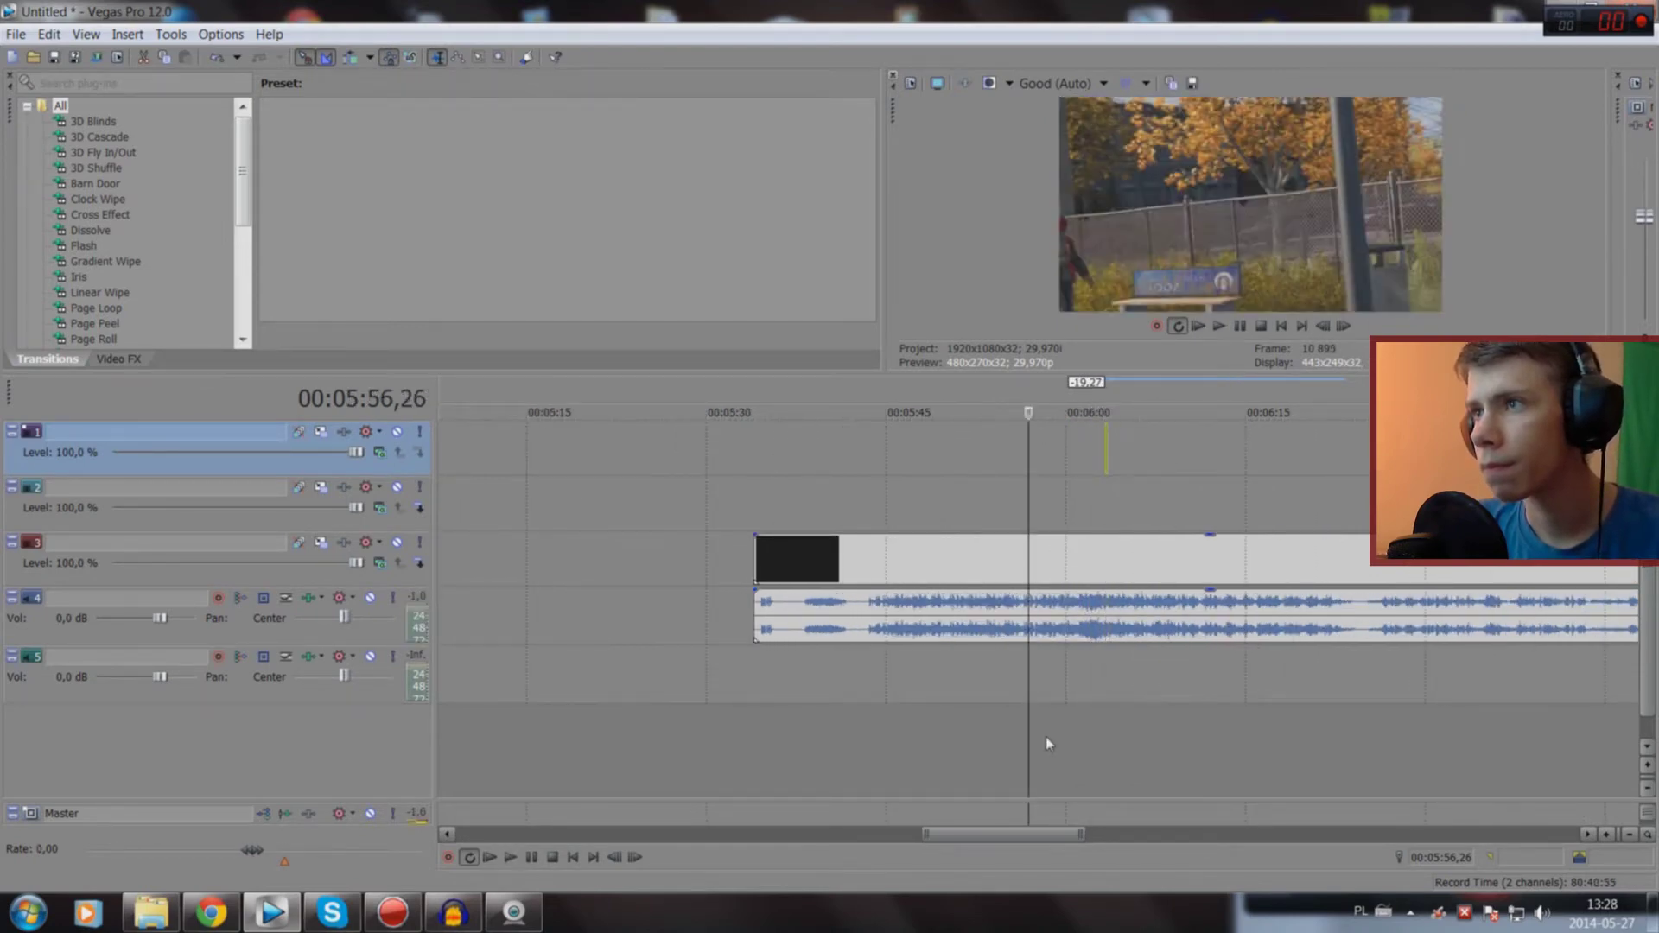
key(space)
click(1098, 731)
key(space)
key(space)
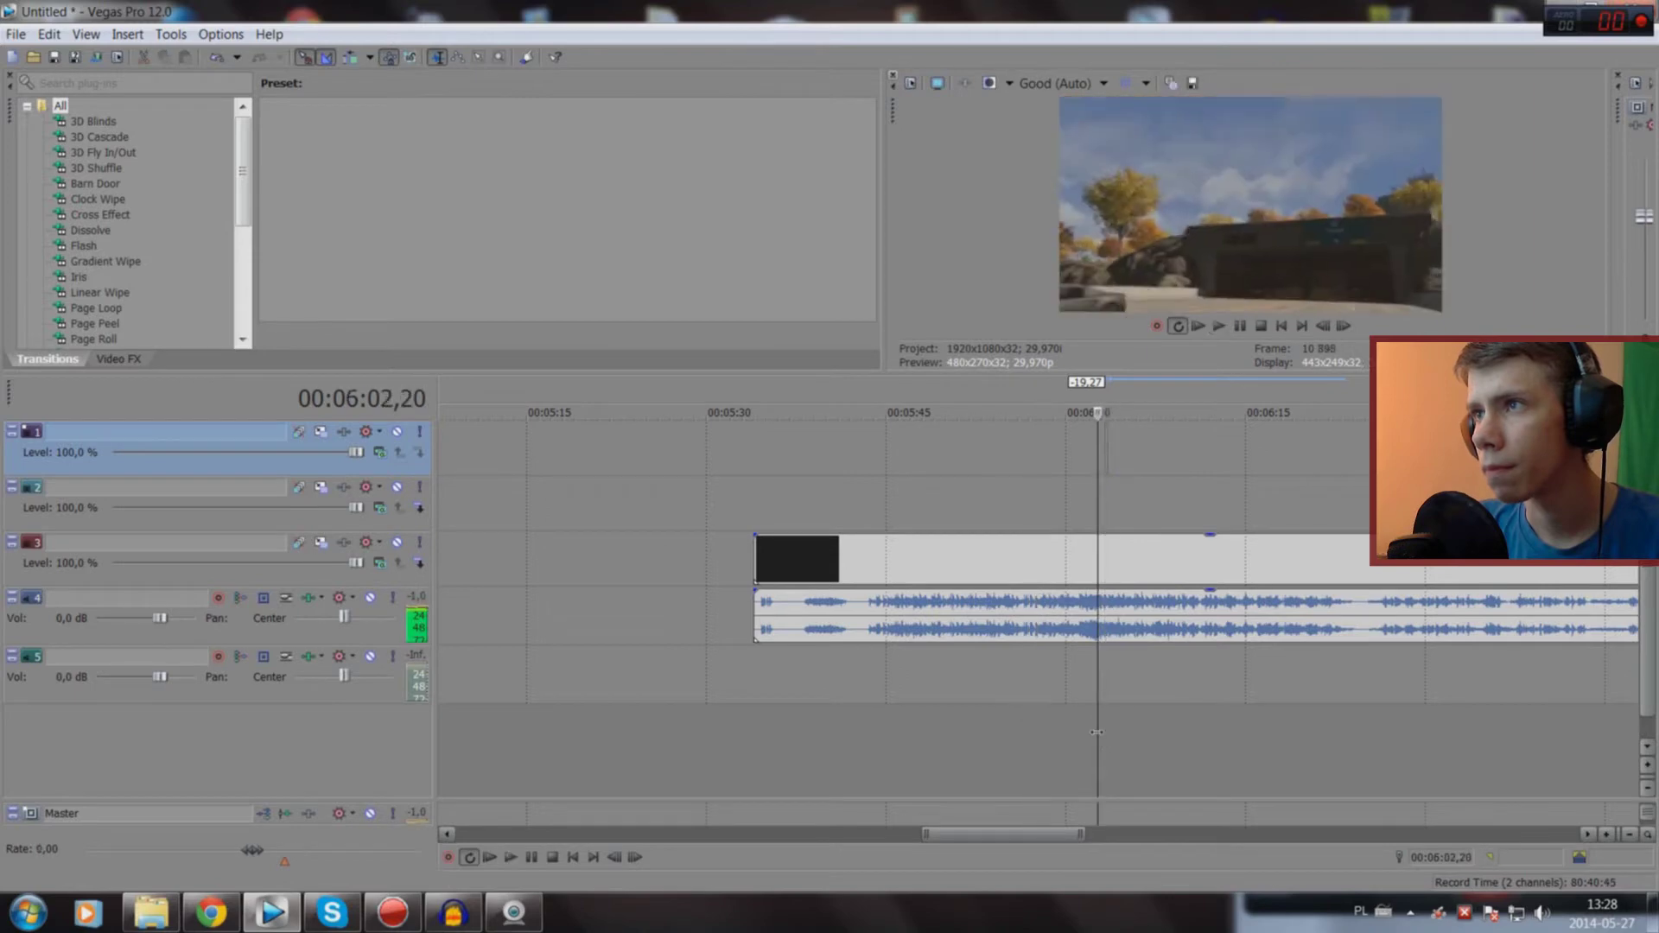
key(space)
key(space)
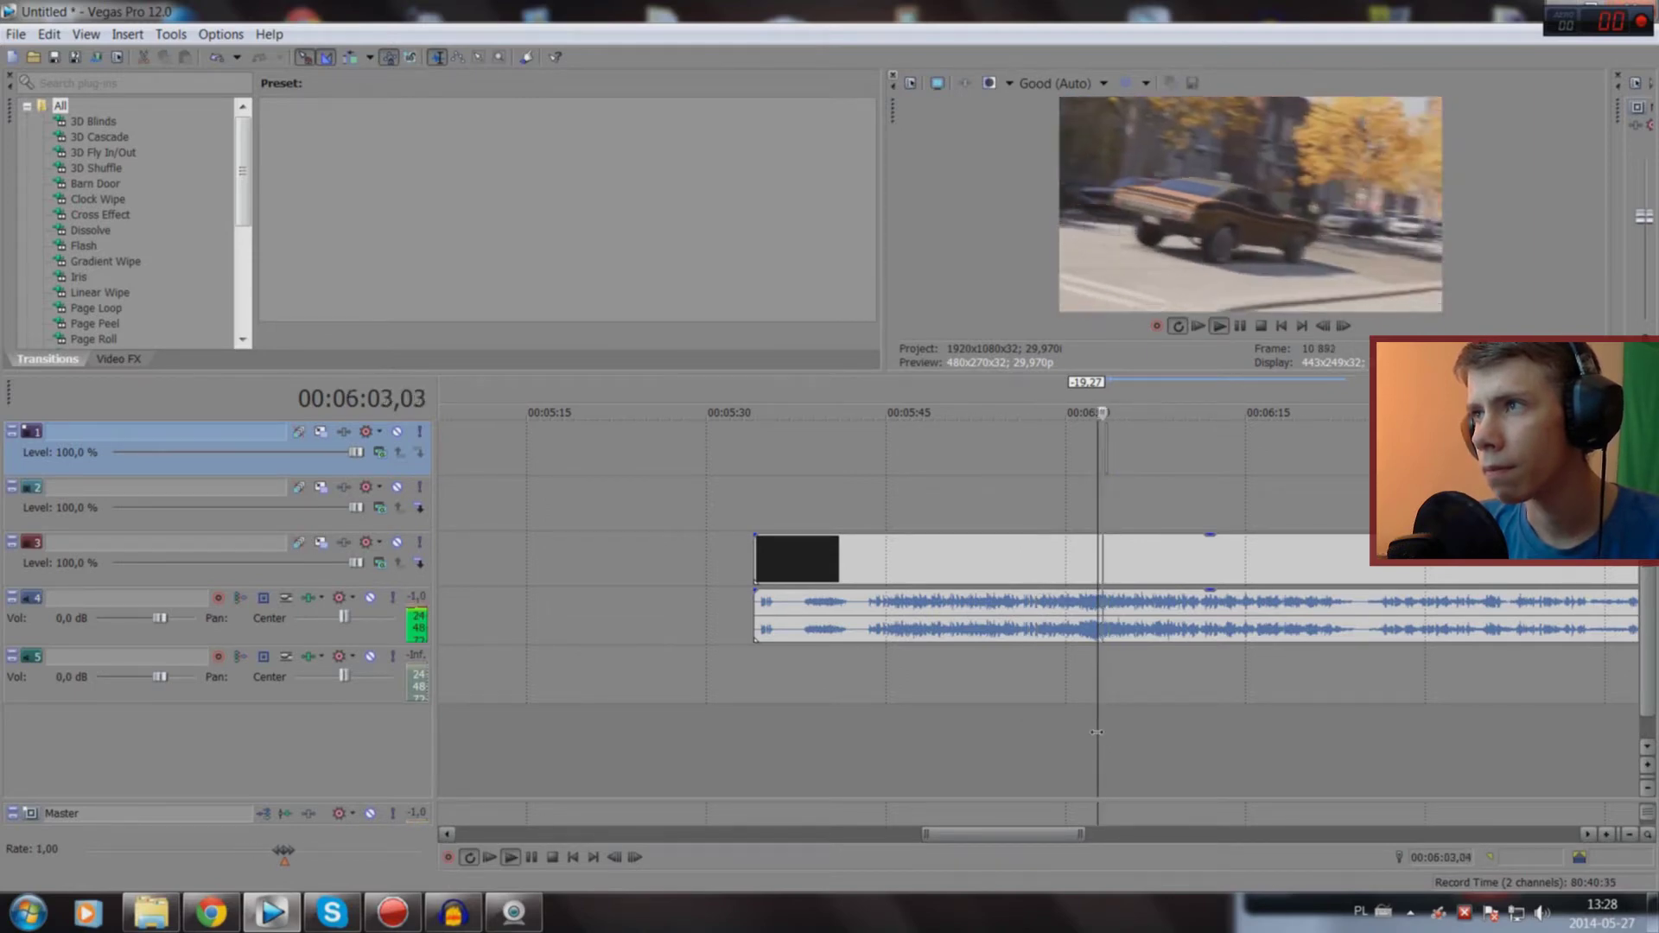
key(space)
Step: Move the short white flash clip onto track 2 near 6:04
scroll(1062, 481, right, 1)
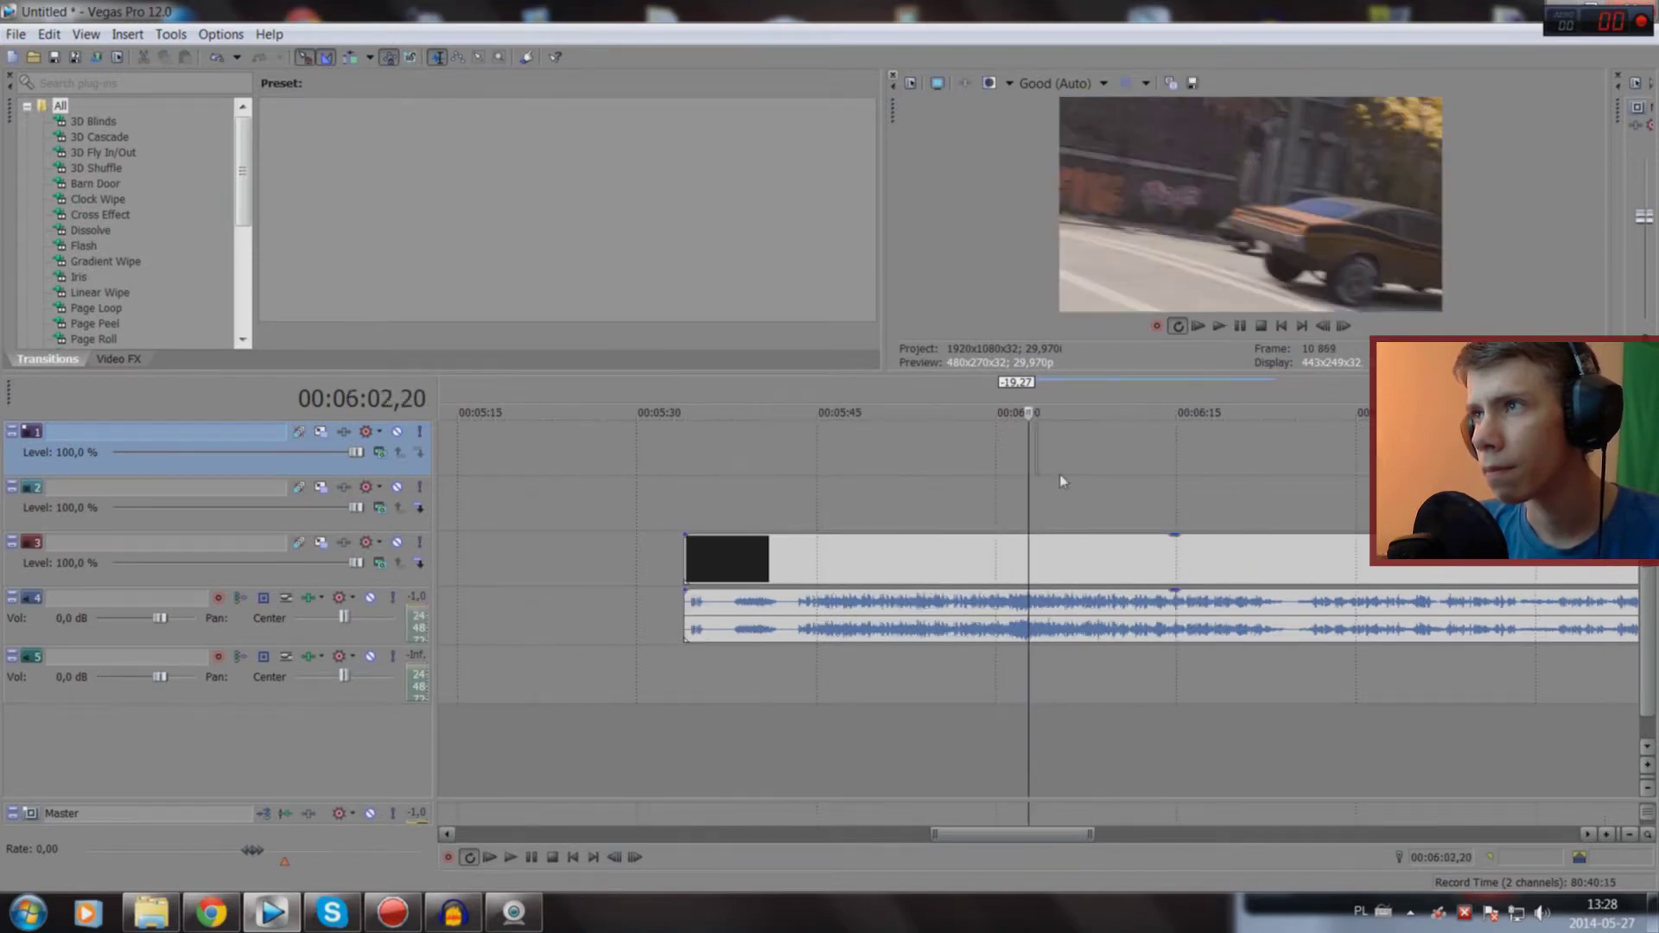
click(1044, 501)
scroll(1016, 501, up, 5)
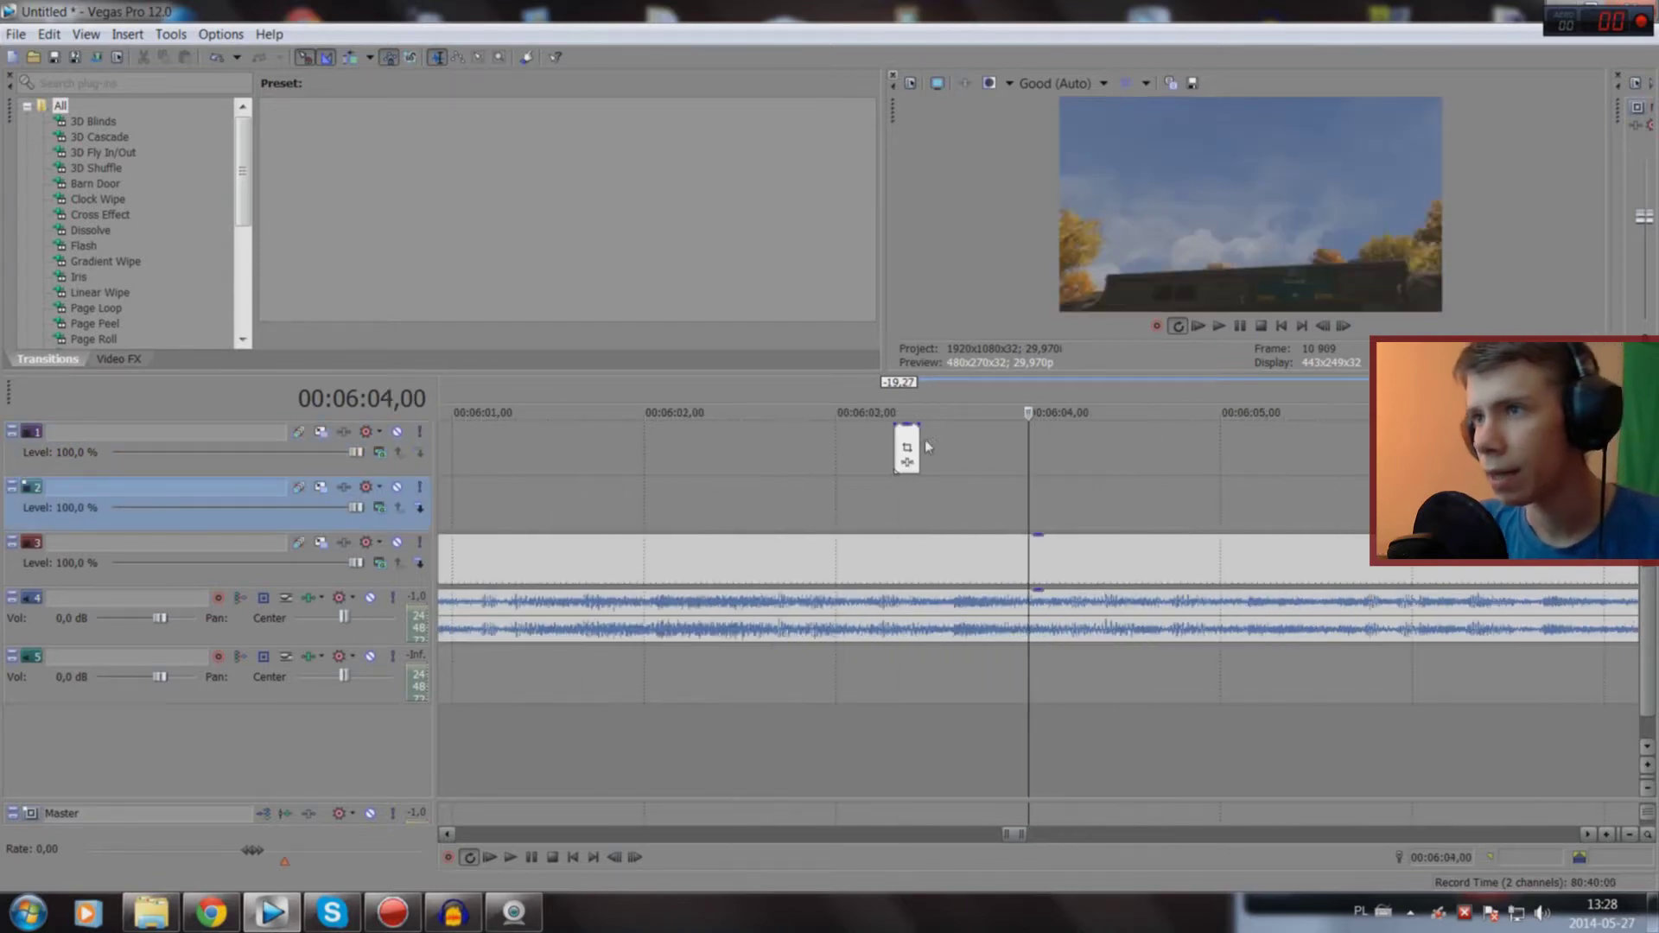
drag(906, 441, 904, 485)
scroll(922, 501, down, 4)
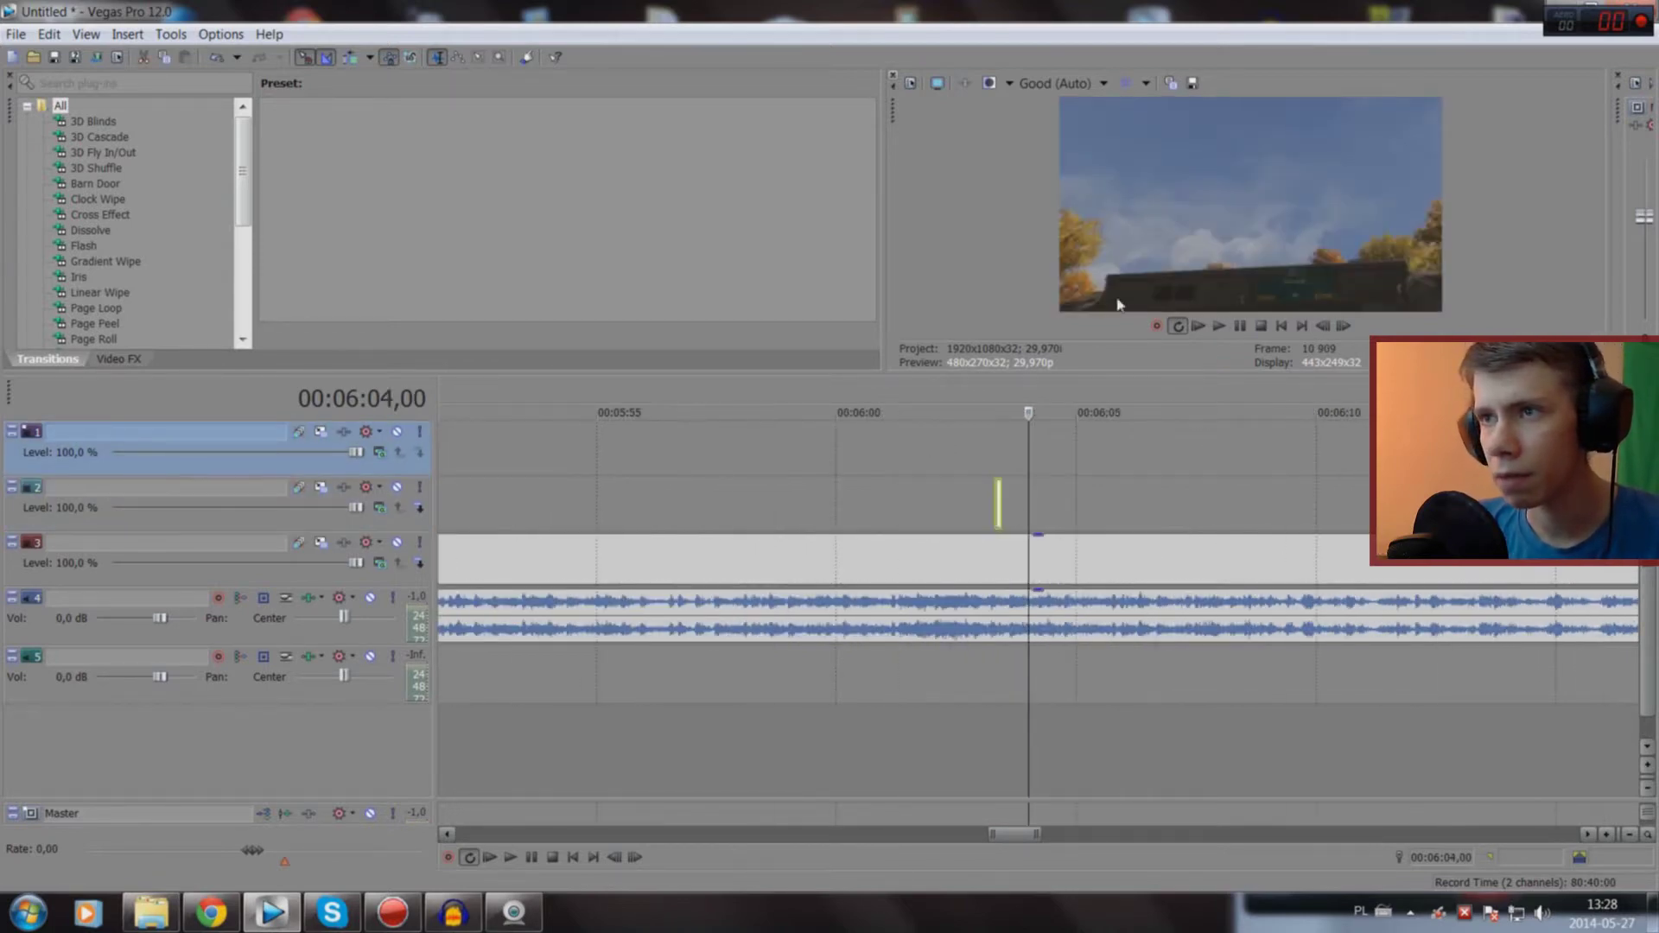
scroll(1143, 469, down, 5)
Step: Slide the letterbox overlay to start just before the white flash and preview from 6:01
drag(1348, 458, 1024, 450)
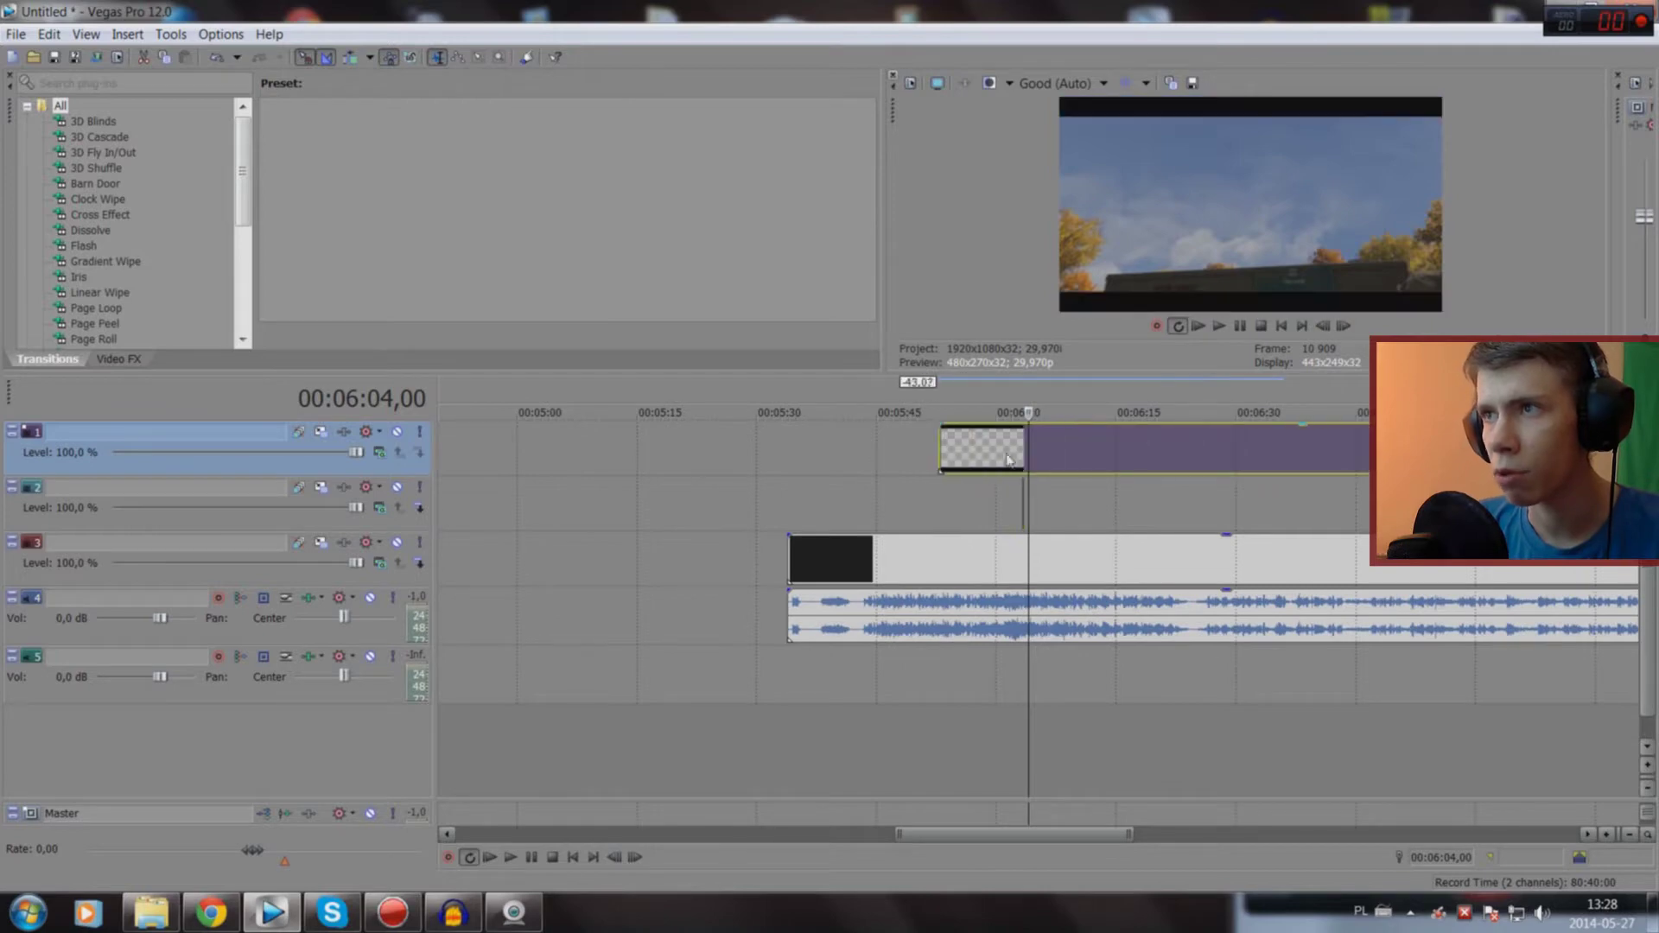
click(1010, 703)
scroll(1009, 703, up, 3)
scroll(1074, 467, up, 3)
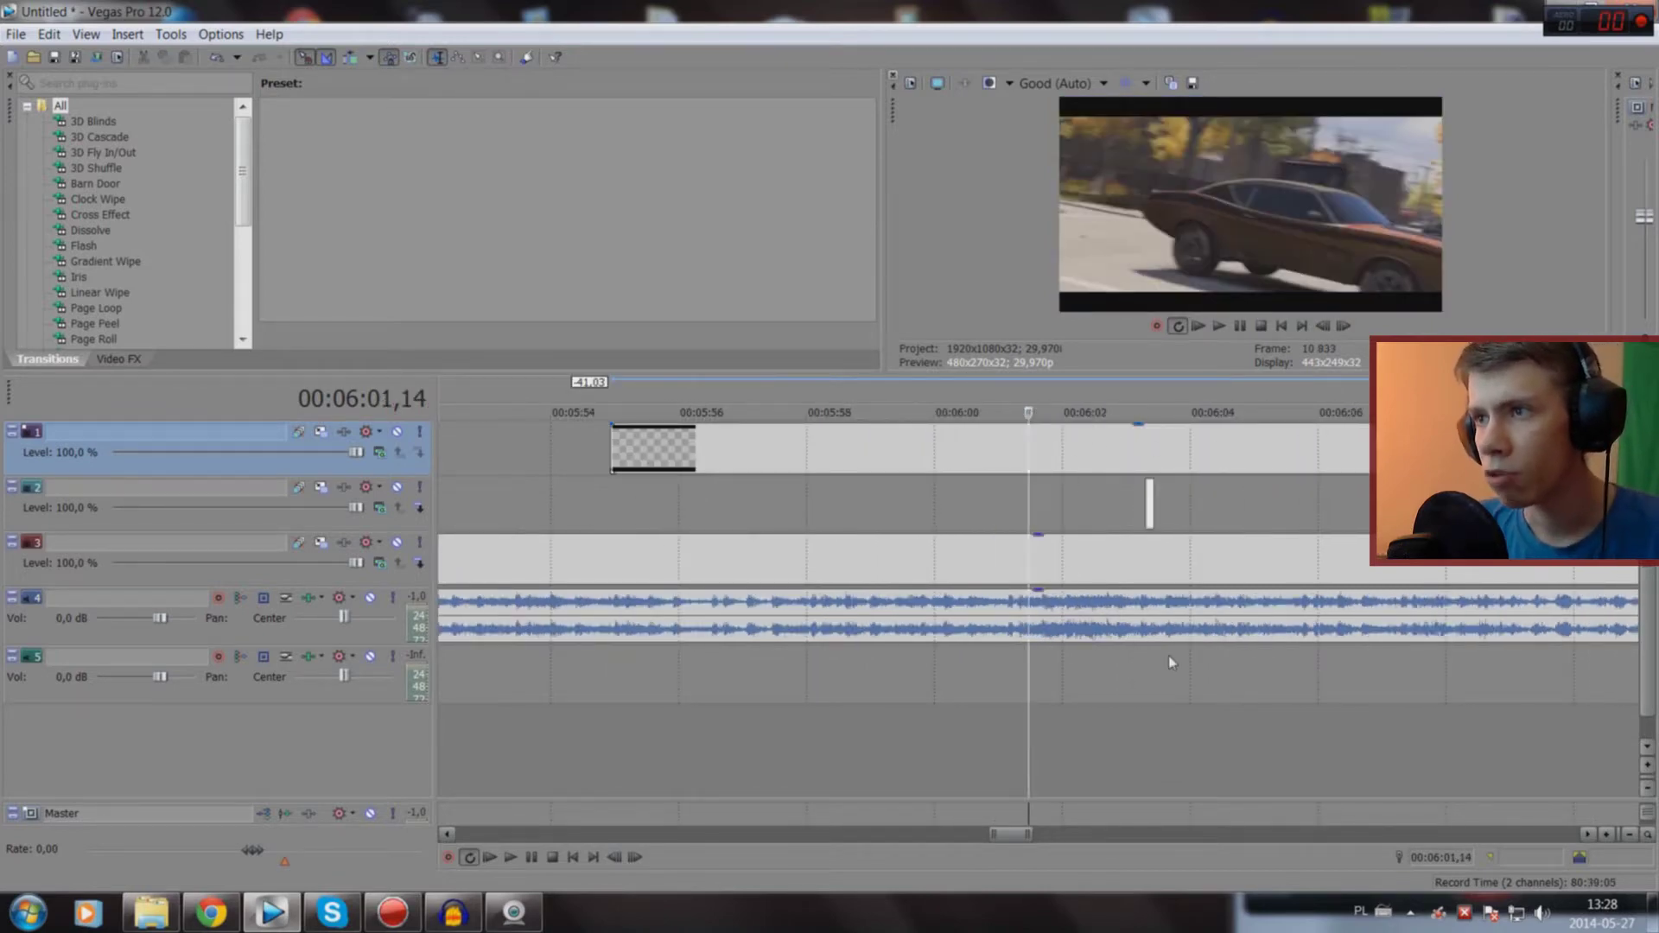
key(space)
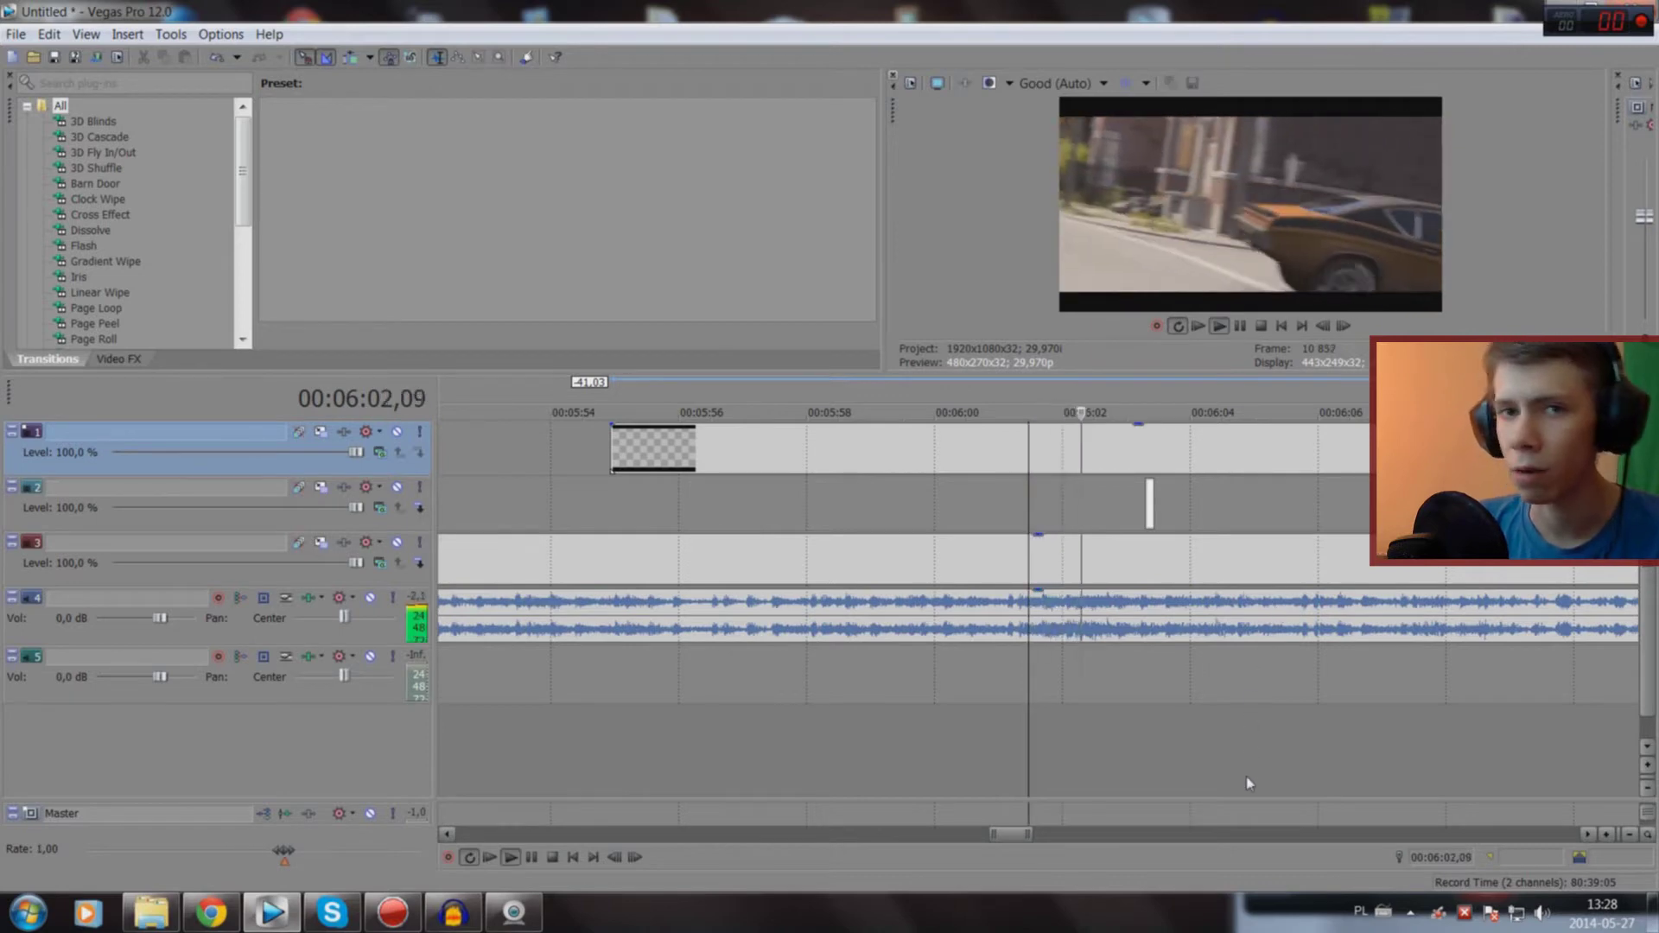
key(space)
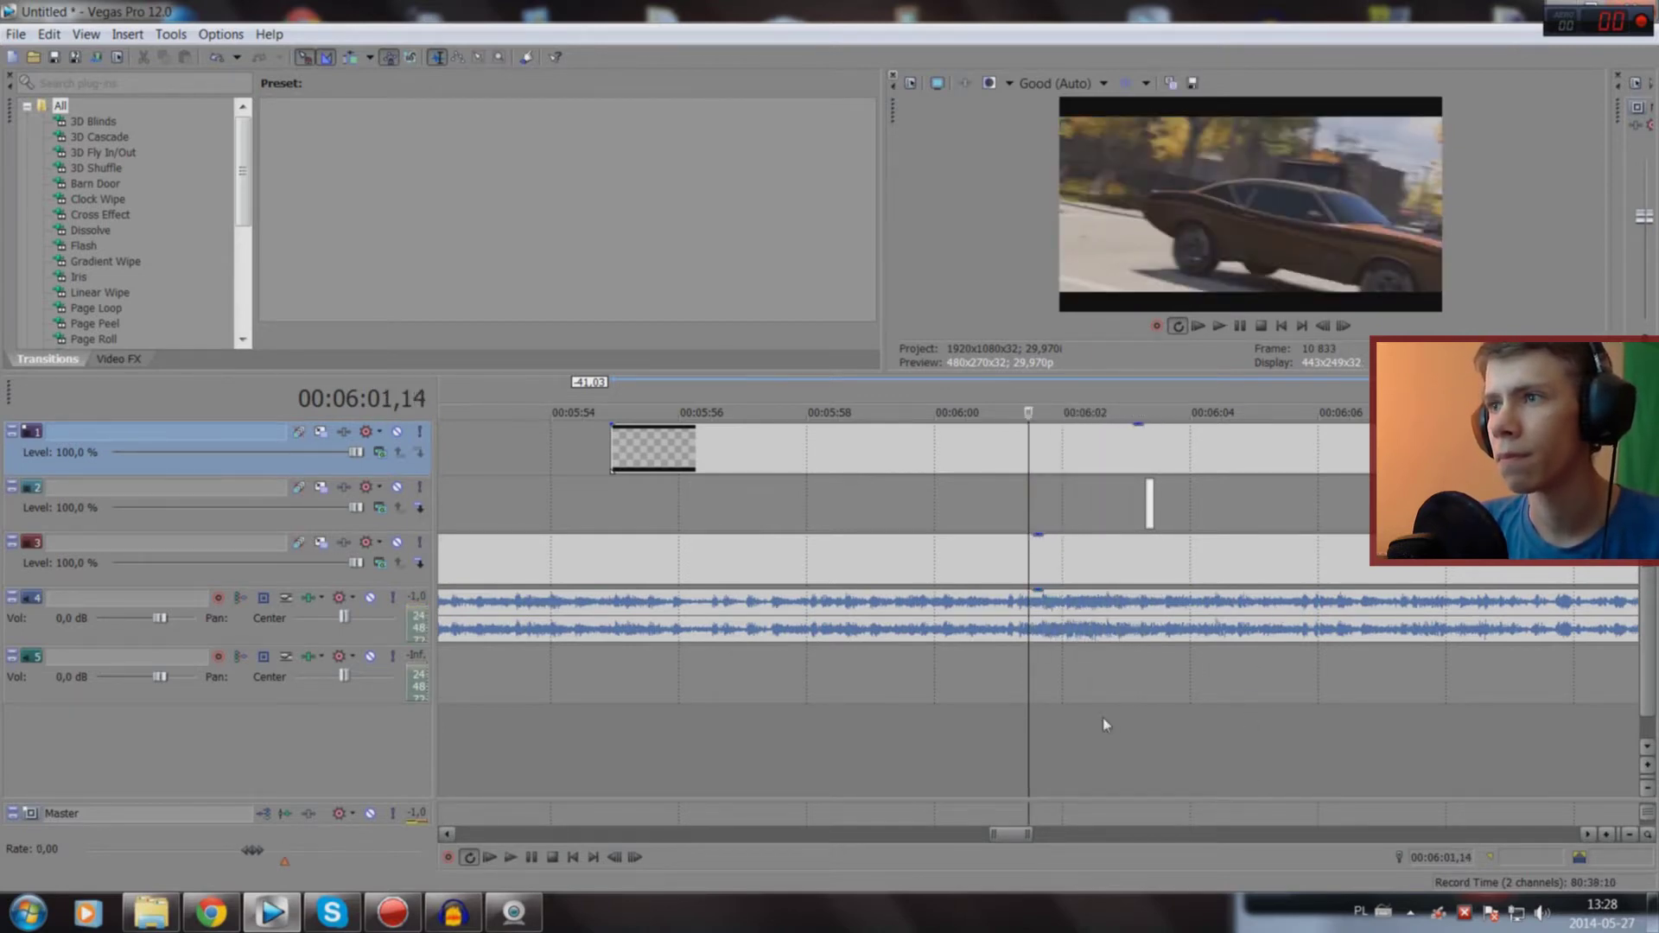
Step: Lower the white flash clip's opacity to about 68 %, previewing from just before it
click(1154, 728)
scroll(1037, 717, up, 5)
click(947, 711)
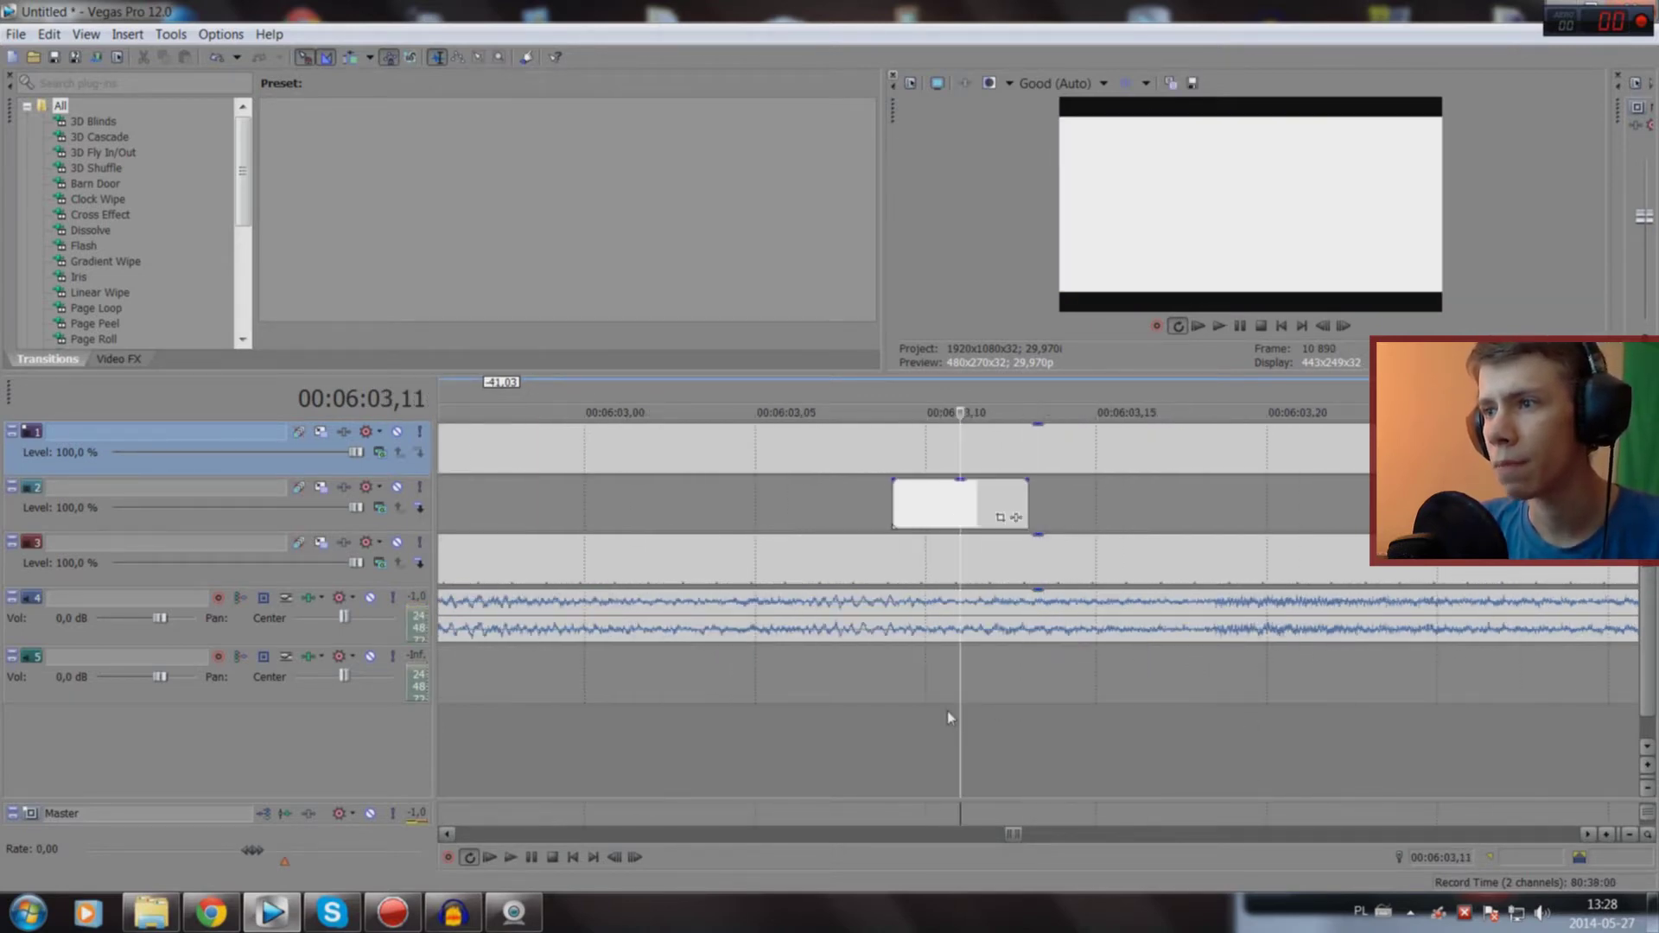
click(859, 677)
scroll(858, 680, down, 3)
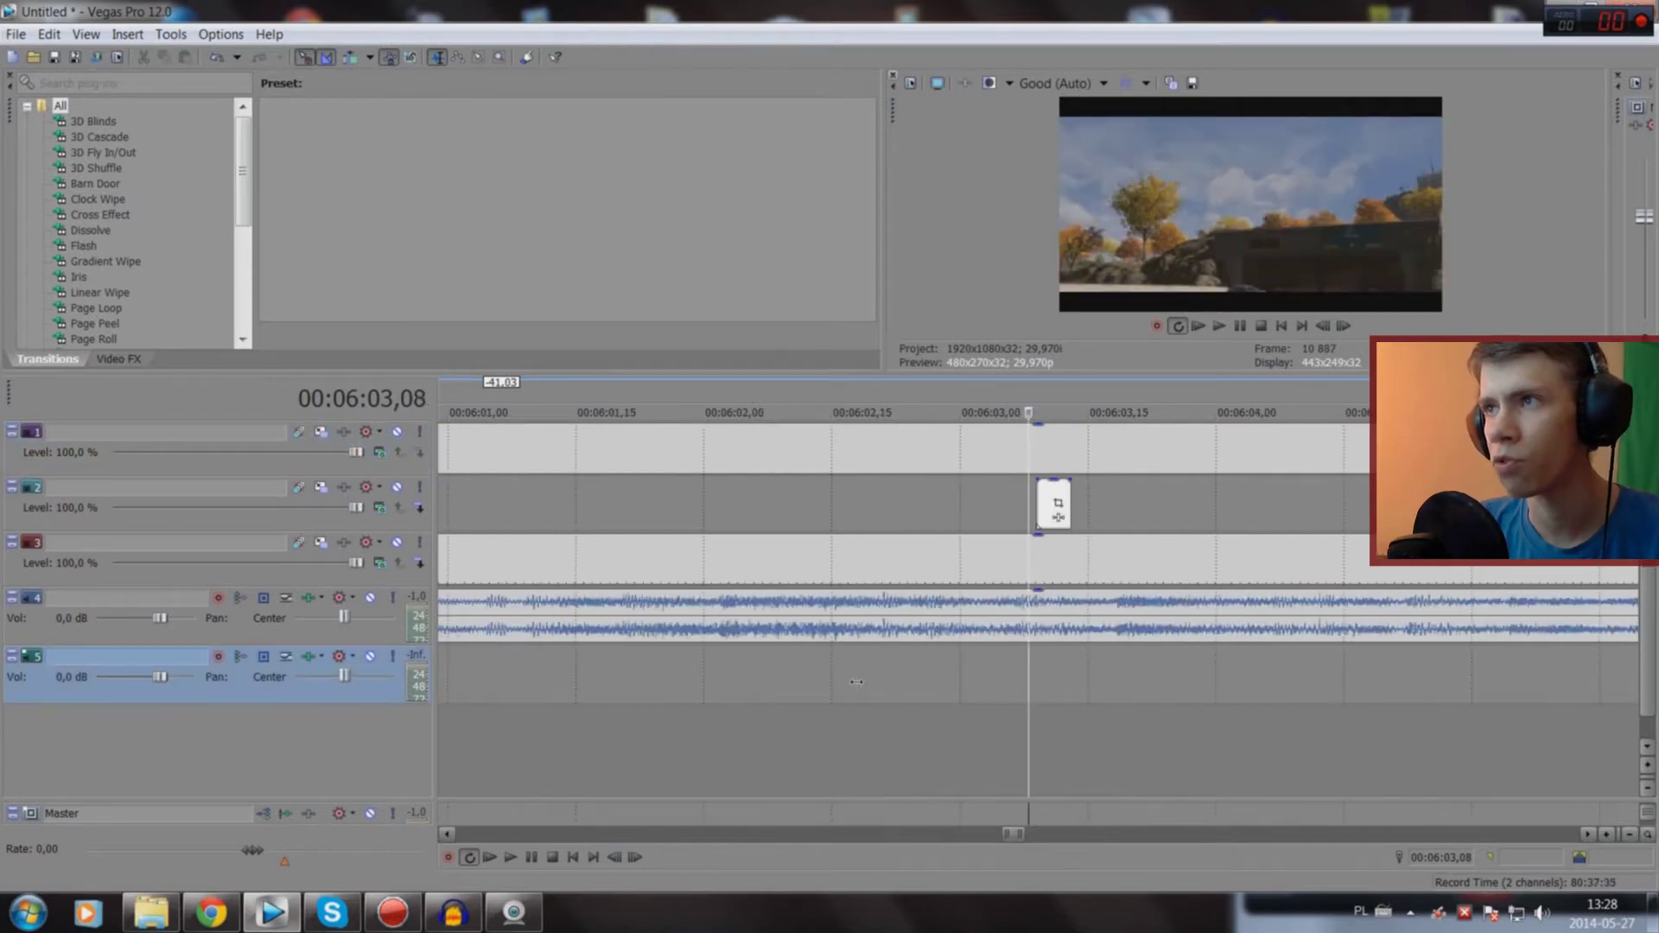
key(space)
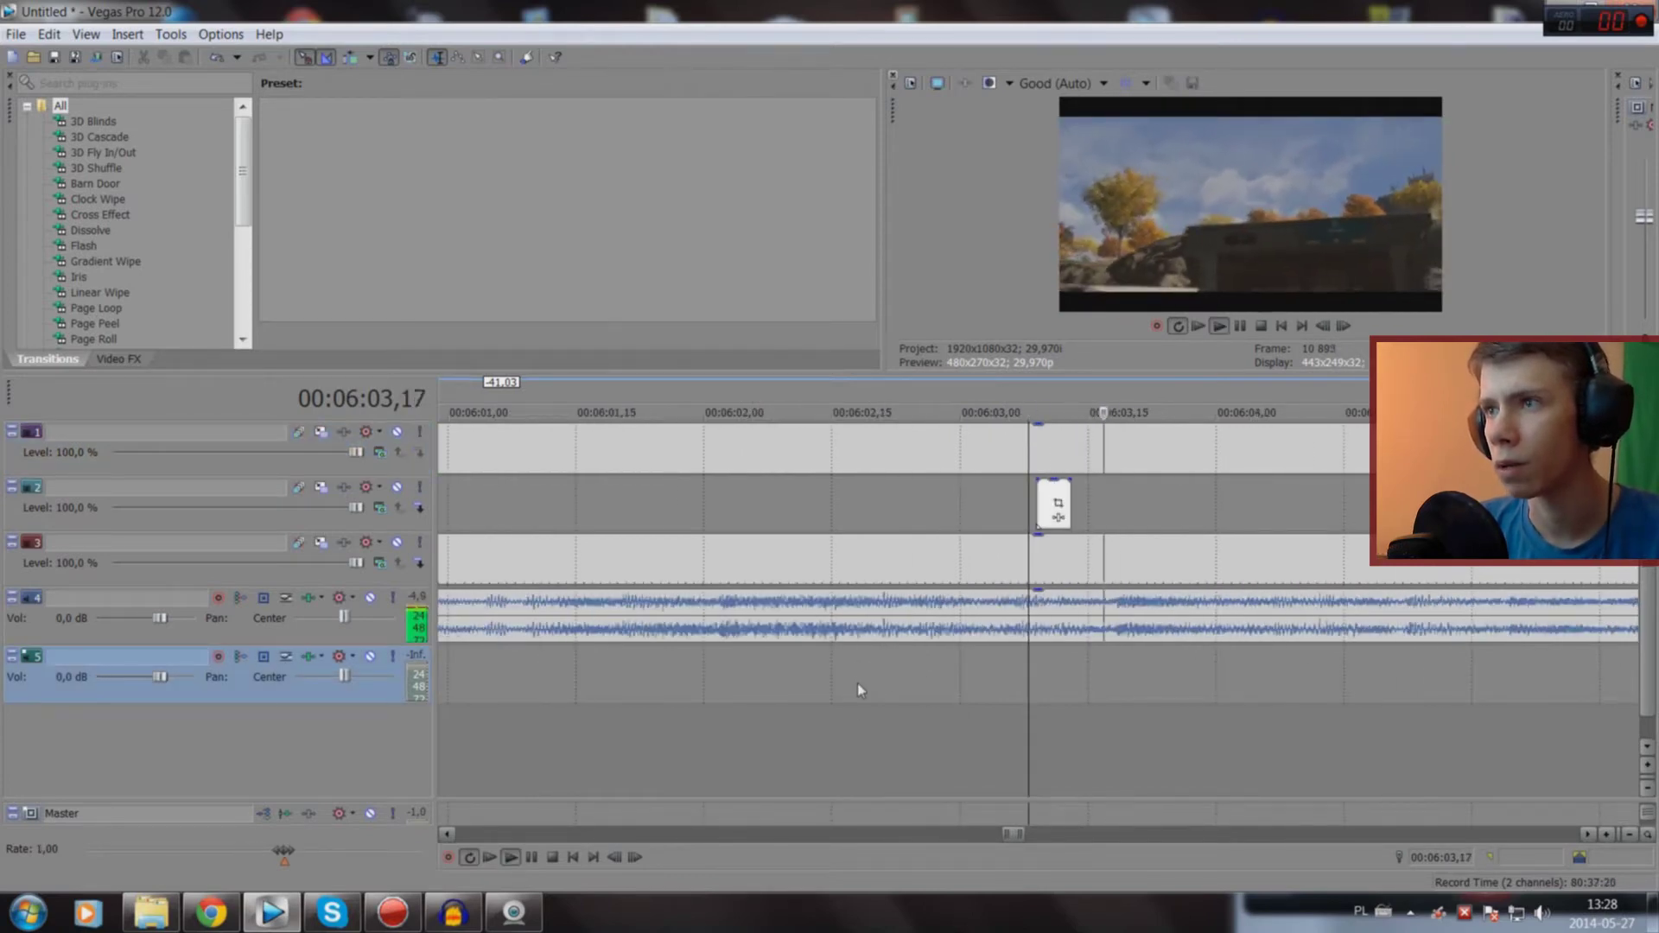
key(space)
click(866, 748)
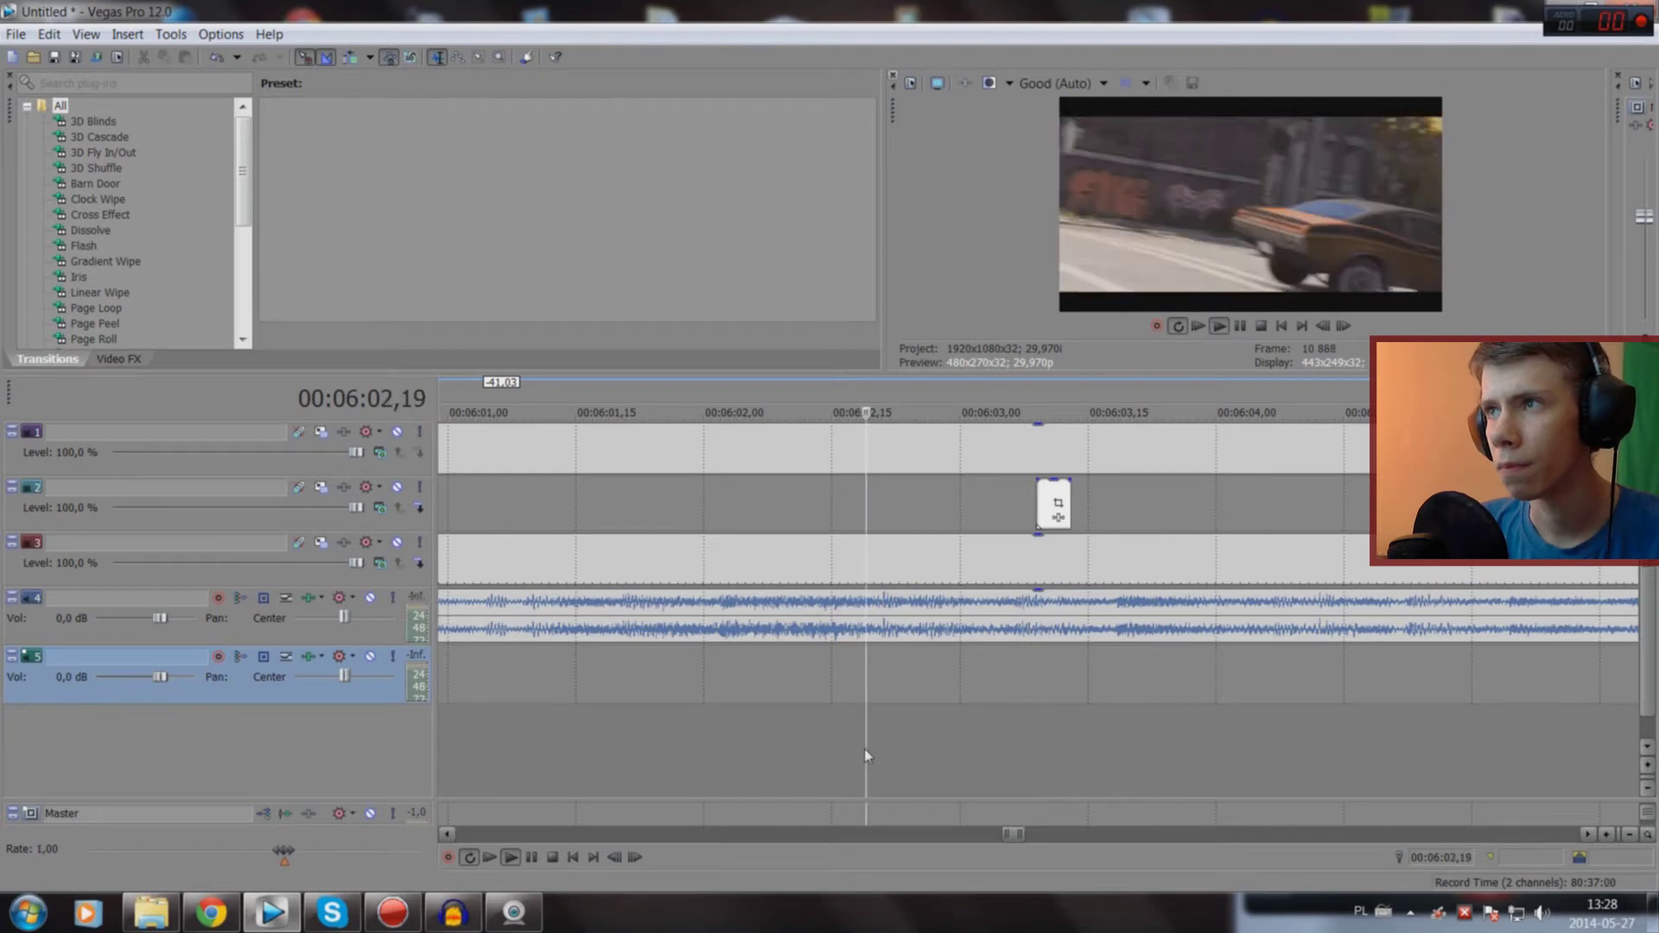
key(space)
key(space)
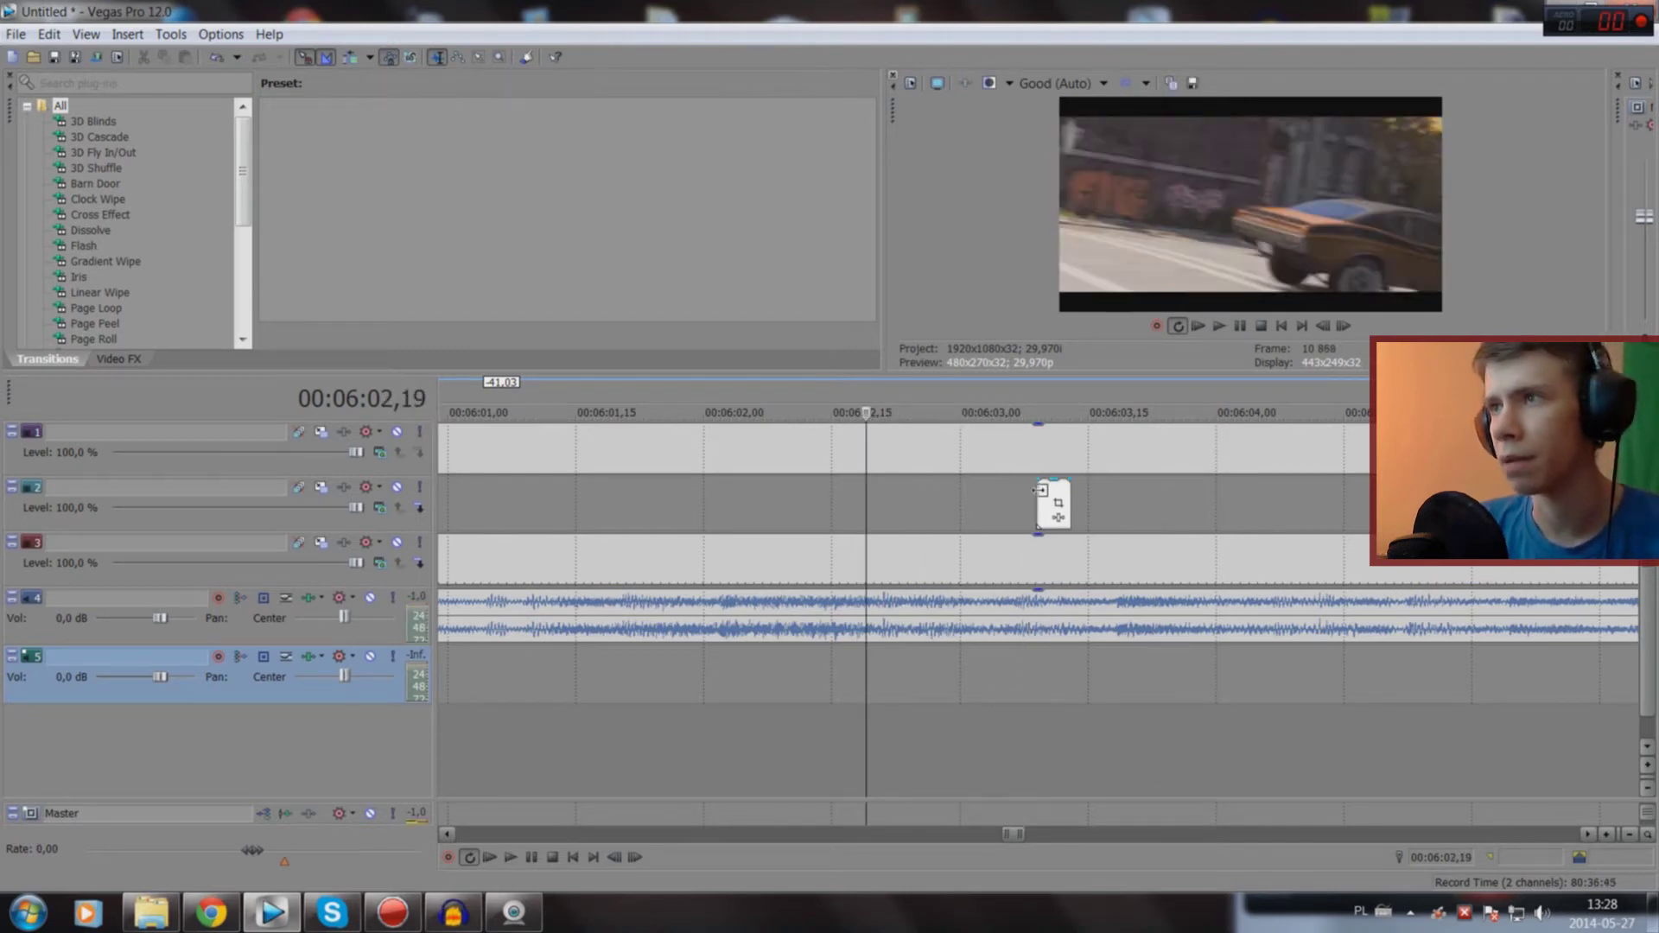
drag(1048, 480, 1061, 503)
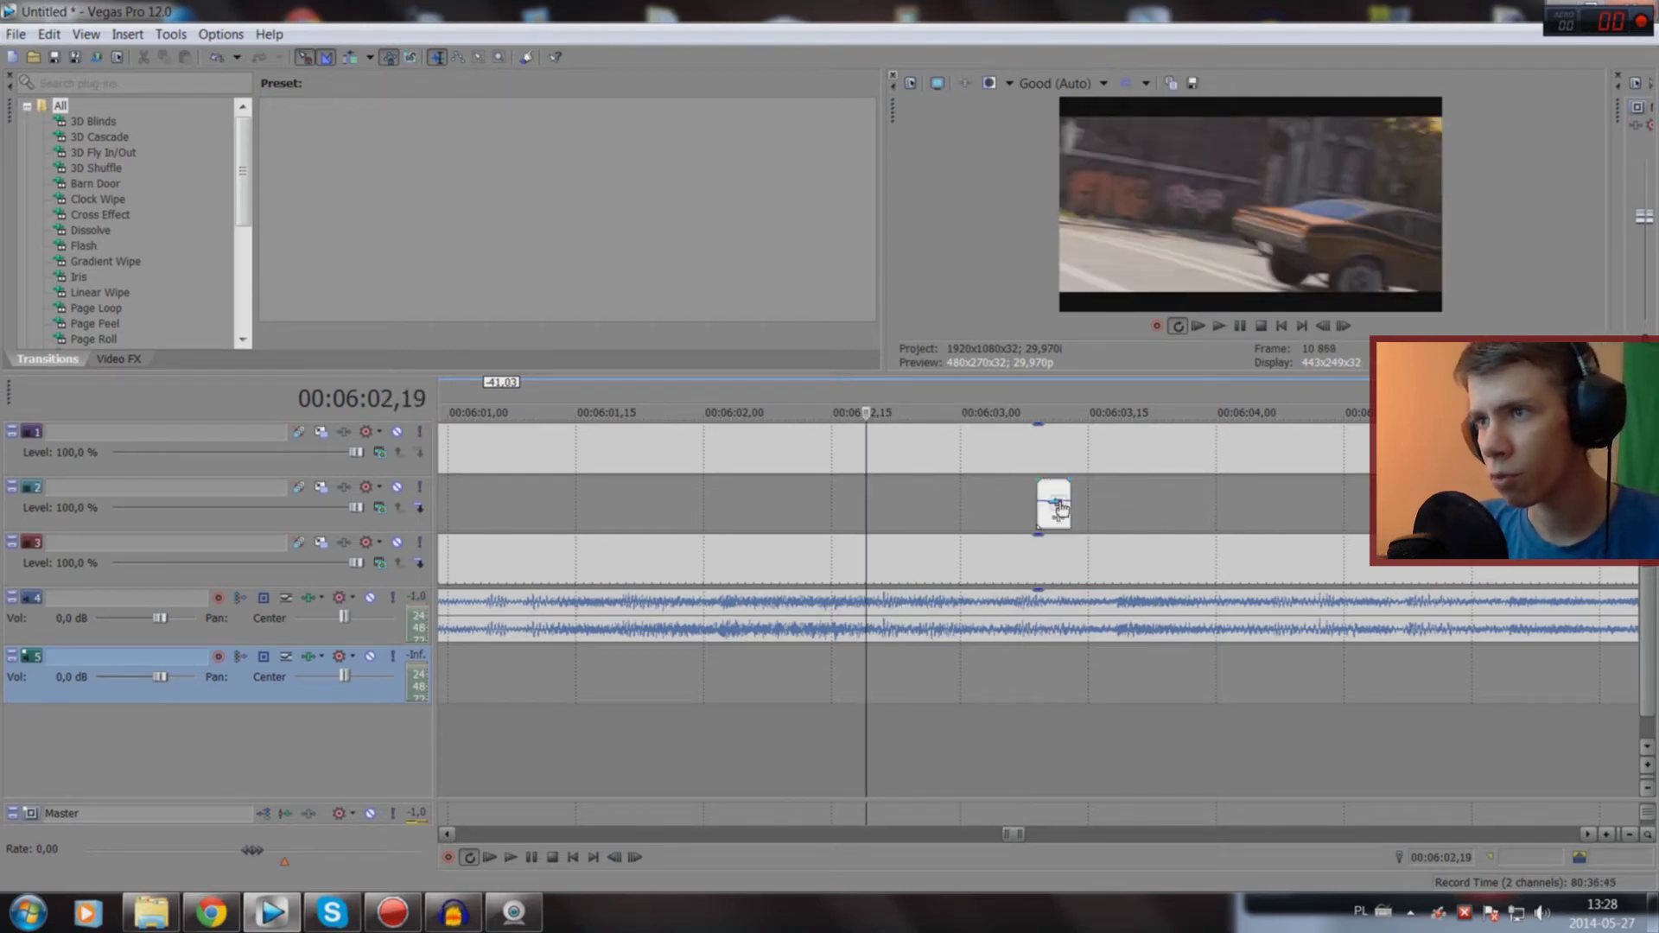
key(space)
key(space)
key(space)
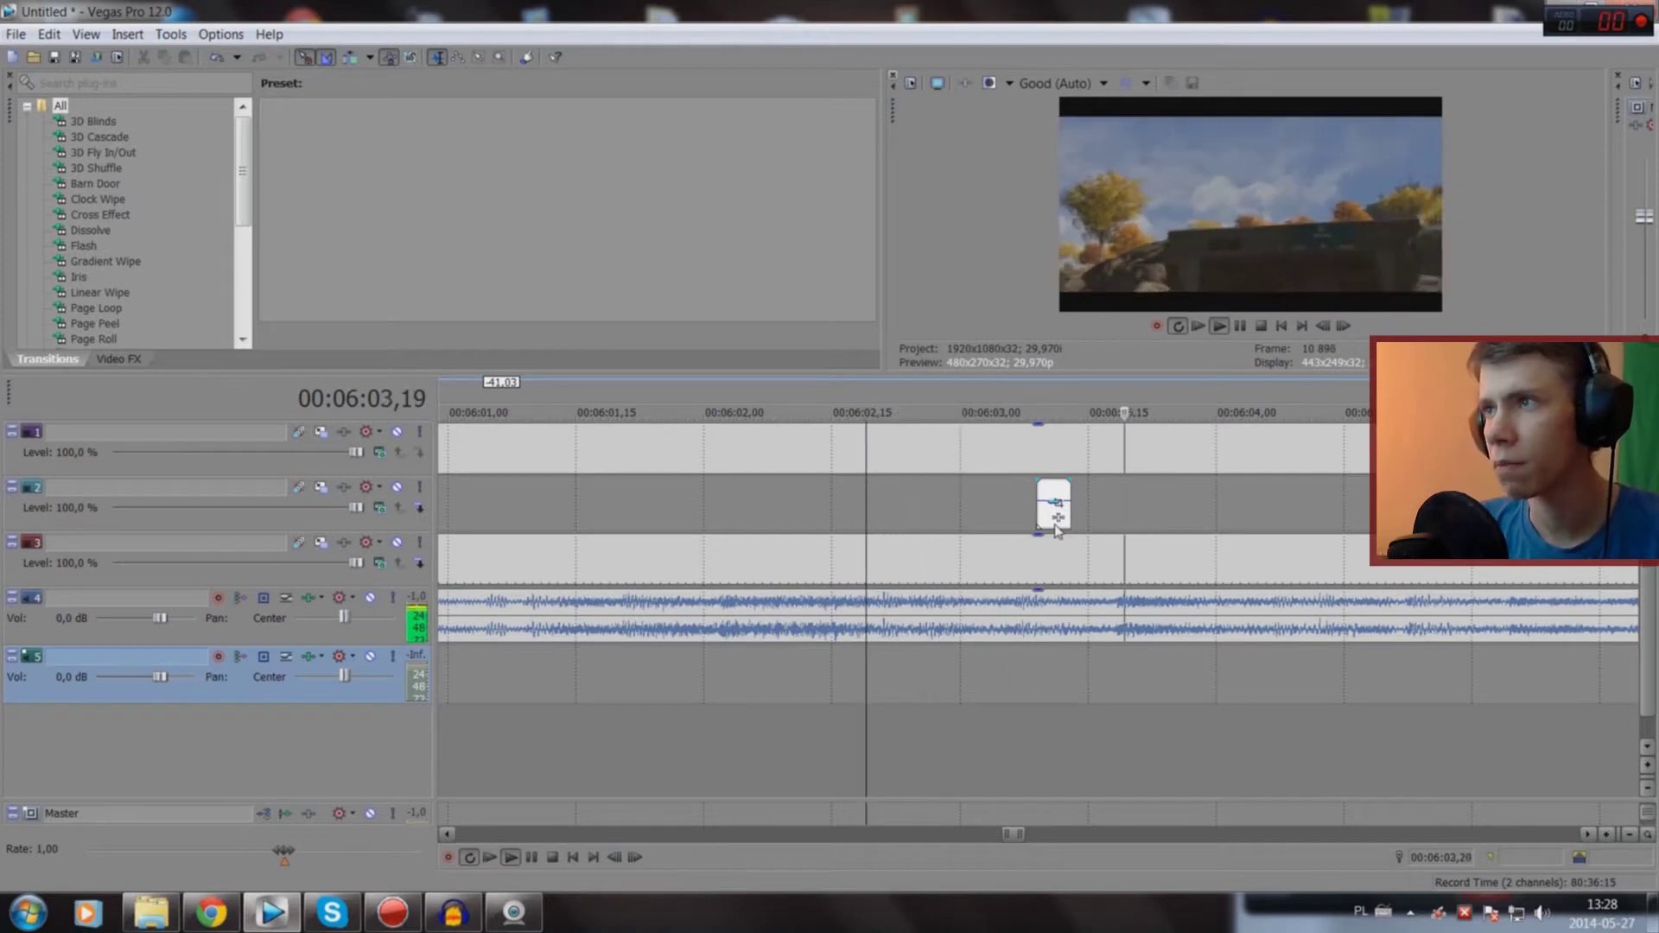
key(space)
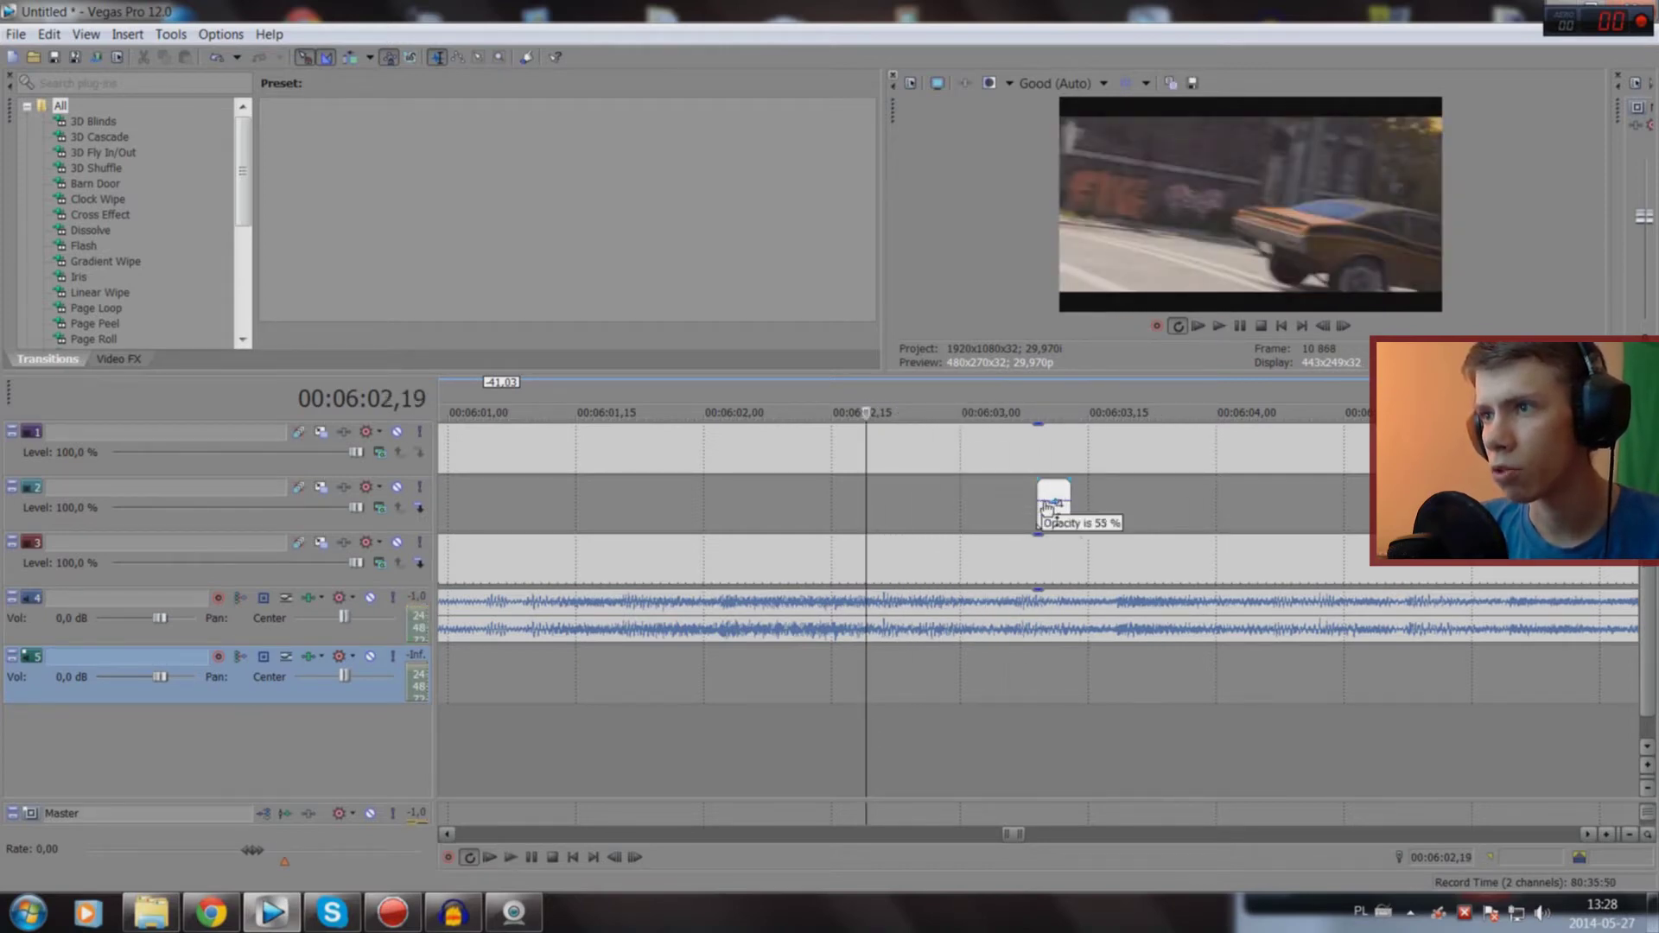
Step: Drop the white flash clip's opacity to 72 % and replay the flash section
drag(1061, 495, 1062, 498)
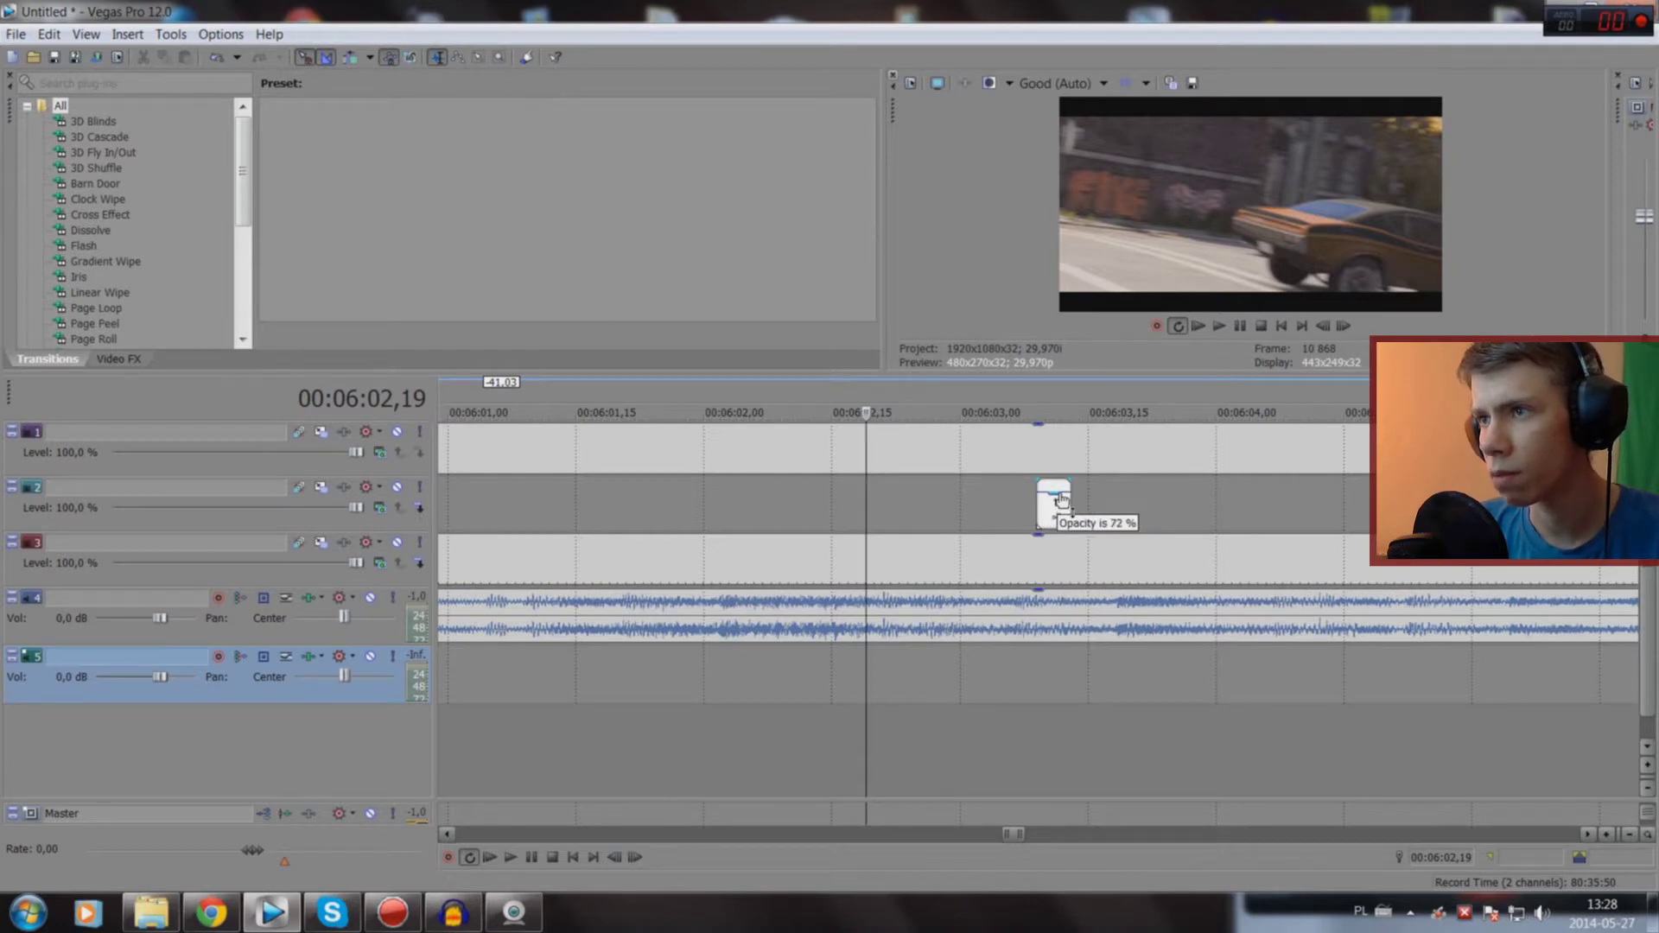
click(1035, 712)
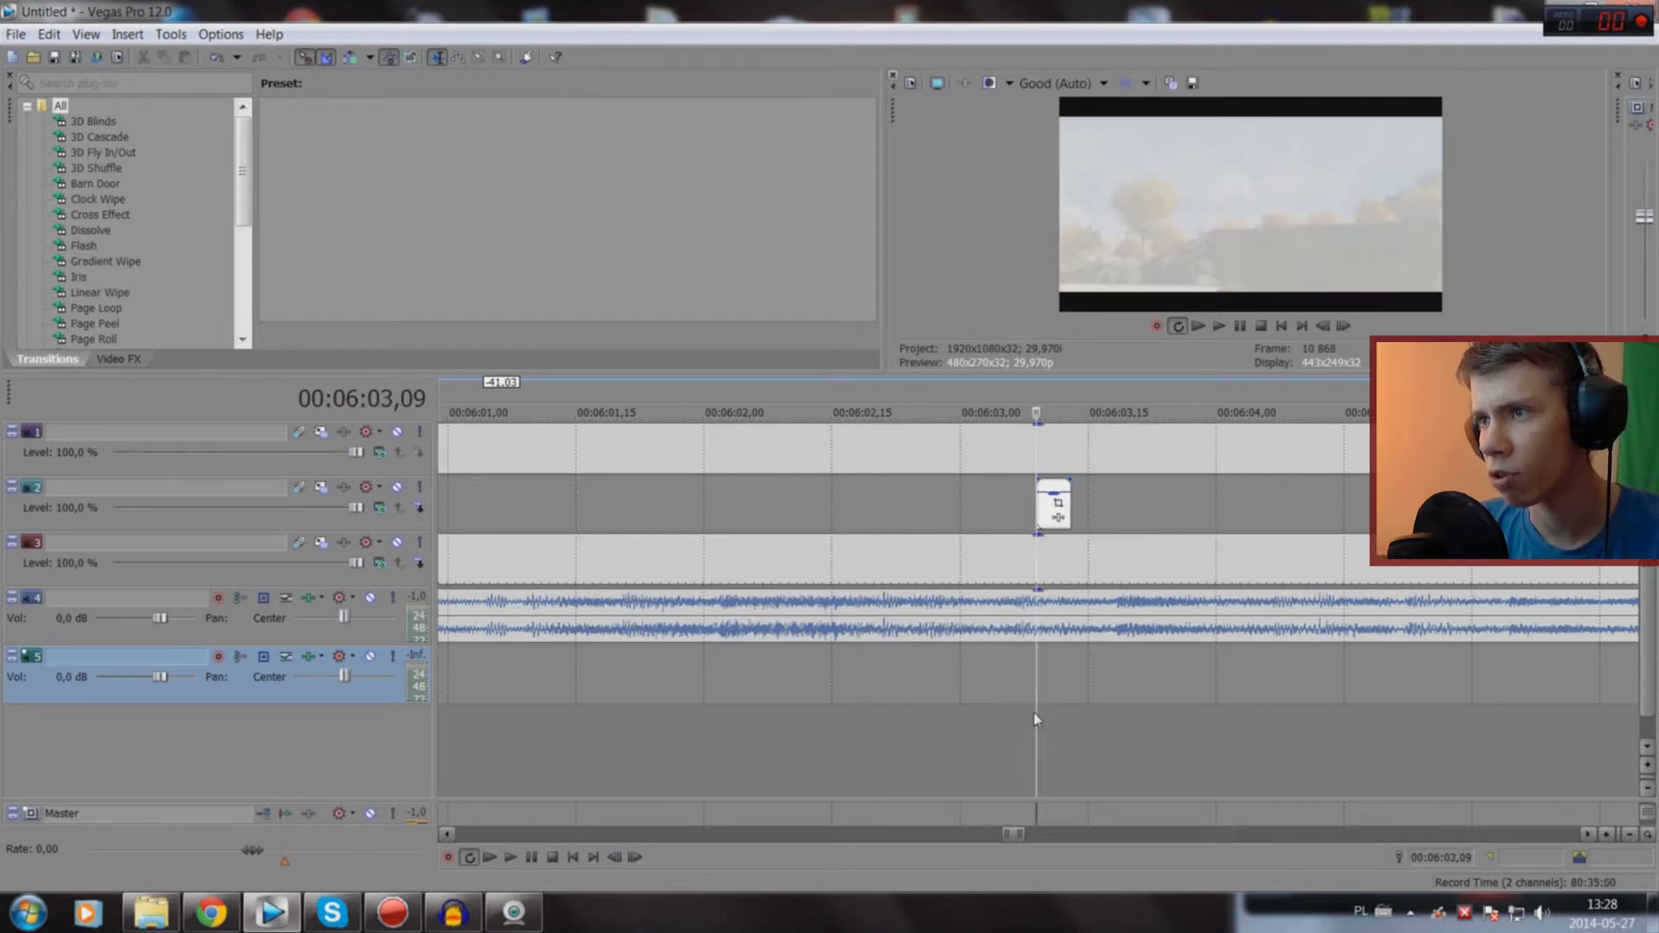
click(1022, 717)
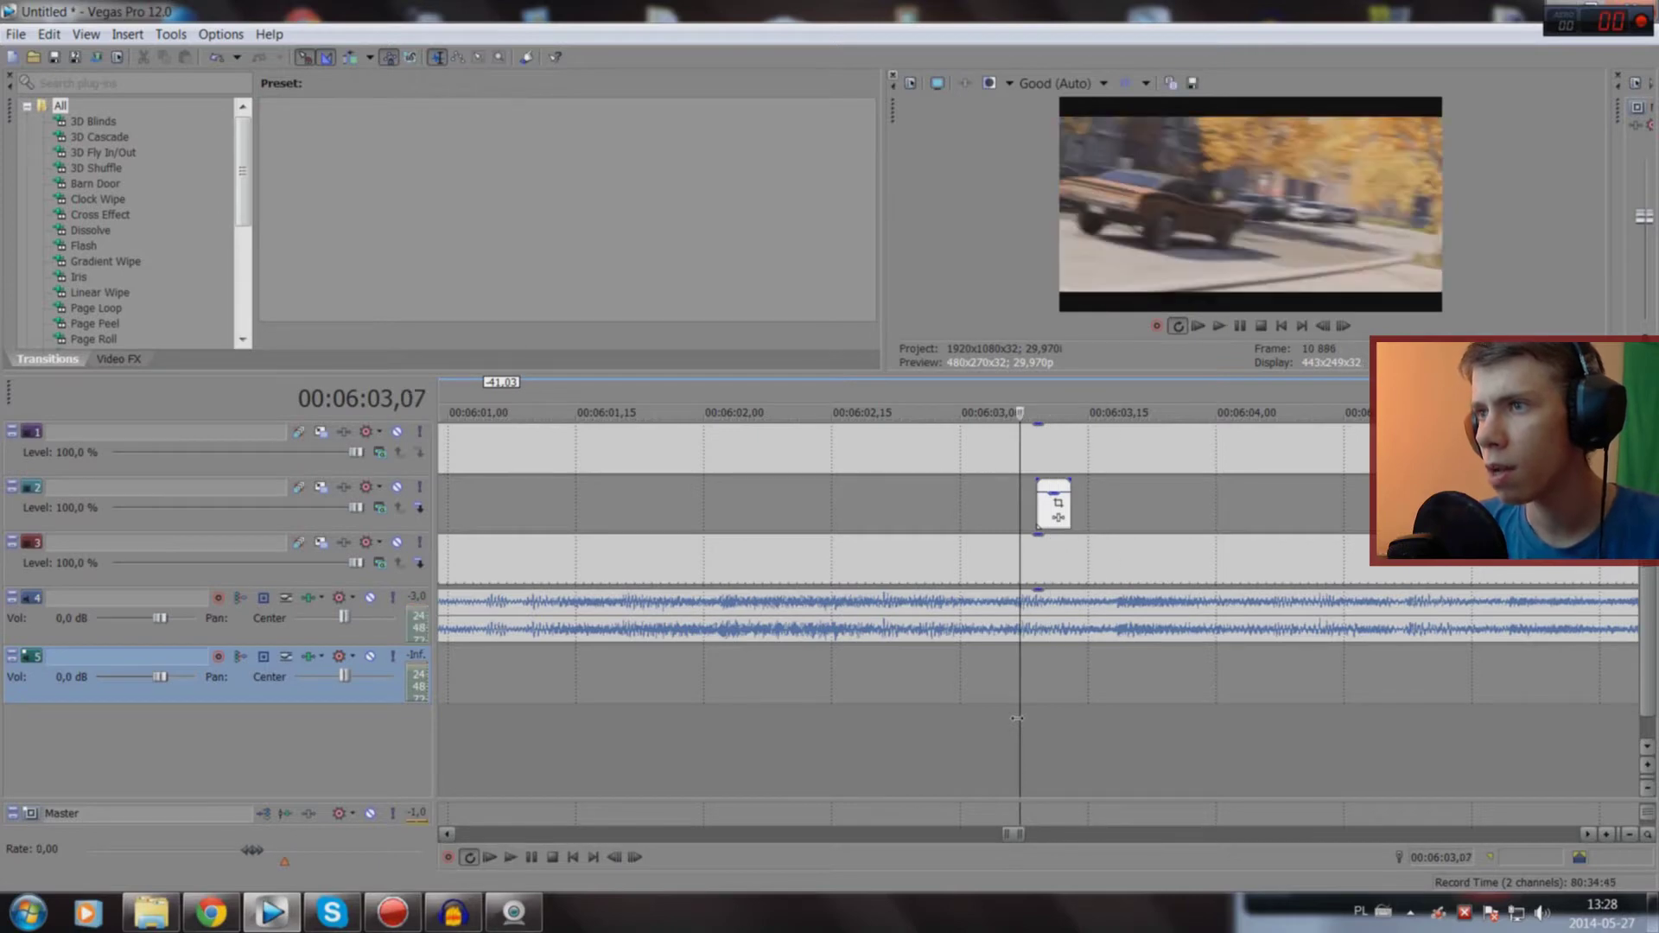
click(926, 717)
key(space)
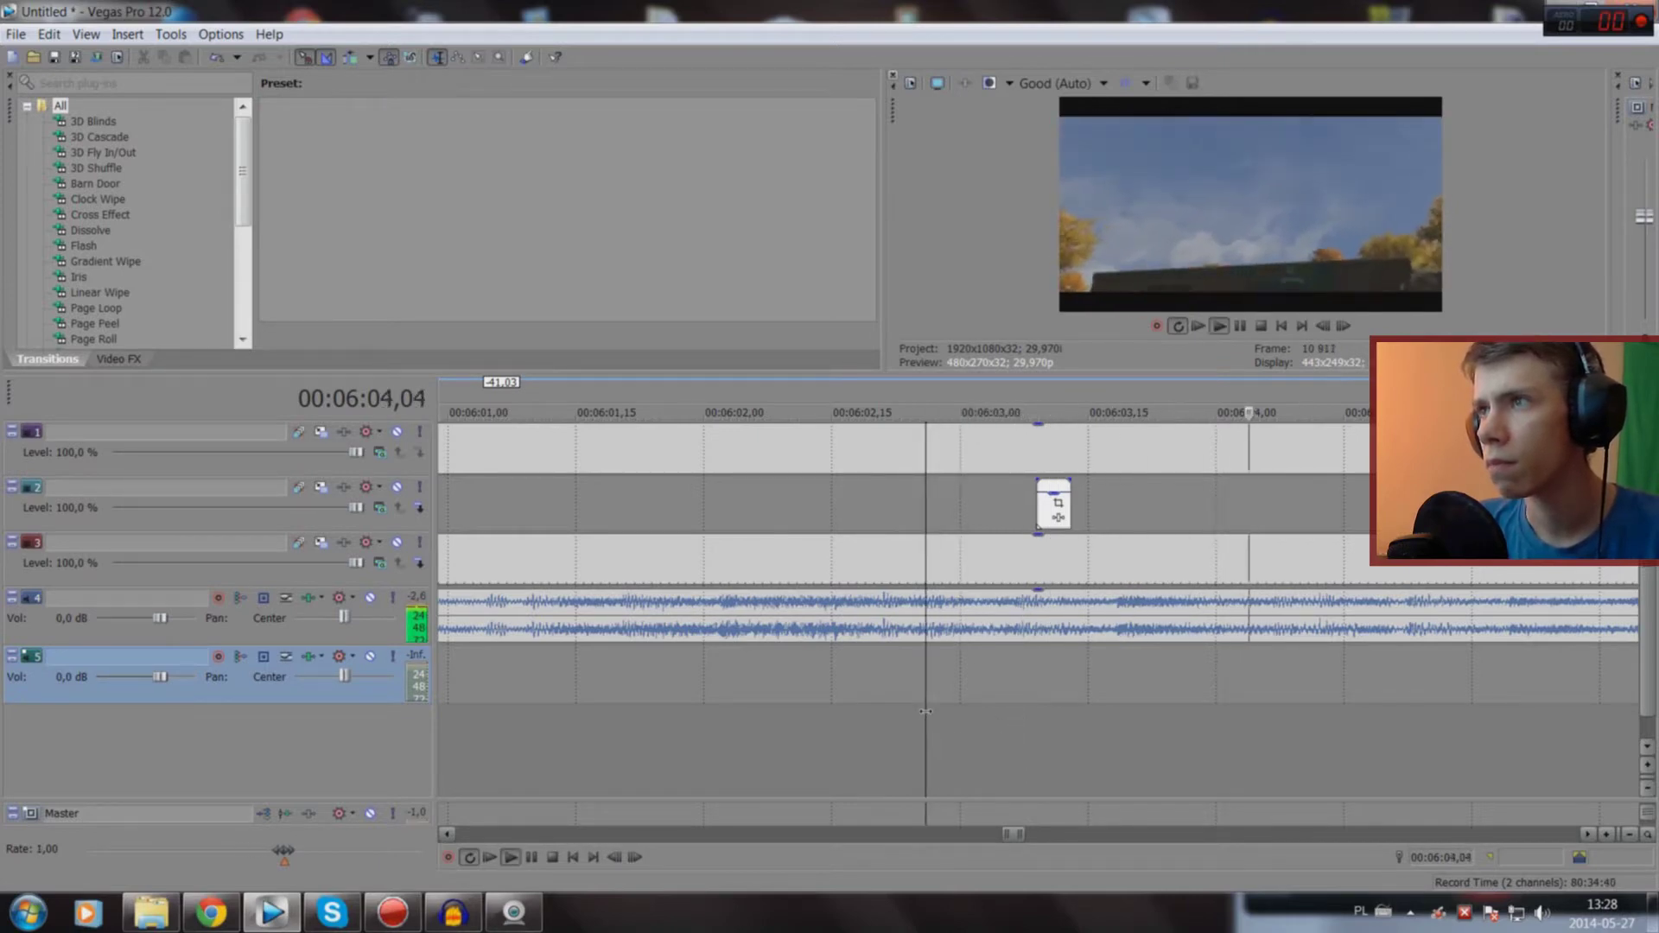
key(space)
key(space)
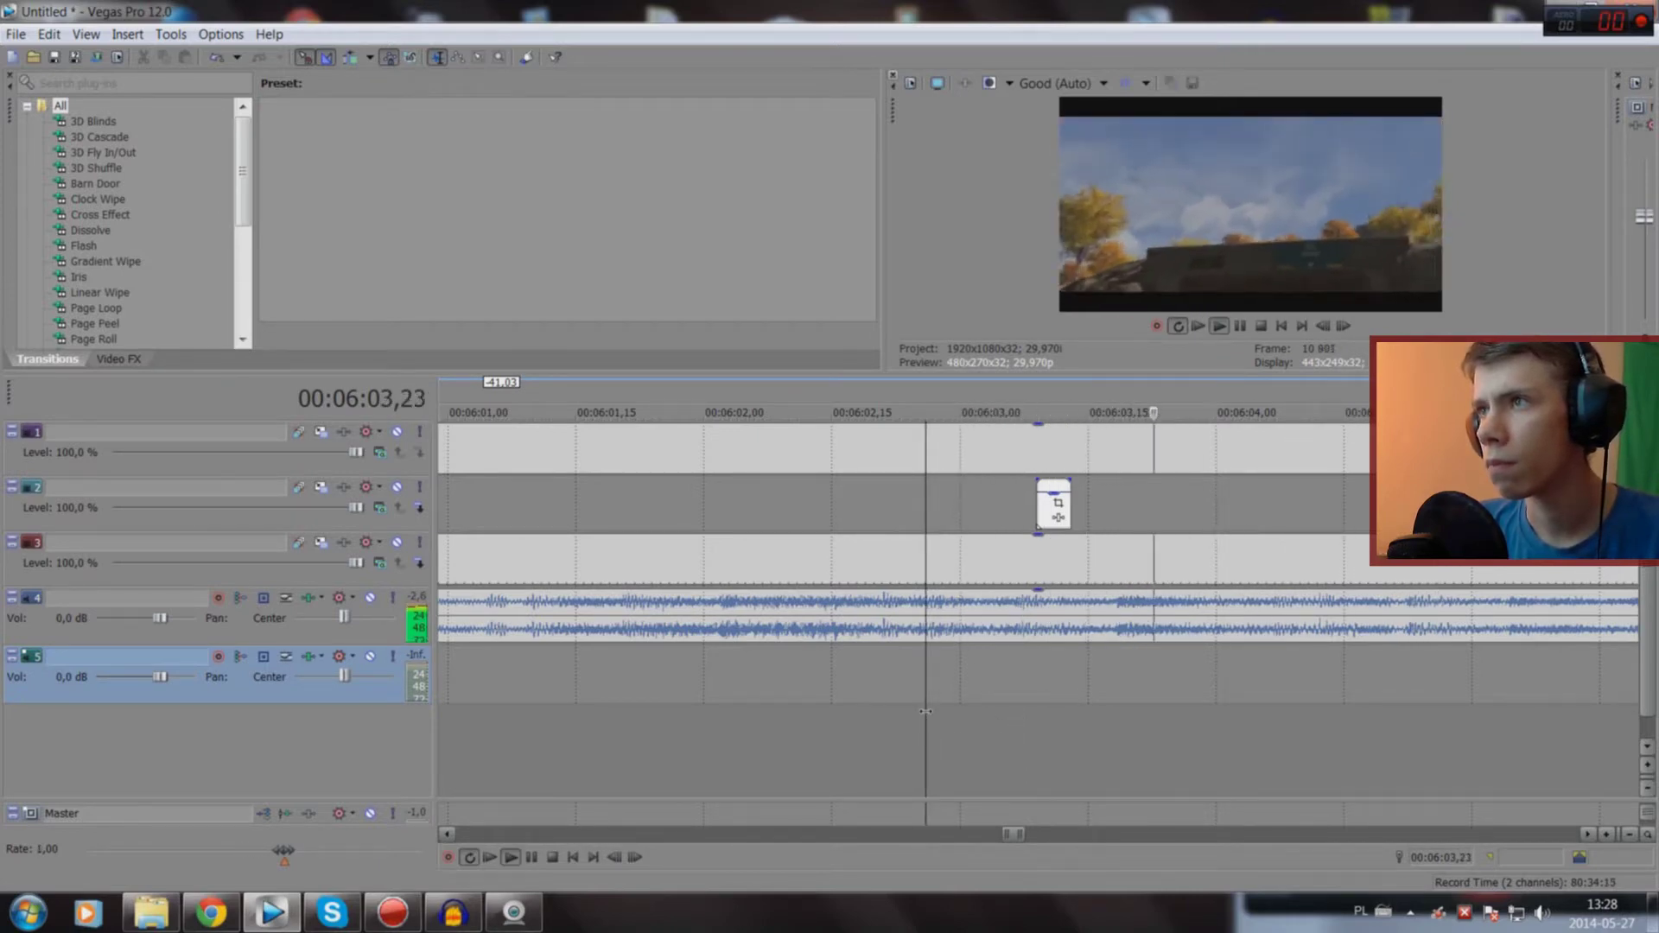
key(space)
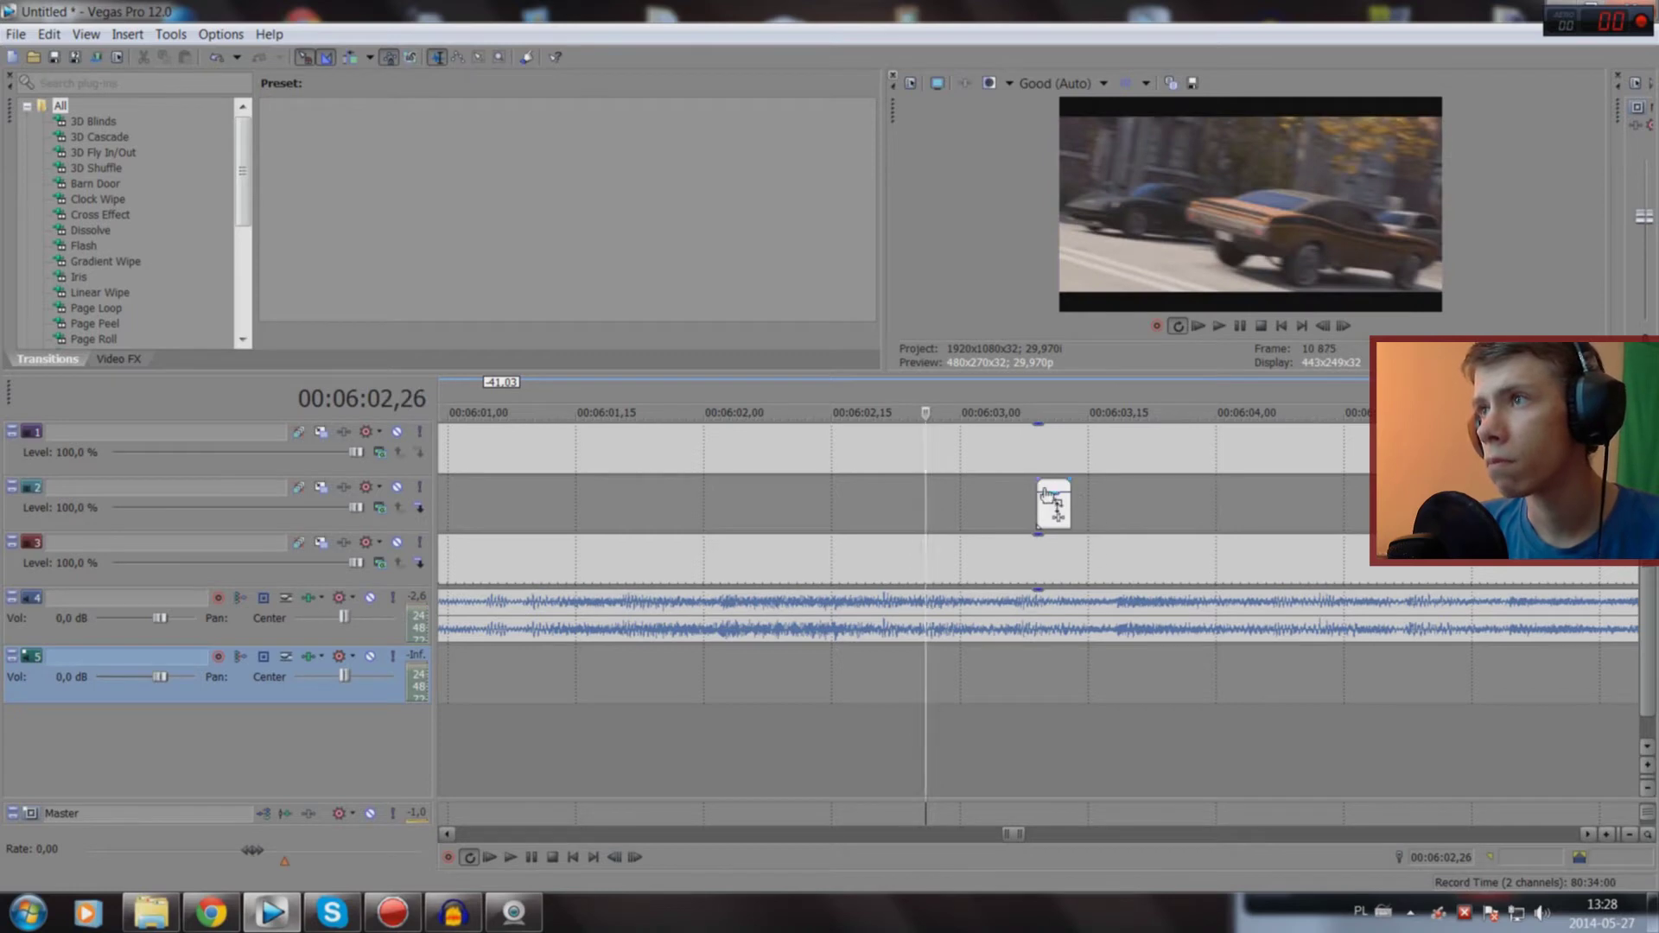
key(space)
key(space)
key(space)
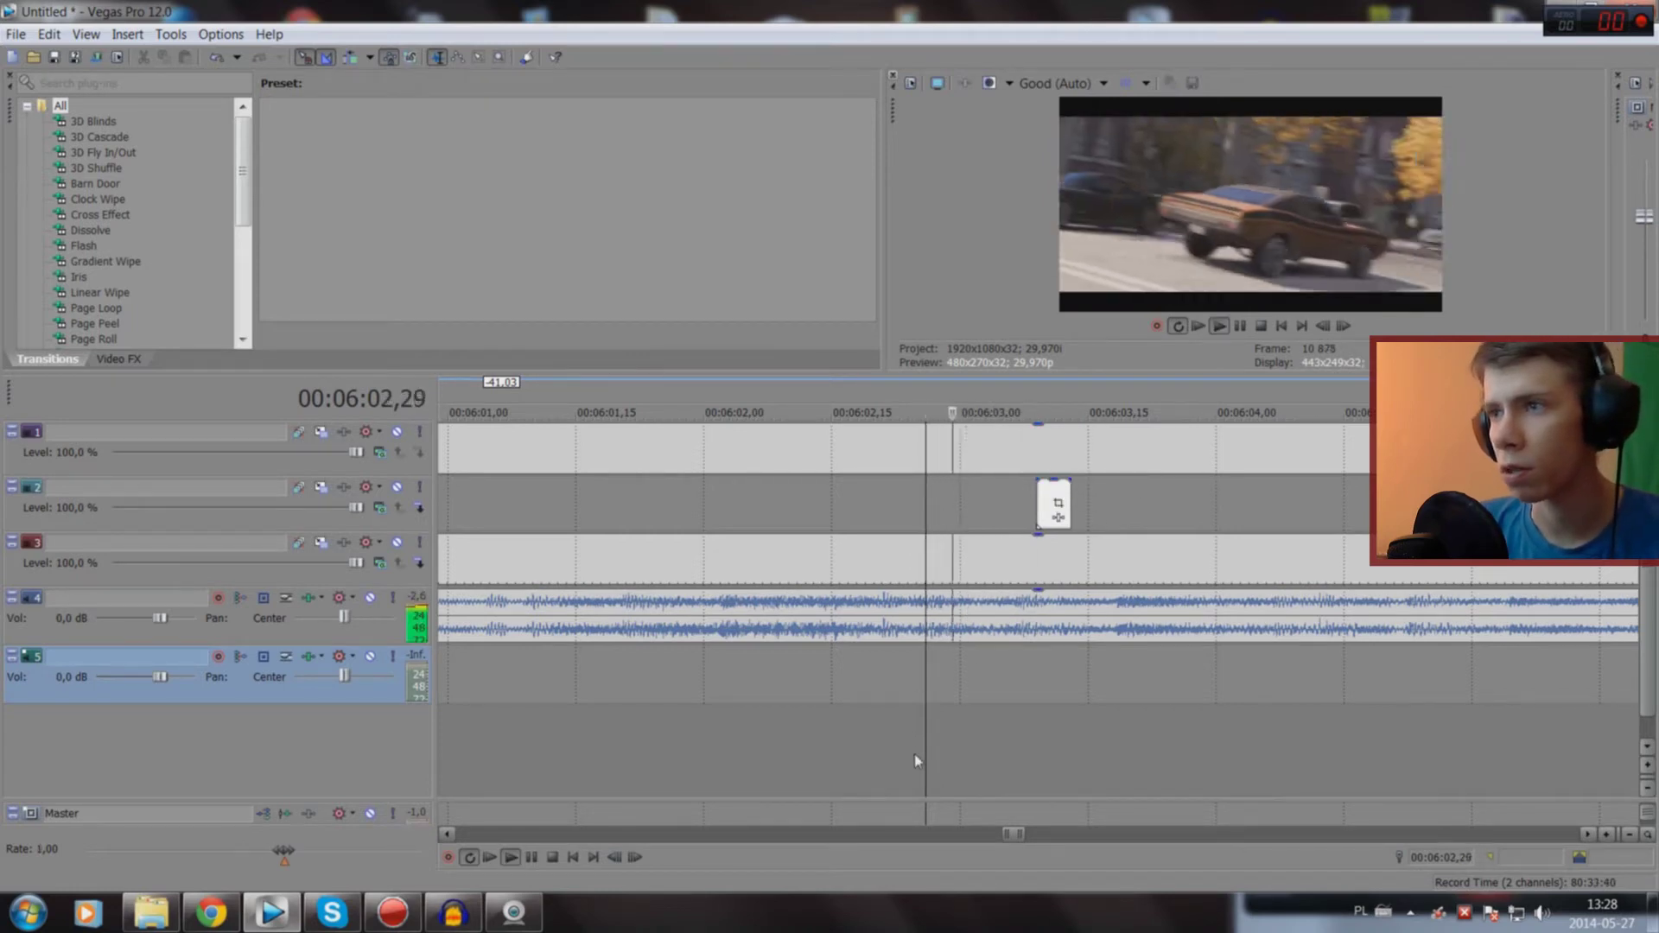
Step: Fine-tune the flash clip's opacity to about 75 %
key(space)
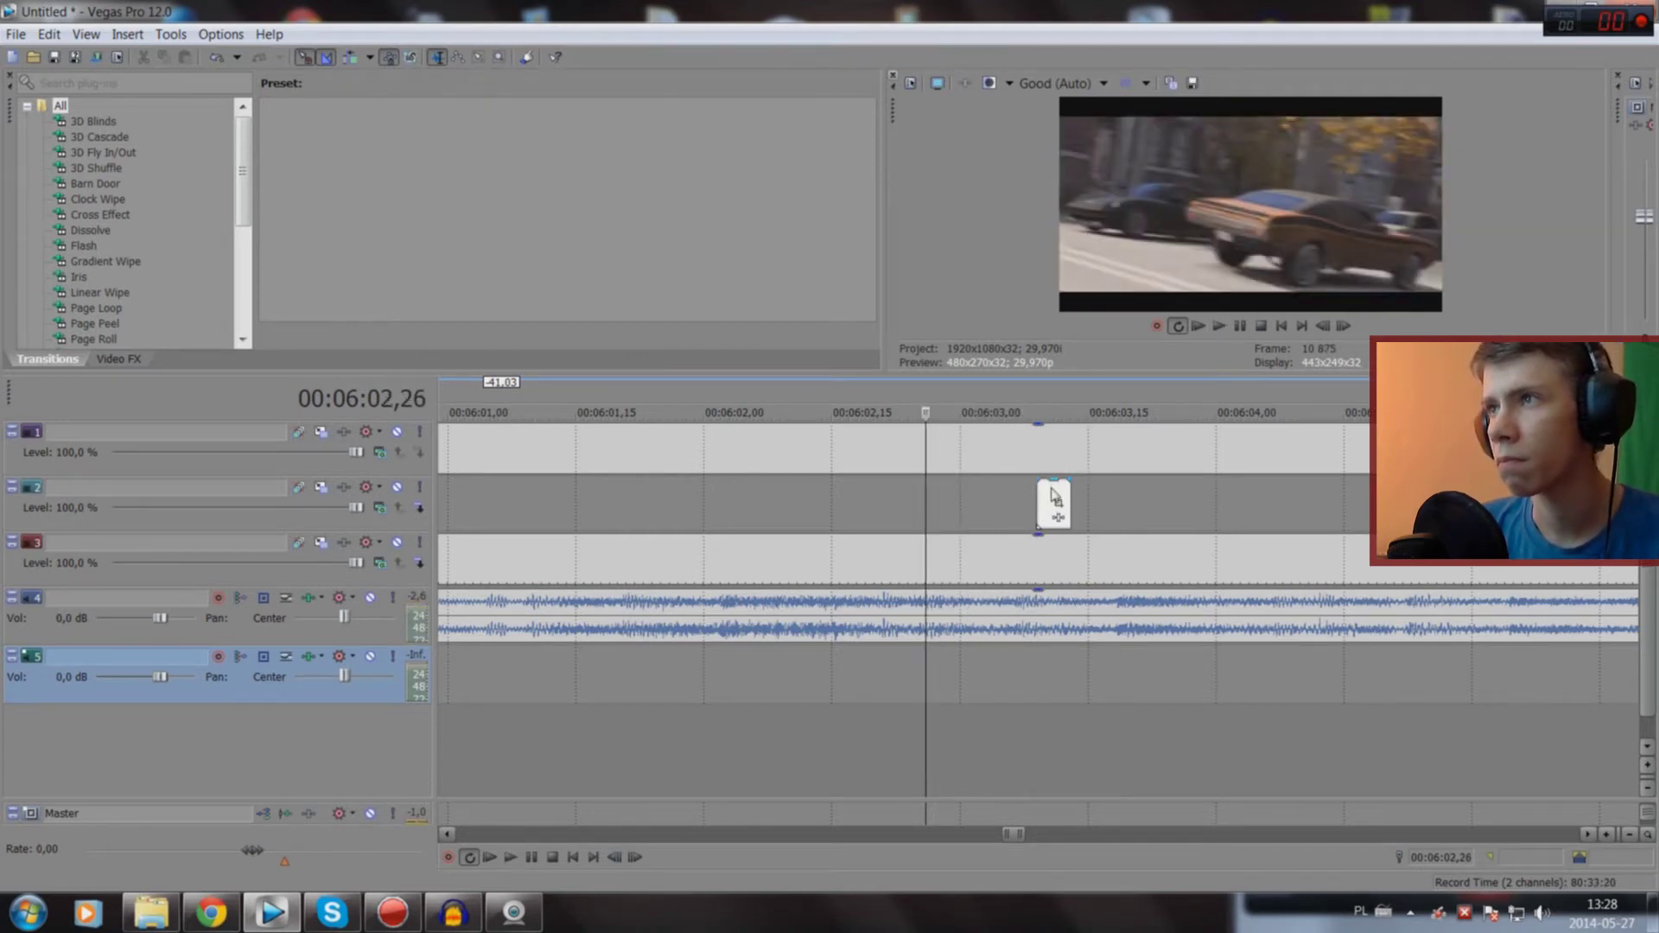
mouse_move(1054, 487)
mouse_down()
mouse_move(1067, 497)
mouse_move(1050, 522)
mouse_up()
key(space)
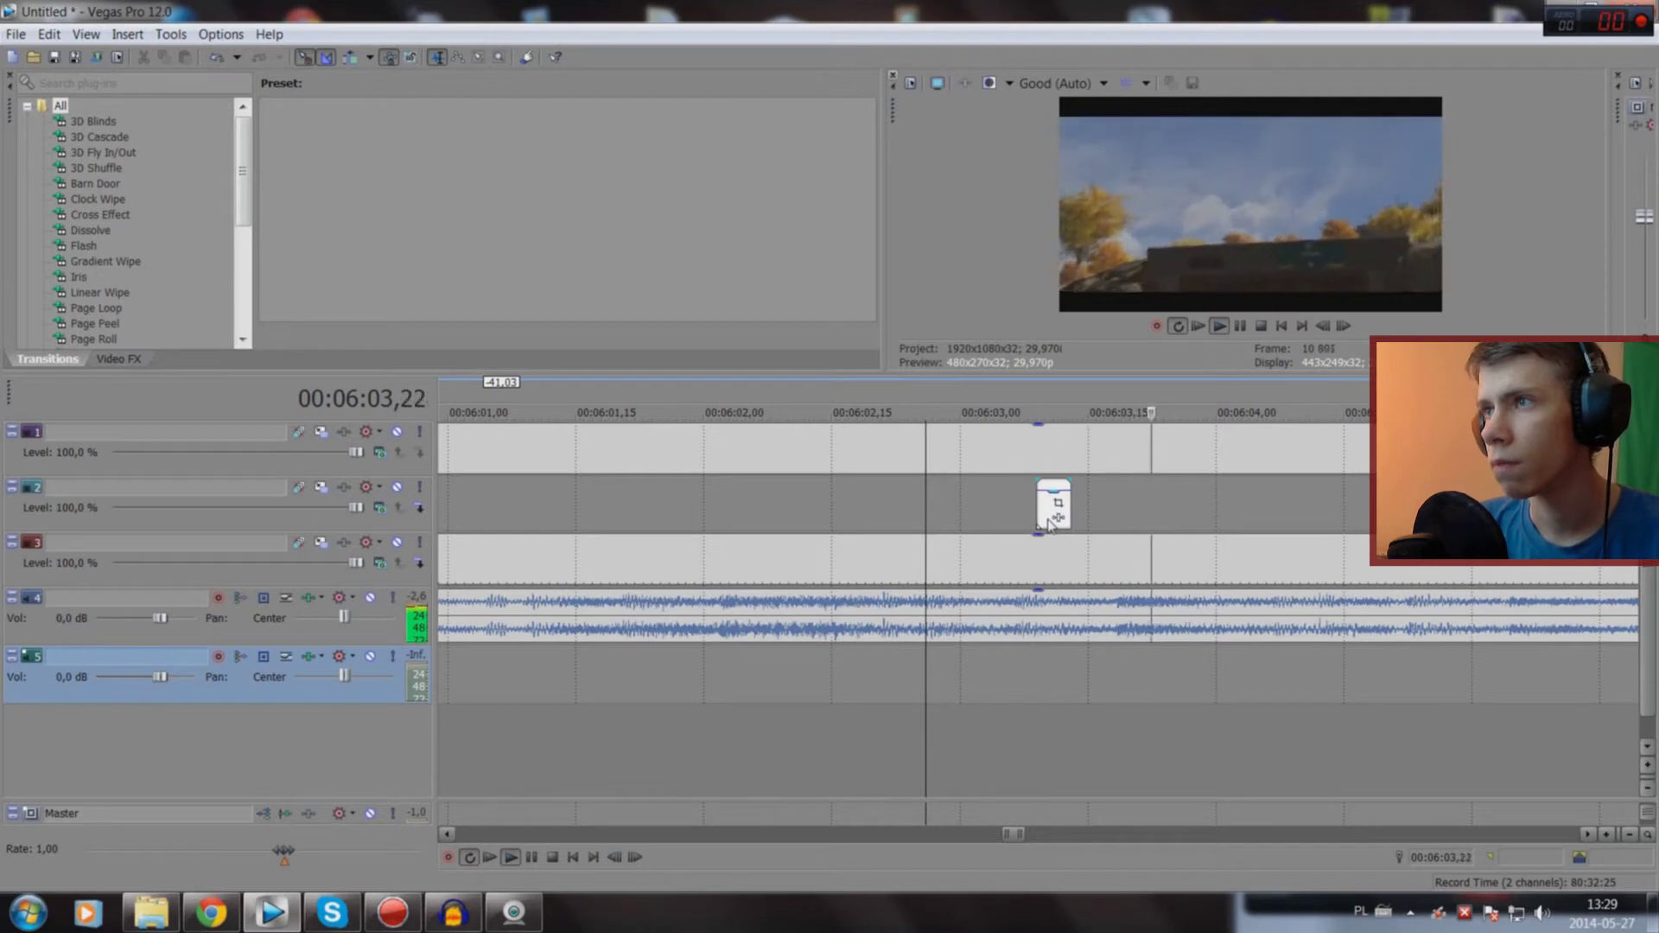
key(space)
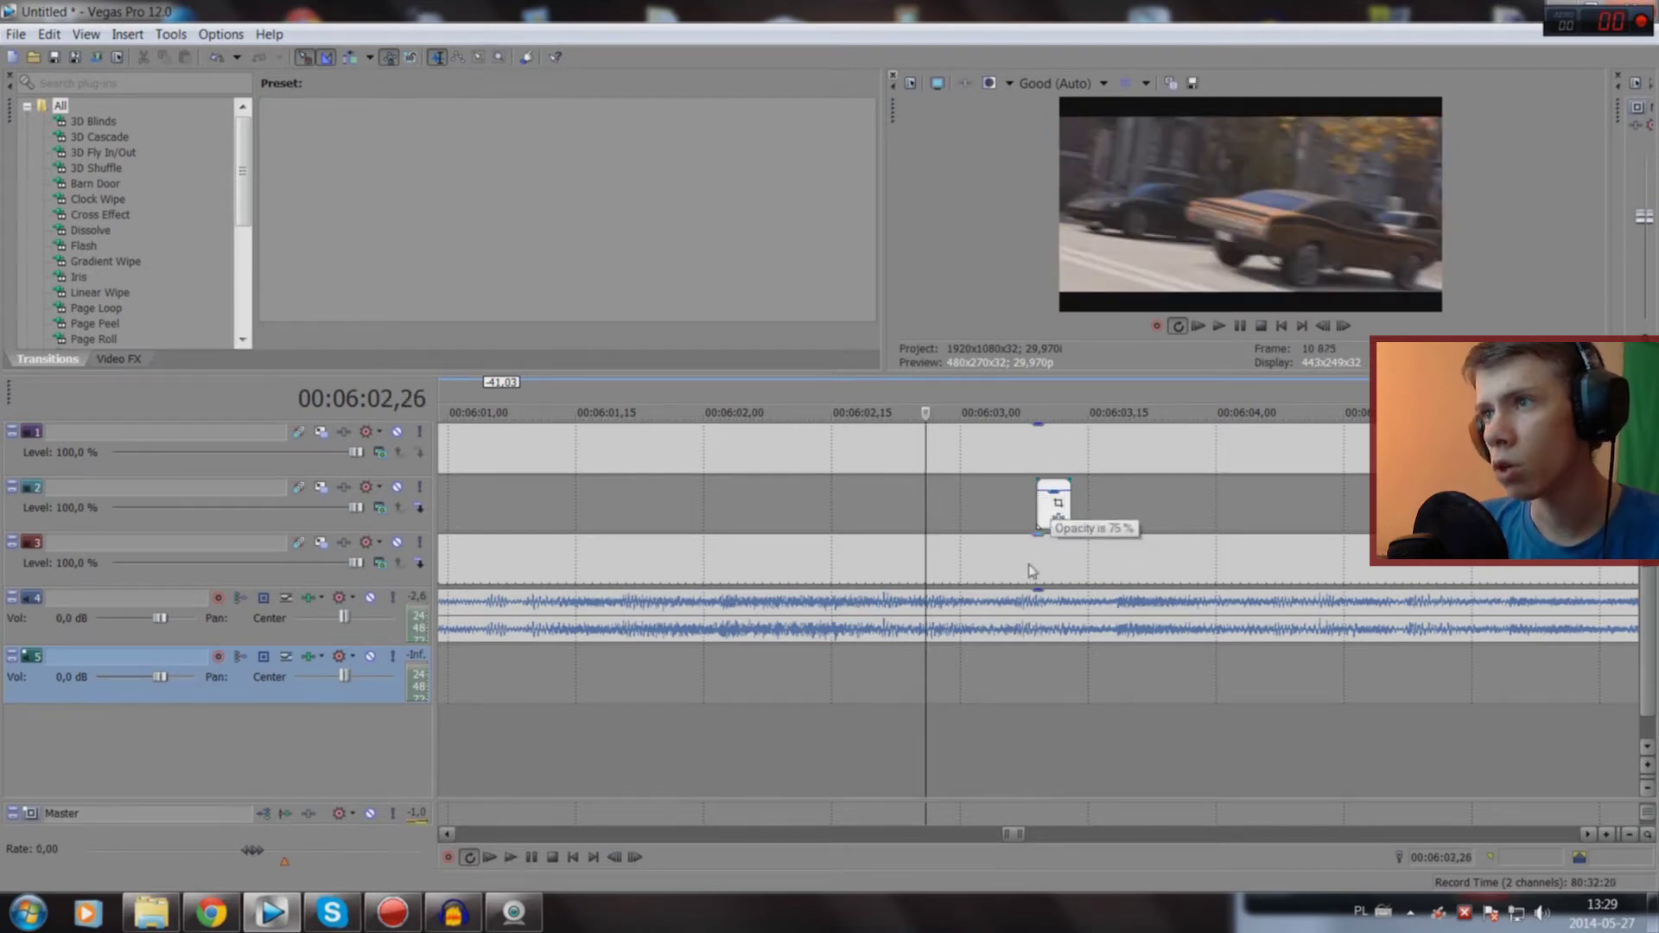
scroll(1116, 451, down, 3)
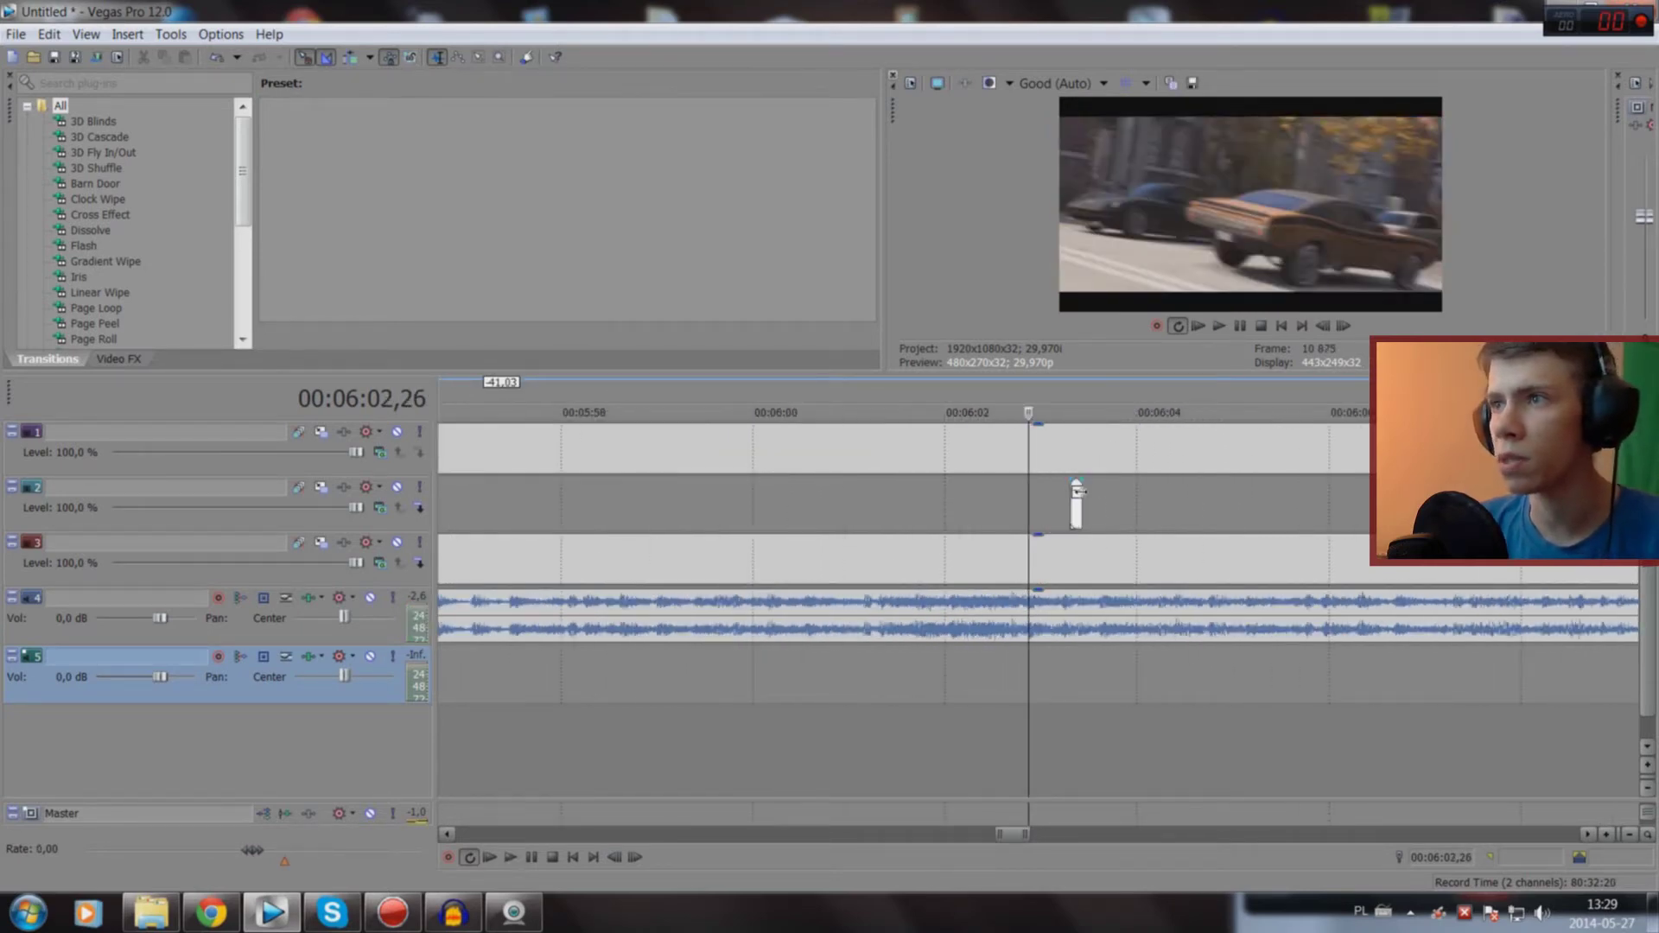
Step: Move the green music clip to the start of the project
click(1078, 493)
scroll(1080, 501, down, 3)
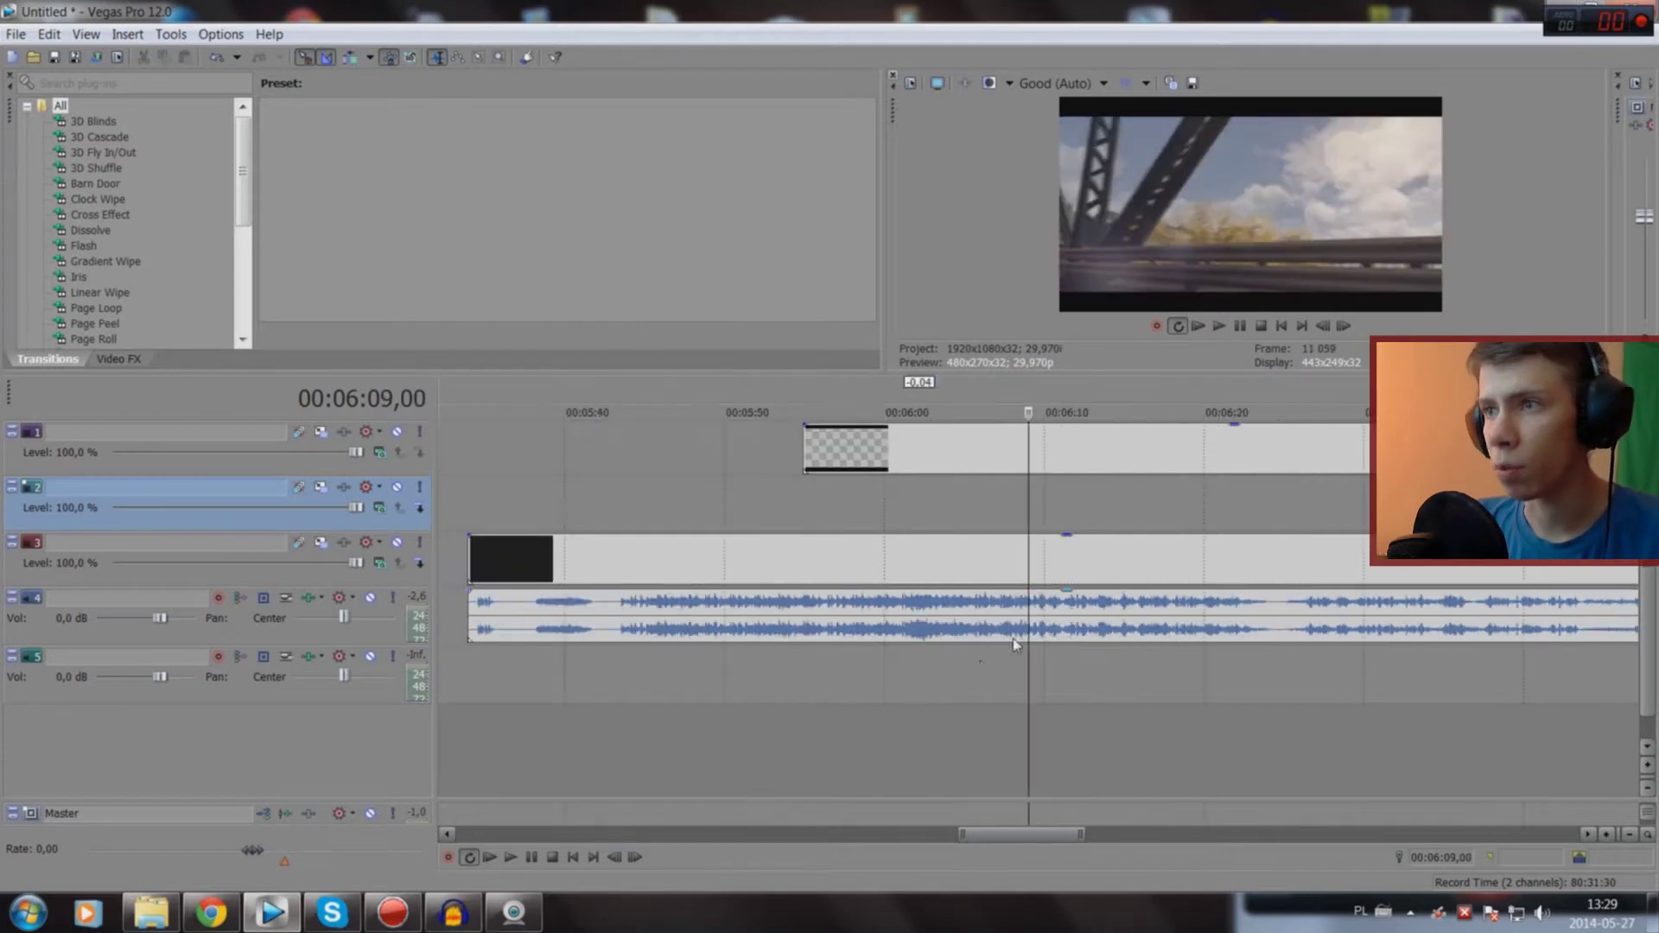
scroll(1014, 644, down, 5)
scroll(977, 655, down, 5)
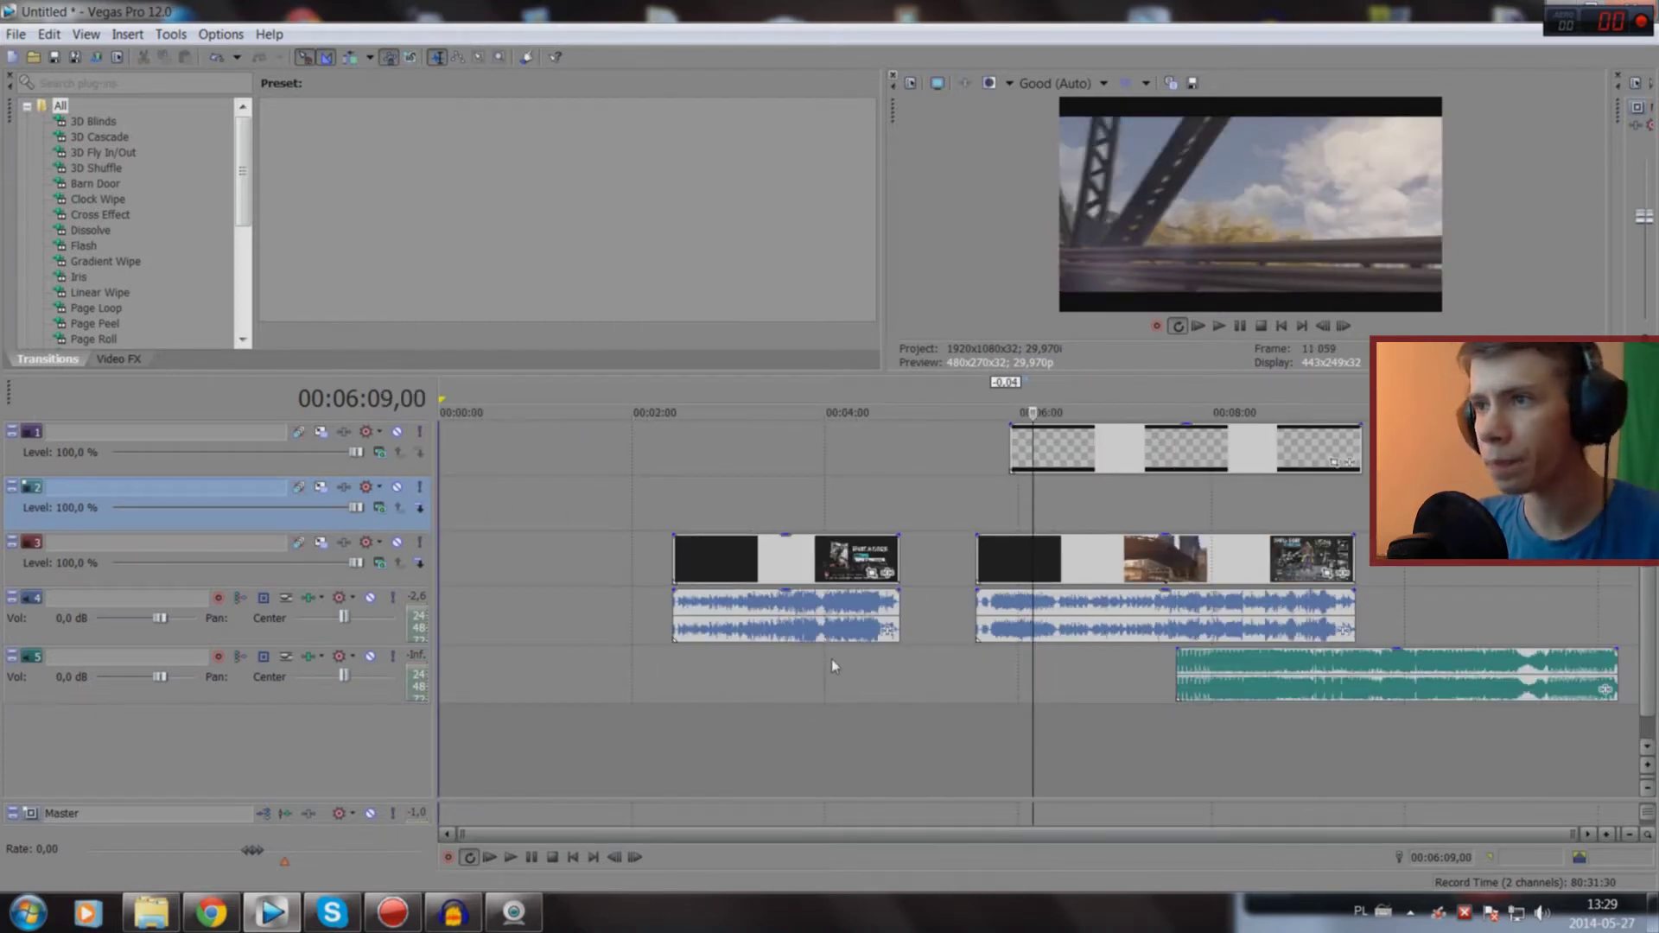
click(836, 755)
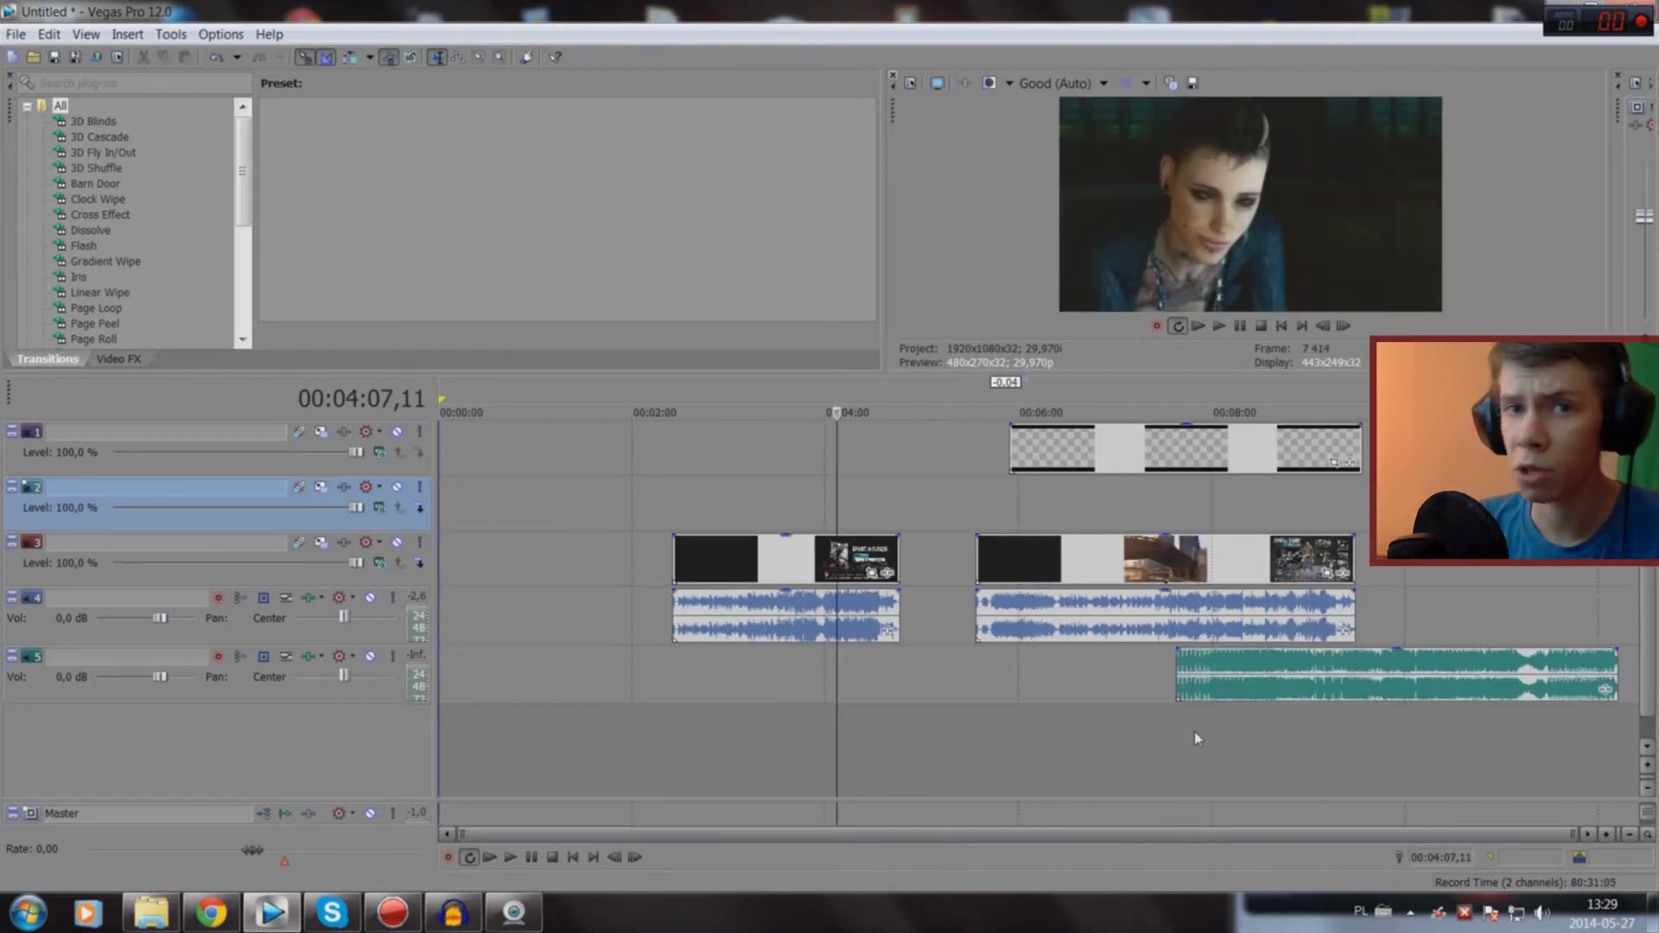
drag(1242, 694, 309, 664)
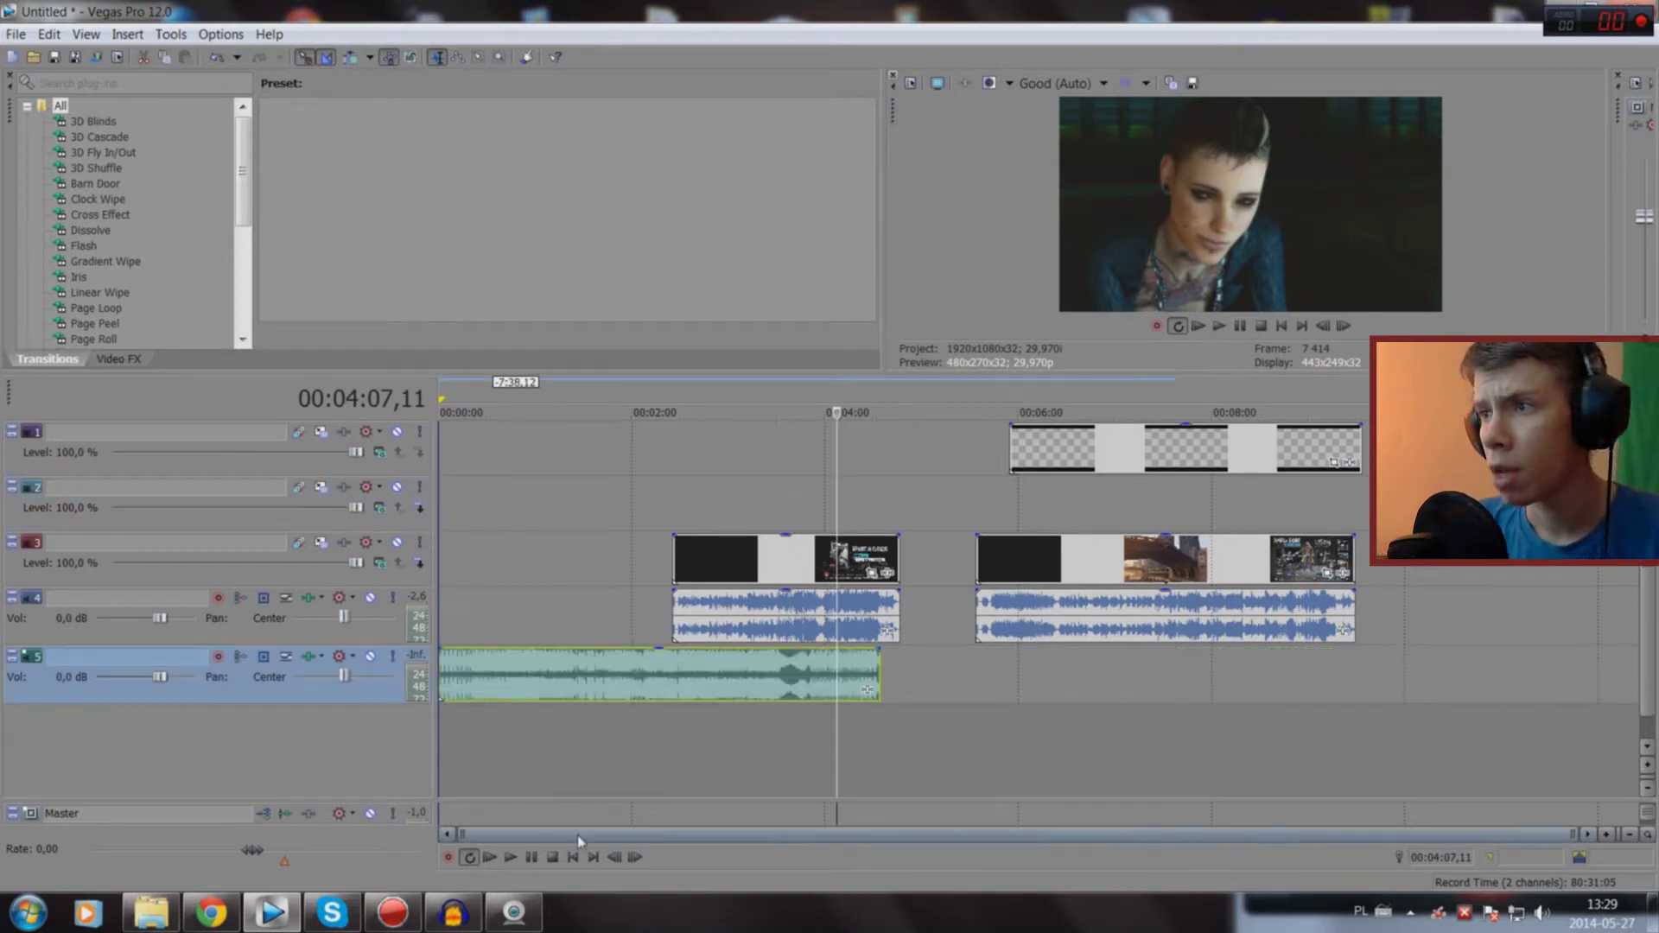
click(573, 857)
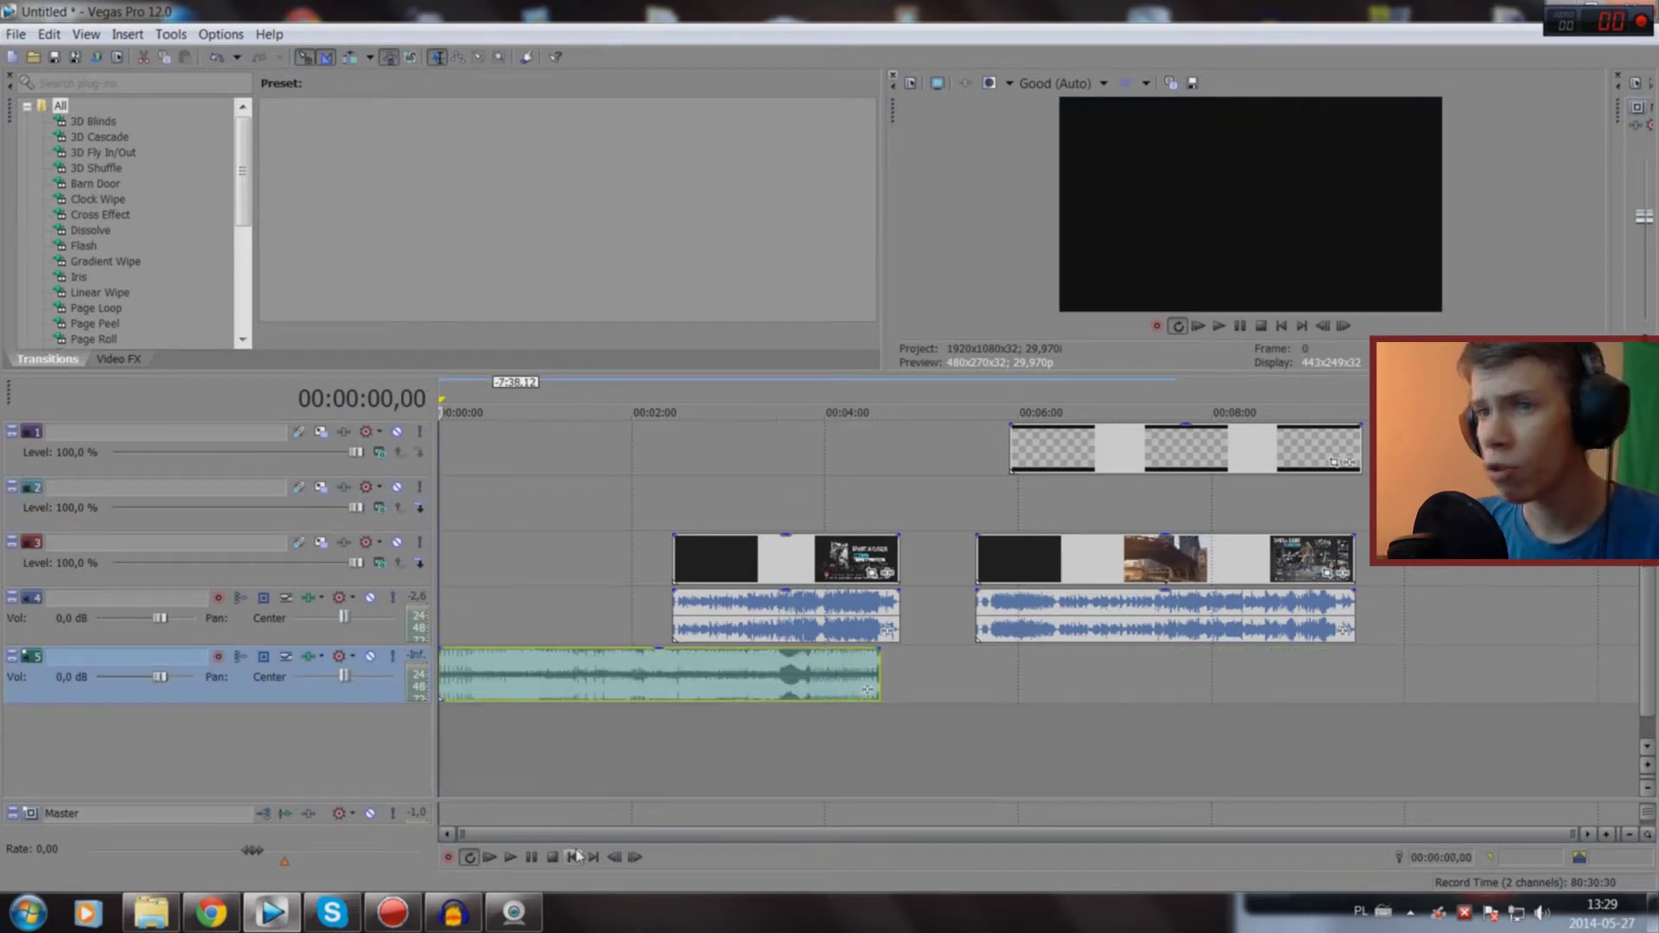
Step: Audition the music by jumping between about 22, 33, 35 and 47 seconds
scroll(532, 757, up, 3)
click(527, 748)
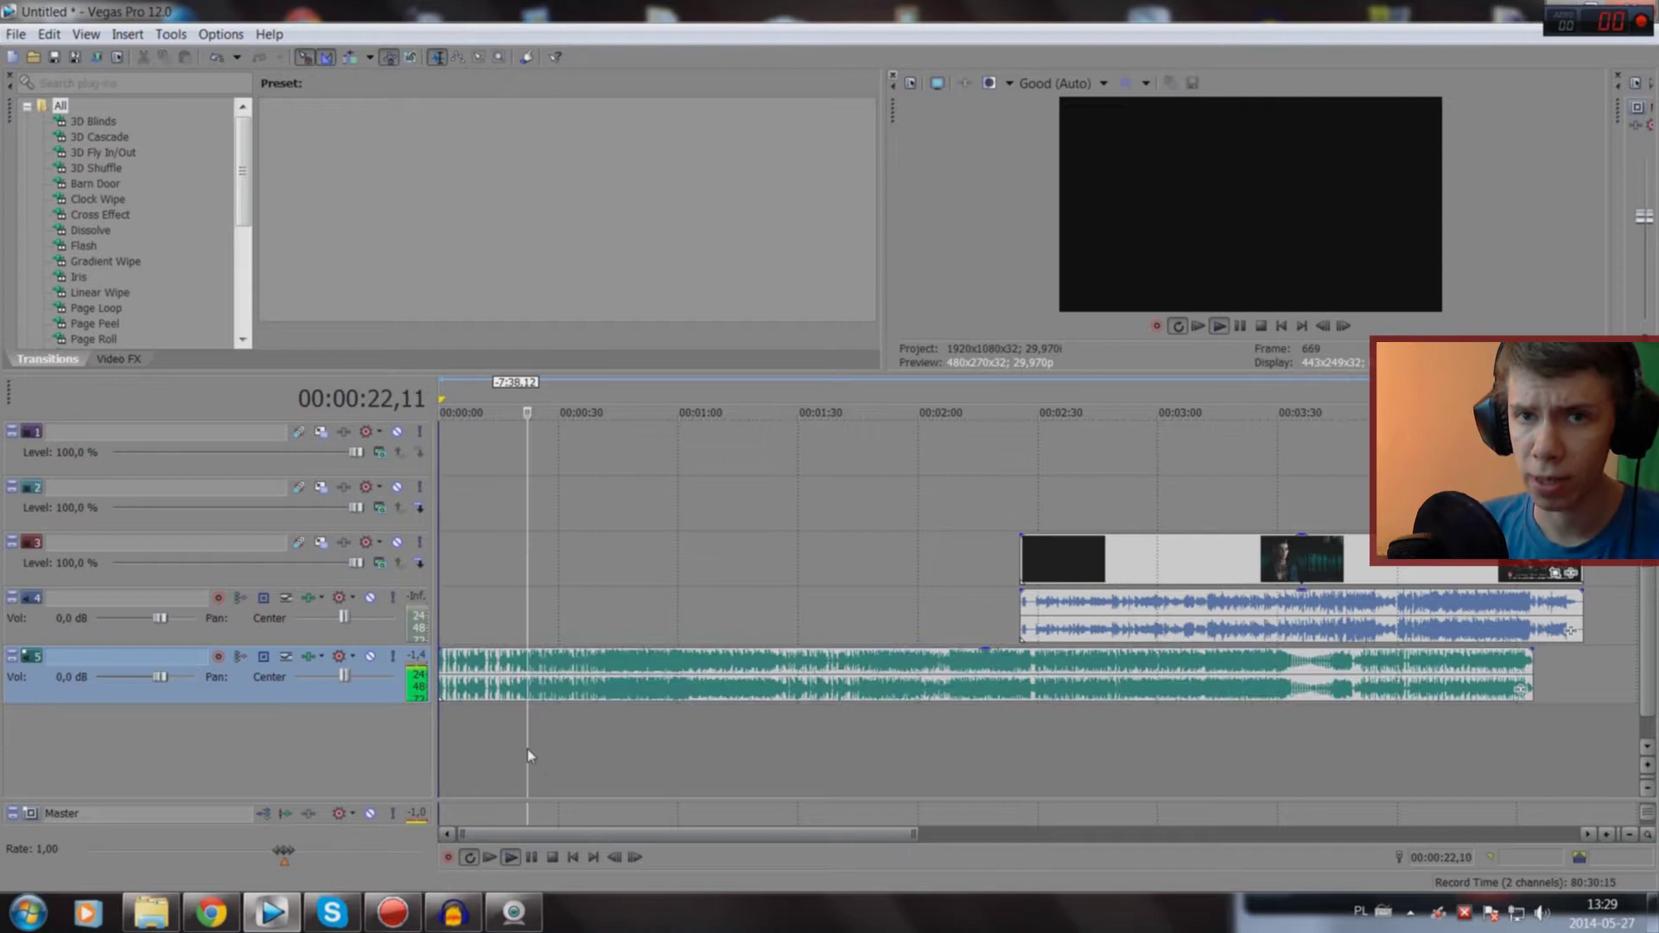
click(573, 739)
scroll(588, 733, up, 2)
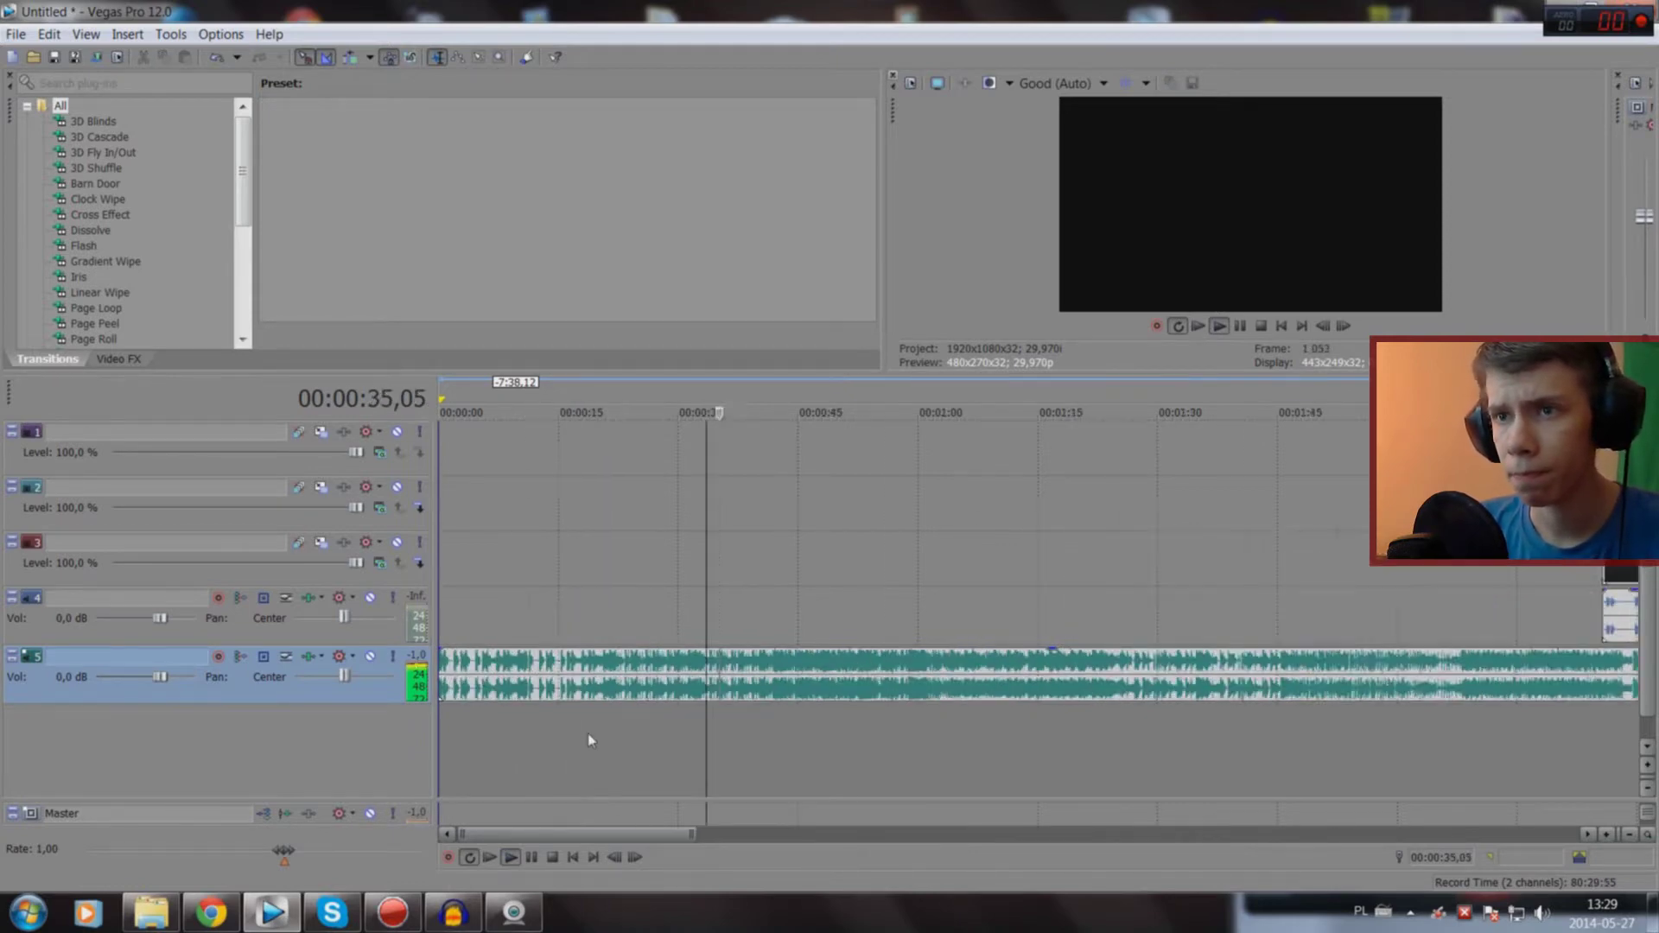
scroll(806, 717, up, 2)
scroll(1139, 723, down, 3)
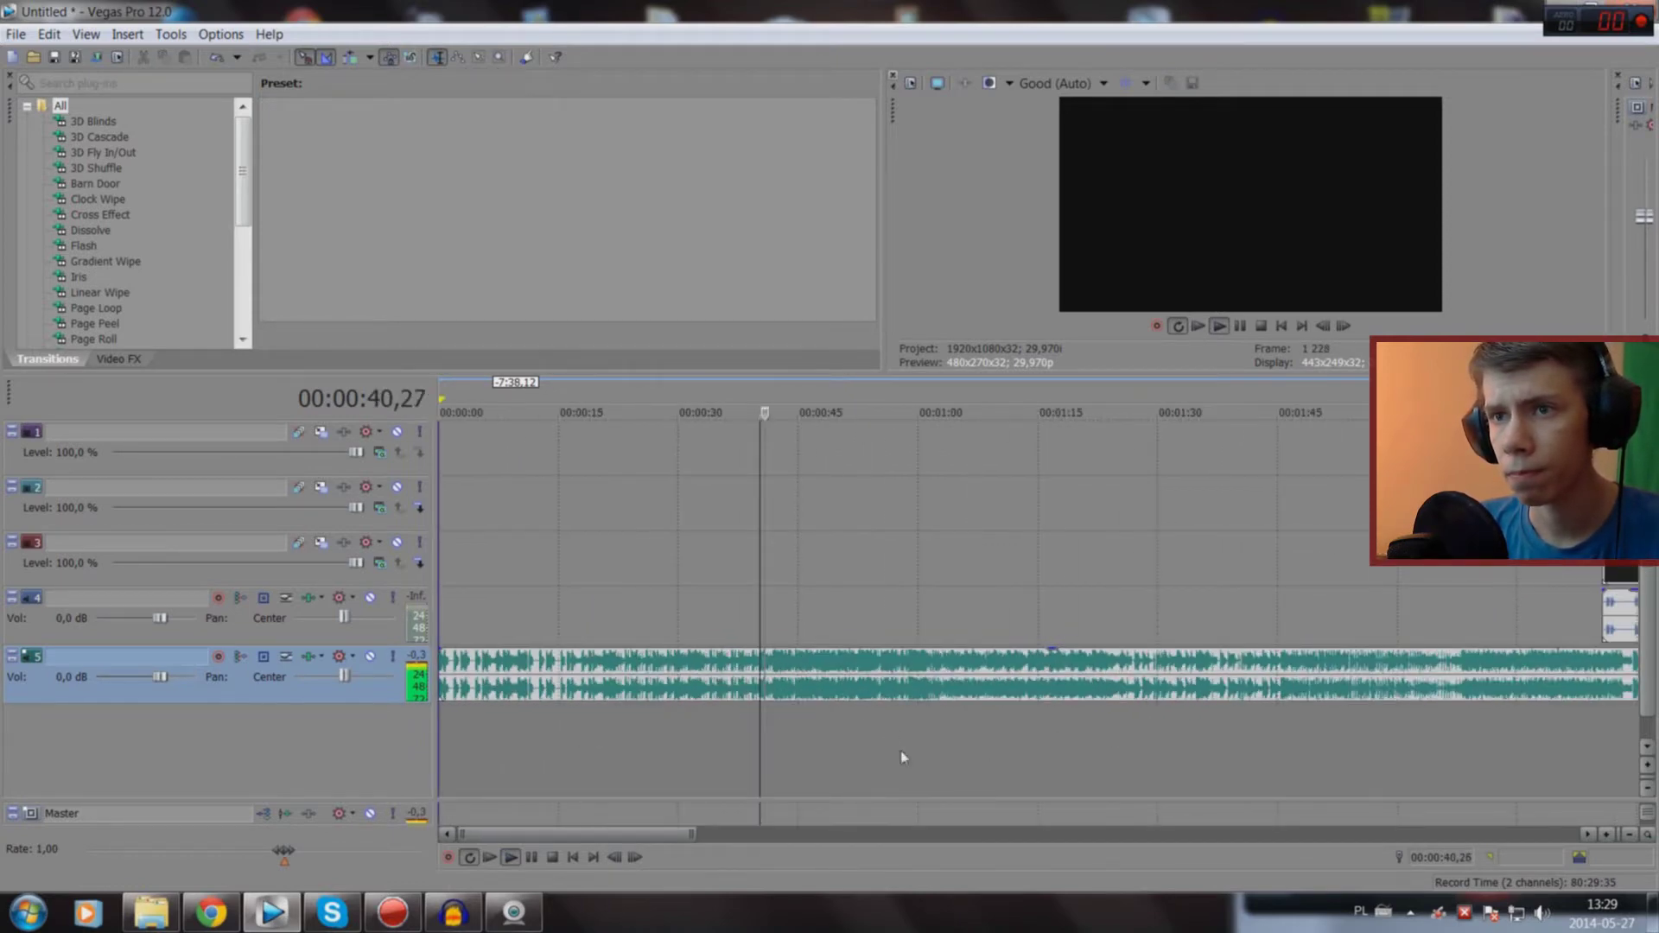
click(724, 741)
scroll(827, 719, up, 2)
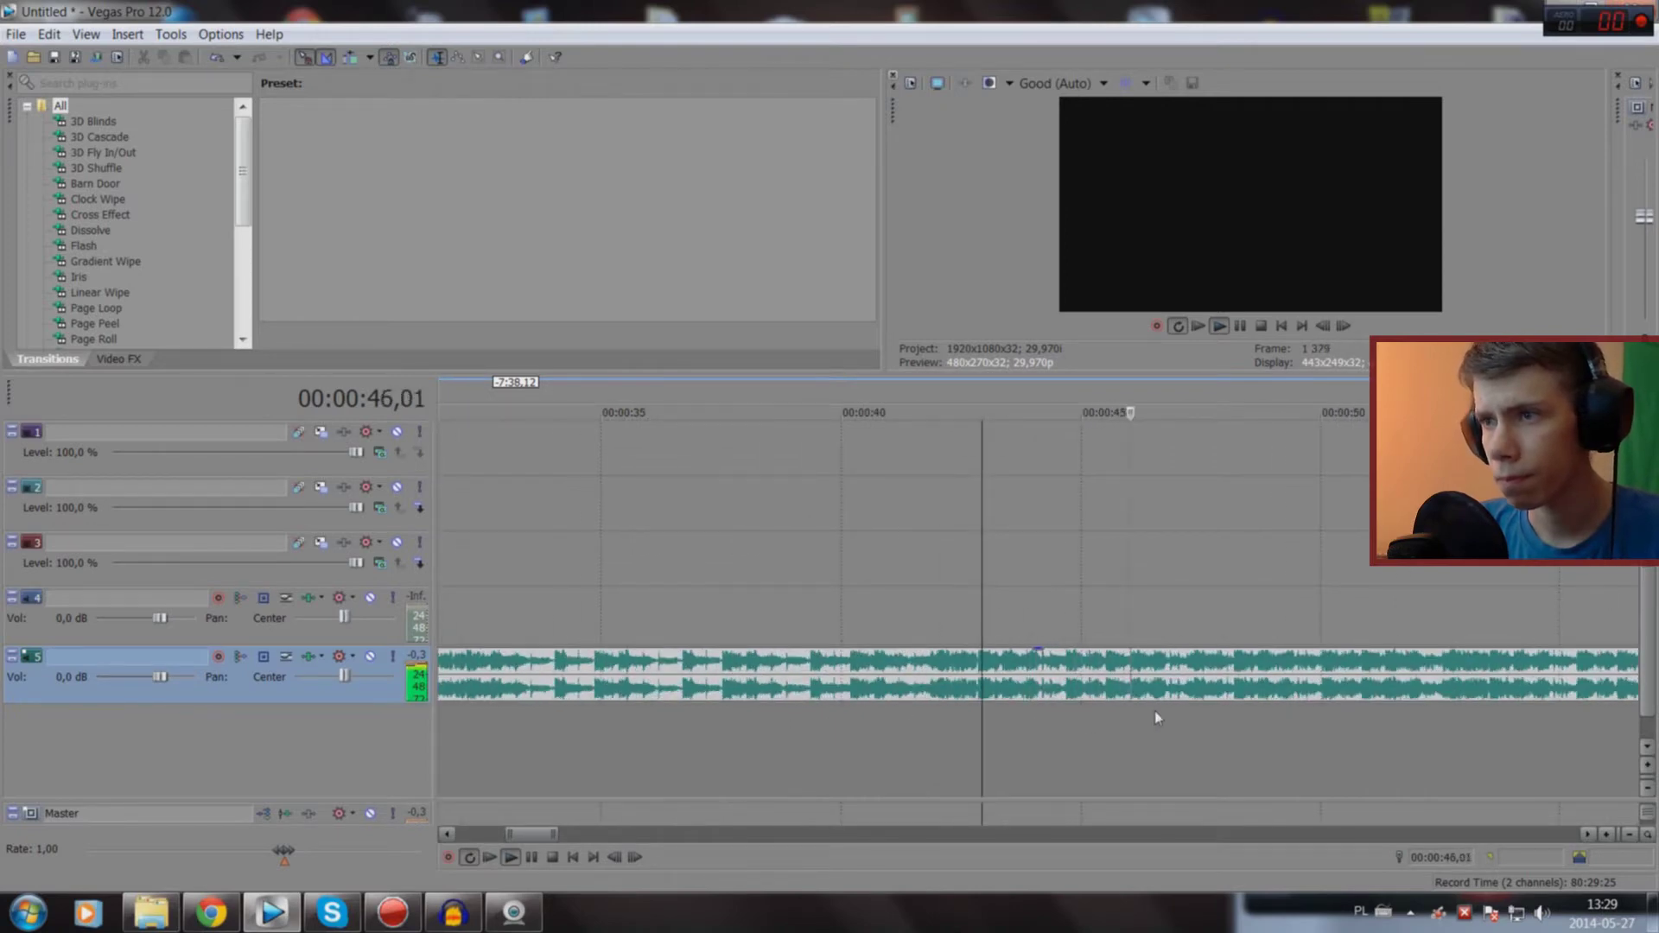
click(1184, 737)
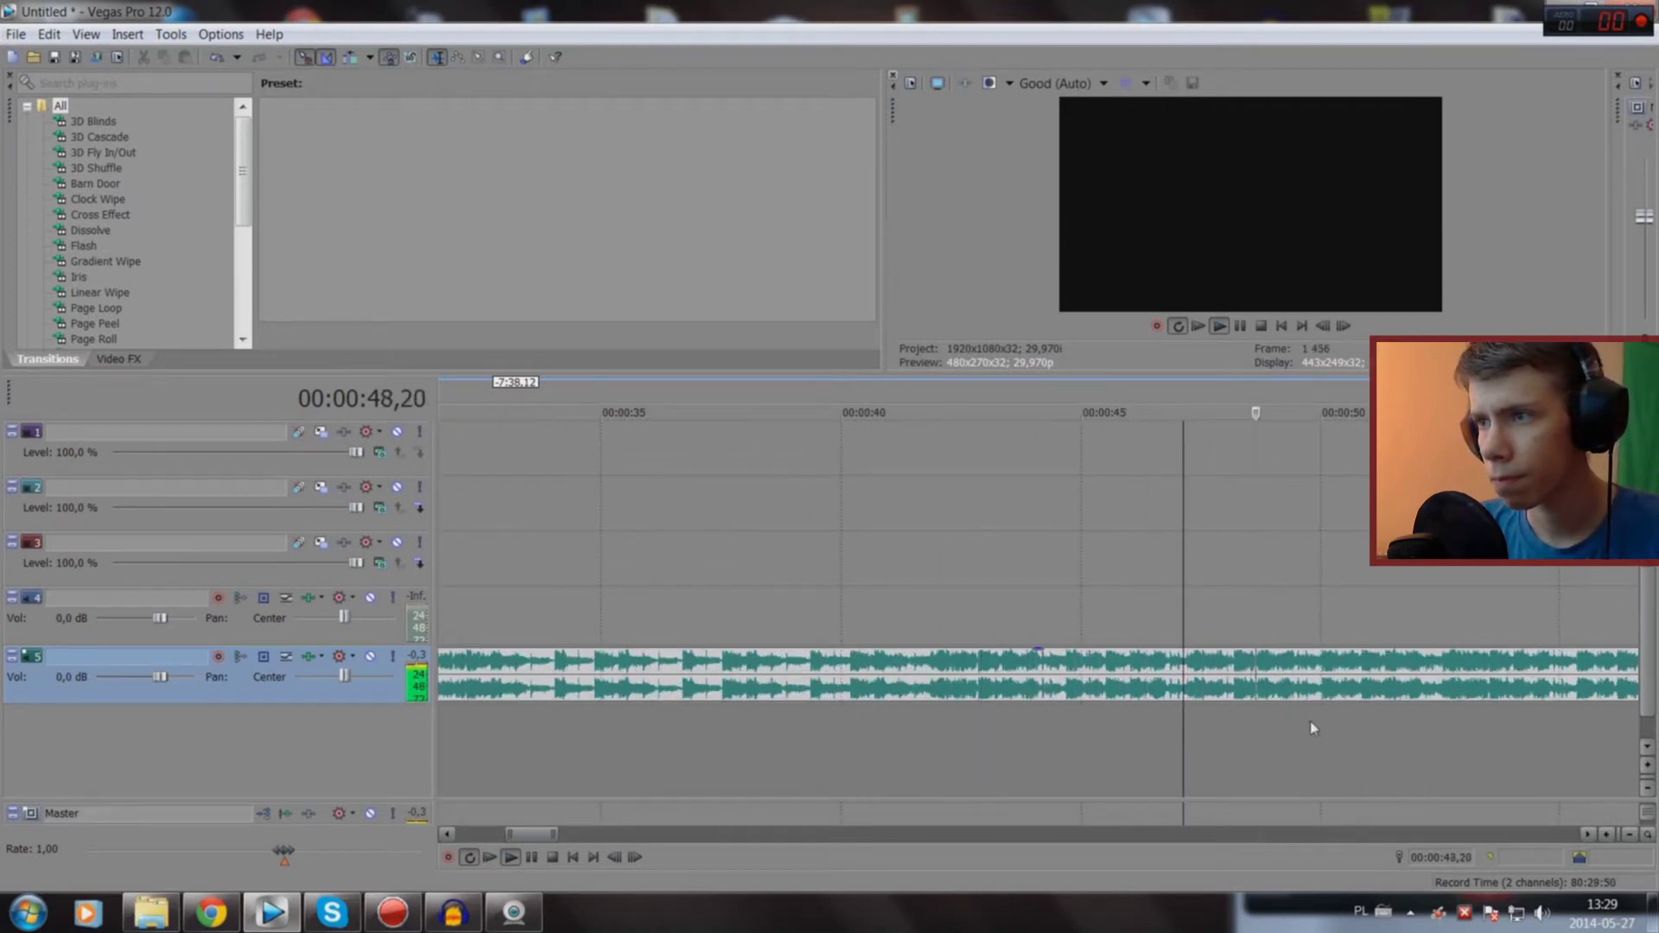
scroll(1087, 755, down, 3)
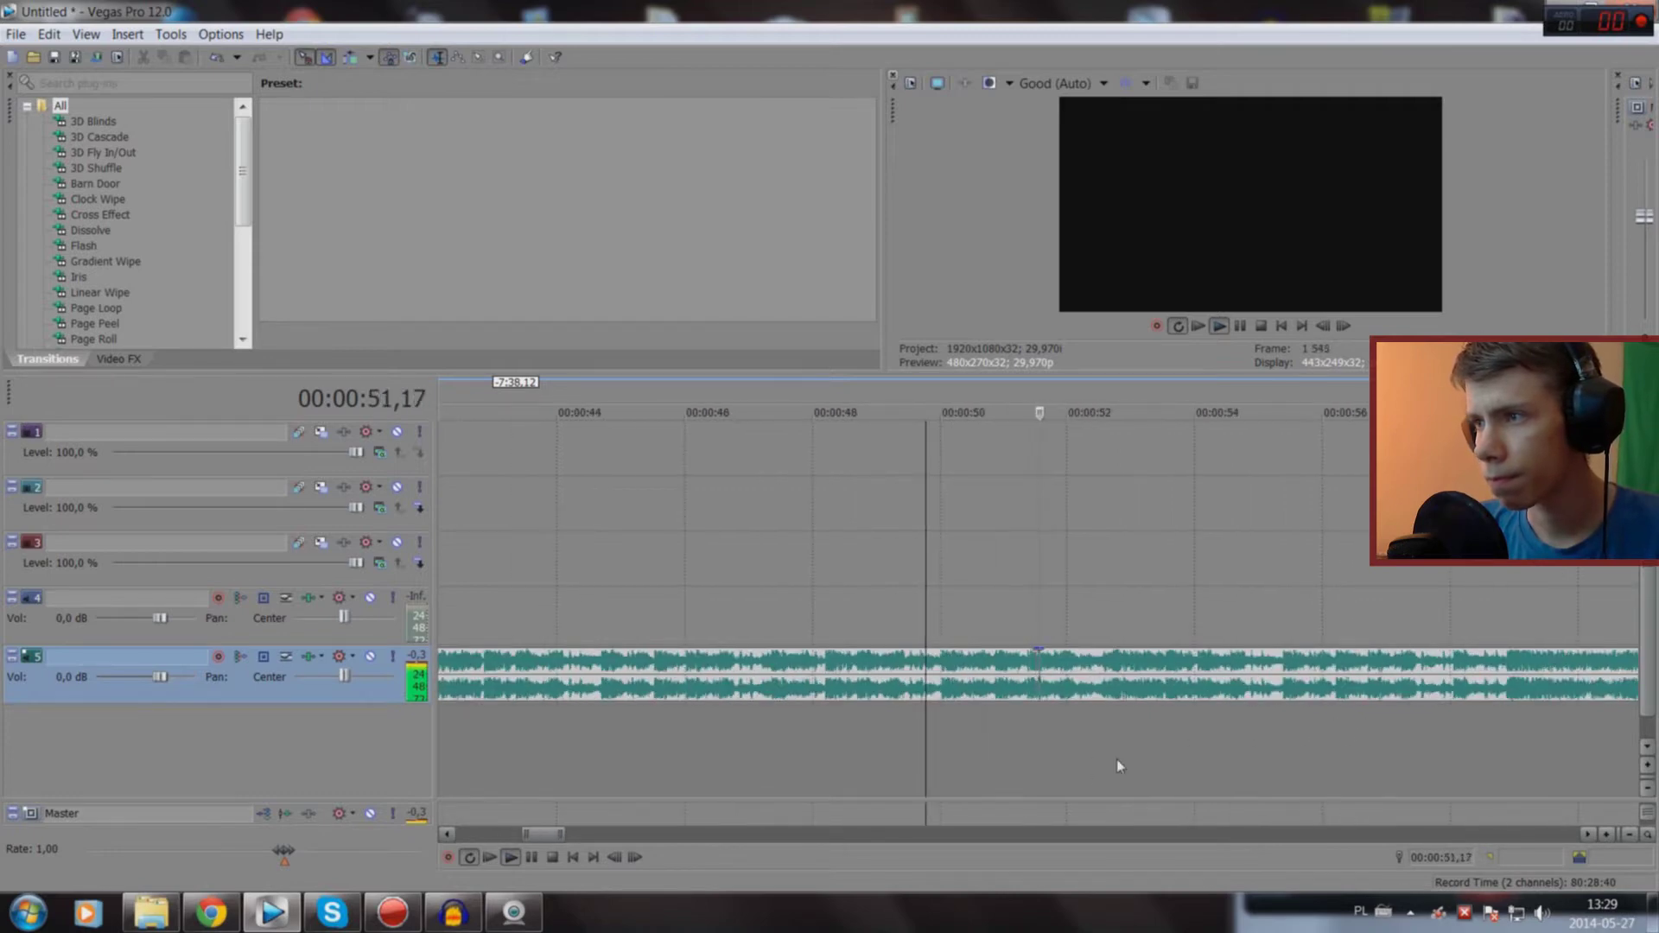
Step: Sample later parts of the music, then settle playback at the 00:01:00 mark
click(1087, 717)
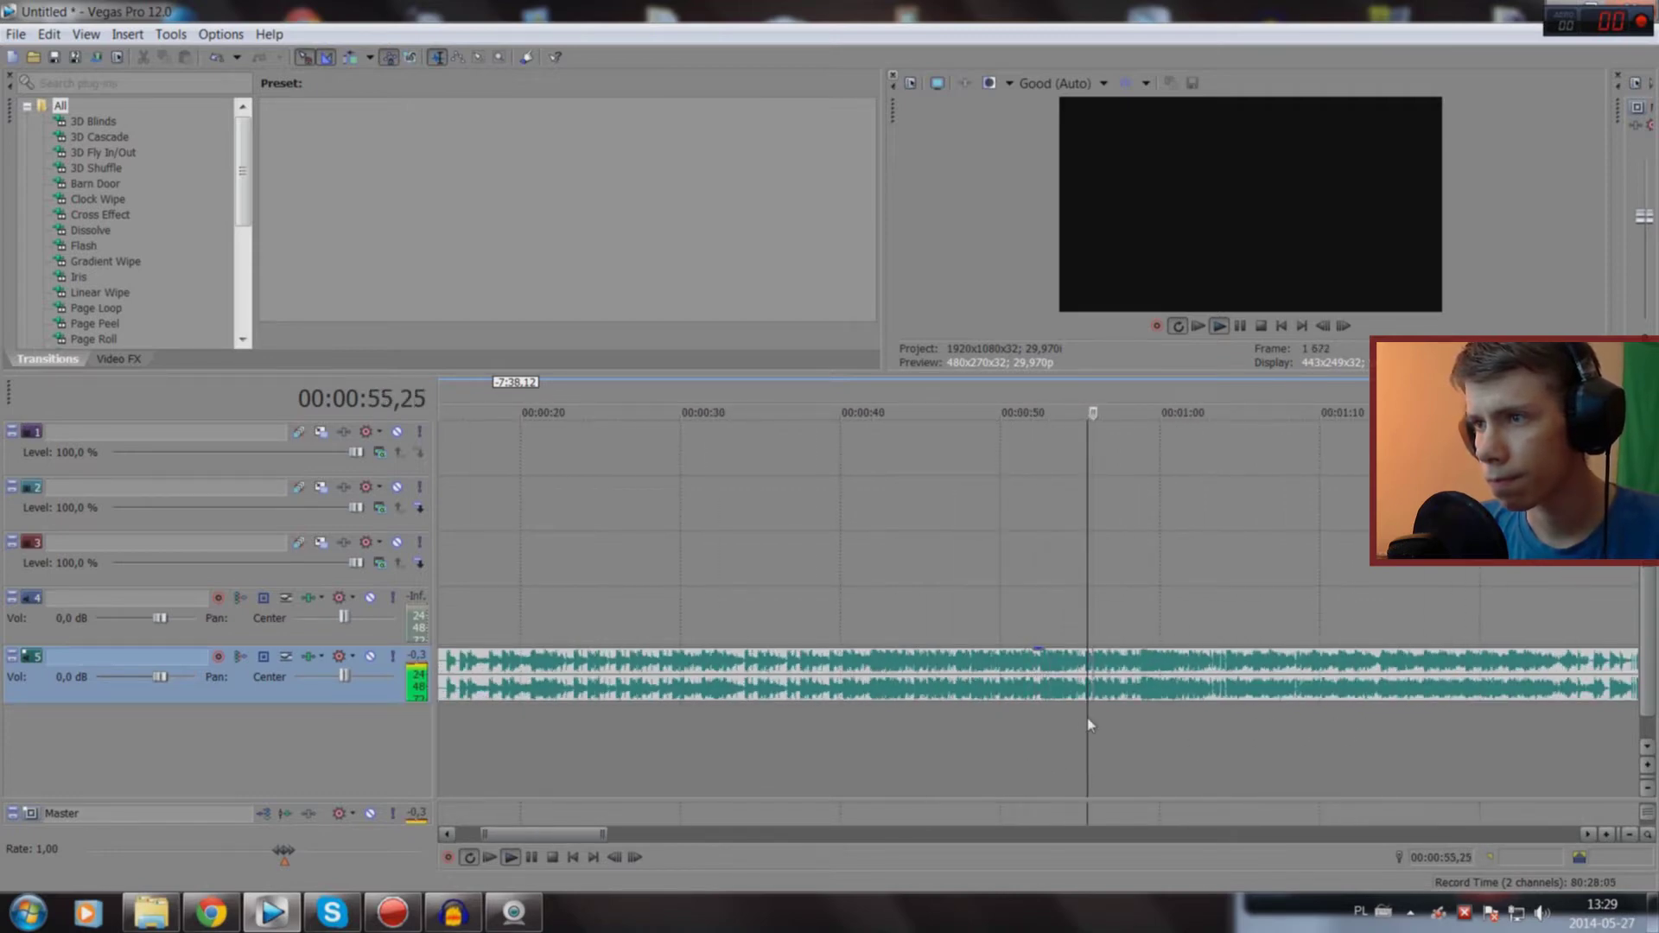
click(1126, 732)
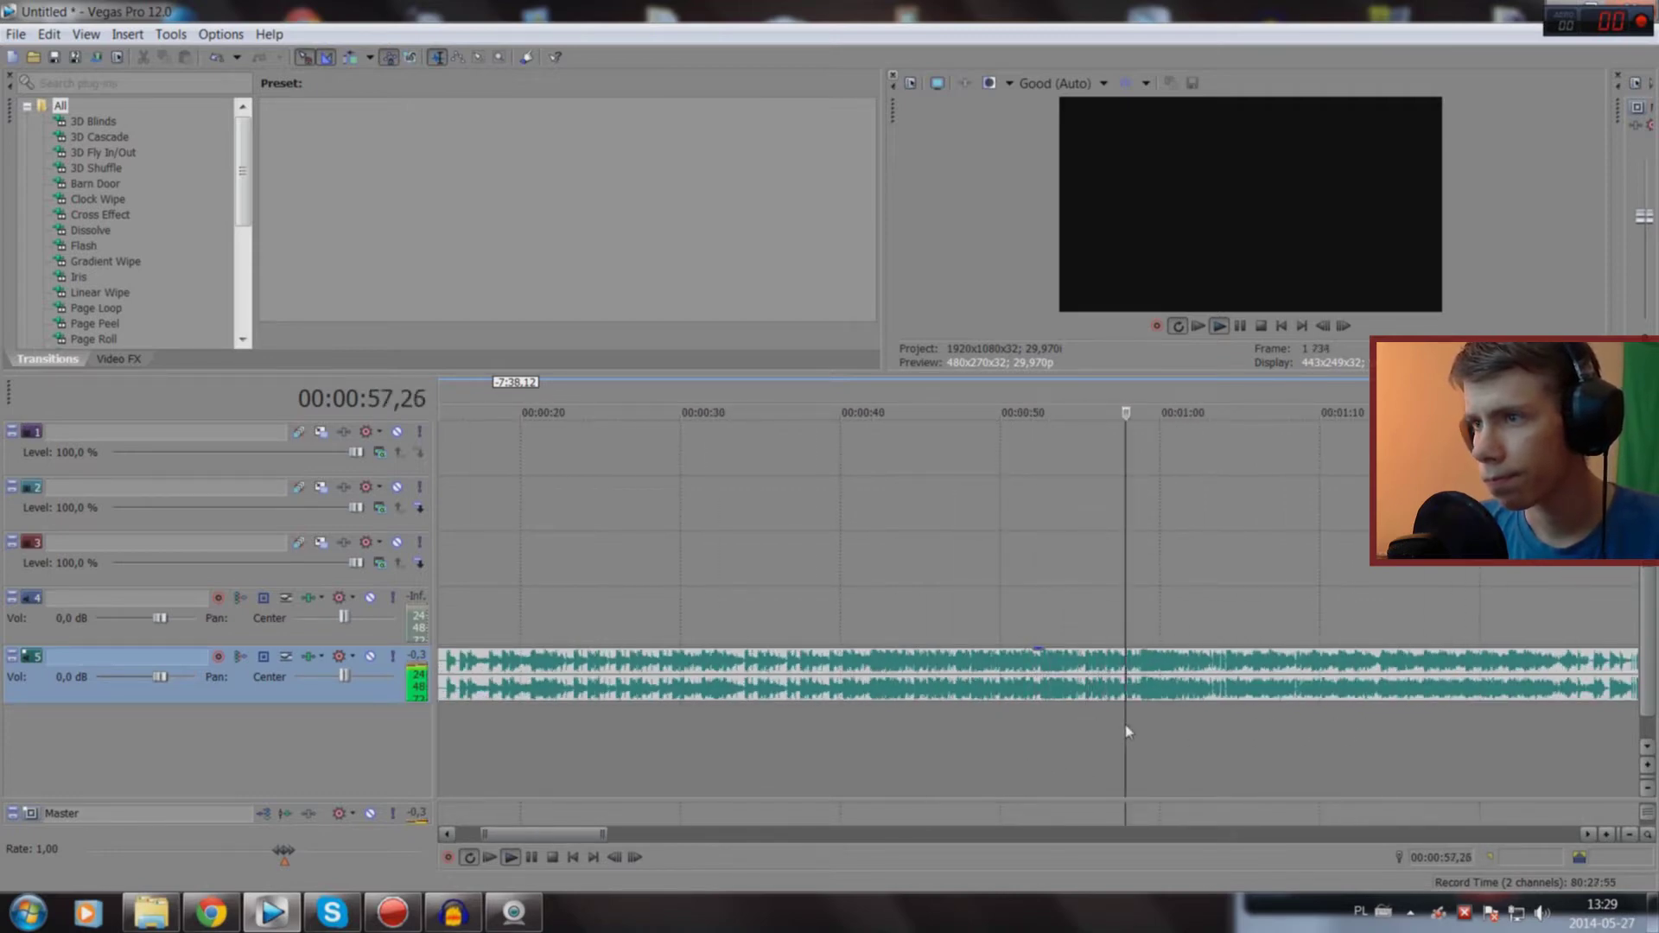
click(1199, 722)
scroll(1028, 761, up, 3)
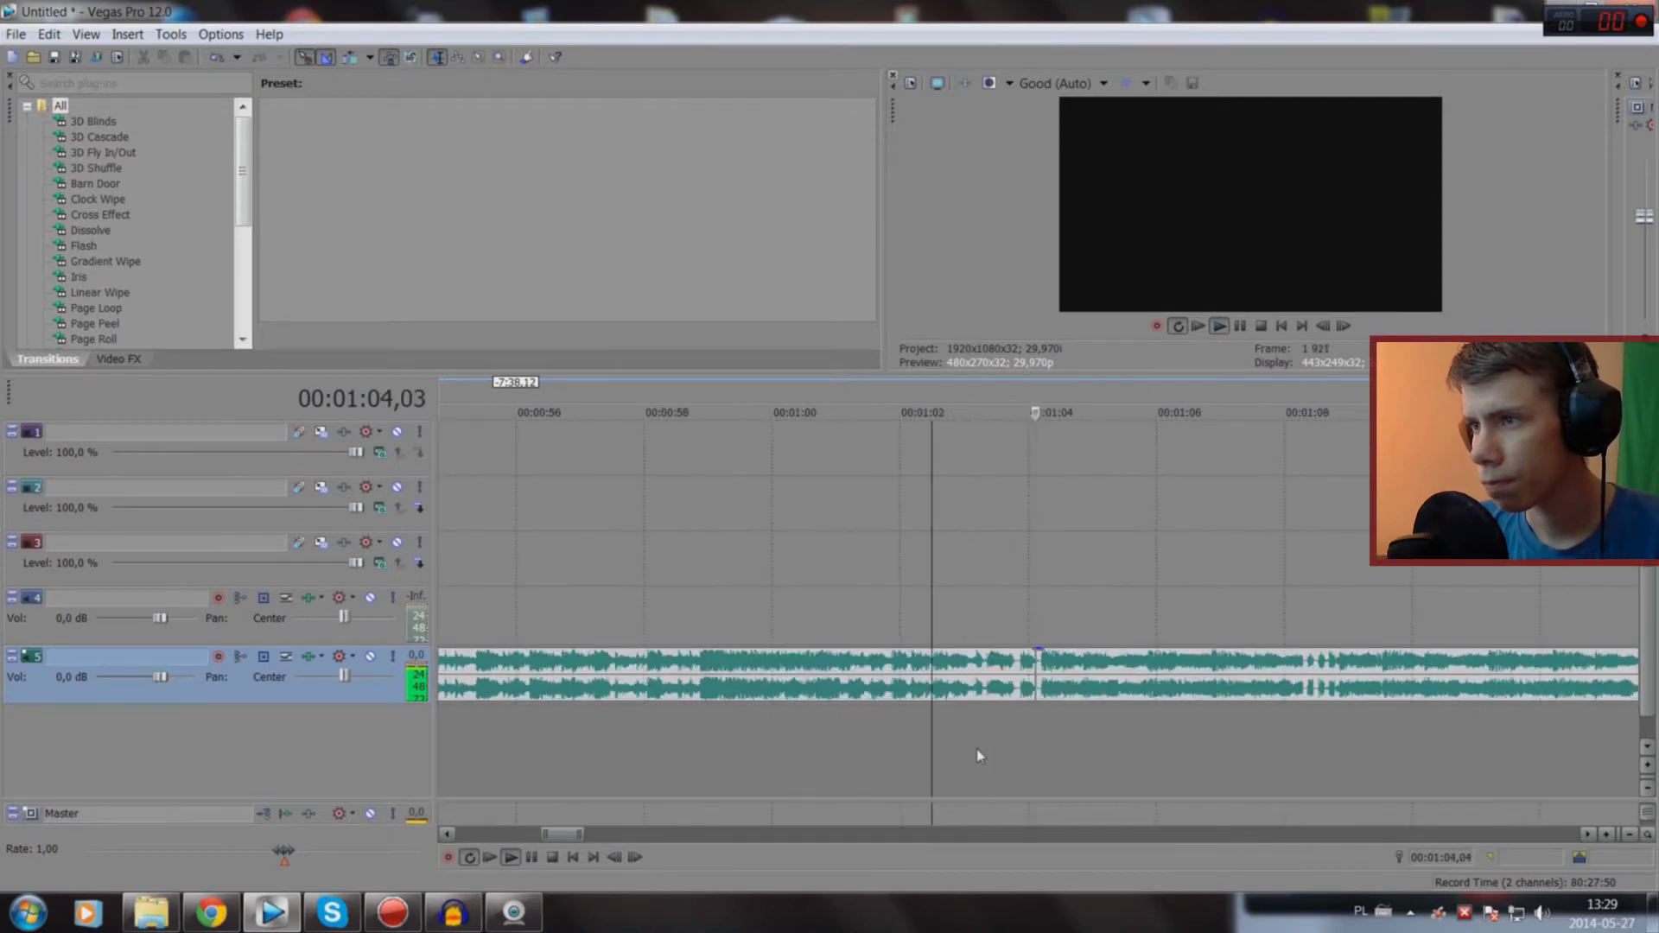
click(879, 739)
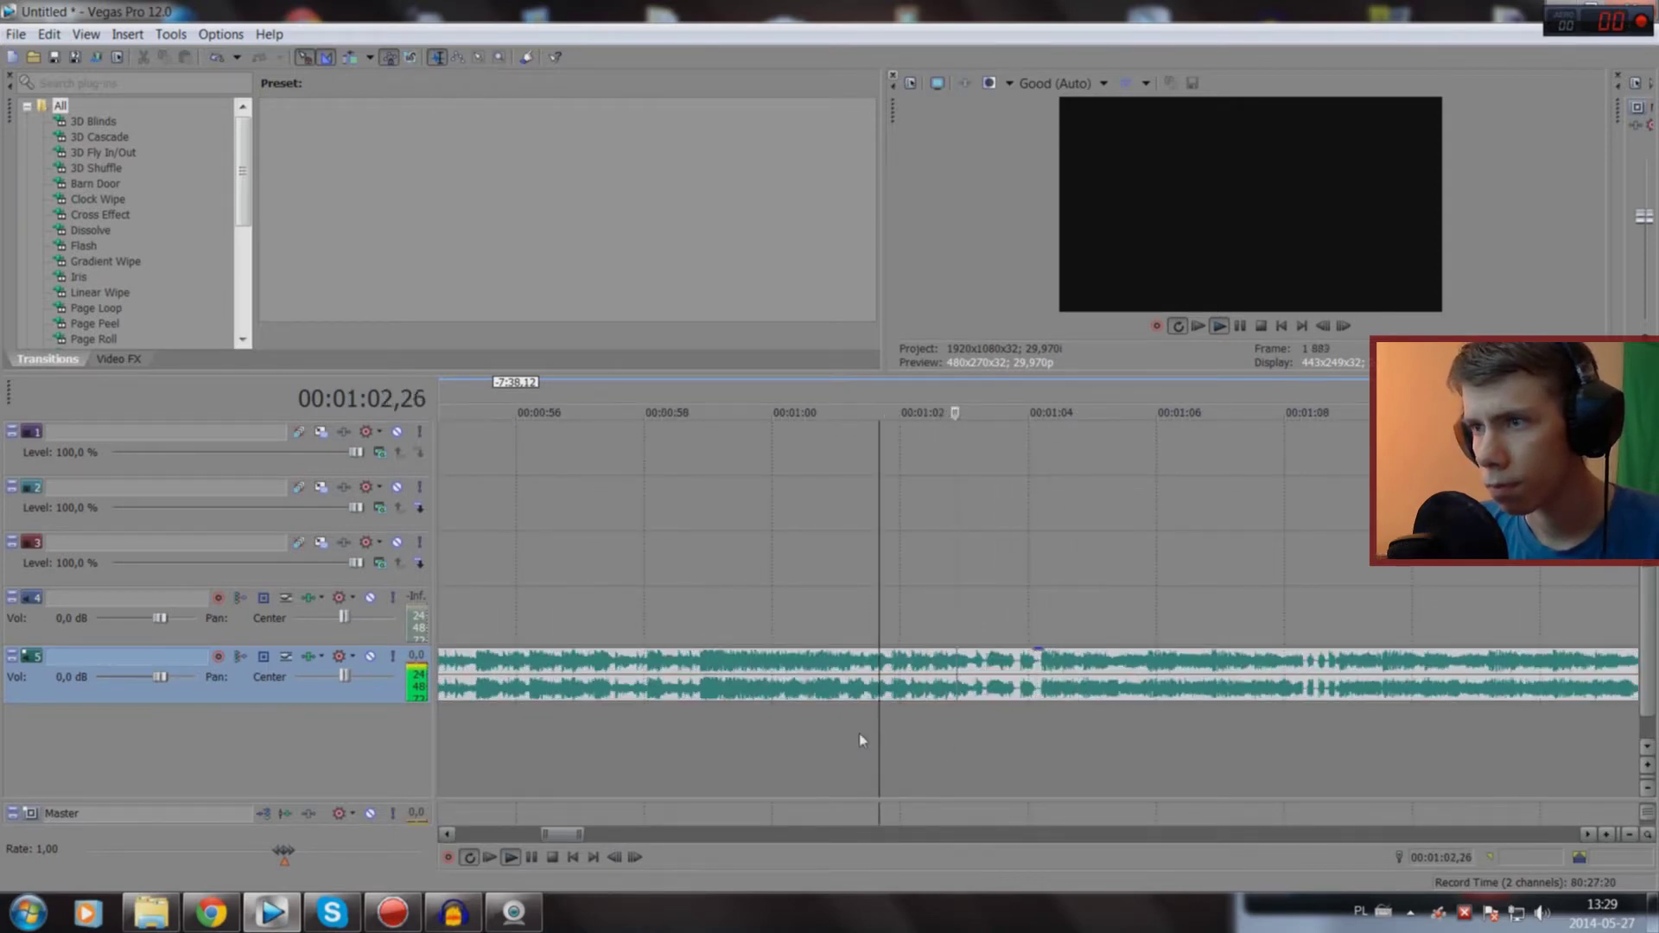
key(space)
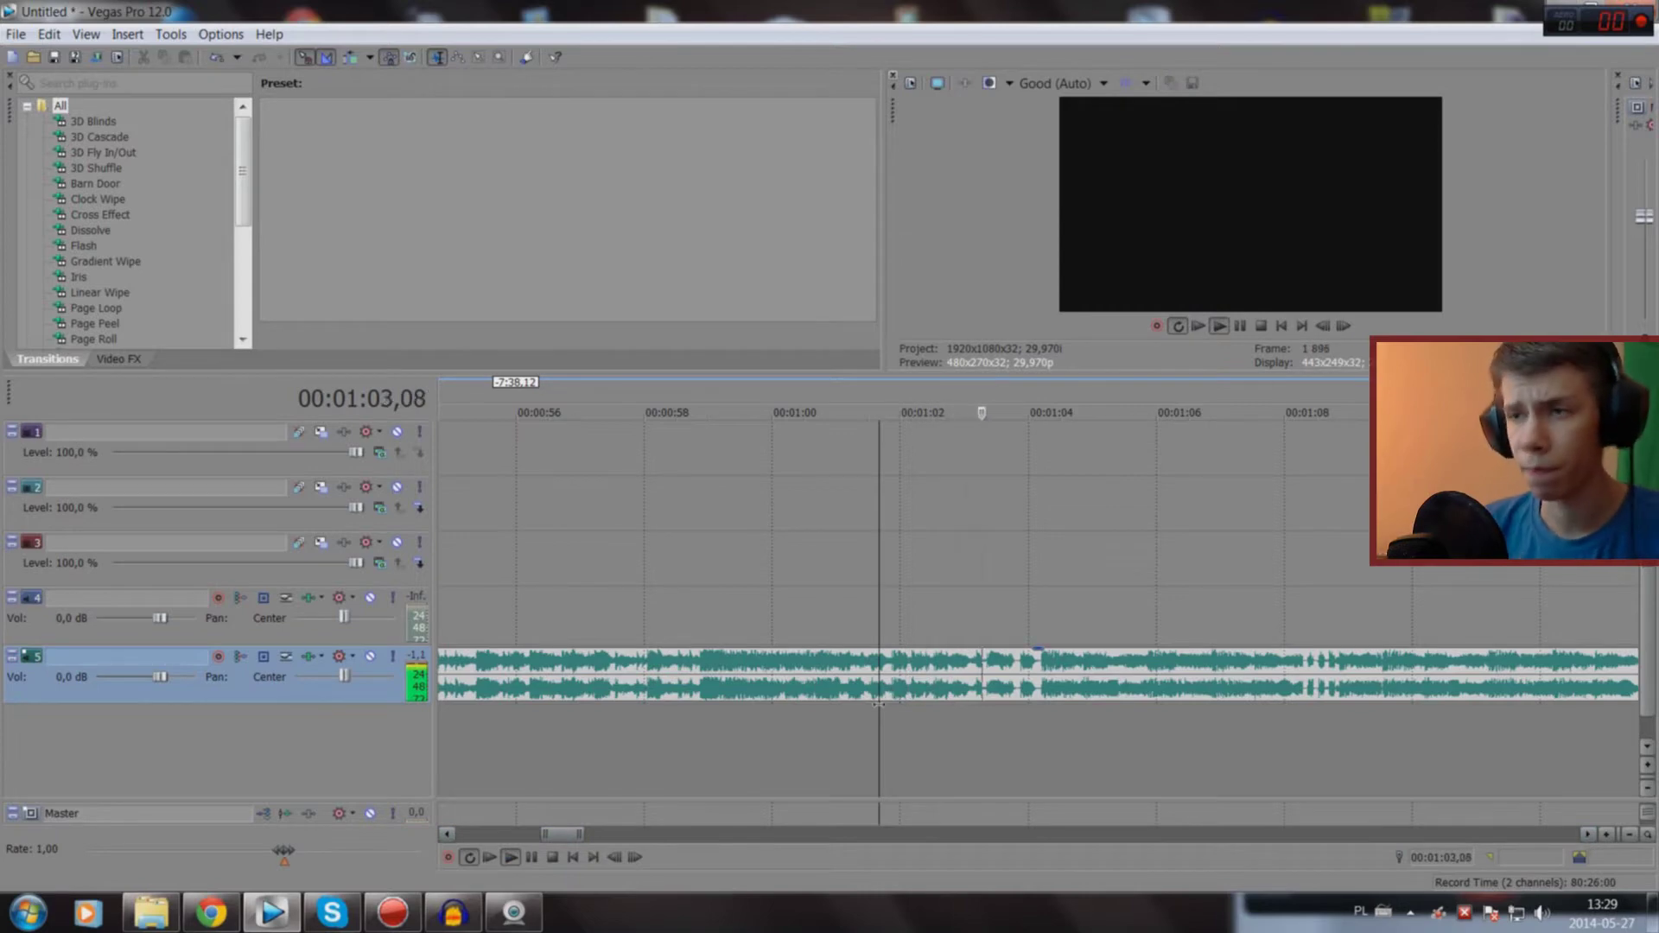
click(680, 740)
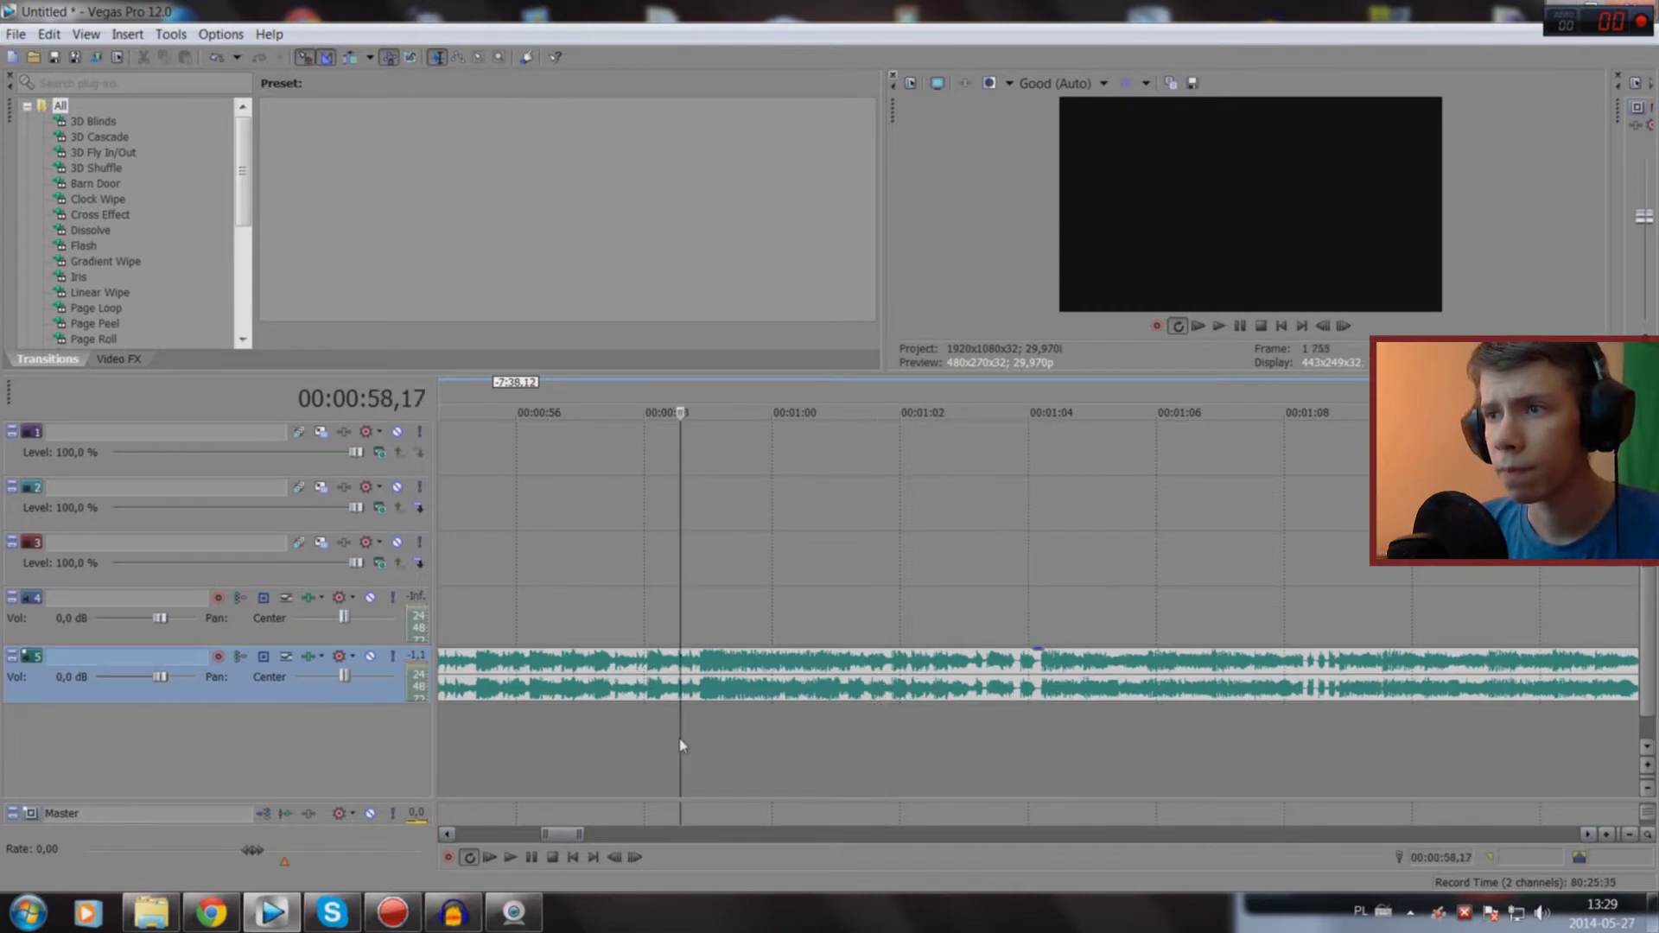
click(795, 724)
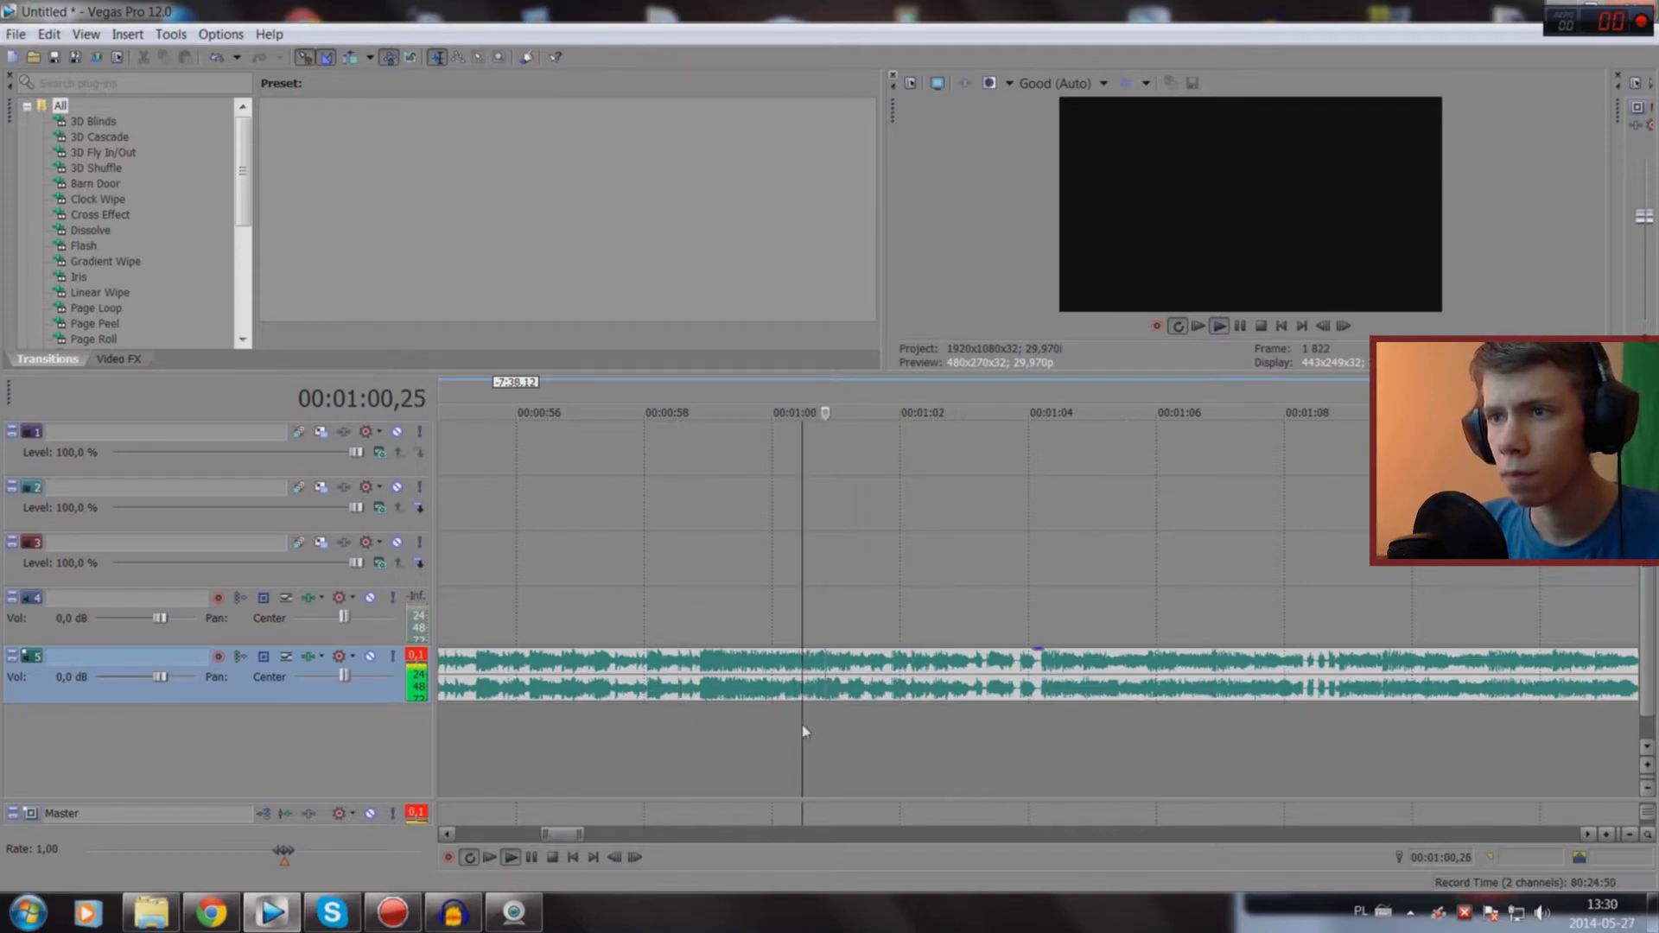
scroll(795, 726, down, 5)
scroll(447, 699, down, 2)
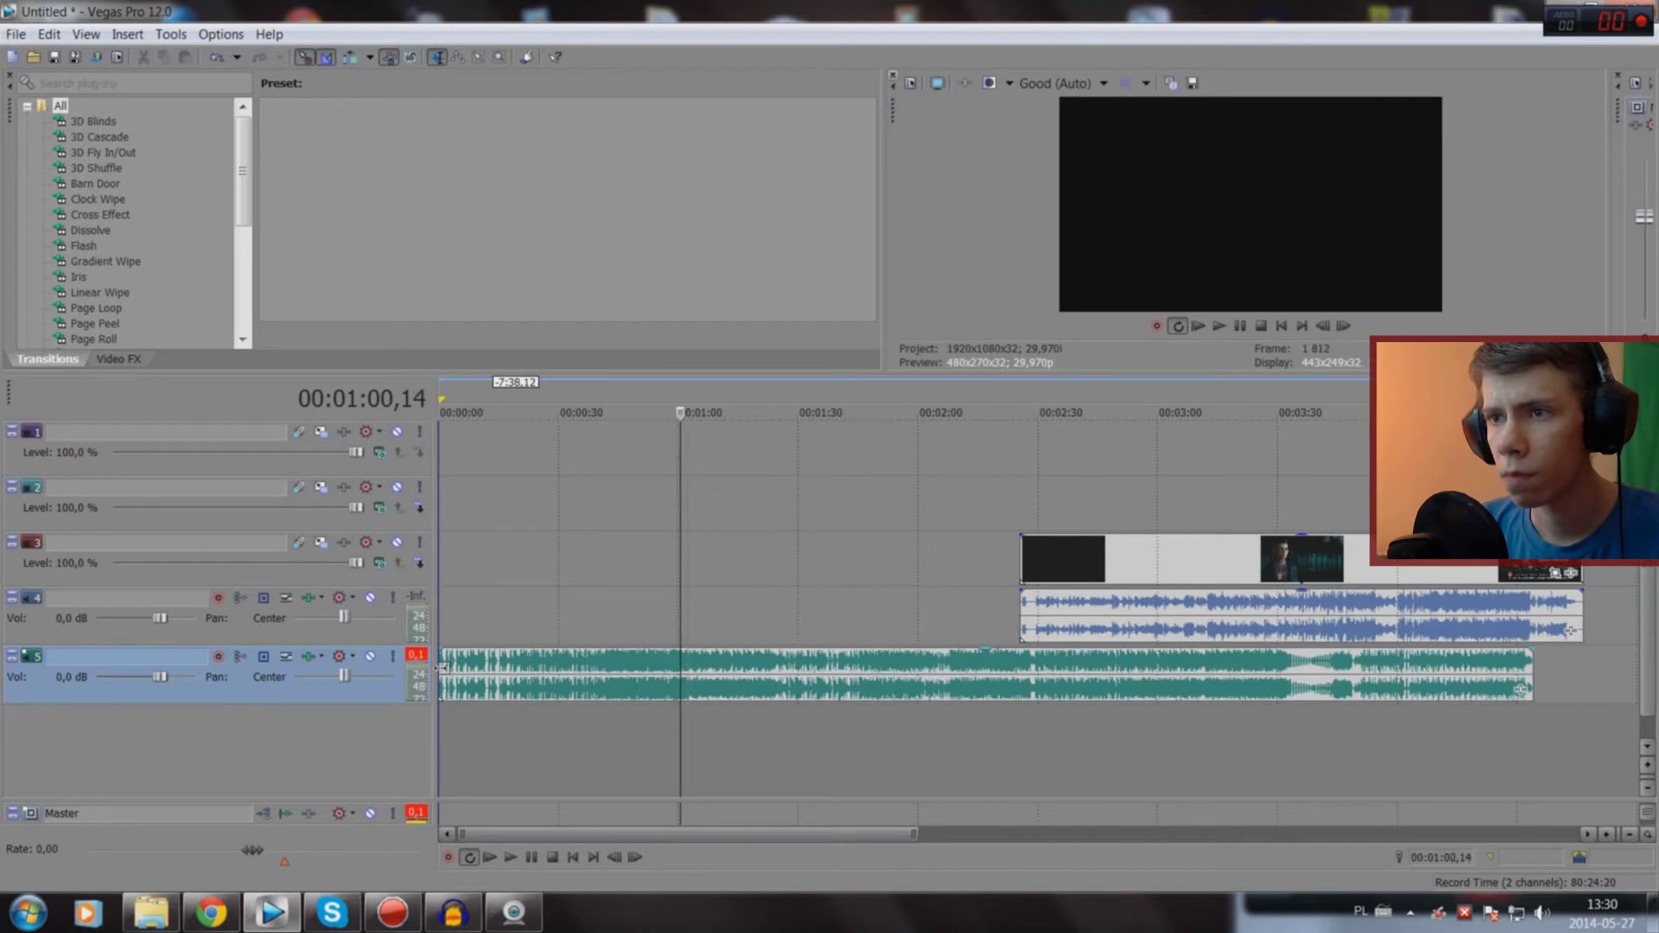
Step: Trim the music to start at 1:00, split it at about 1:28, and delete the remainder
drag(441, 667, 680, 666)
click(731, 734)
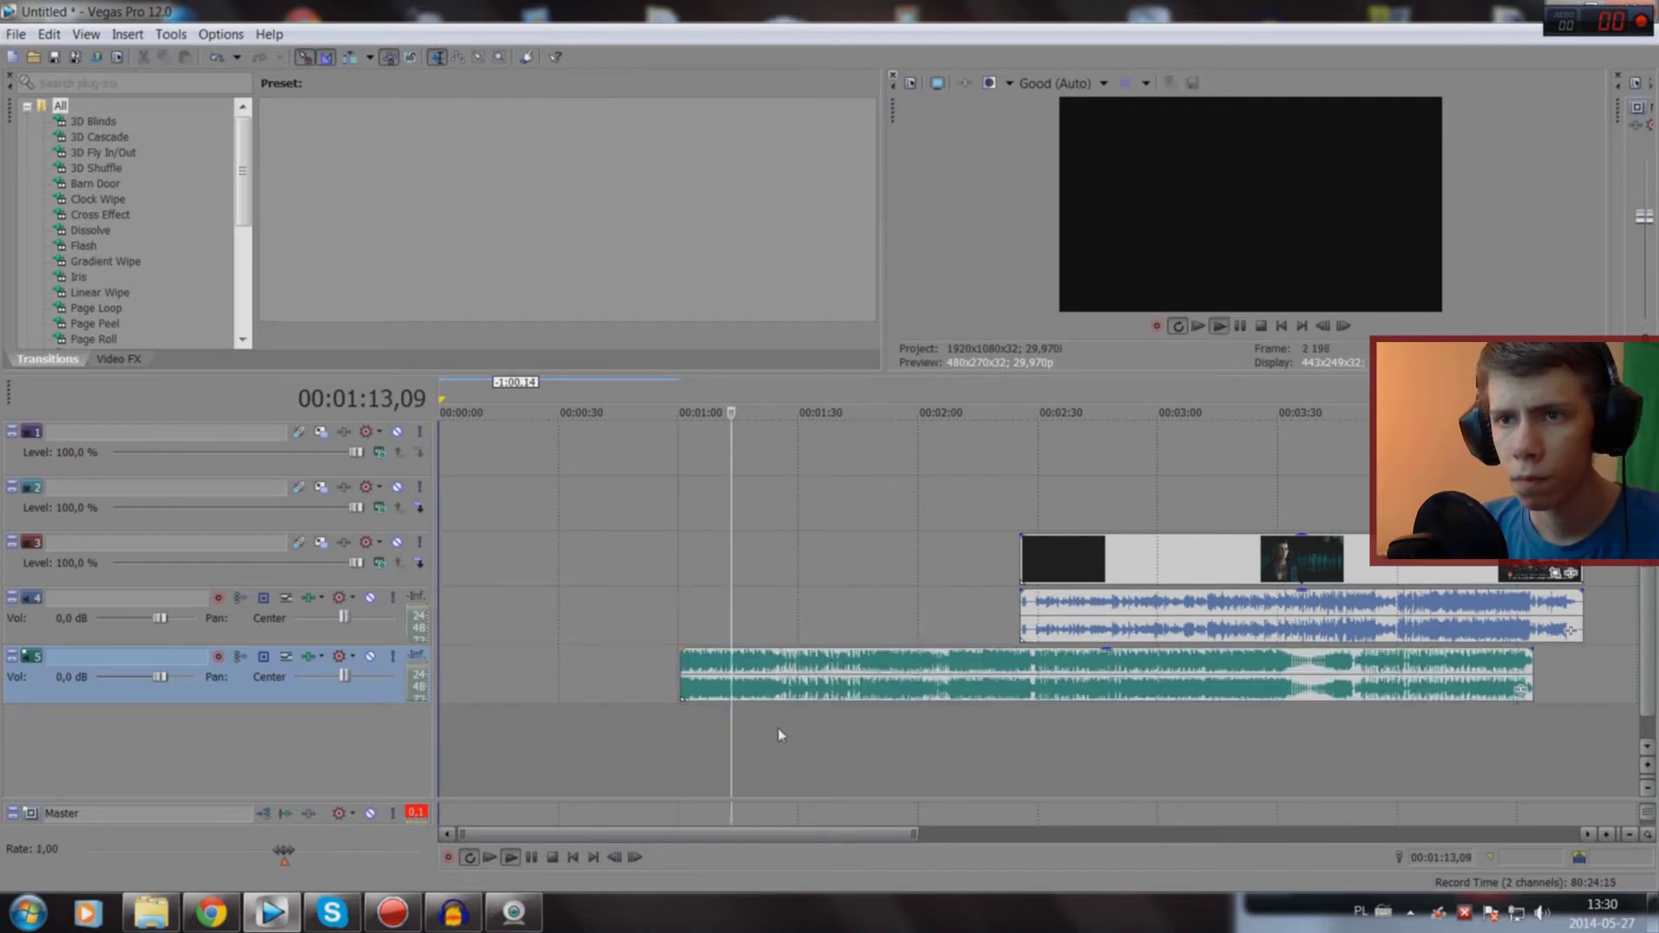
click(780, 726)
scroll(792, 726, up, 6)
key(space)
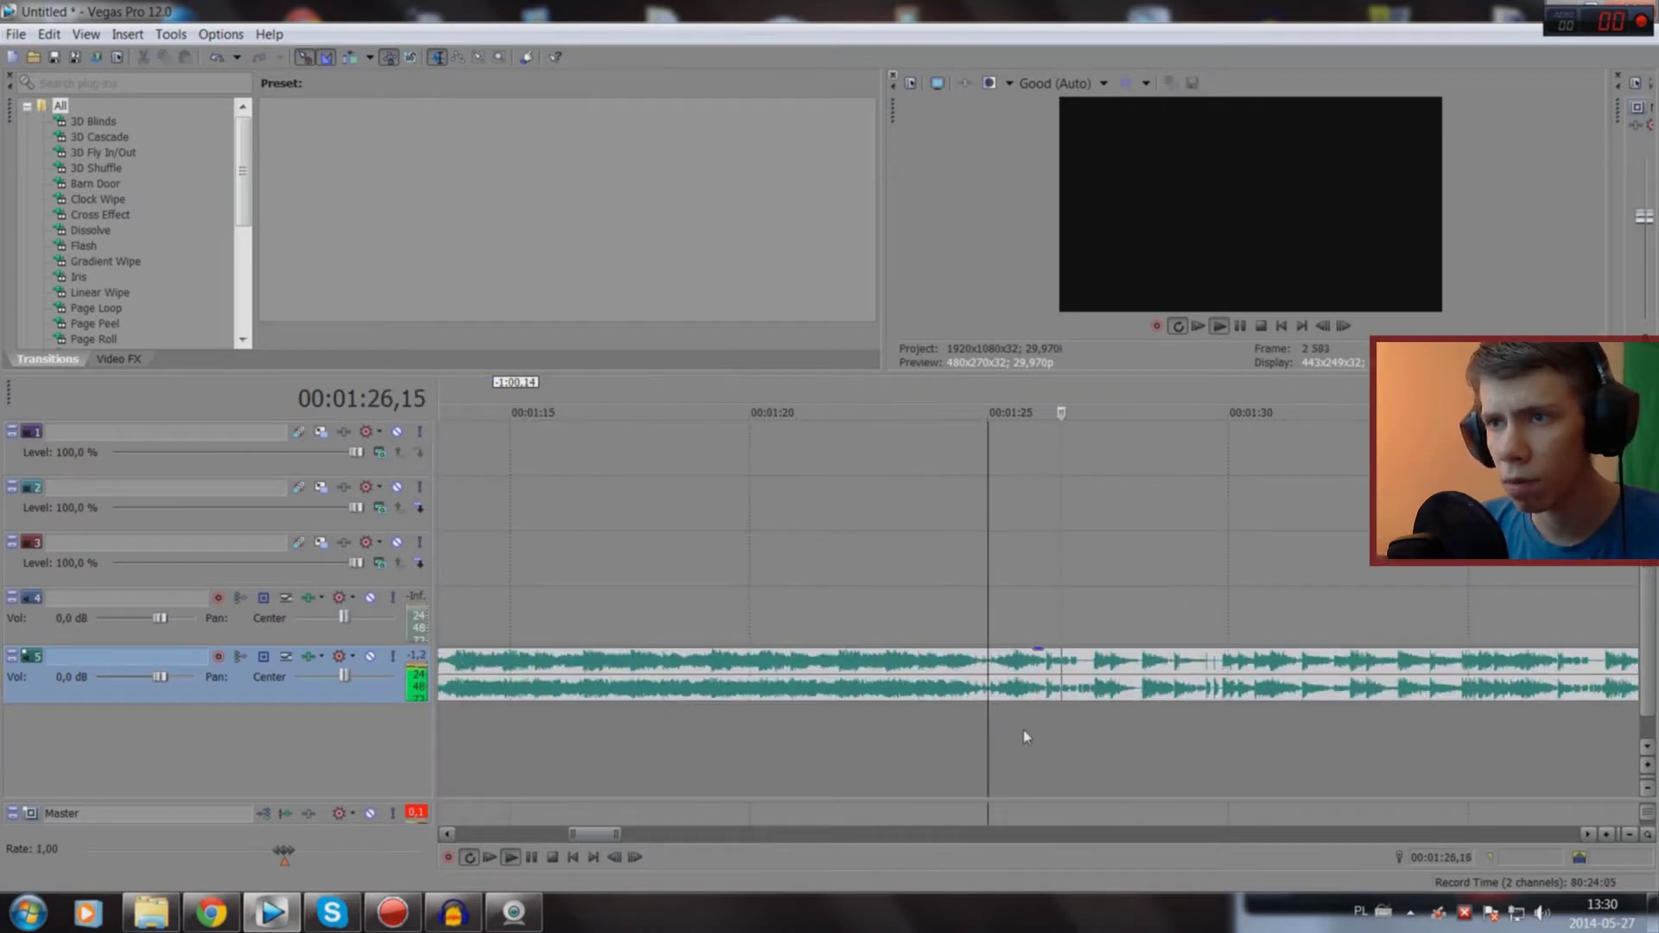
click(1136, 714)
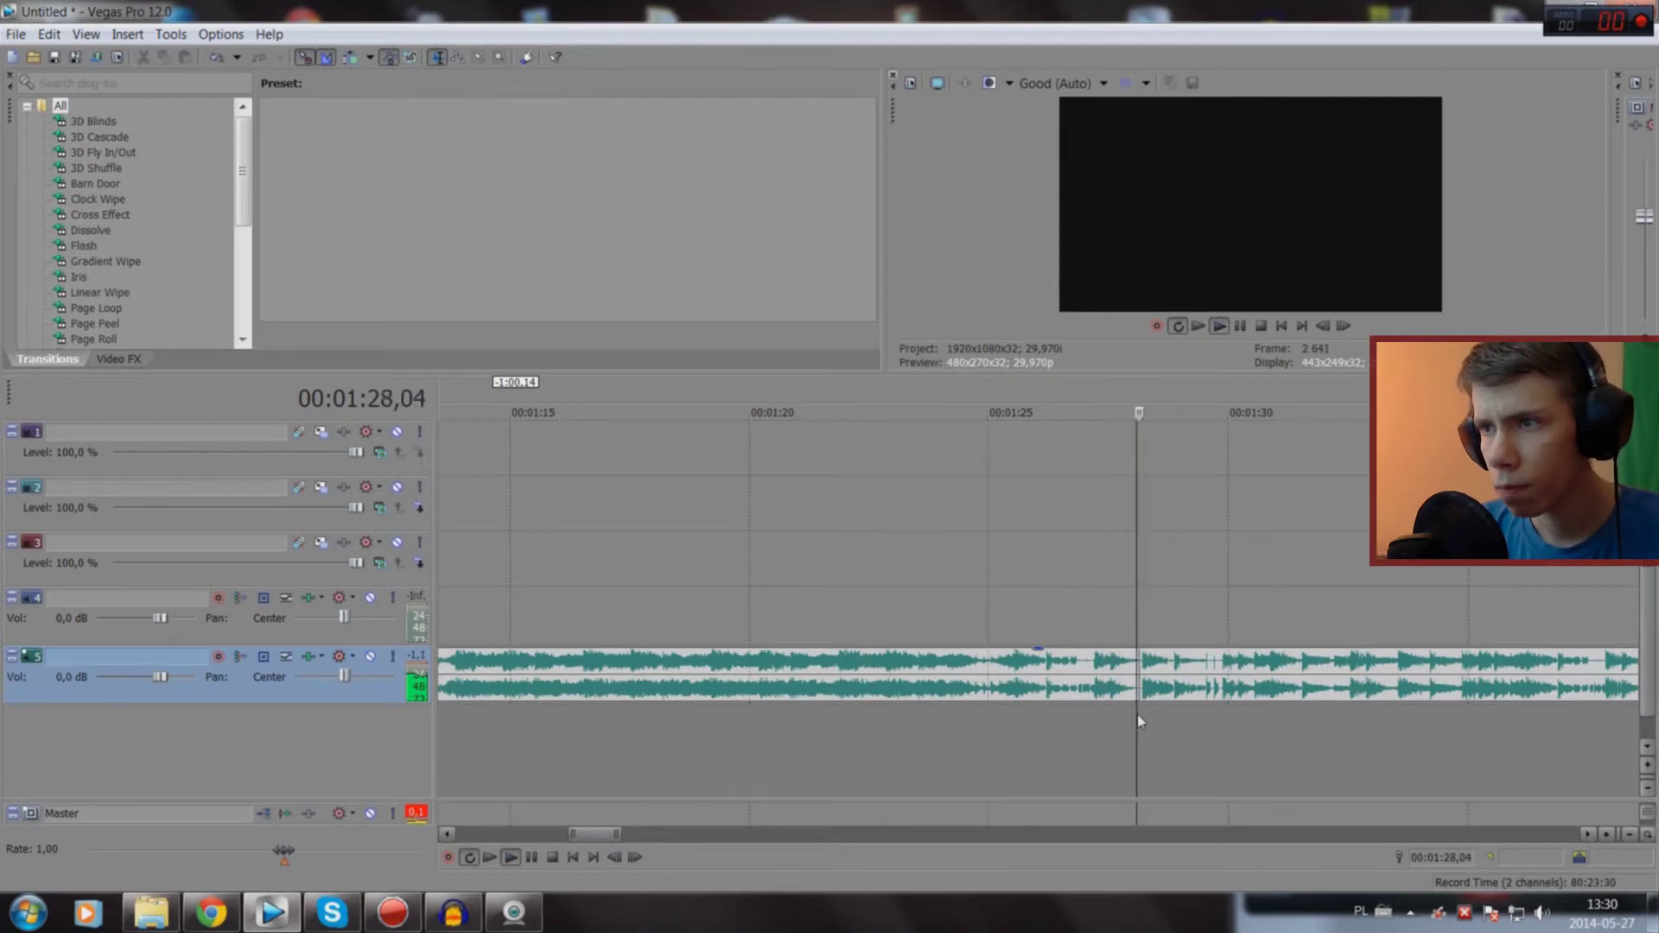
key(s)
scroll(1137, 715, down, 8)
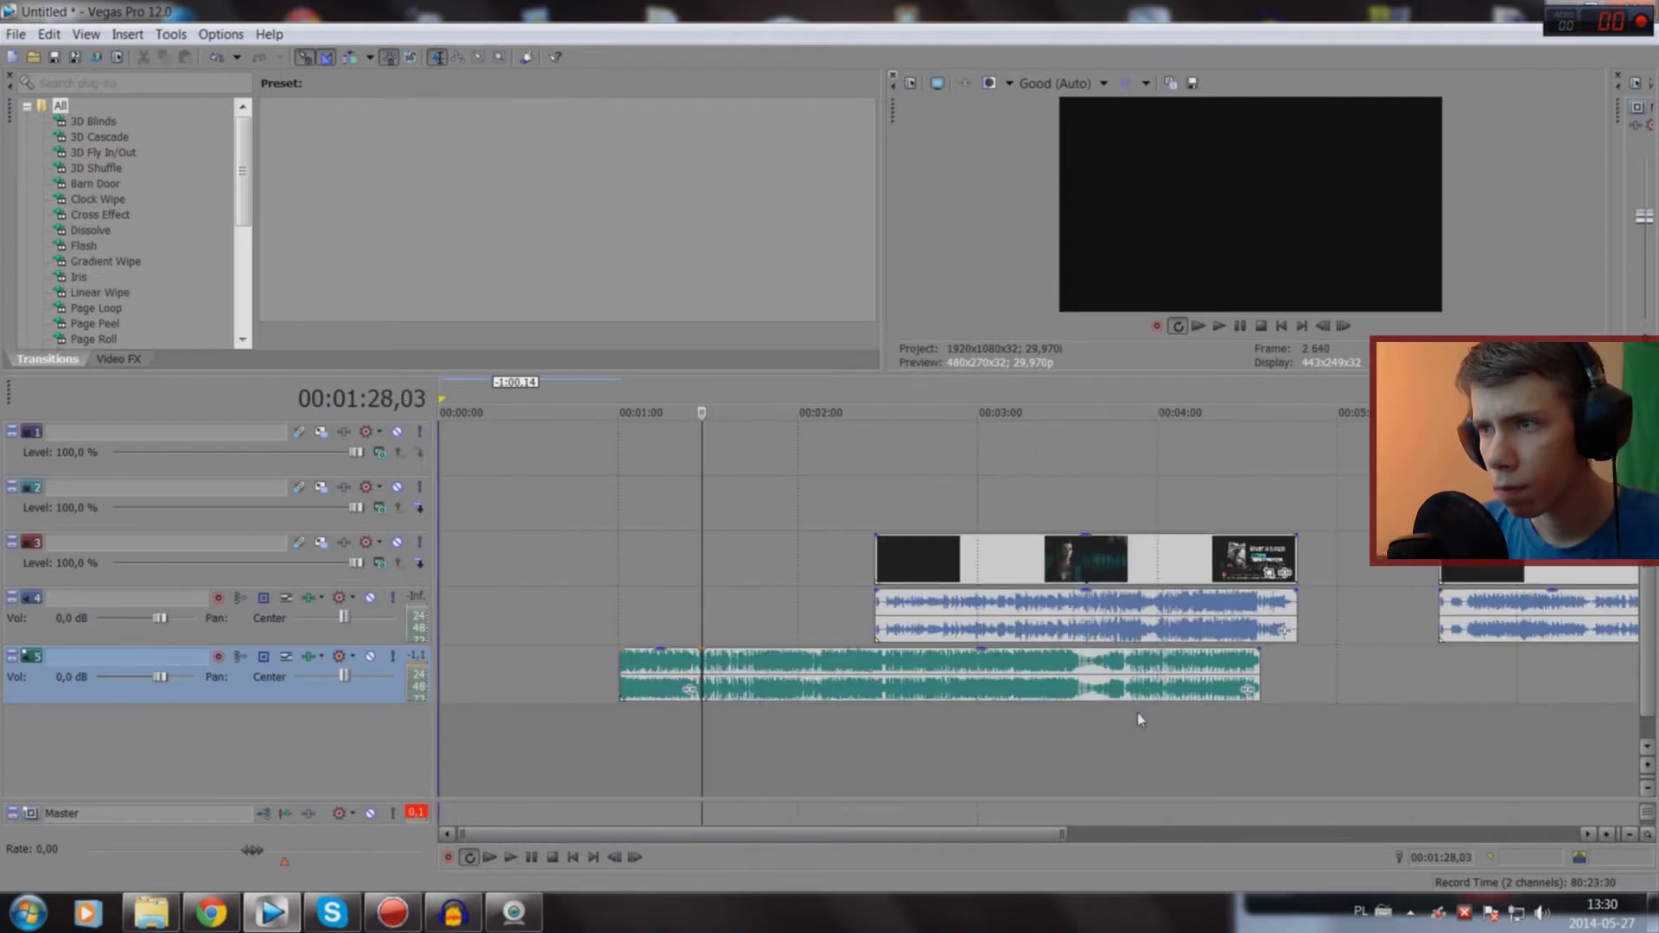
click(753, 683)
key(Delete)
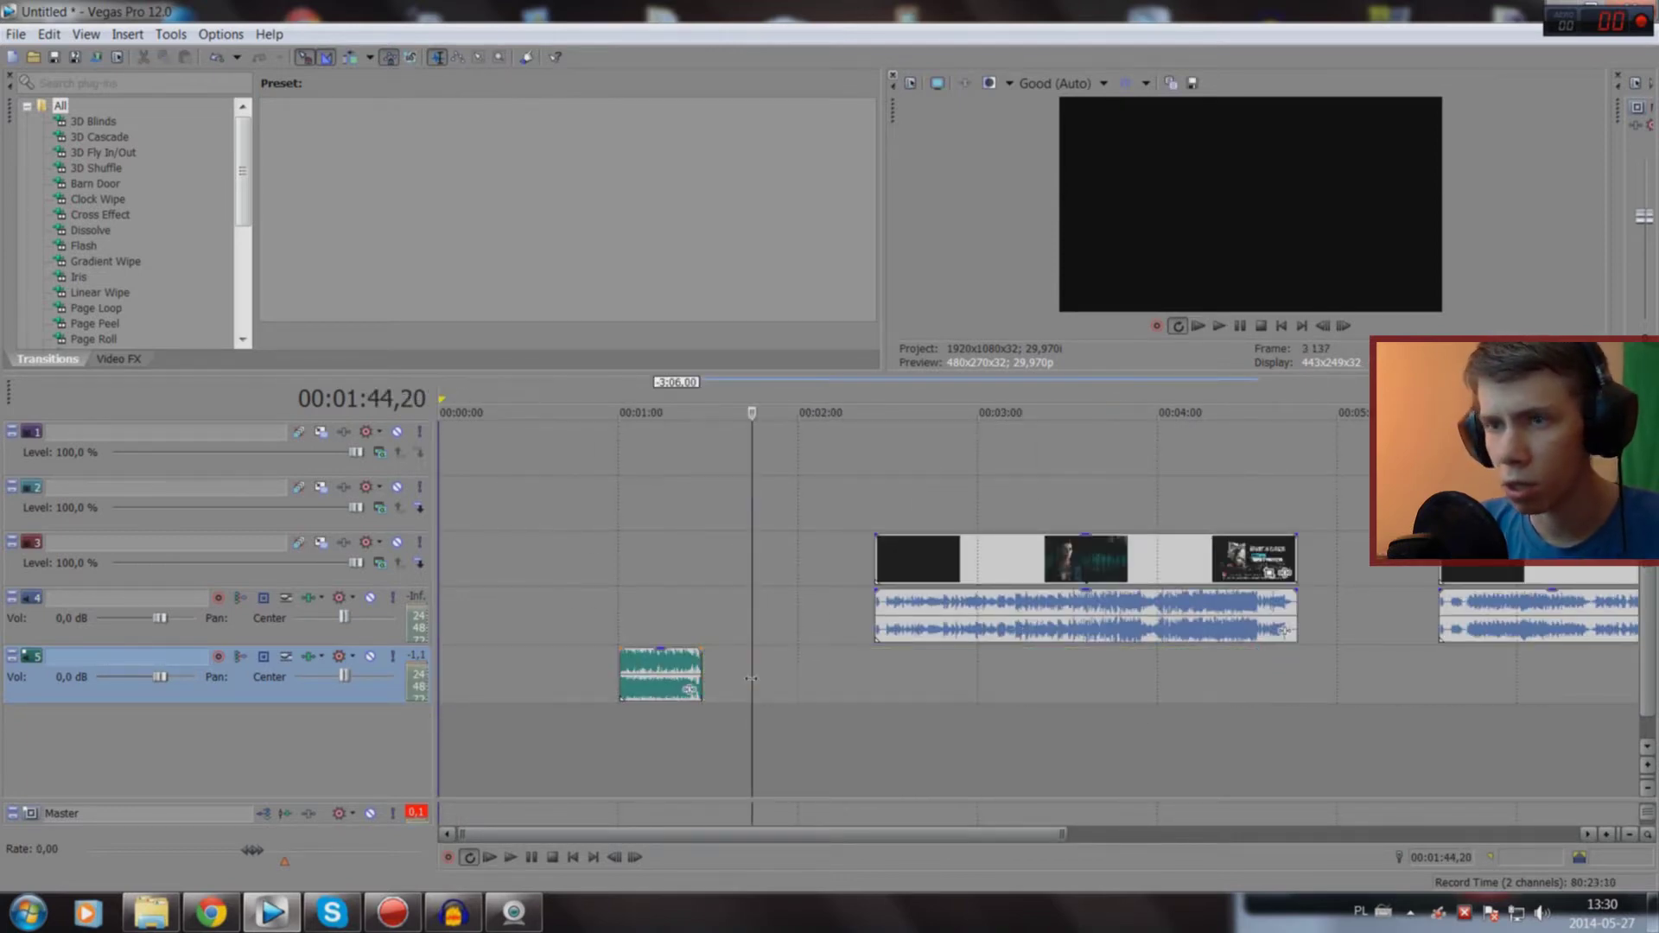
Step: Move the roughly 27-second music excerpt to 0:00 and loop-play it to check
click(660, 674)
key(Home)
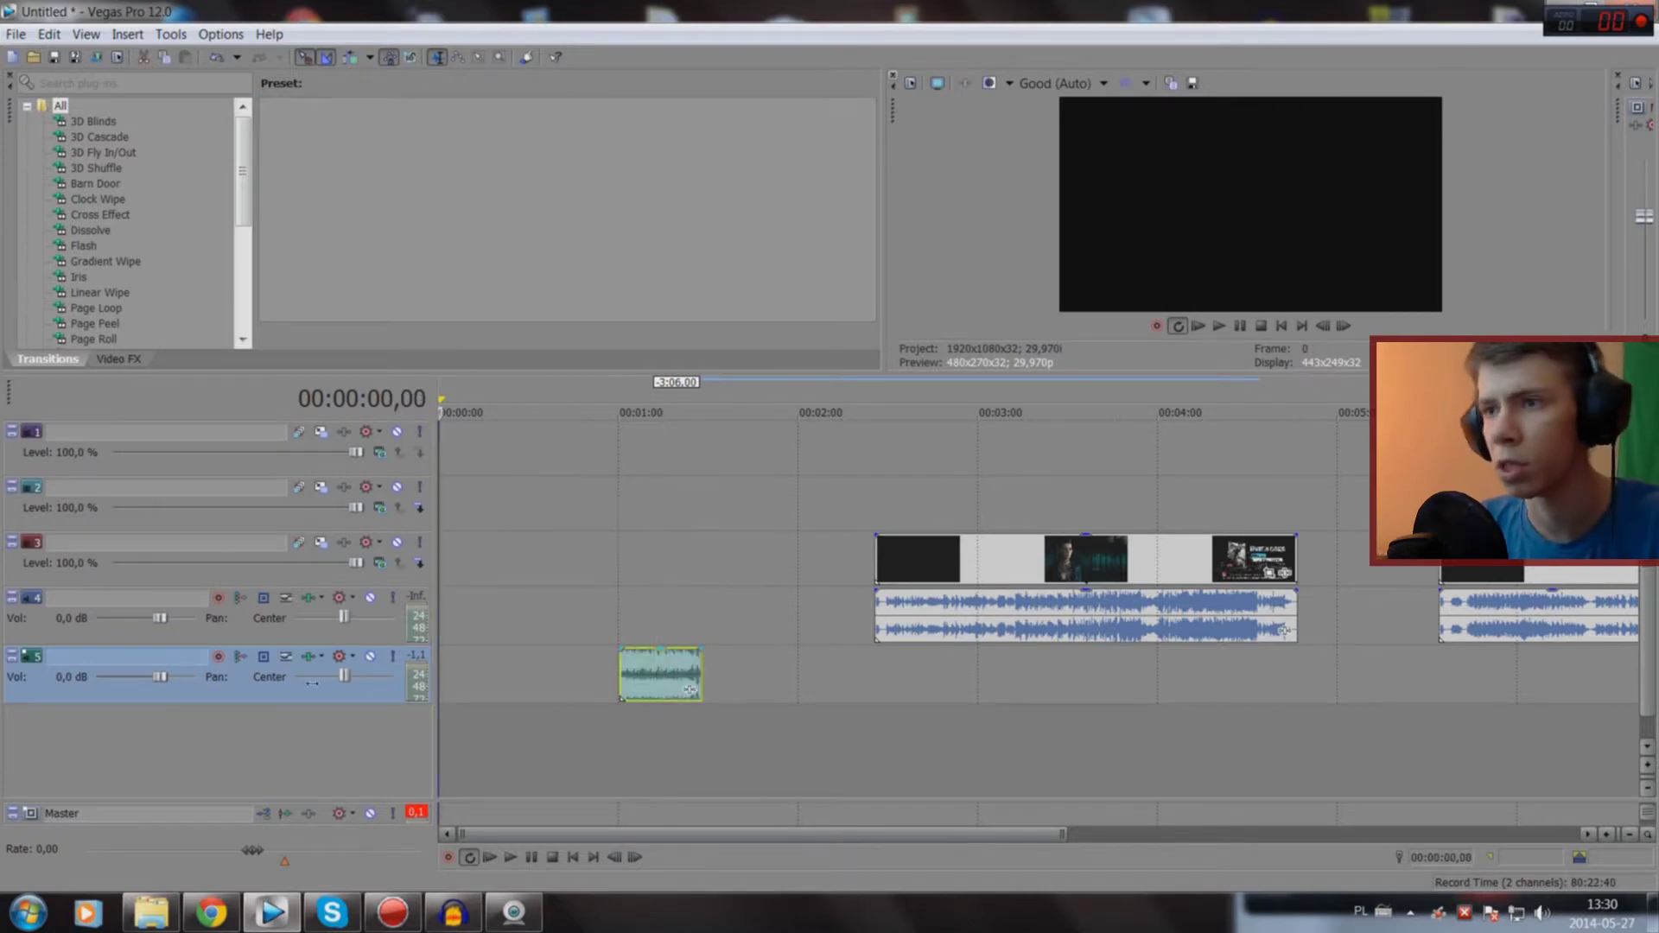
double_click(668, 673)
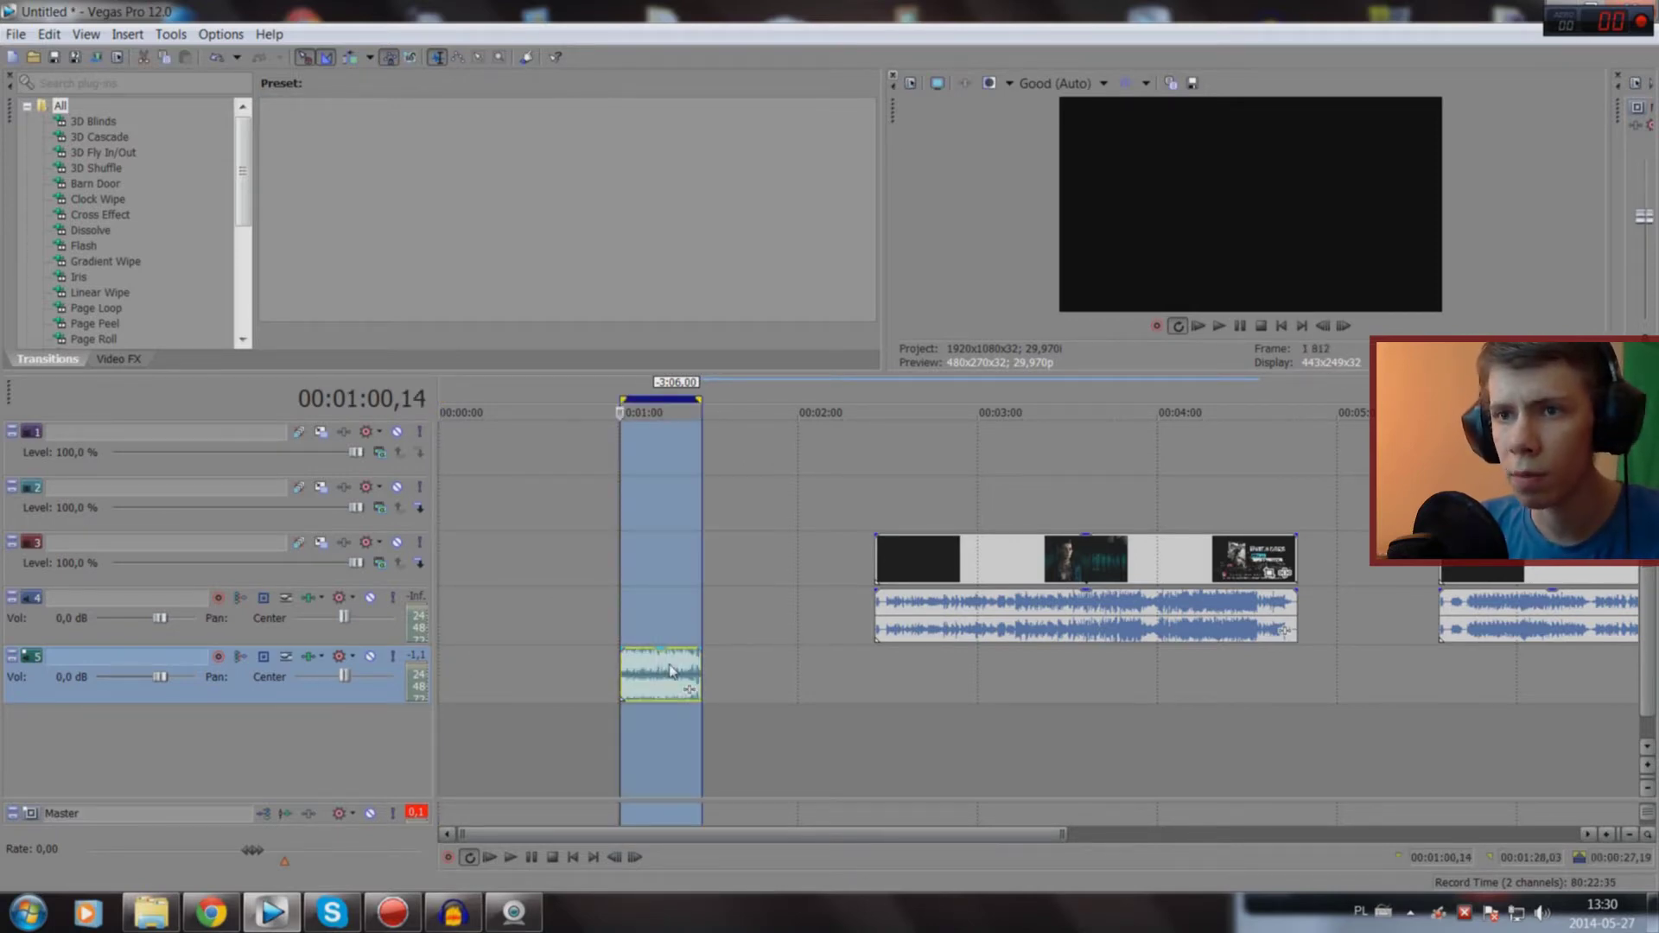
drag(669, 671, 288, 694)
double_click(474, 689)
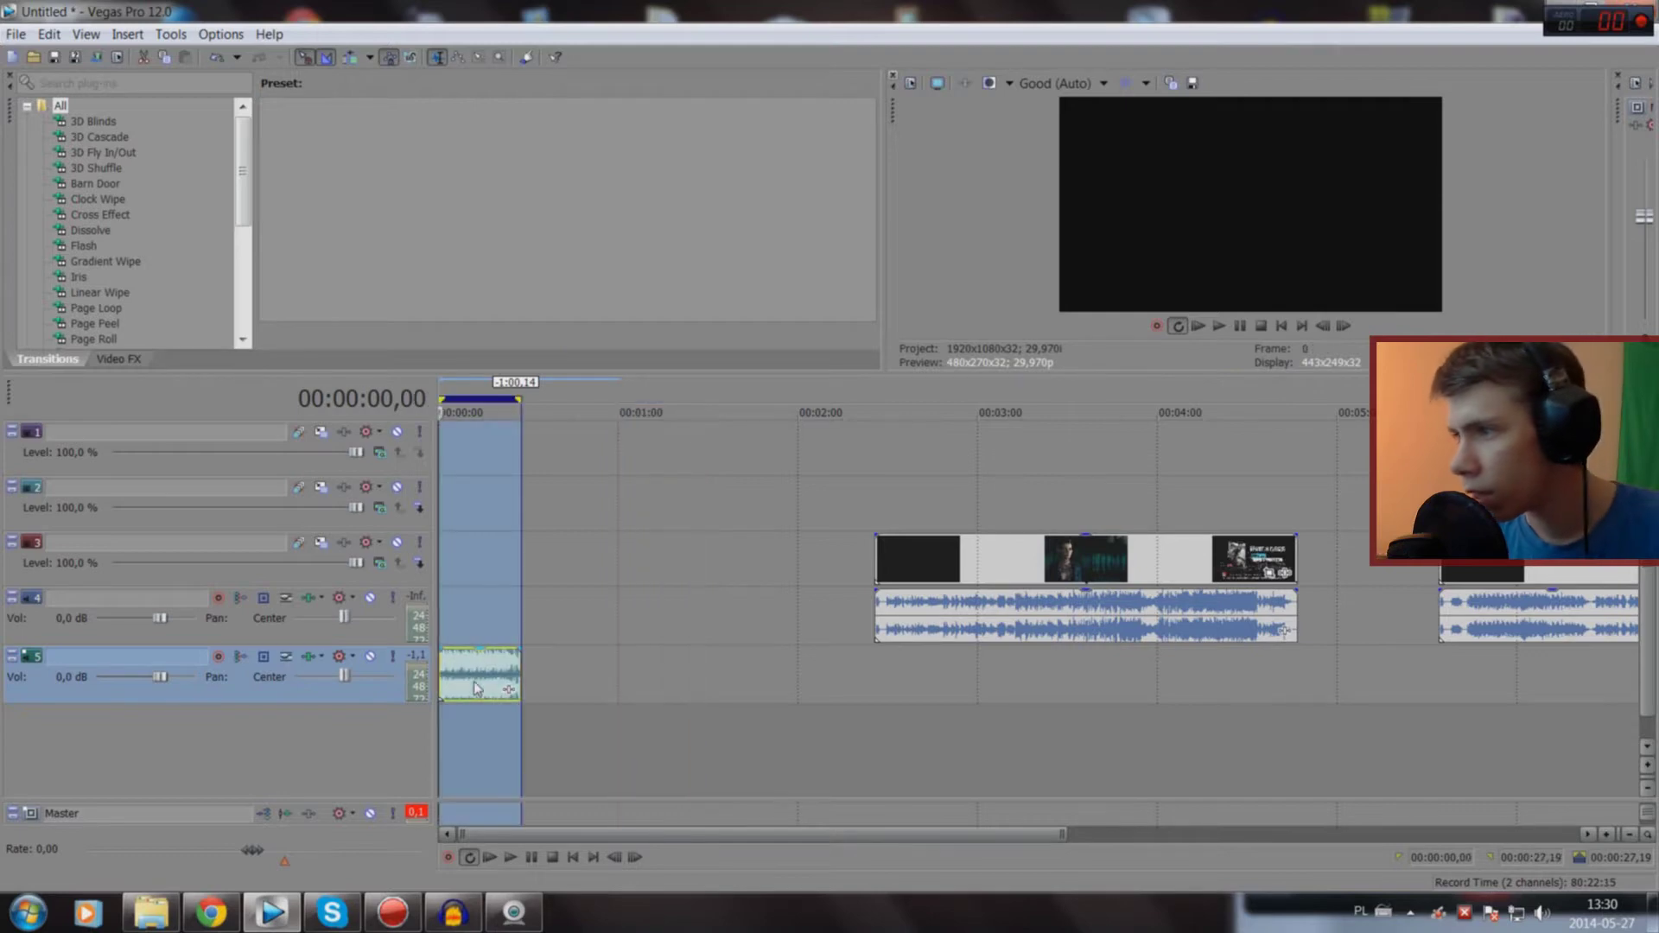
key(space)
scroll(679, 719, up, 3)
scroll(679, 719, up, 3)
scroll(679, 719, down, 1)
scroll(681, 719, up, 2)
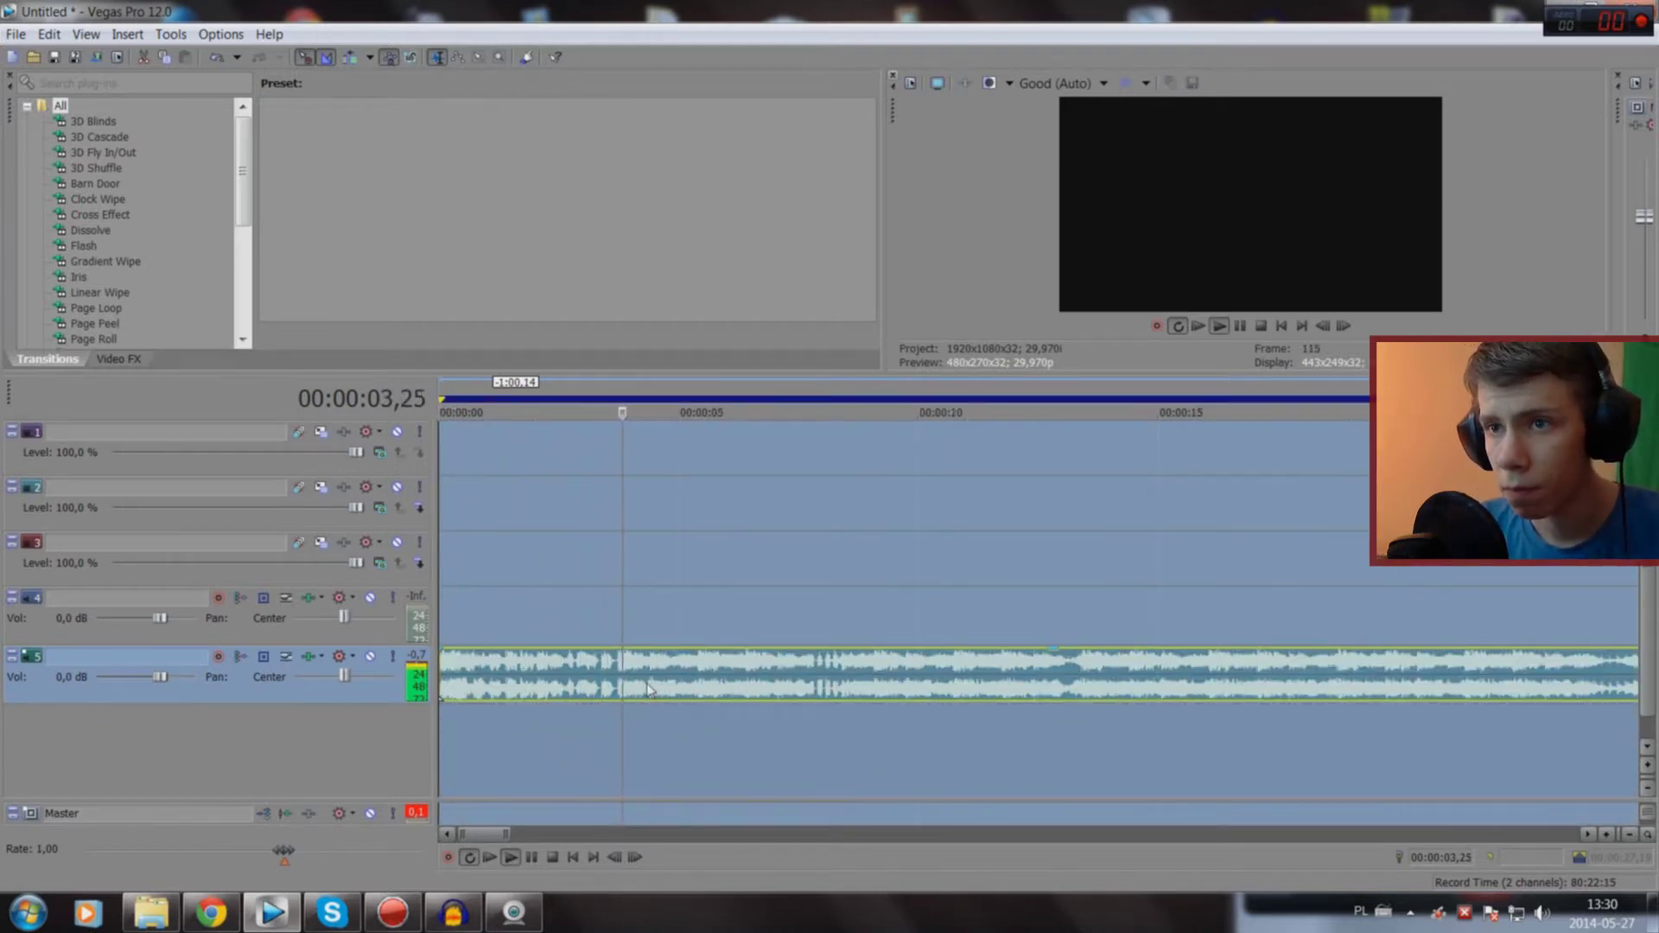
scroll(750, 719, down, 2)
click(847, 761)
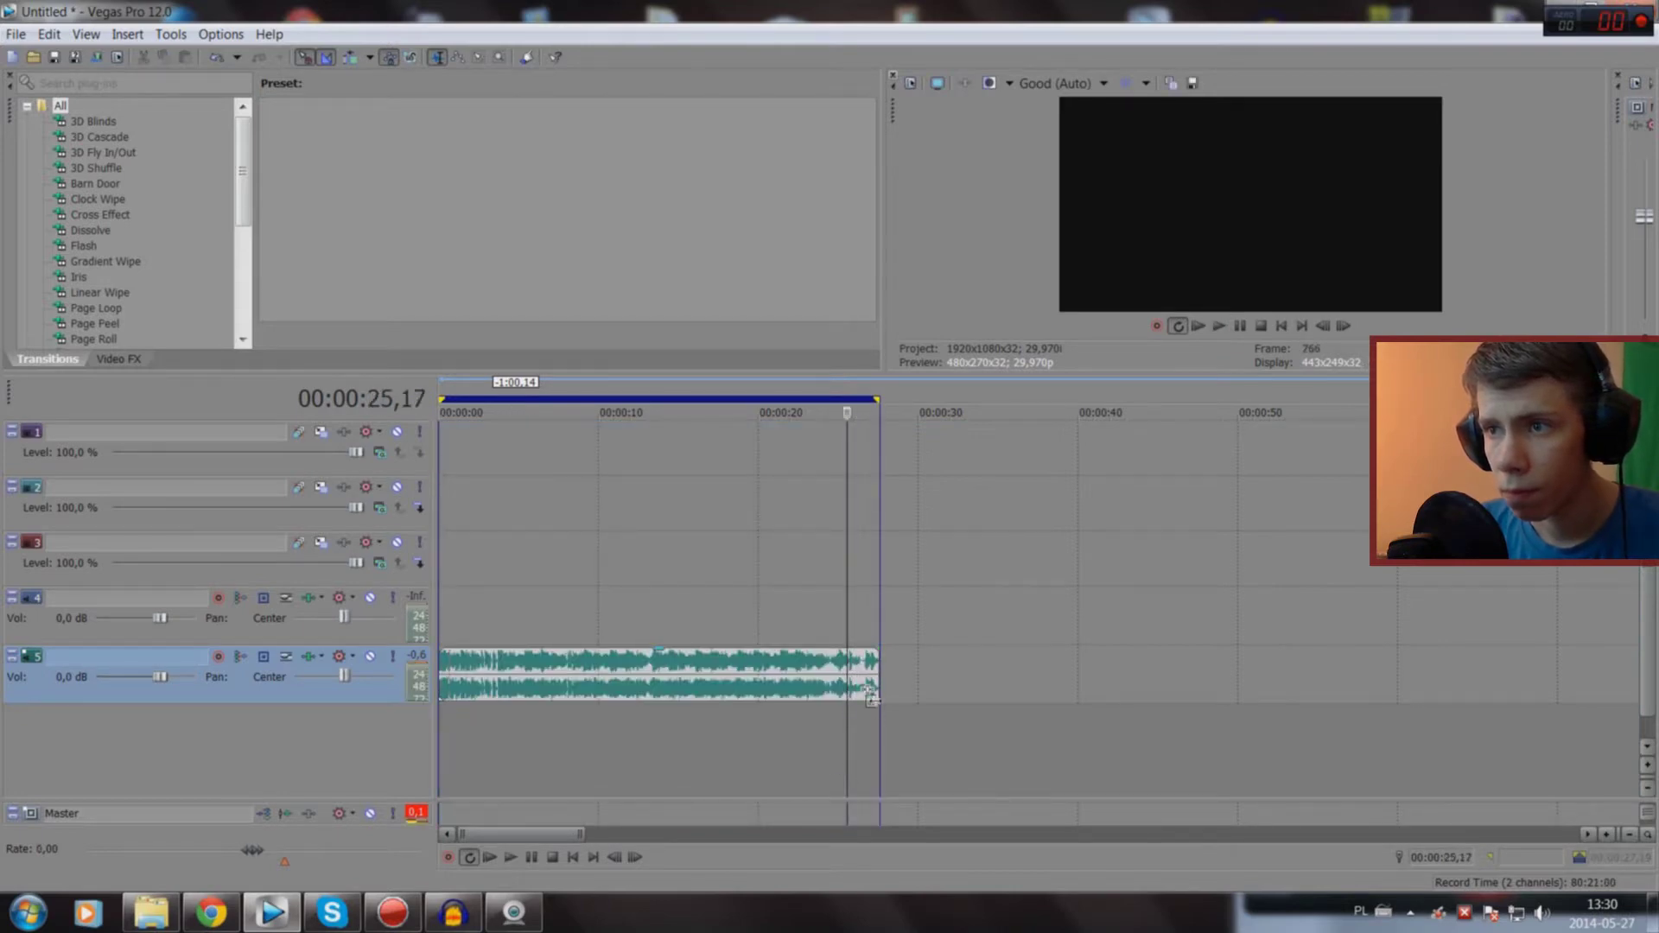
key(ctrl+z)
key(ctrl+z)
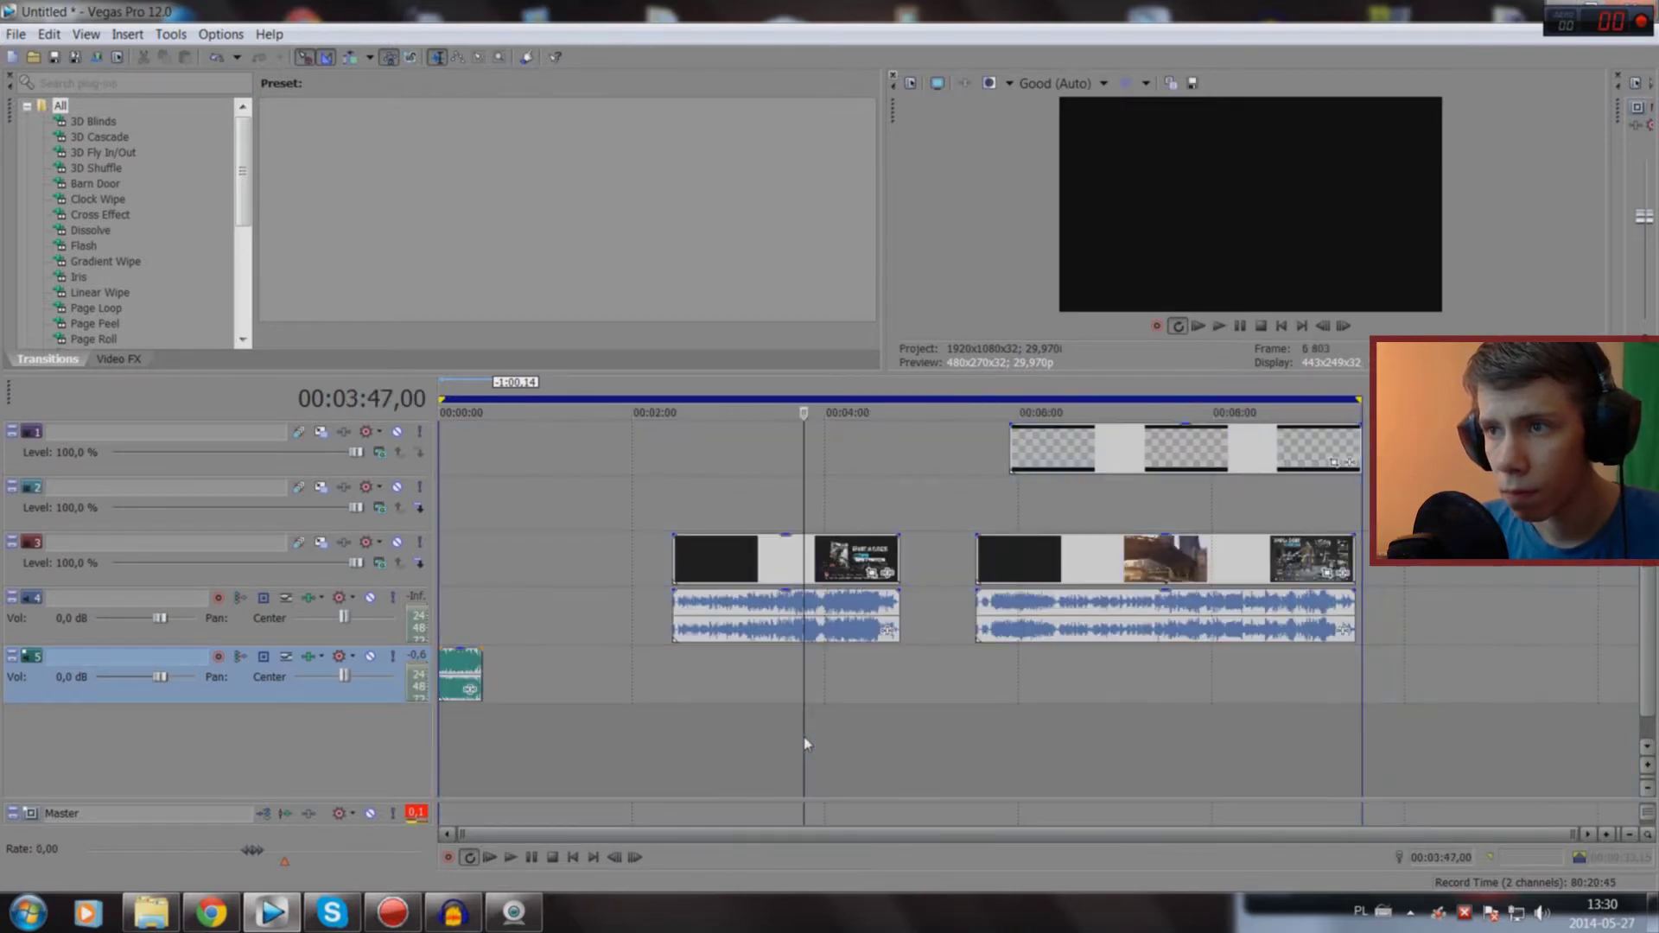
click(867, 736)
key(space)
key(space)
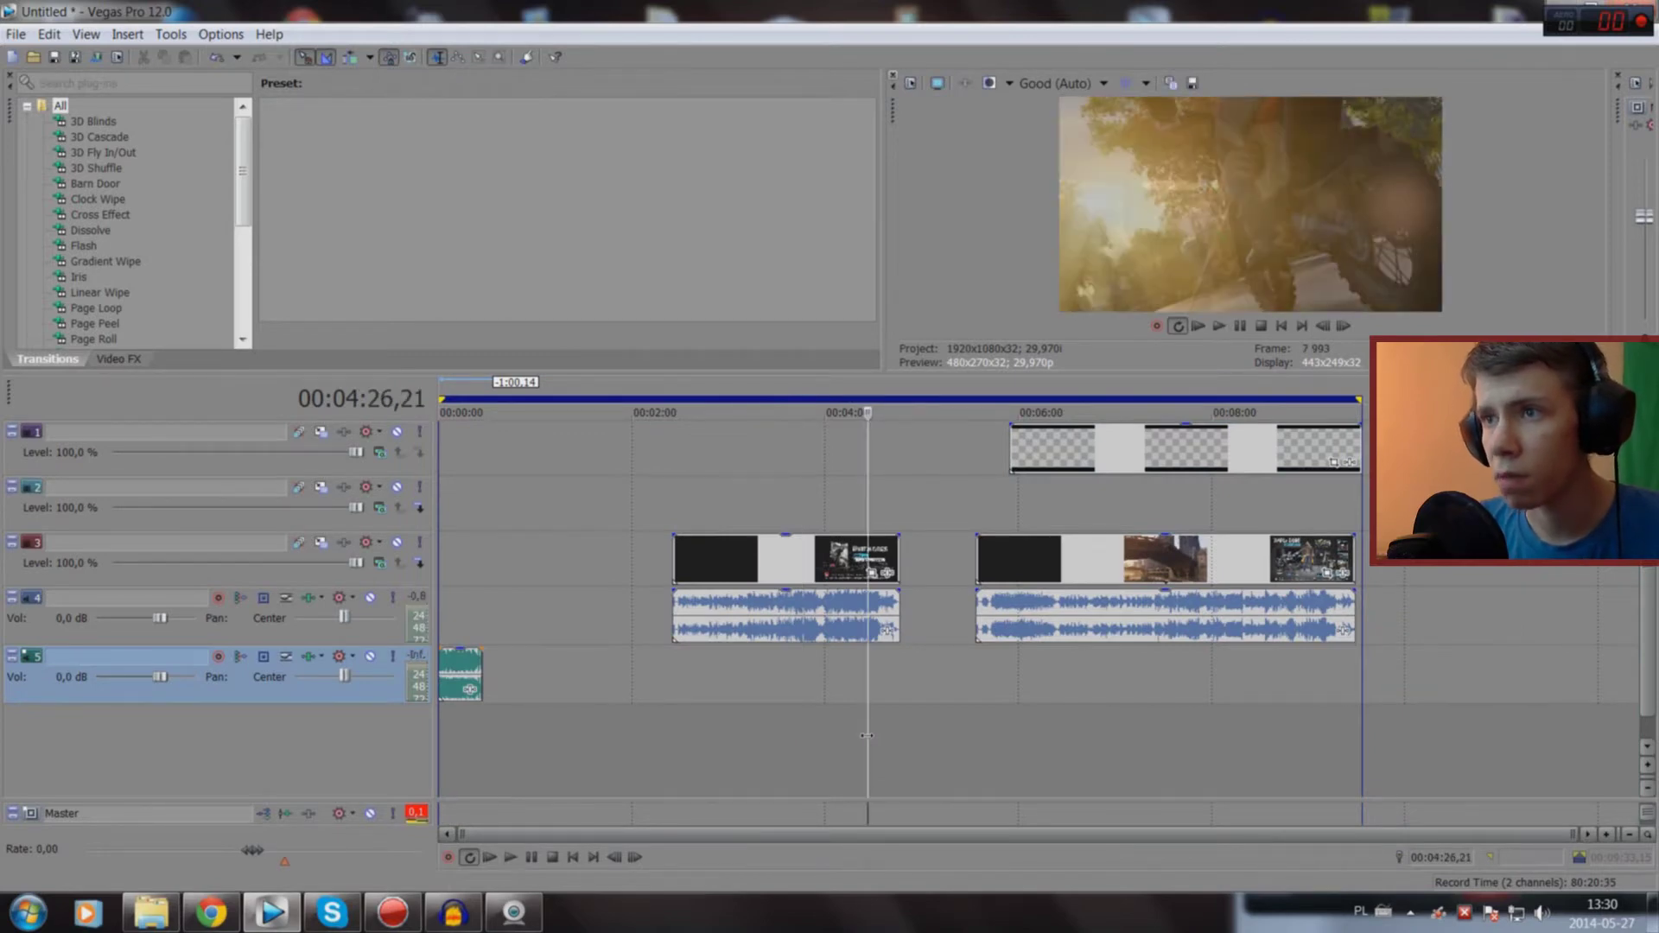
click(1008, 83)
click(1063, 83)
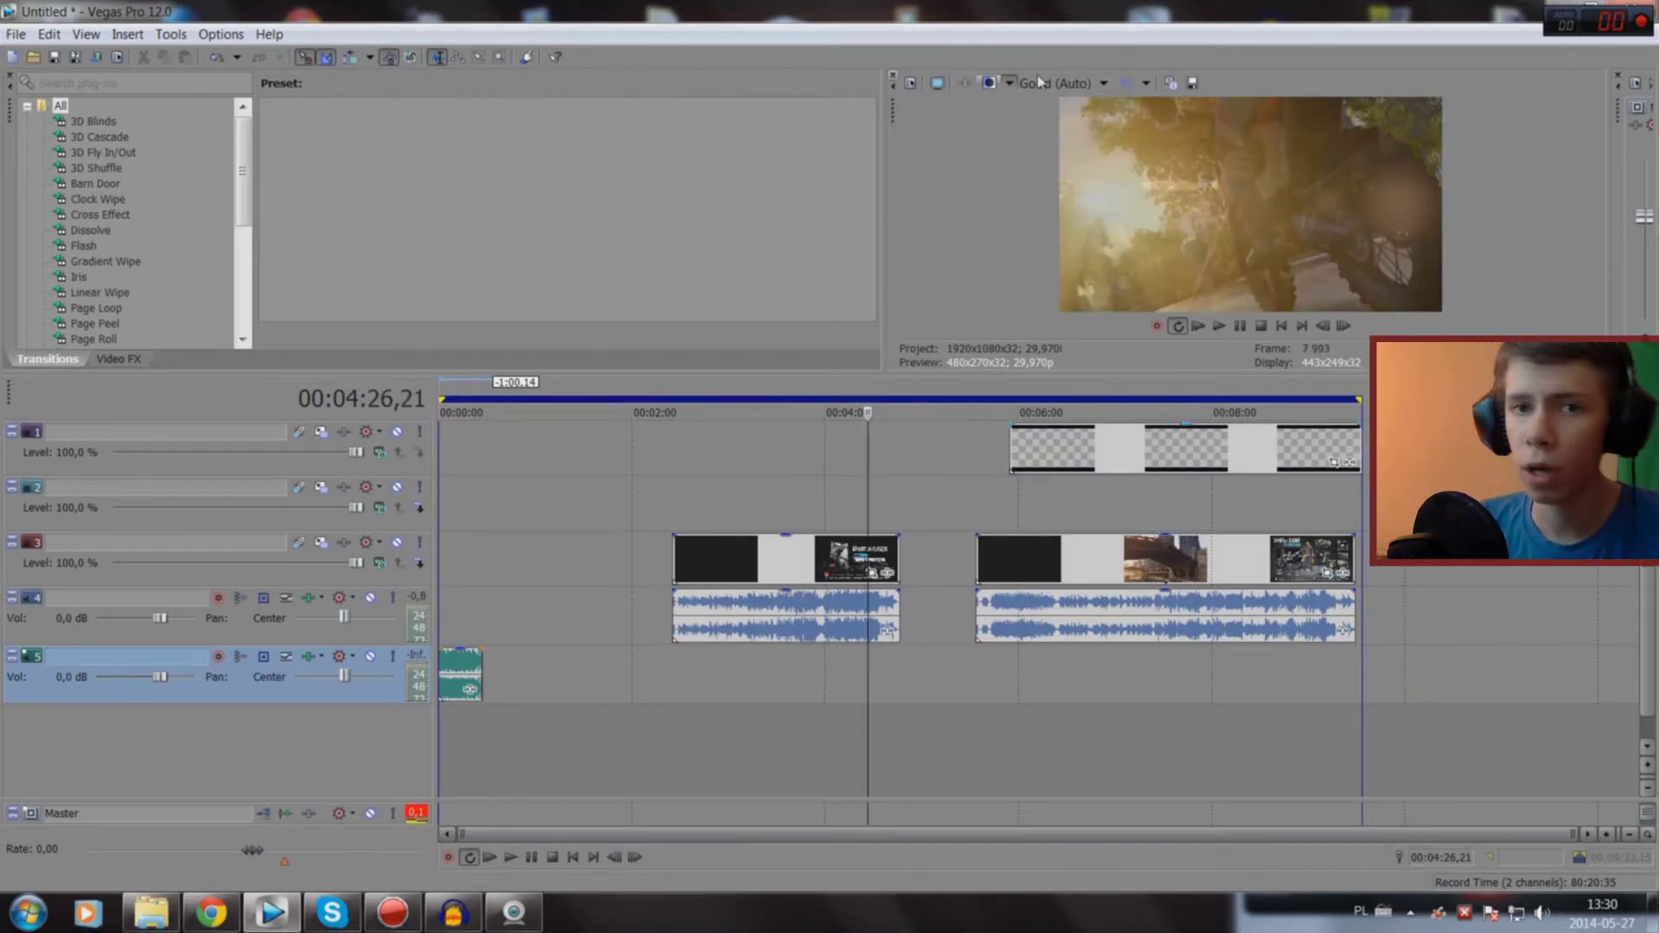
click(1063, 83)
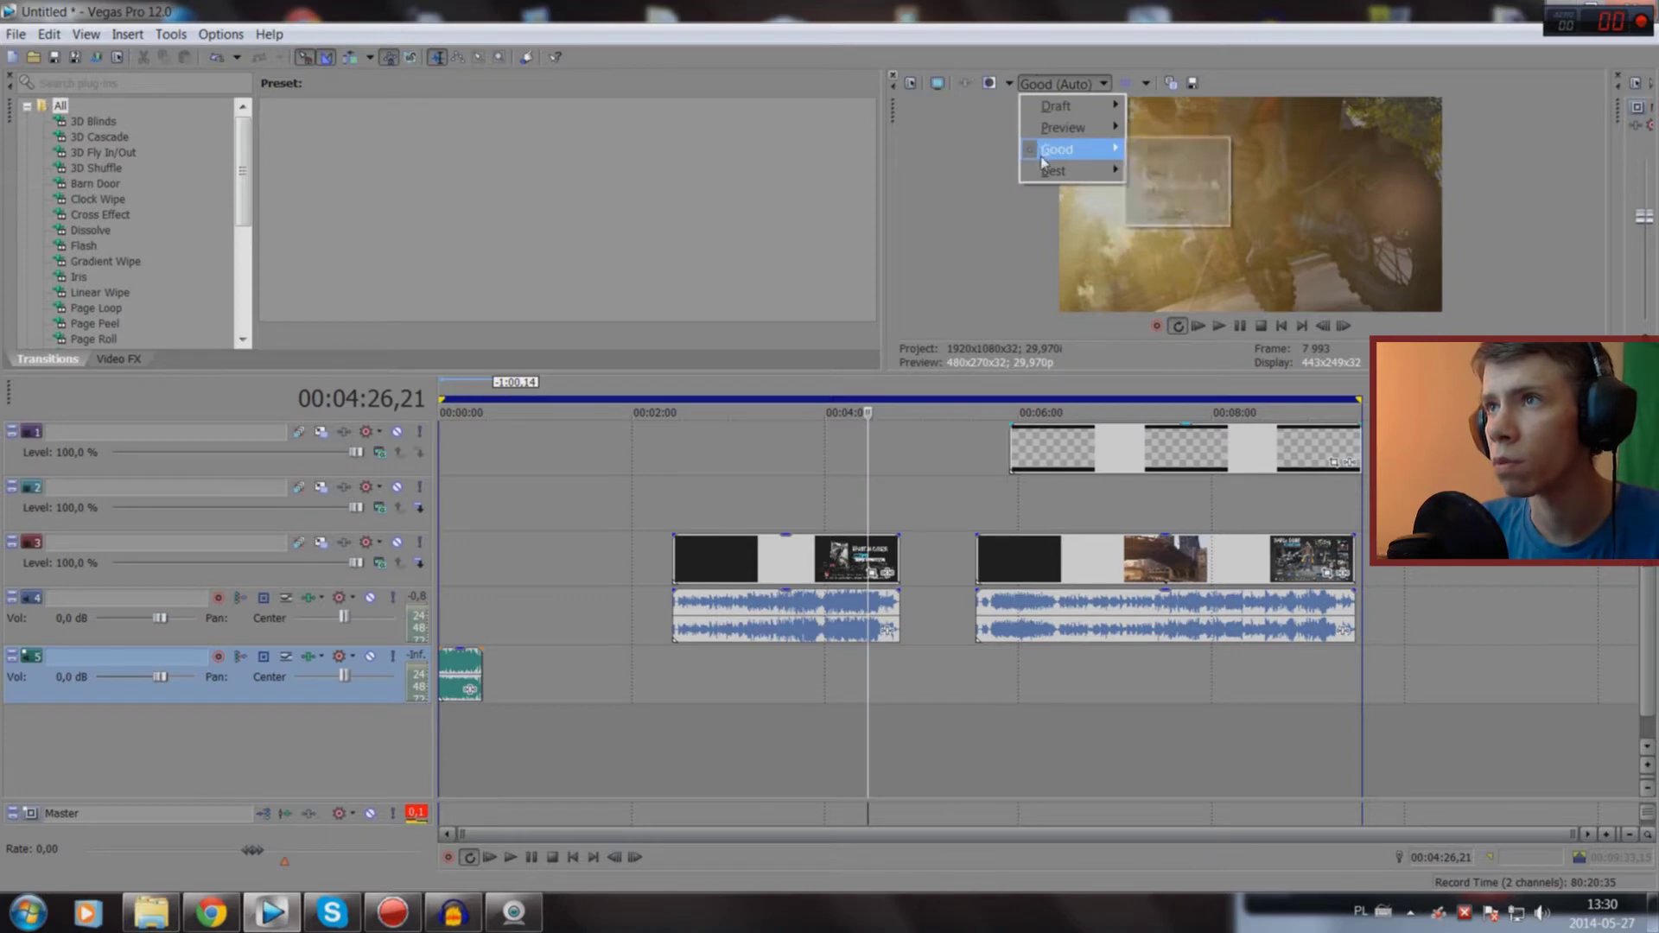
mouse_move(1086, 157)
click(1093, 54)
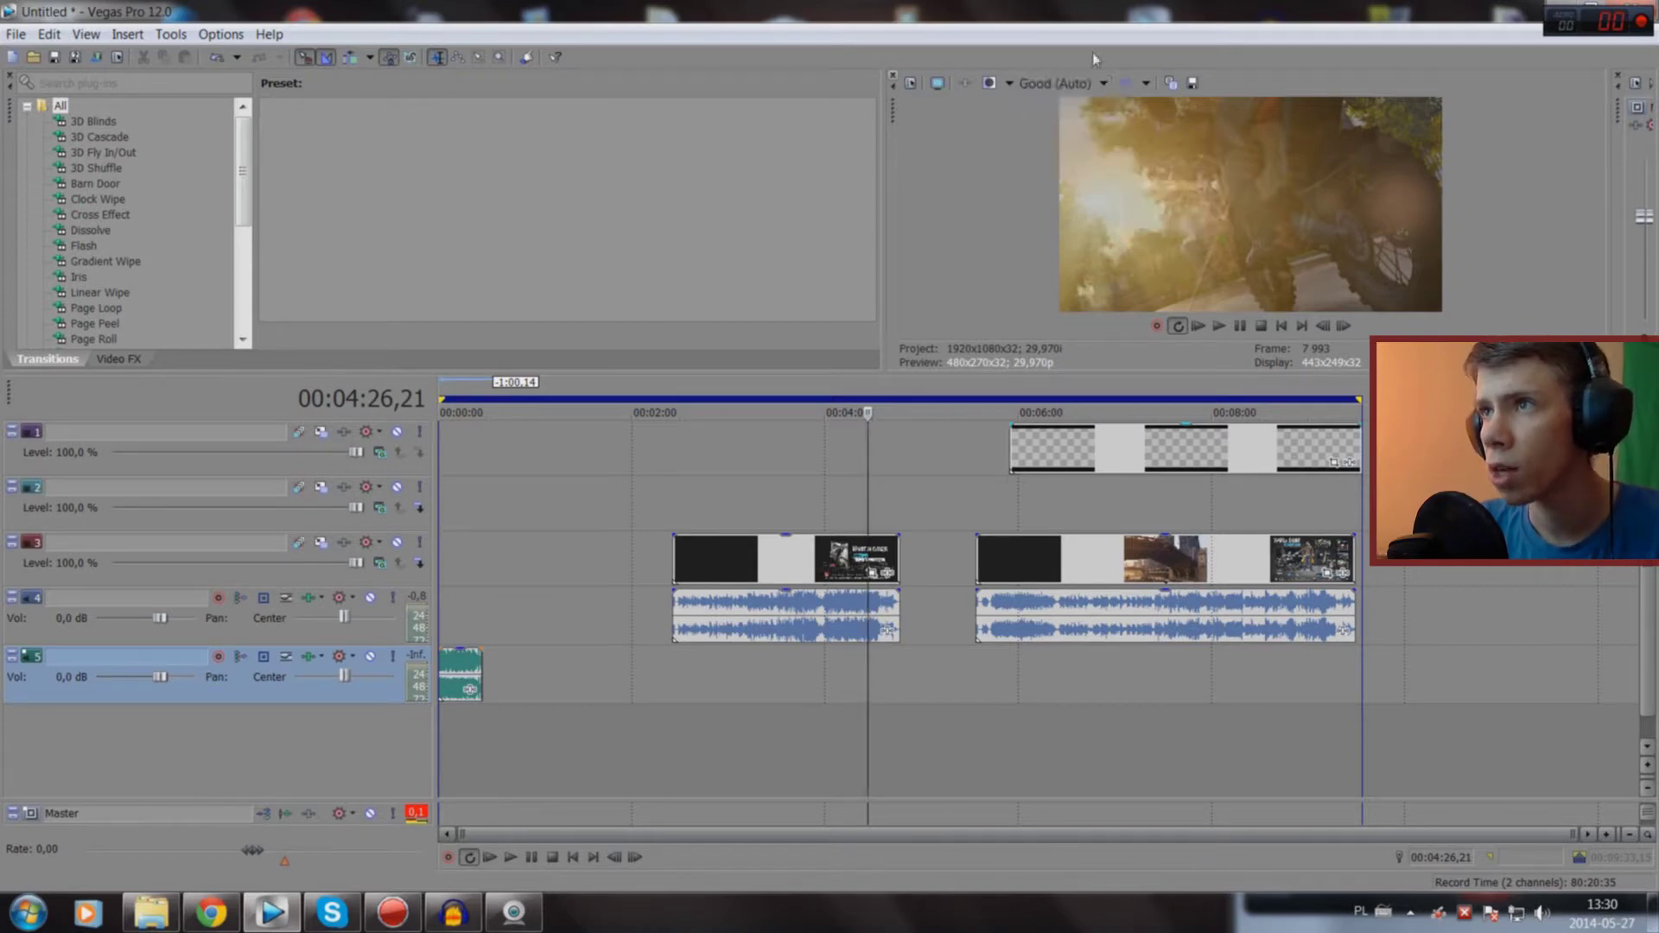
key(space)
key(space)
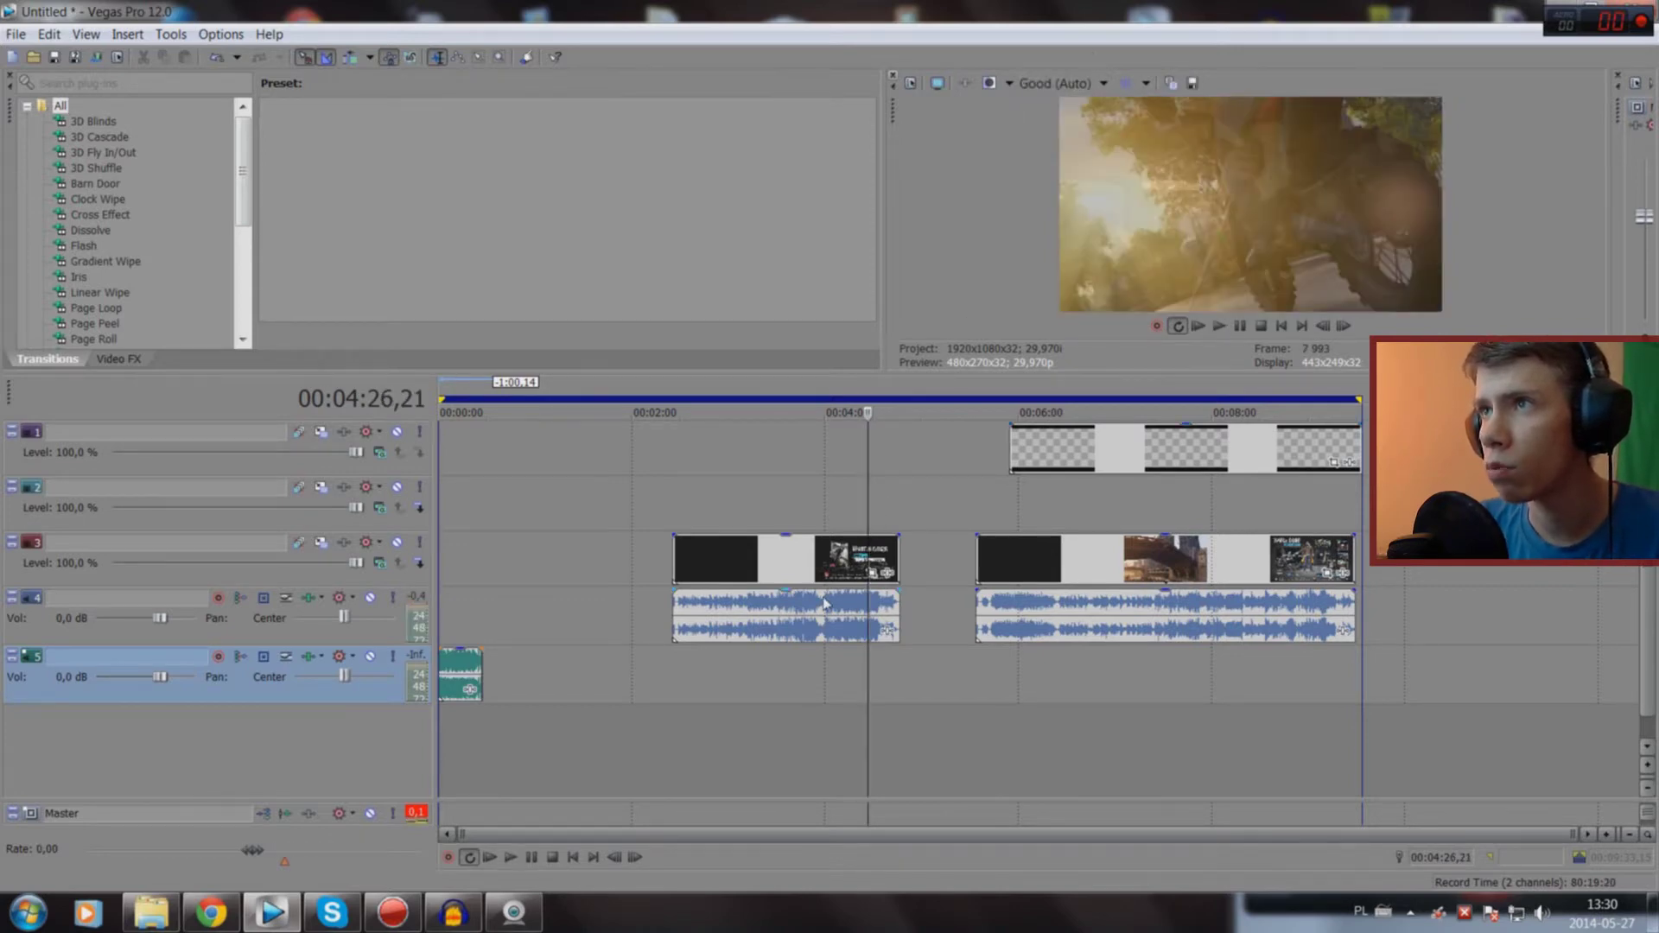
key(space)
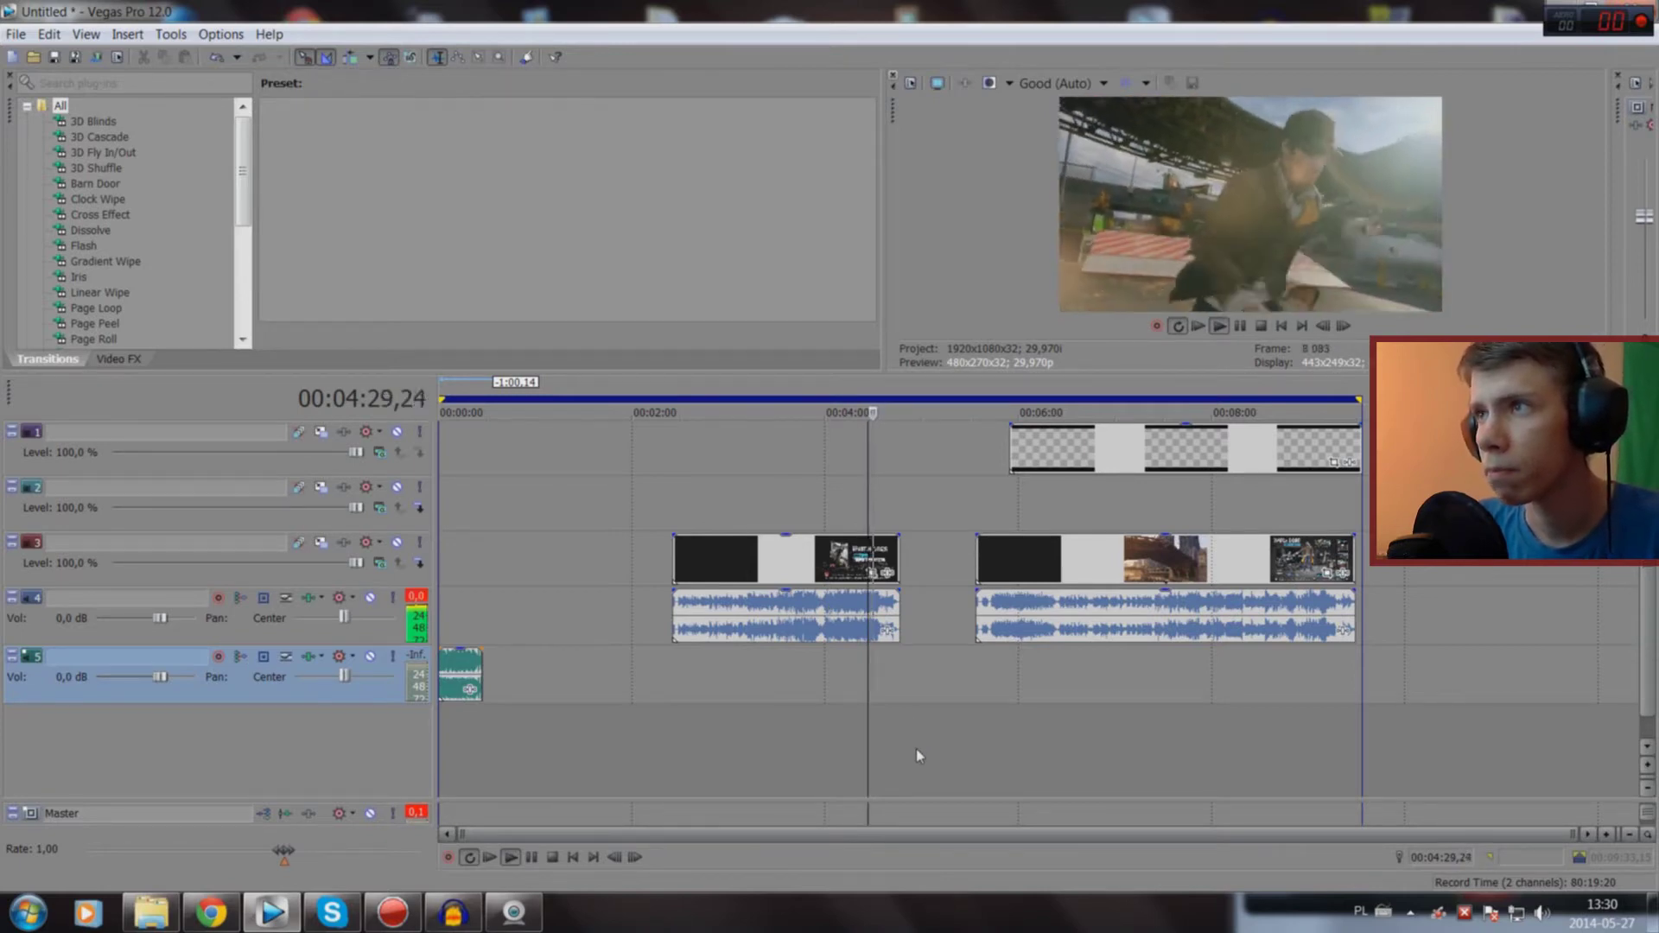
scroll(927, 757, up, 3)
scroll(977, 769, up, 4)
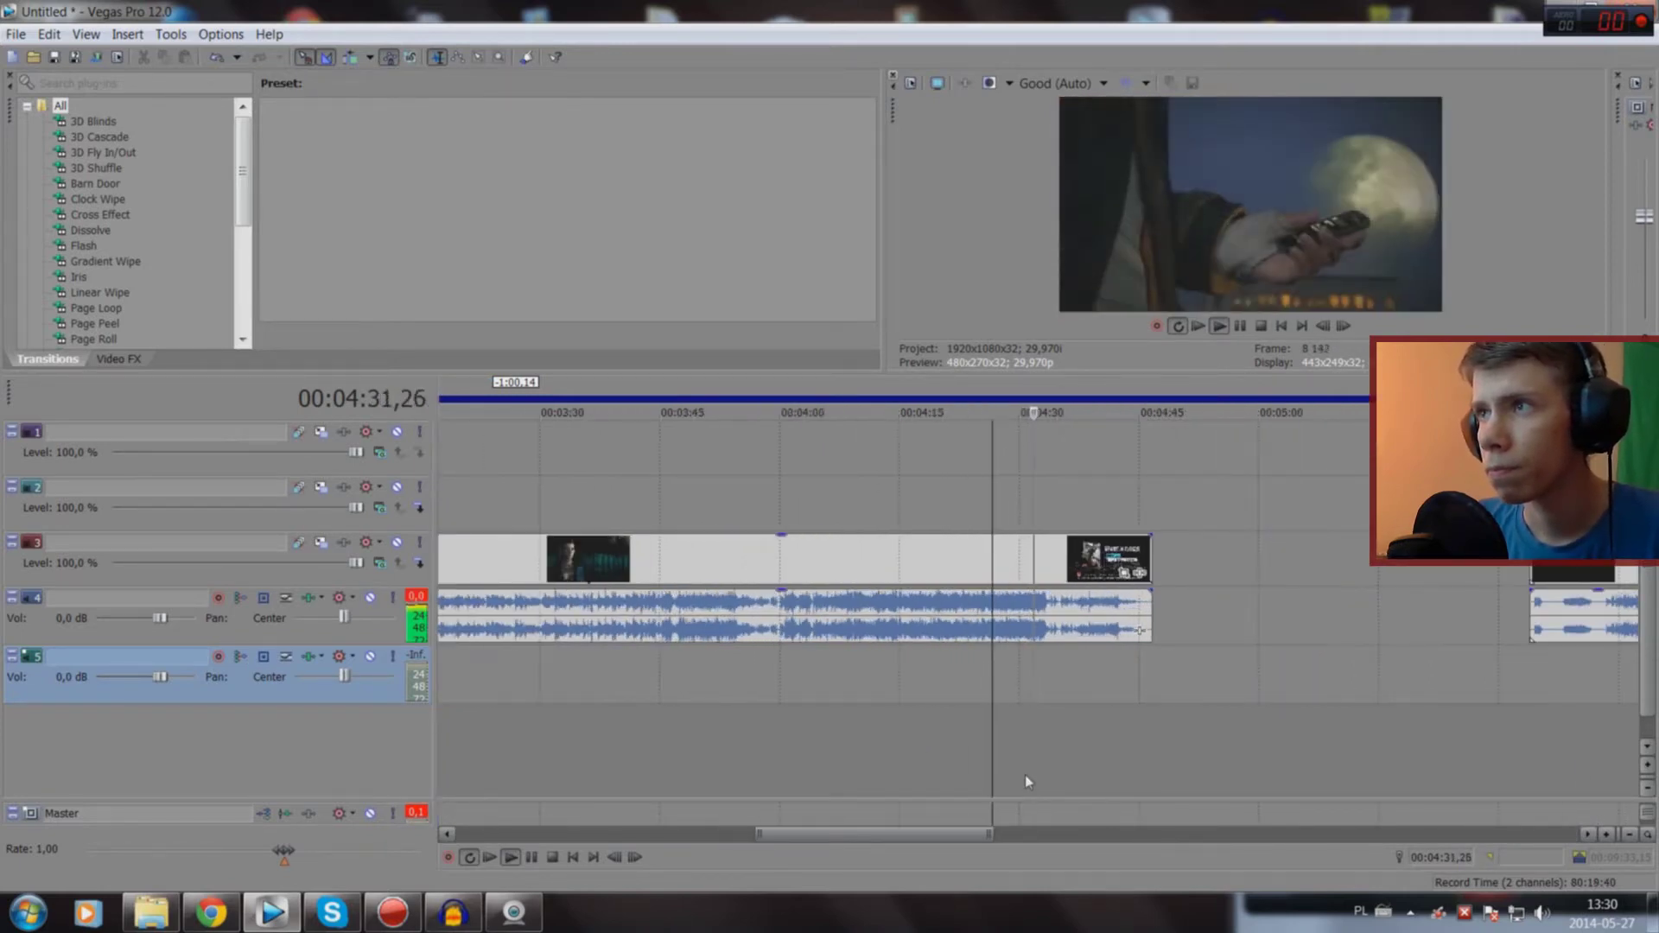
scroll(1025, 774, up, 2)
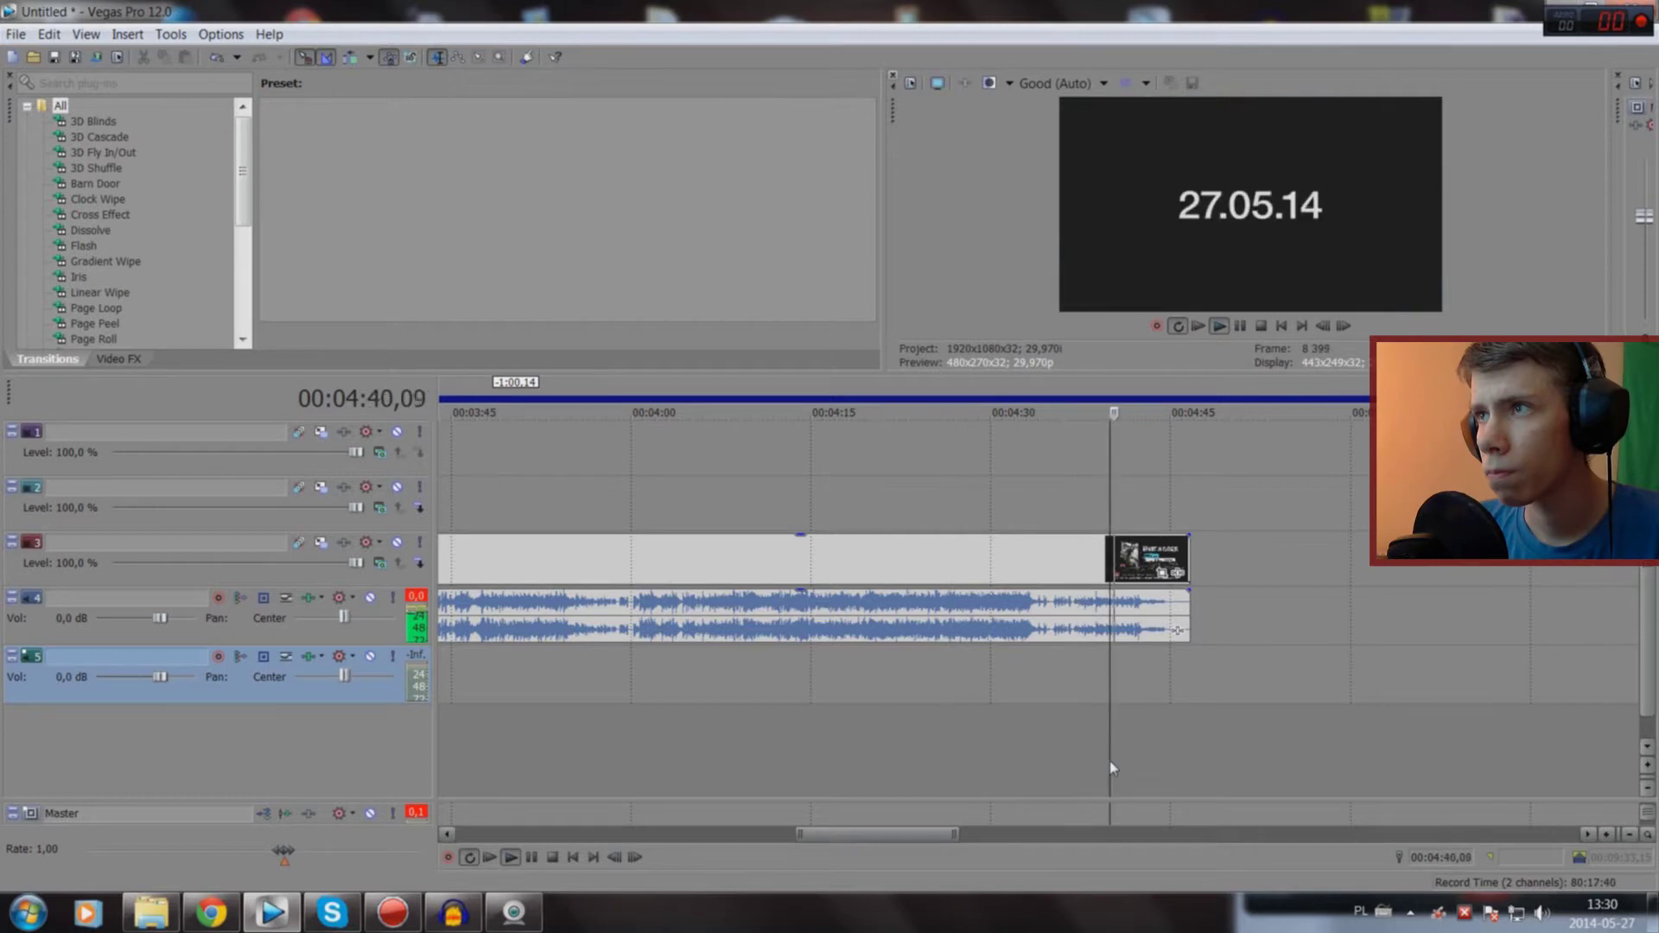
scroll(1110, 760, down, 2)
scroll(1109, 760, down, 3)
Step: Play the last trailer from around 9:14 and stop on the Watch Dogs title card
click(1546, 751)
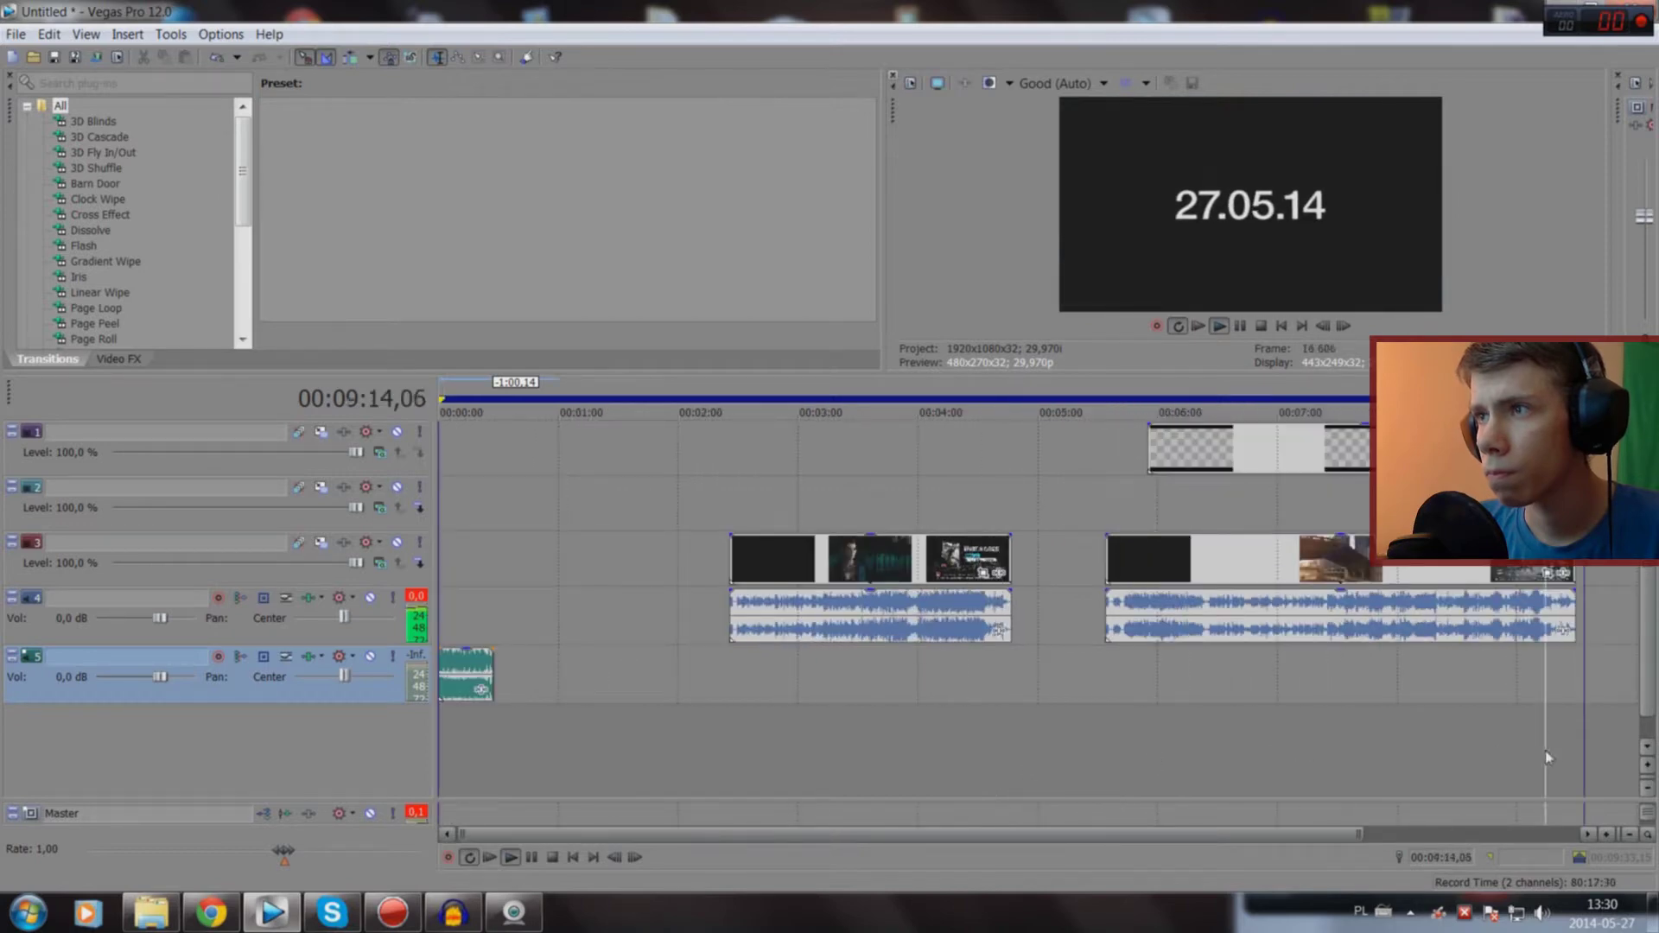
scroll(1544, 751, up, 6)
scroll(1429, 786, up, 3)
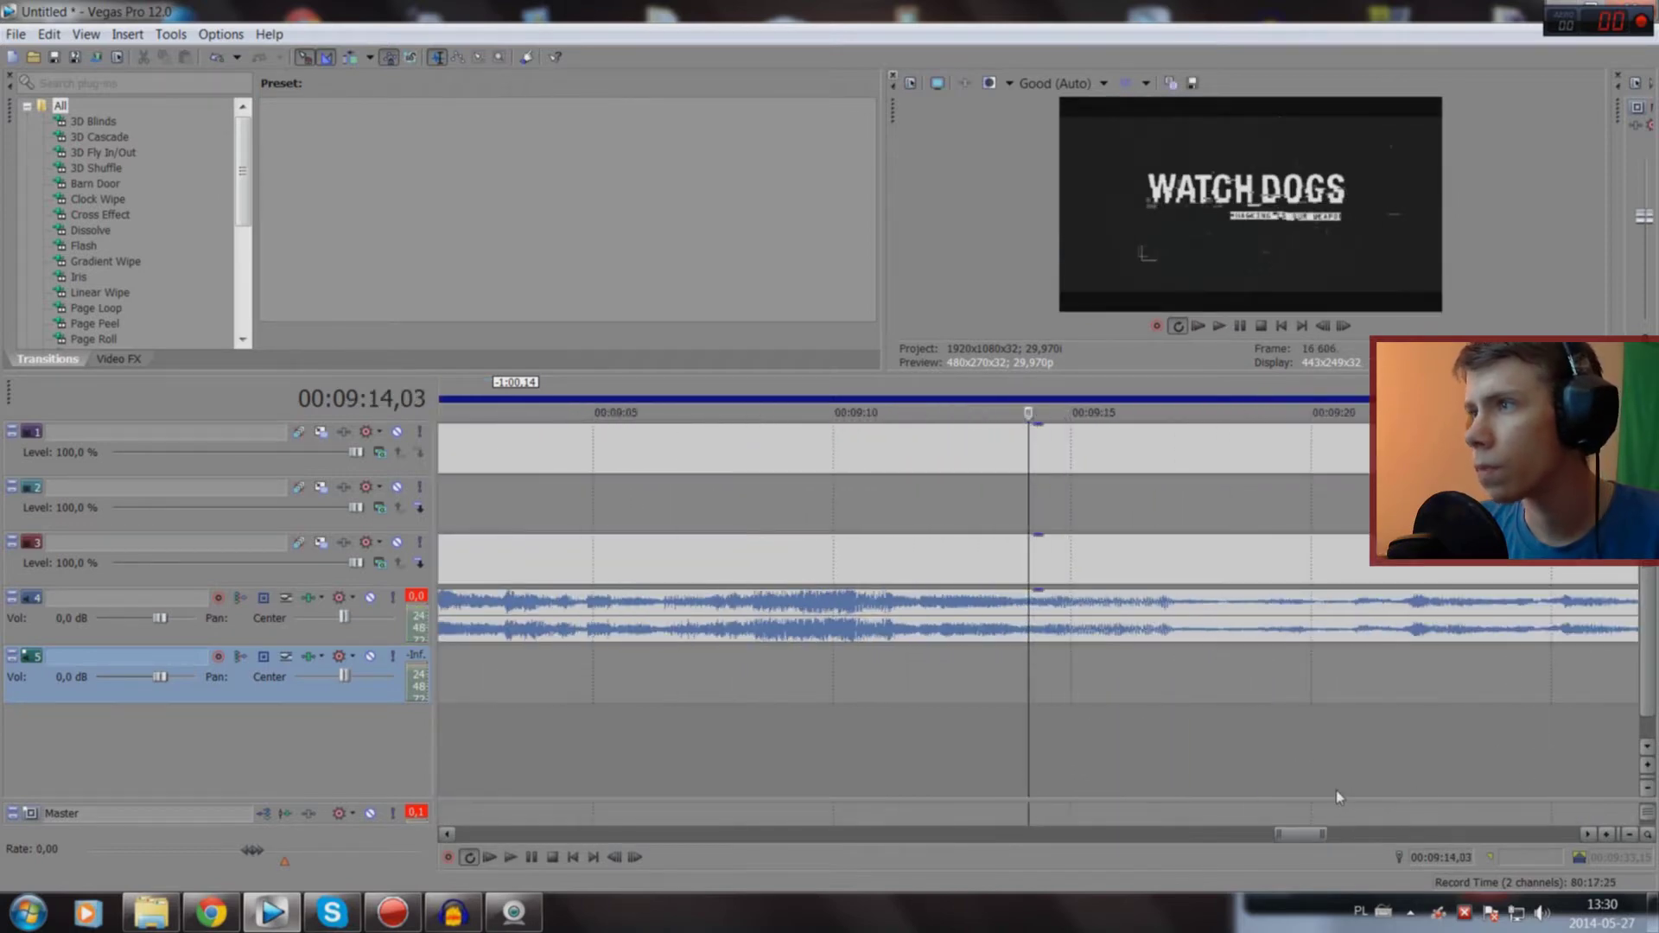
key(space)
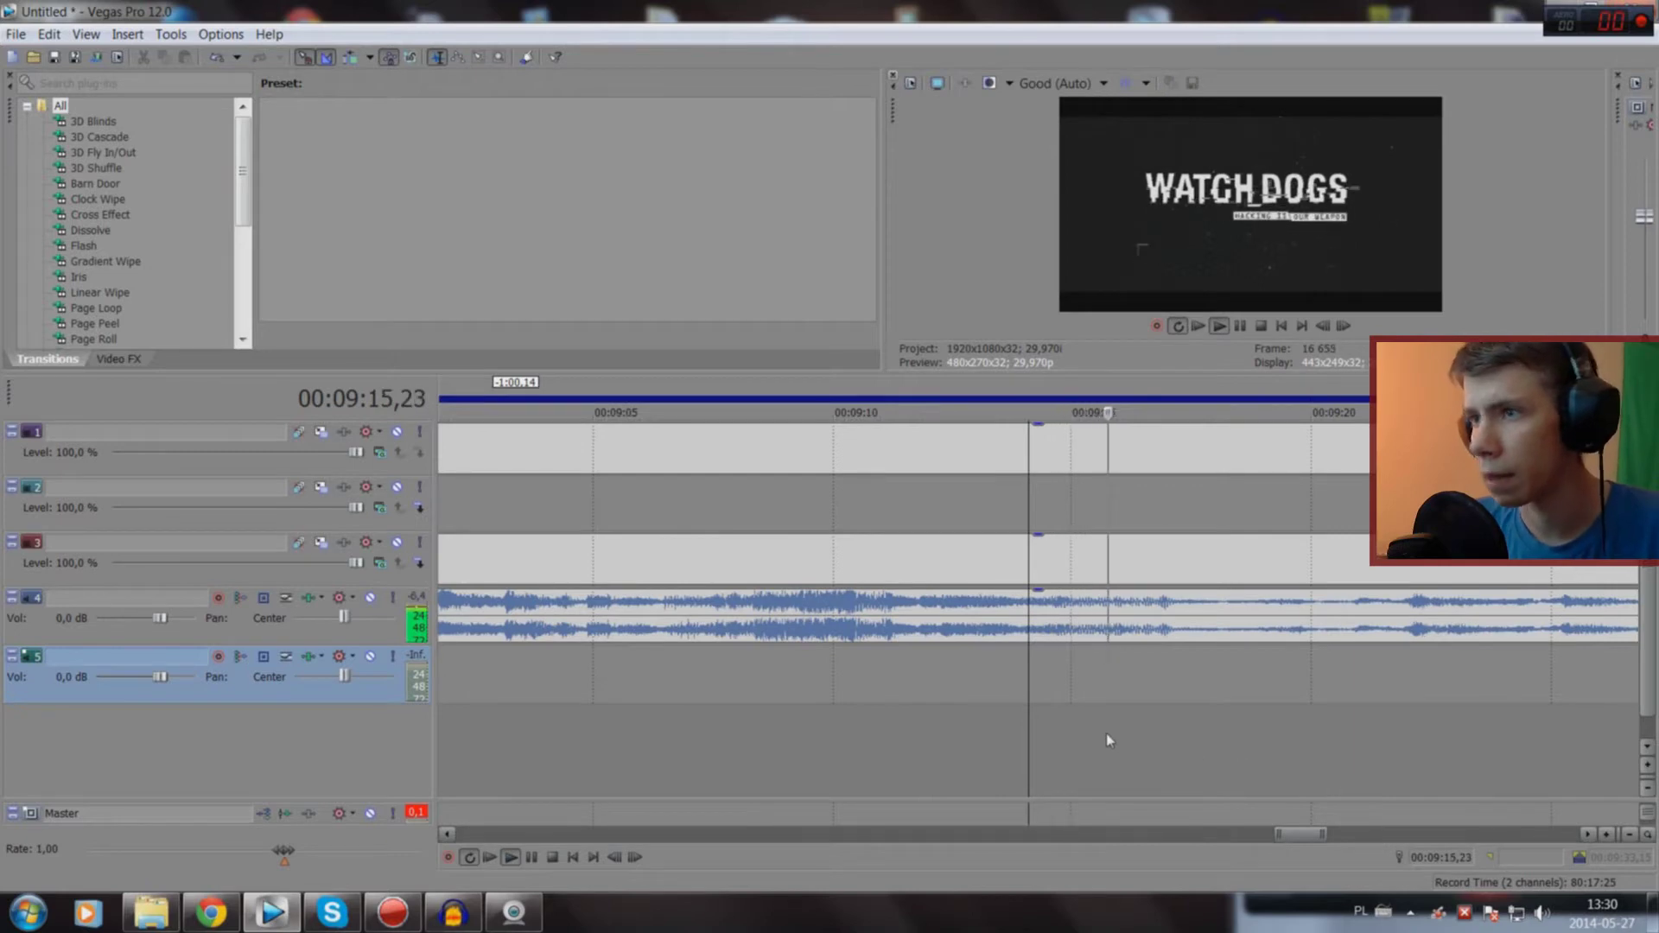
click(1109, 740)
scroll(1124, 773, up, 8)
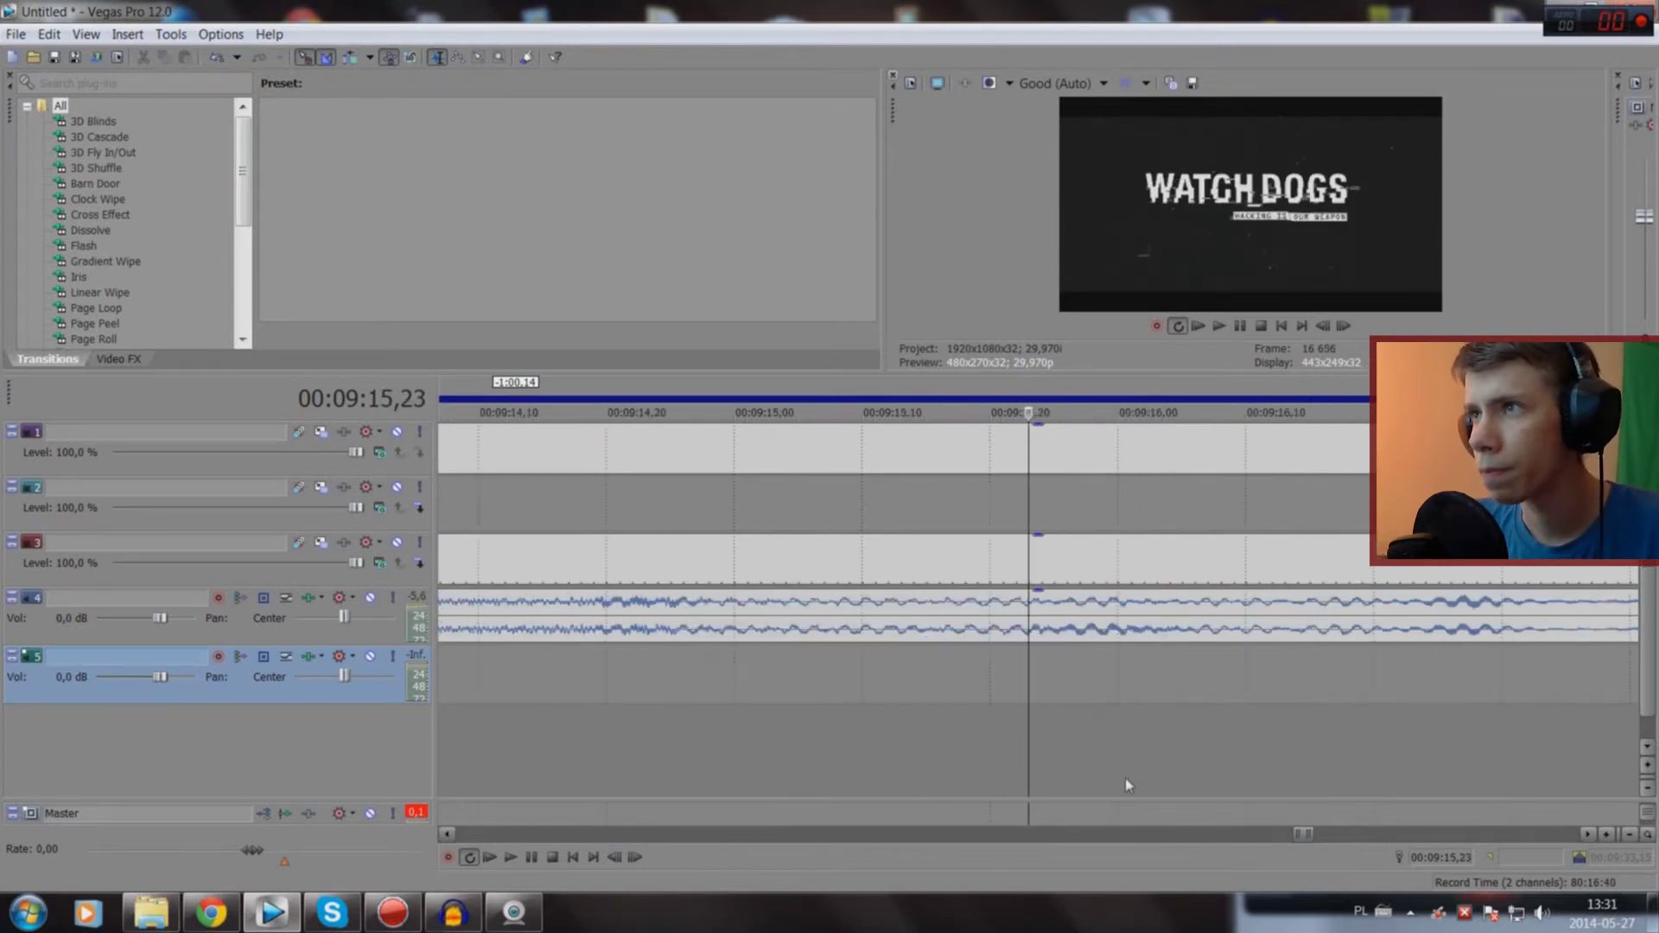
drag(1051, 735, 1197, 708)
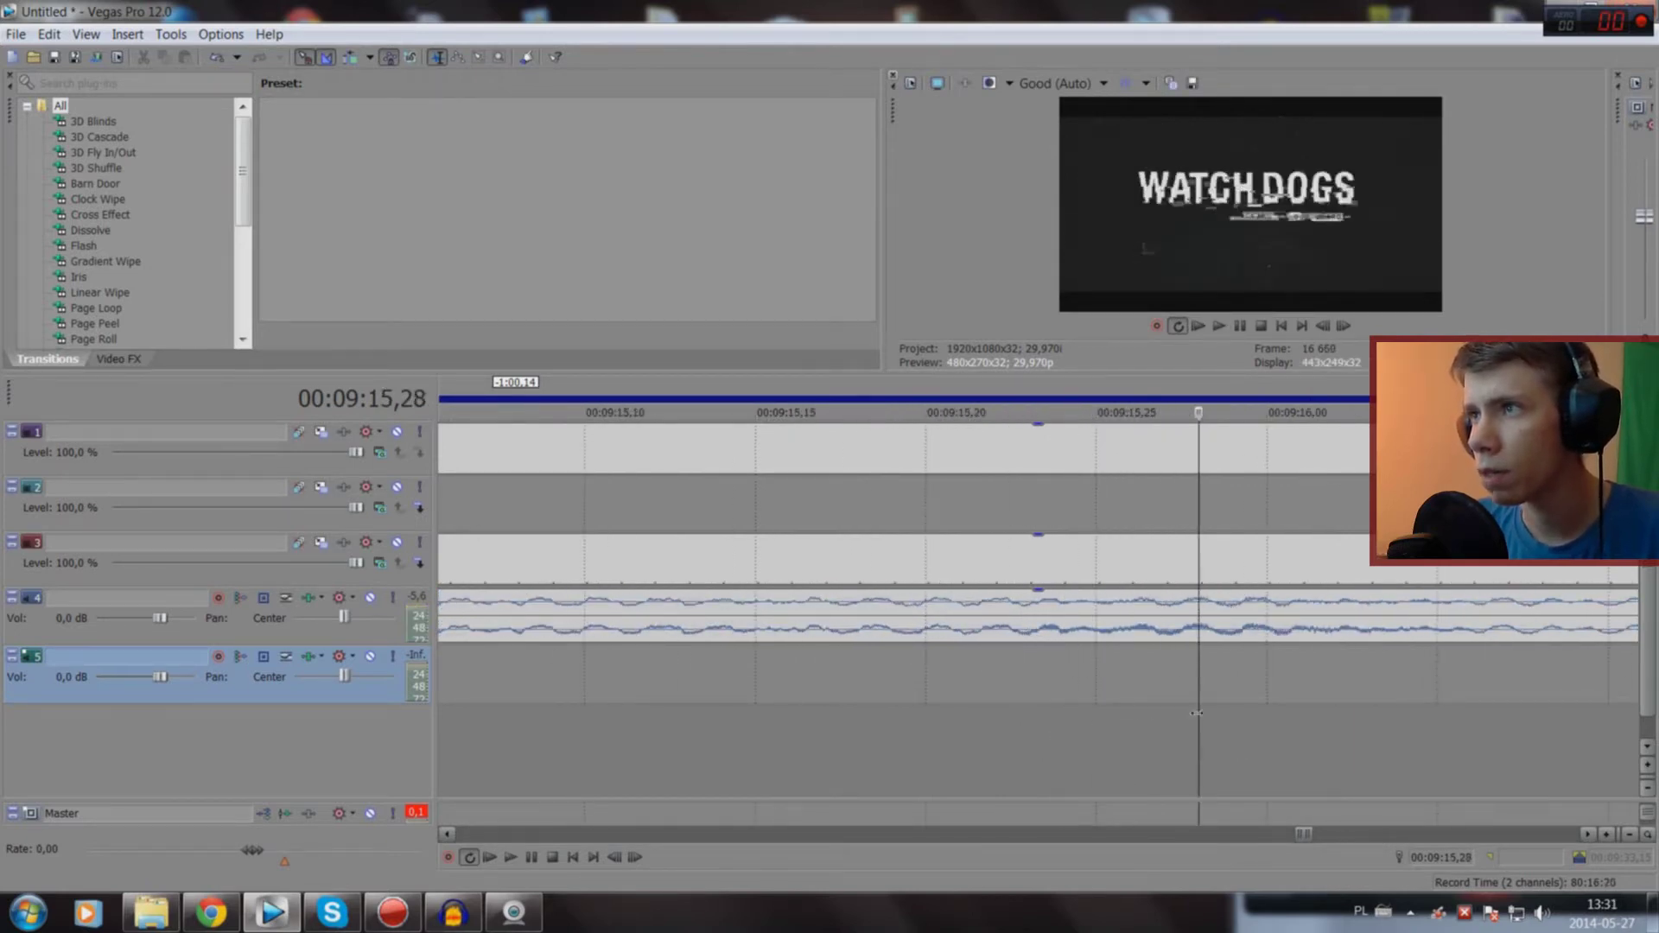
scroll(1196, 708, up, 2)
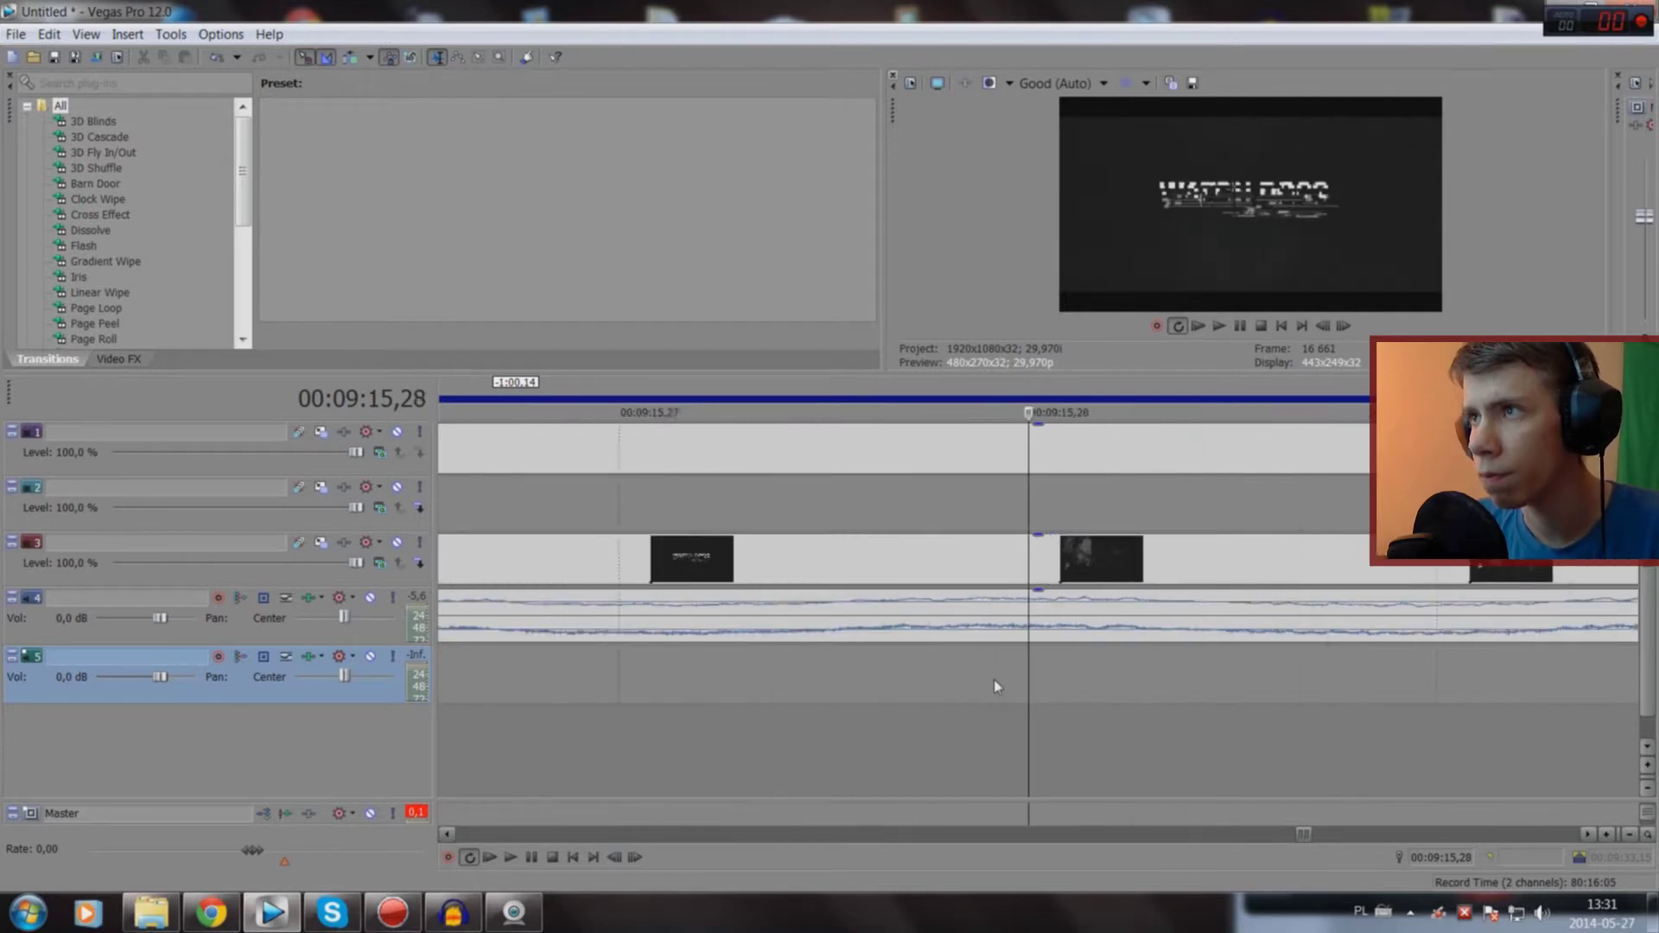
scroll(996, 687, down, 10)
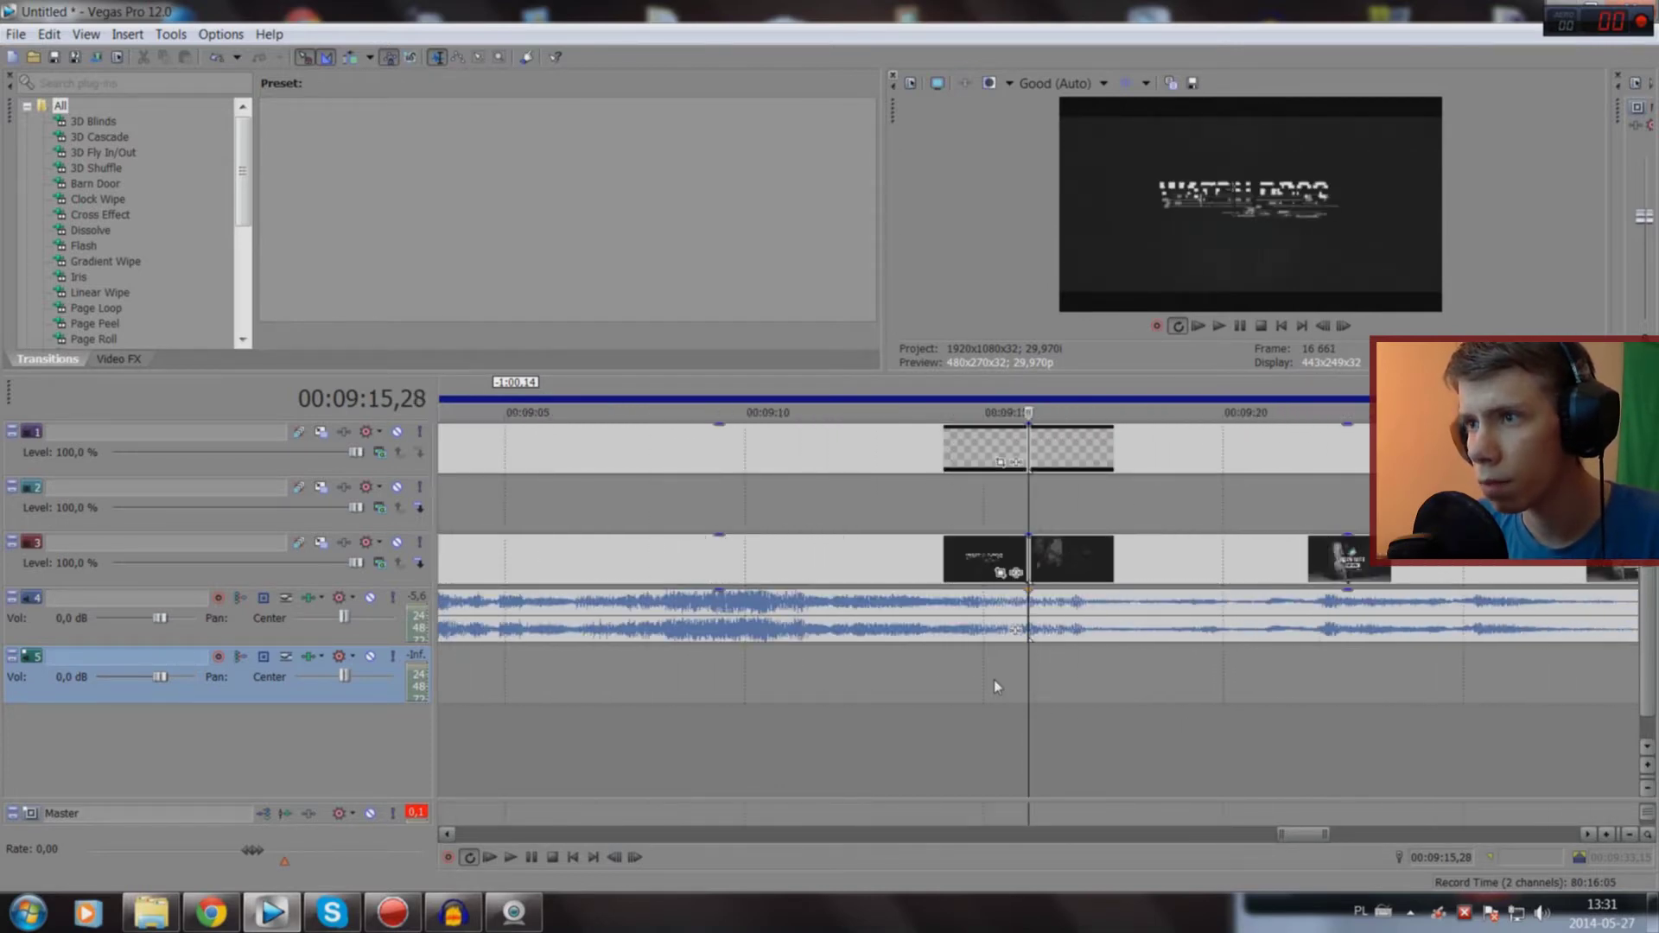
Step: Delete the trailer video and audio events that follow the title card
click(1102, 572)
click(1102, 692)
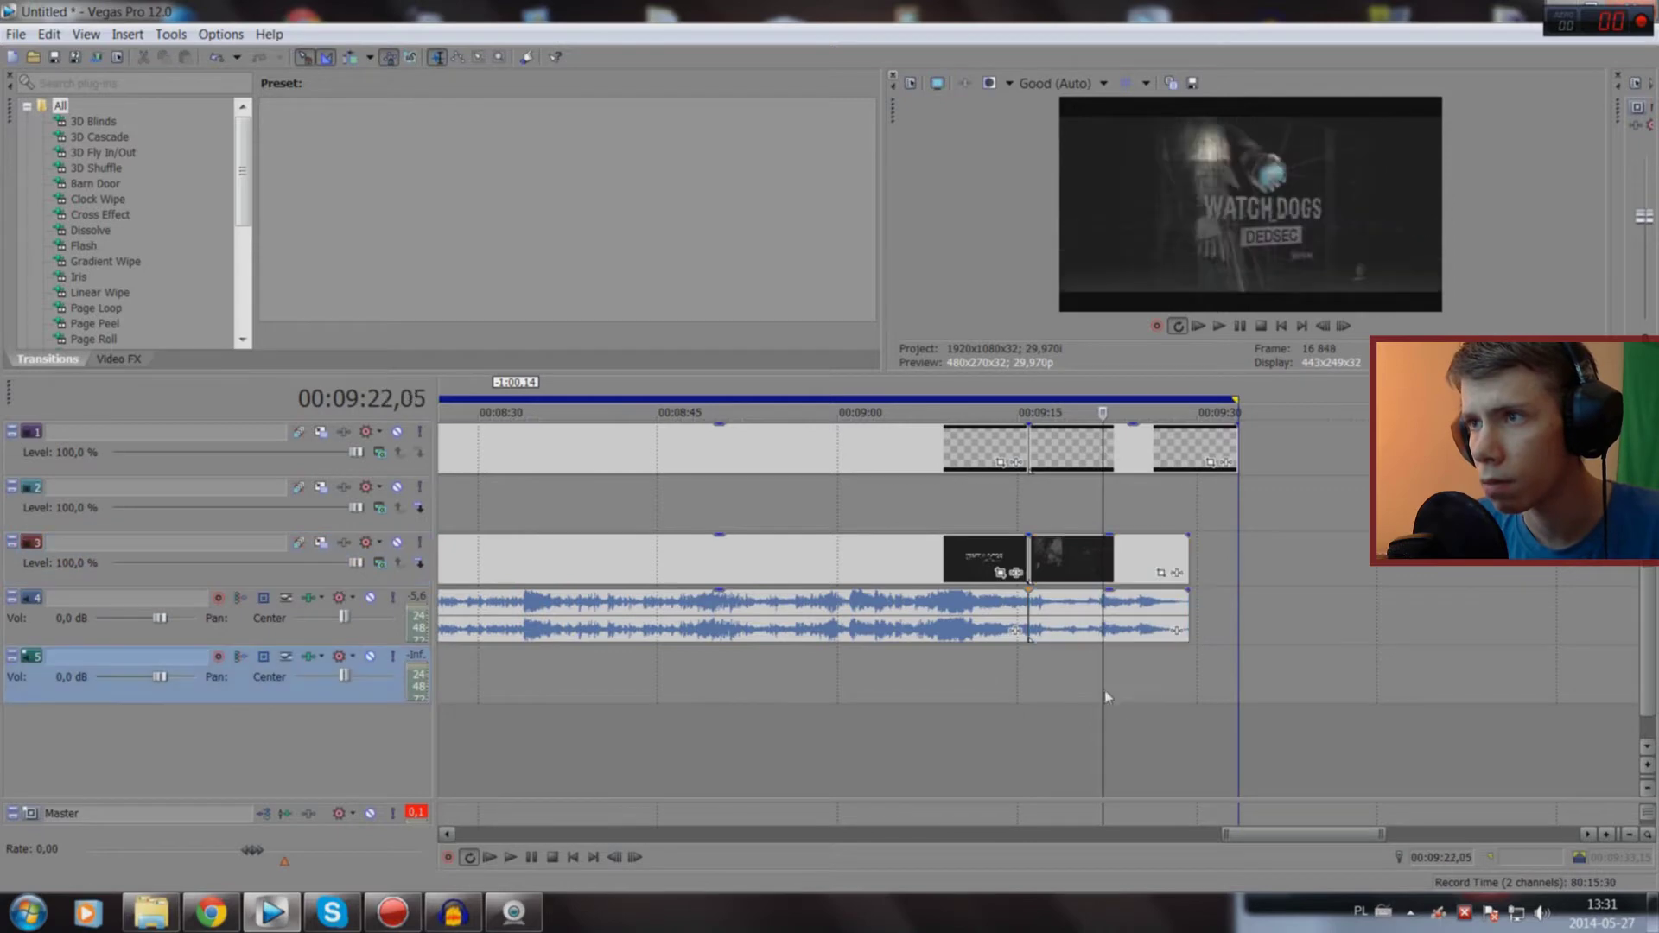
click(1132, 725)
click(1101, 732)
key(space)
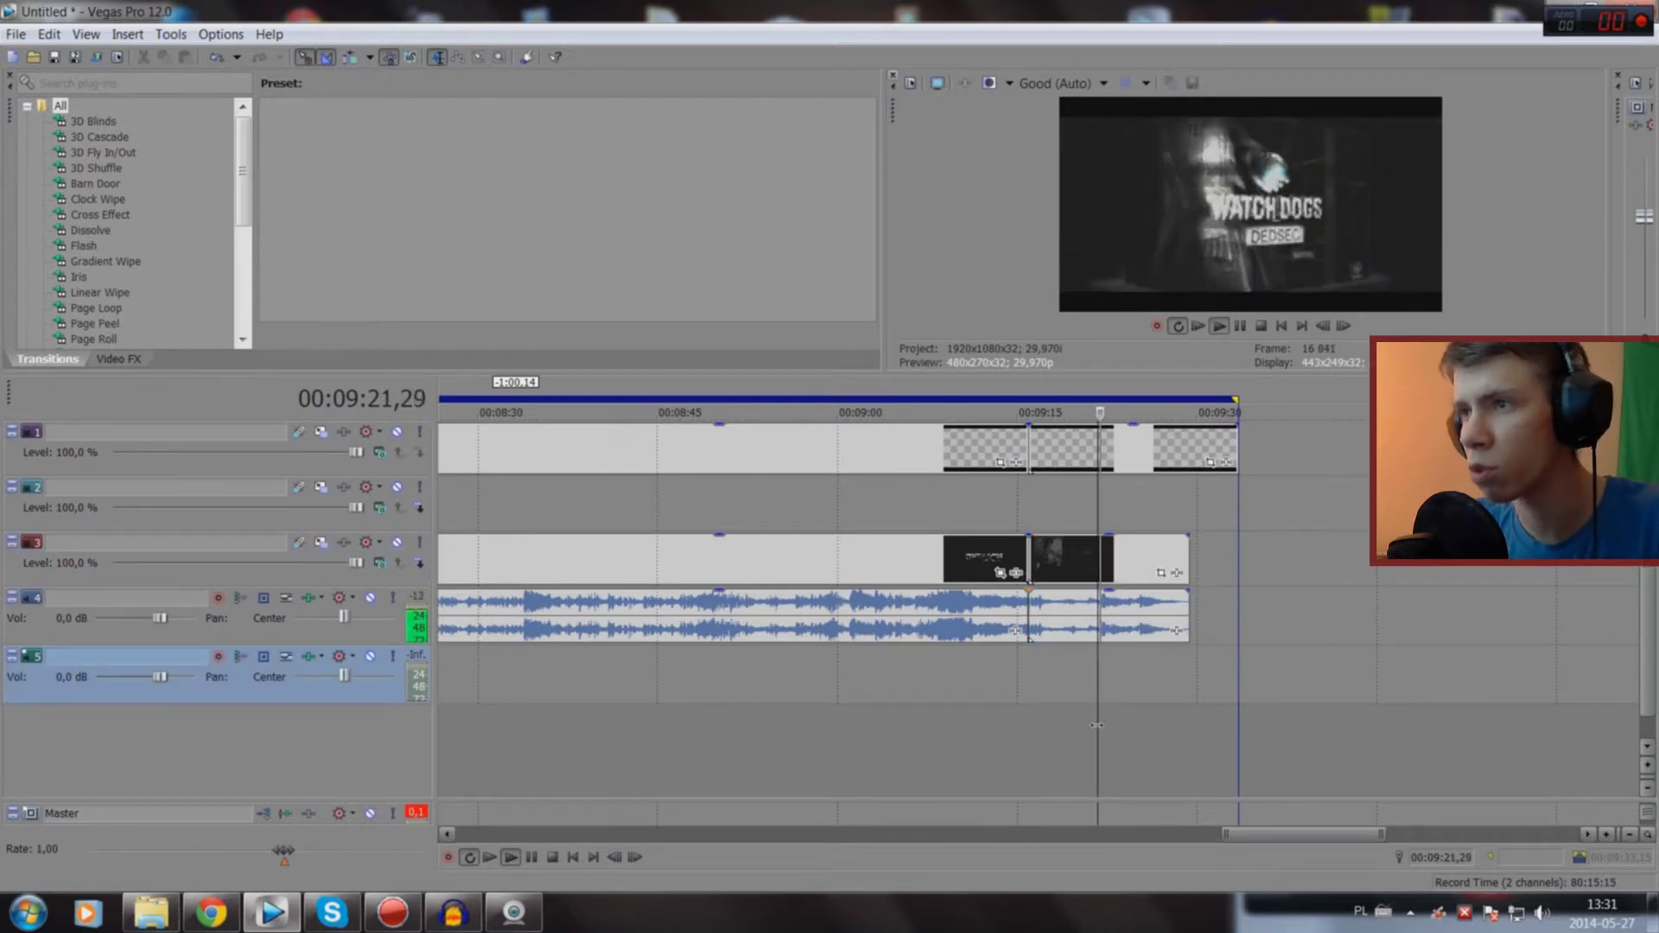
click(1114, 577)
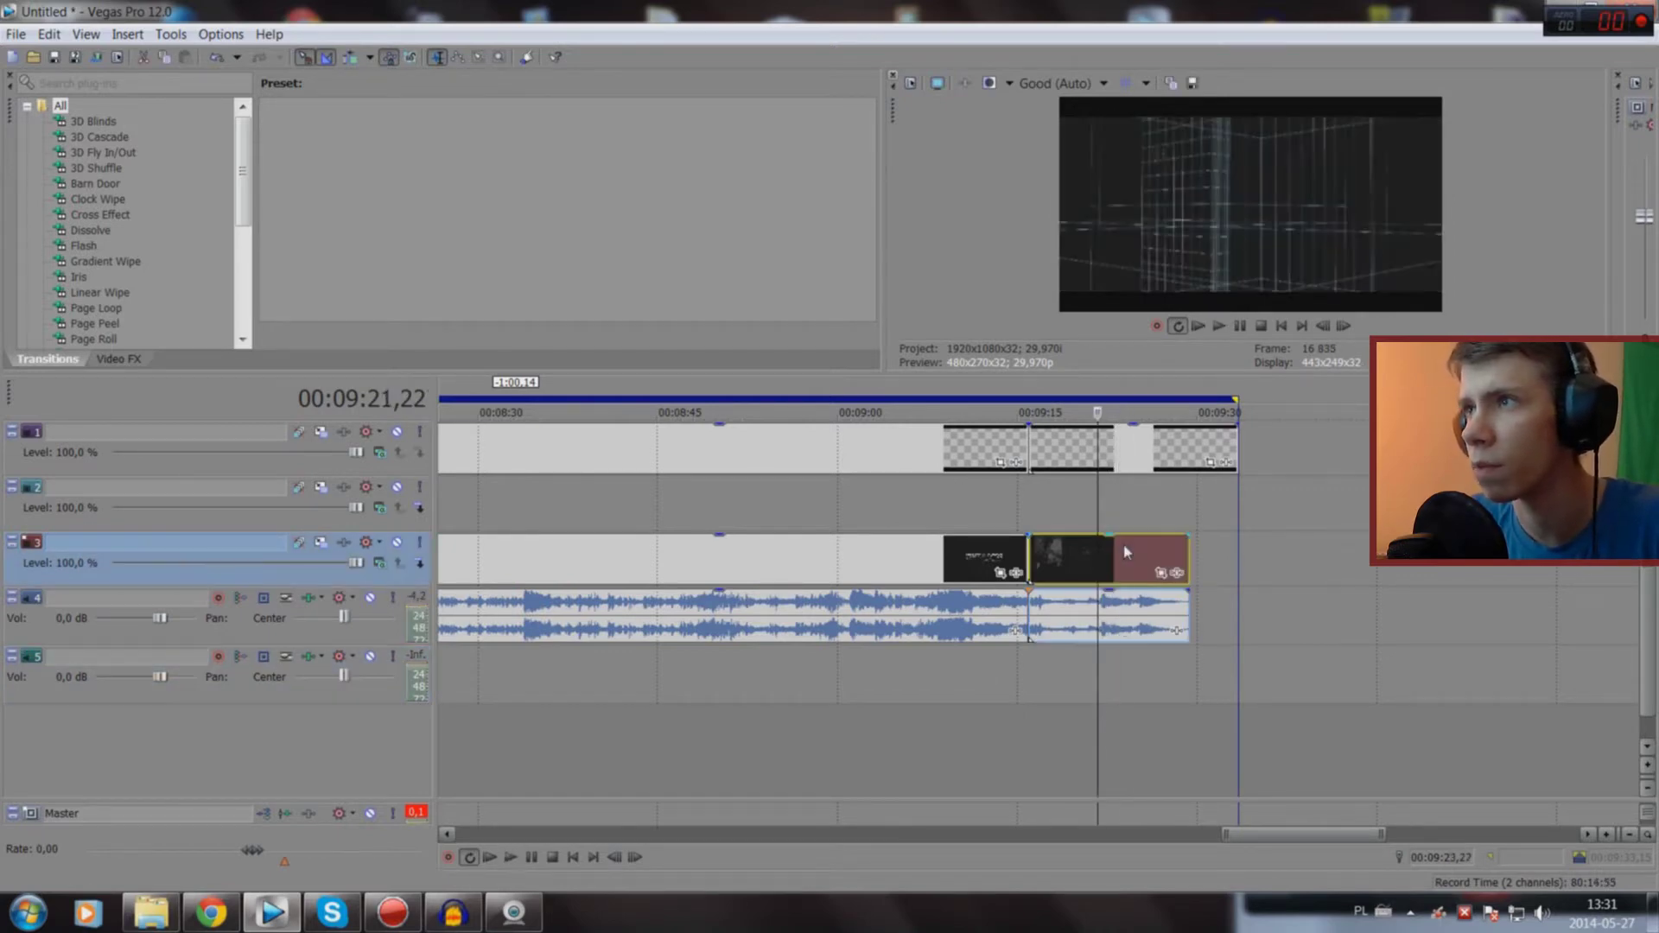
key(Delete)
Step: Play back from just before the title card to check the new ending
click(982, 740)
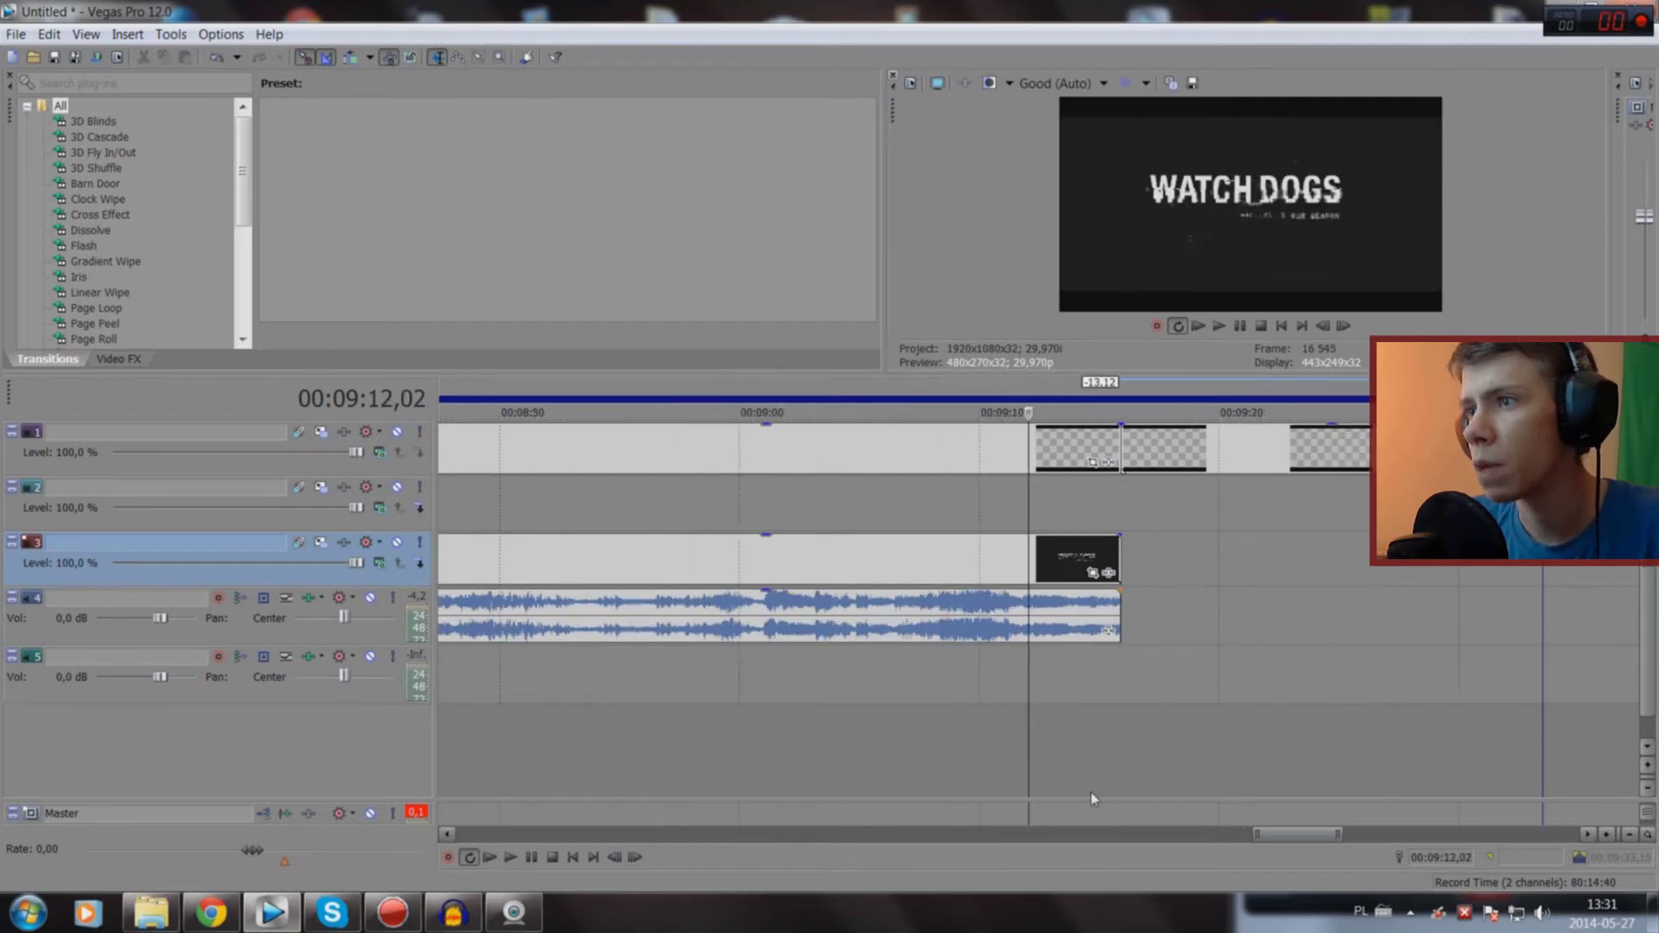
scroll(1167, 782, up, 5)
key(space)
click(853, 772)
key(space)
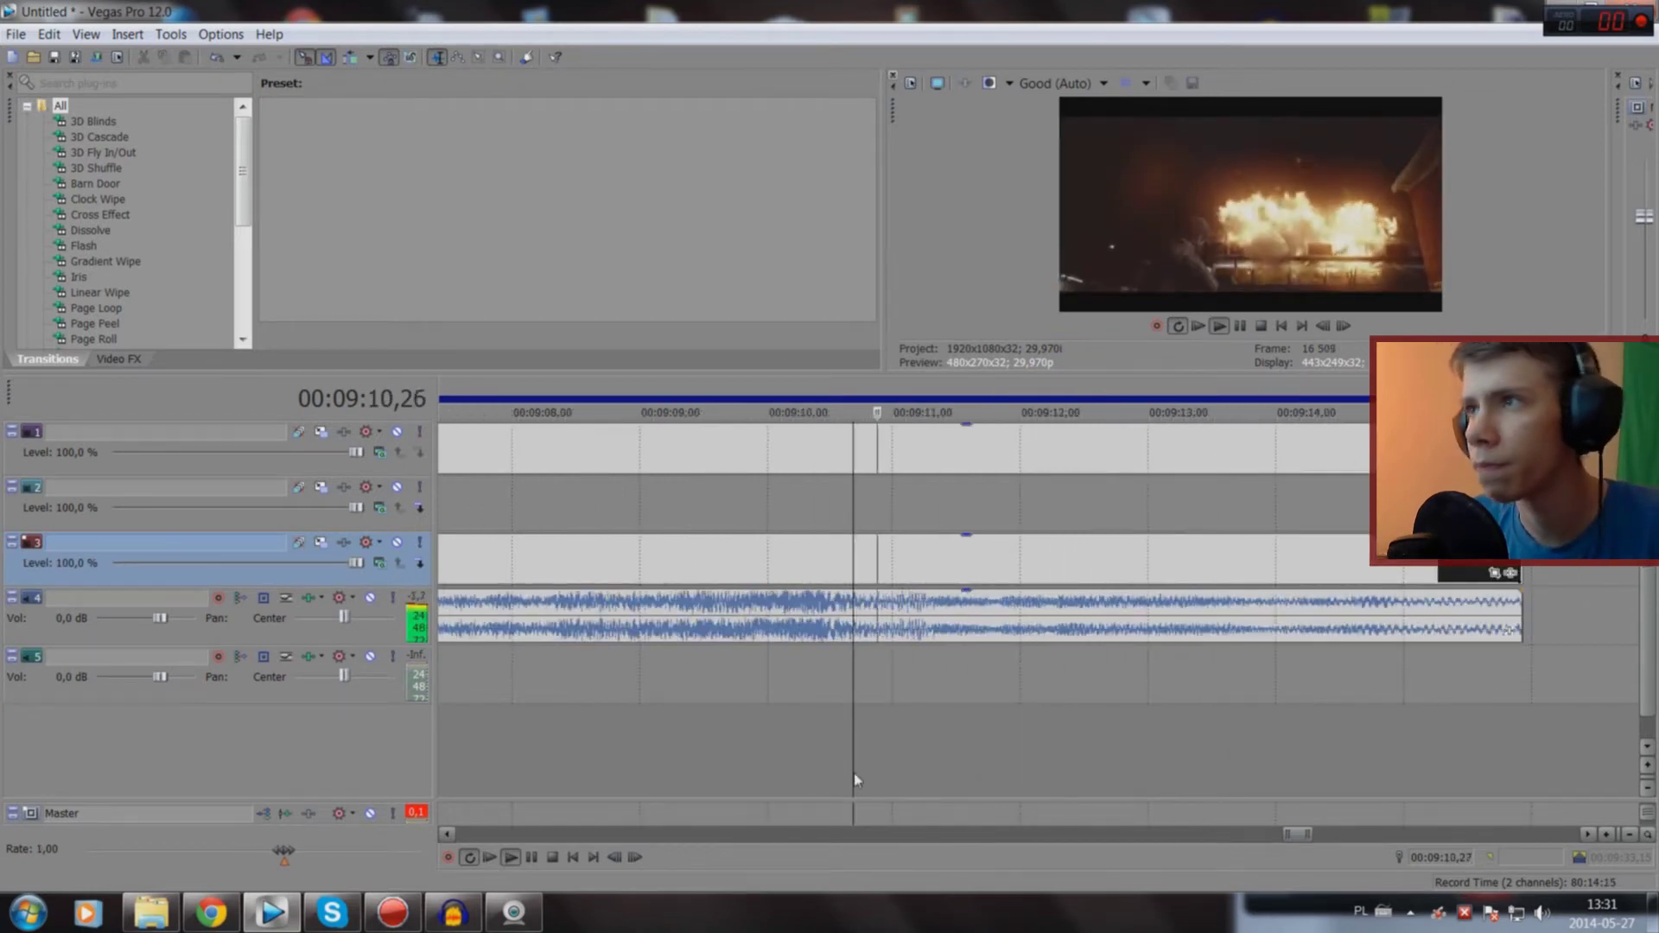
click(704, 768)
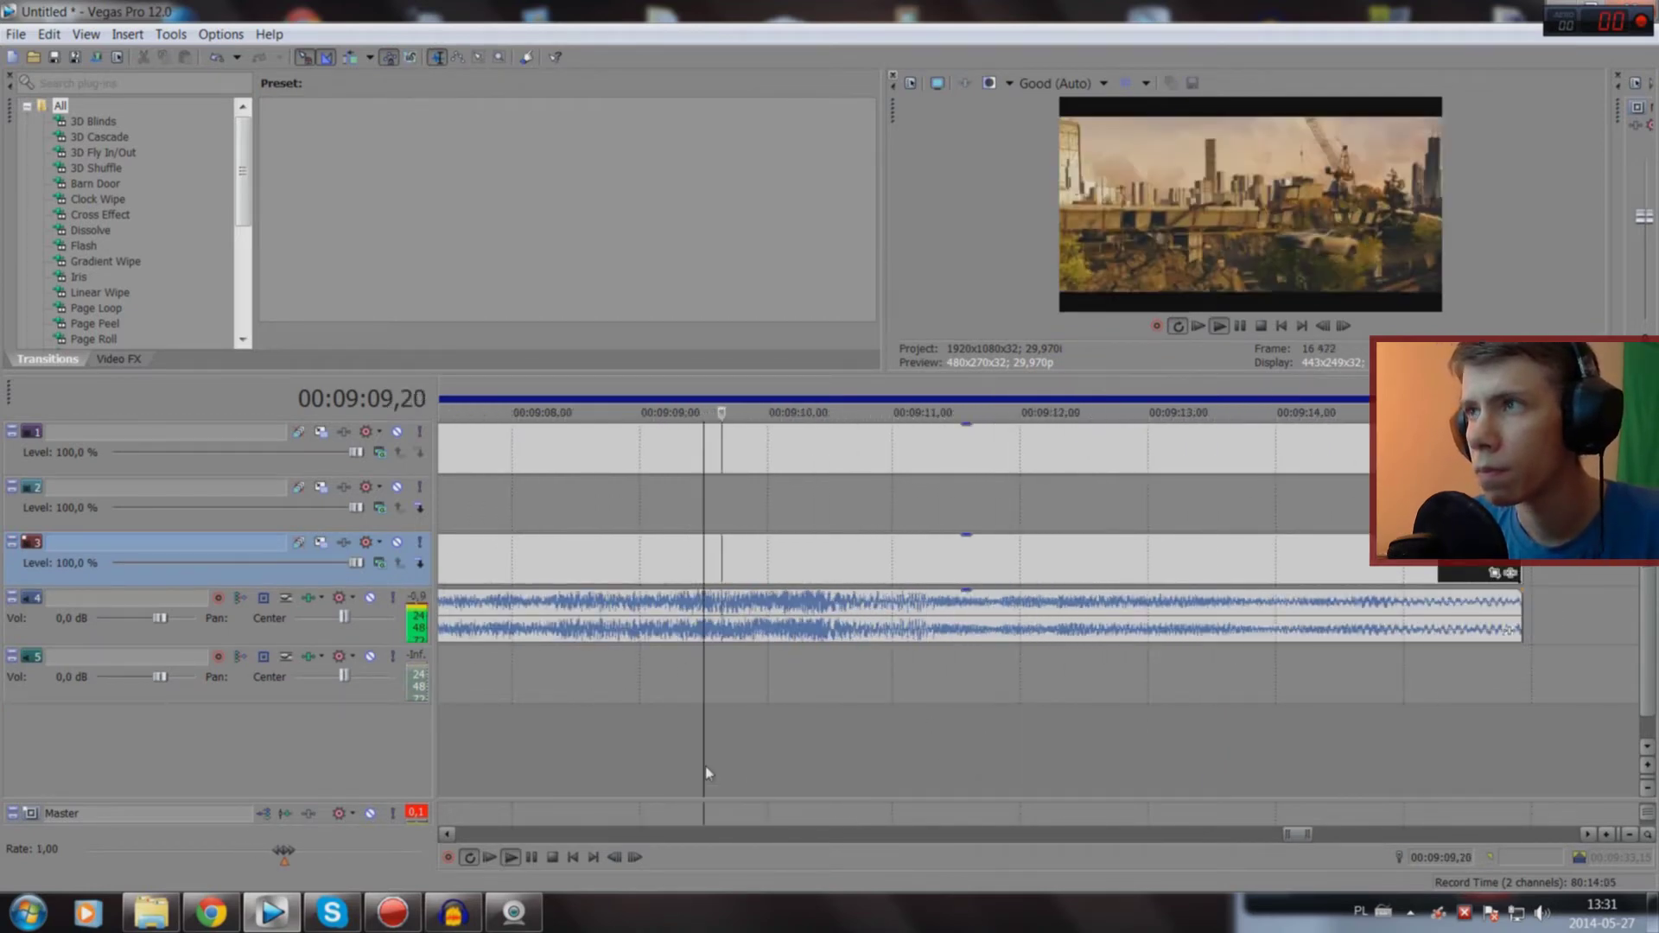
scroll(704, 767, down, 5)
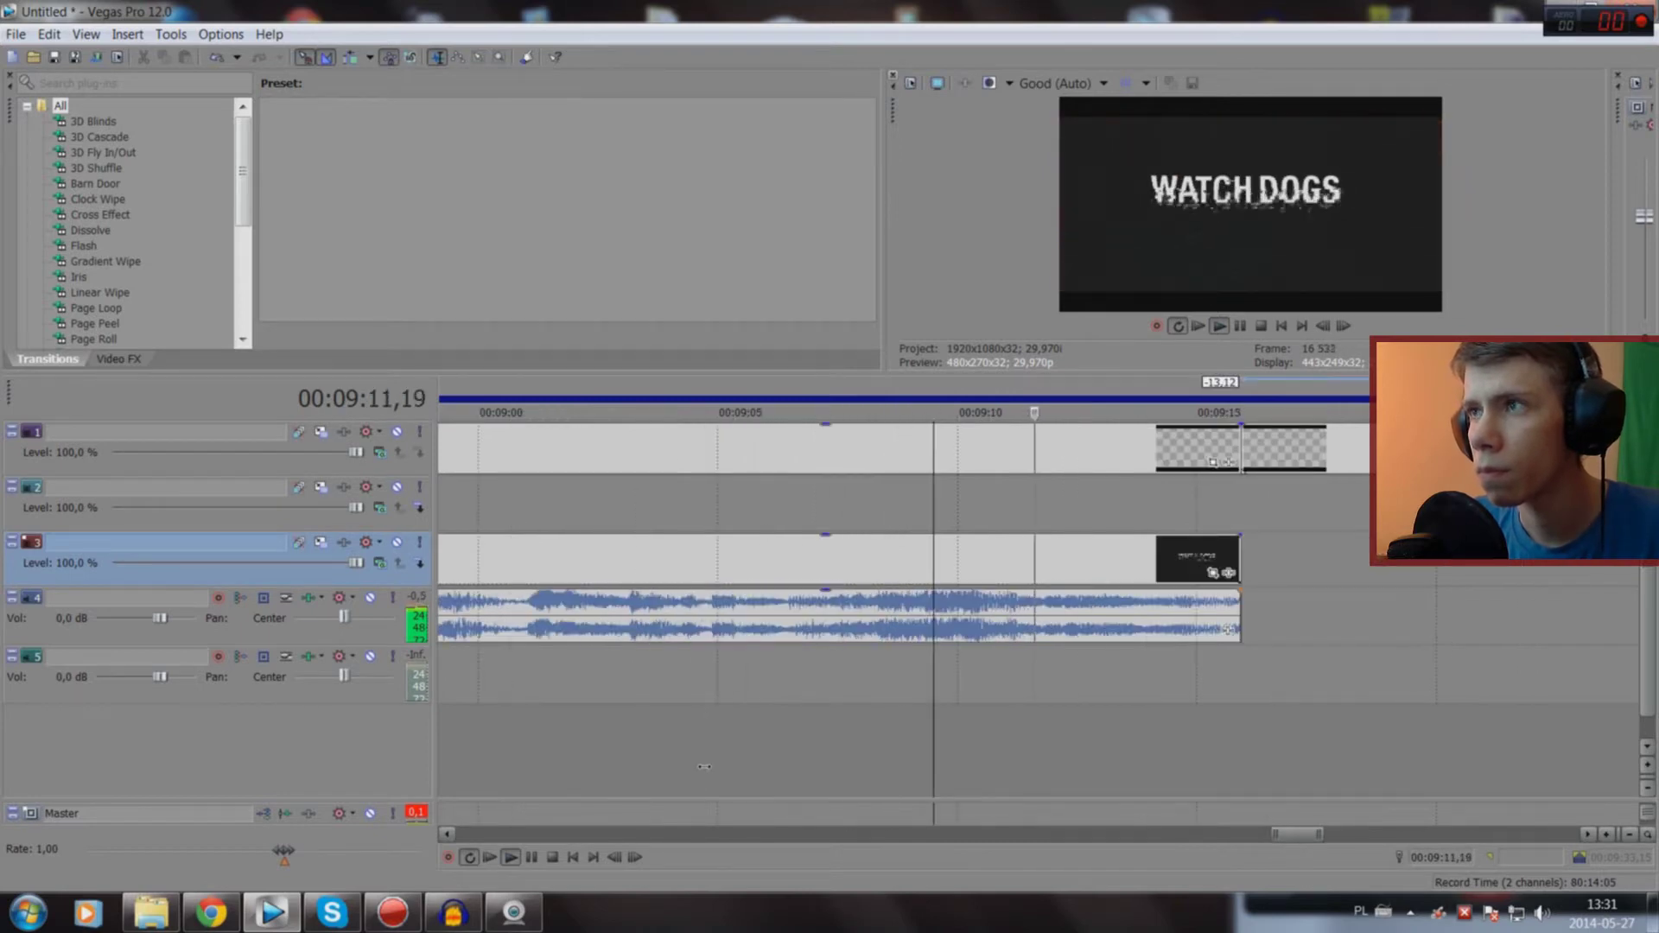
key(space)
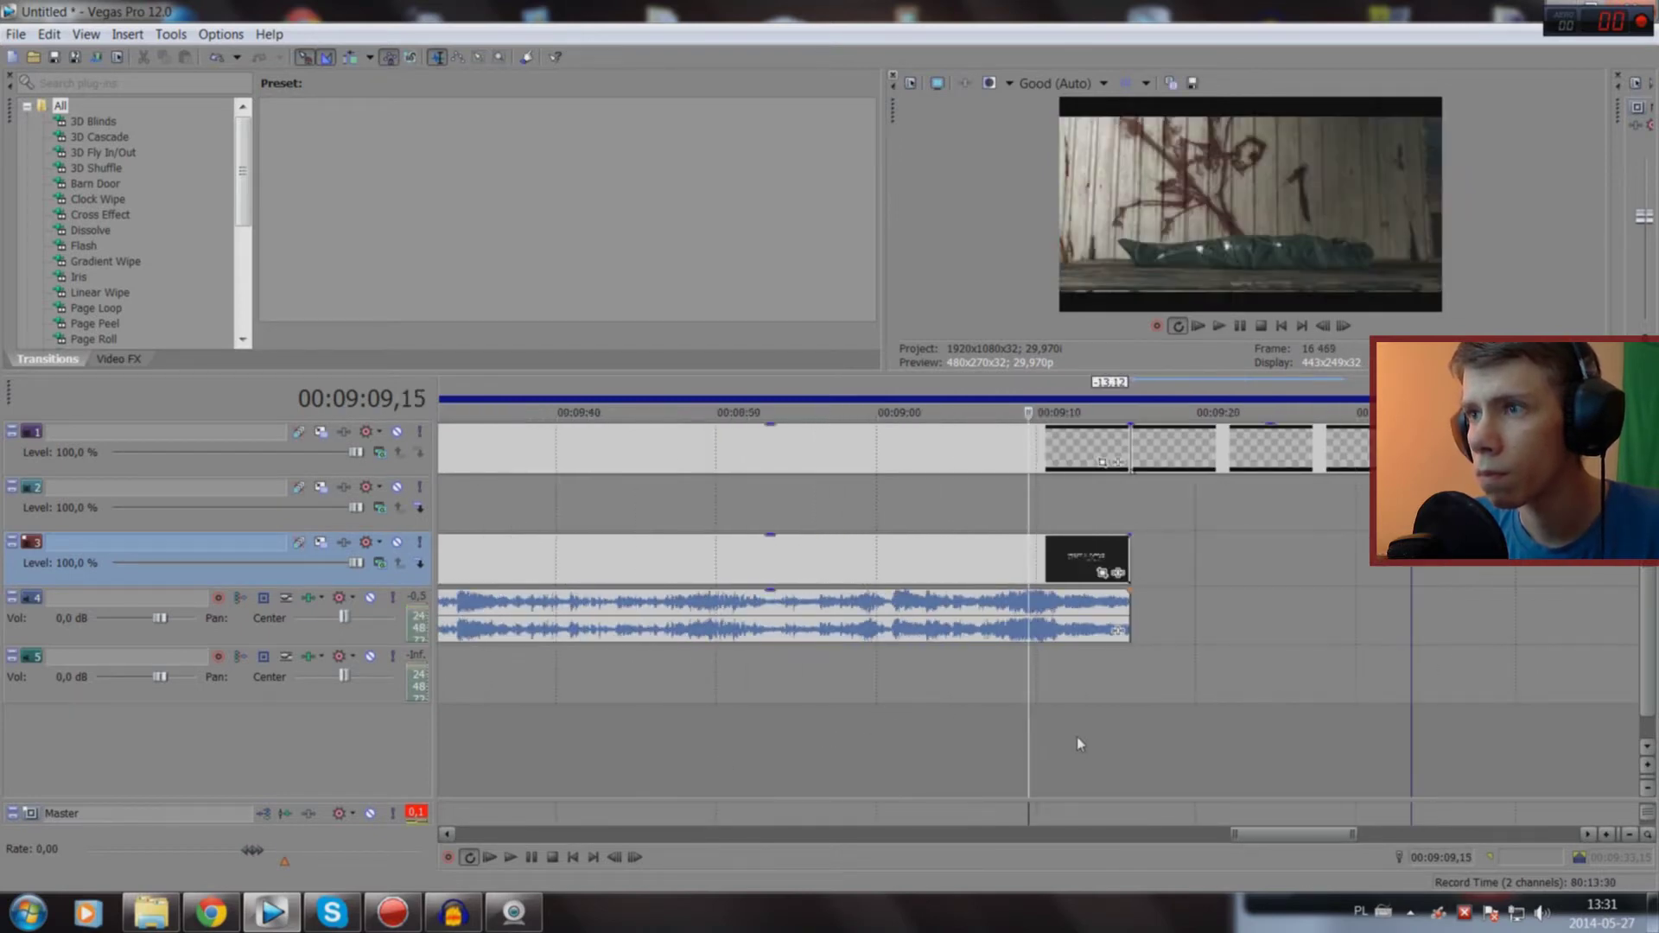
Step: Show the Watch Dogs title frame and drag the title clip toward the project start
click(1079, 744)
scroll(1072, 740, up, 5)
scroll(1065, 740, up, 5)
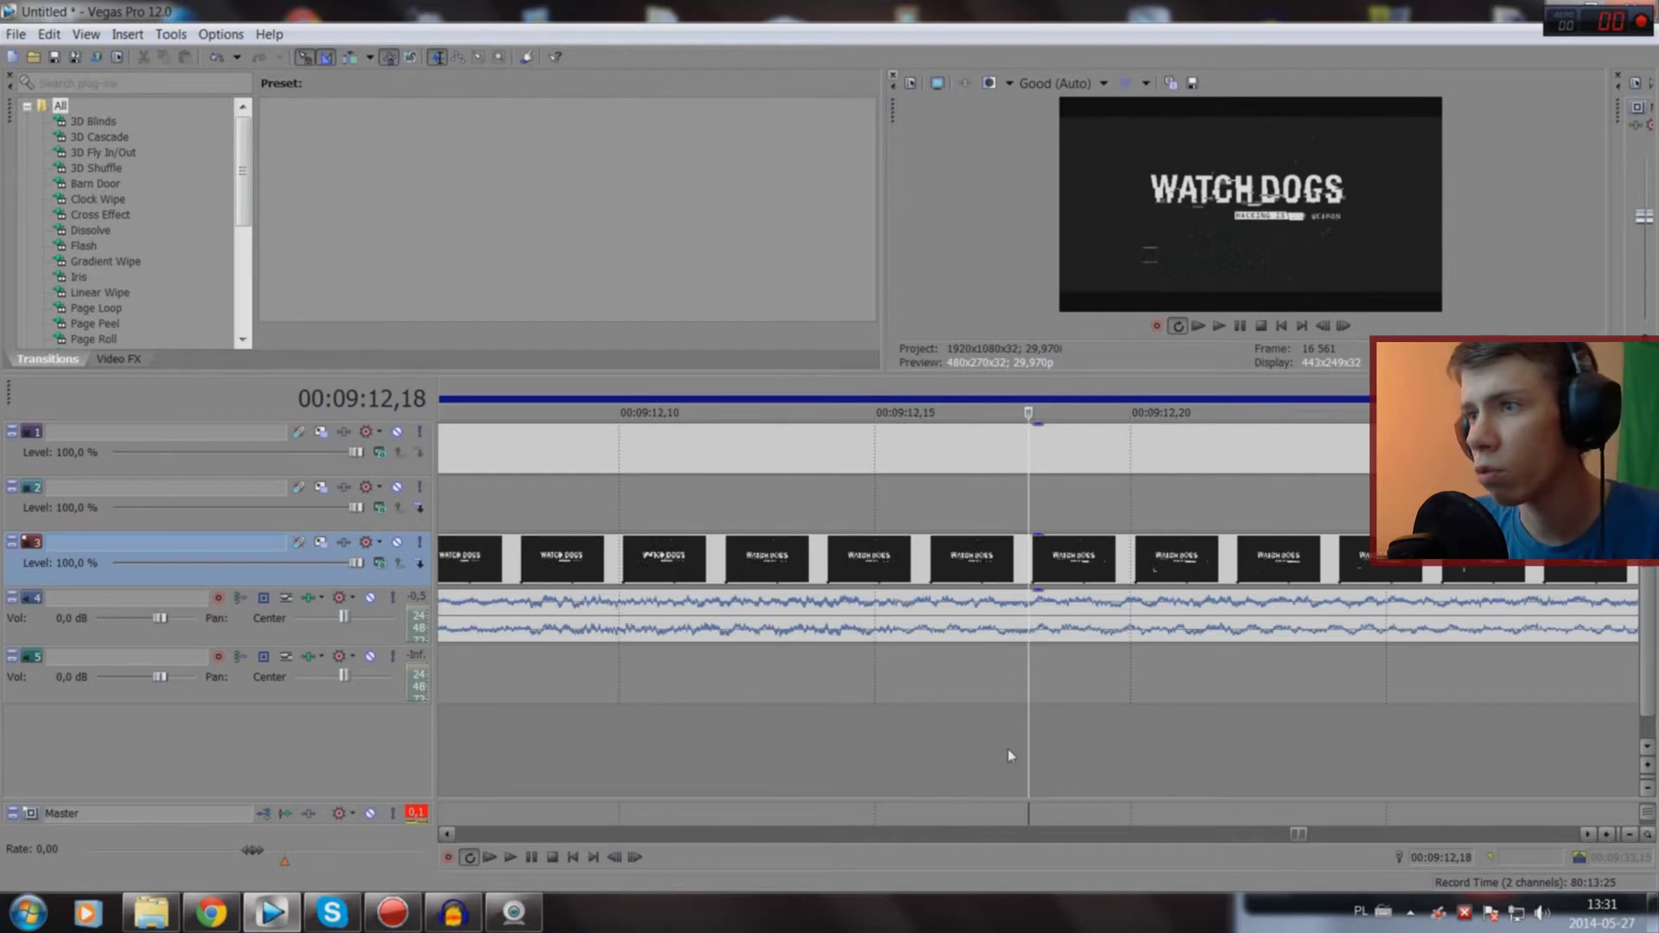
mouse_move(843, 729)
mouse_down()
mouse_move(352, 711)
mouse_move(941, 651)
mouse_up()
scroll(942, 650, down, 5)
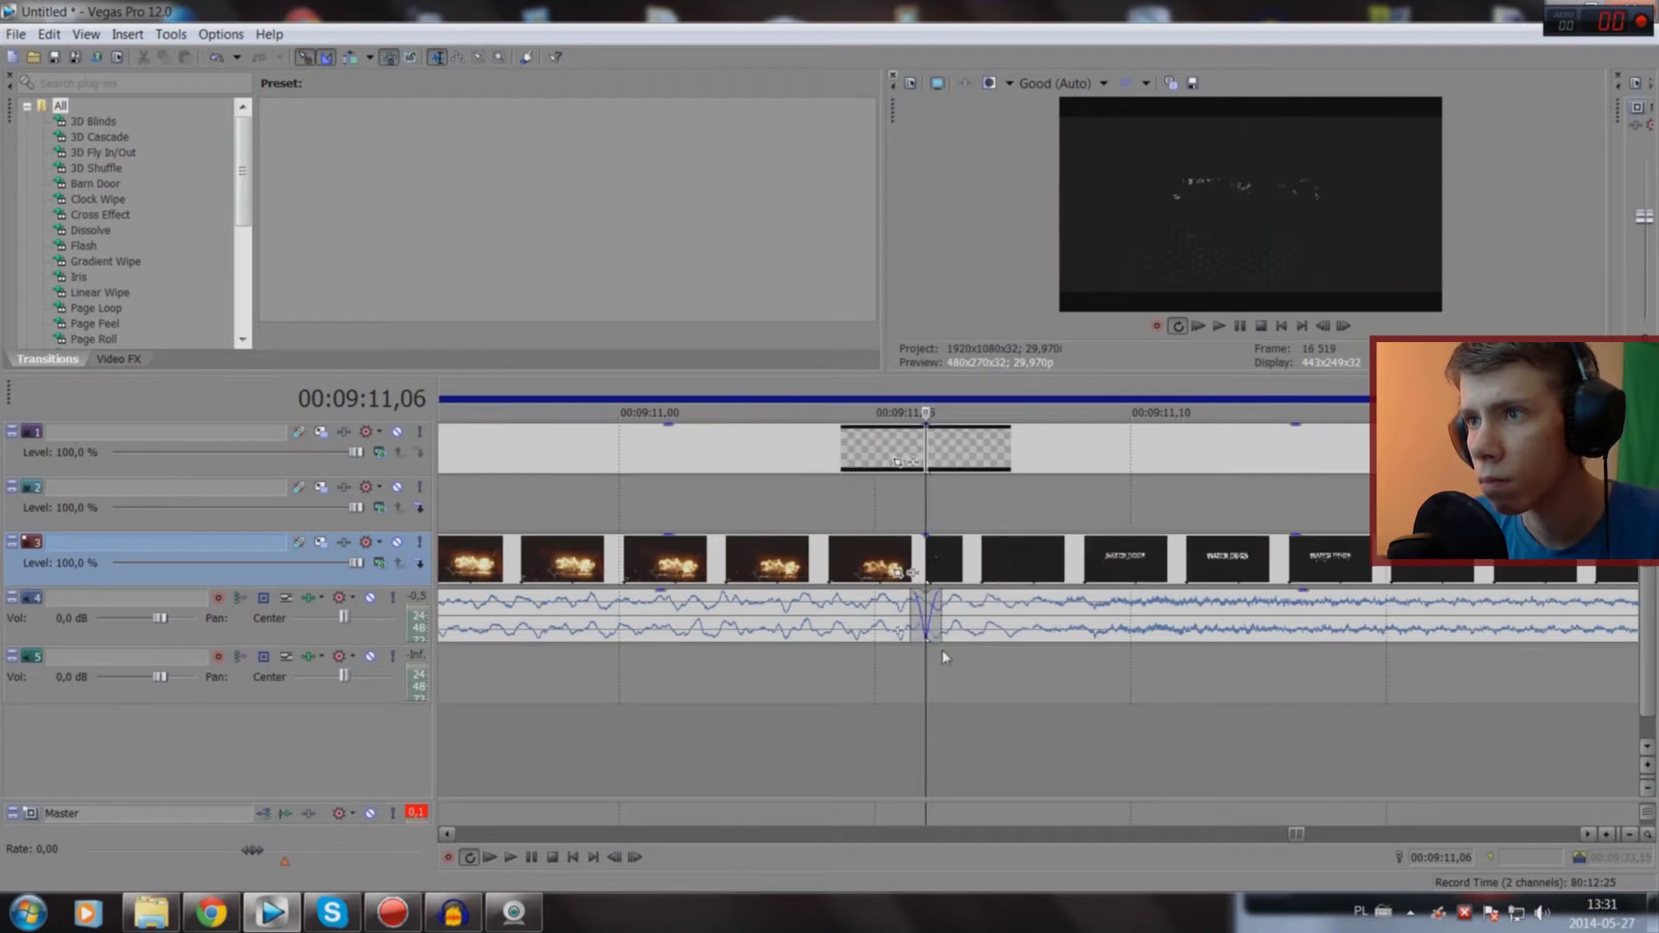
scroll(942, 650, down, 5)
scroll(942, 650, down, 4)
drag(1076, 547, 1208, 592)
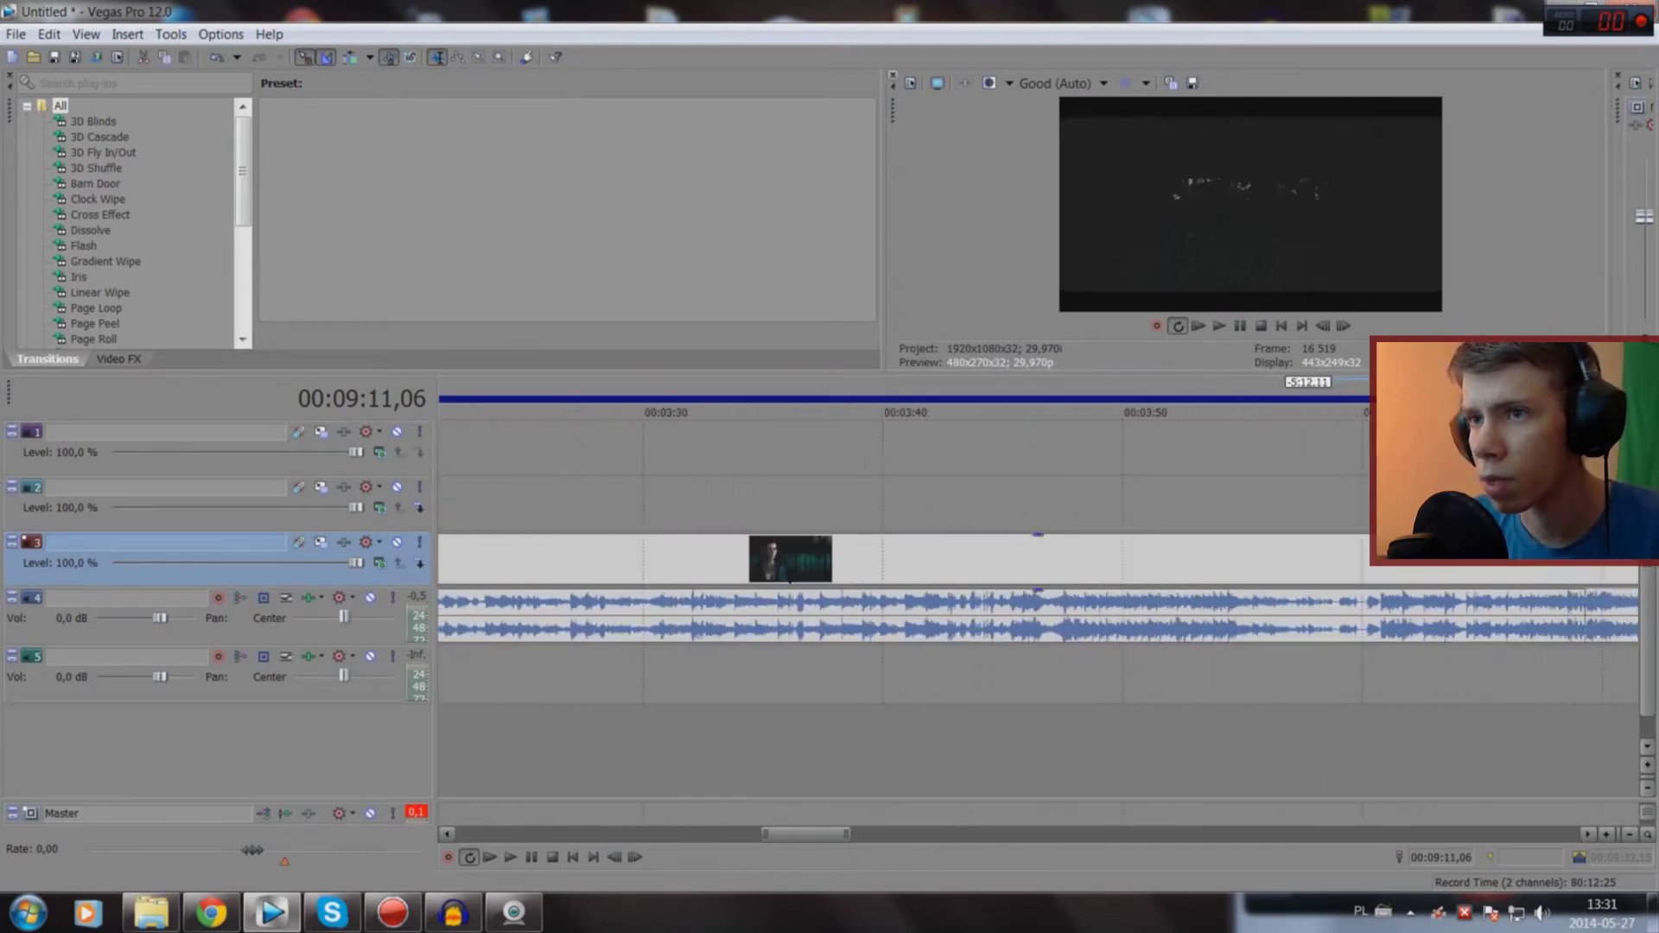
Step: Move the title clip toward the project start and lower its audio to -11.1 dB
mouse_move(1208, 592)
mouse_down()
mouse_move(925, 580)
mouse_move(1042, 576)
mouse_up()
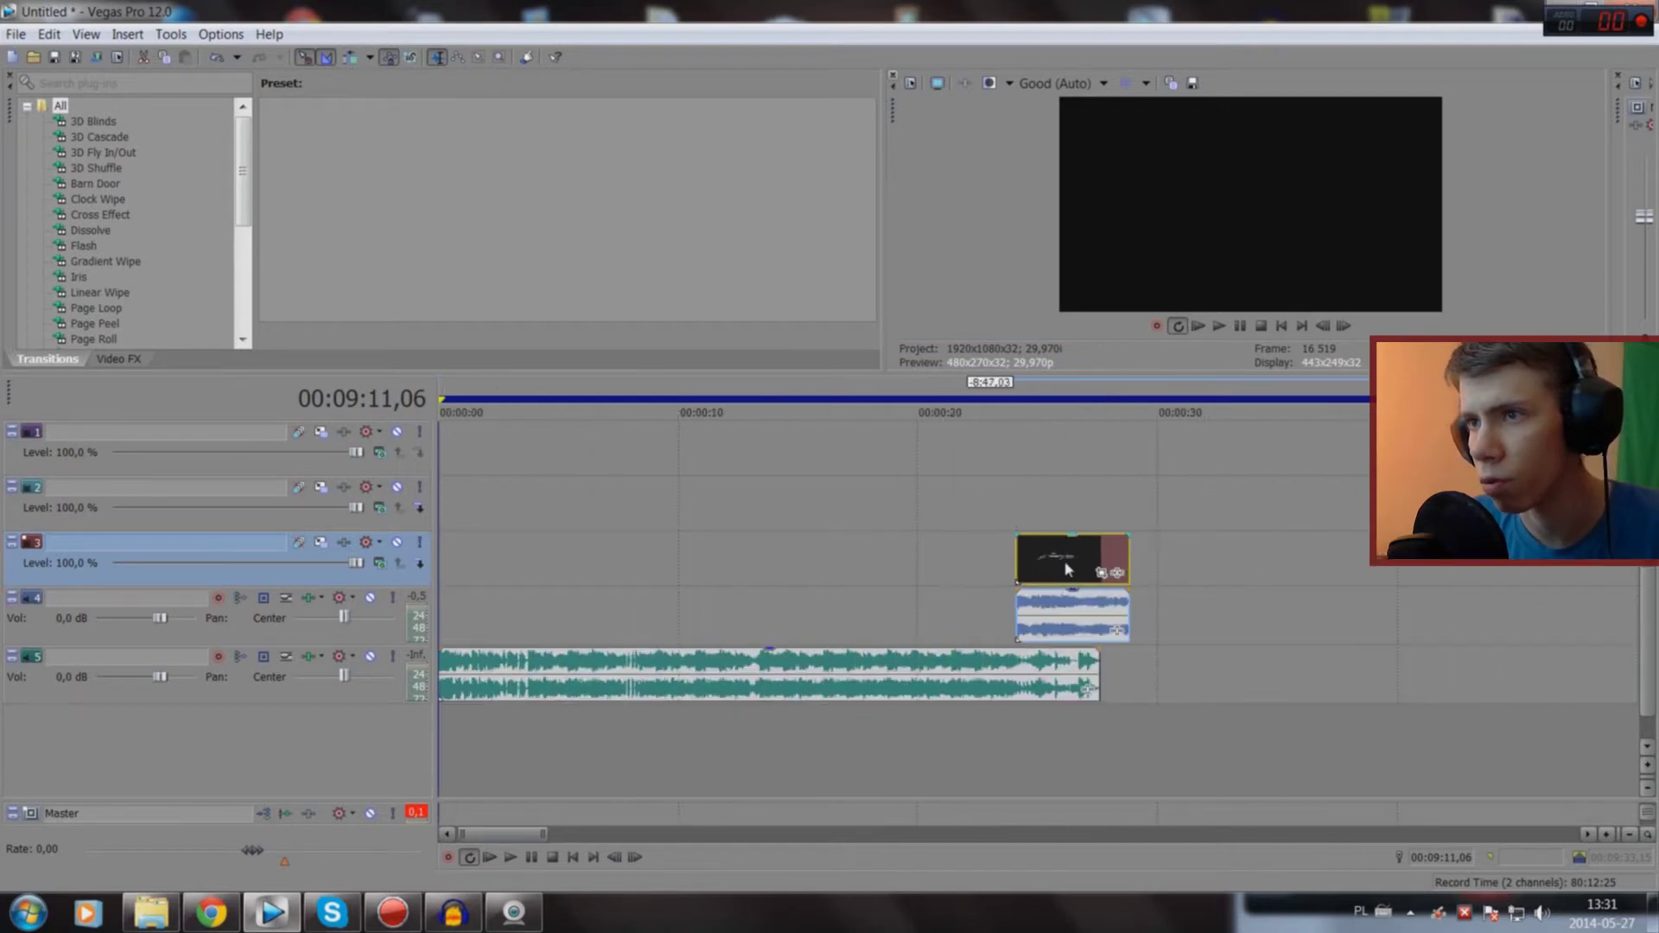
click(961, 799)
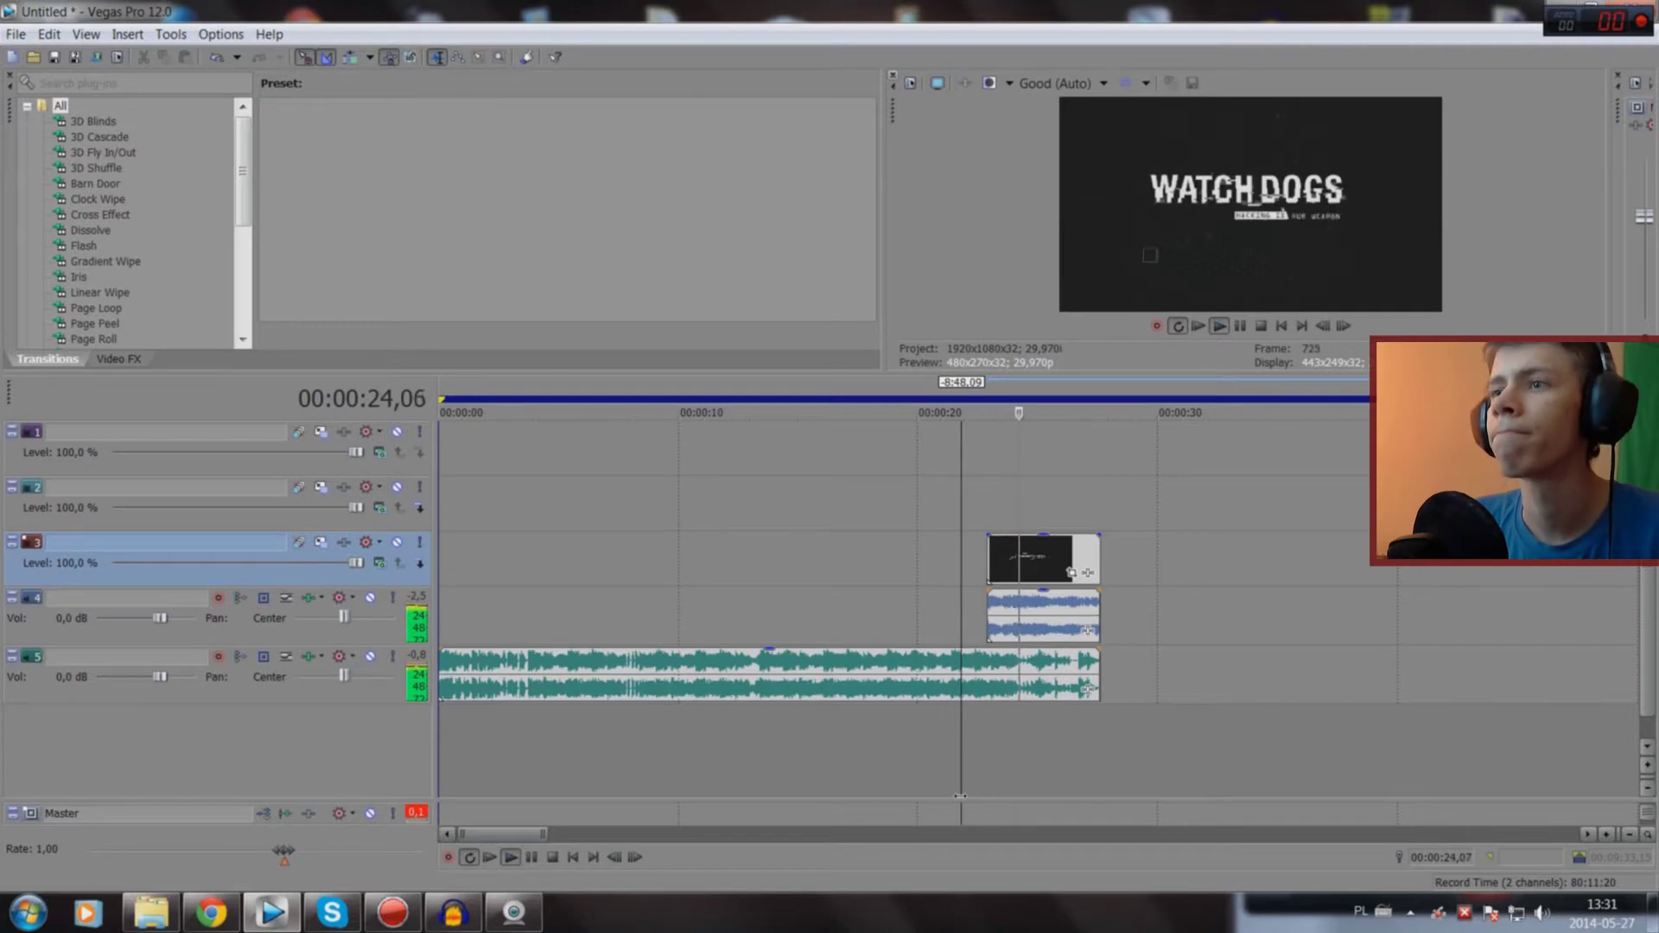
key(space)
drag(1024, 593, 1024, 634)
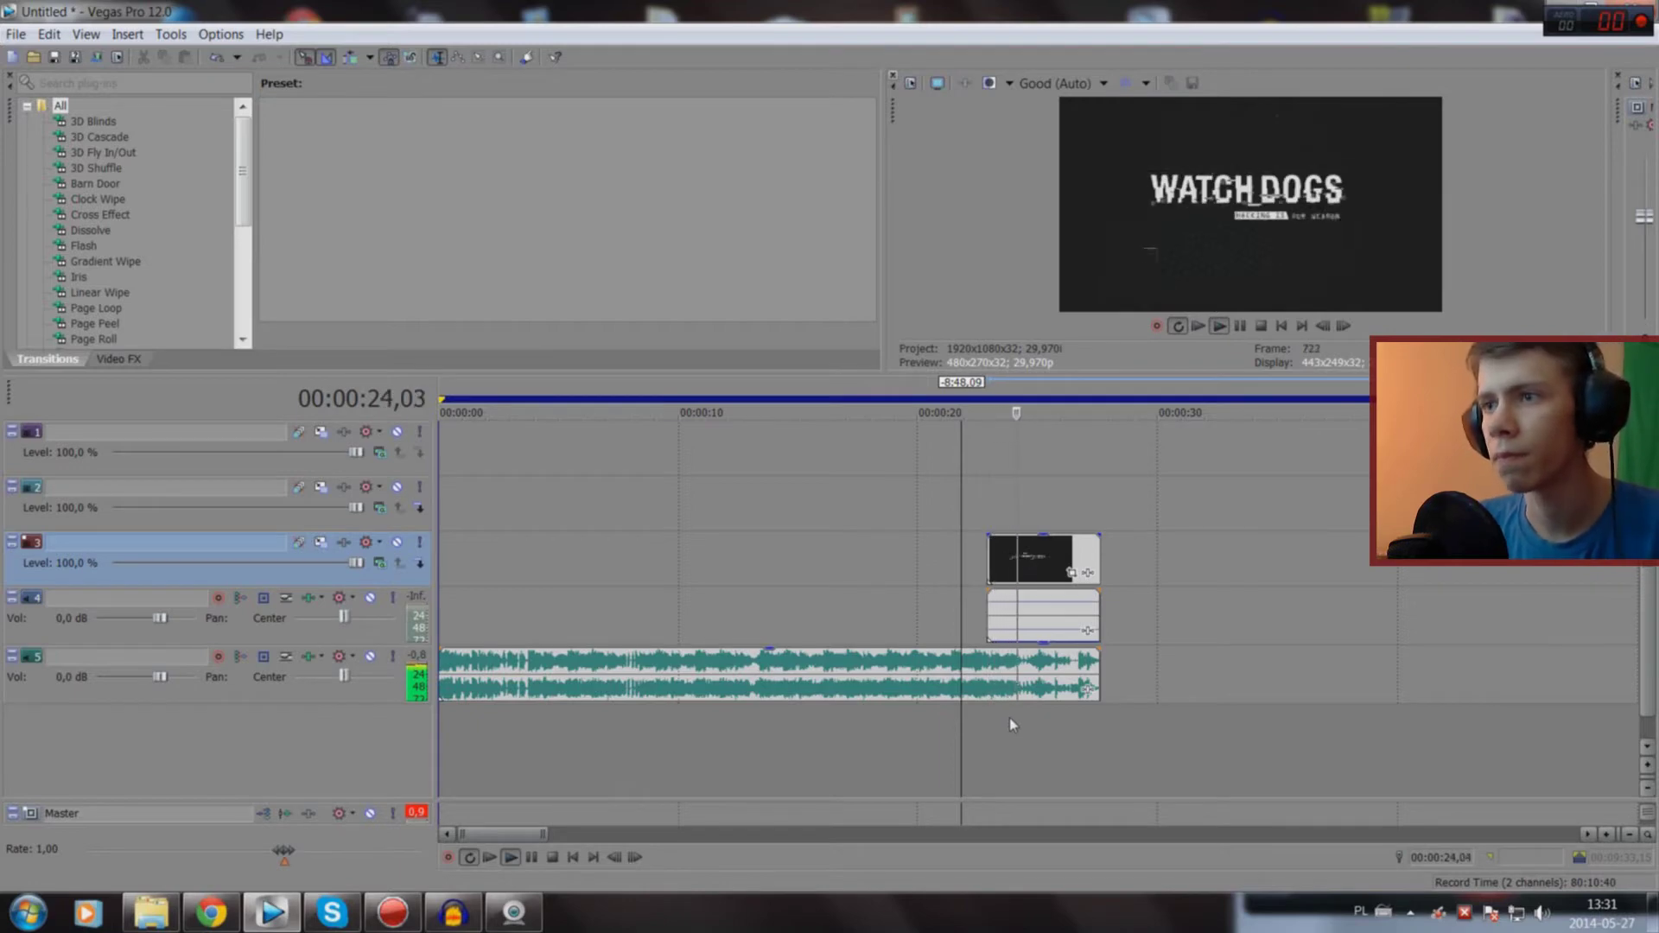
Step: Slide the title clip and its audio to start at 00:00:23,26, ending with the intro music
scroll(986, 733, up, 3)
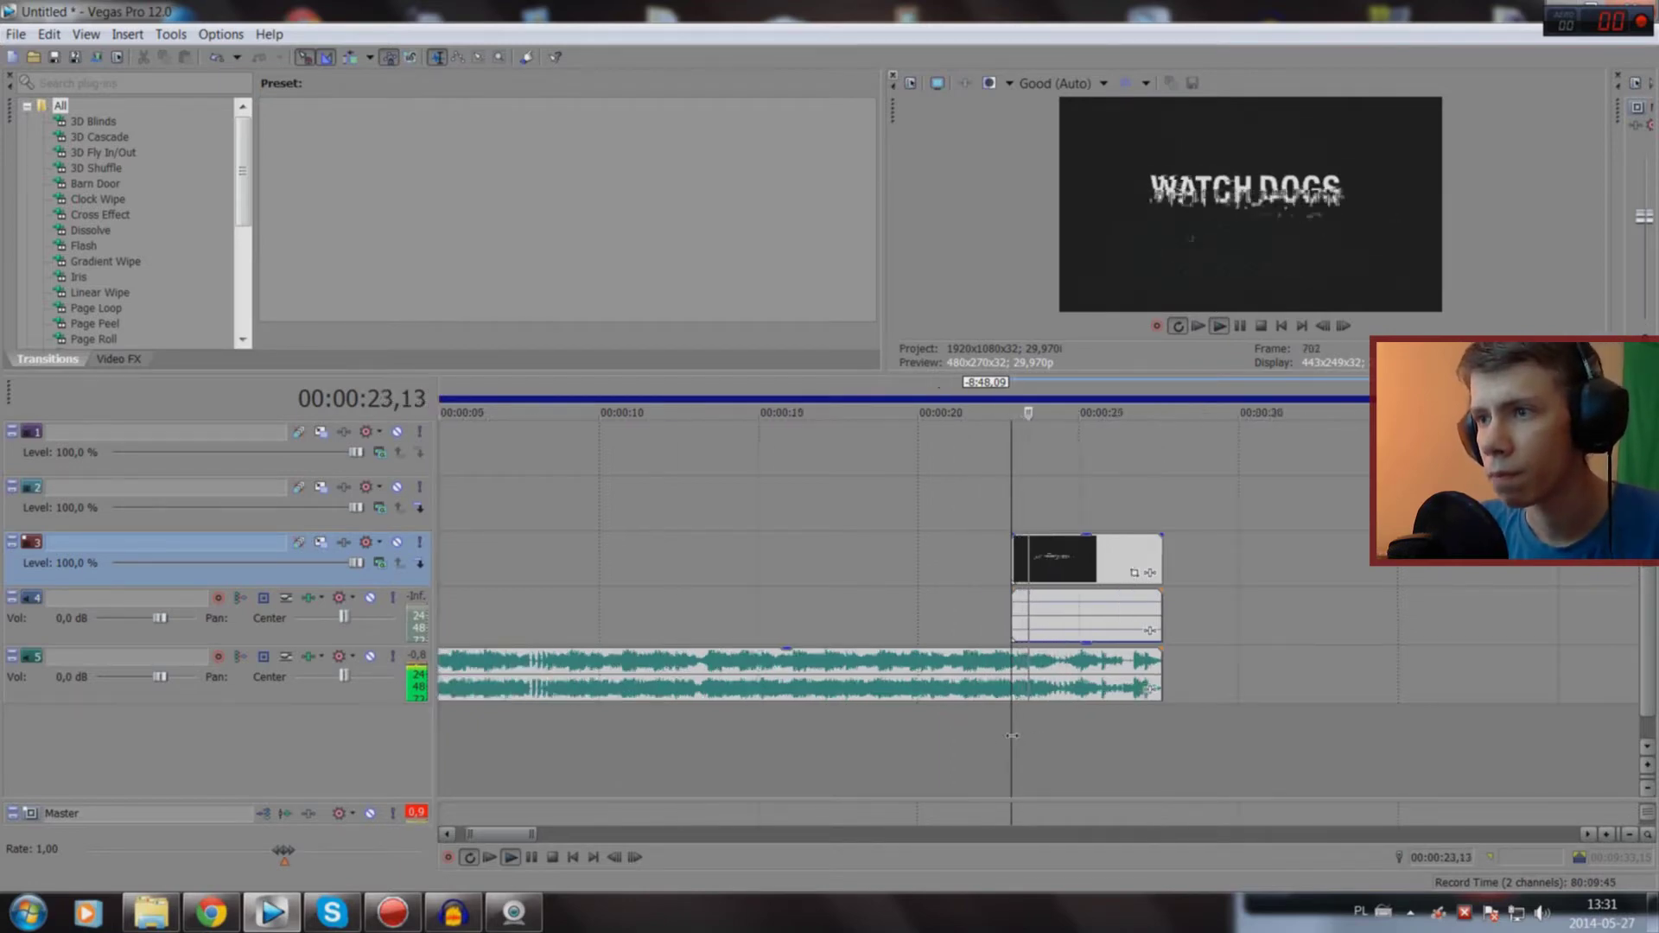
scroll(1054, 733, up, 3)
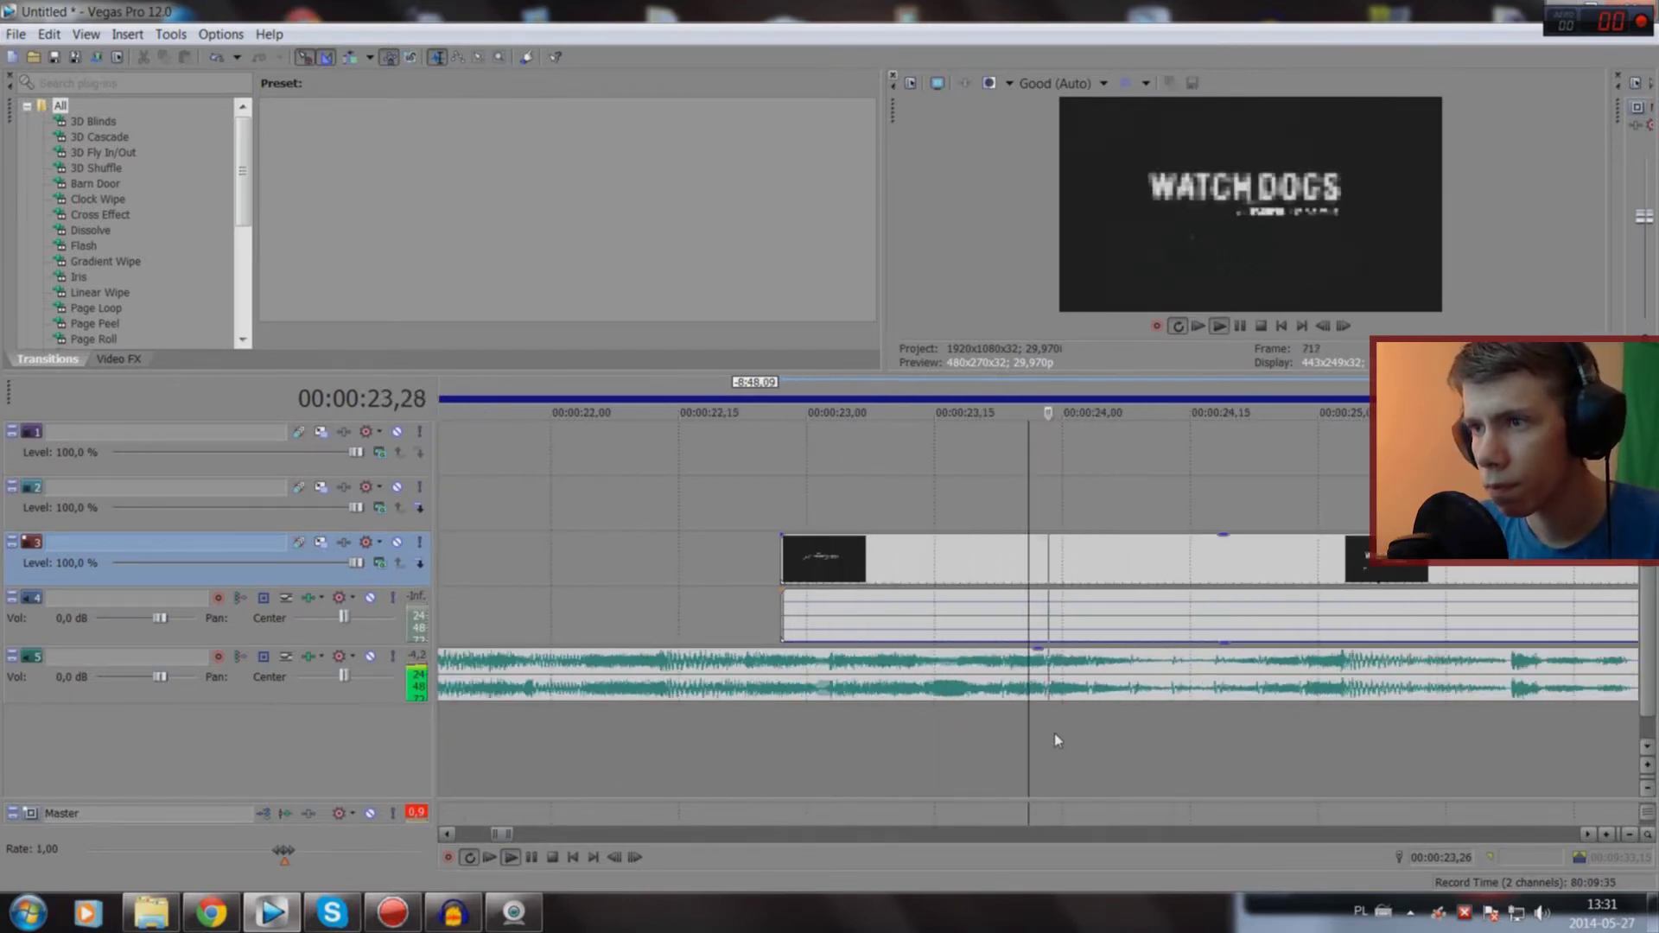
key(space)
drag(877, 628, 1124, 628)
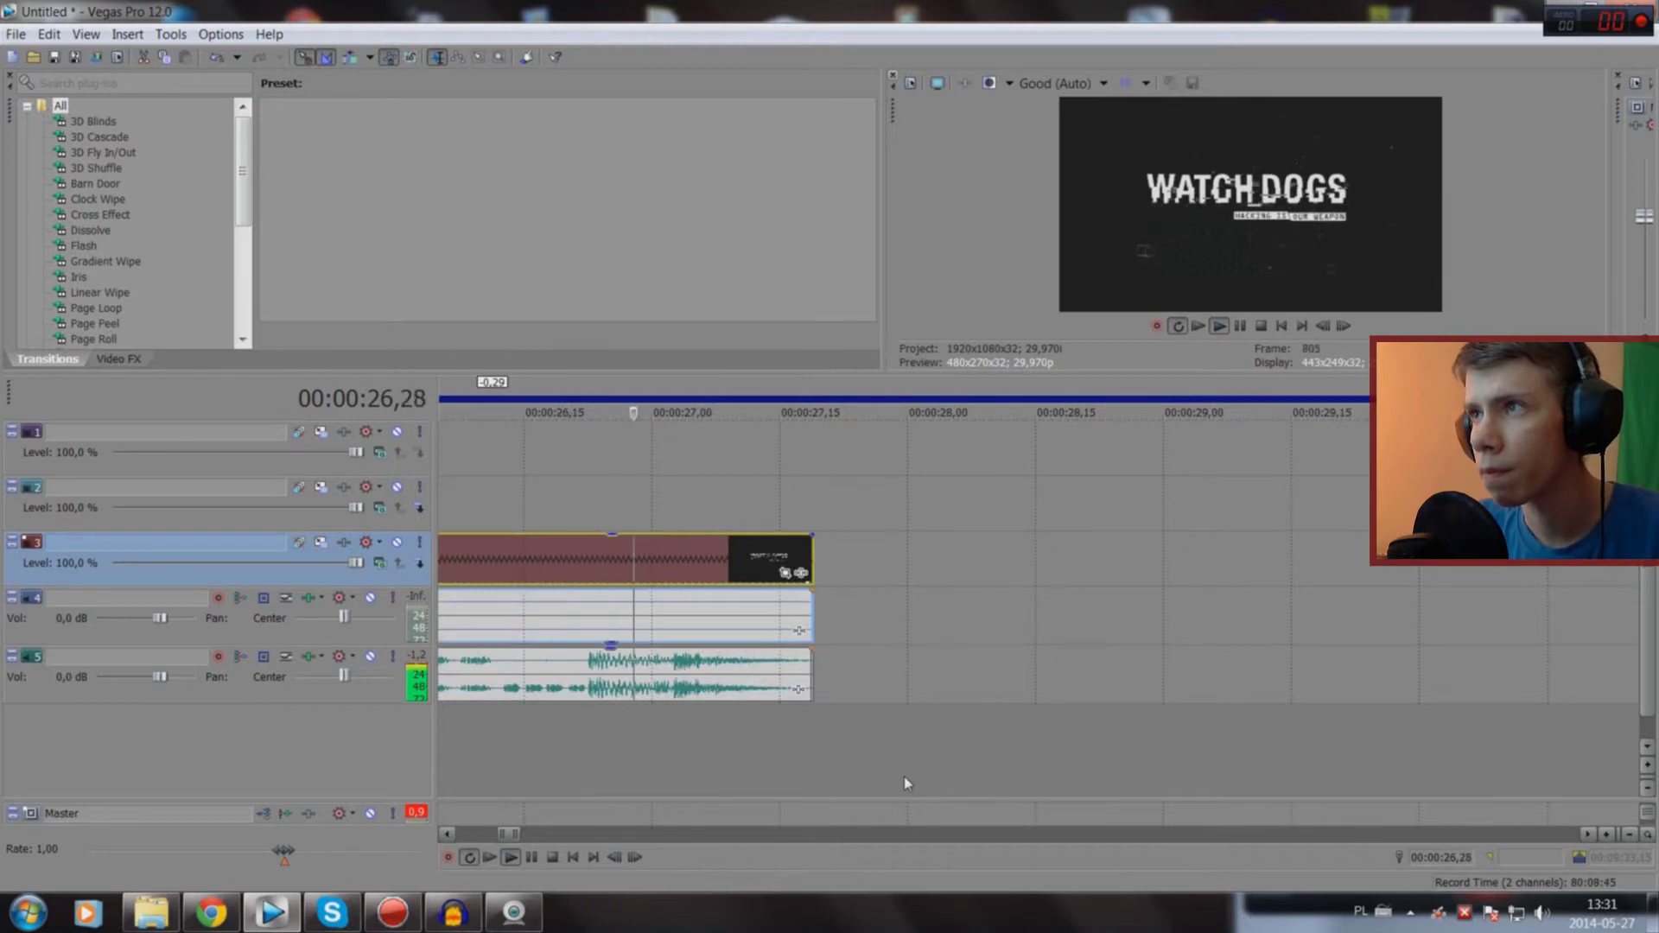
key(space)
scroll(901, 782, down, 3)
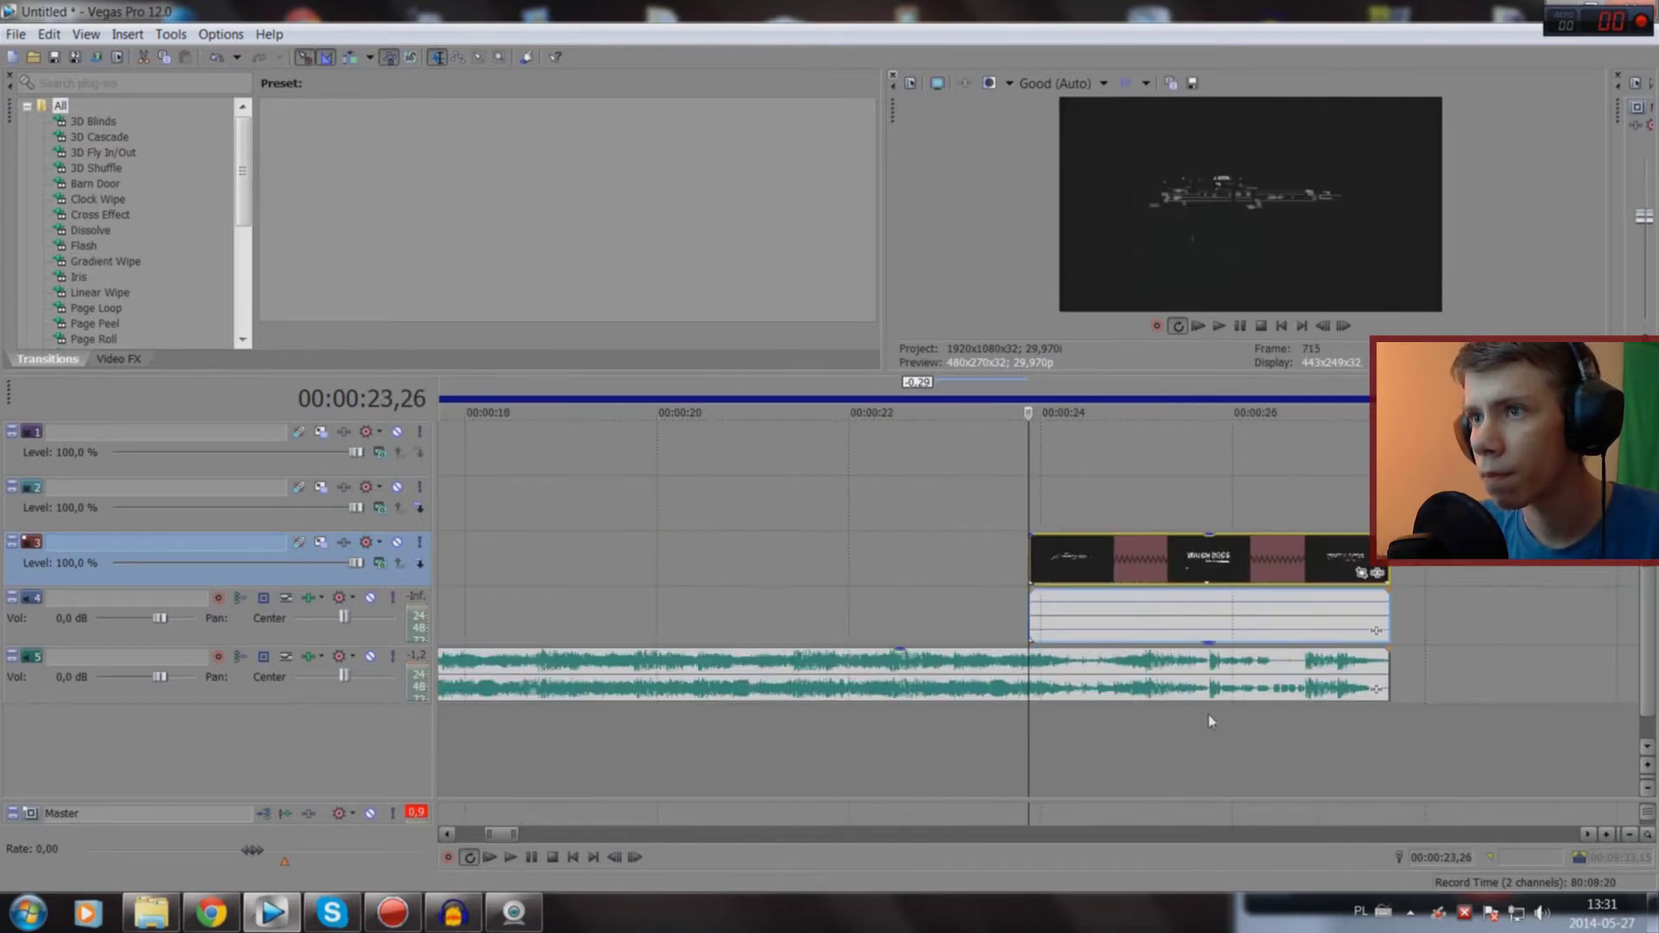
scroll(1101, 718, down, 2)
click(1138, 743)
scroll(1147, 758, up, 2)
scroll(907, 664, up, 3)
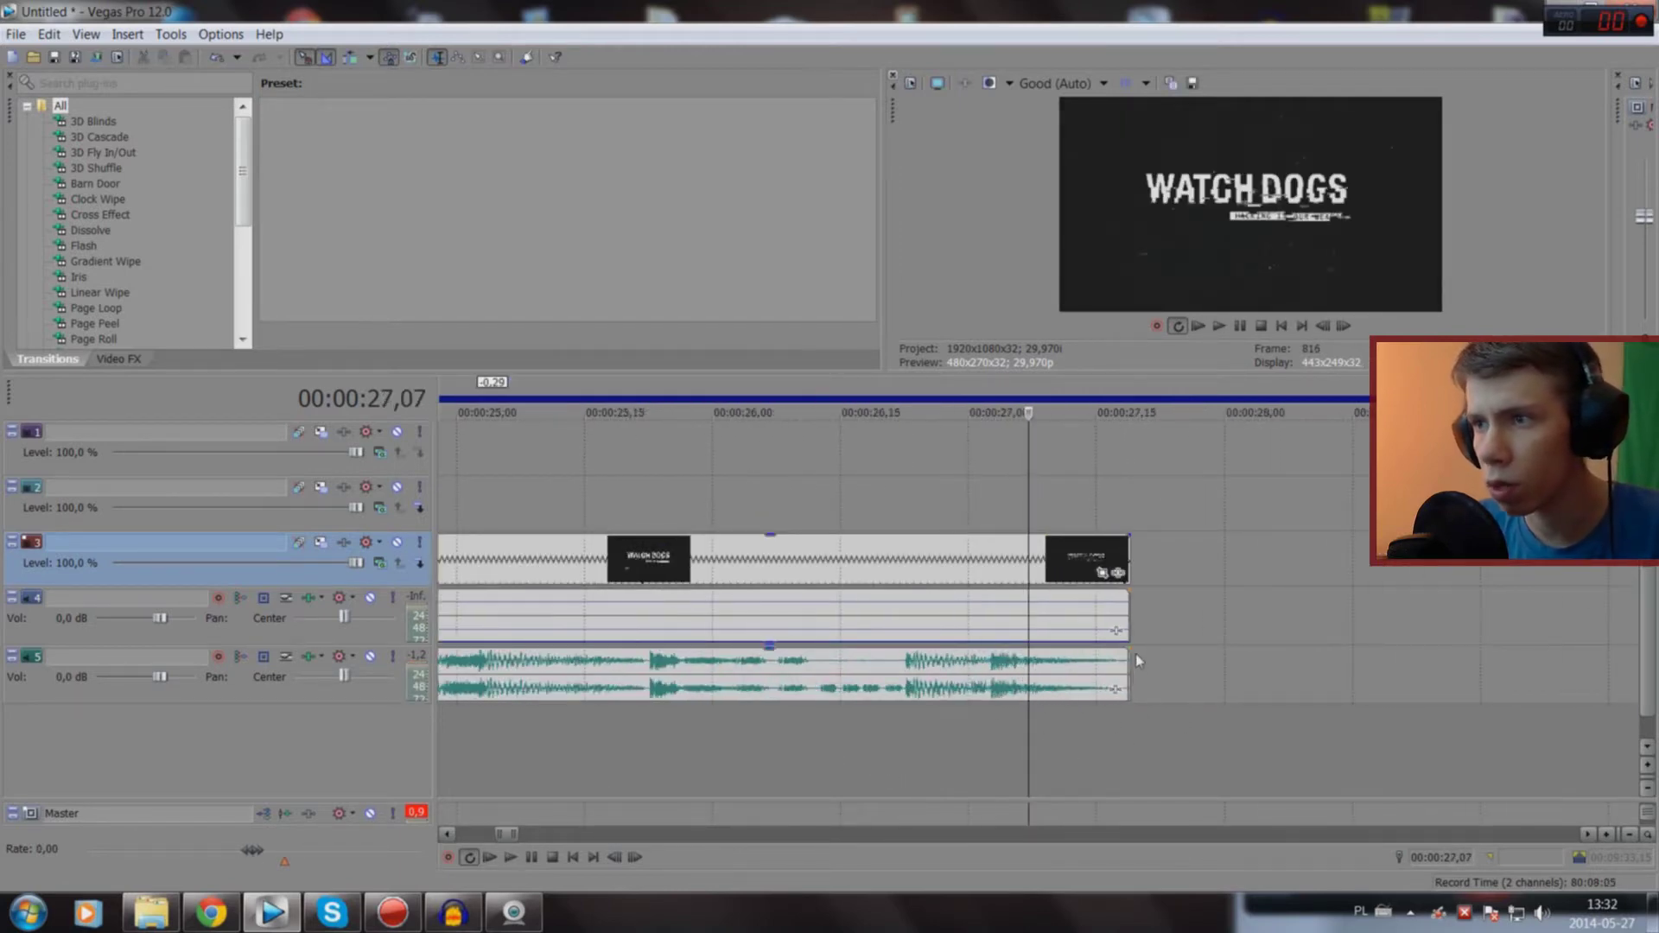
Step: Add matching fade-outs to the ends of the intro music and the title video, then preview them
drag(1132, 645, 772, 646)
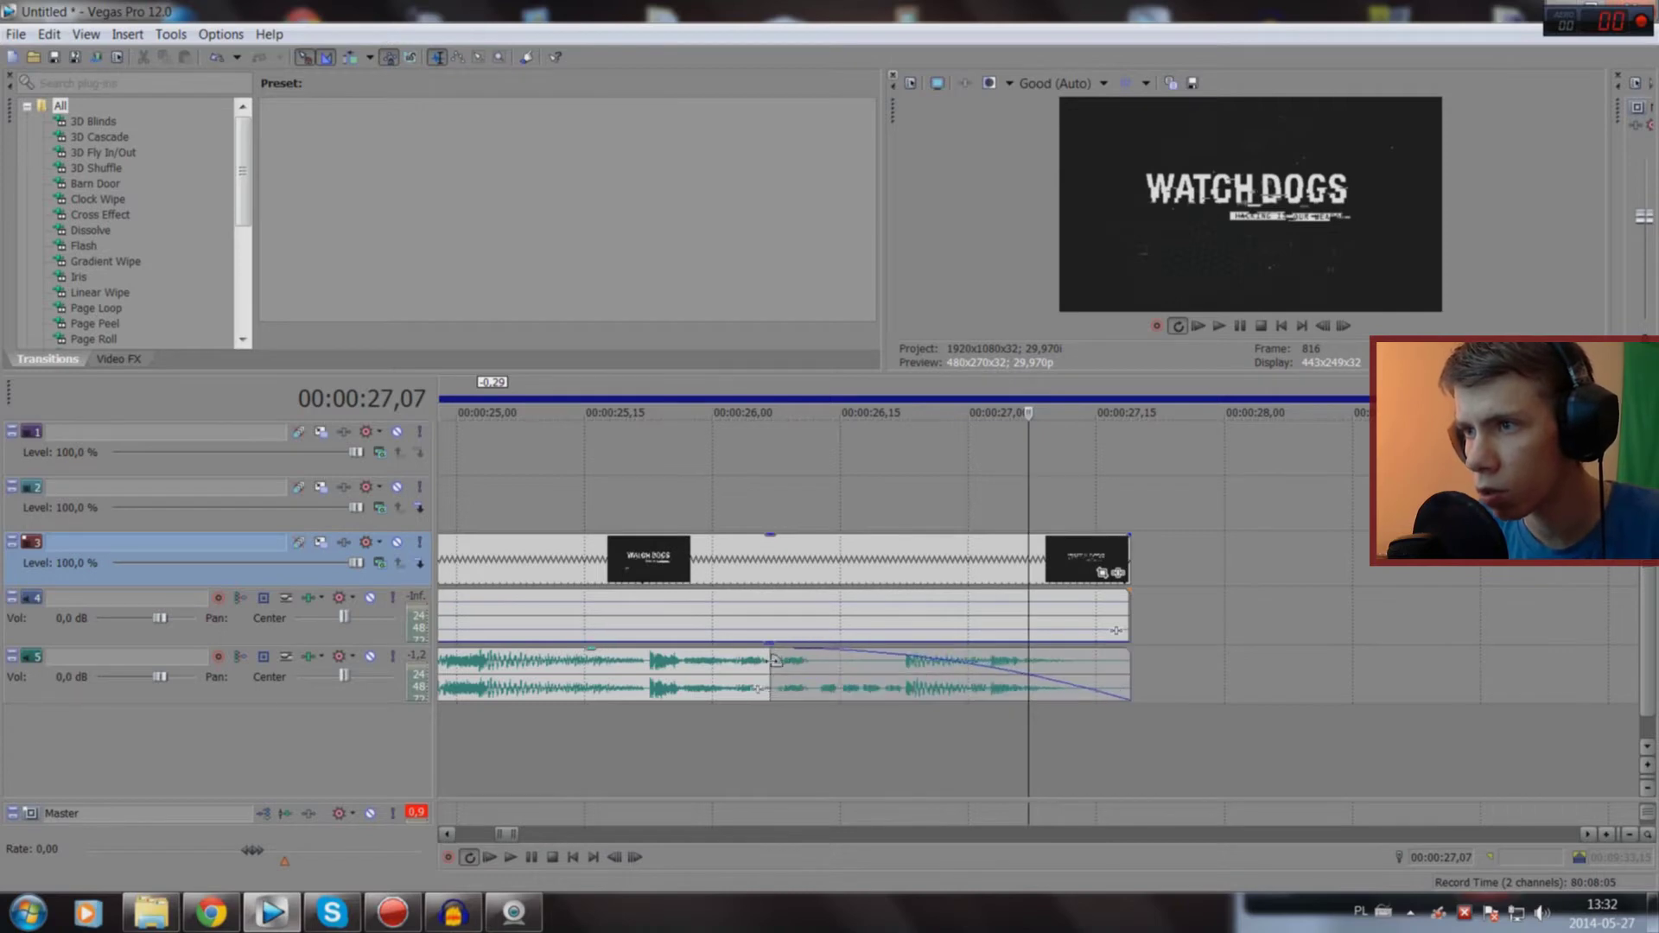
drag(1127, 542, 772, 538)
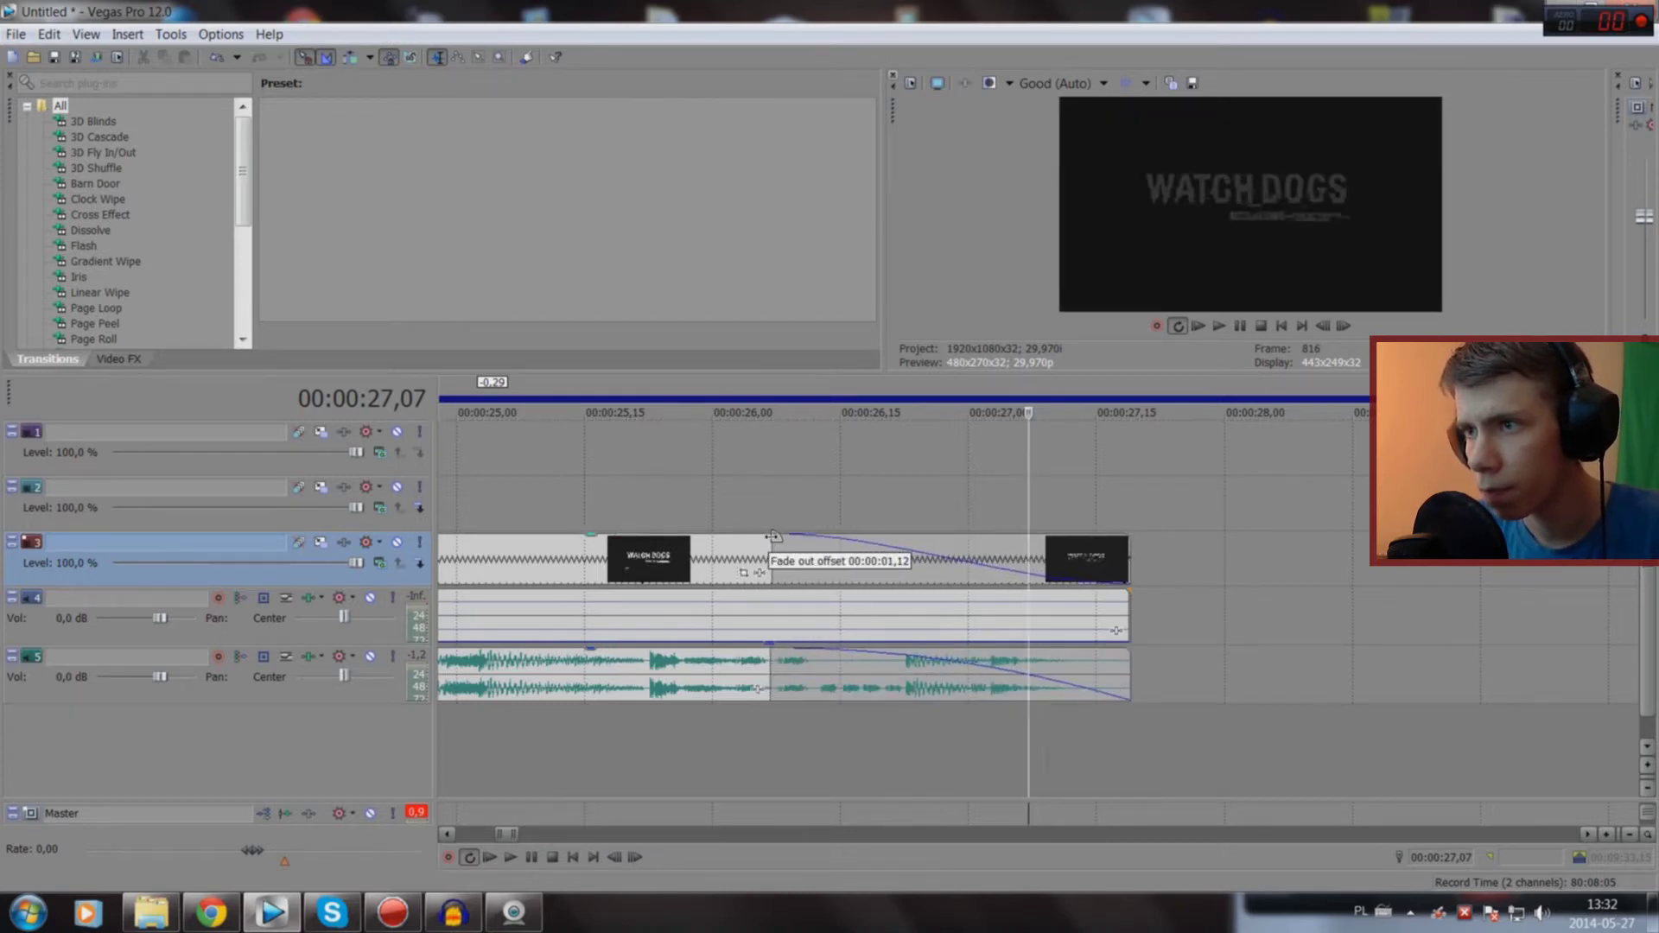
click(798, 739)
key(space)
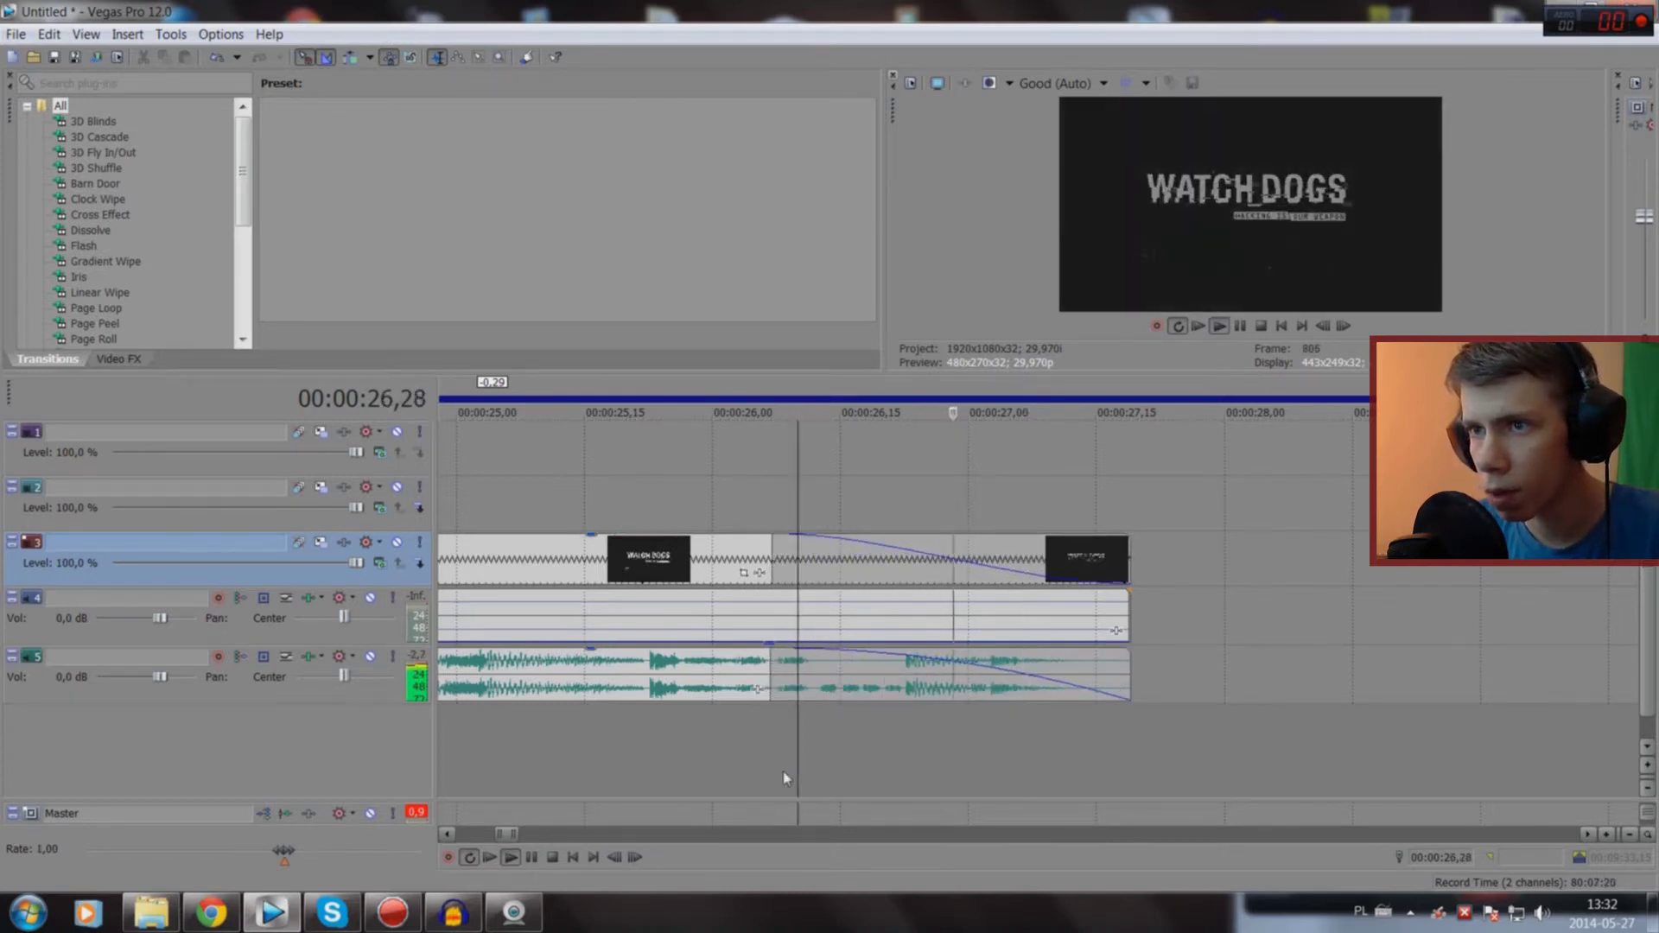
key(space)
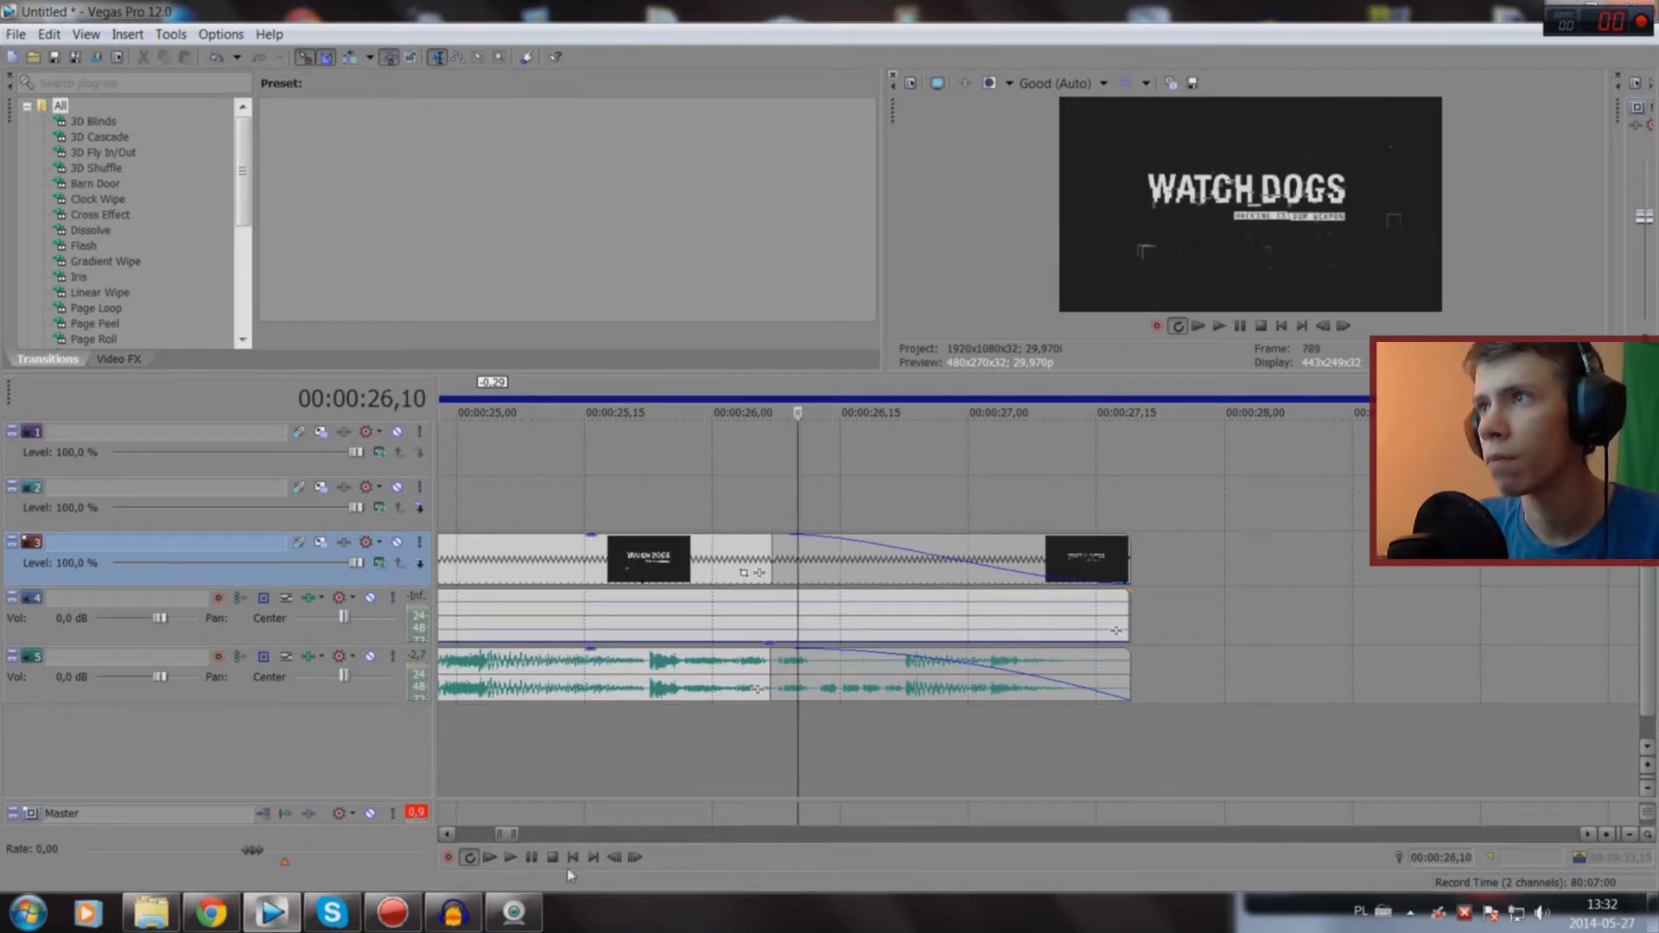
Step: Lengthen the intro music's fade-in at the project start to 1,12 seconds
click(572, 858)
scroll(493, 717, up, 3)
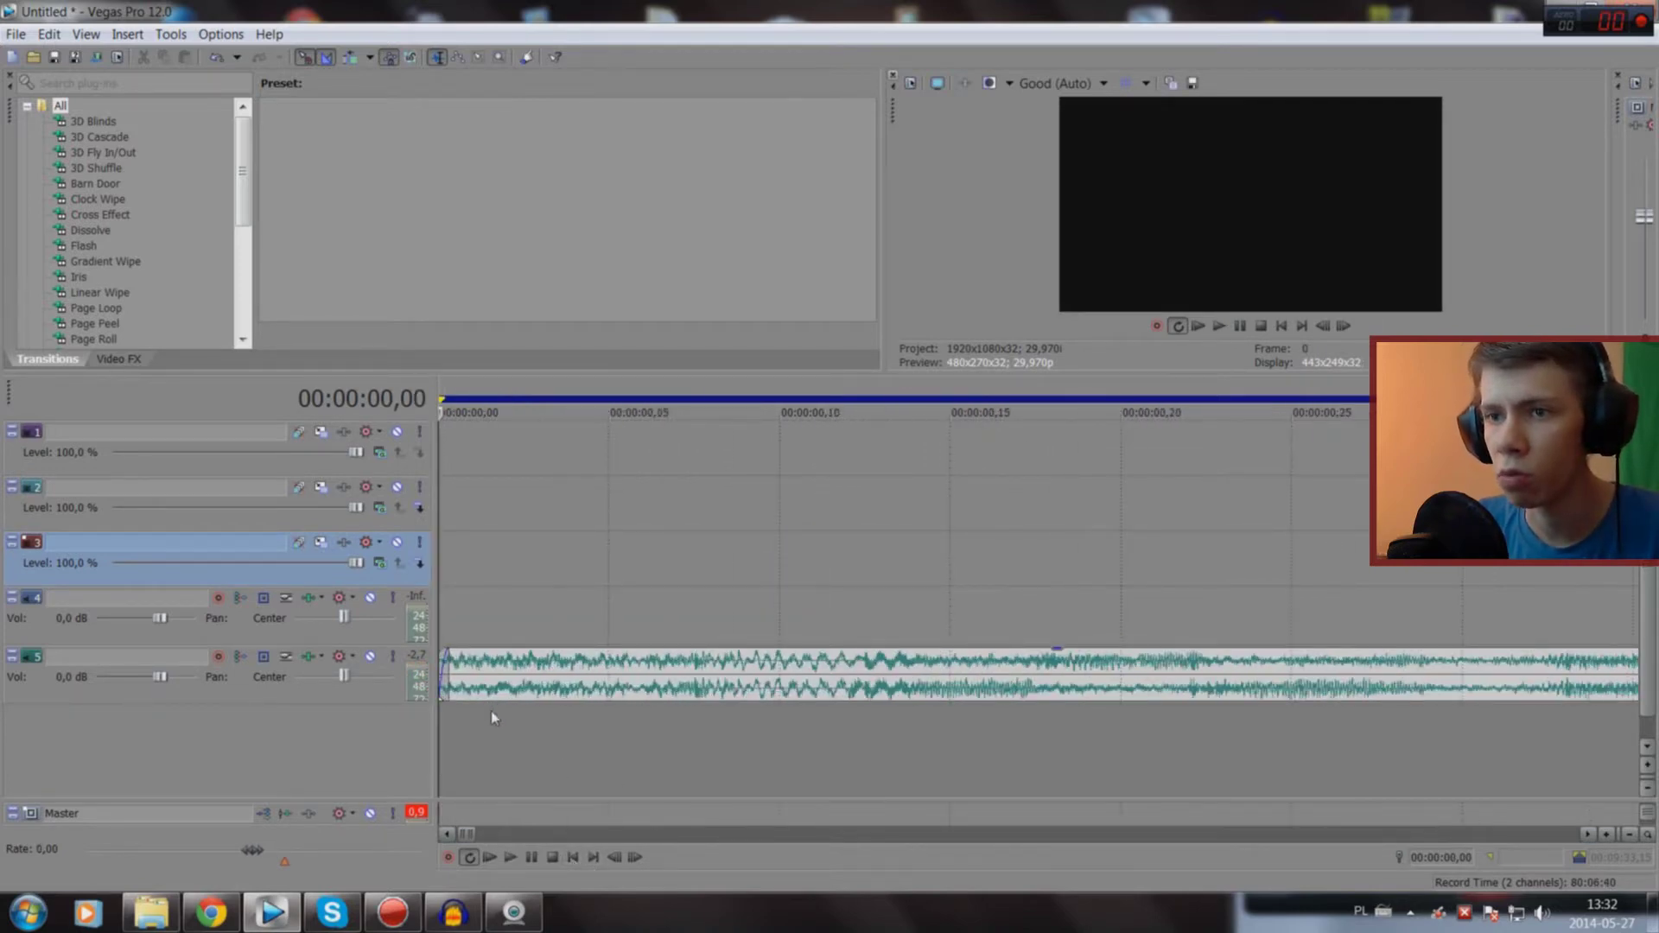
scroll(1304, 729, down, 5)
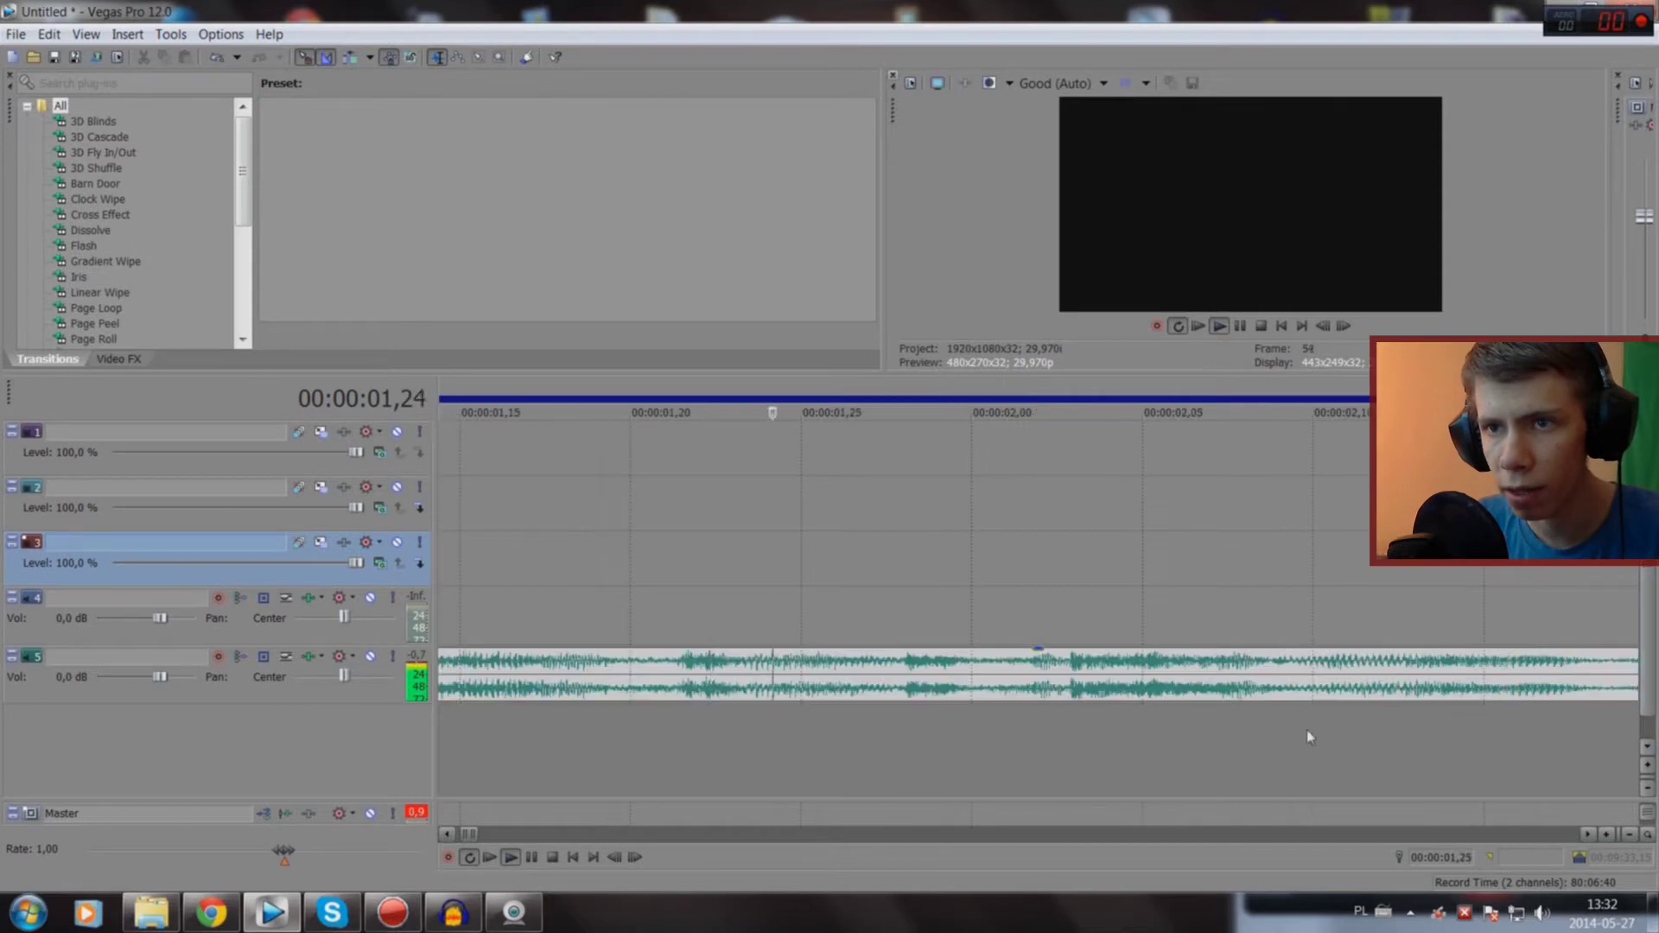
key(space)
key(space)
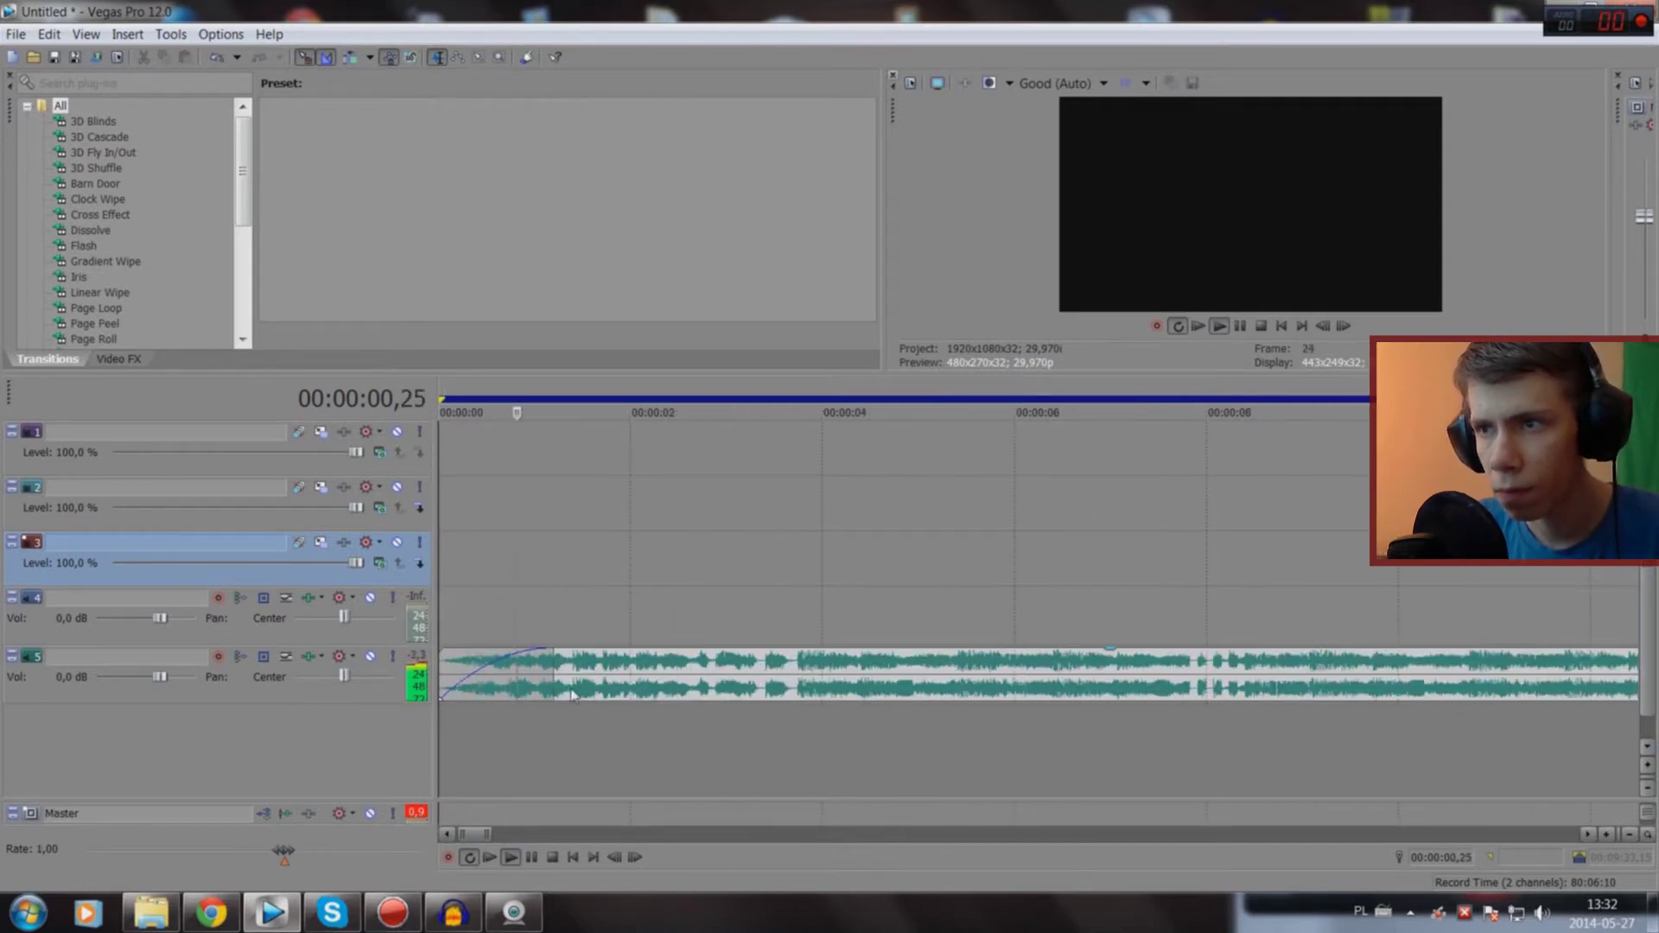
drag(547, 672, 566, 670)
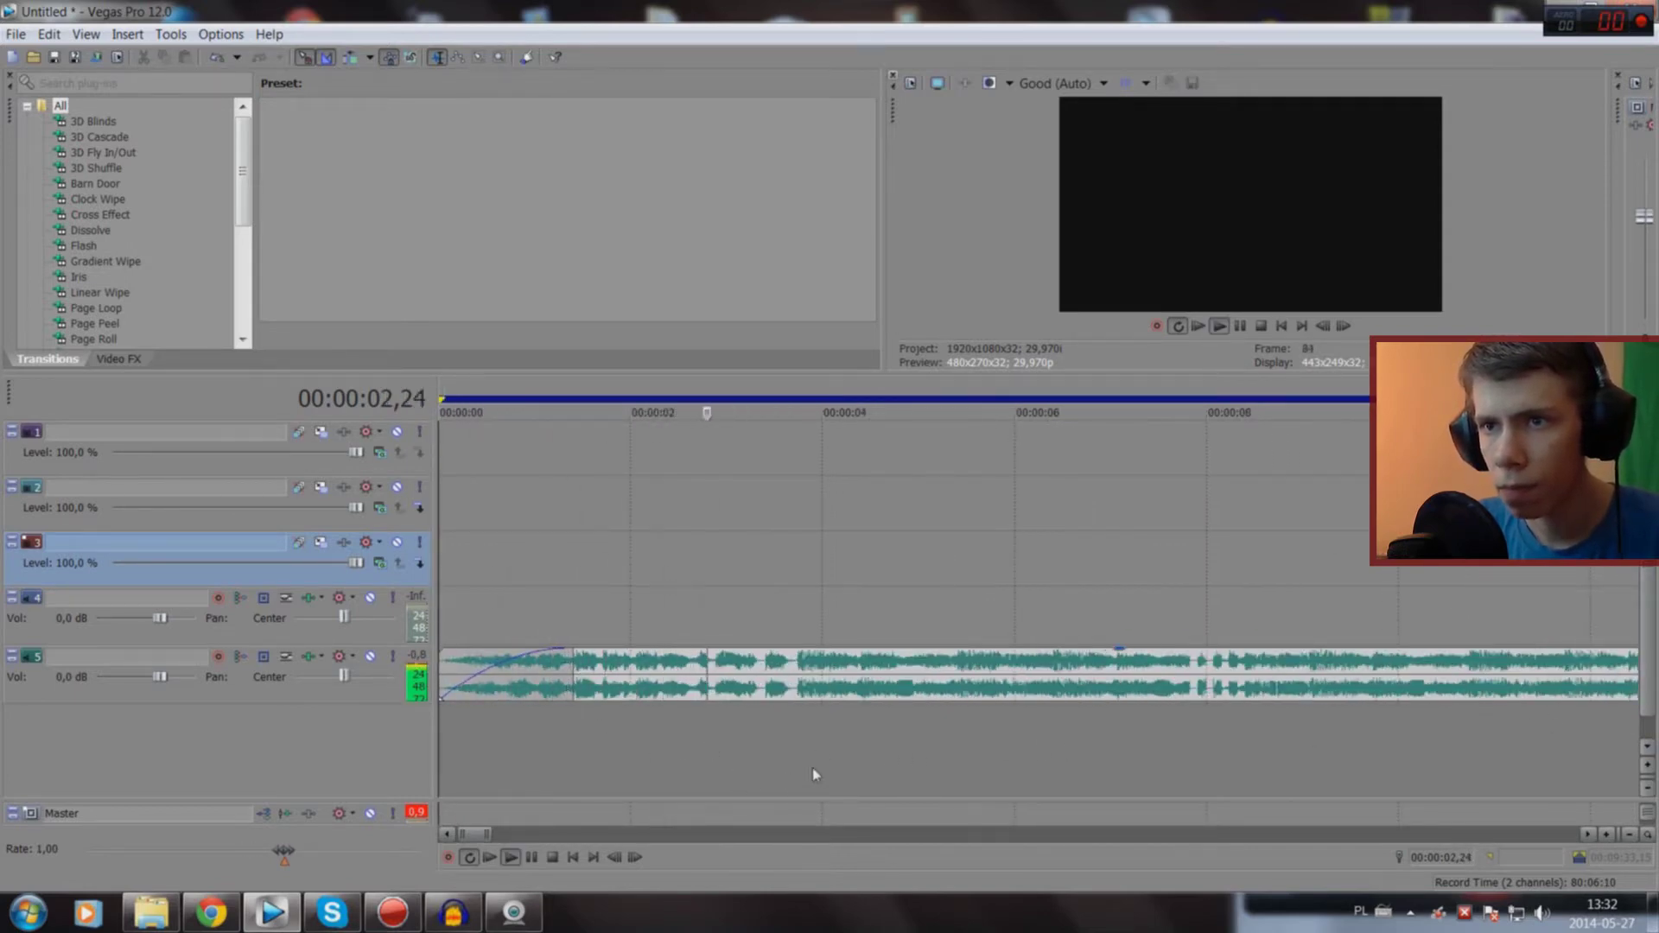
key(space)
scroll(812, 765, down, 6)
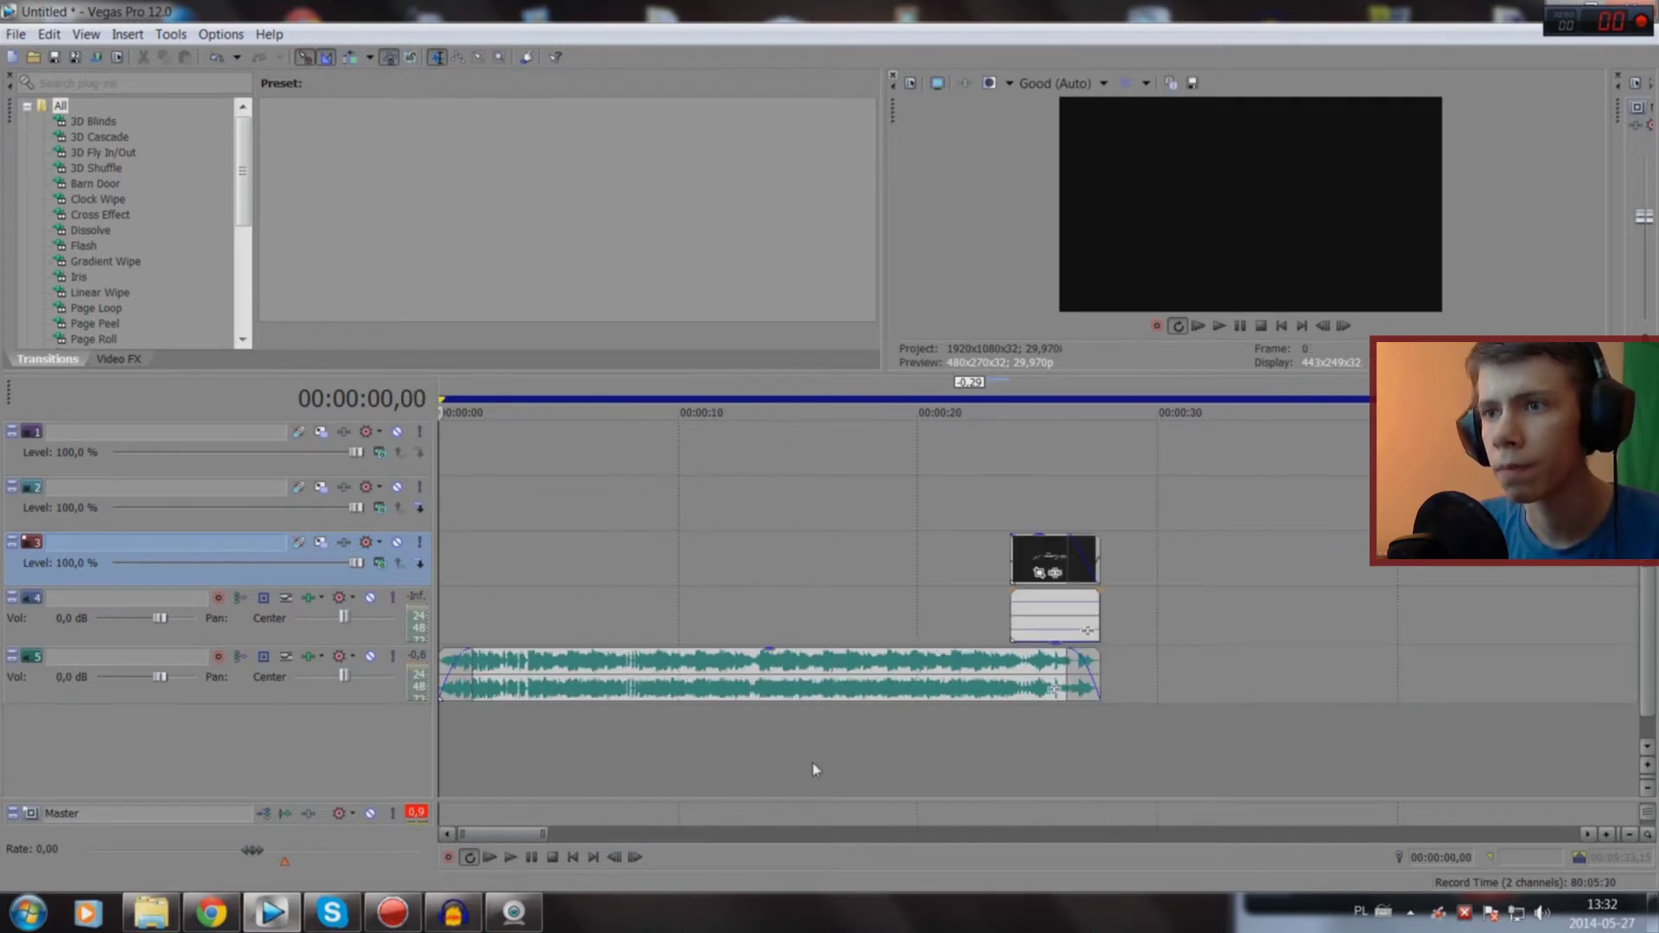
scroll(864, 734, down, 2)
click(1197, 730)
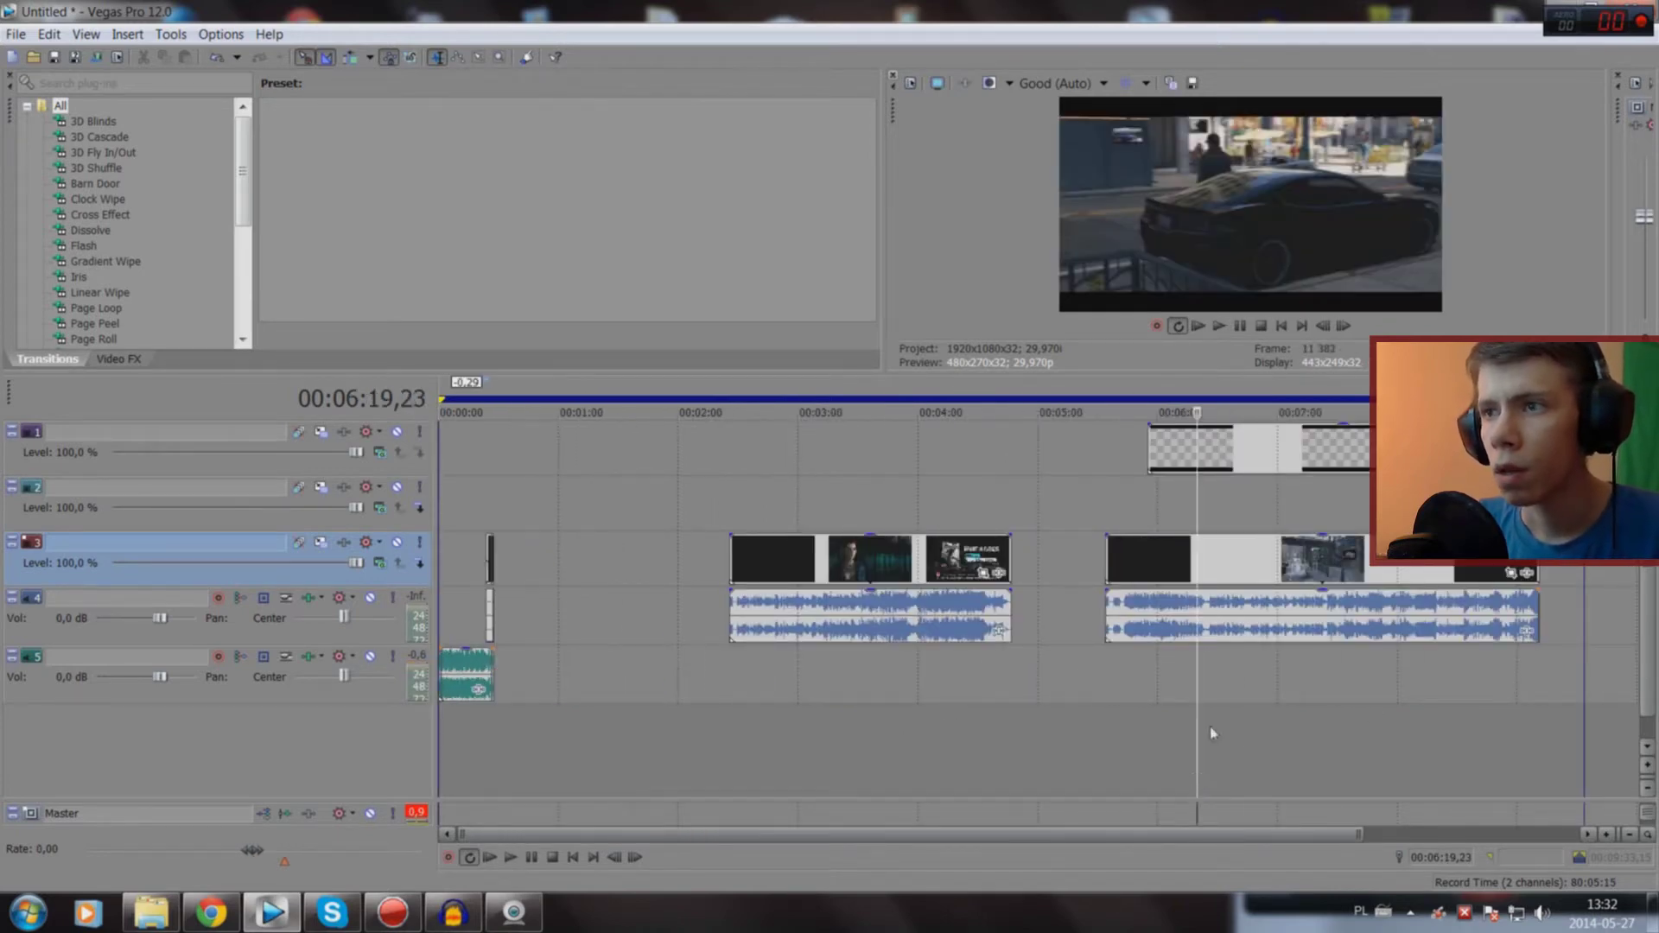
click(1566, 450)
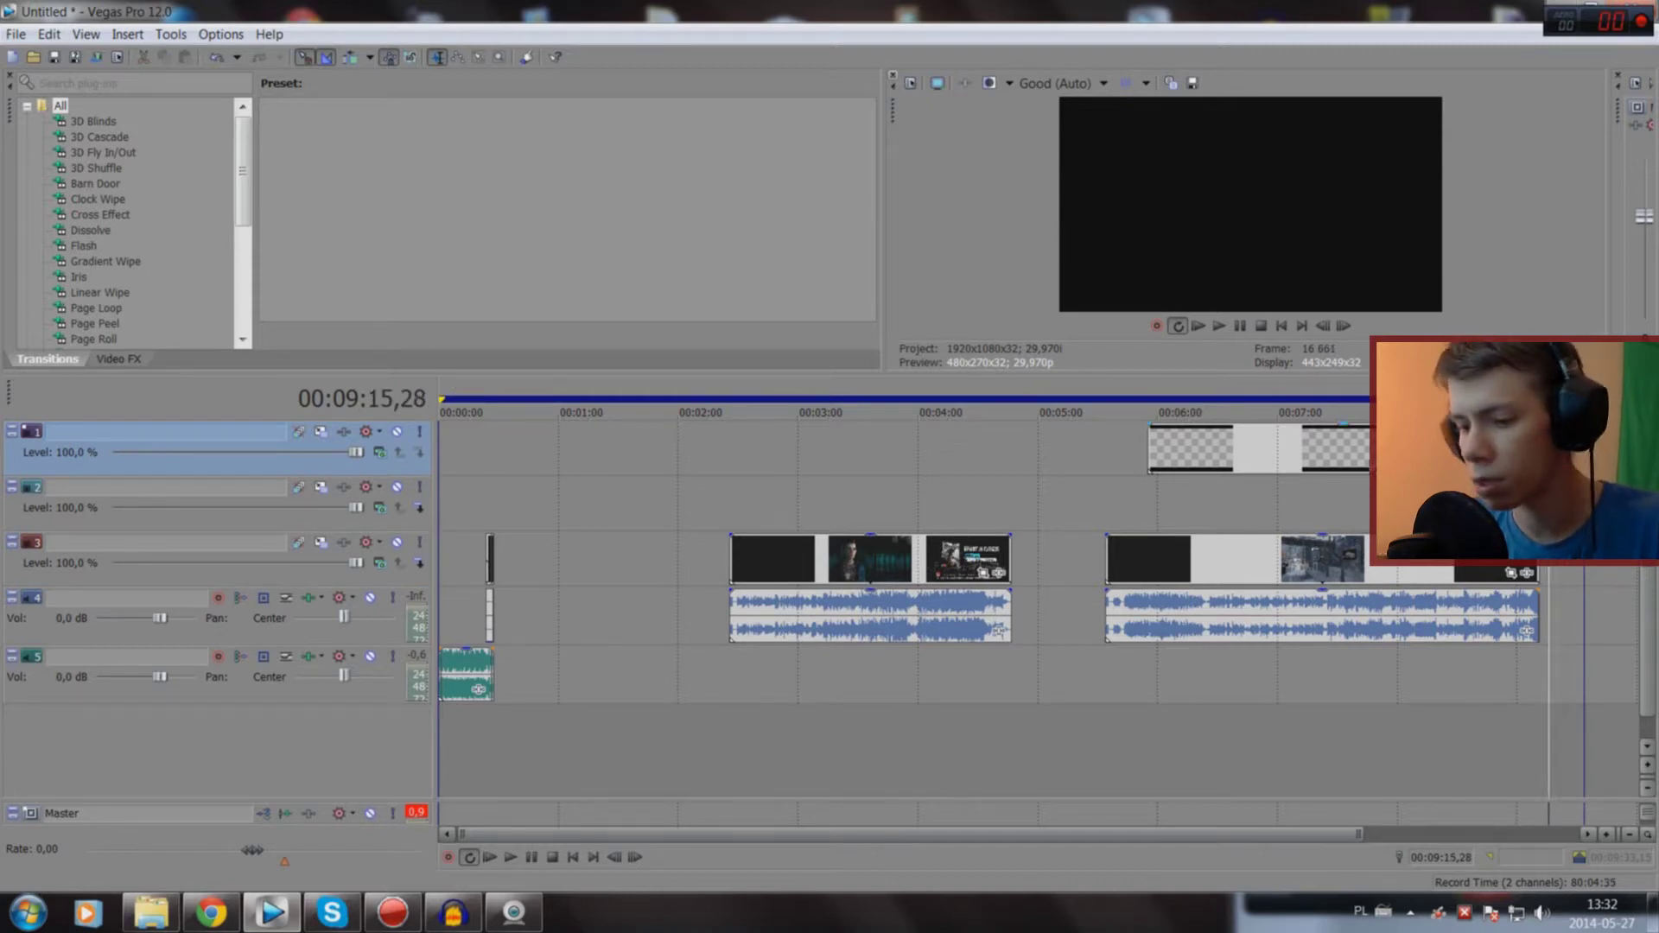
scroll(1047, 592, right, 5)
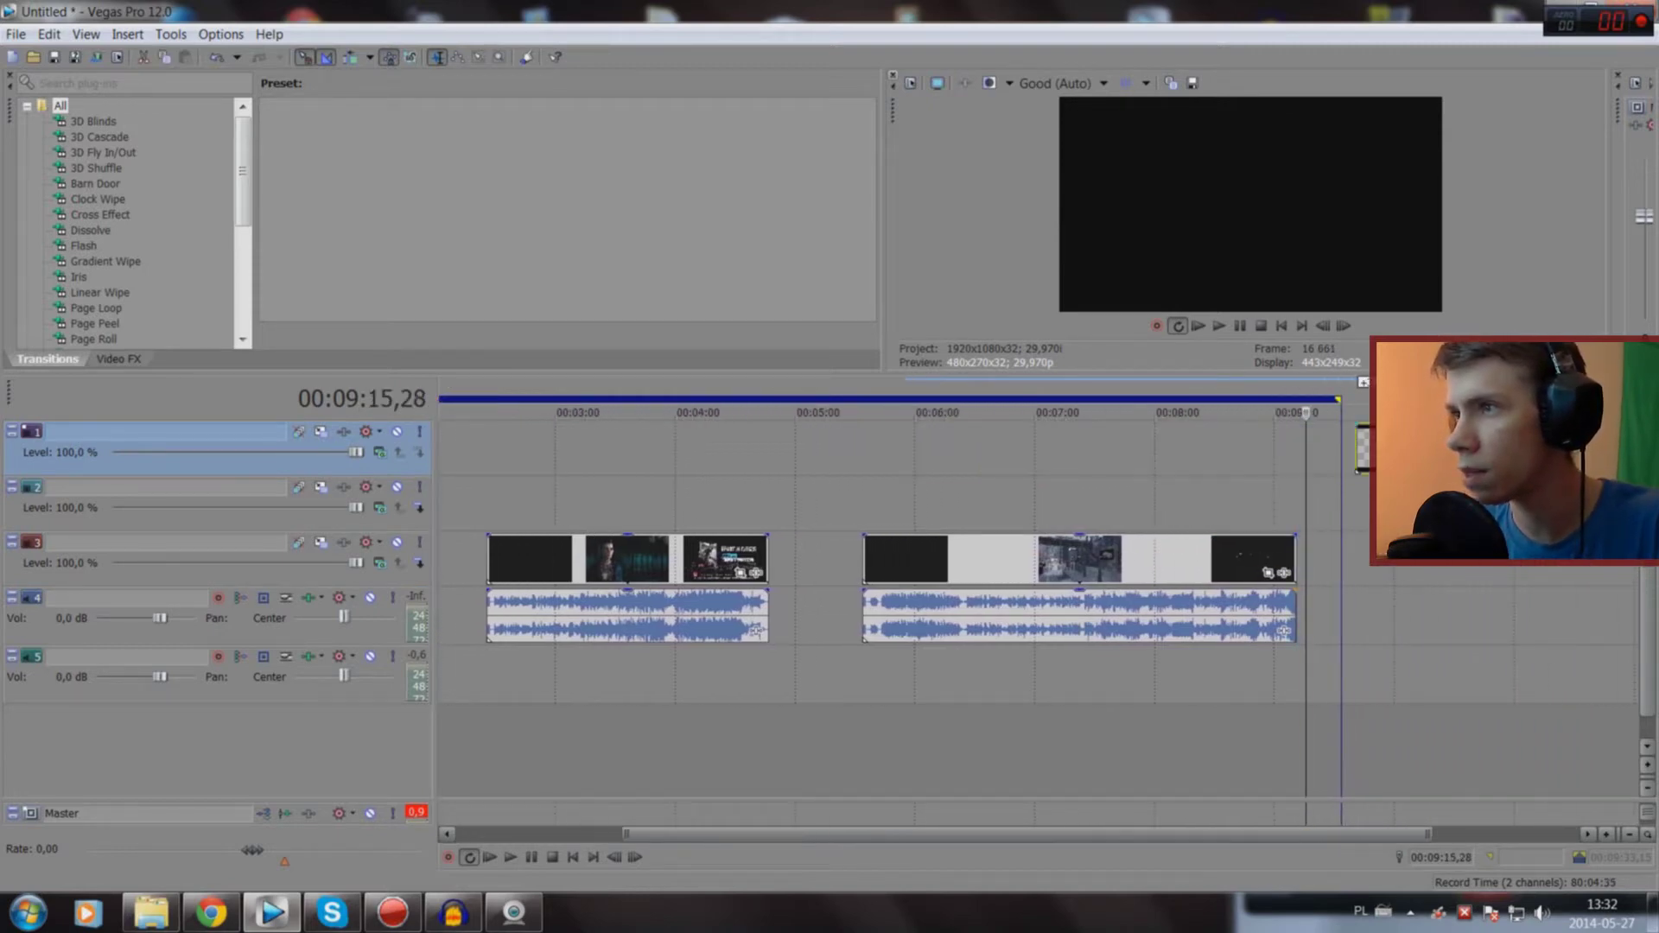
scroll(802, 769, down, 2)
click(725, 748)
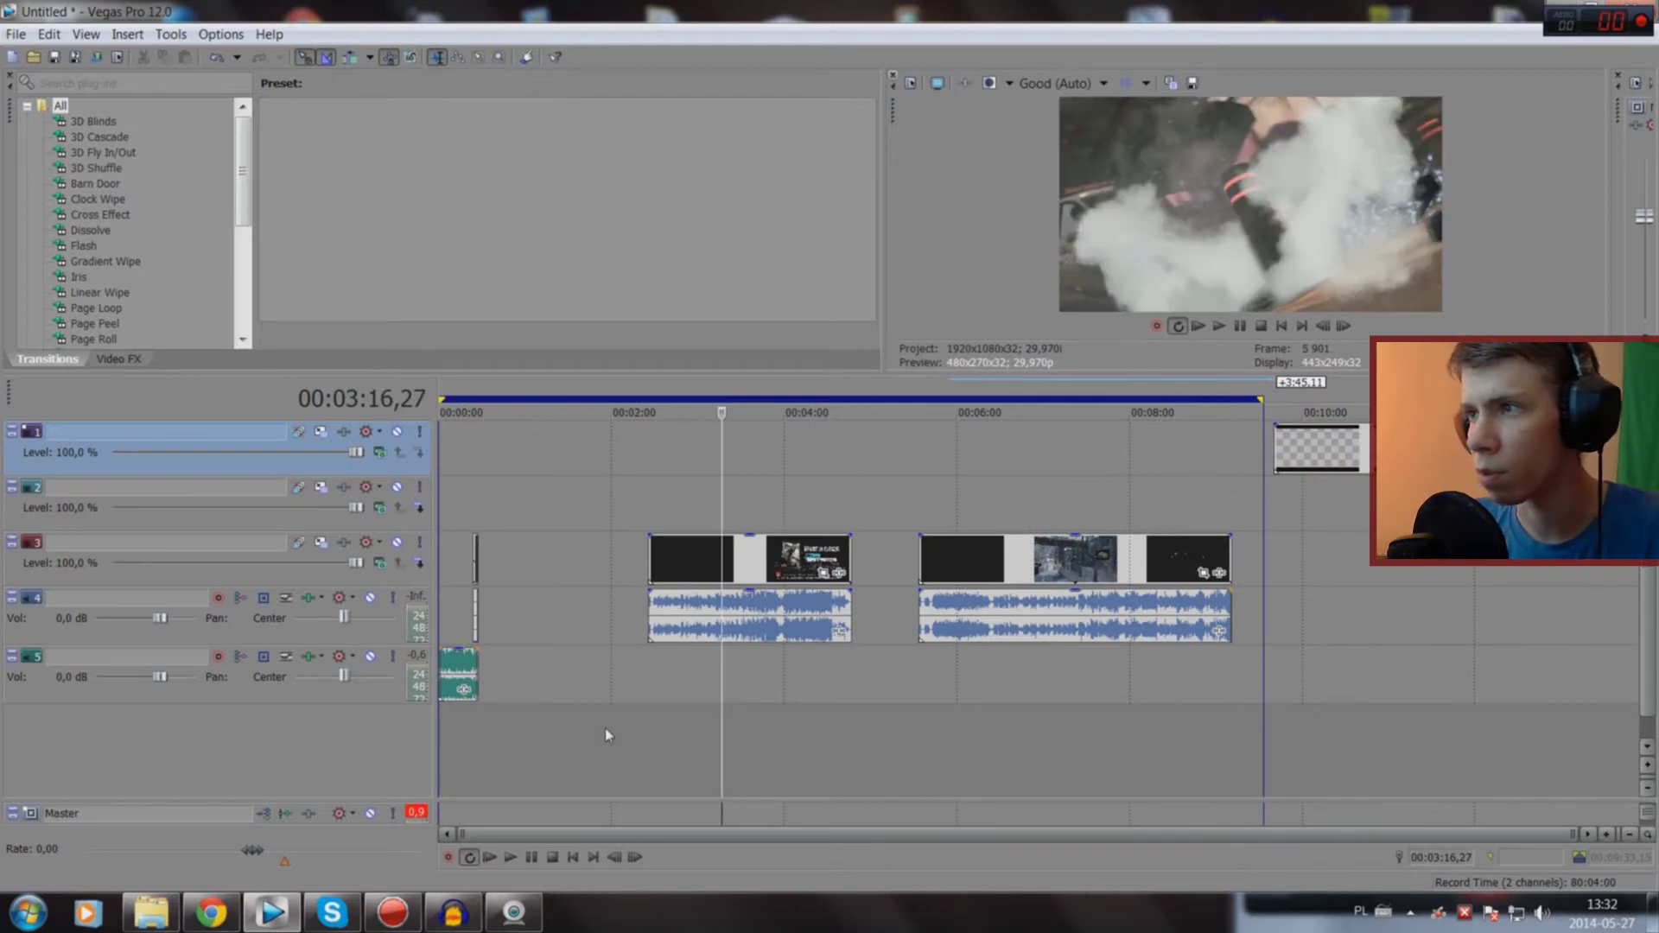
scroll(638, 735, up, 1)
scroll(637, 737, up, 4)
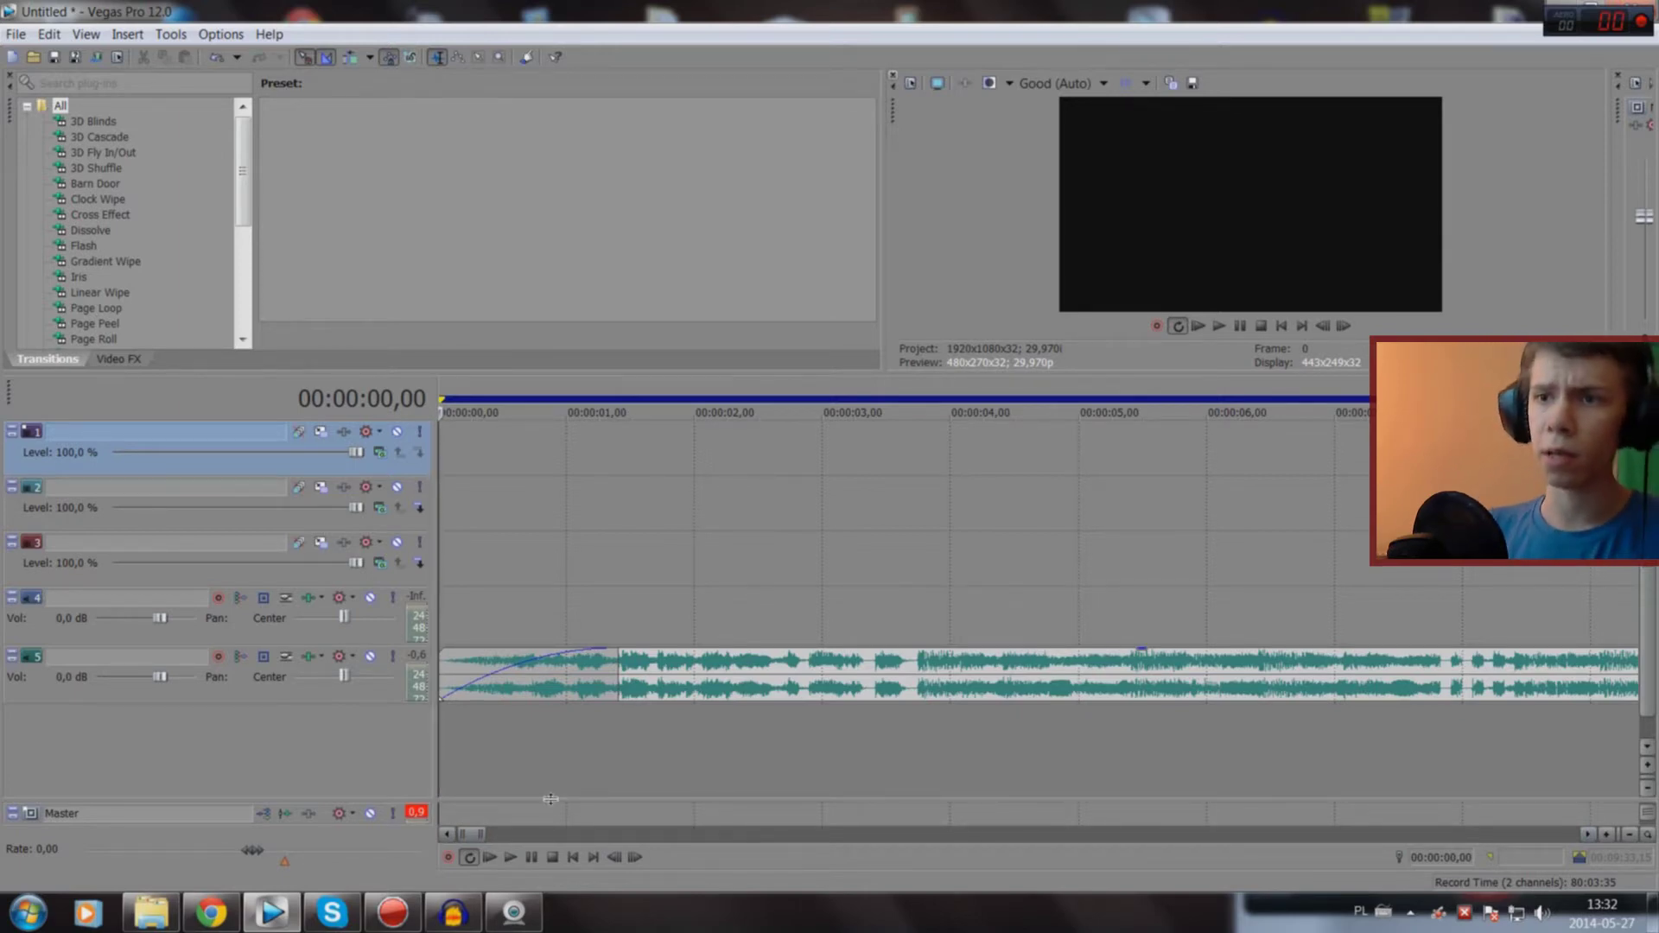
key(space)
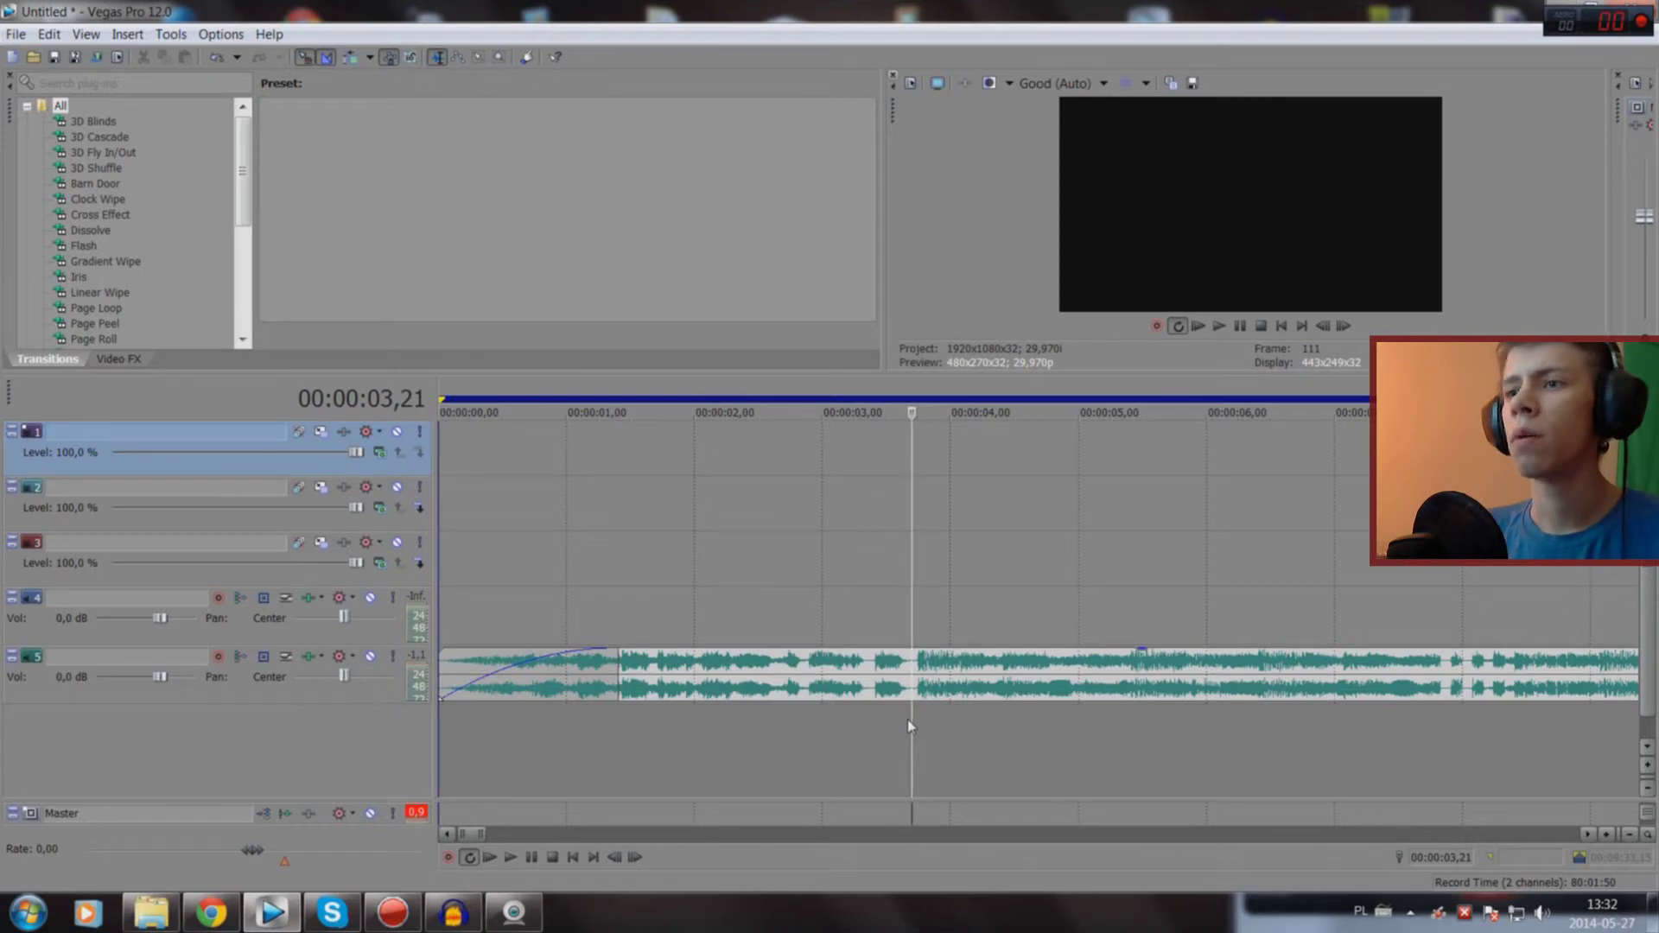
key(space)
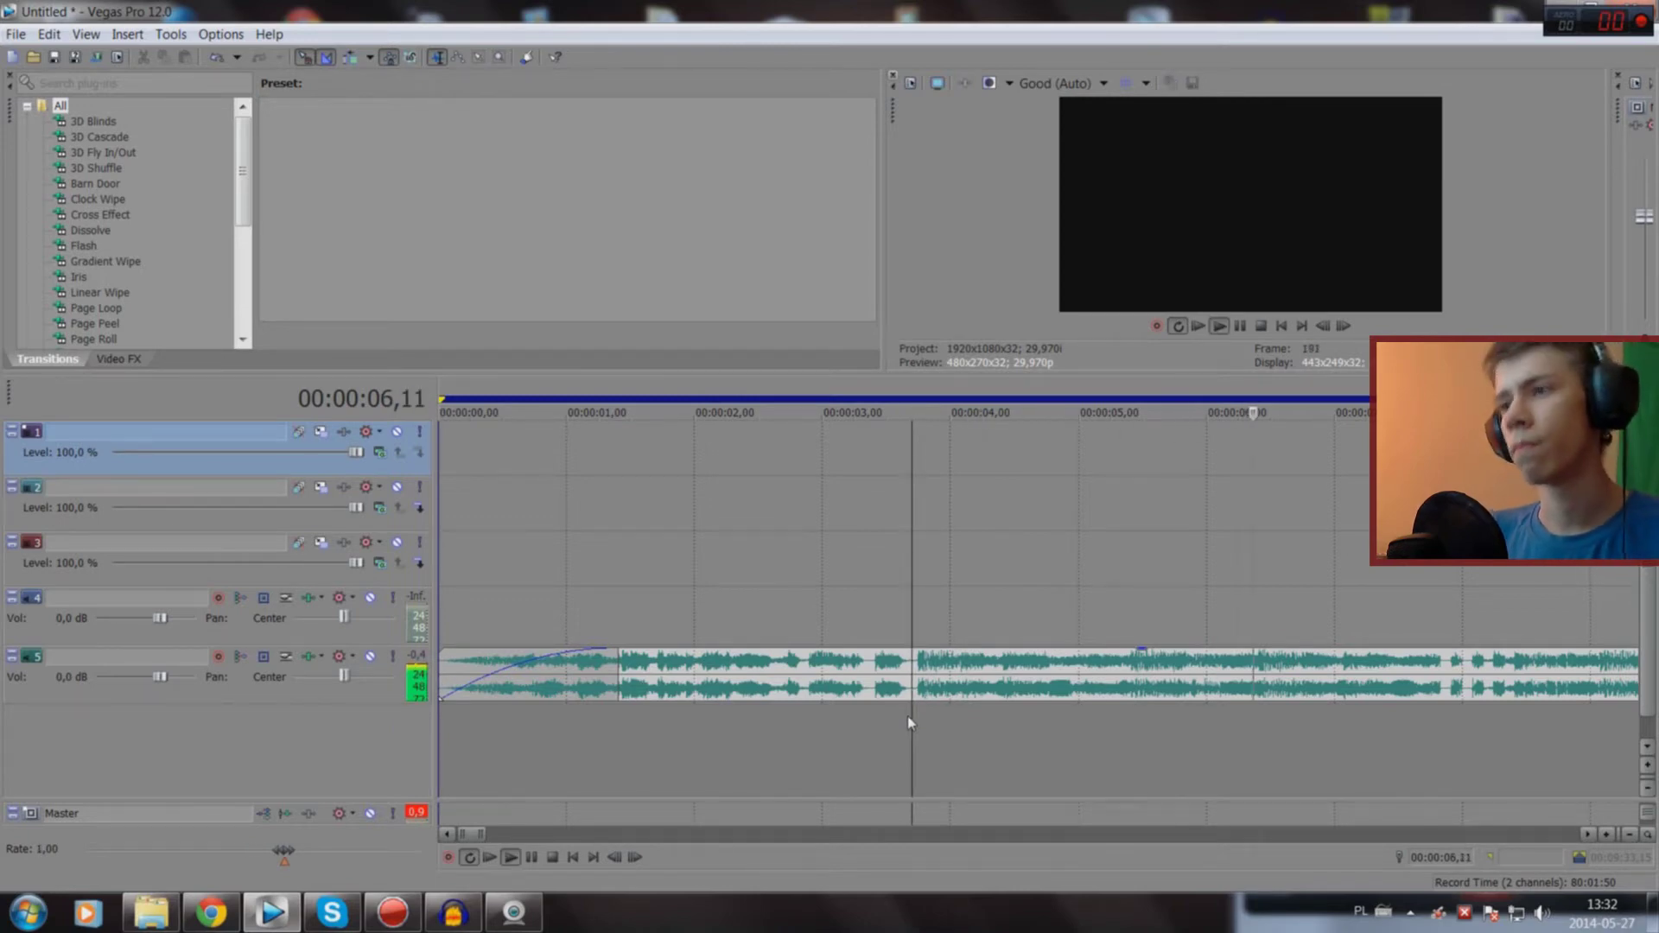
key(space)
scroll(909, 722, down, 5)
scroll(611, 736, up, 4)
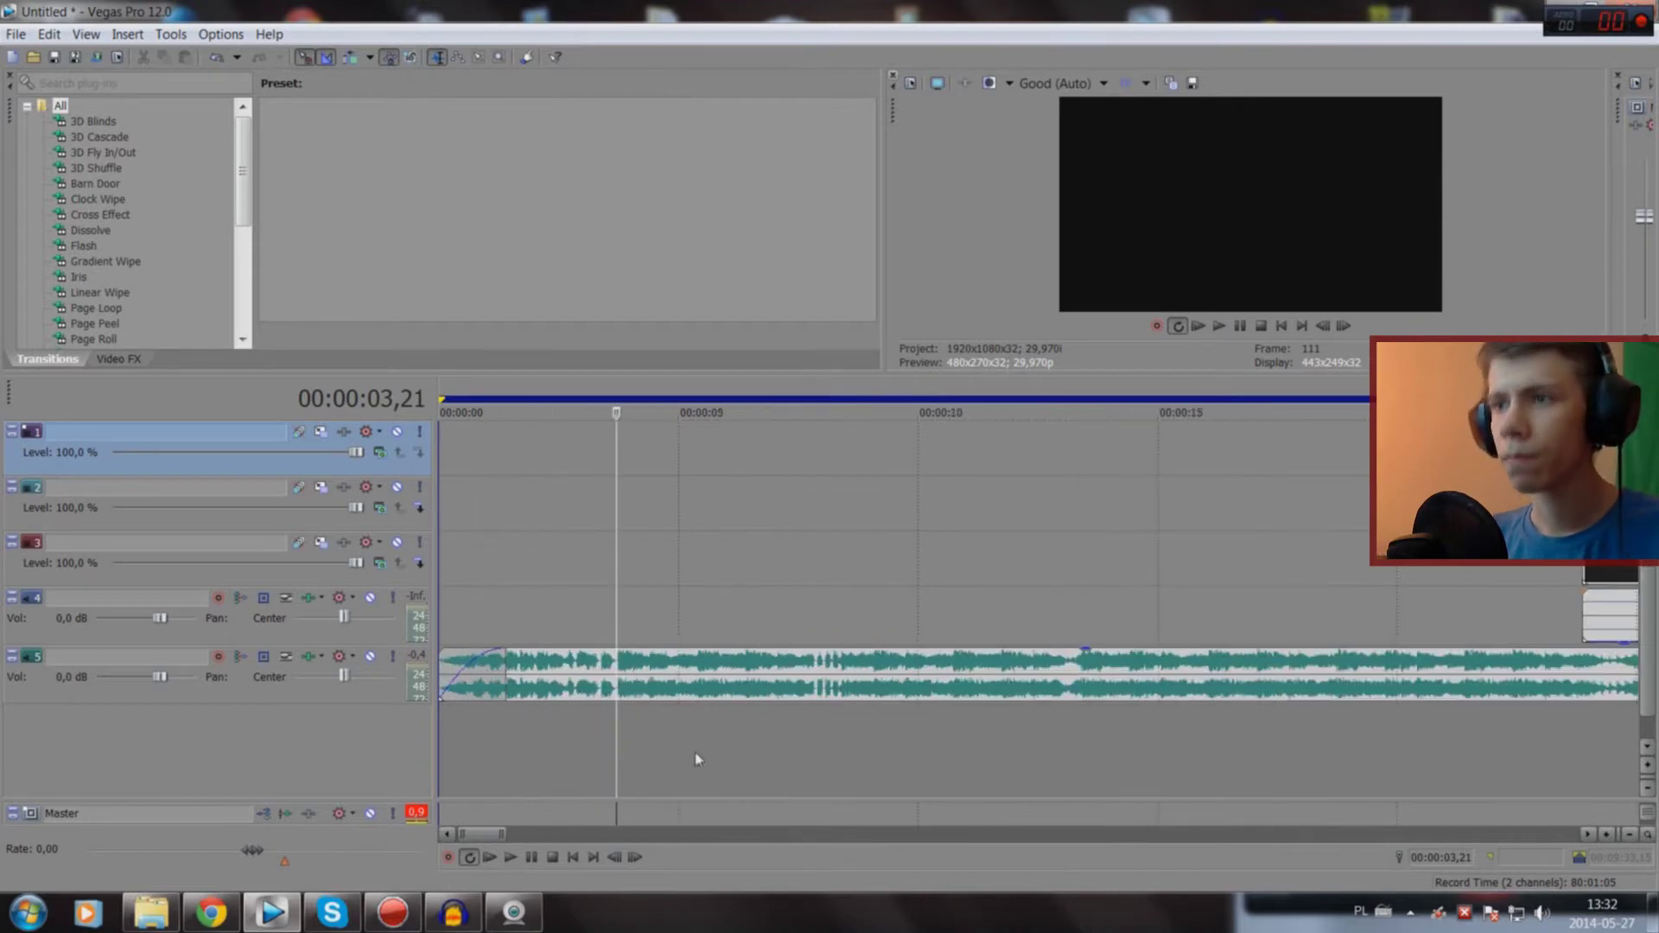
scroll(698, 758, down, 5)
scroll(981, 743, down, 3)
Step: Move the second trailer clip and its audio earlier and preview its new opening
click(1338, 759)
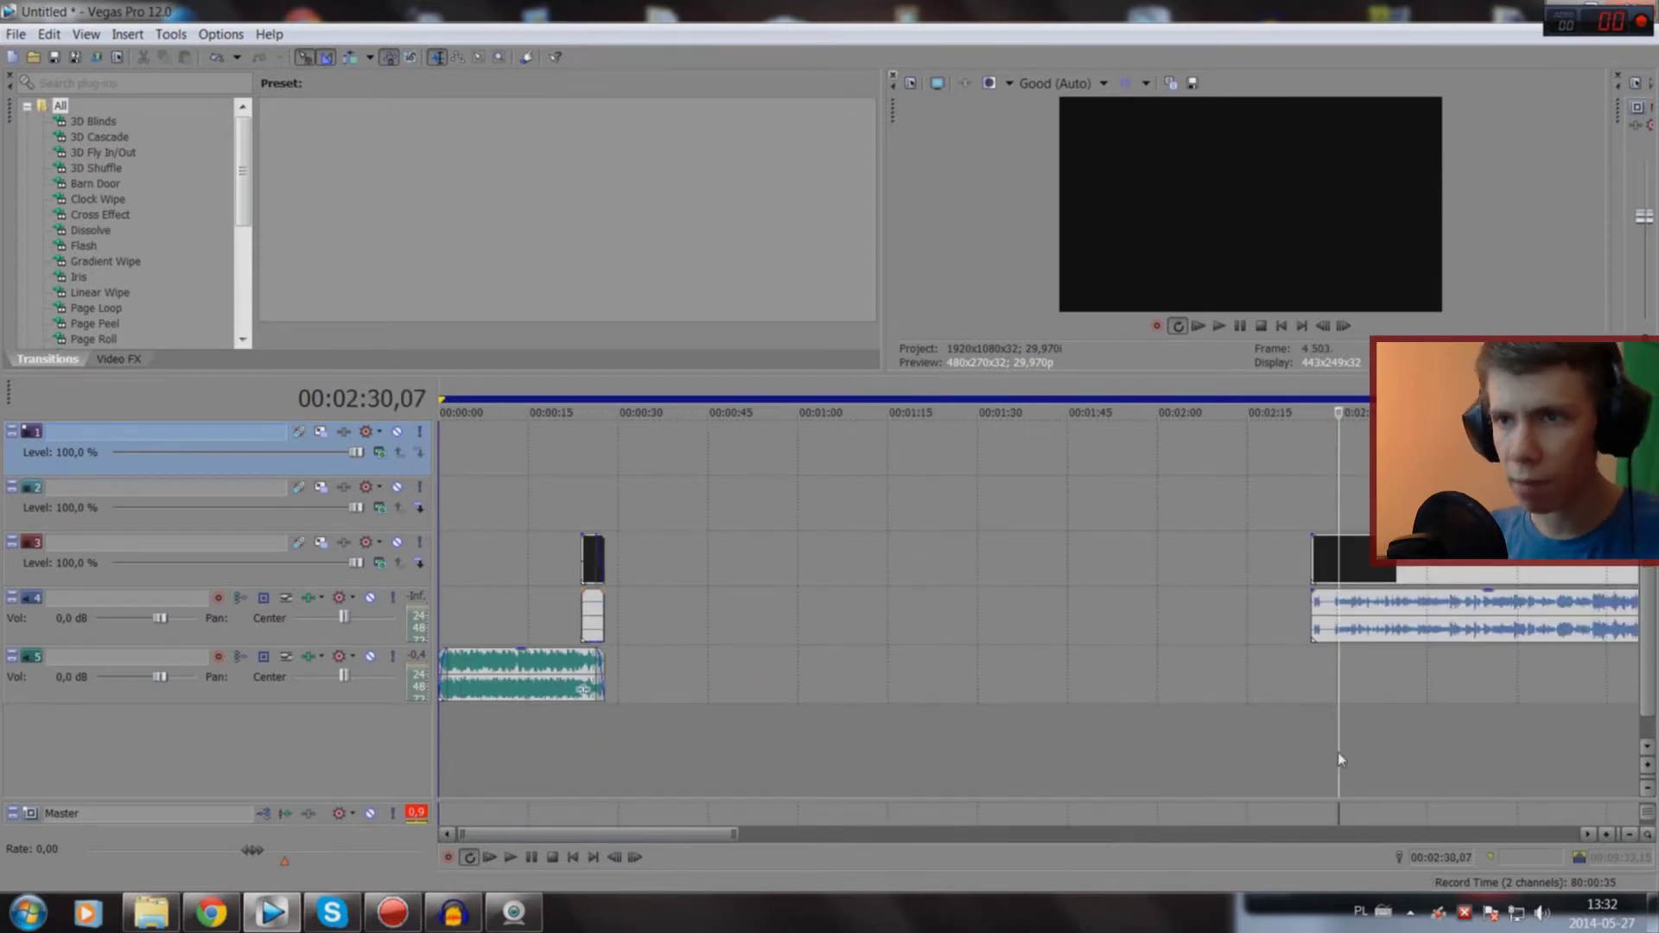
scroll(1338, 752, up, 5)
click(1121, 579)
drag(1121, 579, 1030, 578)
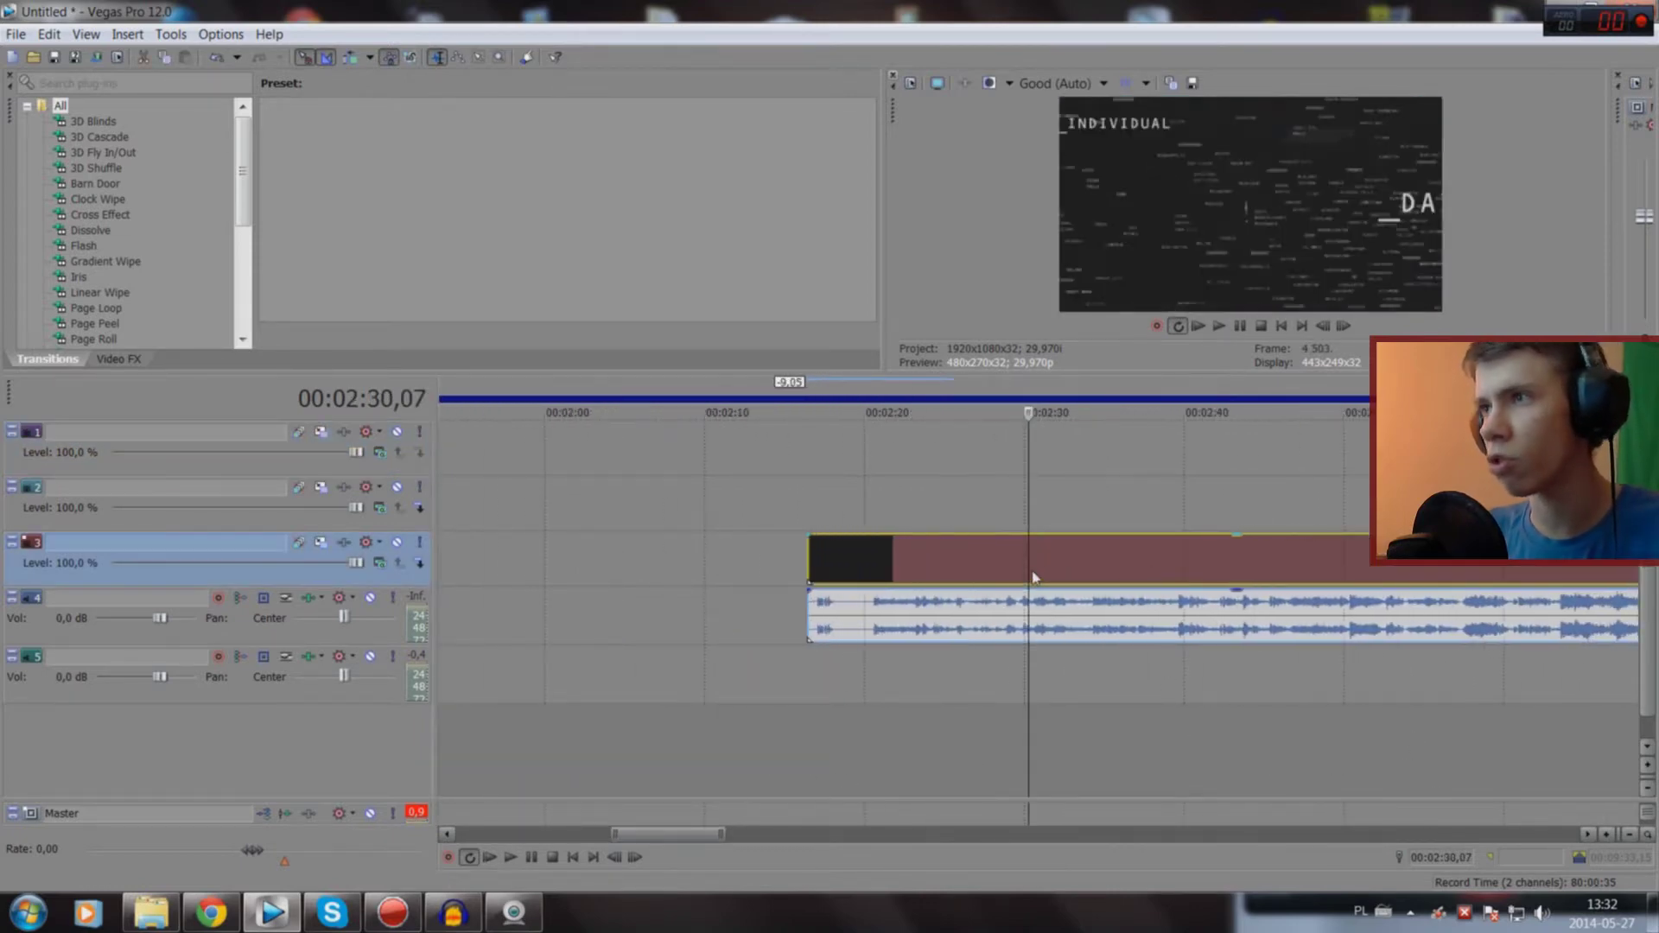
click(841, 770)
key(space)
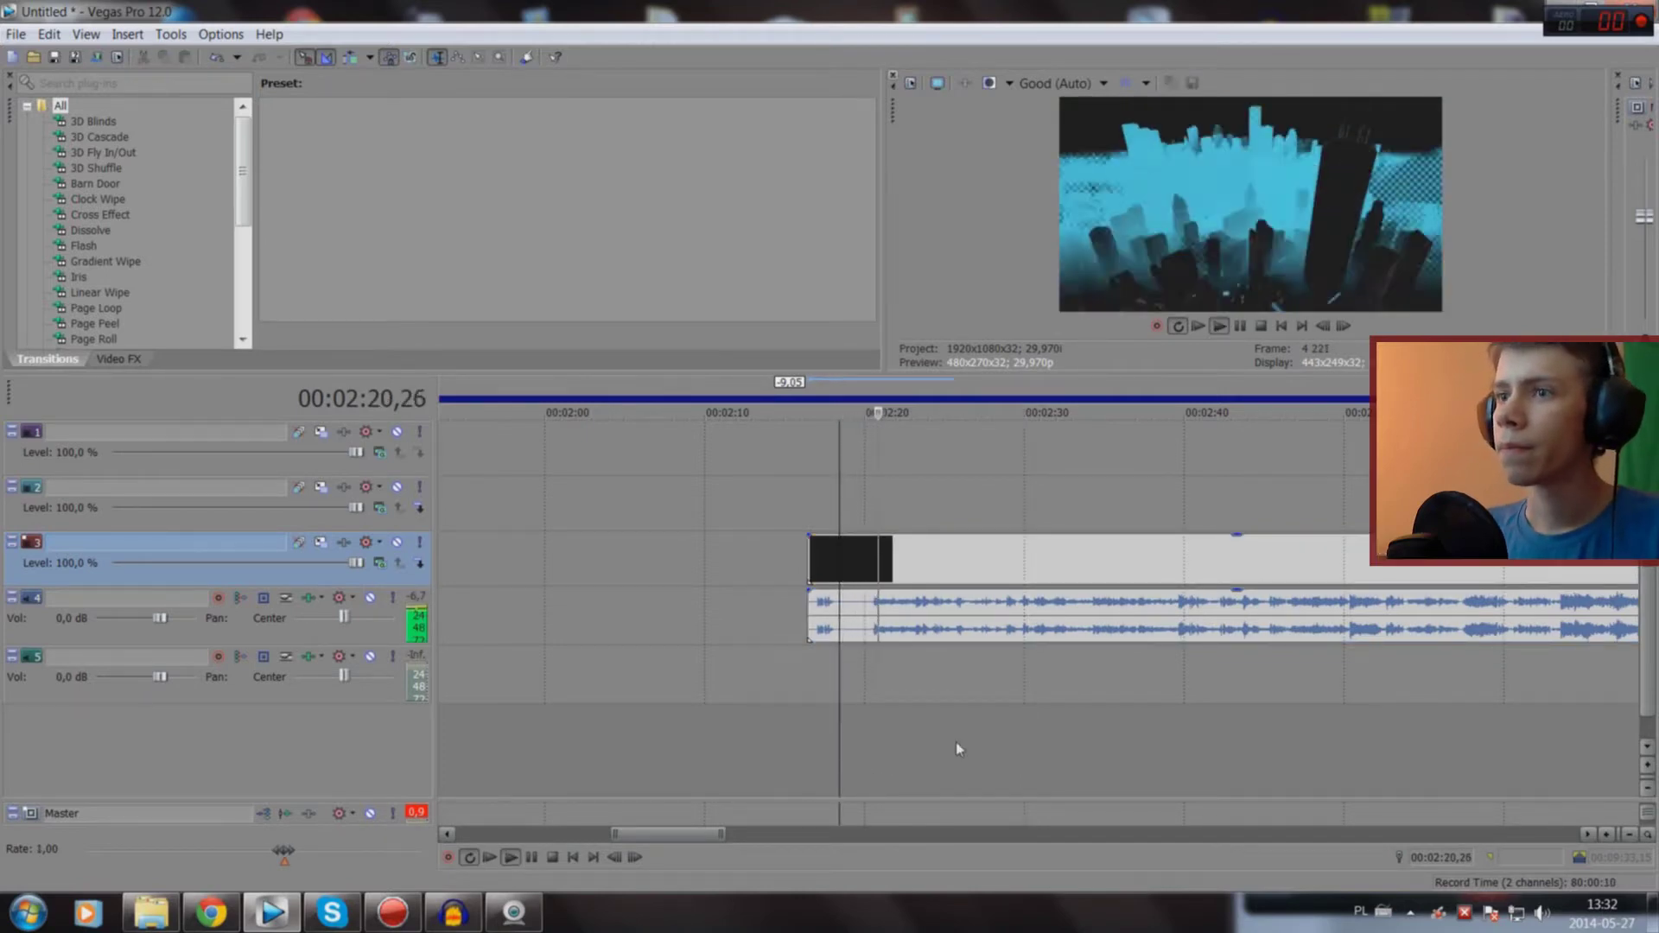
key(space)
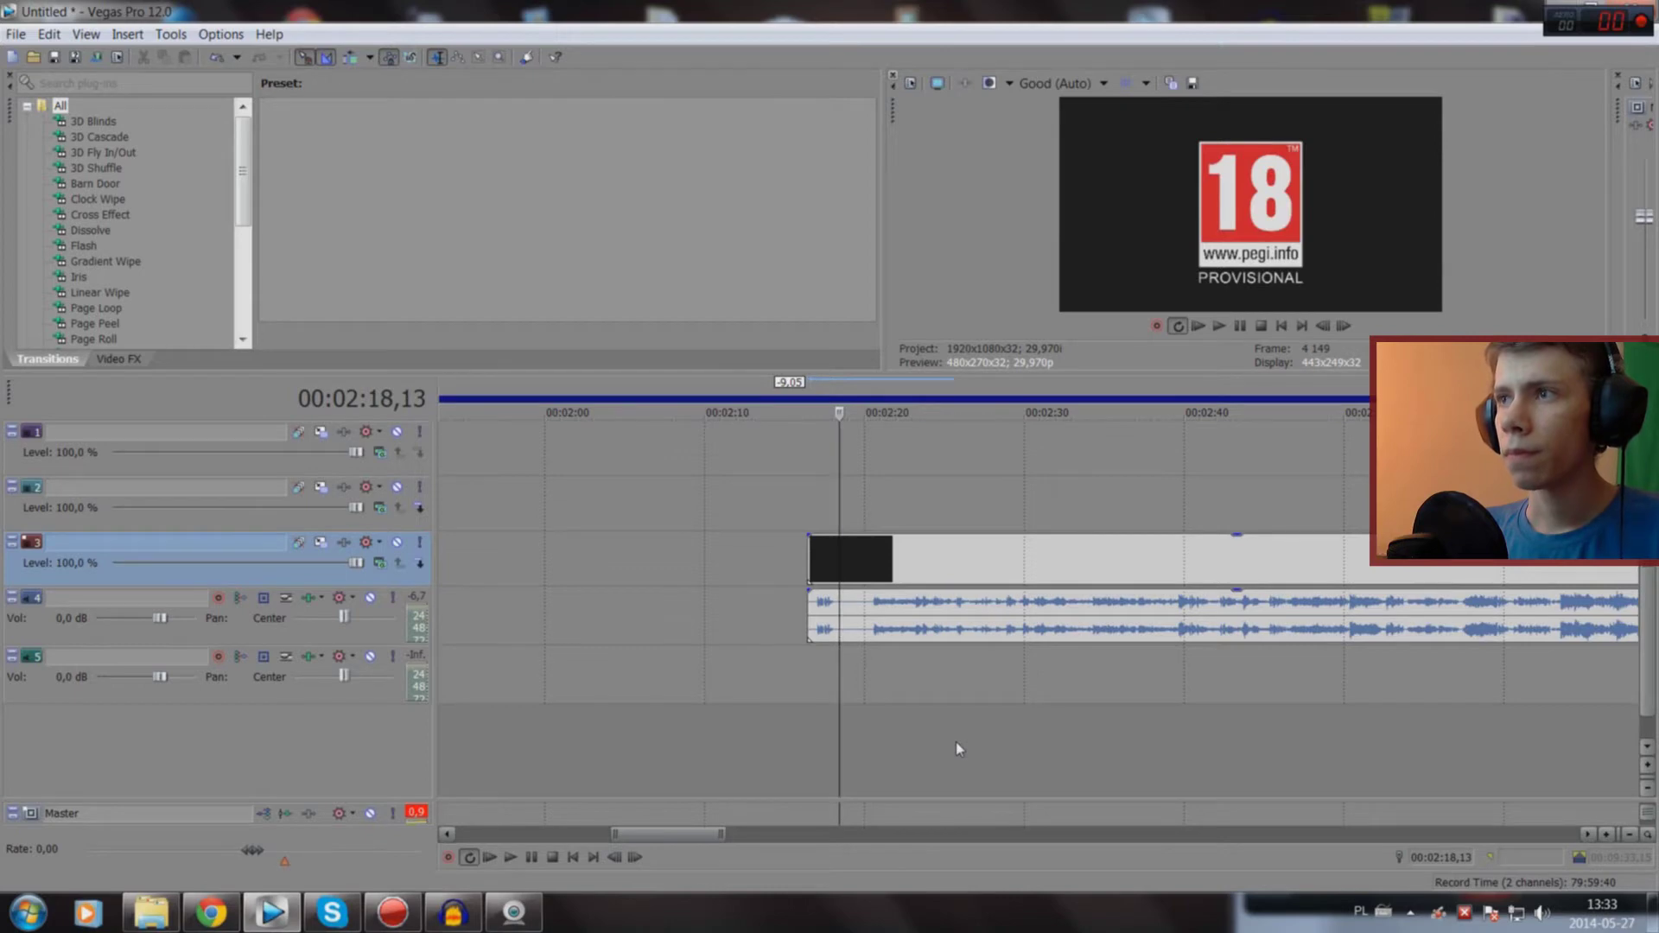
key(space)
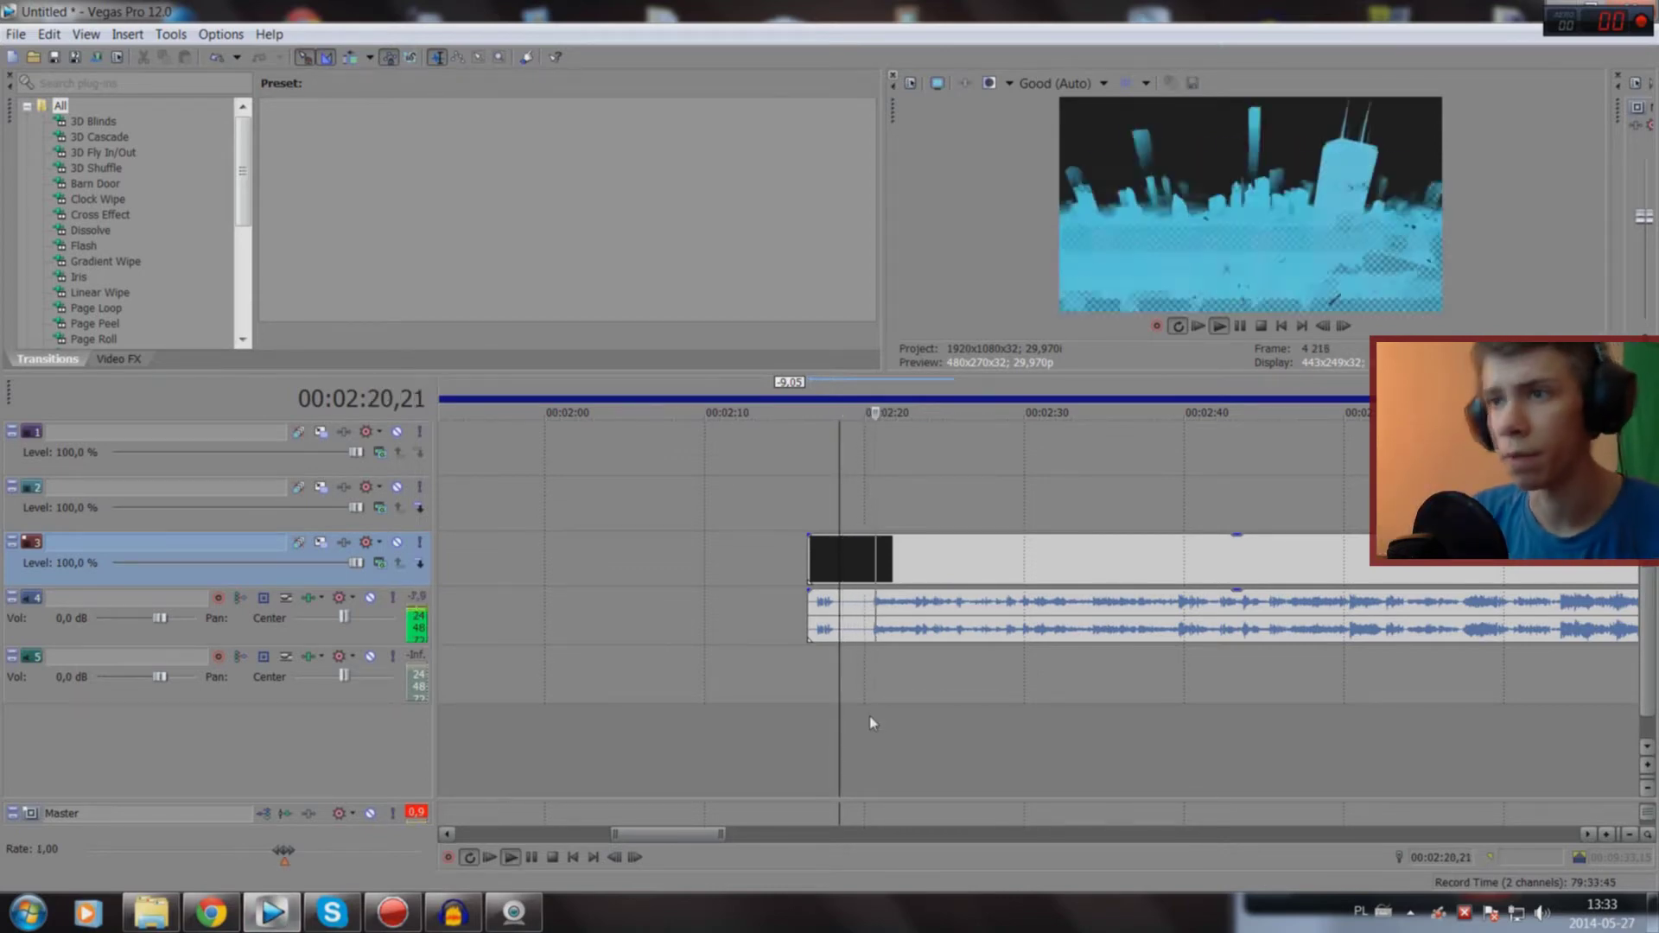
Step: Enlarge the preview area above the timeline
scroll(1007, 707, down, 1)
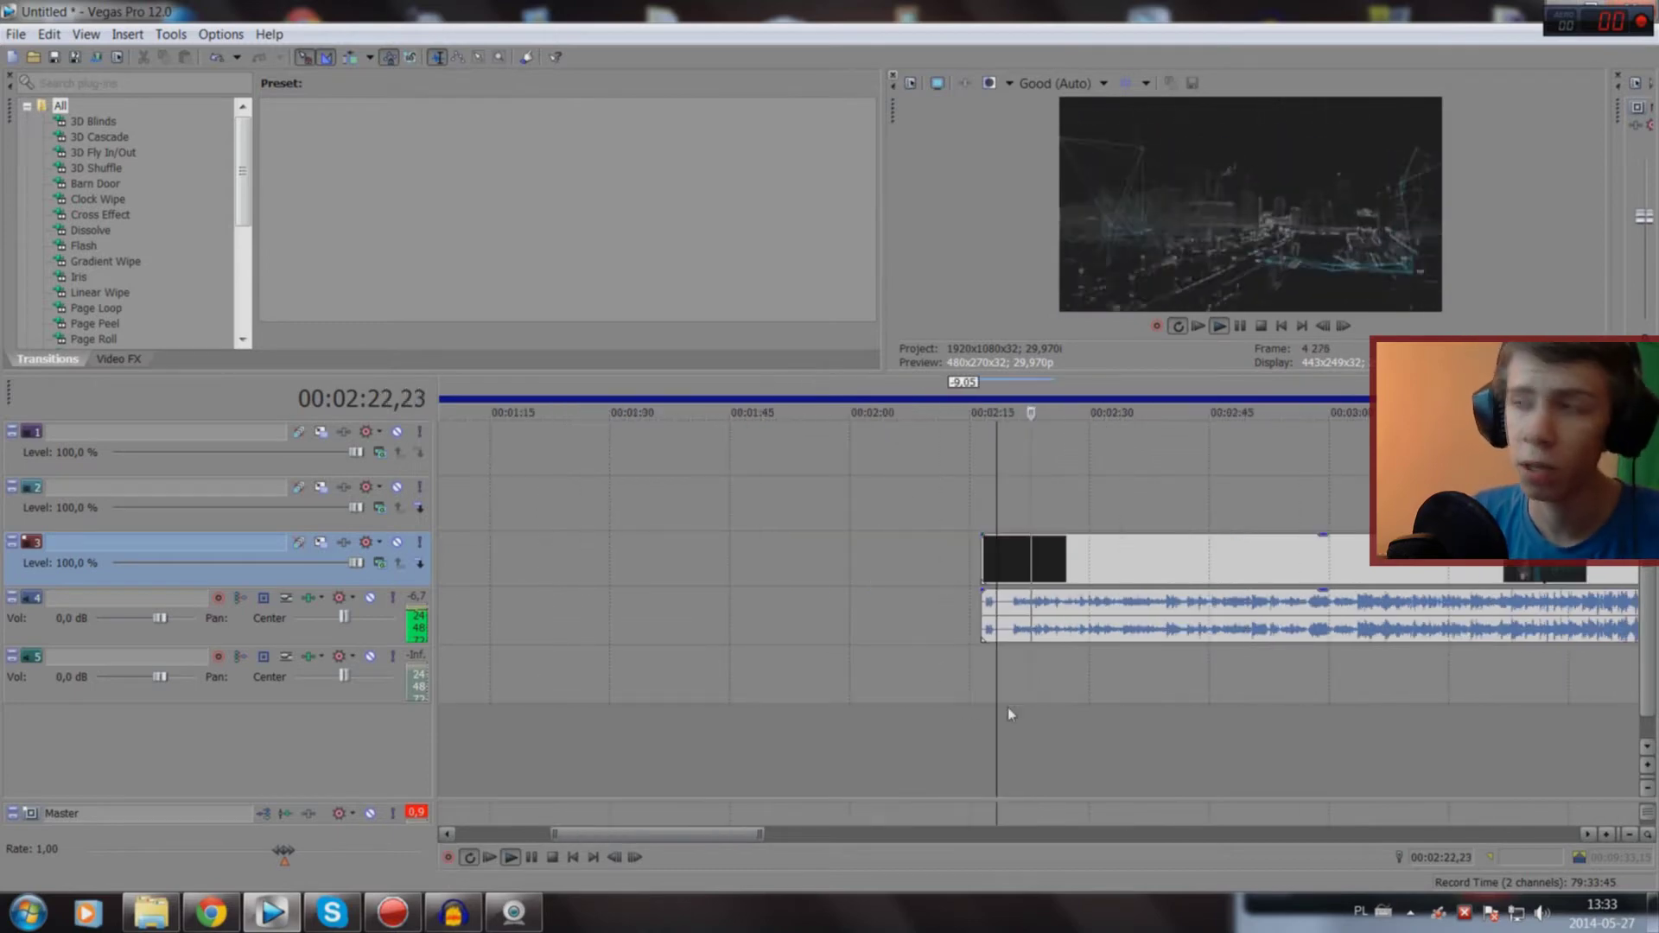
scroll(1030, 700, down, 3)
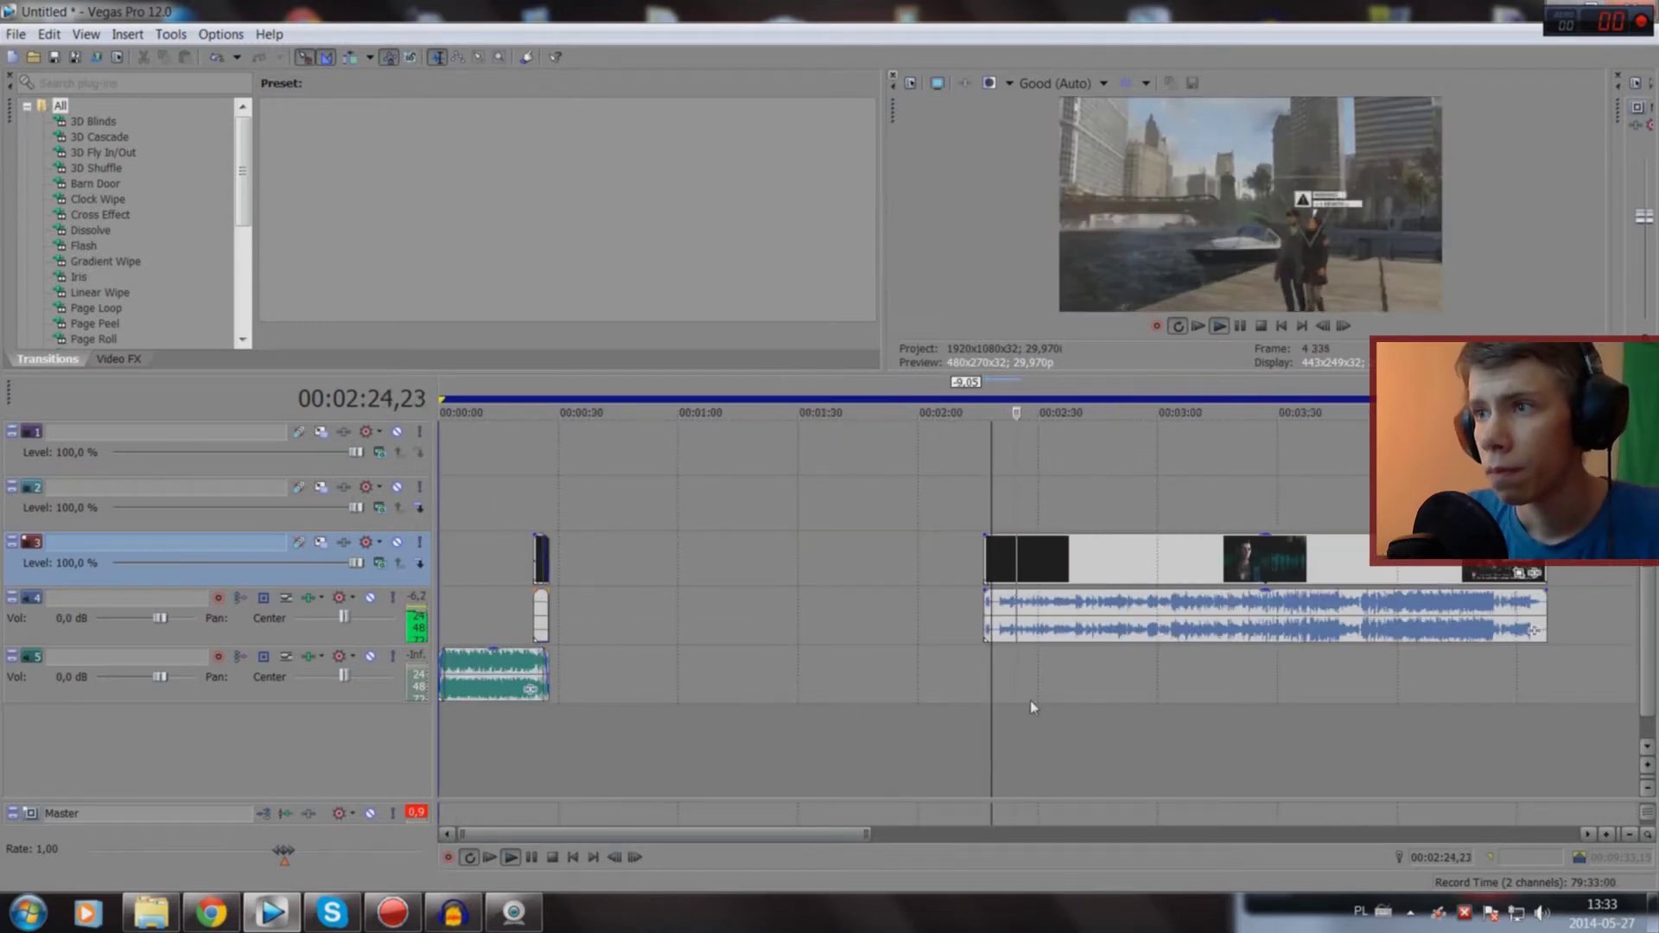
scroll(1032, 707, up, 2)
scroll(1028, 743, up, 1)
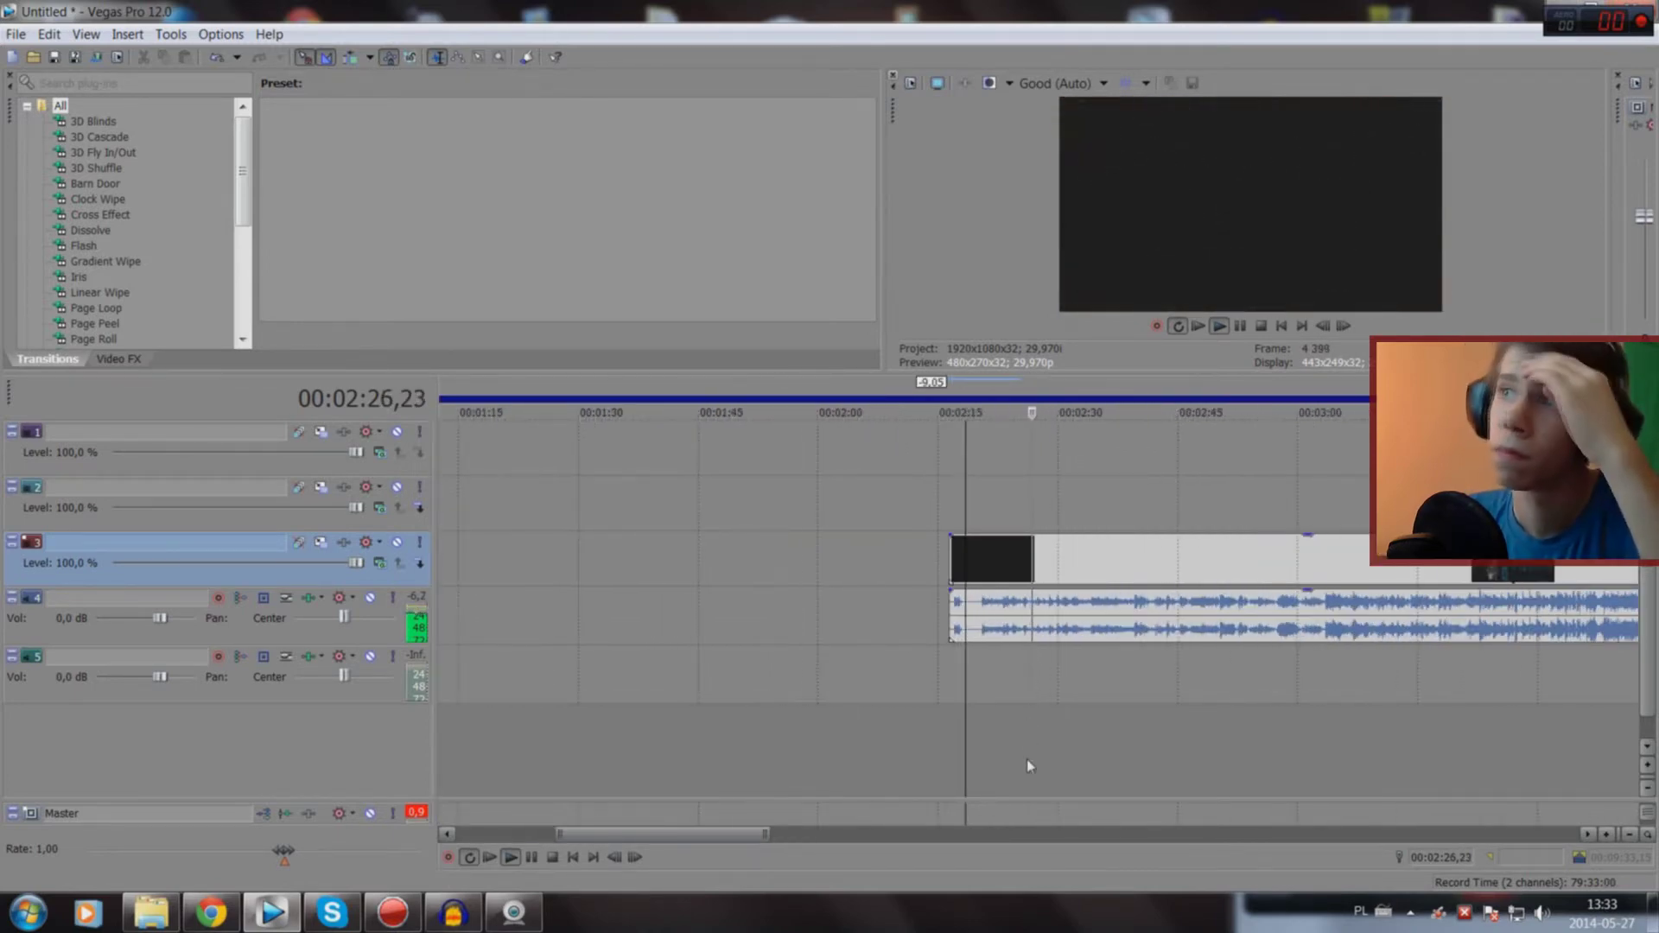
scroll(1026, 759, up, 3)
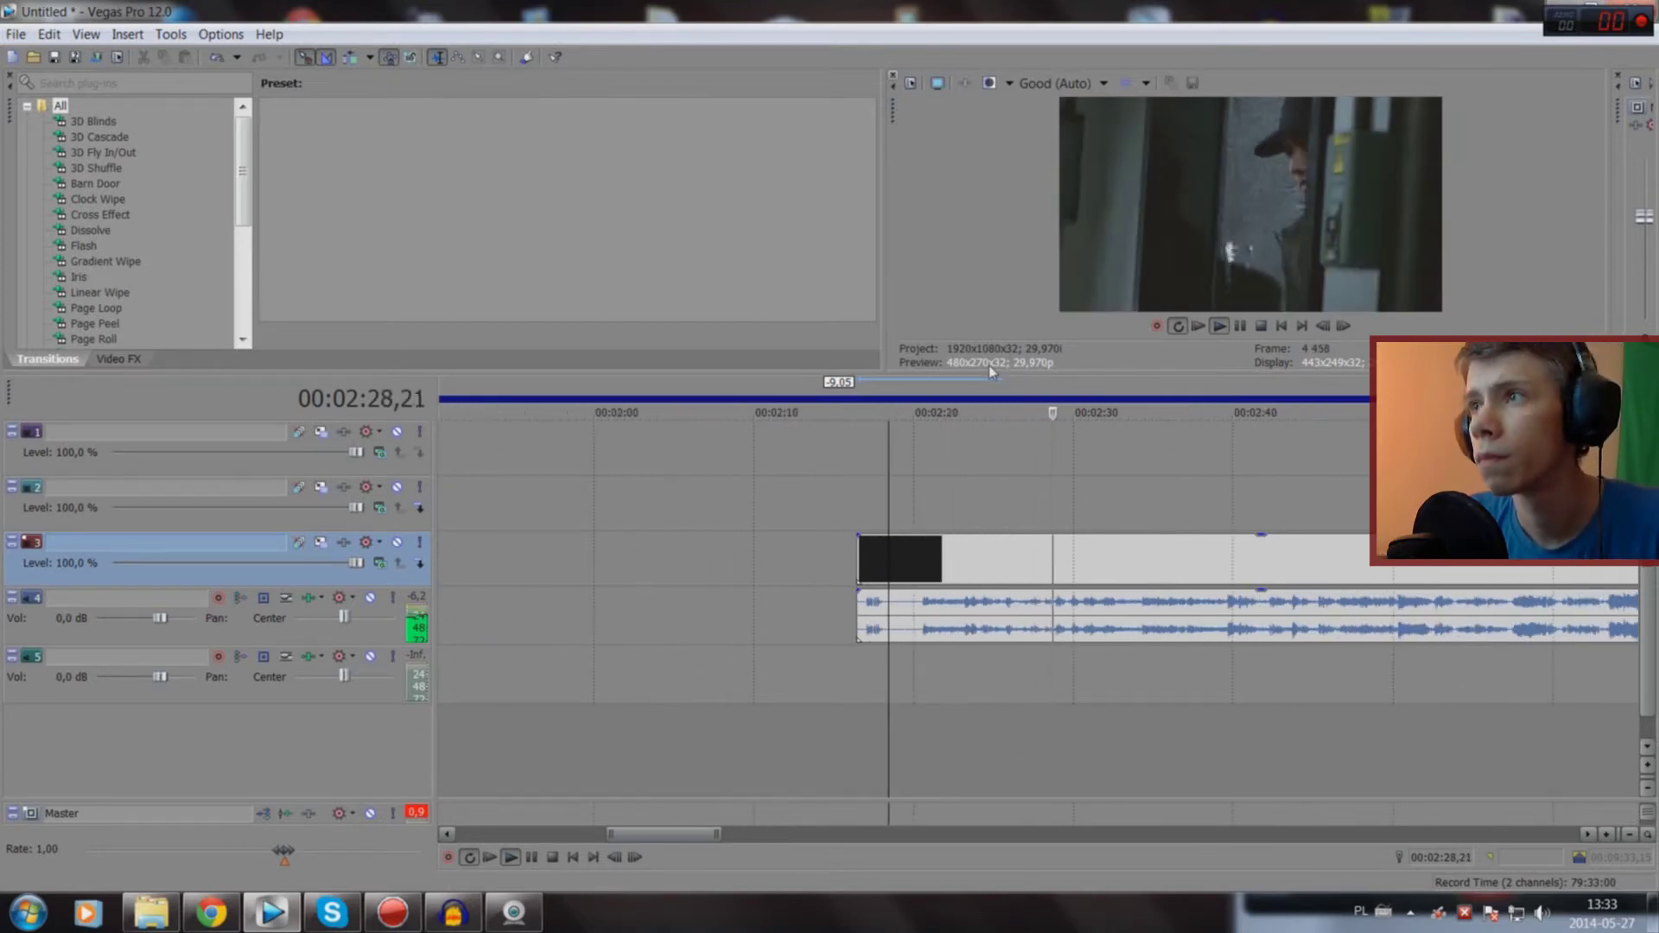
drag(1000, 372, 1000, 489)
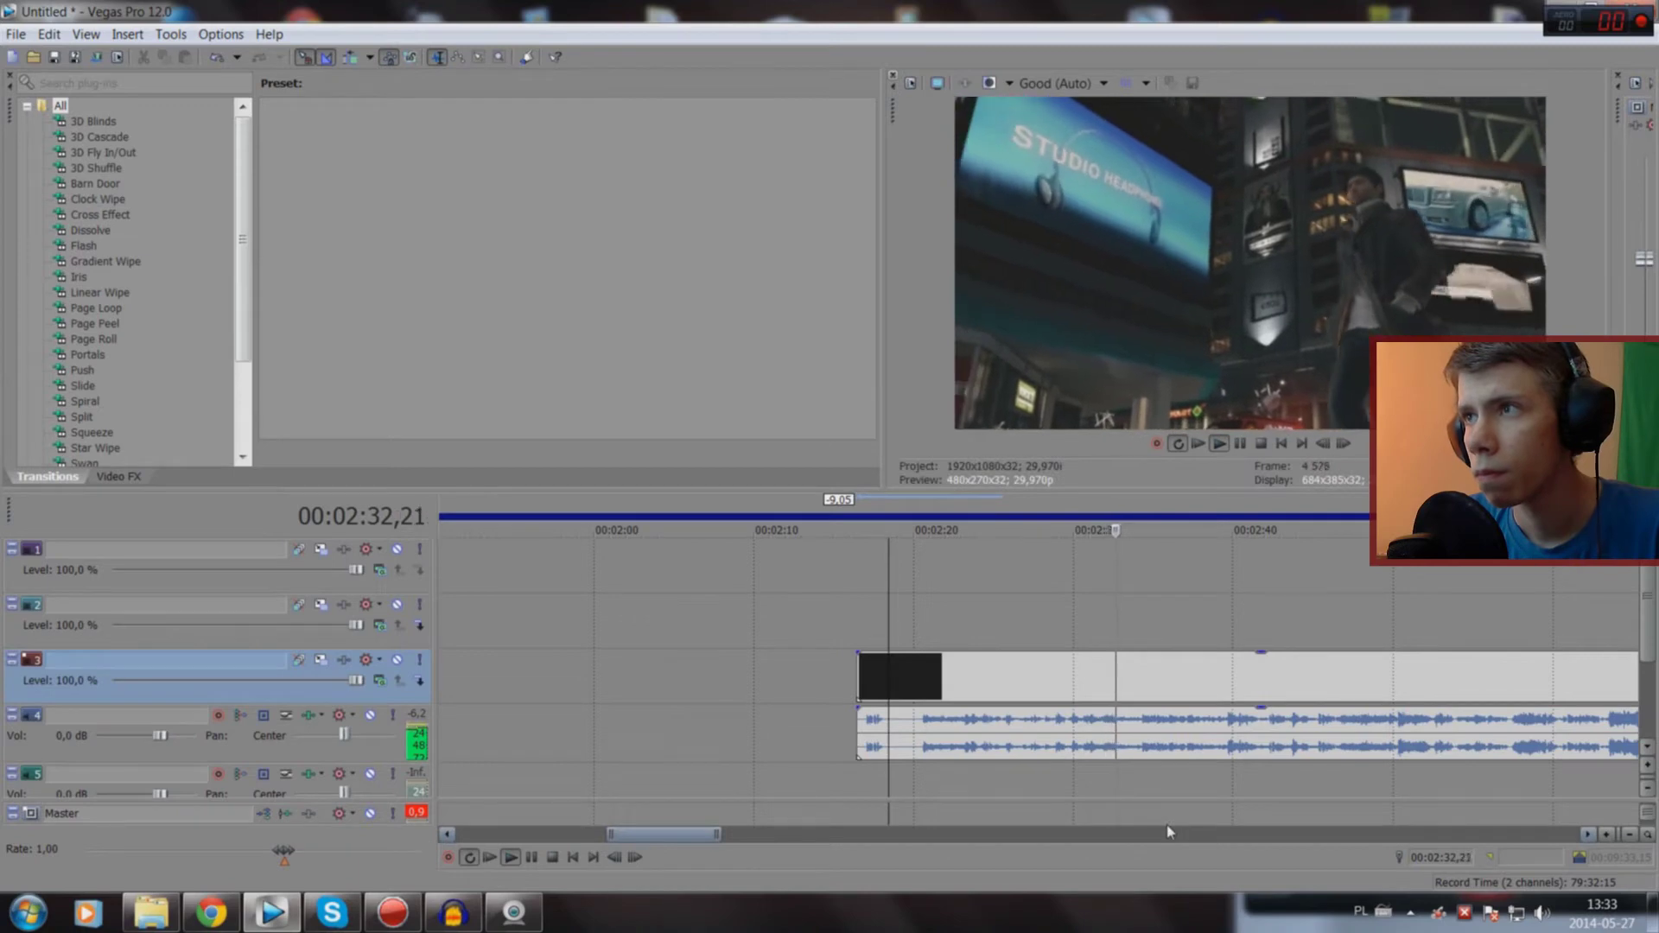
key(space)
Step: Play the trailer from about 2:25 past 2:29 to find the scene change
click(1120, 778)
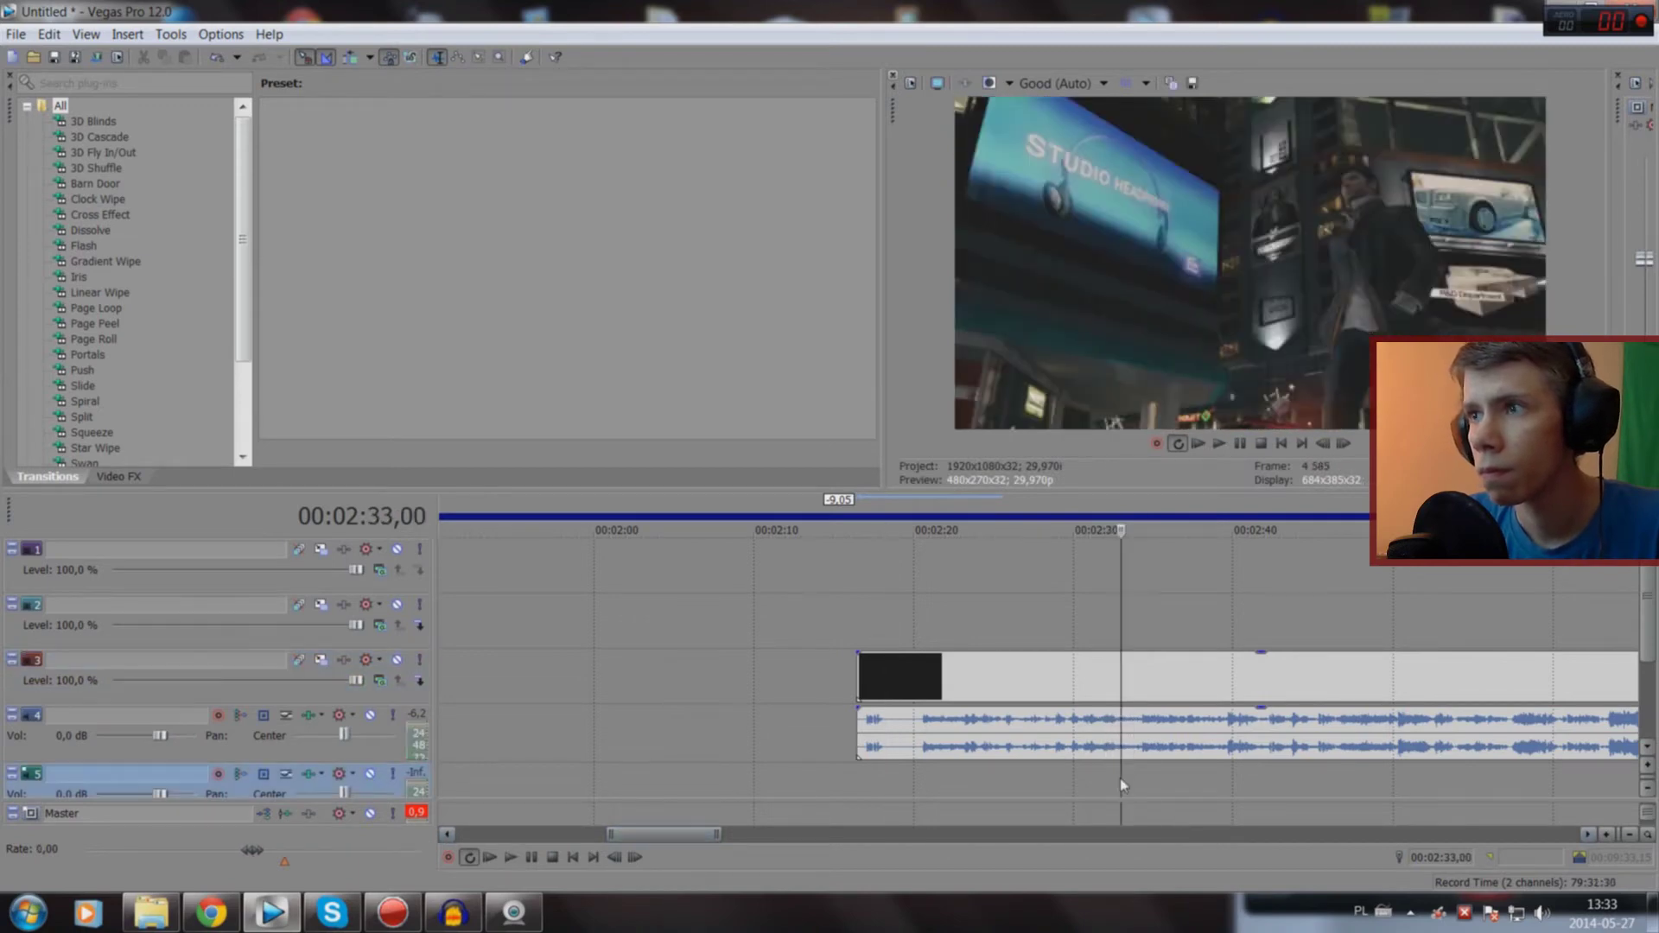
scroll(1116, 788, up, 3)
click(688, 769)
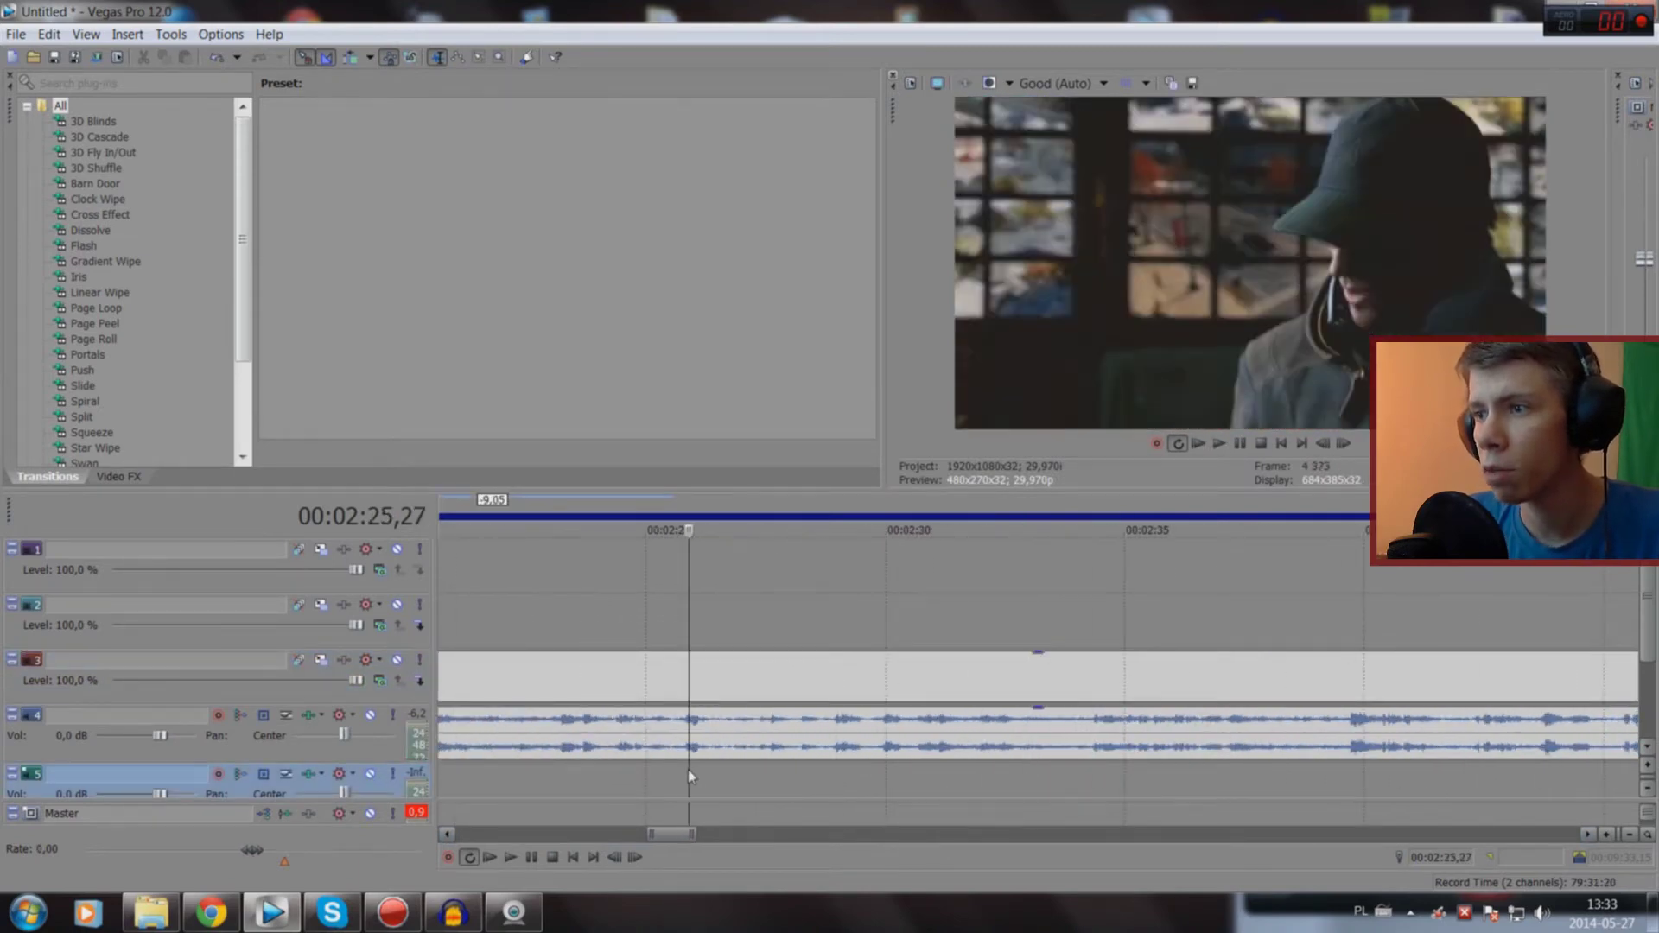
key(space)
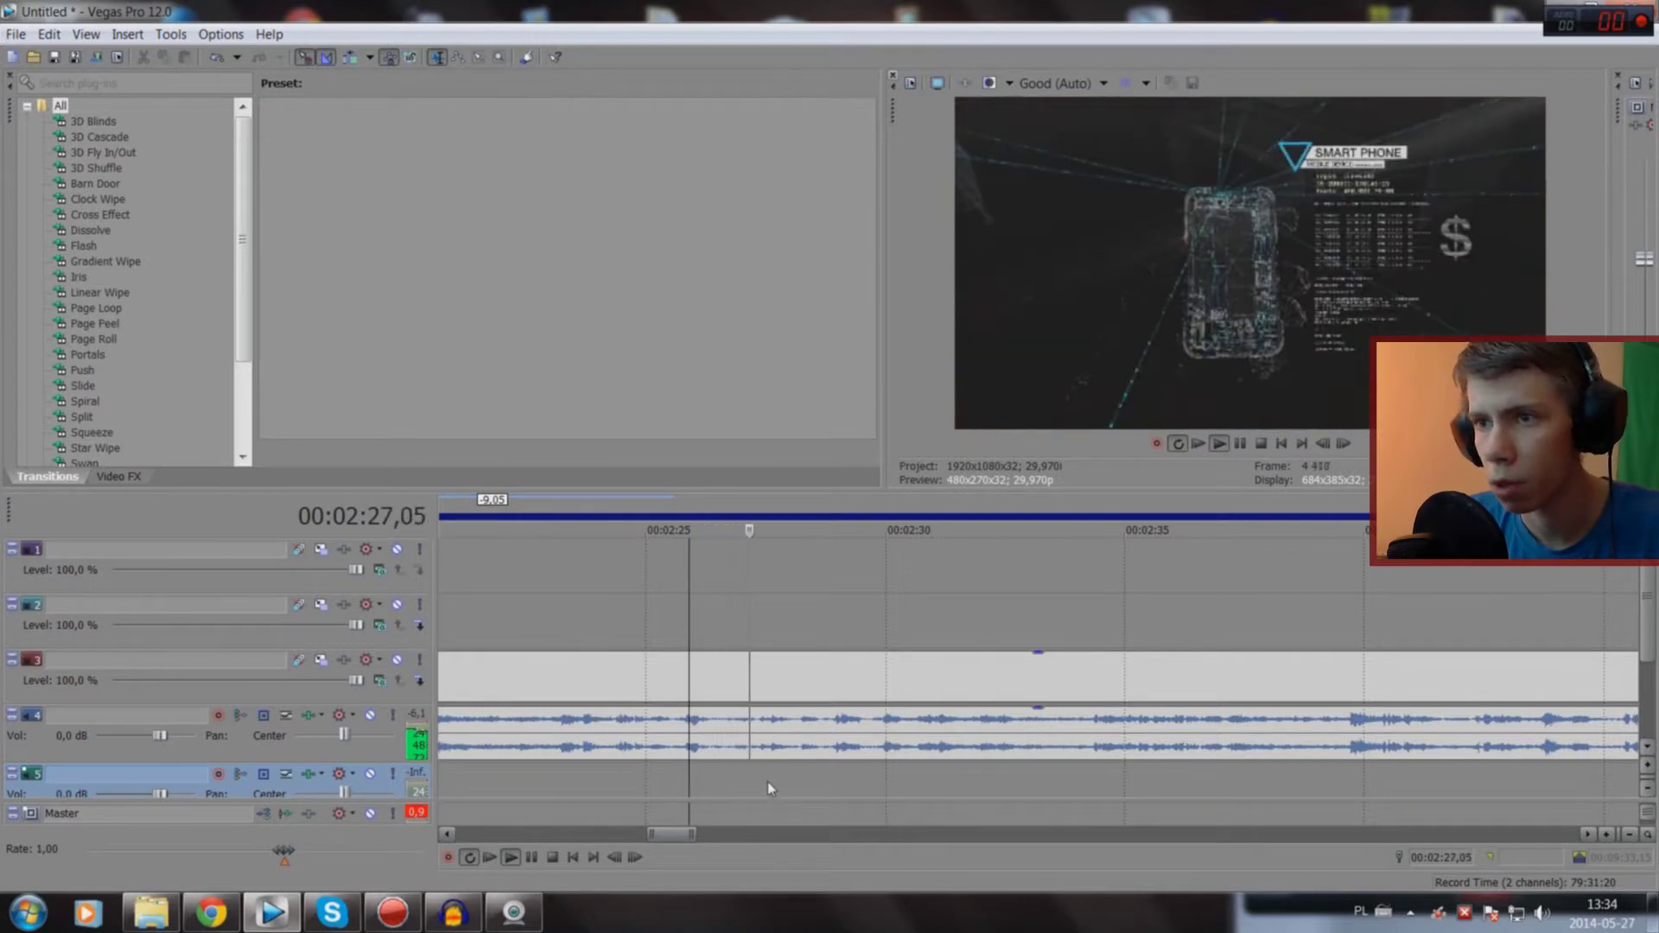
click(844, 771)
key(space)
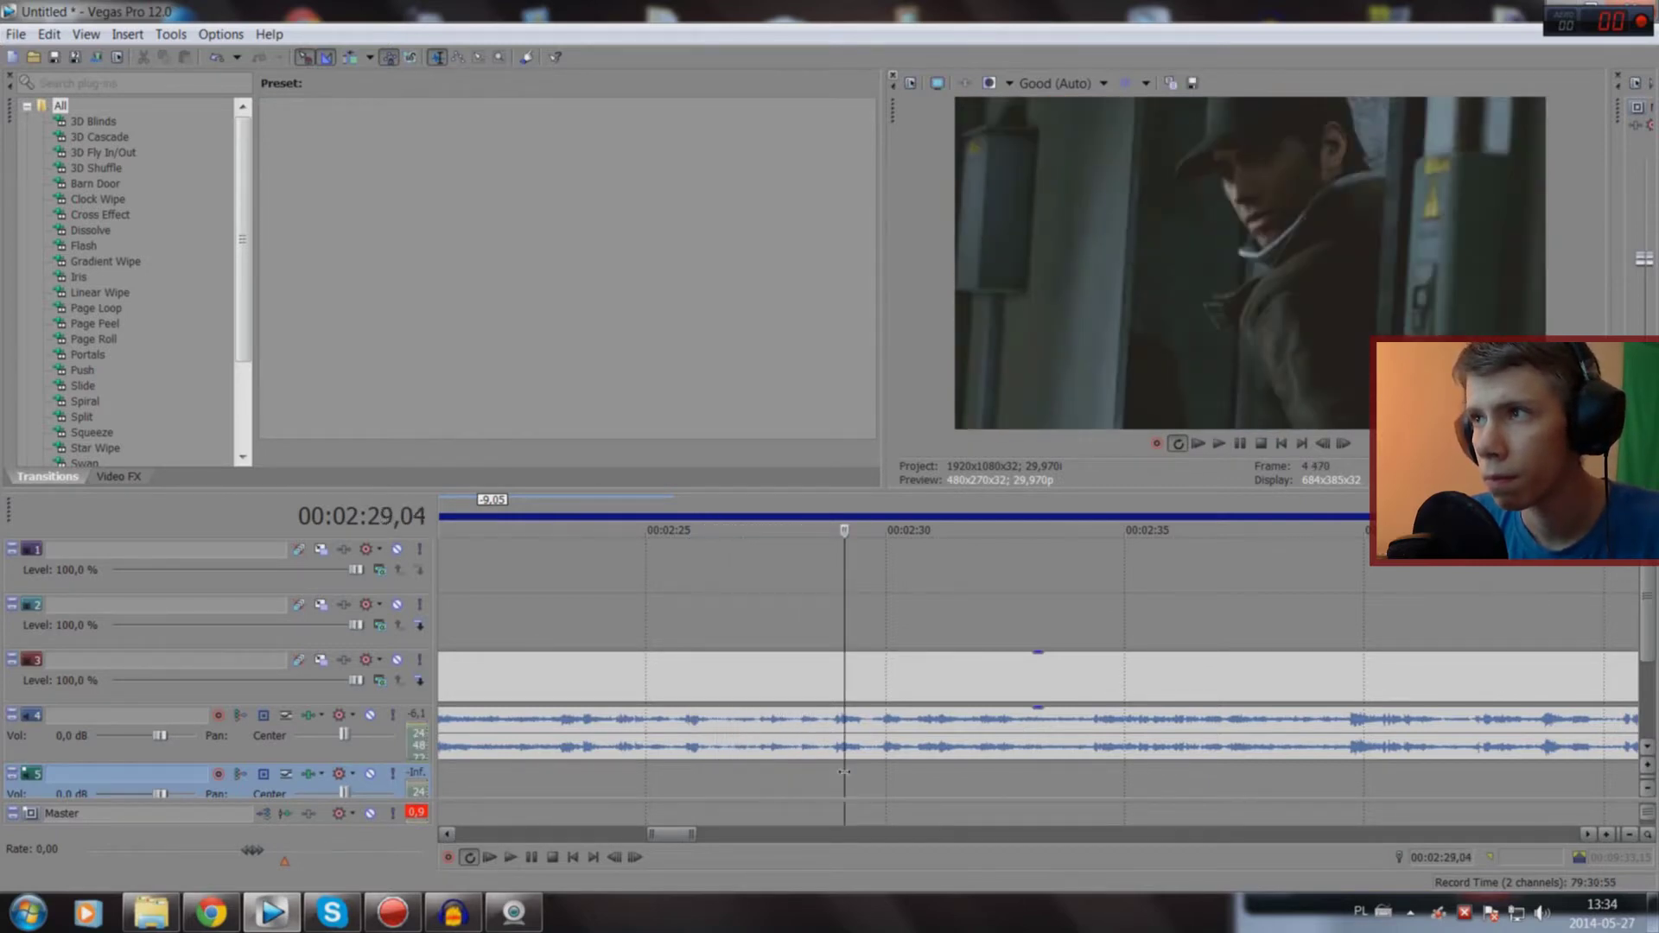
key(space)
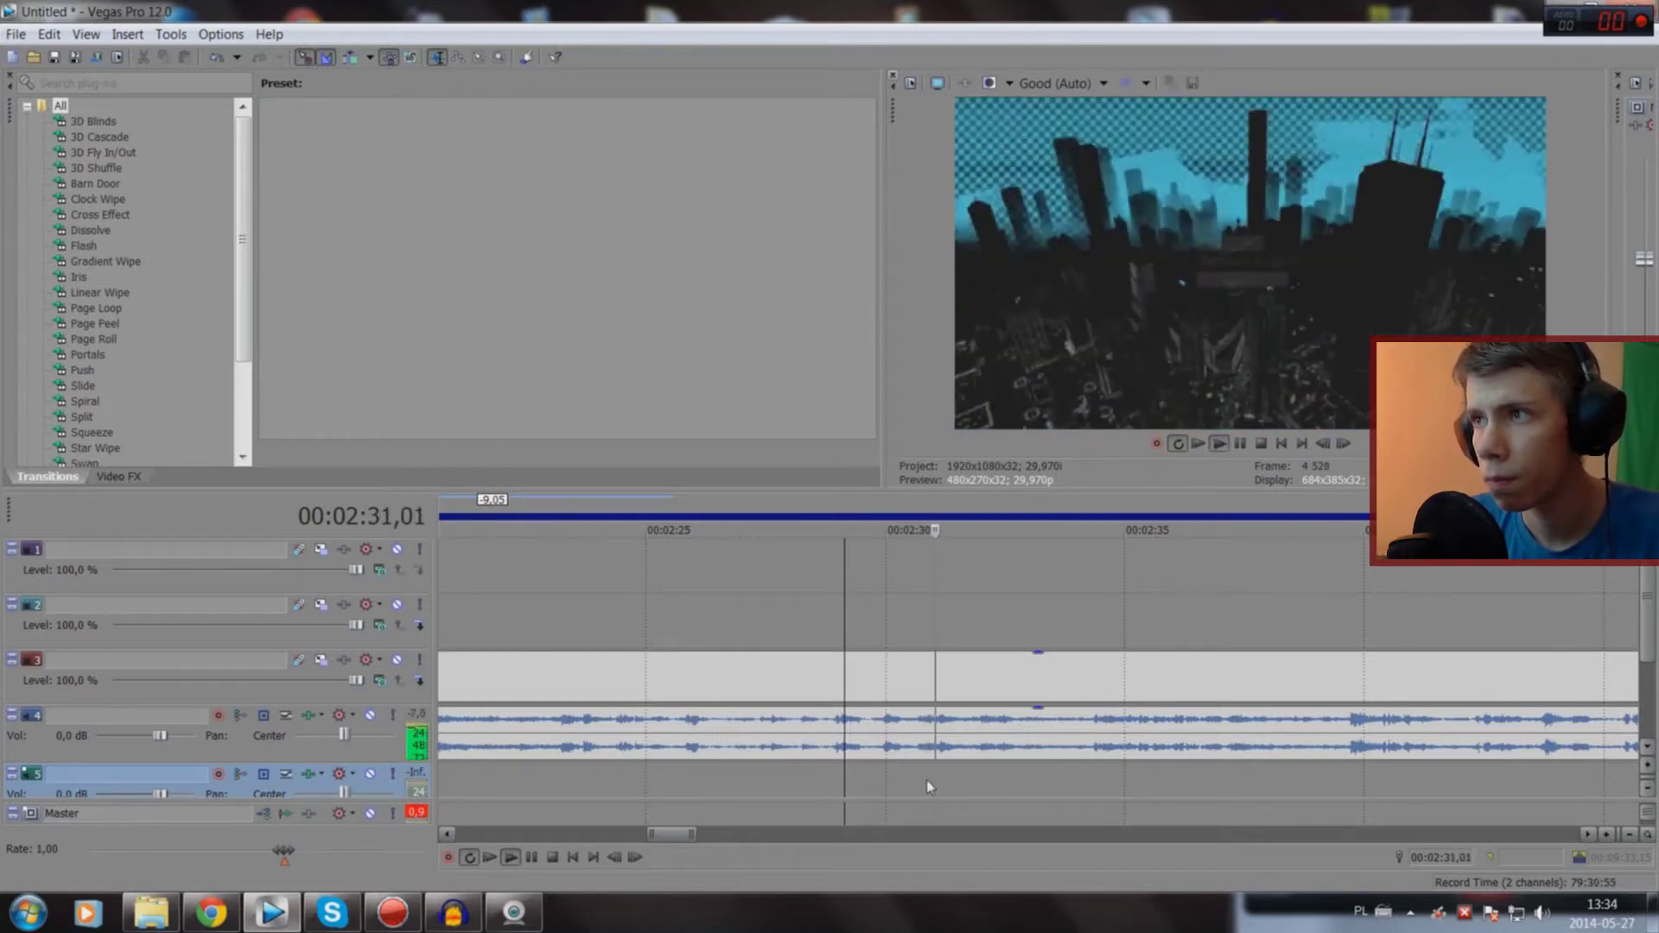
key(space)
Step: Step frame by frame to the first frame of the city scene
scroll(963, 776, up, 5)
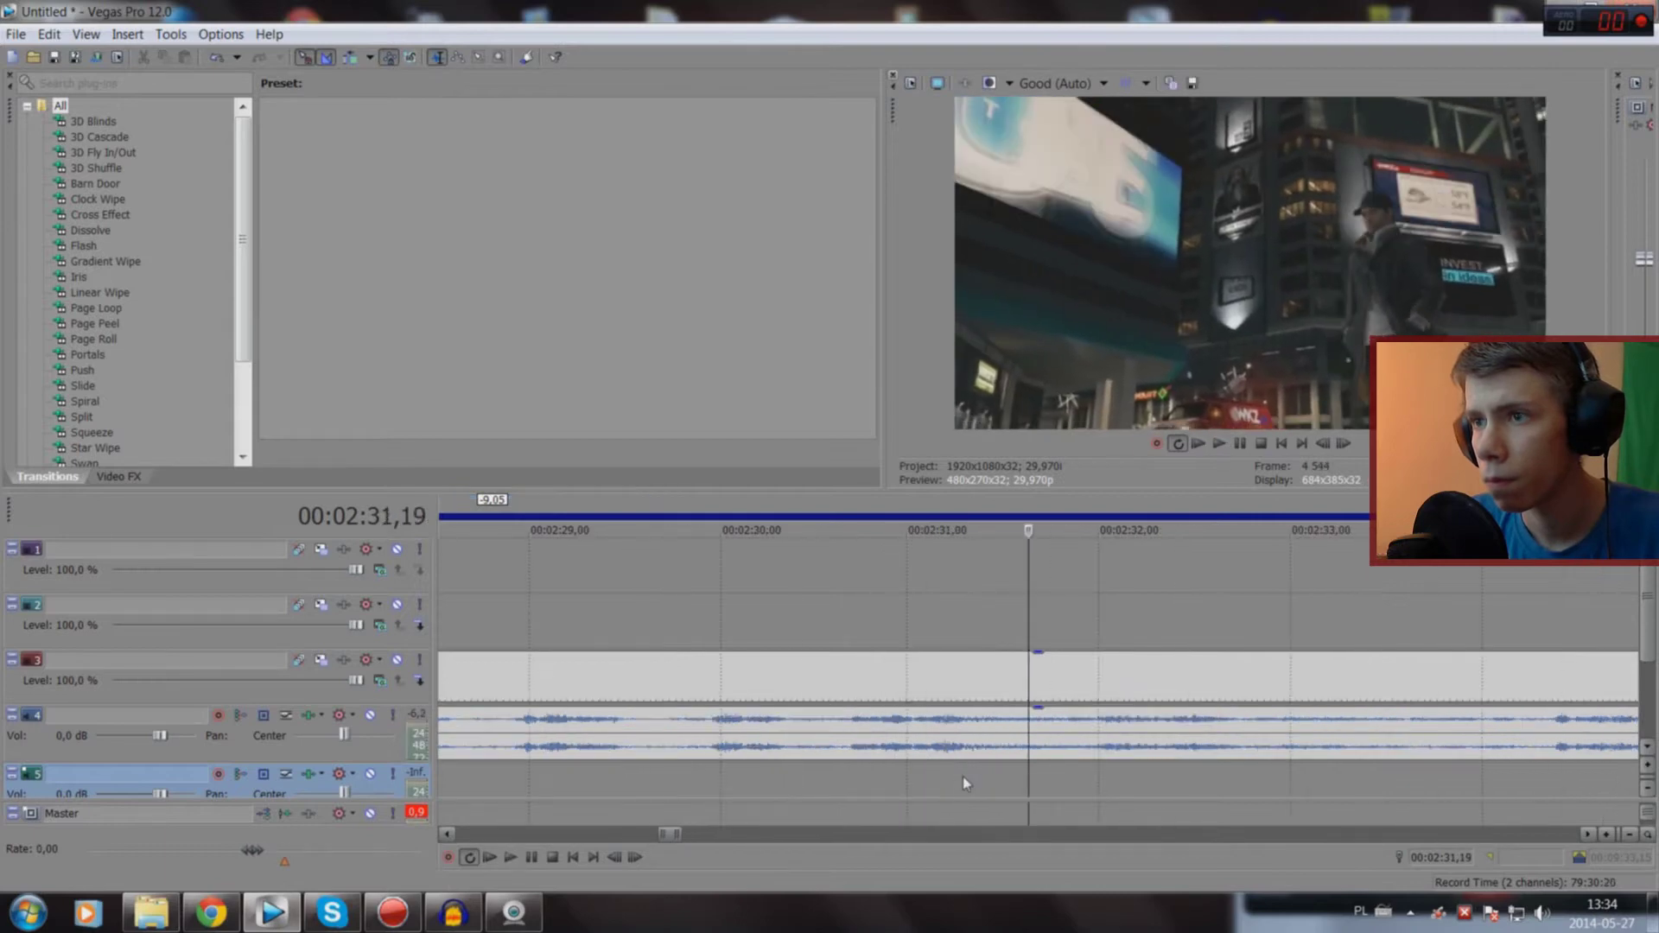
scroll(963, 777, up, 8)
scroll(1089, 775, up, 3)
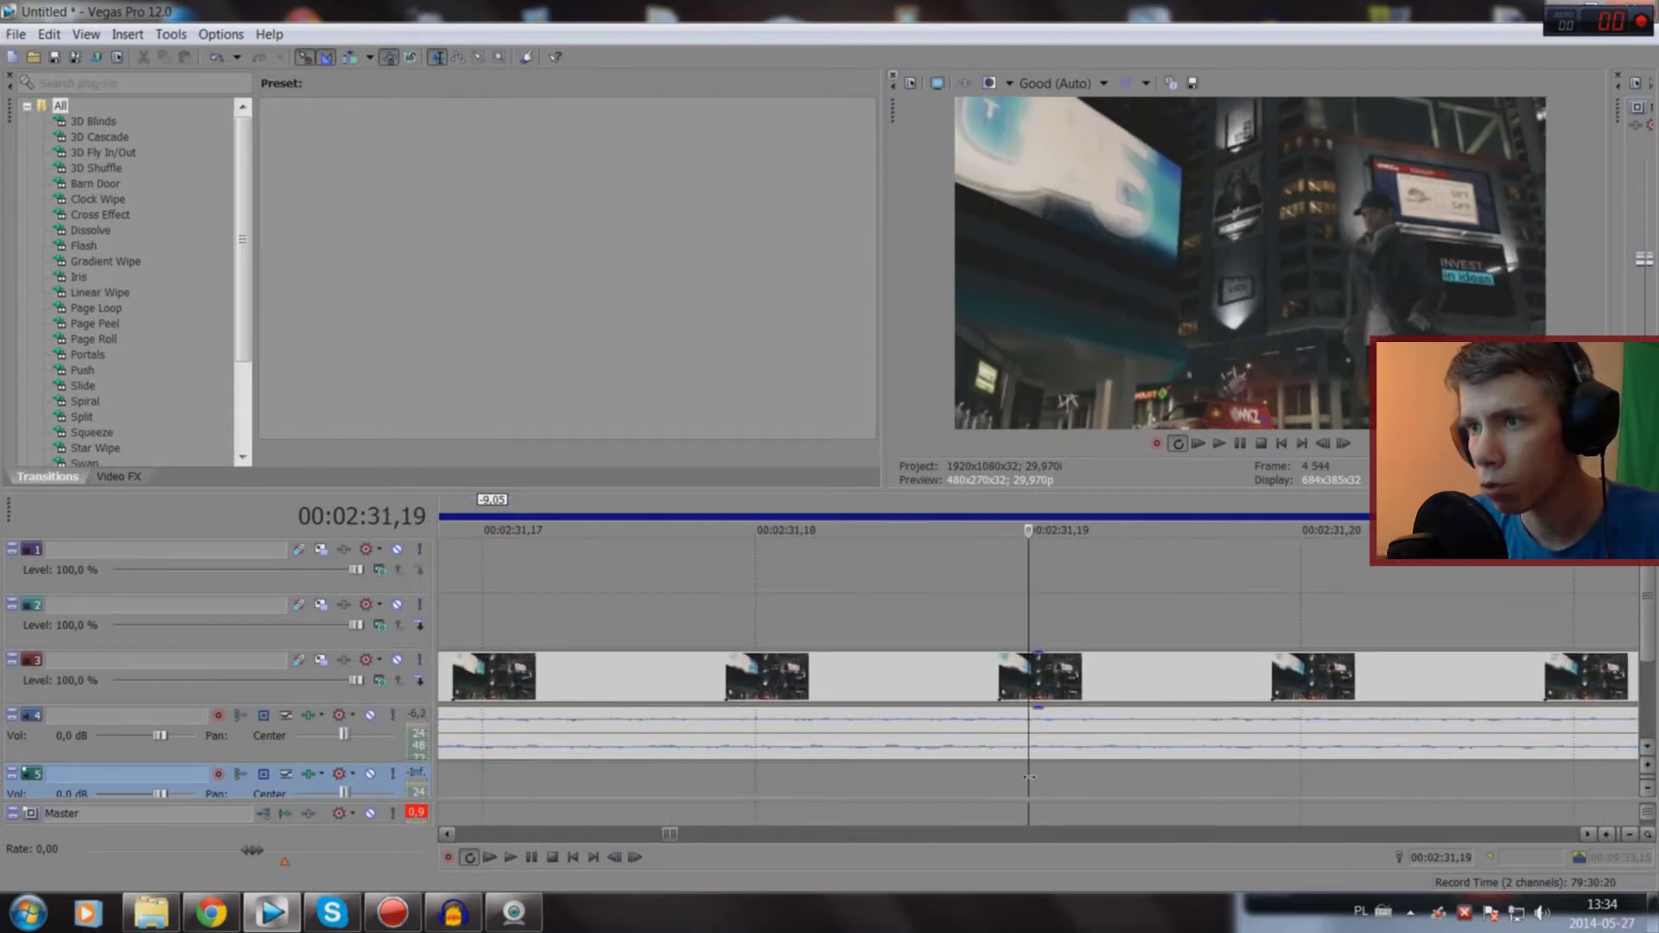
key(Left)
key(Left)
key(Left)
key(Left)
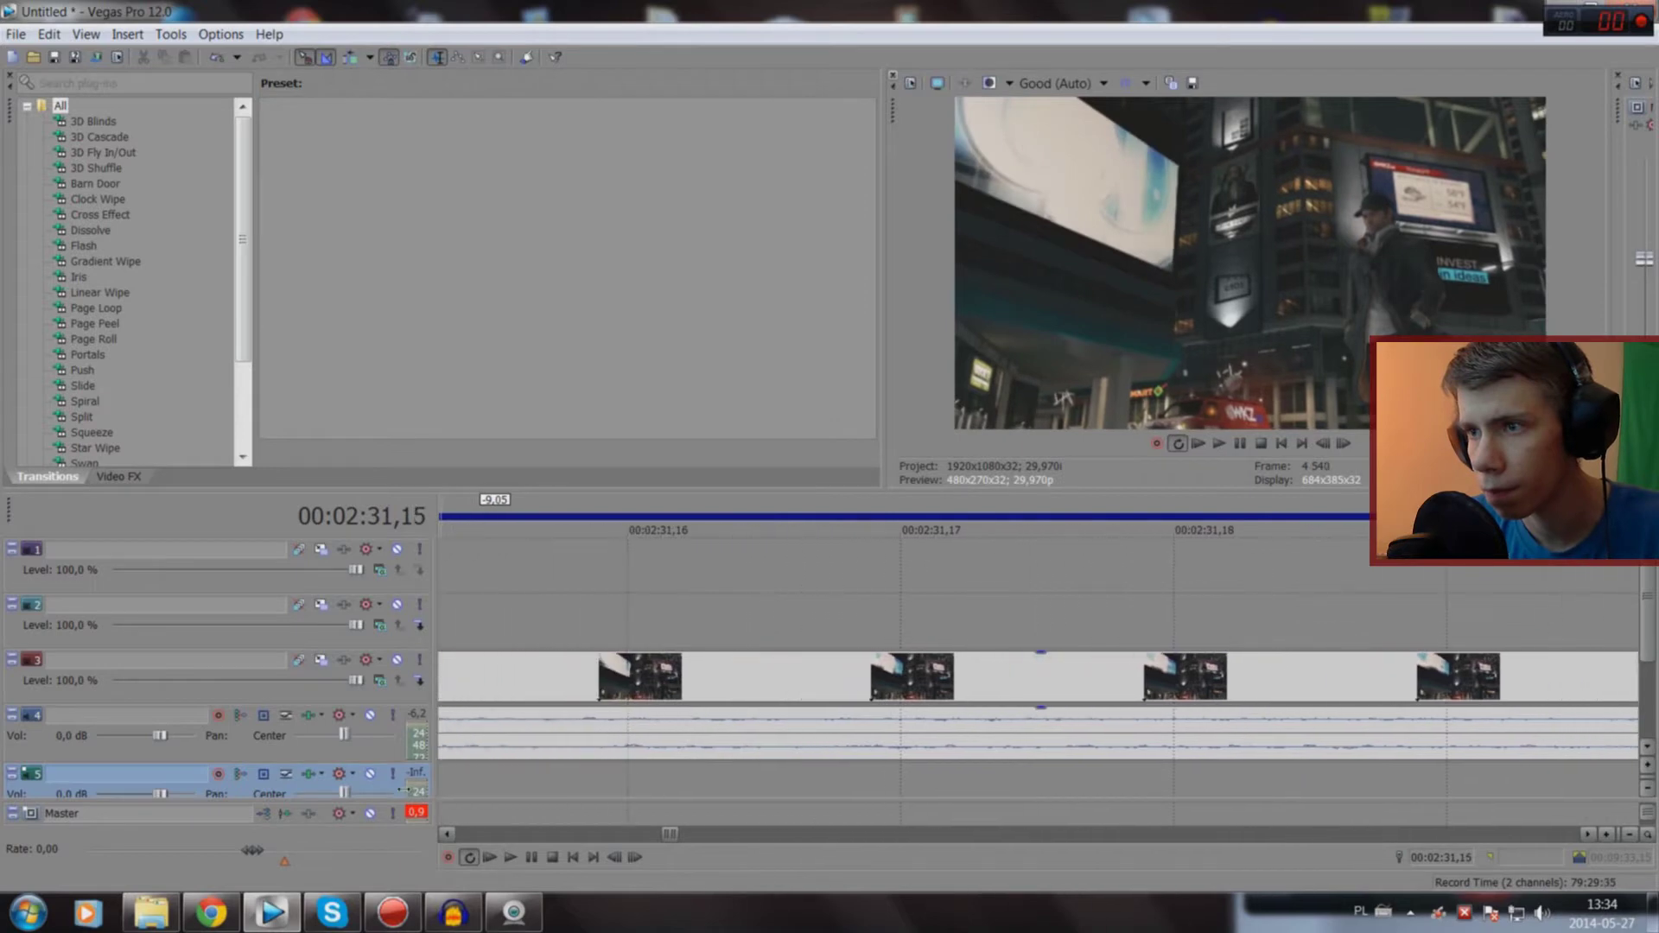
key(Left)
key(Left)
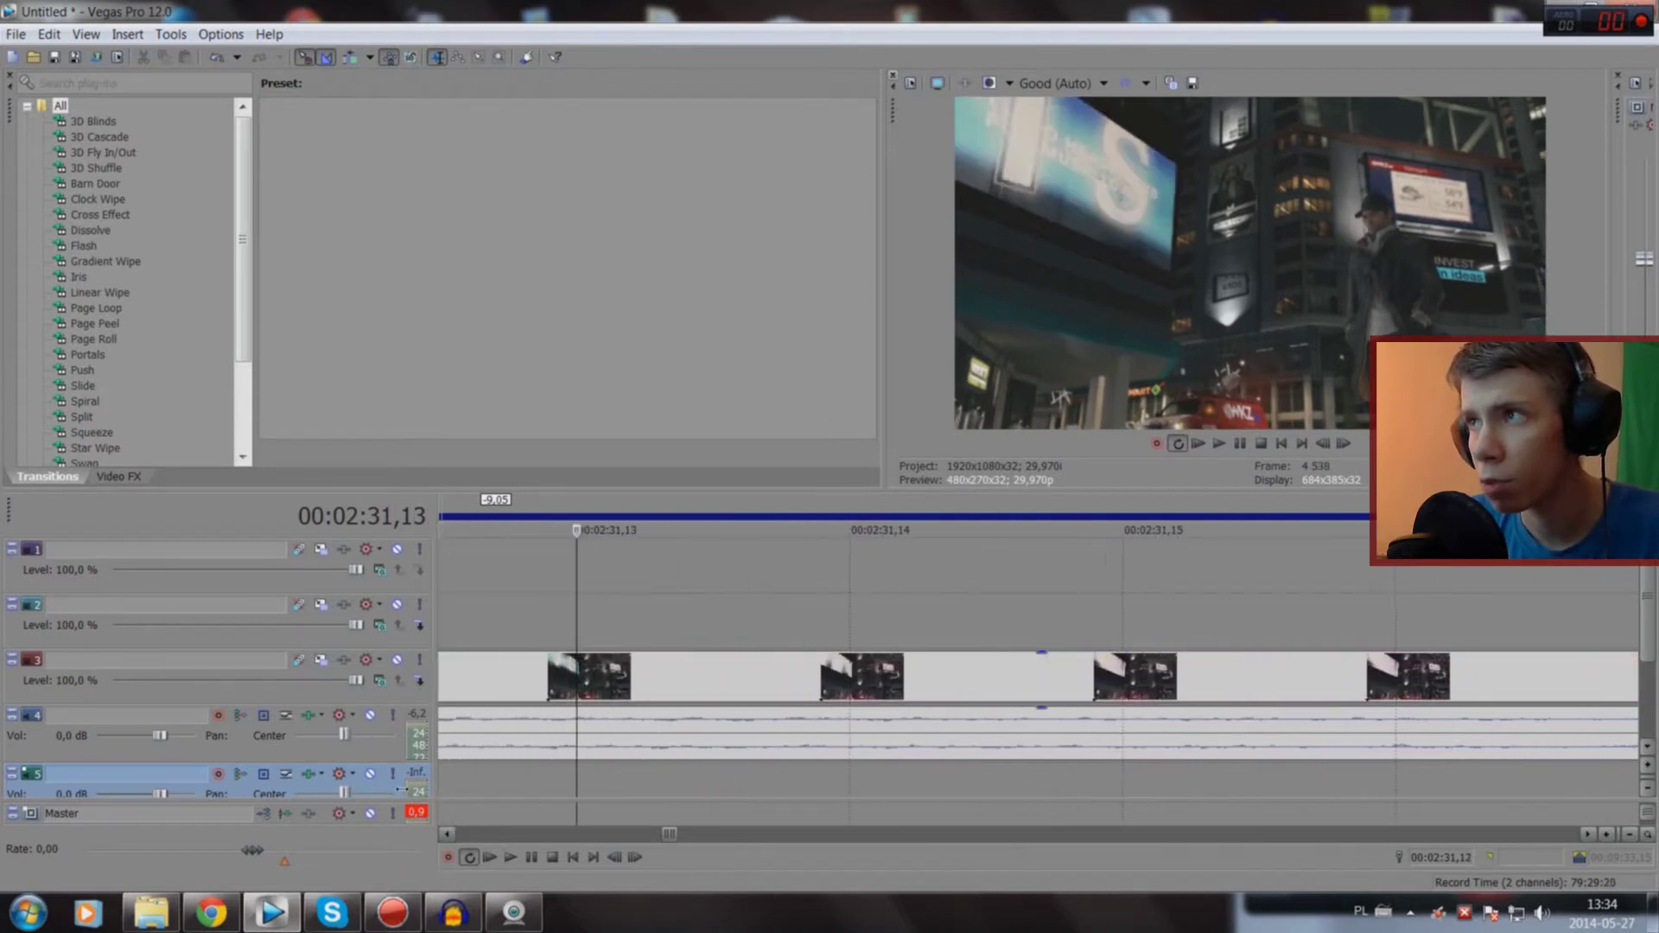
key(Left)
key(Left)
key(Left)
key(Left)
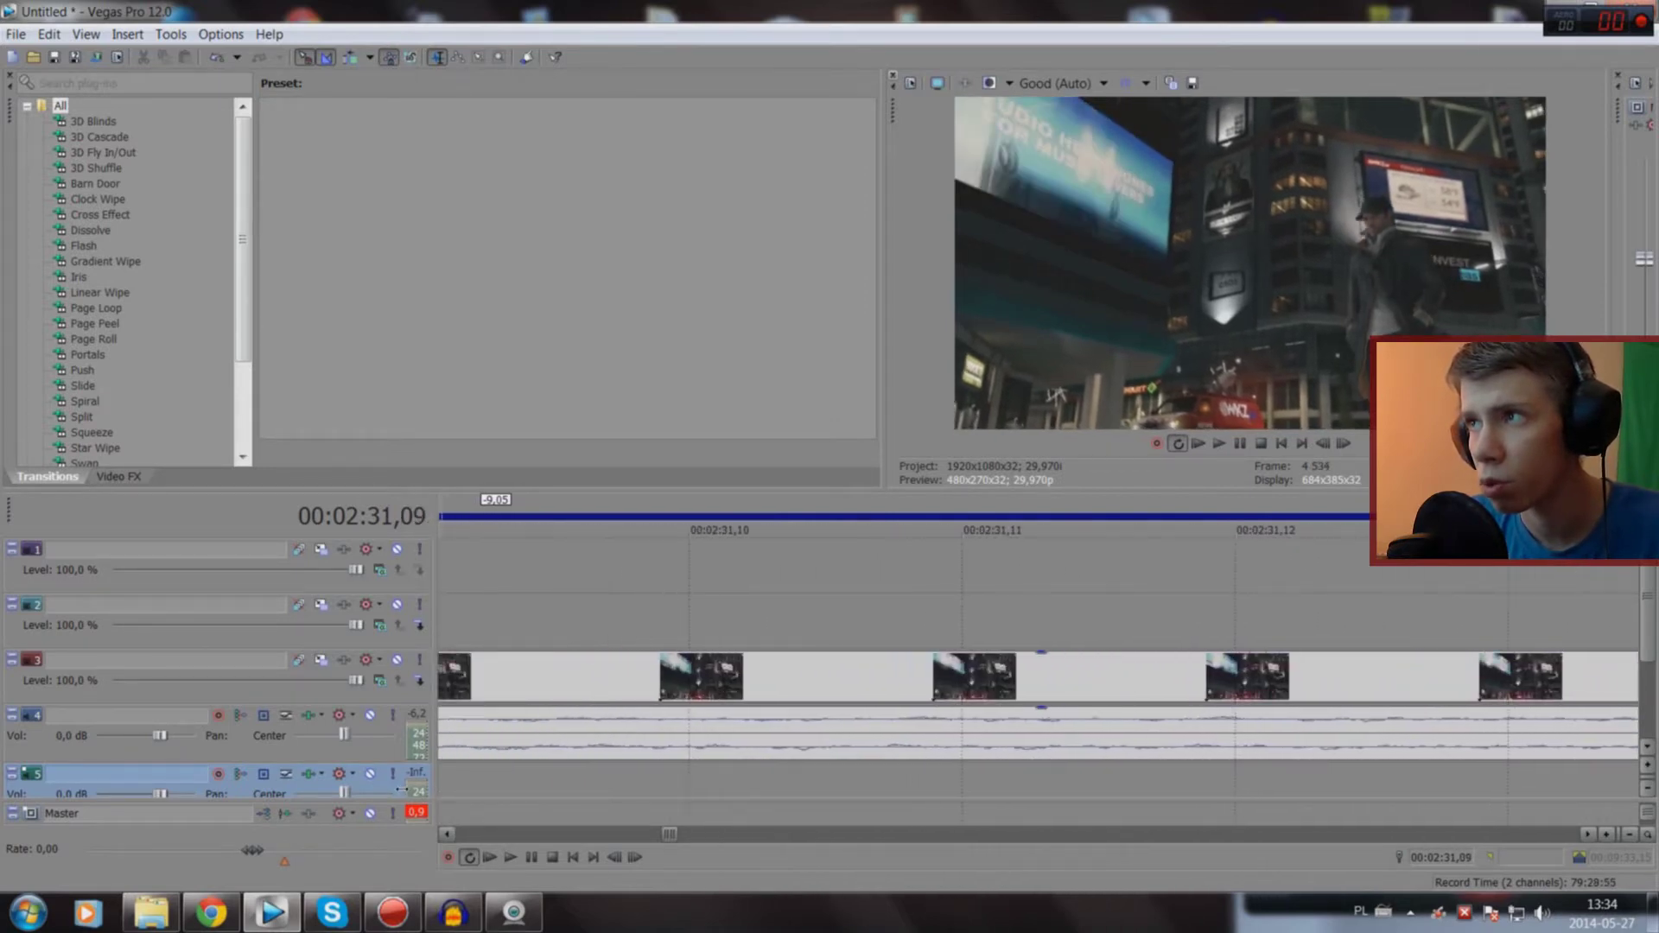
key(Left)
key(Left)
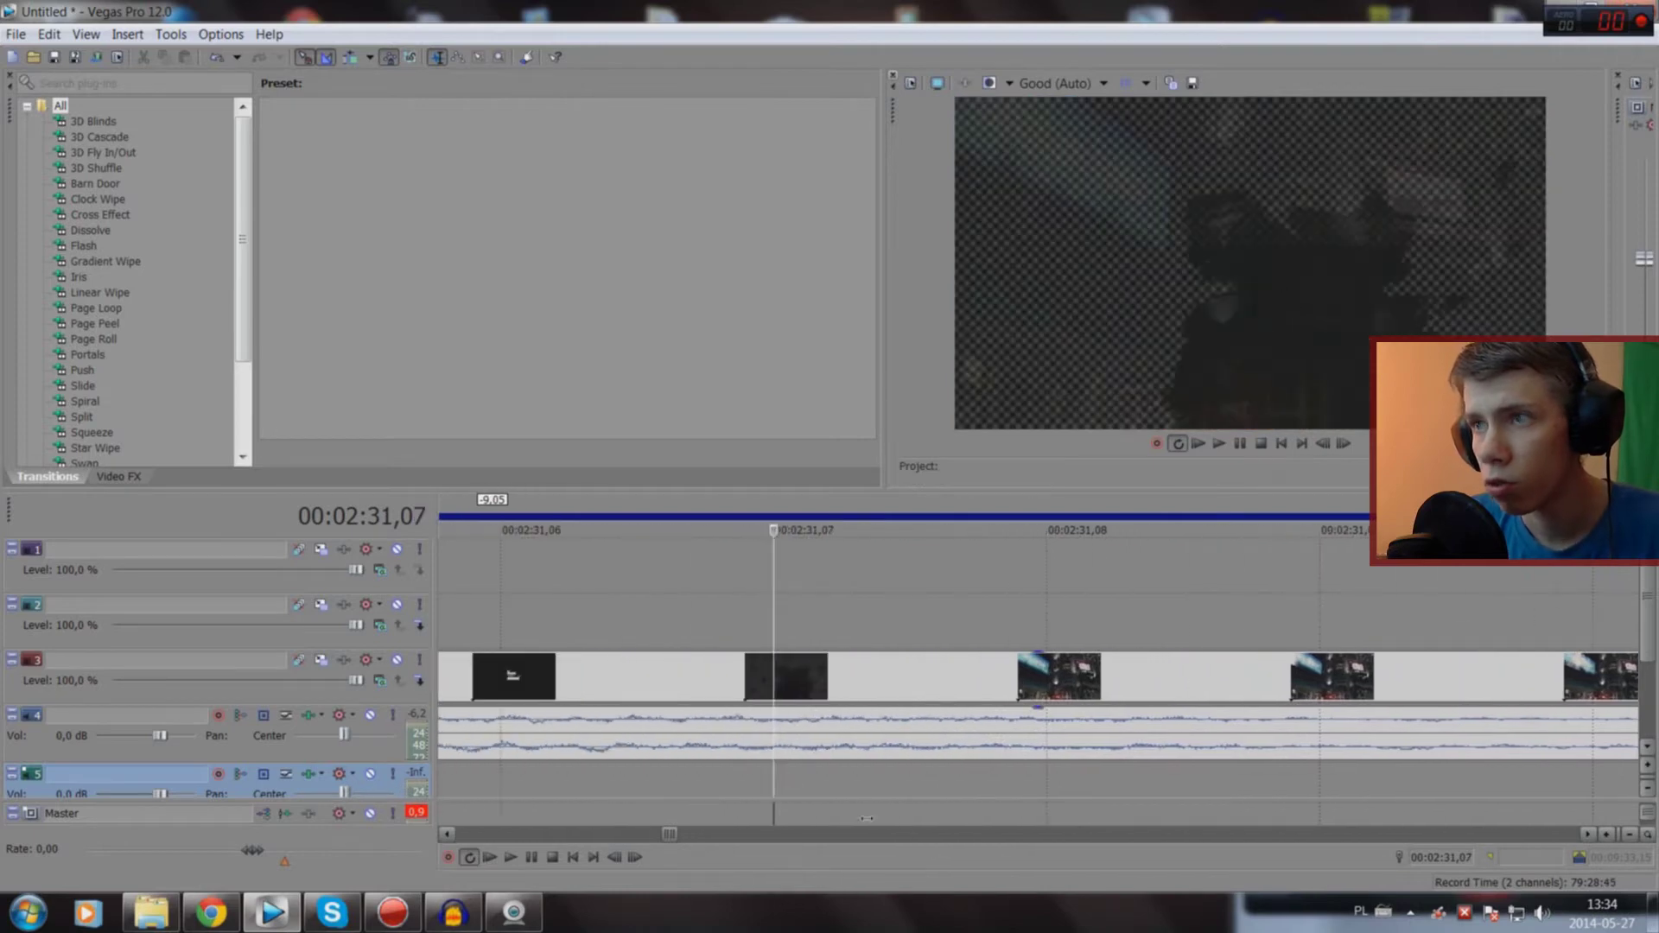
key(Right)
Step: Place the edit cursor at 00:02:34,10 on the ruler
scroll(1027, 823, down, 3)
scroll(1037, 816, down, 3)
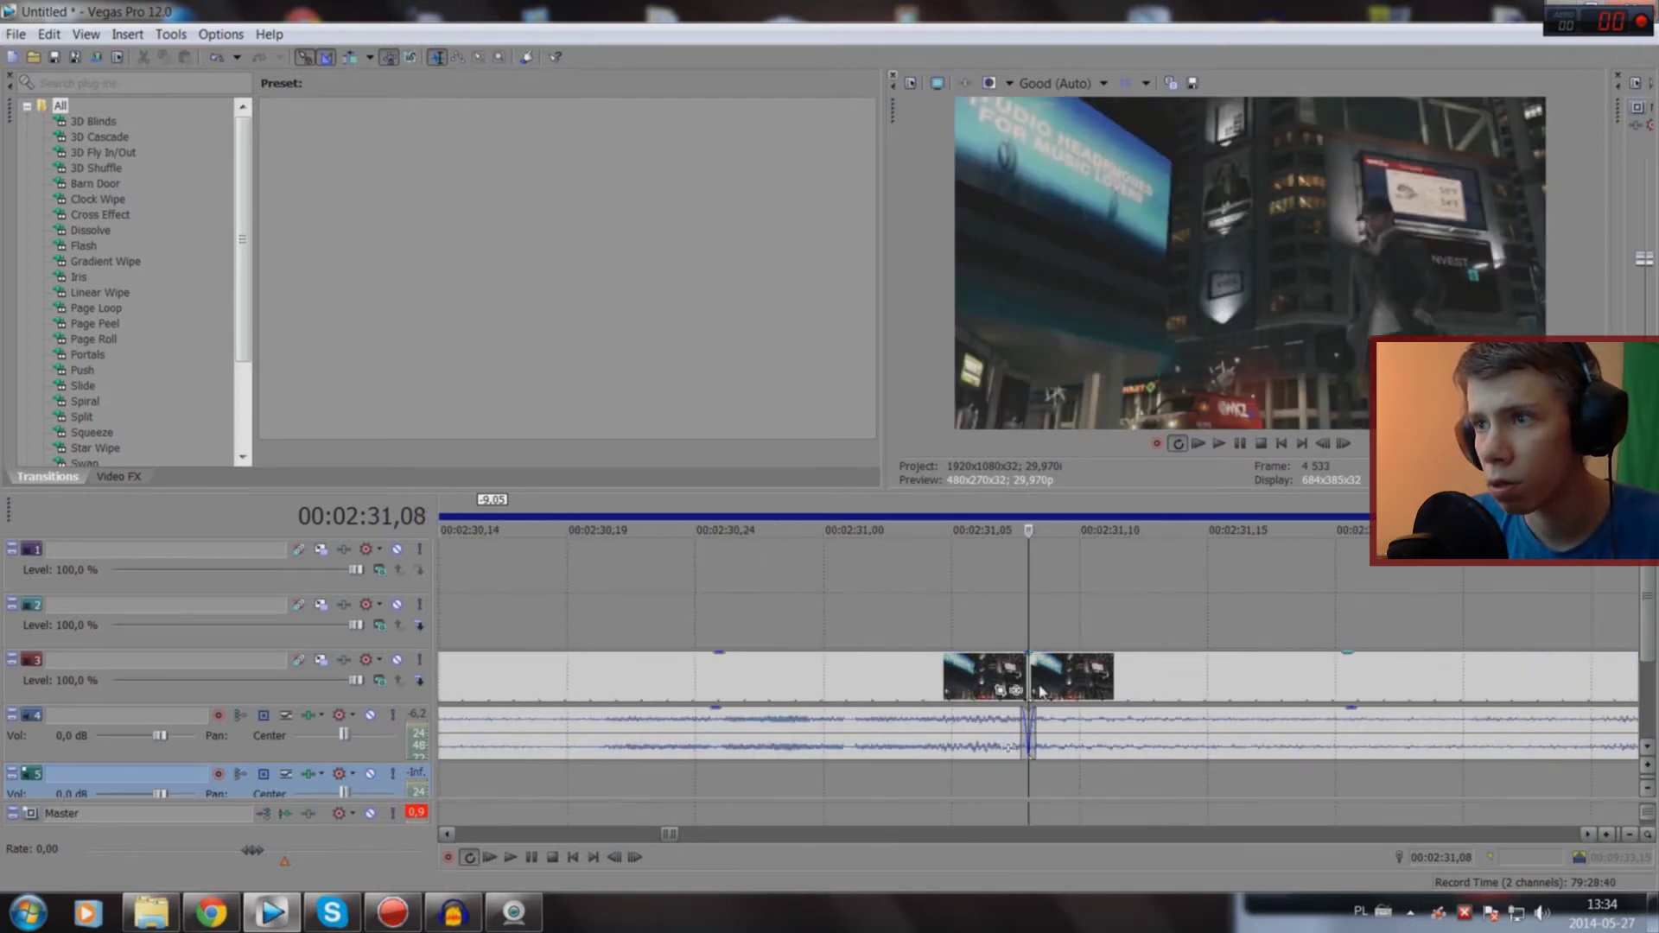
scroll(1063, 809, down, 3)
scroll(1085, 797, down, 2)
click(1101, 787)
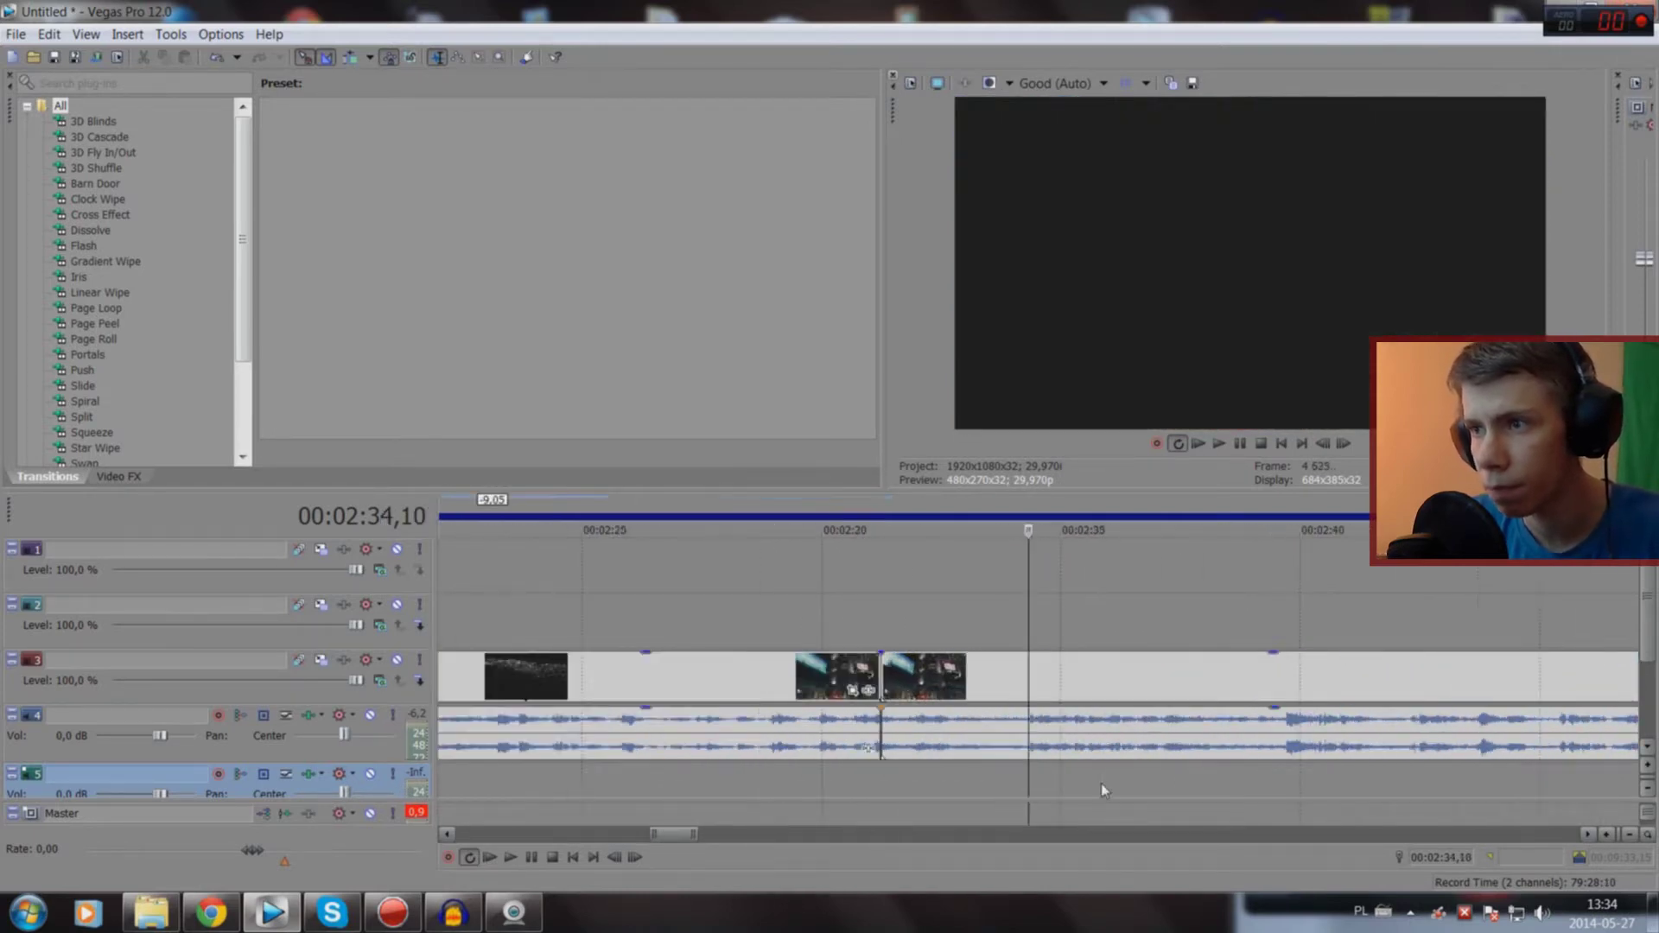
scroll(1085, 788, up, 5)
Step: Split the trailer clip at 00:02:33,10 with S
drag(1029, 782, 847, 801)
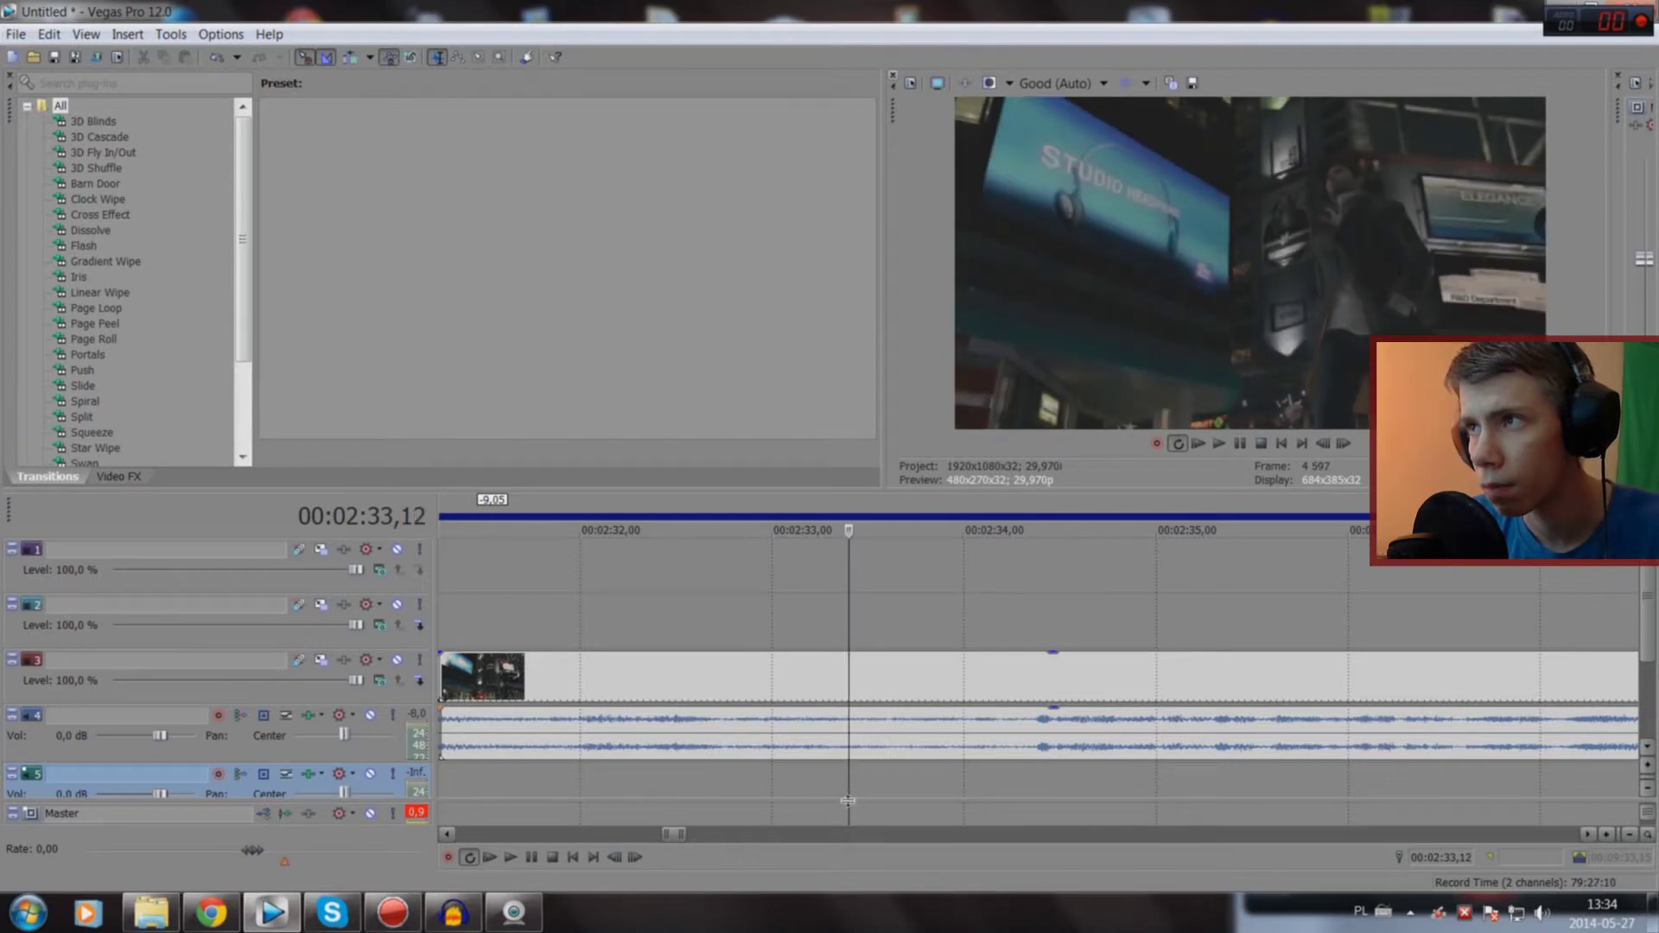
drag(836, 802, 812, 784)
key(s)
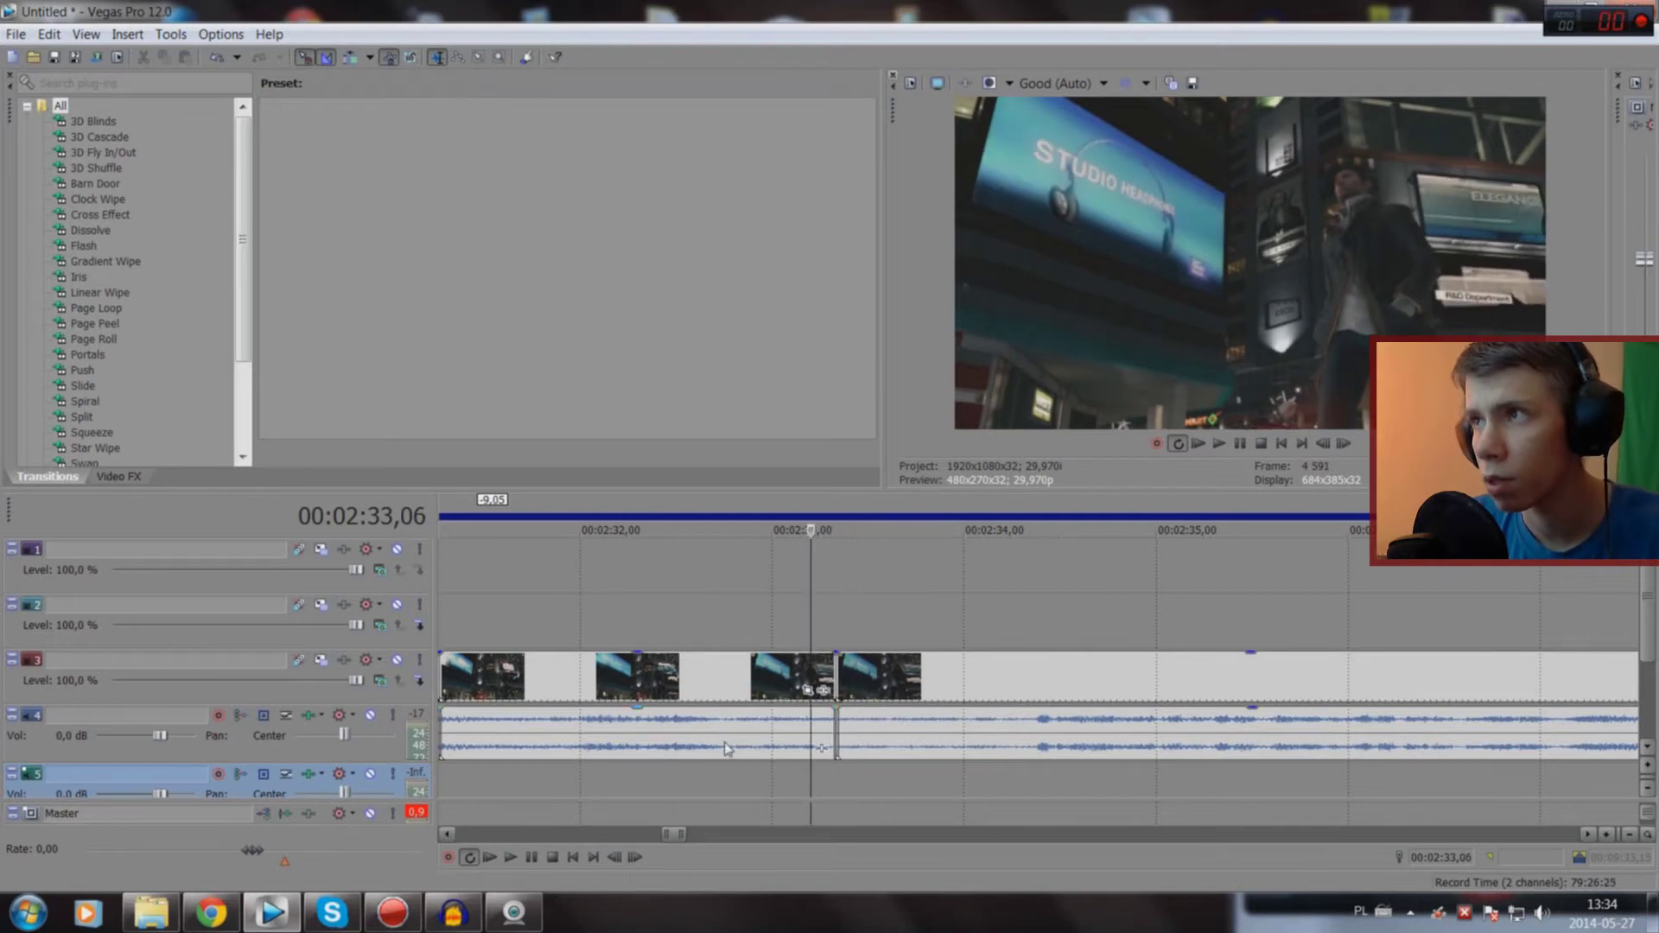
Step: Drag the city shot between the cuts, video and audio, to the project start
click(707, 698)
double_click(707, 699)
drag(707, 698, 176, 741)
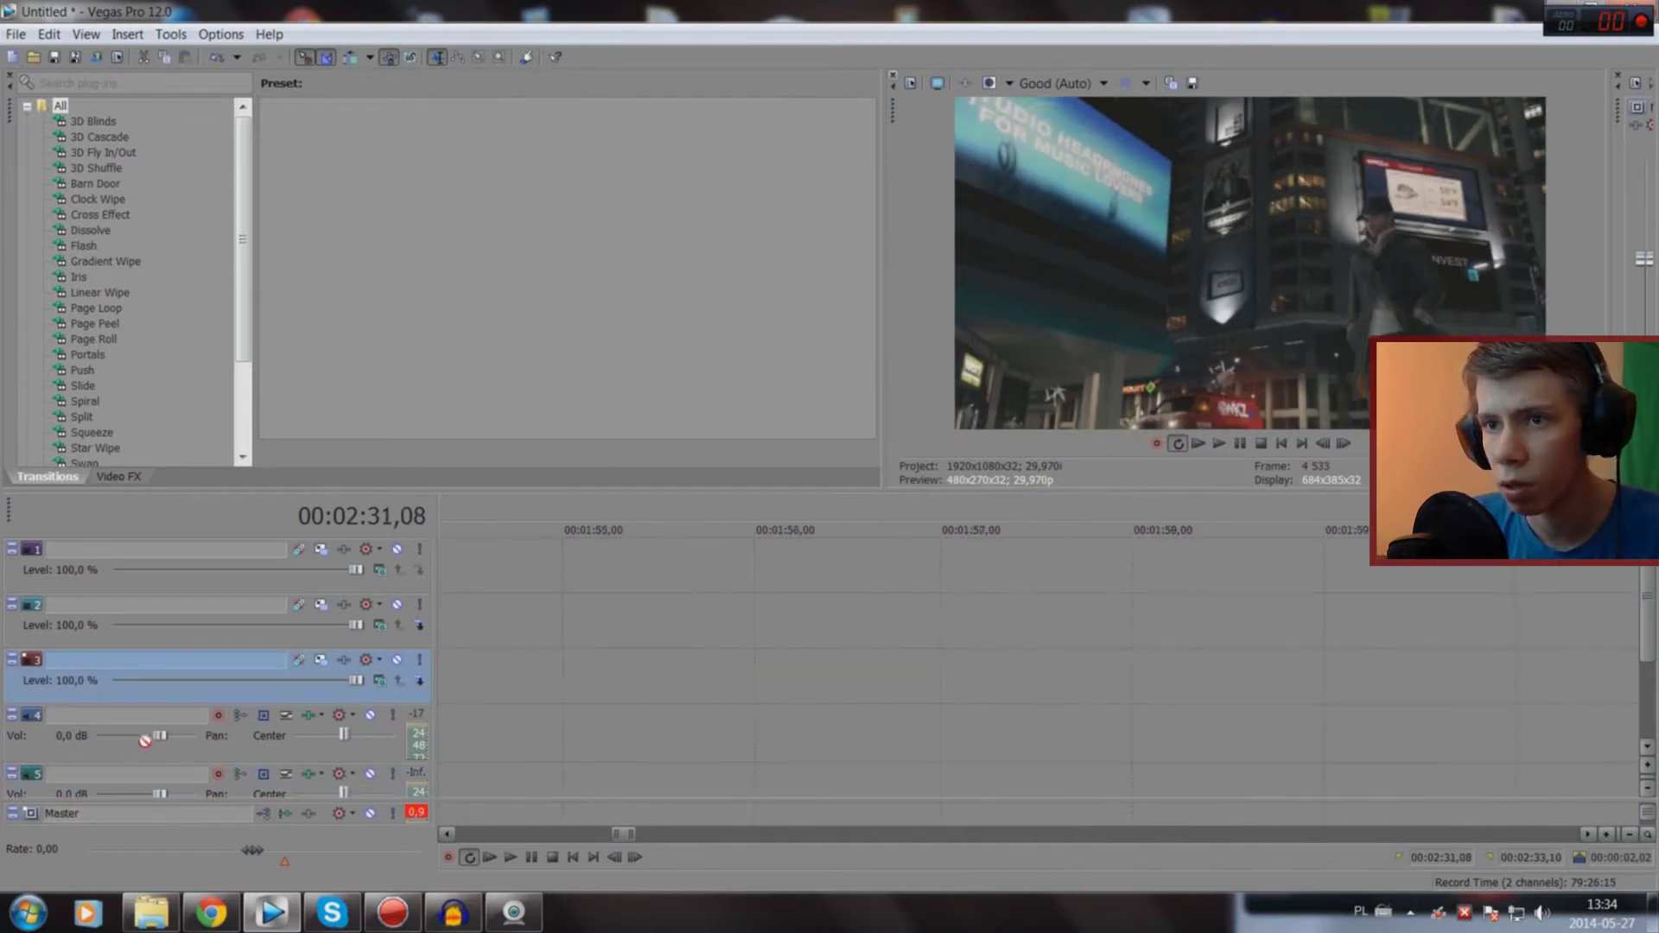
mouse_move(145, 741)
mouse_down()
mouse_move(2, 773)
mouse_move(634, 683)
mouse_up()
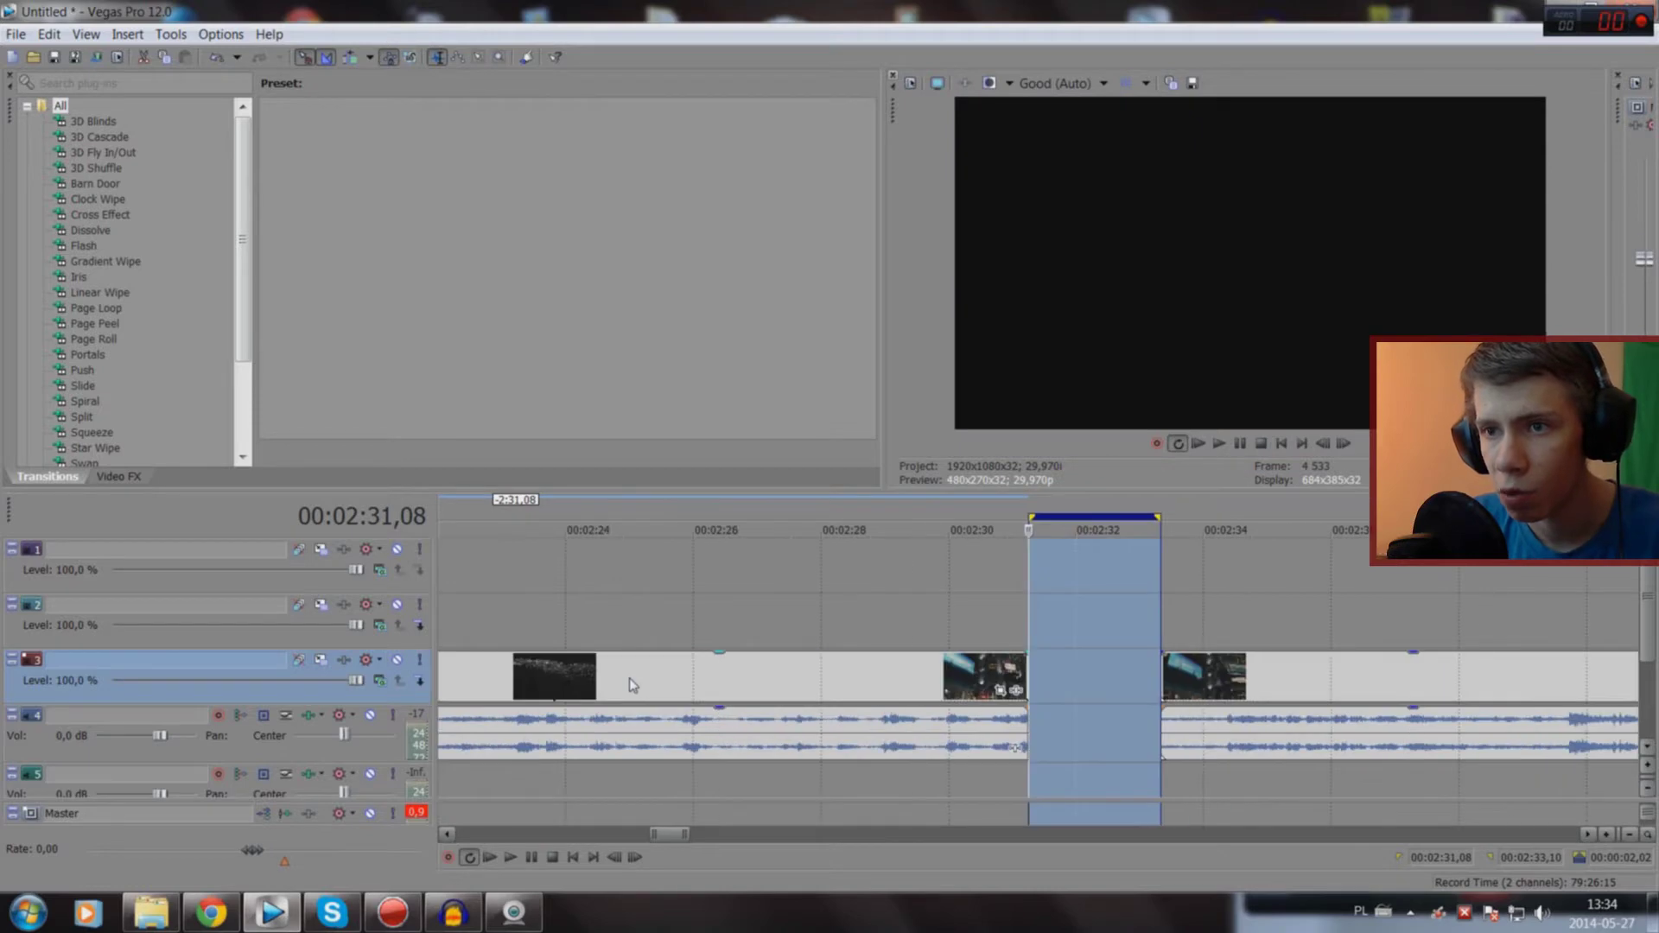
click(591, 858)
Step: Enlarge the timeline area and preview the intro city clip from the project start
click(572, 858)
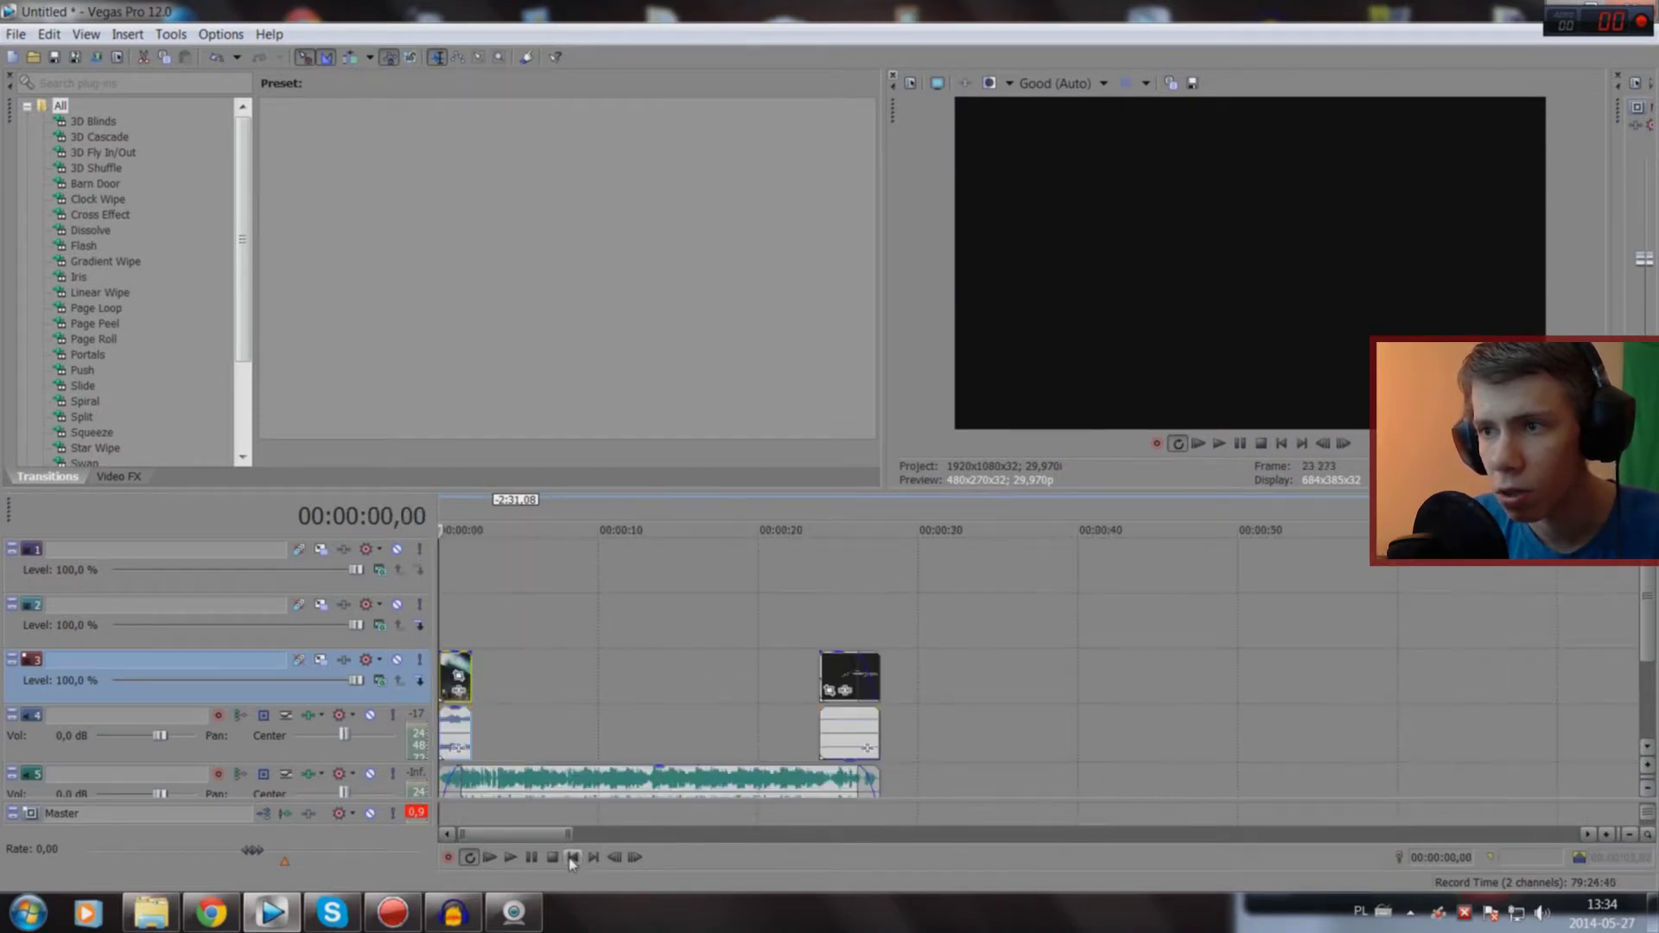
click(515, 707)
scroll(514, 707, up, 3)
scroll(514, 707, up, 4)
click(793, 688)
key(space)
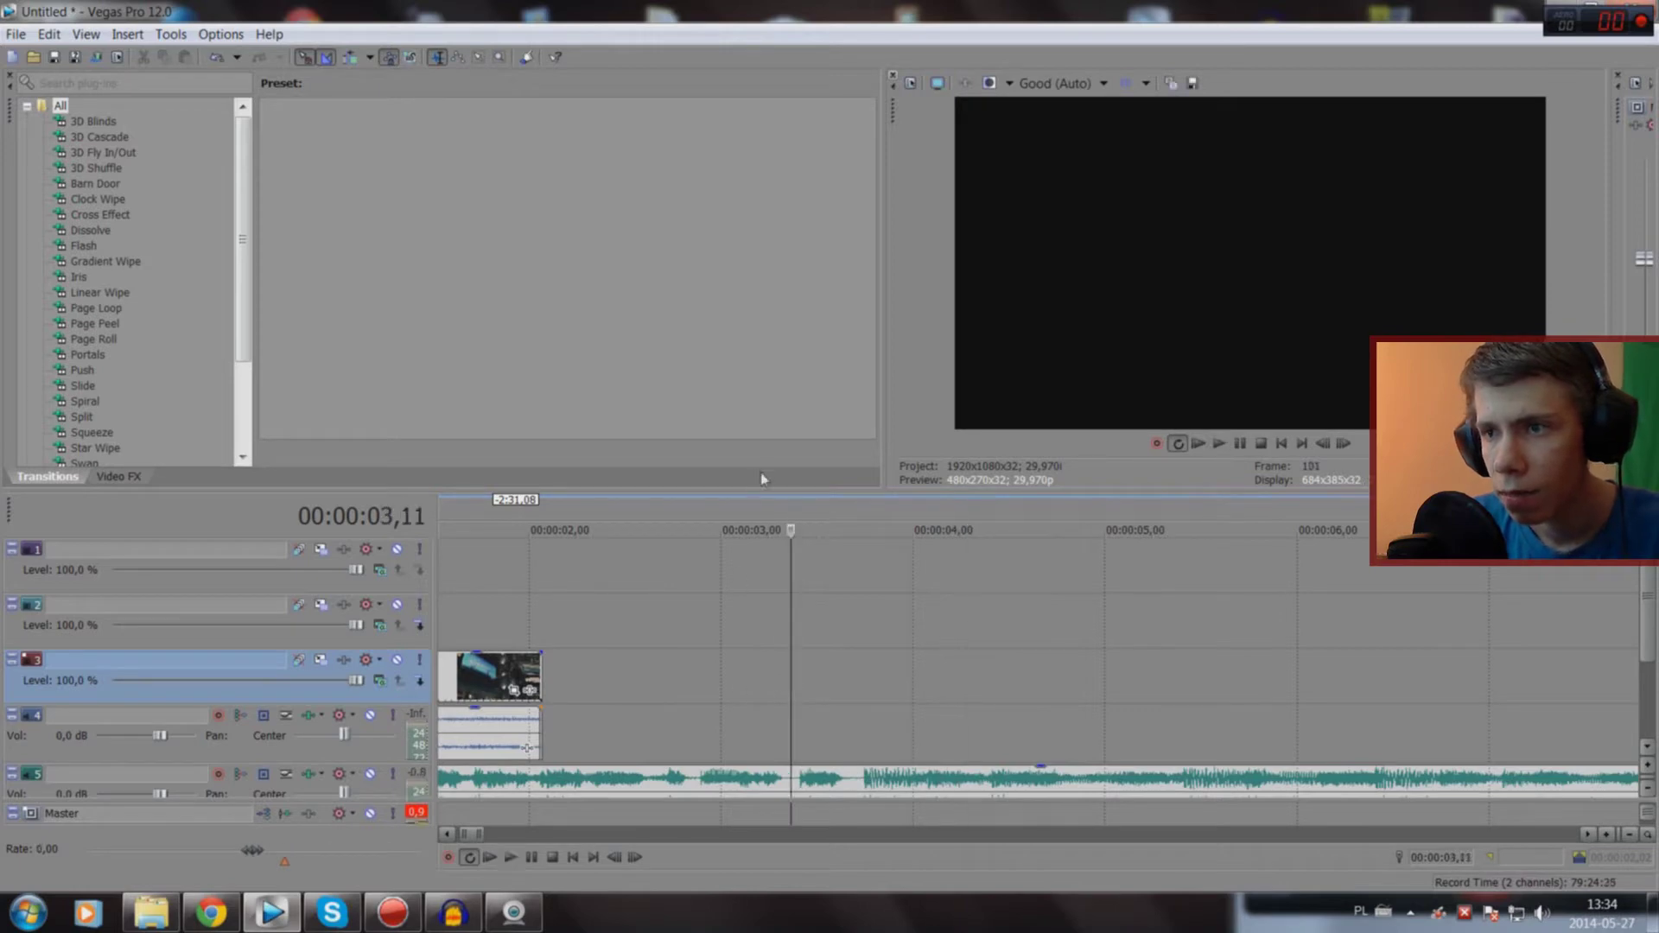
drag(756, 496, 756, 391)
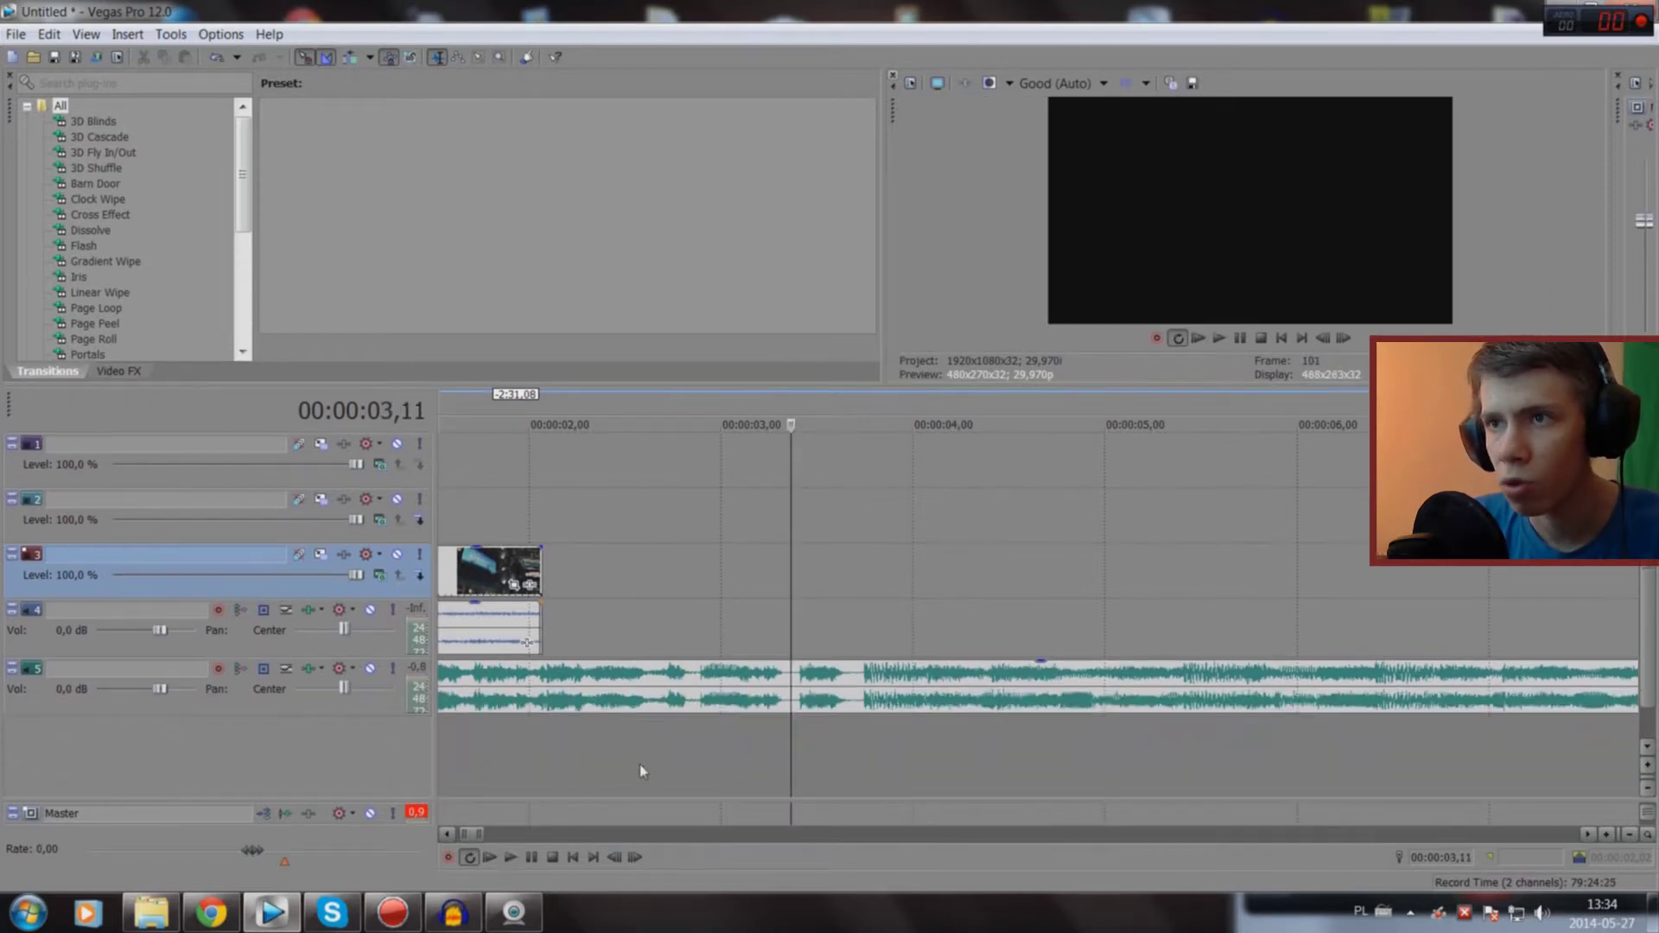
click(572, 857)
scroll(656, 734, down, 3)
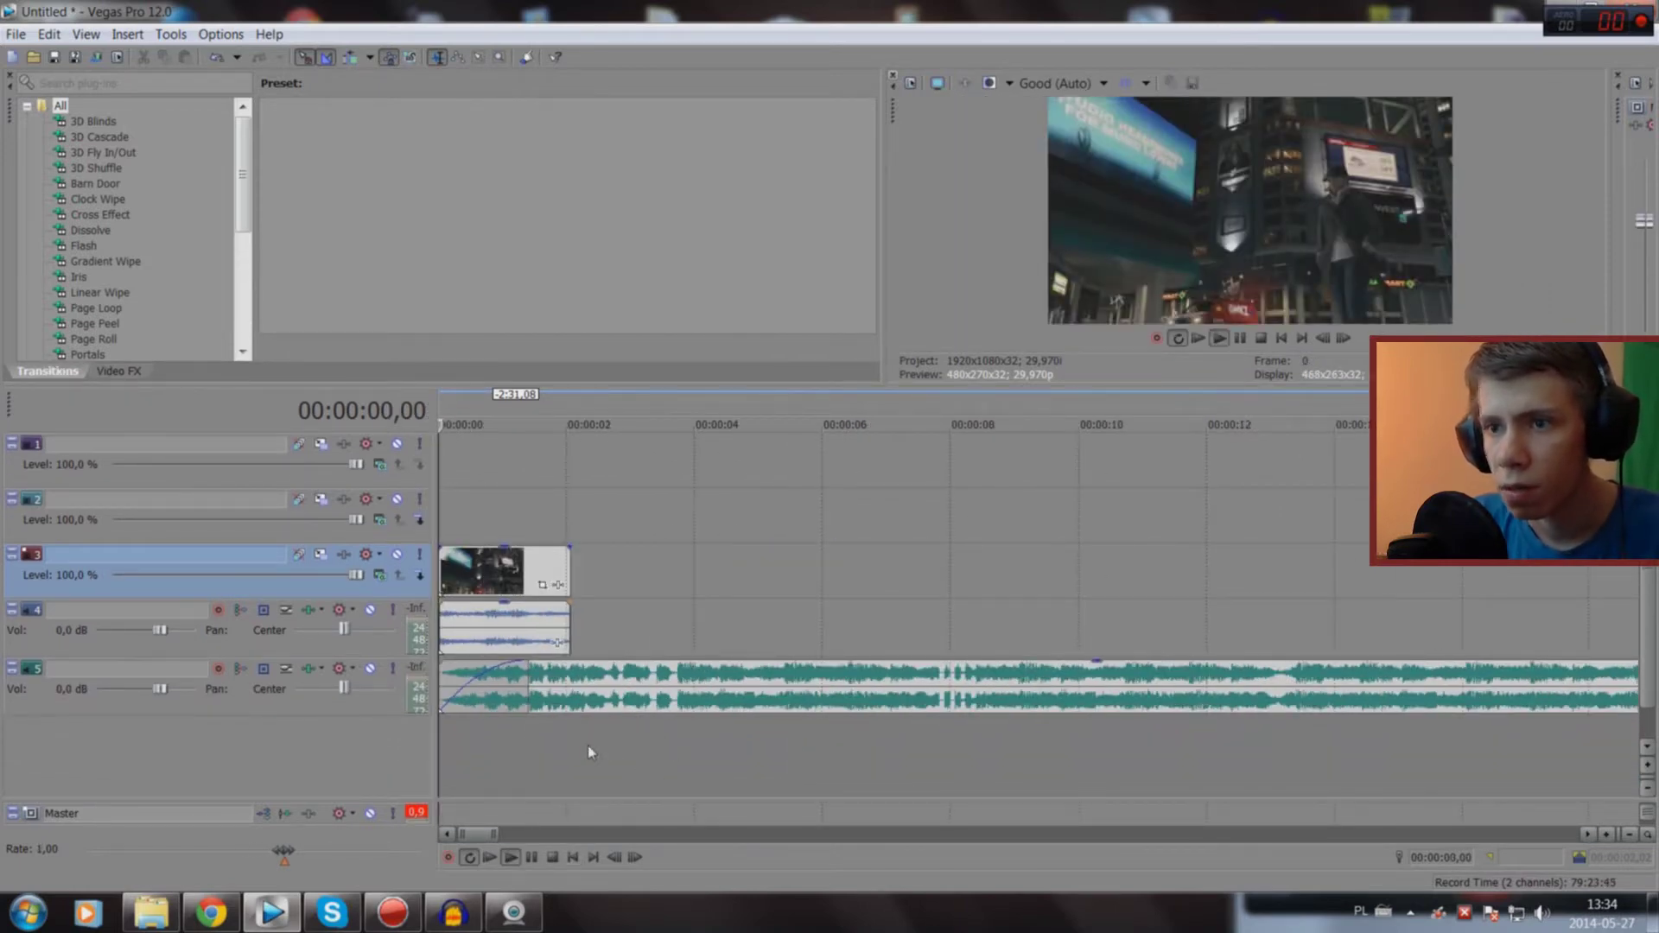
key(space)
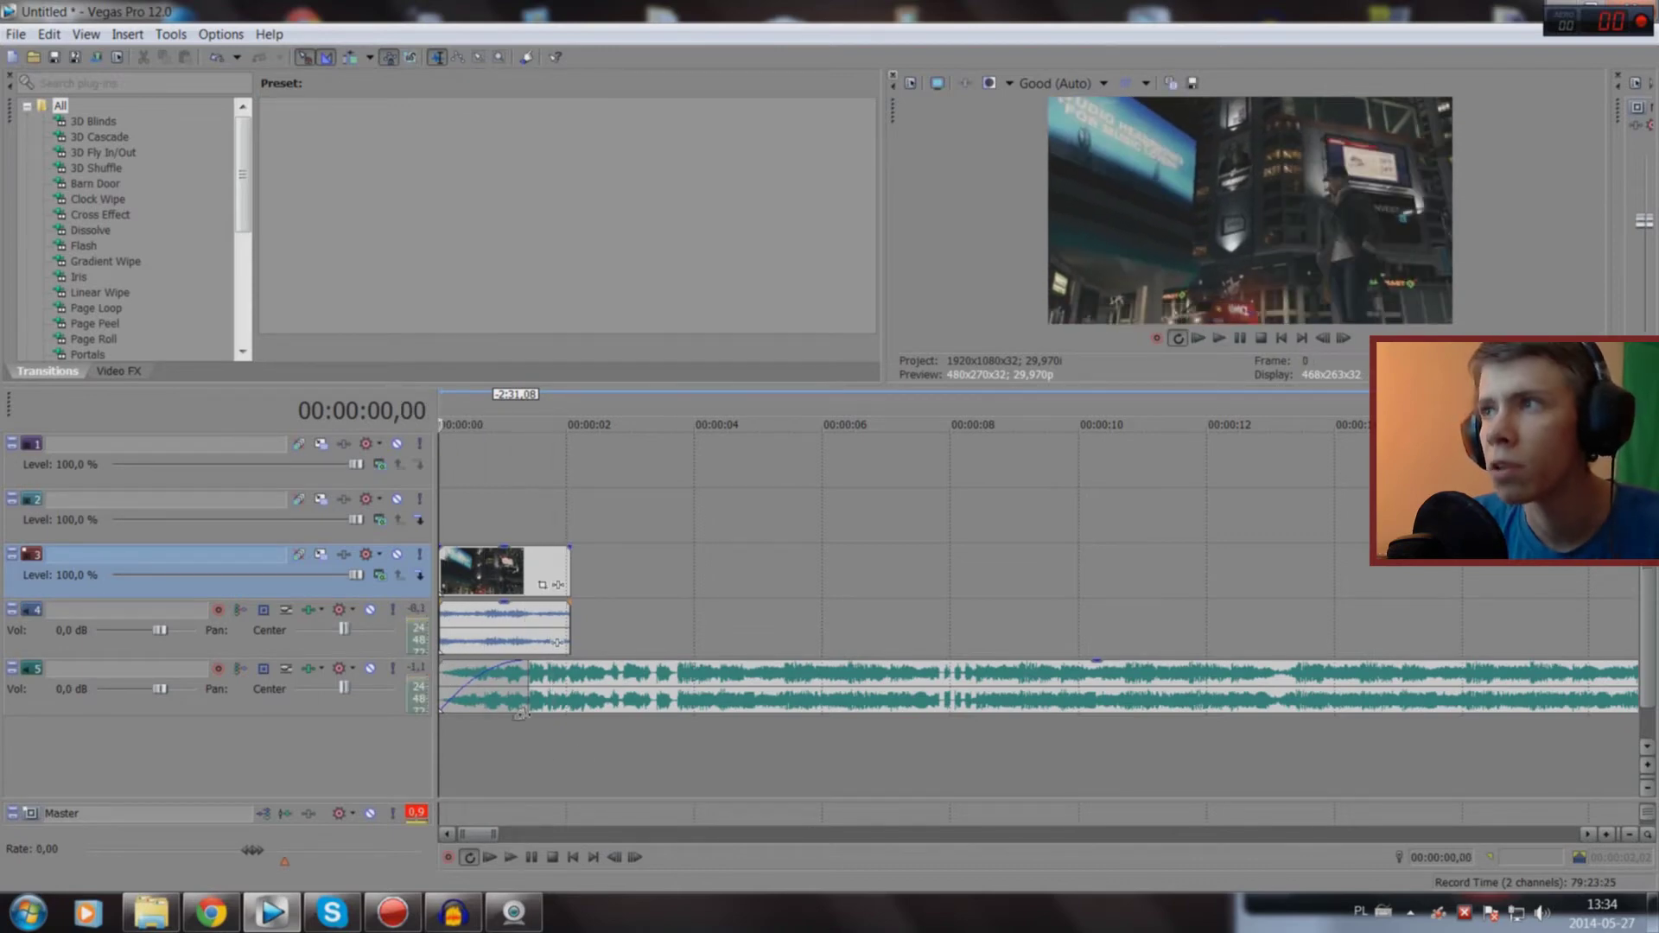
Step: Mute the city clip's audio to -Inf dB and lengthen the clip by about 1,19
click(512, 613)
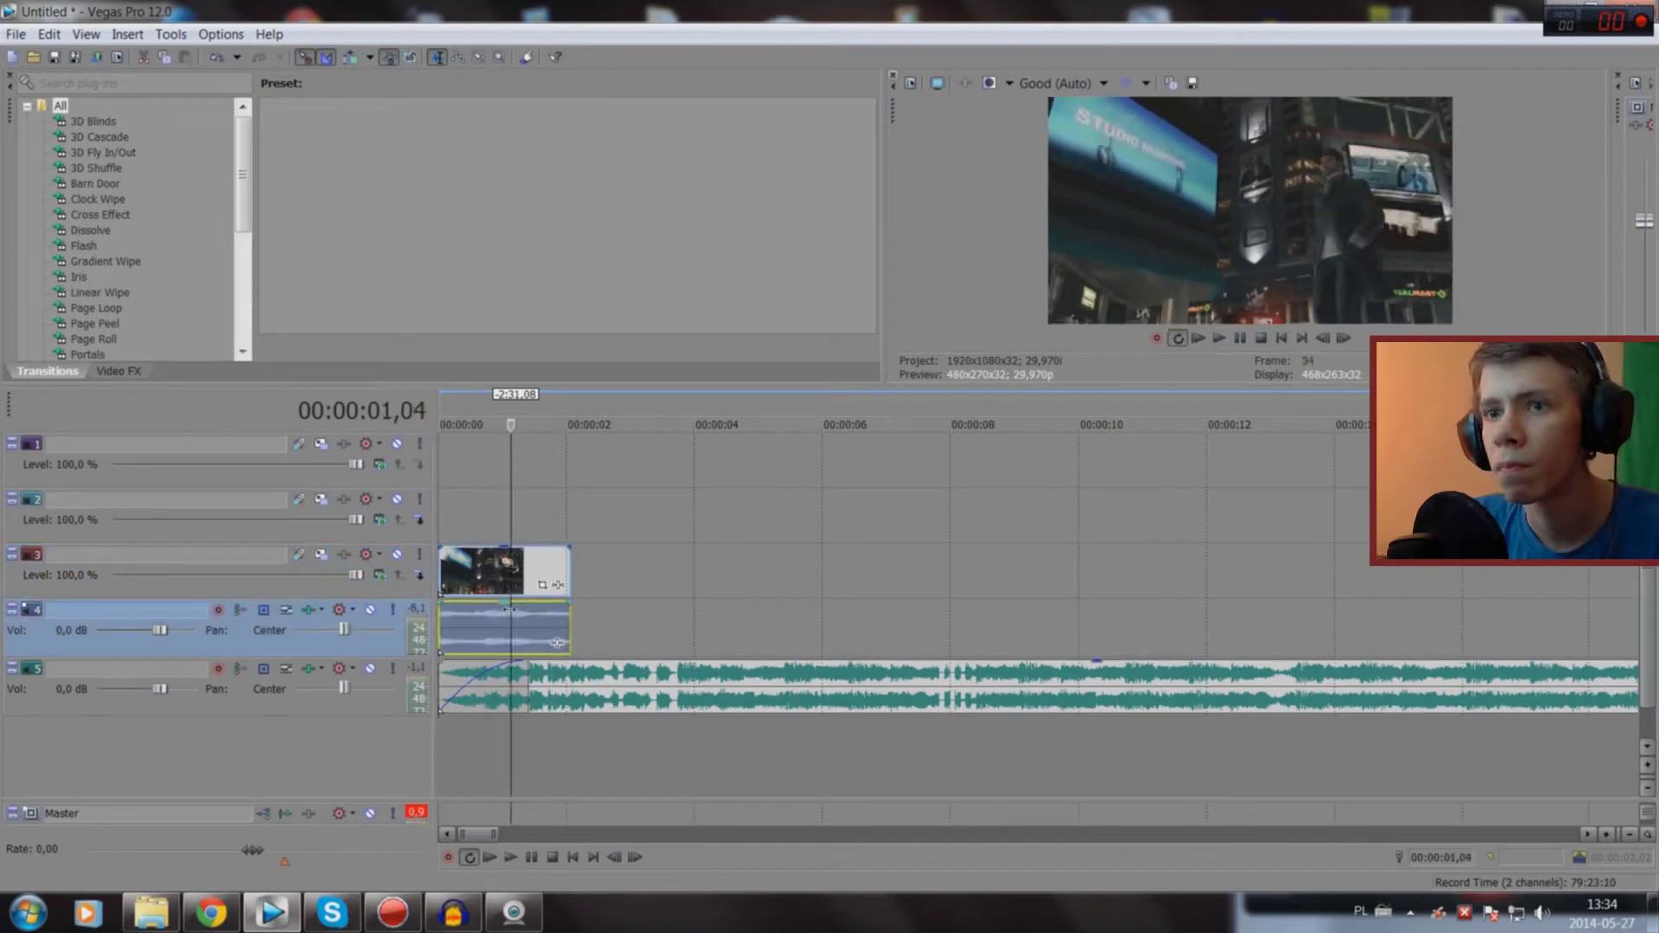
drag(512, 624, 507, 657)
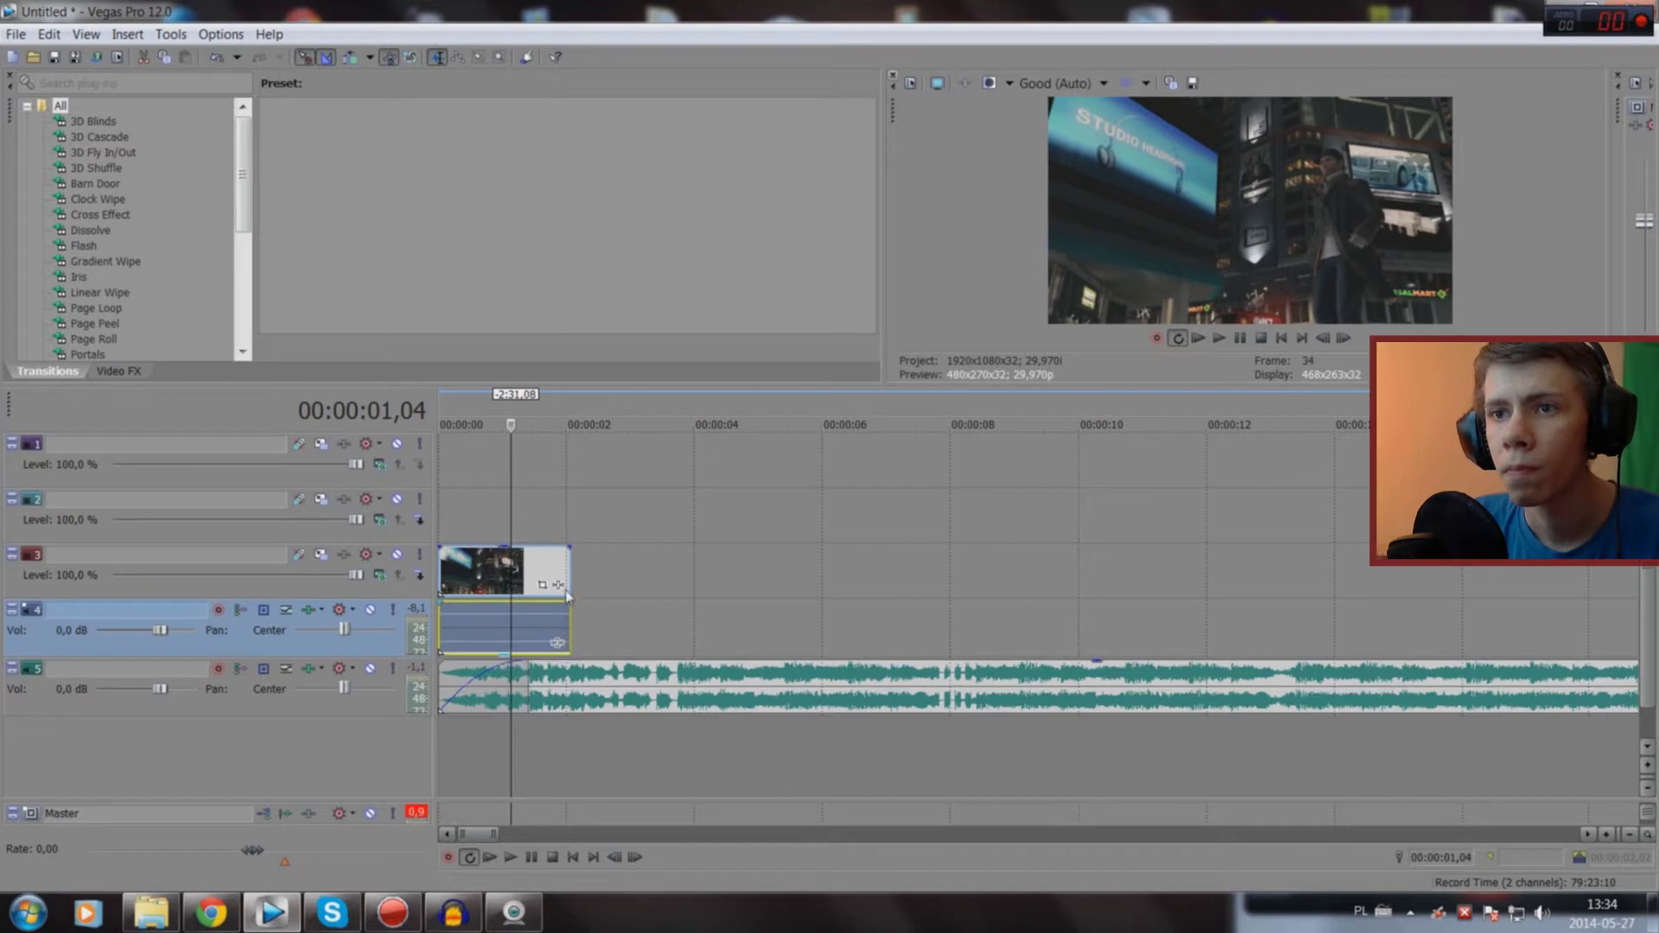
drag(566, 559, 673, 558)
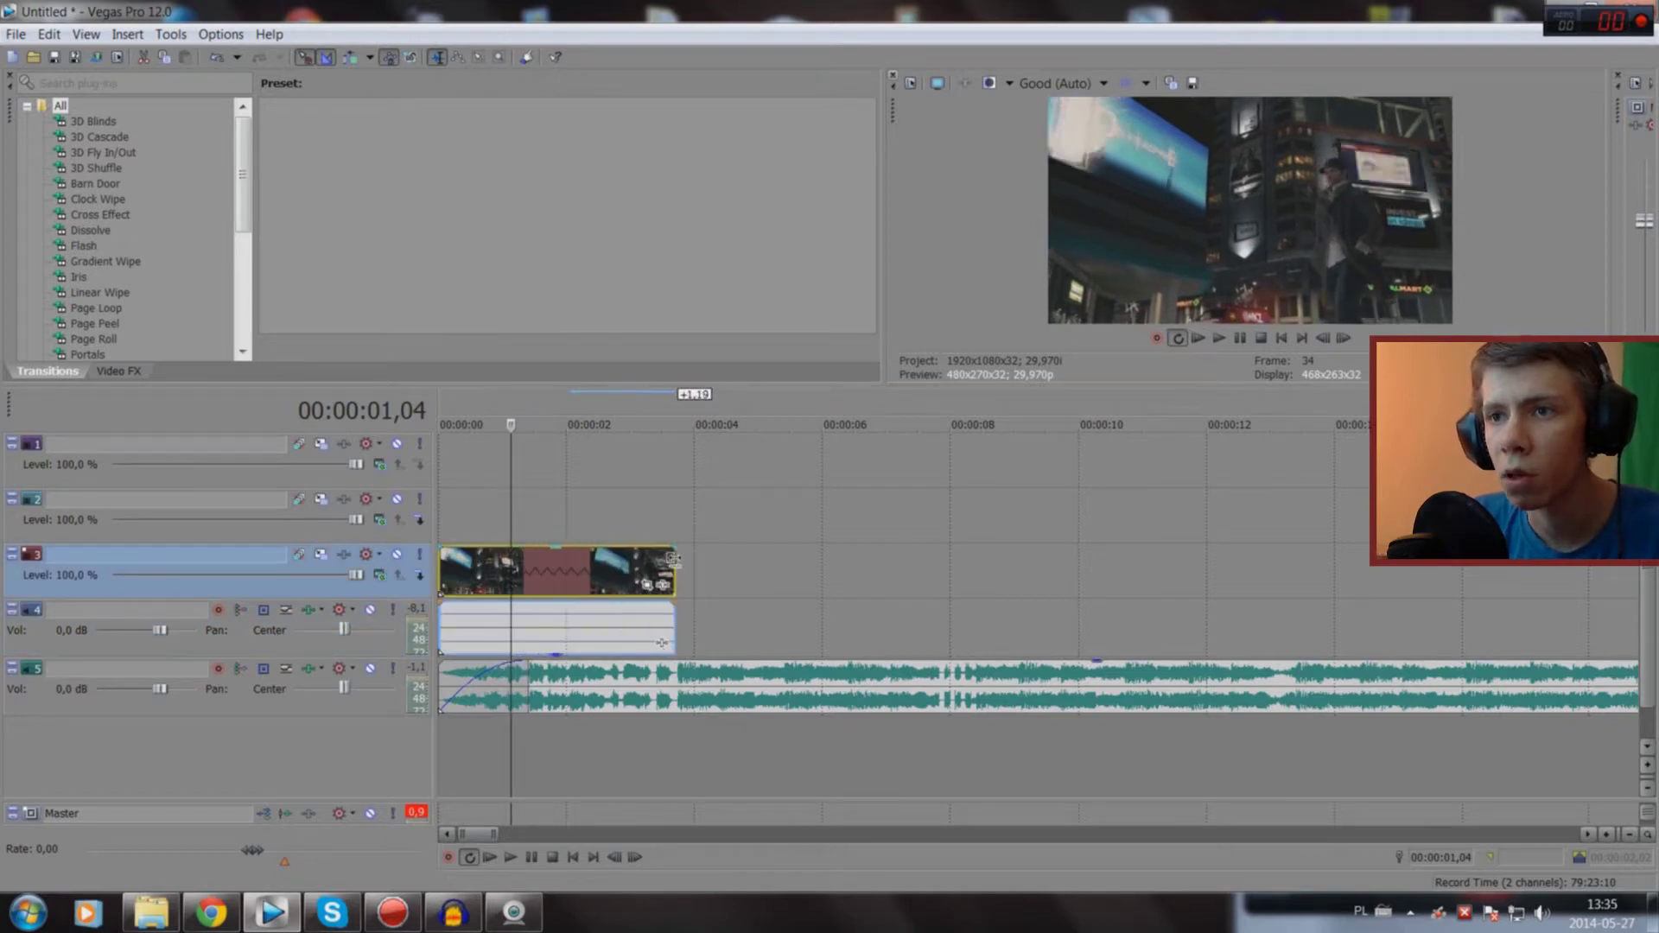
key(ctrl+z)
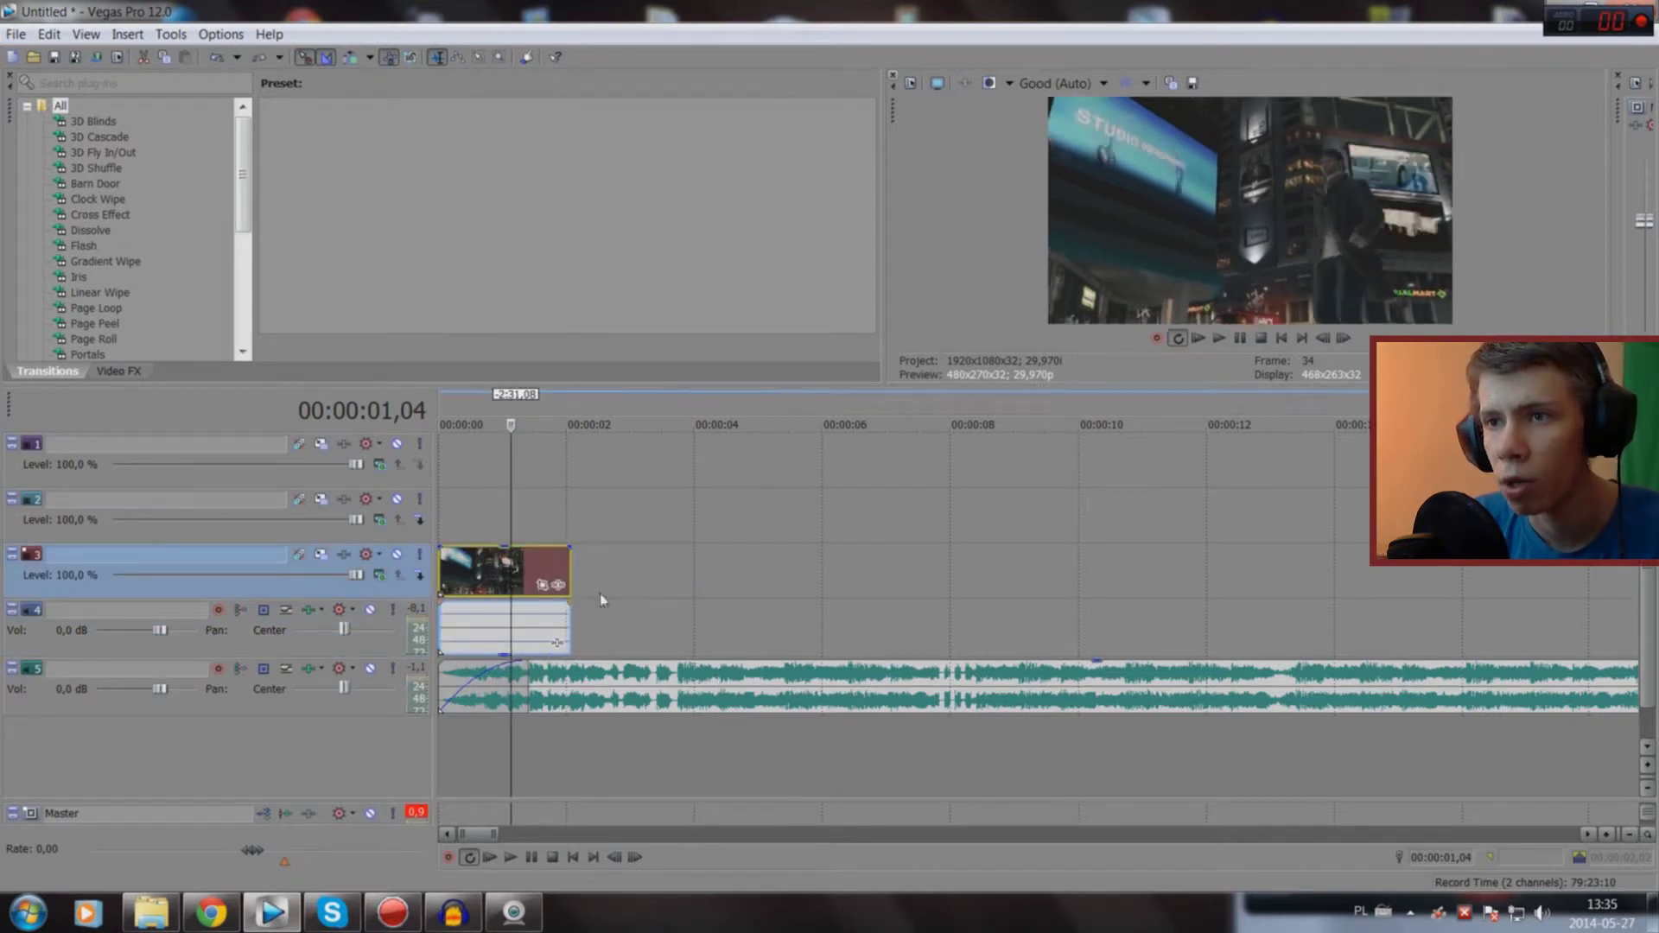
drag(568, 585, 671, 580)
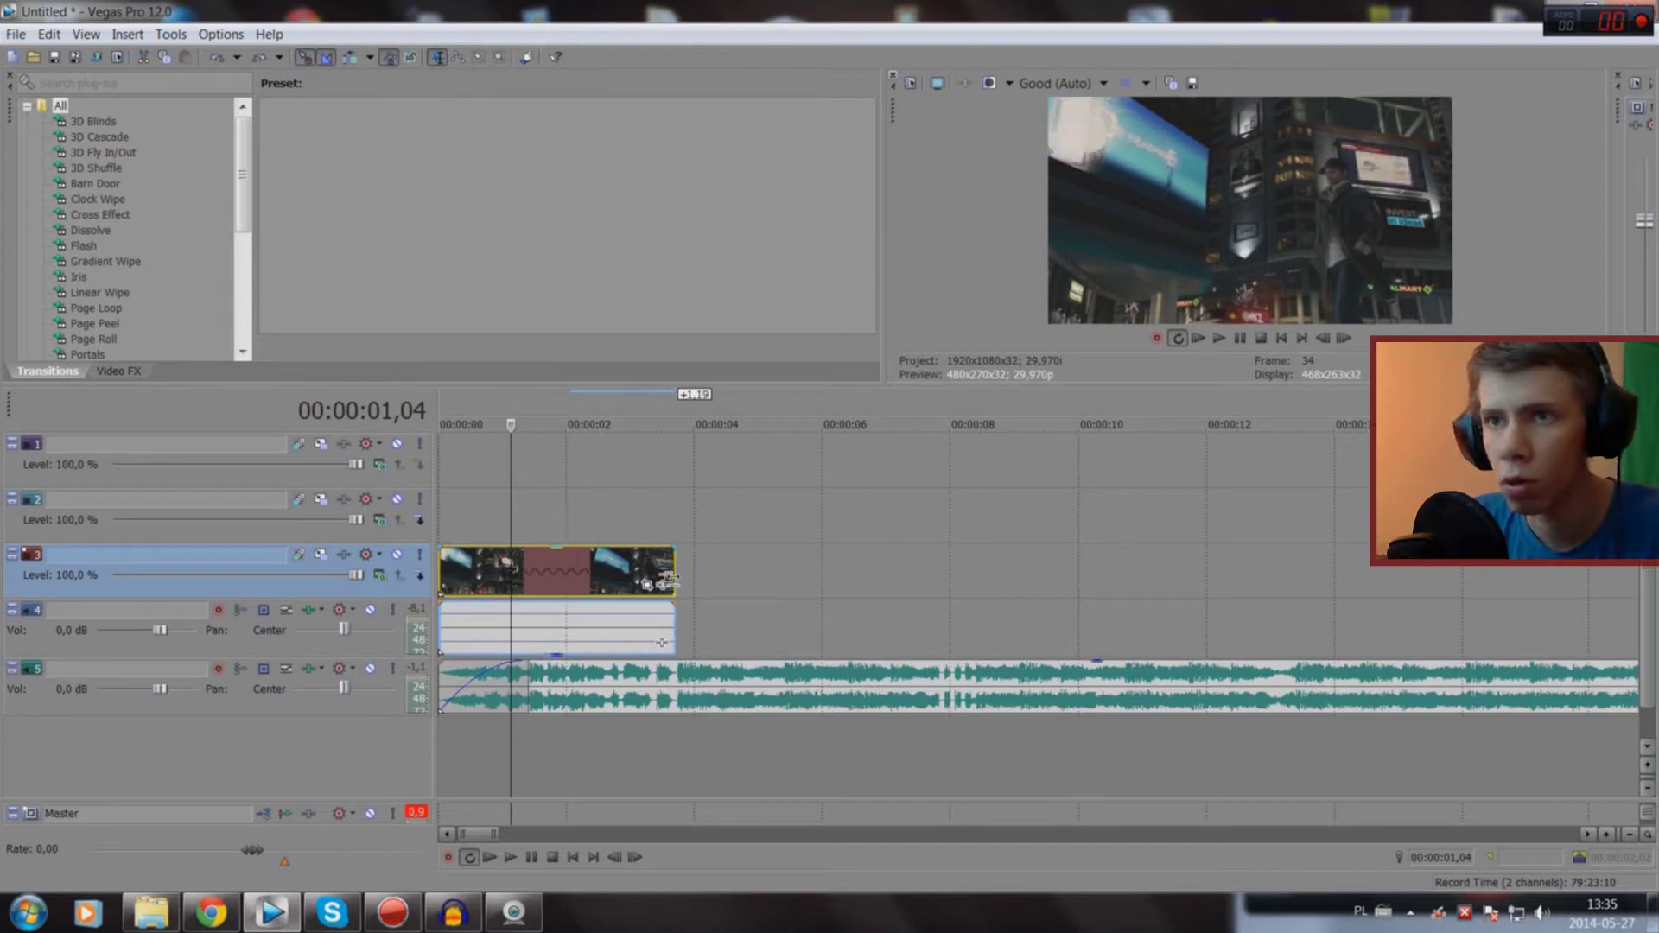
key(space)
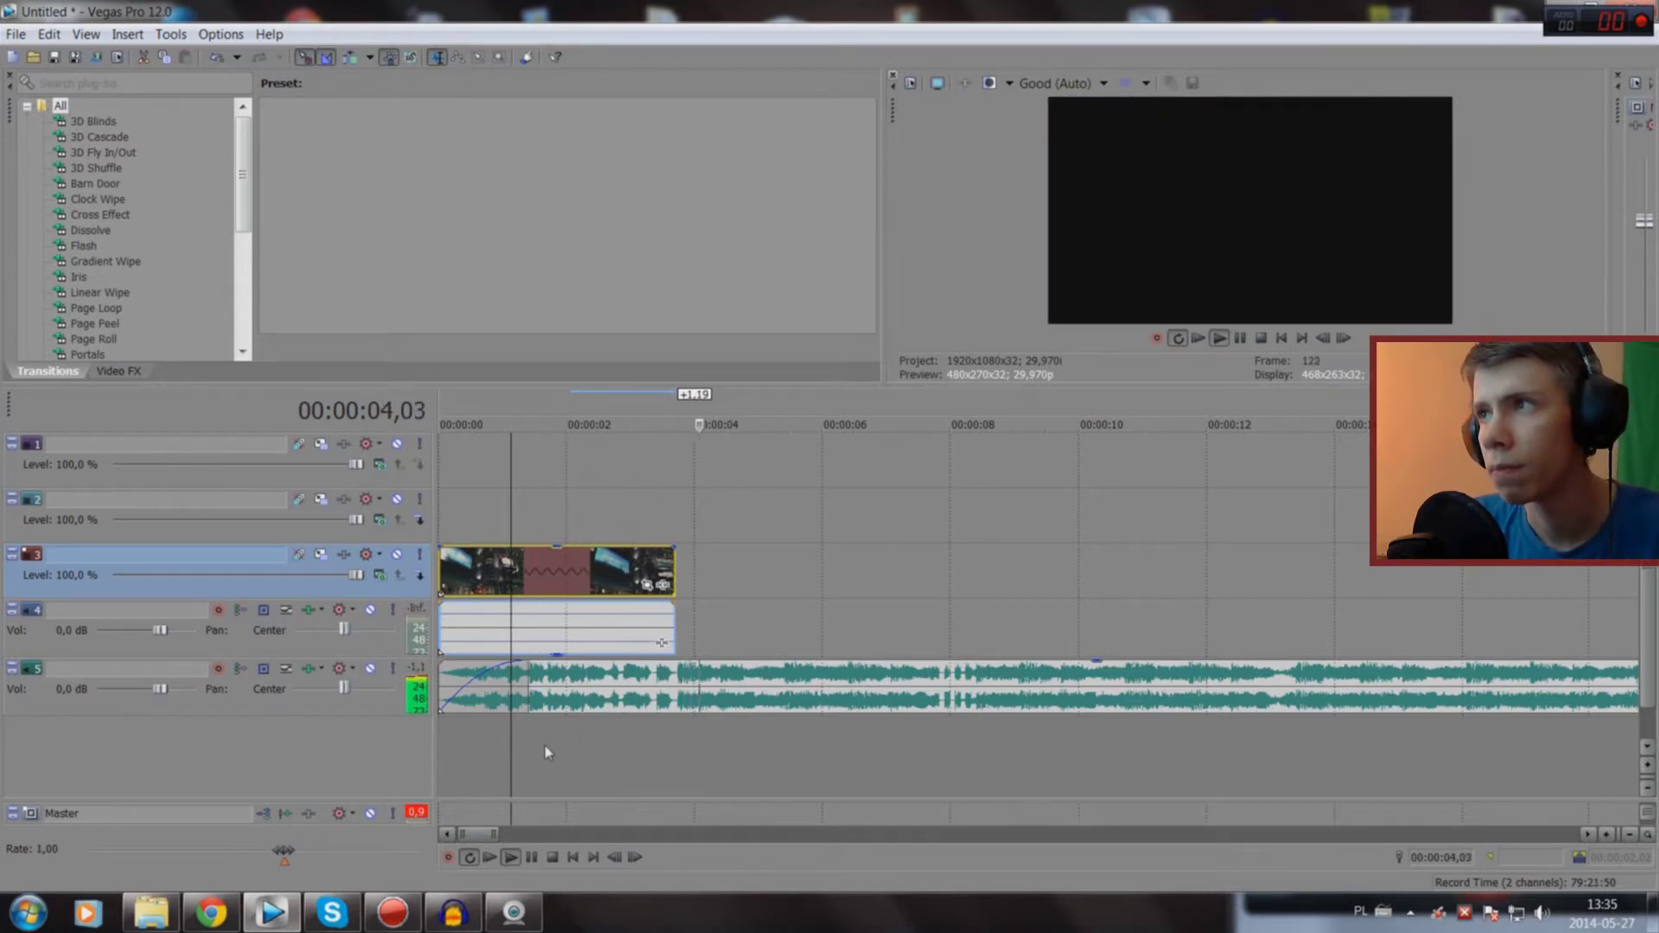
key(space)
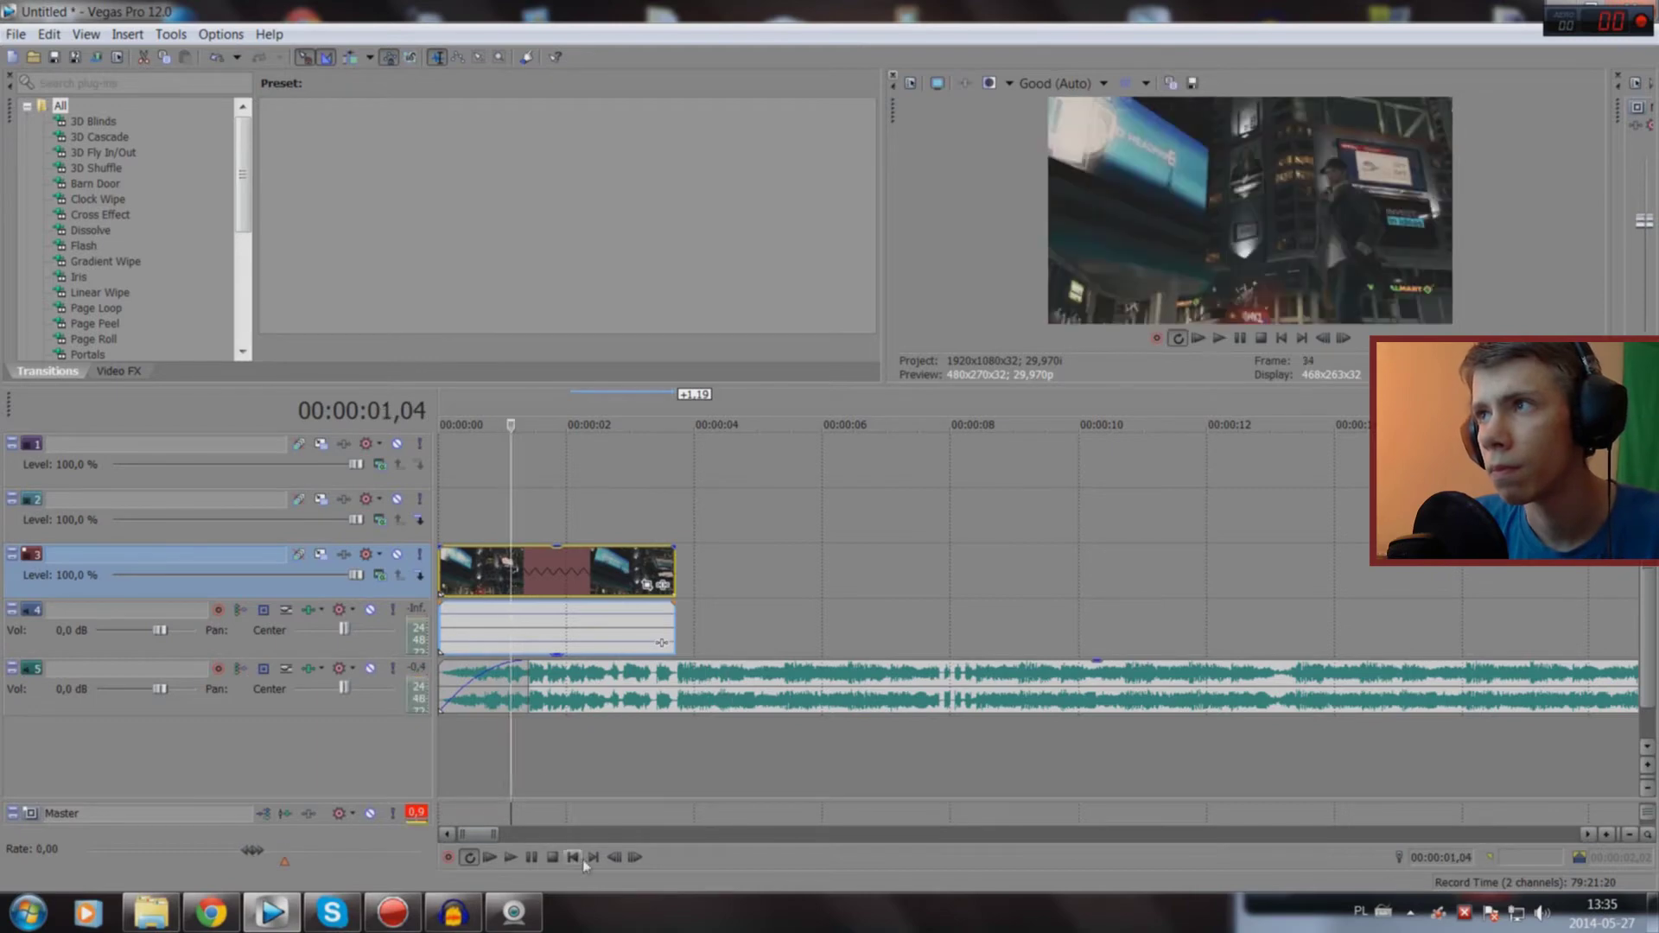
Step: Give the intro city clip a fade-in of about one second (00:00:01,06)
click(583, 859)
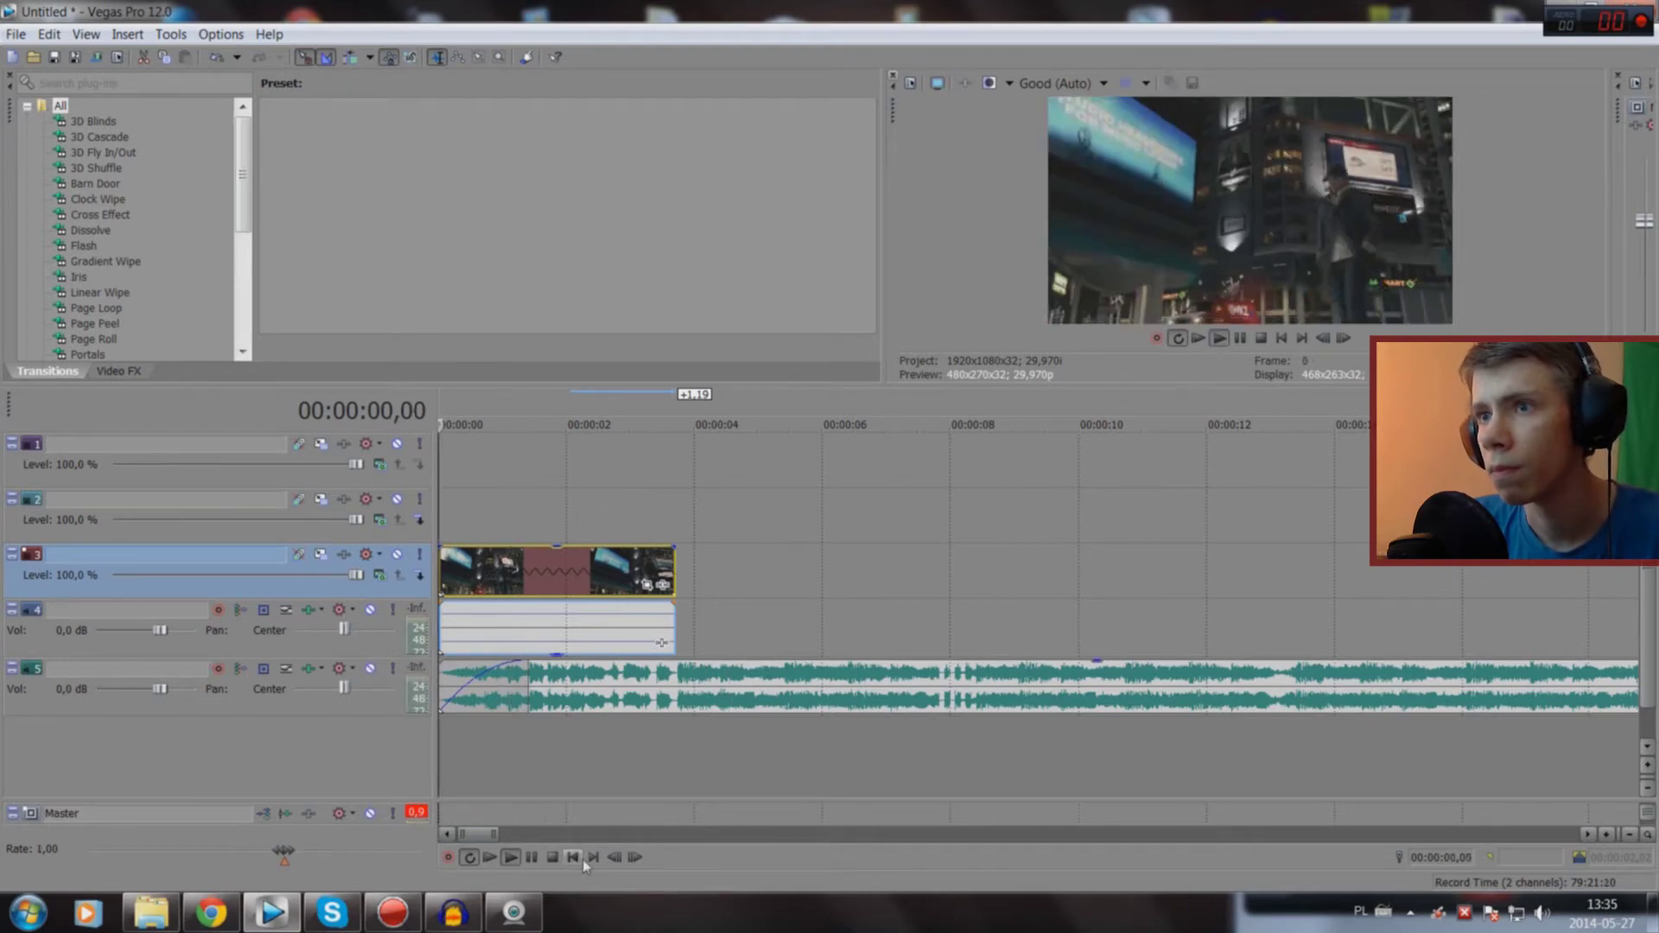
key(space)
key(space)
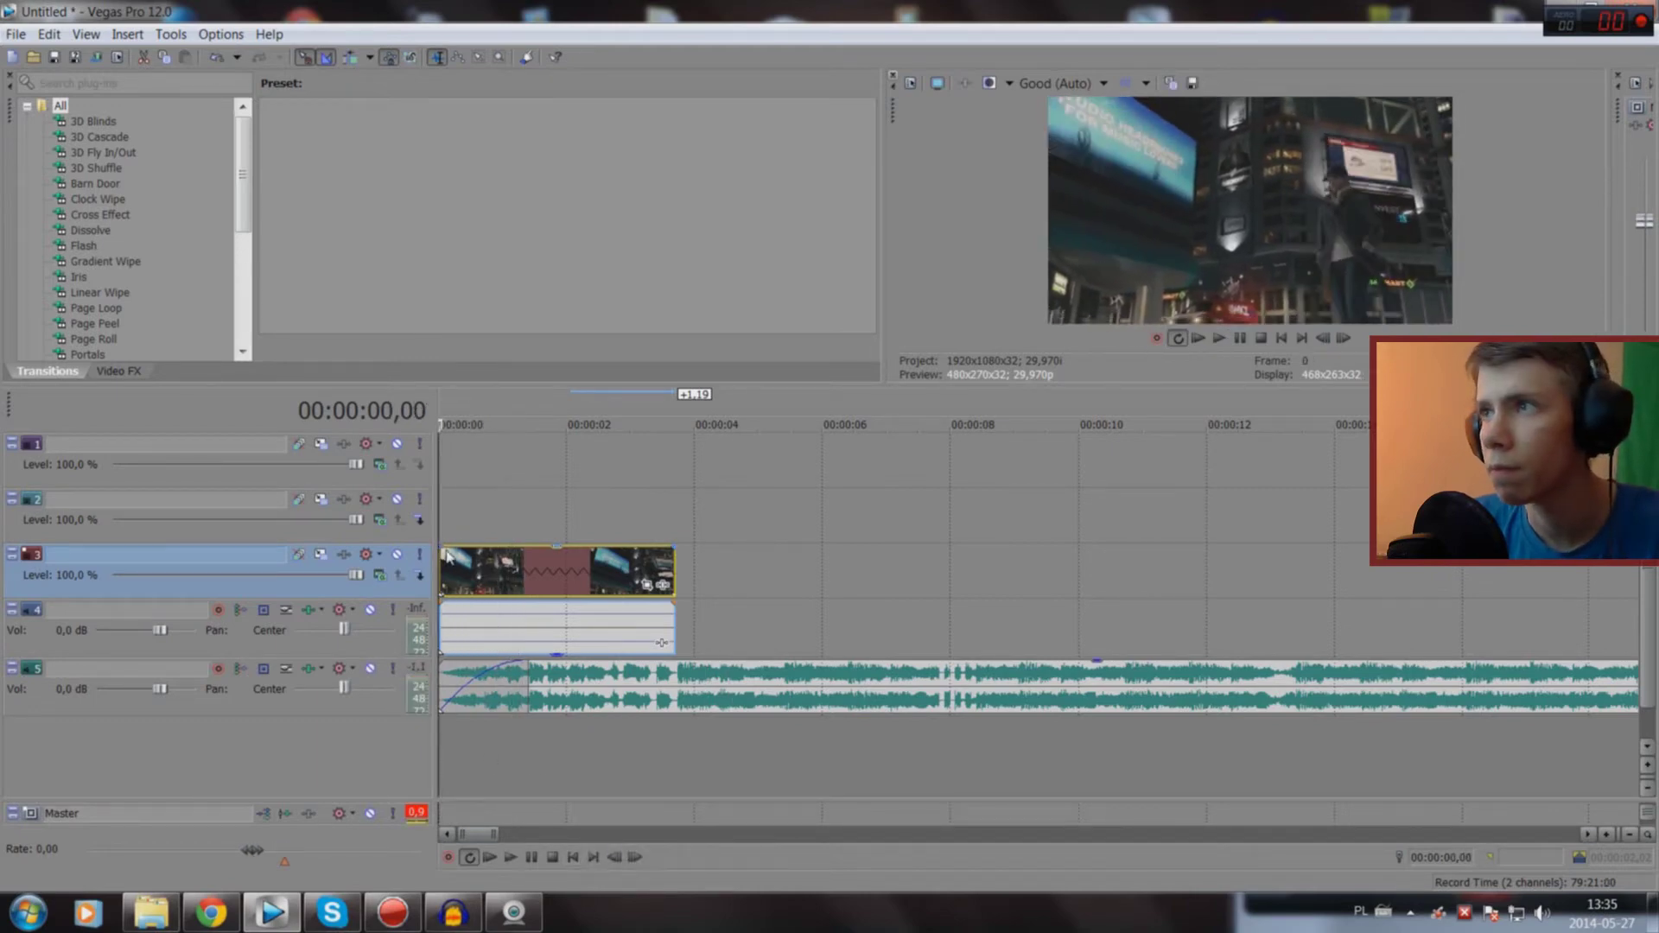
drag(440, 549, 511, 551)
key(space)
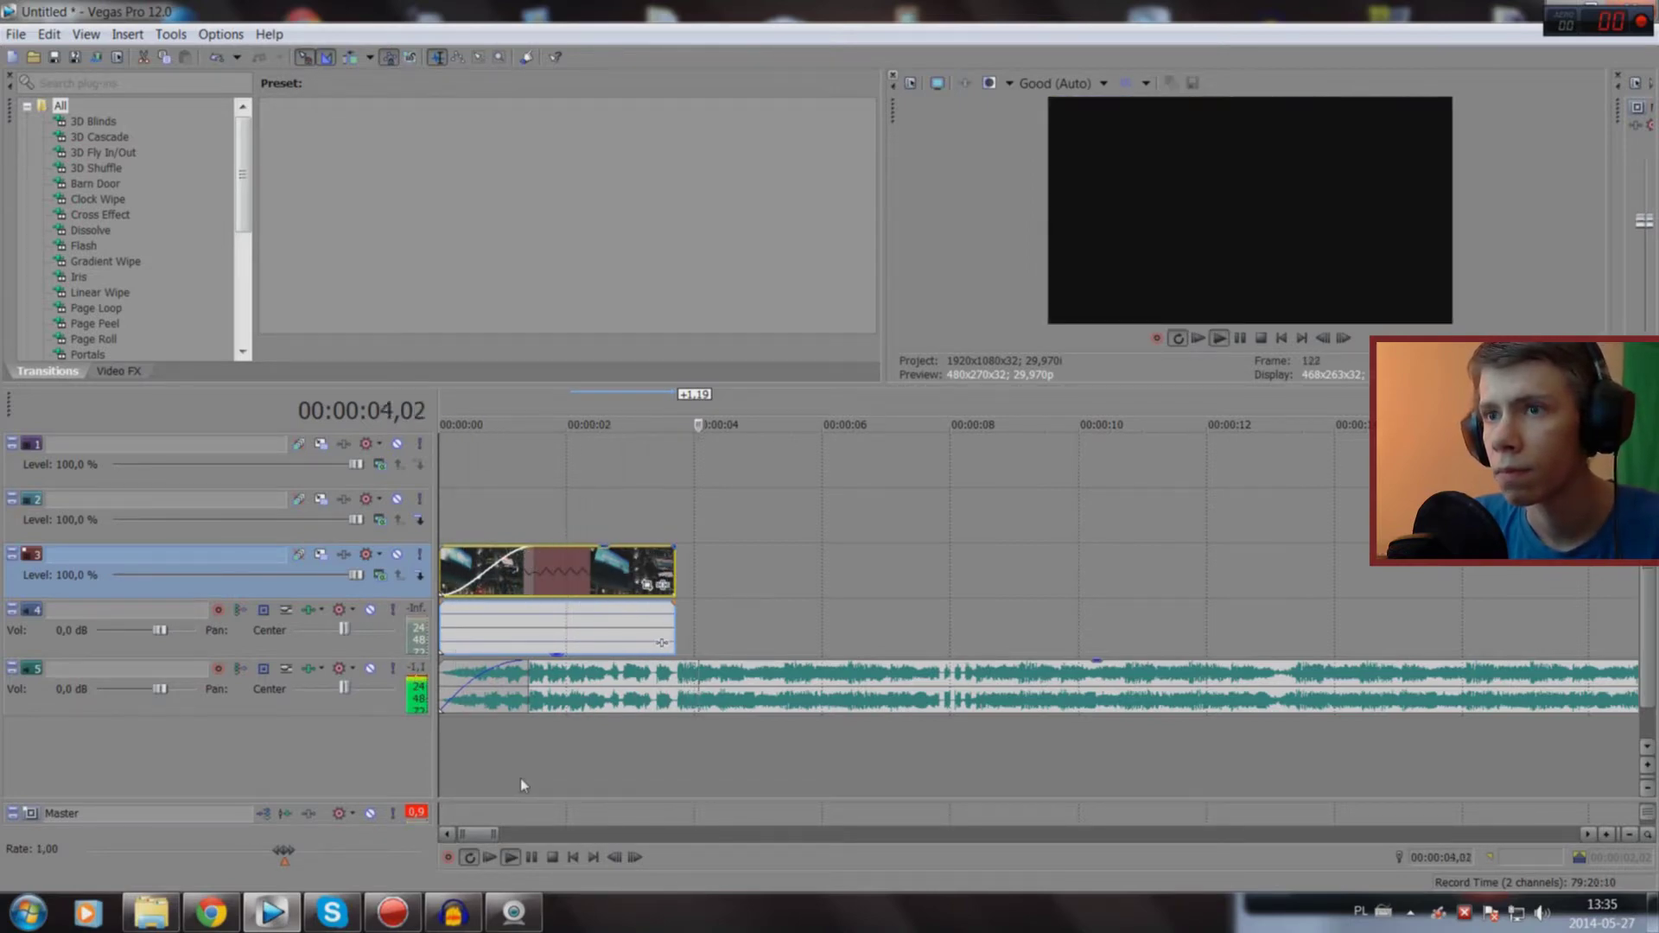
key(space)
click(652, 759)
Step: Review the trailer from about 00:02:22,22 through the PEGI 18 frame to 2:29
scroll(652, 759, down, 10)
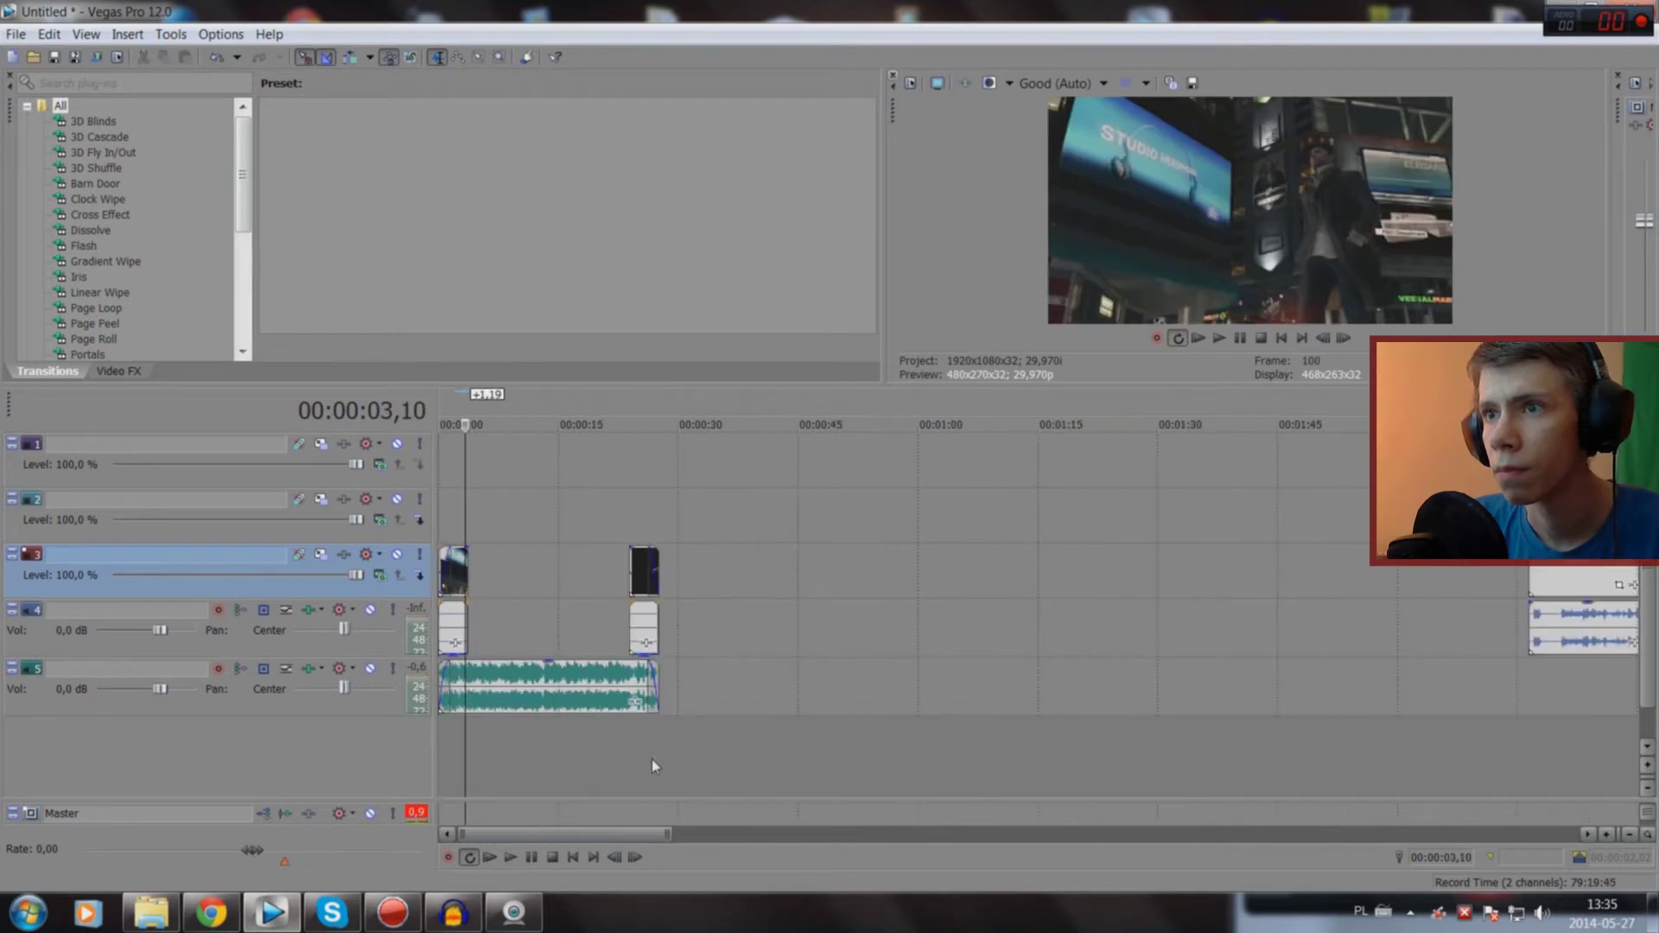
click(881, 759)
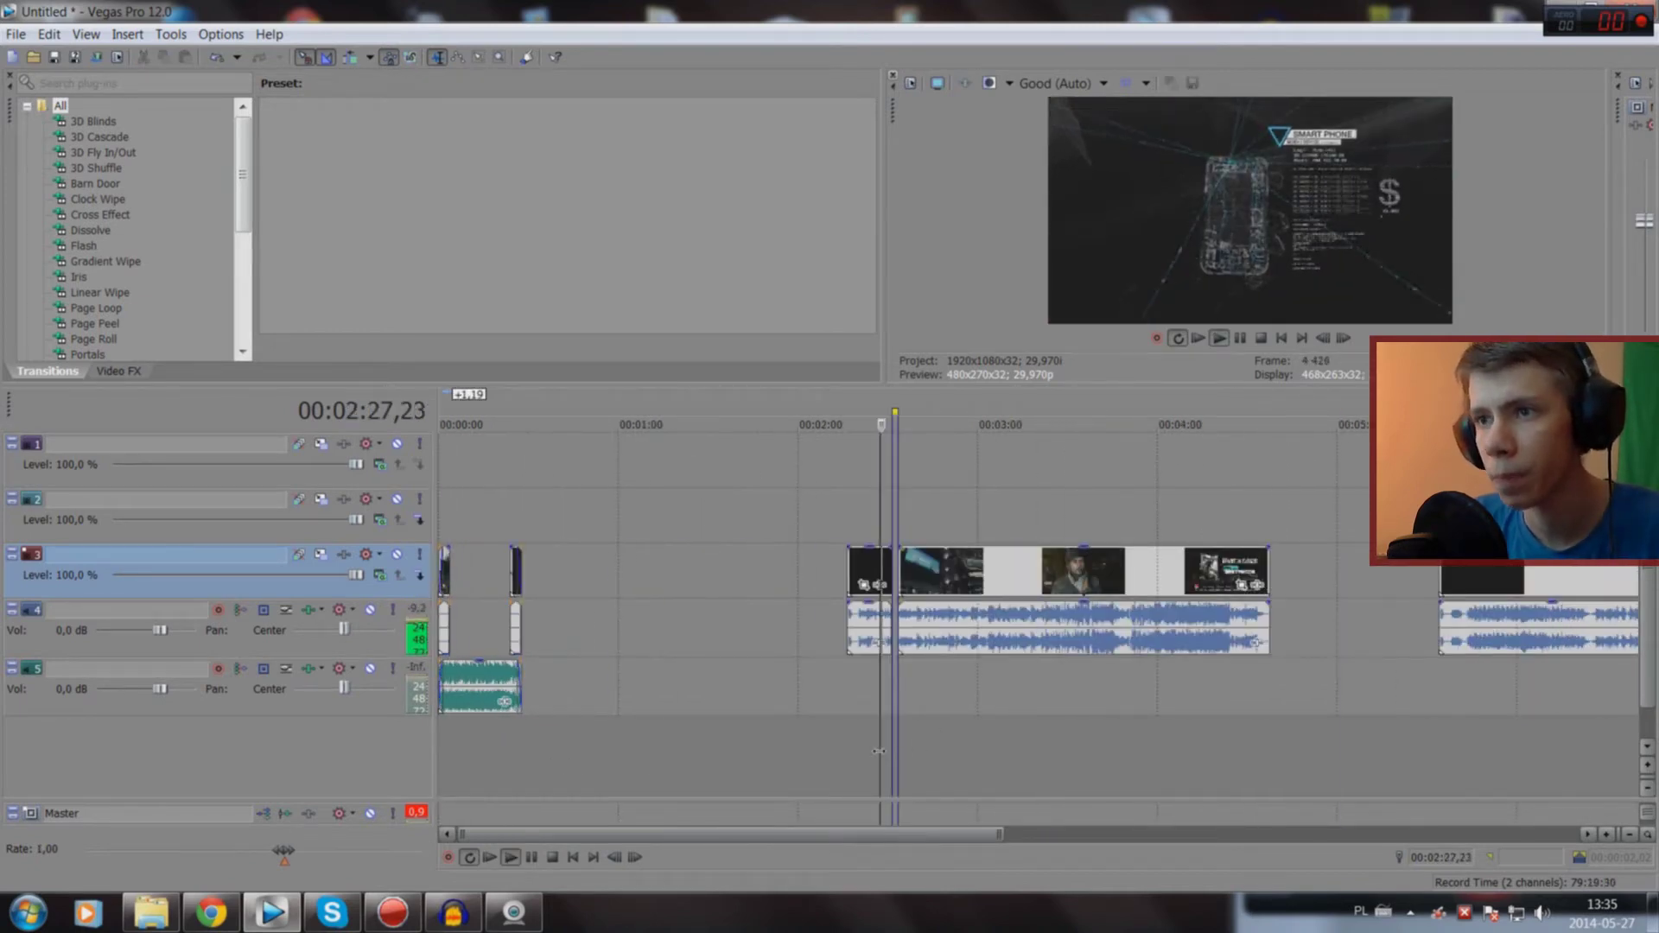
click(866, 752)
key(space)
scroll(865, 753, up, 8)
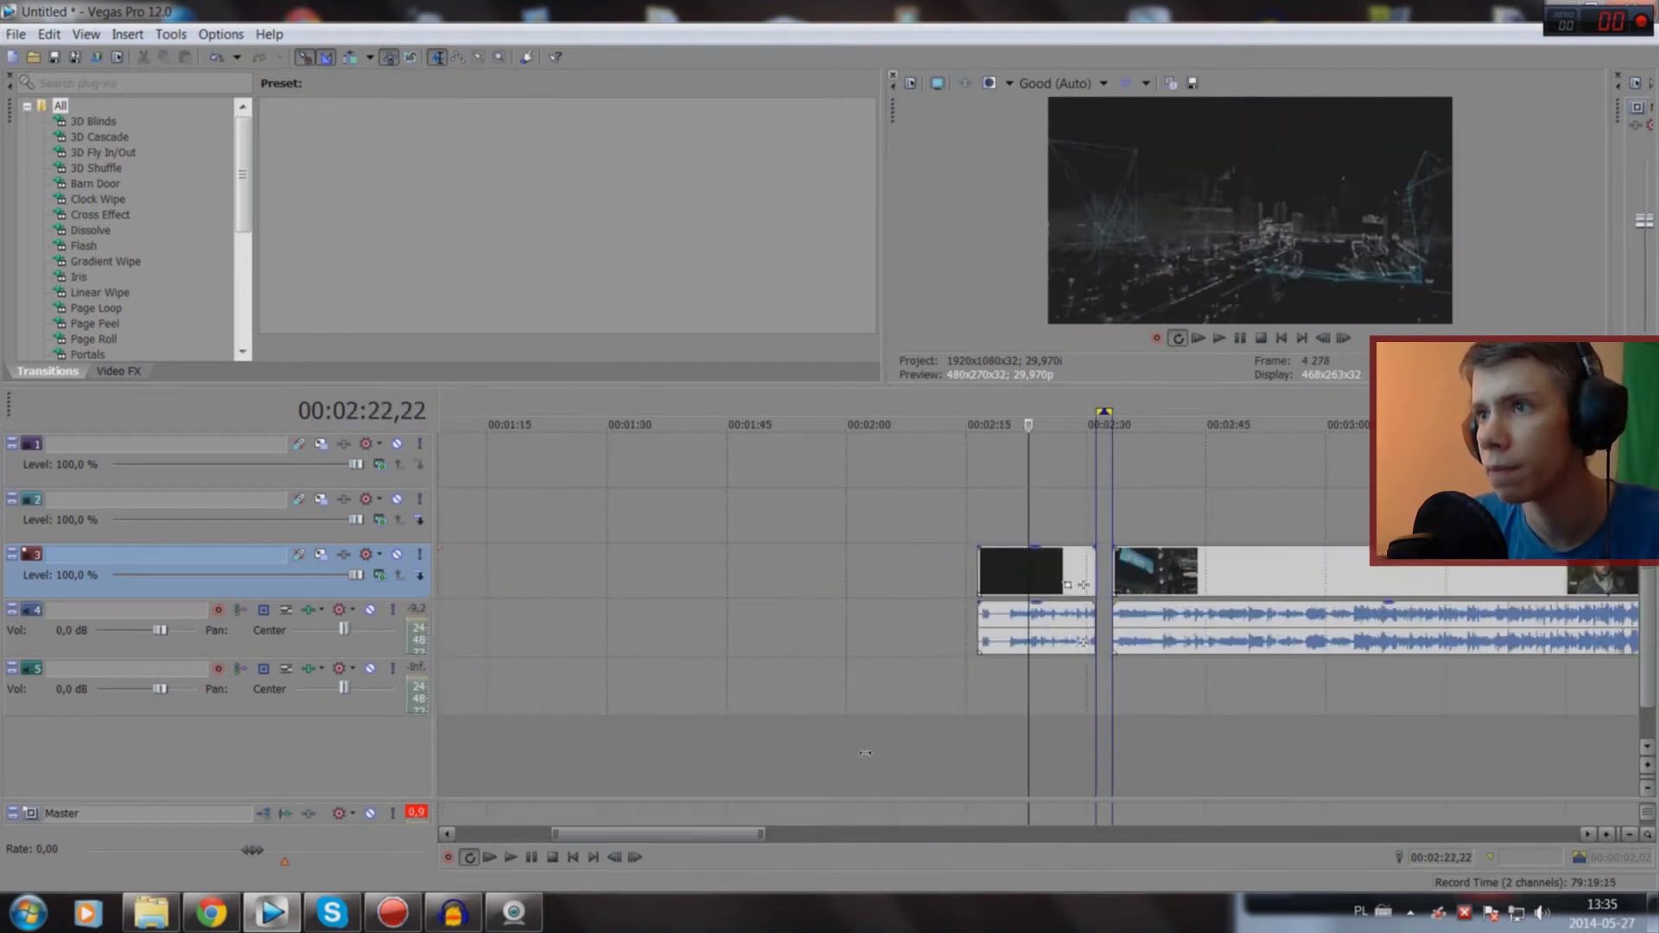
click(921, 737)
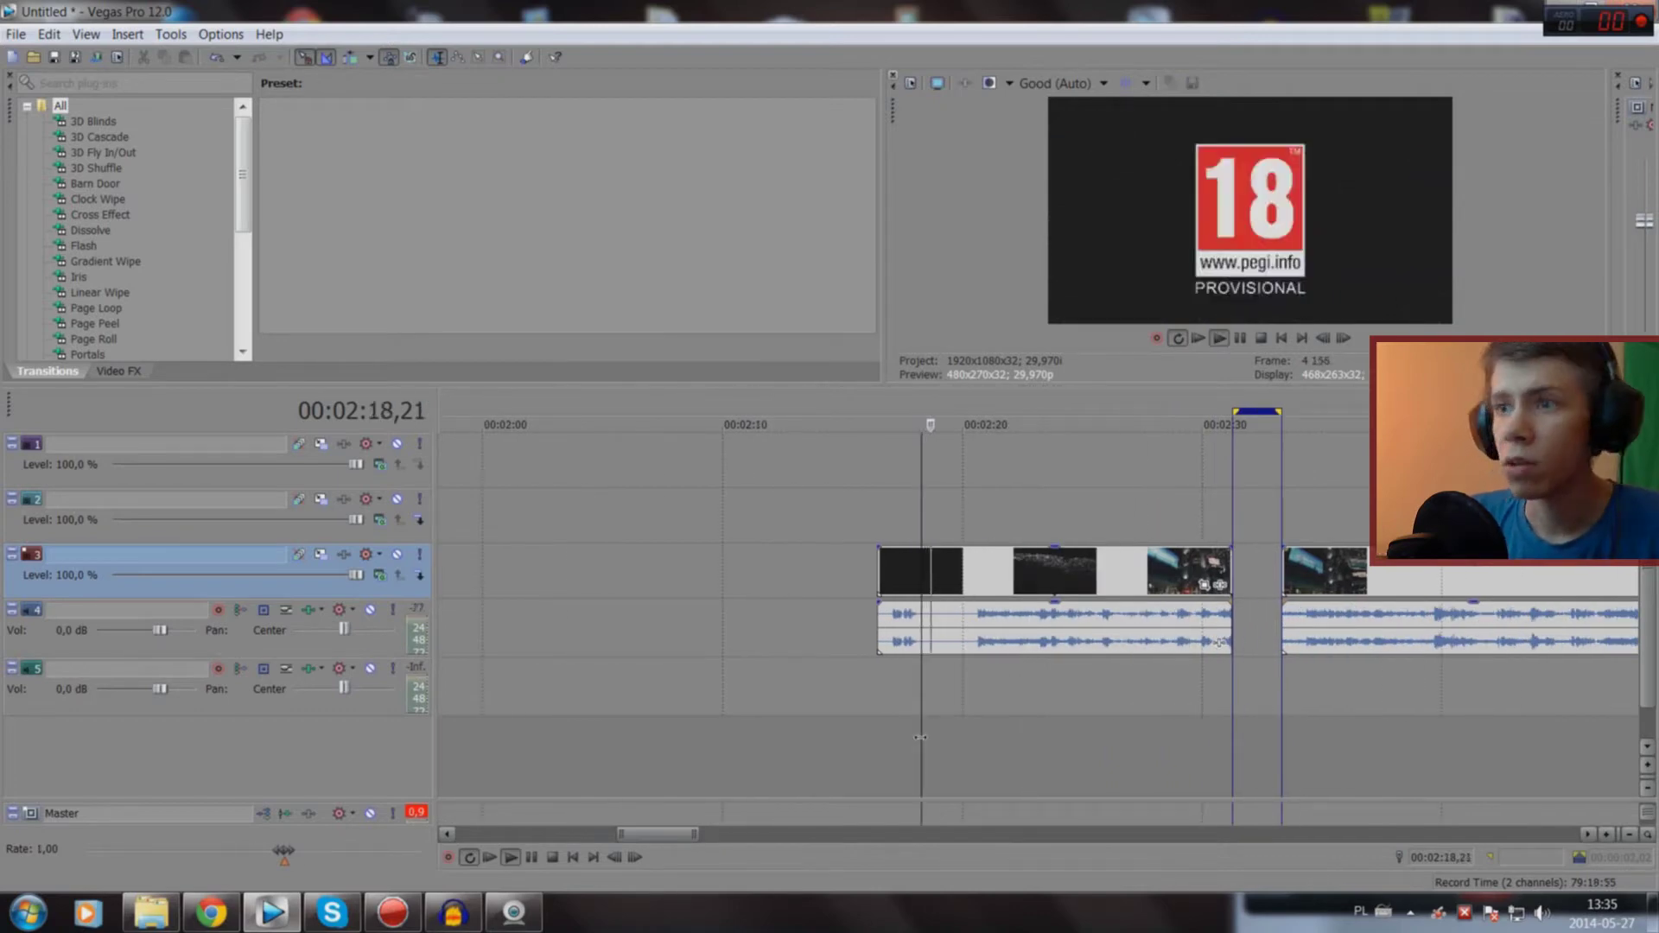
drag(1023, 739, 1151, 734)
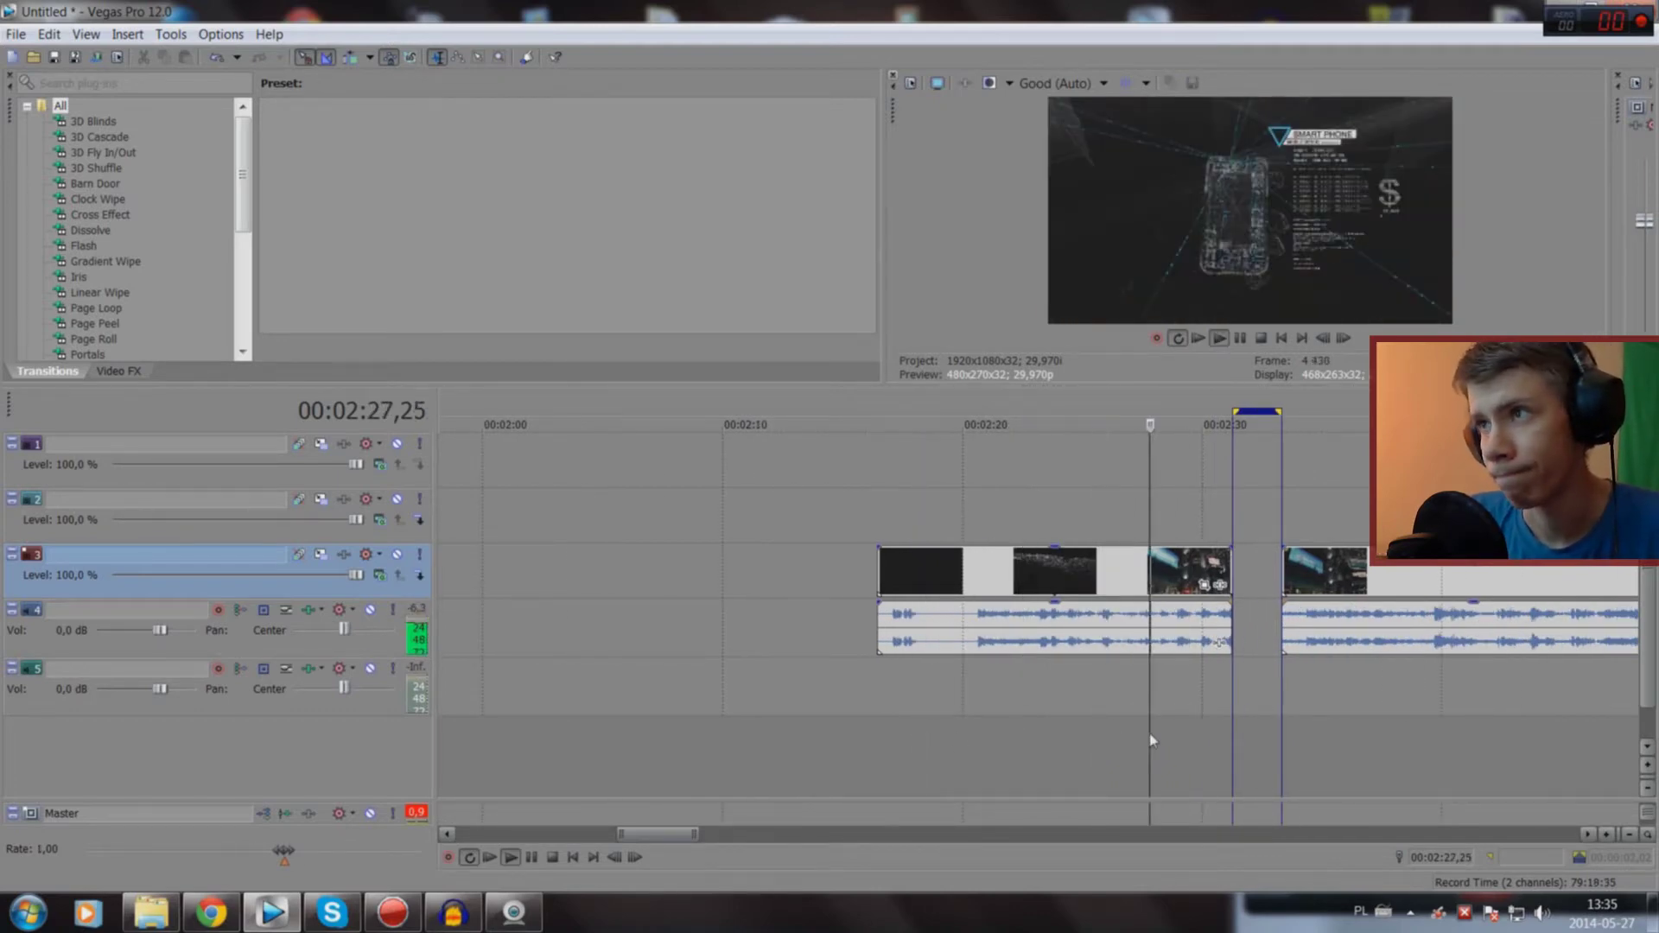
click(1197, 731)
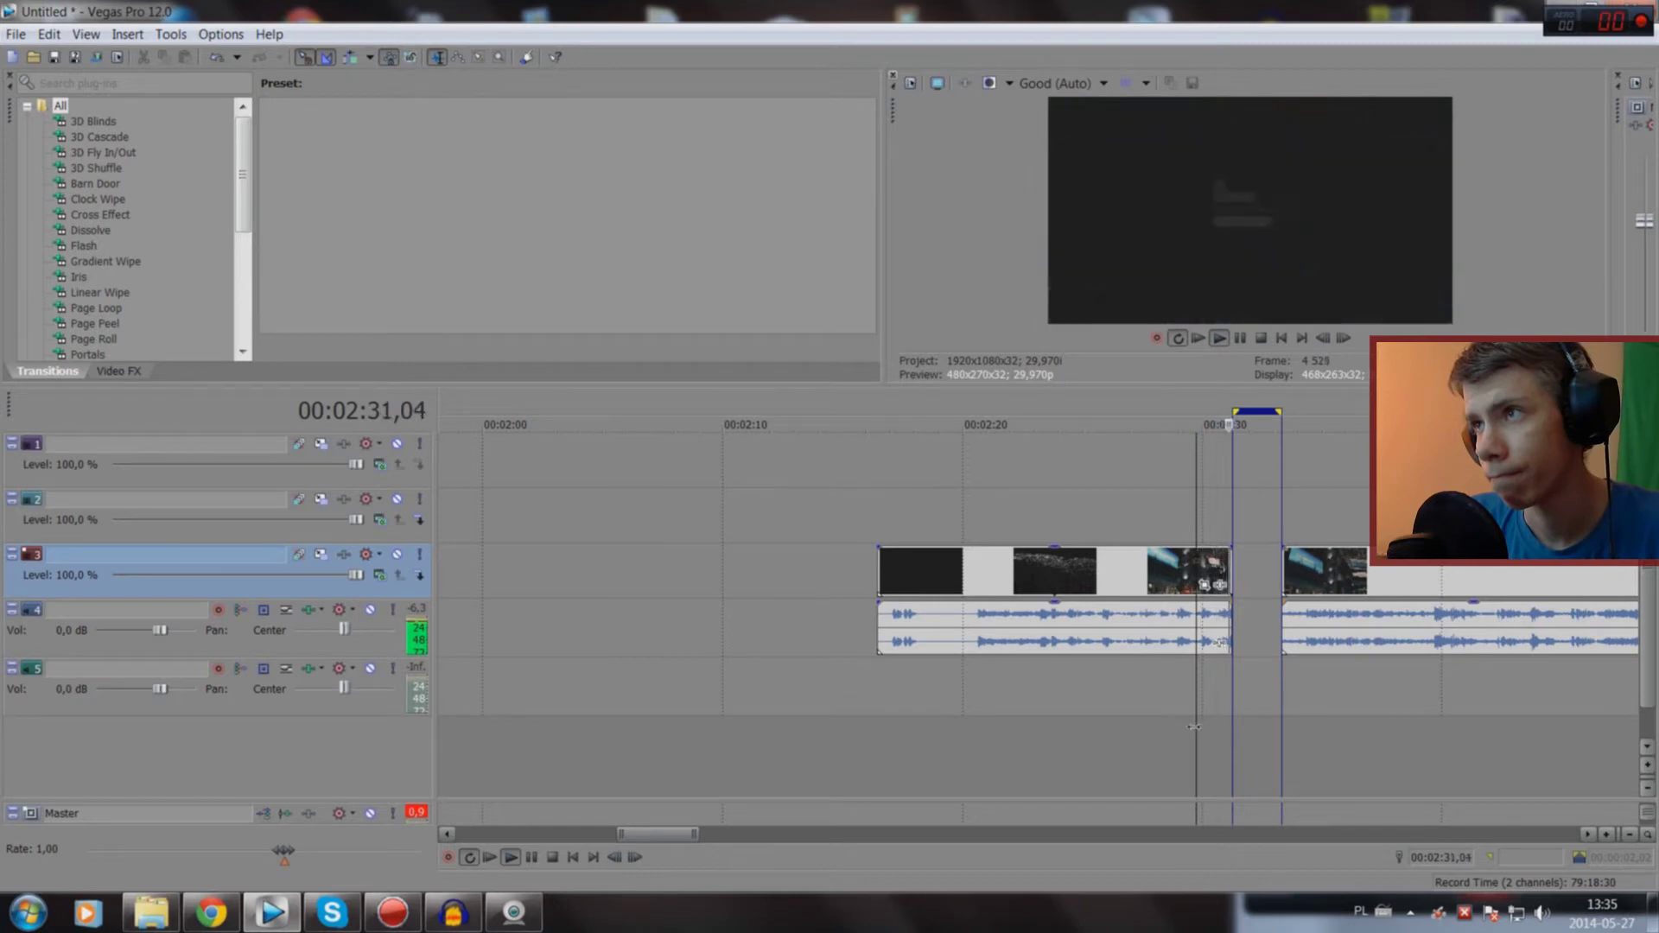
key(space)
Step: Drag the trailer section before the gap along track 3 so the trailer runs unbroken
click(1131, 583)
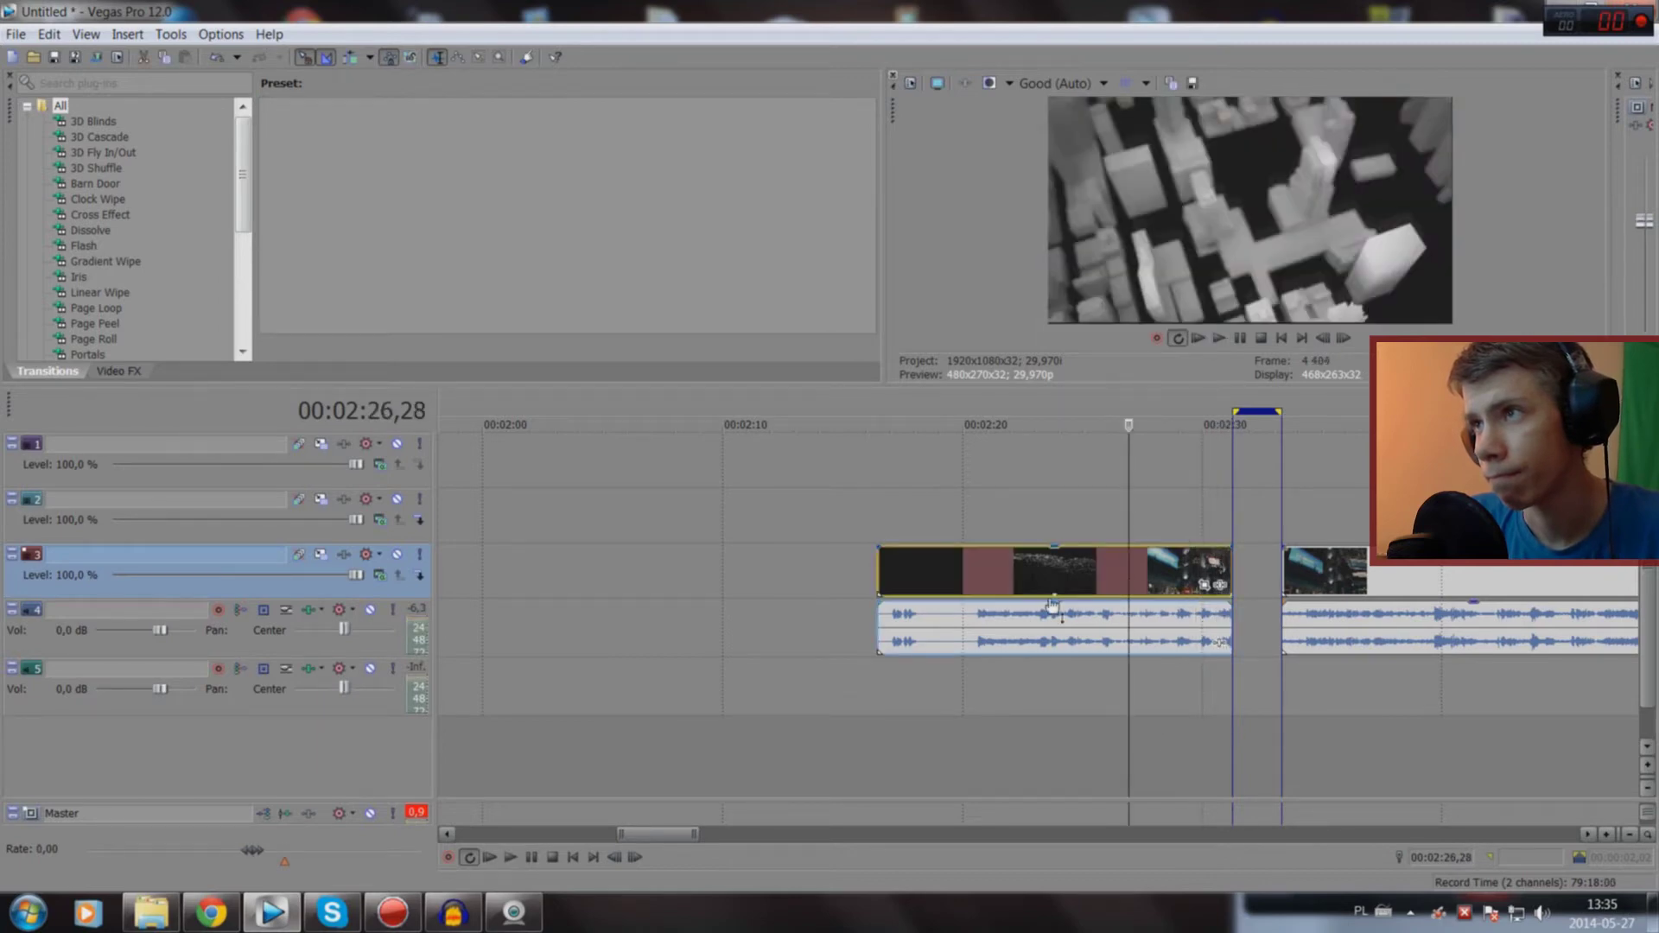
scroll(1052, 605, down, 10)
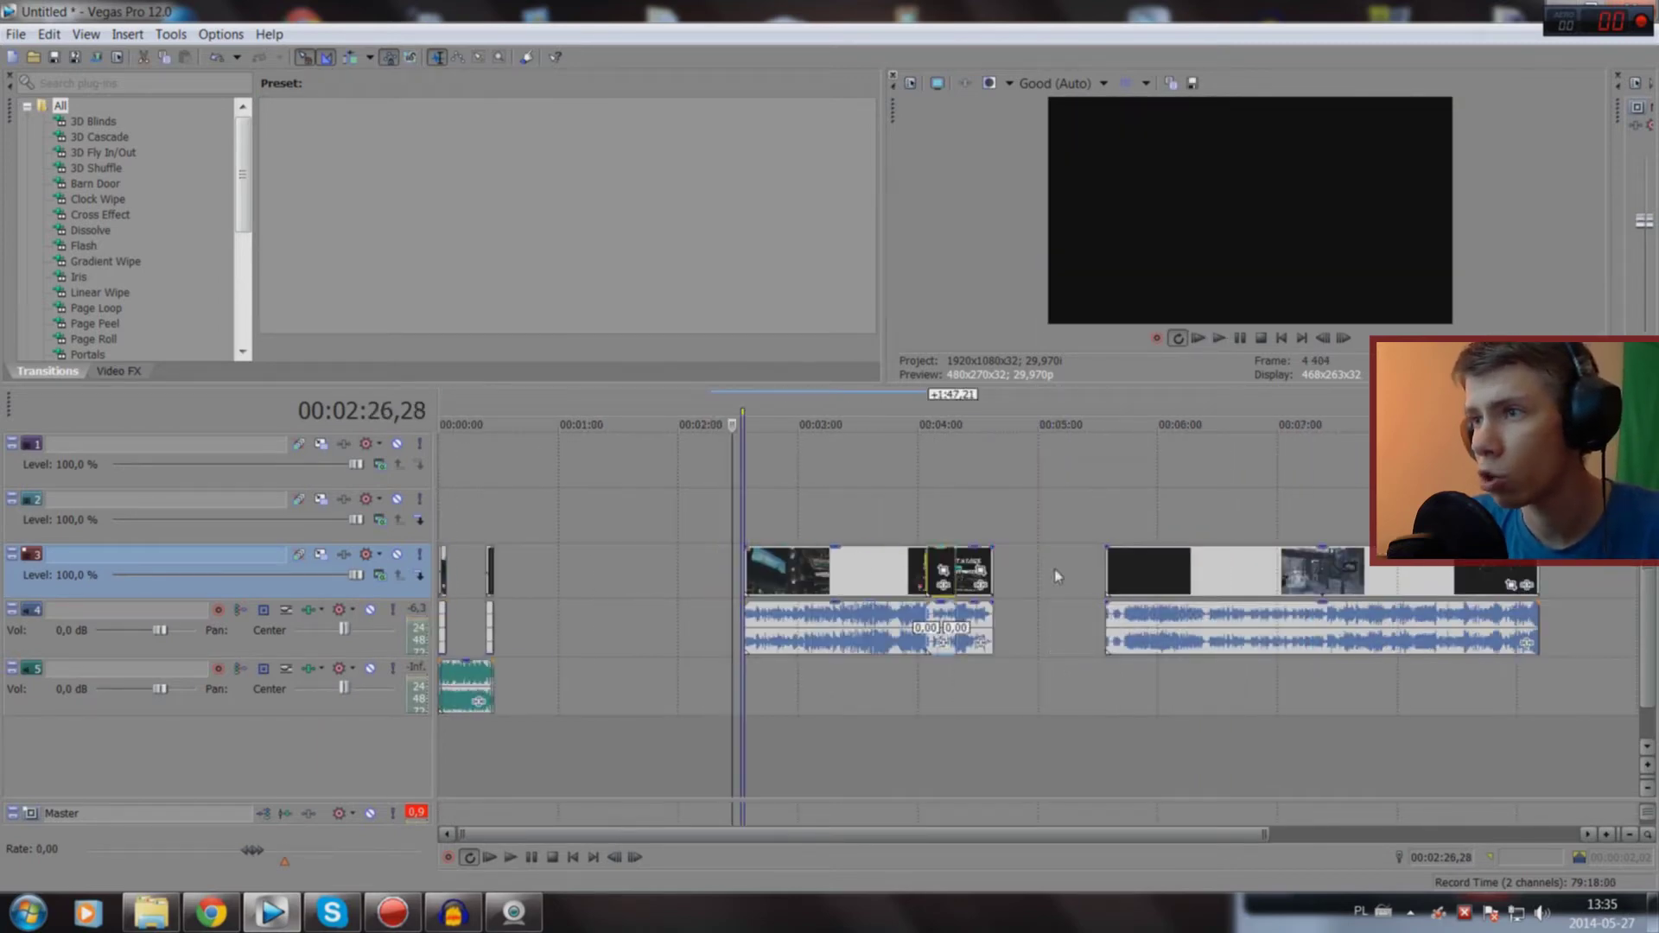
drag(943, 572, 1544, 592)
click(807, 759)
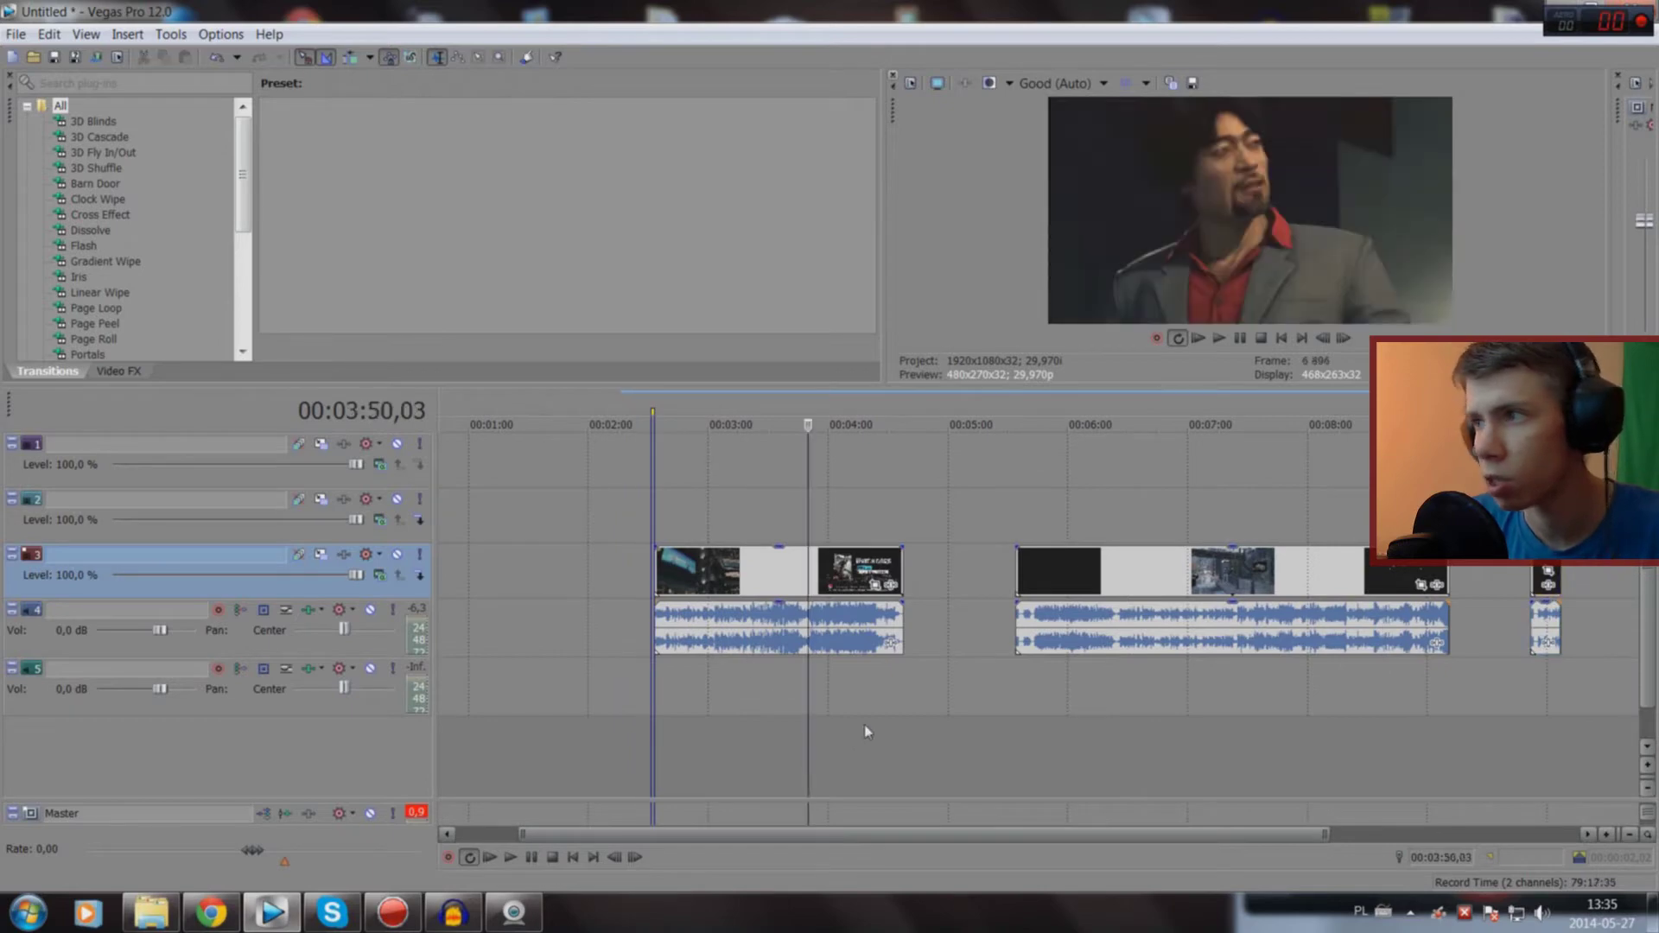
scroll(870, 732, up, 4)
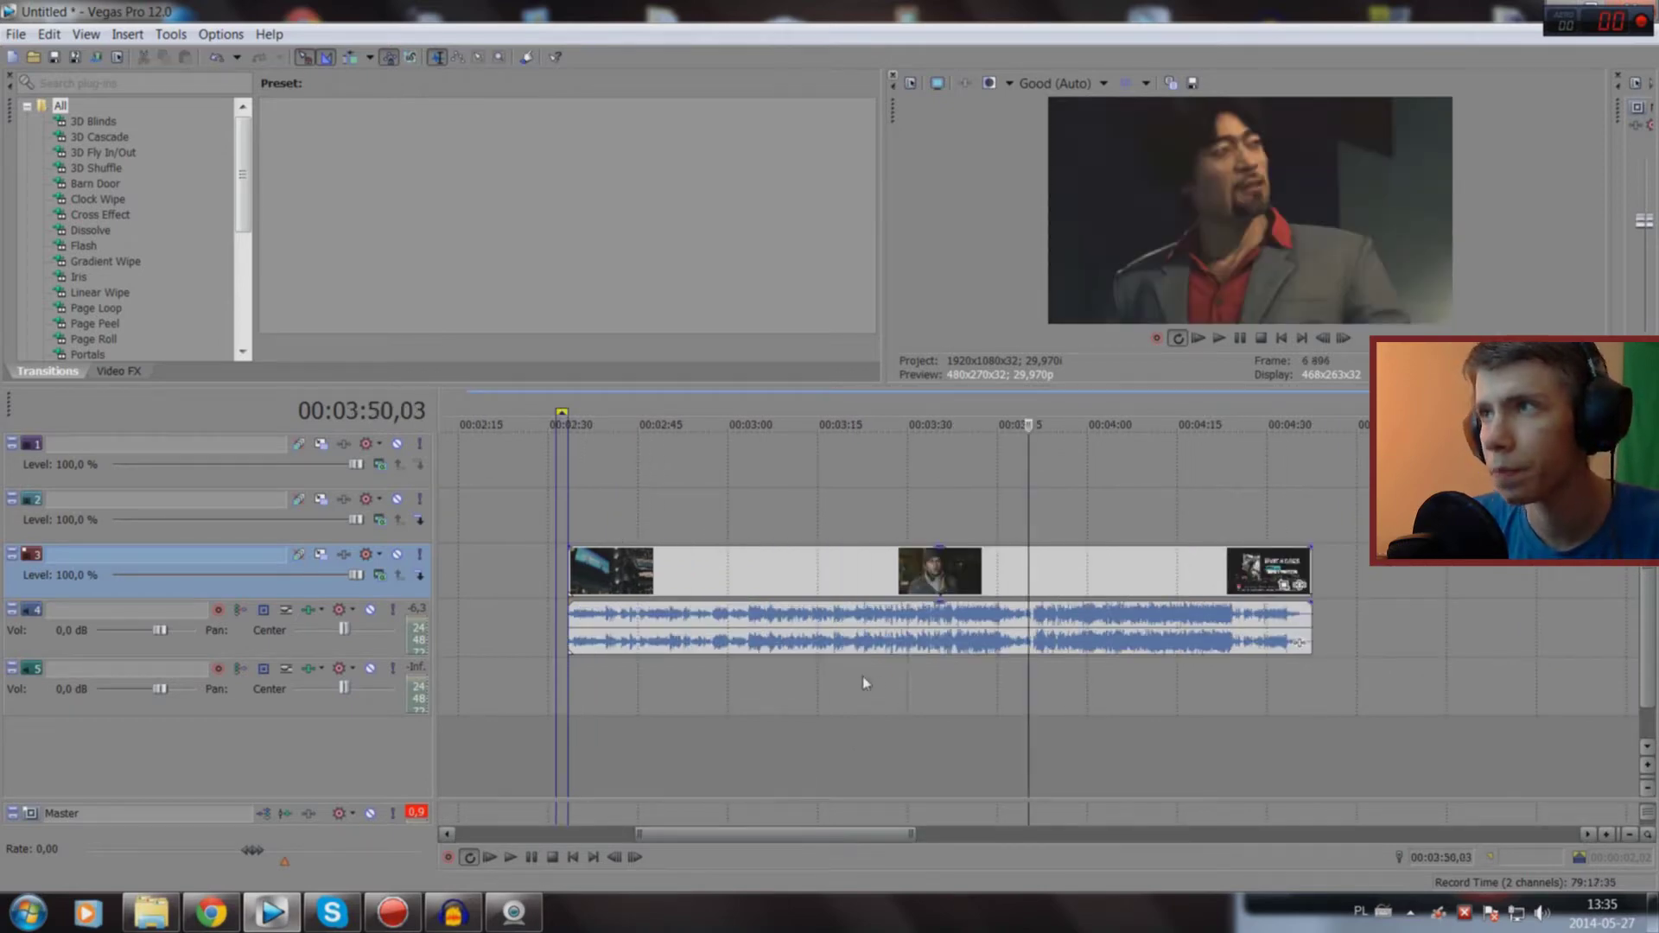
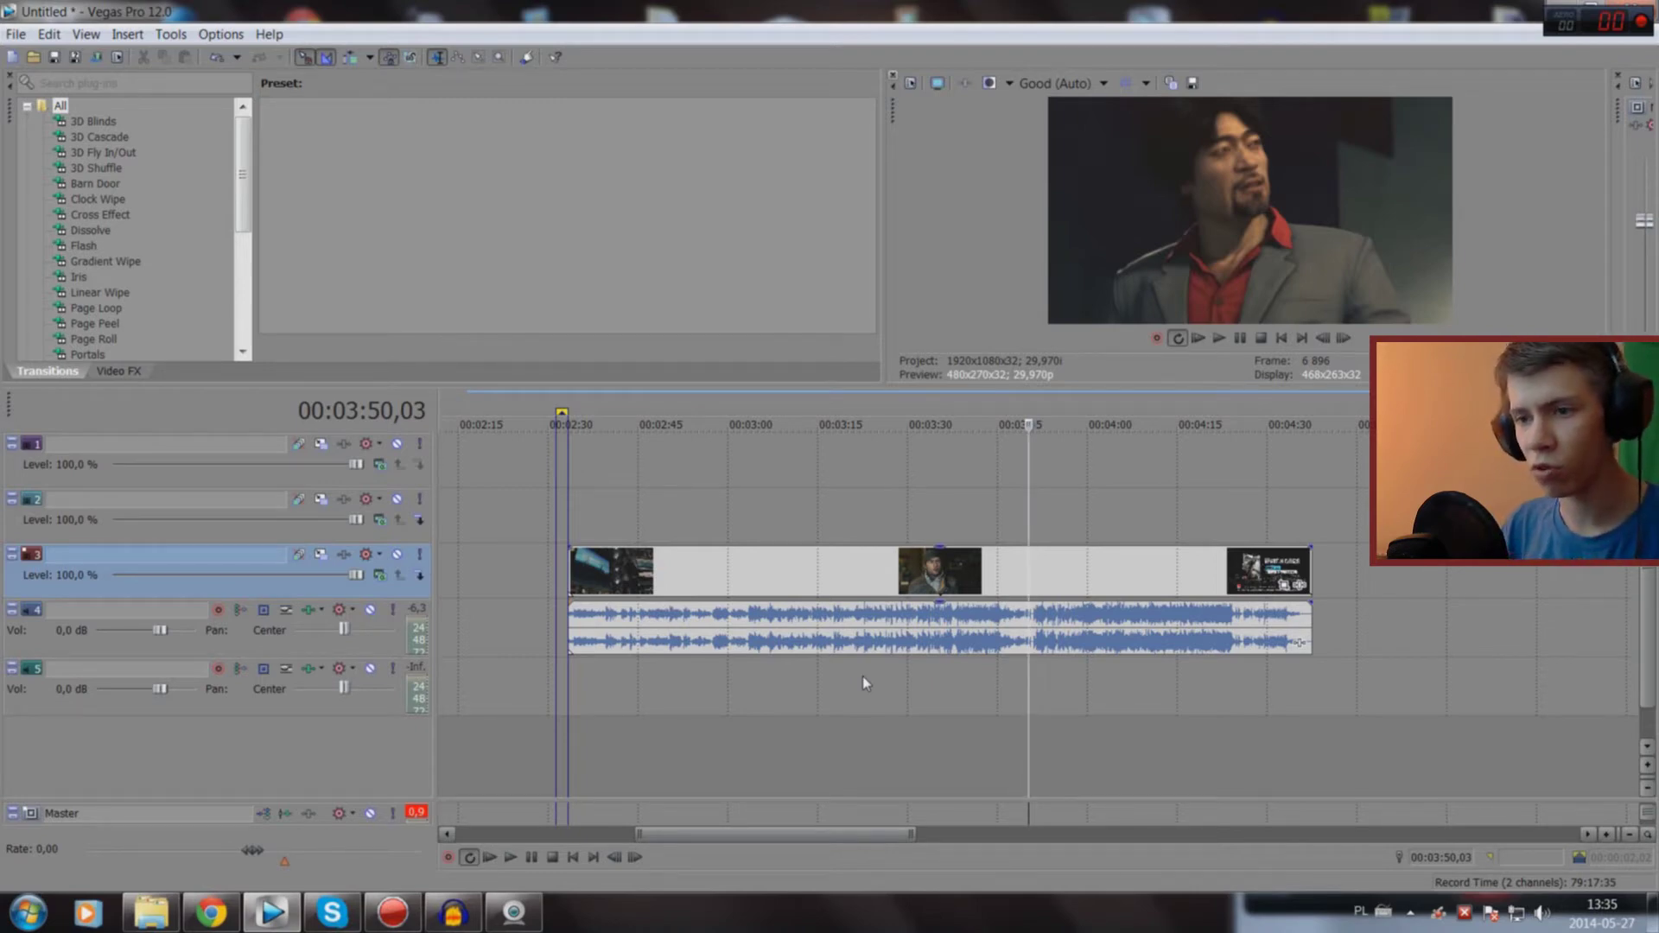
Step: Play the intro montage from the project start, zooming in on the clips
click(571, 860)
key(space)
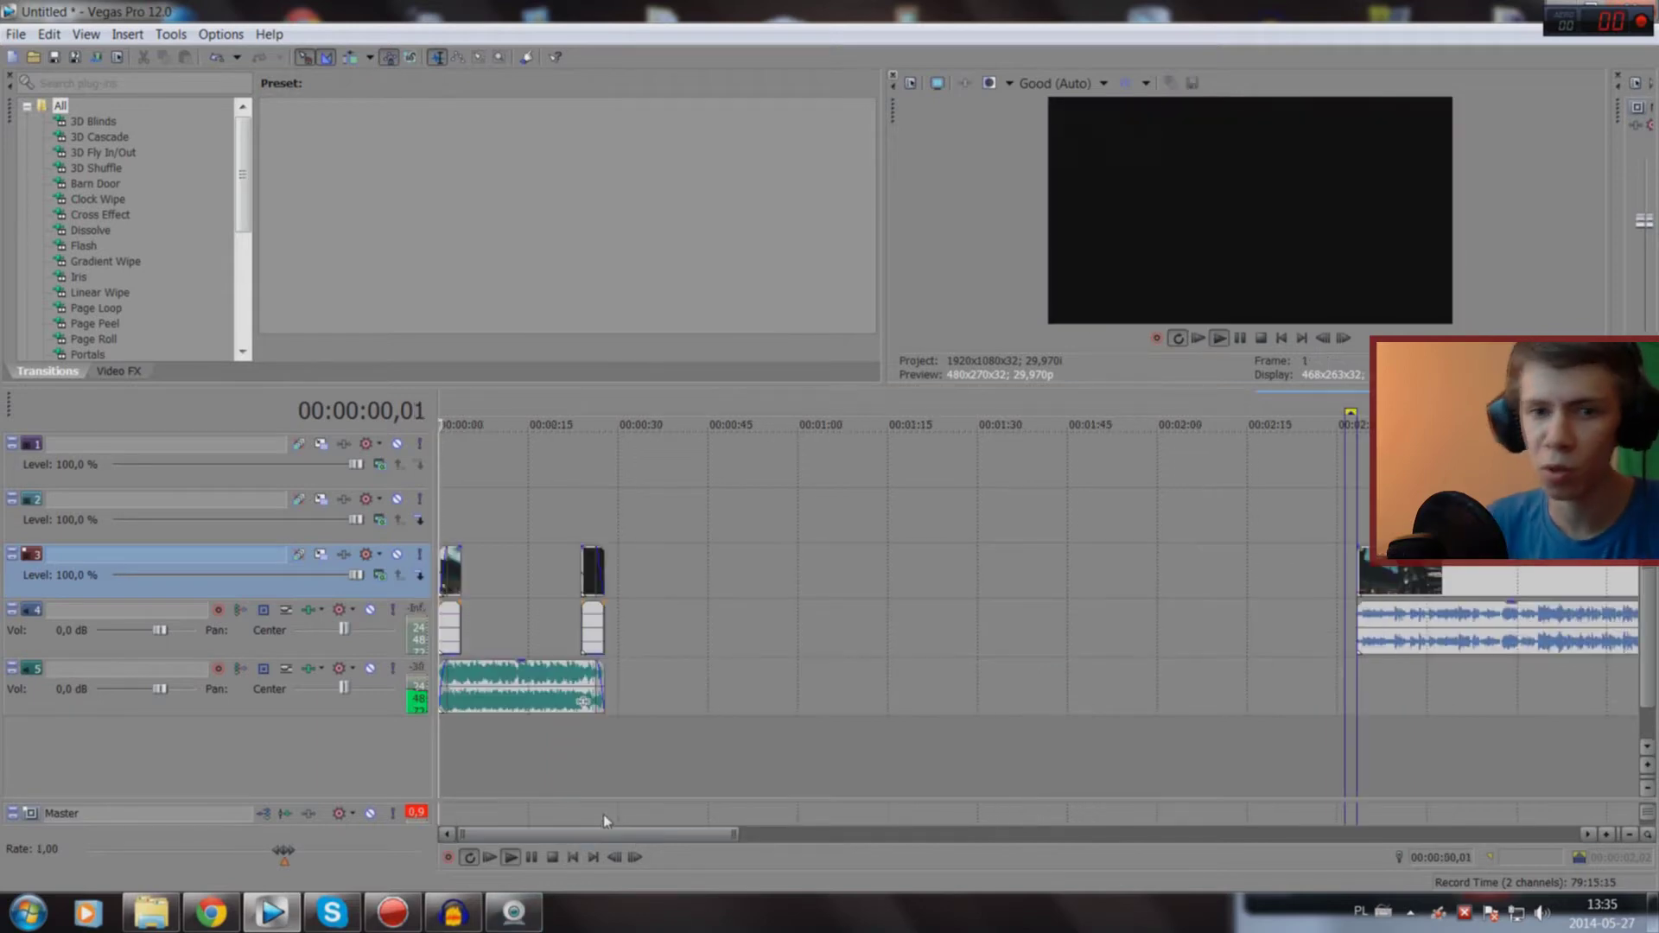
scroll(724, 714, up, 5)
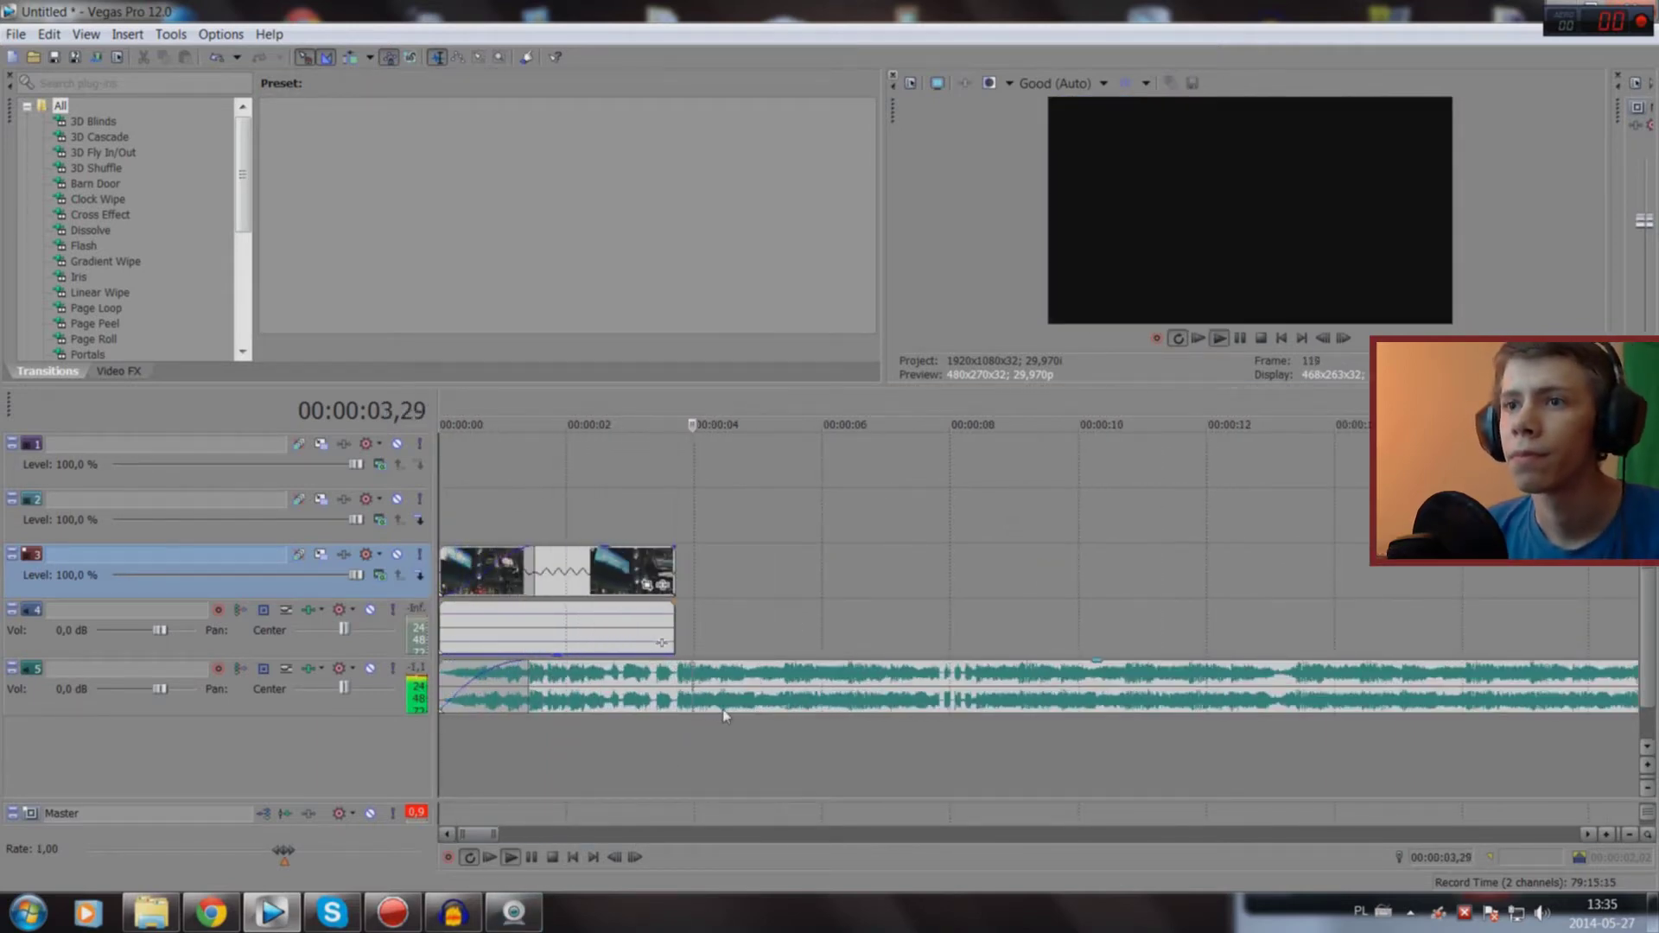
scroll(677, 738, up, 10)
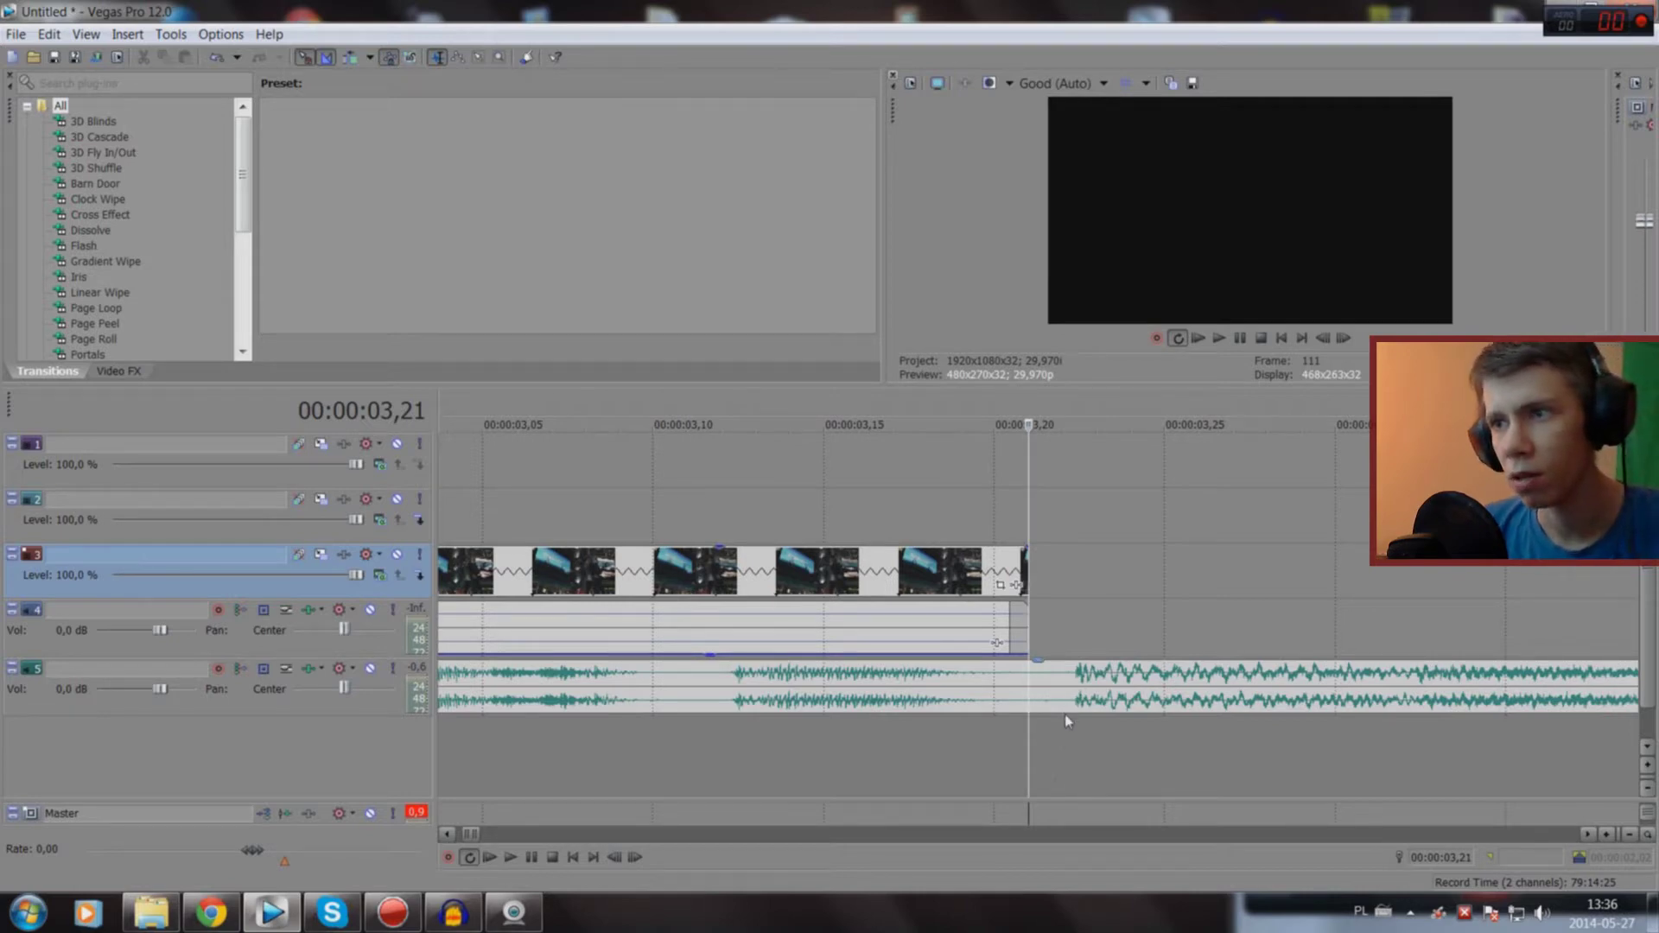
key(space)
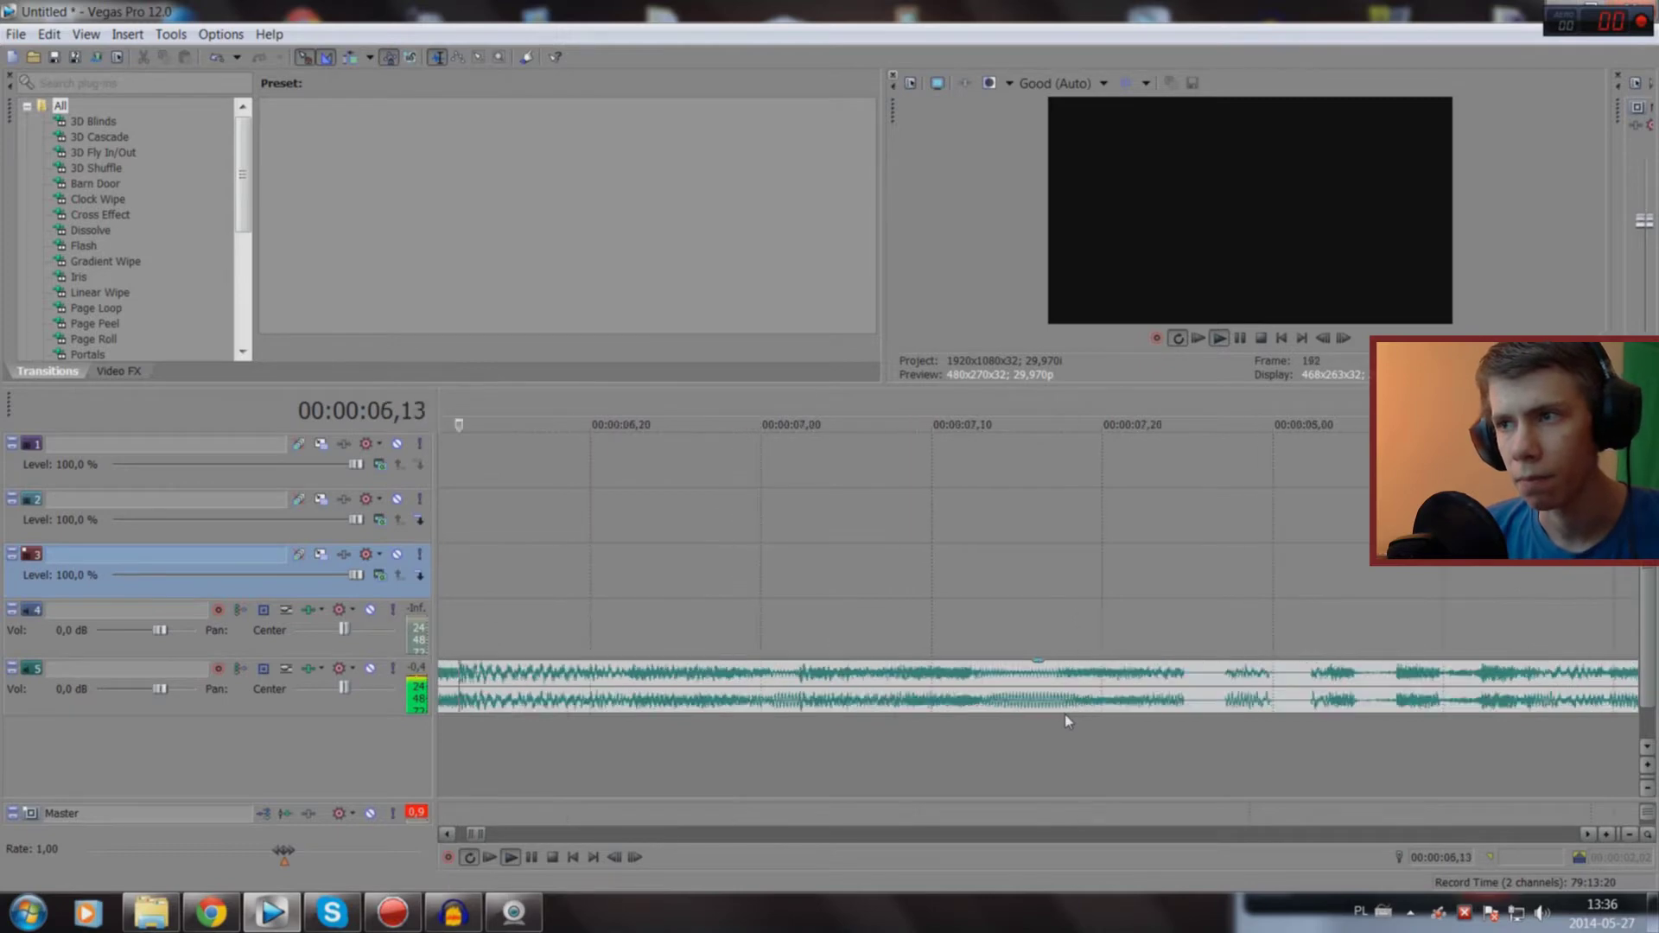
key(space)
scroll(1065, 714, down, 10)
Step: Select the gap between the intro clips, near 23 seconds, as a time range
click(825, 733)
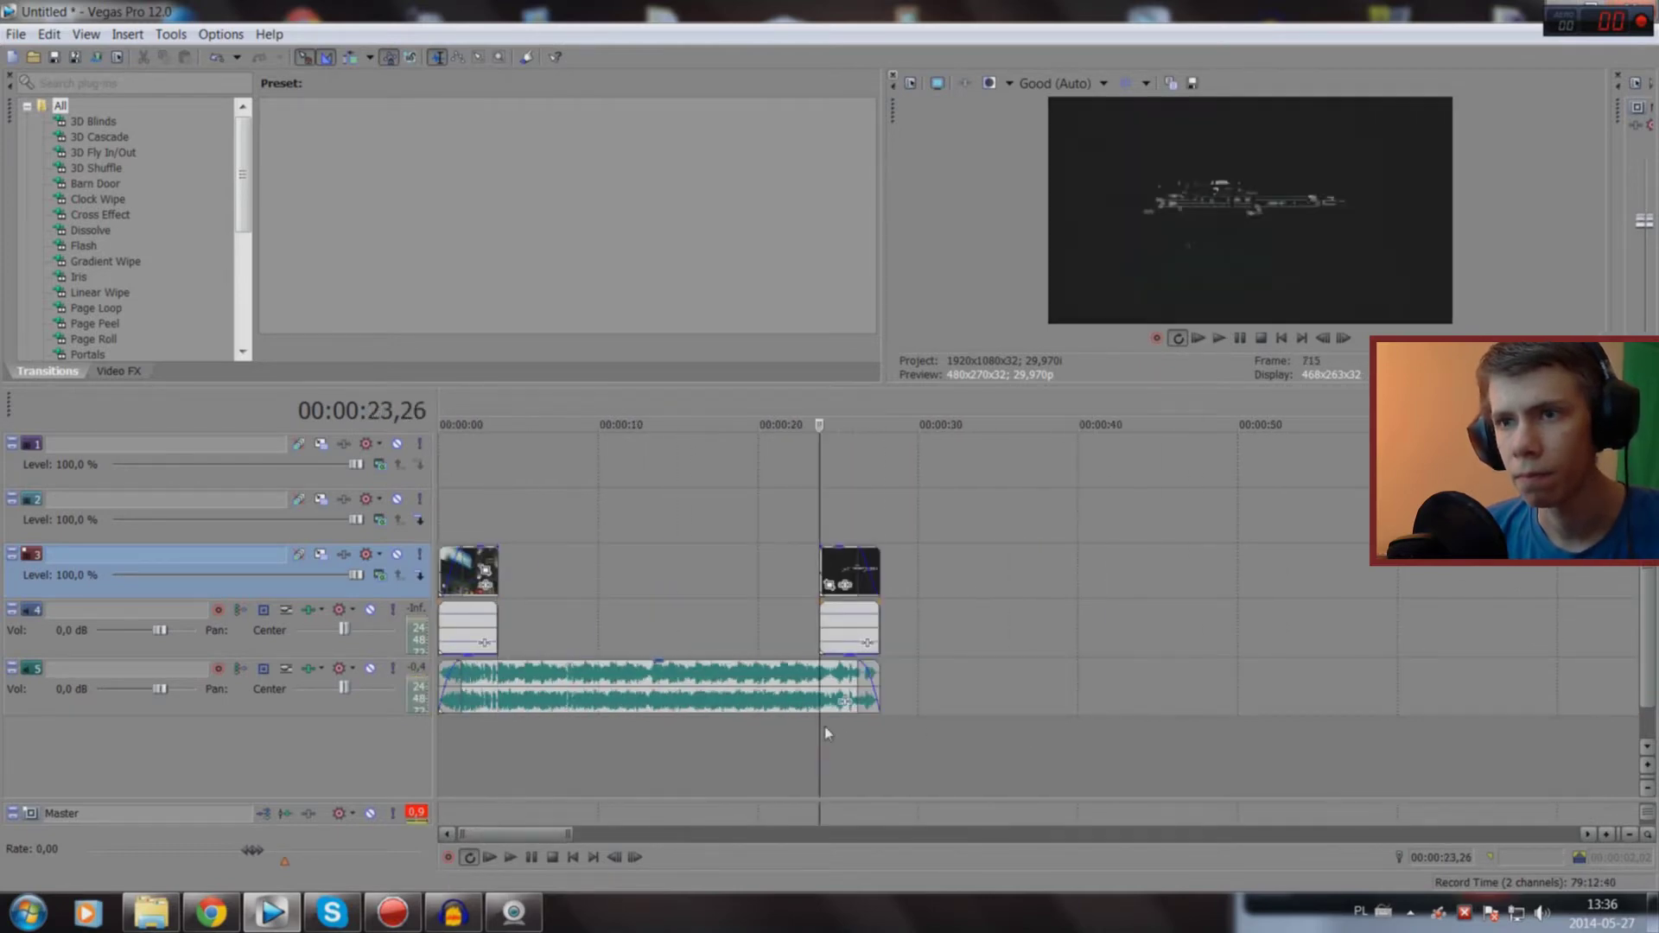
scroll(1039, 730, down, 5)
scroll(796, 748, up, 5)
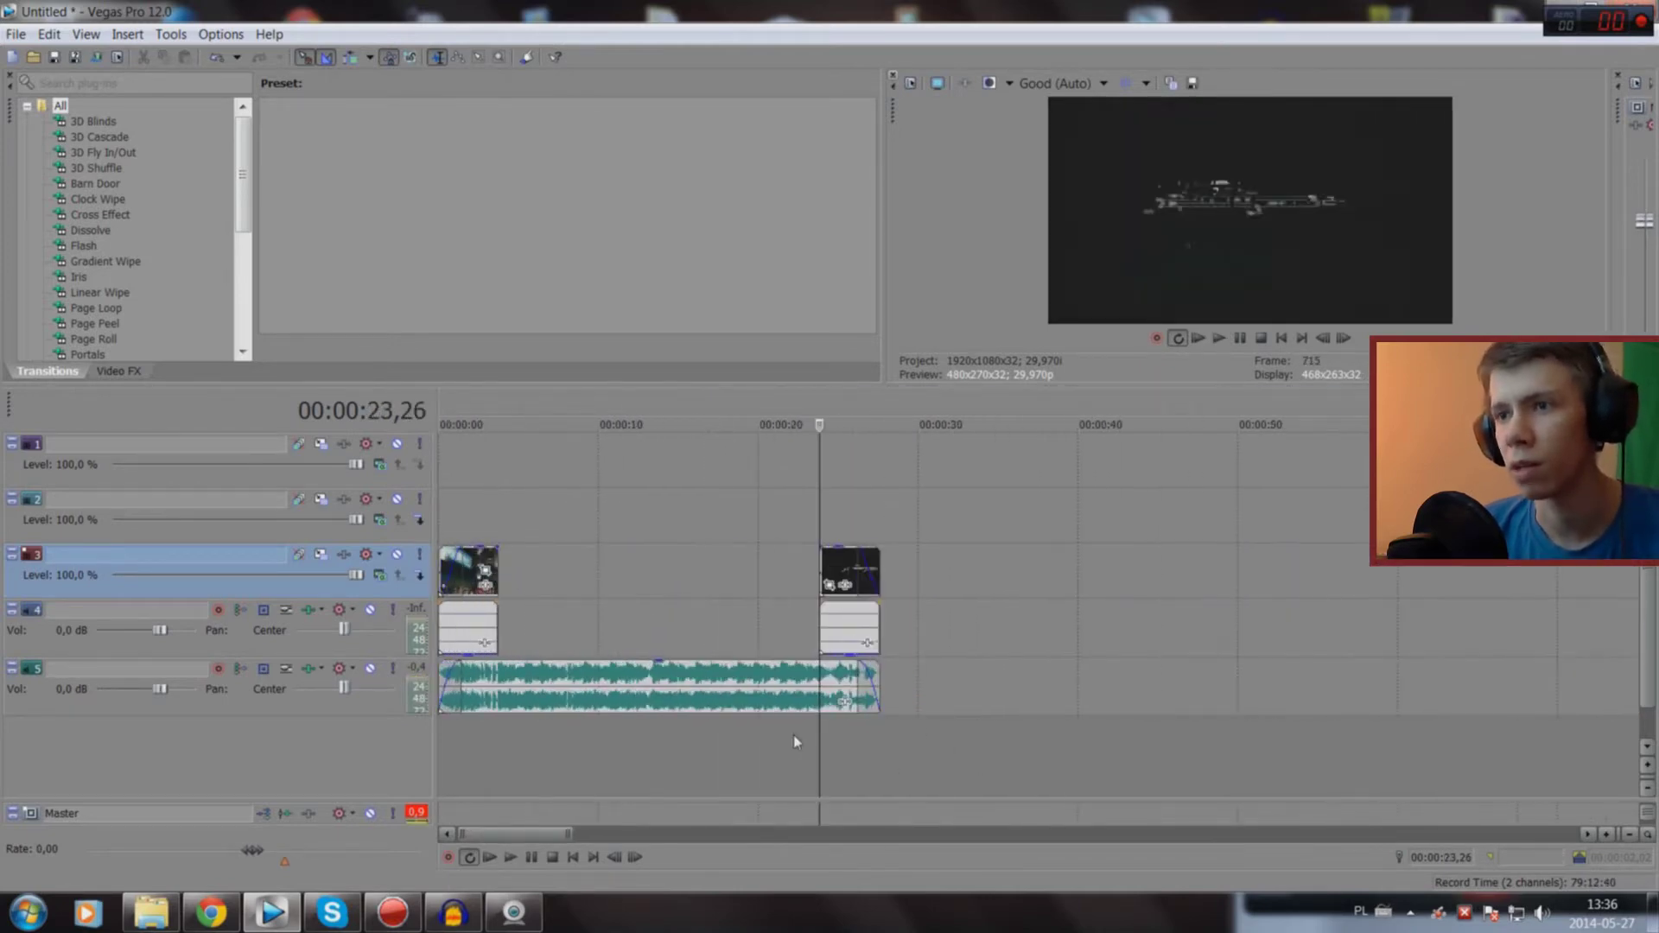
double_click(650, 578)
Step: Play the long gameplay clip from 2:40 to locate the highlight
click(979, 709)
scroll(1162, 689, down, 3)
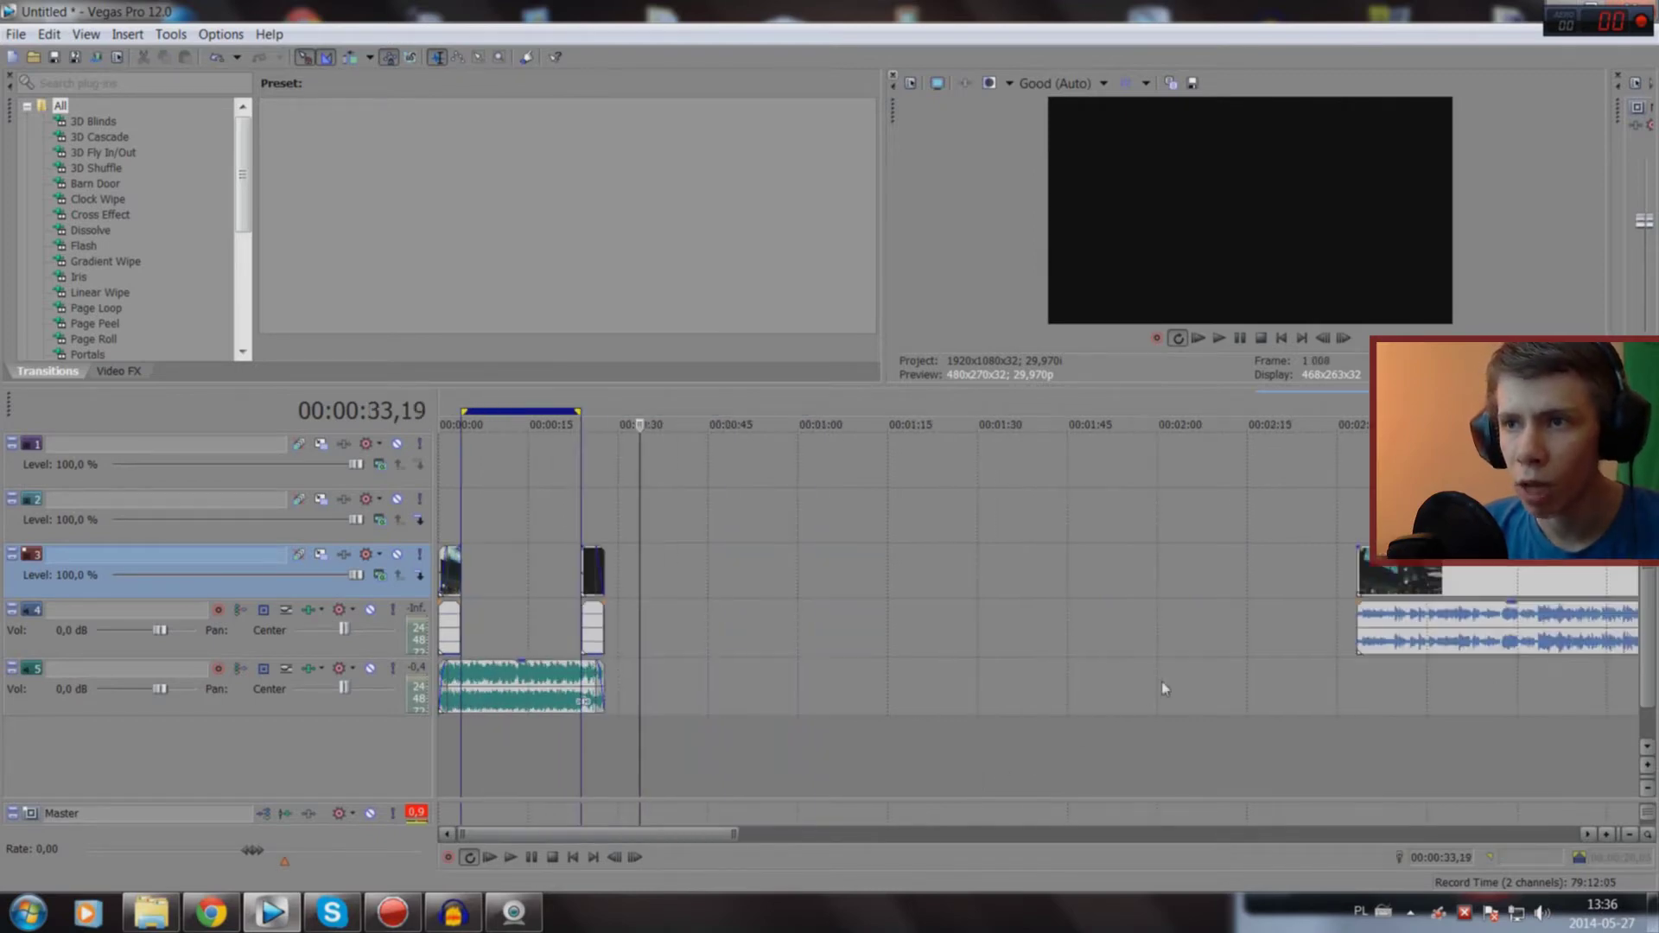
click(1396, 767)
key(space)
scroll(1096, 646, down, 2)
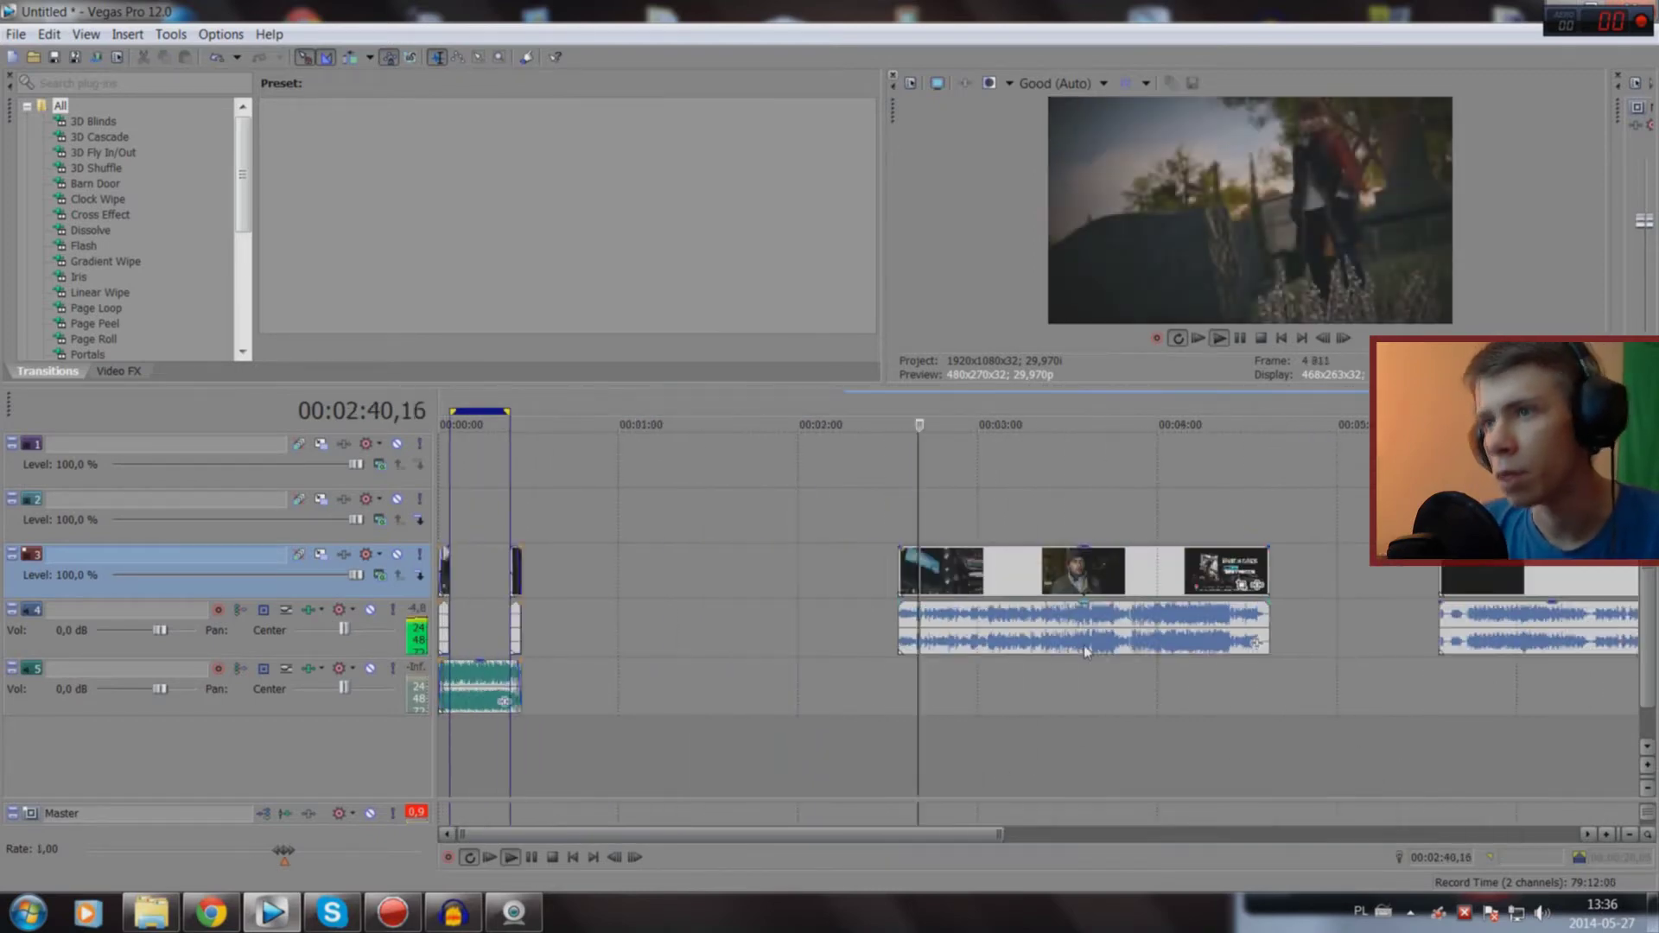
scroll(1135, 628, up, 3)
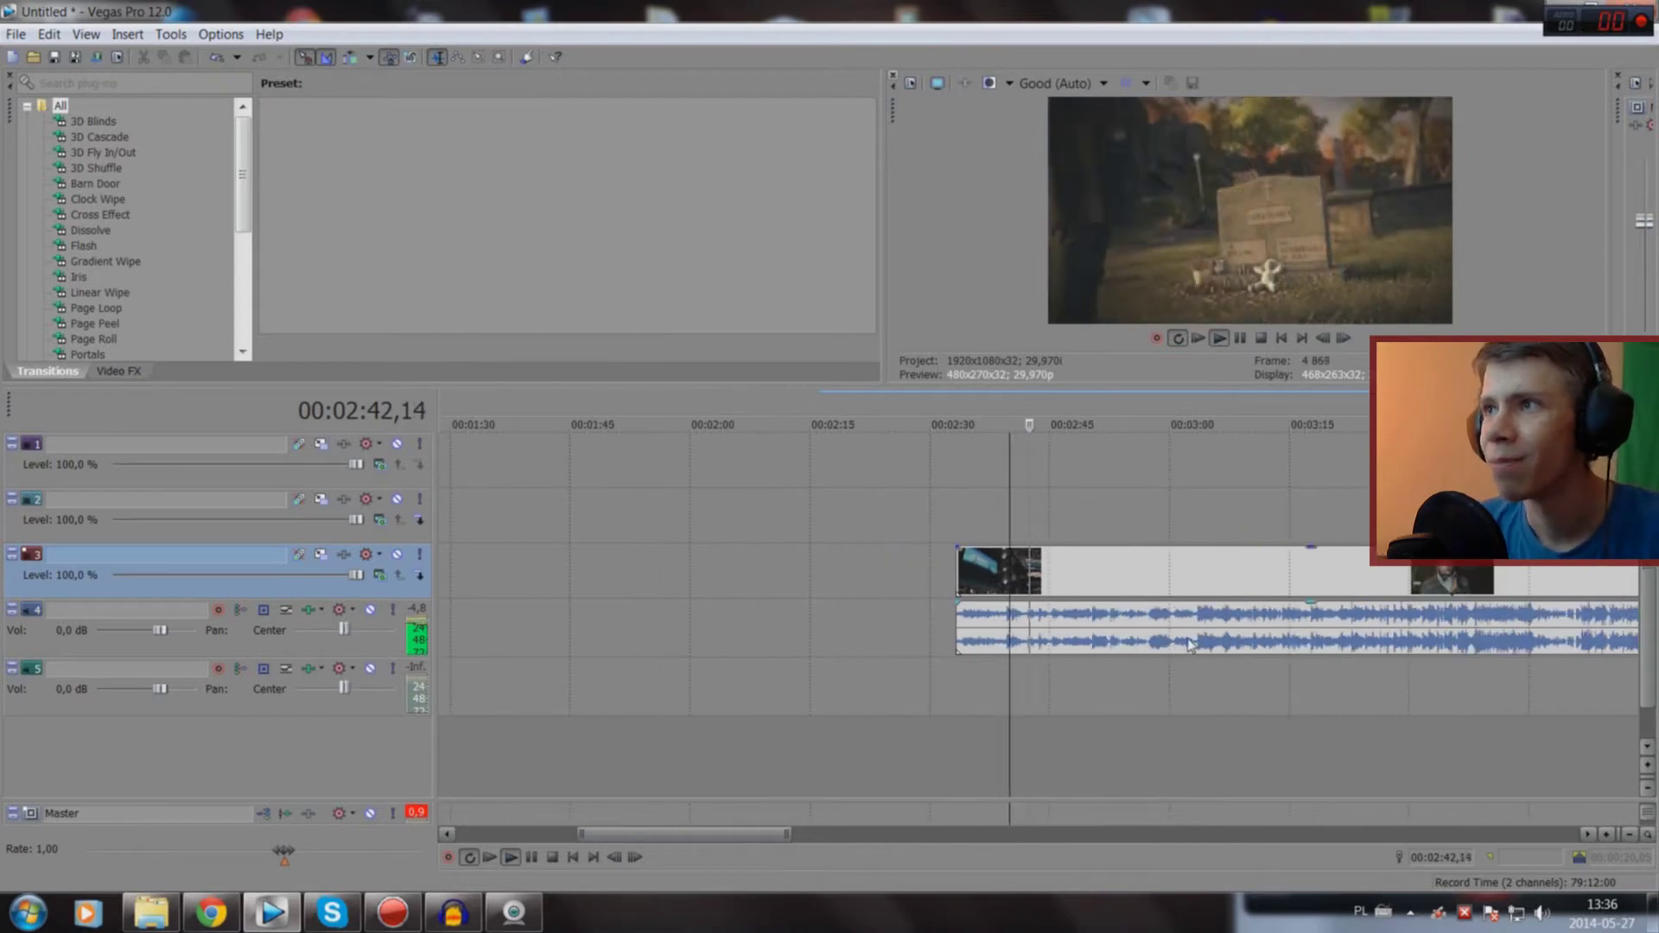
scroll(1200, 656, up, 2)
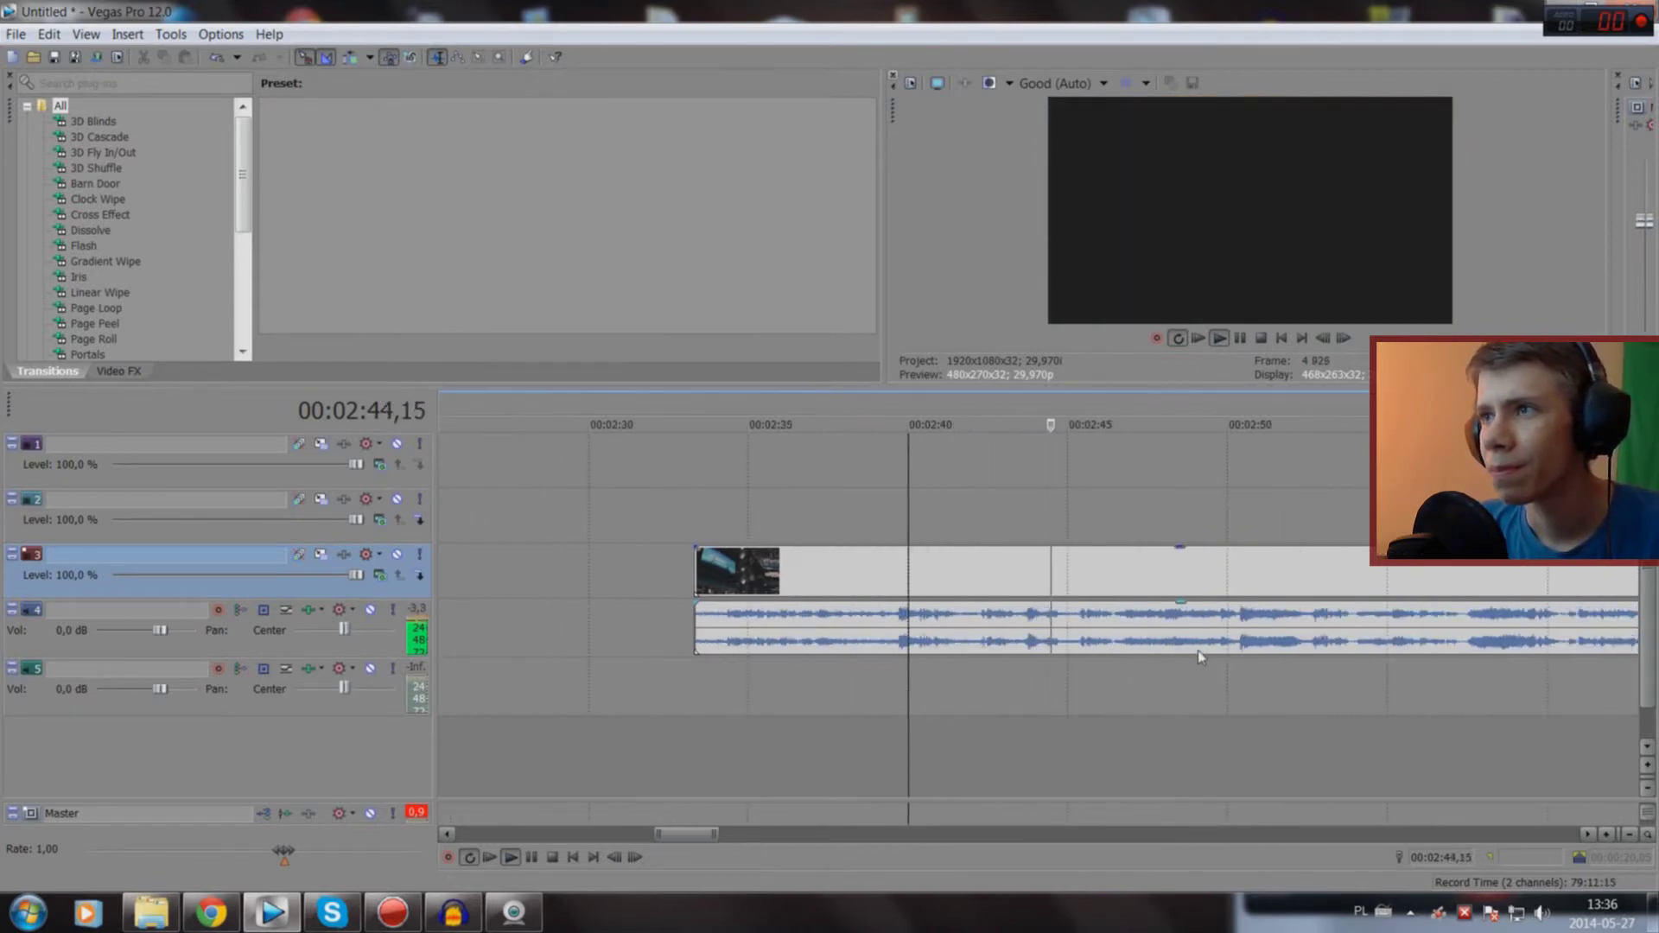
scroll(1199, 657, up, 1)
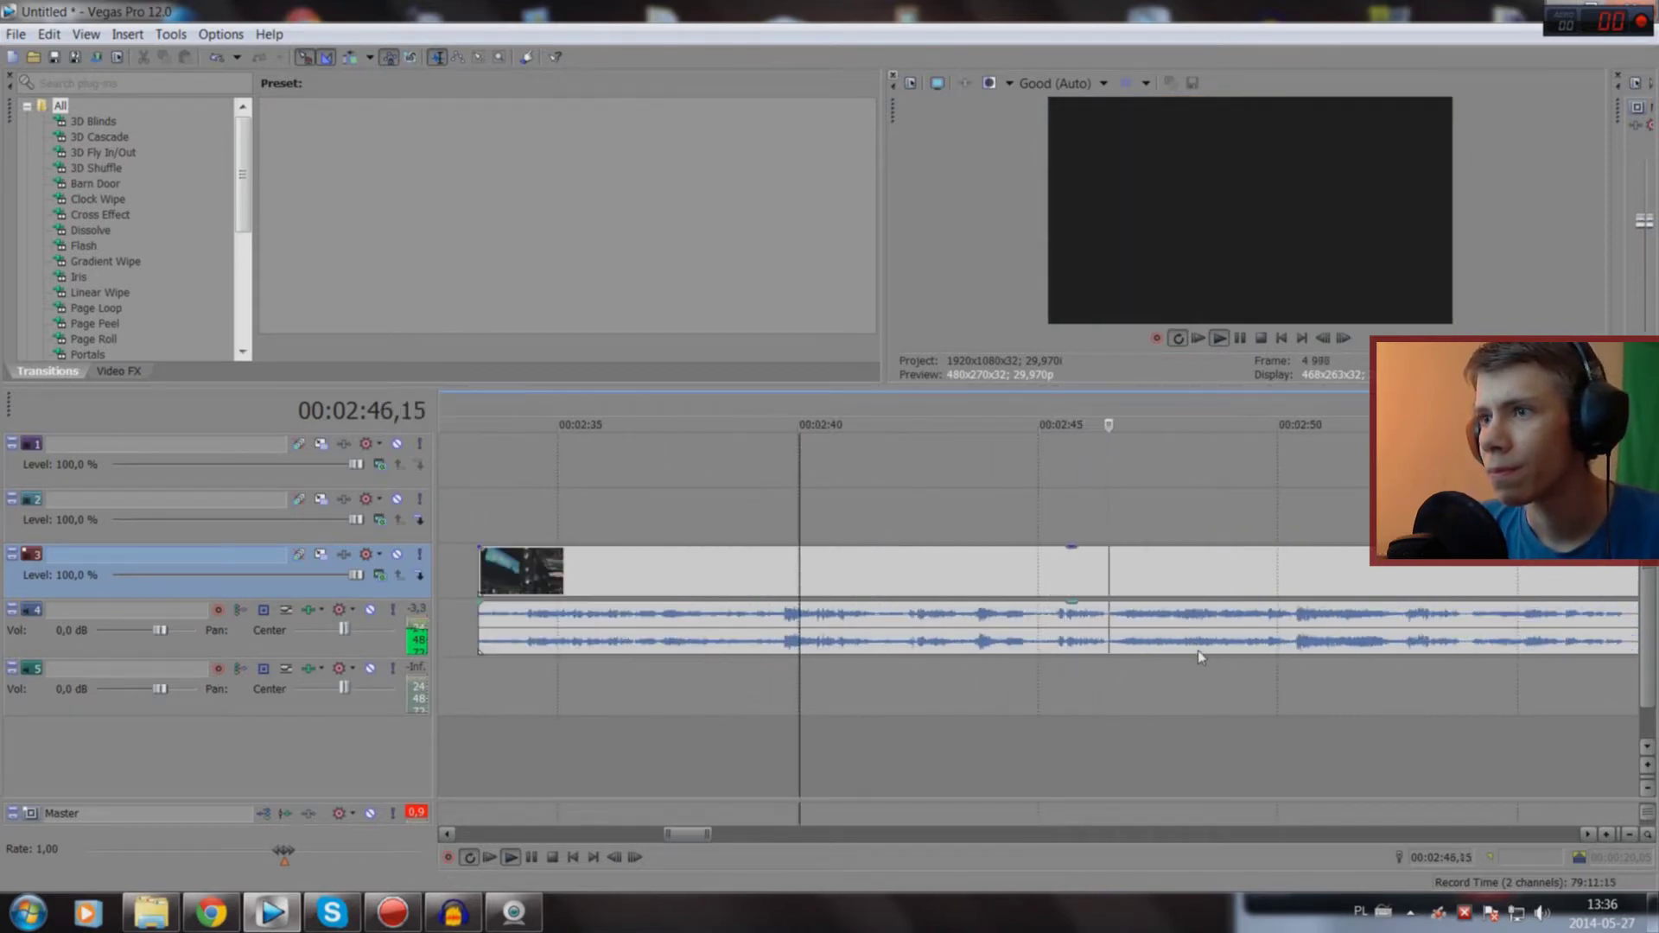
scroll(1199, 657, down, 1)
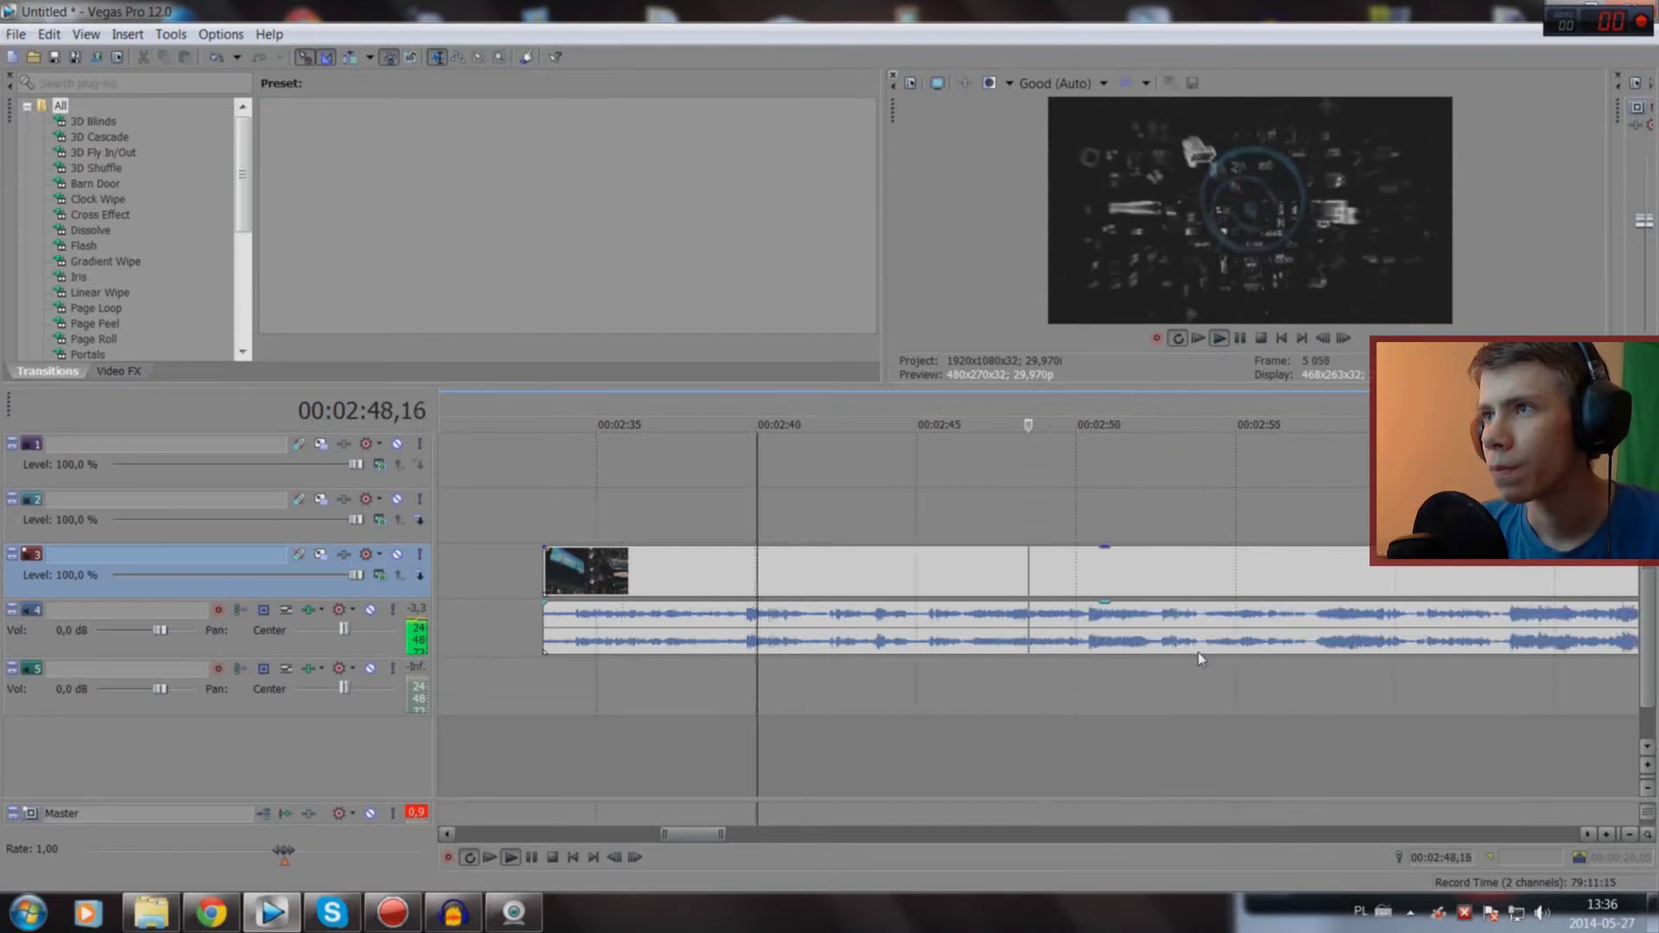
scroll(1193, 660, down, 2)
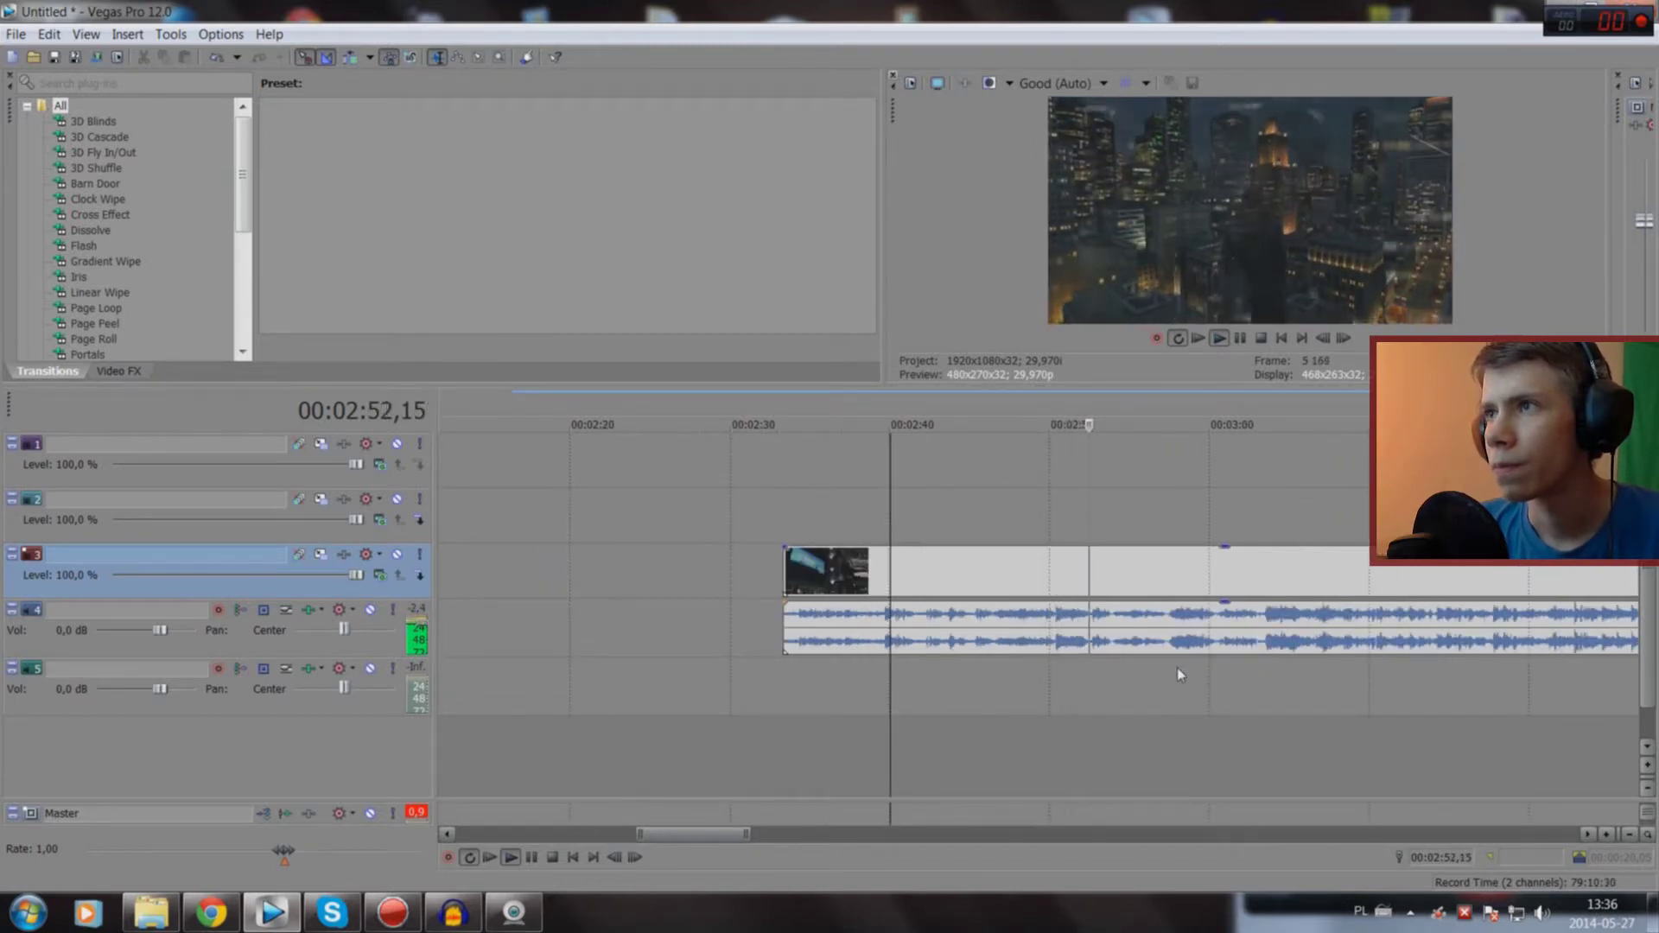
click(1084, 724)
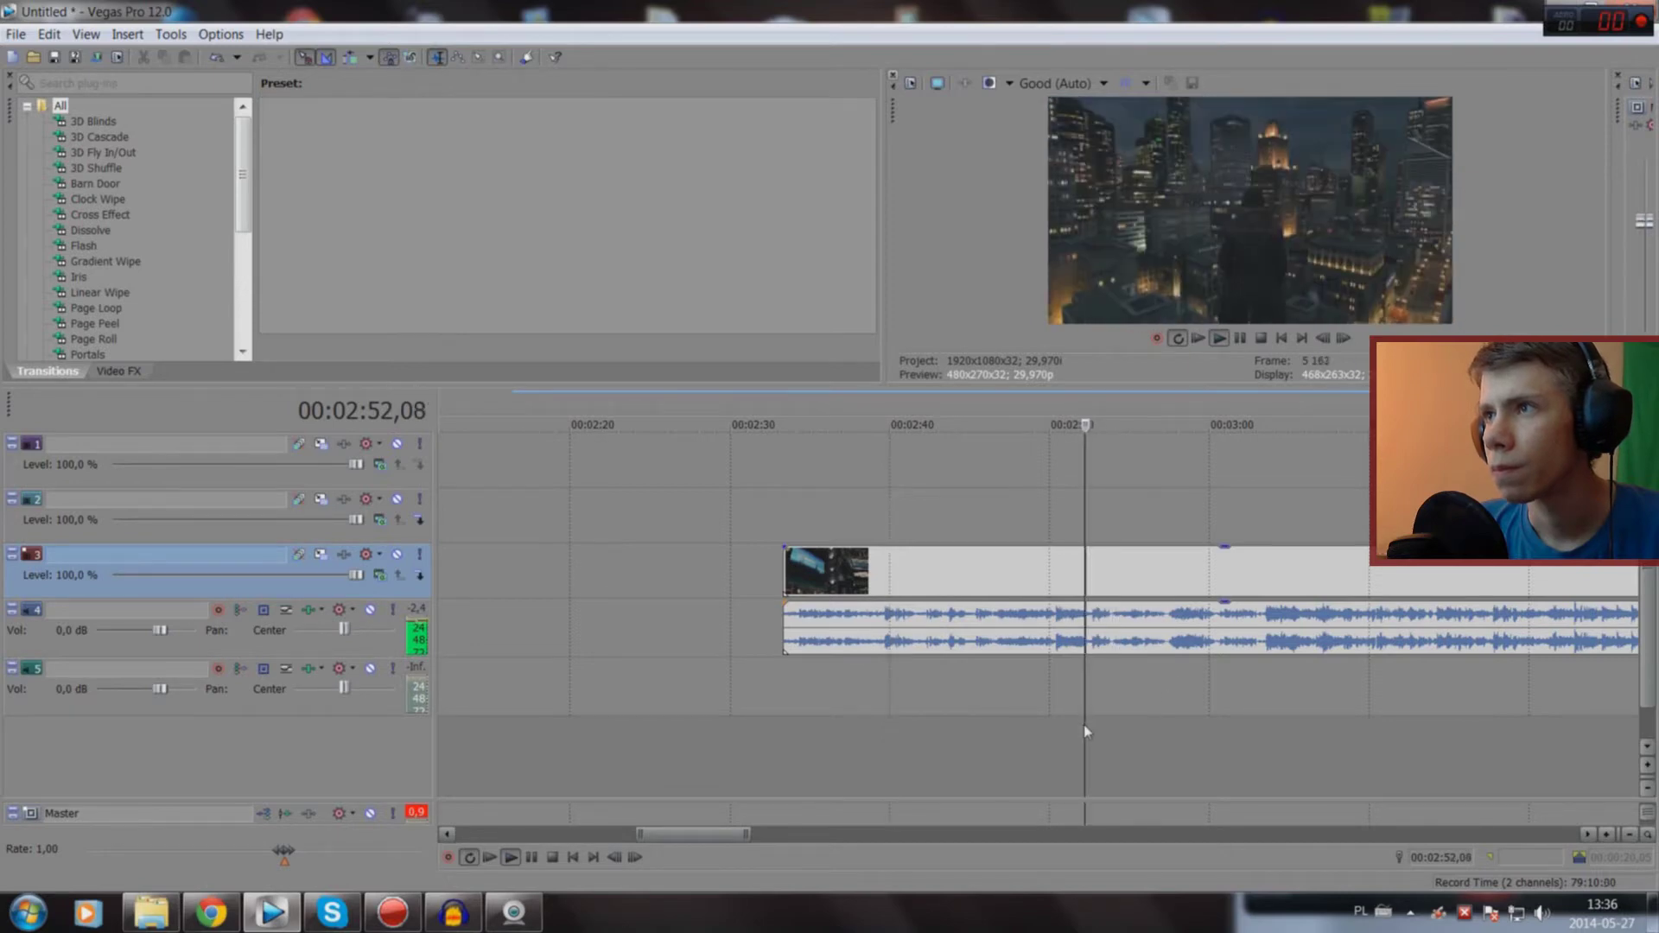
key(space)
Step: Set the highlight start point at 2:50,13
scroll(1032, 701, up, 3)
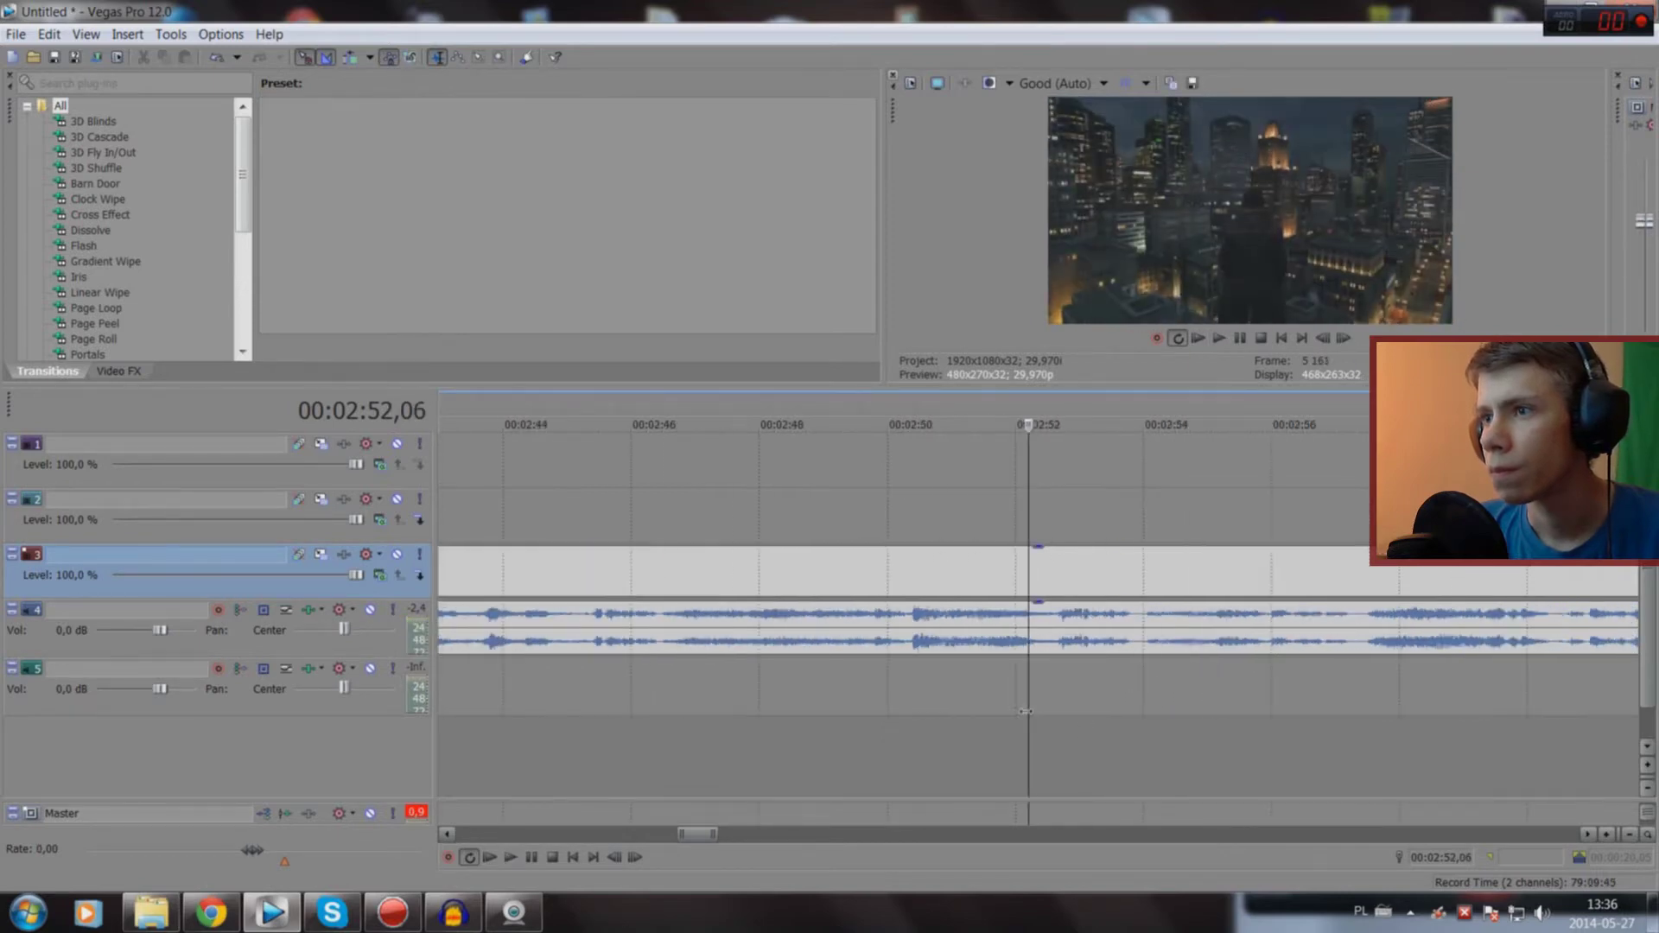
mouse_move(1026, 712)
mouse_down()
mouse_move(870, 708)
mouse_move(926, 701)
mouse_up()
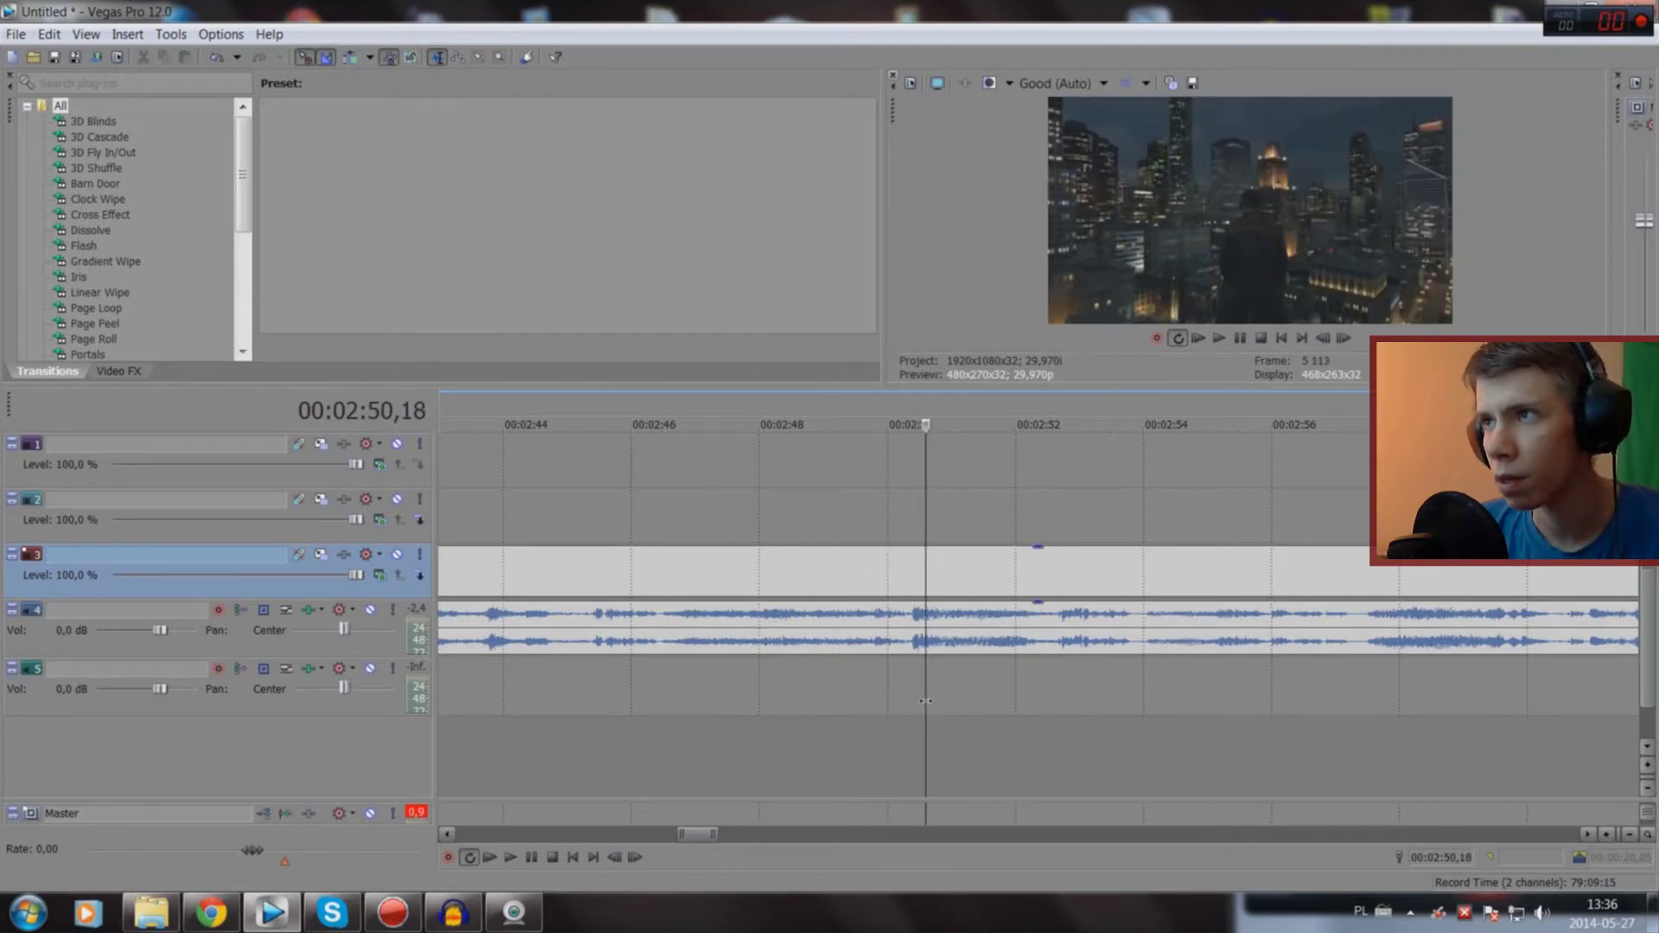
scroll(929, 703, up, 5)
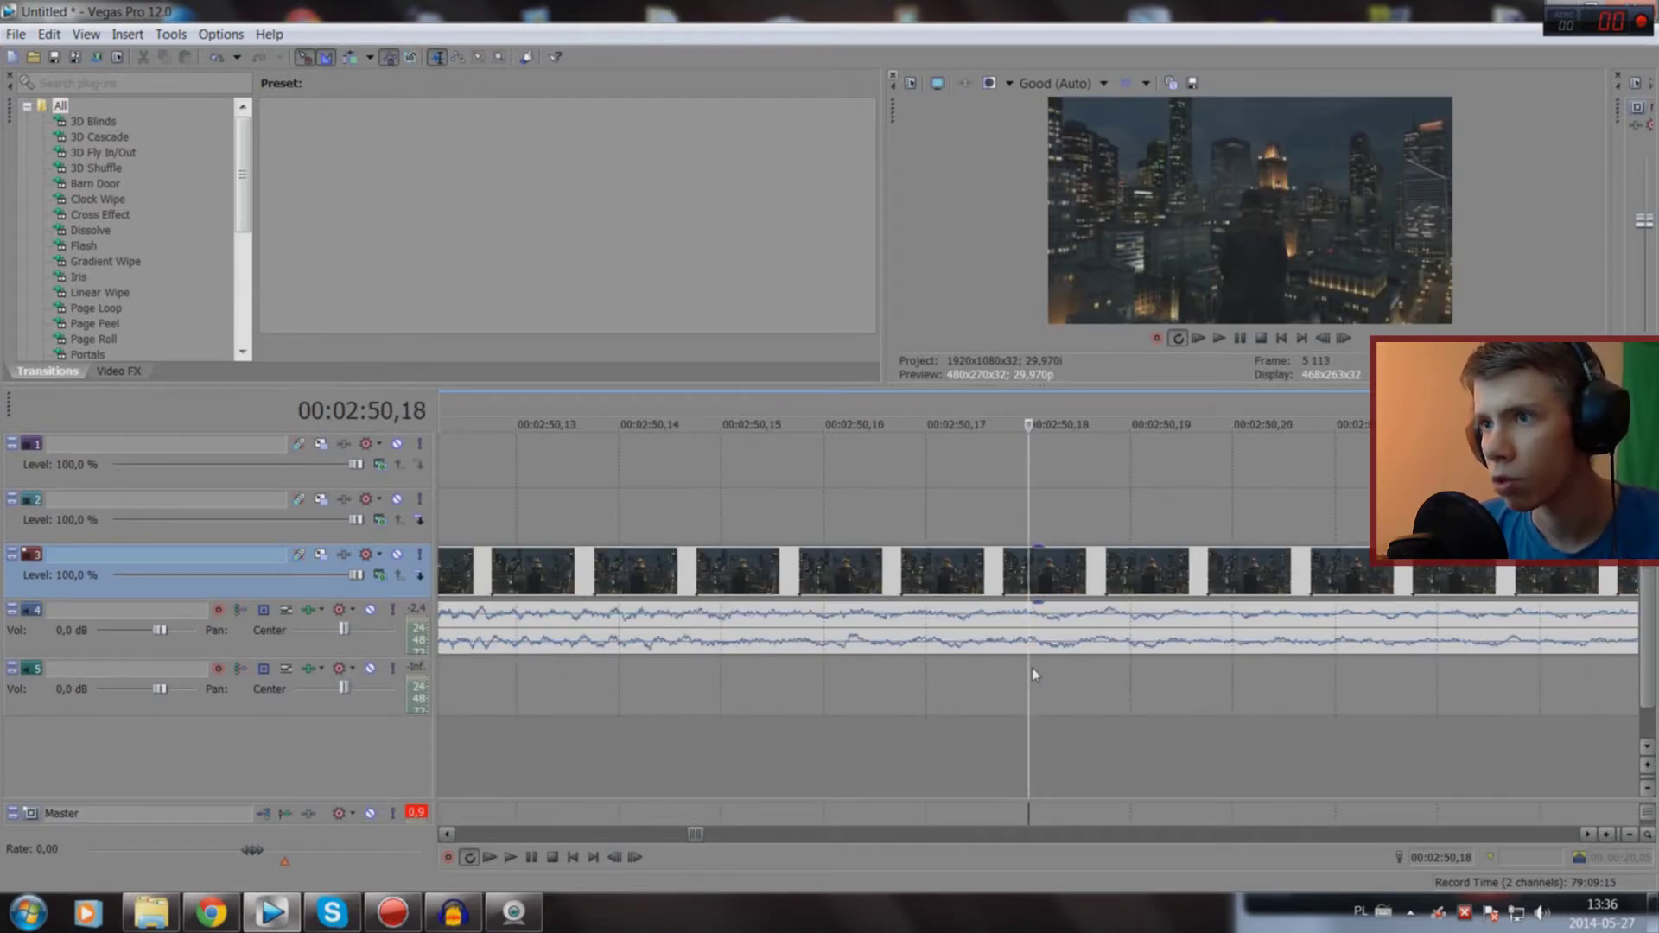
drag(1032, 667, 524, 665)
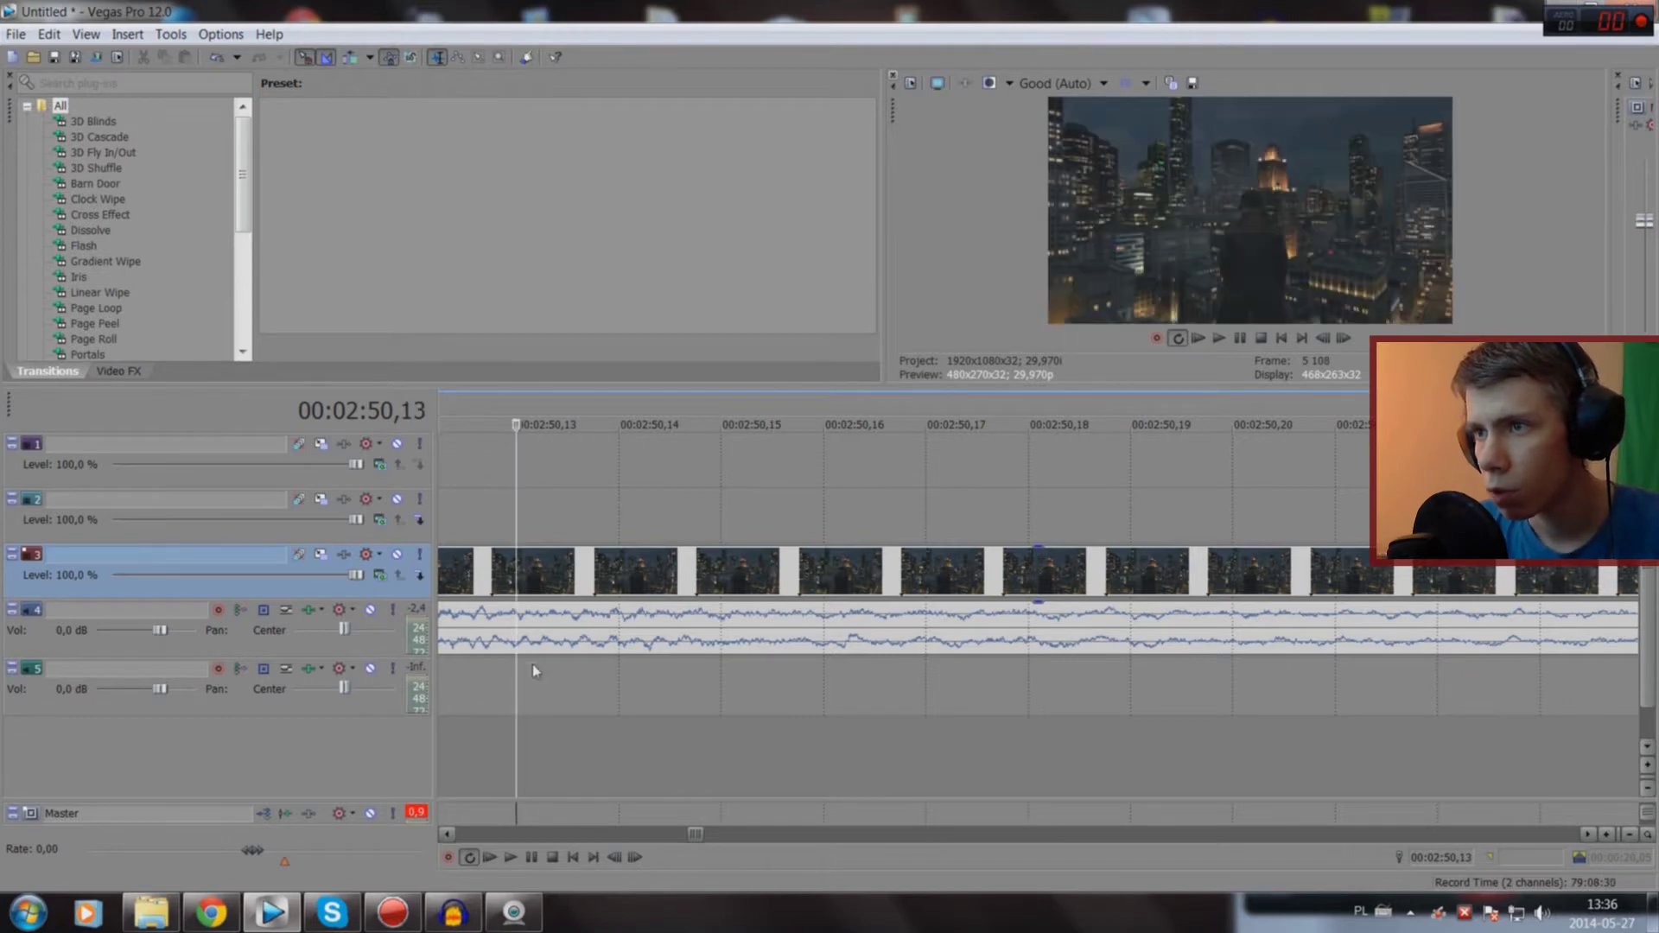
scroll(533, 671, down, 5)
scroll(1196, 726, down, 3)
Step: Set the highlight end at 2:54,02 and select the piece between the cuts
click(1107, 750)
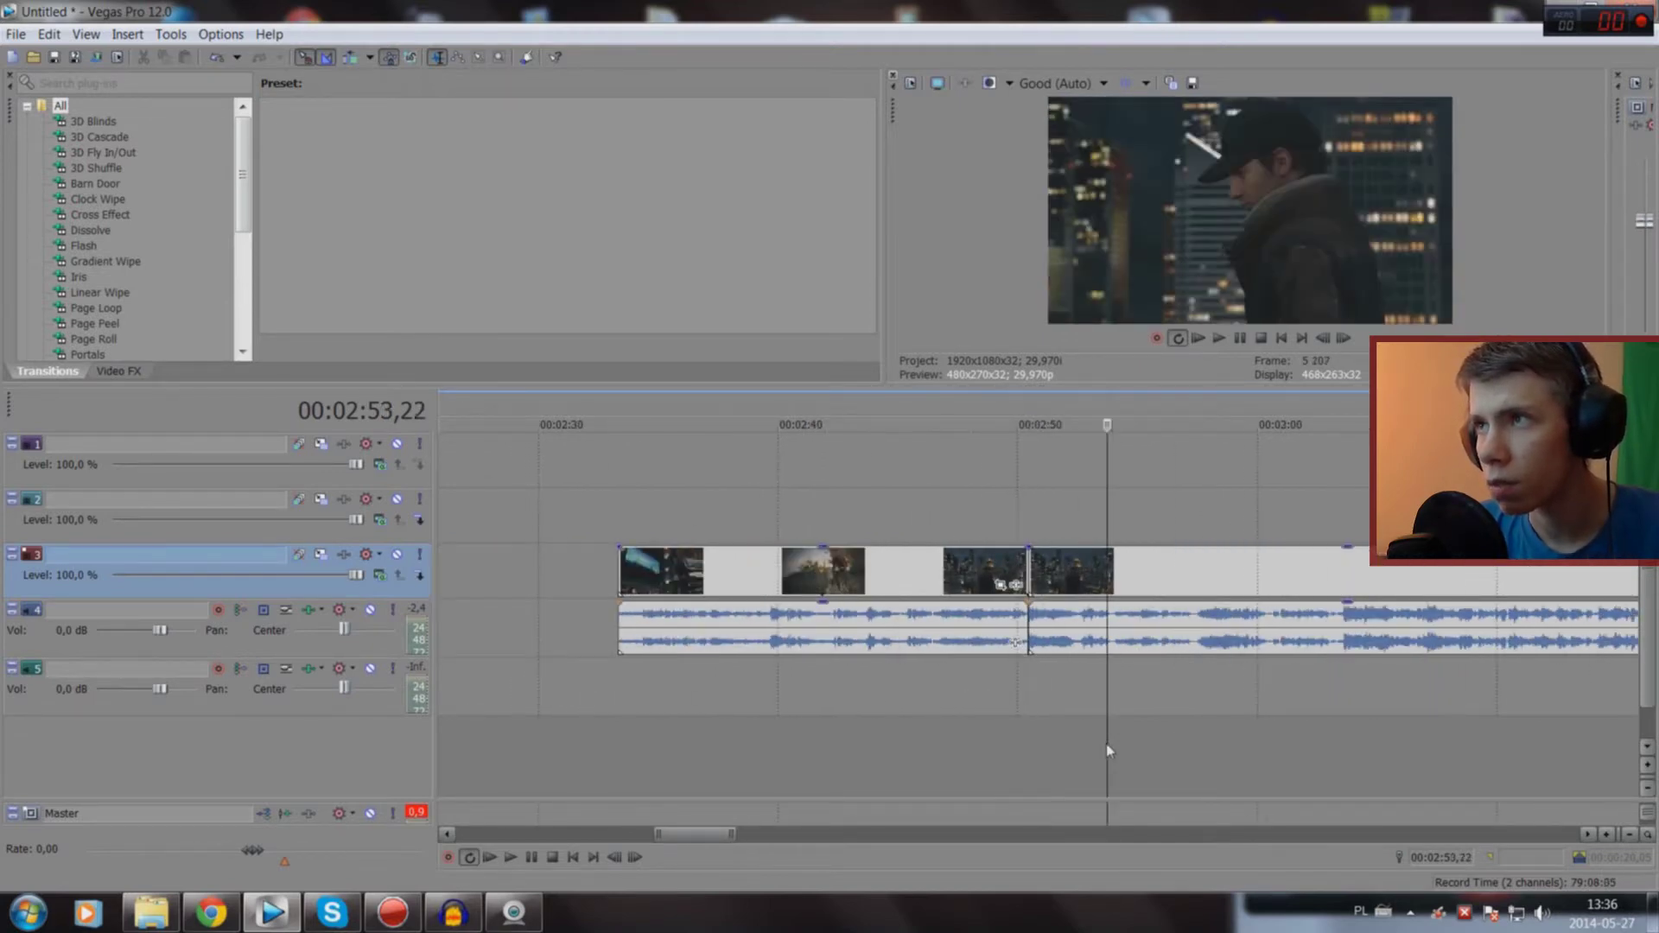
scroll(1107, 746, up, 6)
key(space)
key(space)
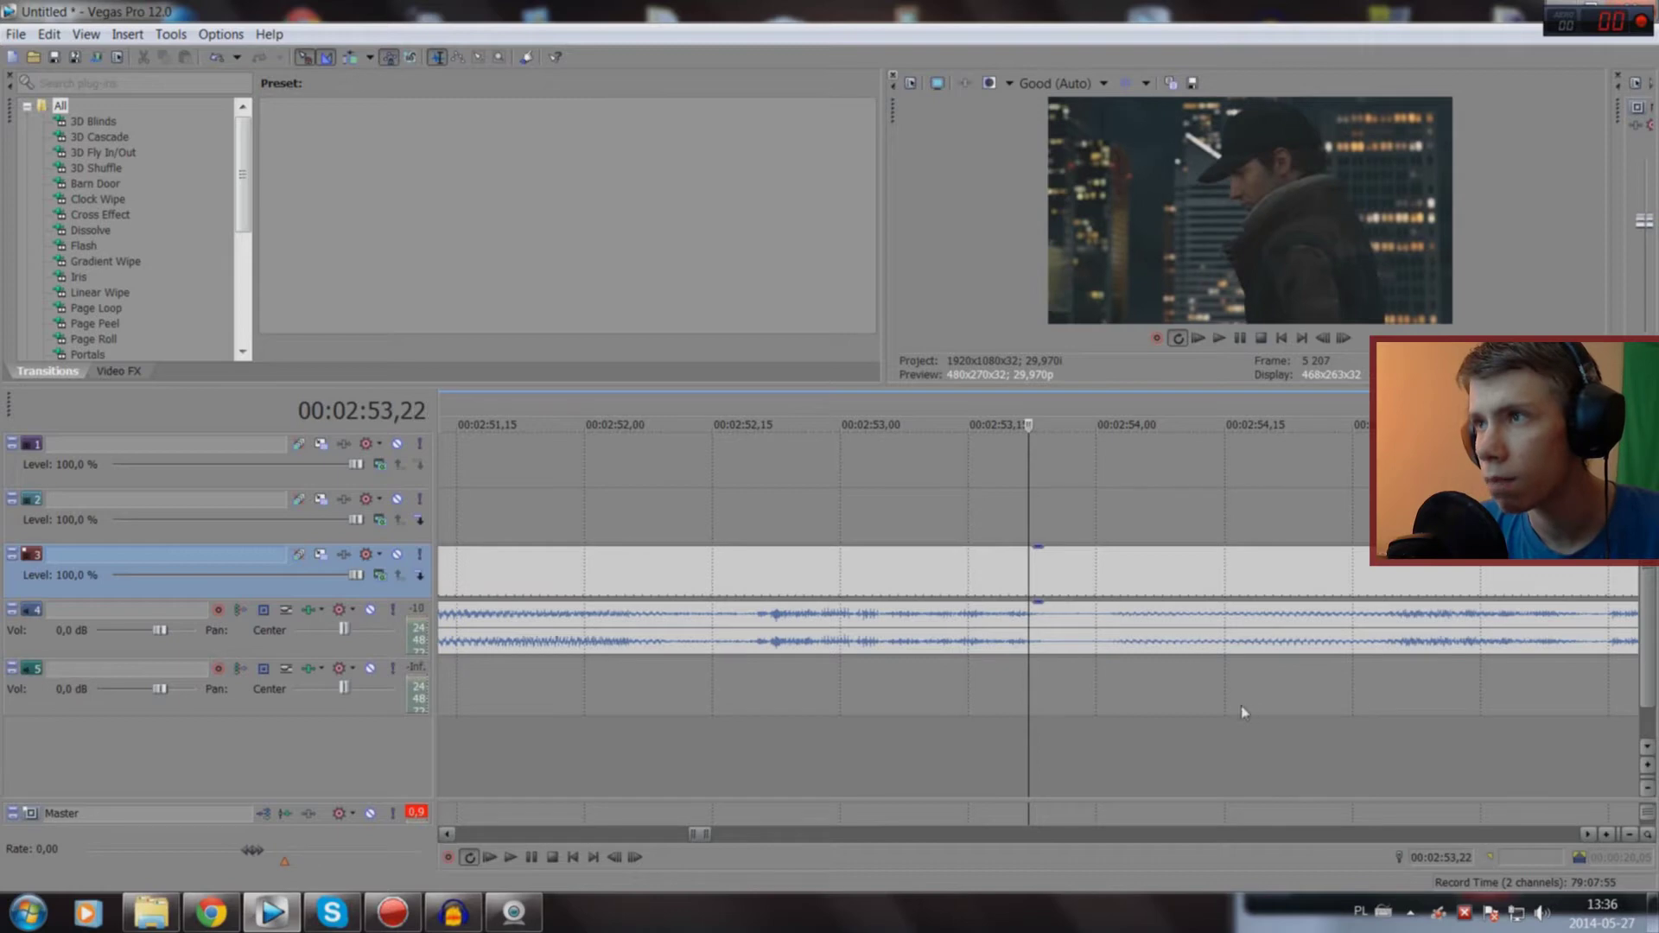
click(1111, 730)
scroll(913, 658, down, 4)
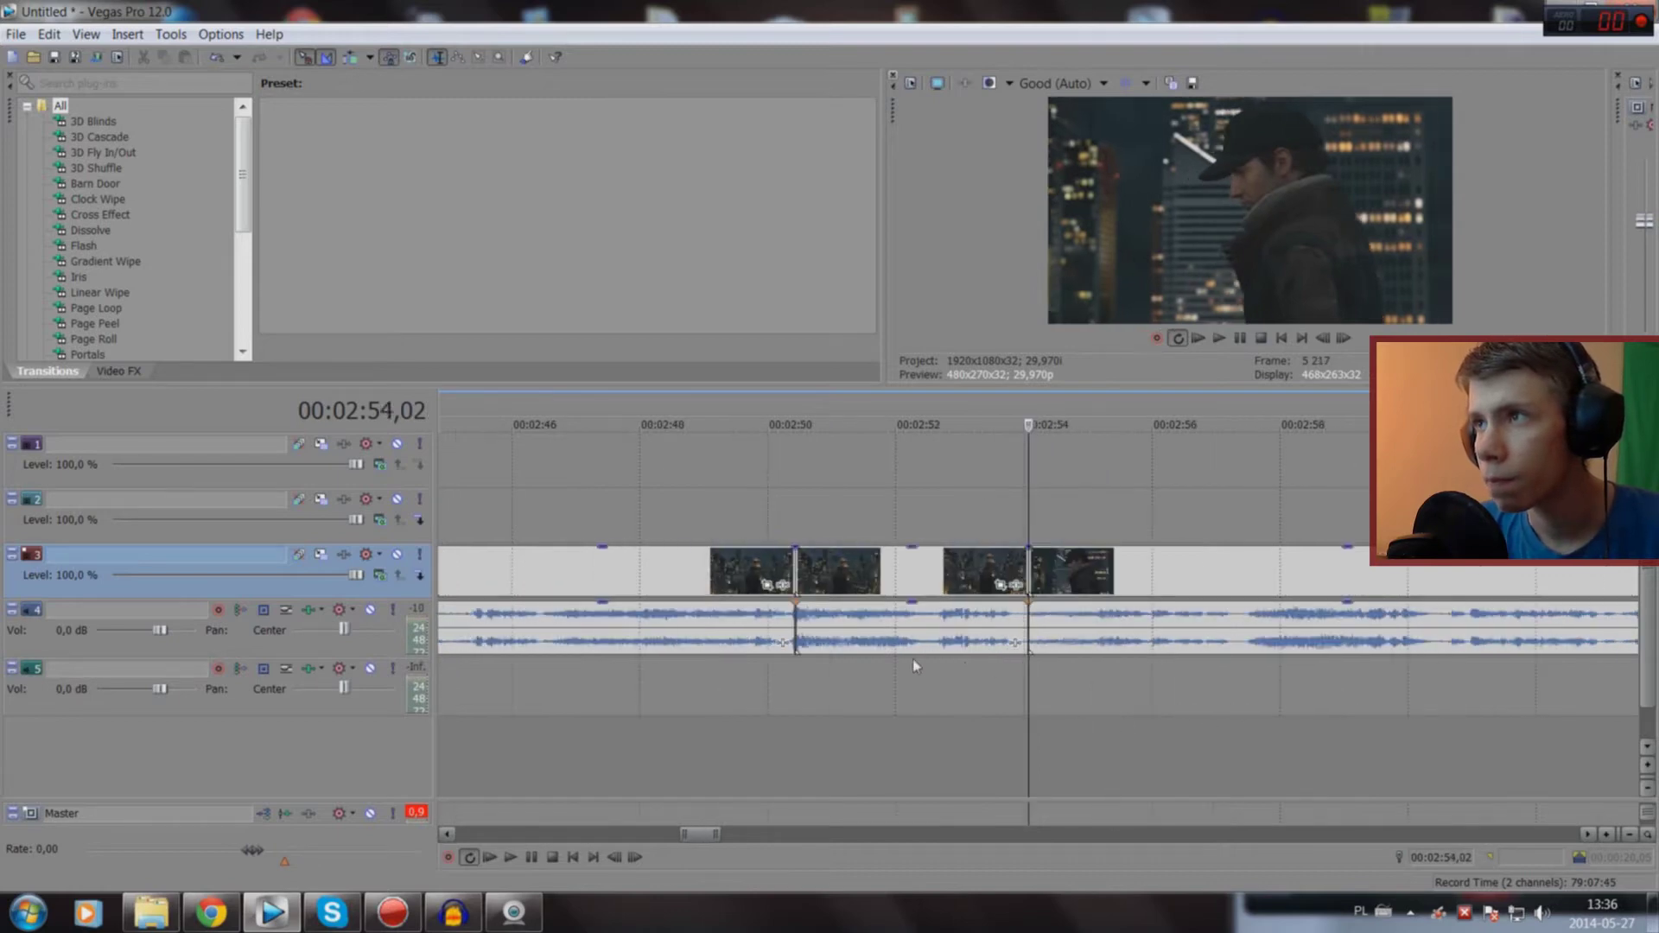
scroll(934, 605, down, 2)
double_click(968, 570)
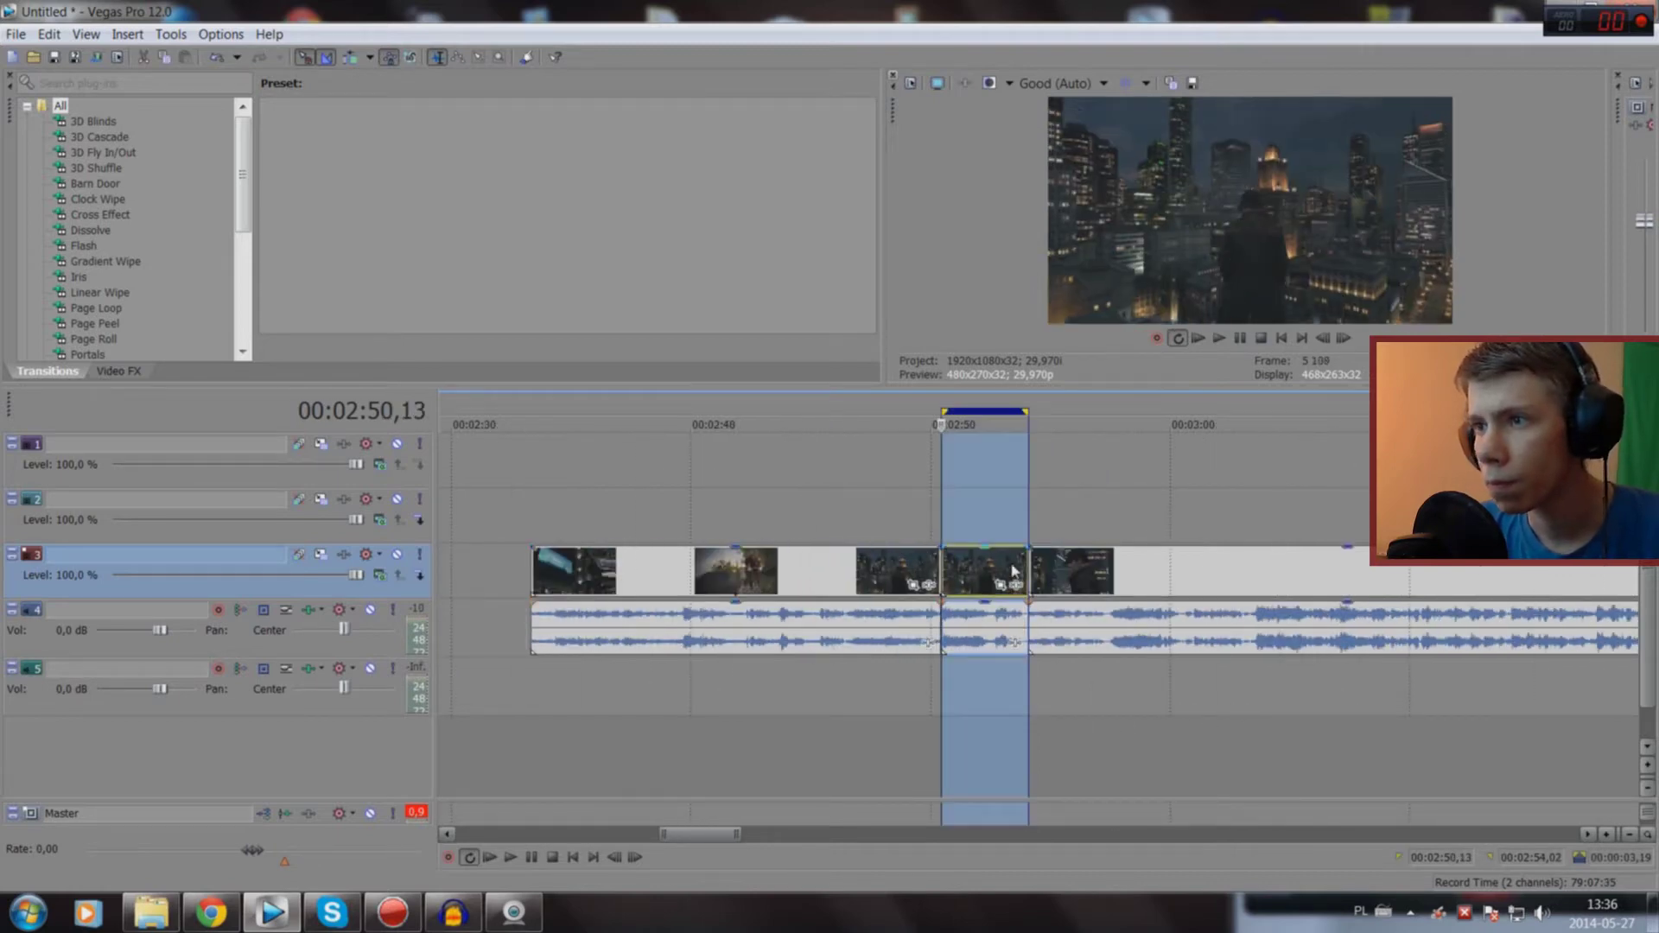
Step: Move the first intro clip later and slot the highlight clip into its spot
key(ctrl+z)
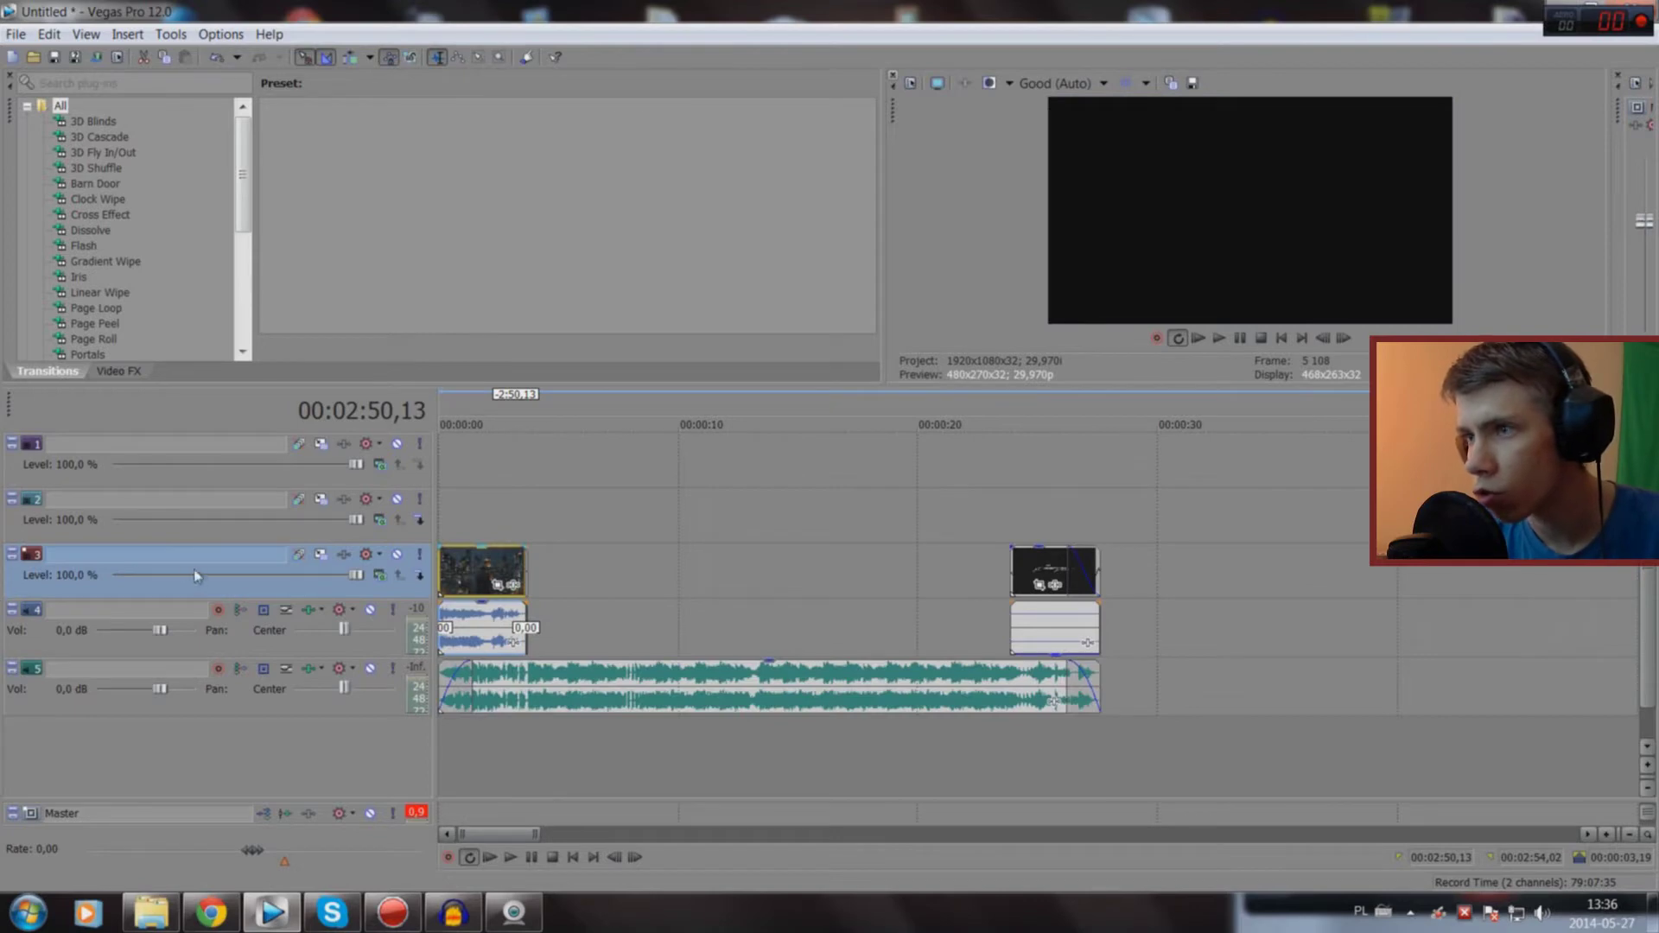
drag(464, 586, 692, 557)
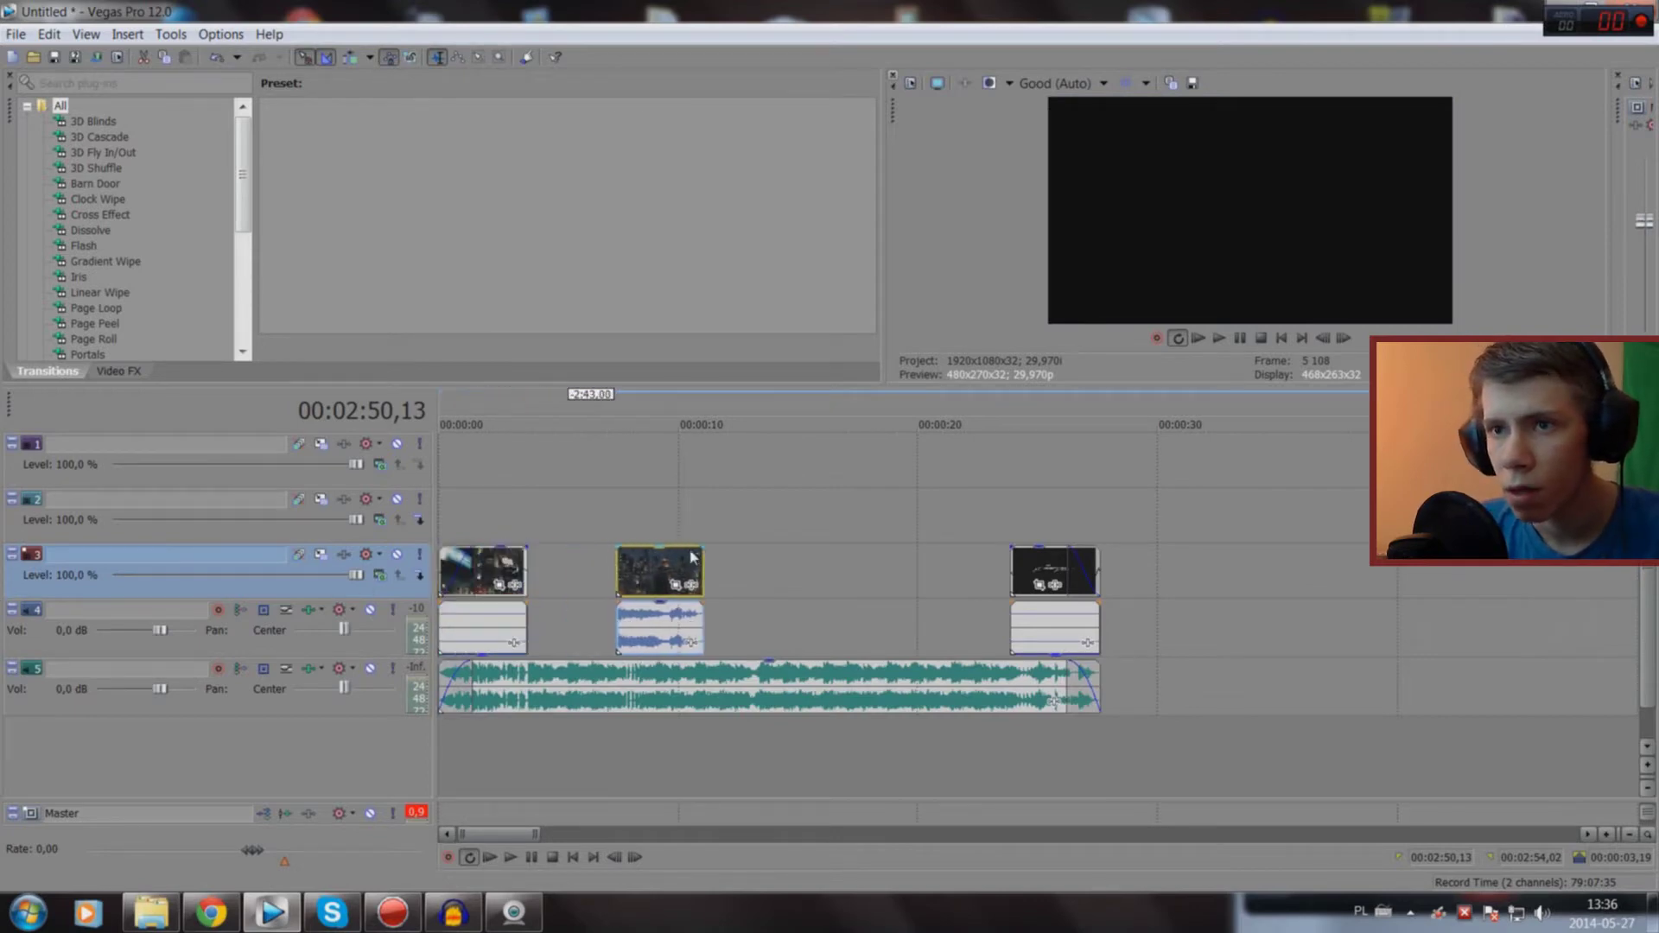
drag(494, 585, 895, 585)
drag(689, 585, 512, 585)
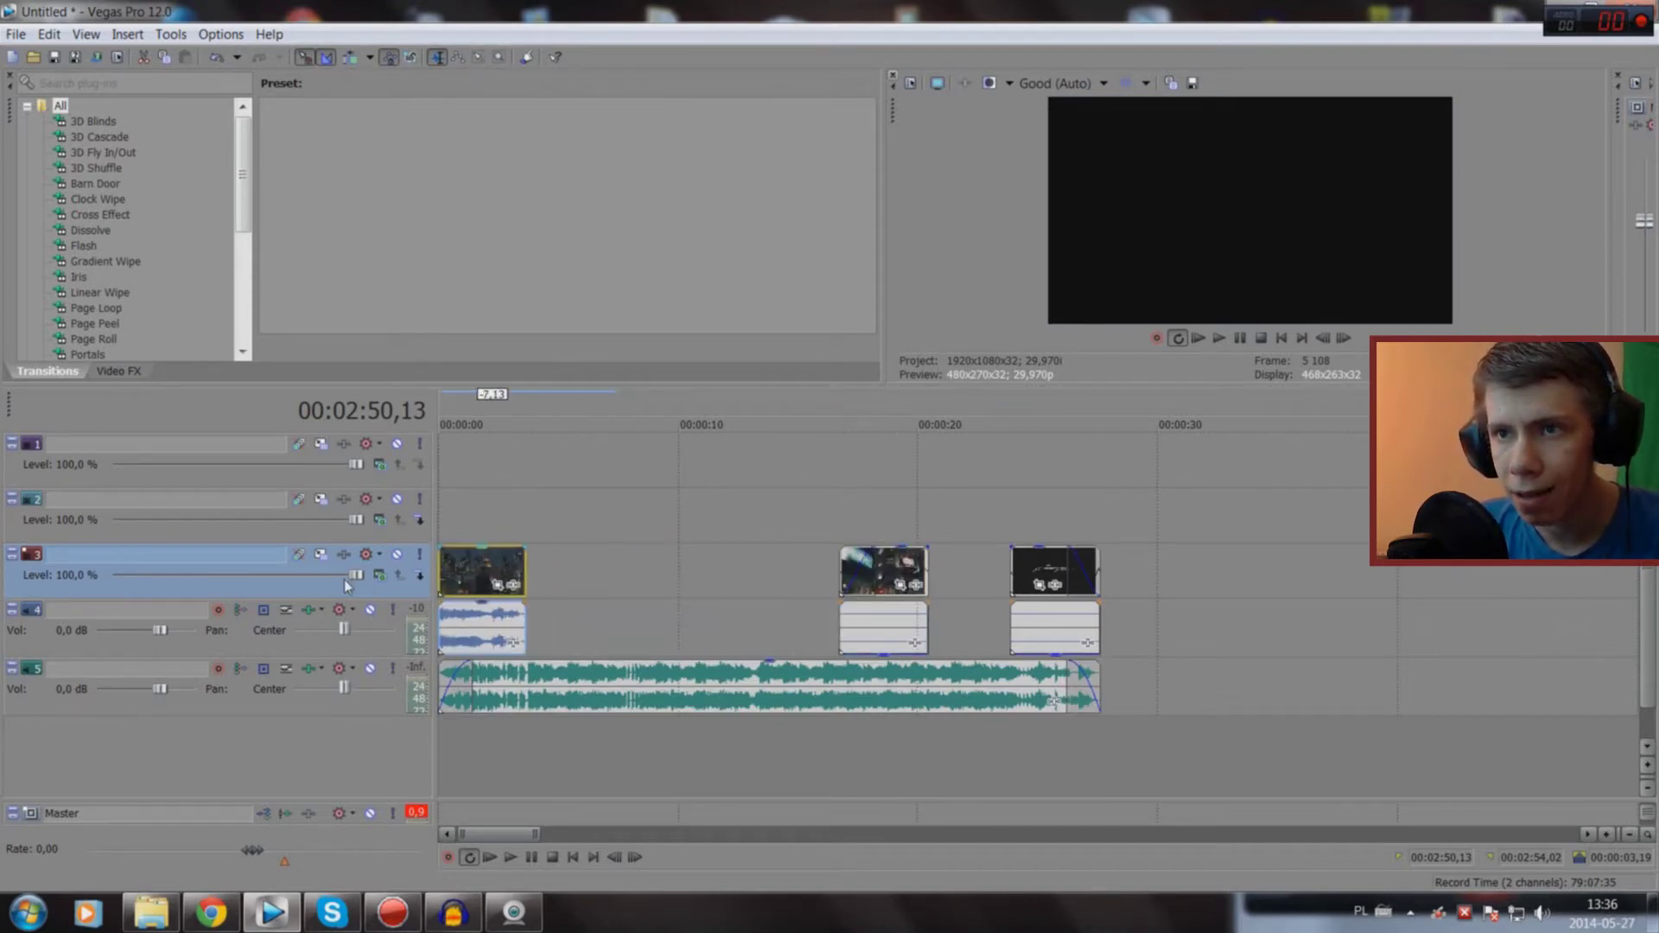
Step: Check the reworked intro around 18–20 seconds, then play it from the start
click(577, 857)
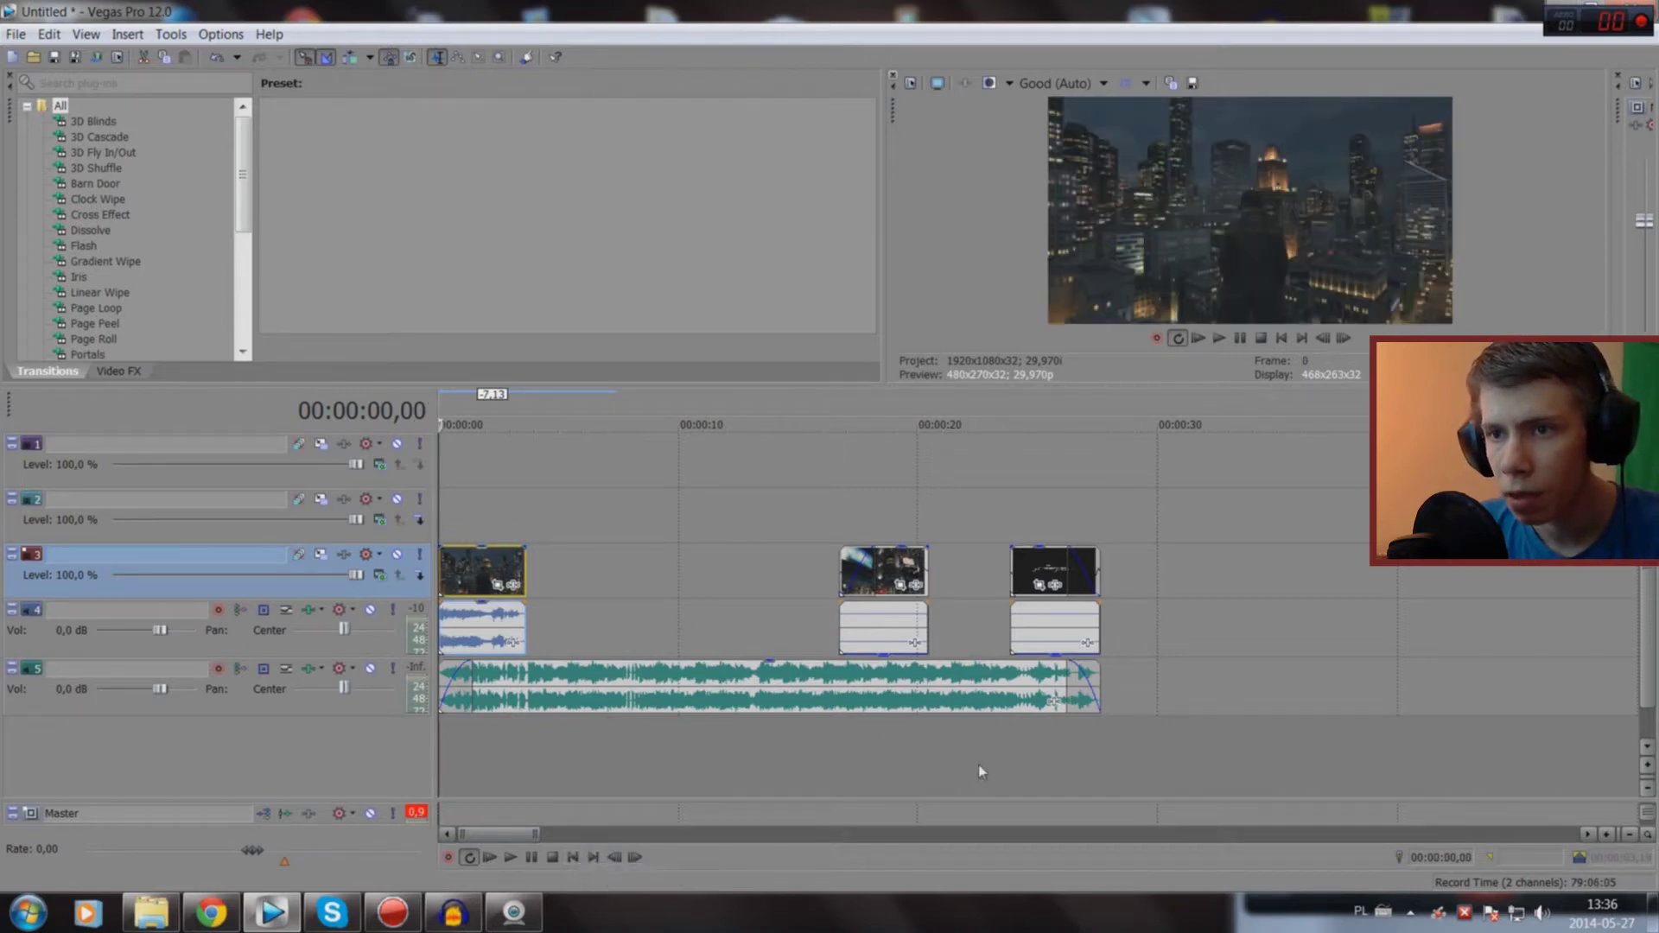
click(926, 756)
click(892, 745)
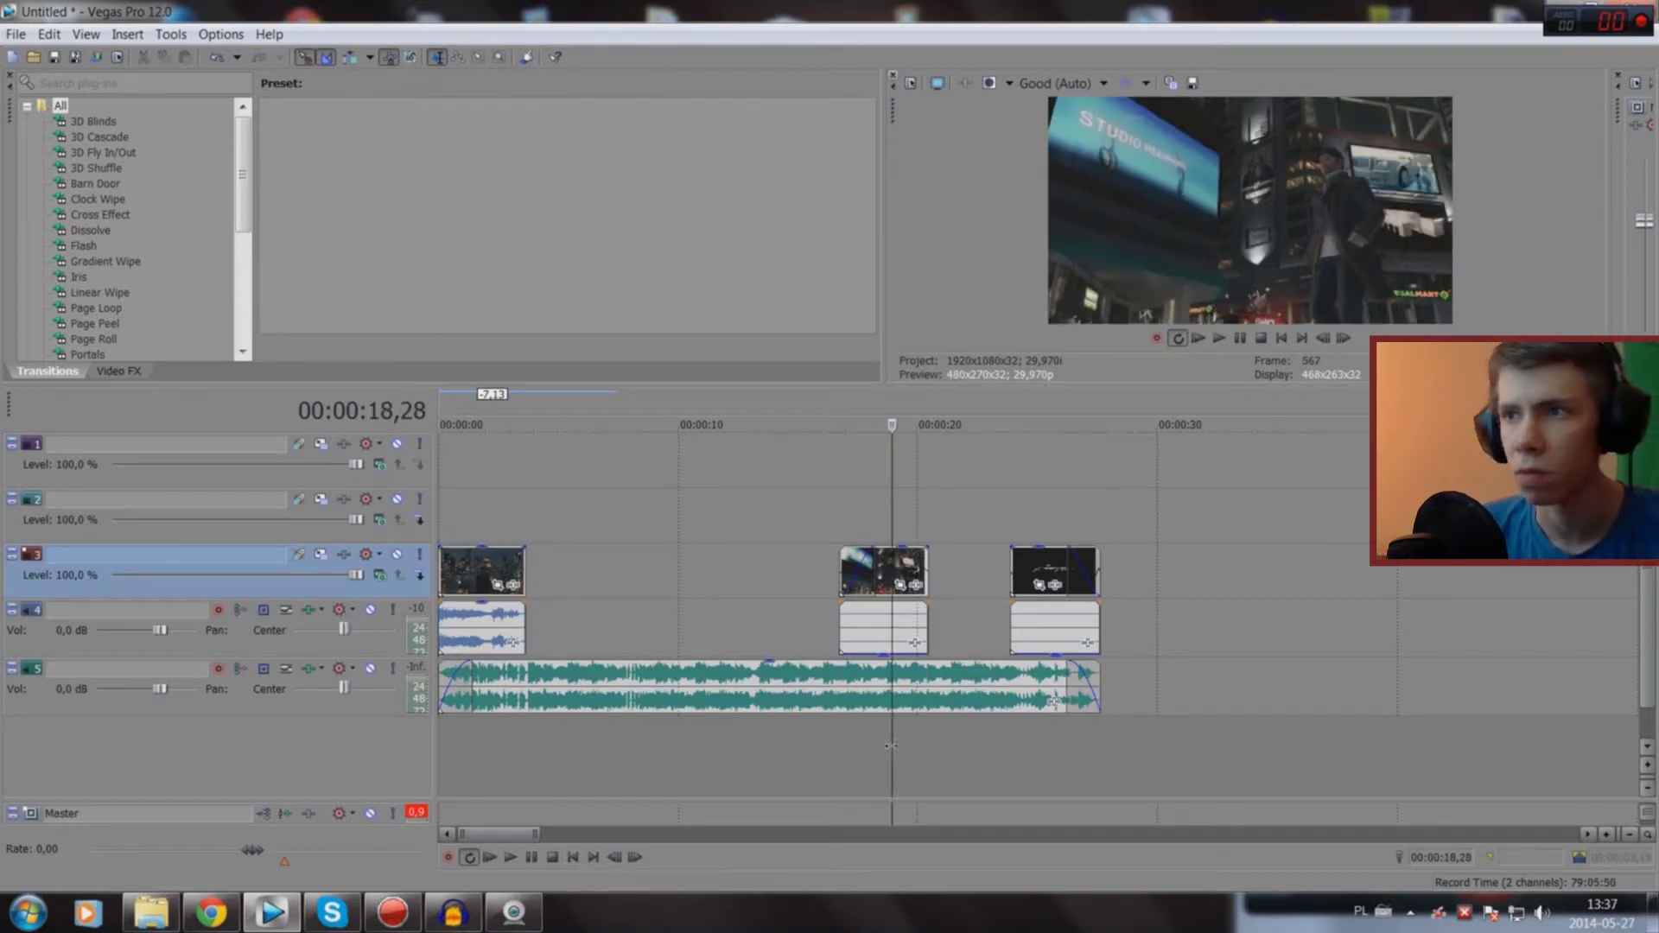
click(574, 857)
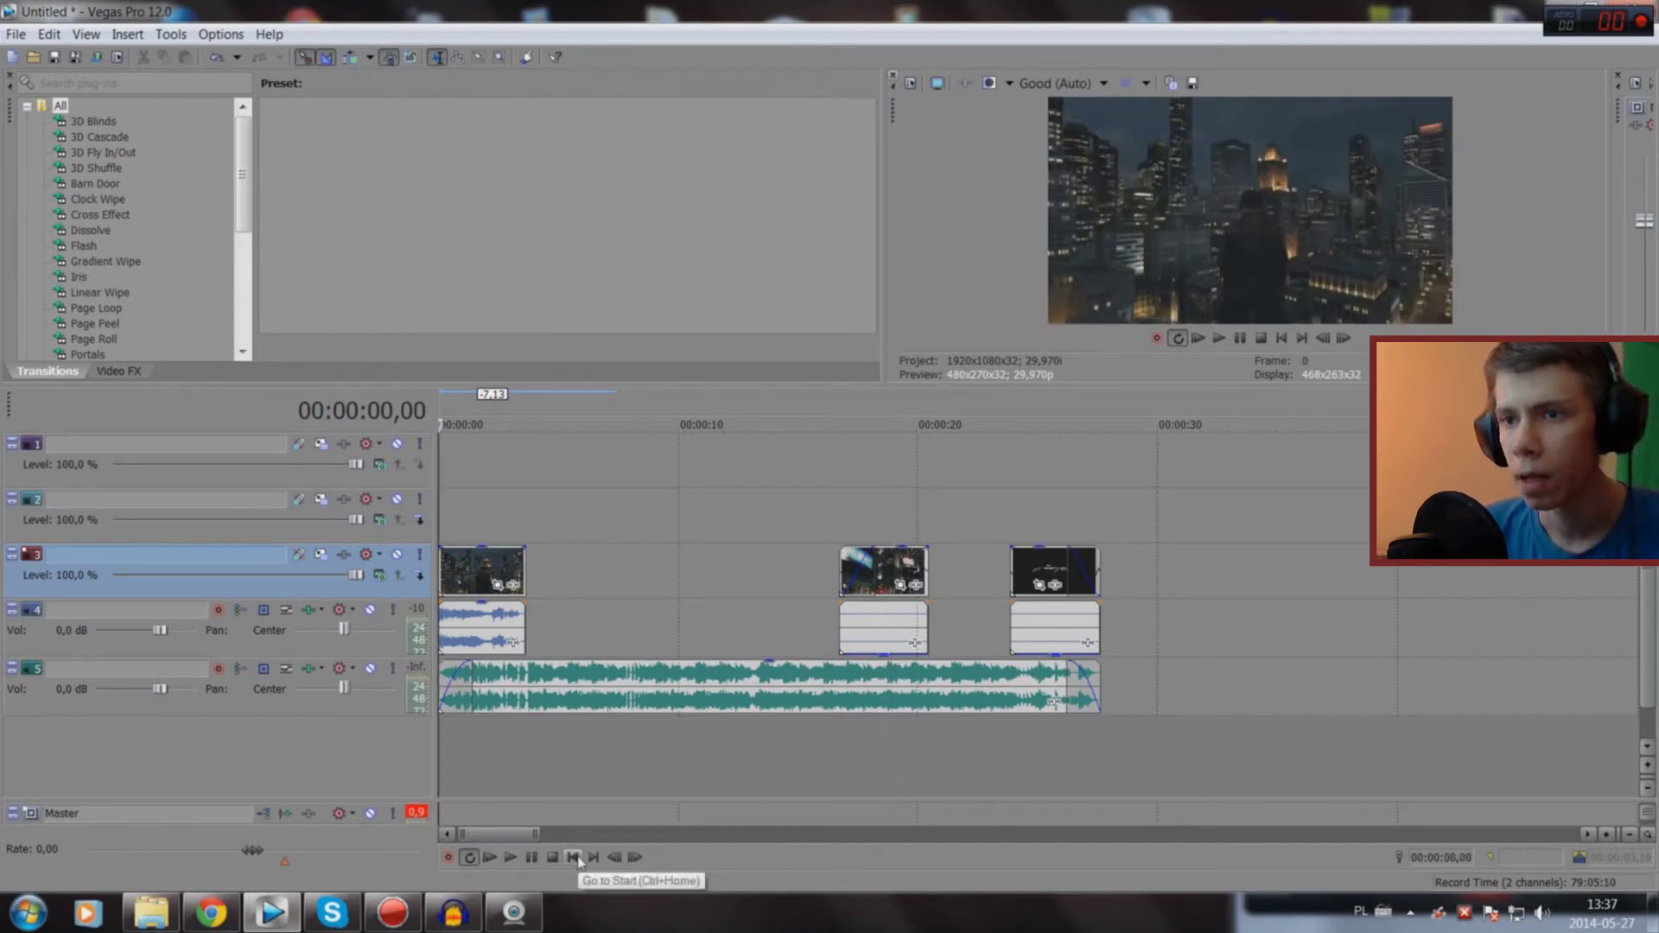
click(873, 741)
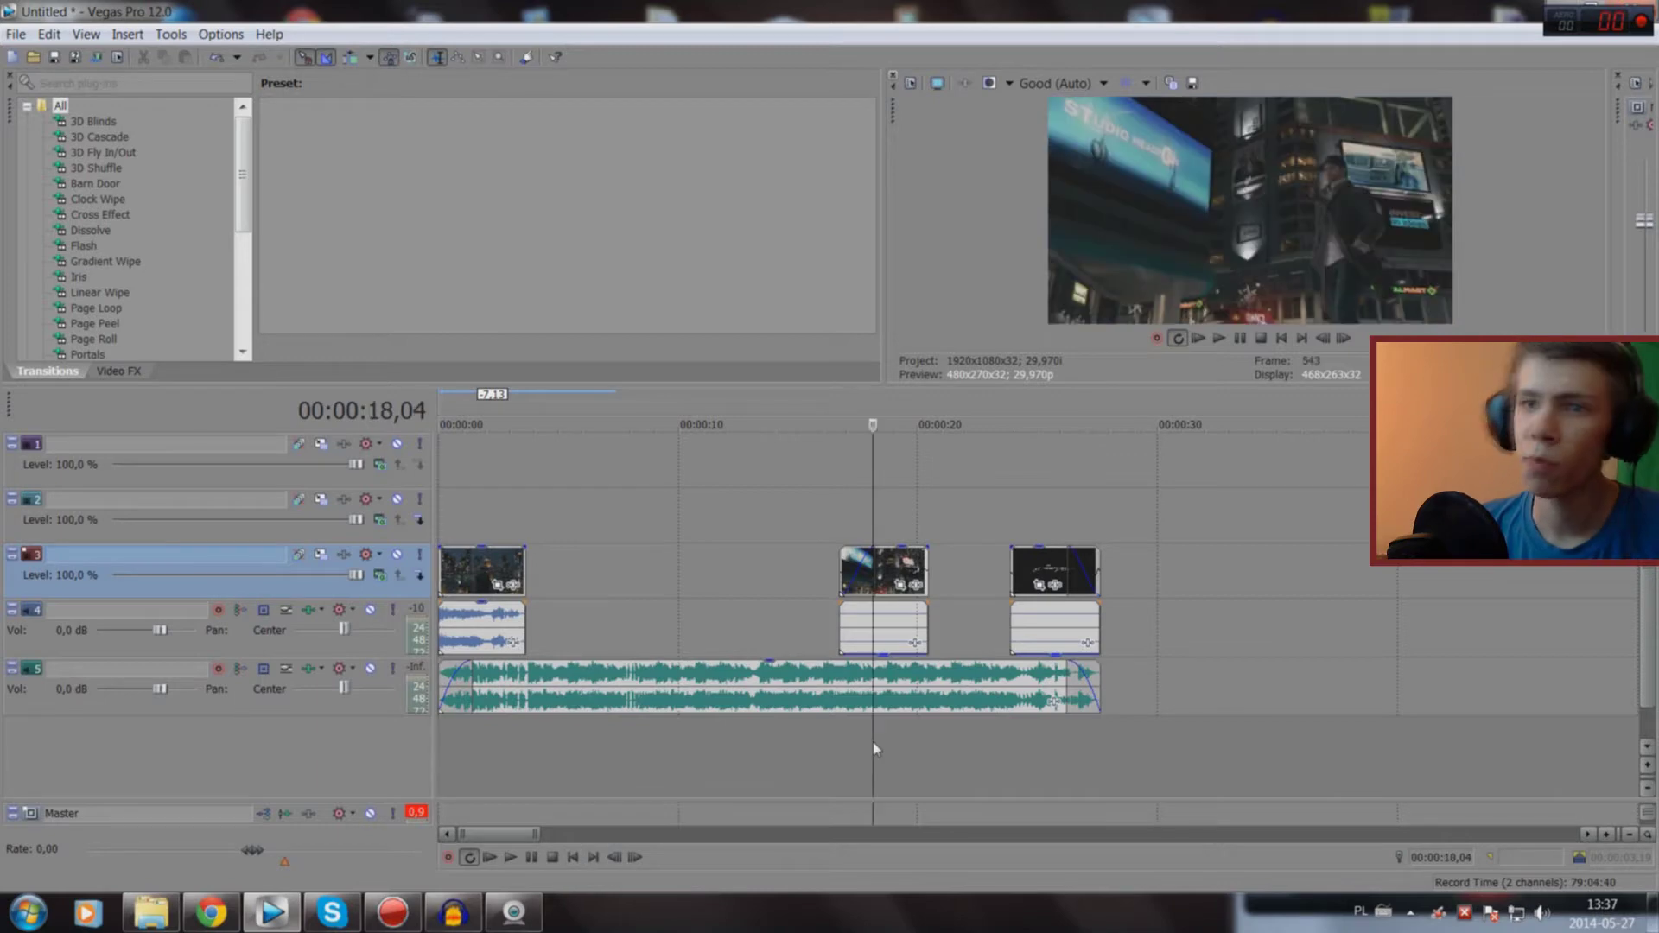
click(578, 858)
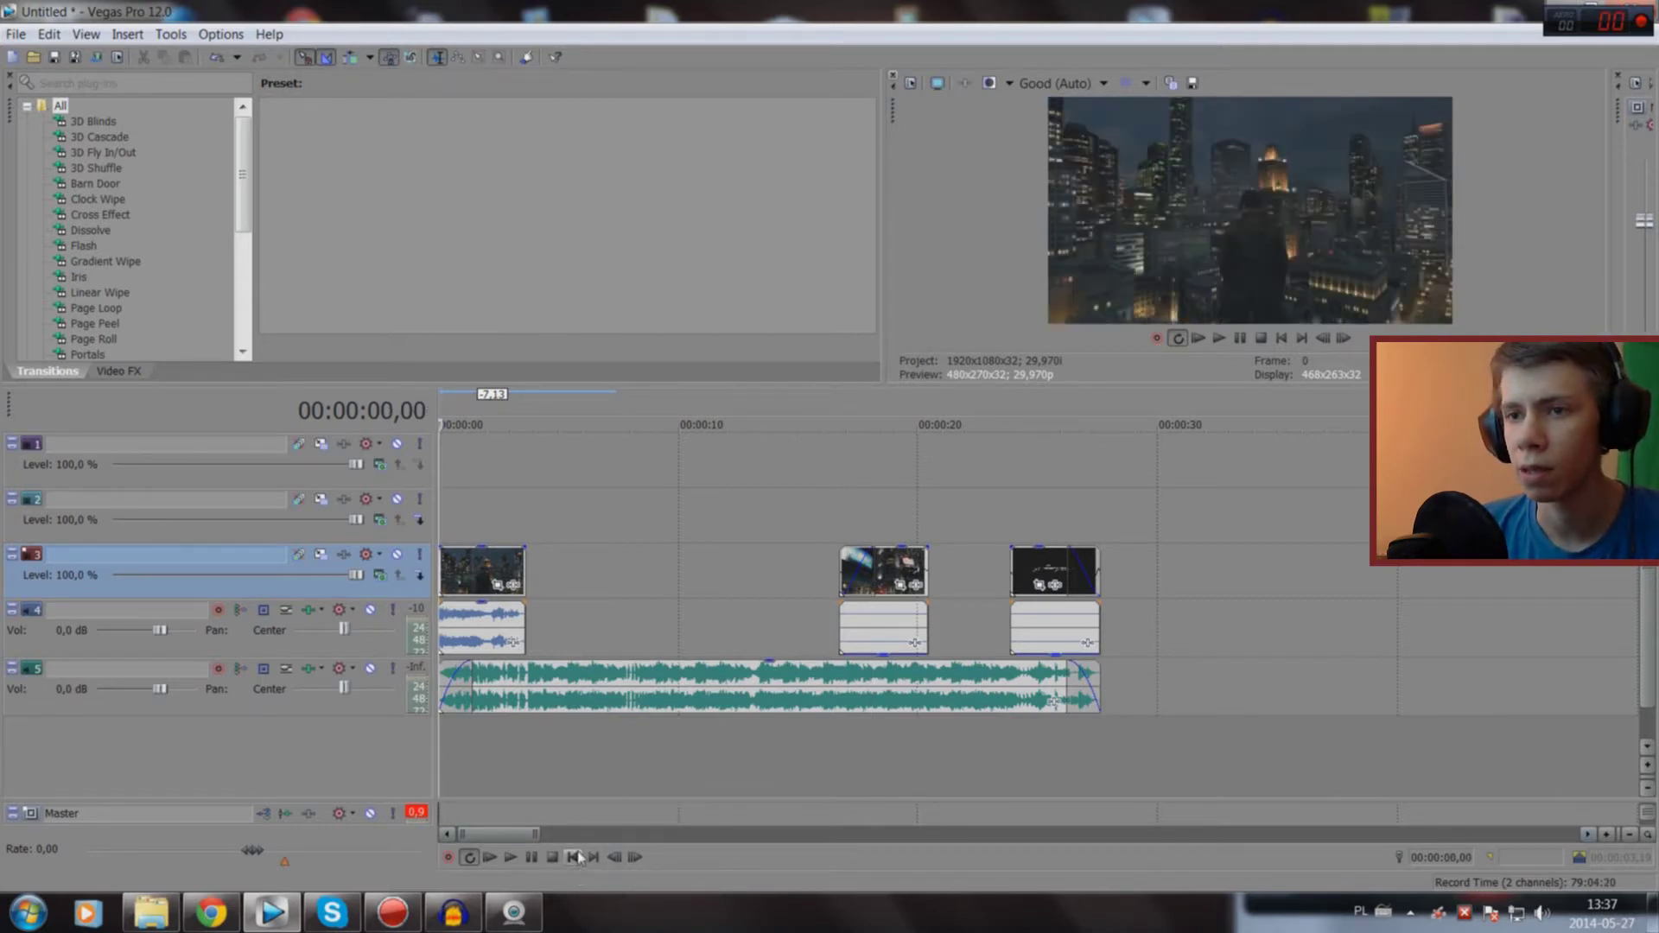
key(space)
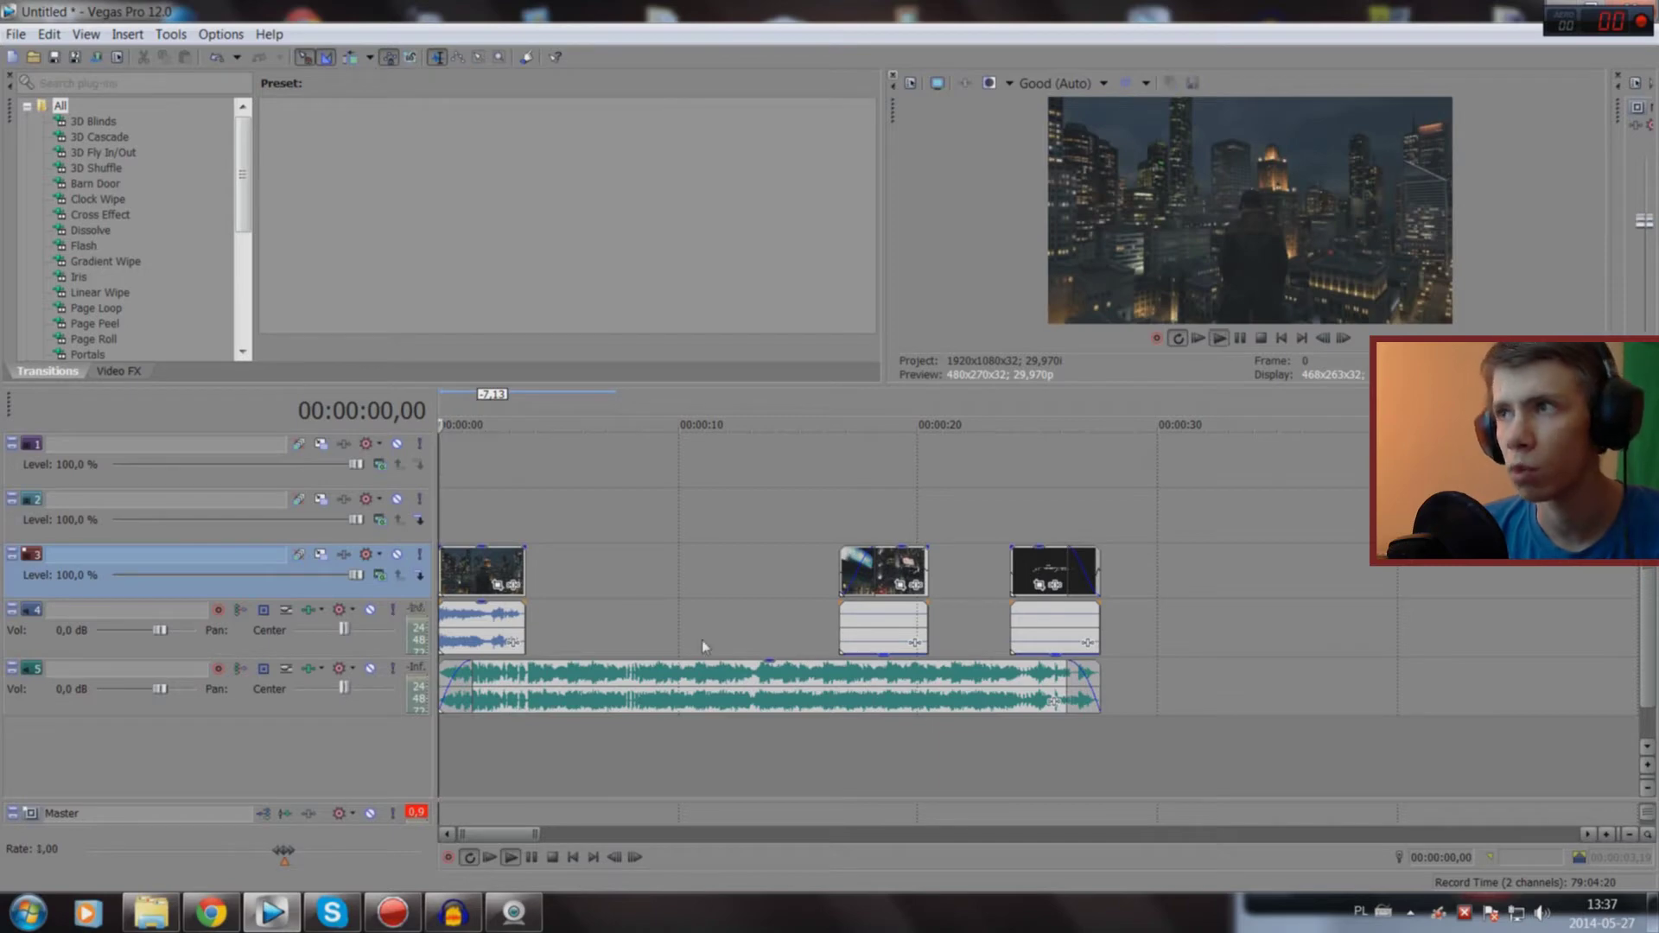
key(space)
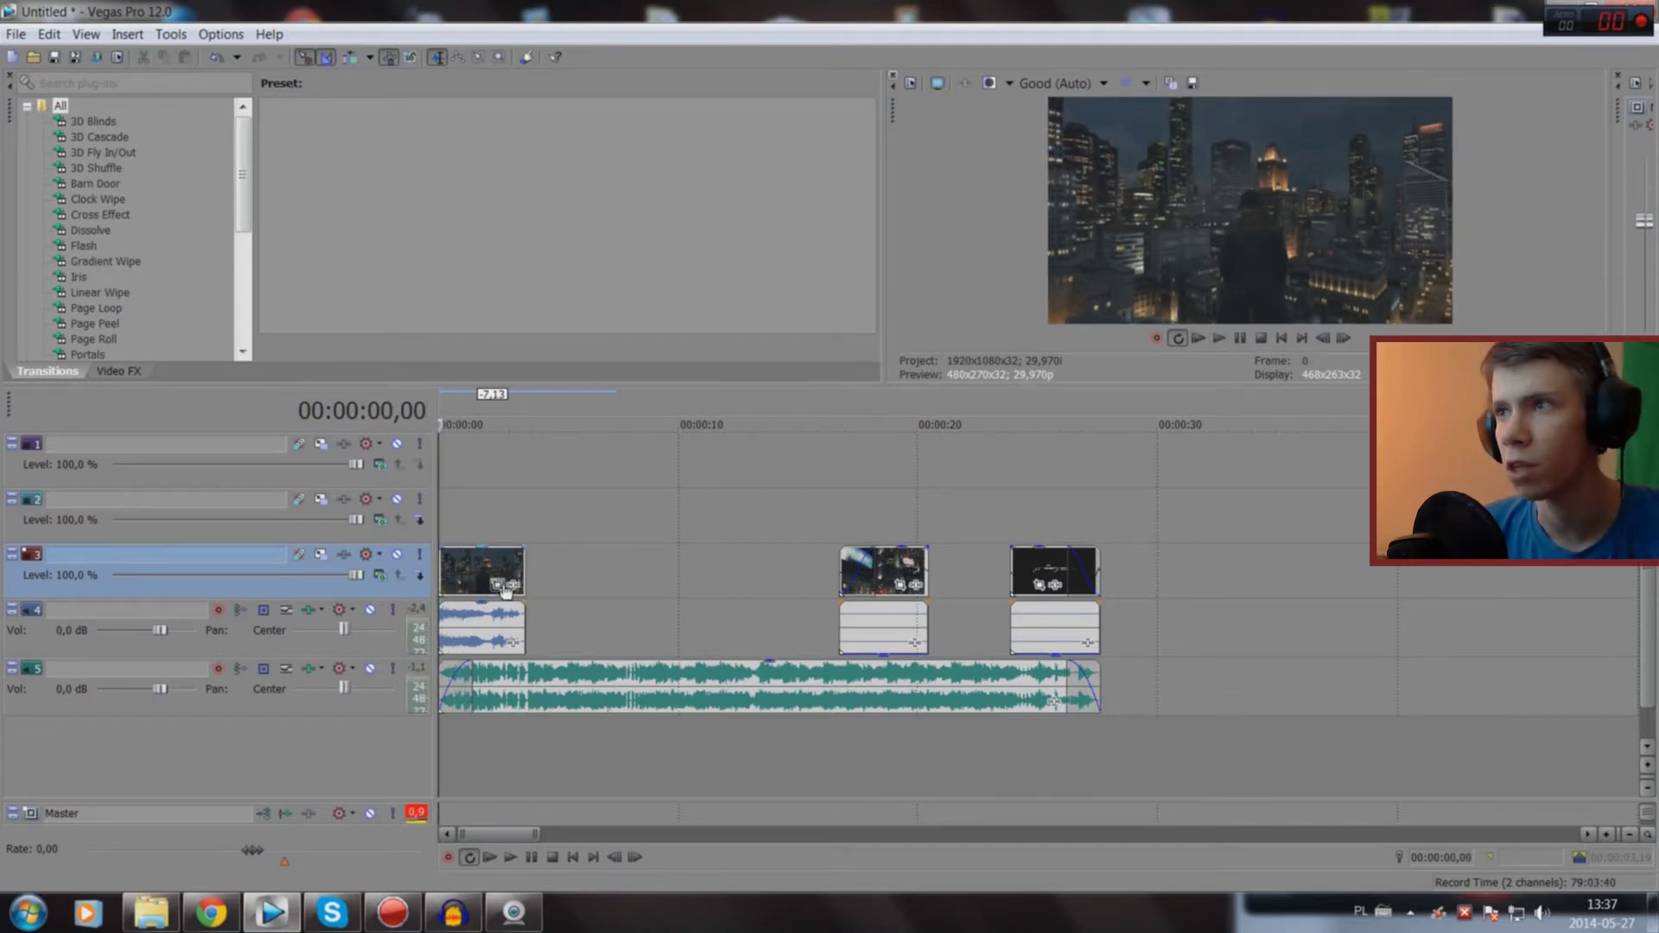
Step: Drop the first clip's audio gain to -Inf dB and add a video fade-in
drag(498, 605, 522, 698)
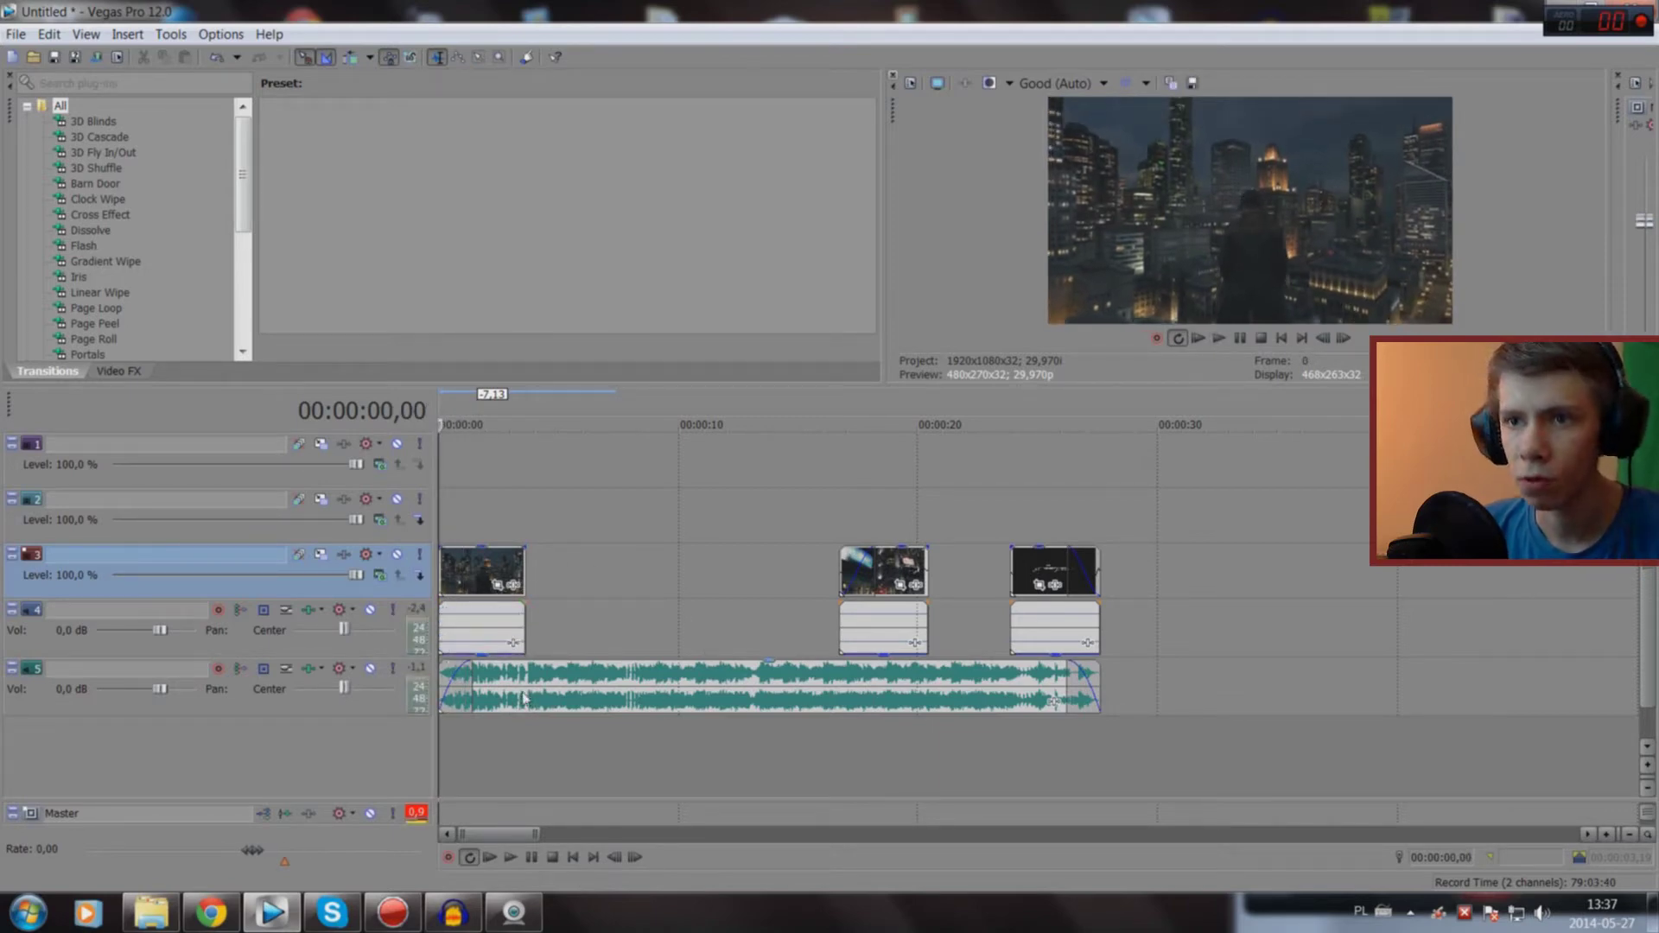
key(space)
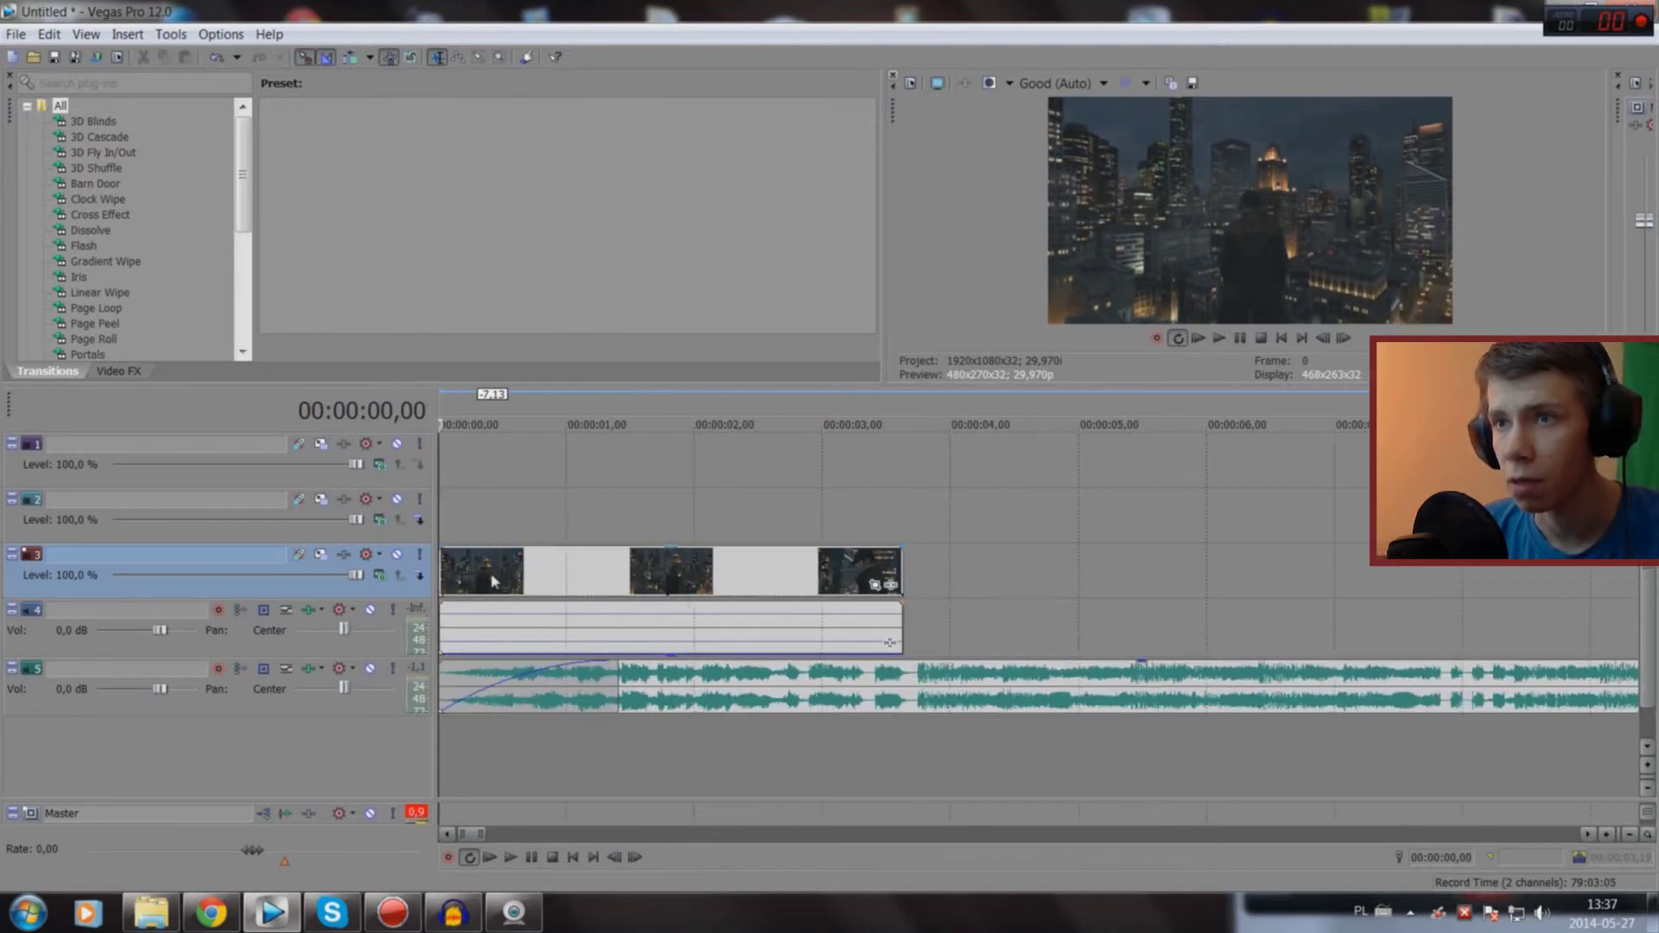
scroll(494, 581, up, 3)
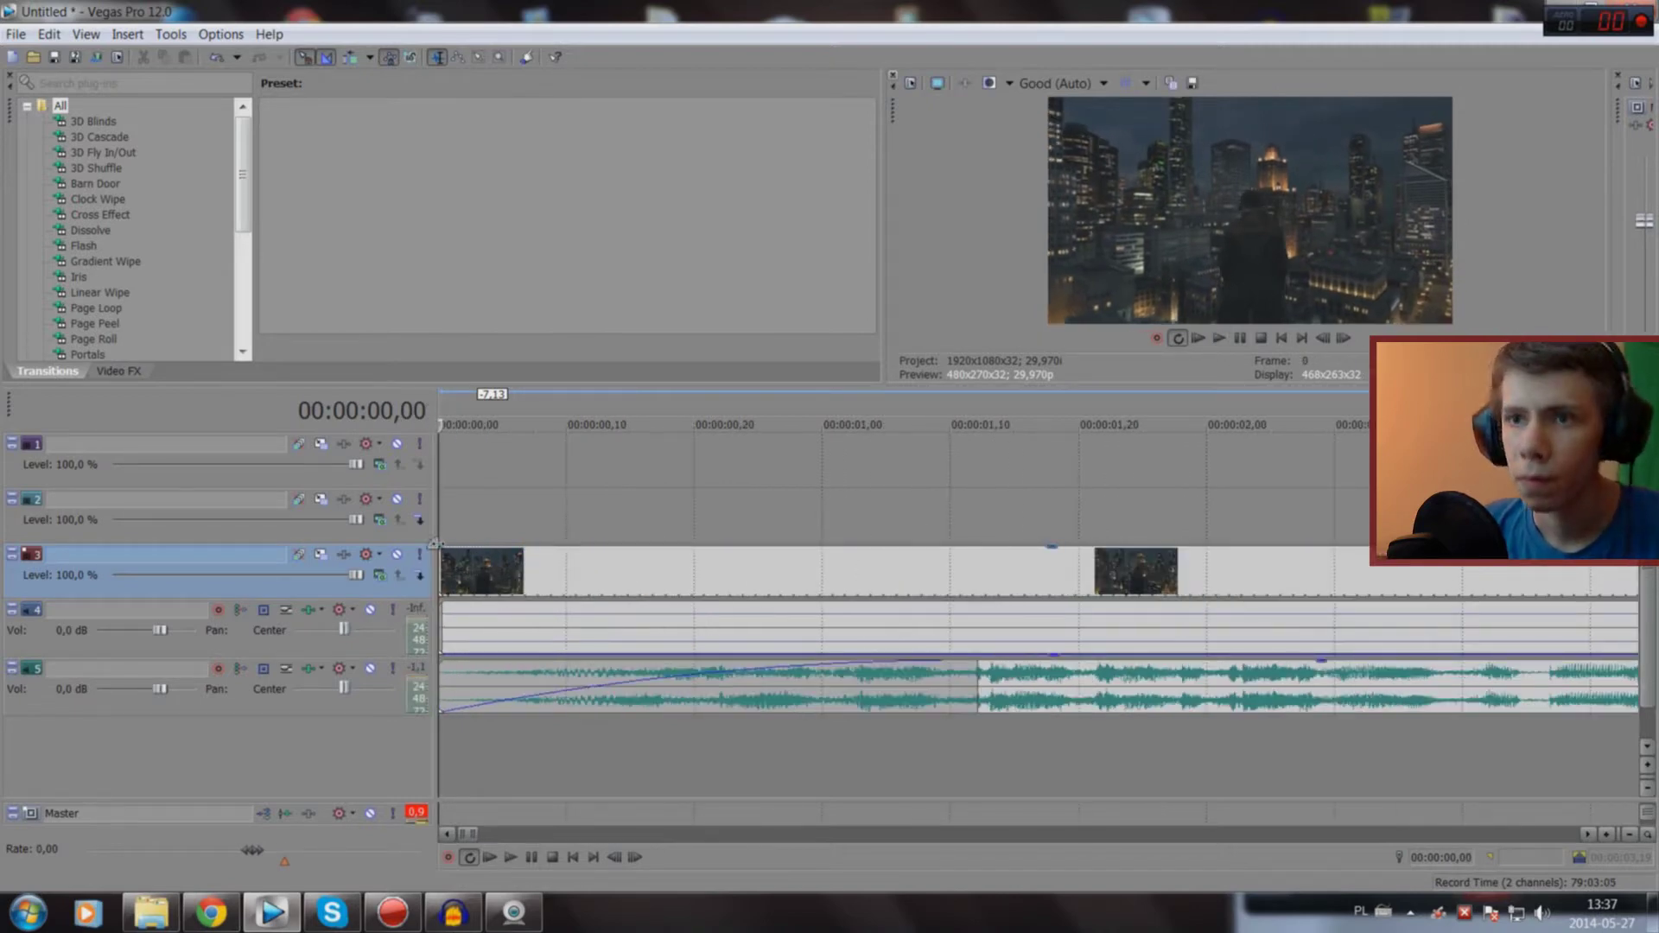
drag(441, 546, 976, 646)
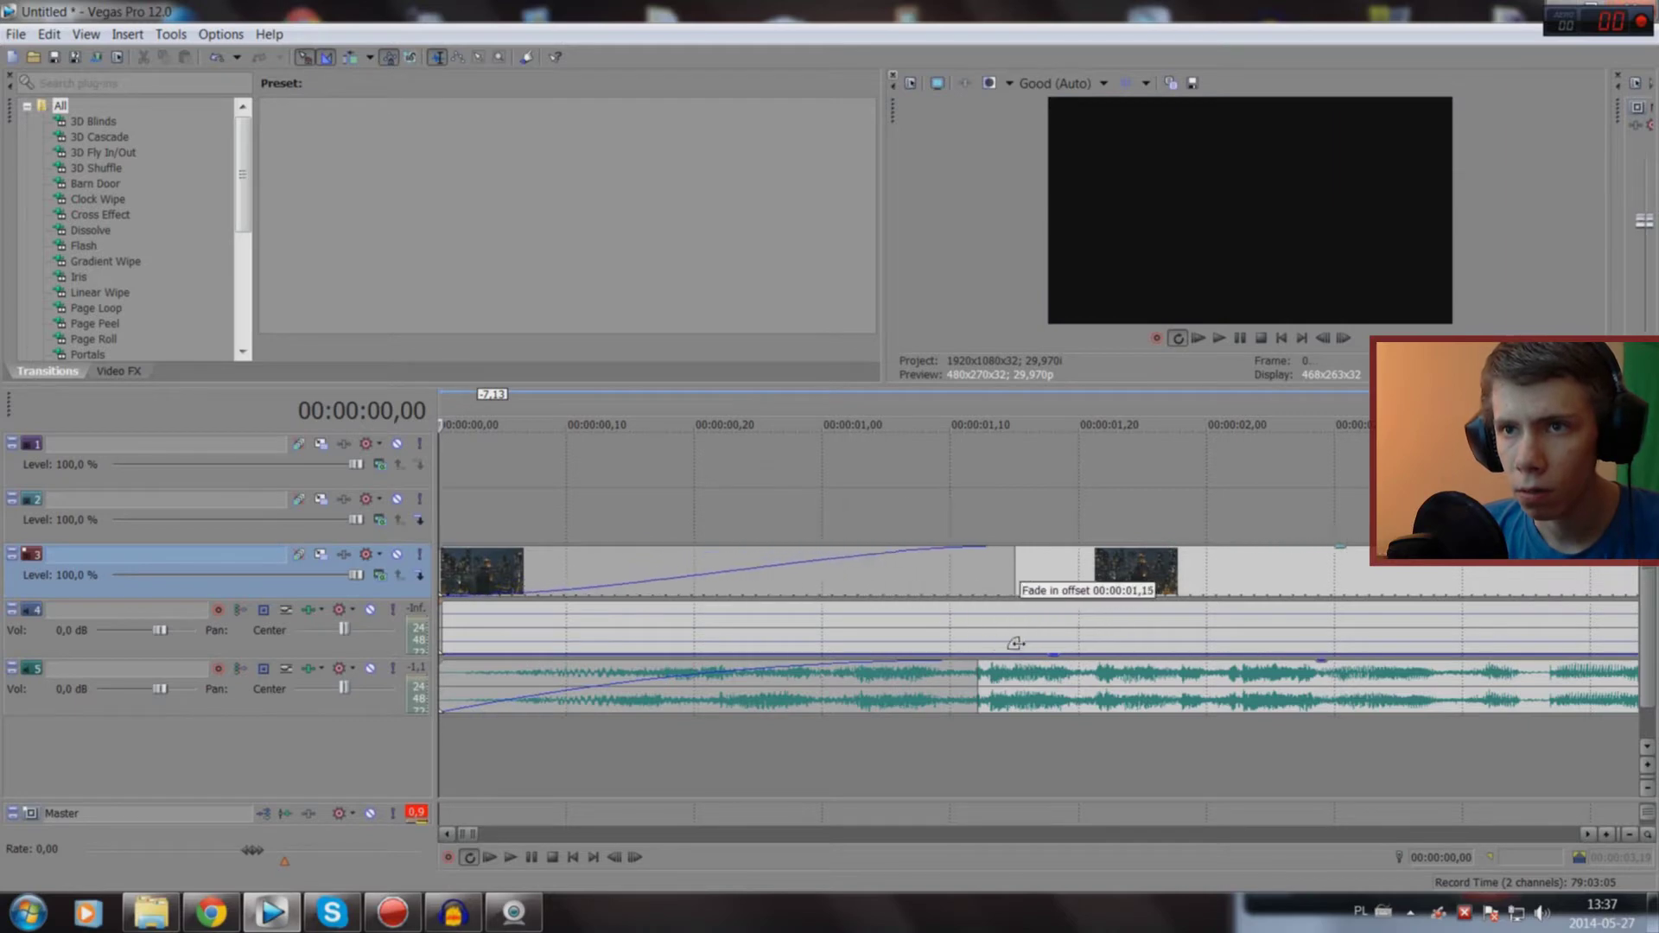
key(space)
scroll(821, 751, down, 5)
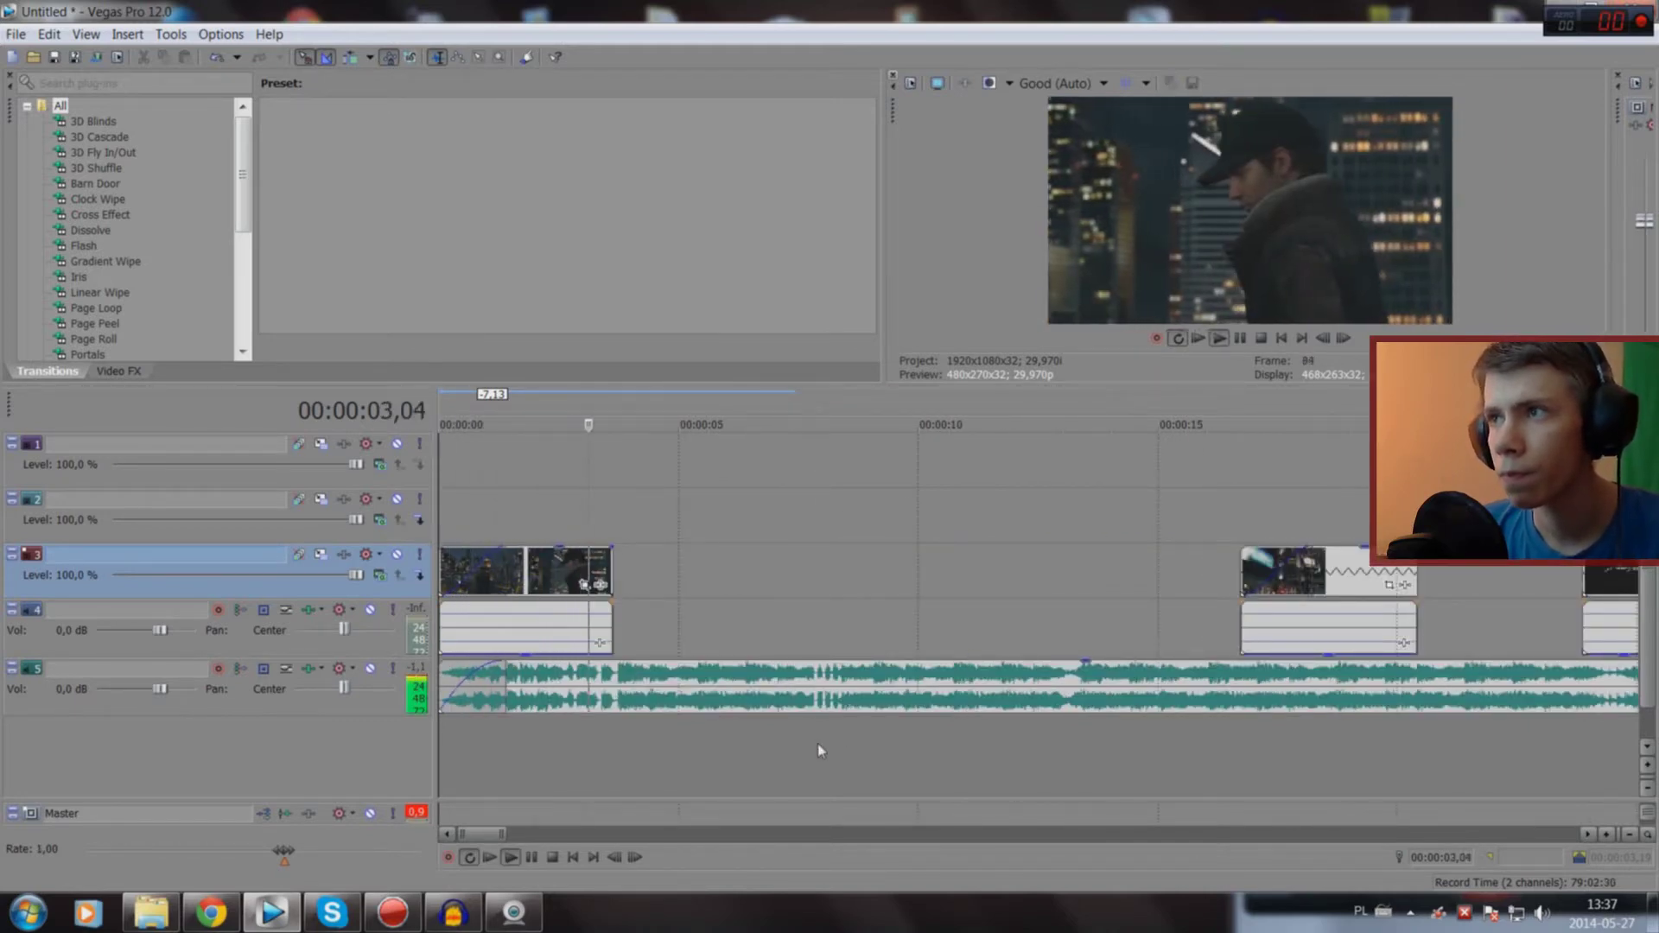
key(space)
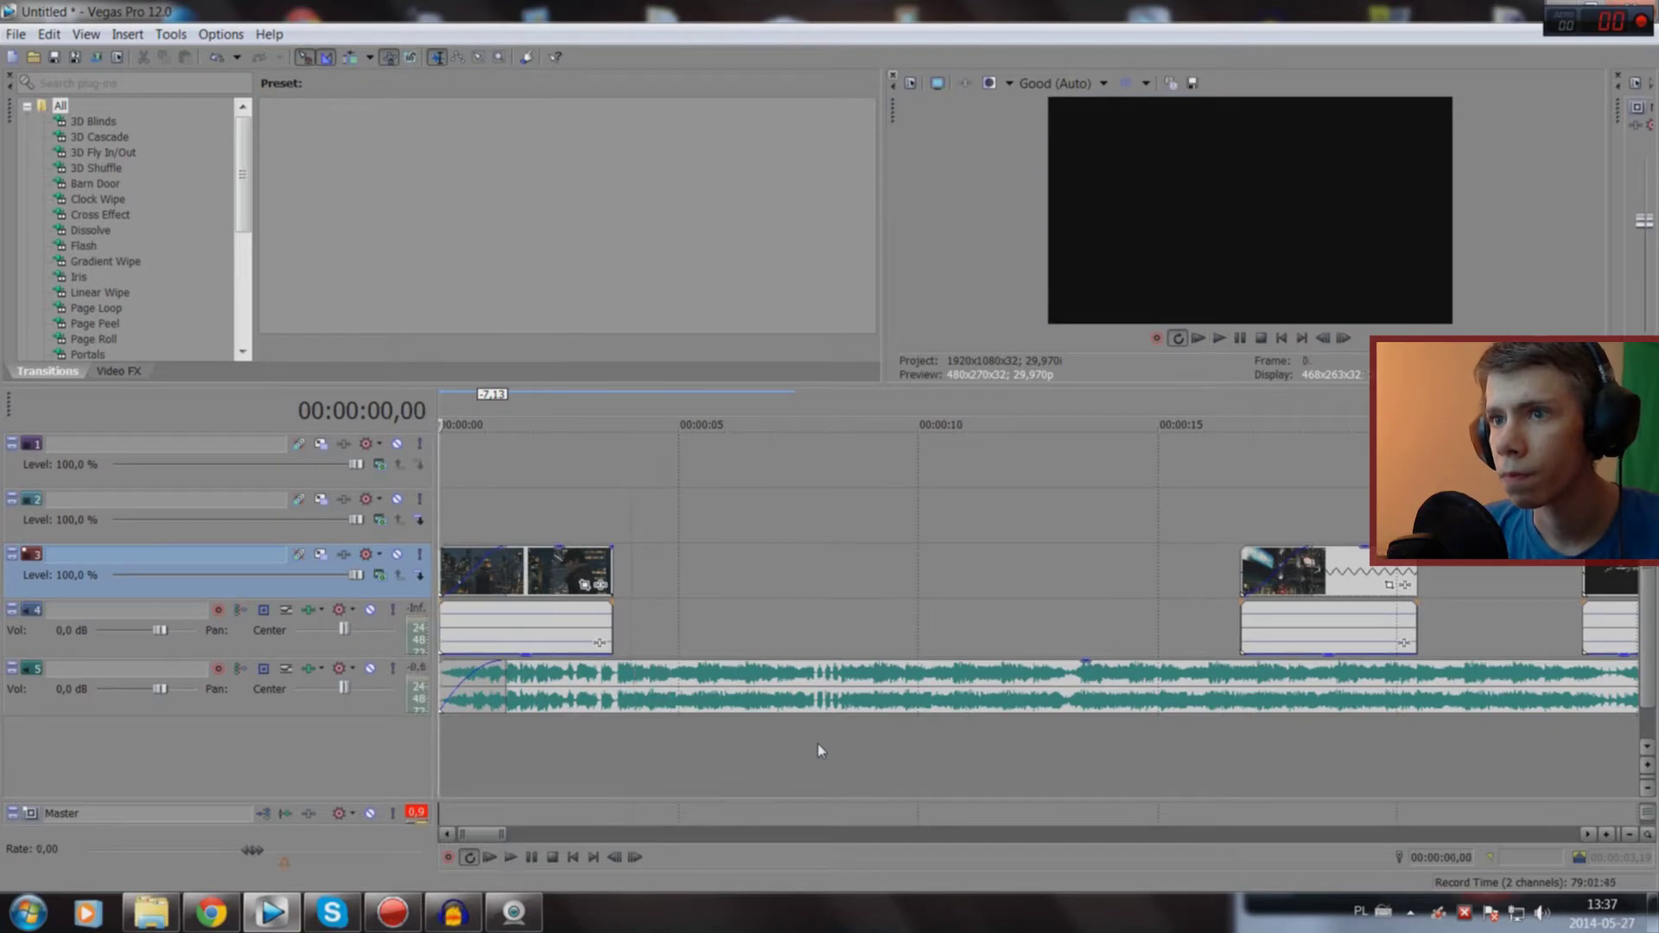
Step: Layer the game clip from about 19 seconds onto track 1 at 0 s
click(1375, 580)
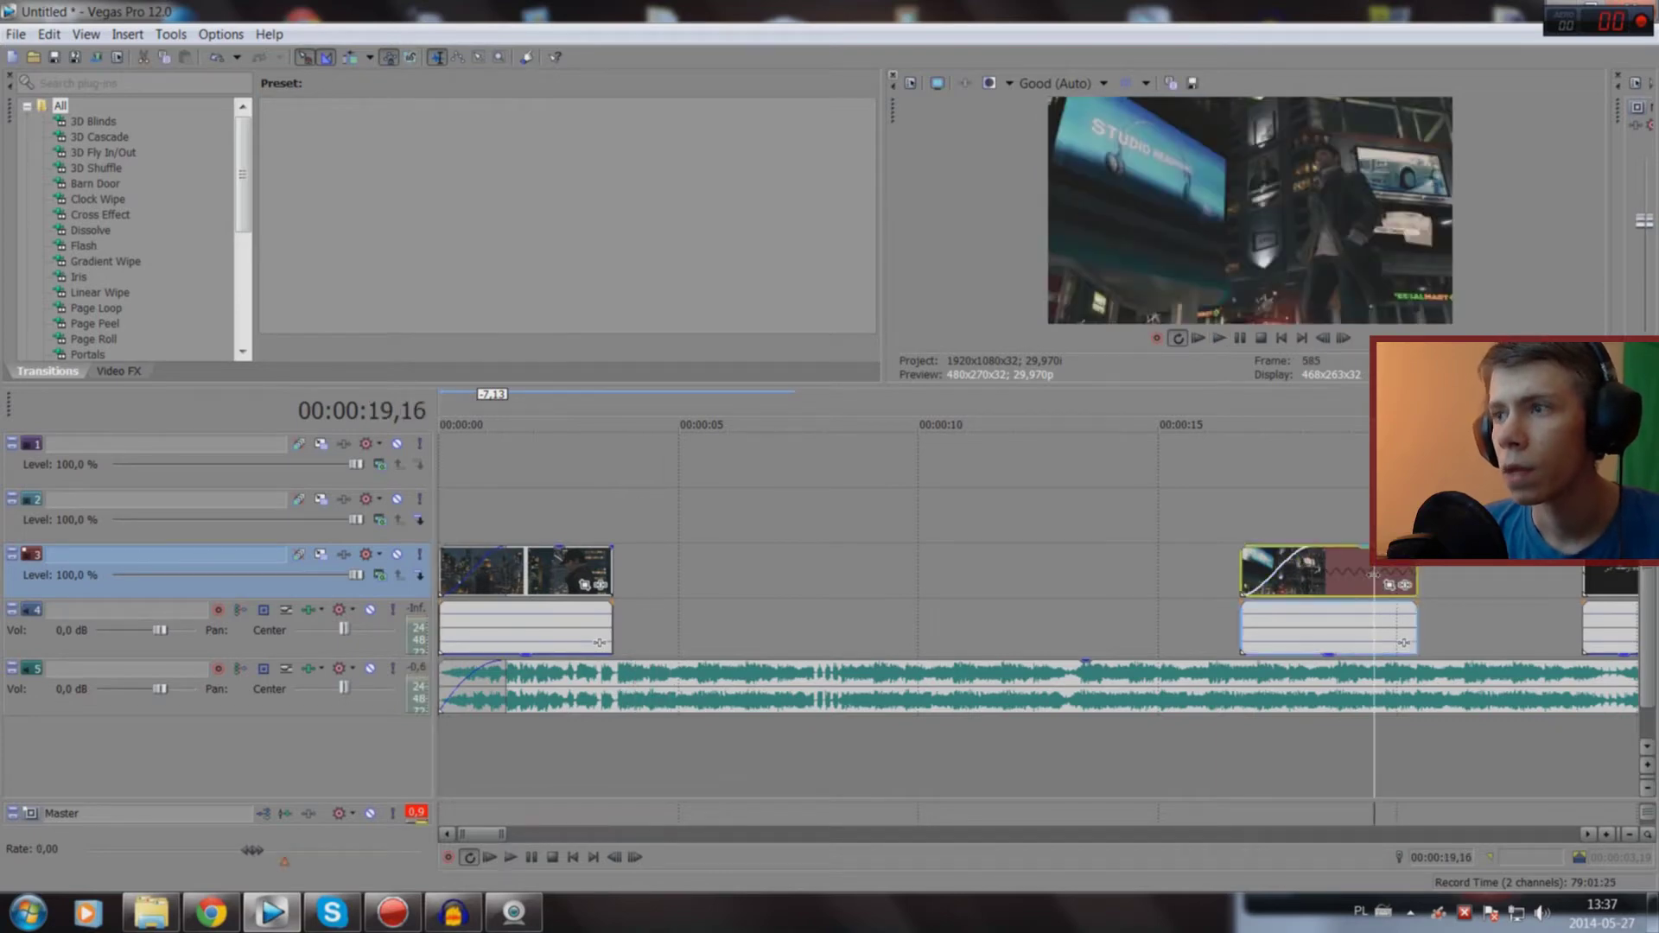
scroll(1340, 570, up, 5)
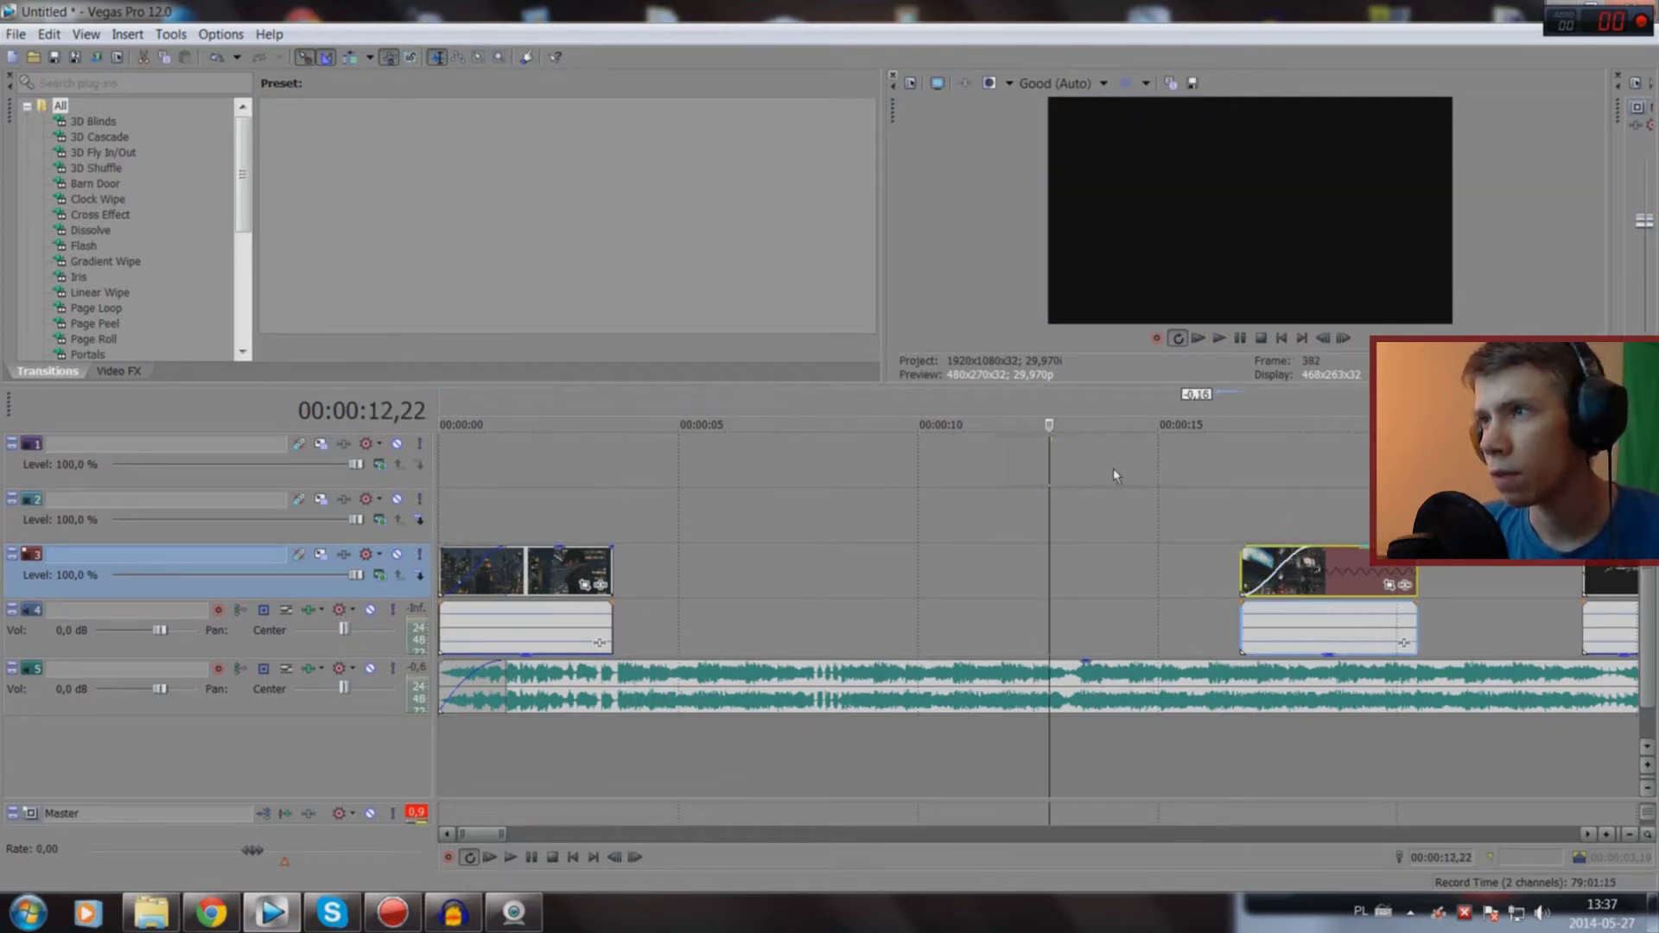
drag(909, 468, 528, 447)
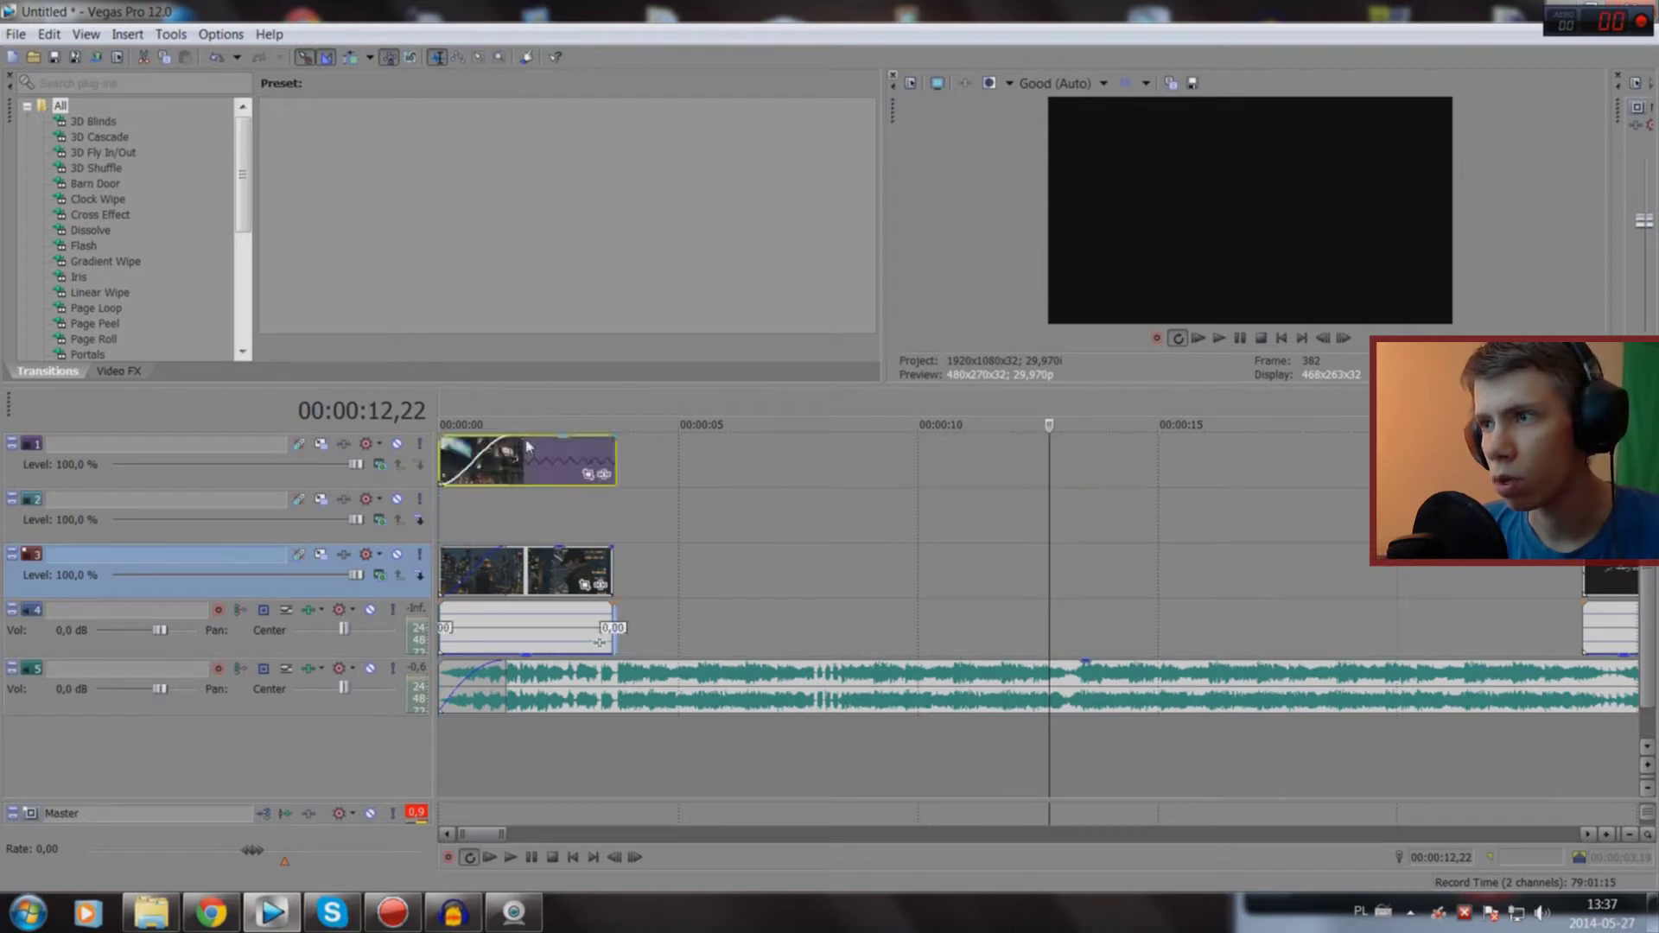
click(476, 524)
key(space)
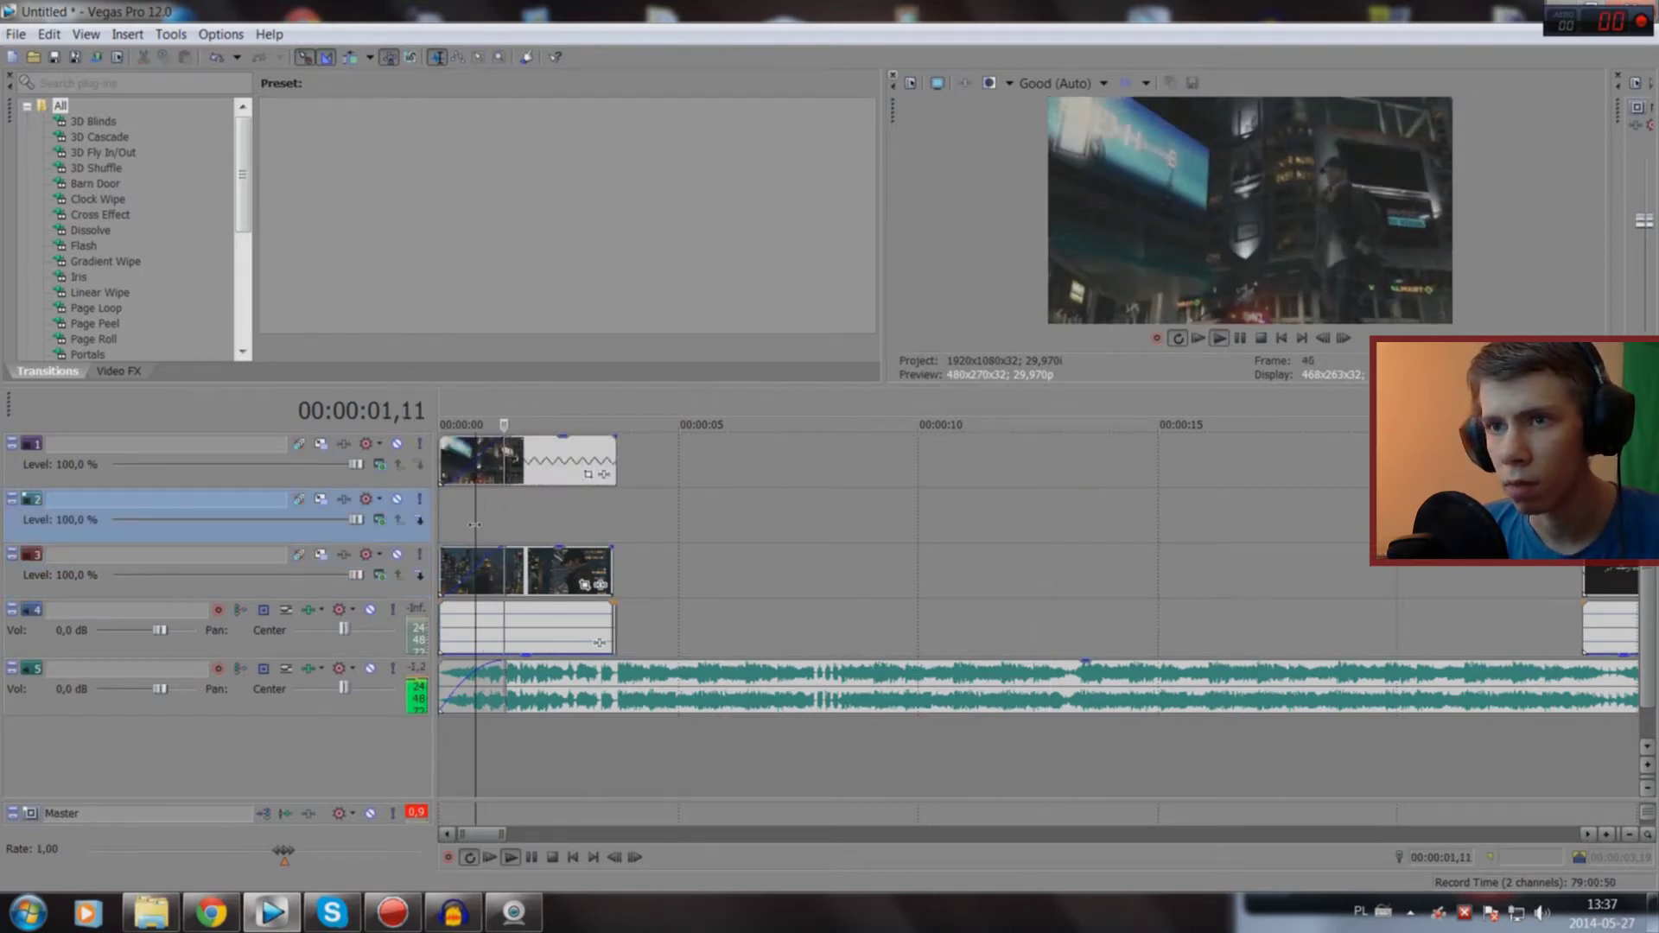
key(space)
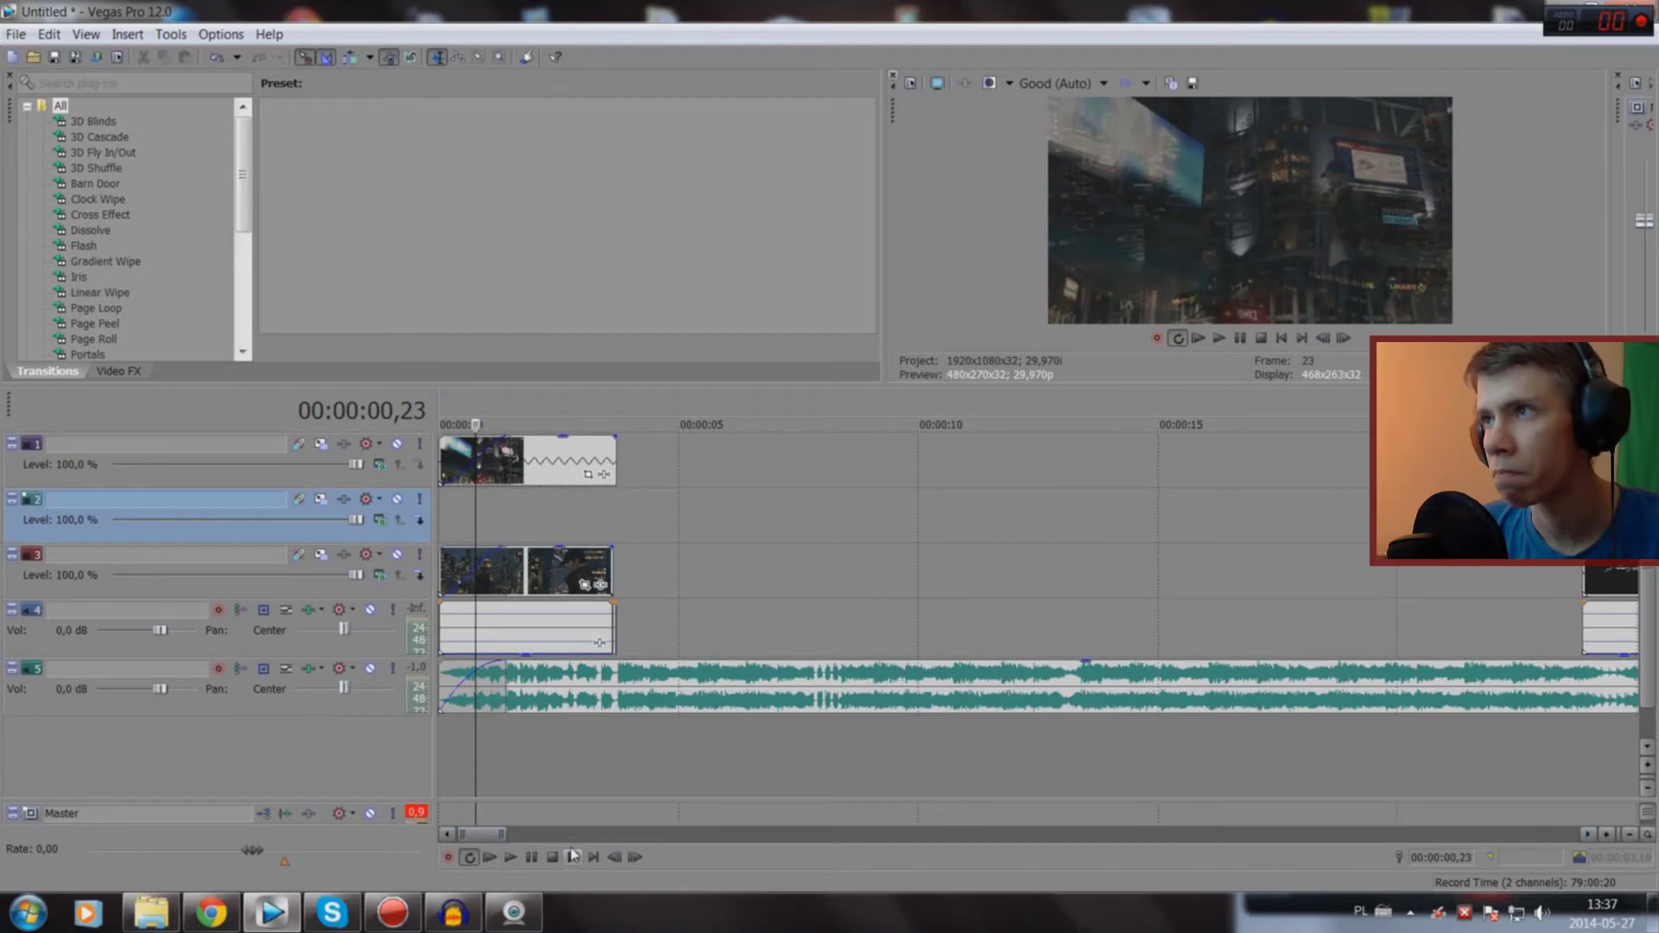
Step: Replay the opening and raise the top clip's opacity envelope
click(571, 856)
key(space)
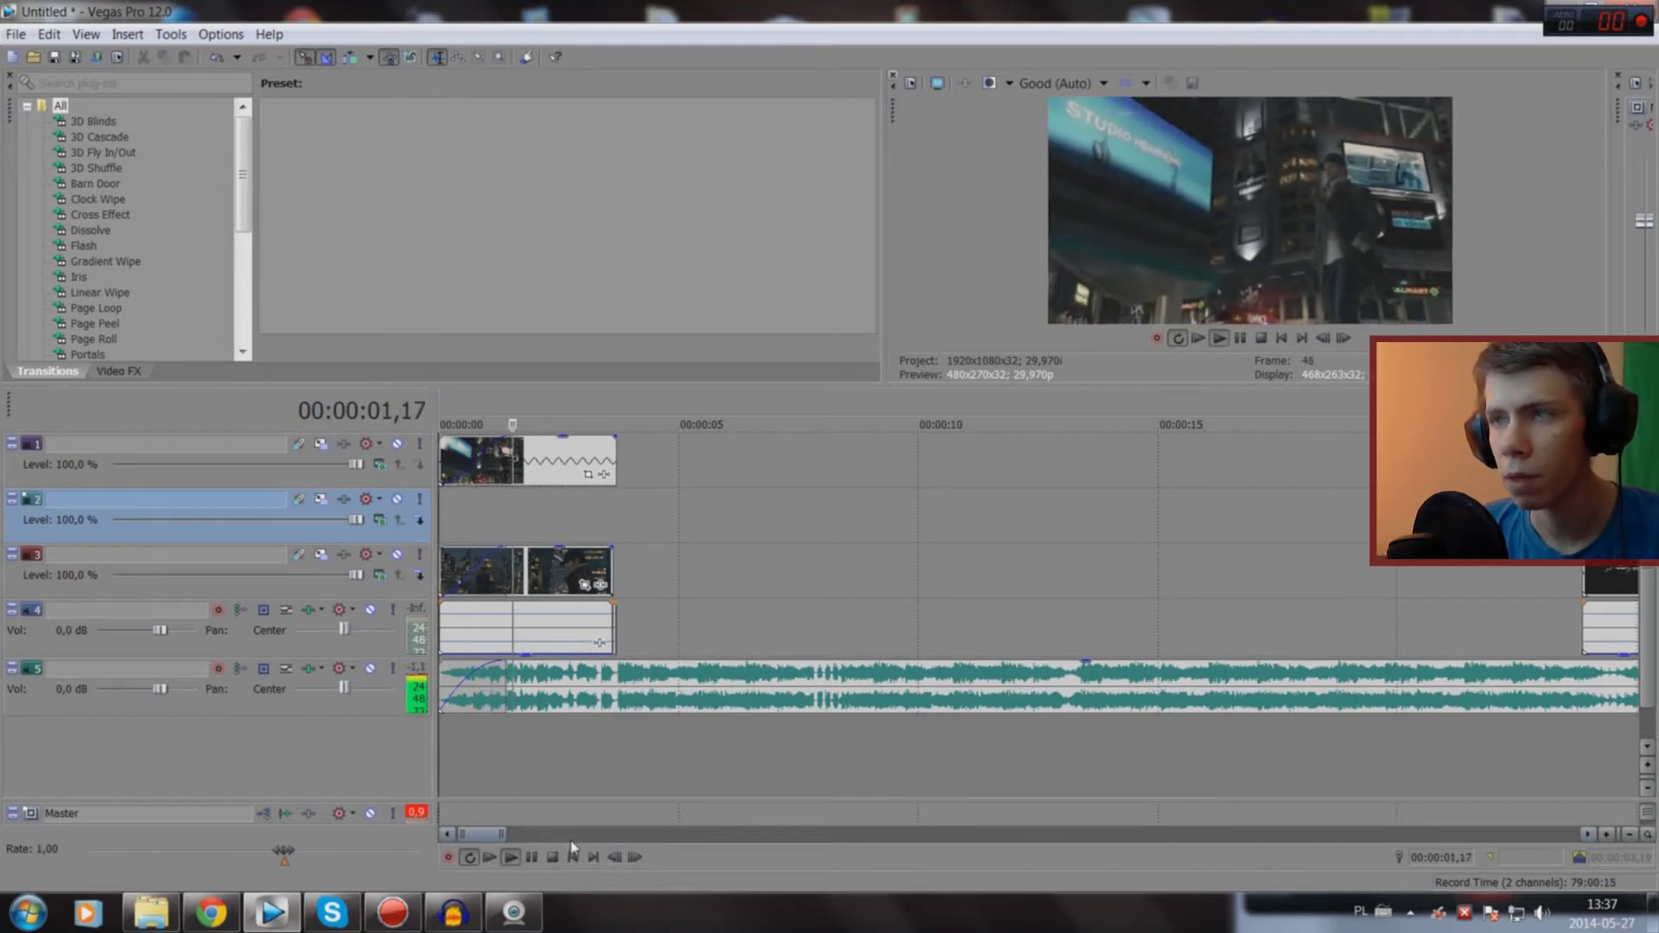
click(571, 849)
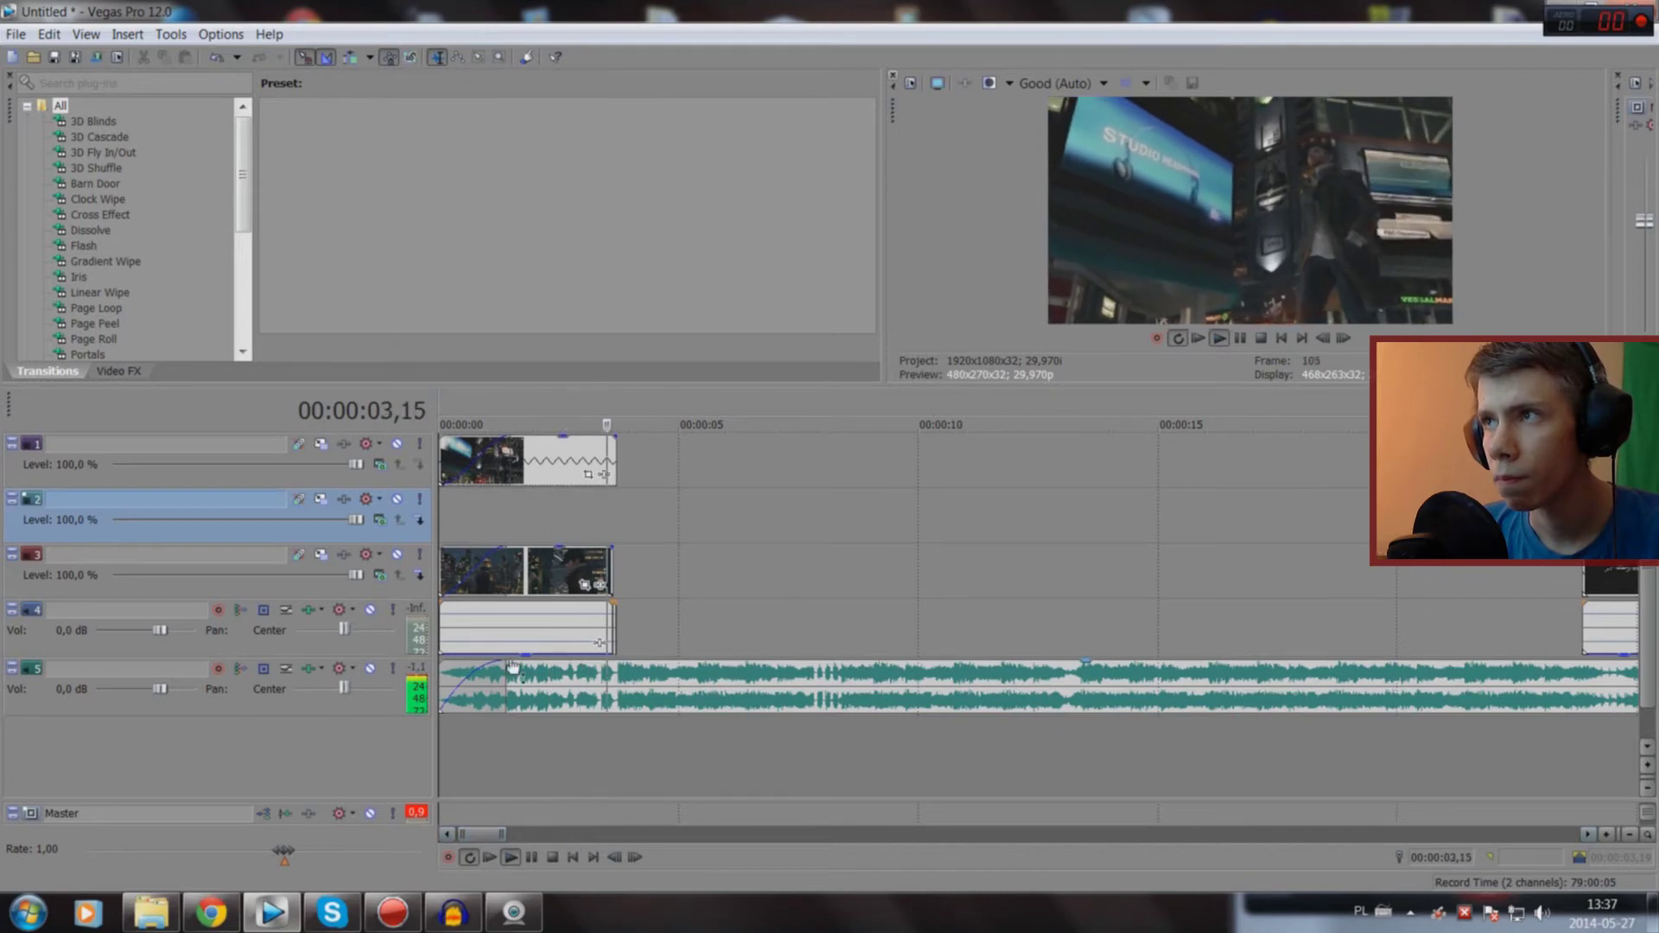
key(space)
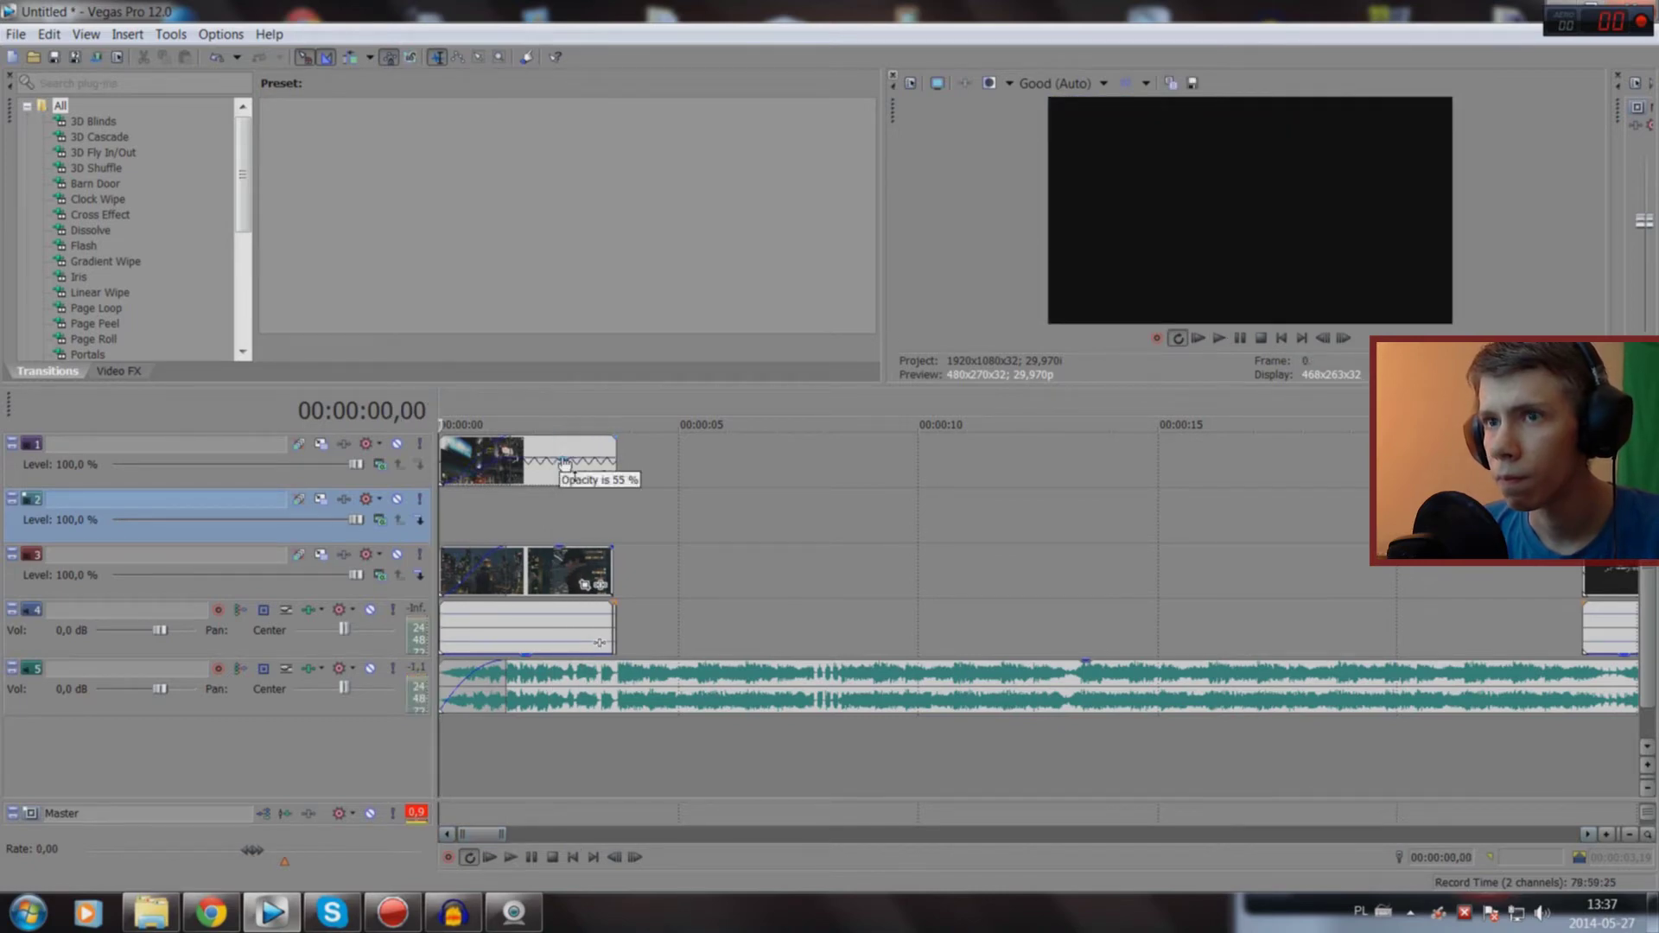
key(space)
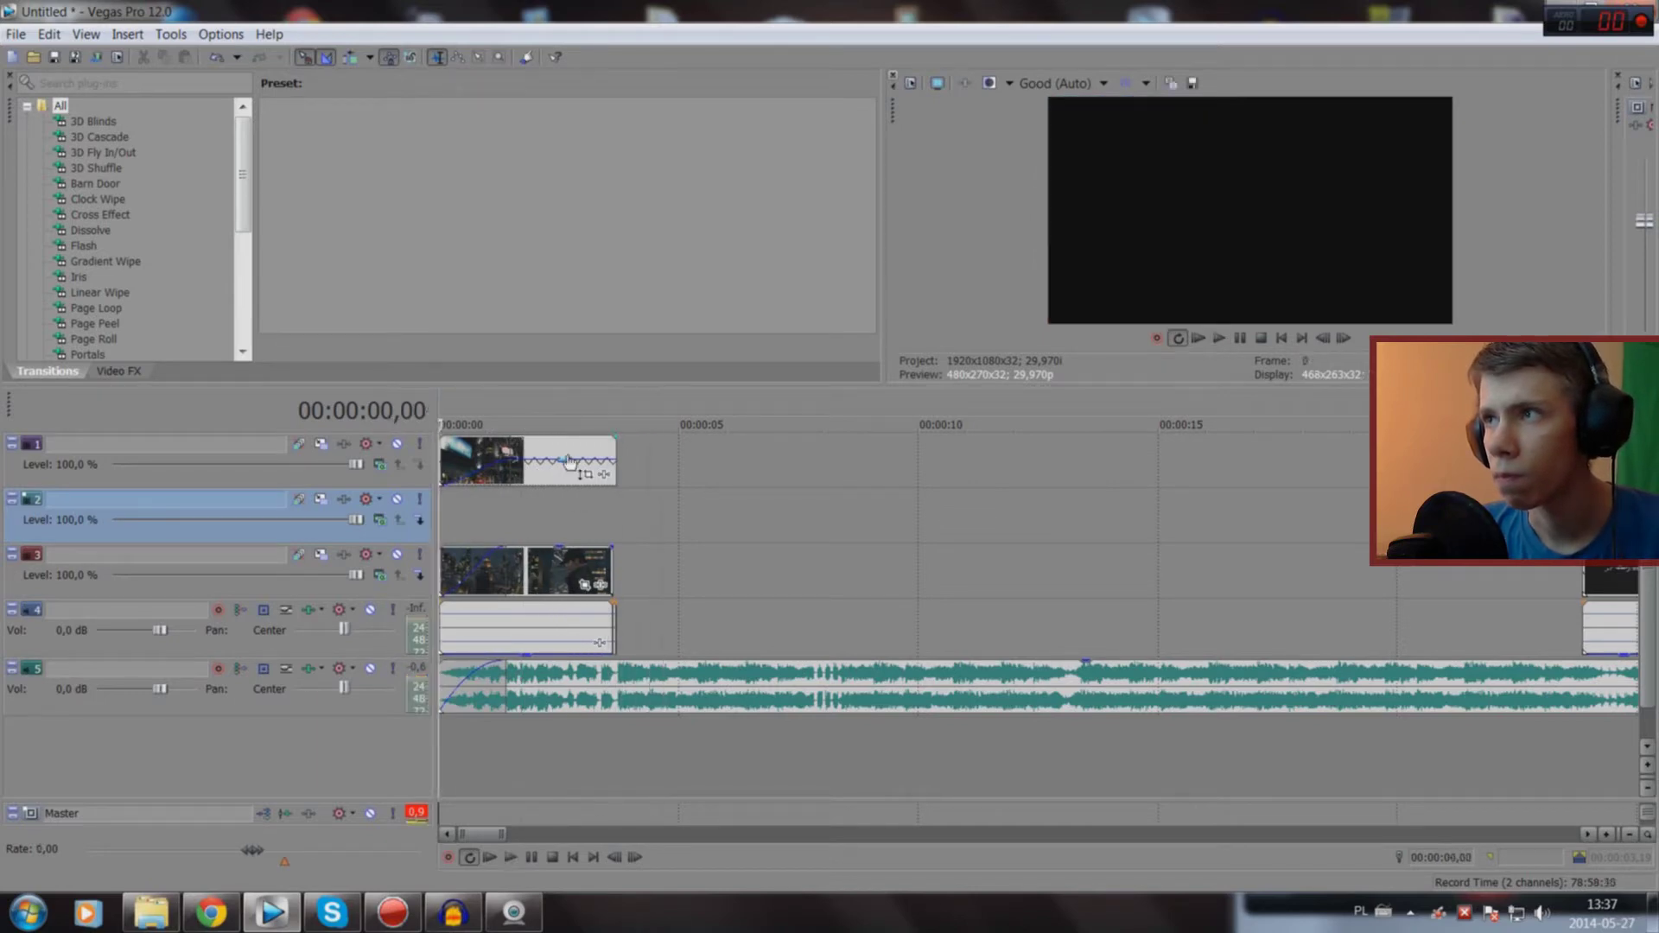
drag(571, 481, 575, 471)
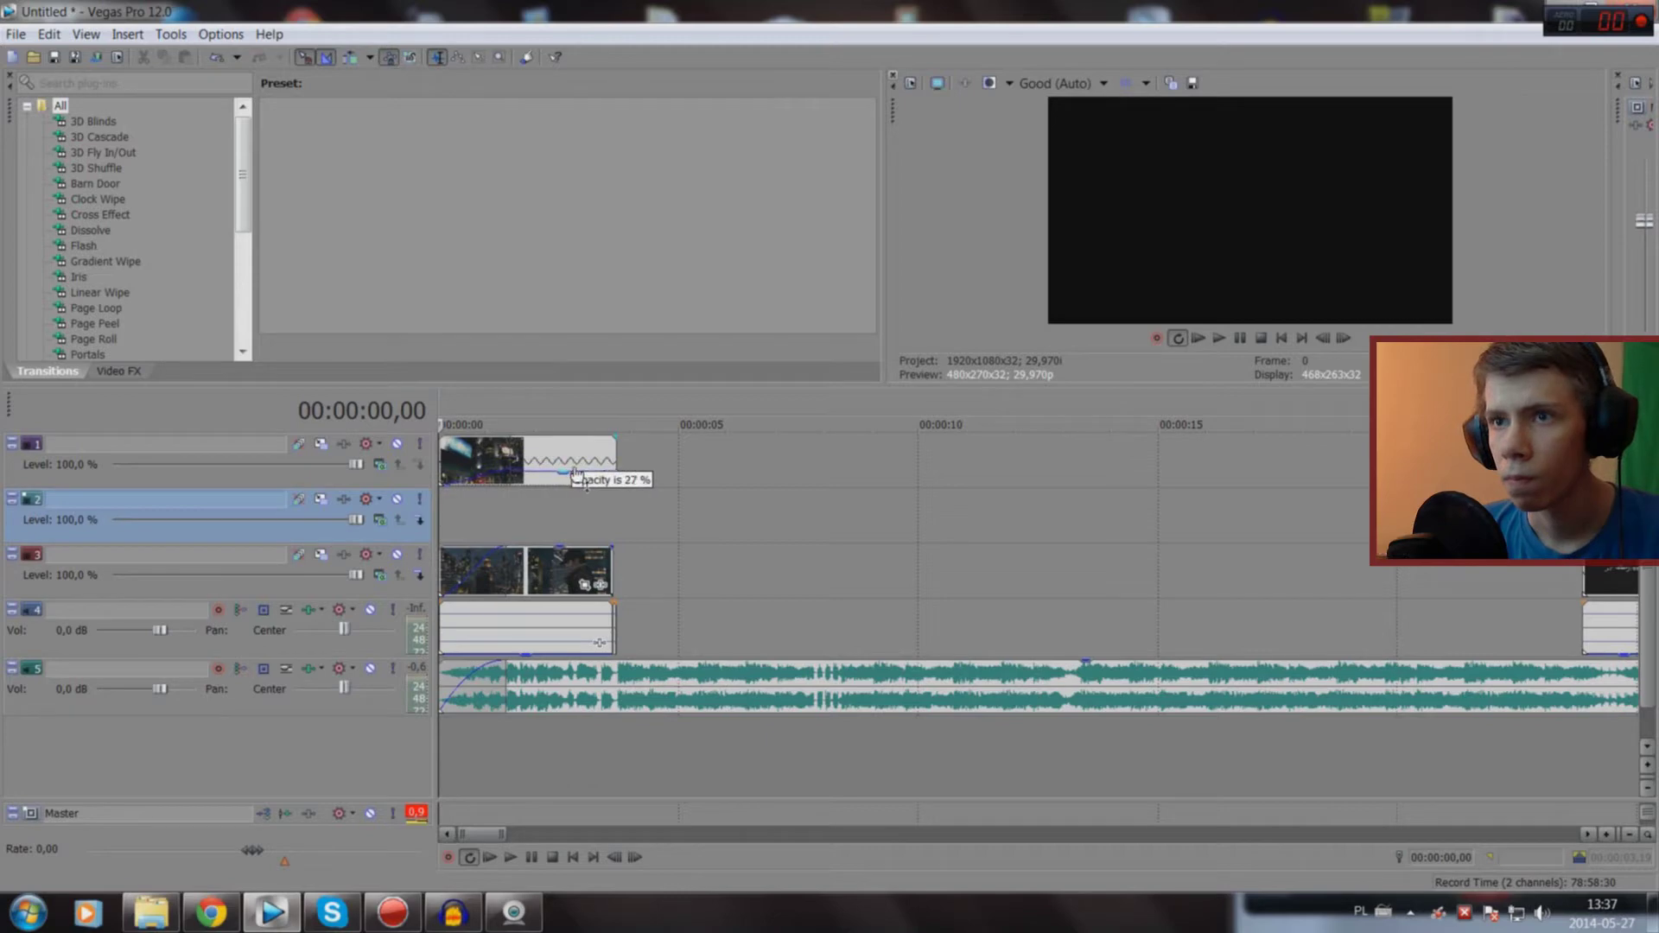
key(space)
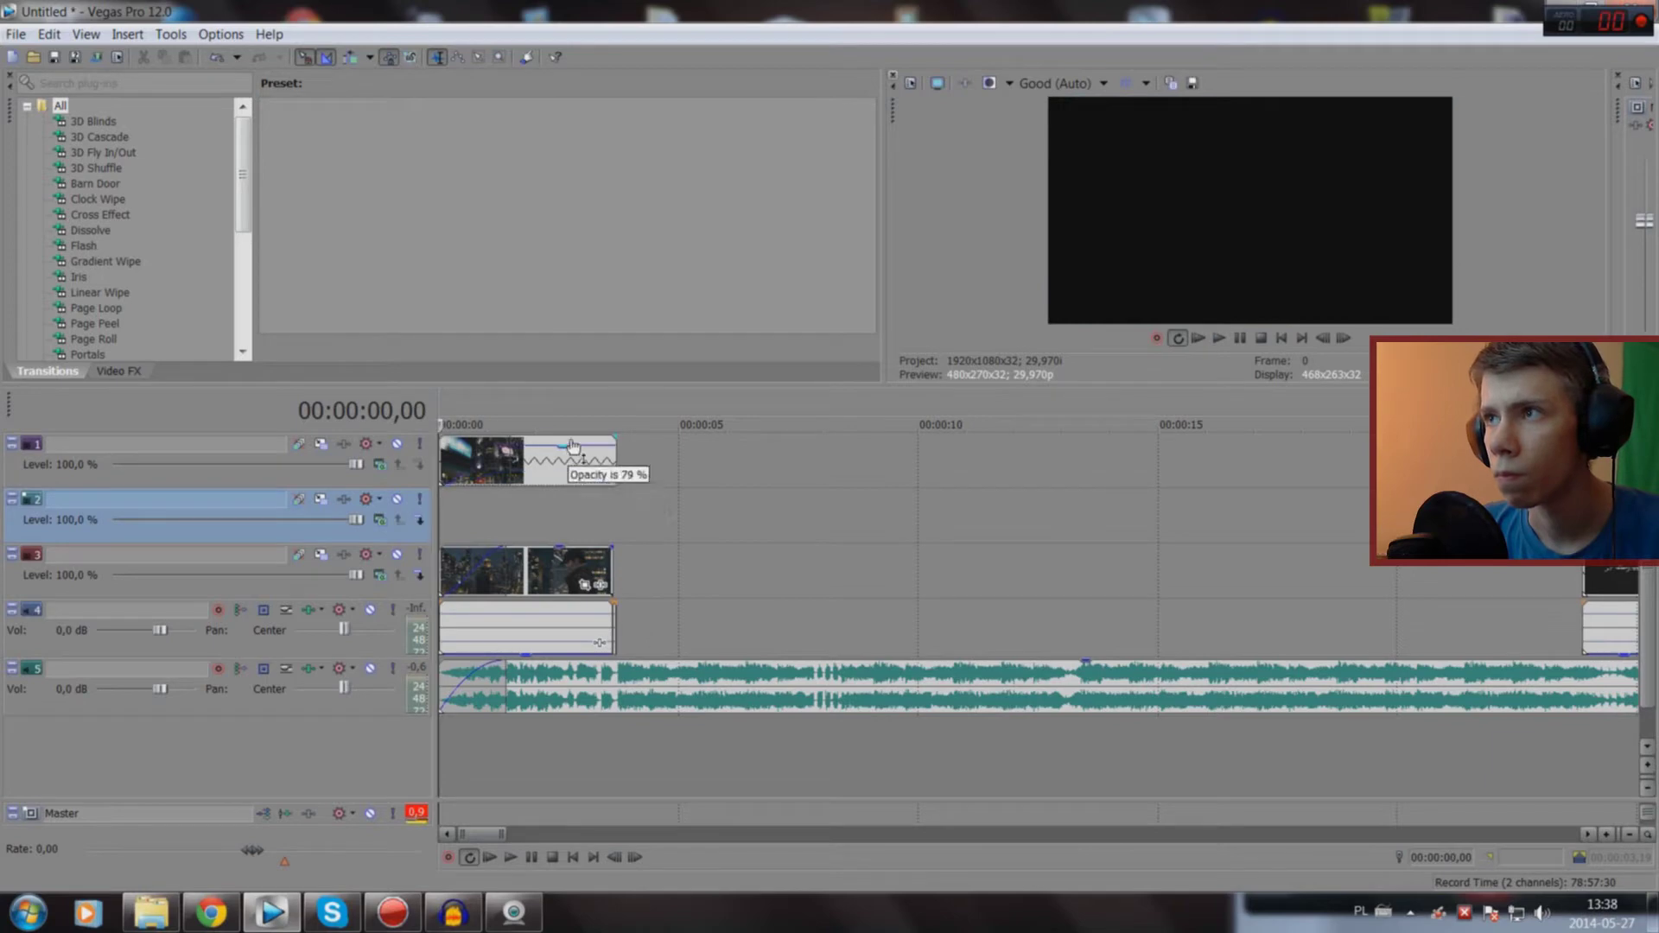
Step: Move the top clip down to track 3 at about 29 seconds
drag(561, 461, 909, 460)
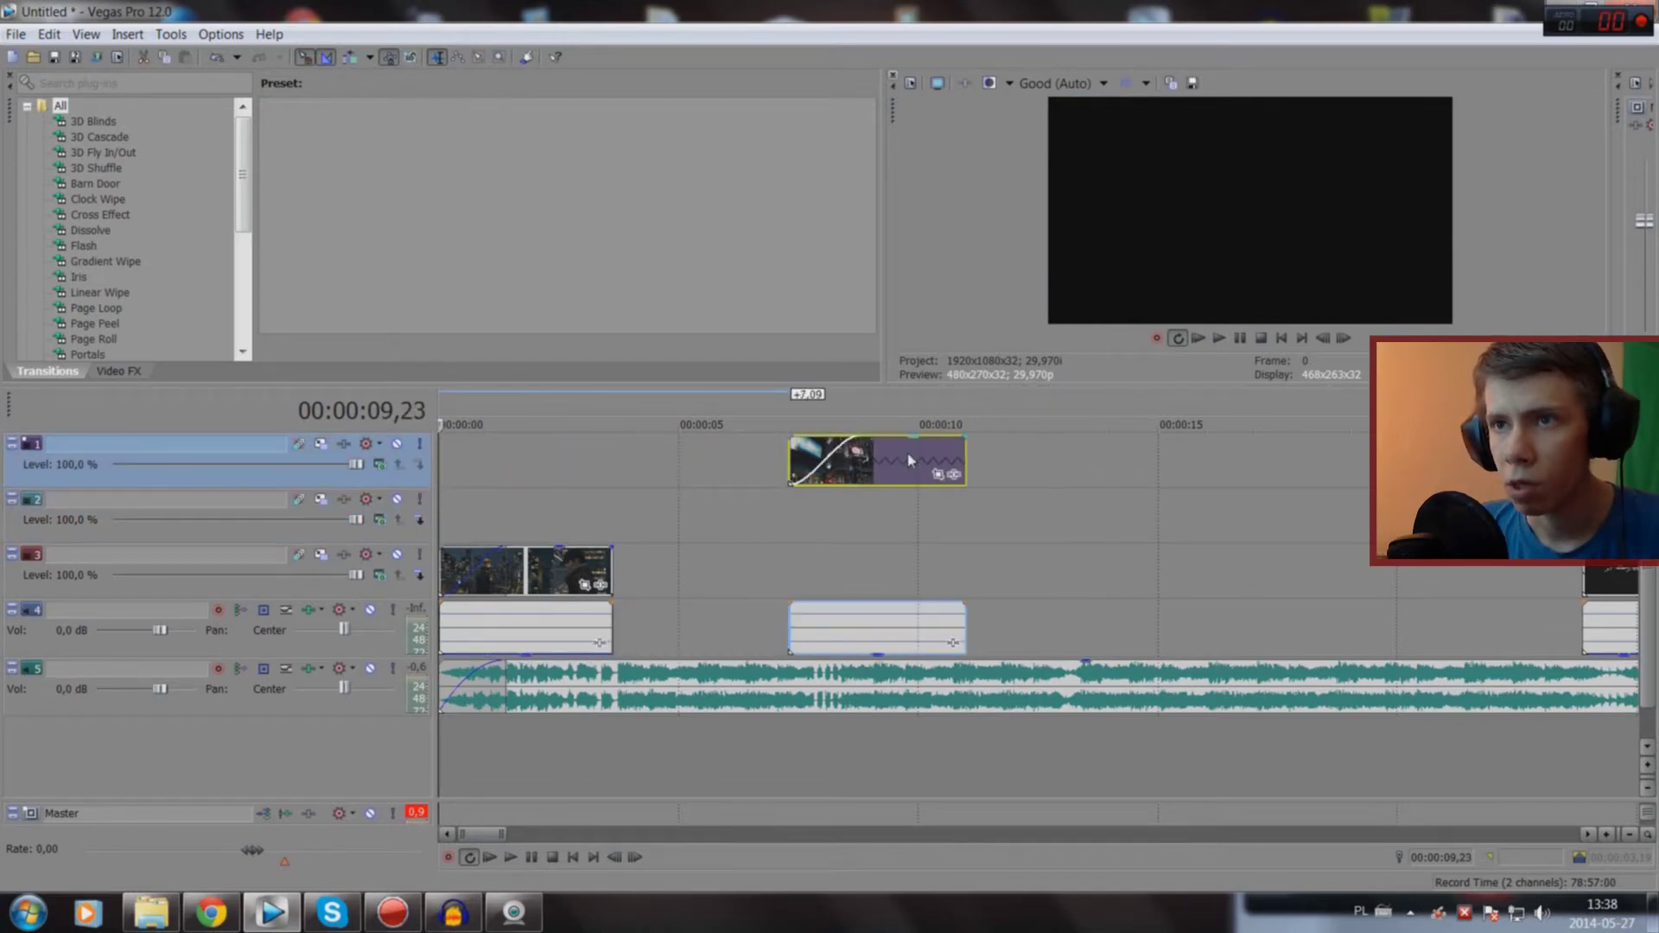
click(854, 516)
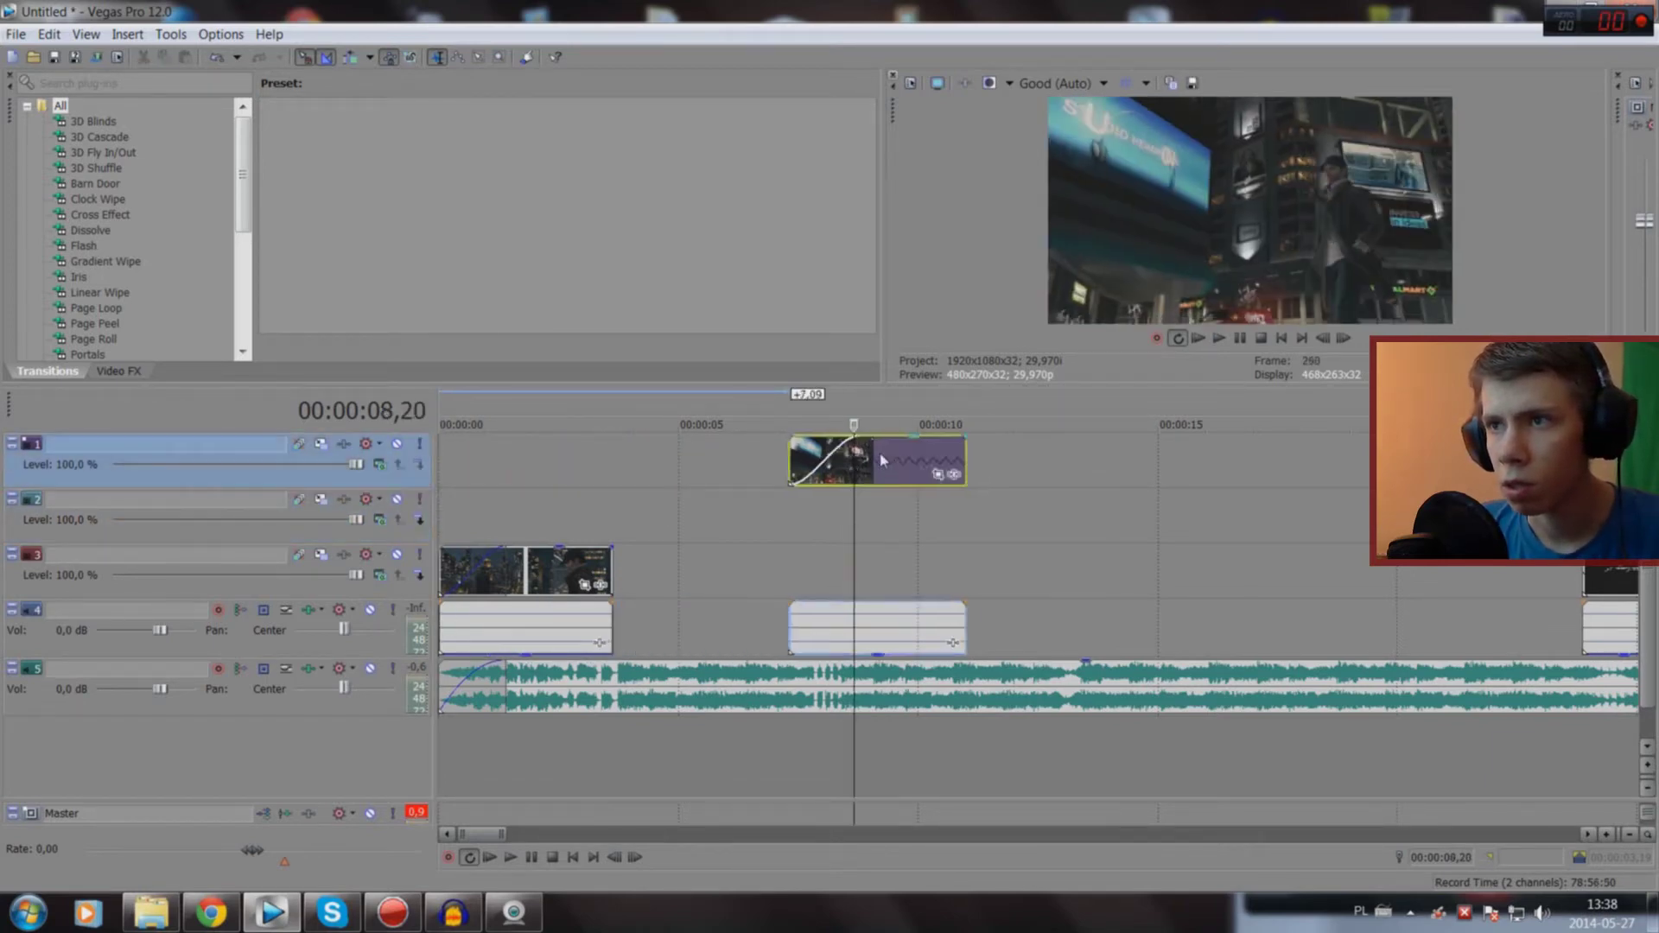
drag(881, 459, 878, 561)
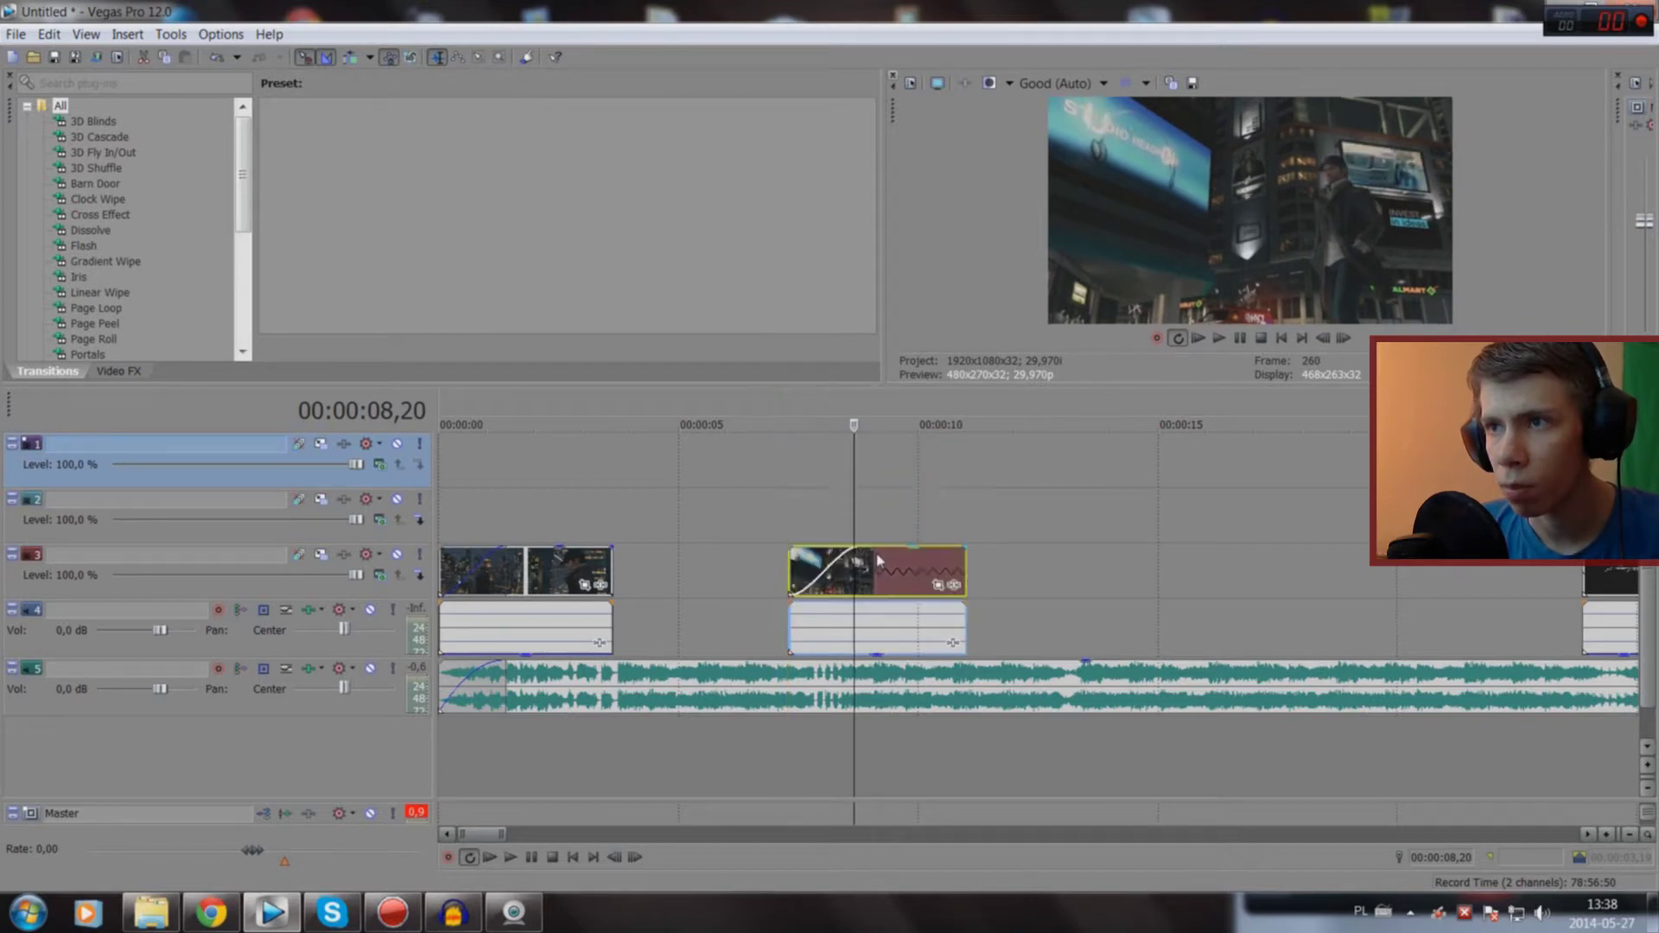
click(876, 577)
mouse_move(913, 577)
mouse_down()
mouse_move(1511, 590)
mouse_move(1342, 743)
mouse_up()
Step: Zoom the timeline and navigate into the long gameplay clip
scroll(1342, 743, down, 2)
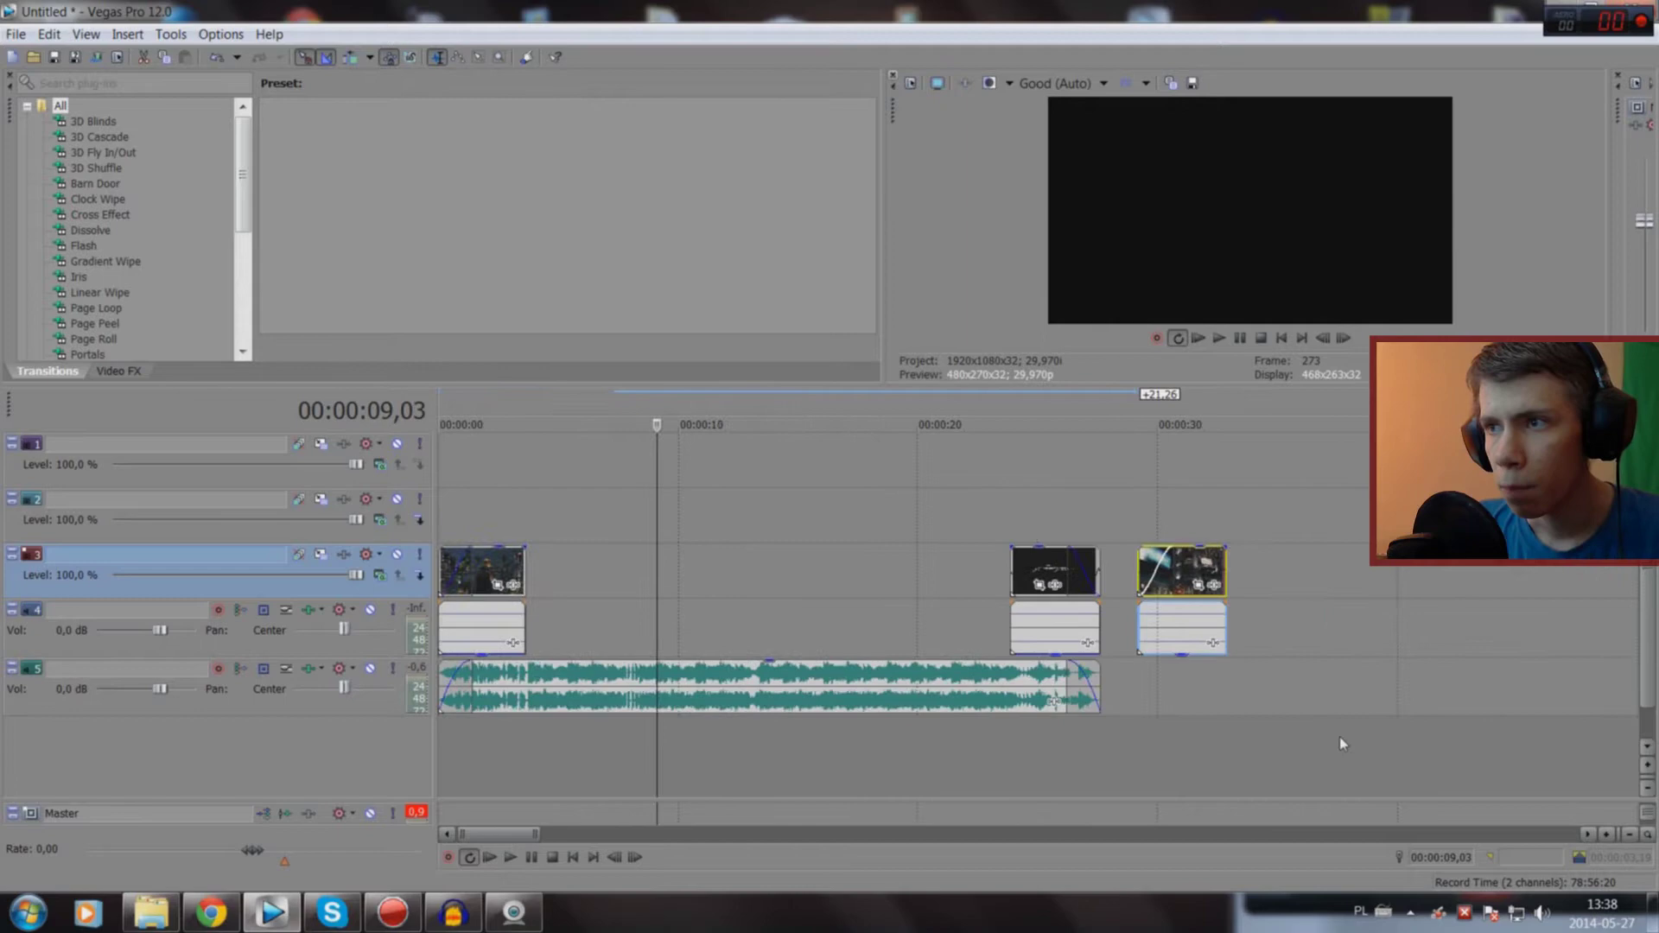
click(1201, 757)
scroll(1197, 743, down, 3)
scroll(1197, 744, up, 4)
scroll(1037, 739, up, 3)
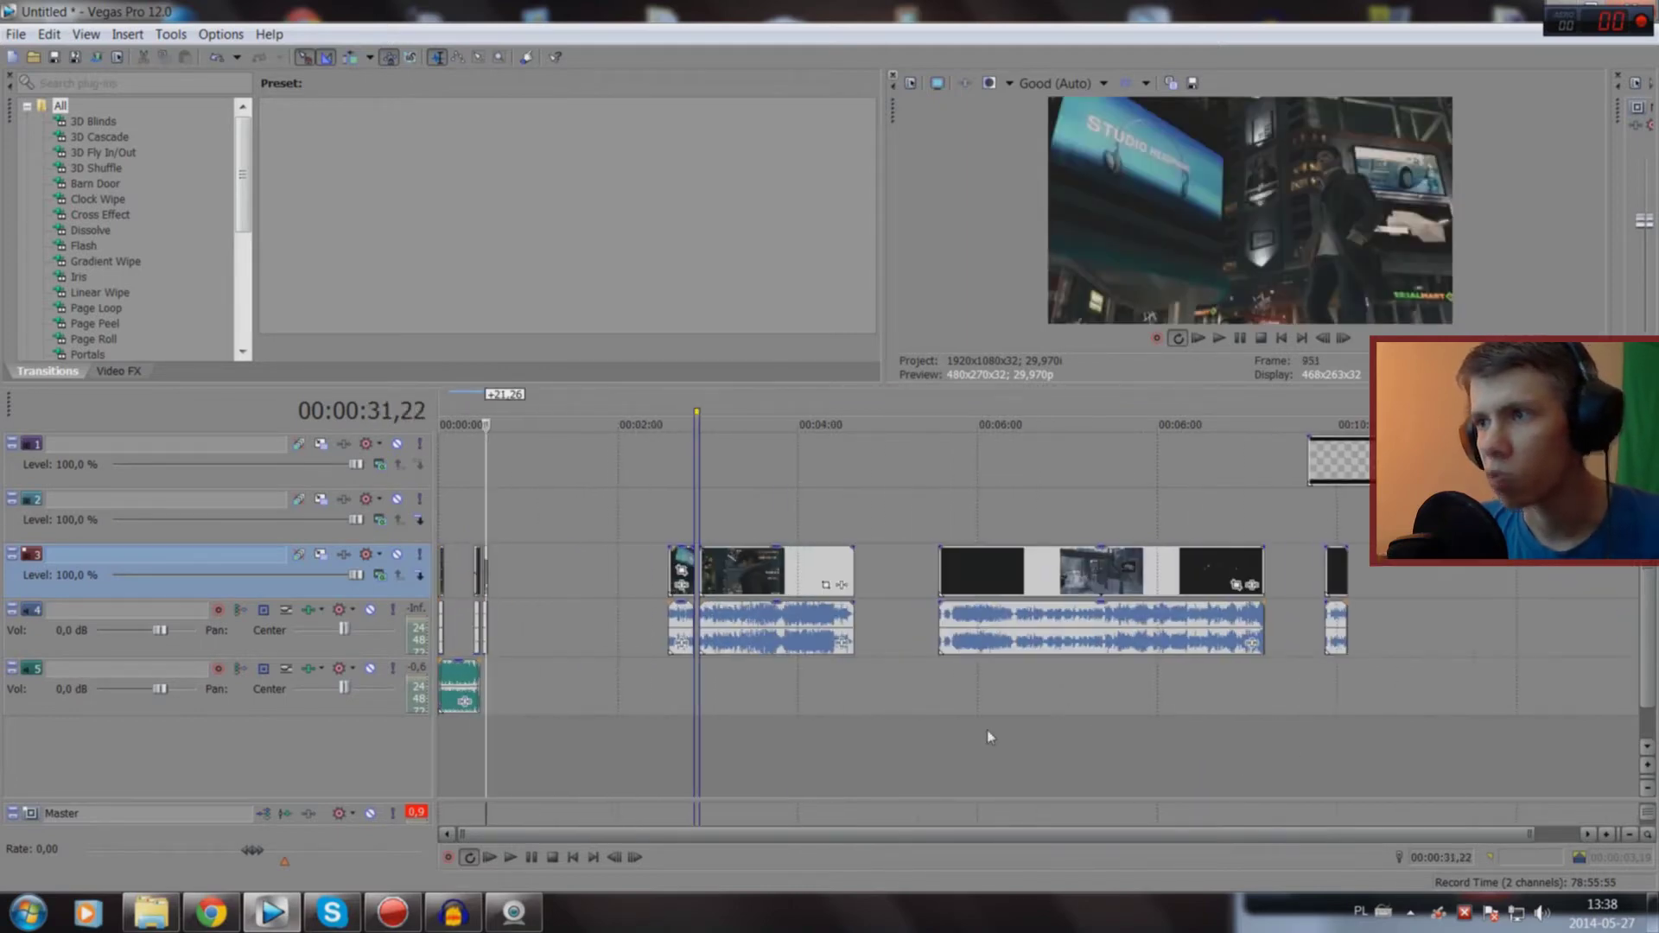
click(964, 745)
scroll(965, 746, up, 2)
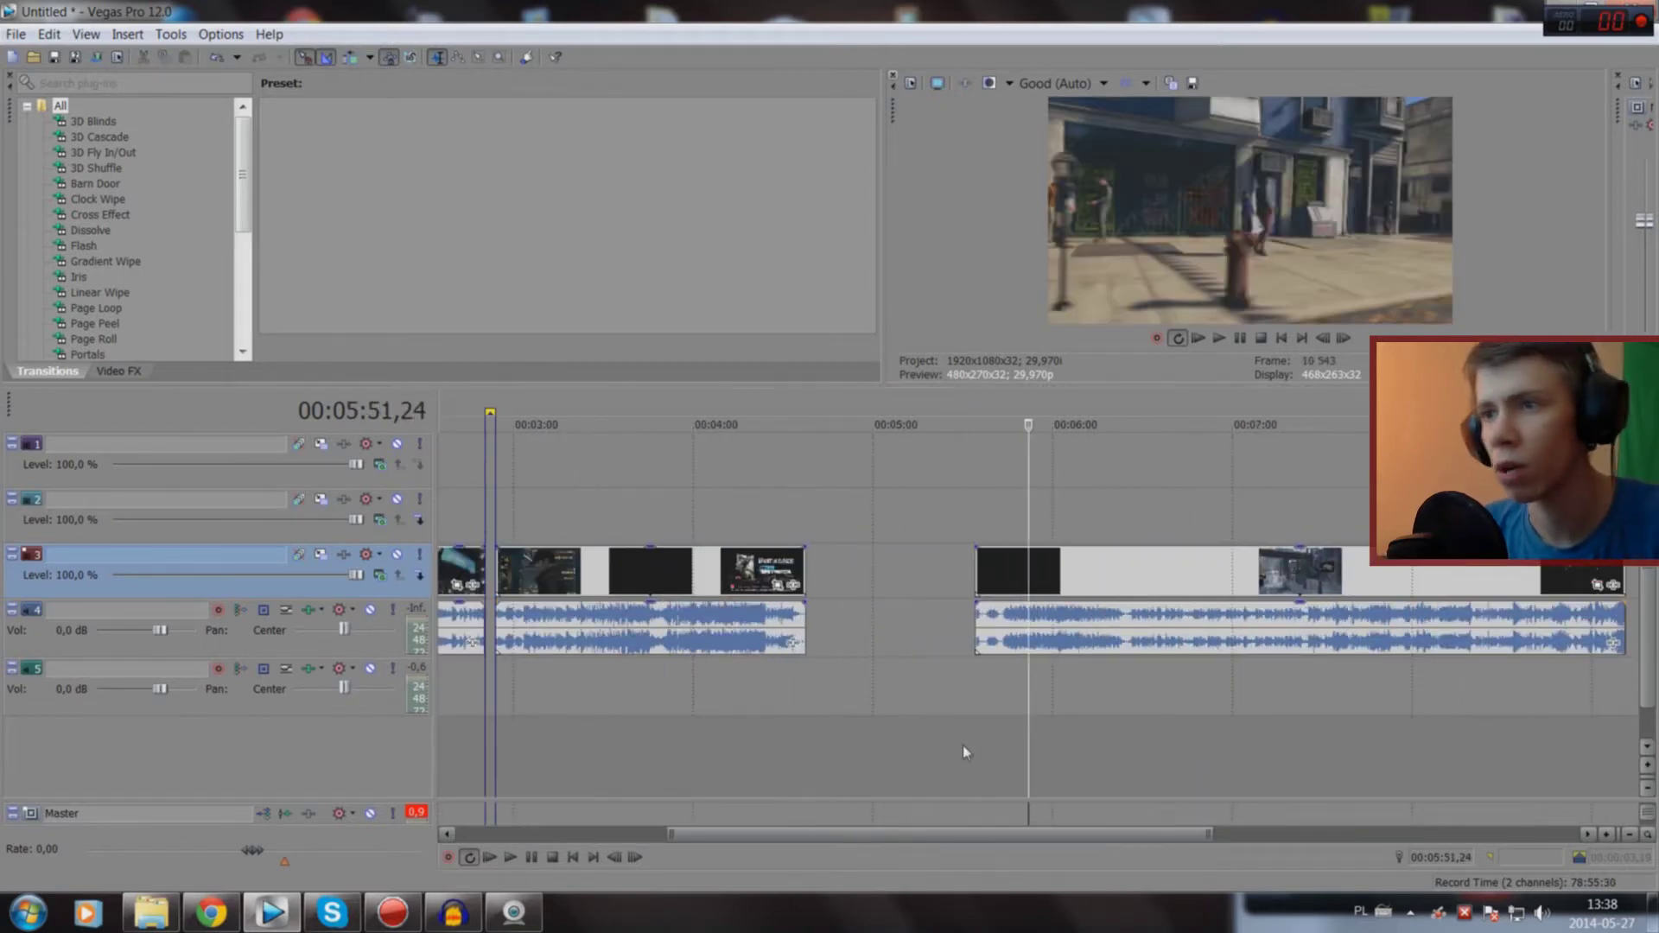
scroll(964, 747, down, 2)
Step: Play the gameplay from about 2:54, skipping ahead through the 2:50–3:00 section
click(691, 750)
key(space)
scroll(836, 713, up, 2)
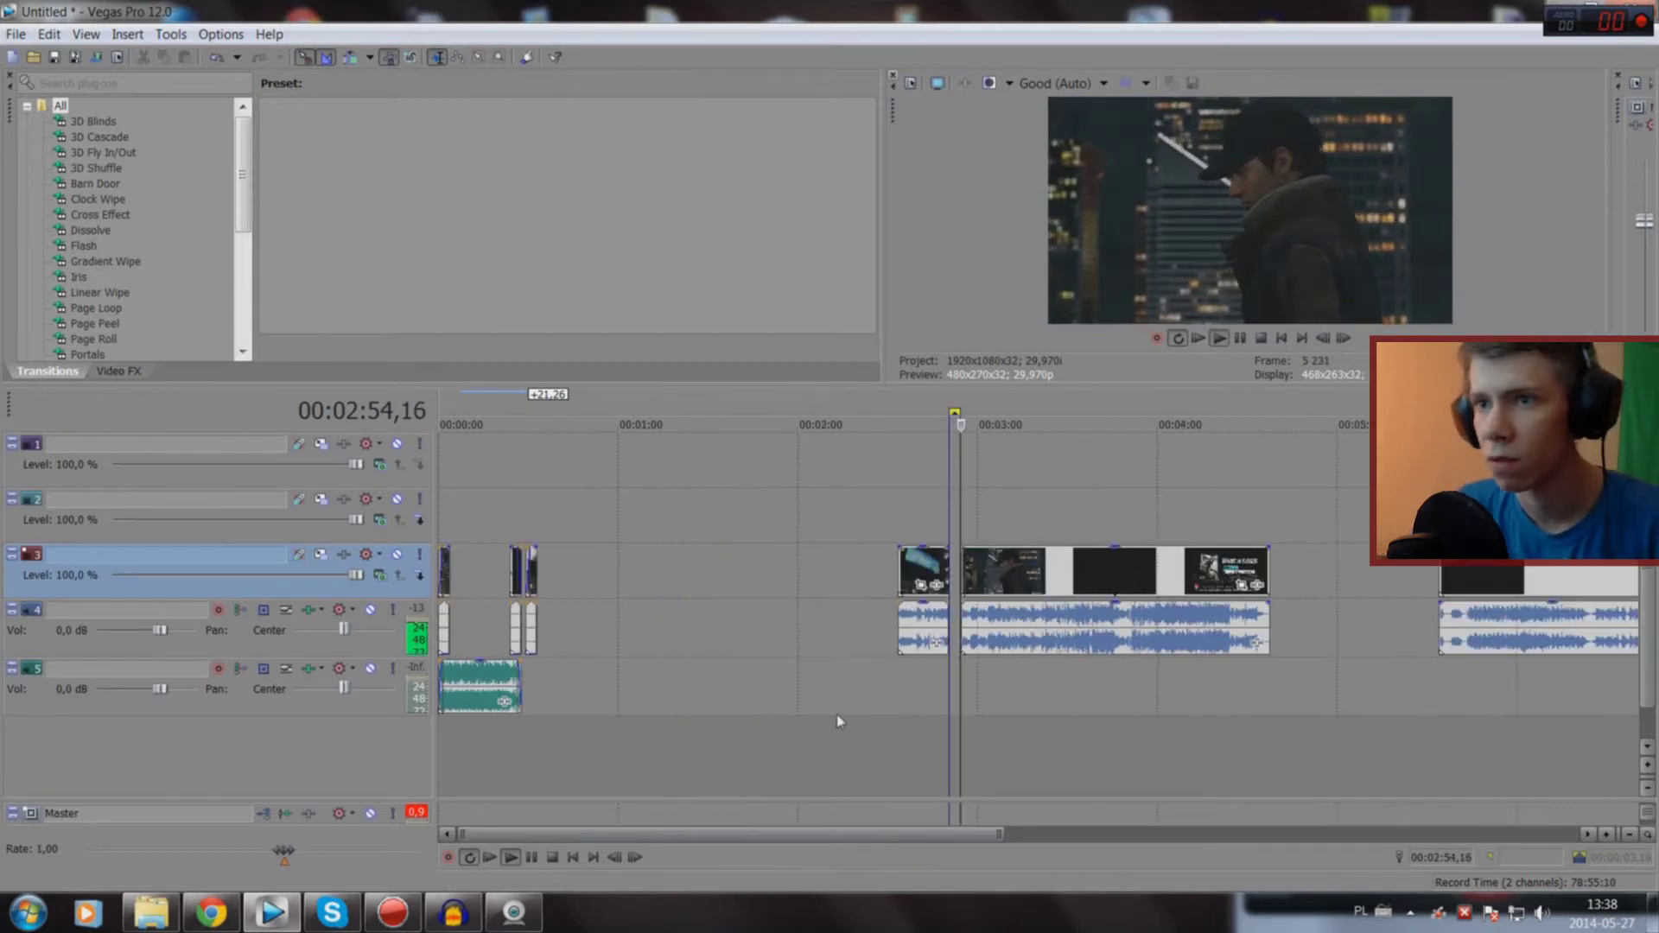
scroll(1171, 728, up, 2)
scroll(1123, 743, up, 5)
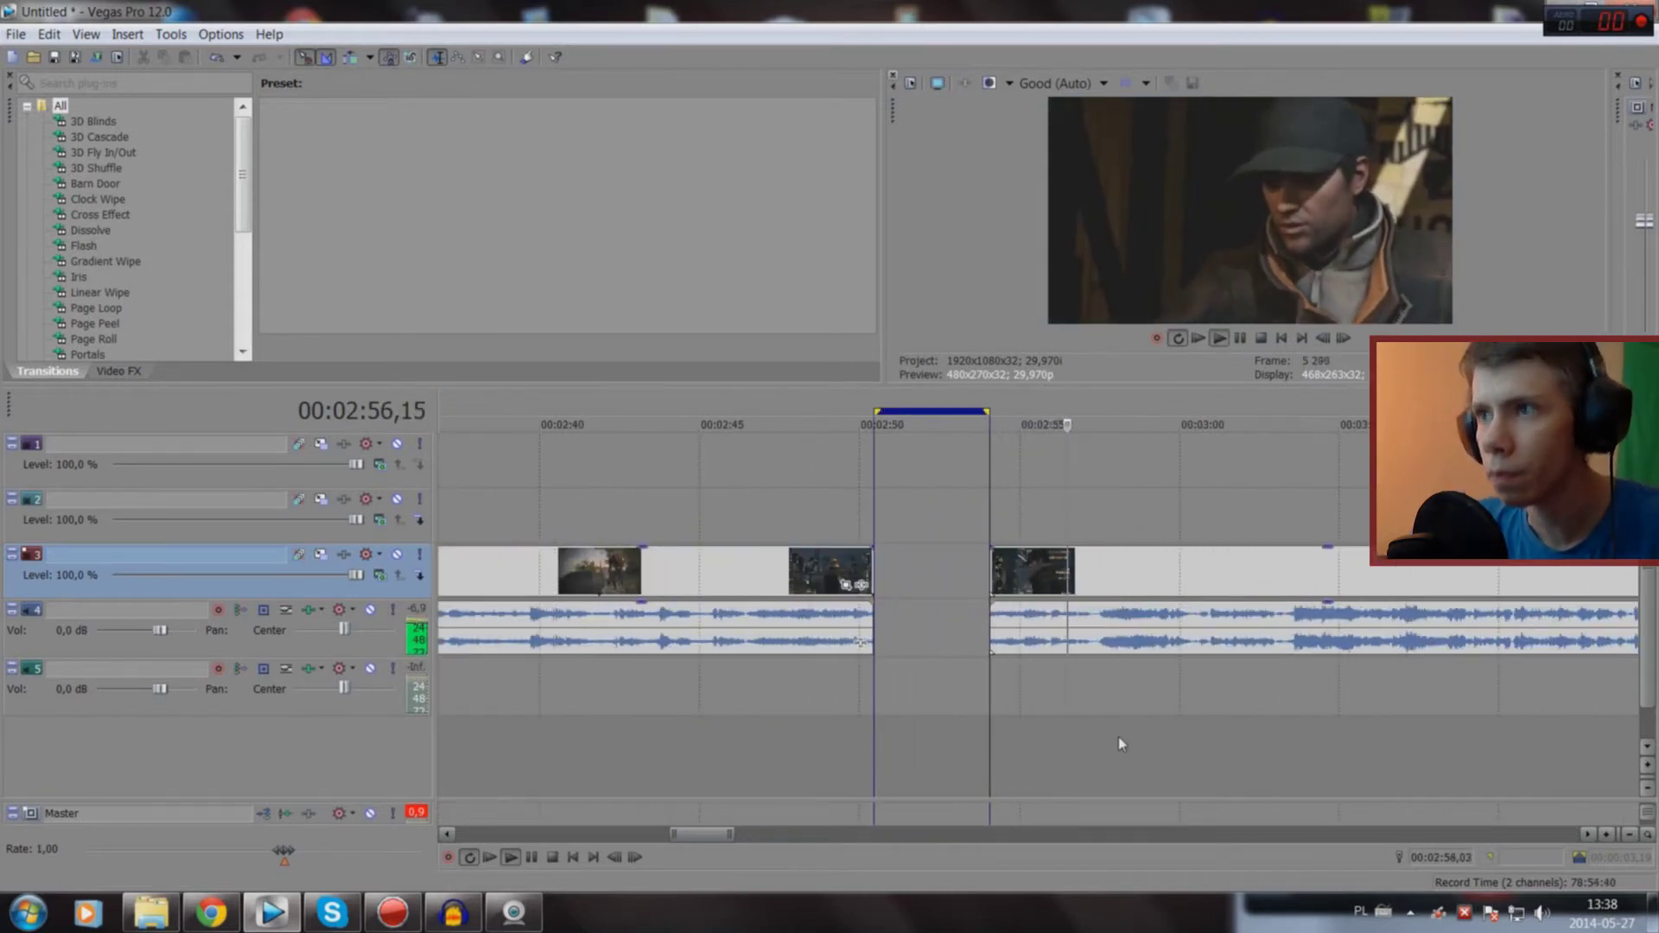
click(1119, 737)
click(1172, 721)
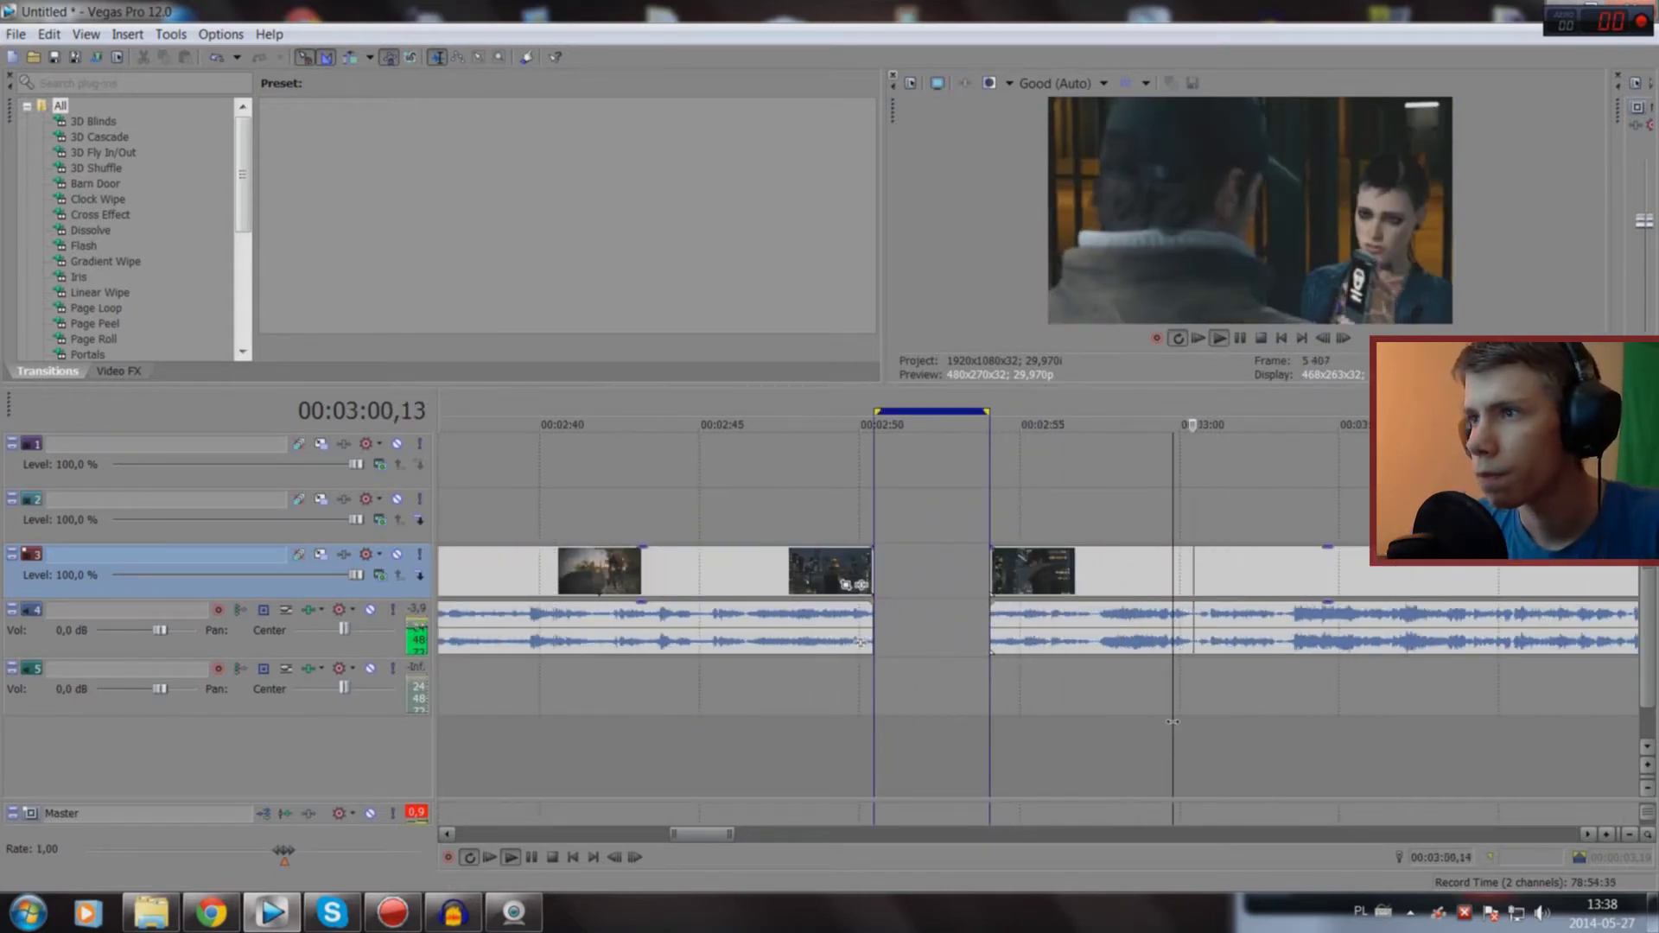
scroll(1158, 726, down, 1)
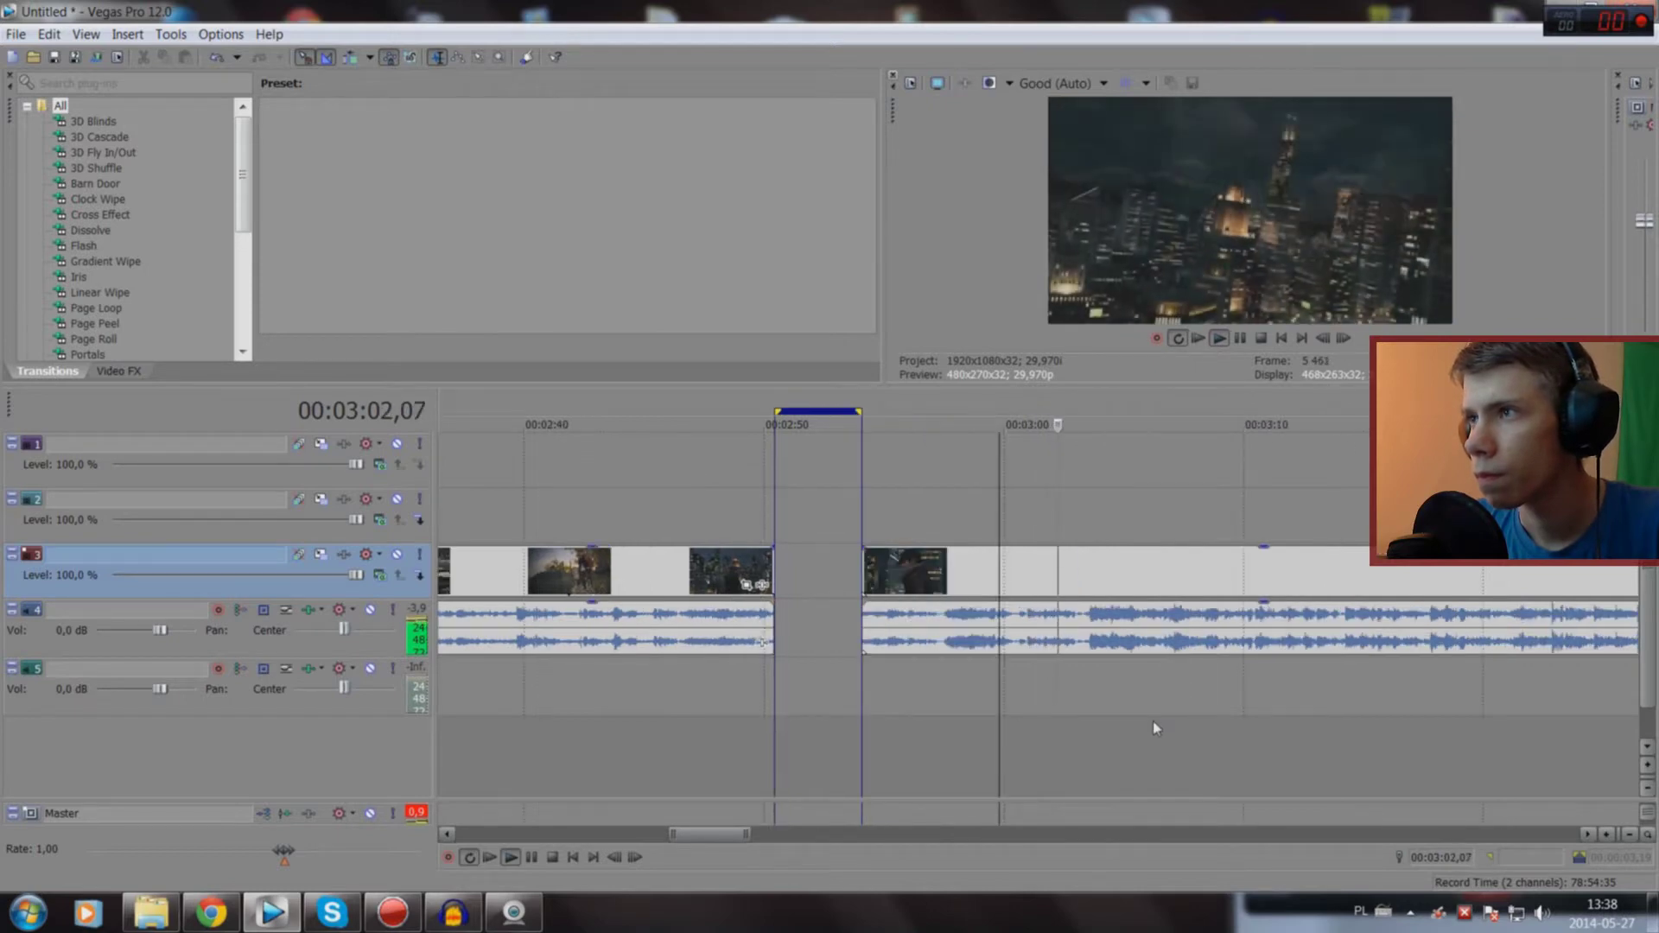
scroll(1153, 721, up, 2)
scroll(1153, 721, down, 3)
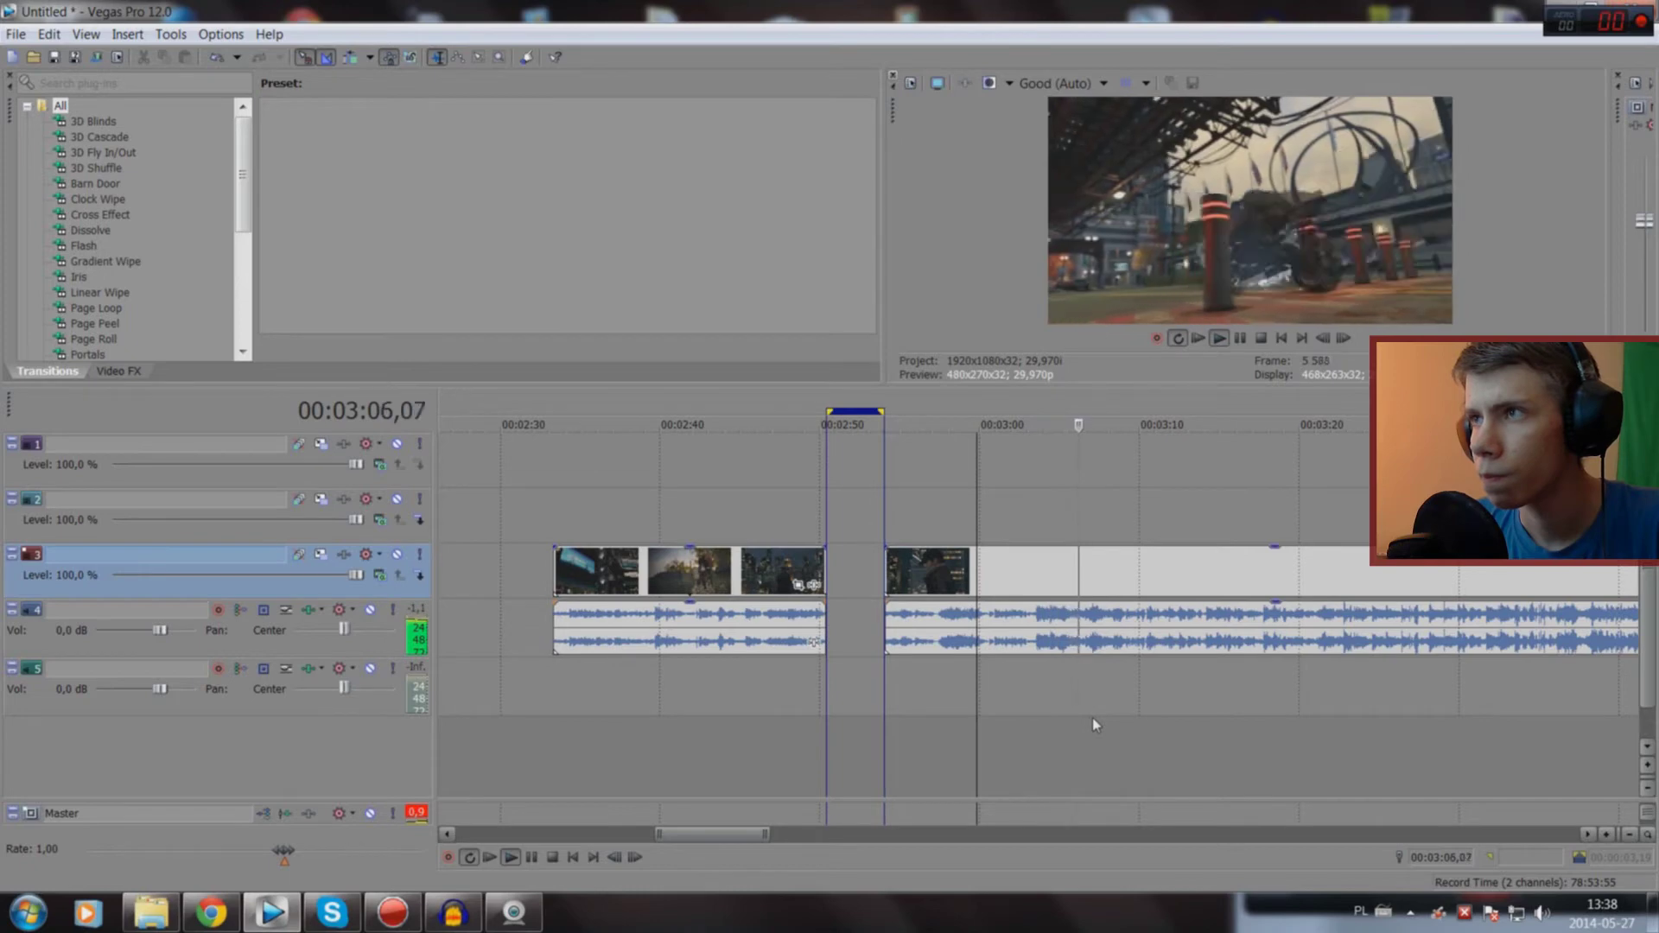
Step: Find the highlight's start and split the gameplay clip at 3:06,00
key(space)
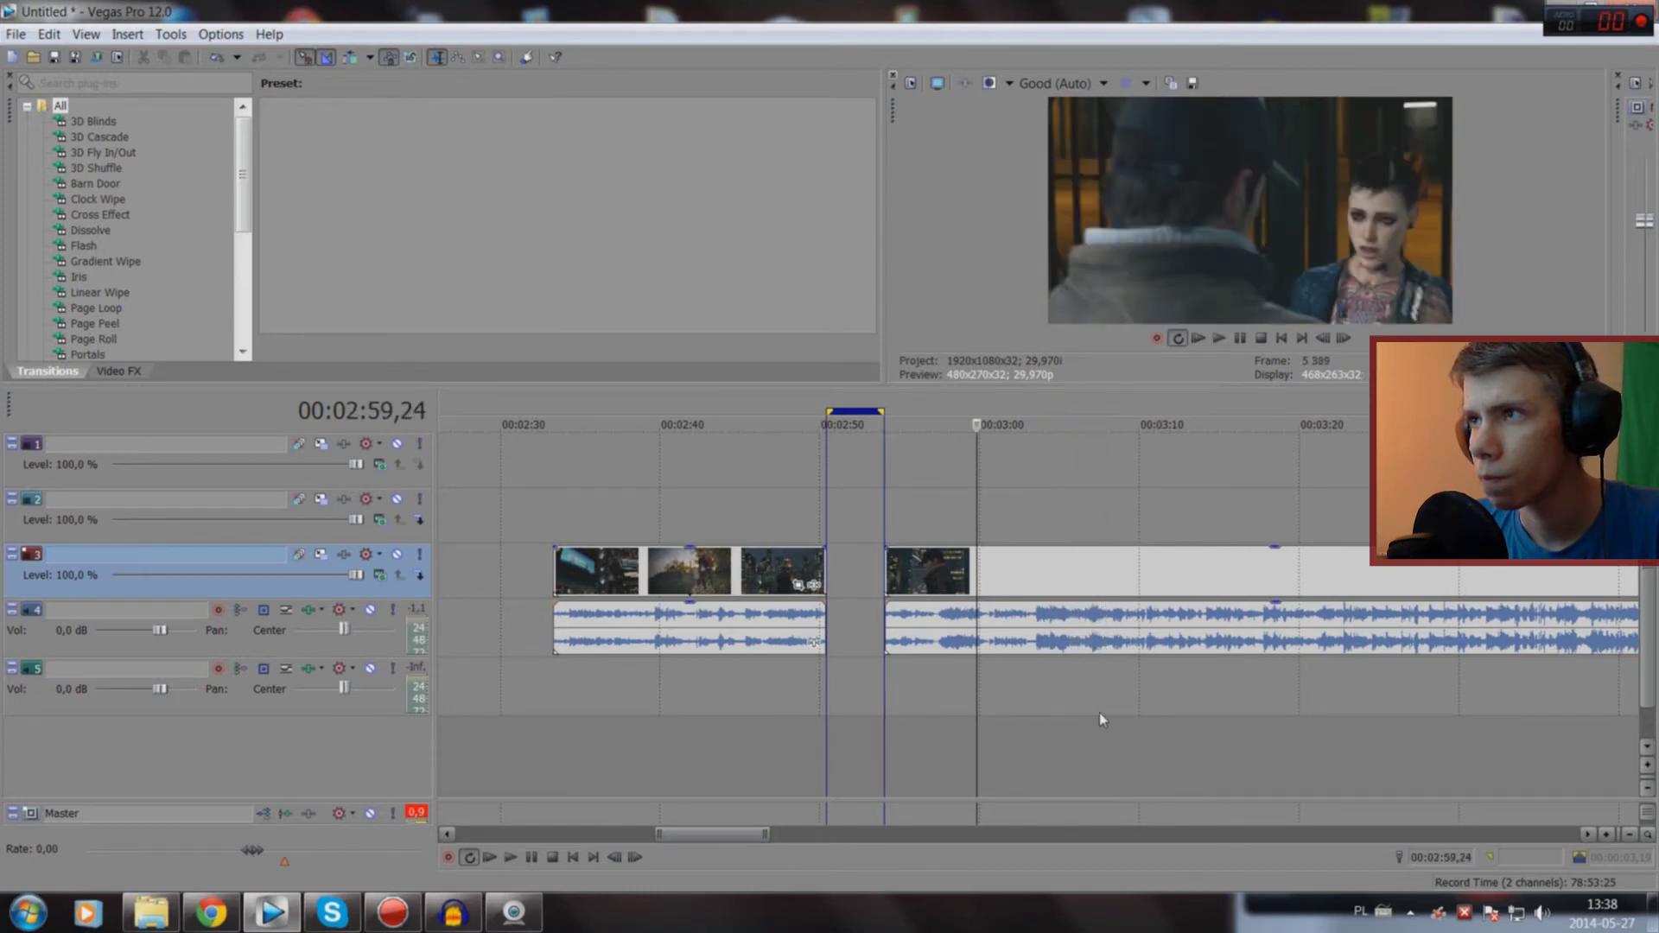
click(1101, 719)
scroll(1086, 716, up, 3)
click(973, 742)
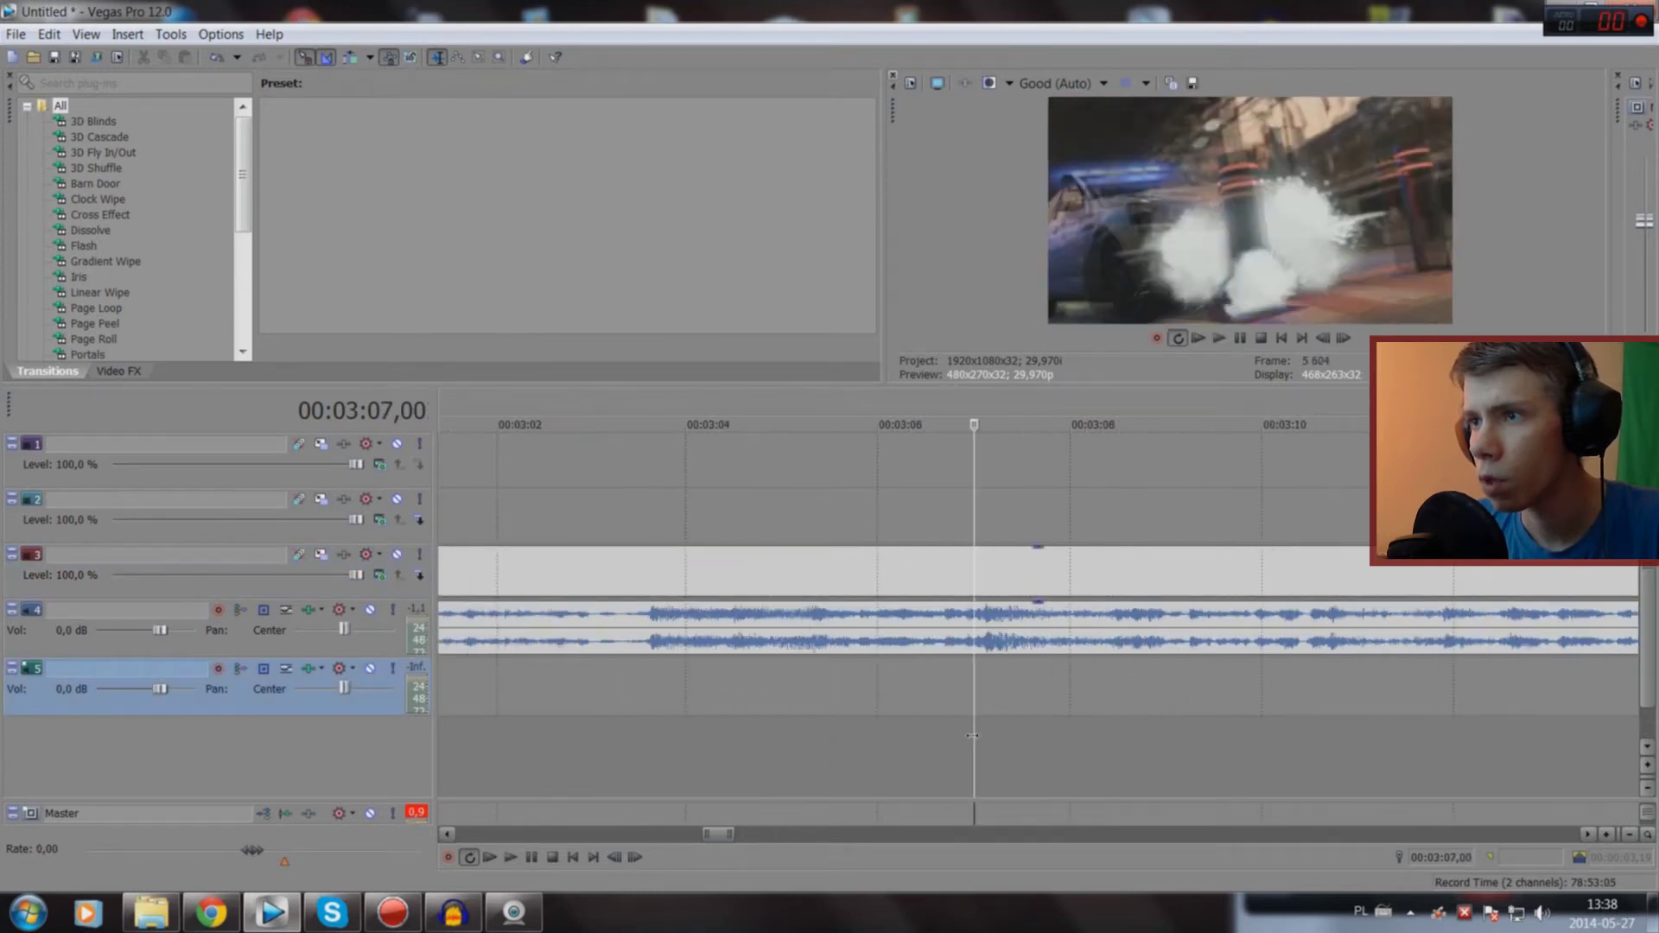
key(space)
click(935, 740)
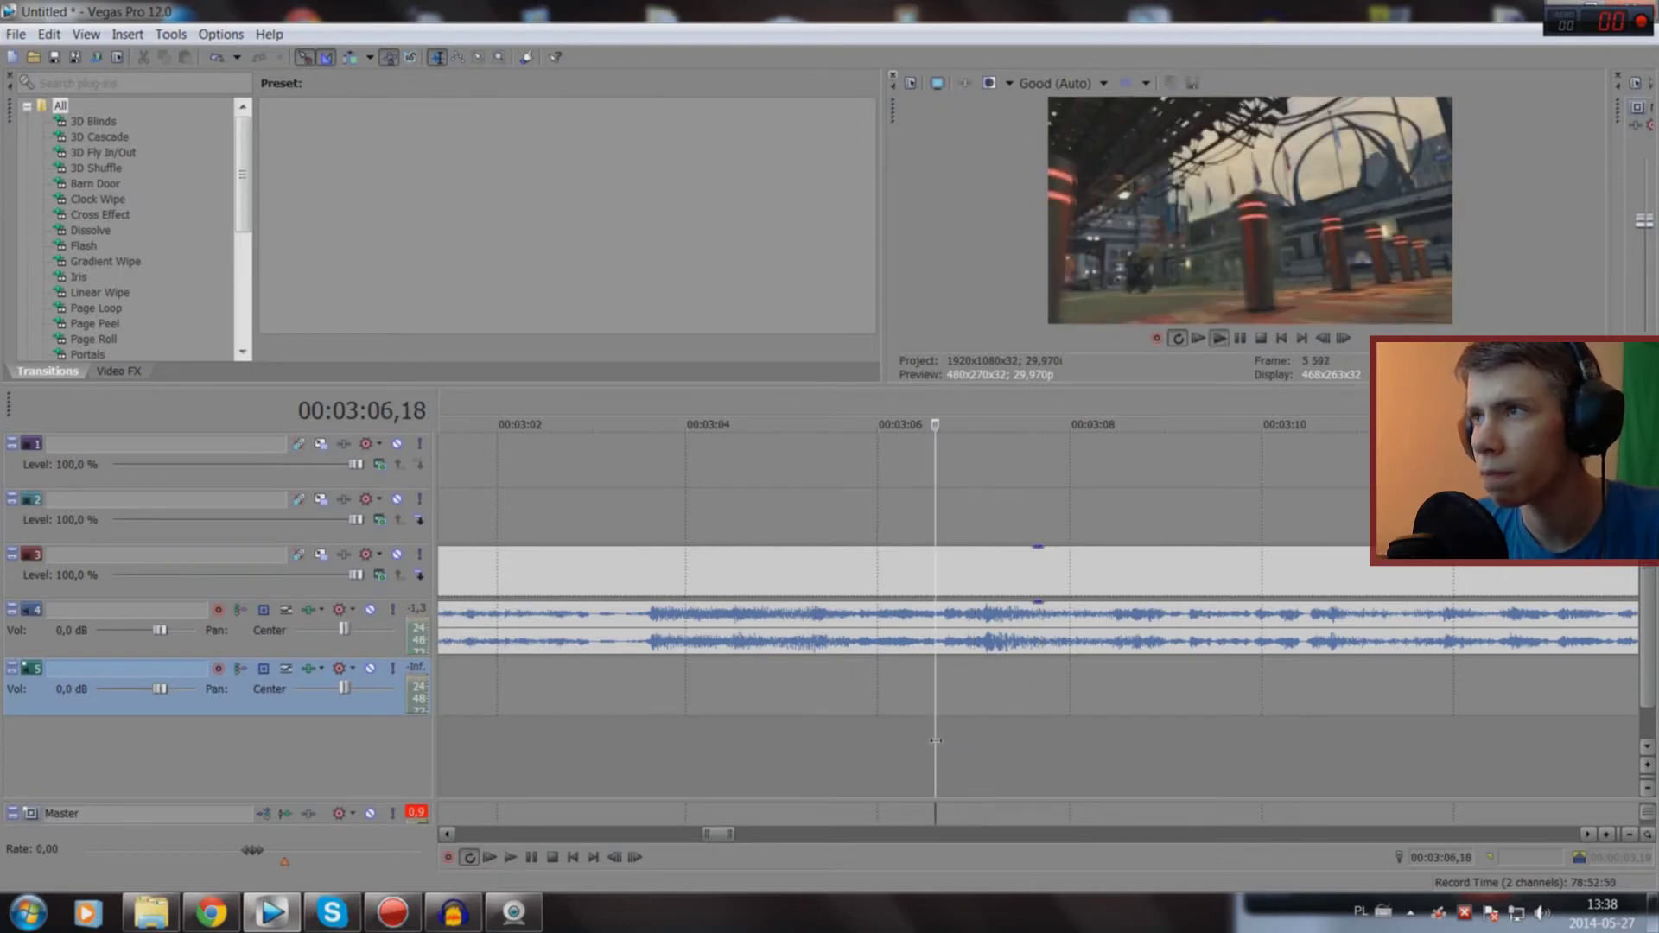
key(space)
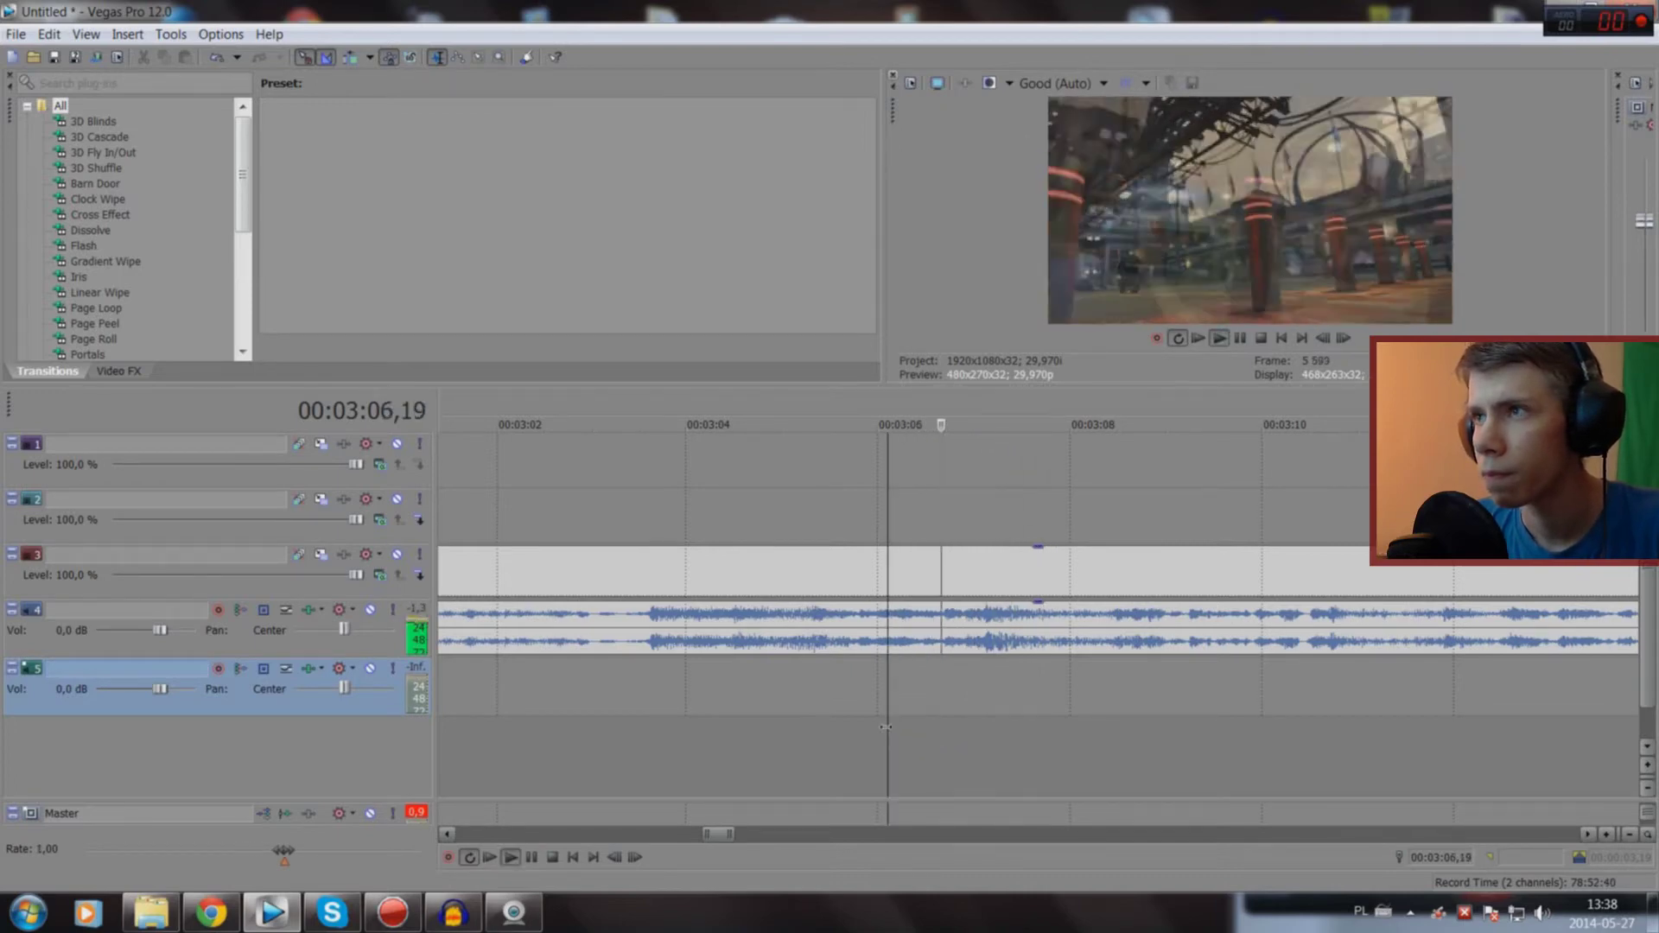
click(885, 733)
click(865, 726)
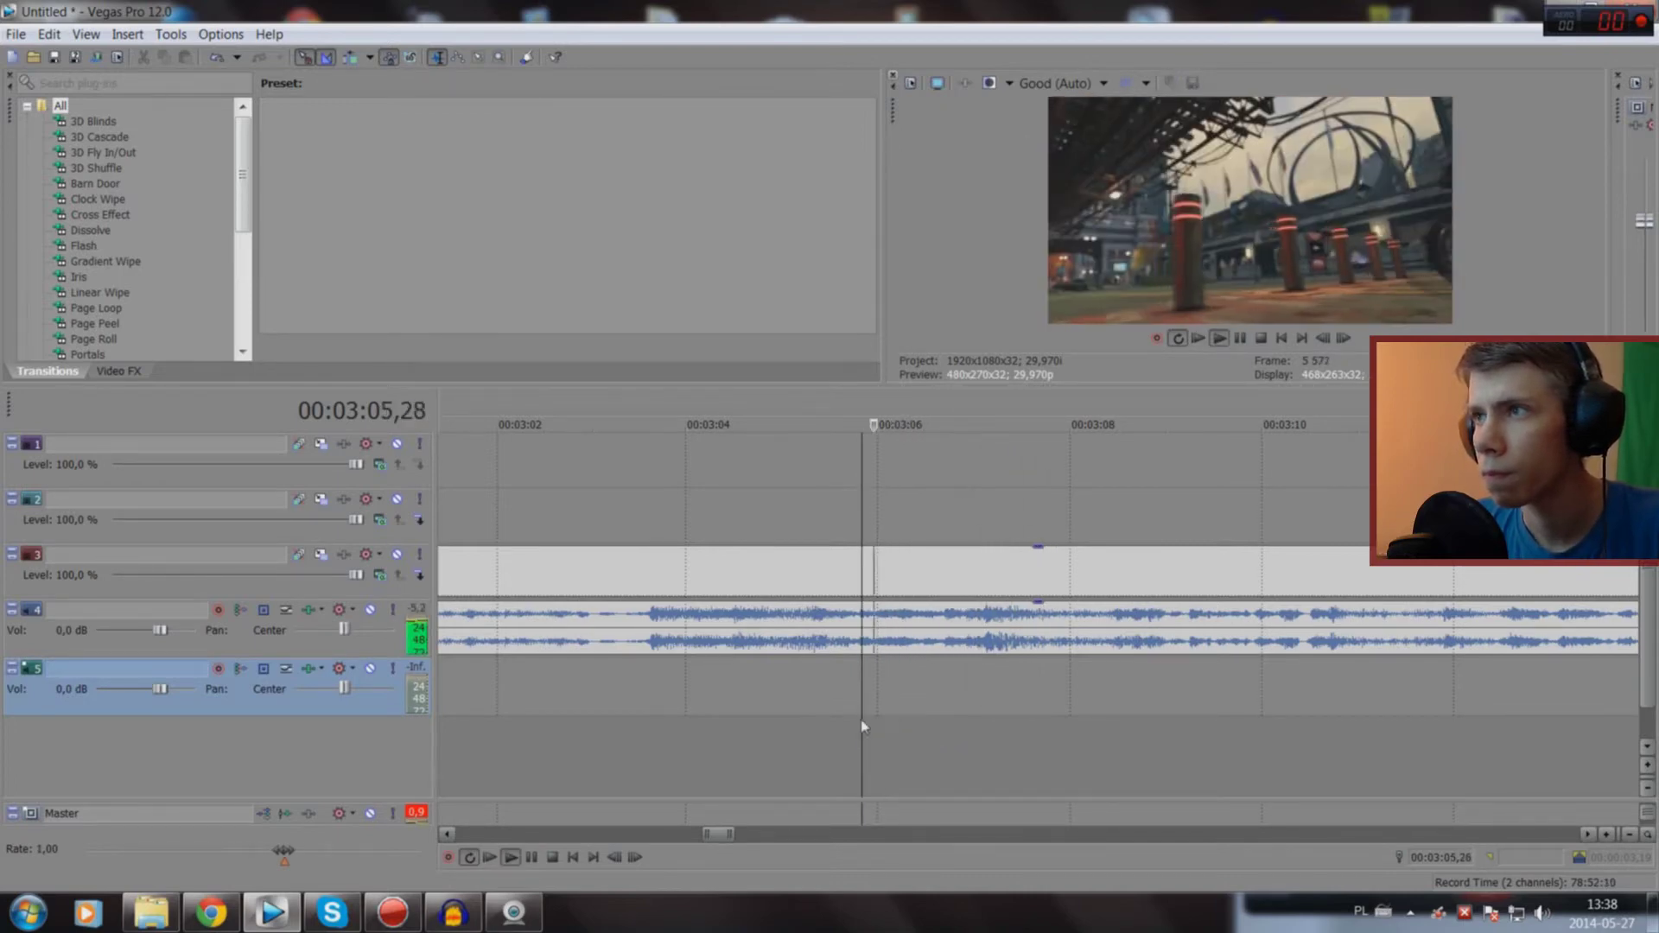
key(space)
click(879, 725)
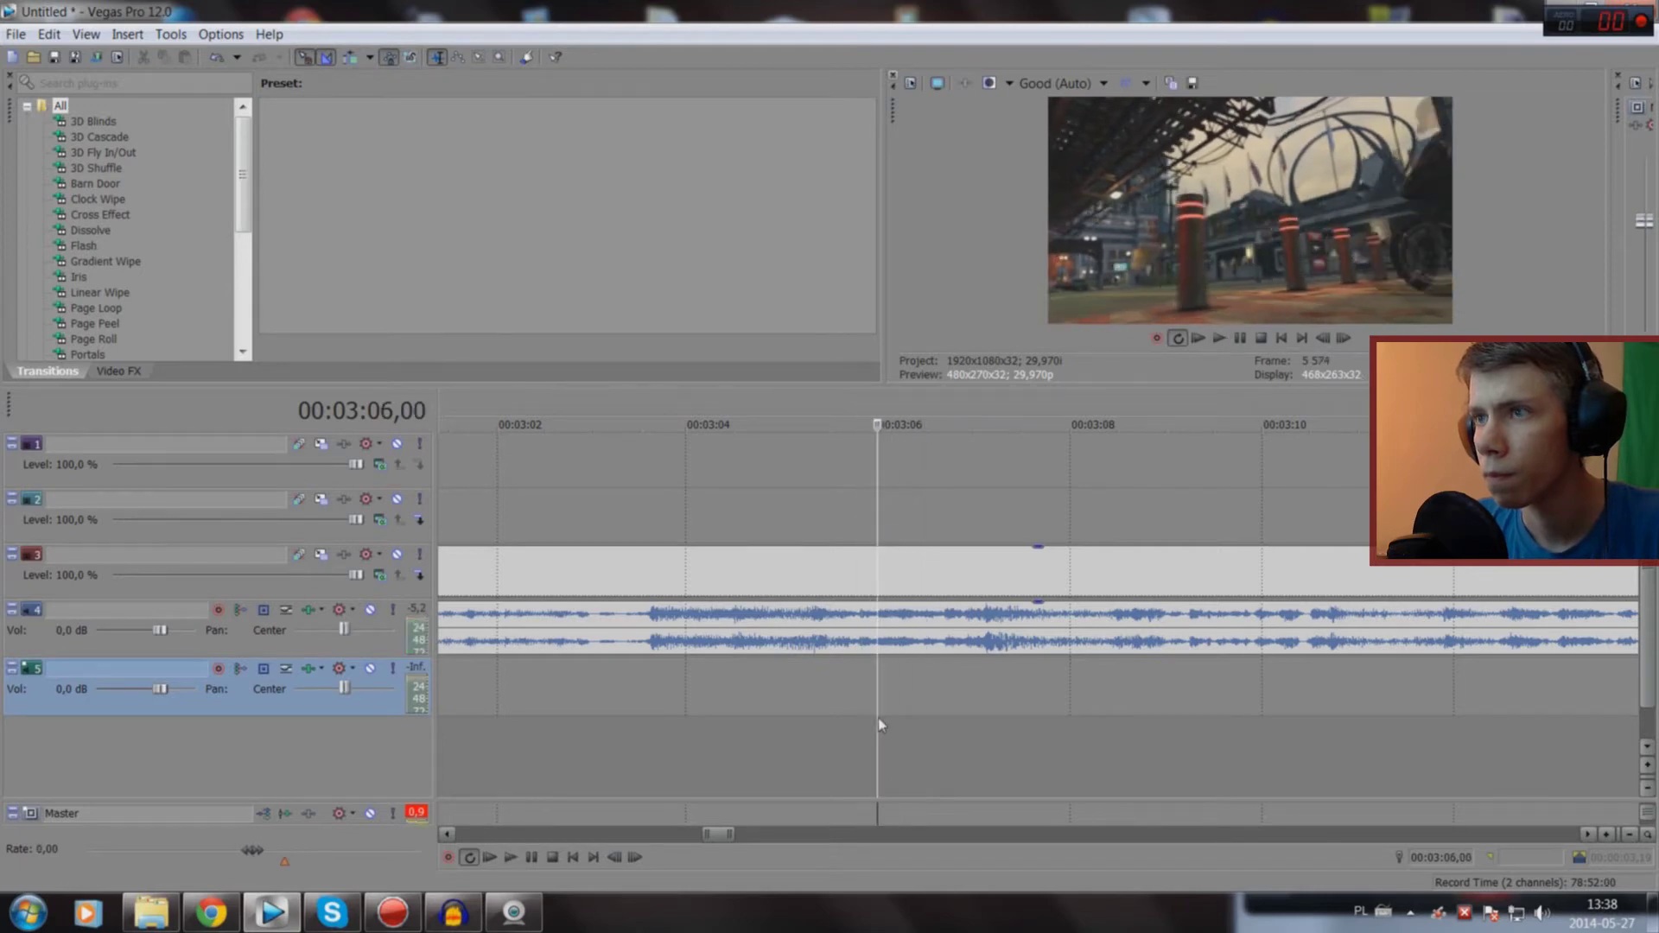
key(ctrl+v)
key(ctrl+v)
Step: Locate the highlight's end and split the clip again at 3:07,23
click(966, 729)
click(985, 732)
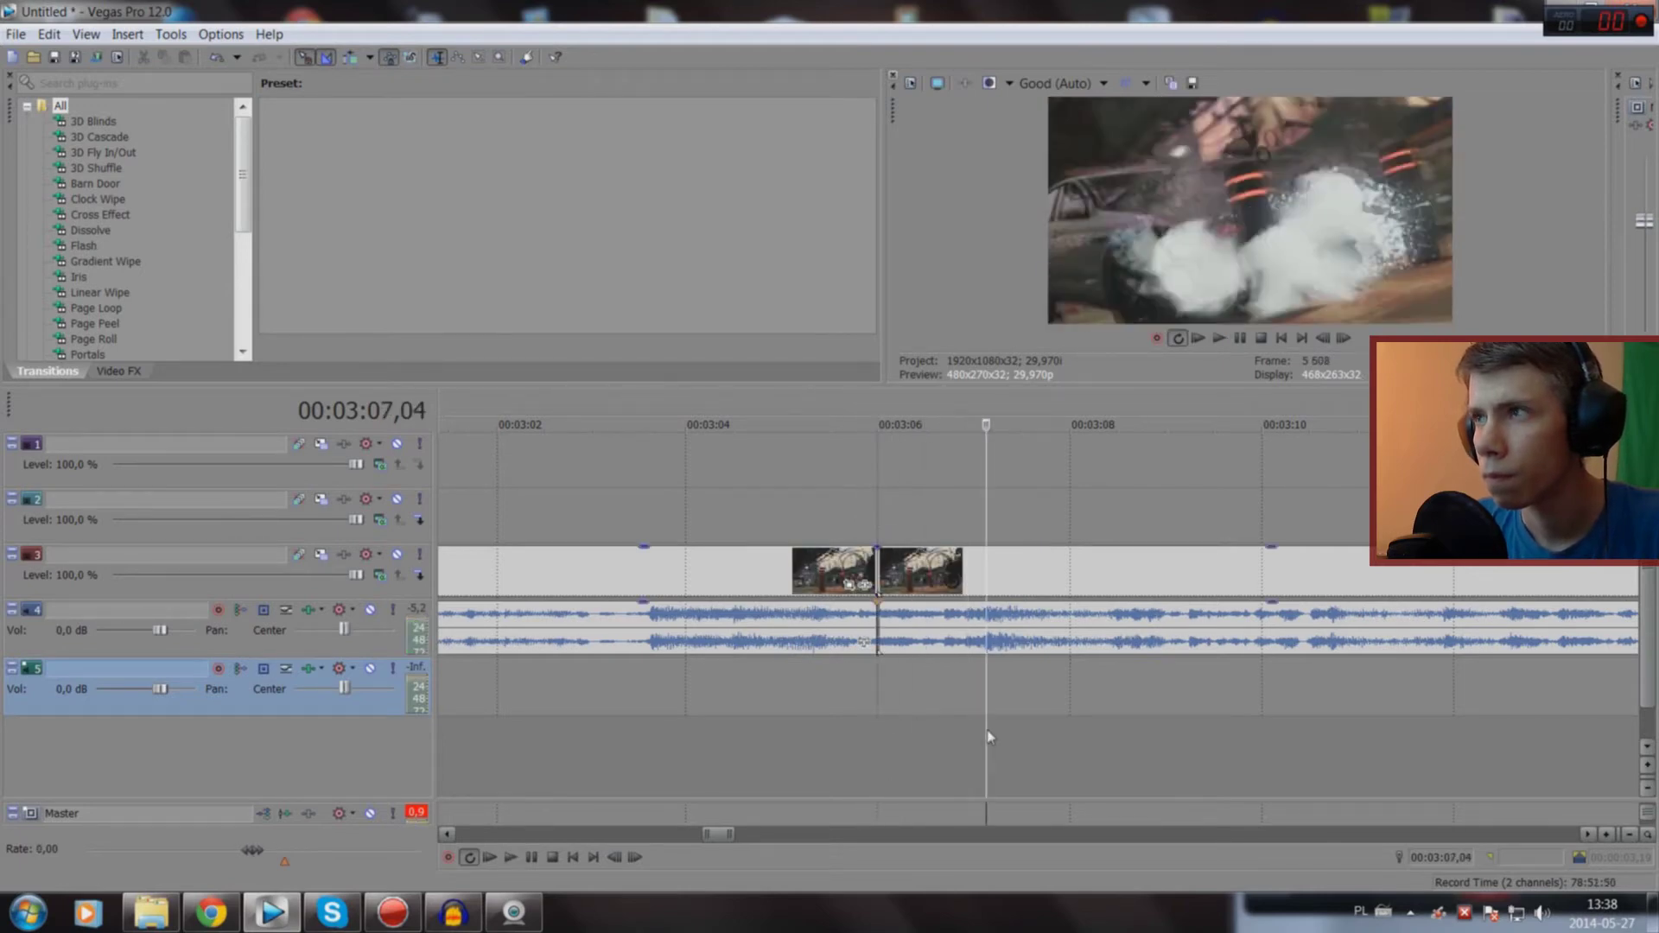
click(1001, 728)
click(1014, 726)
click(1047, 720)
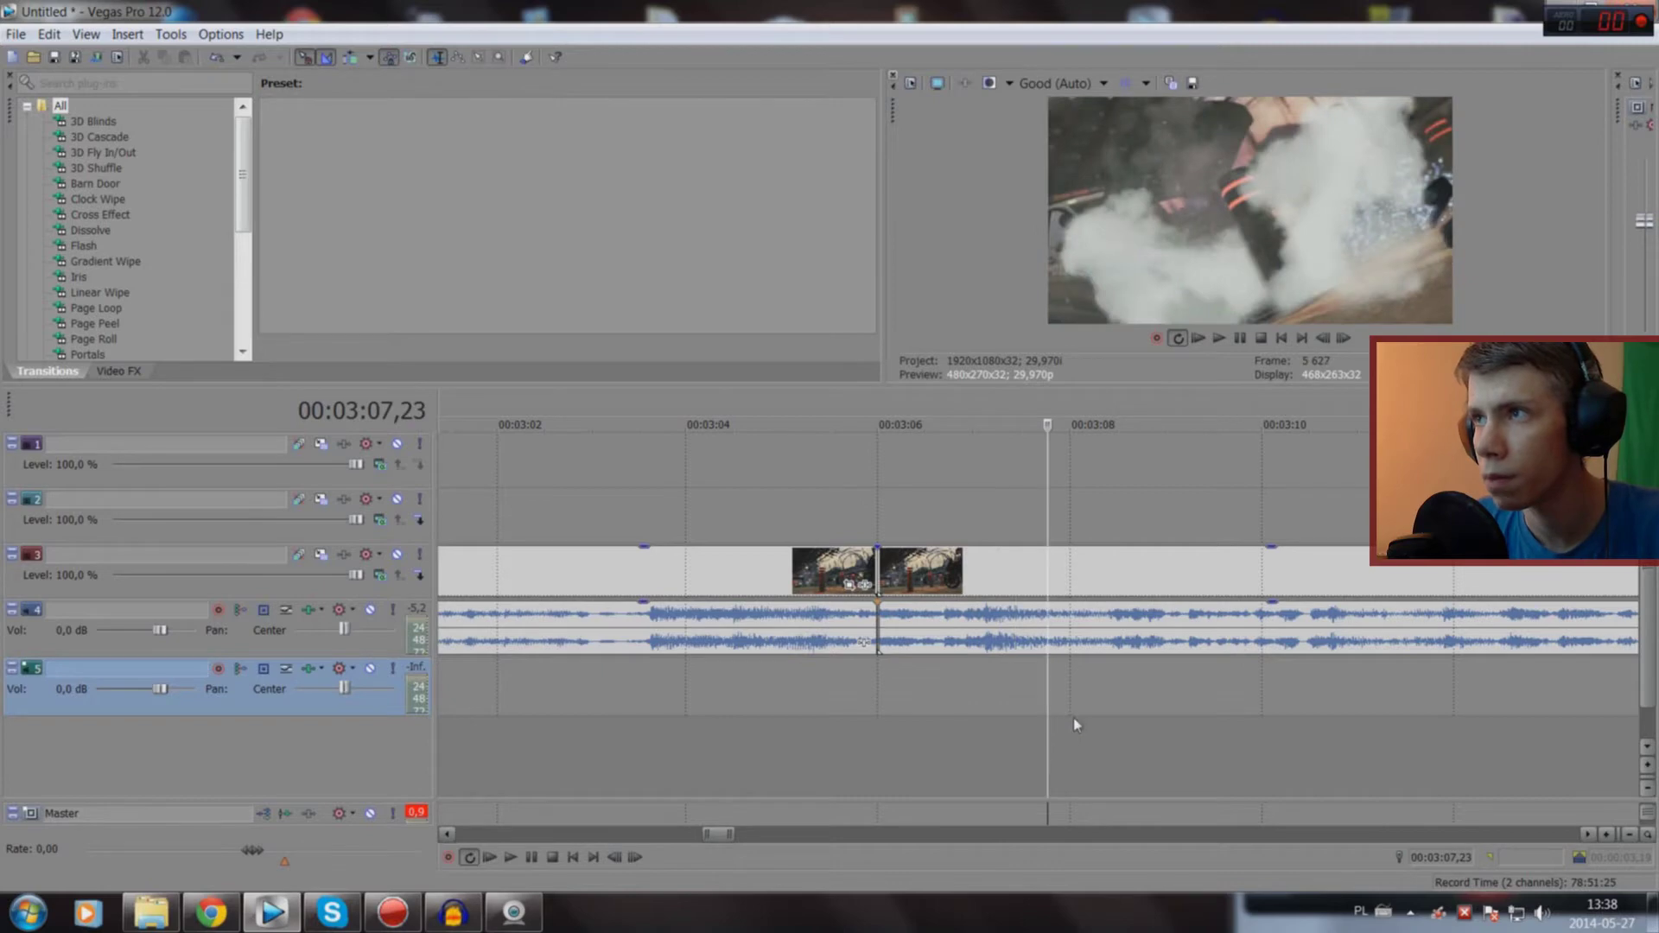
click(1075, 717)
click(1070, 720)
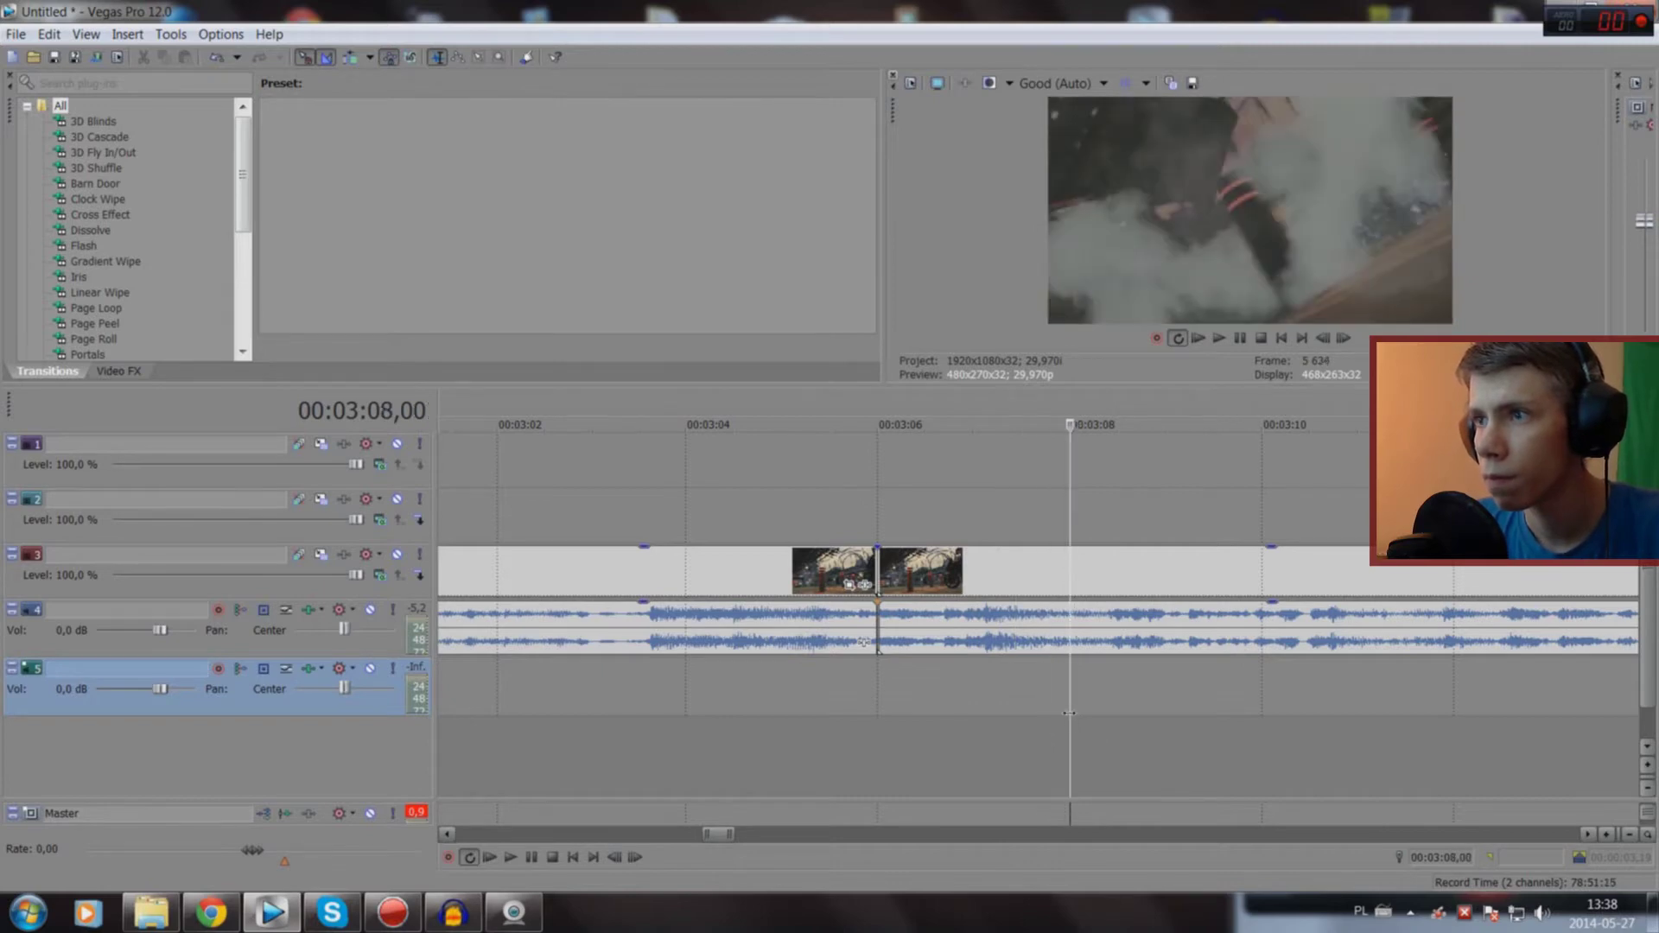
click(1048, 712)
key(ctrl+v)
Step: Select the short highlight and drag it earlier to about 2:15
double_click(1003, 567)
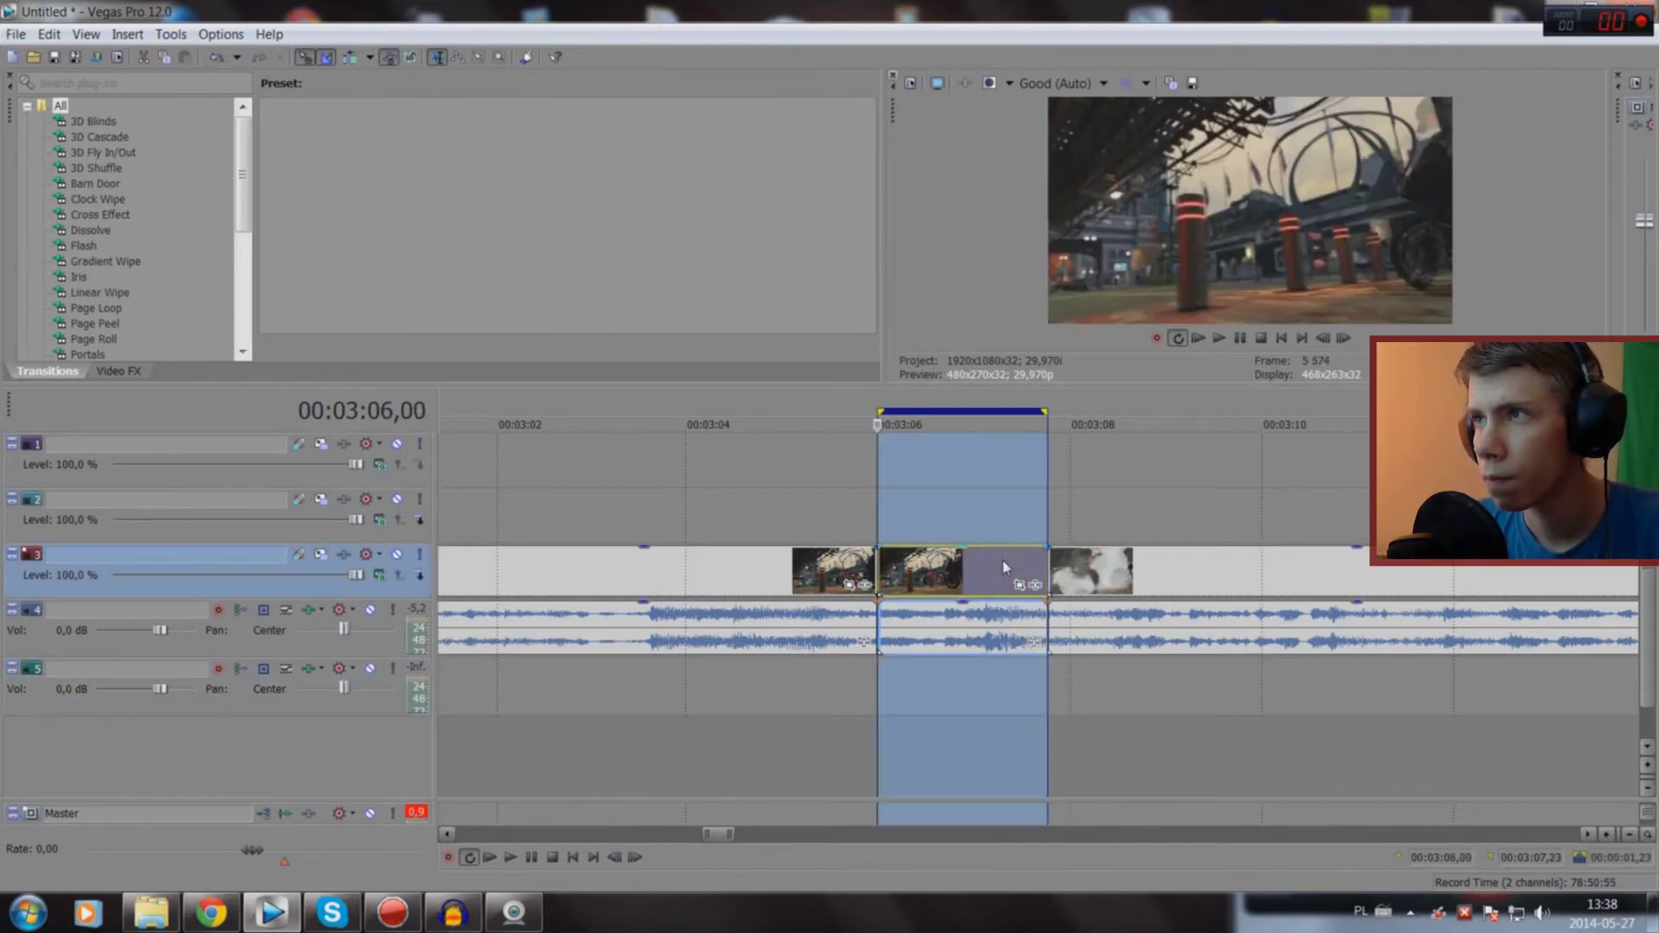
drag(1002, 567, 657, 604)
scroll(652, 605, down, 6)
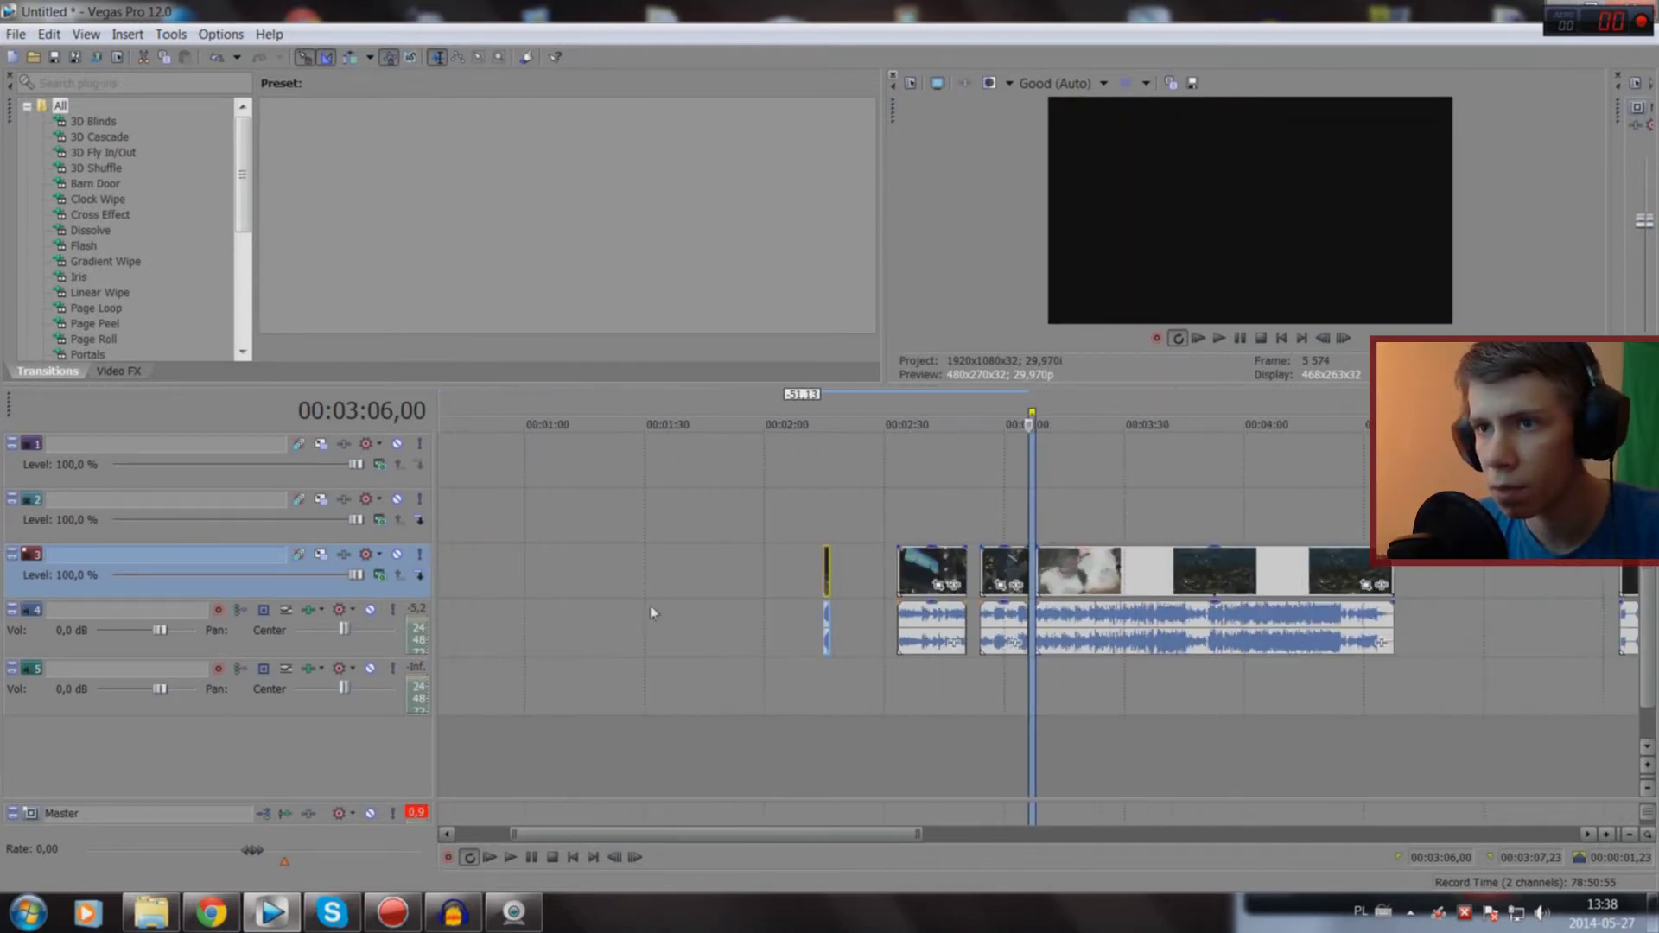
click(813, 704)
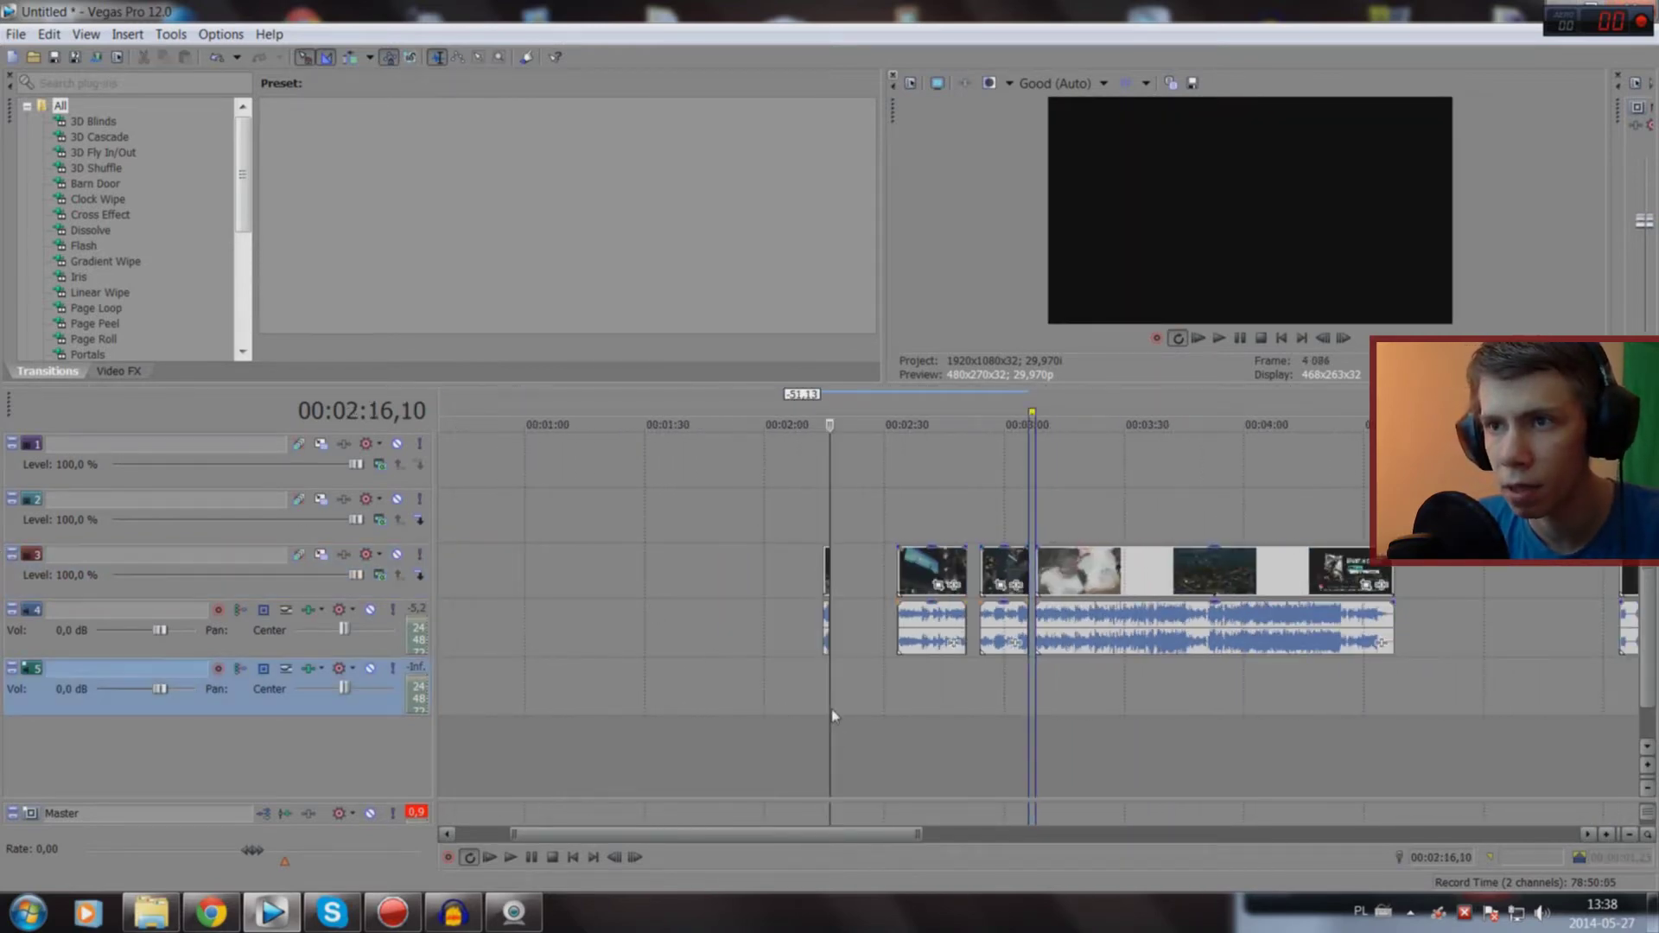
scroll(834, 674, up, 5)
Step: Drag the highlight further left to about 0:42 in the intro
click(991, 572)
drag(991, 572, 515, 591)
scroll(801, 512, down, 4)
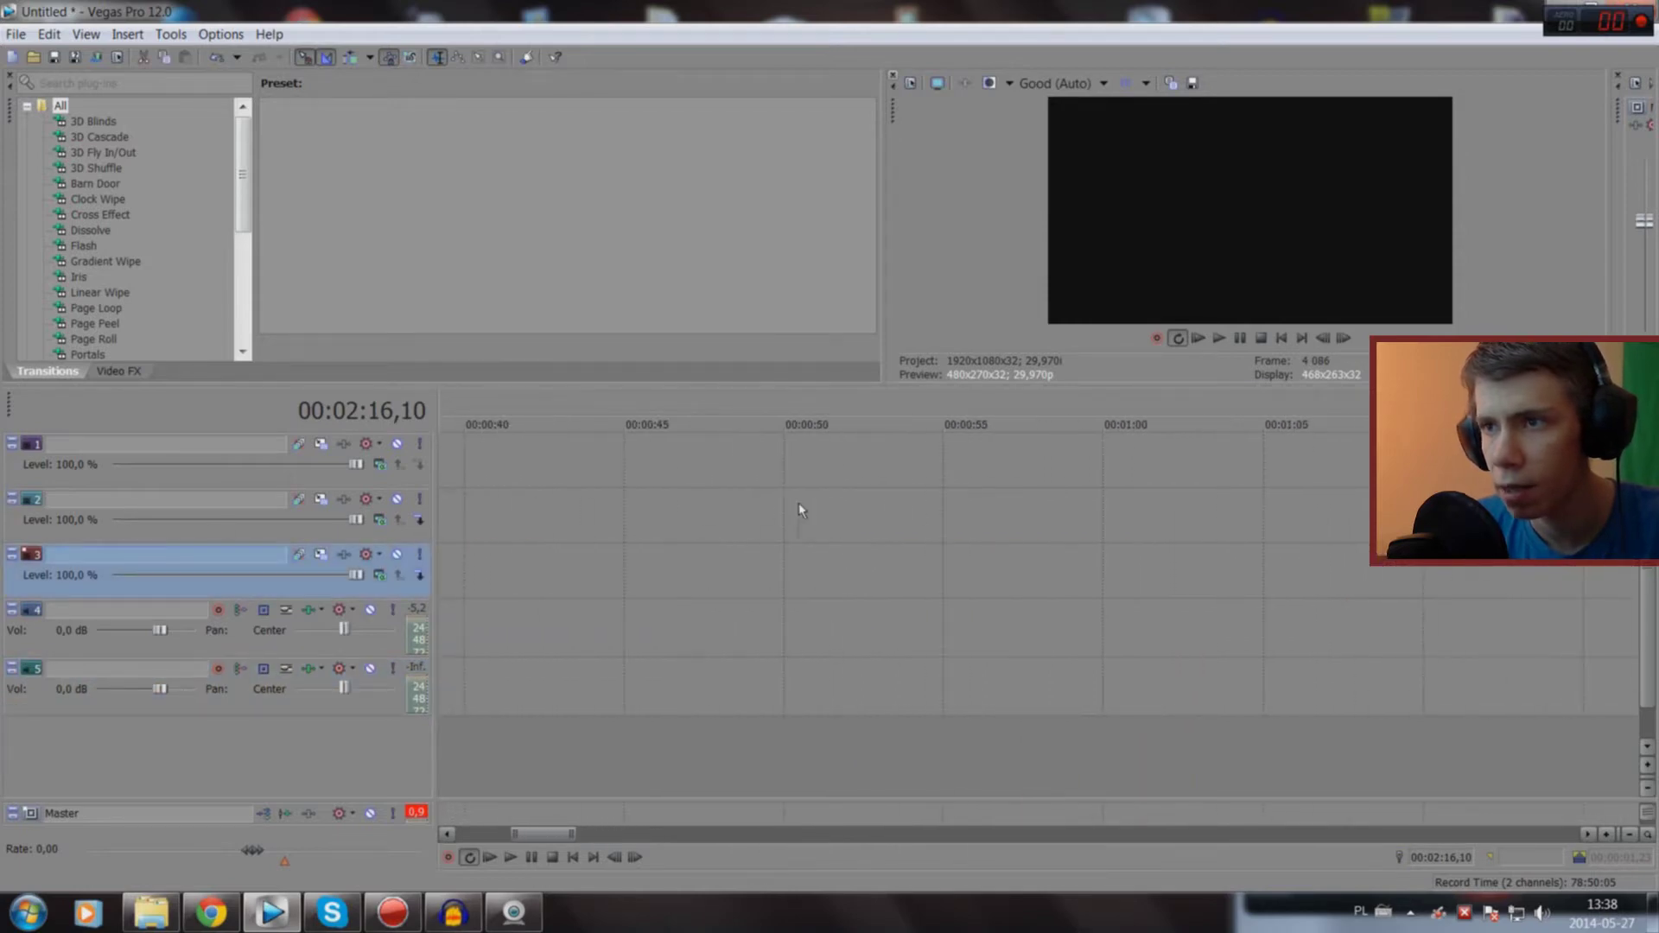
scroll(515, 591, down, 3)
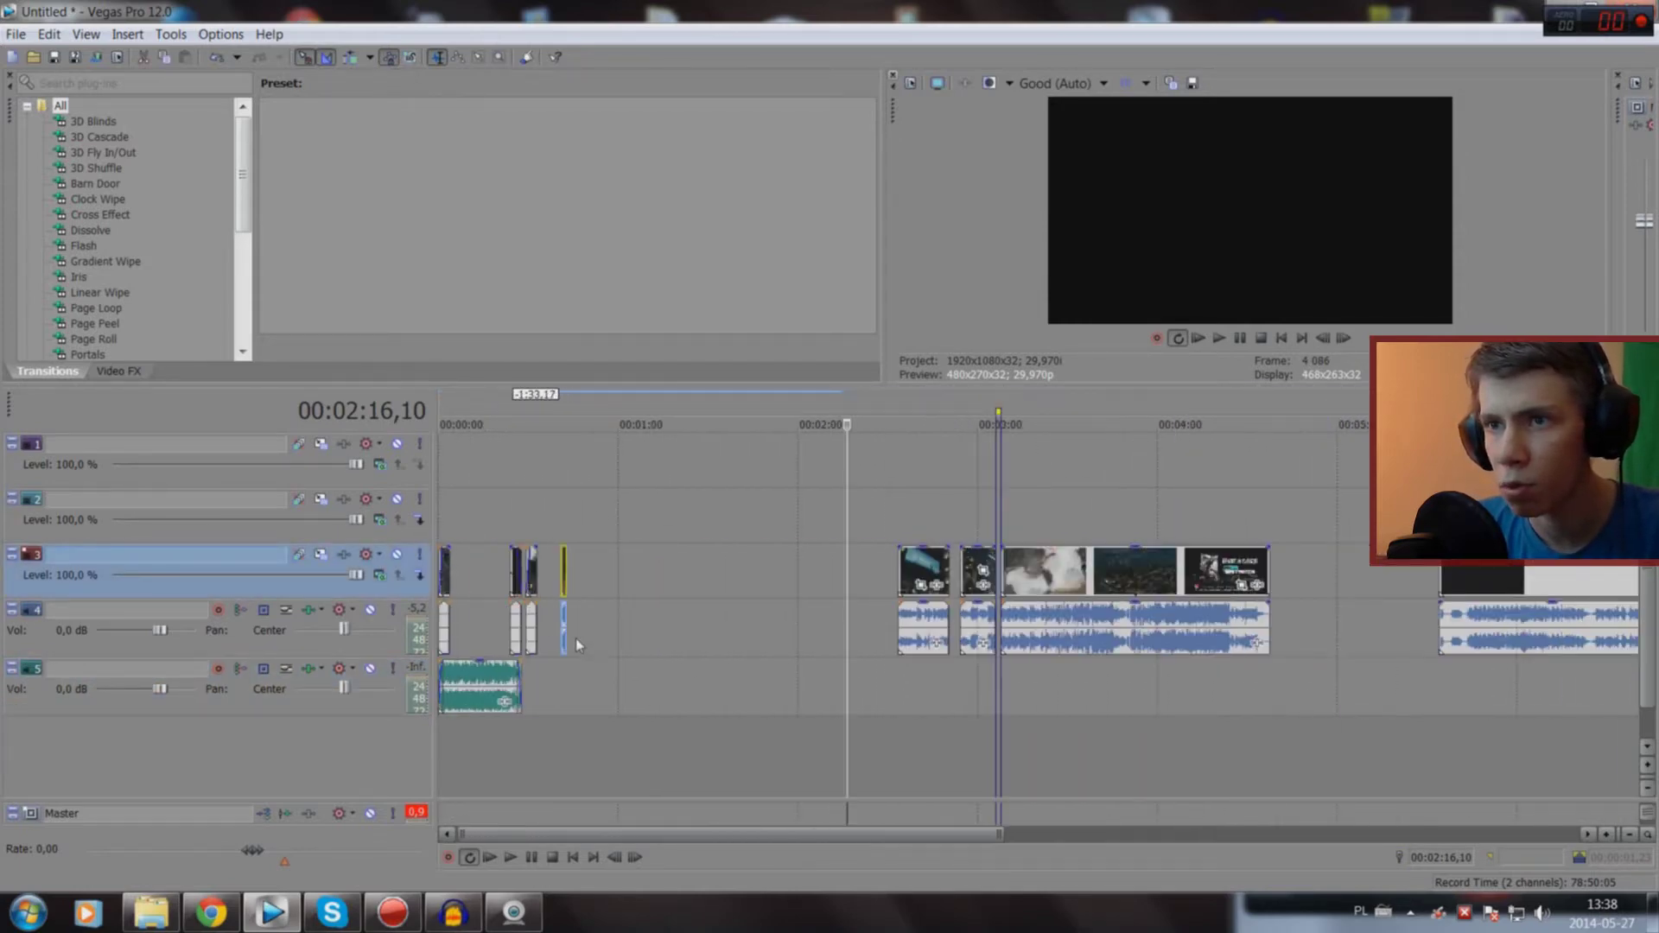
drag(559, 709, 558, 709)
scroll(778, 657, up, 10)
mouse_move(968, 575)
mouse_down()
mouse_move(1137, 610)
mouse_move(1166, 739)
mouse_up()
scroll(1137, 610, down, 3)
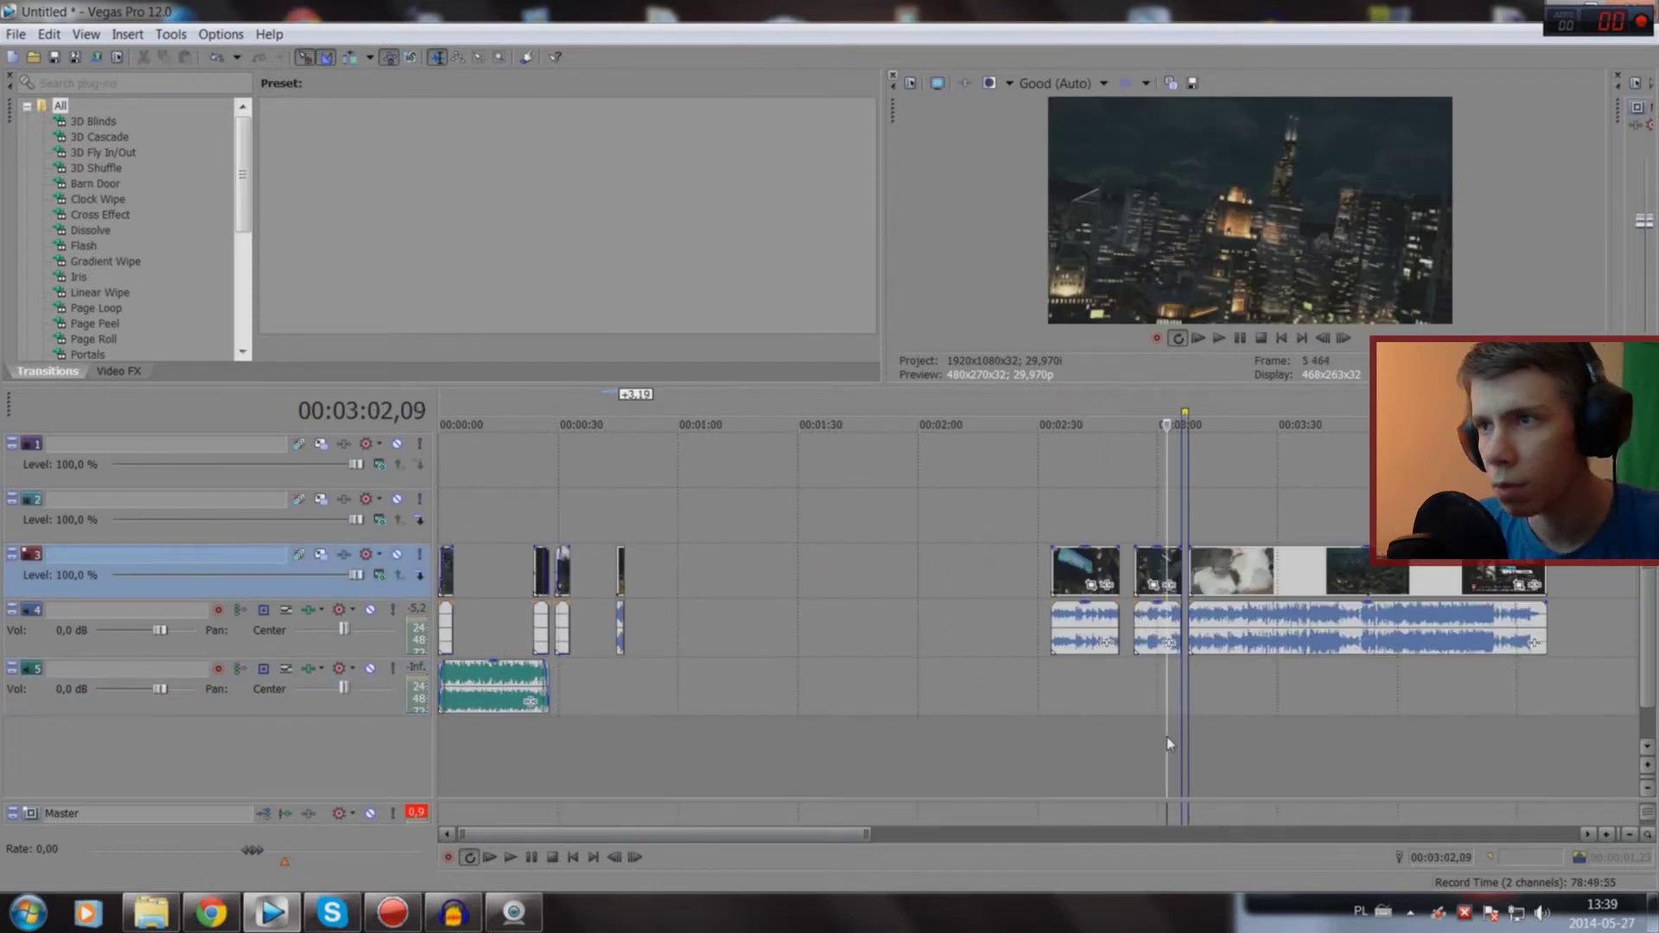
scroll(1158, 730, up, 2)
scroll(1156, 697, up, 1)
scroll(1156, 697, down, 1)
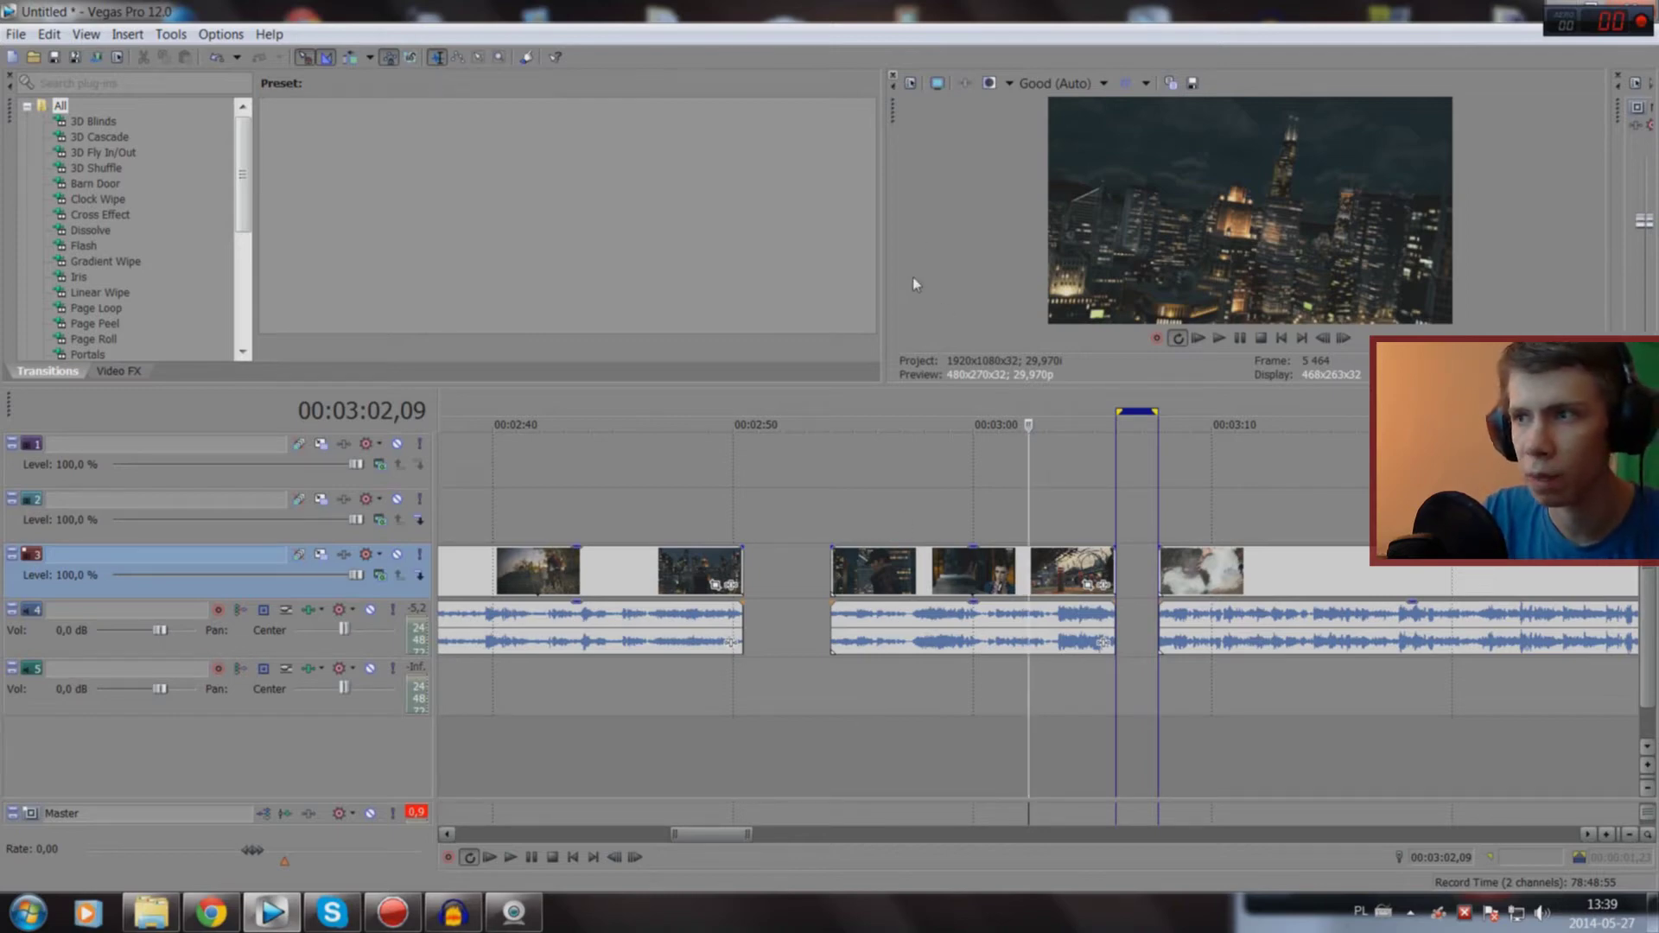
Step: Play back from 2:54,25 to review the gameplay clip
click(848, 731)
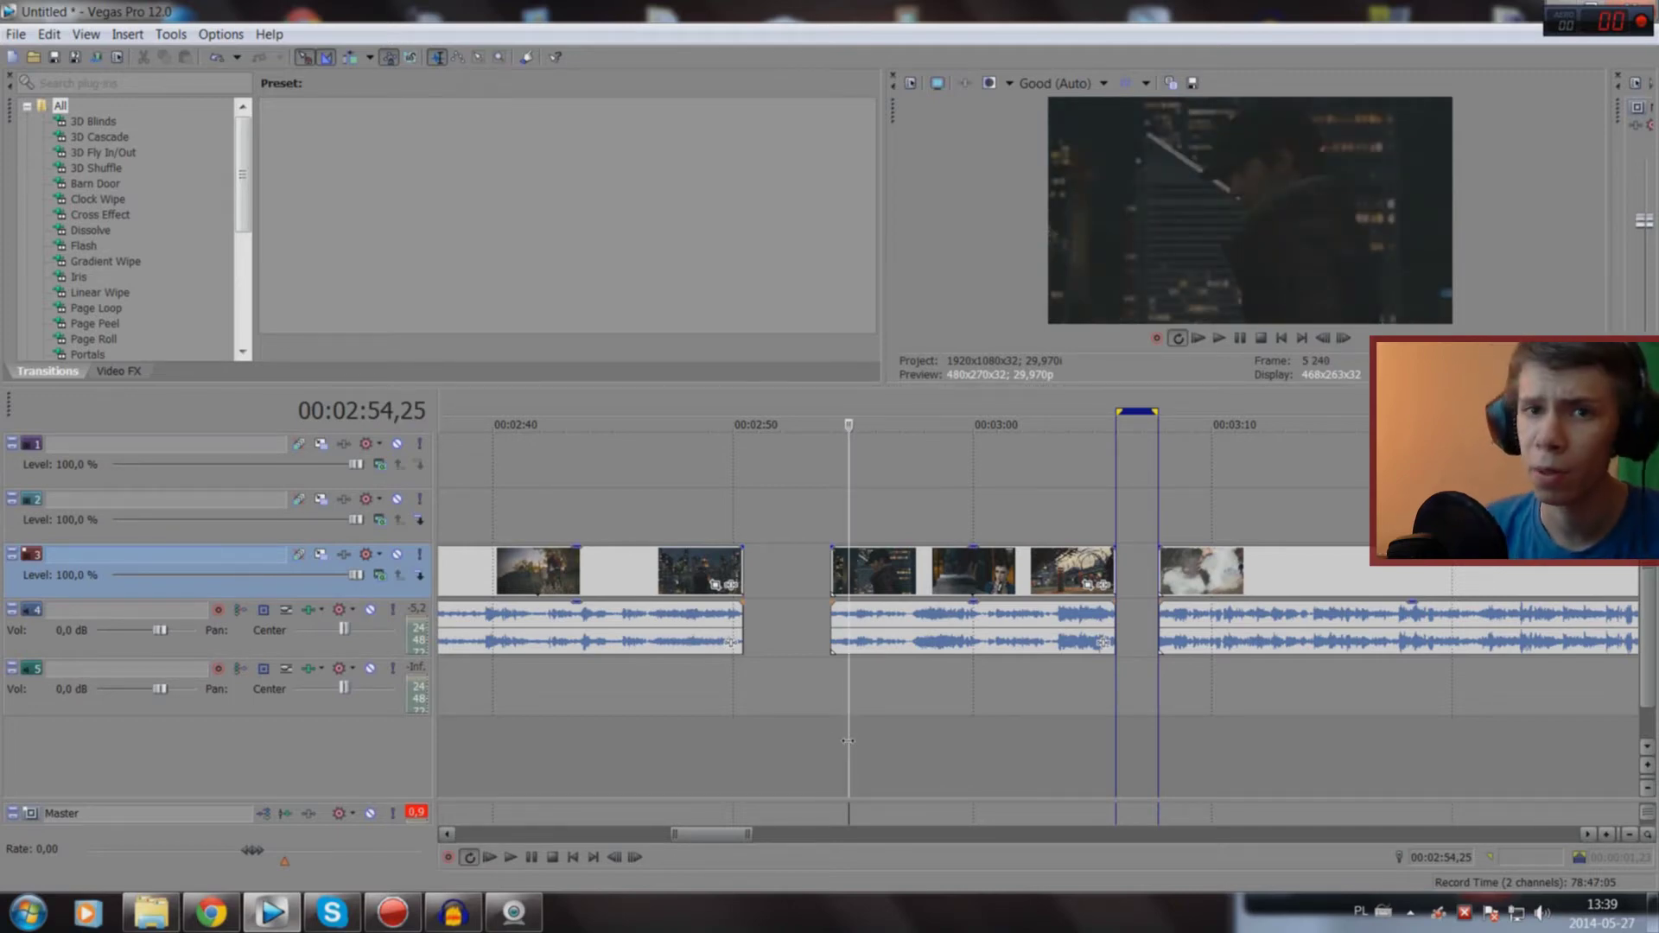
key(space)
scroll(947, 471, up, 3)
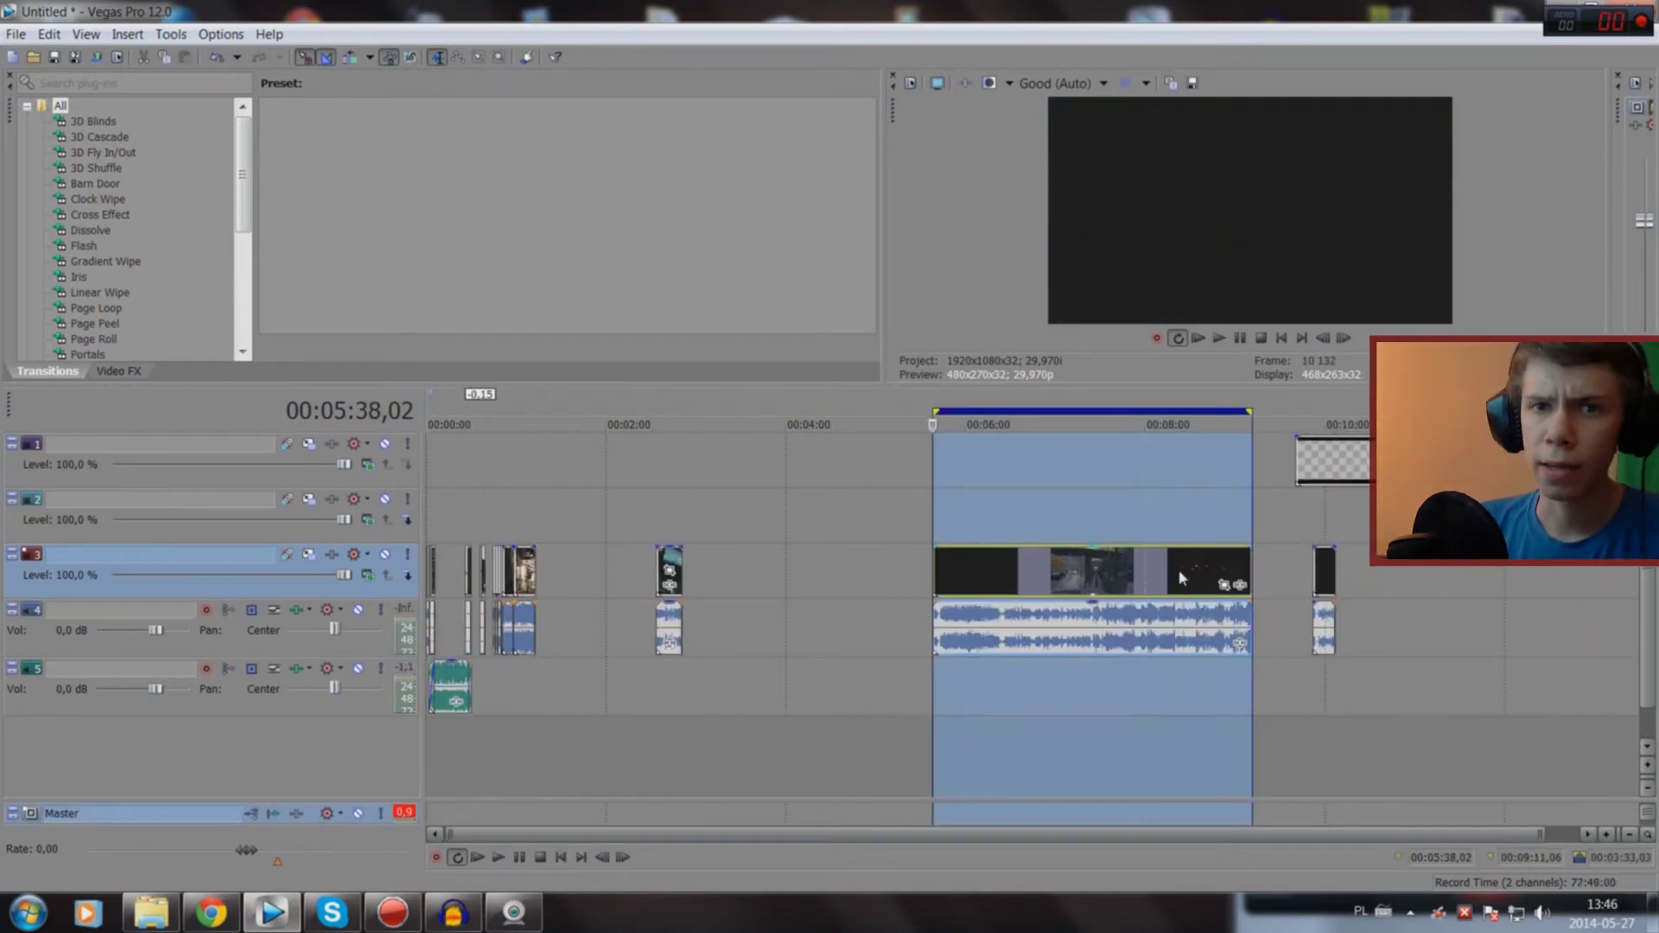
Step: Set the short PEGI 18 clip near 9:52 as the loop region and play it
click(1328, 579)
double_click(1328, 580)
key(space)
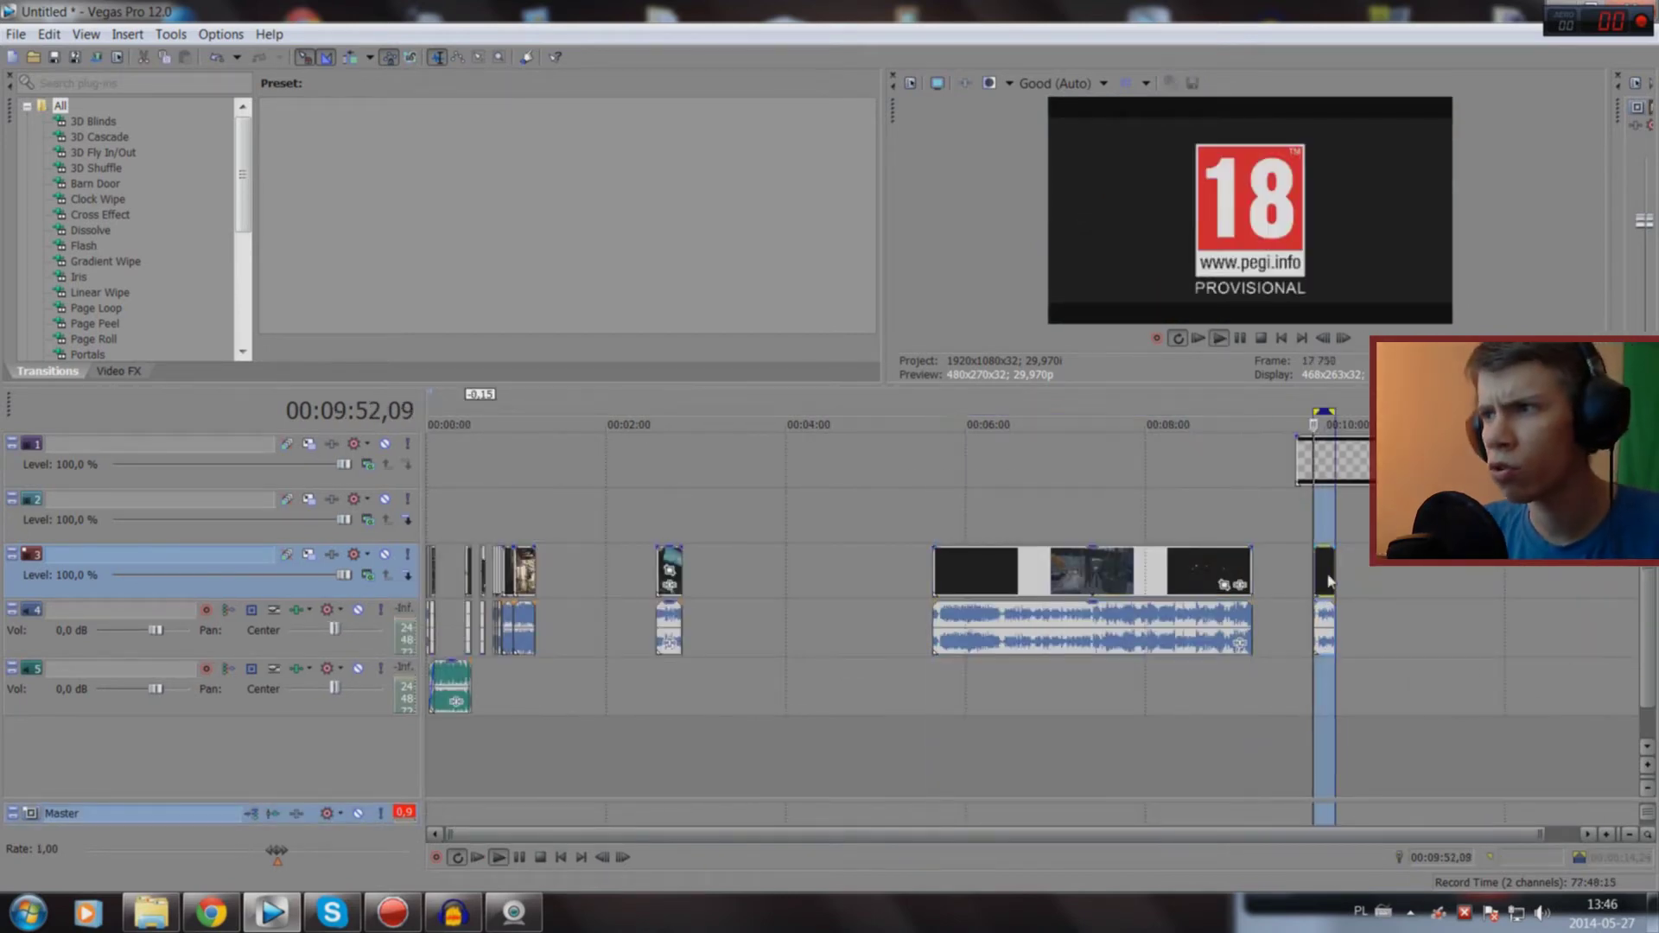
scroll(1329, 583, up, 10)
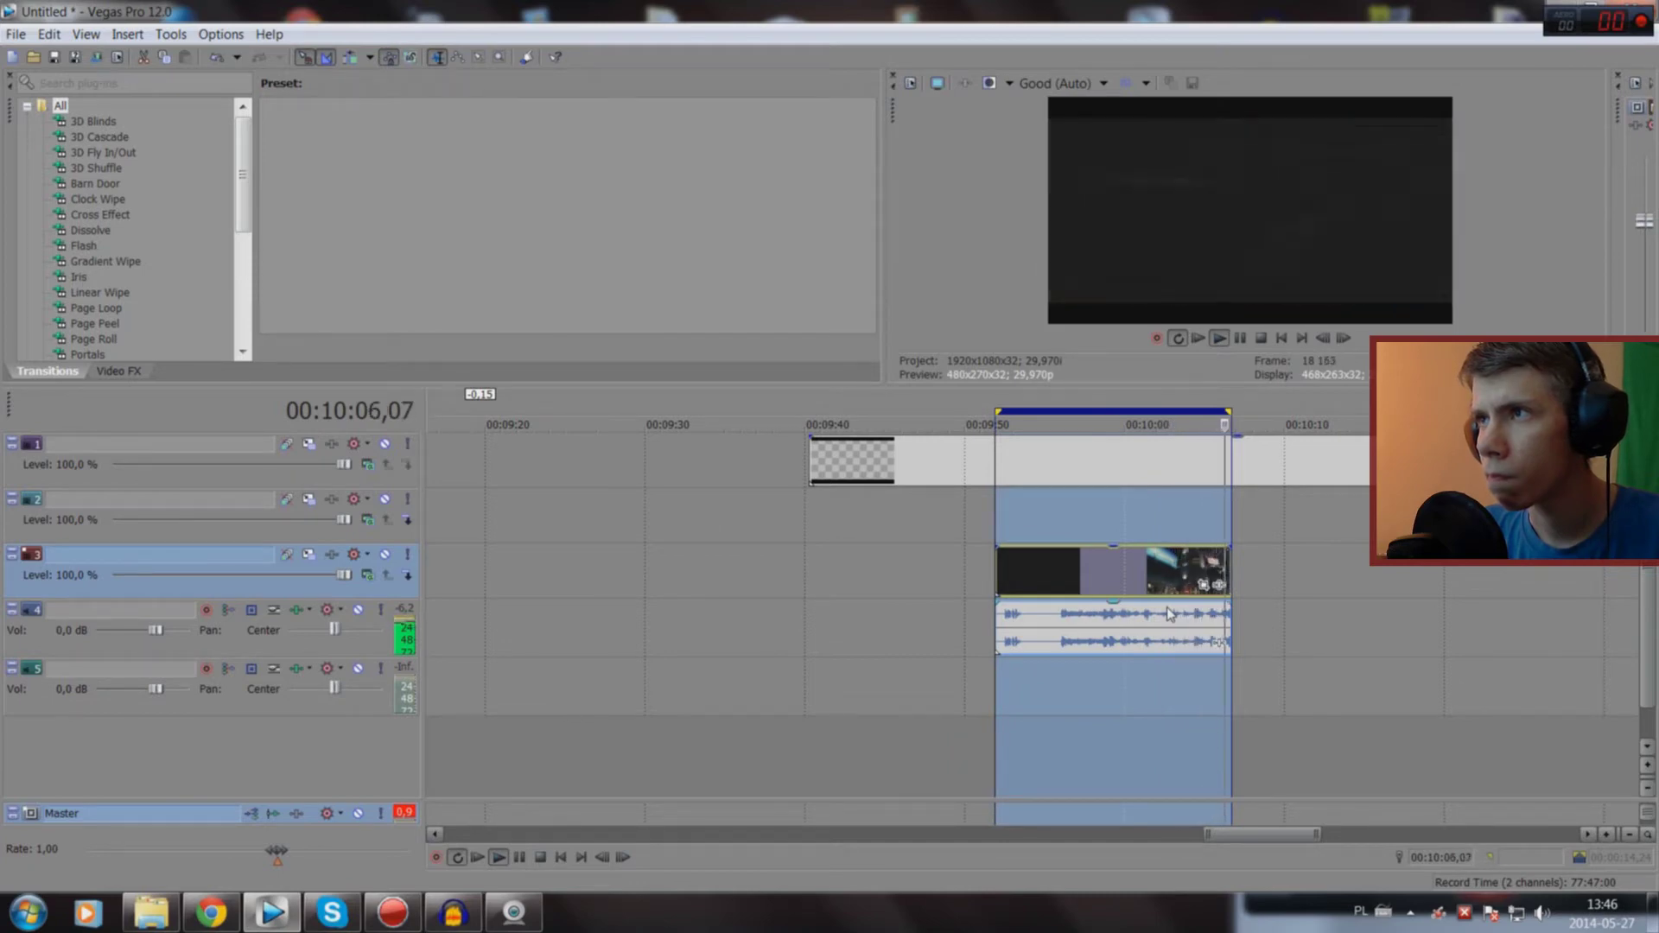
Step: Stop the looped playback and stretch the loop region over the whole project
key(space)
double_click(840, 790)
scroll(840, 790, down, 10)
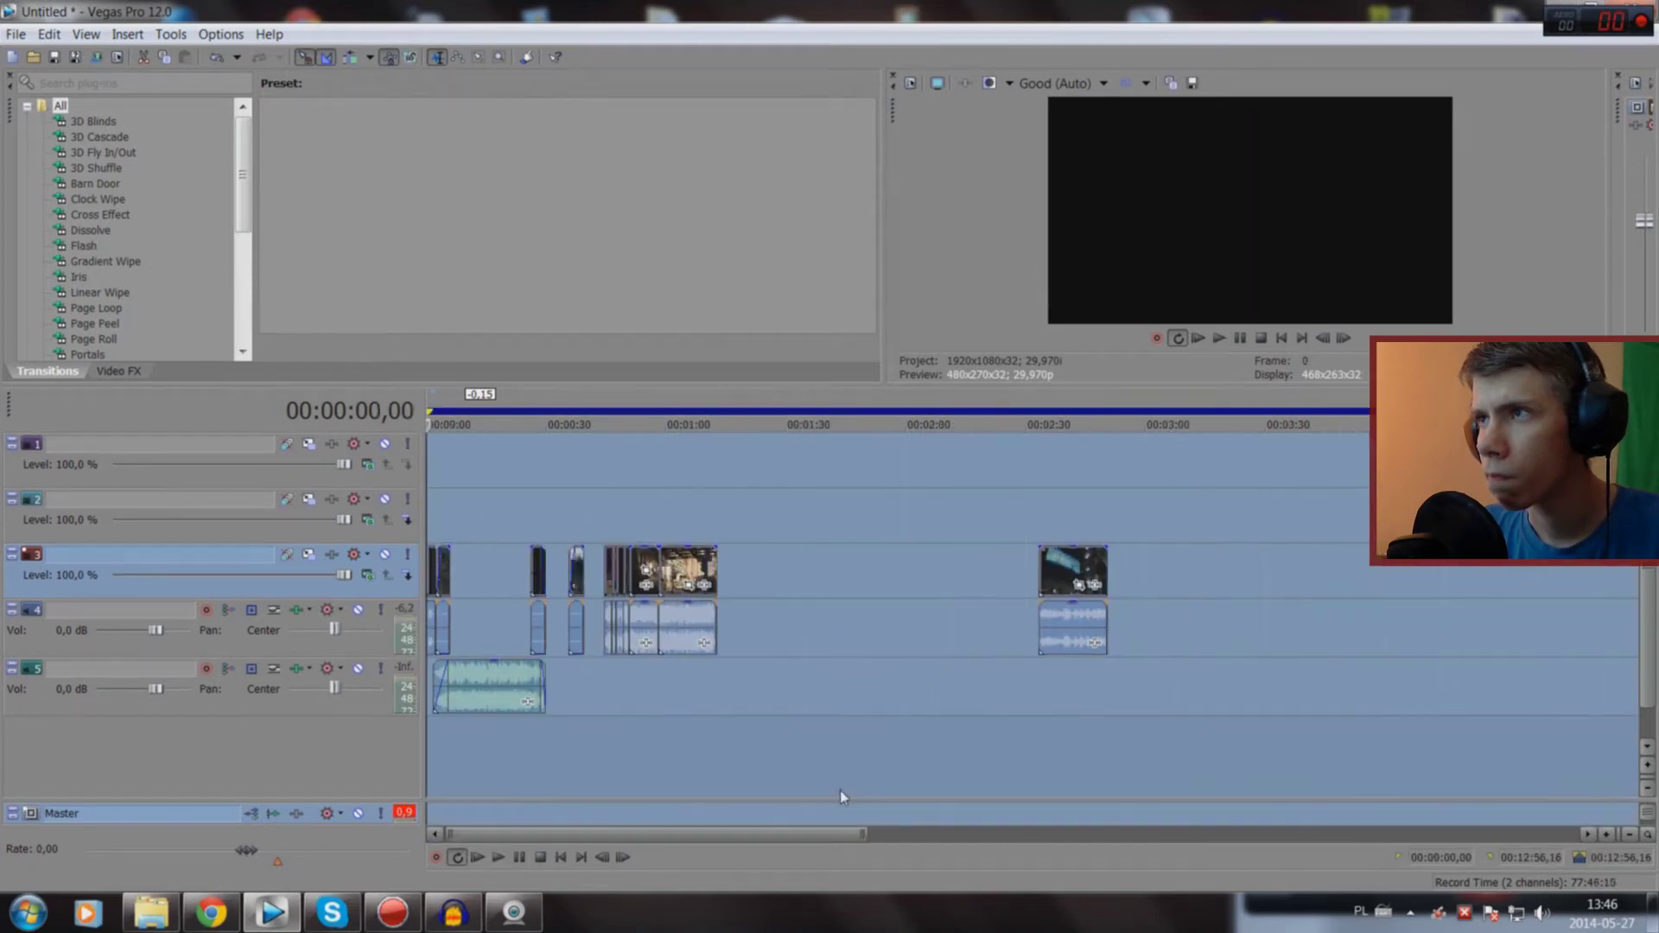
Step: Play the intro montage from the project start, then stop
click(507, 774)
key(Home)
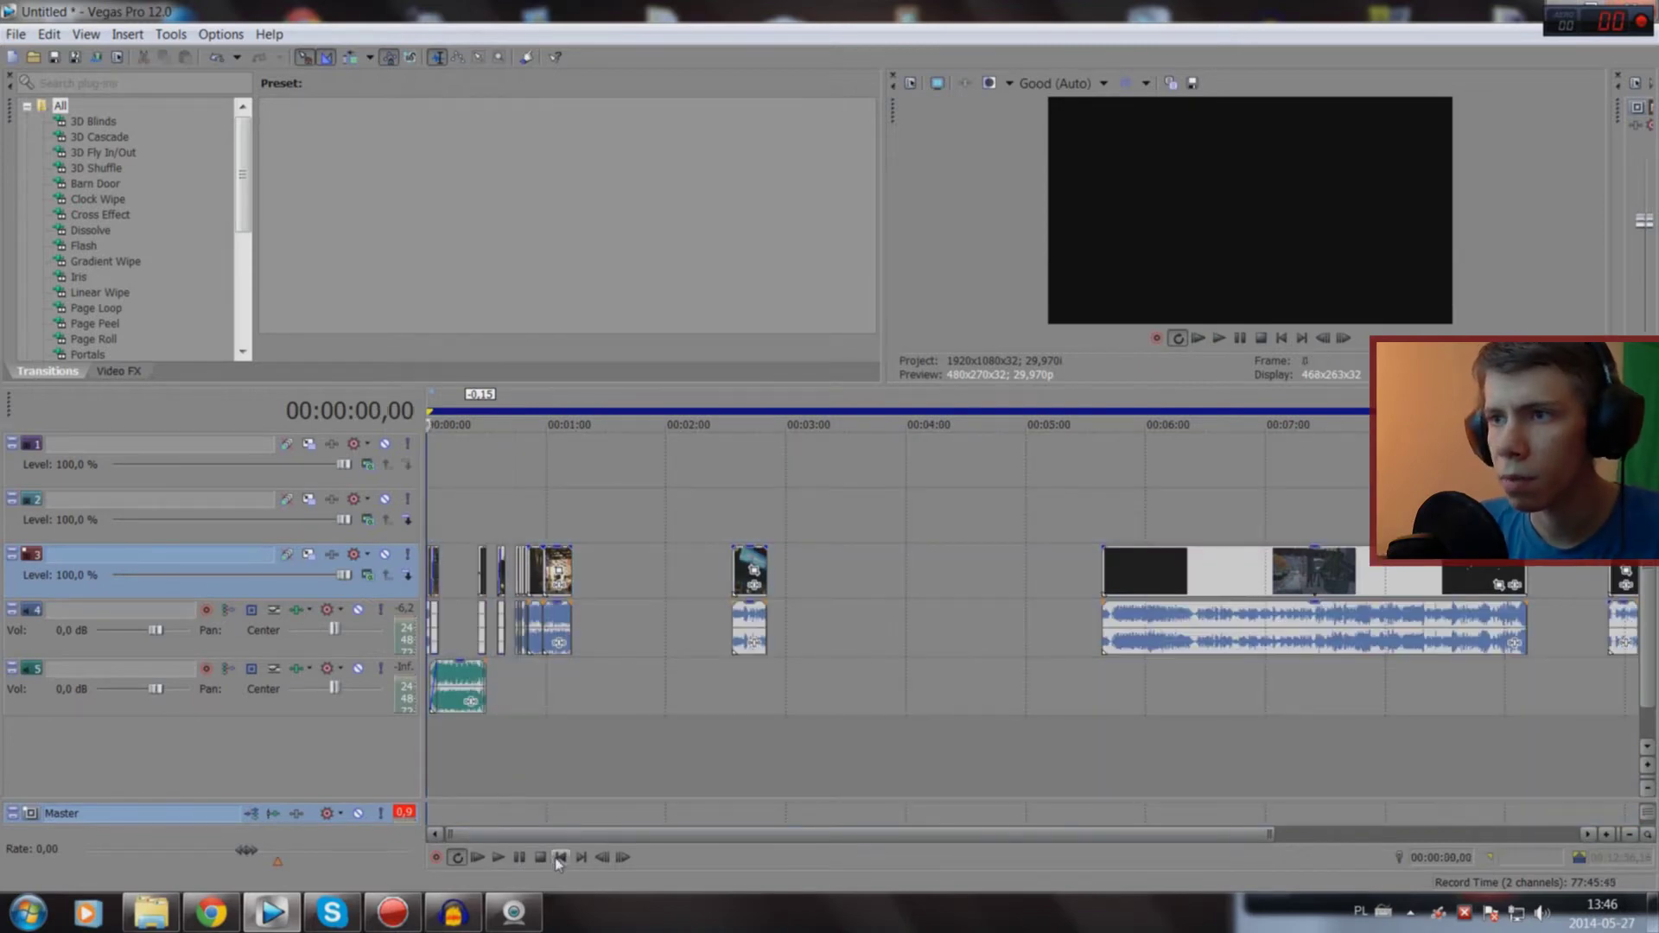
scroll(579, 832, up, 5)
scroll(579, 832, up, 8)
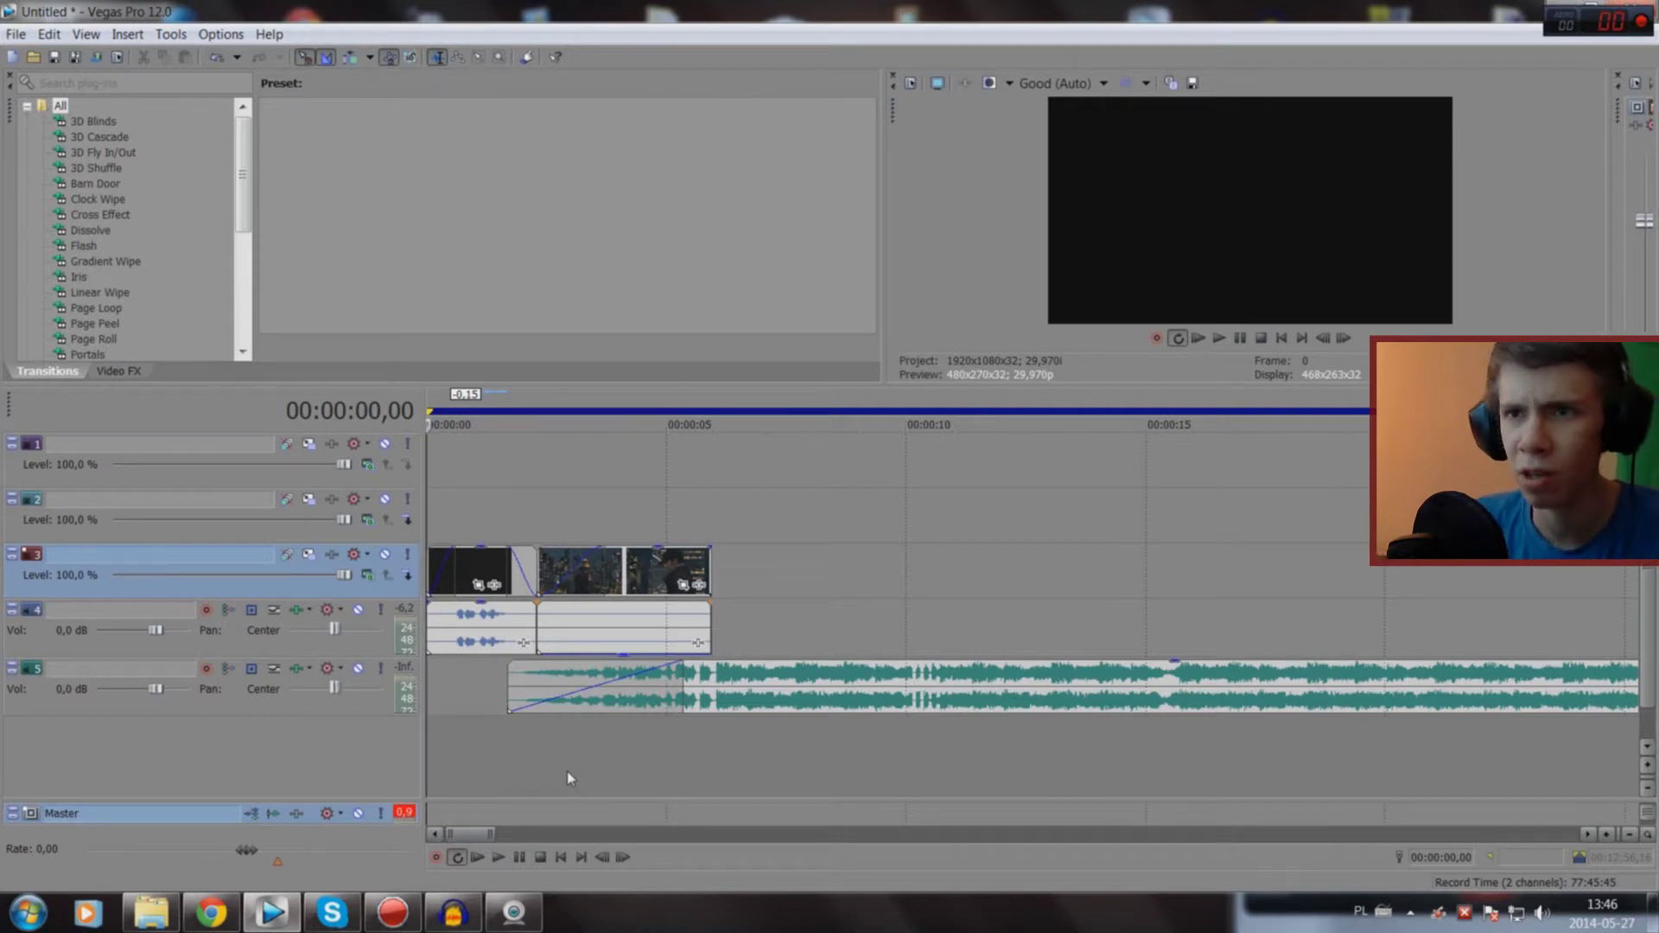
key(space)
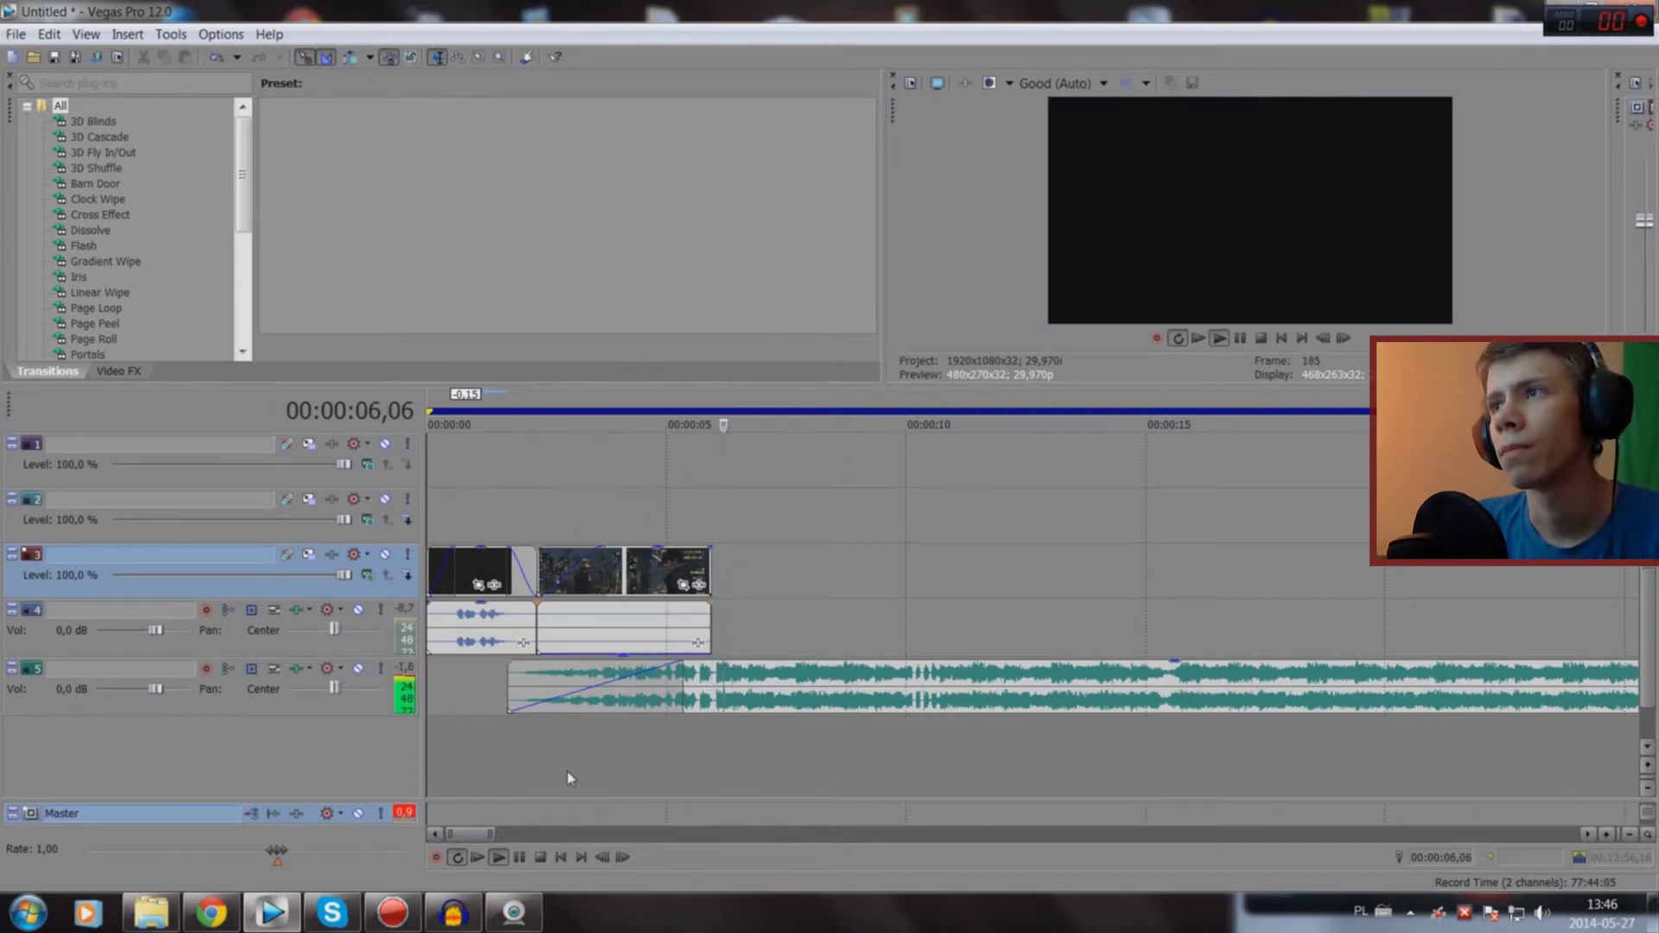
key(space)
Step: Check the intro at 0:25 and 0:37, then park the playhead at 0:44,19 where gameplay begins
scroll(921, 735, down, 3)
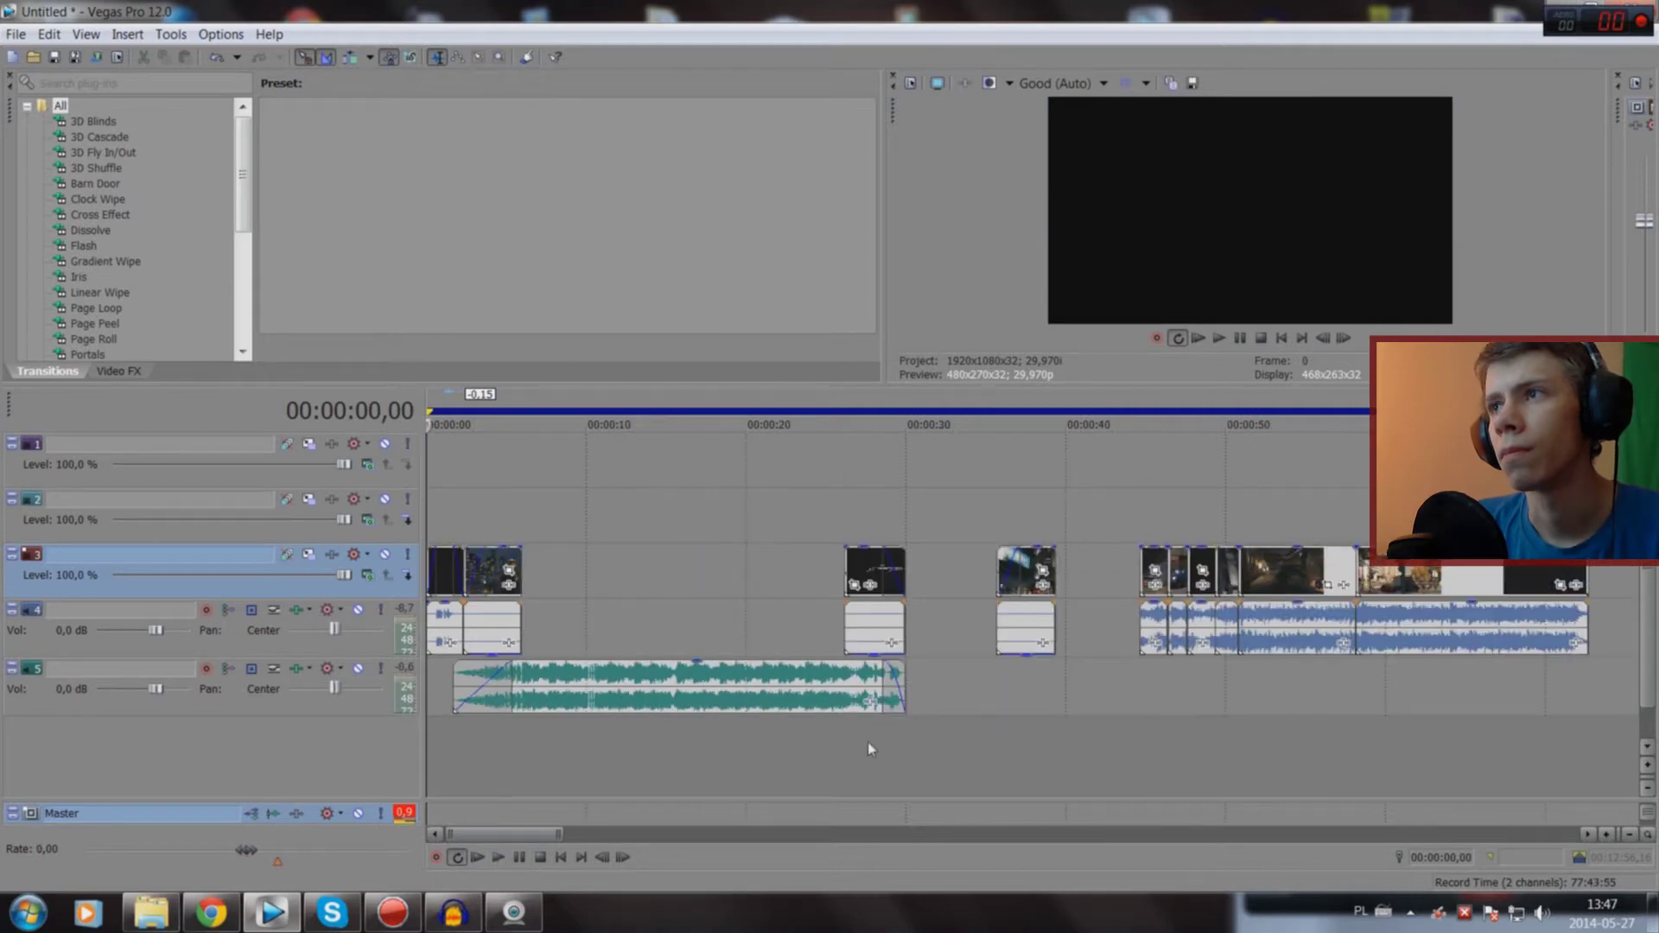
click(827, 755)
click(1024, 754)
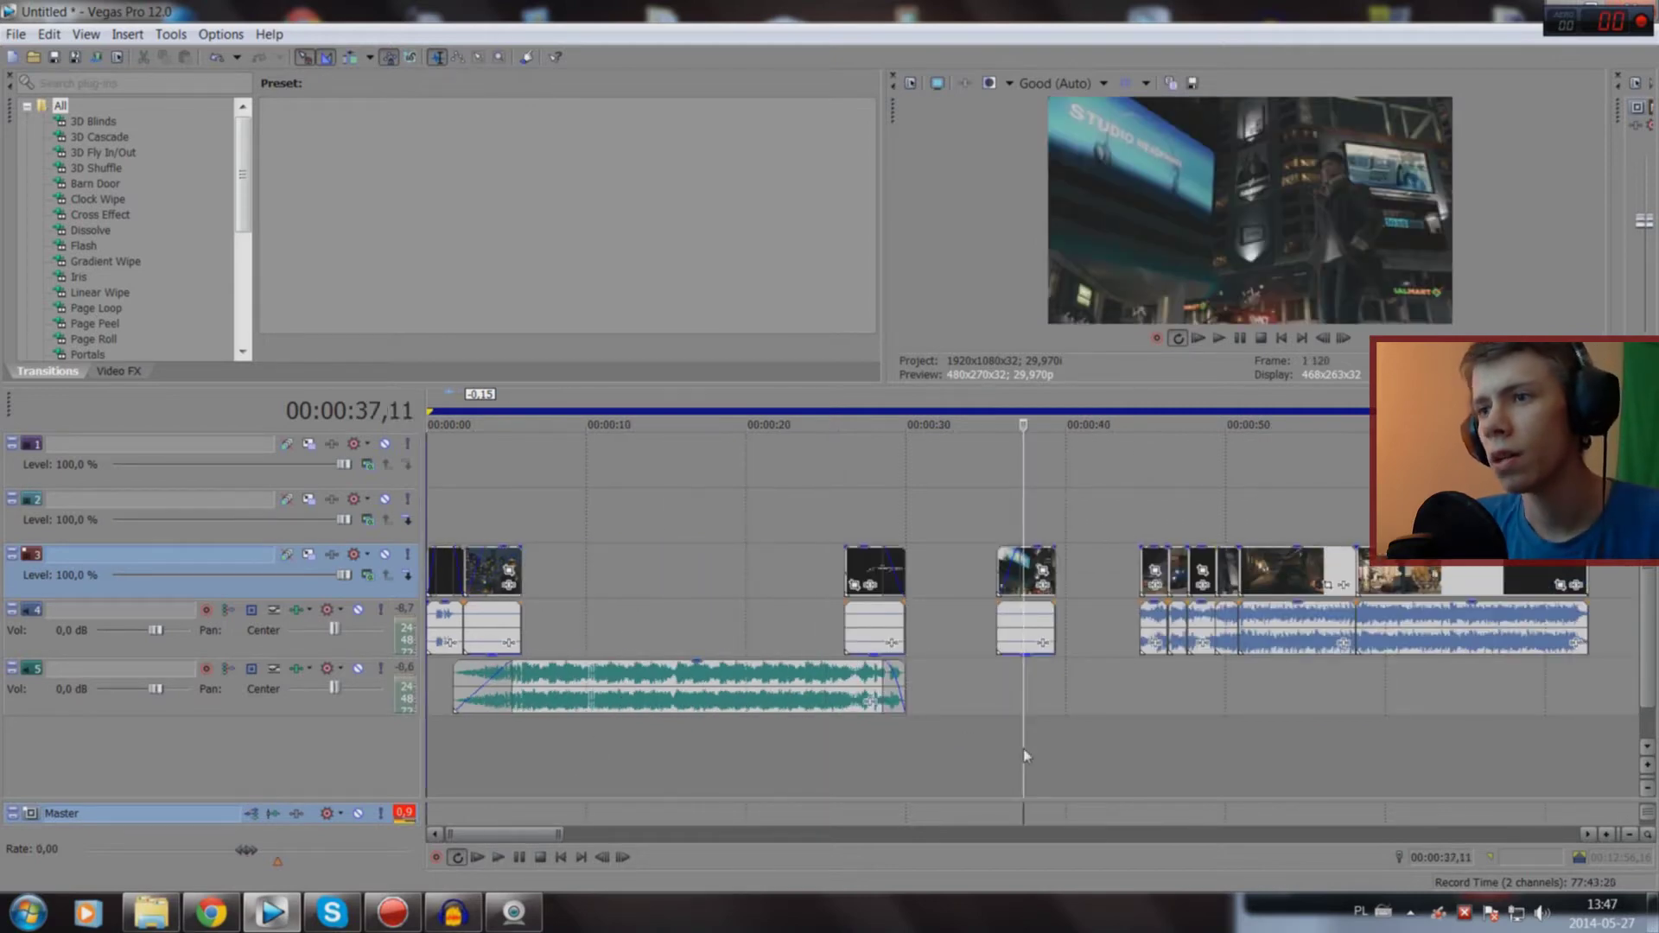
click(1132, 725)
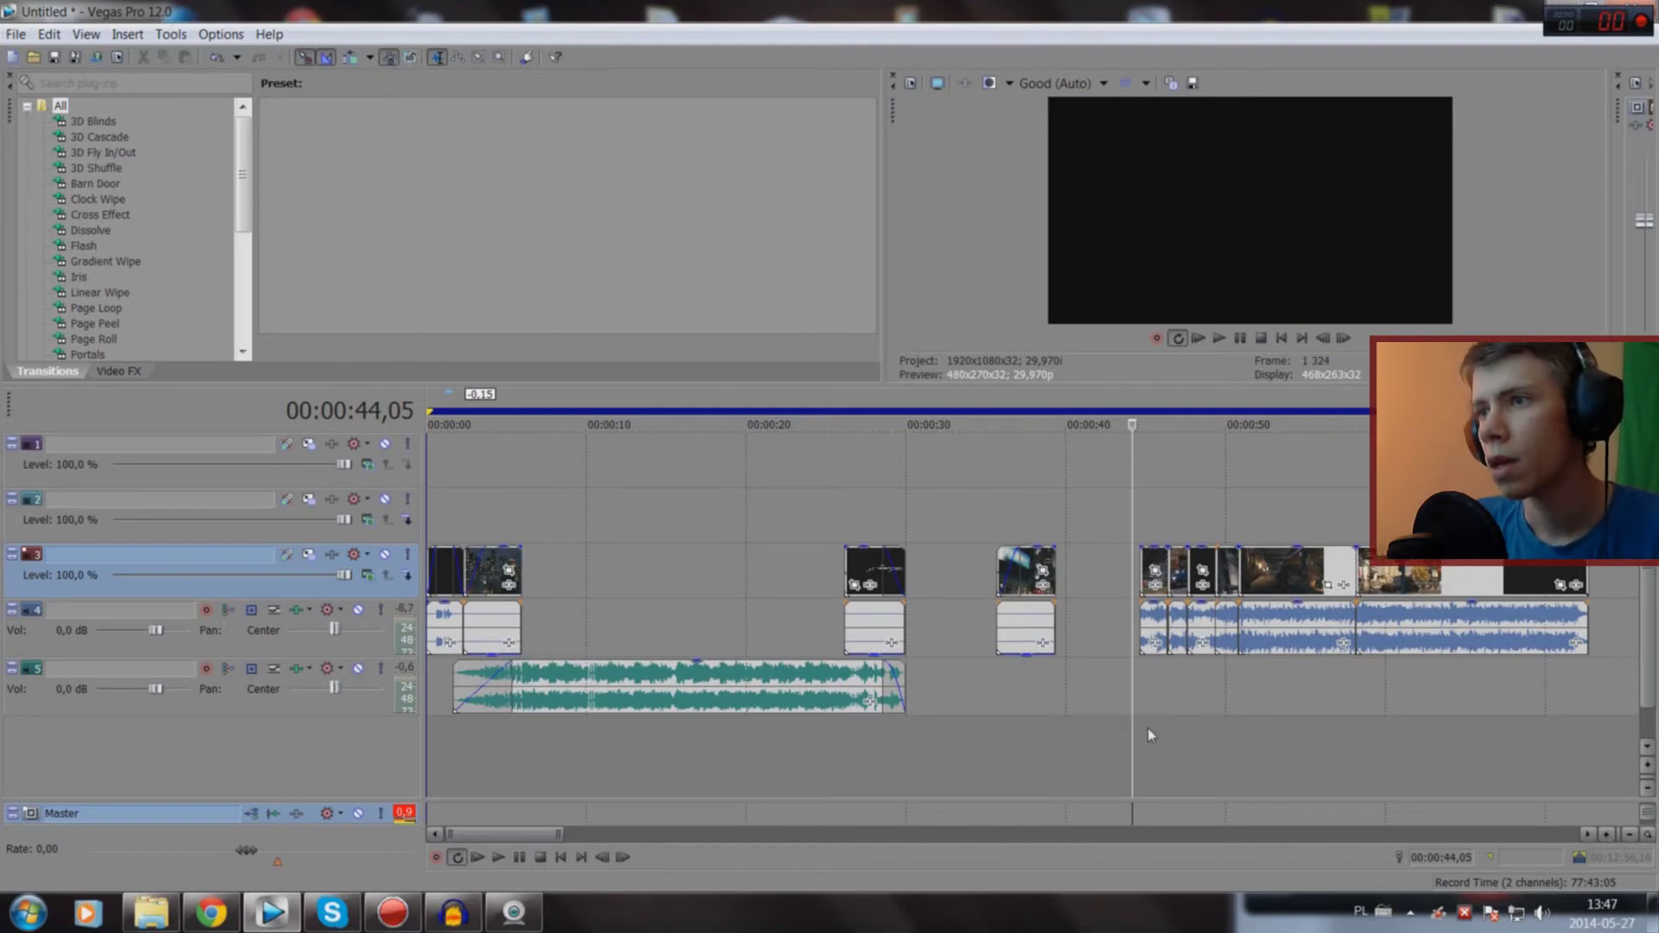
click(1148, 728)
click(1139, 729)
scroll(1037, 682, down, 3)
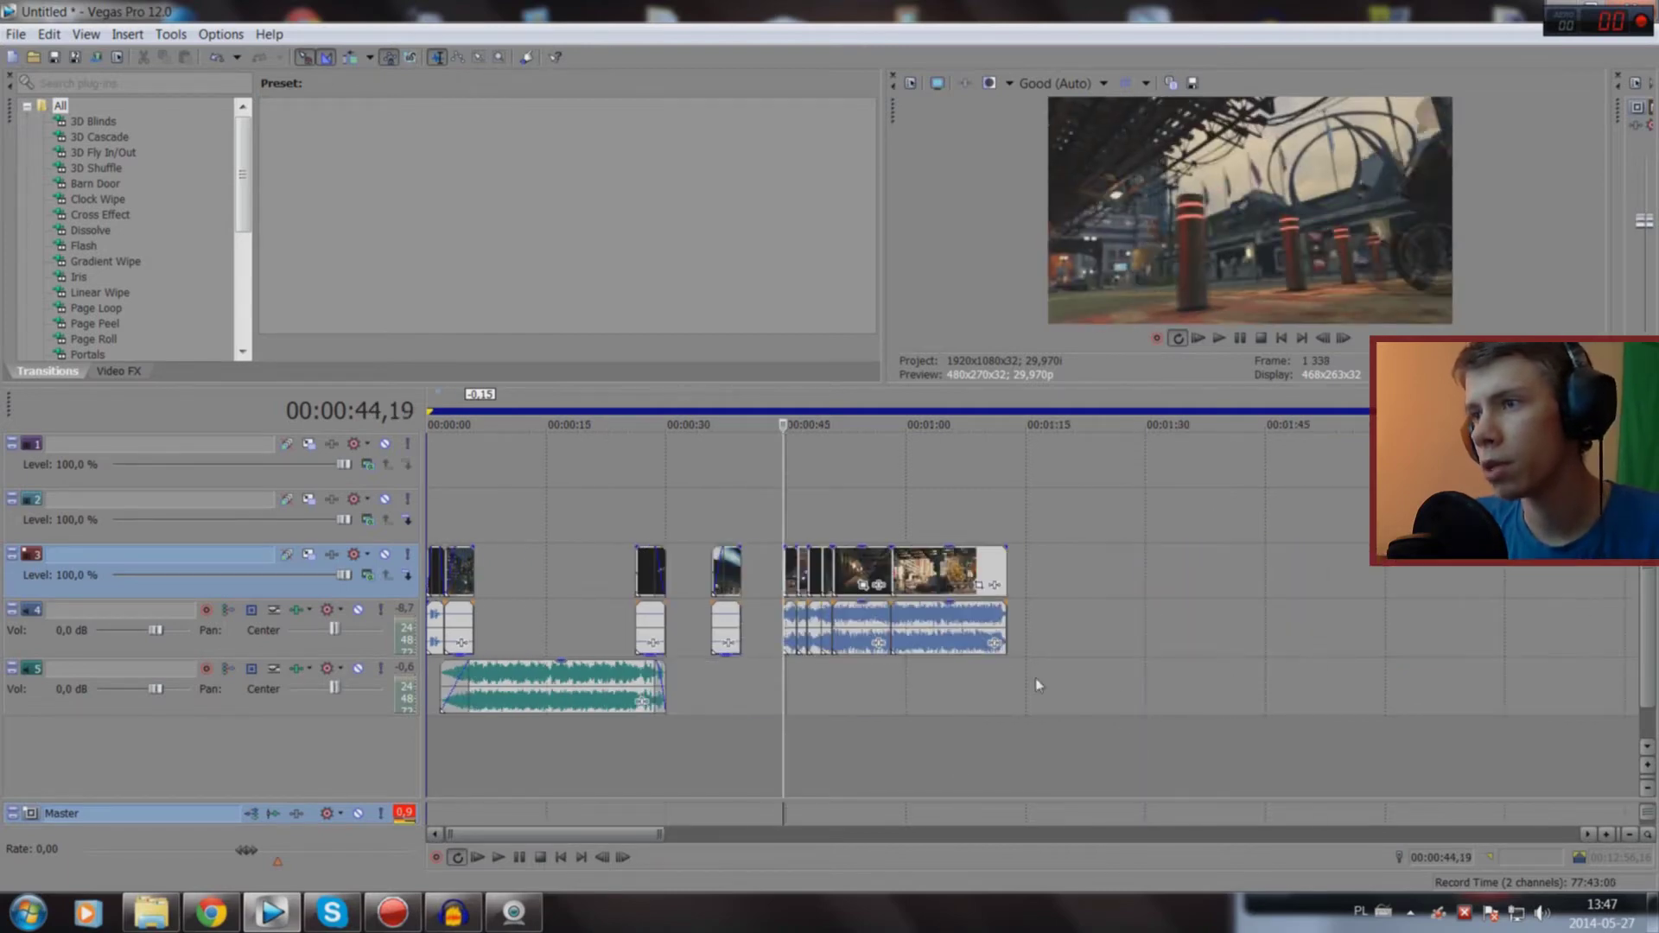
scroll(923, 703, up, 5)
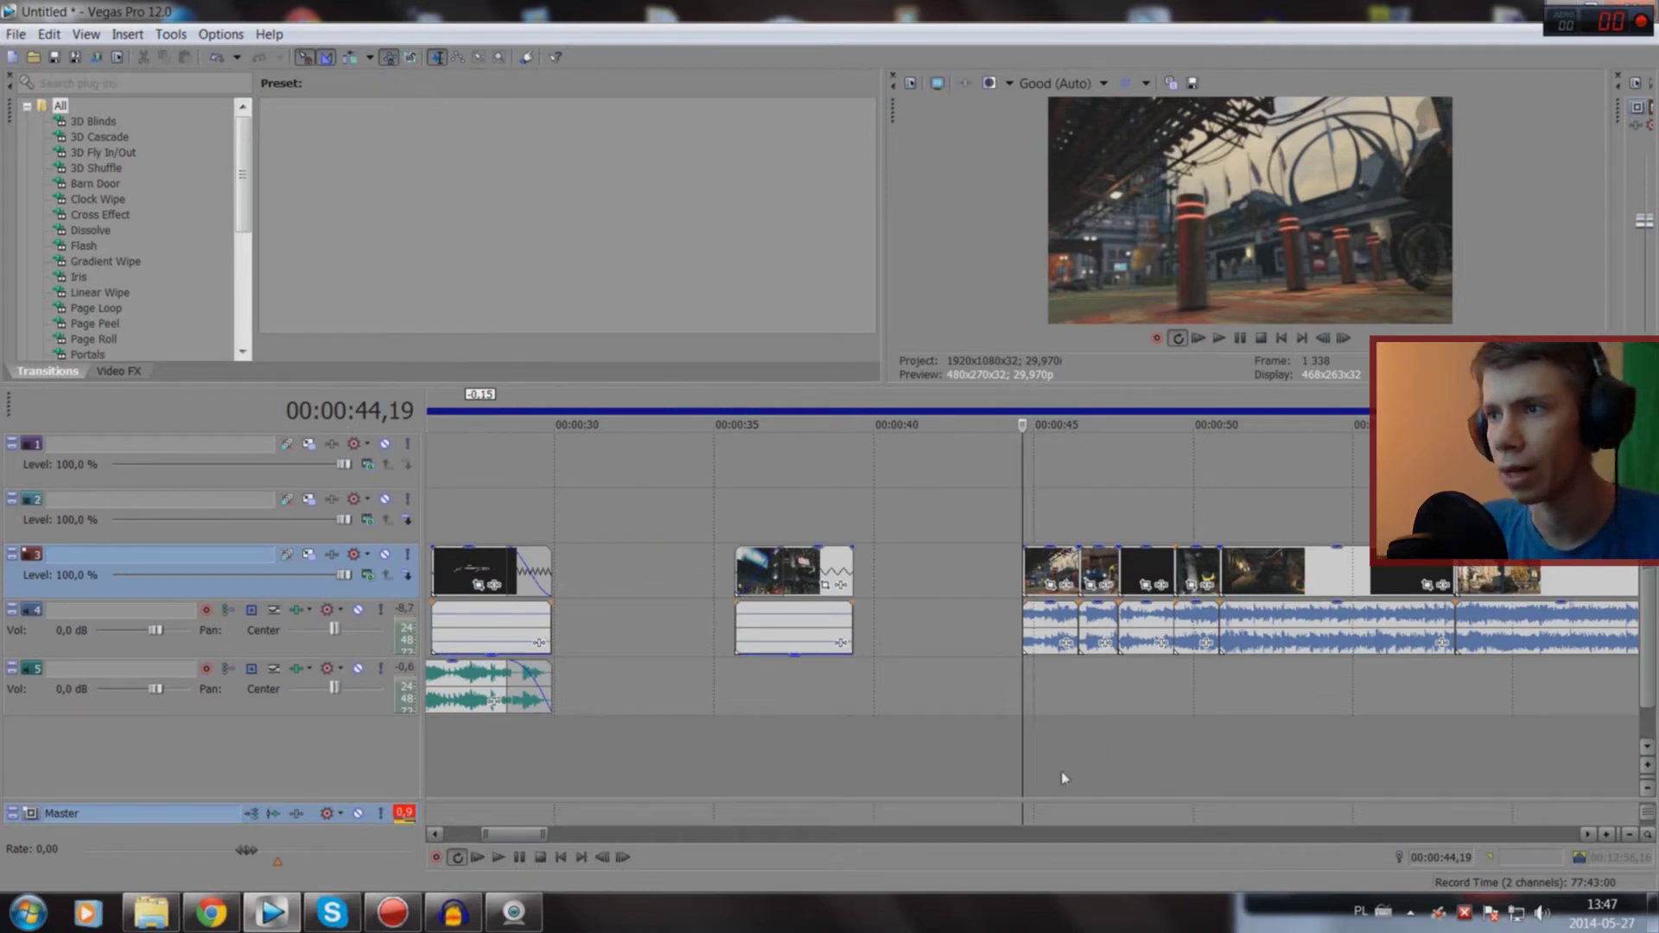
scroll(1097, 717, down, 3)
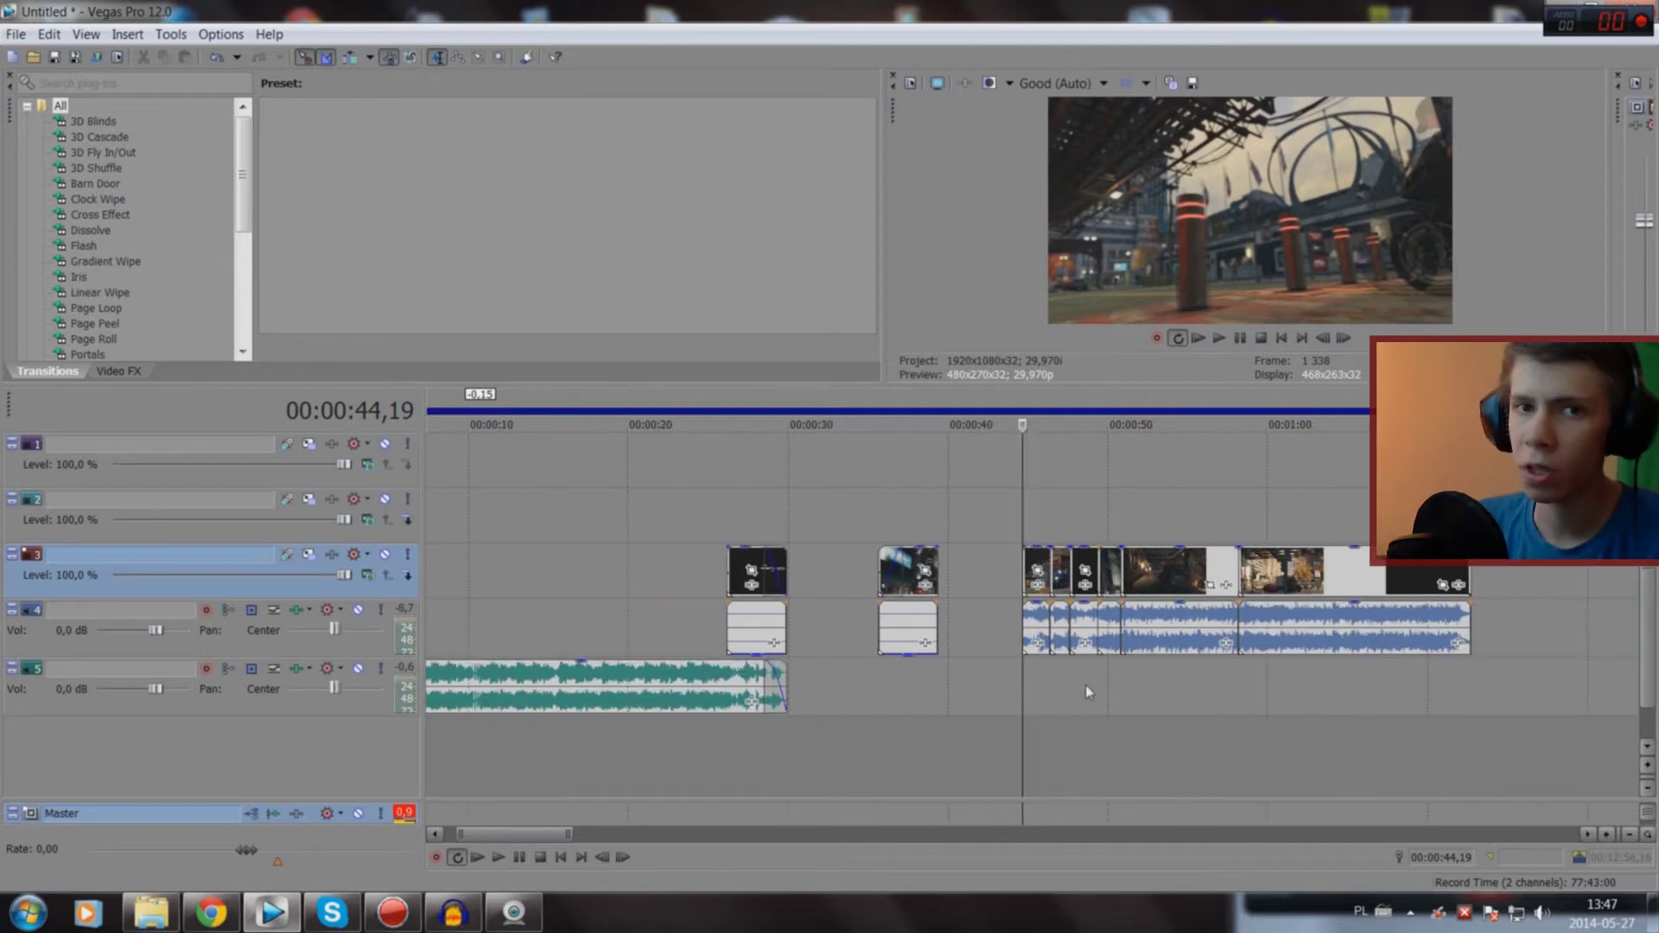
key(space)
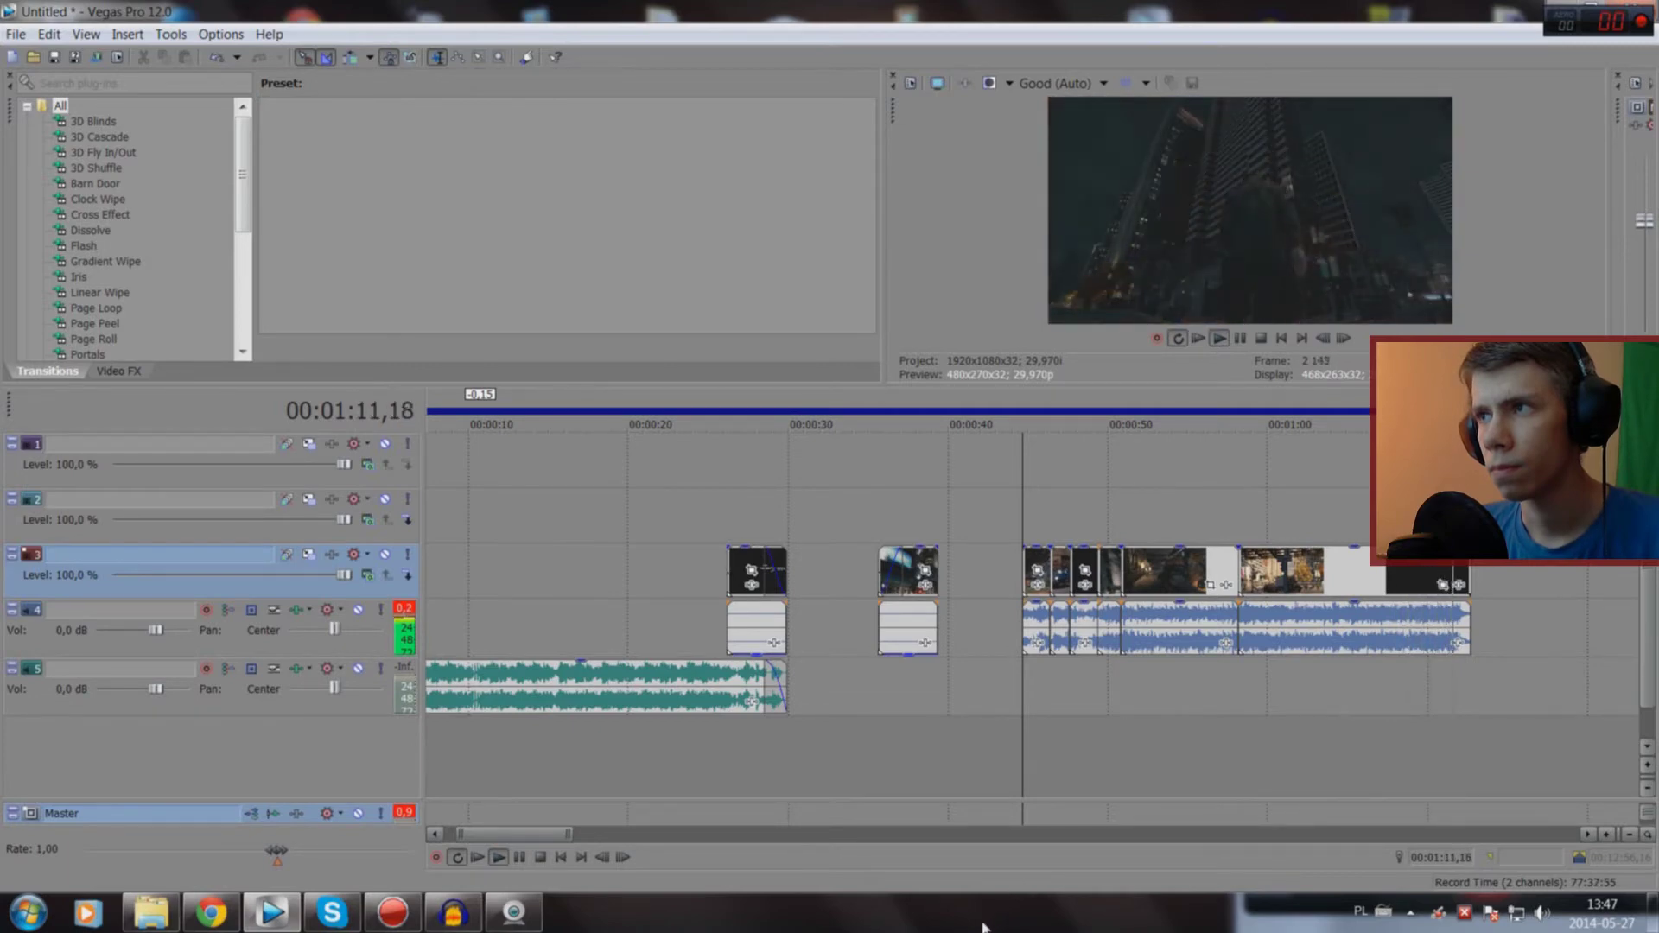
Step: Preview the gameplay around 1:10 and the intro from about 0:26
key(space)
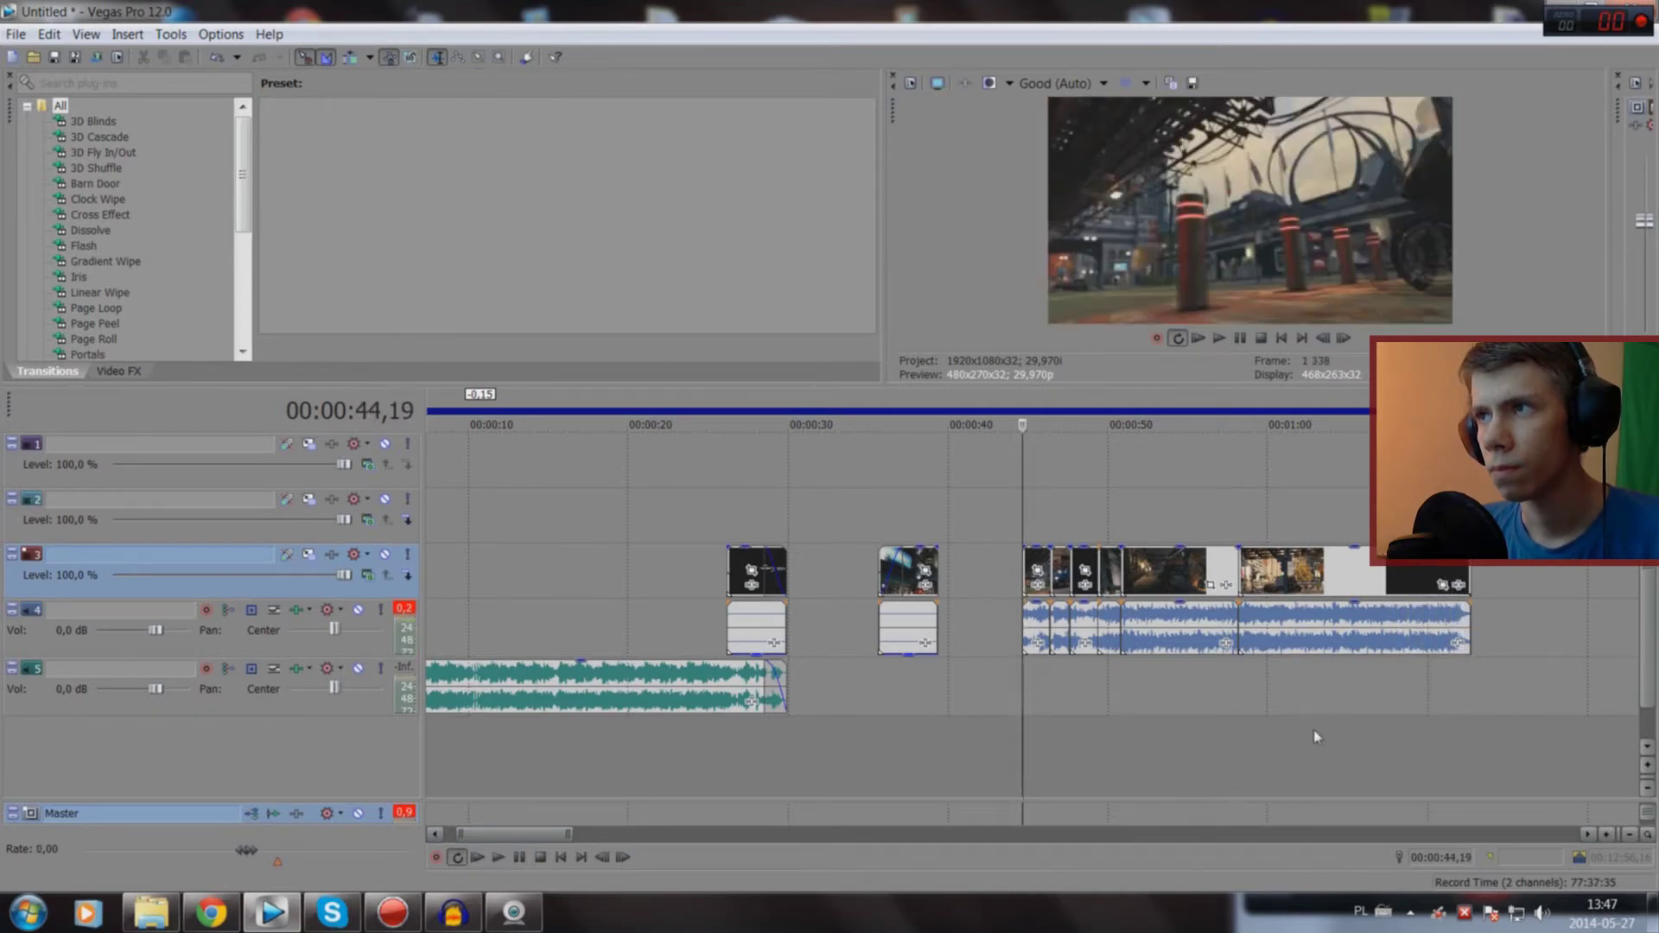
click(1438, 729)
key(space)
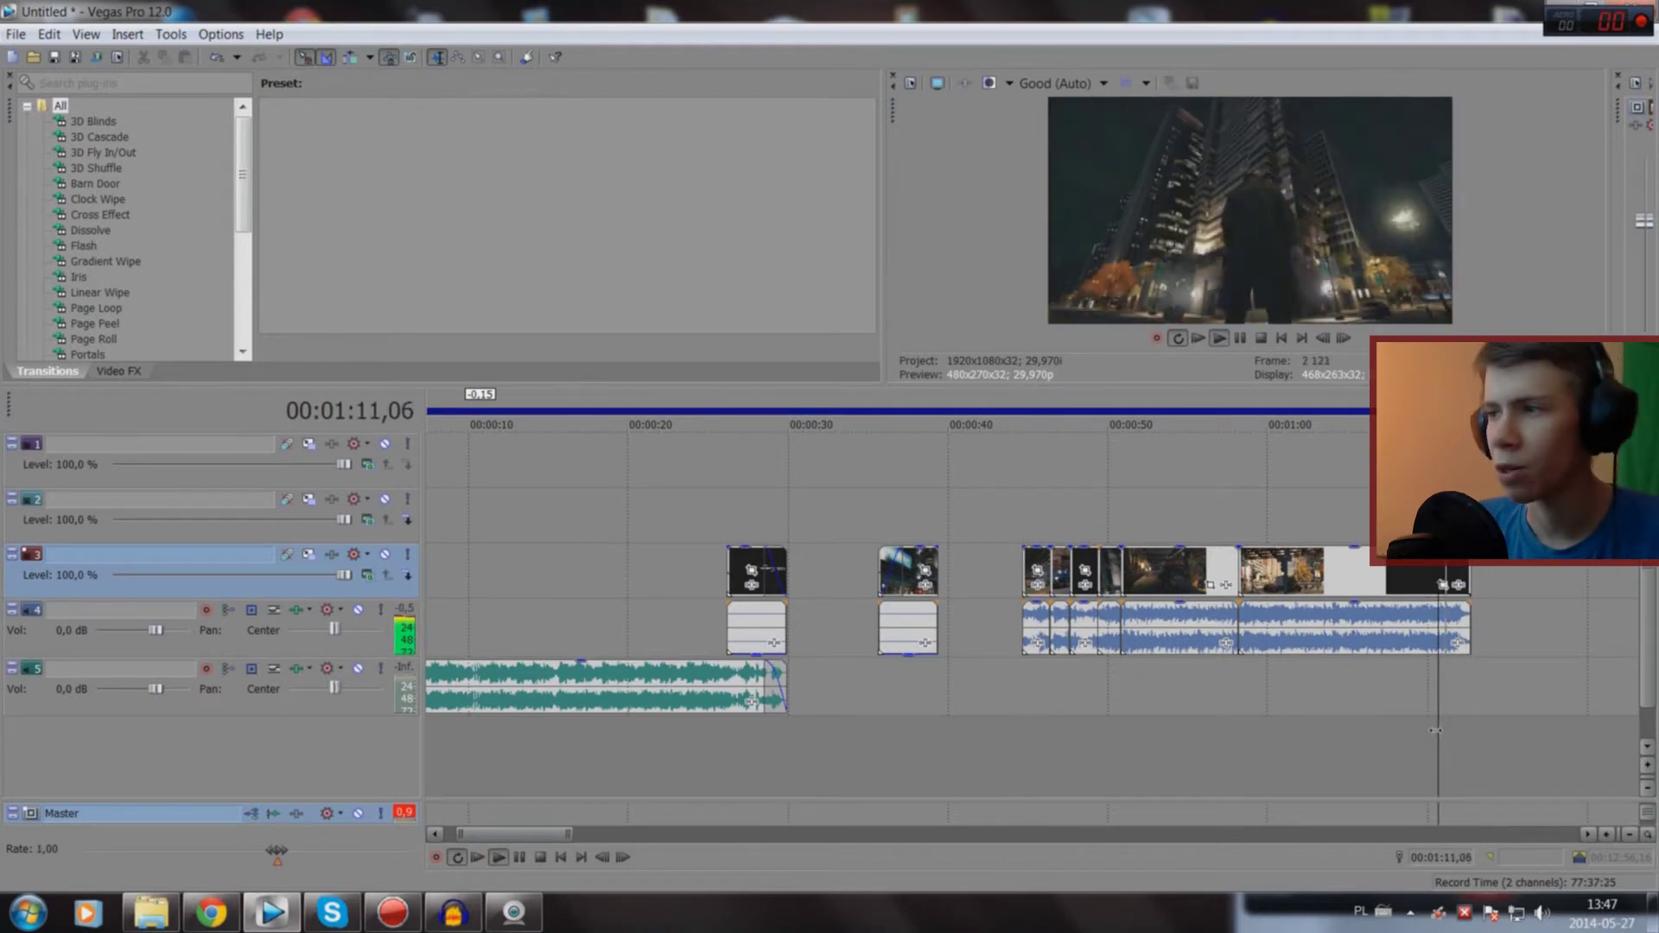
key(space)
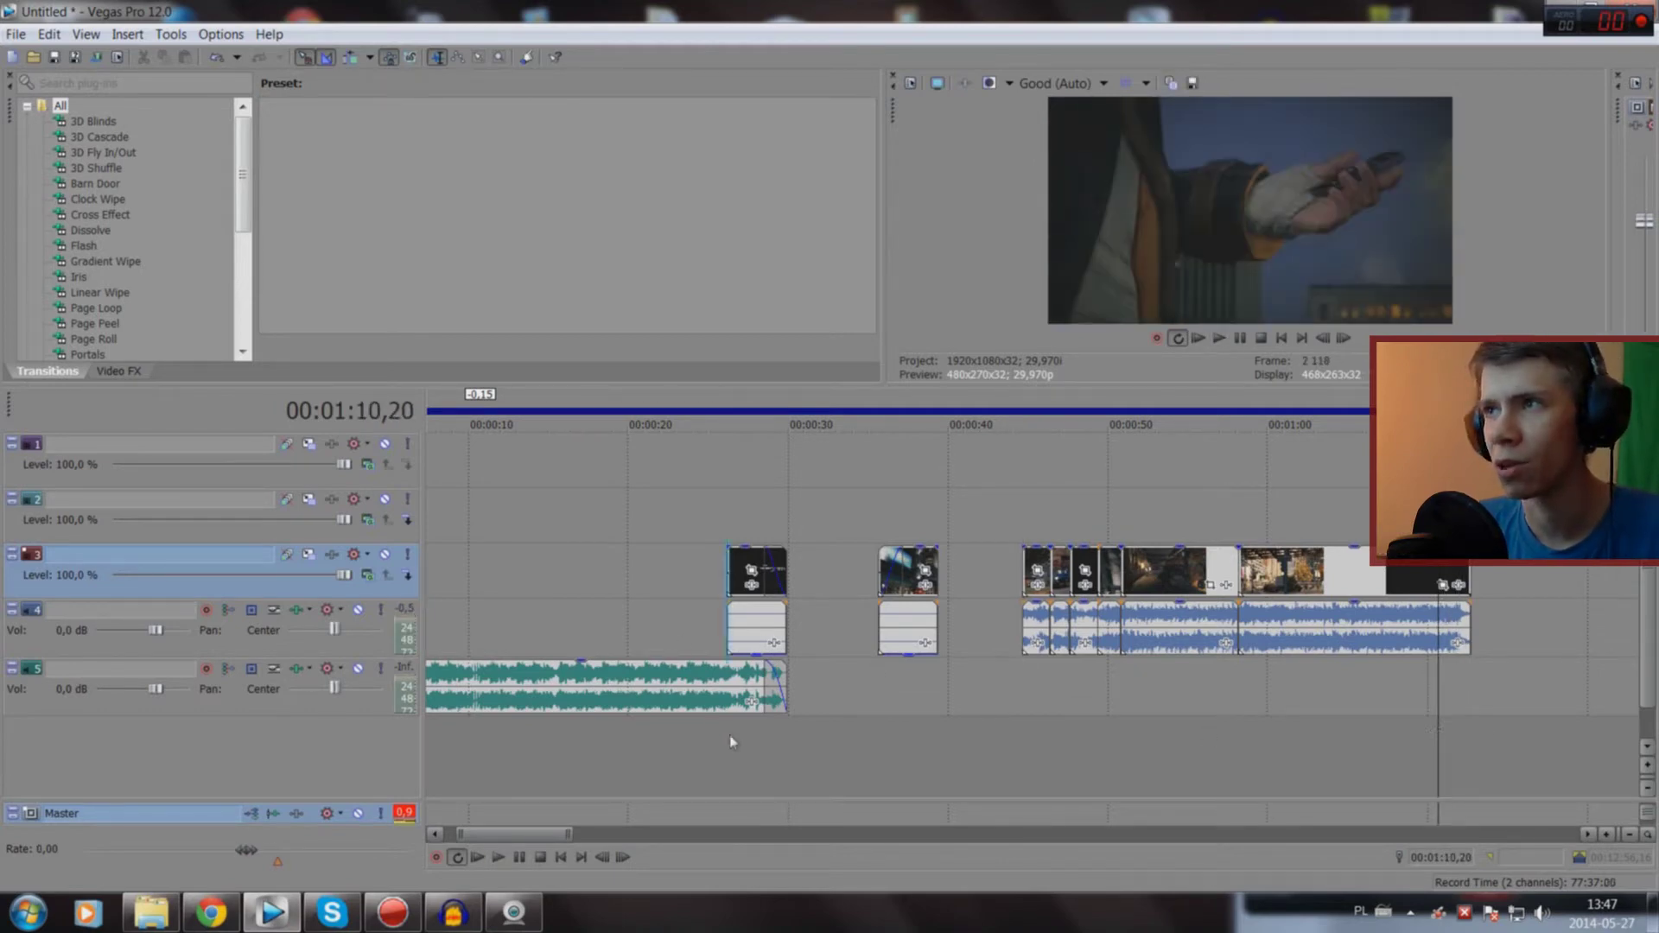
click(730, 734)
key(space)
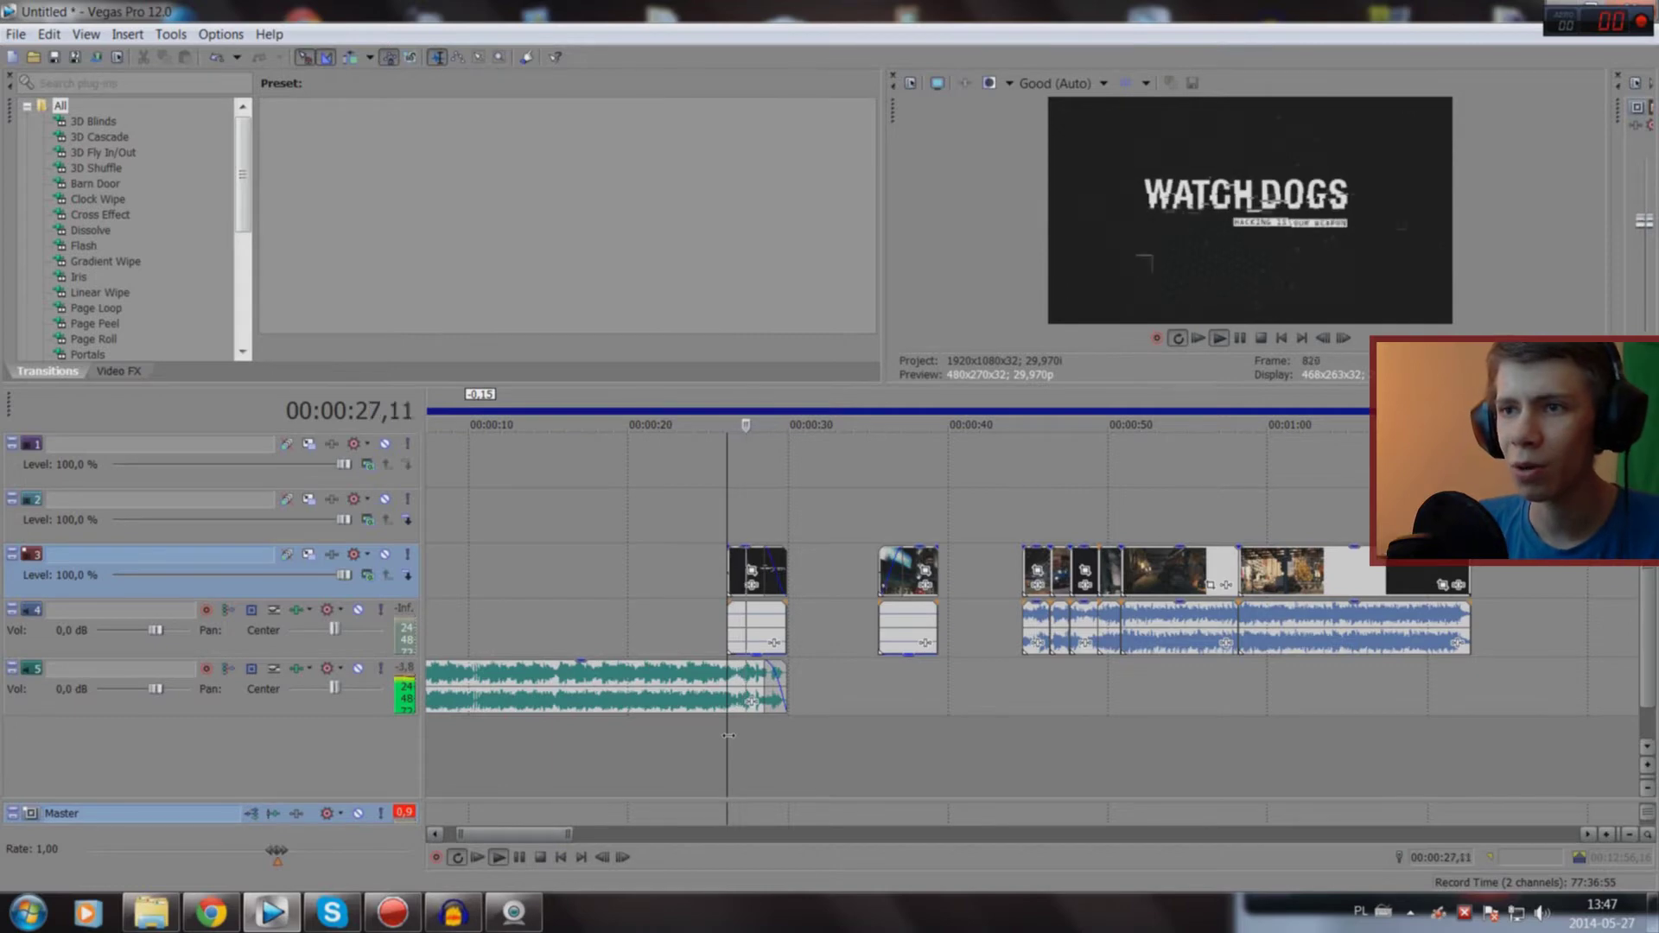
key(space)
Step: Move the later gameplay clip back before the dark clip at 0:23 and pull its audio gain to silence
click(1297, 626)
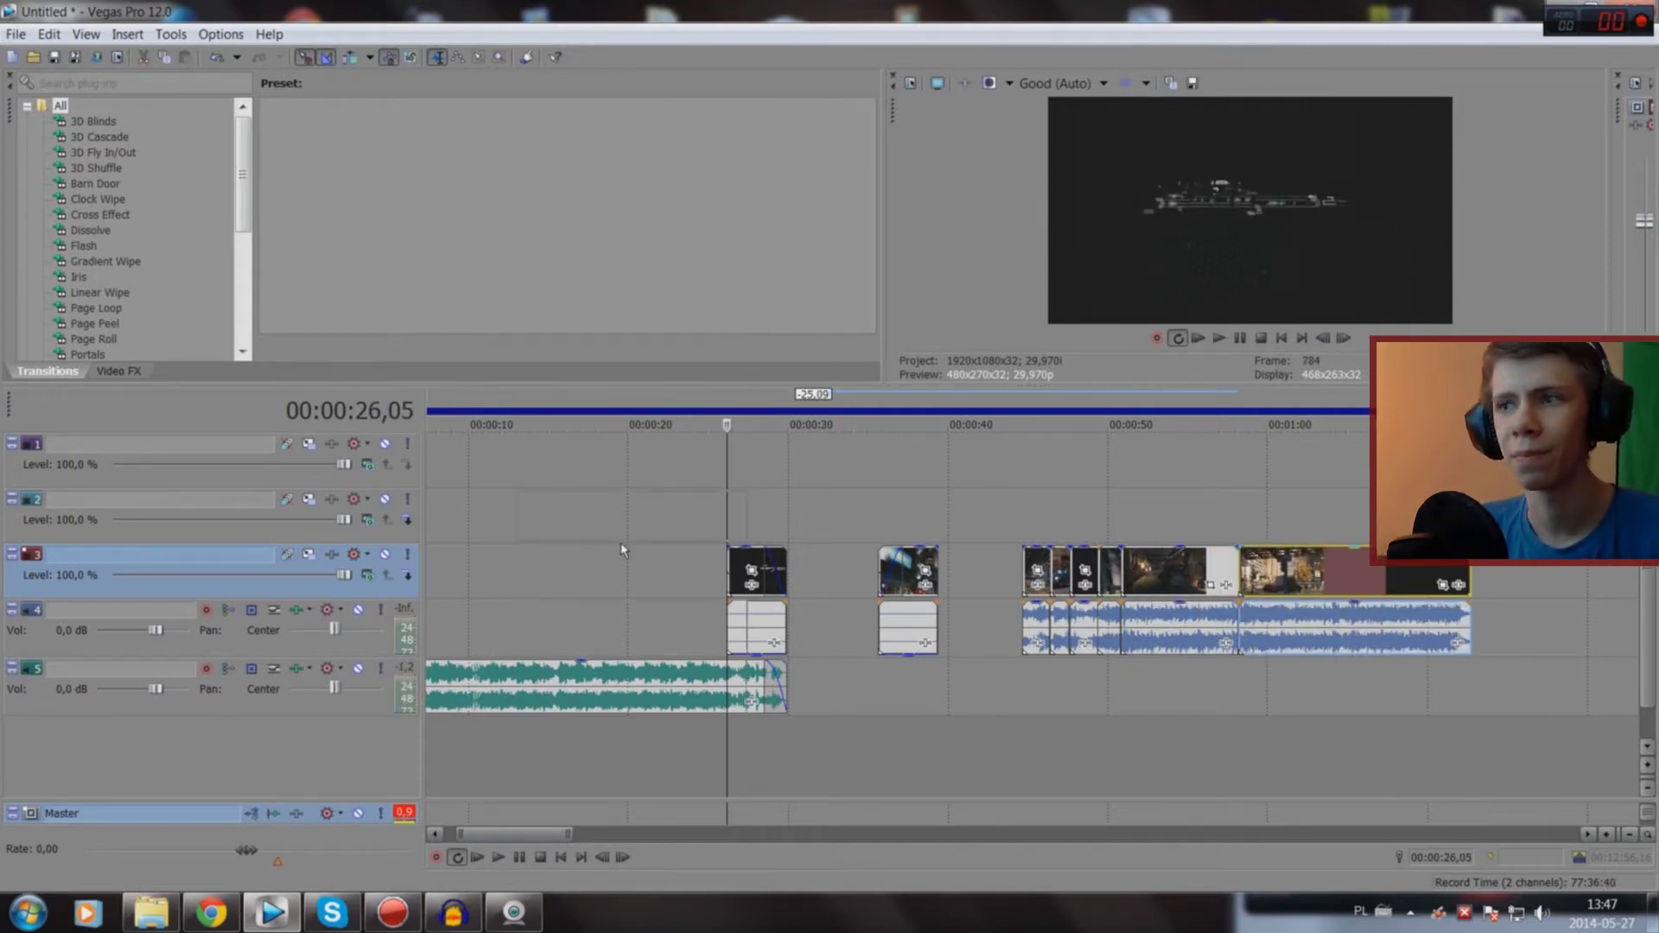
drag(623, 549, 601, 594)
click(676, 769)
key(space)
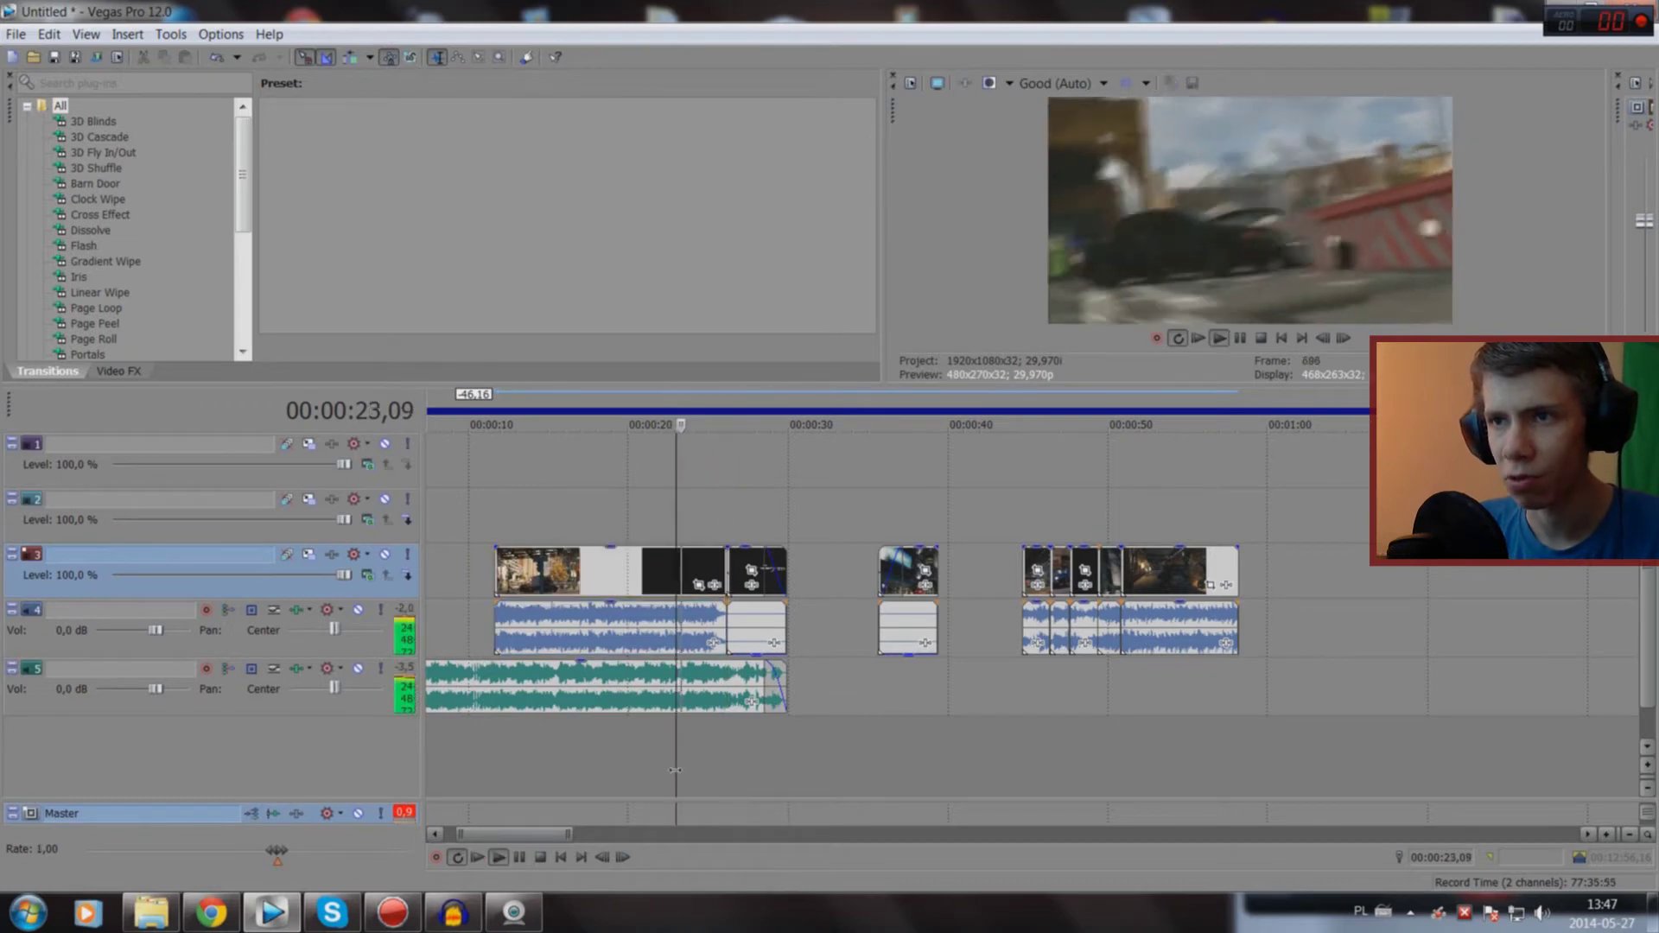
key(space)
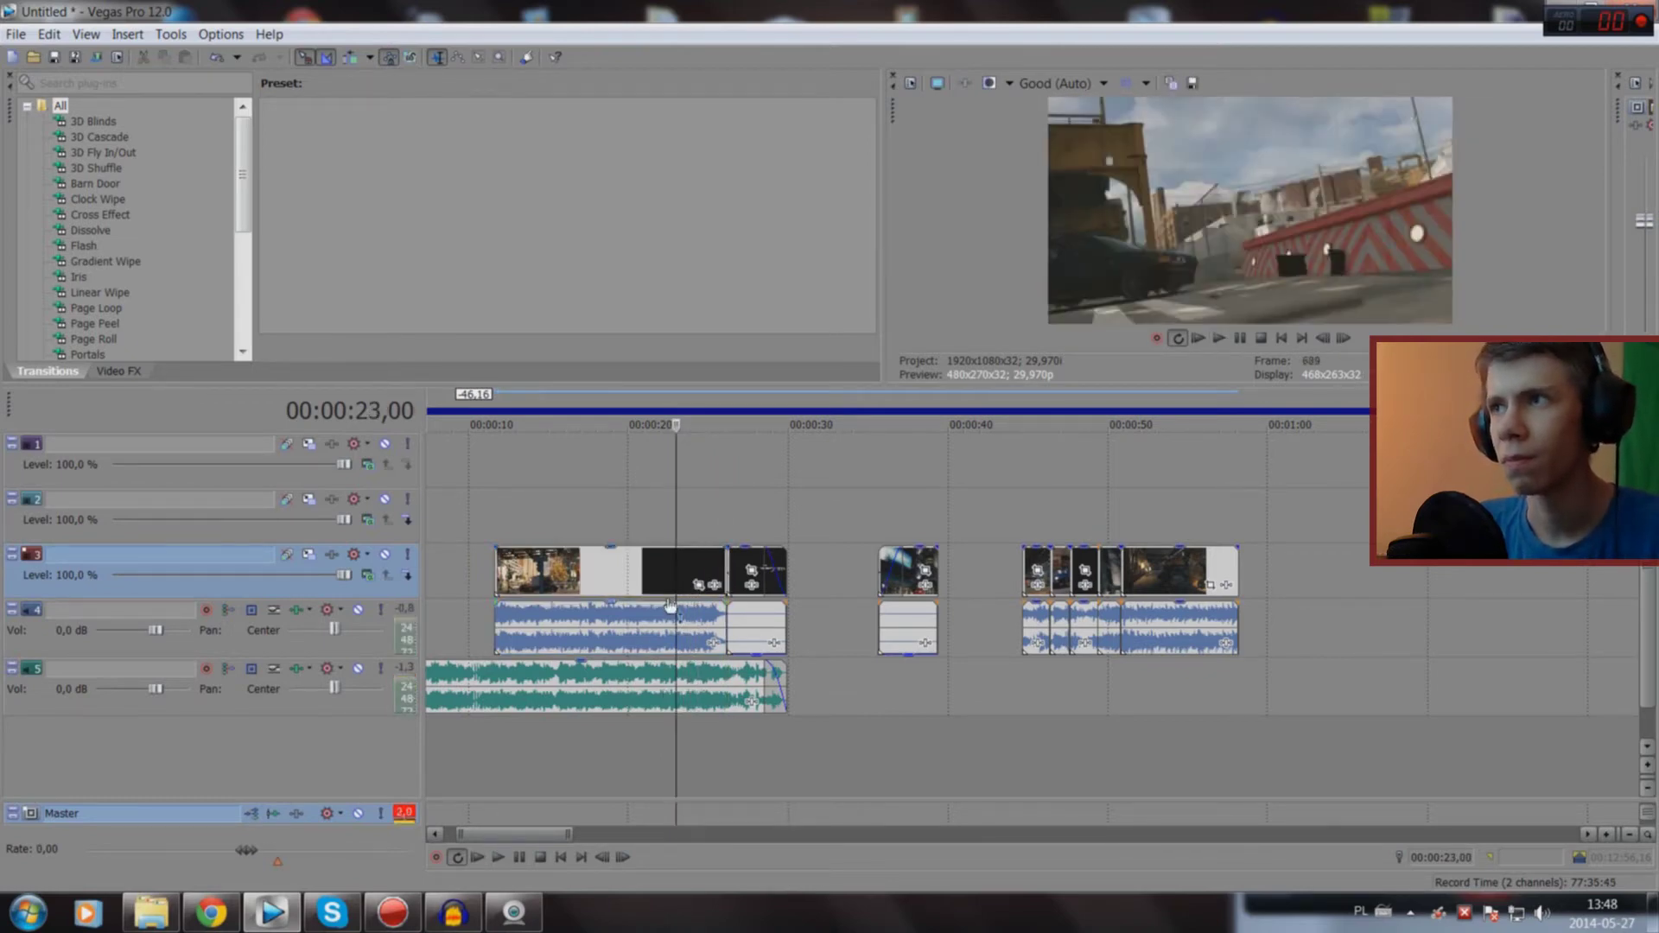
drag(671, 605, 661, 657)
key(space)
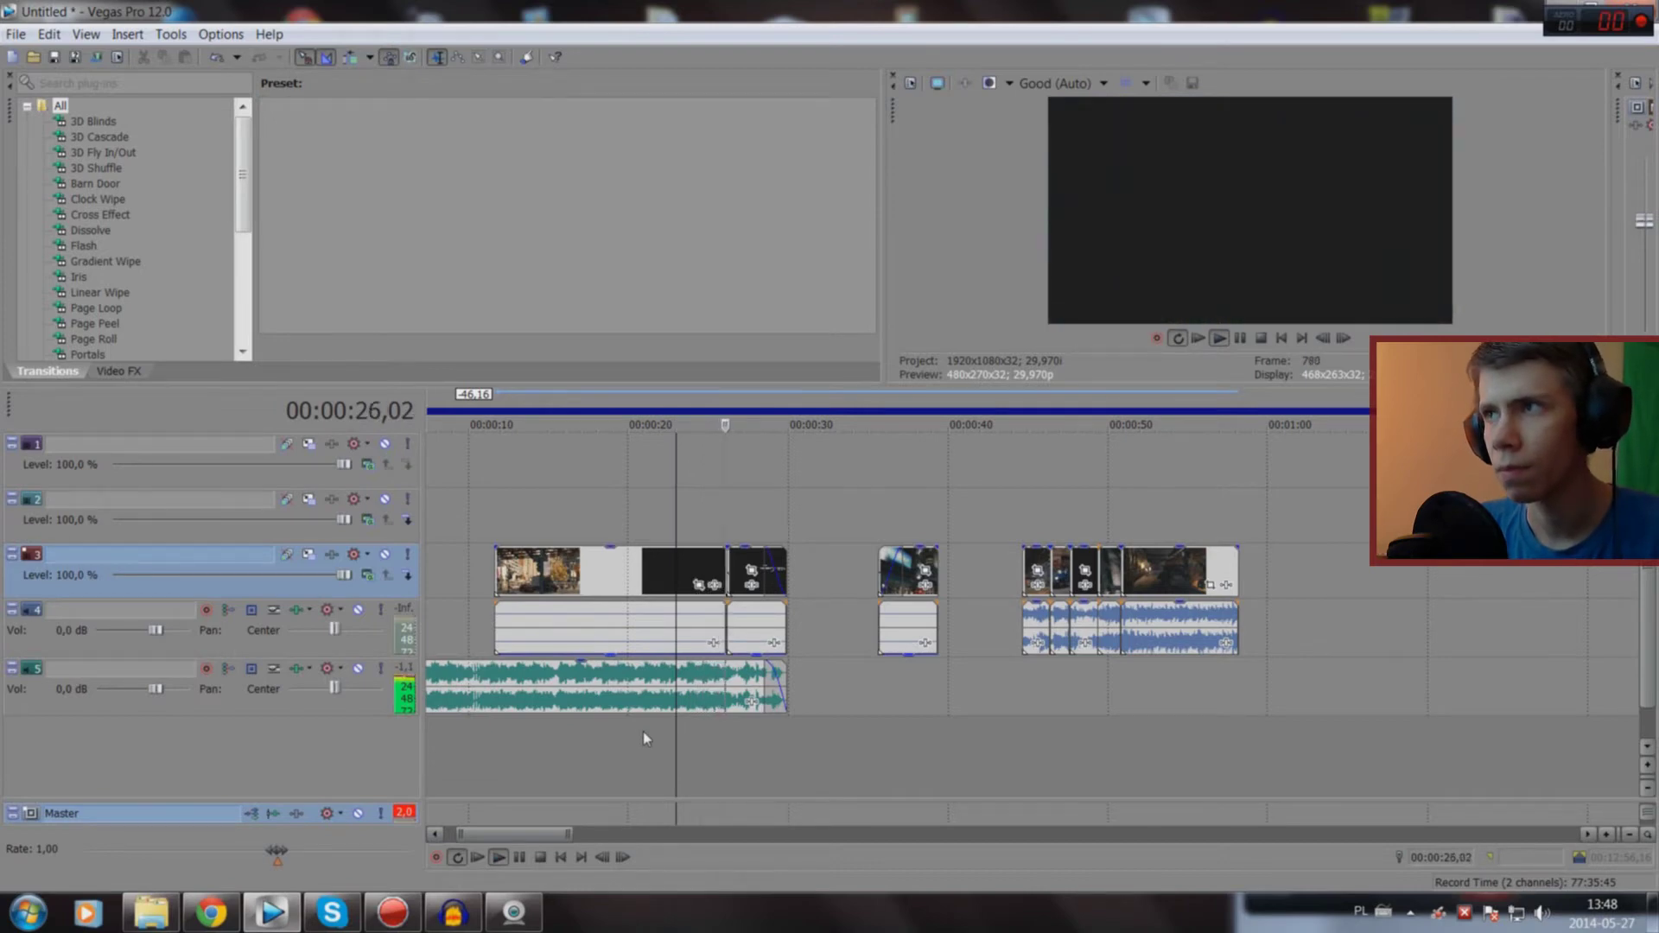
Step: Trim the WATCH DOGS title clip's start, slide the gameplay clip right against it, and replay from 0:24
key(space)
scroll(747, 735, up, 3)
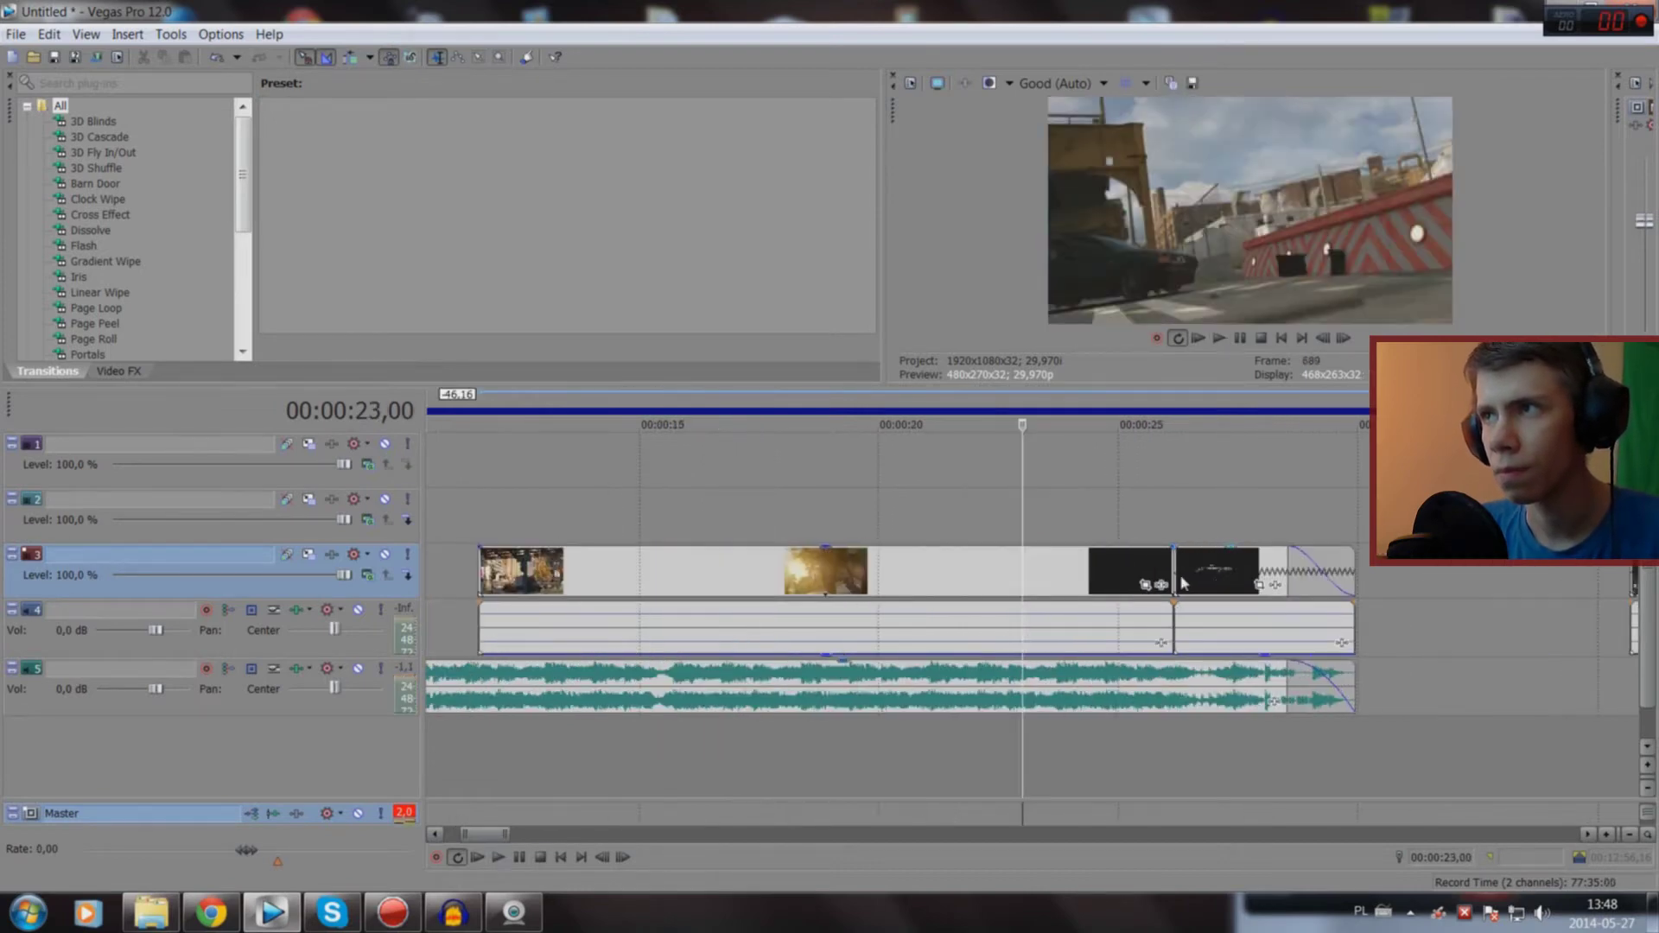
click(1206, 565)
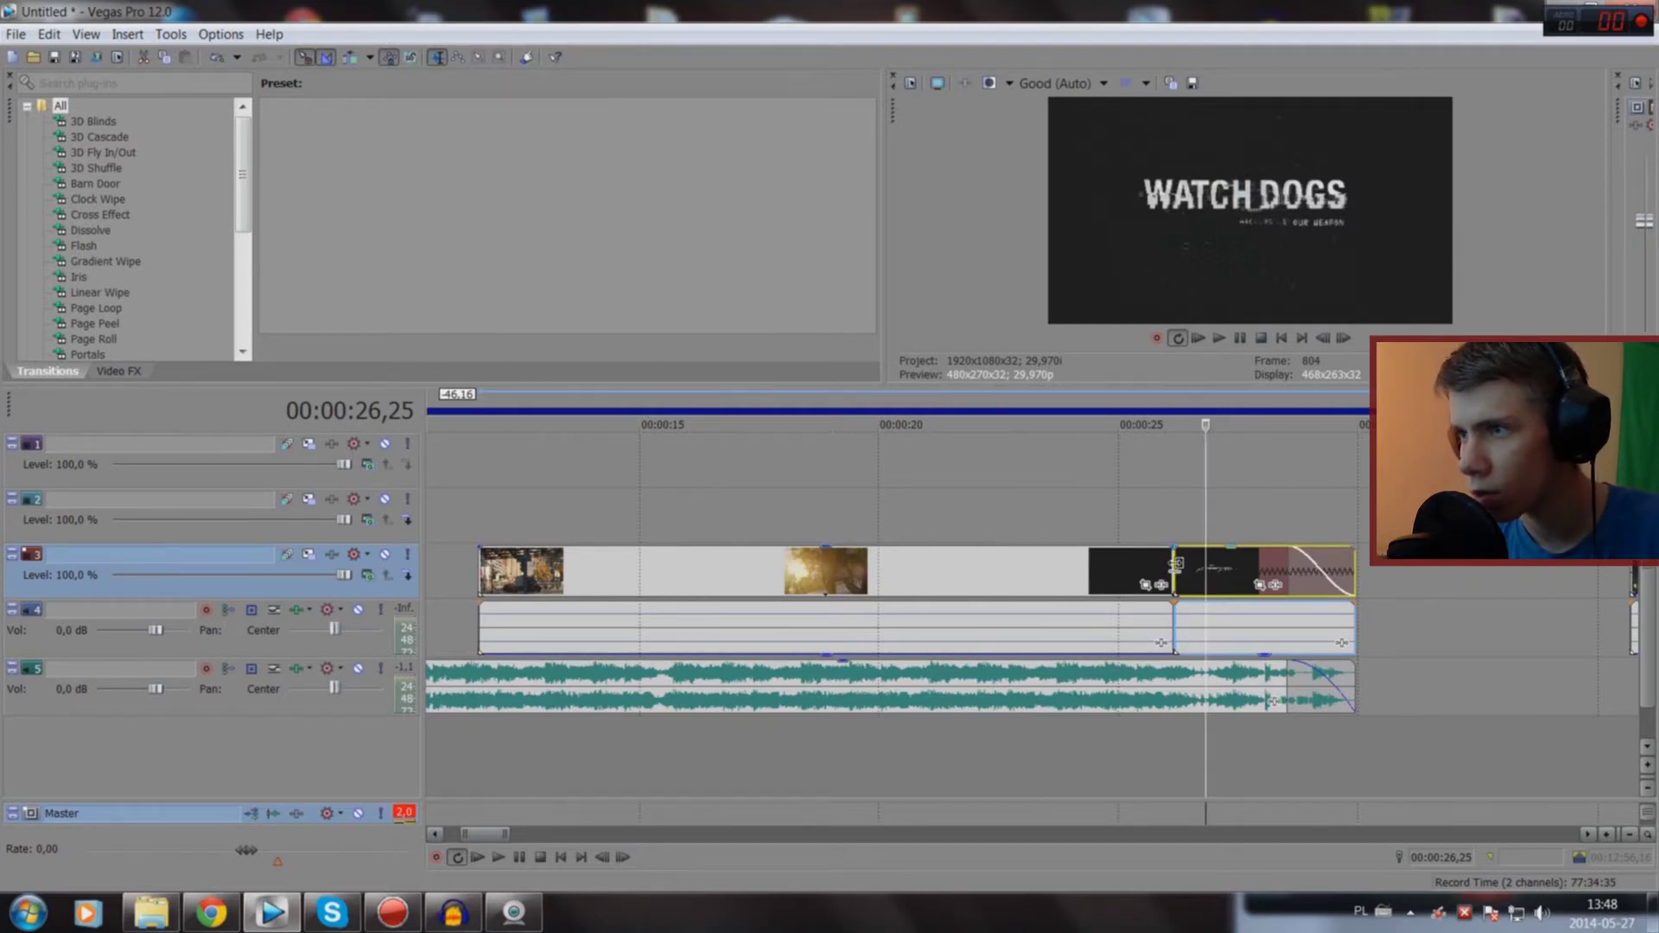
drag(1175, 563, 1246, 558)
drag(1064, 575, 1135, 574)
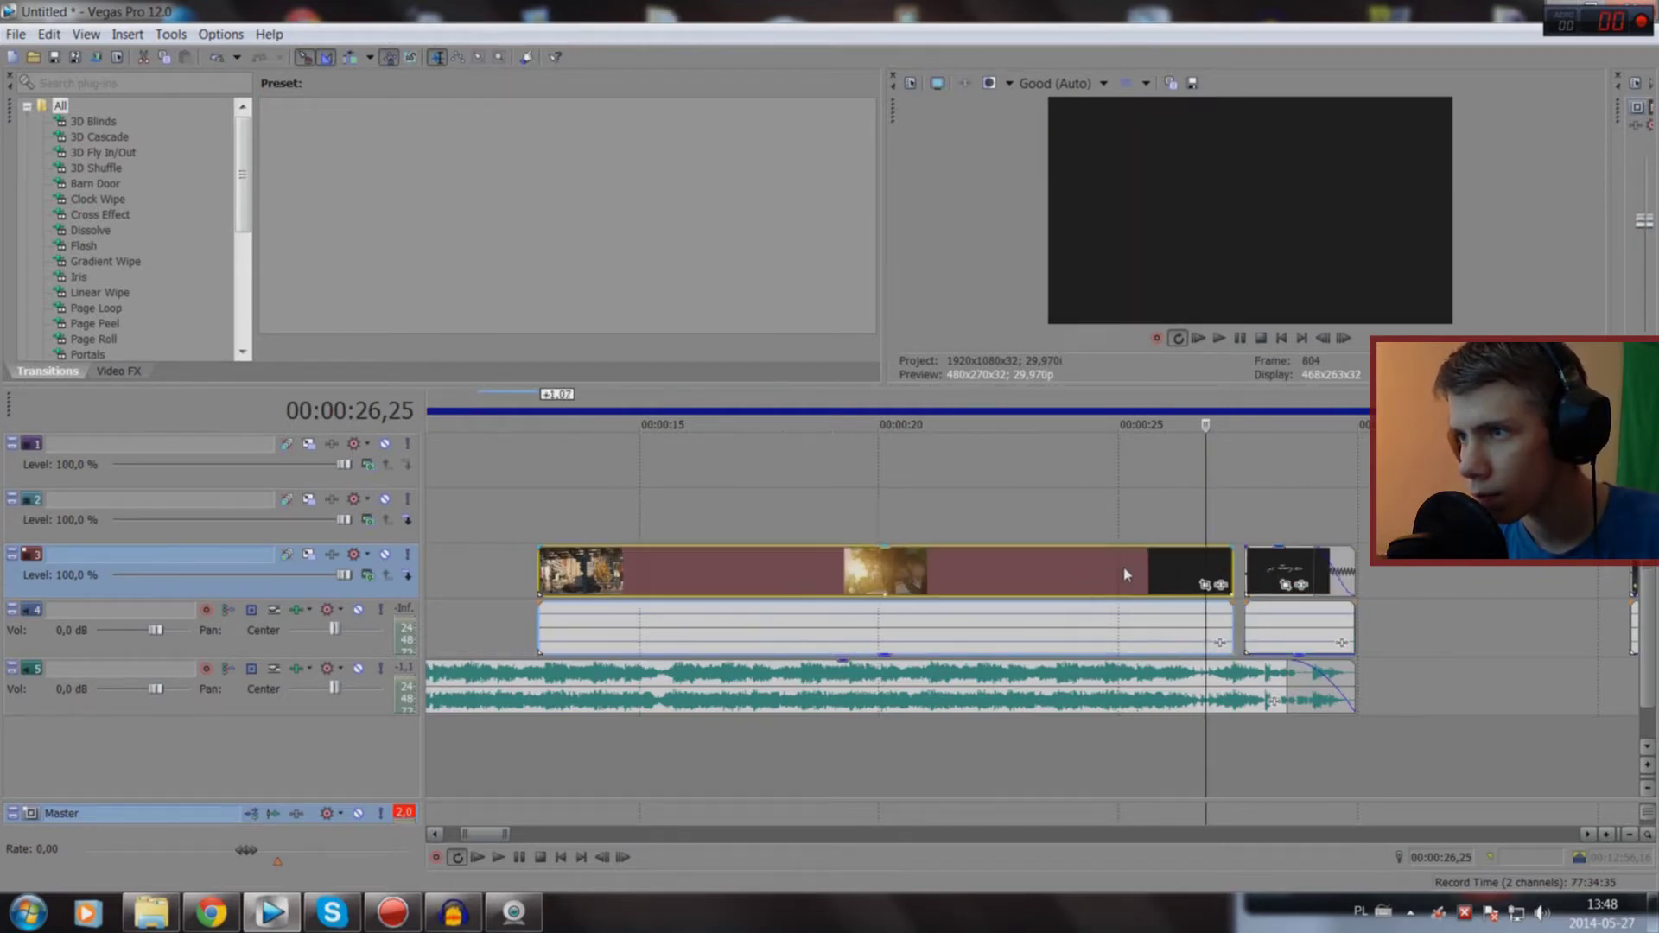
click(1086, 754)
key(space)
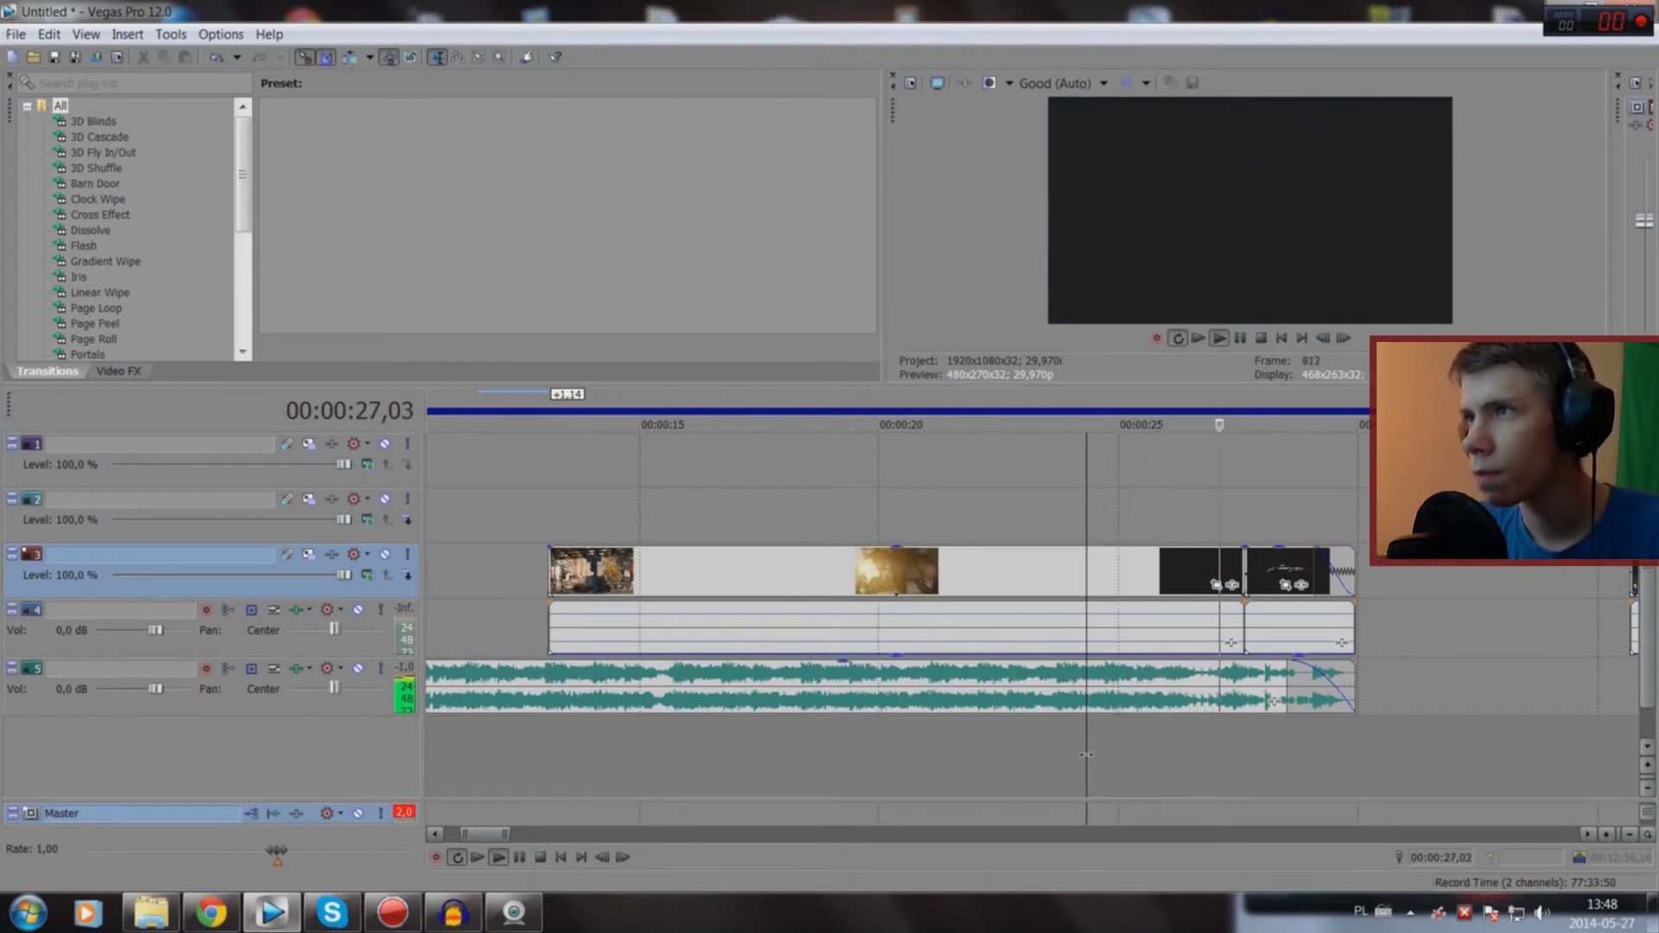
Step: Split the gameplay clip at 0:27,13 and delete the small piece after the cut
click(1235, 770)
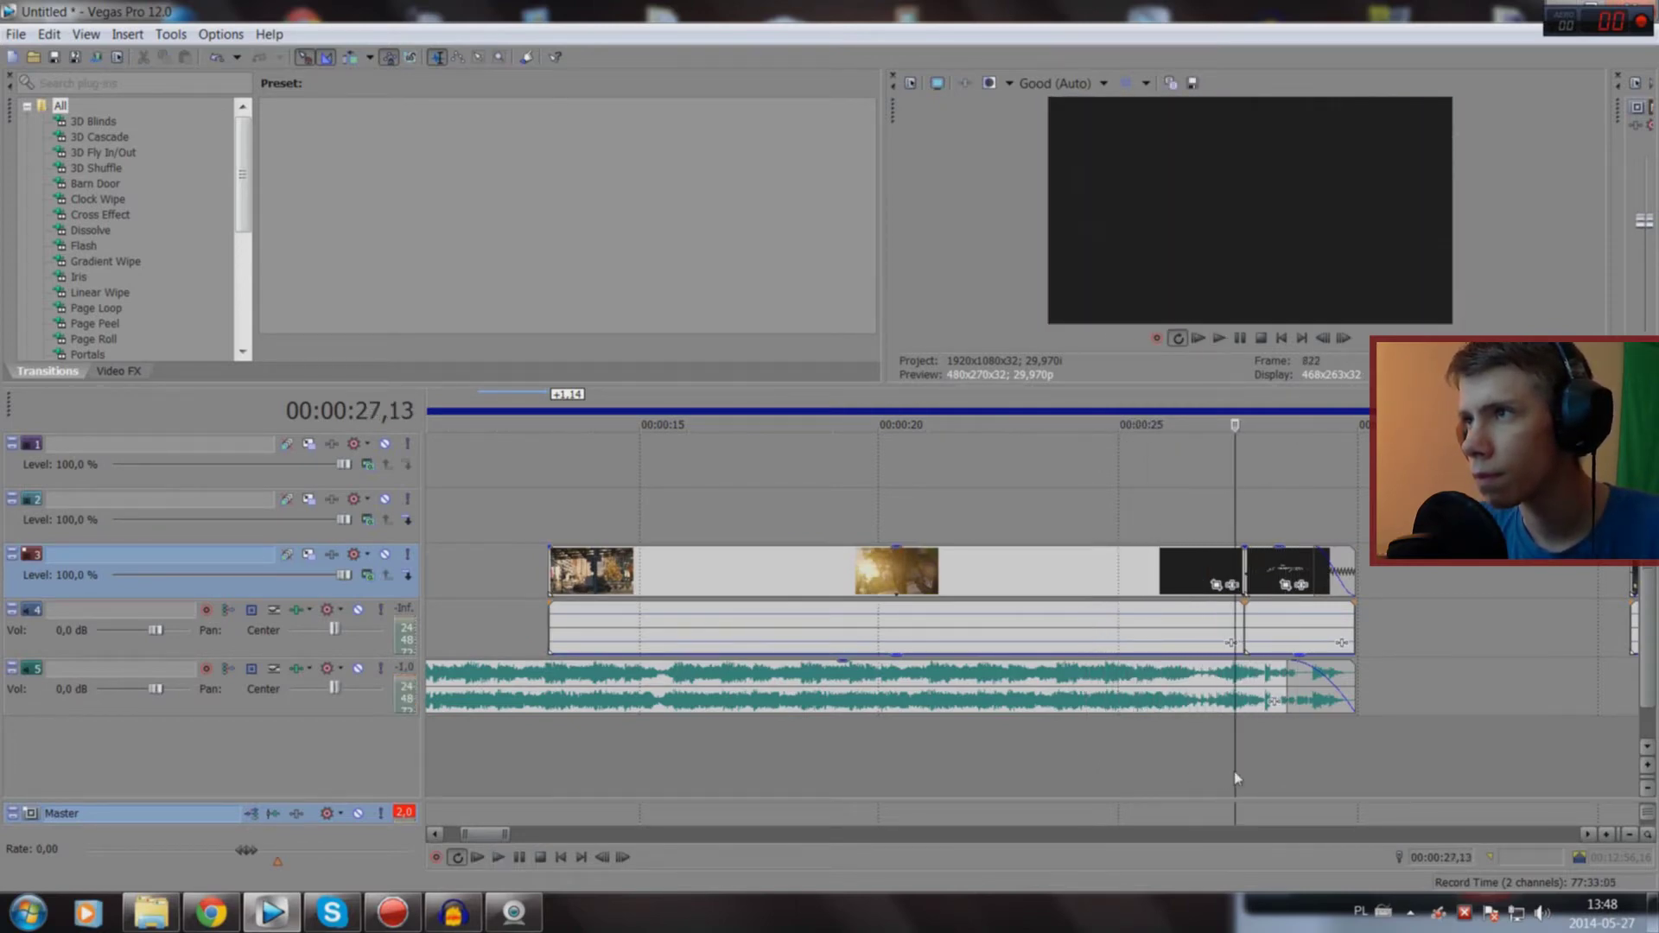
scroll(1236, 771, up, 5)
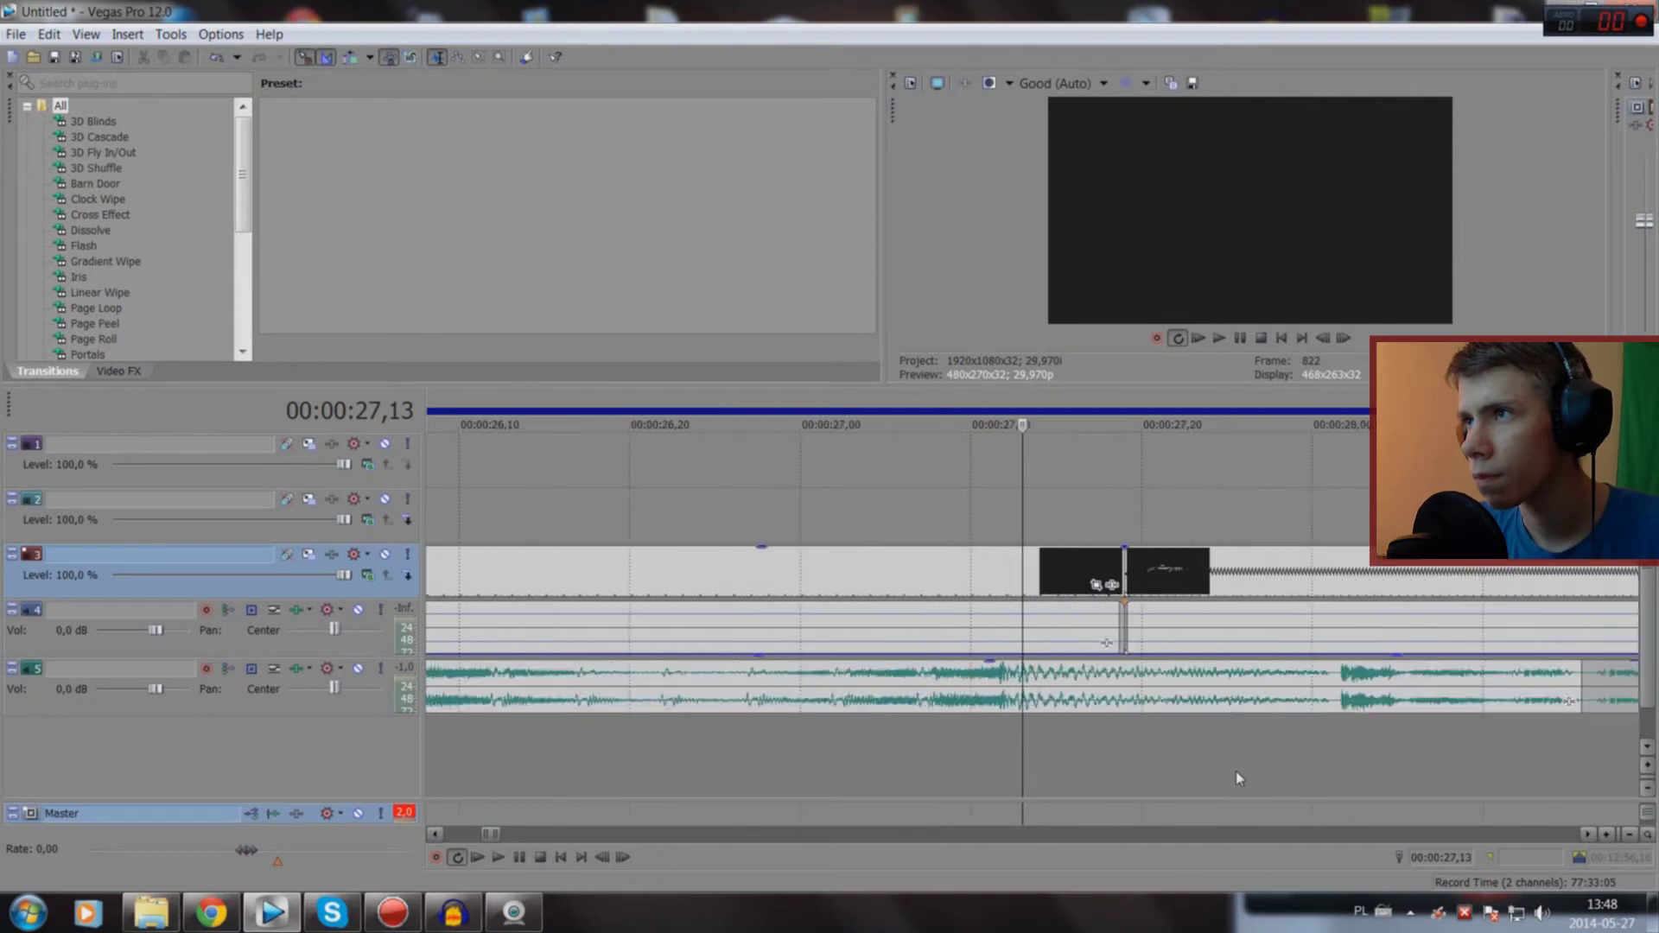
click(1022, 576)
key(s)
click(1039, 570)
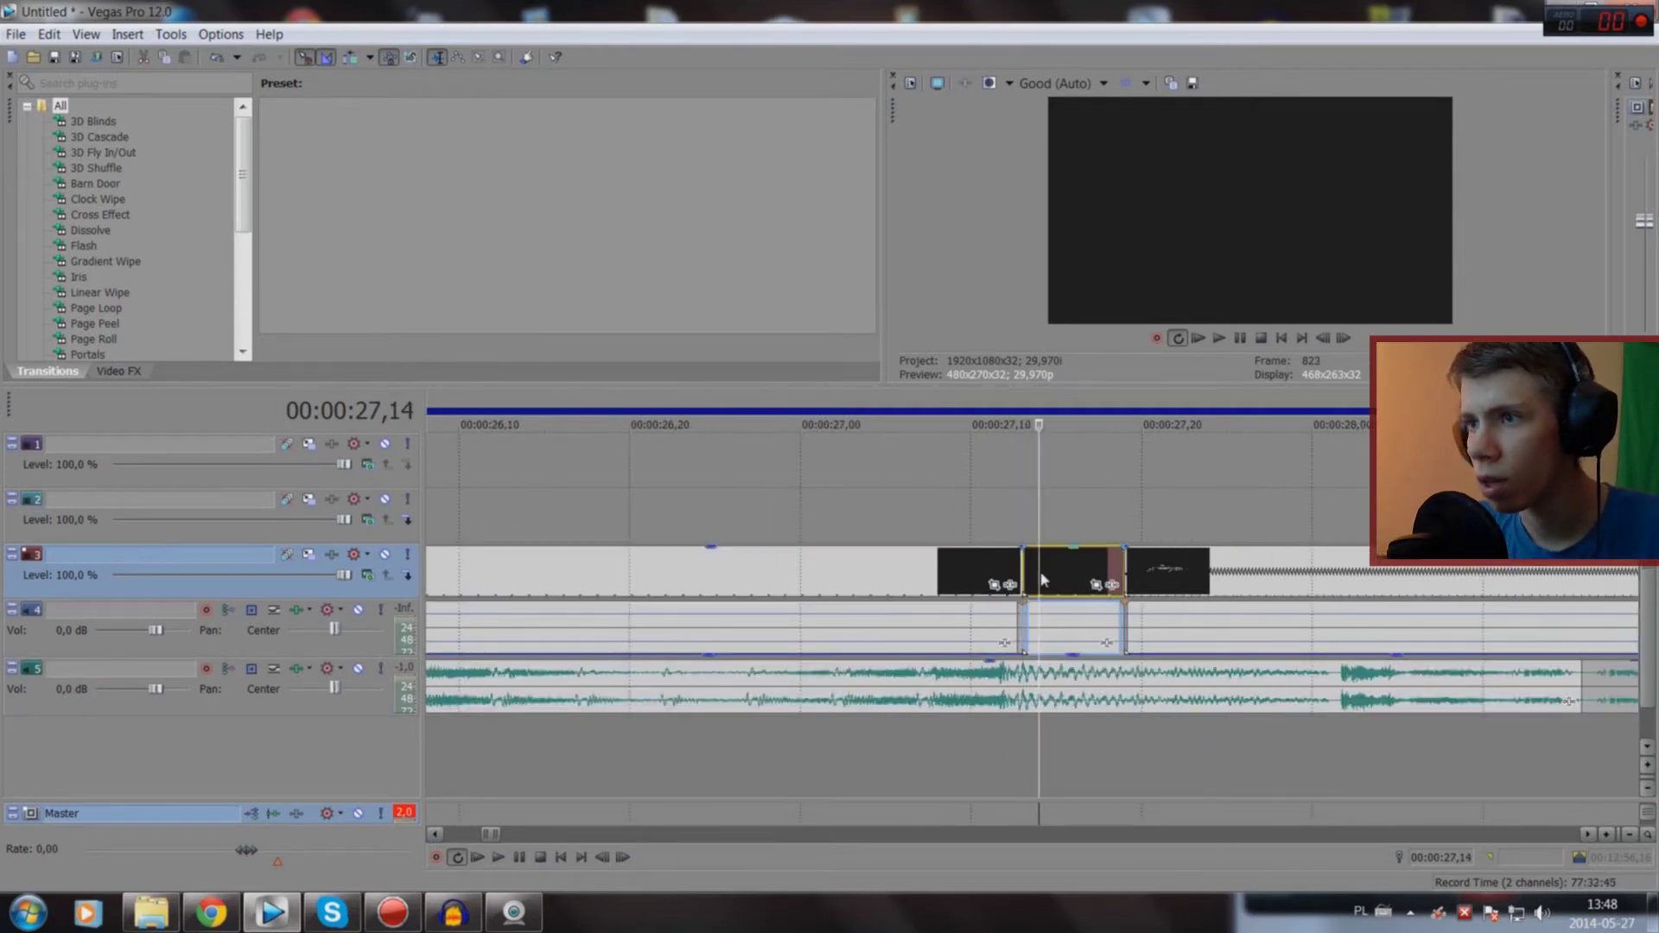
key(Delete)
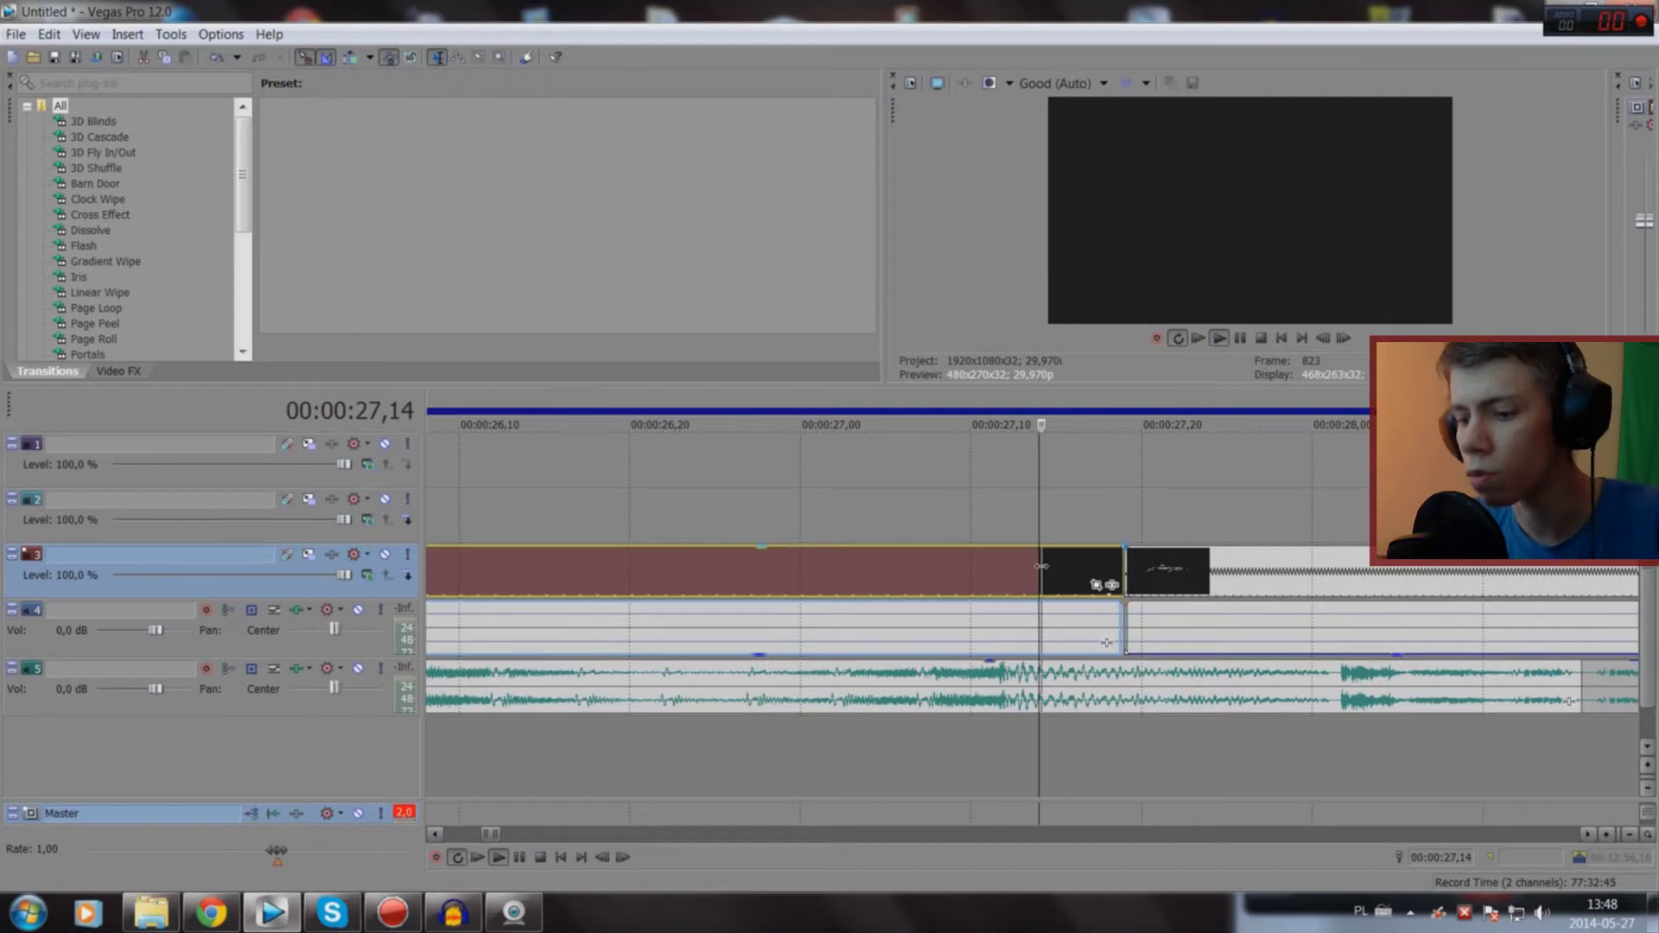
key(space)
key(space)
Step: Cut the gameplay clip again at 0:27,02, delete the leftover, and slide it up to the title clip
click(987, 588)
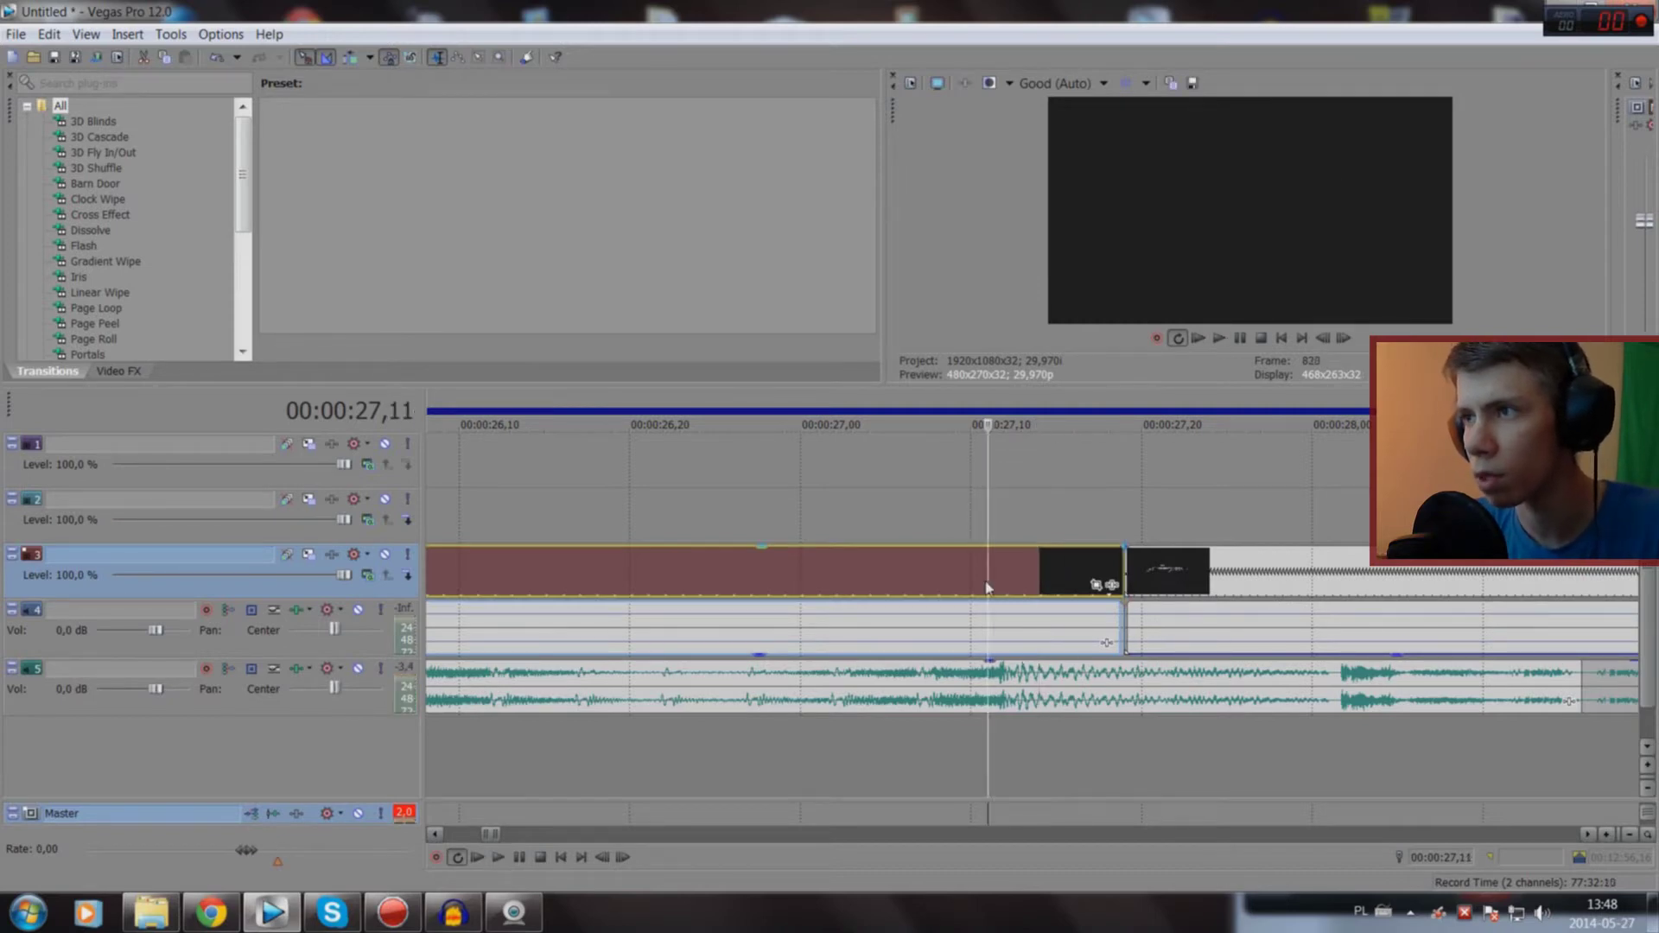
mouse_move(986, 582)
mouse_down()
mouse_move(836, 558)
mouse_move(865, 558)
mouse_up()
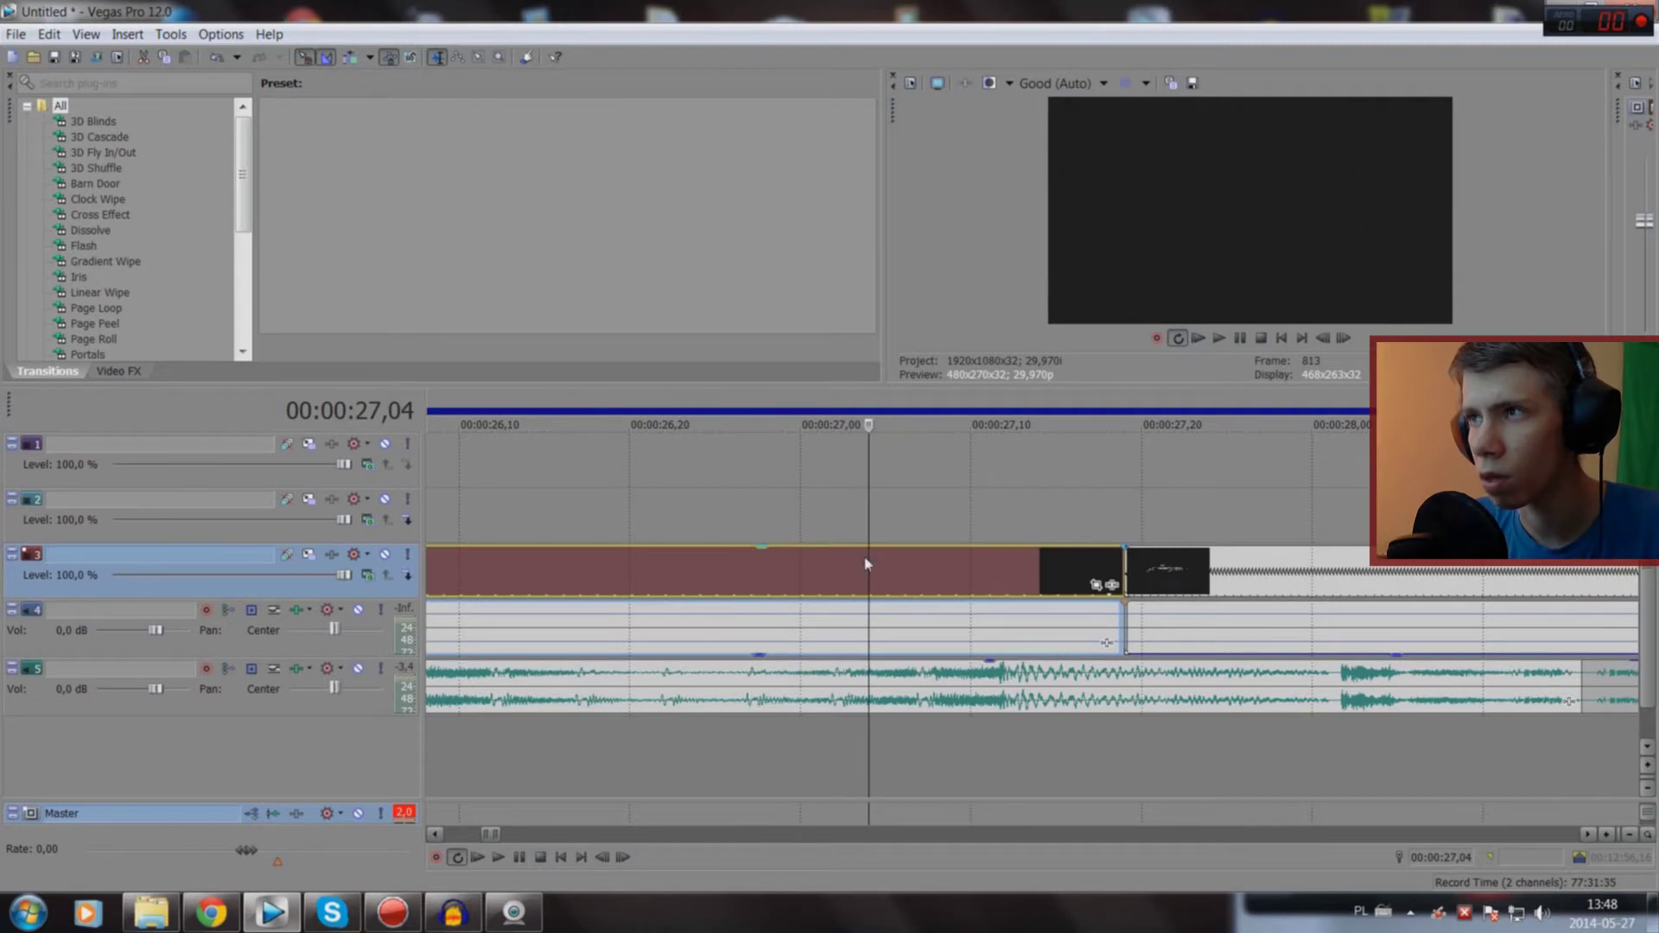
key(s)
click(937, 574)
key(Delete)
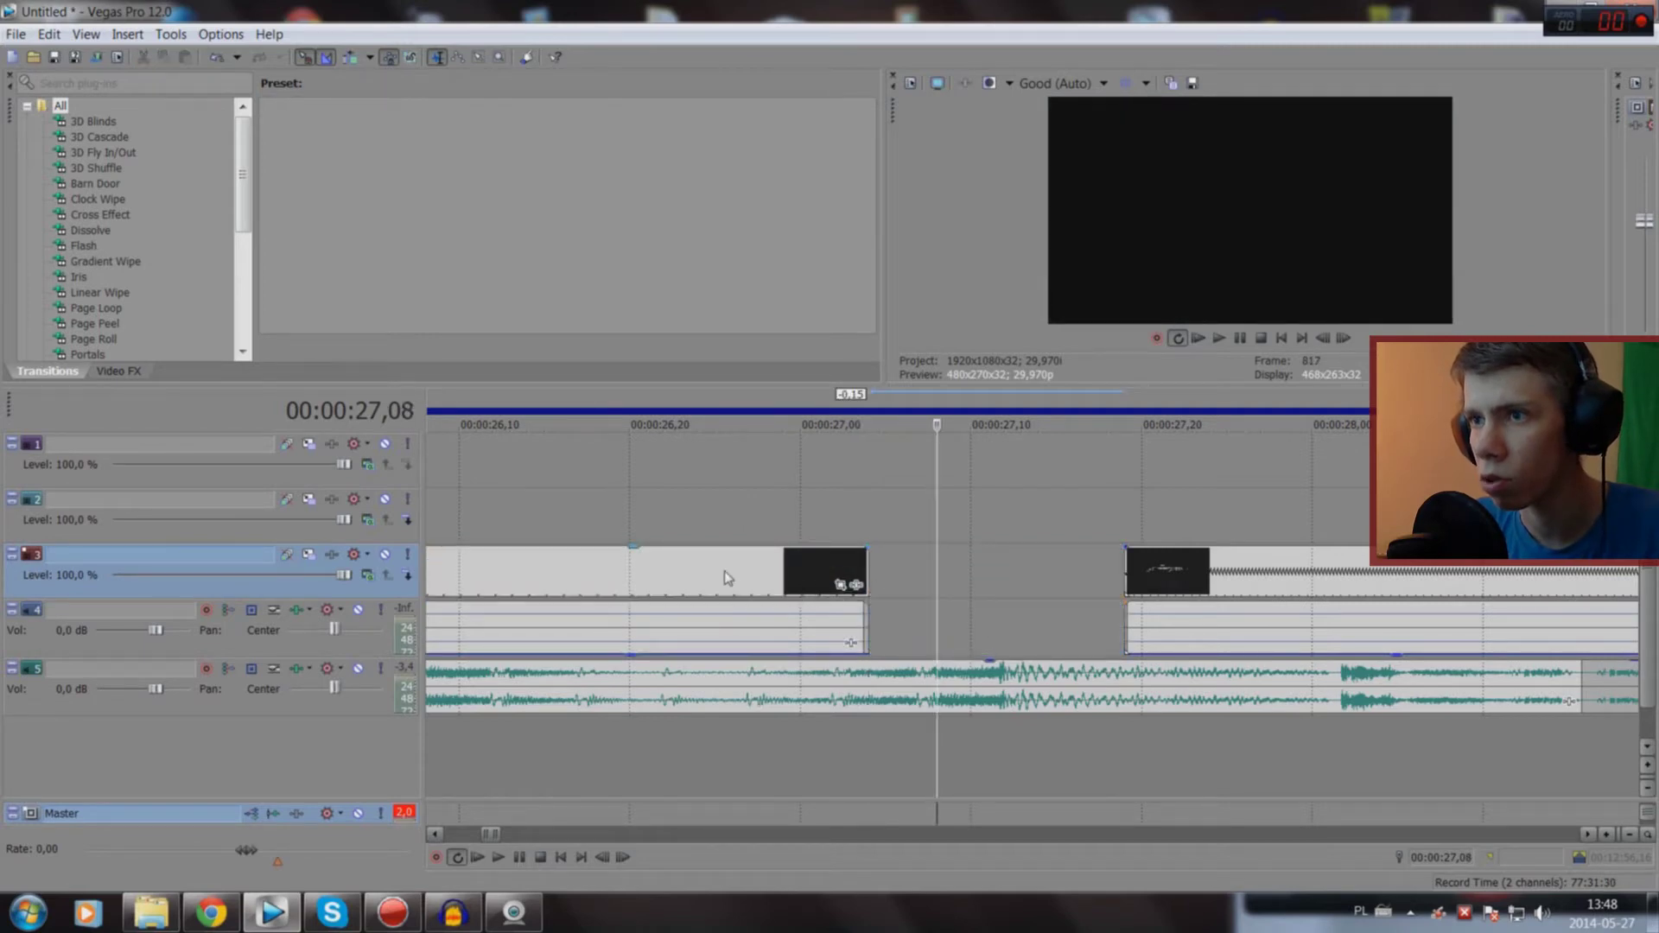
drag(728, 577, 984, 578)
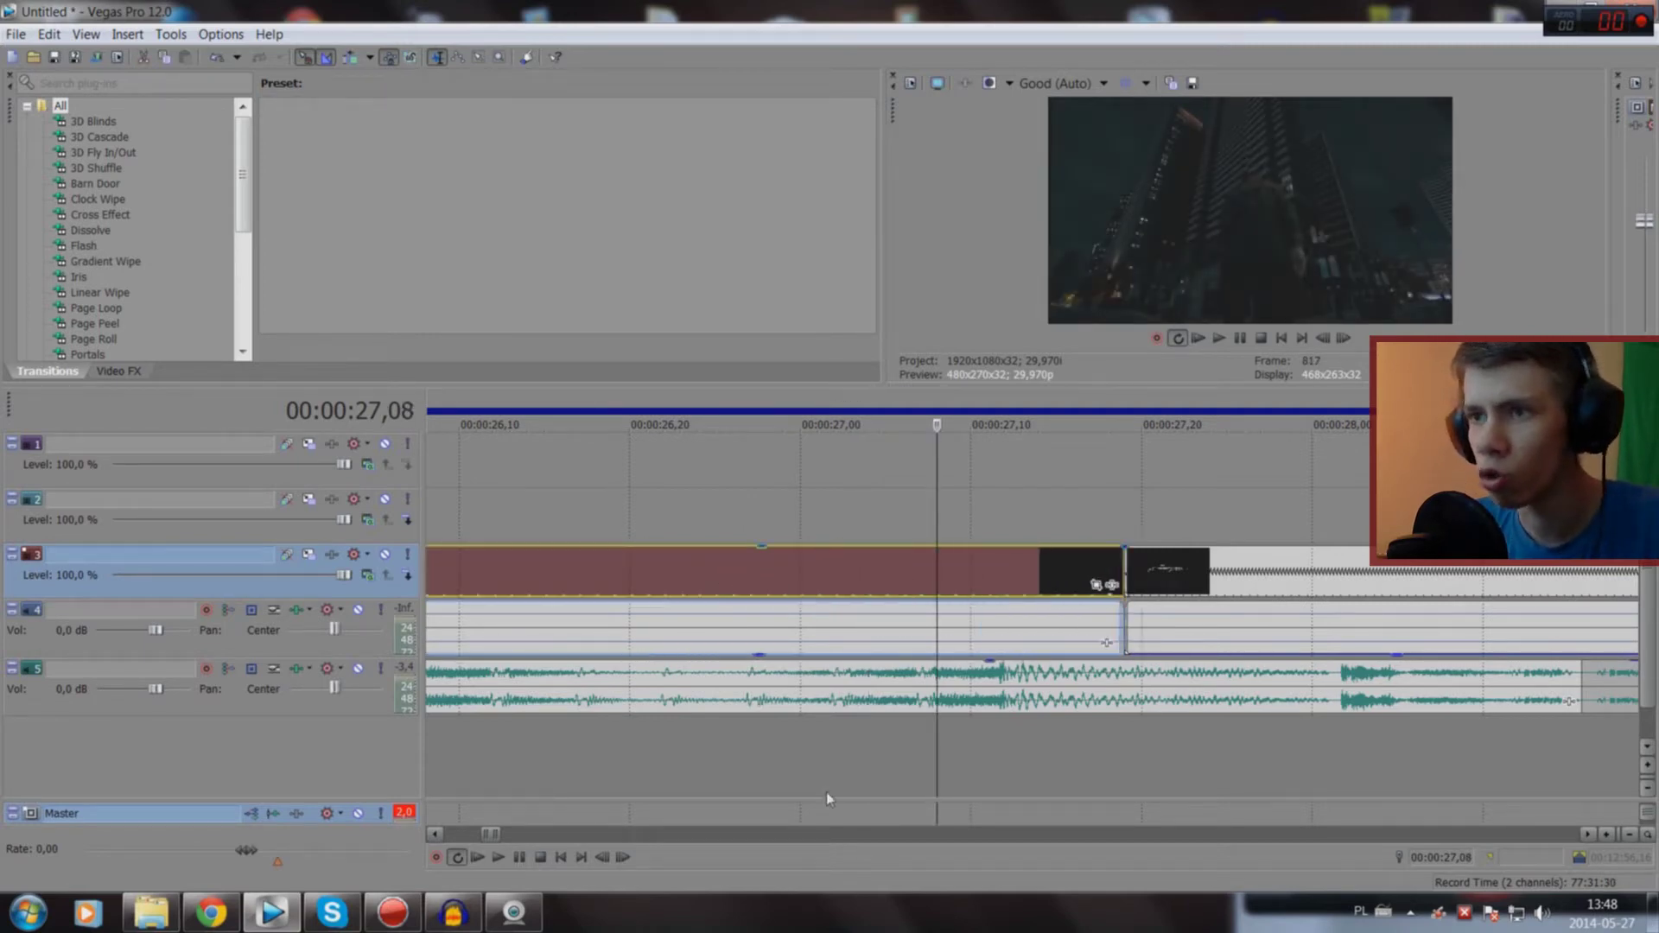
click(826, 792)
key(space)
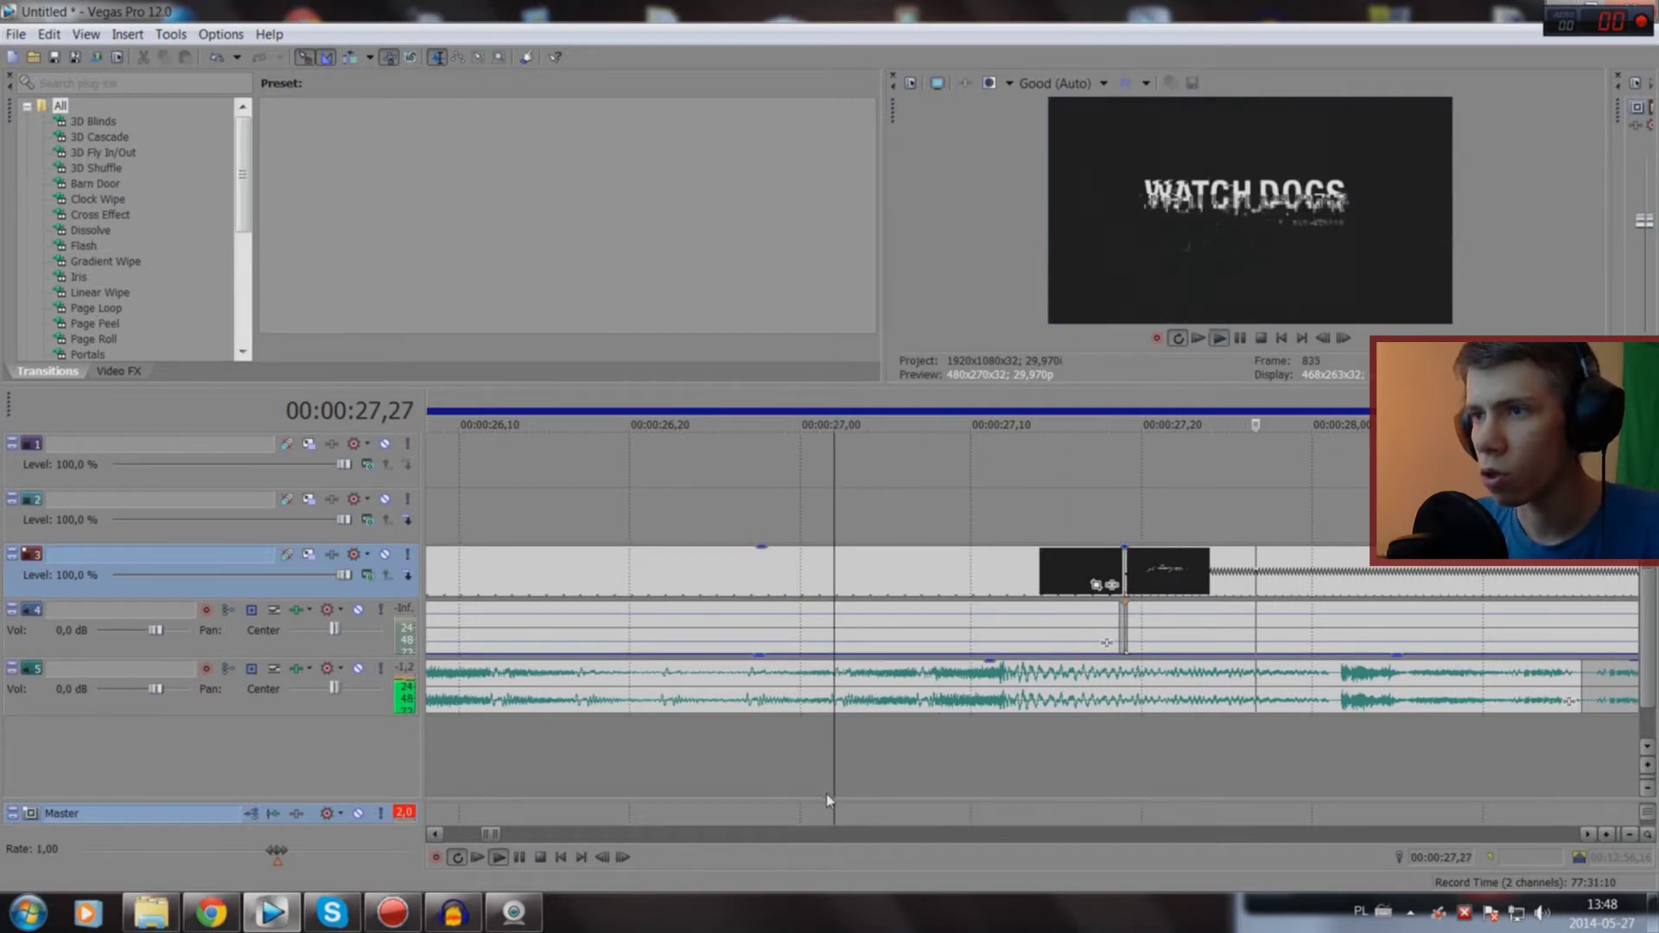
key(space)
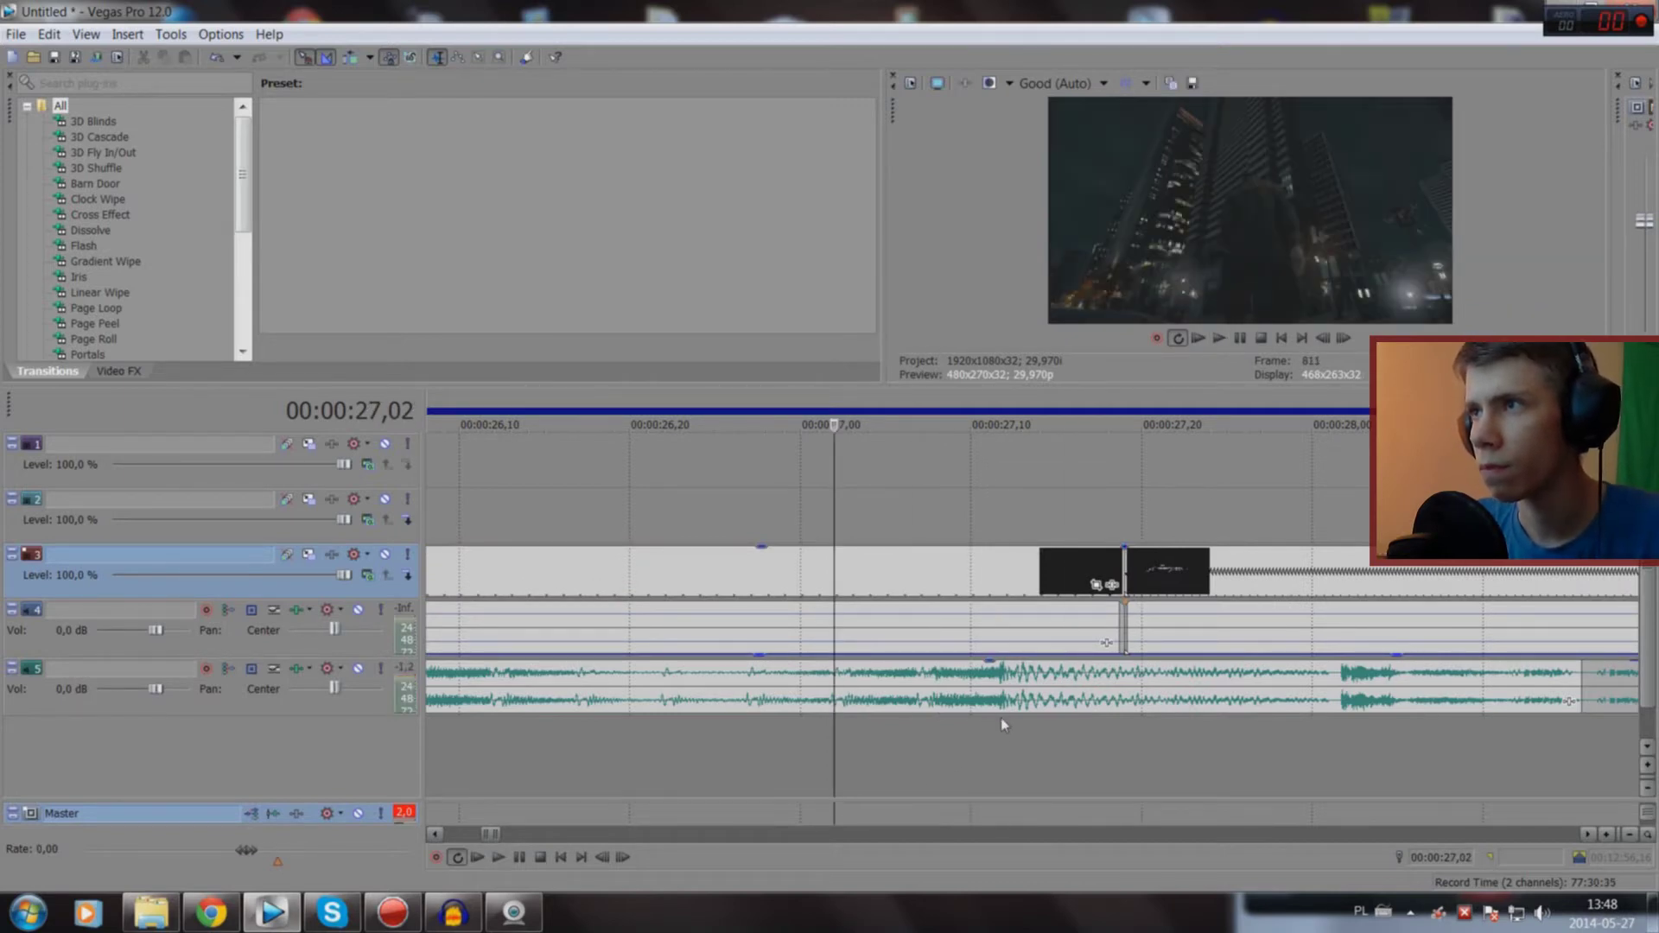
Step: Align both clips at 0:27,12, then overlap them into a 0,06 crossfade
click(1003, 724)
drag(1101, 571, 980, 571)
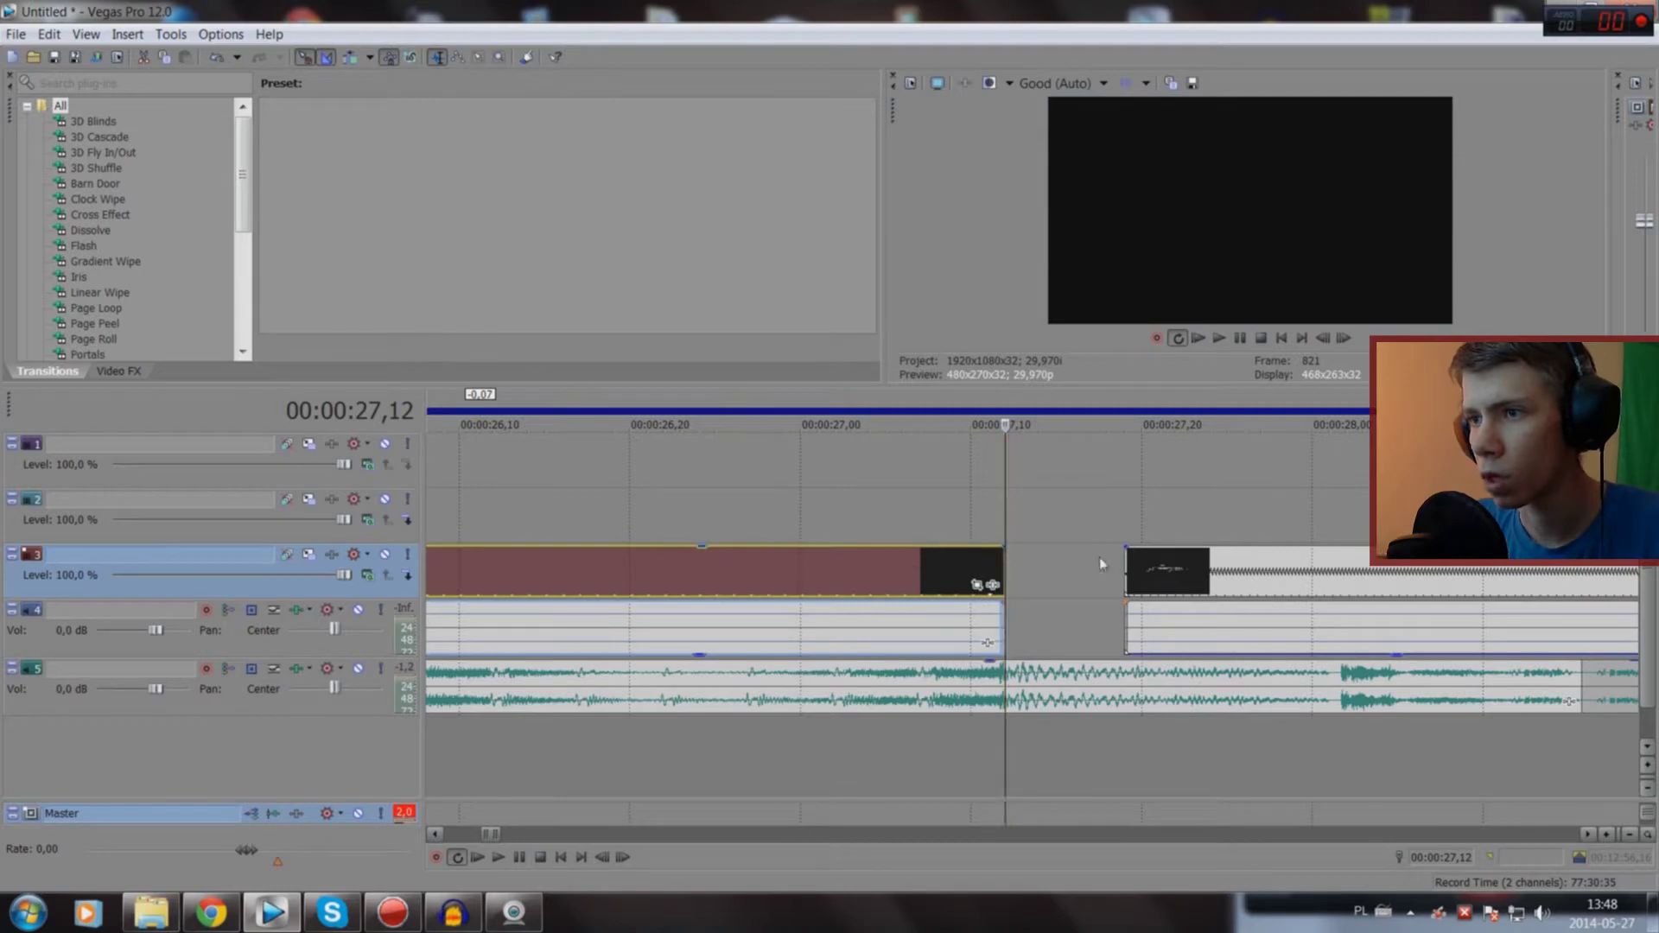
drag(1133, 576, 1014, 568)
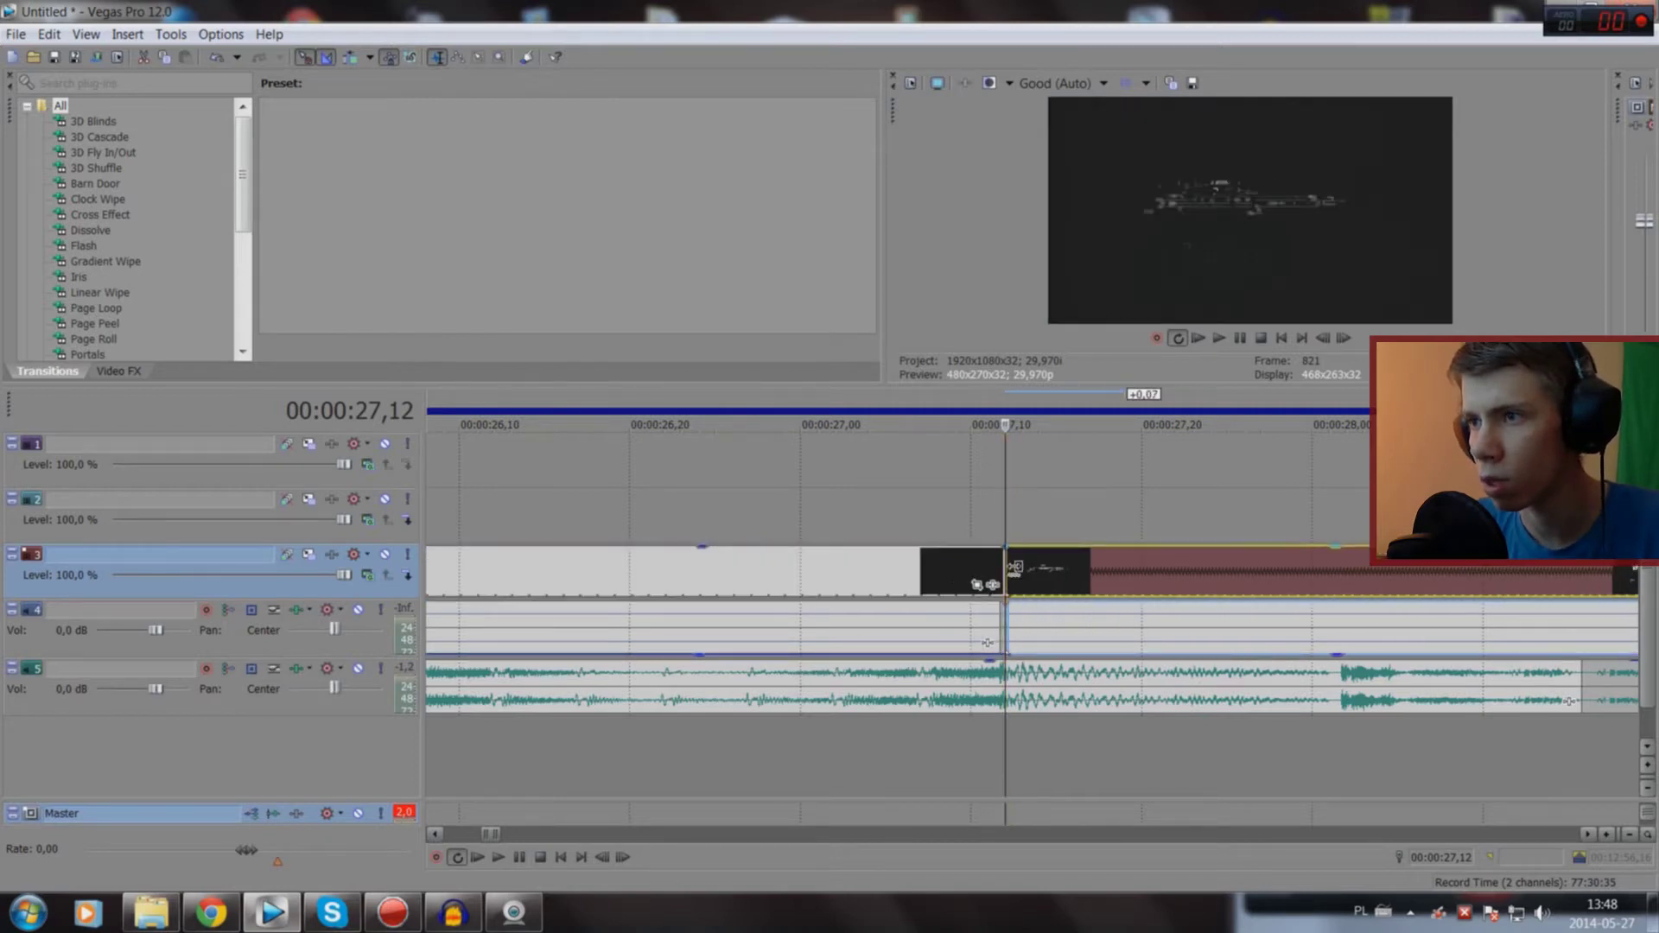
click(848, 758)
key(space)
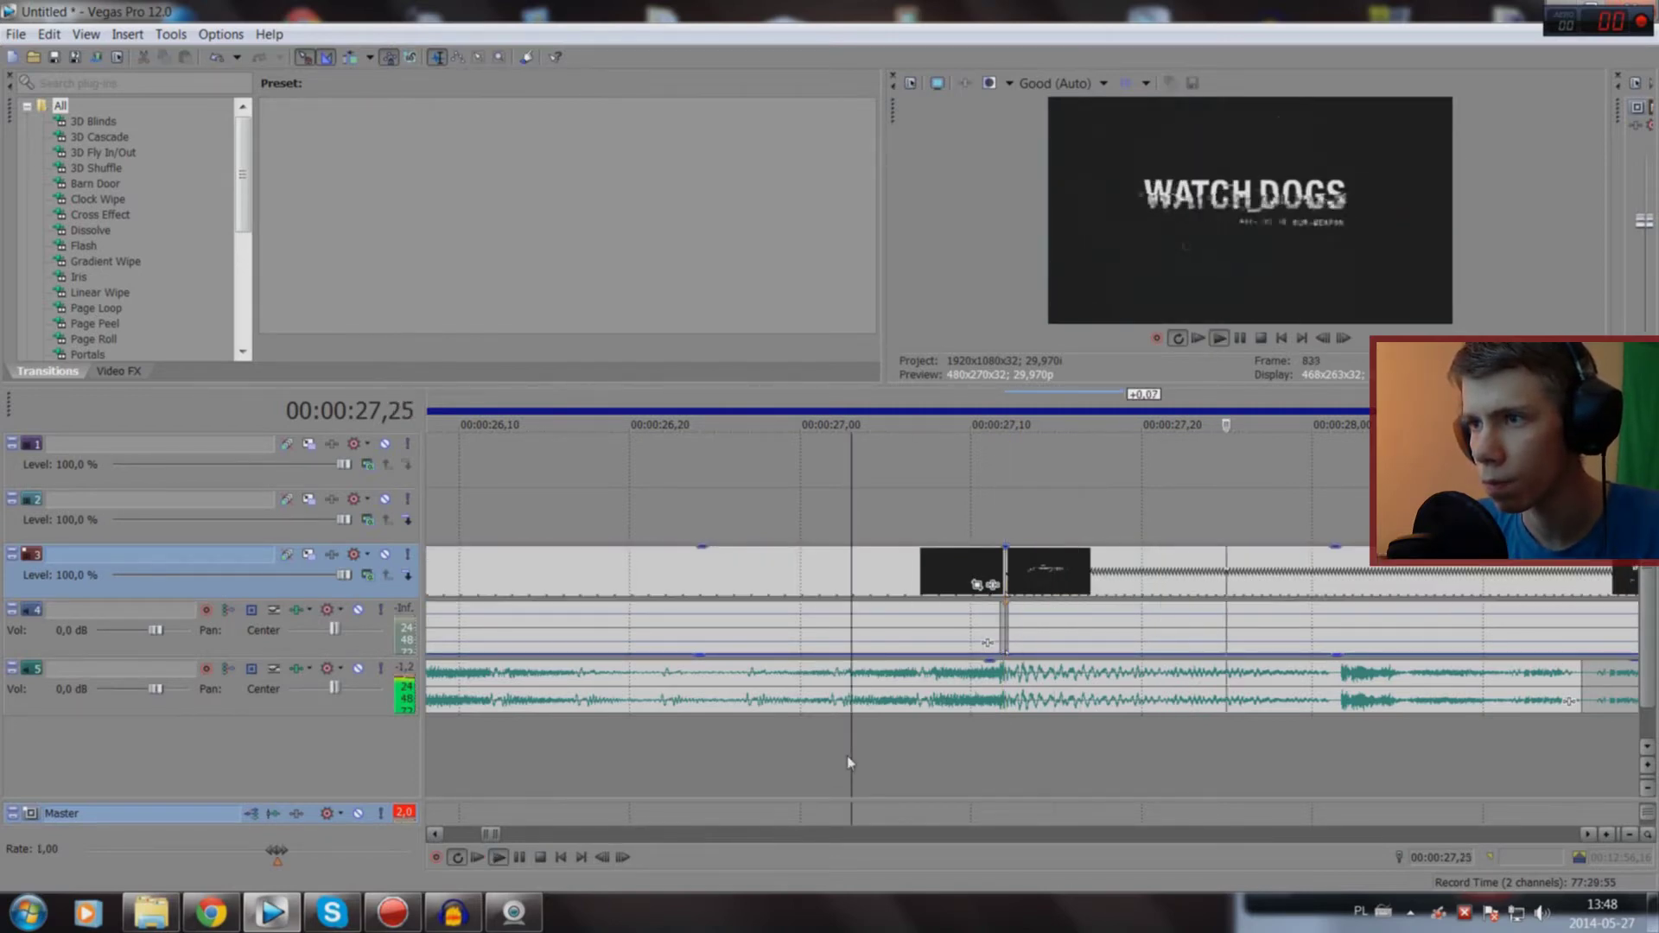
key(space)
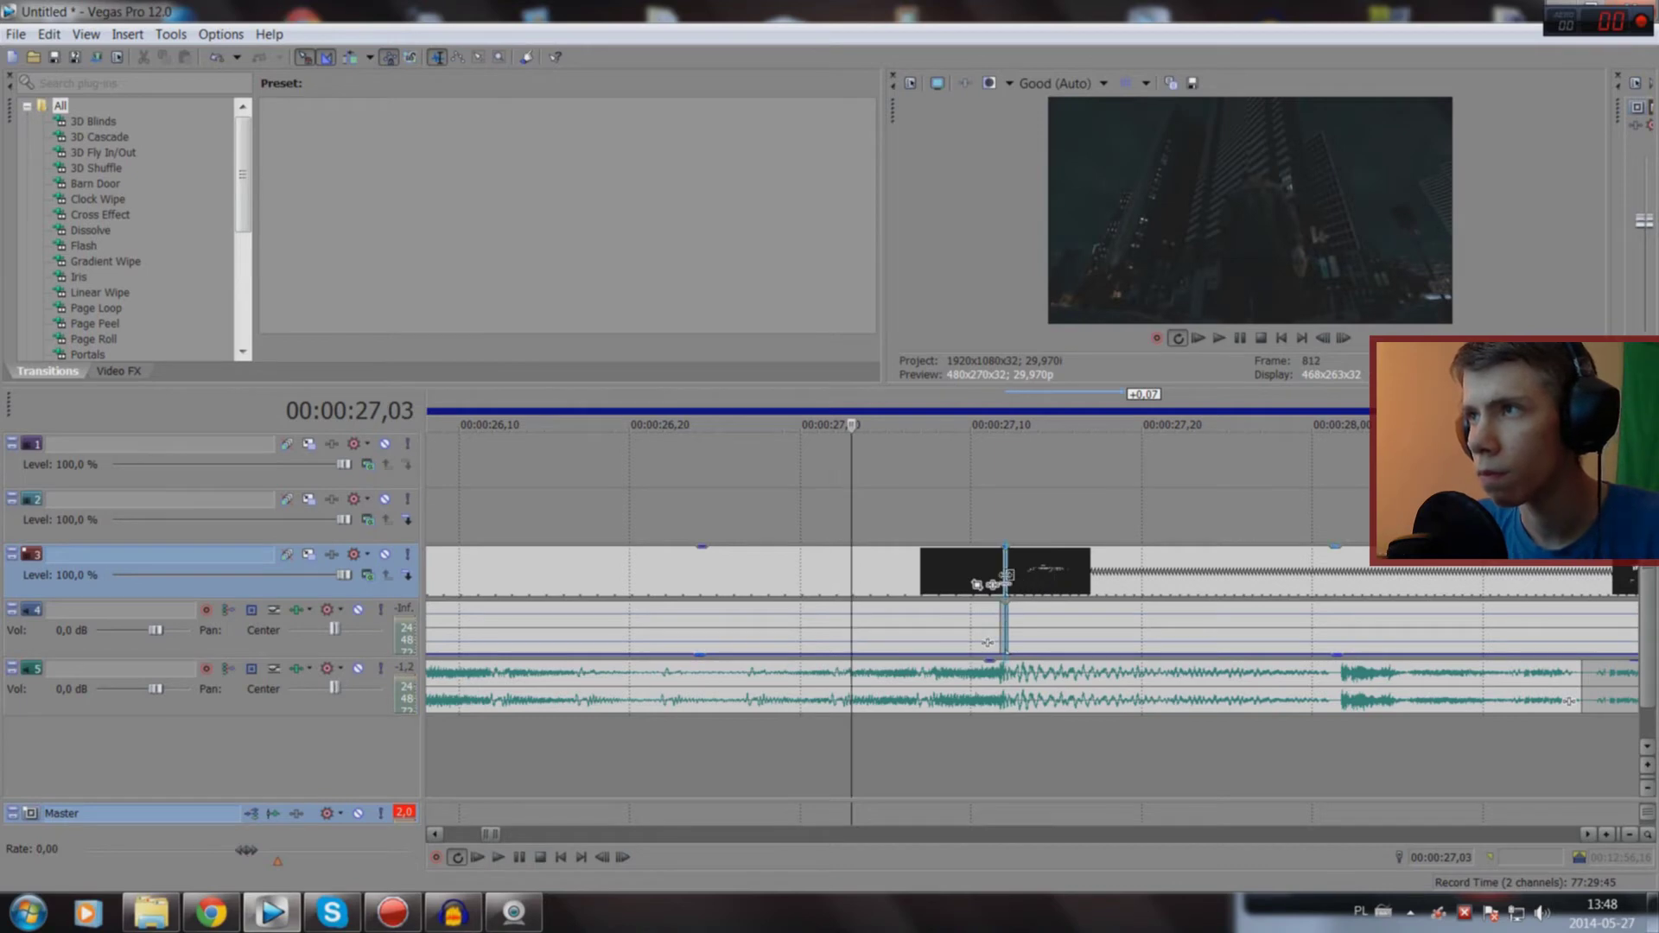
drag(986, 642, 941, 643)
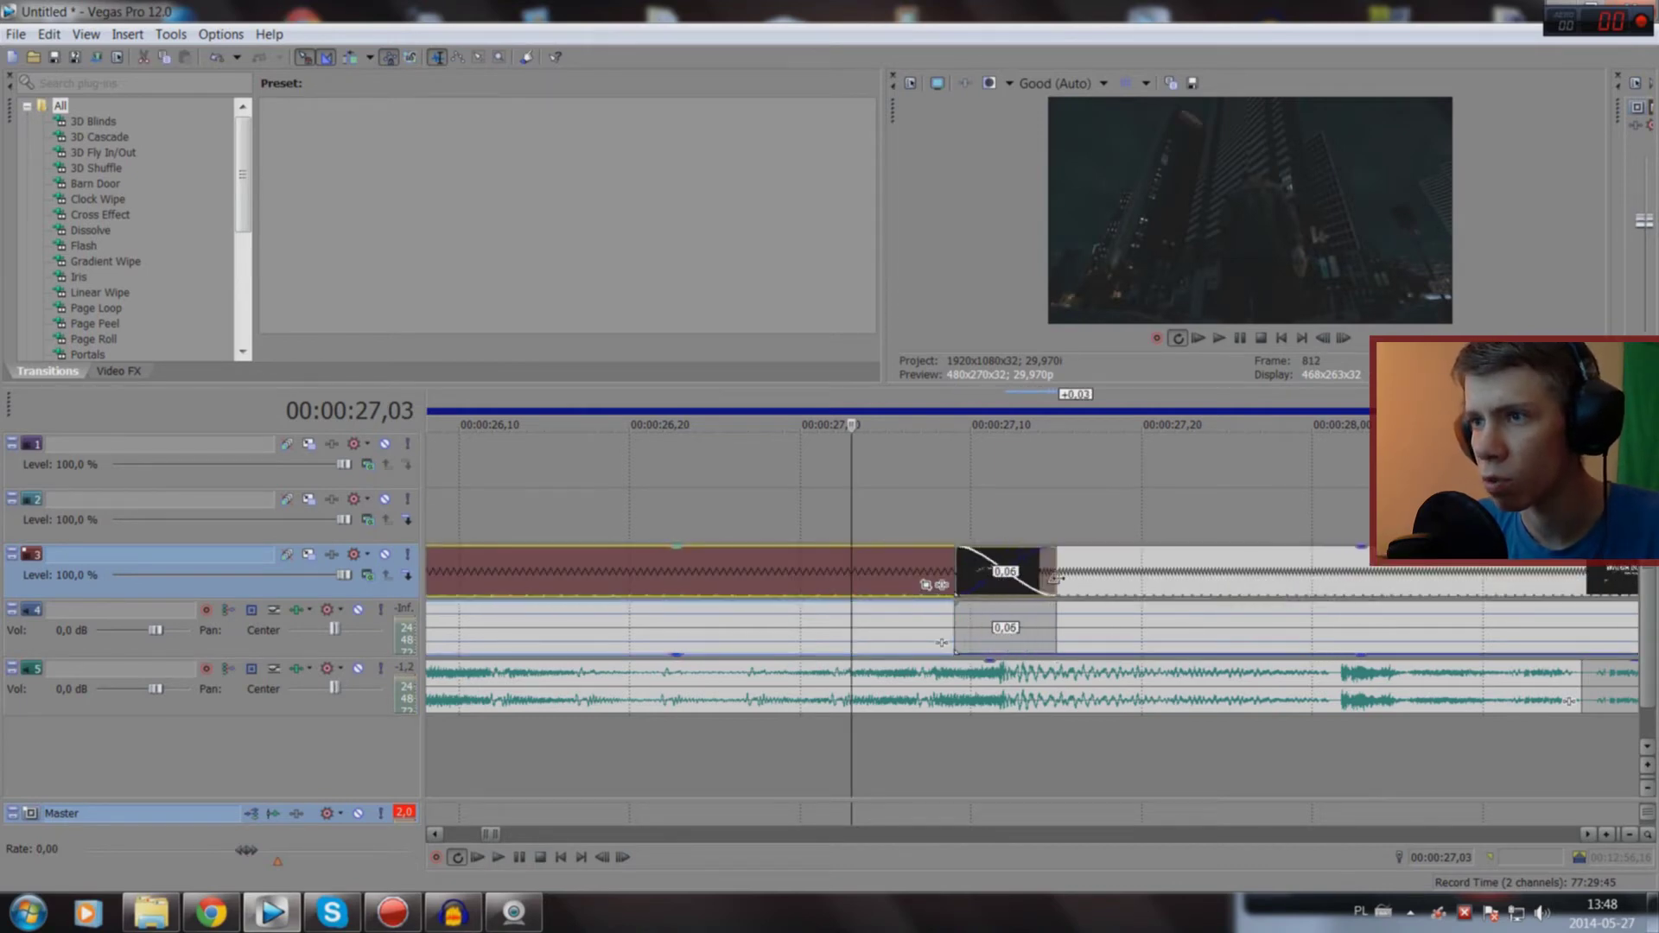
key(space)
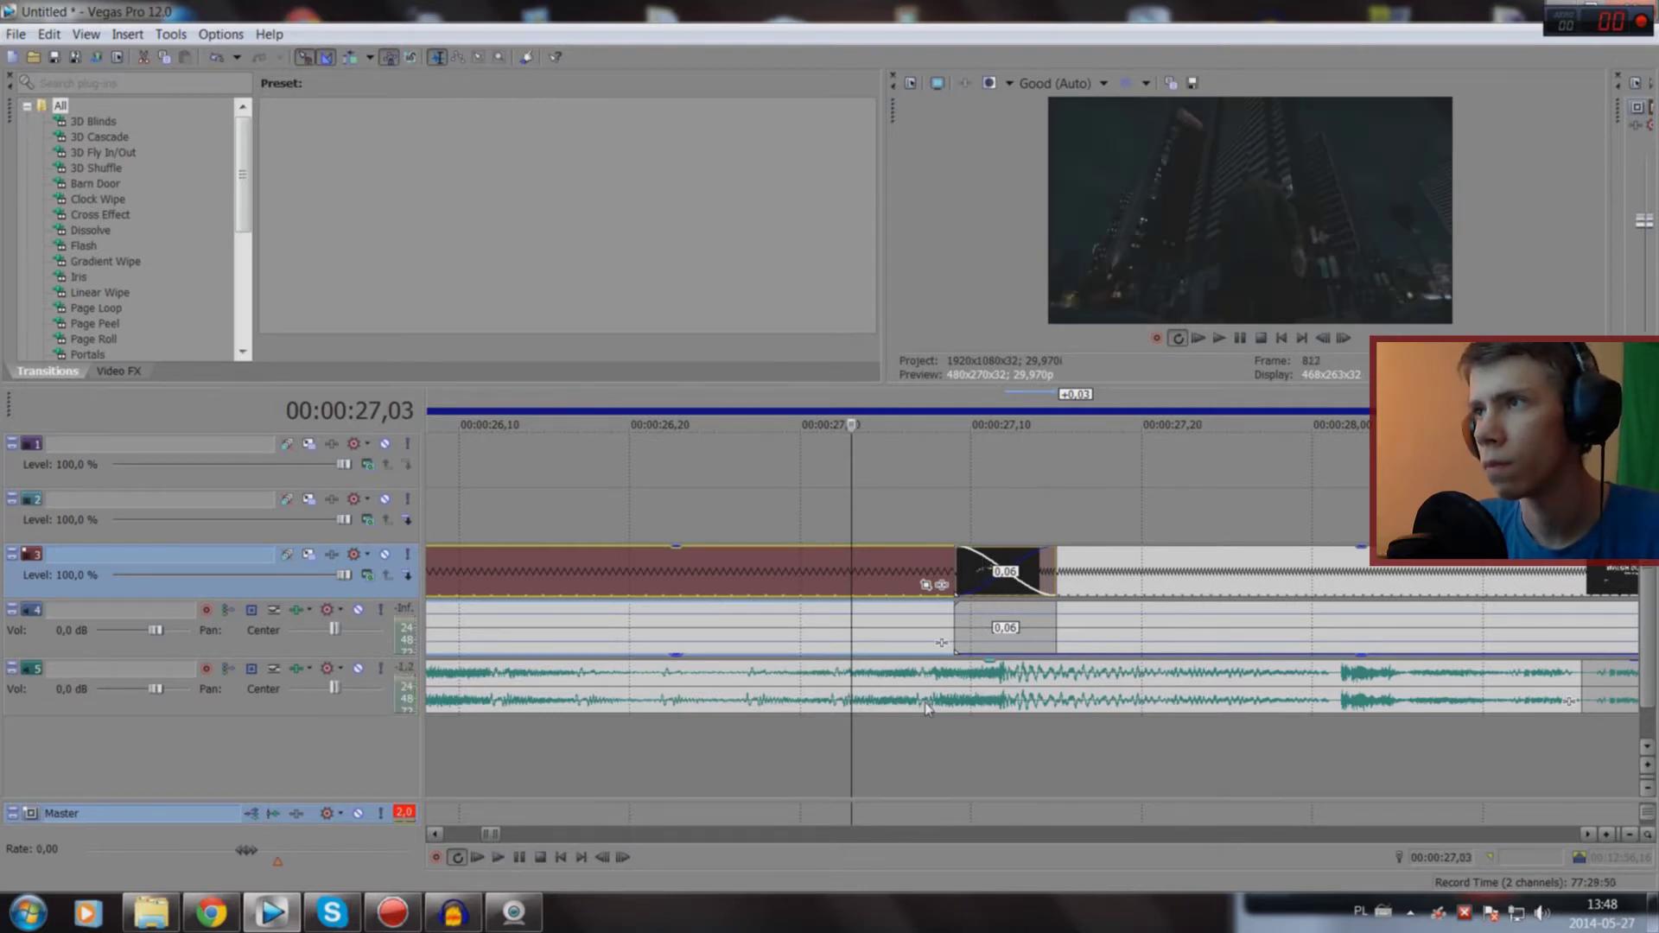
key(space)
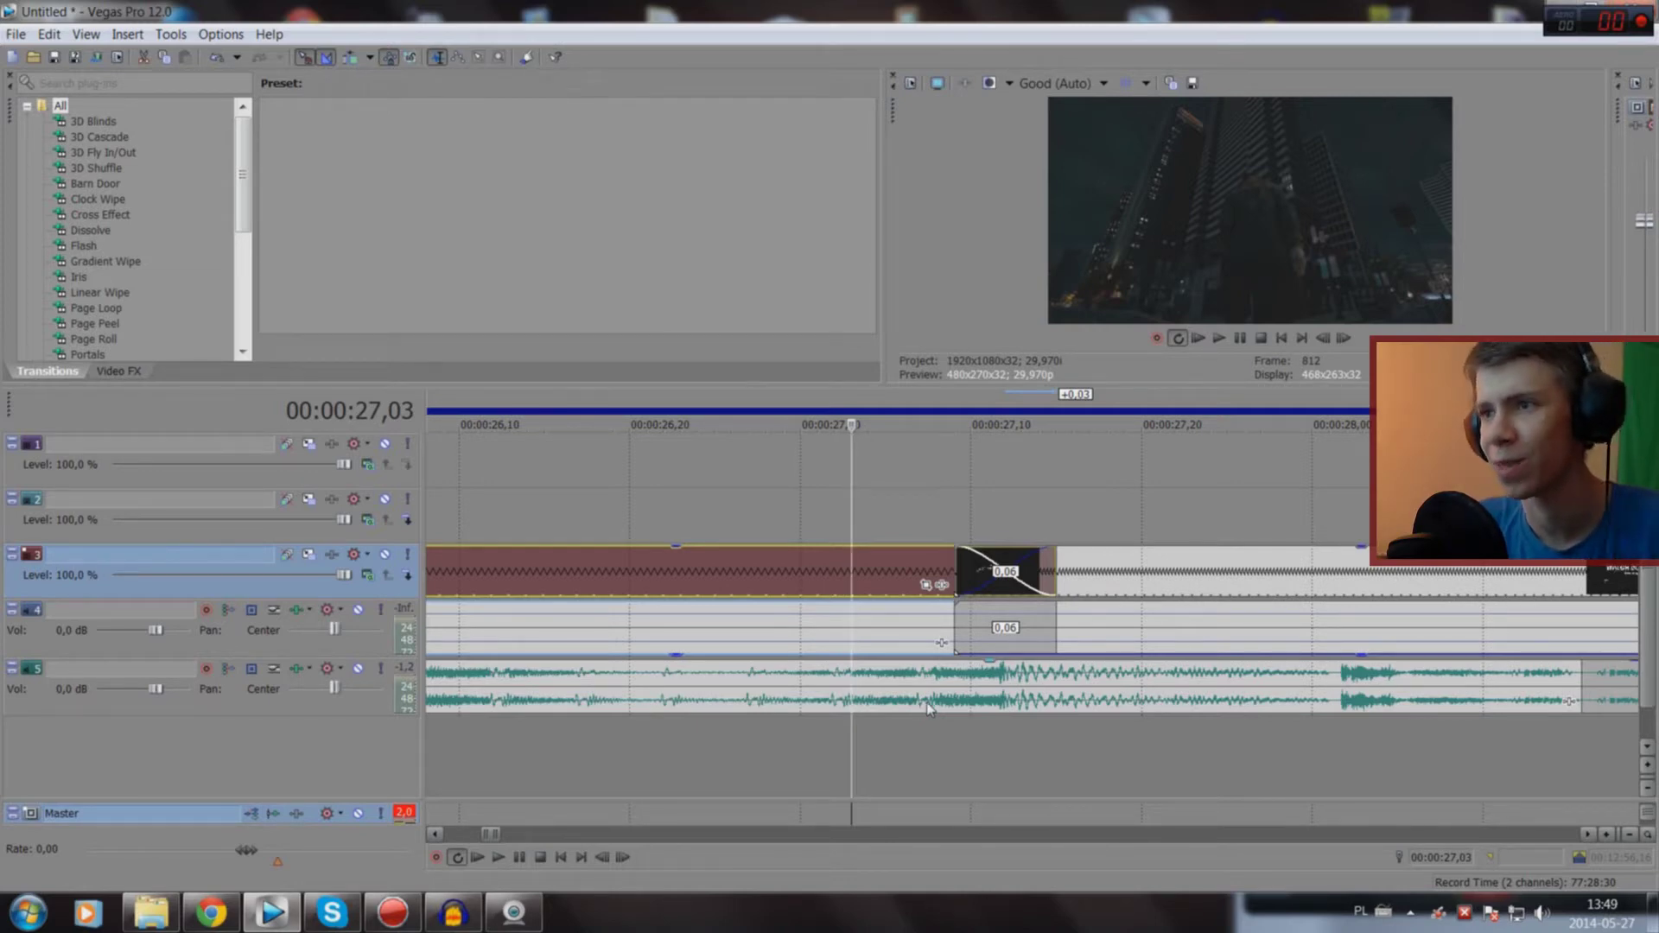
key(space)
key(space)
key(space)
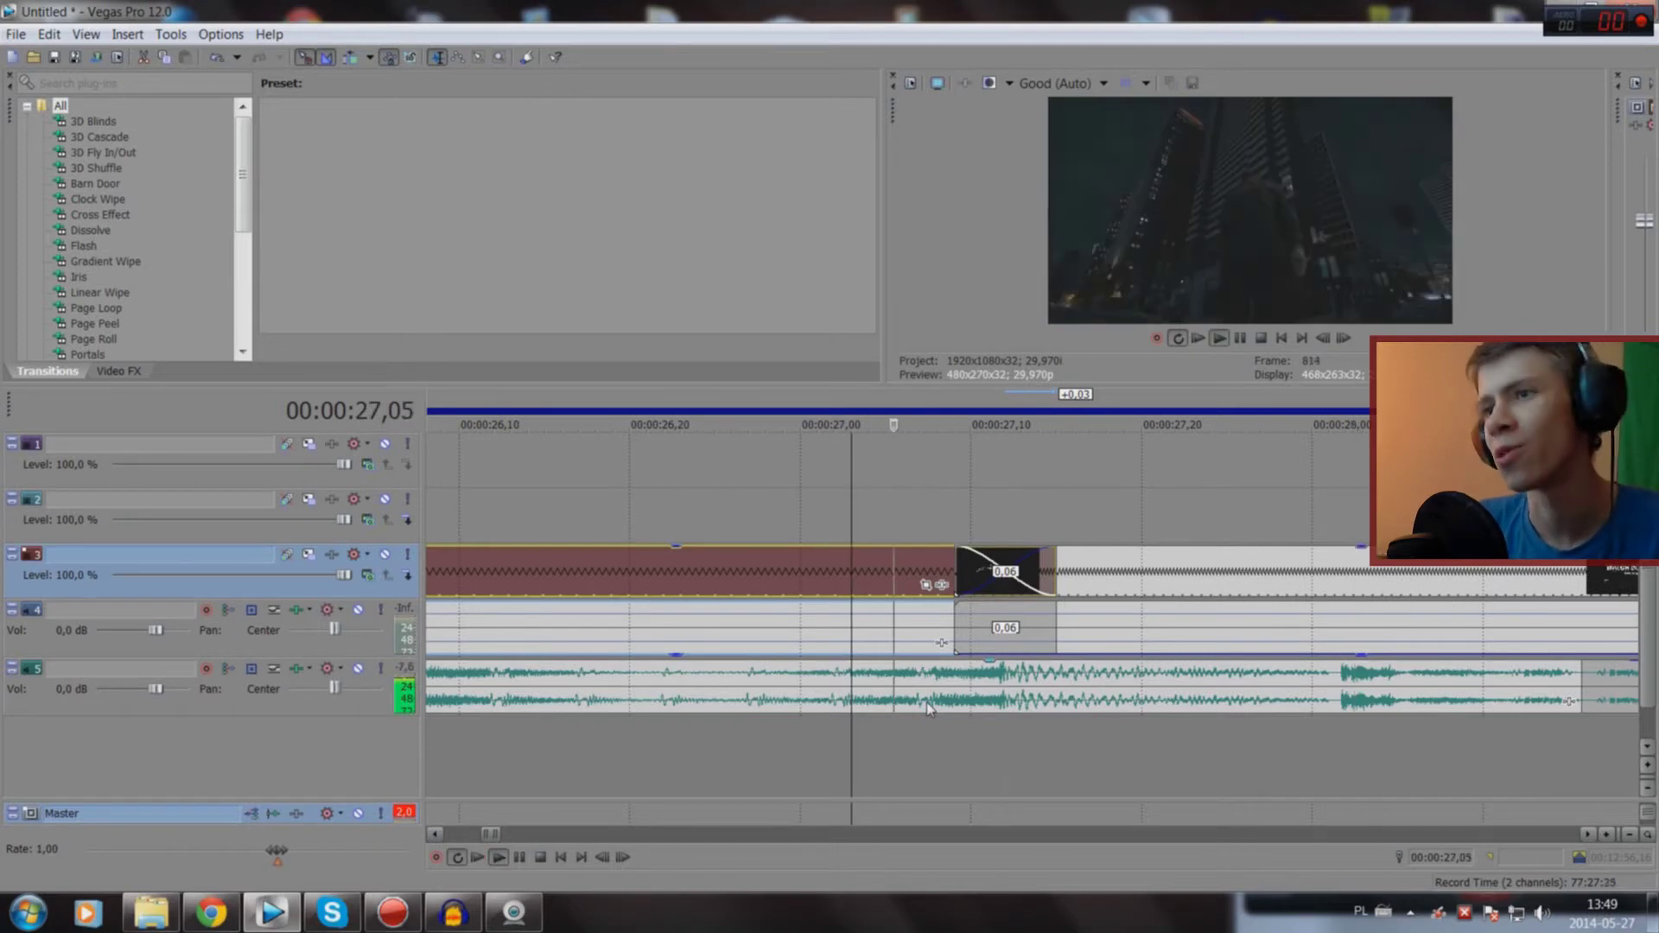
key(space)
Step: Play the montage from 0:13,26 to review it
scroll(864, 709, down, 3)
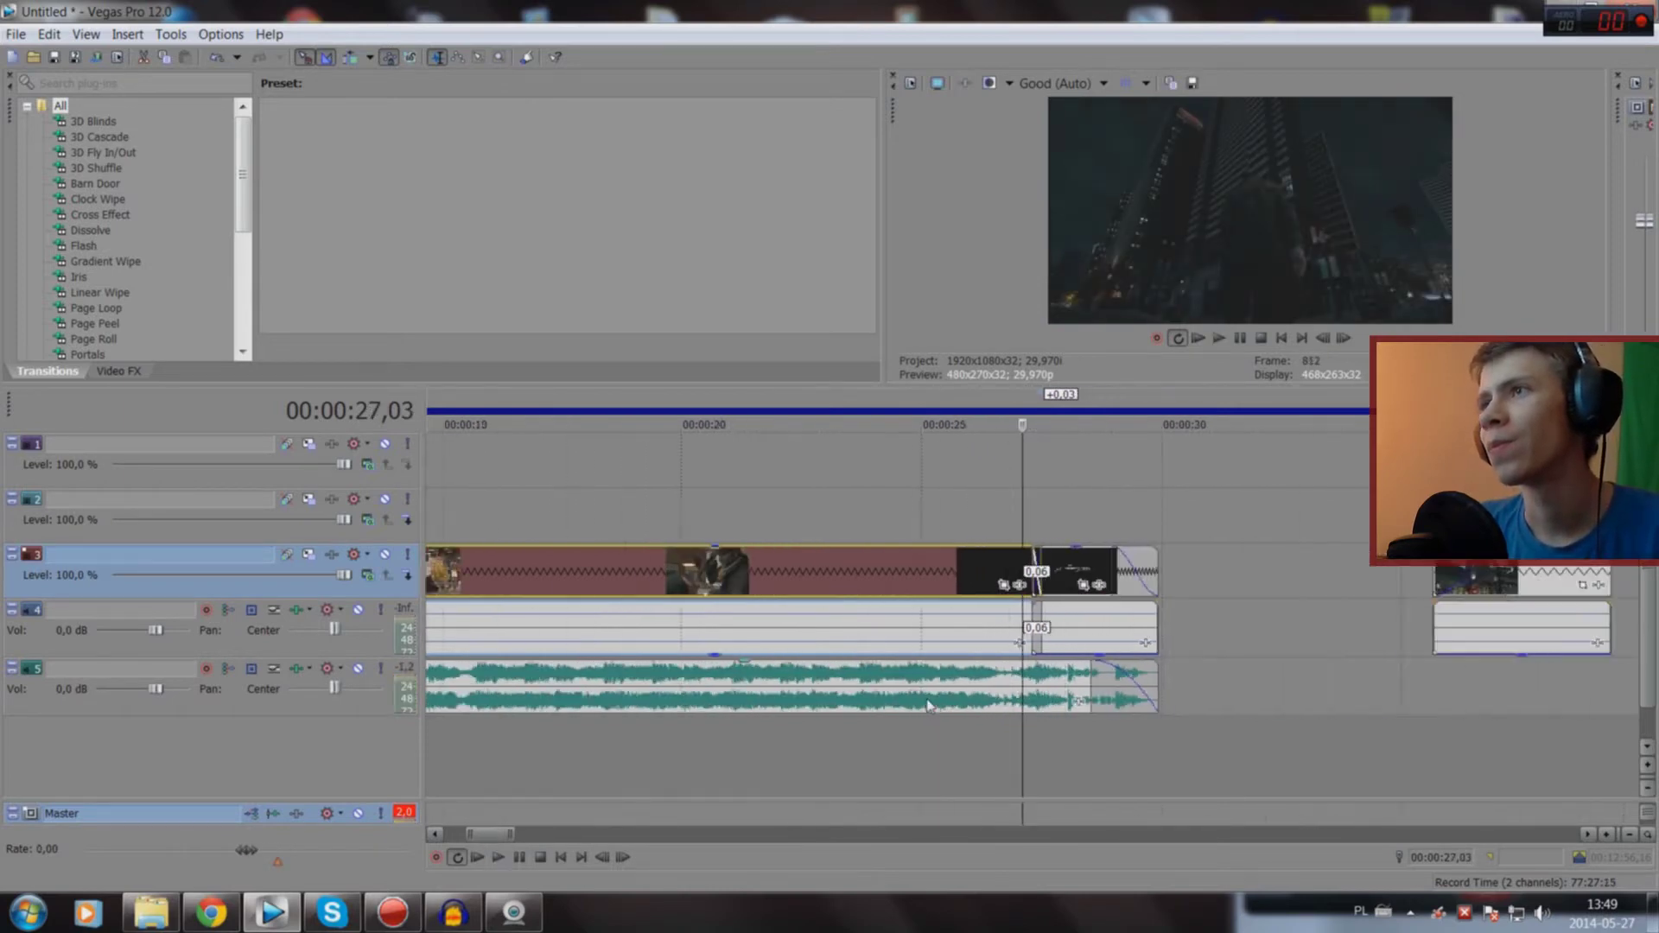
scroll(784, 707, down, 3)
scroll(743, 722, down, 2)
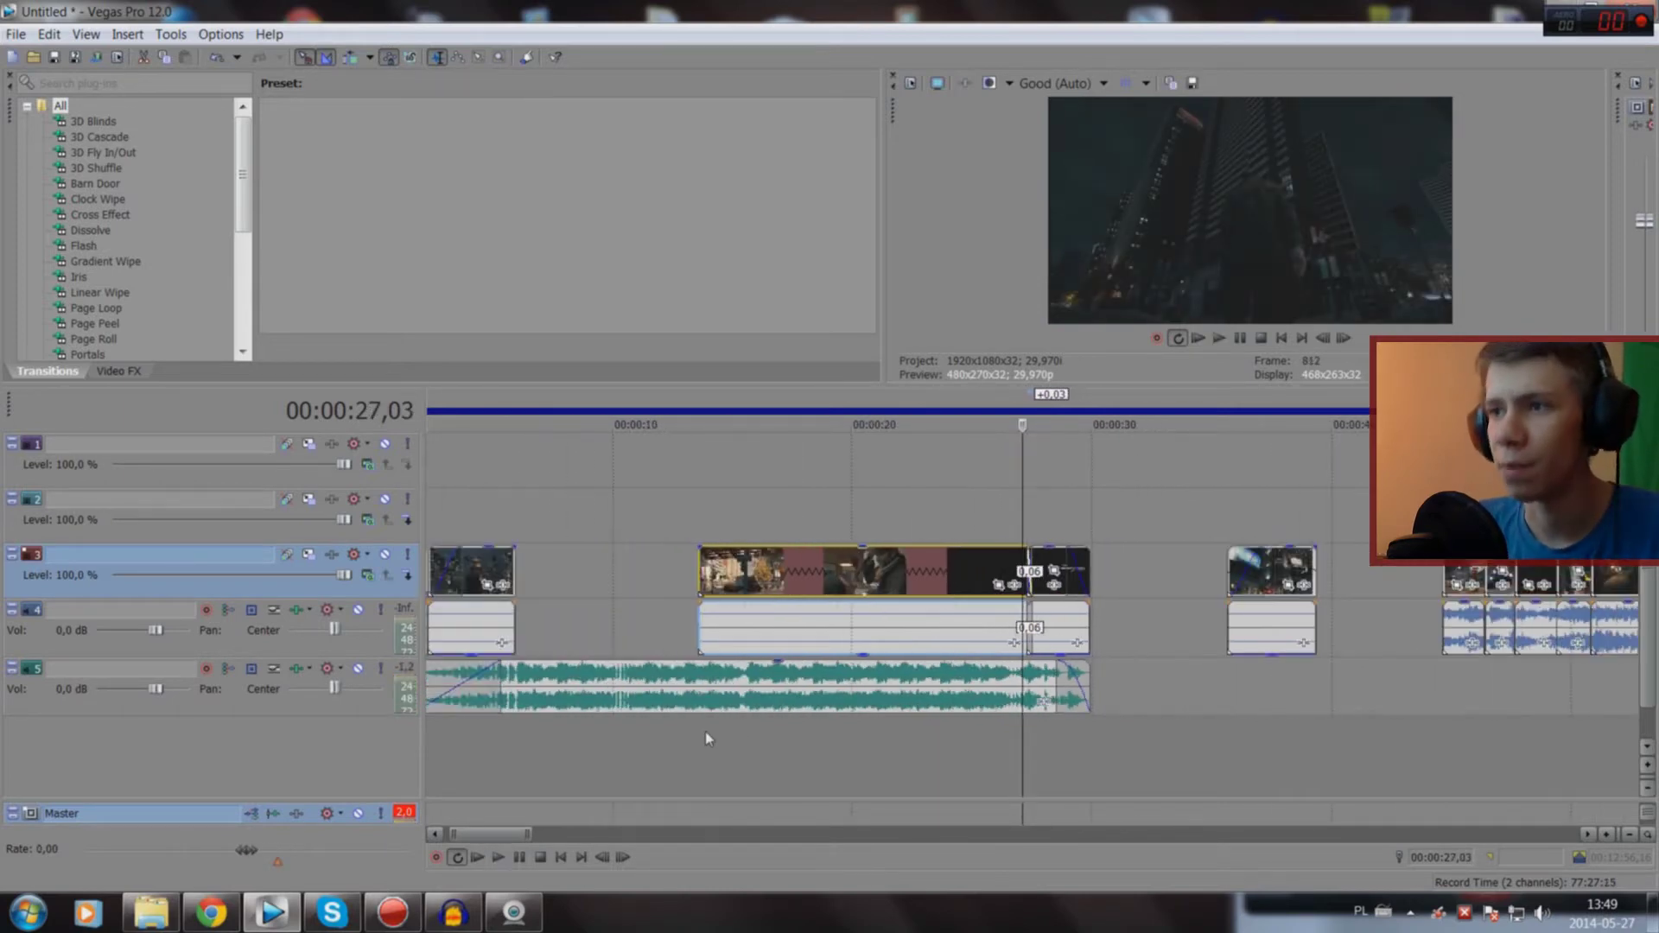
click(705, 732)
scroll(705, 731, down, 2)
key(space)
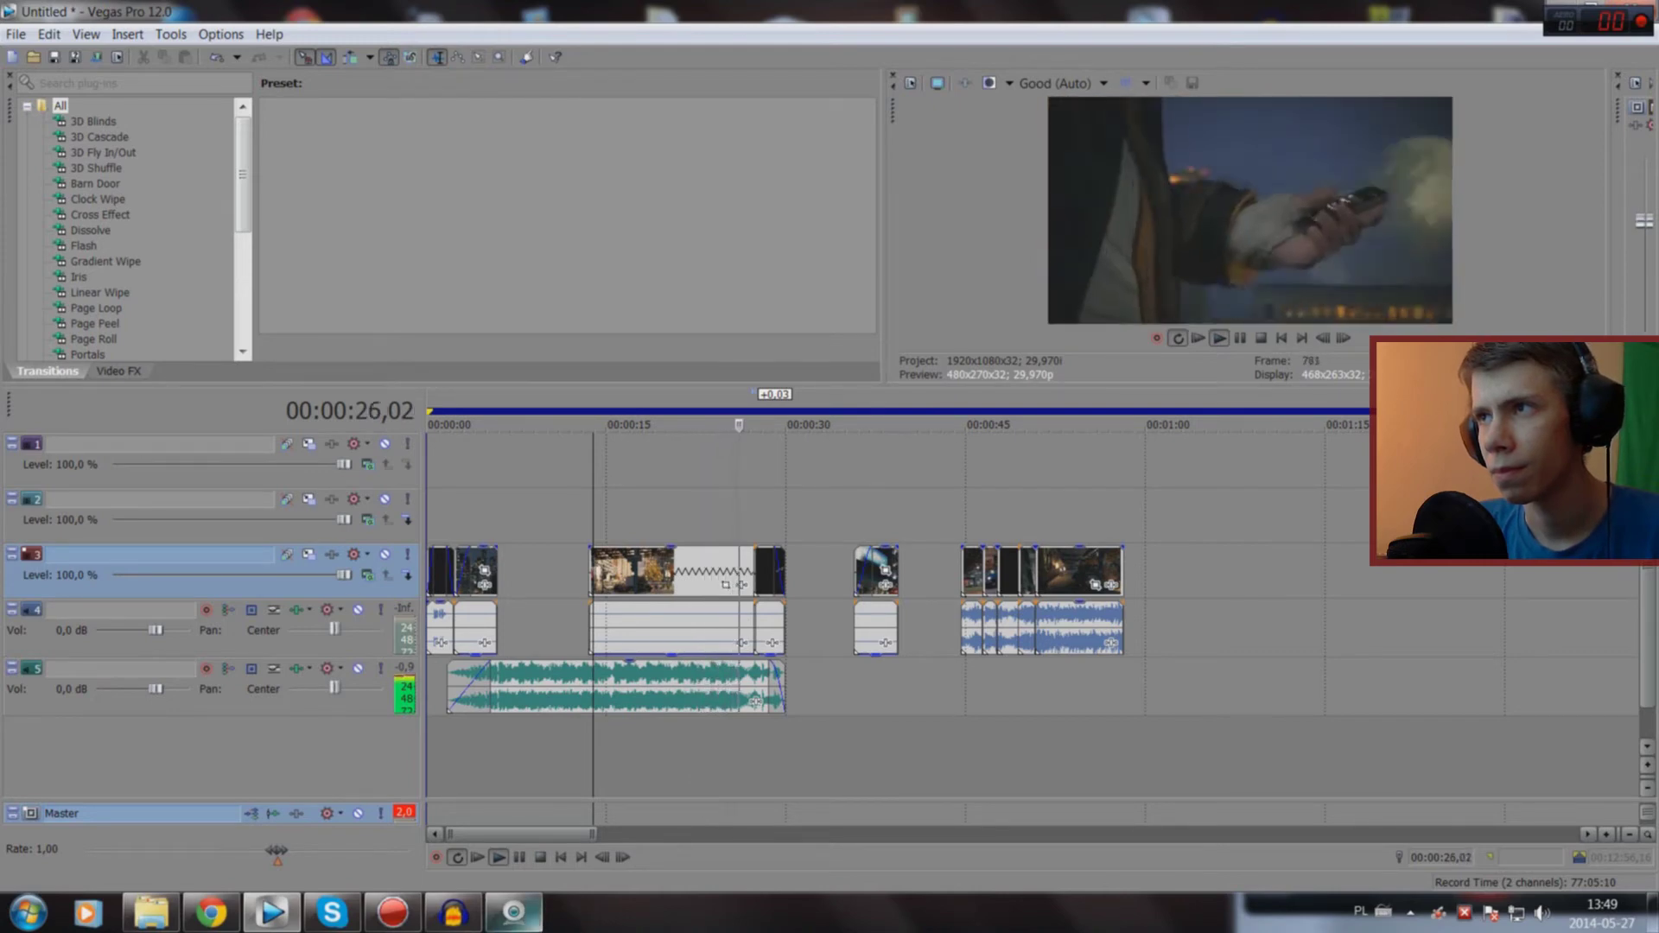
mouse_move(513, 912)
key(space)
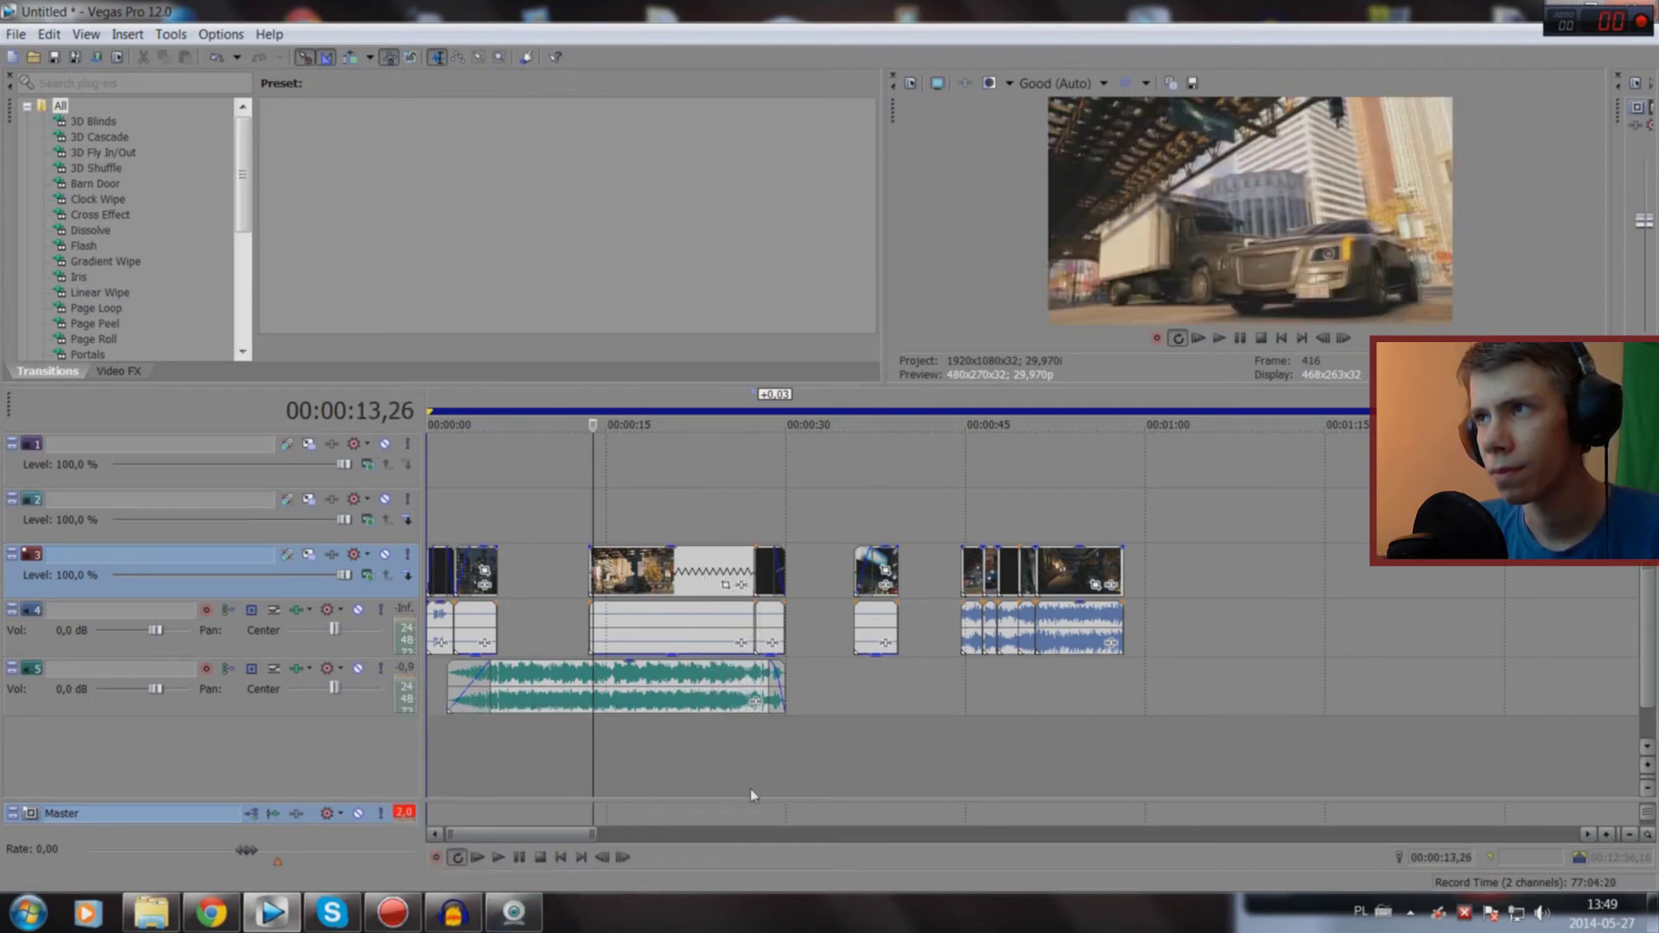
Step: Split the gameplay clip before the title one frame later, at 0:25,28
click(739, 568)
scroll(739, 570, up, 3)
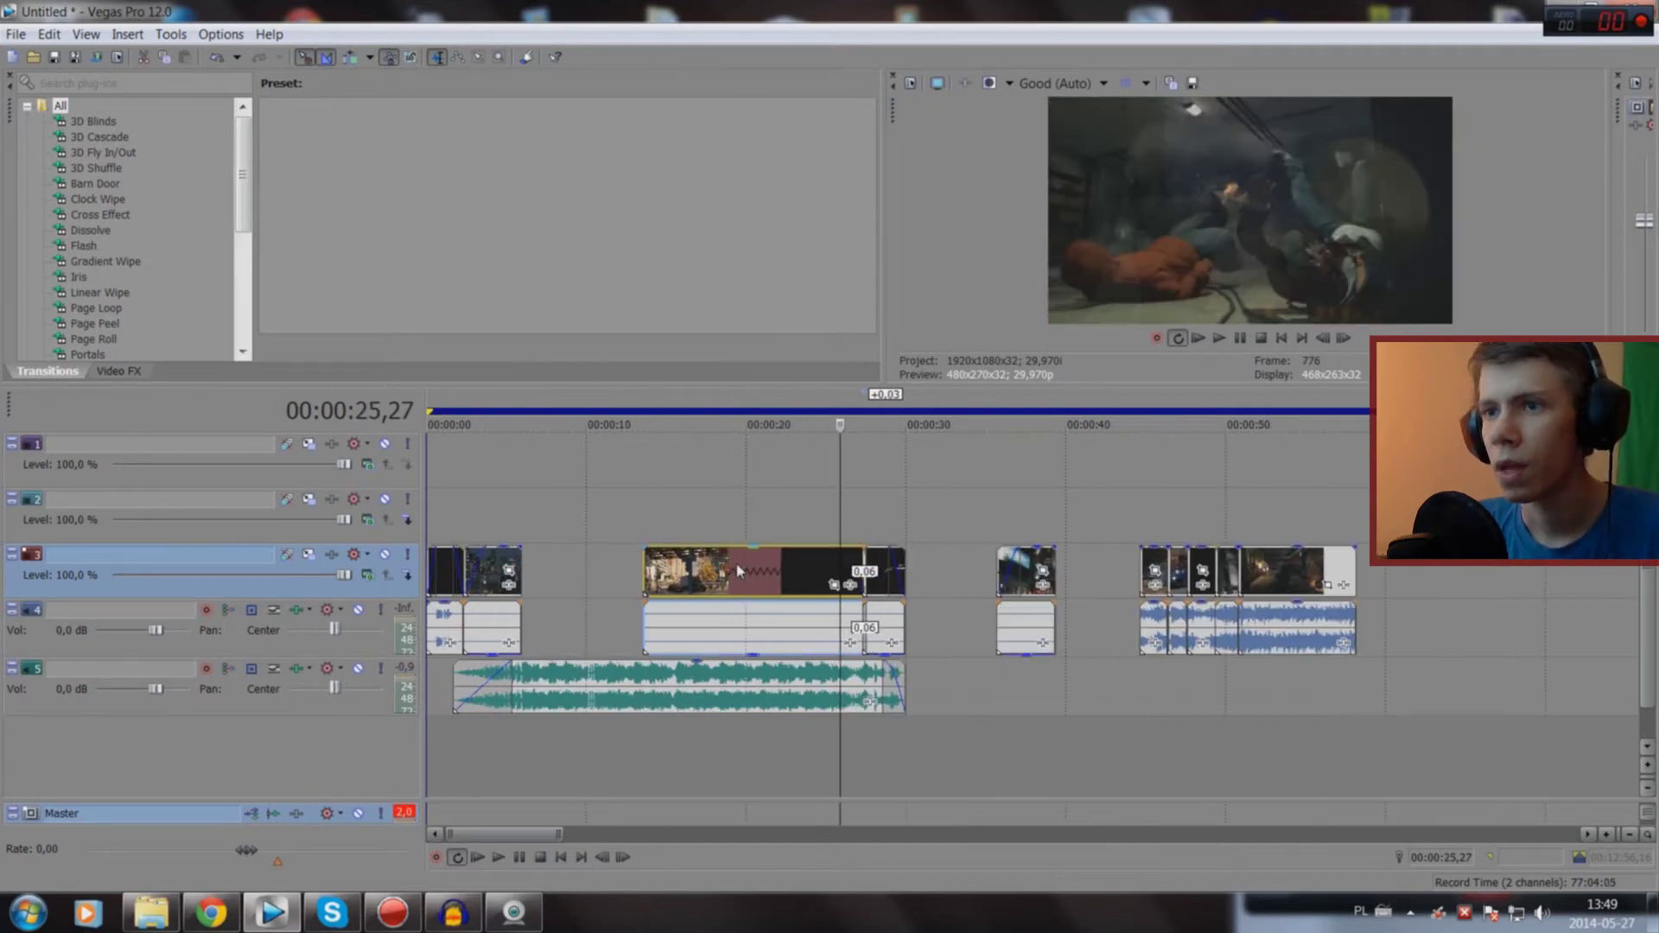
scroll(912, 572, up, 5)
key(space)
key(space)
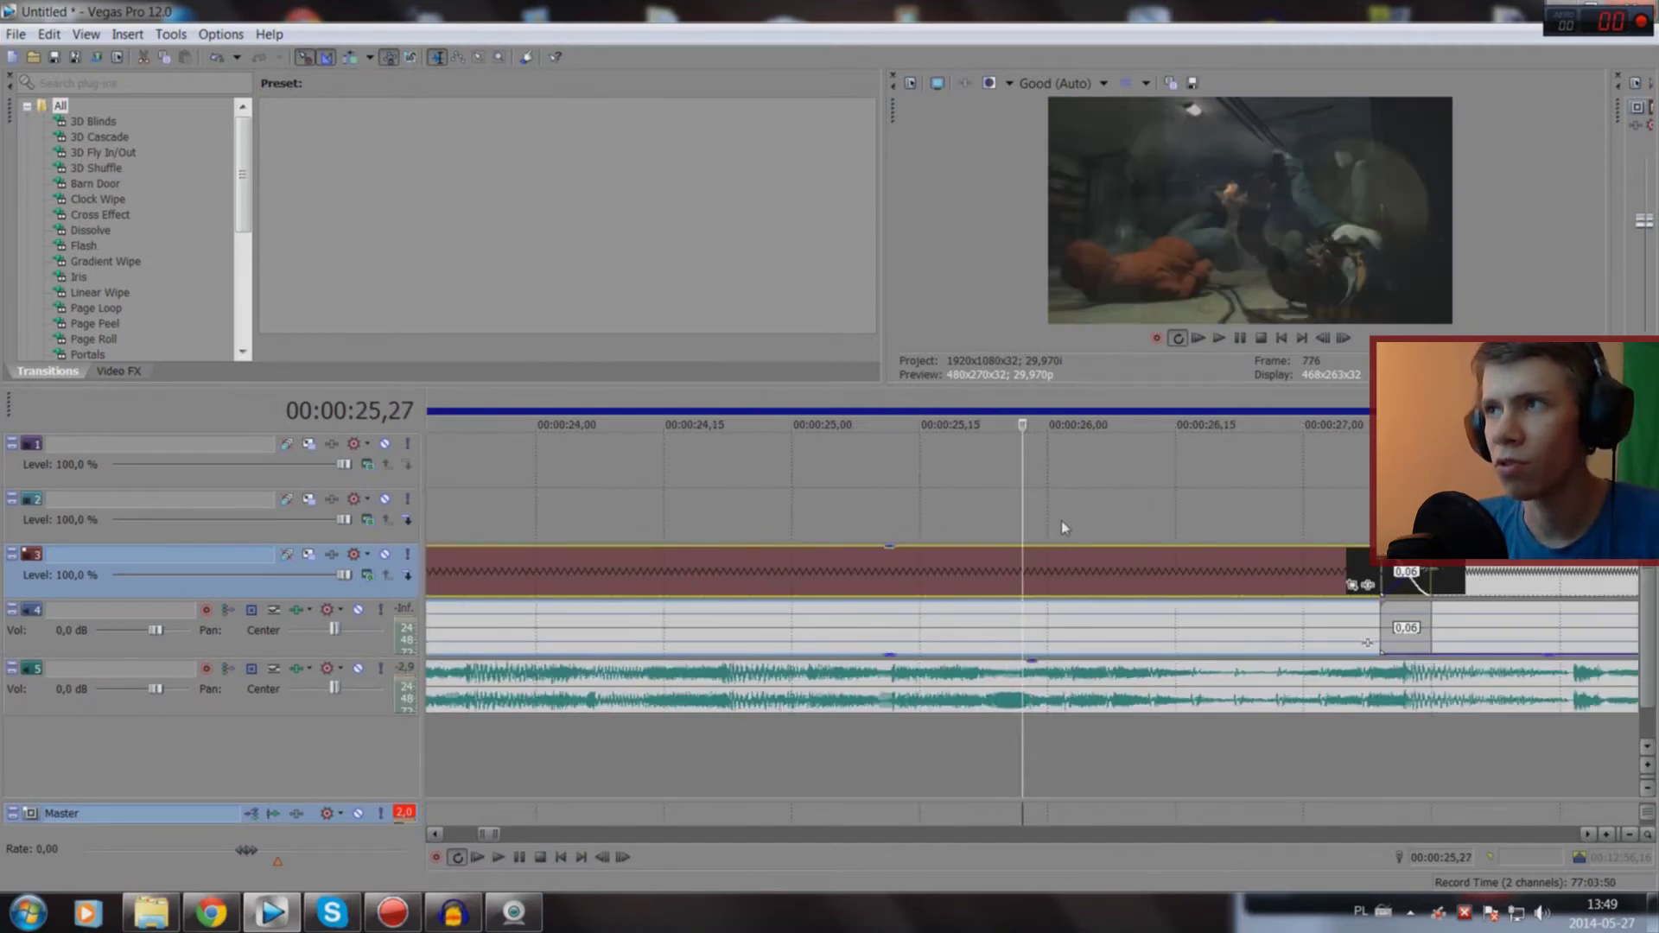
scroll(1063, 571, up, 5)
scroll(1022, 570, up, 2)
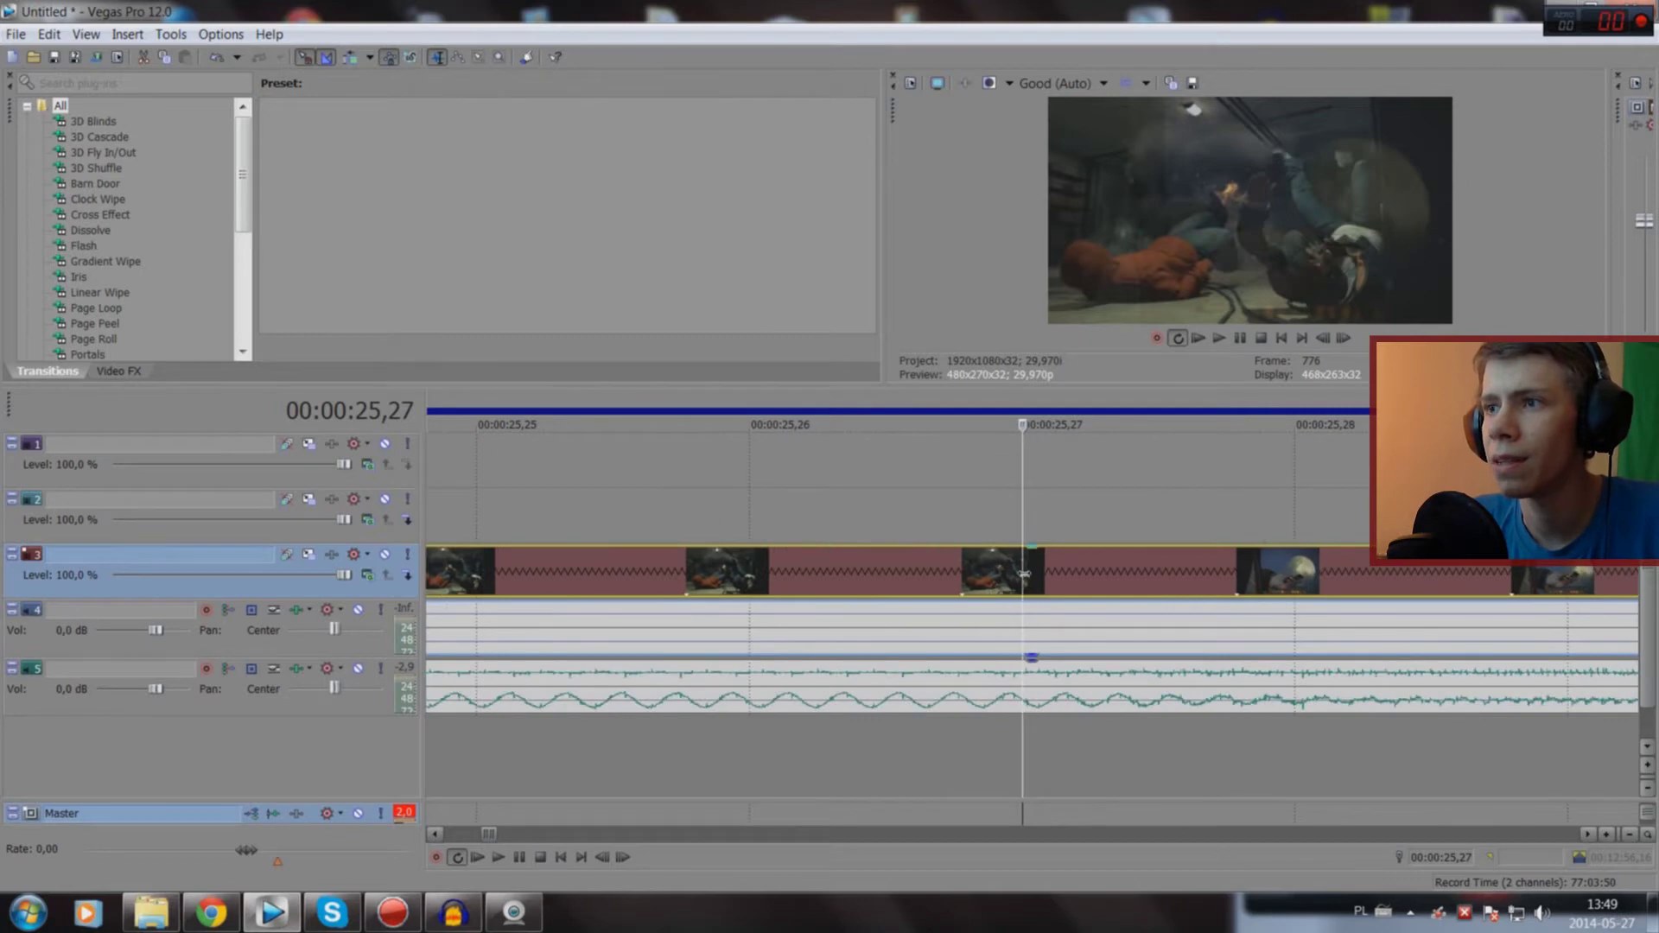
key(Right)
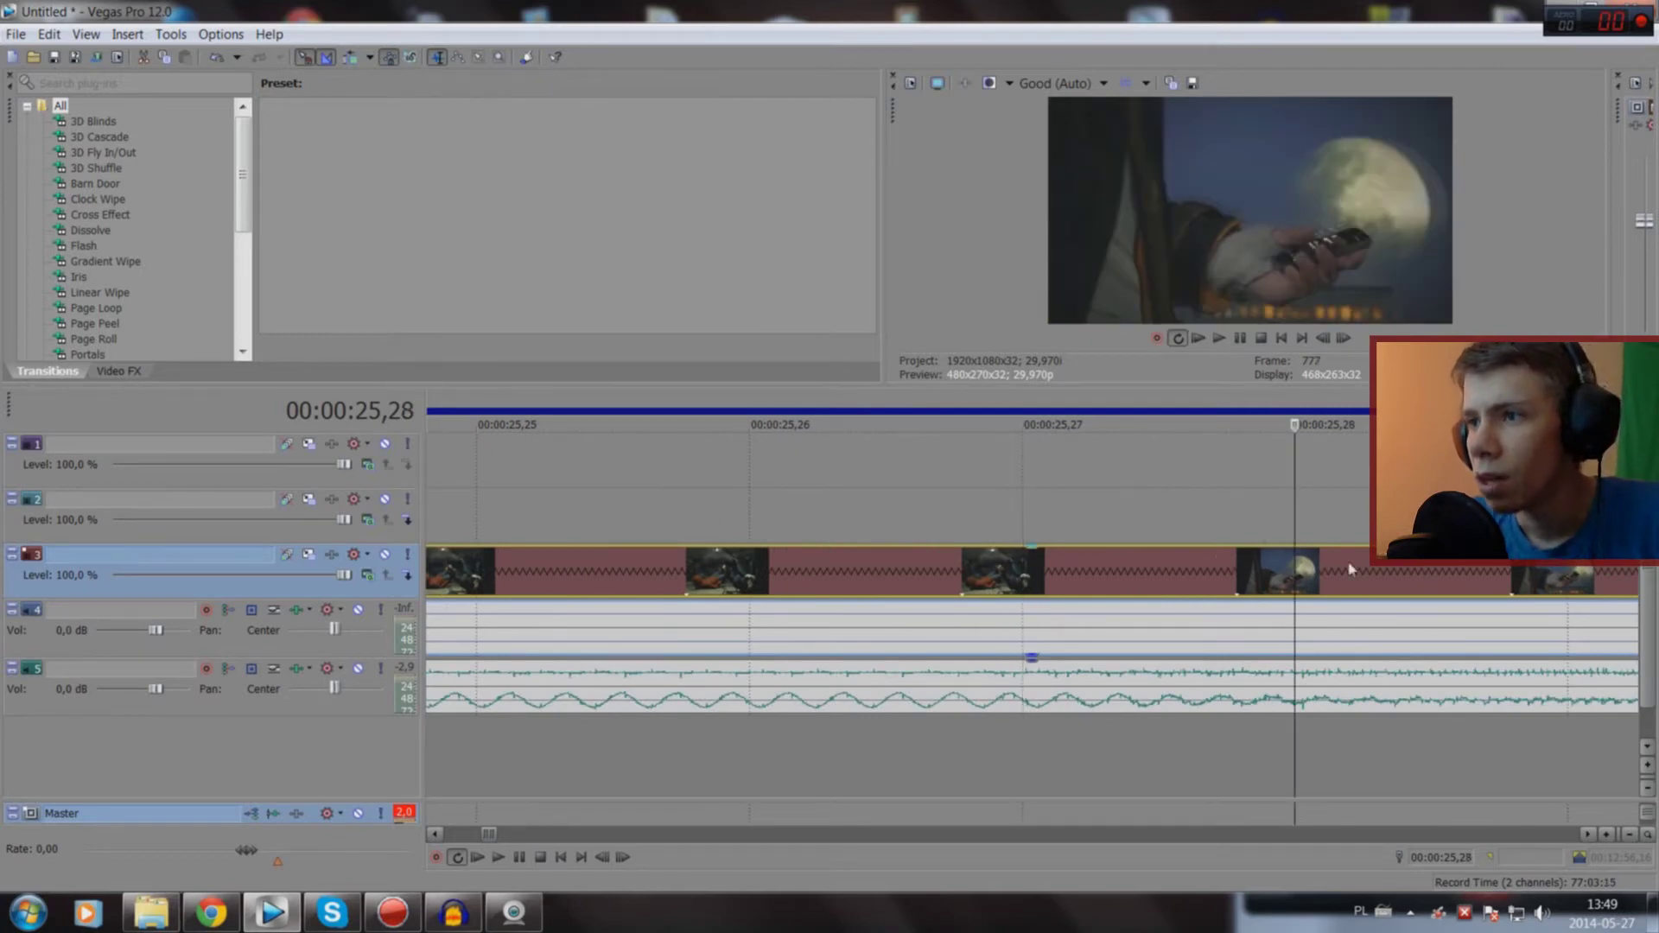
key(s)
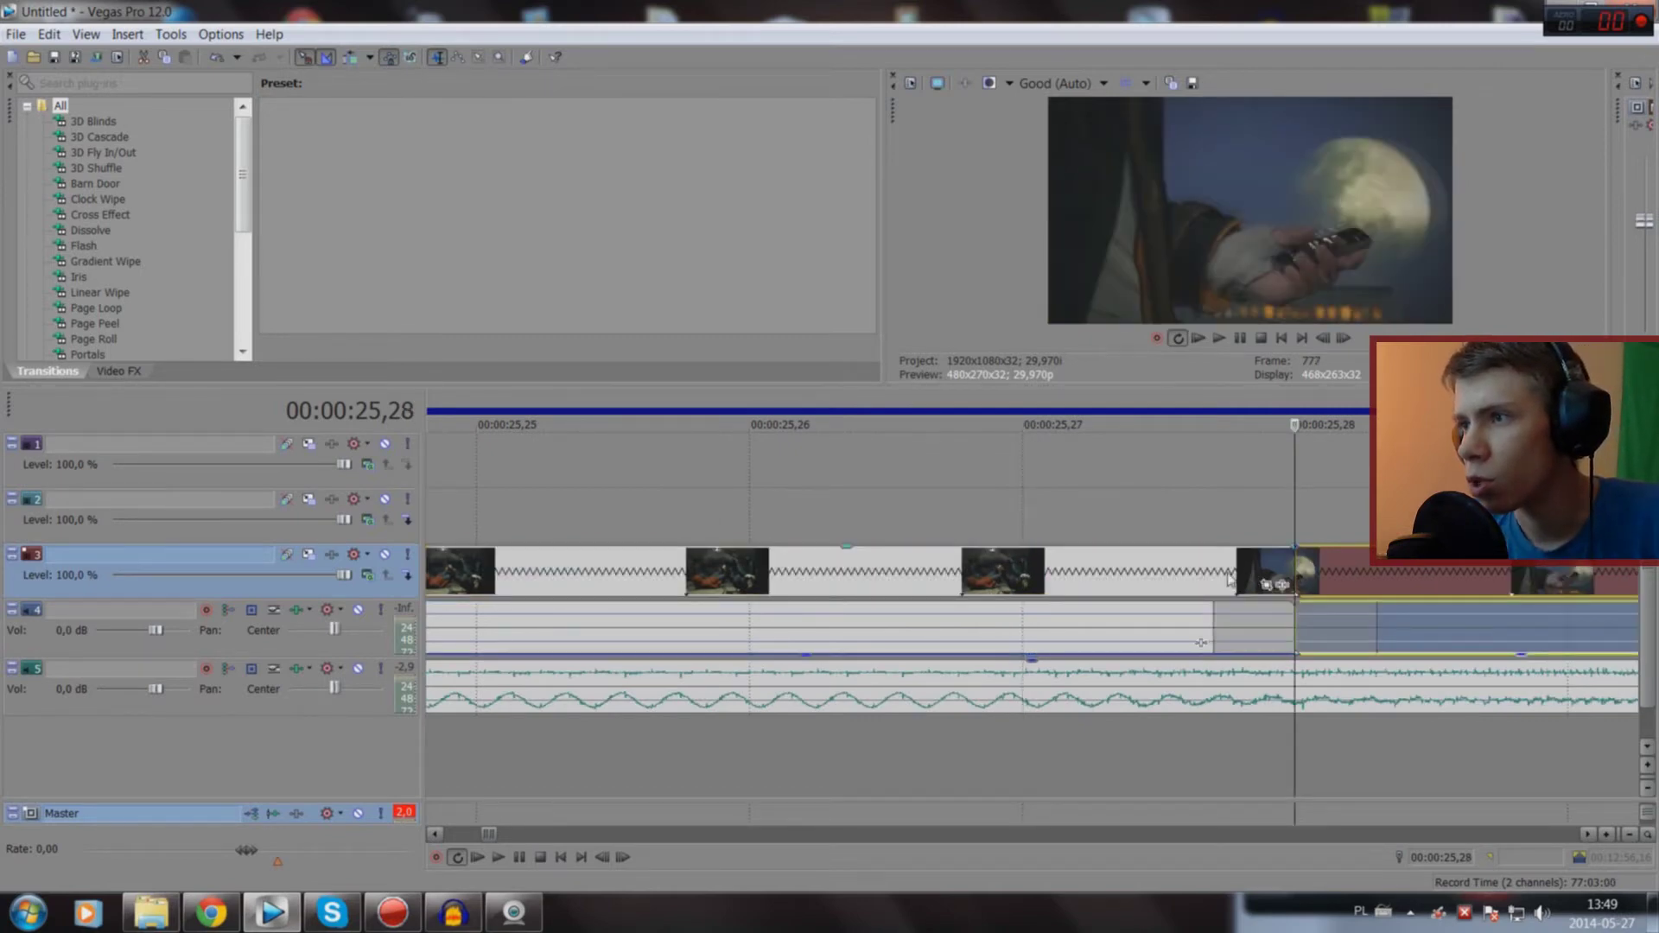
Step: Drag the piece before the cut later to about 1:00 on the timeline
click(913, 577)
scroll(914, 577, down, 6)
scroll(913, 576, down, 7)
scroll(739, 567, down, 7)
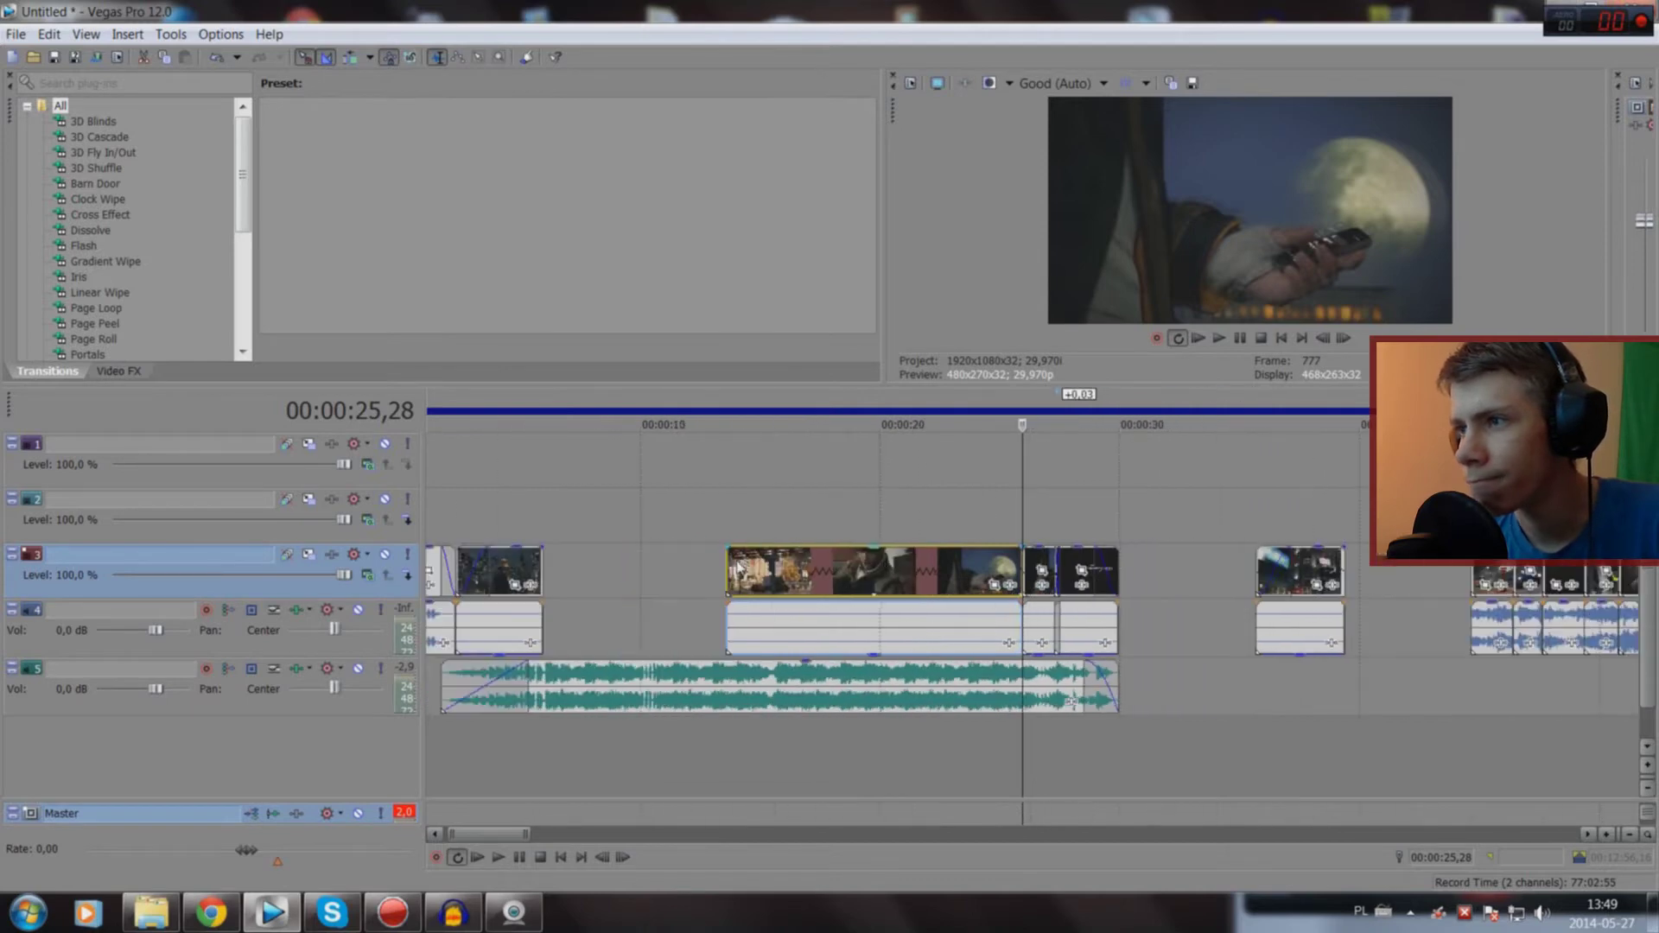
mouse_move(822, 572)
mouse_down()
mouse_move(1452, 595)
mouse_move(911, 758)
mouse_up()
scroll(911, 758, down, 3)
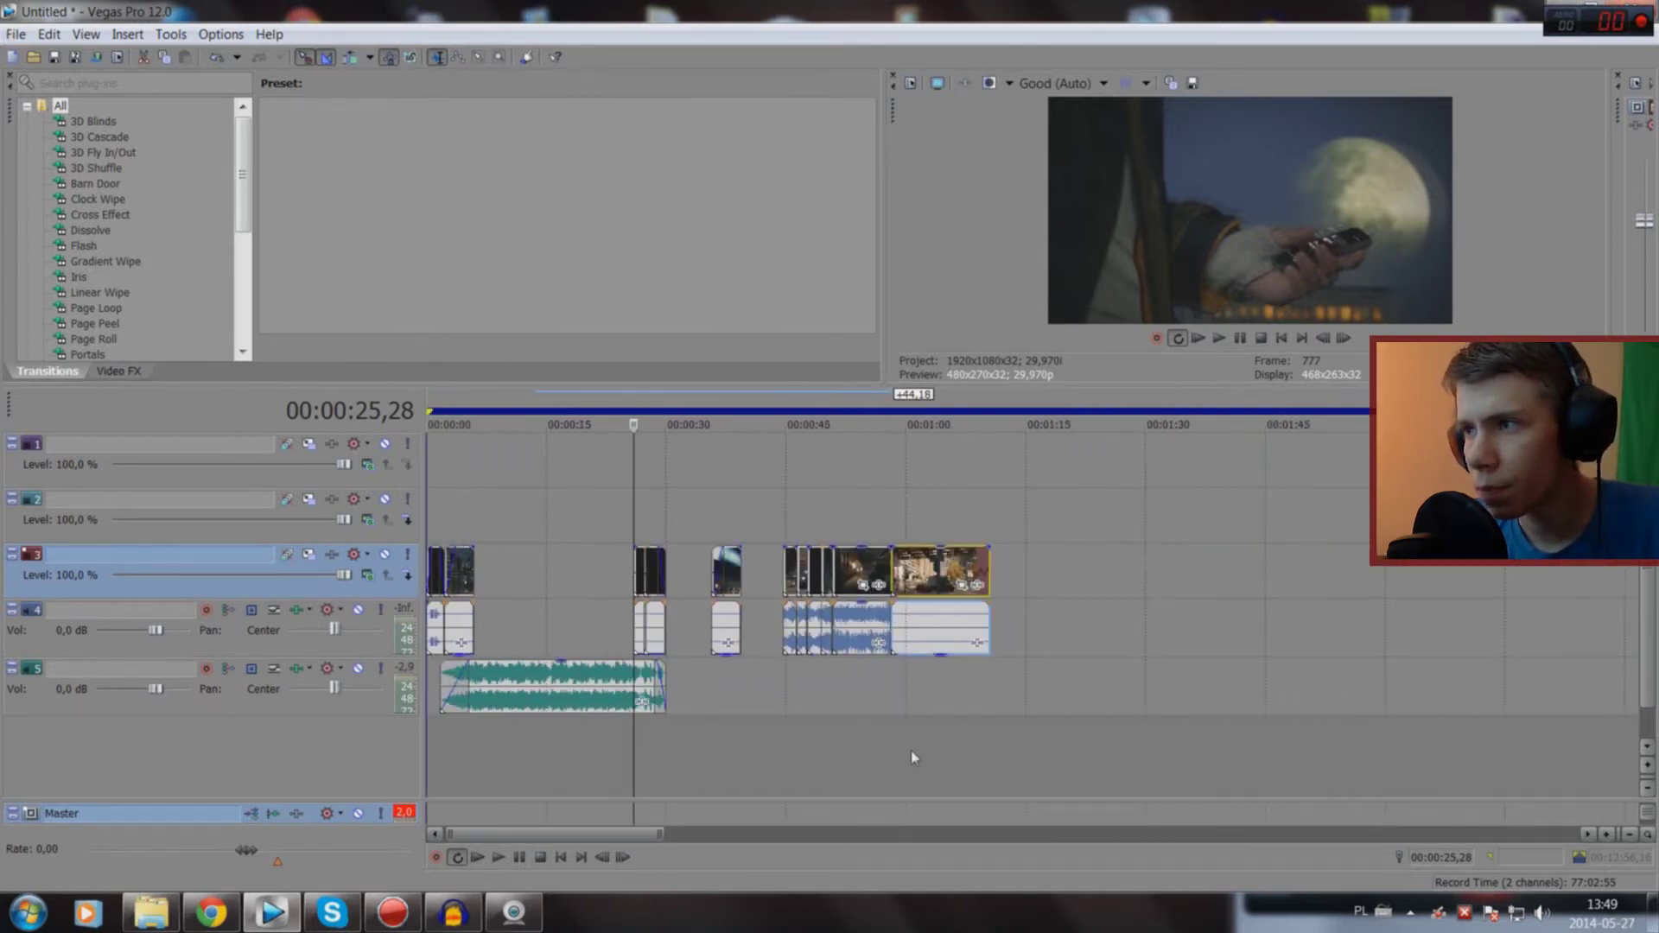
click(574, 745)
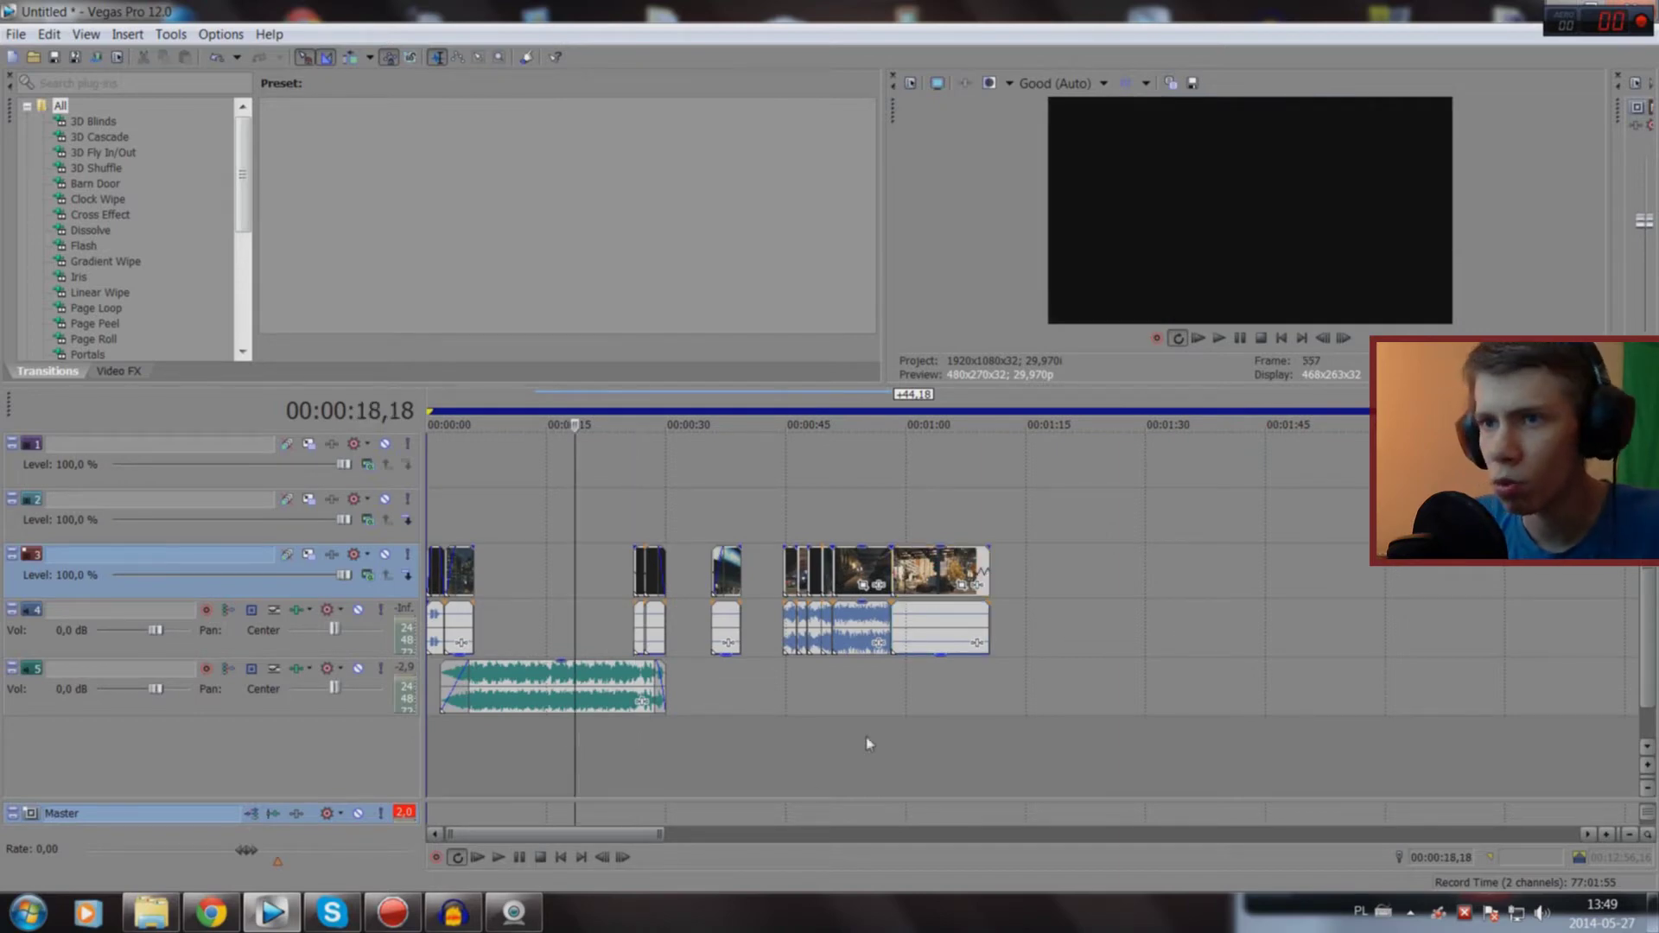
click(790, 799)
click(916, 736)
scroll(916, 736, down, 3)
scroll(916, 736, down, 3)
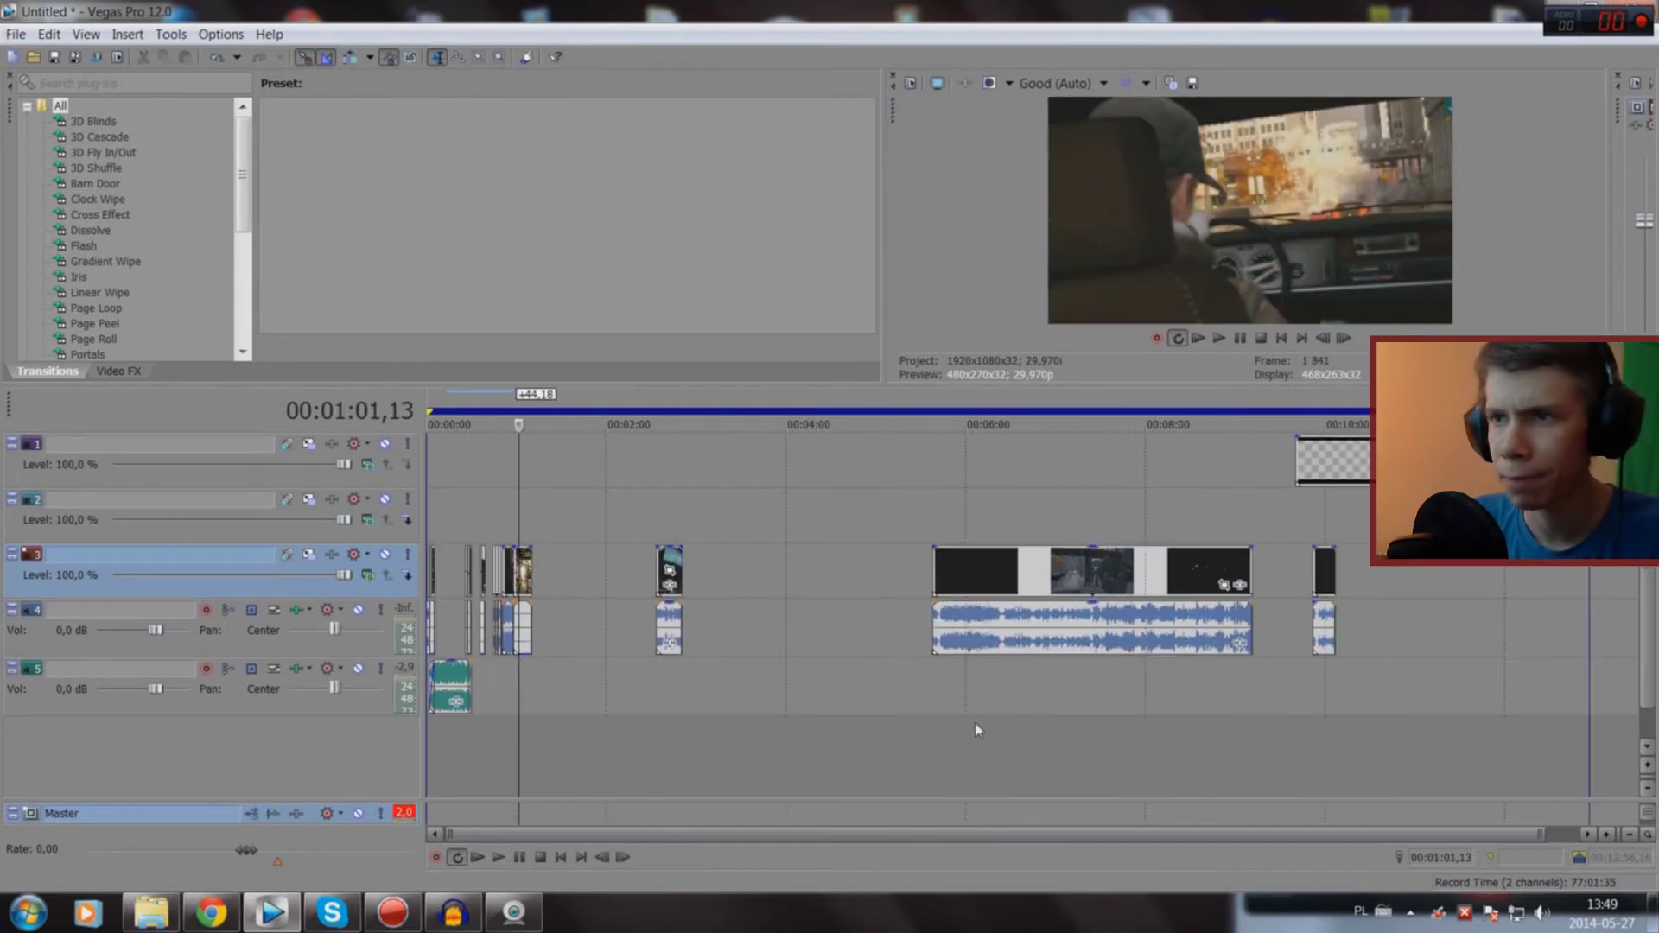
Step: Move the long gameplay clip earlier to about 3:46 and set the loop region to it
double_click(1035, 565)
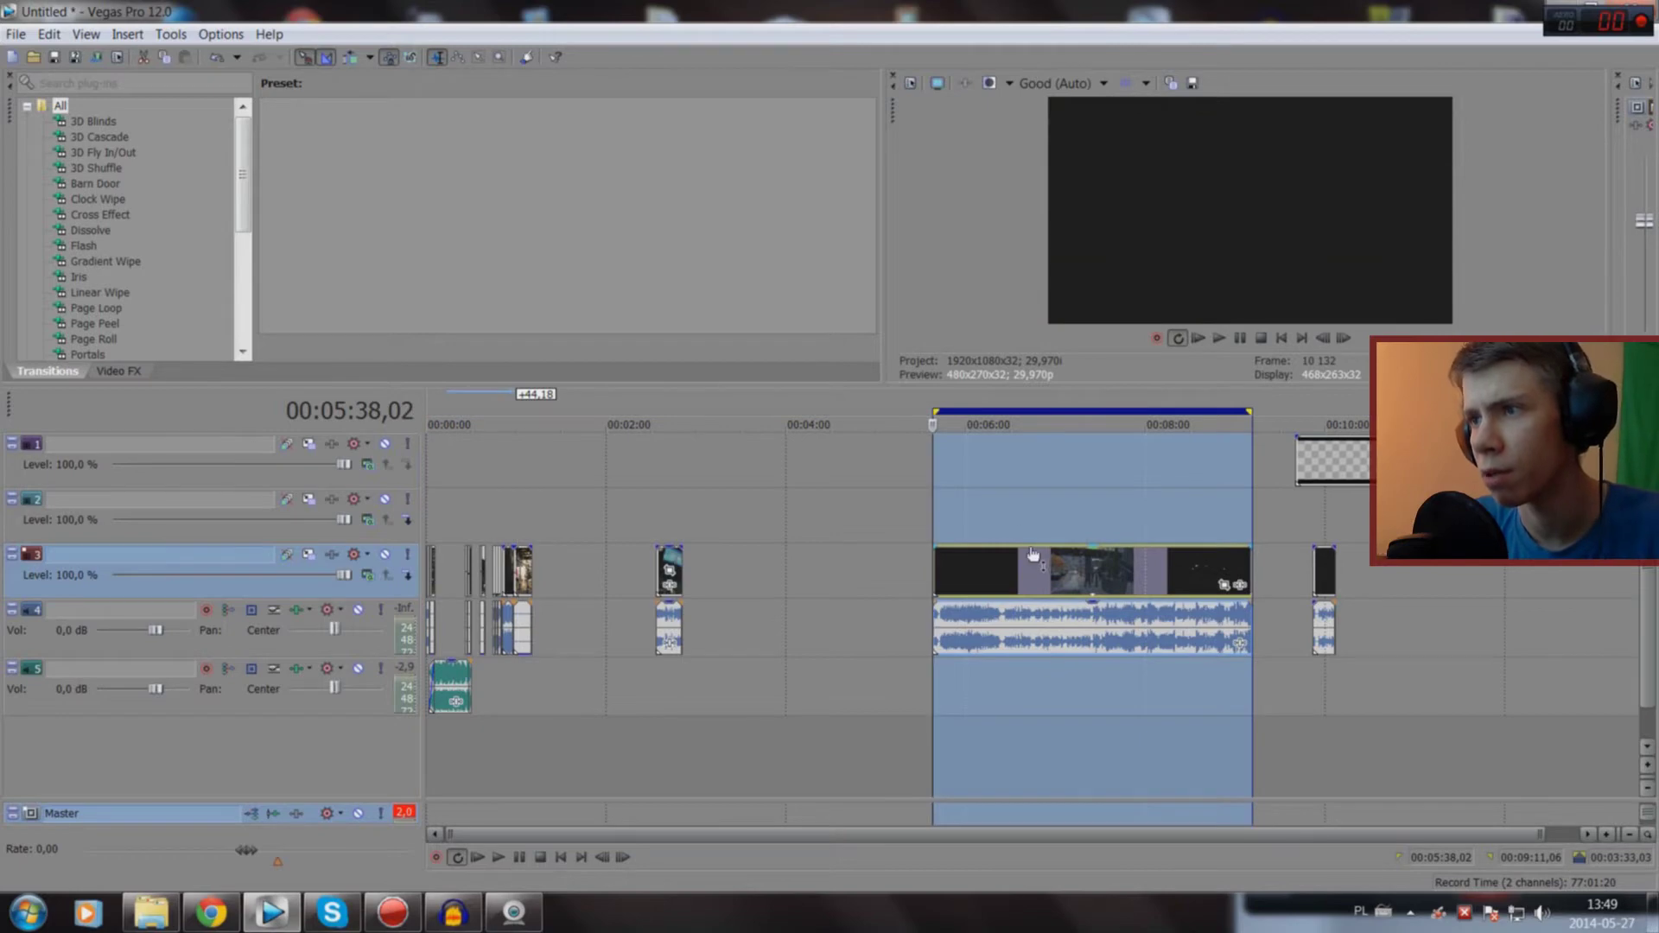
scroll(970, 540, up, 2)
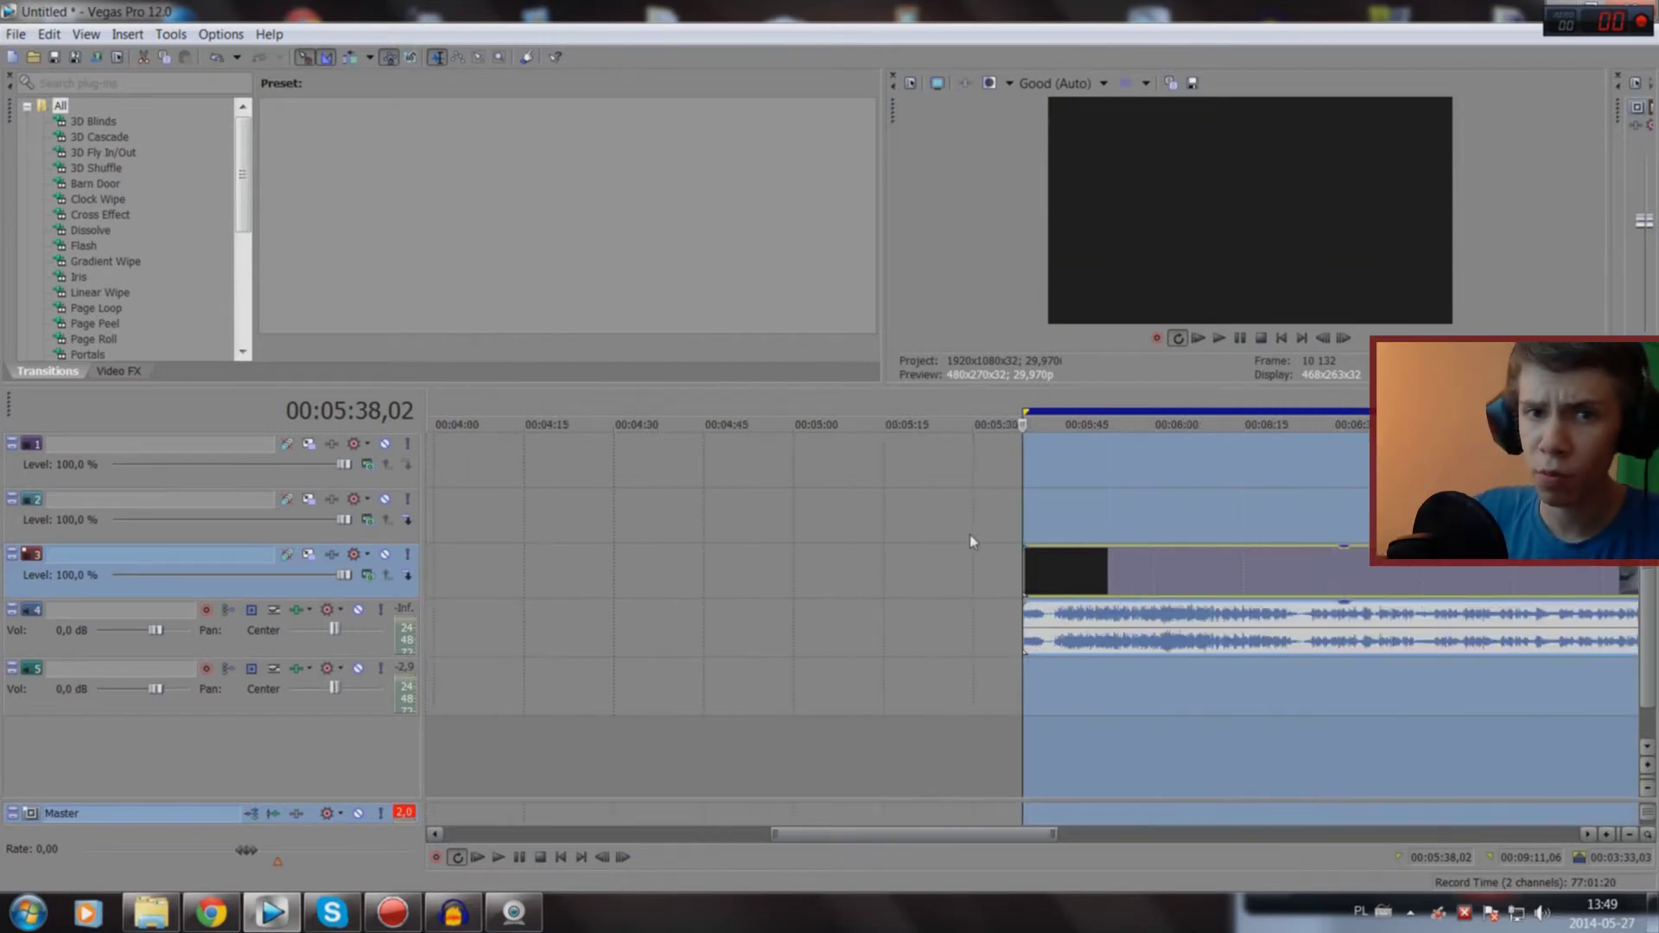
drag(1173, 543, 951, 544)
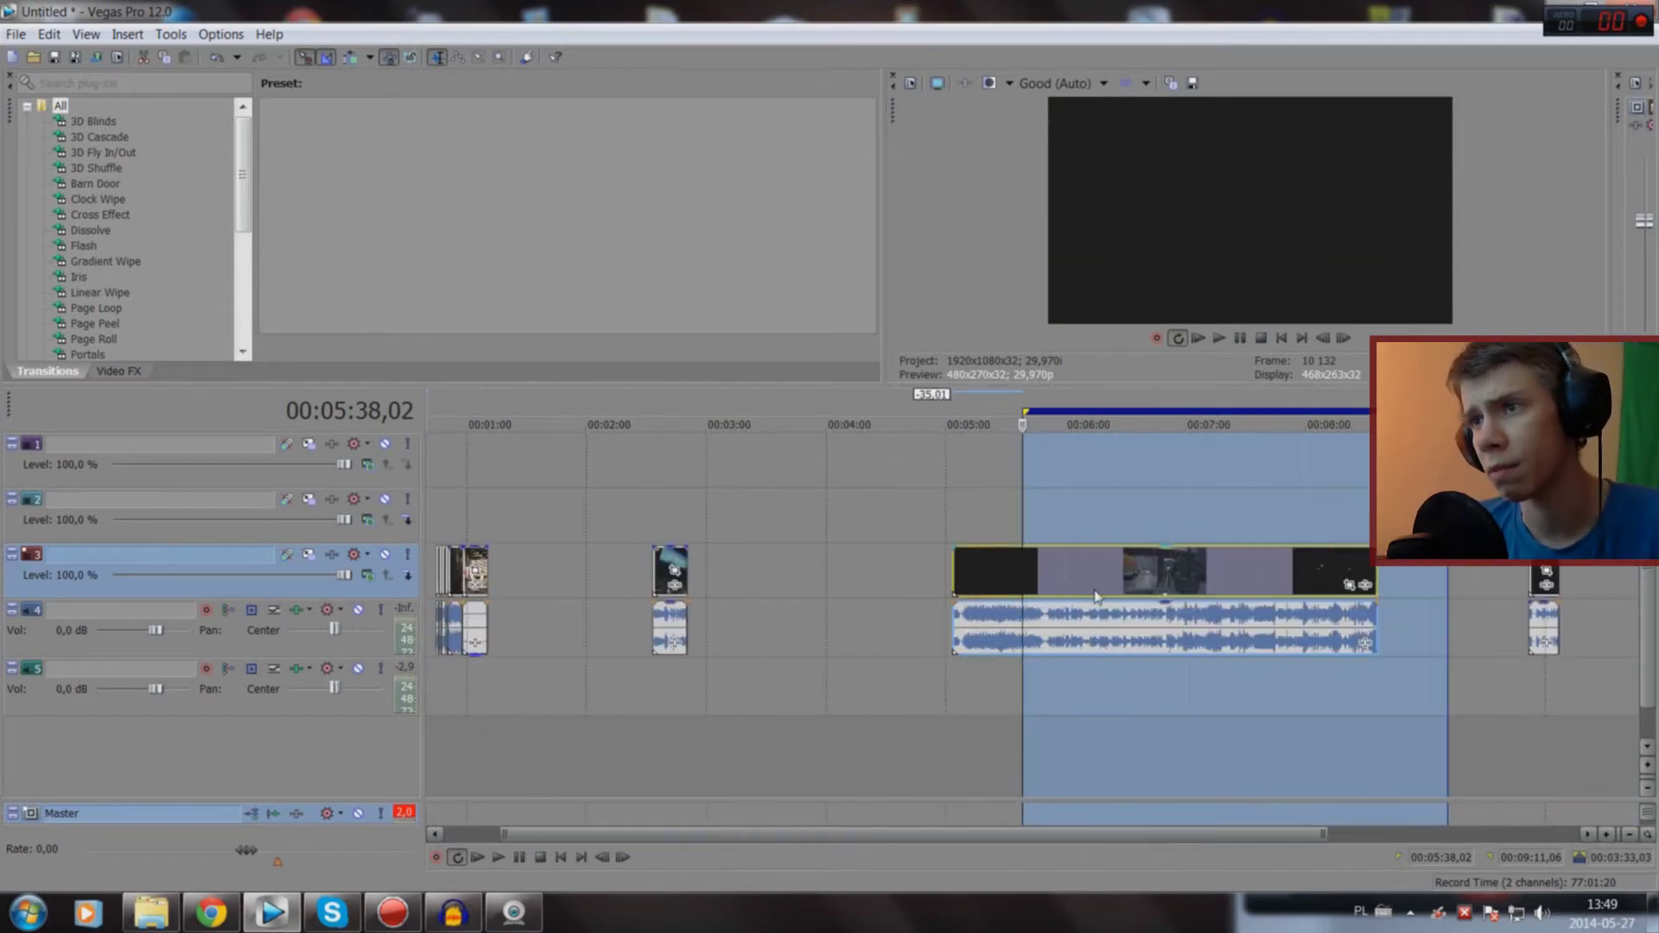
double_click(857, 602)
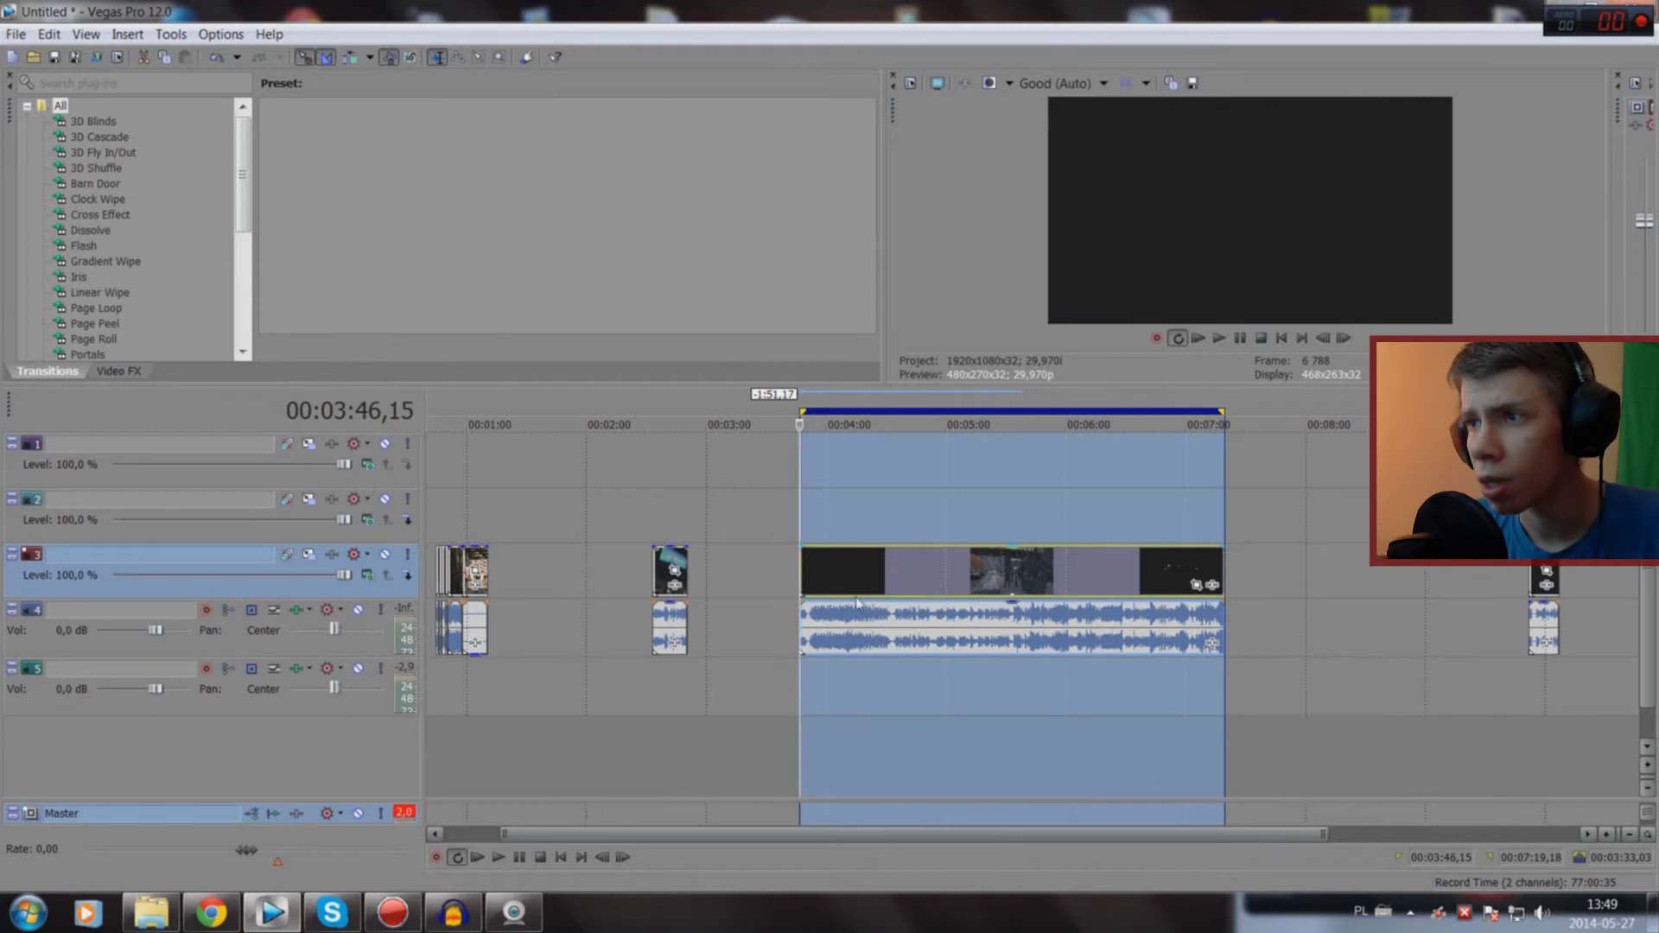
Step: Preview the short clip near 2:34, then play the long gameplay clip
double_click(671, 570)
key(space)
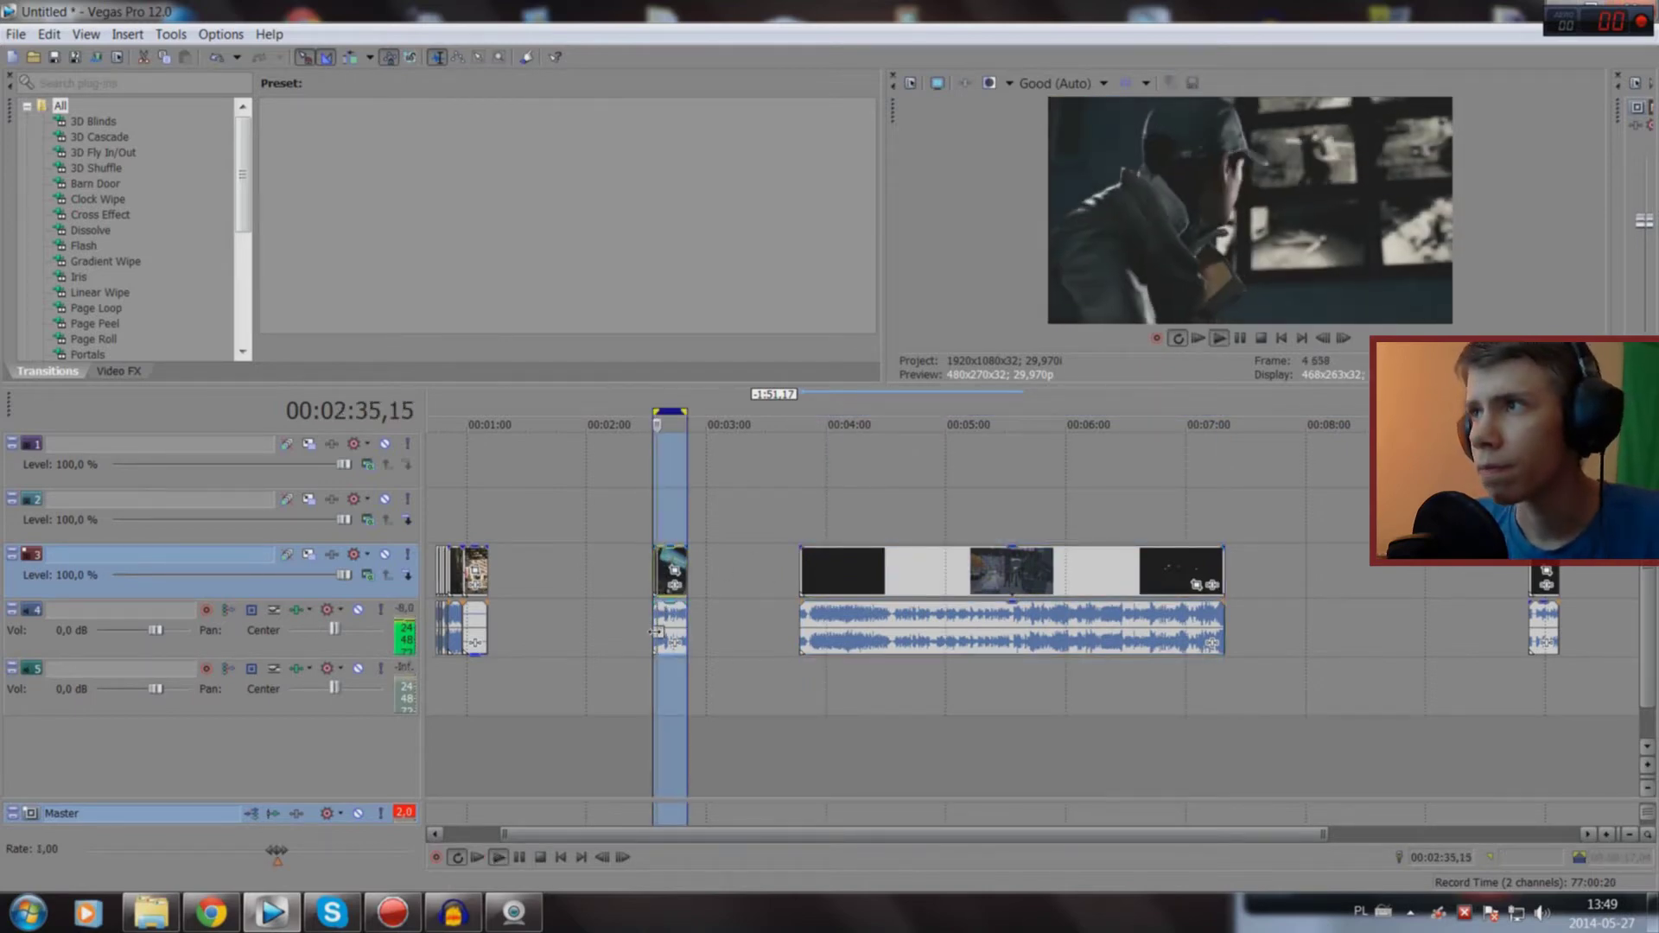
key(space)
double_click(893, 581)
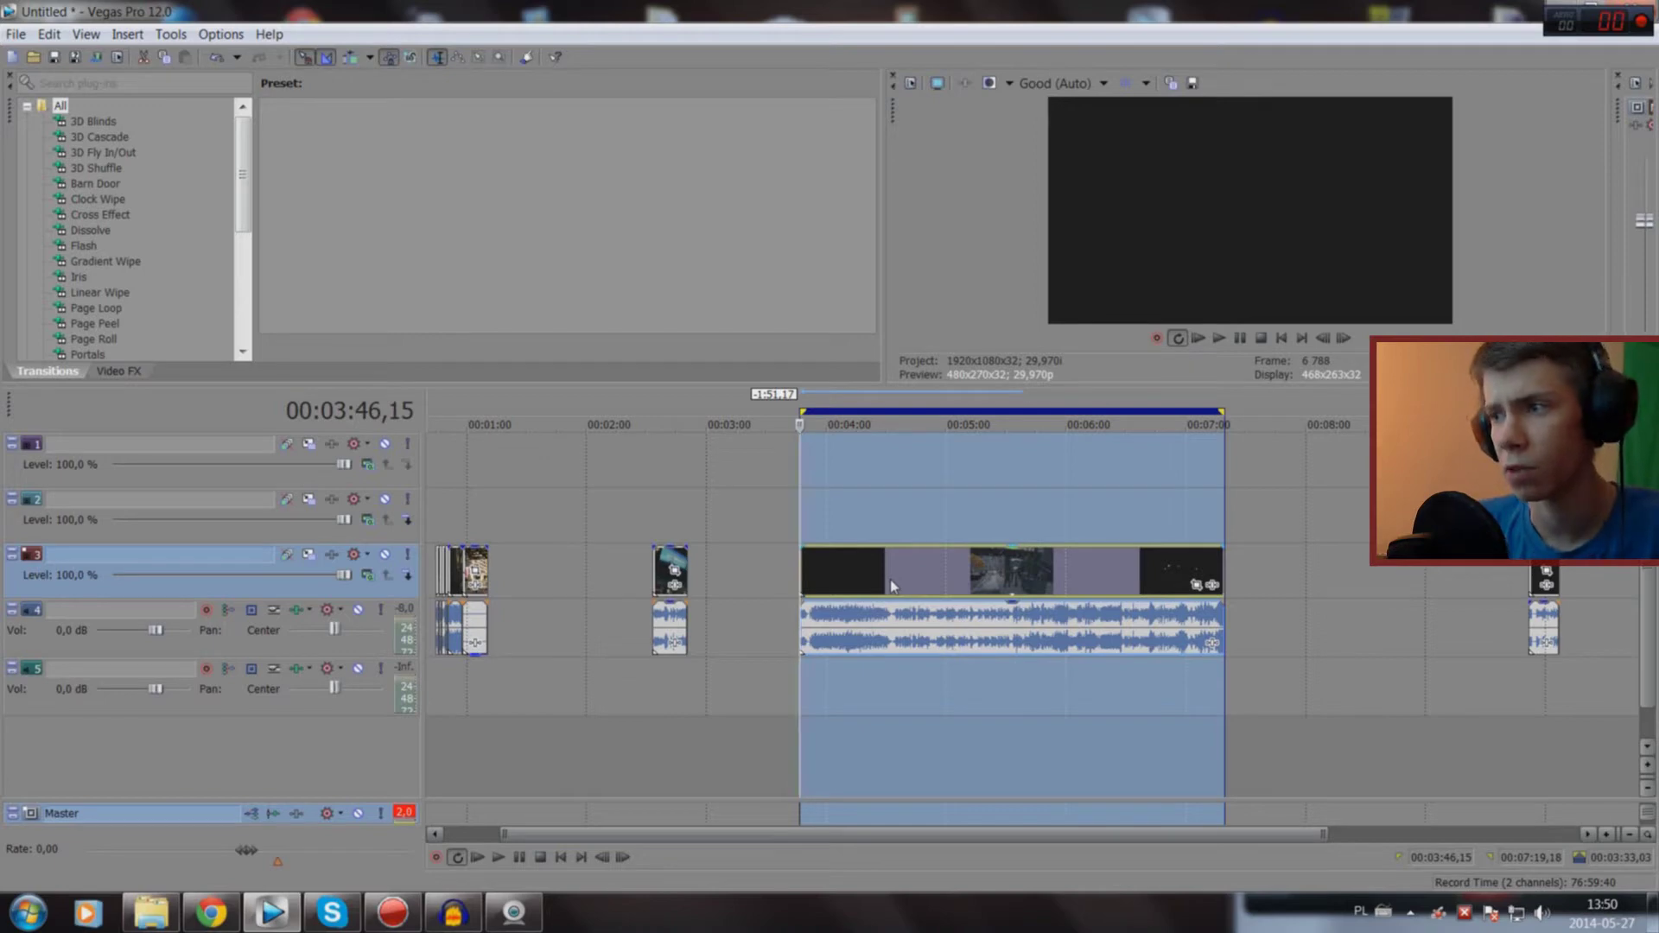
key(space)
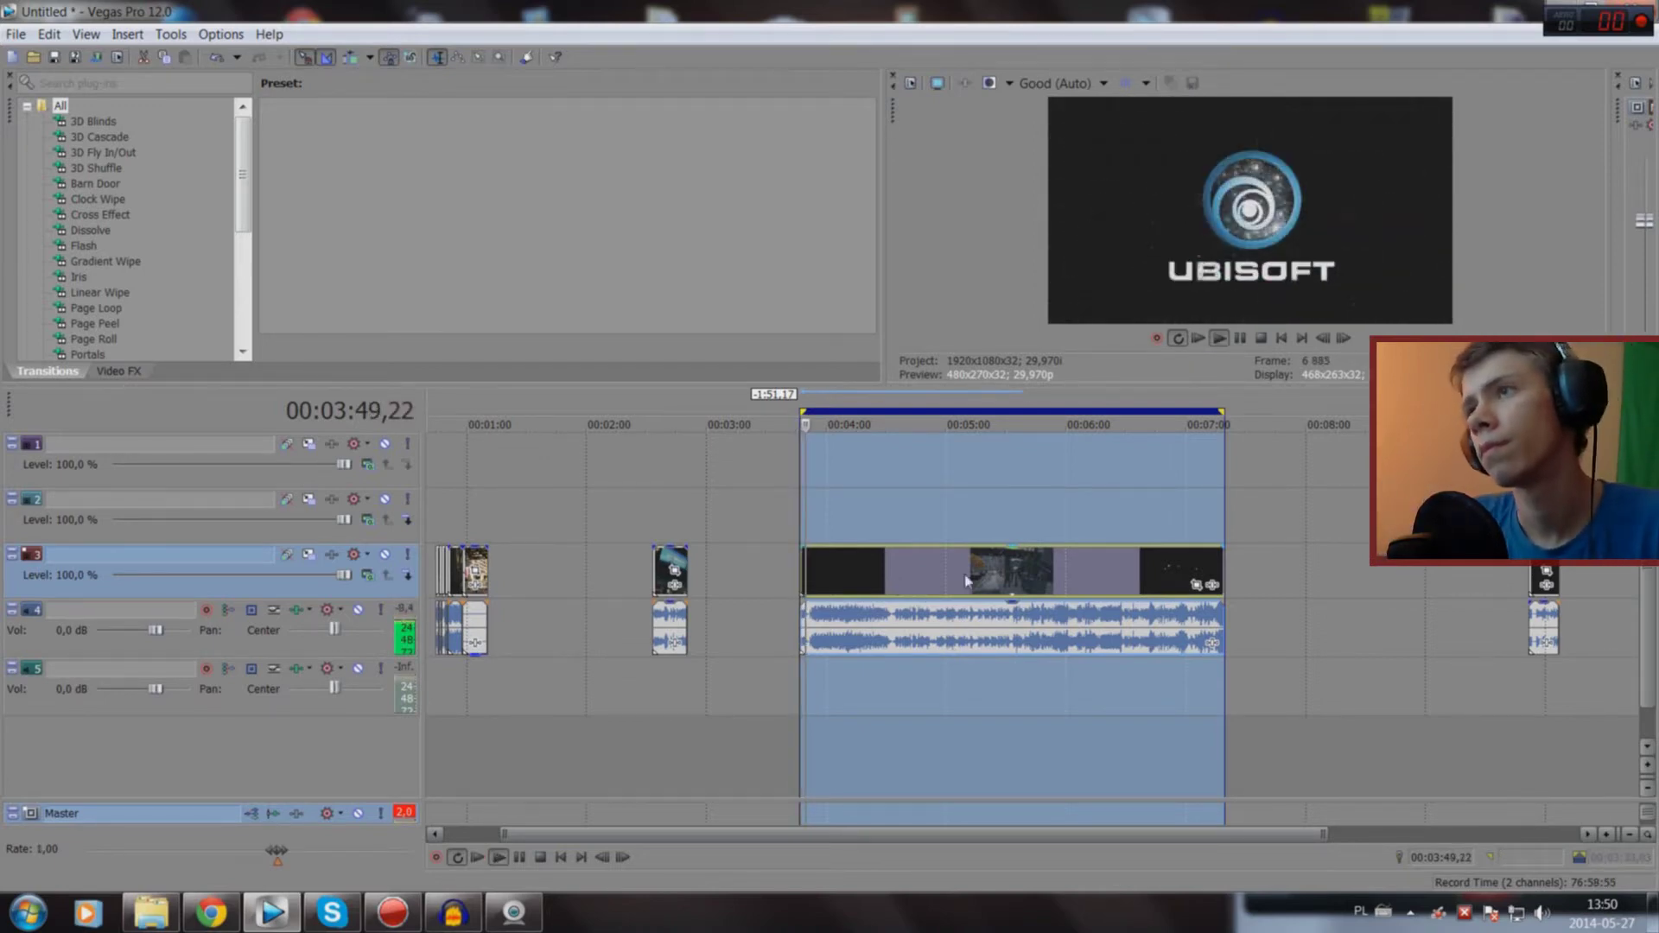
scroll(967, 581, up, 1)
scroll(928, 402, down, 2)
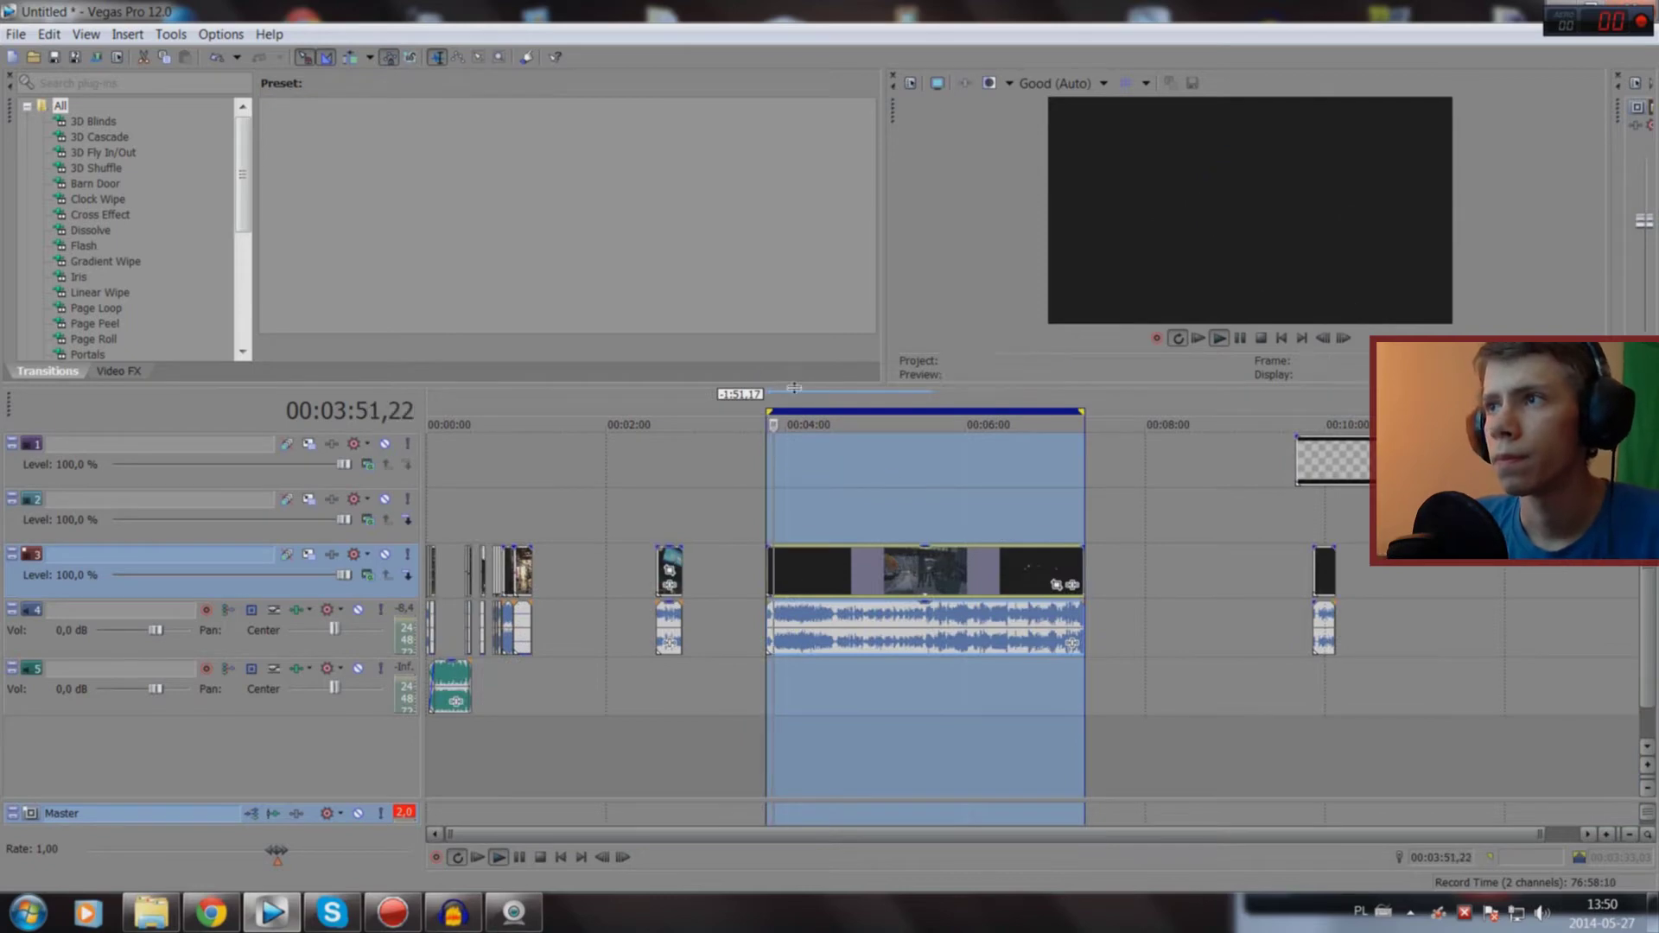
Step: Enlarge the preview area, zoom into the gameplay clip, and play it from 03:55
drag(787, 387, 787, 458)
scroll(894, 717, up, 2)
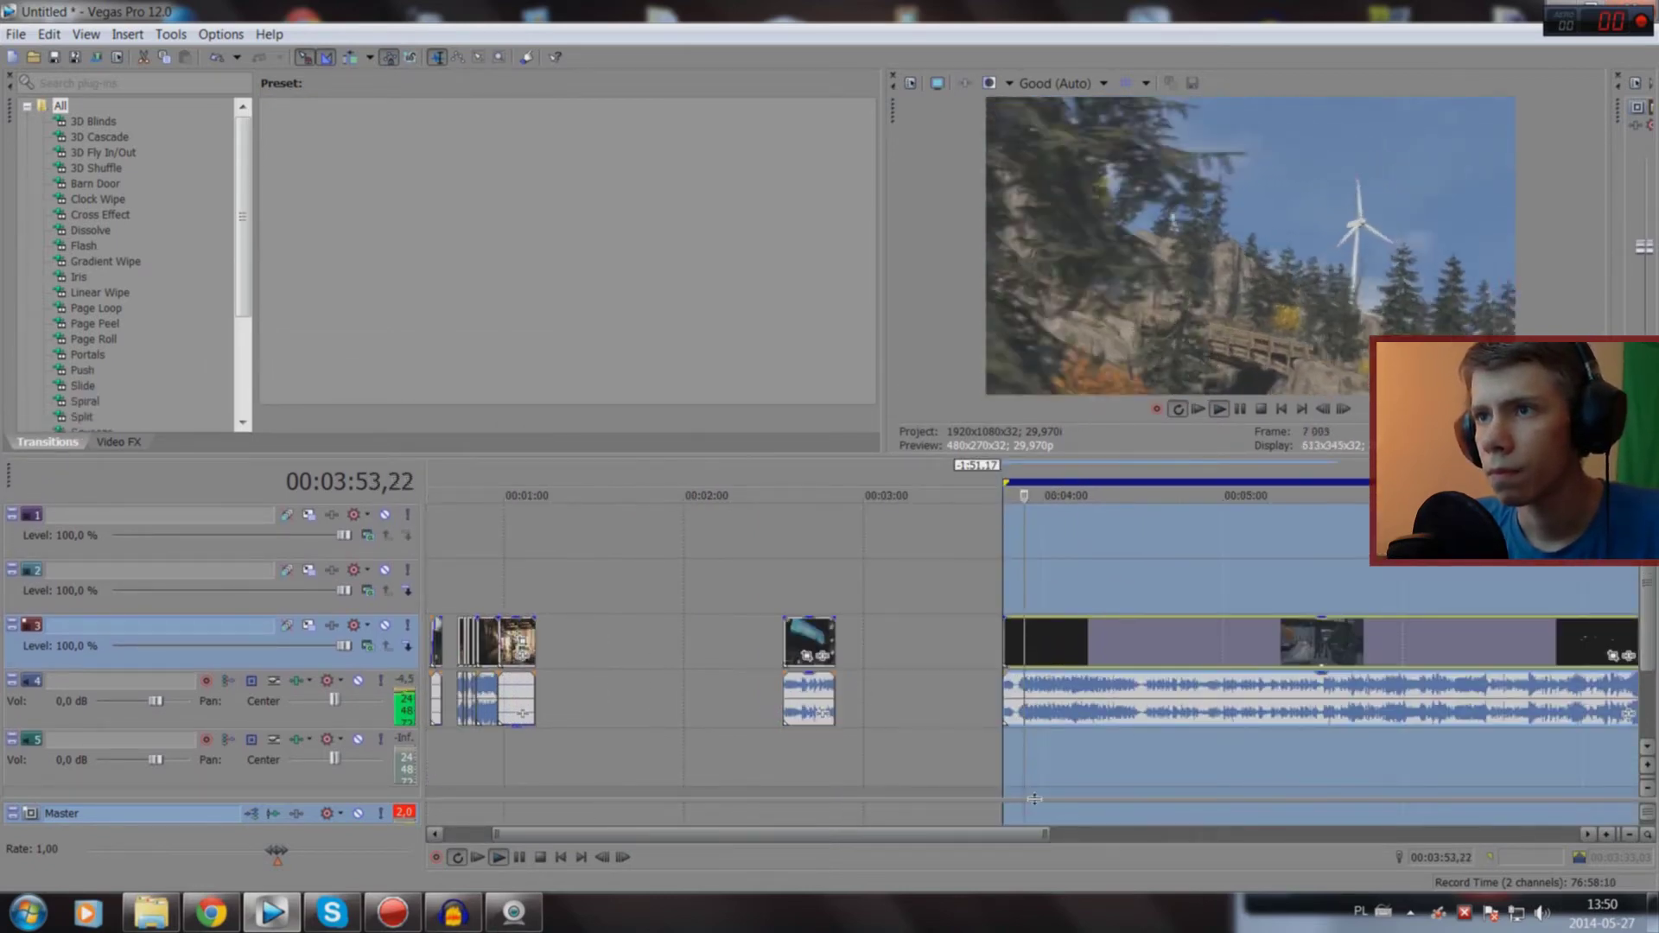
drag(994, 836, 1073, 833)
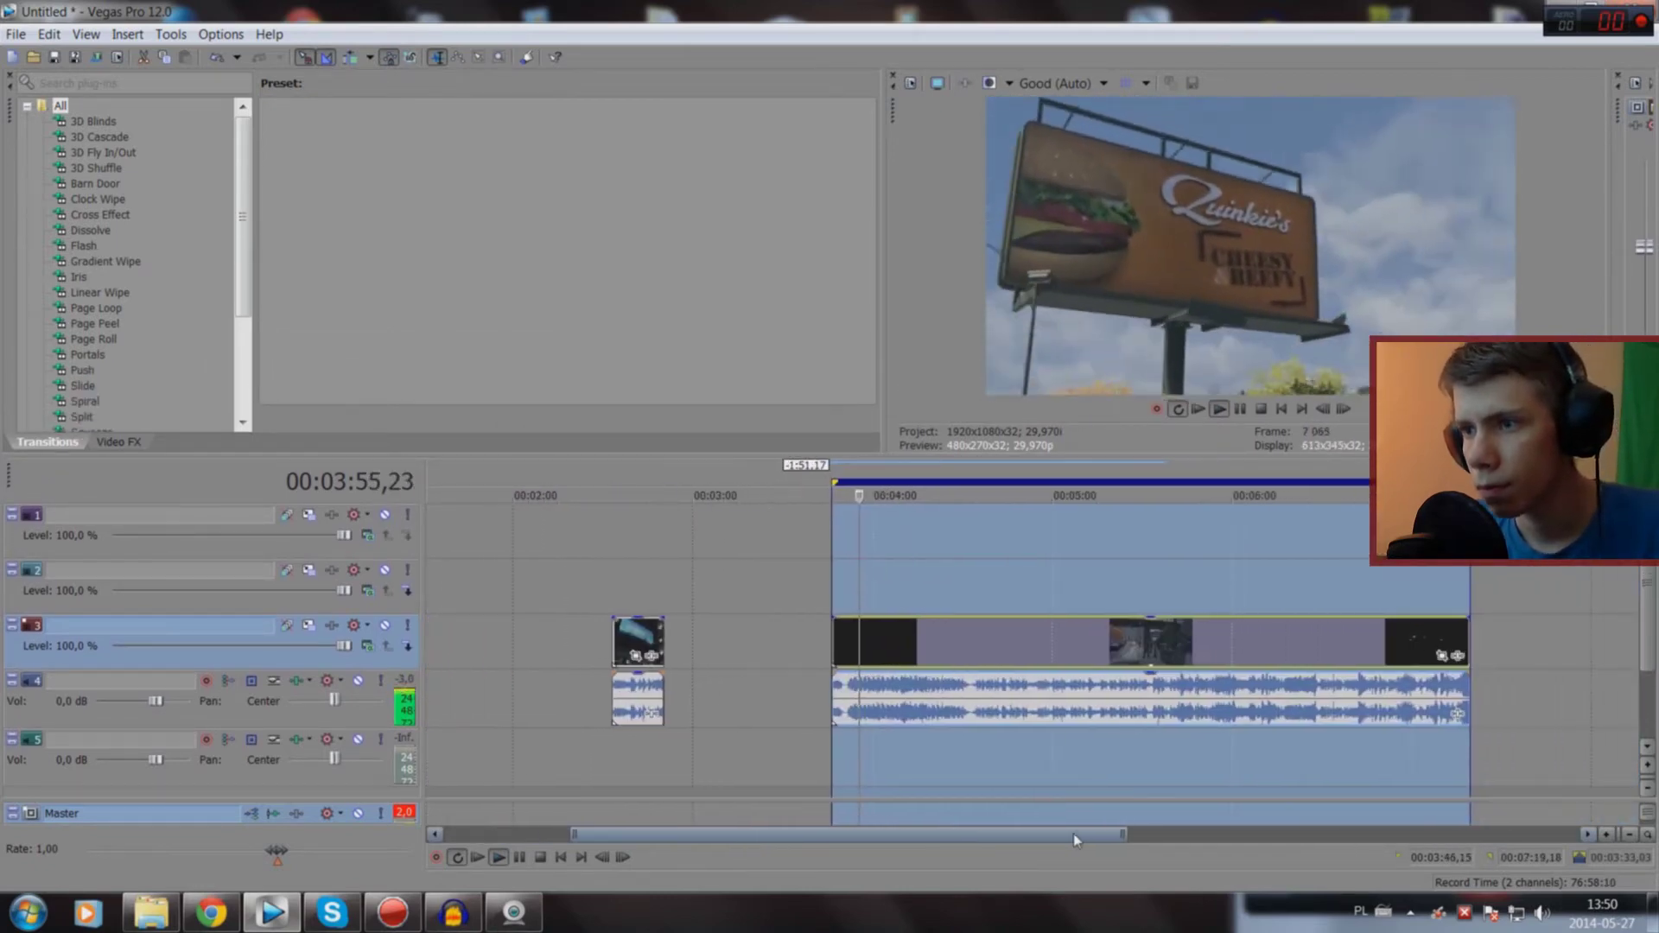
scroll(989, 786, up, 5)
drag(754, 835, 790, 833)
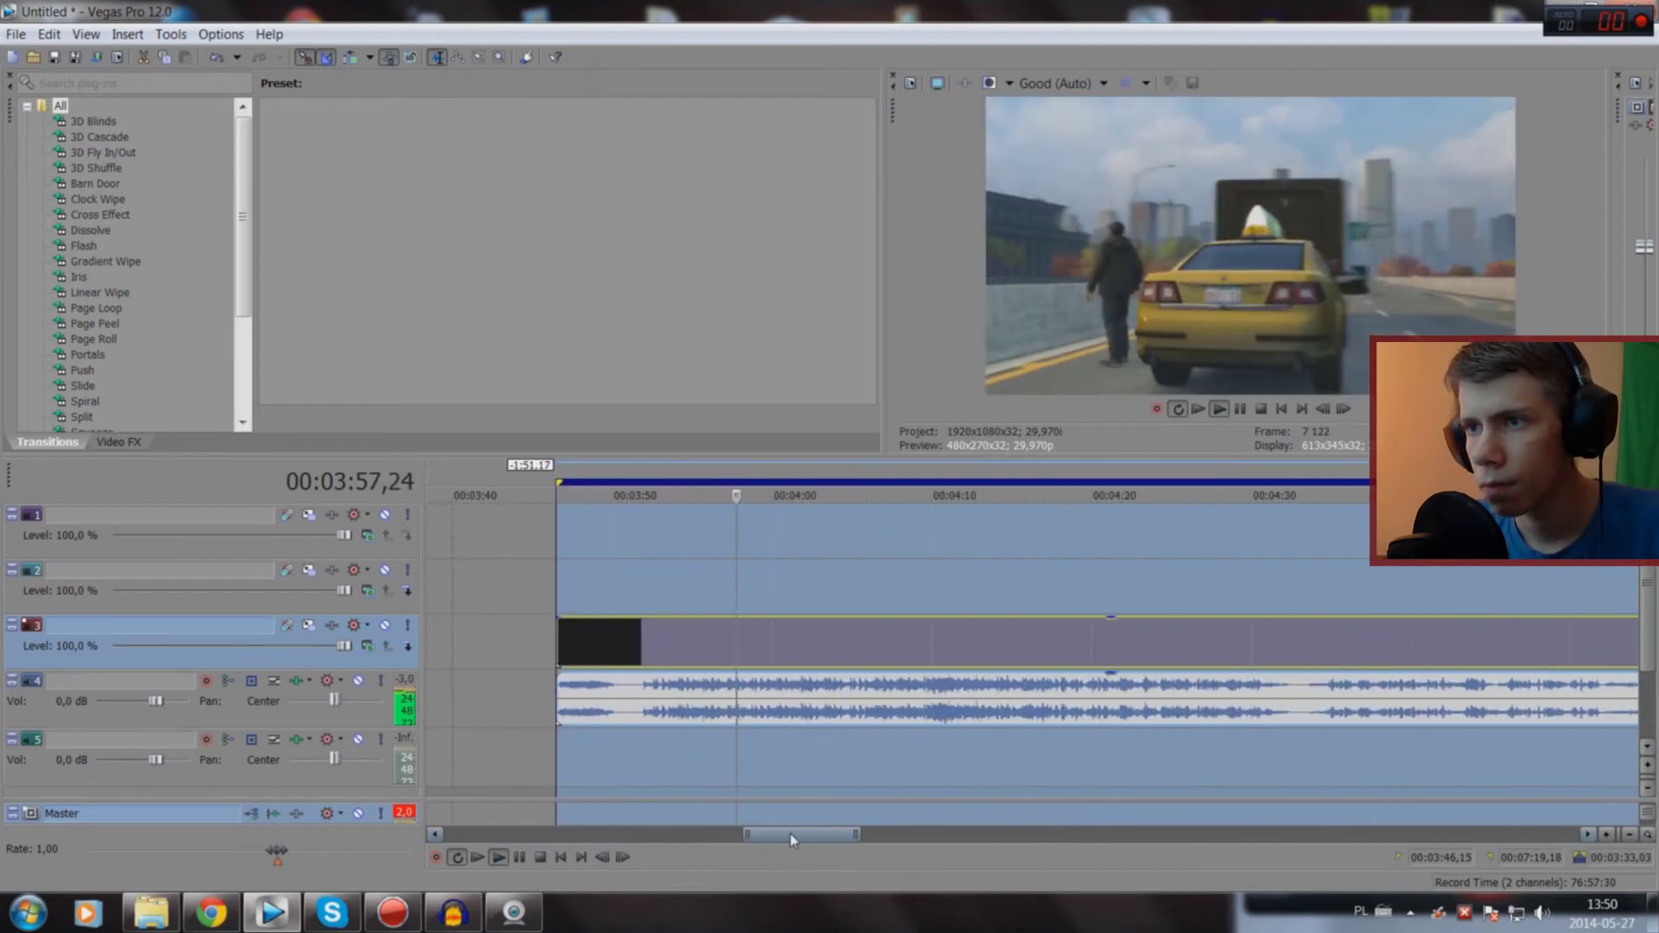
key(space)
click(704, 765)
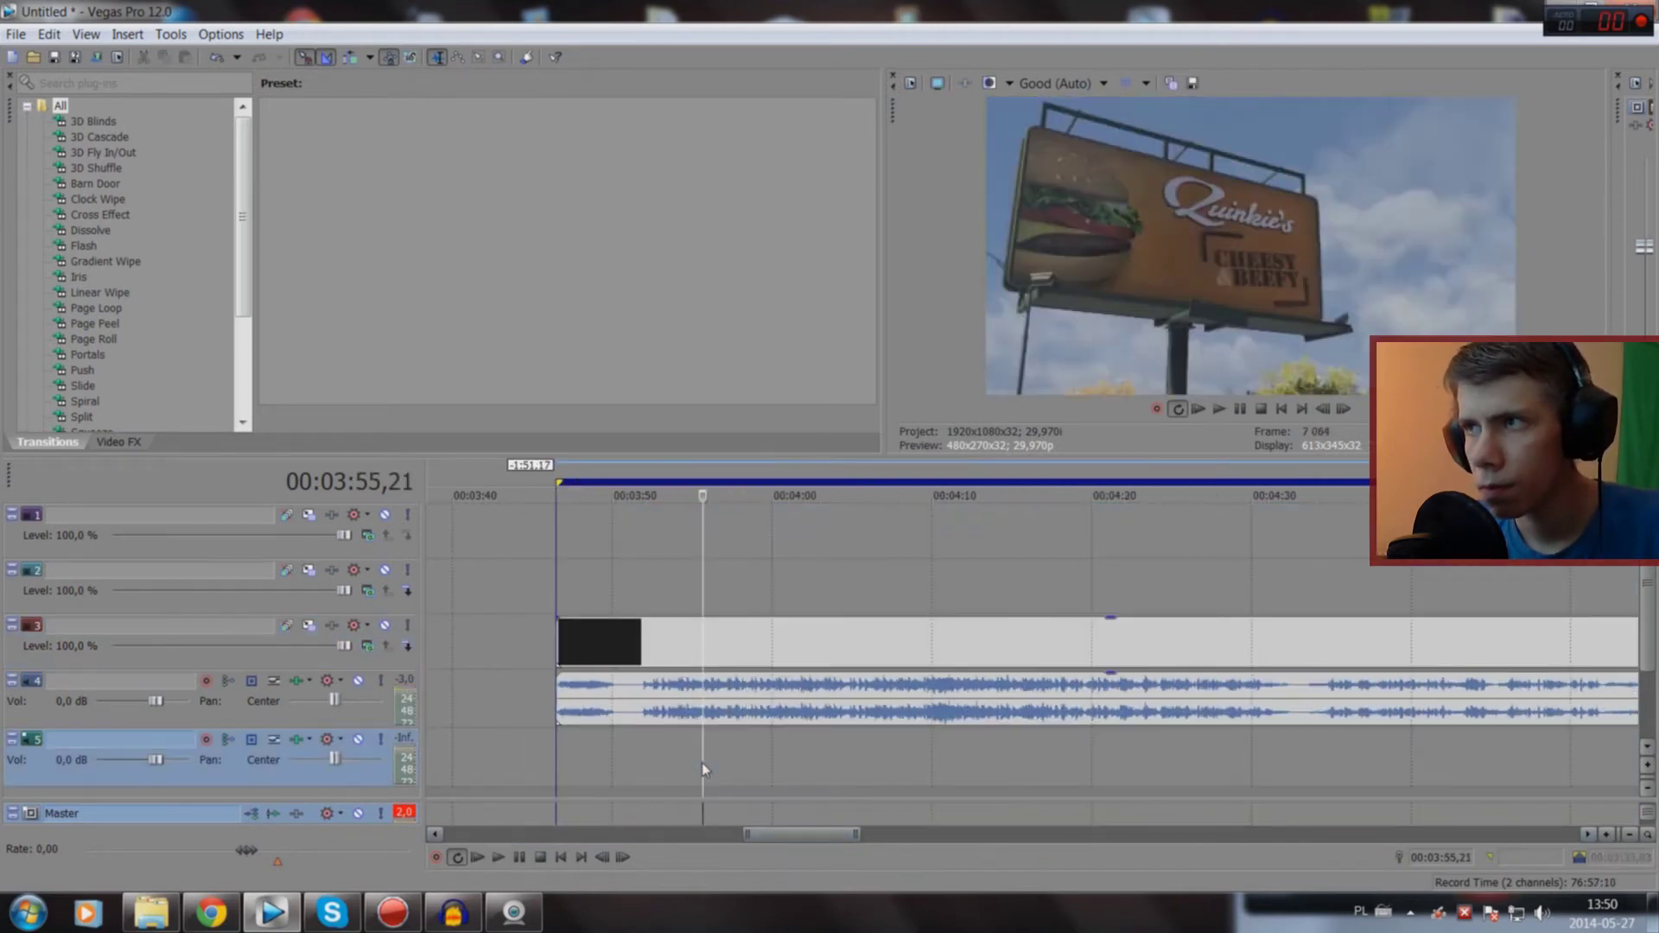
key(space)
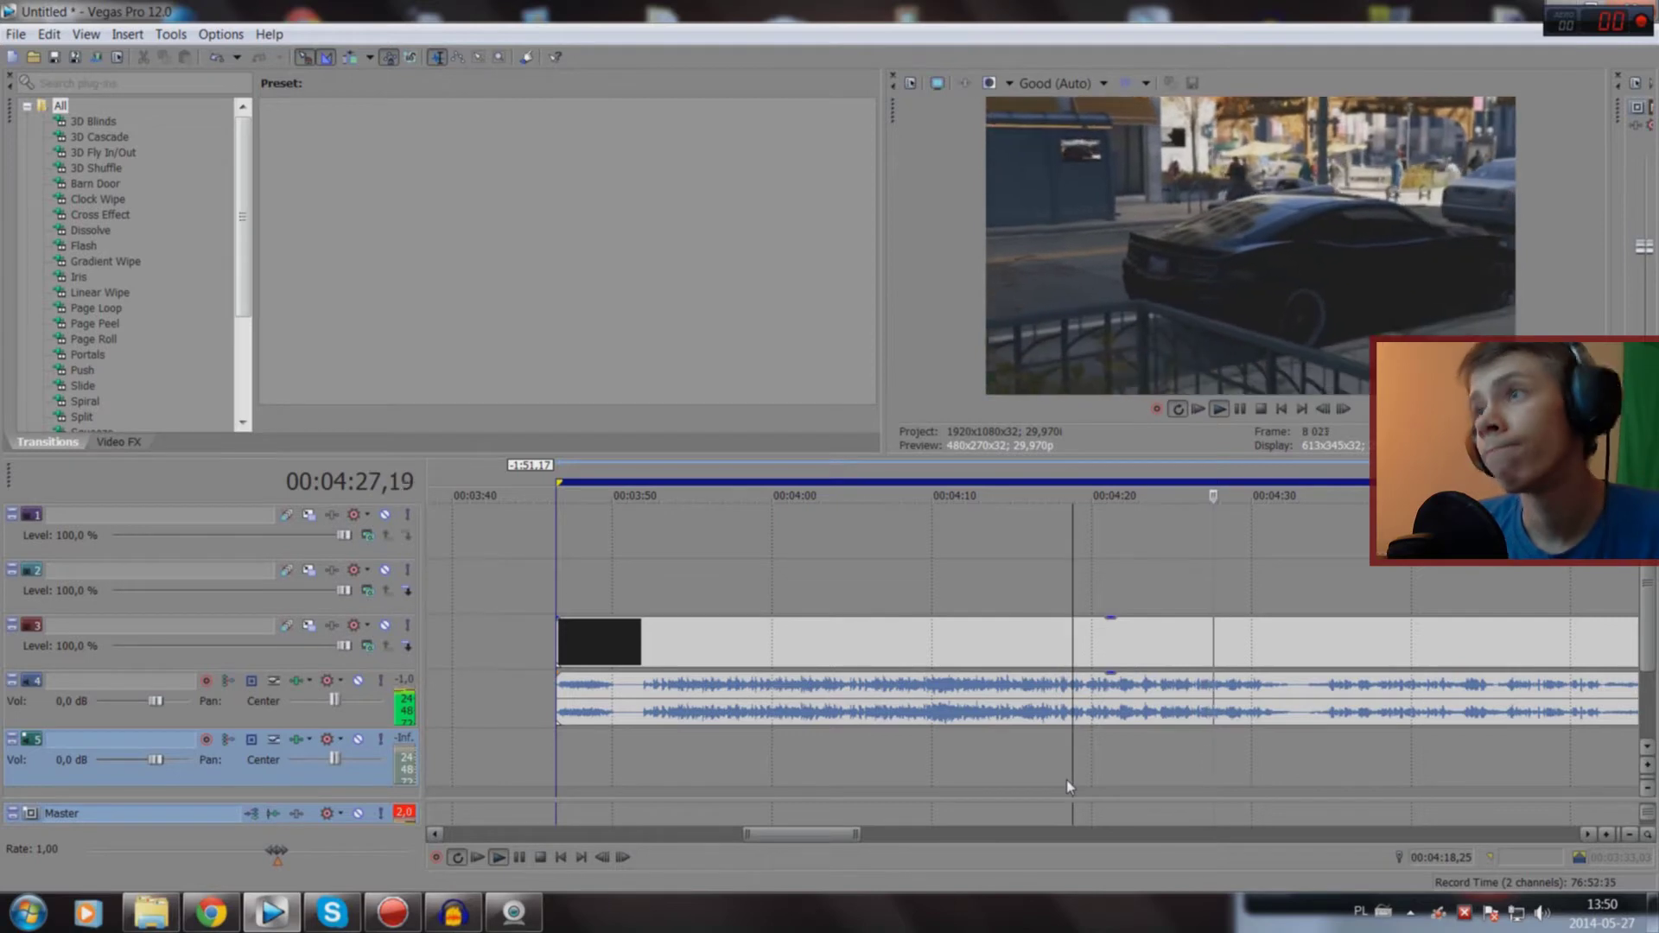
Step: Skip through the gameplay from about 4:32 up to 4:53
click(1285, 764)
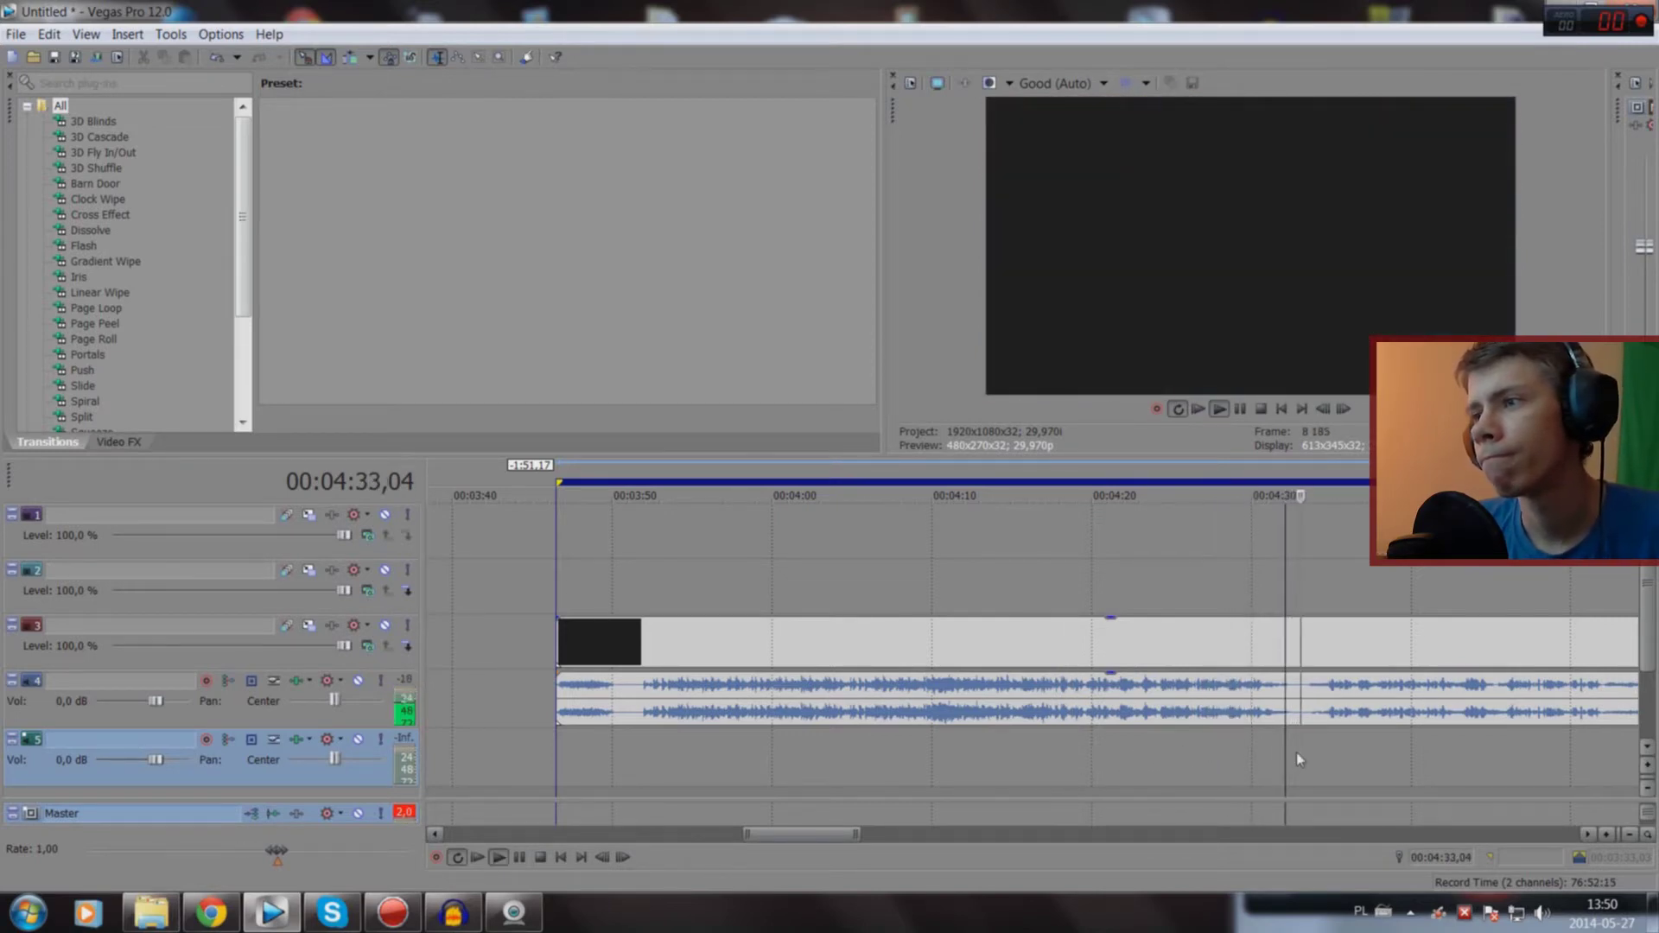
scroll(1301, 750, down, 2)
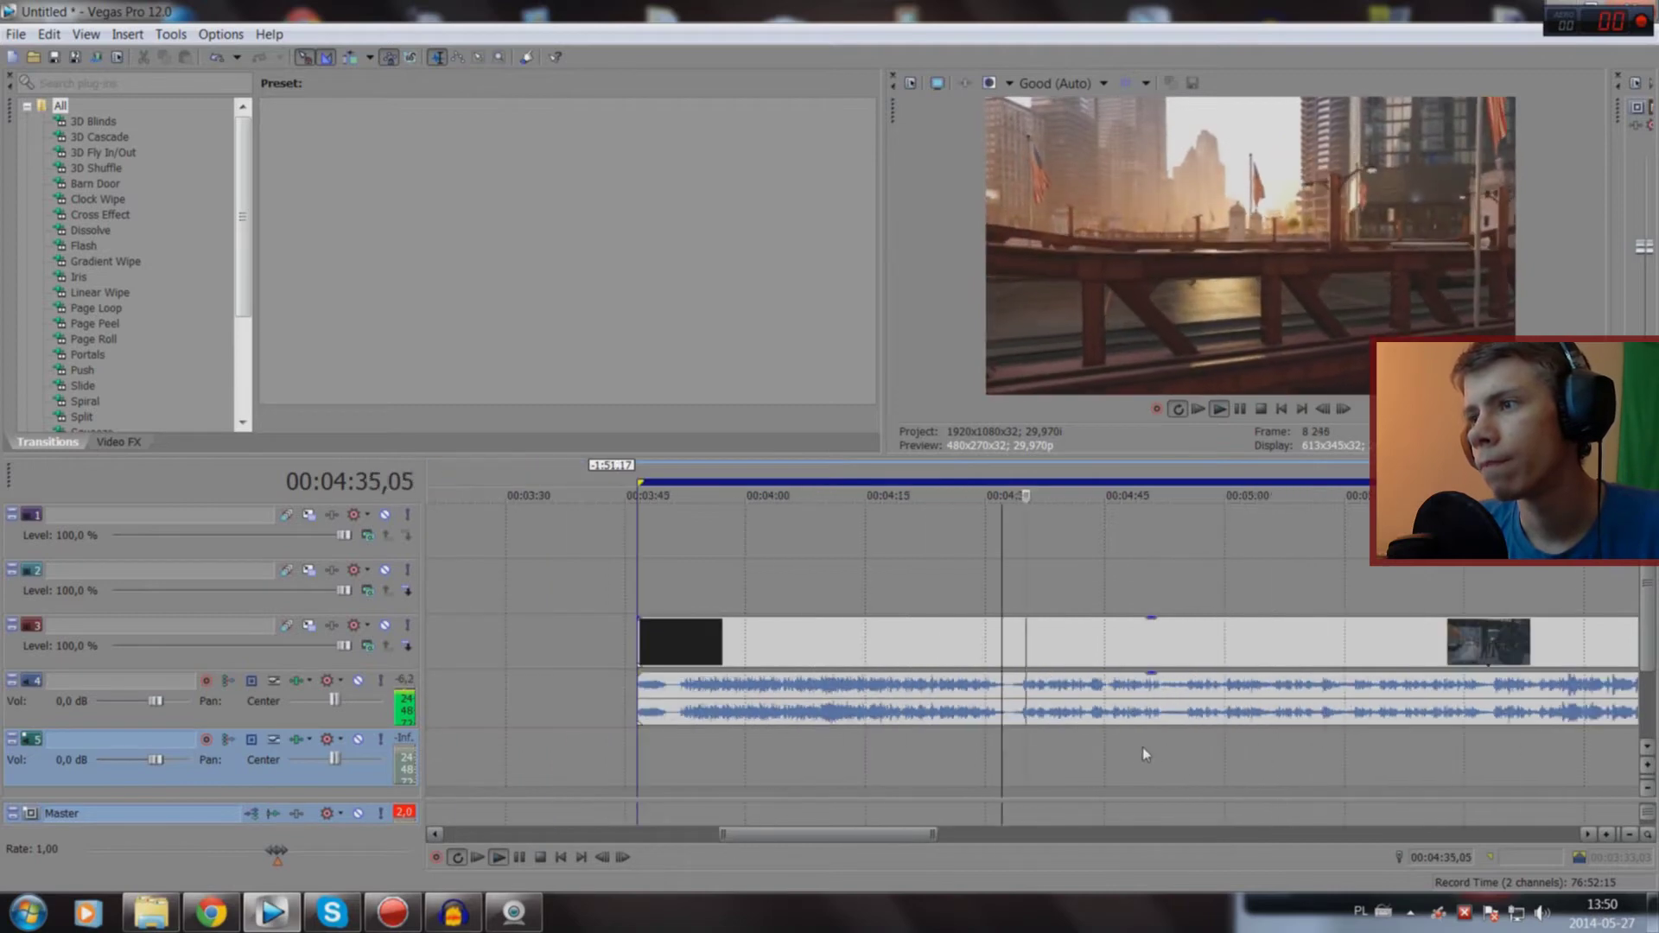
click(1035, 749)
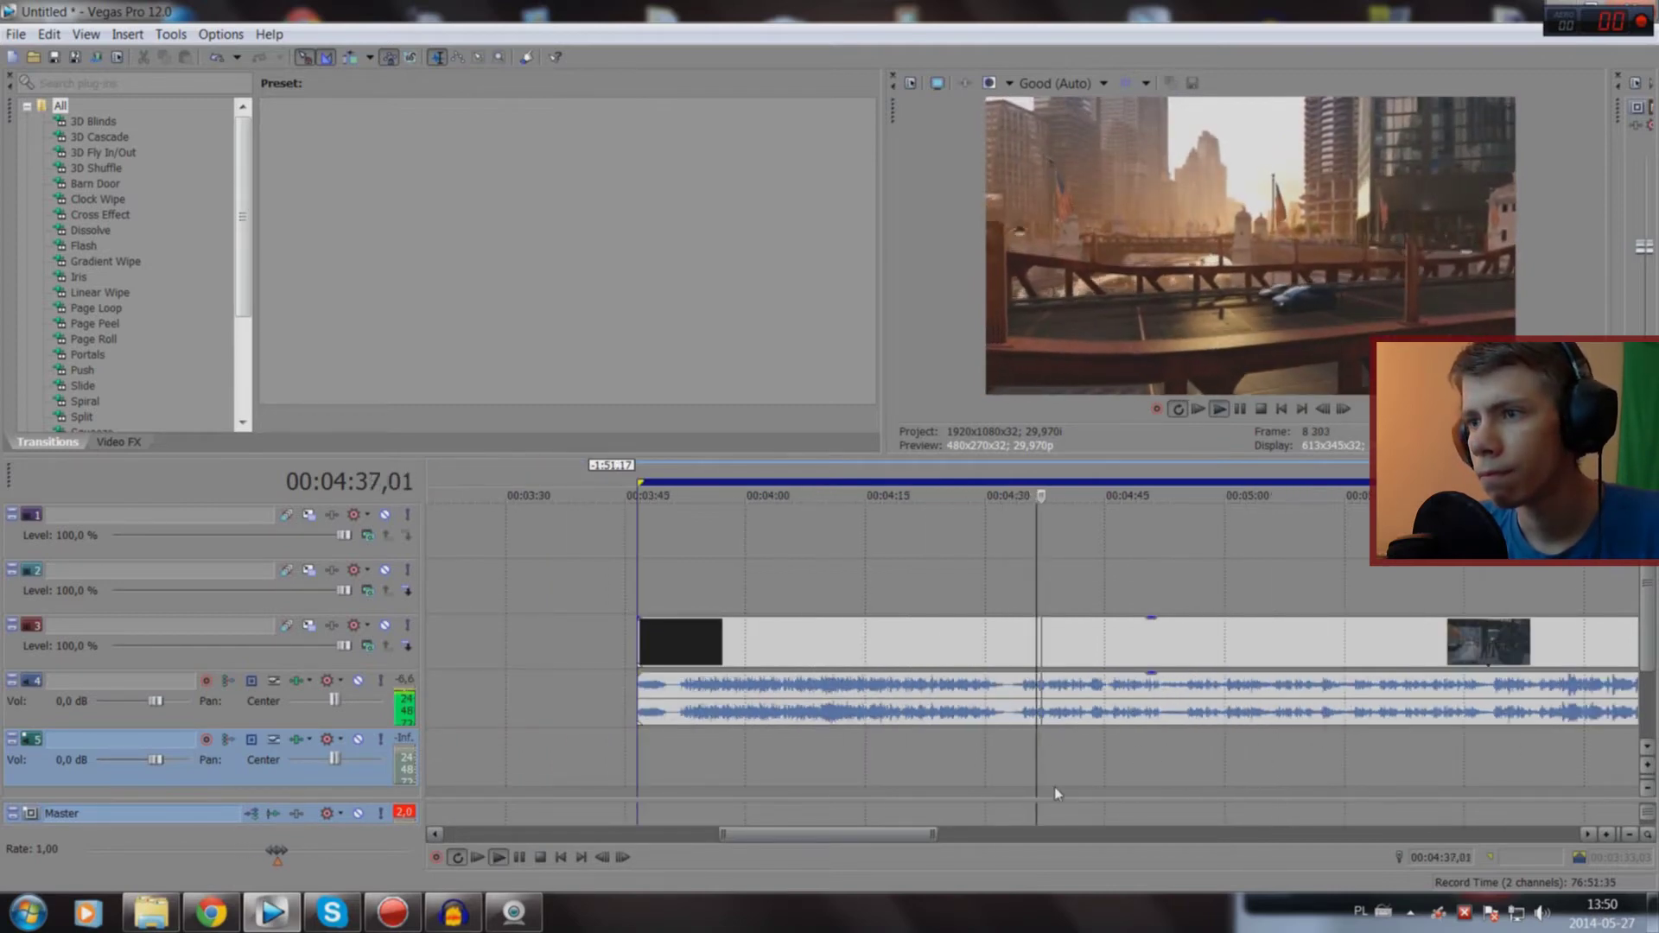
click(1058, 786)
click(1077, 788)
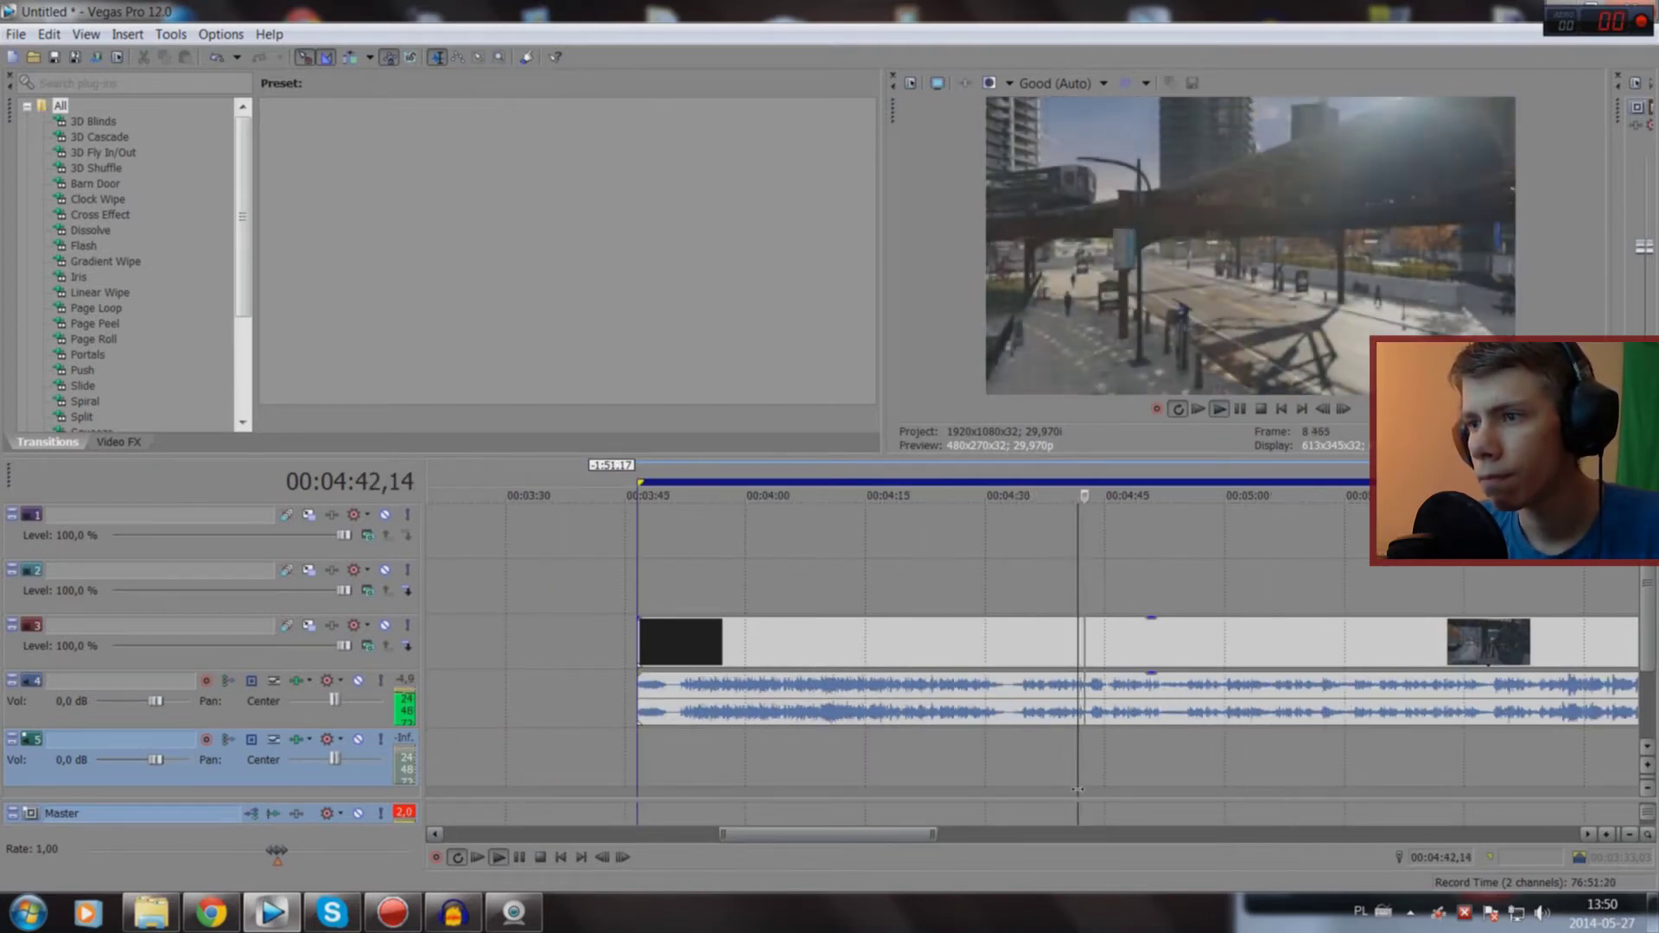
click(1099, 788)
click(1131, 785)
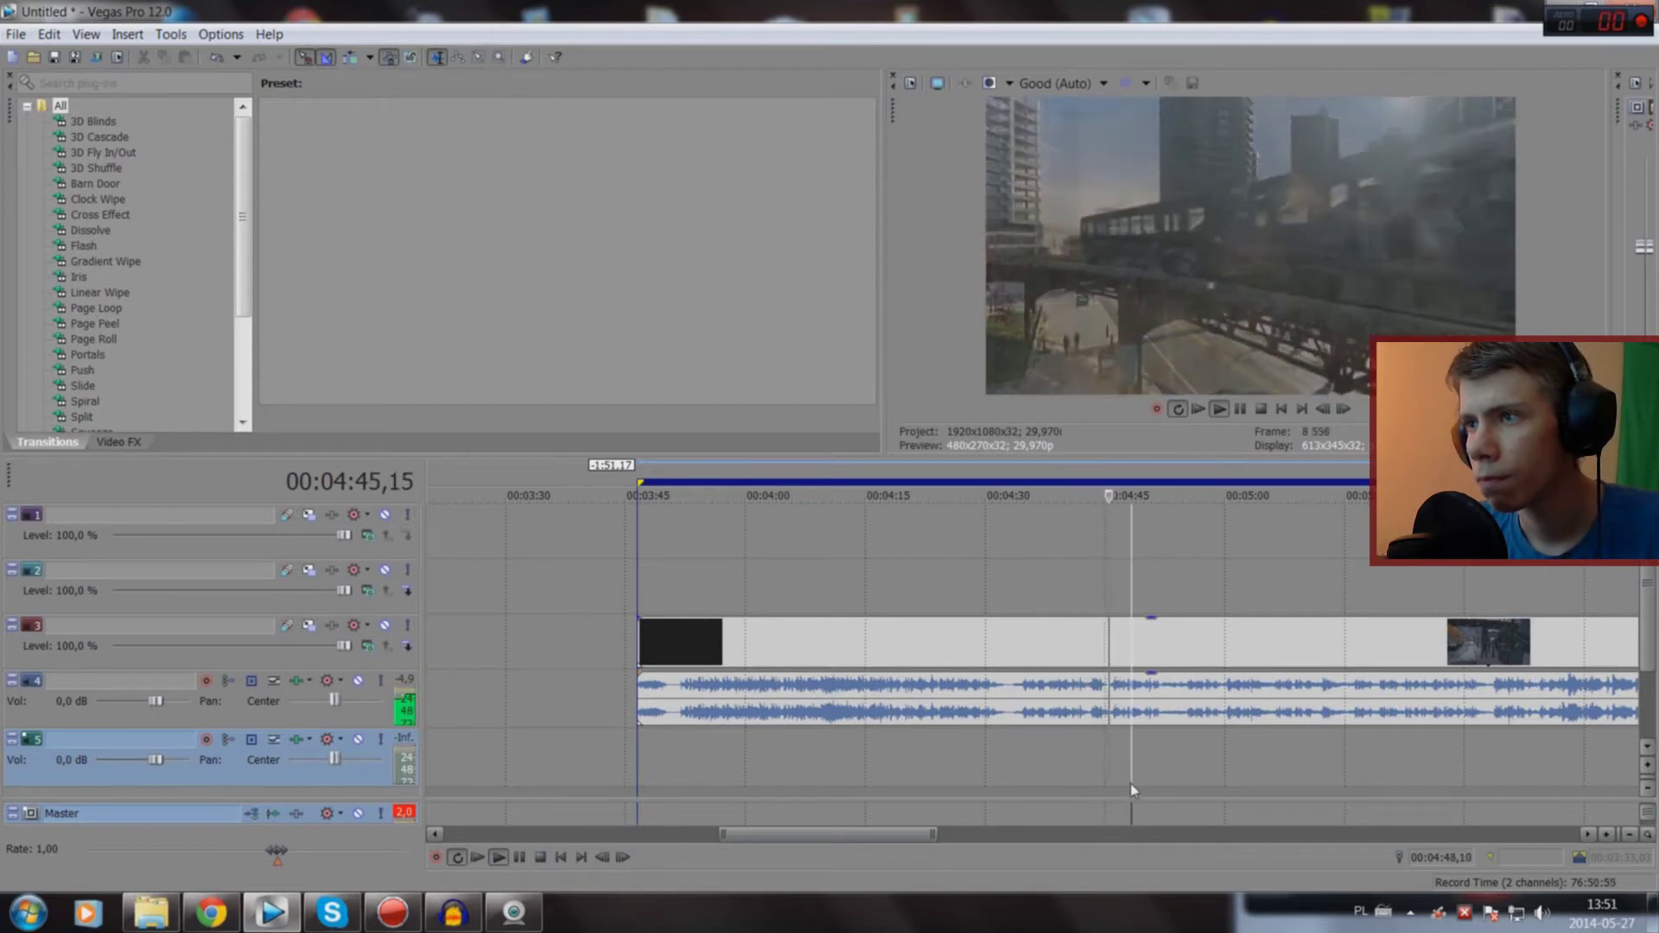
click(1149, 794)
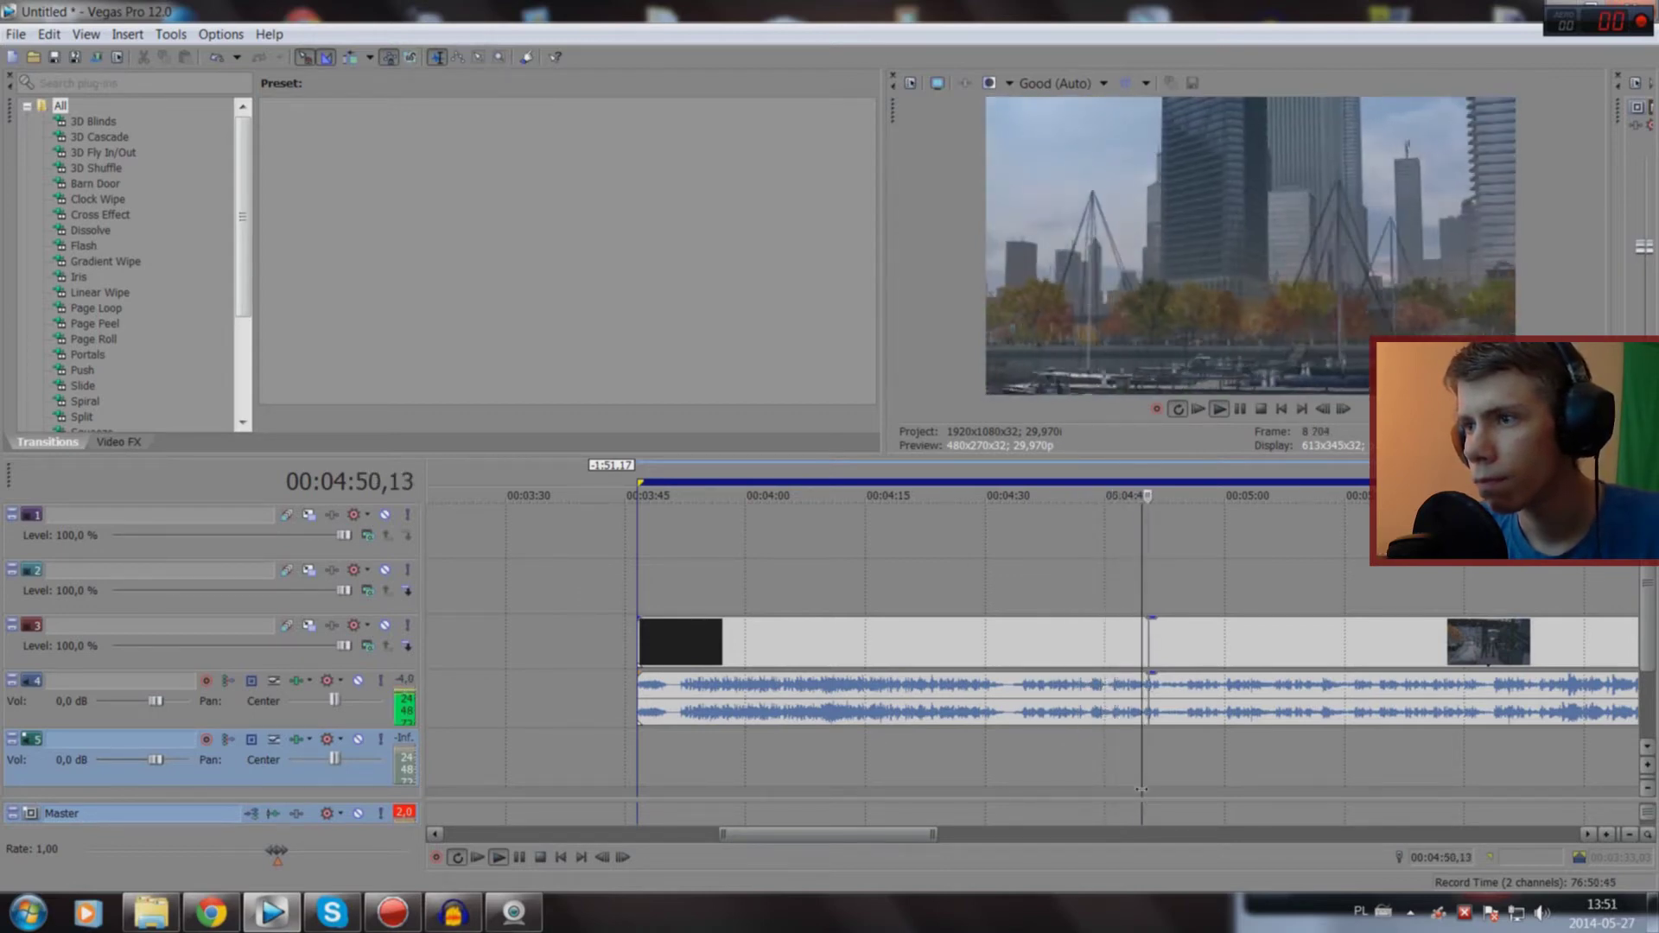
click(1166, 795)
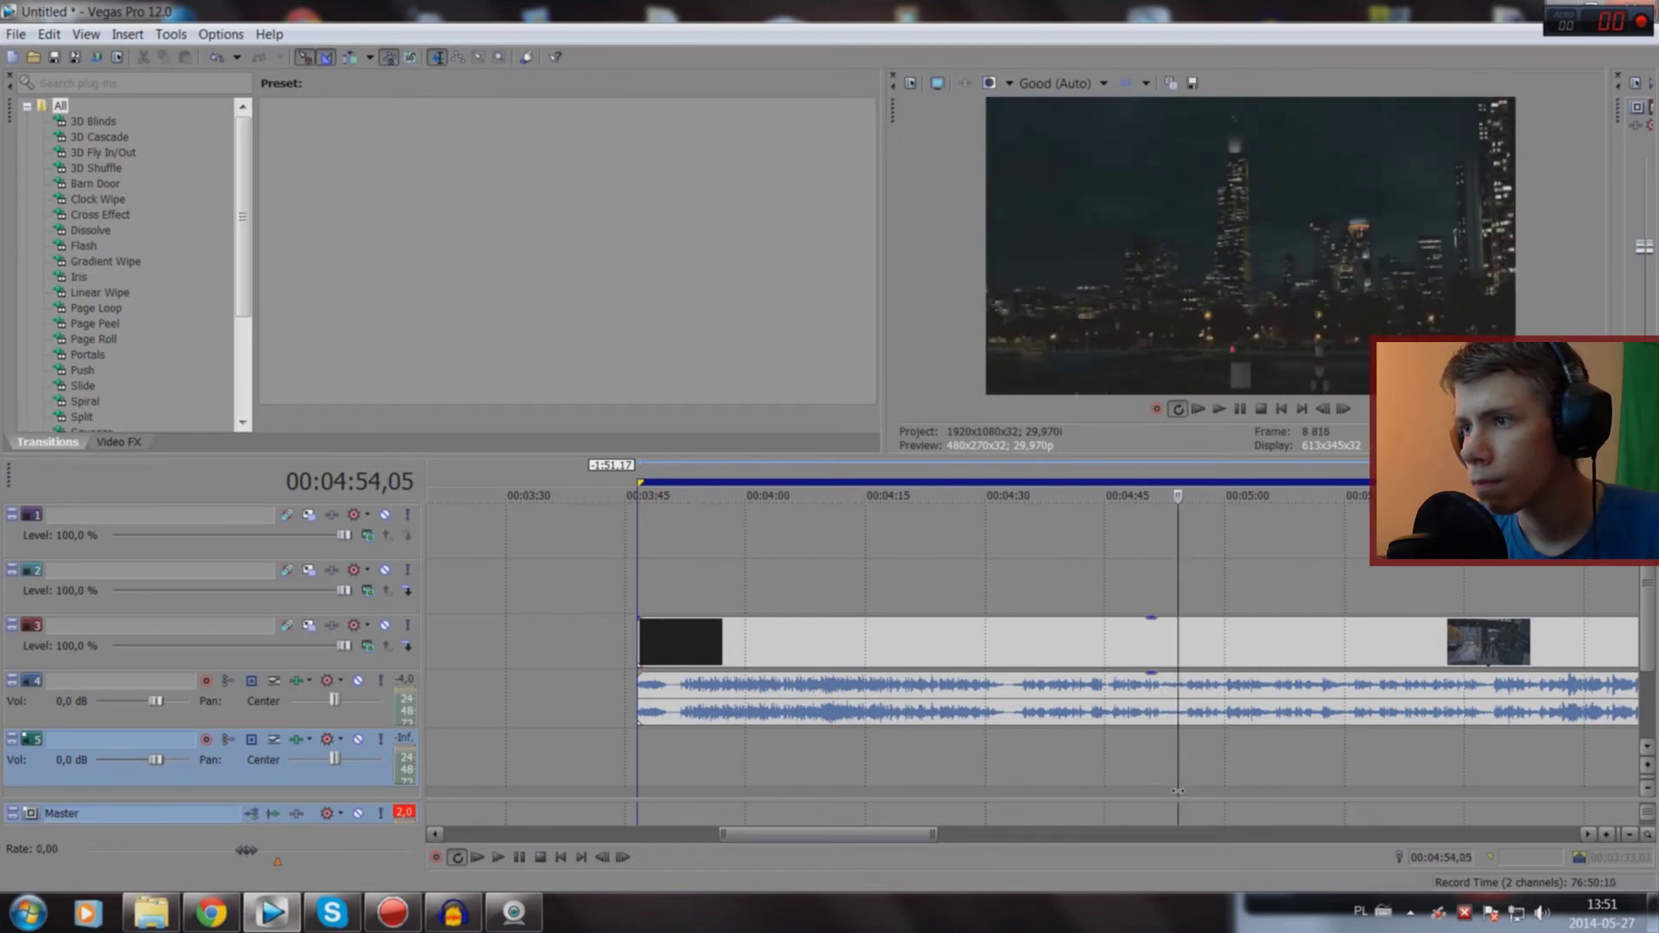
Step: Split the gameplay clip at 4:54 and delete the opening part before it
key(s)
click(1082, 639)
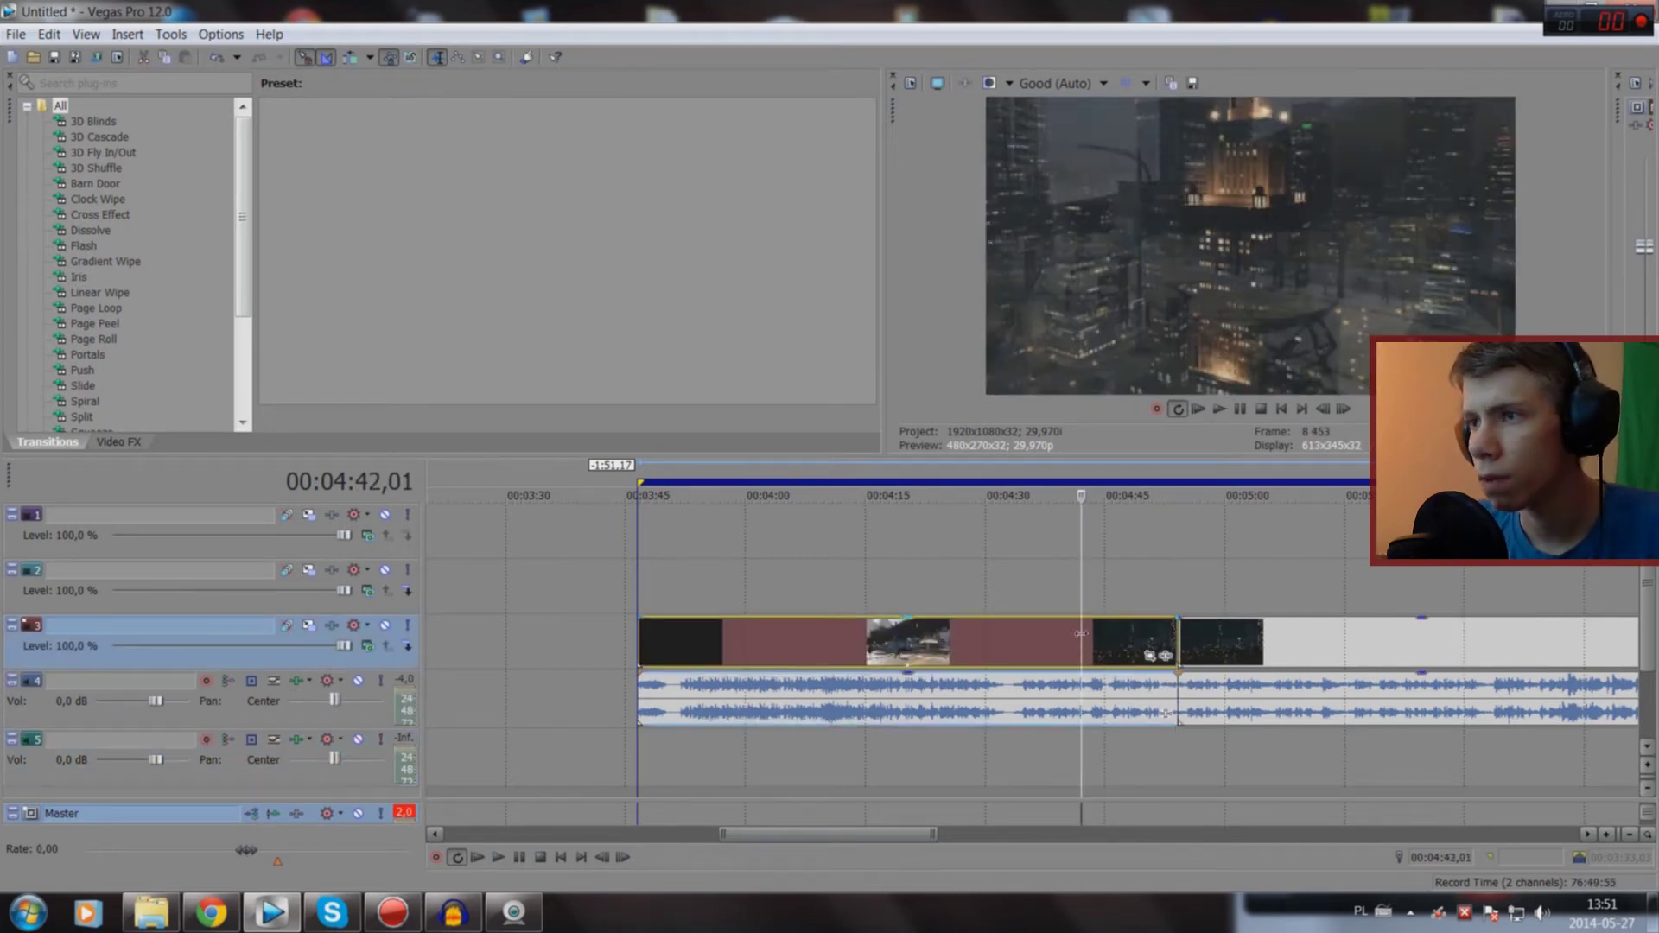
key(Delete)
Step: Slide the remaining gameplay clip left to close the gap
drag(1327, 642, 785, 642)
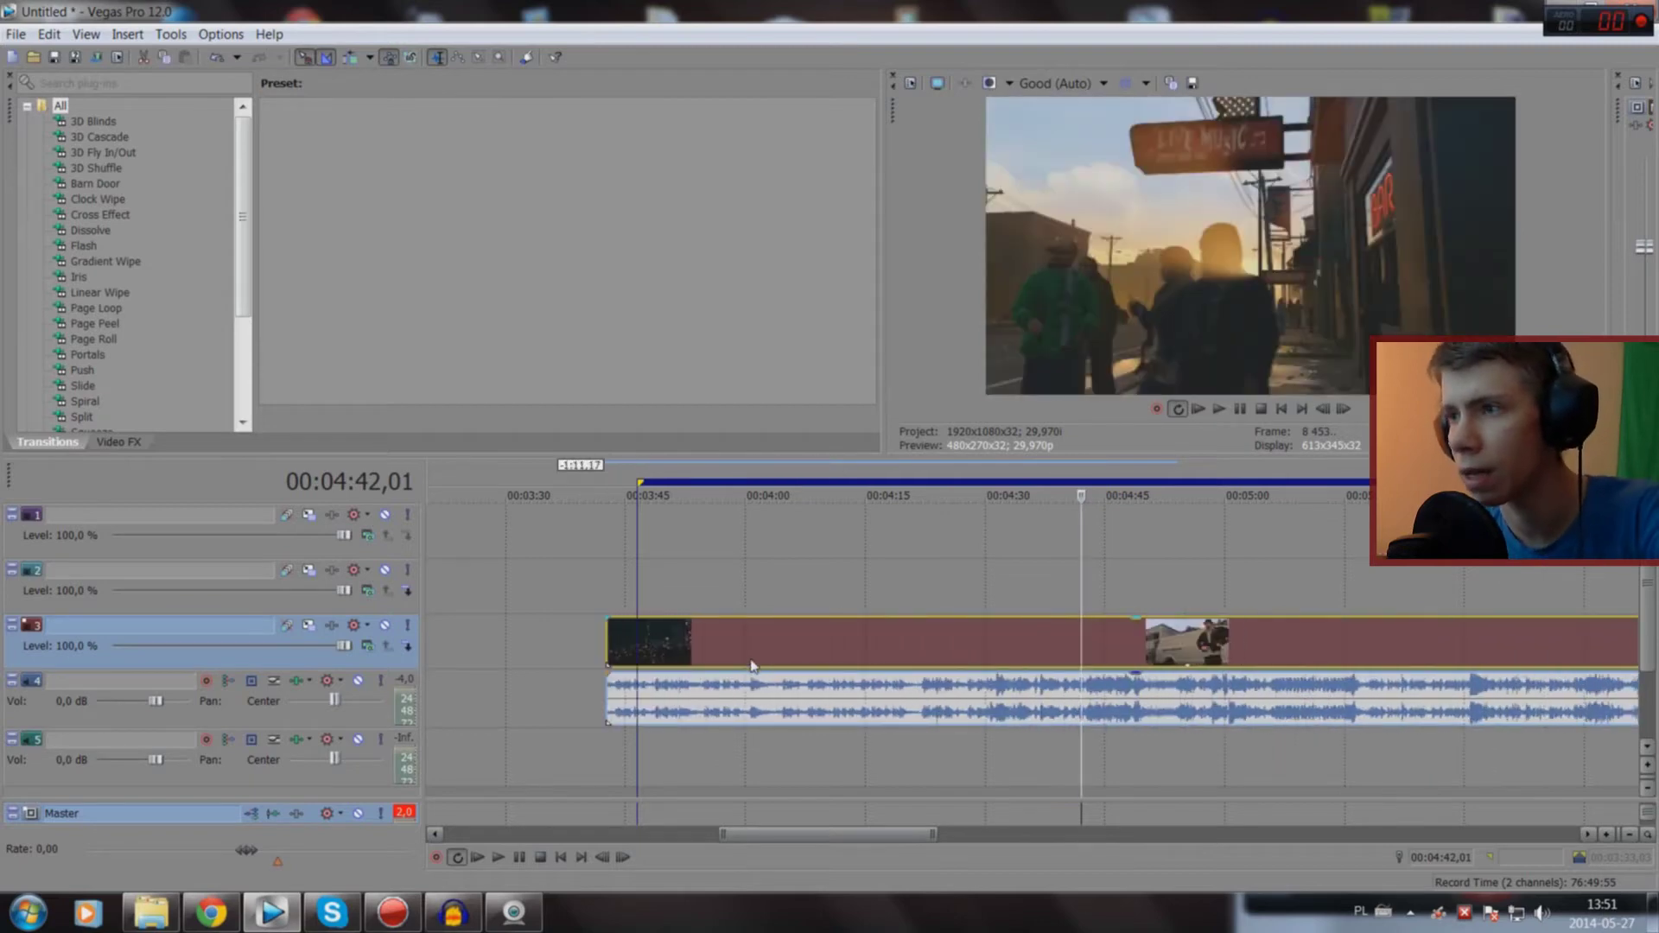
scroll(750, 658, down, 4)
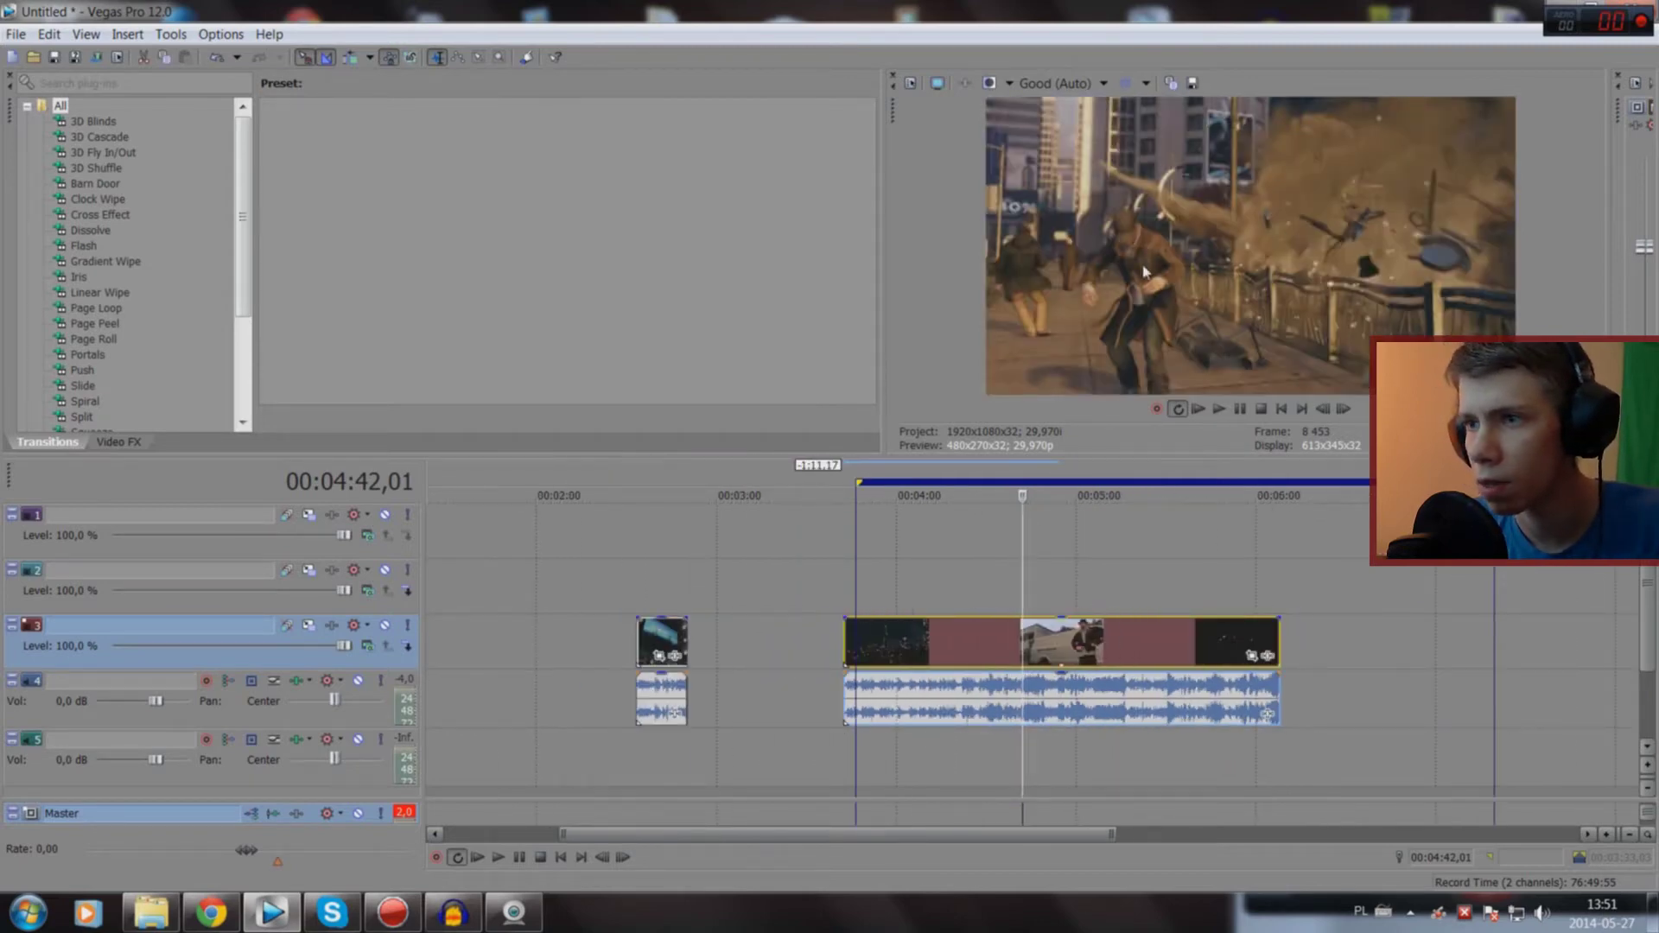
click(1180, 786)
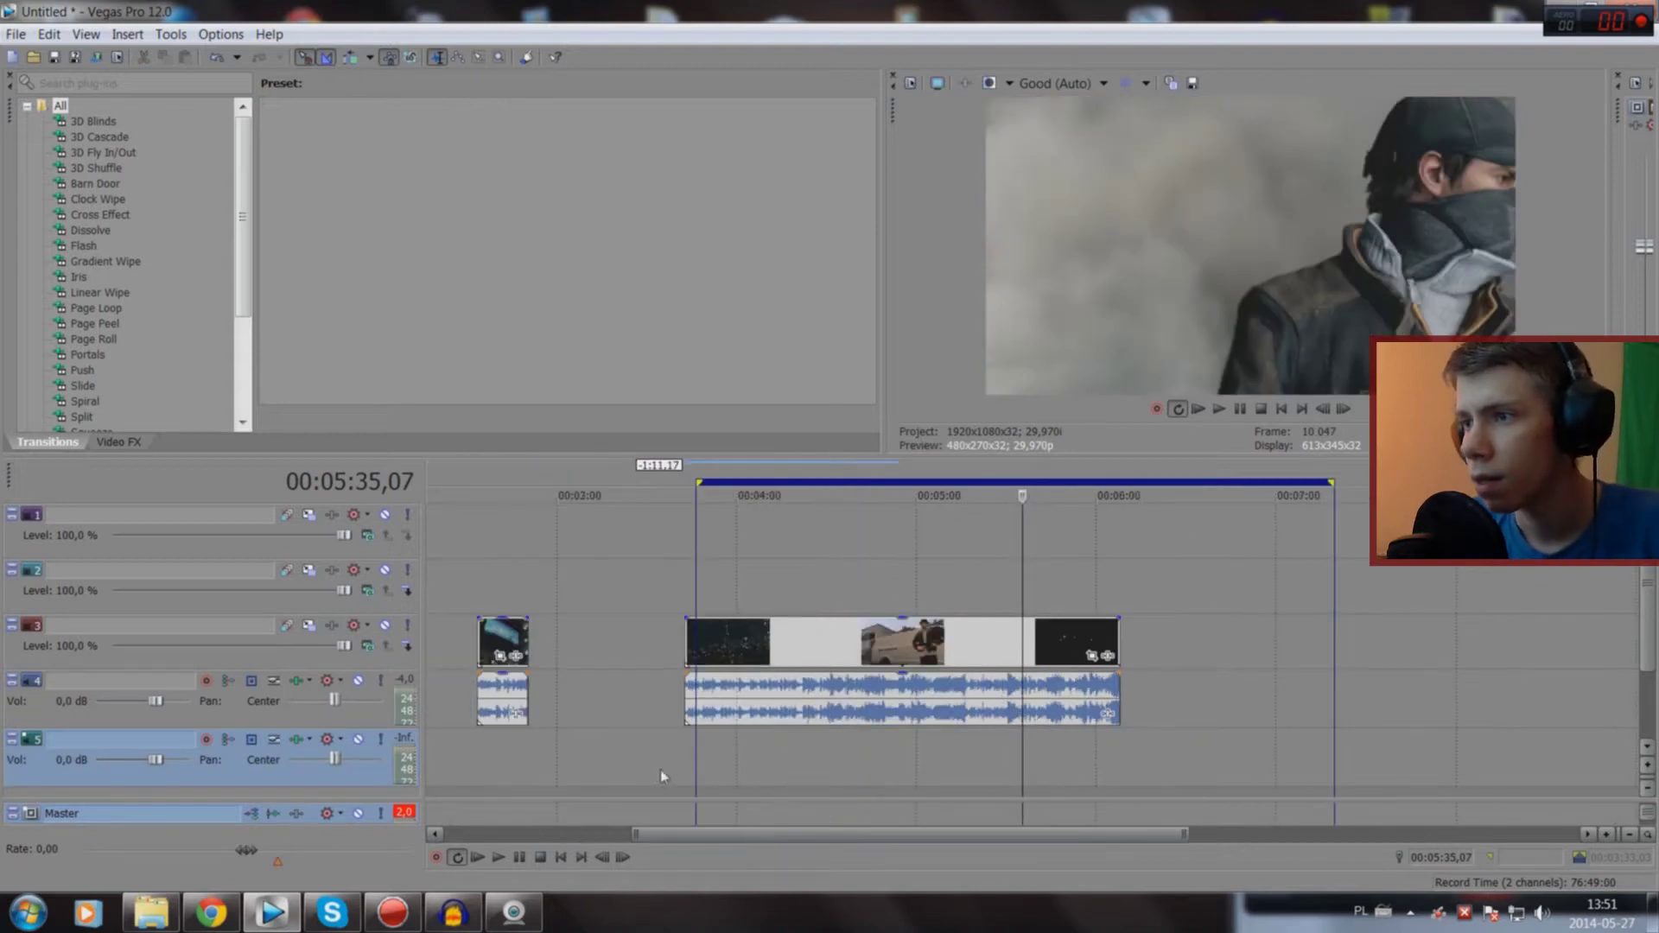
click(689, 794)
Step: Nudge the clip slightly later to about 3:49, loop it, and play it from its start
drag(775, 640, 797, 639)
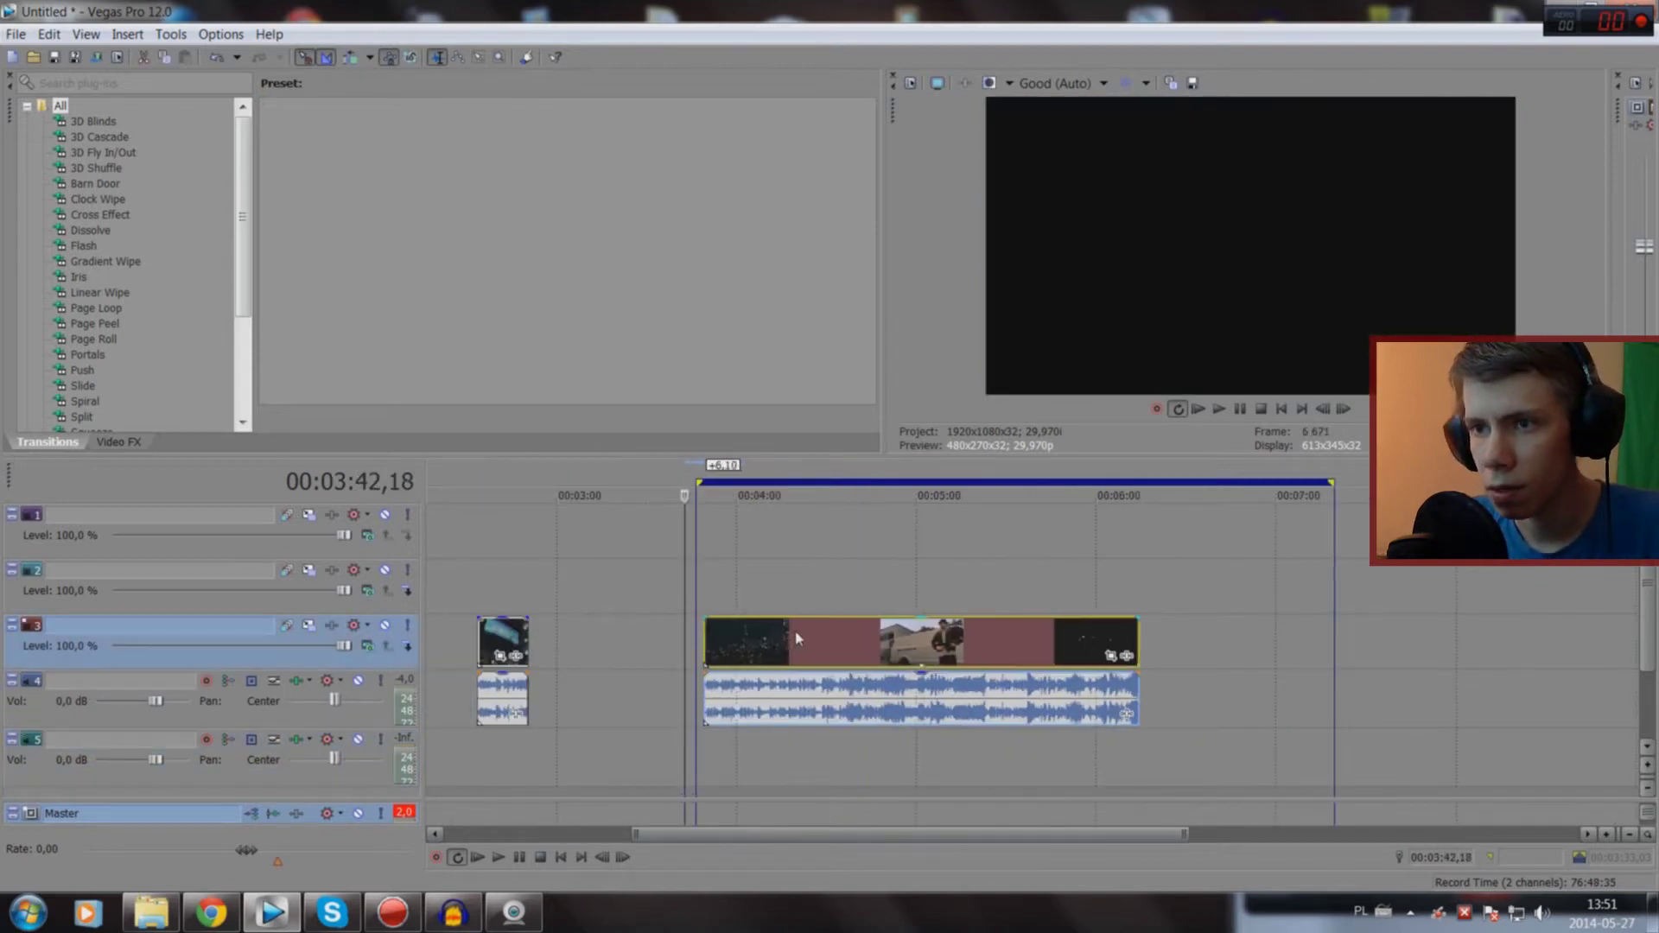
double_click(796, 638)
key(space)
scroll(939, 708, up, 2)
scroll(1082, 762, up, 3)
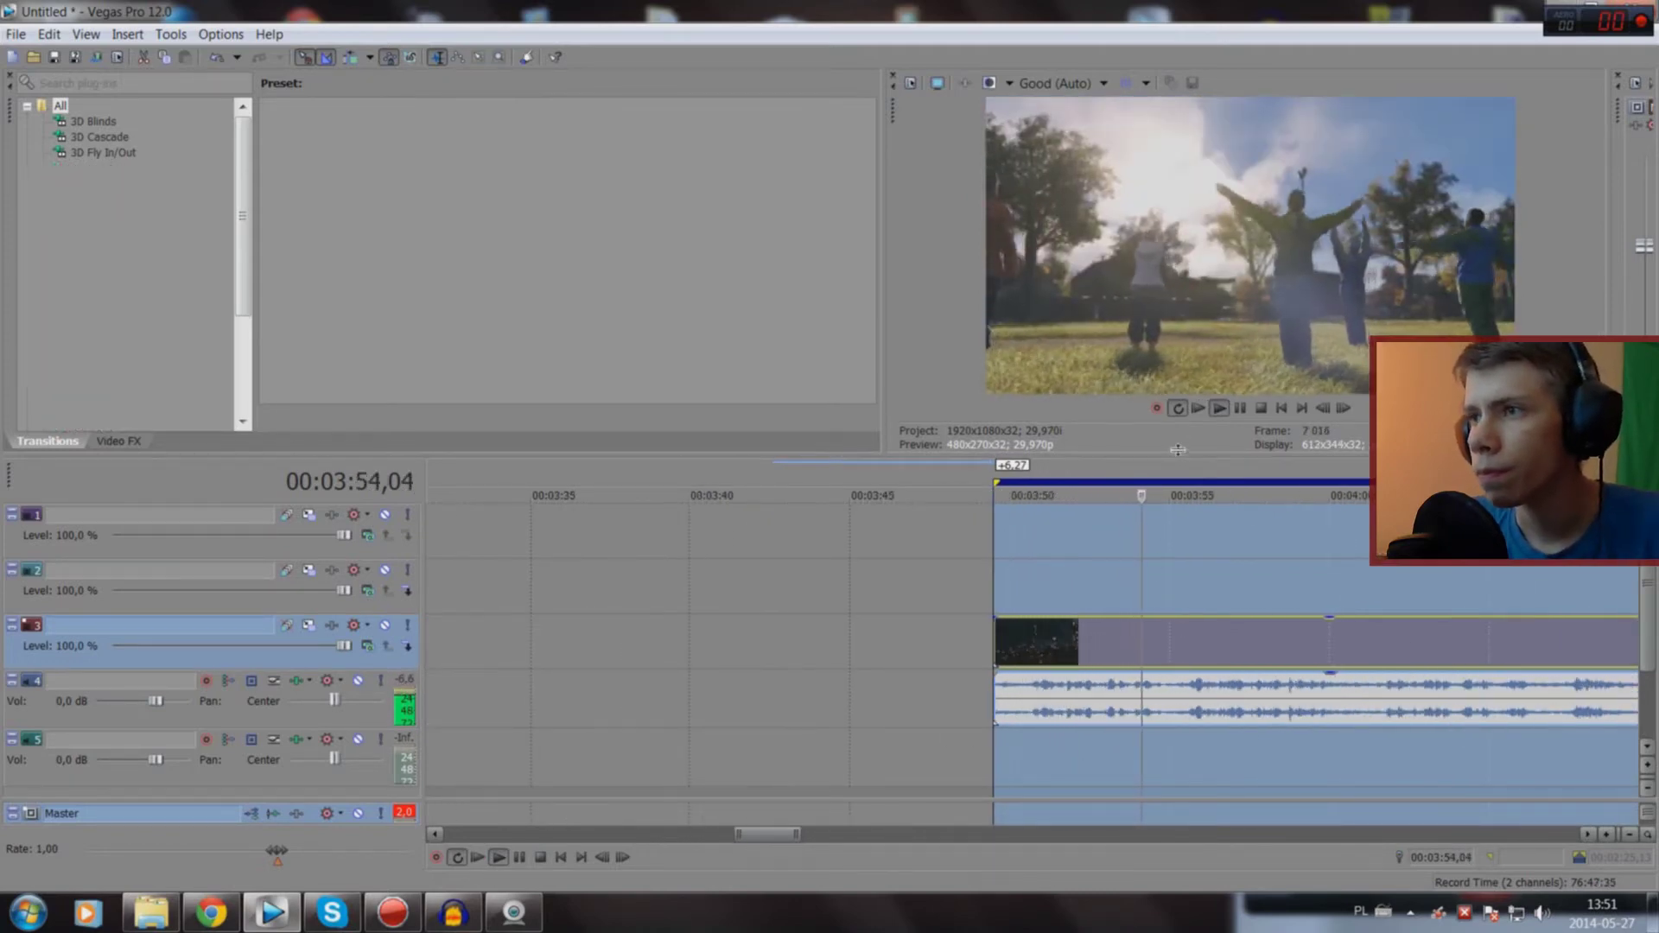
Step: Shrink the preview area and review the gameplay clip from about 03:57 through 04:27
drag(1176, 455, 1190, 438)
click(1248, 772)
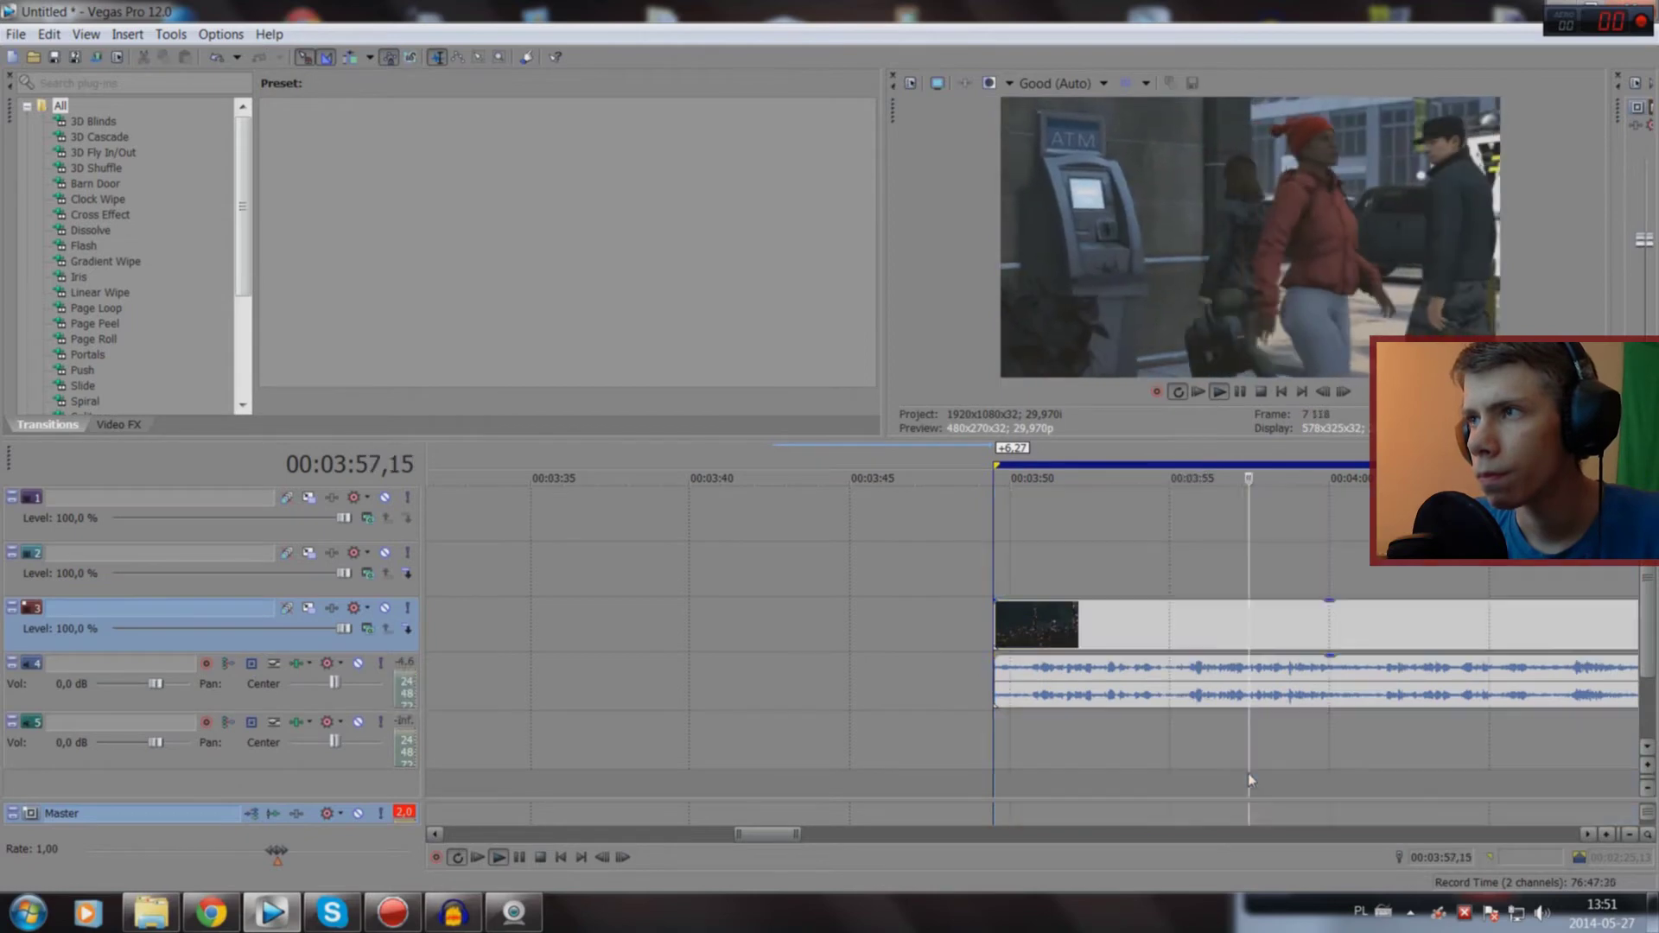
scroll(1248, 773, down, 2)
drag(802, 833, 830, 834)
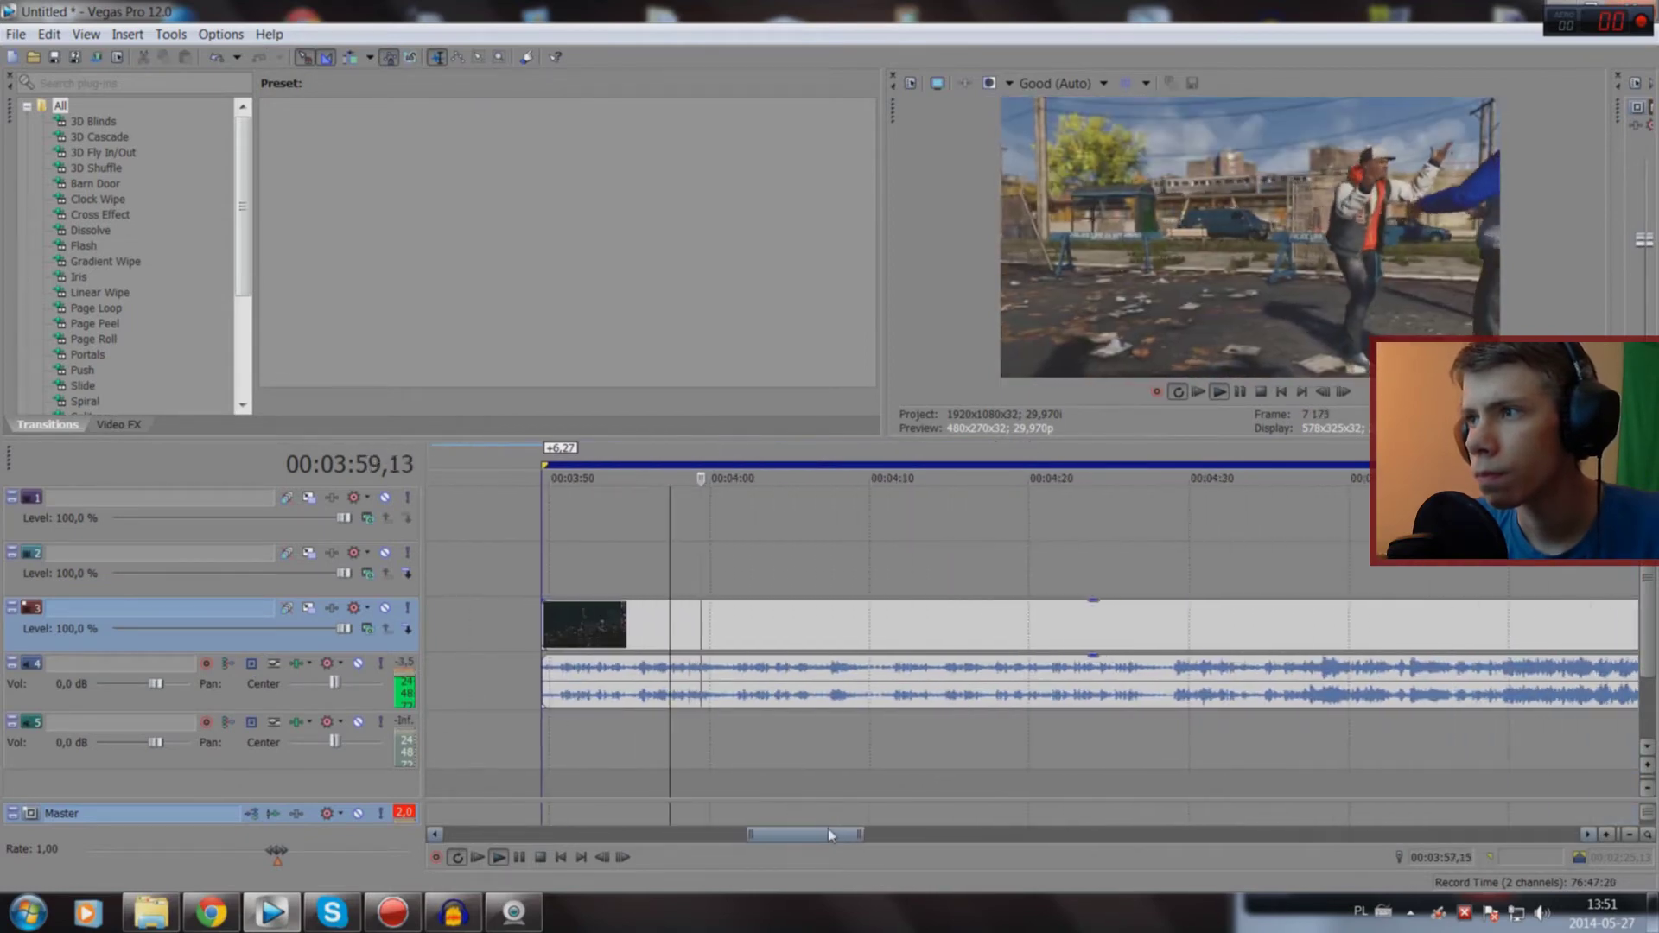
click(771, 760)
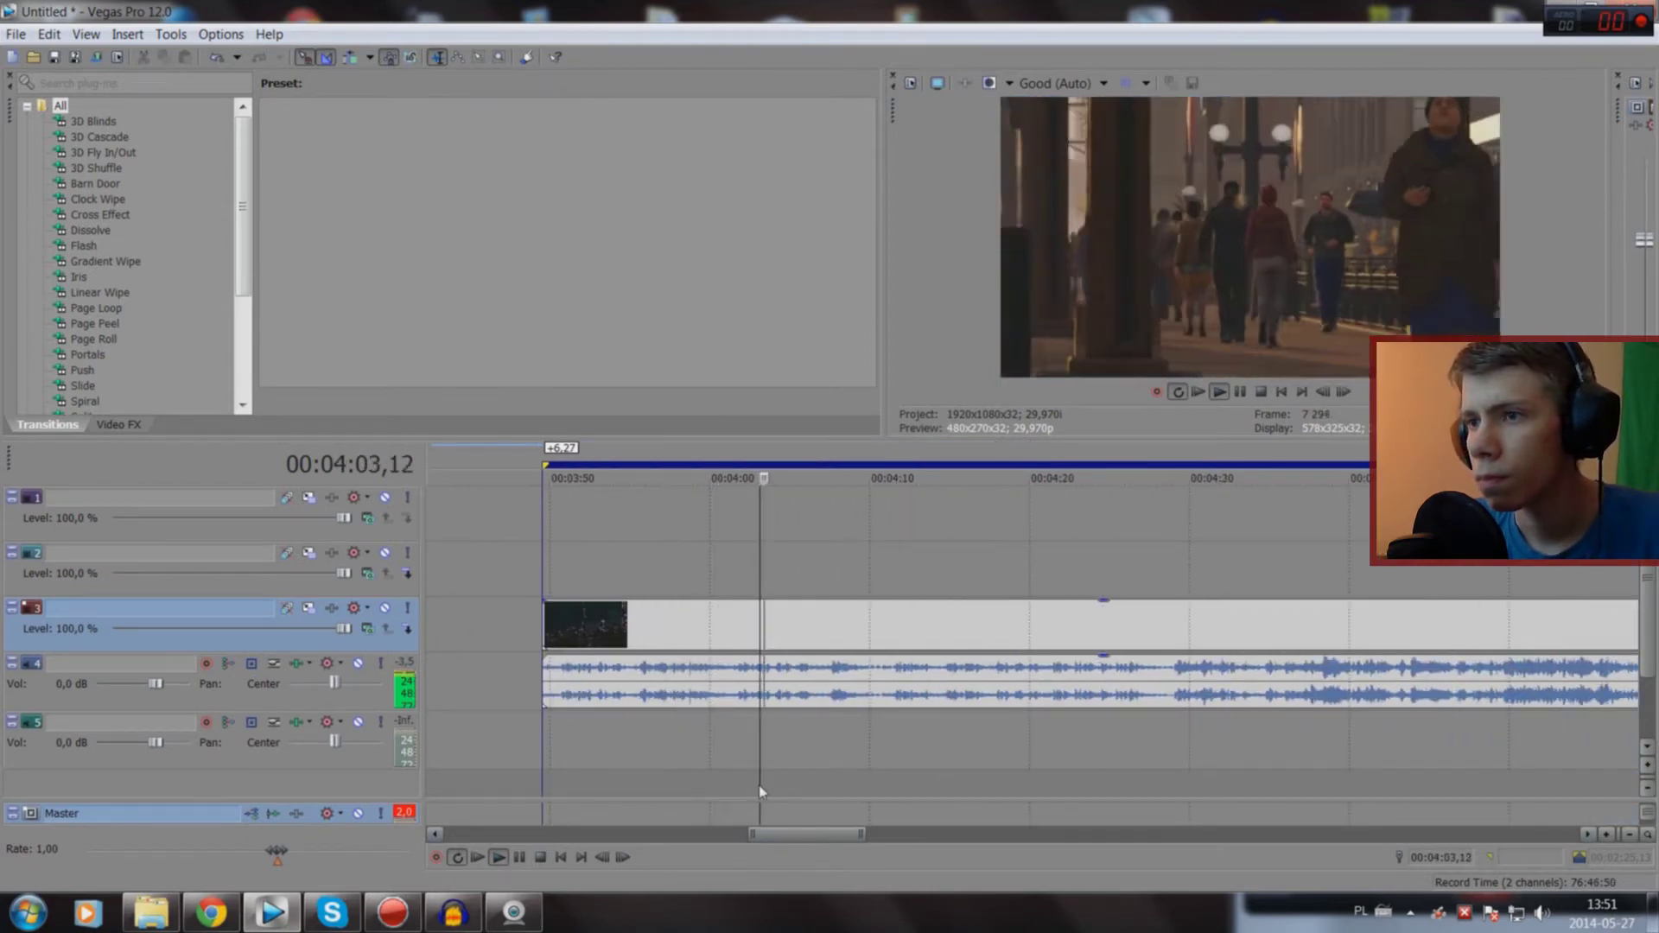
click(873, 772)
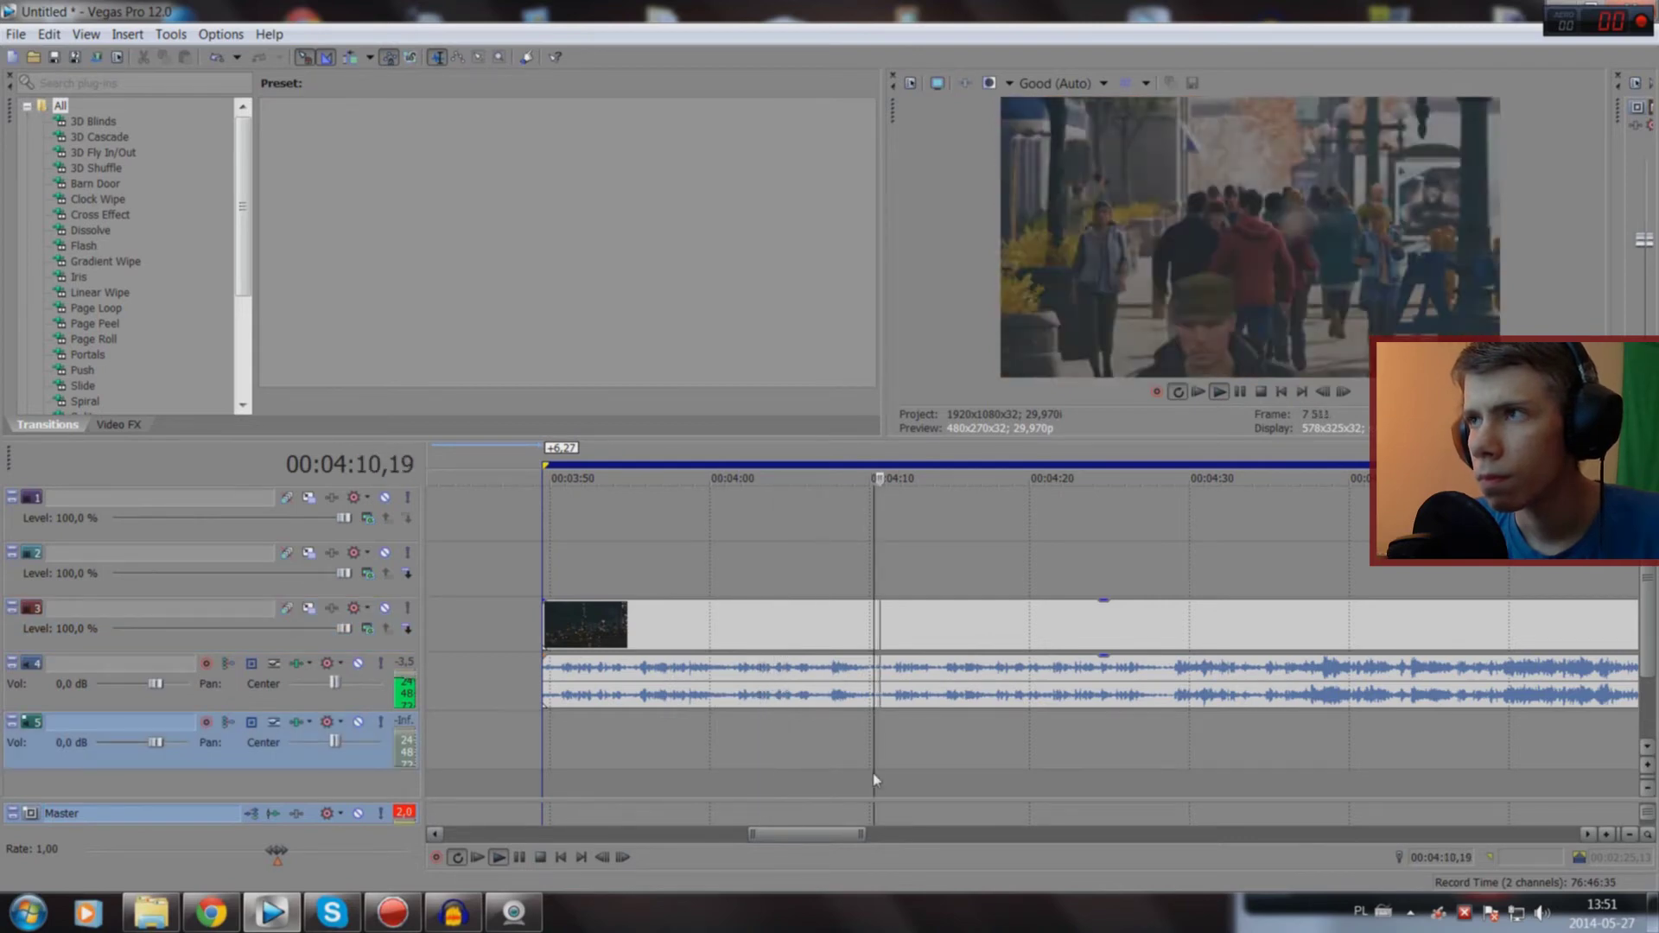
scroll(892, 775, up, 2)
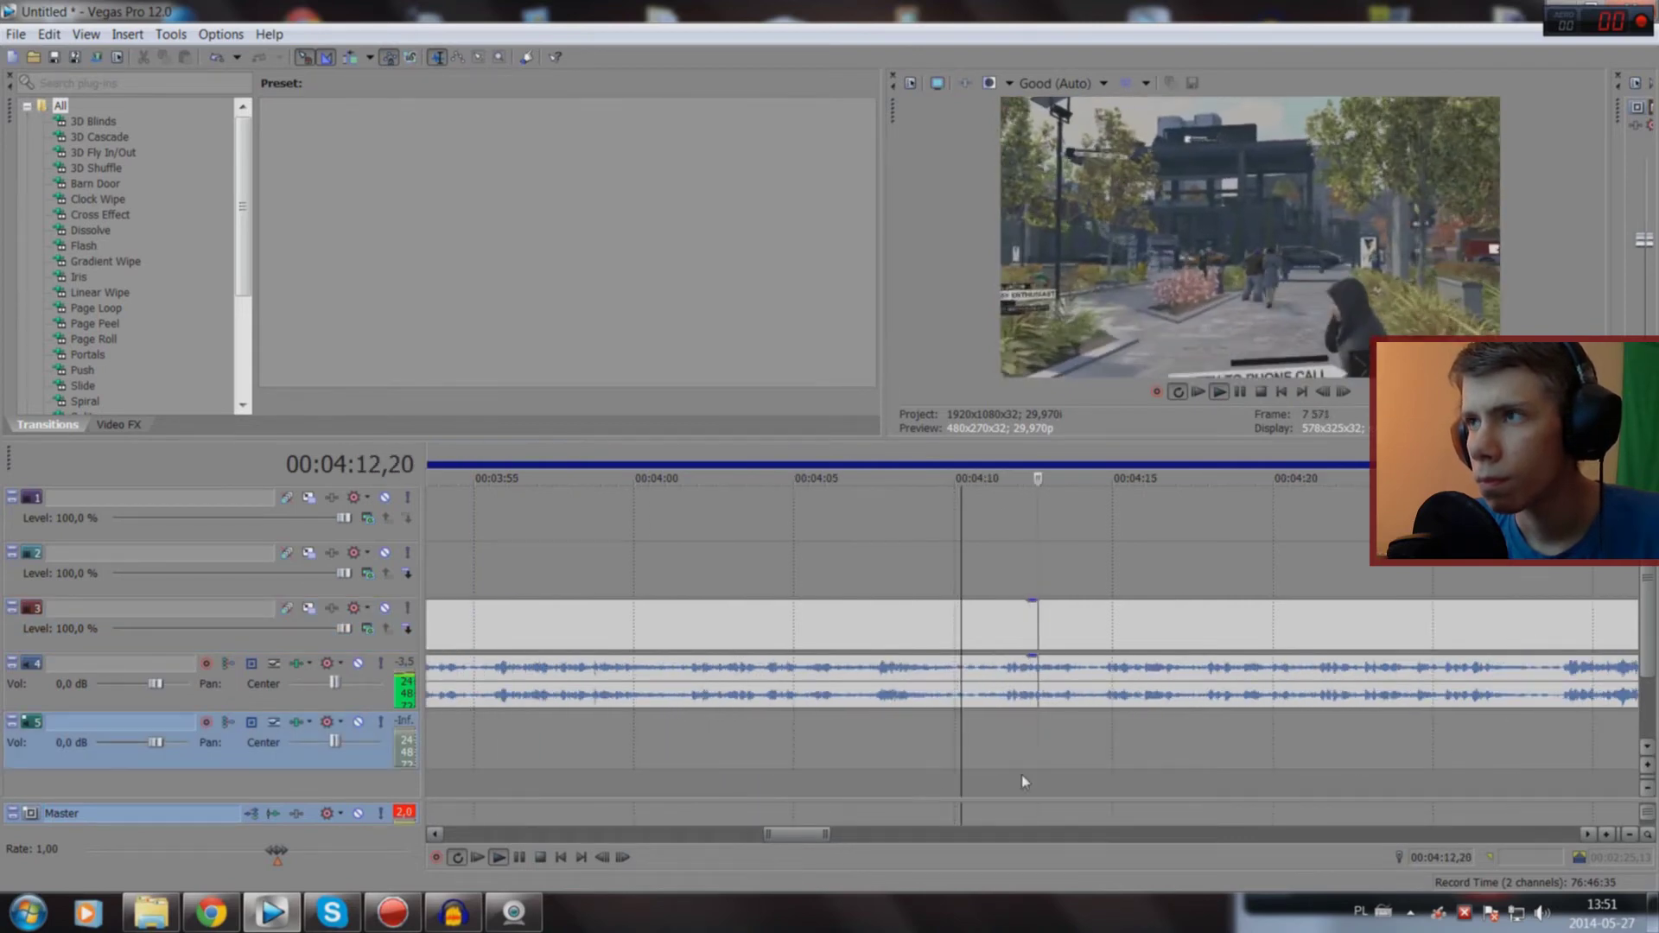
click(1128, 773)
click(1331, 769)
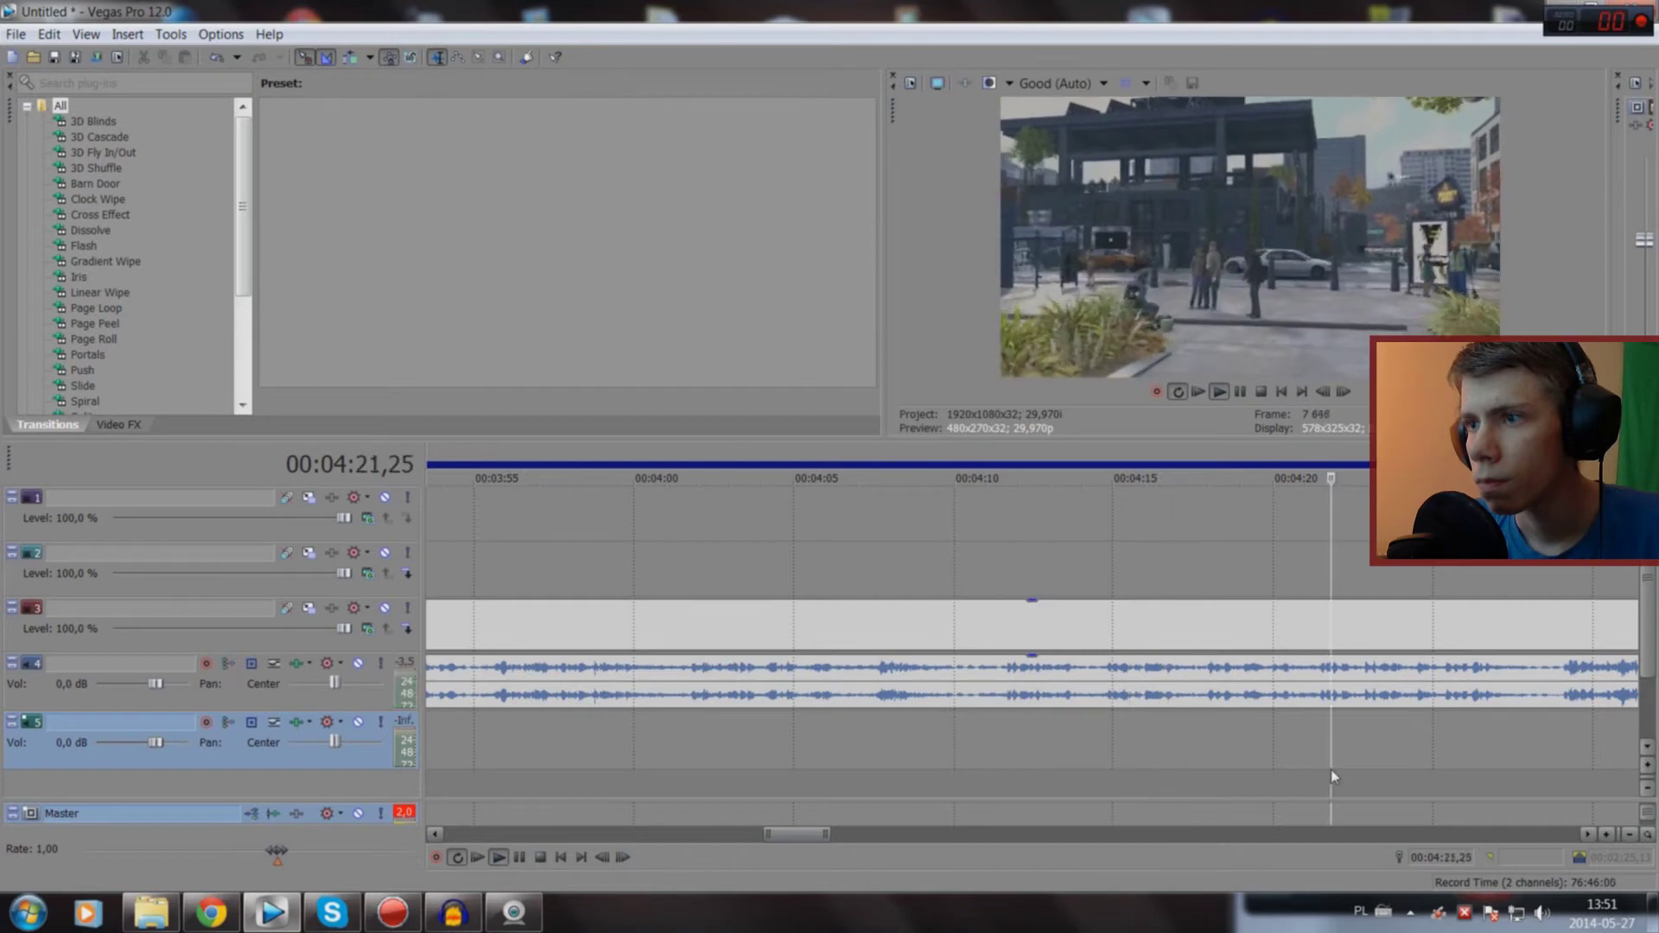
click(1432, 774)
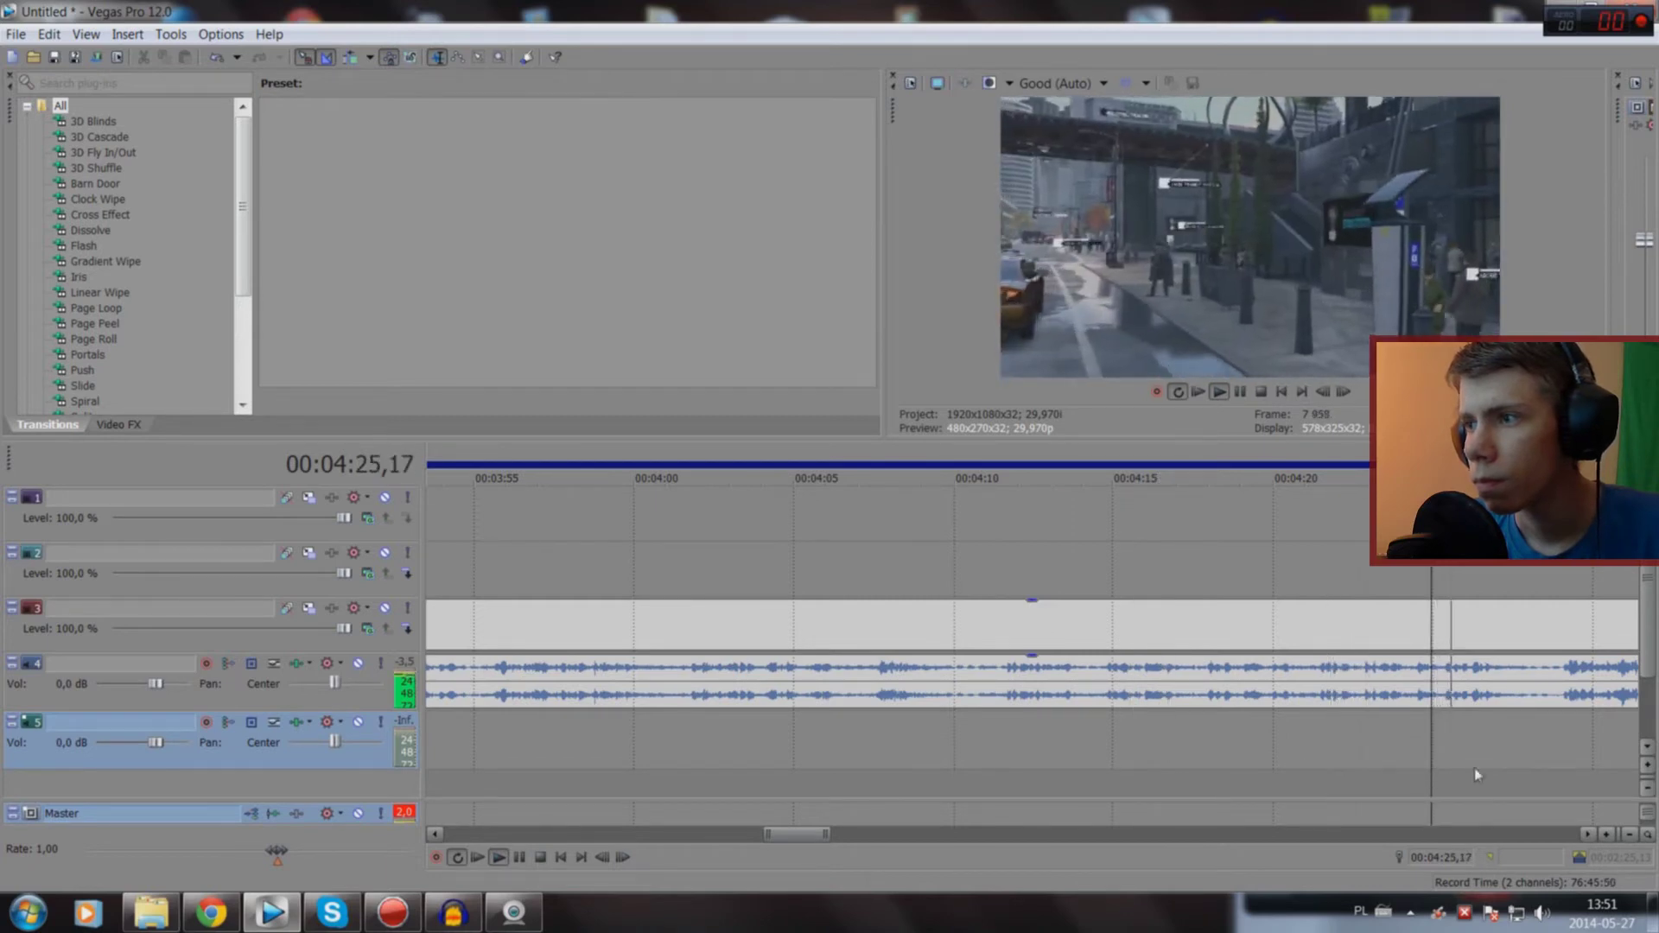
click(1522, 775)
scroll(1522, 775, down, 3)
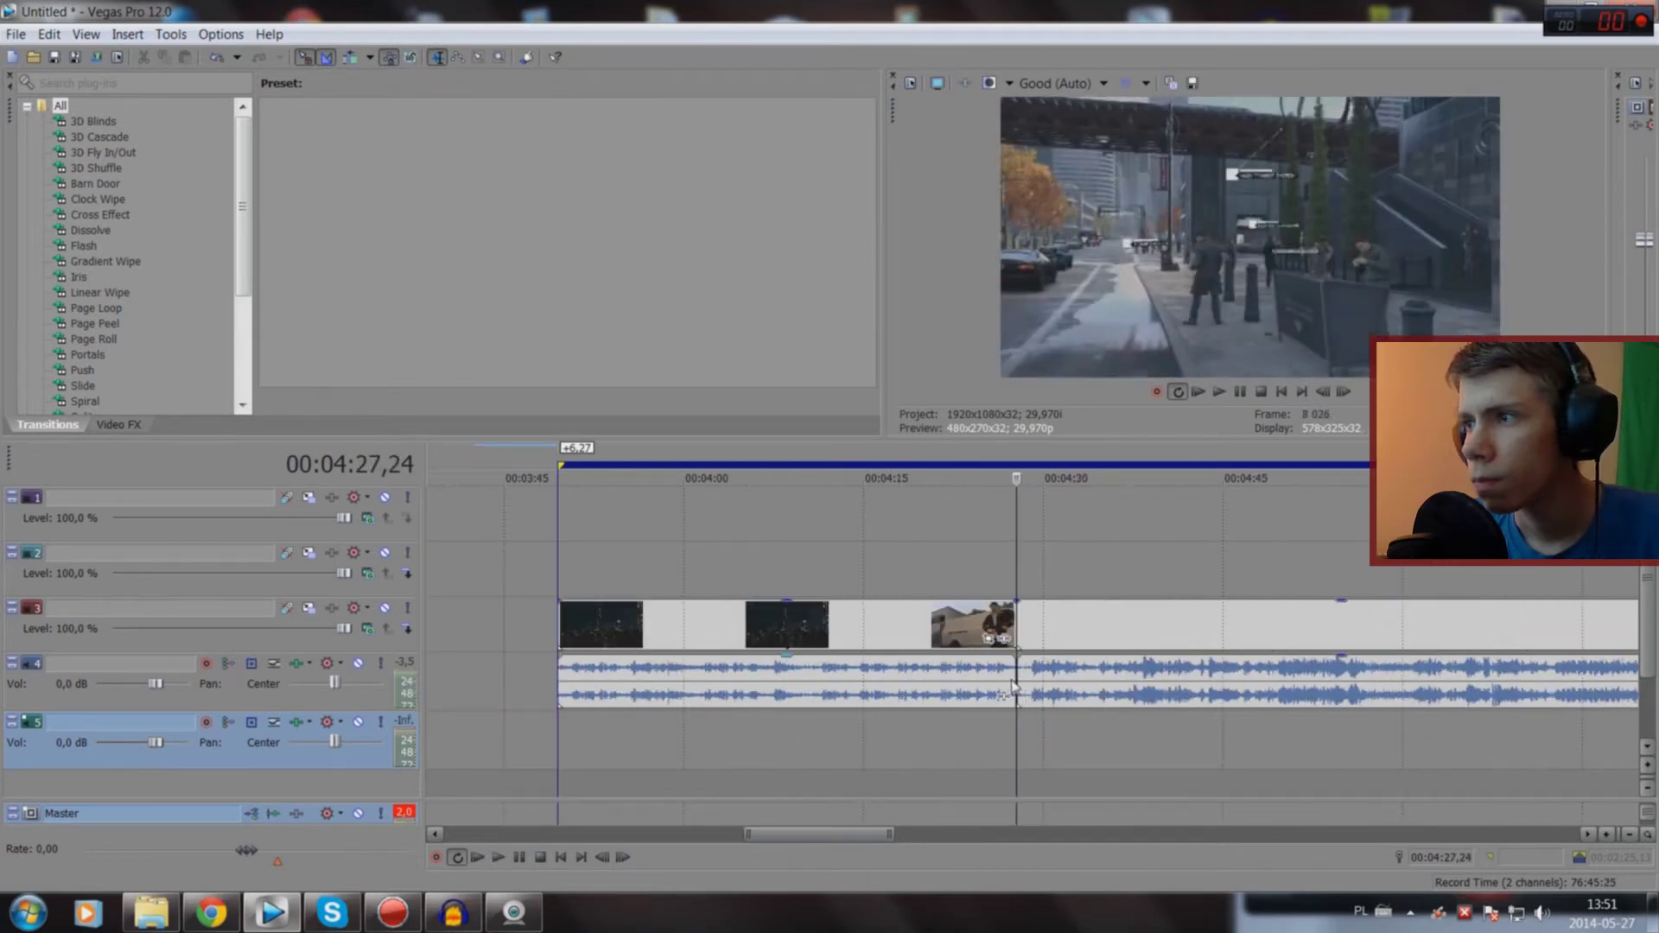
Step: Select the reviewed gameplay section on track 3 and delete it
click(974, 628)
click(972, 628)
key(Delete)
scroll(972, 622, down, 2)
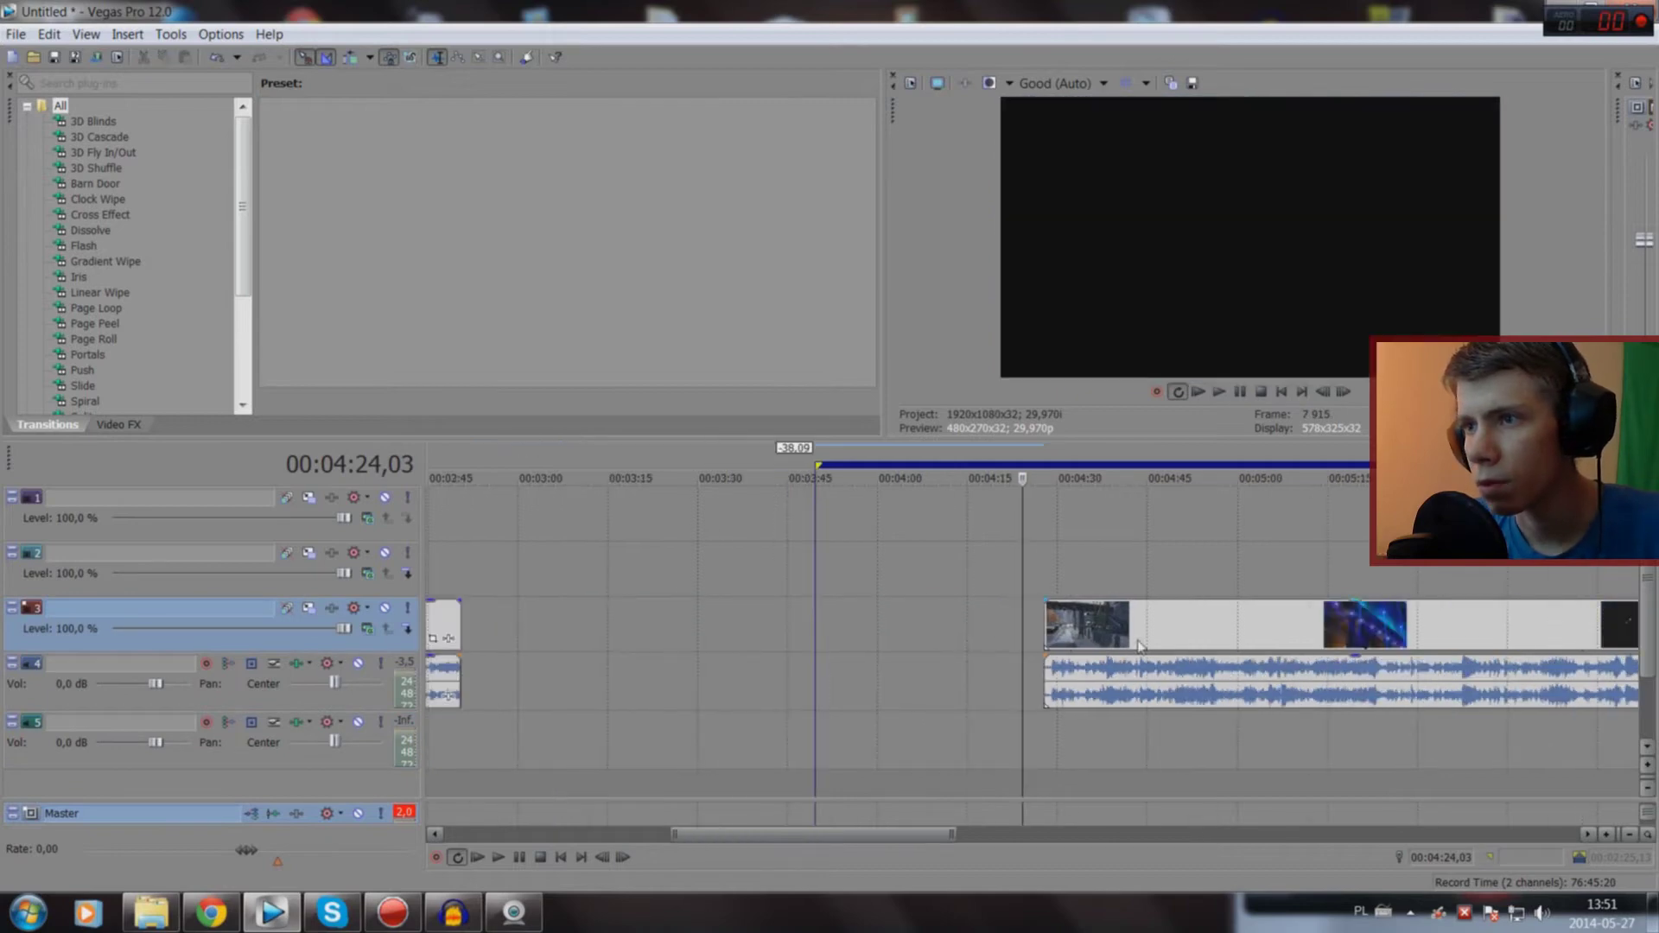
Step: Move the remaining clips left to start at 03:44 and play them from there
drag(1139, 646, 879, 646)
scroll(965, 730, up, 3)
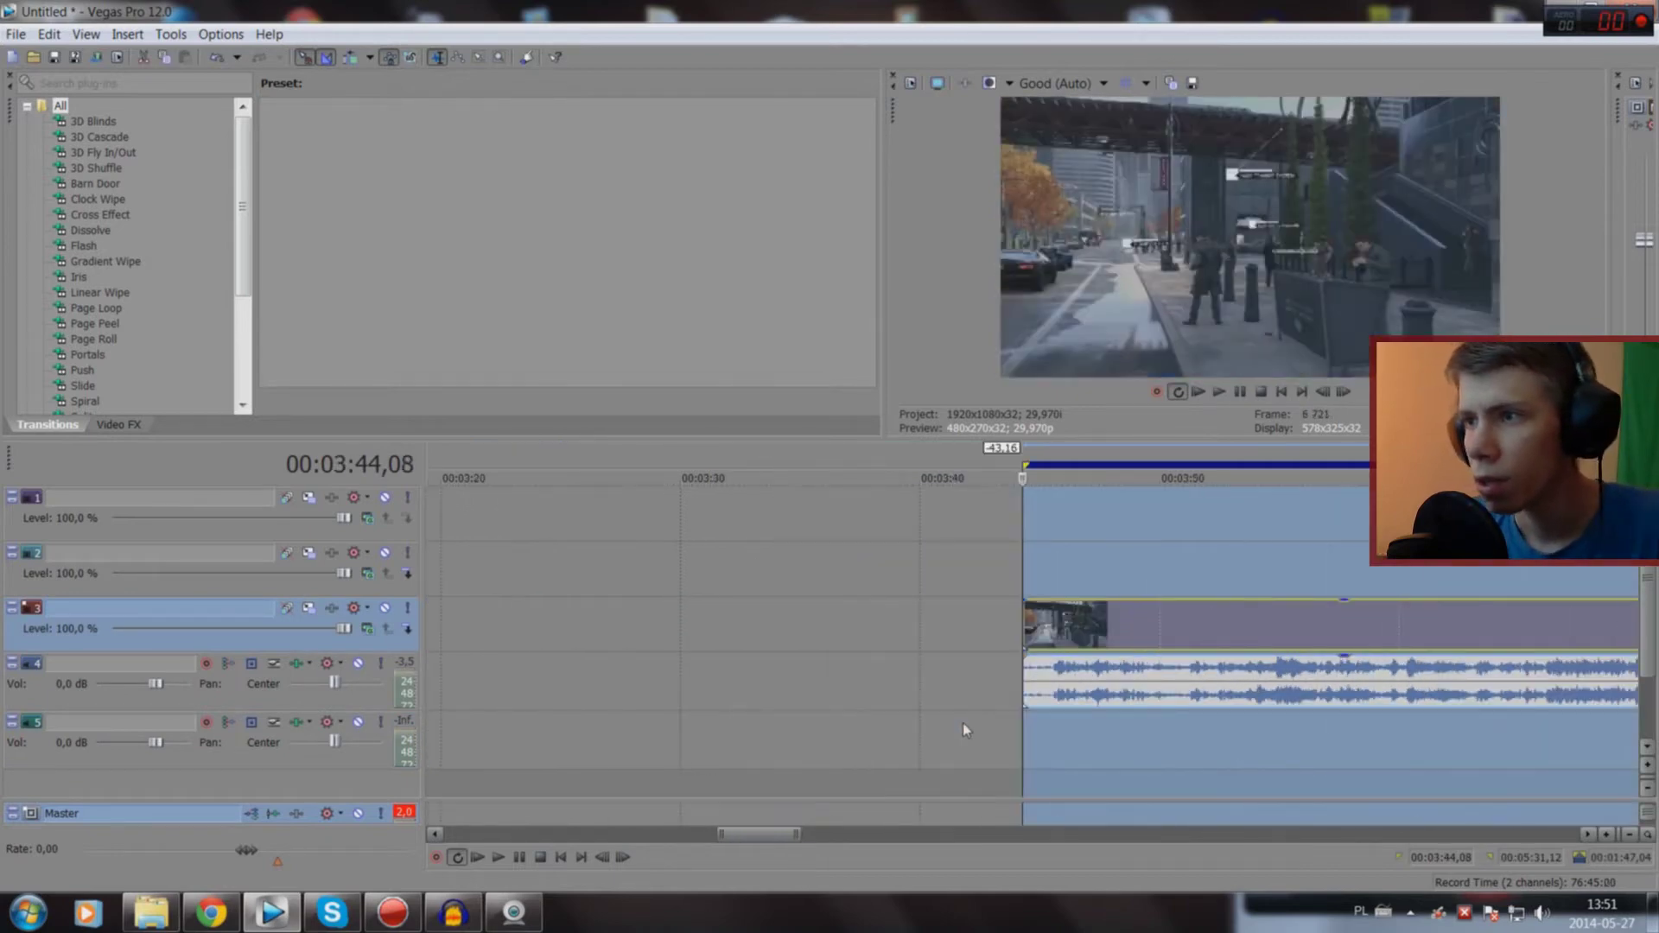
scroll(1144, 784, up, 2)
key(space)
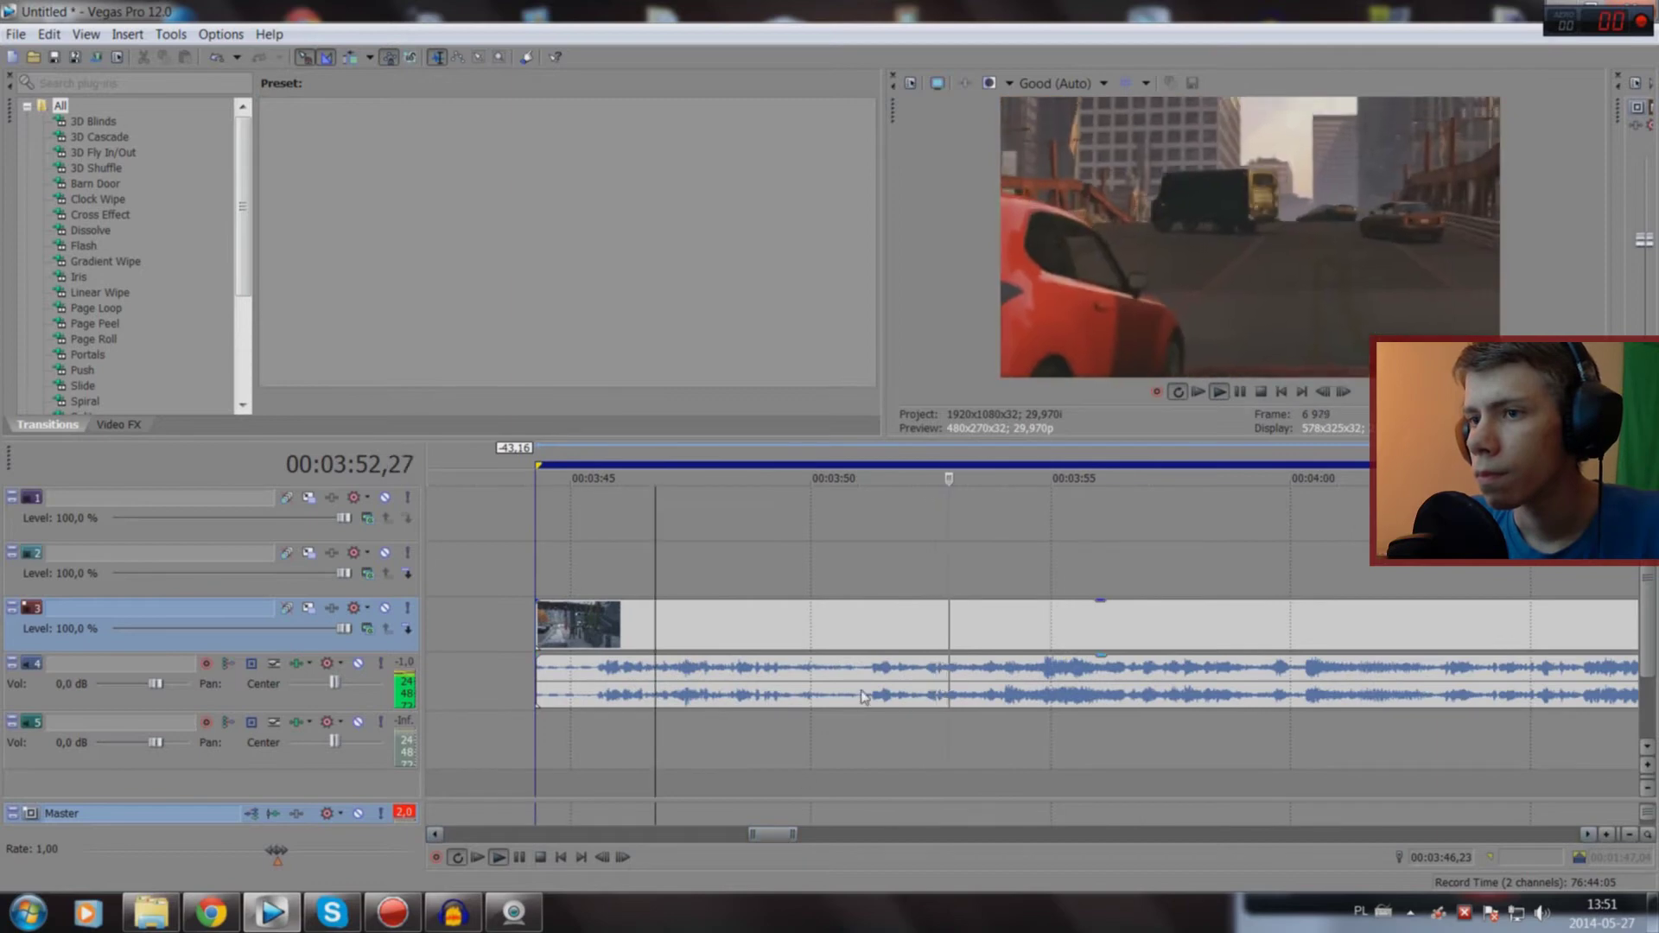
scroll(863, 697, down, 3)
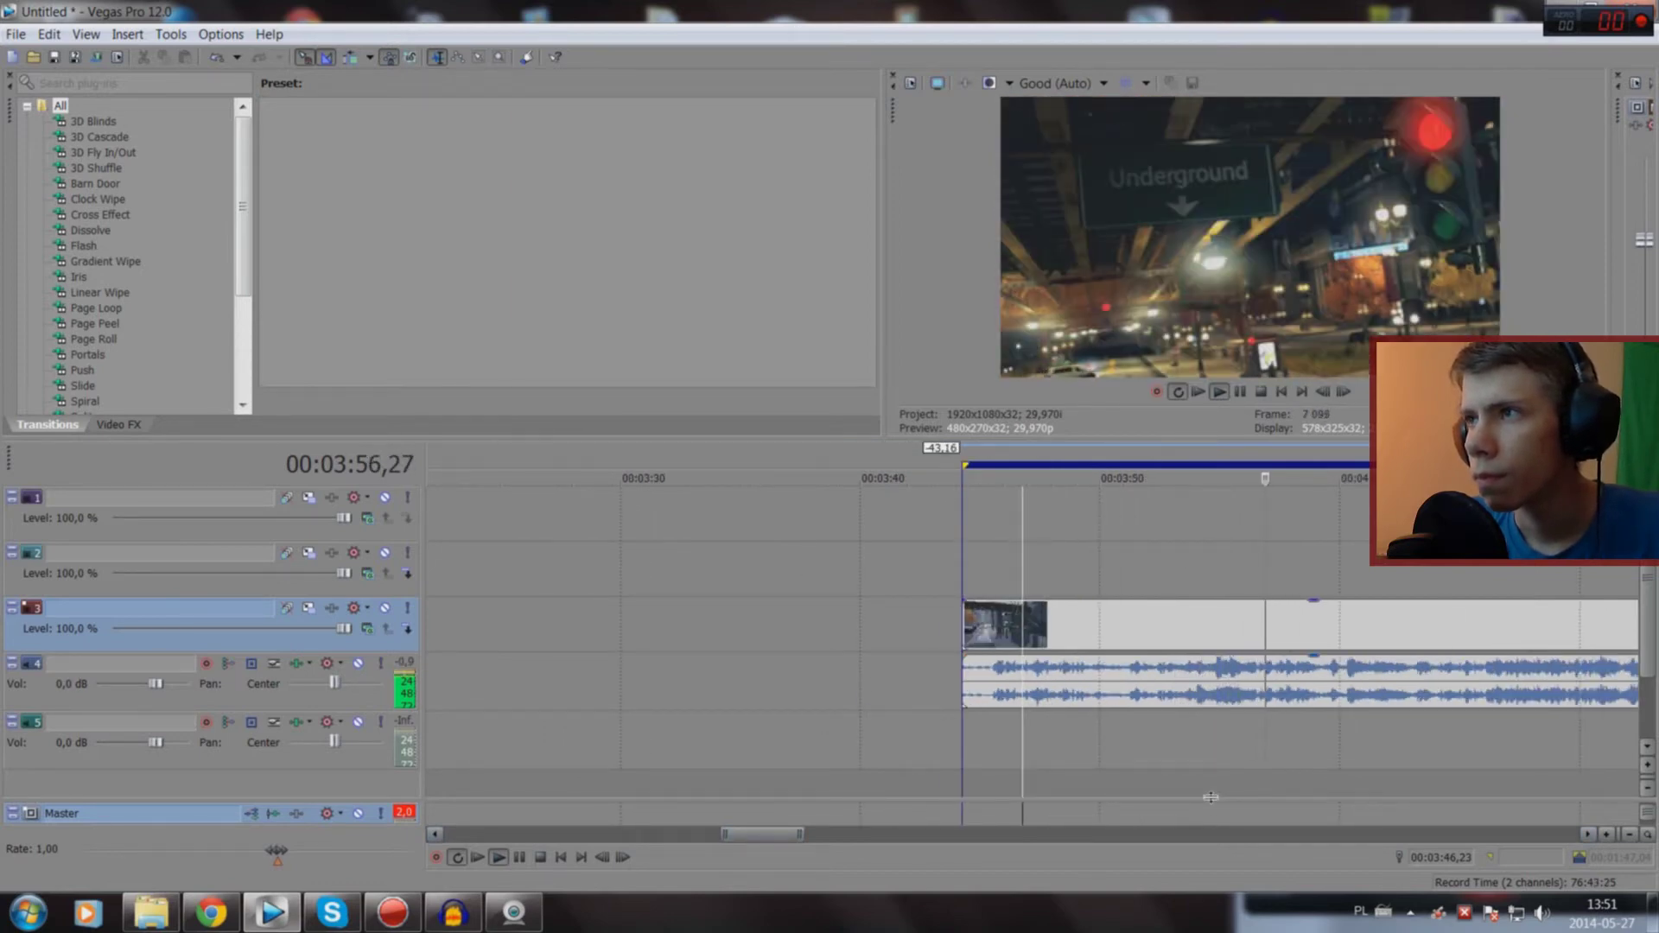
key(space)
Step: Split the clip at about 03:56,17 and delete the opening part before the cut
click(1282, 778)
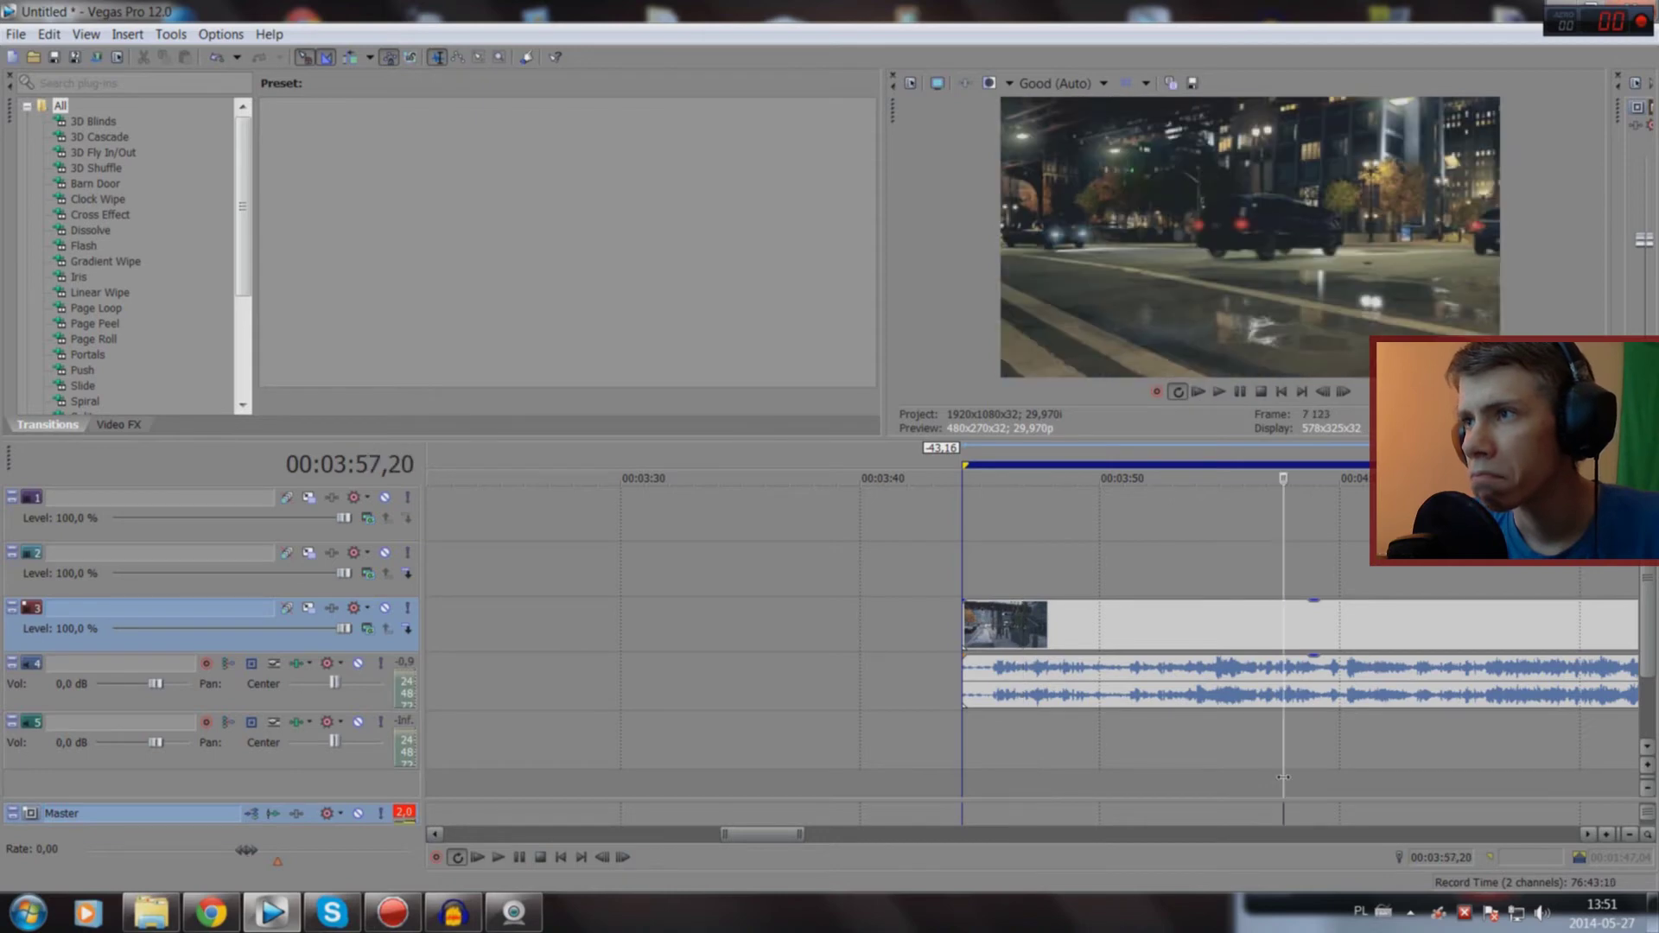
key(space)
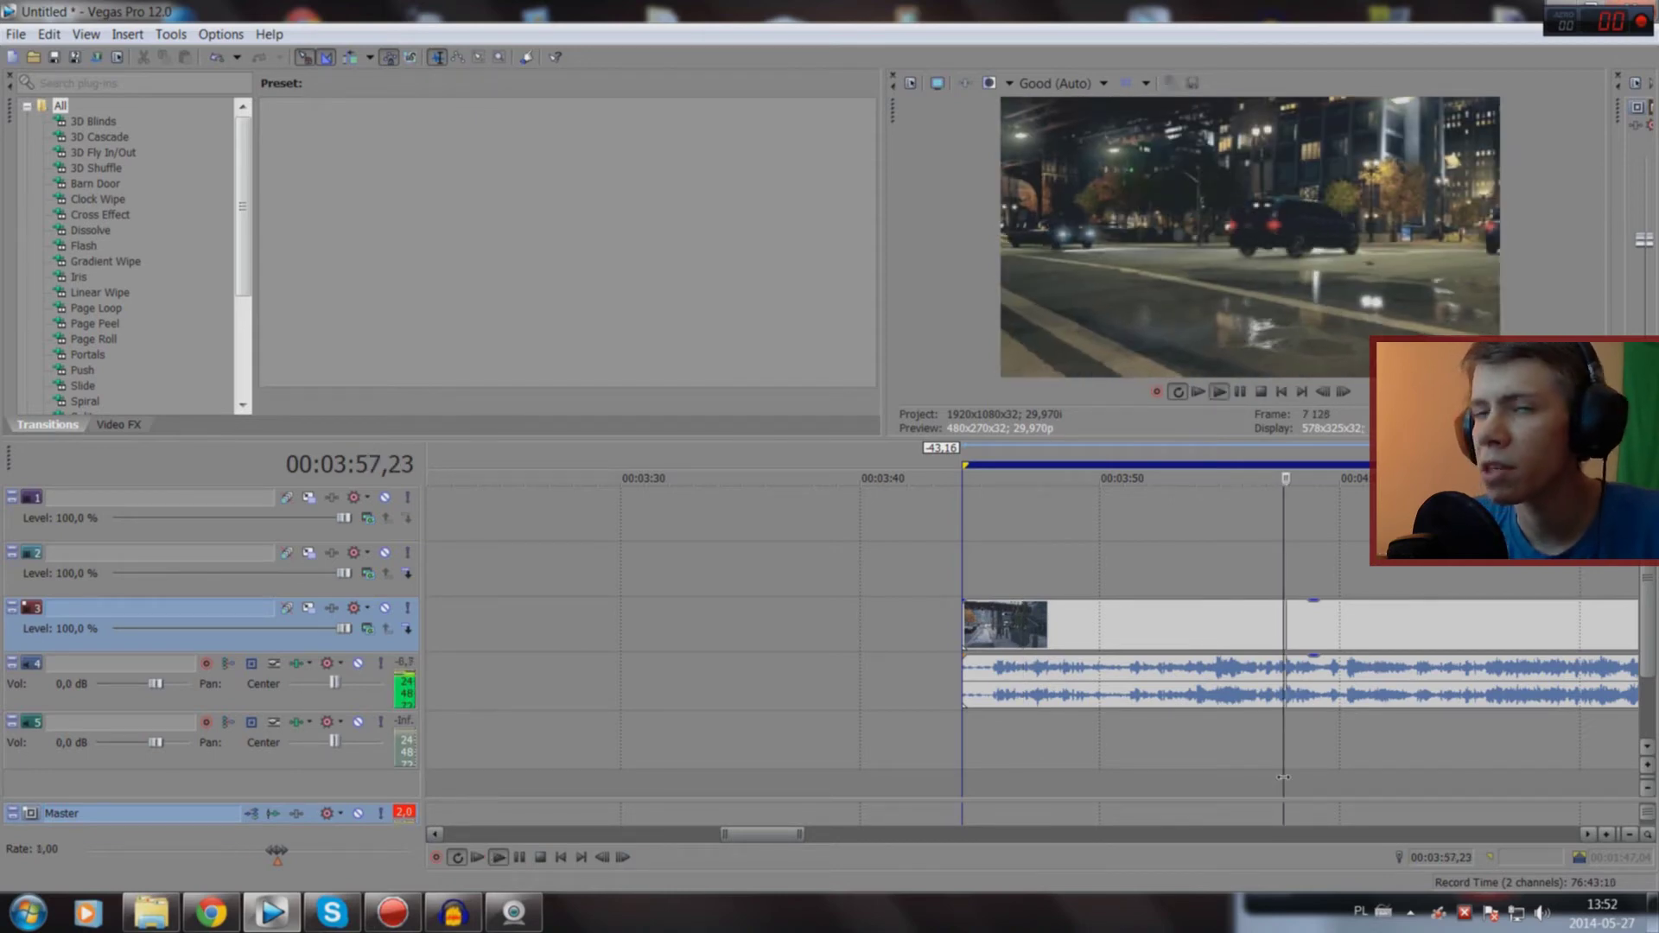
key(space)
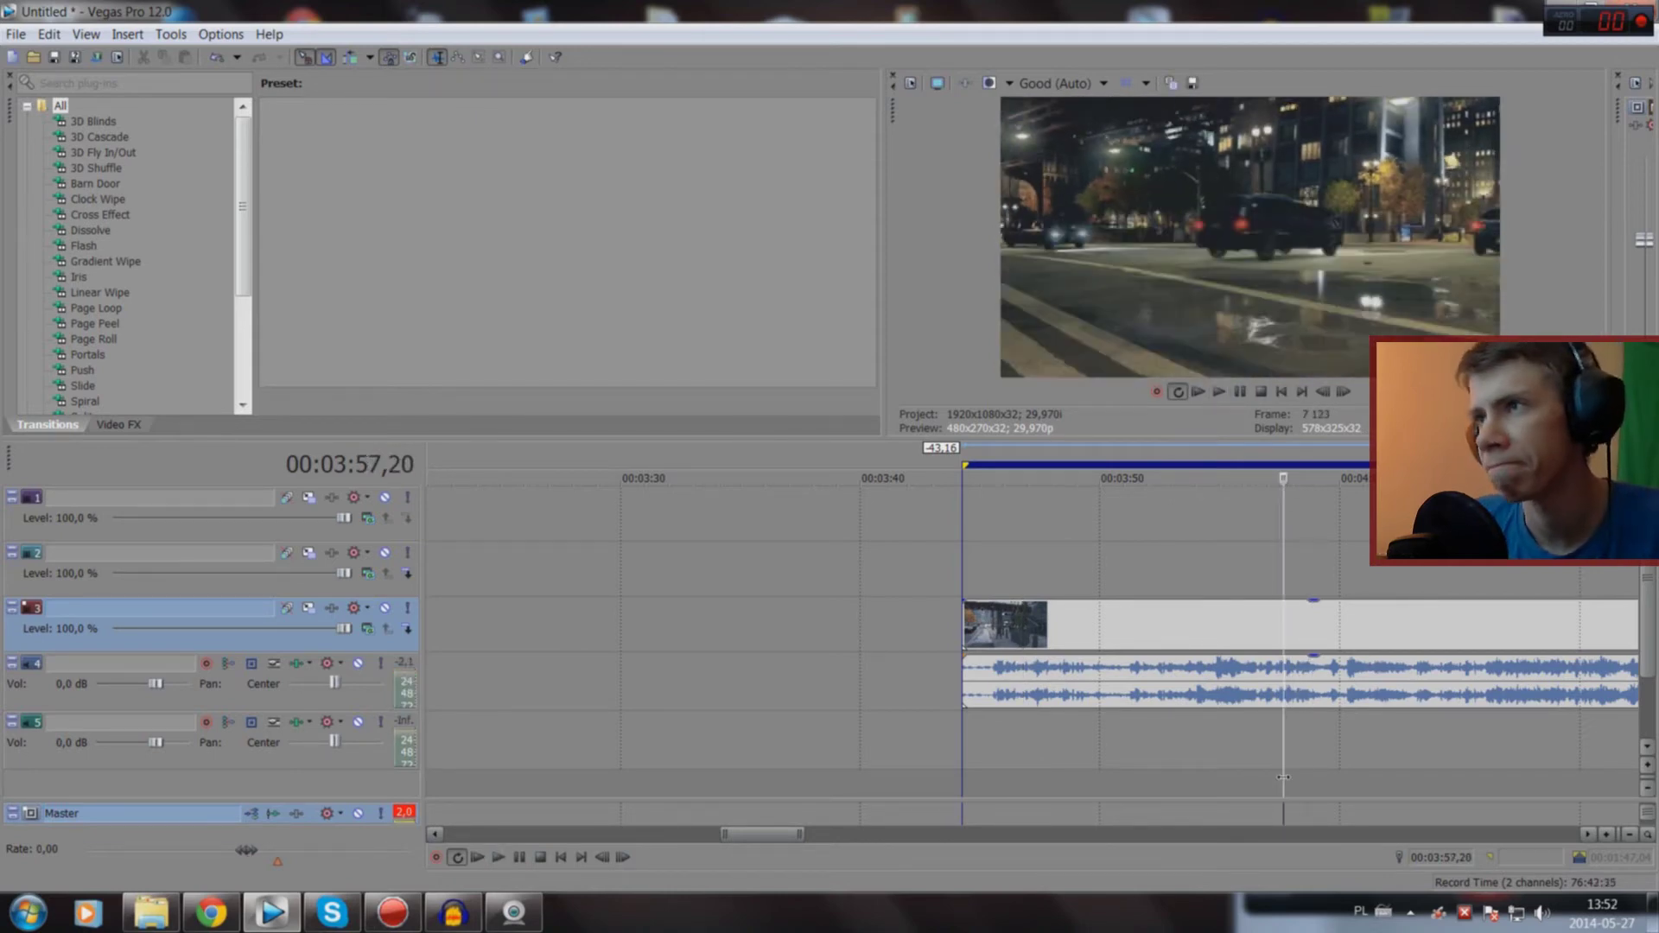
click(1273, 779)
click(1277, 779)
key(space)
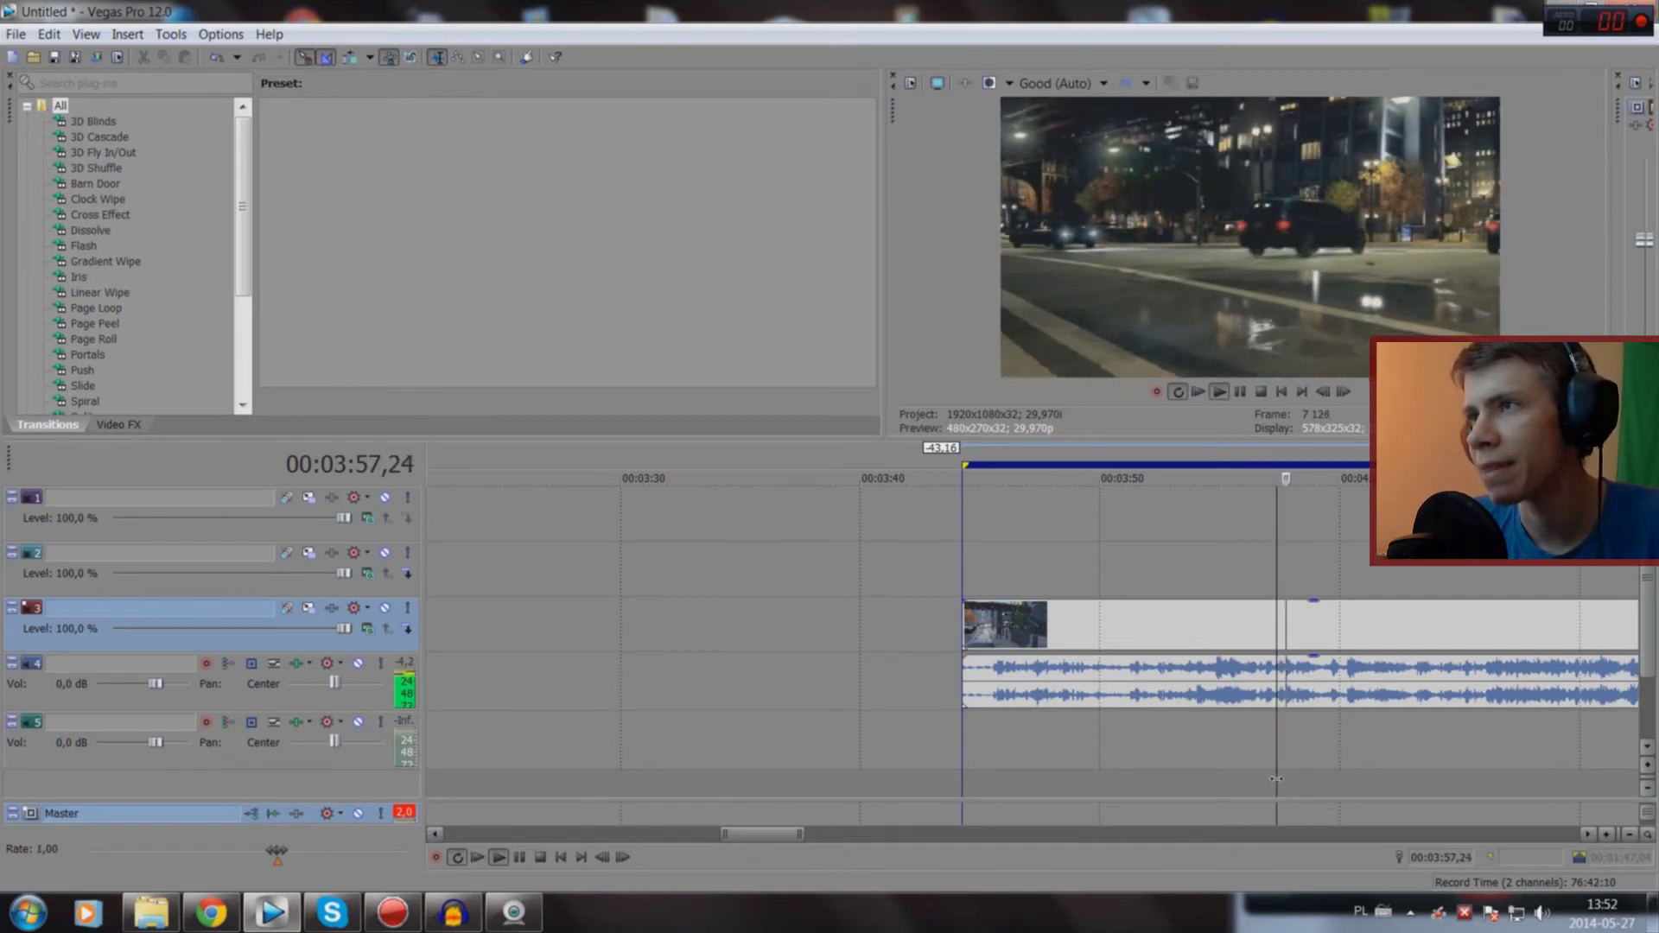
key(space)
drag(1275, 779, 1261, 773)
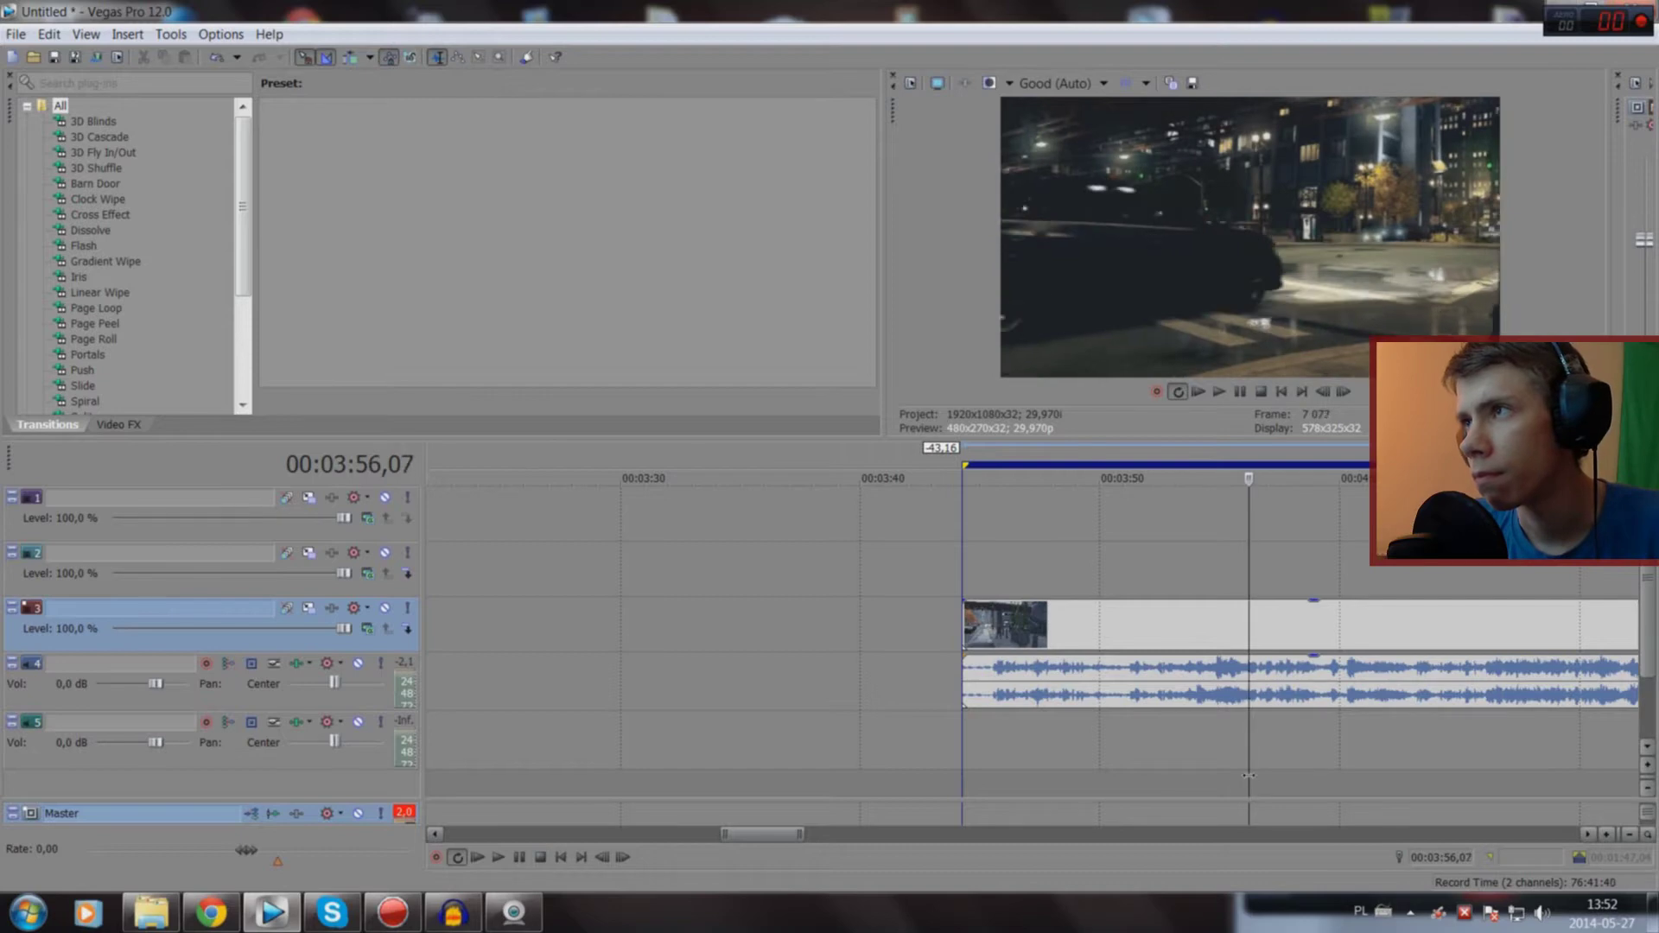
key(s)
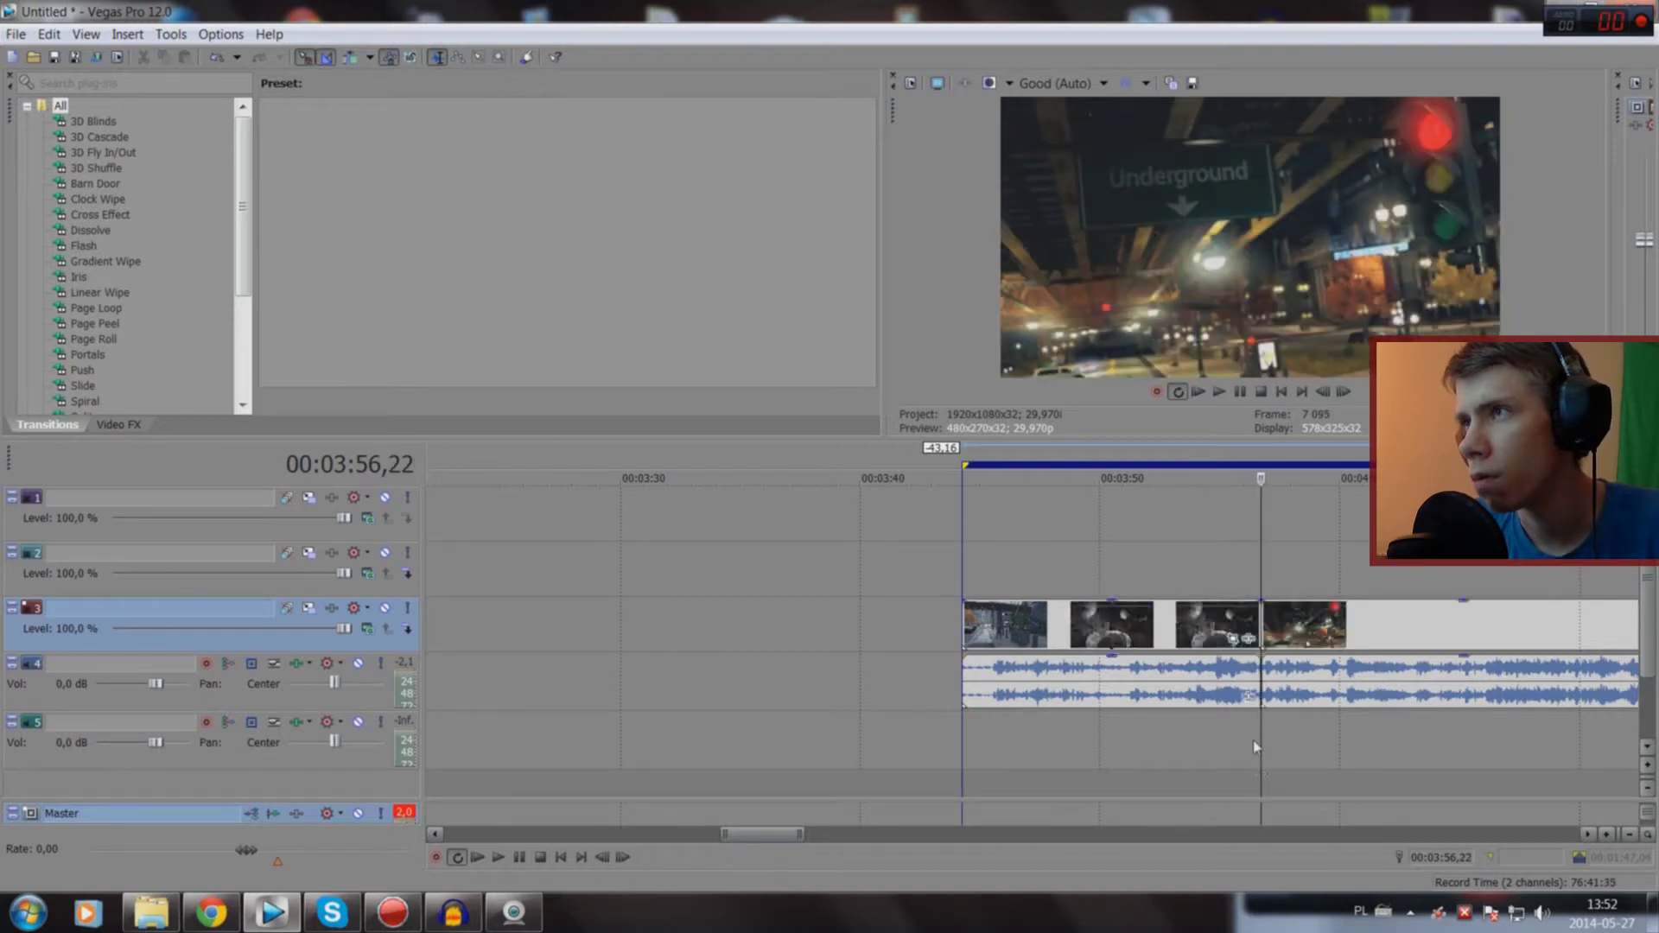
click(1188, 618)
key(Delete)
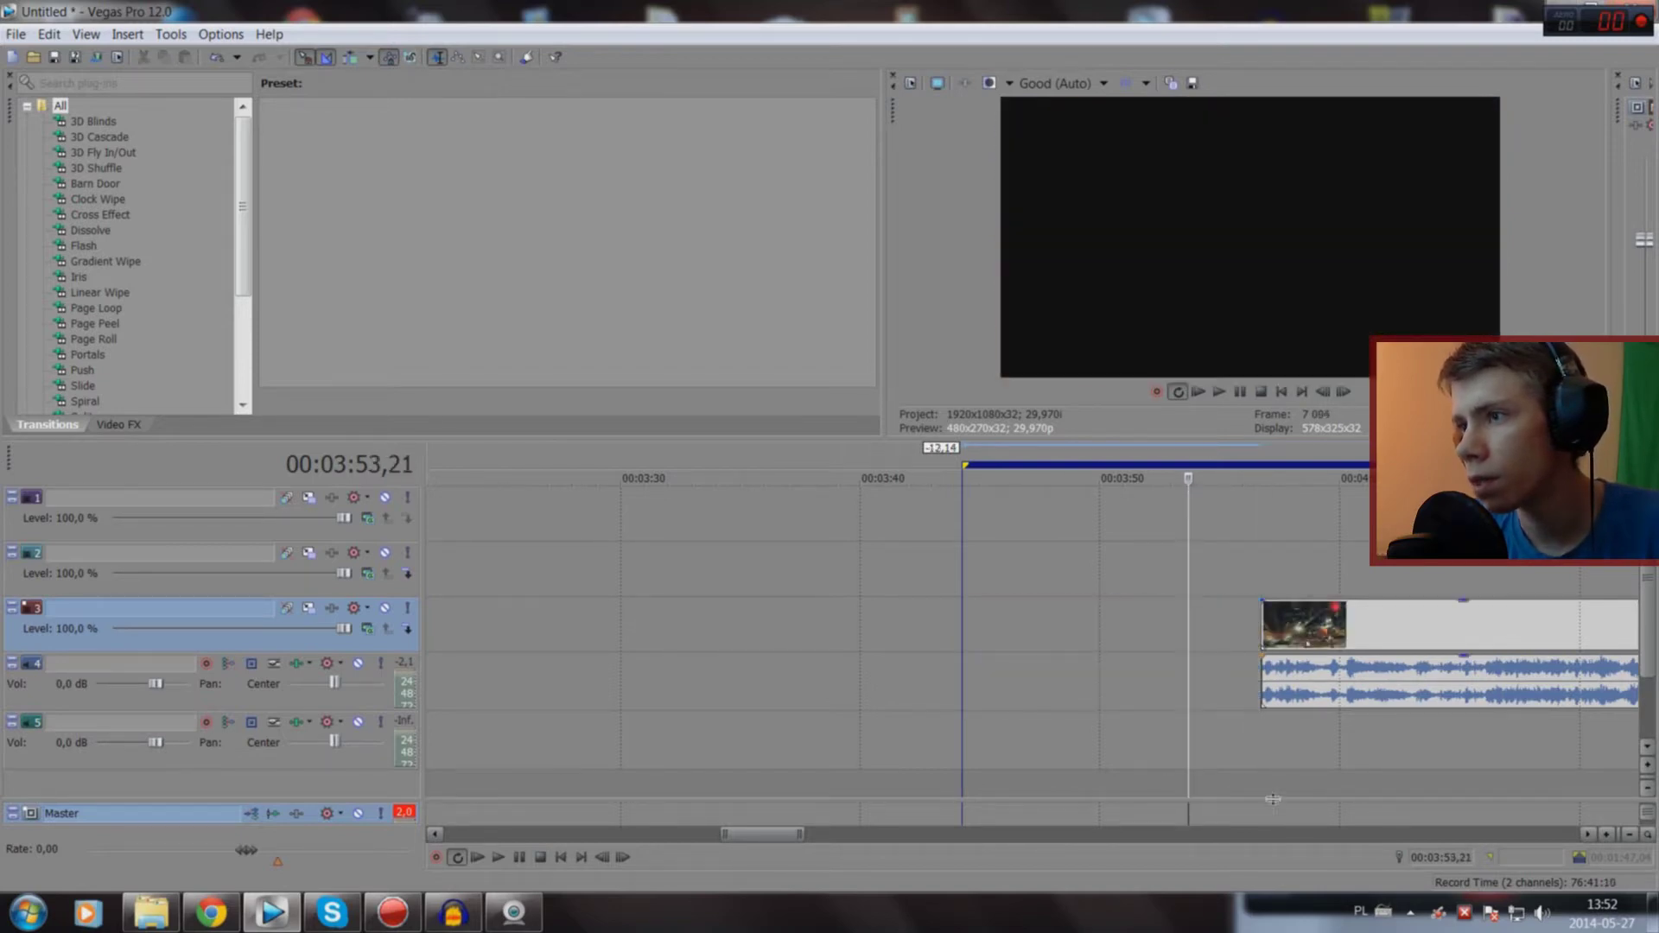
Step: Preview the trimmed clip around 03:59,07–03:59,17, then drag it left to close the gap
click(1264, 769)
key(space)
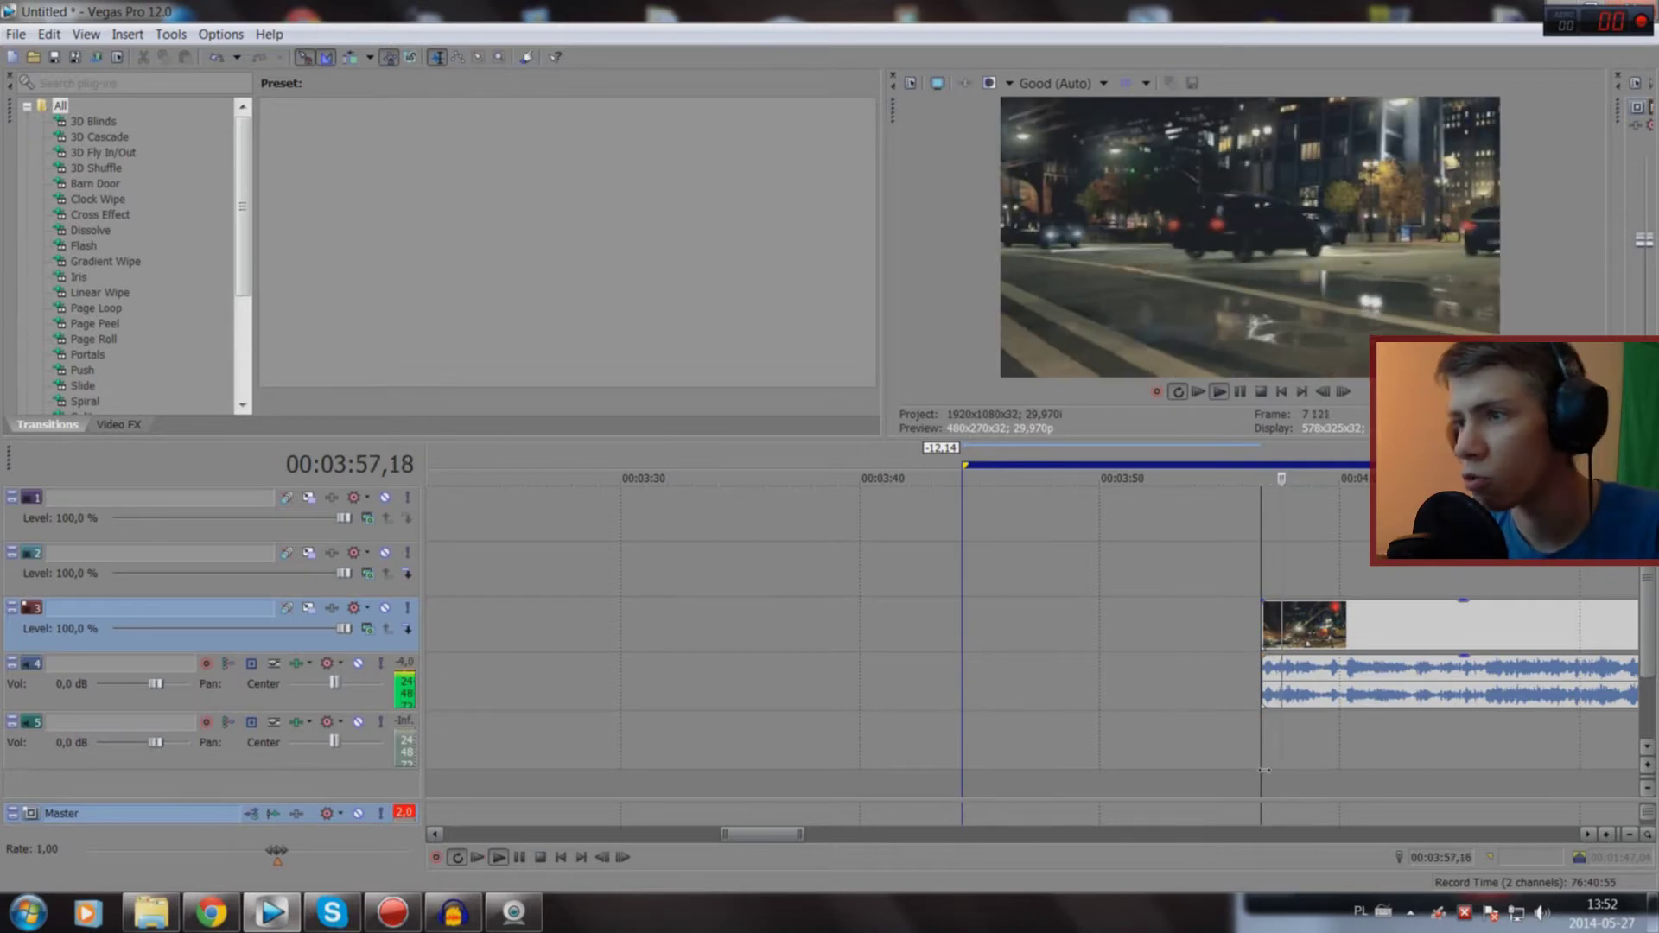
click(1321, 741)
scroll(1321, 741, up, 5)
scroll(1253, 739, up, 3)
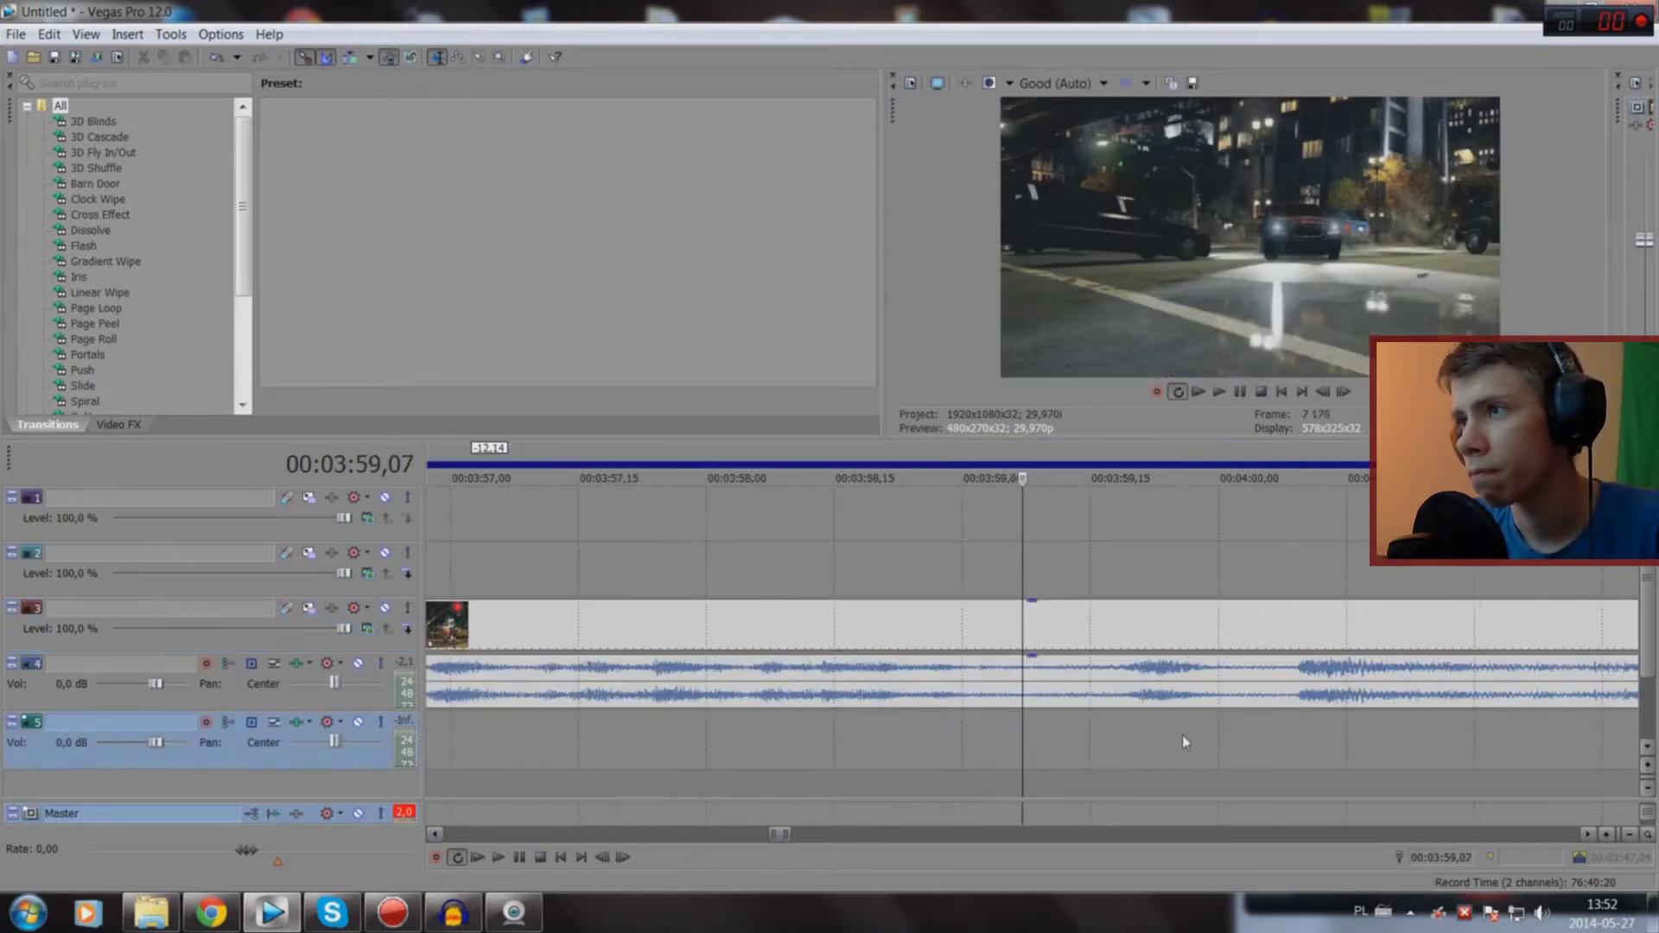
key(space)
key(space)
click(1108, 758)
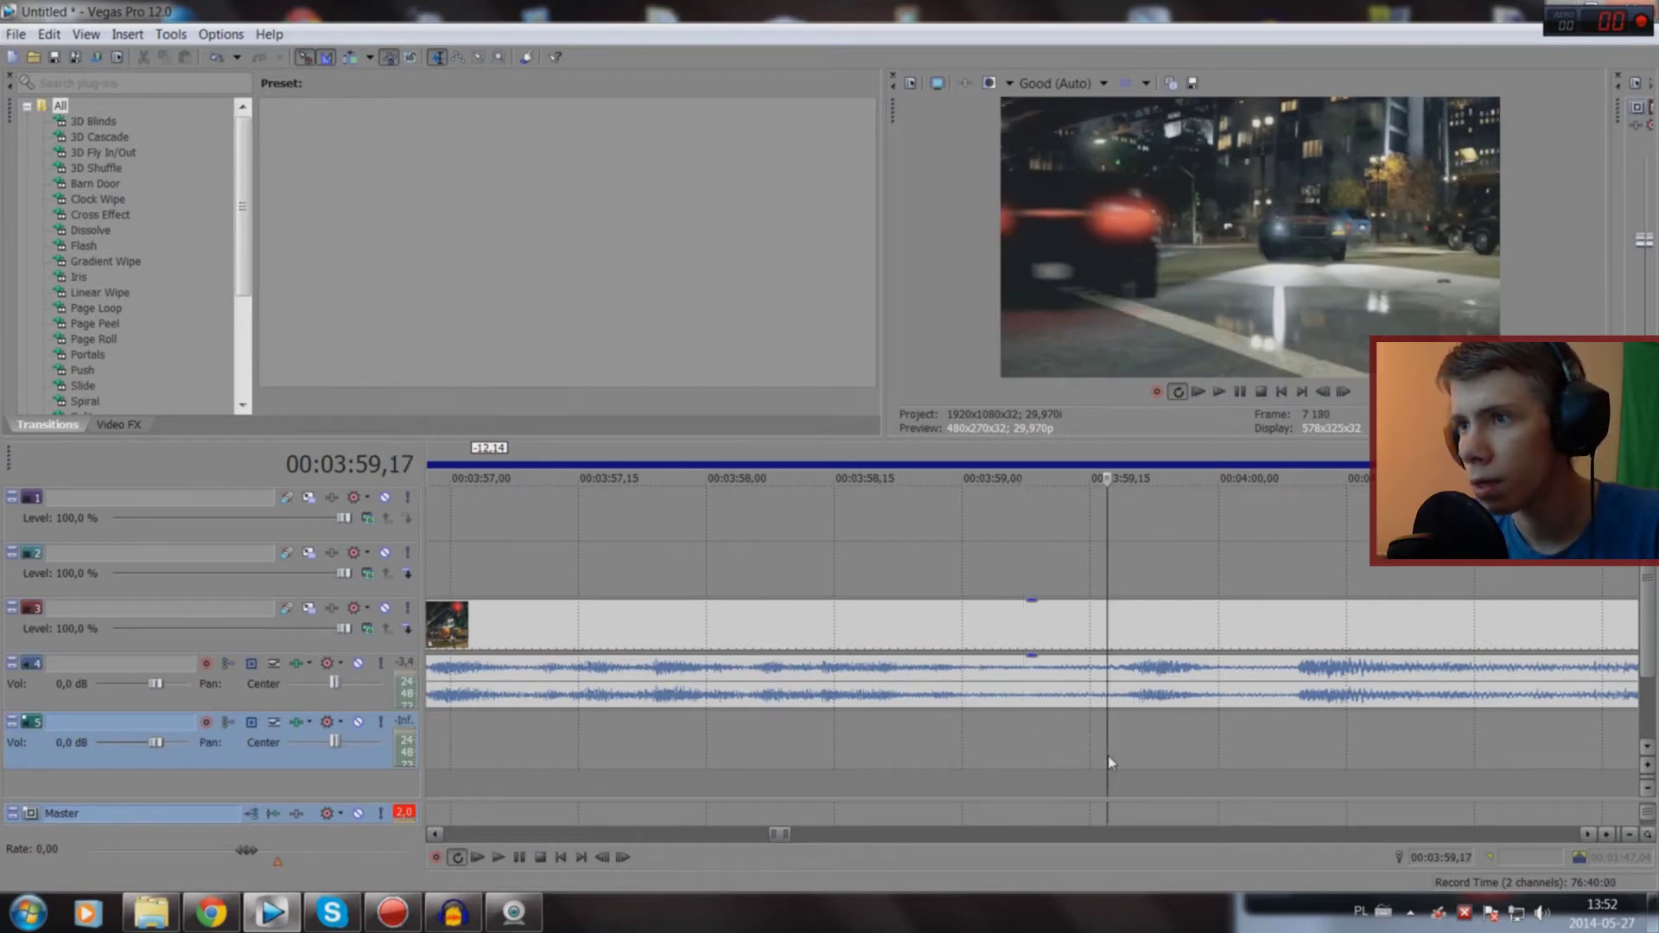
key(space)
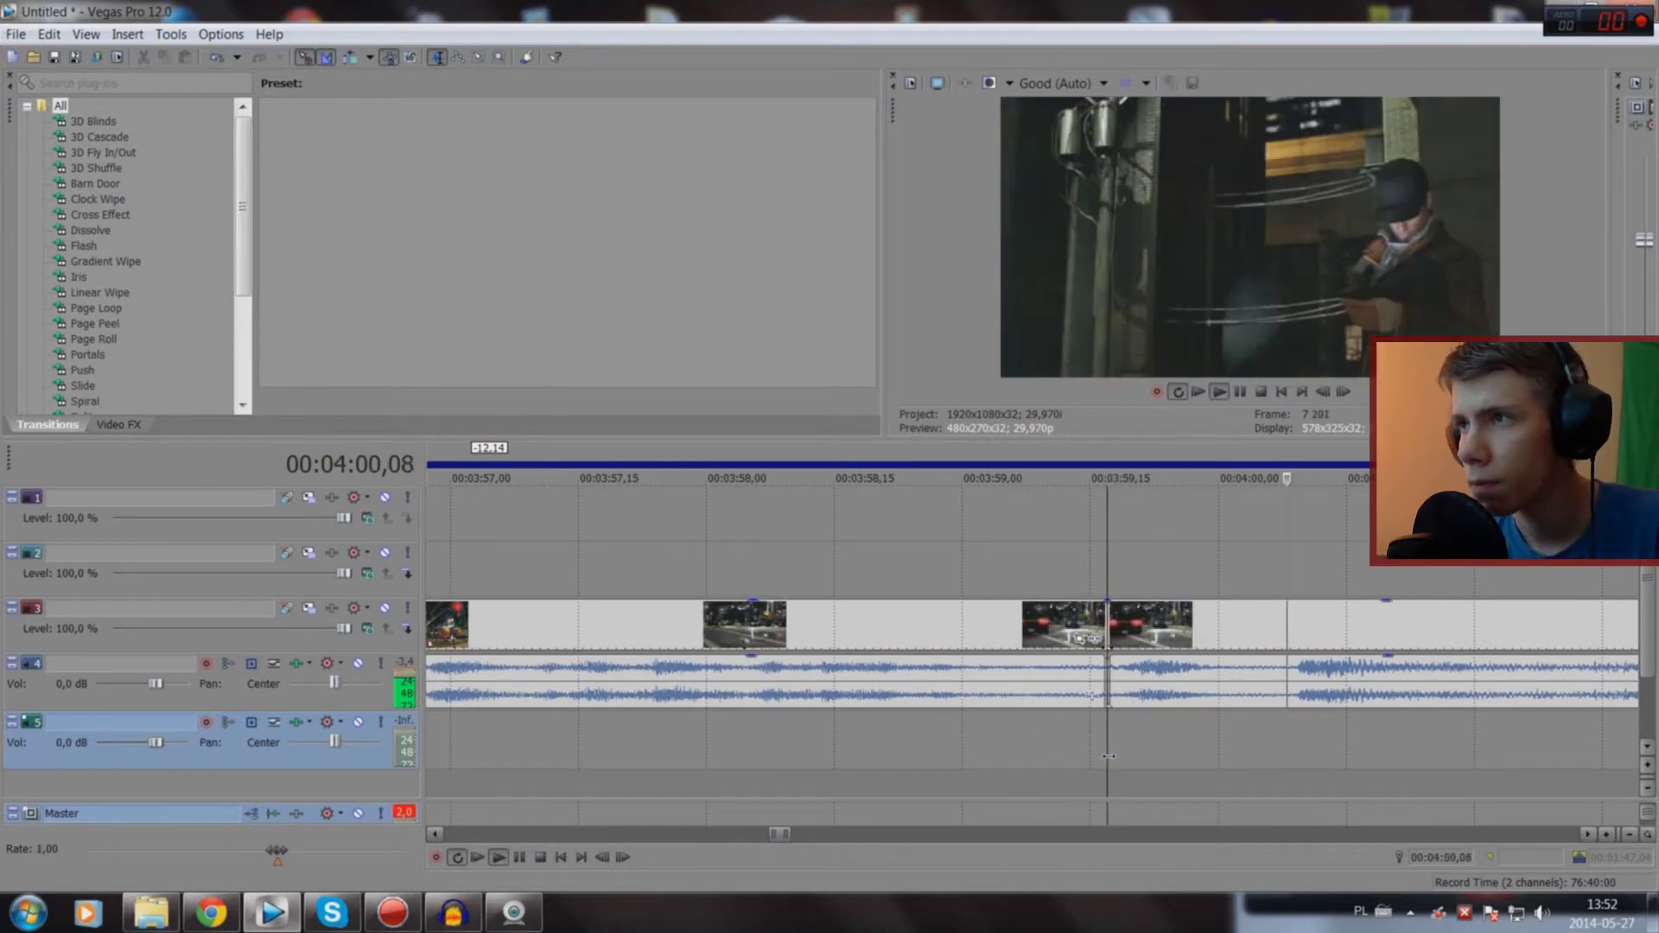
key(space)
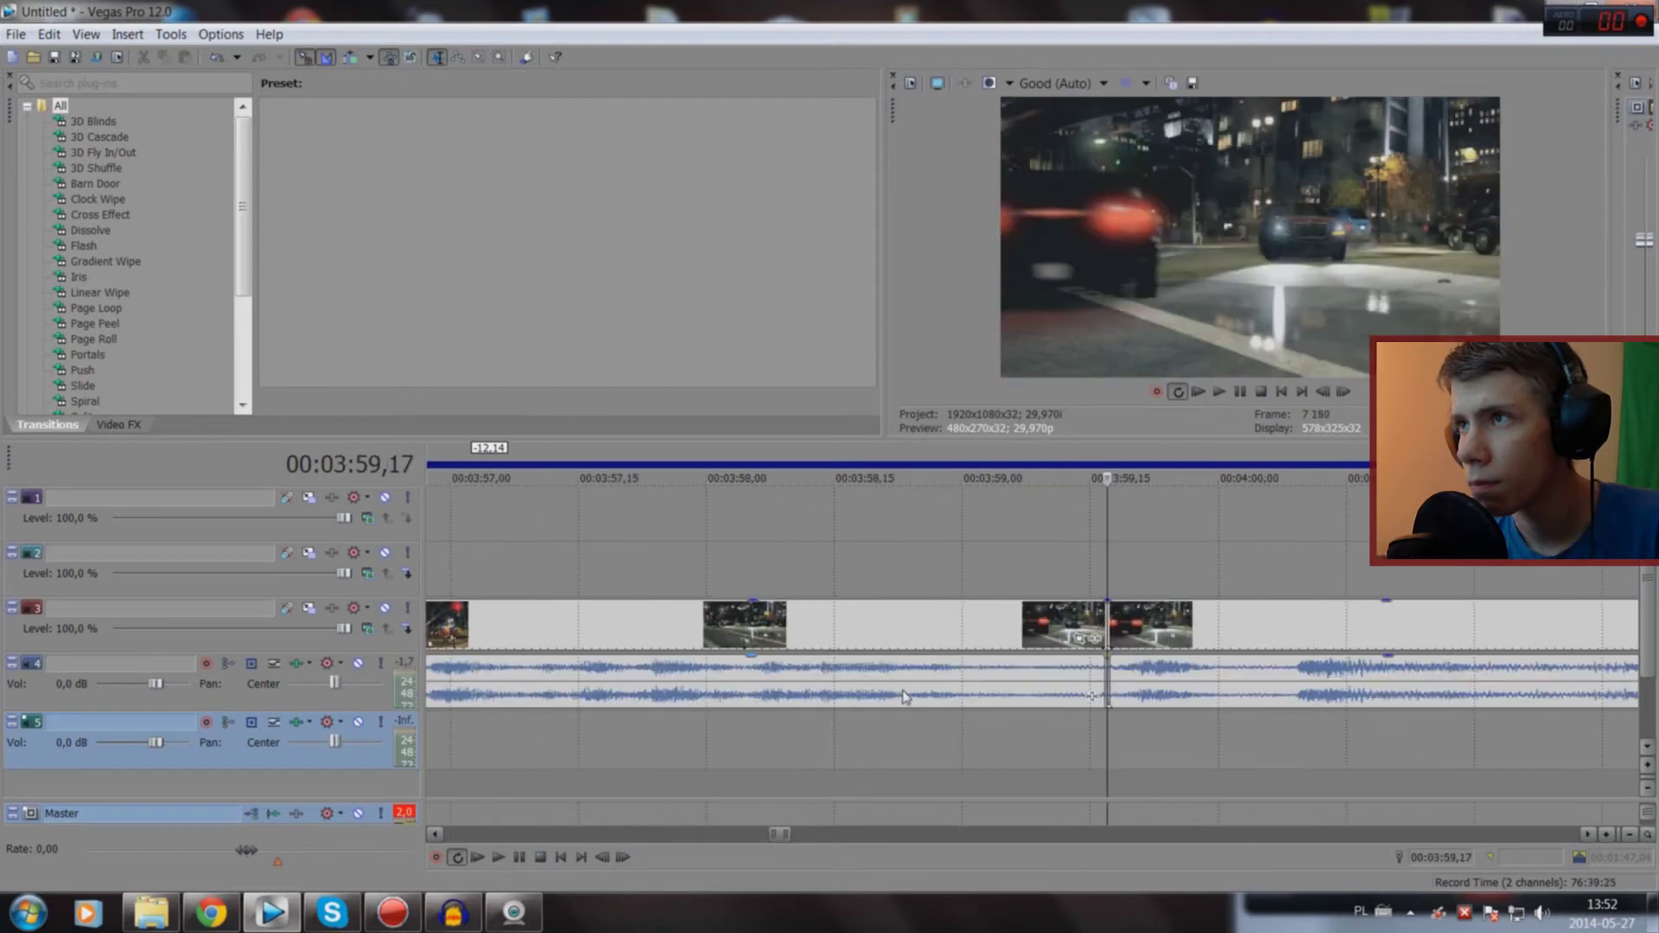
scroll(1023, 692, down, 6)
click(998, 628)
drag(998, 628, 436, 626)
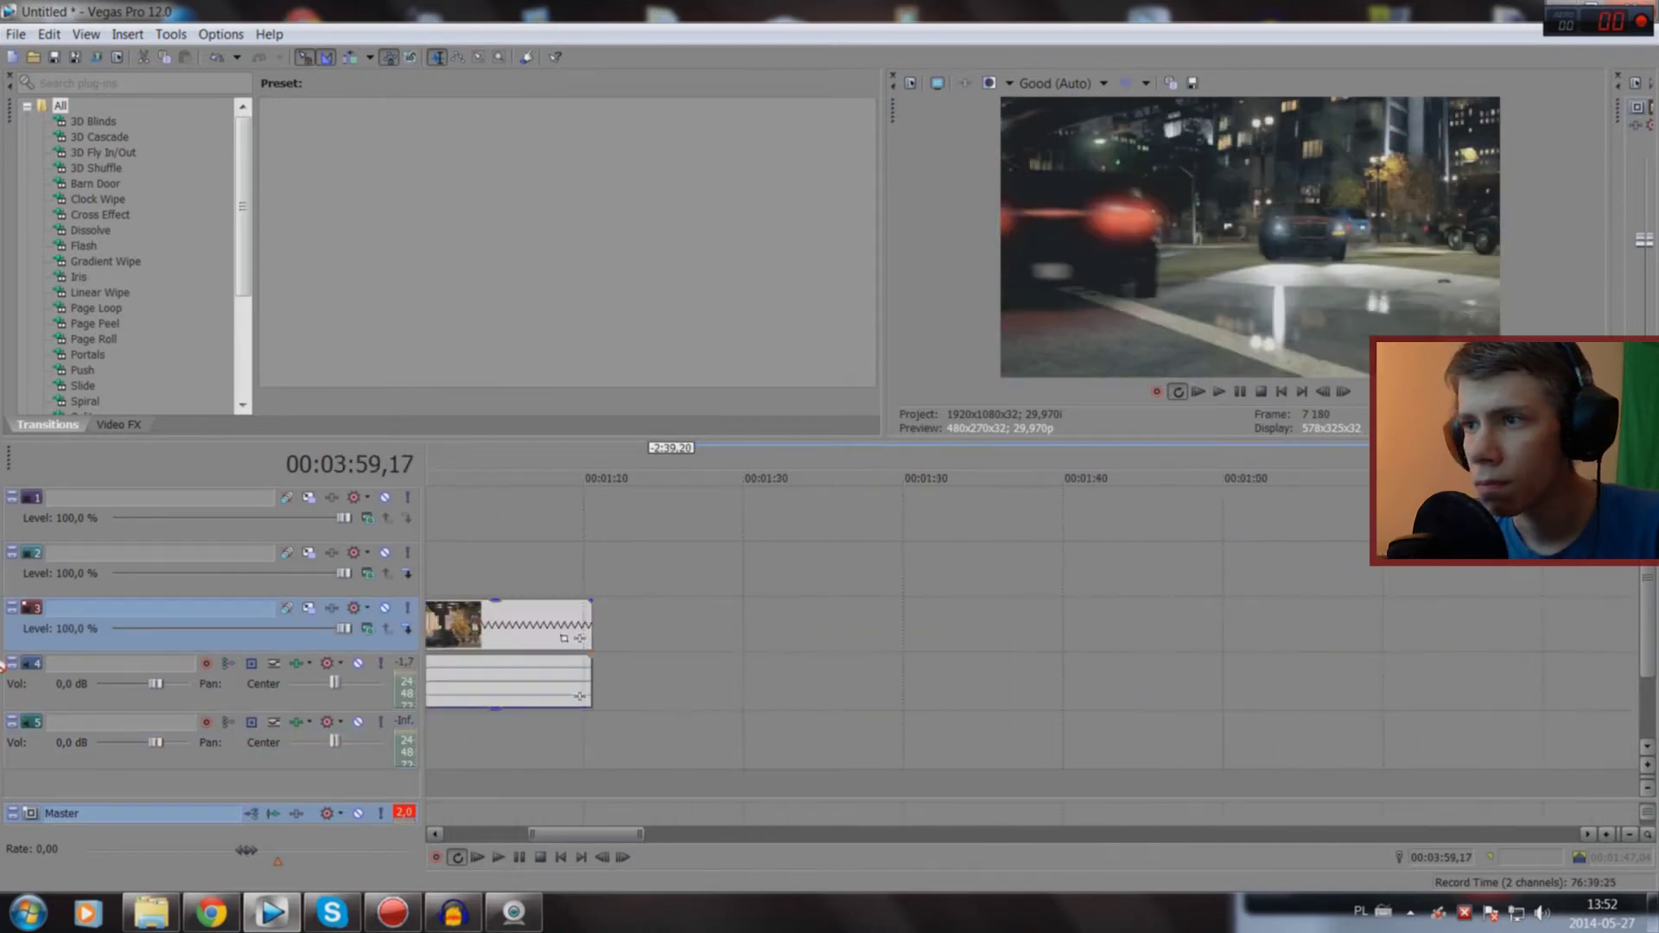
Step: Preview the clip from 03:59,17 to find a cut point near 04:04
scroll(987, 790, down, 5)
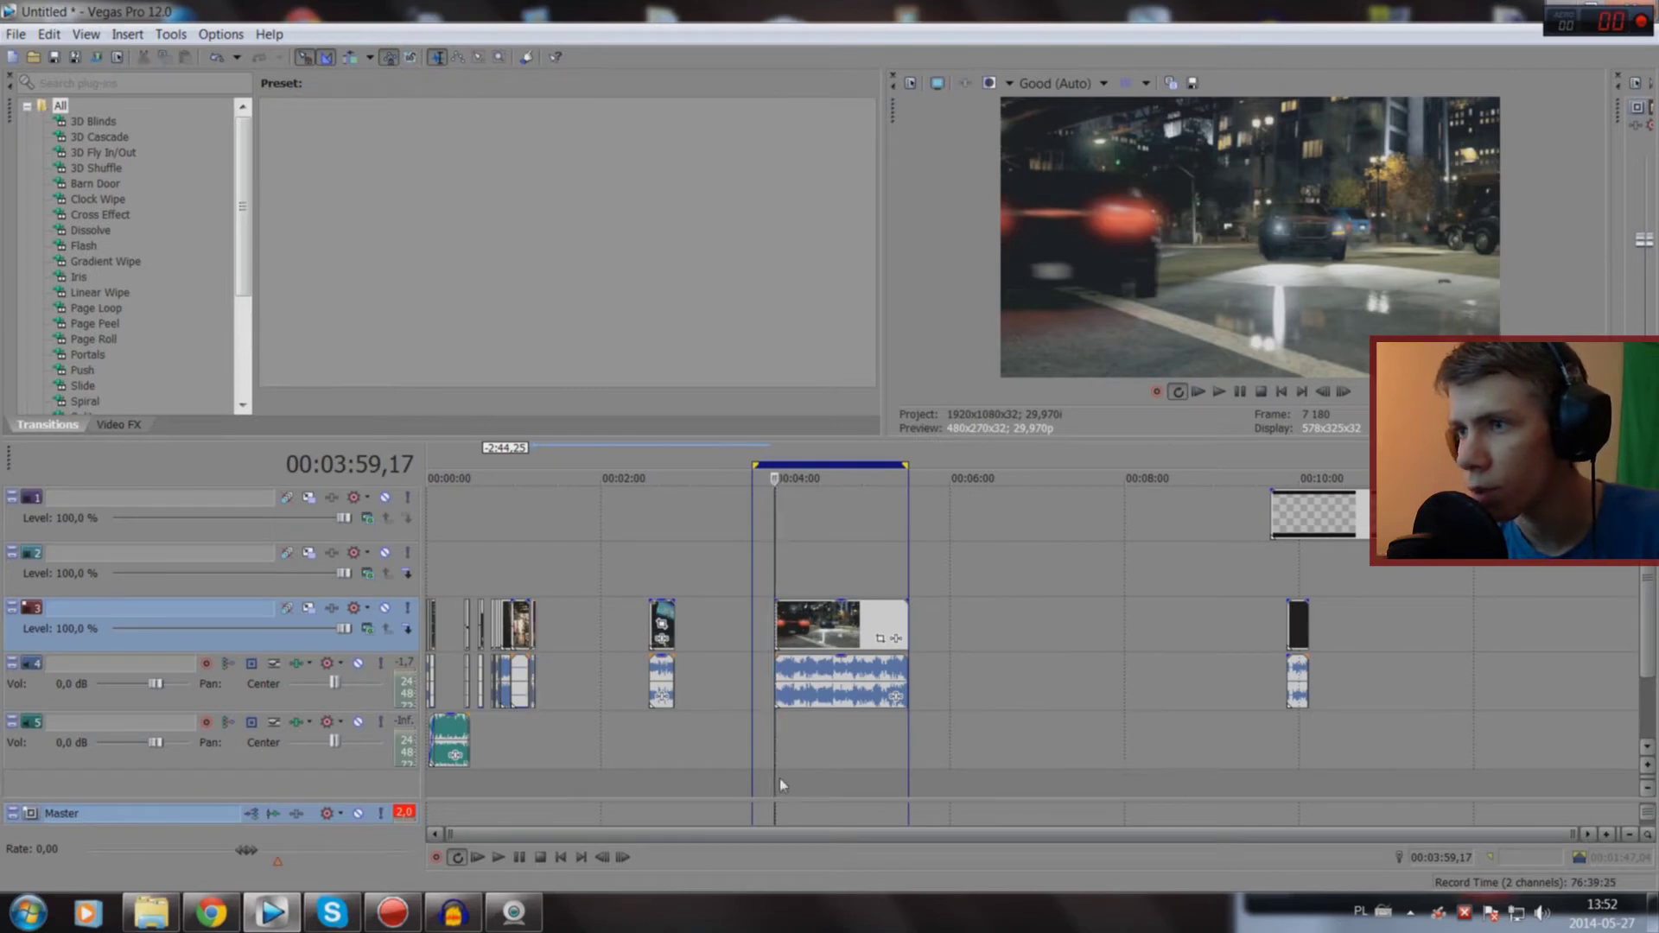
scroll(781, 785, up, 6)
key(space)
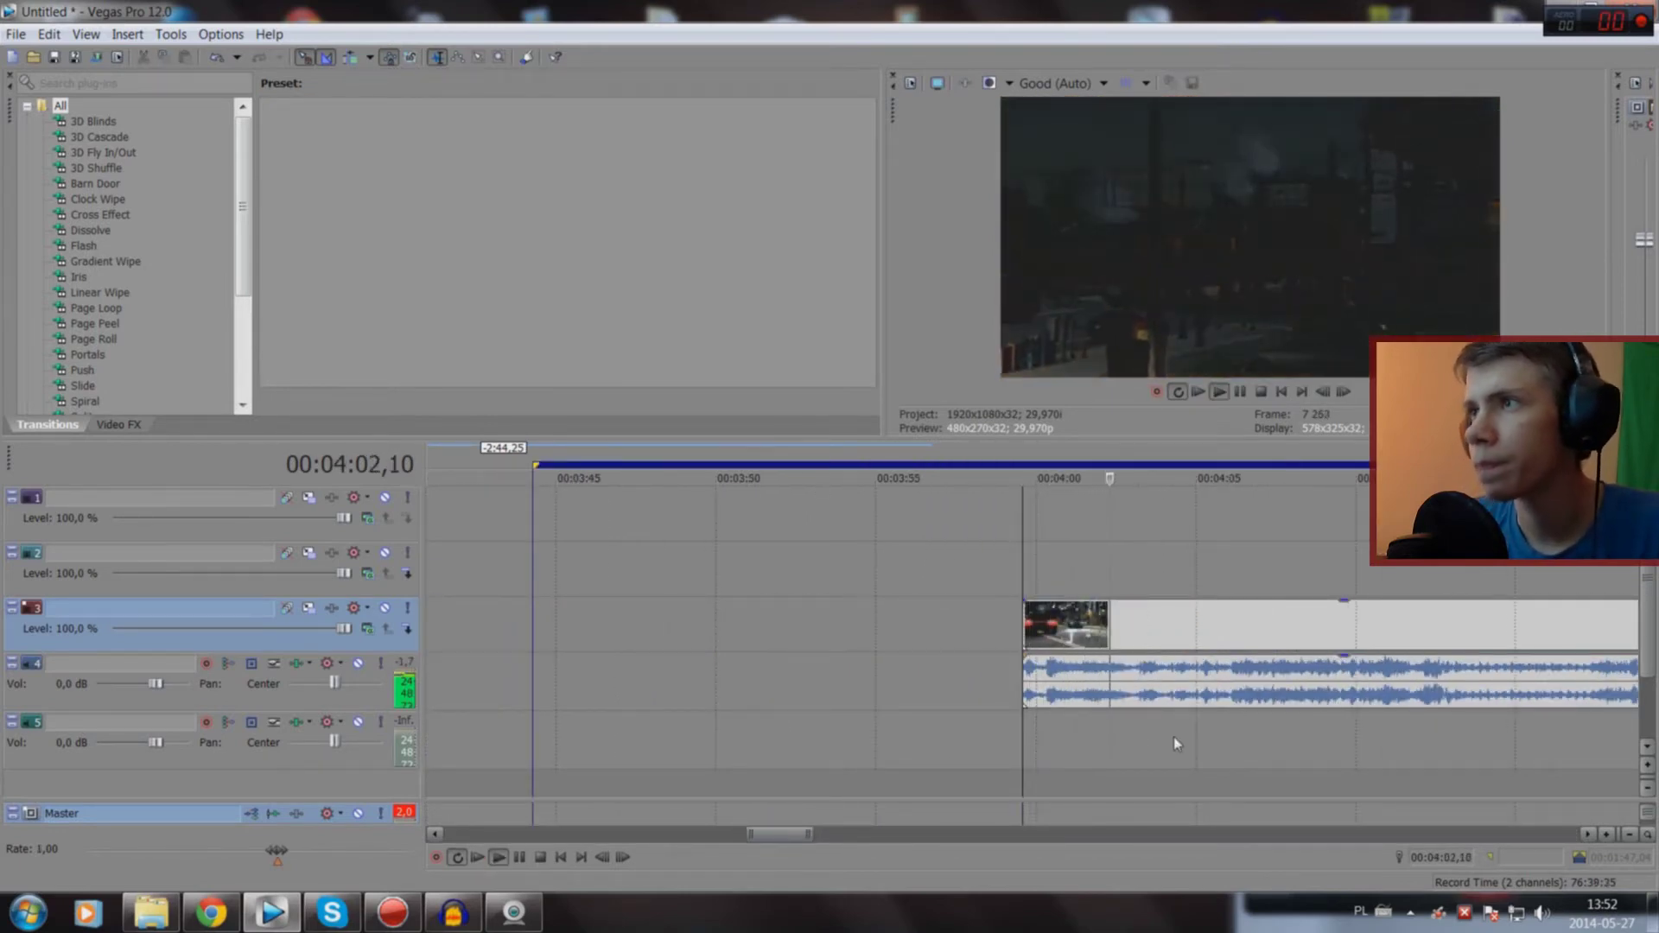
scroll(957, 511, down, 2)
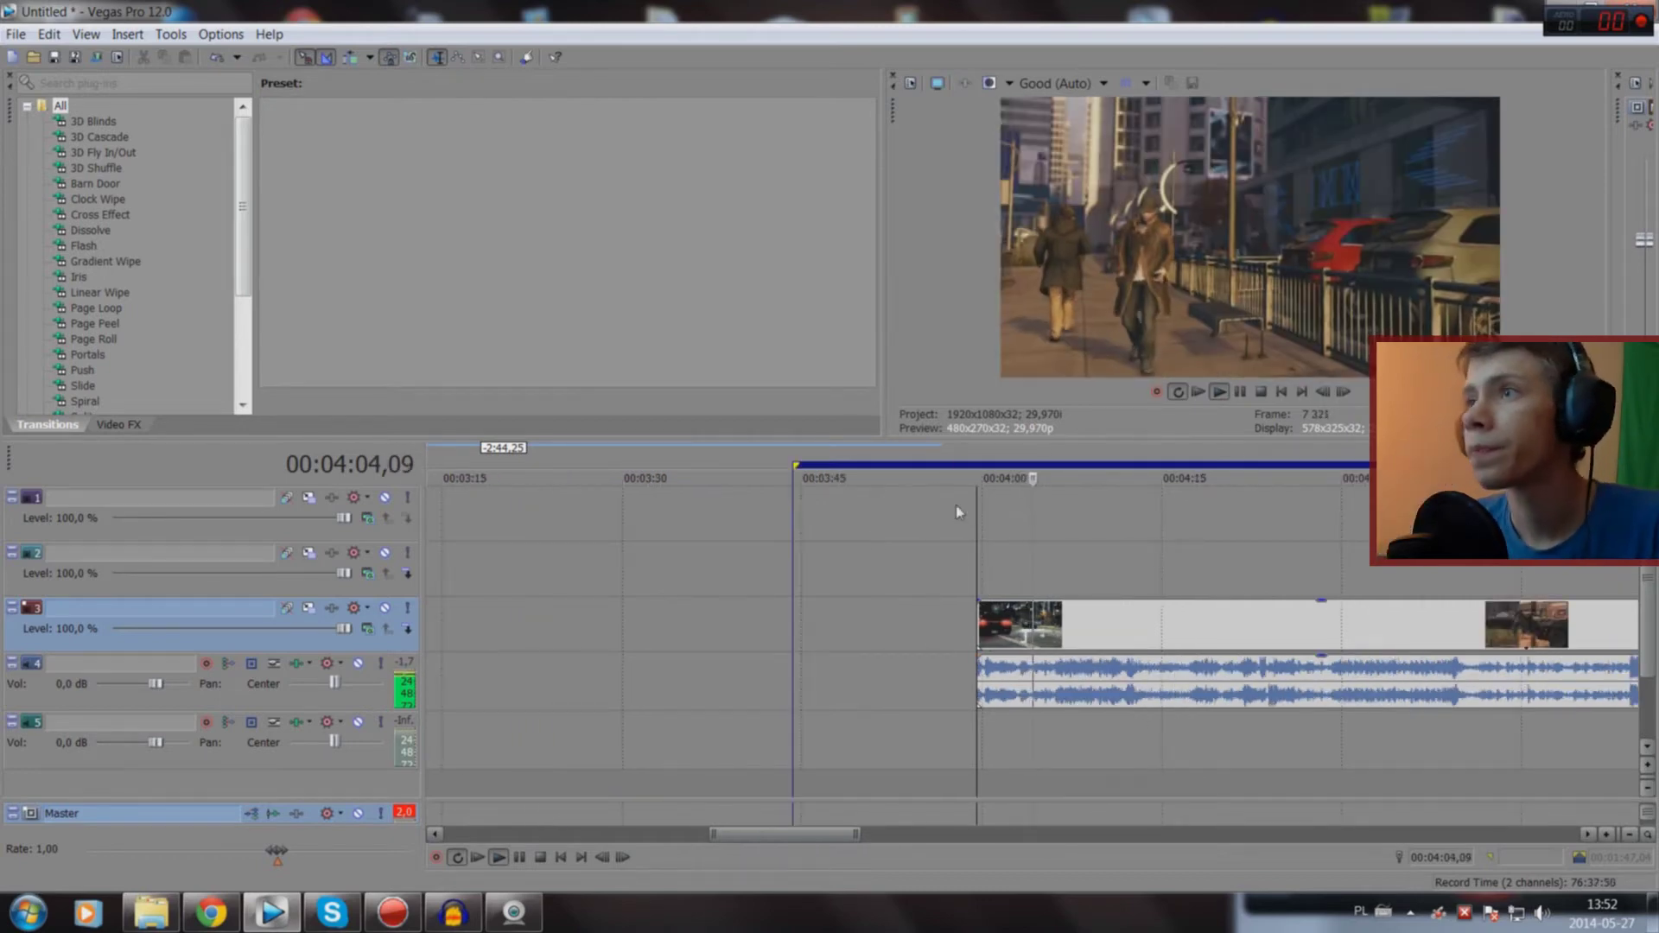
key(space)
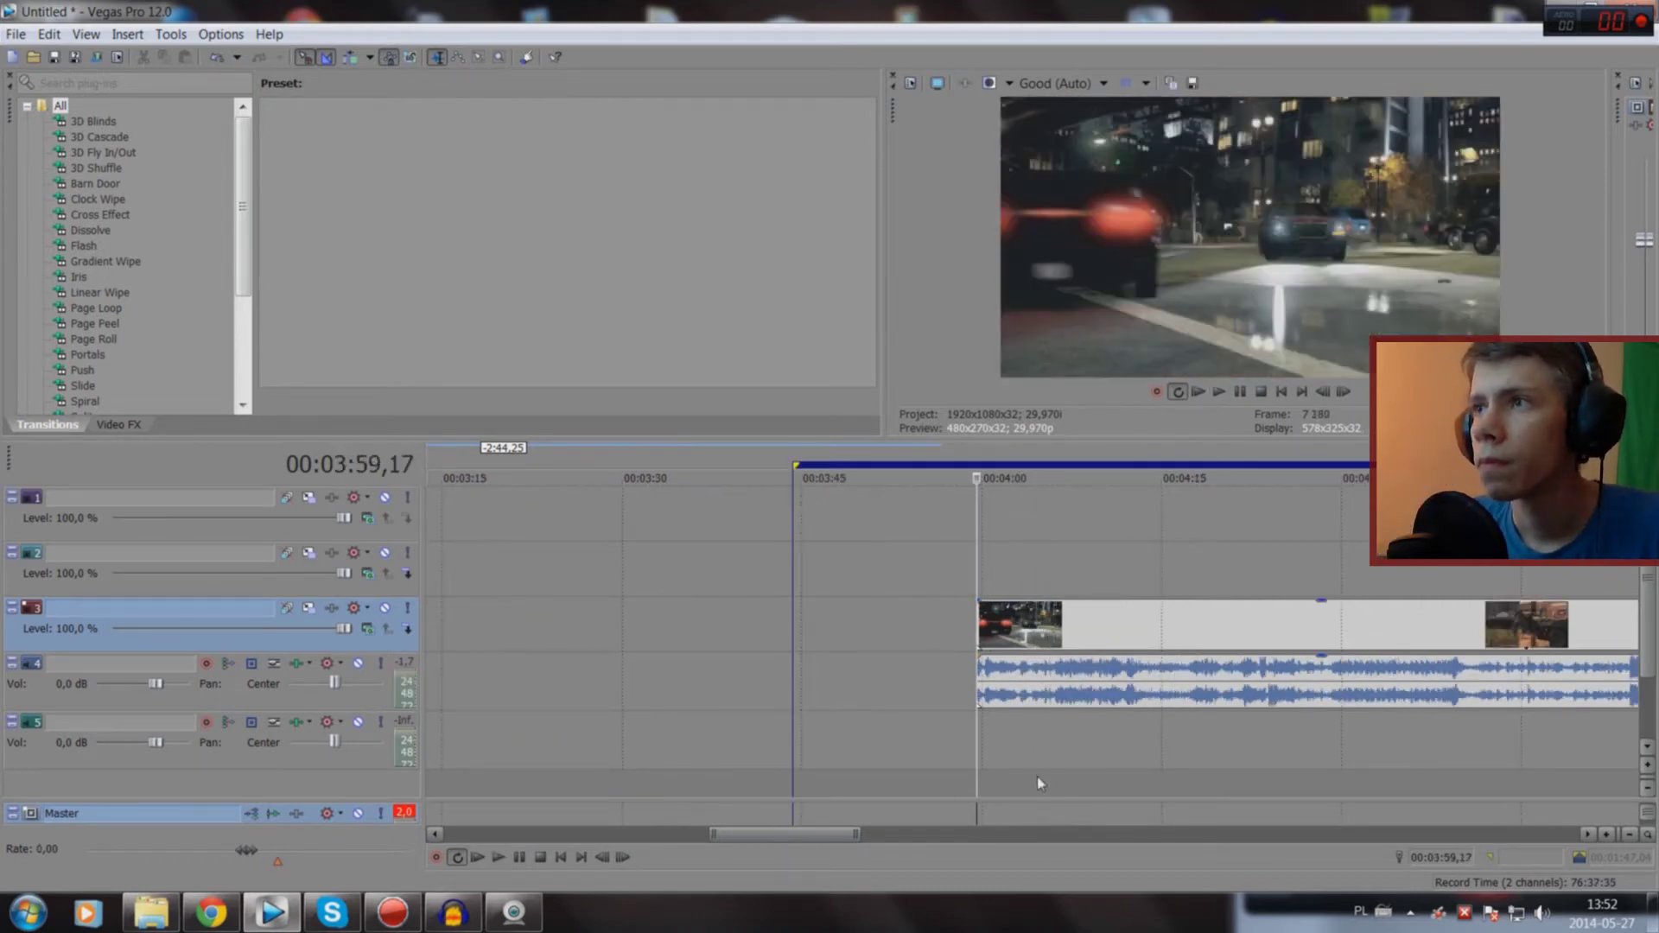
click(1037, 779)
scroll(1037, 779, up, 5)
key(space)
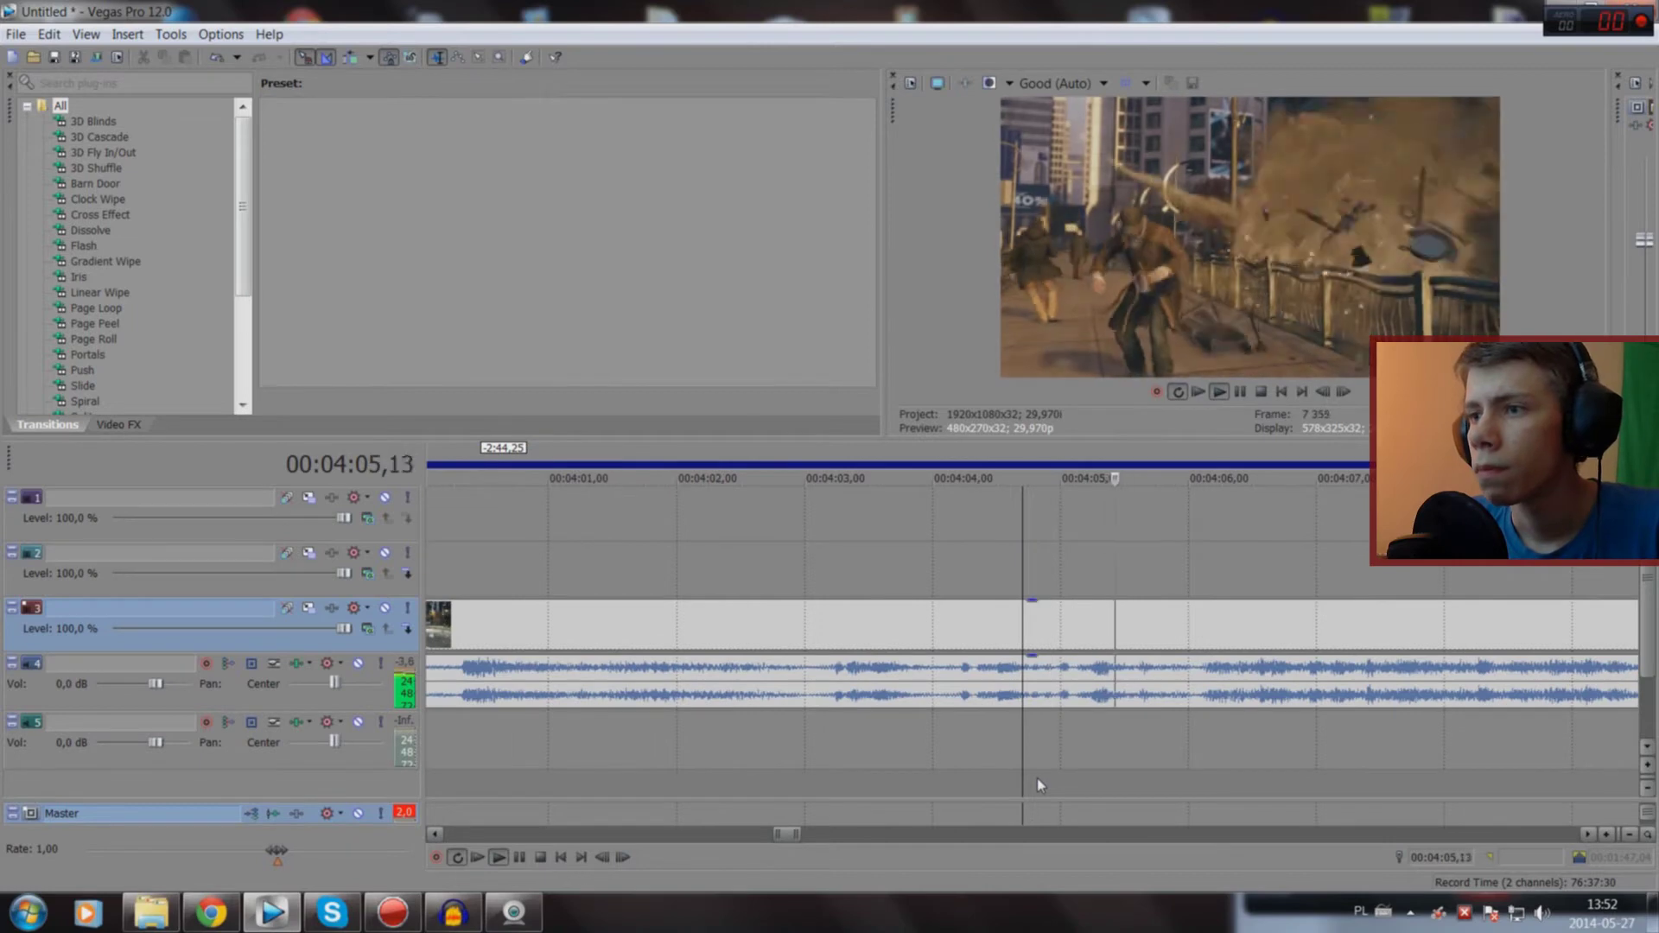
key(space)
Step: Split the video and audio at 04:04,20 and delete the front part
scroll(1036, 778, up, 3)
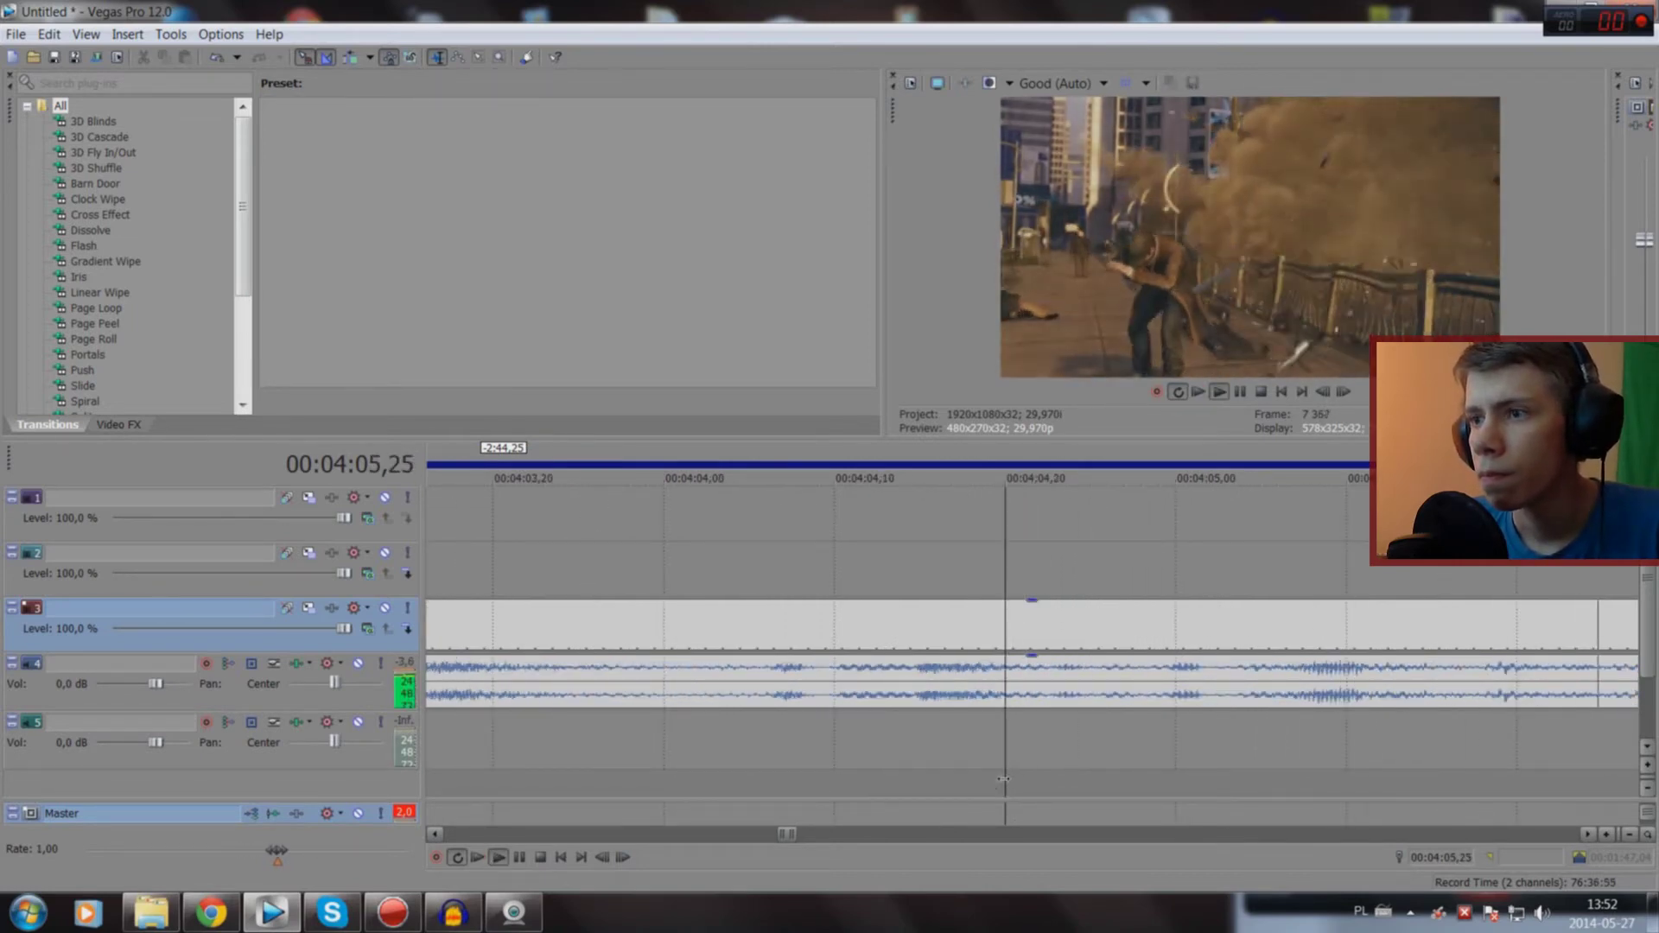
key(space)
key(s)
click(902, 625)
key(Delete)
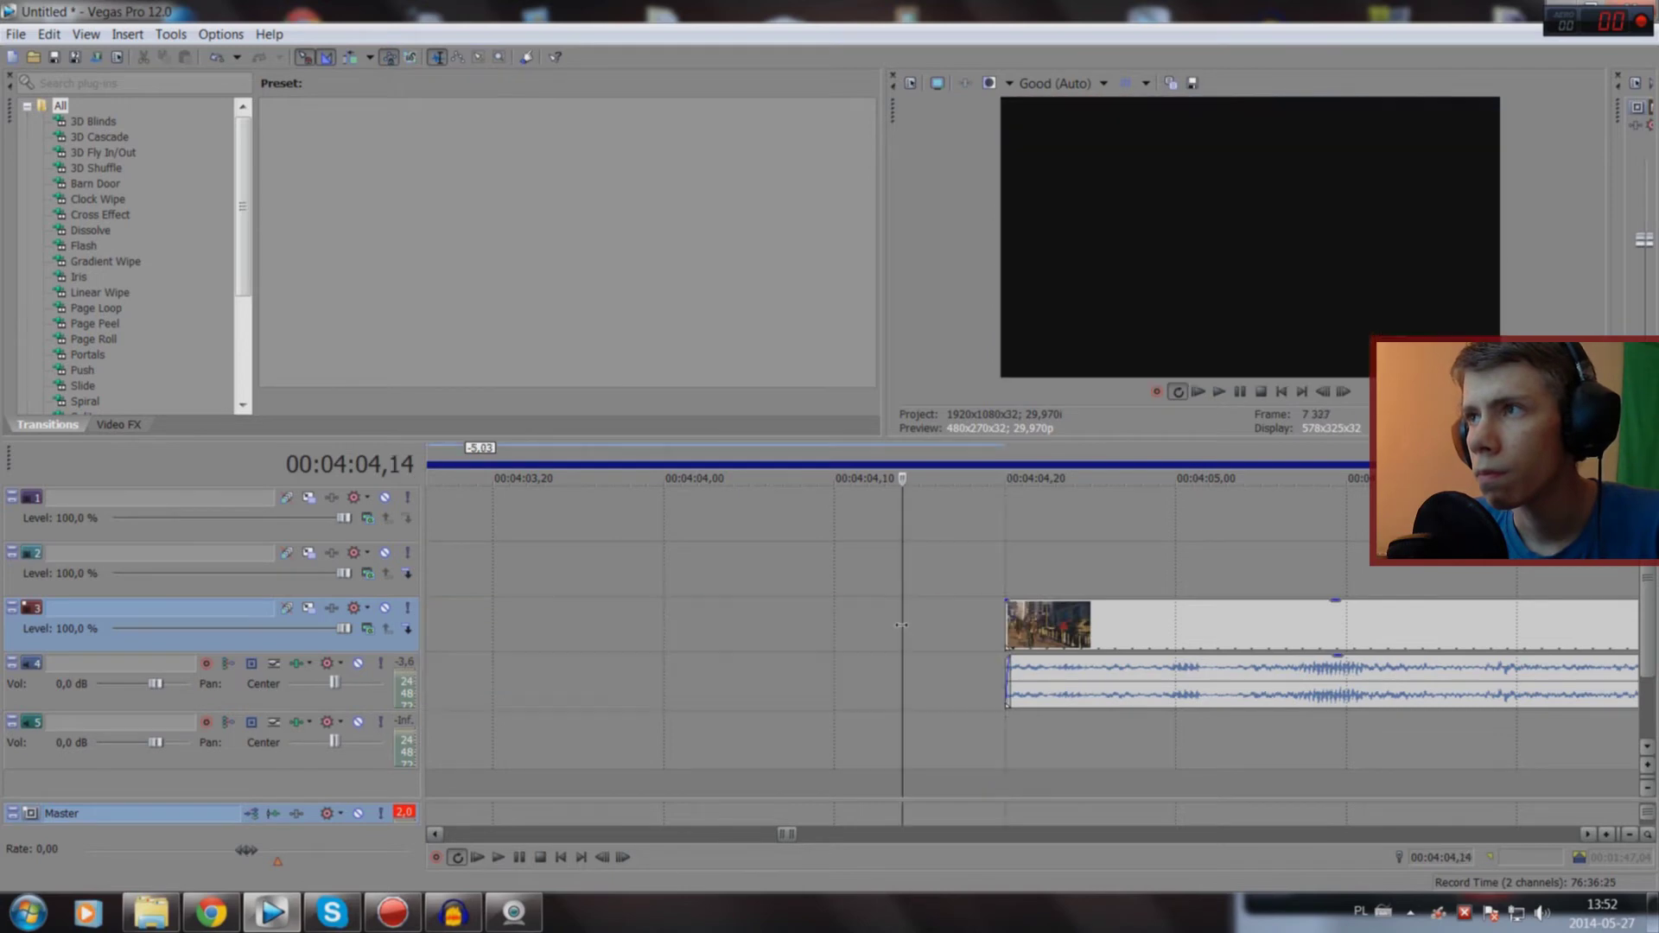
Step: Review the remaining clip around 04:05–04:06 and drag it earlier on the timeline
click(1312, 788)
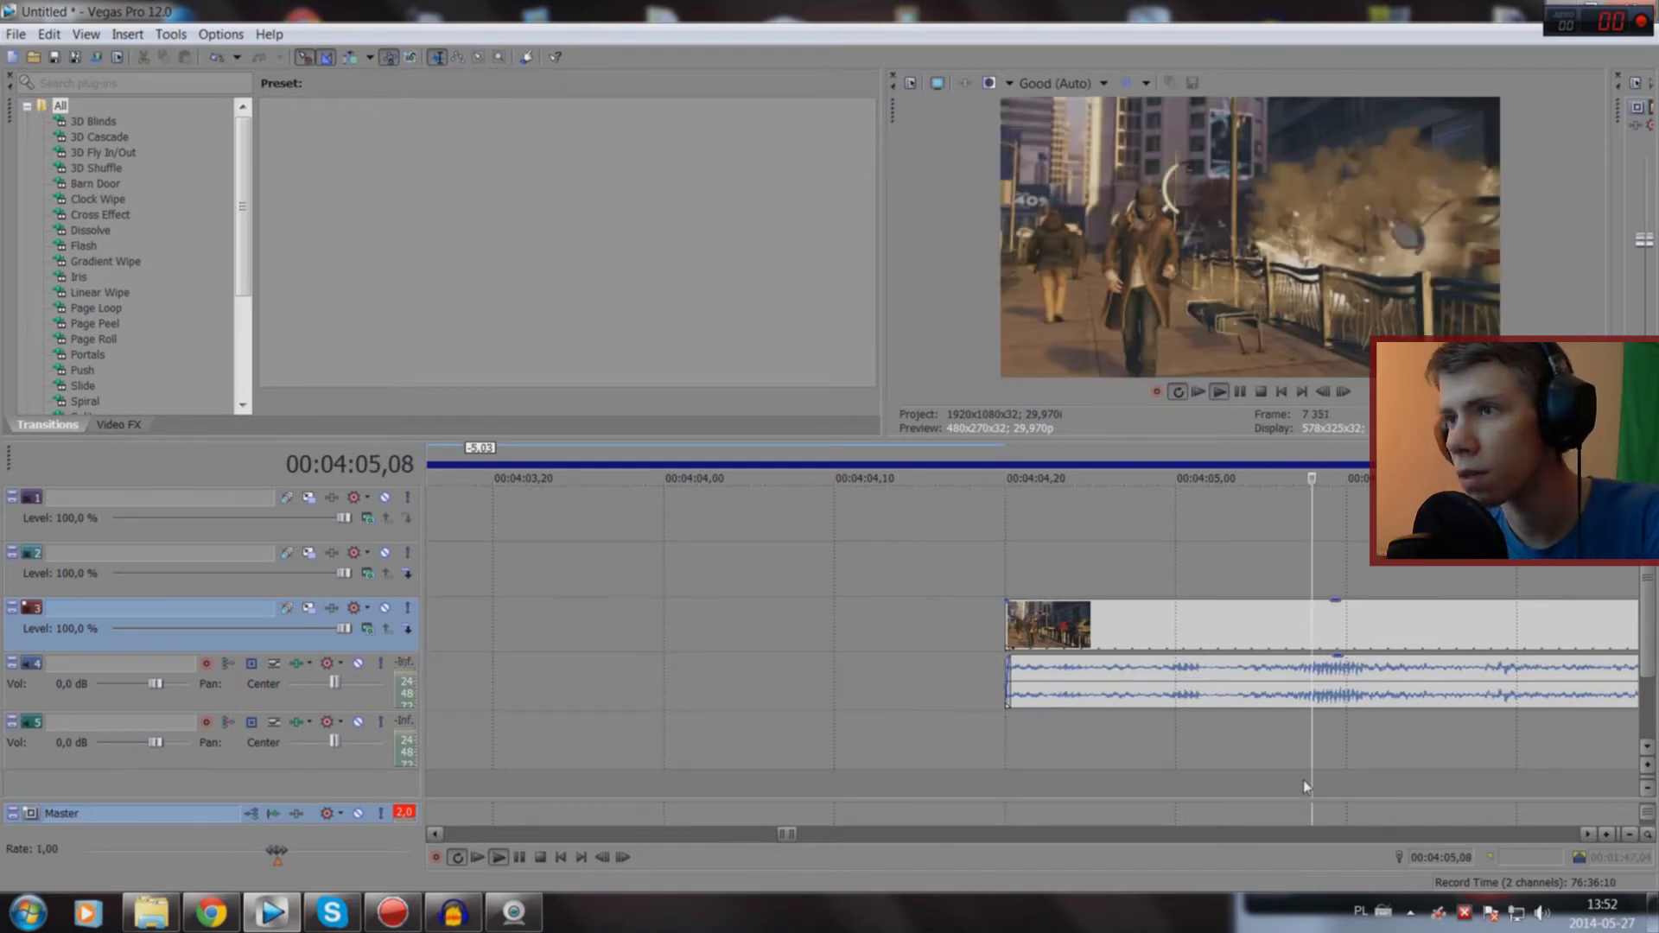
key(space)
click(1395, 790)
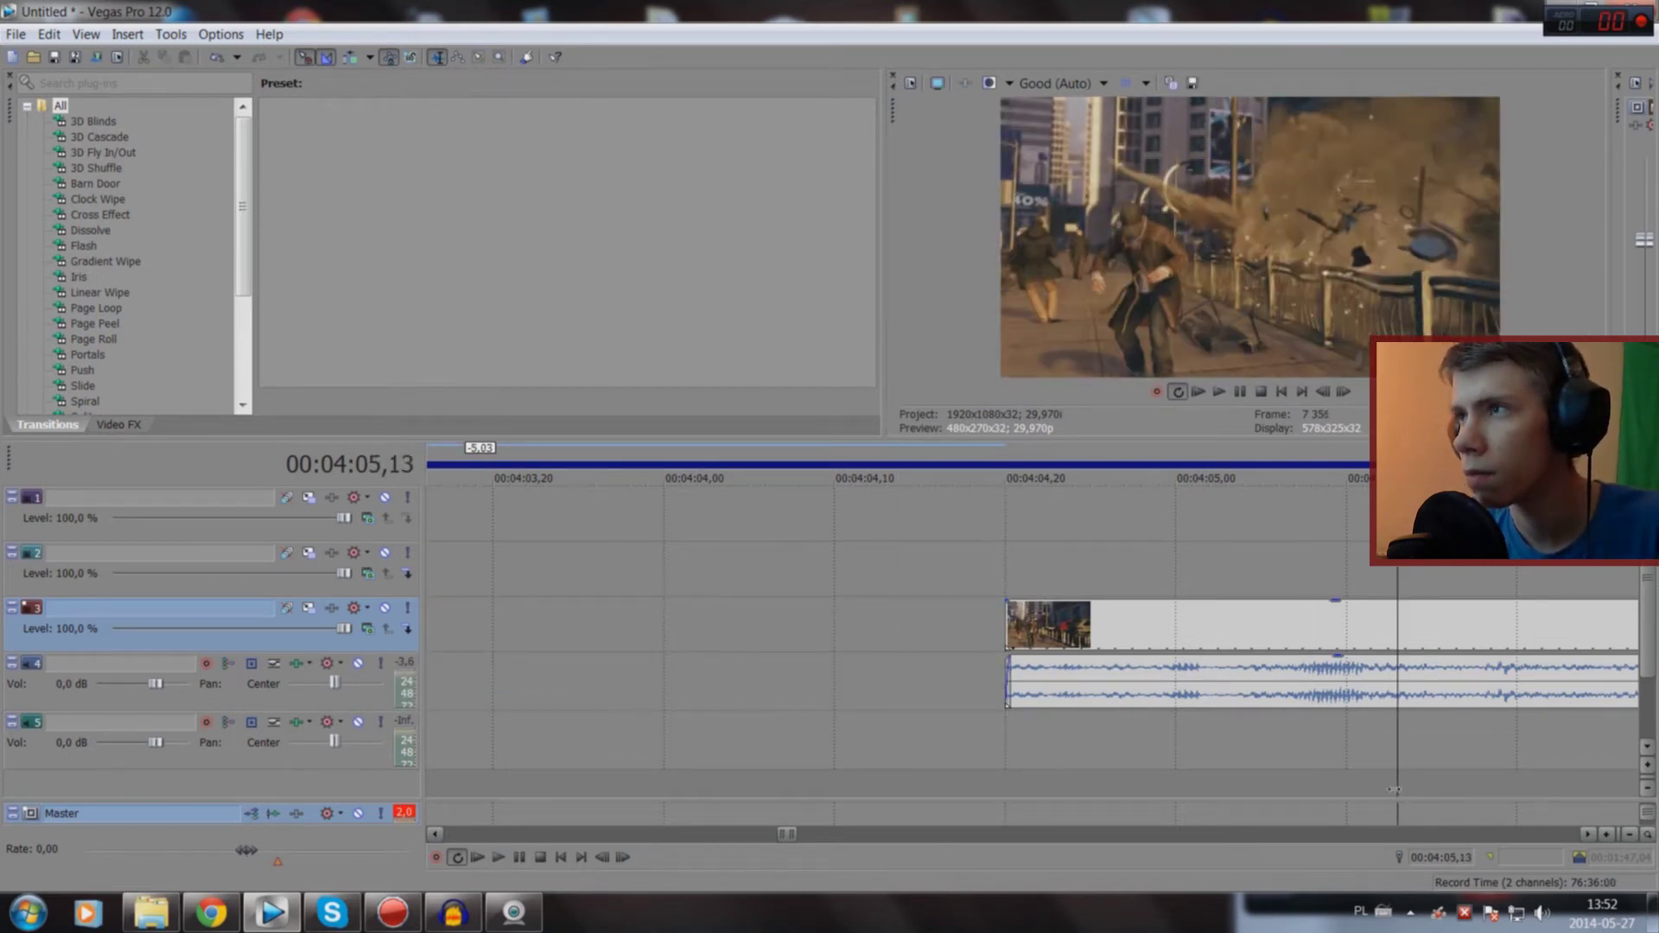
key(space)
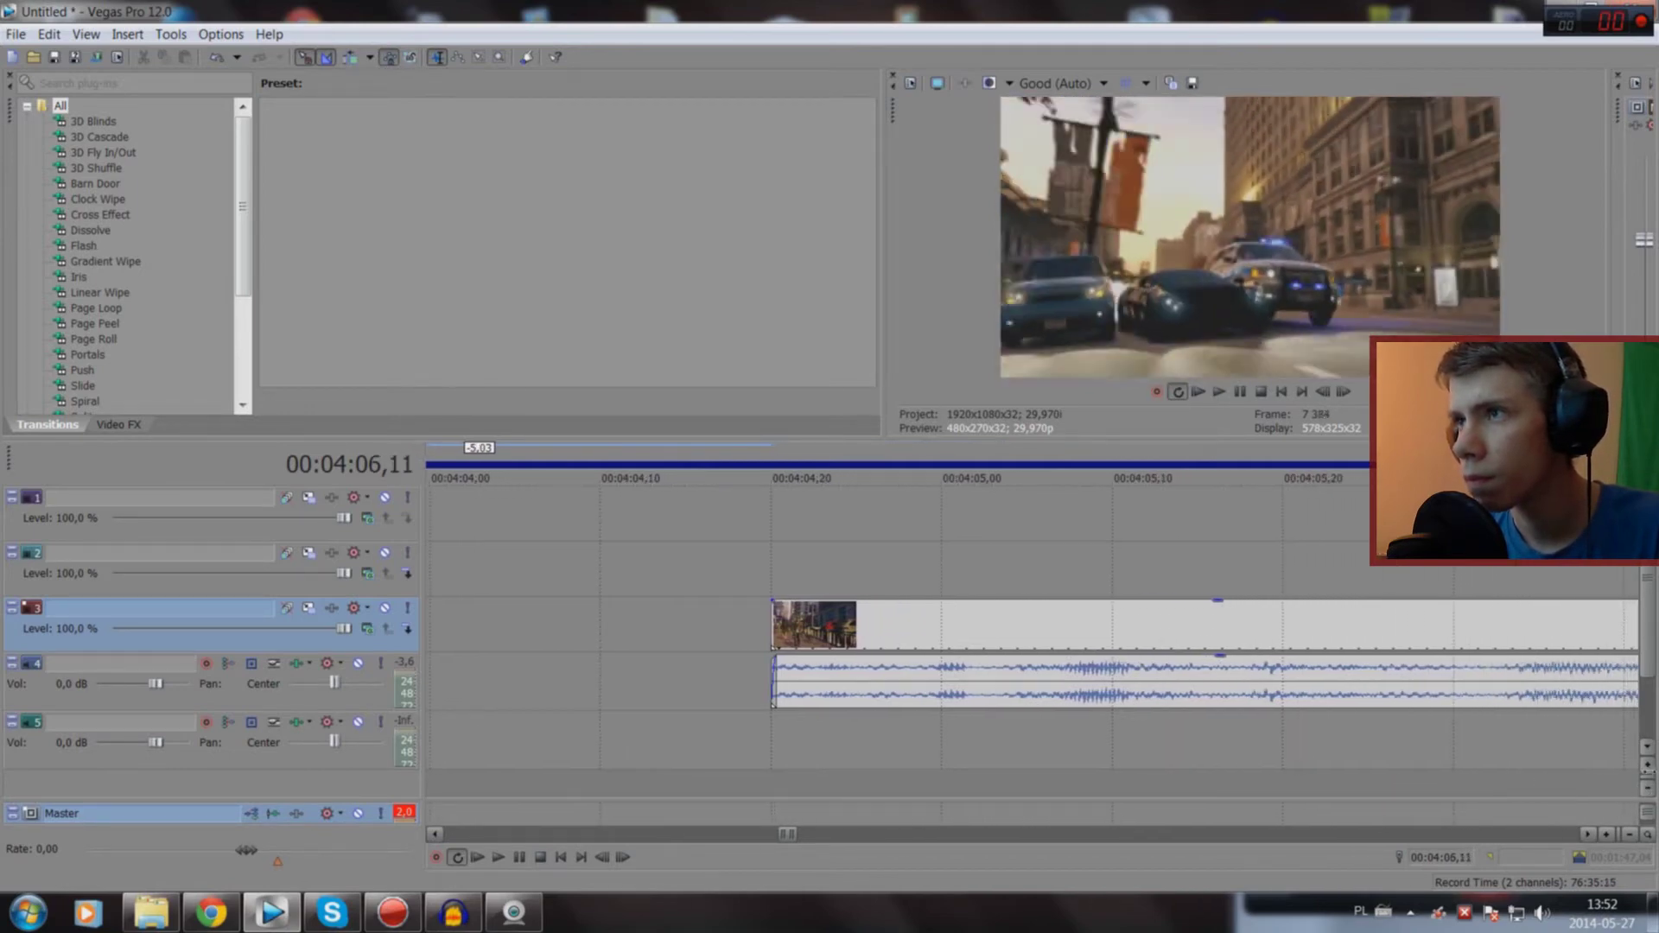
click(1394, 780)
drag(1404, 780, 1436, 783)
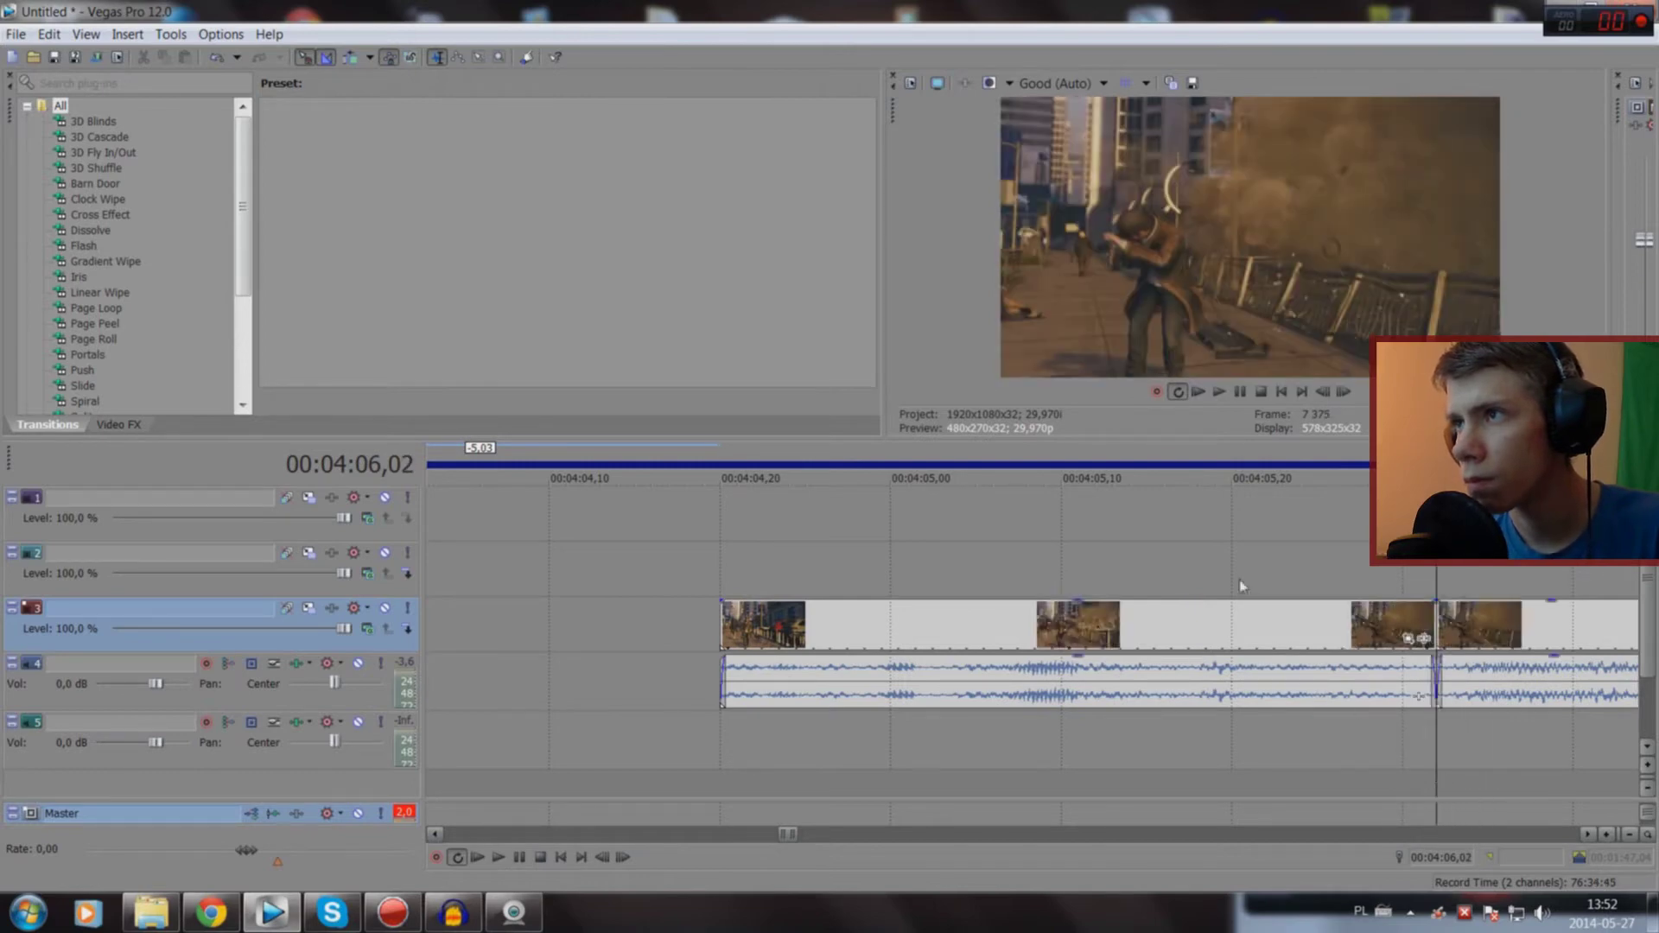
click(1235, 634)
drag(1240, 635, 3, 683)
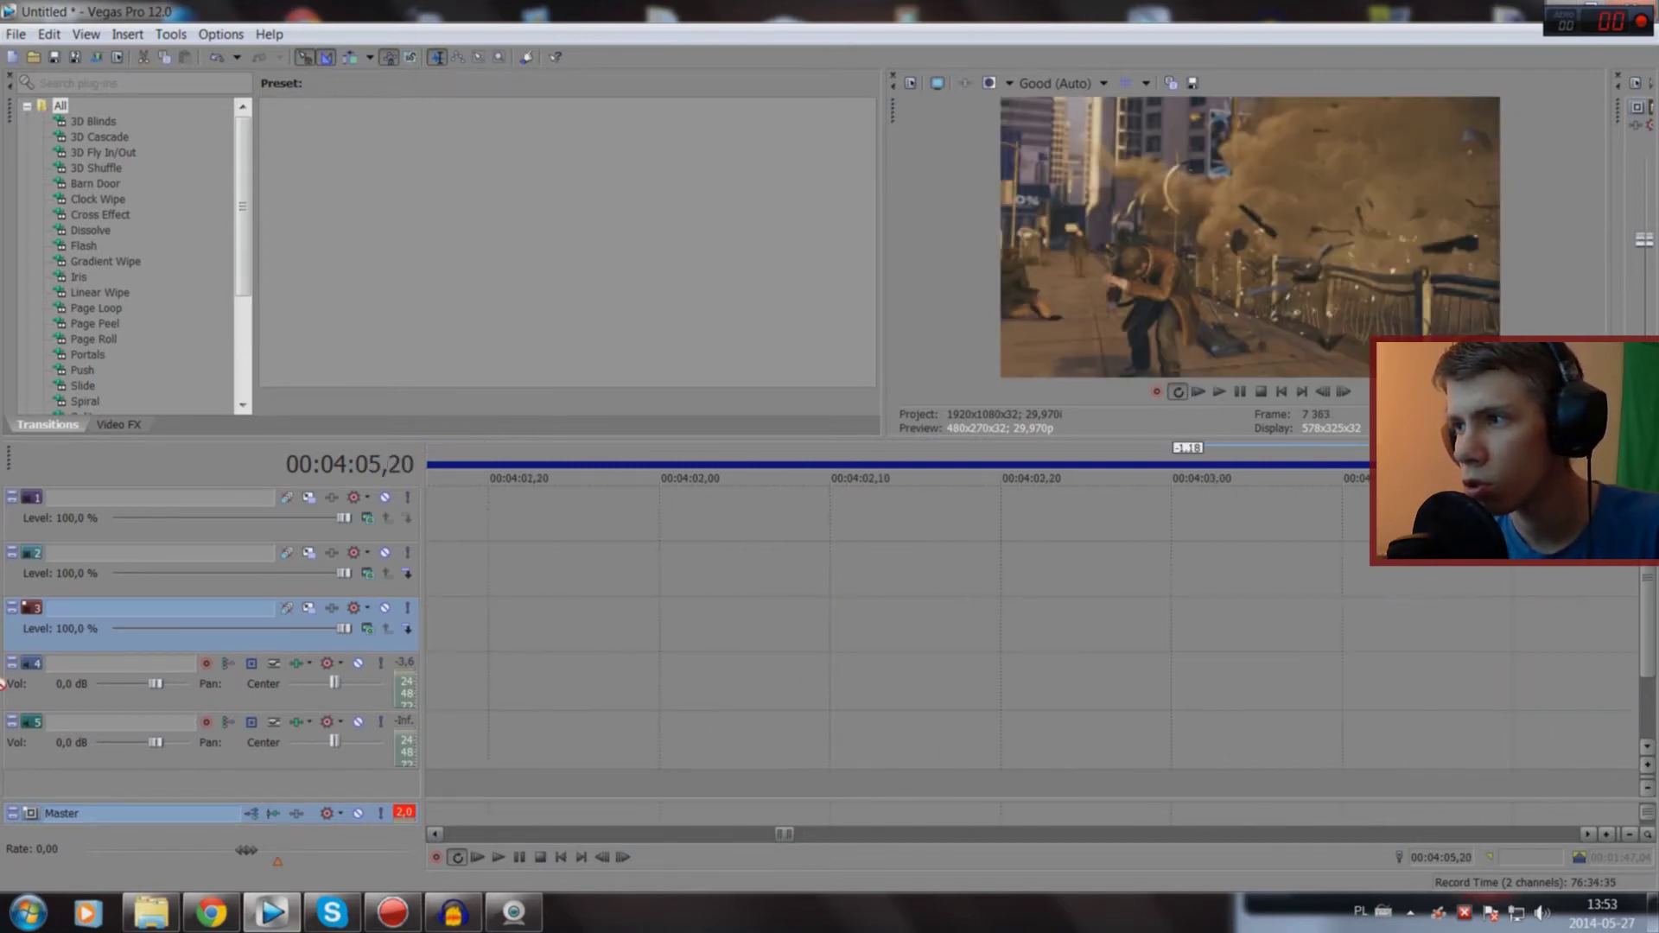
Step: Reposition the gameplay clip to start near 04:05 and play it back
scroll(541, 643, down, 3)
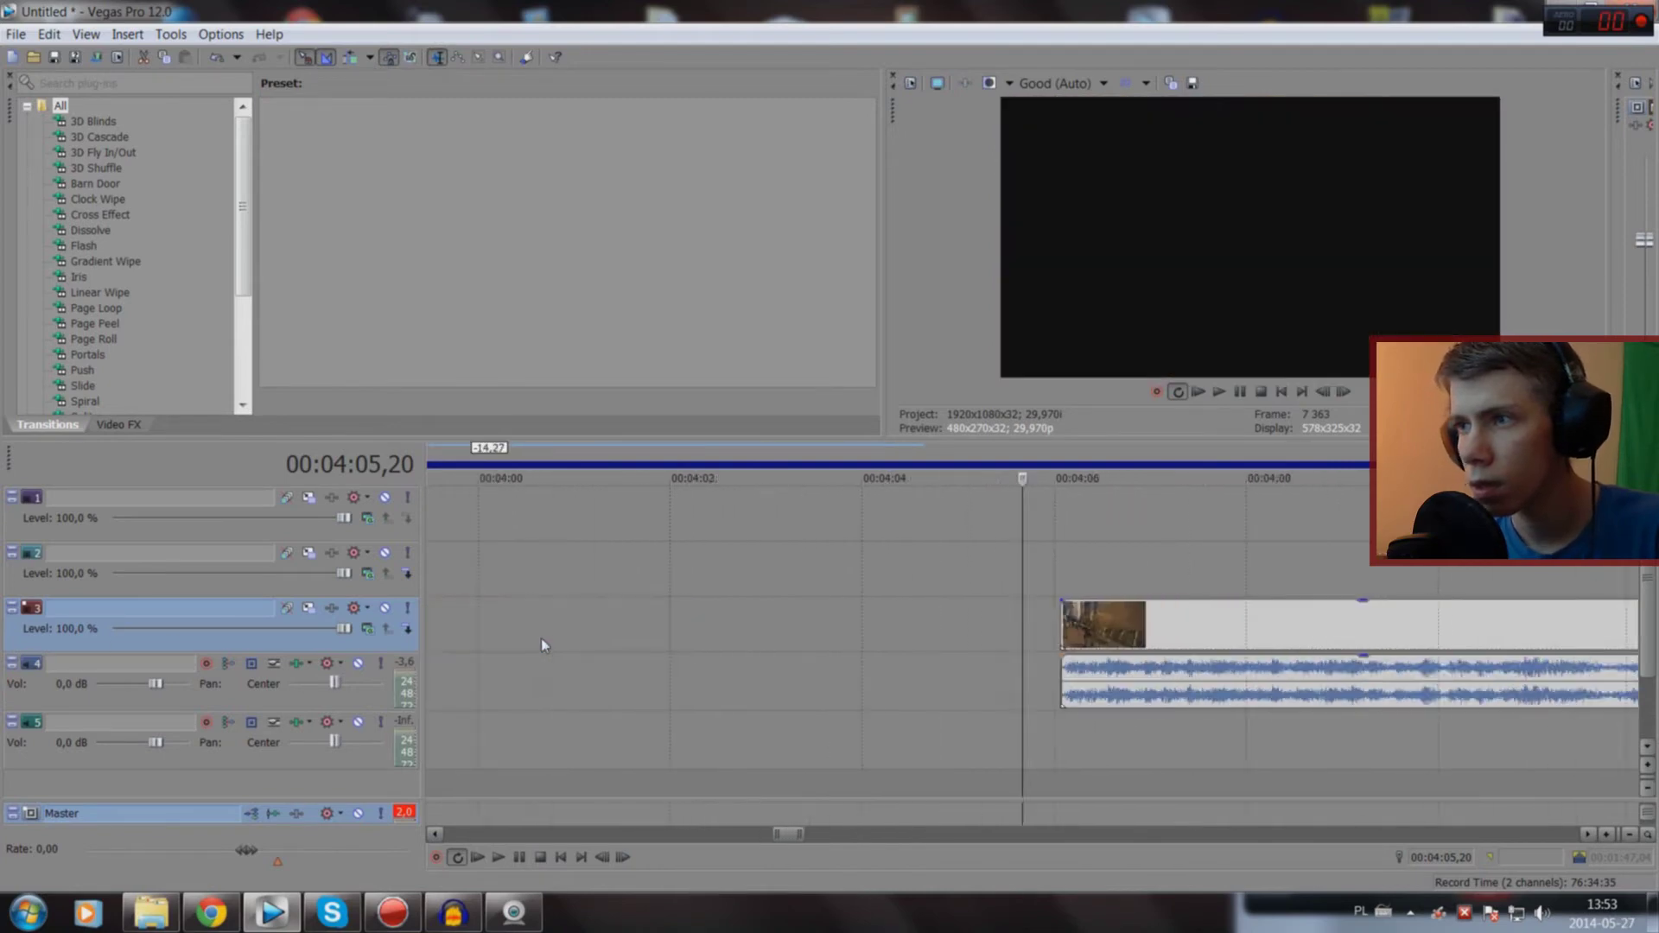
mouse_move(2, 682)
mouse_down()
mouse_move(541, 644)
mouse_move(465, 585)
mouse_move(1540, 656)
mouse_up()
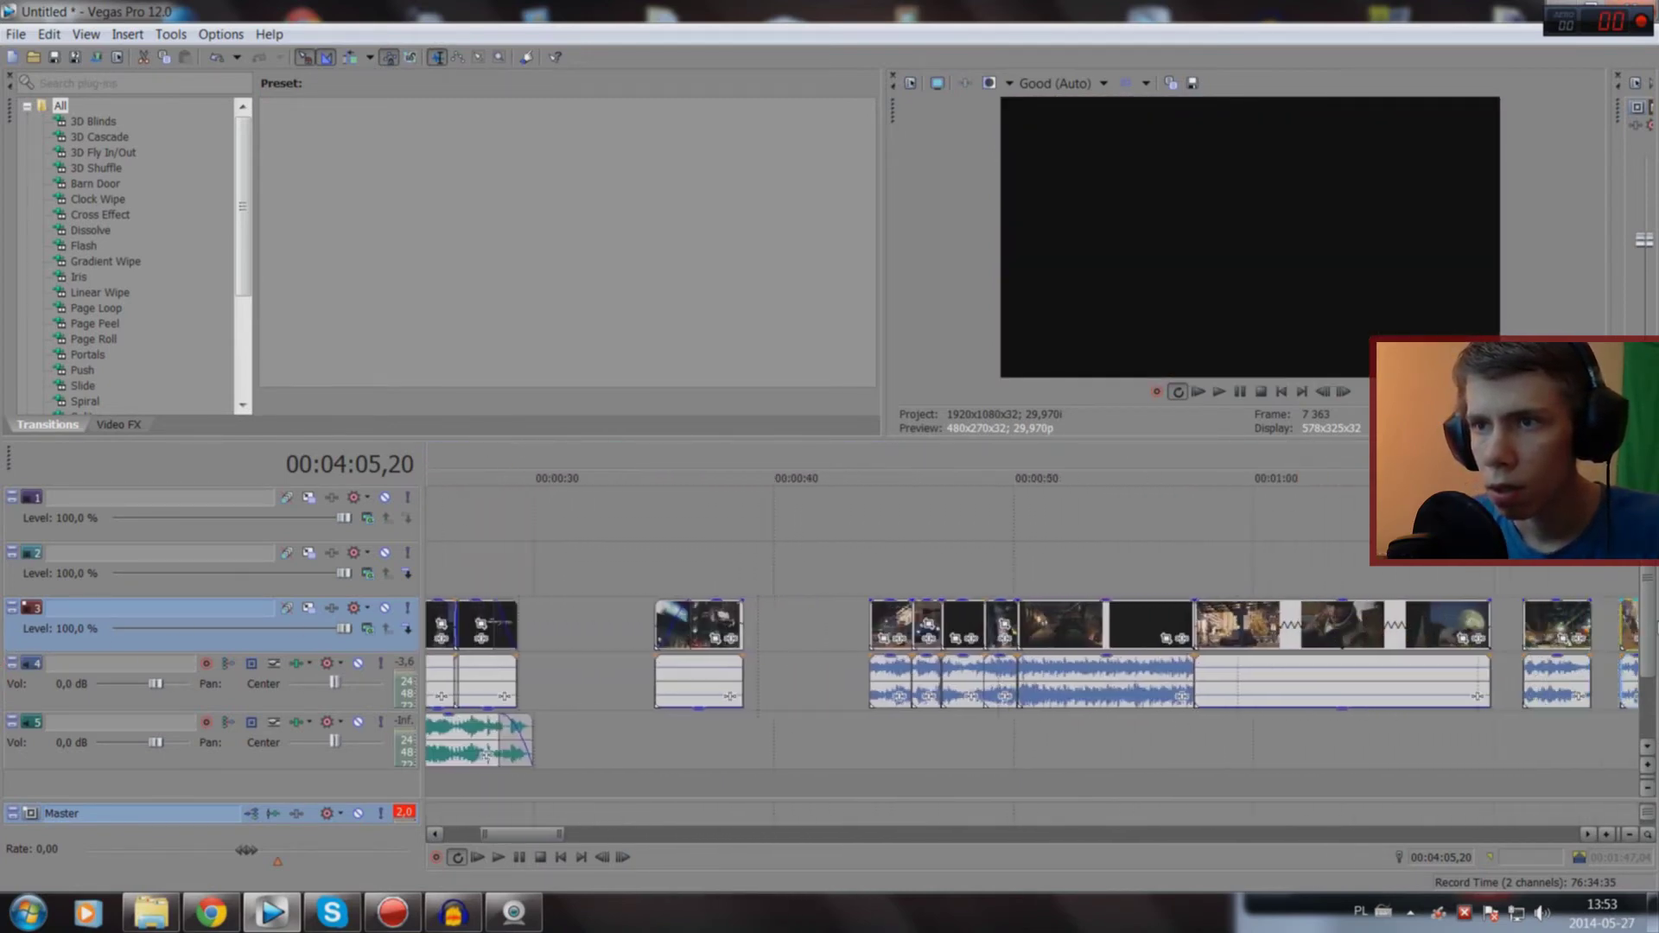
drag(1573, 655, 1011, 773)
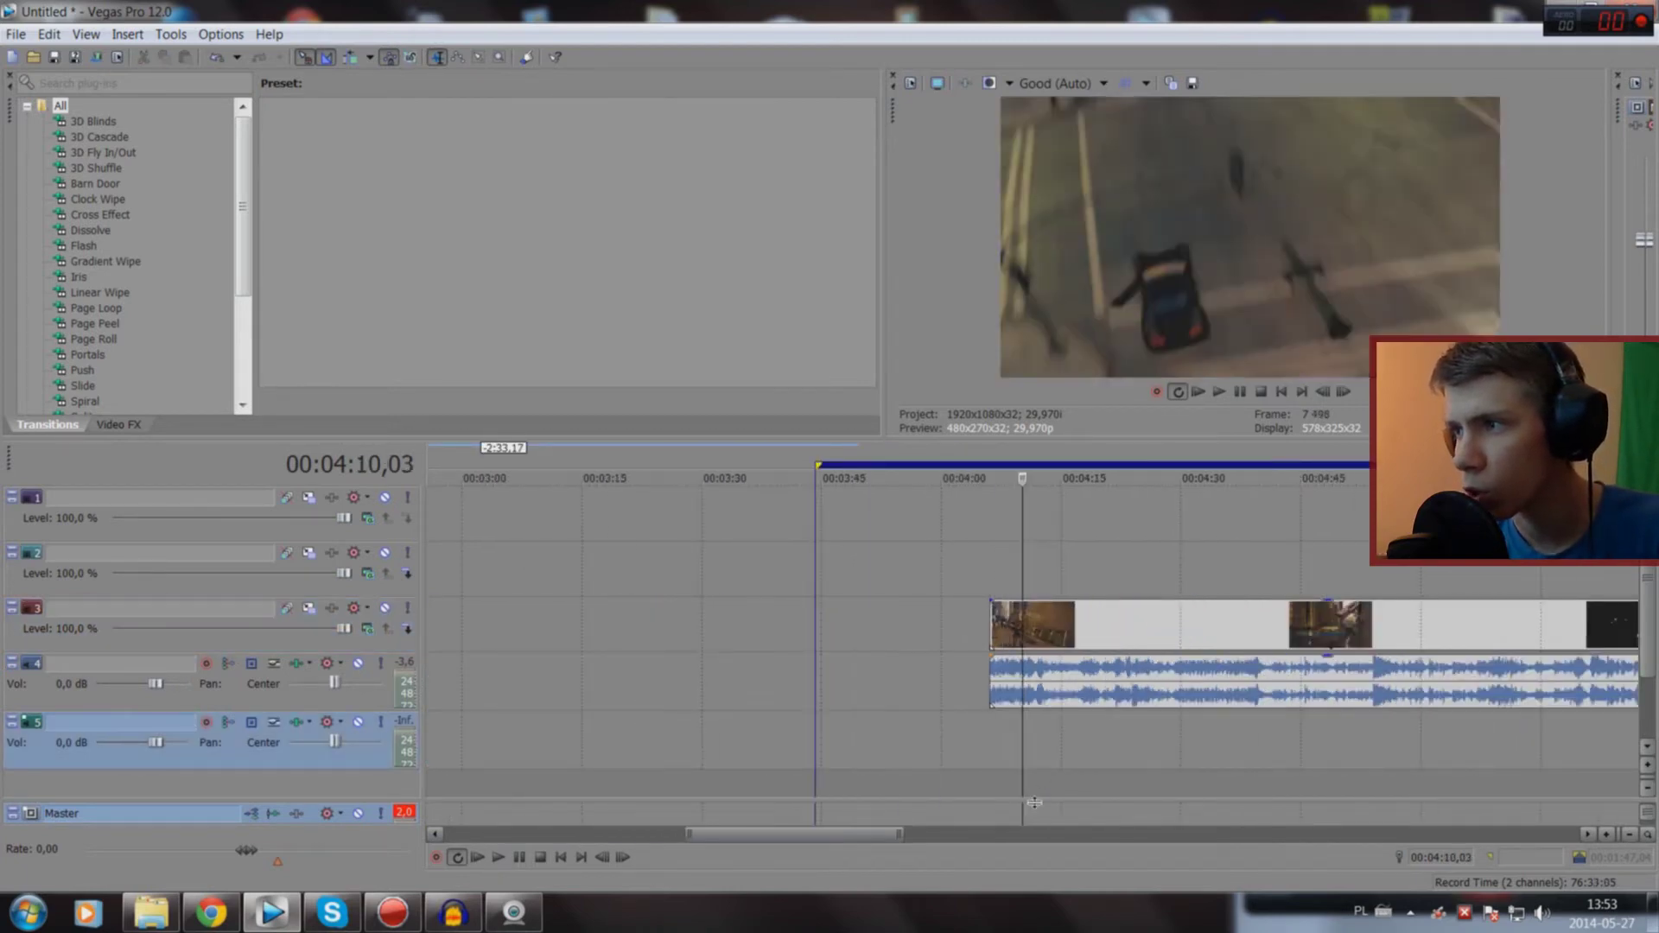
drag(1041, 778, 833, 781)
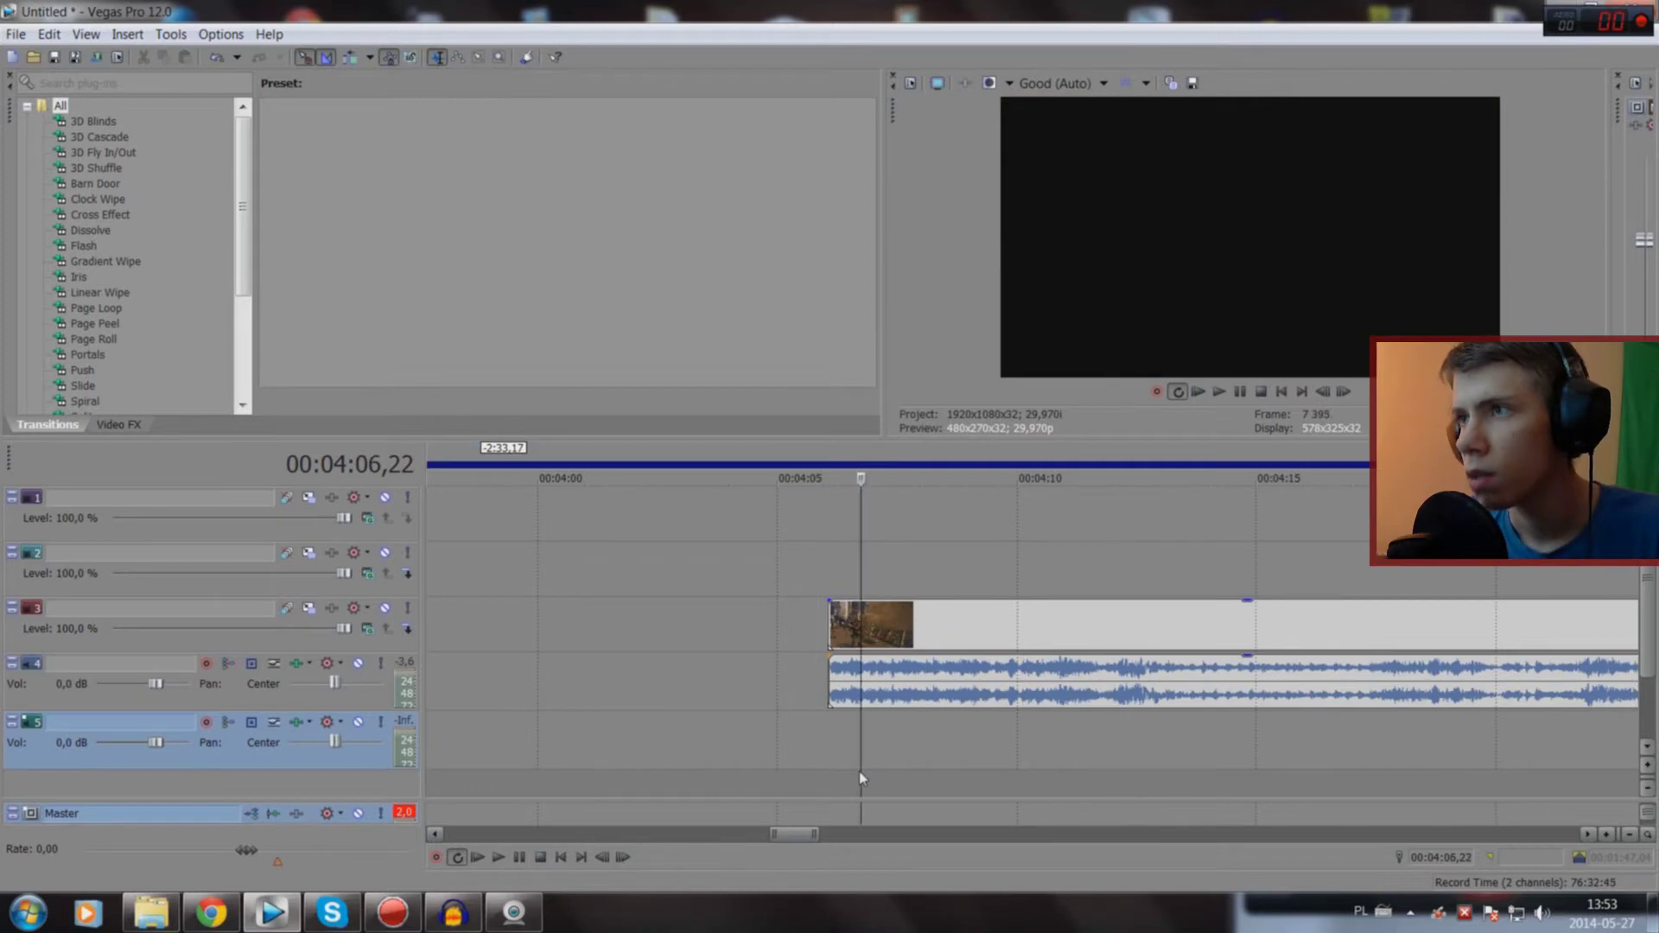
key(space)
scroll(916, 777, up, 2)
scroll(972, 746, up, 2)
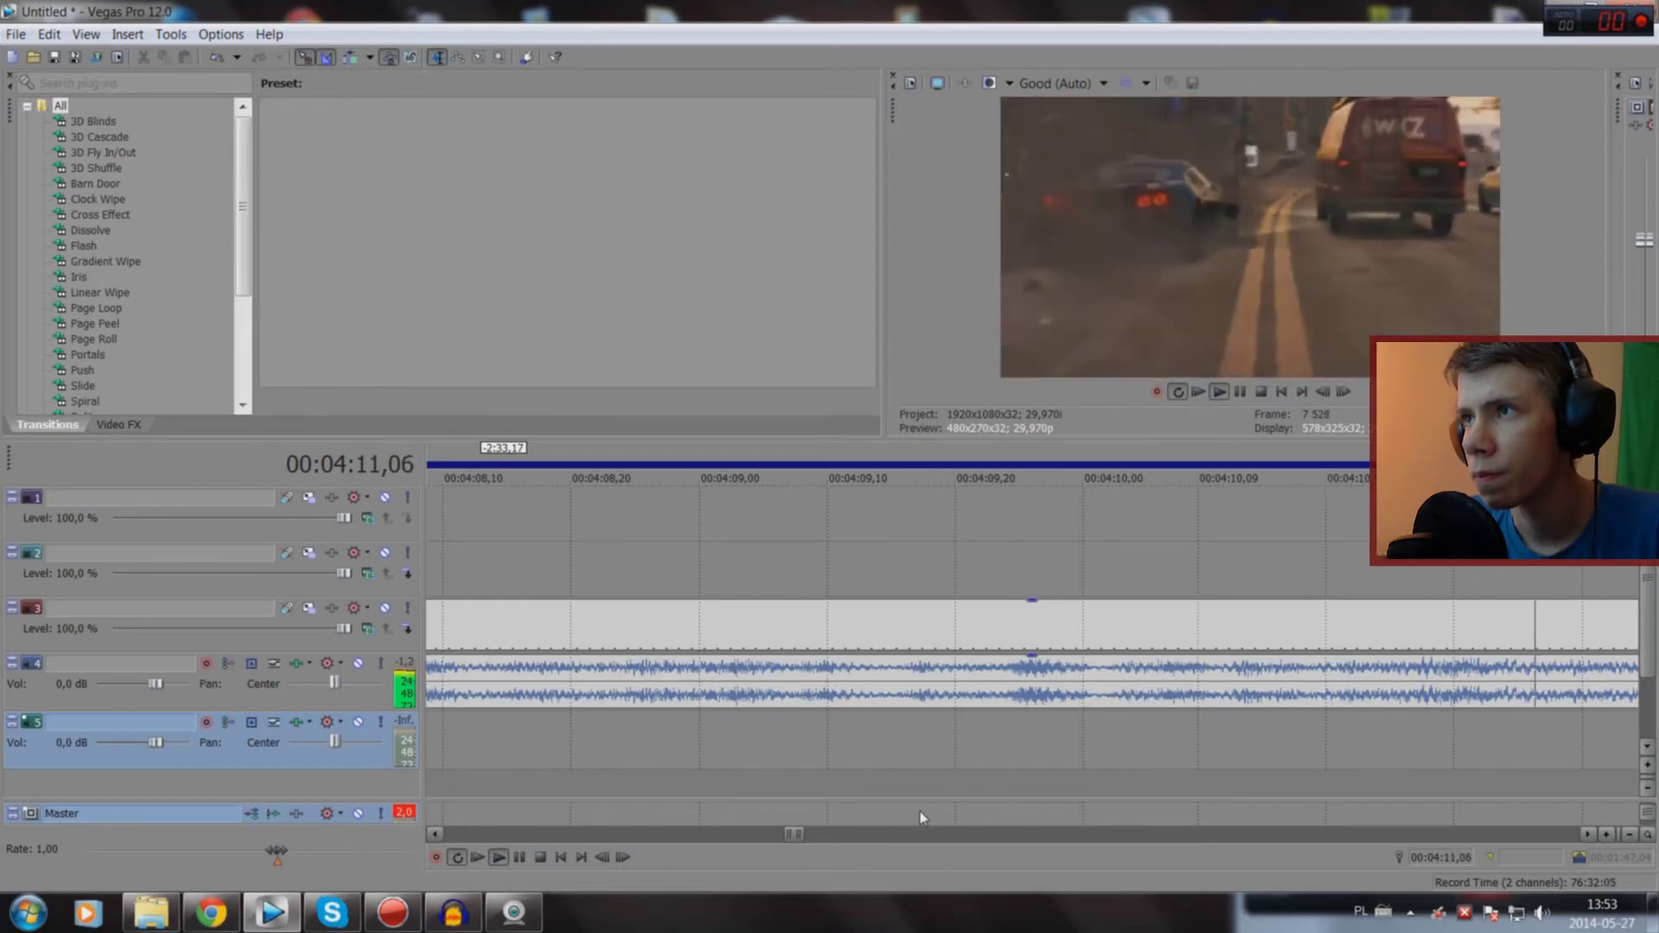
scroll(919, 810, down, 2)
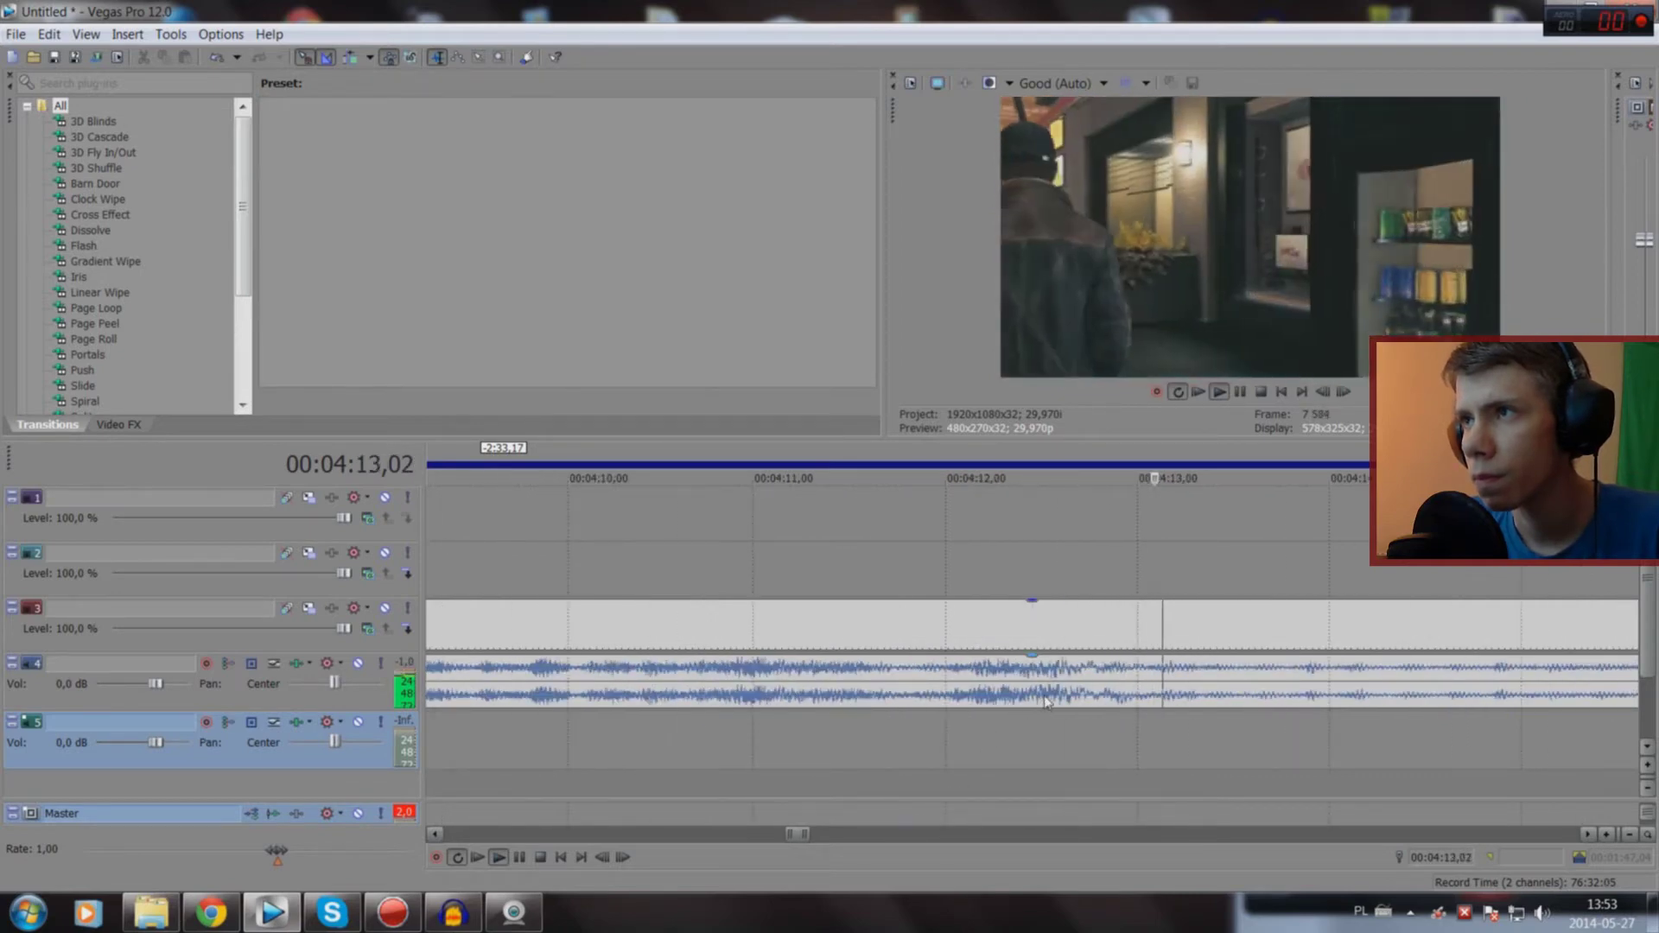
scroll(863, 760, down, 3)
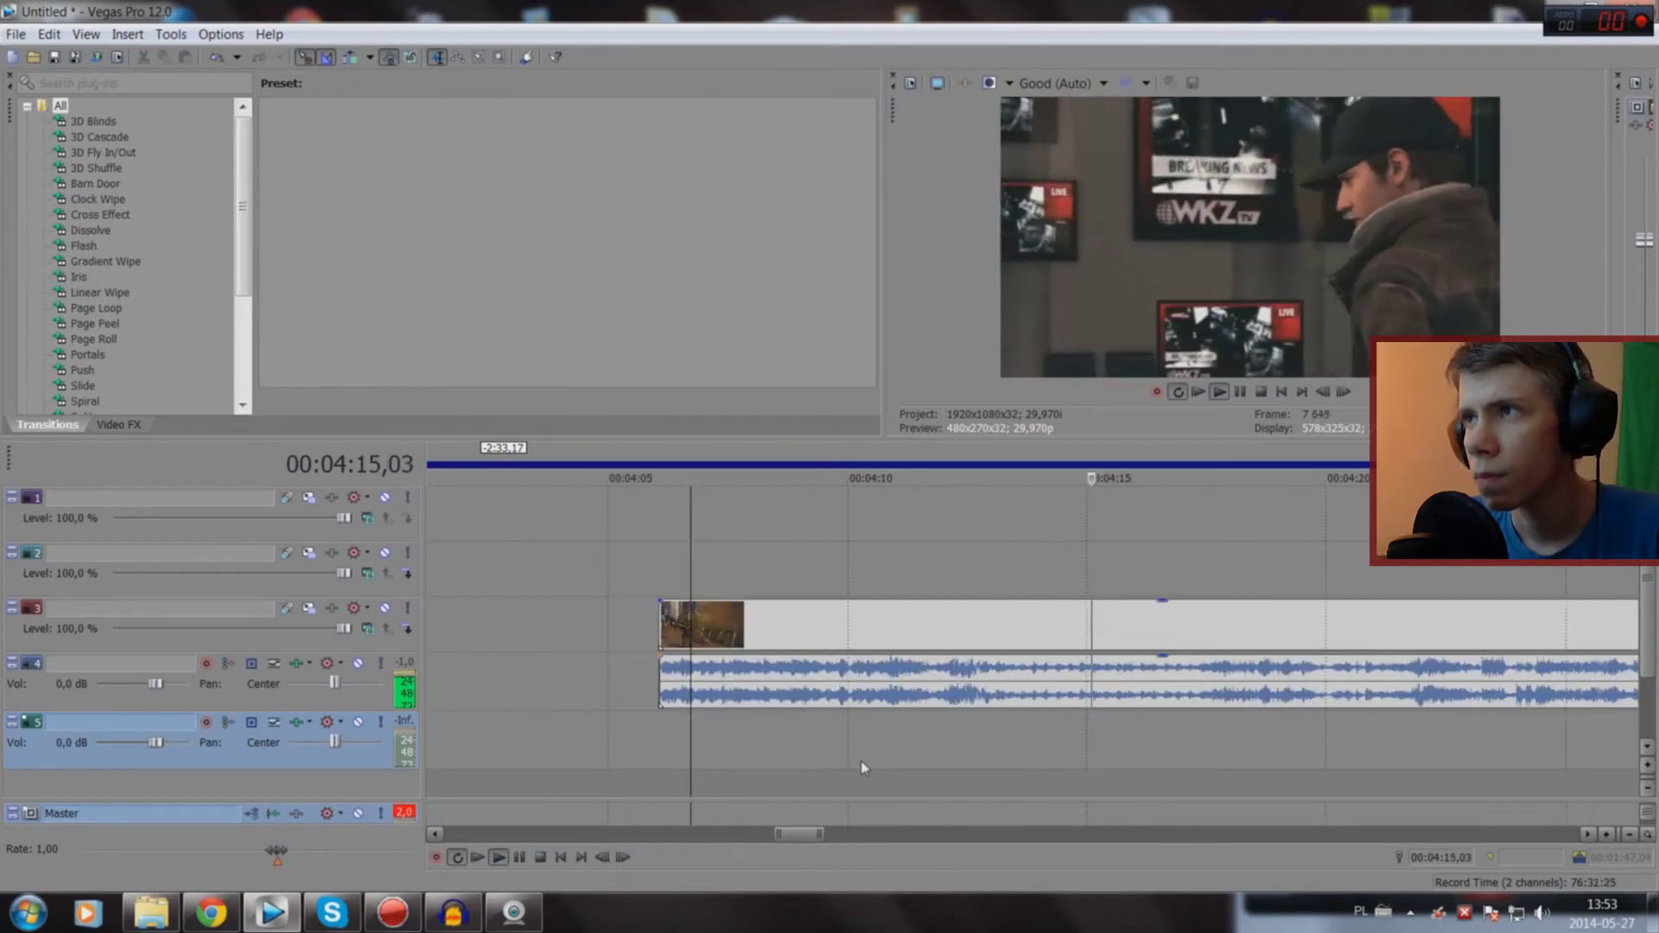
key(space)
Step: Preview the clip from 04:06,10 and scrub back to 04:09,25
click(671, 780)
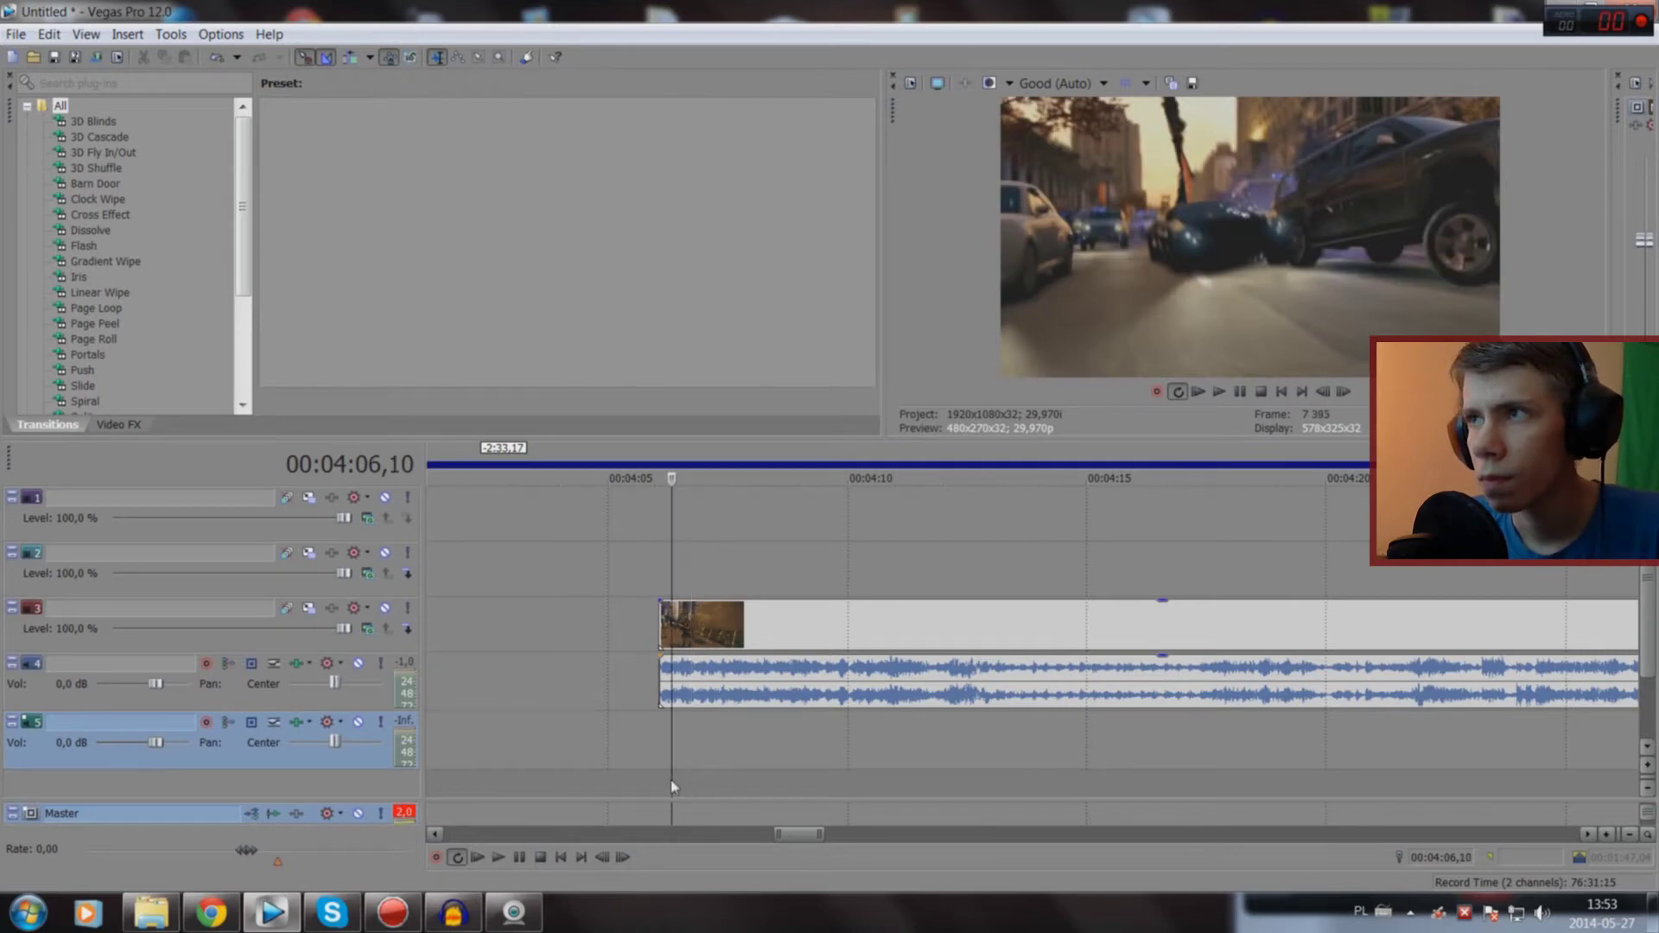
click(880, 790)
key(space)
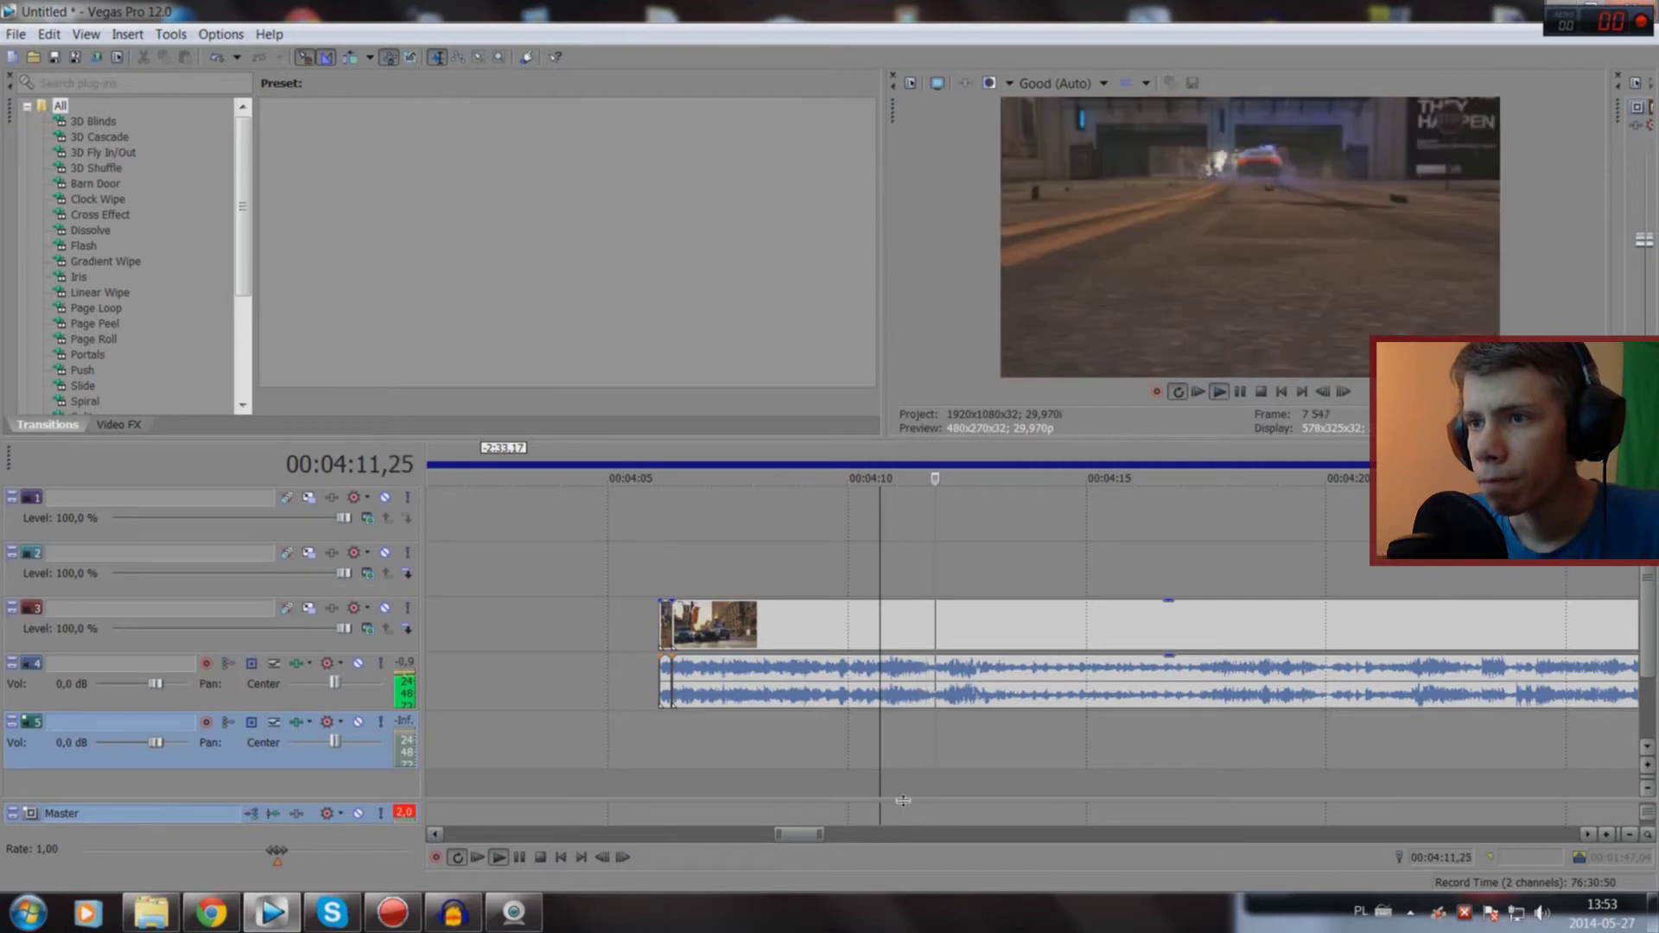
key(space)
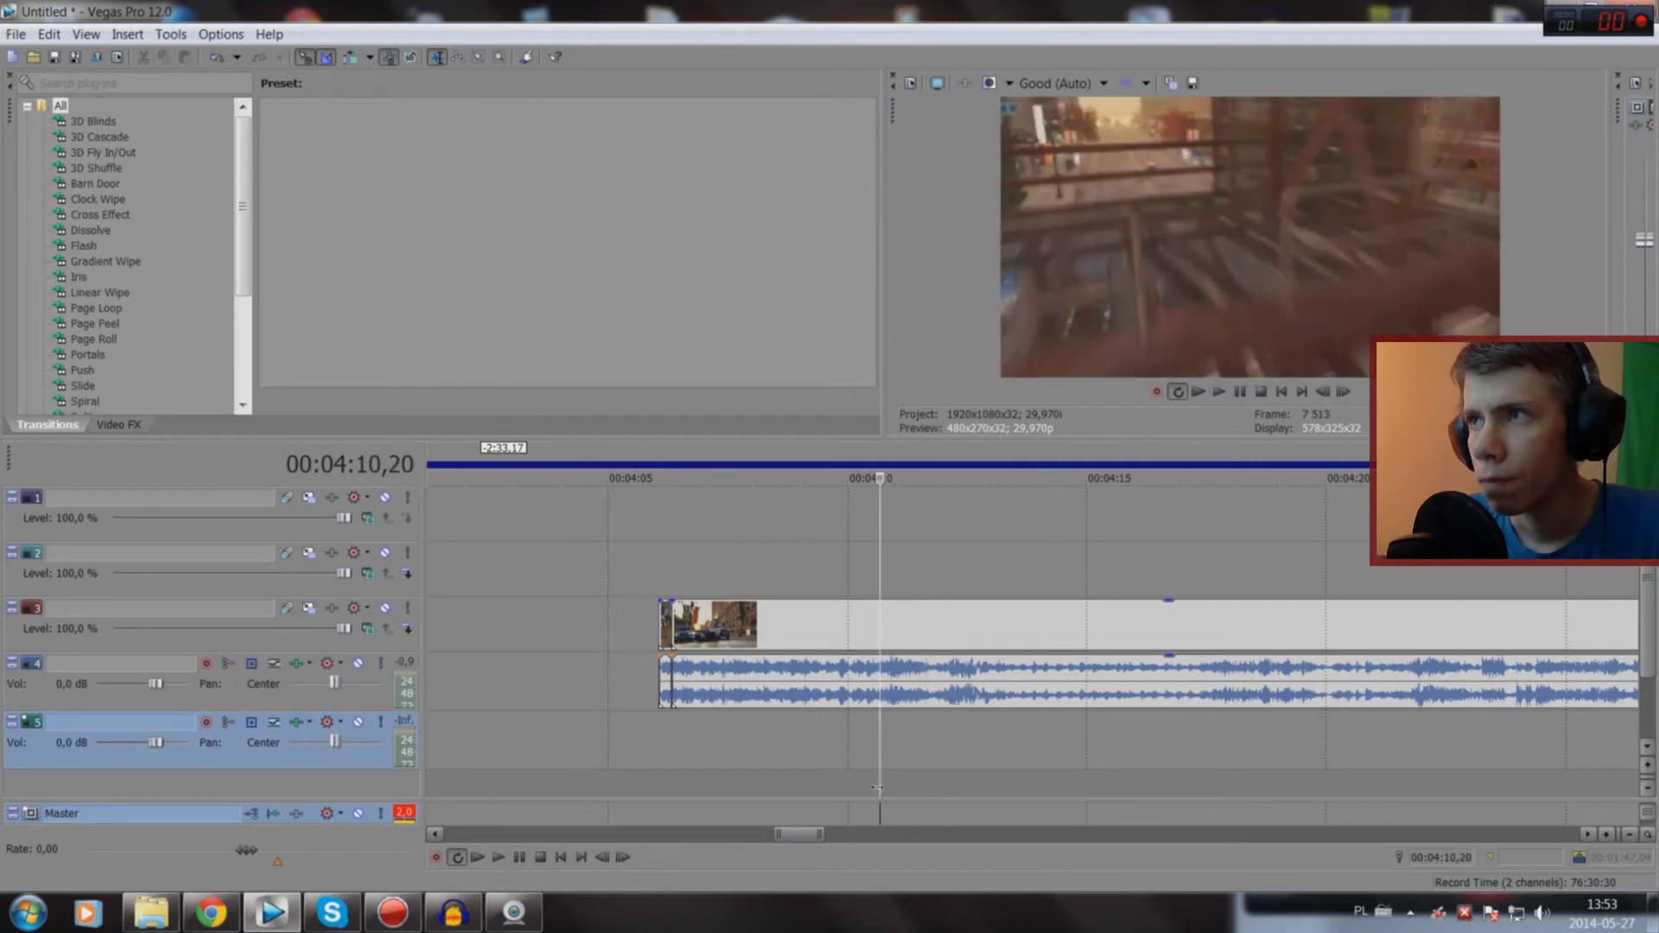
drag(877, 788, 840, 777)
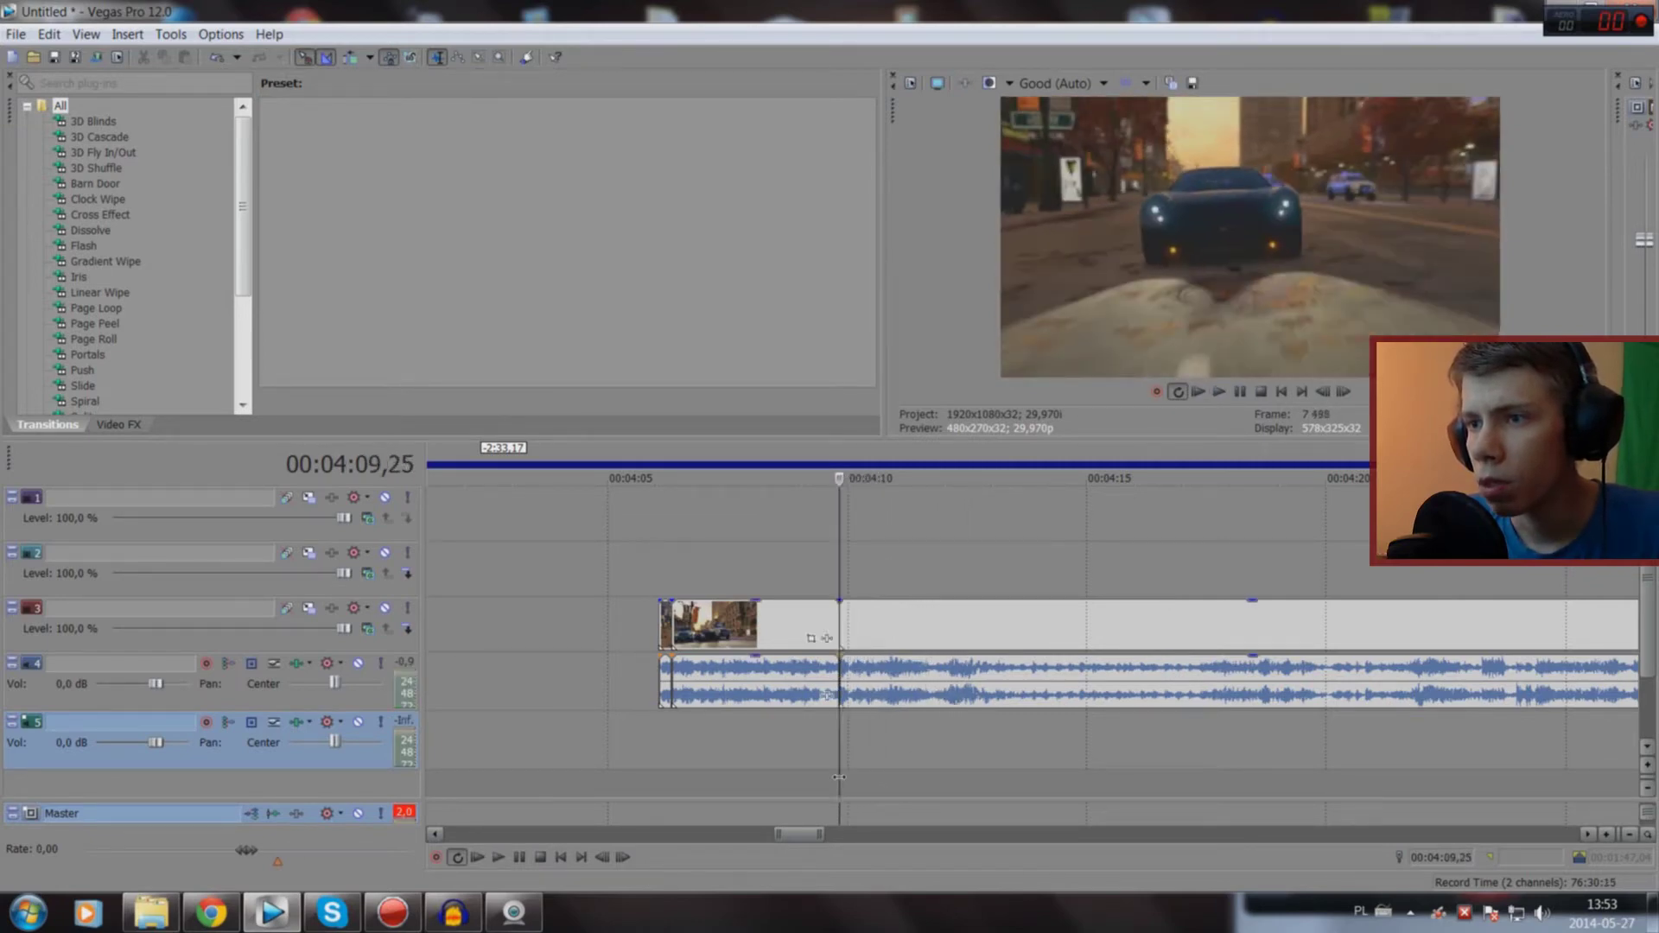
Step: Drag the clip to line its start up with 04:09,25, then undo the move
drag(788, 634, 248, 607)
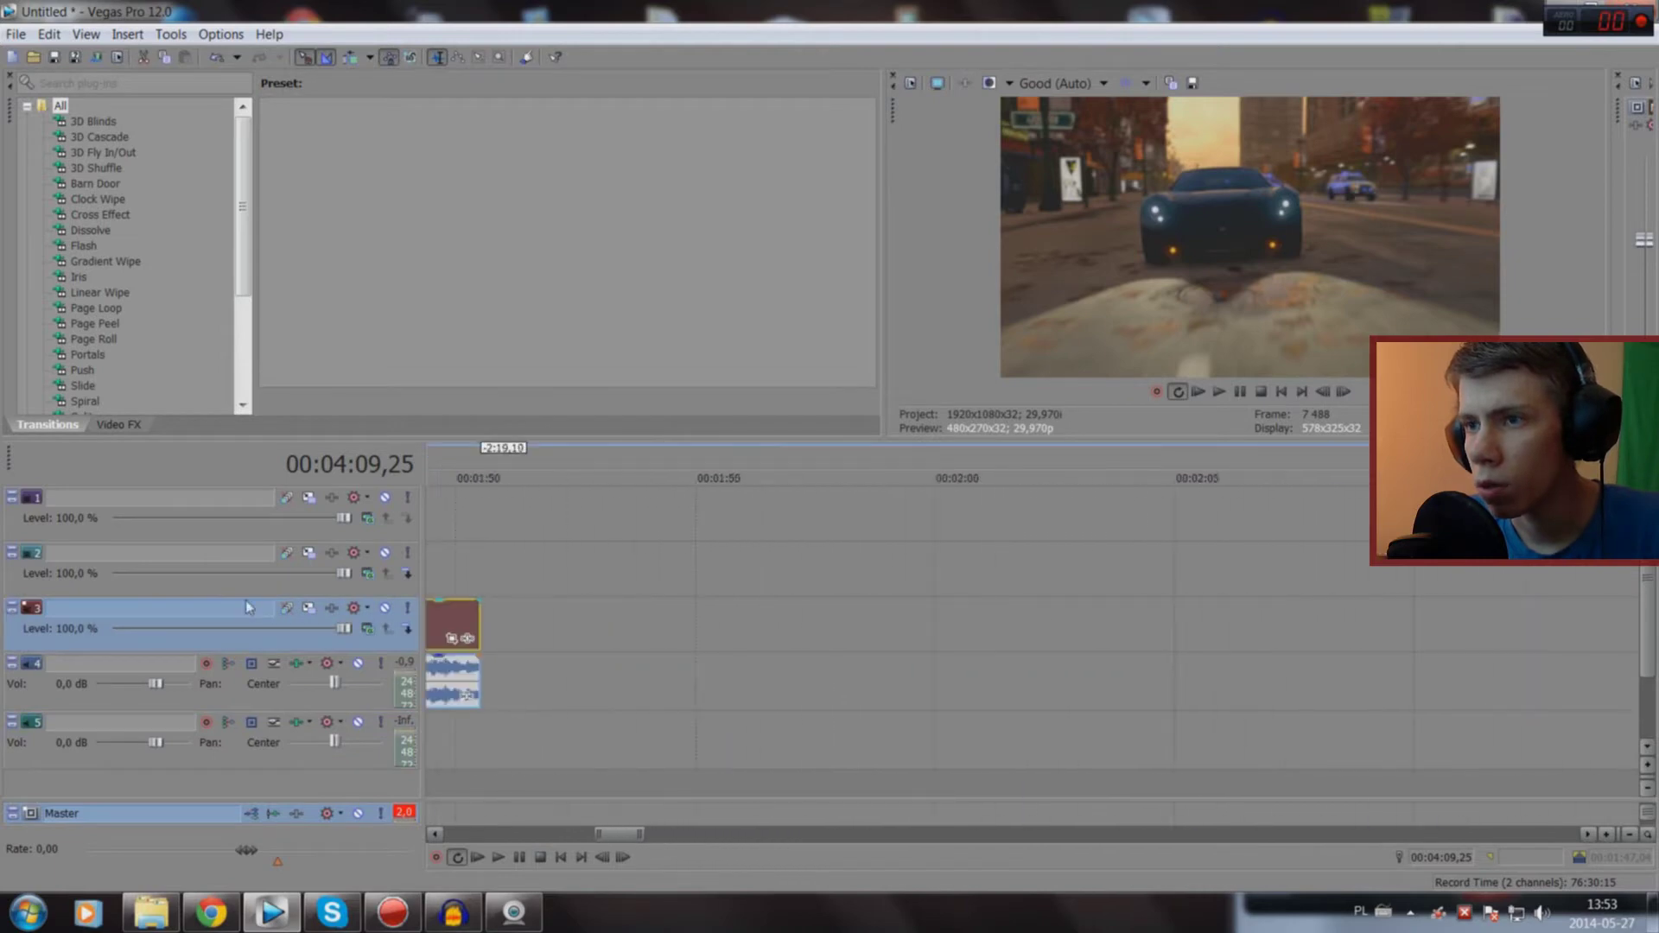
drag(360, 657, 1116, 697)
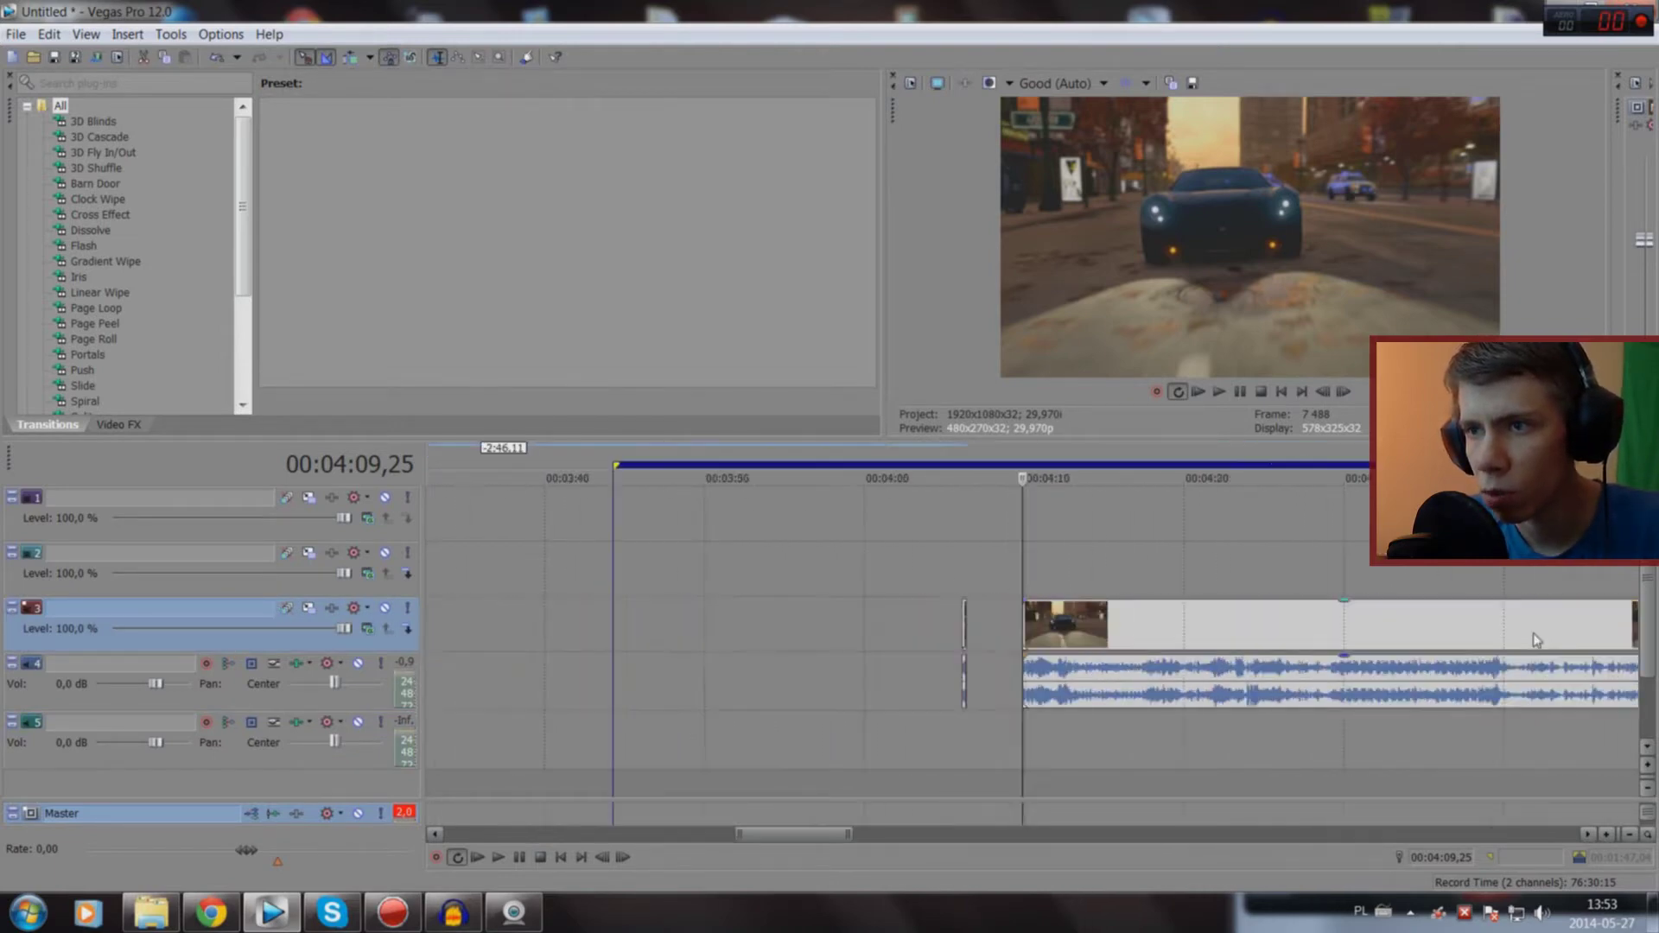
scroll(1116, 696, down, 3)
click(821, 781)
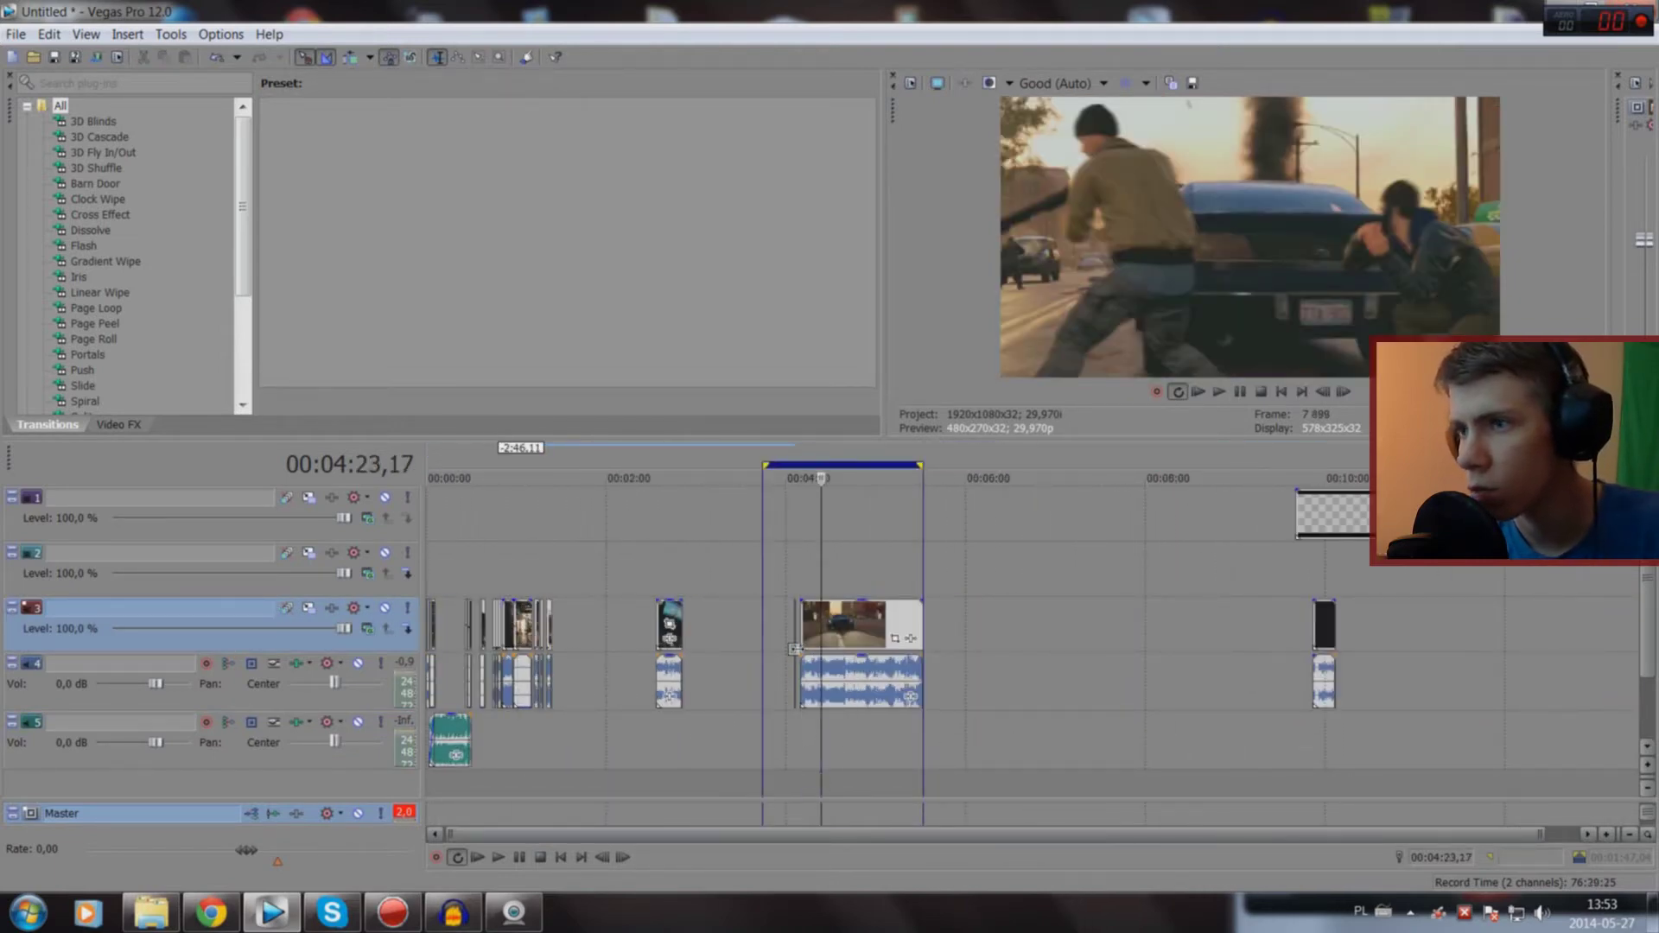
click(796, 778)
scroll(928, 784, up, 10)
scroll(1135, 705, up, 4)
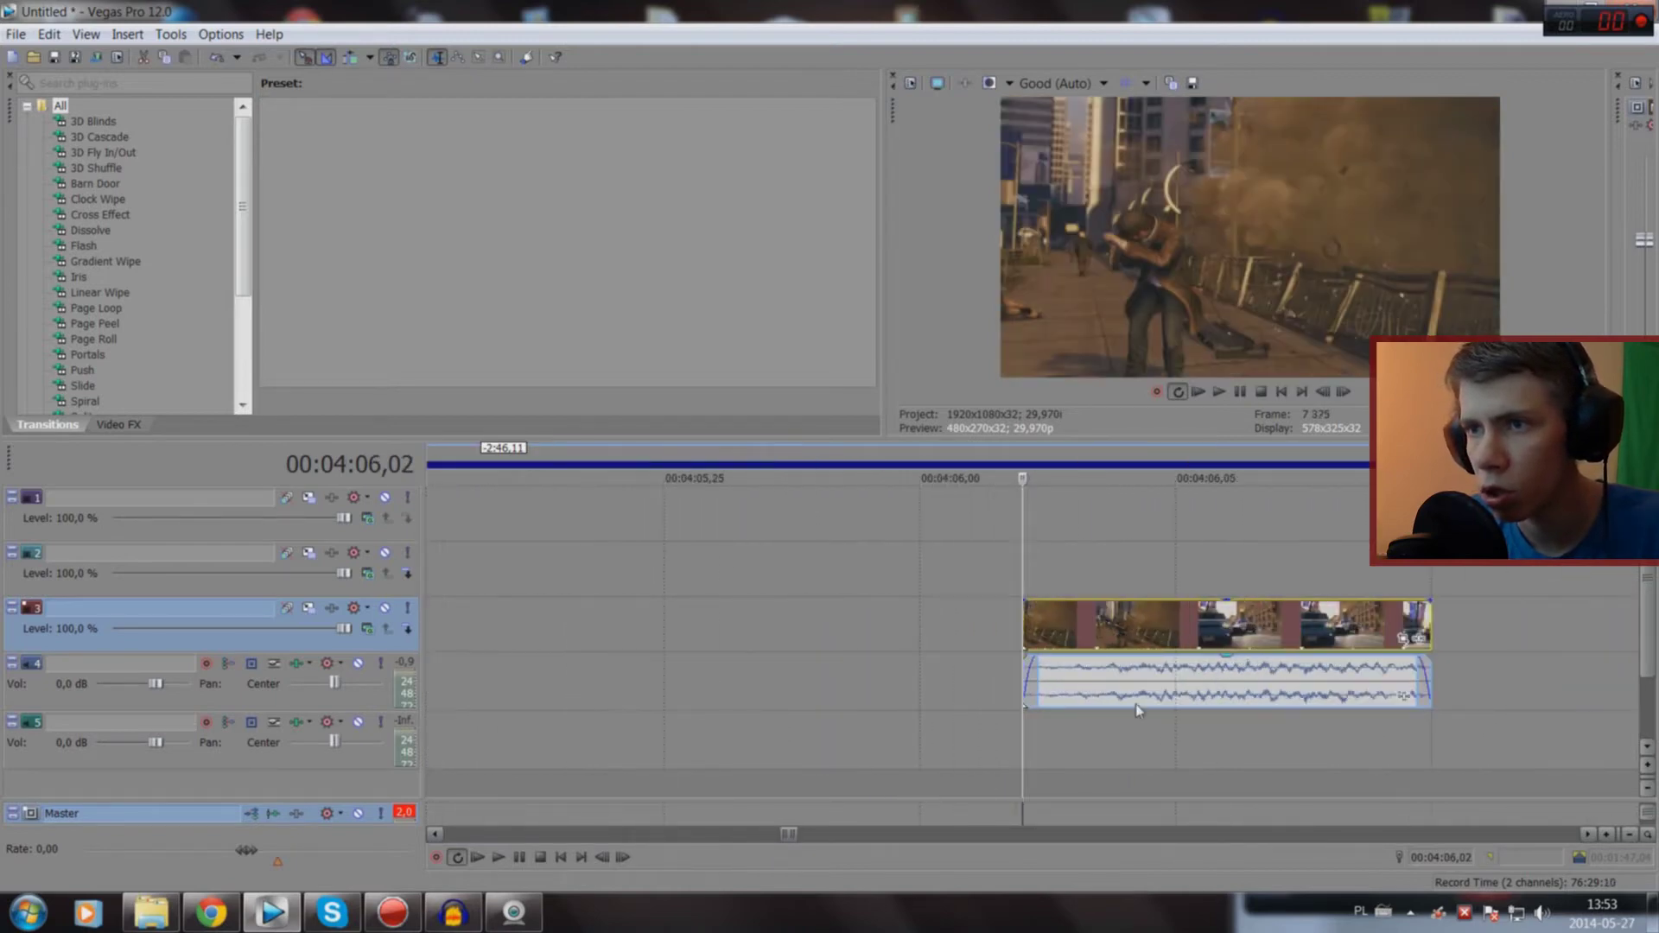
key(ctrl+z)
Step: Mark the whole long clip as the time range and play it through
scroll(1139, 612, down, 5)
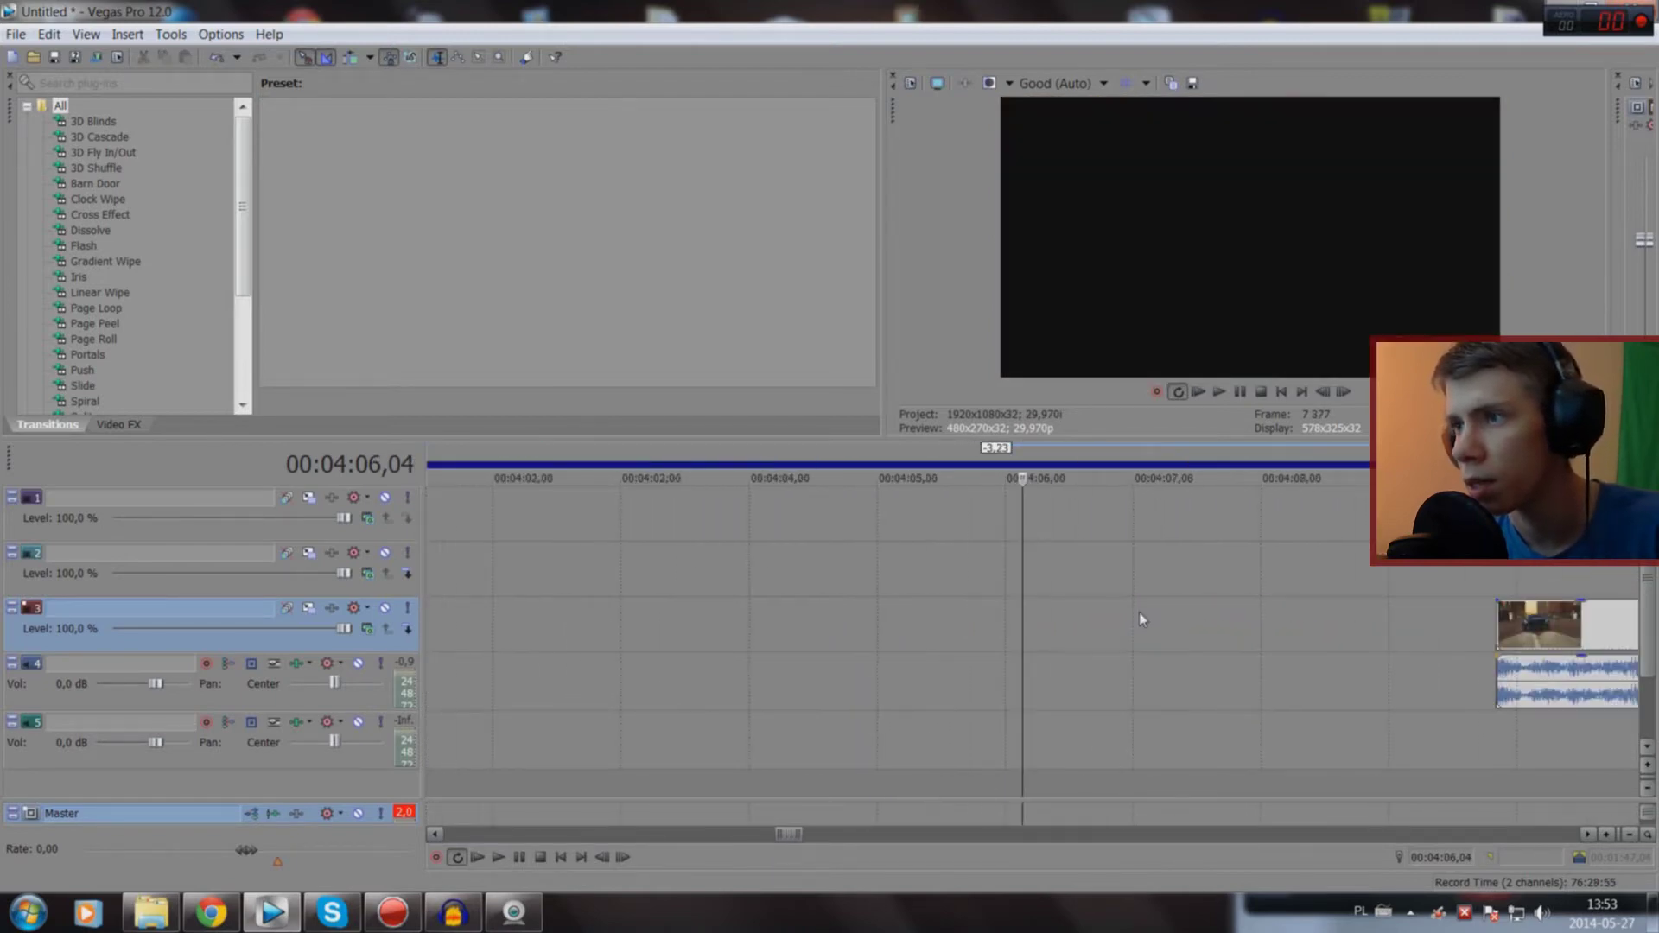
scroll(825, 608, down, 6)
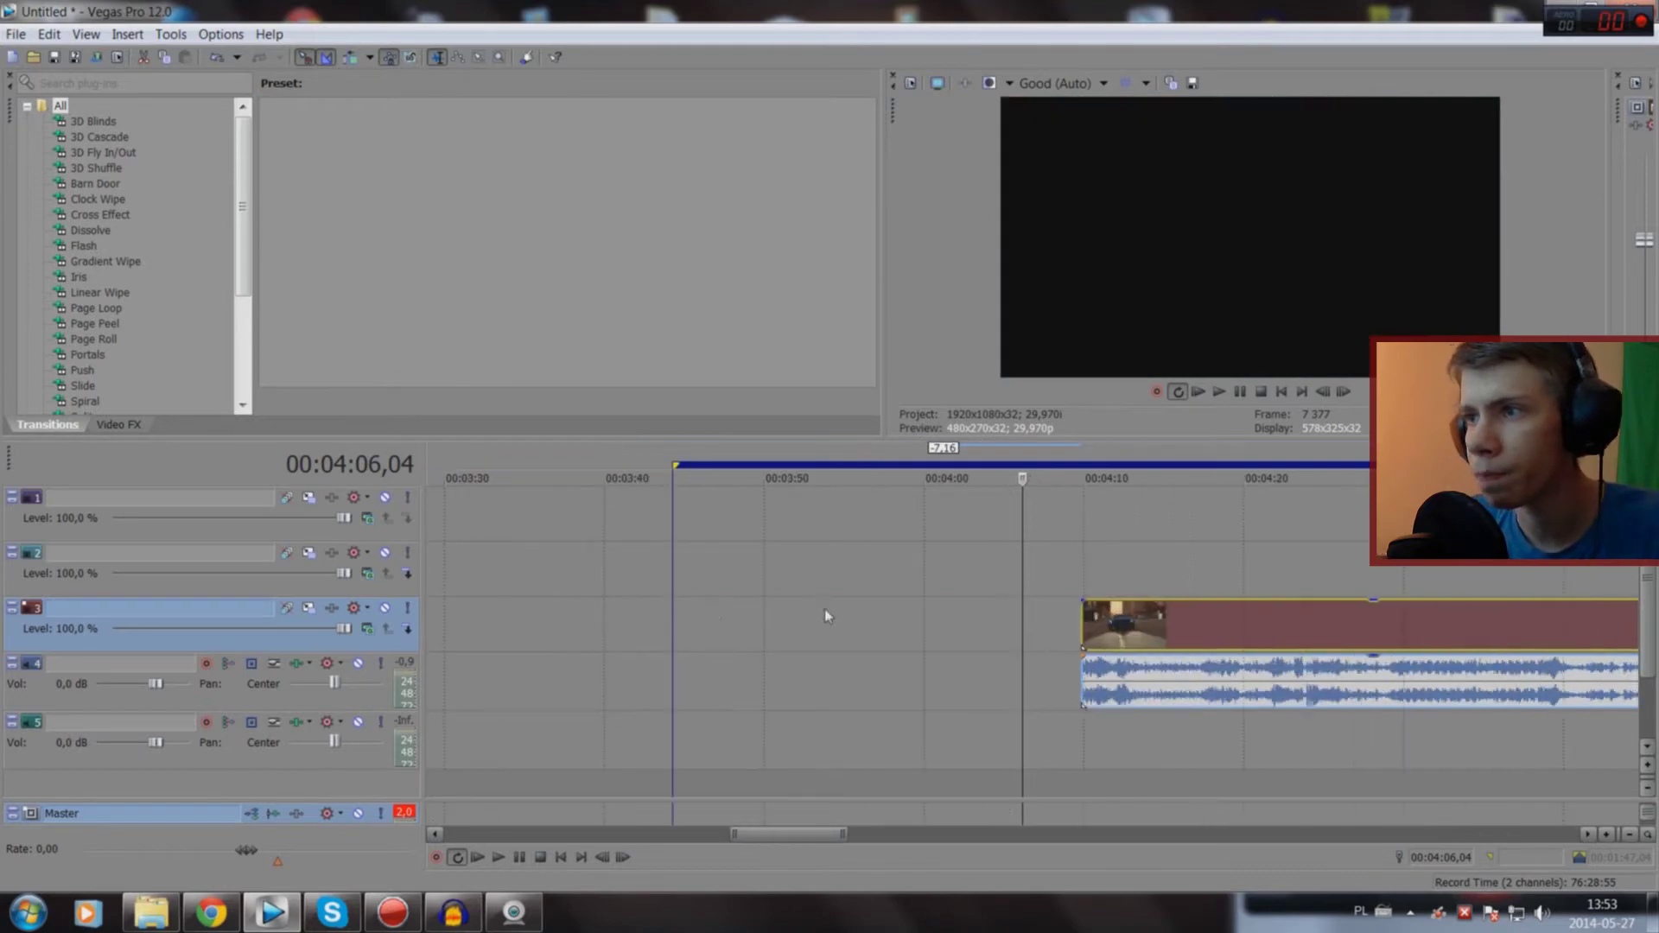
double_click(1177, 629)
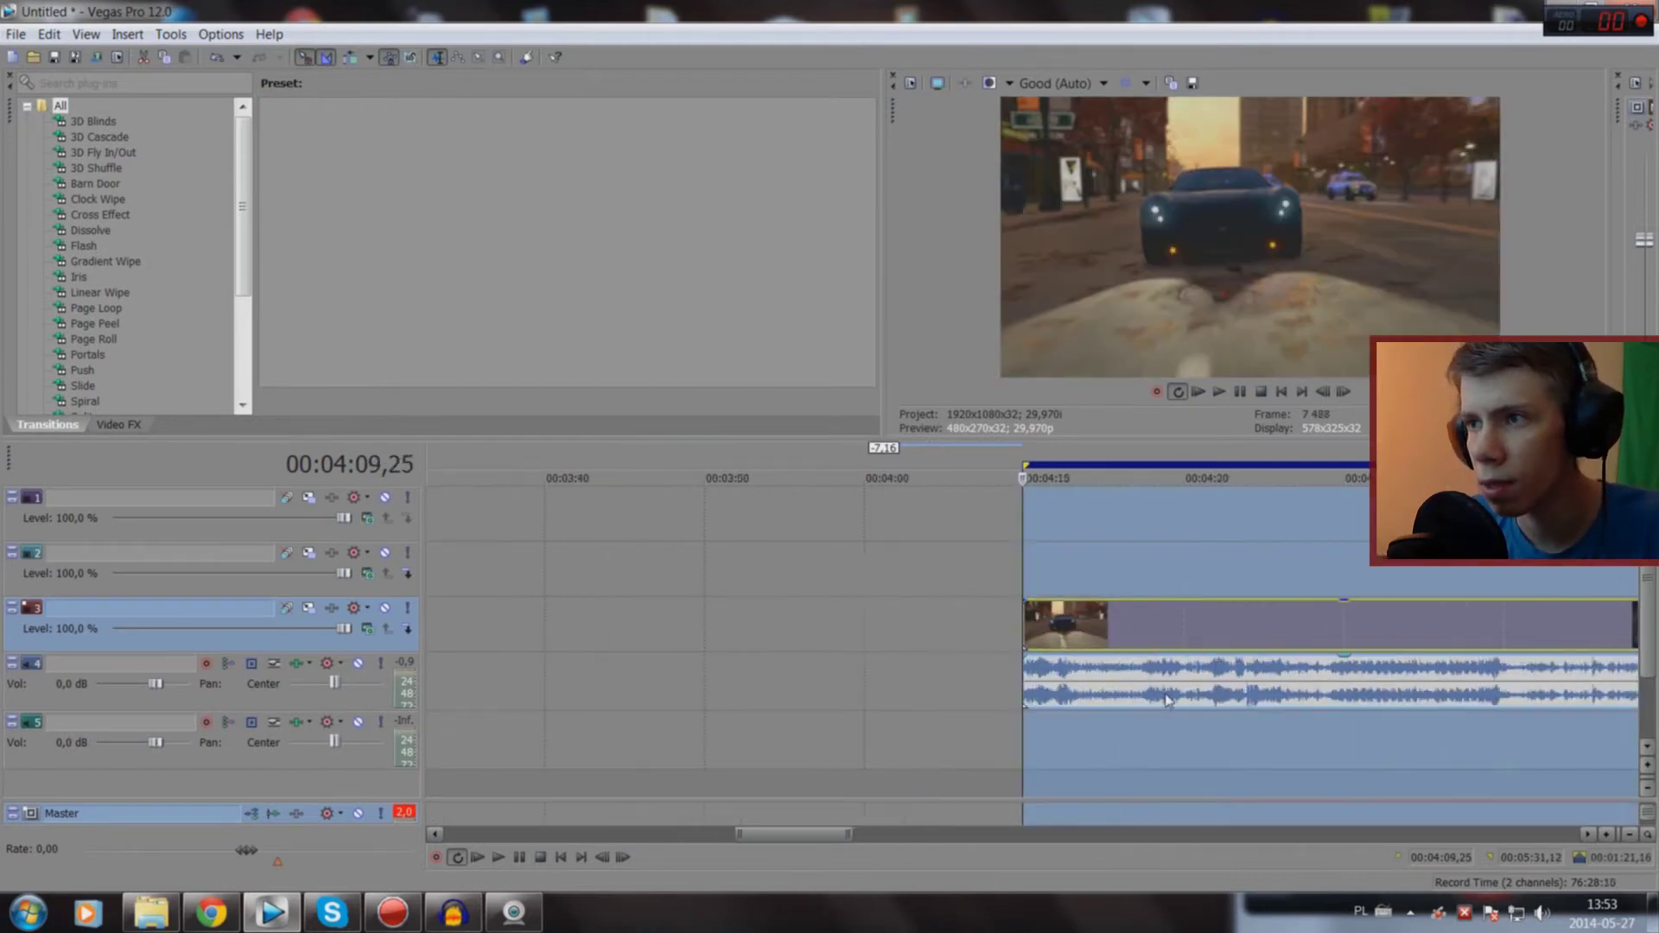
scroll(1077, 707, down, 1)
scroll(1122, 714, up, 3)
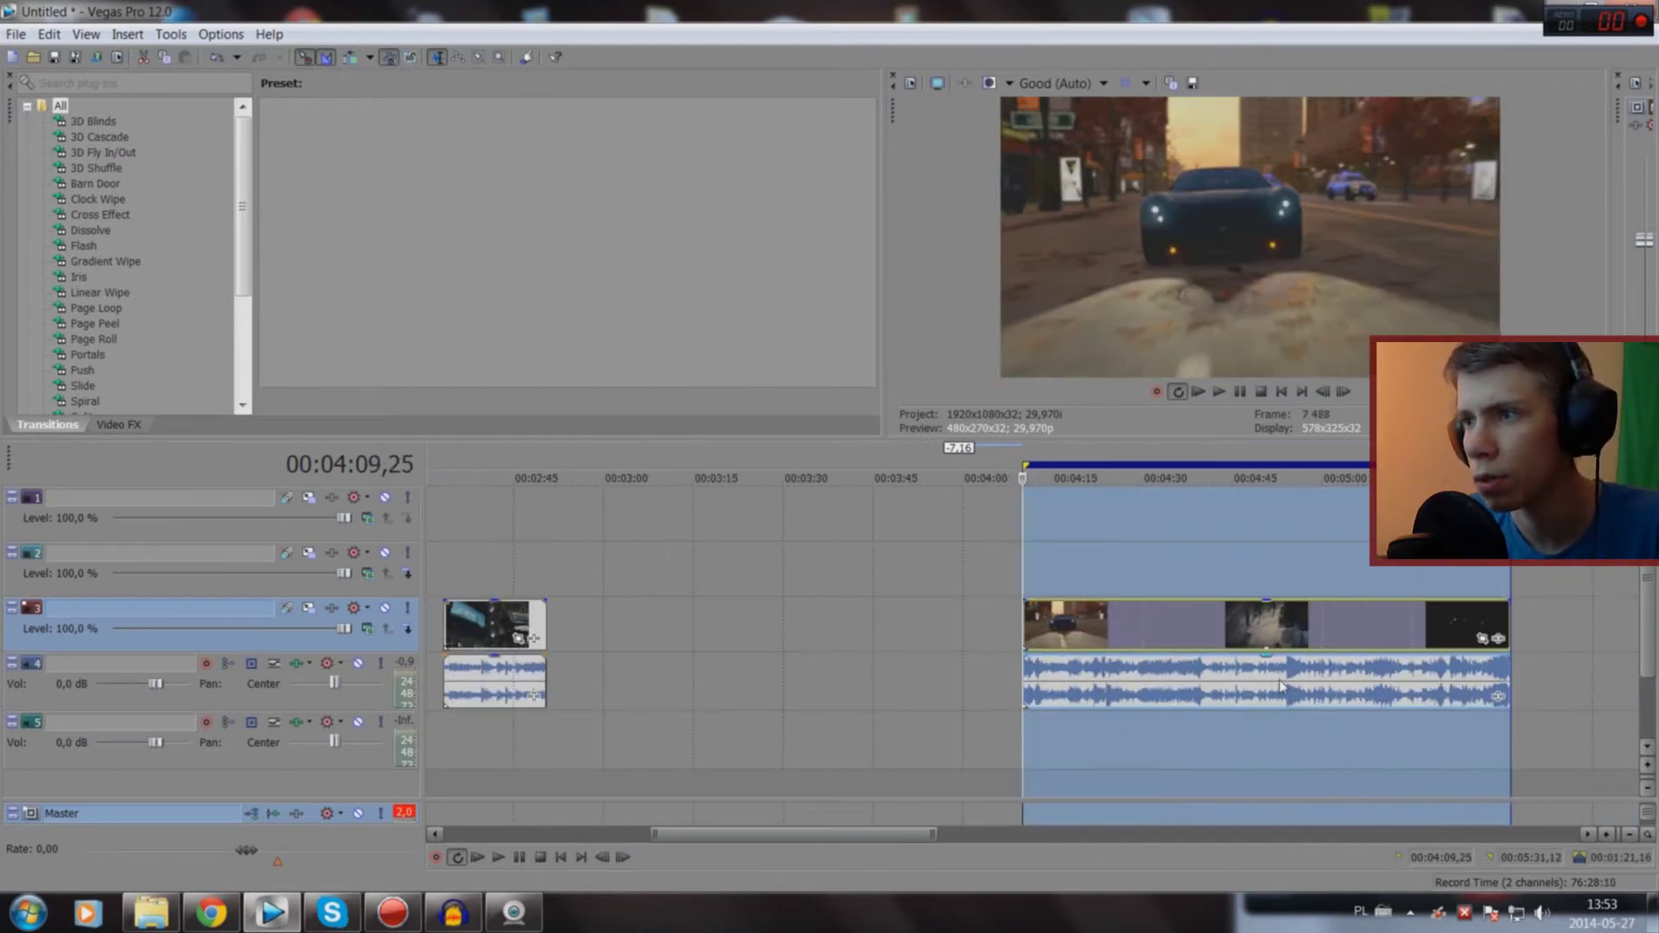
key(space)
scroll(1229, 709, up, 3)
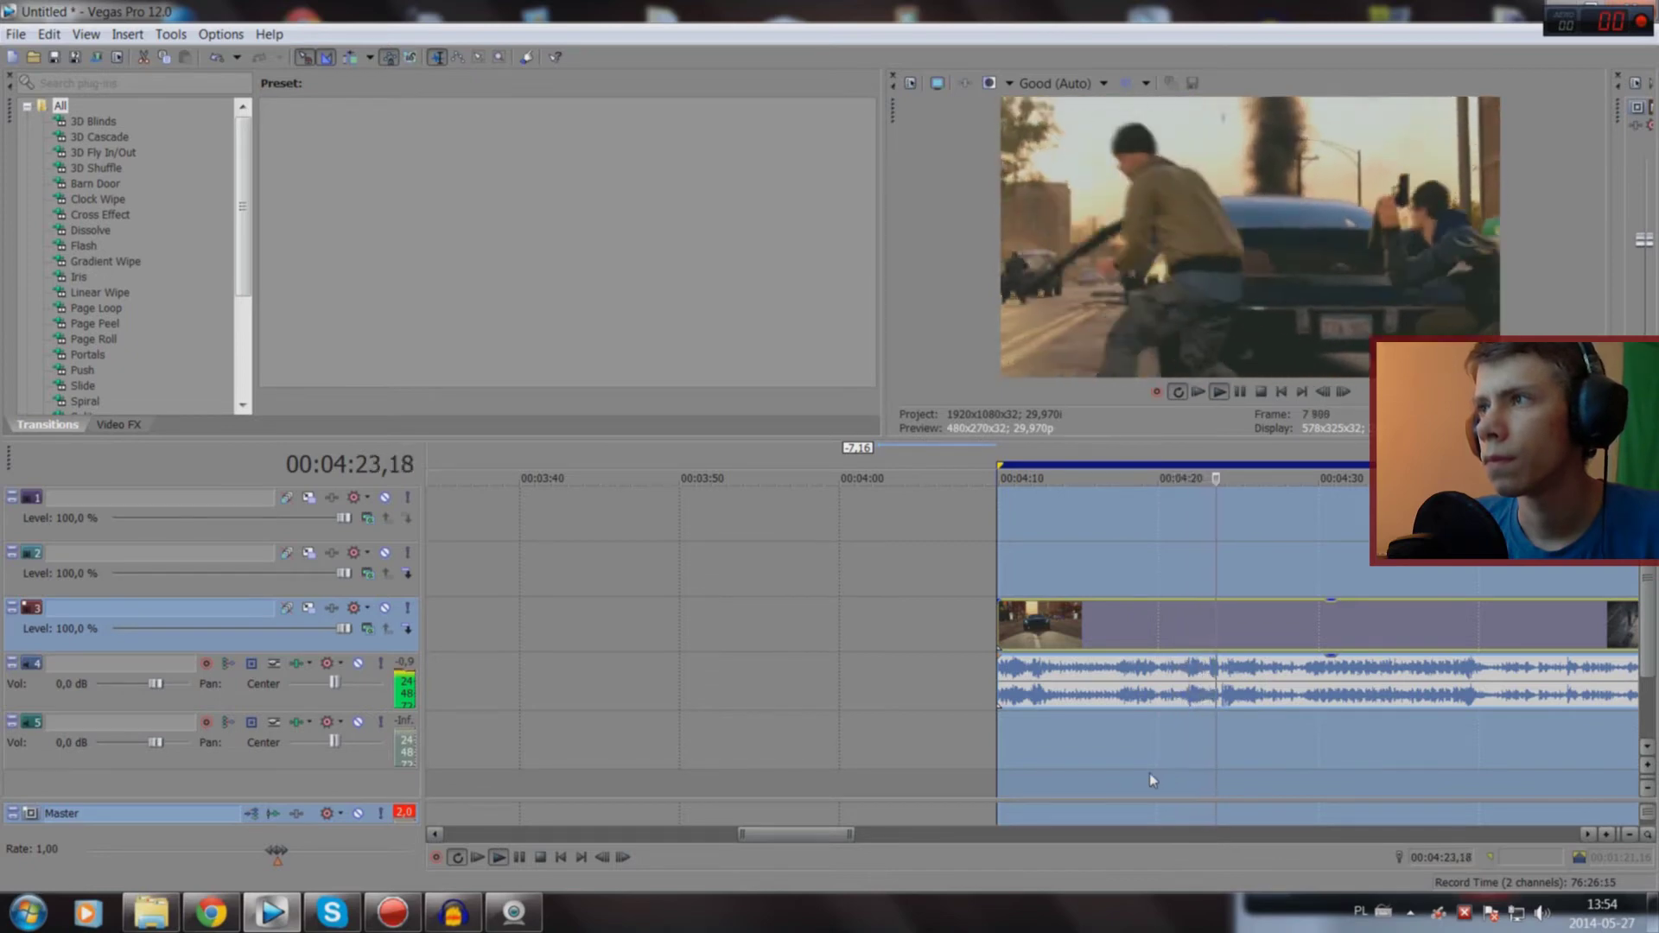
key(space)
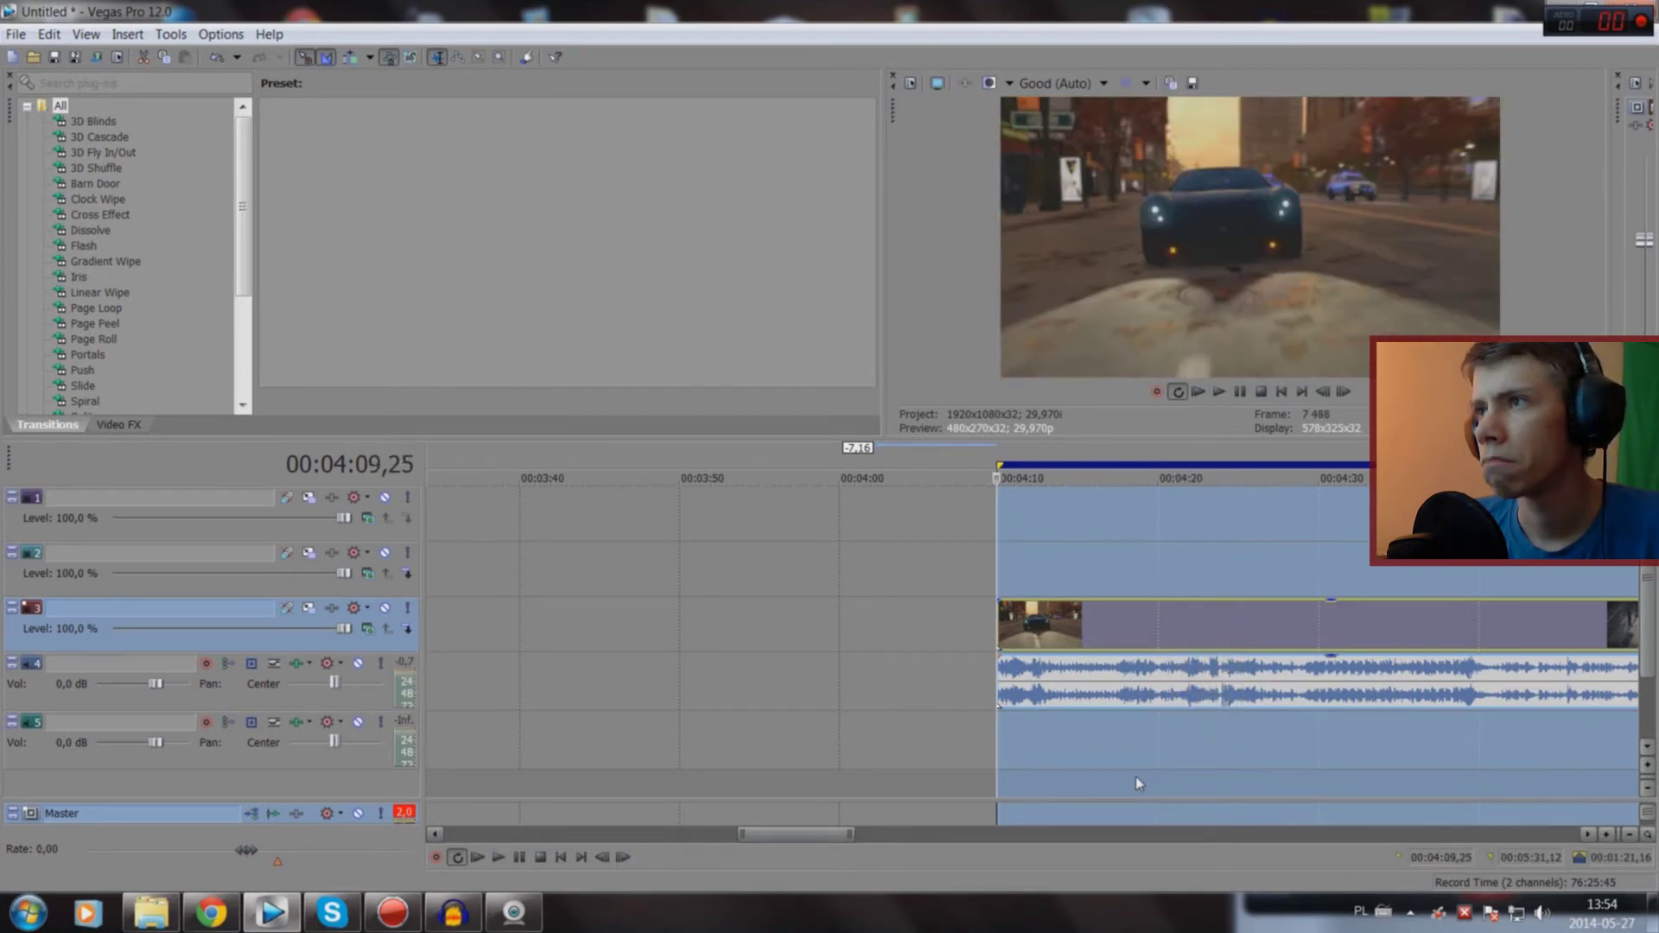
Step: Review the footage from 04:18,17 onward to pin the cut point at 04:23,08
click(1136, 776)
scroll(1136, 776, up, 3)
key(space)
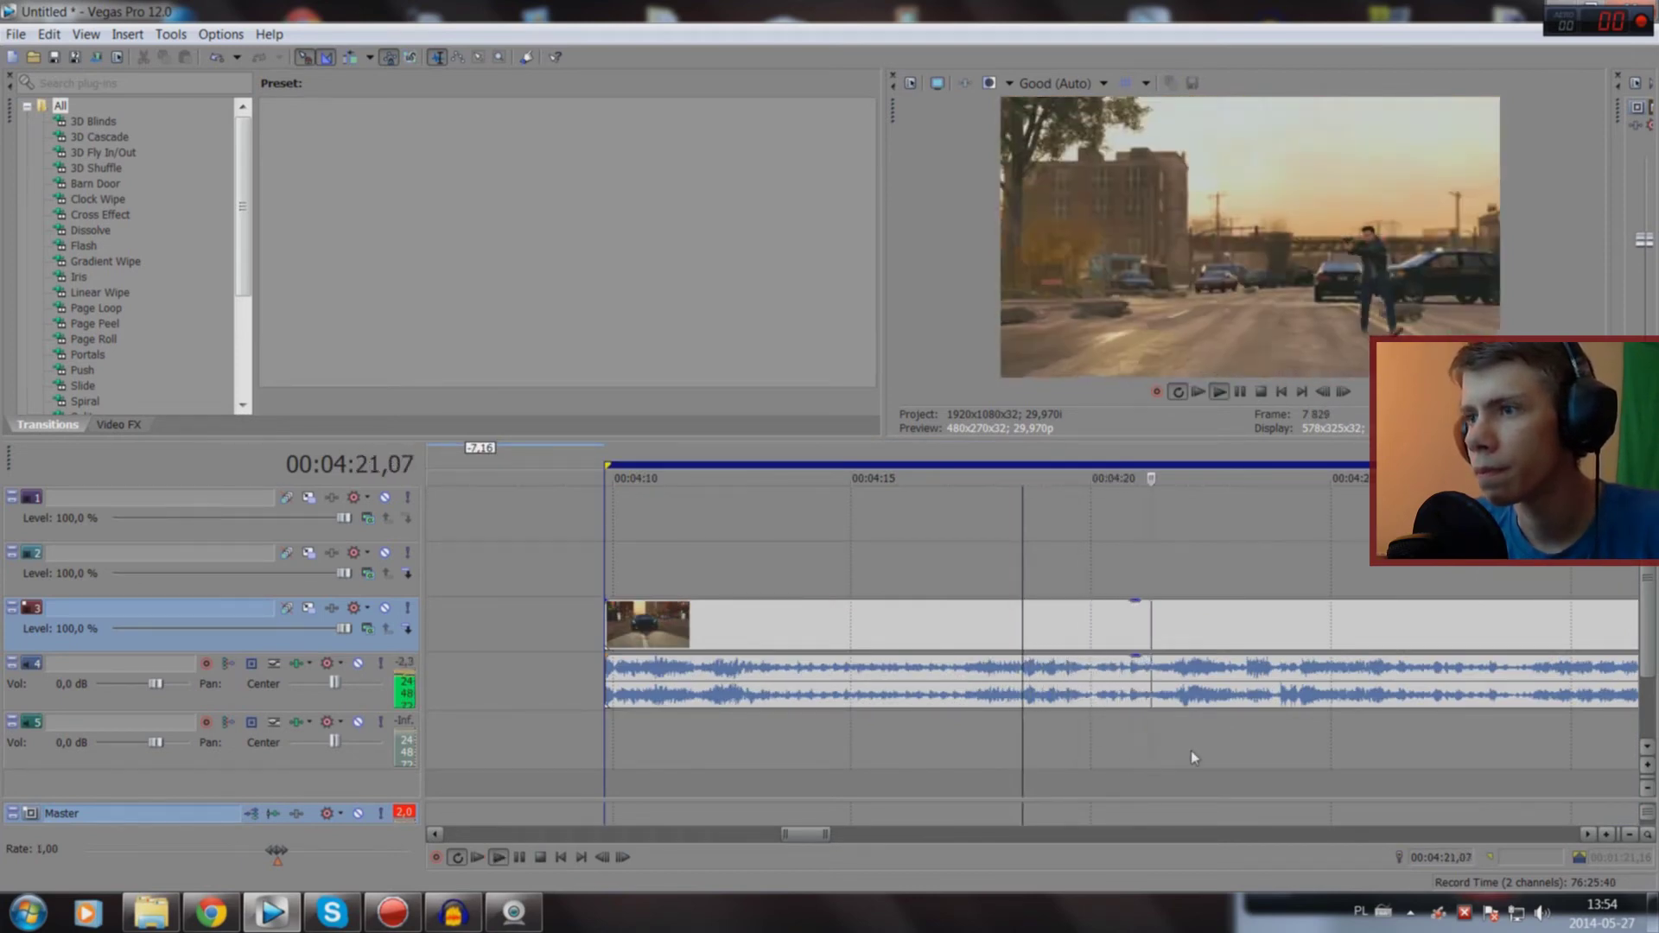
click(1172, 752)
key(space)
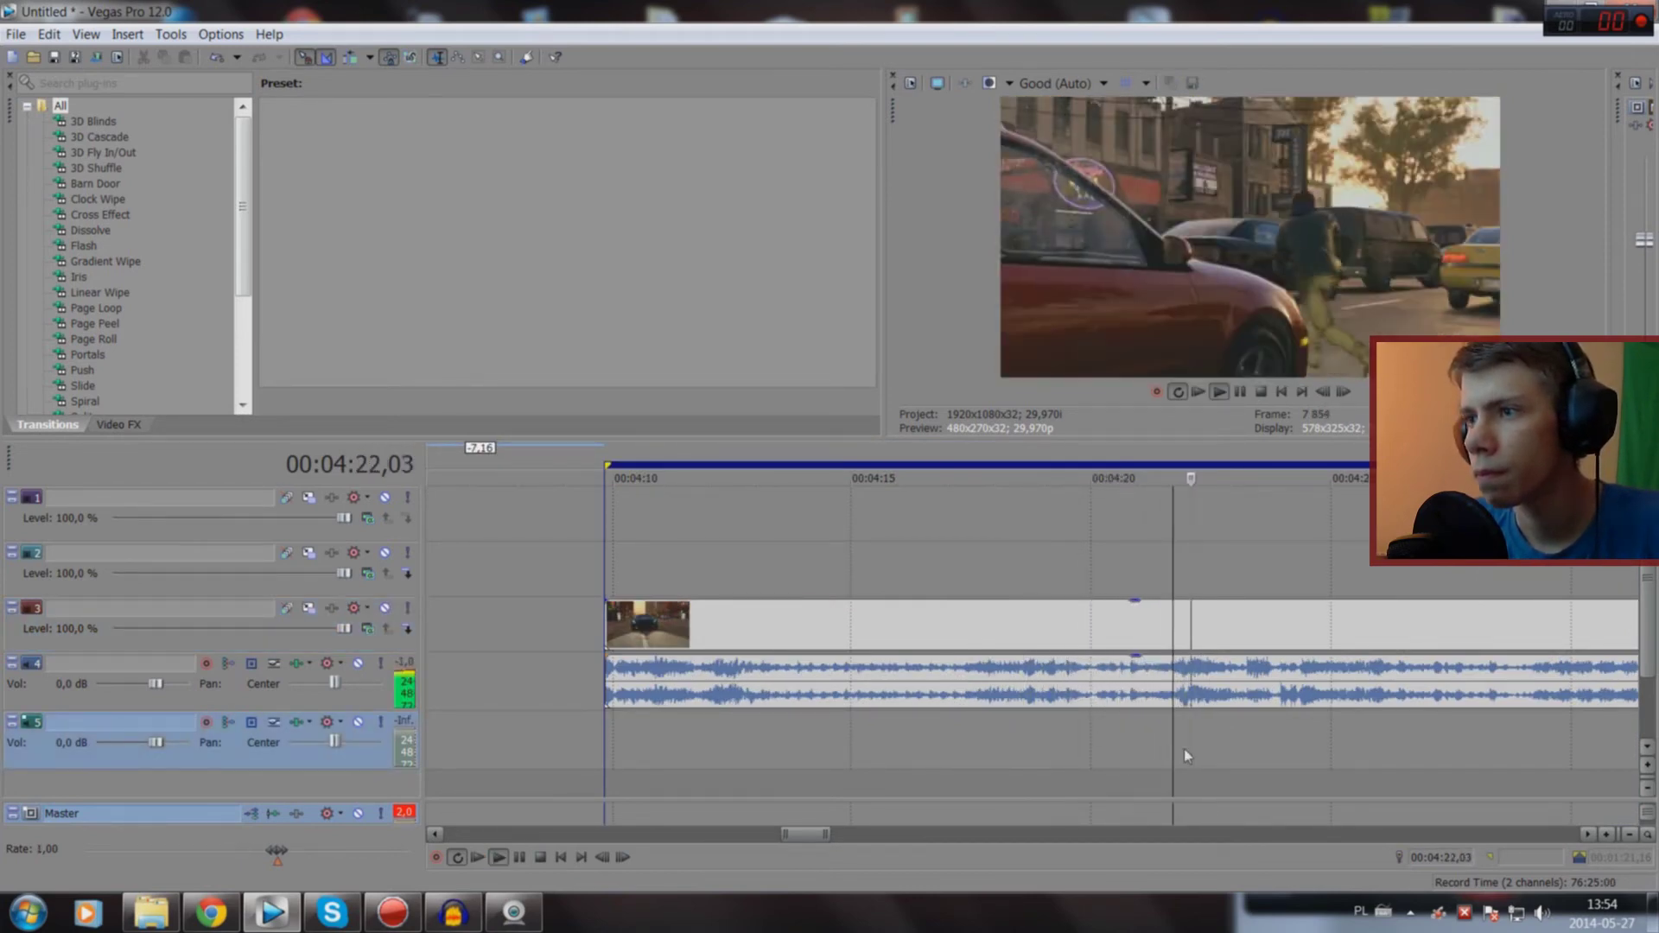
key(space)
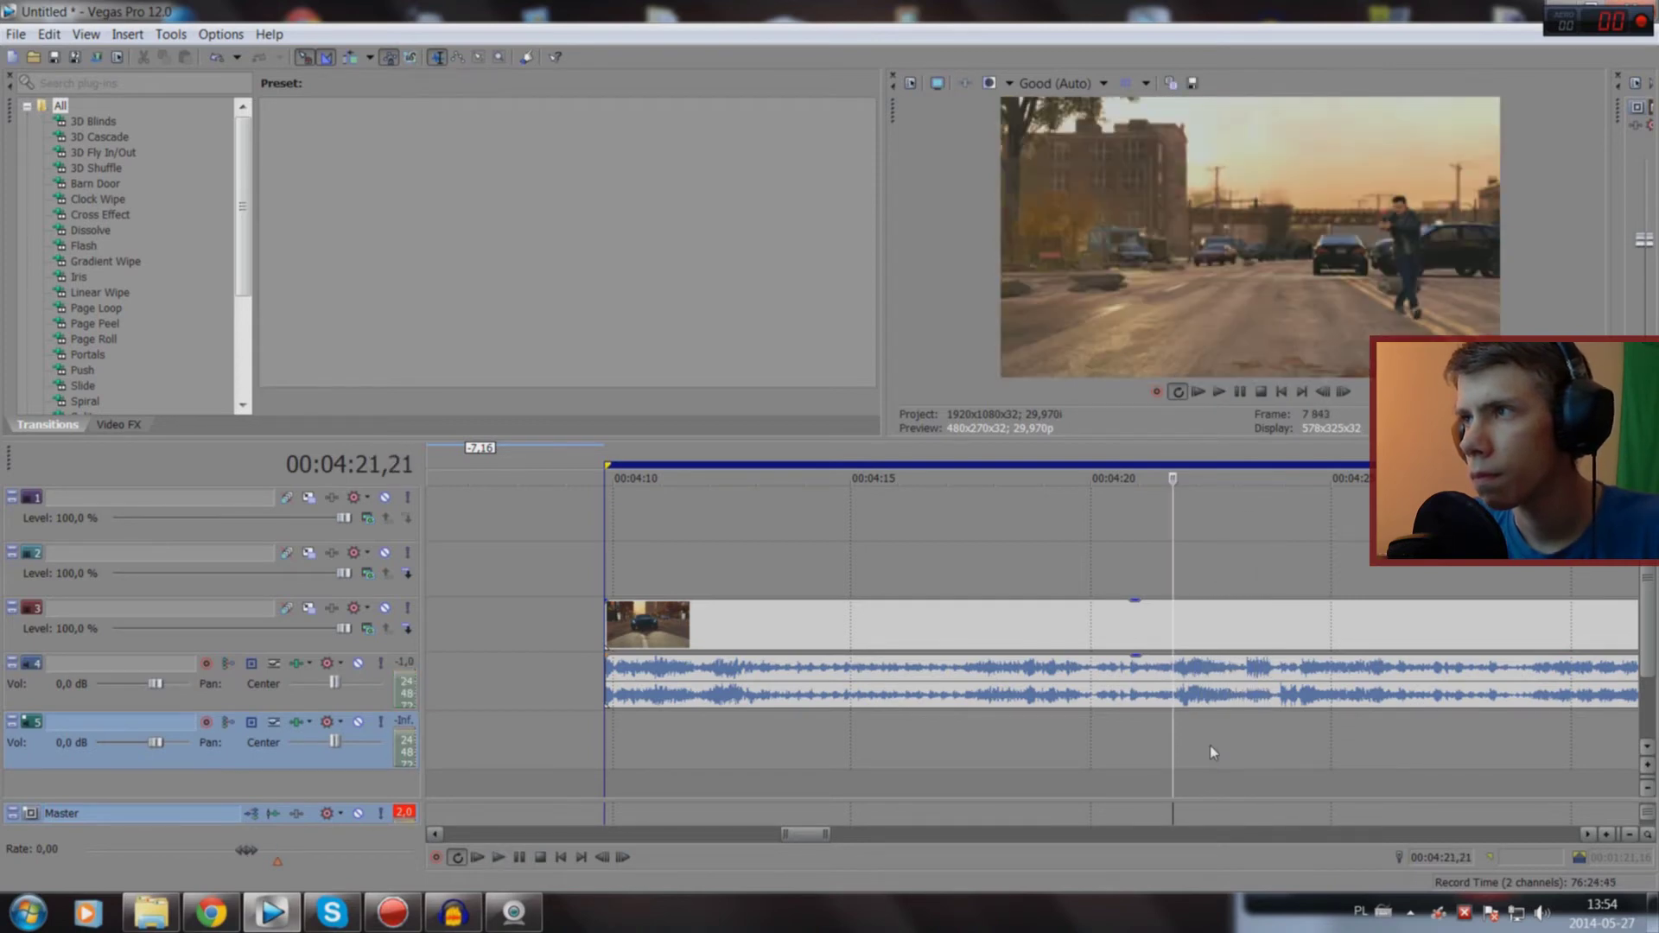
click(1200, 748)
key(space)
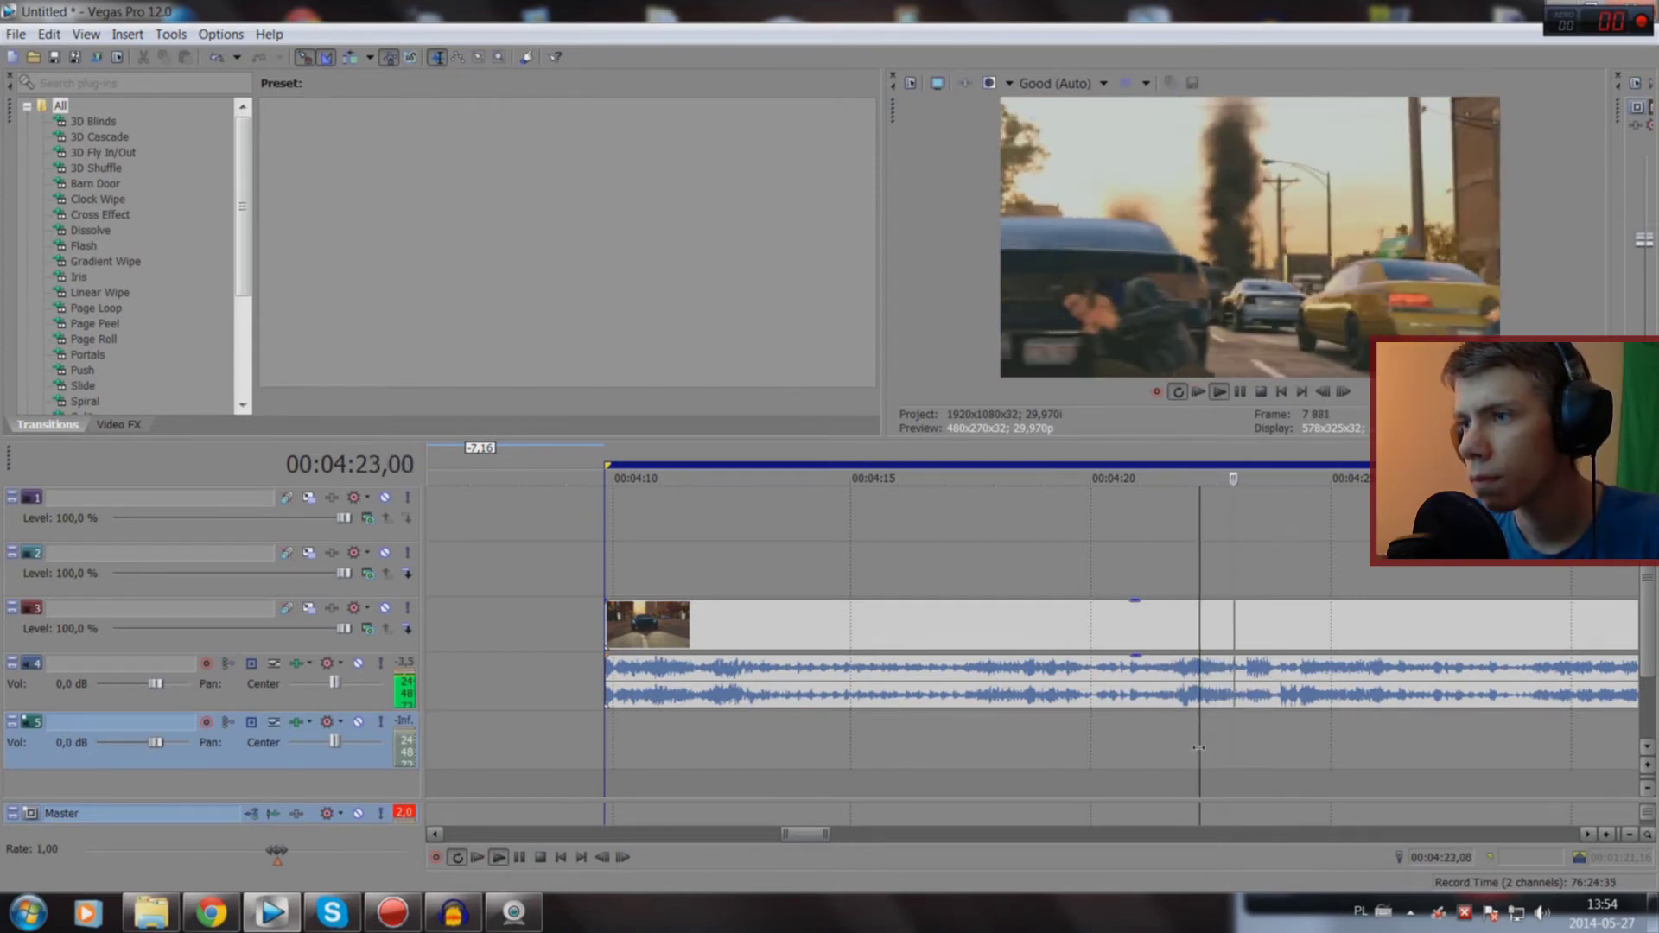
key(space)
click(1239, 759)
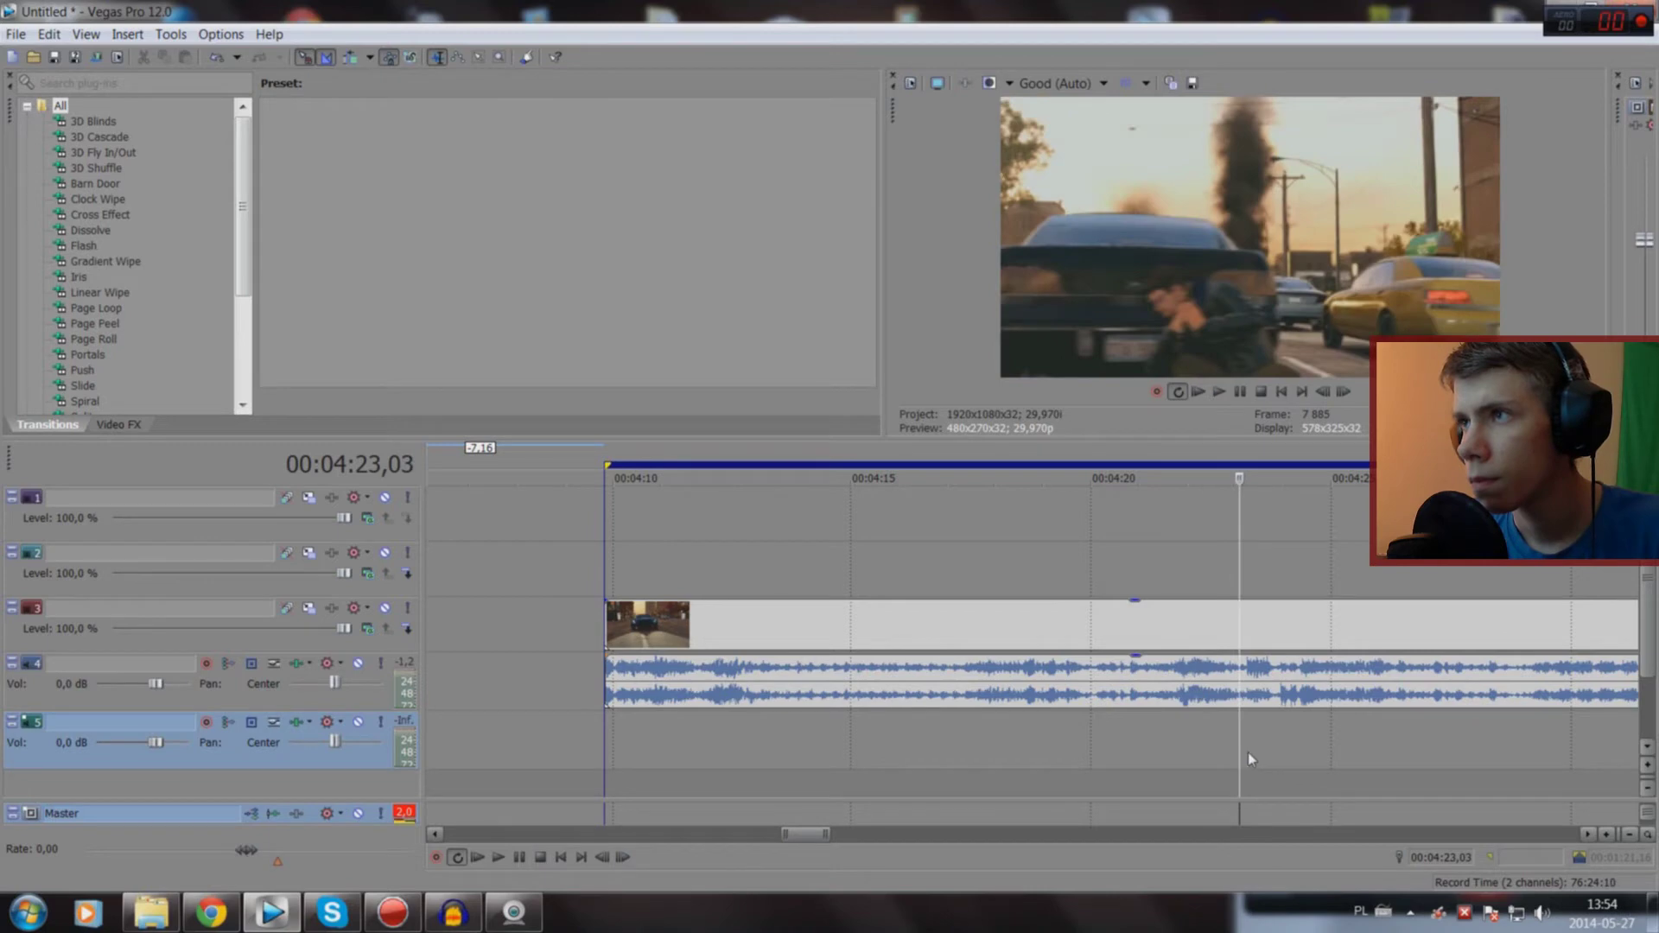
click(1248, 759)
key(space)
Step: Split the clip at 04:23,08 and delete the footage before the cut
key(space)
key(s)
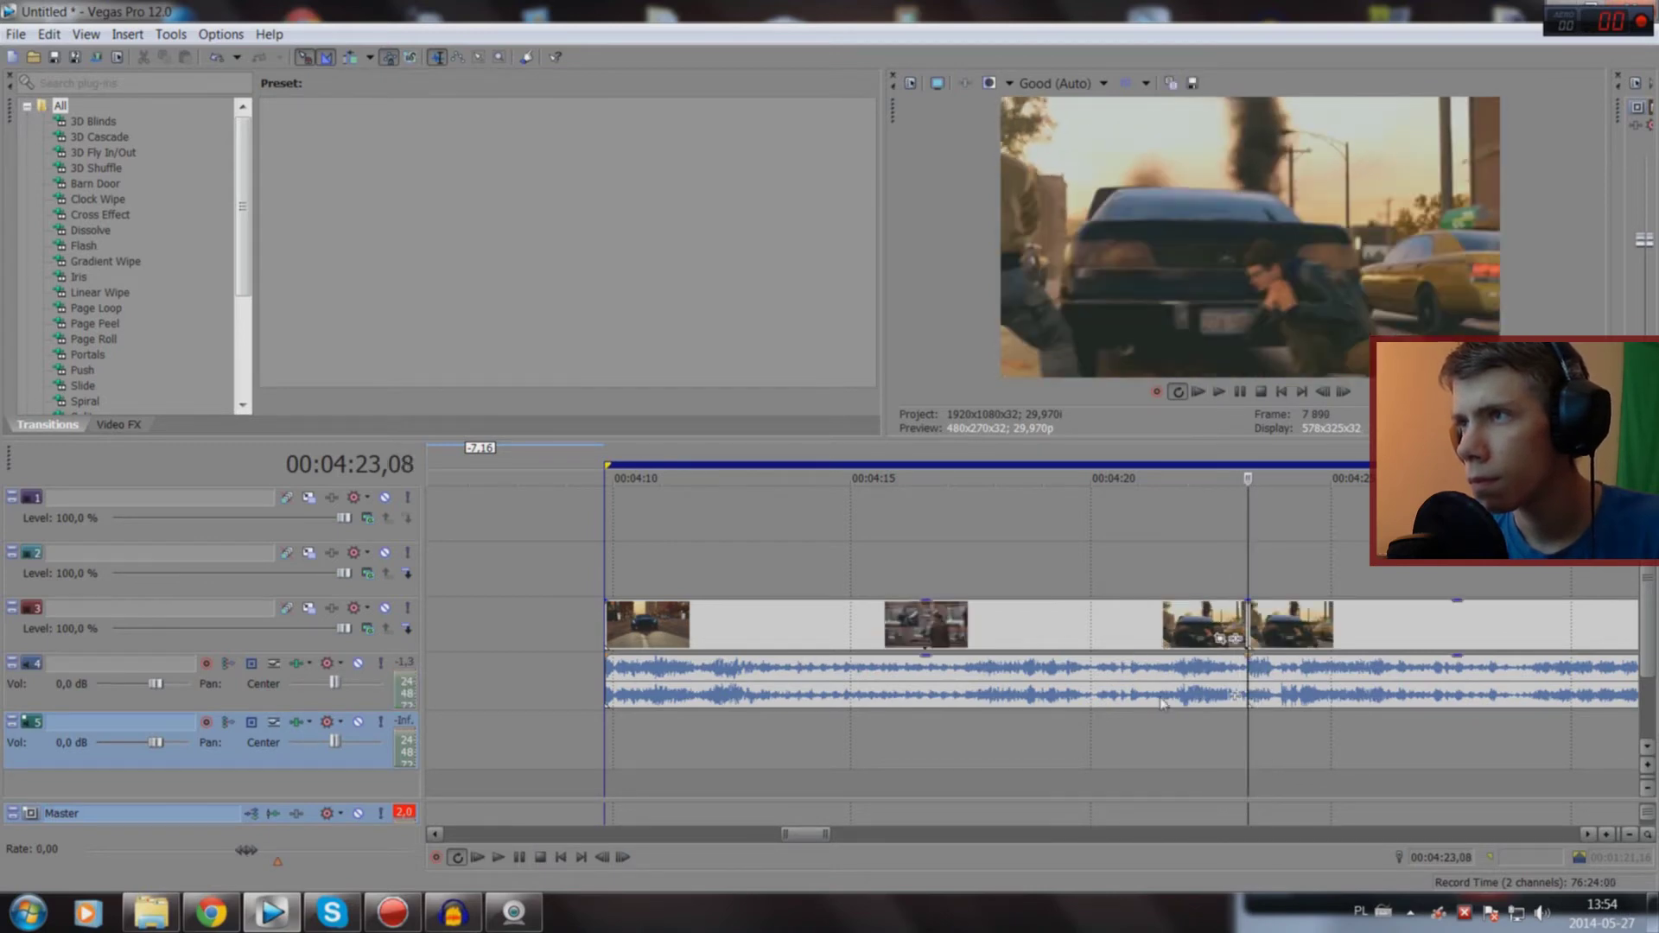
click(998, 612)
key(Delete)
key(space)
Step: Slide the trimmed clip left to 04:11,12, play it, and scrub around 04:13
scroll(1026, 657, down, 5)
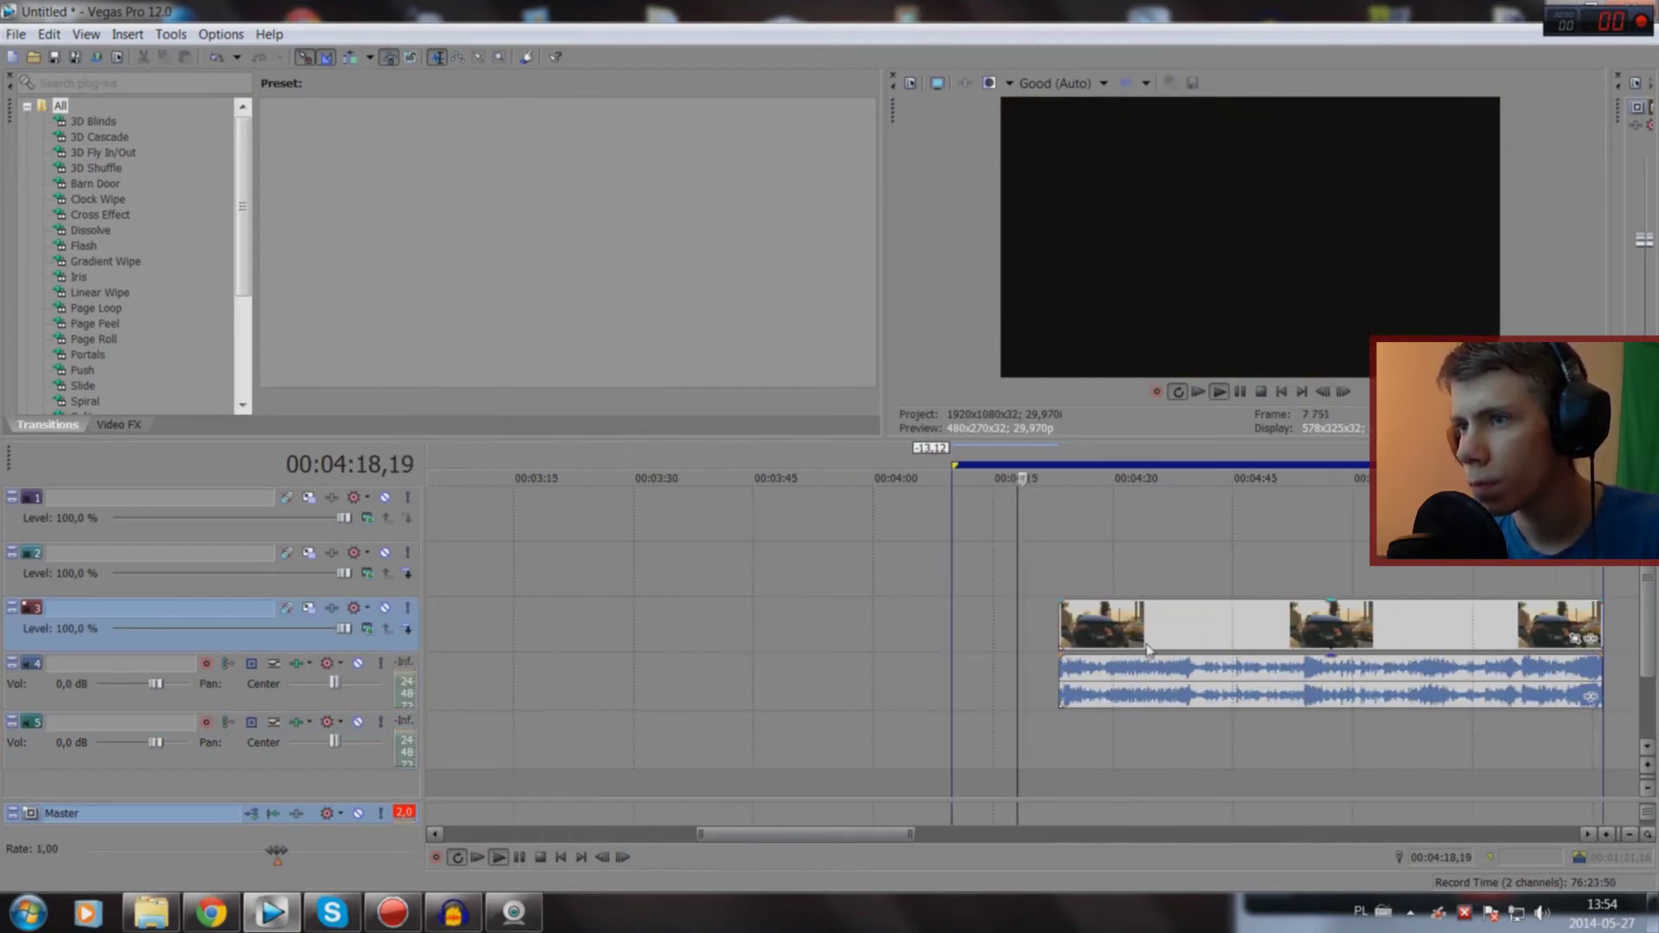
drag(1303, 634, 1213, 634)
double_click(1213, 633)
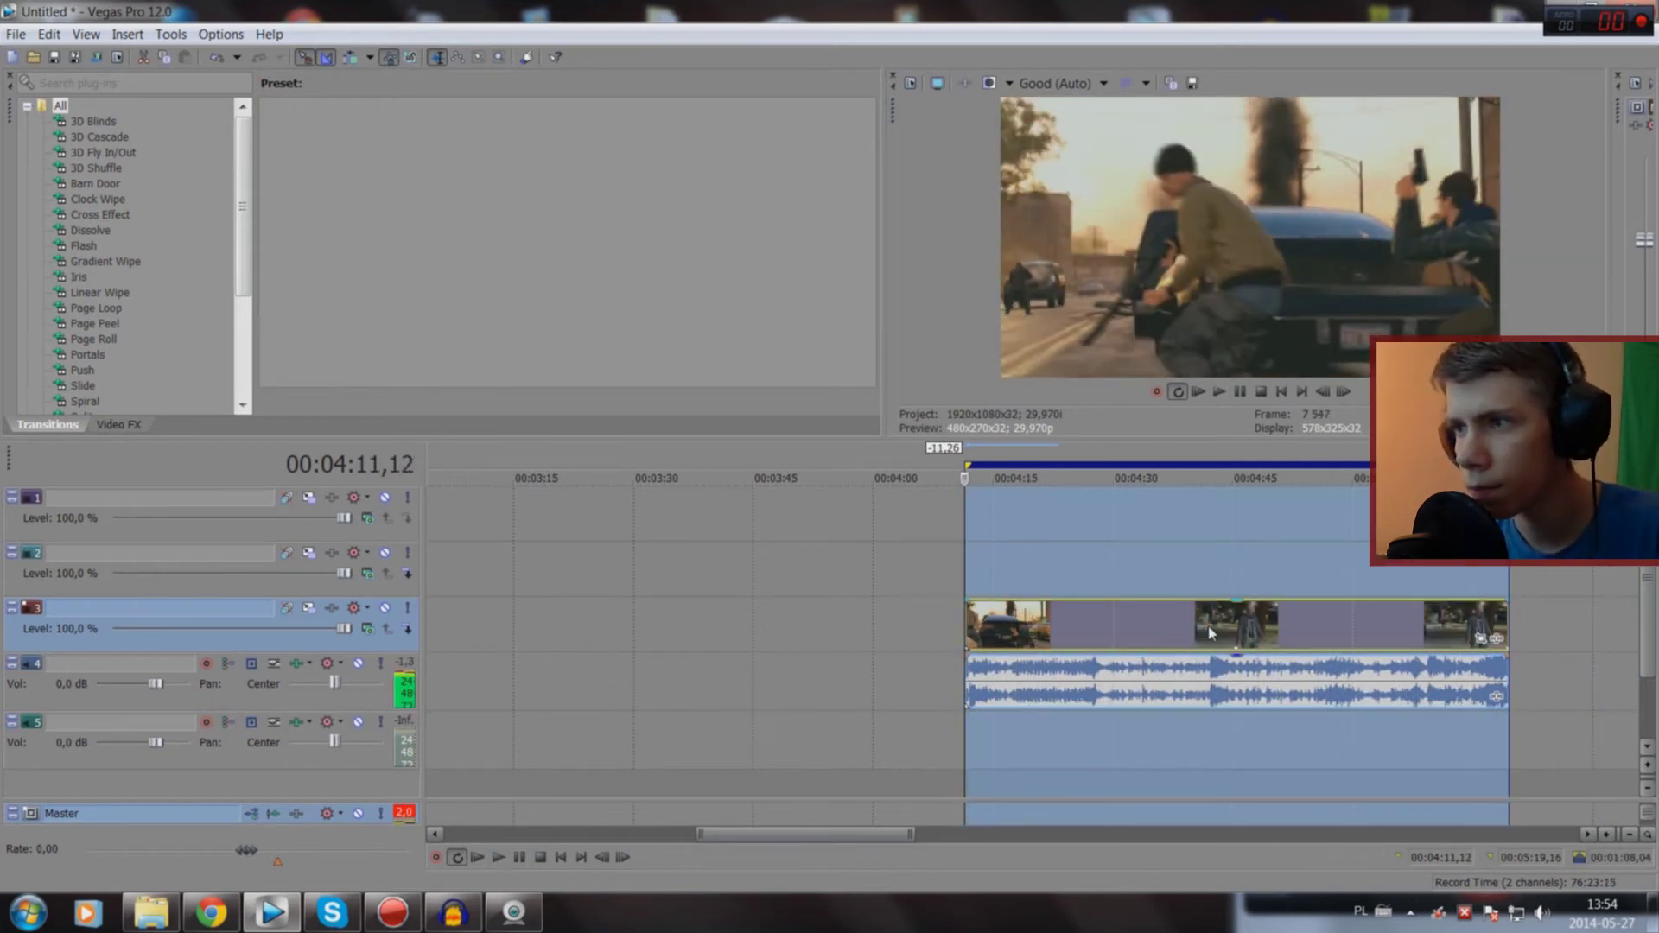
scroll(1196, 634, up, 3)
key(space)
scroll(1171, 706, up, 5)
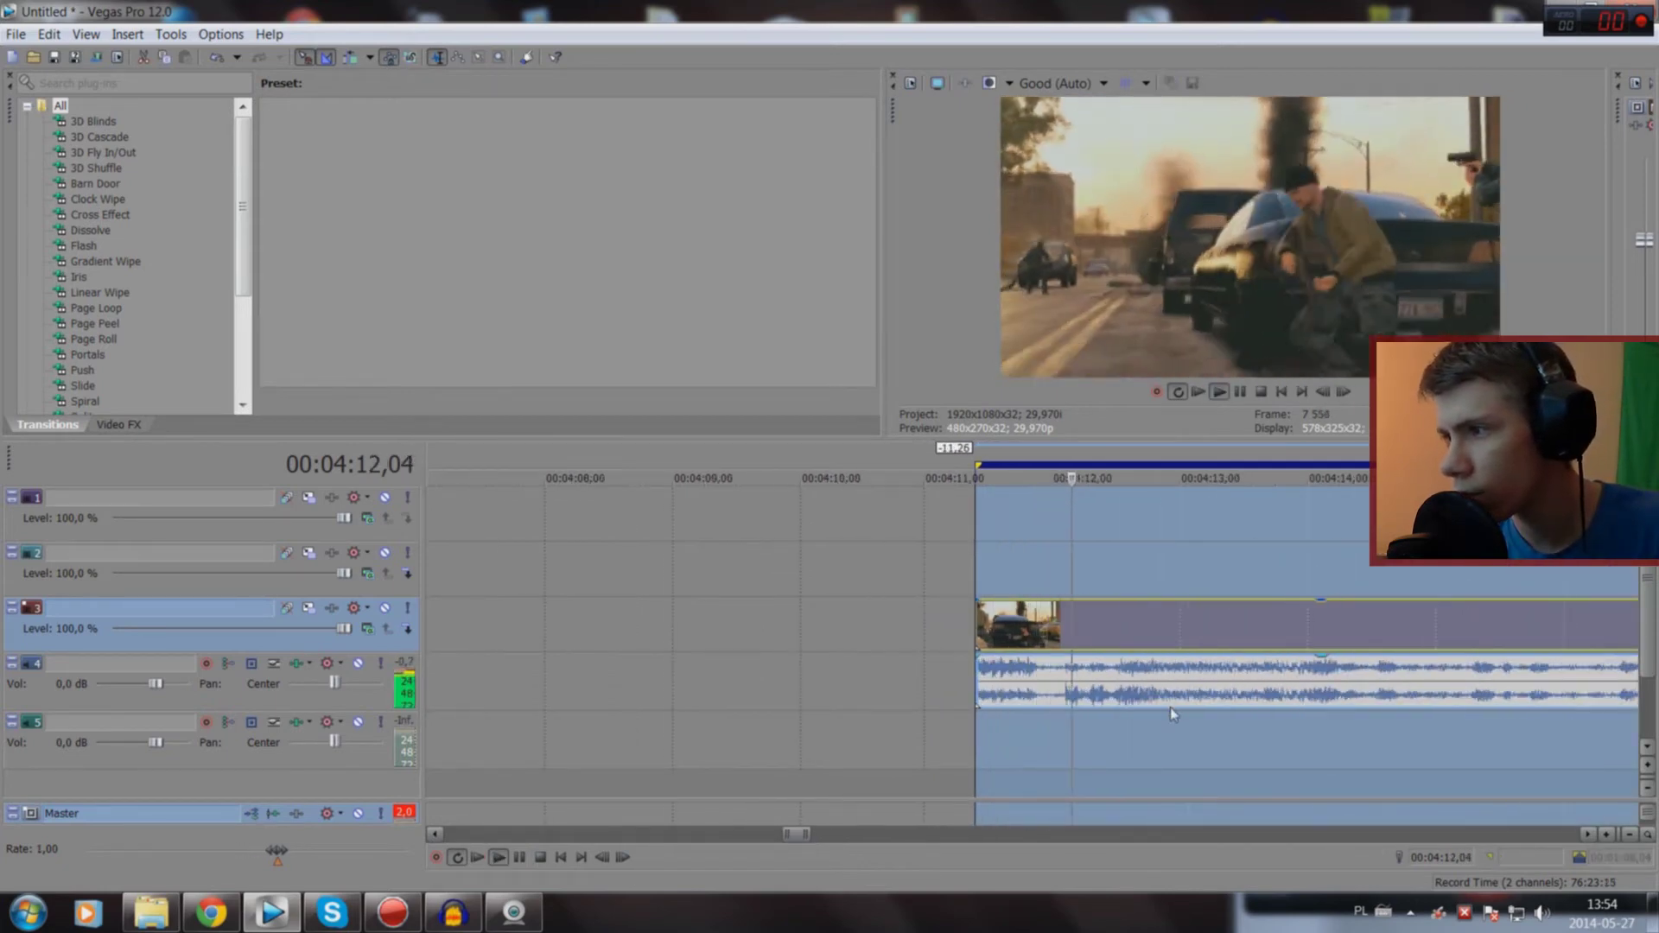
key(space)
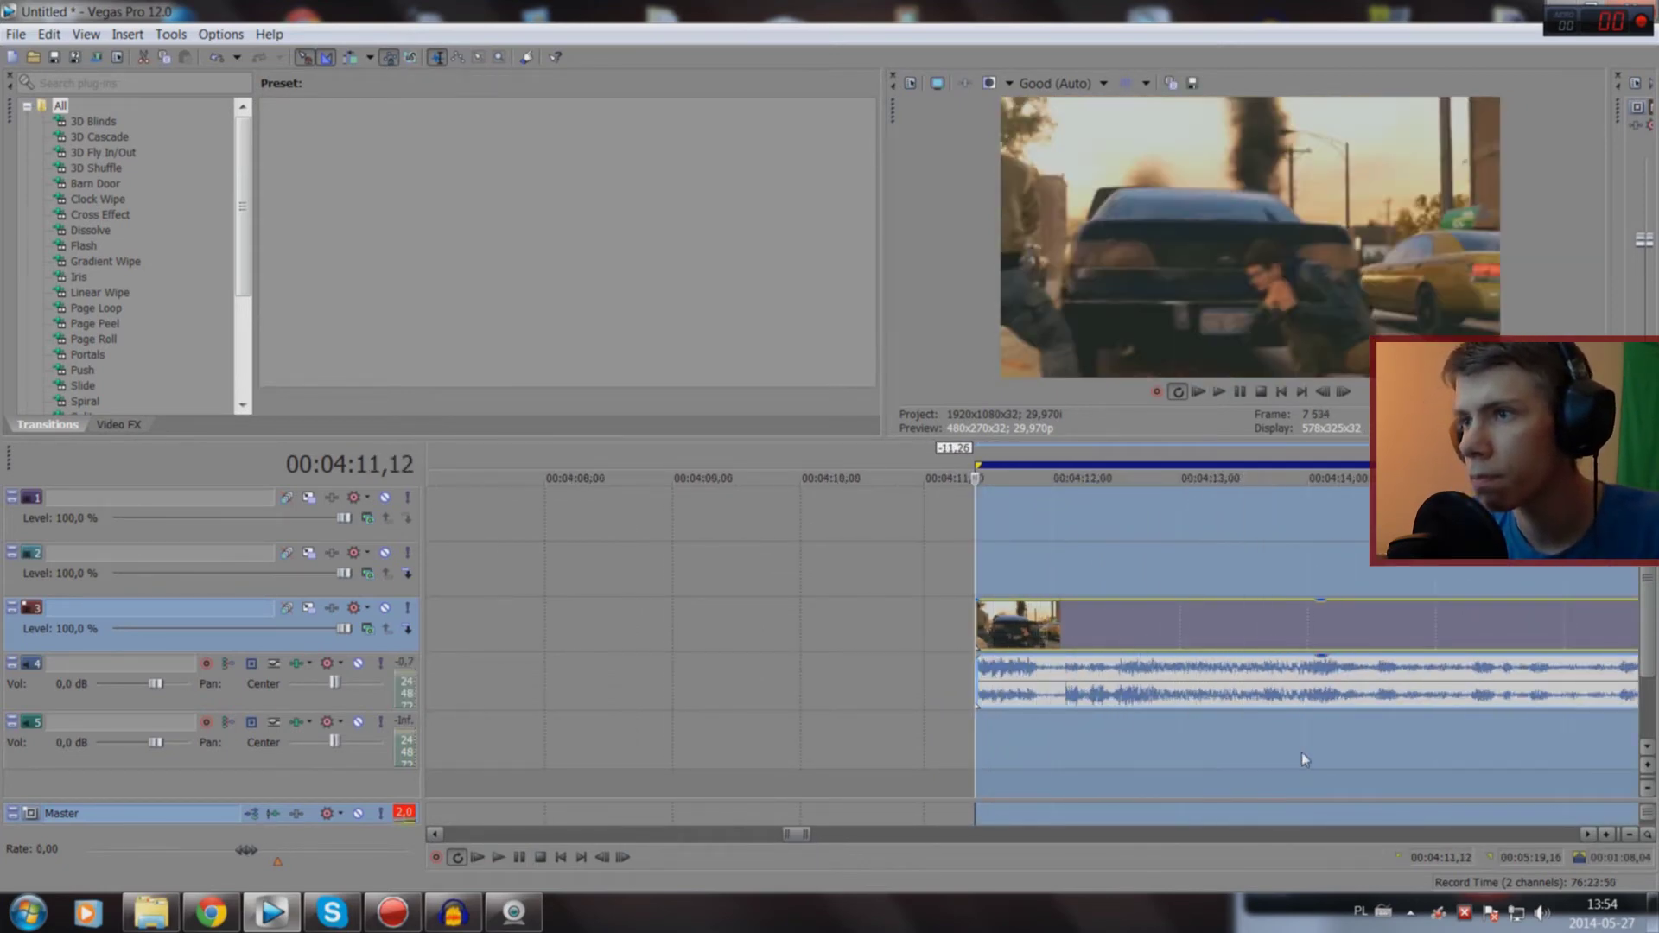
click(1286, 754)
drag(1287, 760, 1256, 772)
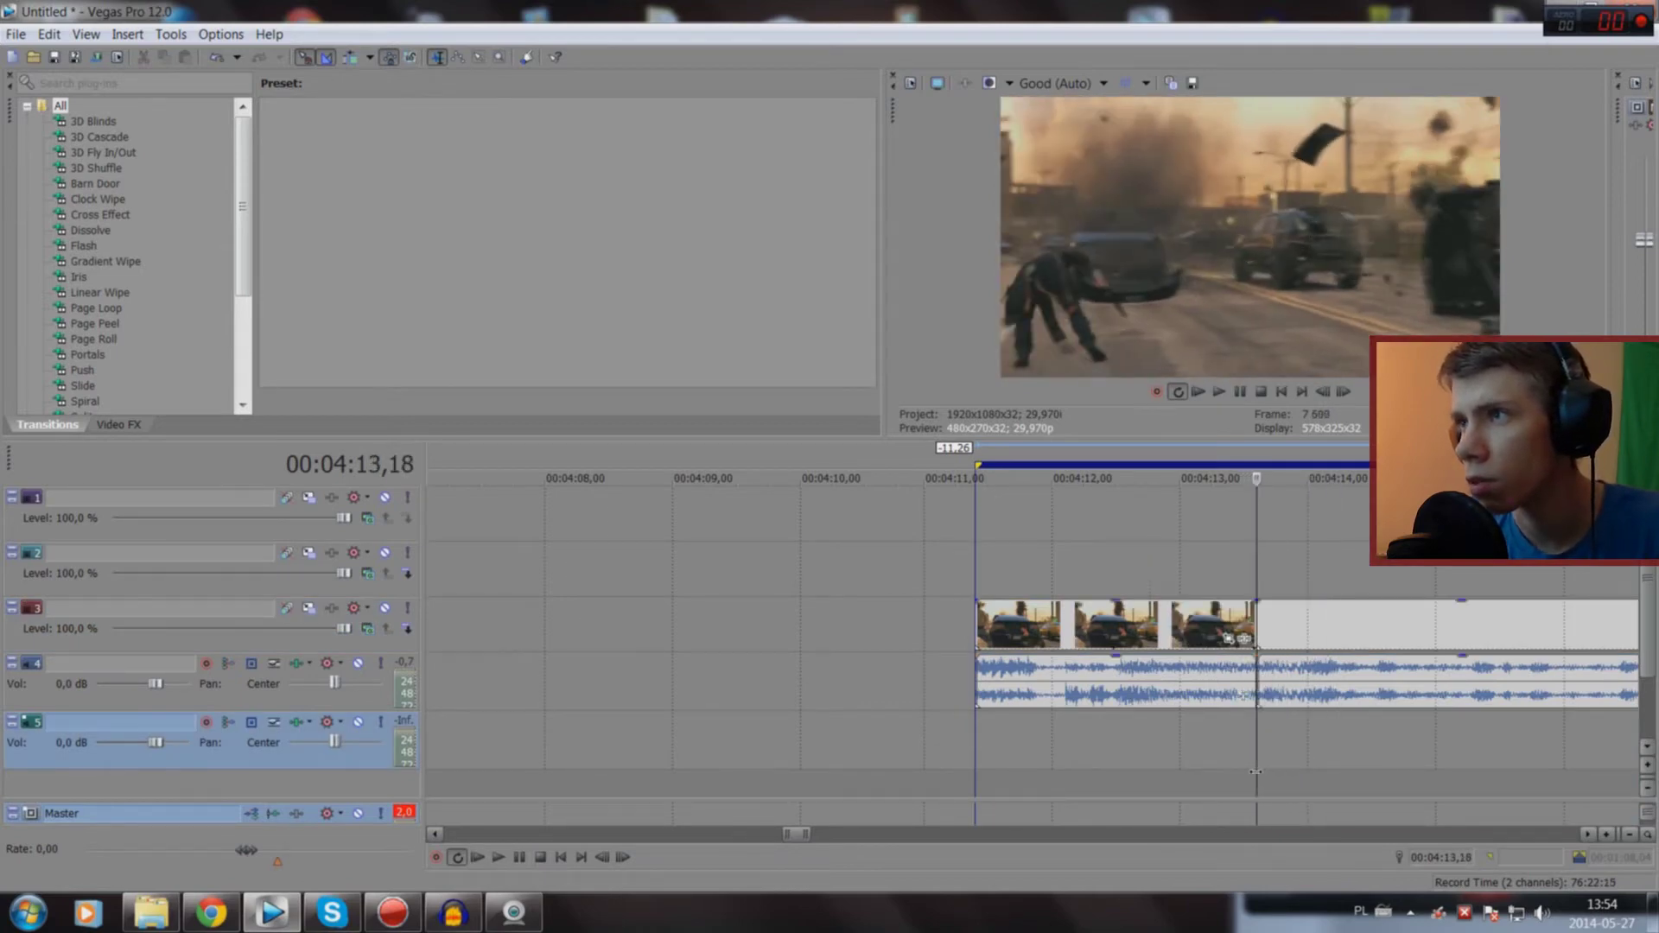
mouse_move(1190, 627)
mouse_down()
mouse_move(4, 644)
mouse_move(1226, 652)
mouse_up()
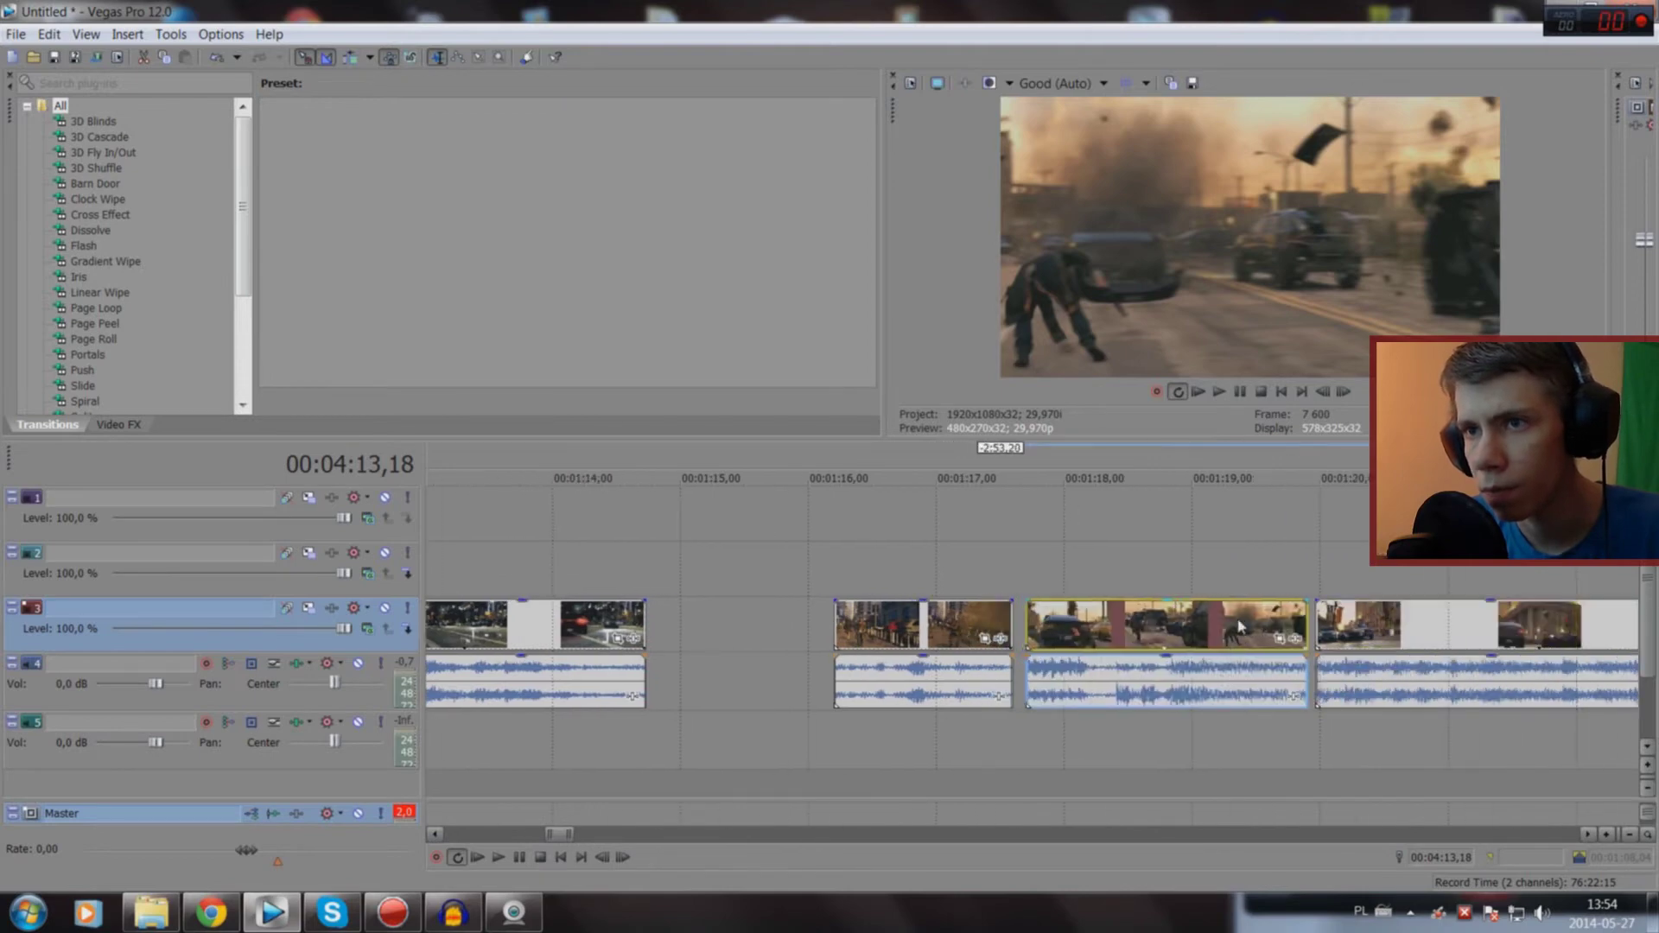
Step: Select the gameplay clip and preview it to locate the next highlight near 04:22,10
scroll(1091, 721, down, 10)
double_click(1096, 629)
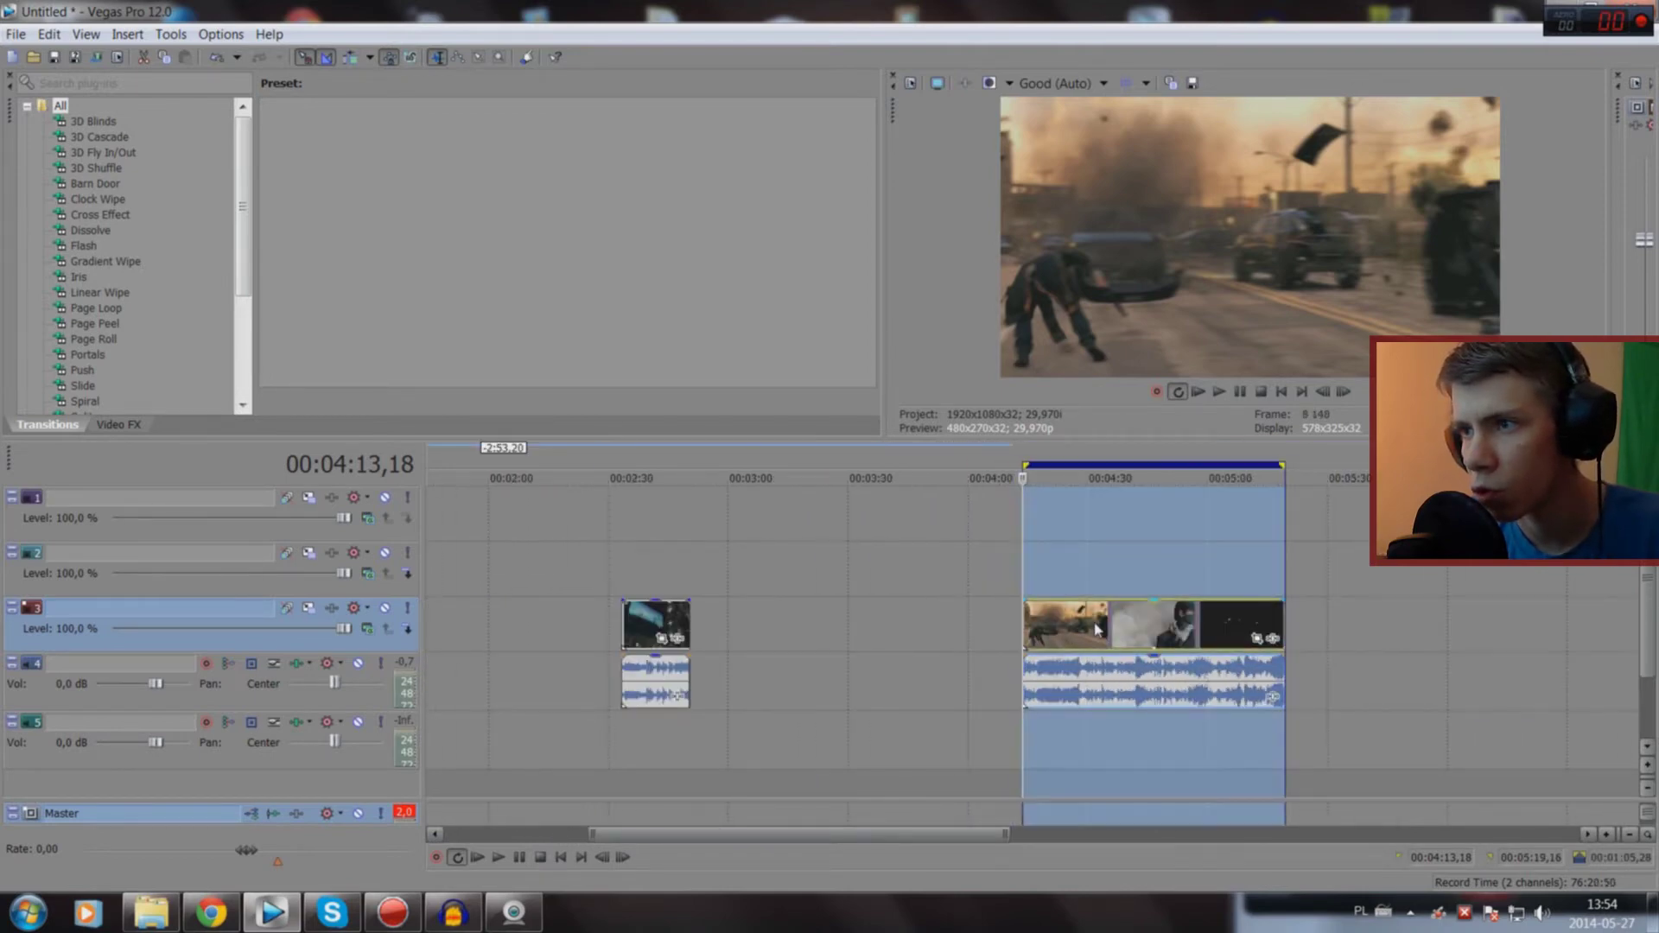
scroll(1096, 629, up, 3)
key(space)
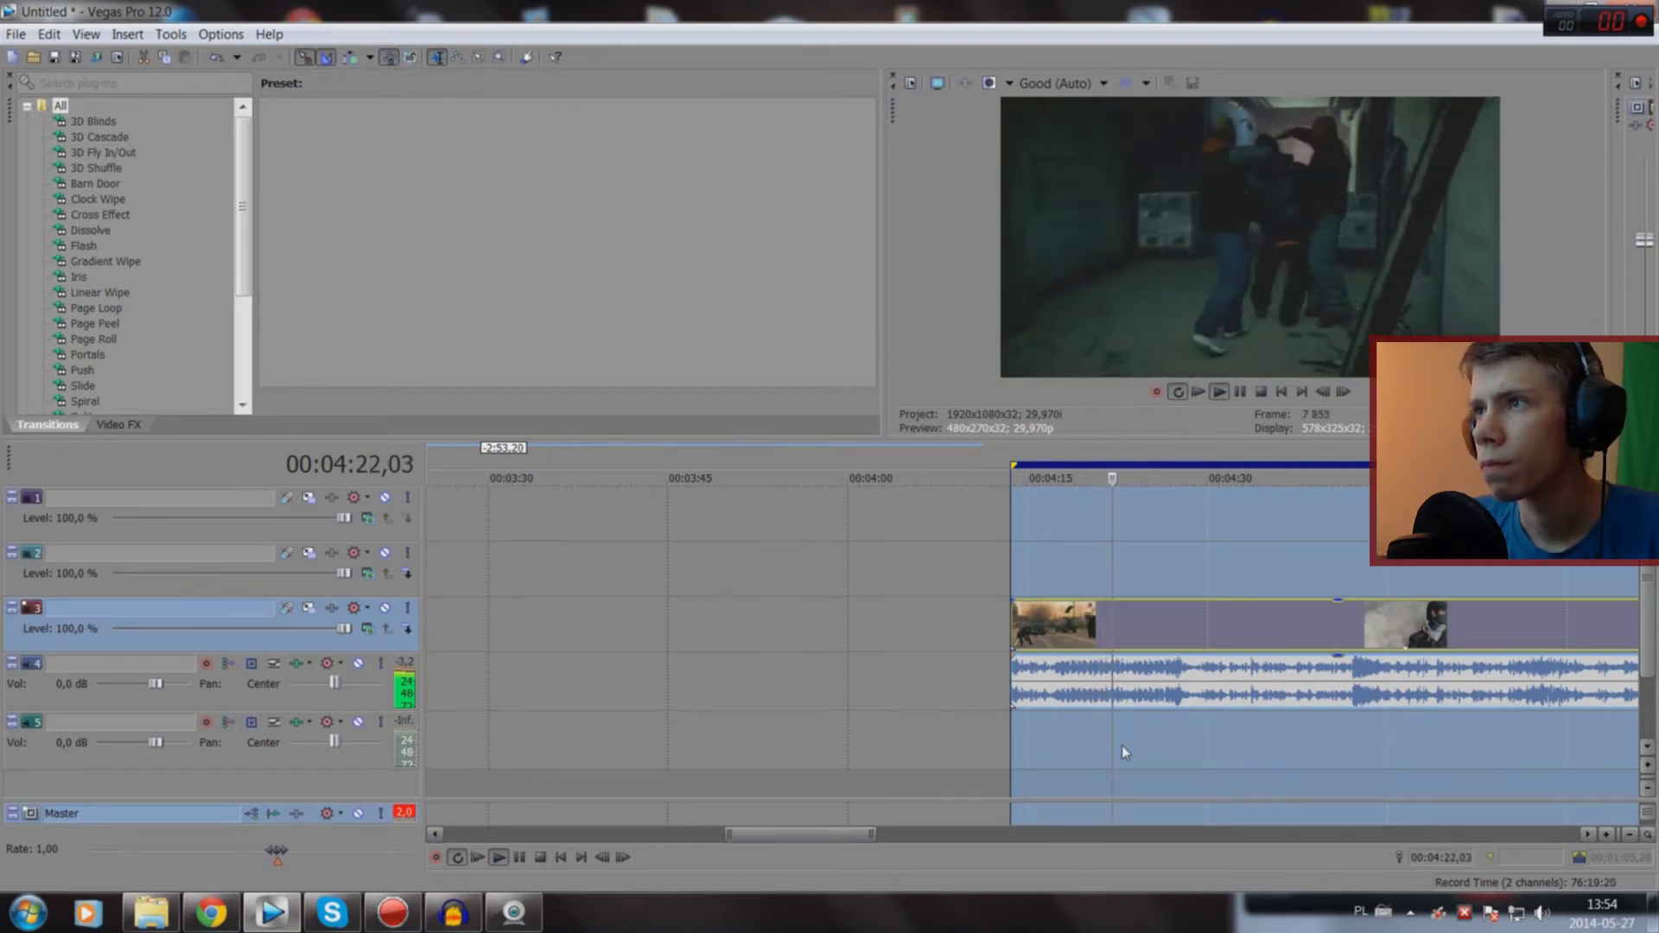
key(space)
click(1111, 765)
scroll(1109, 775, up, 1)
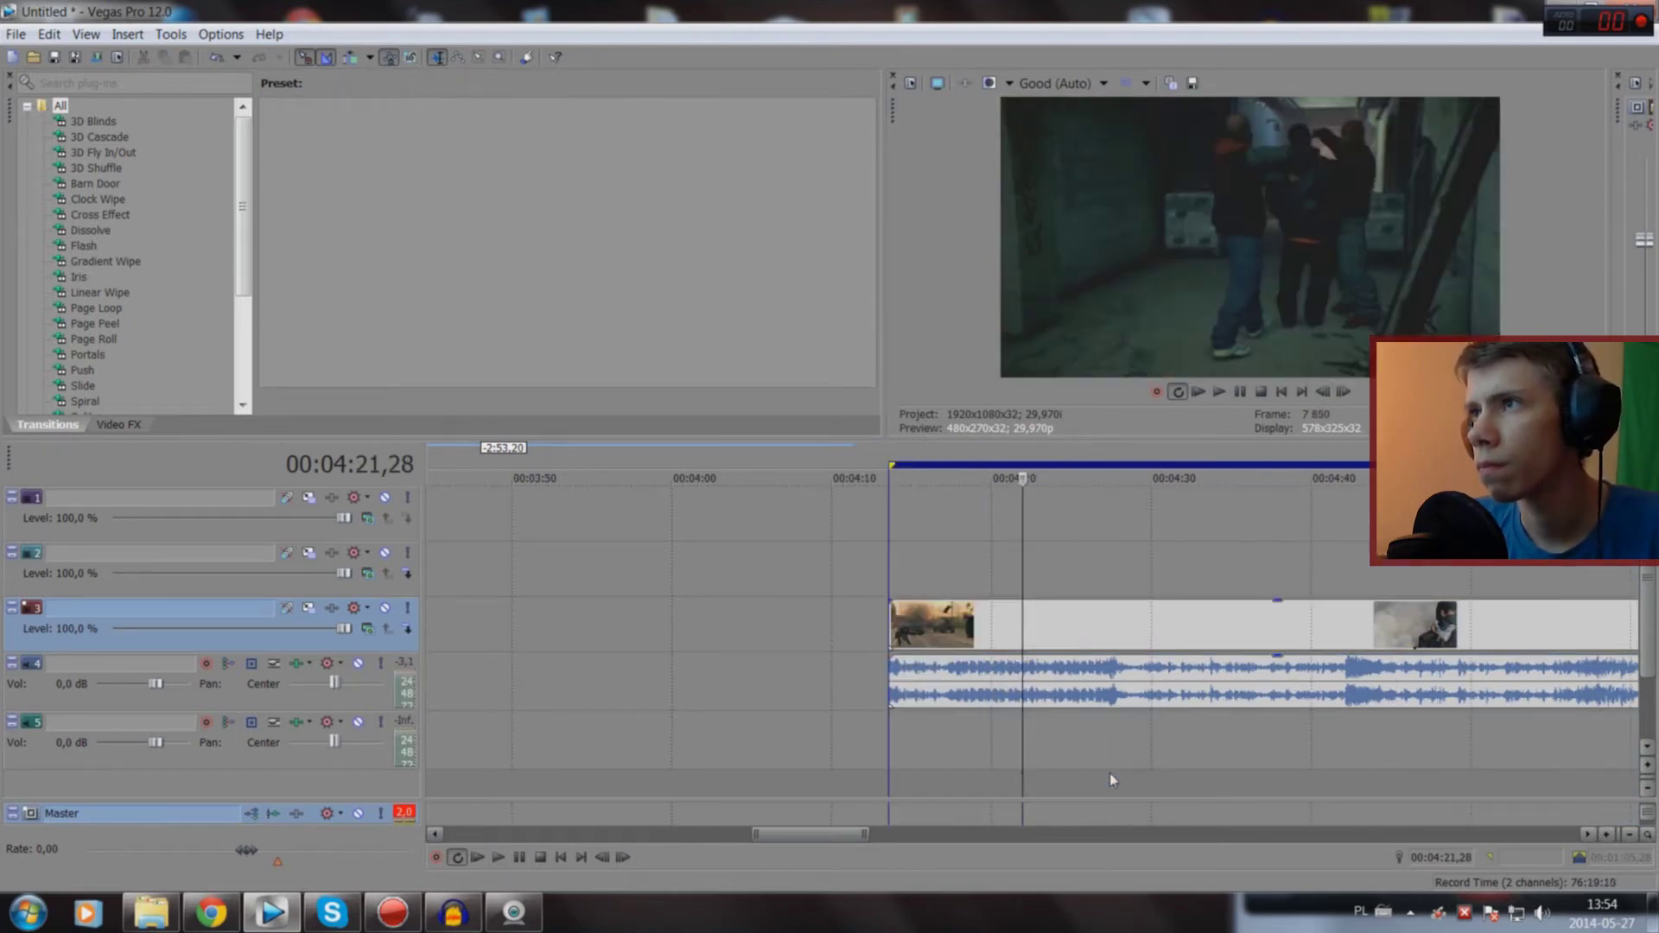
scroll(1110, 774, up, 2)
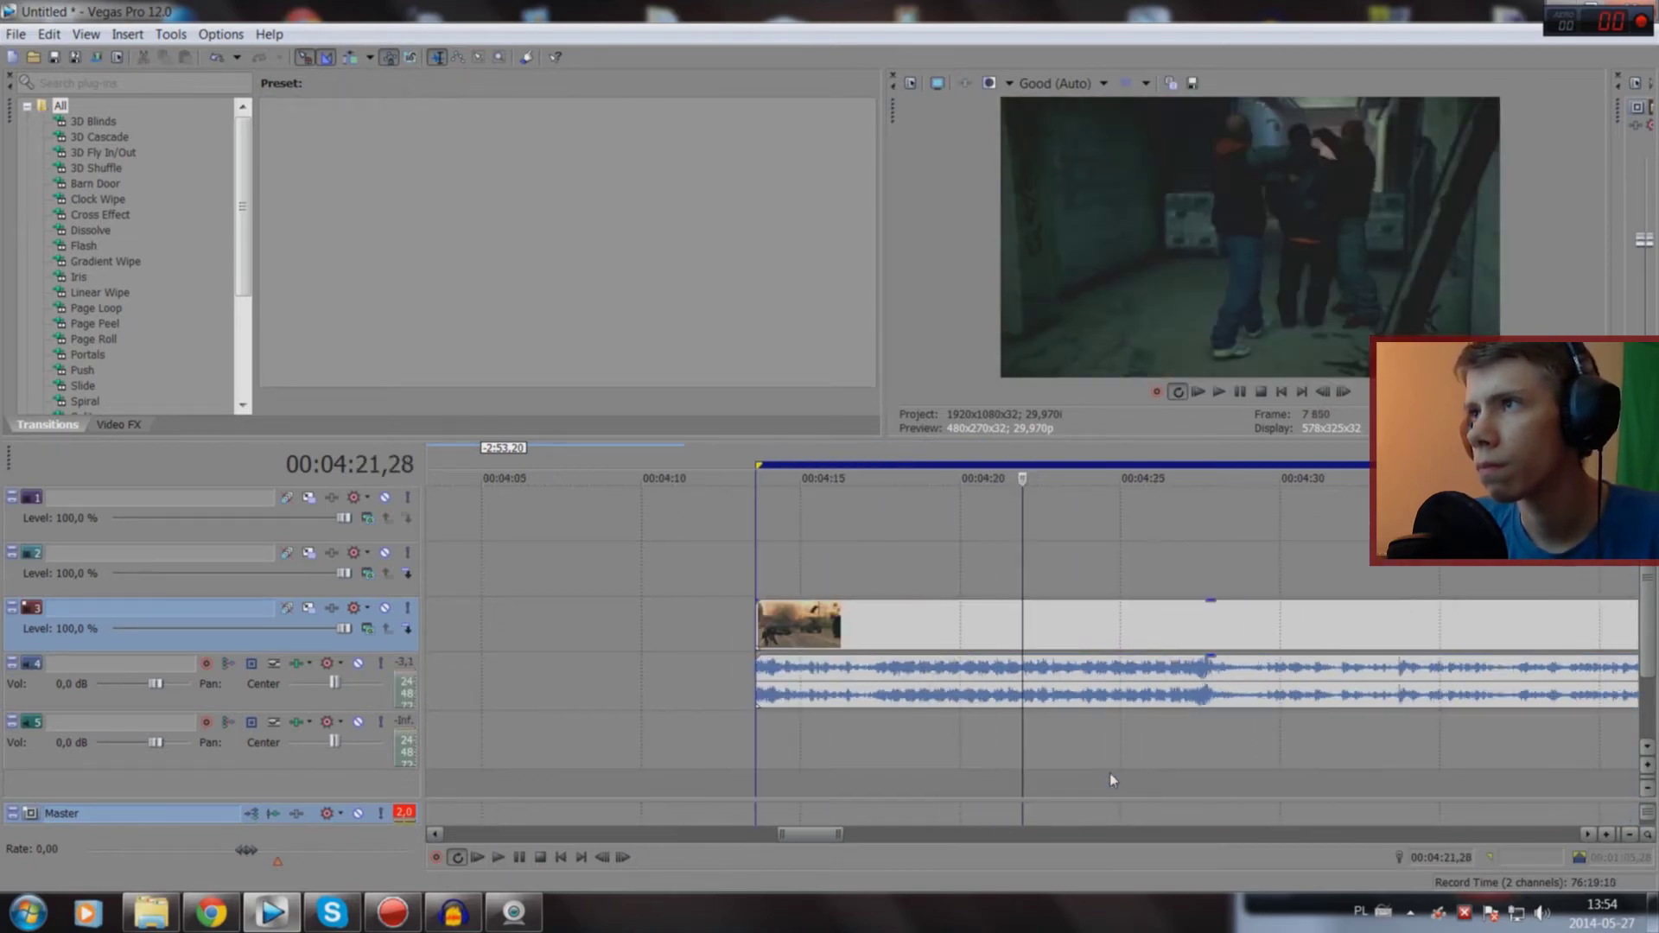
scroll(1079, 791, up, 3)
click(1075, 799)
key(space)
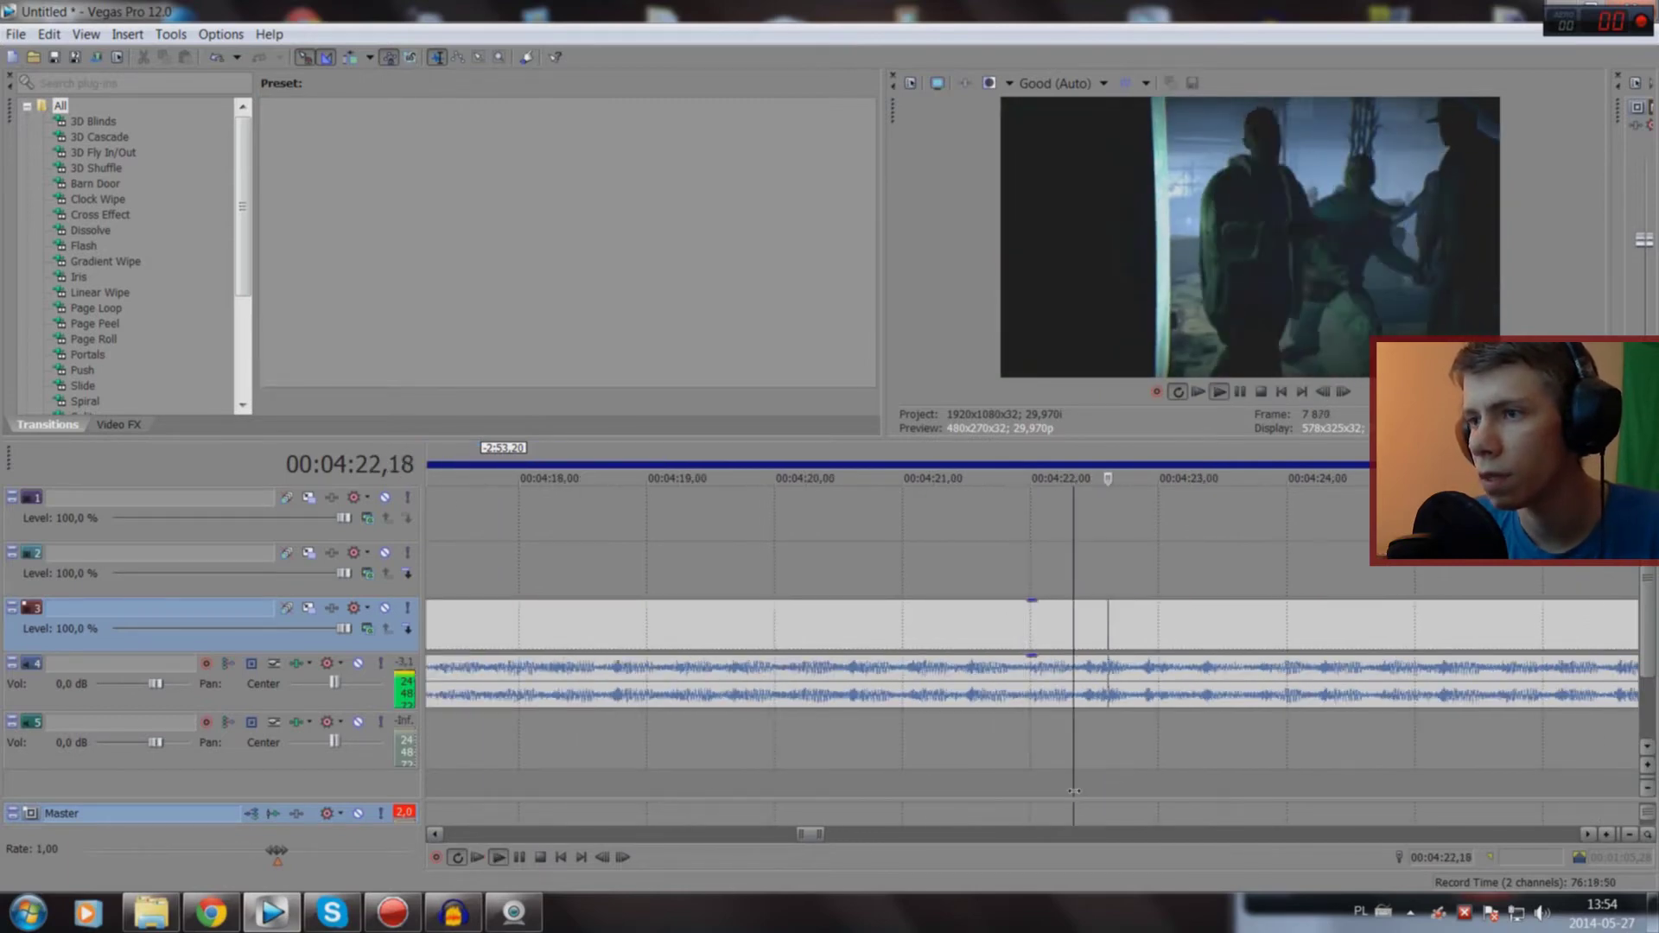
key(space)
Step: Scrub back to 04:22,07 and replay to check the cut point
scroll(1068, 800, up, 1)
scroll(975, 785, up, 2)
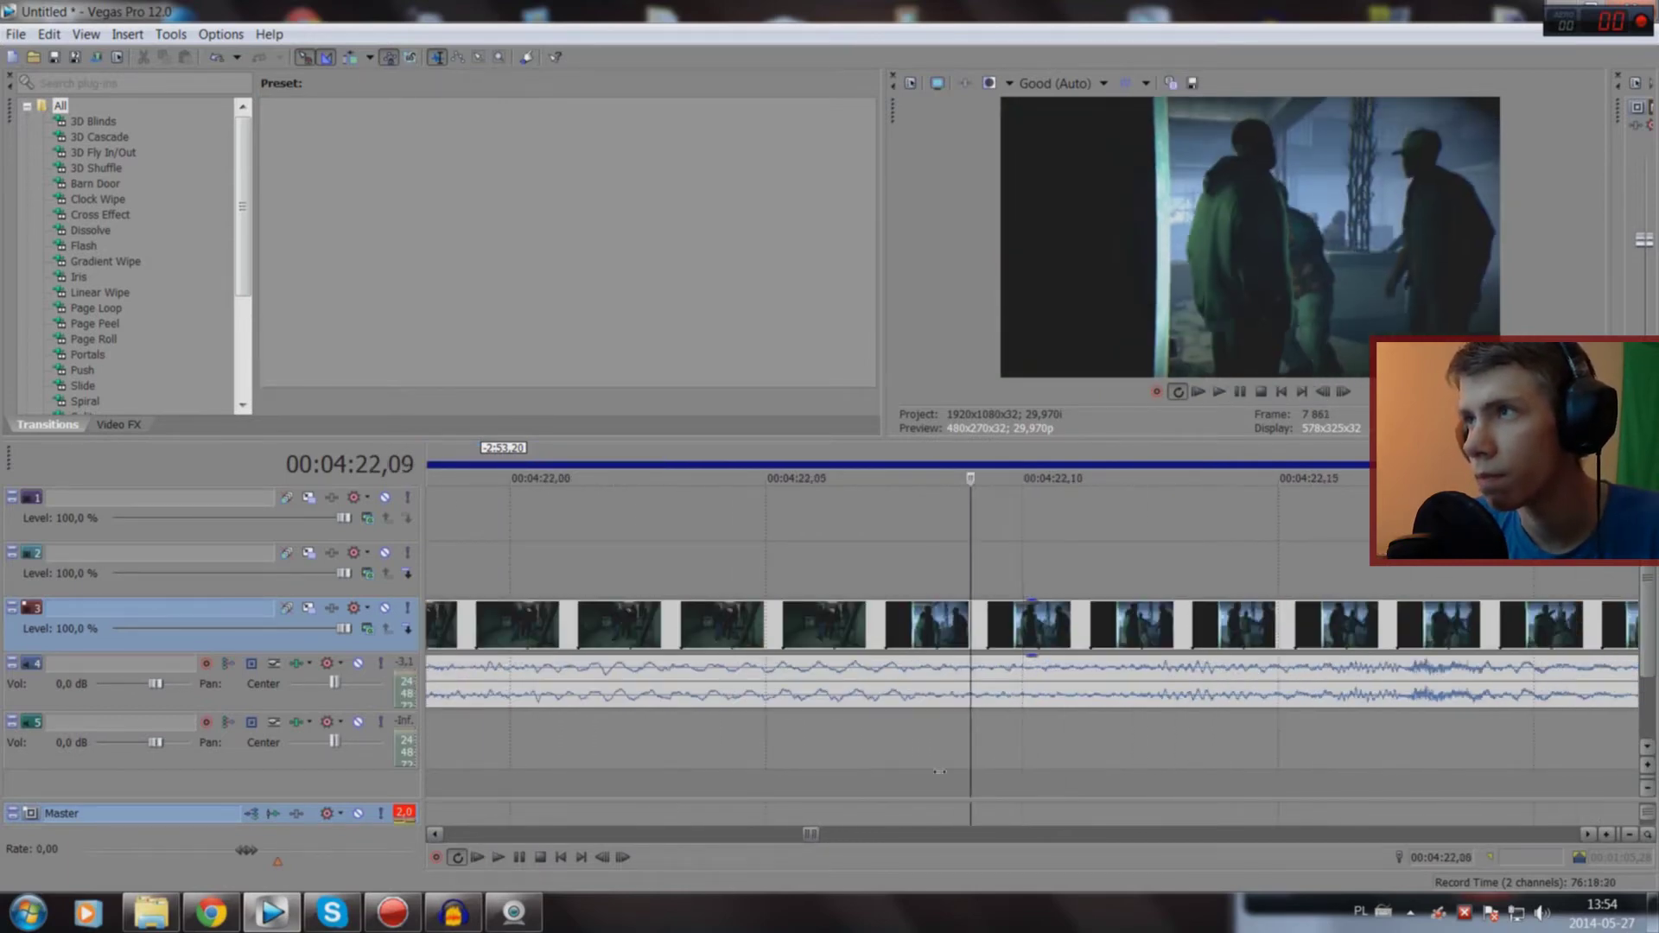
drag(940, 772, 867, 785)
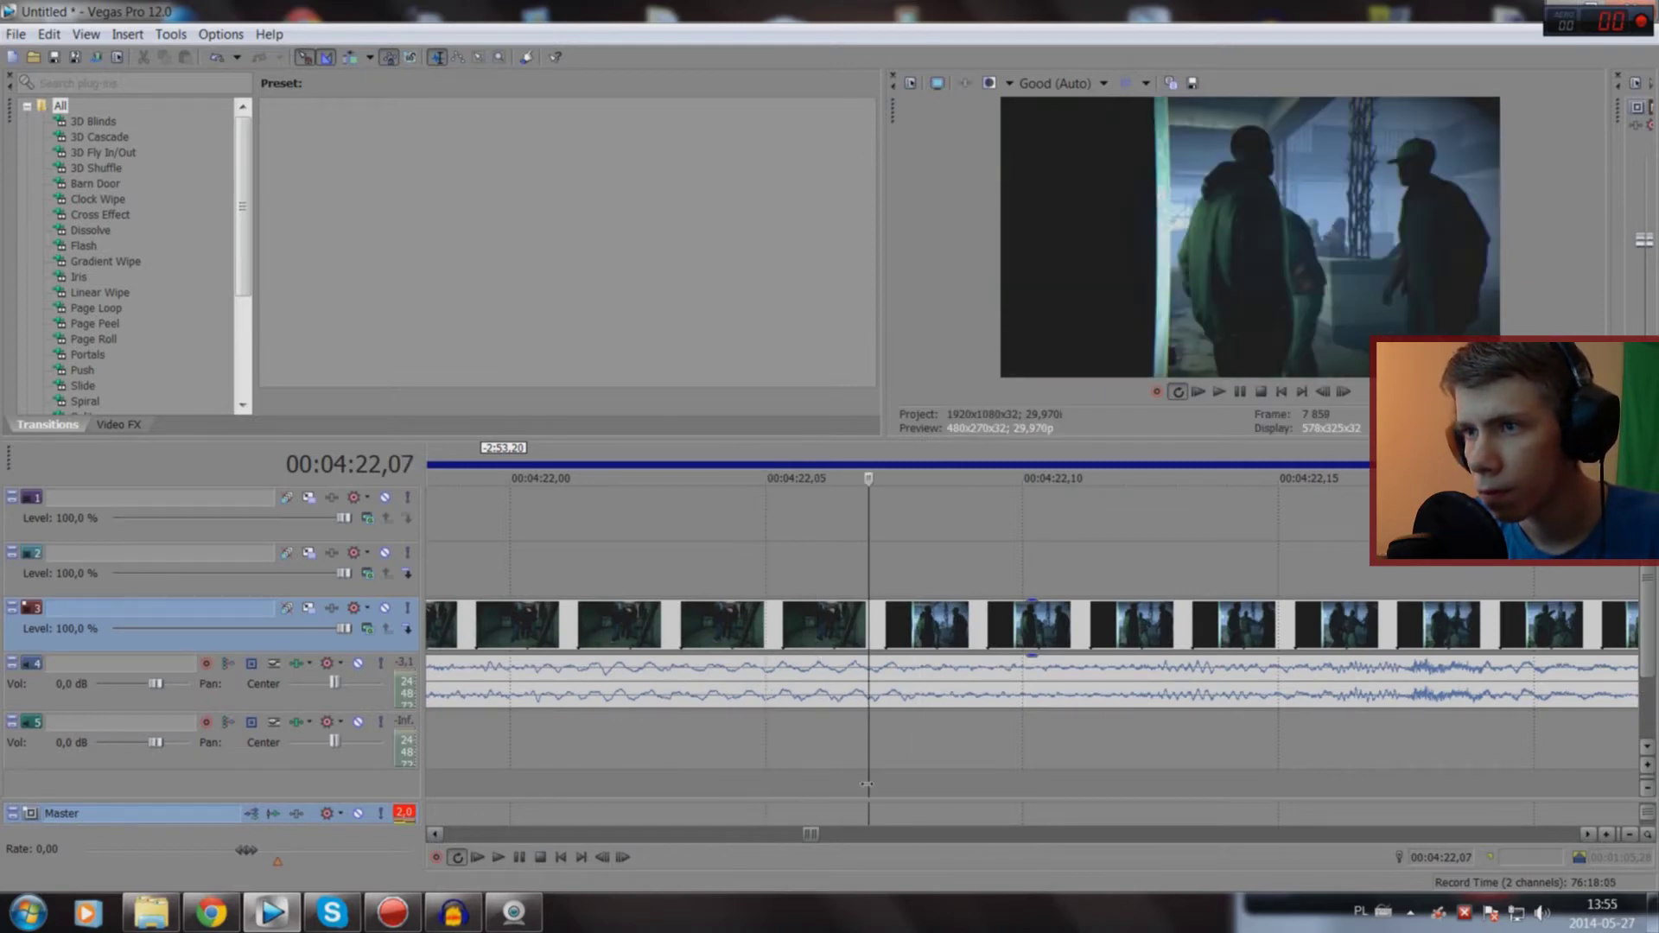
scroll(874, 783, down, 5)
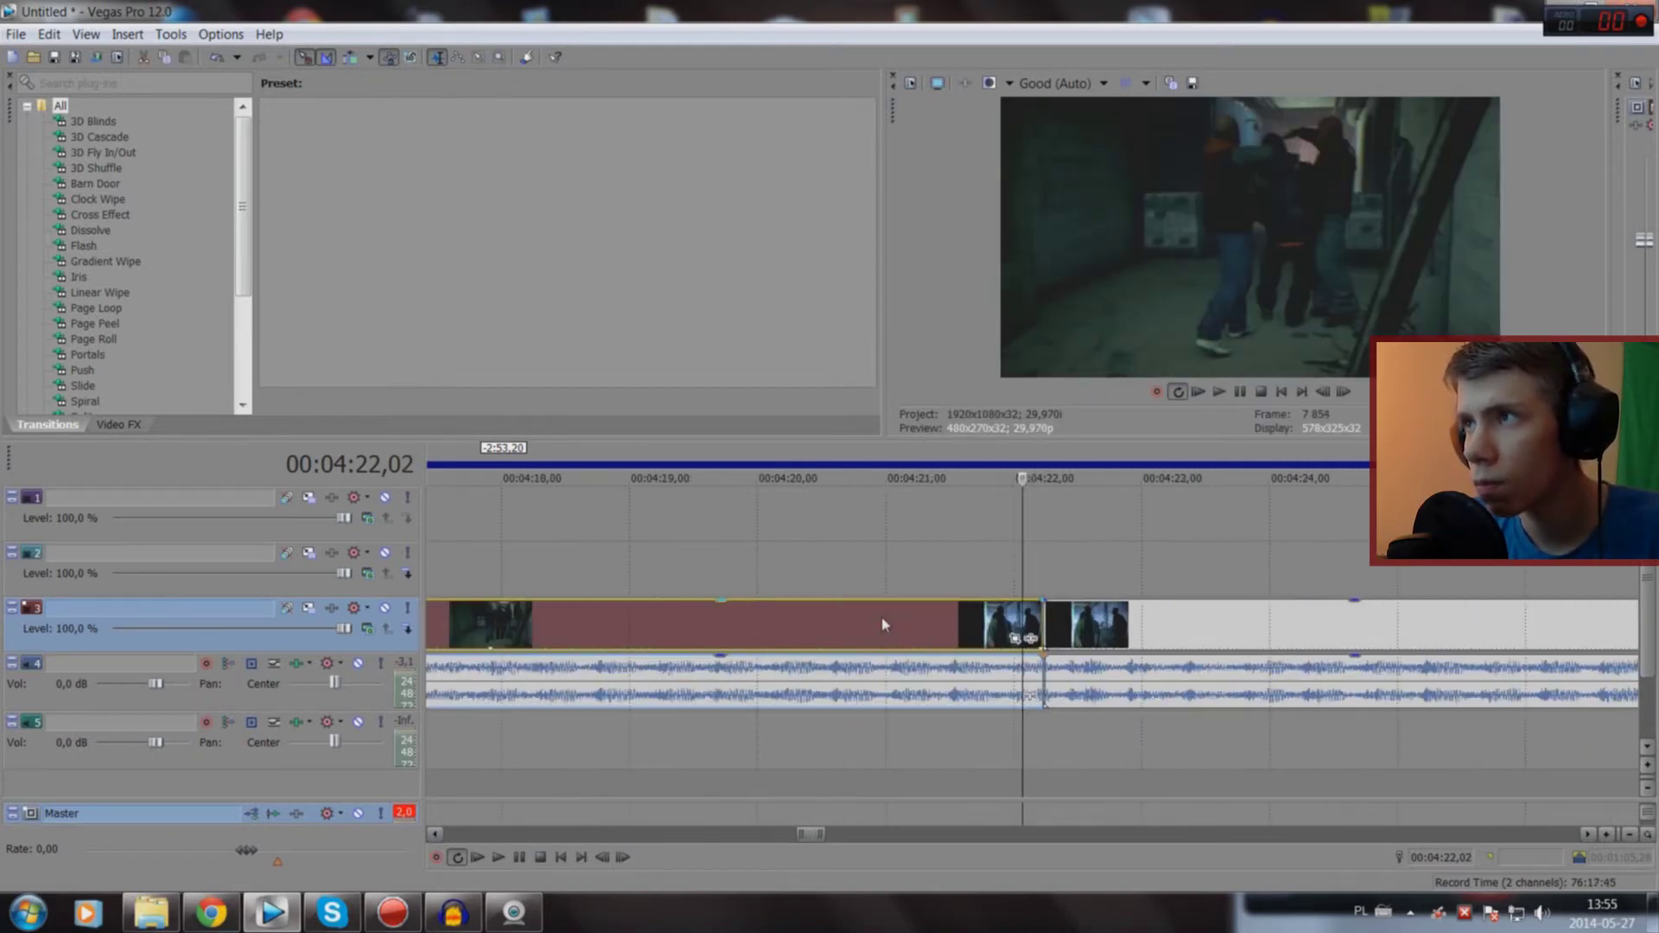
scroll(882, 618, up, 5)
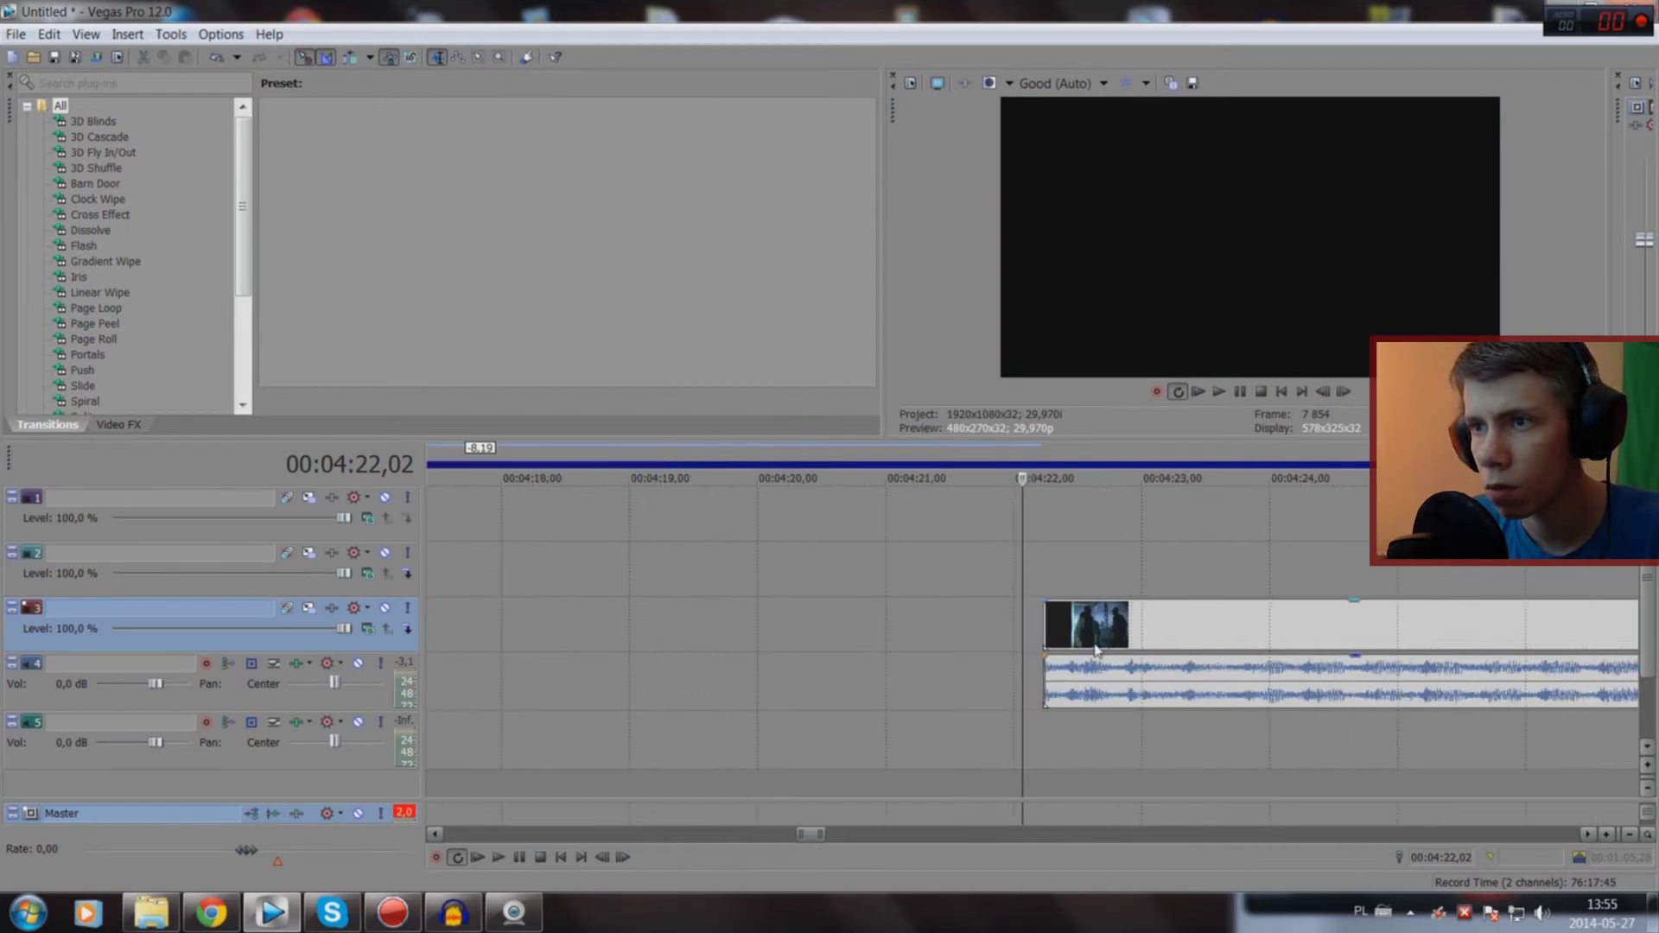
key(space)
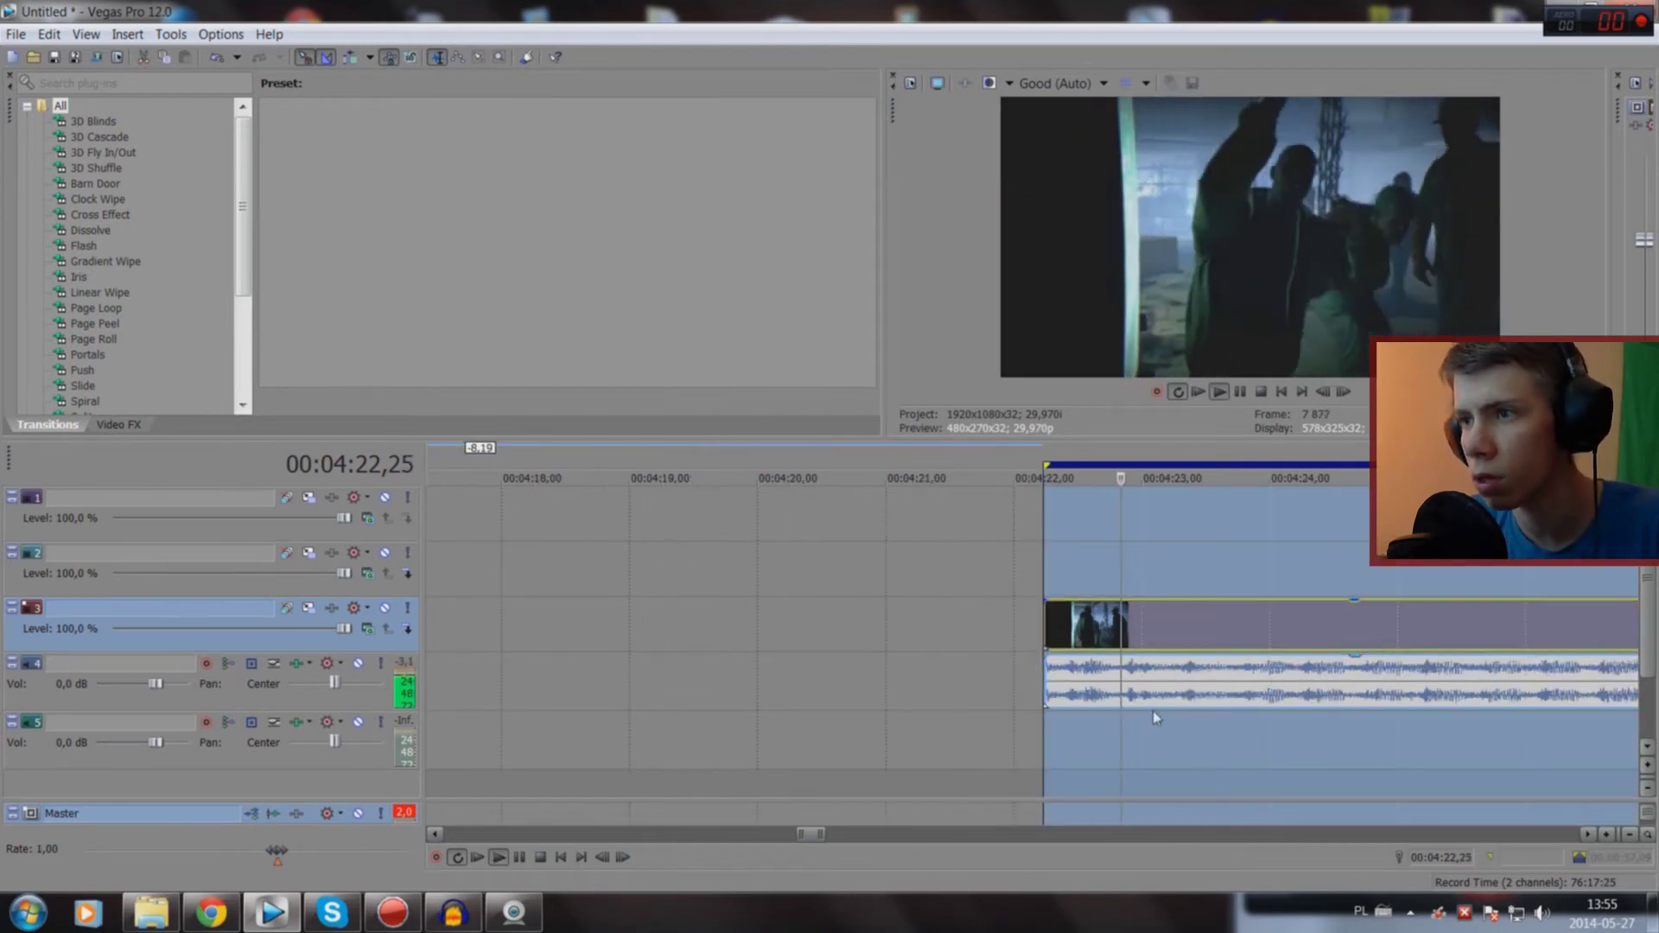
key(space)
Step: Step frame by frame to 04:22,28 and trim away the footage before it
click(1121, 766)
scroll(1121, 767, up, 5)
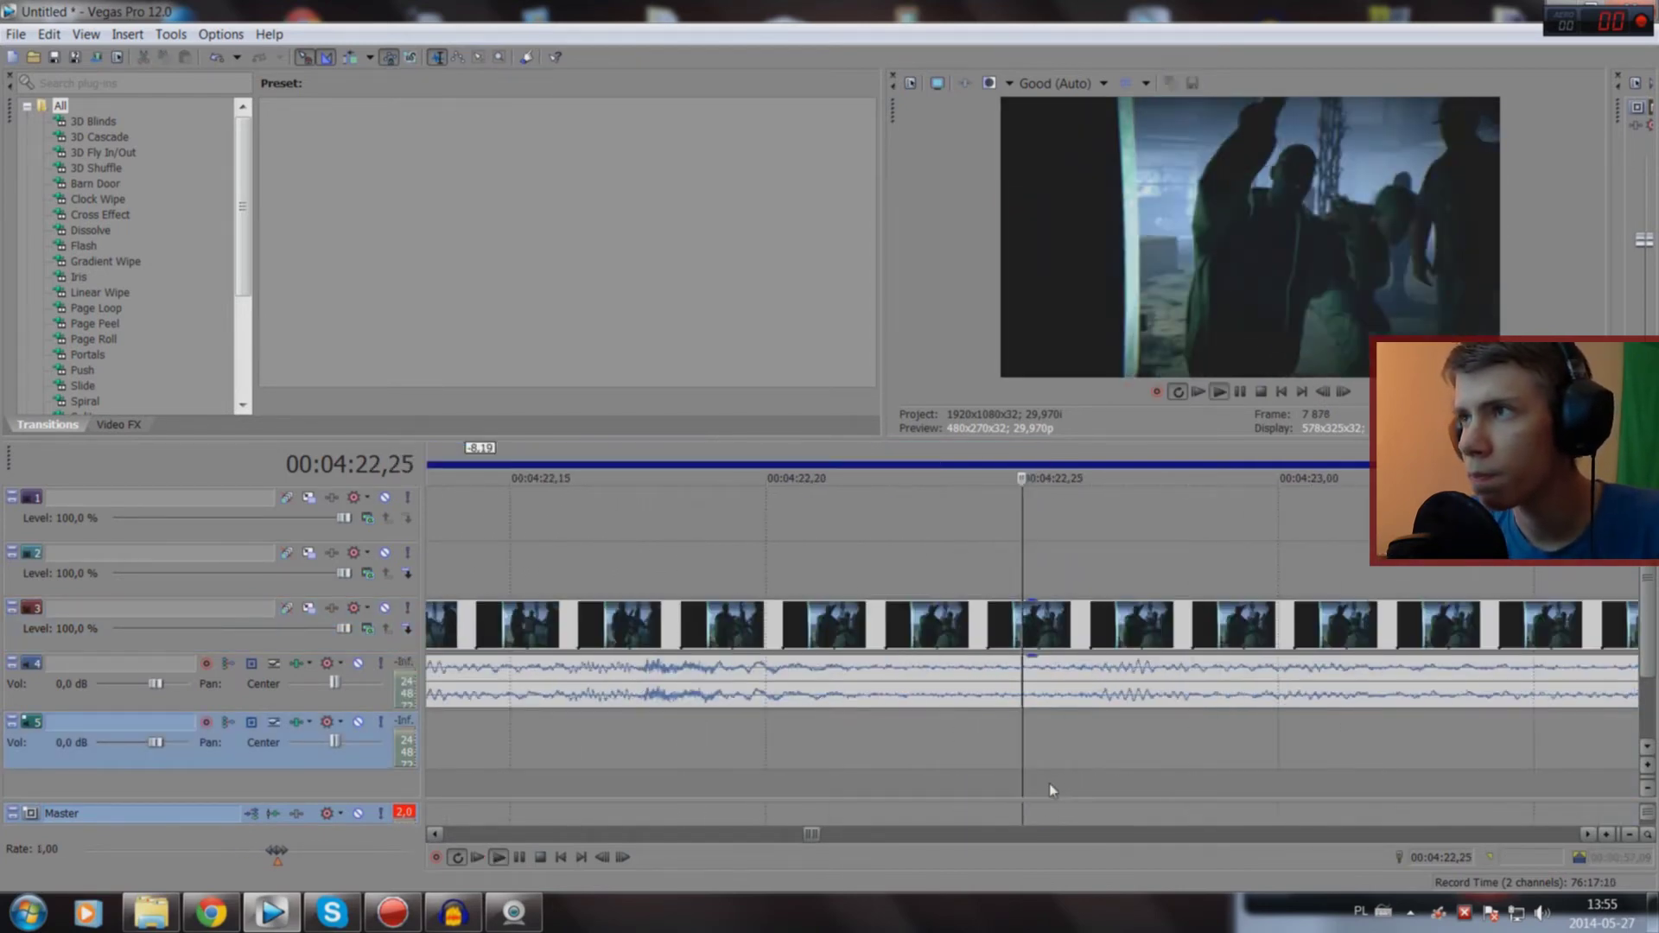
click(1177, 758)
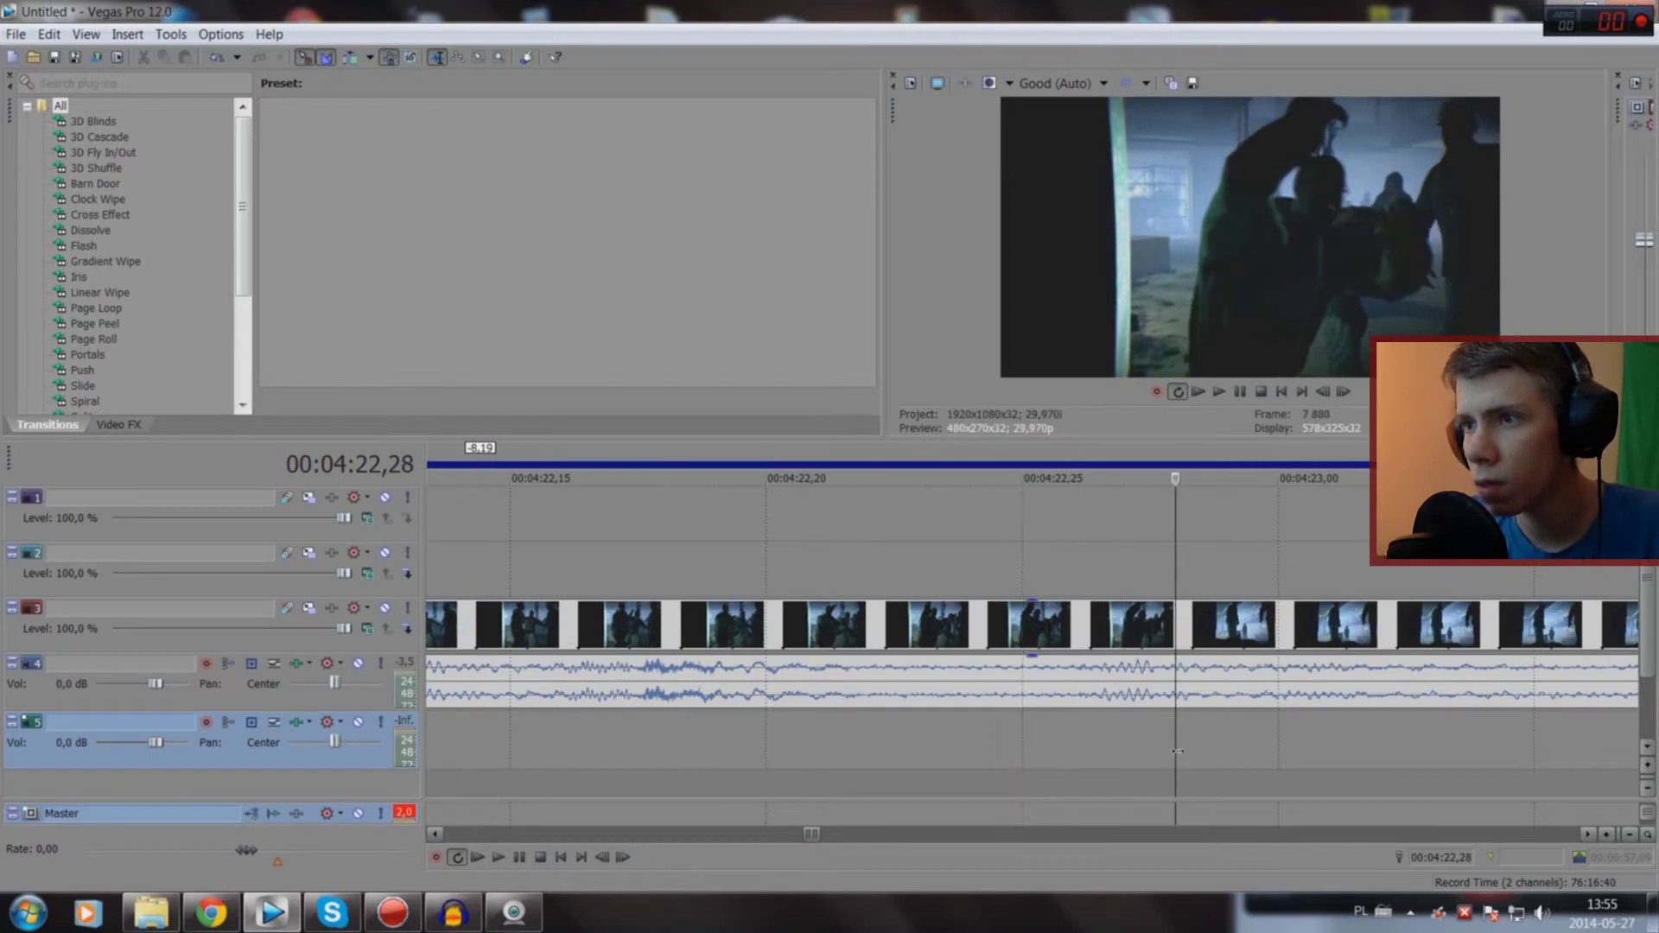
click(1333, 758)
click(1178, 758)
click(1320, 756)
click(1177, 758)
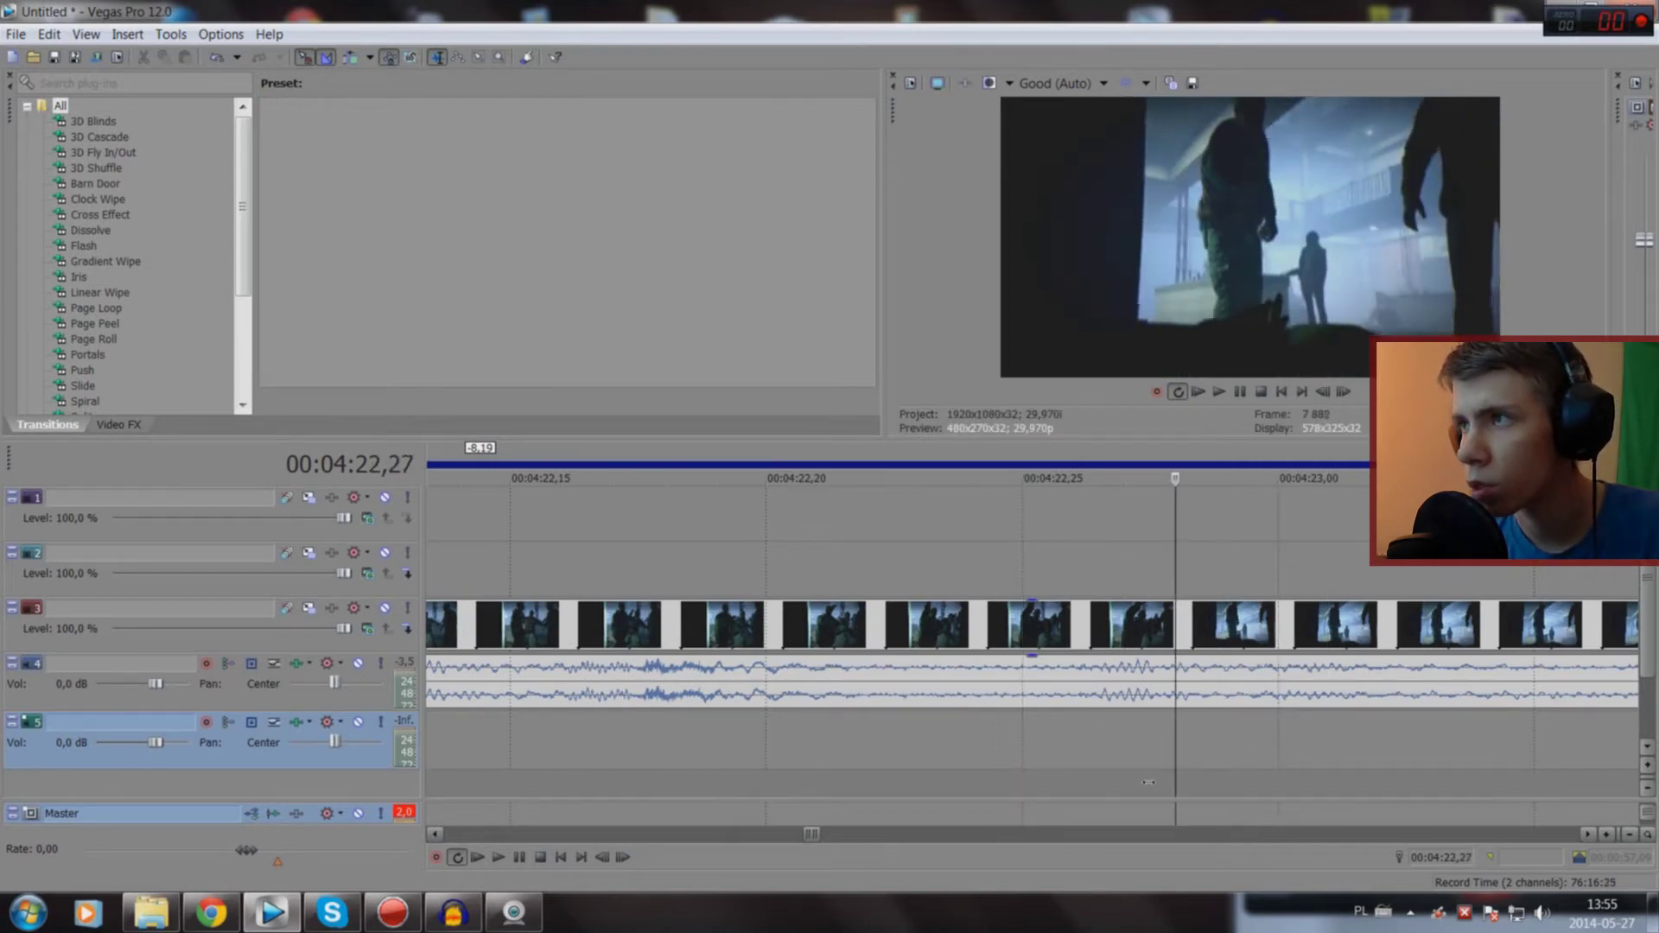
click(1223, 782)
click(1175, 785)
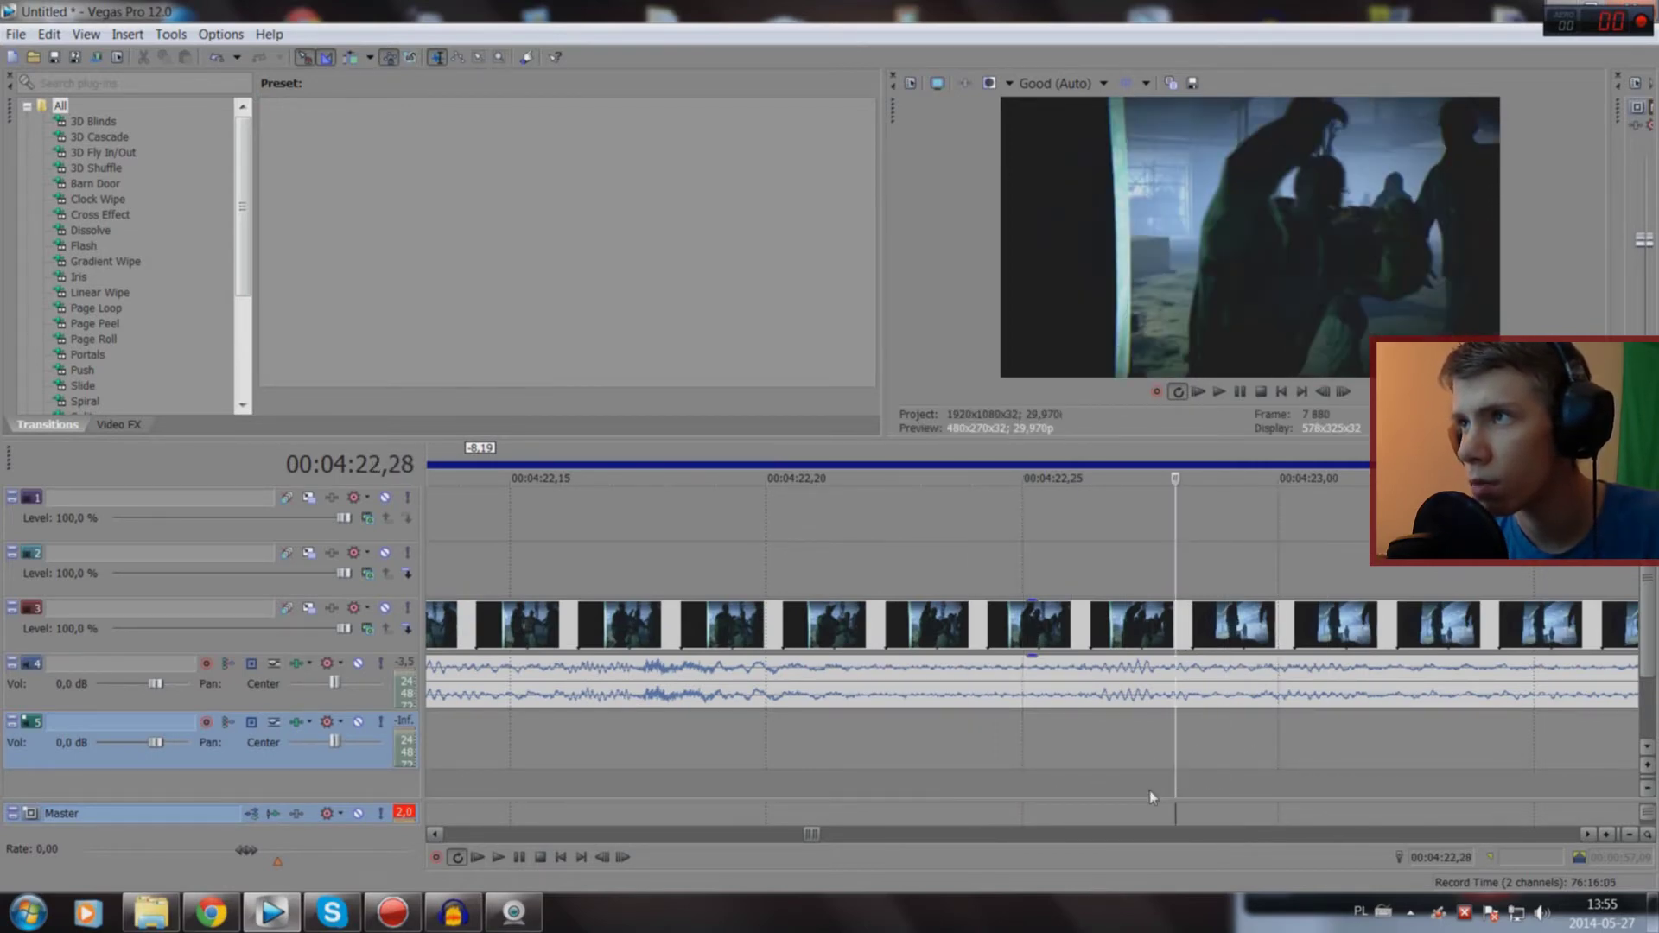
scroll(918, 602, down, 5)
mouse_move(996, 635)
mouse_down()
mouse_move(2, 678)
mouse_move(3, 658)
mouse_move(1612, 633)
mouse_up()
scroll(1440, 652, down, 5)
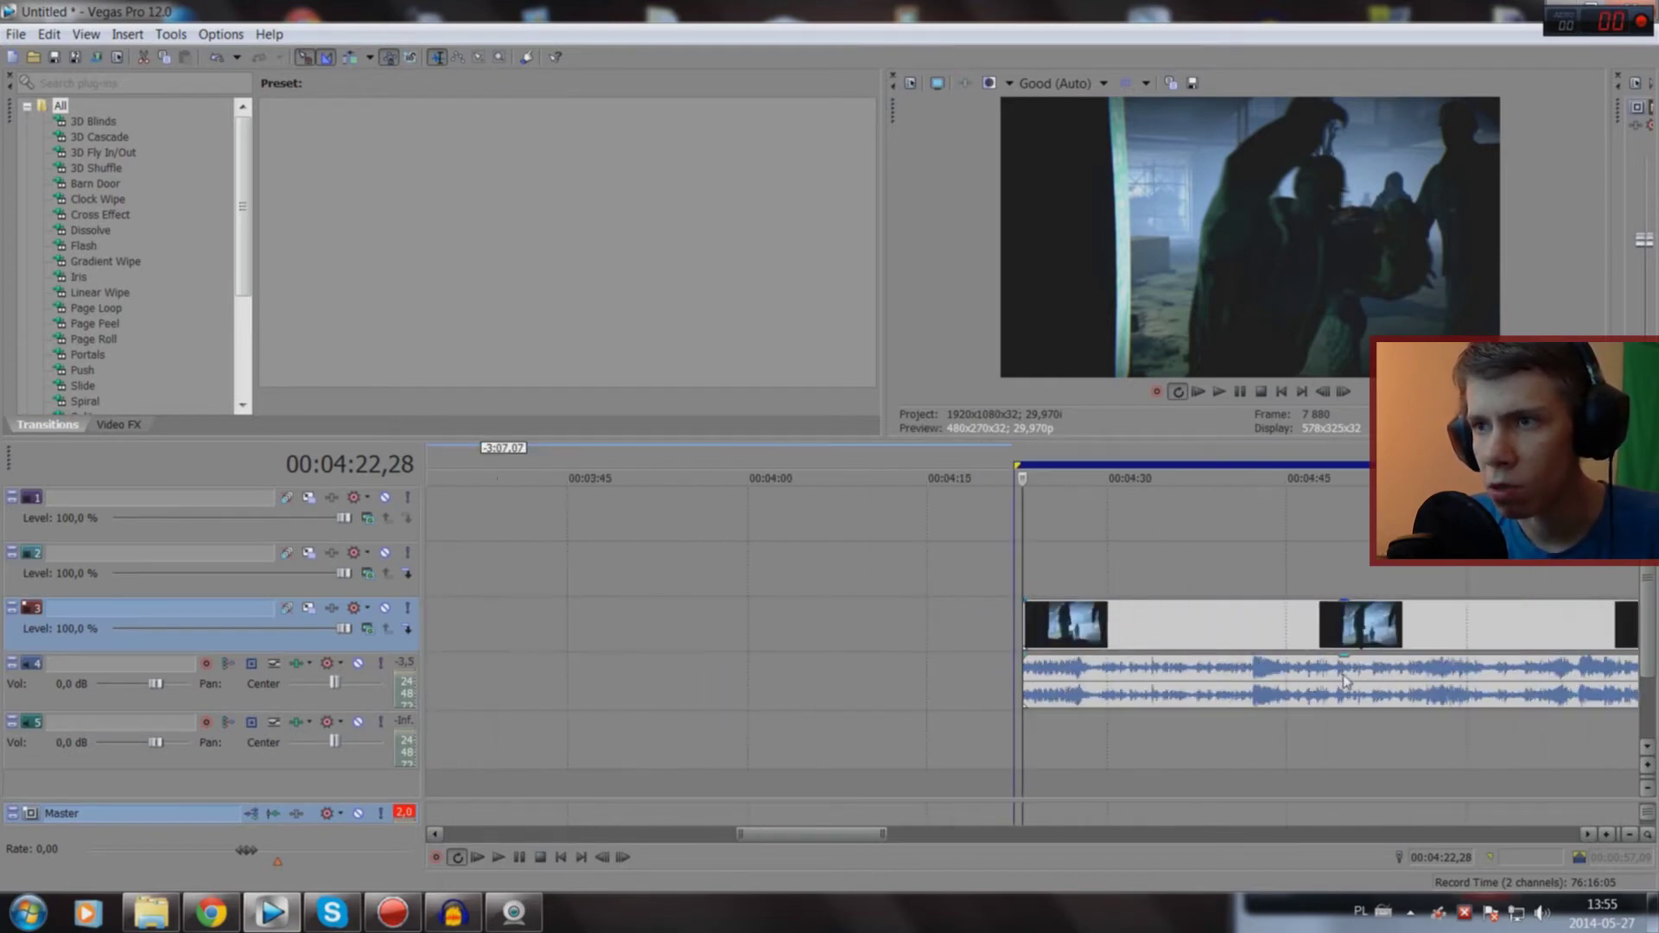
click(1055, 755)
scroll(1048, 755, up, 3)
key(space)
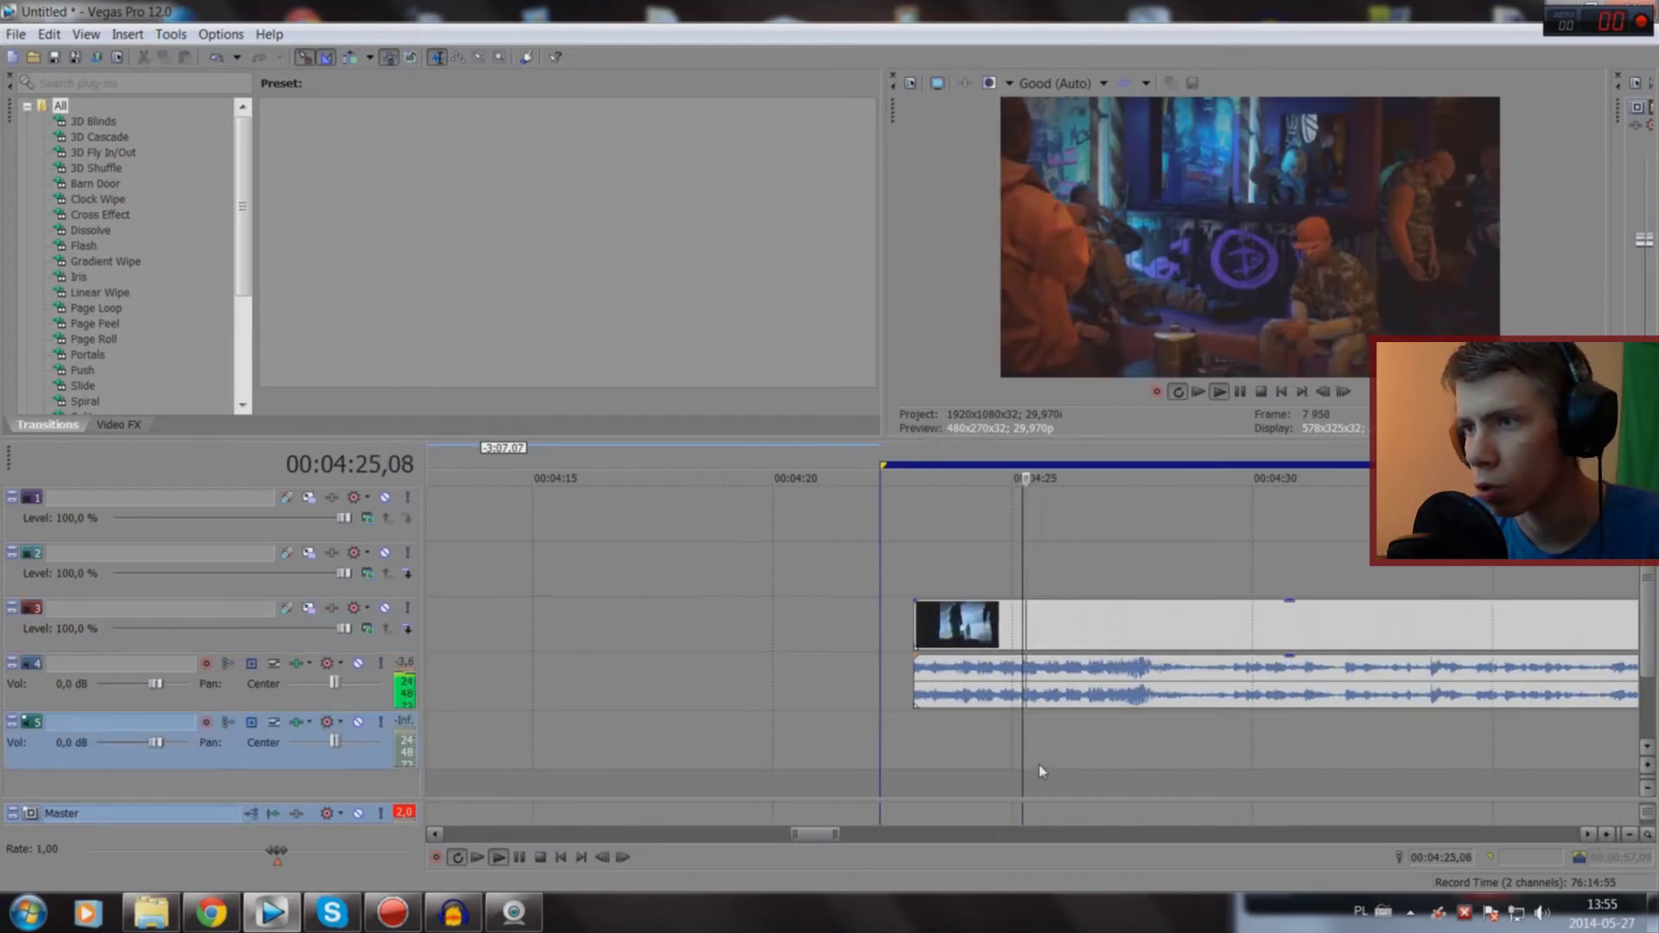
click(944, 780)
scroll(1013, 769, down, 4)
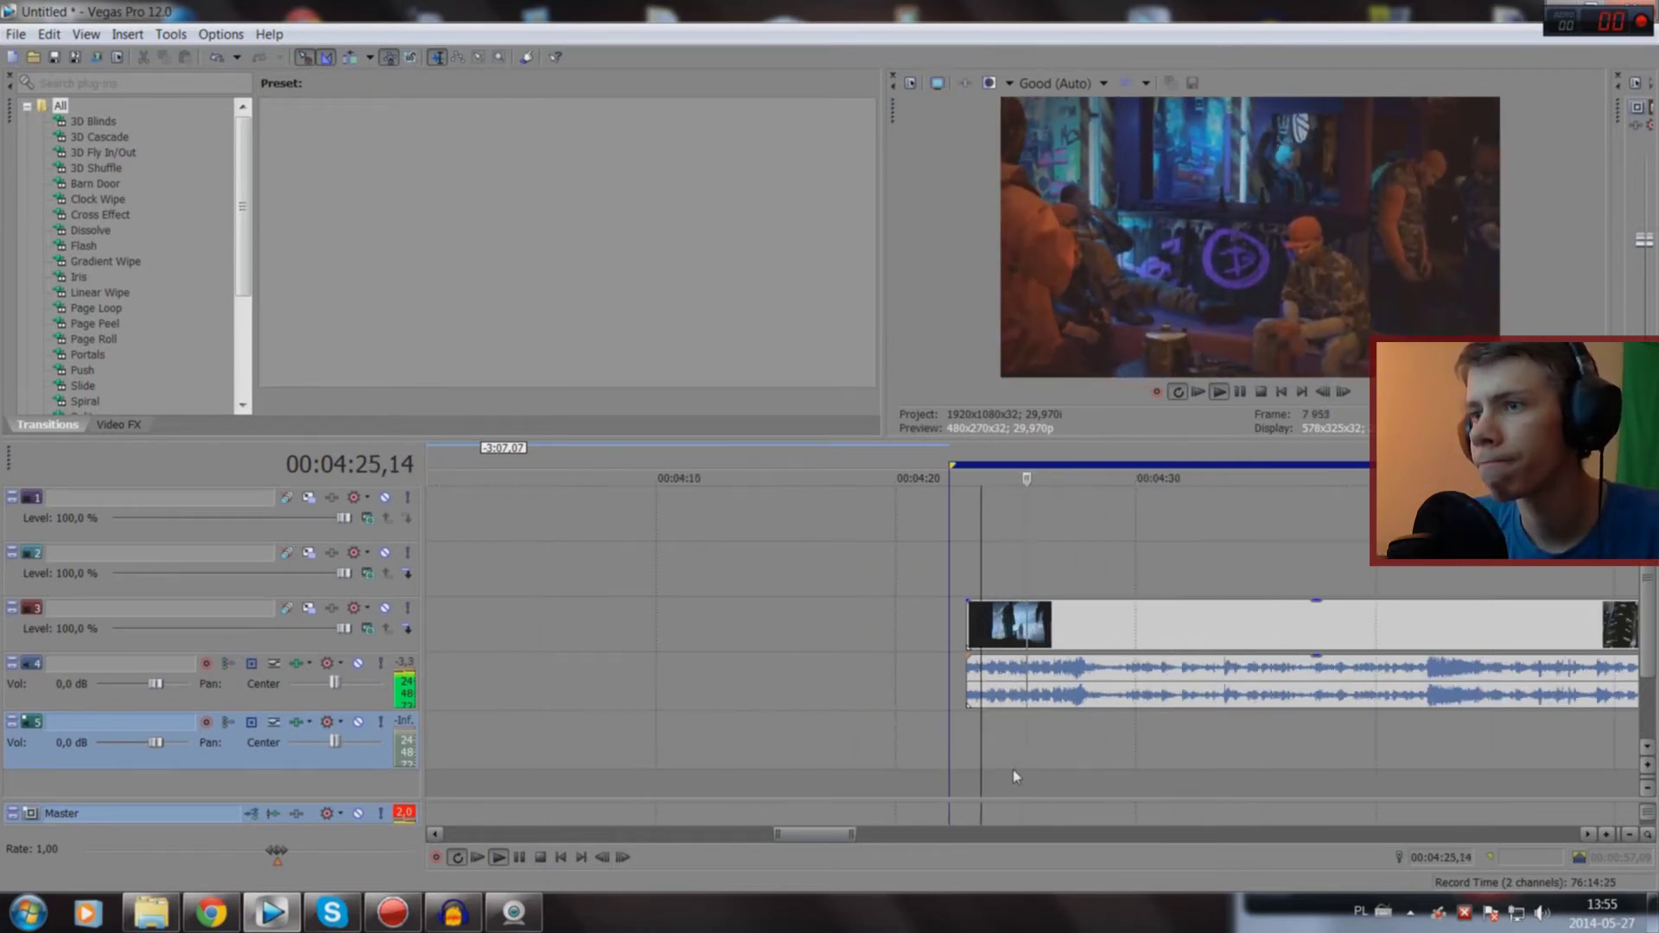
scroll(1029, 773, up, 3)
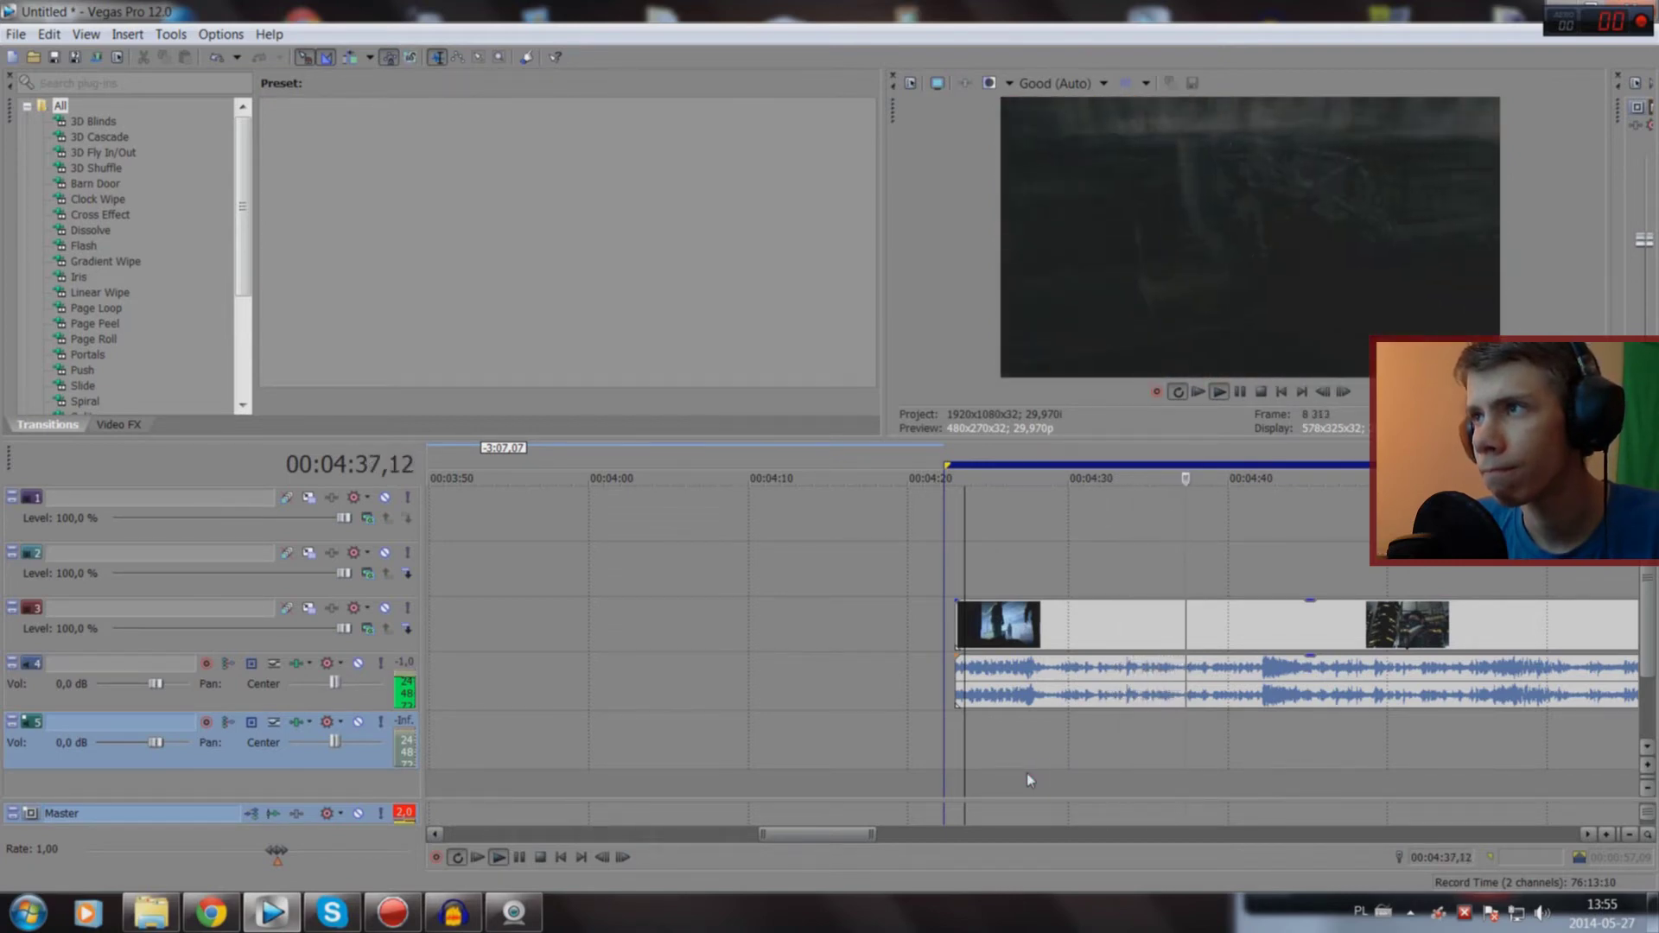
click(1257, 772)
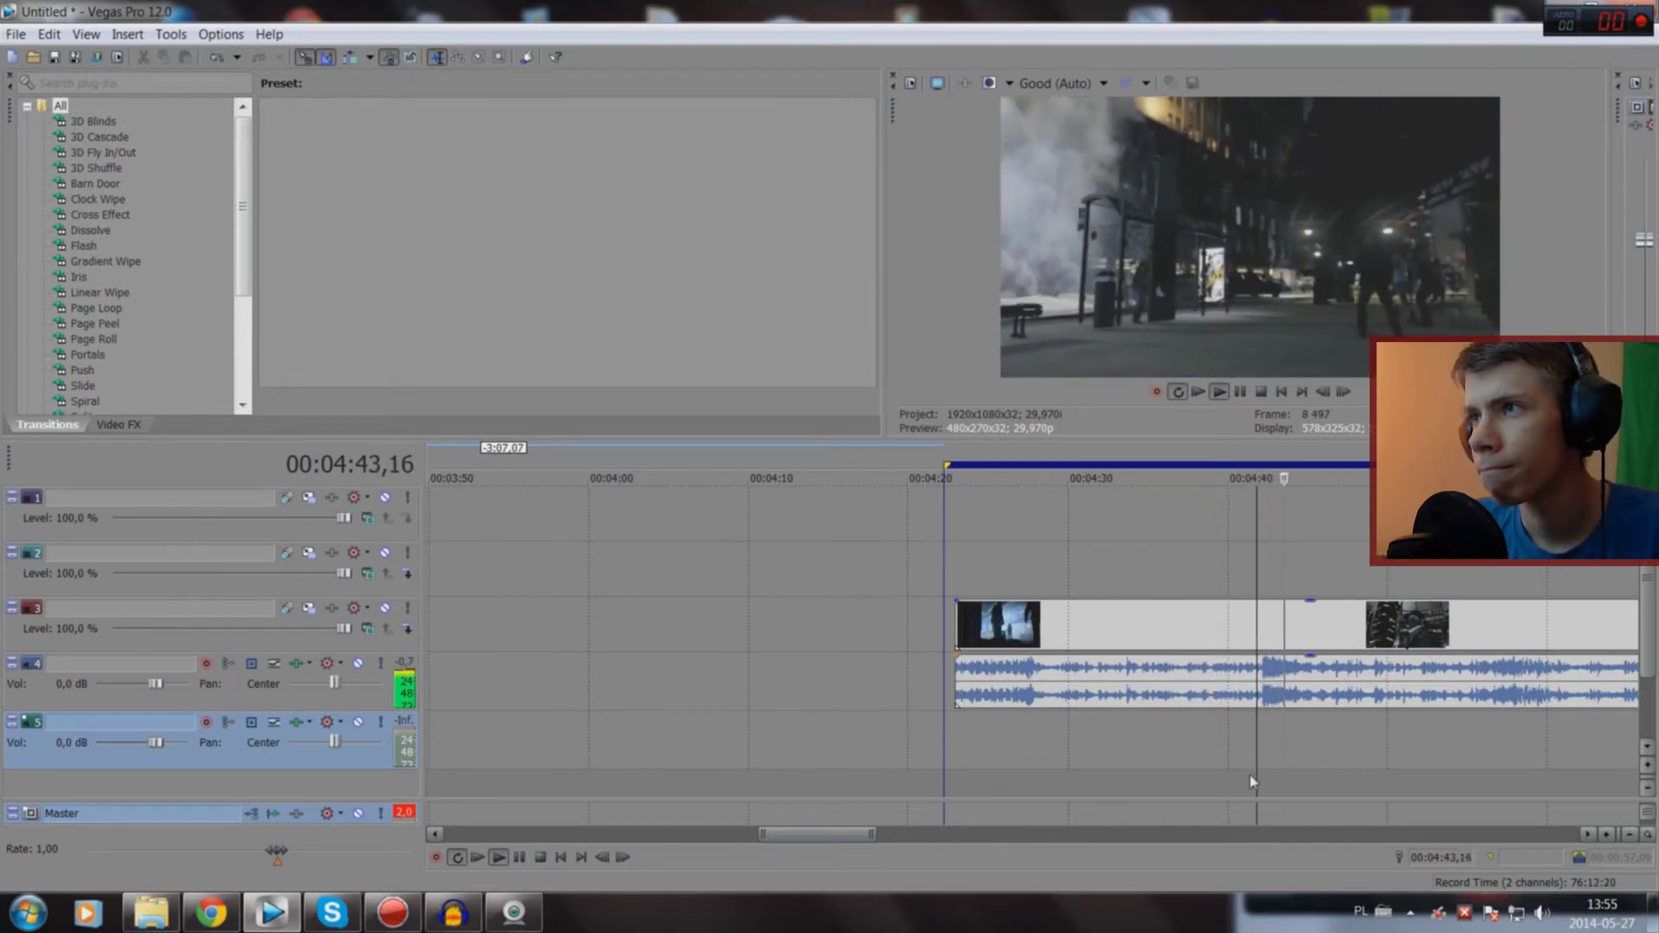
scroll(1244, 776, down, 3)
scroll(1235, 782, down, 2)
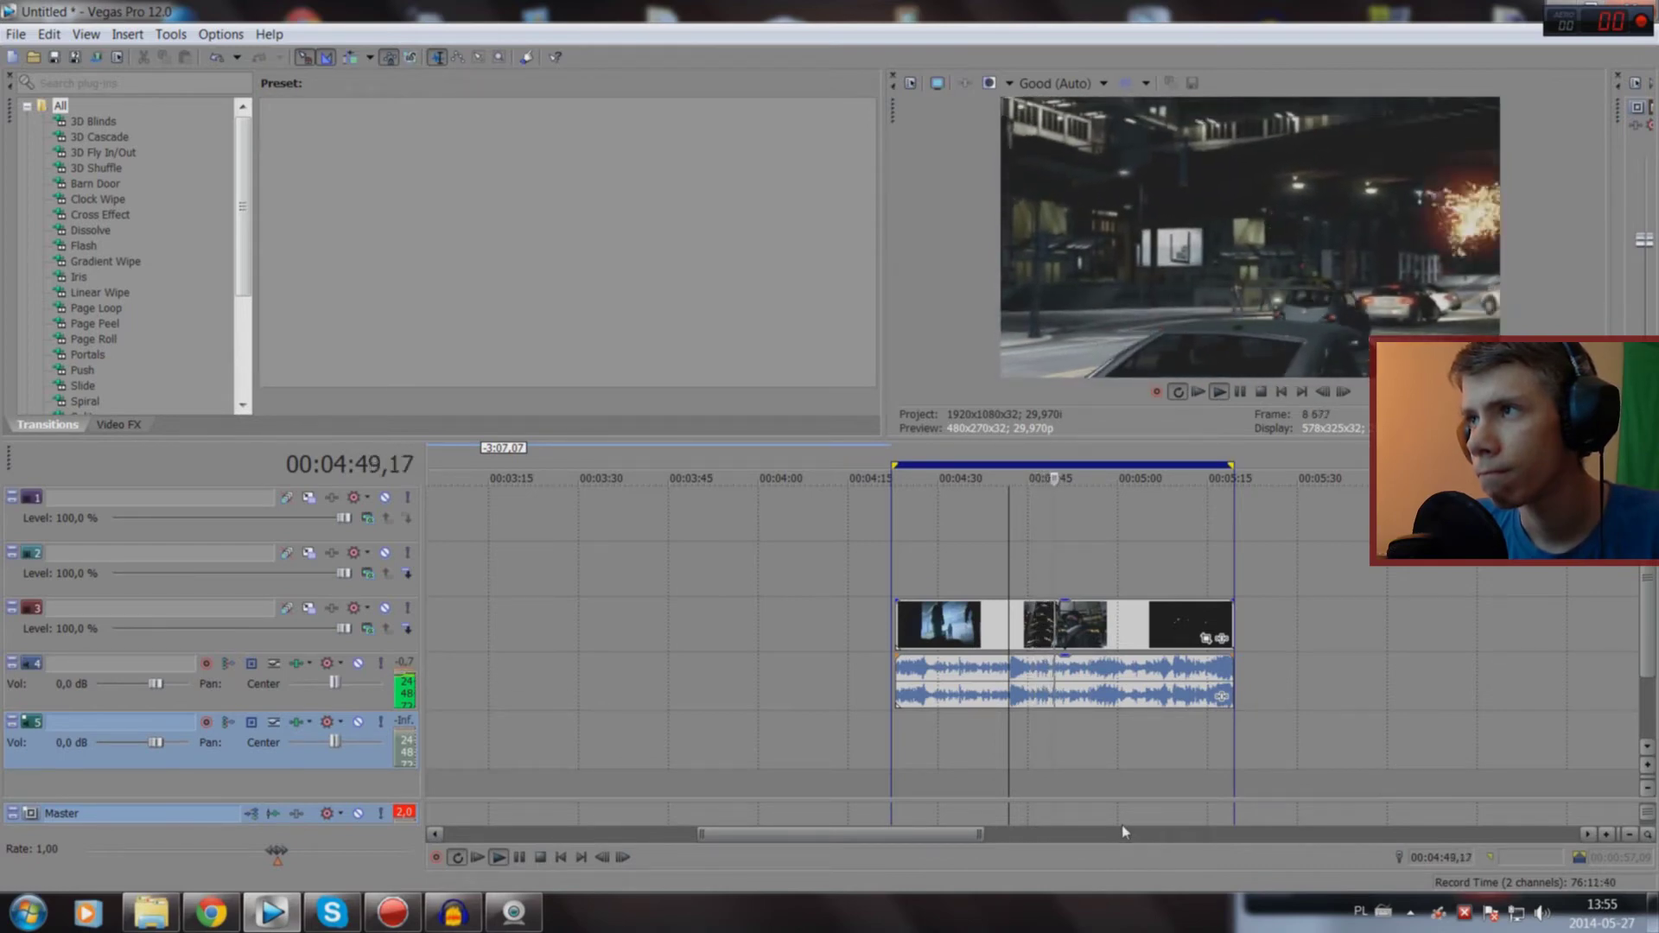
scroll(1123, 826, up, 2)
scroll(1096, 802, up, 2)
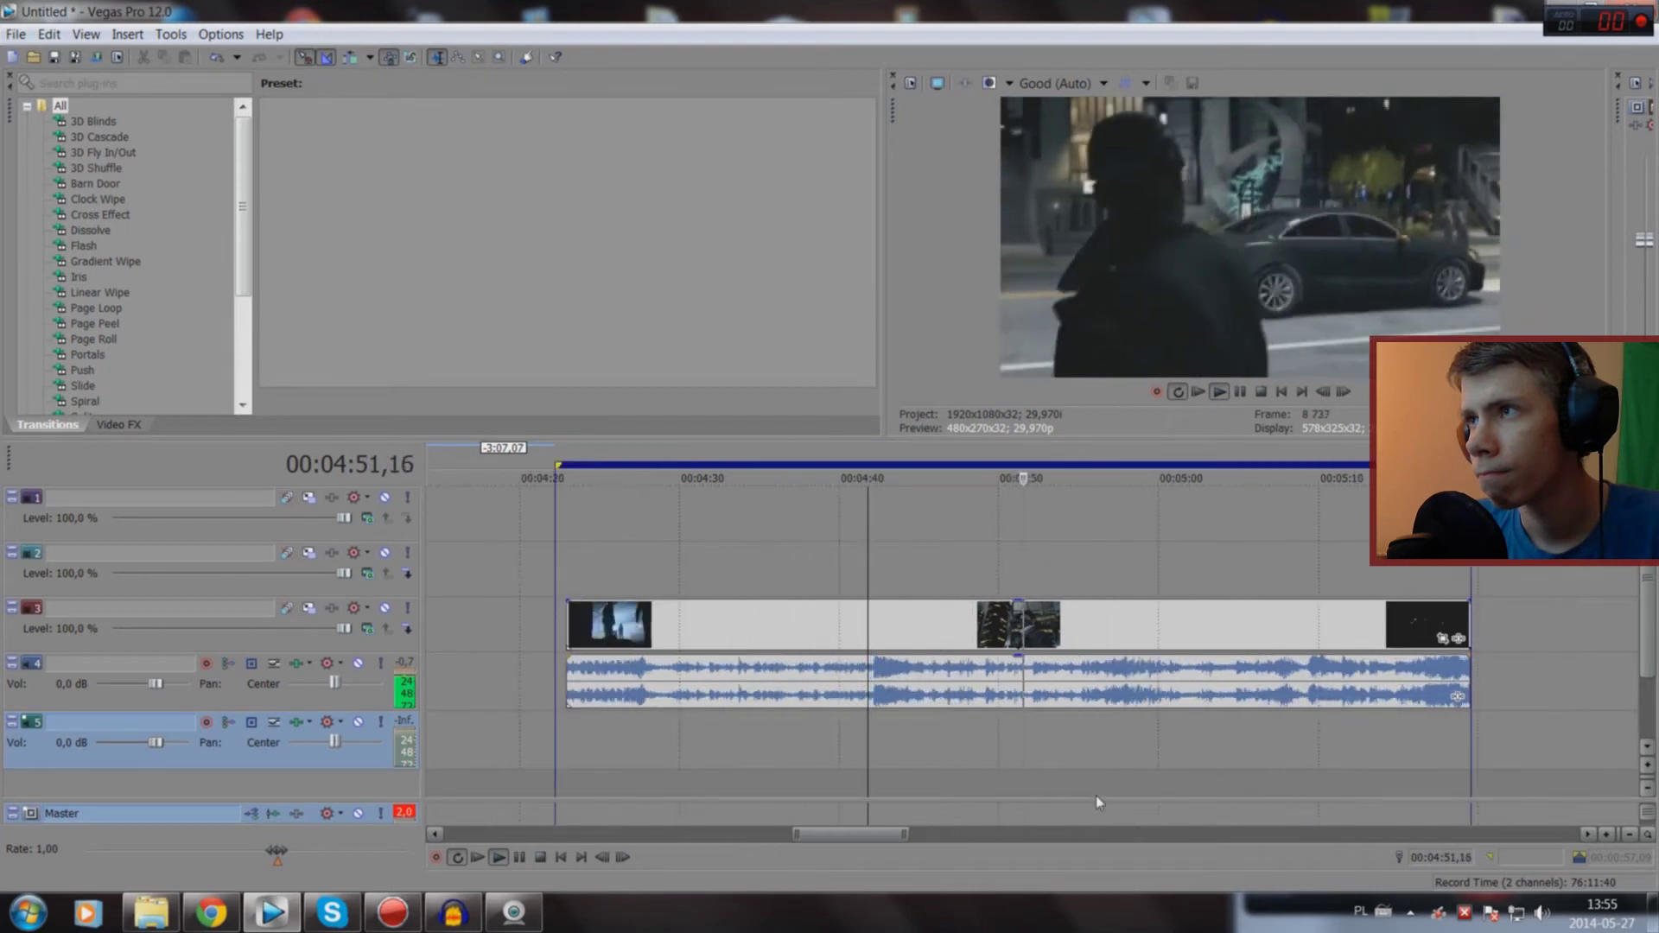
click(1048, 794)
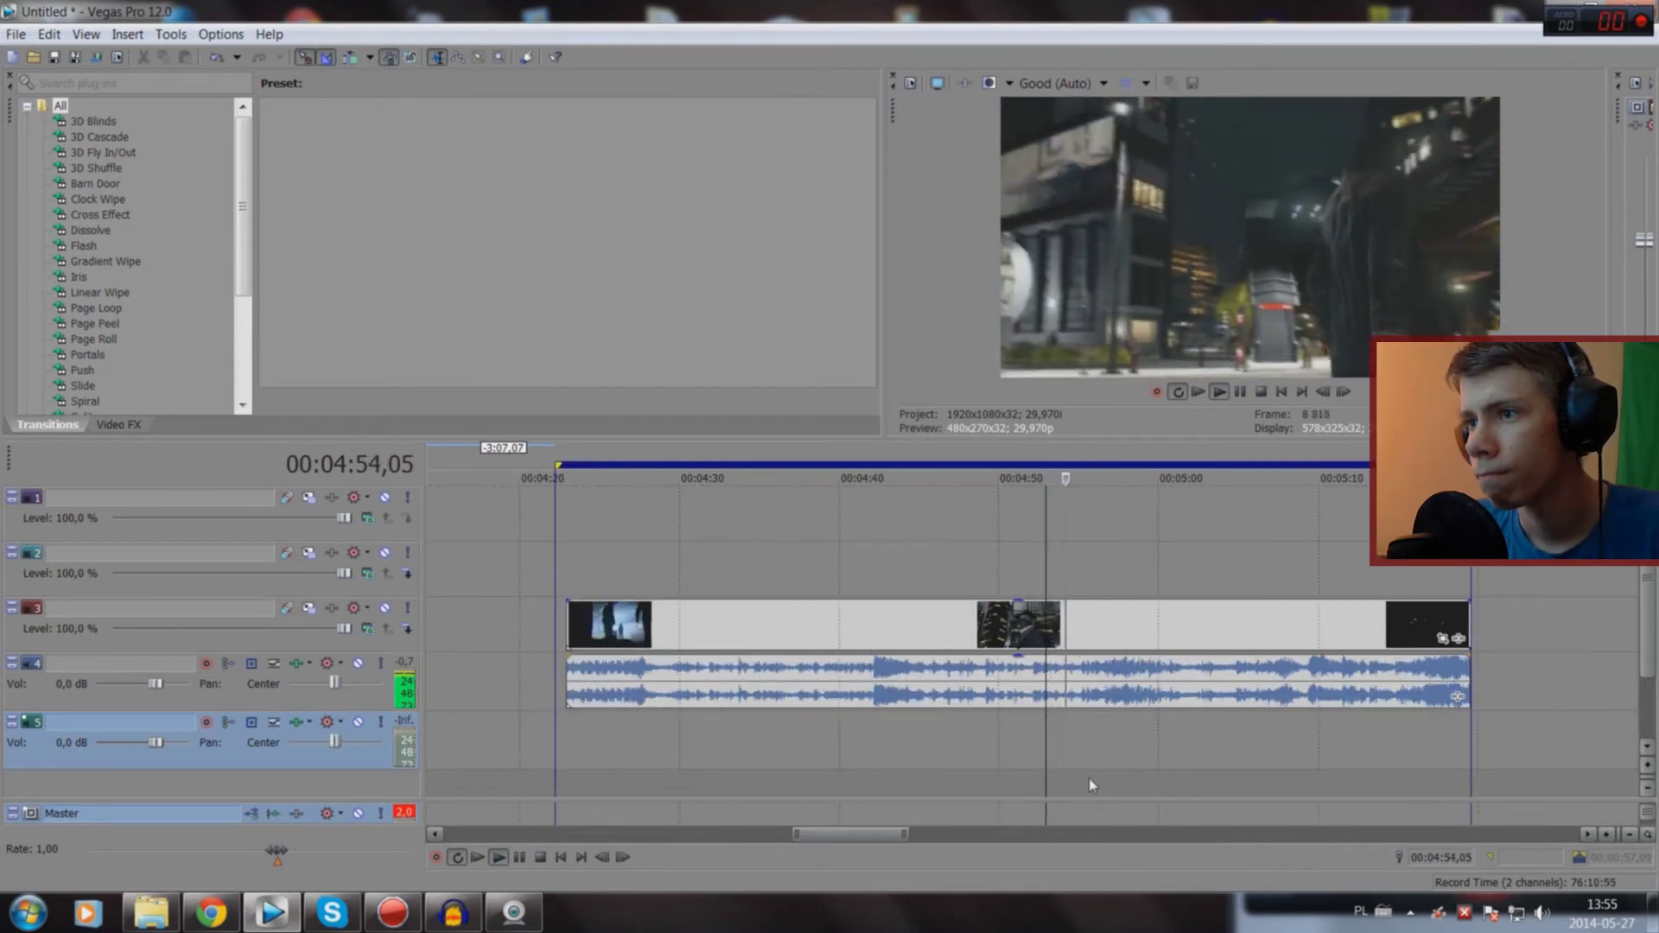
click(1118, 778)
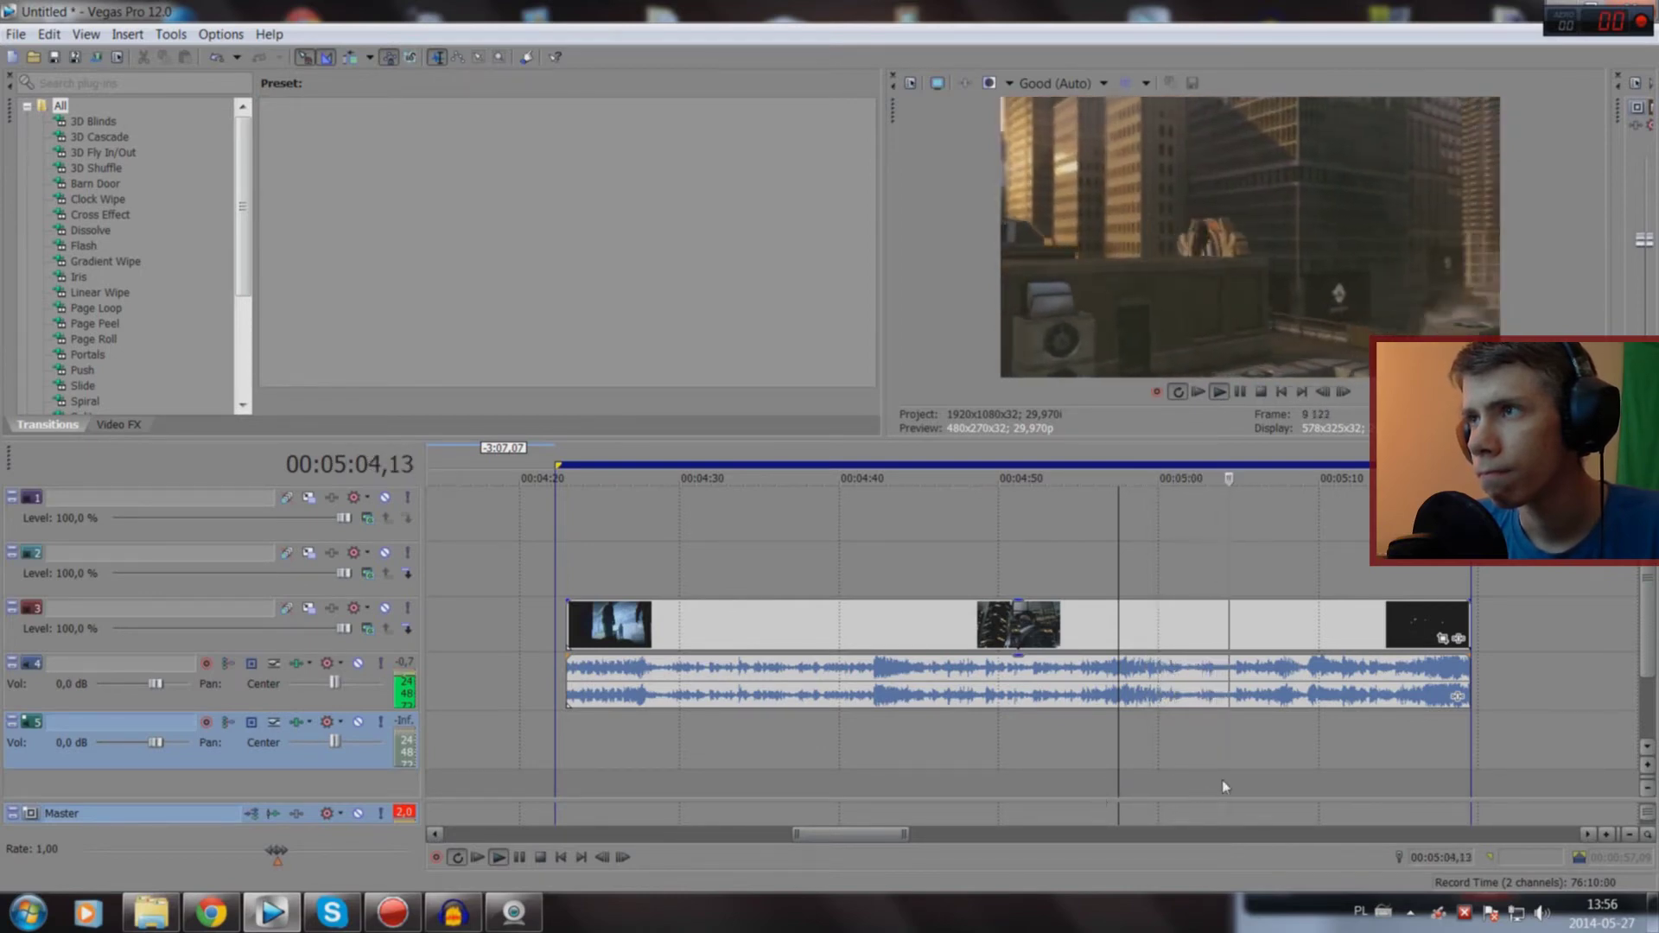
click(1267, 776)
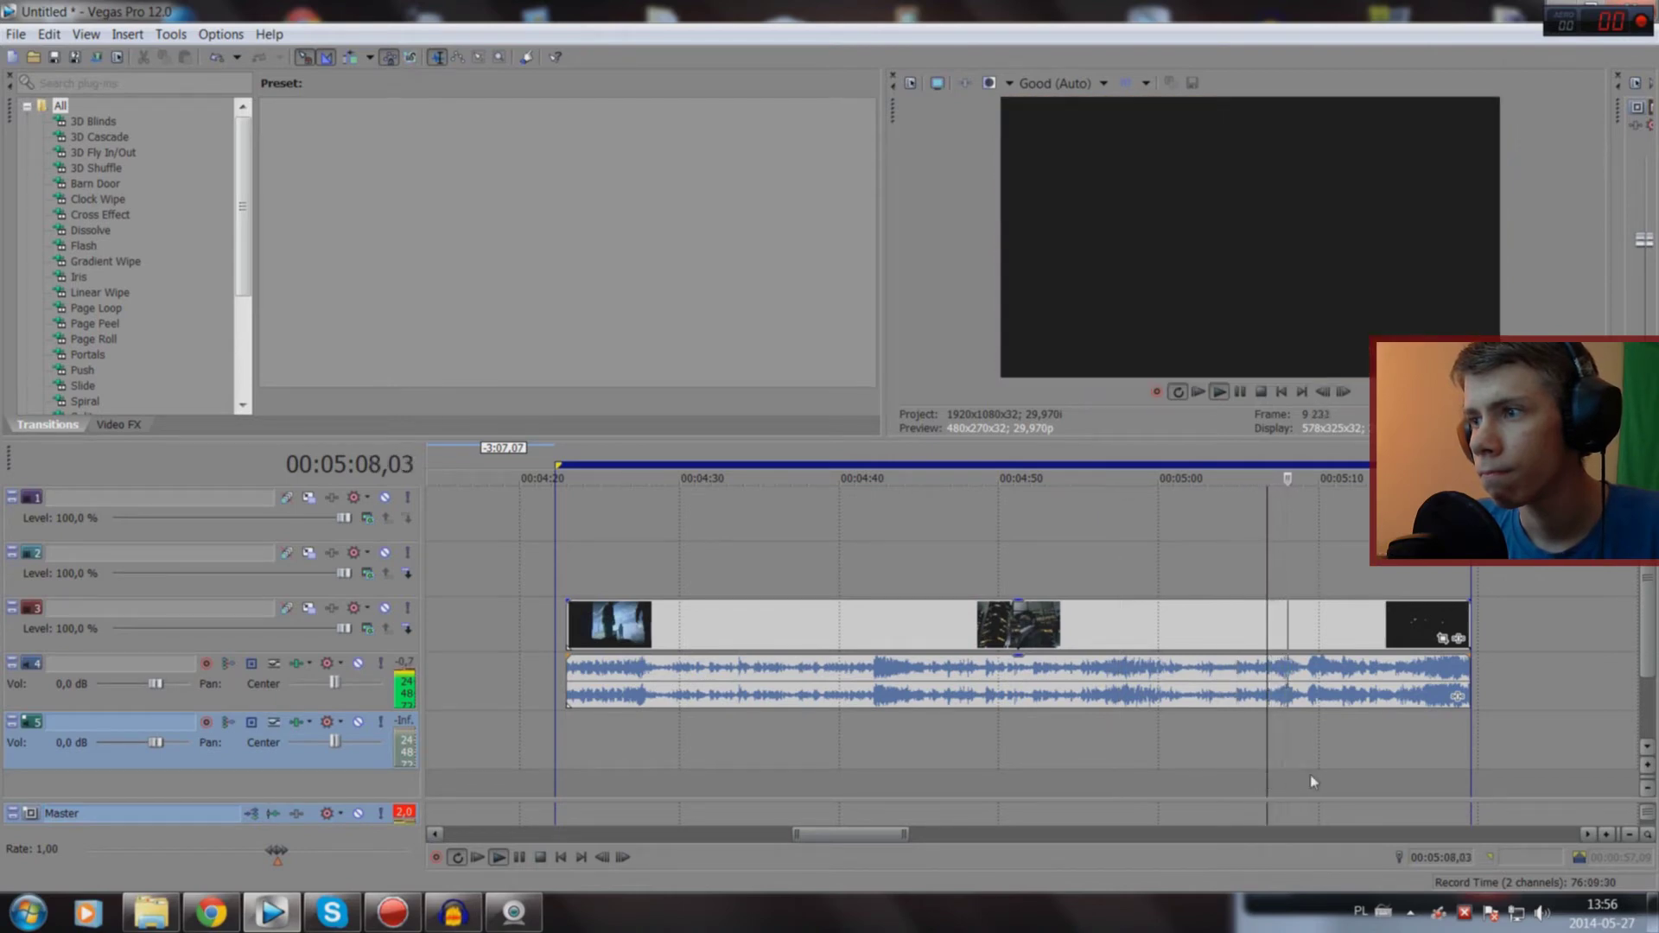
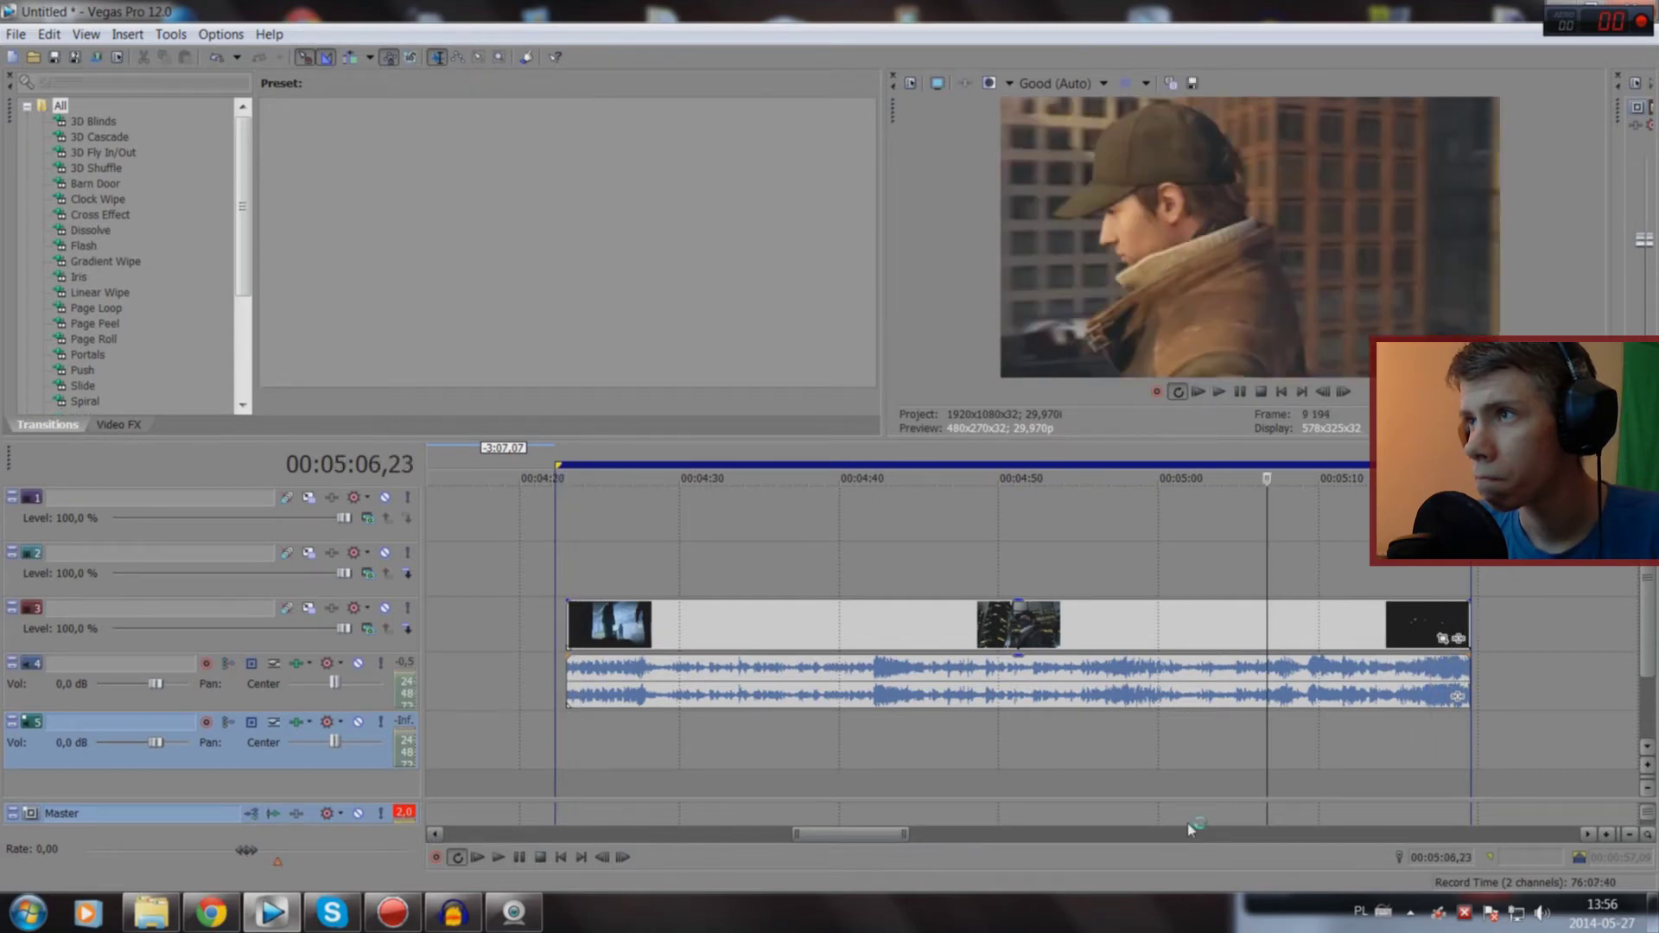
Step: Scrub and preview around 5:05–5:09 to locate the end clip boundary
click(1188, 819)
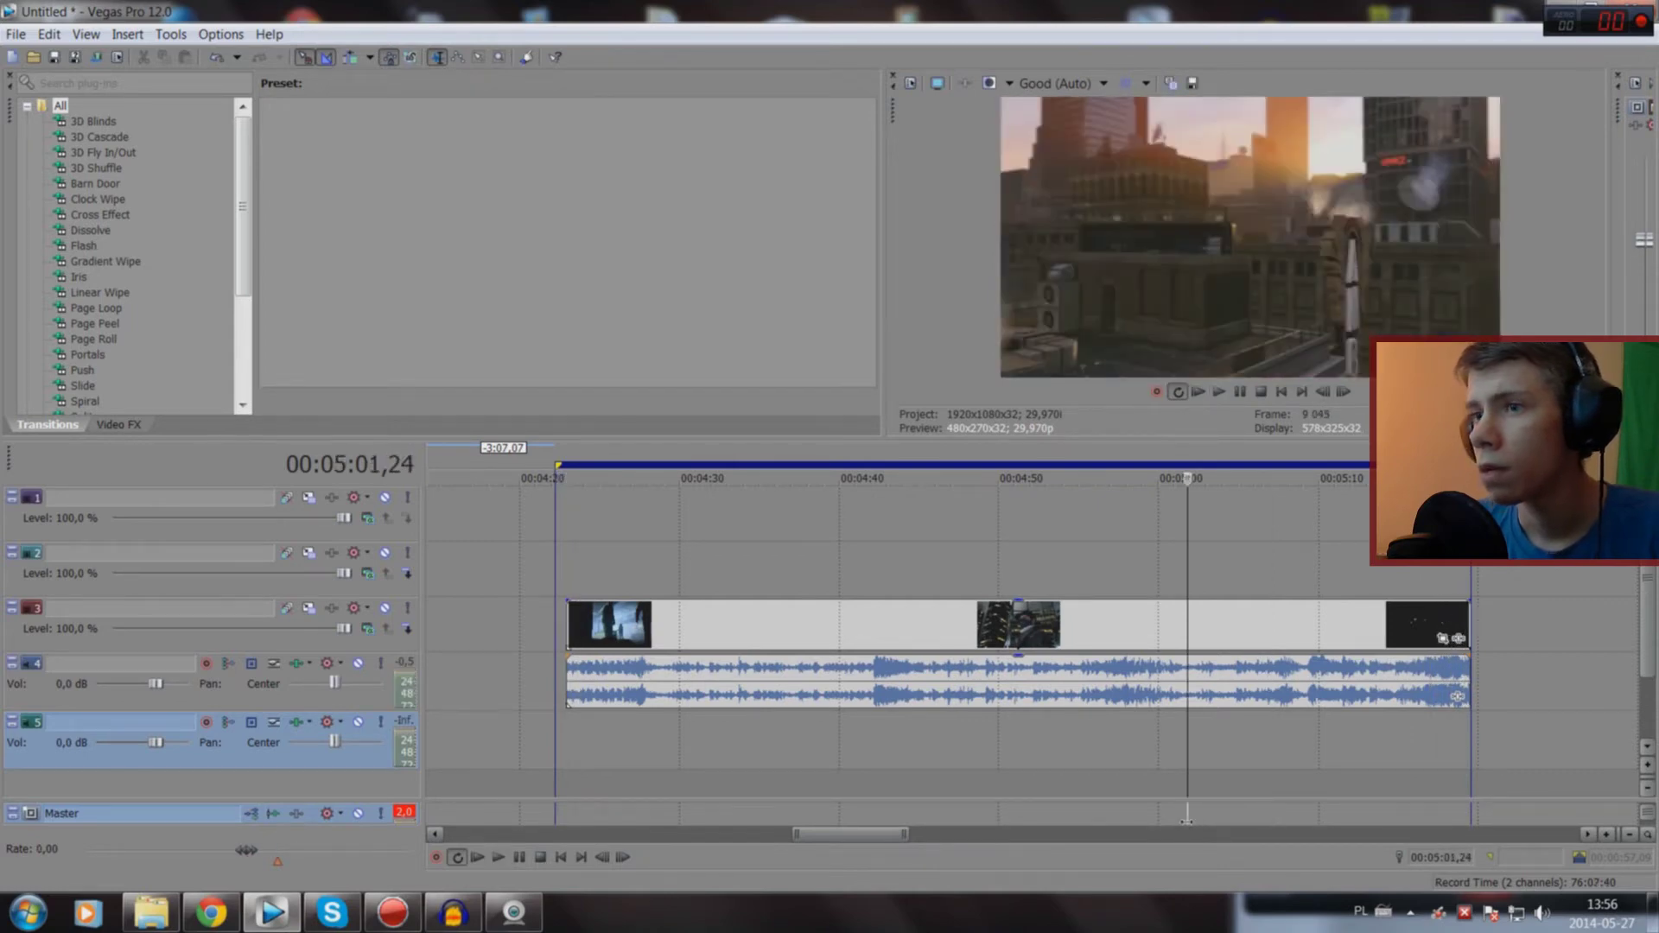
scroll(1184, 803, up, 5)
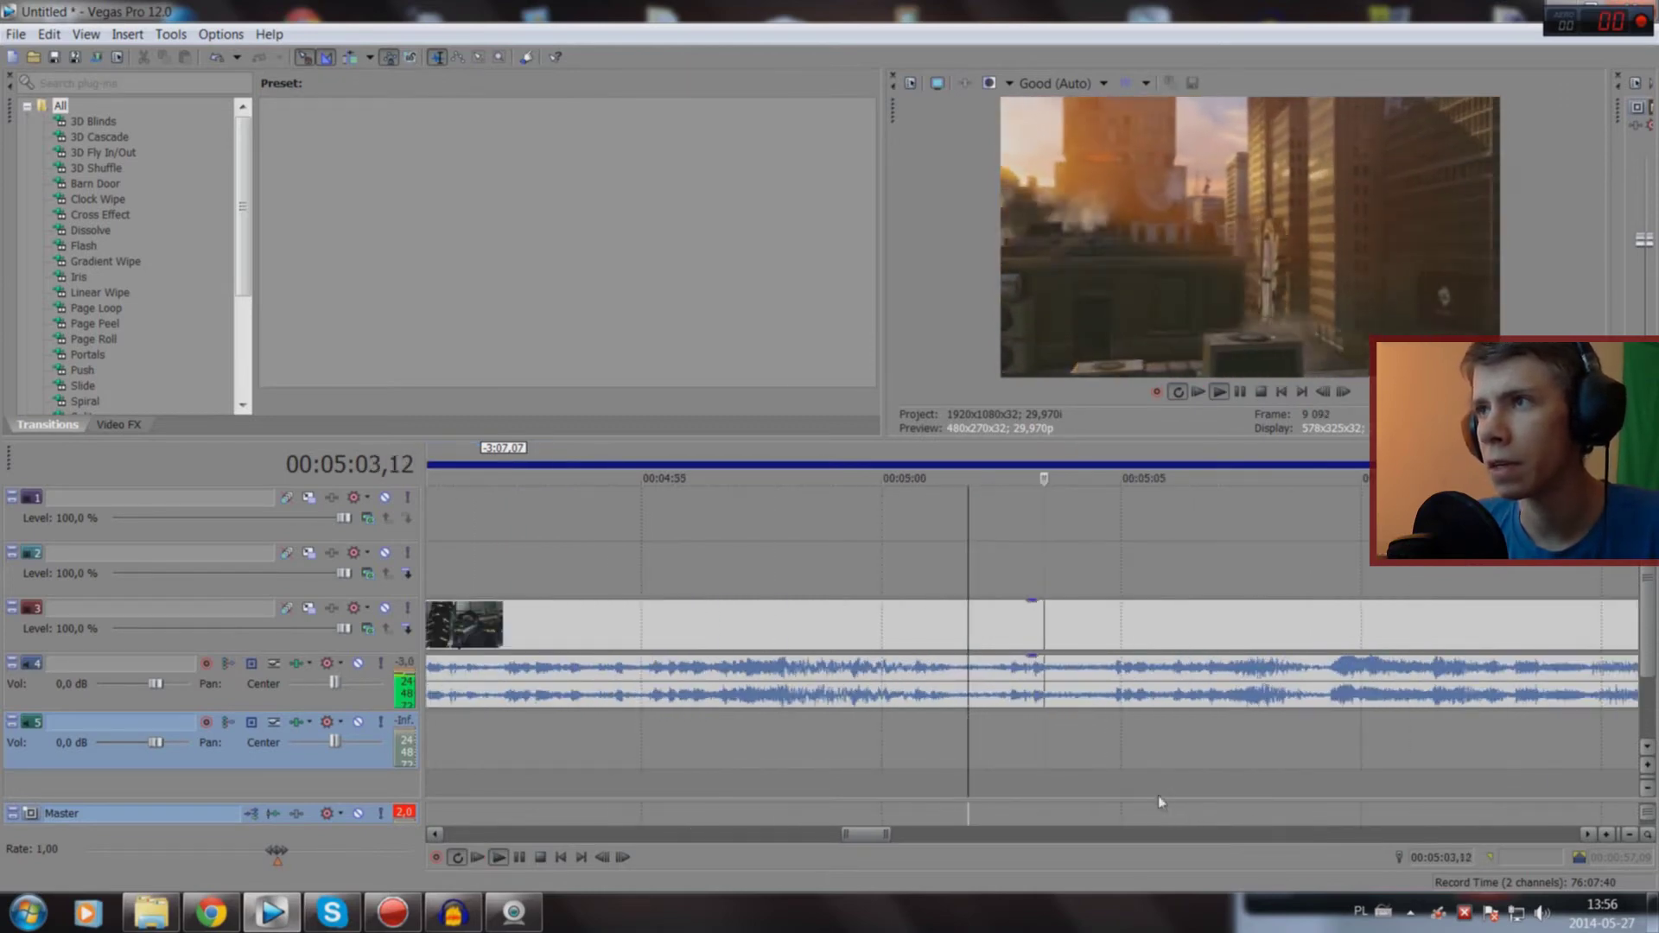
click(1147, 787)
click(1327, 773)
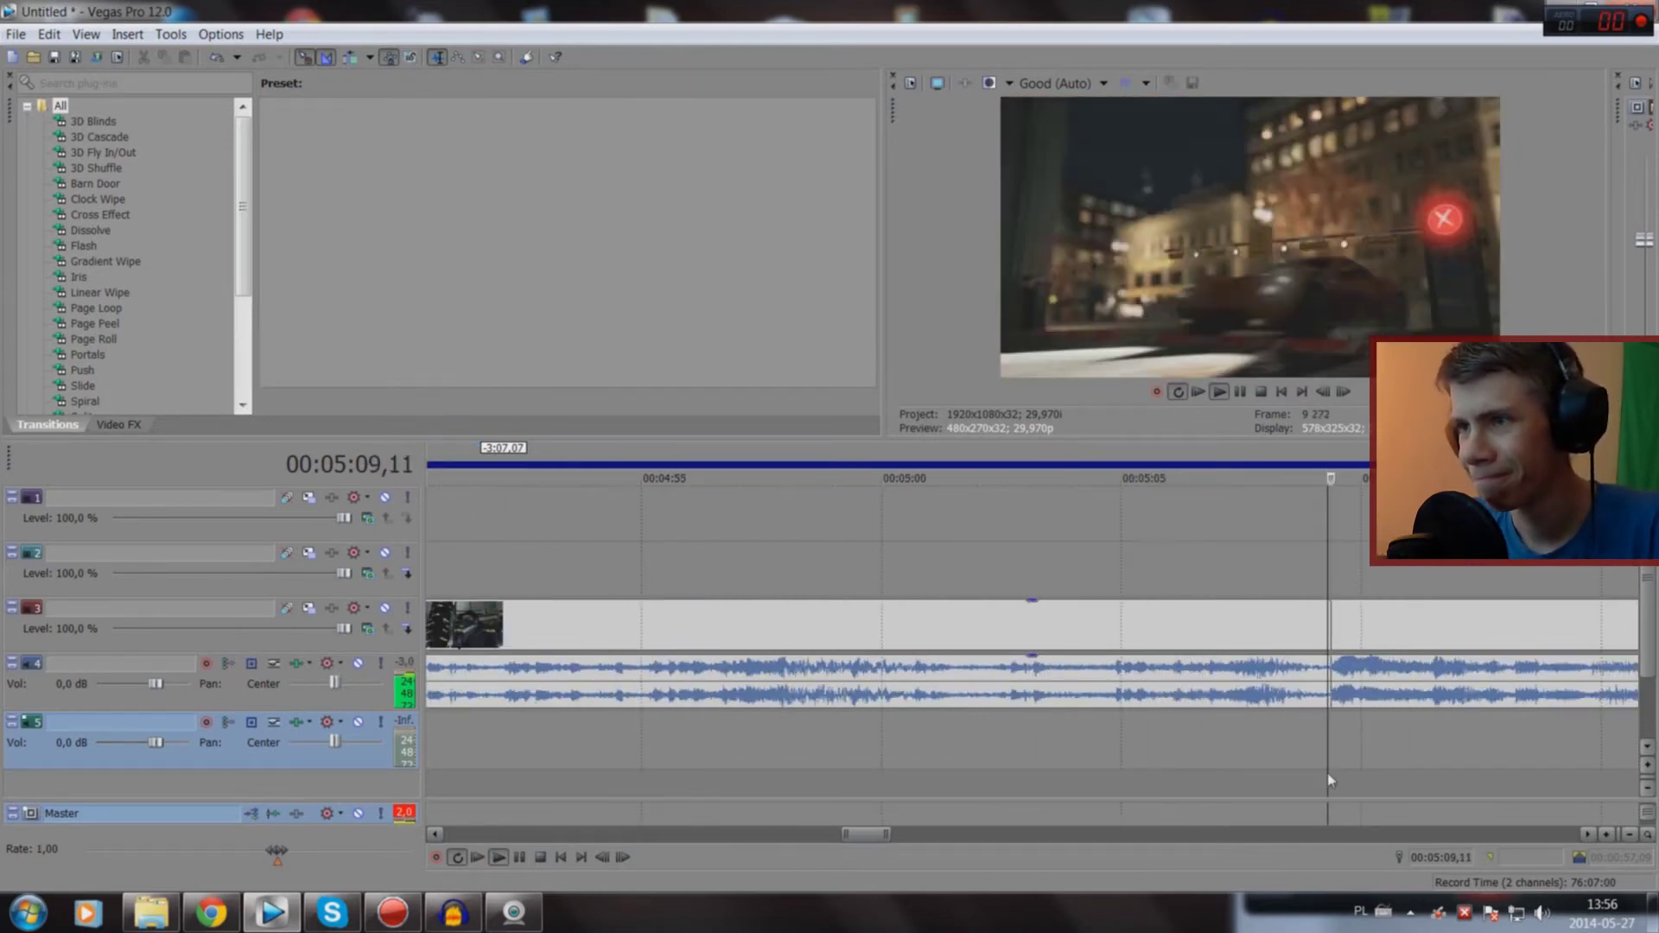
key(space)
mouse_move(1327, 773)
mouse_down()
mouse_move(1207, 760)
mouse_move(1294, 765)
mouse_up()
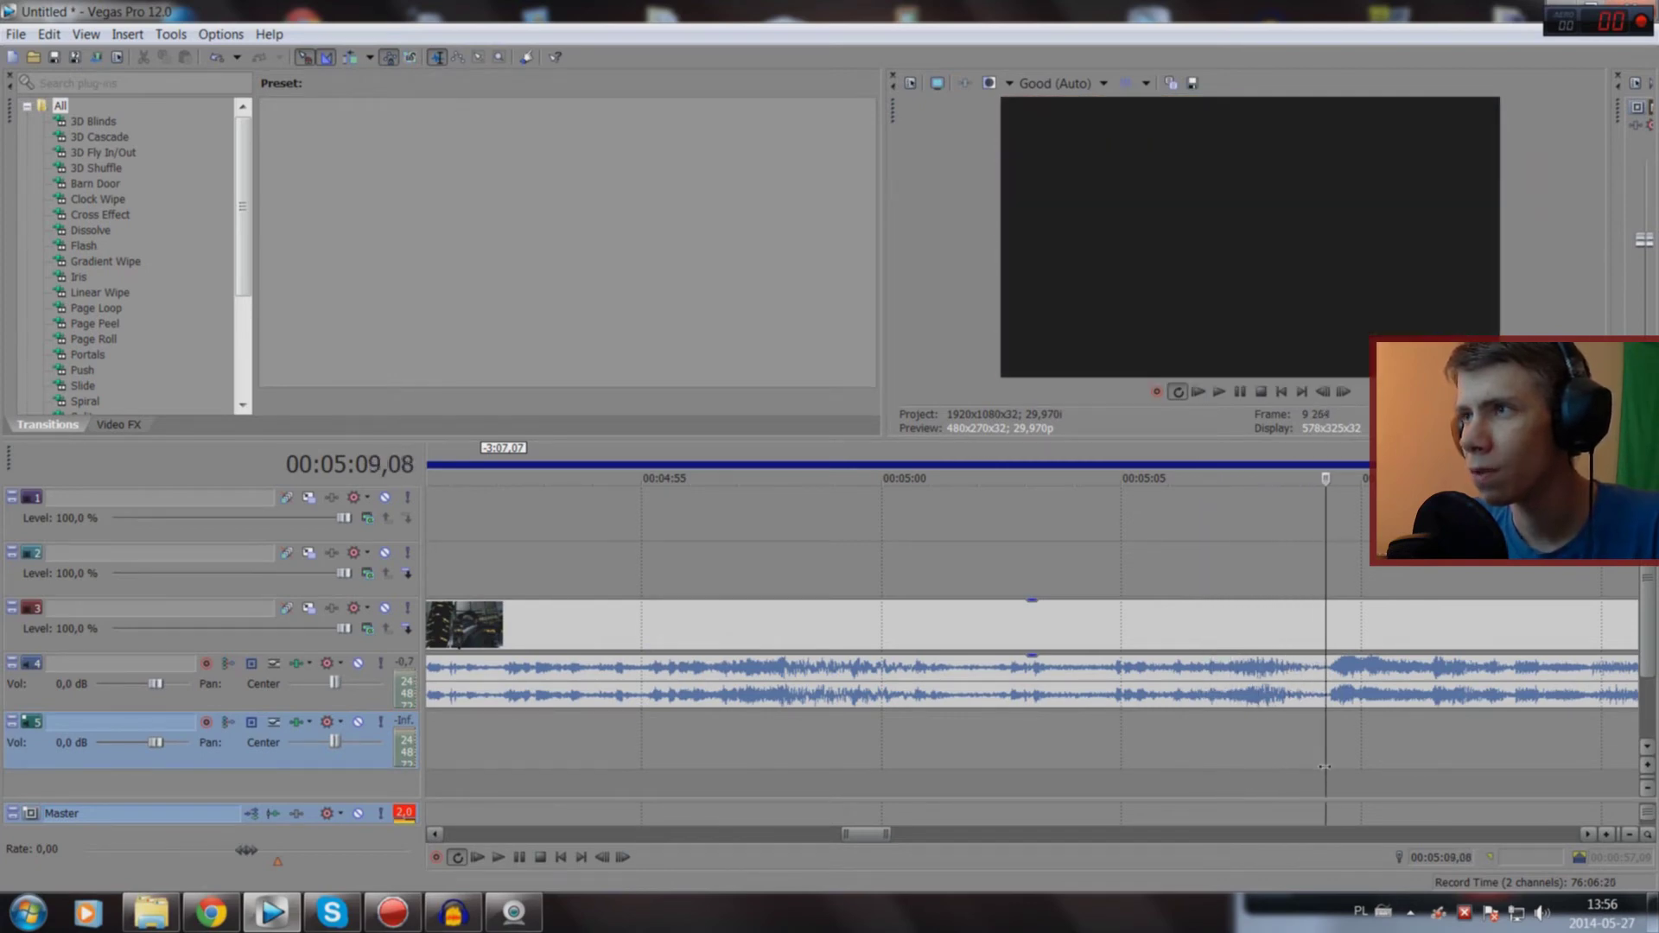
drag(1324, 766, 1325, 767)
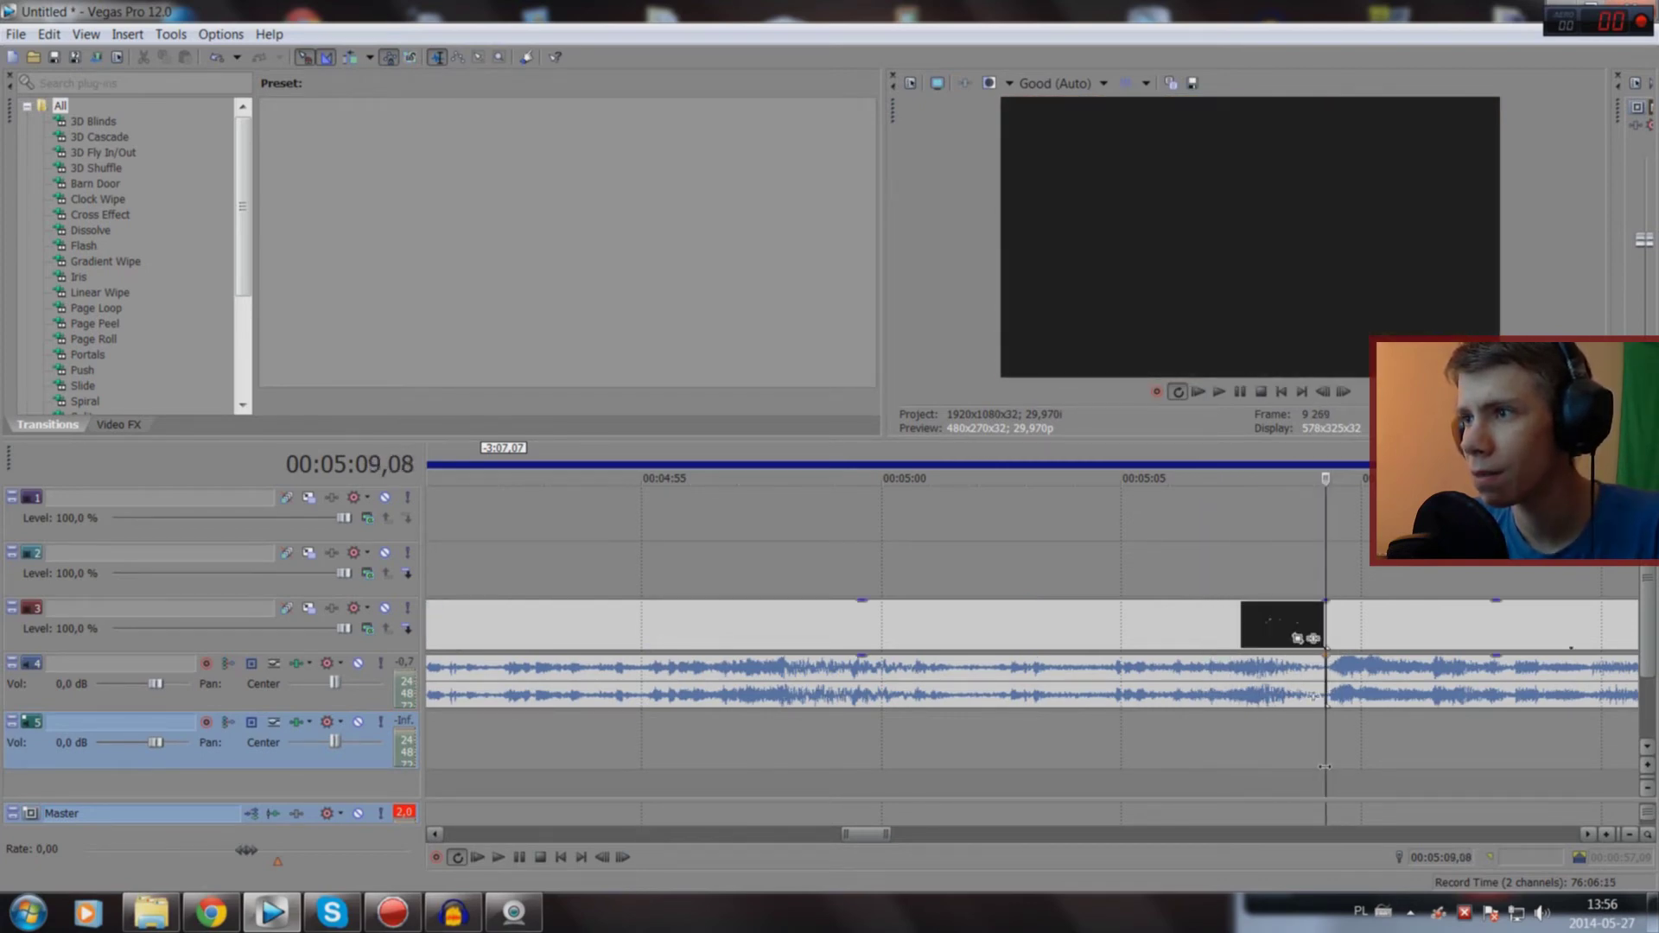
key(space)
Step: Preview from about 4:38, then delete the trailer clip near 4:27 and the small clip near 5:00
key(space)
scroll(983, 742, down, 5)
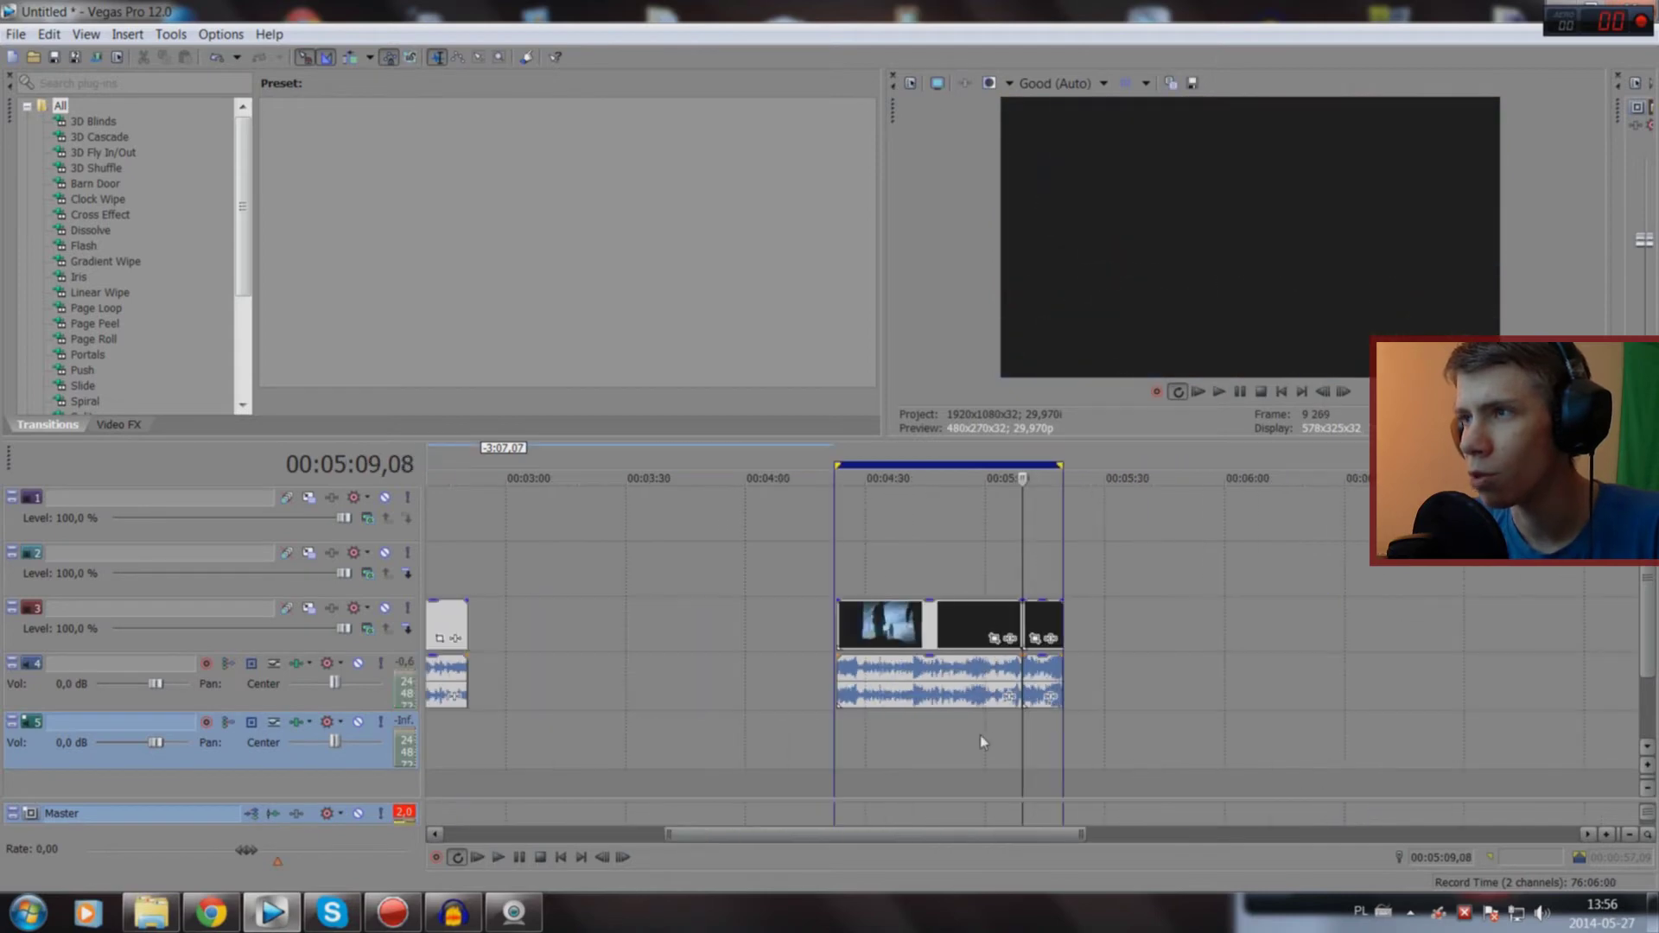
click(899, 790)
key(space)
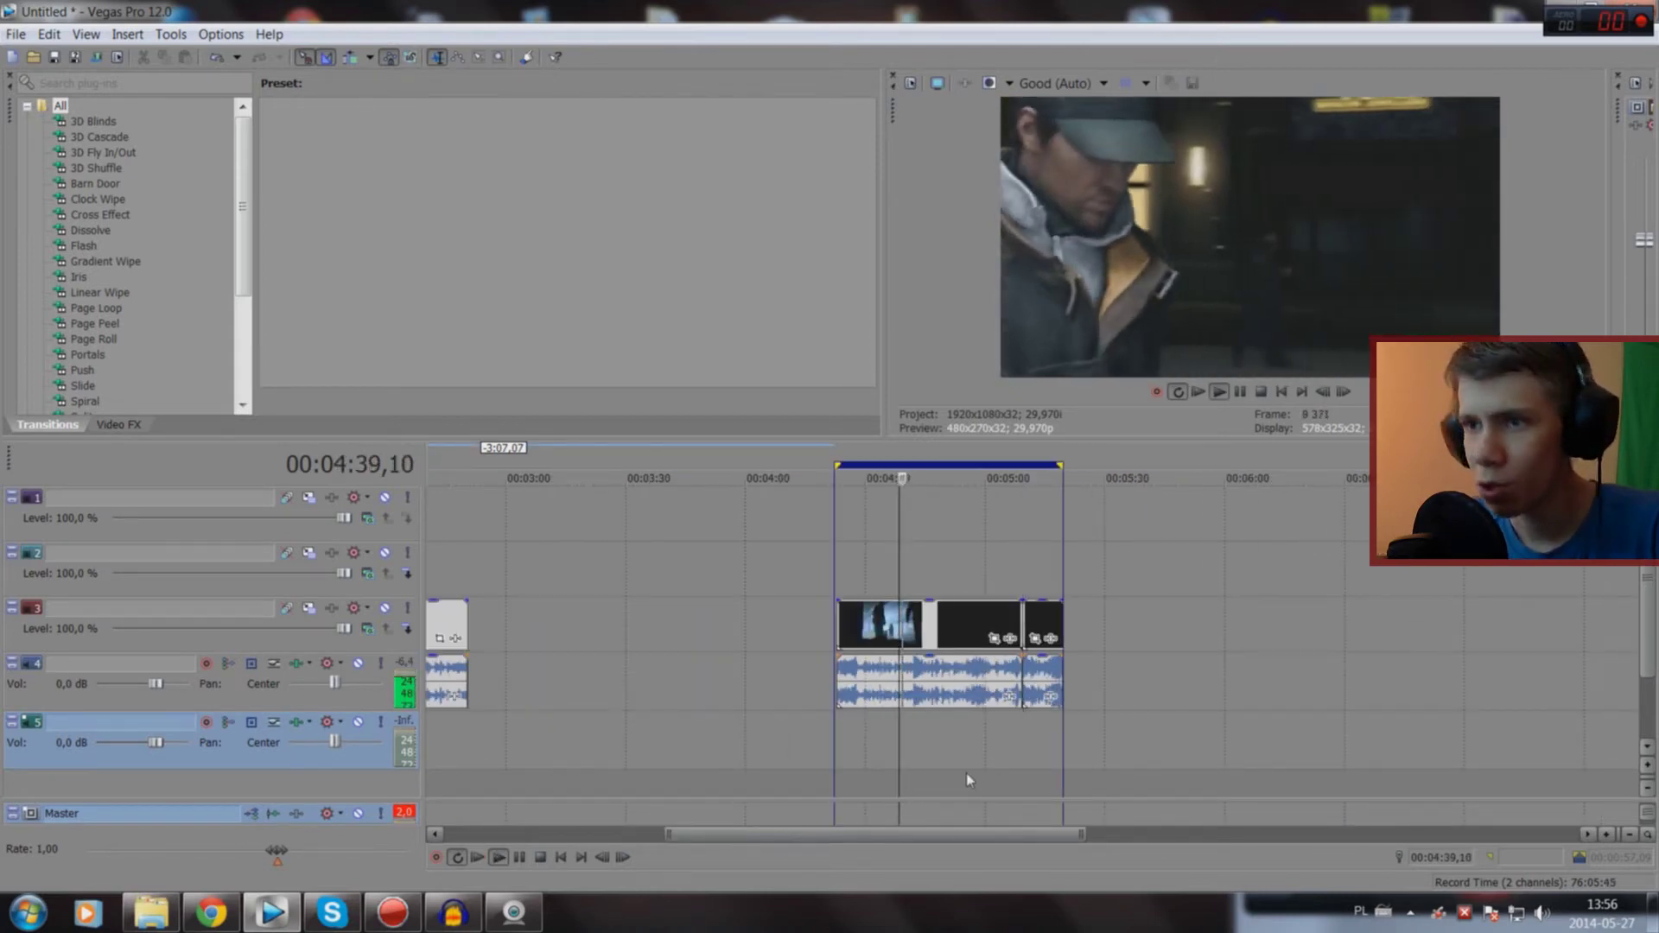
click(966, 772)
key(space)
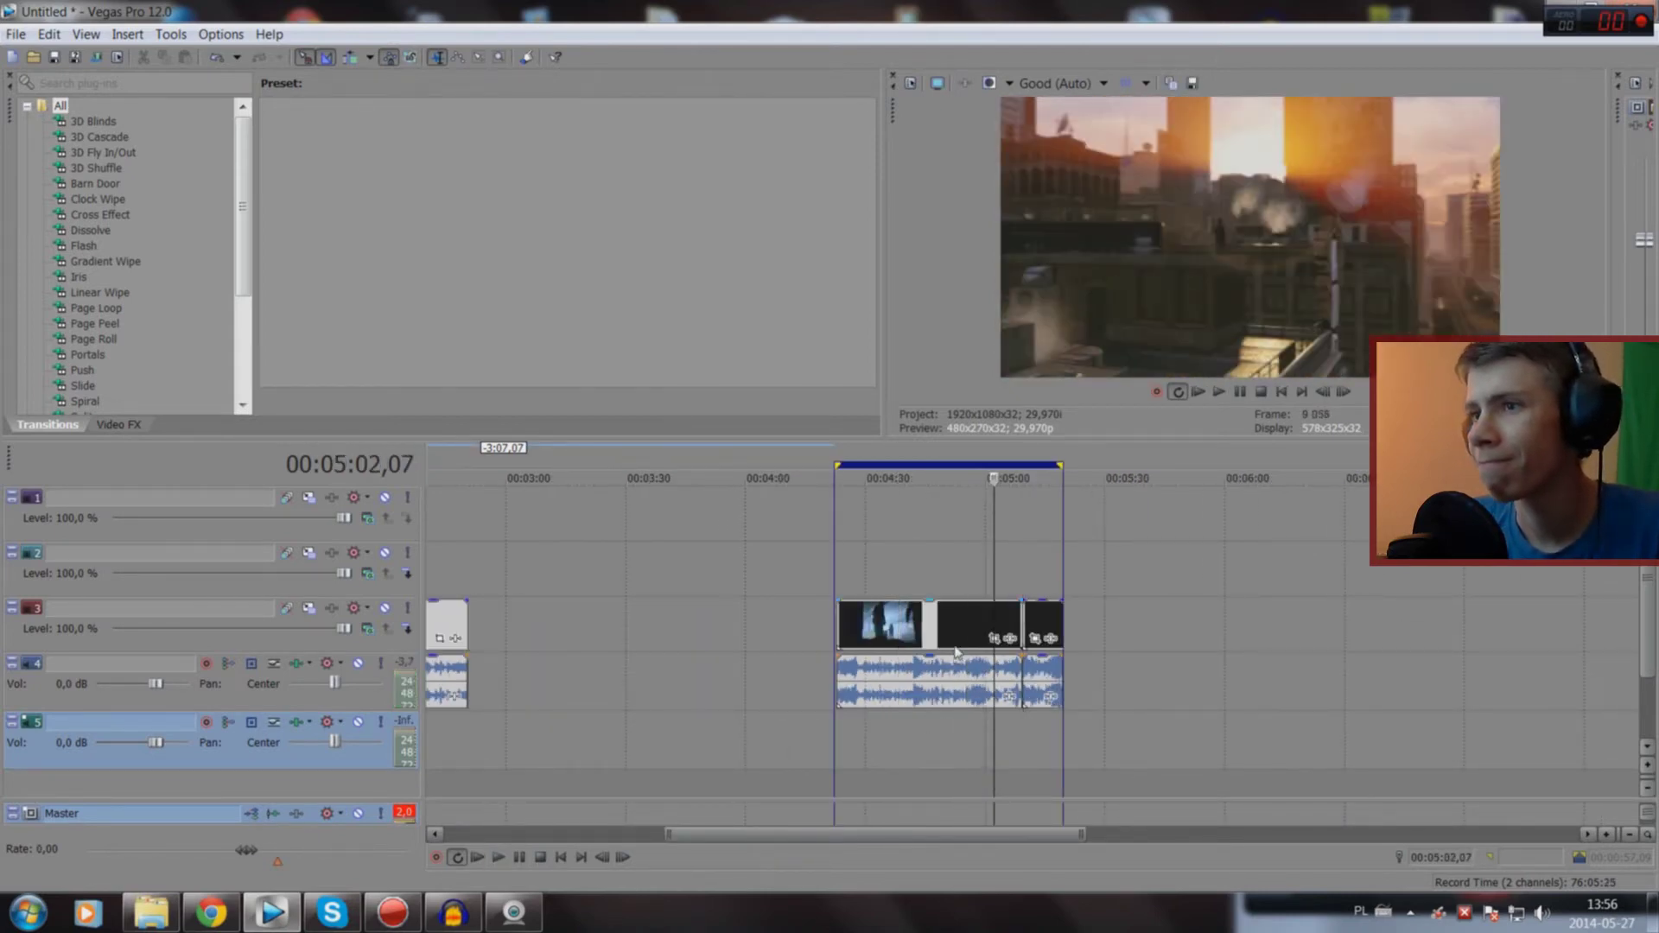
click(956, 636)
key(Delete)
click(1037, 622)
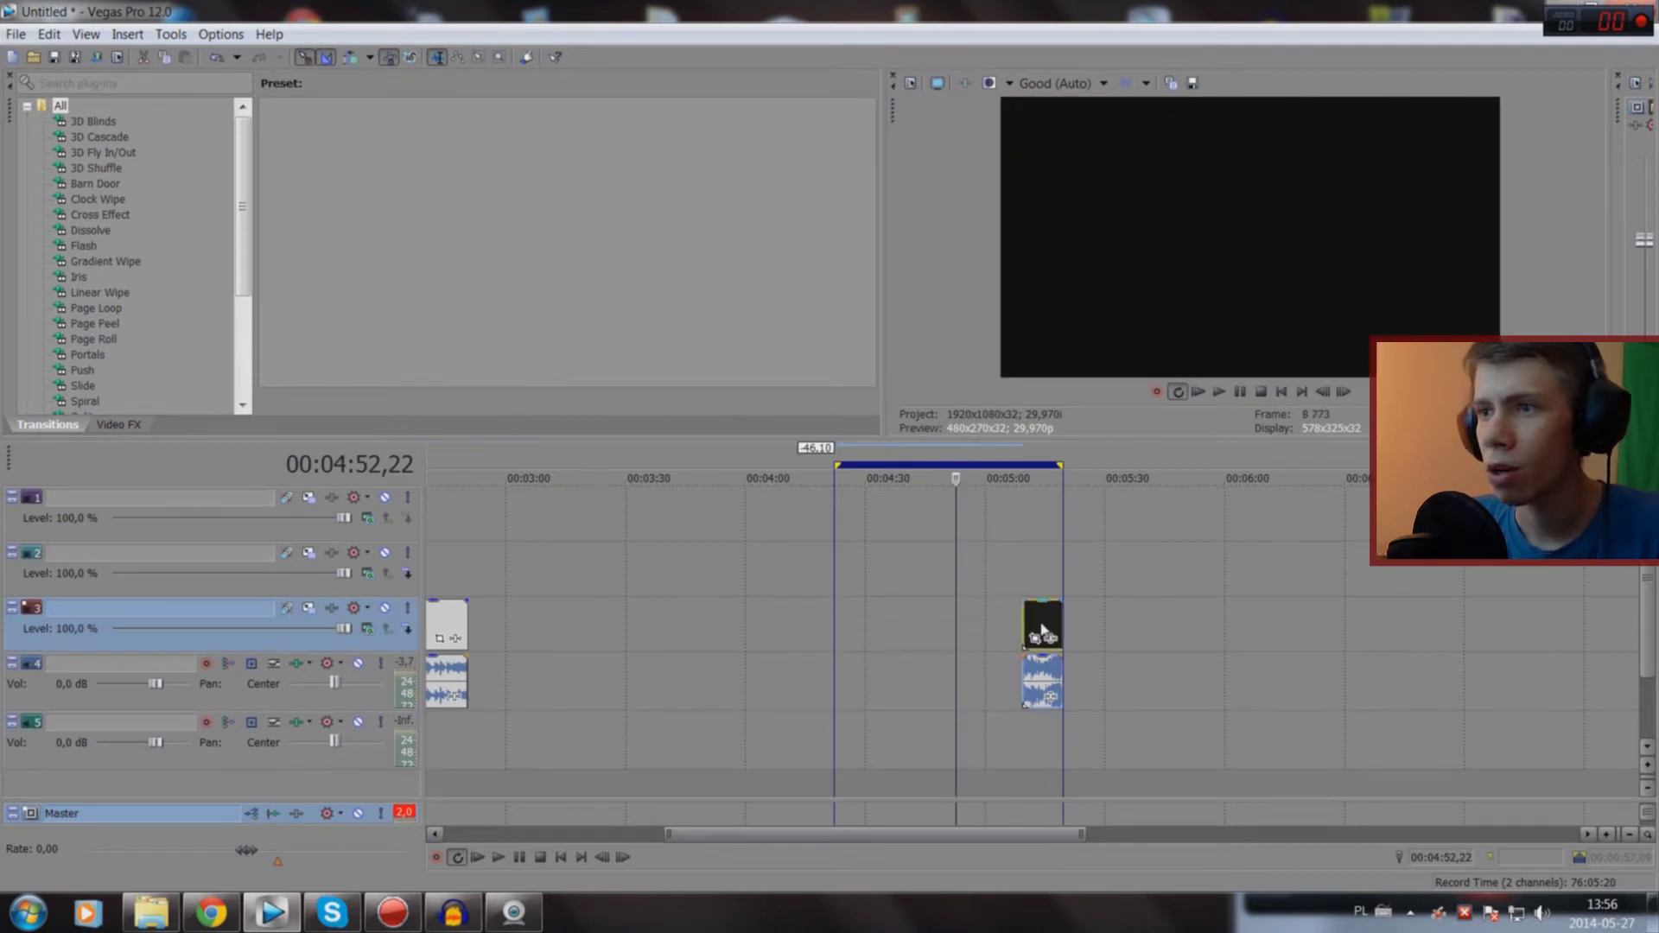
key(Delete)
Step: Move the edit position back to 00:00:35,20 and restore the maximized editor window
scroll(896, 574, left, 5)
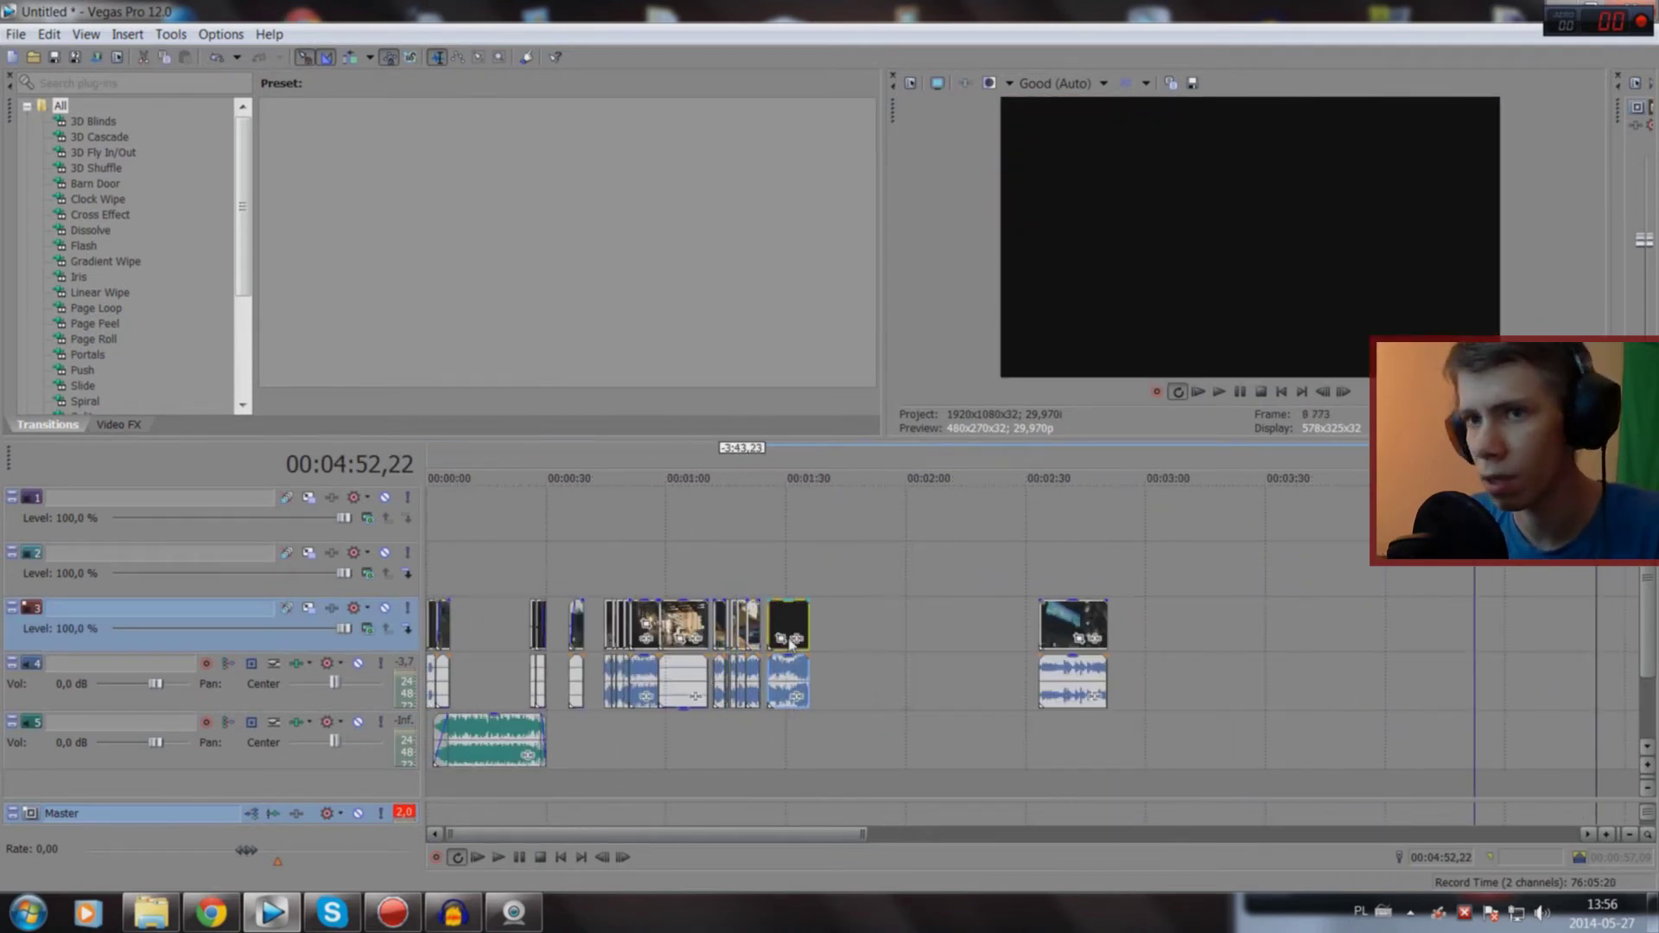
click(568, 776)
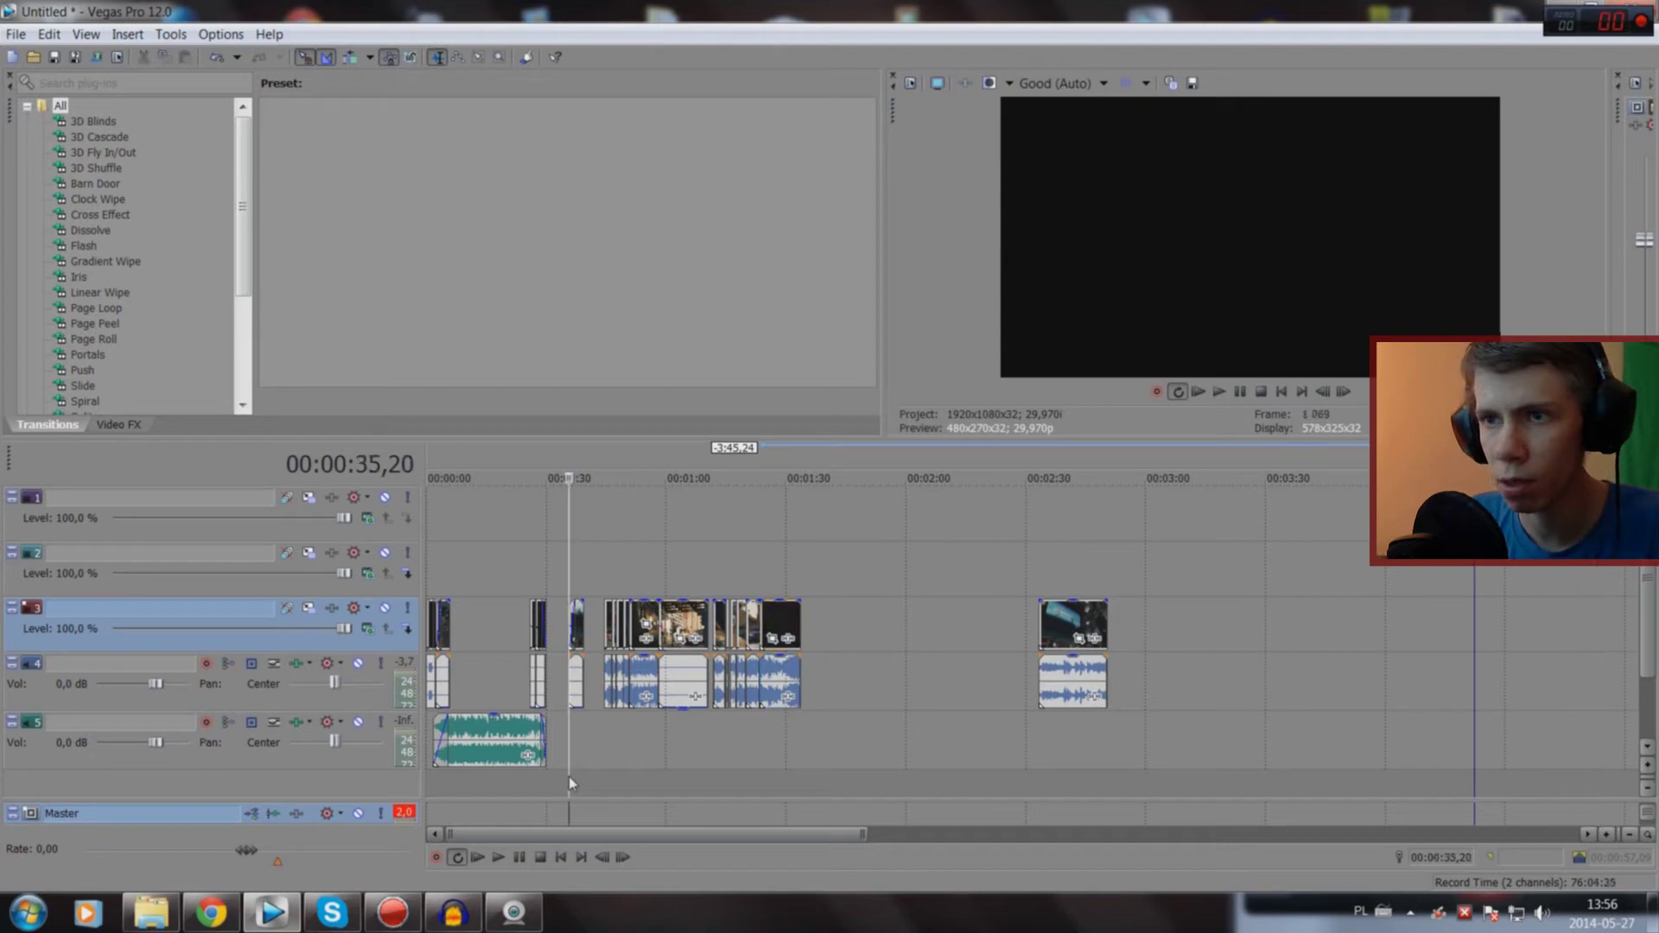
double_click(1051, 24)
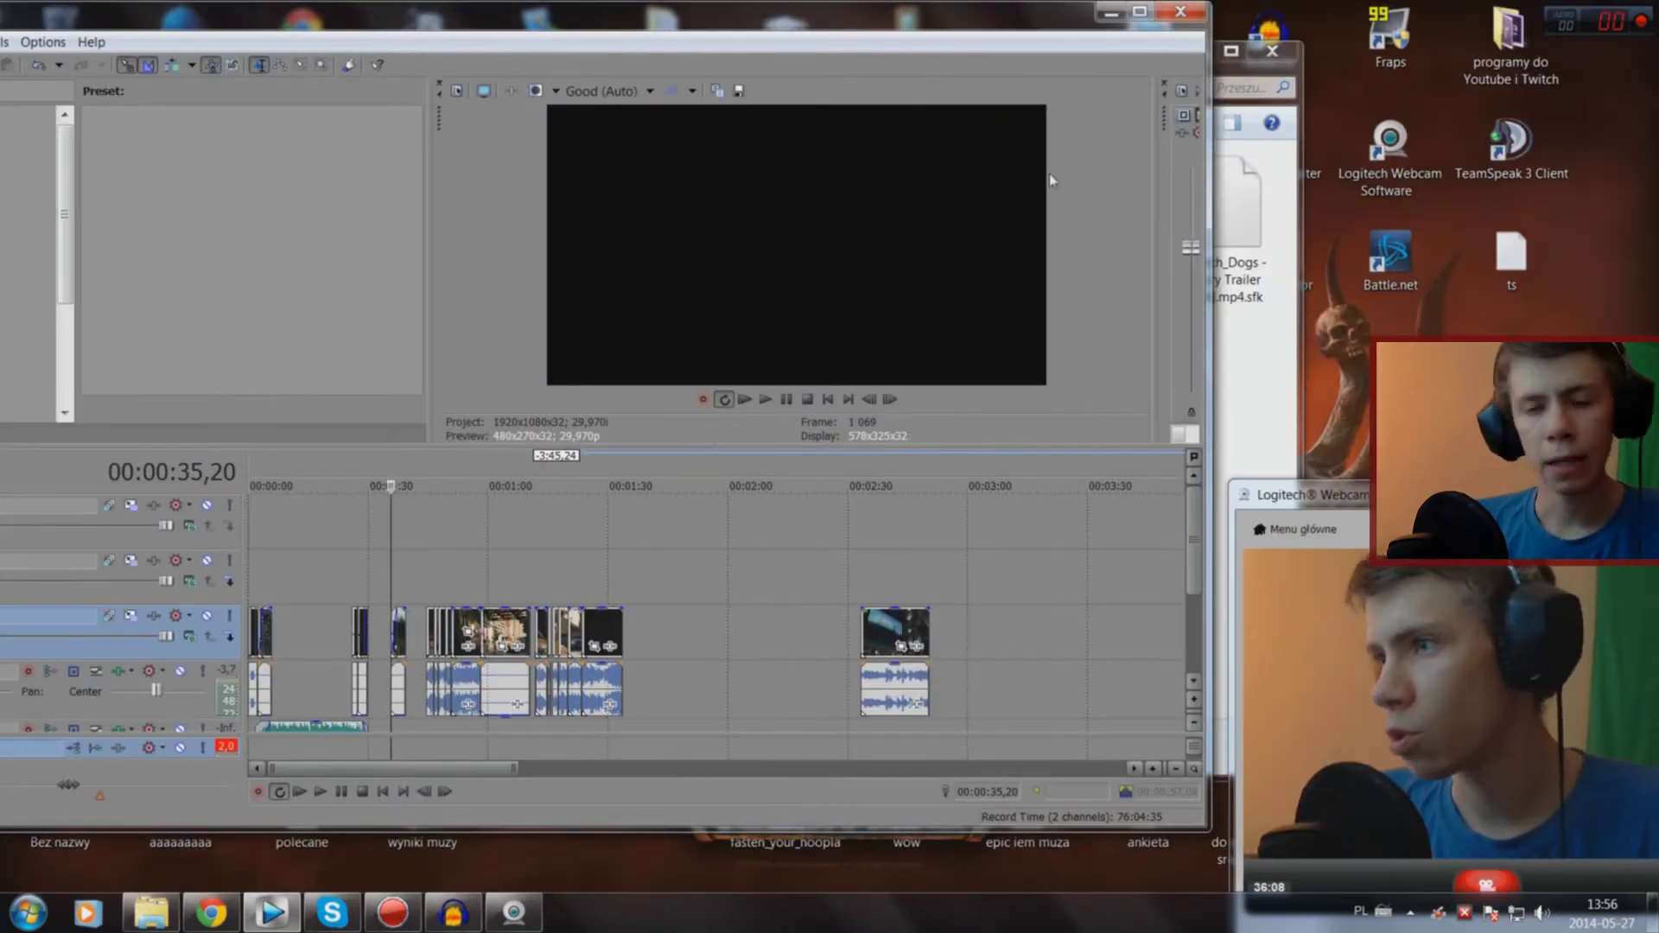
double_click(996, 27)
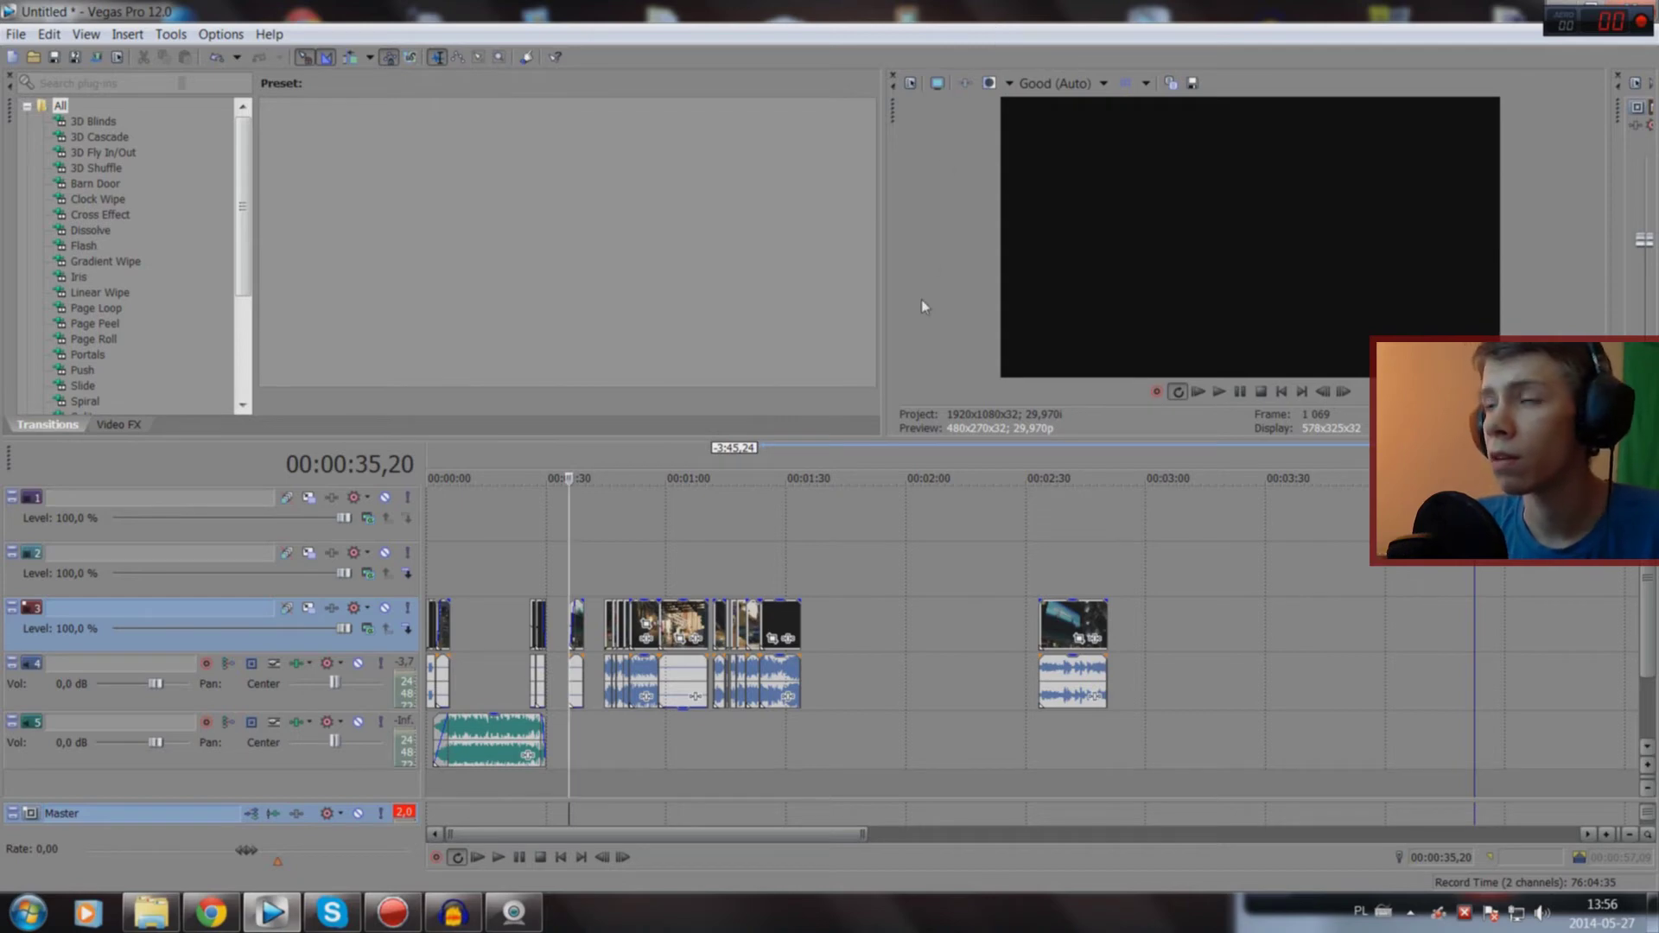
Step: Preview playback starting from 00:00:45,00
scroll(592, 781, up, 2)
scroll(582, 784, up, 2)
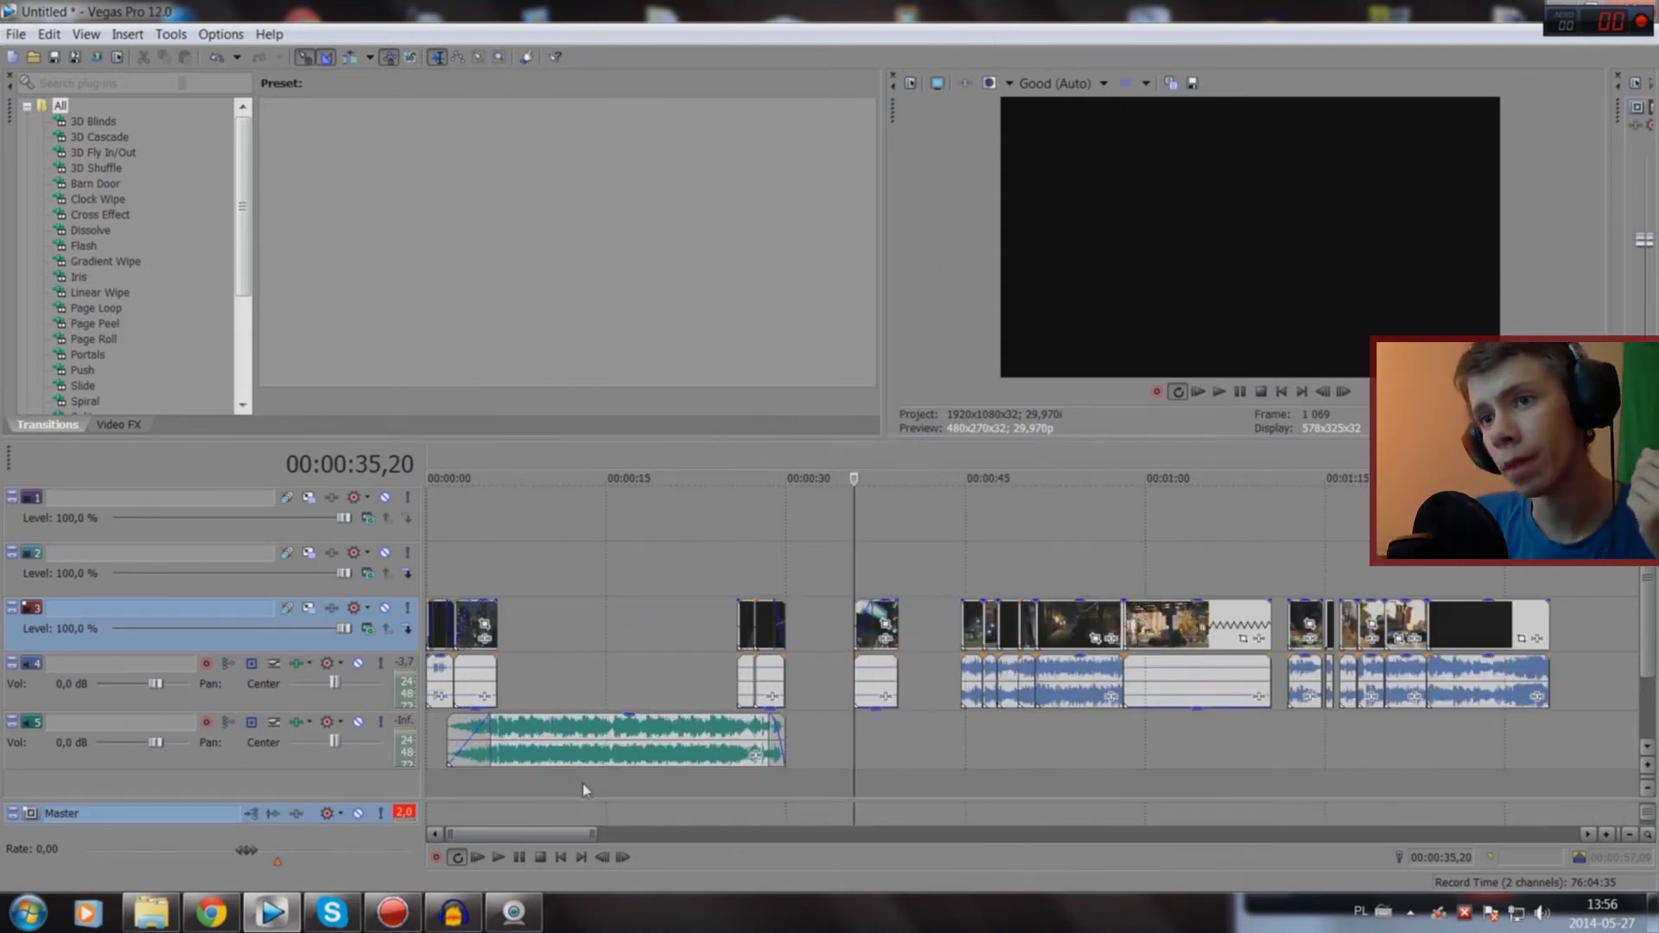
scroll(964, 731, up, 2)
scroll(1114, 618, up, 1)
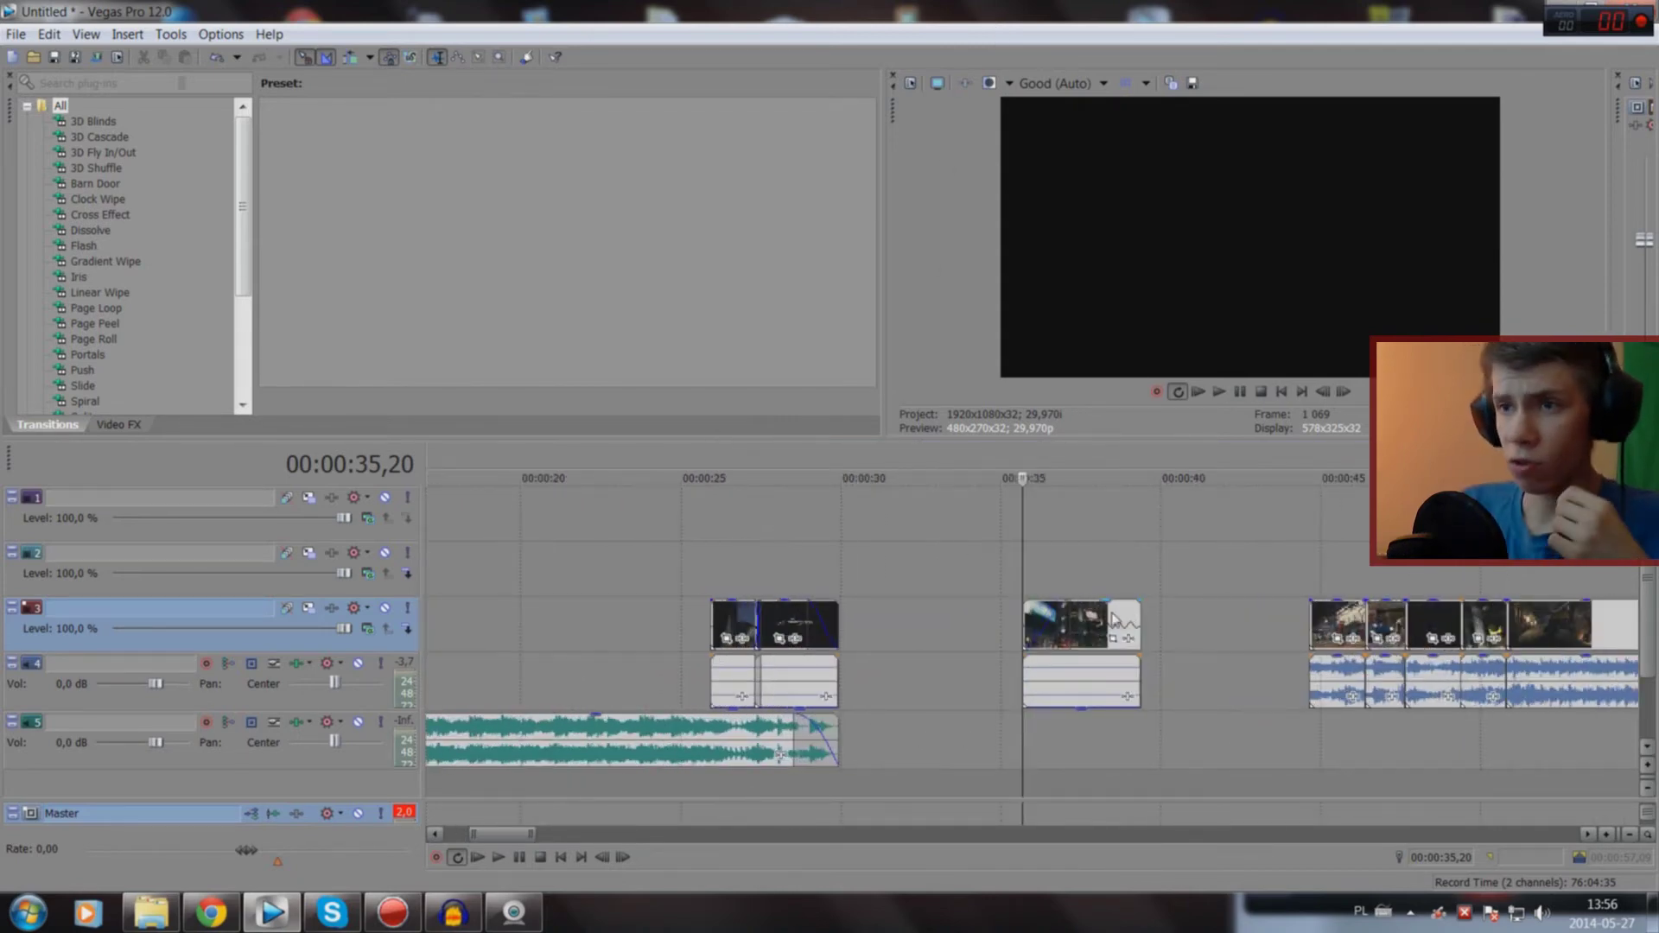
click(1321, 781)
scroll(1320, 785, down, 1)
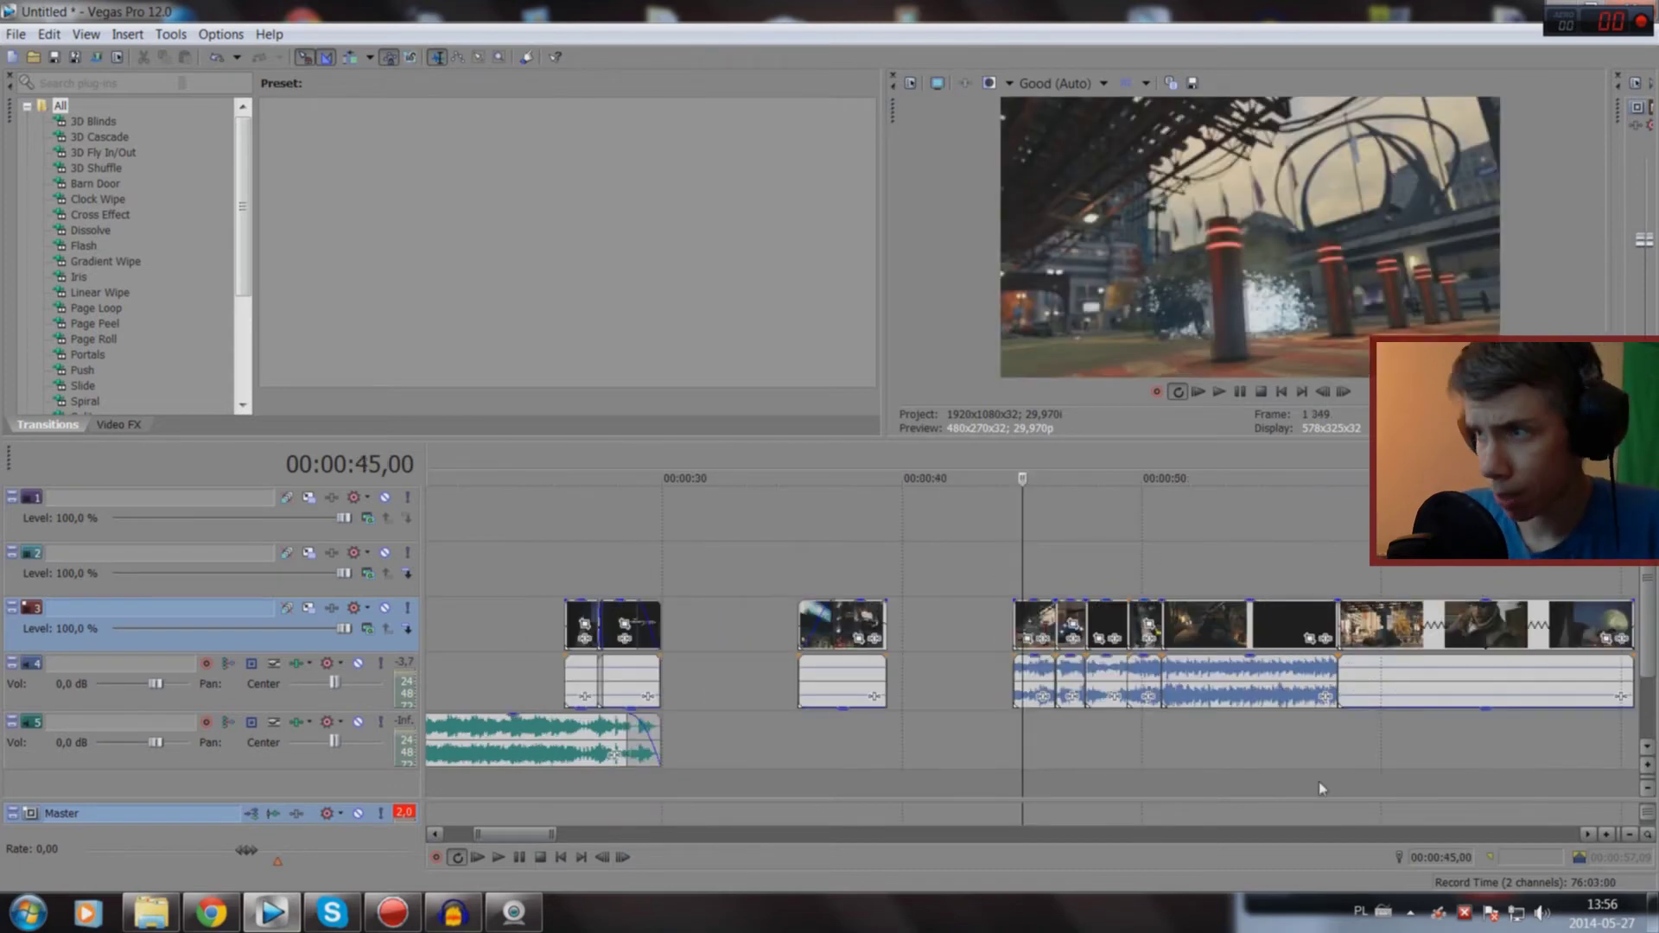
scroll(1196, 766, down, 1)
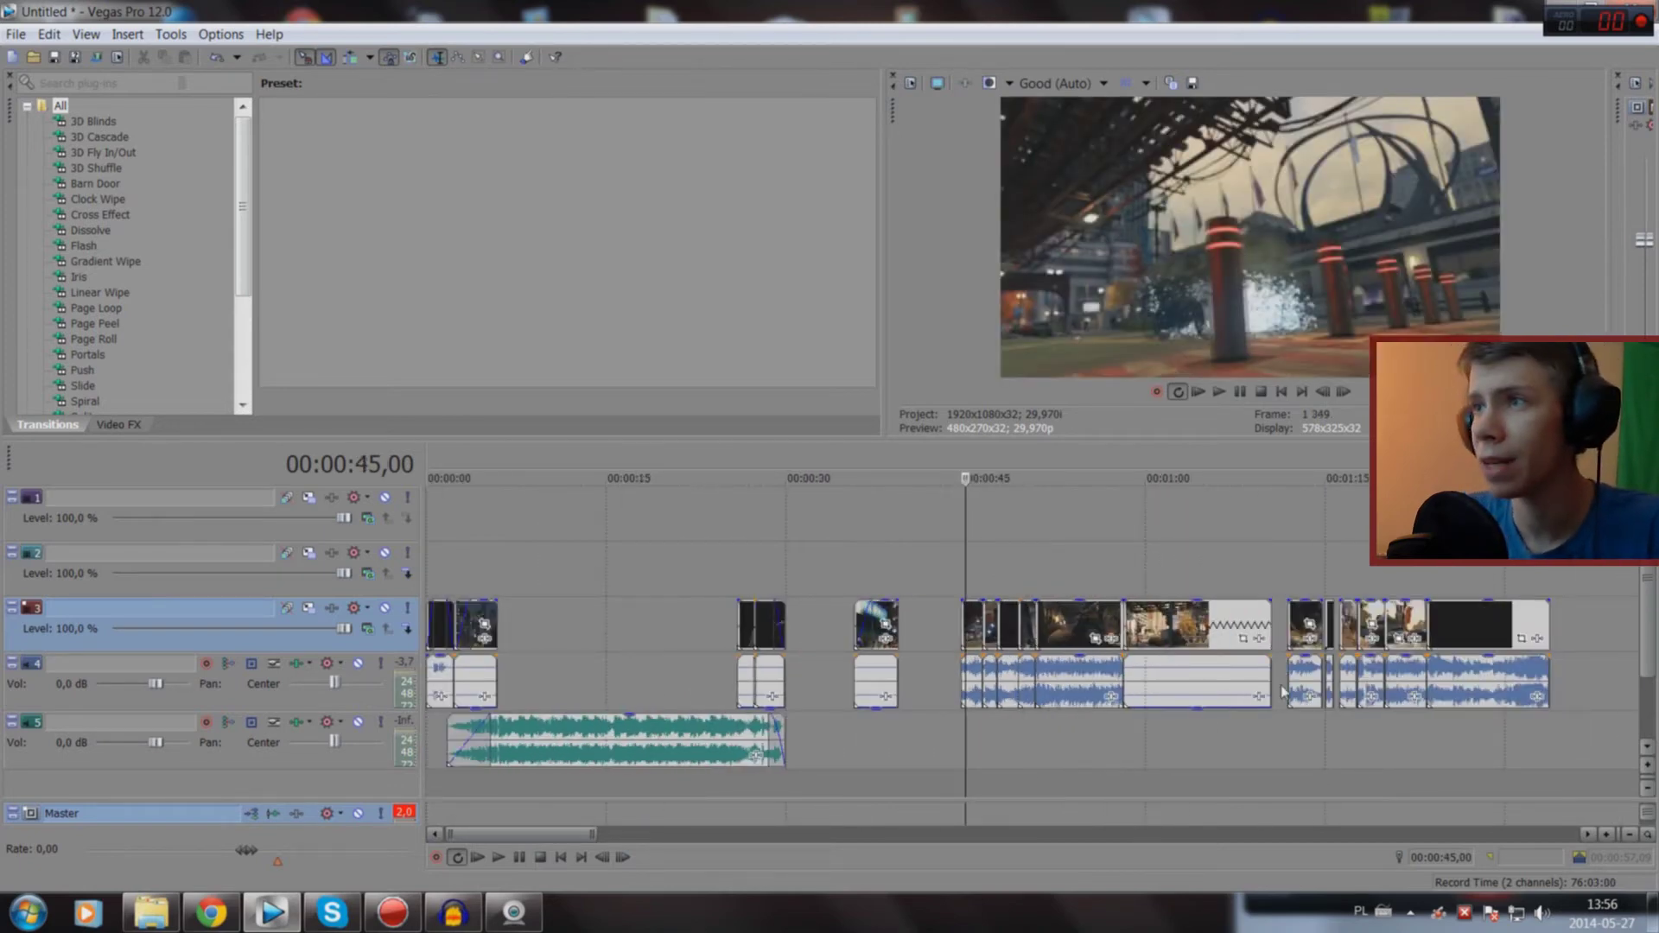
key(space)
scroll(1158, 696, up, 2)
scroll(1111, 714, up, 1)
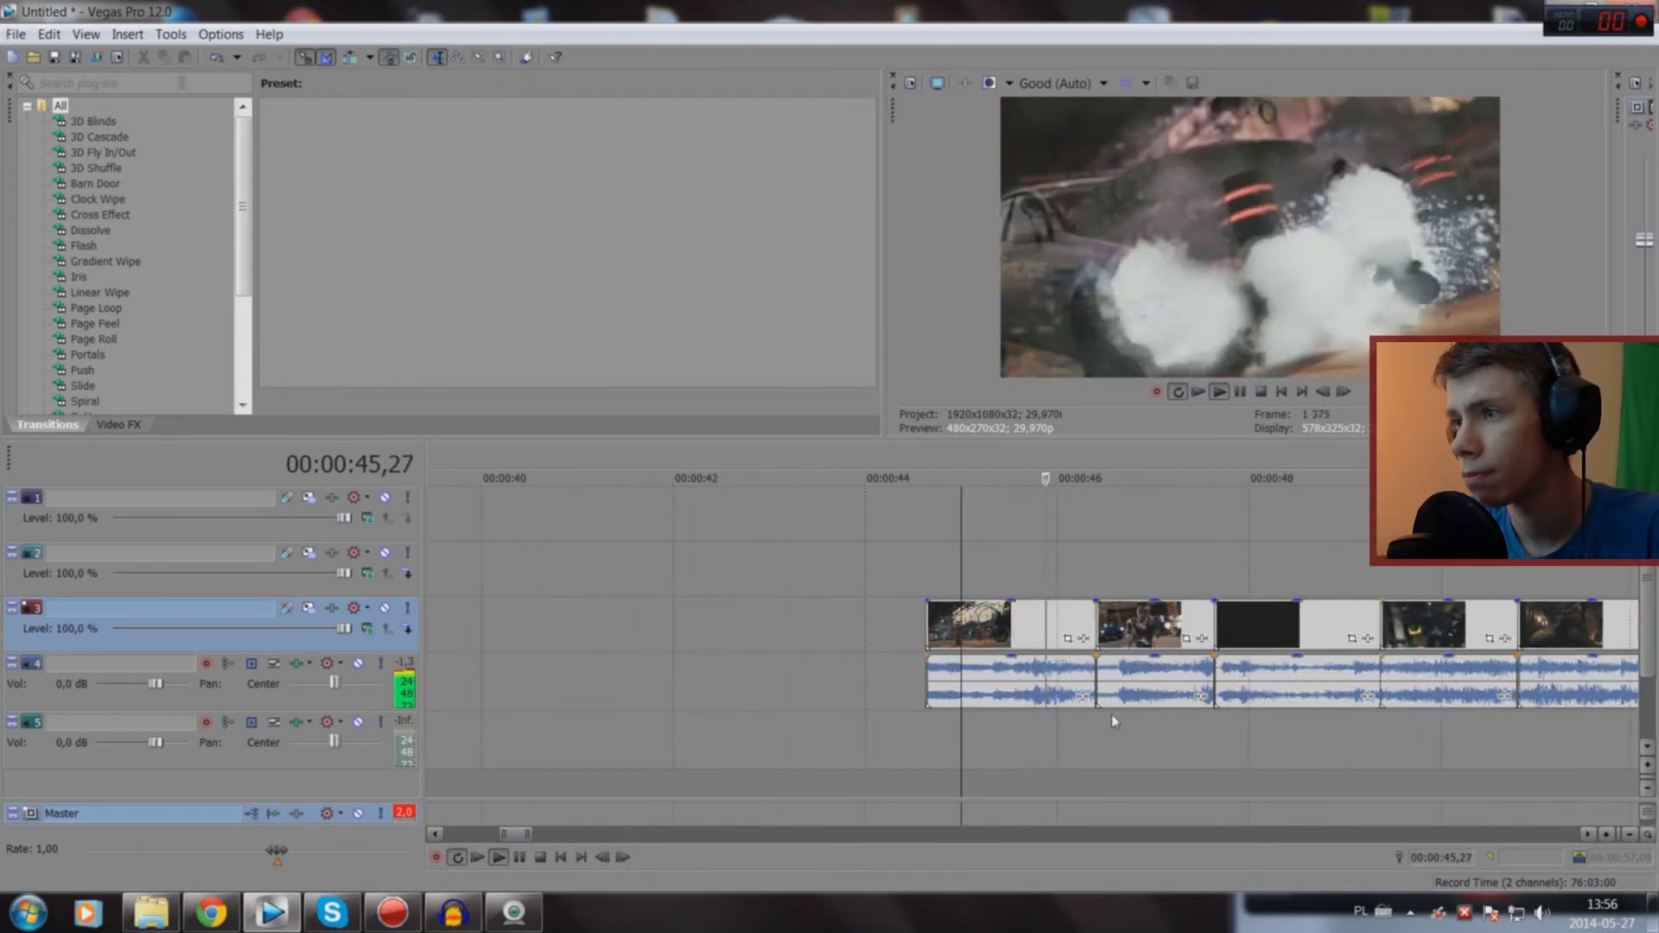
scroll(1053, 747, up, 2)
key(space)
Step: Replay the section starting at about 0:44
click(923, 776)
key(space)
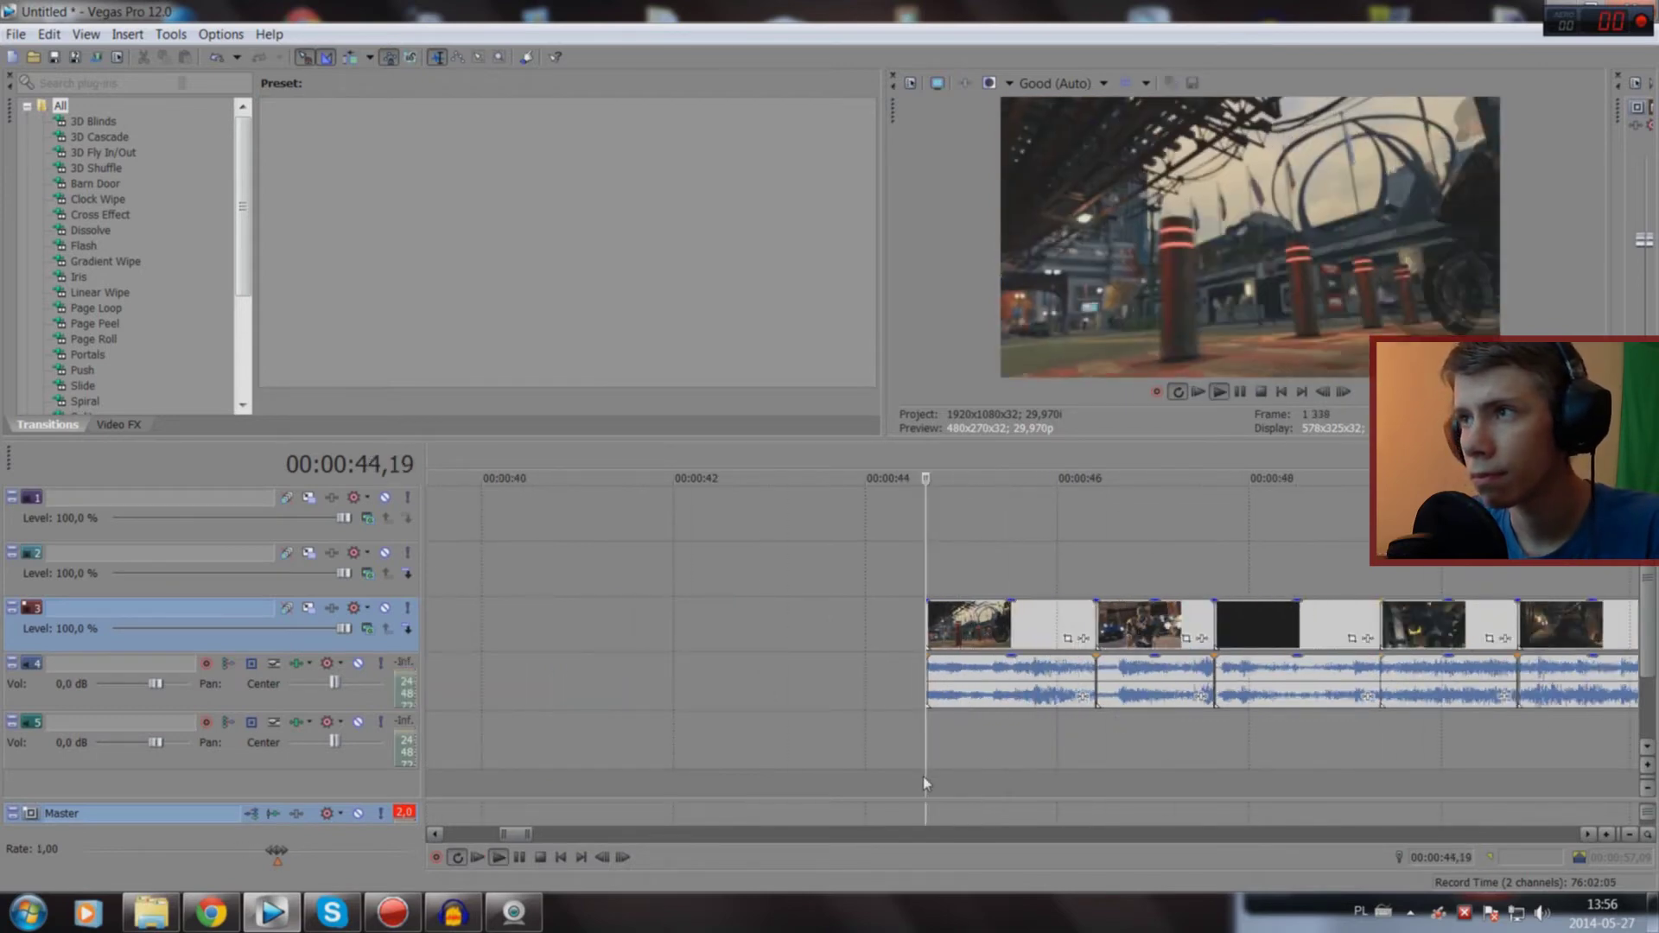
click(922, 775)
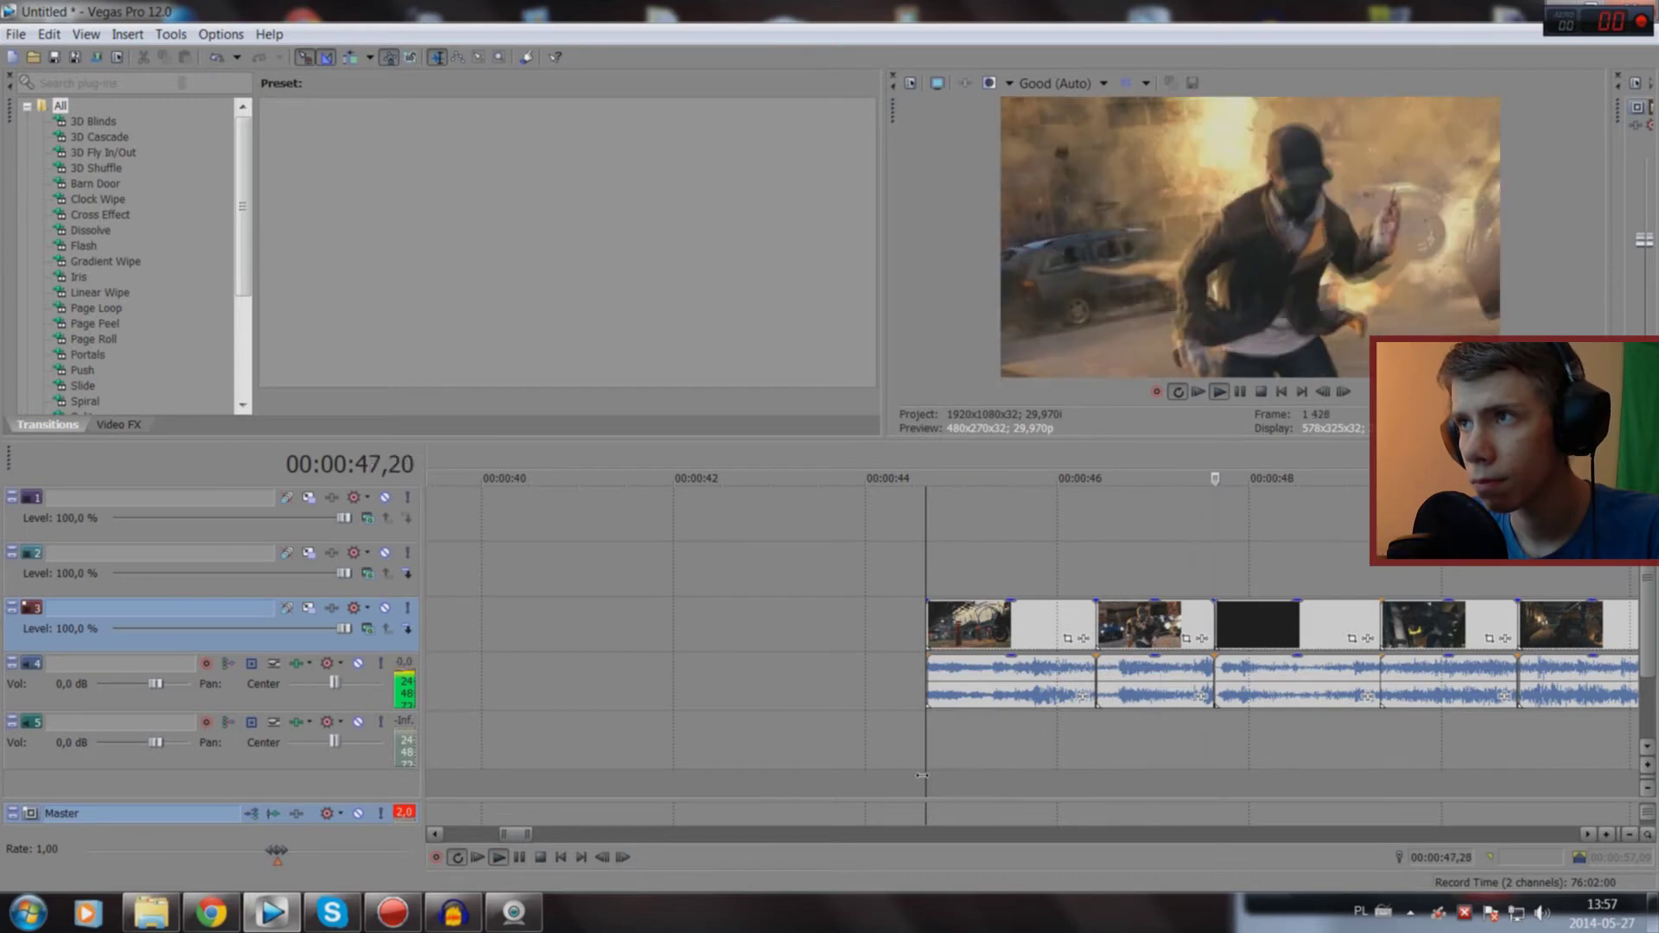
key(space)
Step: Drag the track 3 clip earlier, dropping it just before 0:44, and play to check
mouse_move(1150, 624)
mouse_down()
mouse_move(855, 611)
mouse_move(1301, 636)
mouse_move(1264, 665)
mouse_up()
scroll(1301, 637, down, 6)
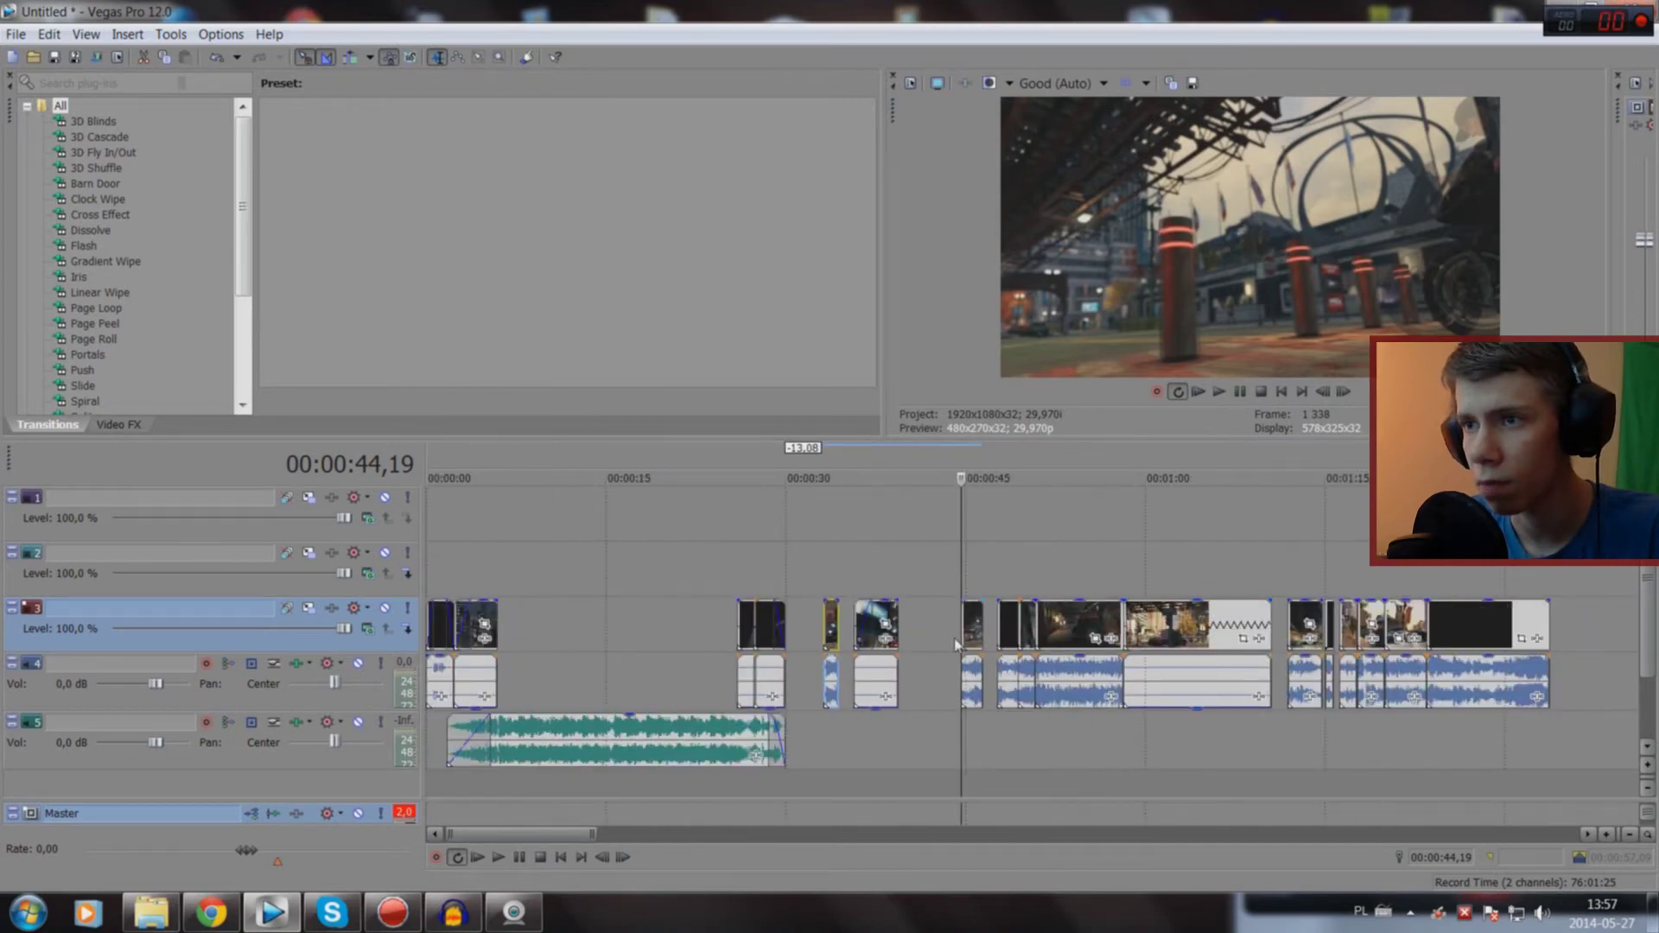
drag(883, 620, 933, 615)
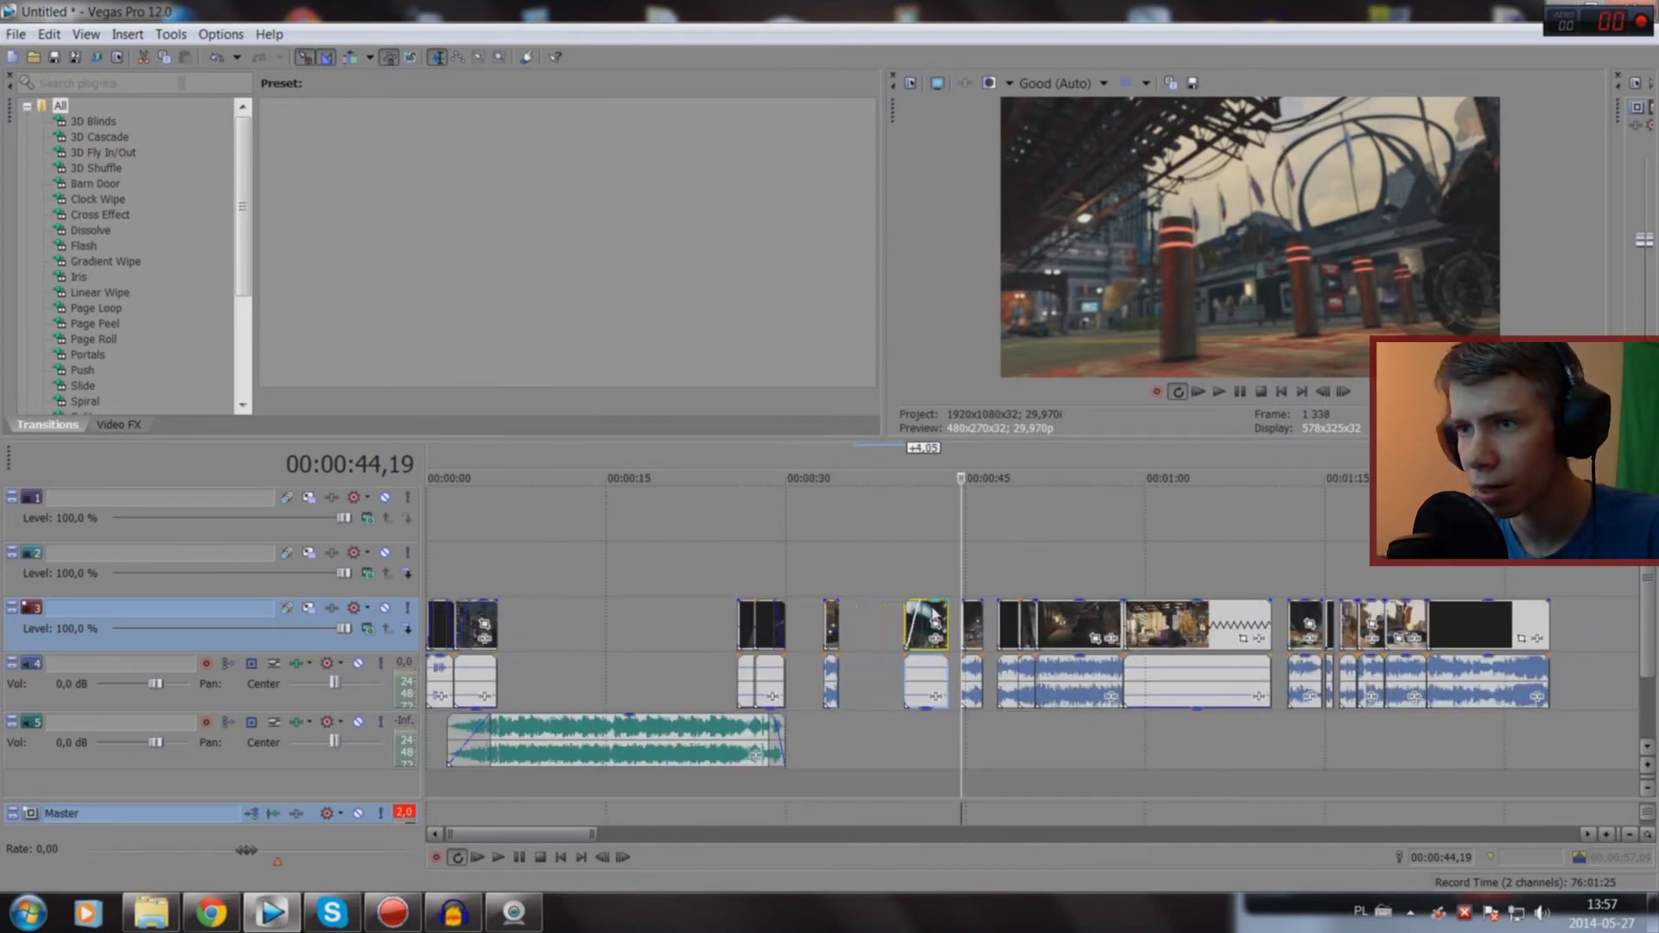
key(space)
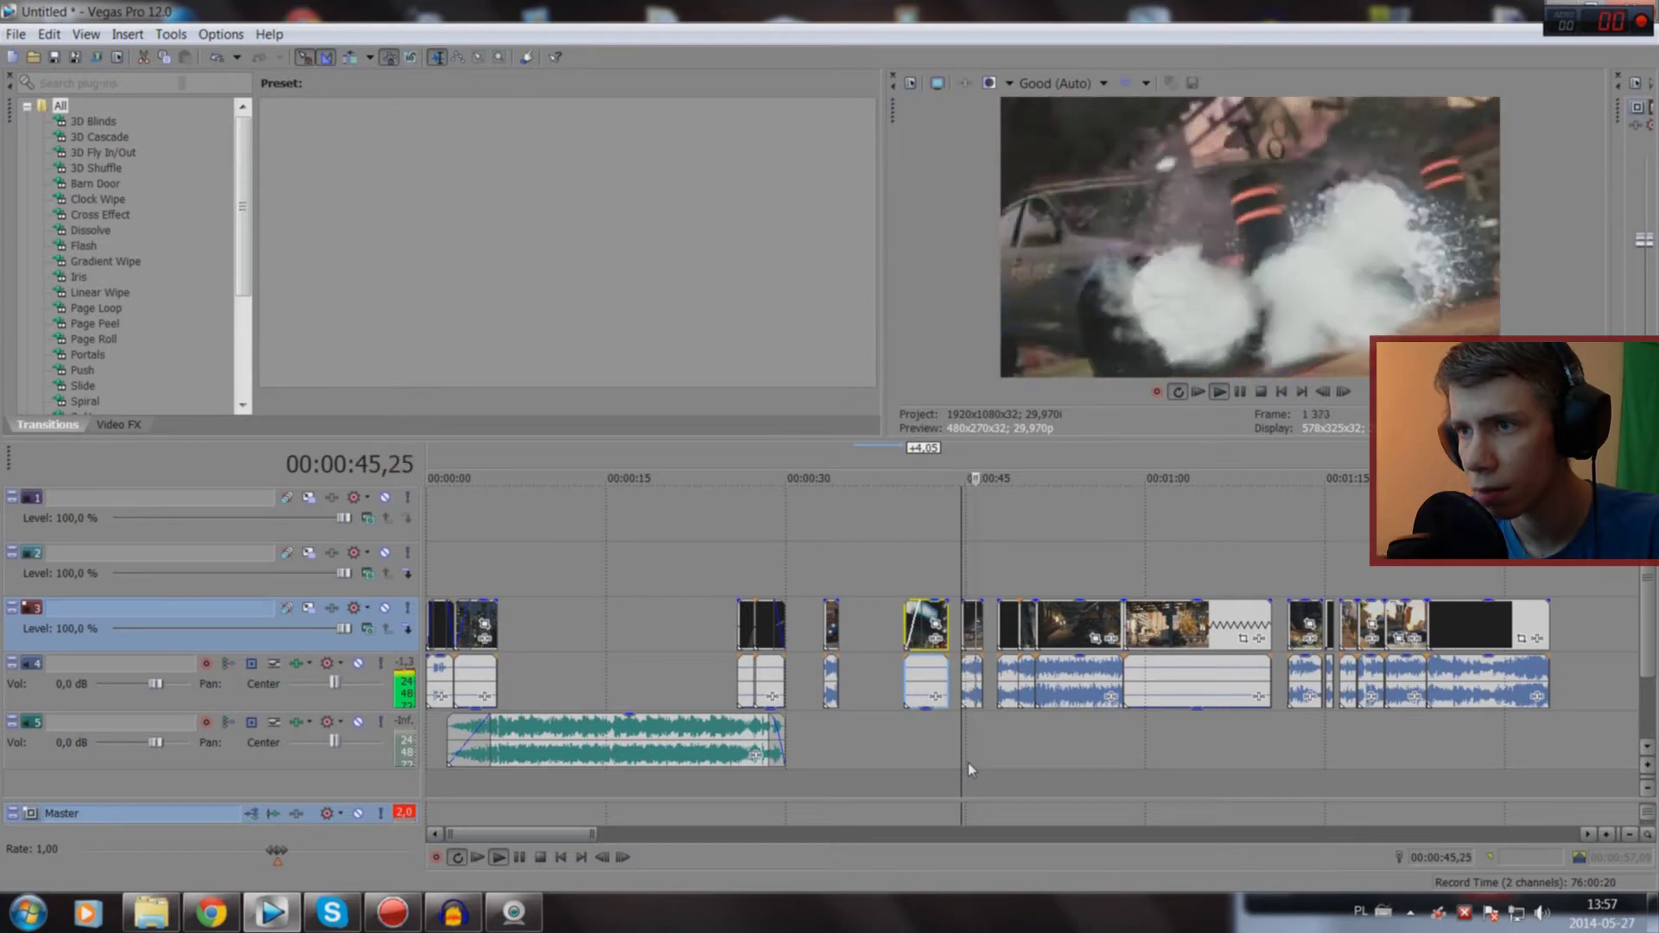
key(space)
scroll(967, 762, up, 5)
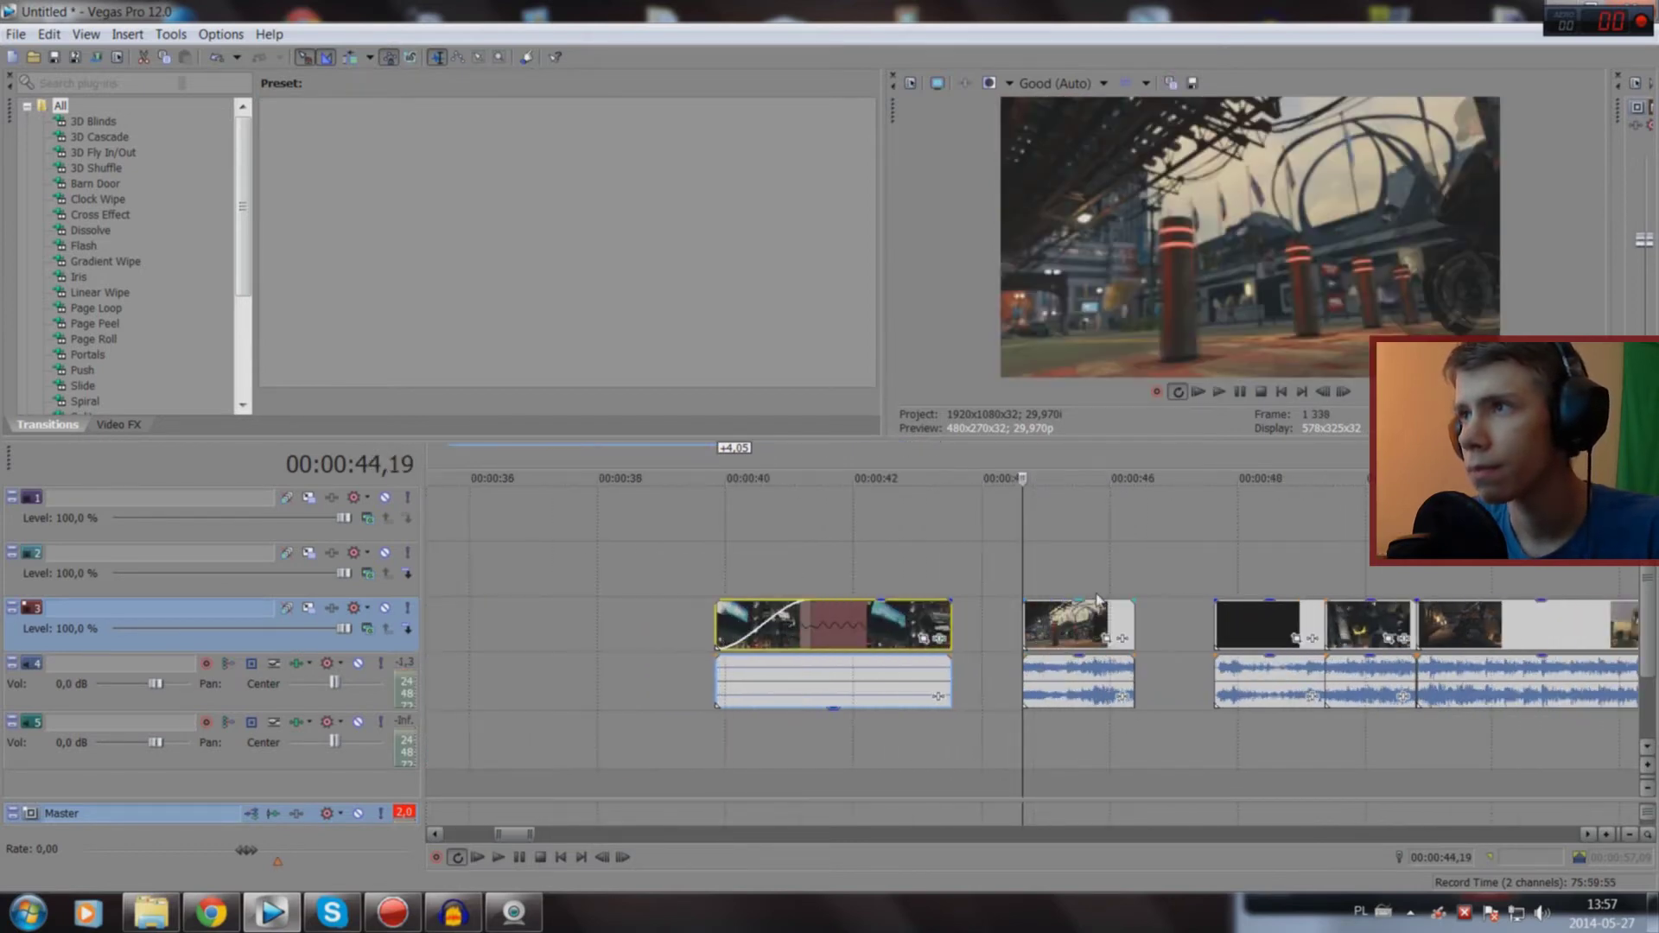
scroll(1078, 639, down, 6)
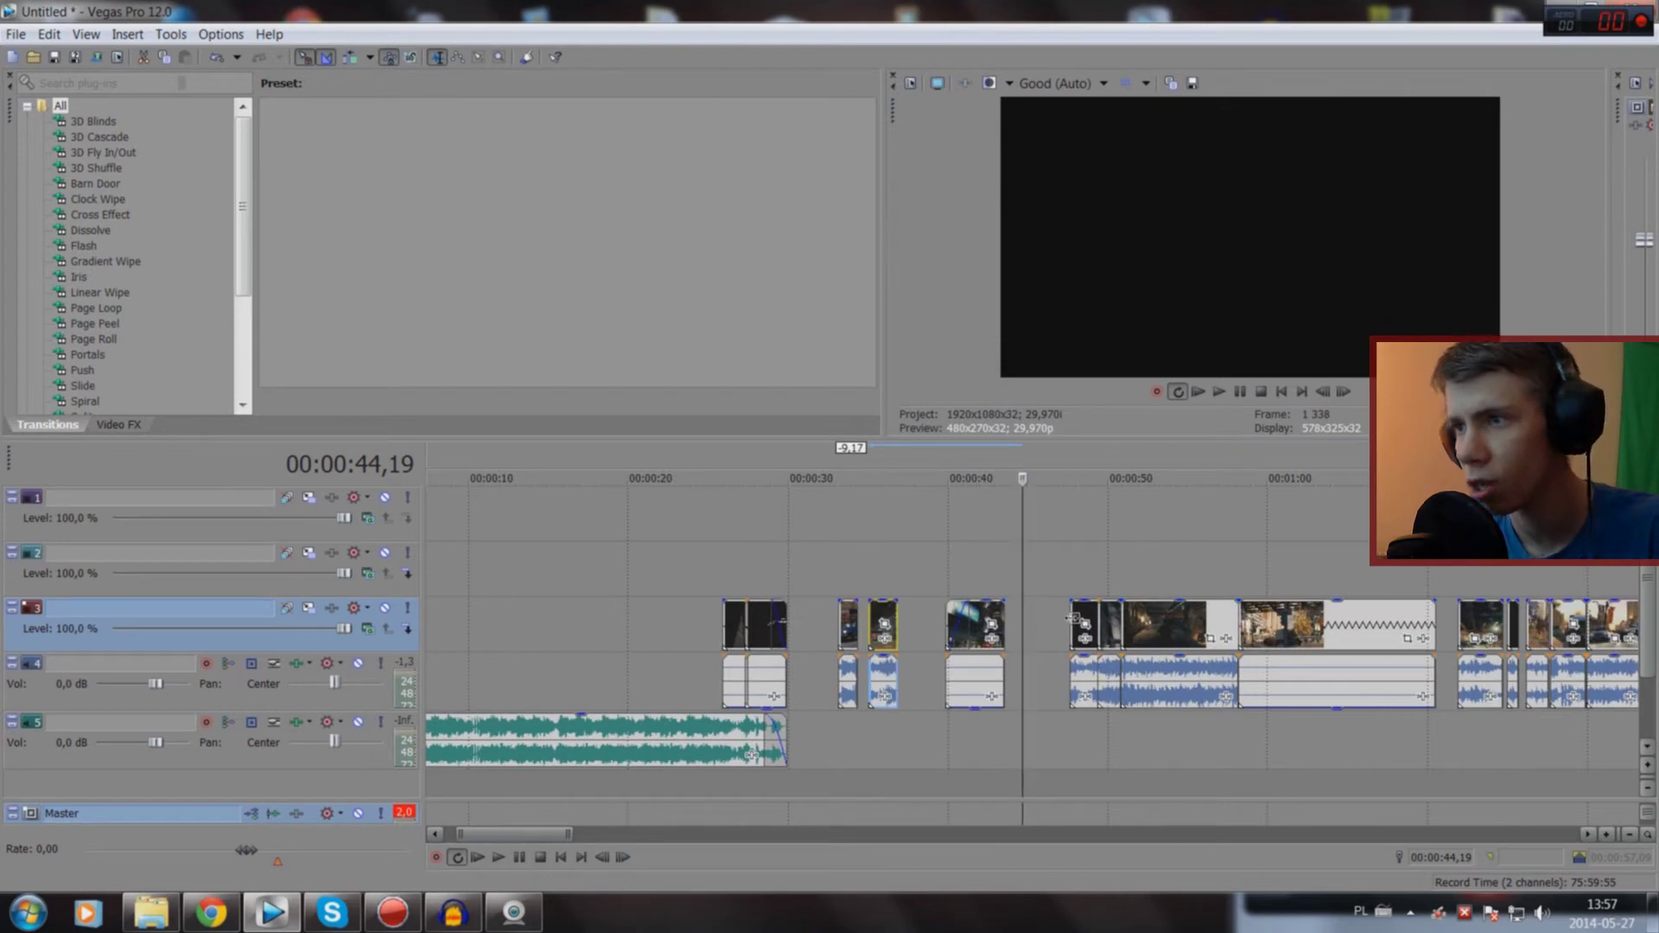
Step: Preview playback from 00:00:48,02
click(1077, 756)
key(space)
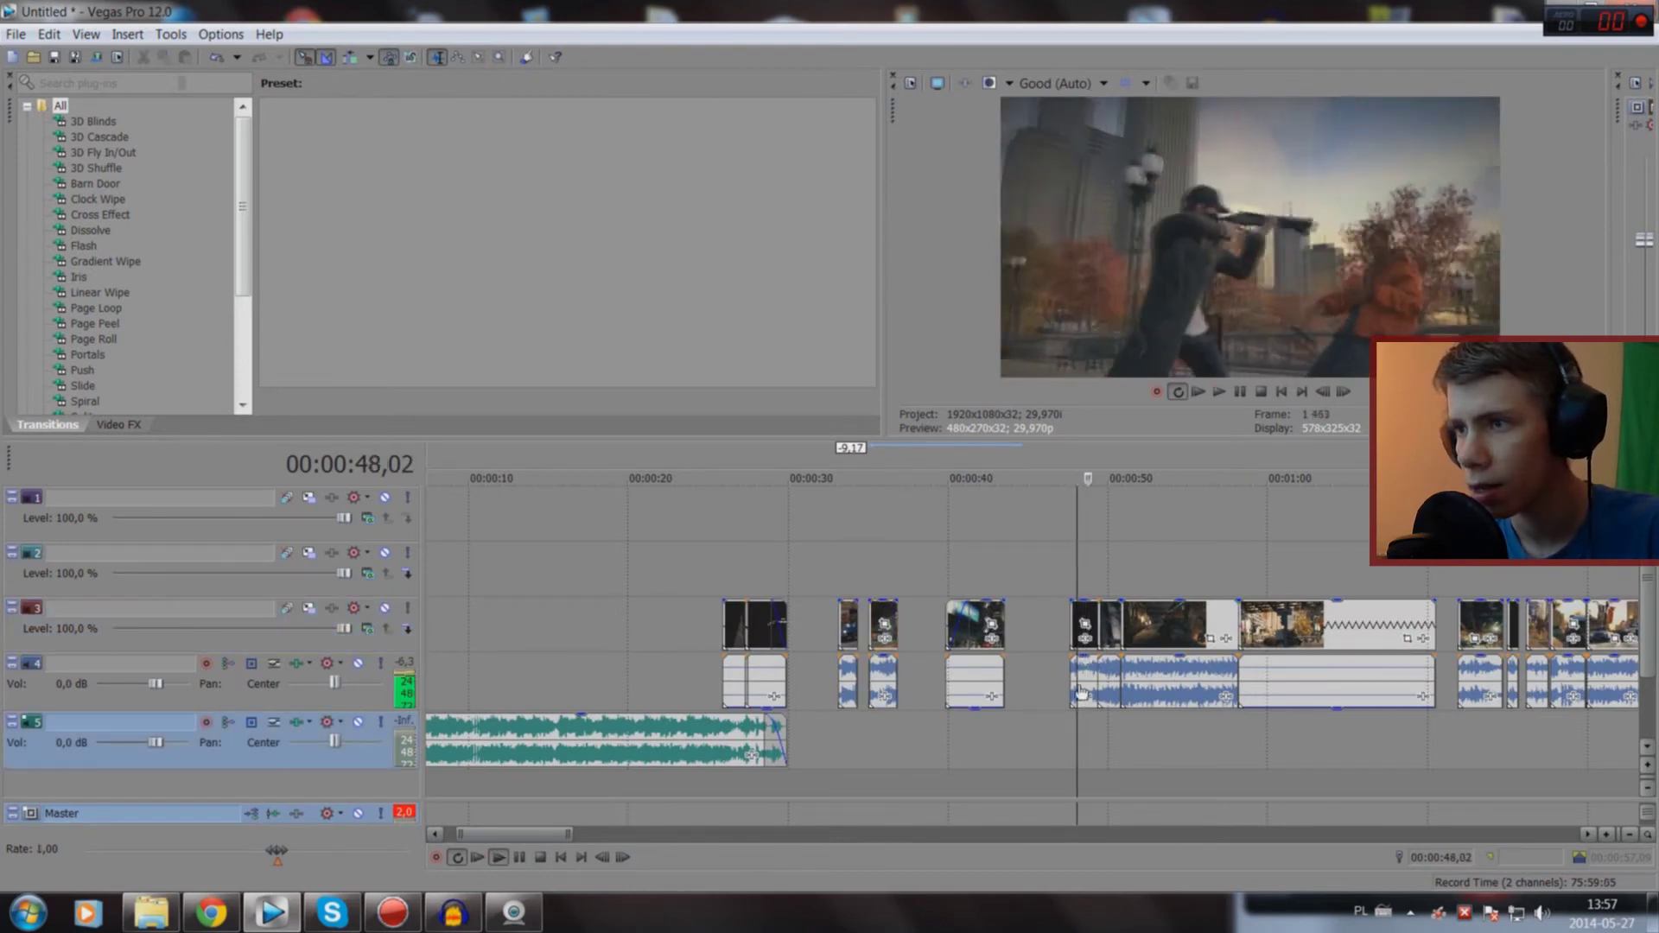
key(space)
scroll(1096, 599, up, 6)
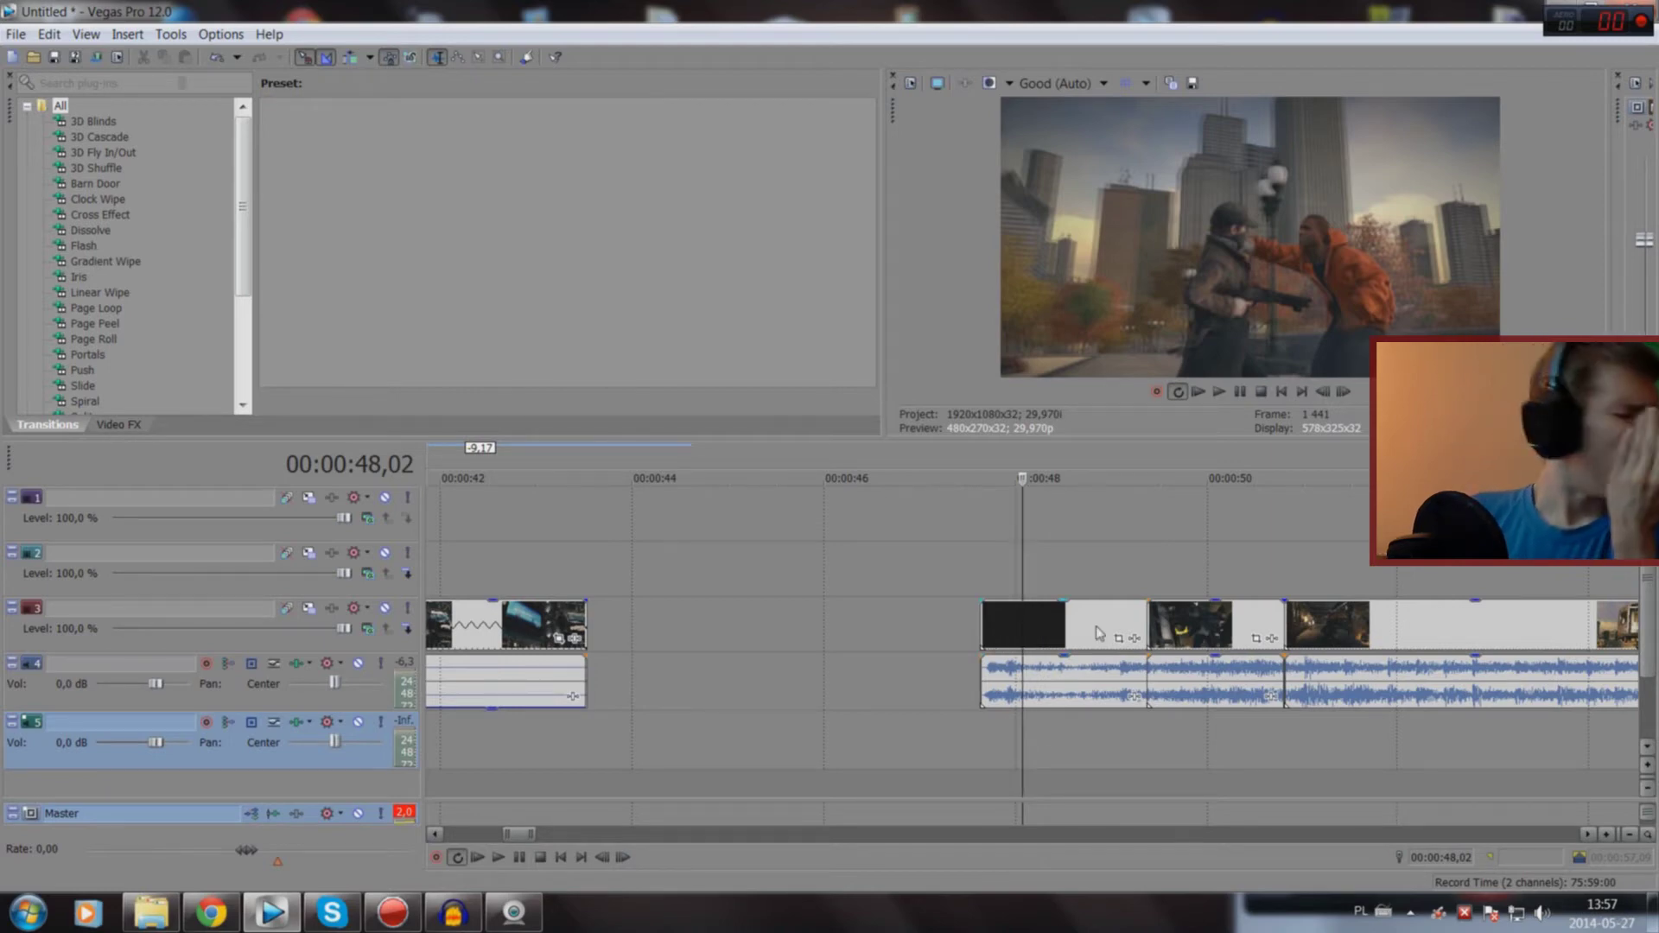
Step: Move the black clip and its audio earlier to about 38 s, next to the preceding clip
mouse_move(995, 642)
mouse_down()
mouse_move(654, 609)
mouse_move(1277, 621)
mouse_up()
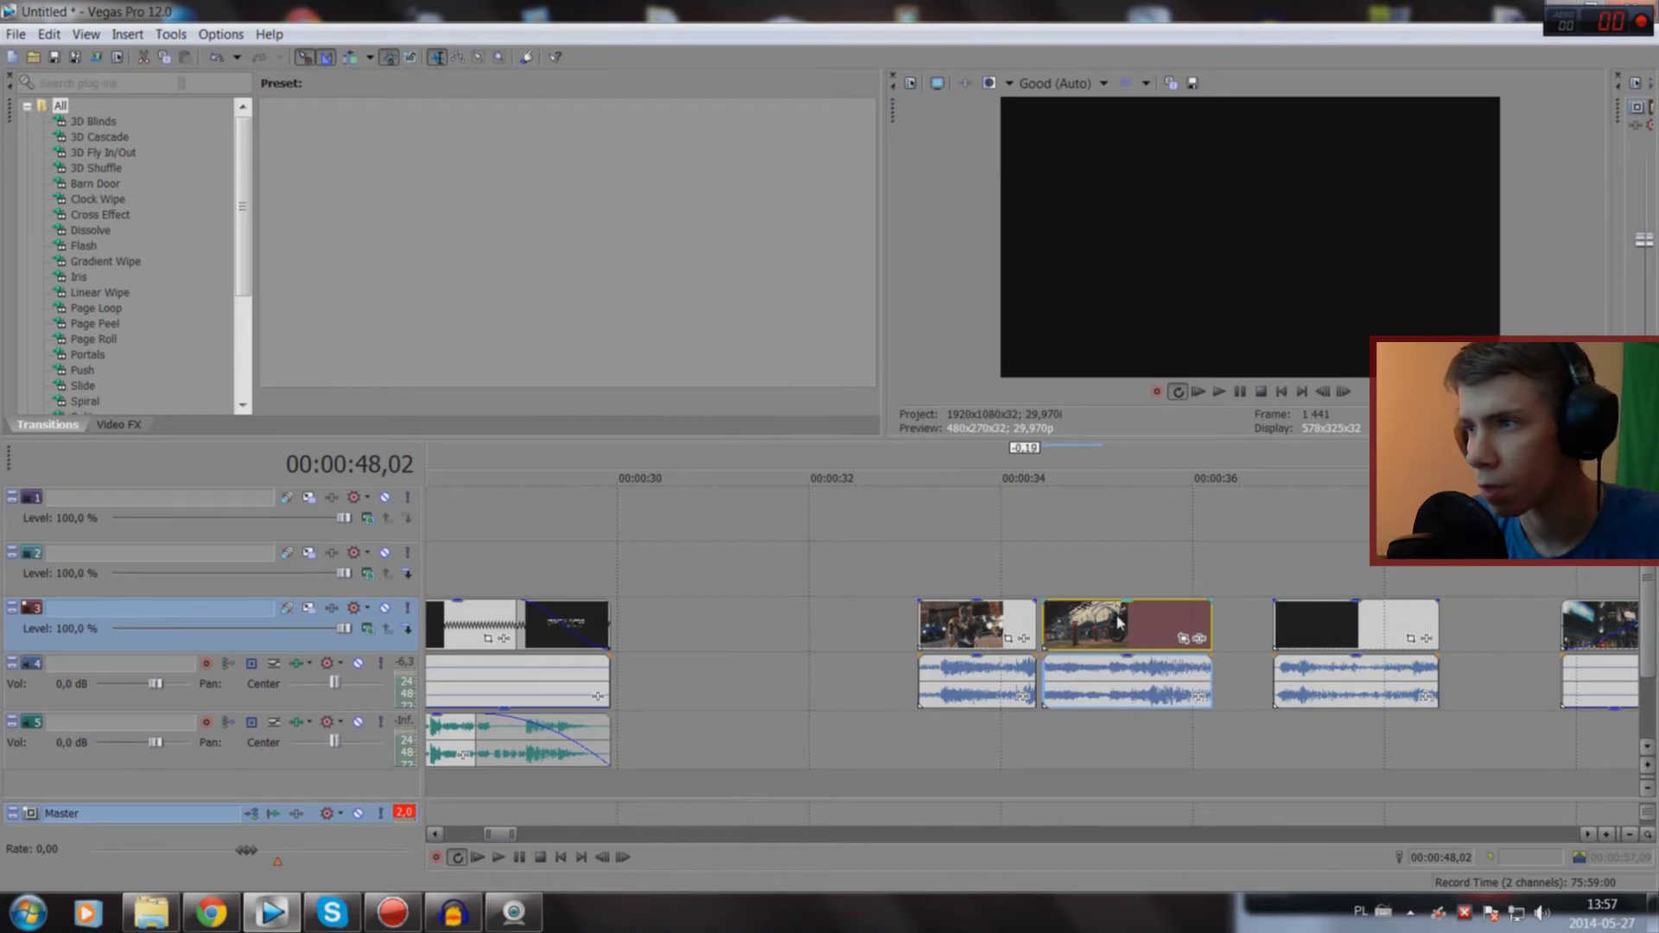
drag(1277, 620, 1317, 642)
scroll(1063, 763, down, 3)
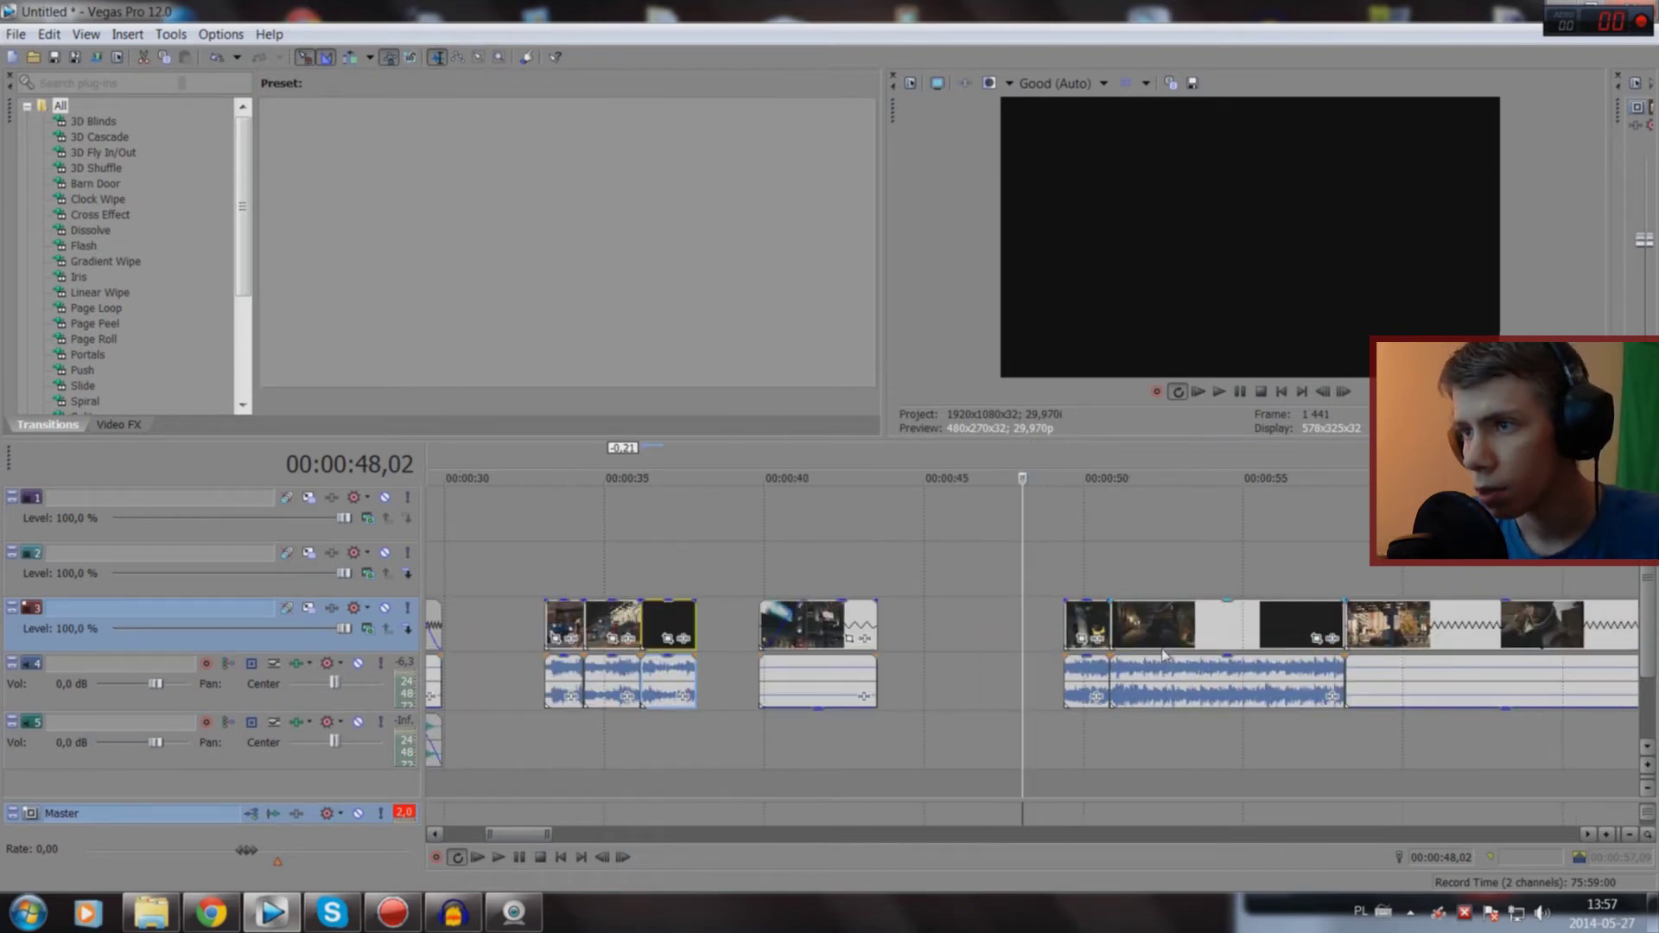
scroll(1063, 763, down, 3)
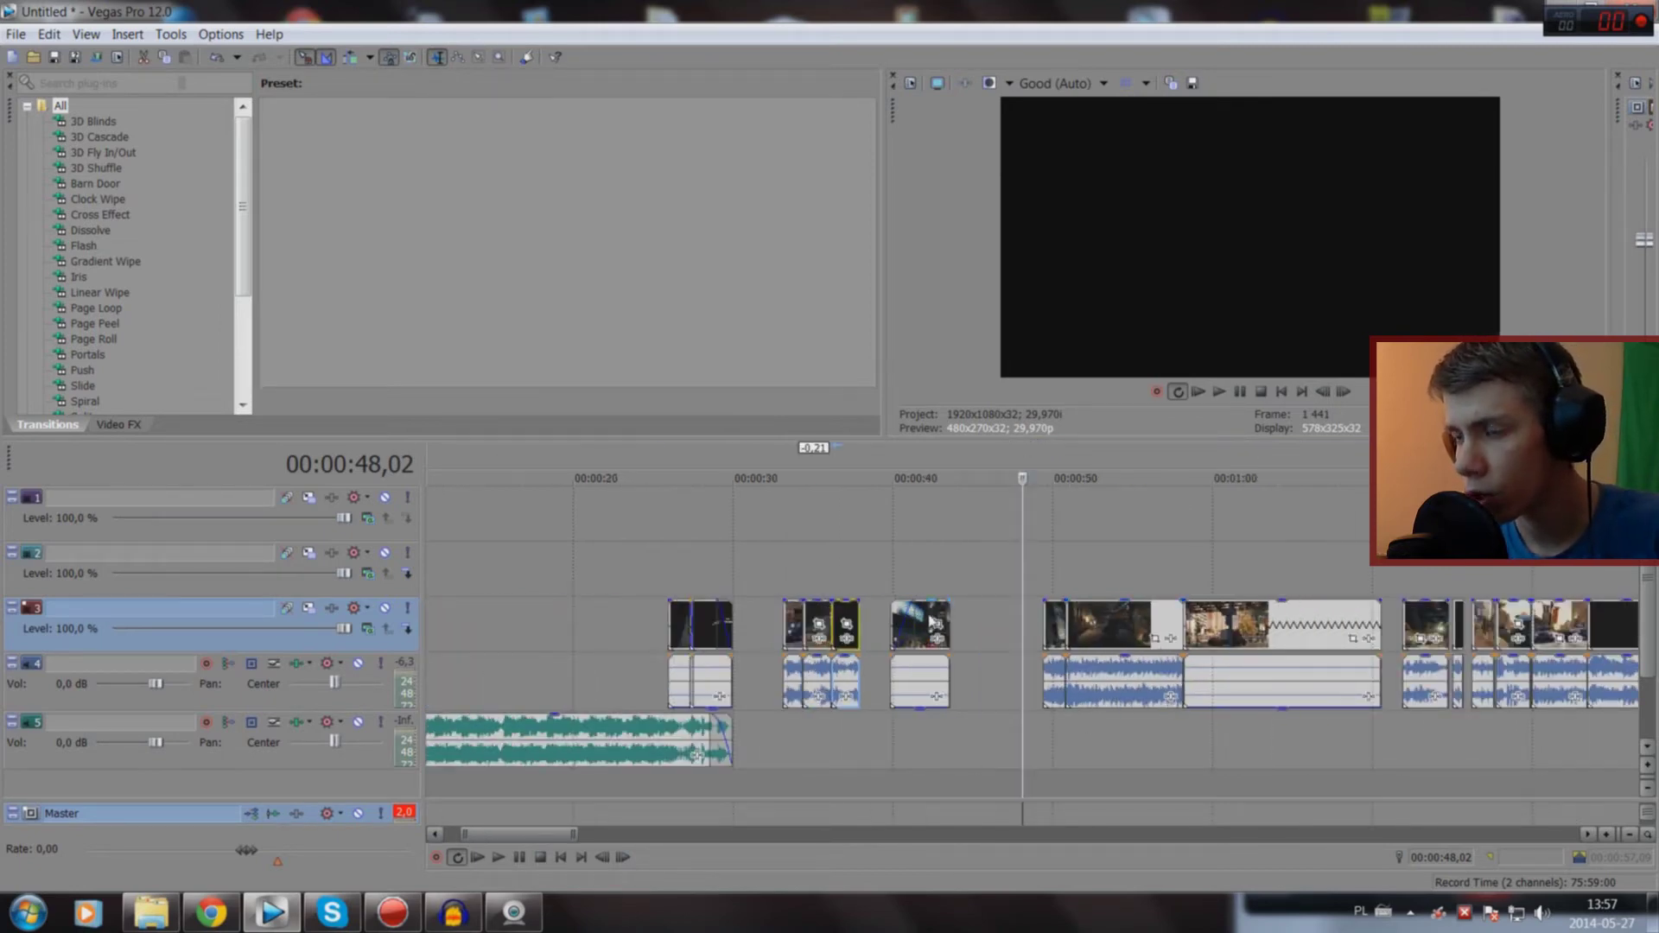
Step: Shift the clip near 49 s later and play from about 49 seconds
drag(930, 620, 1003, 622)
click(1047, 779)
key(space)
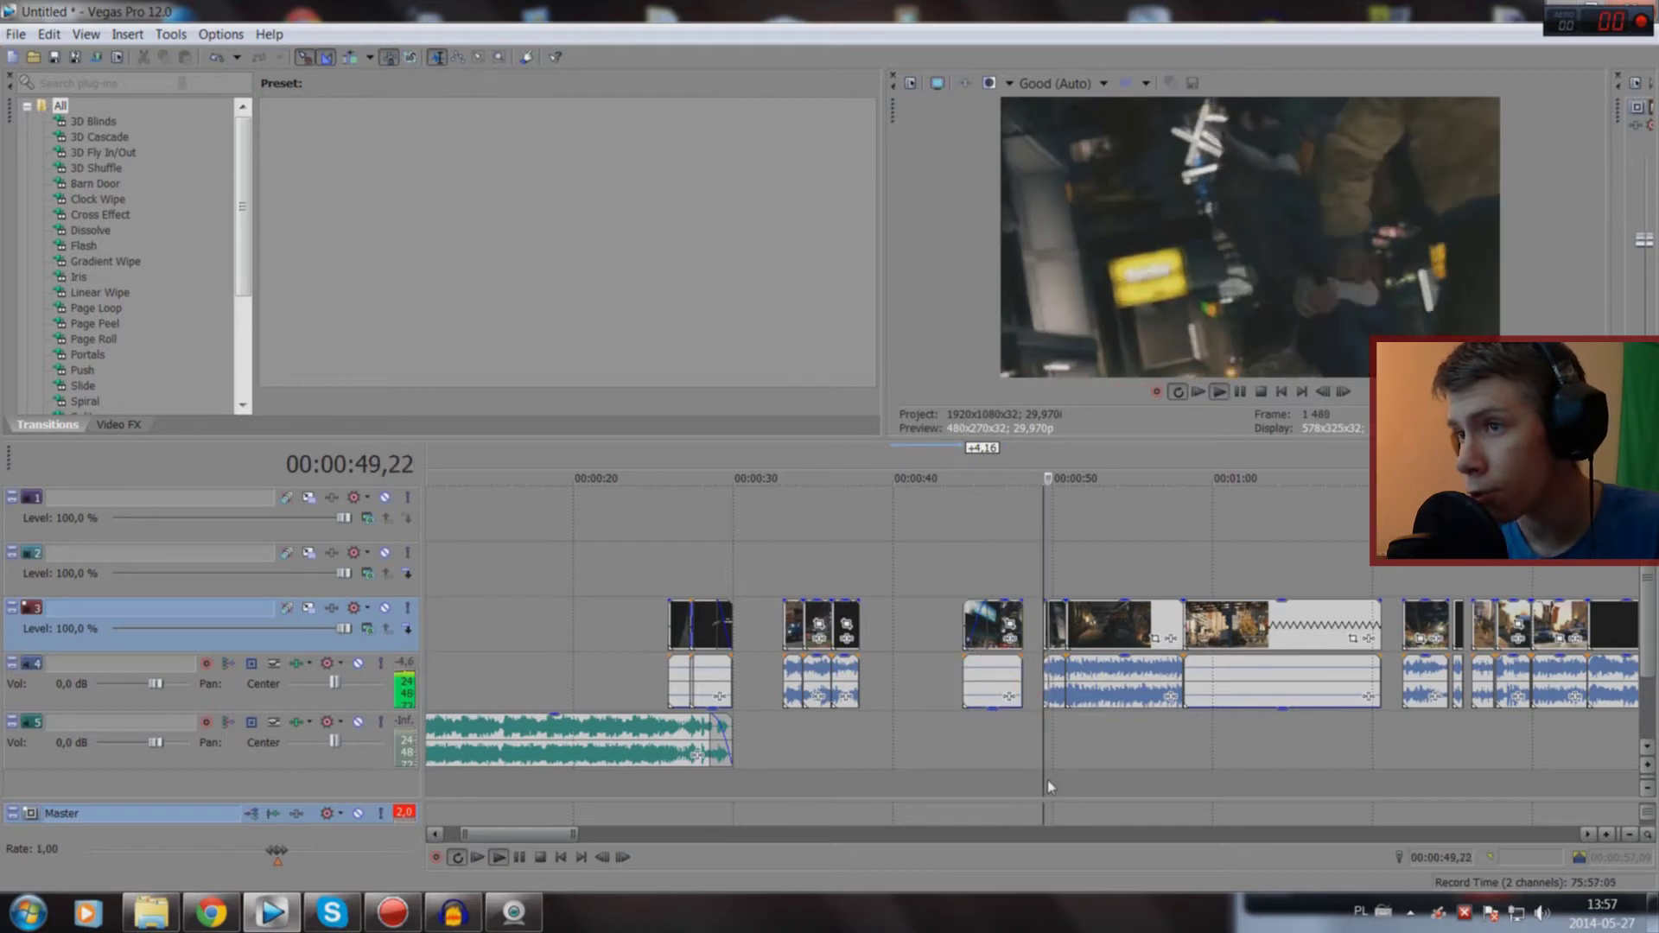
scroll(1048, 780, up, 6)
key(space)
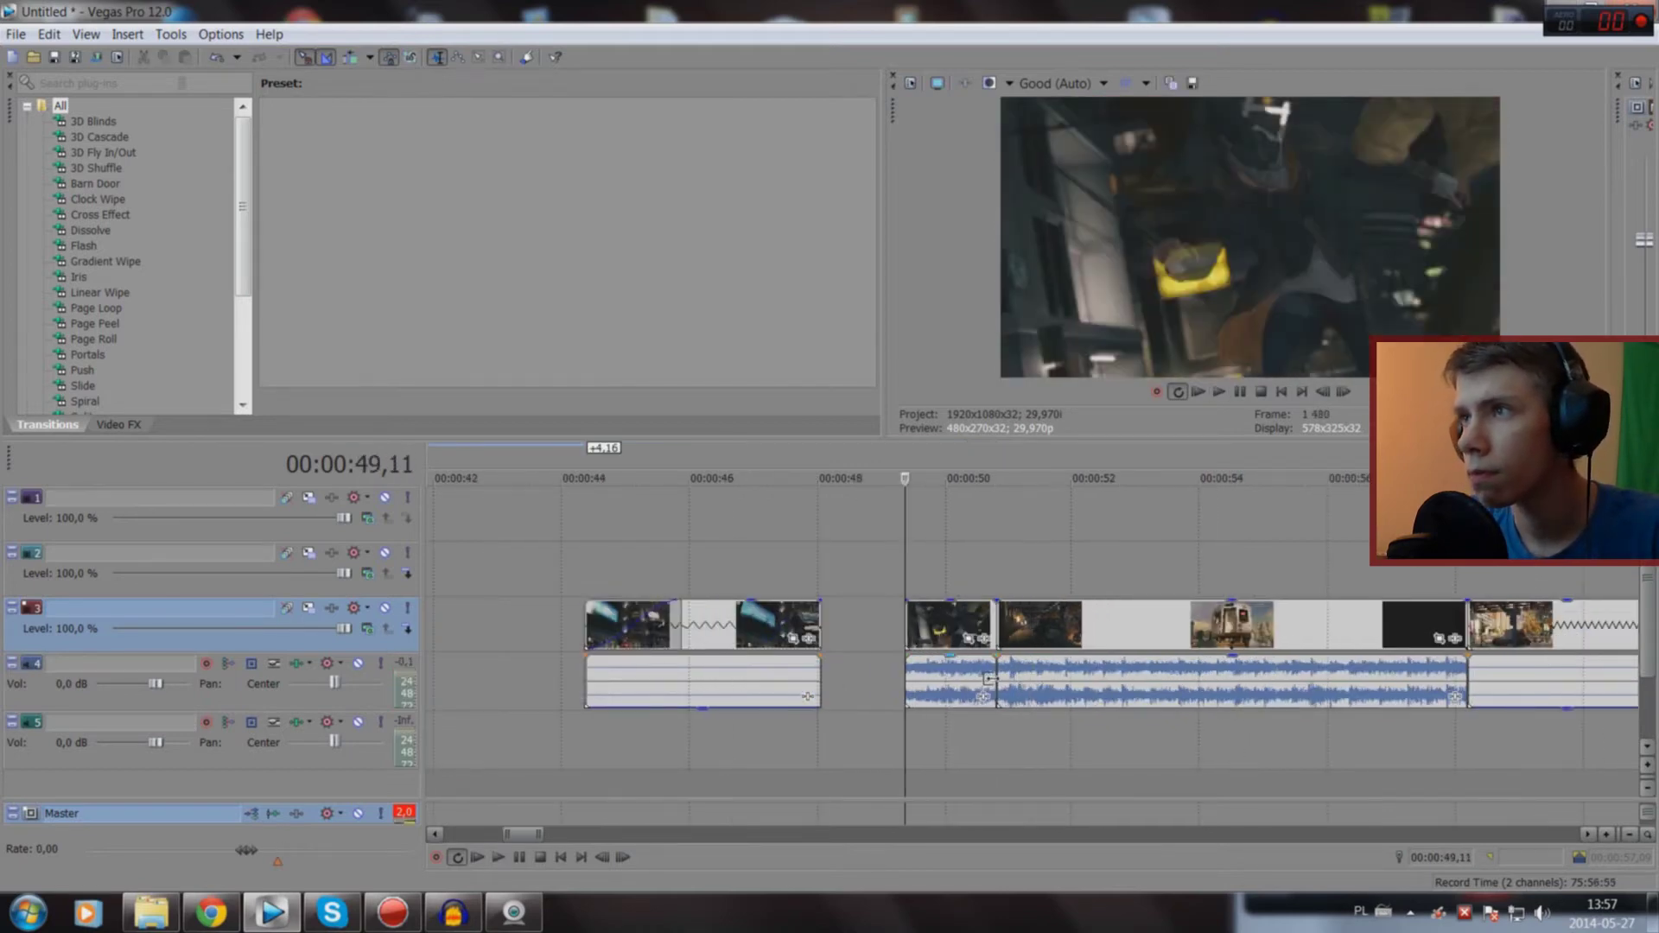
Step: Nudge the clip at the playhead slightly earlier and play the edit to check
mouse_move(976, 628)
mouse_down()
mouse_move(952, 628)
mouse_move(1363, 629)
mouse_move(1127, 714)
mouse_up()
scroll(1253, 657, down, 8)
click(1014, 765)
key(space)
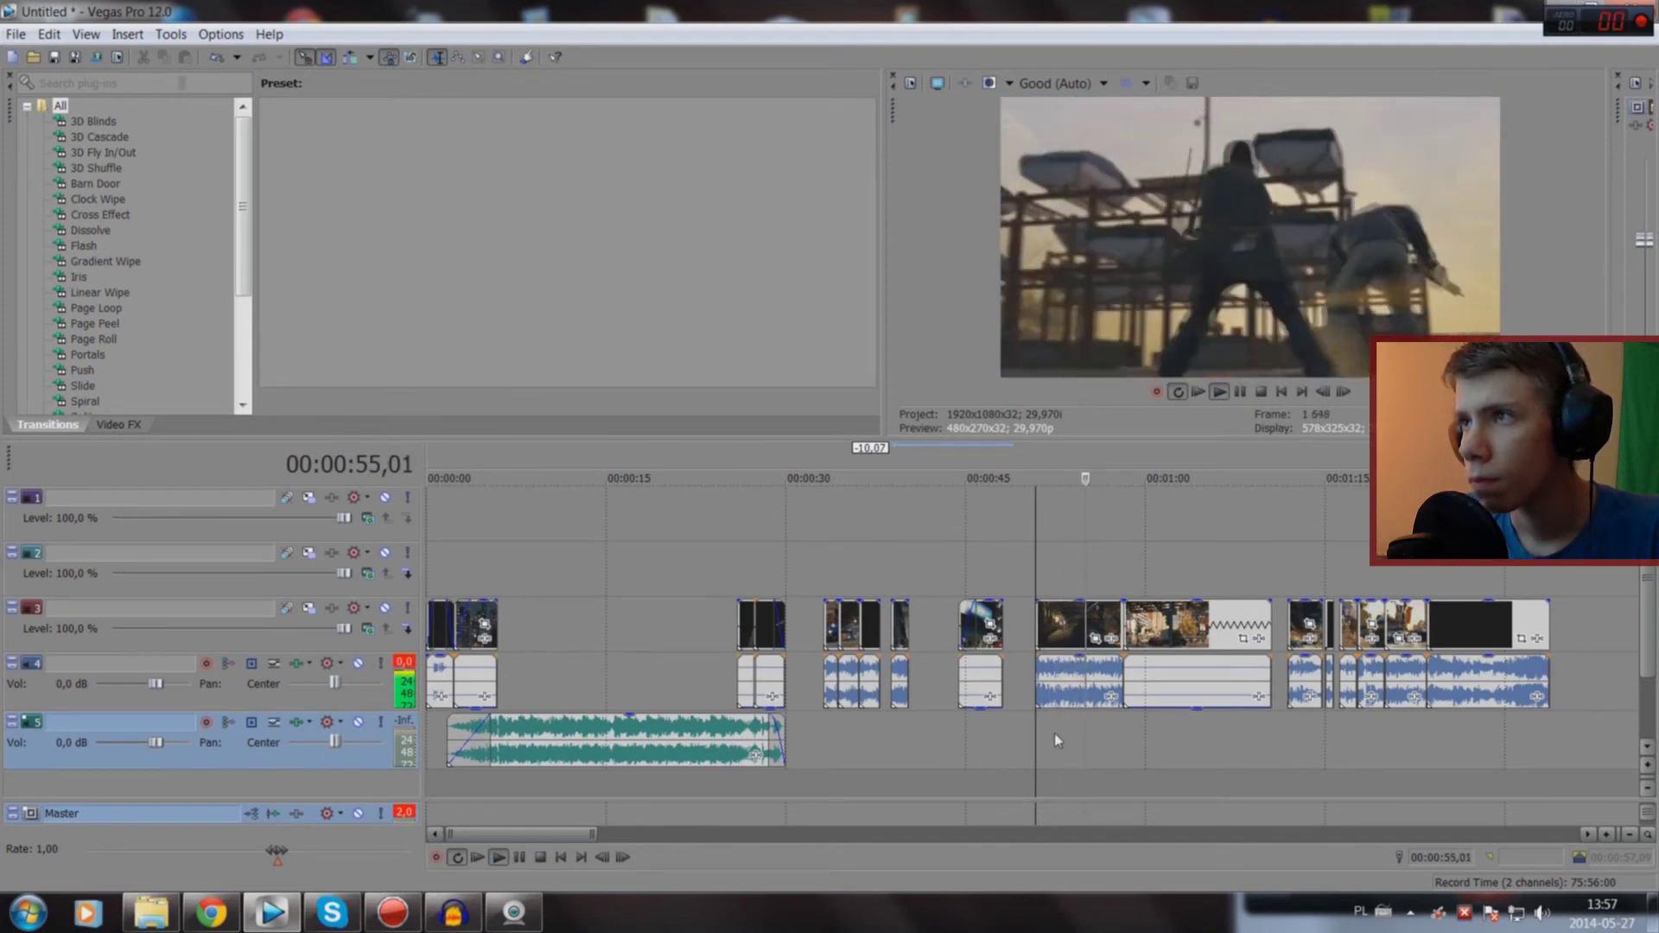
key(space)
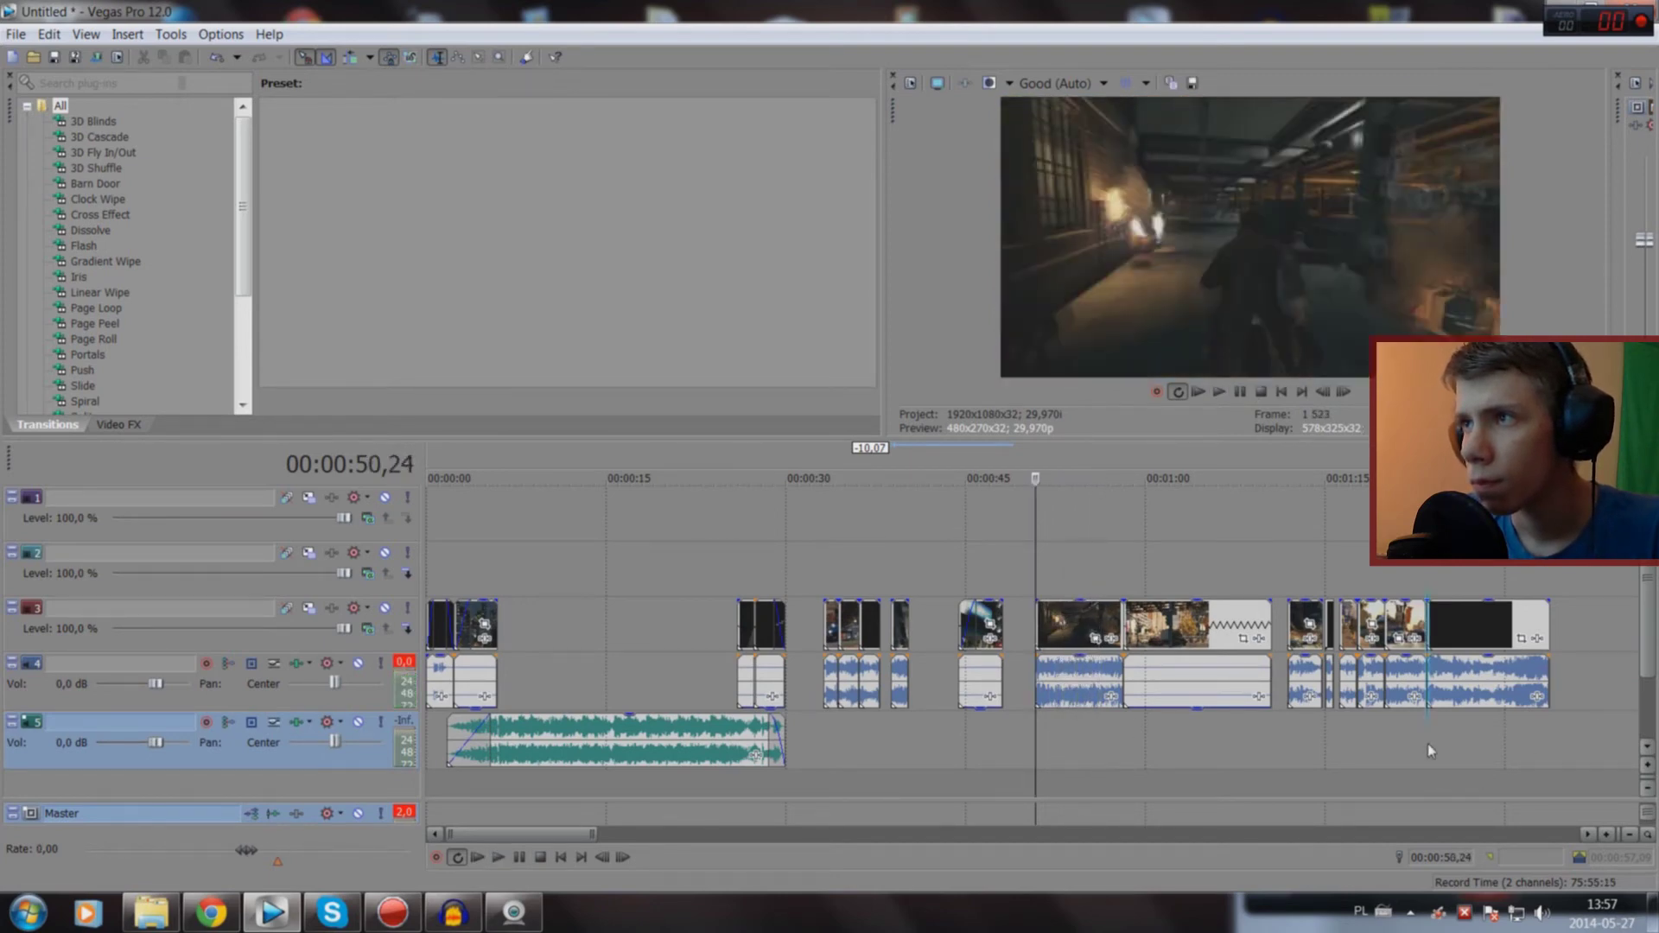
Step: Drag the black end clip and its audio from the montage end to around 00:00:10
click(1428, 743)
key(space)
key(space)
mouse_move(1494, 612)
mouse_down()
mouse_move(662, 612)
mouse_move(562, 628)
mouse_up()
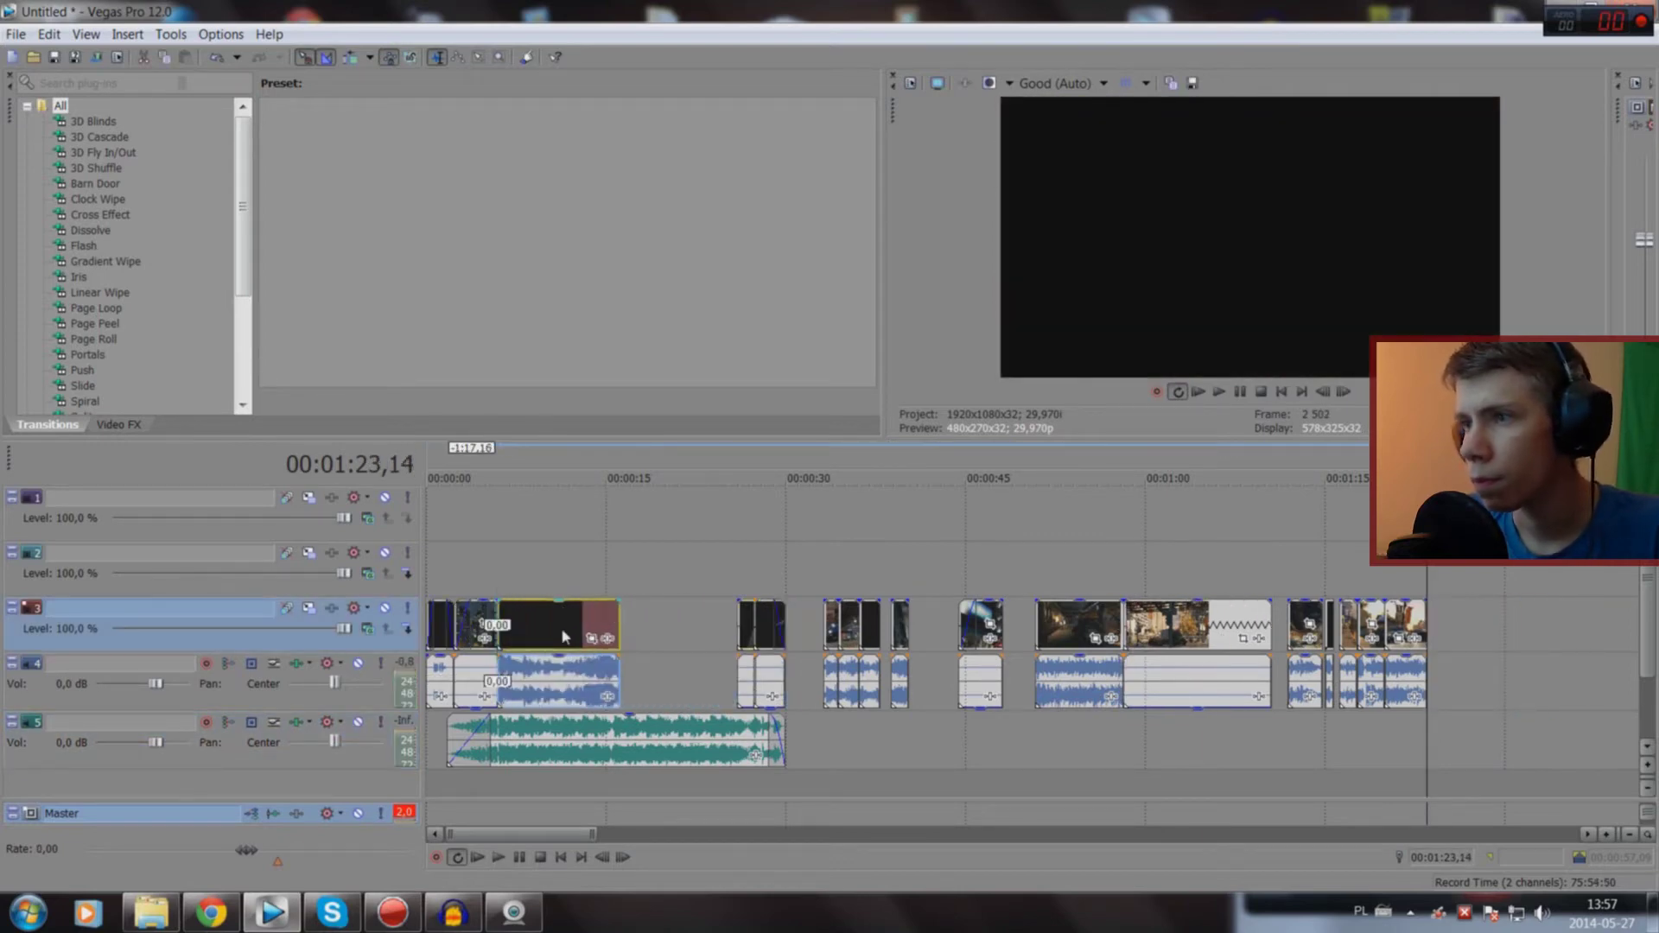
Step: Pull the track 4 event's volume line to the bottom to mute trailer audio after 5 seconds
click(499, 791)
scroll(558, 772, up, 10)
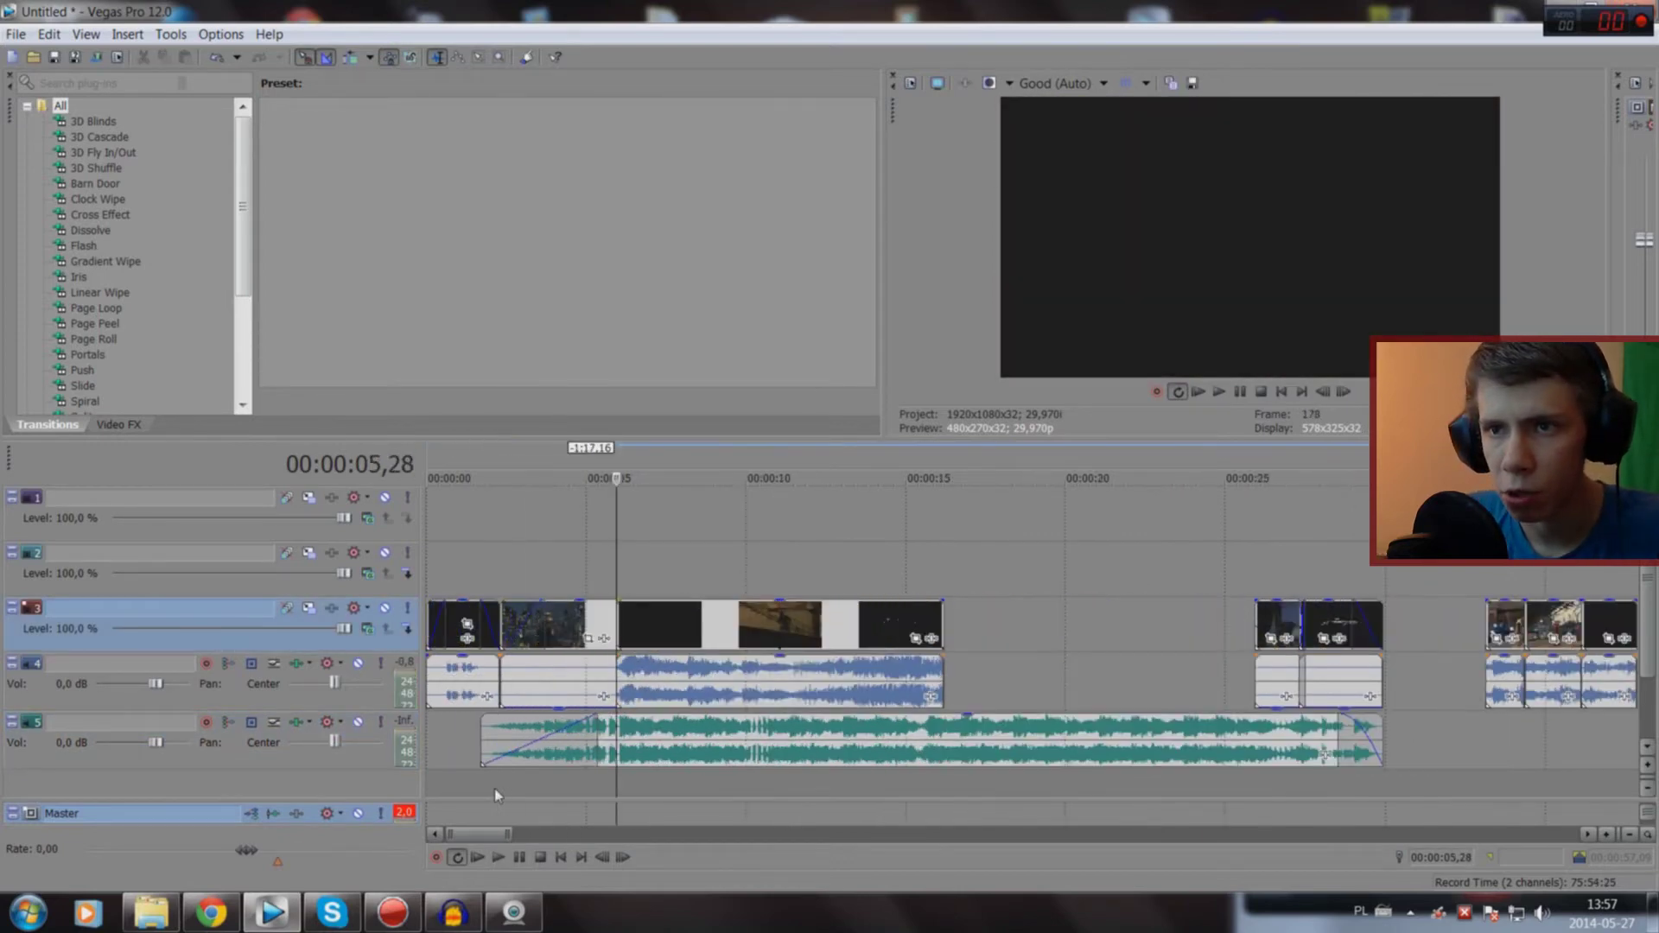
scroll(1039, 755, down, 4)
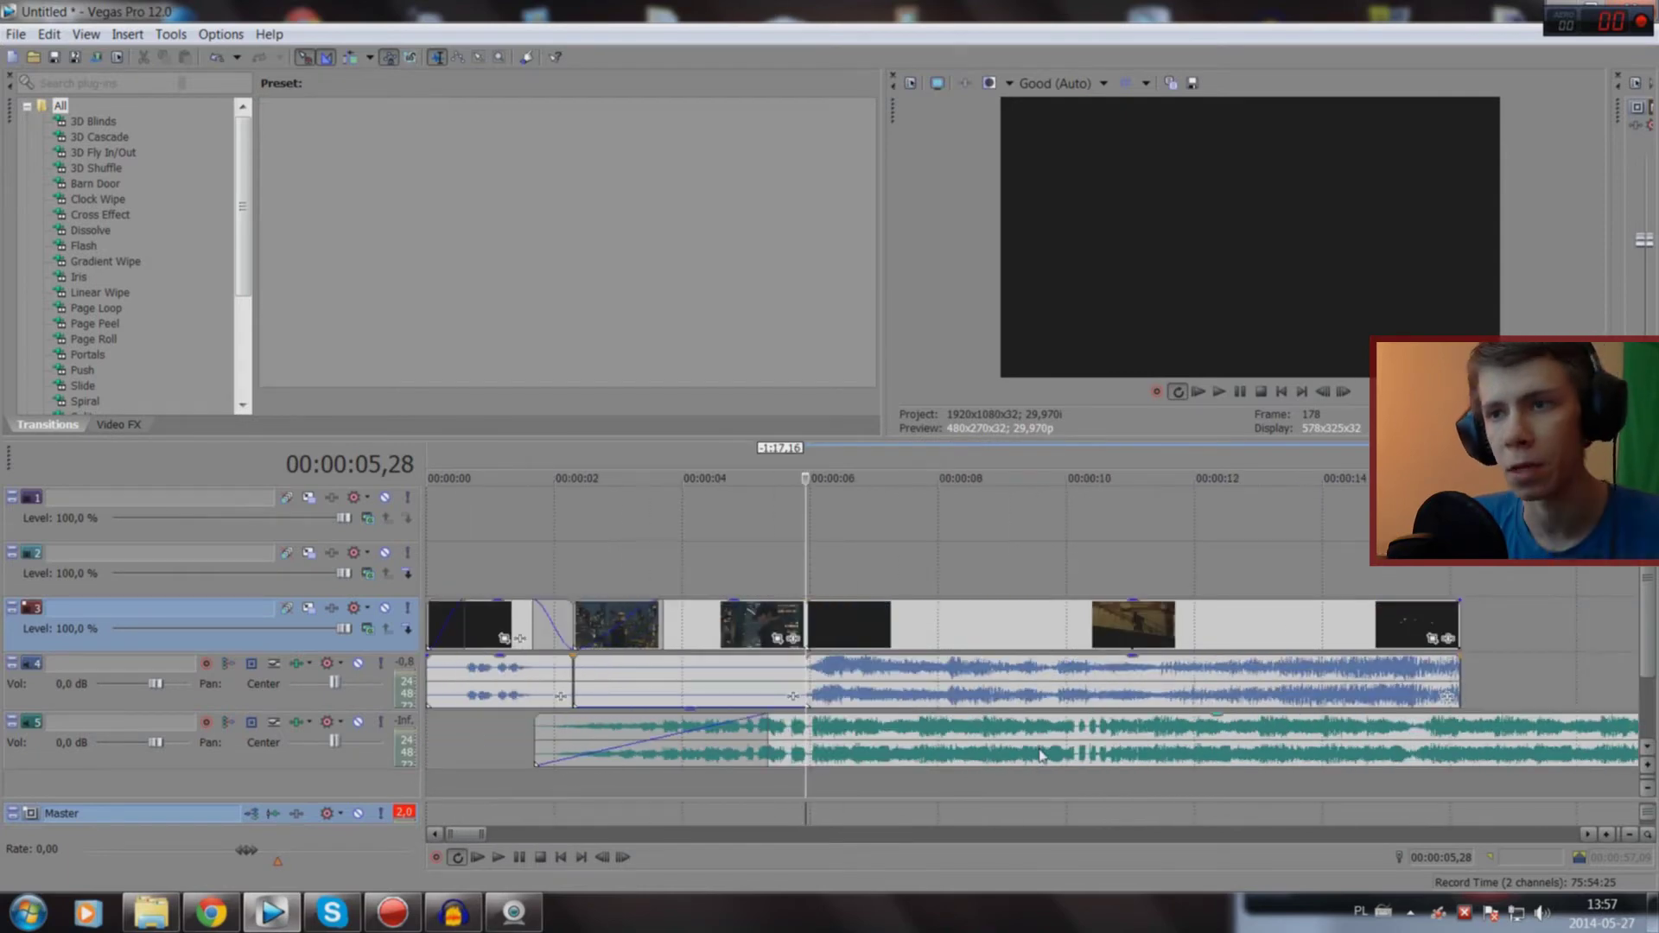
scroll(1040, 756, down, 4)
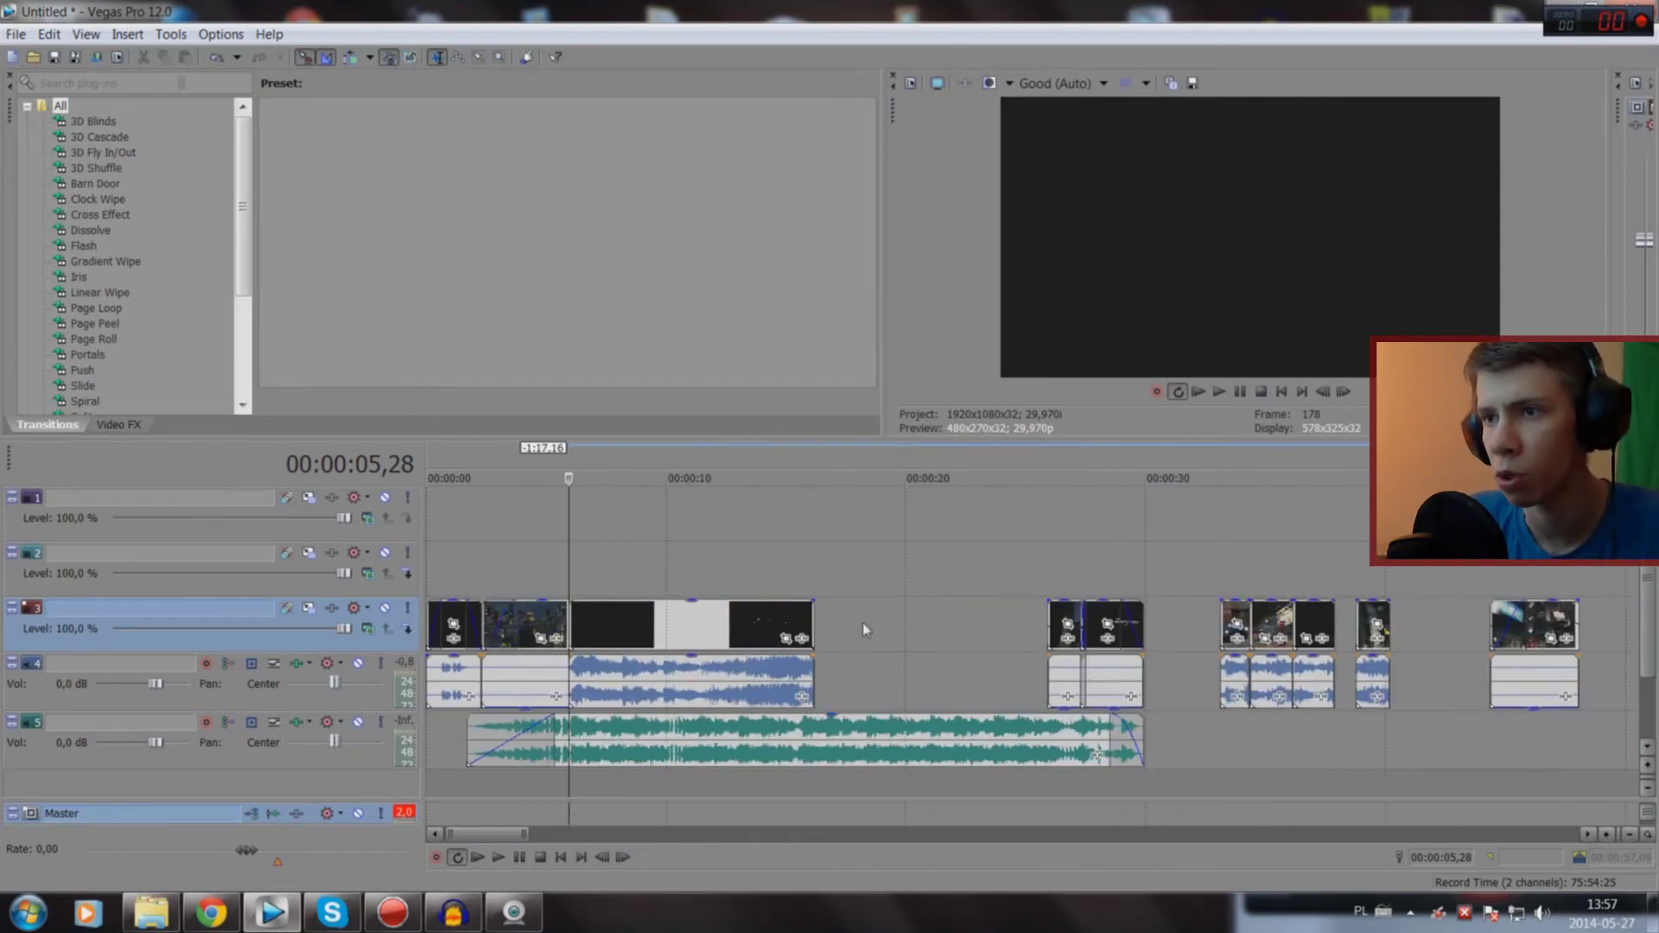
scroll(868, 672, up, 3)
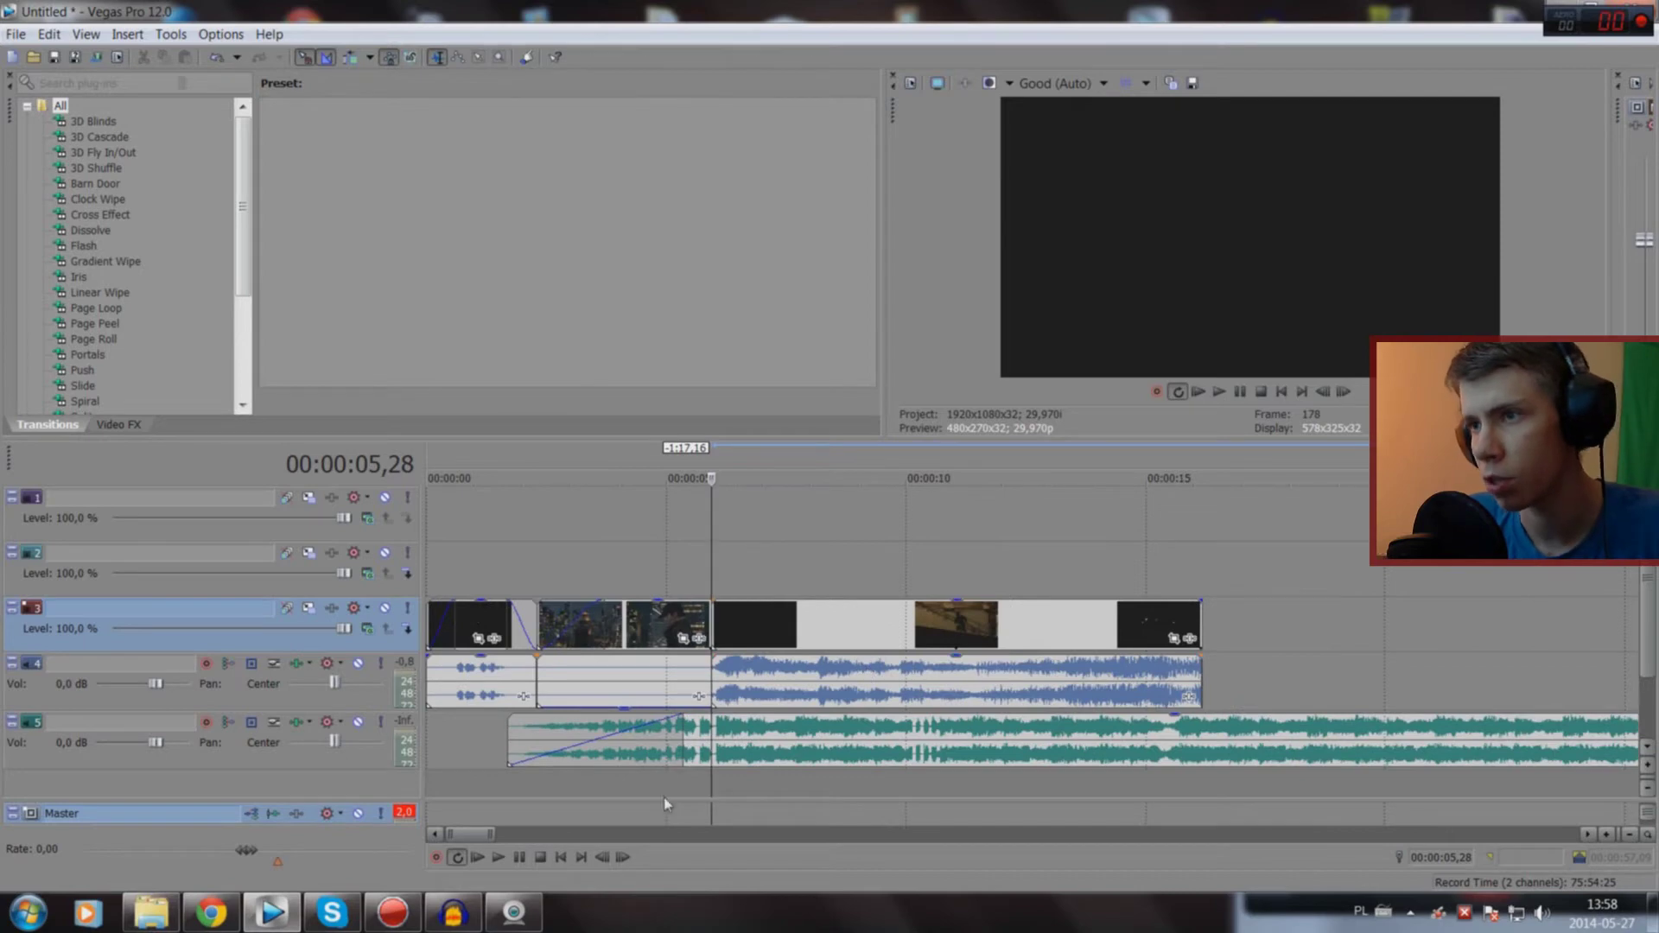
key(space)
key(space)
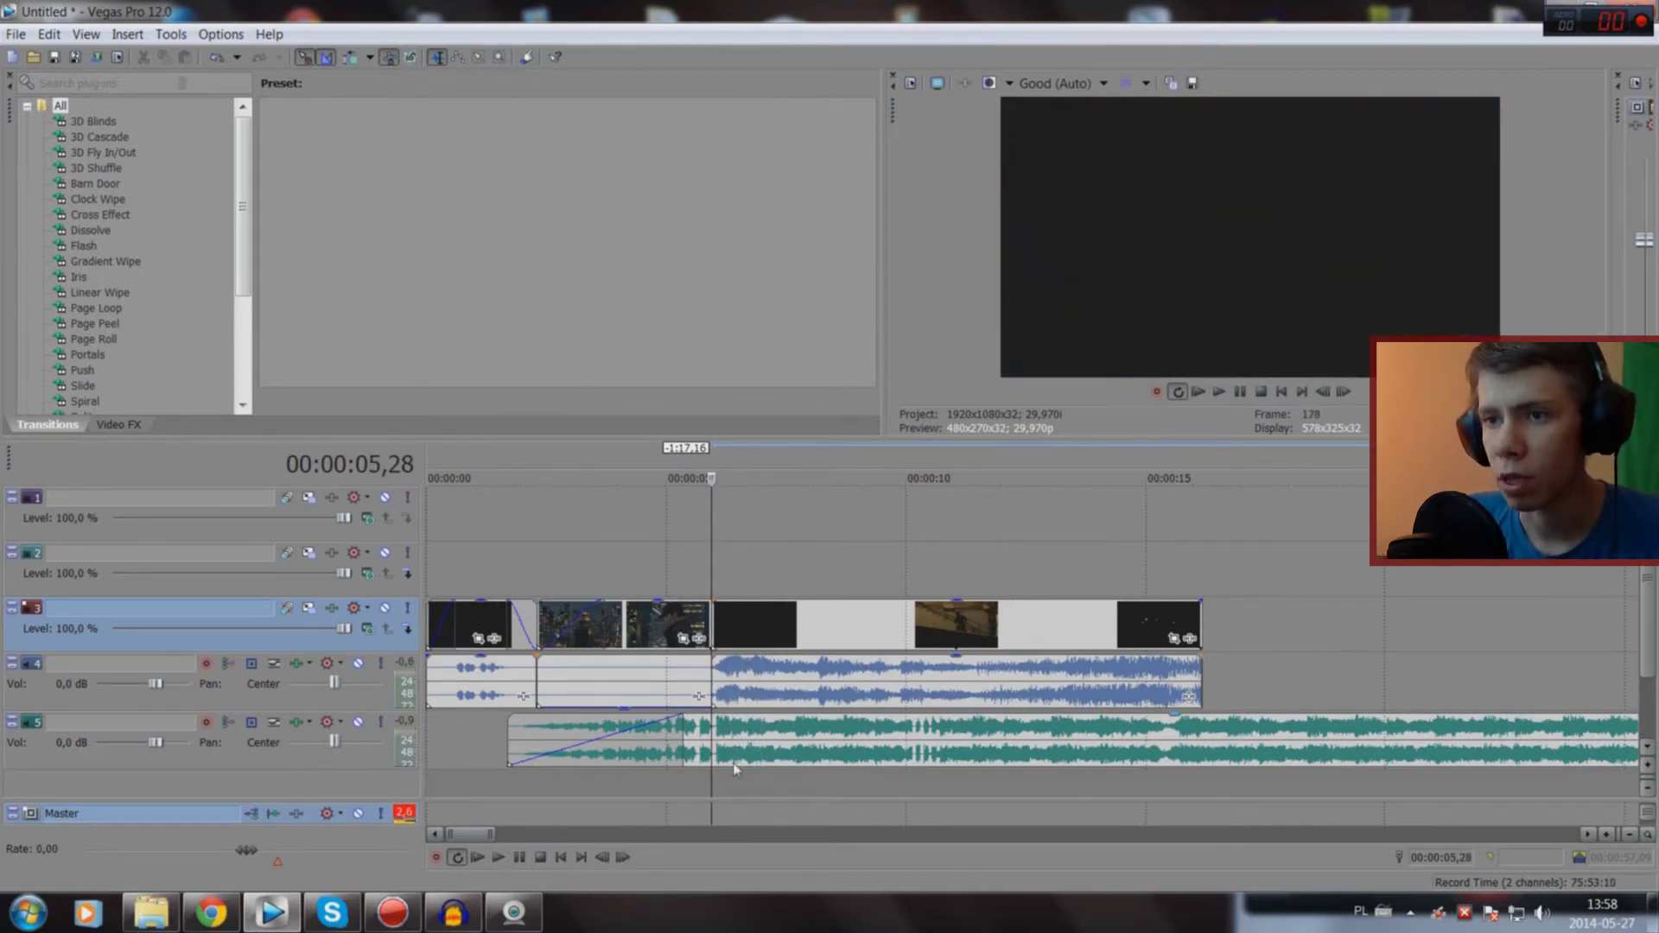
drag(857, 664, 795, 803)
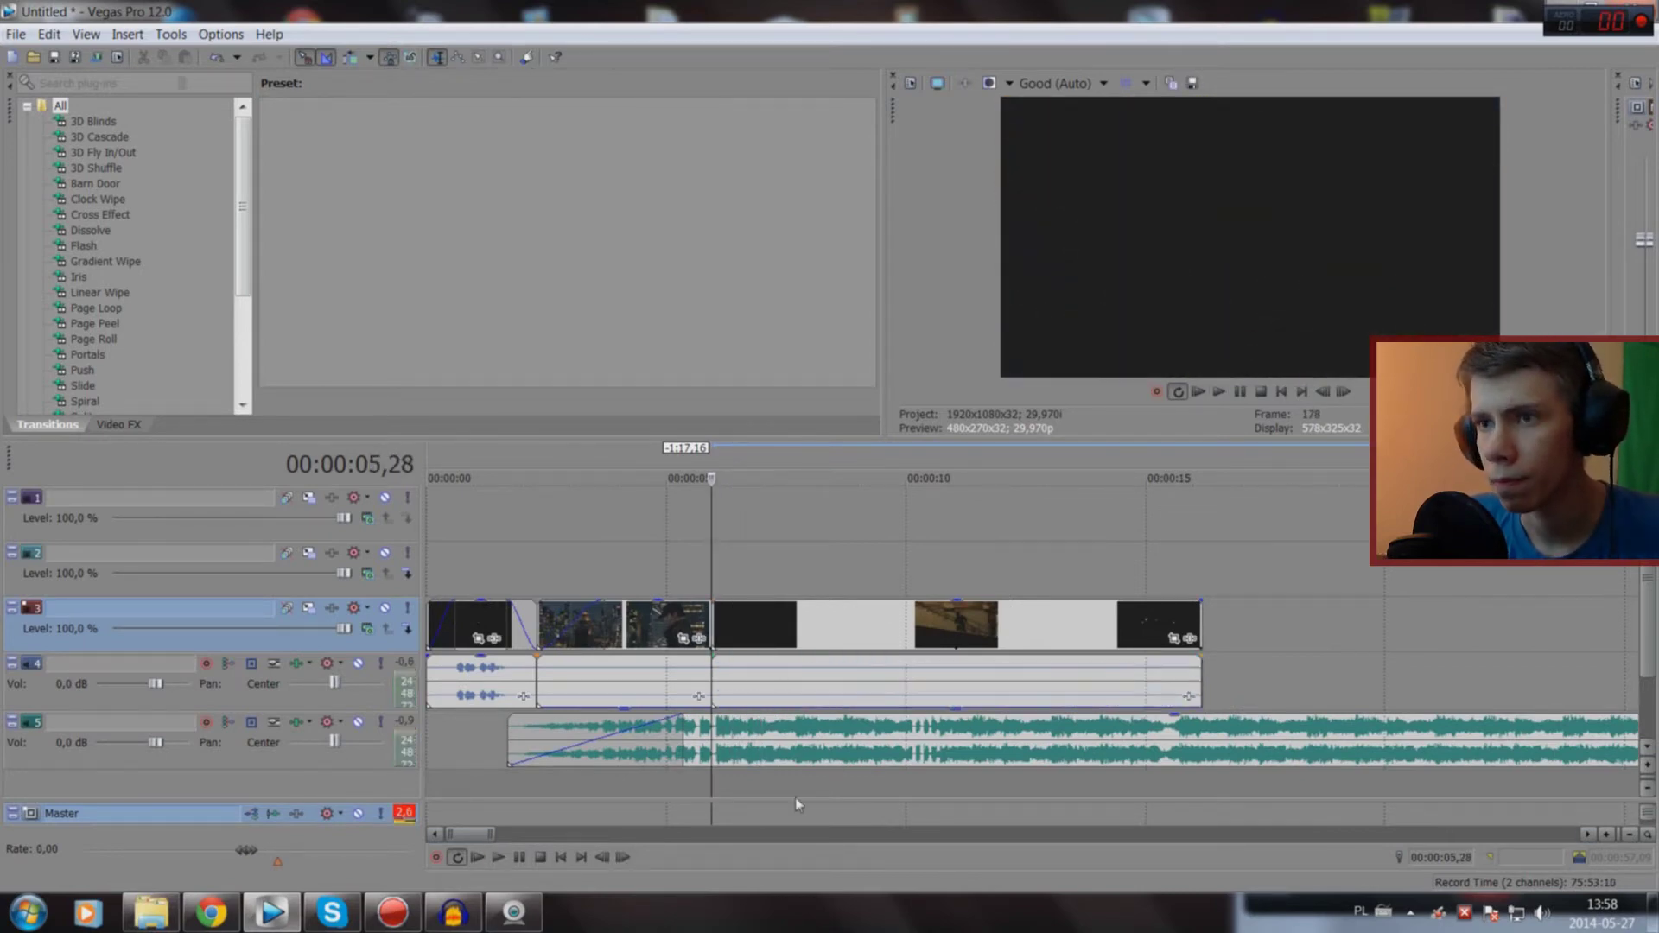
key(space)
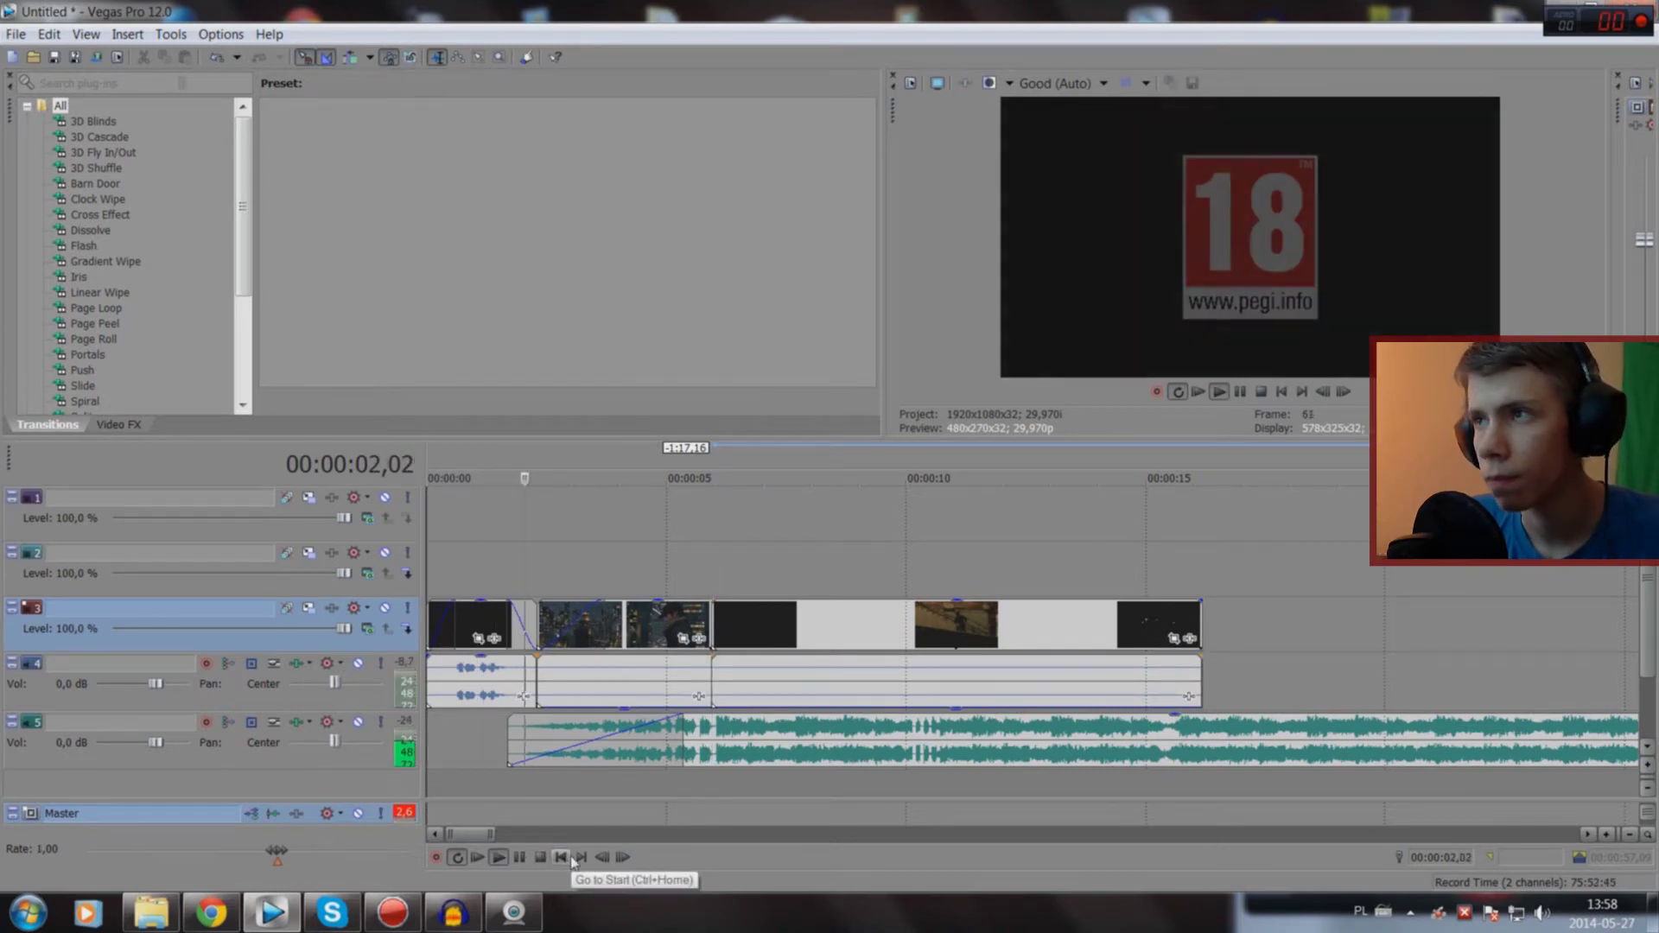
key(space)
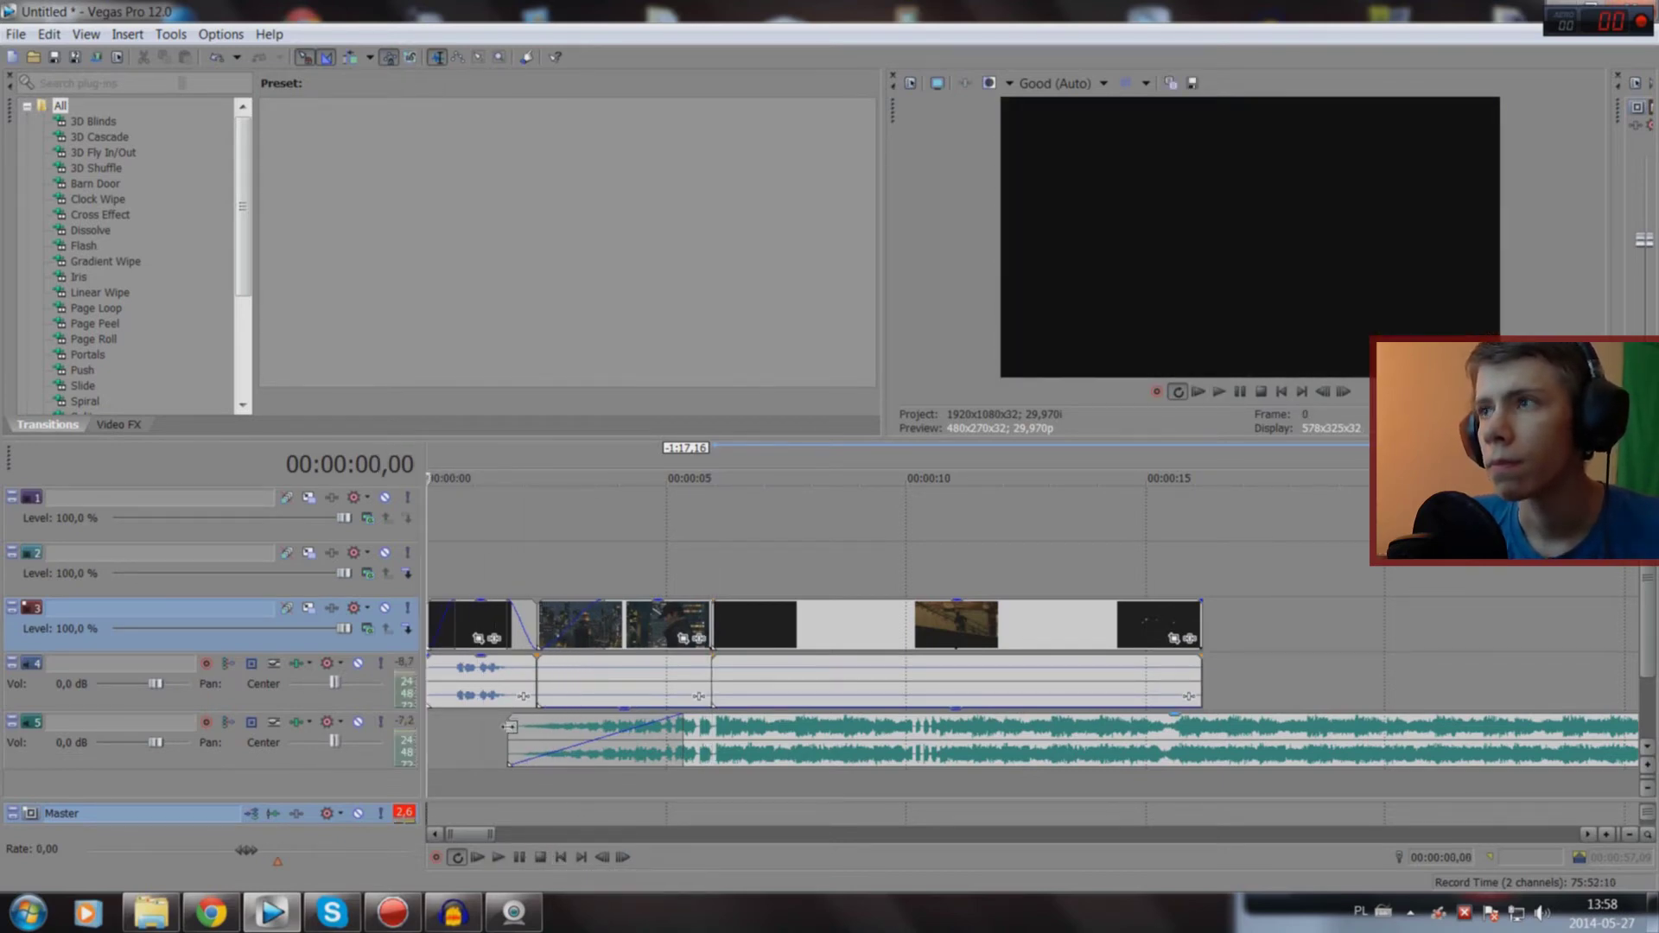
Step: Trim the music event's left edge so the music starts around 0:02, and play from the start
drag(509, 727, 534, 726)
key(space)
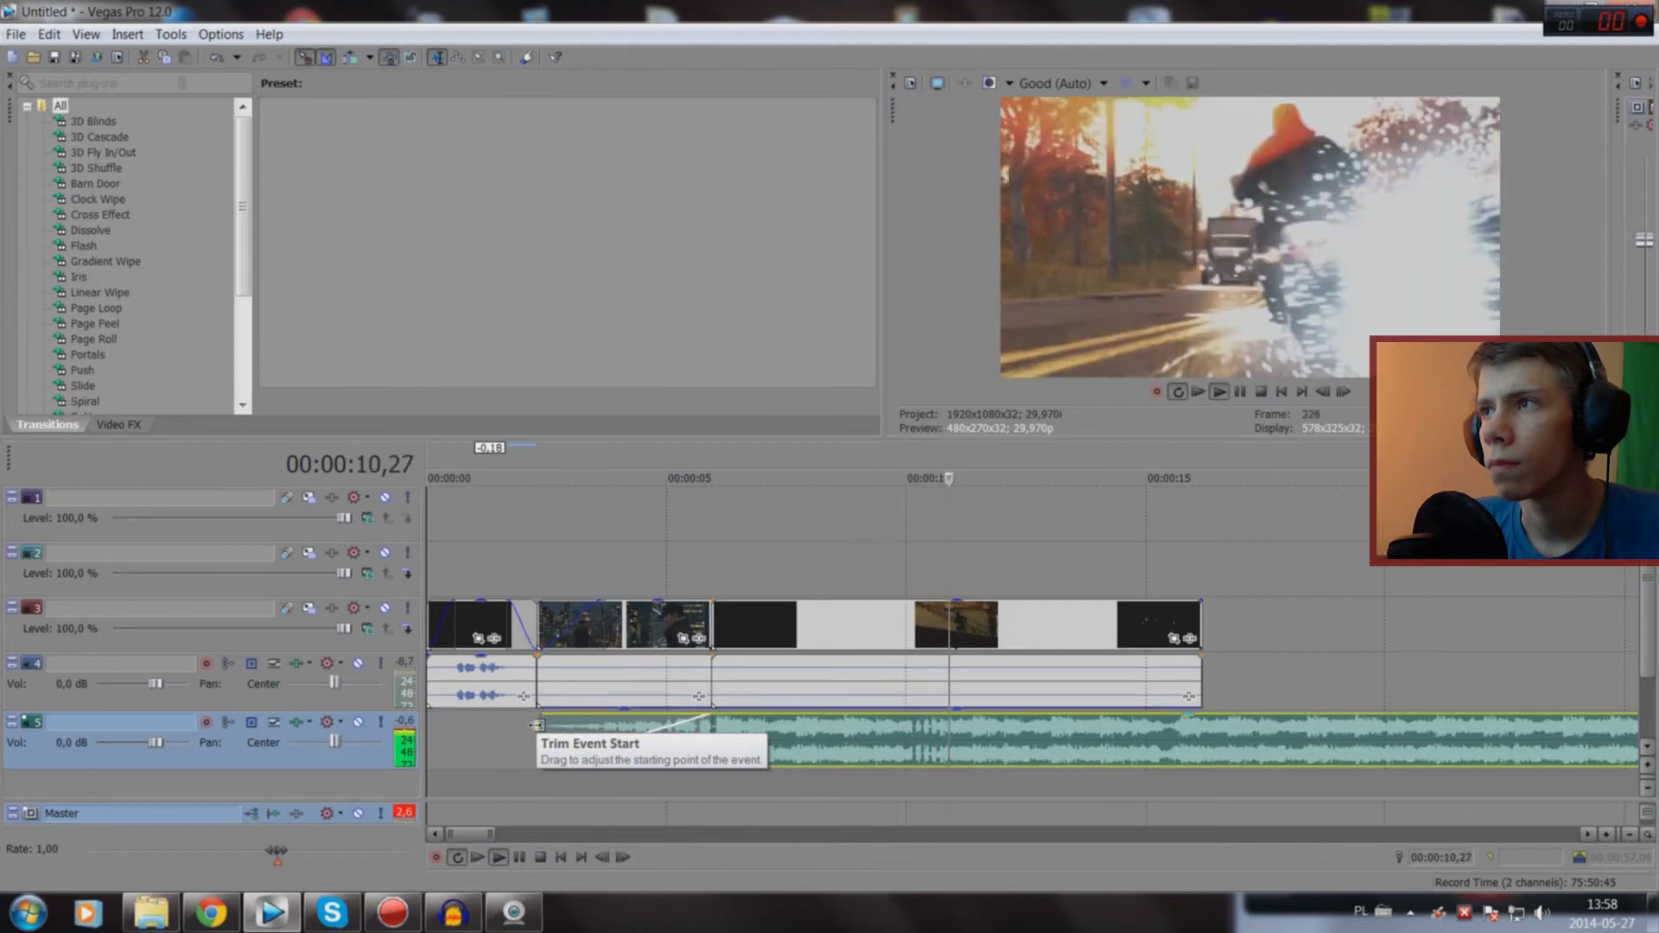
key(space)
Step: Preview playback around the 10-second mark
click(907, 793)
key(space)
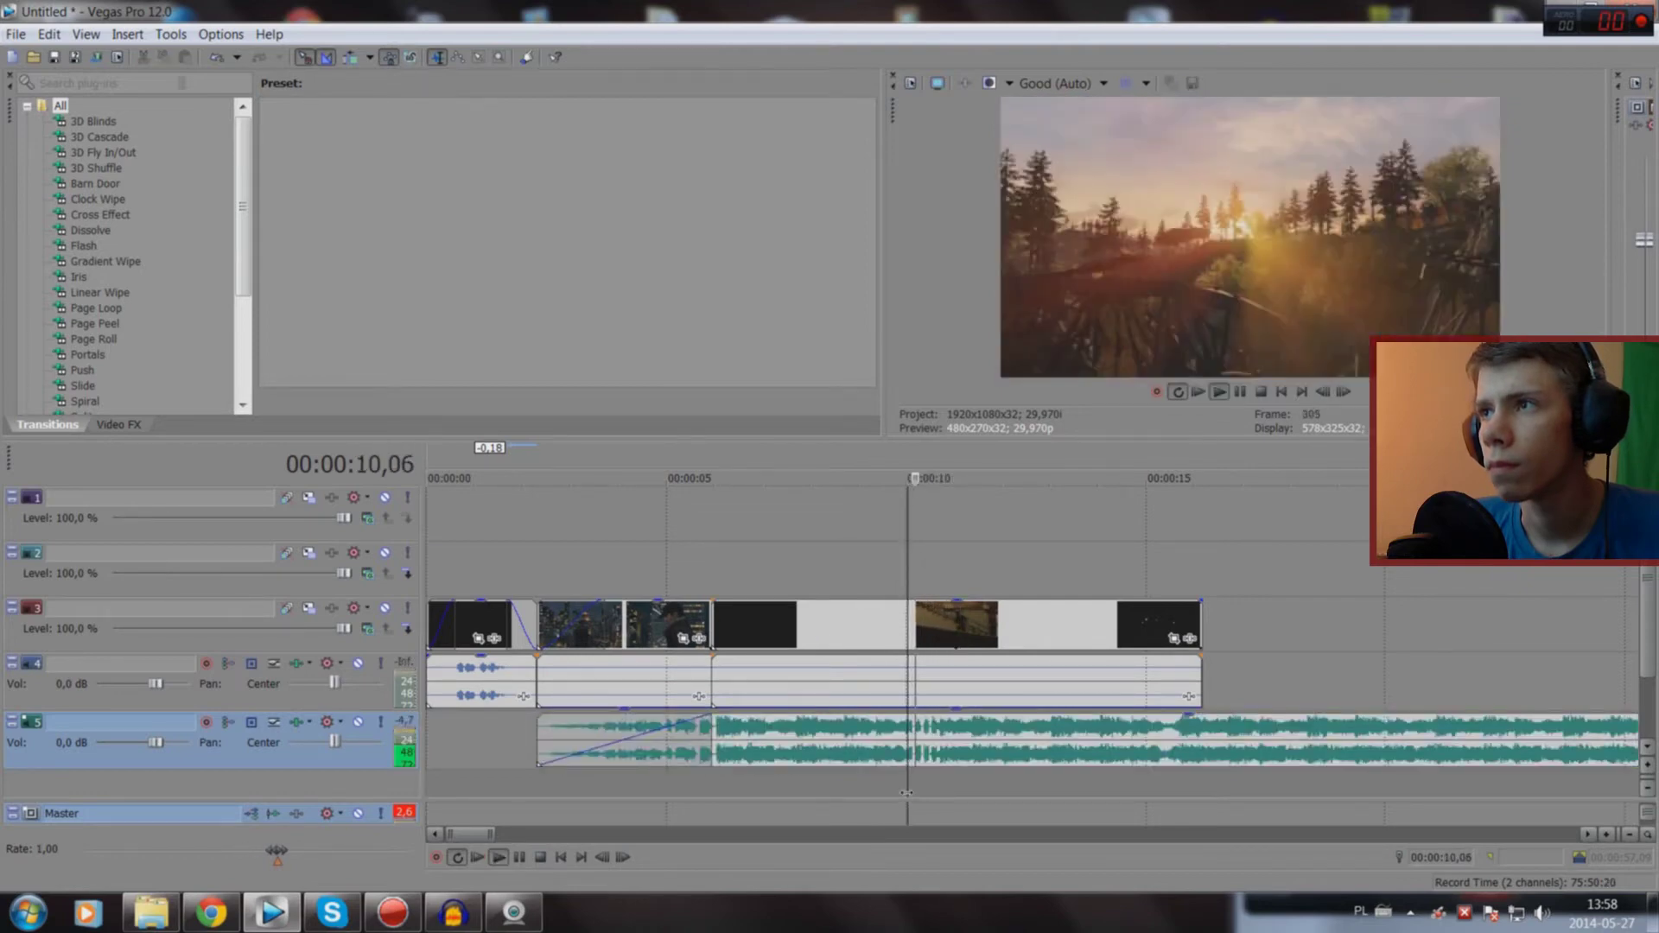
key(space)
click(897, 793)
key(space)
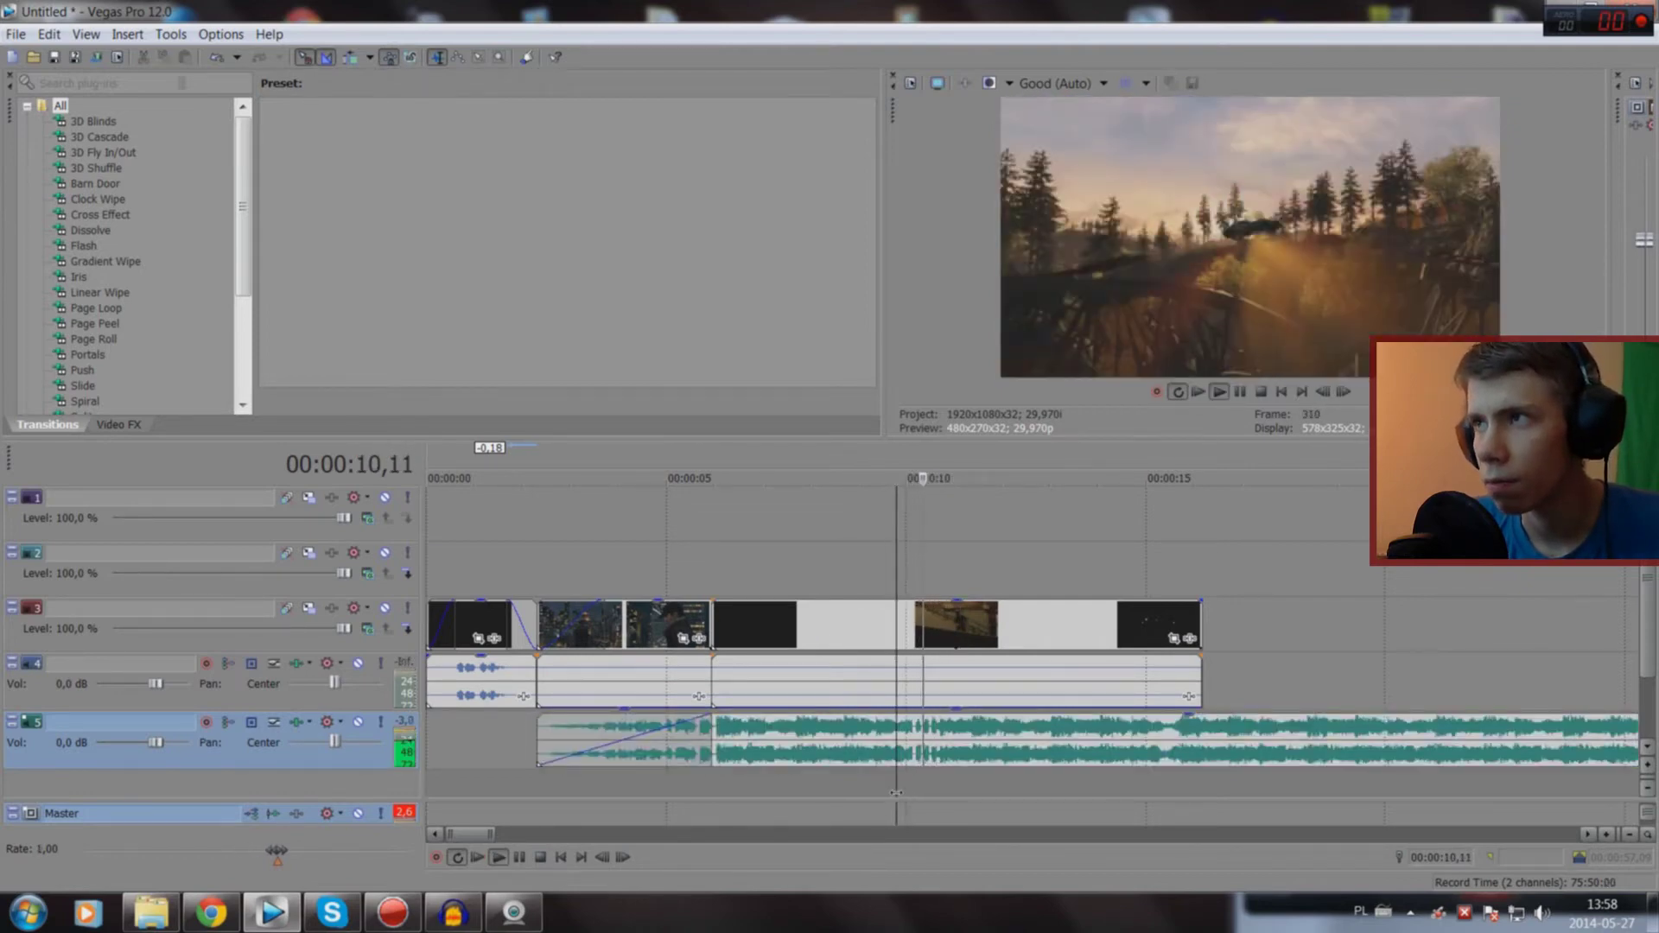
click(896, 793)
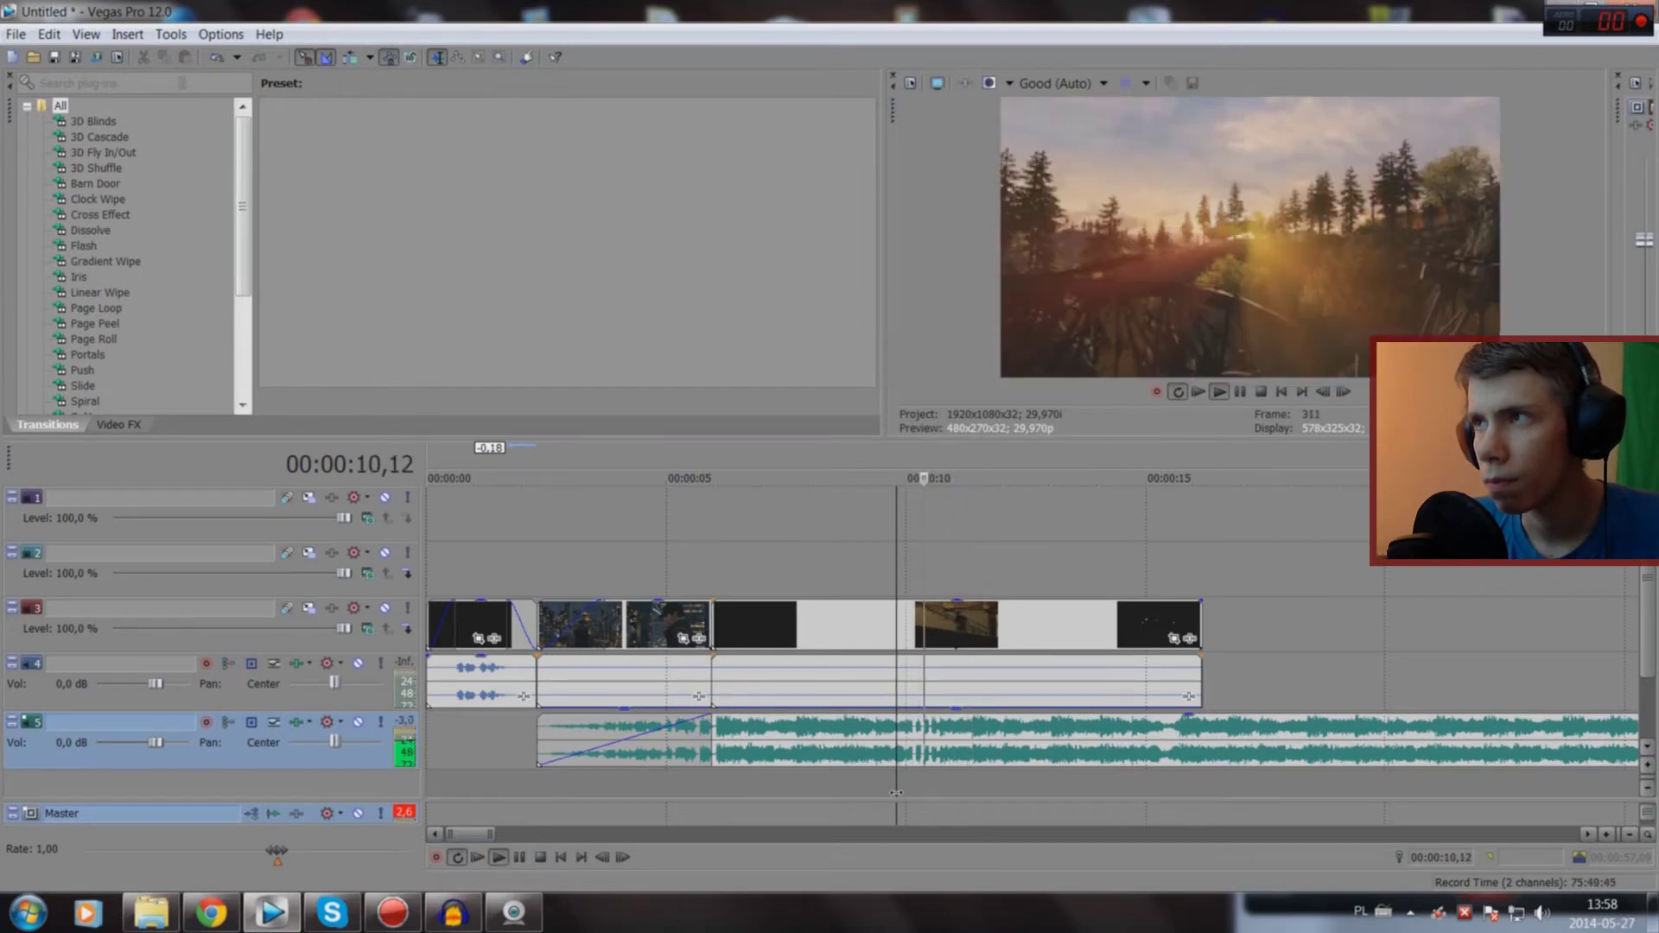
key(space)
Step: Move the sunset clip and its audio about 3,25 seconds later and play to check
scroll(904, 790, up, 5)
scroll(1011, 790, up, 2)
click(1159, 787)
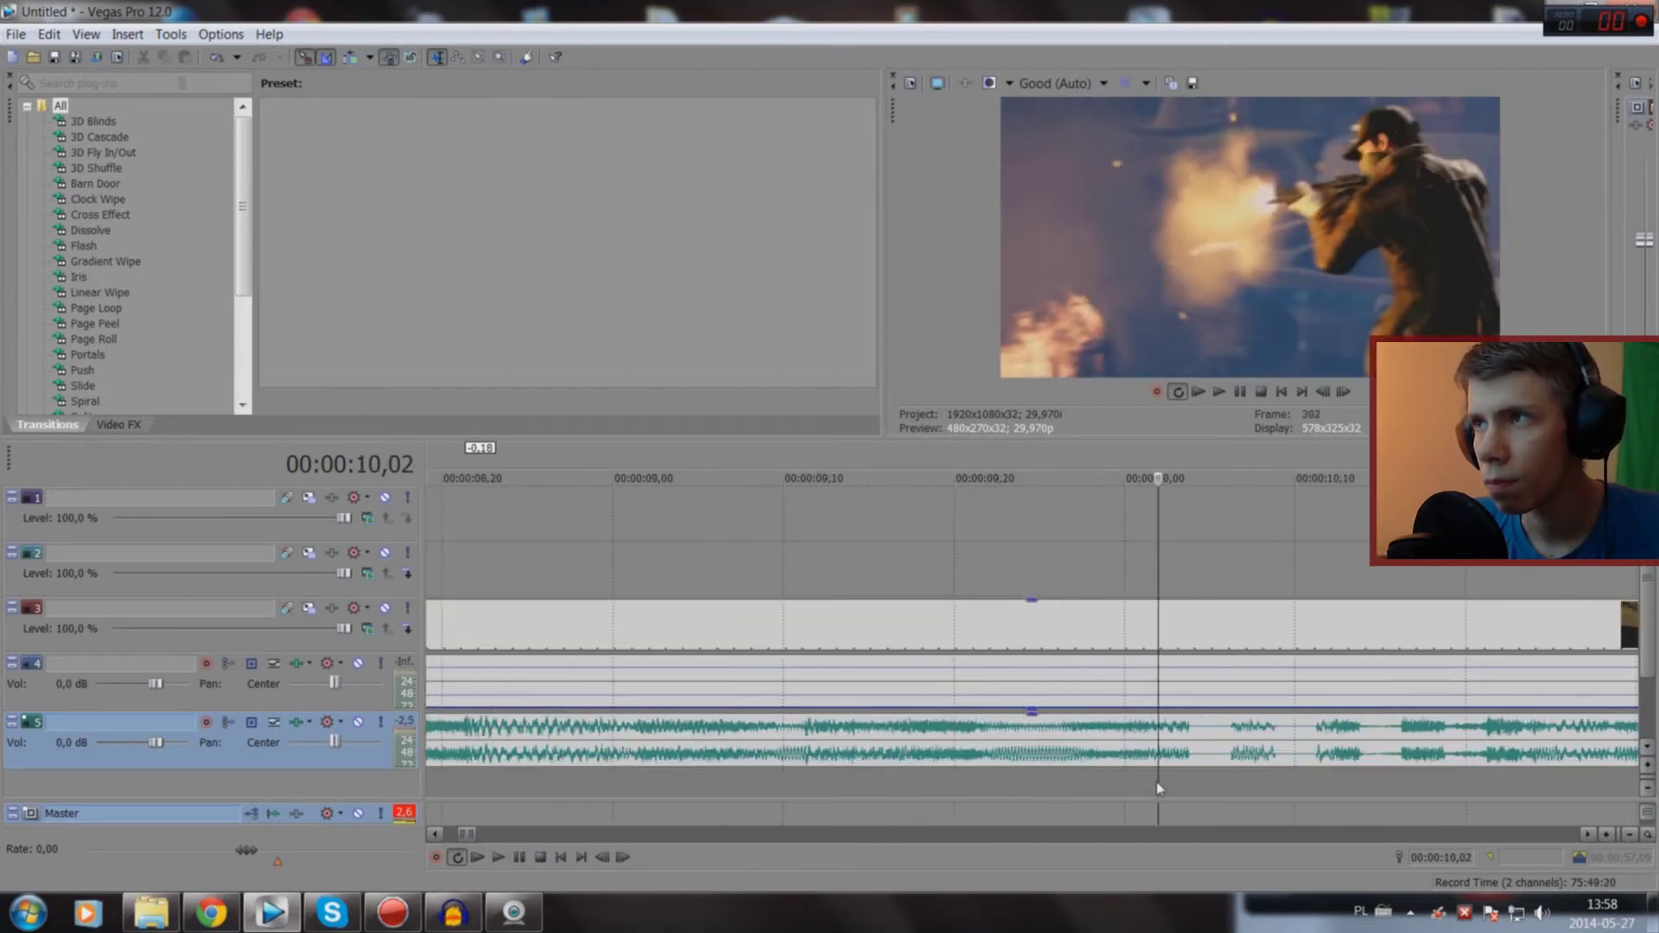
drag(1155, 781, 1190, 782)
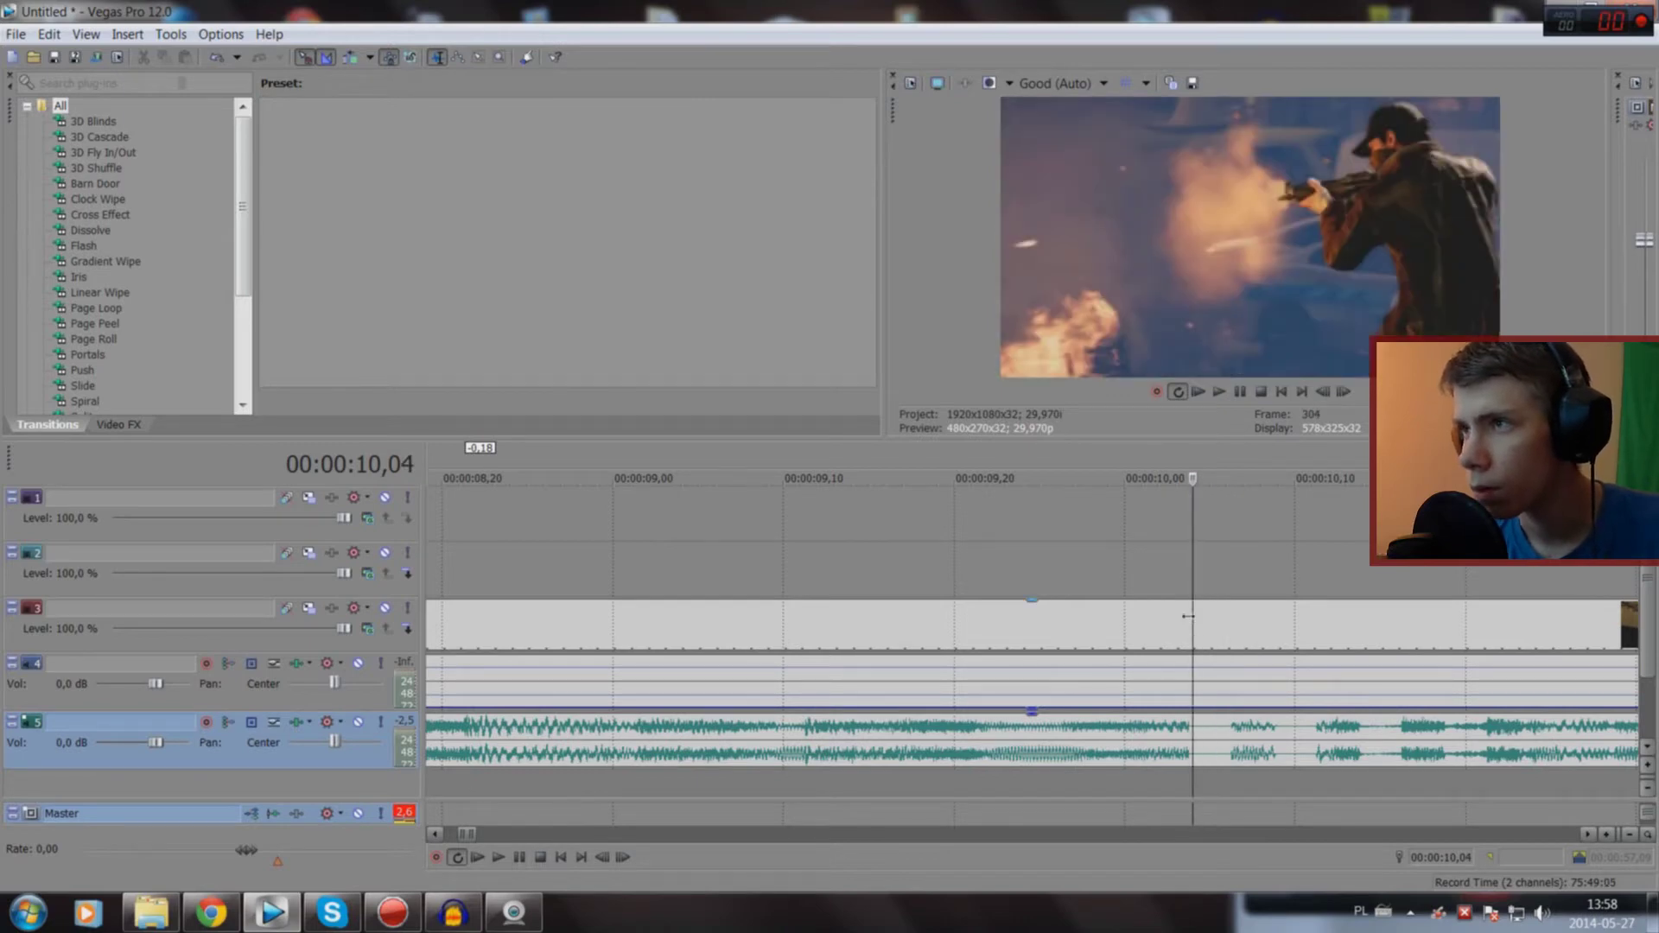
click(1188, 616)
scroll(1188, 621, down, 8)
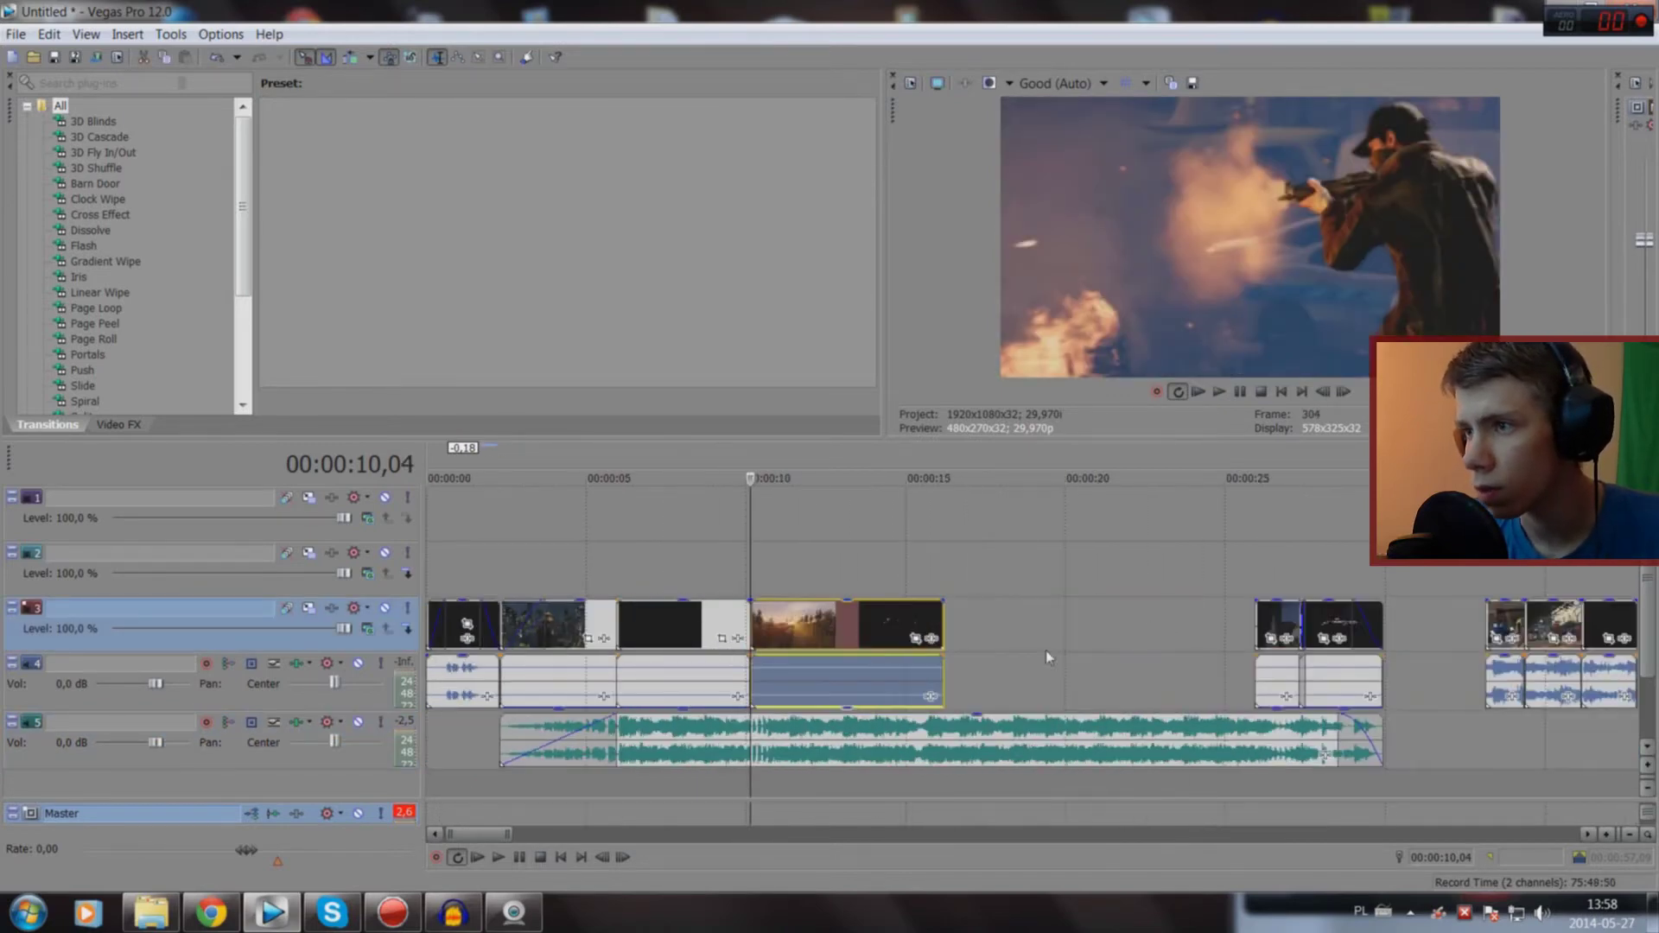
drag(844, 641, 962, 622)
key(space)
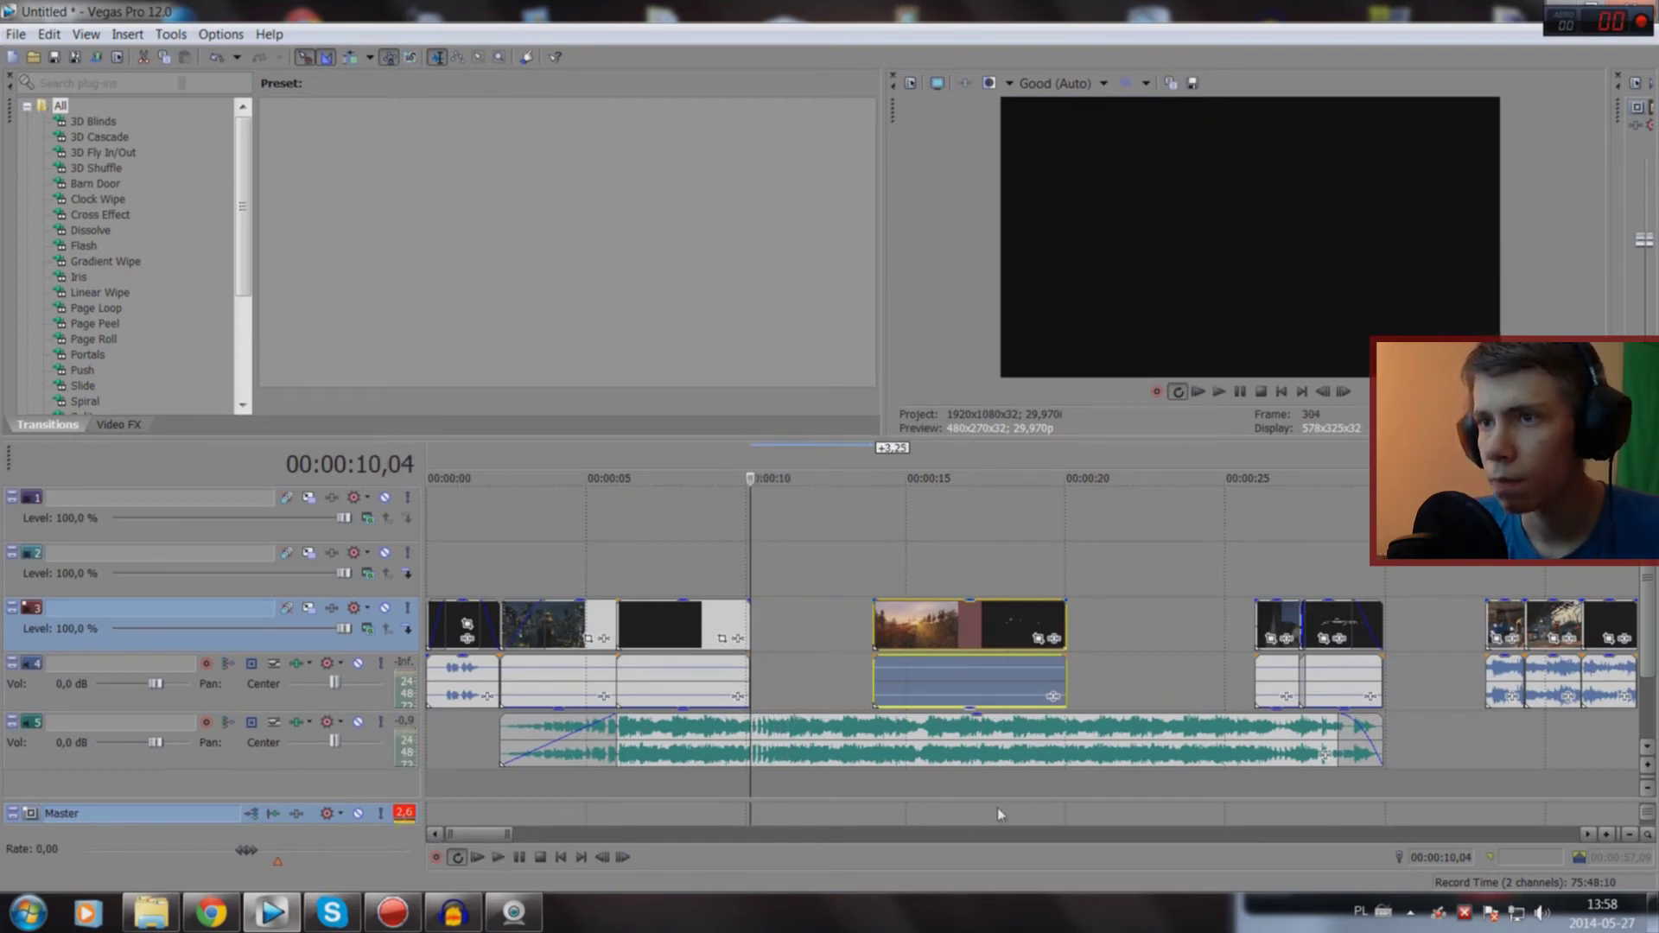
Step: Preview forward and backward around 15–18 seconds to find the cut point
click(1018, 797)
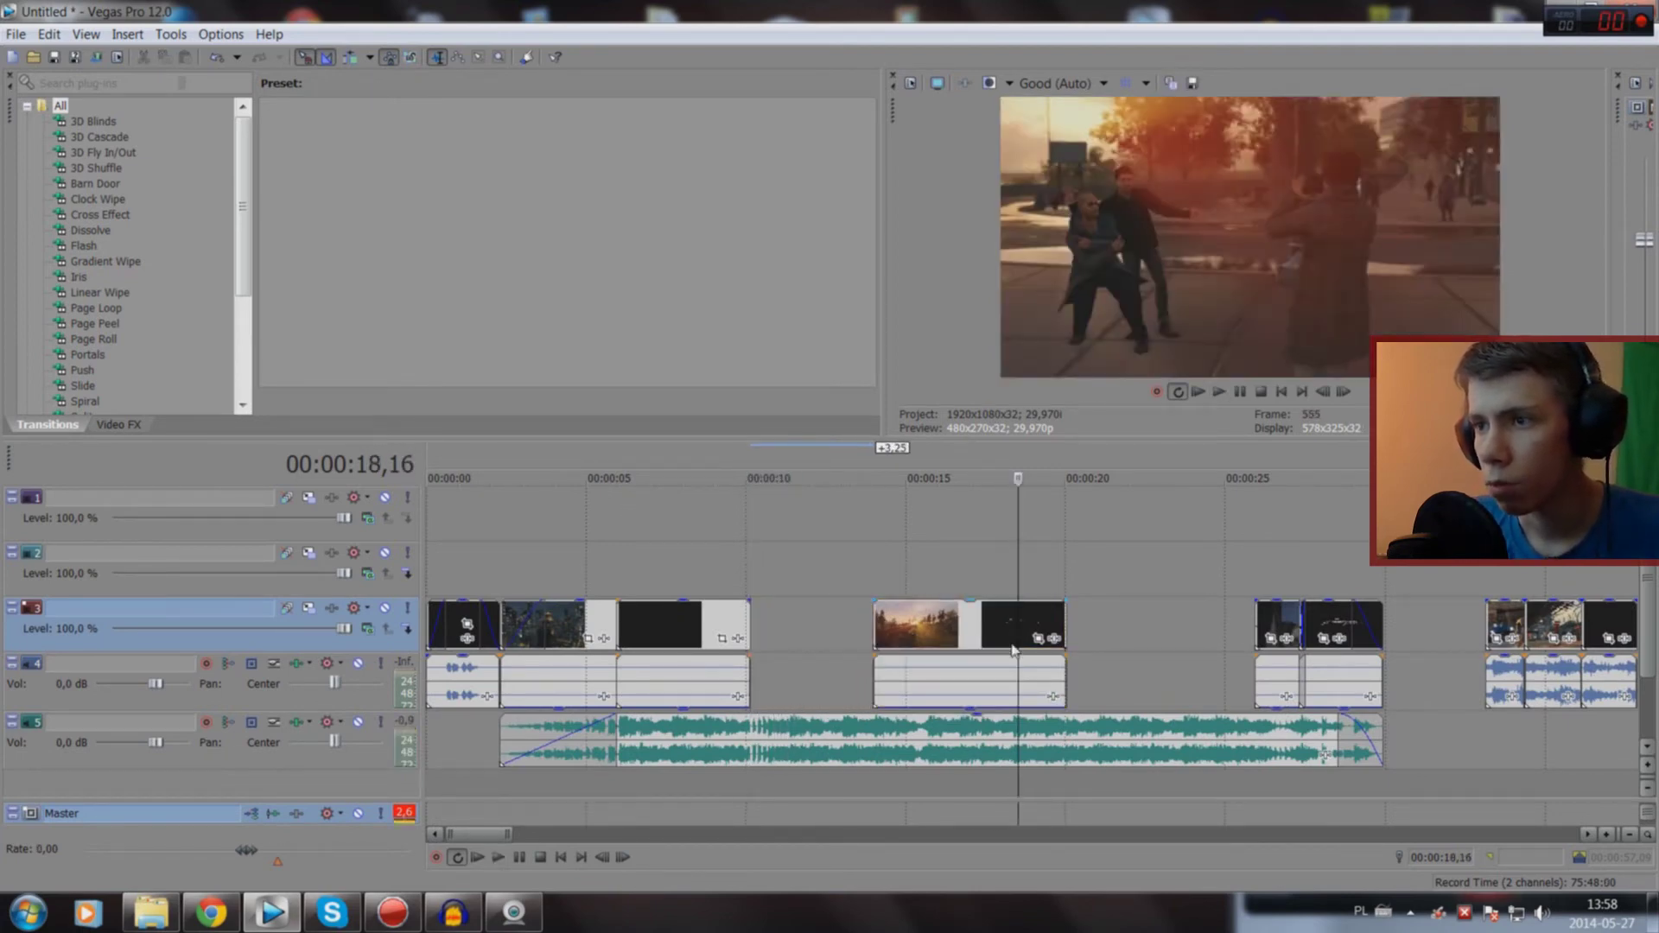
key(space)
key(space)
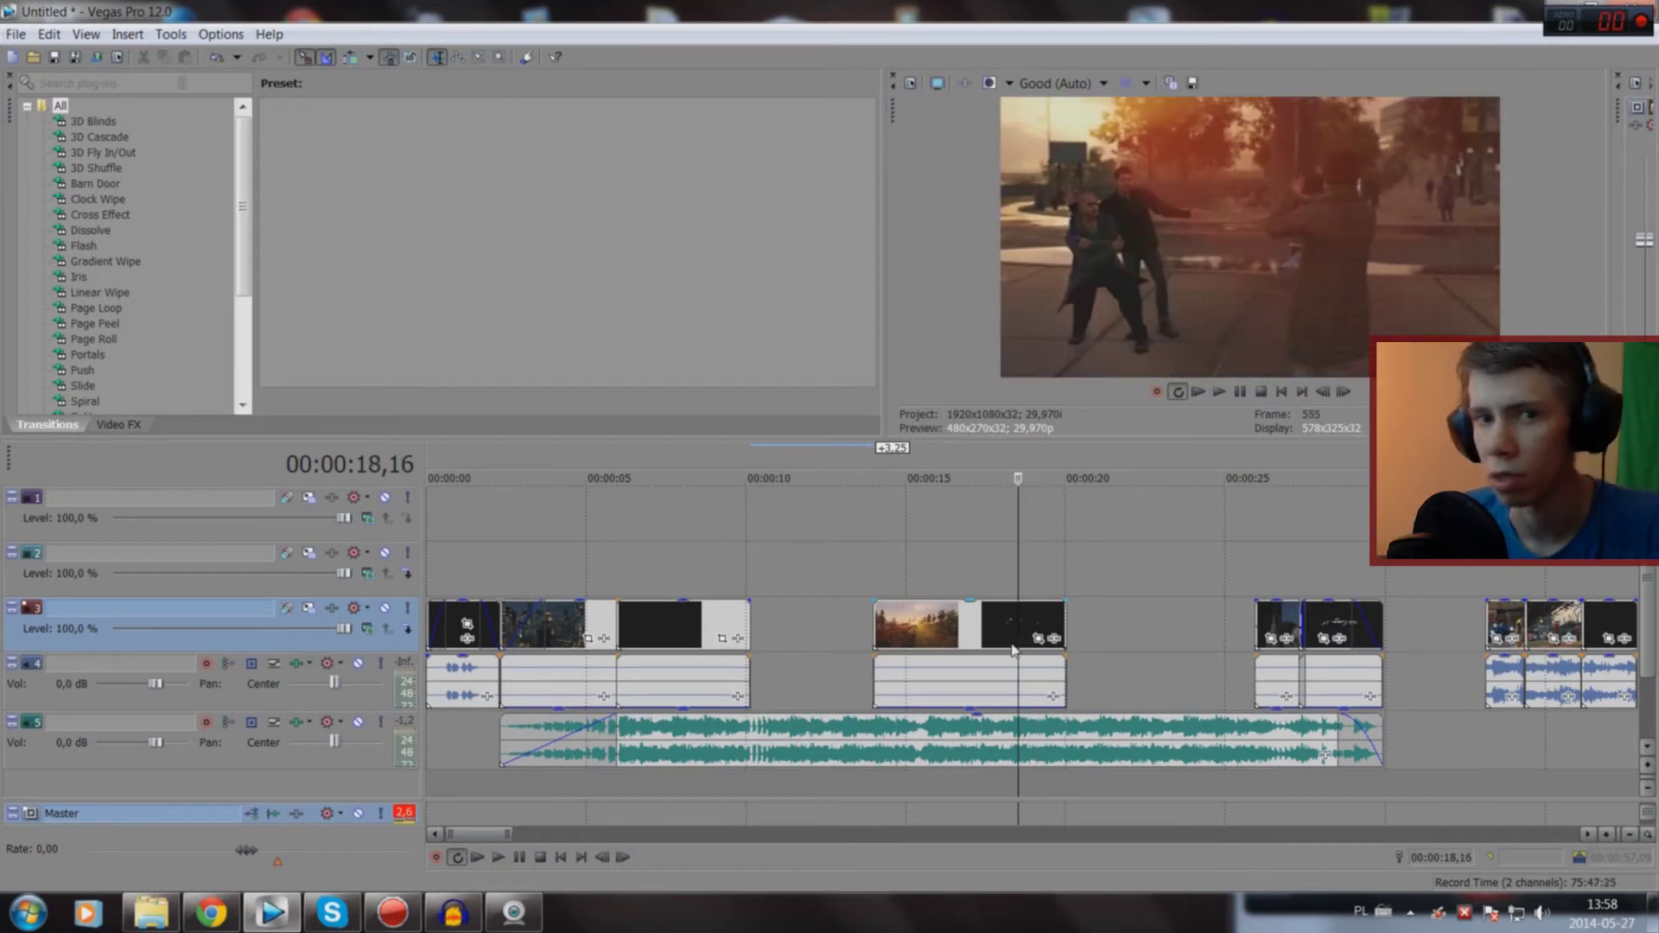
scroll(1018, 642, up, 2)
scroll(1056, 624, up, 2)
scroll(1037, 624, up, 1)
key(space)
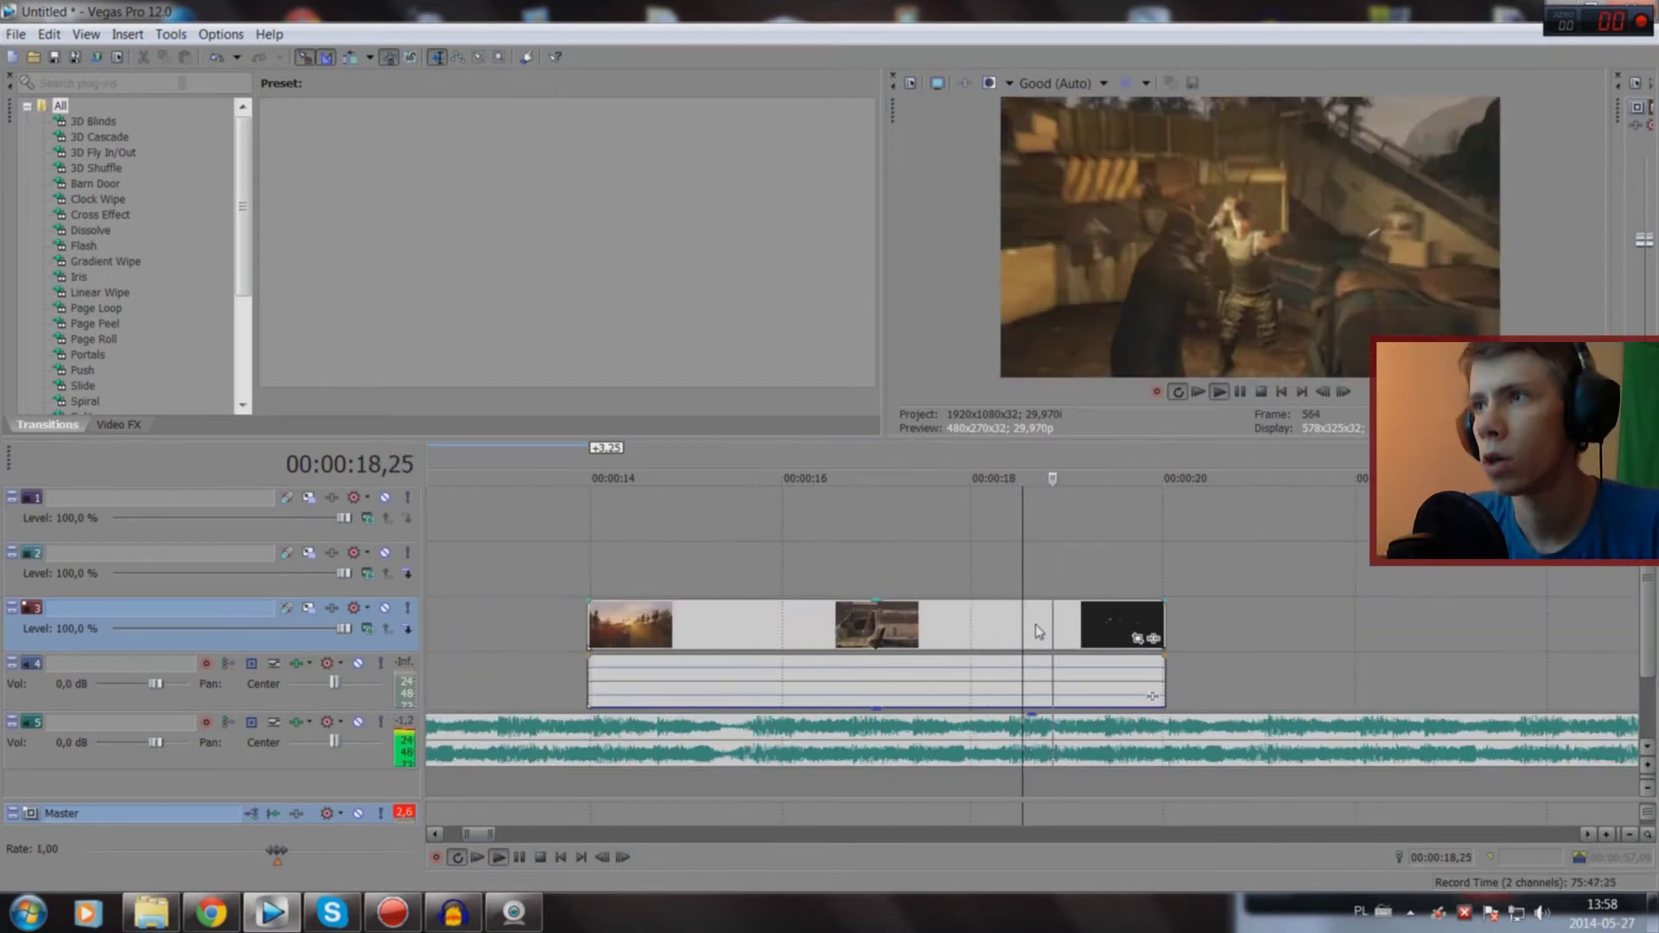
key(space)
key(j)
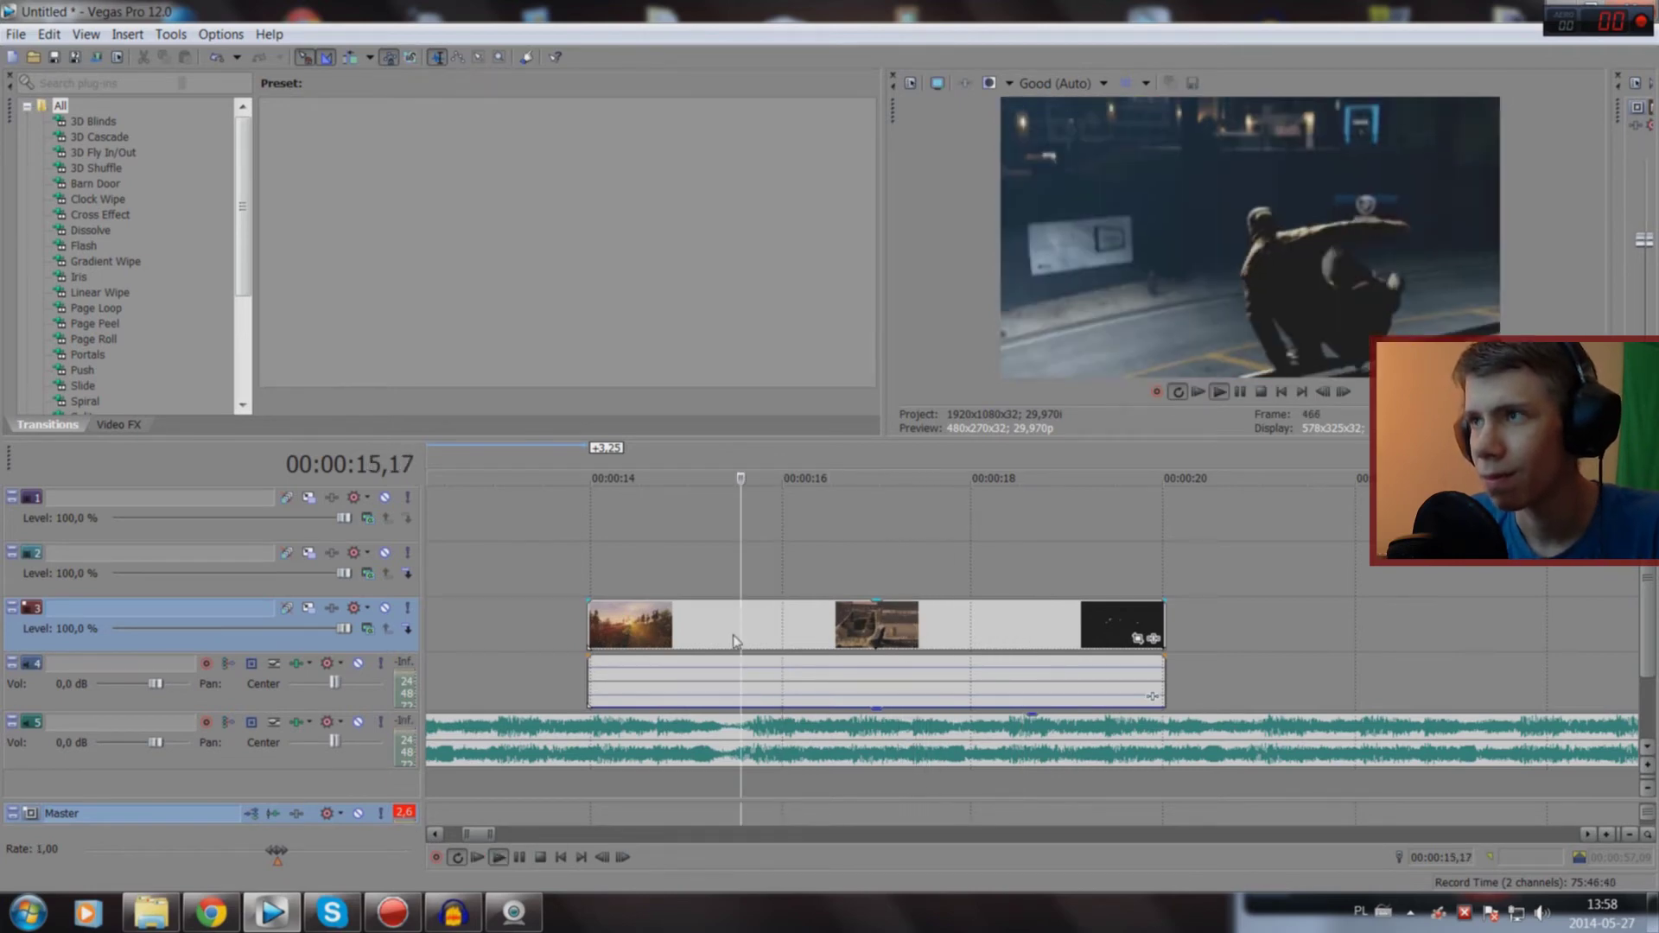
key(space)
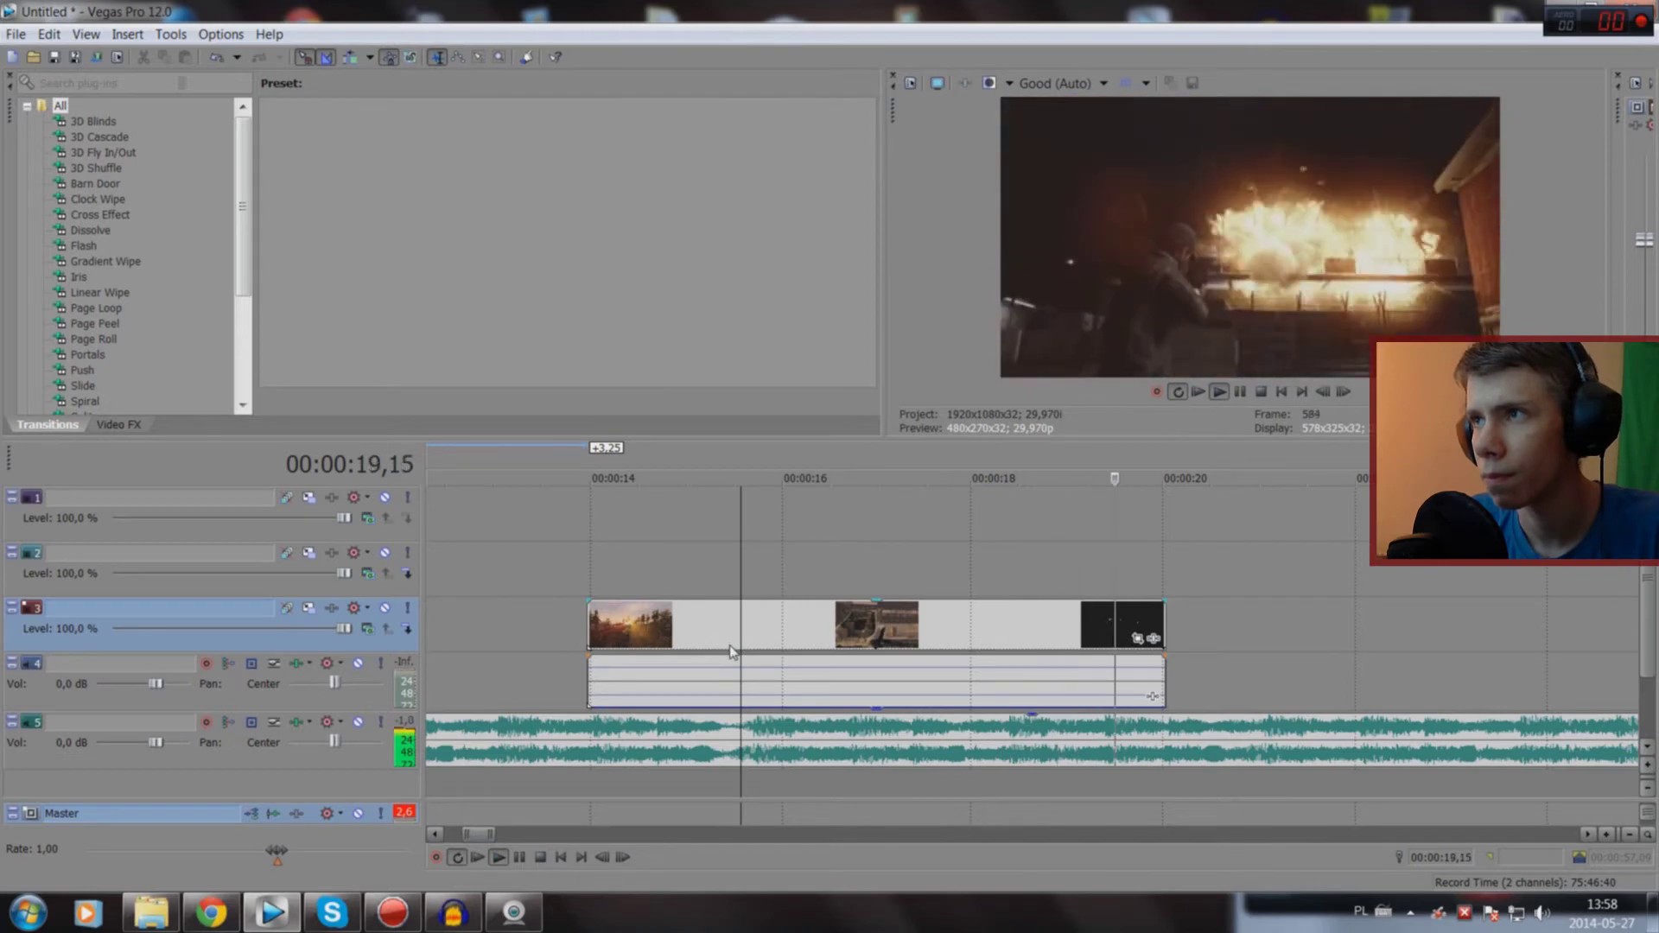
key(space)
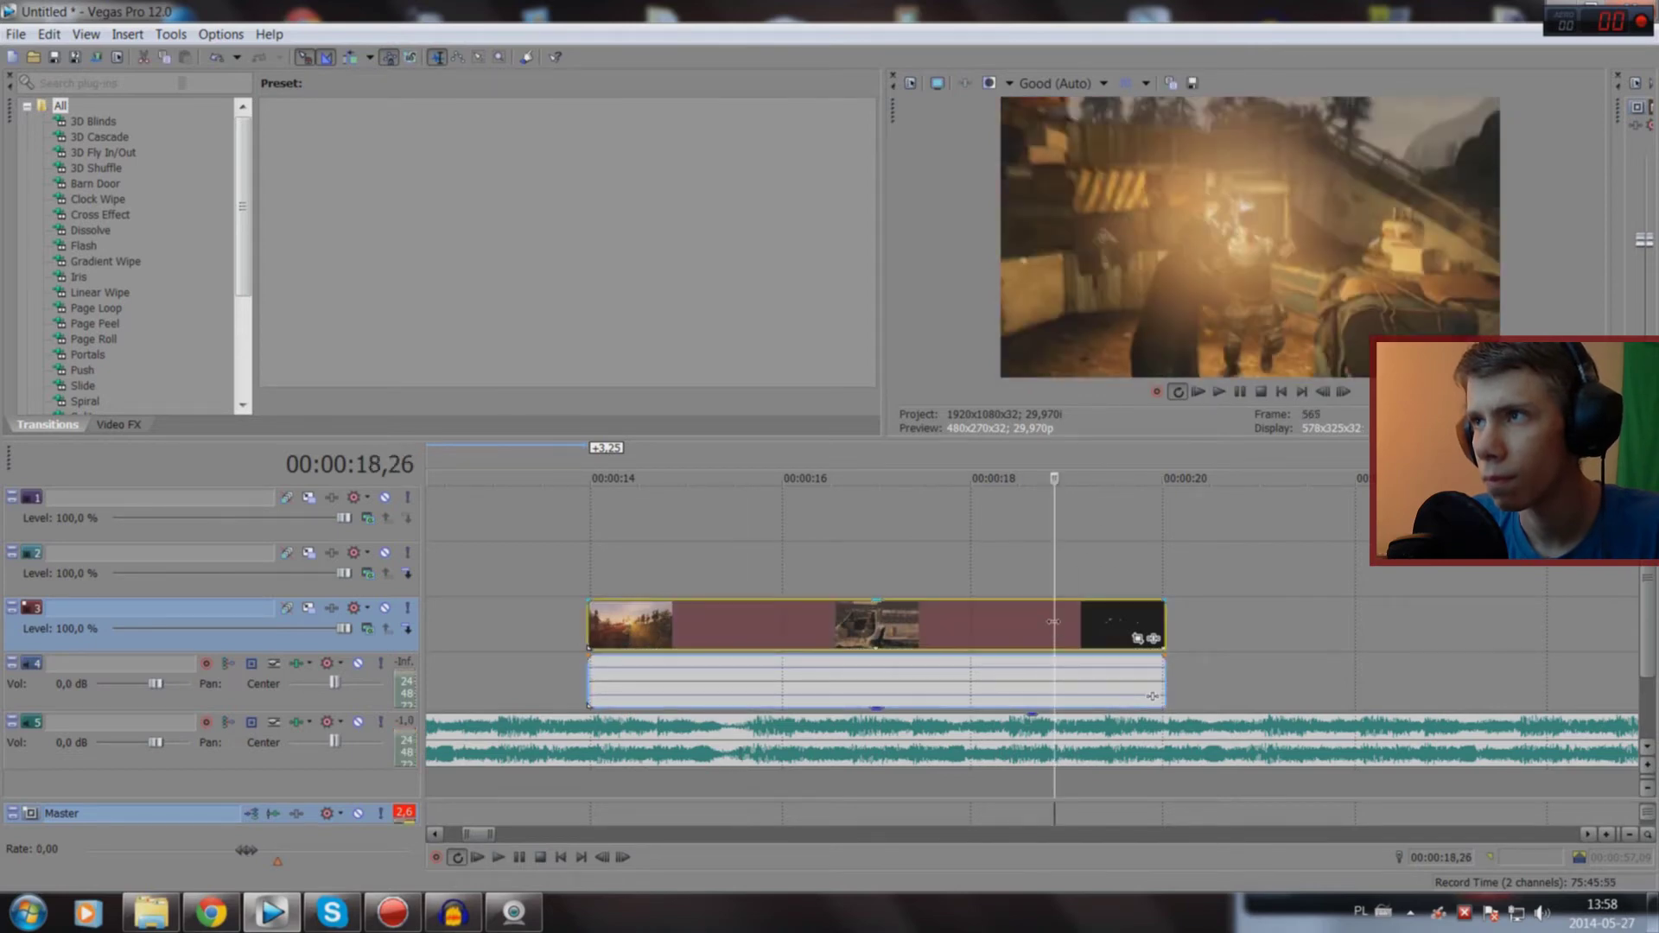
Step: Split the clip at 18,20 and drag the right piece back near 10 seconds
click(1033, 621)
key(s)
drag(1035, 621, 1329, 631)
Step: Preview playback from 10 to about 11 seconds
click(1272, 790)
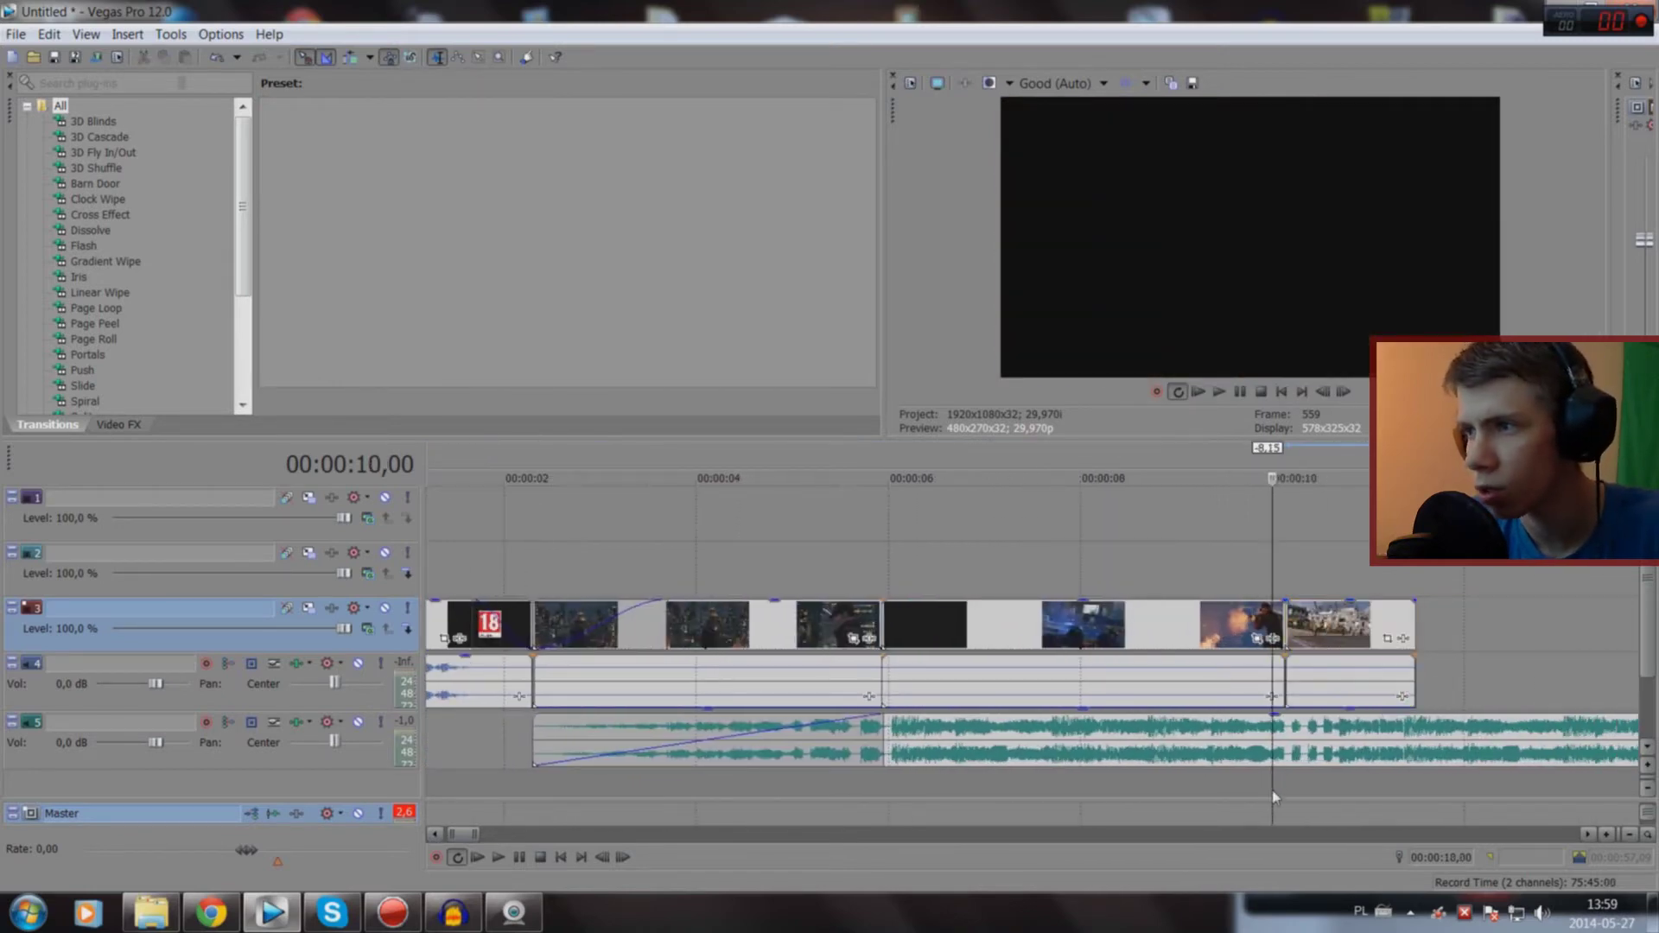
key(space)
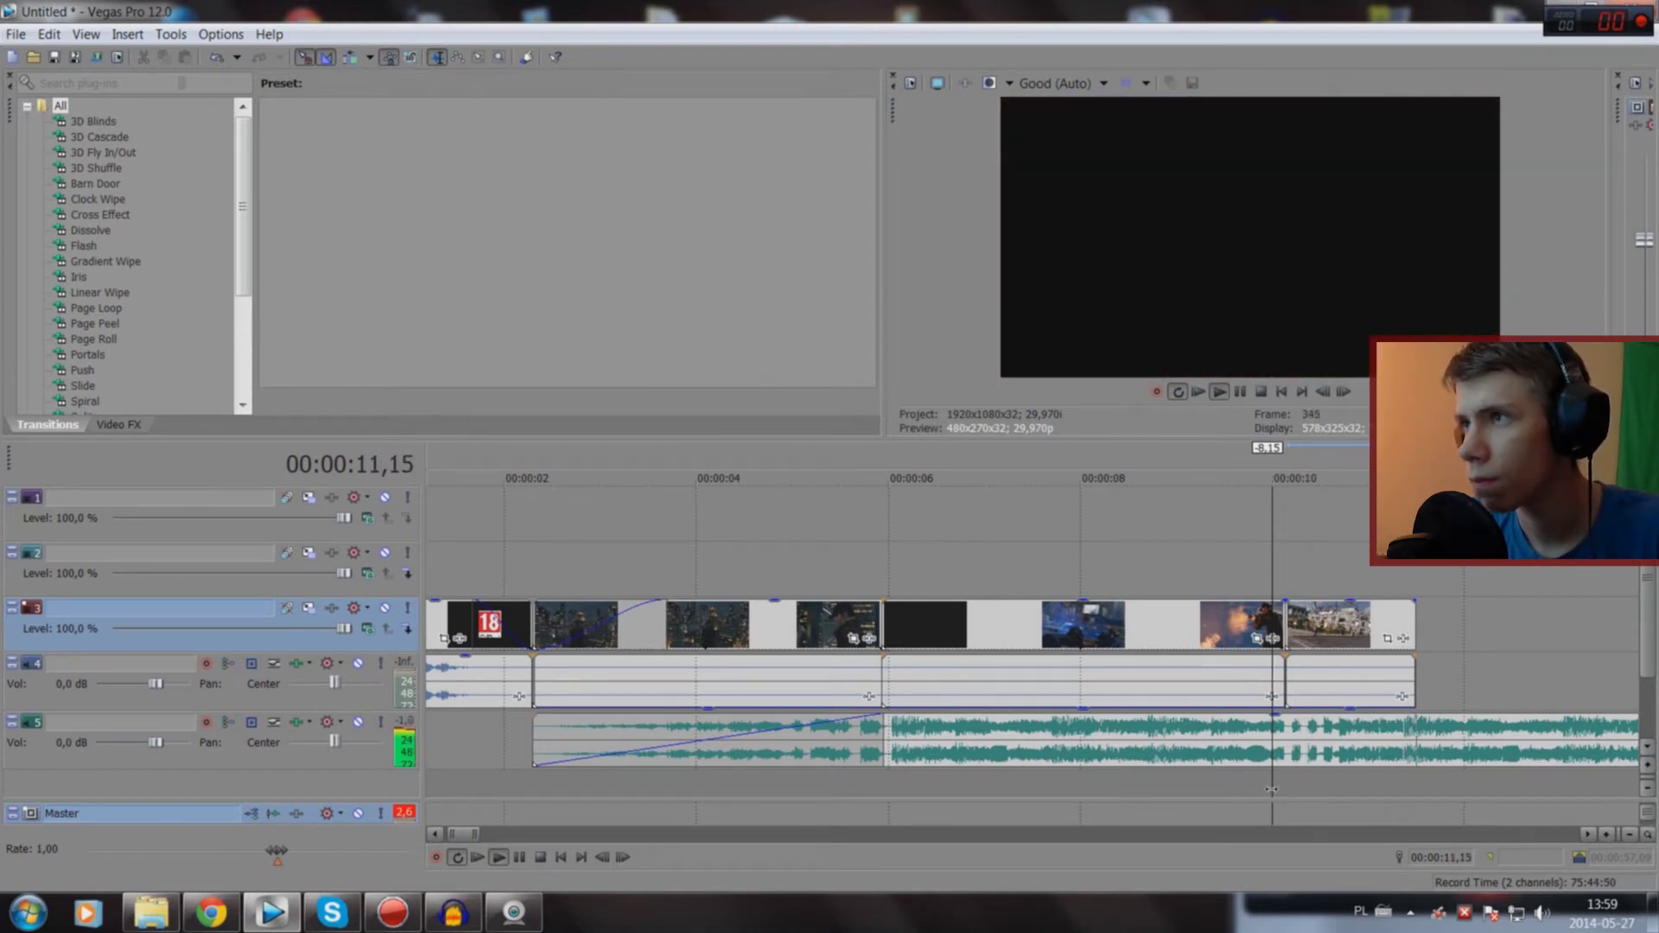
click(1390, 795)
key(space)
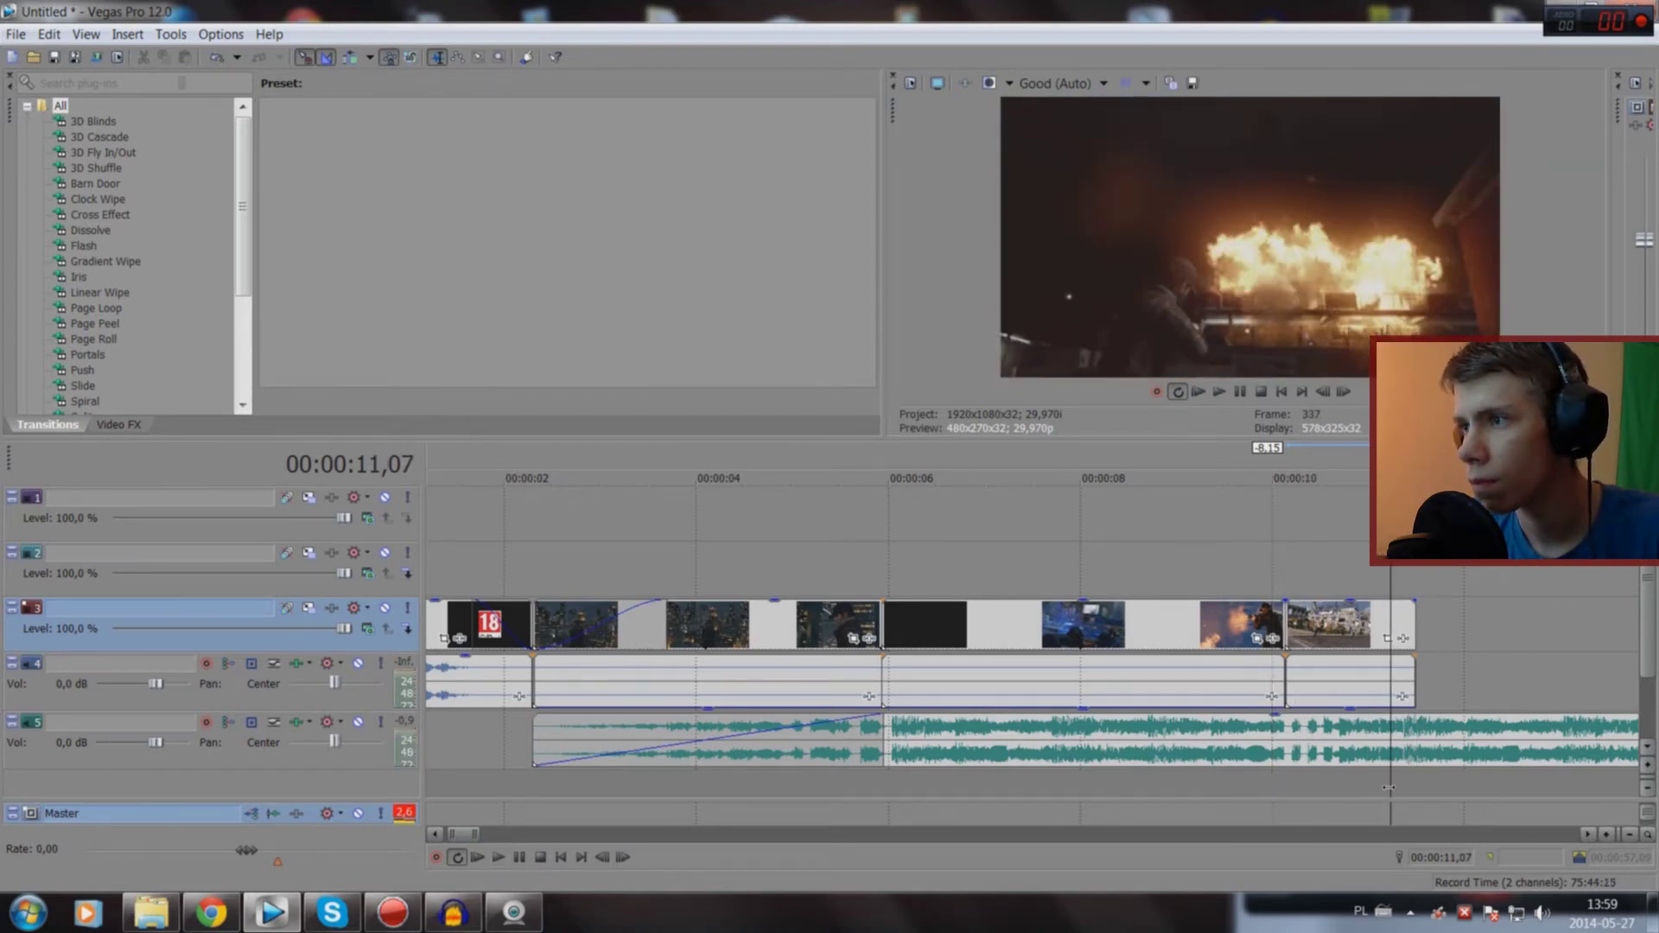
scroll(1388, 788, up, 5)
scroll(1388, 788, up, 3)
Step: Shift the explosion clip and its audio slightly later and replay from just before it
click(1119, 621)
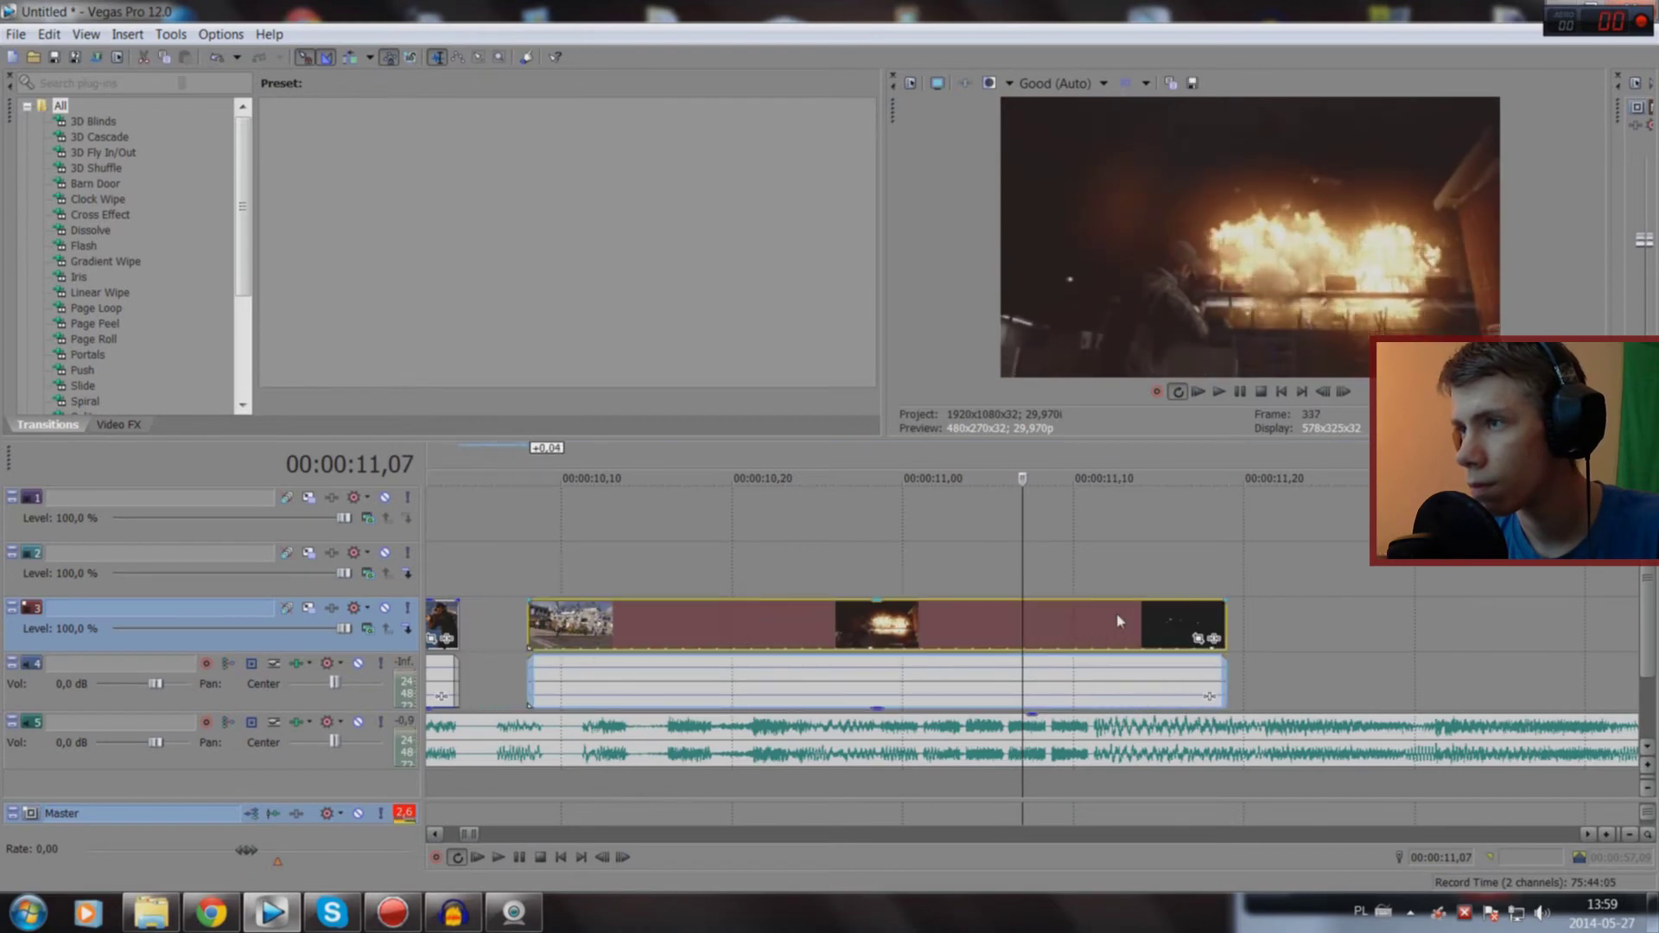
mouse_move(1119, 621)
mouse_down()
mouse_move(1279, 602)
mouse_move(1342, 614)
mouse_move(1311, 617)
mouse_up()
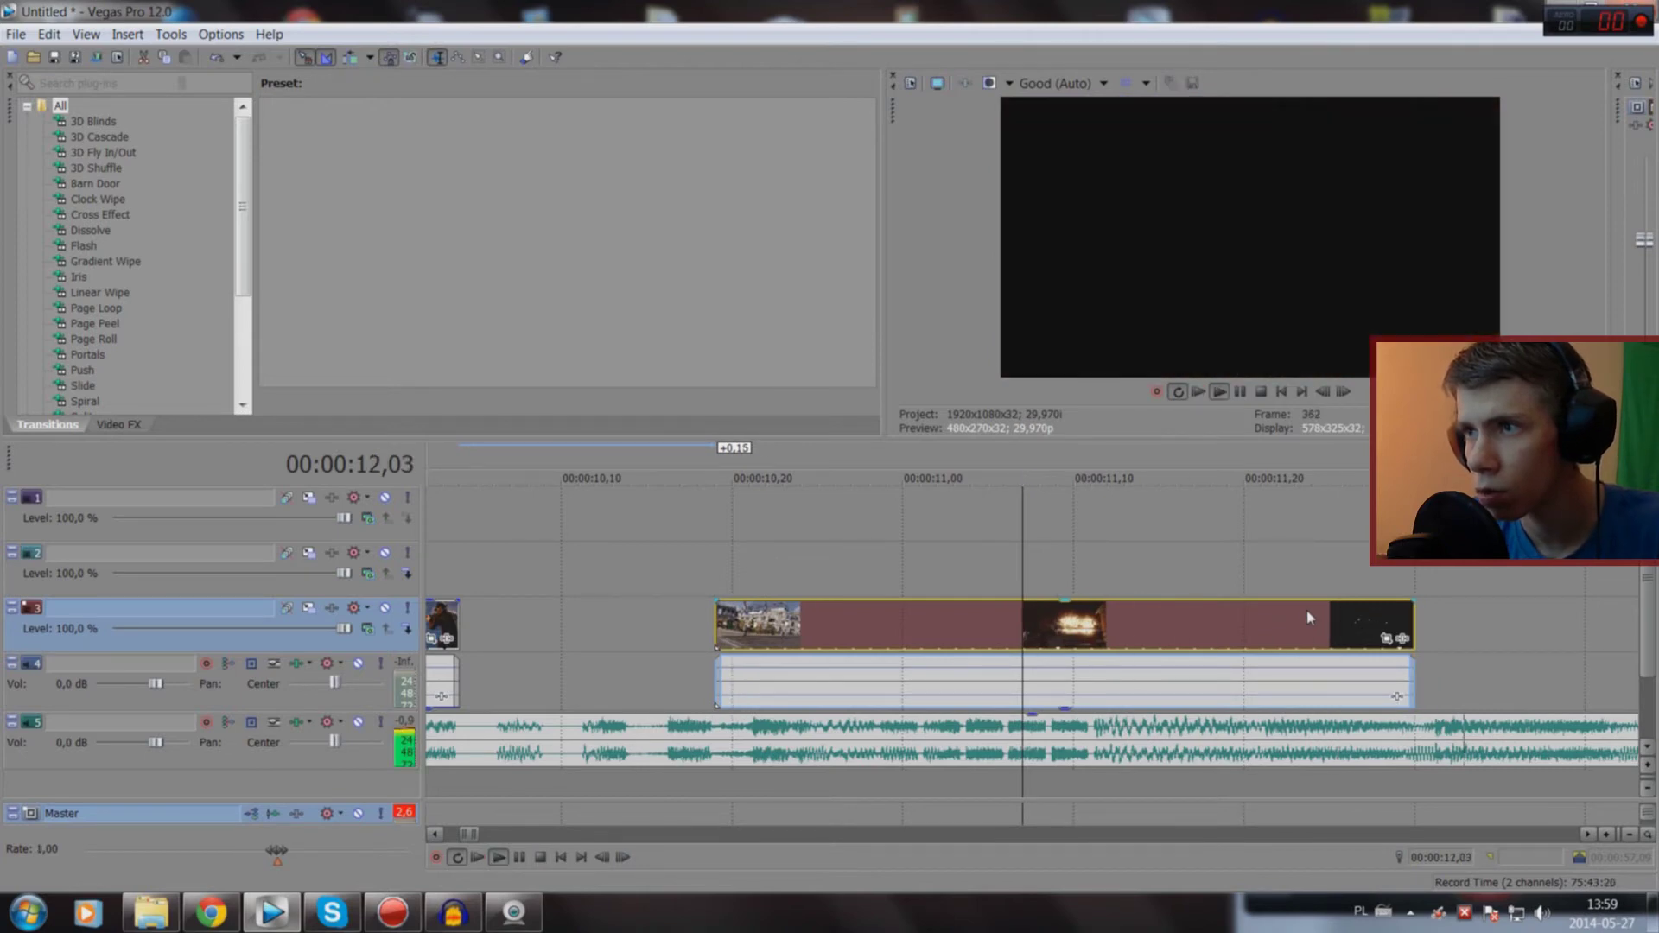
key(space)
click(803, 791)
key(space)
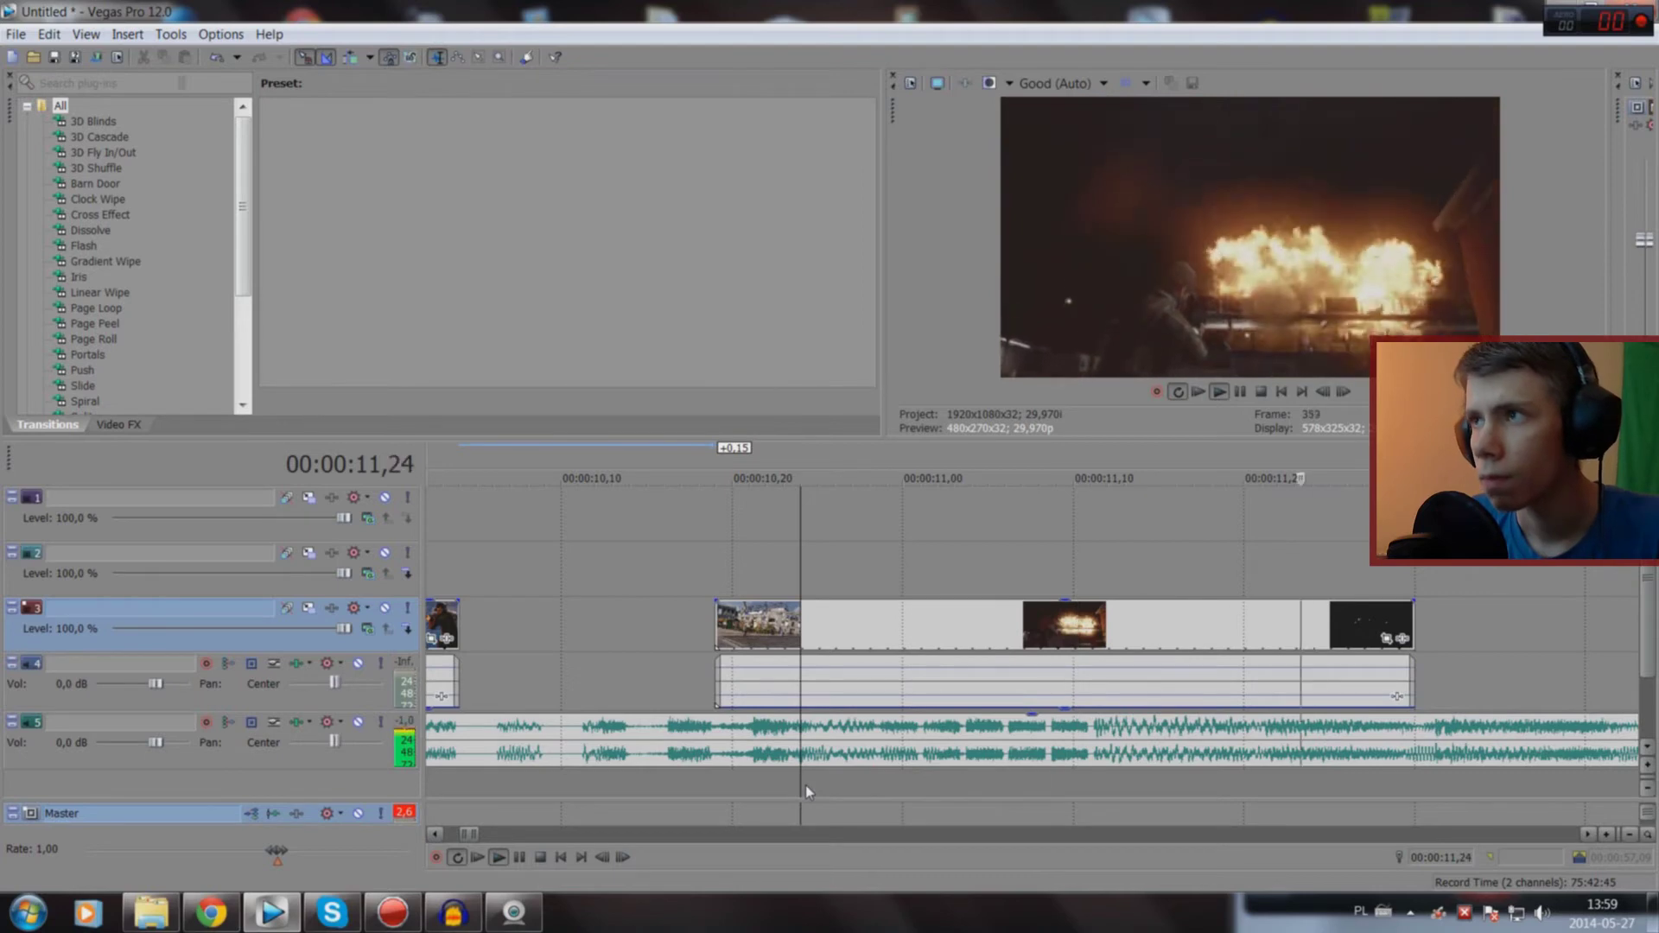
key(space)
key(space)
key(space)
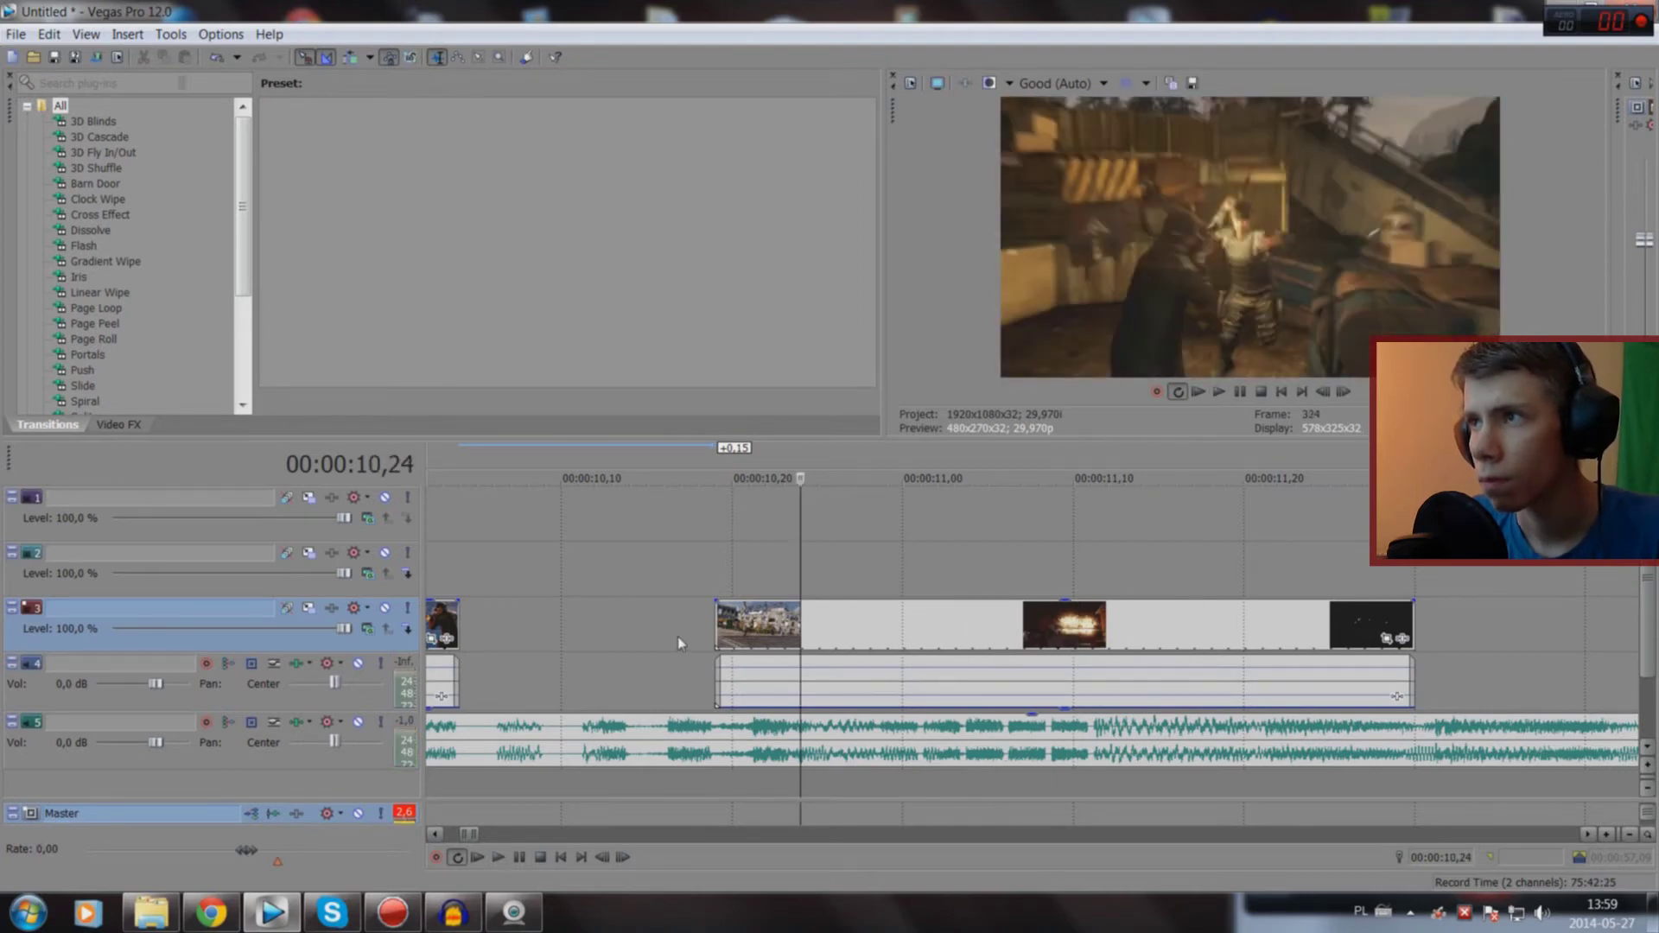
Step: Extend the explosion clip's start back to meet the previous clip with no gap
drag(717, 618, 459, 621)
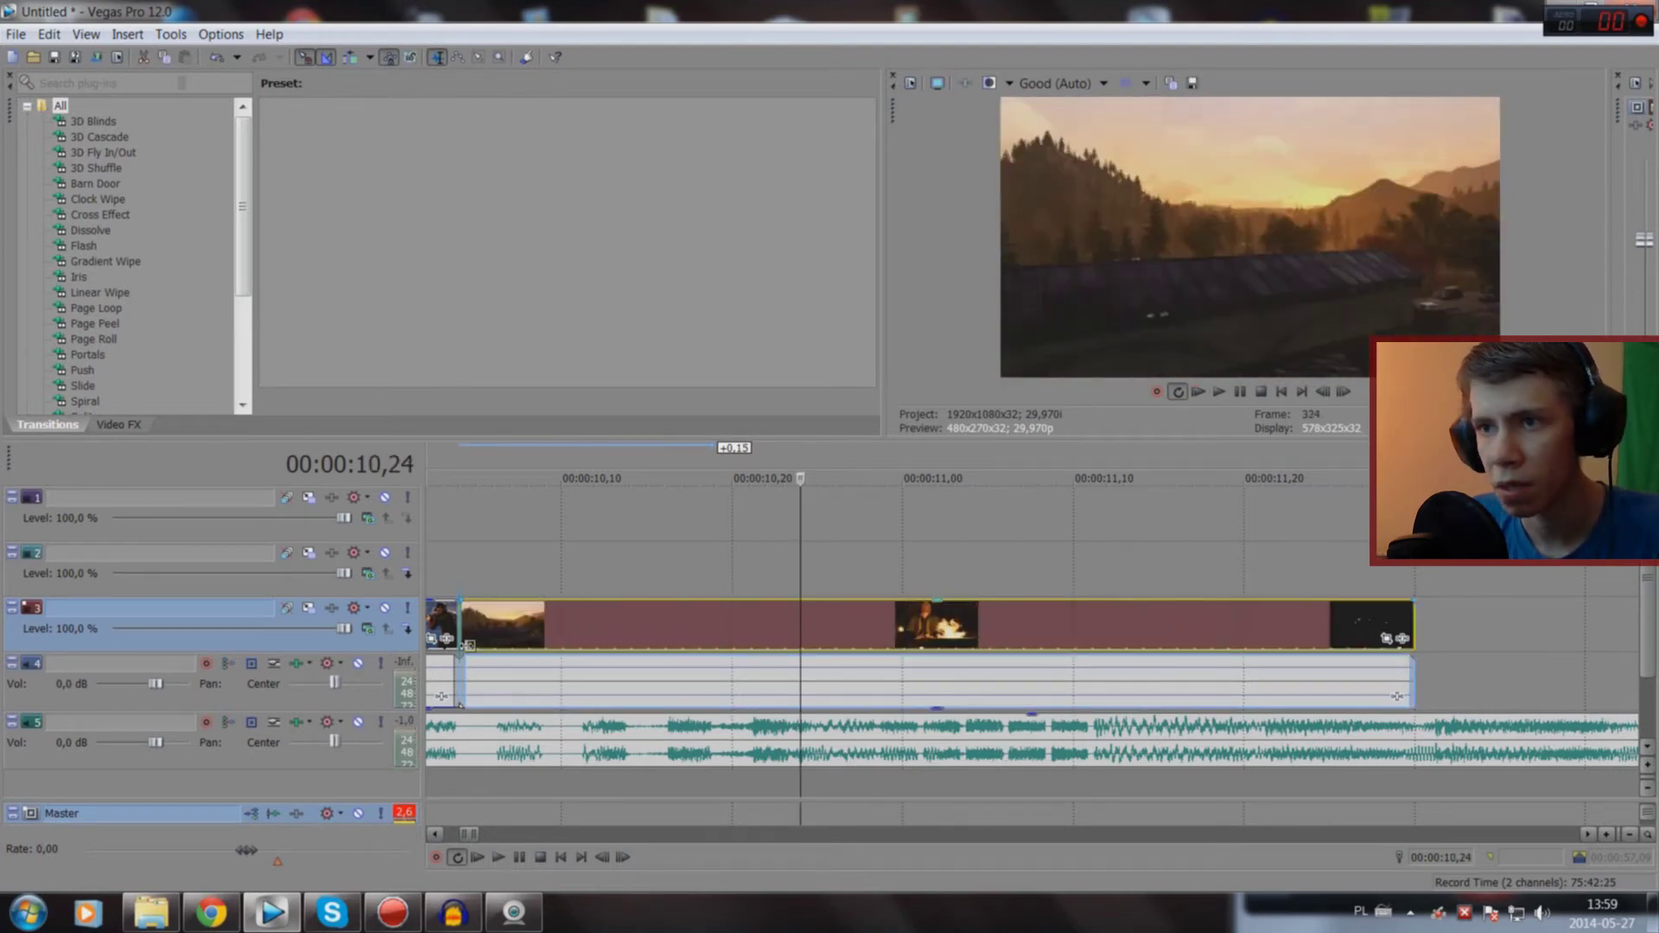
click(435, 802)
key(space)
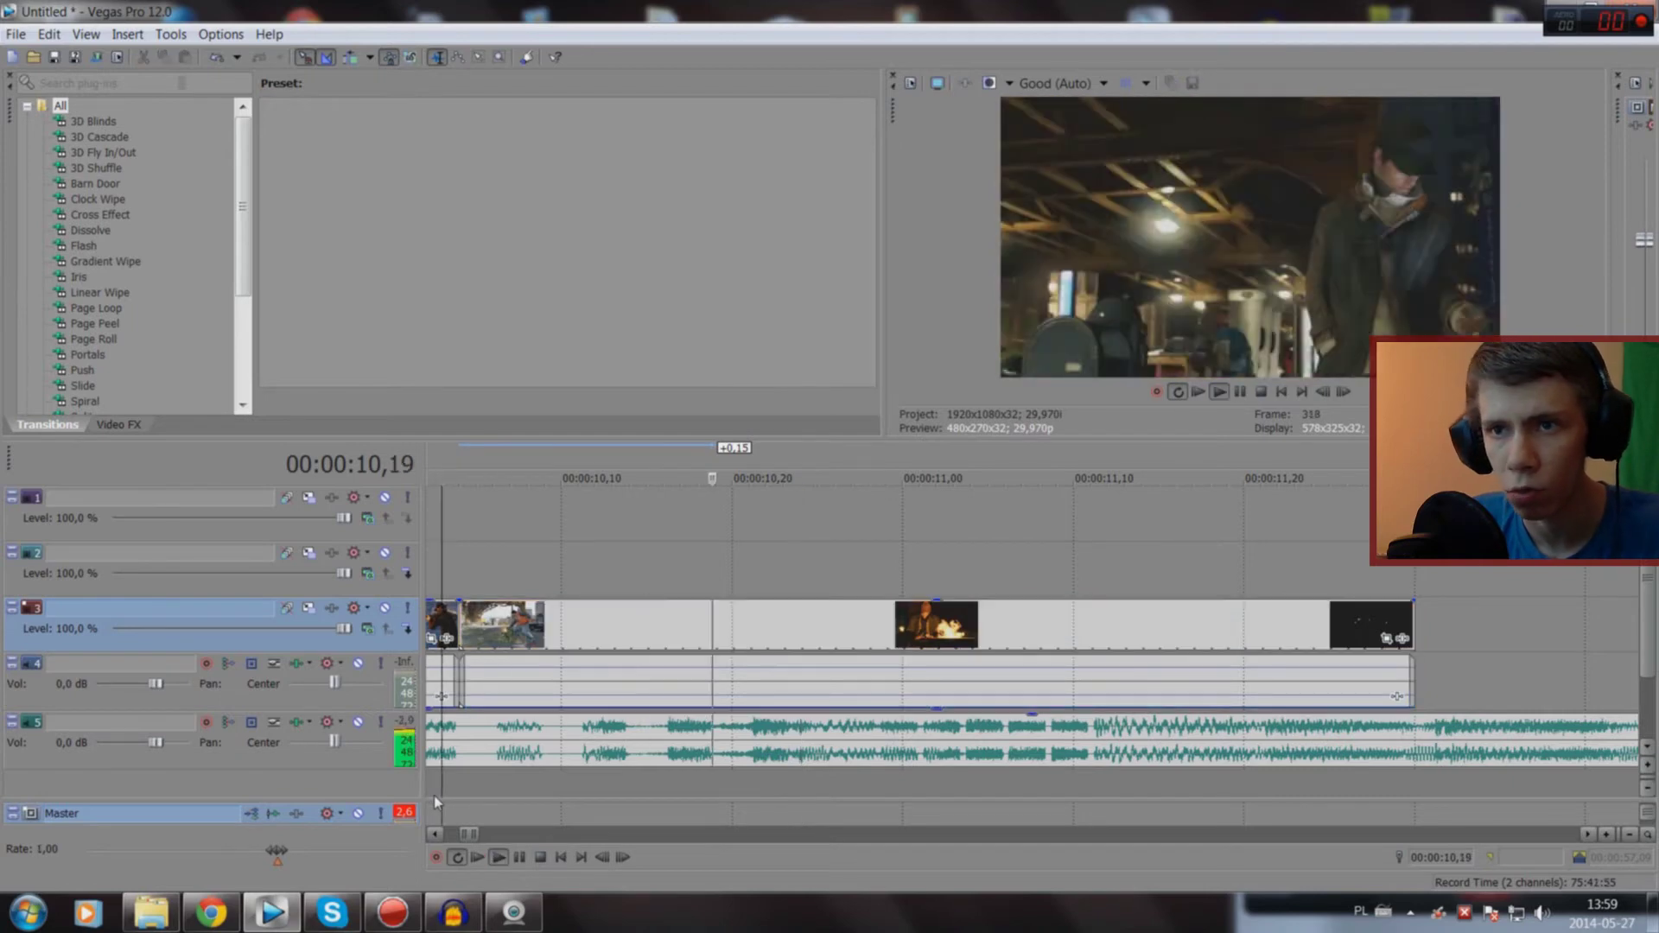
key(space)
key(space)
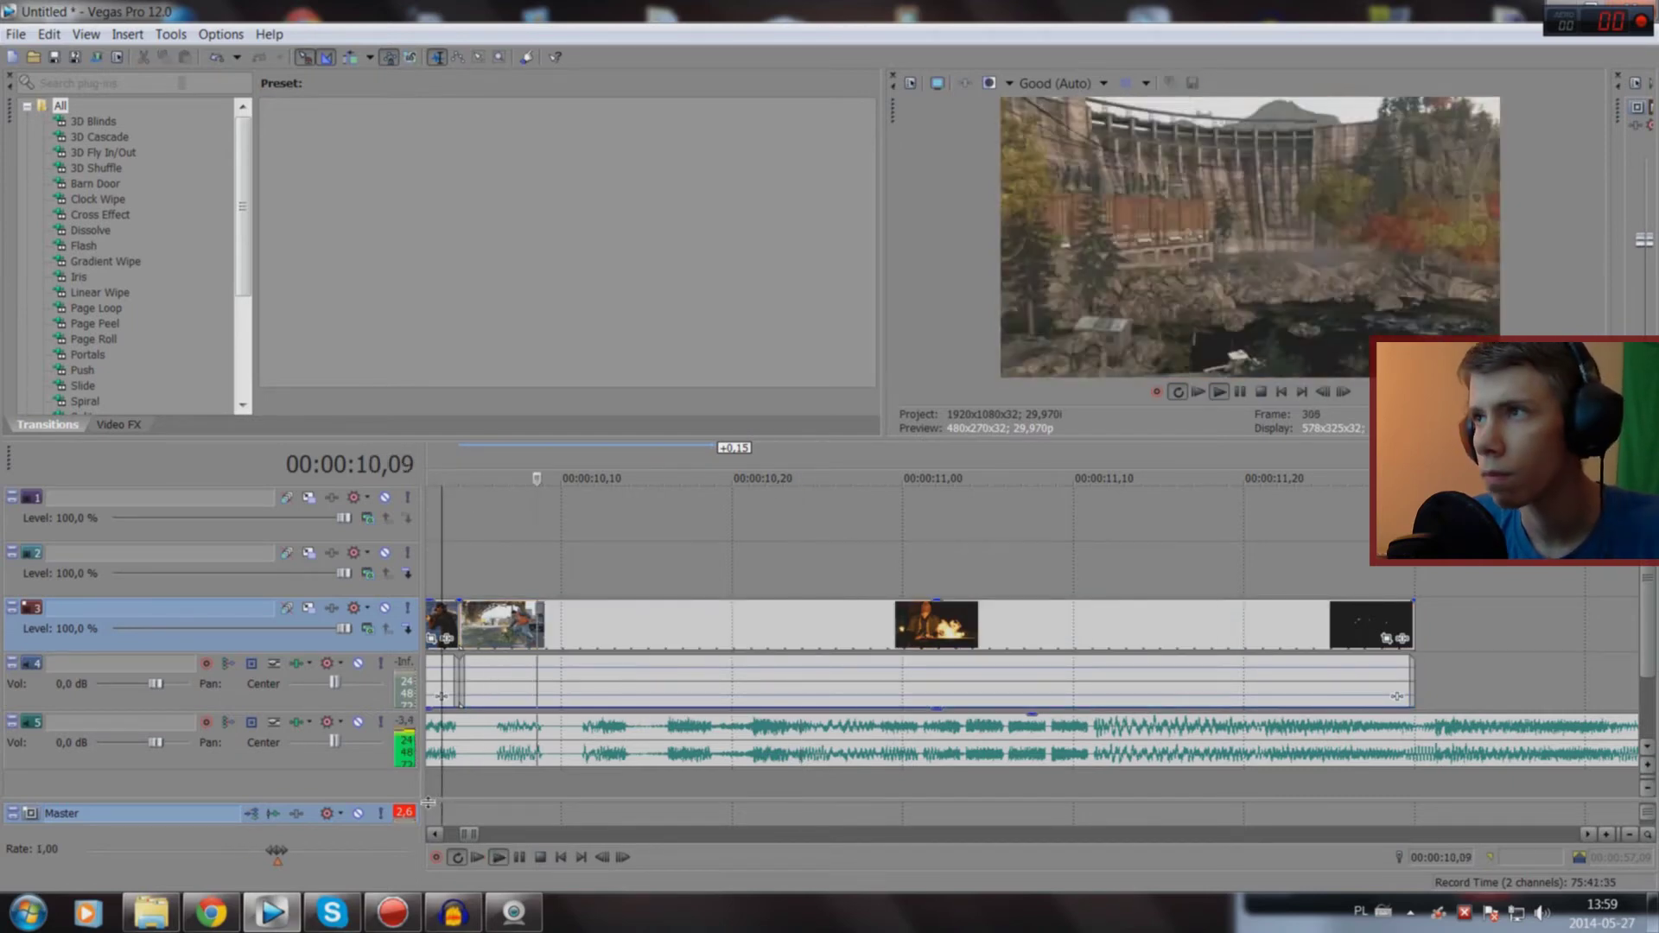
key(space)
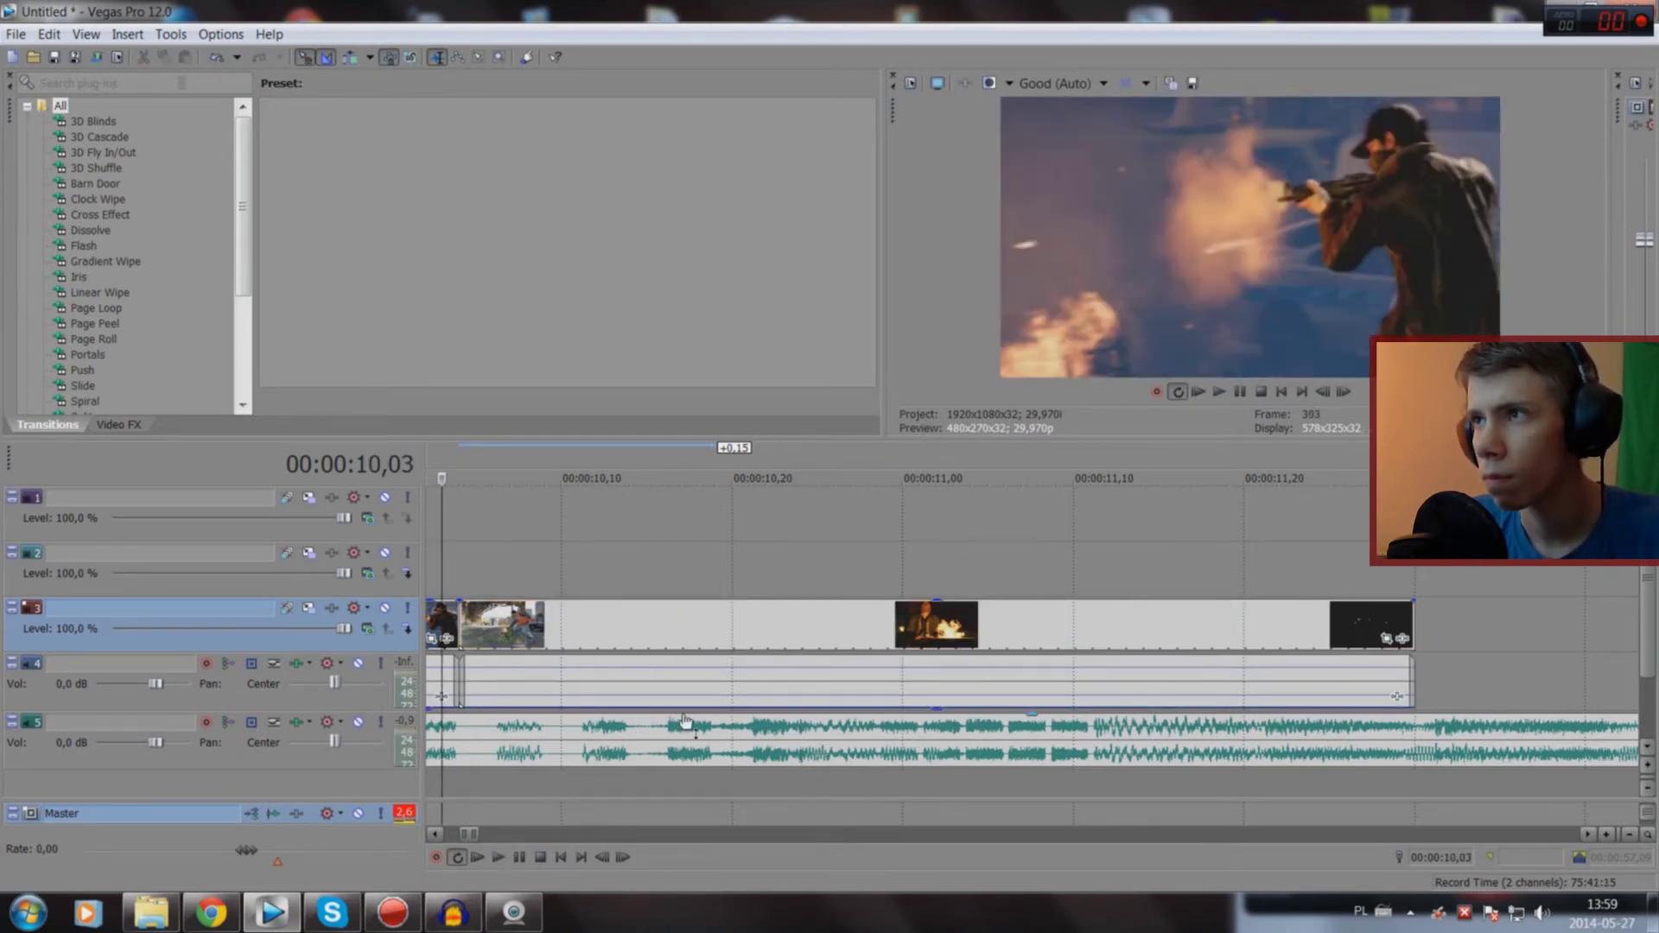
Step: Replay the cut from 11,03 and 11,11 to check the join
click(1088, 796)
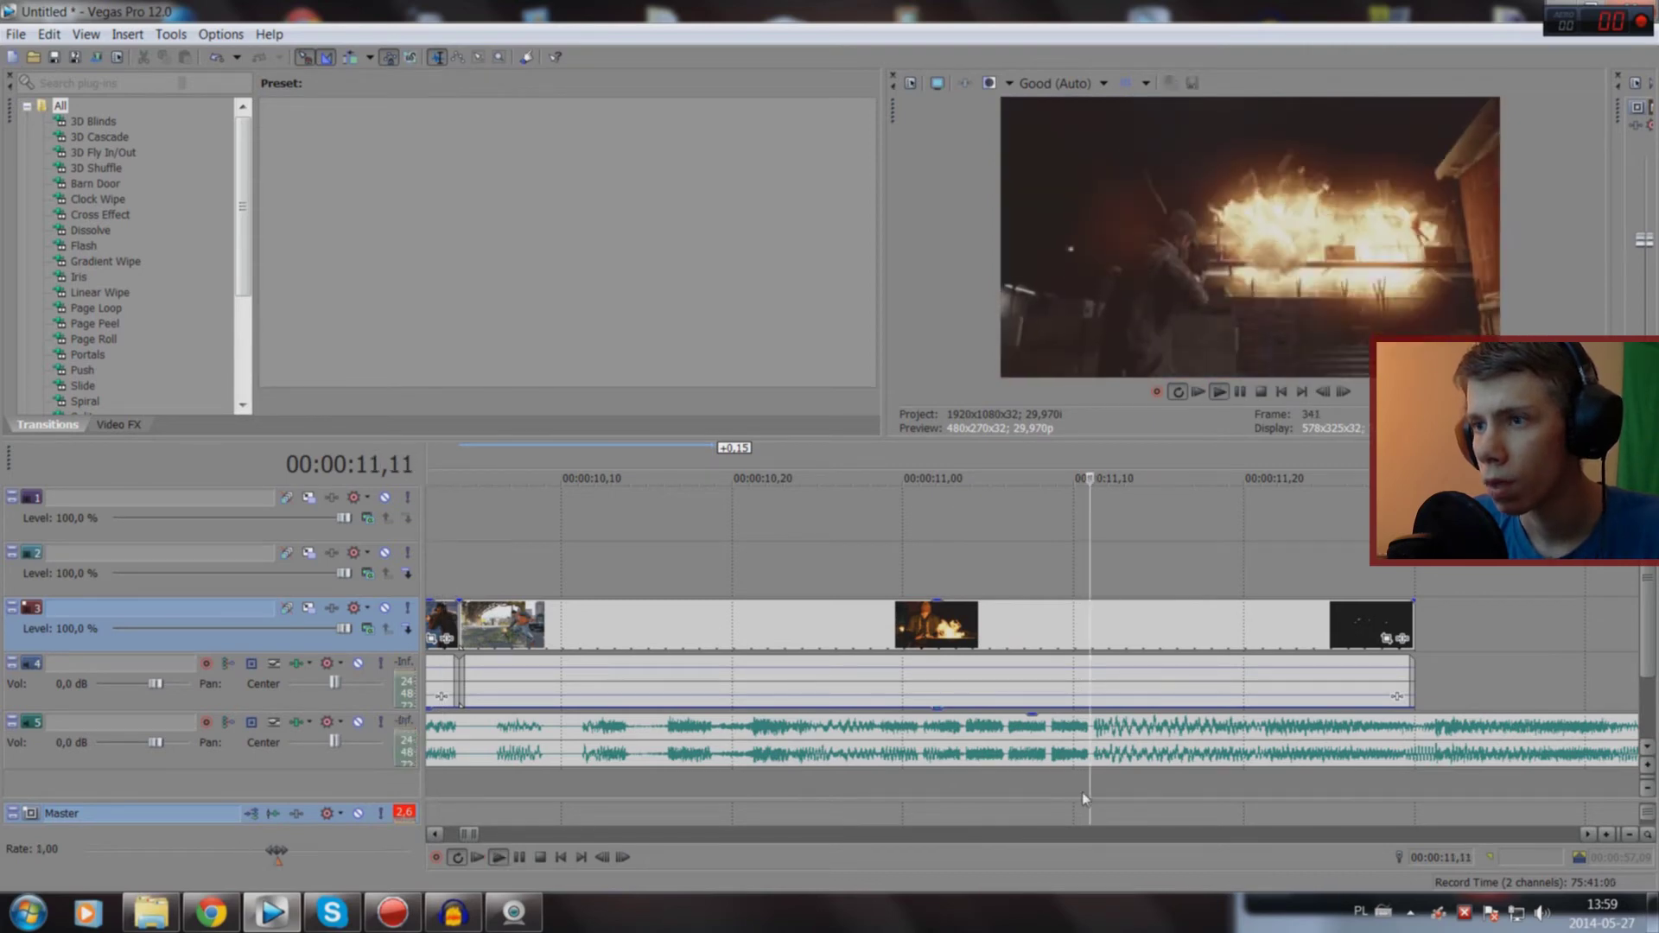
key(space)
key(space)
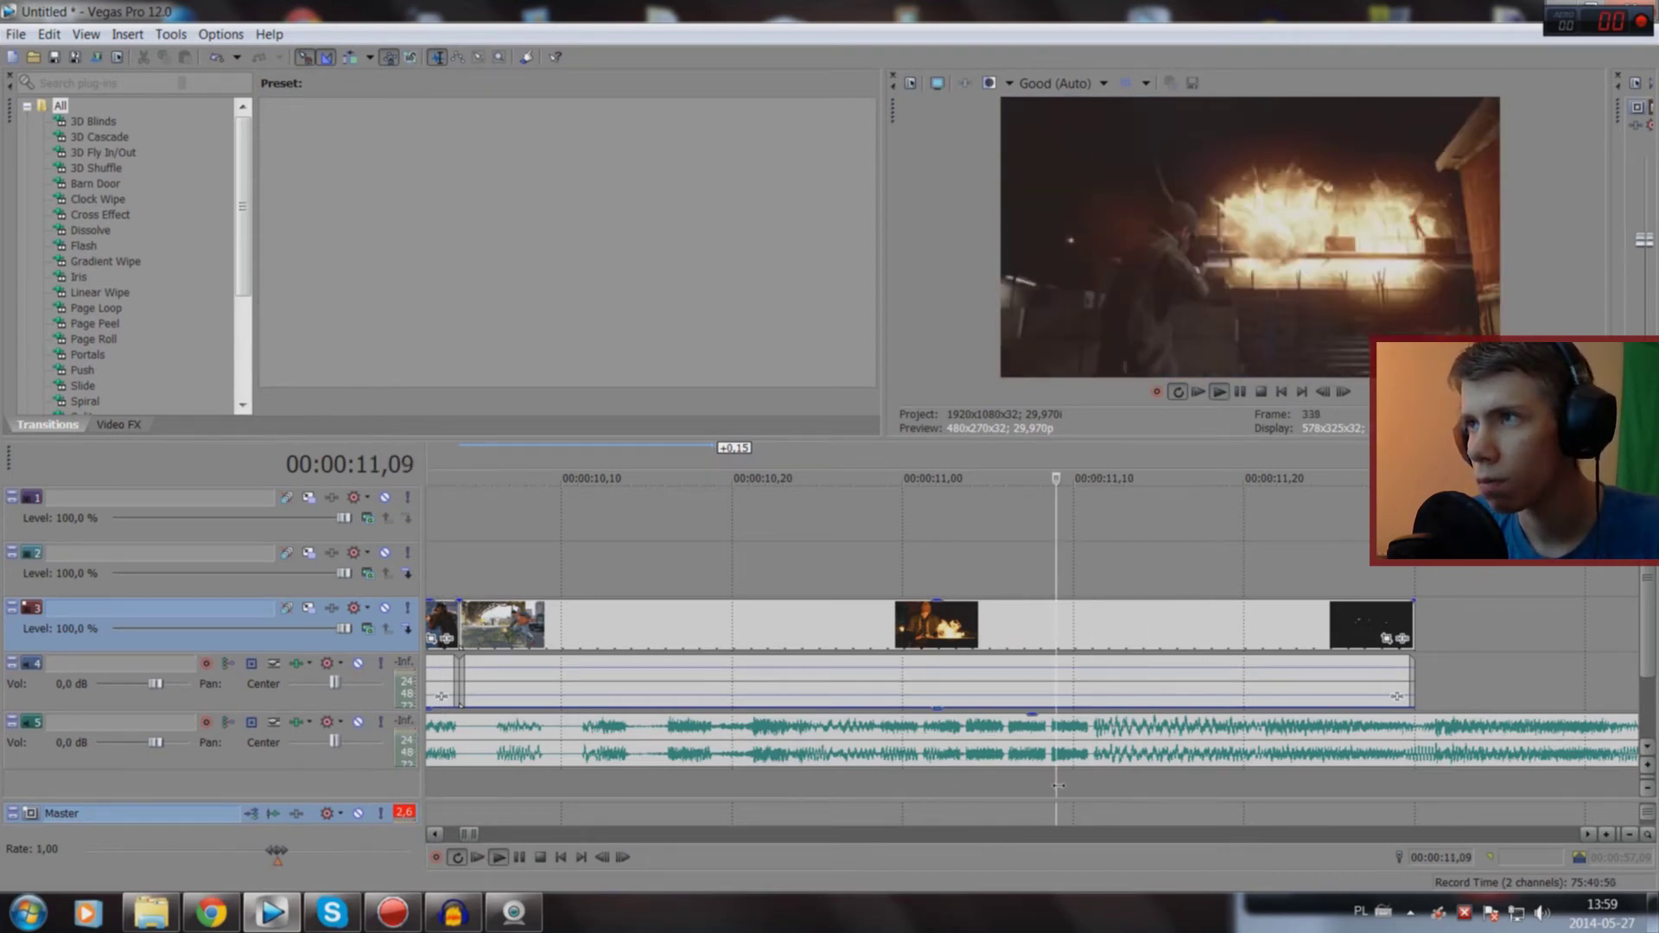
click(955, 770)
key(space)
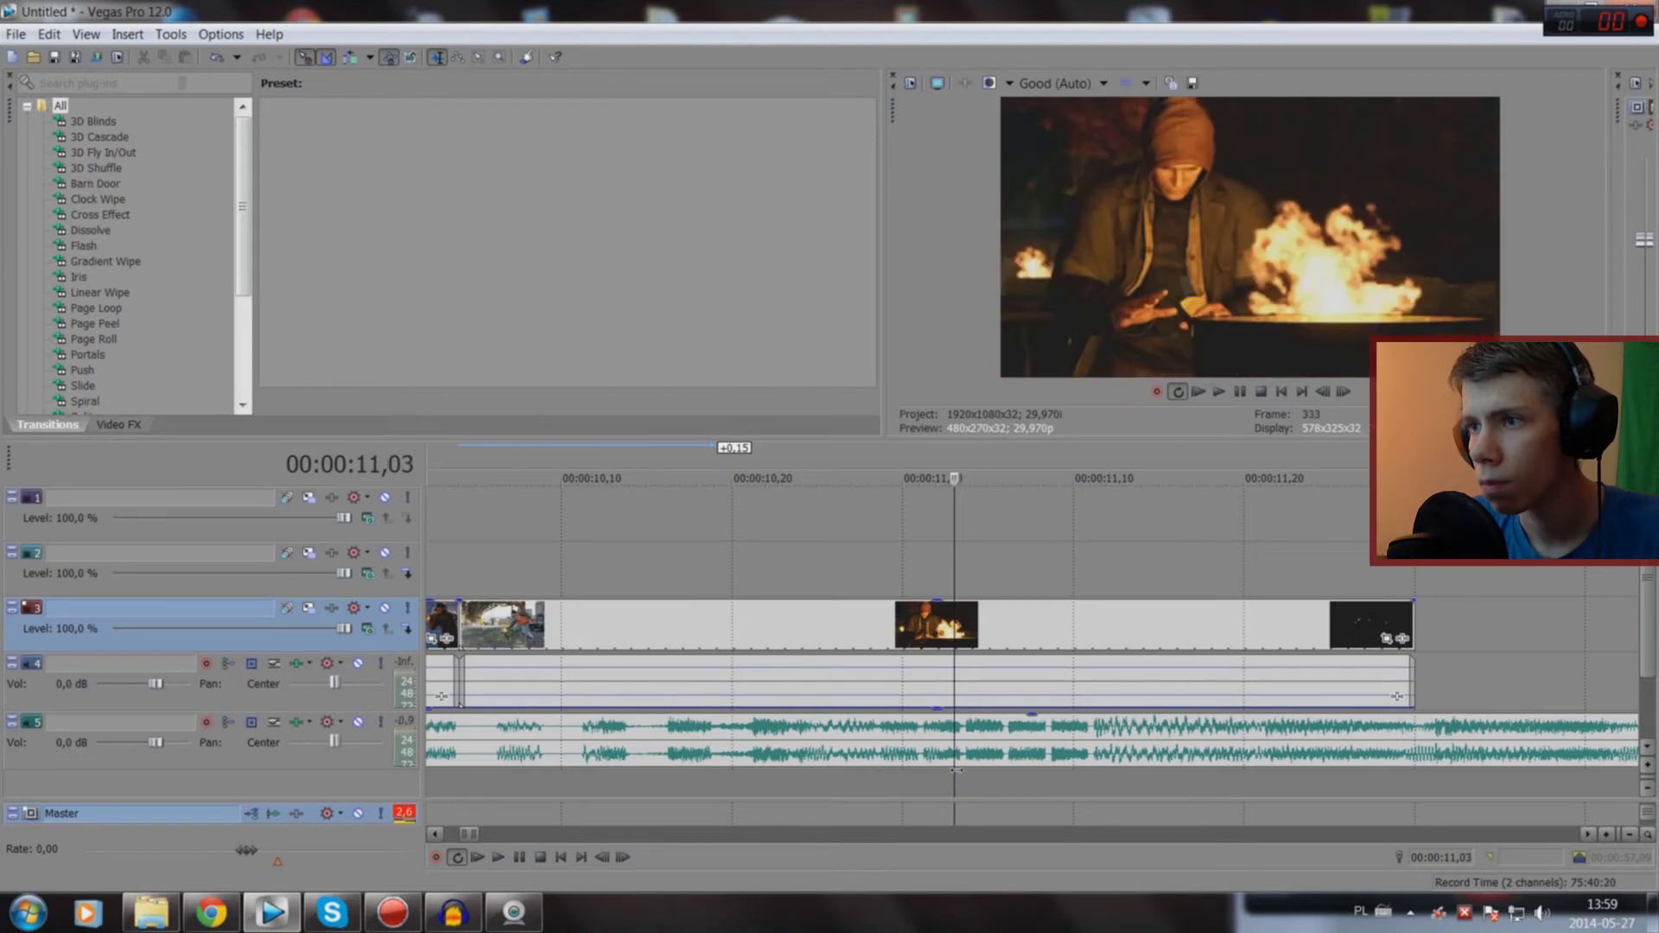
key(space)
key(space)
key(space)
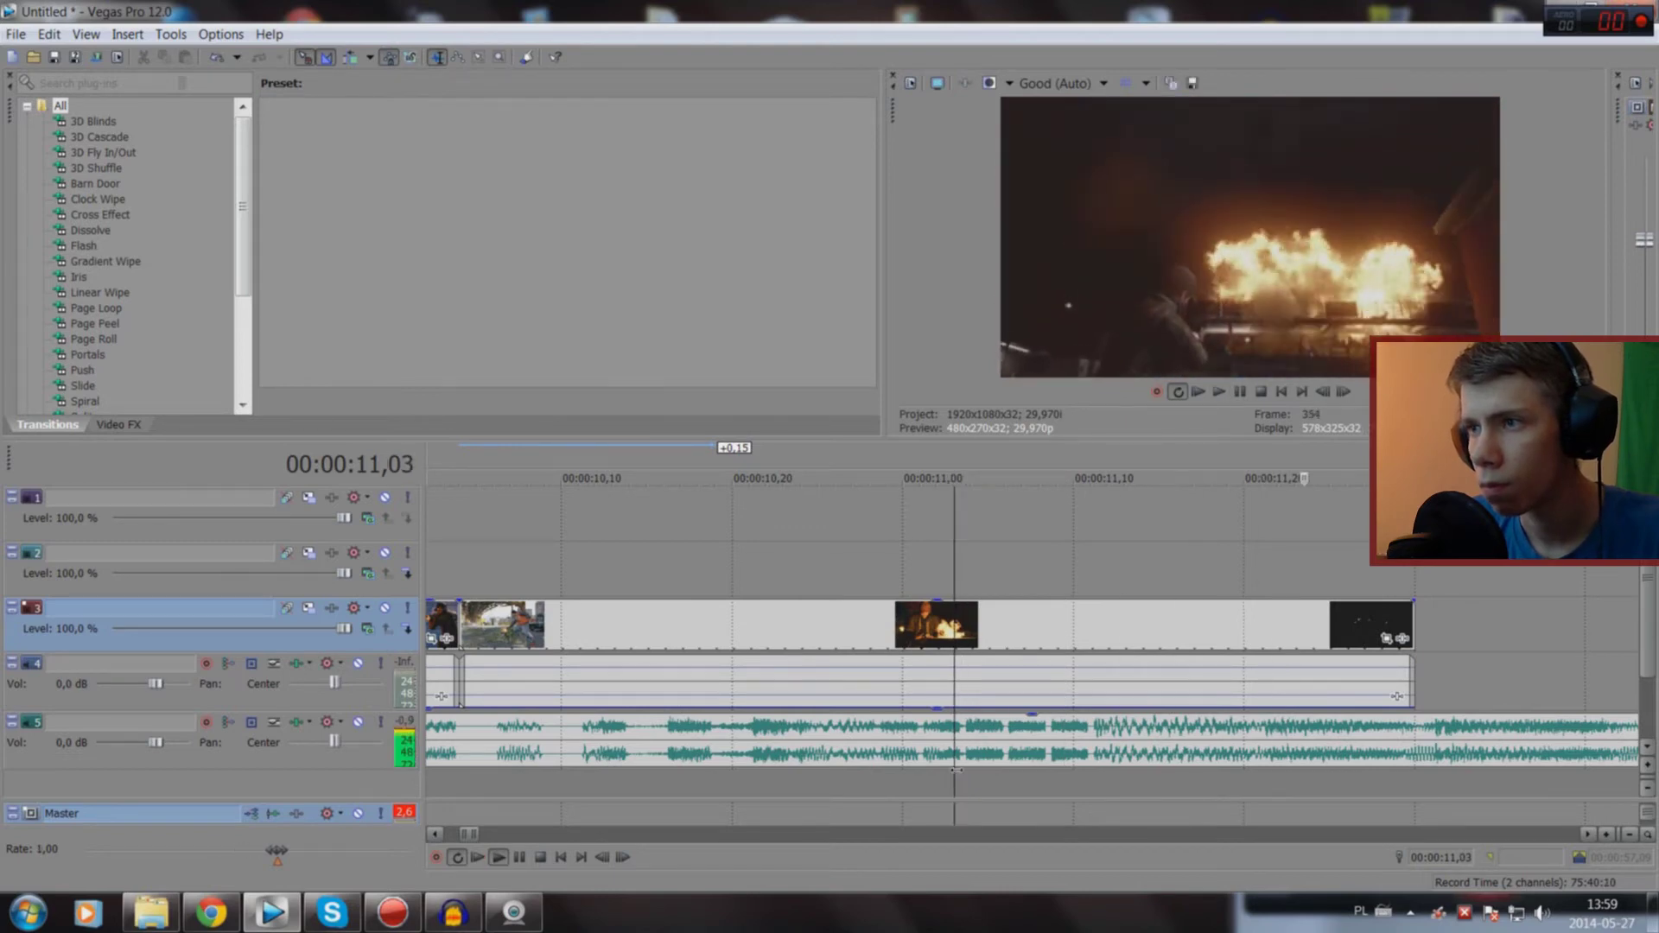
key(space)
scroll(1005, 760, down, 3)
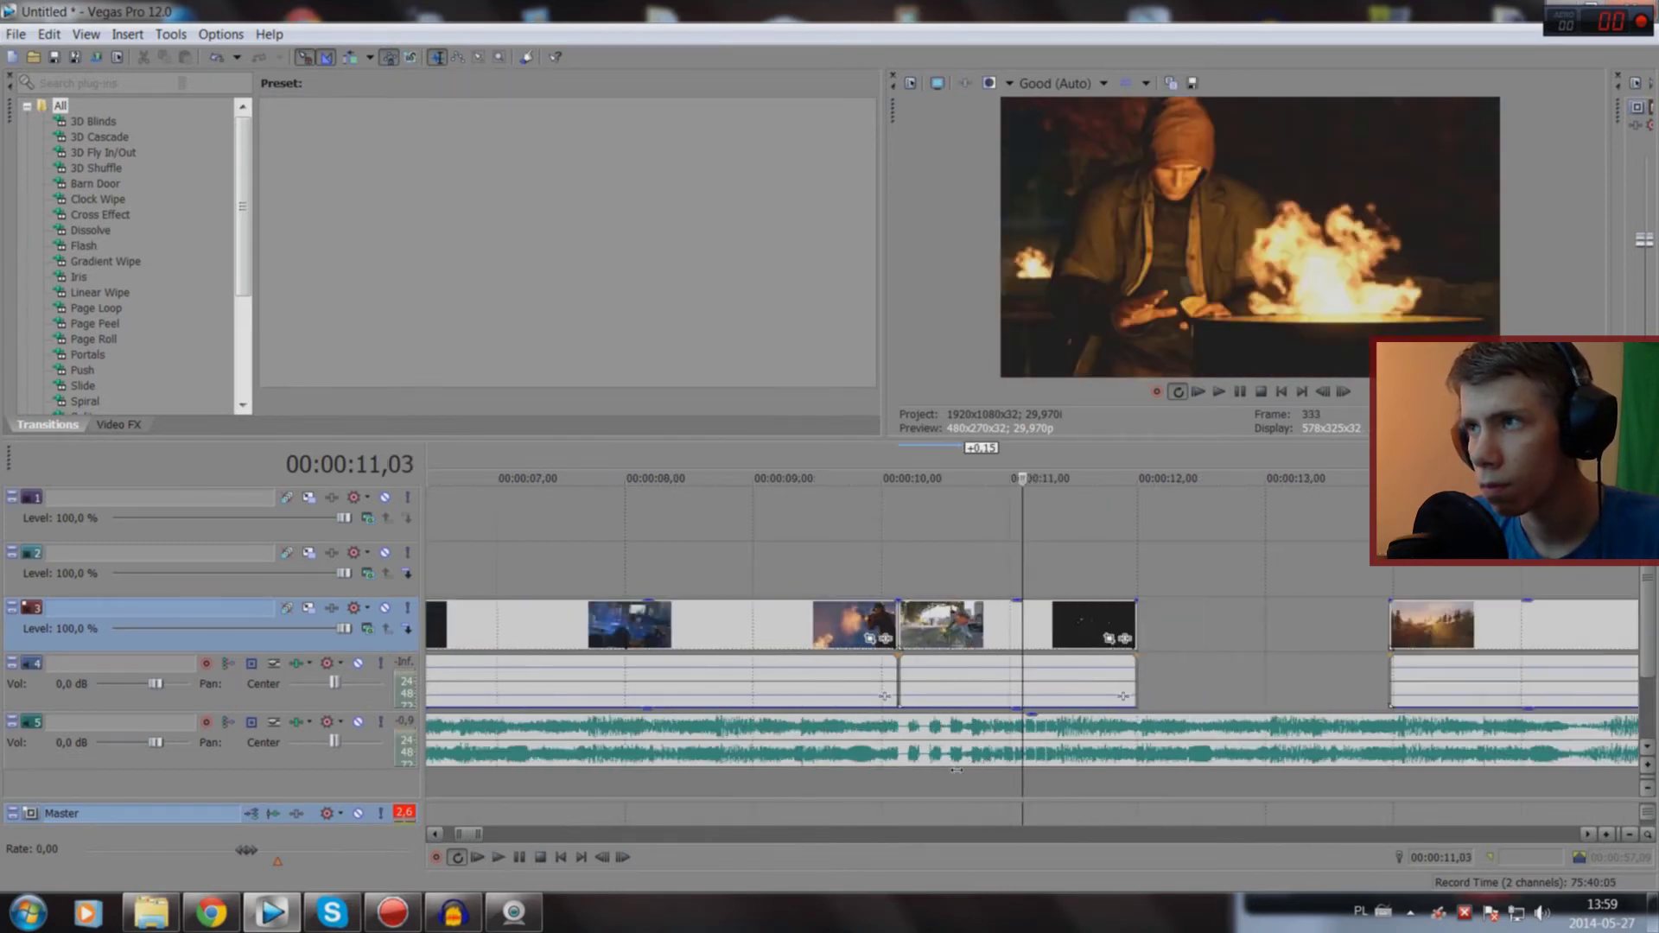
scroll(1006, 760, down, 2)
click(928, 791)
key(space)
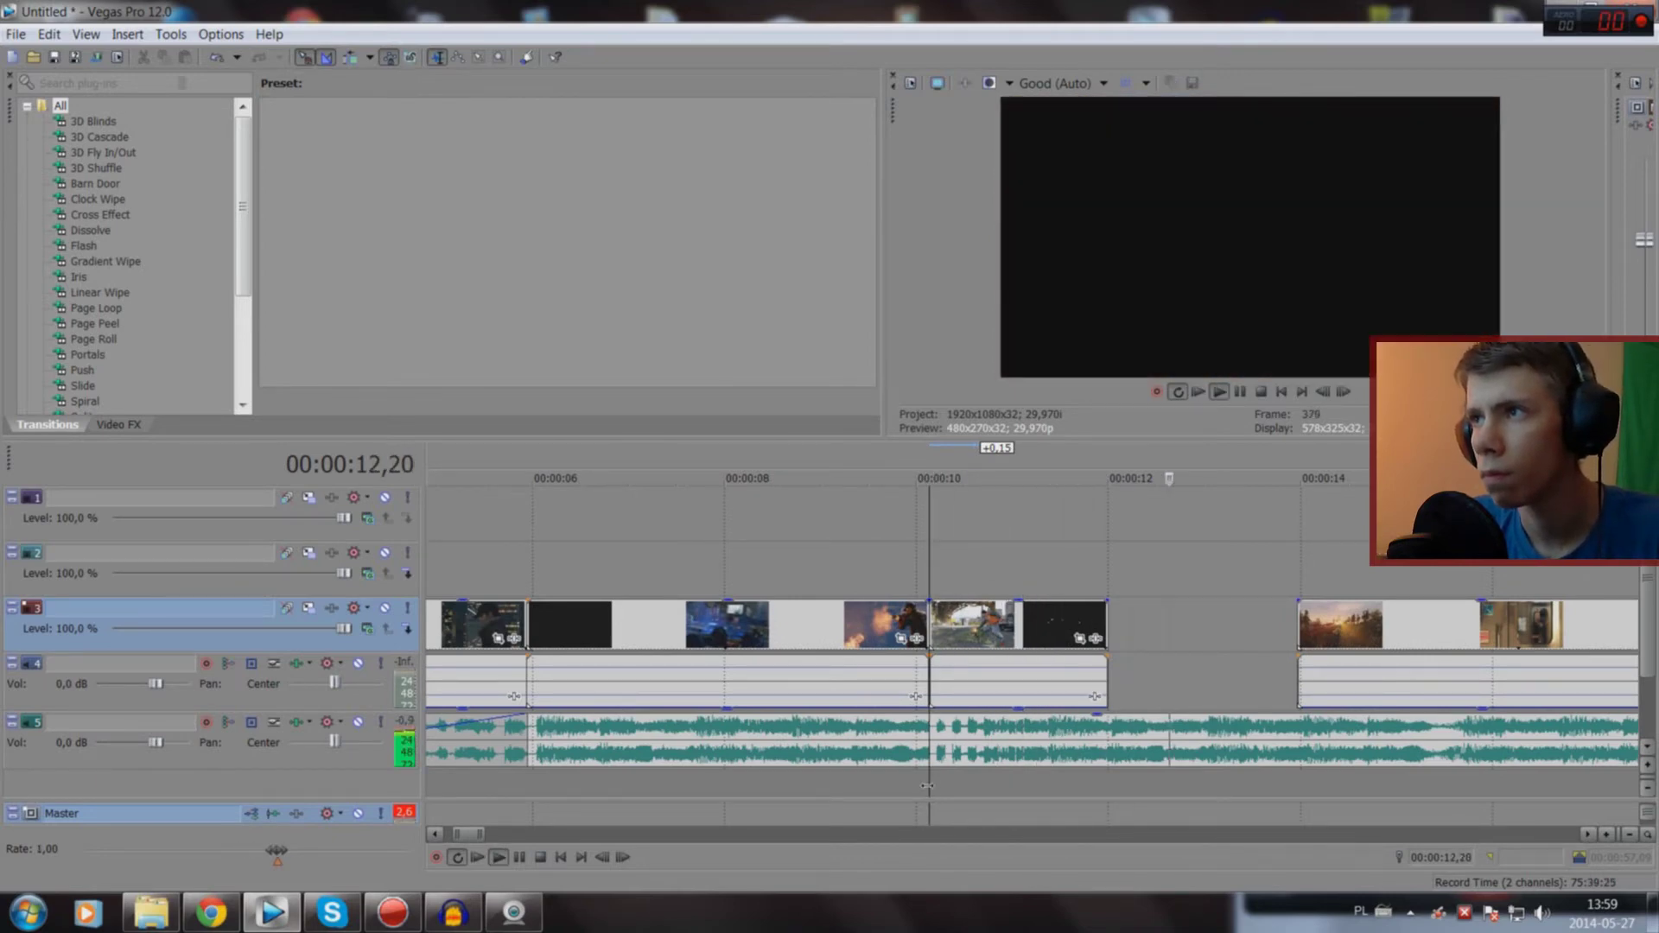
key(space)
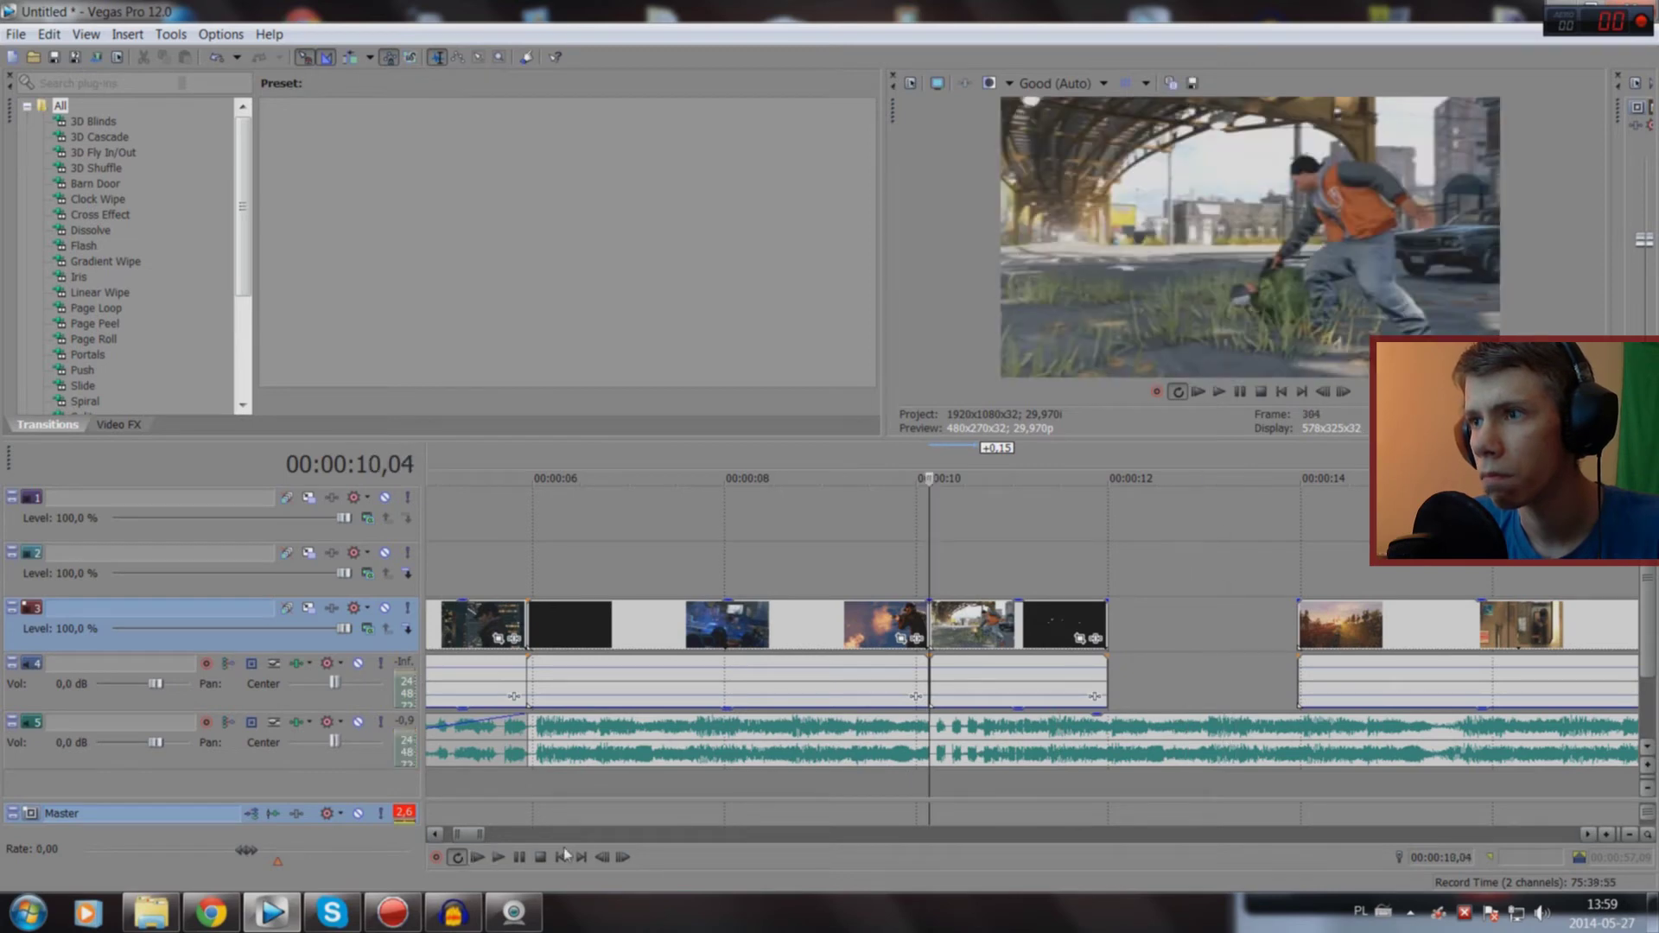
click(560, 857)
key(space)
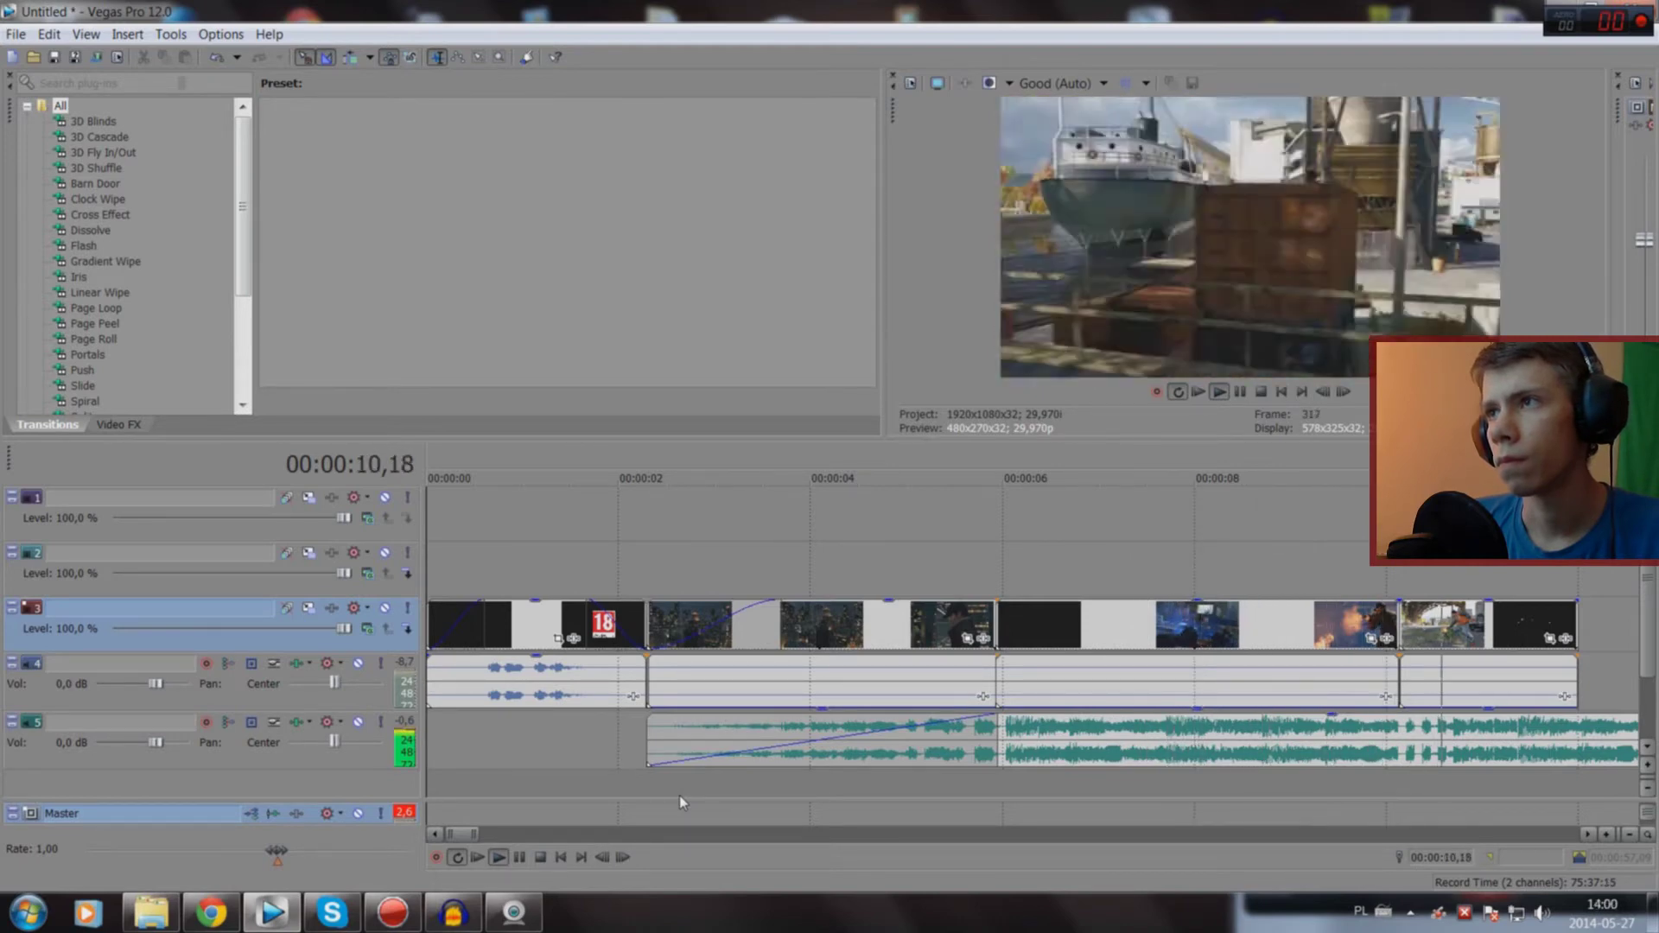
key(space)
click(1370, 782)
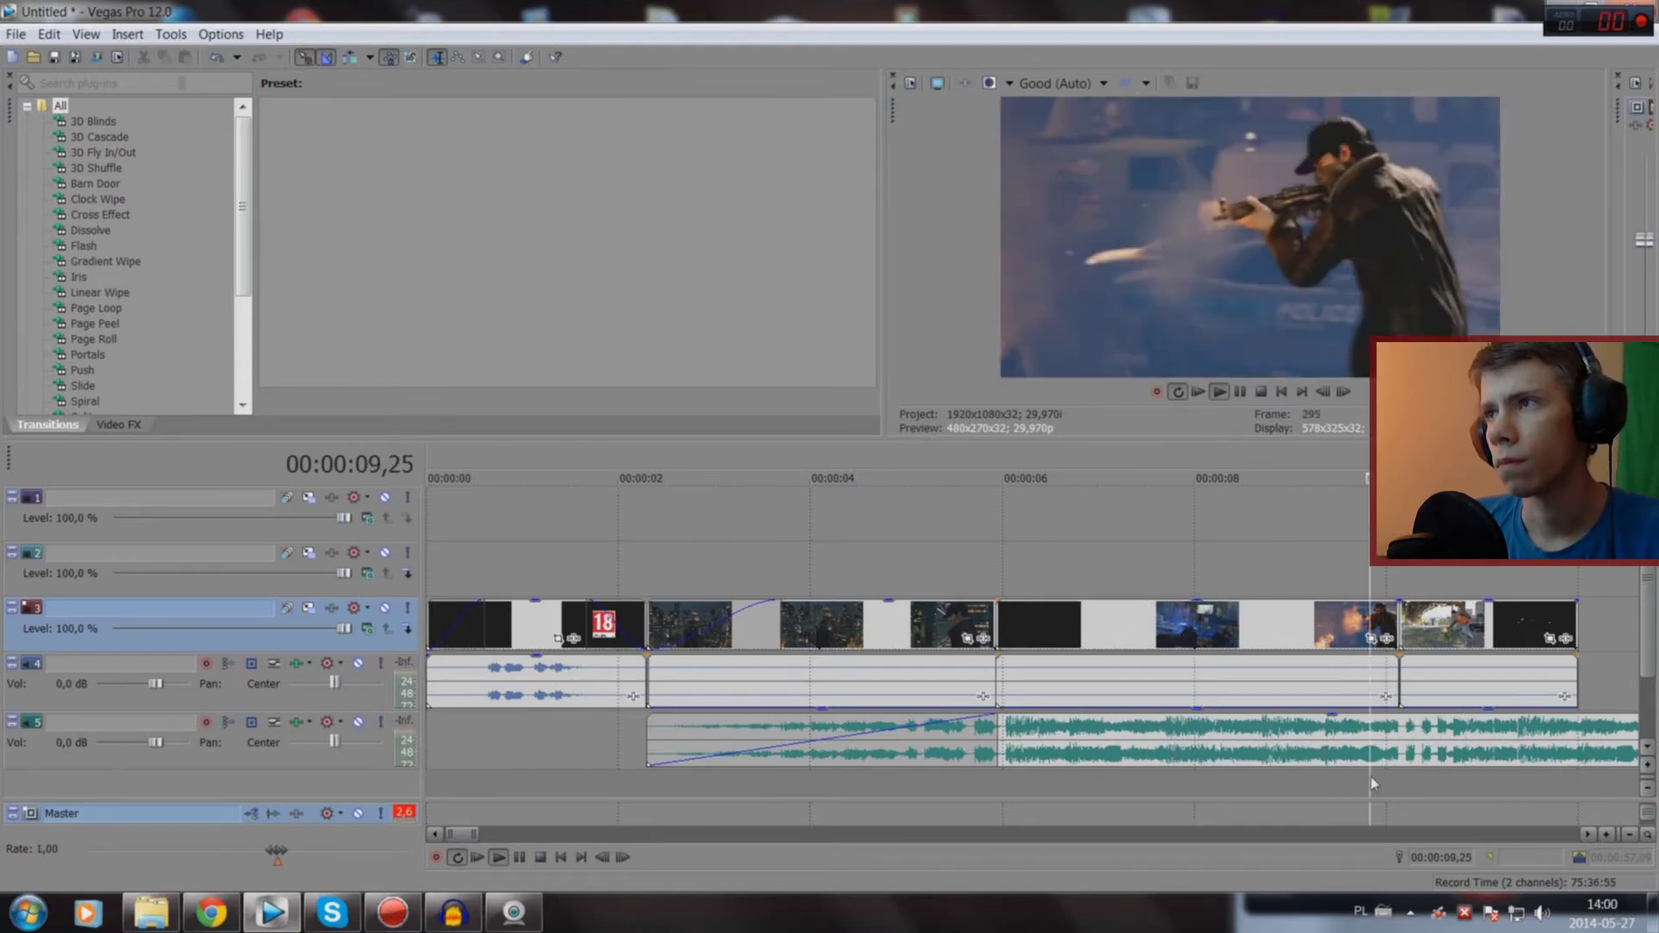
key(space)
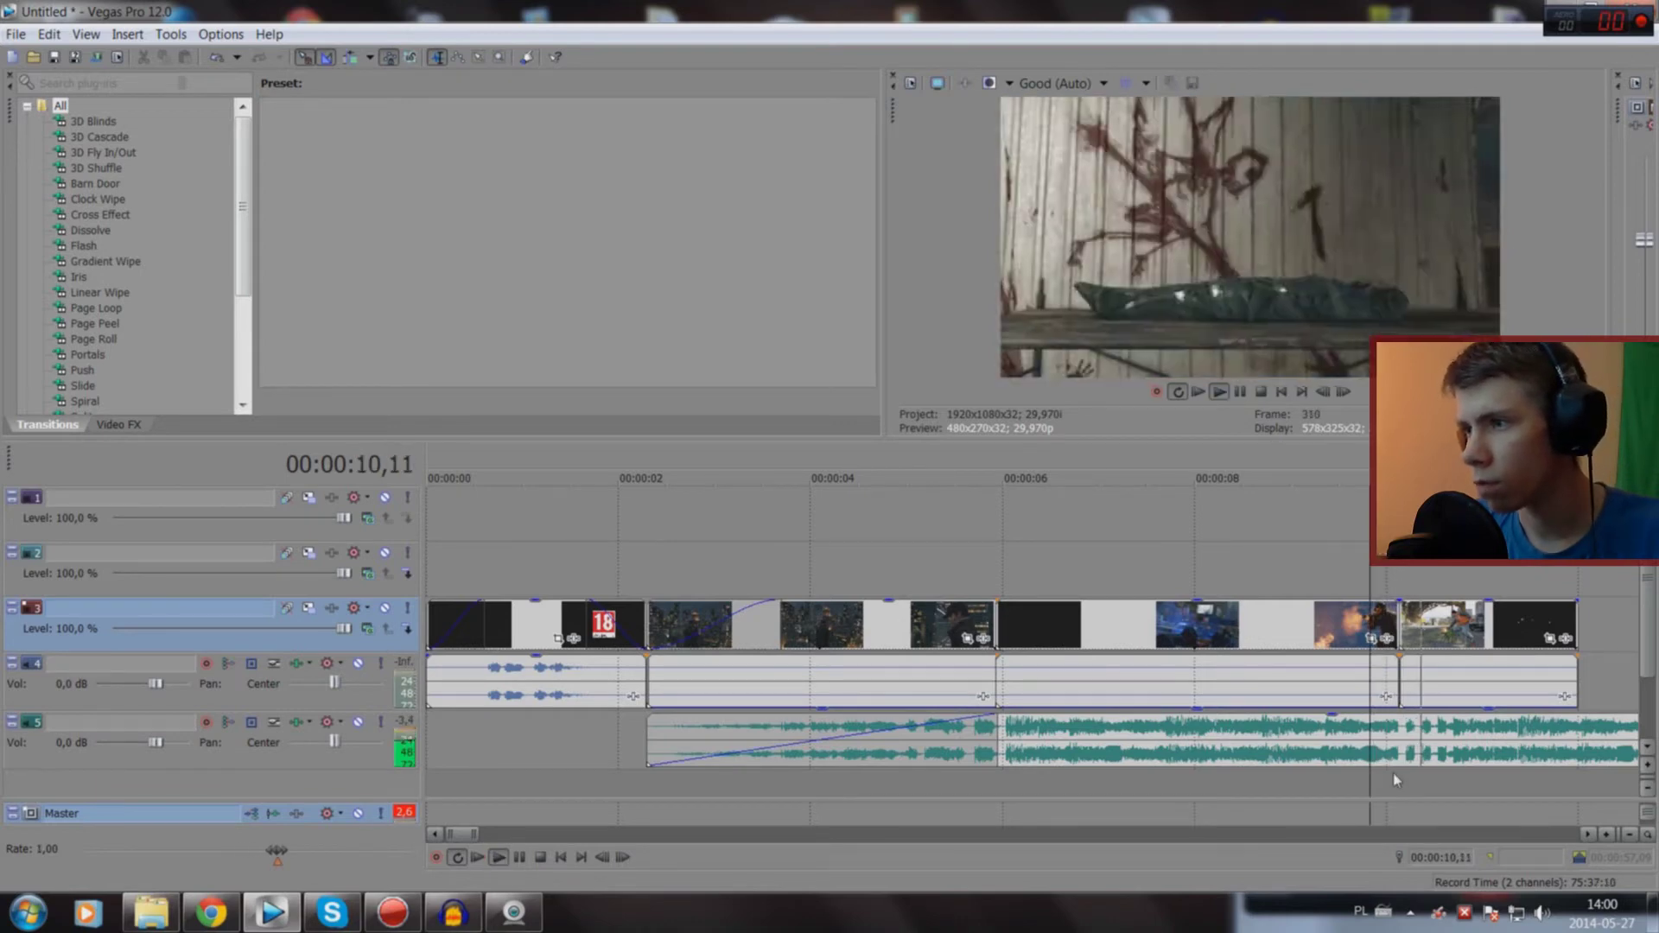
key(space)
Step: Trim the next clip's start later and extend the shooting clip's end to meet it
click(1400, 780)
key(space)
key(space)
scroll(1400, 779, up, 6)
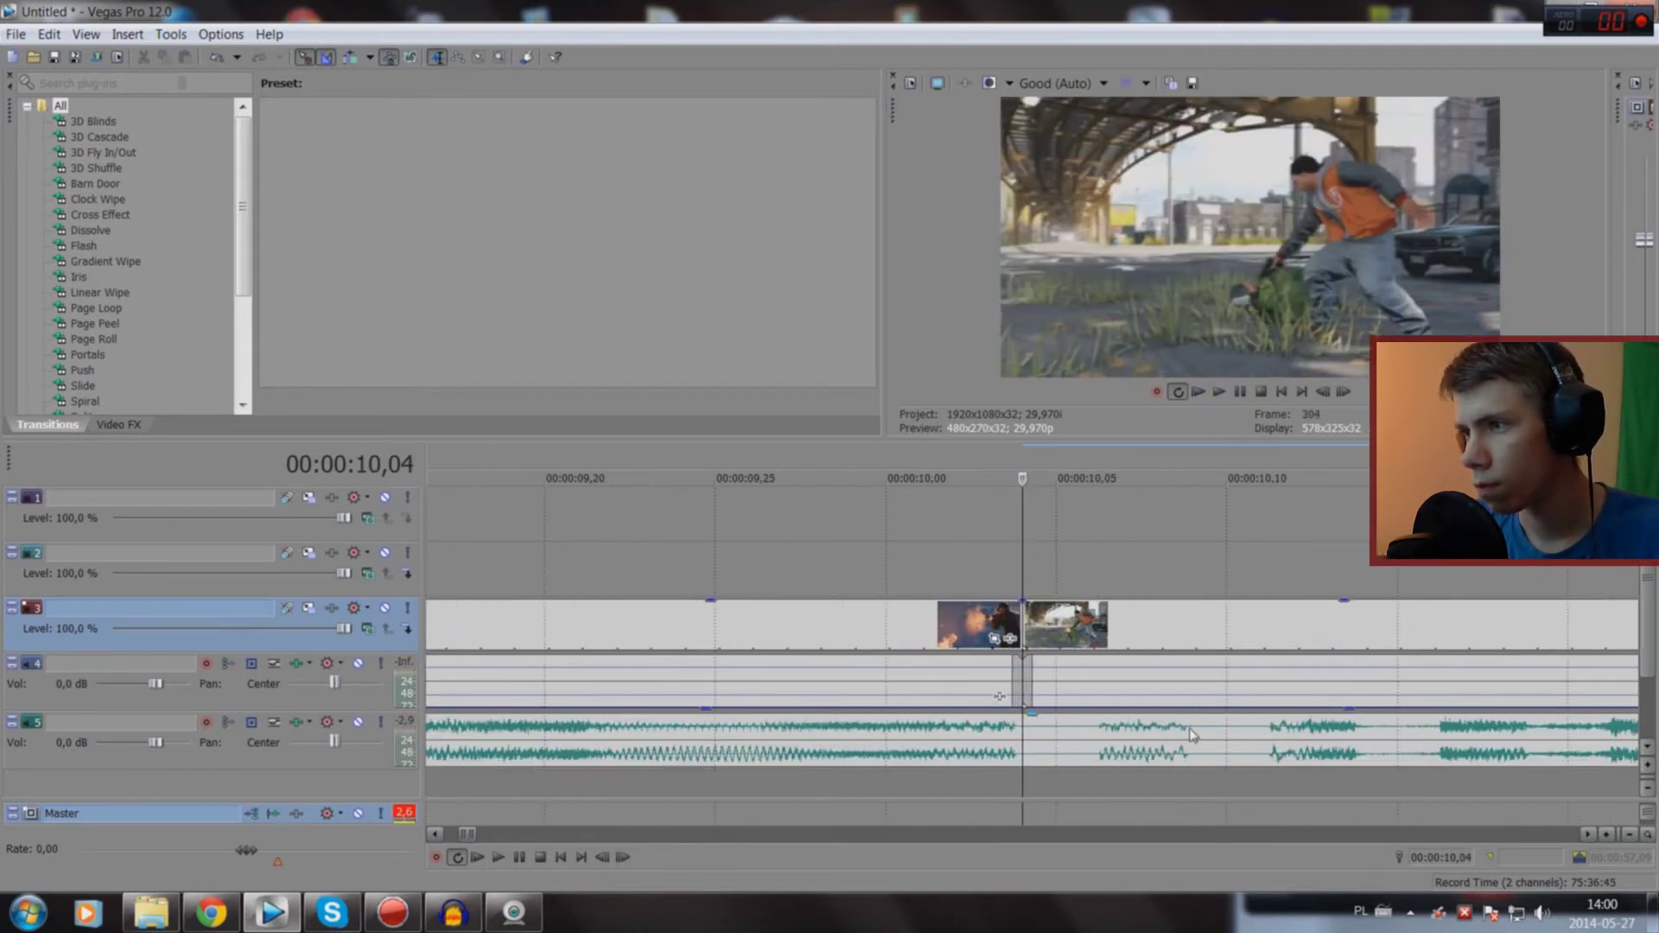
scroll(1035, 638, up, 2)
scroll(1053, 640, up, 2)
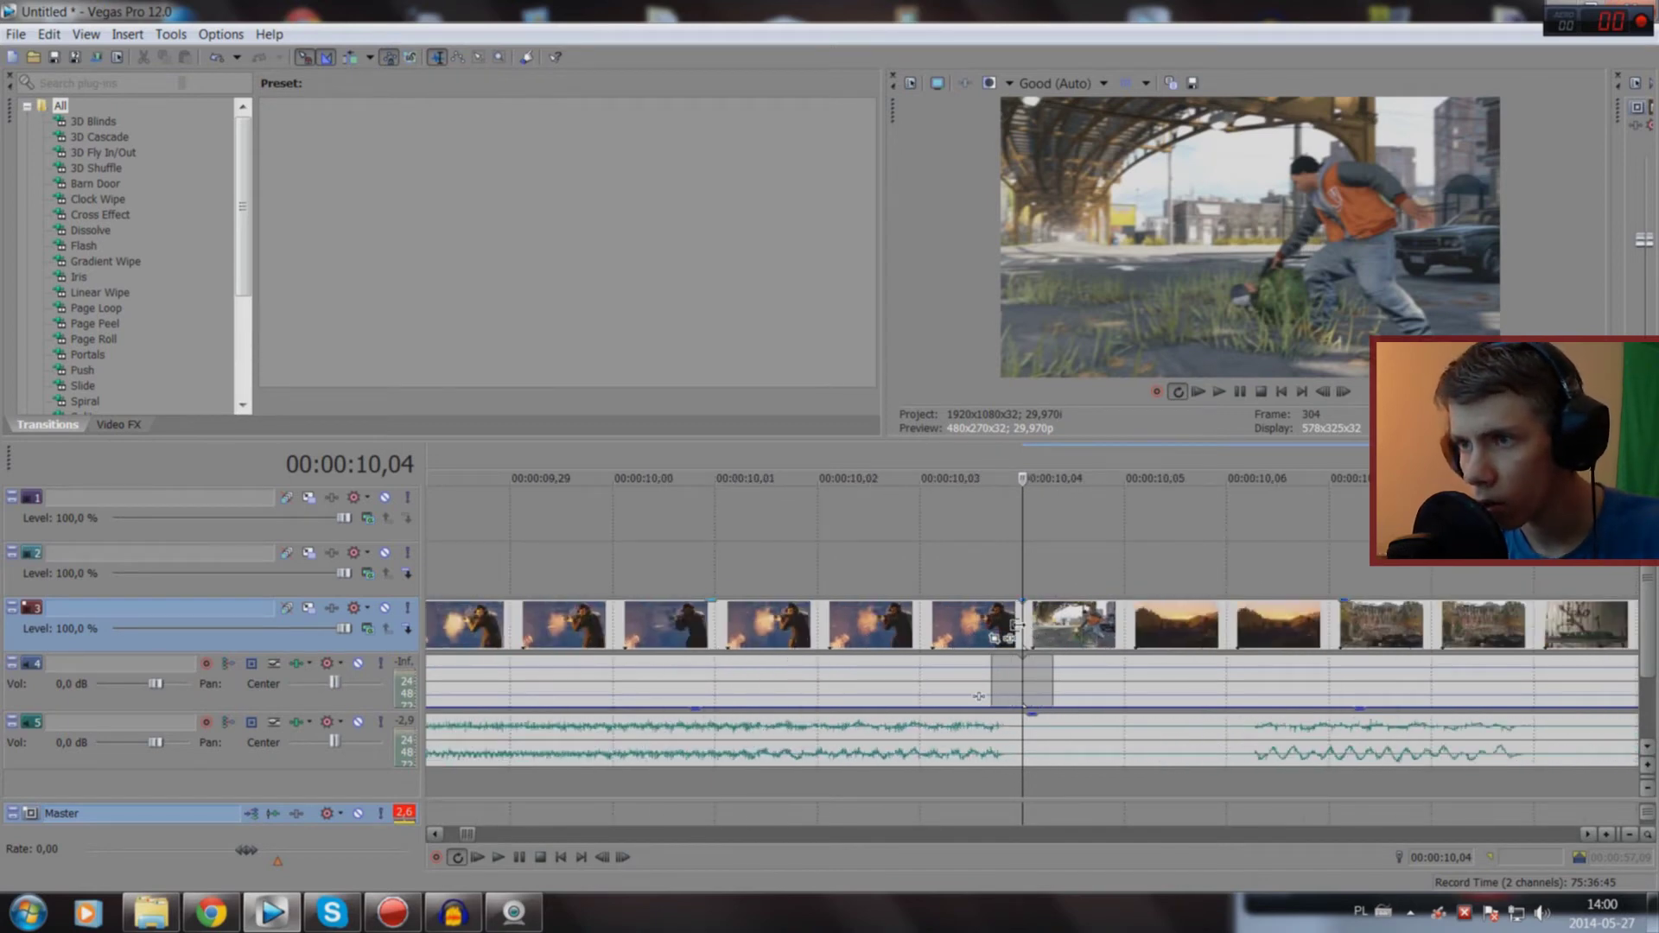
key(space)
key(space)
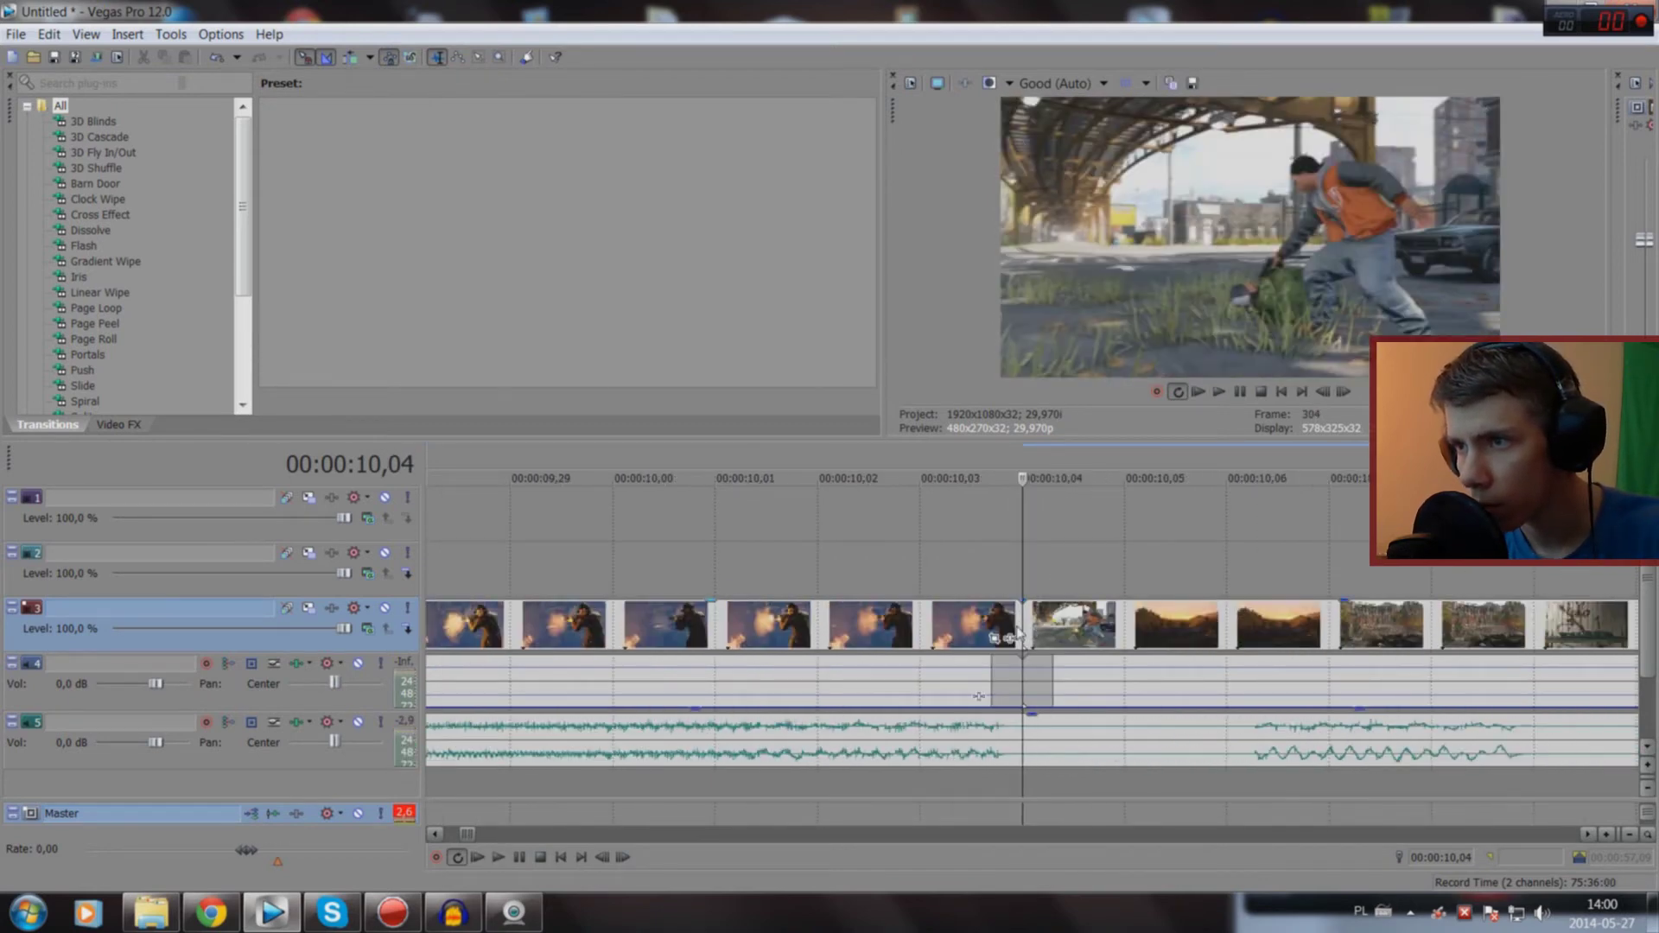
drag(1018, 637, 1345, 627)
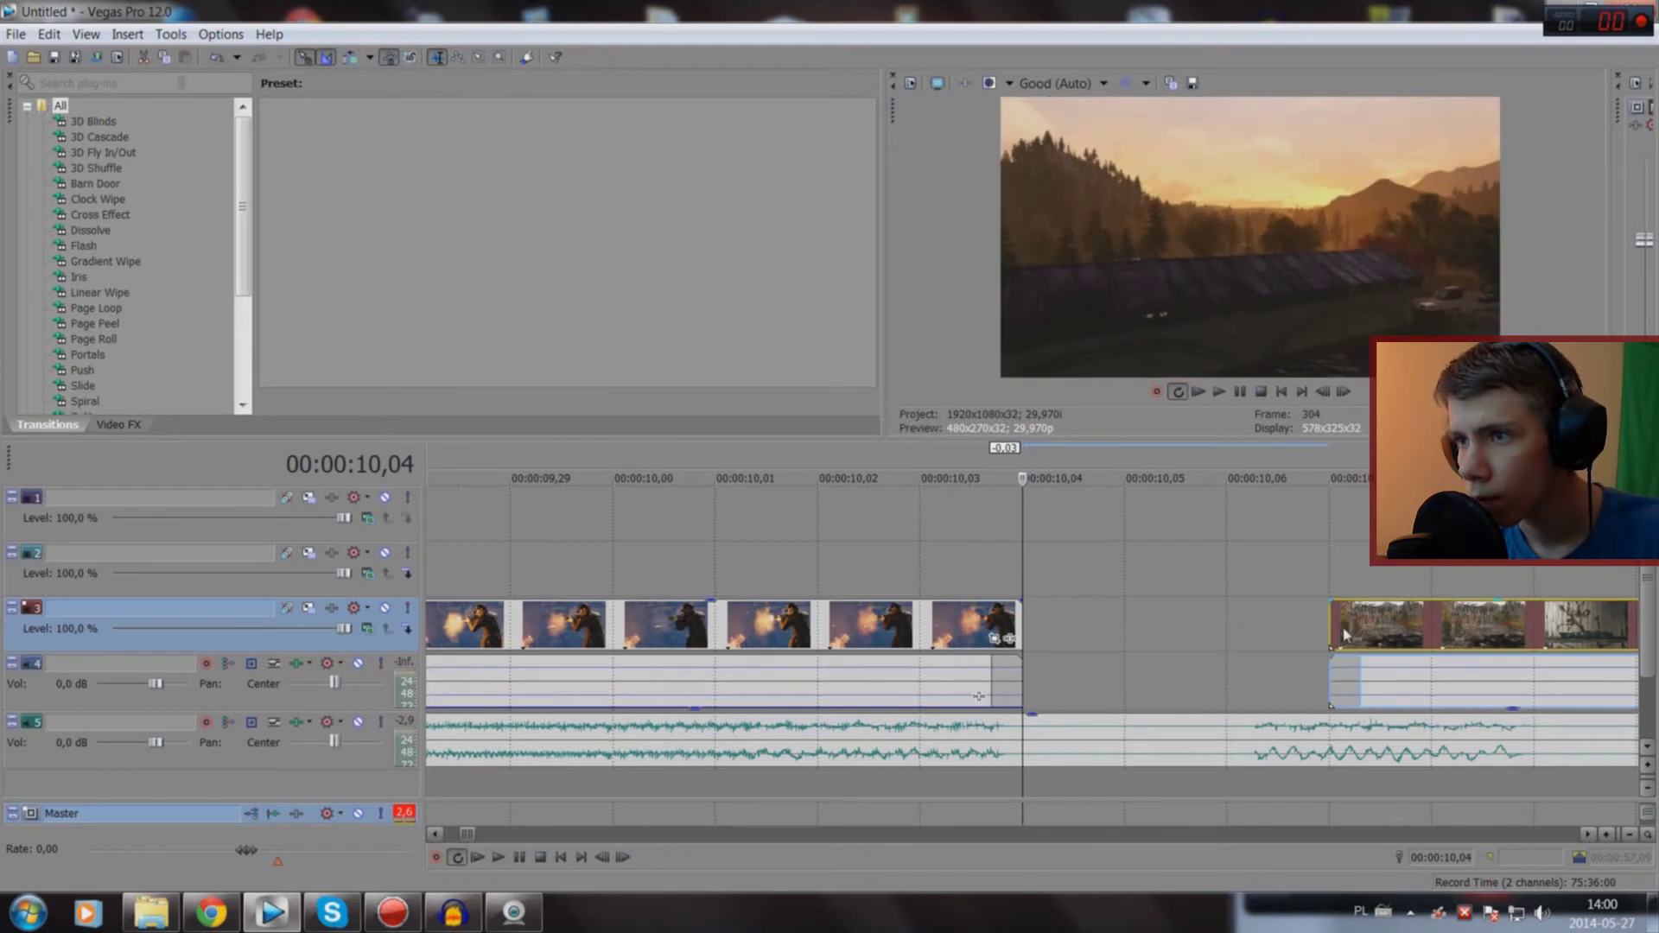
drag(978, 696, 1286, 697)
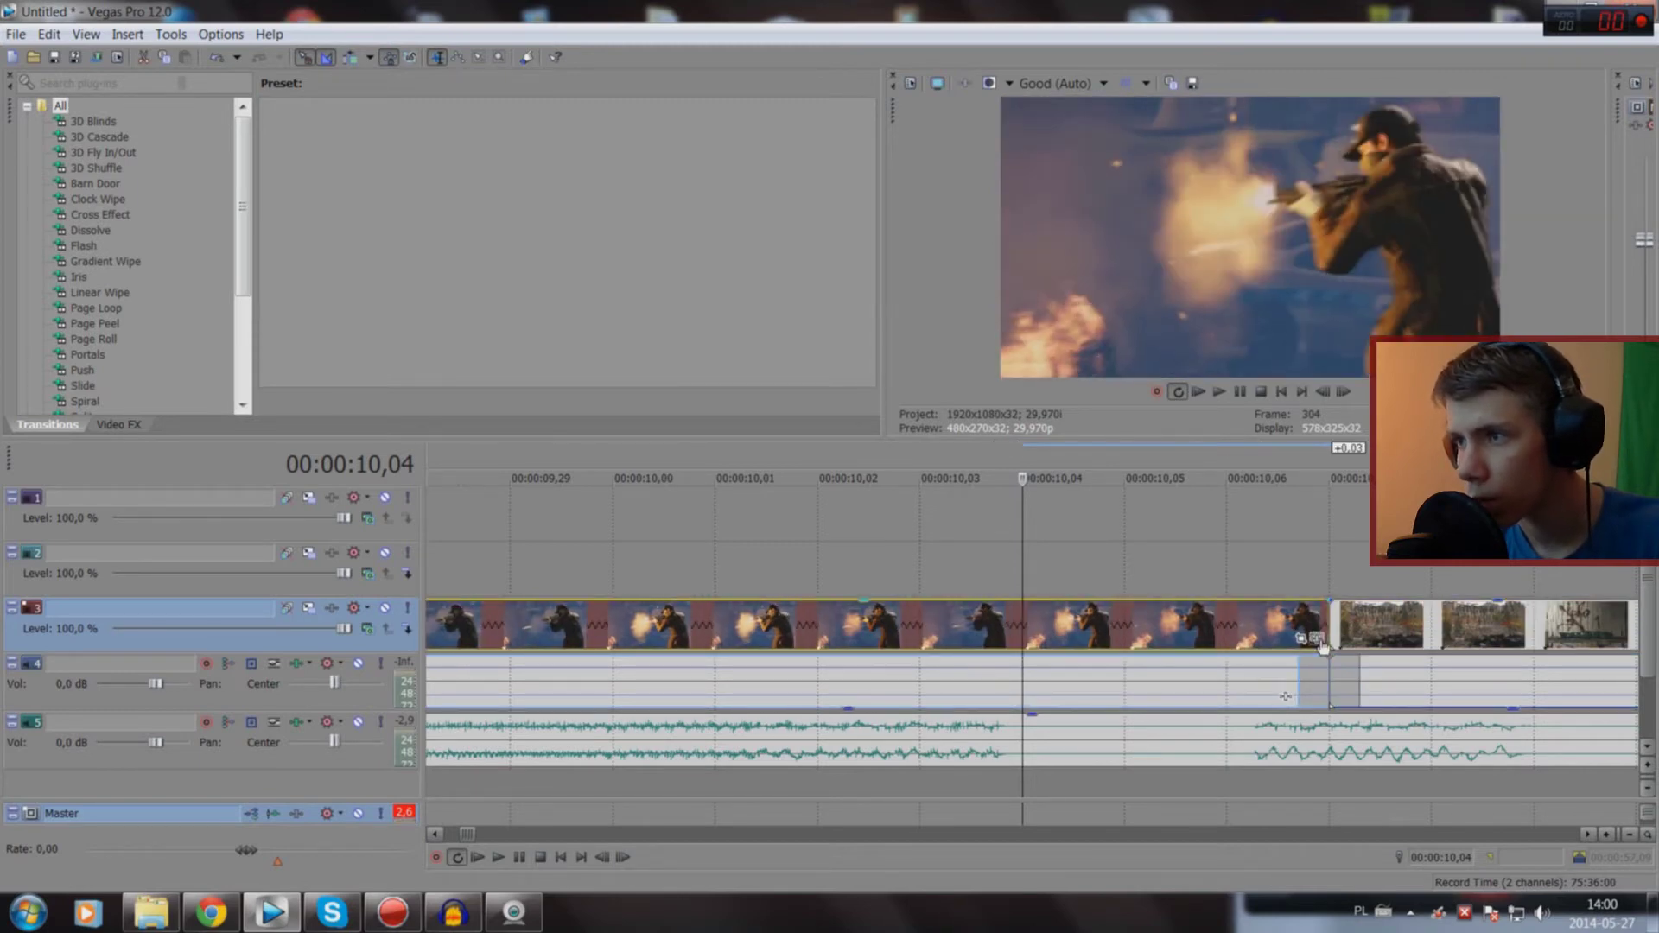
Step: Play back the edit from about 5 and 8 seconds to review the join
scroll(592, 794, down, 3)
scroll(592, 793, down, 4)
scroll(591, 793, down, 3)
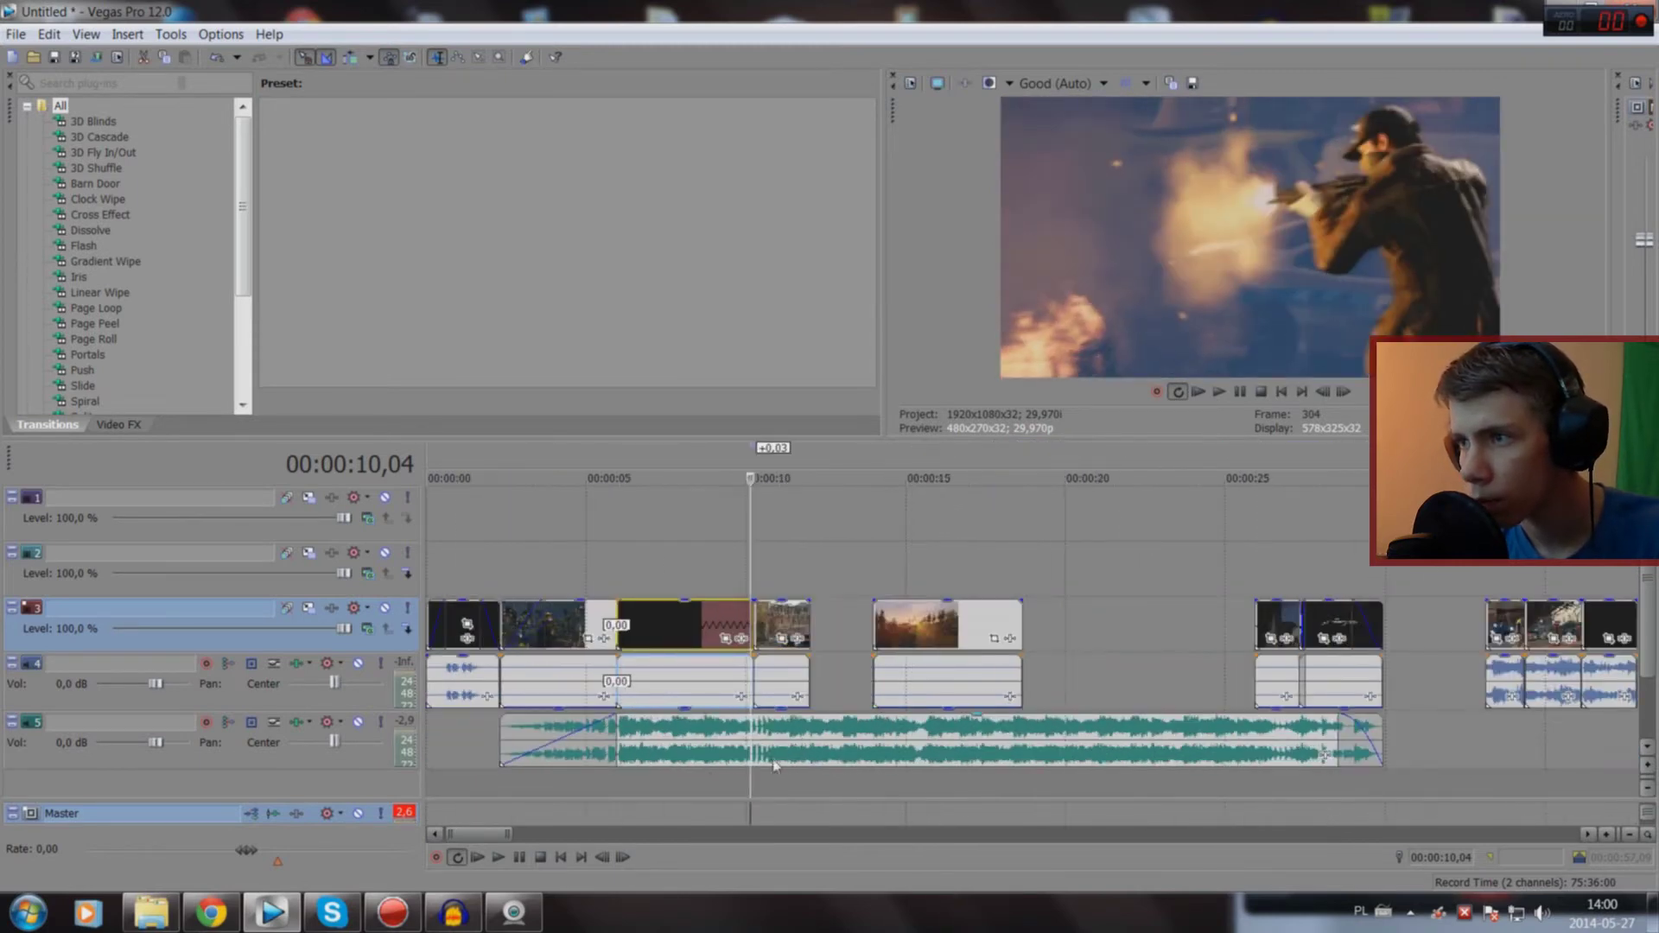
click(591, 788)
key(space)
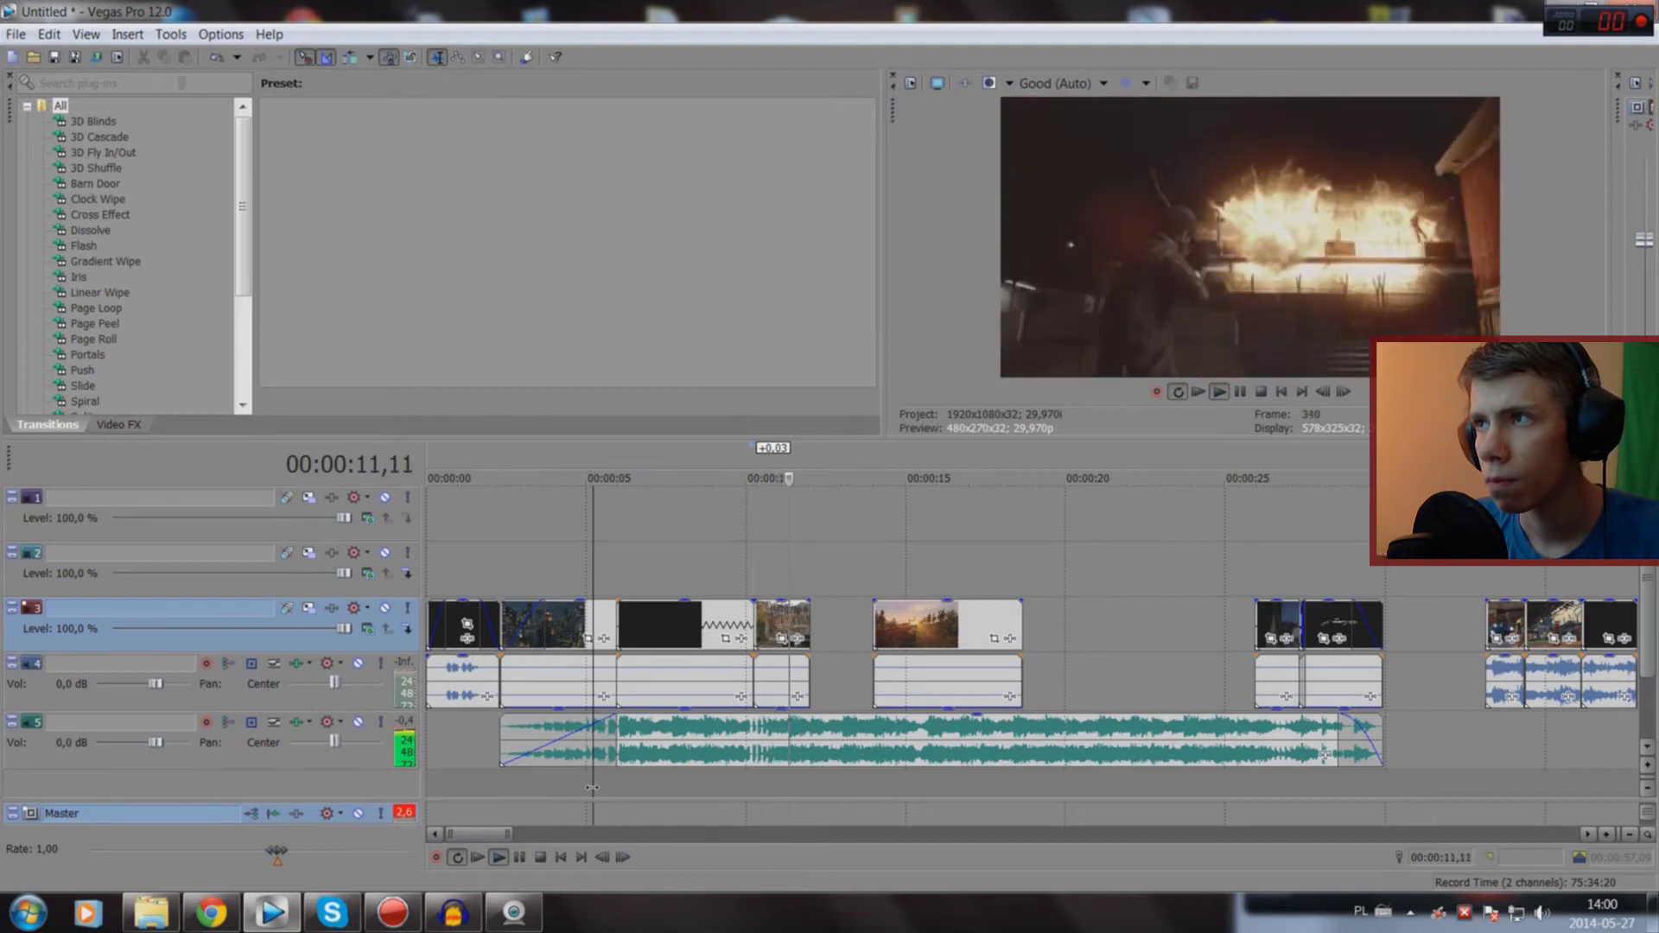
key(space)
click(717, 783)
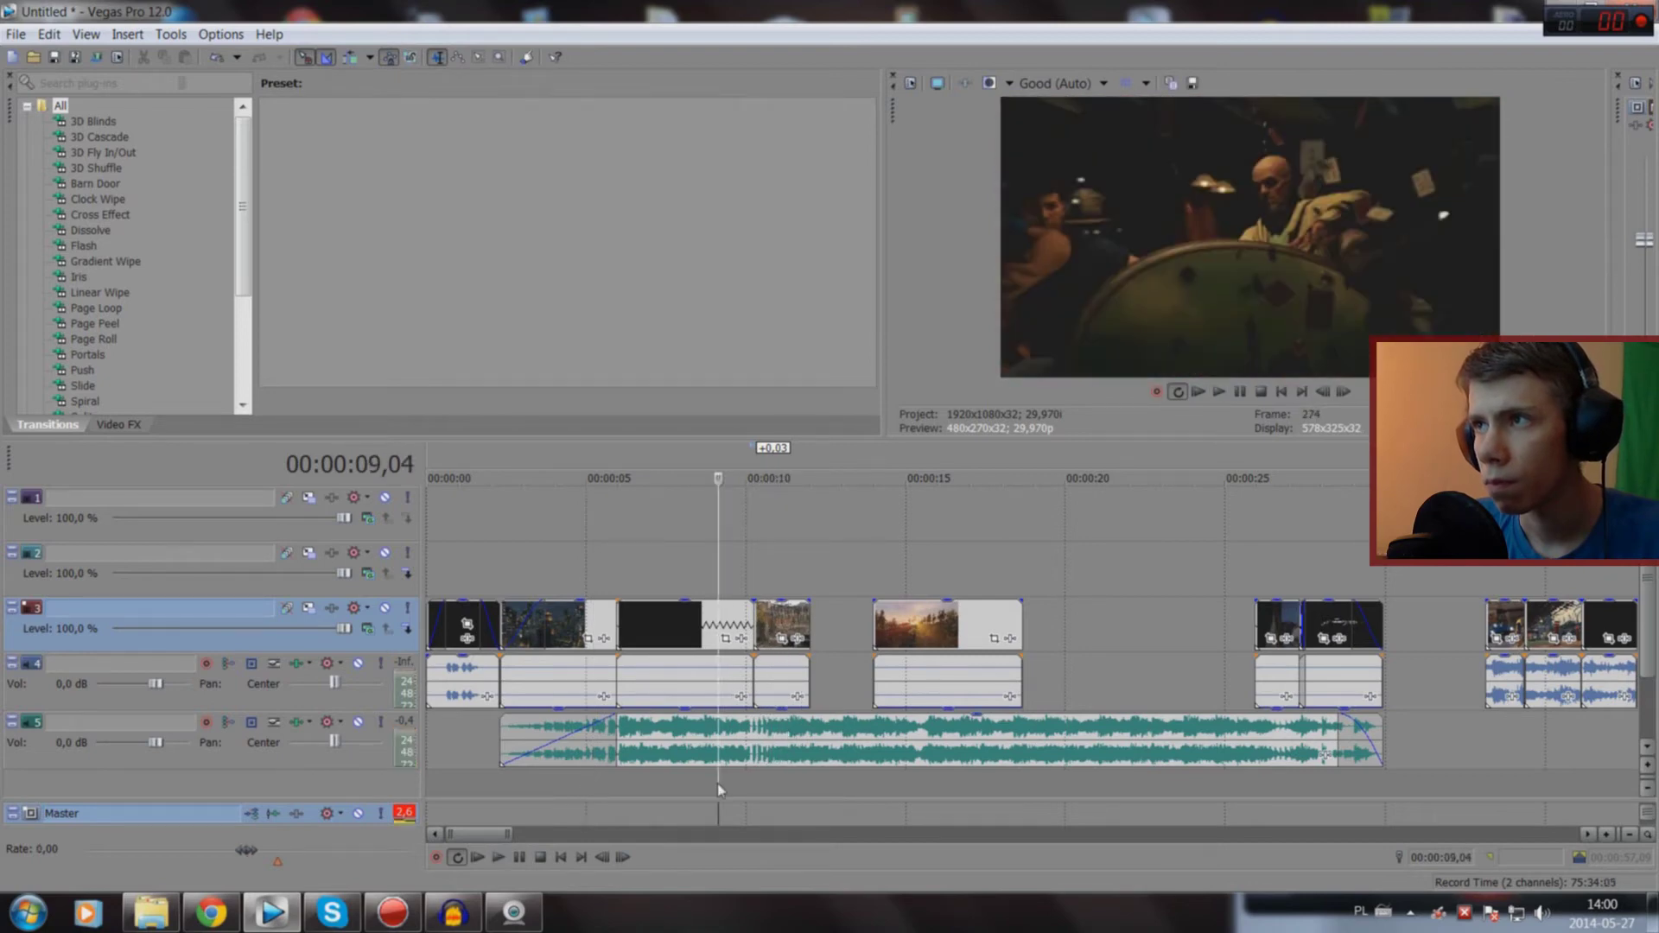
key(space)
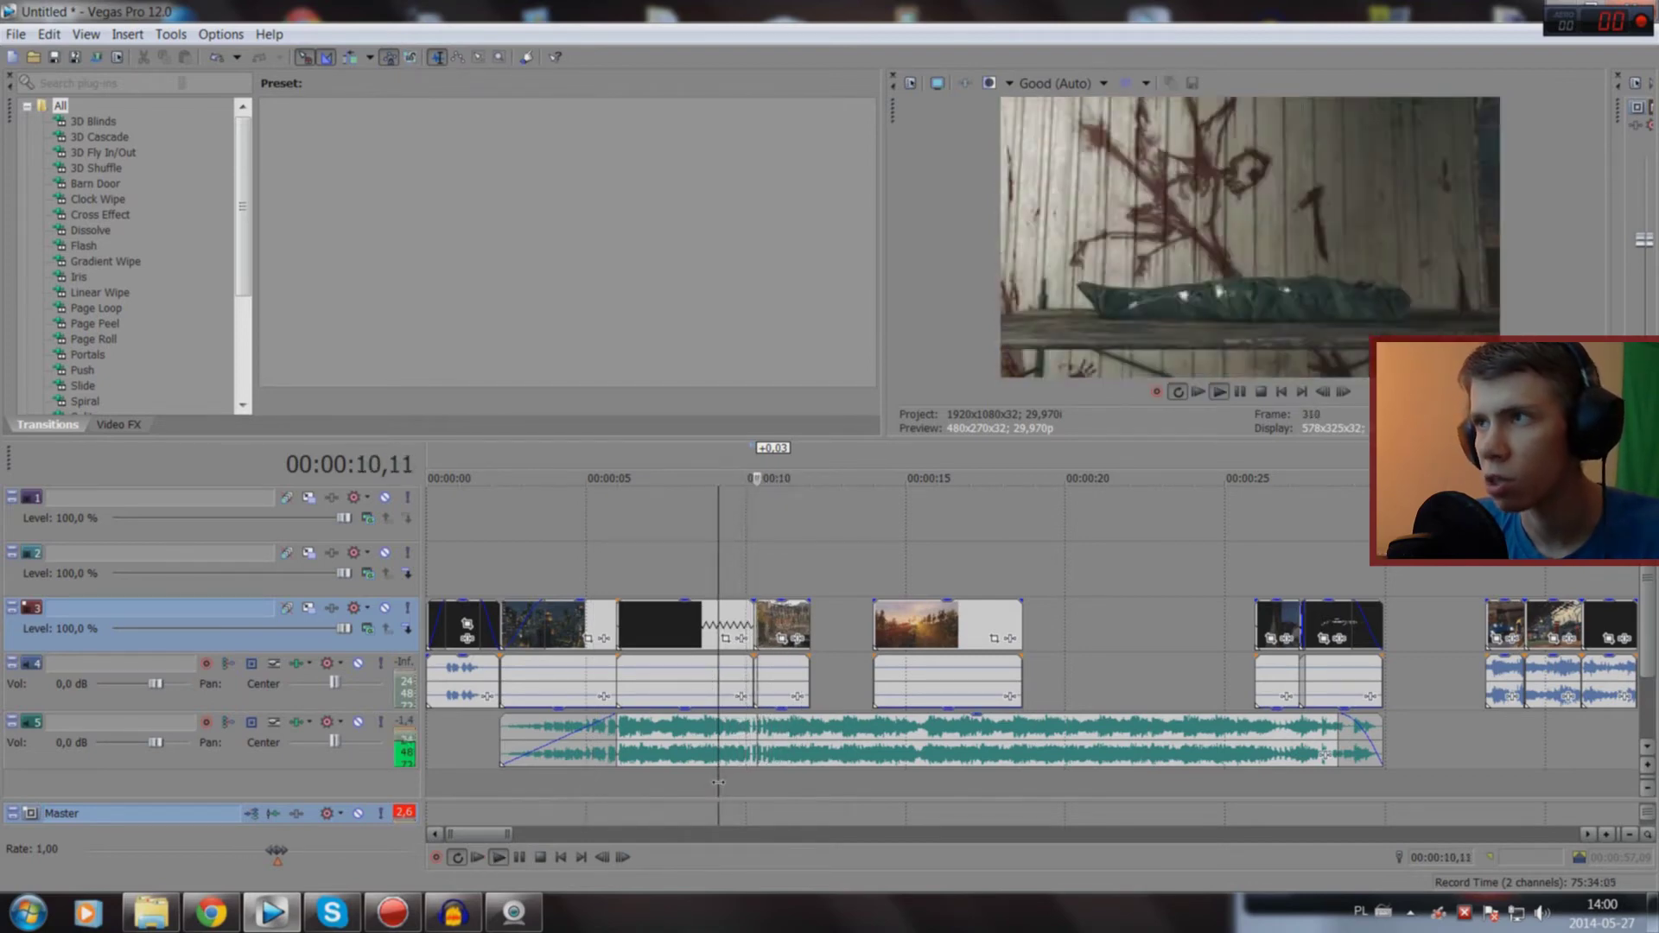
click(717, 783)
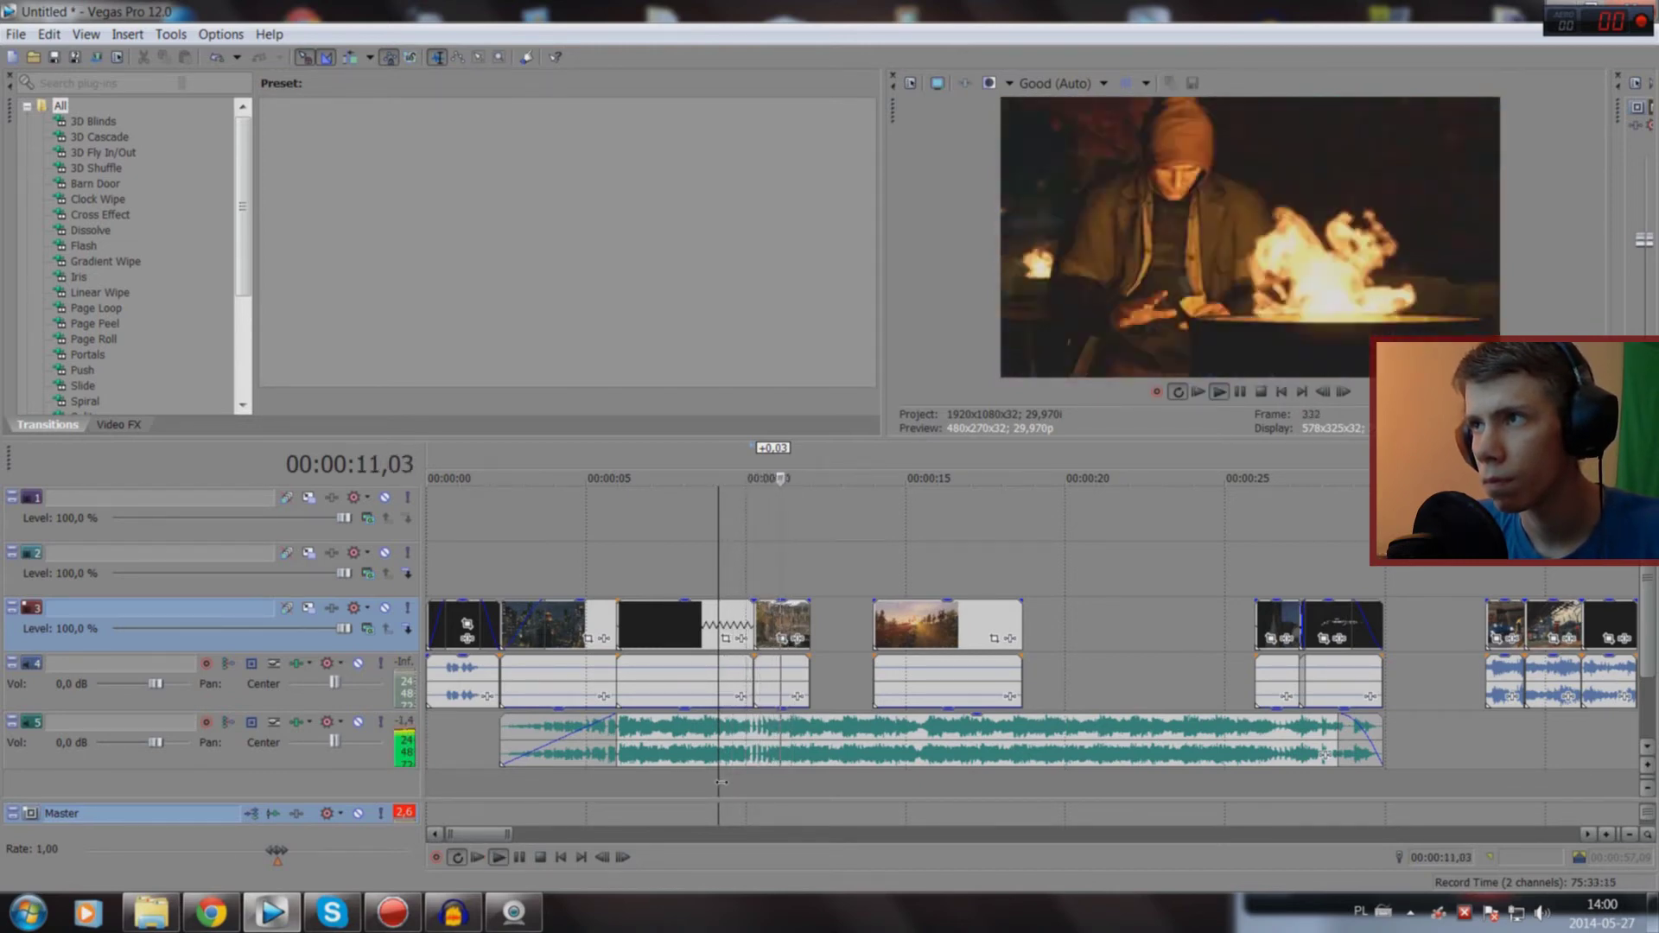
Step: Select the clip after the boundary and push it and its audio later
scroll(785, 778, up, 3)
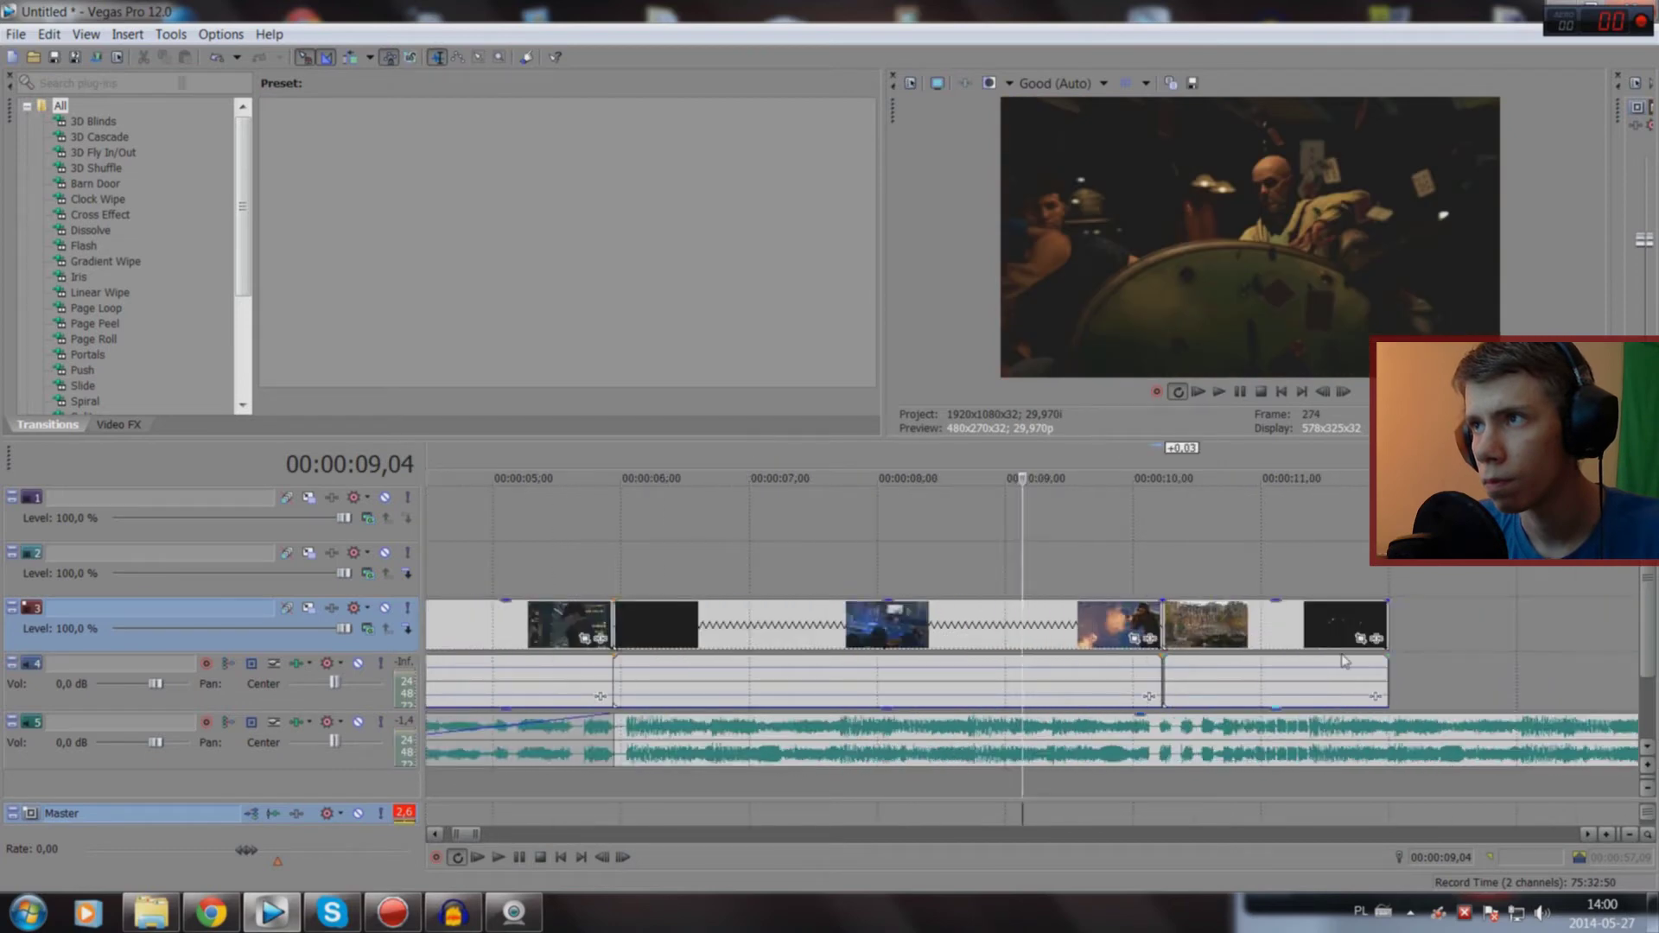
click(1162, 752)
scroll(1124, 709, up, 3)
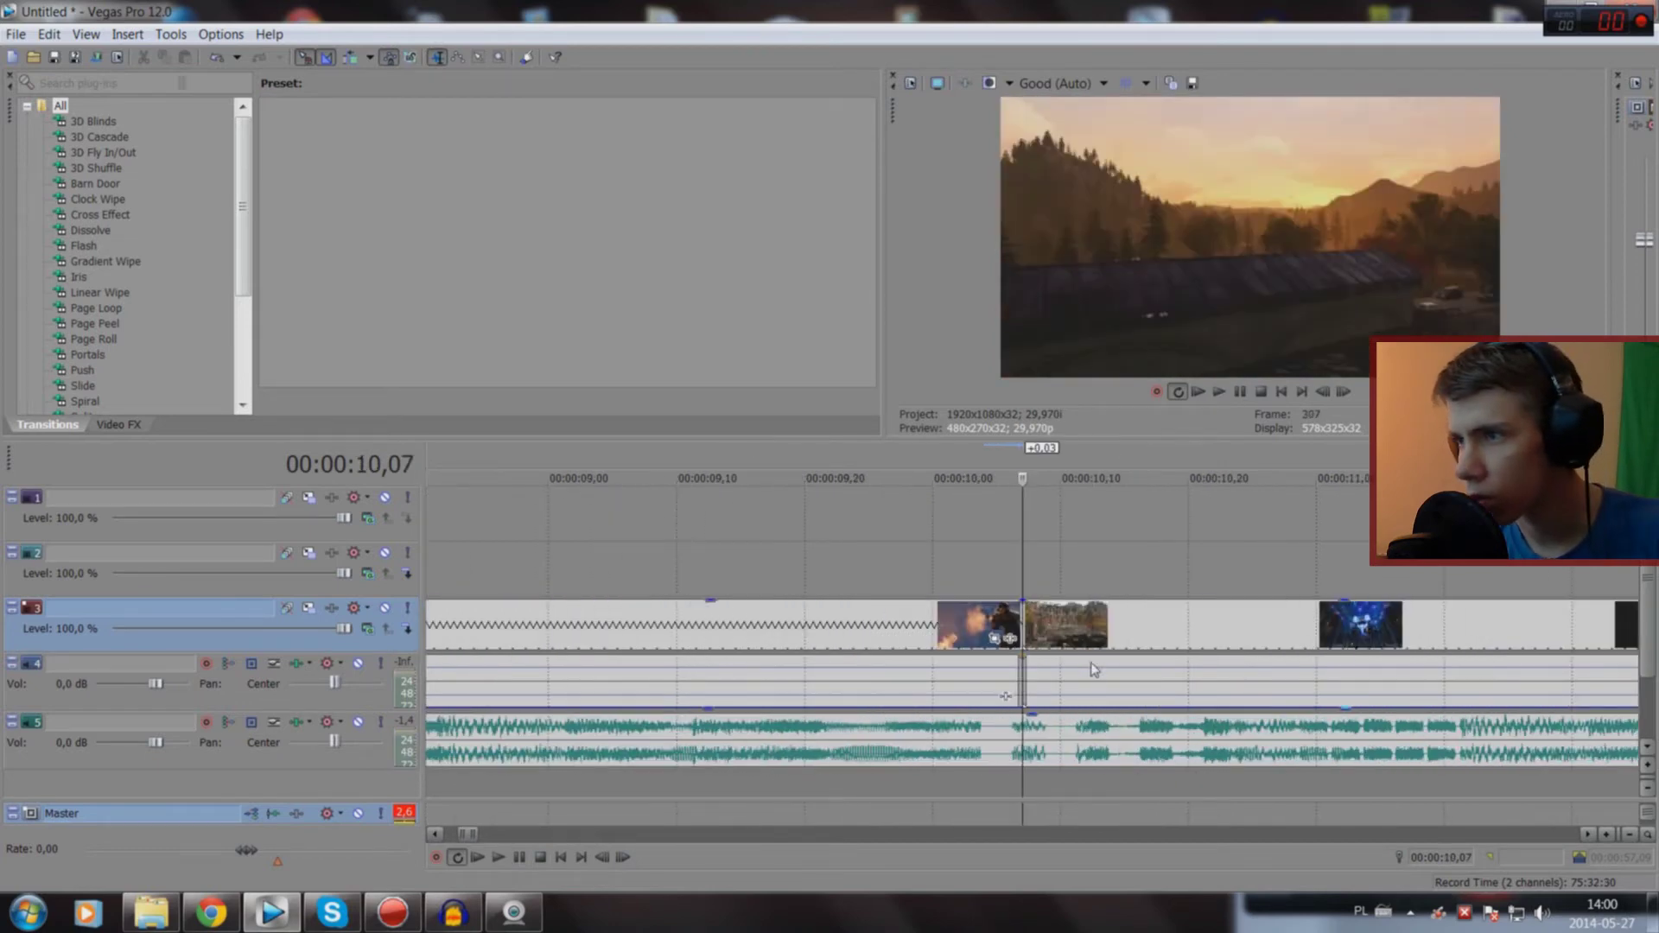
scroll(1161, 771, up, 3)
key(space)
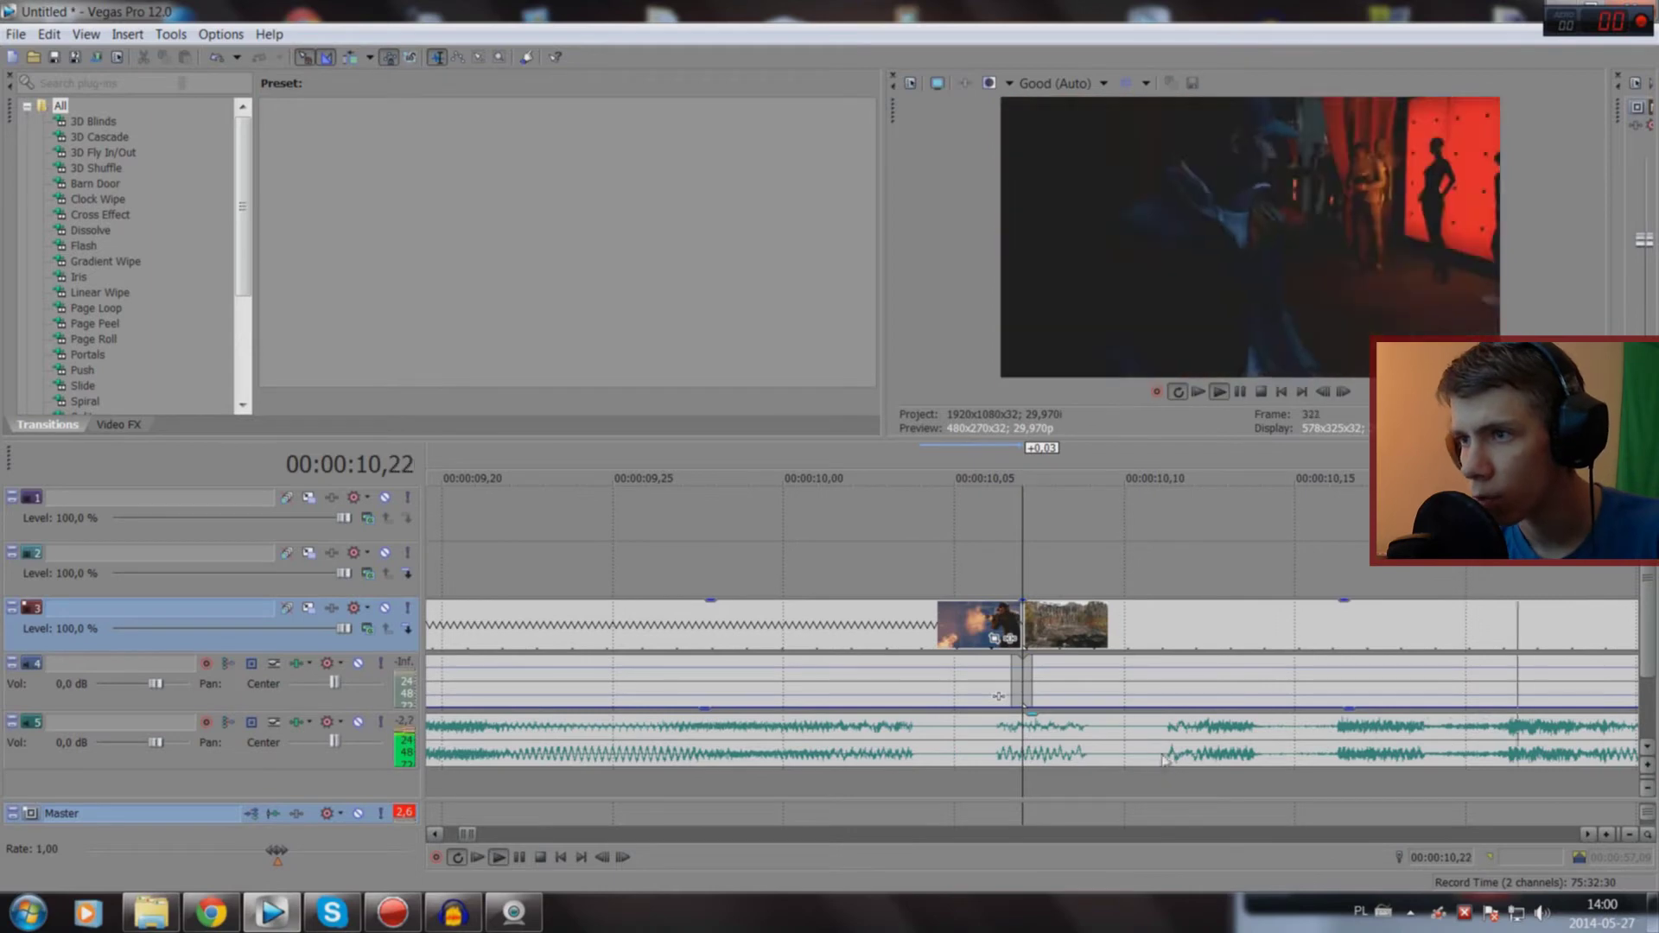
key(space)
click(1177, 643)
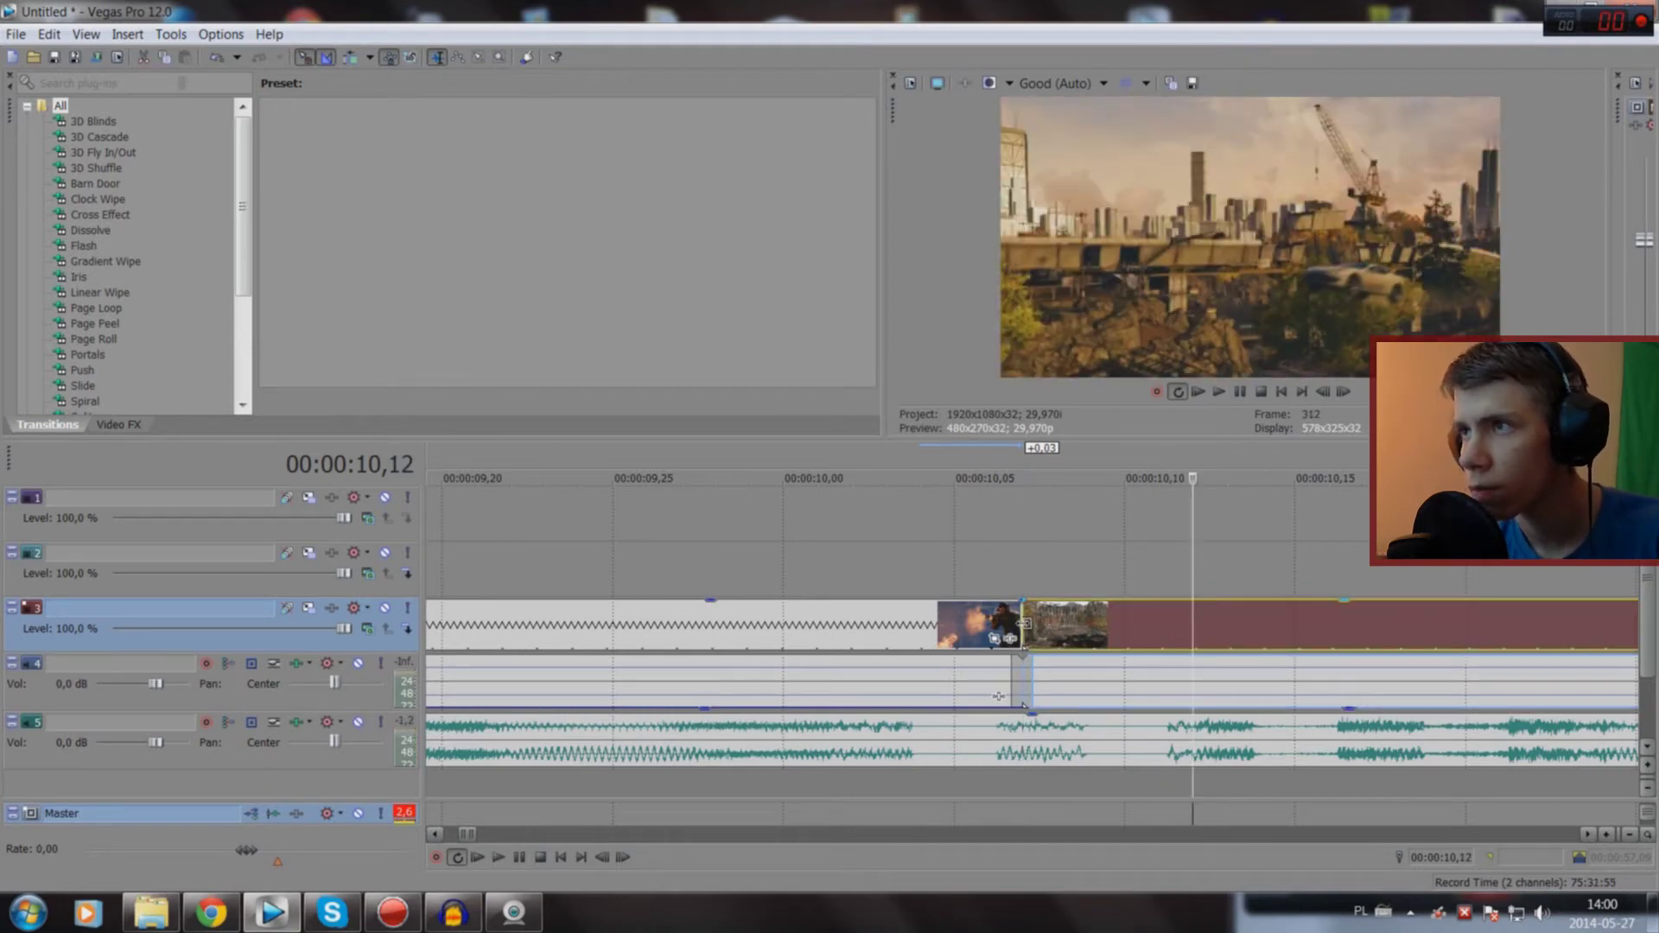
mouse_move(1025, 622)
mouse_down()
mouse_move(1188, 615)
mouse_move(1022, 614)
mouse_up()
Step: Replay the cut around 10,06 several times to review it
key(space)
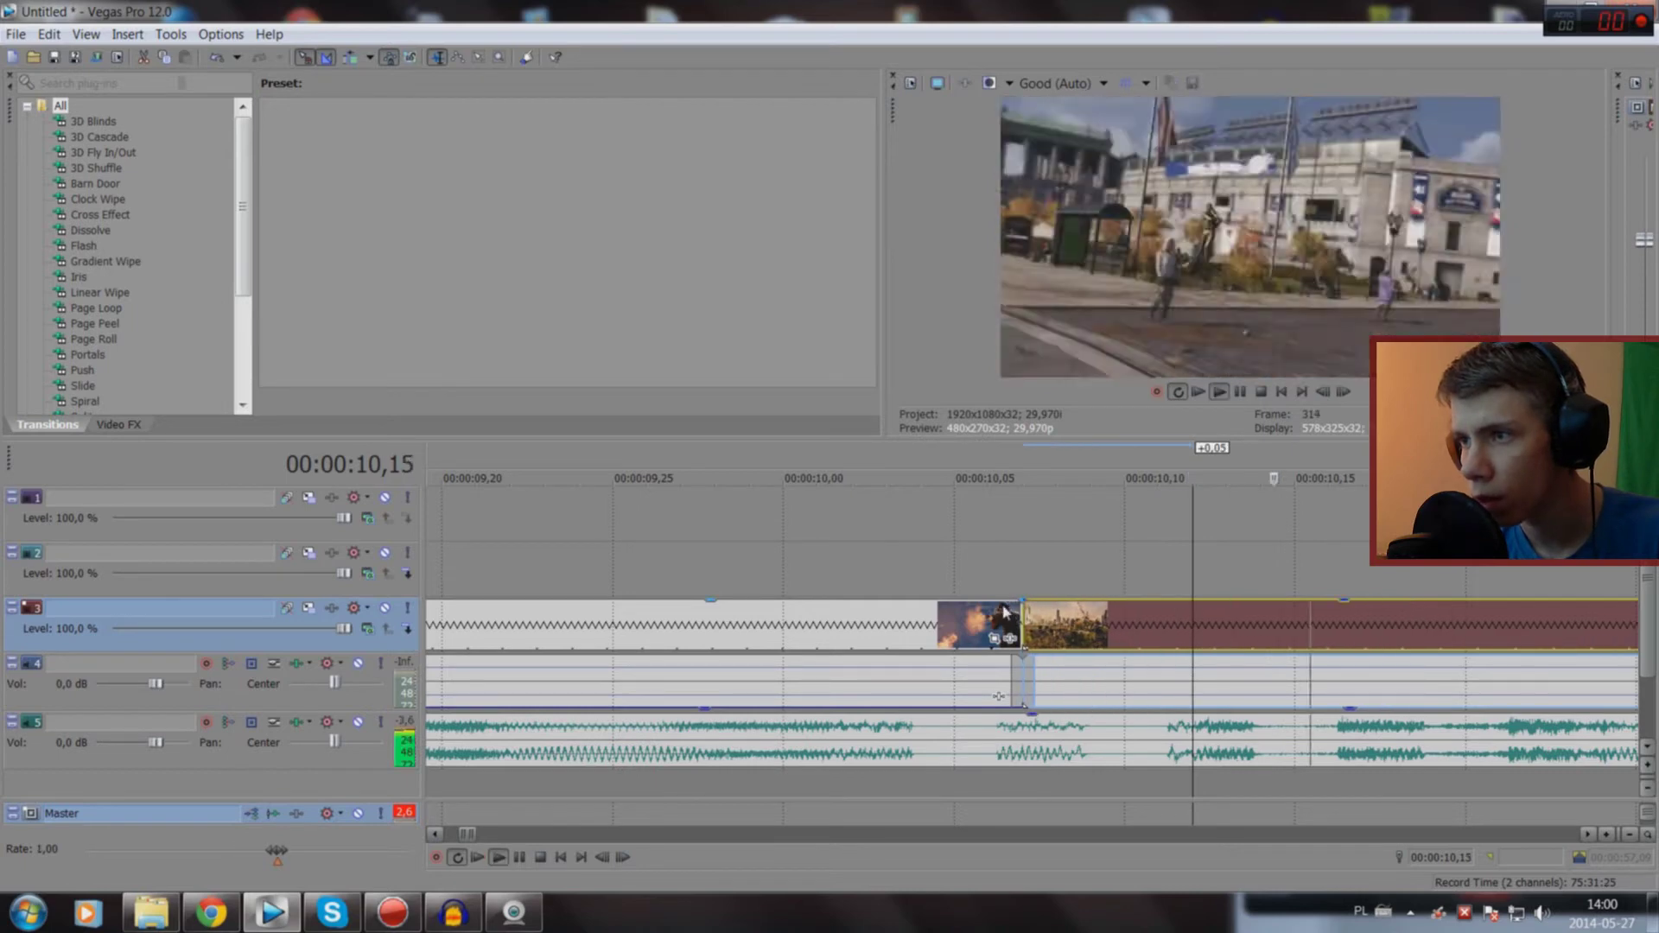
key(space)
scroll(1002, 760, down, 3)
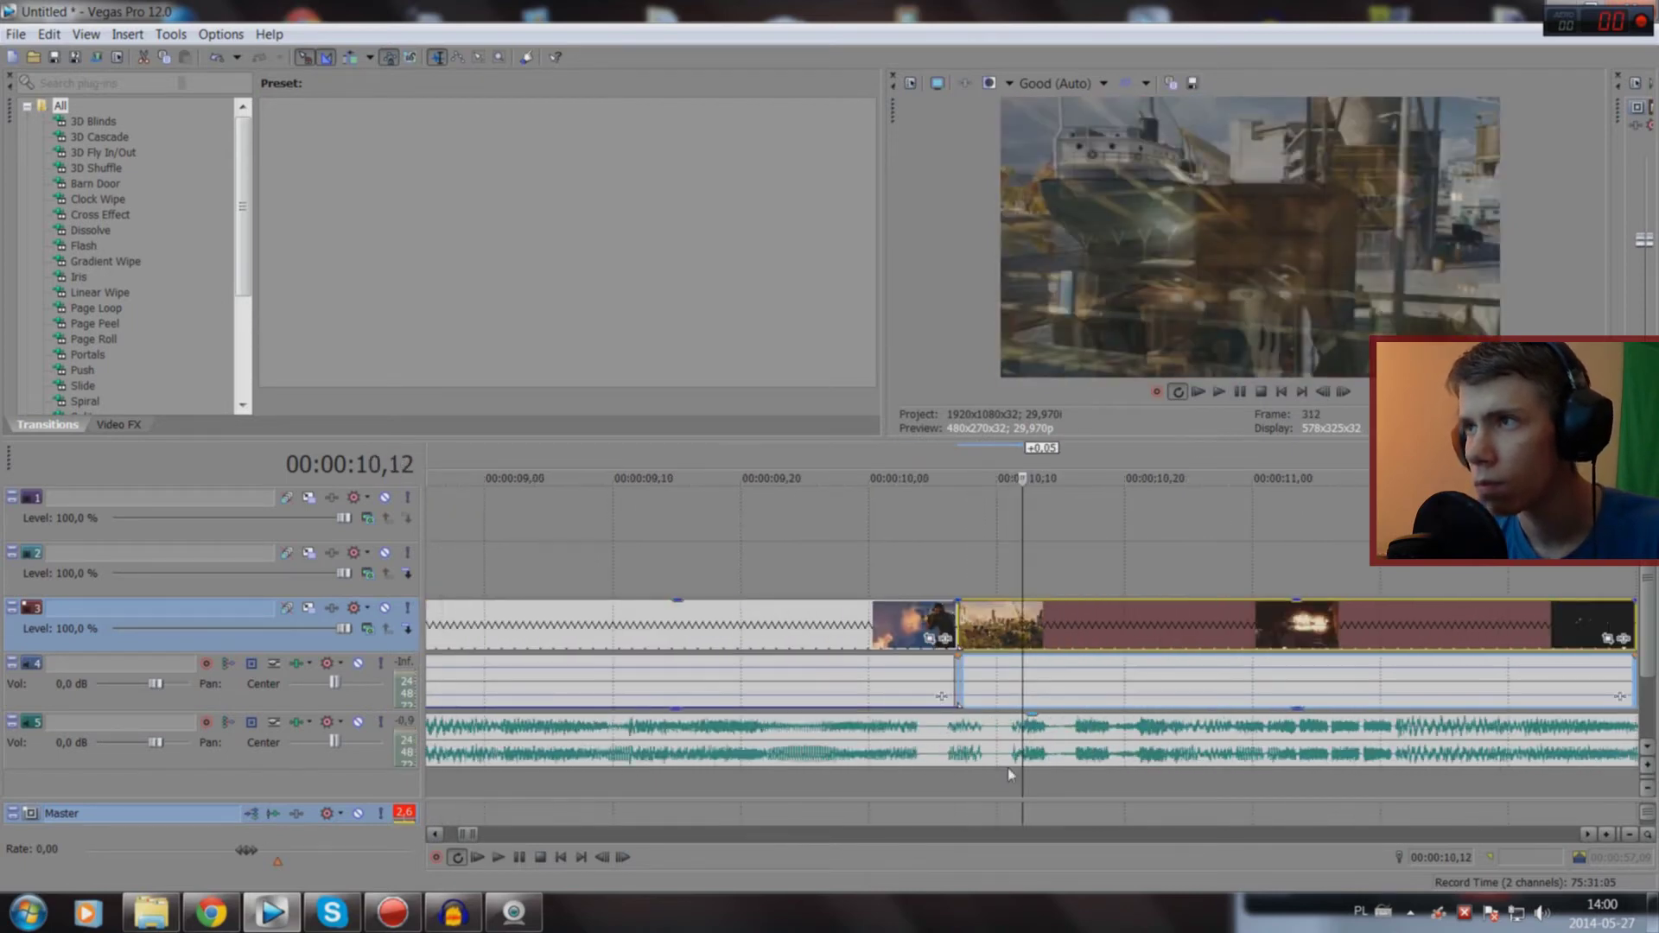
click(948, 785)
key(space)
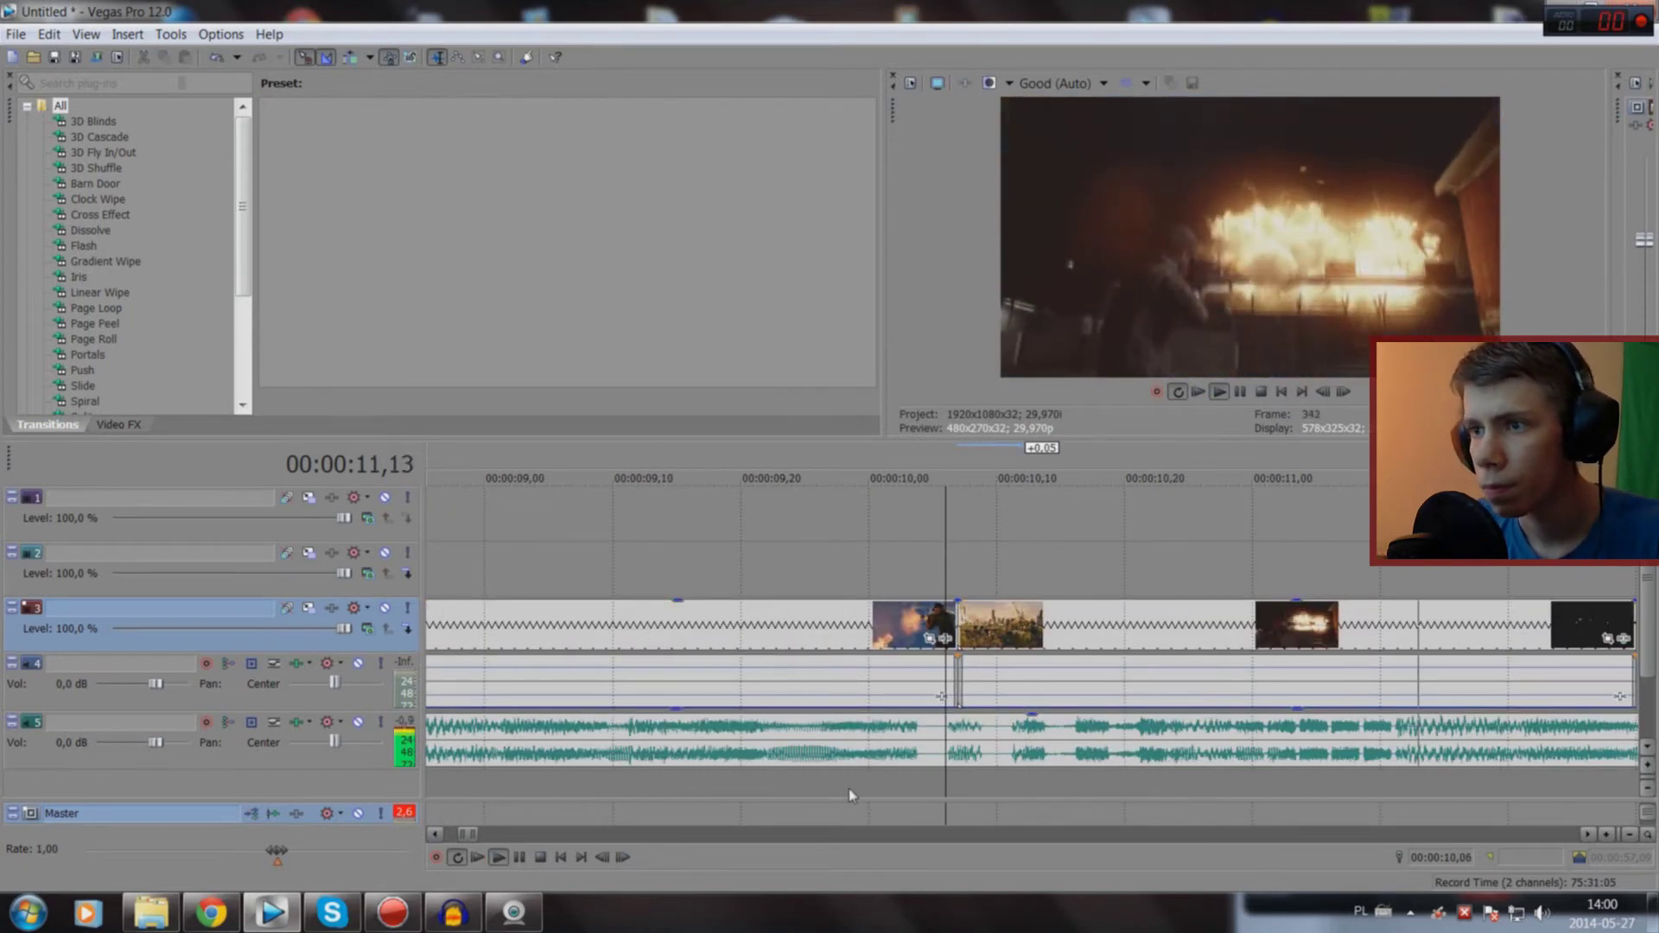
click(849, 788)
key(space)
key(space)
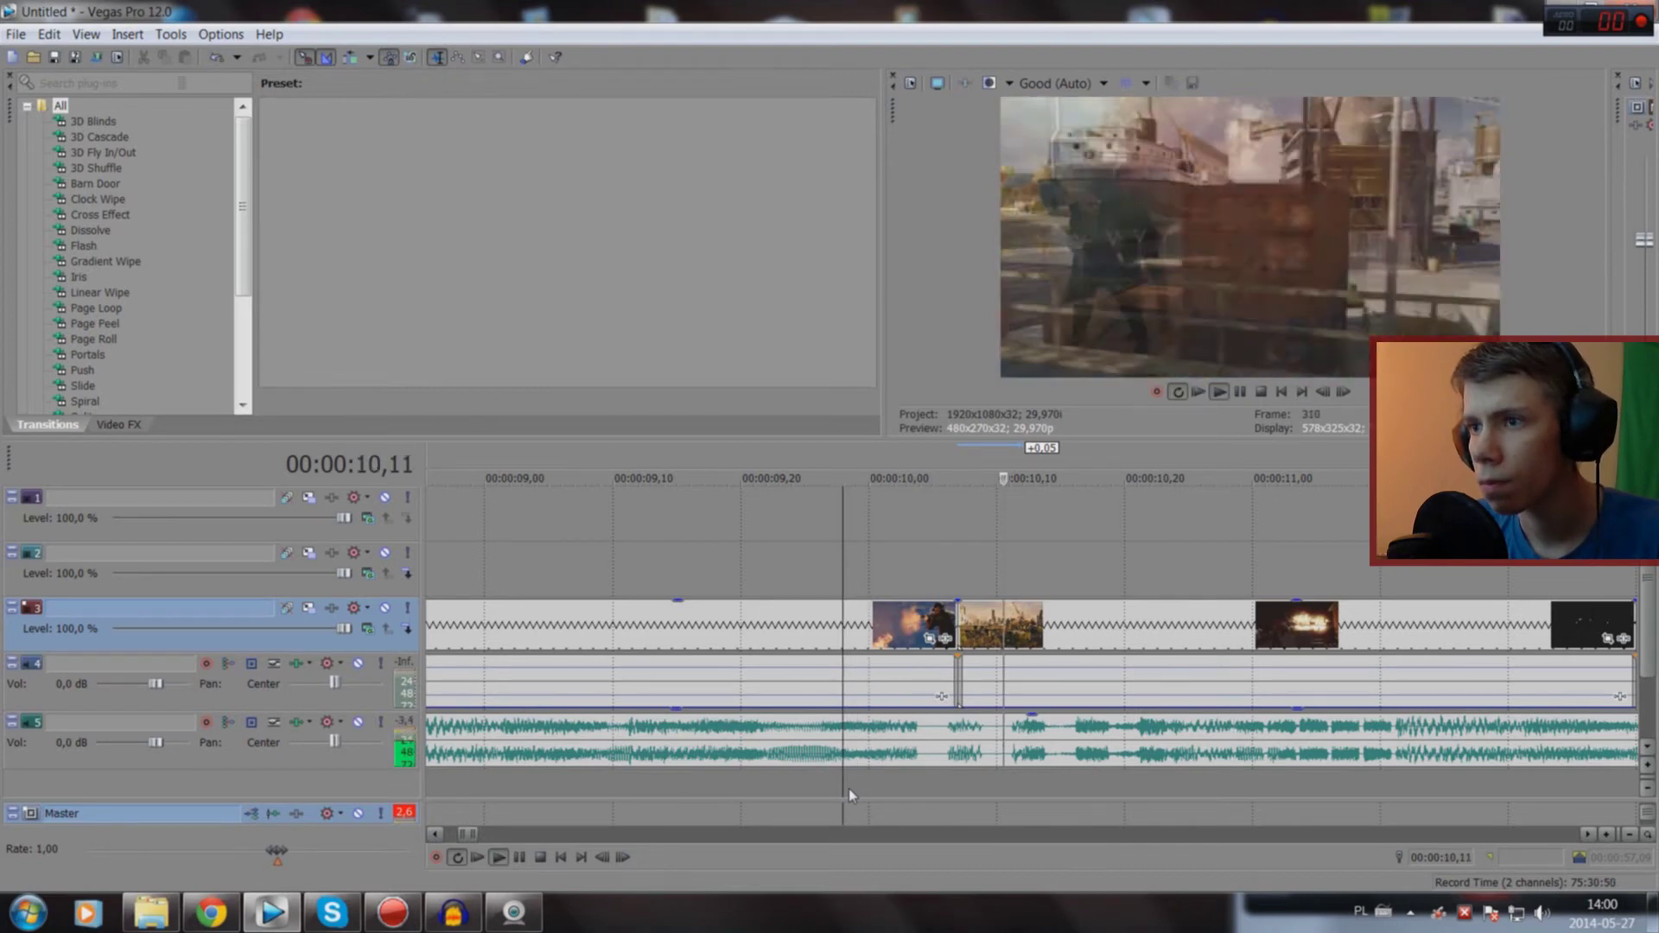
key(space)
key(space)
key(space)
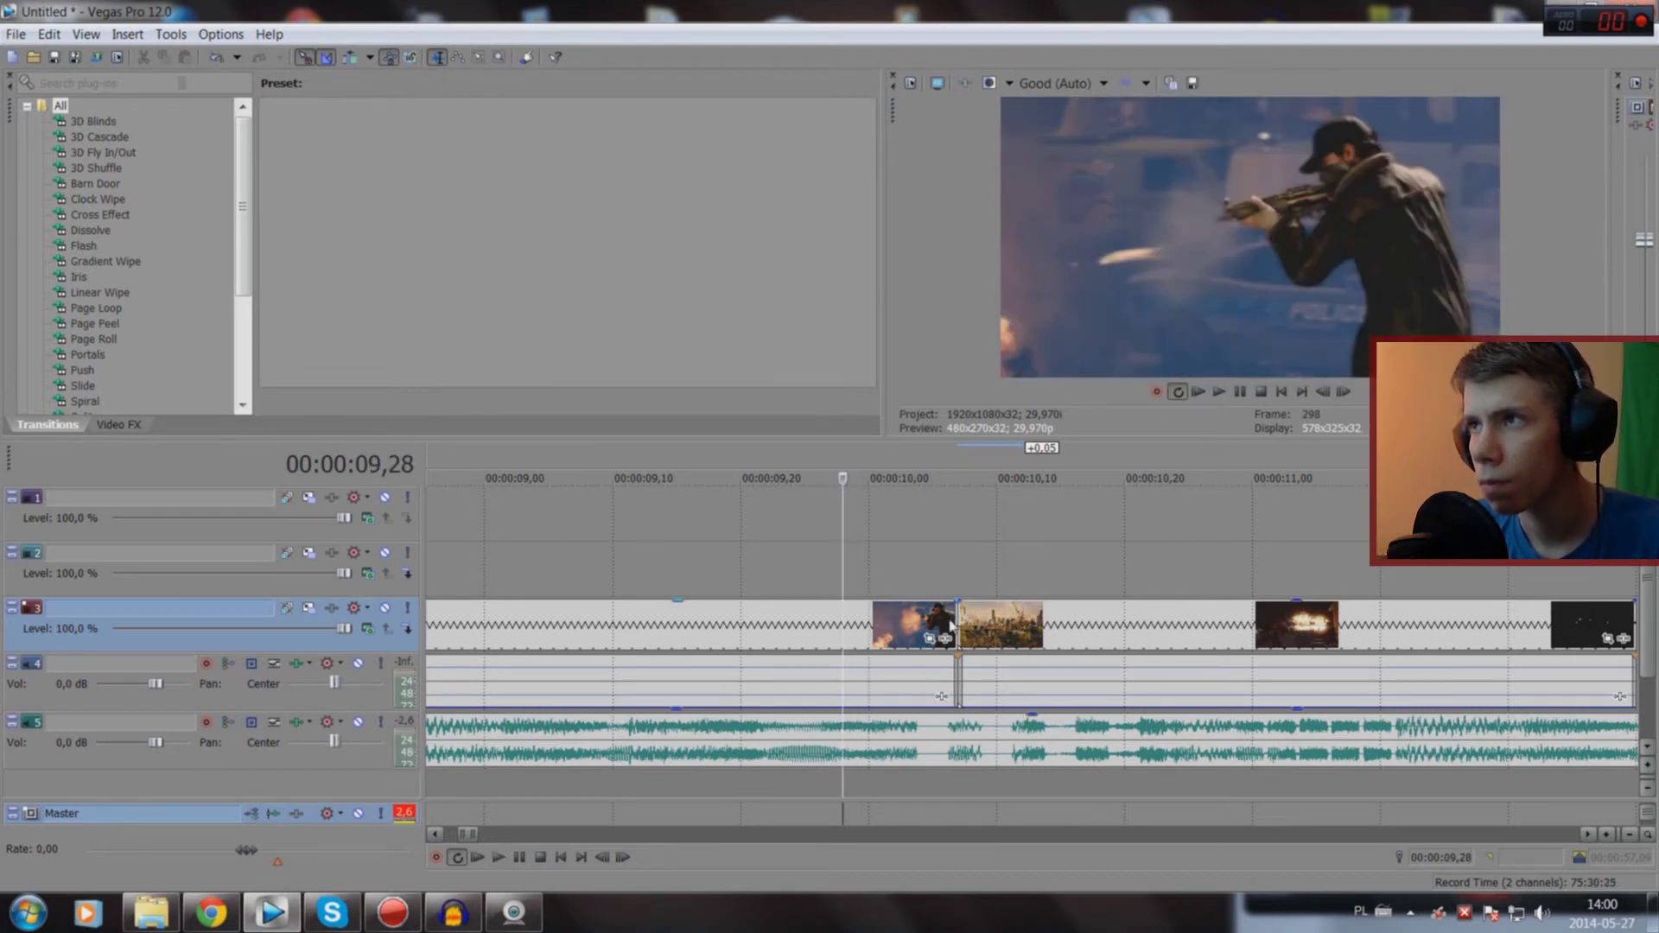
Step: Trim the clip's end back to 09,28 and pull the next clip's start back to close the gap
drag(954, 614, 842, 611)
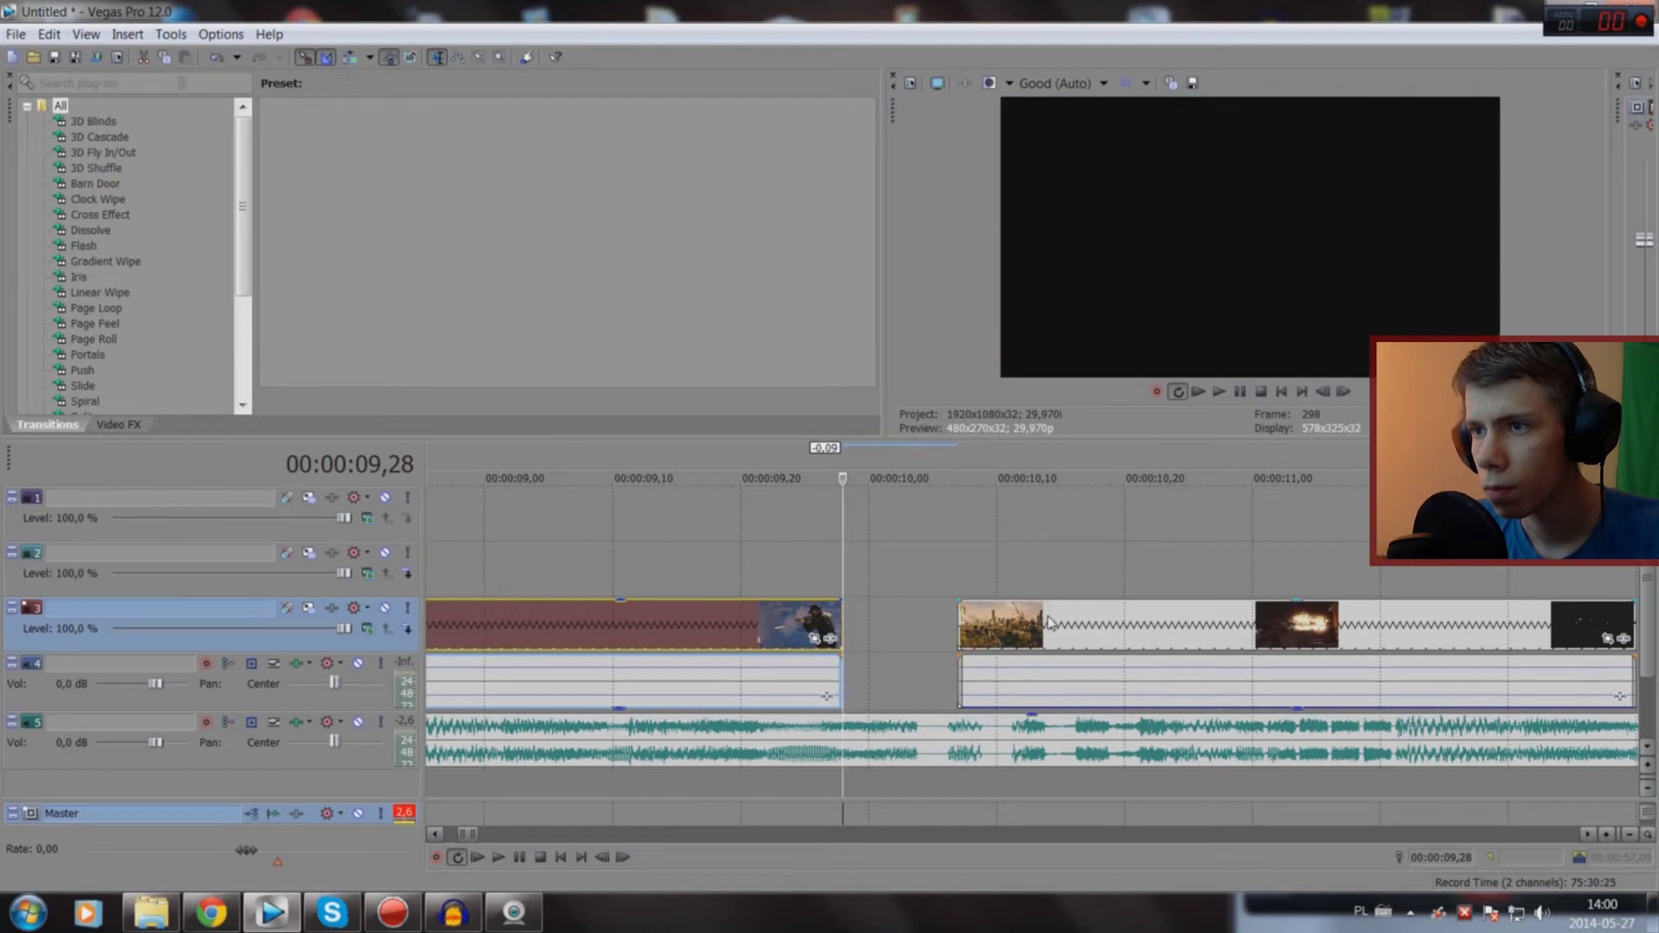
drag(955, 618, 844, 618)
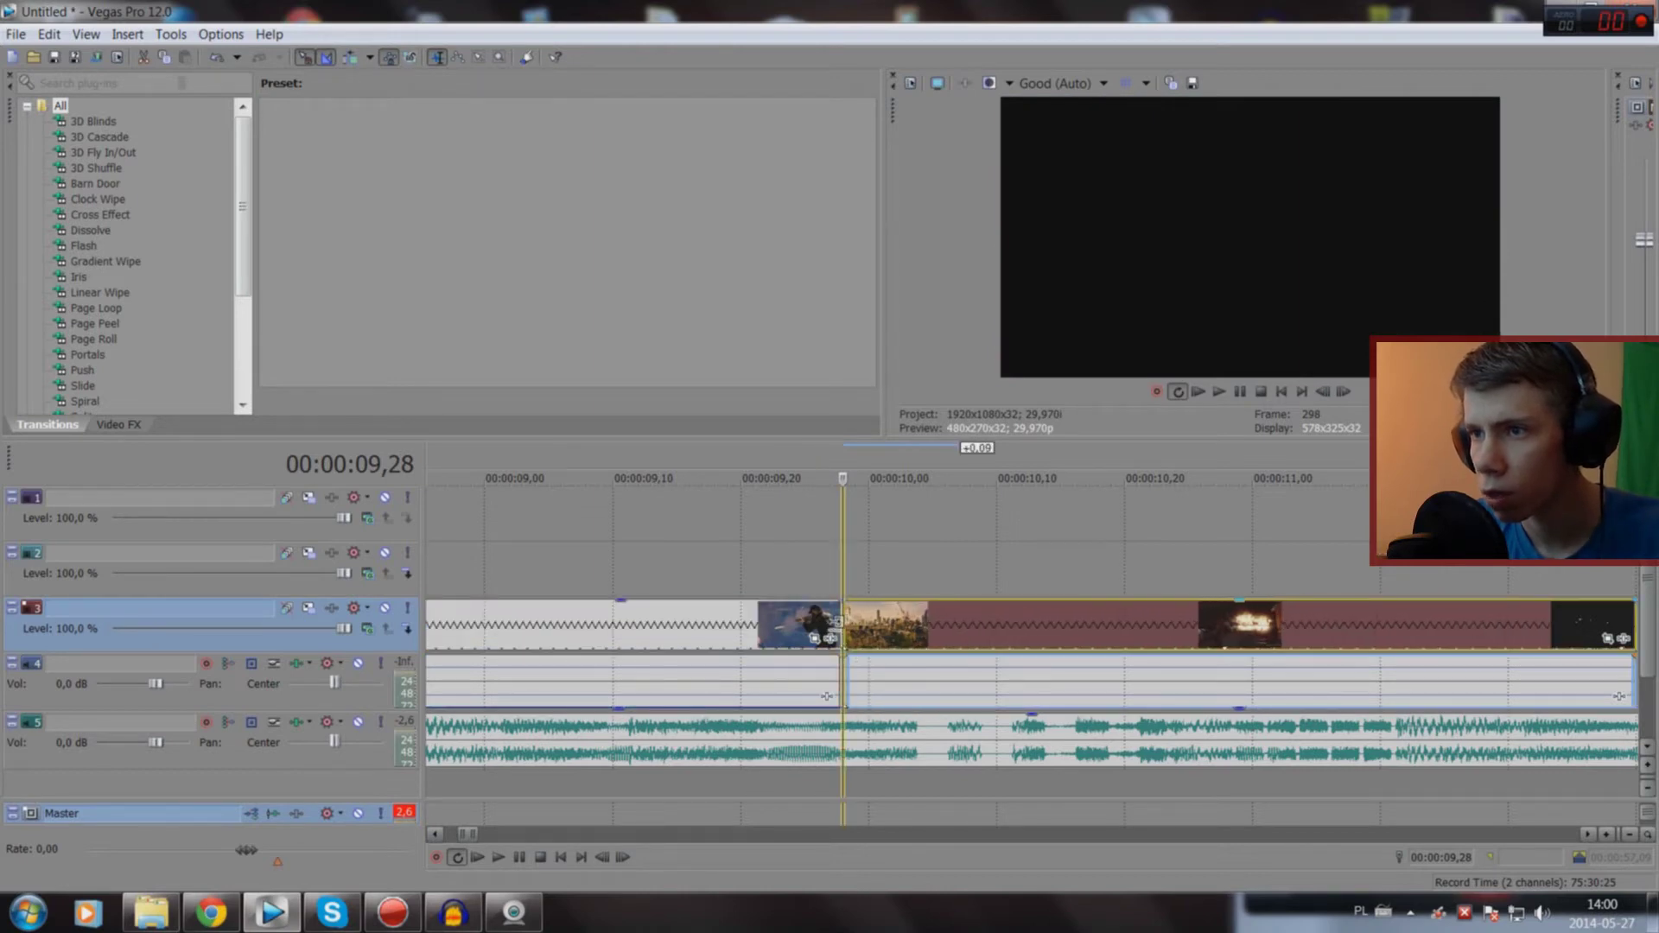
click(671, 785)
key(space)
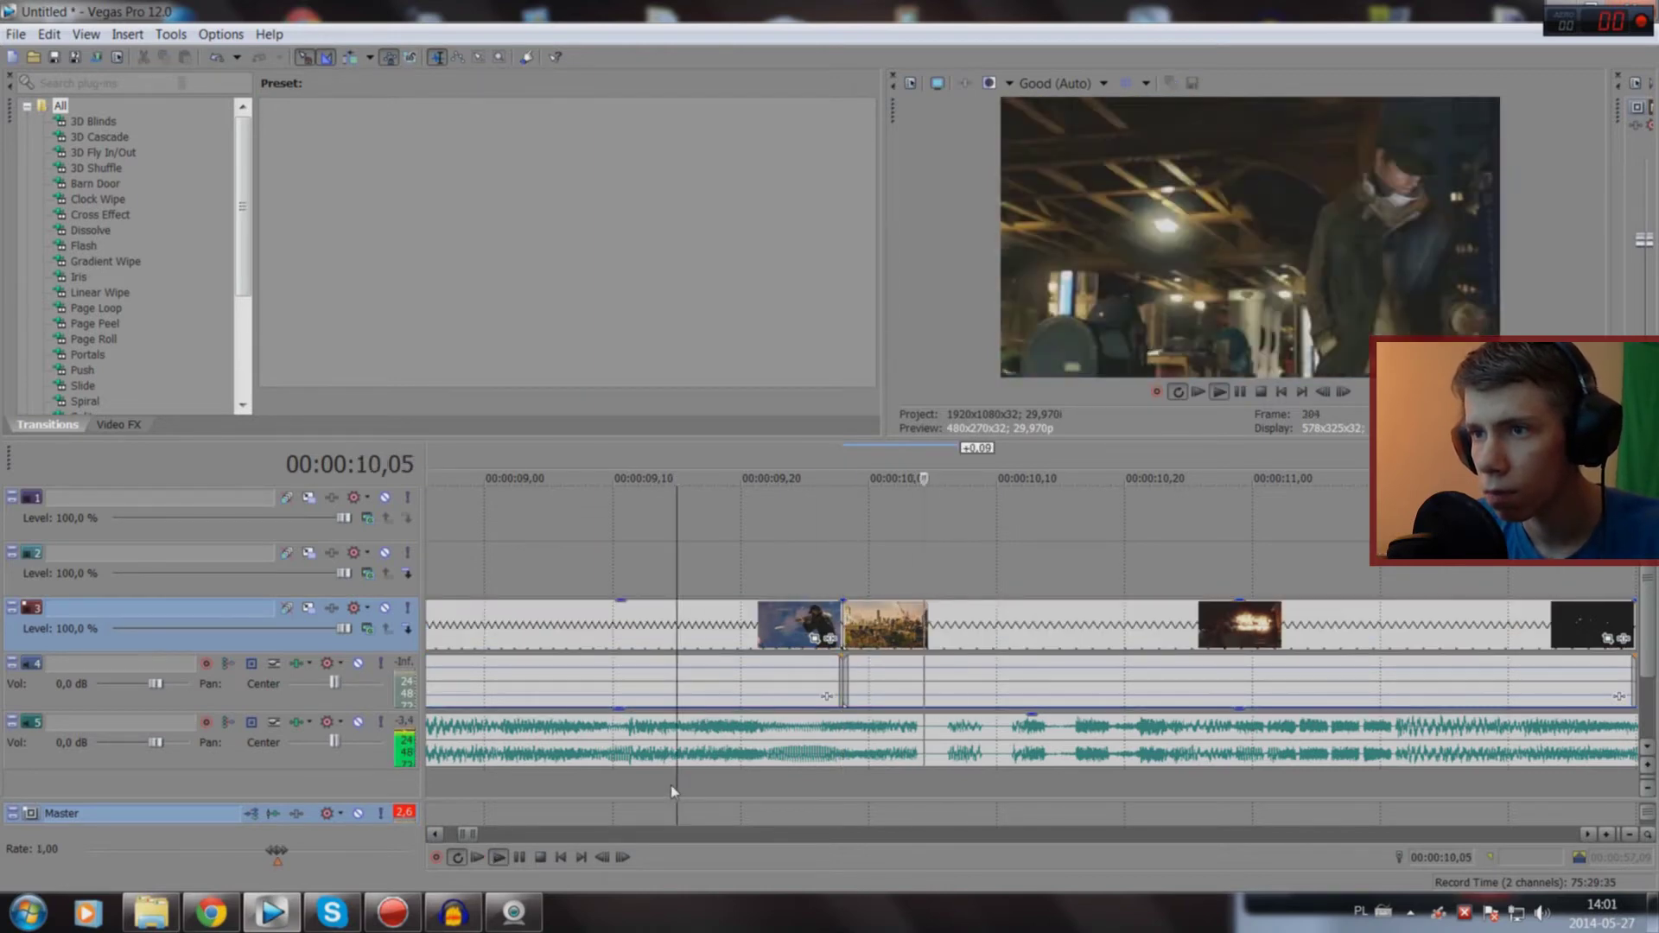
Step: Play the joined clips from about 6 seconds and from 11,06 to review them
scroll(671, 785, down, 3)
scroll(671, 784, down, 3)
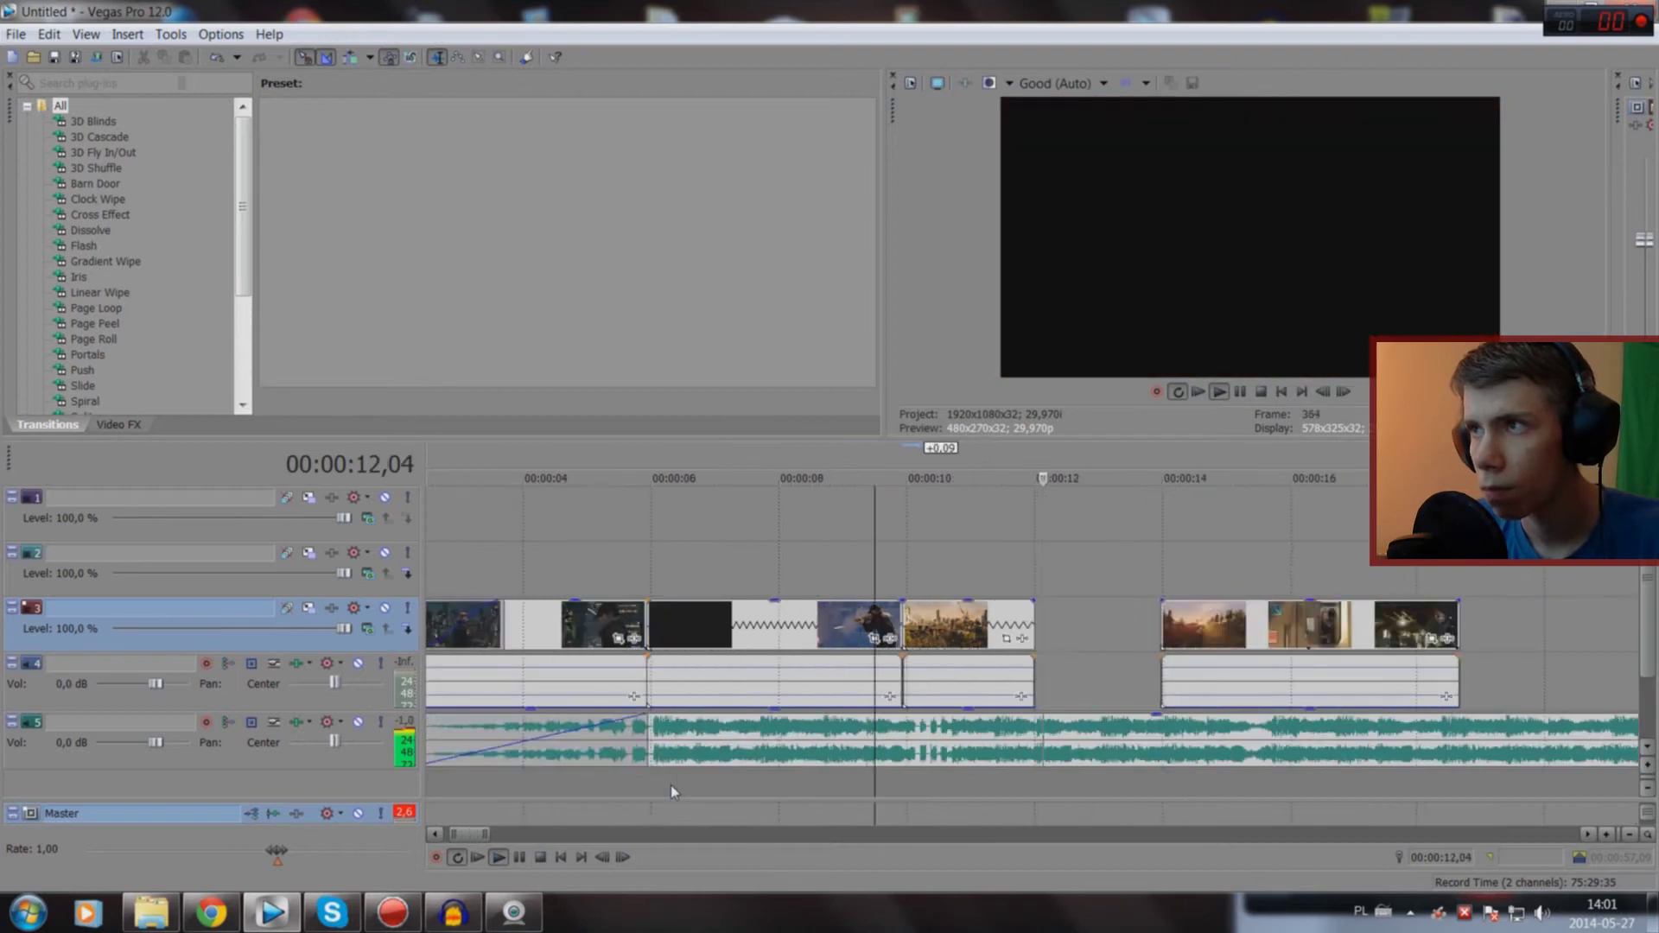
click(671, 785)
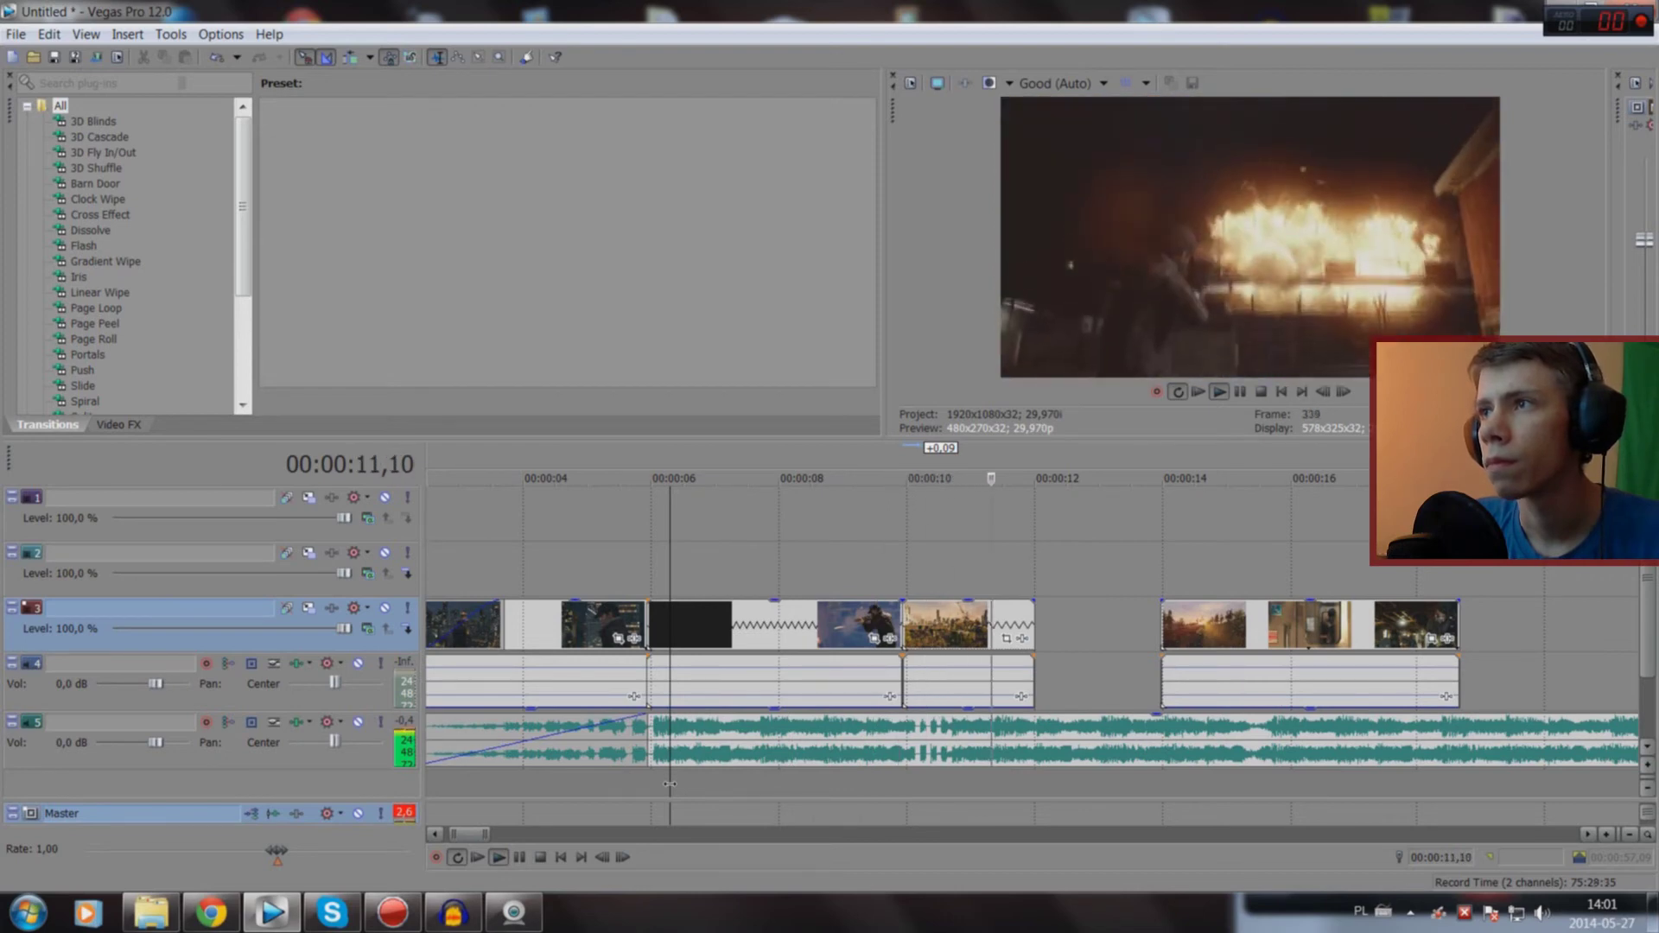
key(space)
click(995, 787)
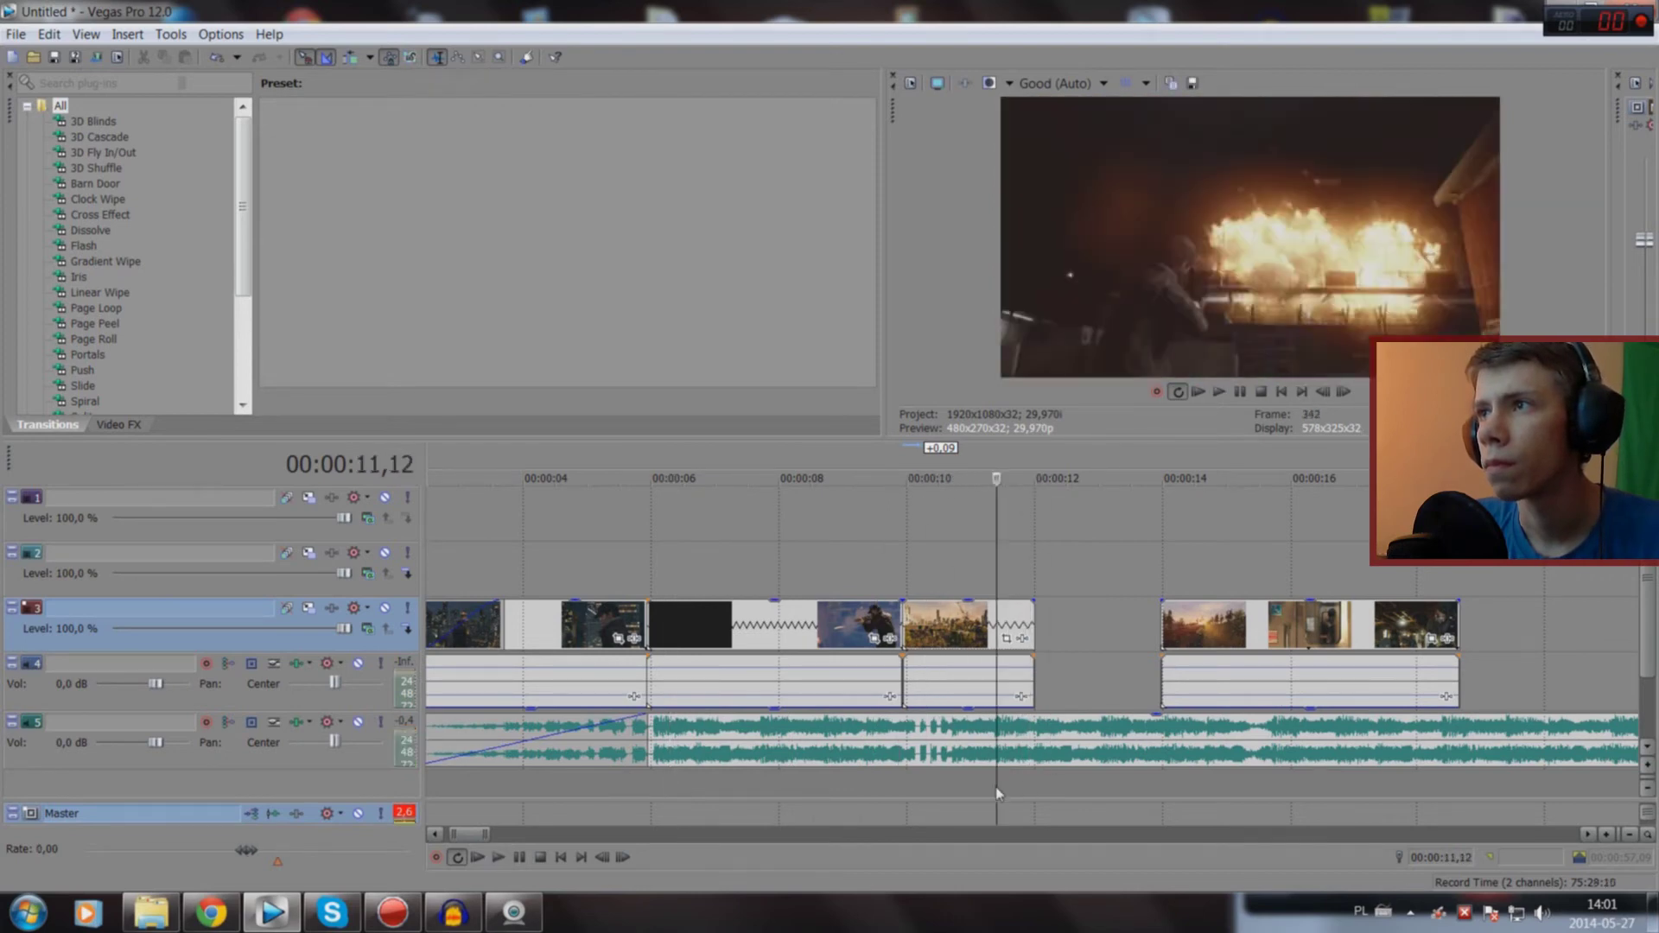
key(space)
key(space)
click(983, 788)
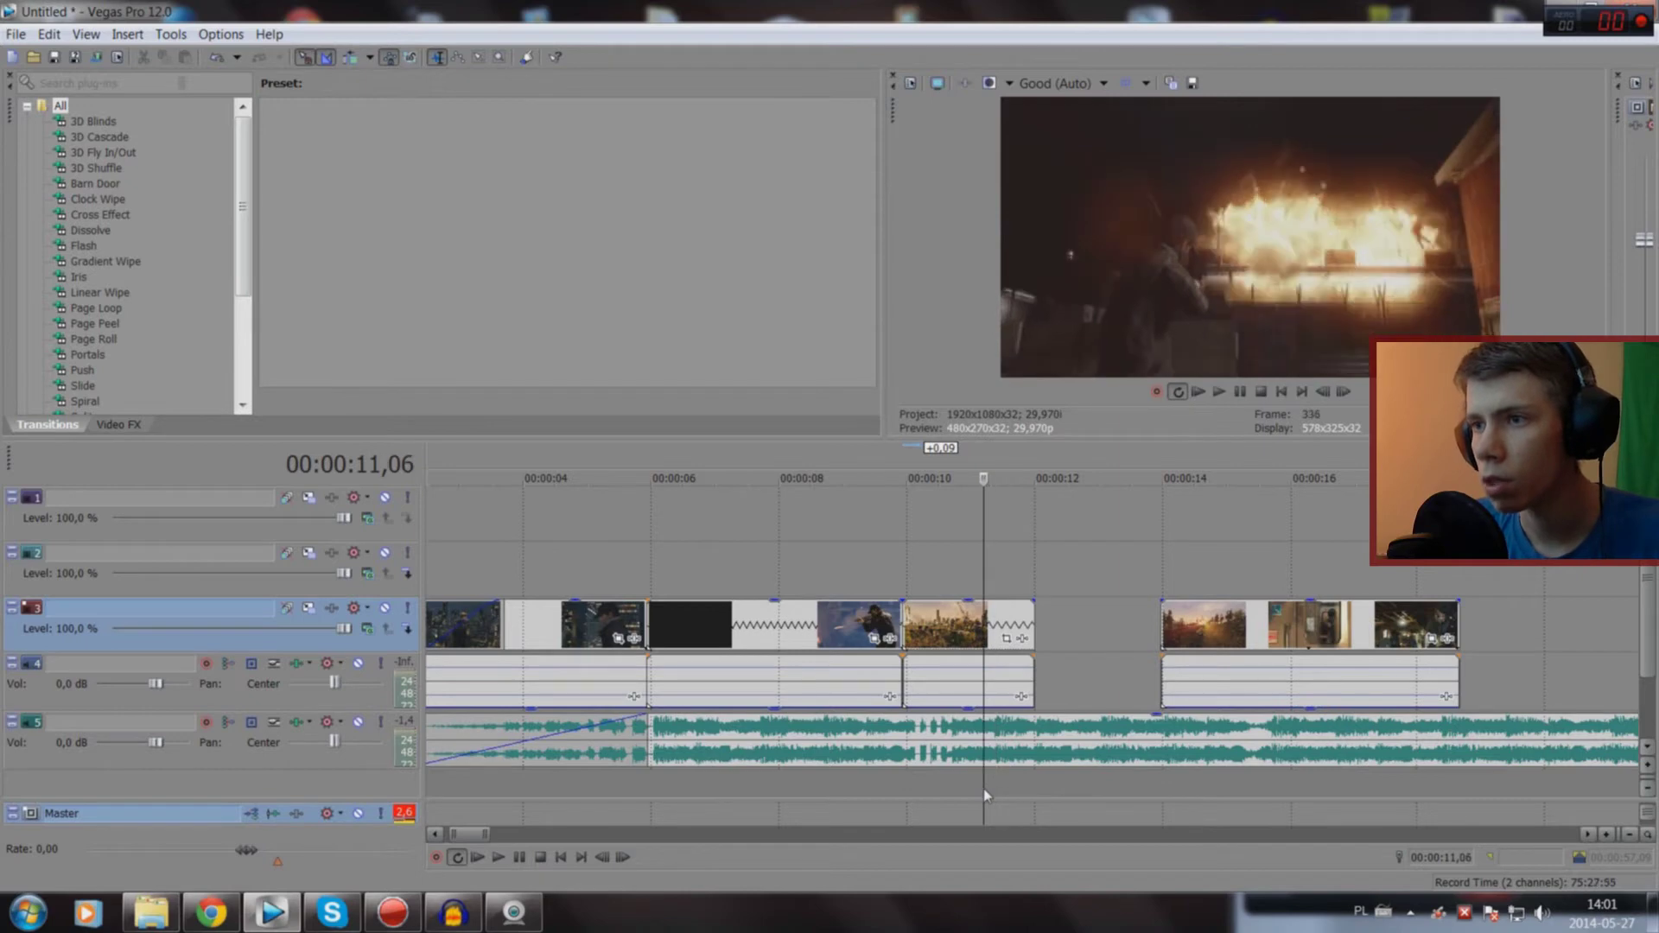
key(space)
key(space)
key(space)
key(space)
key(space)
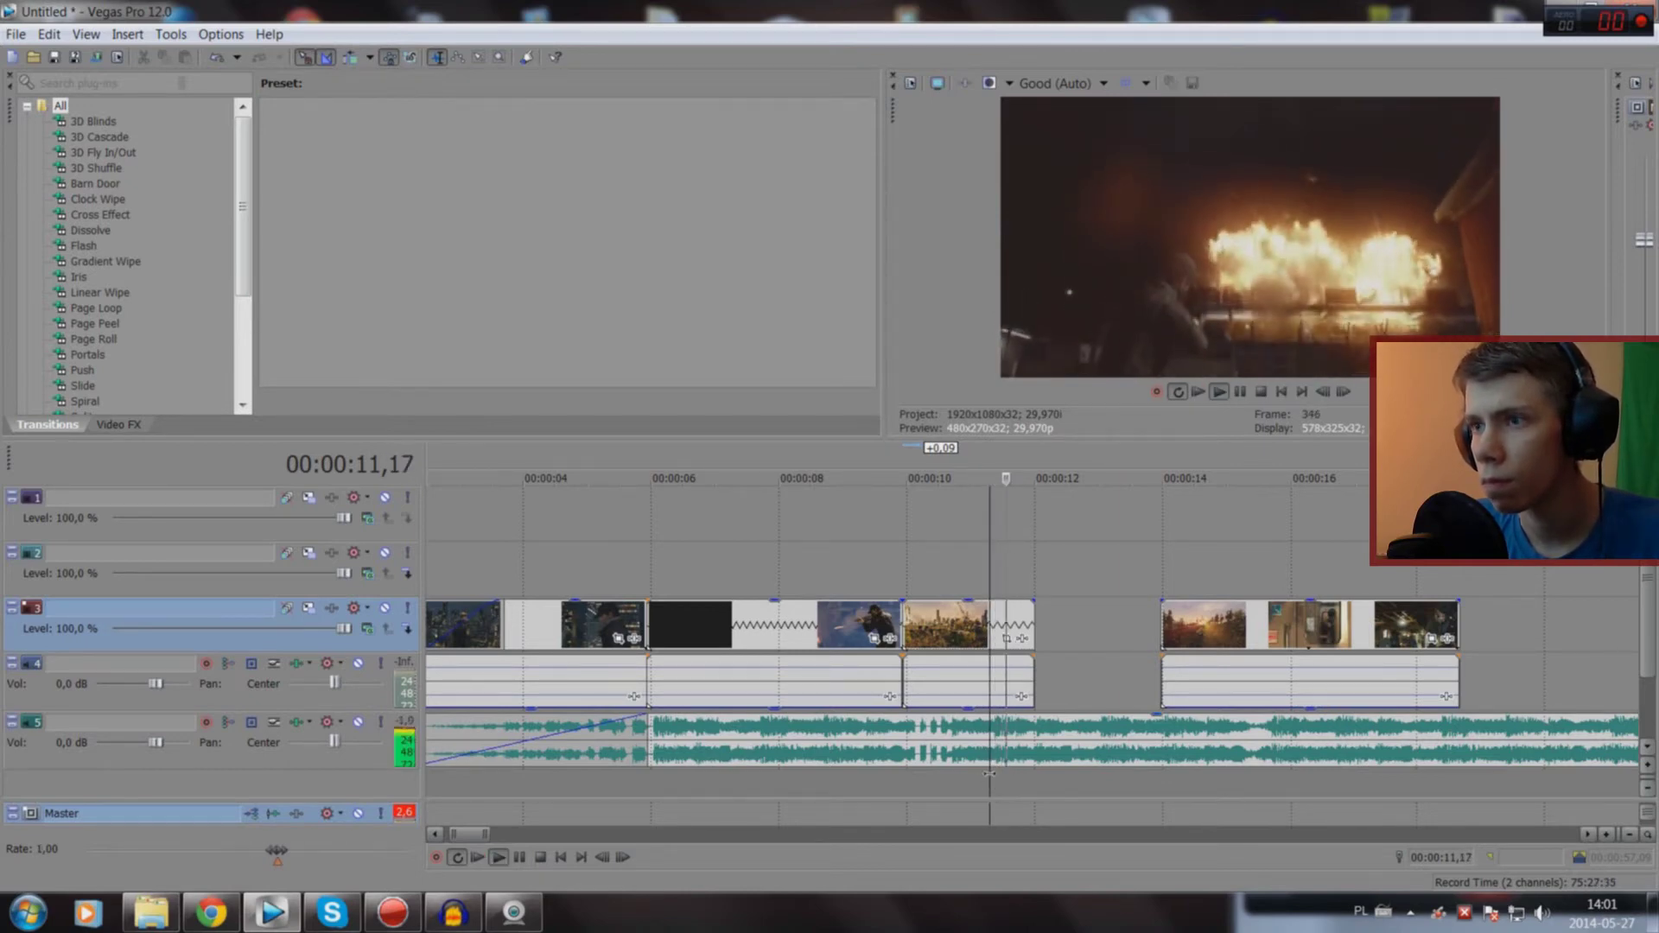
scroll(1008, 774, up, 3)
scroll(1010, 776, up, 5)
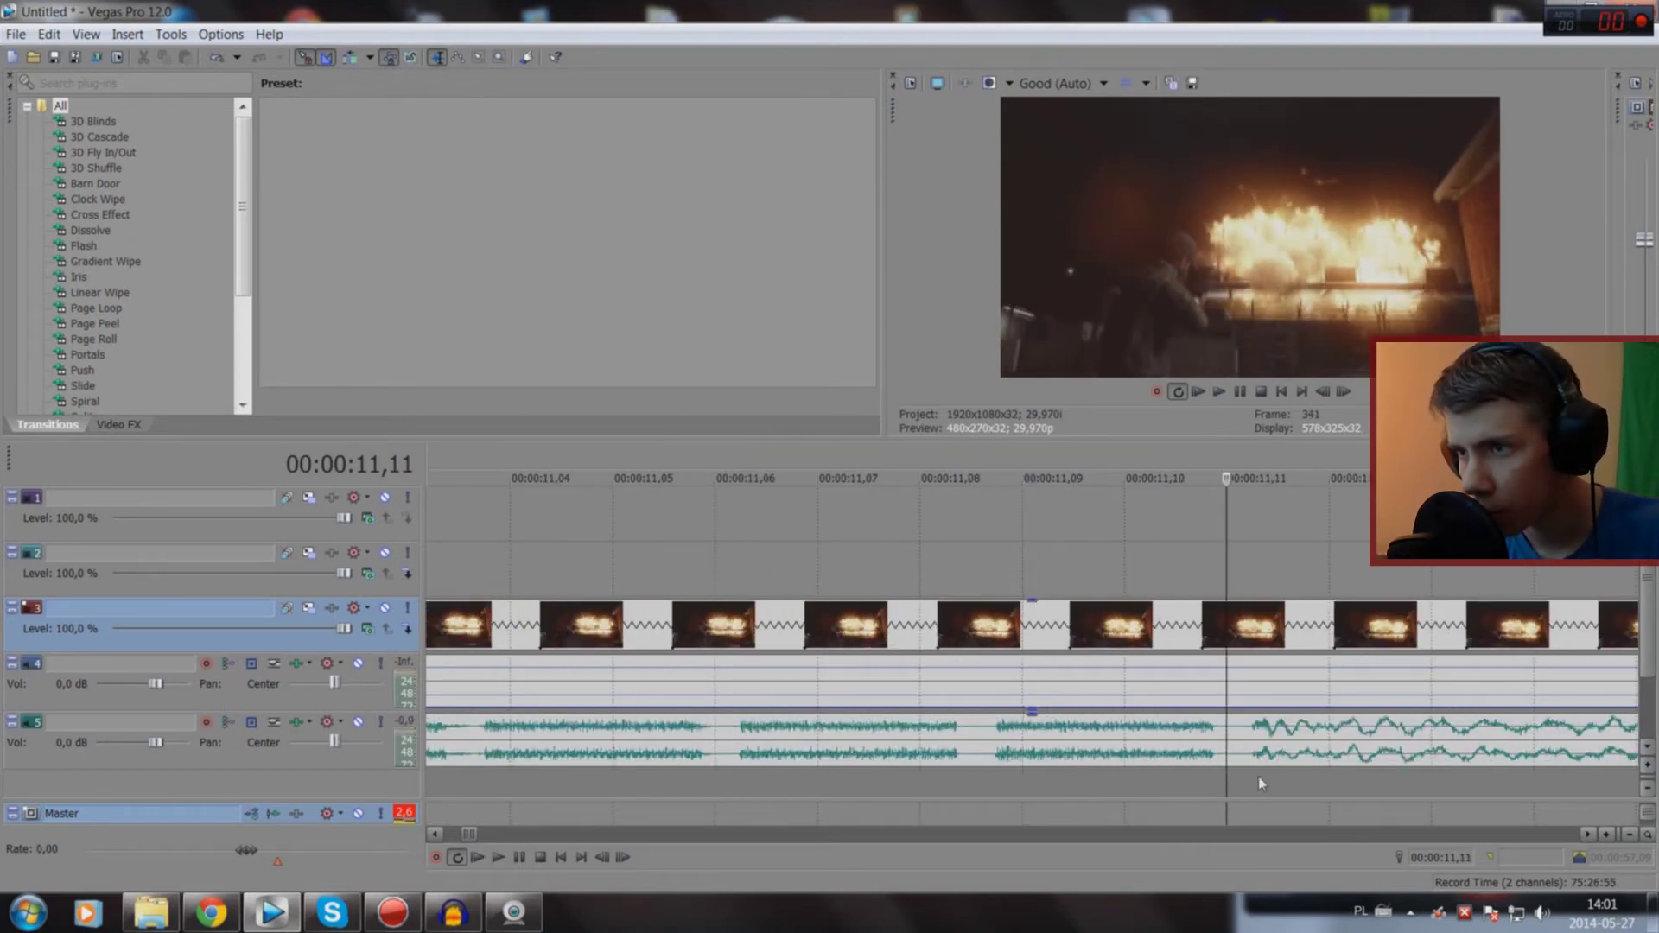
Step: Slip the explosion clip's content to show the blue scene
click(1425, 626)
scroll(1435, 627, right, 1)
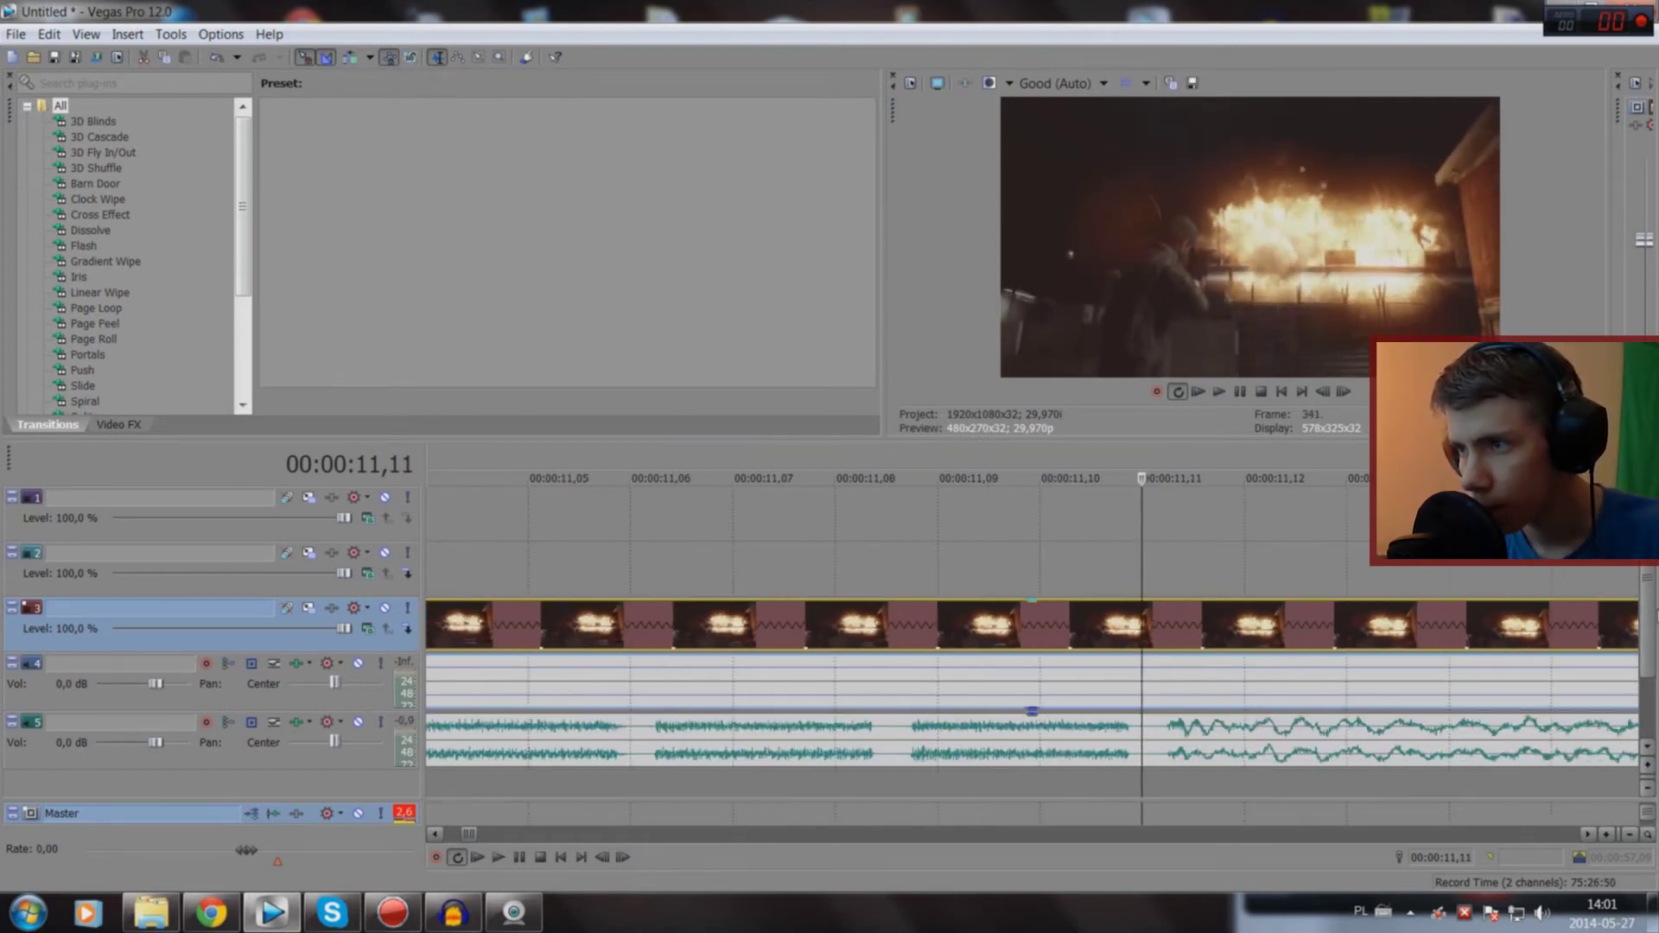
scroll(1461, 628, right, 1)
scroll(1495, 628, right, 2)
scroll(1525, 629, right, 1)
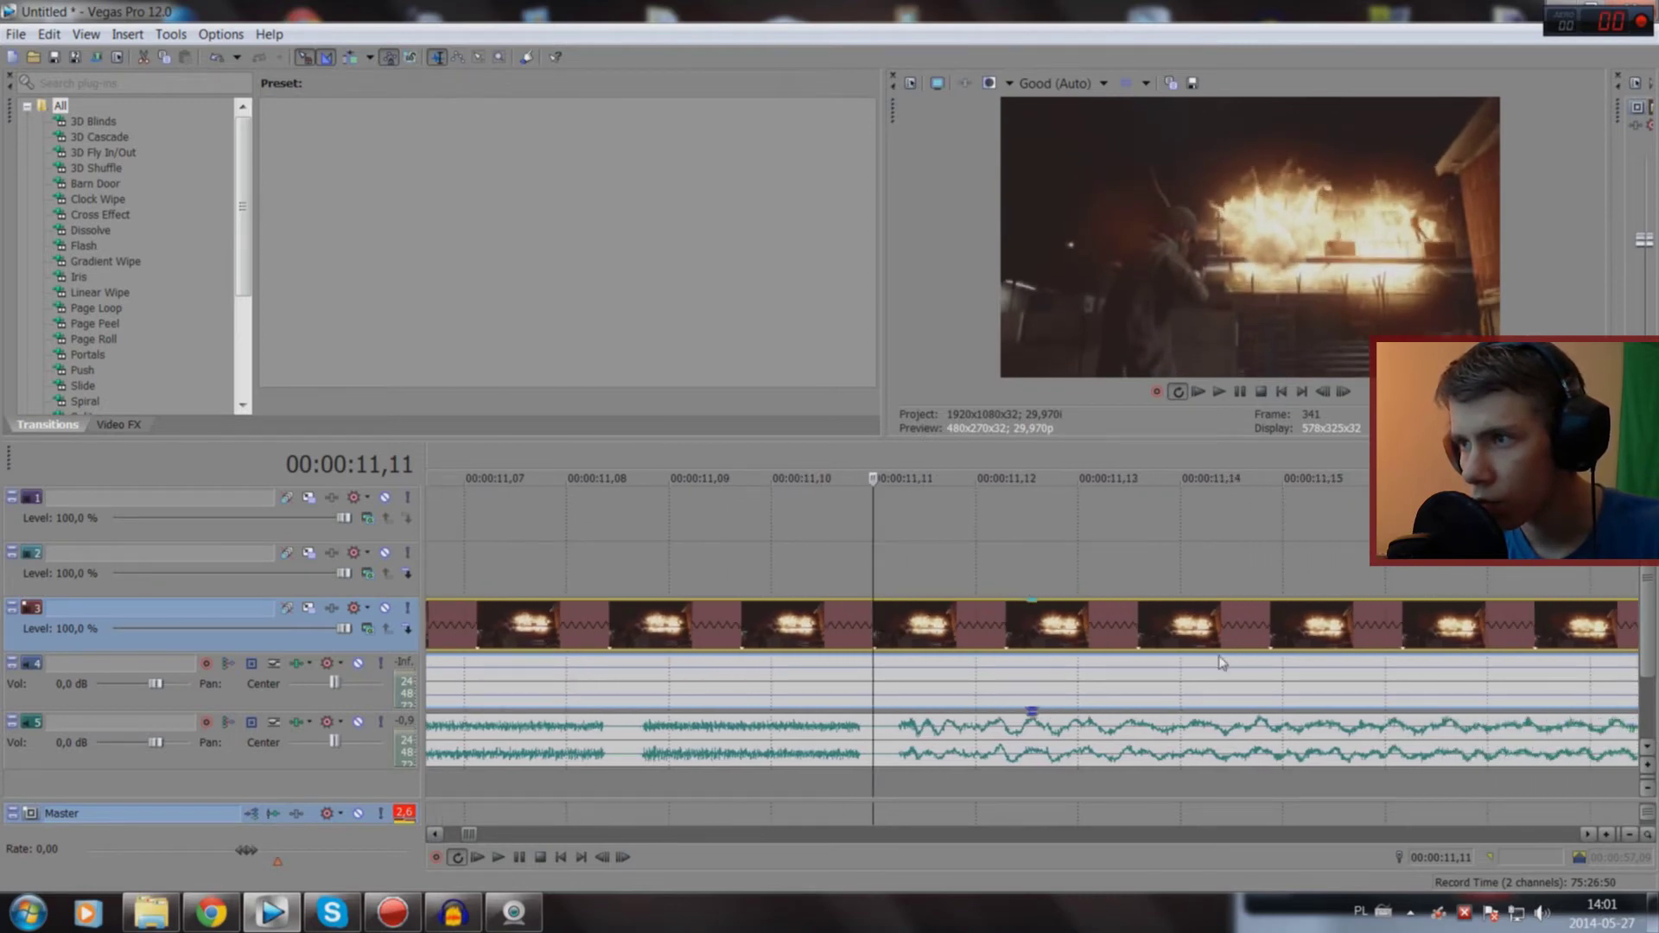
scroll(1172, 666, down, 2)
drag(896, 640, 1198, 623)
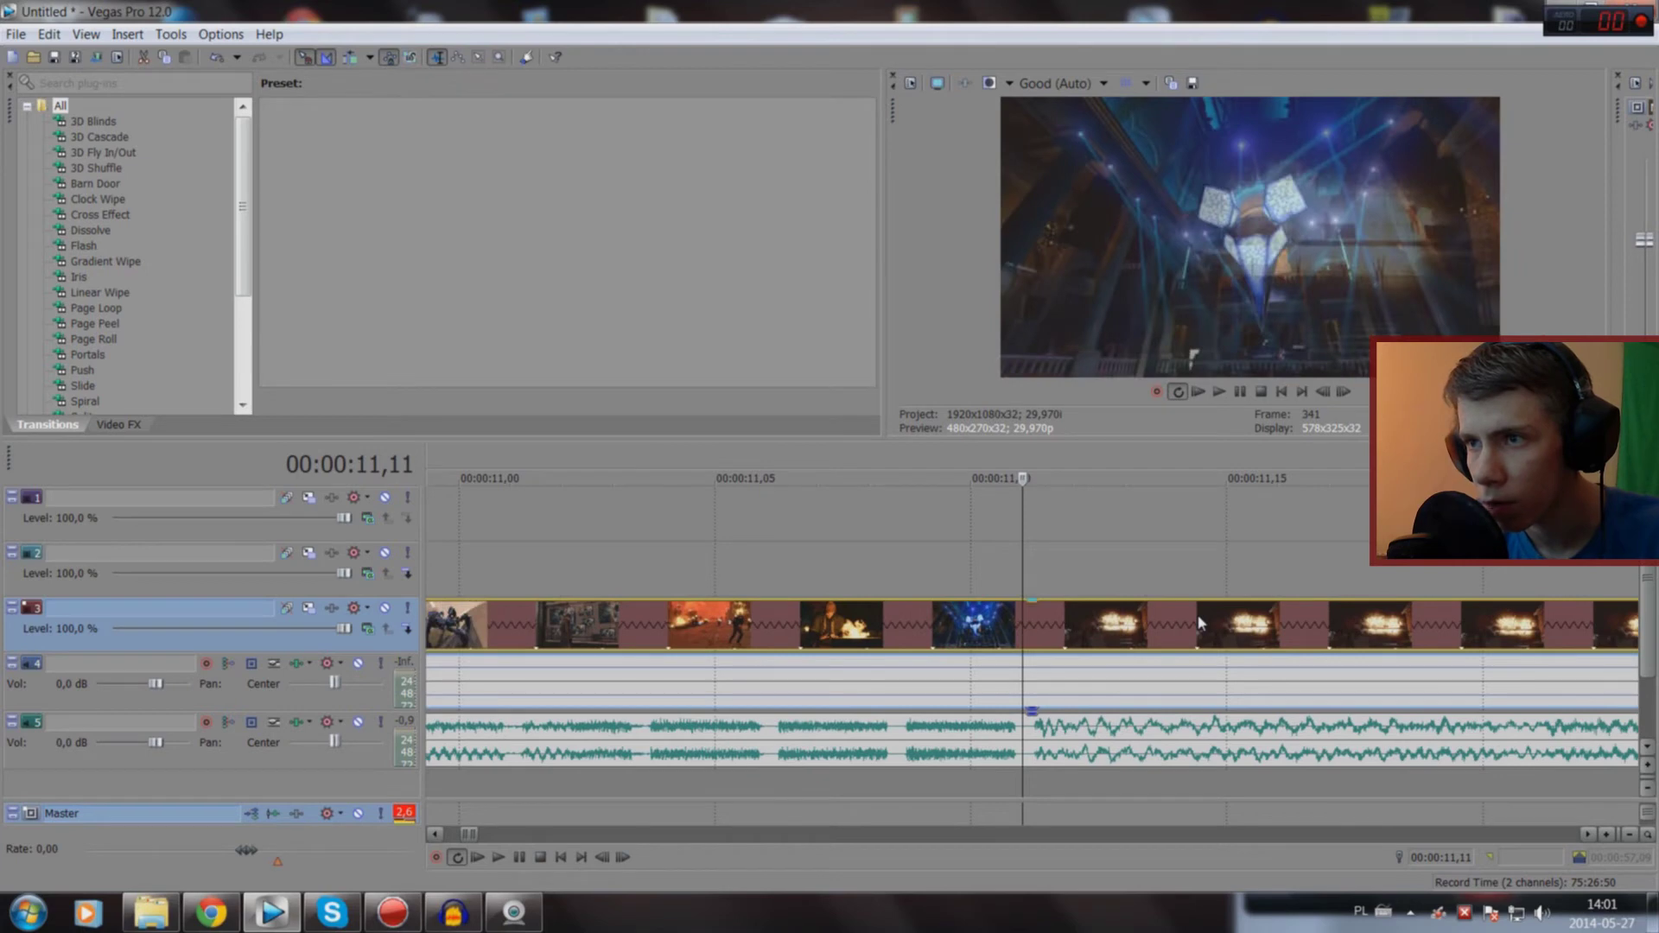
Step: Adjust the middle clip's start edge and position, previewing from 09,28 and 09,08
scroll(758, 762, down, 6)
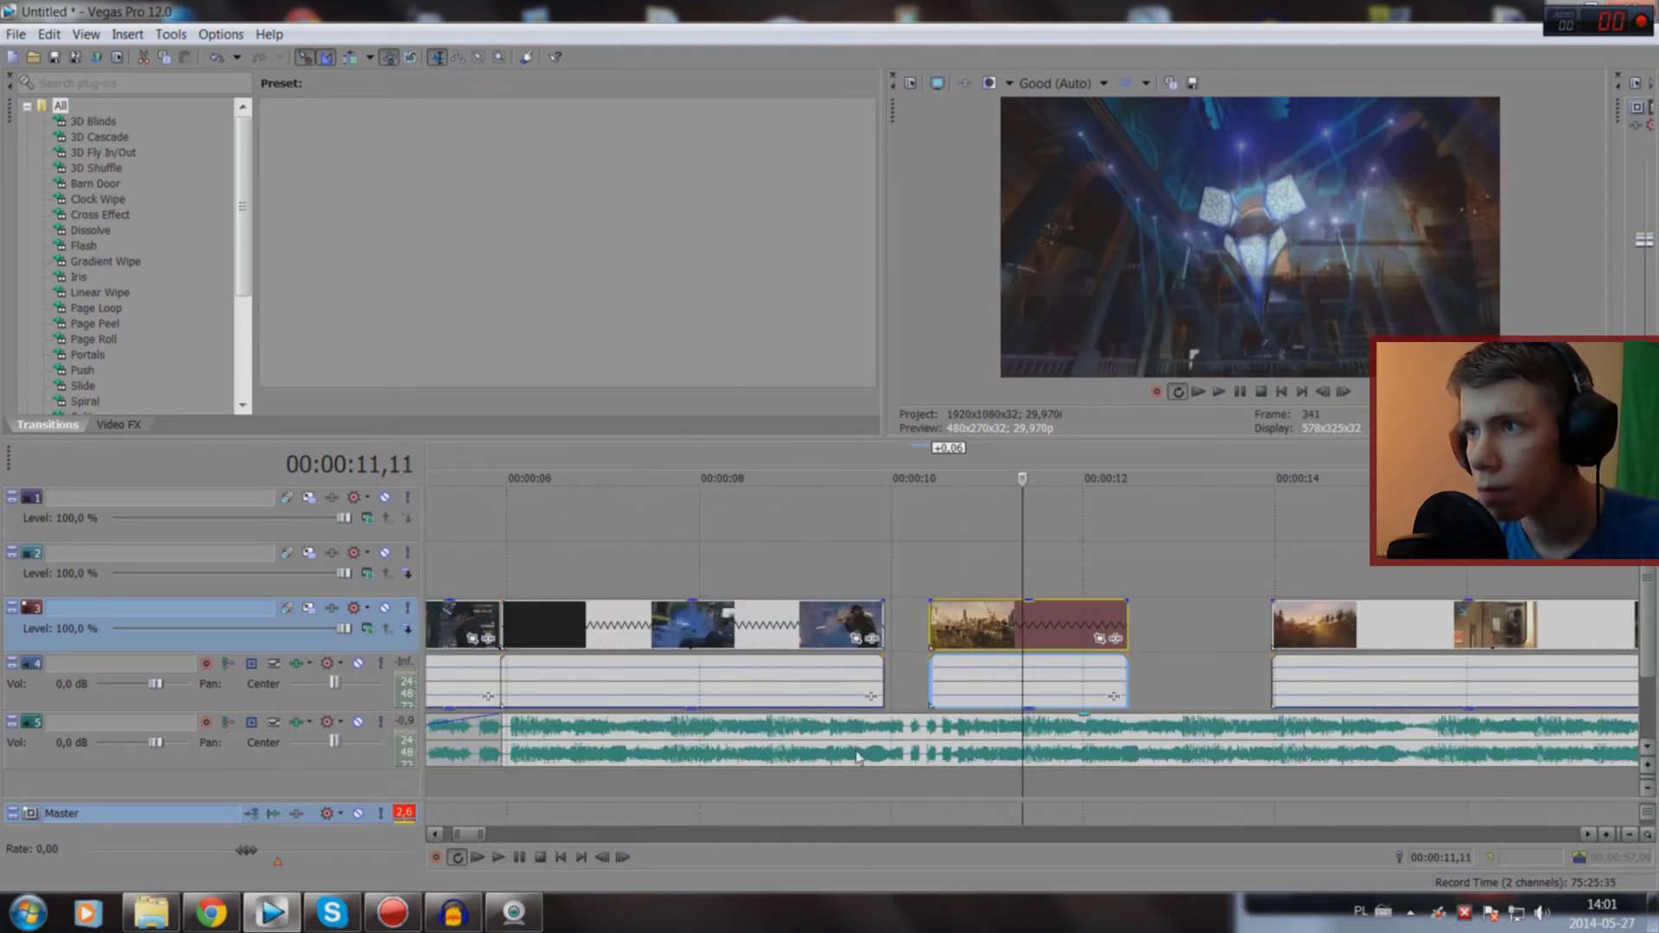
click(886, 782)
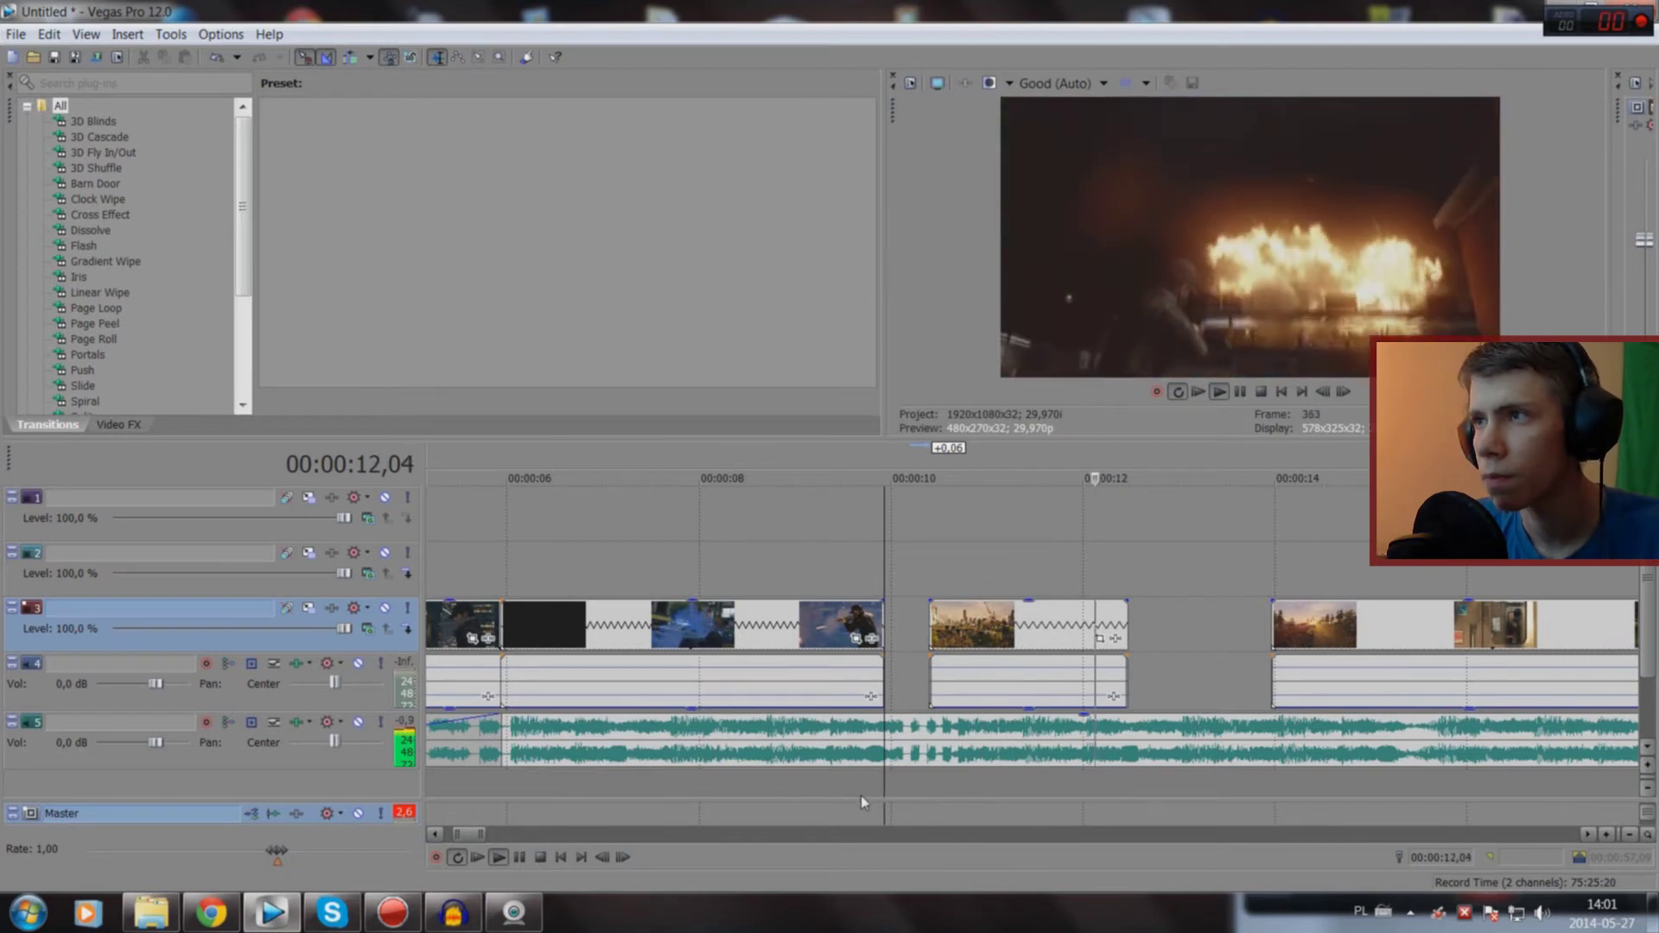
key(space)
drag(931, 622, 889, 620)
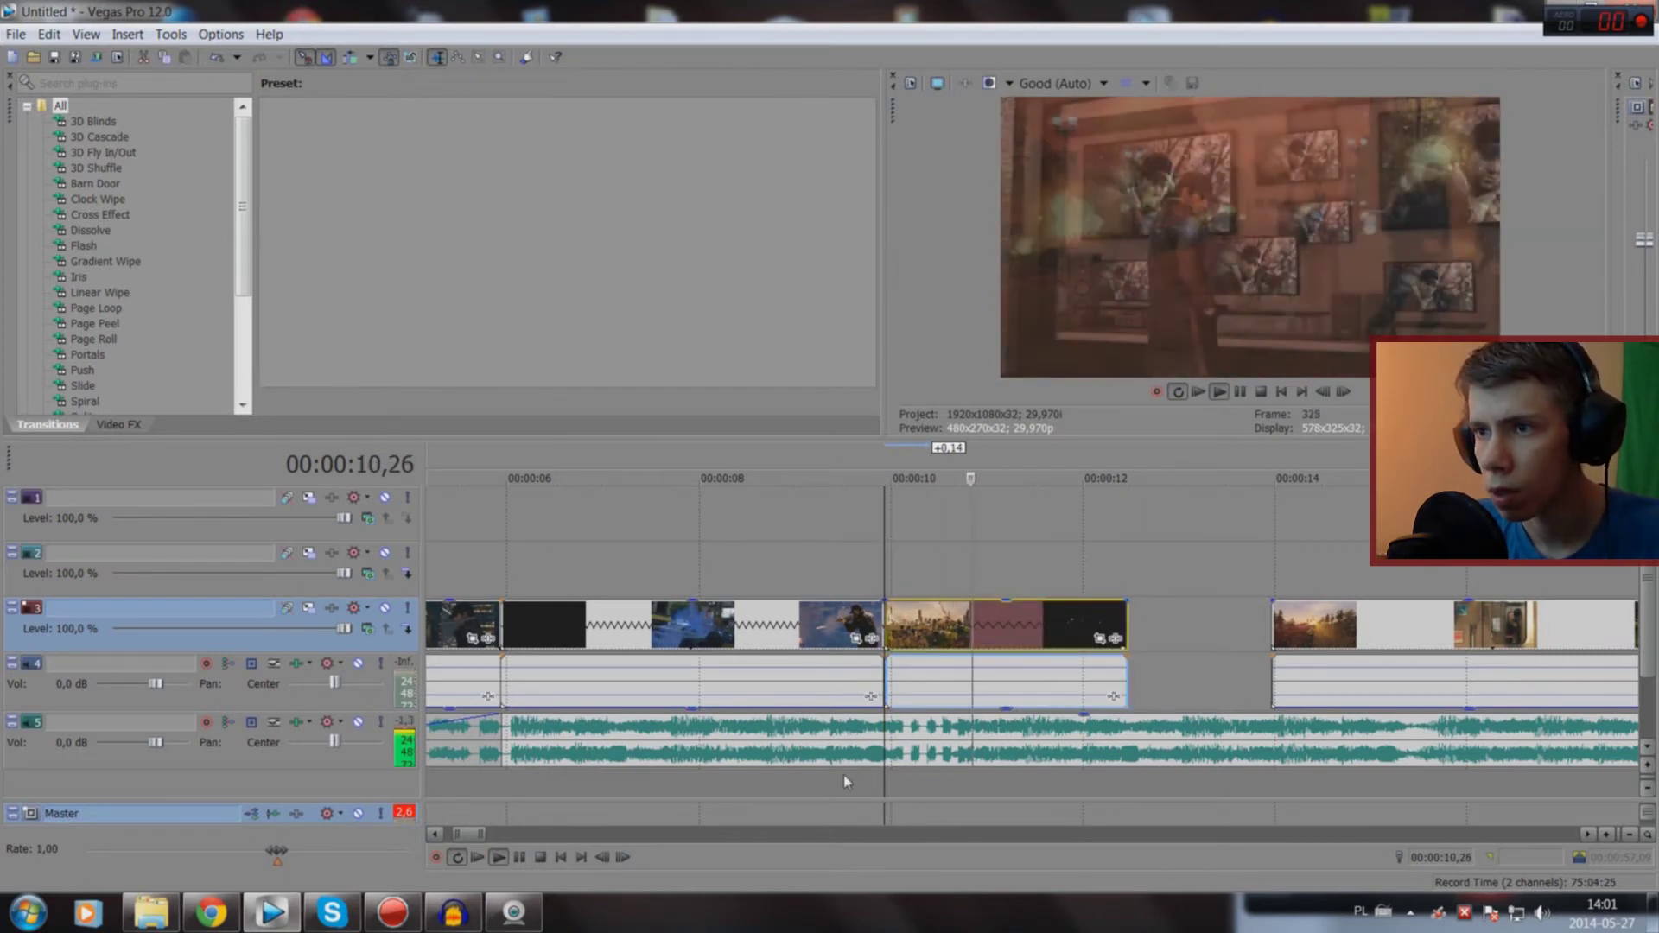
key(space)
mouse_move(888, 624)
mouse_down()
mouse_move(931, 627)
mouse_move(888, 626)
mouse_up()
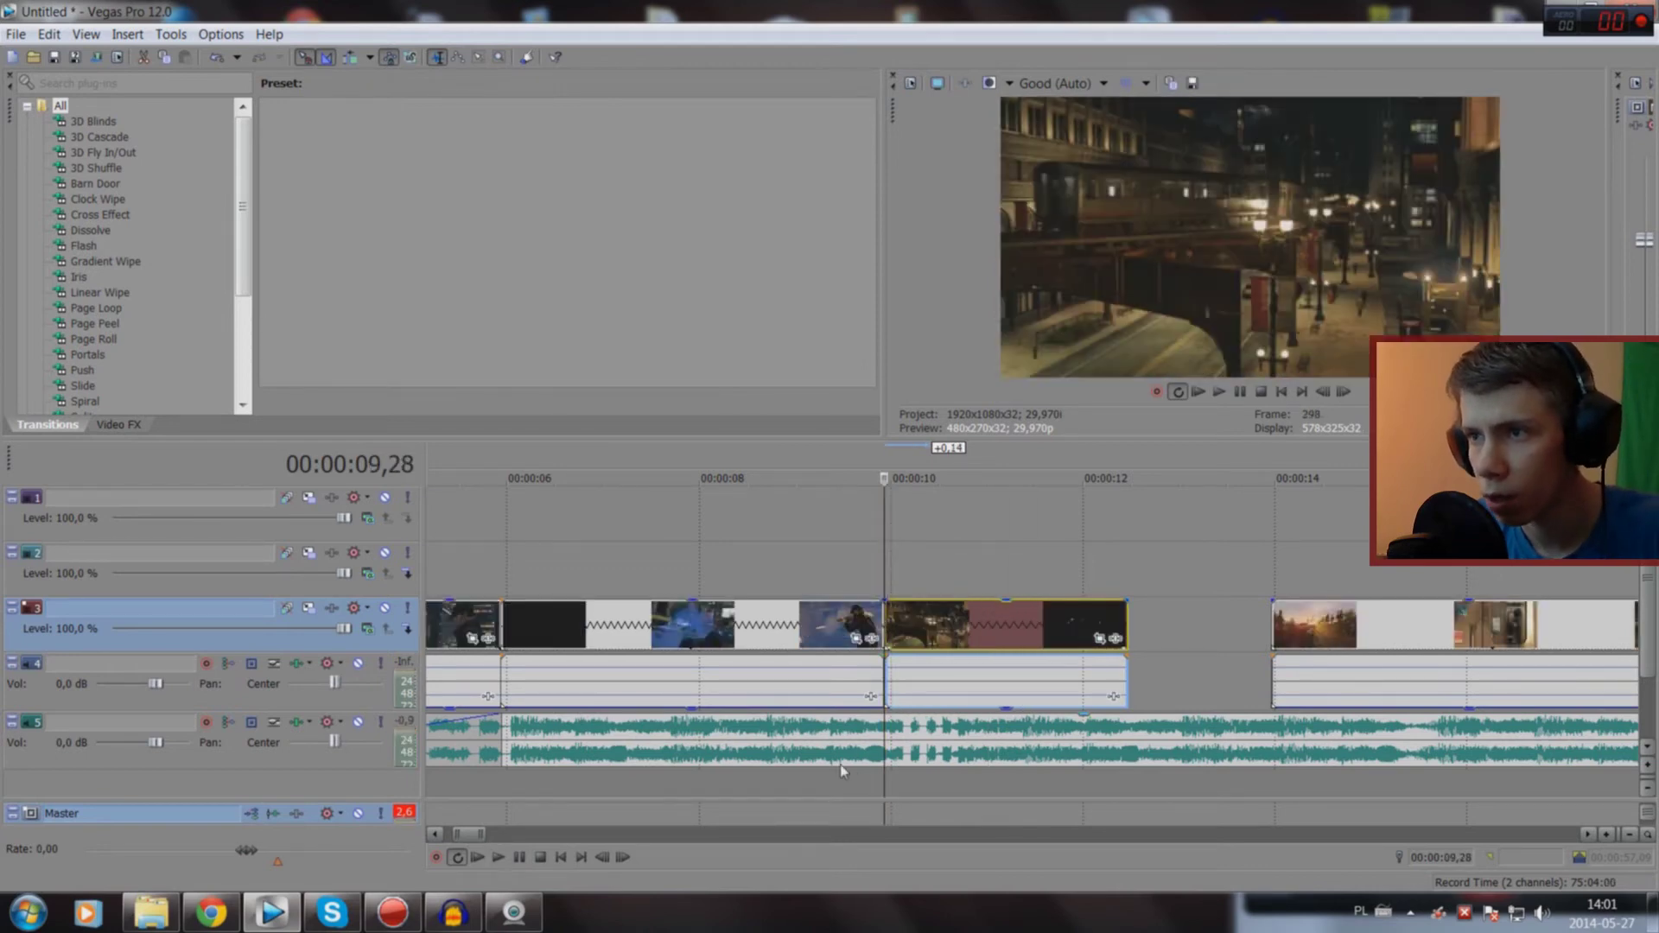
key(space)
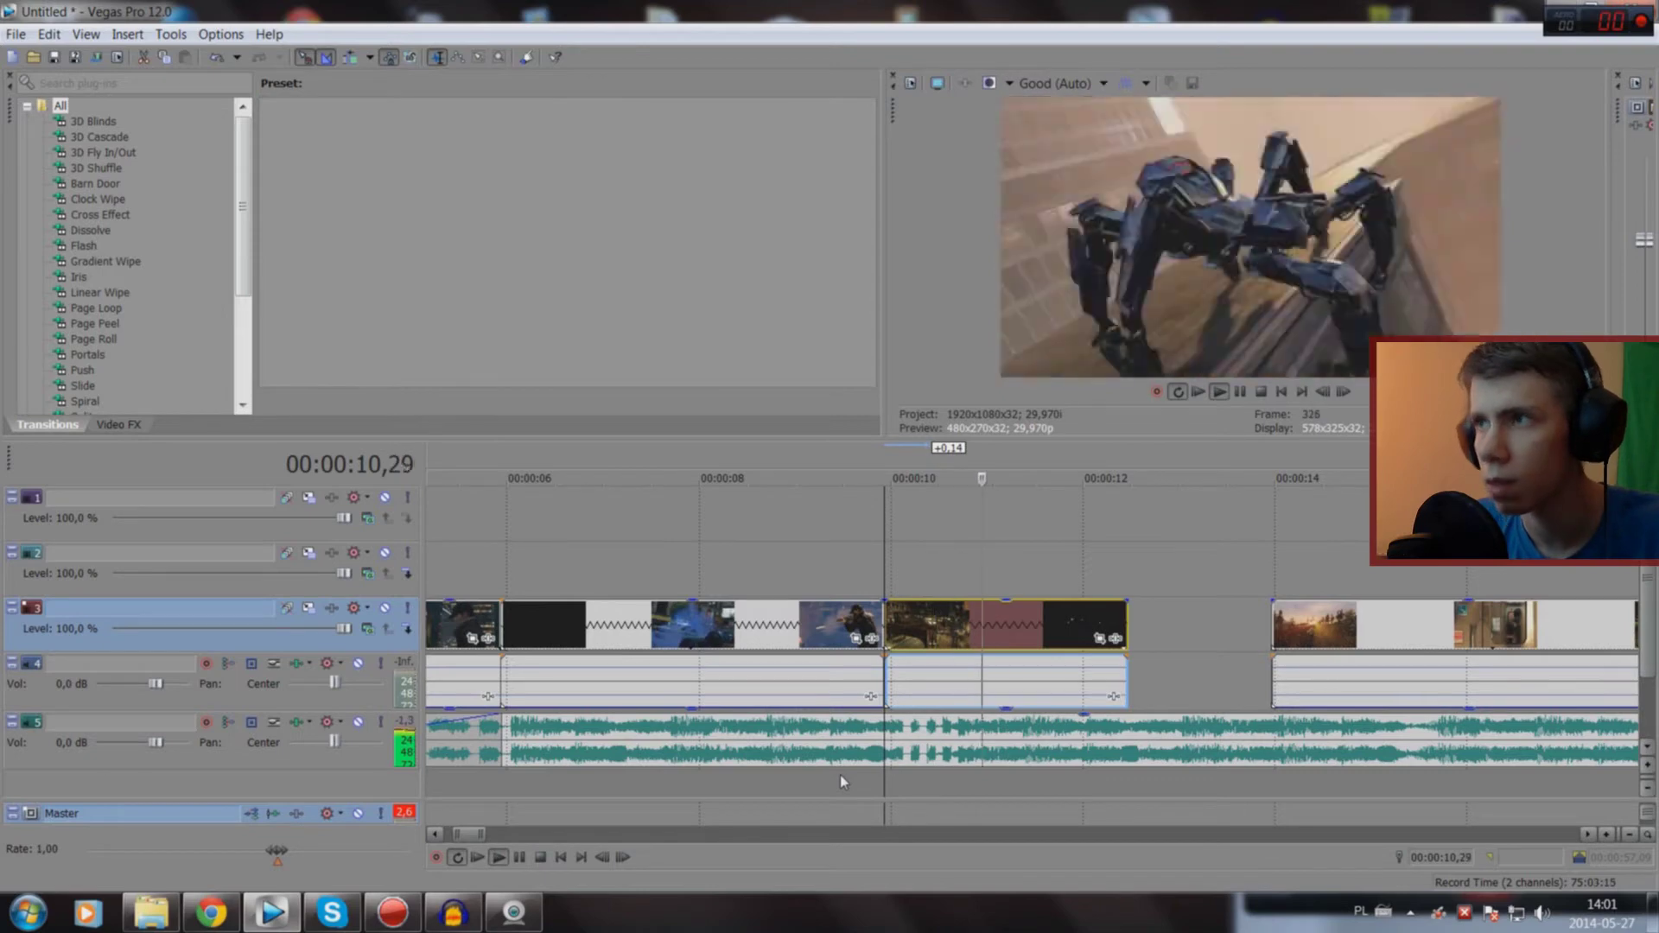
click(815, 793)
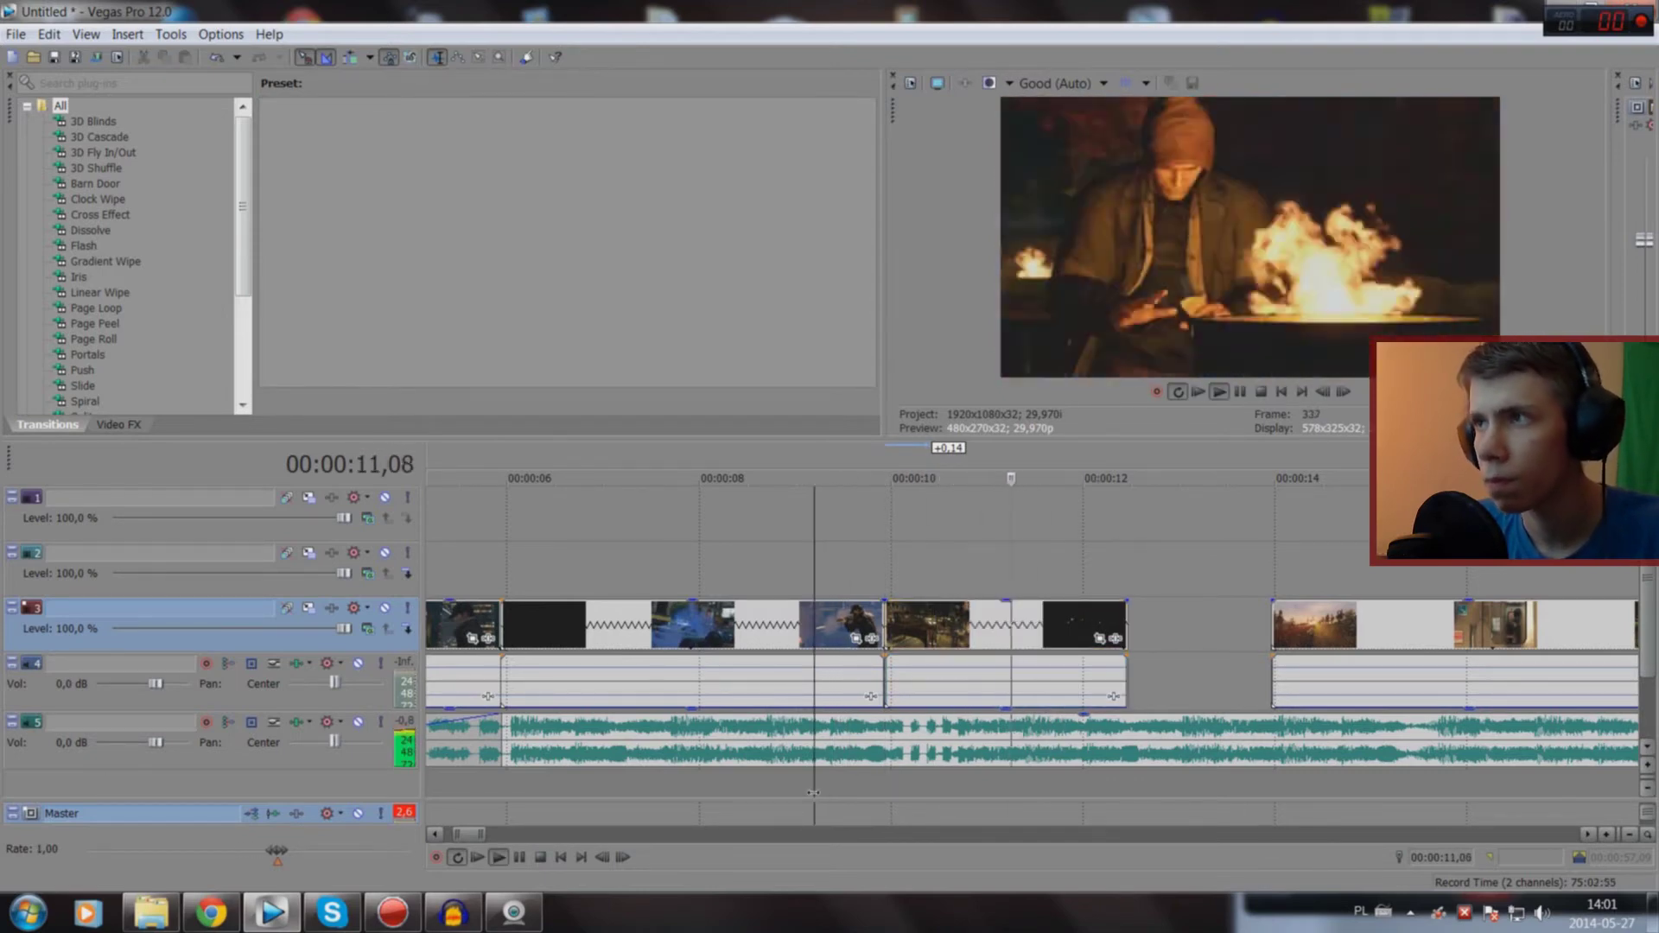
mouse_move(916, 707)
mouse_down()
mouse_move(941, 615)
mouse_move(889, 612)
mouse_up()
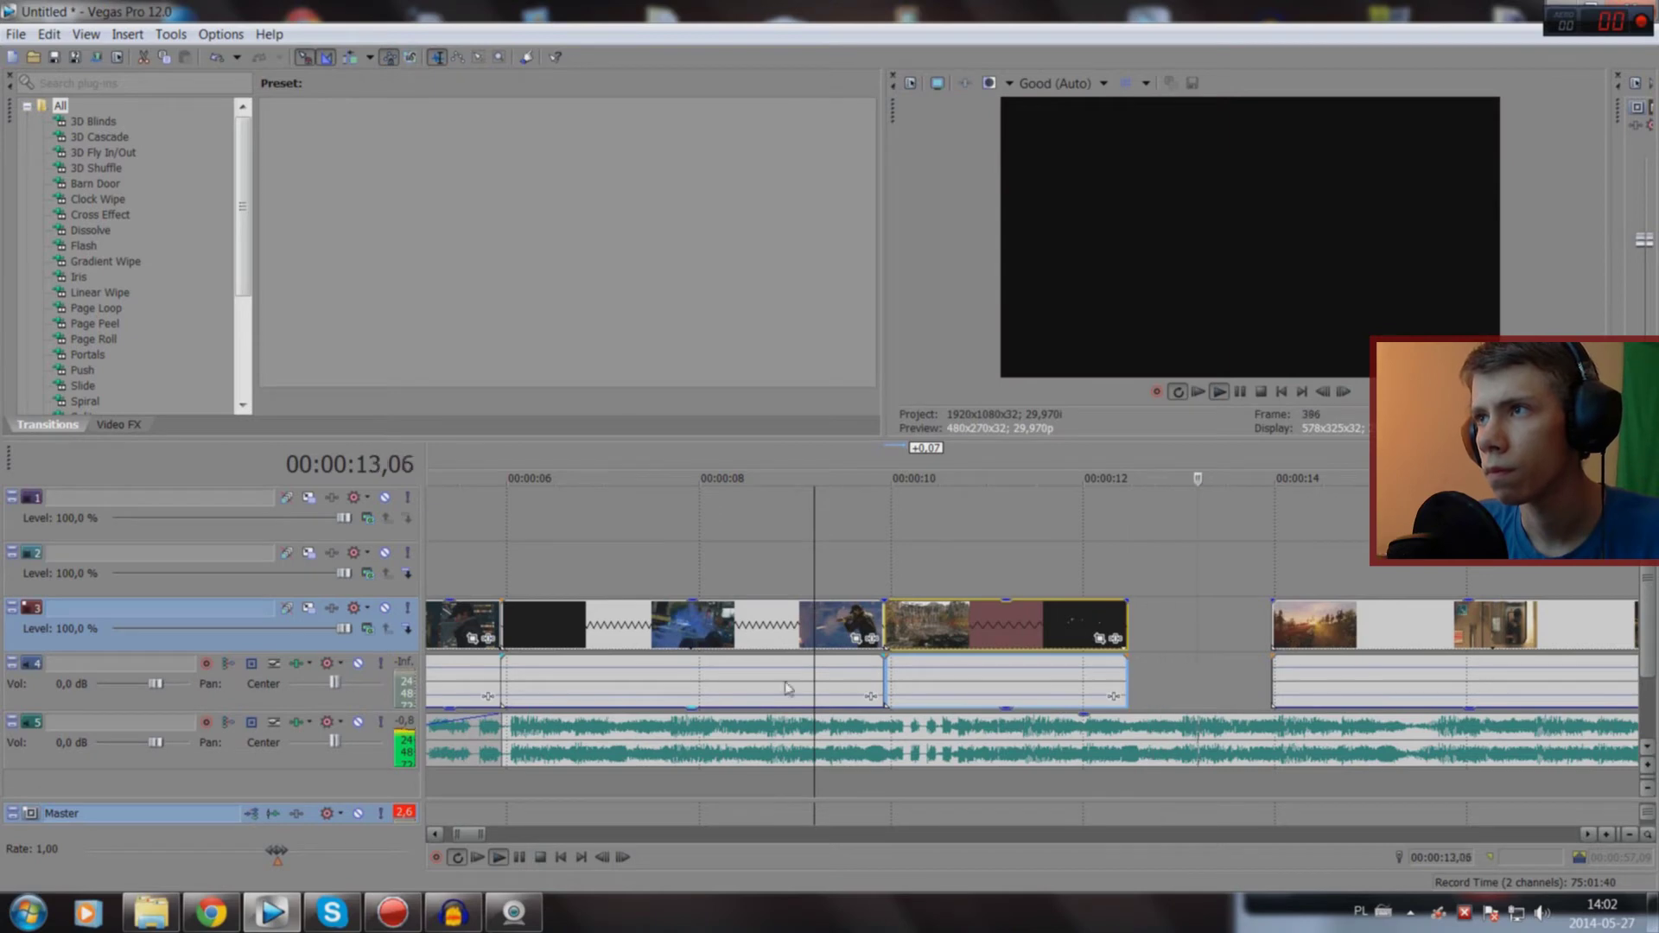
Step: Move the later clips left against the middle clip and check the join from 12,02
drag(1344, 641, 1195, 631)
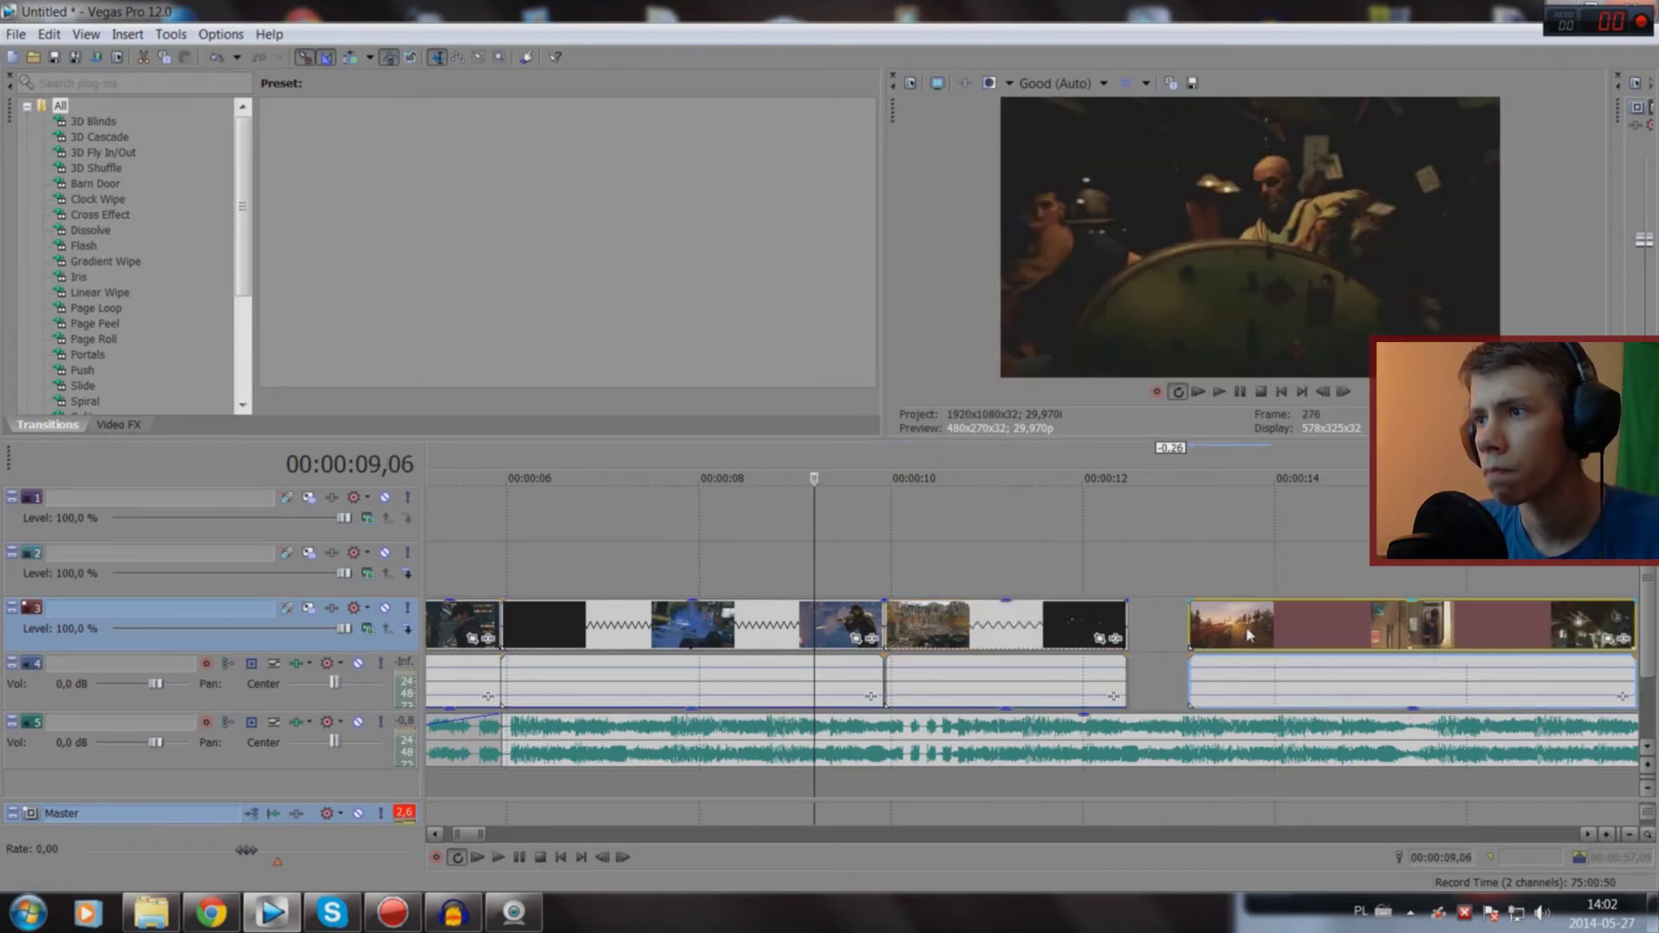
click(1090, 778)
key(space)
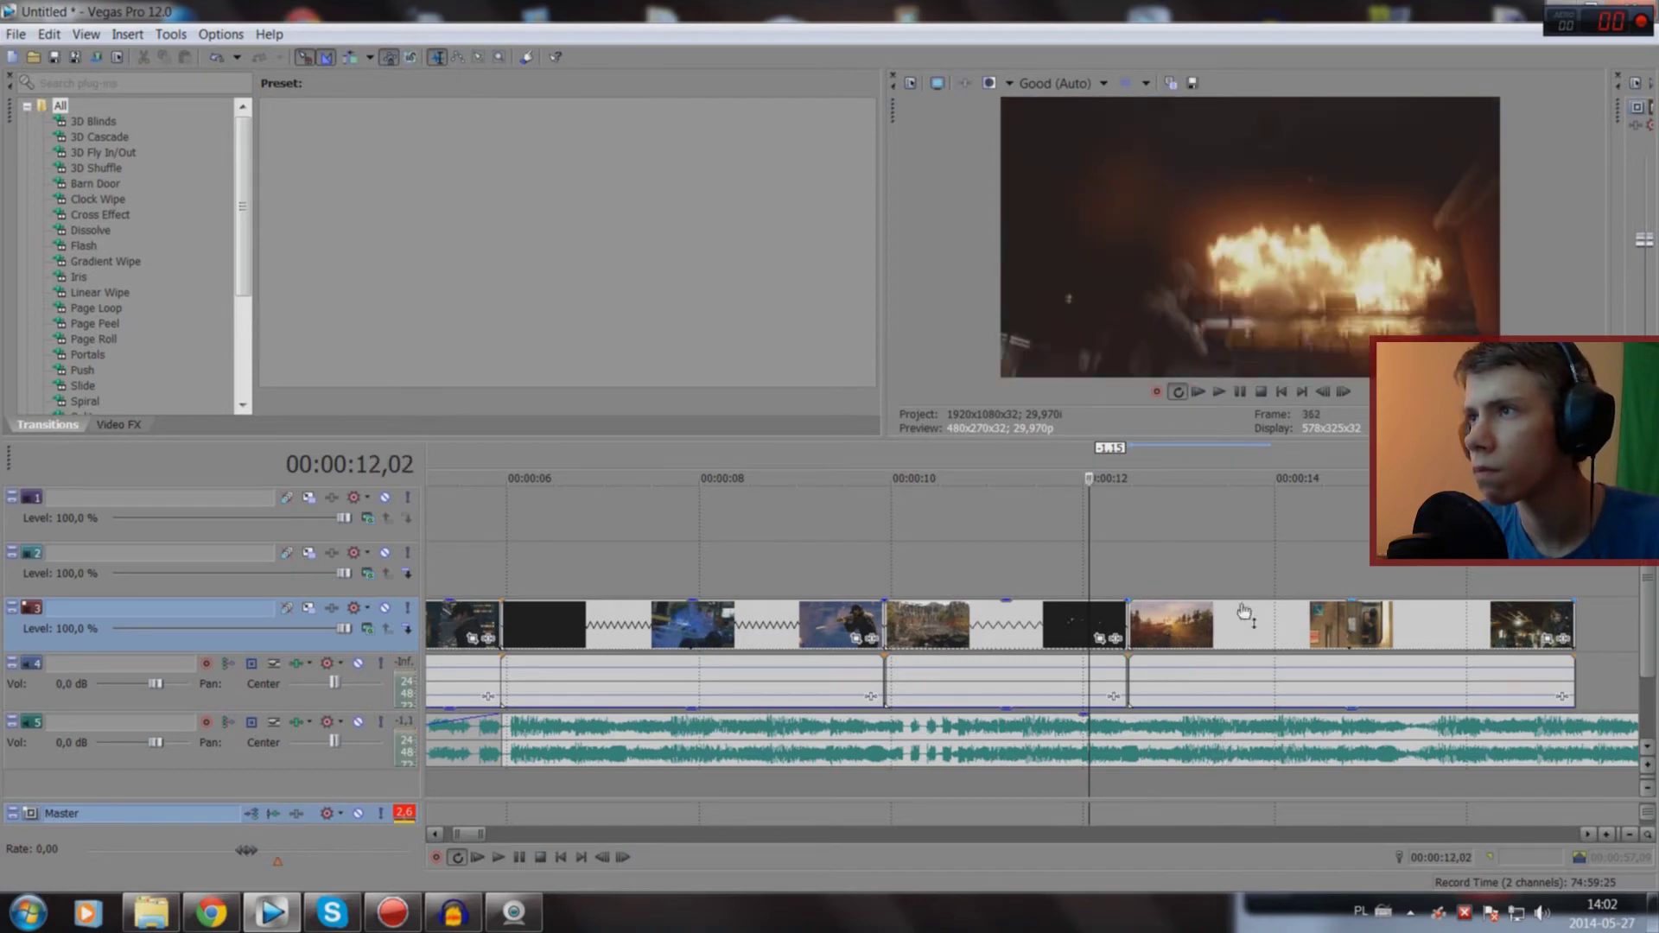
click(1241, 626)
scroll(1123, 640, down, 5)
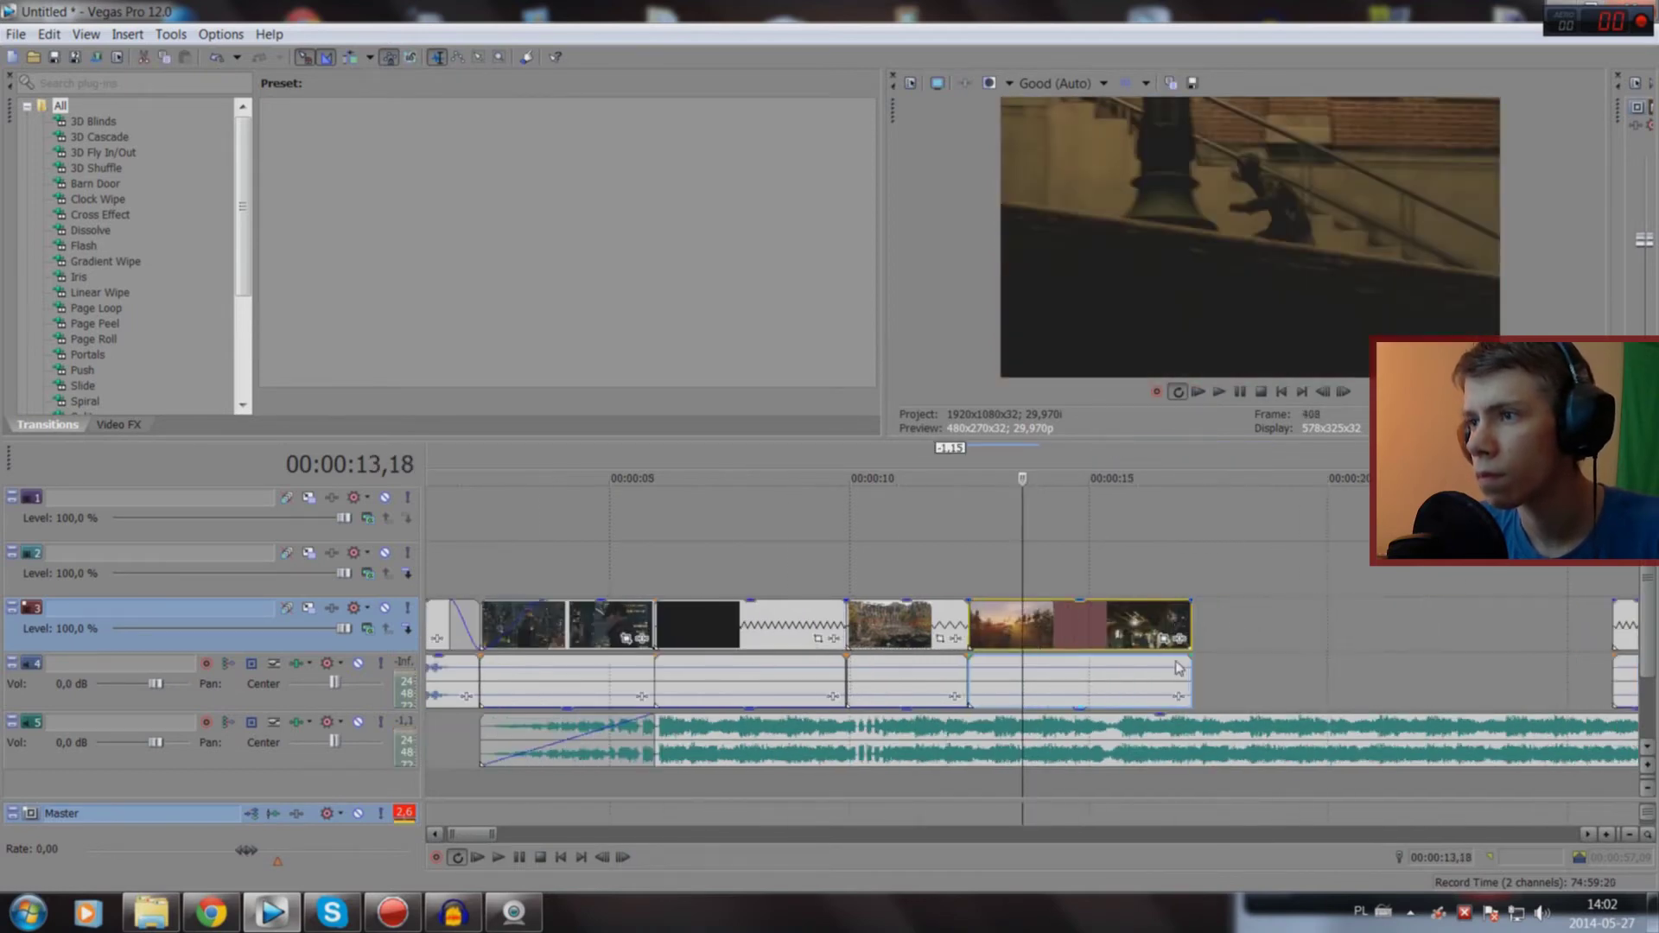
key(Delete)
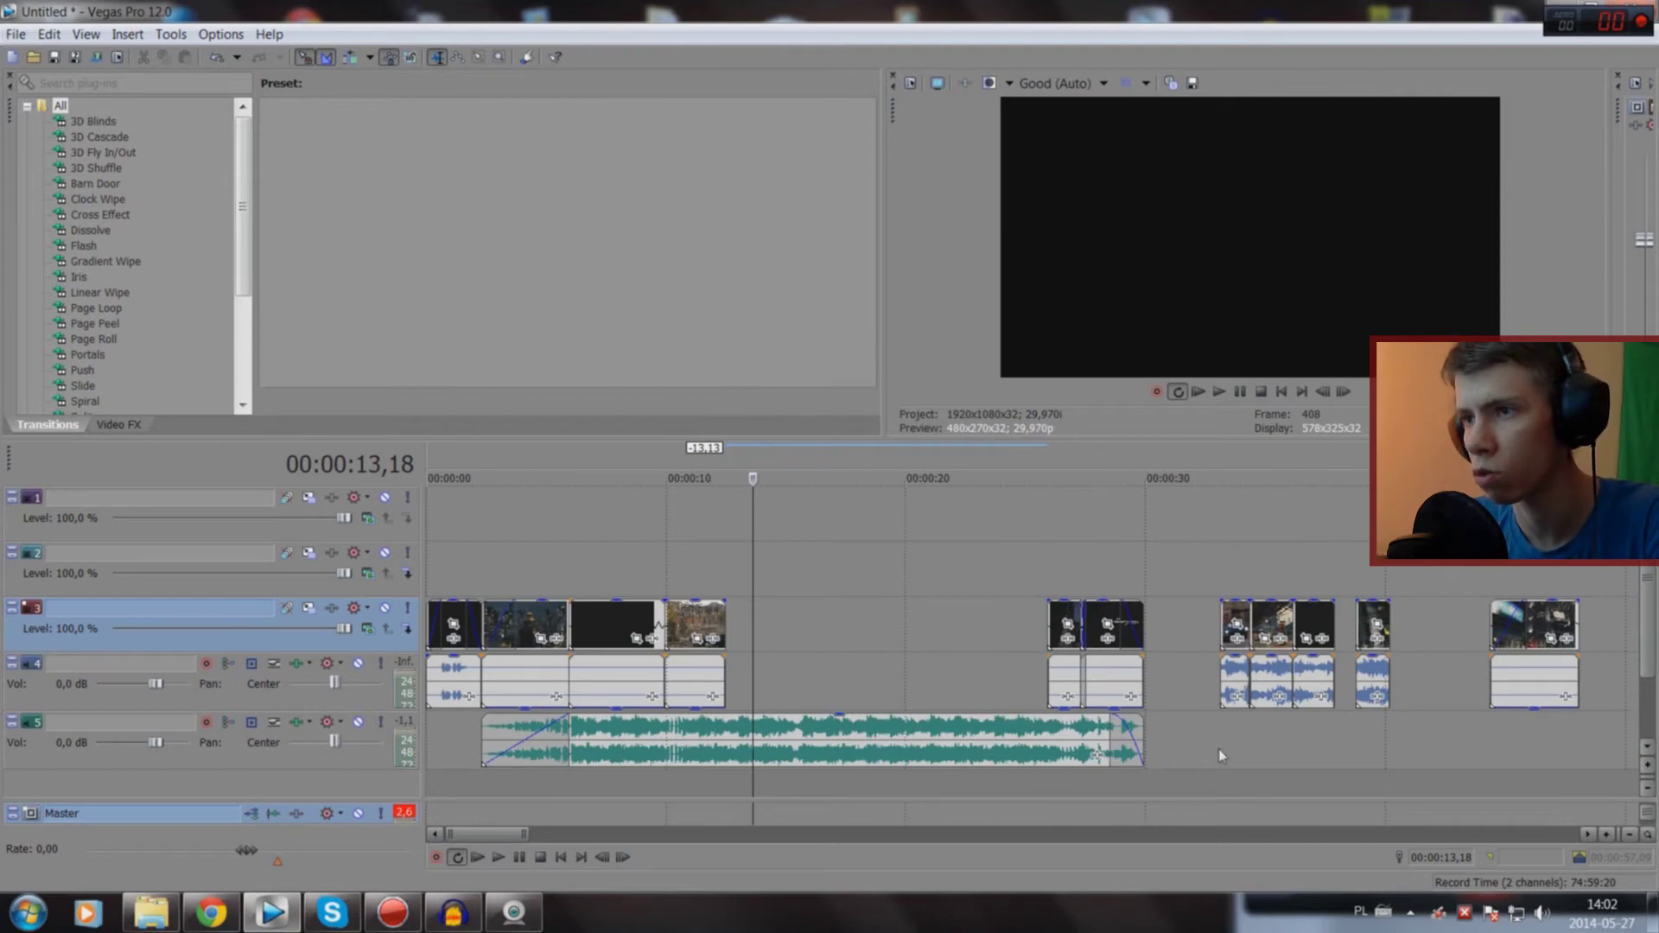
click(1229, 781)
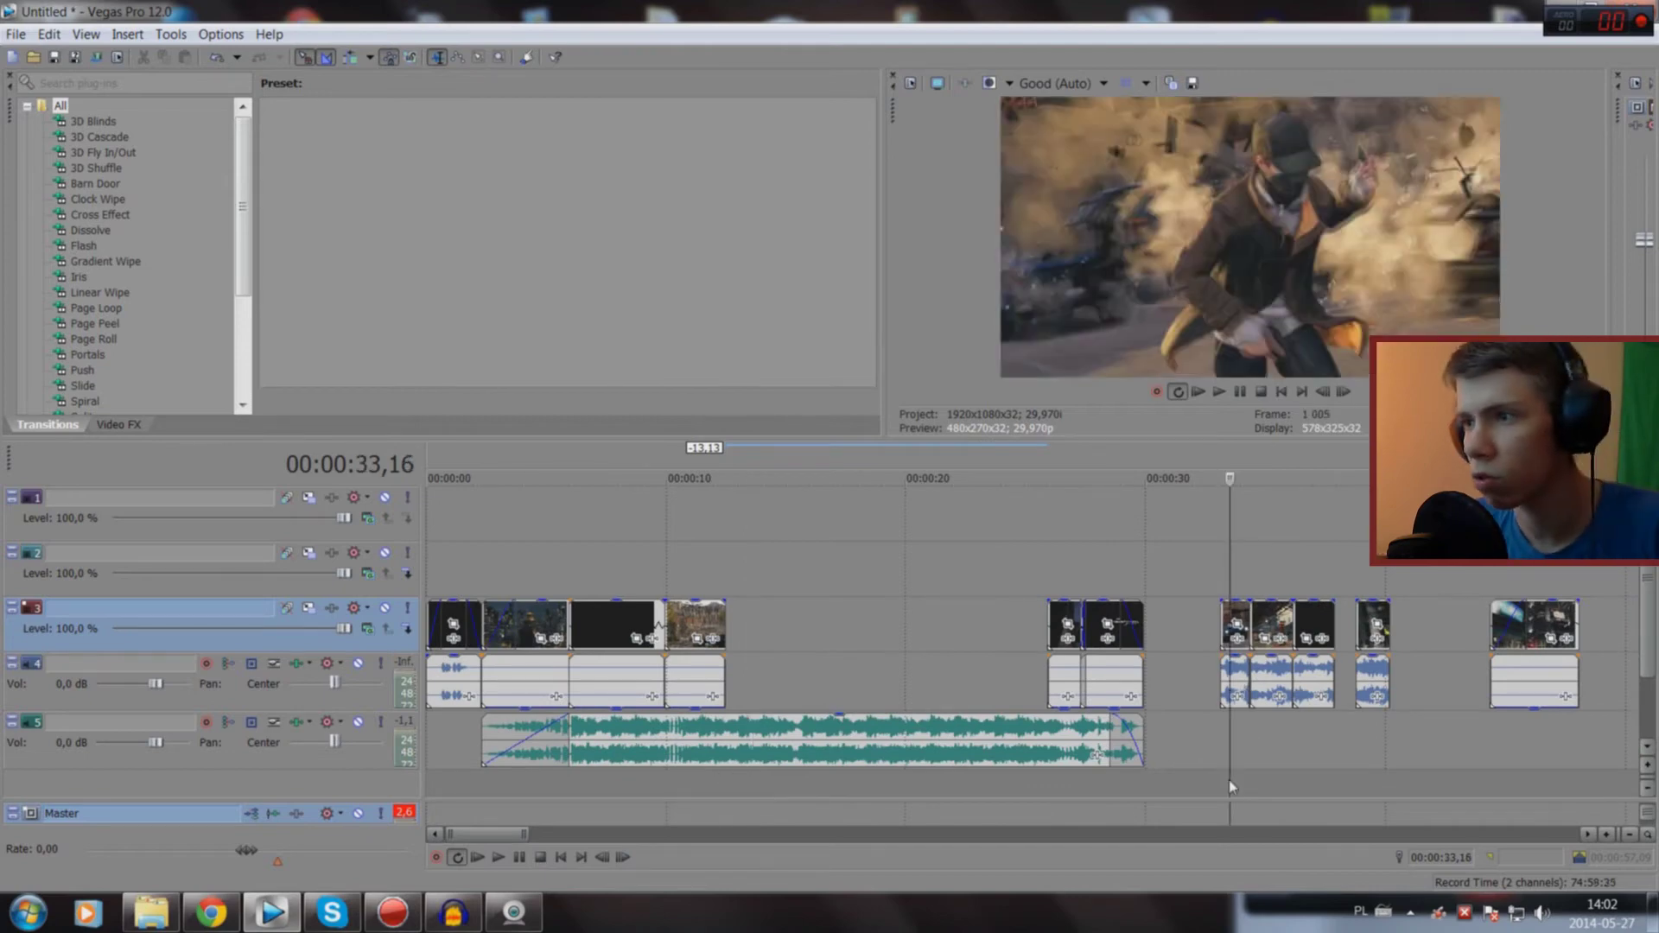
scroll(1229, 779, up, 5)
scroll(1136, 701, down, 3)
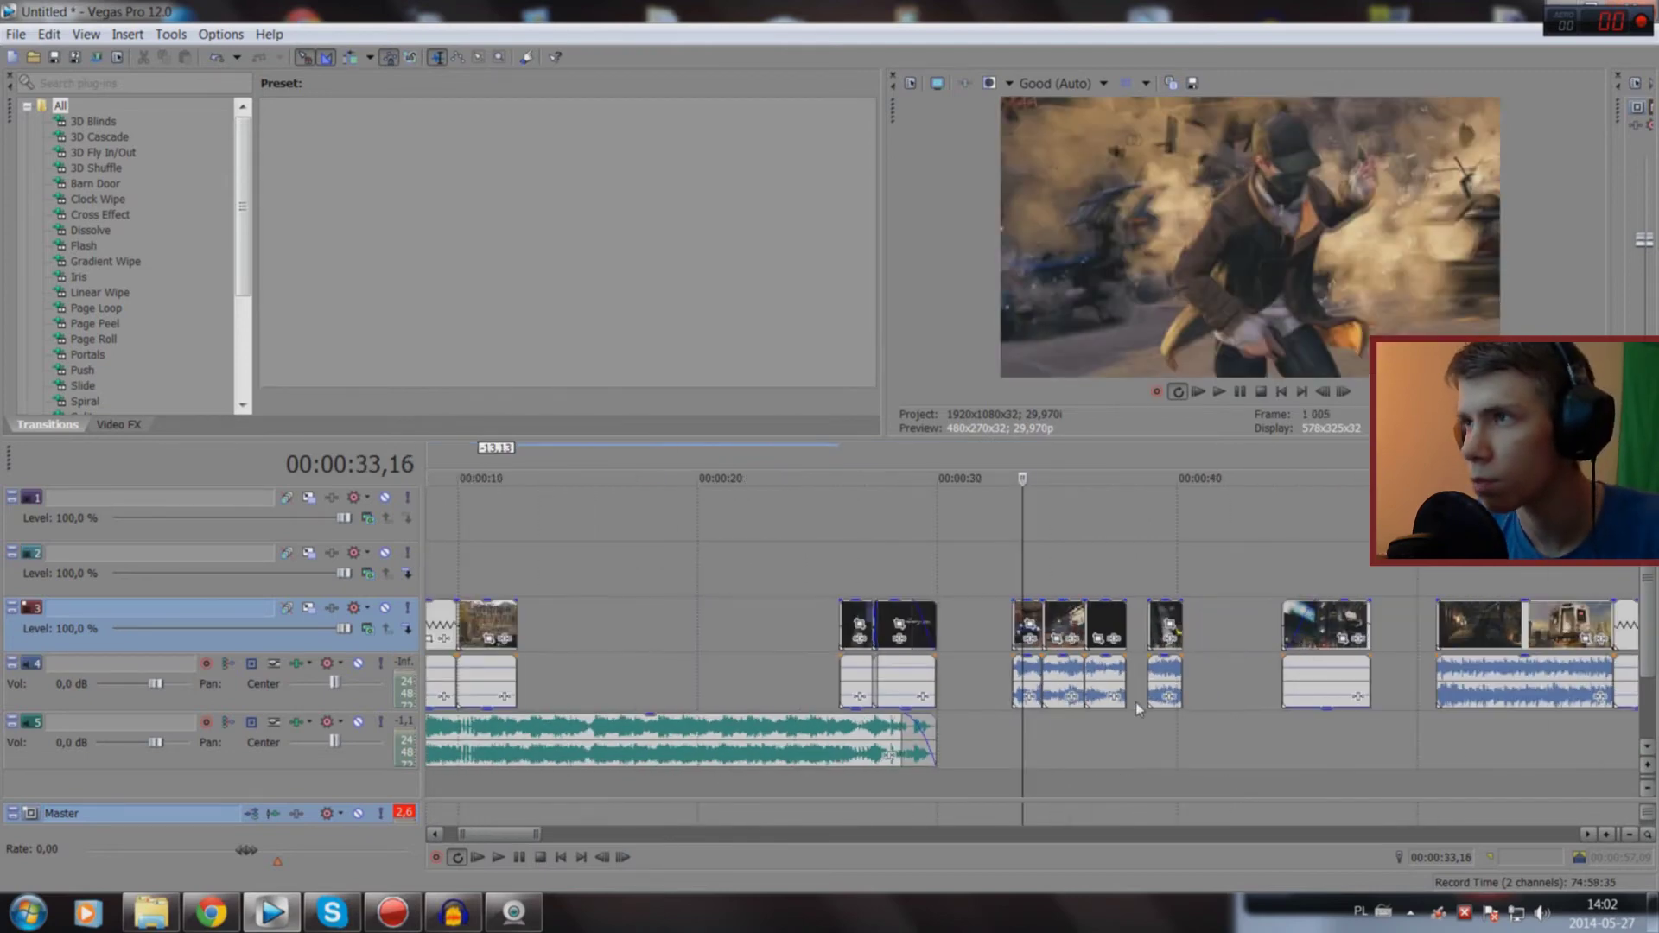
scroll(1071, 752, down, 2)
click(969, 756)
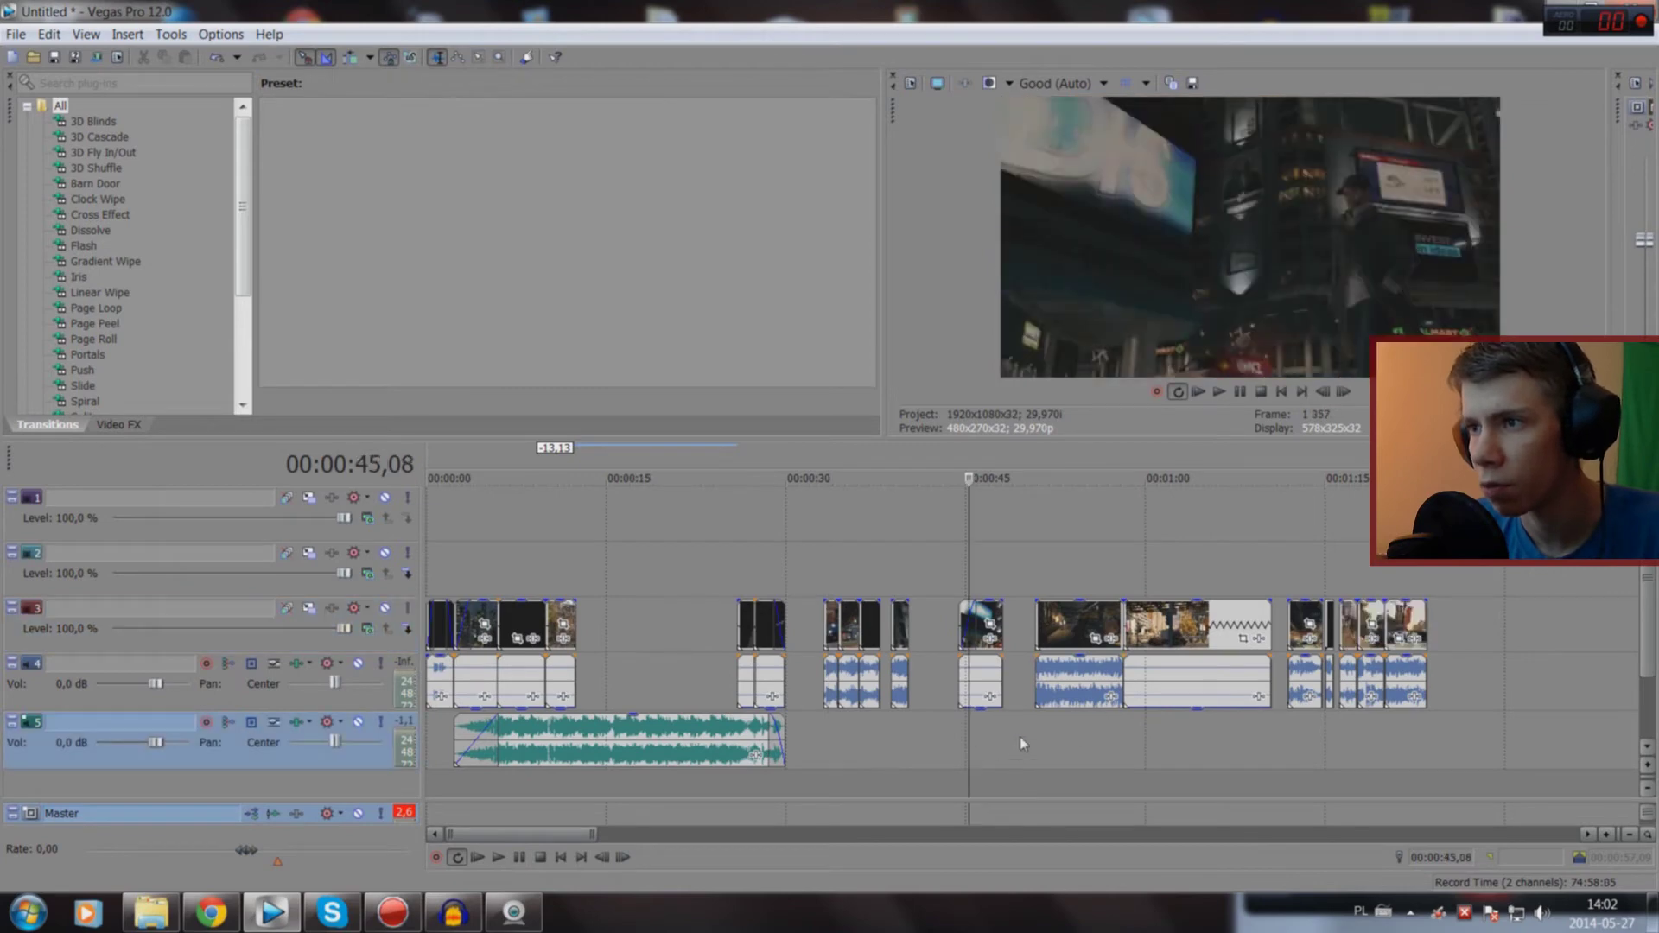
click(1039, 759)
key(space)
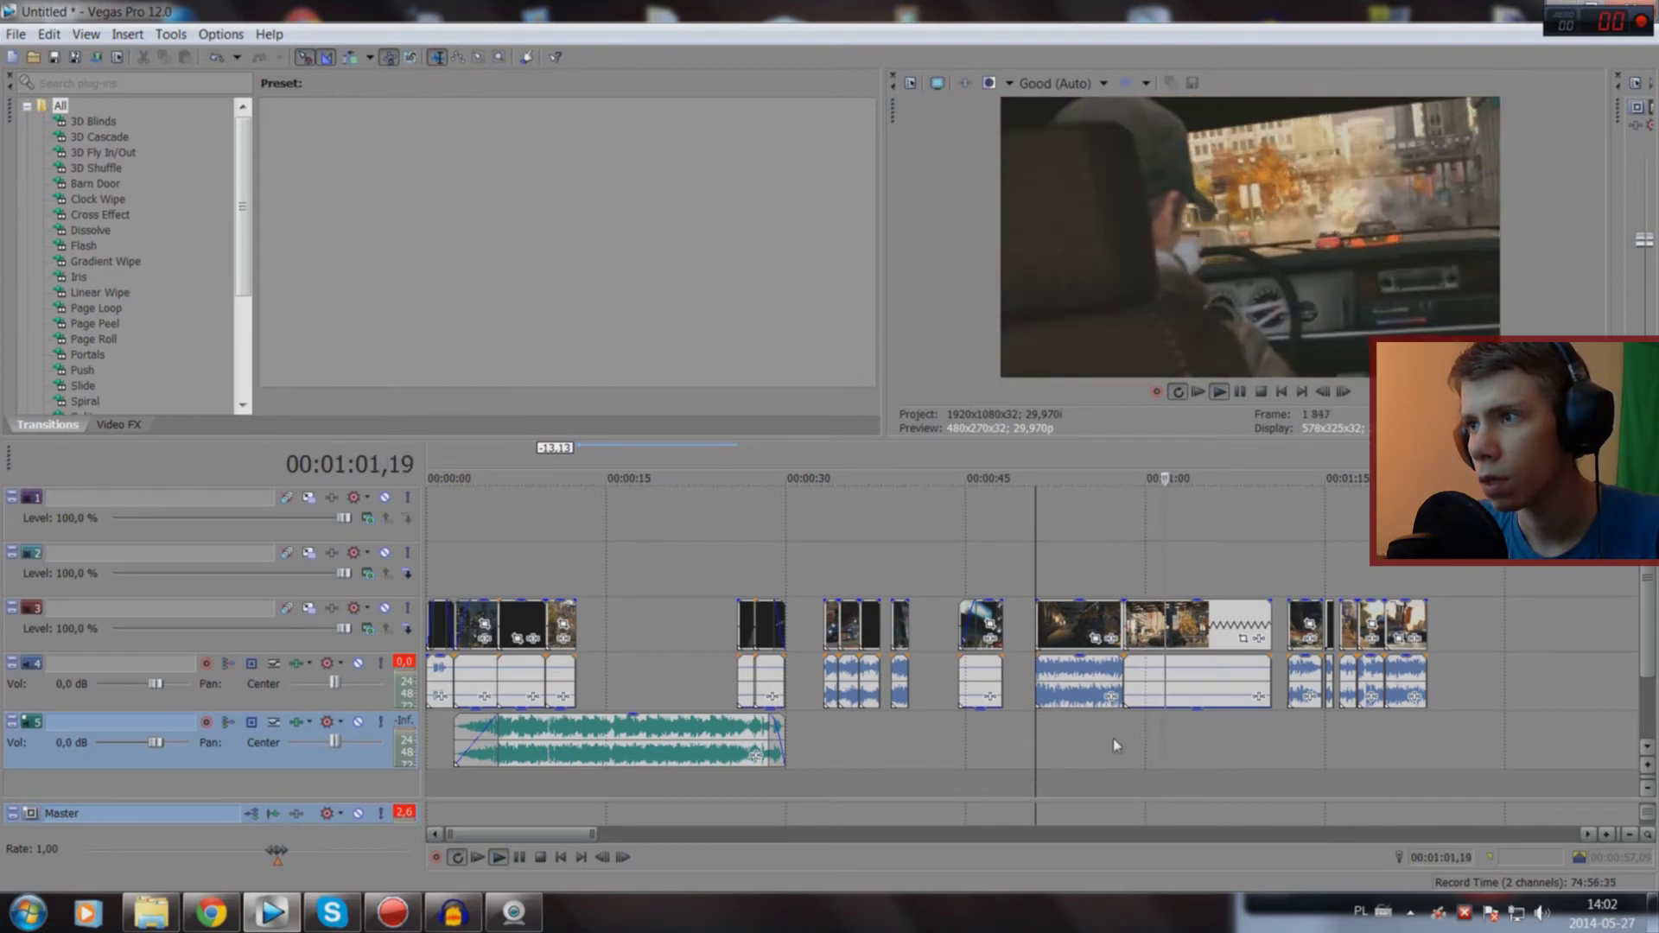
click(1296, 769)
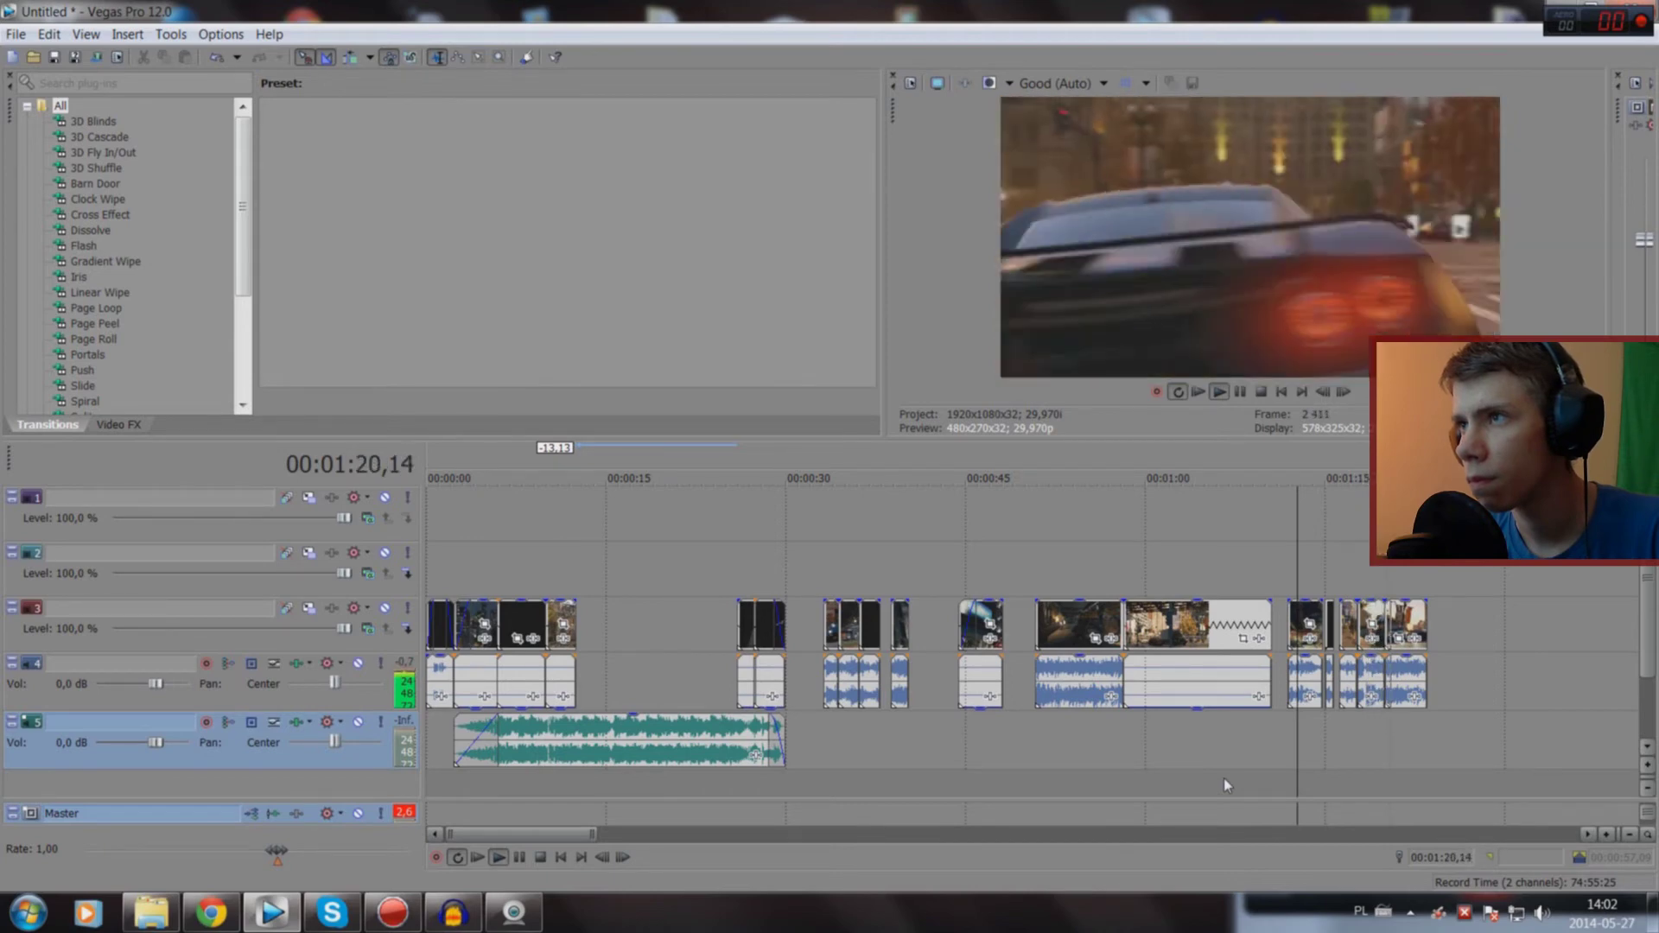
key(space)
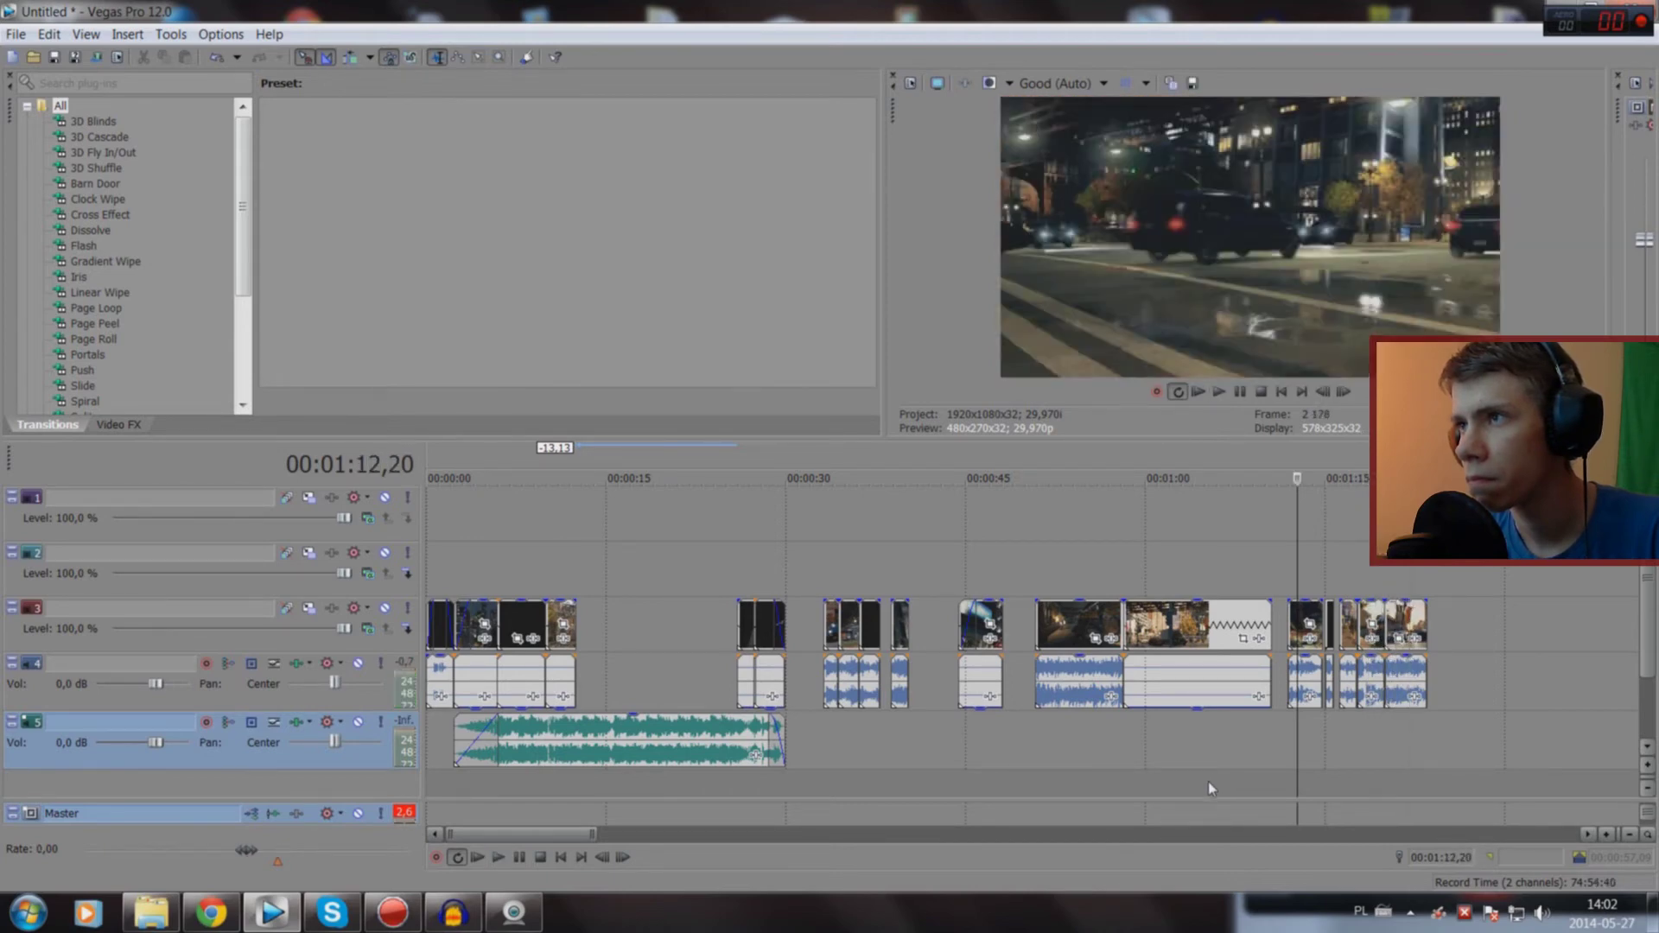
scroll(1195, 782, down, 3)
scroll(802, 729, up, 2)
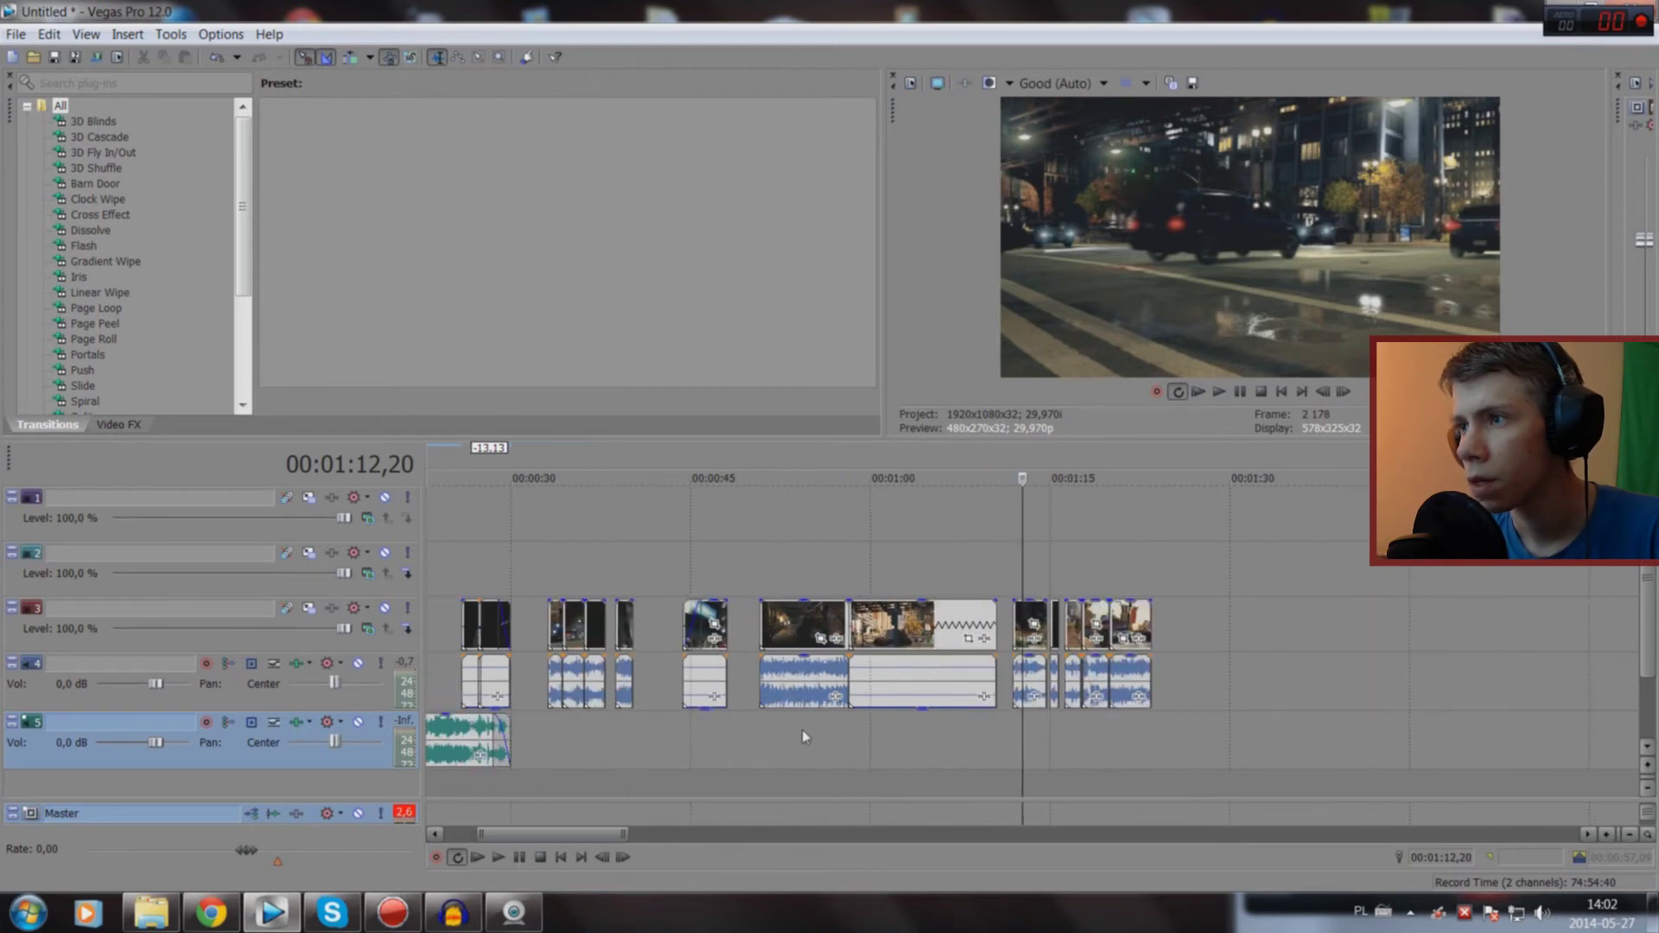
scroll(802, 734, down, 2)
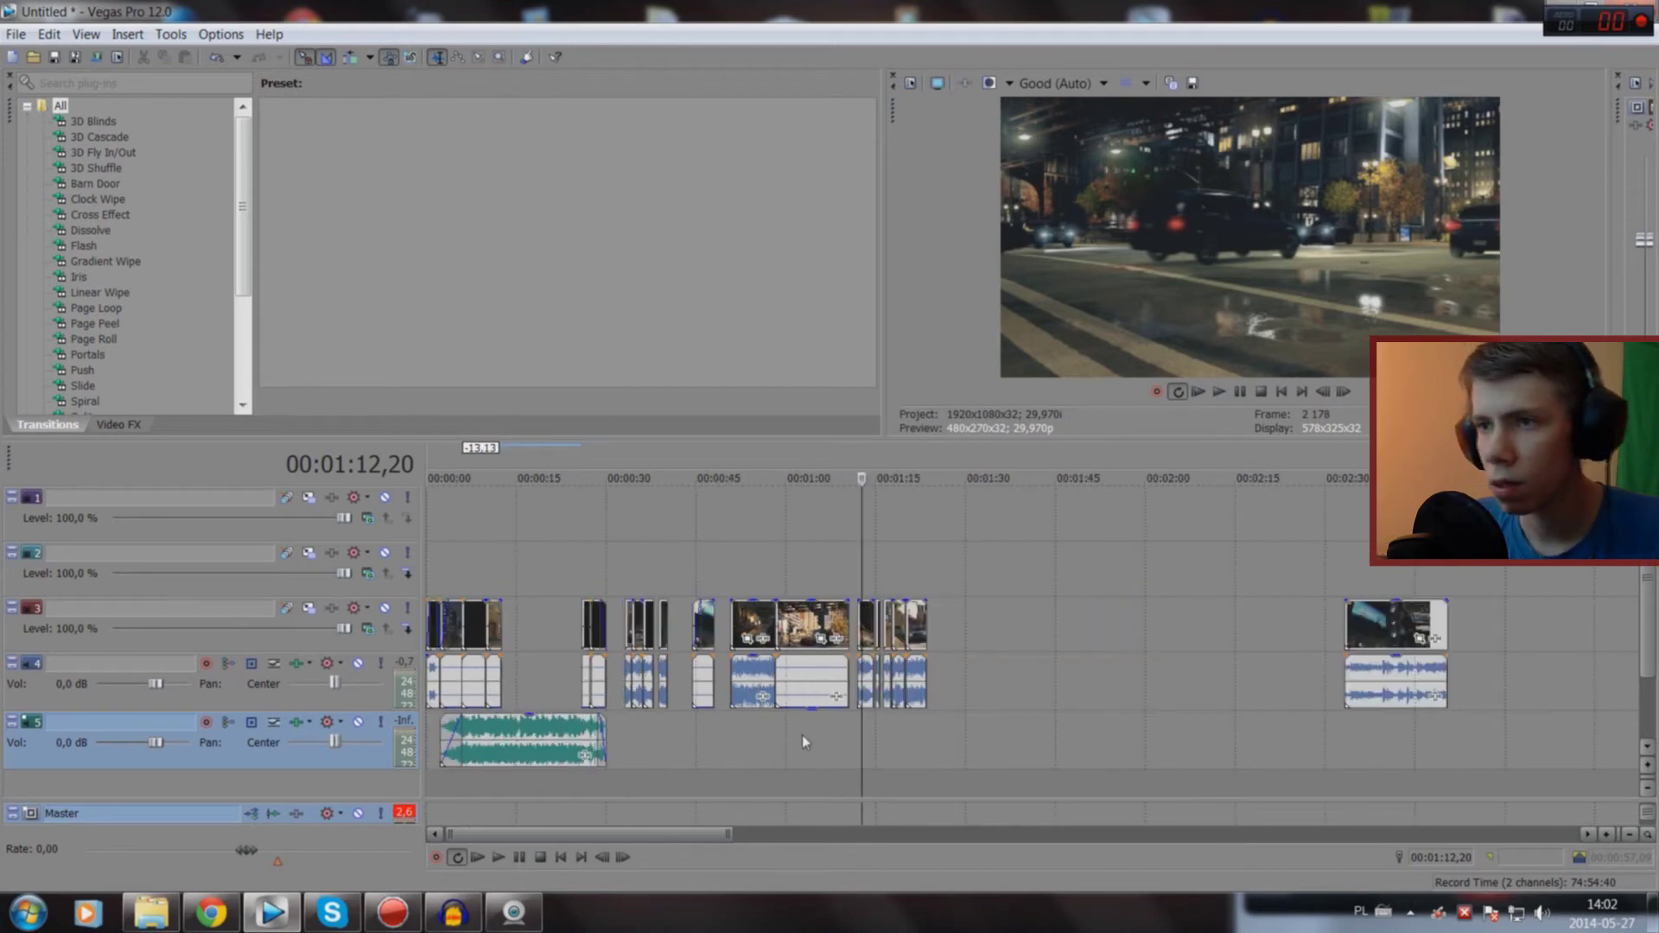
click(564, 857)
key(space)
scroll(691, 787, up, 6)
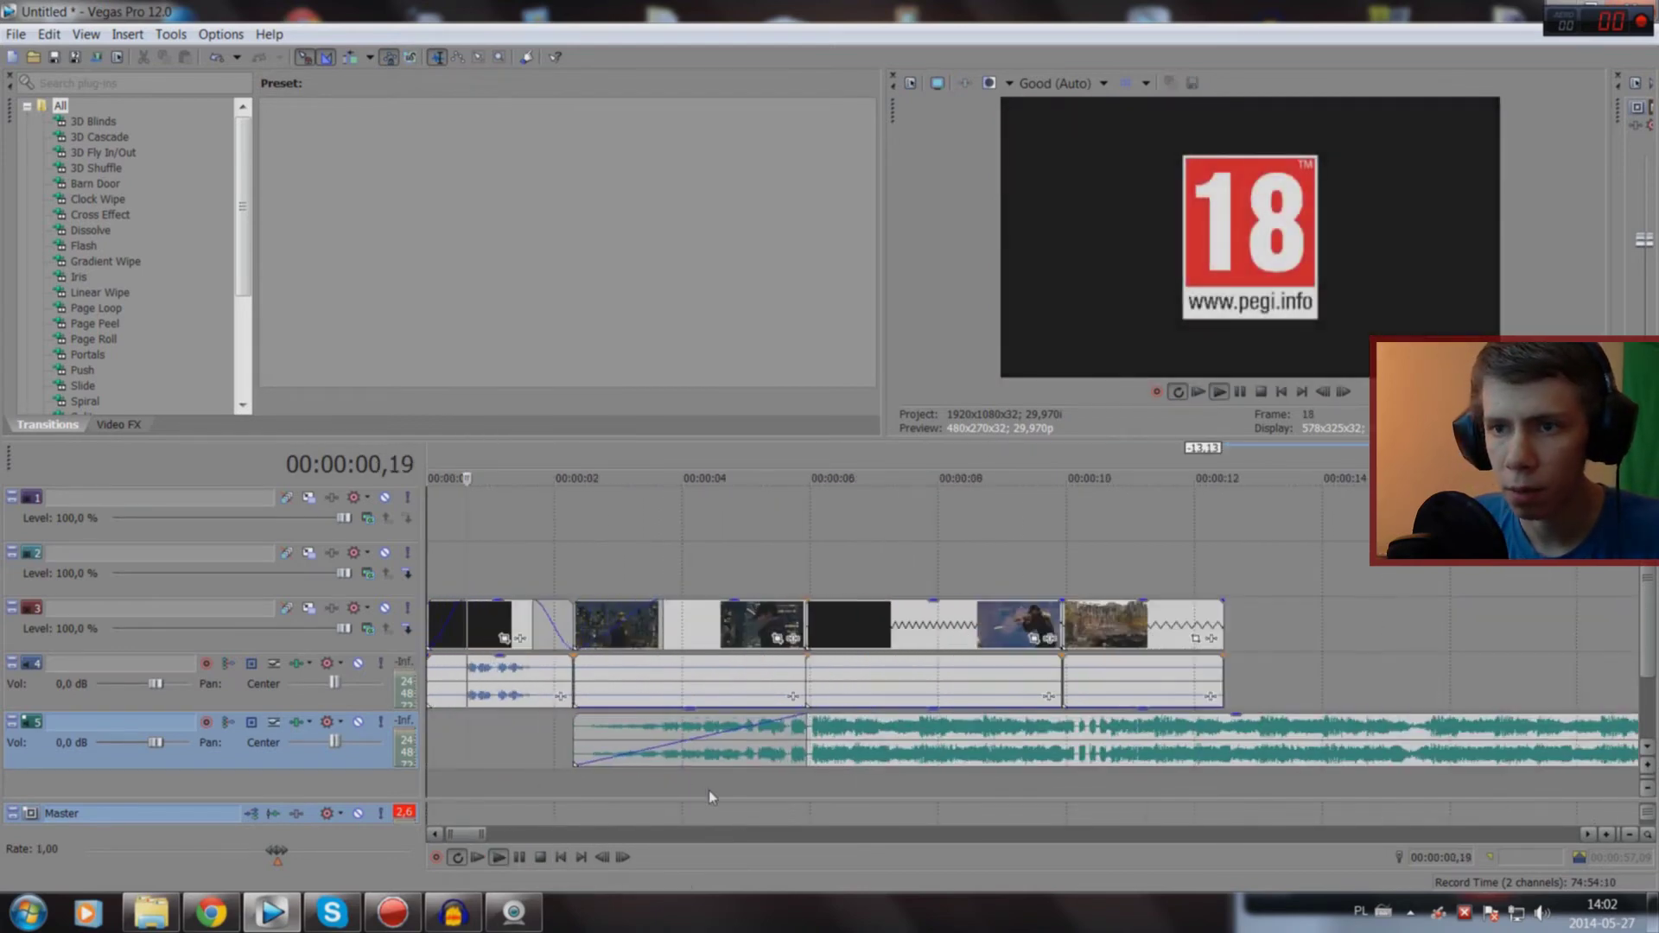
click(840, 779)
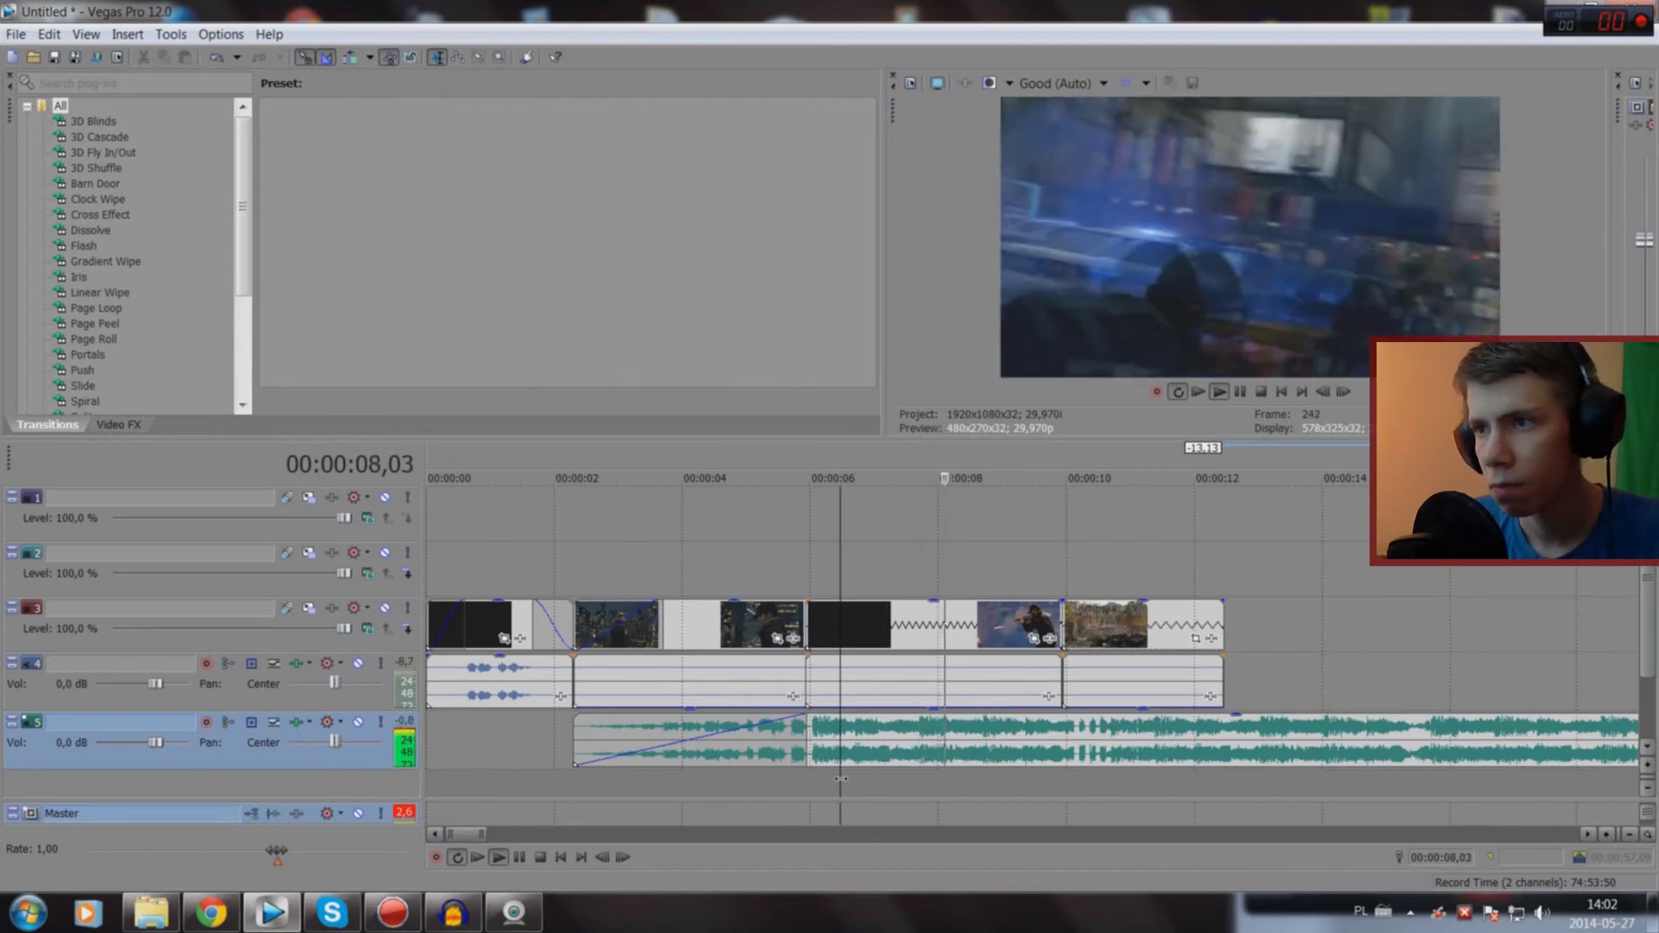
key(space)
scroll(842, 752, down, 3)
scroll(843, 731, down, 3)
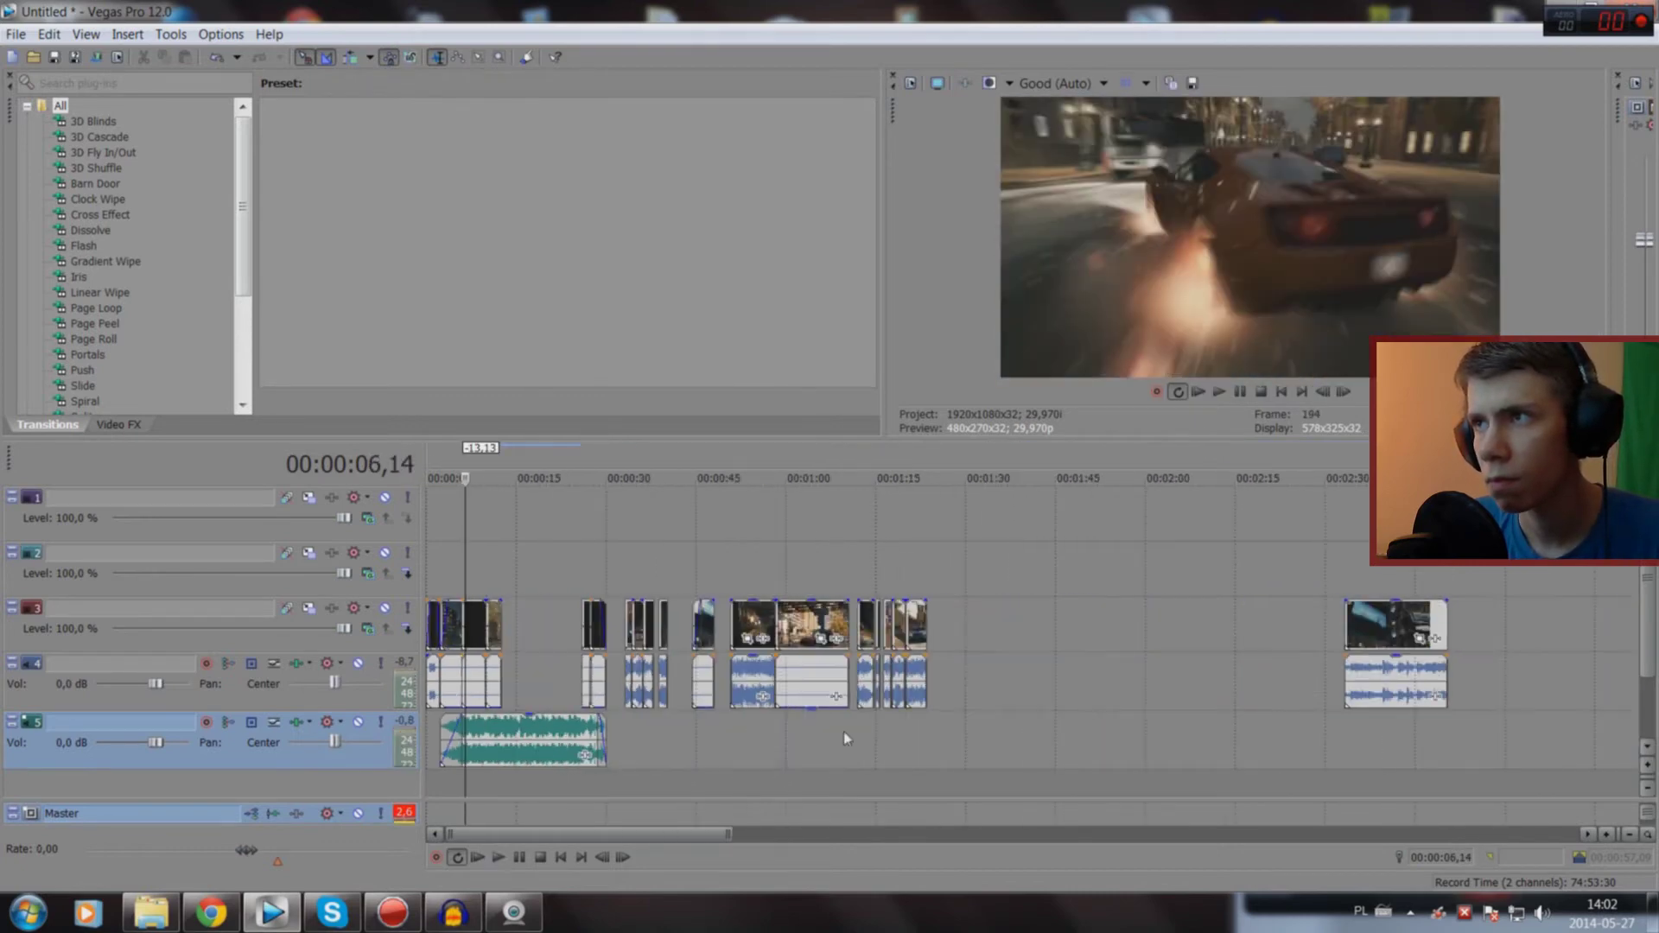
scroll(844, 731, down, 3)
scroll(975, 646, down, 3)
Step: Move the checkerboard event on track 1 to begin at 2 seconds and play the opening
drag(1309, 515, 331, 499)
key(ctrl+Home)
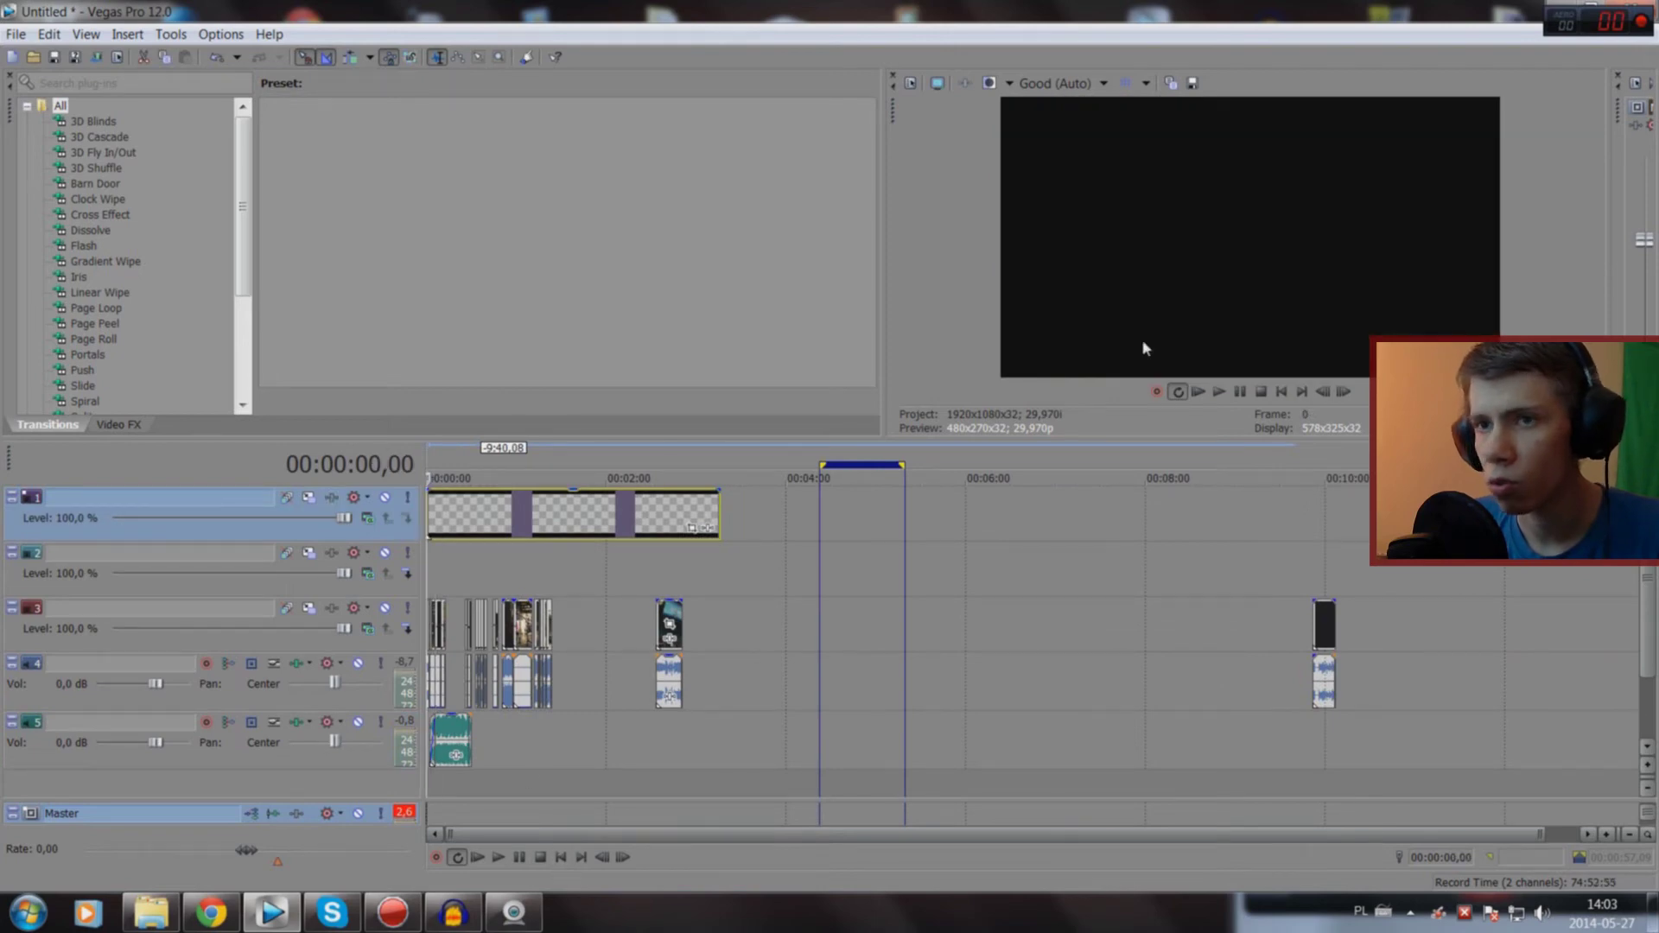
scroll(640, 682, up, 5)
scroll(689, 684, up, 5)
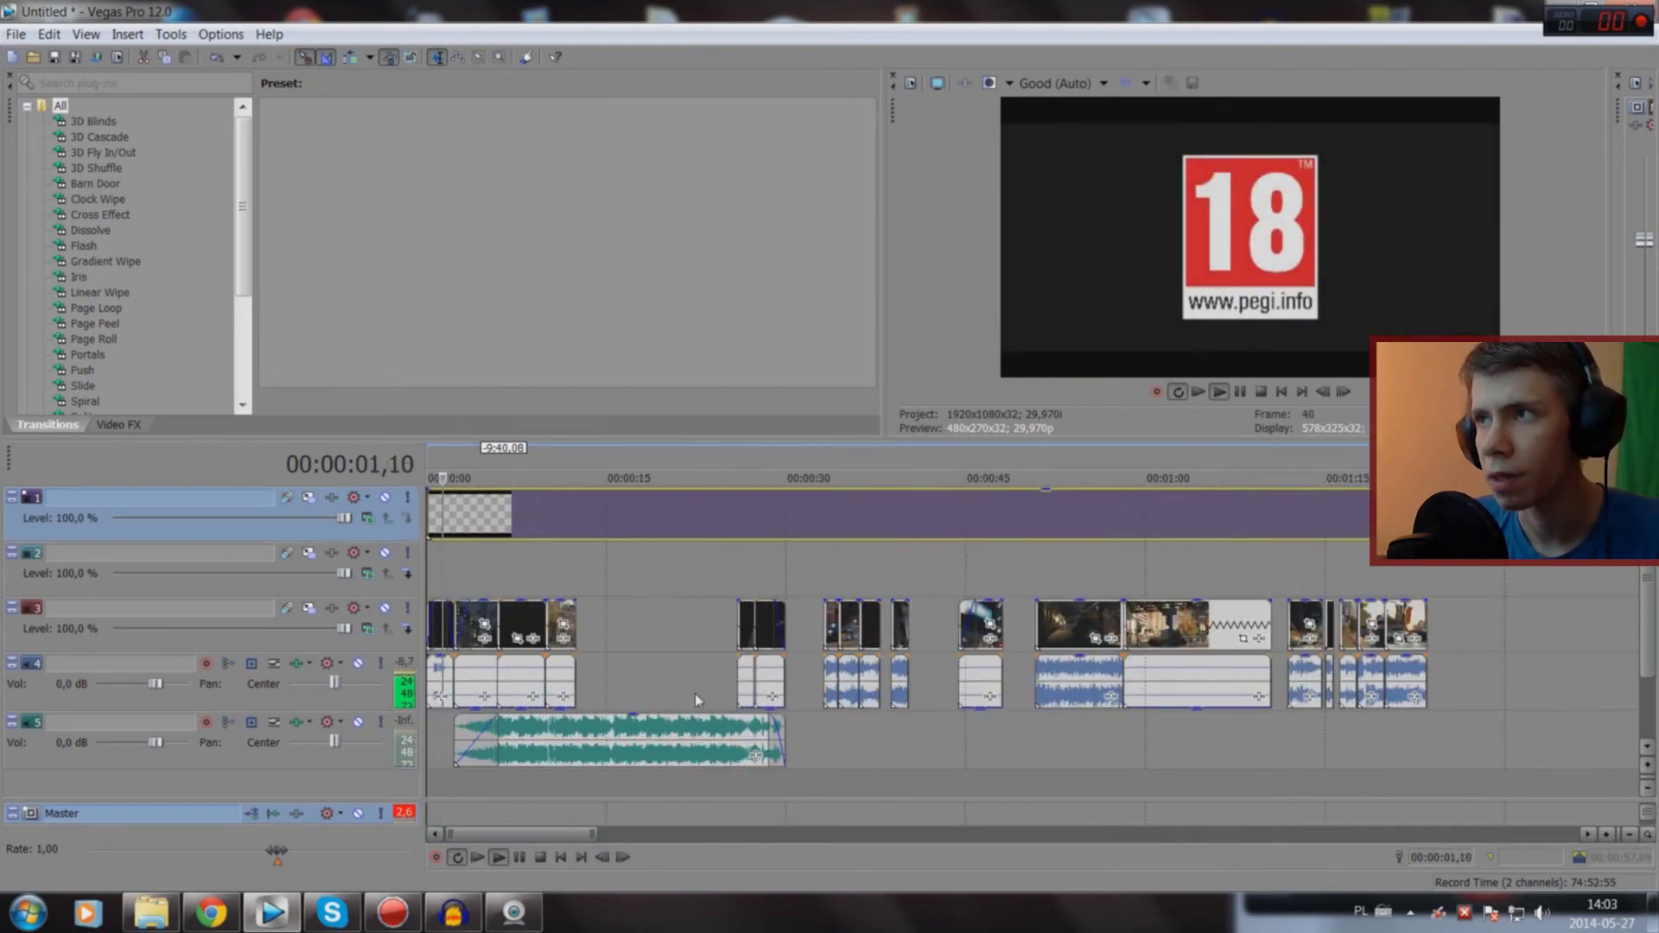
scroll(695, 698, up, 4)
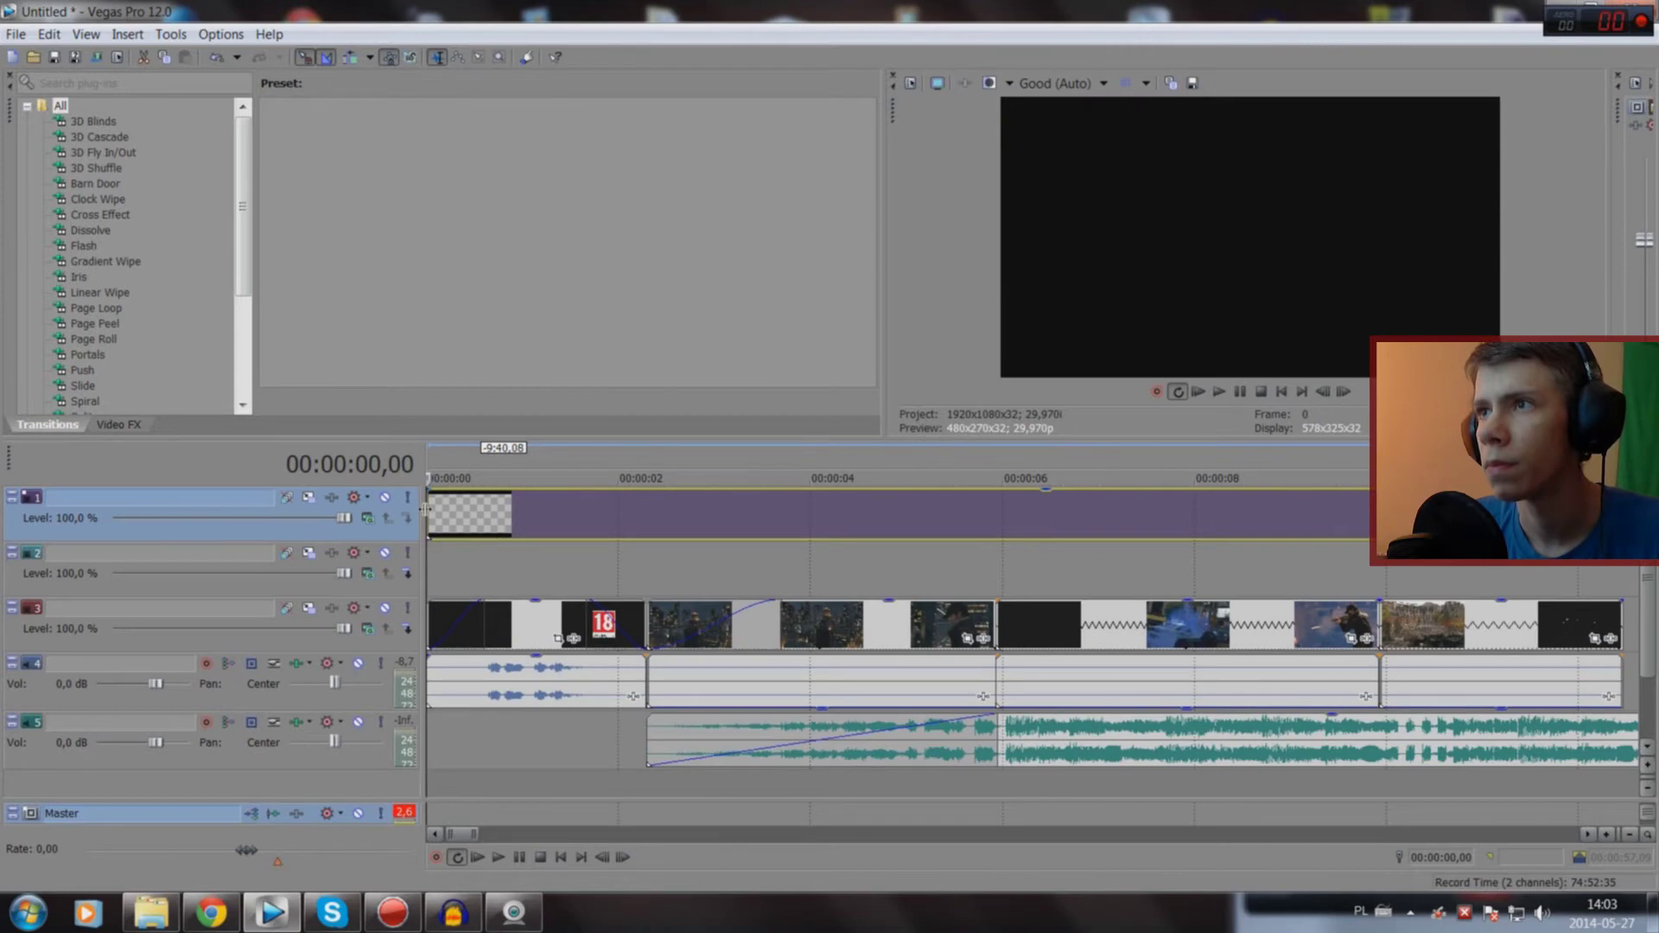
drag(484, 513, 704, 513)
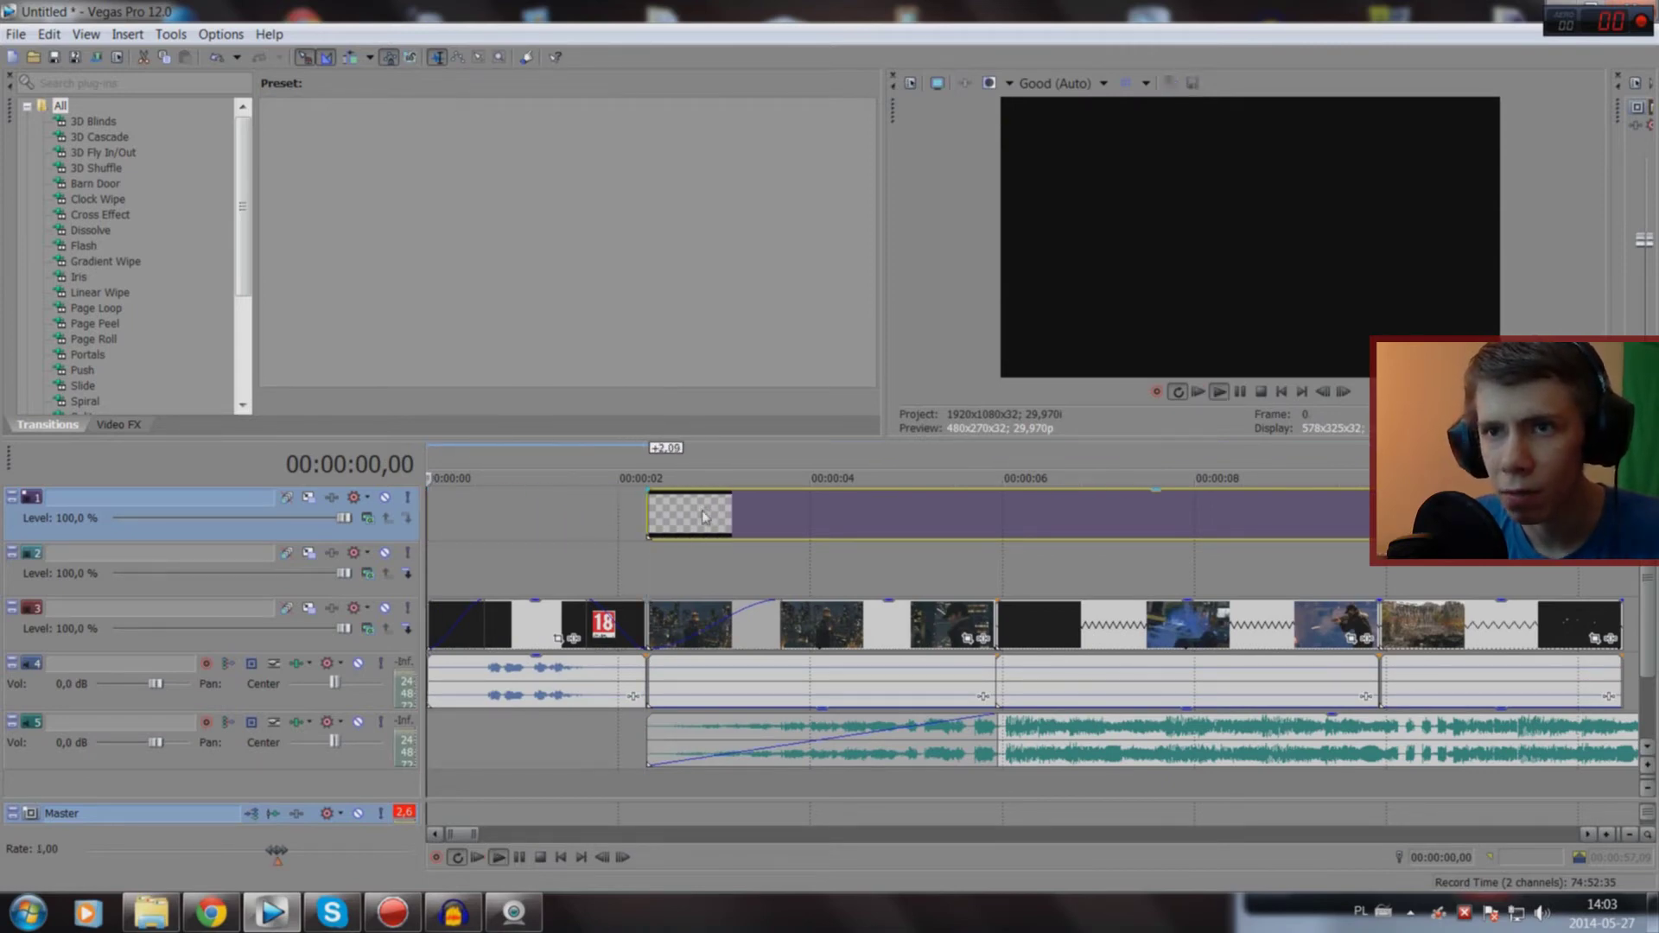
key(space)
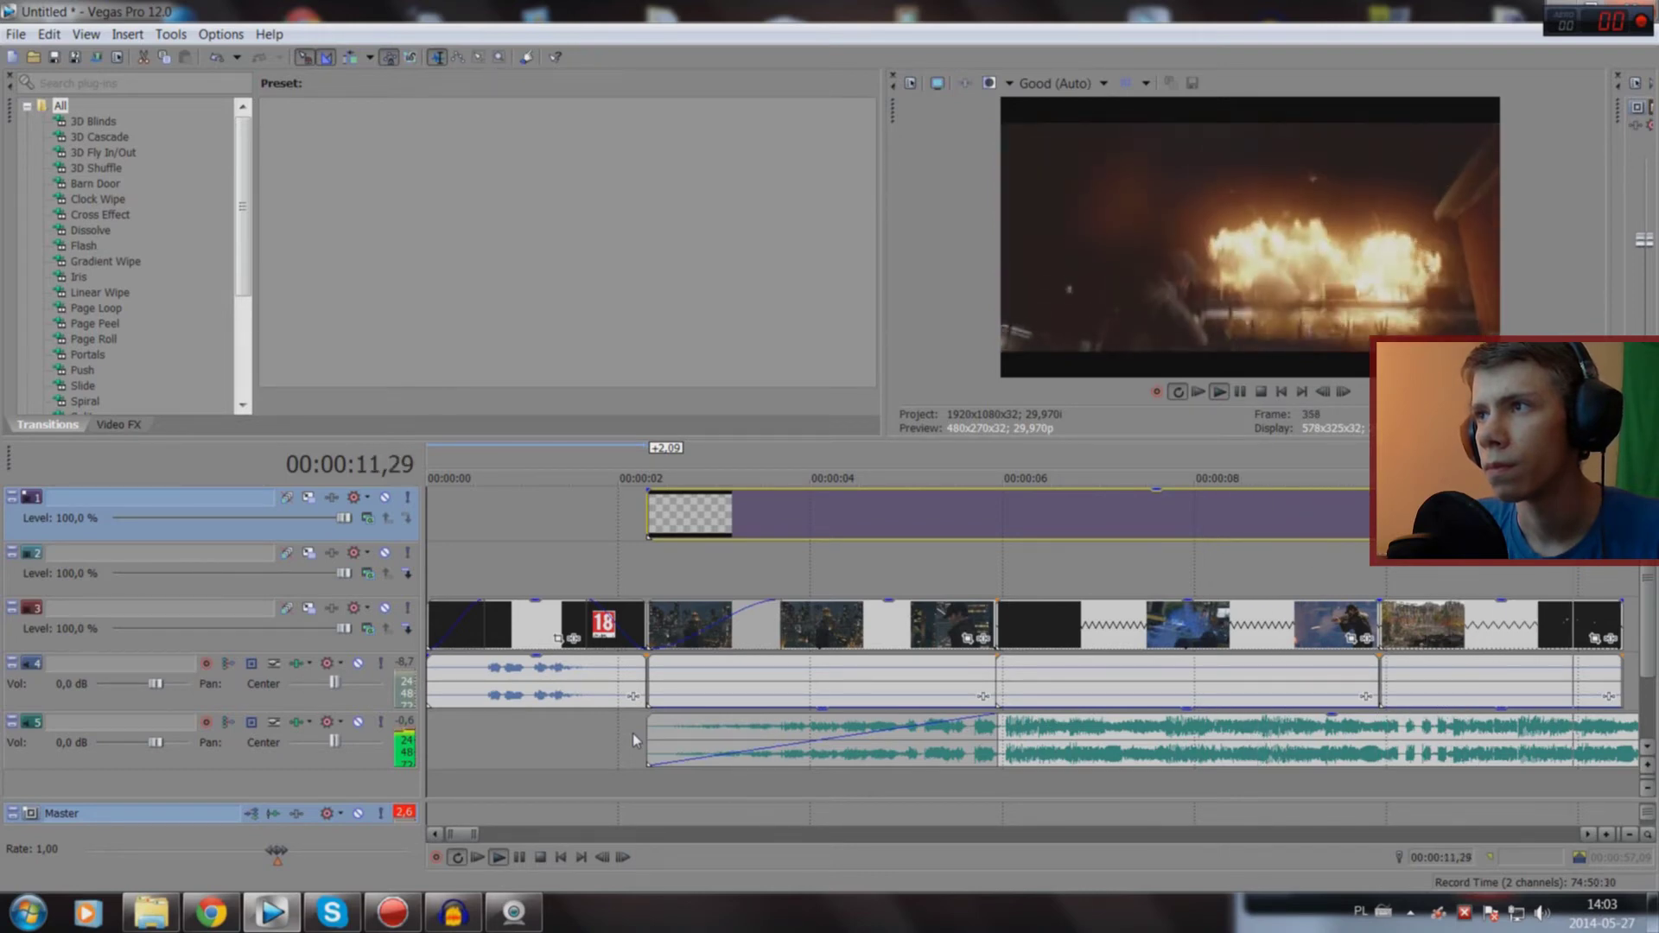
key(space)
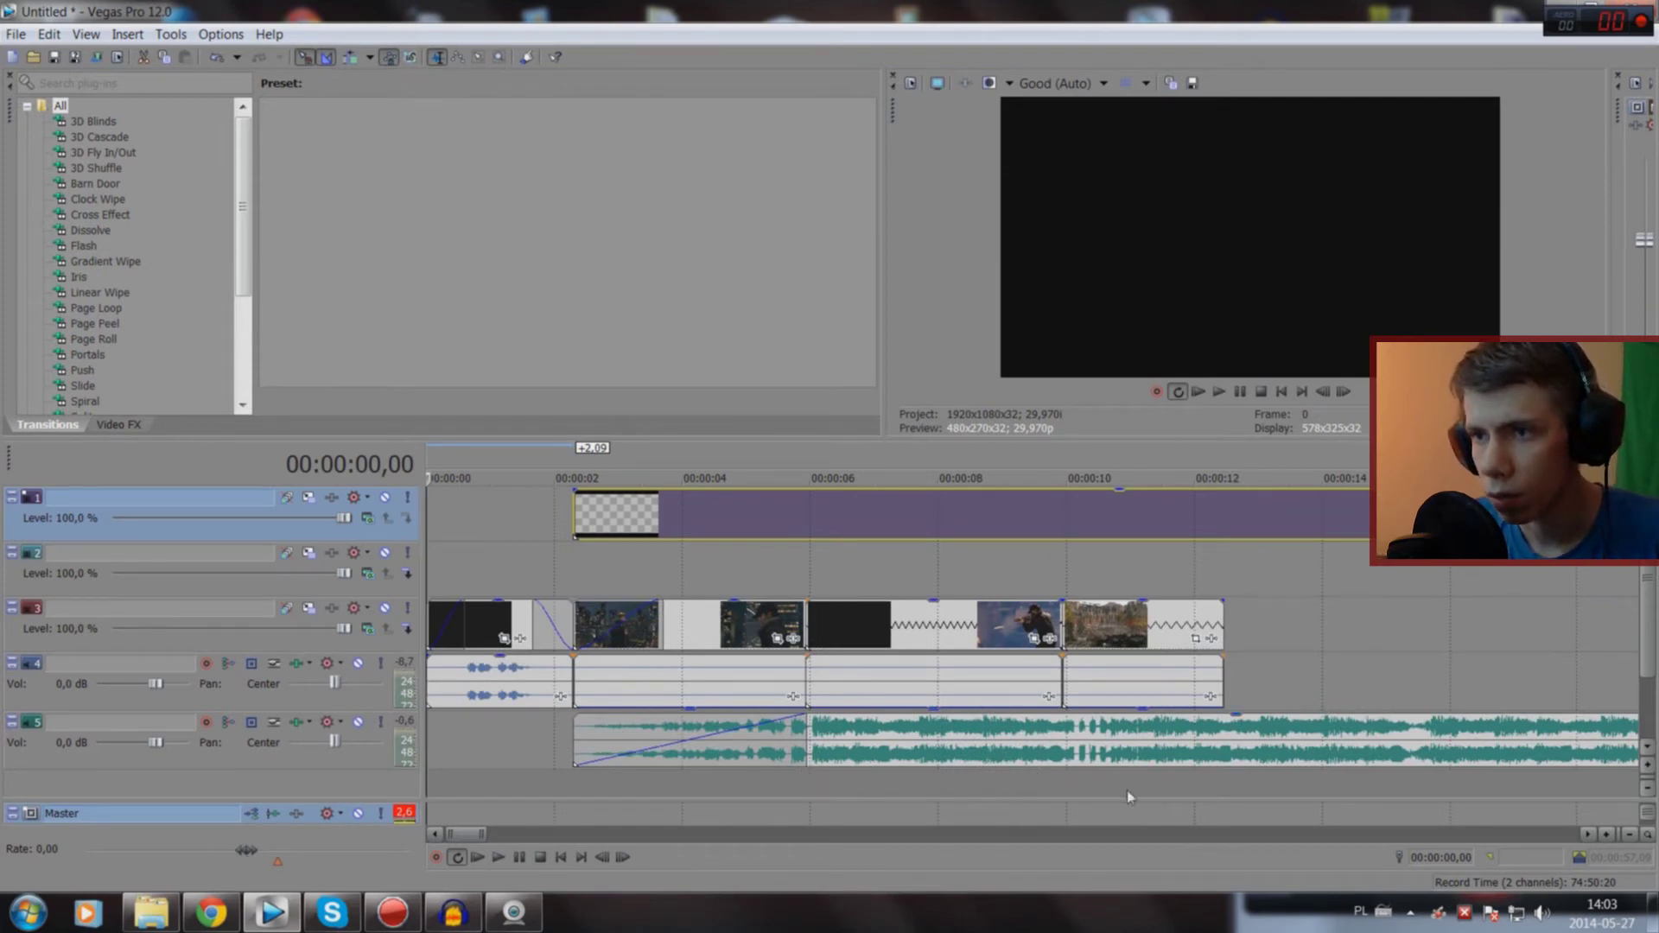
Step: Review playback from about 8, 12 and 13 seconds
click(995, 794)
key(space)
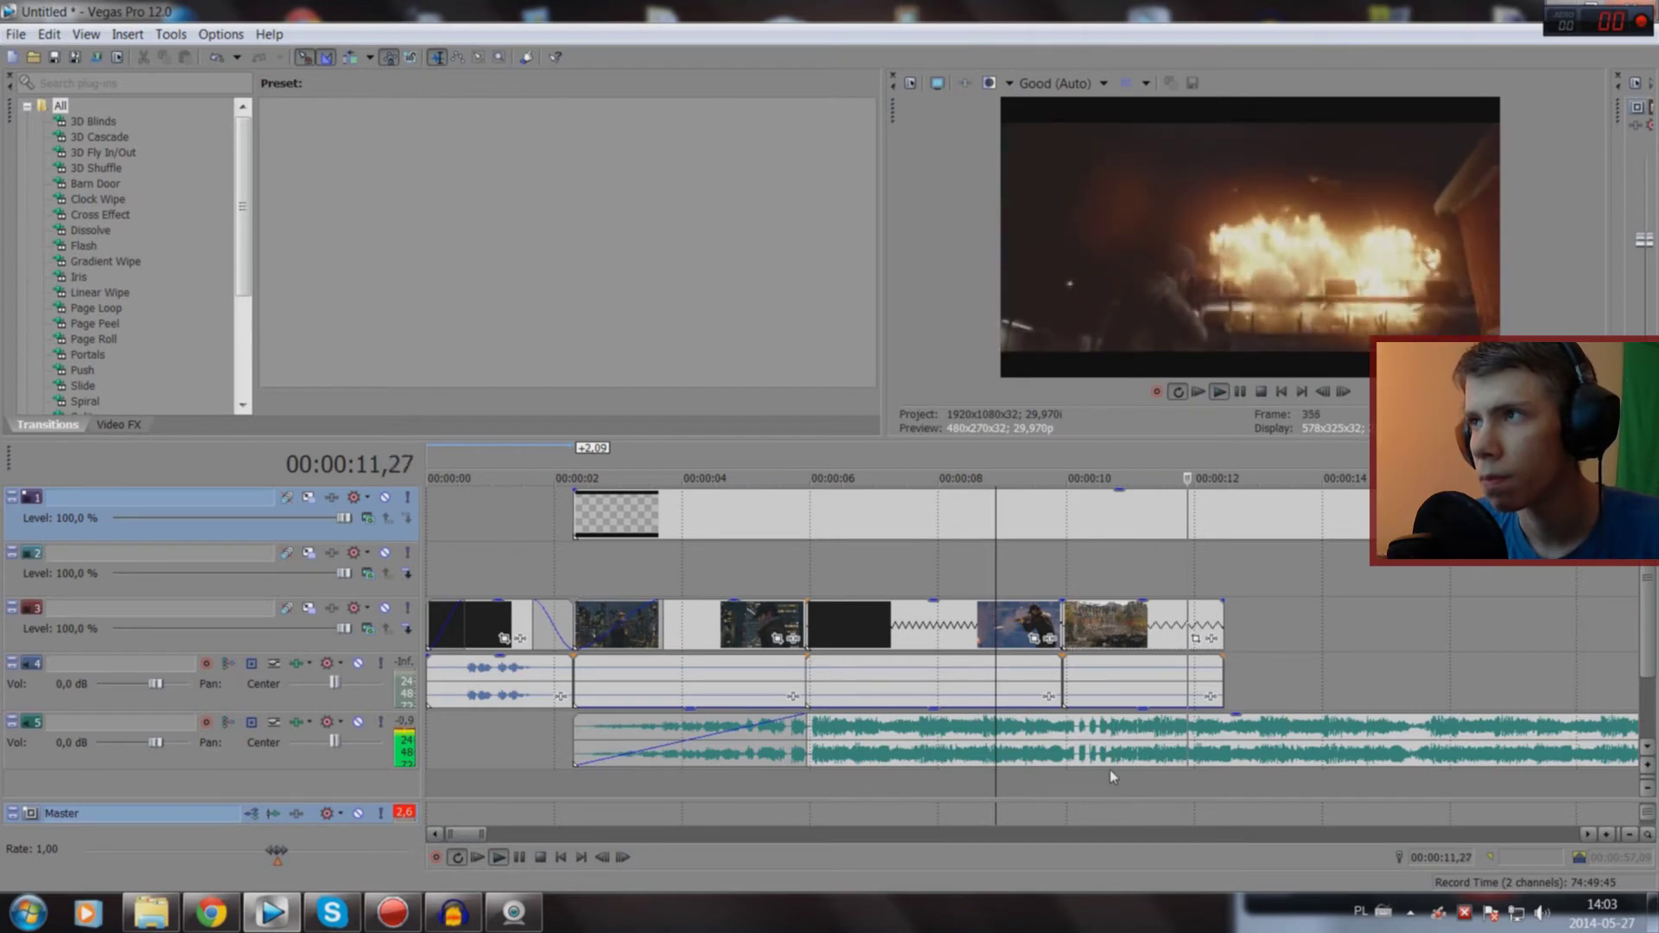
key(space)
key(space)
click(1181, 783)
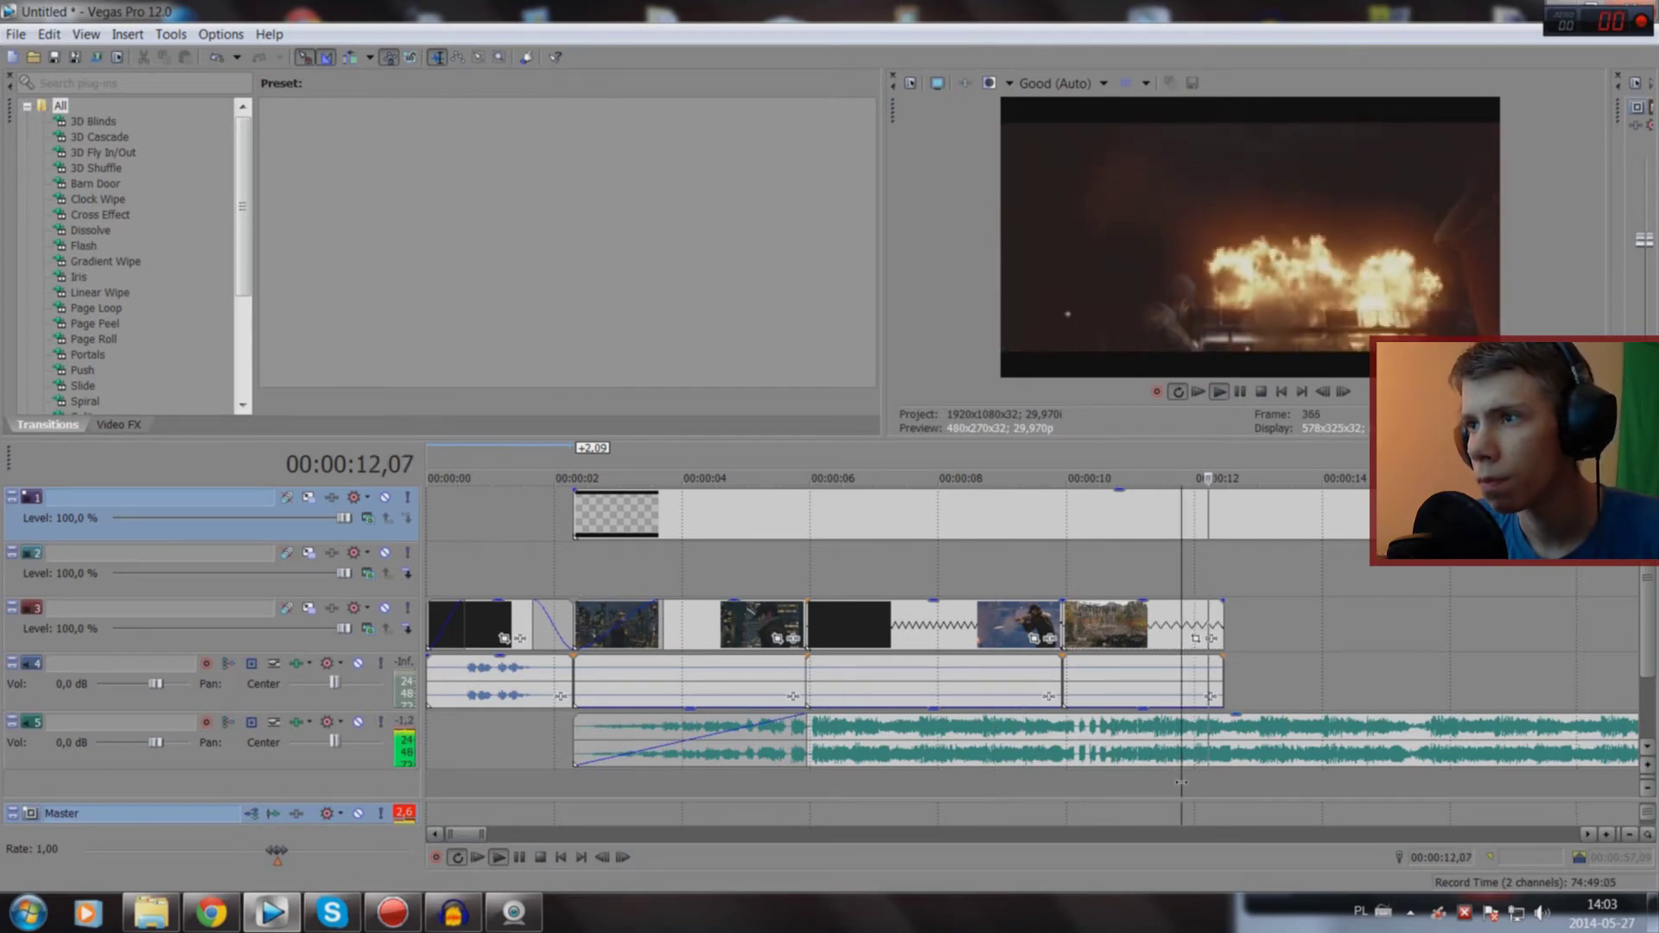
click(1257, 776)
key(space)
scroll(1209, 662, down, 5)
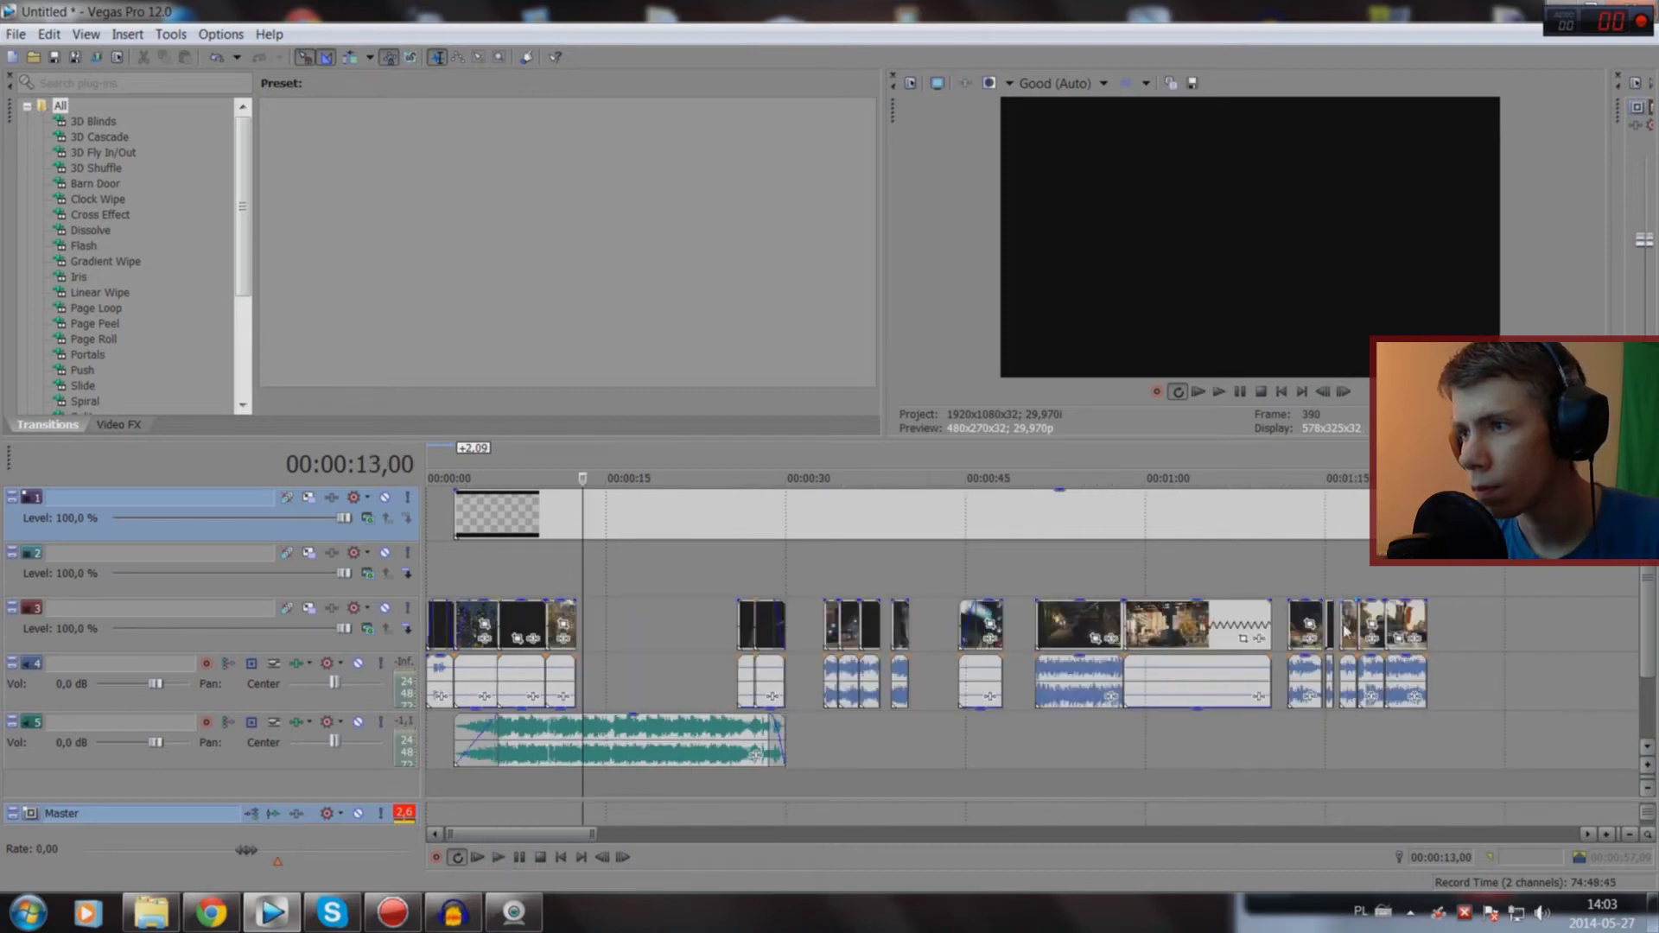
scroll(1325, 764, up, 2)
scroll(1326, 764, up, 2)
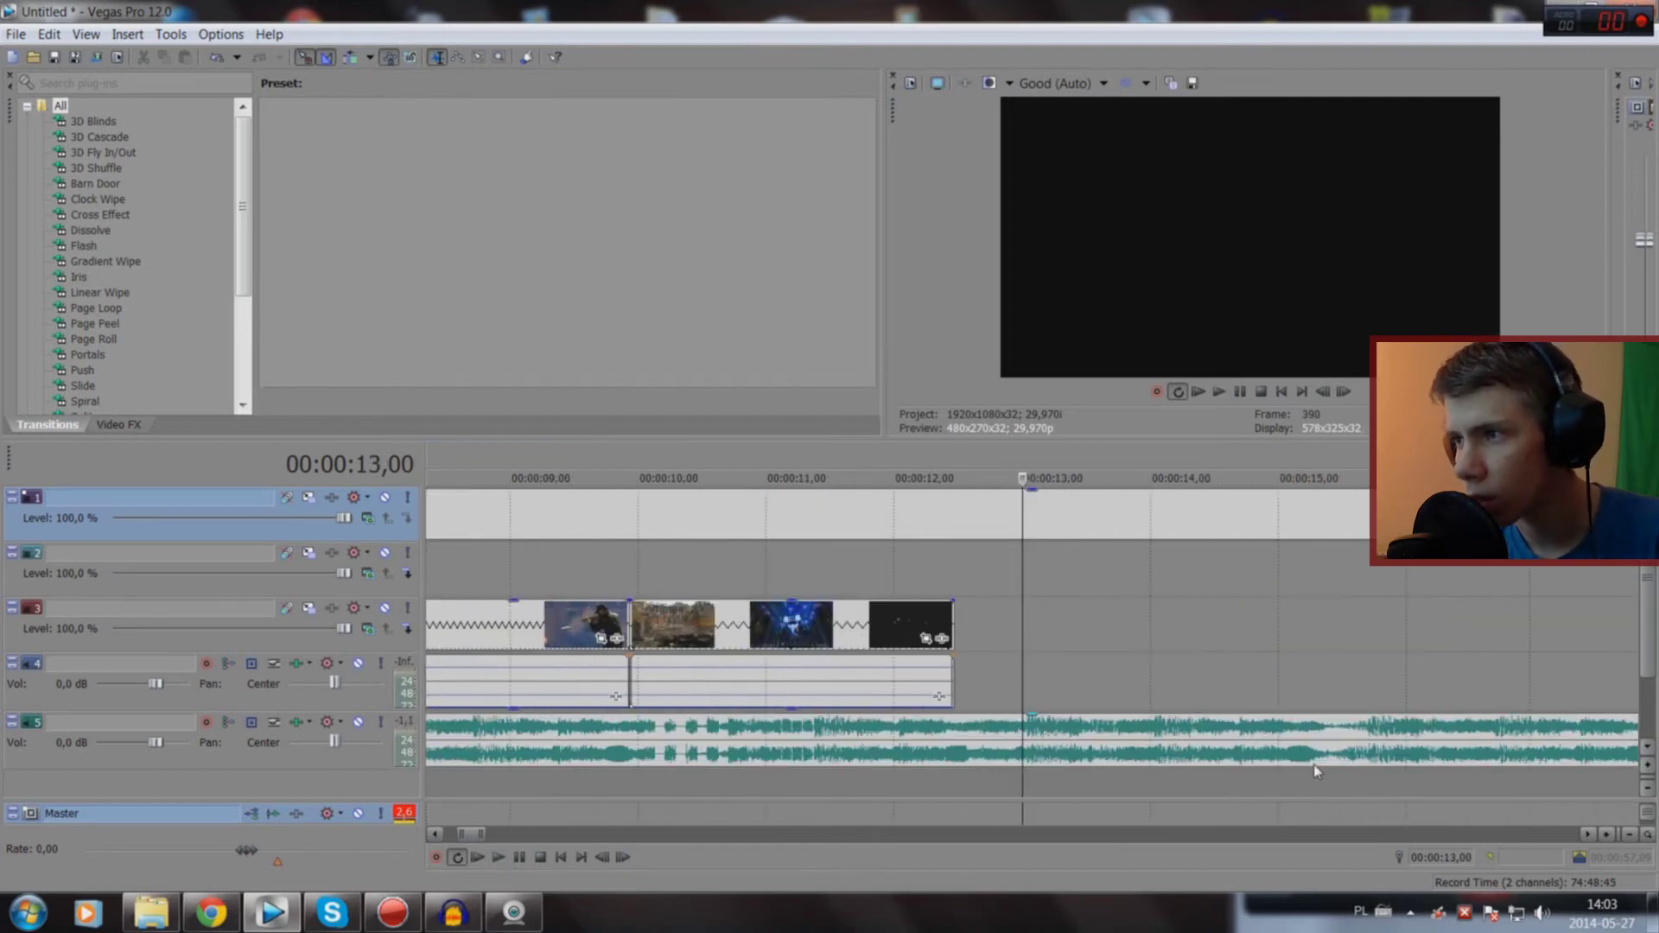
scroll(1316, 769, up, 1)
scroll(1316, 771, down, 5)
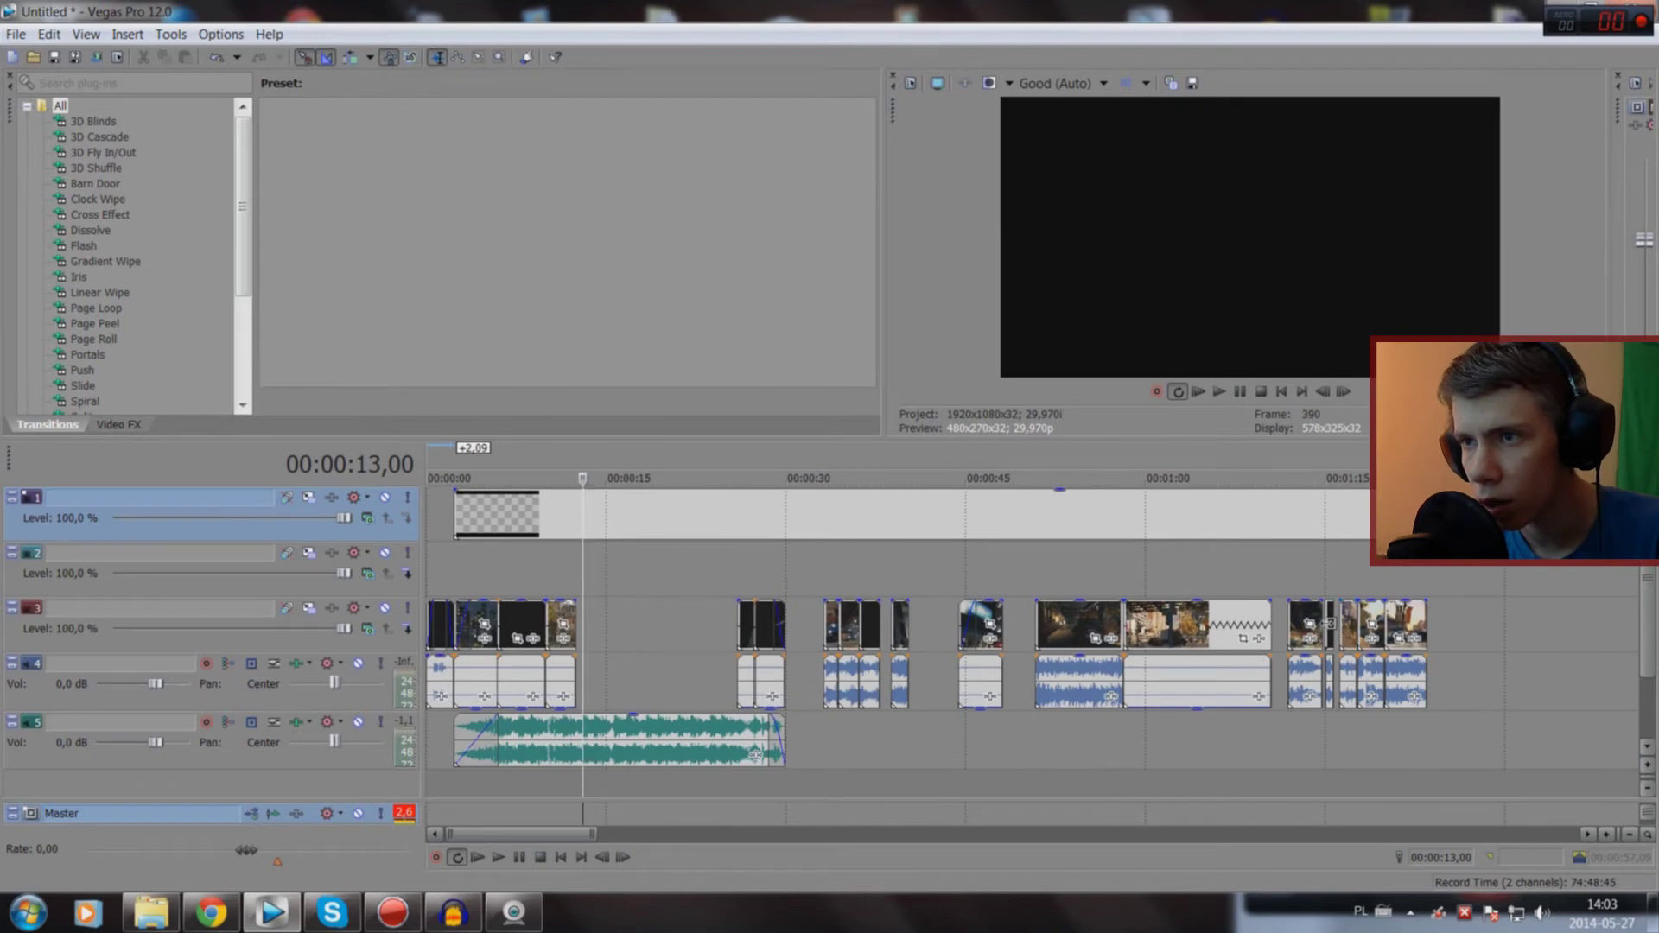
Step: Snap the clip's end to the 13-second mark and mute the short clip's audio
drag(1324, 624, 582, 624)
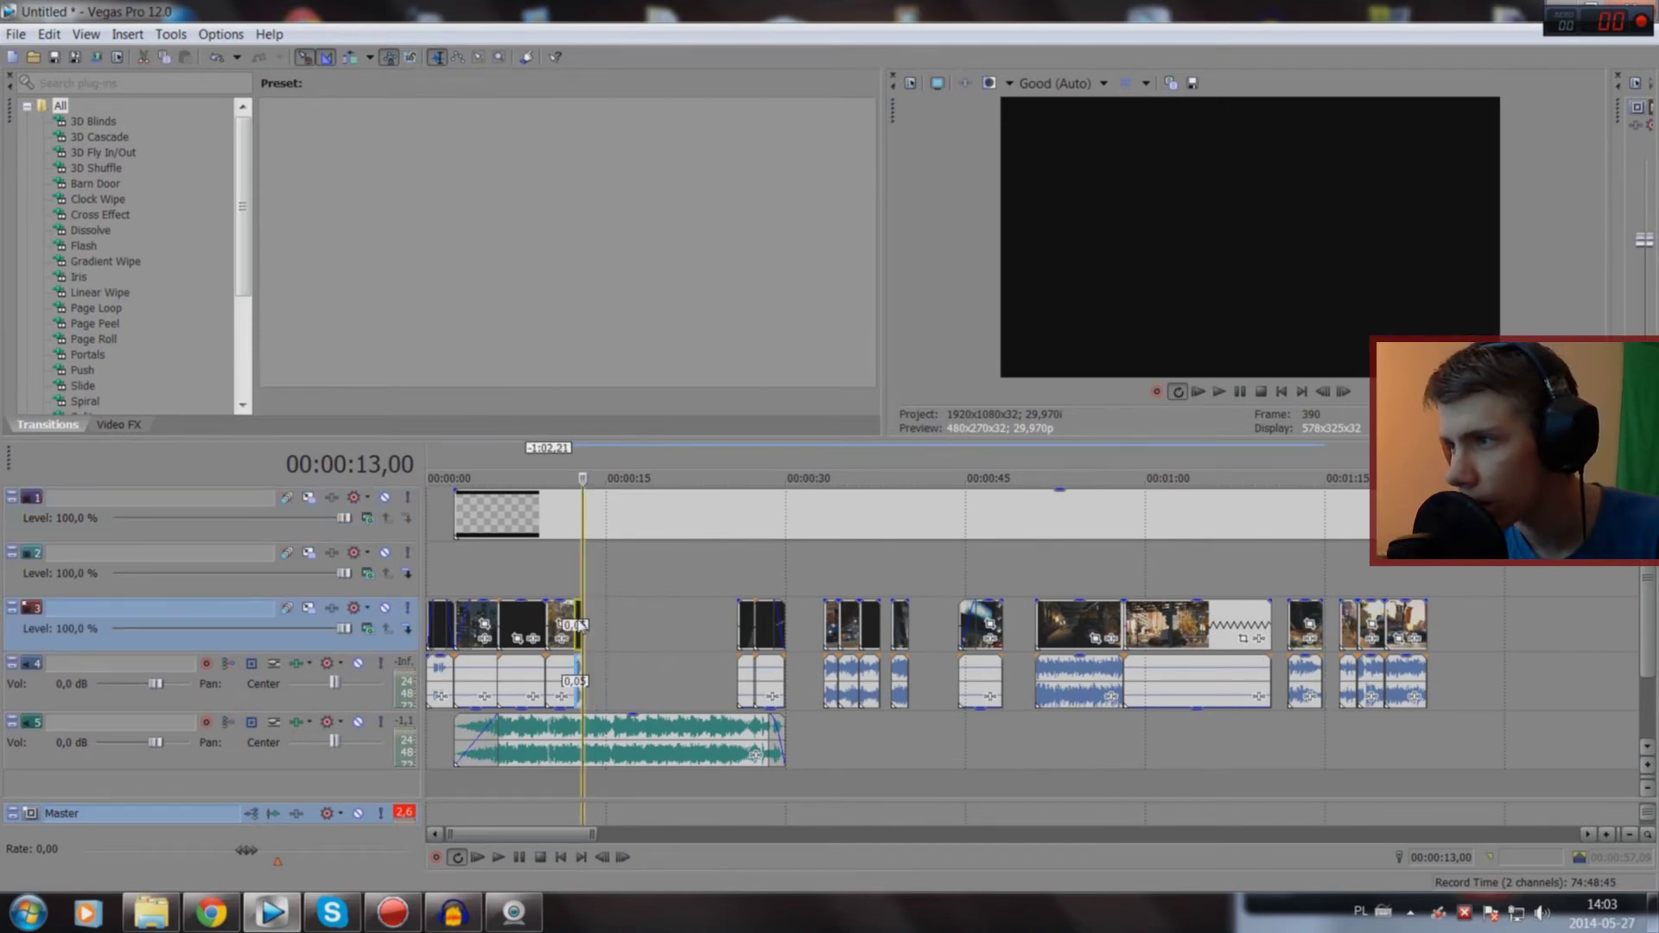
scroll(584, 631, up, 5)
scroll(586, 674, up, 5)
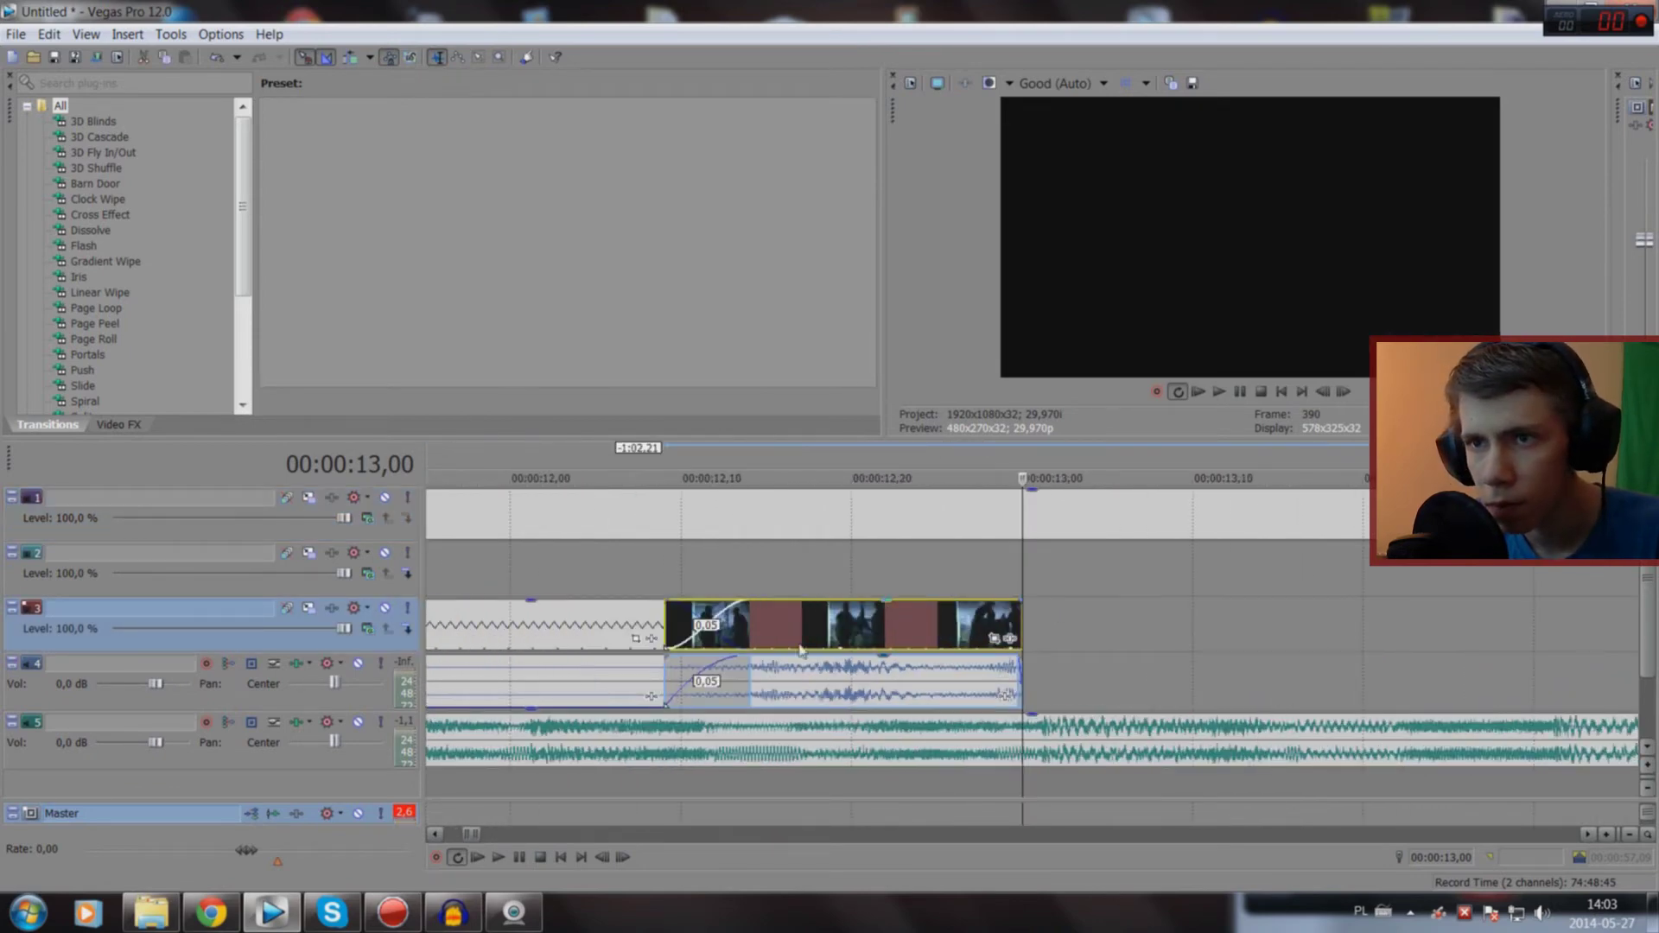
click(647, 787)
key(space)
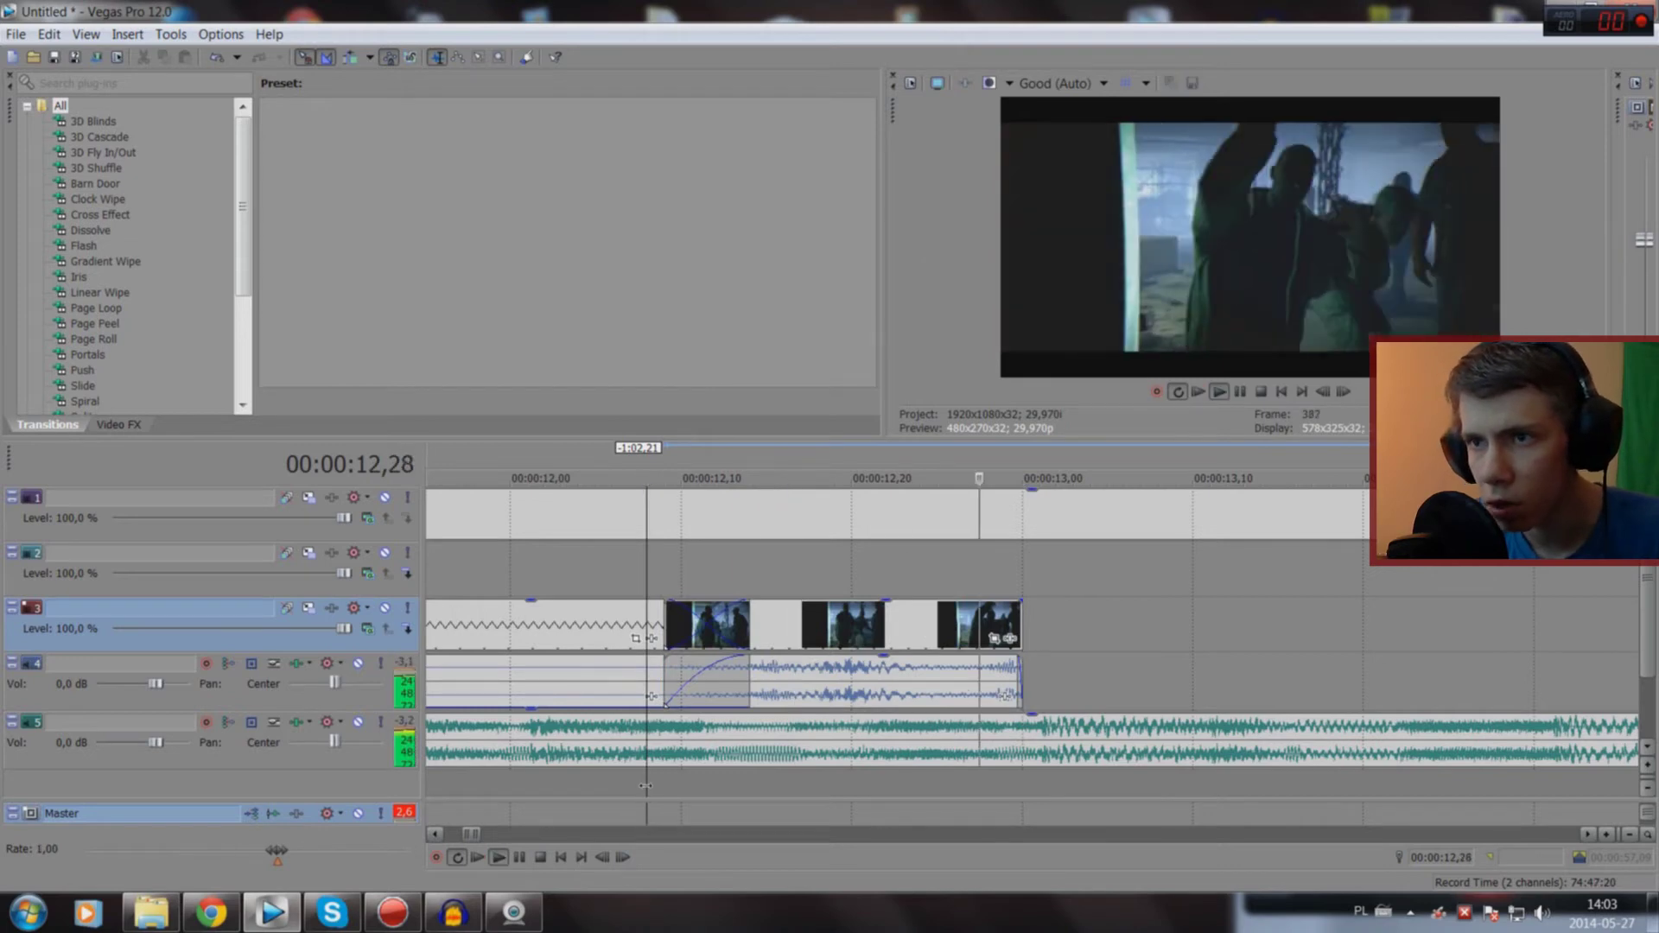
key(space)
drag(881, 664, 873, 701)
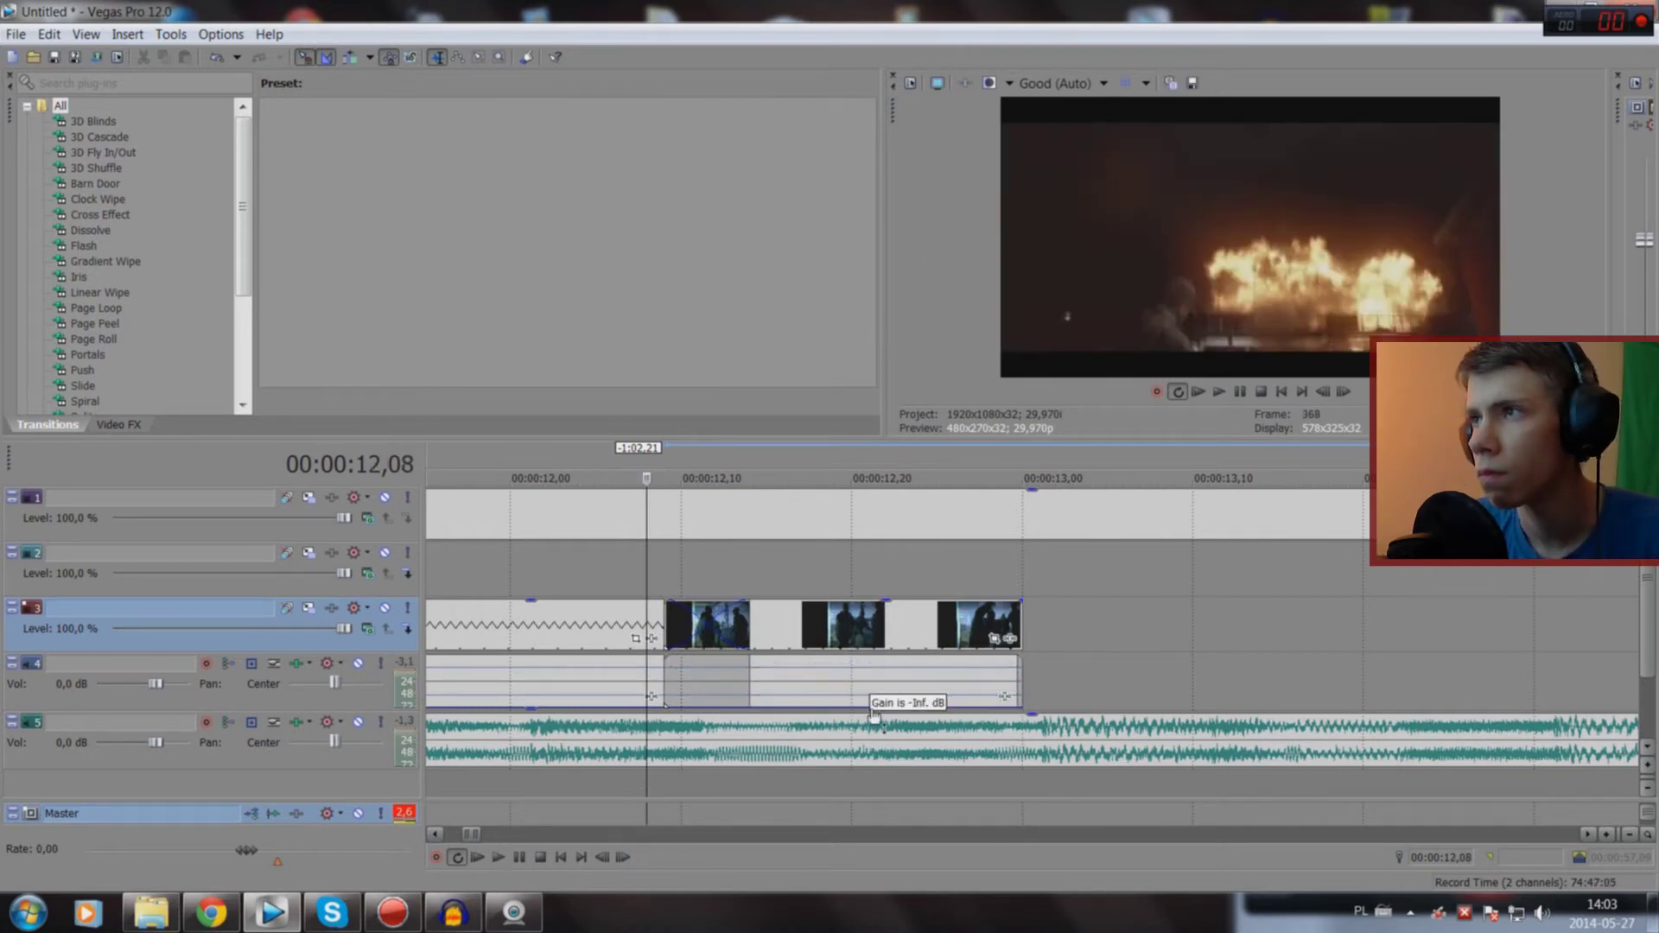
key(space)
key(space)
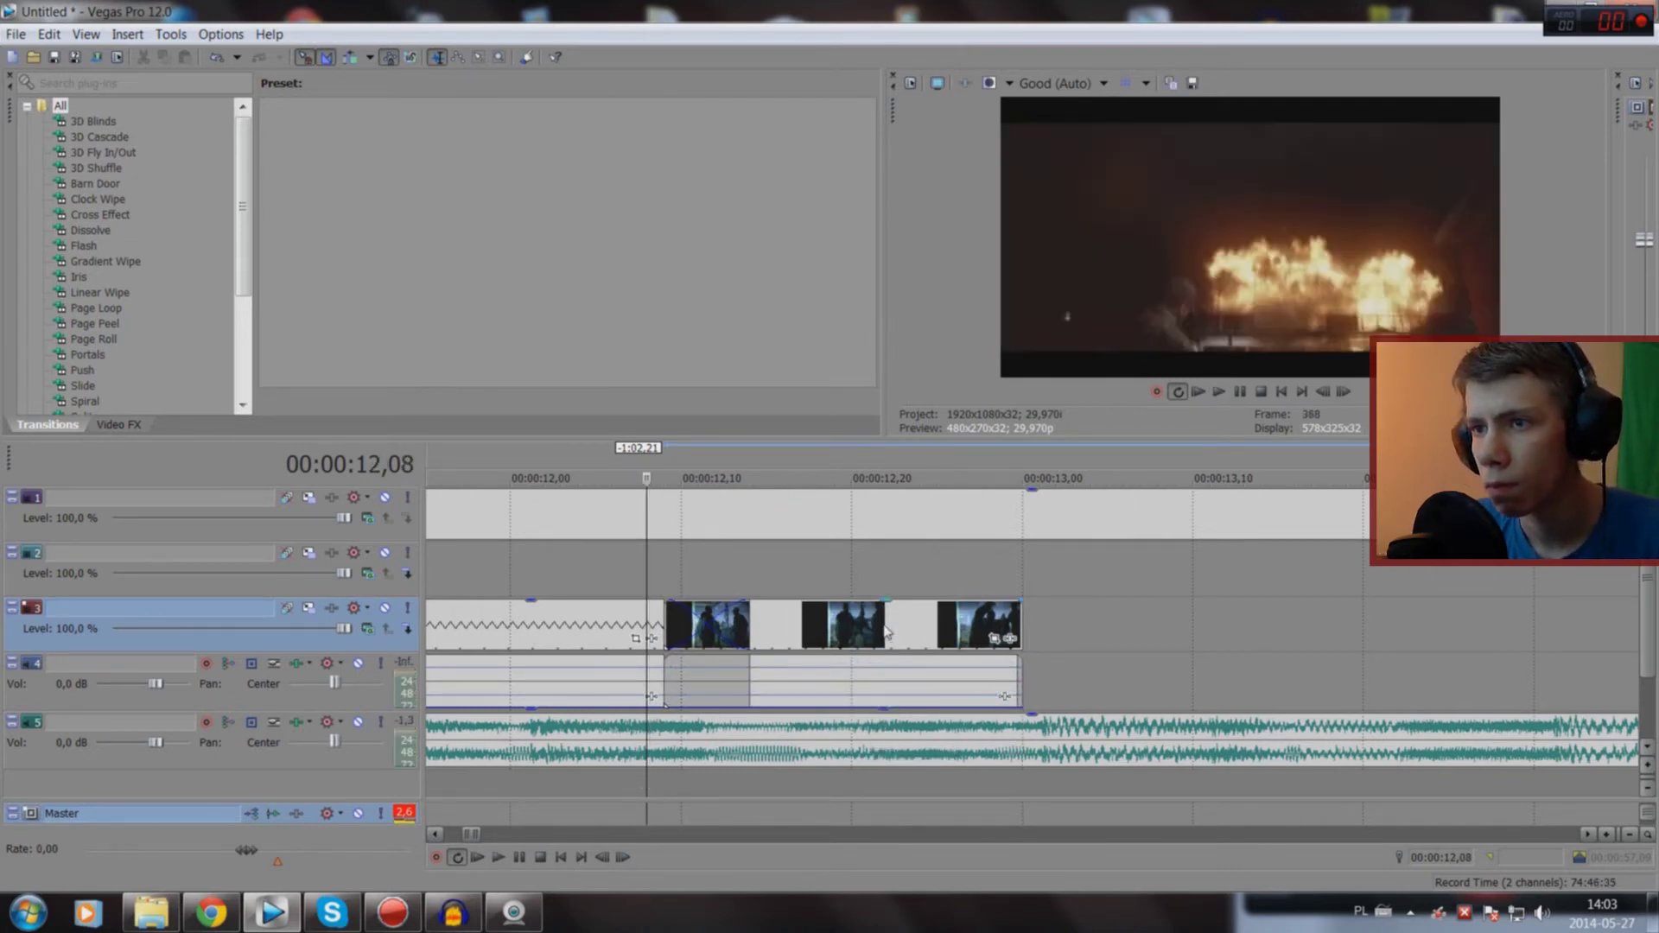
Step: Trim the left clip's end to the play position and move the right clips to start there
drag(887, 633, 982, 611)
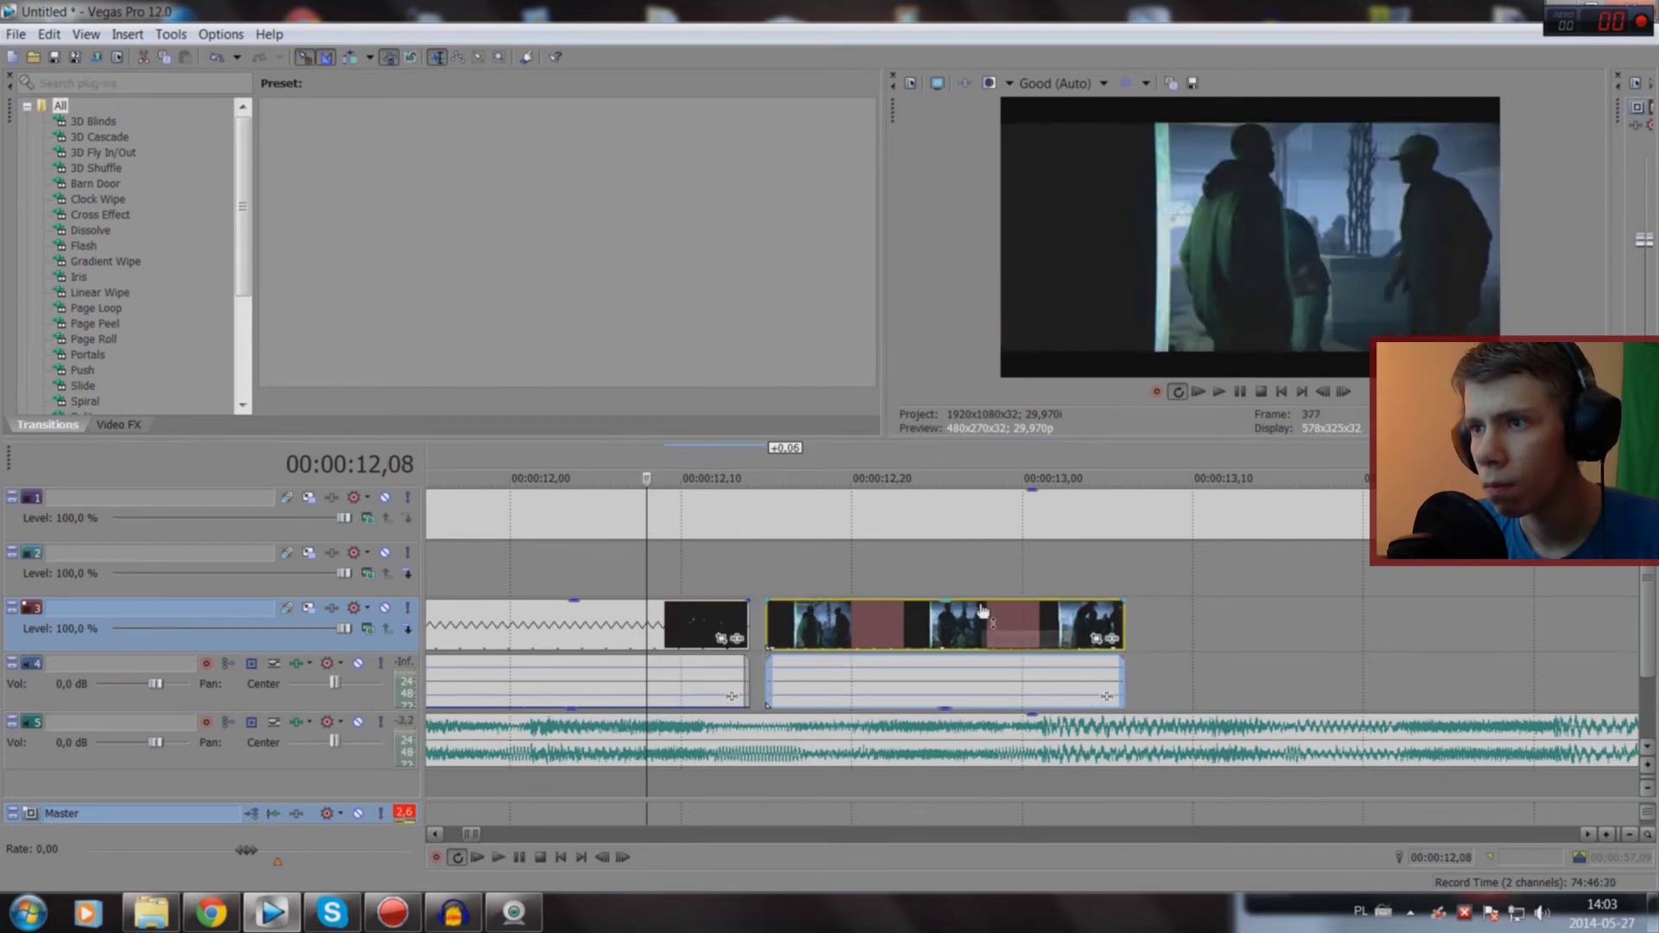
key(space)
key(space)
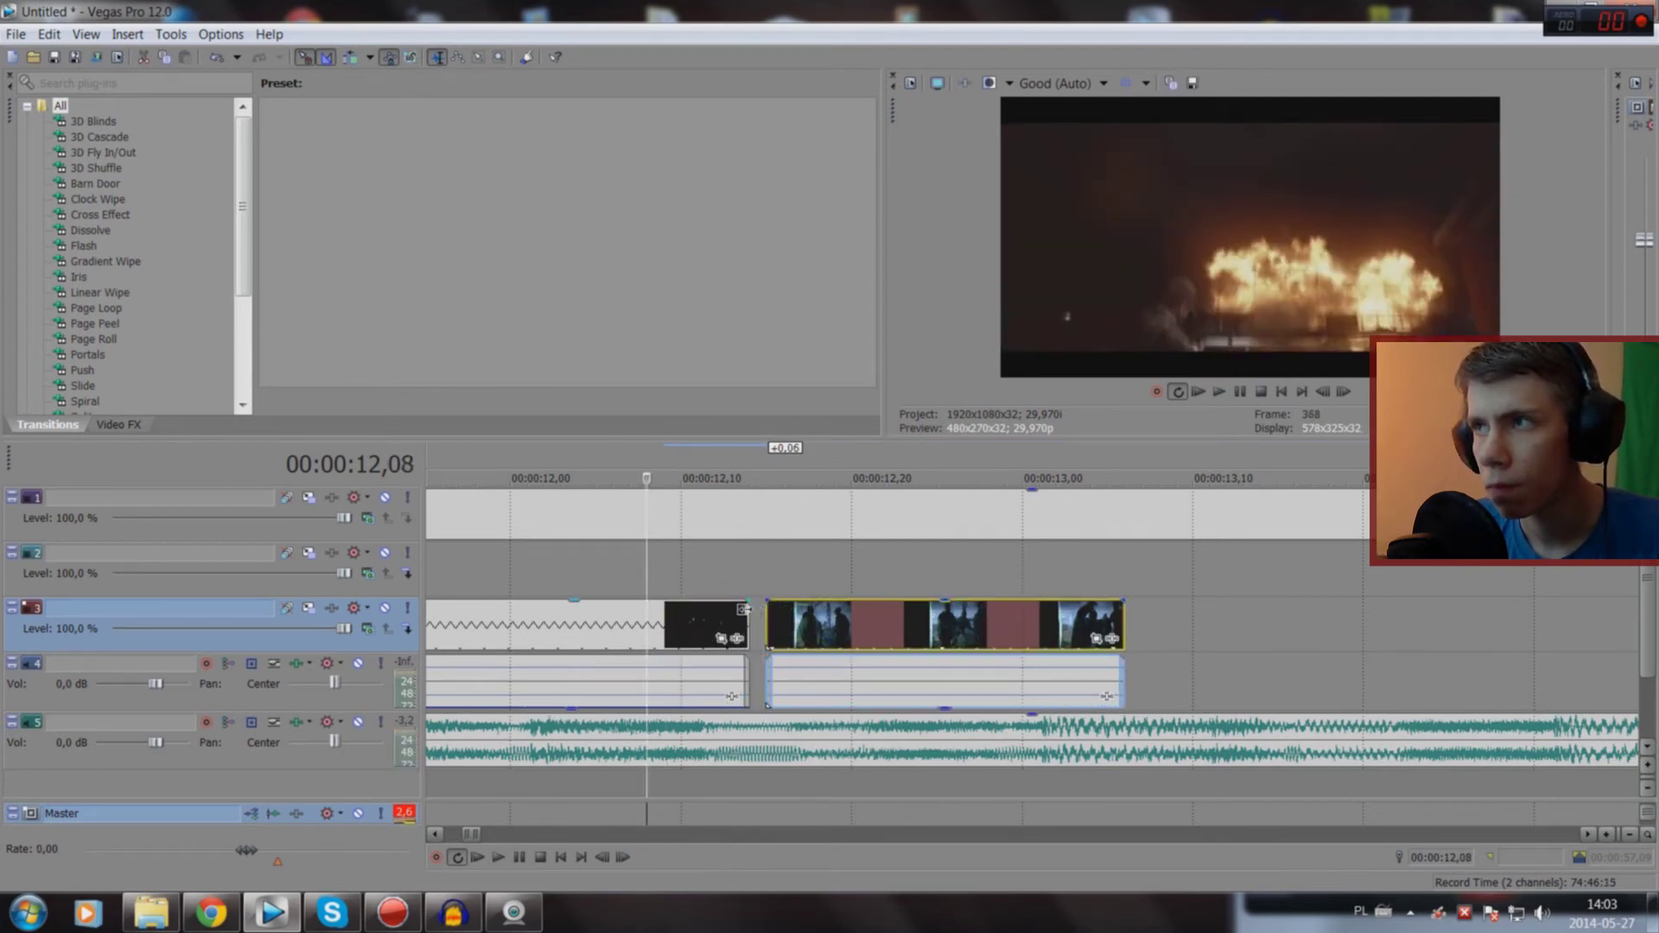
drag(747, 610, 645, 611)
drag(921, 631, 803, 639)
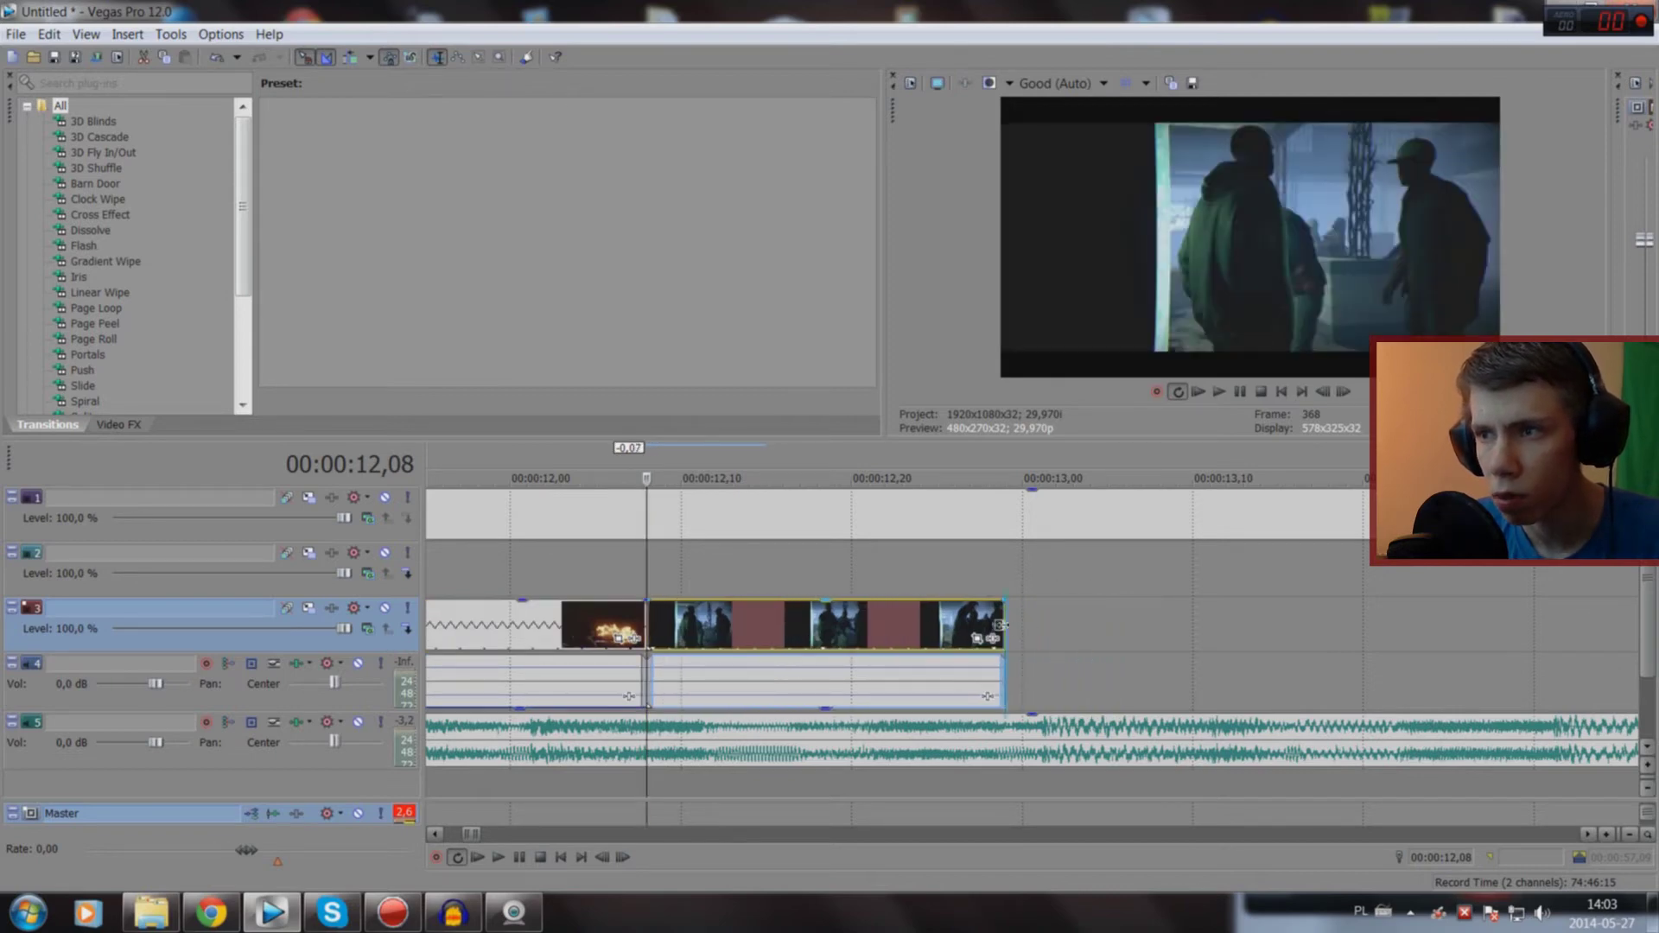
Step: Test extending the clip, trim it back, and shift it about two frames later
drag(1001, 624, 1035, 624)
key(space)
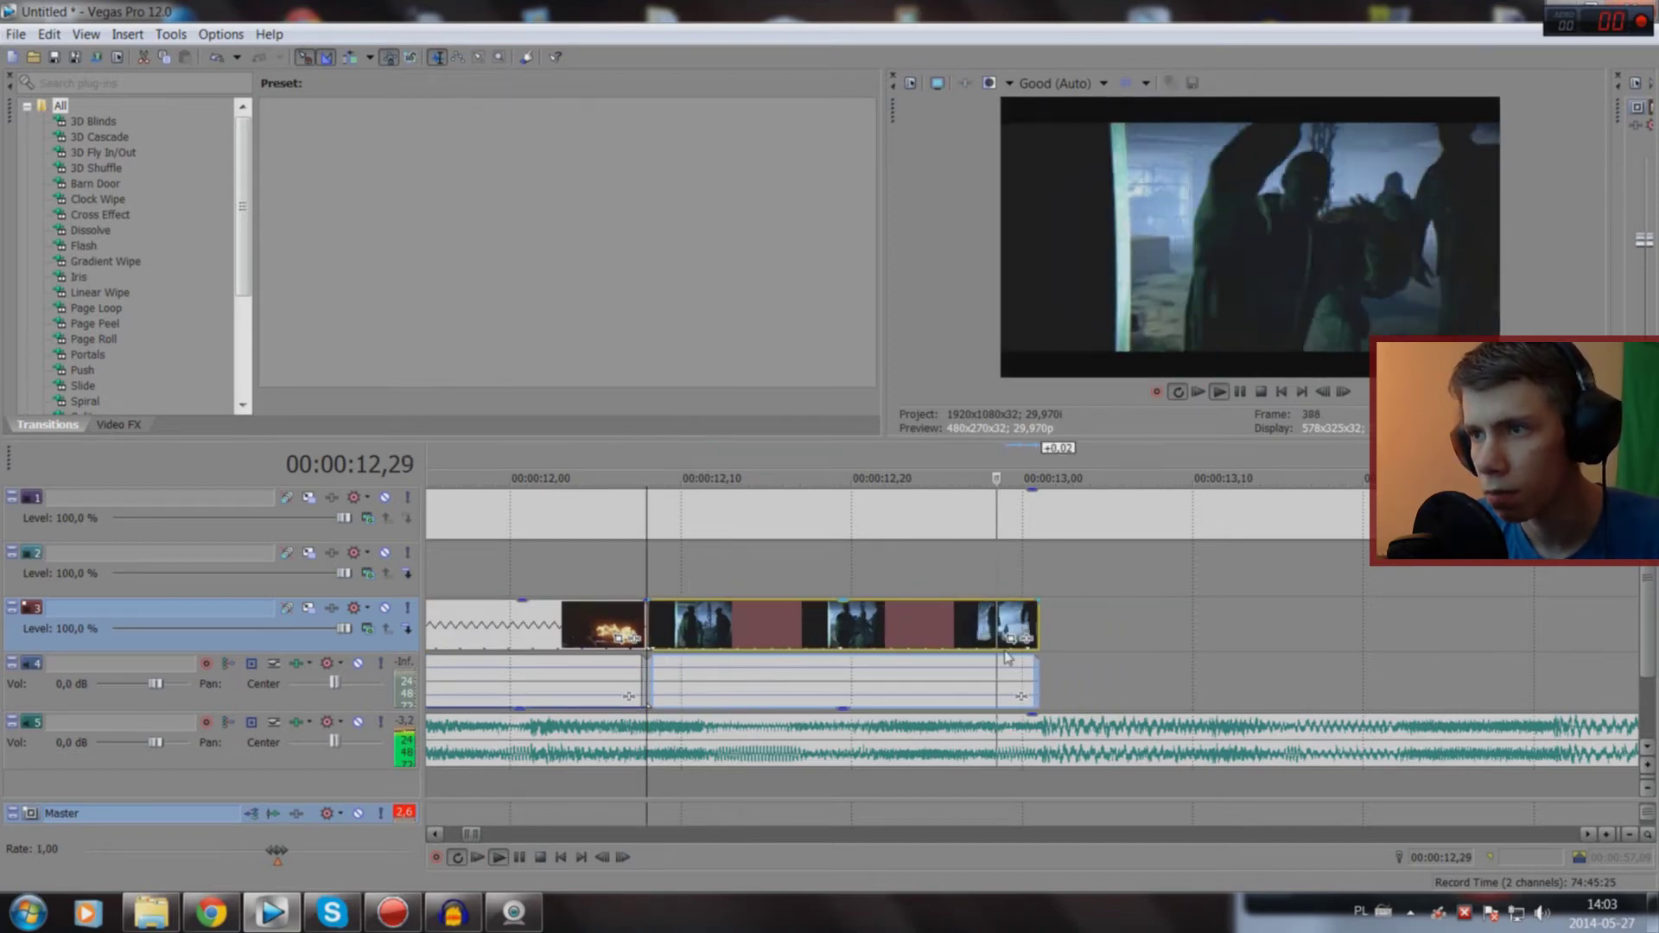
key(space)
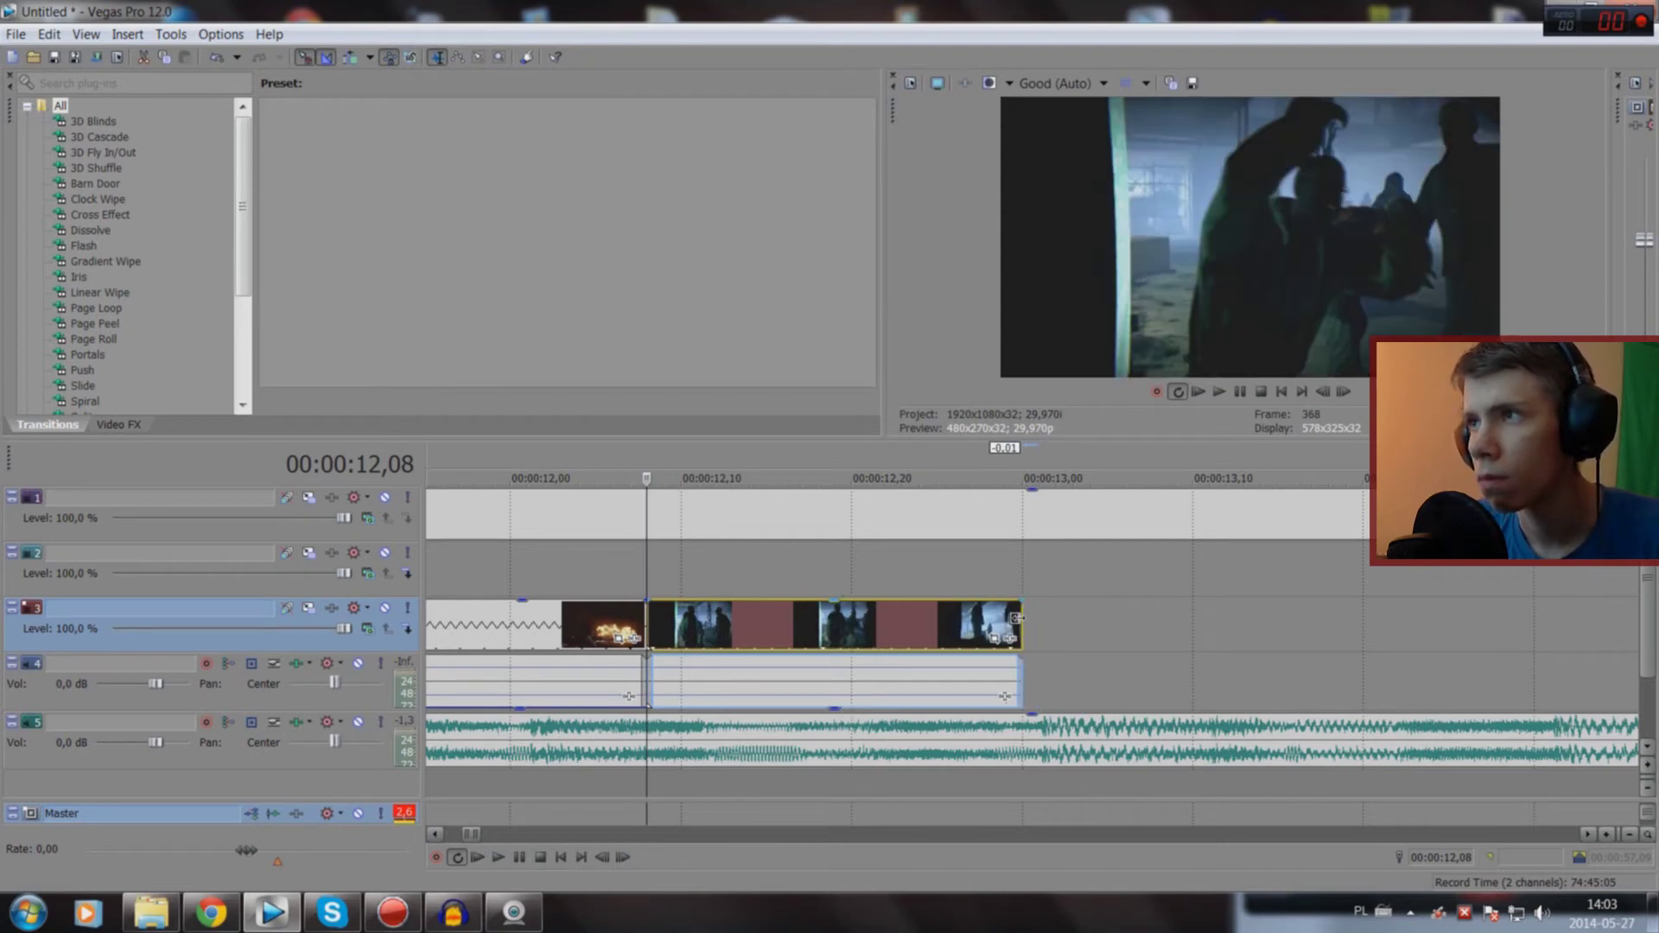
drag(1036, 620, 1003, 622)
key(space)
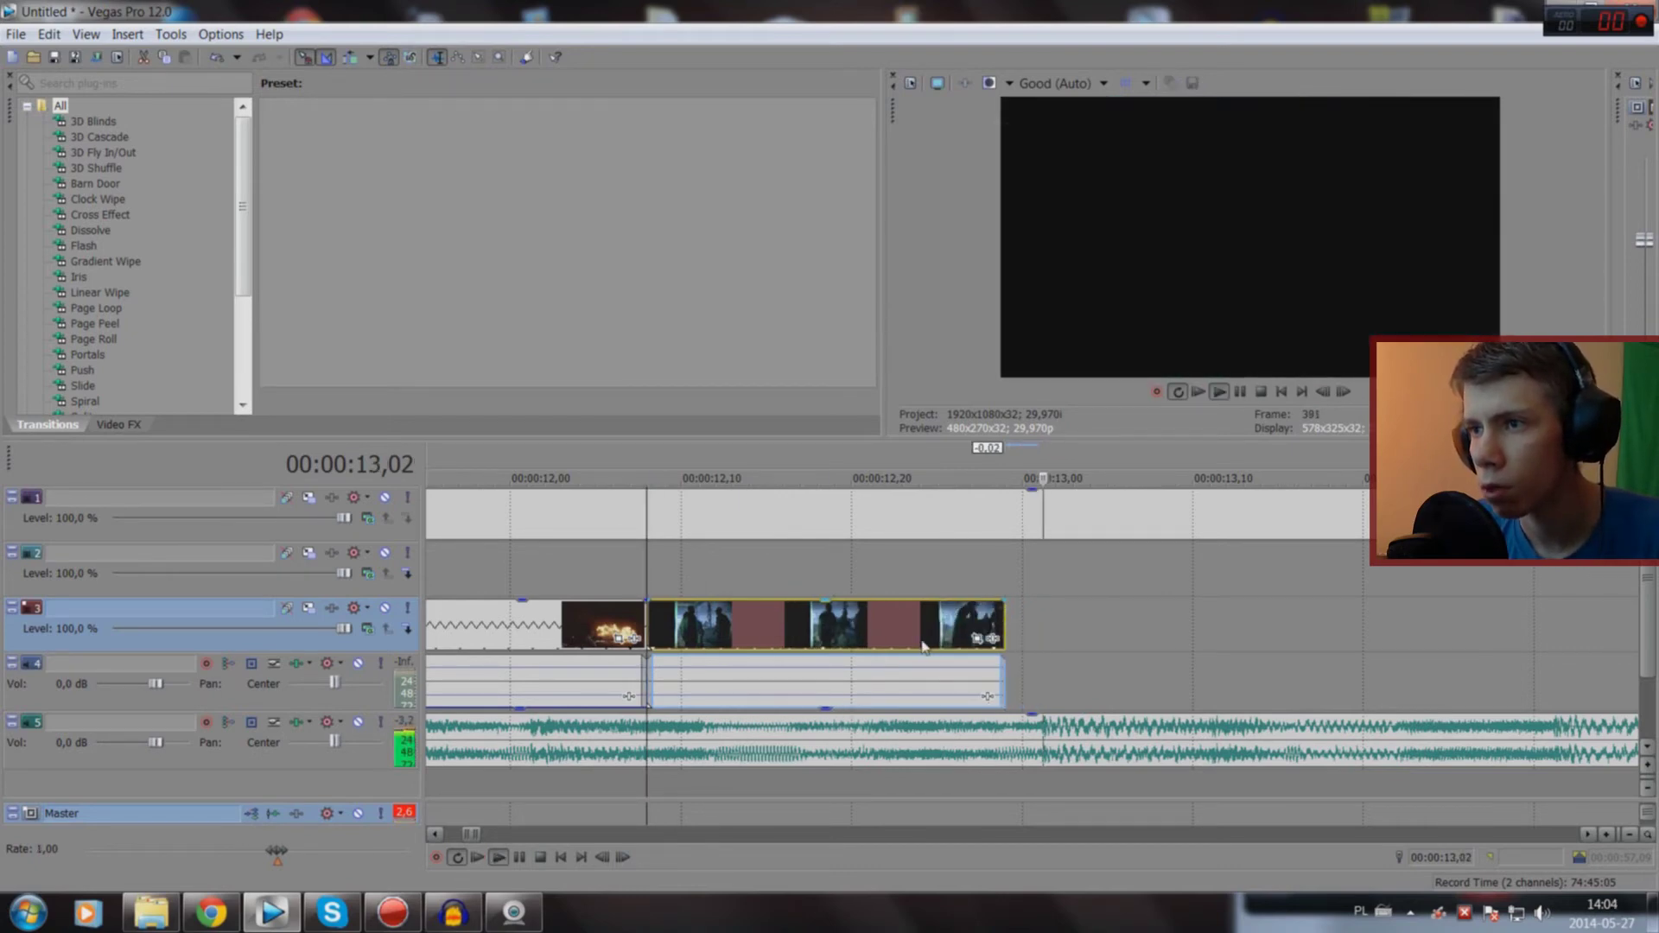
key(space)
drag(923, 644, 939, 643)
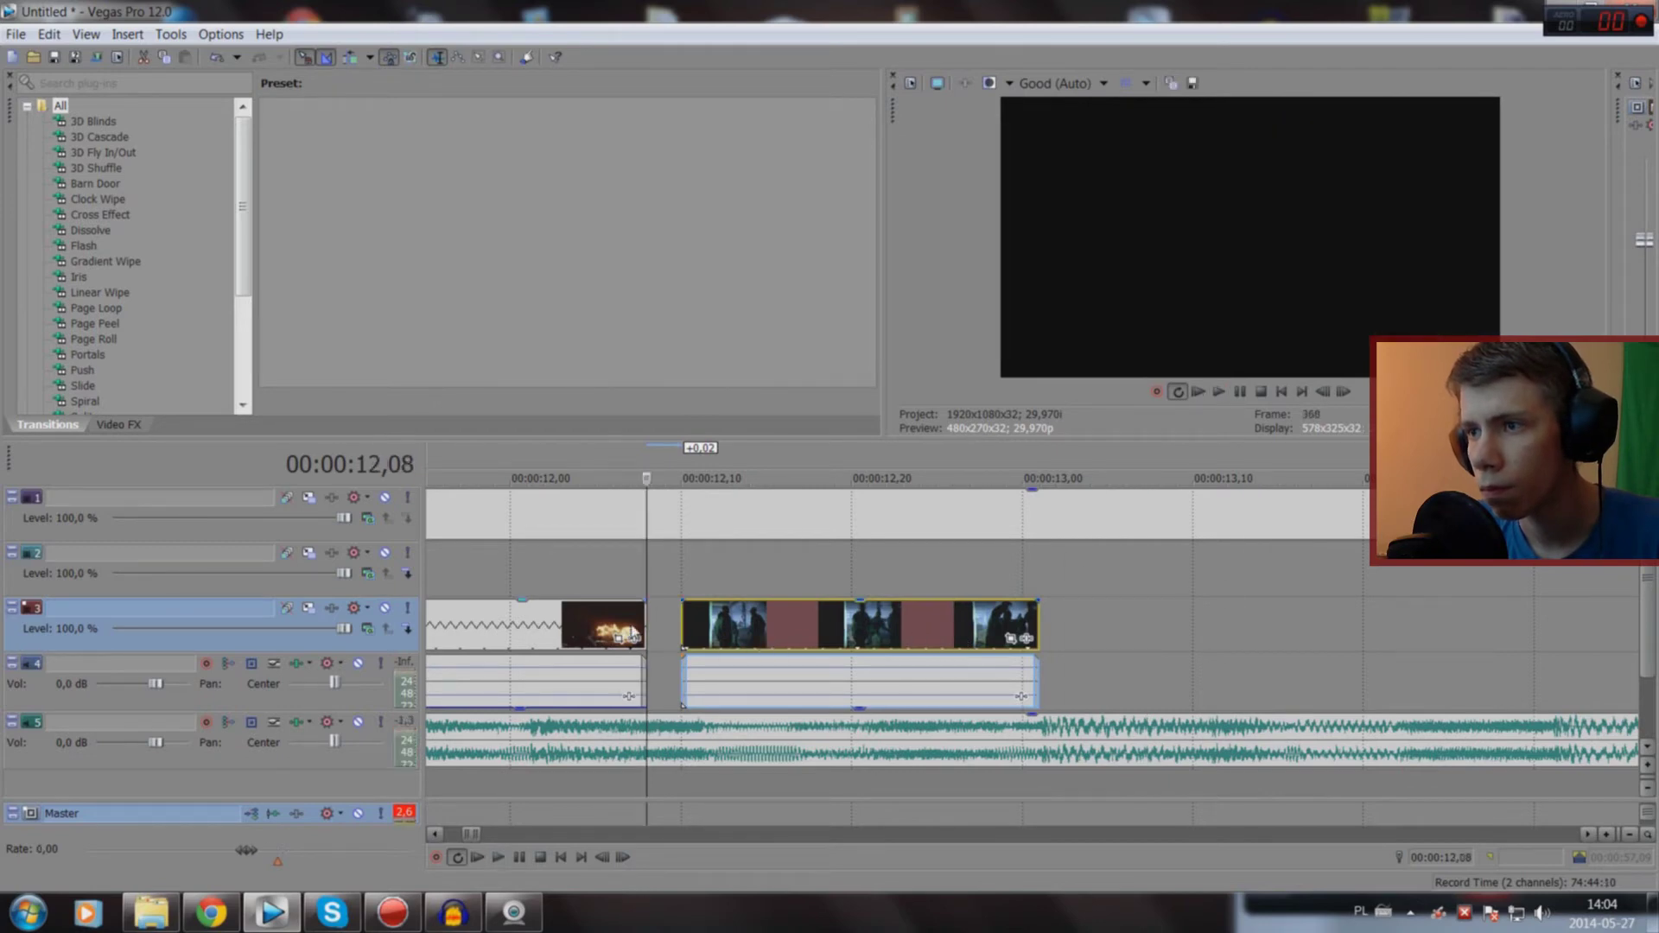
scroll(1017, 571, down, 4)
Step: Preview and scrub through the cut around 12 seconds
scroll(1055, 579, down, 3)
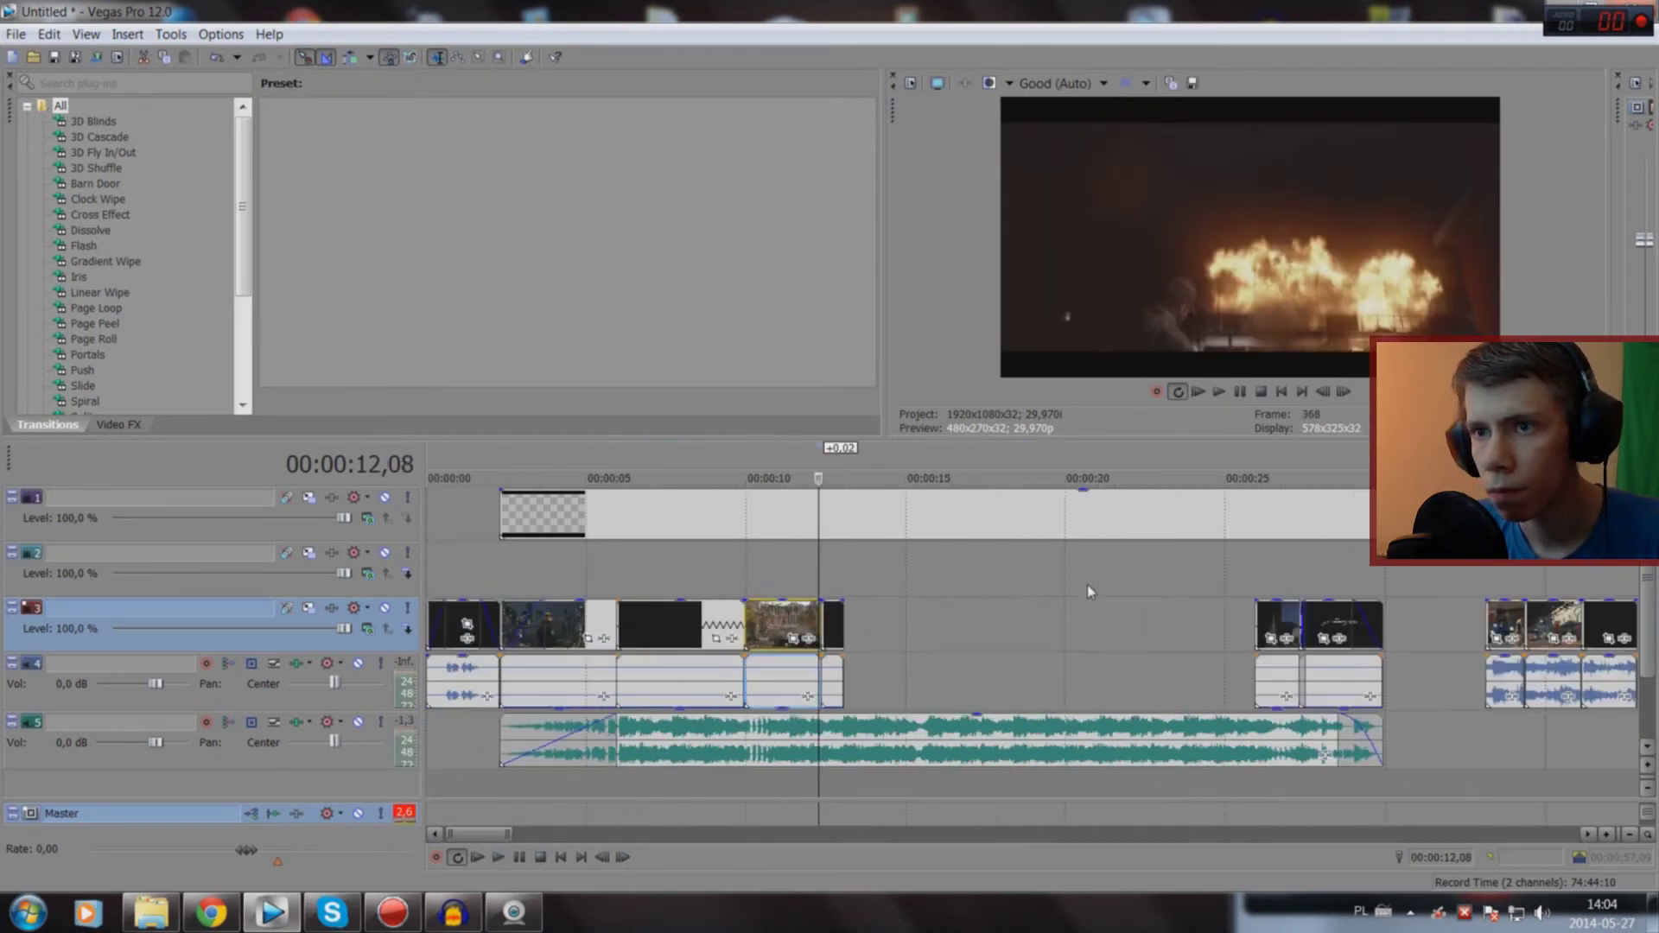
key(space)
key(space)
scroll(1020, 644, up, 2)
scroll(1020, 644, up, 3)
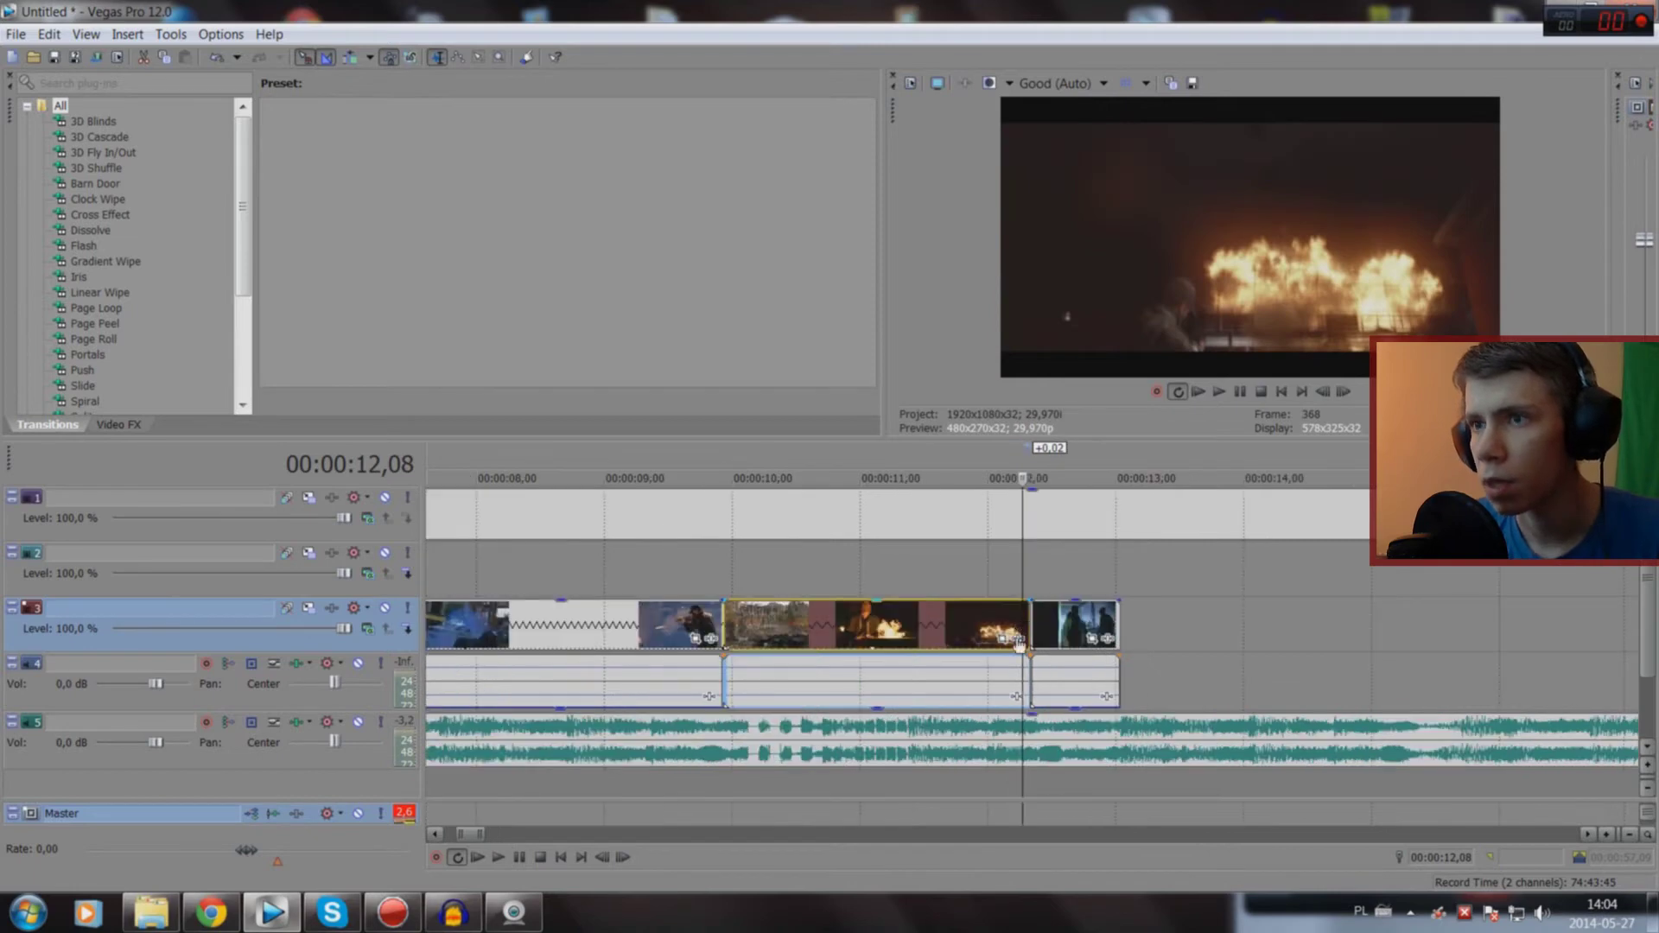
scroll(1019, 644, up, 6)
drag(1022, 771, 1516, 729)
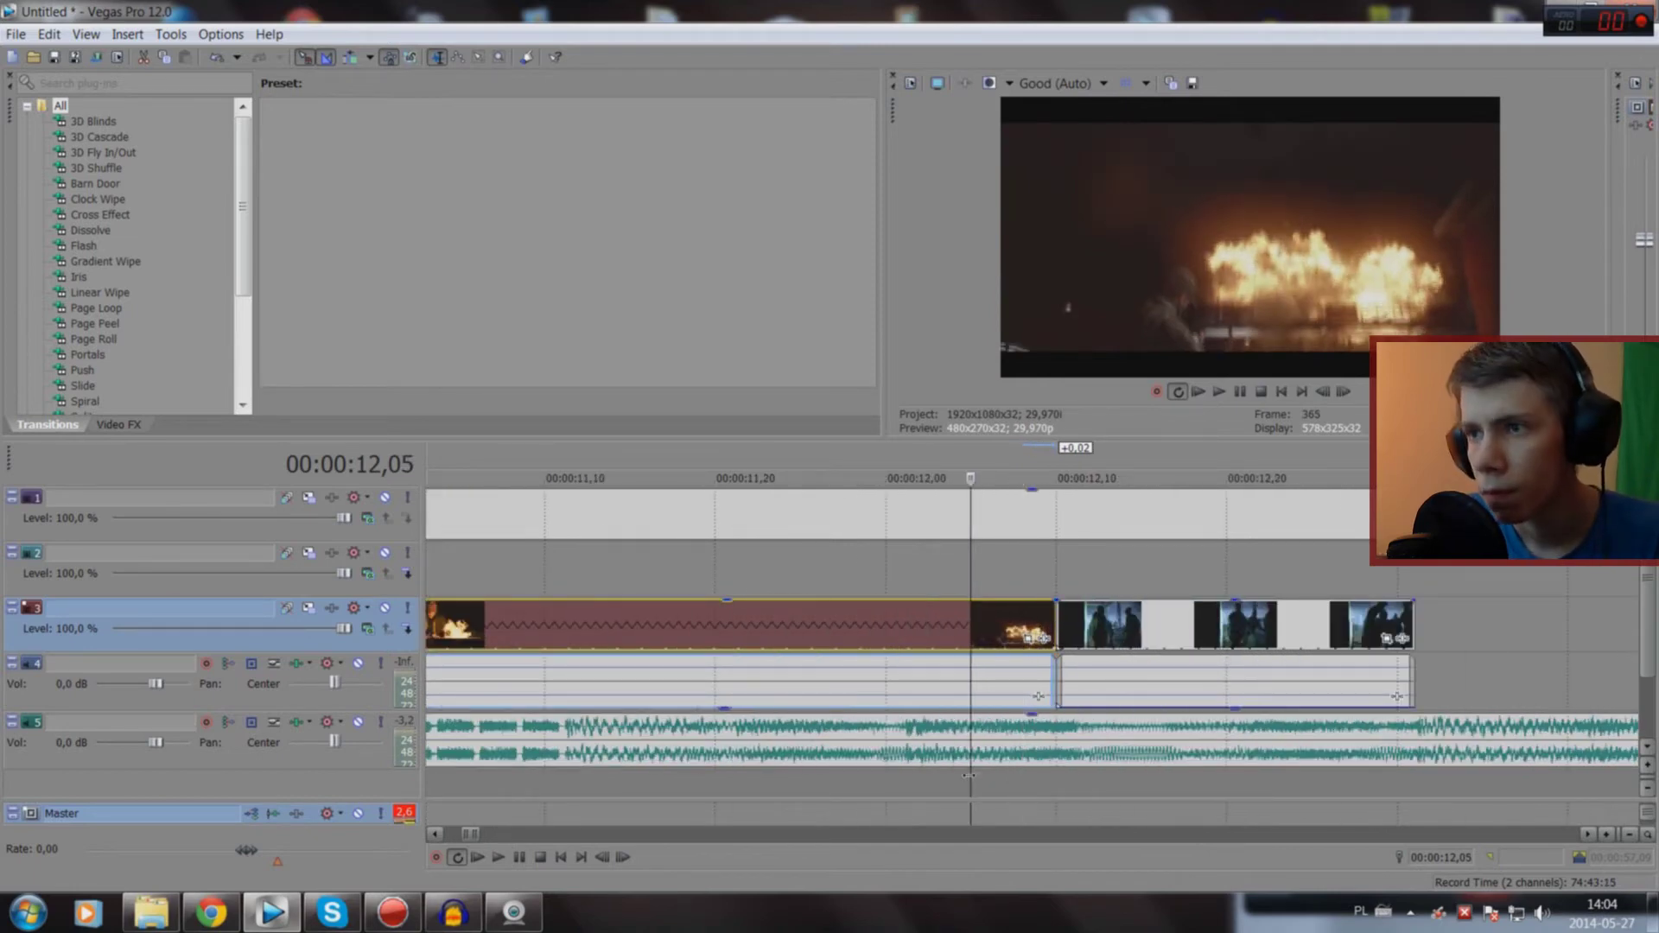
scroll(1516, 728, down, 6)
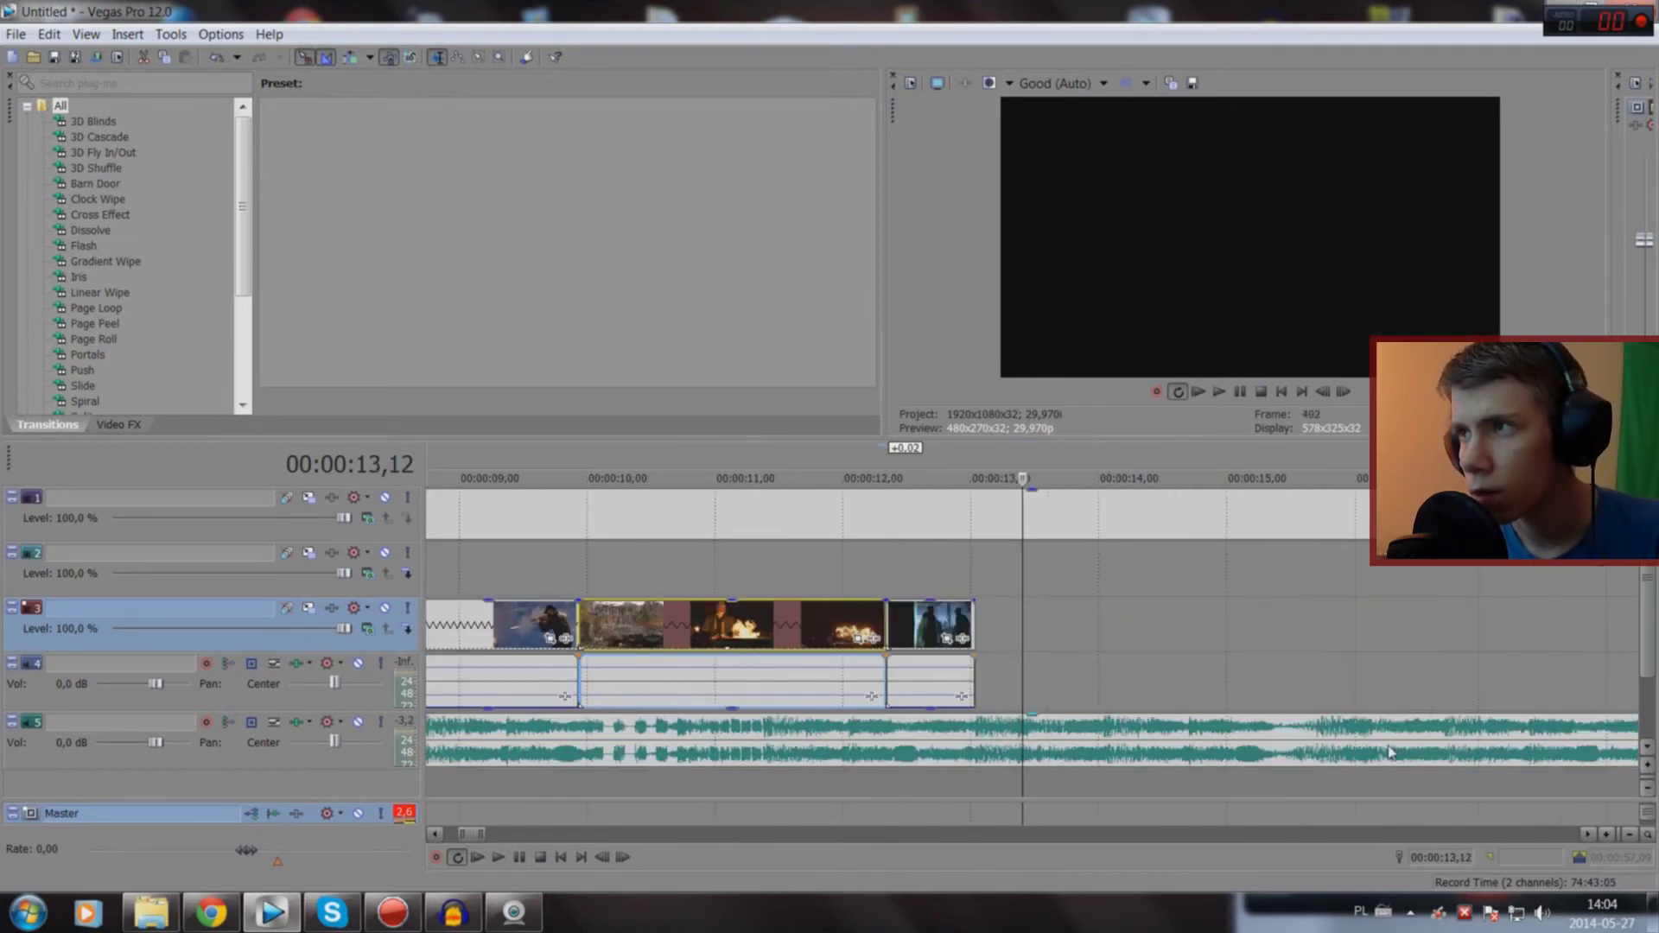
scroll(1517, 728, down, 5)
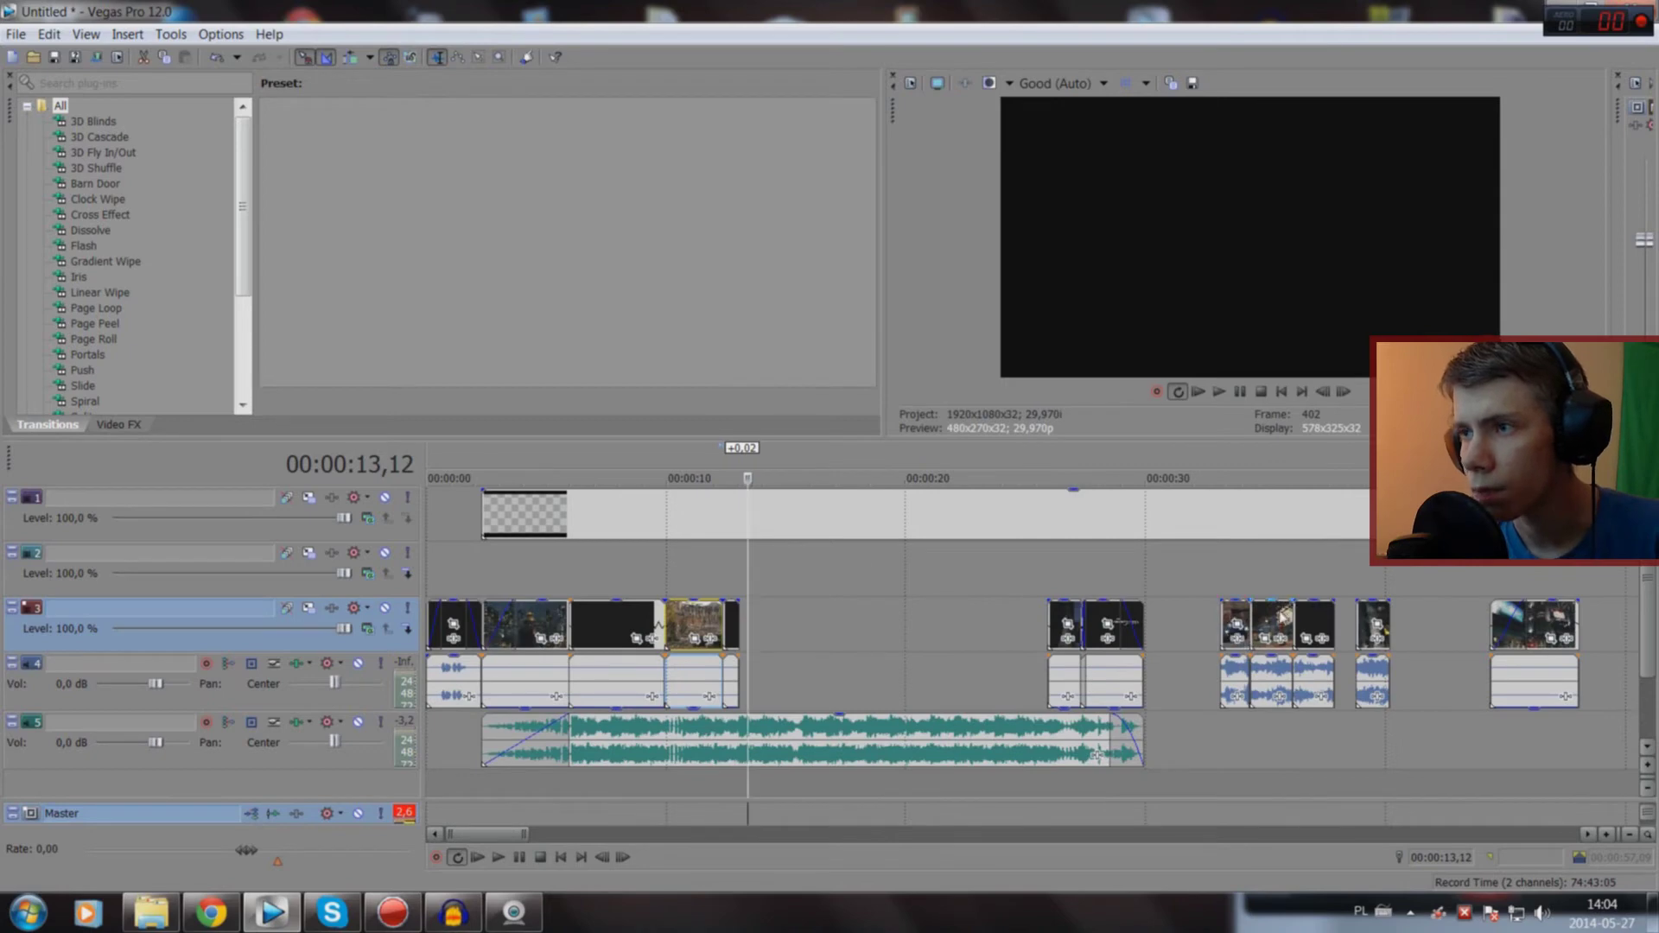
Step: Move the police car clip next to the earlier clips near 13 seconds and review the join
drag(1285, 615, 775, 631)
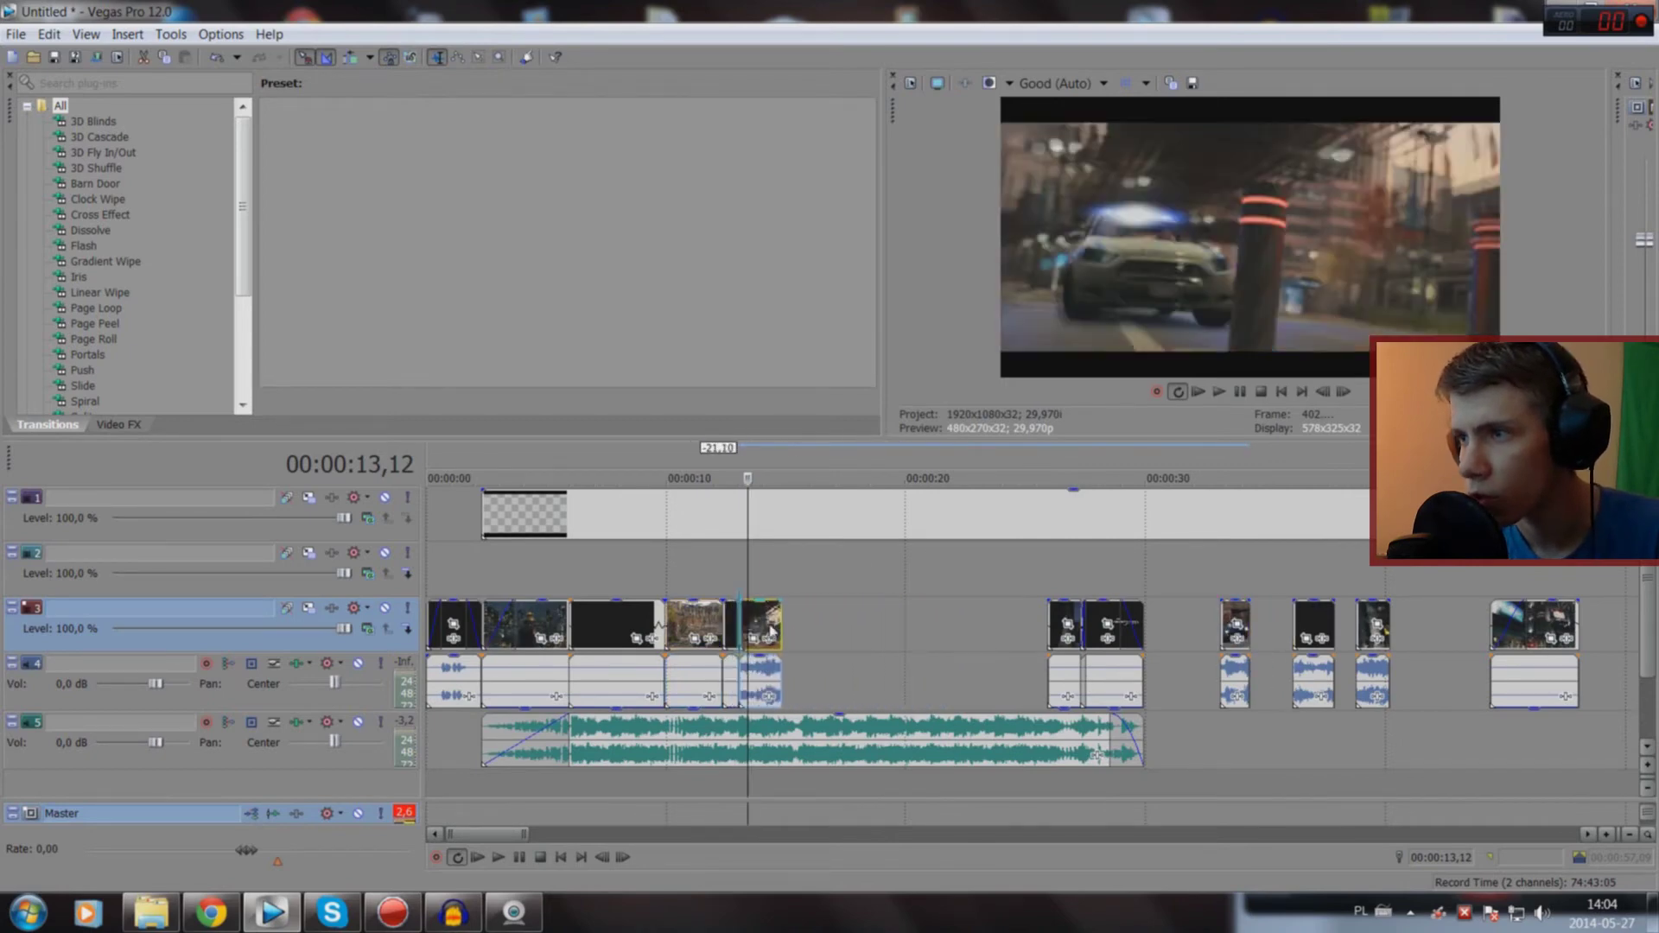
click(729, 769)
key(space)
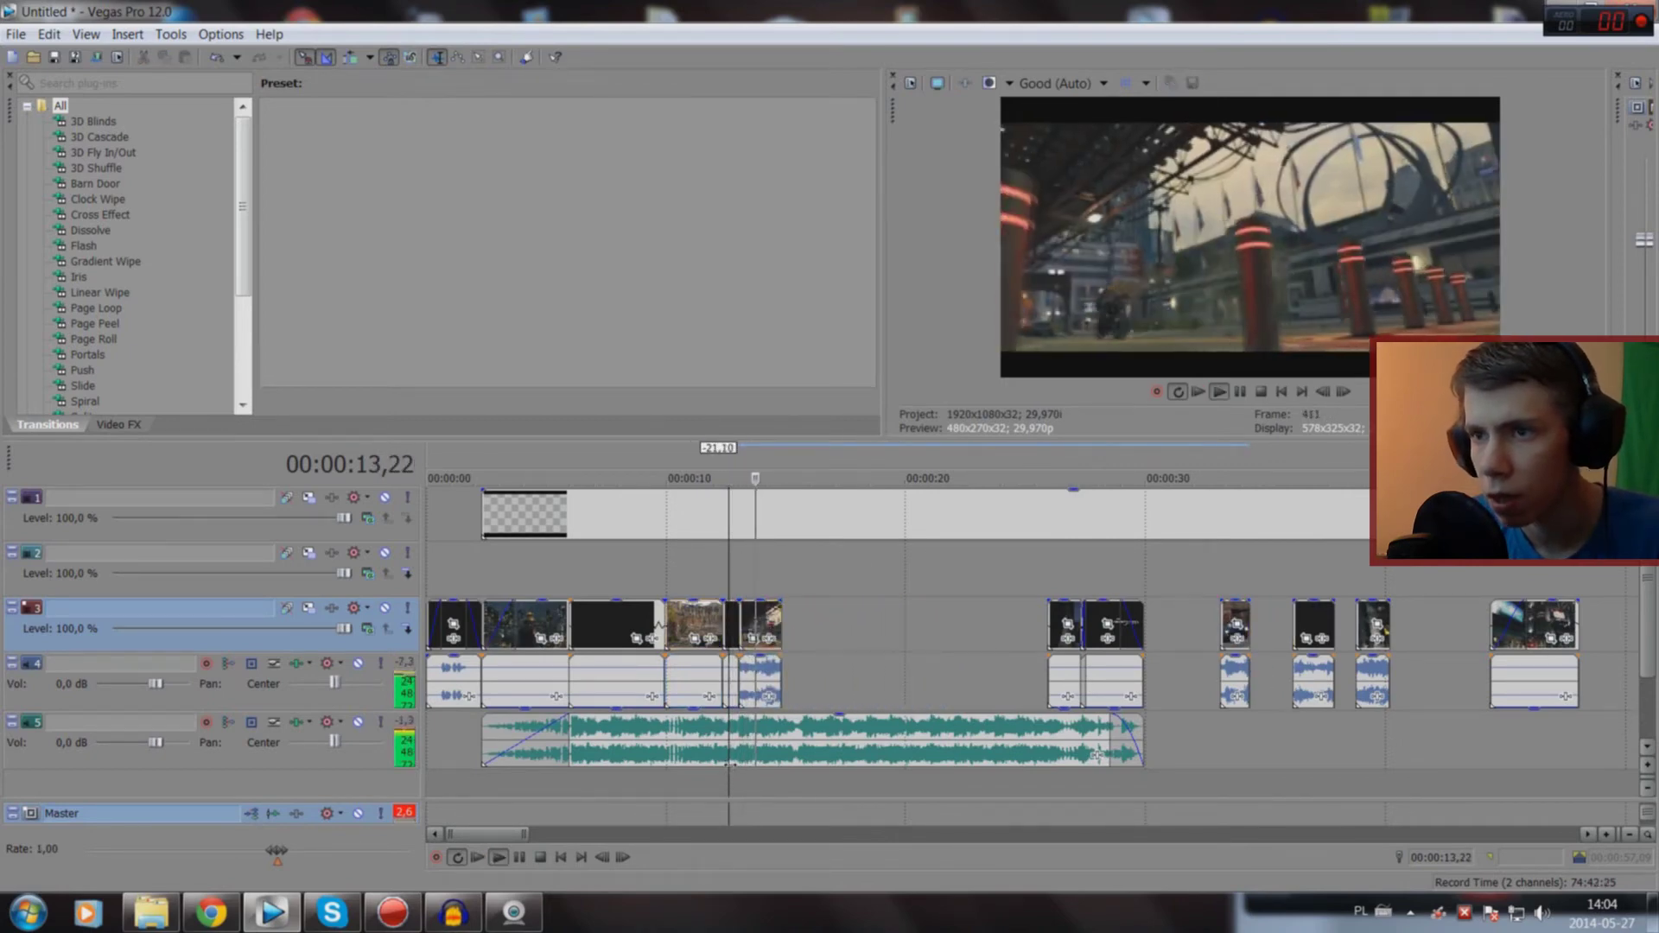
key(space)
scroll(783, 704, up, 2)
key(space)
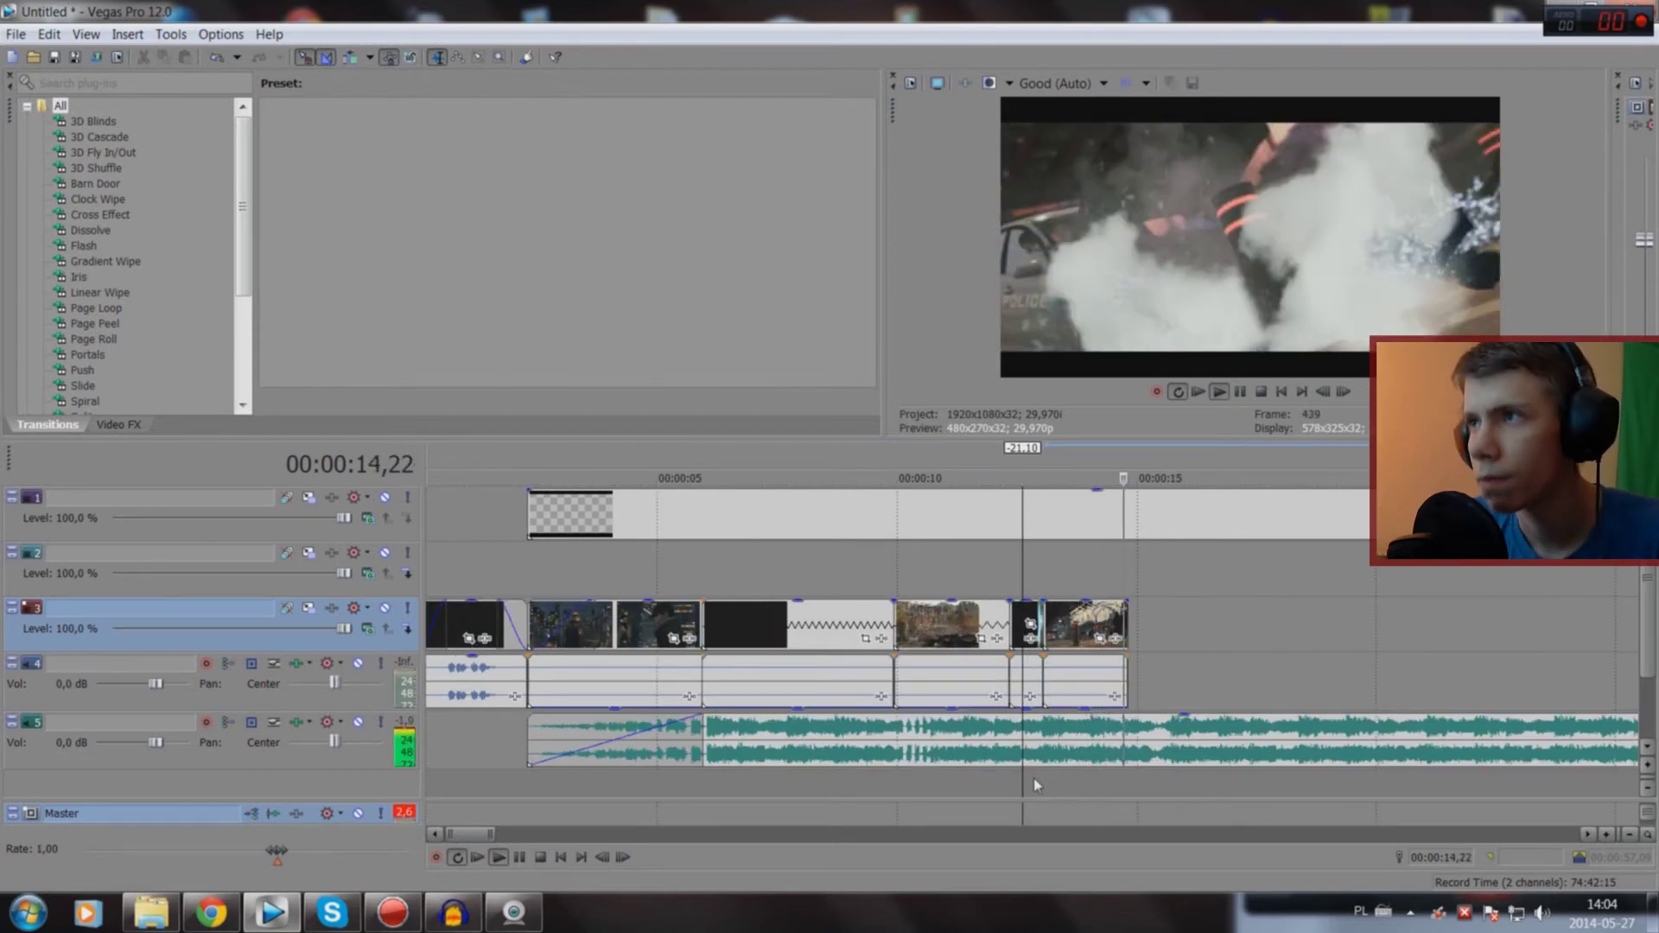
key(space)
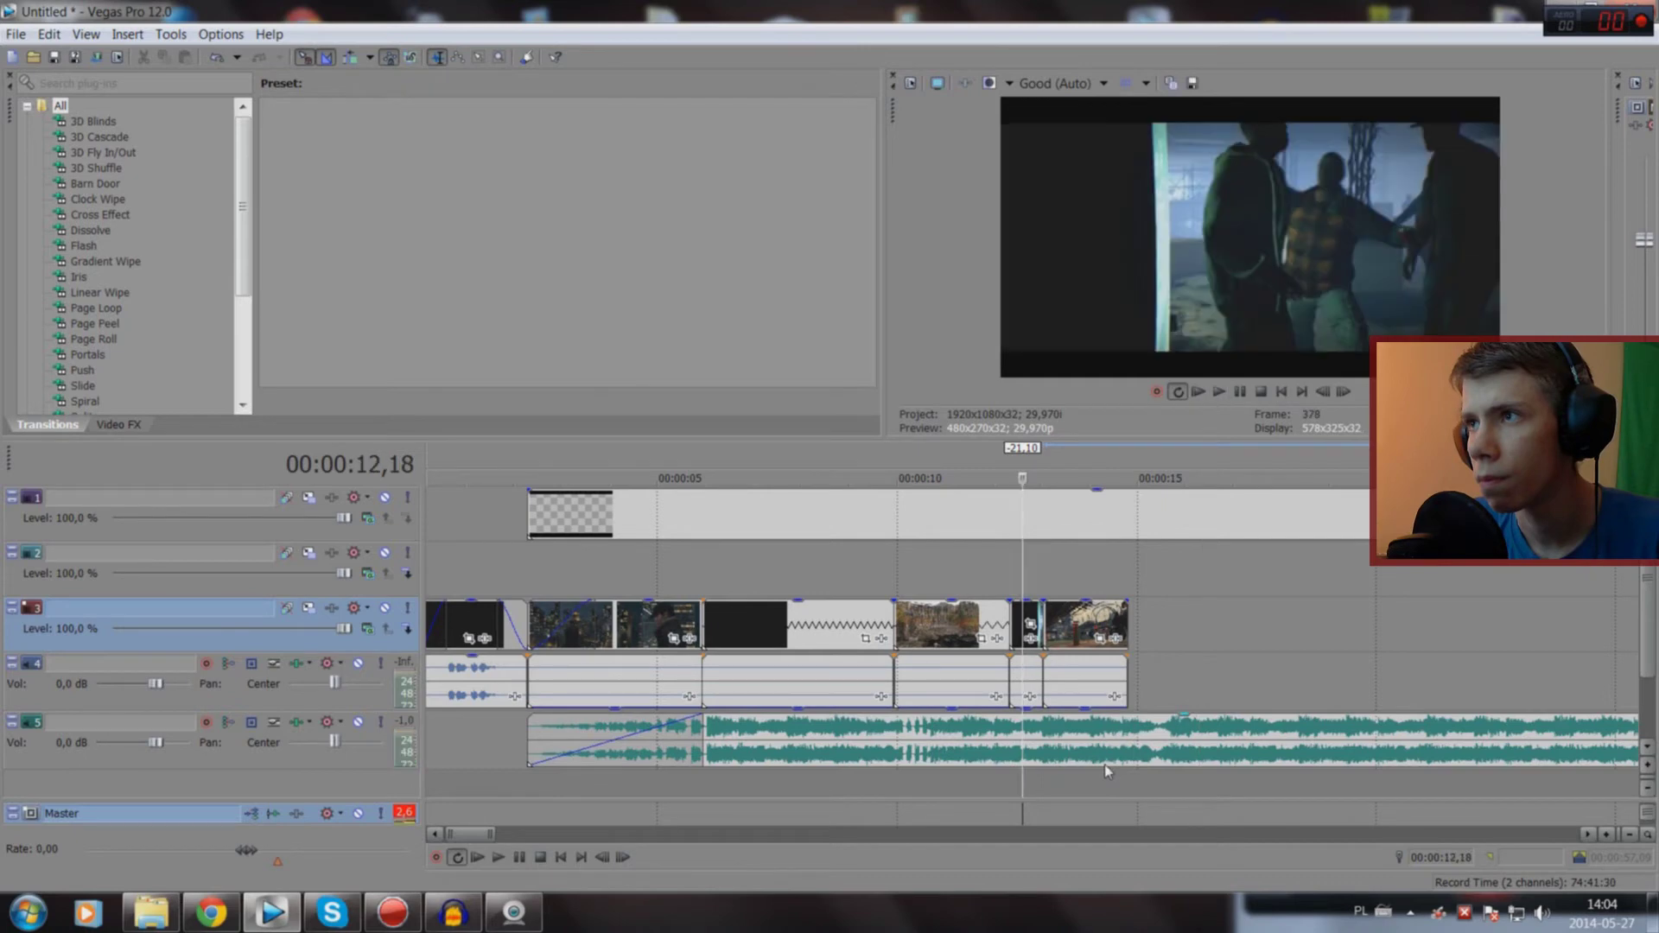
Step: Replay the sequence from 12,18 and 13,23 to check the timing
scroll(1107, 772, up, 5)
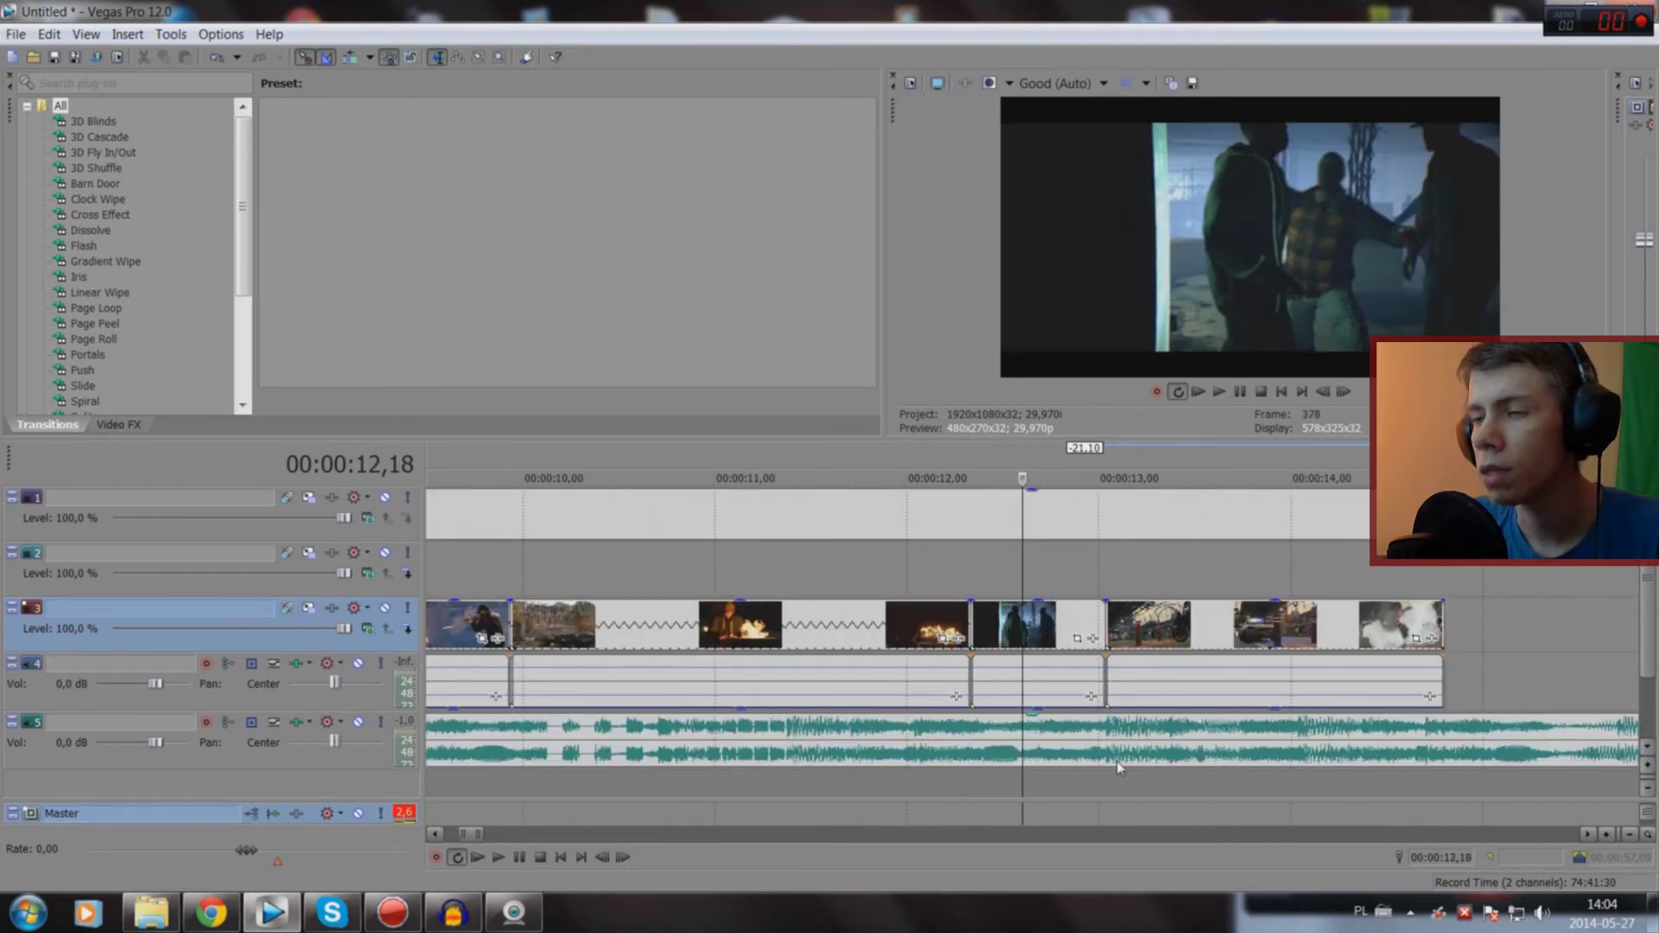
key(space)
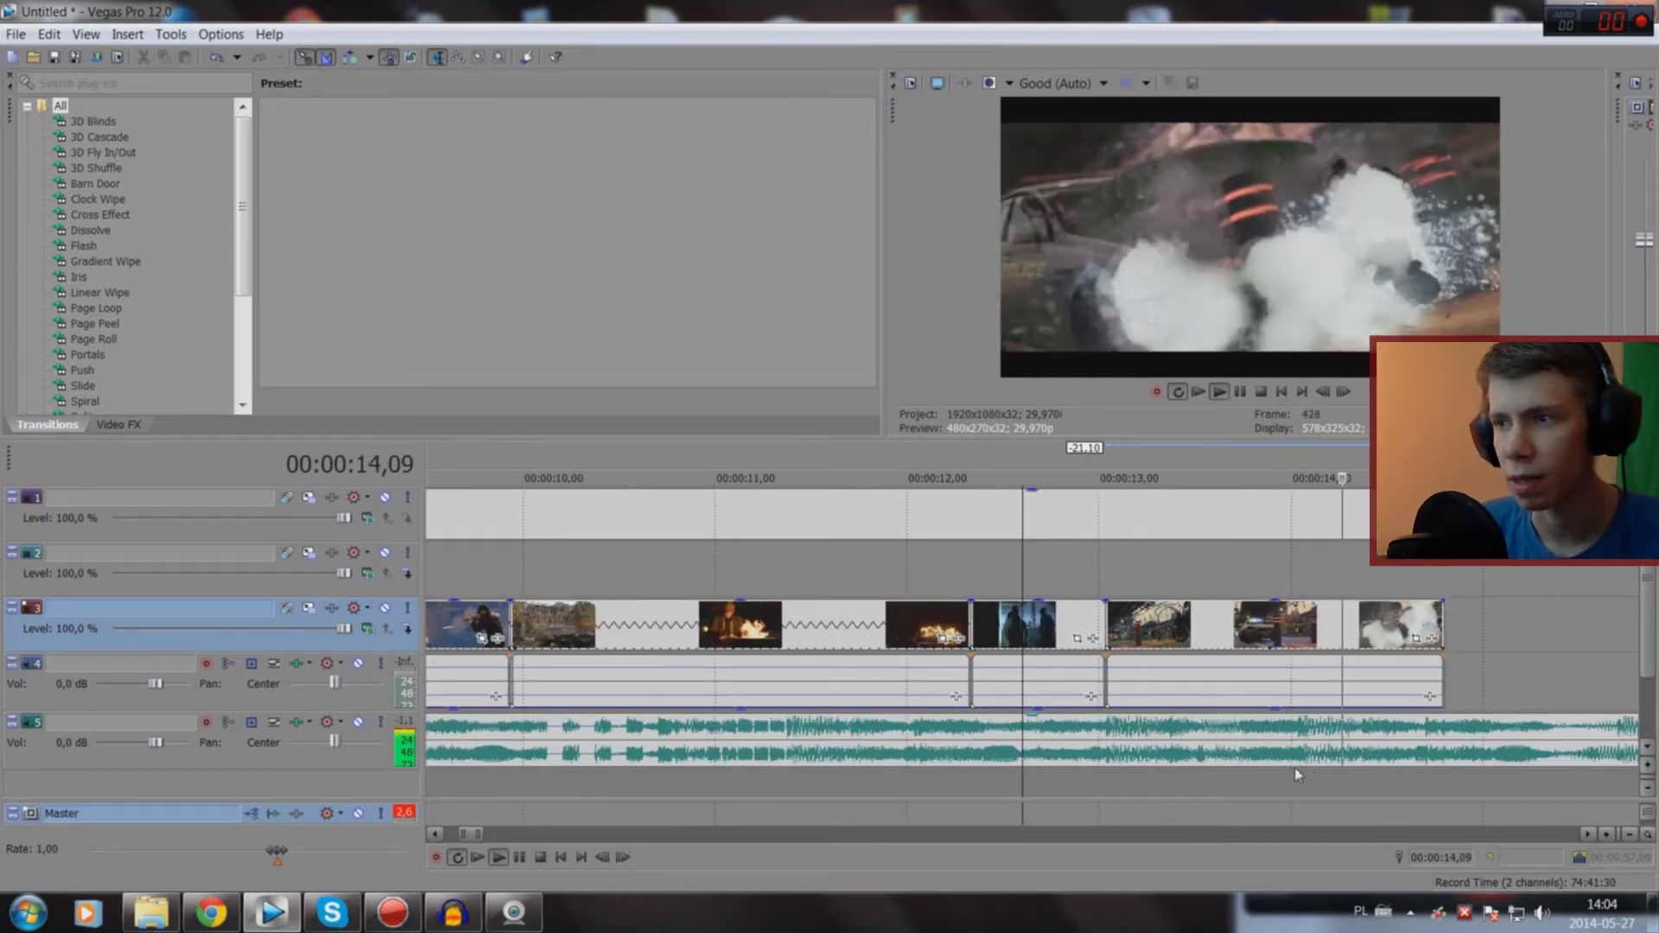
key(space)
click(1242, 784)
key(space)
key(space)
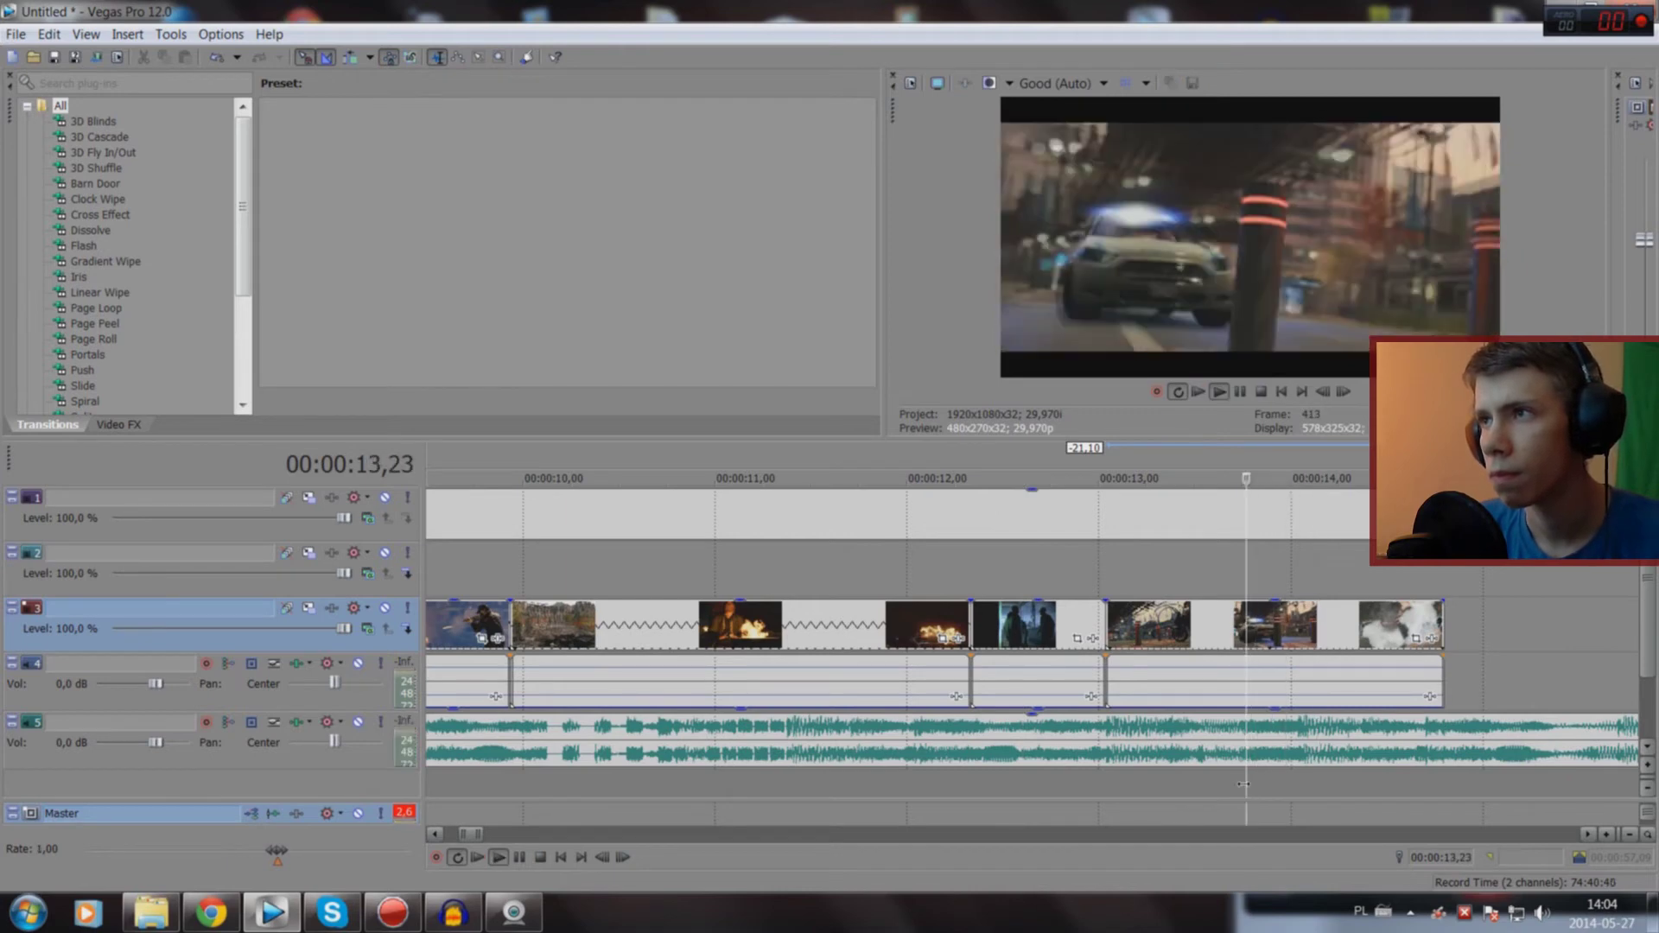
key(space)
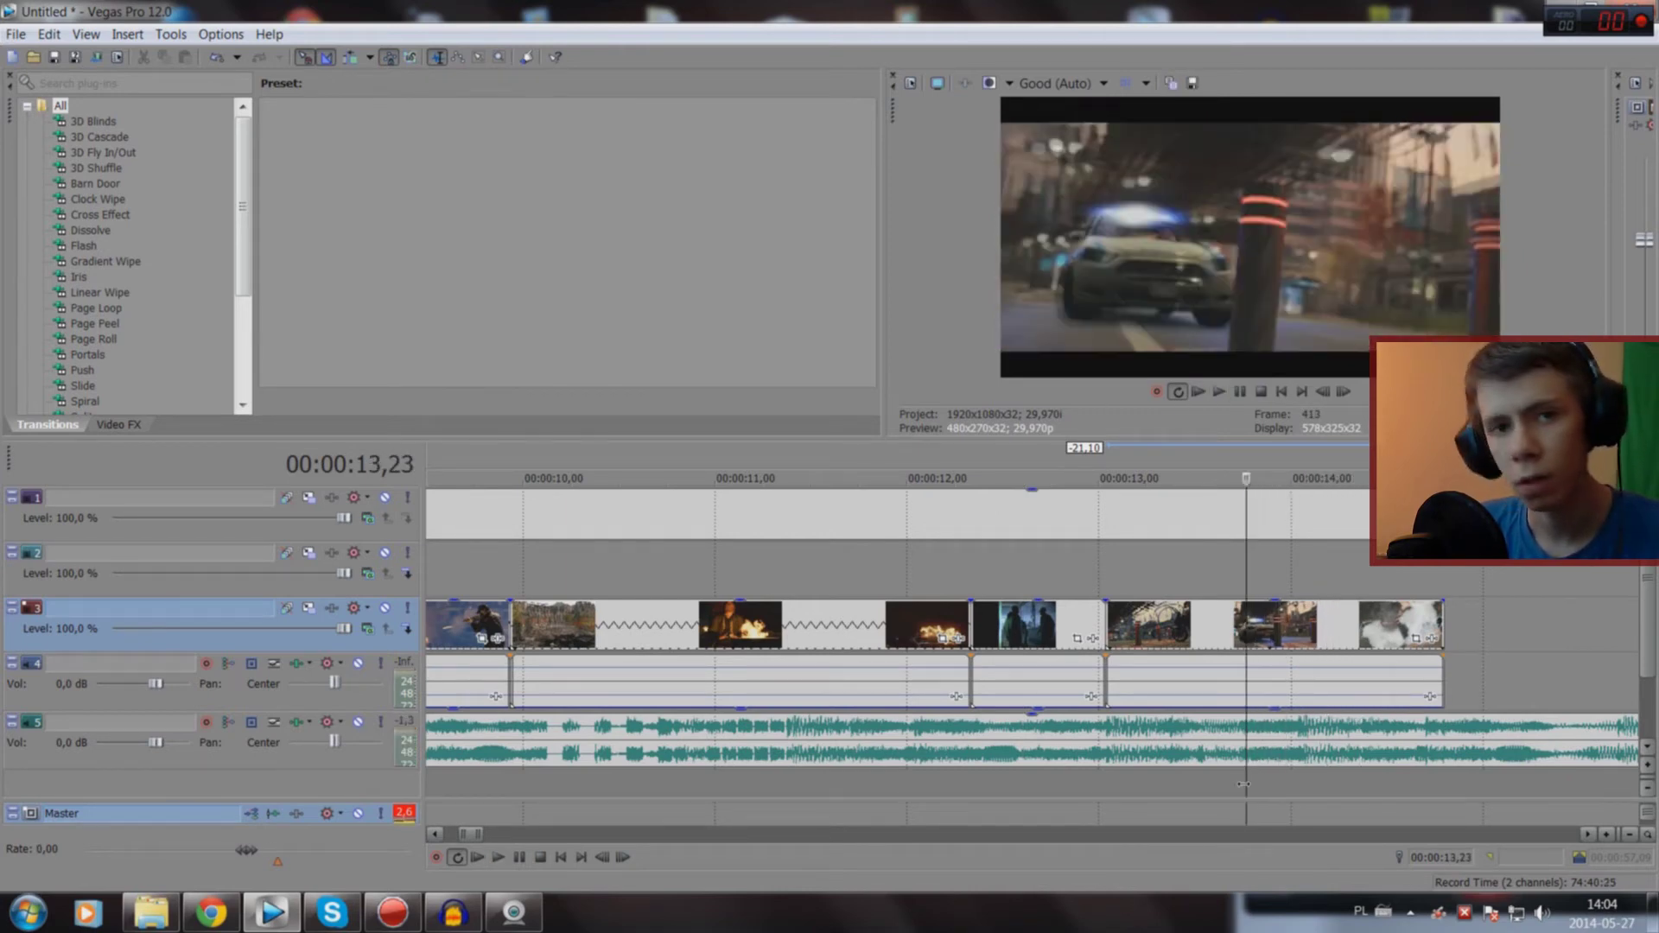
key(space)
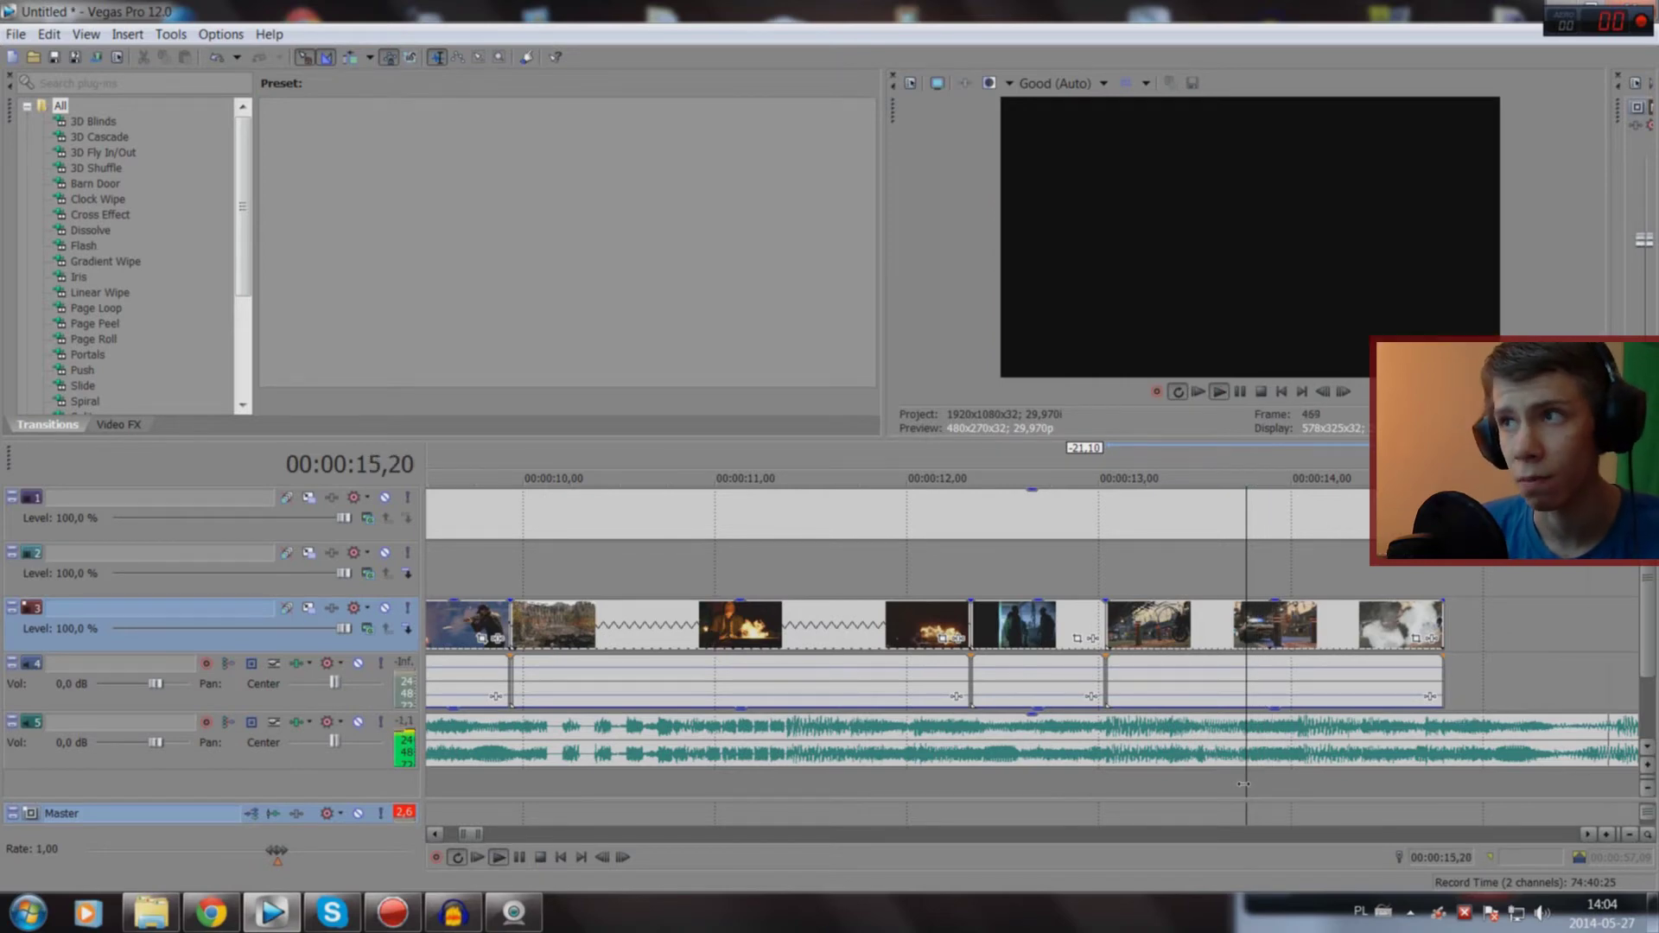
scroll(1201, 781, down, 3)
scroll(1202, 781, down, 3)
key(space)
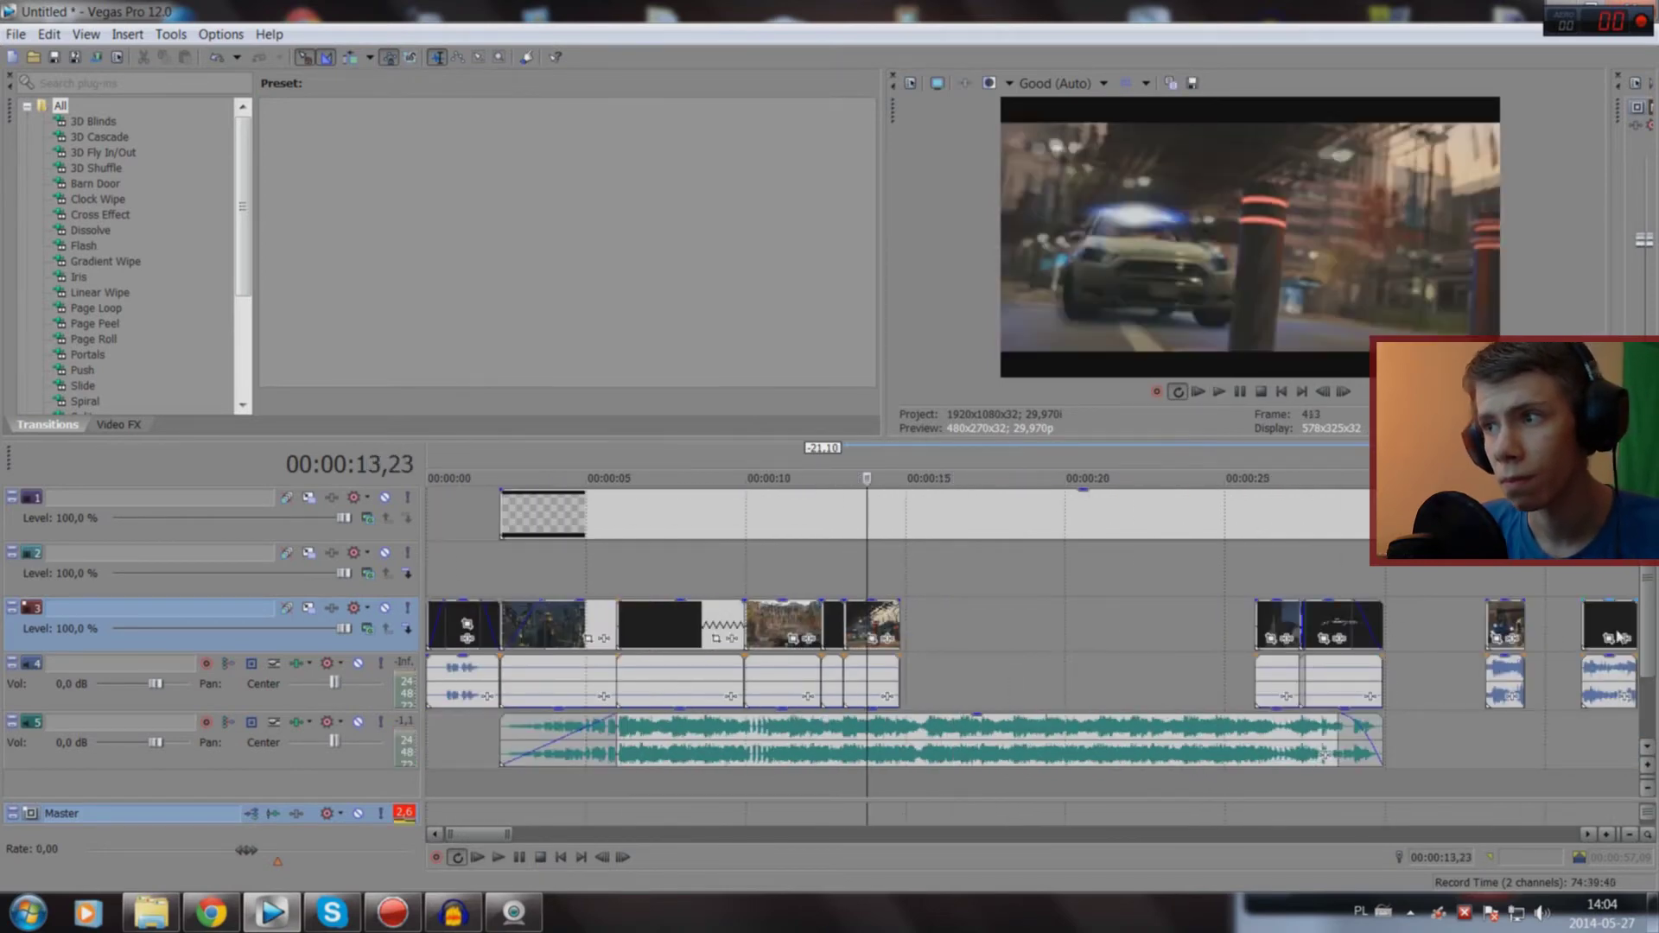
Step: Move the last clip up next to the montage clips and play the new arrangement
drag(1619, 637, 937, 637)
key(space)
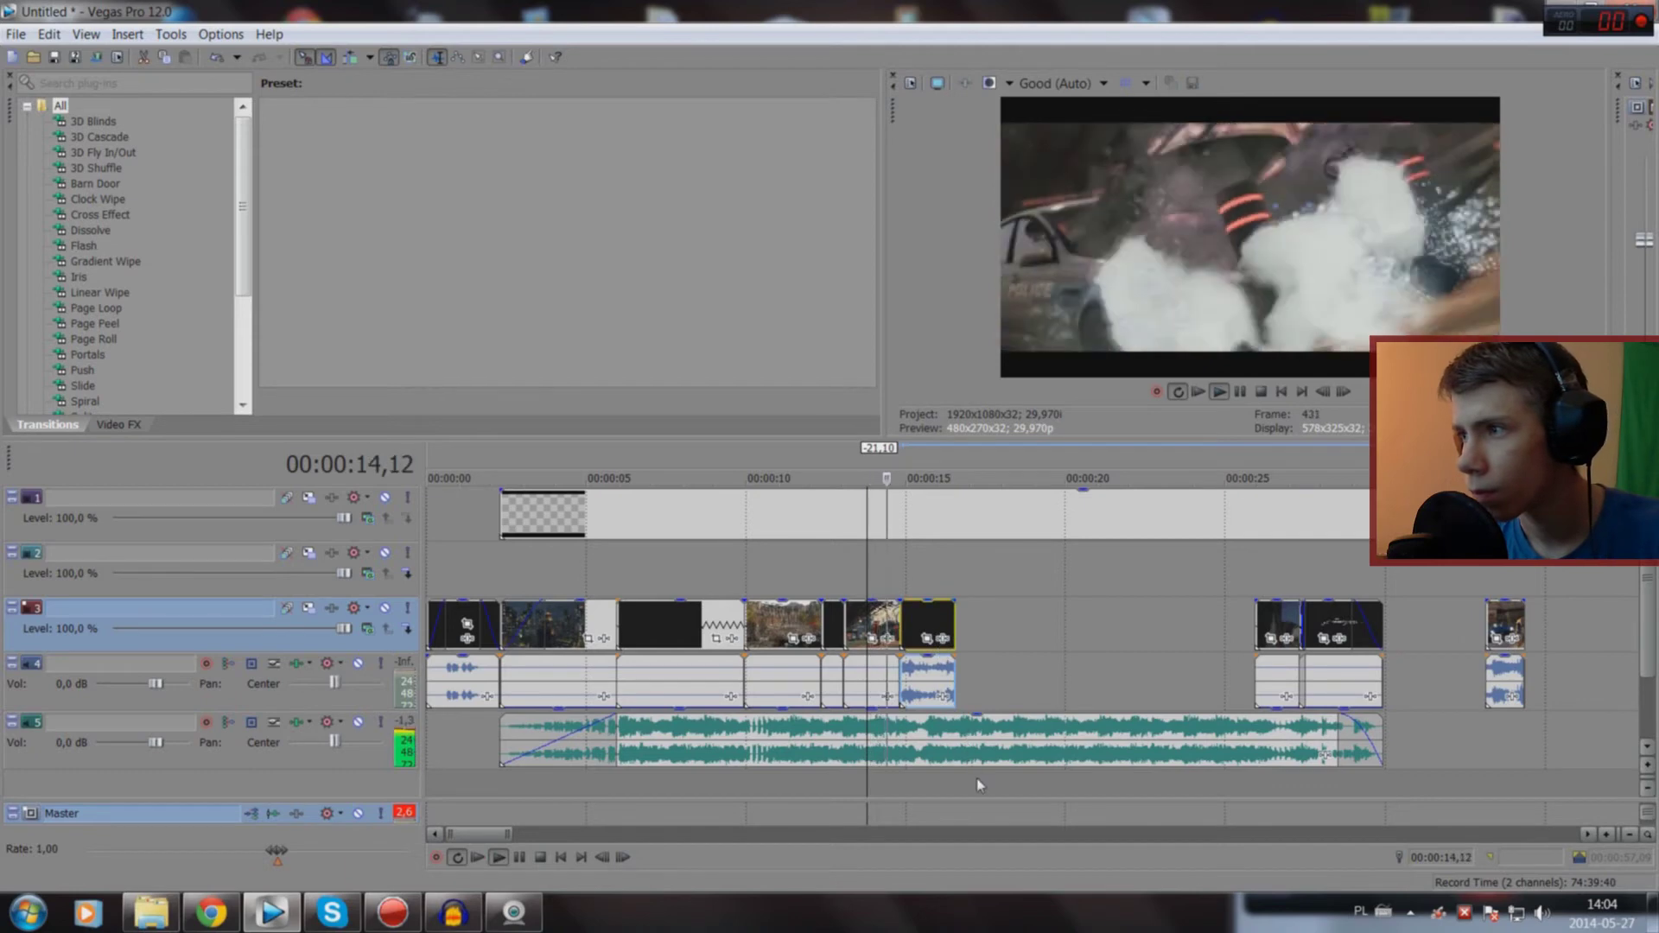
scroll(979, 784, up, 3)
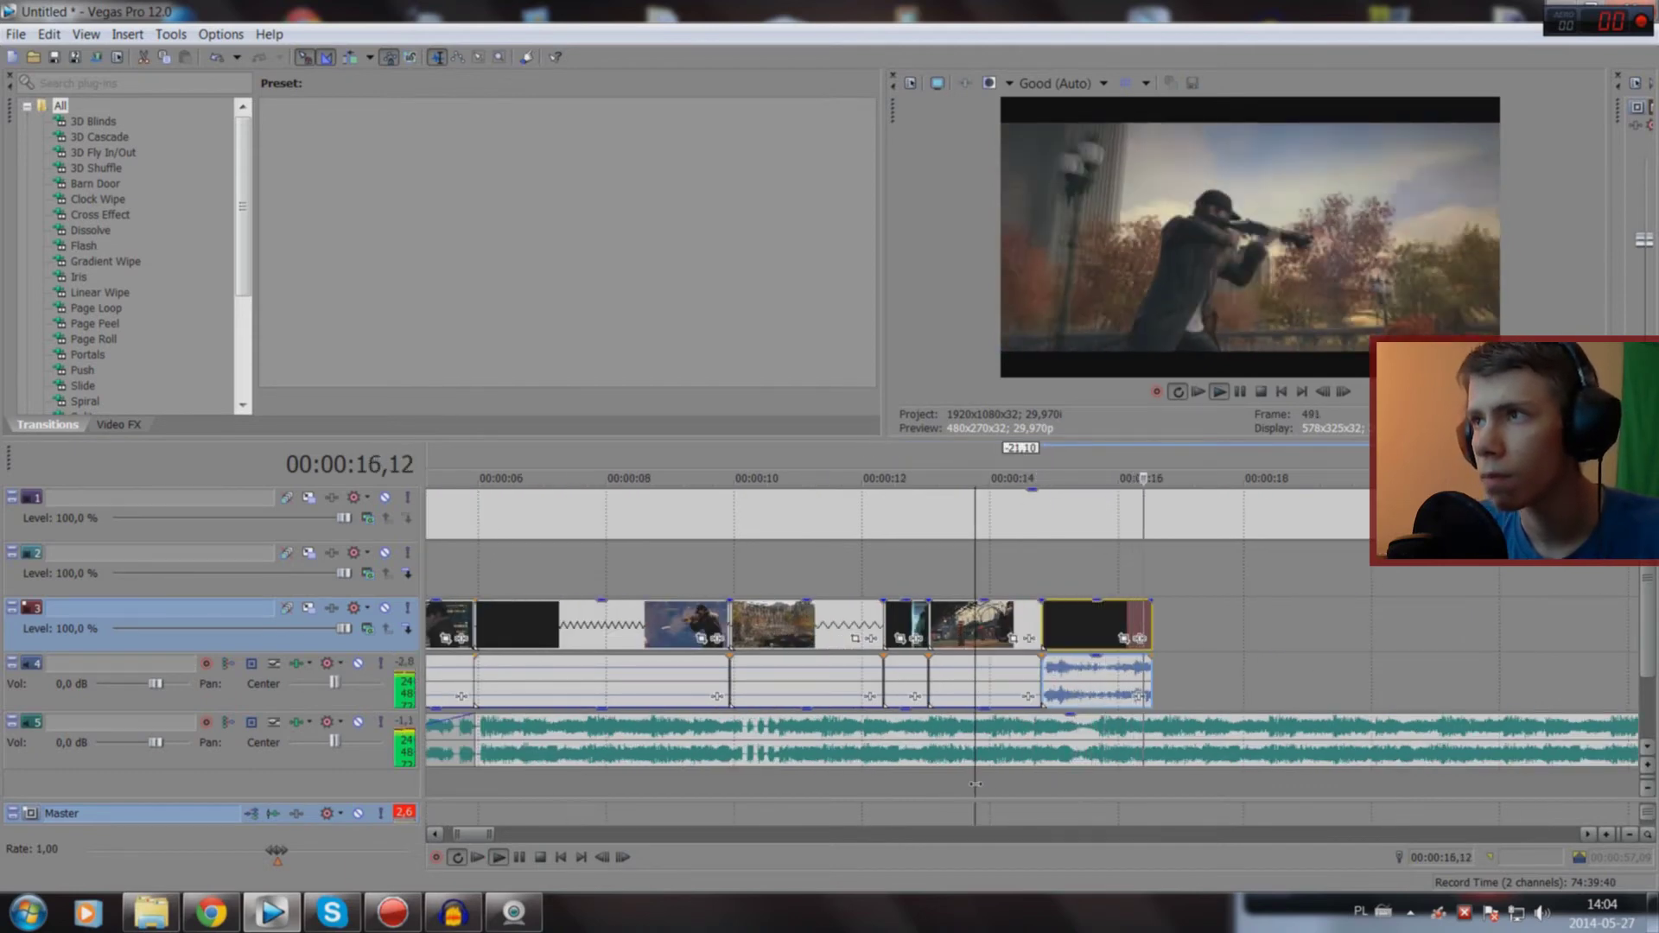
key(space)
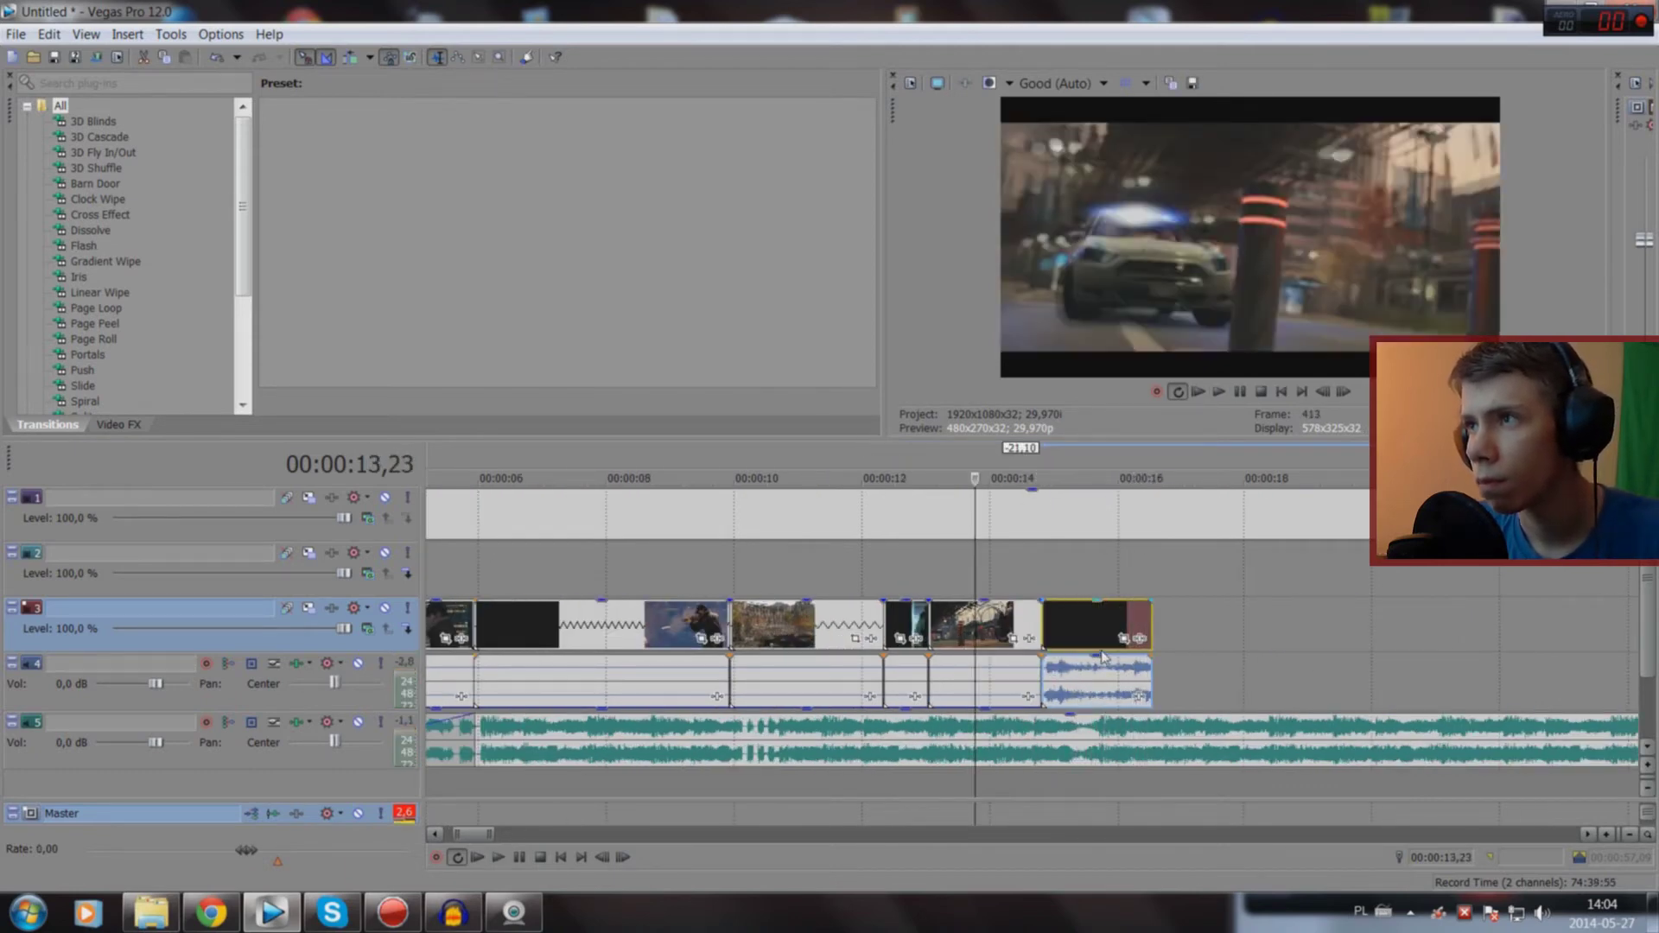
Step: Pull the last clip's audio gain down to silence and play back to check
drag(1099, 661, 1085, 735)
key(space)
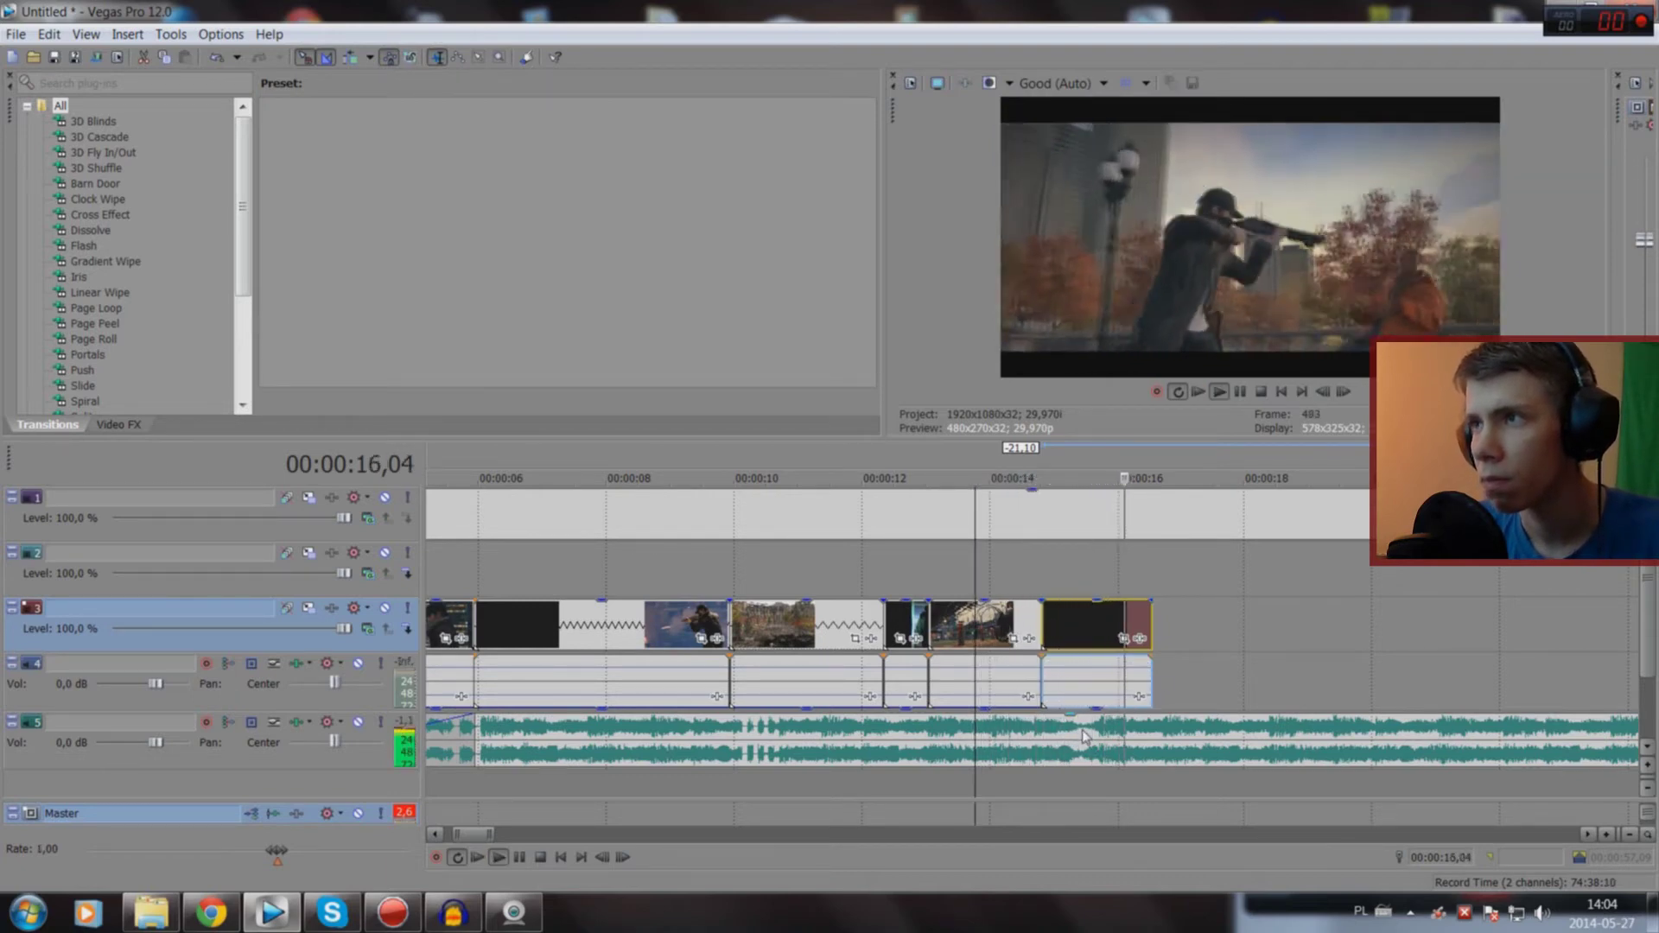
key(space)
Step: Move the black clip further right on track 3 and preview from about 31 seconds
mouse_move(1103, 609)
mouse_down()
mouse_move(1634, 624)
mouse_move(1486, 624)
mouse_up()
scroll(1465, 682, down, 4)
click(1191, 783)
key(space)
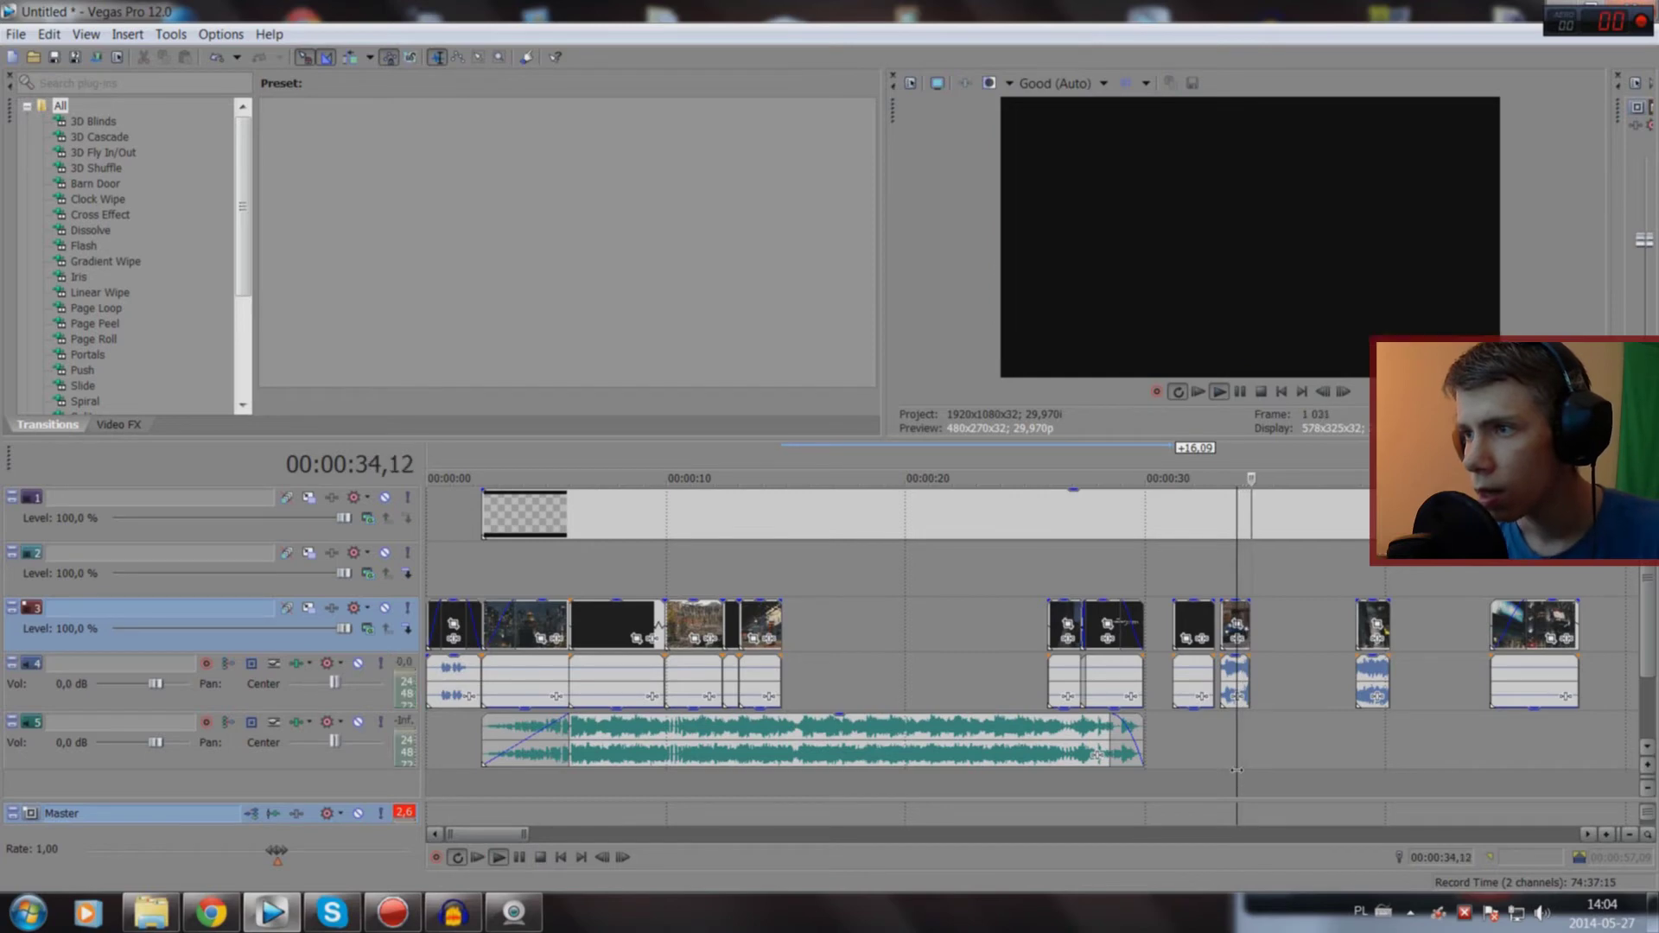
key(space)
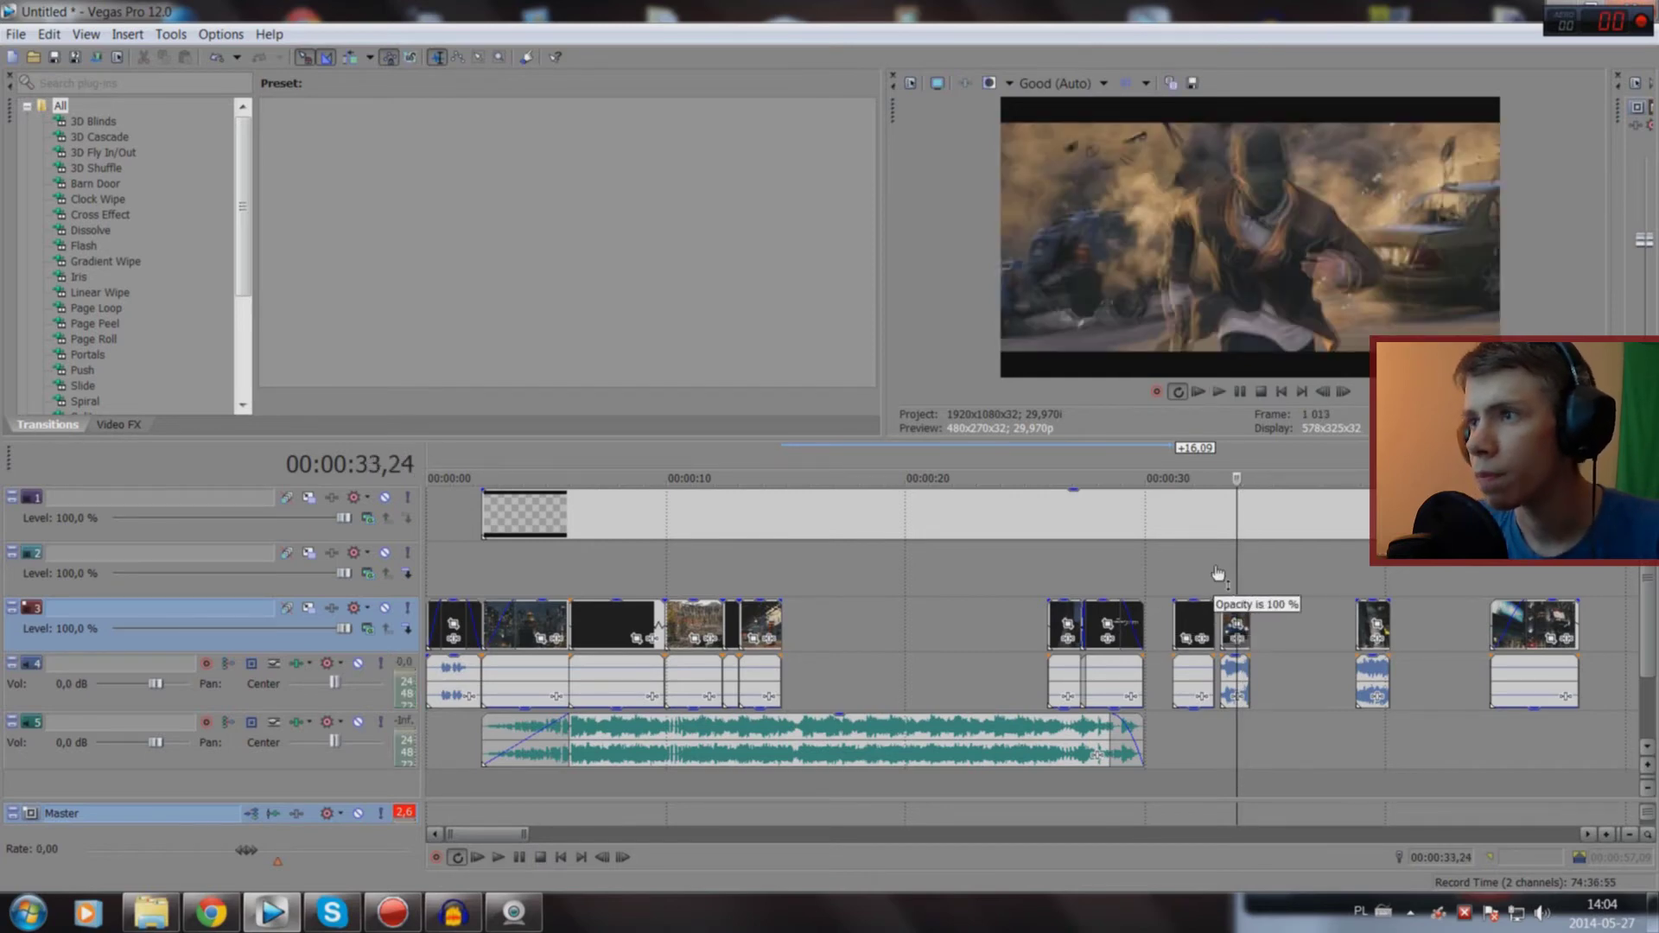
Step: Move the small clip left beside the earlier clips and play from about 14 seconds
drag(1234, 619, 796, 636)
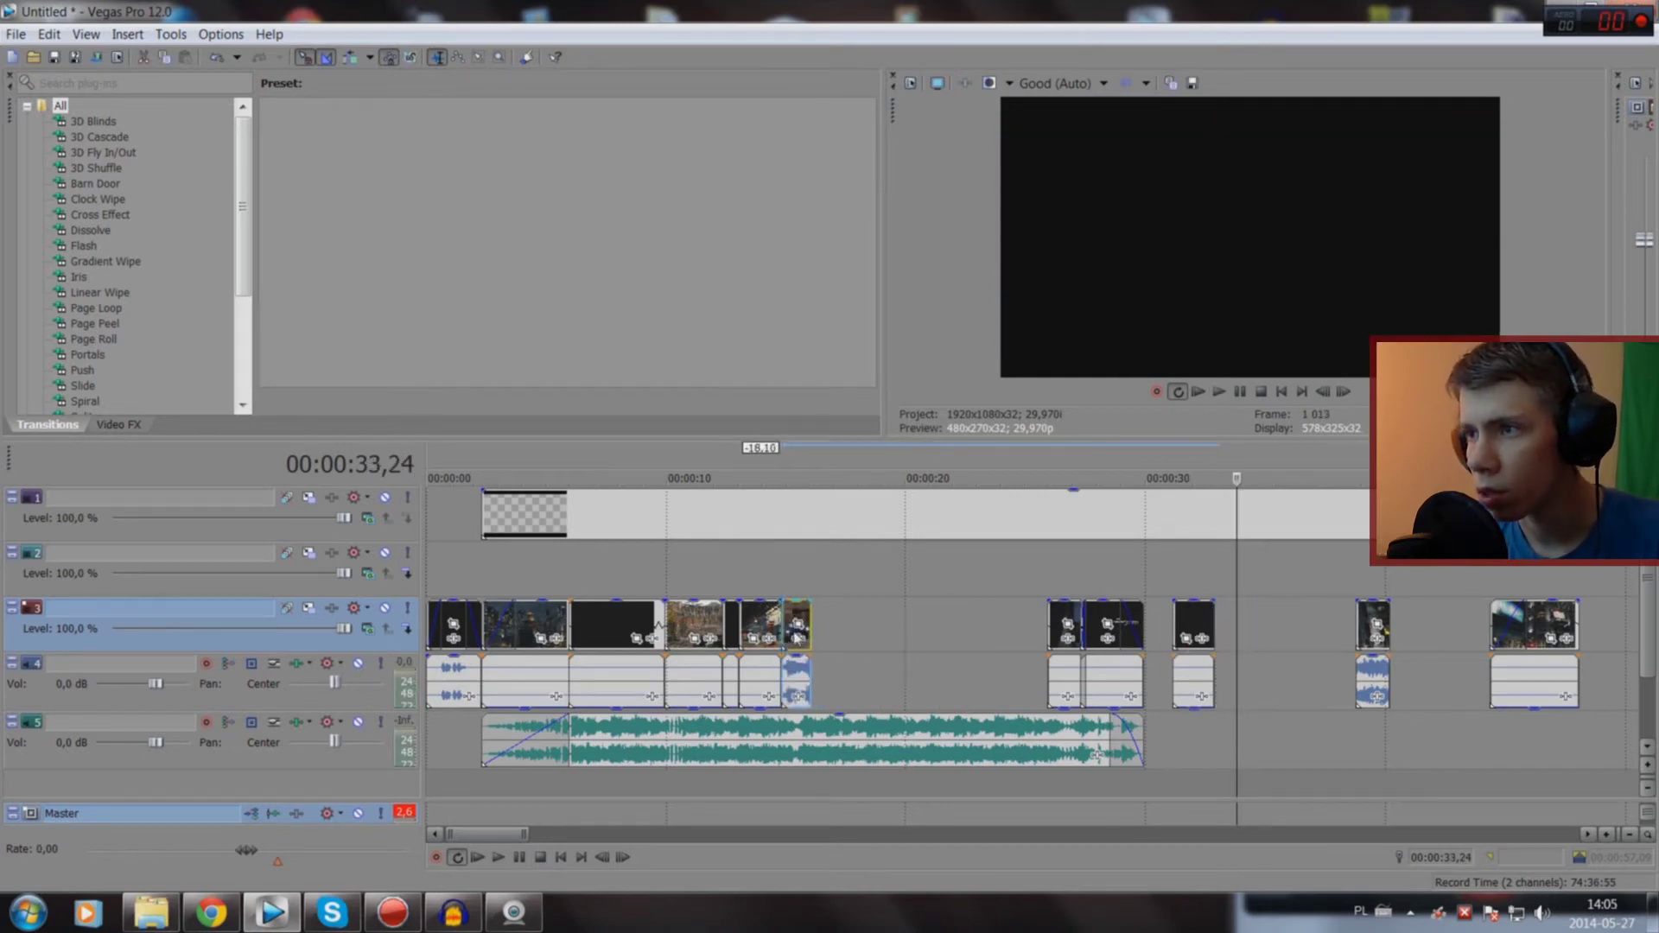
click(771, 788)
key(space)
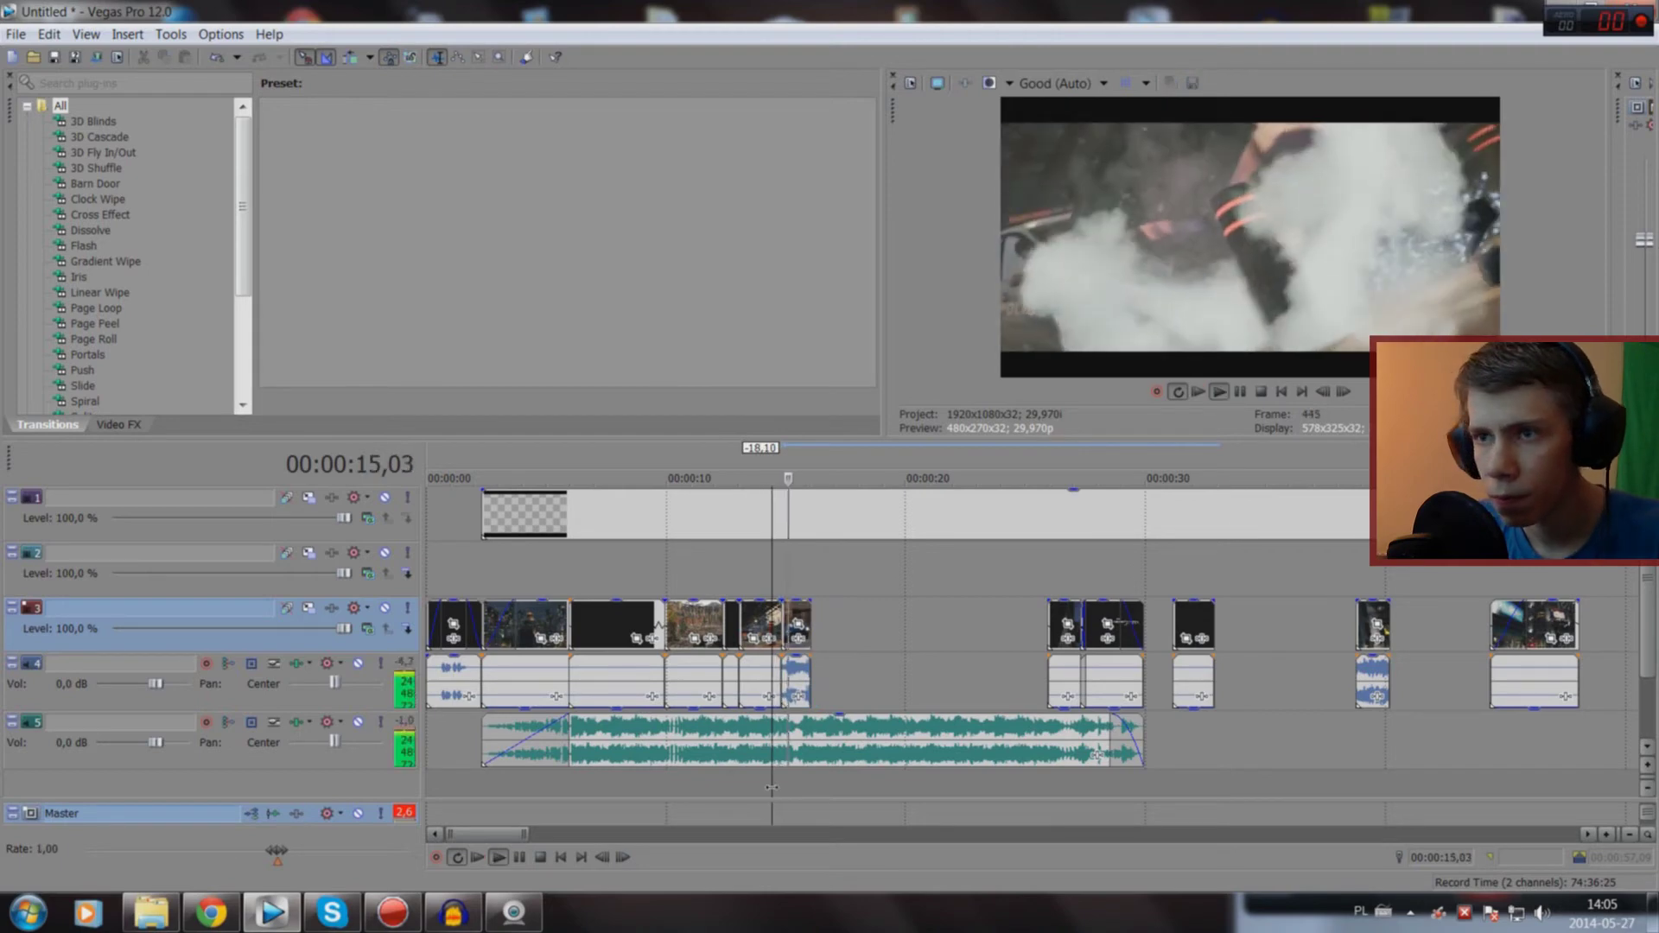
scroll(929, 696, up, 4)
key(space)
key(space)
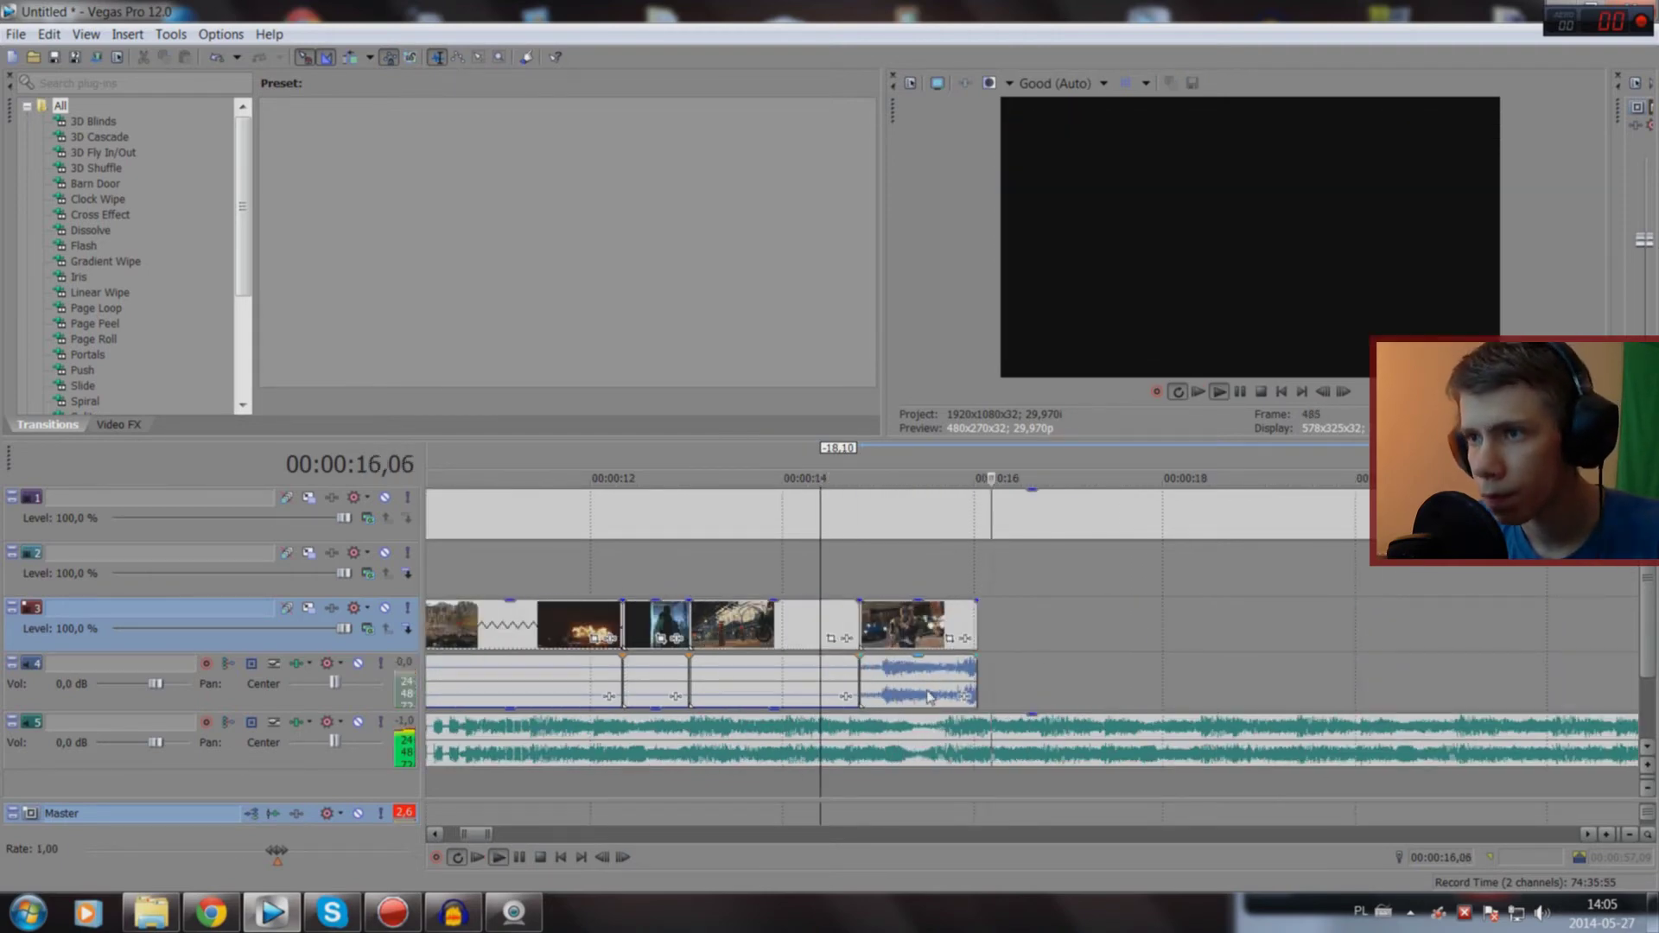
key(space)
Step: Silence the audio of the last video and audio clip pair and check it
click(908, 691)
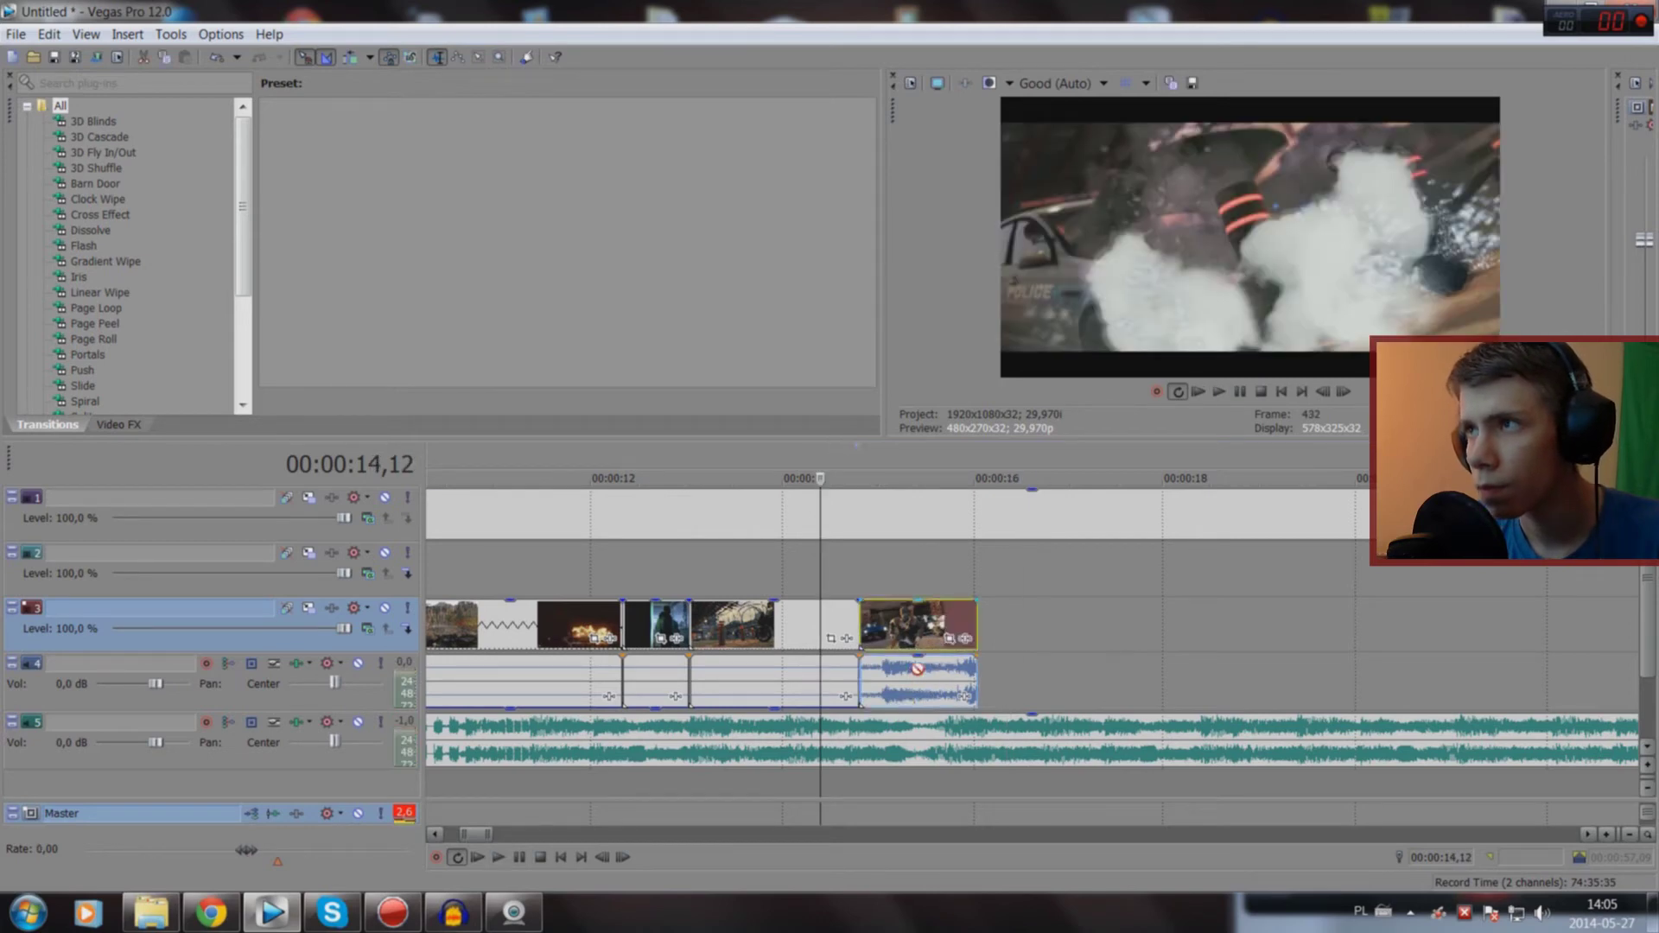
drag(920, 663, 920, 706)
key(space)
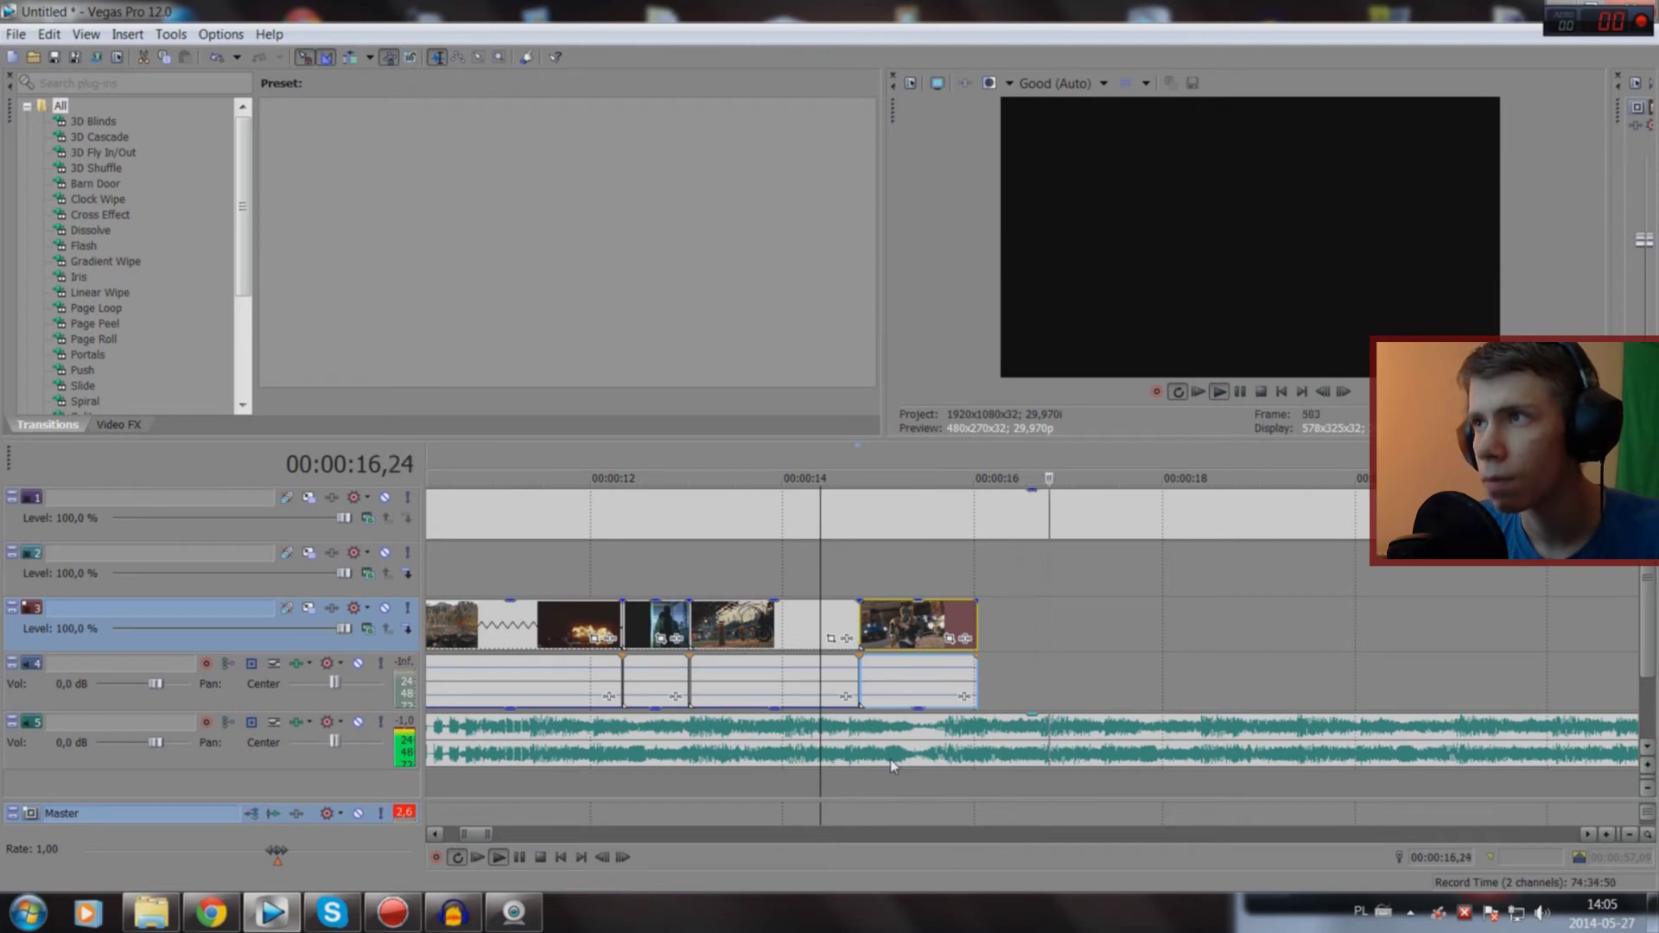
key(space)
key(space)
Step: Shift the last clip and its audio about 1.27 s later and lengthen its end slightly
drag(942, 621, 1125, 615)
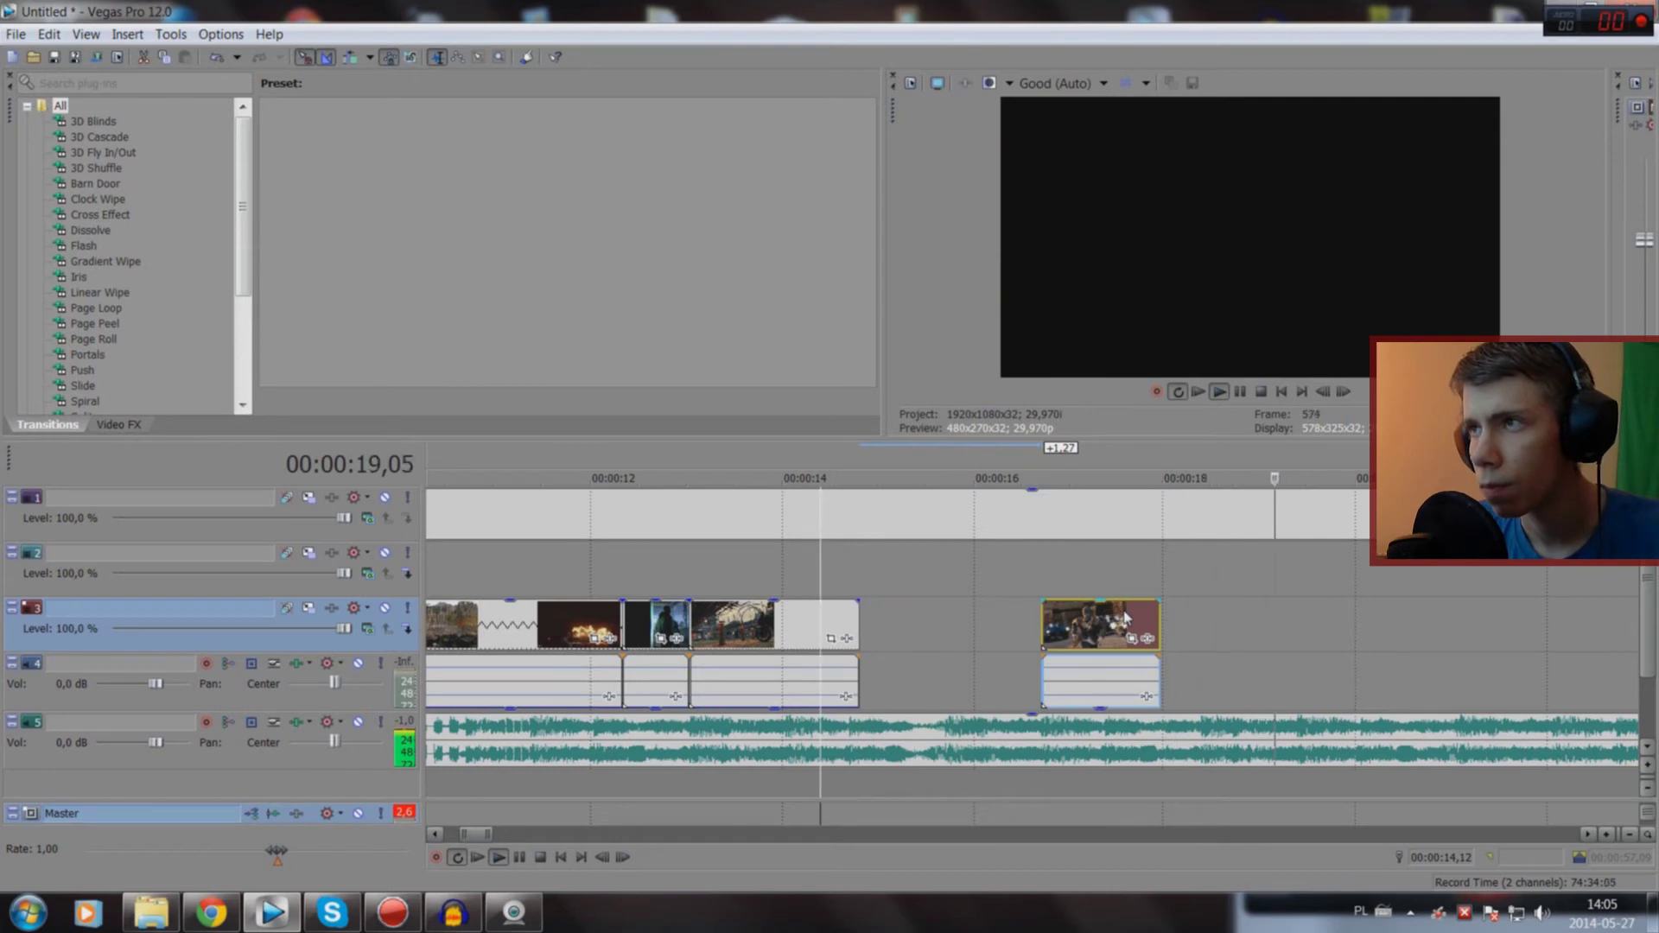
key(space)
drag(1159, 629, 1190, 632)
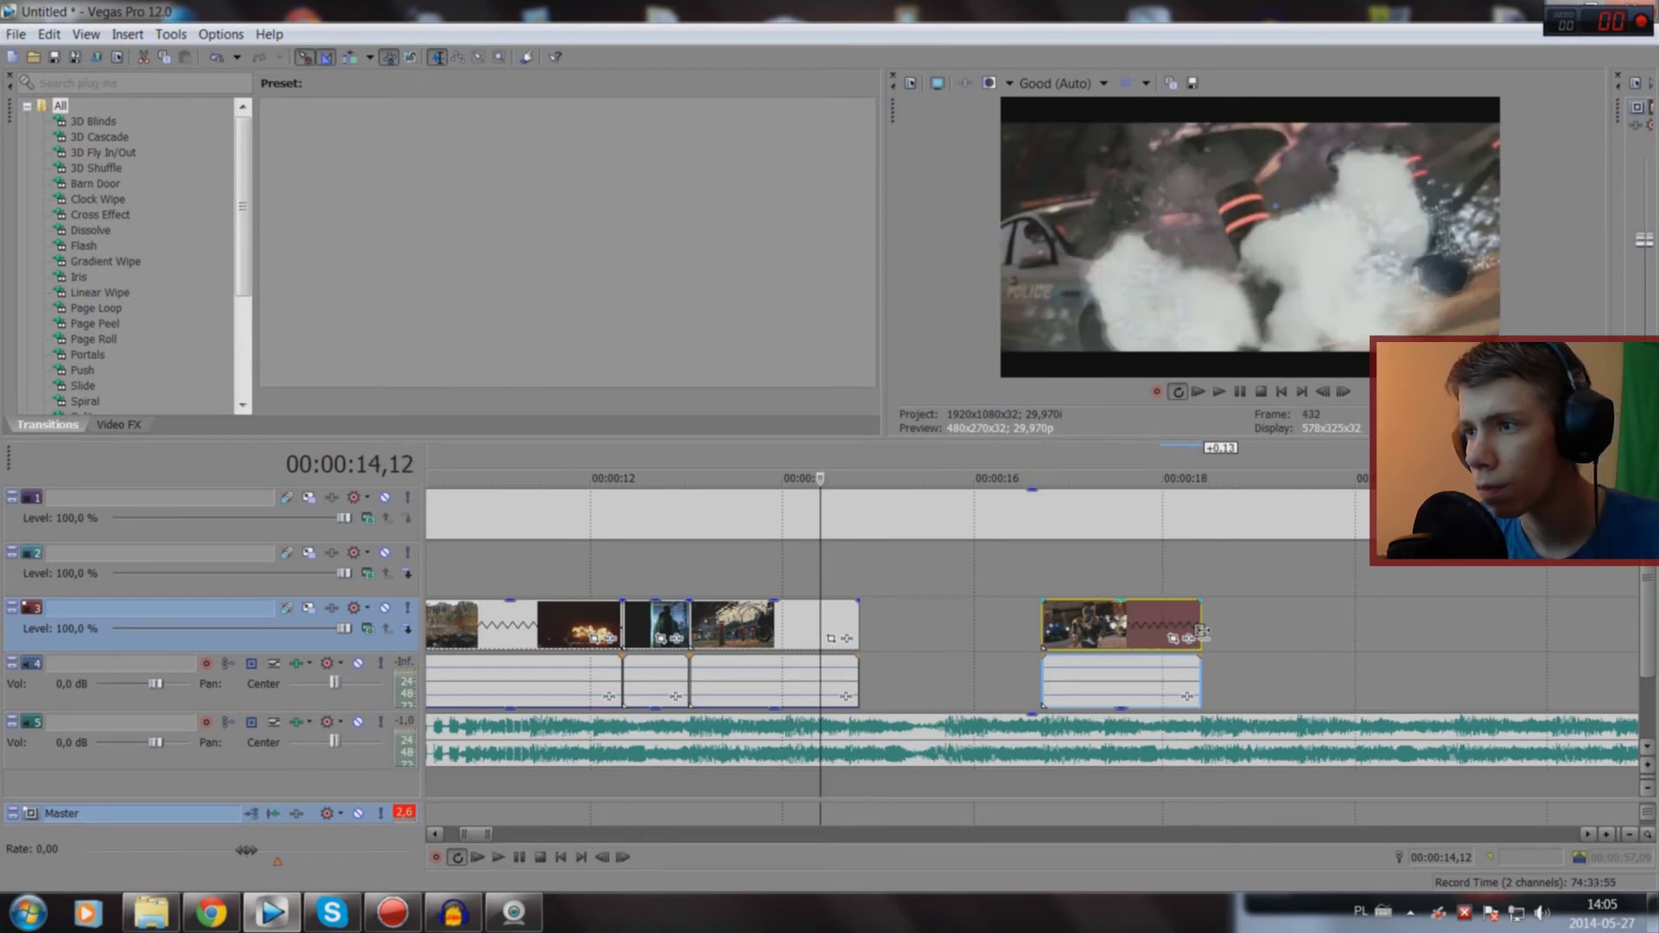
key(space)
key(space)
Step: Preview the timeline from about 0:51, then loop-play a selected clip's range
scroll(1178, 716, down, 4)
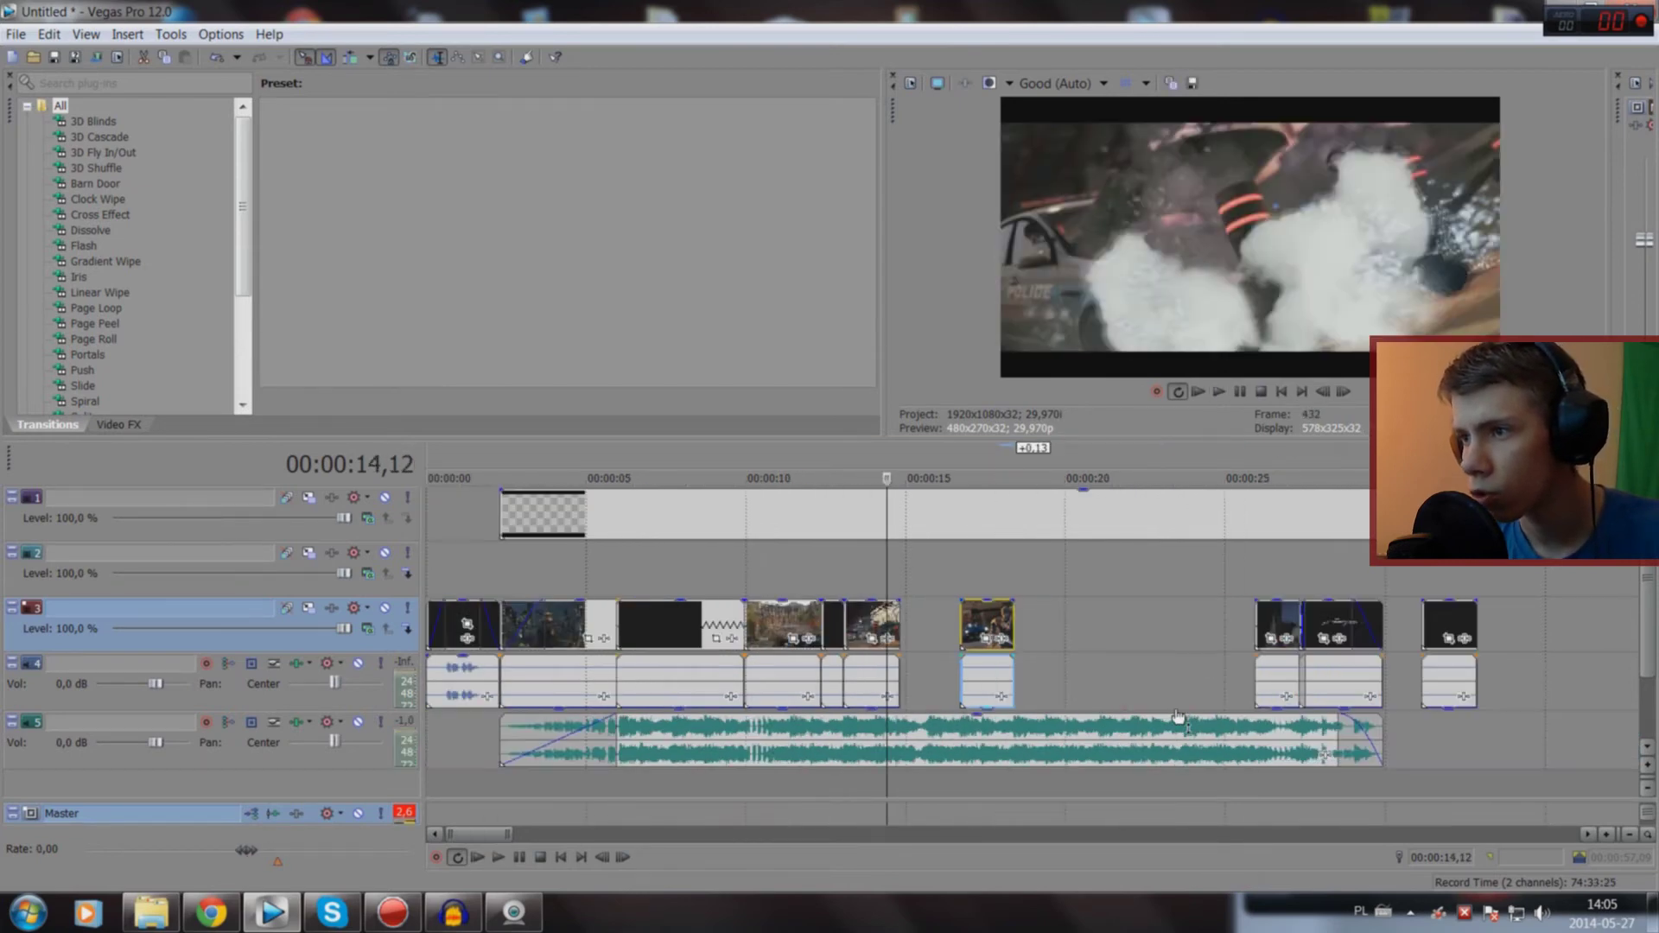
scroll(1452, 775, down, 3)
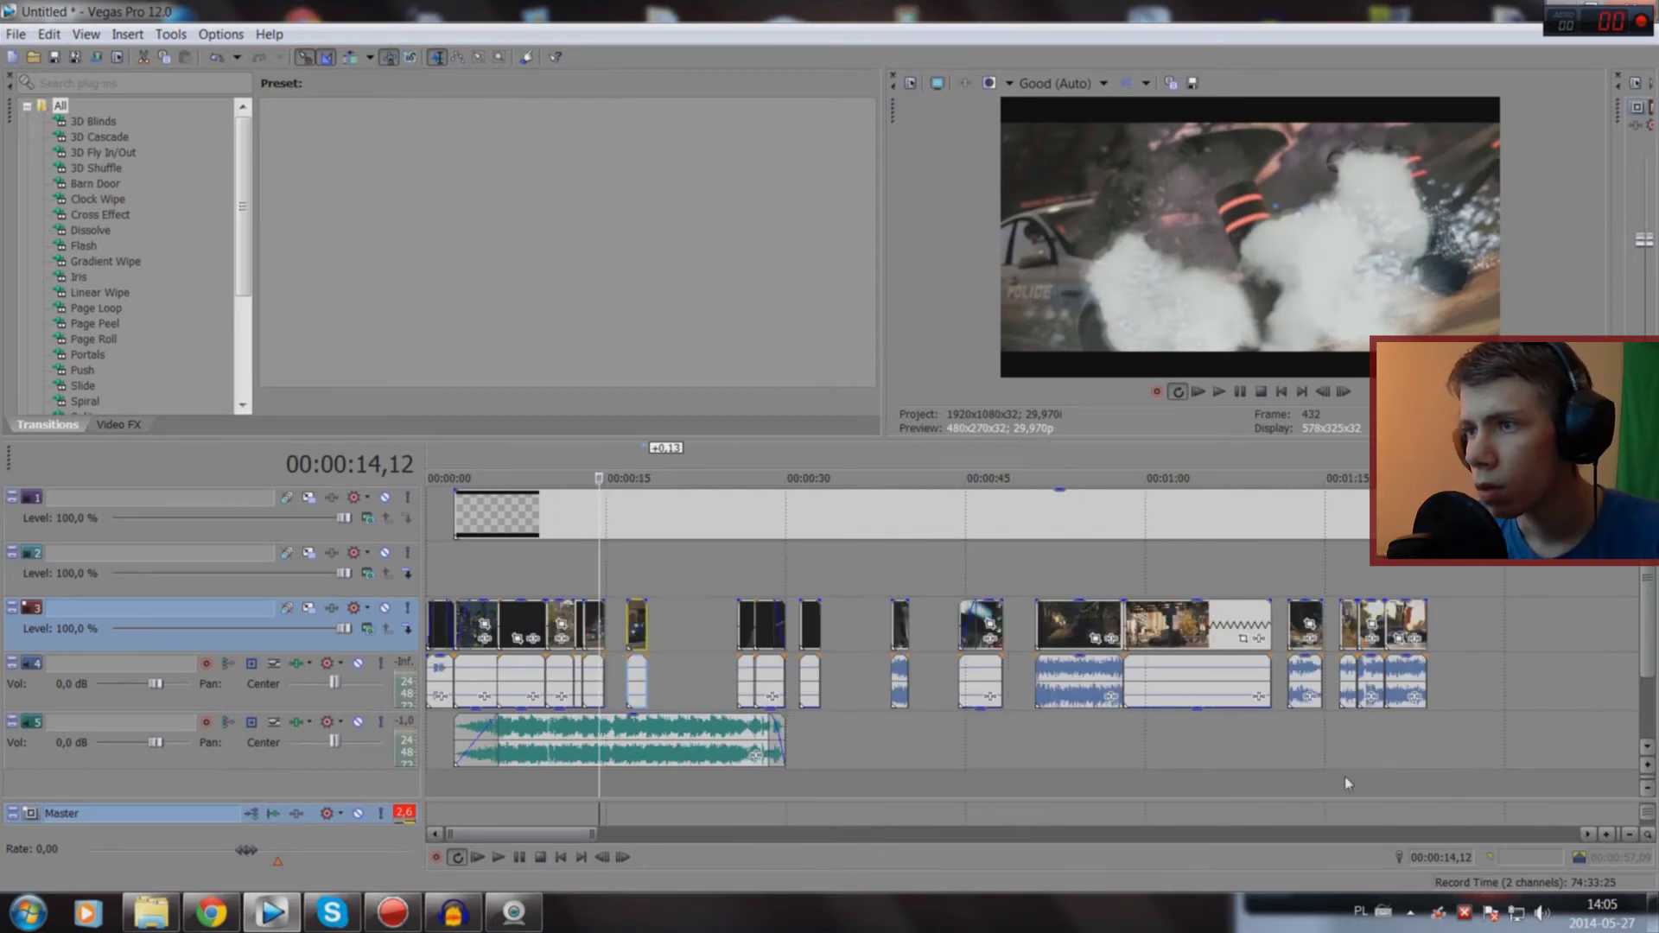
click(1043, 795)
key(space)
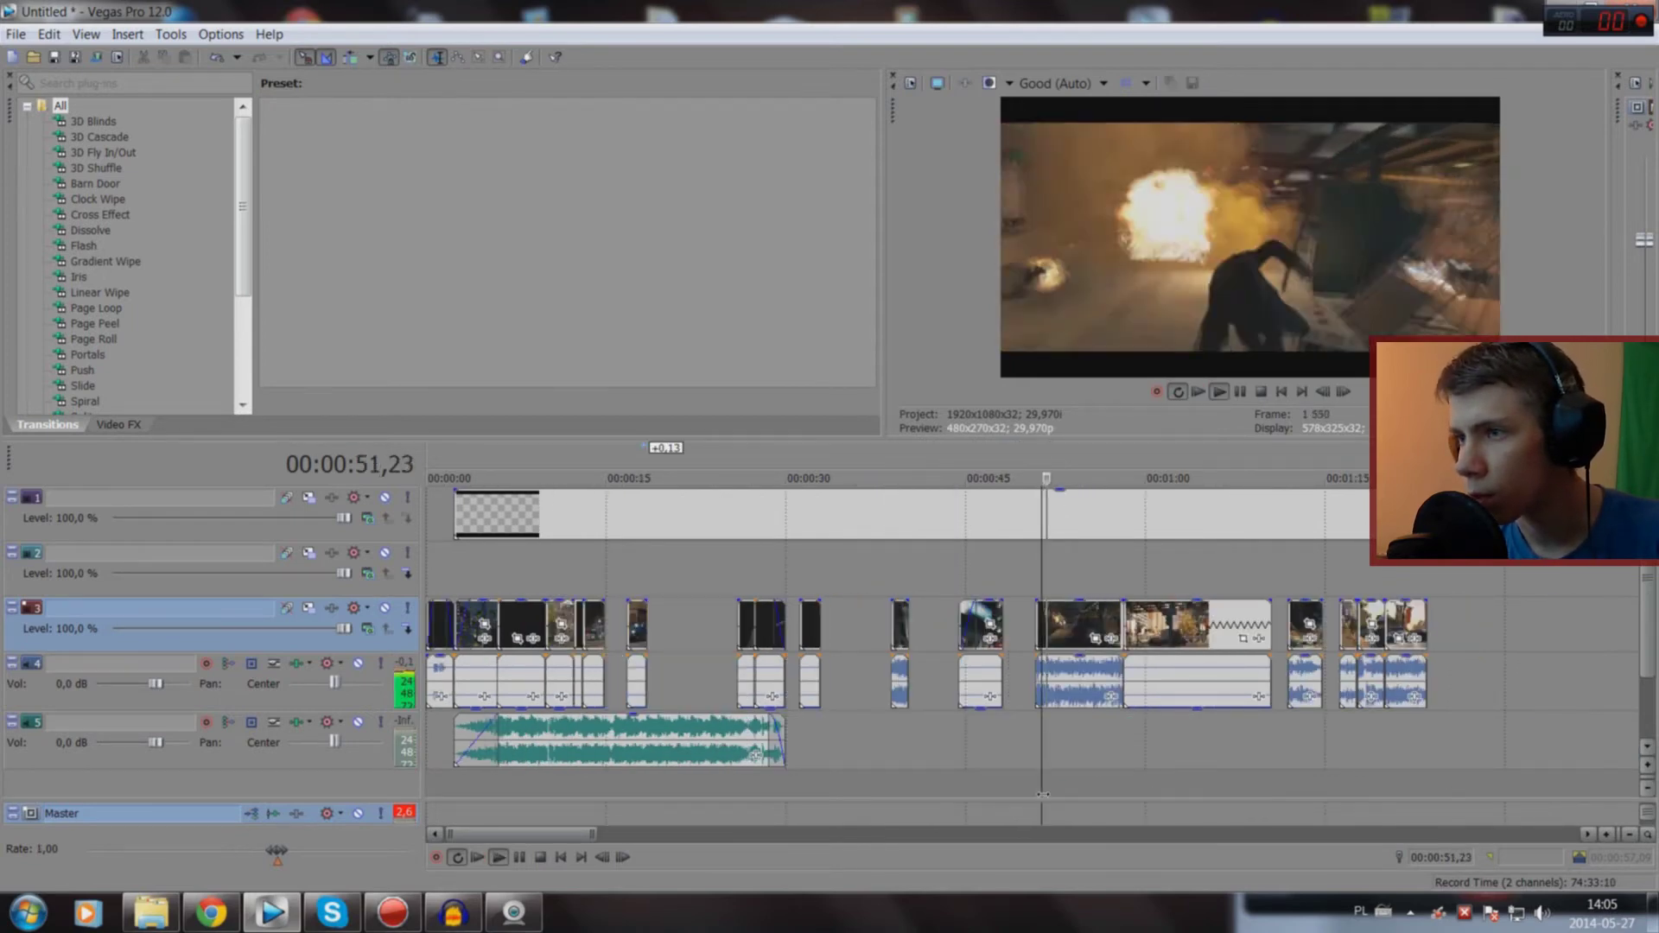
key(space)
click(1299, 764)
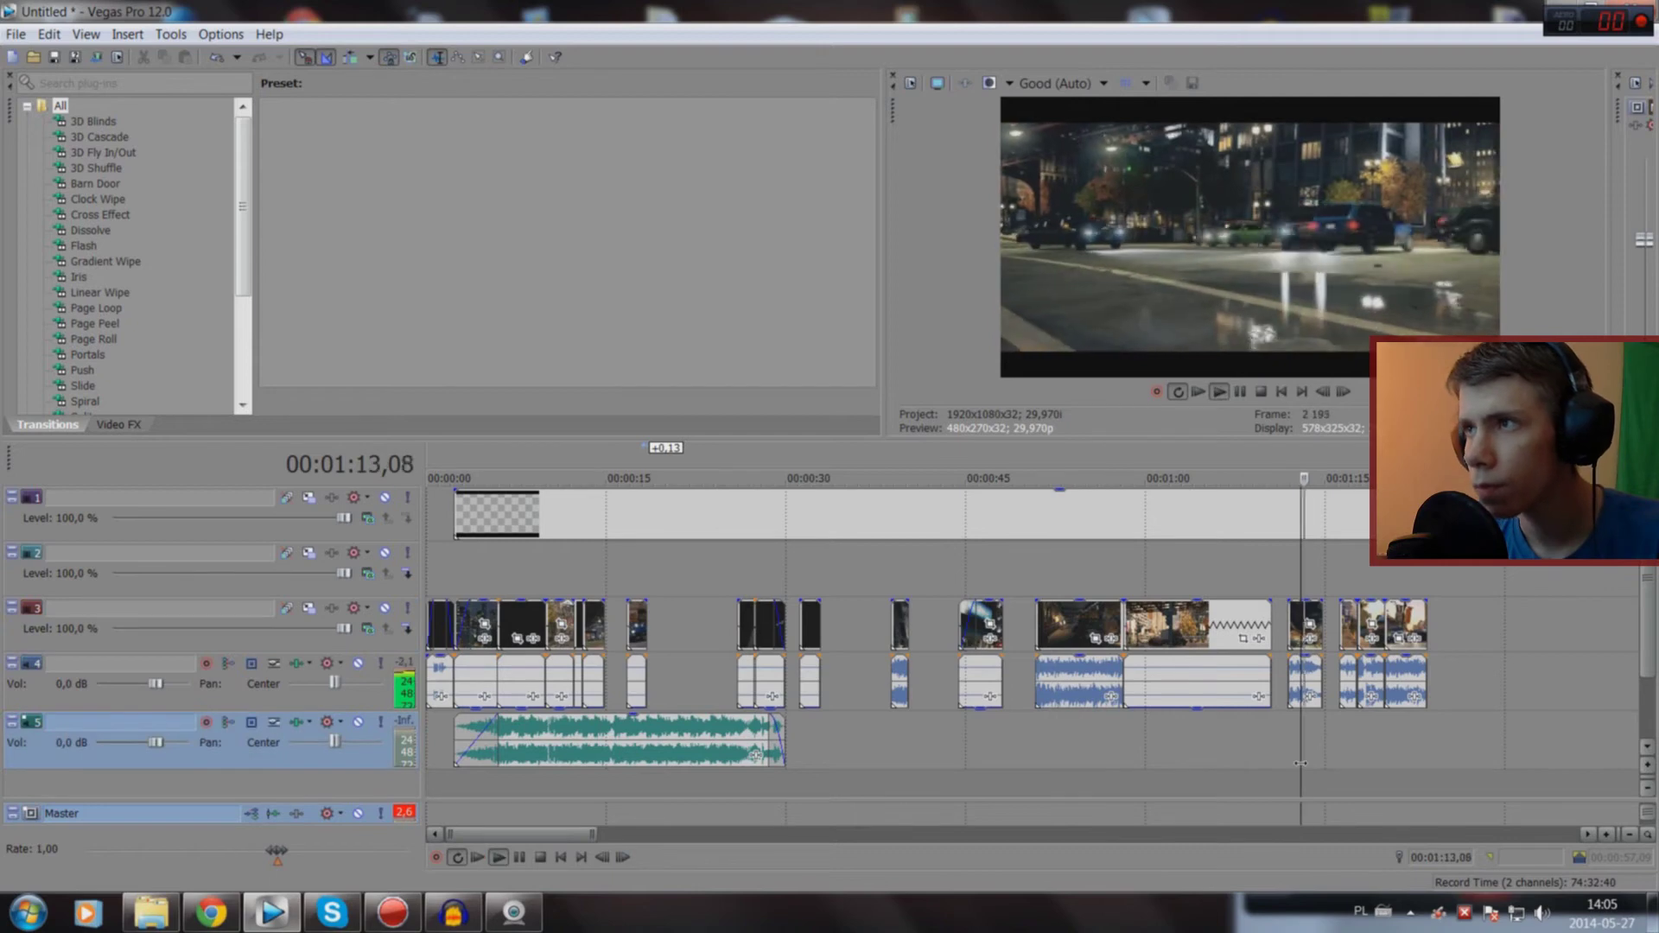
scroll(1300, 764, up, 3)
scroll(1070, 620, down, 3)
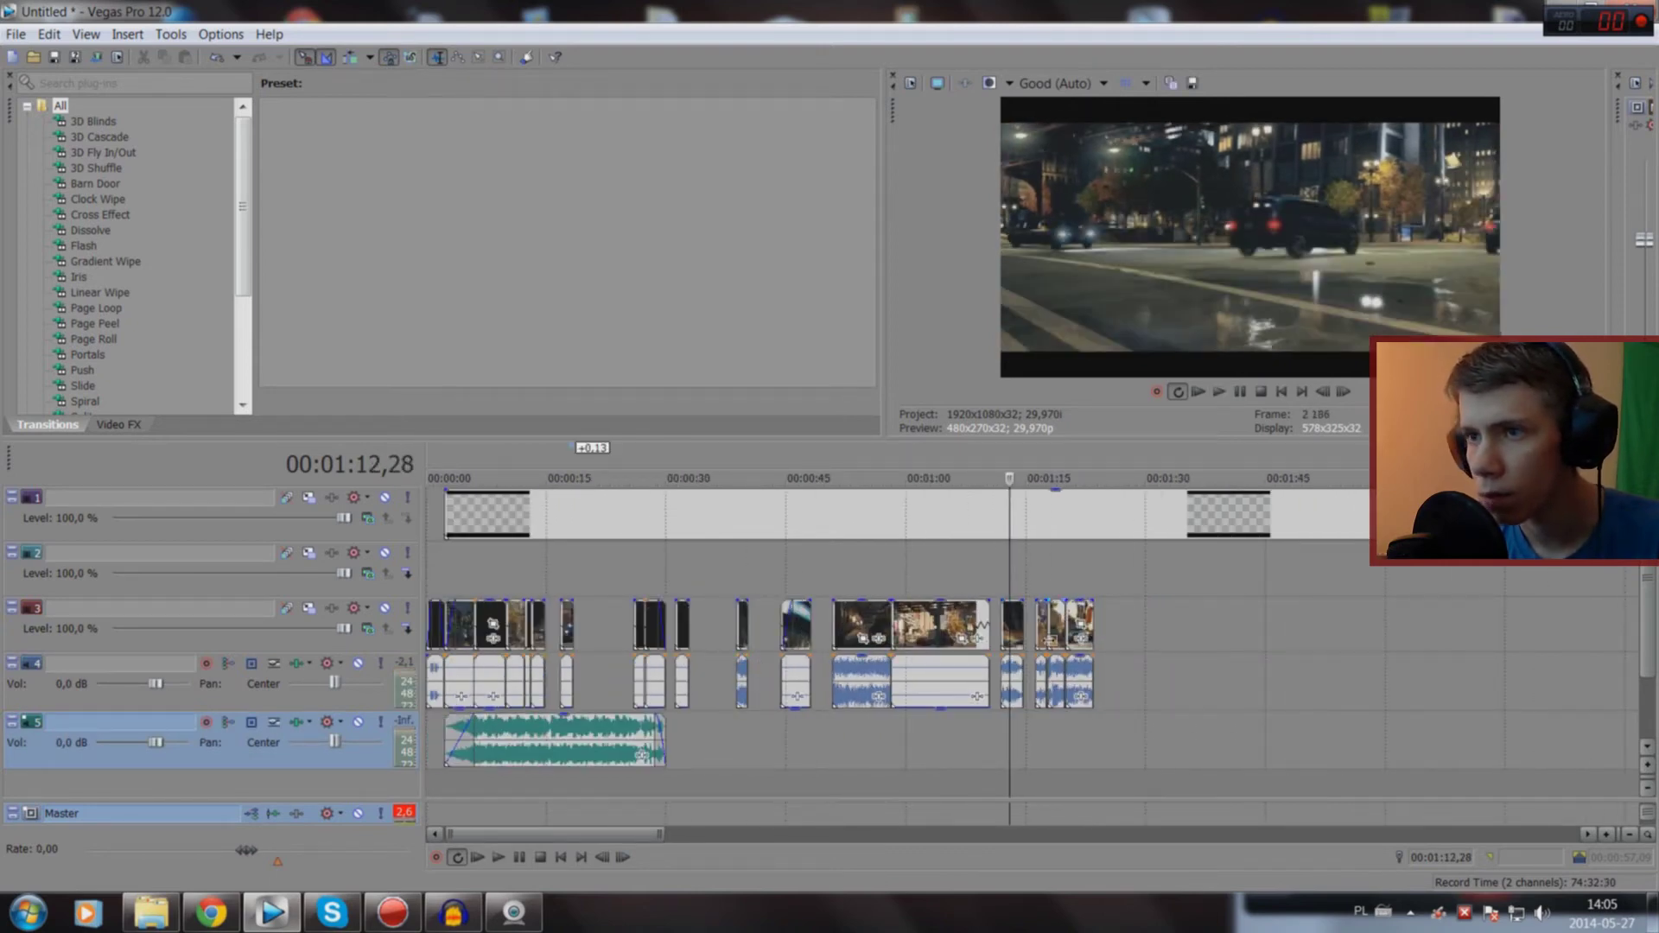
double_click(1044, 623)
scroll(1009, 642, up, 4)
key(space)
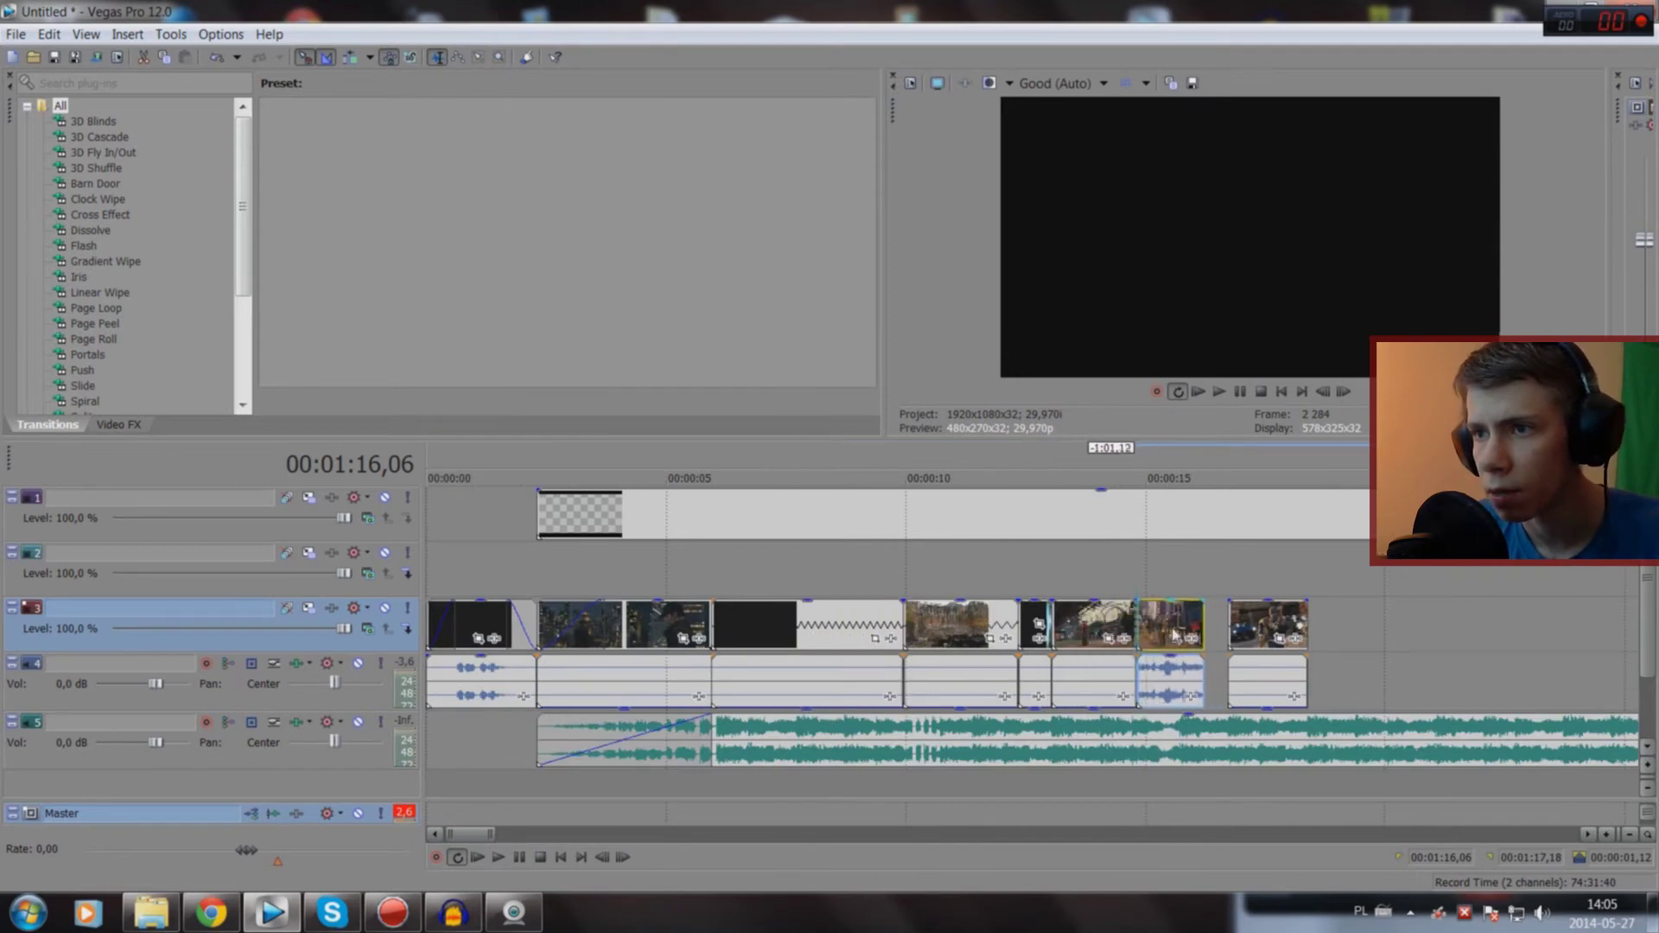
Step: Snap the last video clip flush against the previous clip and play it from just before 15 seconds
click(1130, 793)
key(space)
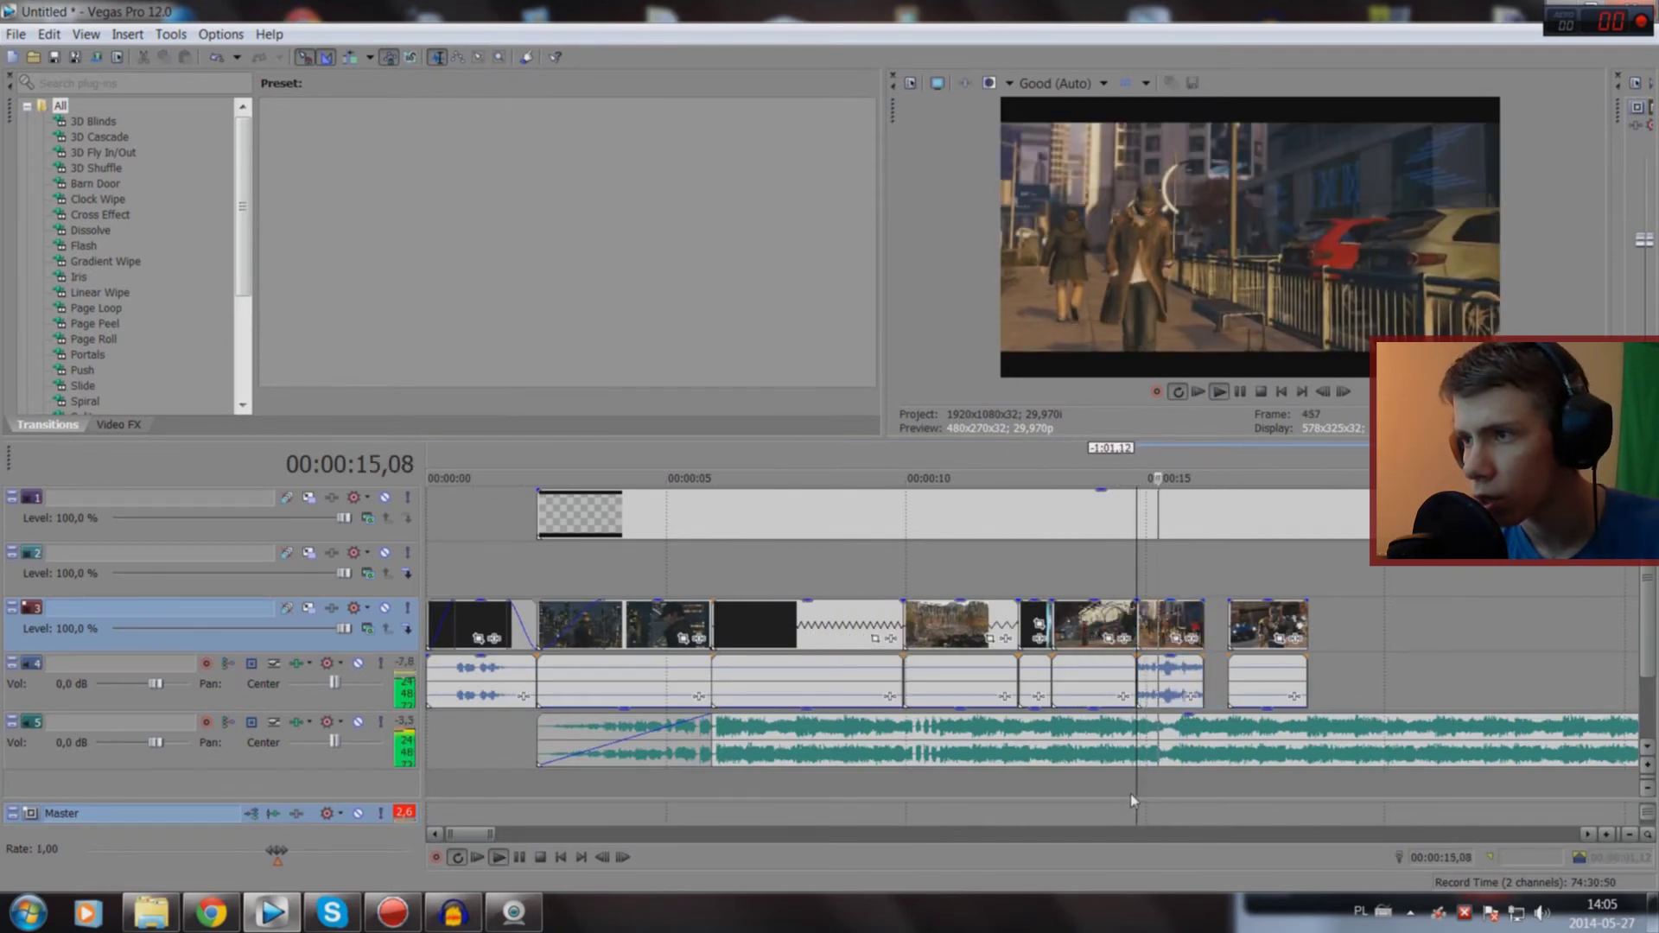
scroll(1131, 793, up, 5)
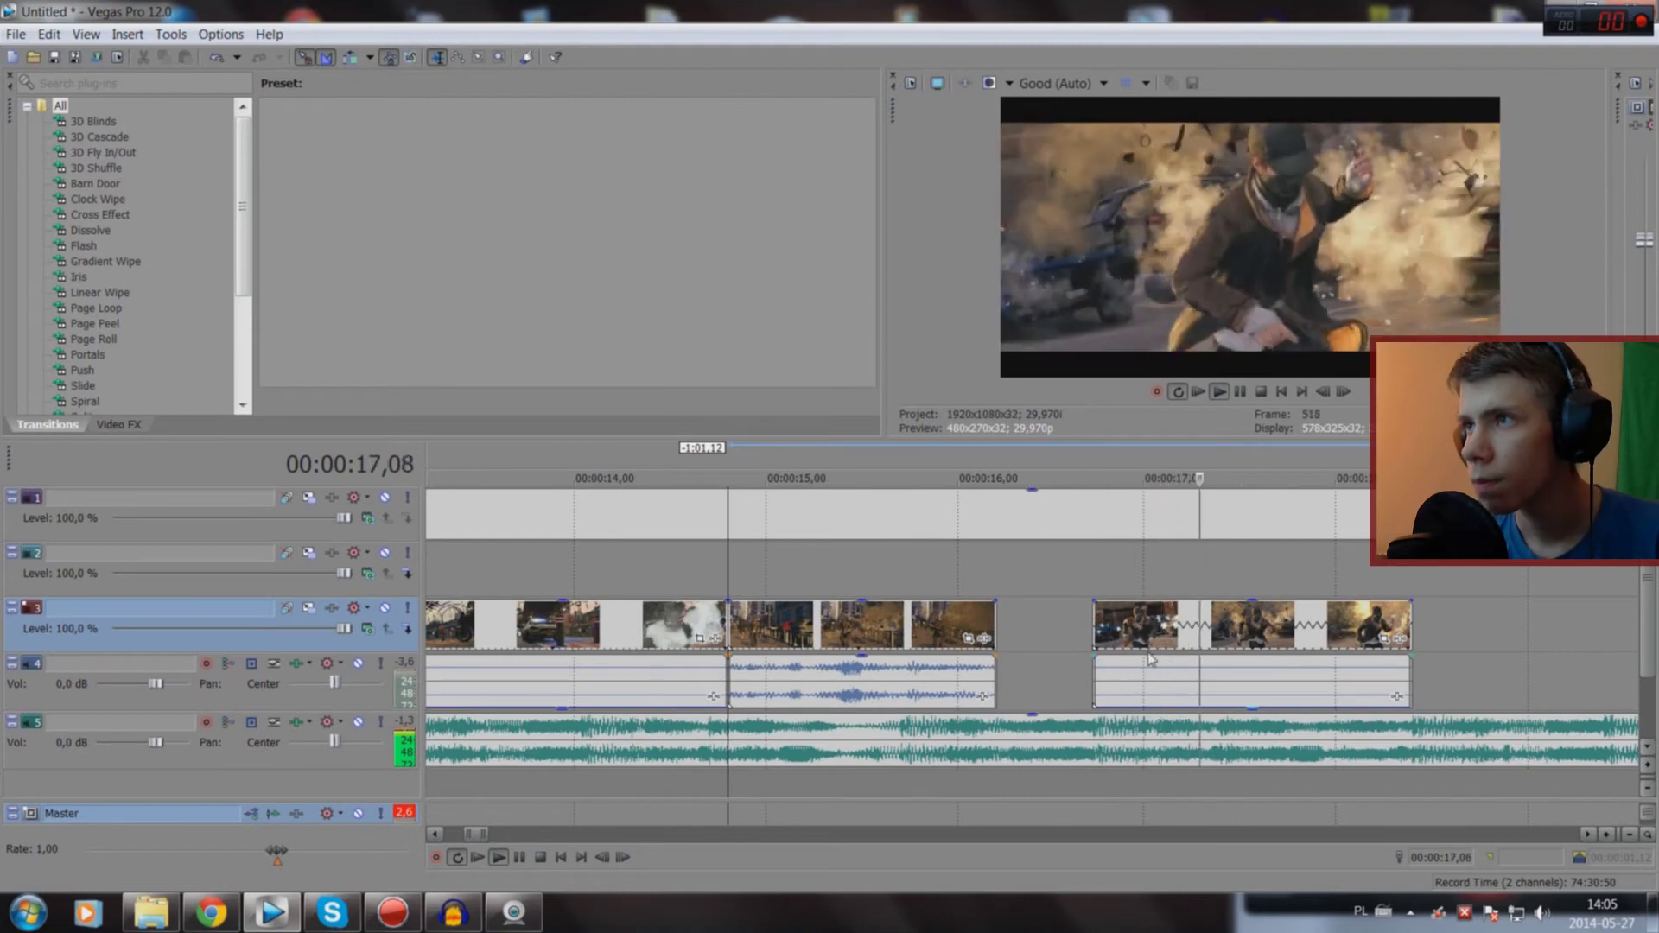
key(space)
click(1147, 621)
drag(1147, 621, 1071, 622)
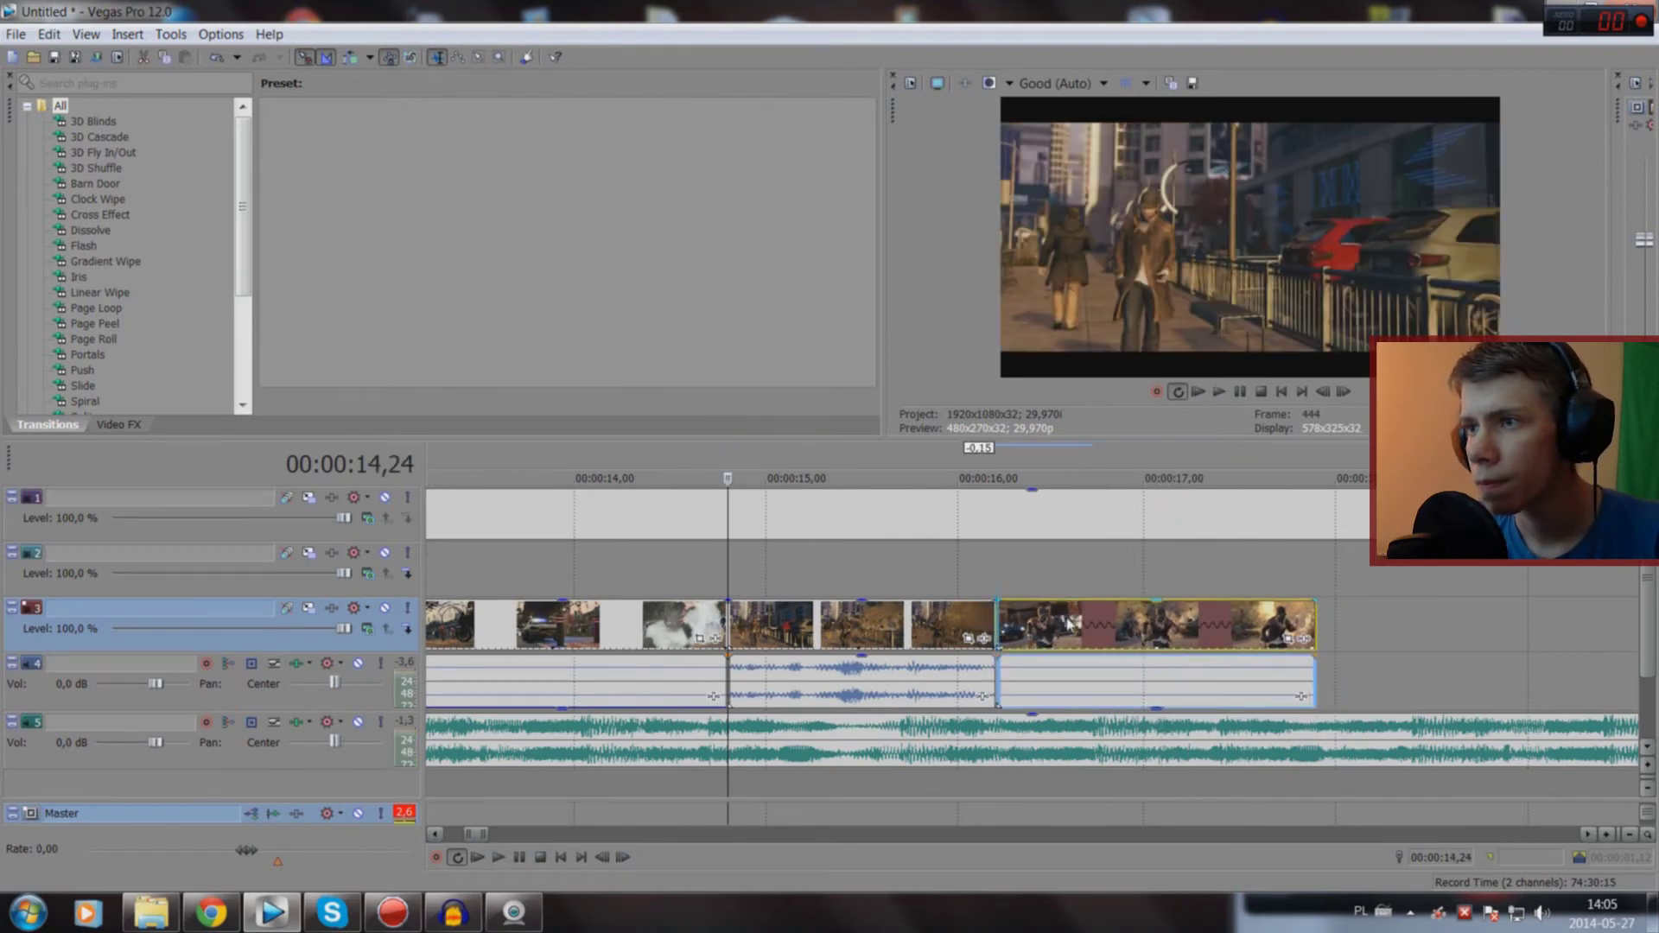
key(space)
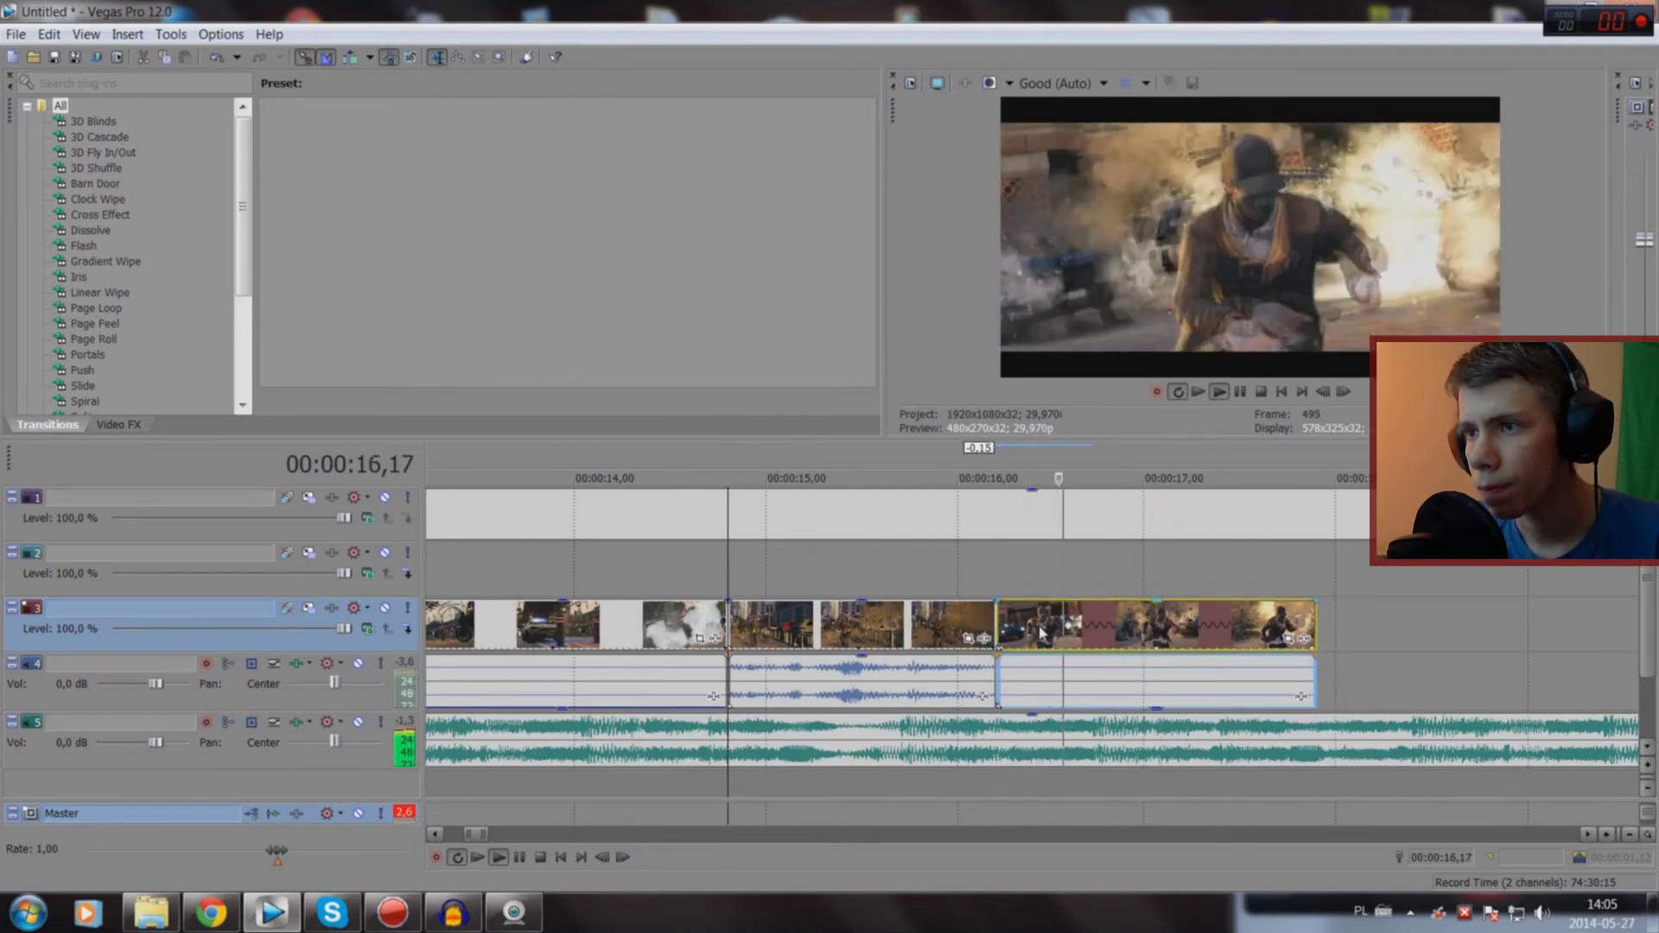
key(space)
key(space)
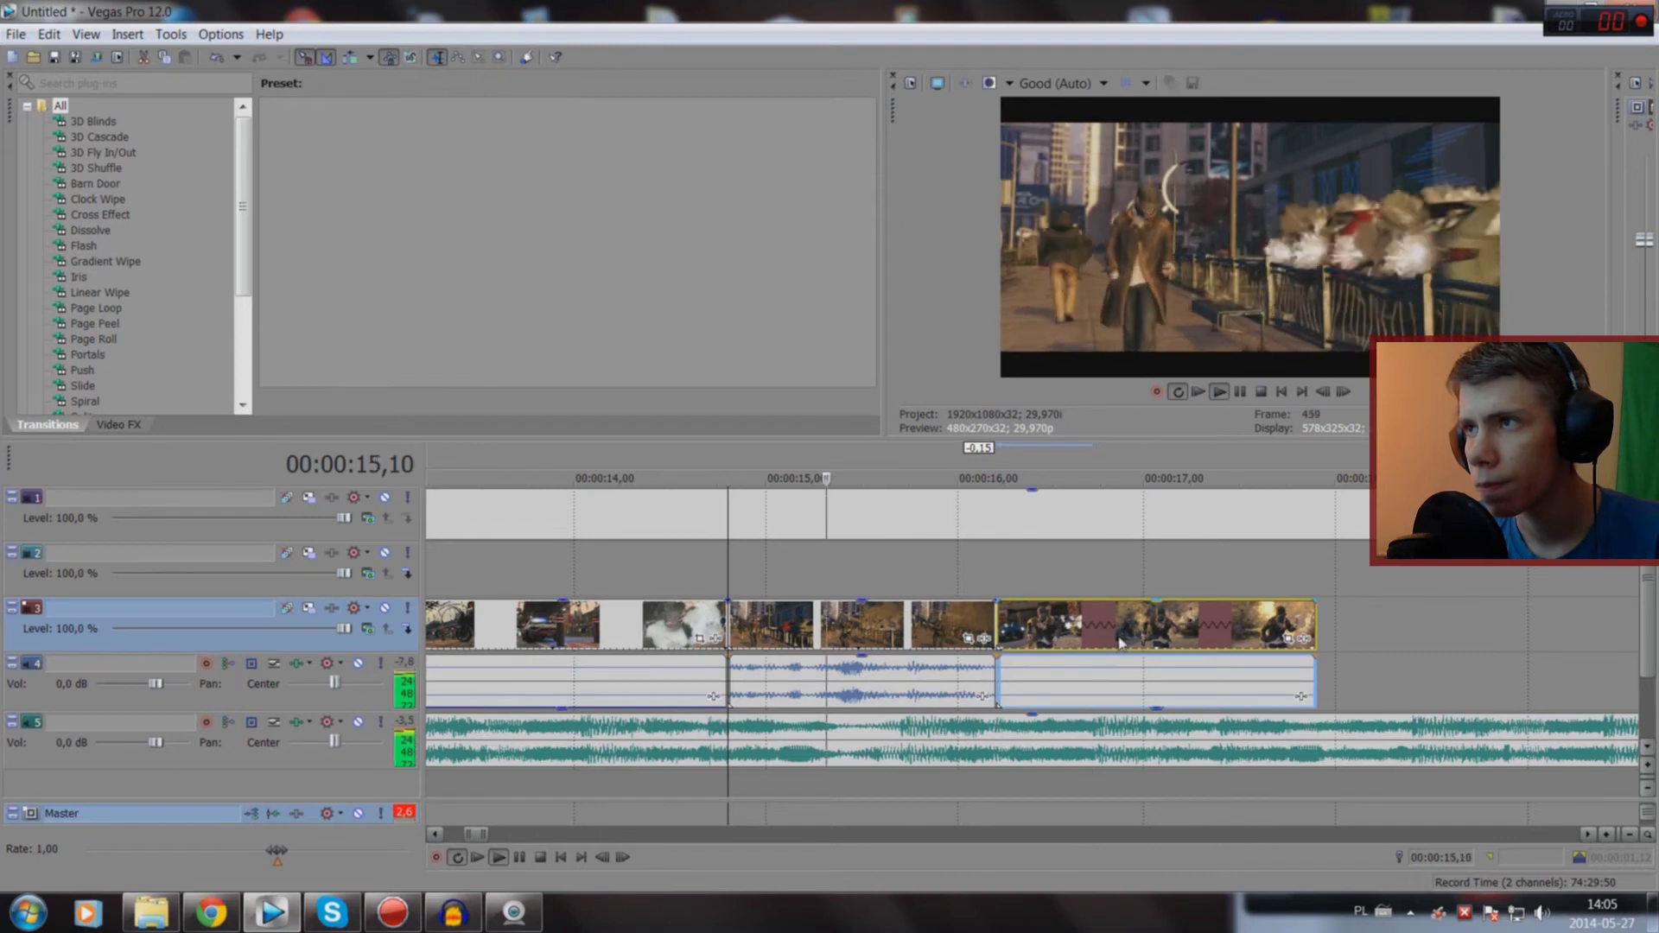
Step: Move the clip back to the right to reopen a short gap after 0:15
drag(1121, 635, 1210, 635)
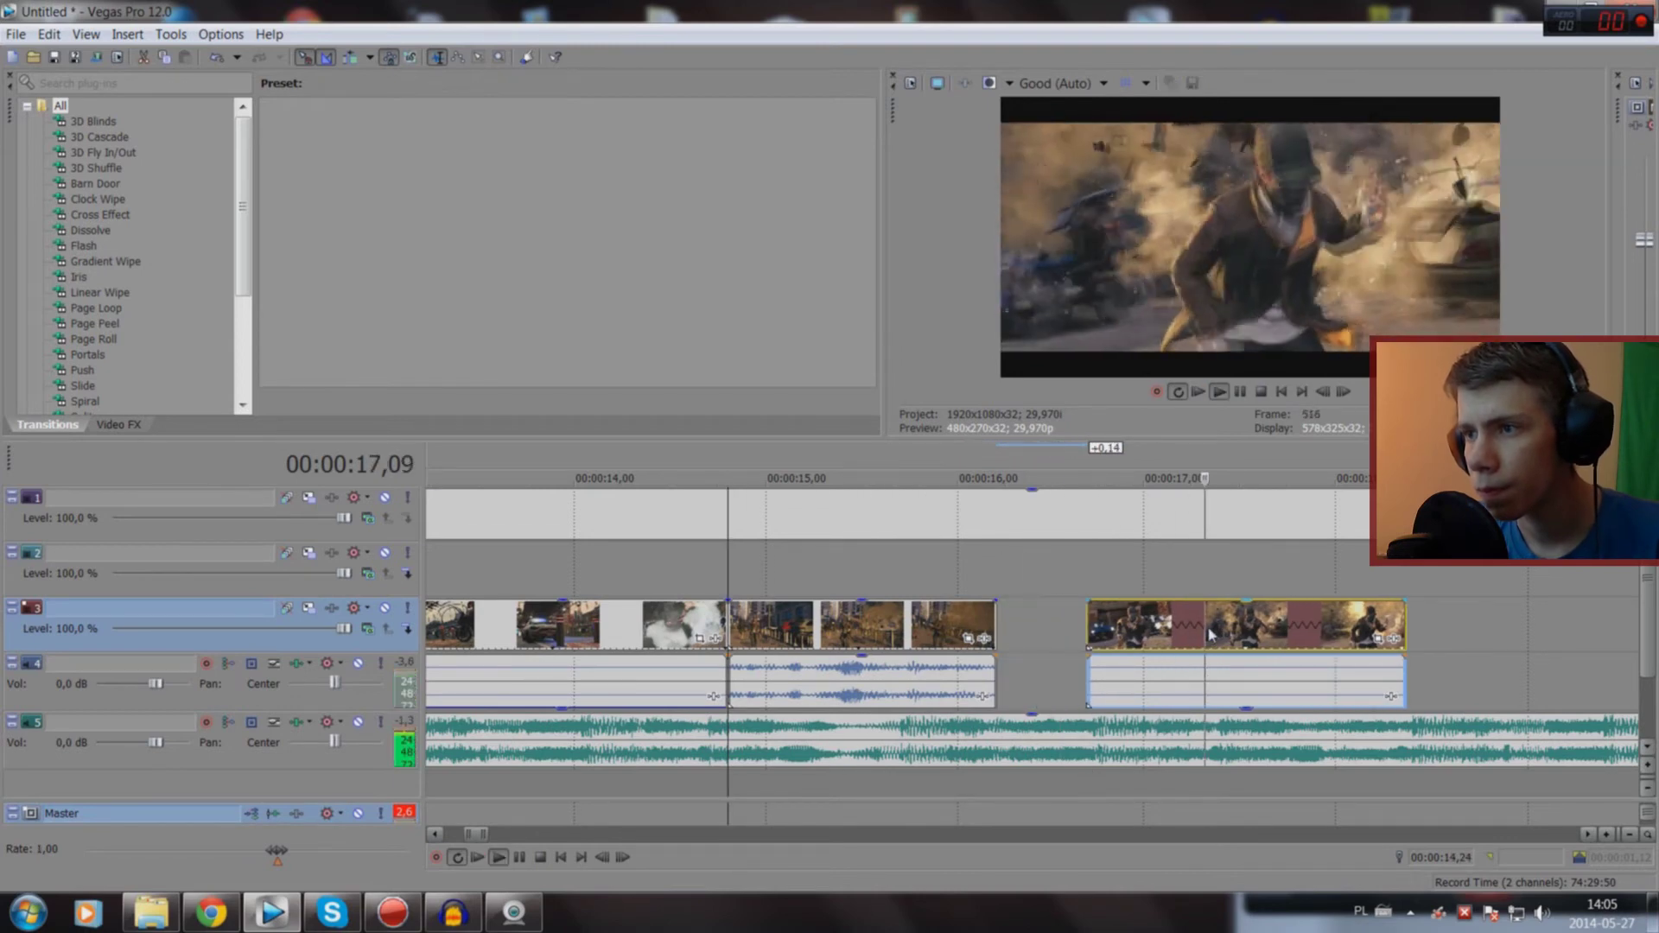
key(space)
scroll(1218, 595, down, 8)
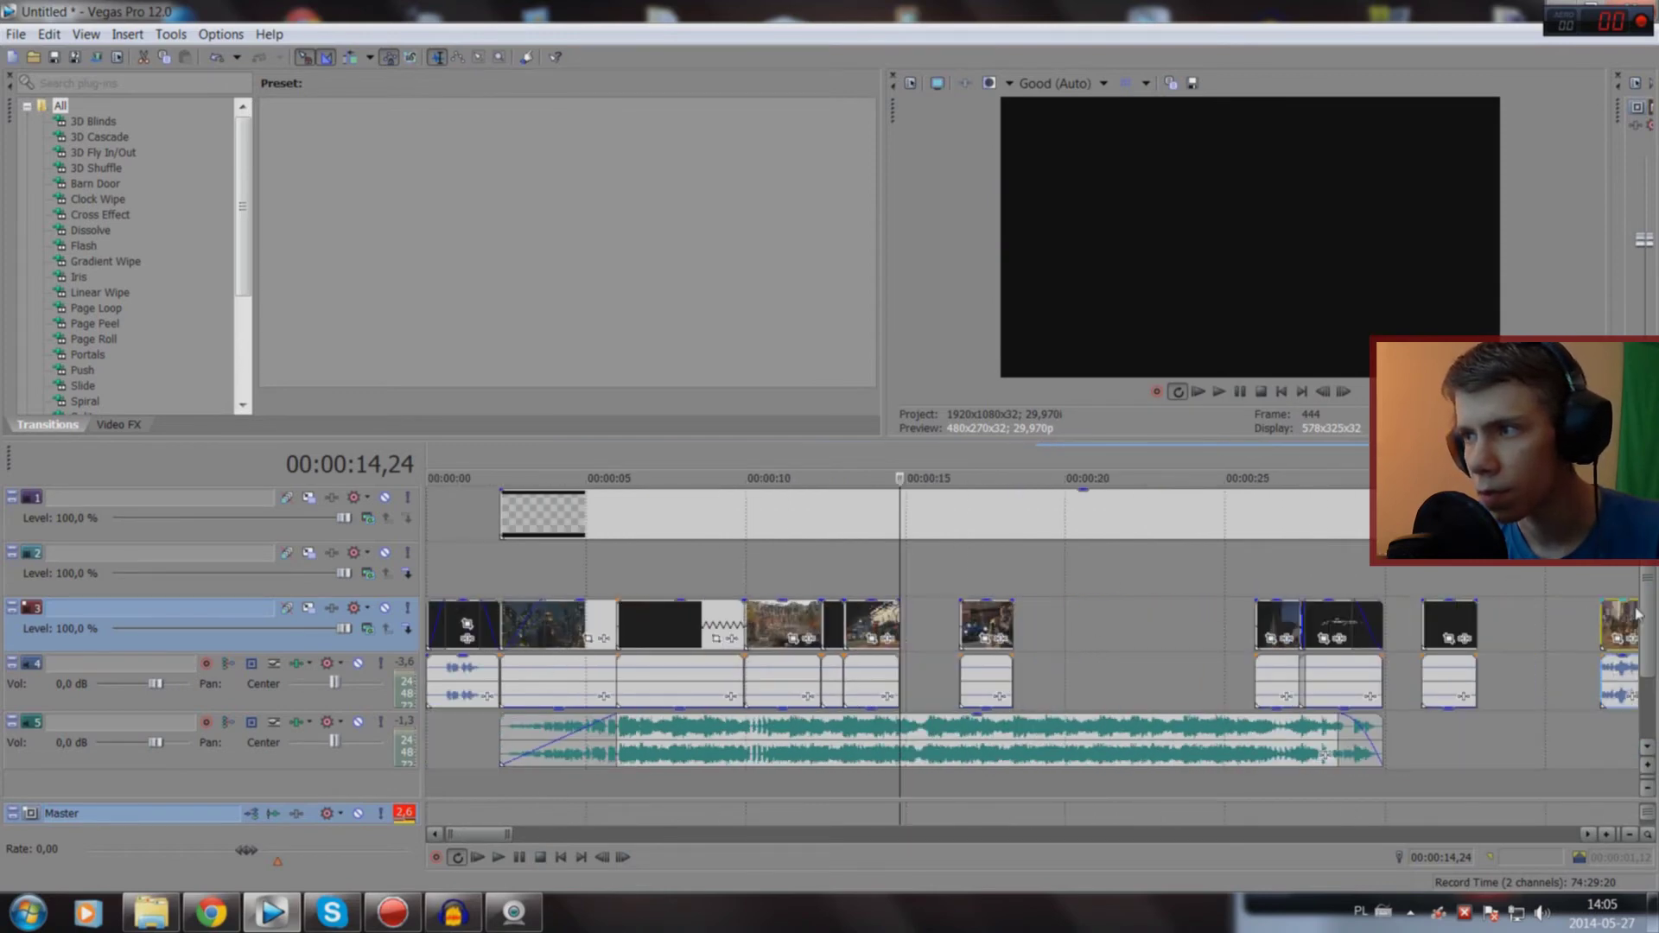
scroll(1123, 631, down, 2)
scroll(1193, 644, down, 1)
scroll(1233, 654, down, 1)
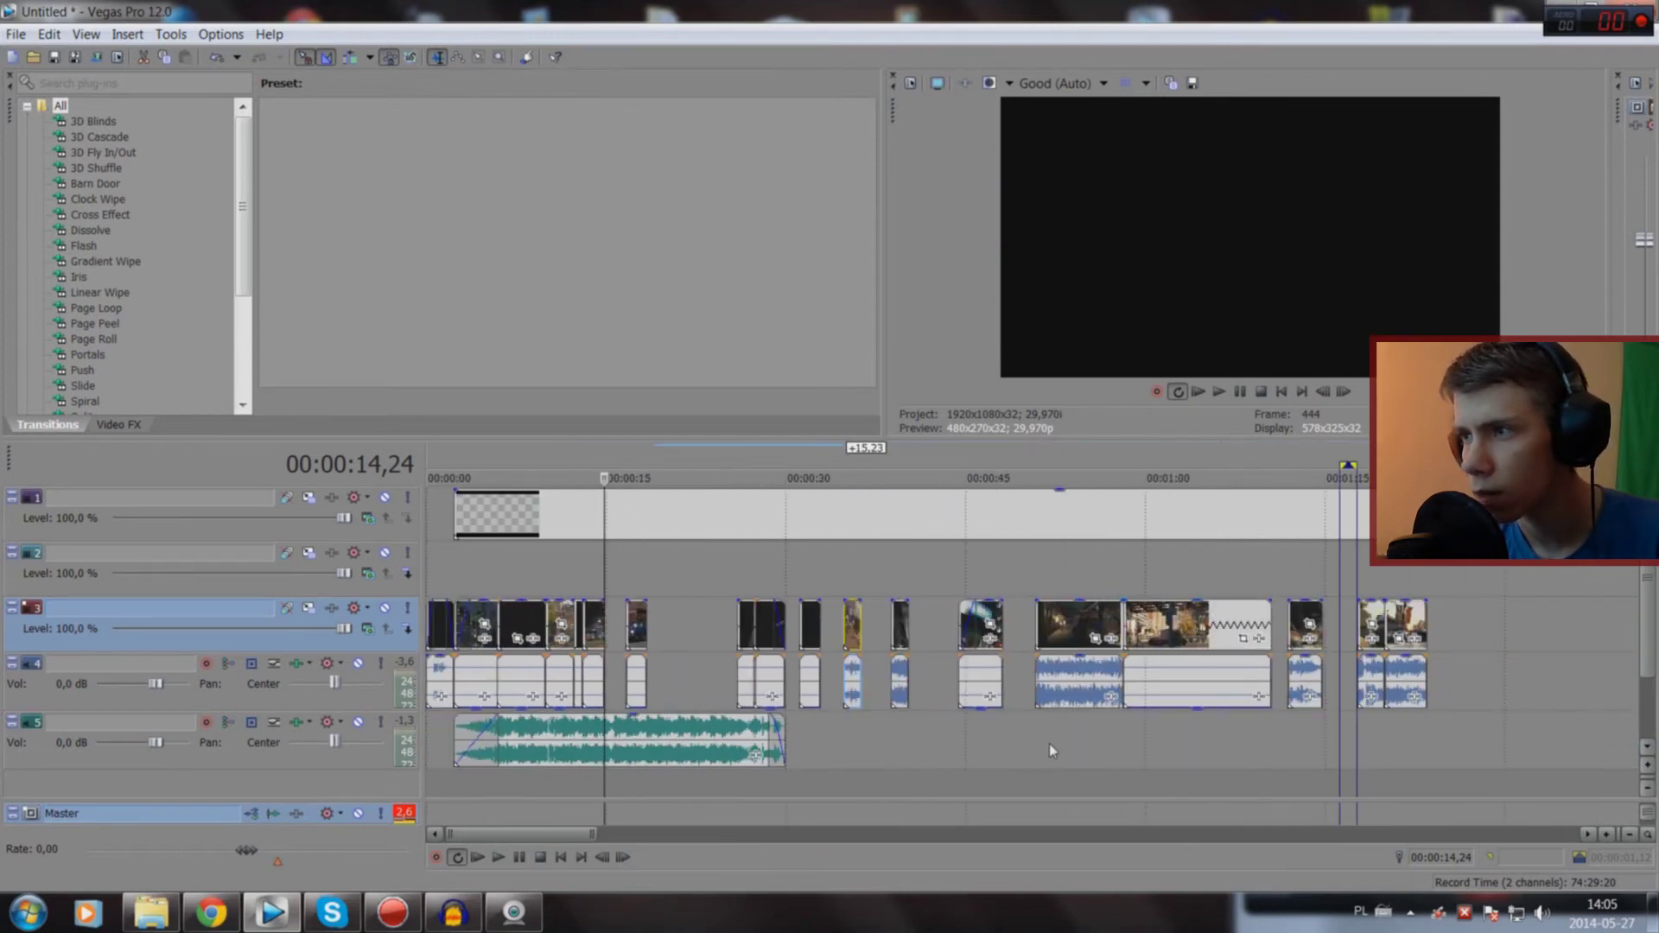
Step: Reposition the short clip found near 1:13 on the timeline
click(1049, 745)
scroll(1123, 747, right, 1)
click(1281, 790)
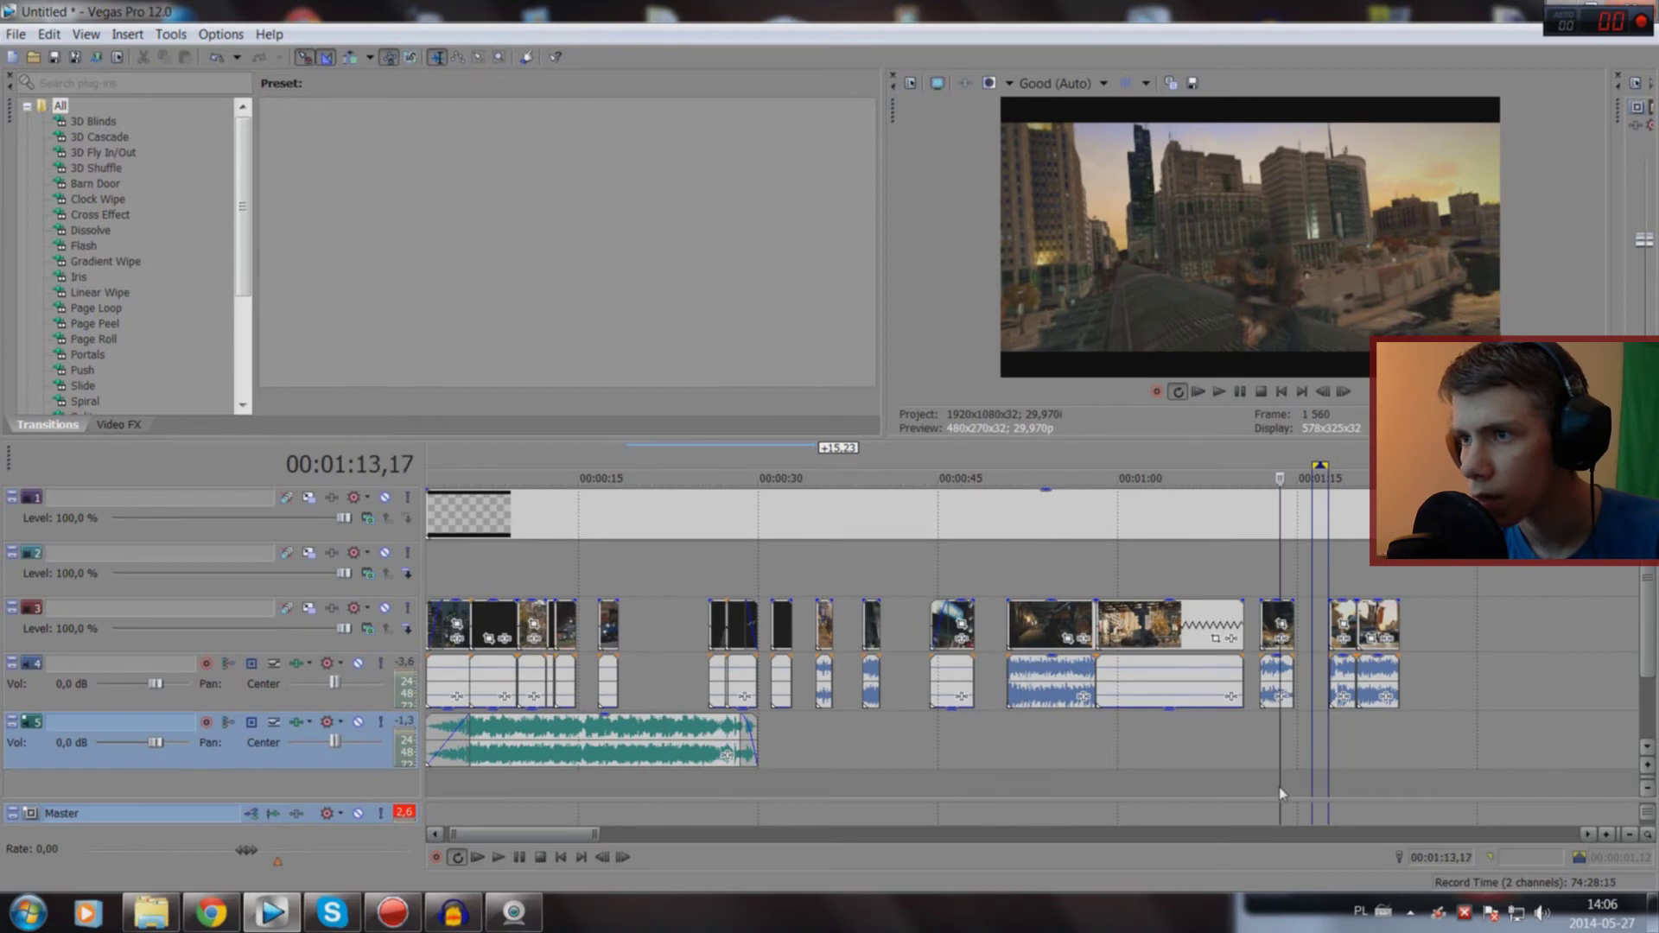
drag(1277, 624, 586, 641)
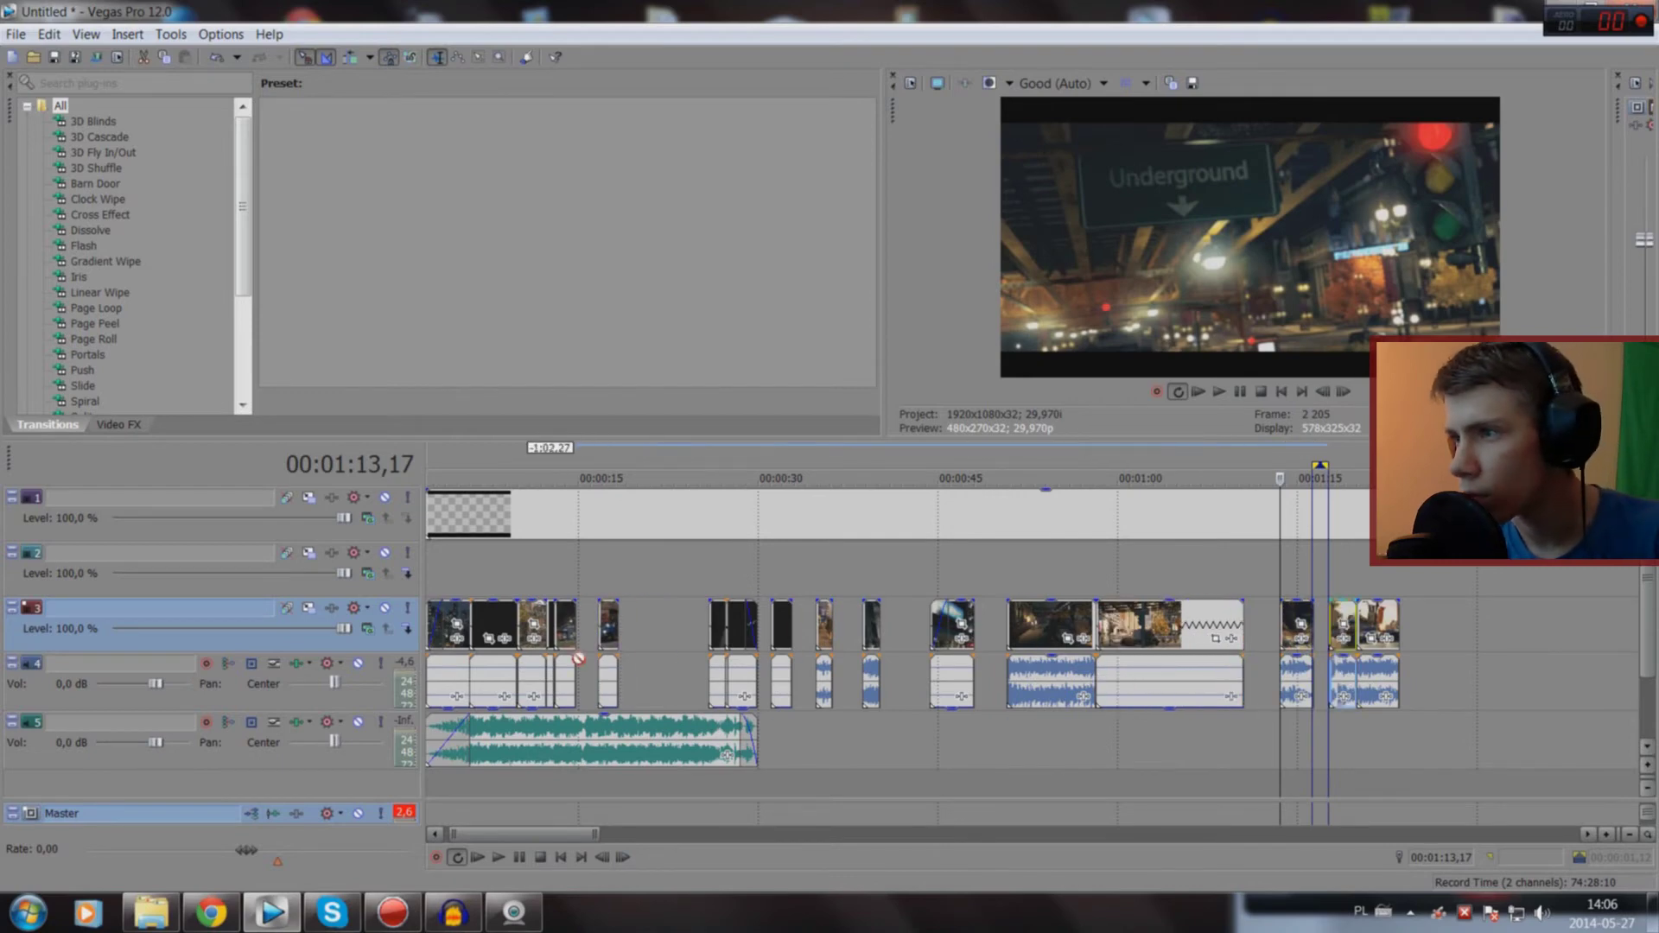
Step: Pull the 15-second clip's audio gain down to -Inf dB and trim its edge slightly shorter
scroll(586, 641, down, 3)
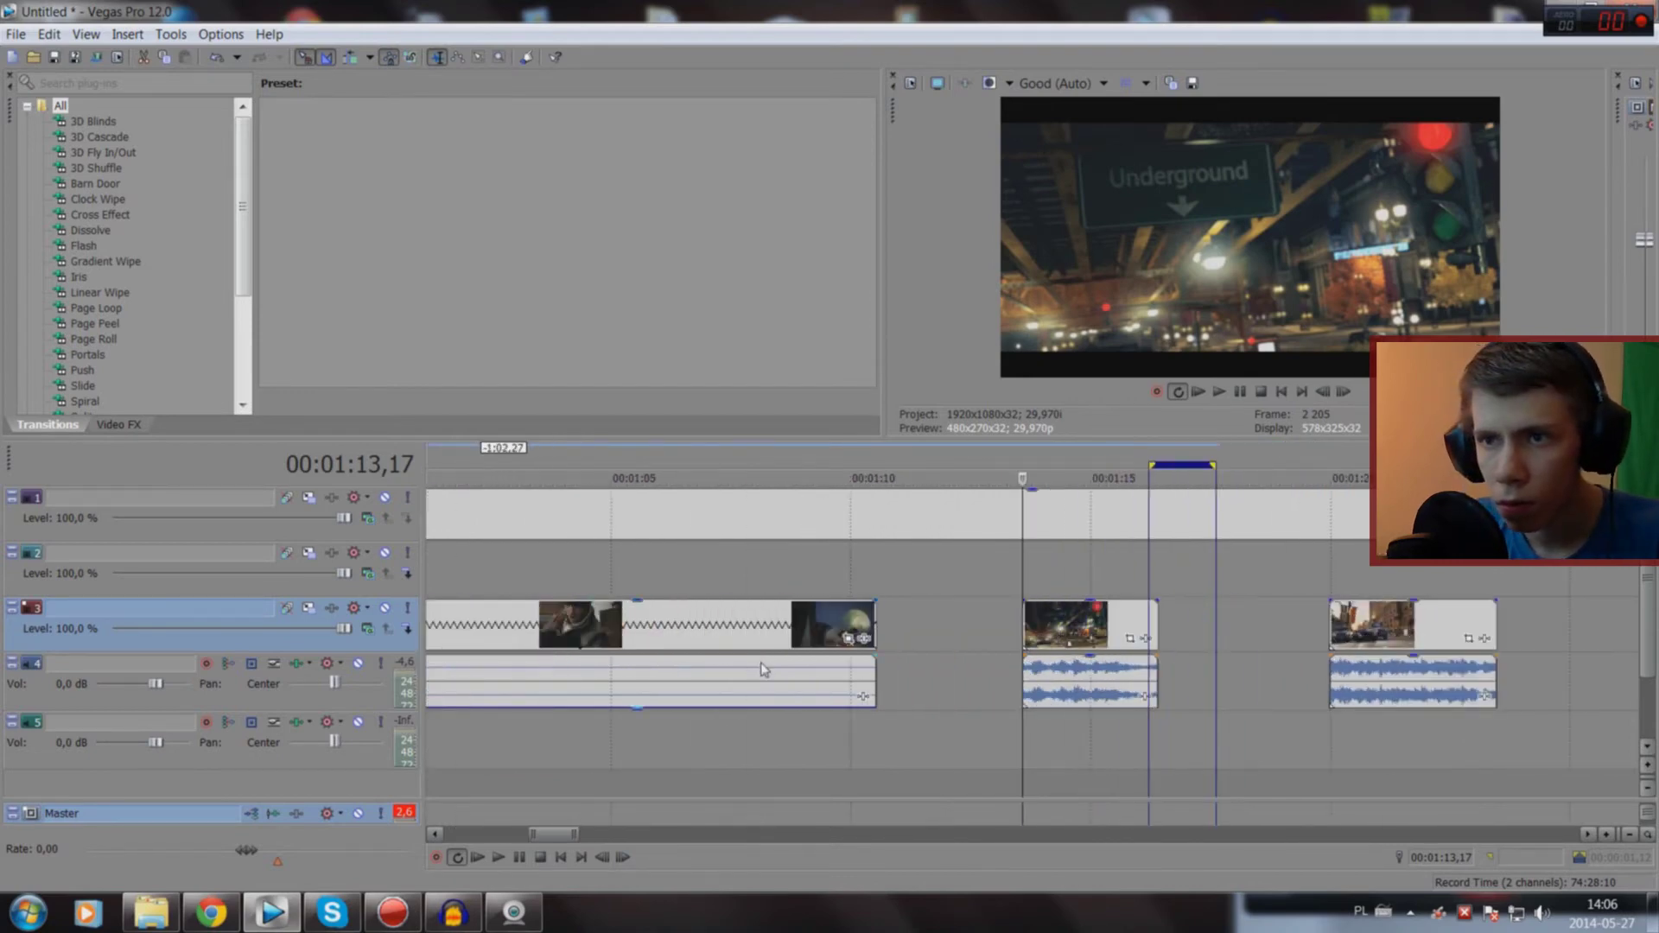
scroll(729, 676, down, 3)
click(484, 782)
scroll(522, 765, up, 5)
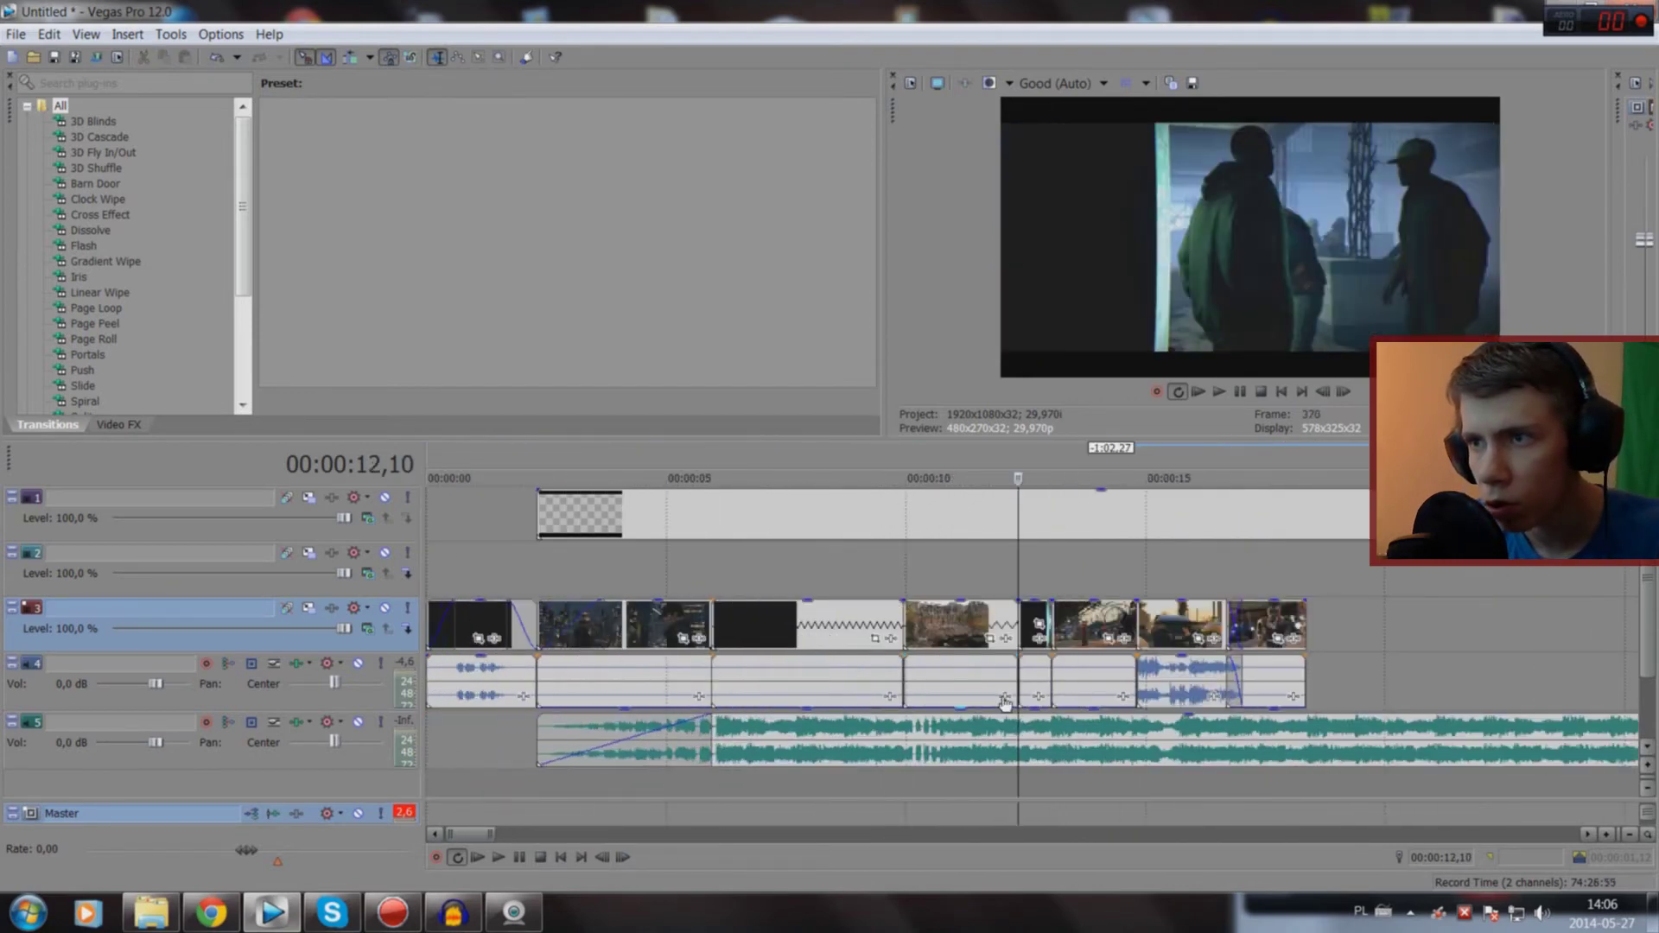
click(1160, 776)
scroll(1159, 776, up, 2)
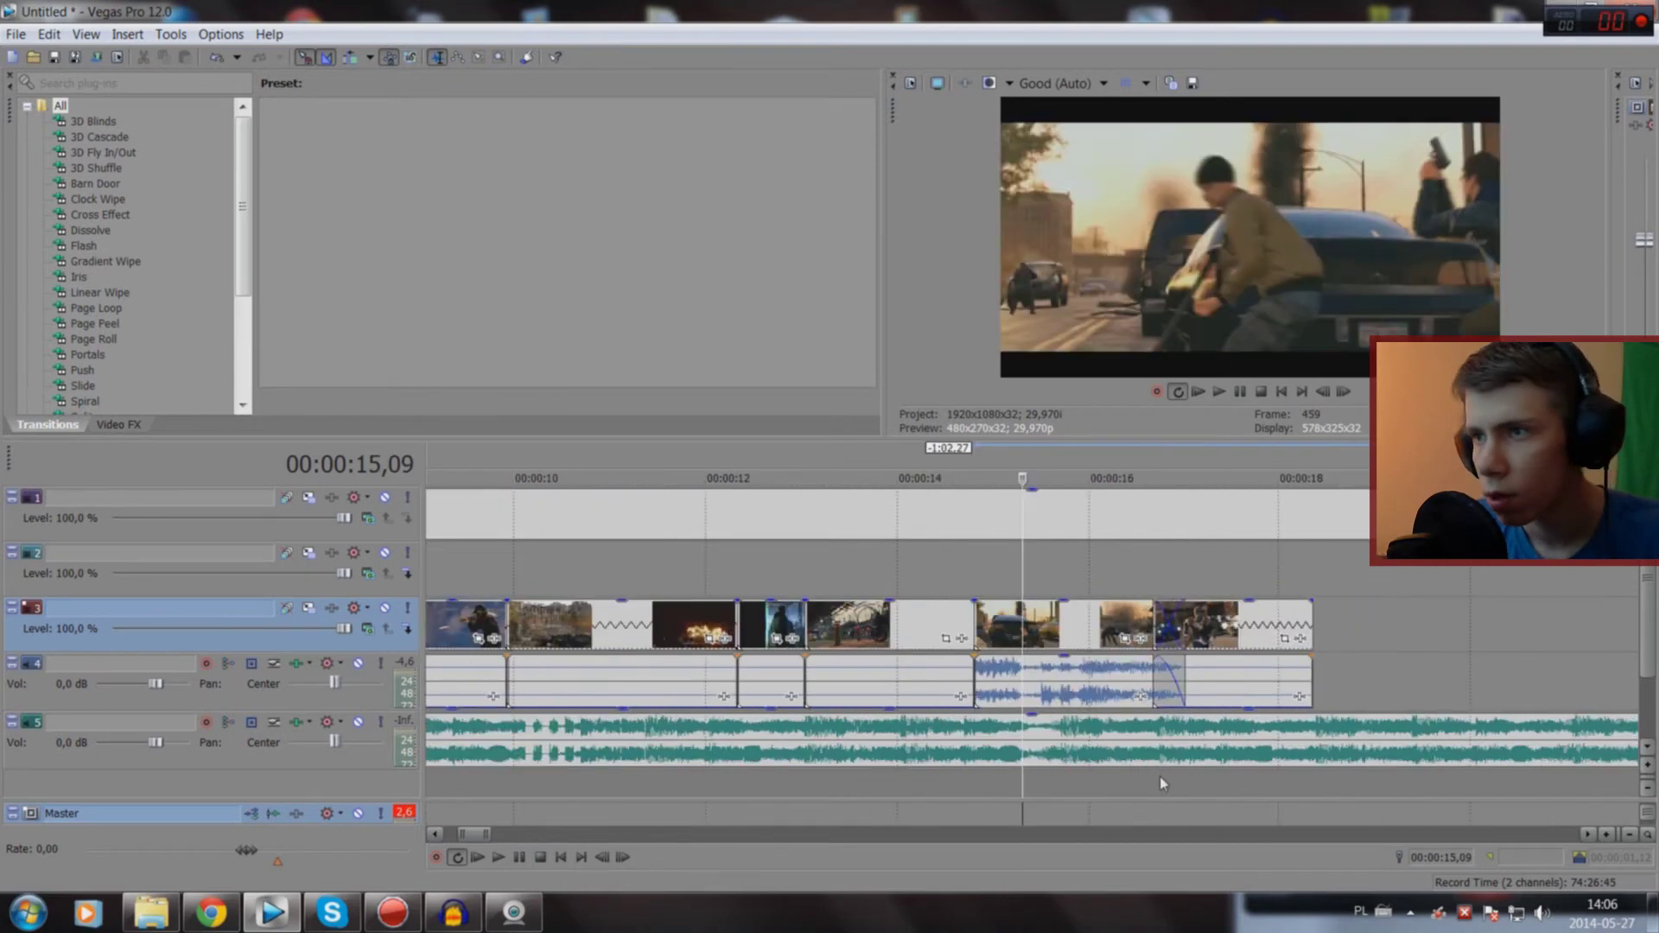
key(space)
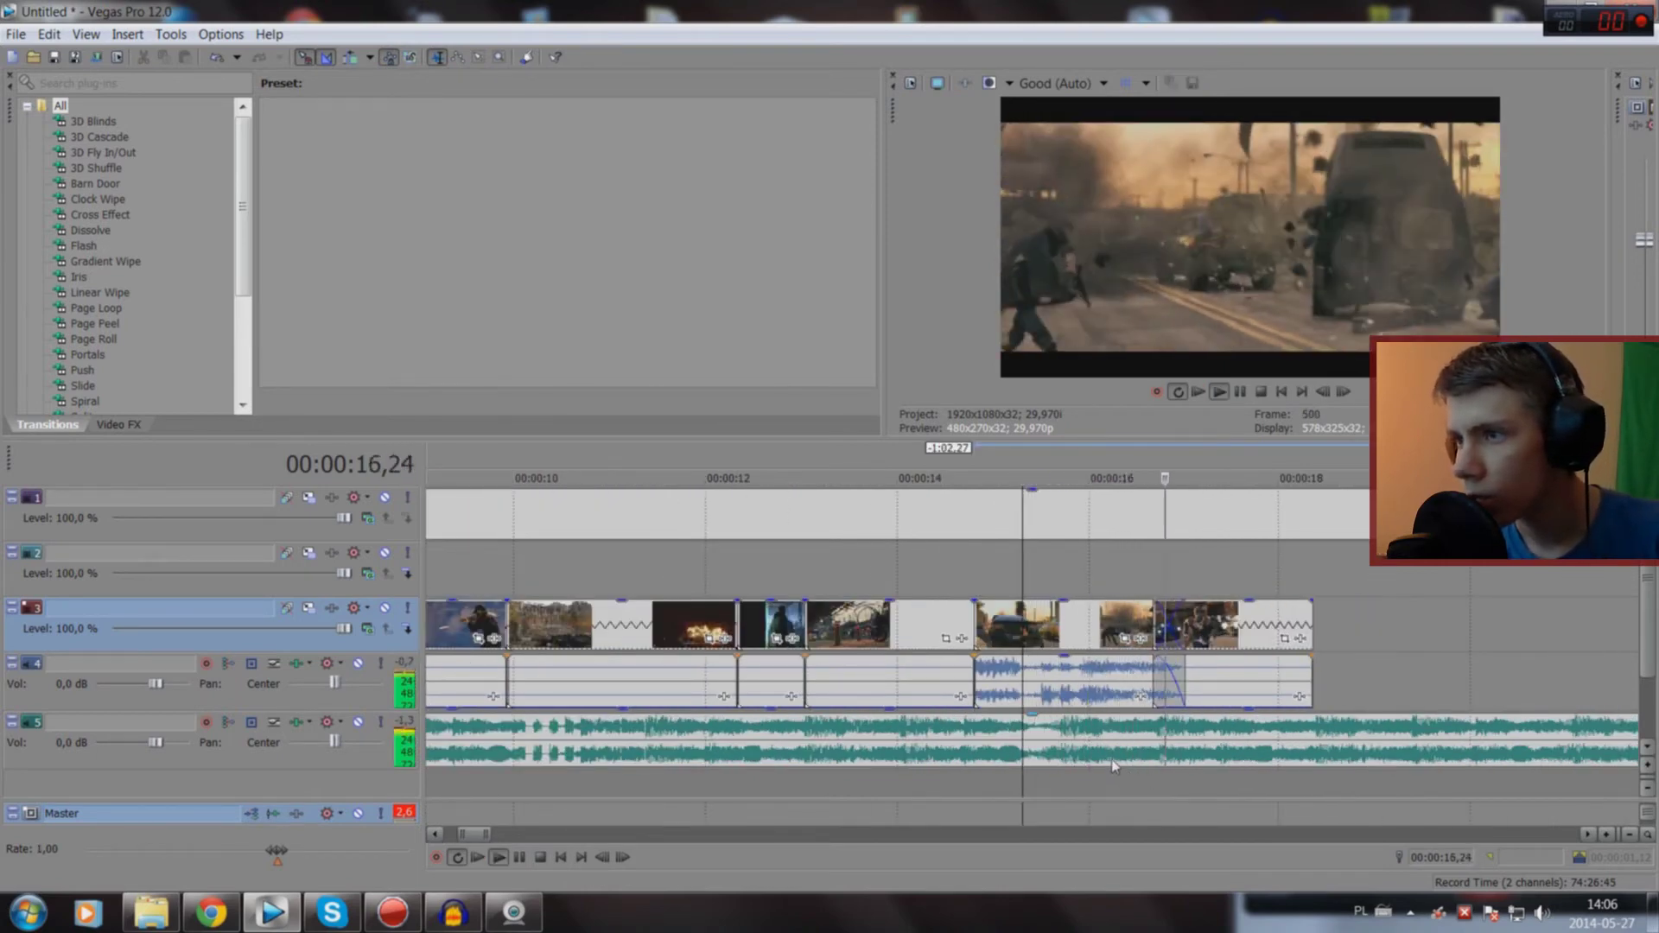
key(space)
drag(1086, 666, 1059, 731)
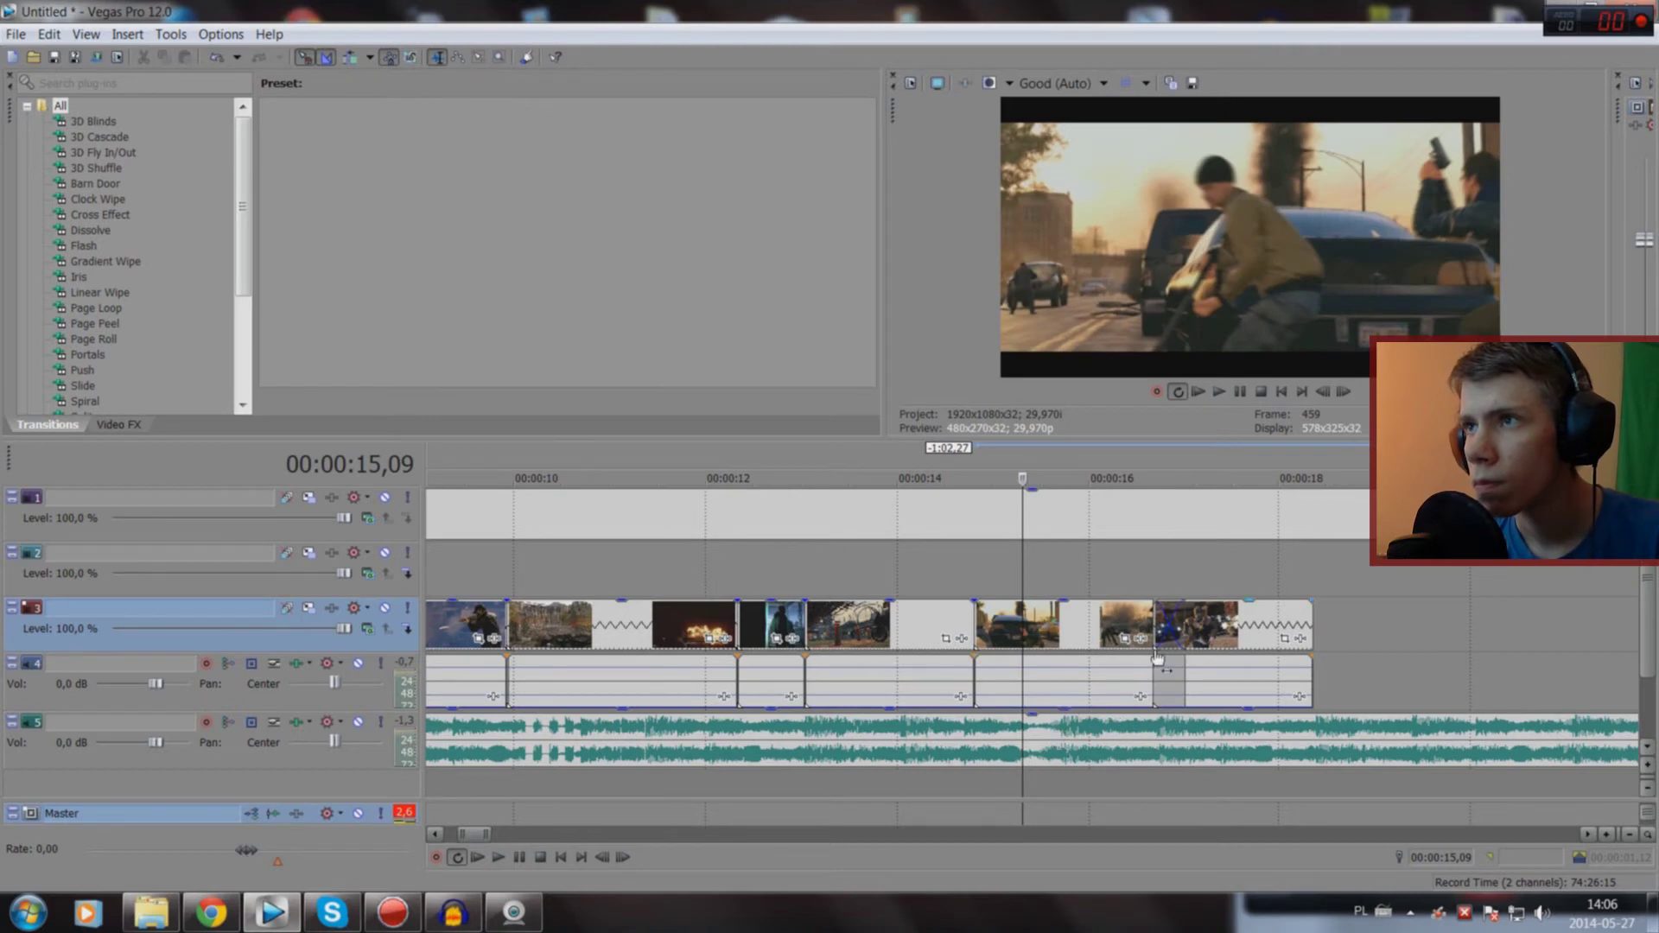
drag(1184, 631, 1152, 630)
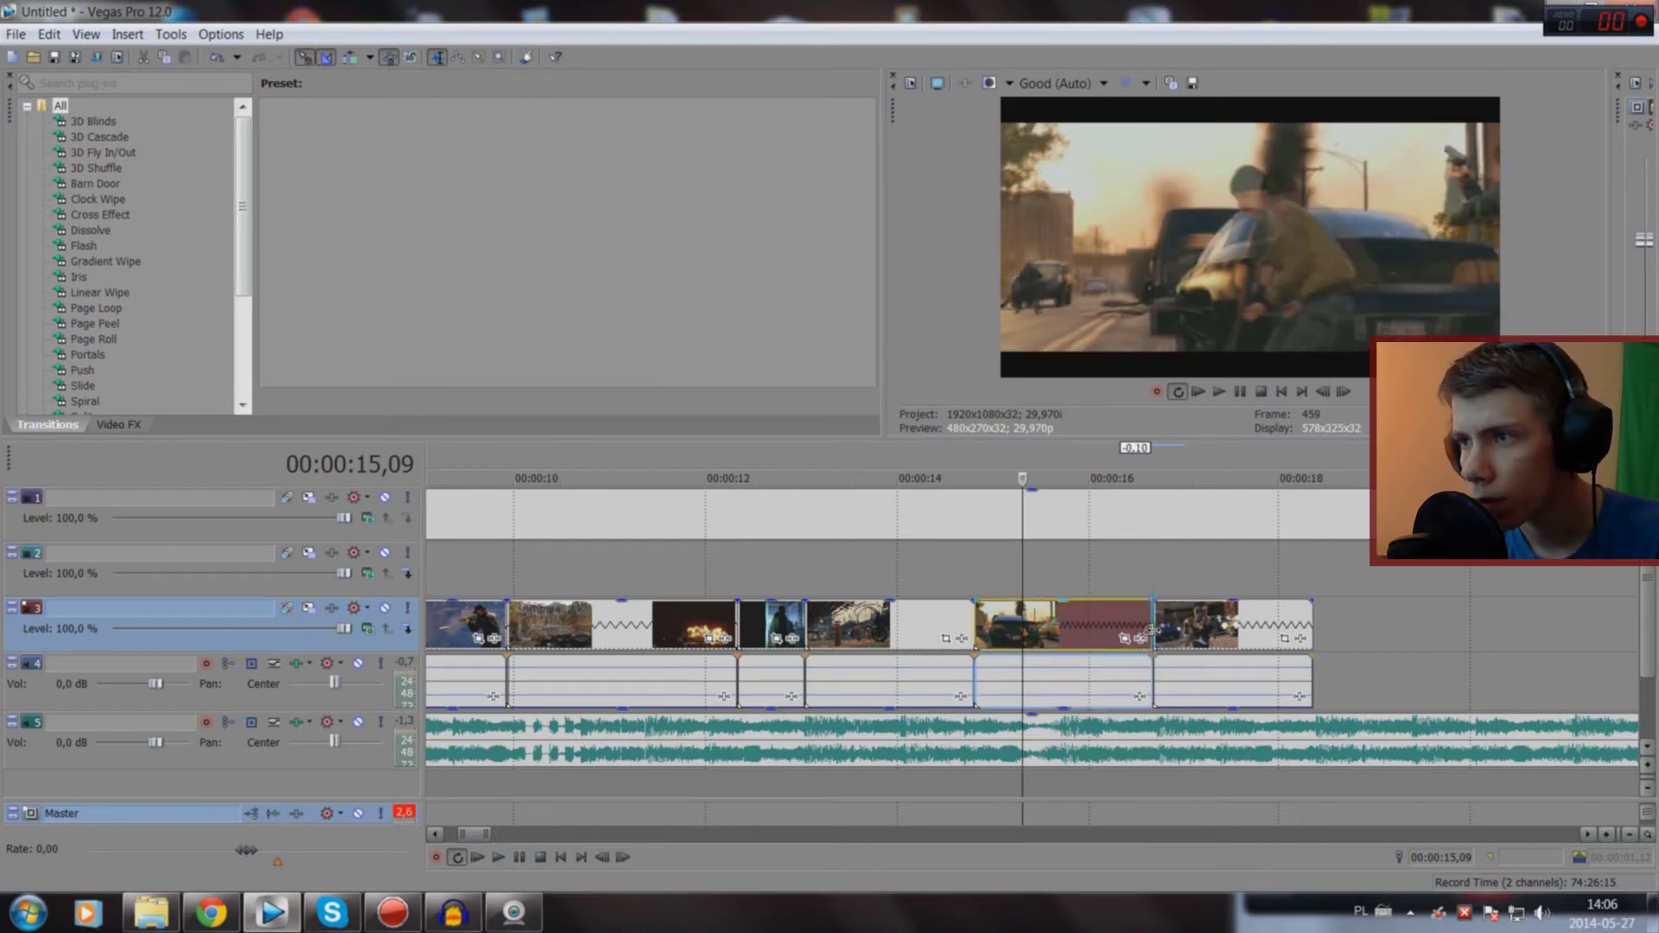
Step: Play back the silenced section from about 14 seconds to check it
click(962, 776)
key(space)
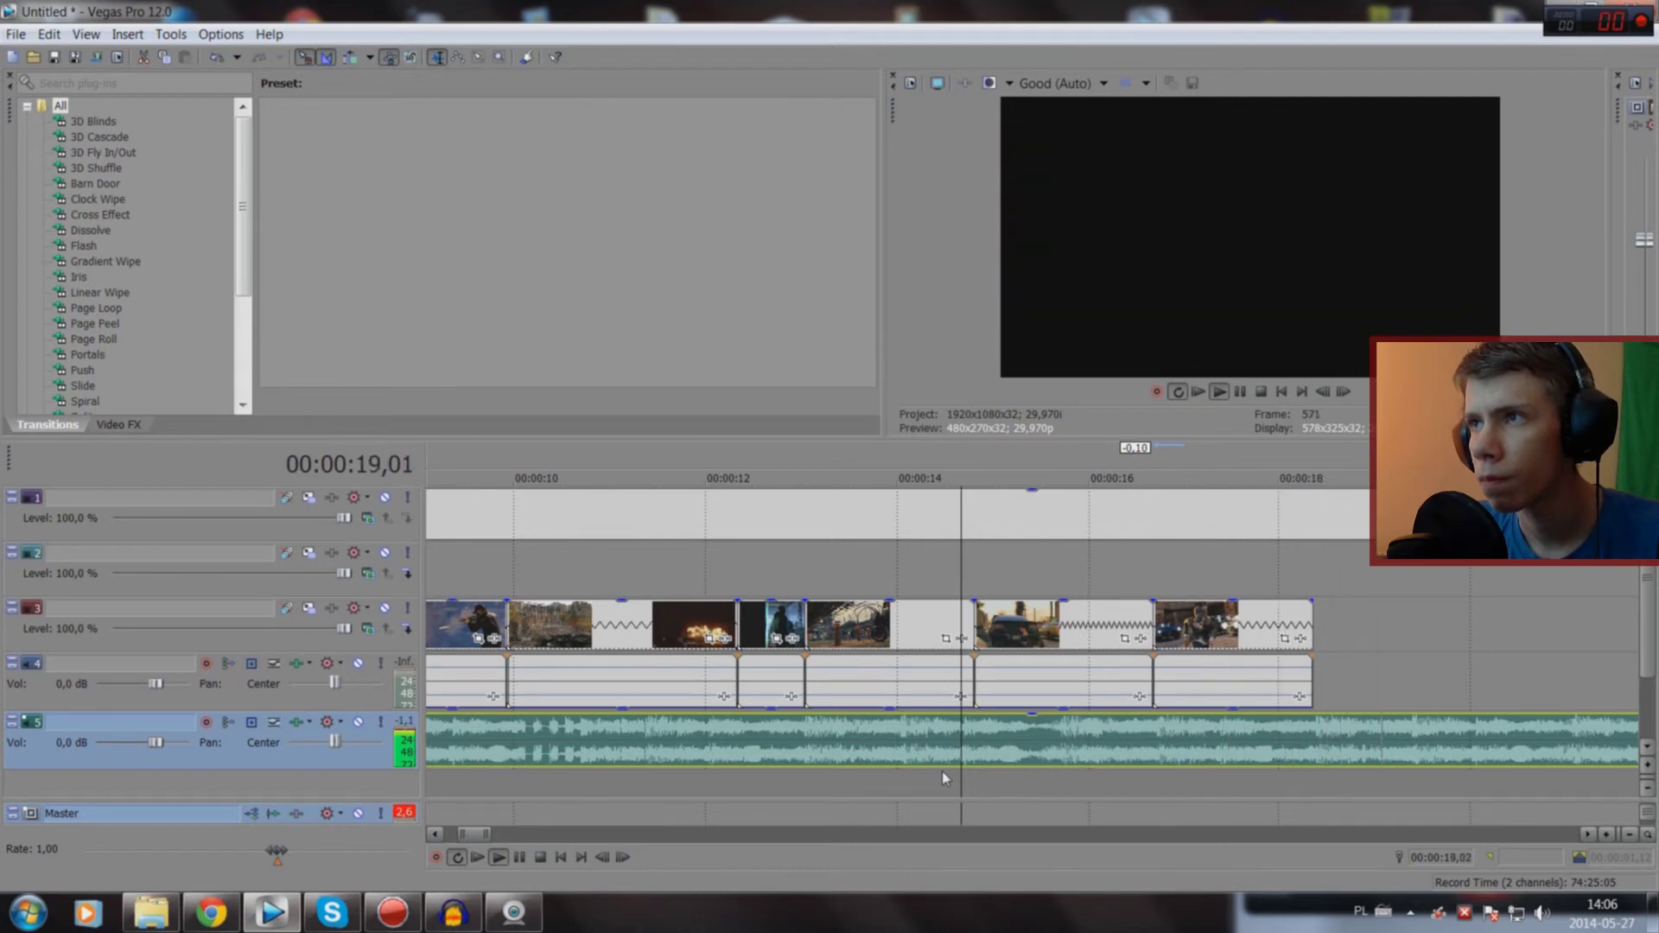
click(902, 781)
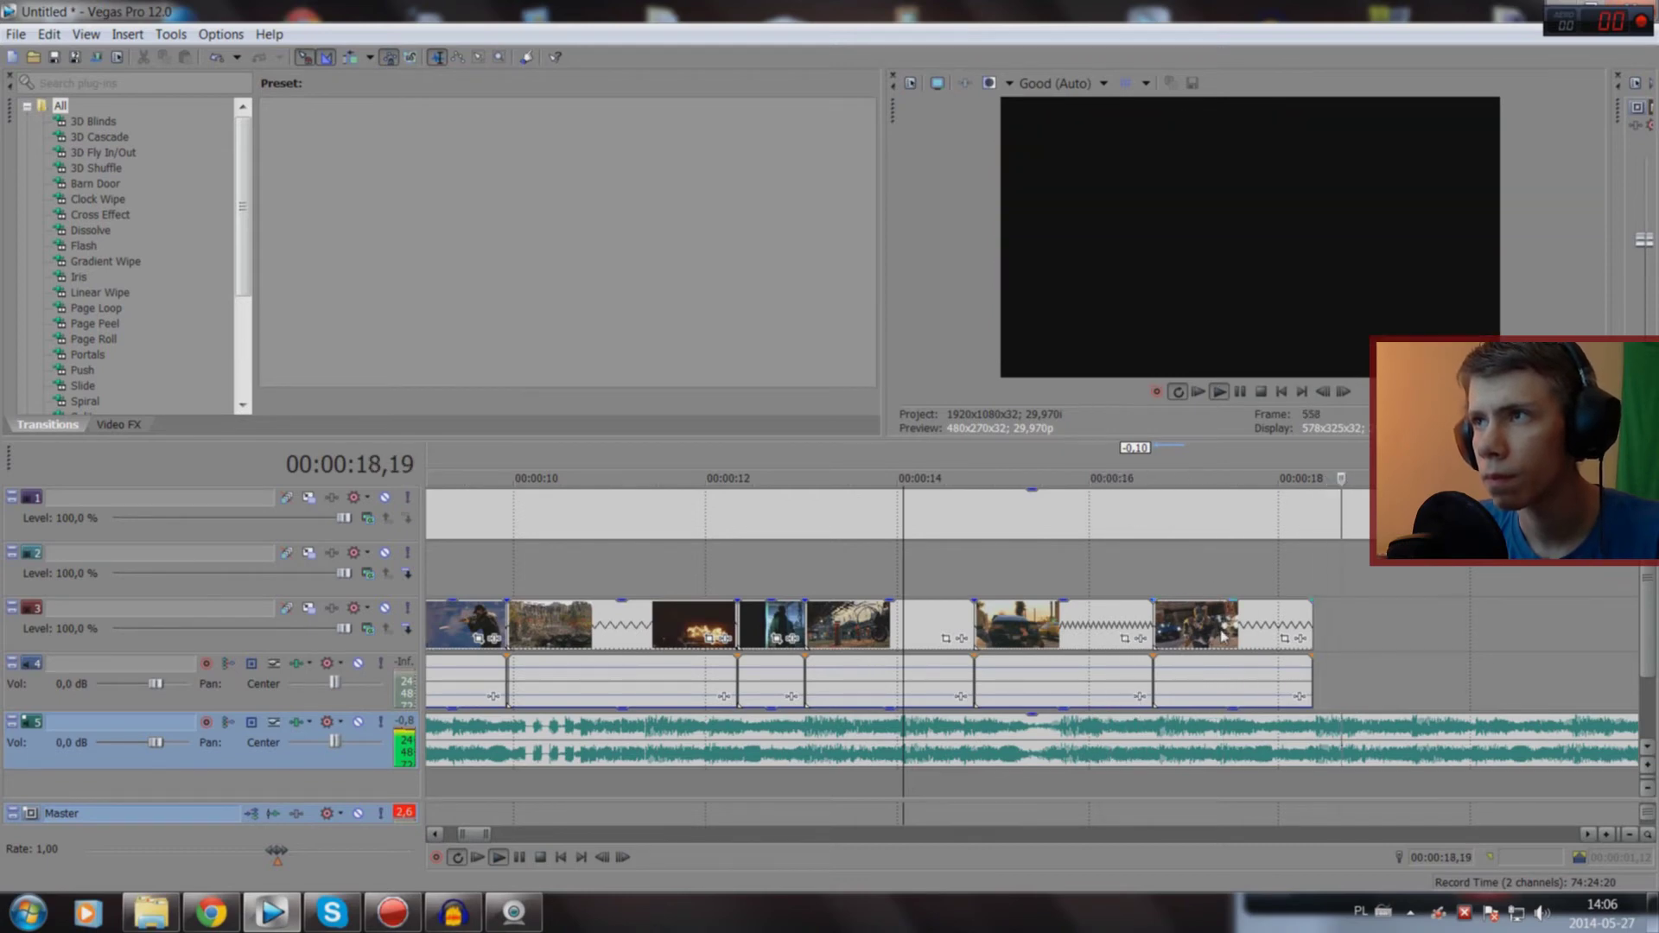
click(1311, 638)
scroll(1324, 642, down, 10)
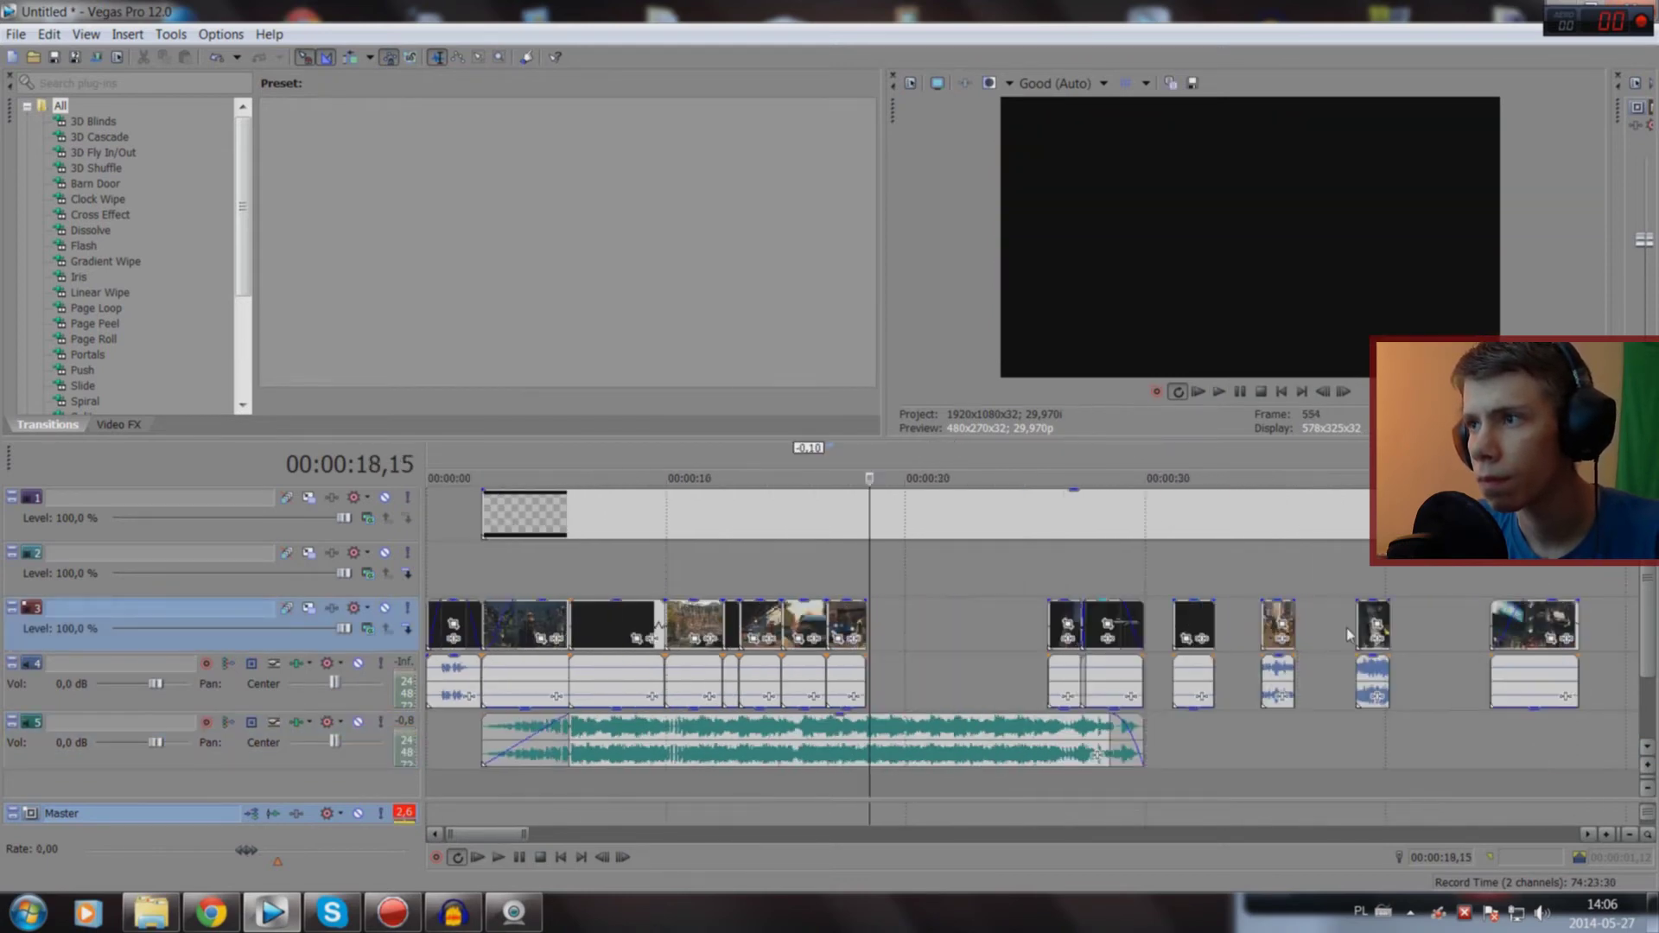
Step: Preview the montage from 1:19 and delete the clip at 1:20
double_click(1285, 624)
key(space)
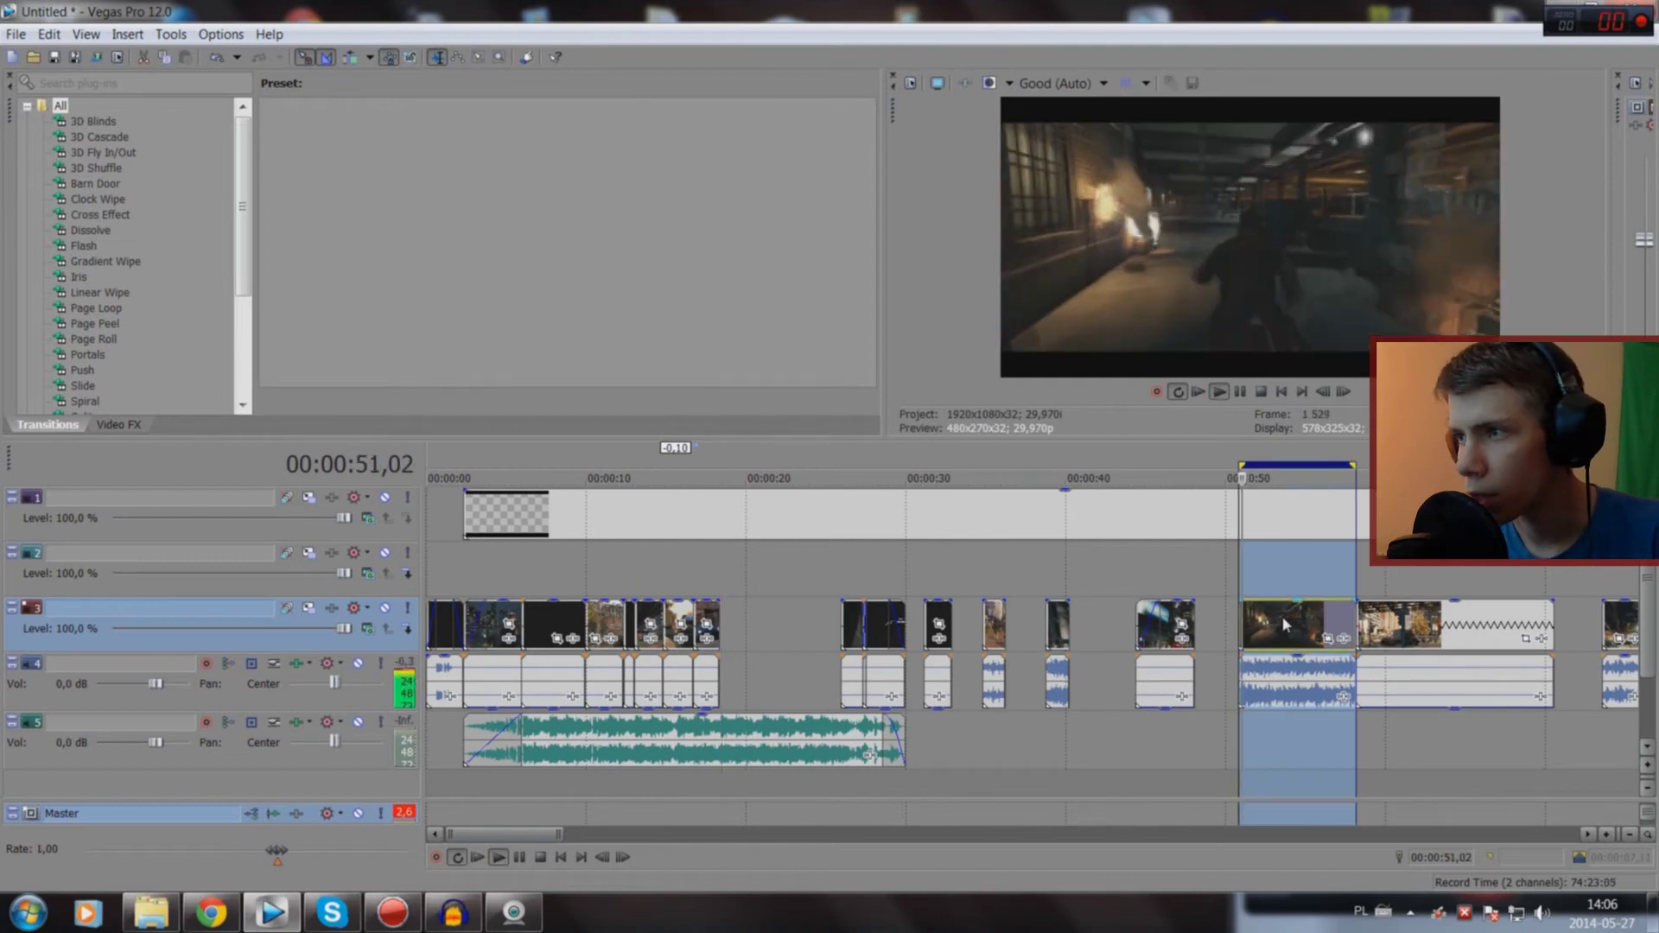
scroll(1283, 624, down, 3)
double_click(946, 637)
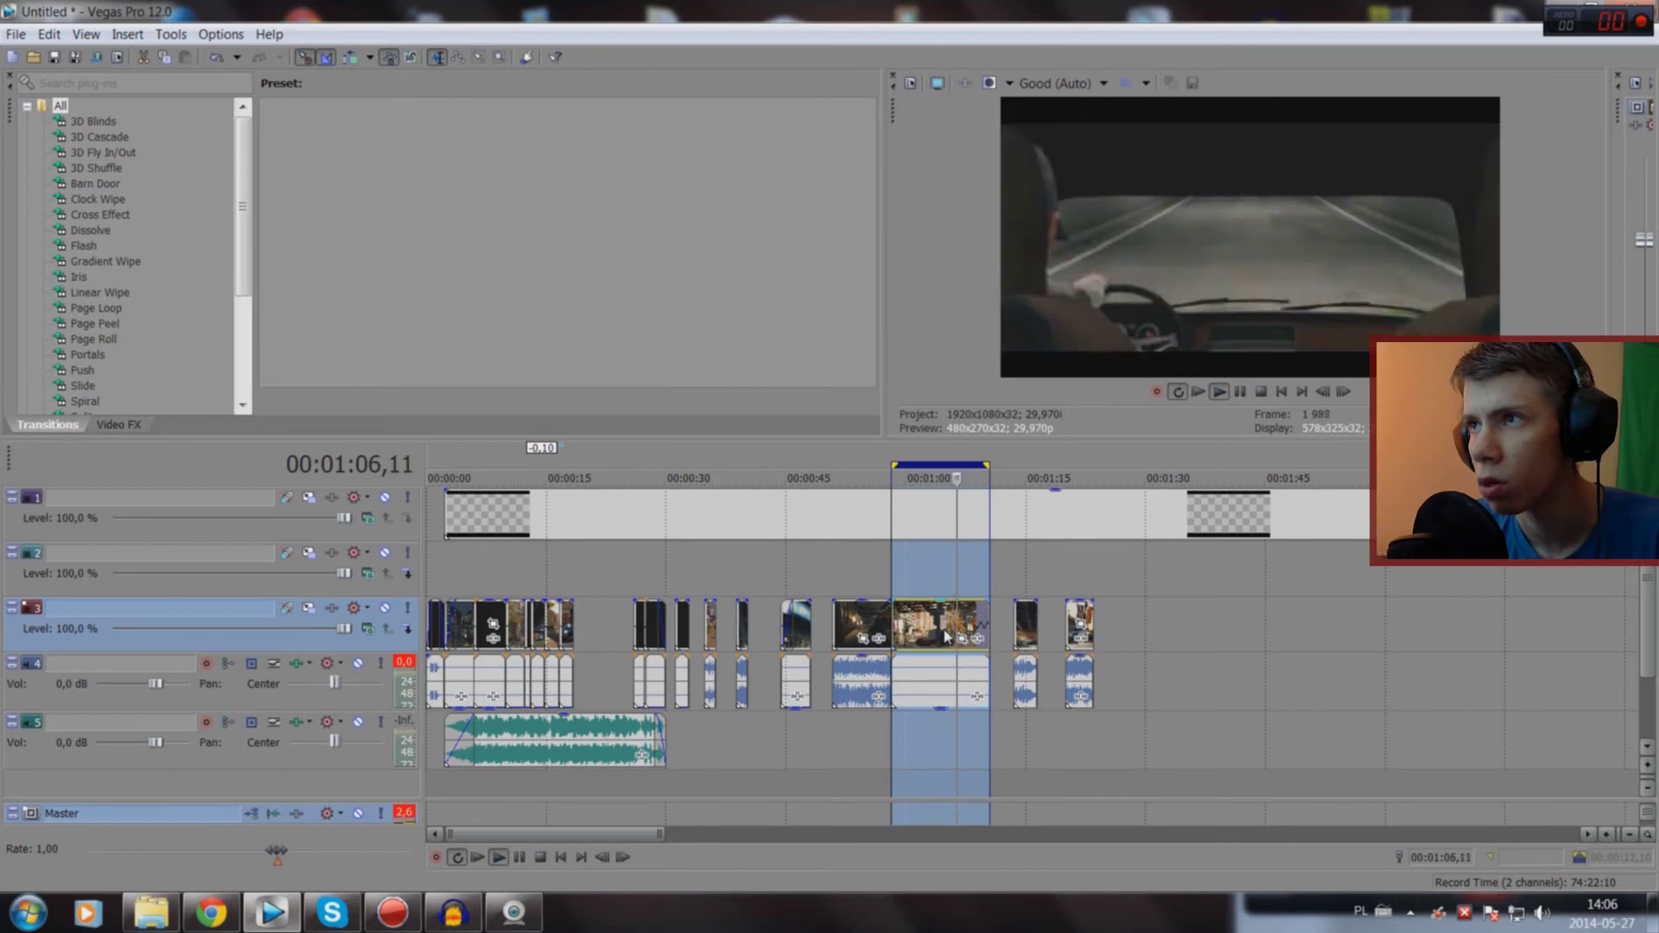
key(space)
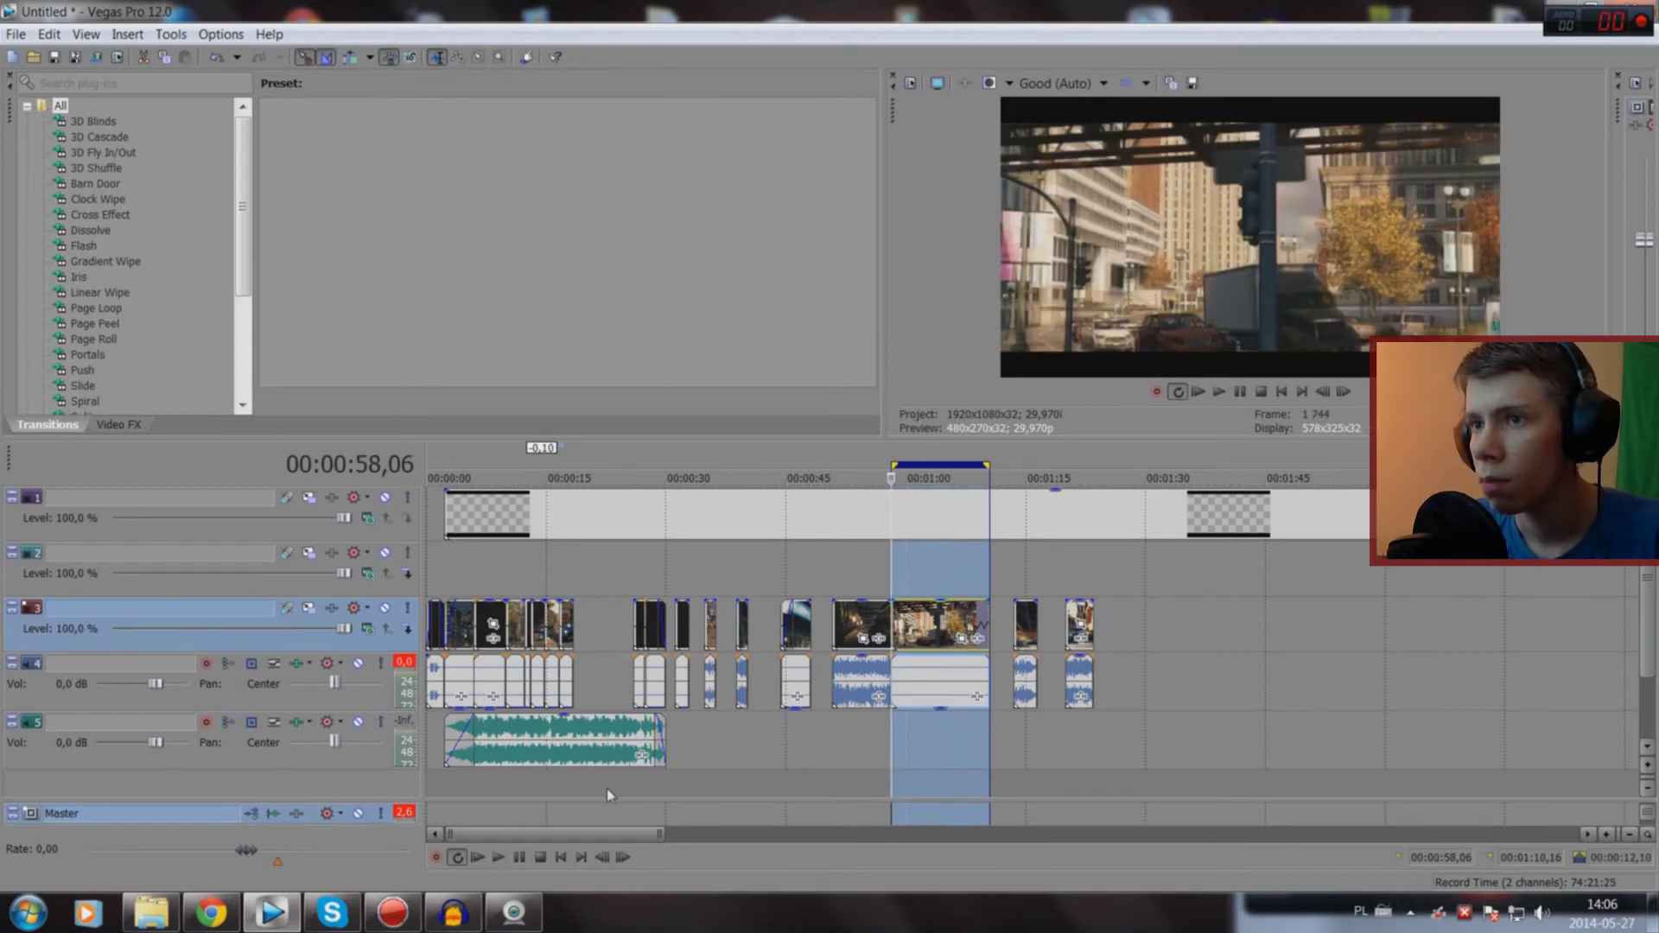
click(1070, 752)
key(space)
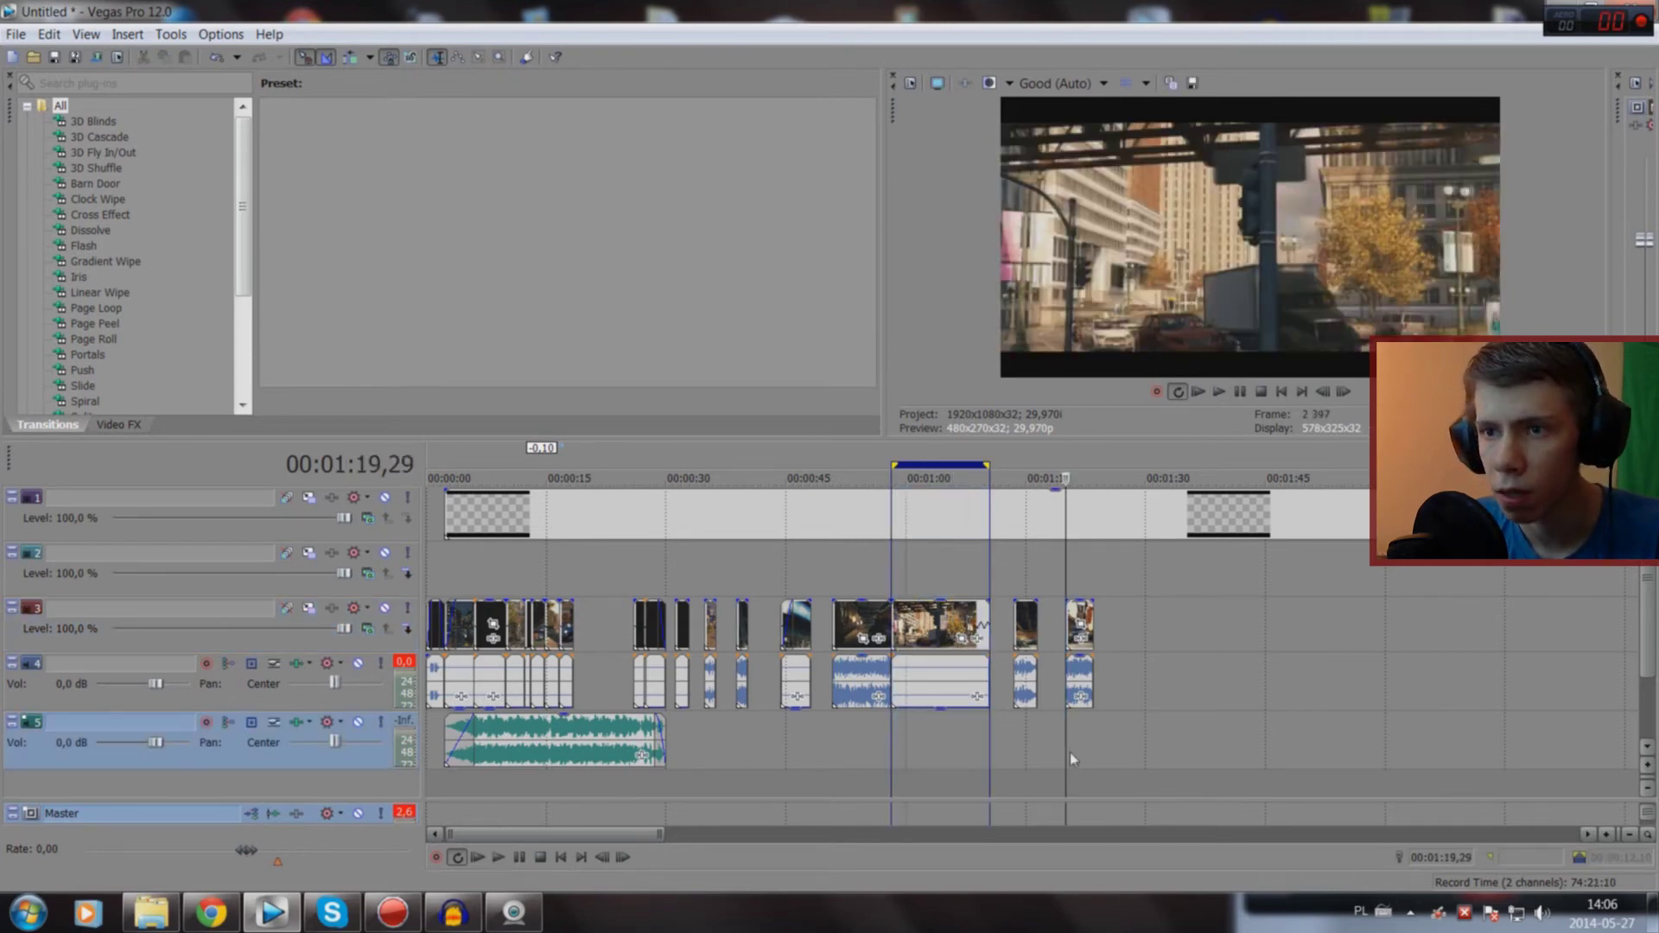
scroll(1071, 756, up, 5)
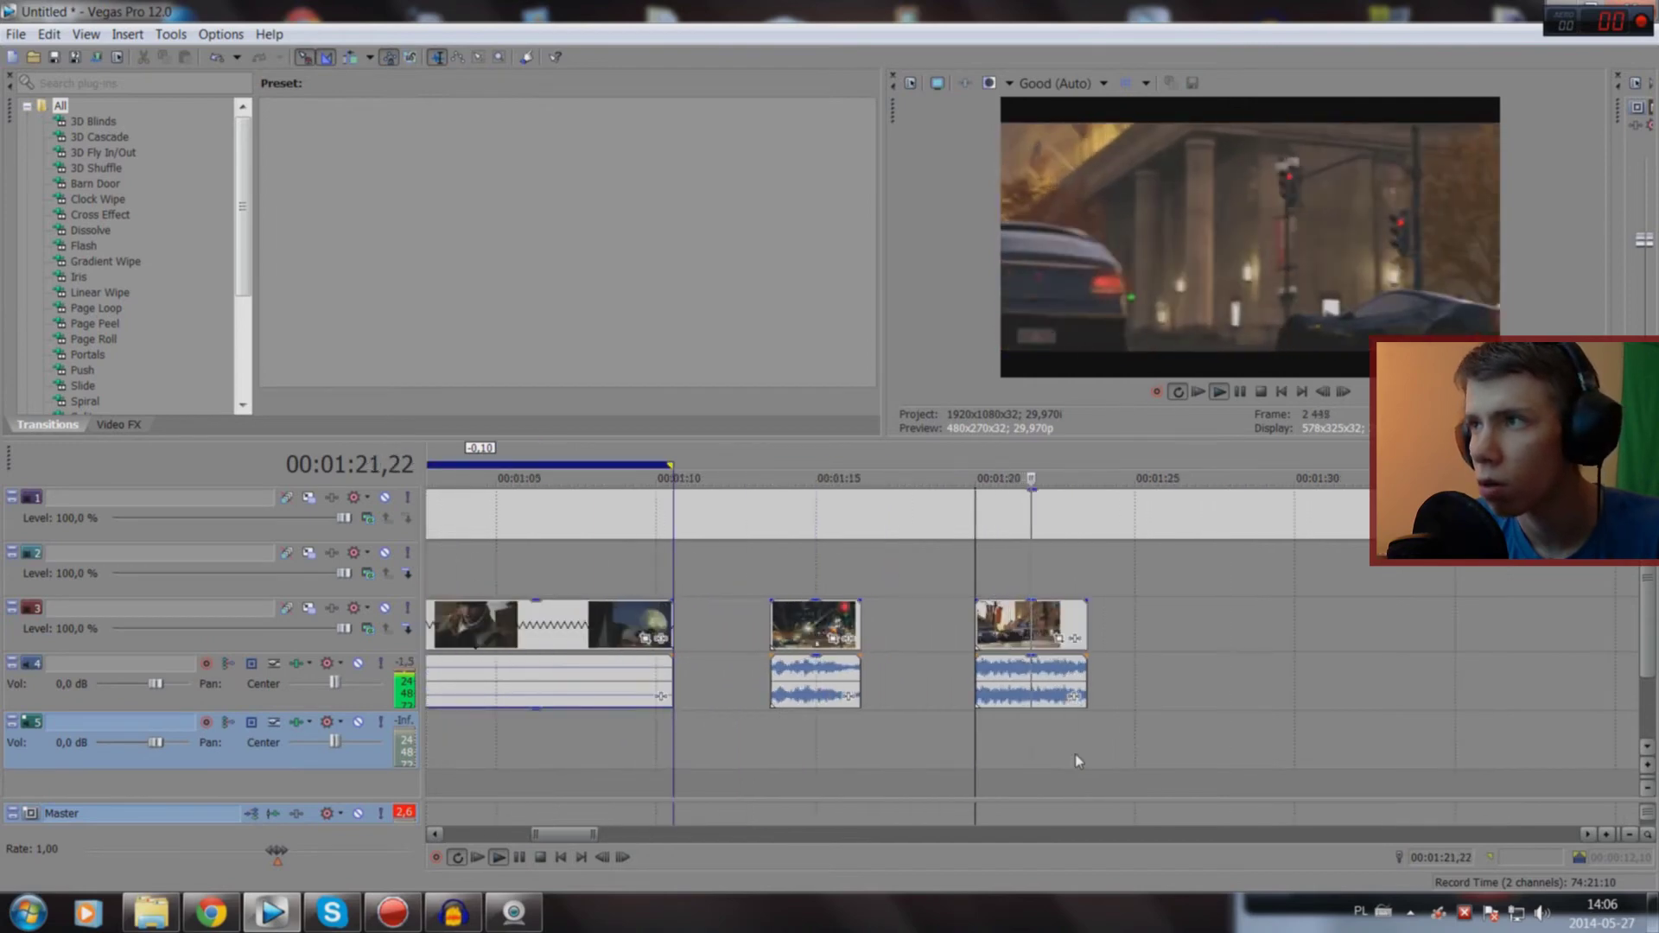
key(space)
click(1001, 640)
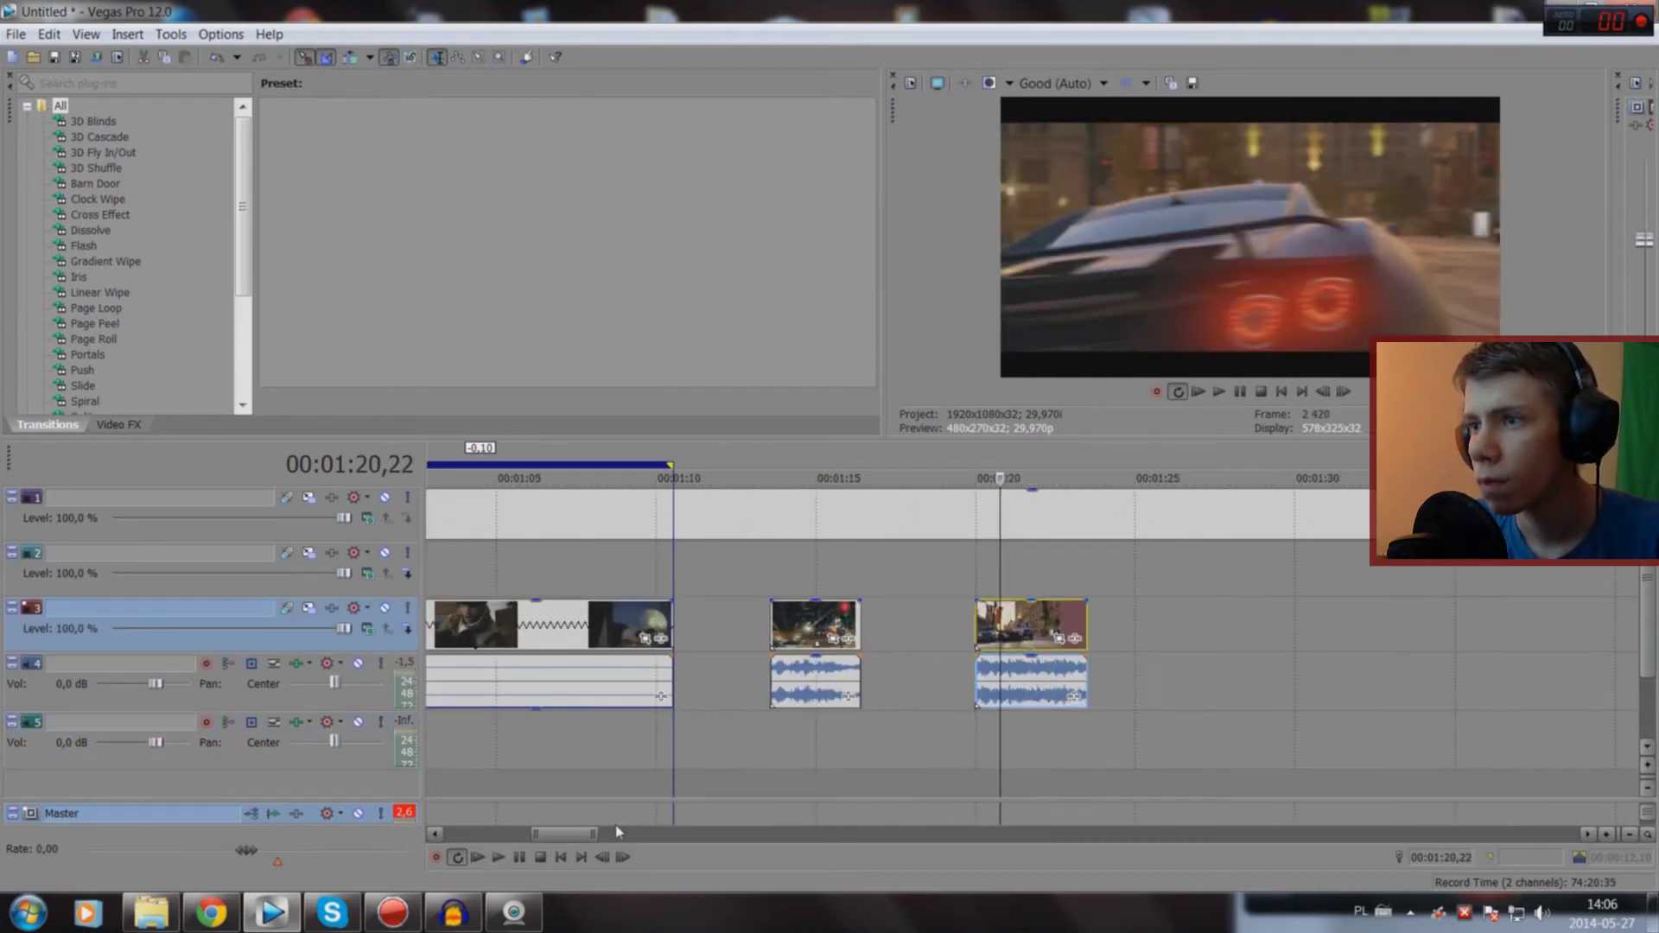
key(Delete)
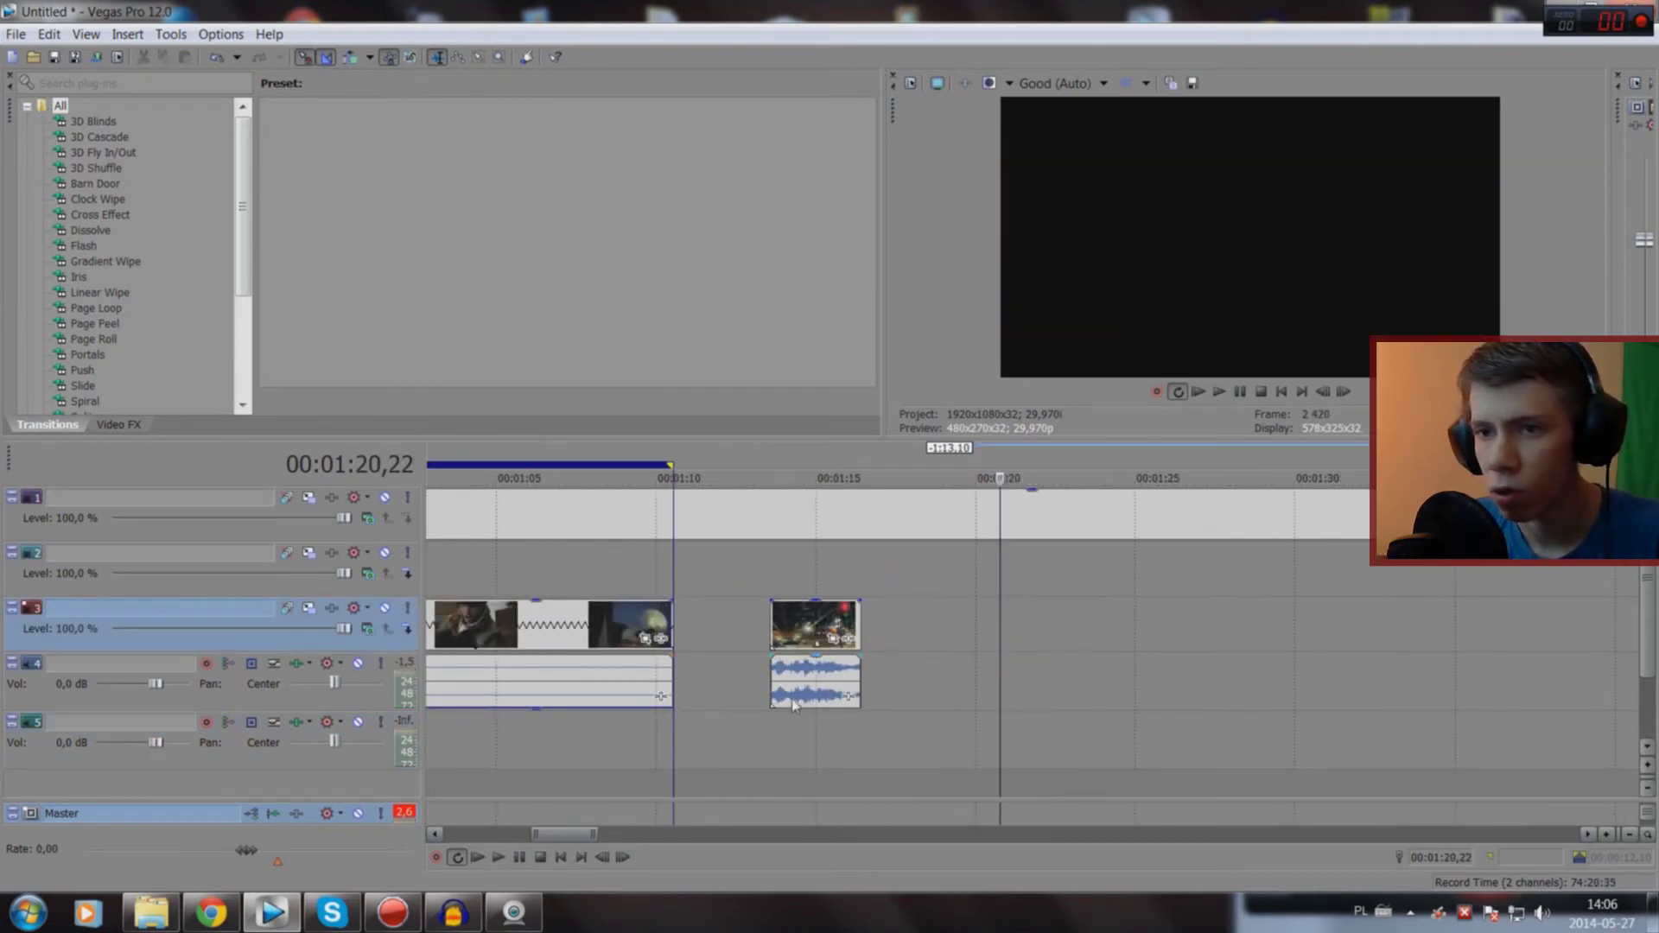
Step: Loop-preview the clips at 1:13 and 2:33
double_click(806, 617)
key(space)
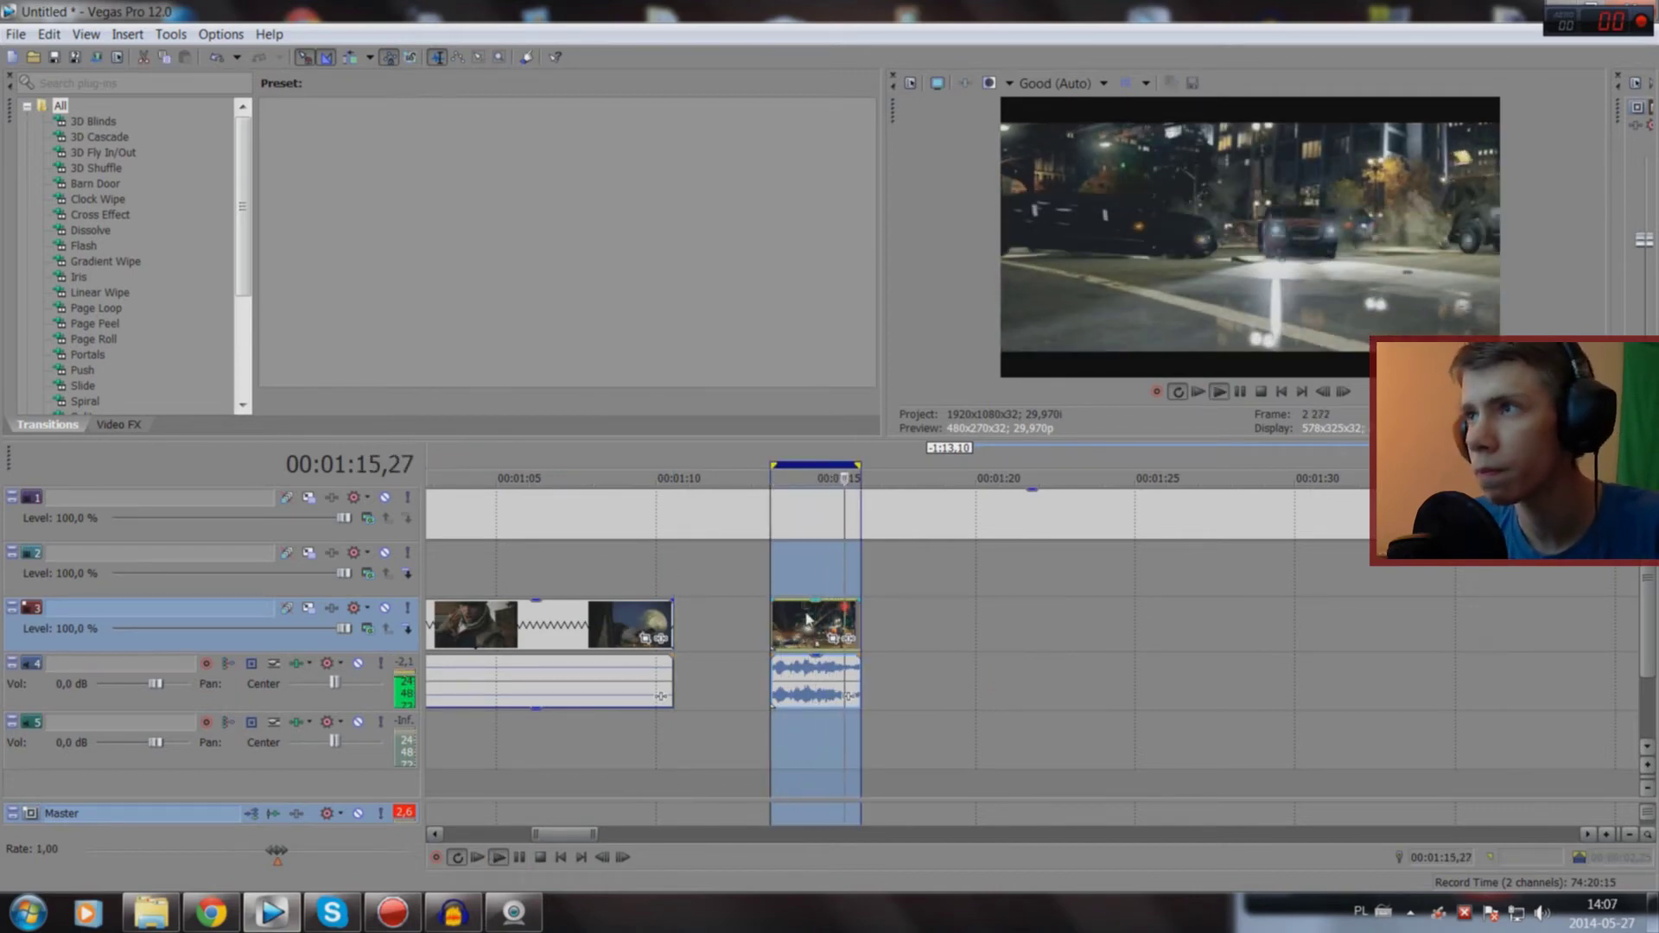
key(space)
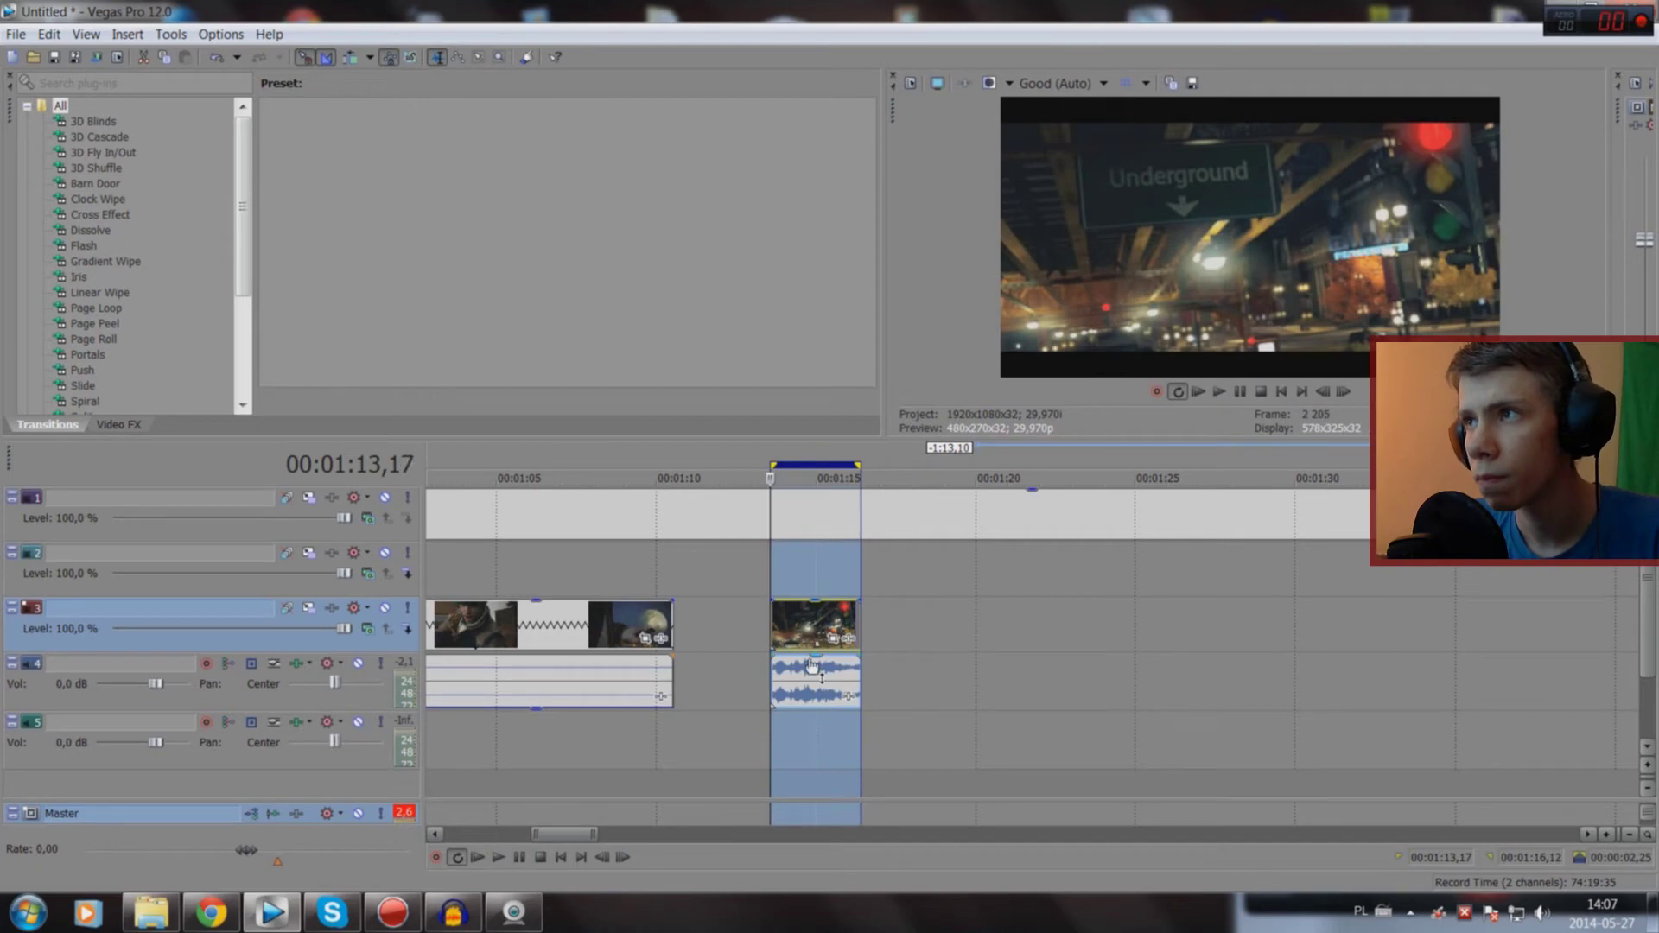
scroll(814, 734, down, 3)
scroll(814, 734, down, 2)
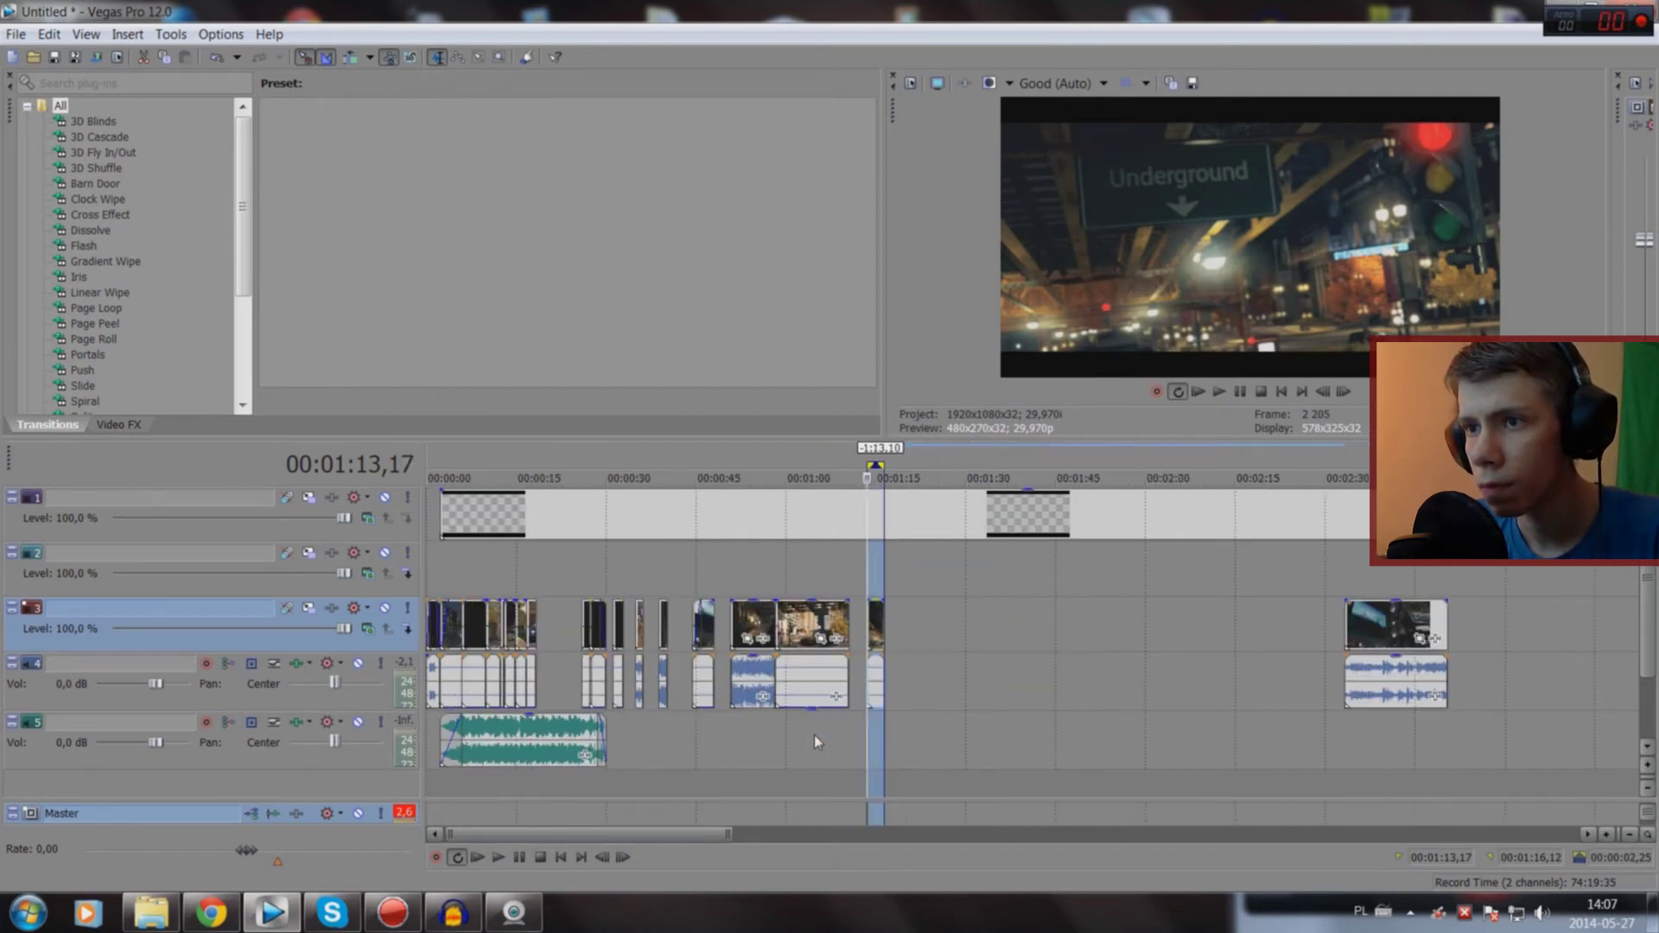
scroll(814, 735, down, 2)
double_click(1081, 632)
key(space)
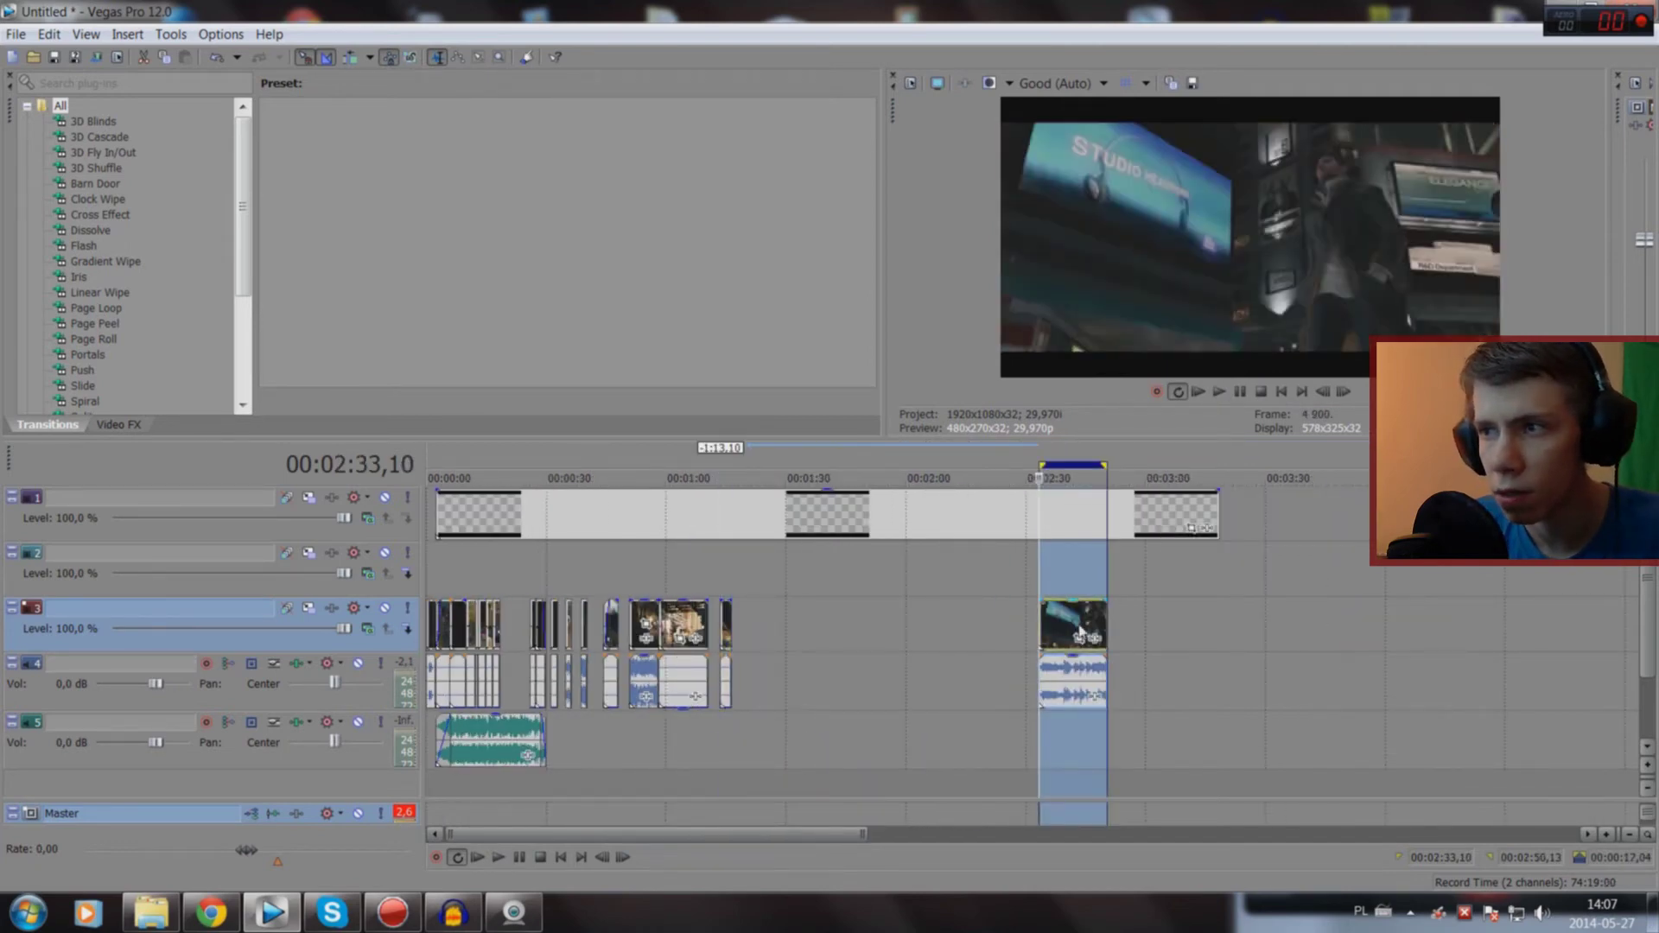
key(space)
click(1074, 683)
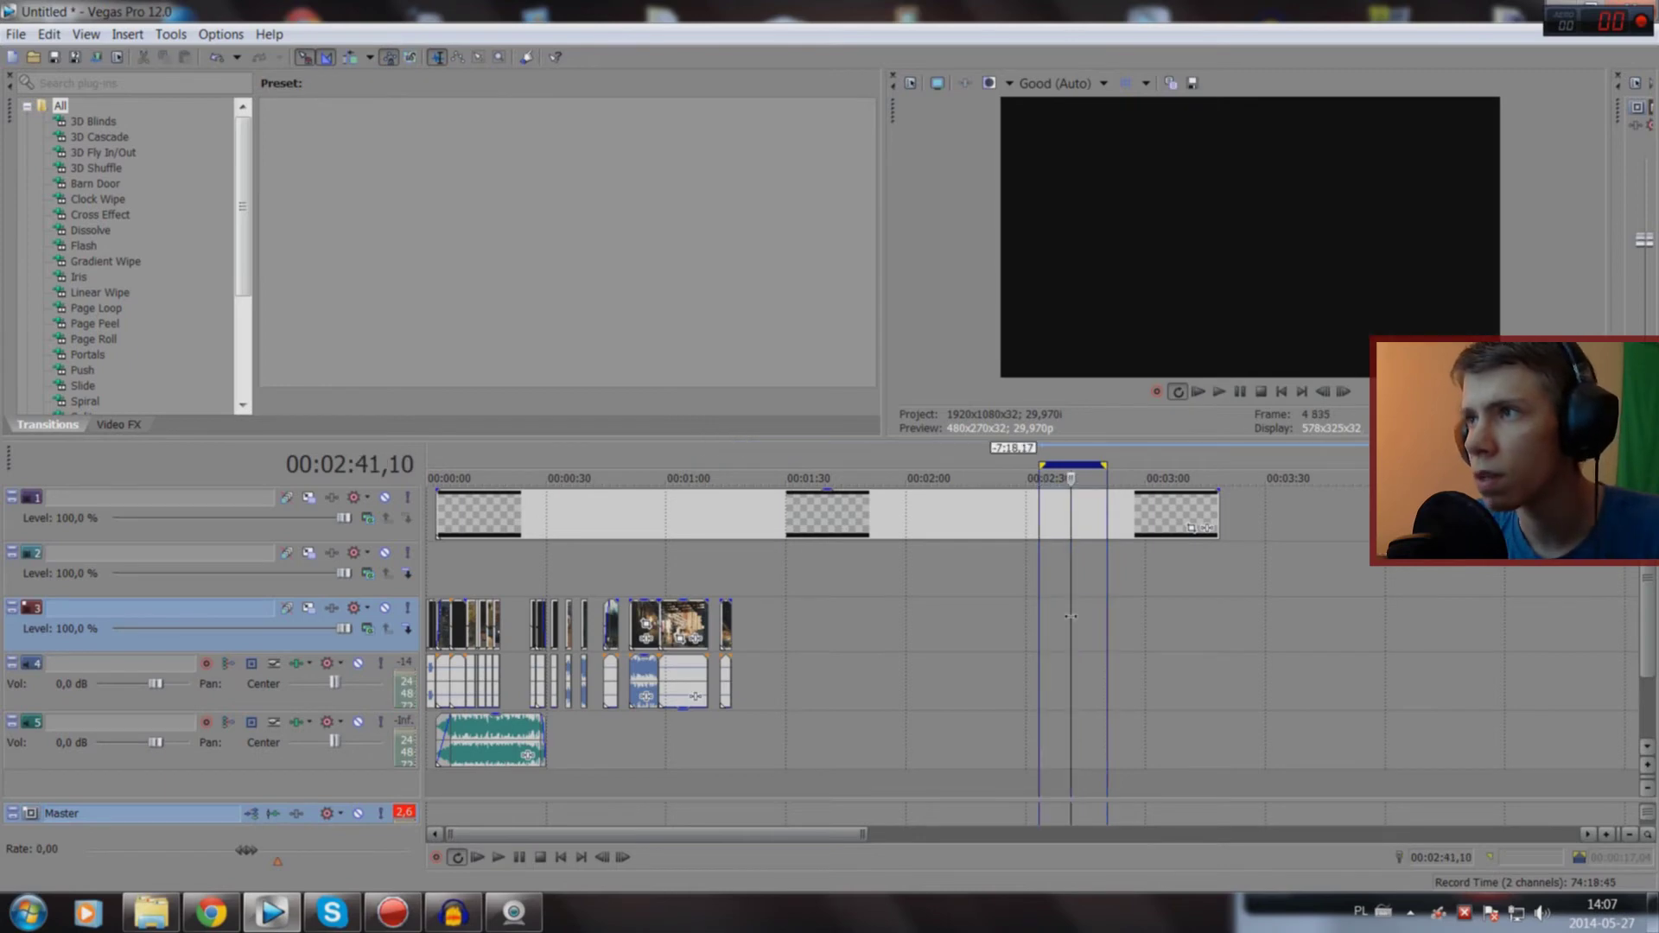
Step: Preview the PEGI 18 end clip at 9:51
scroll(754, 689, down, 2)
scroll(753, 695, down, 2)
double_click(1321, 638)
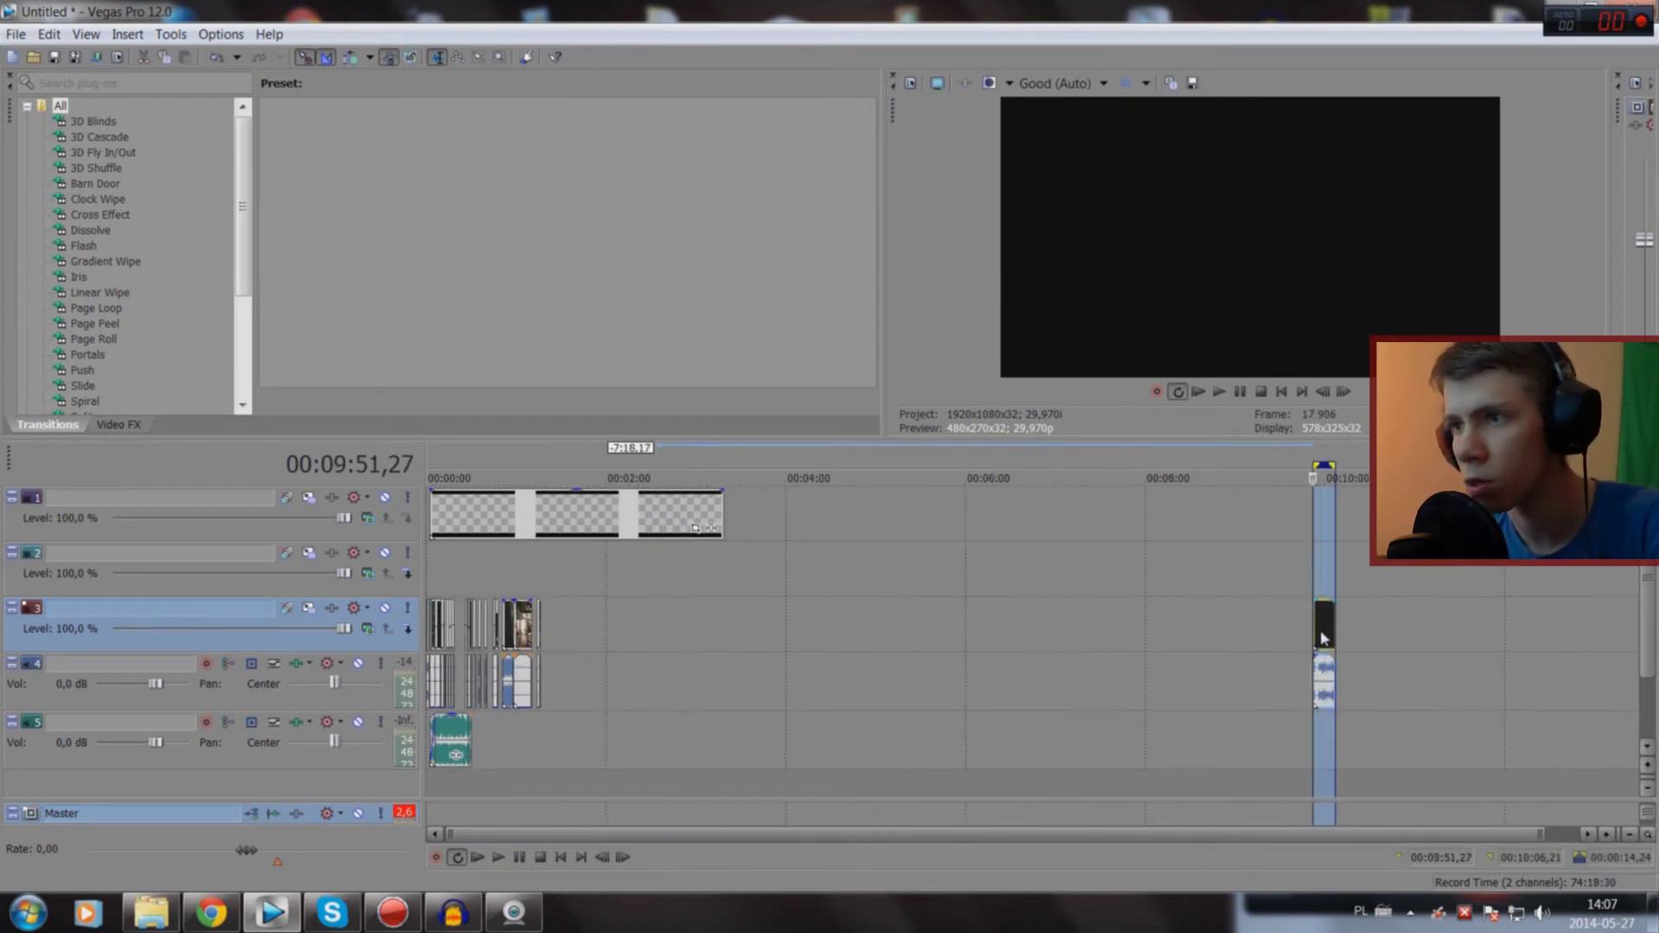
key(space)
key(space)
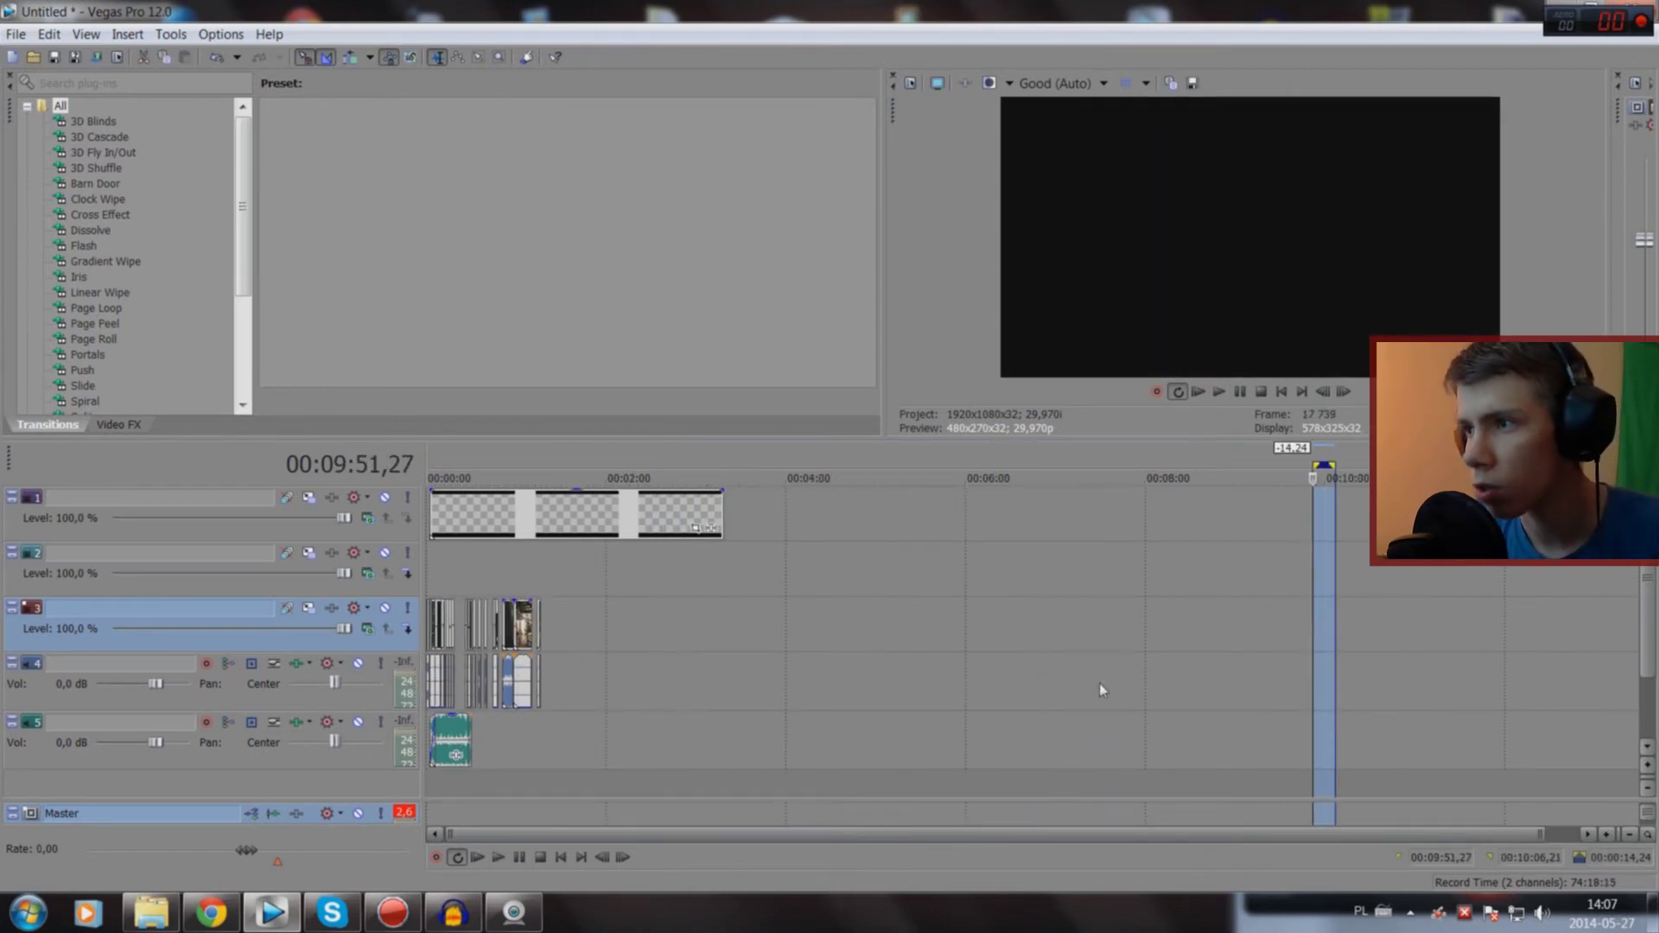
scroll(622, 710, down, 1)
Step: Drag a later clip in right after the 1:13 clip and play it back
click(481, 765)
scroll(498, 771, up, 3)
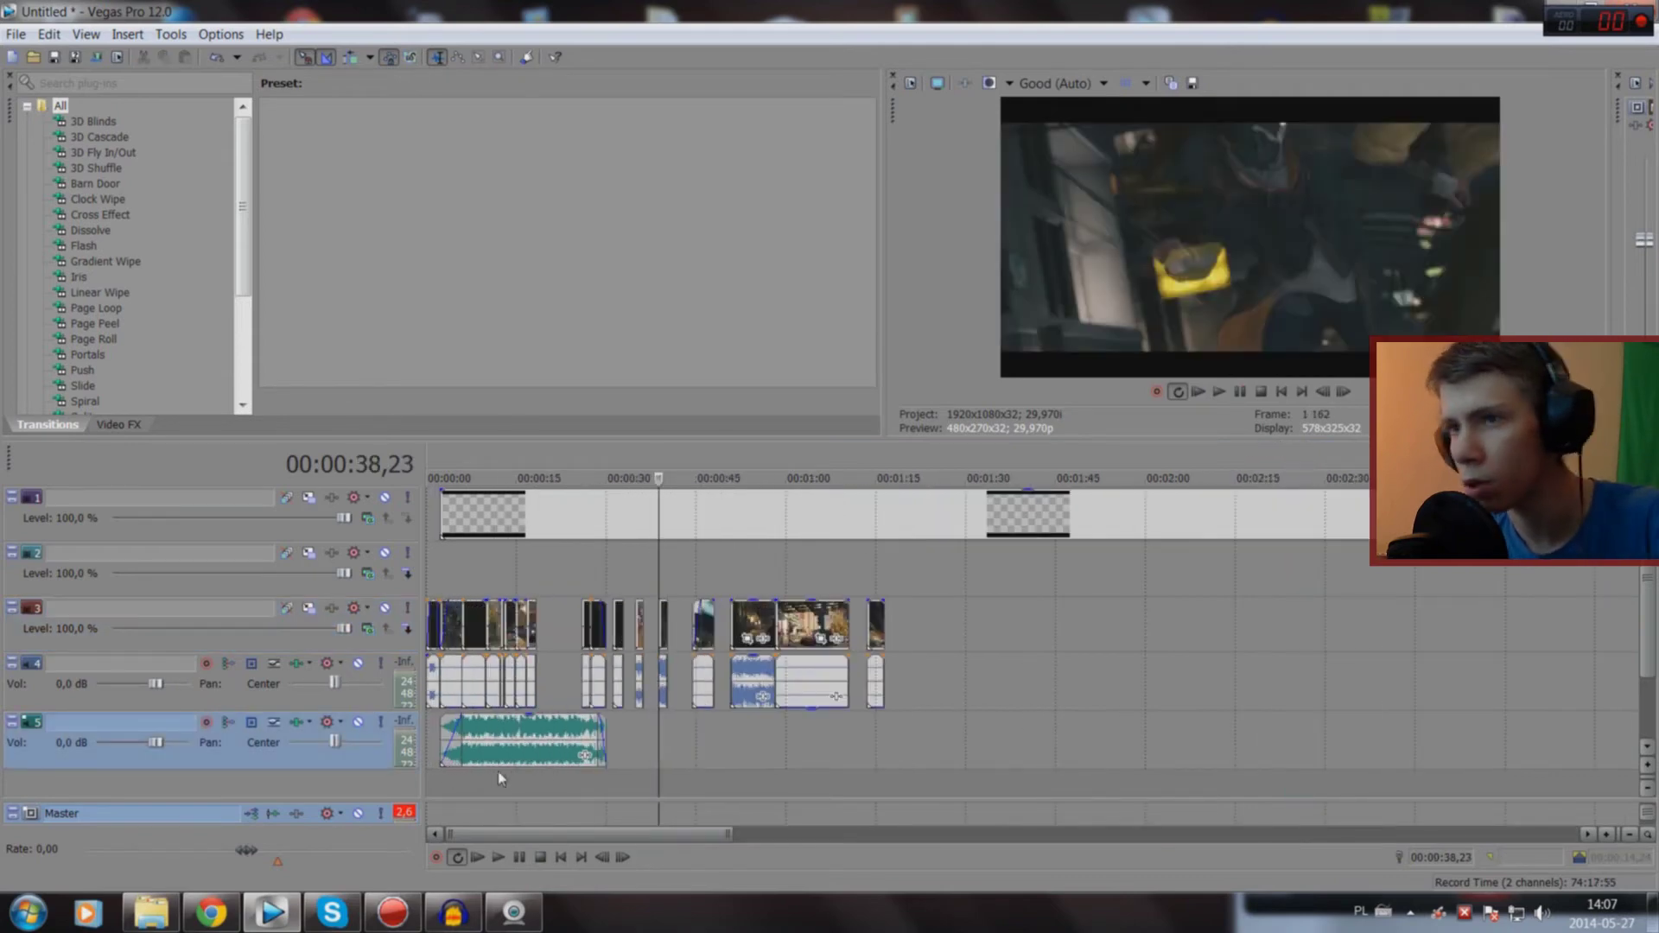
scroll(498, 771, up, 2)
click(819, 736)
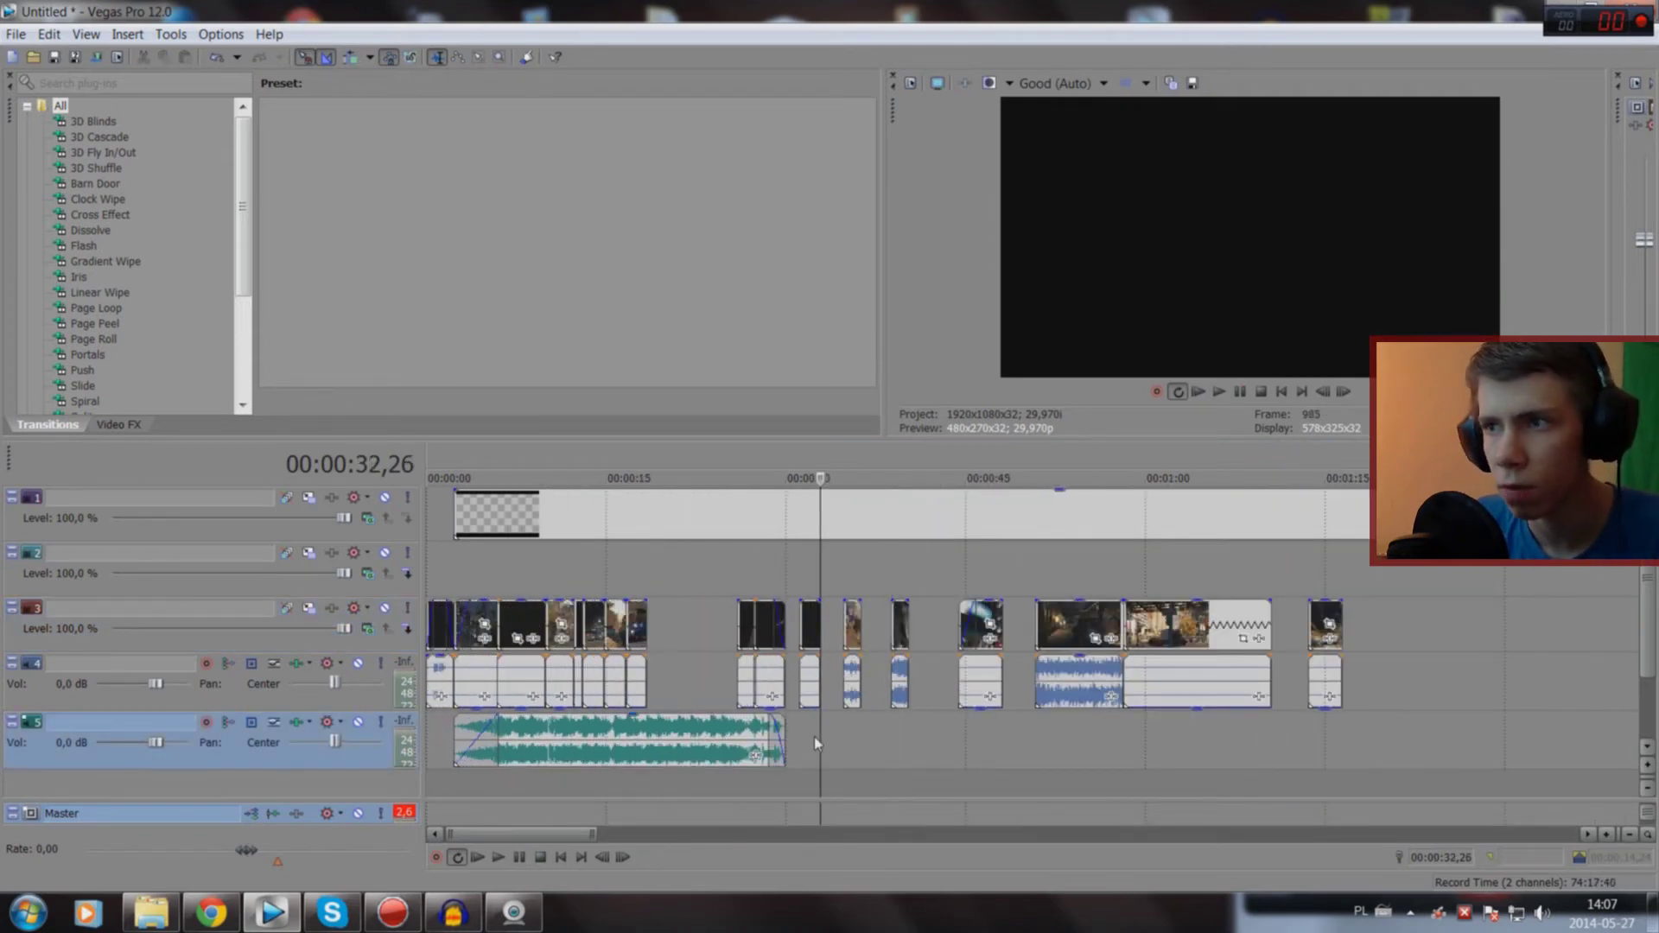
scroll(815, 736, up, 2)
scroll(1005, 737, up, 1)
scroll(1005, 736, down, 1)
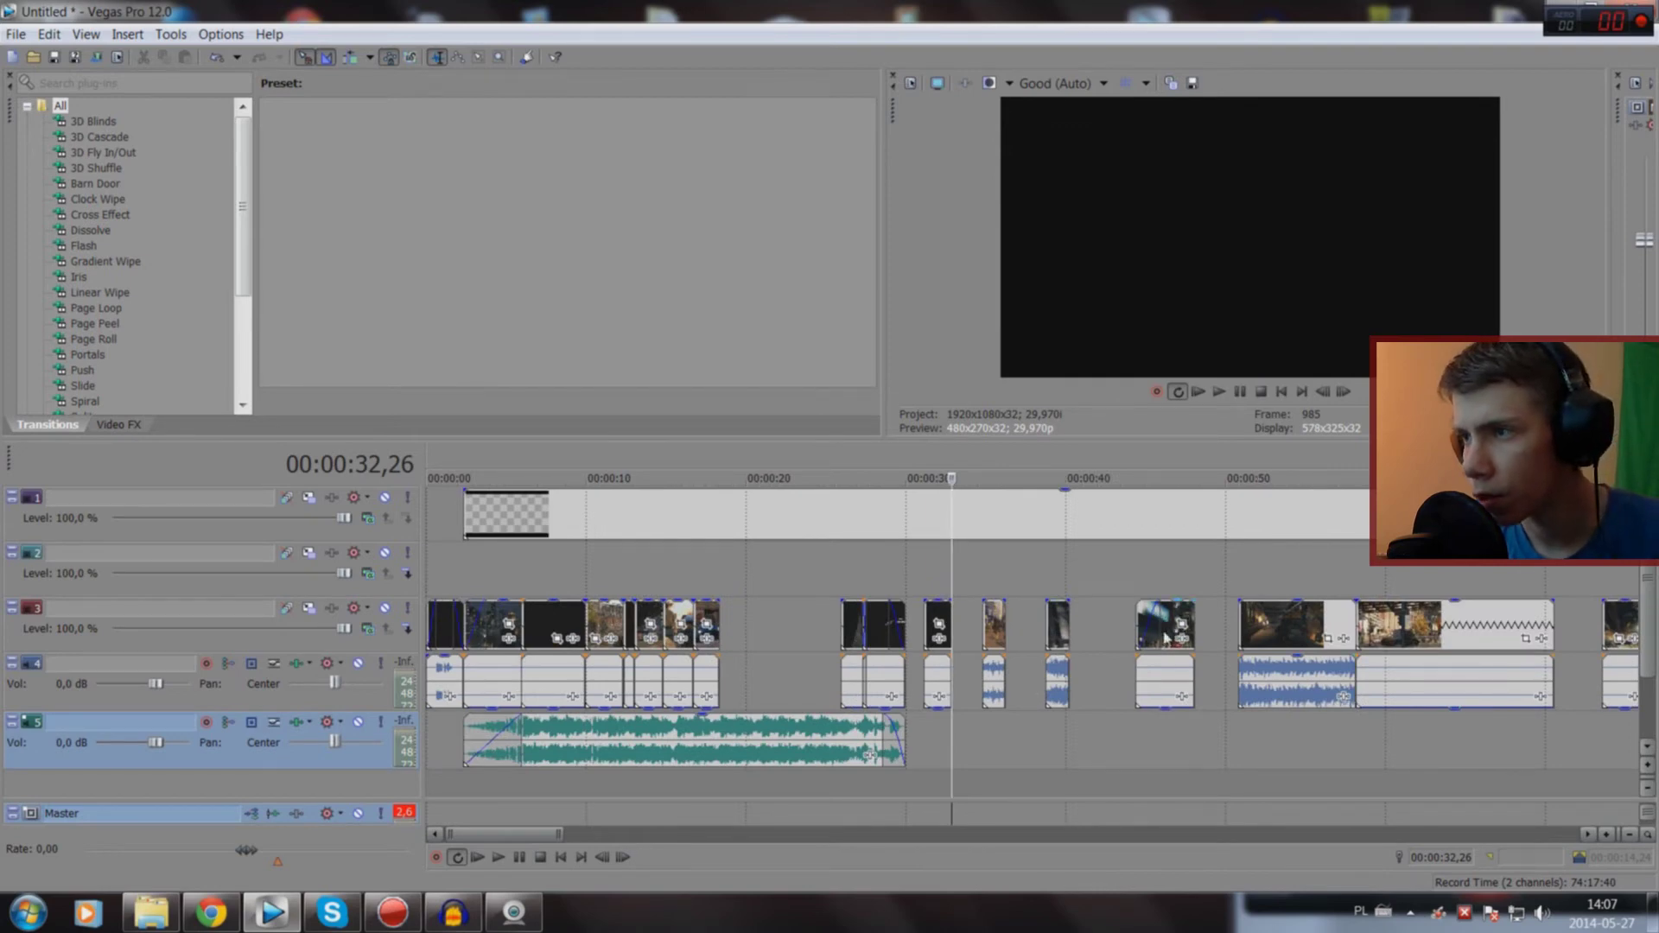
scroll(1165, 637, down, 2)
drag(1165, 638, 1395, 638)
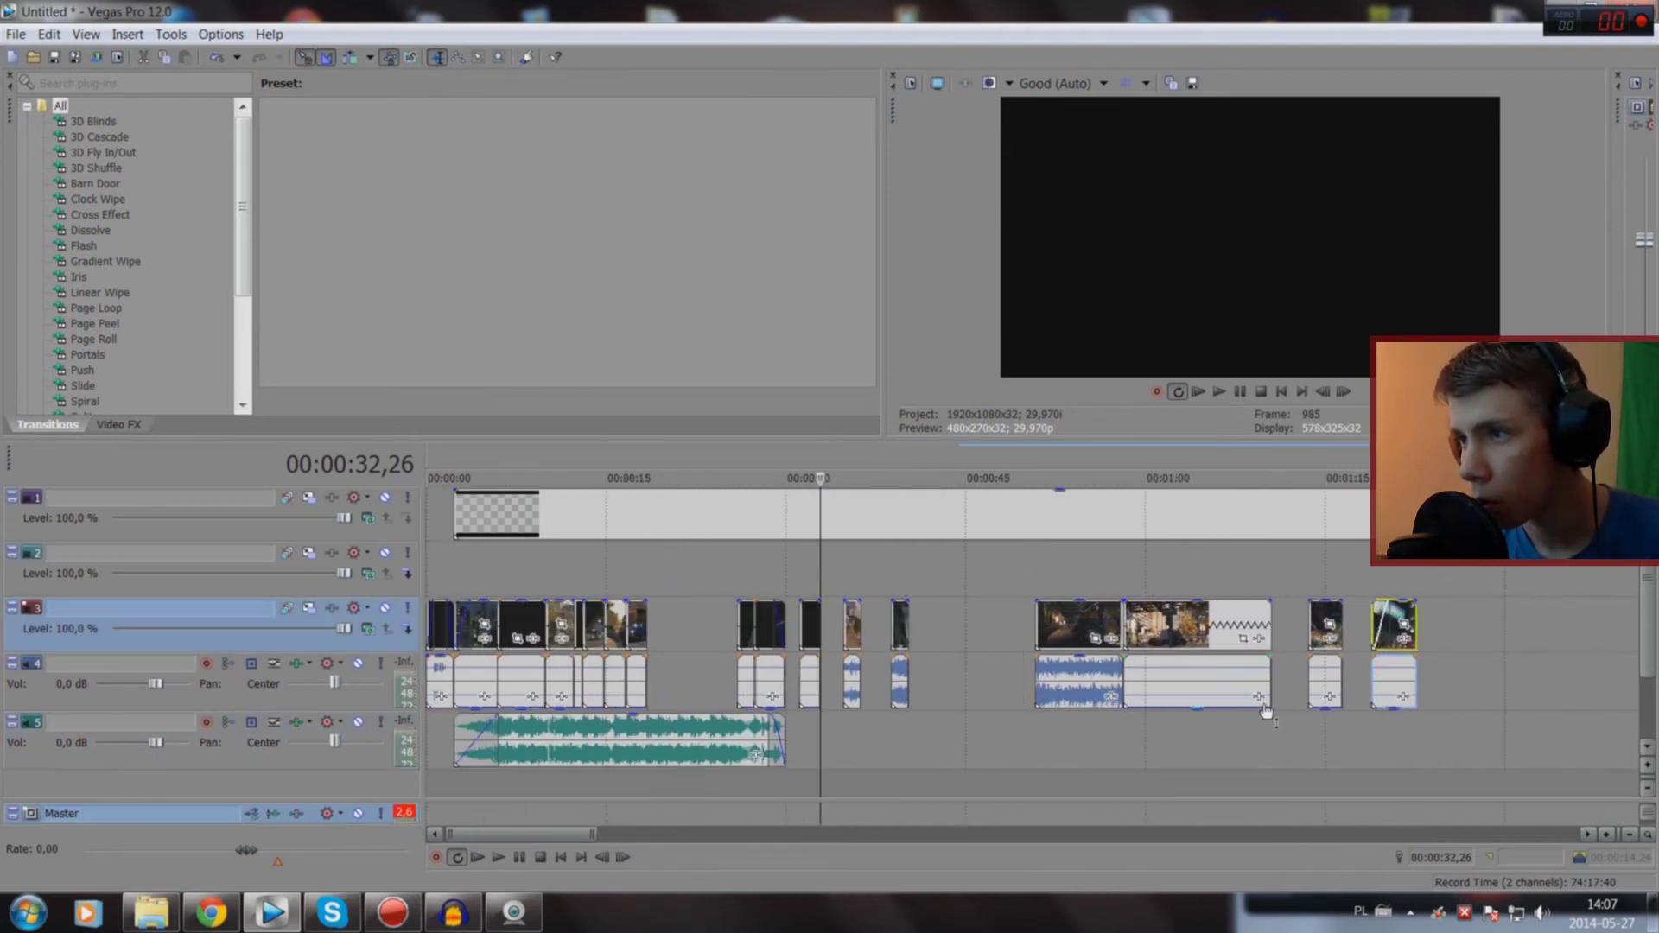
double_click(1322, 619)
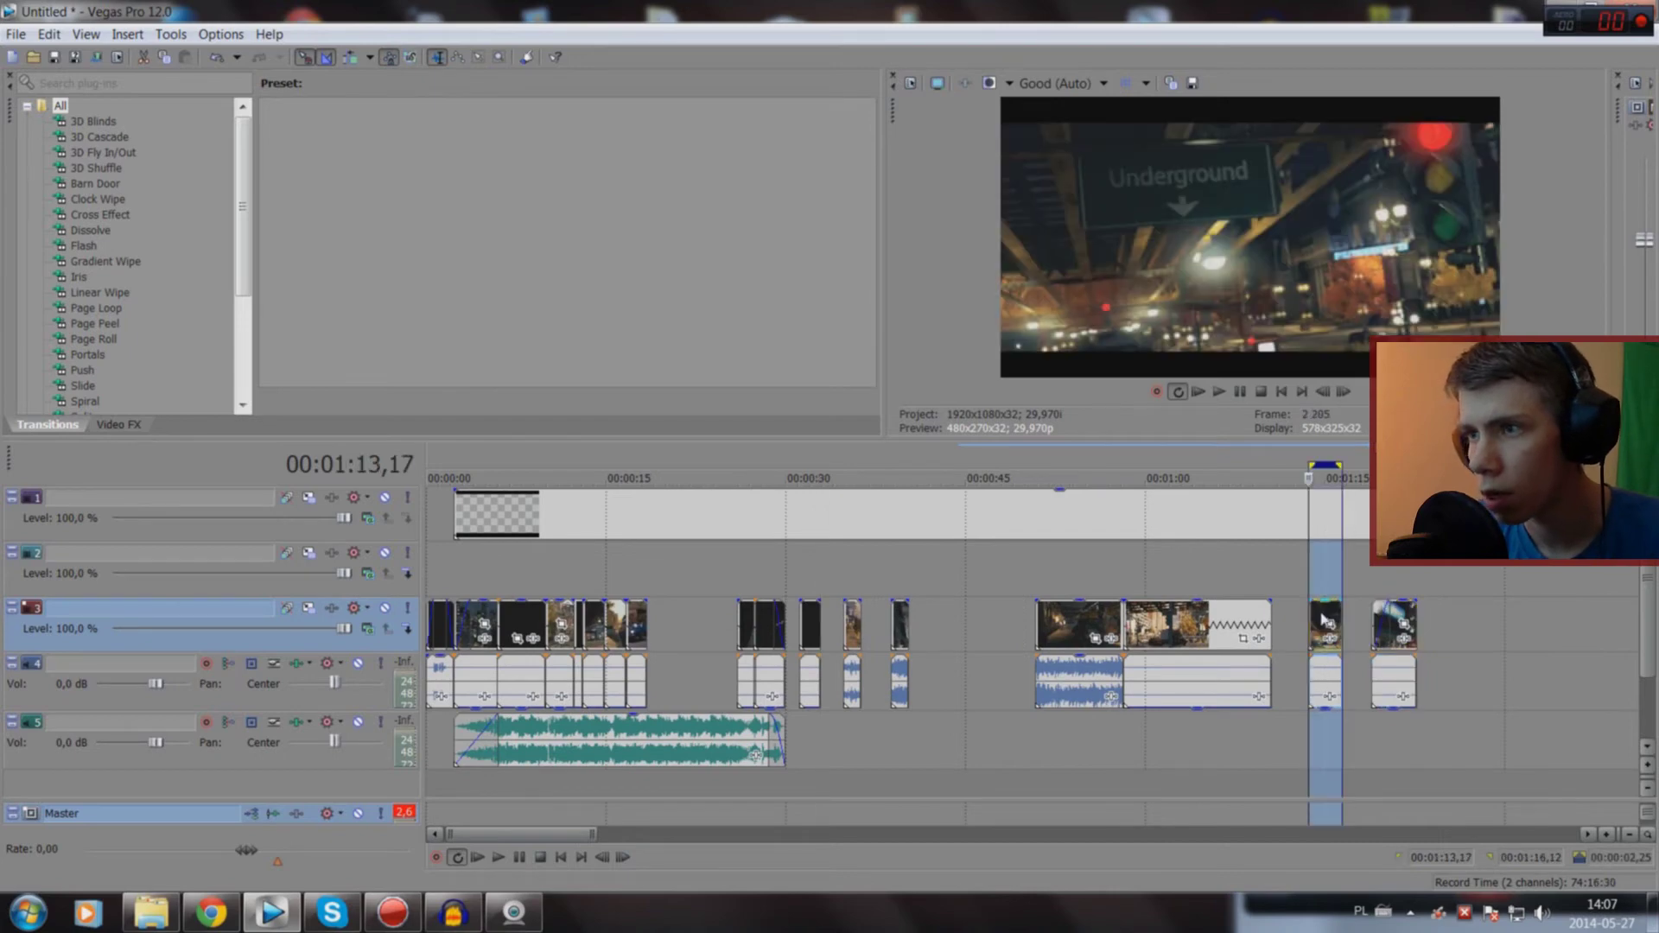
key(space)
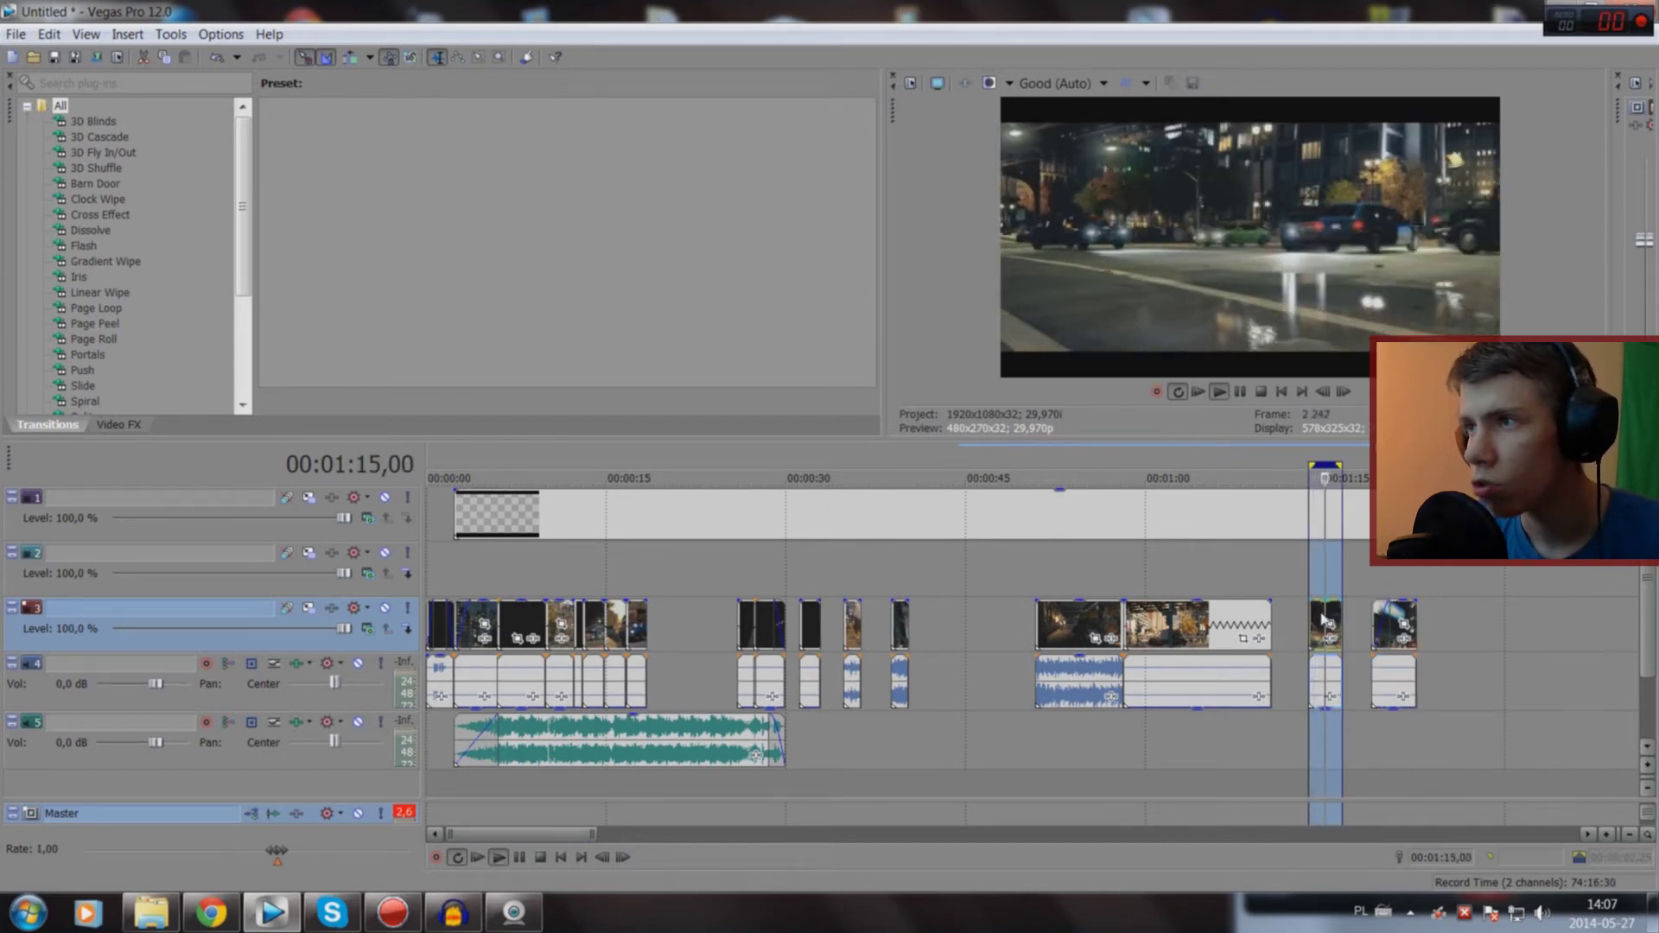
key(space)
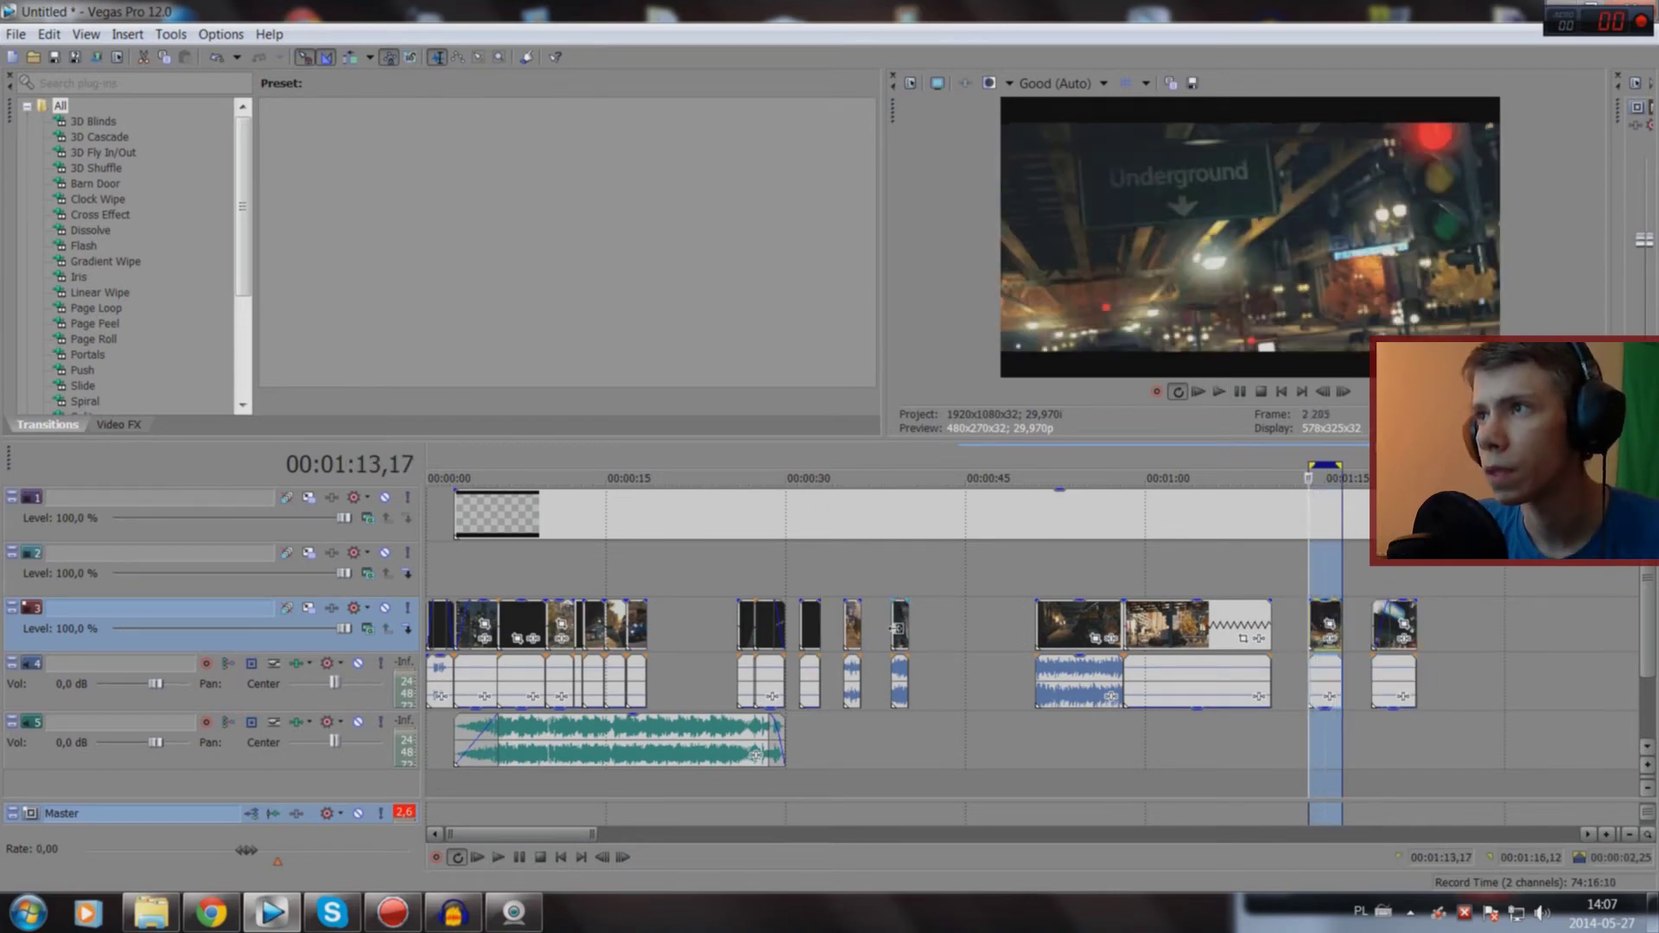
Step: Preview the clips at 0:38, 0:34 and 0:31, then delete the short clip at 0:31
double_click(903, 620)
key(space)
scroll(904, 631, up, 3)
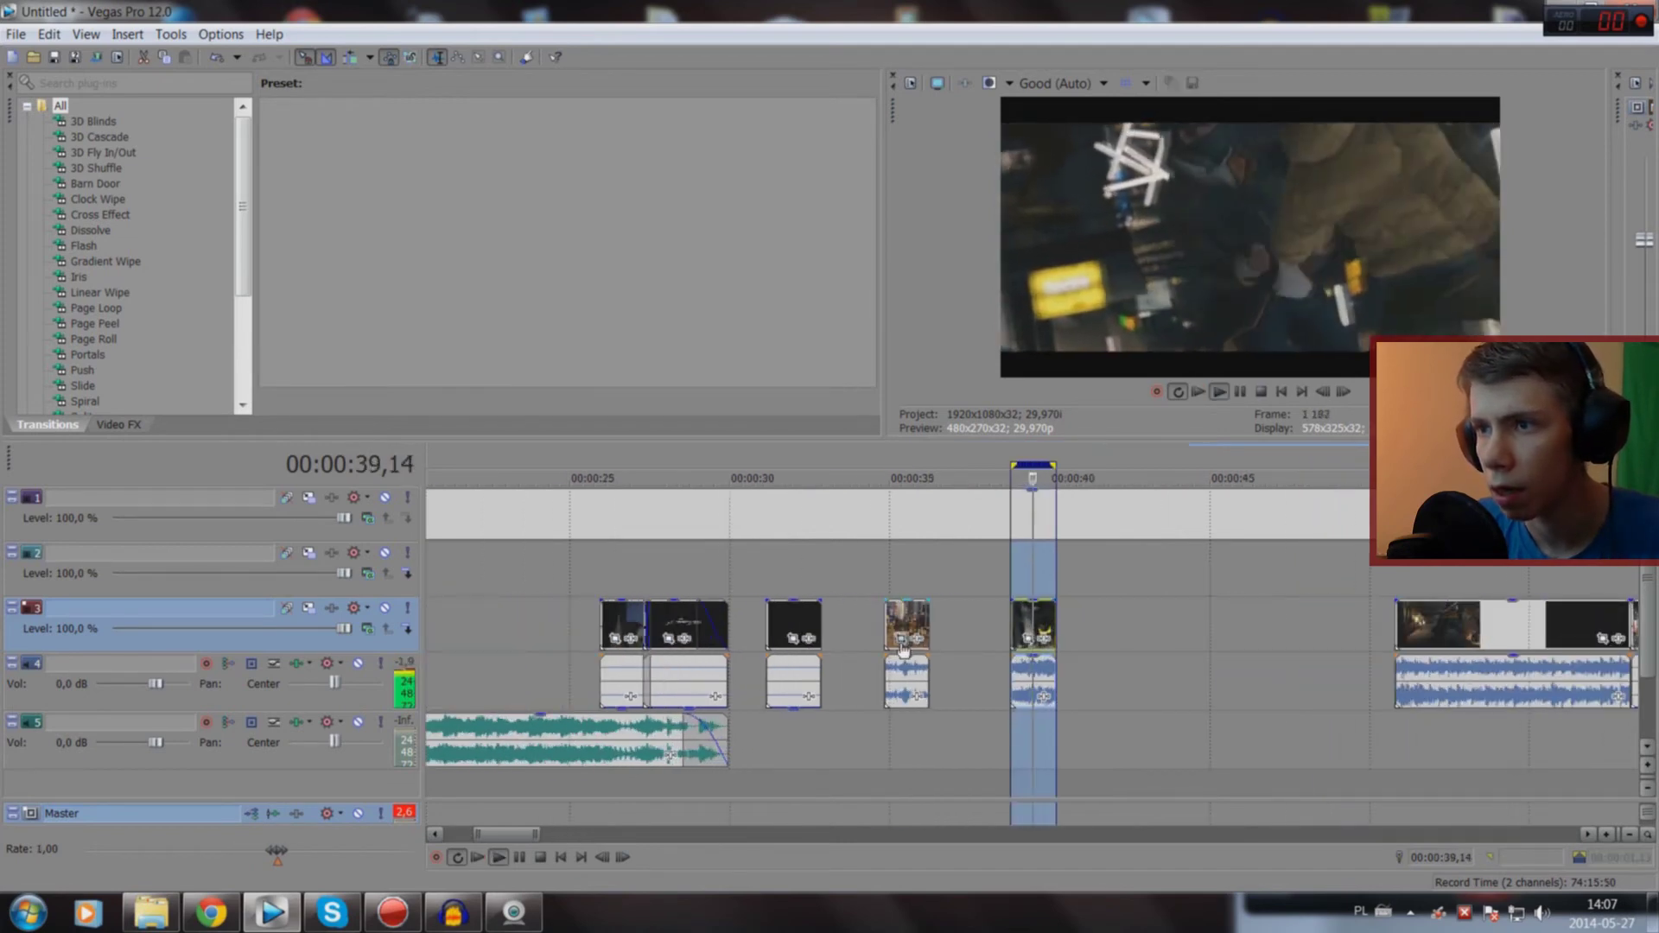
double_click(908, 624)
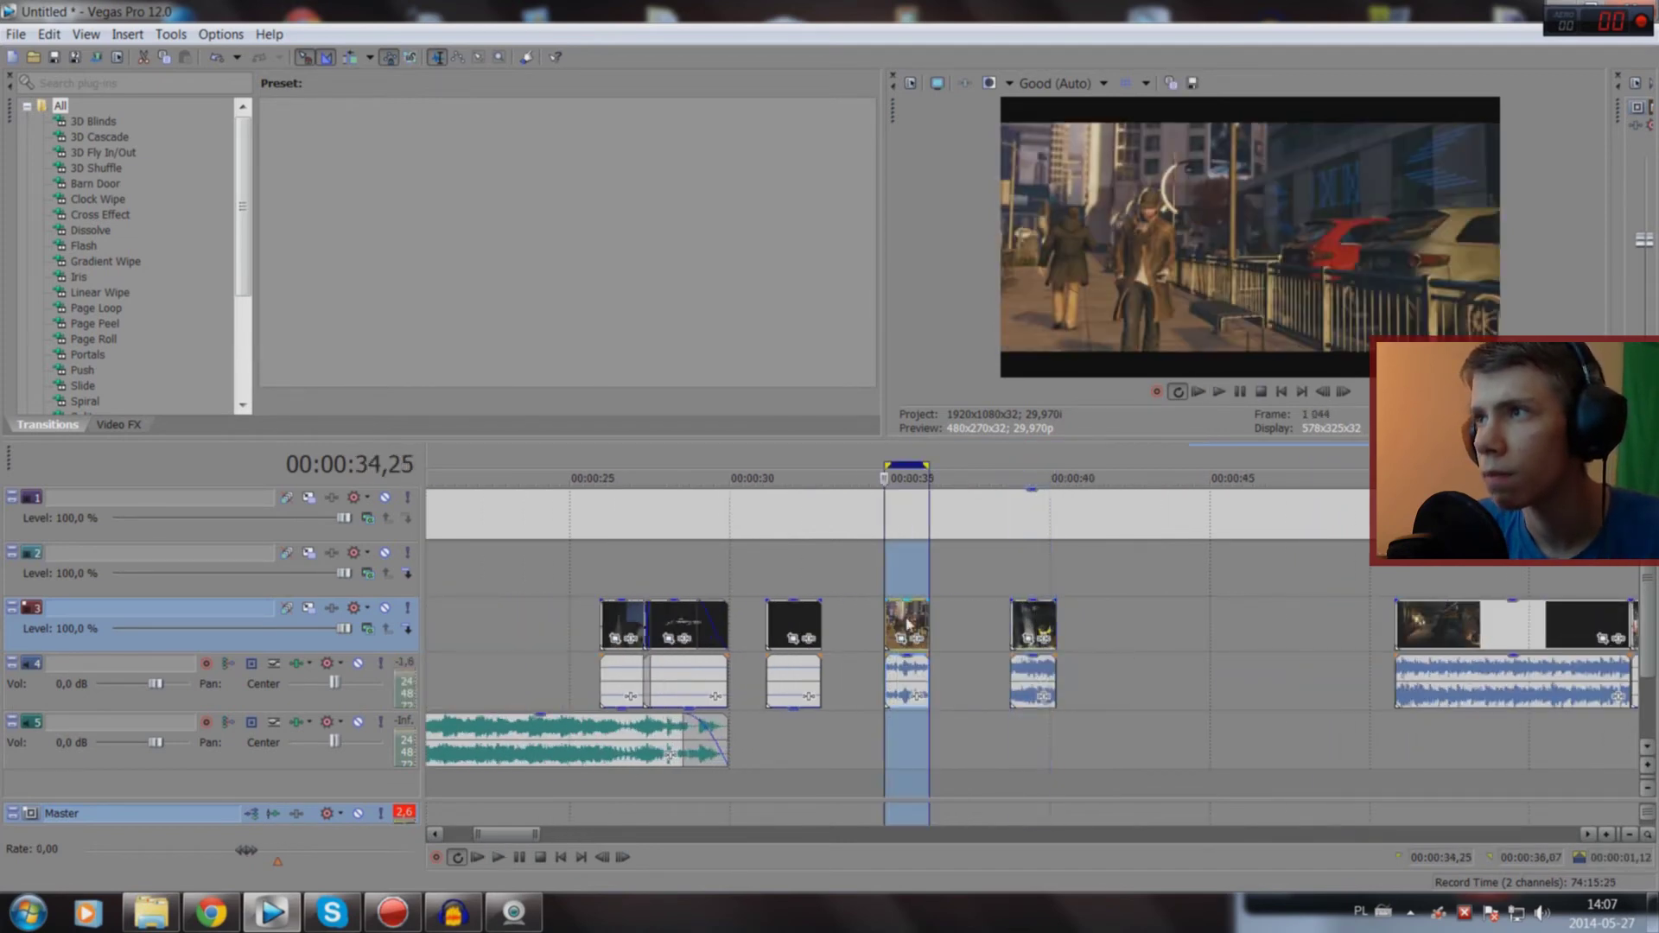
key(space)
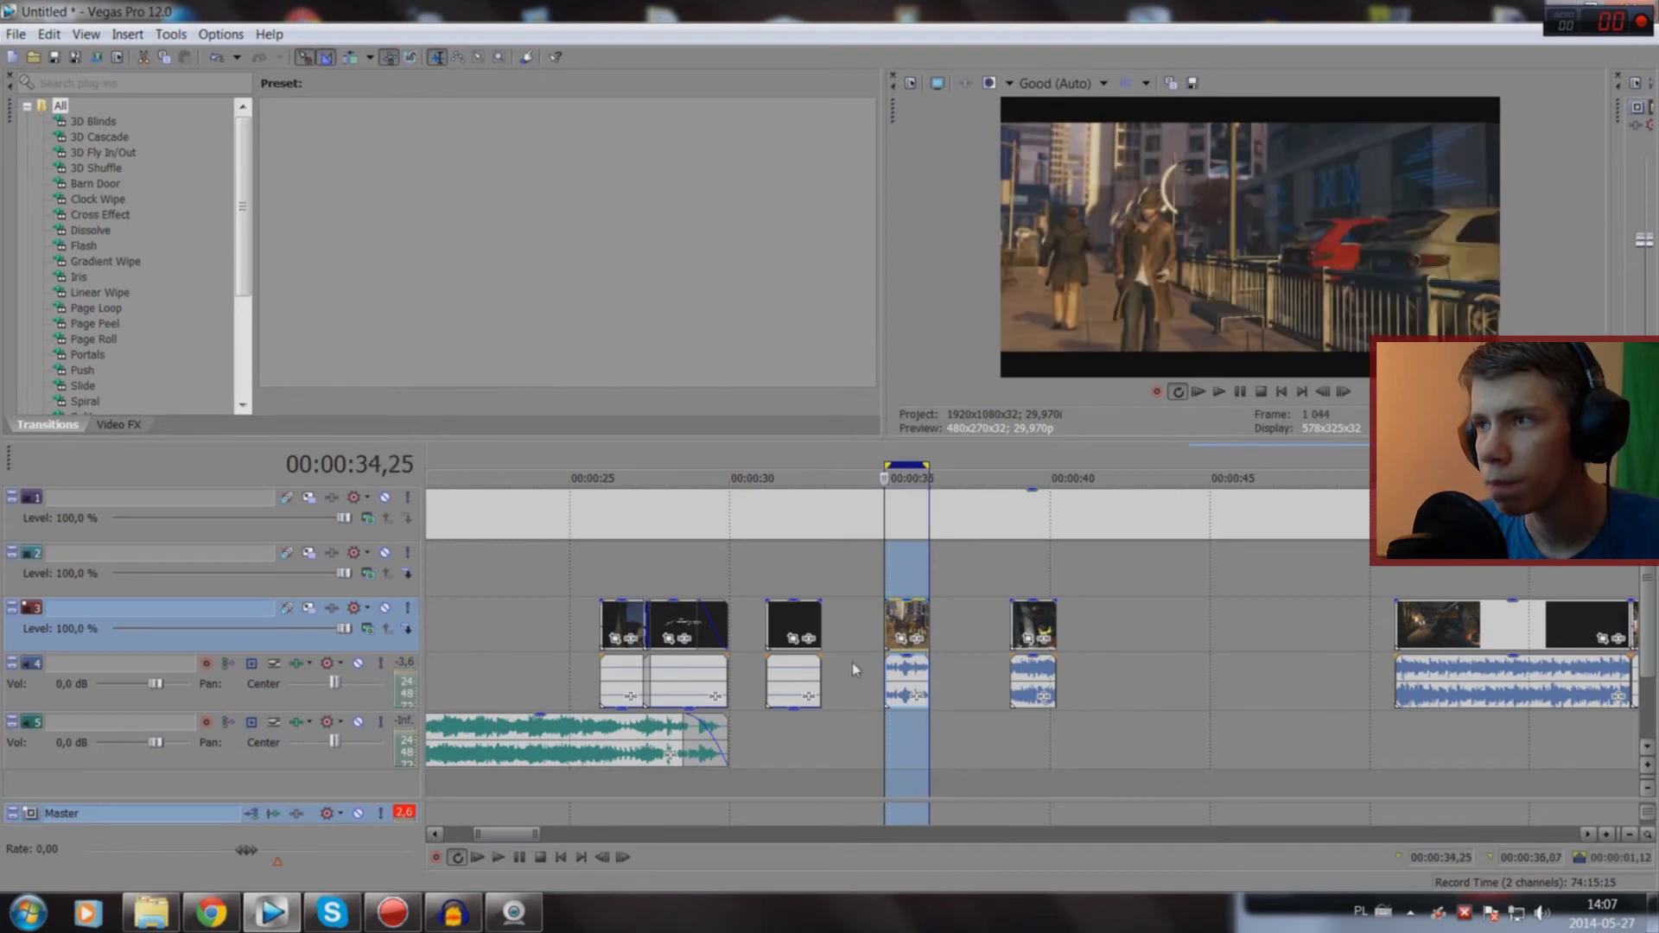
scroll(901, 646, down, 3)
double_click(941, 626)
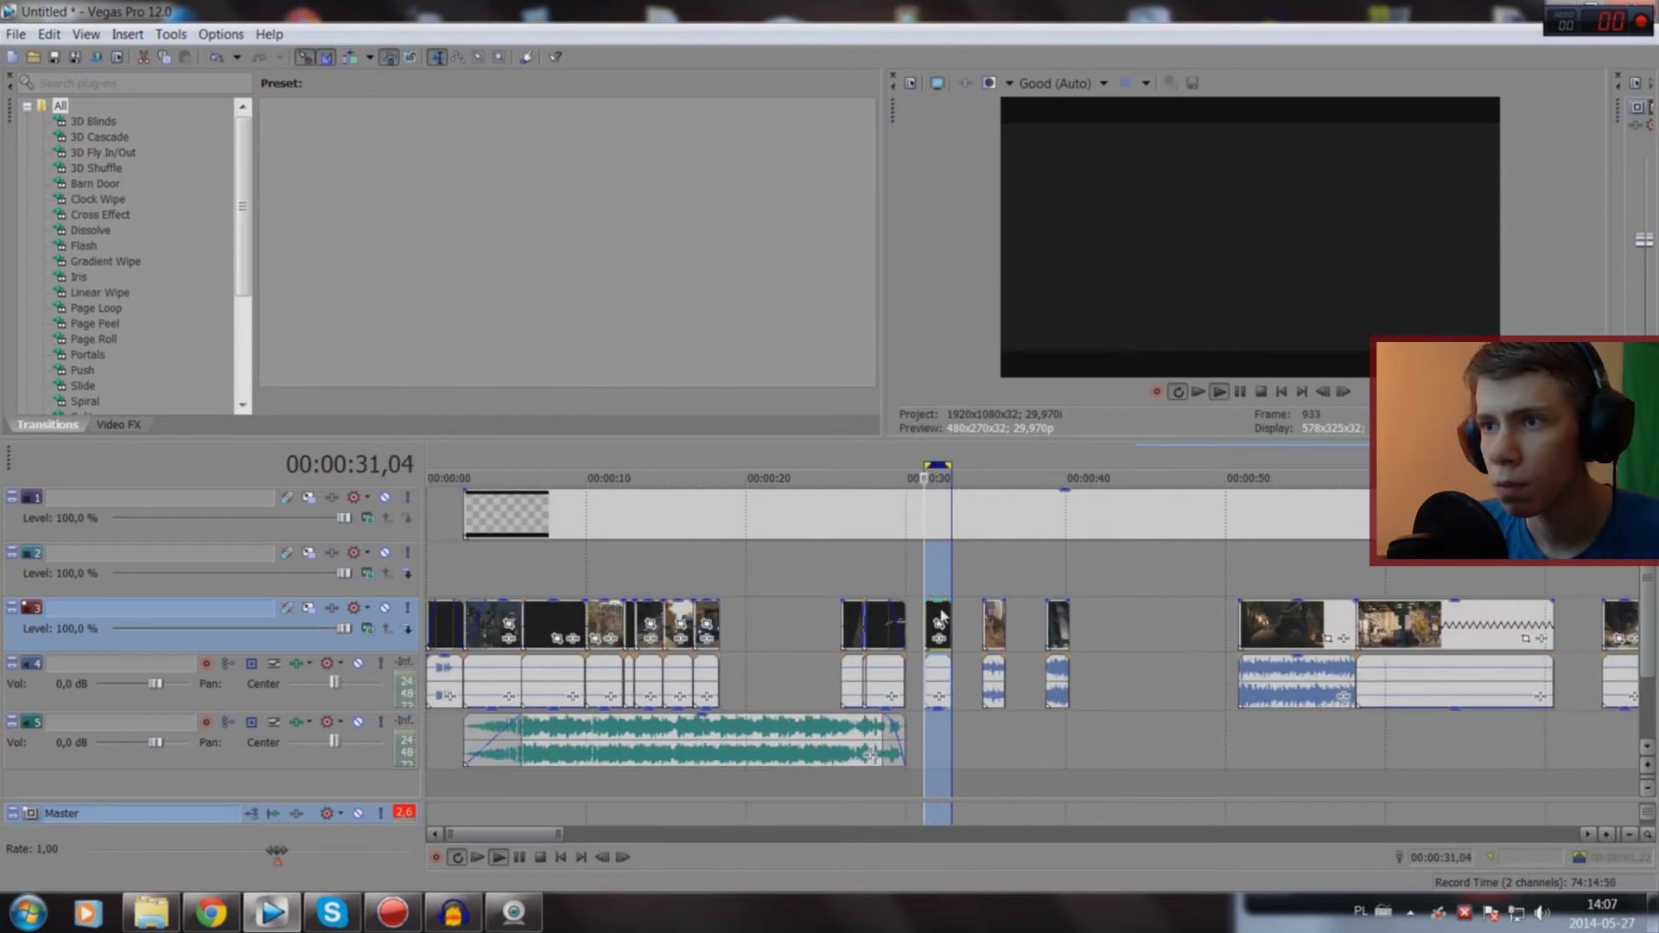
key(space)
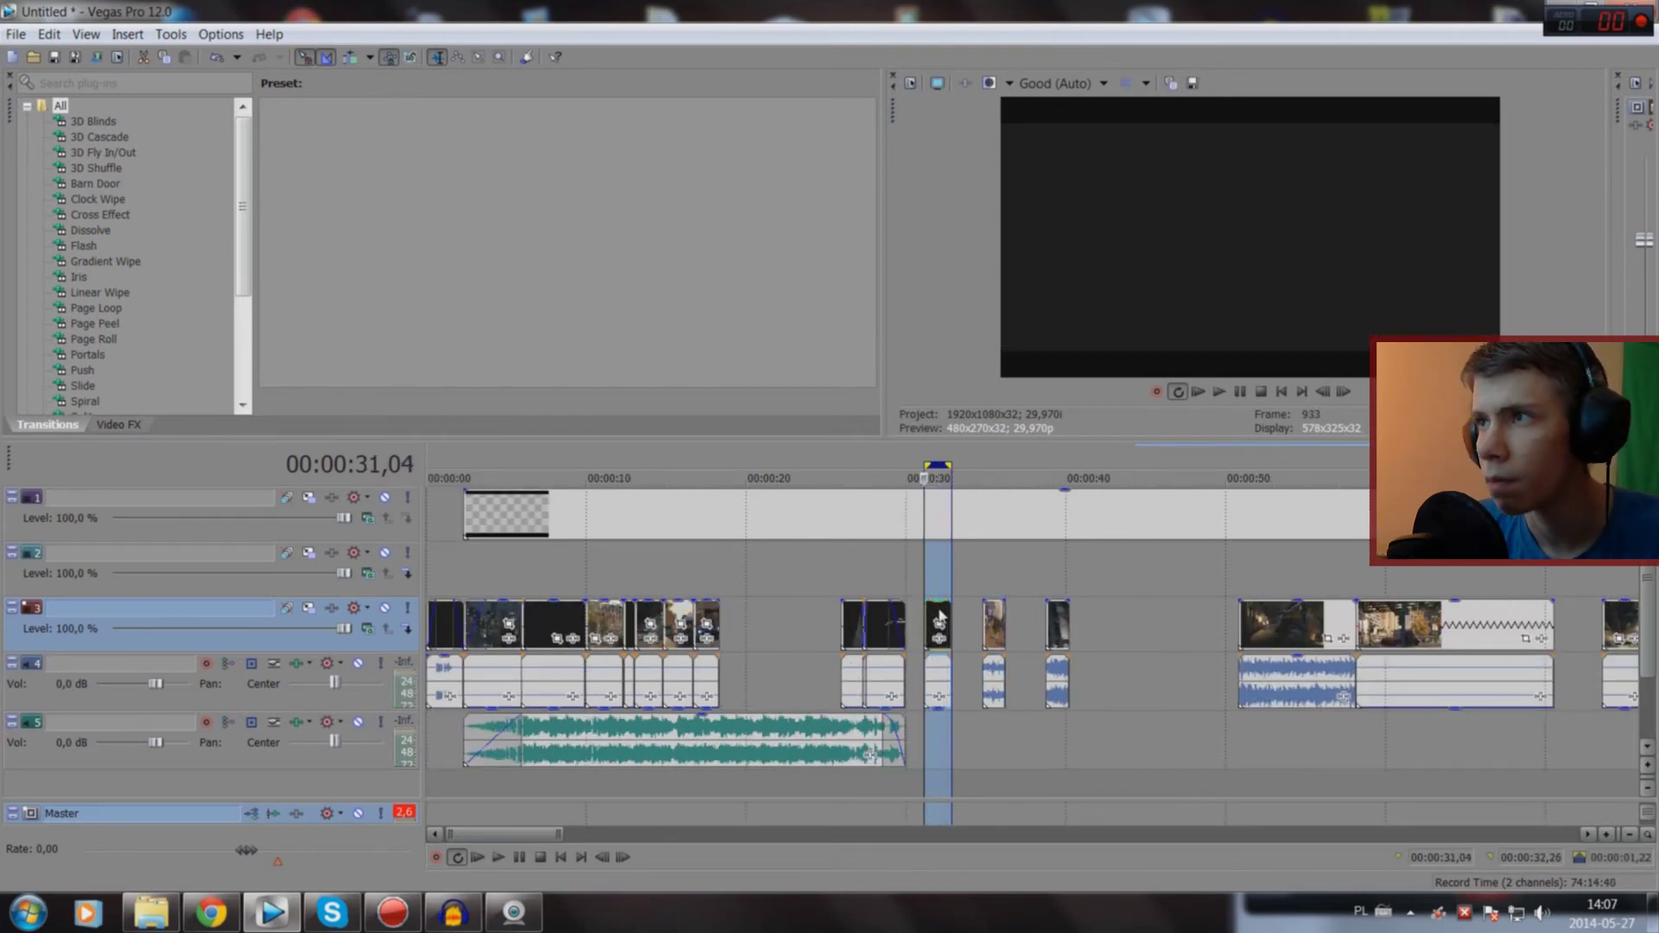
key(Delete)
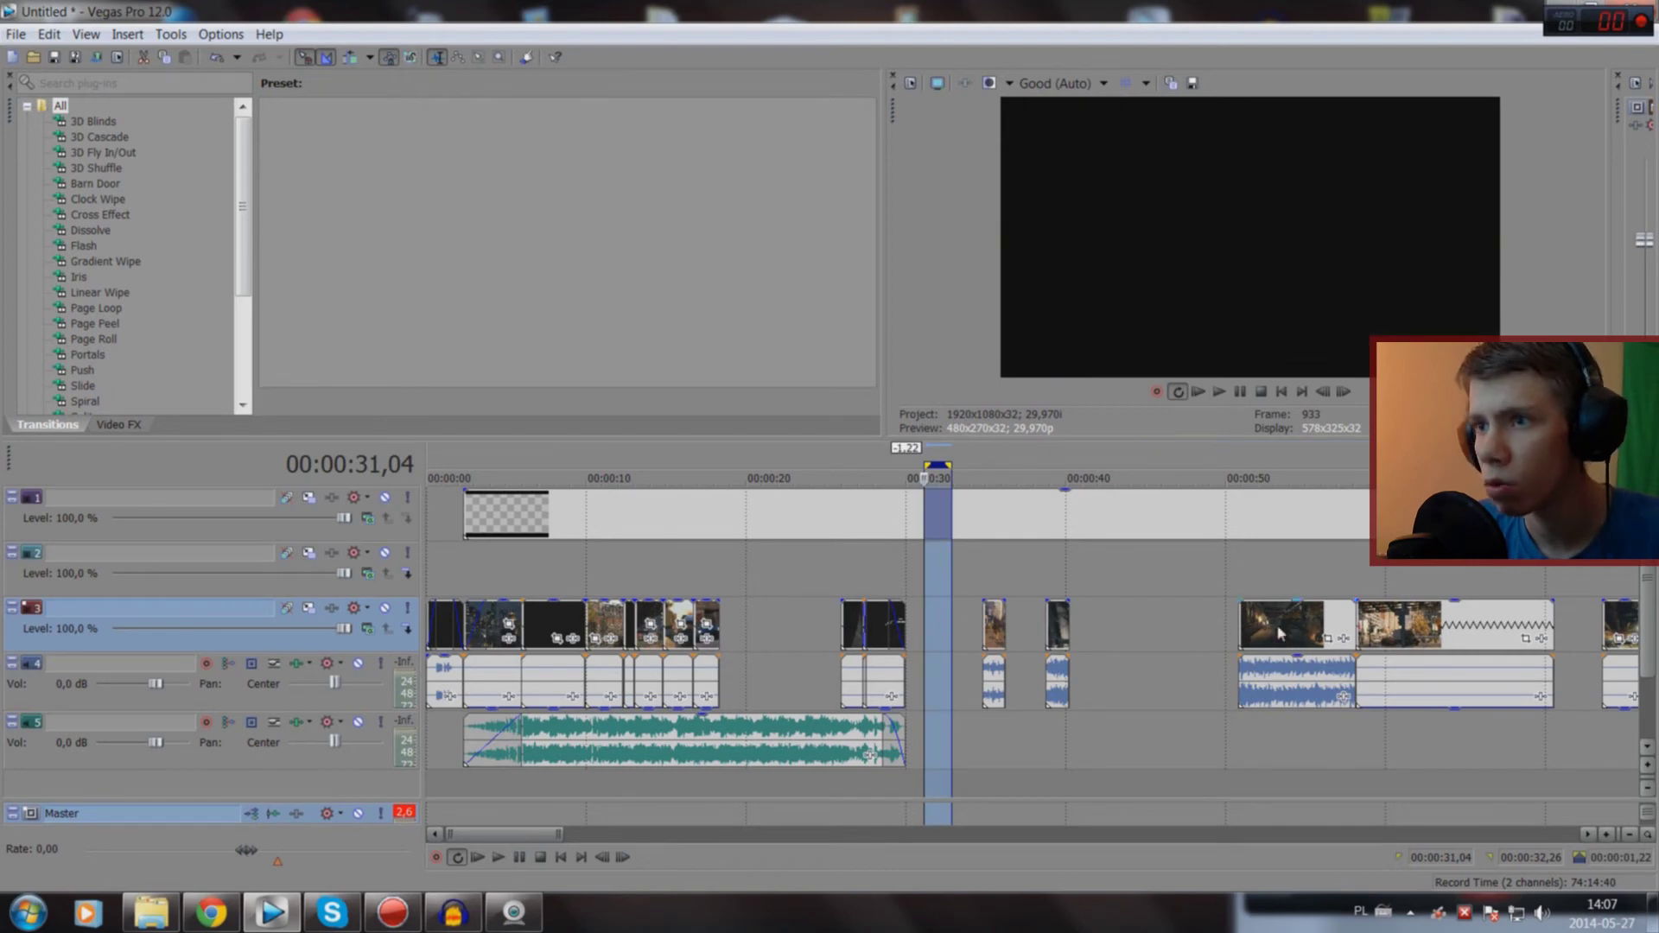
double_click(1280, 633)
key(space)
key(space)
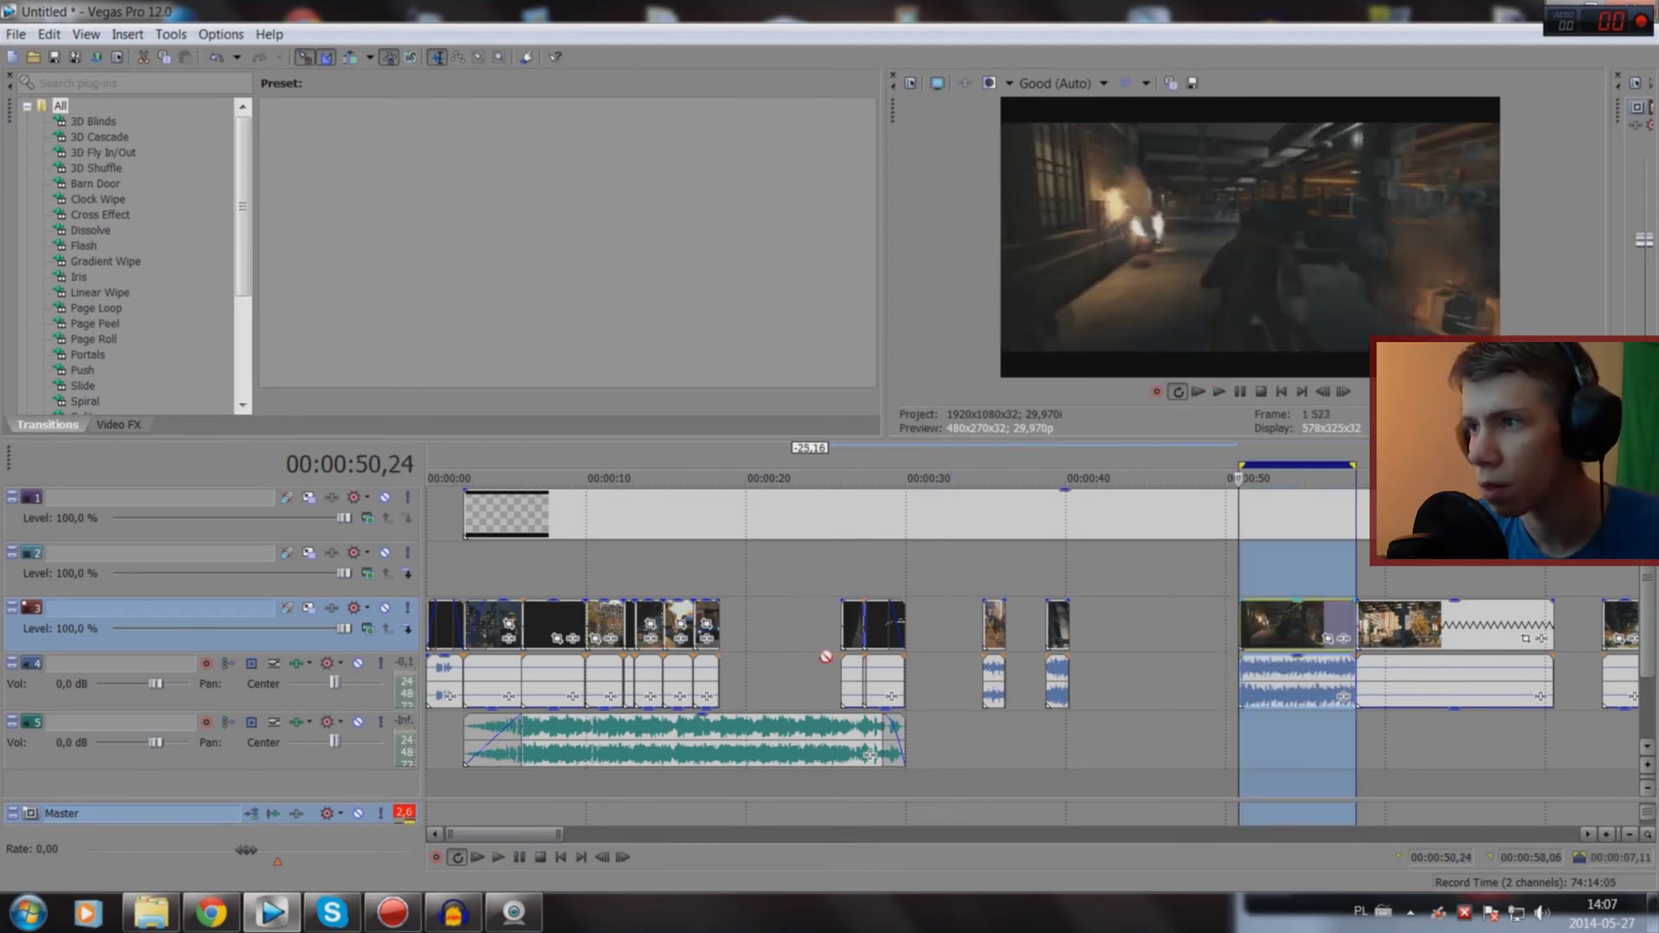
mouse_move(826, 656)
mouse_down()
mouse_move(773, 661)
mouse_move(749, 762)
mouse_up()
click(702, 806)
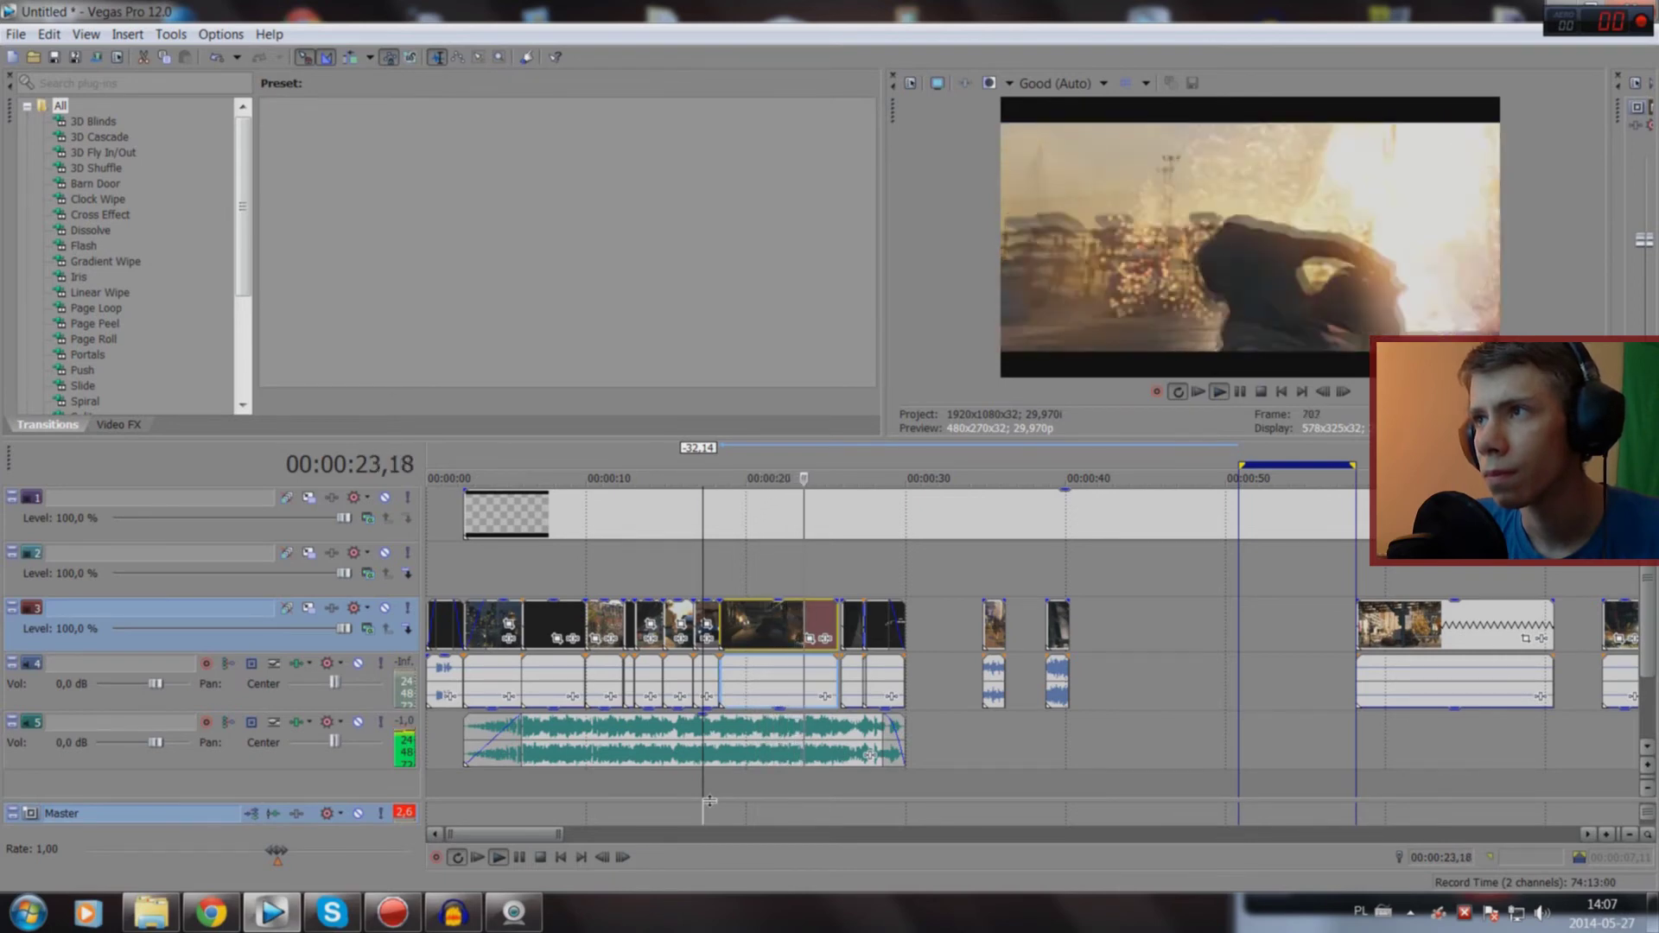
key(space)
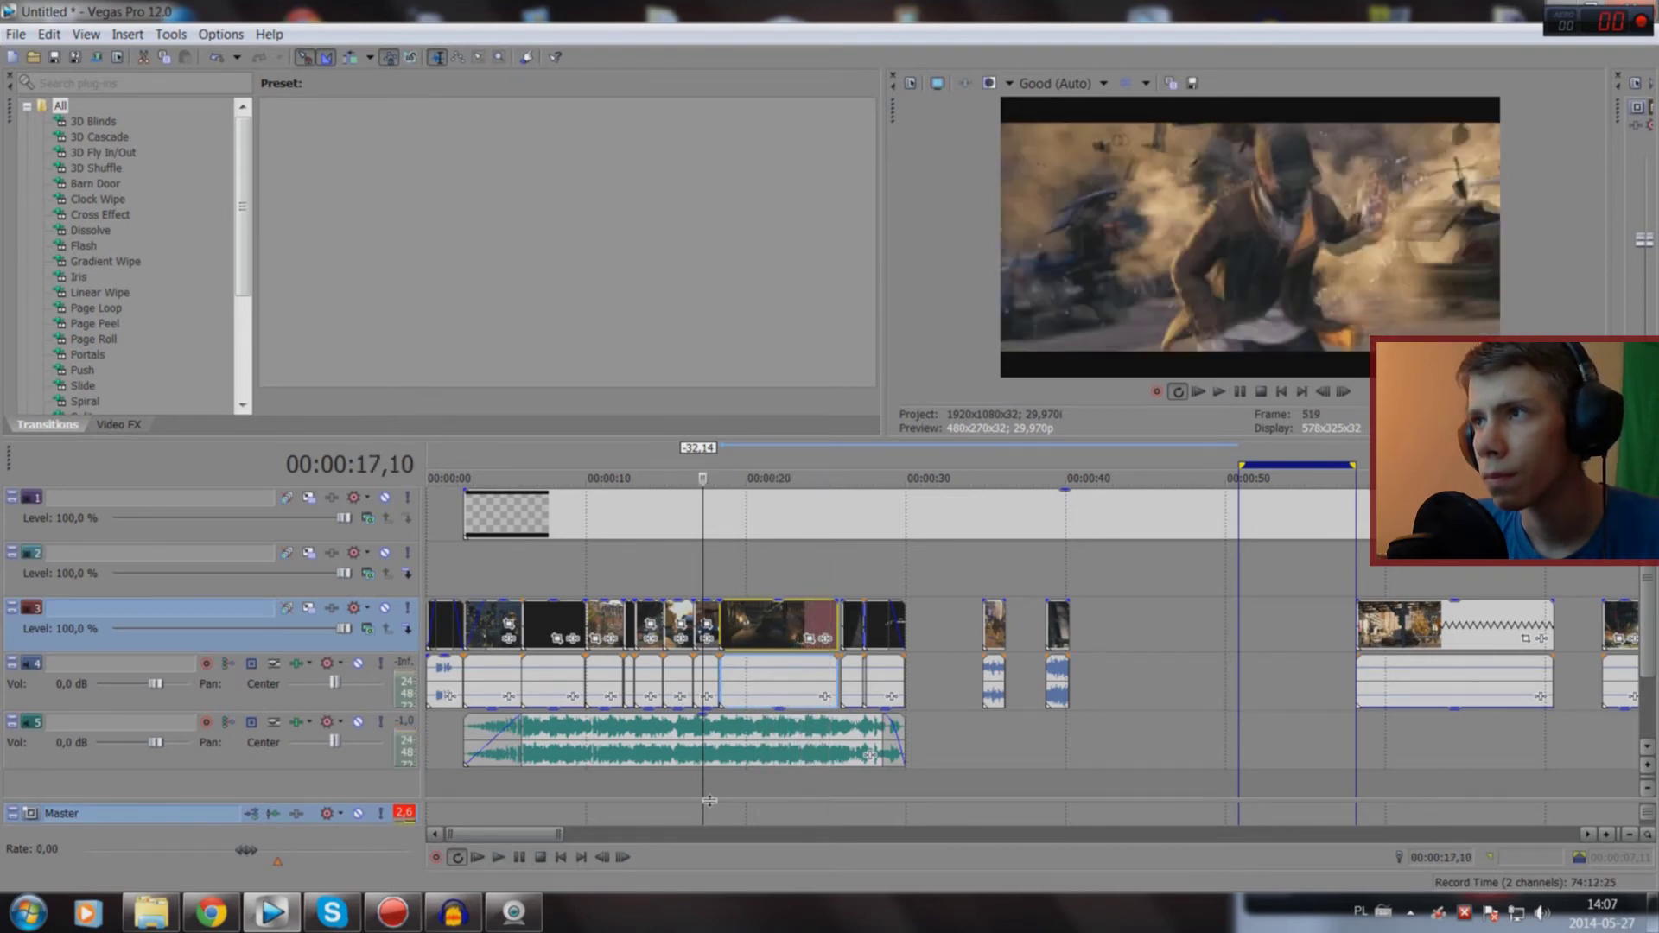
scroll(1037, 752, up, 3)
scroll(1054, 750, up, 3)
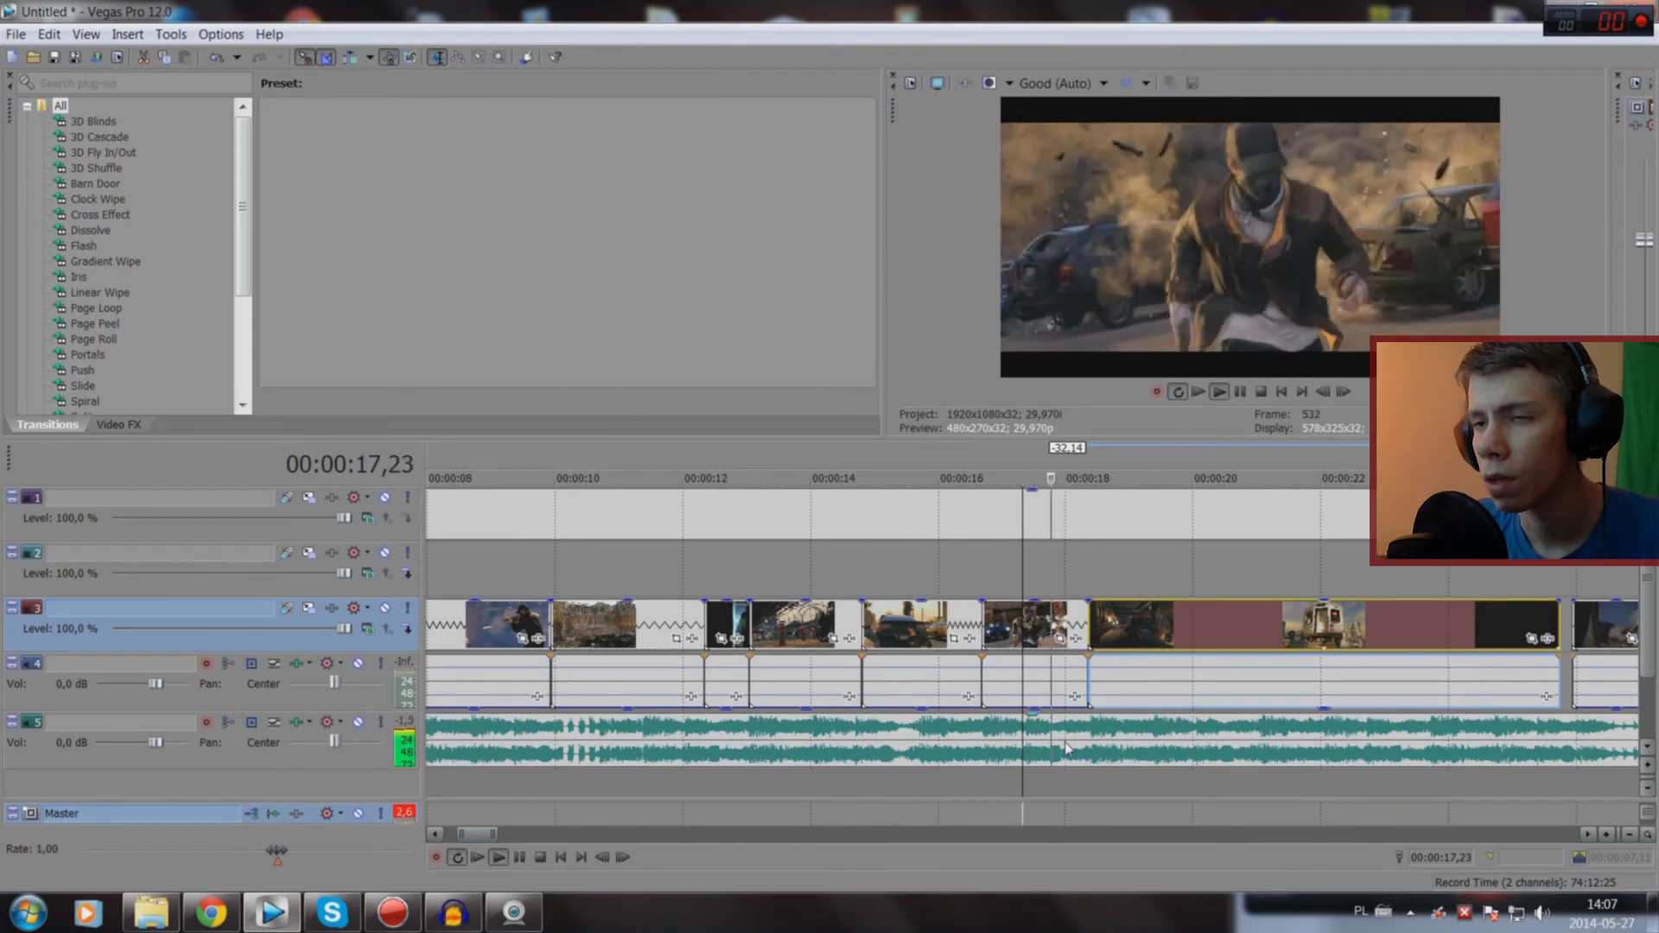
key(Left)
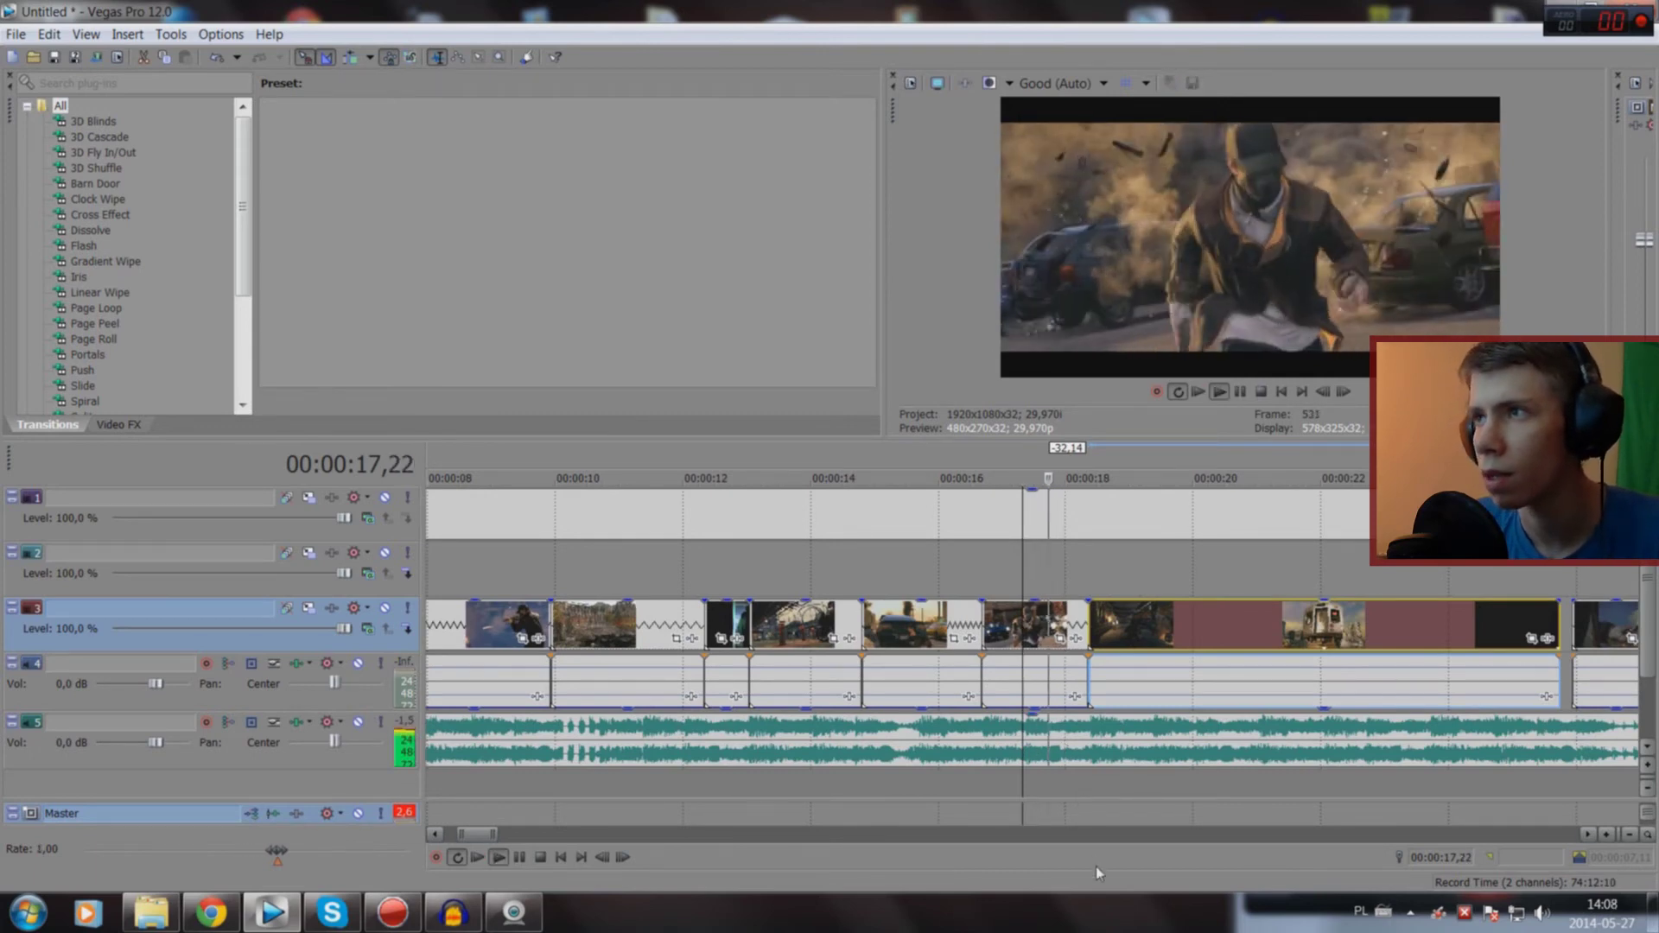
key(space)
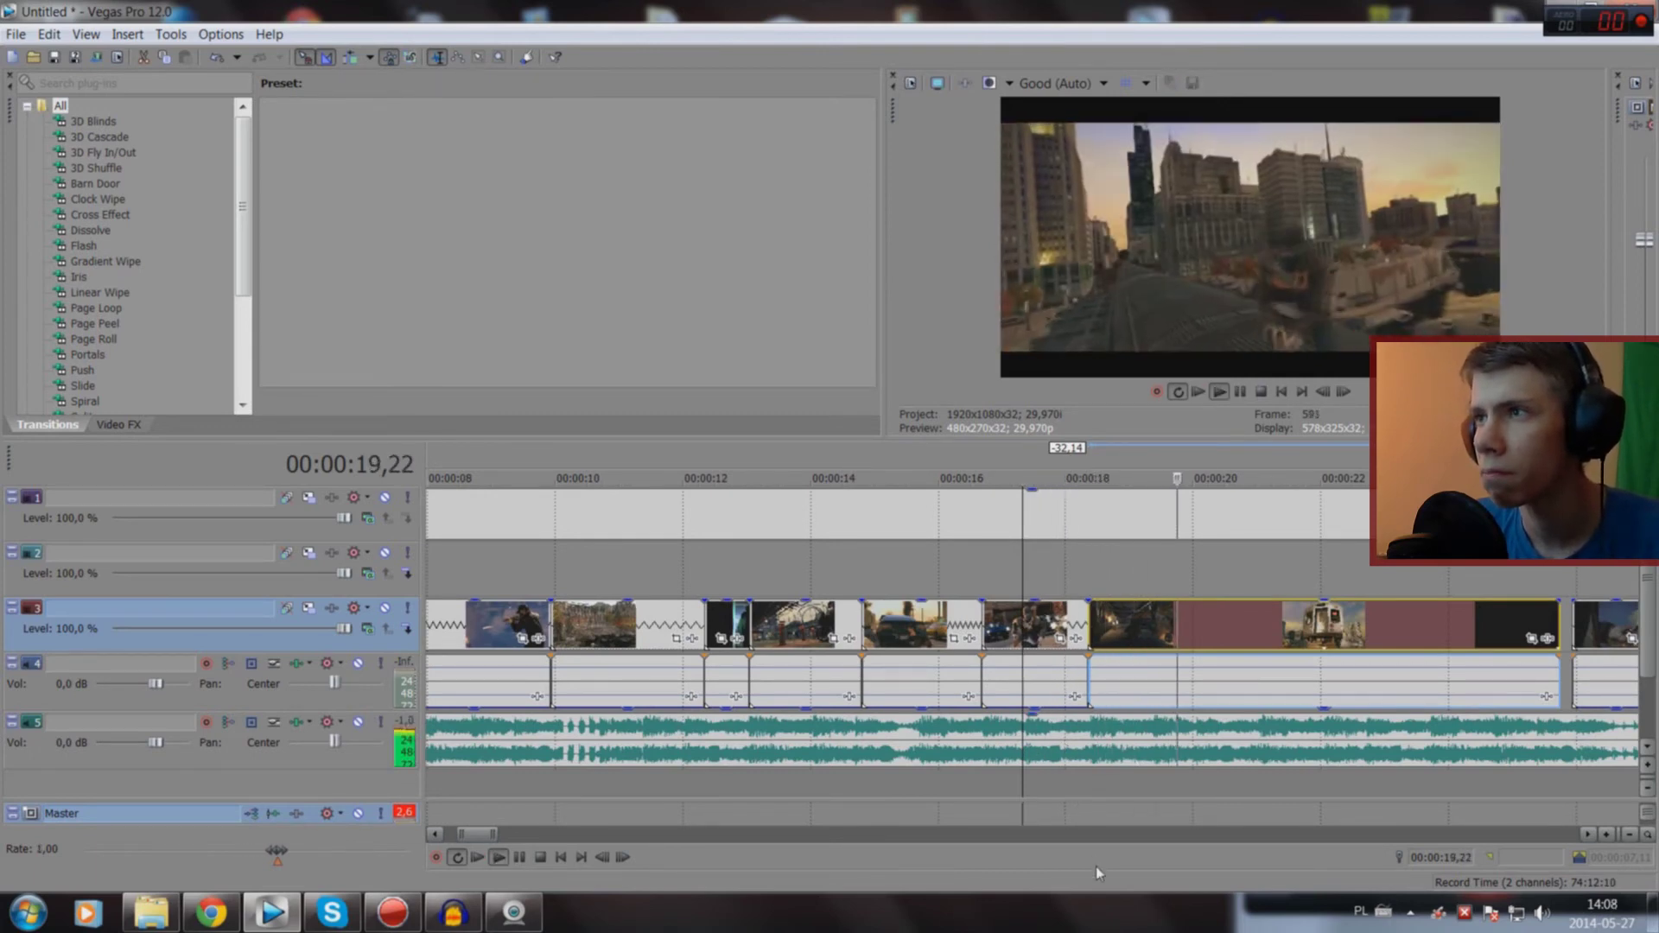
key(space)
scroll(1115, 821, up, 3)
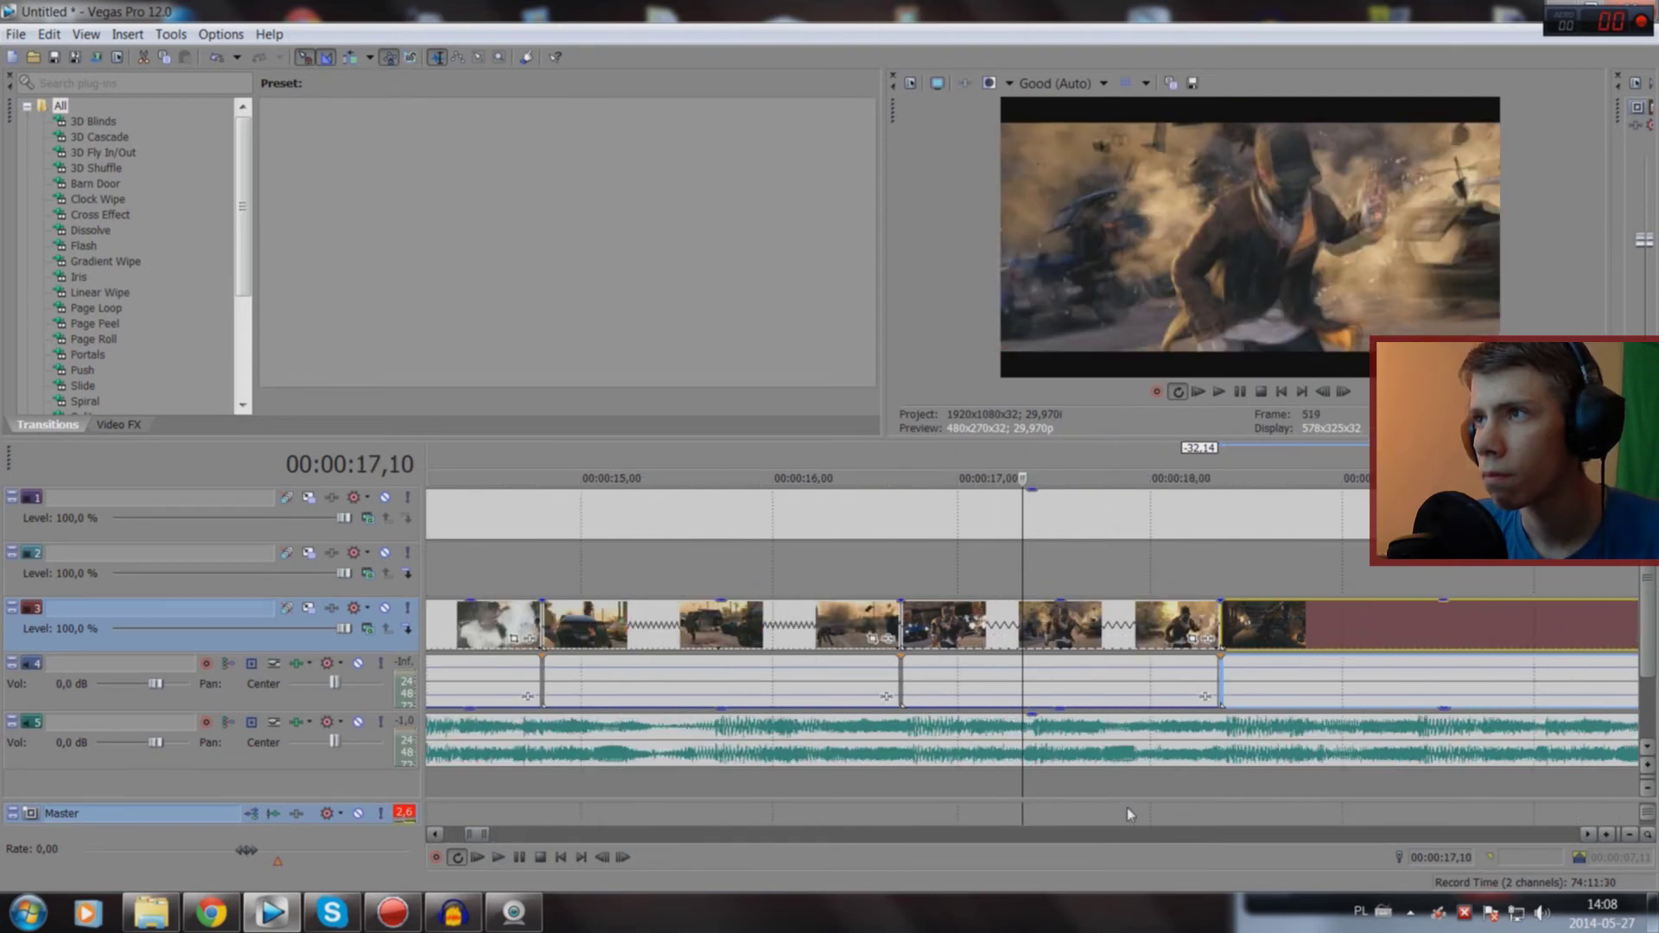
scroll(1127, 812, up, 2)
key(space)
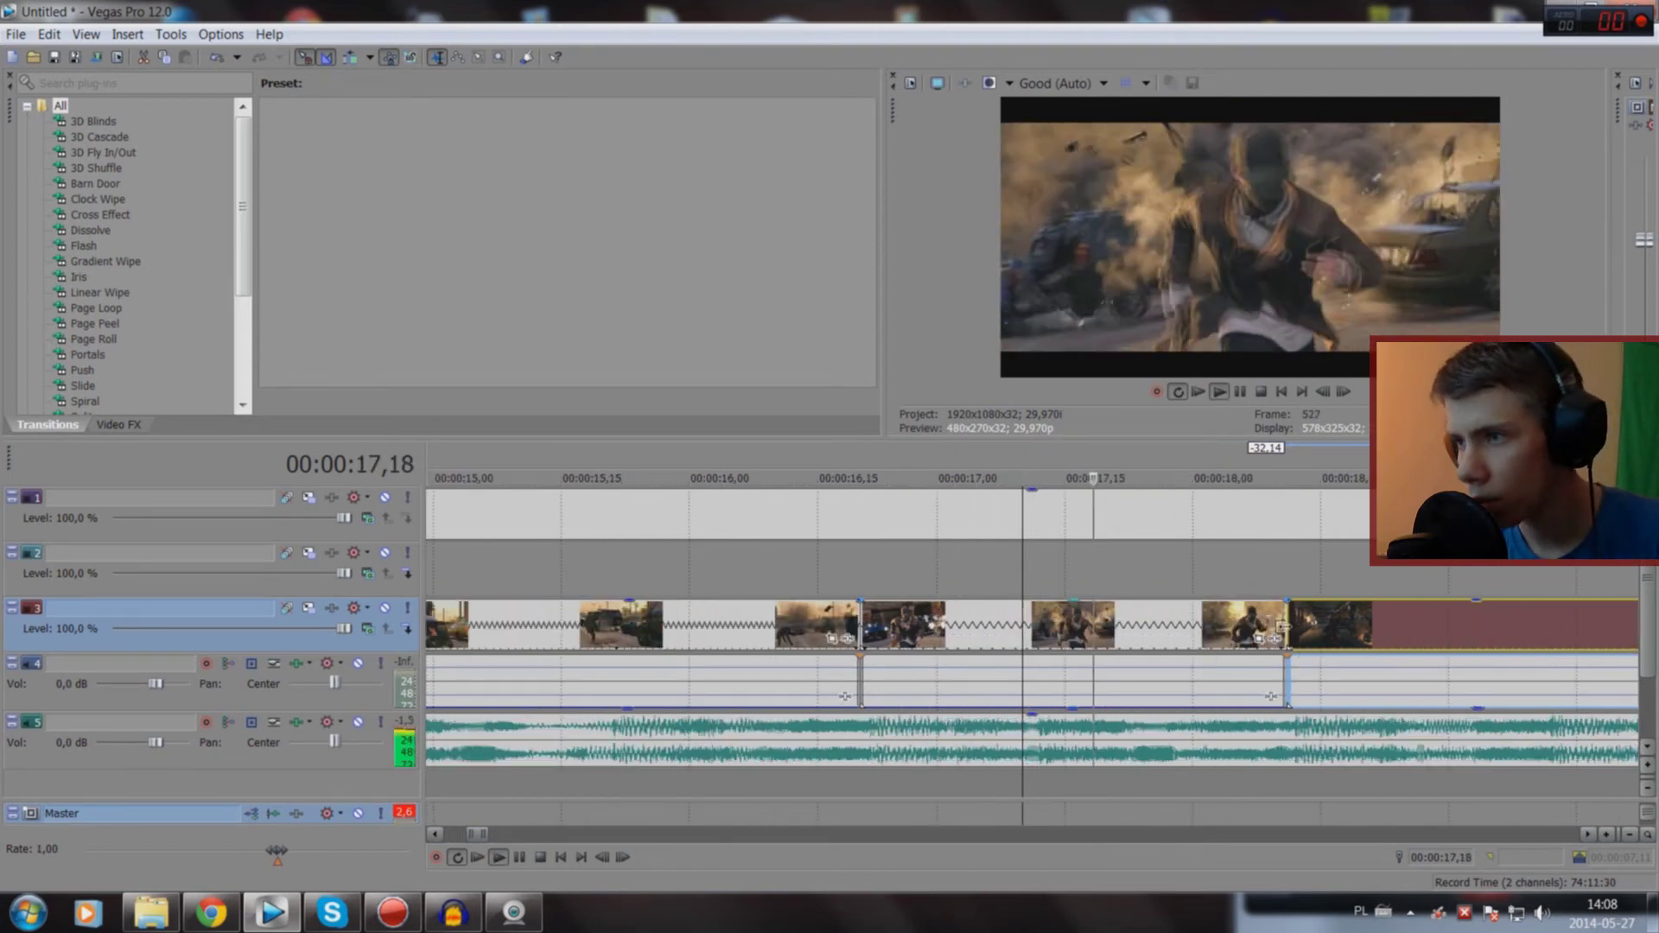
key(space)
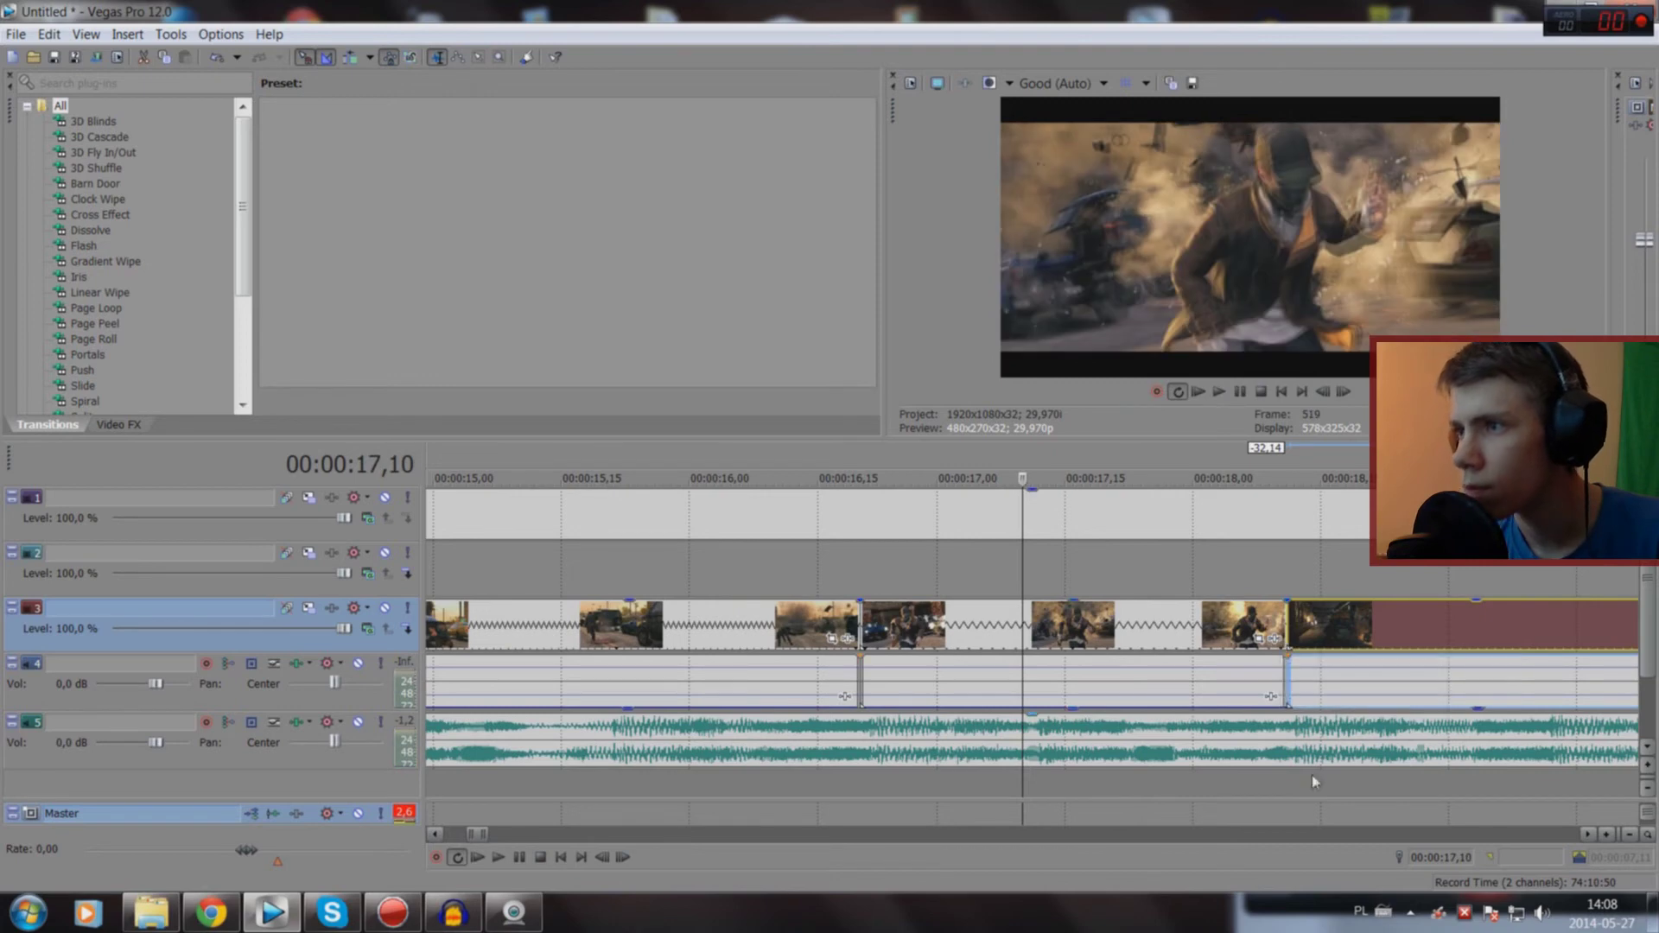
key(space)
key(space)
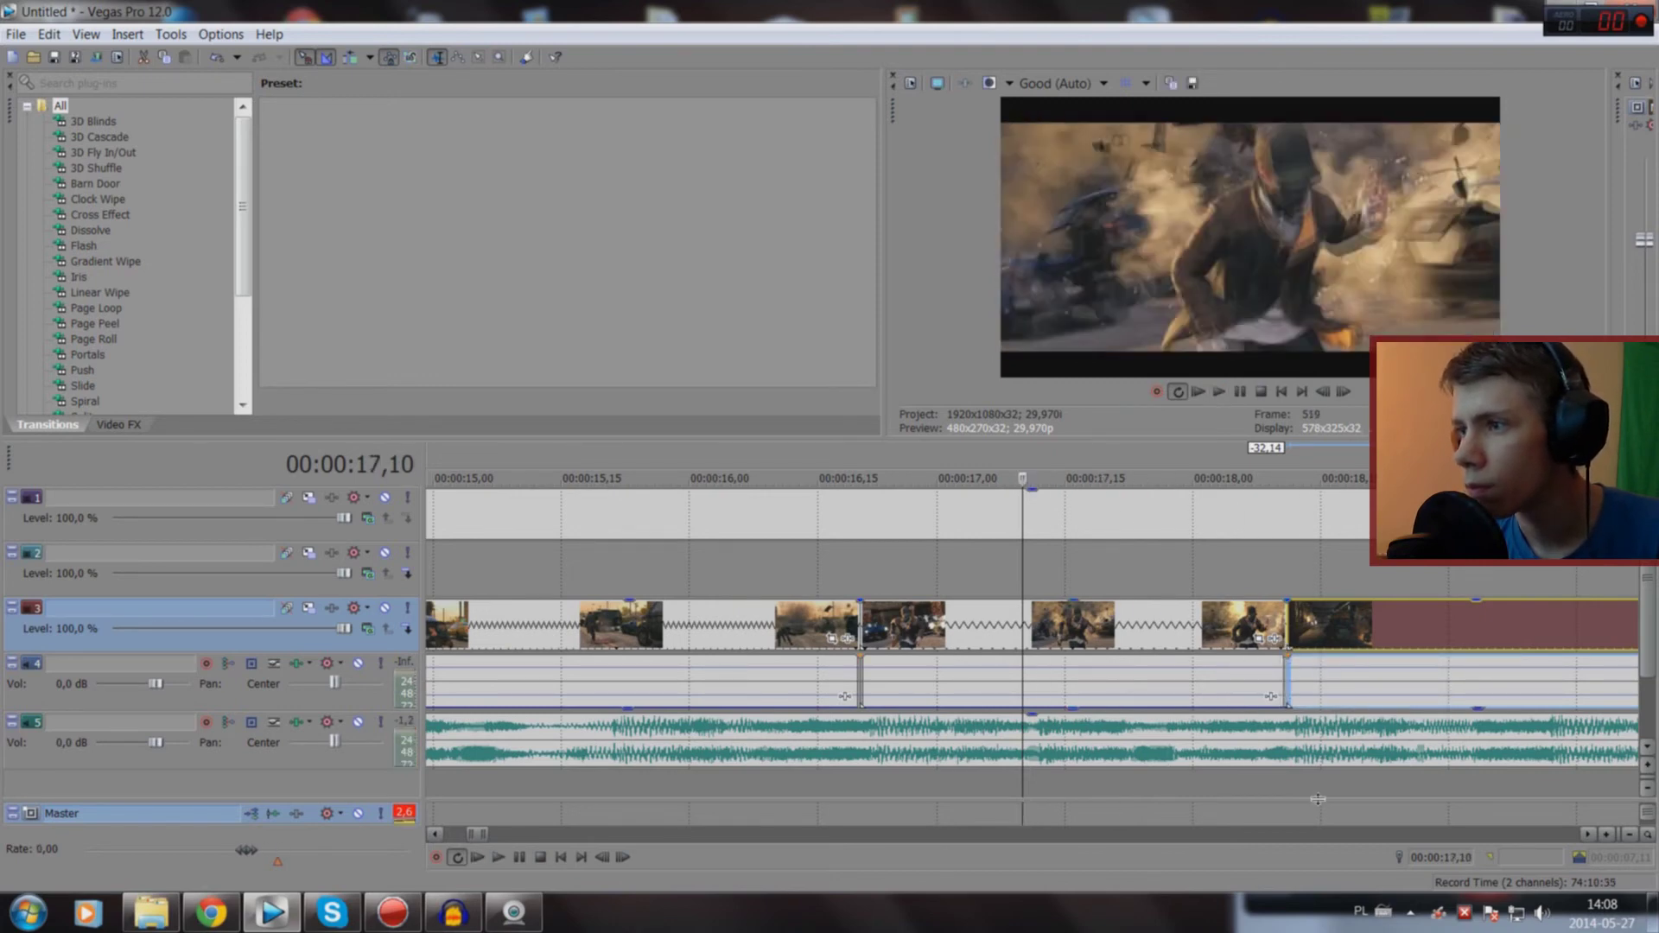
key(space)
key(space)
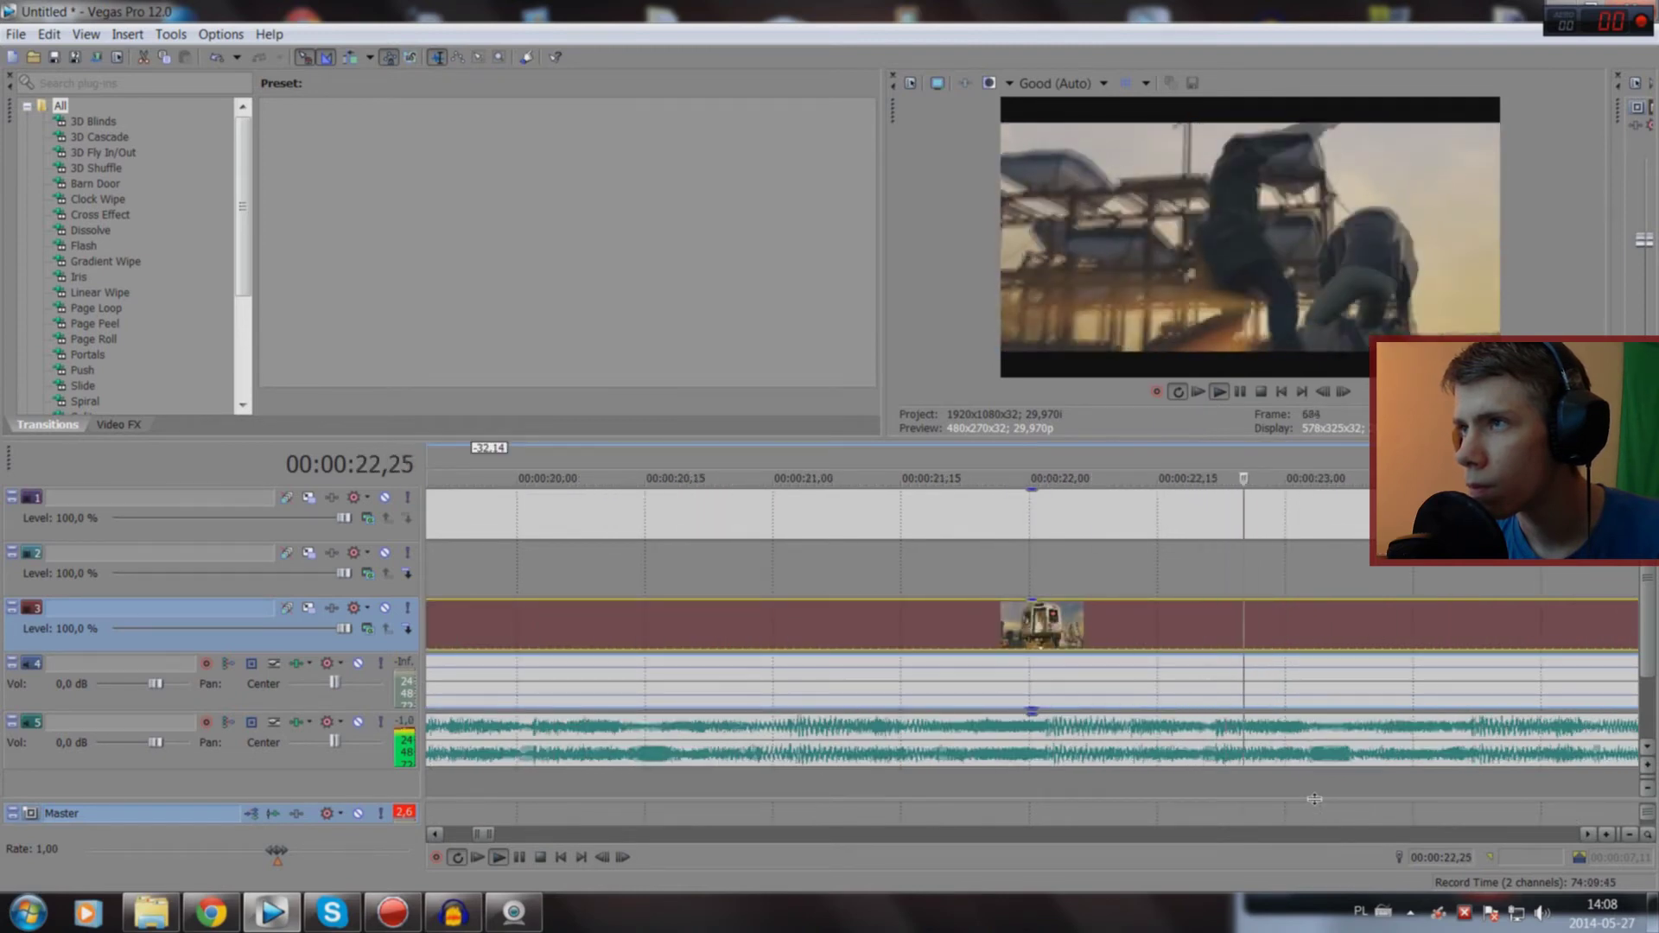
key(space)
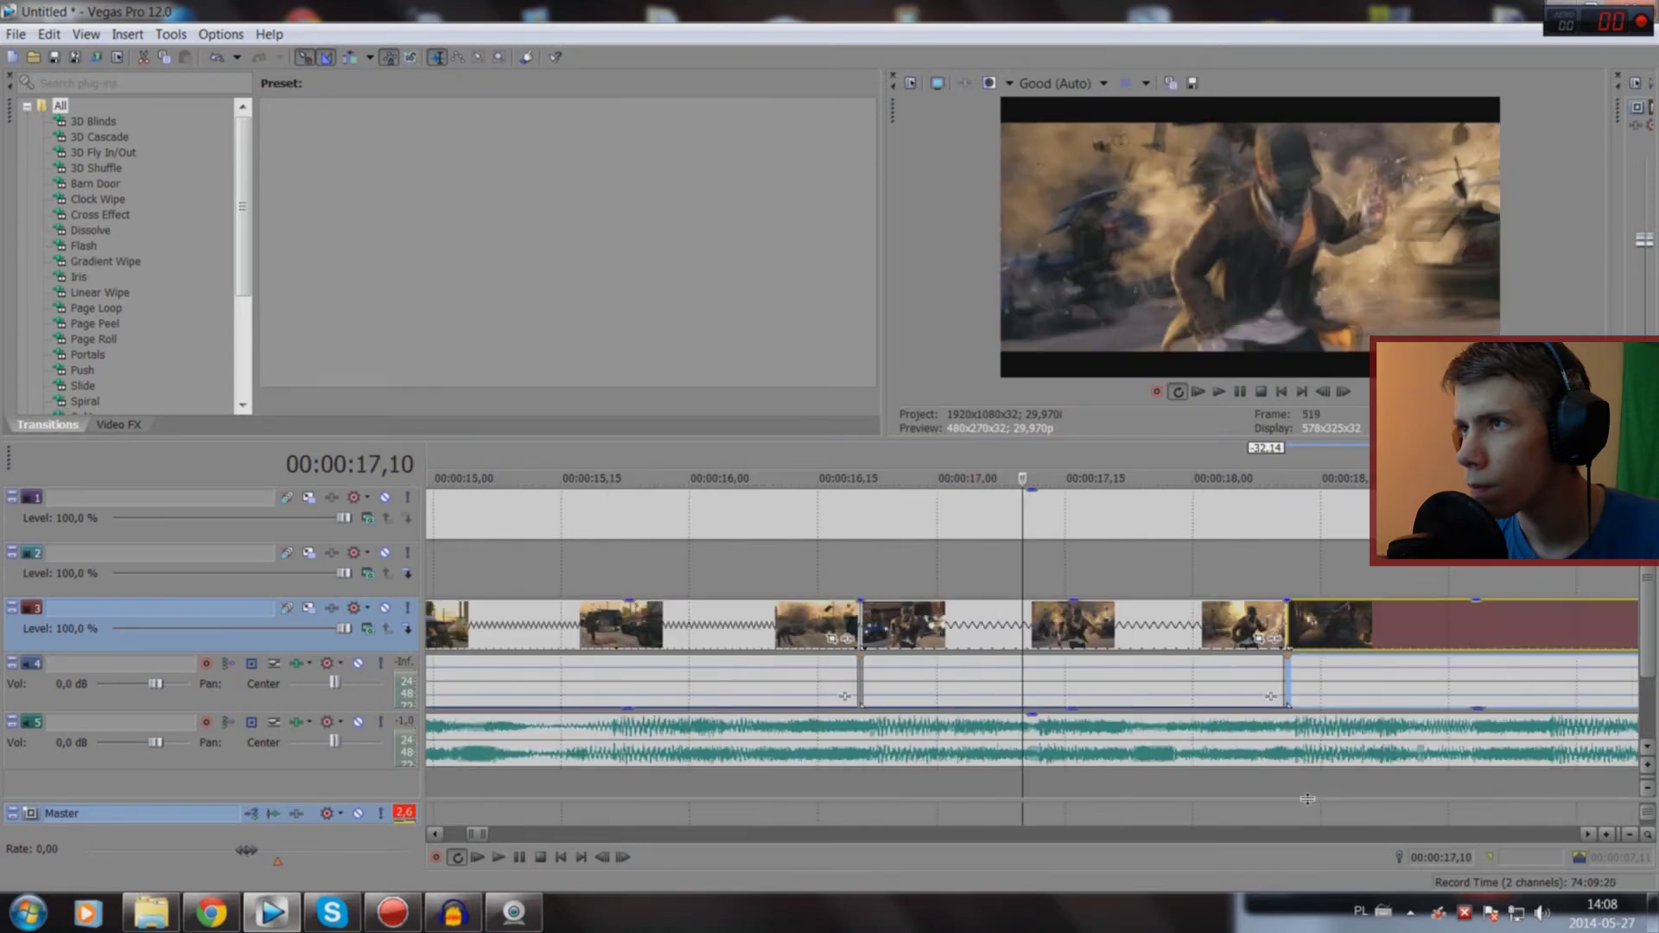
click(1015, 795)
click(1043, 790)
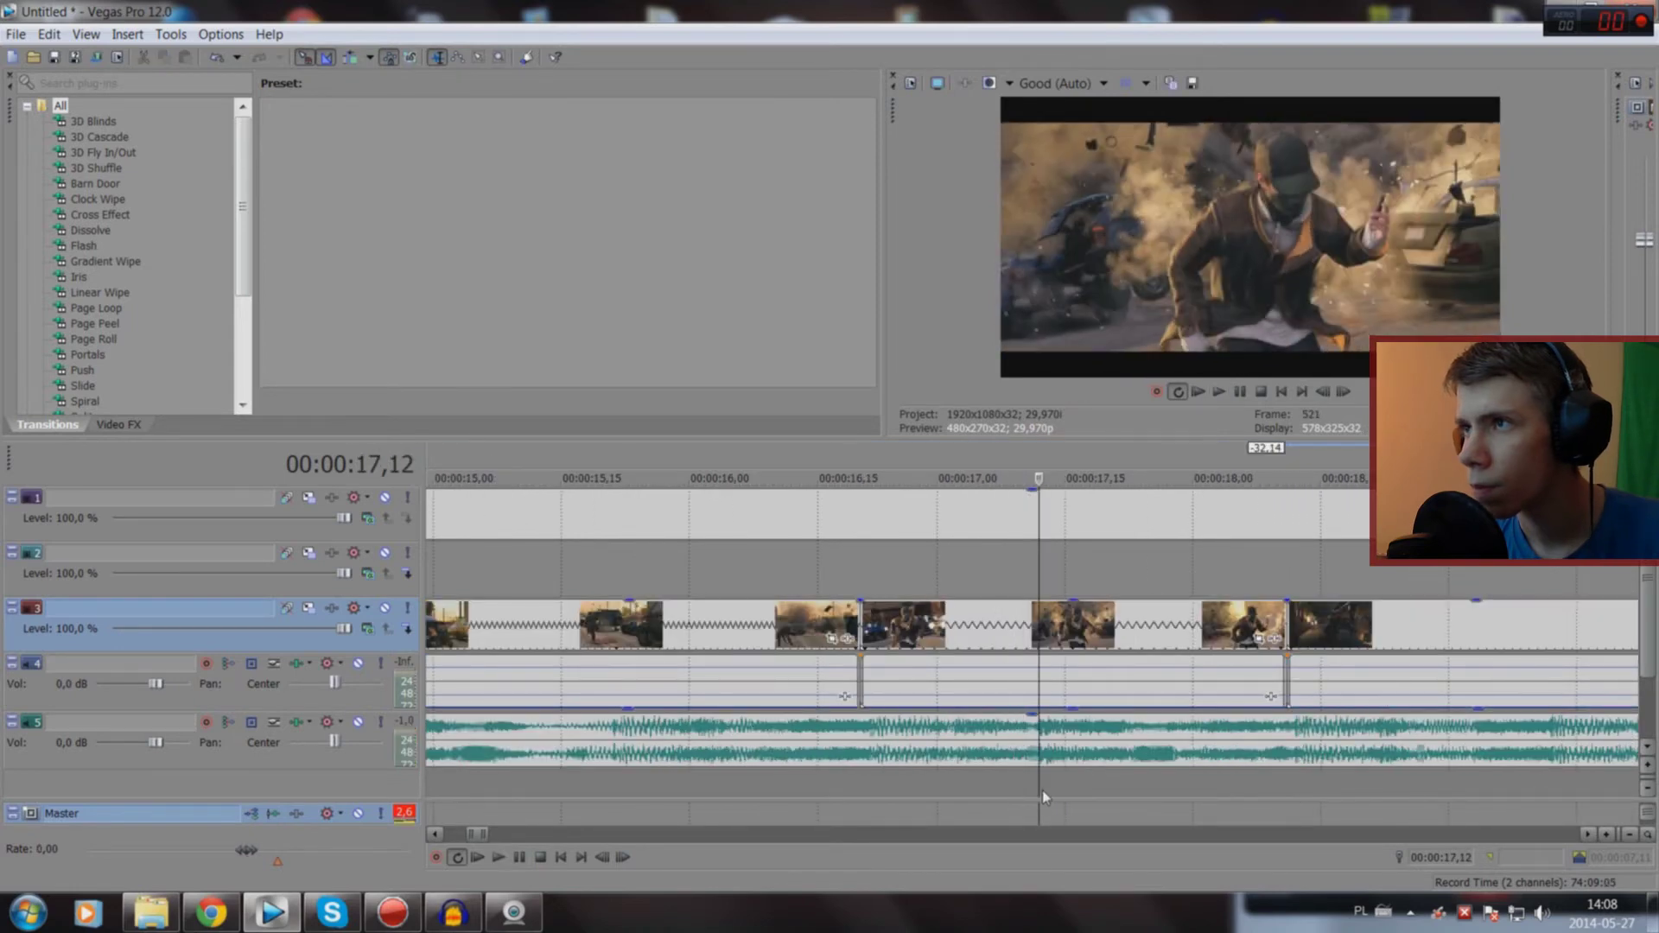
key(space)
key(space)
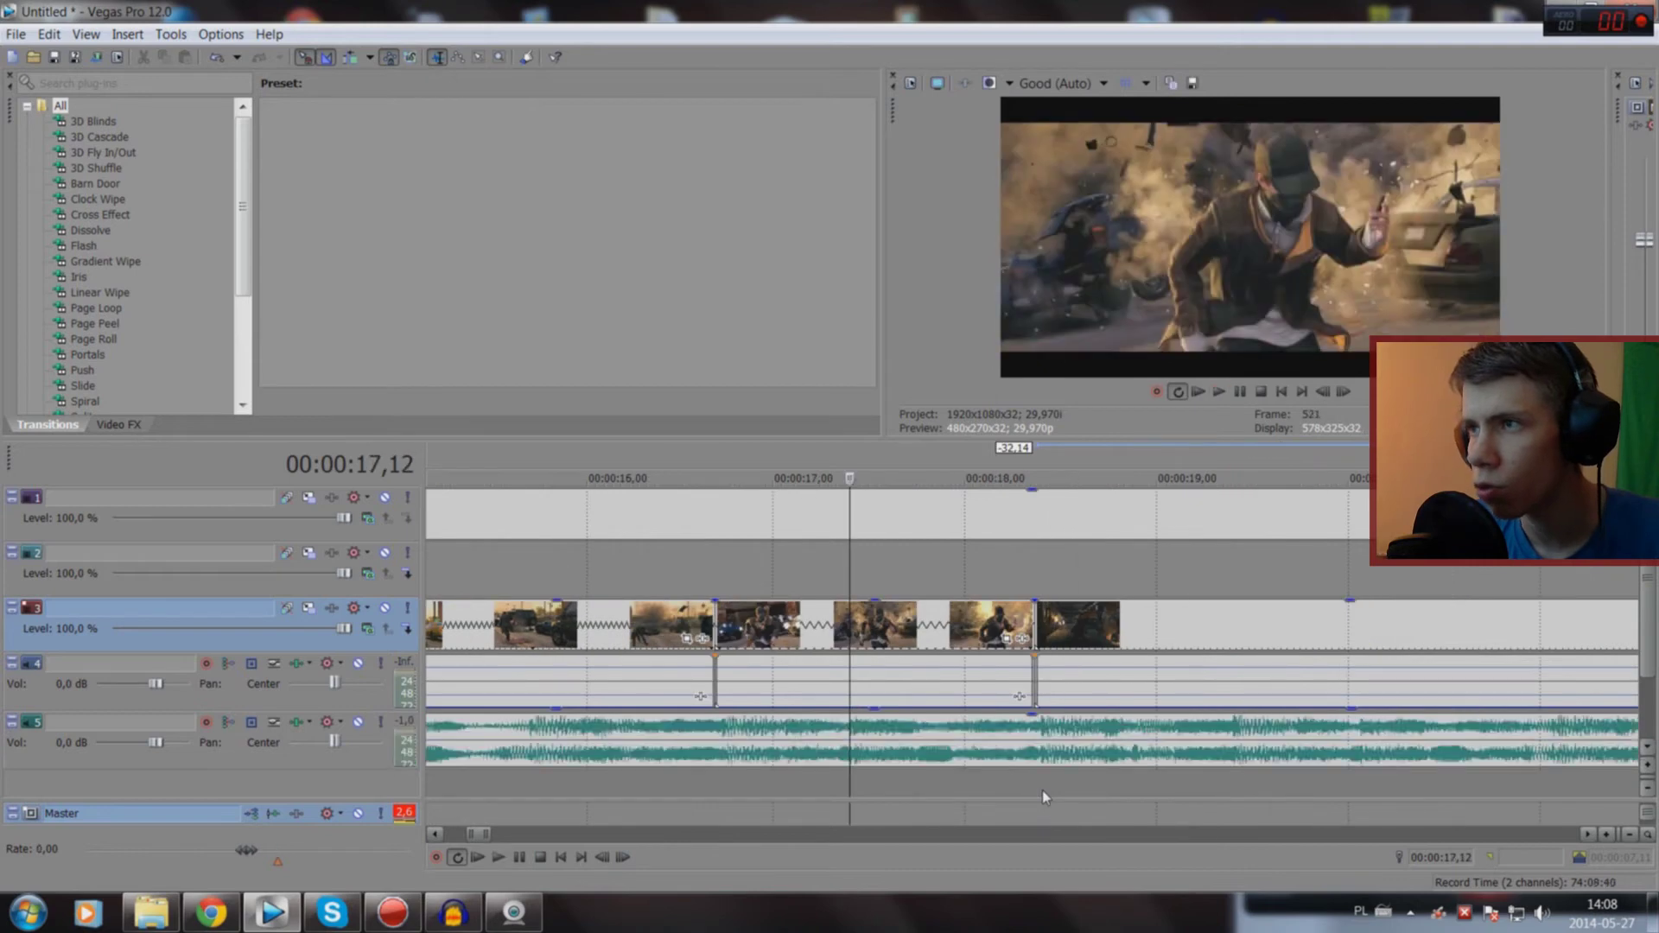
scroll(1042, 790, down, 2)
scroll(1035, 790, down, 1)
click(1154, 783)
scroll(1006, 795, up, 6)
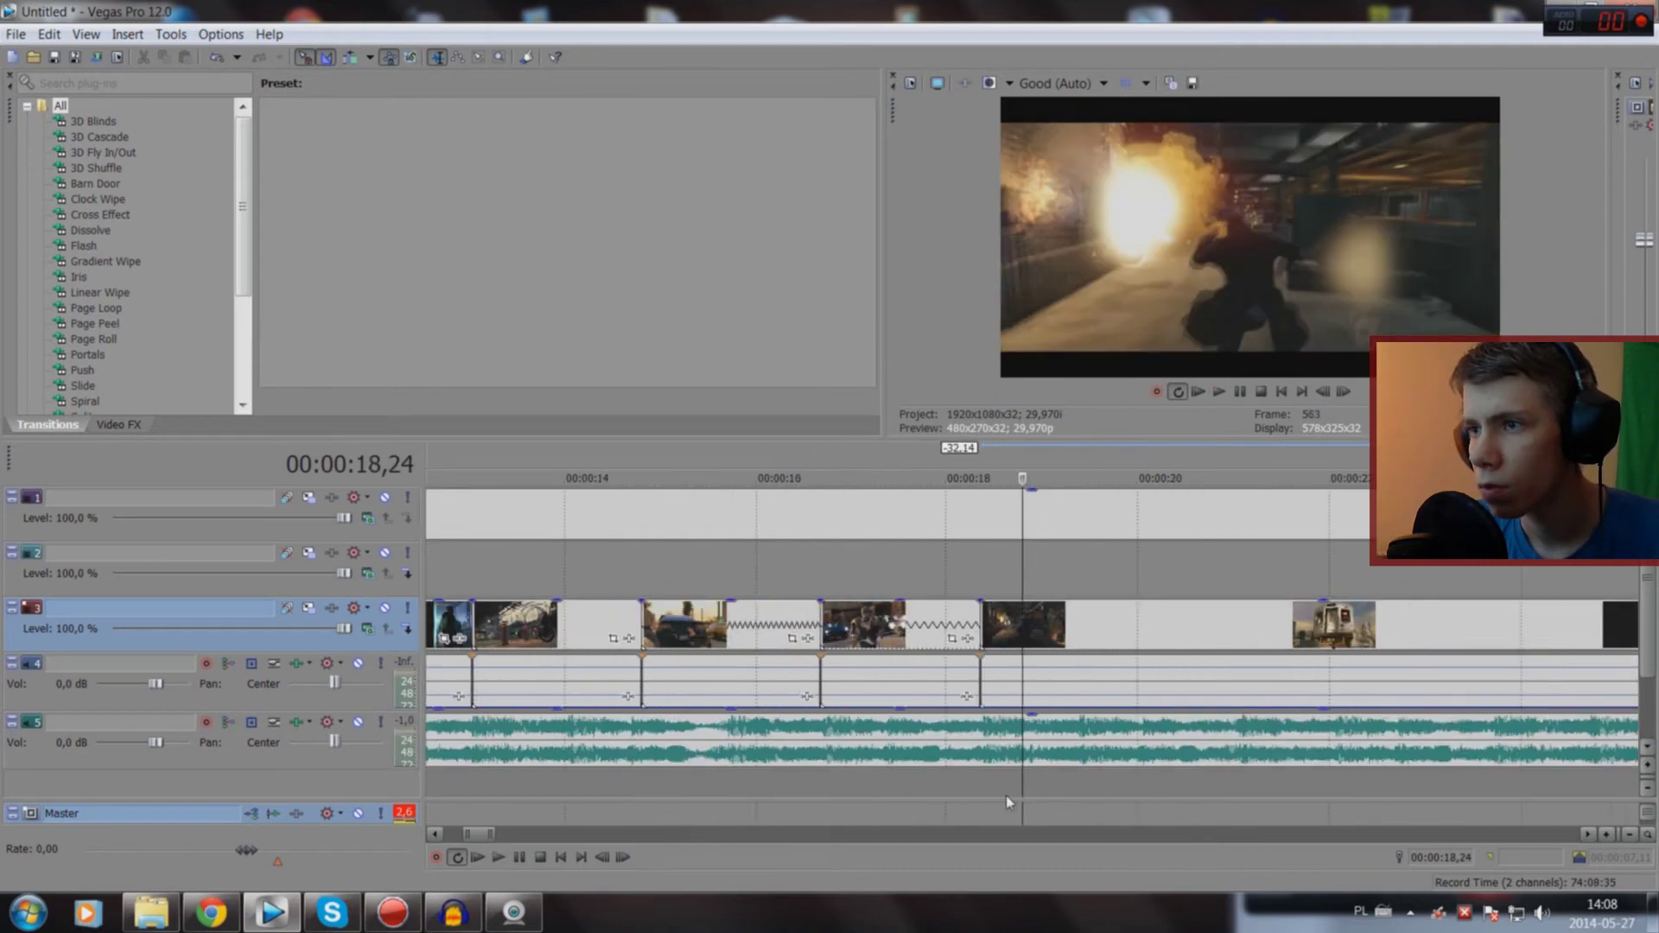
key(space)
scroll(1010, 795, down, 3)
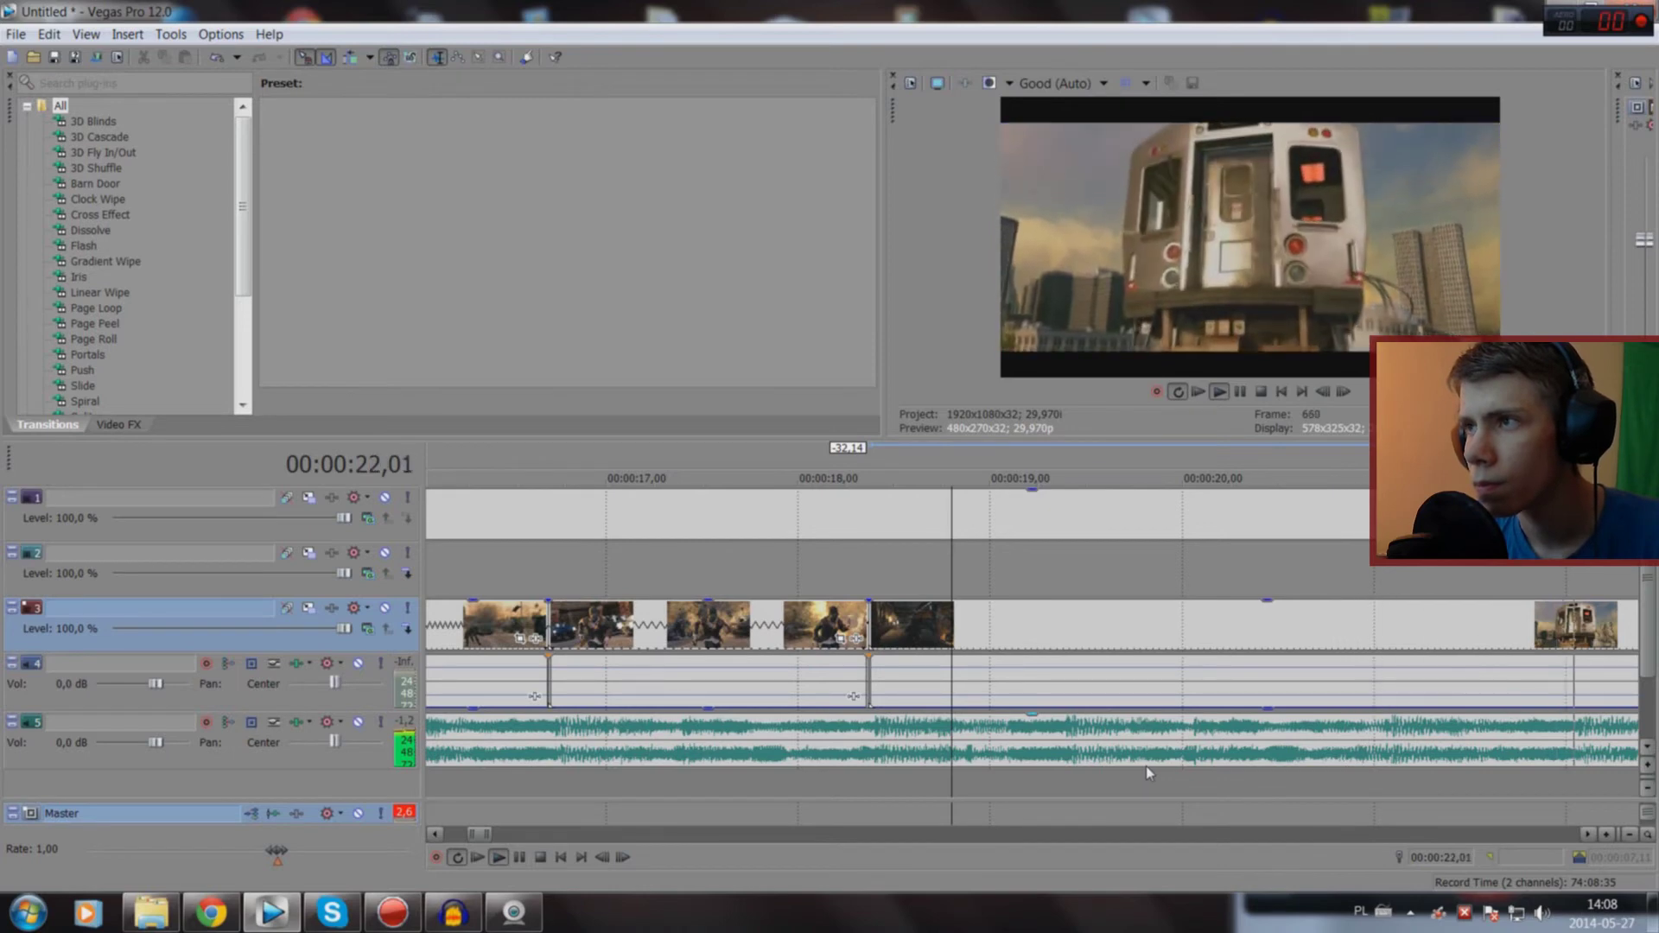
key(space)
click(628, 783)
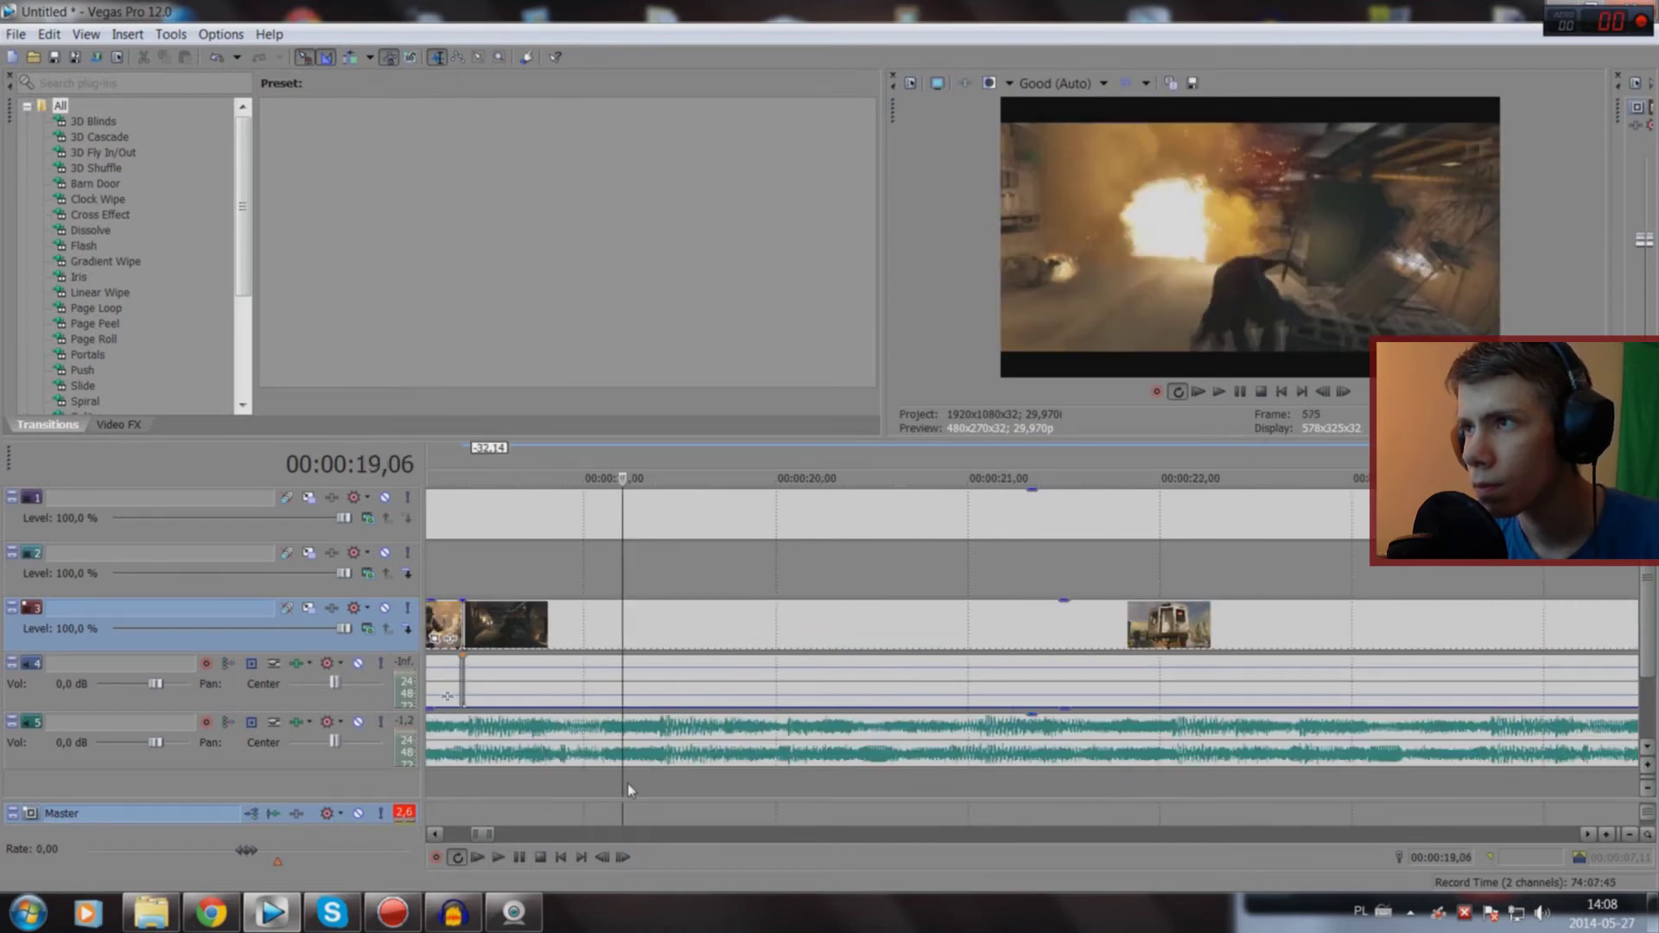
click(724, 779)
click(771, 793)
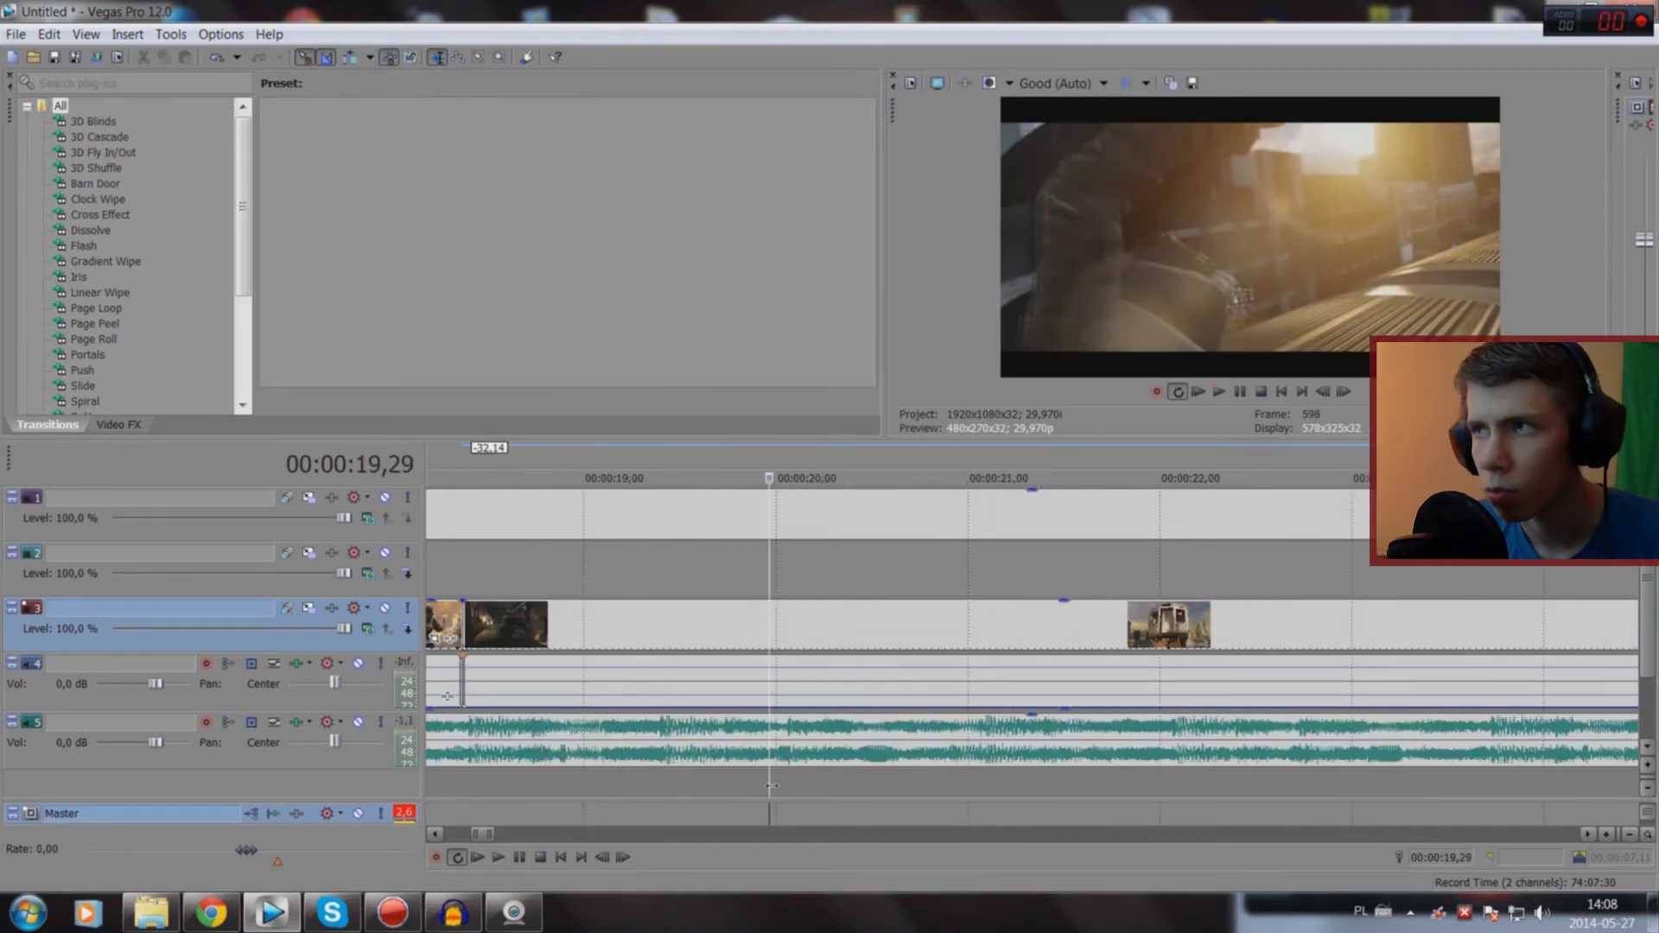
key(space)
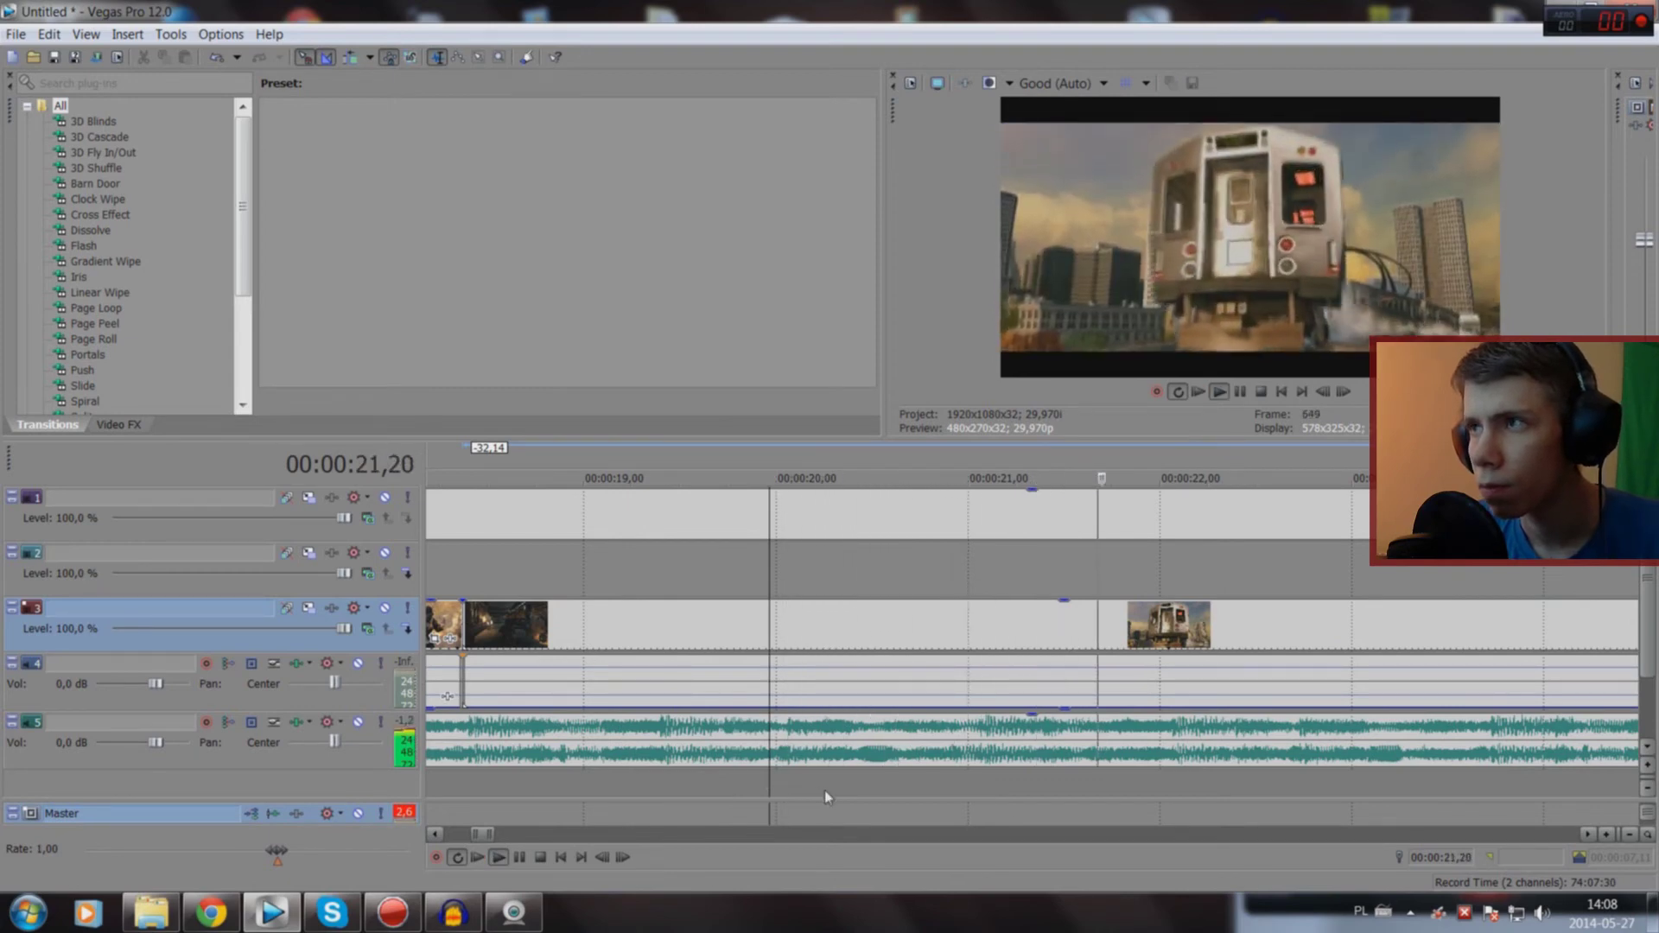
click(1236, 789)
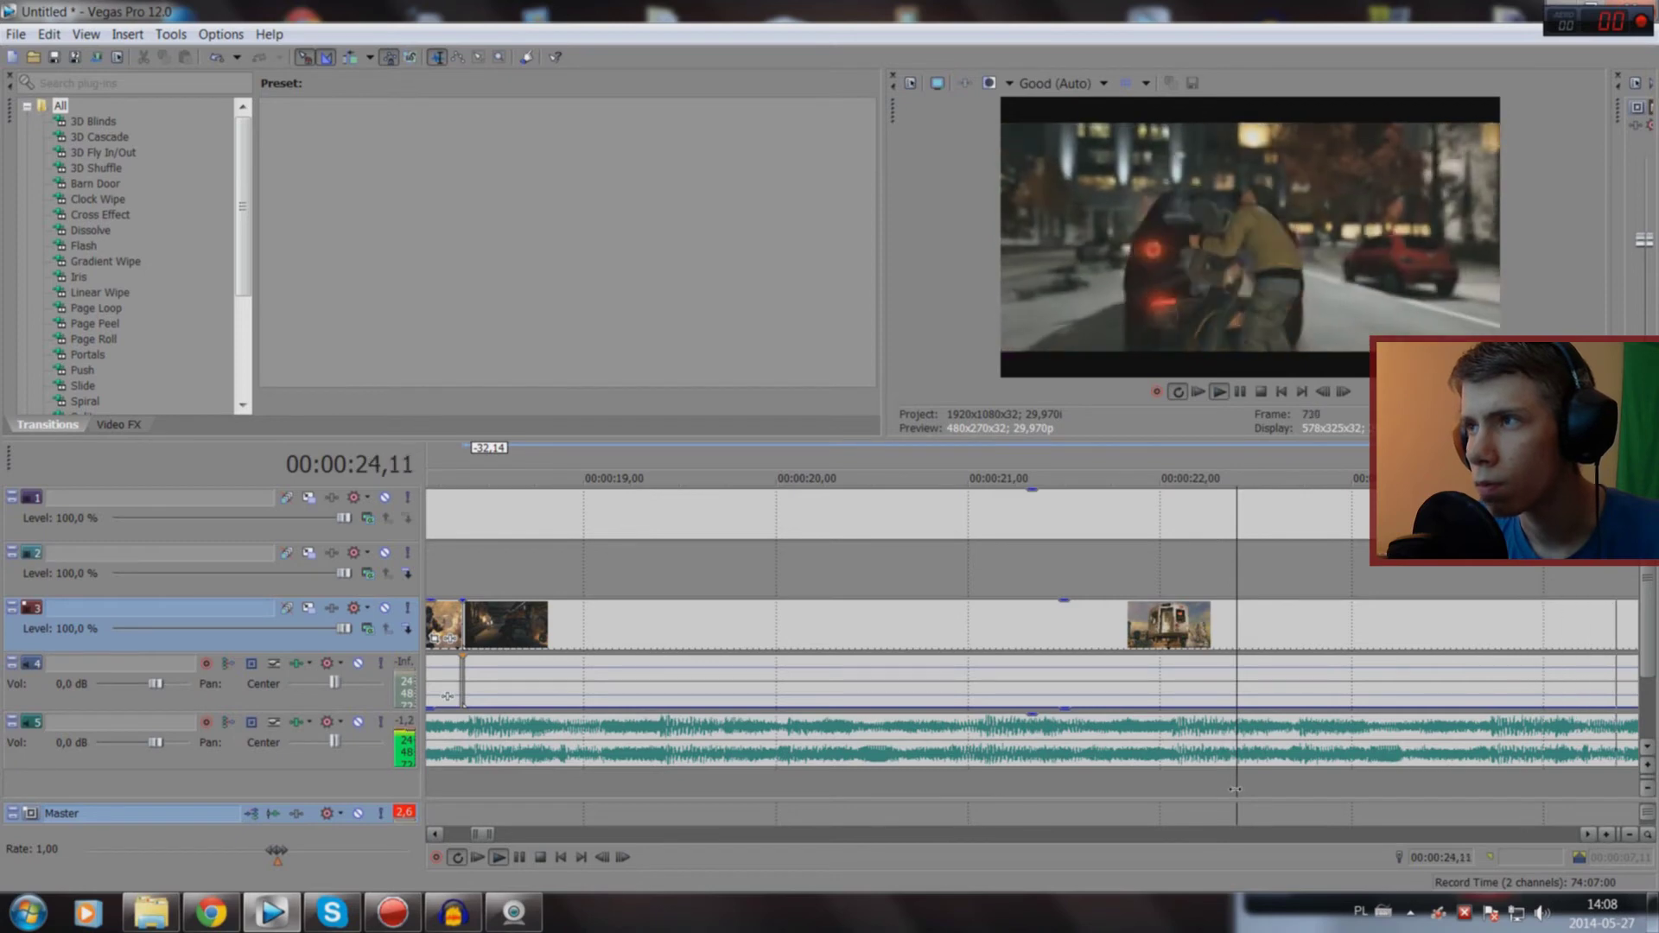
key(space)
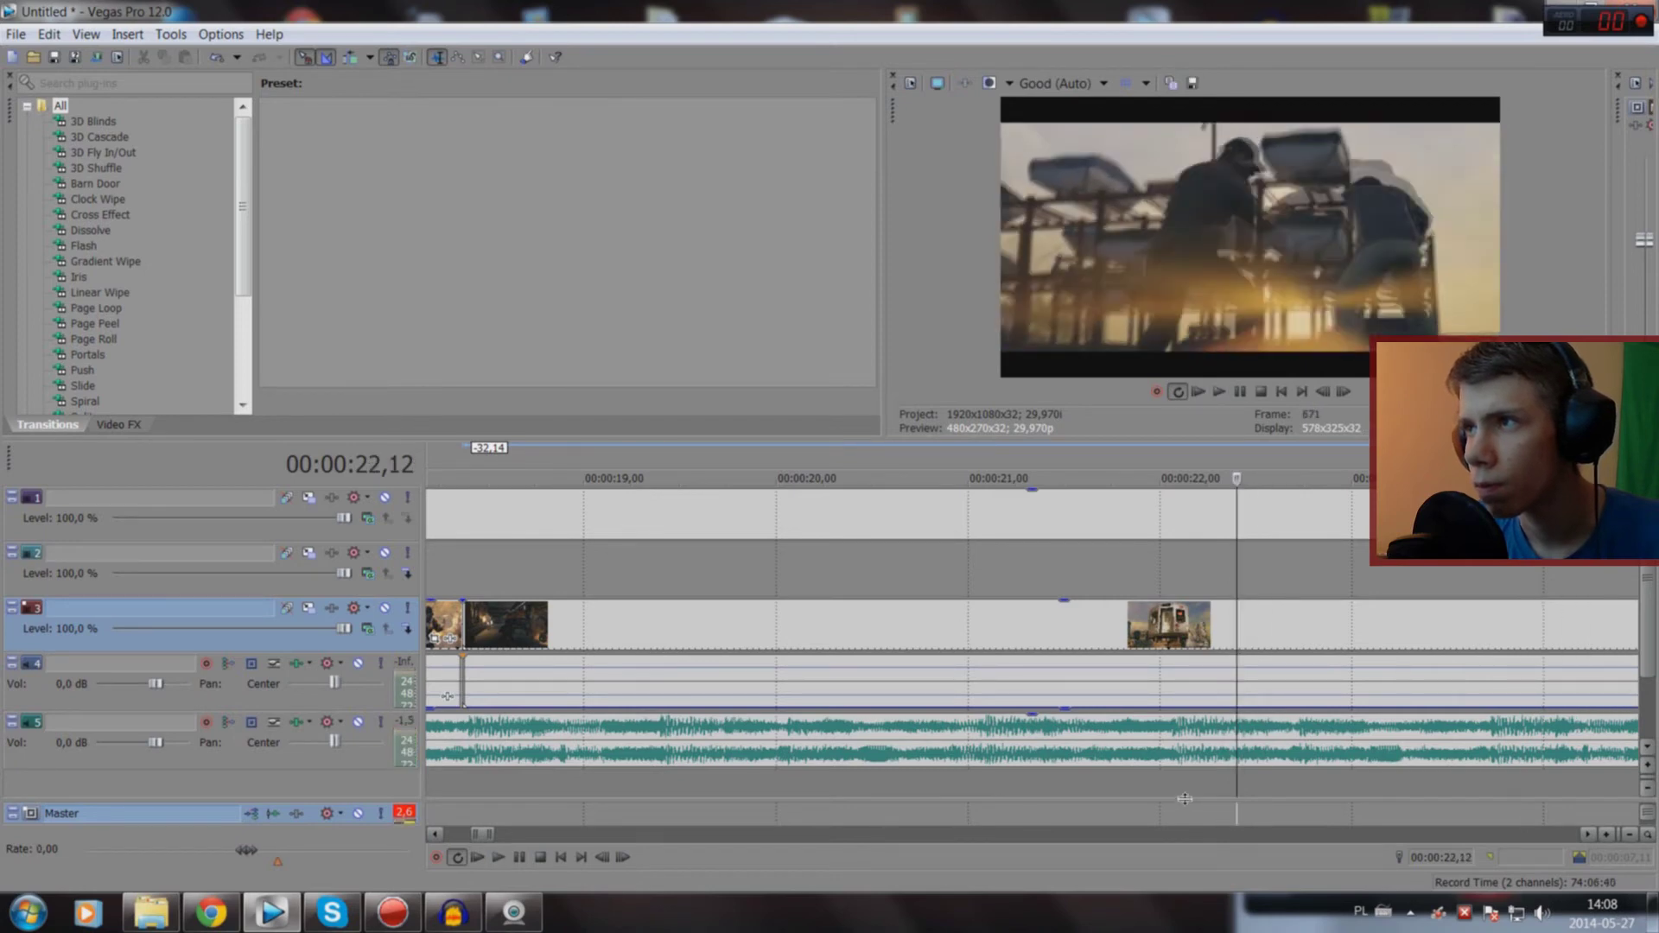
click(1198, 786)
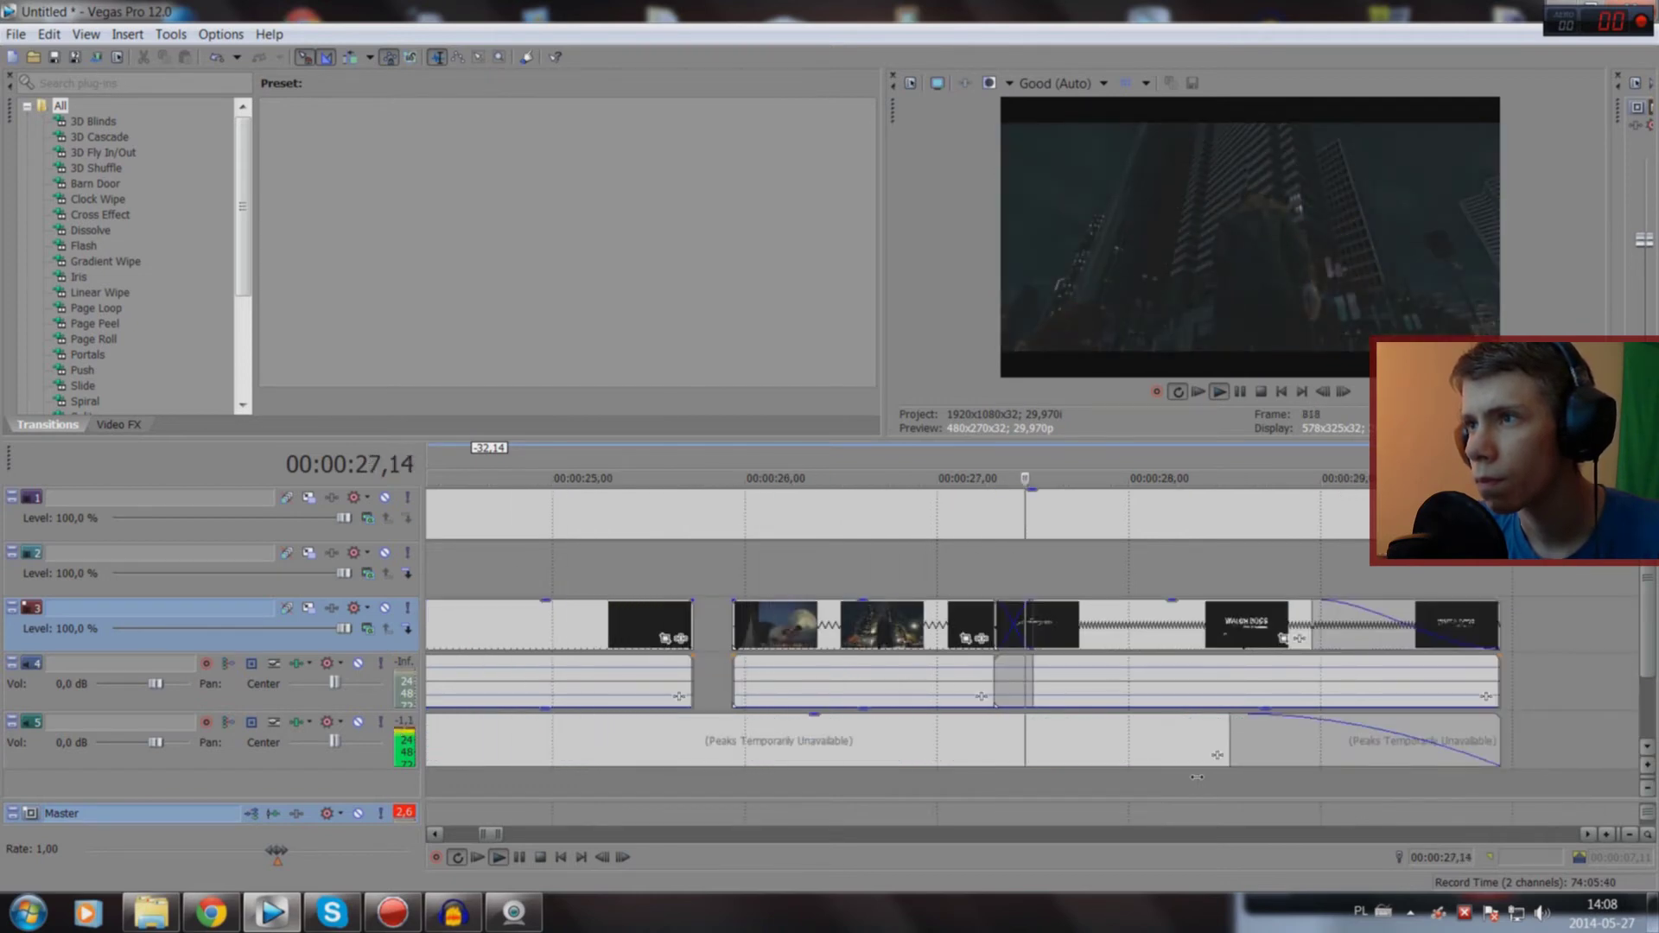
key(space)
scroll(1184, 782, up, 1)
scroll(1175, 784, up, 1)
scroll(1172, 786, up, 1)
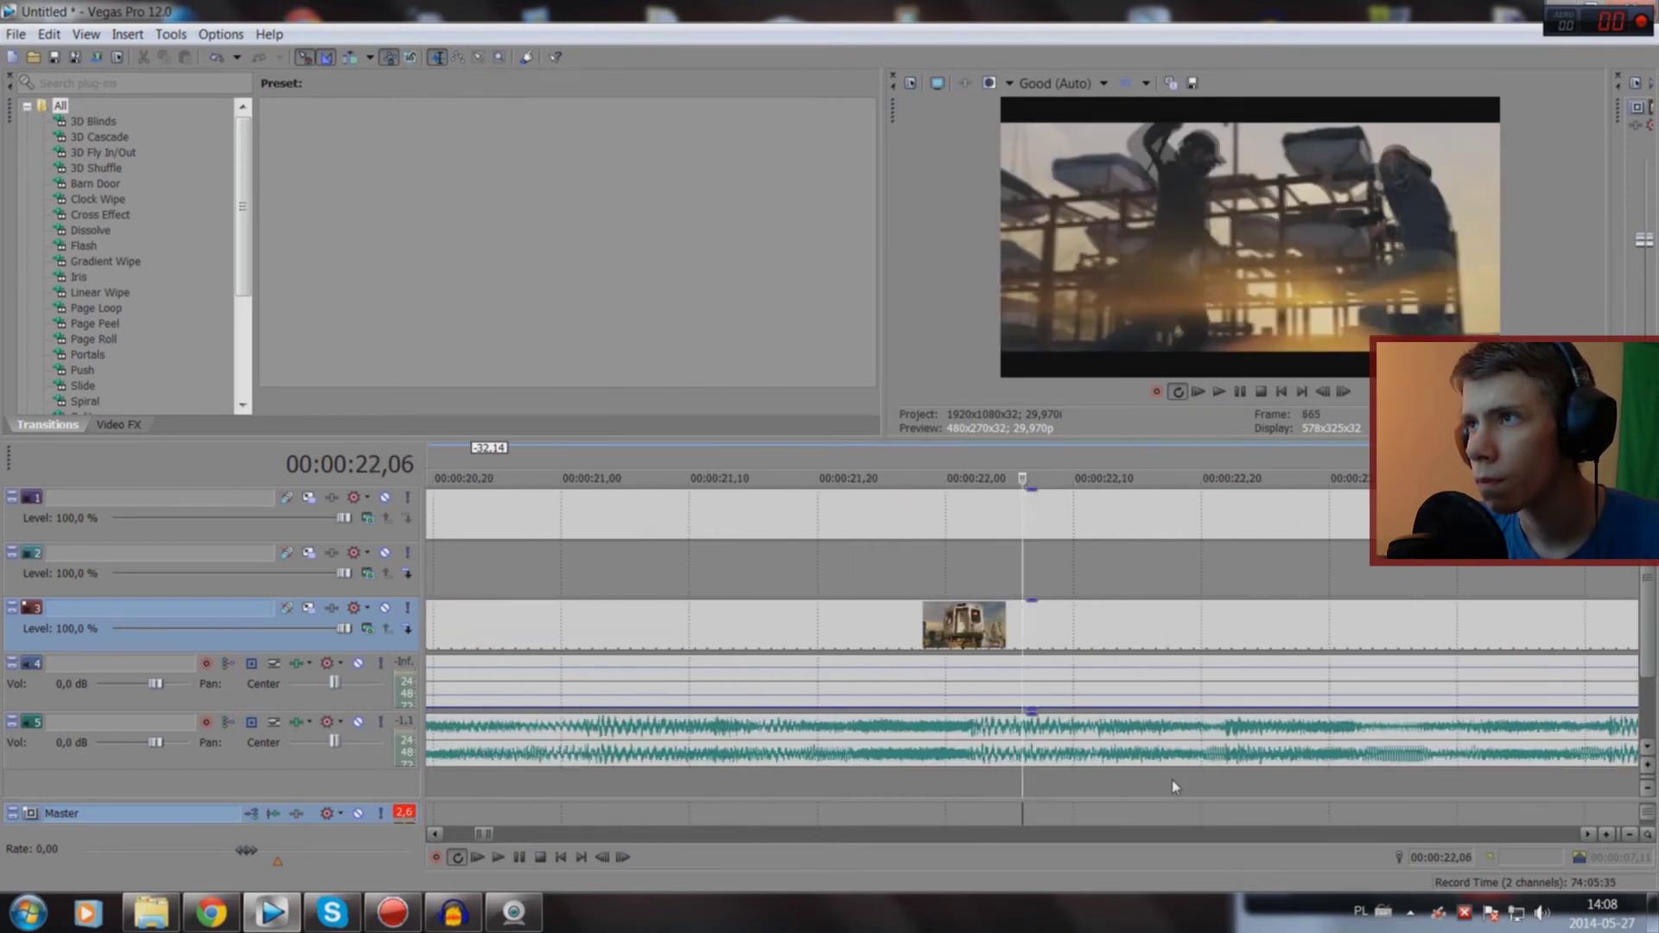
key(space)
key(space)
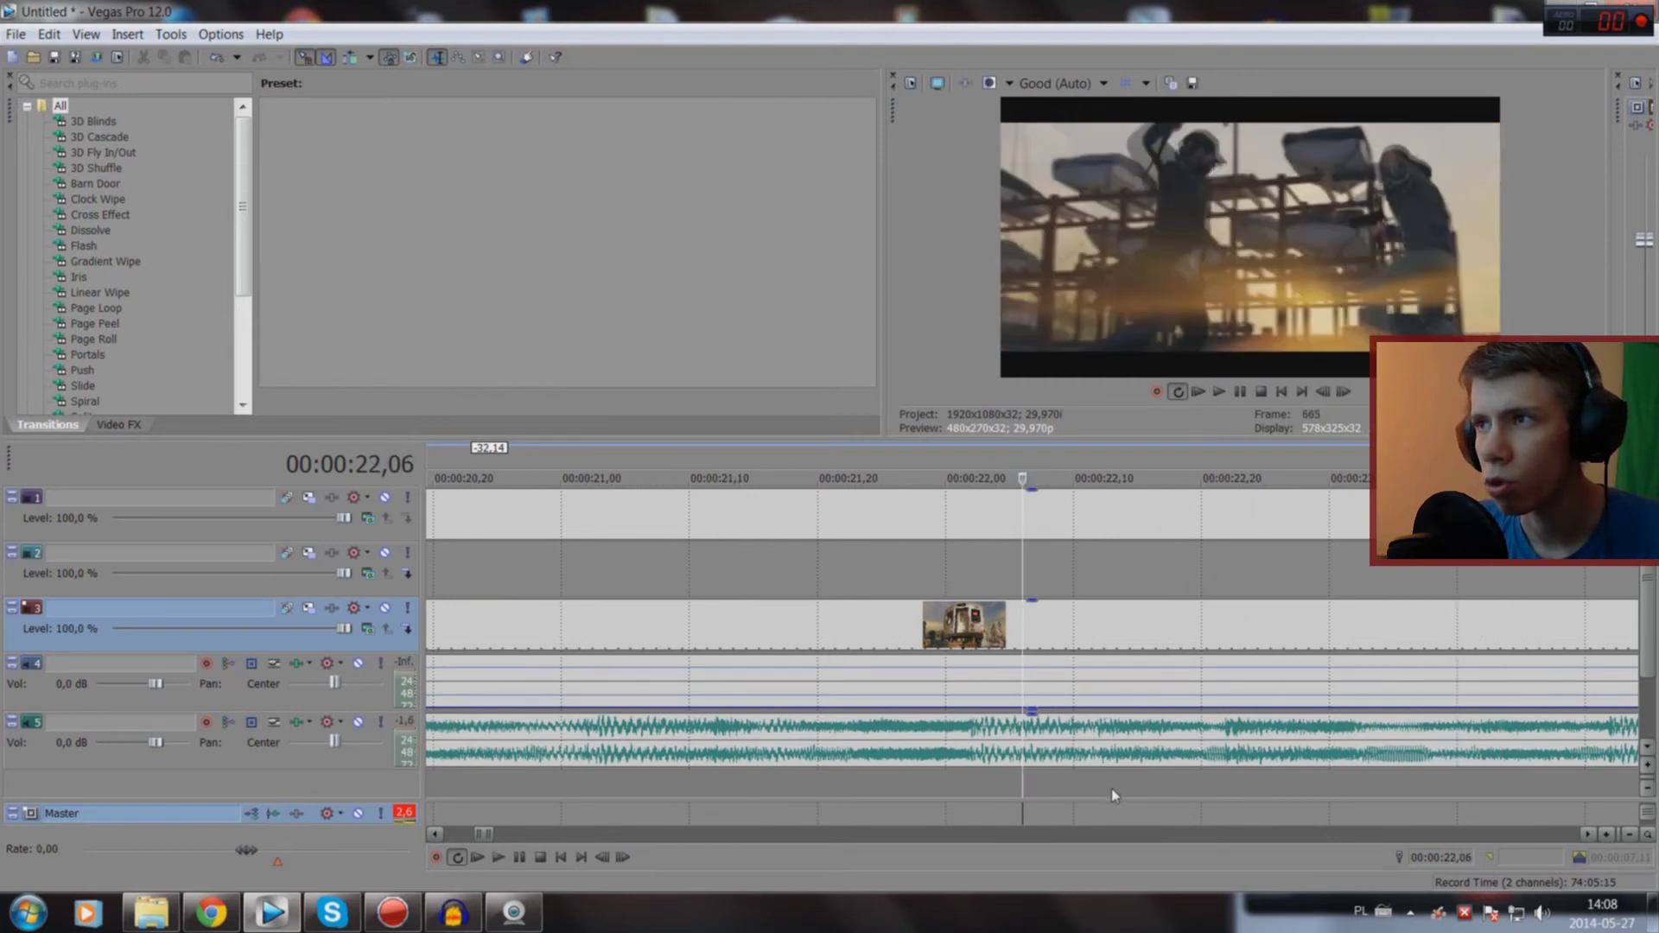
key(space)
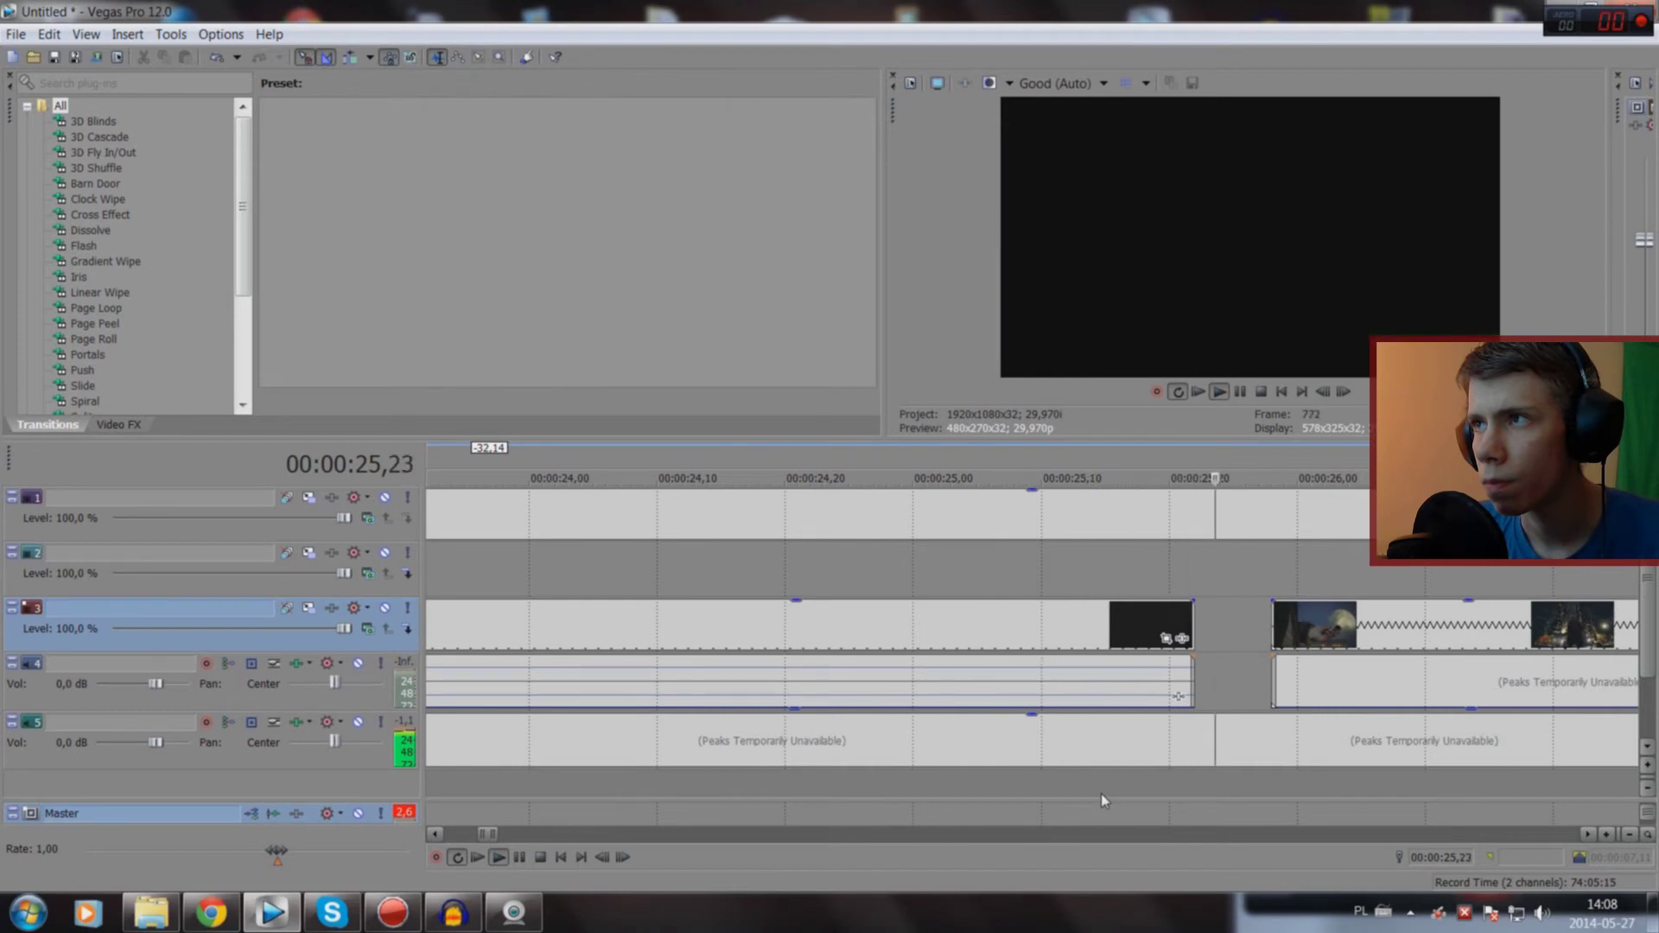
key(space)
scroll(1099, 794, down, 5)
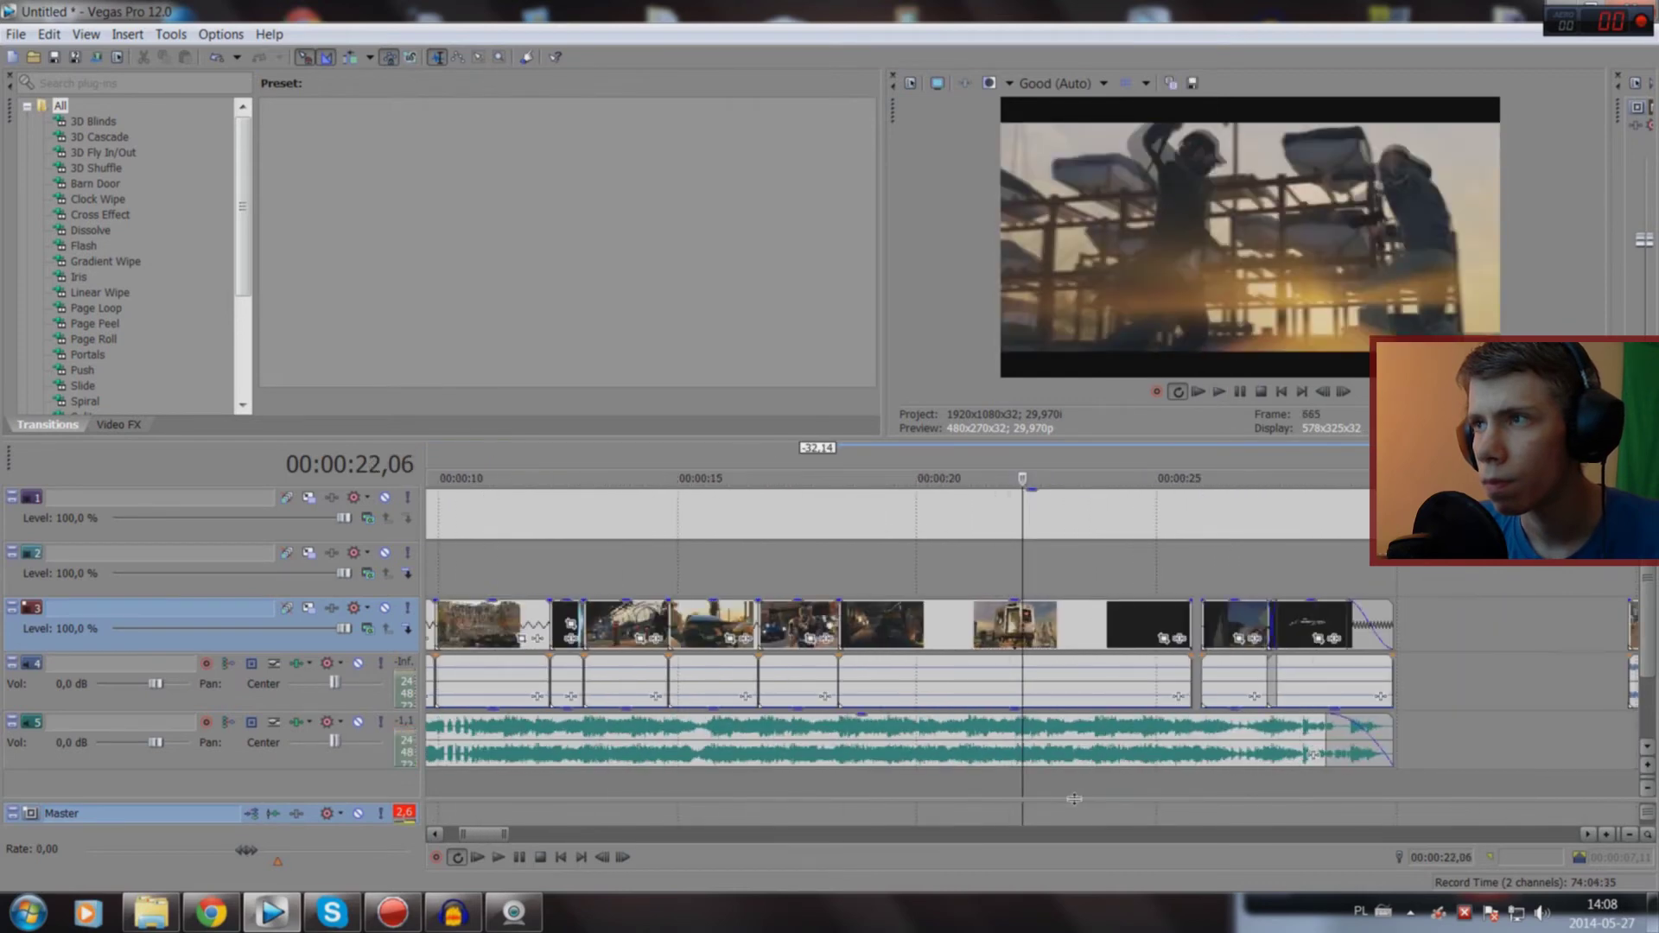
Step: Return to the timeline start and play the montage from the PEGI 18 card
scroll(1074, 799, down, 2)
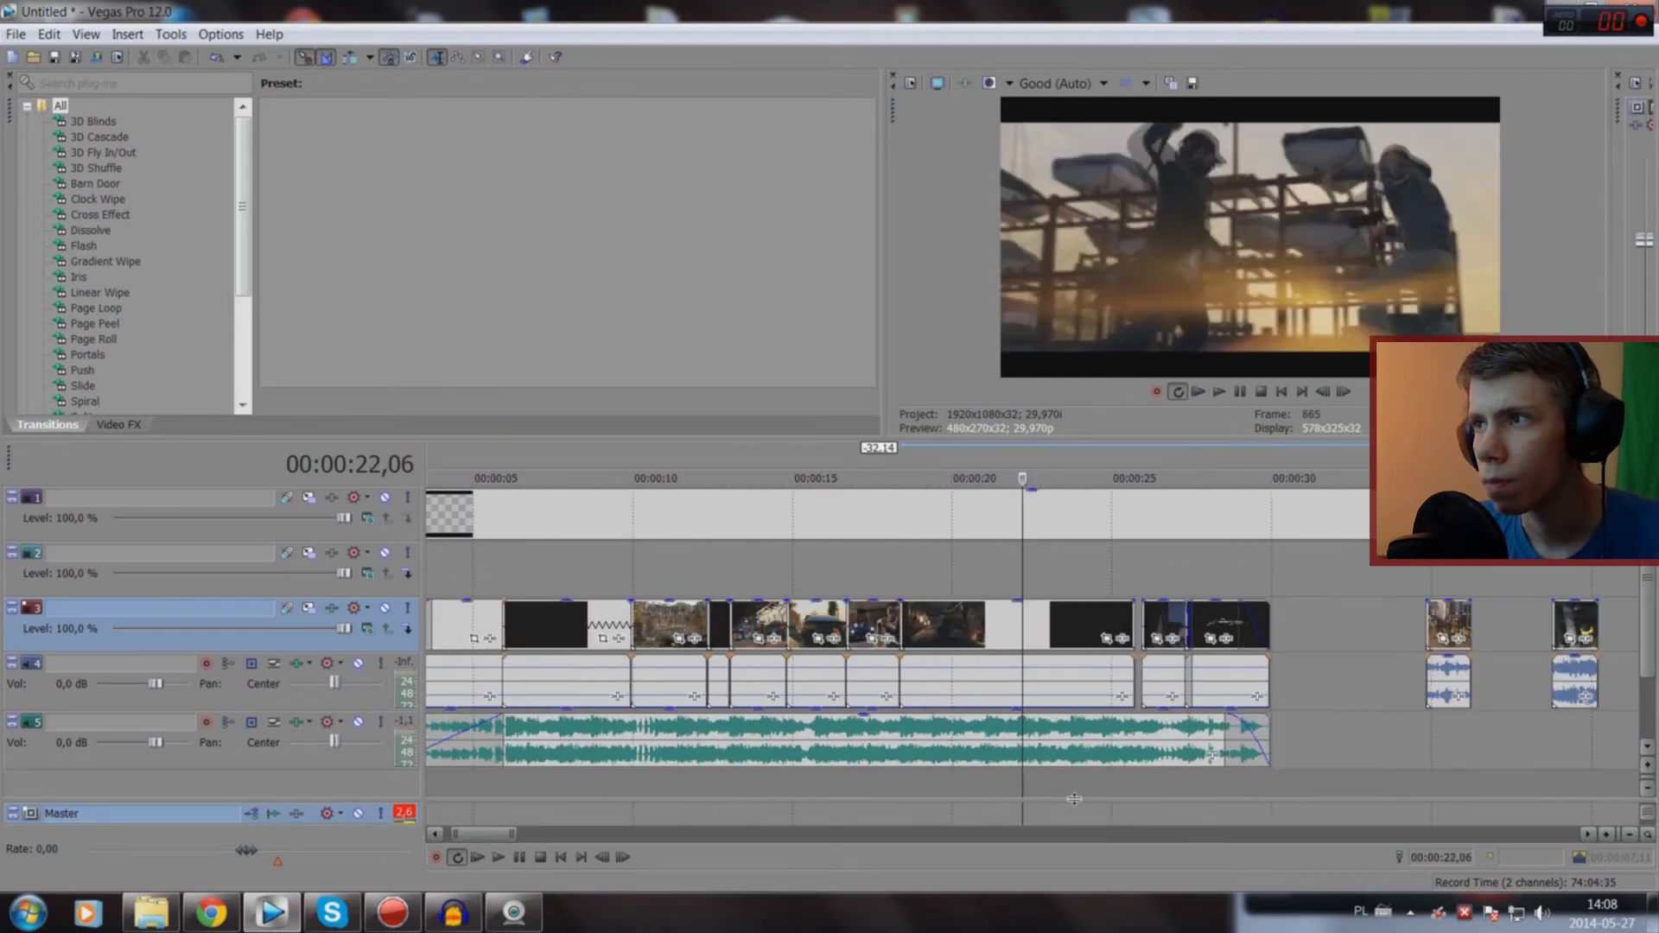
click(561, 858)
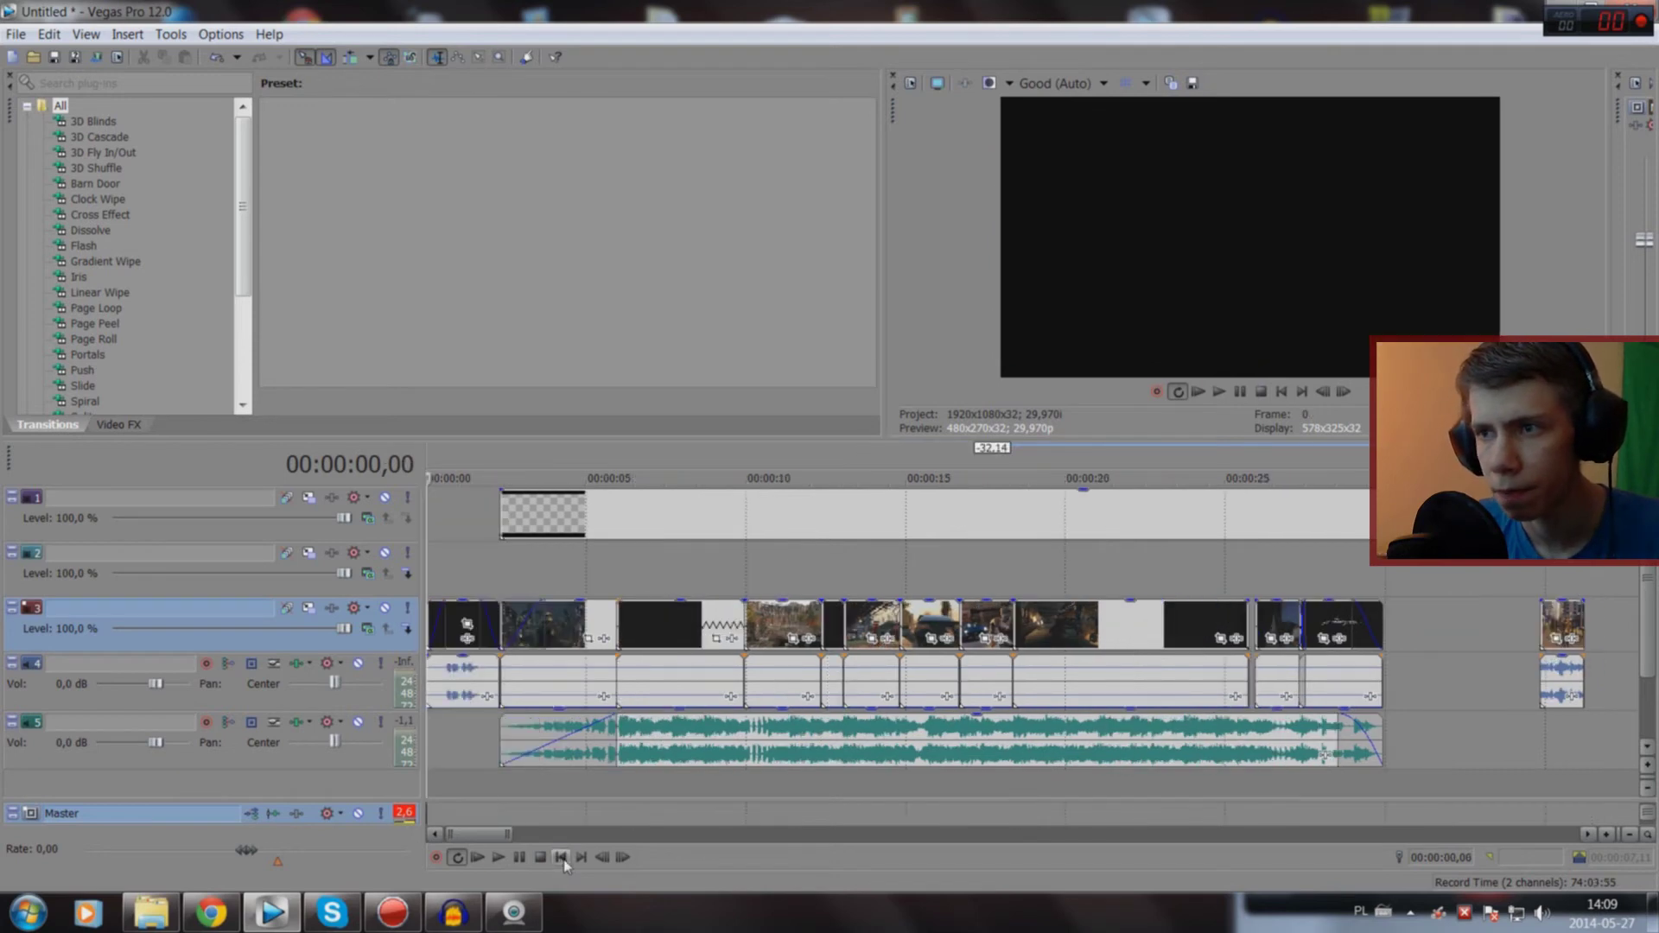
key(space)
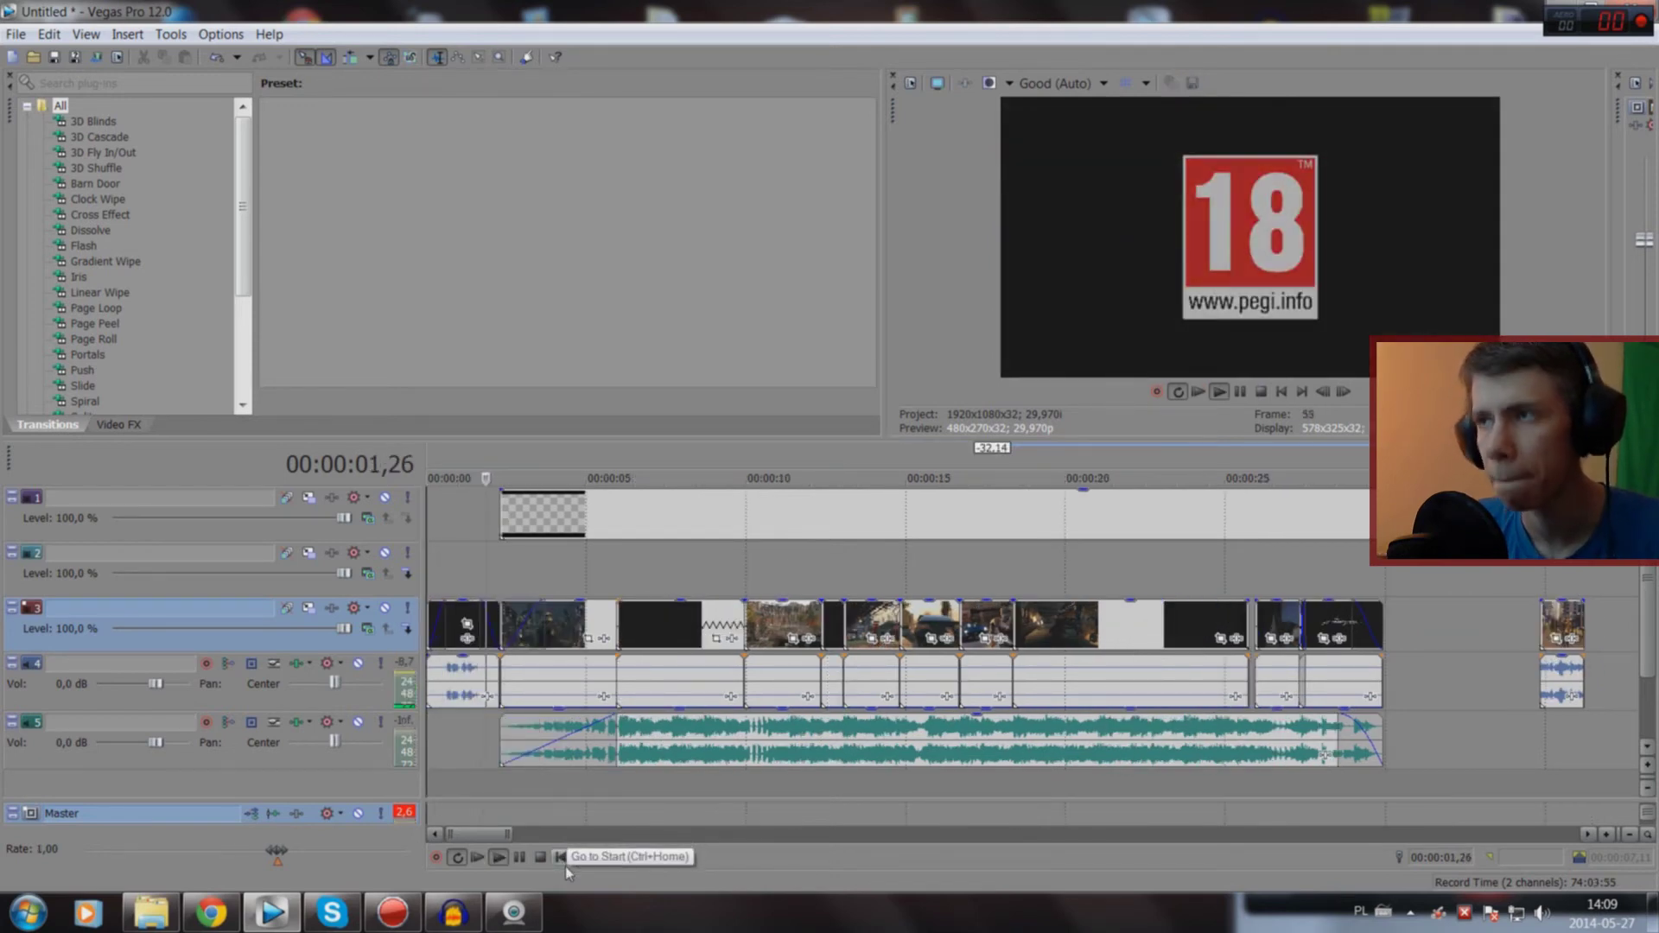
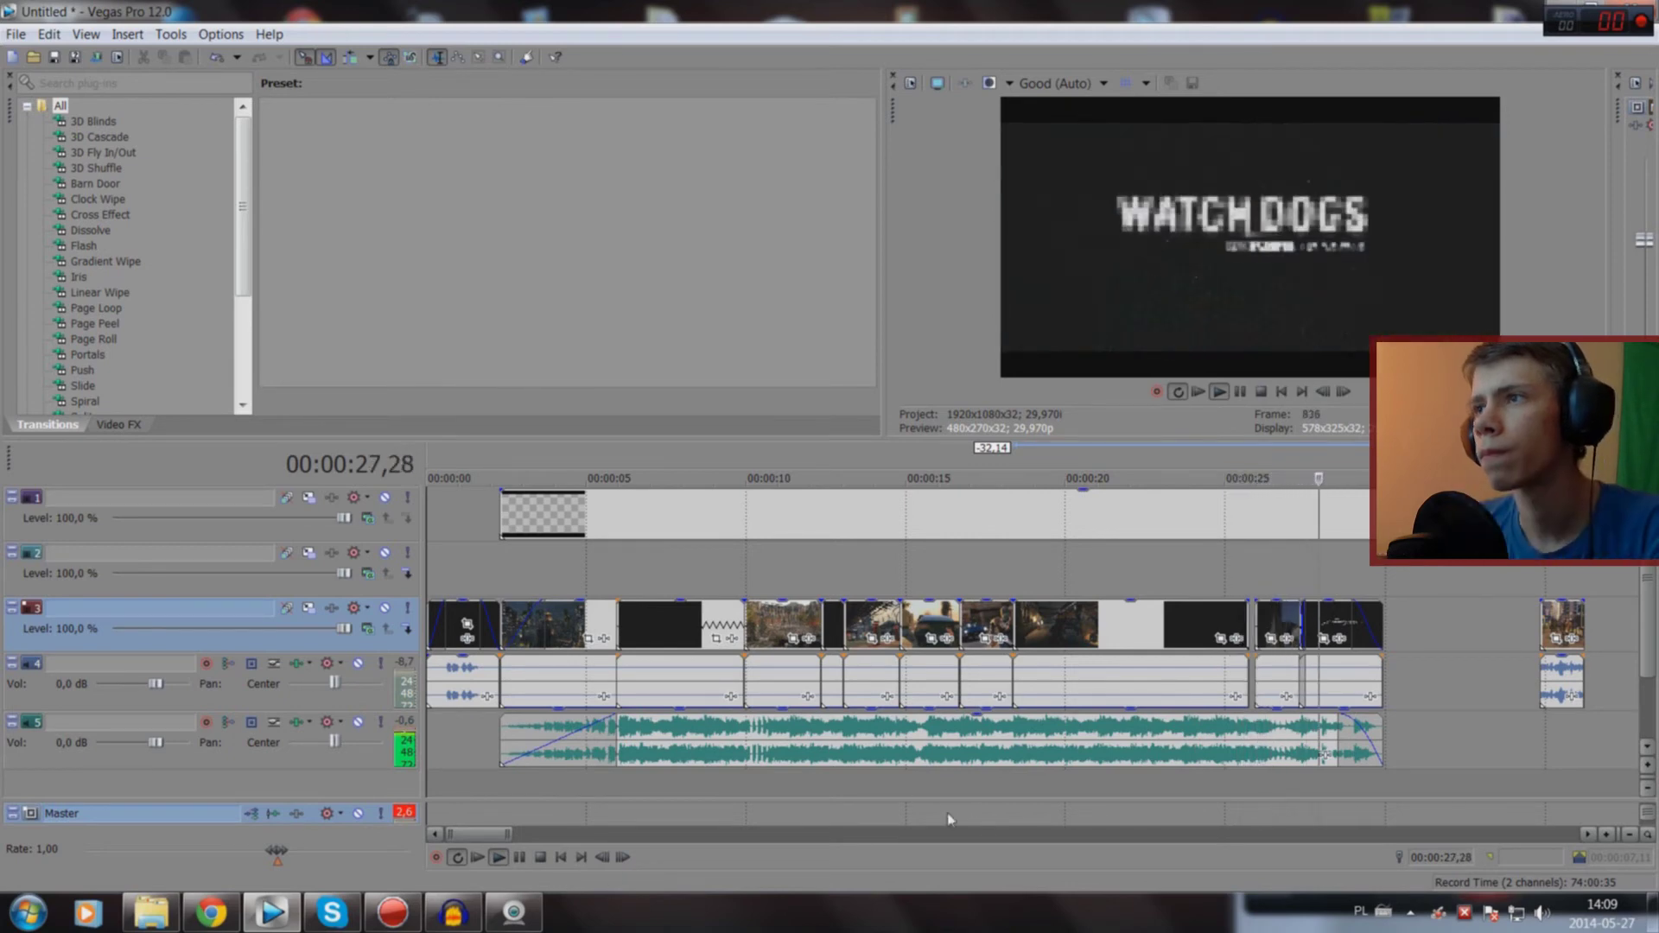
Step: Preview the montage around 25 seconds to find the trim point at 26,08
key(space)
click(1259, 775)
scroll(1259, 775, up, 5)
key(space)
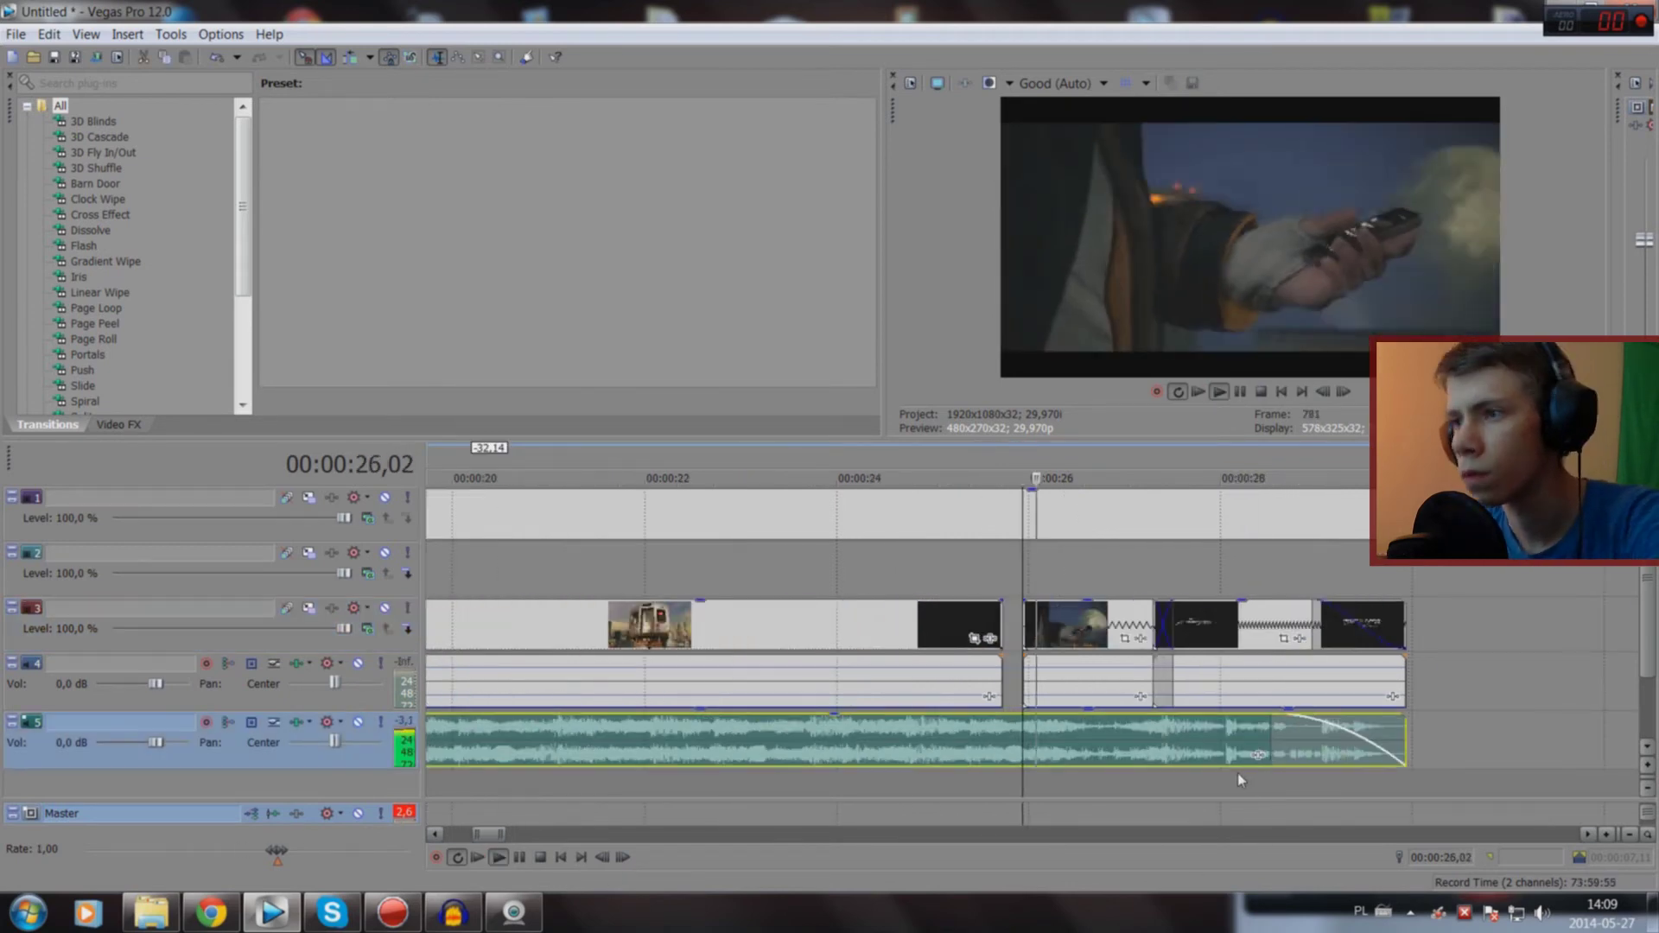
key(space)
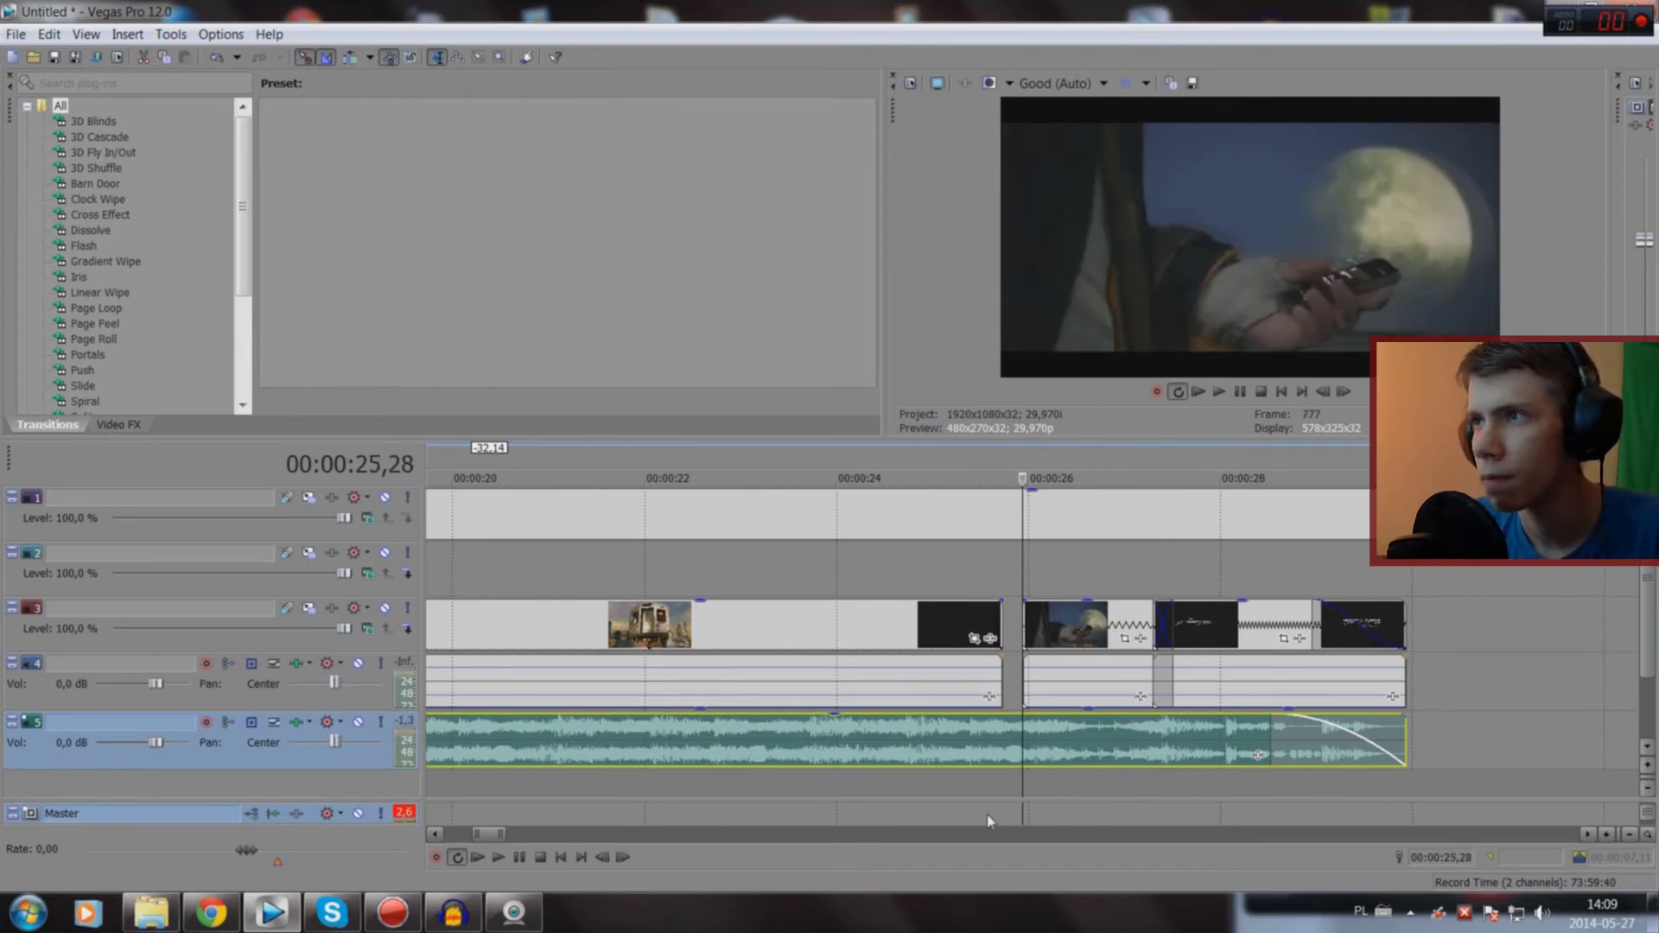
click(983, 810)
key(space)
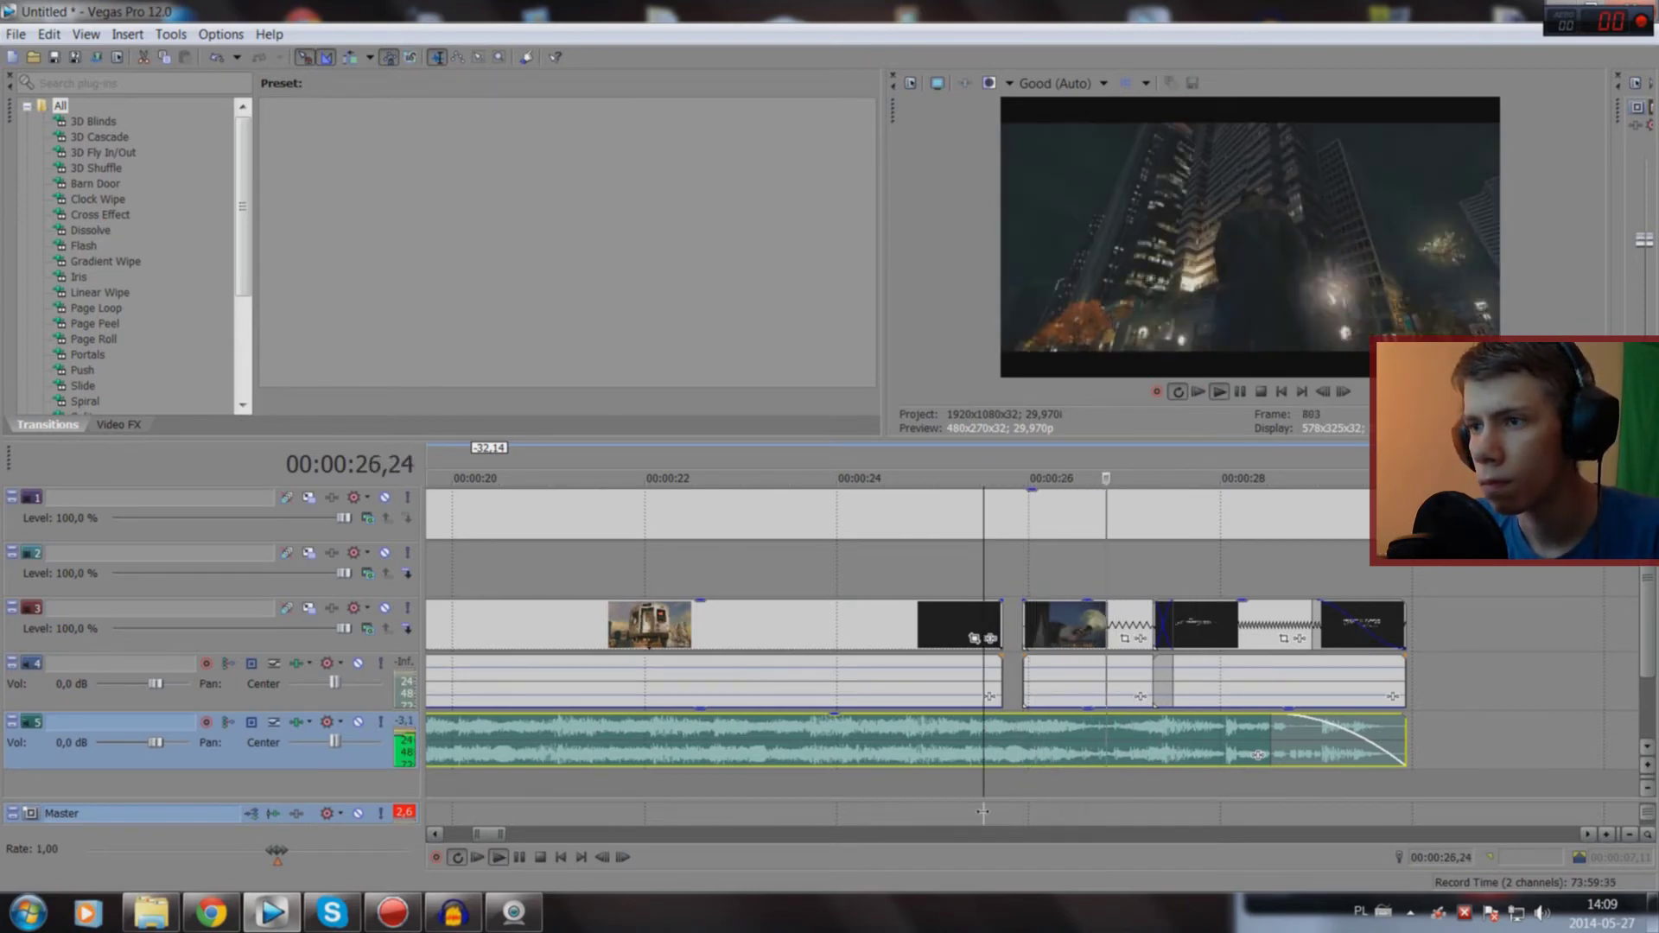
key(space)
key(space)
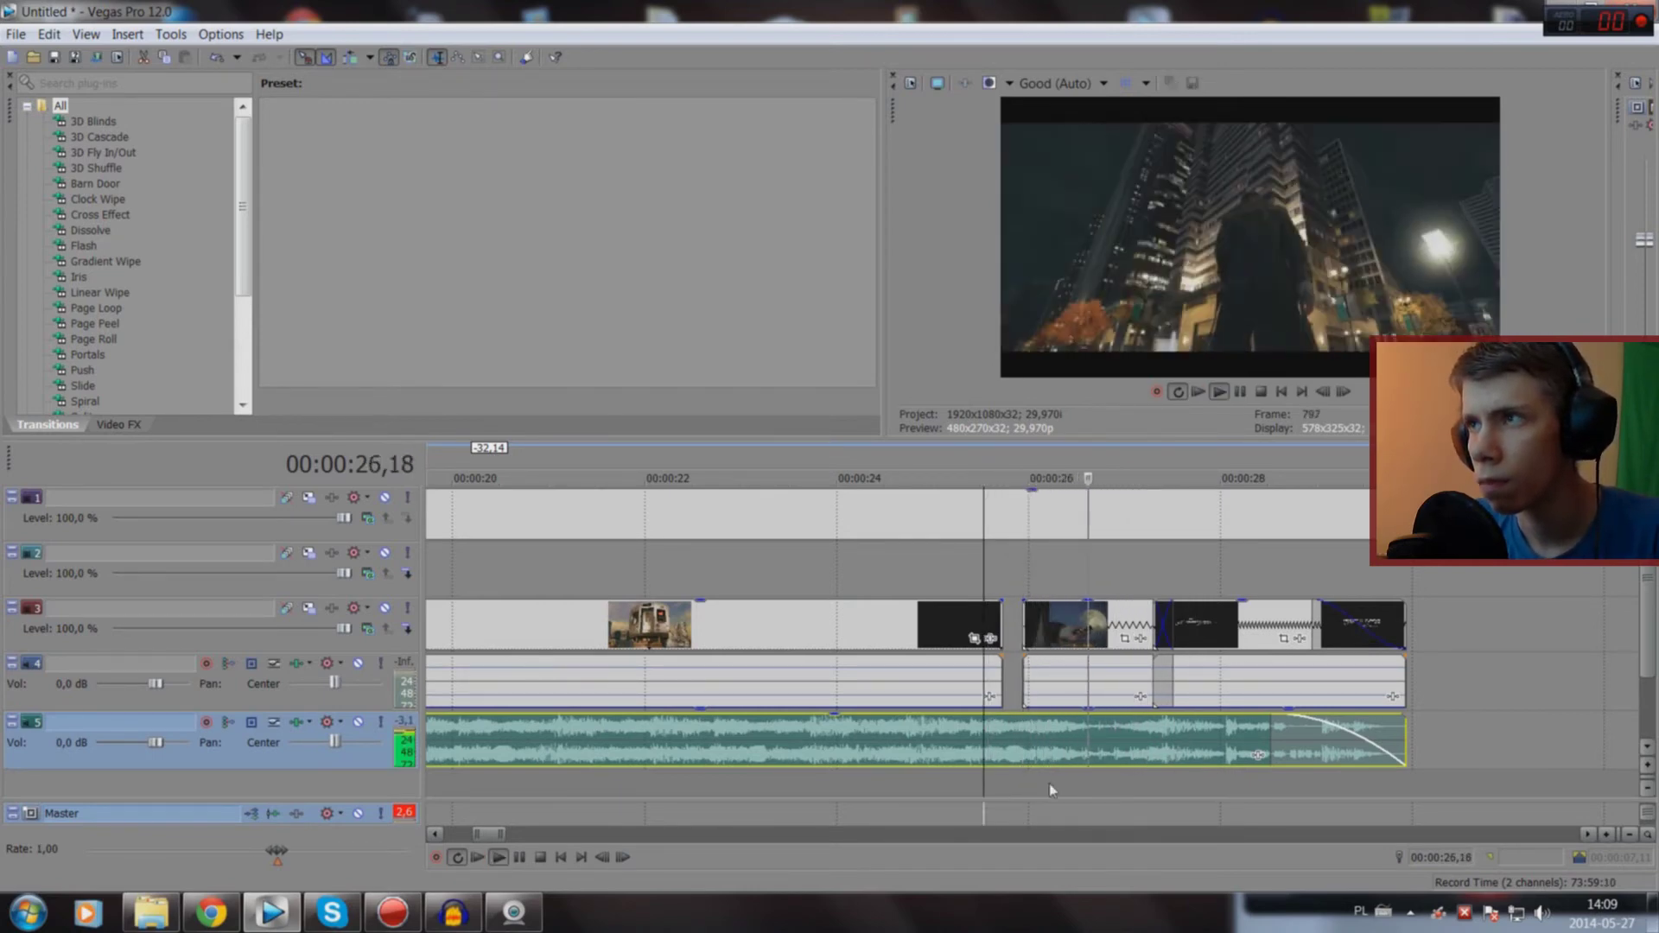
click(1054, 781)
key(space)
Step: Trim the next clip's start to 26,08 and preview it from 25,22
drag(1025, 626, 1053, 626)
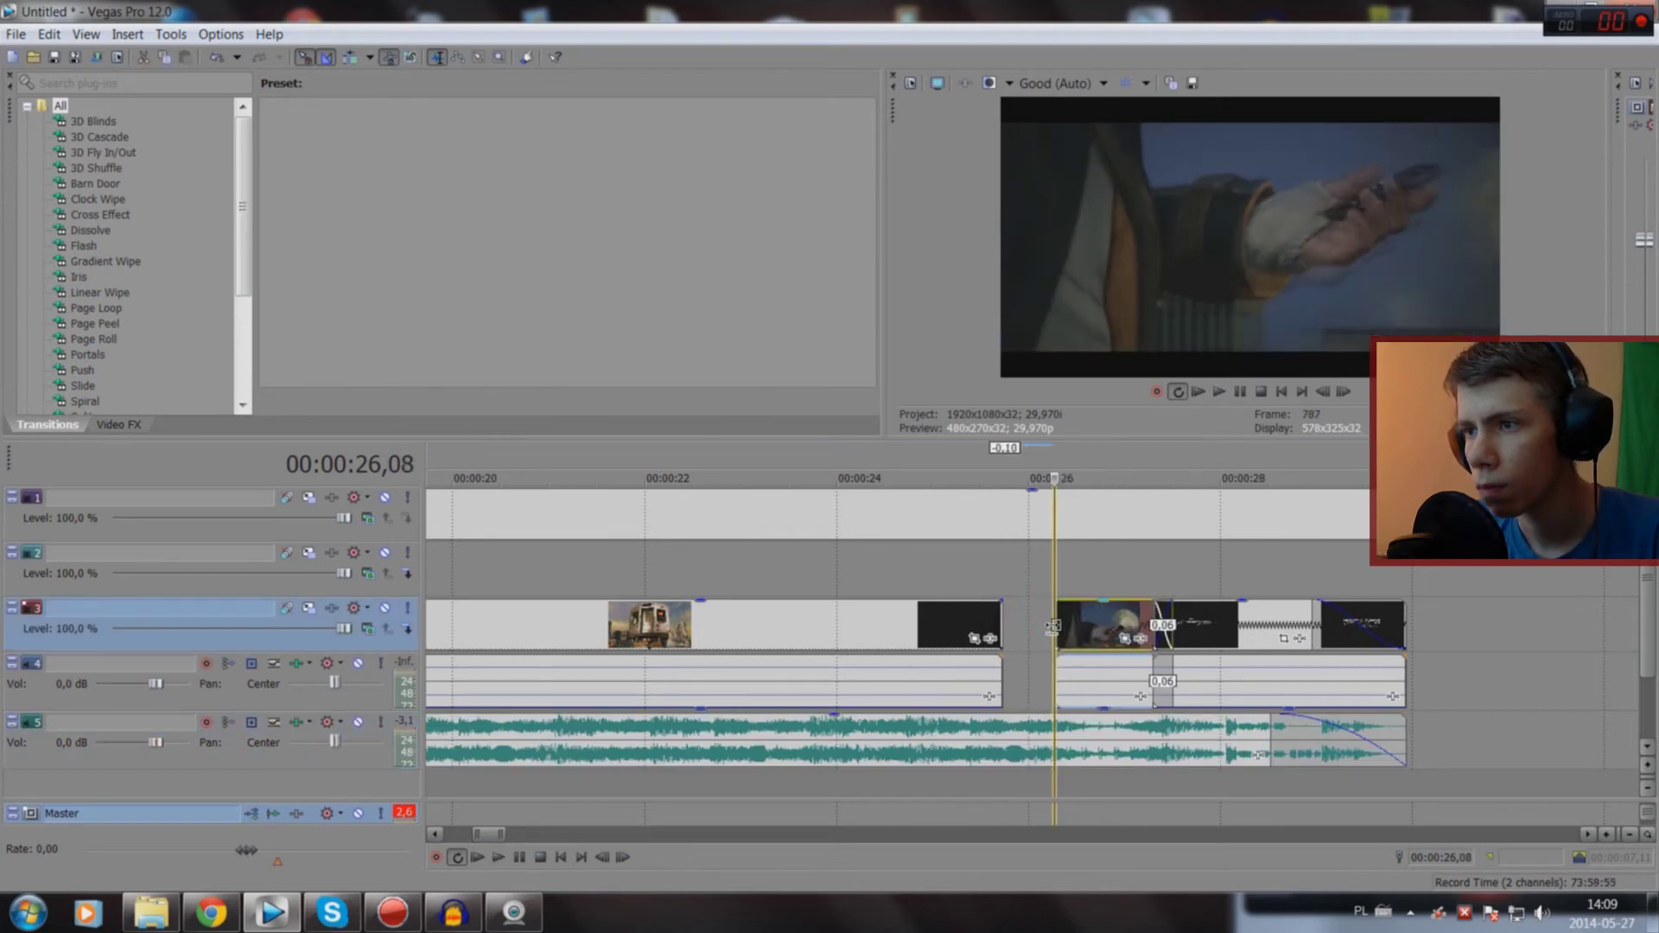
click(1004, 752)
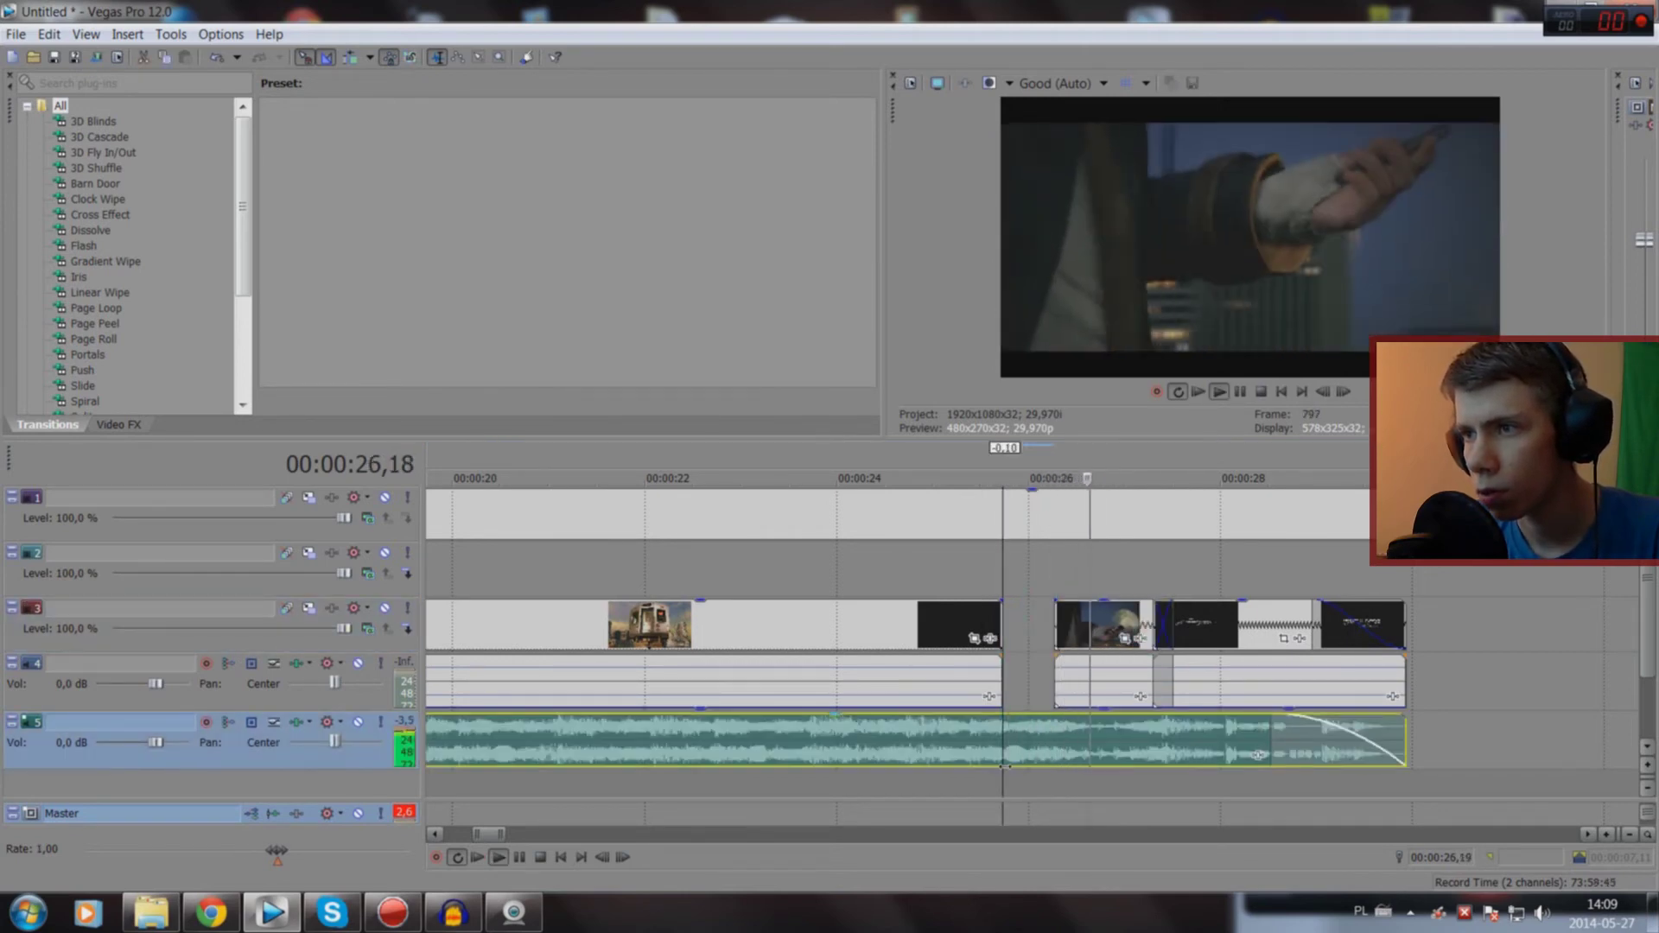
click(1005, 765)
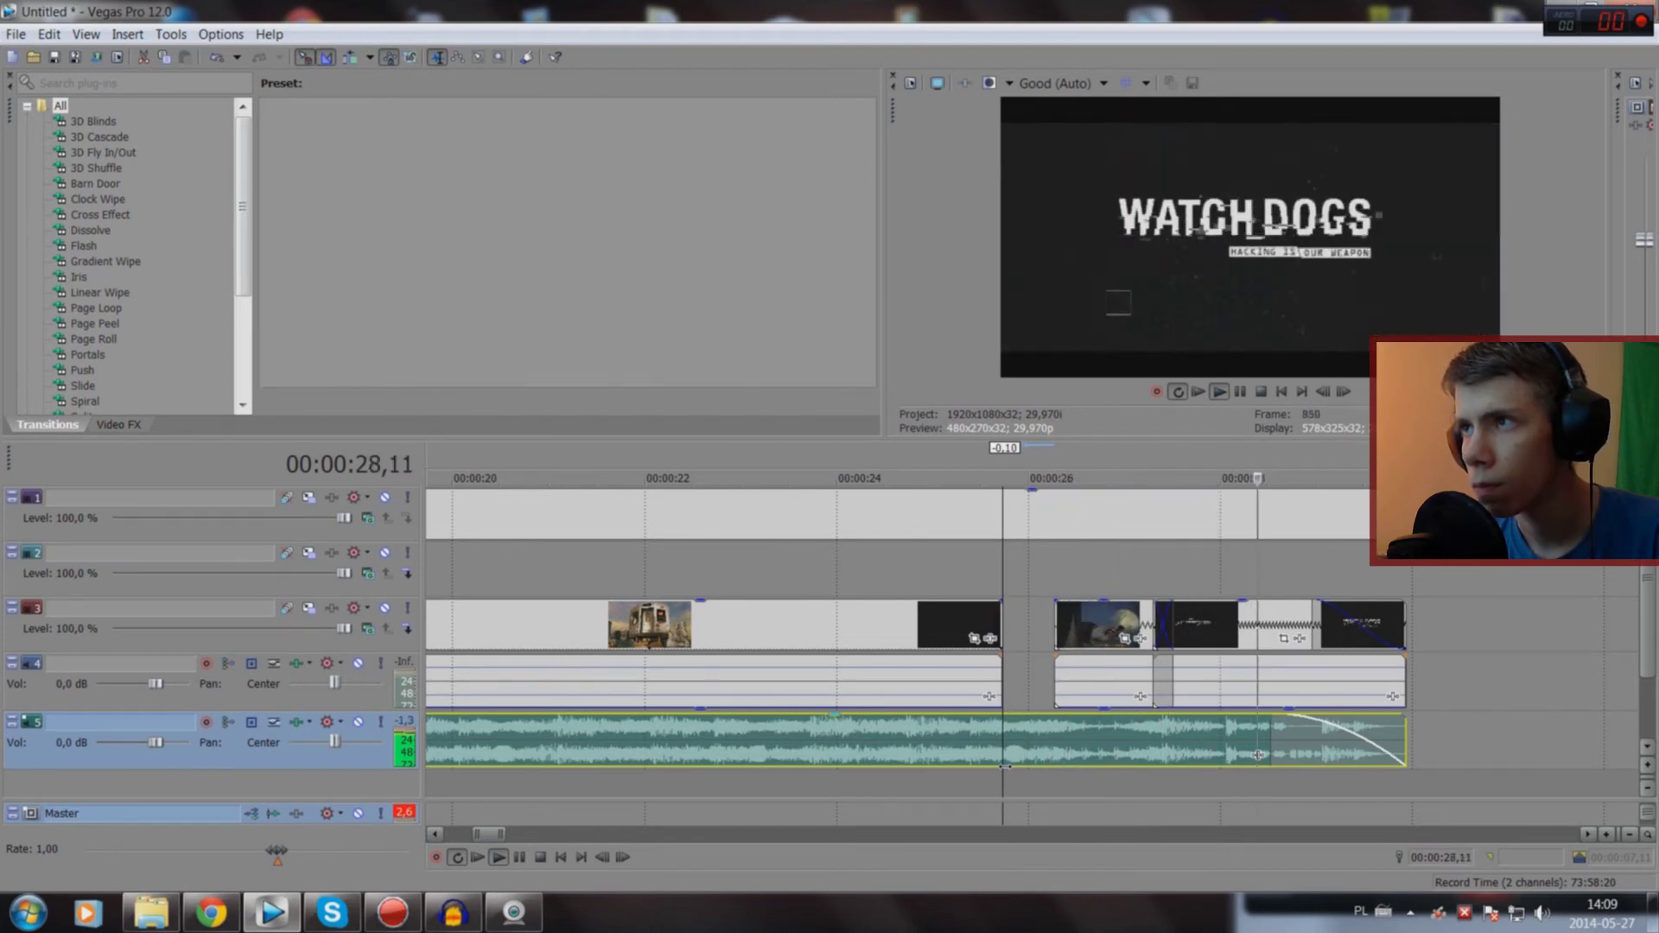
key(space)
Step: Review the cut by playing and scrubbing the preceding clip's end around 22–25 seconds
click(948, 624)
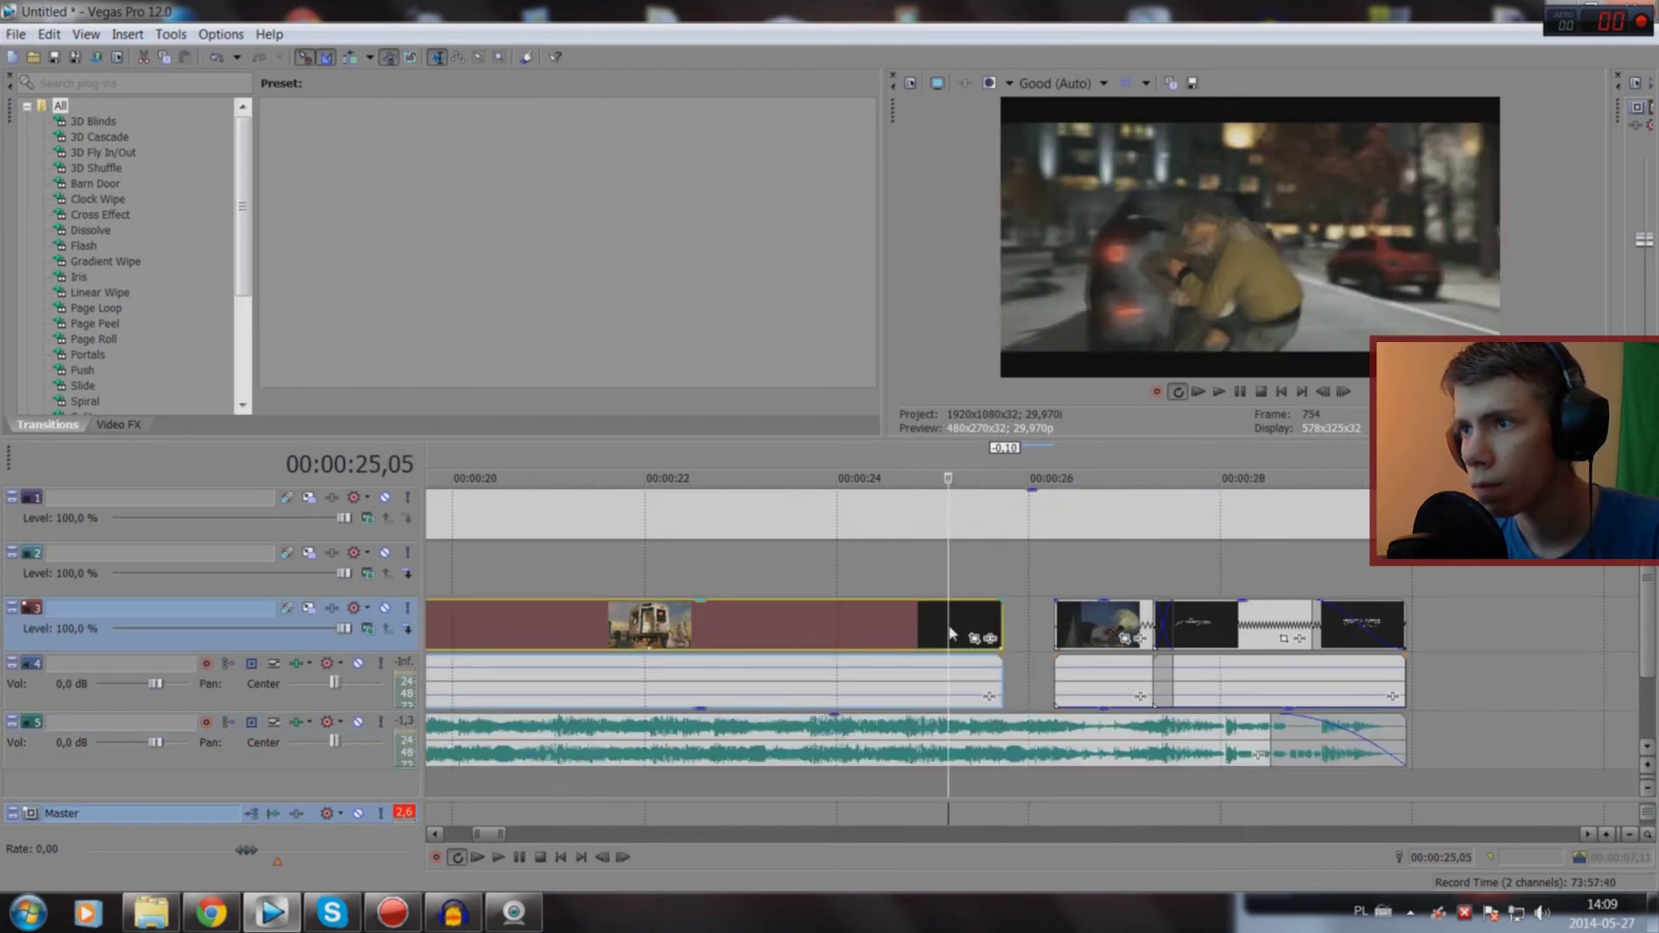
drag(687, 478, 753, 613)
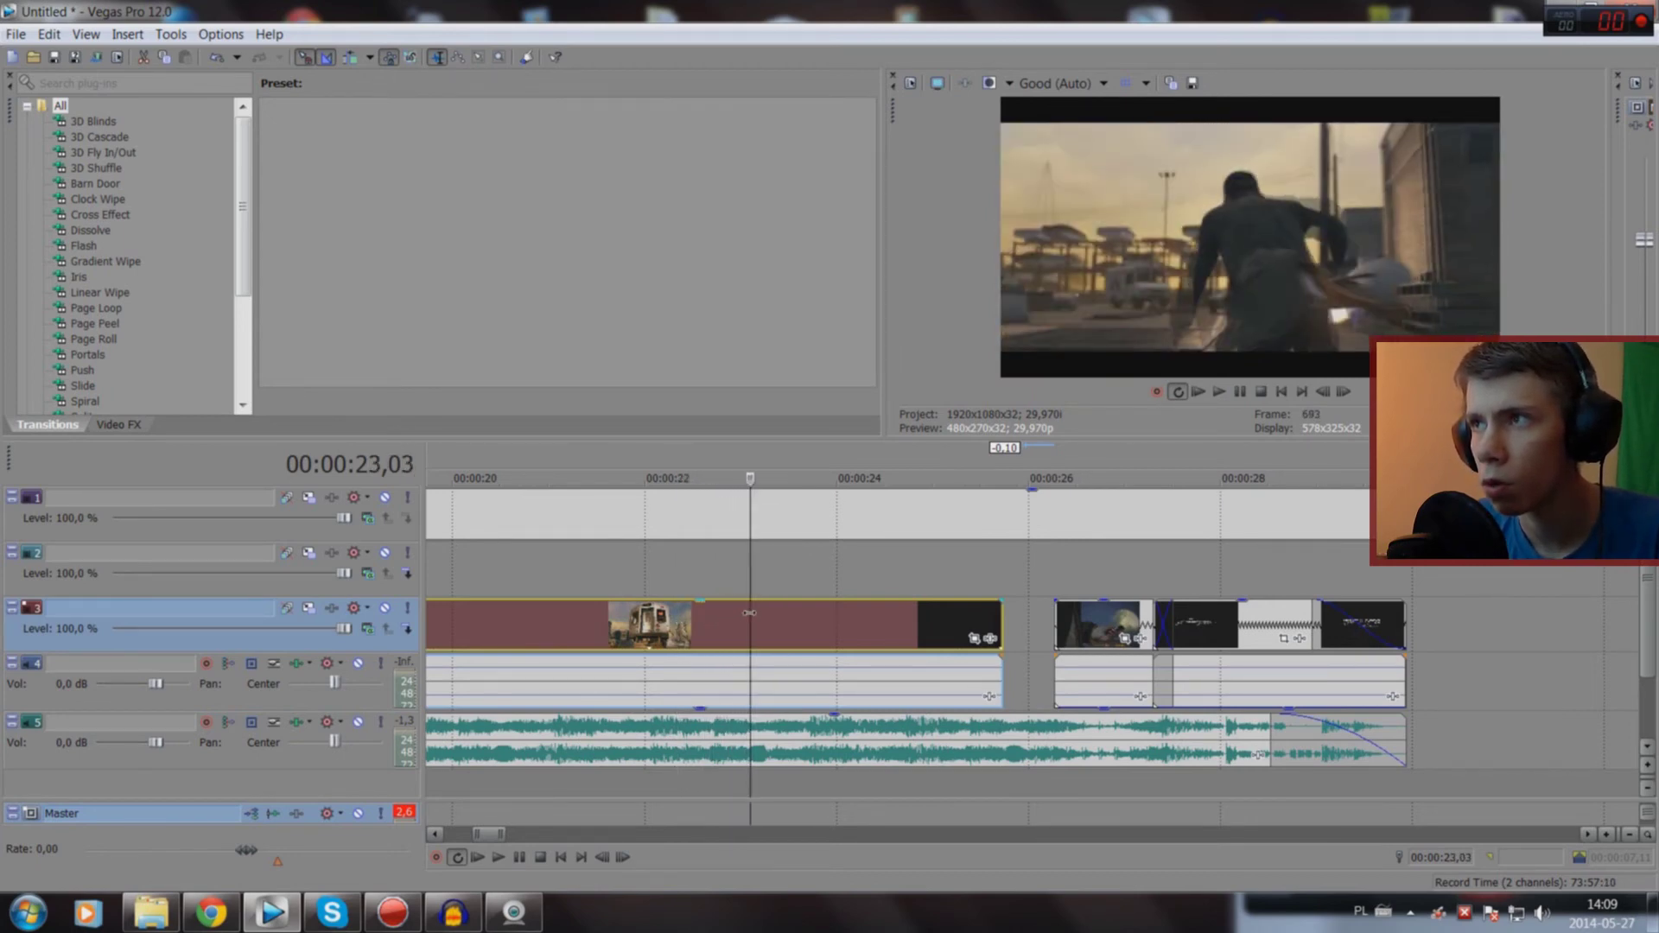
key(space)
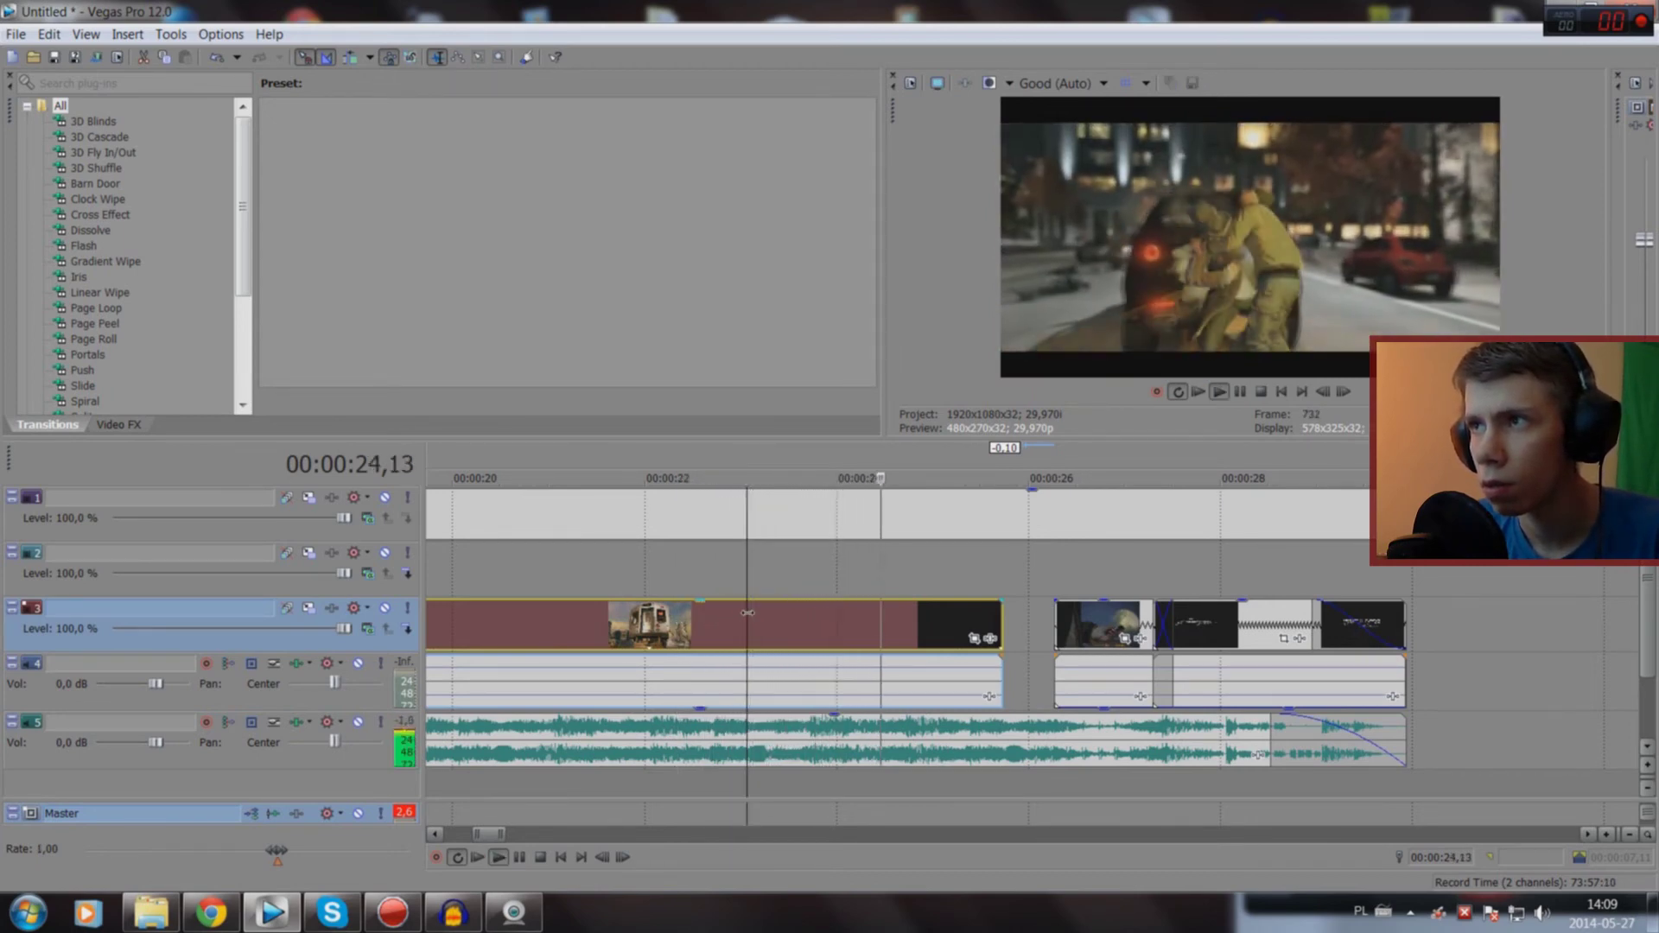
key(space)
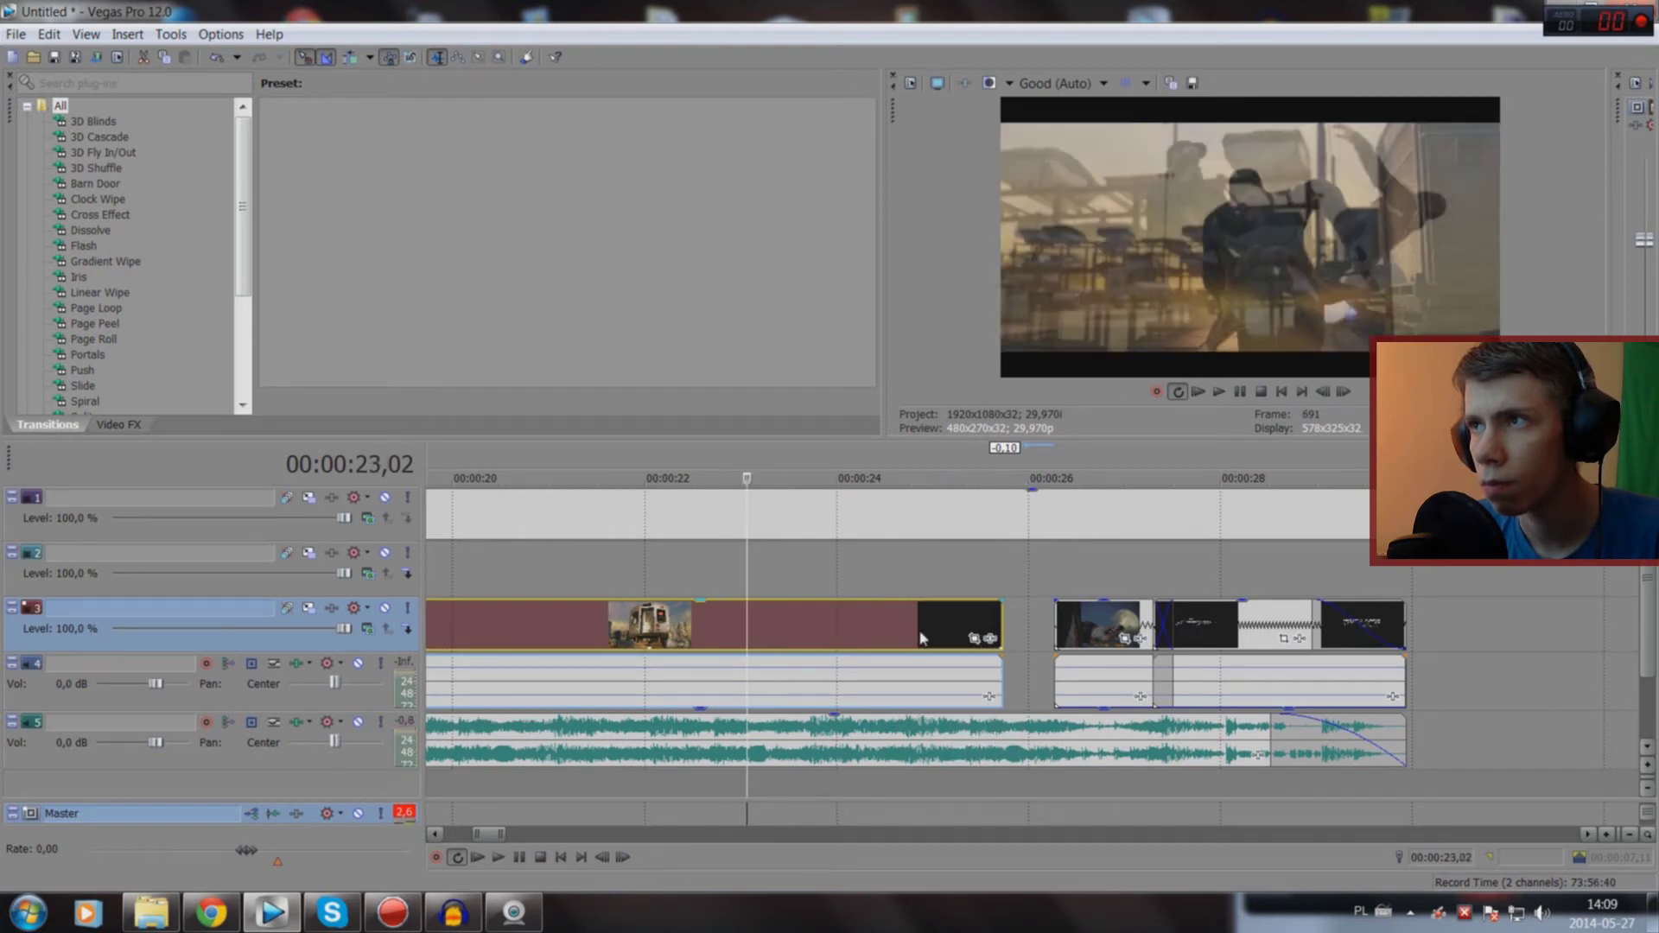
click(921, 636)
mouse_move(921, 630)
mouse_down()
mouse_move(946, 617)
mouse_move(801, 614)
mouse_move(852, 614)
mouse_up()
Step: Delete the short clip around 34 seconds from the timeline
scroll(852, 614, down, 2)
scroll(957, 659, down, 4)
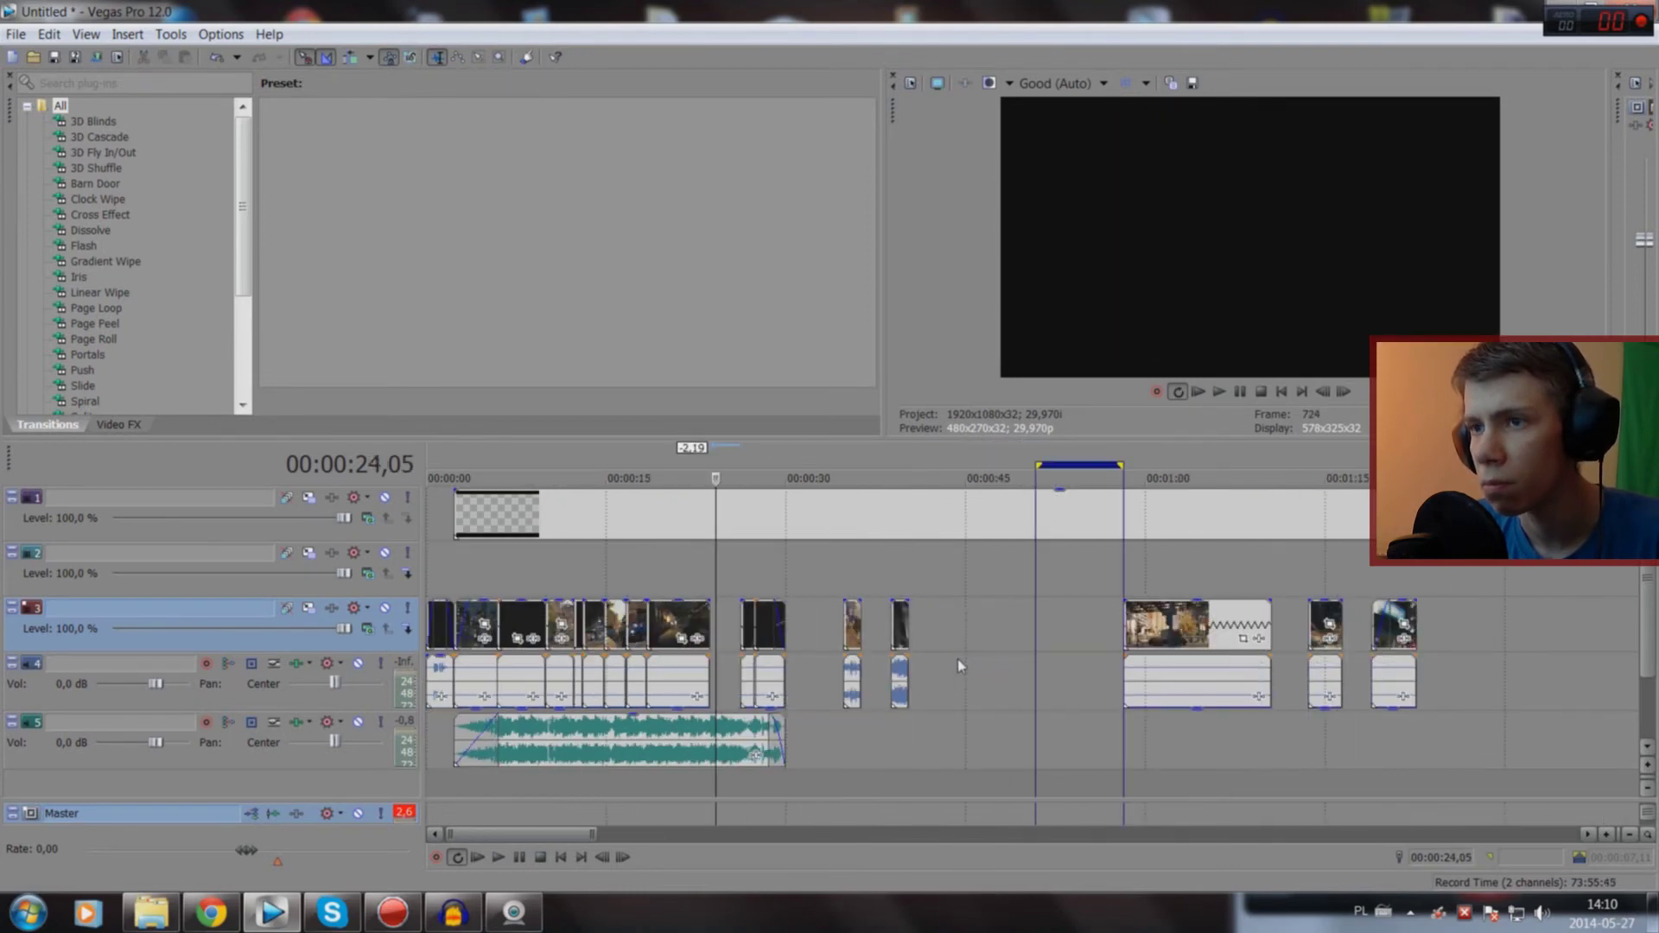
double_click(854, 616)
key(space)
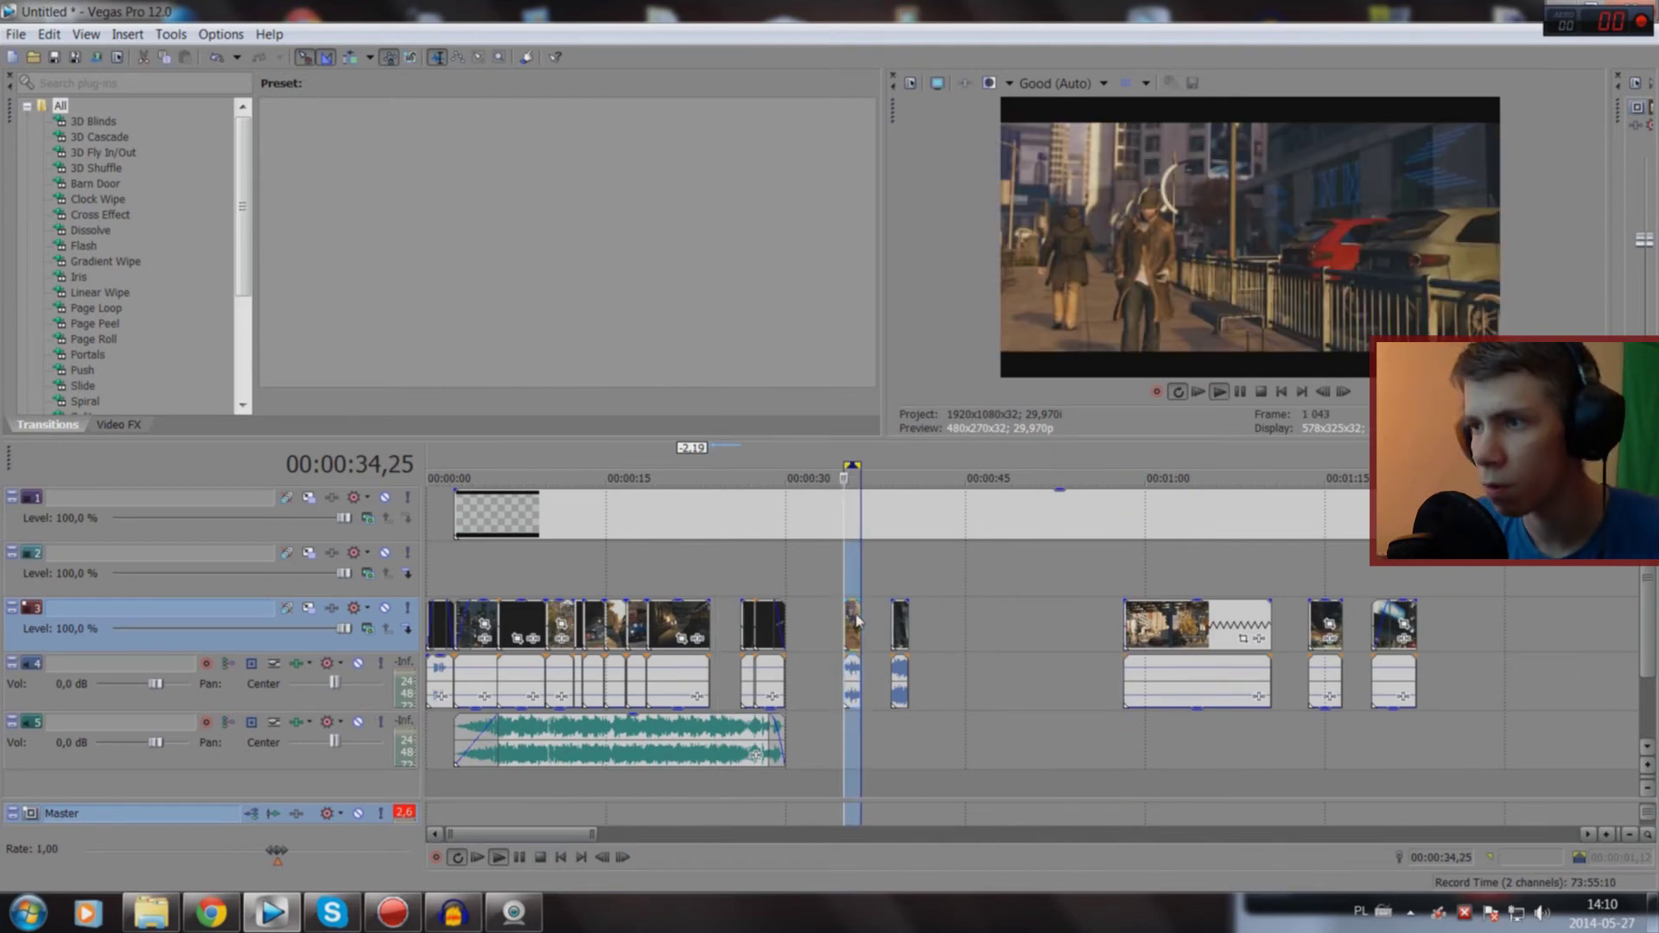
key(space)
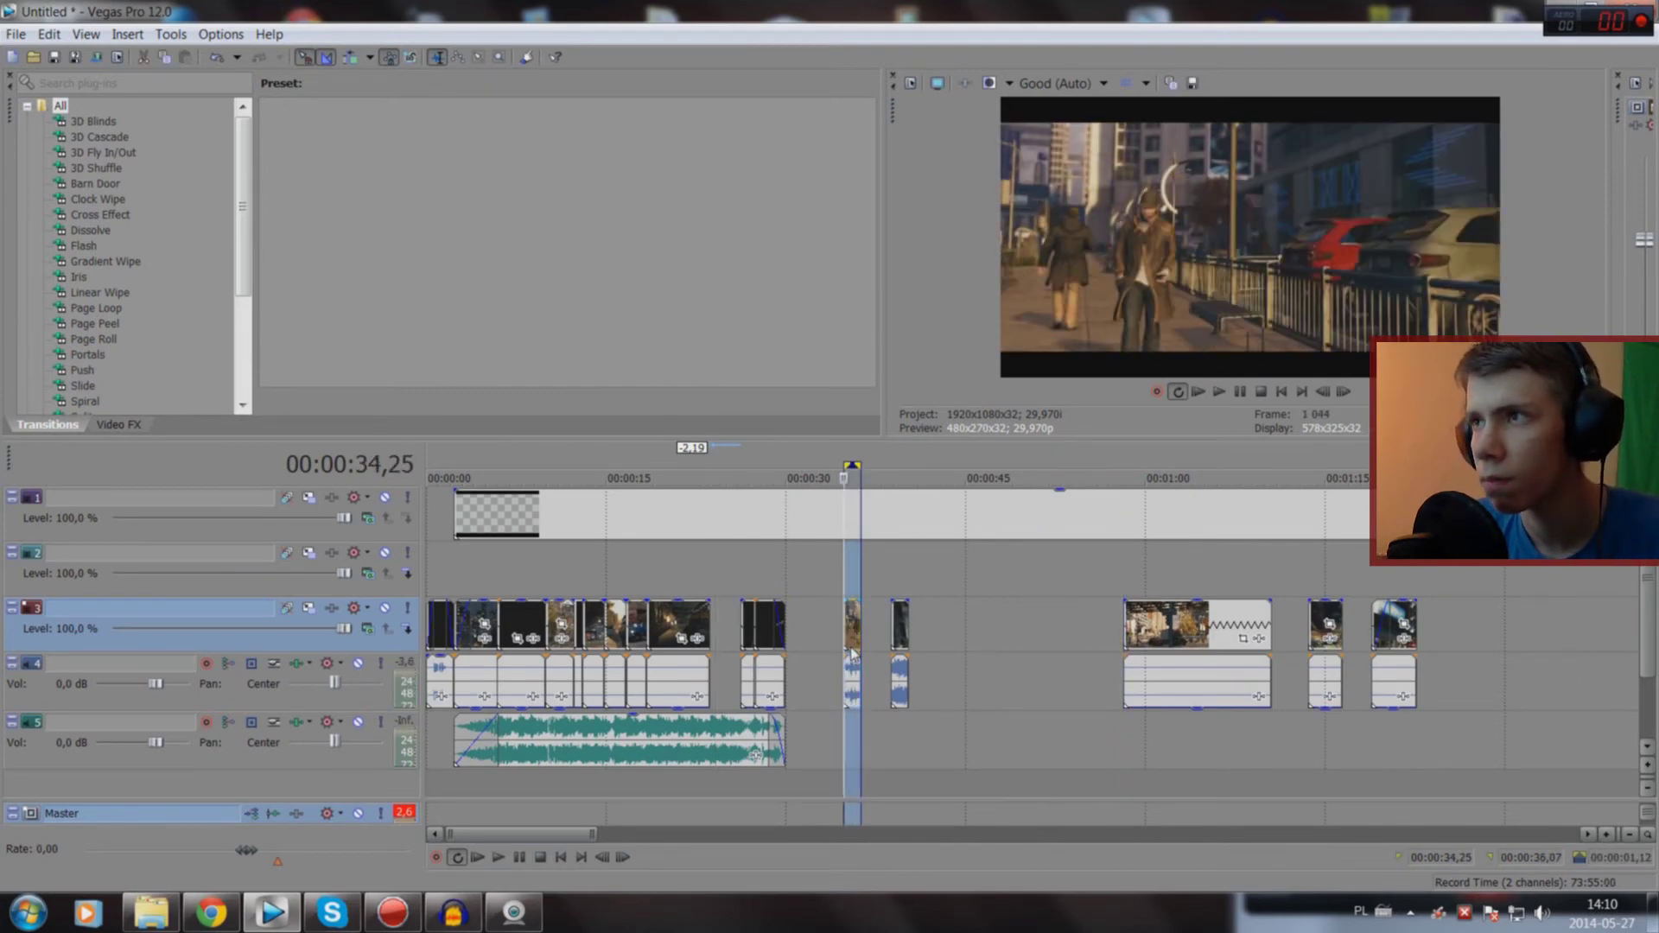
key(Delete)
Step: Move the short clip near 39 seconds back to around 23 seconds on track 3
double_click(900, 628)
key(space)
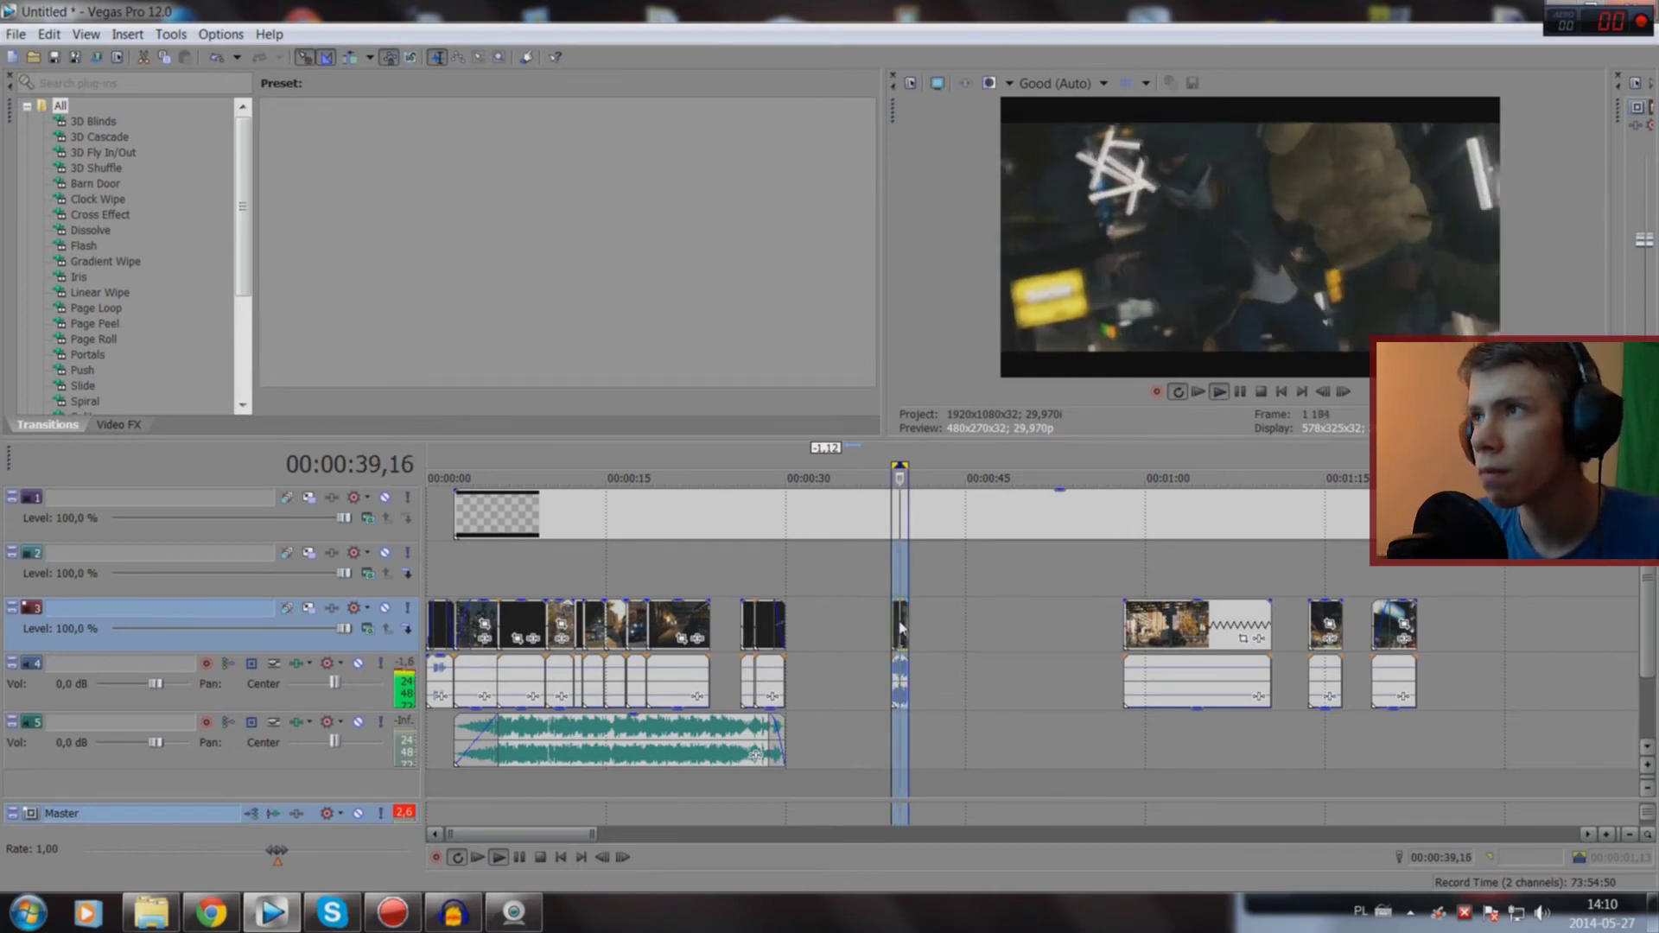
key(space)
scroll(918, 633, up, 3)
scroll(935, 639, up, 2)
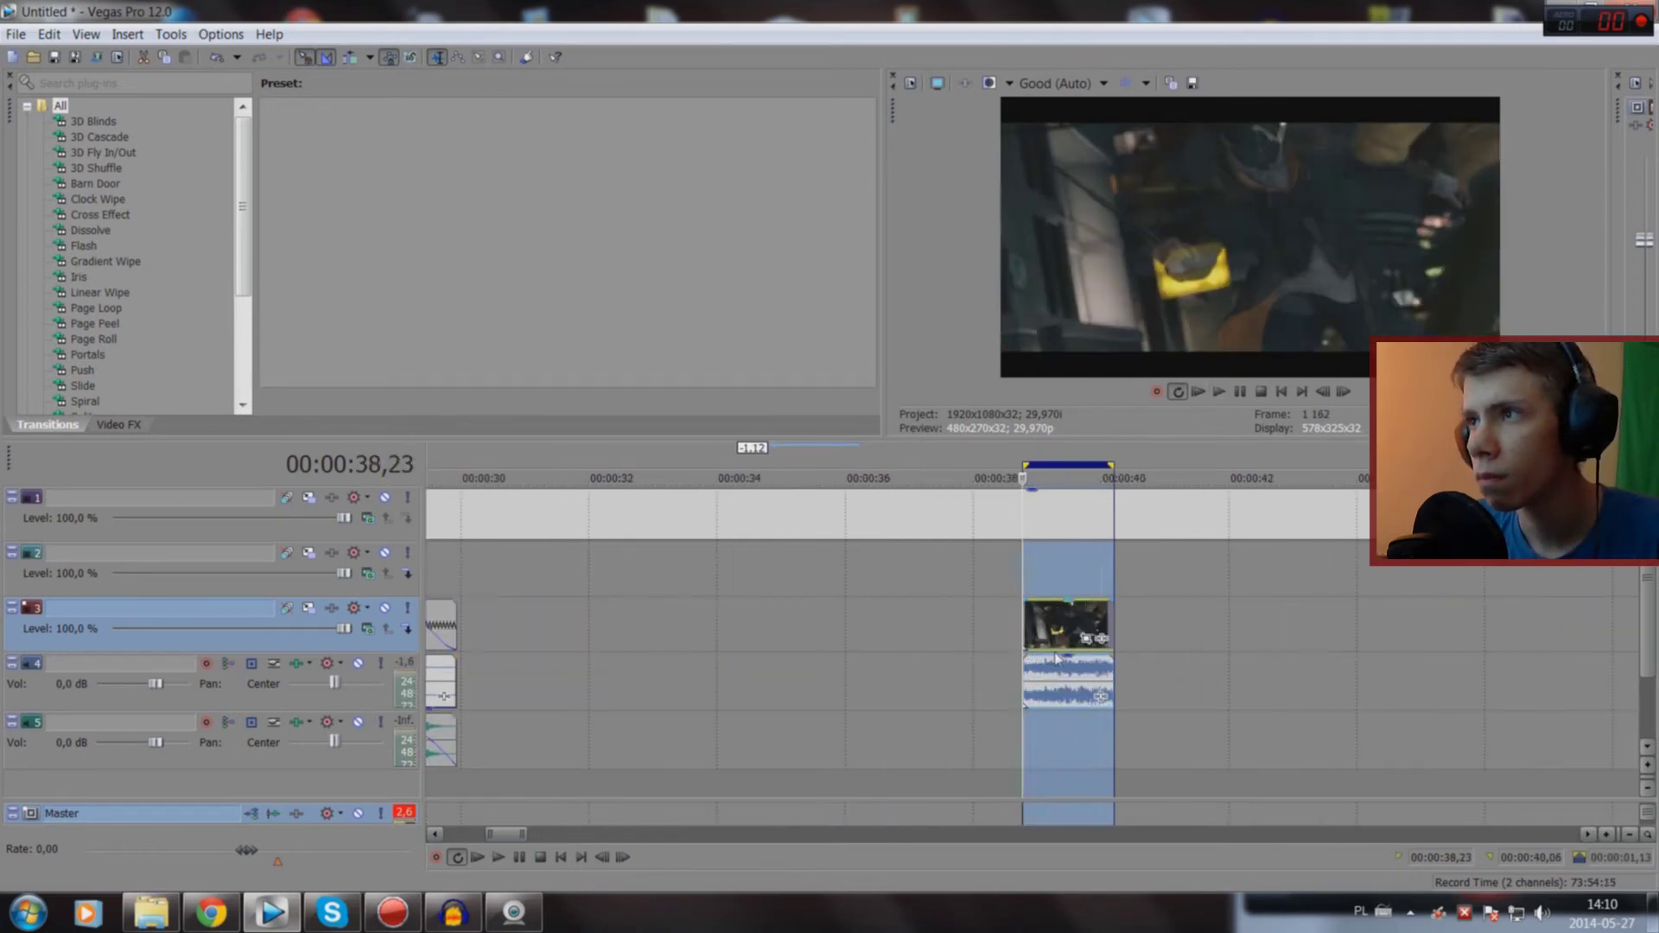
mouse_move(1082, 632)
mouse_down()
mouse_move(1281, 662)
mouse_move(1262, 674)
mouse_up()
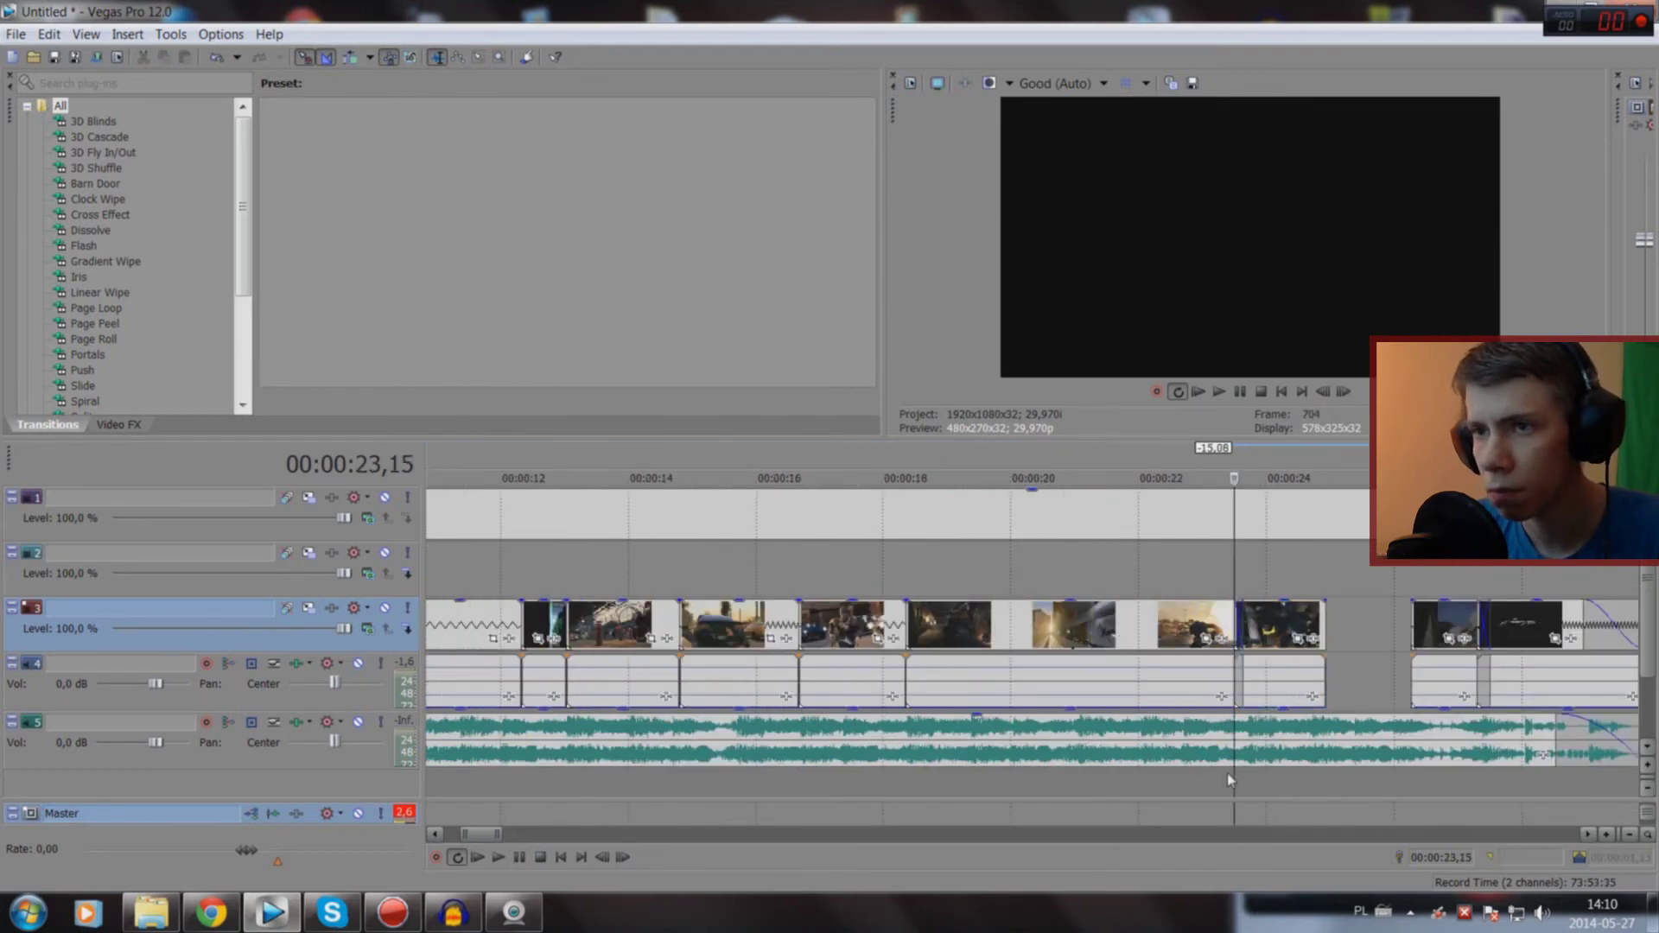
key(space)
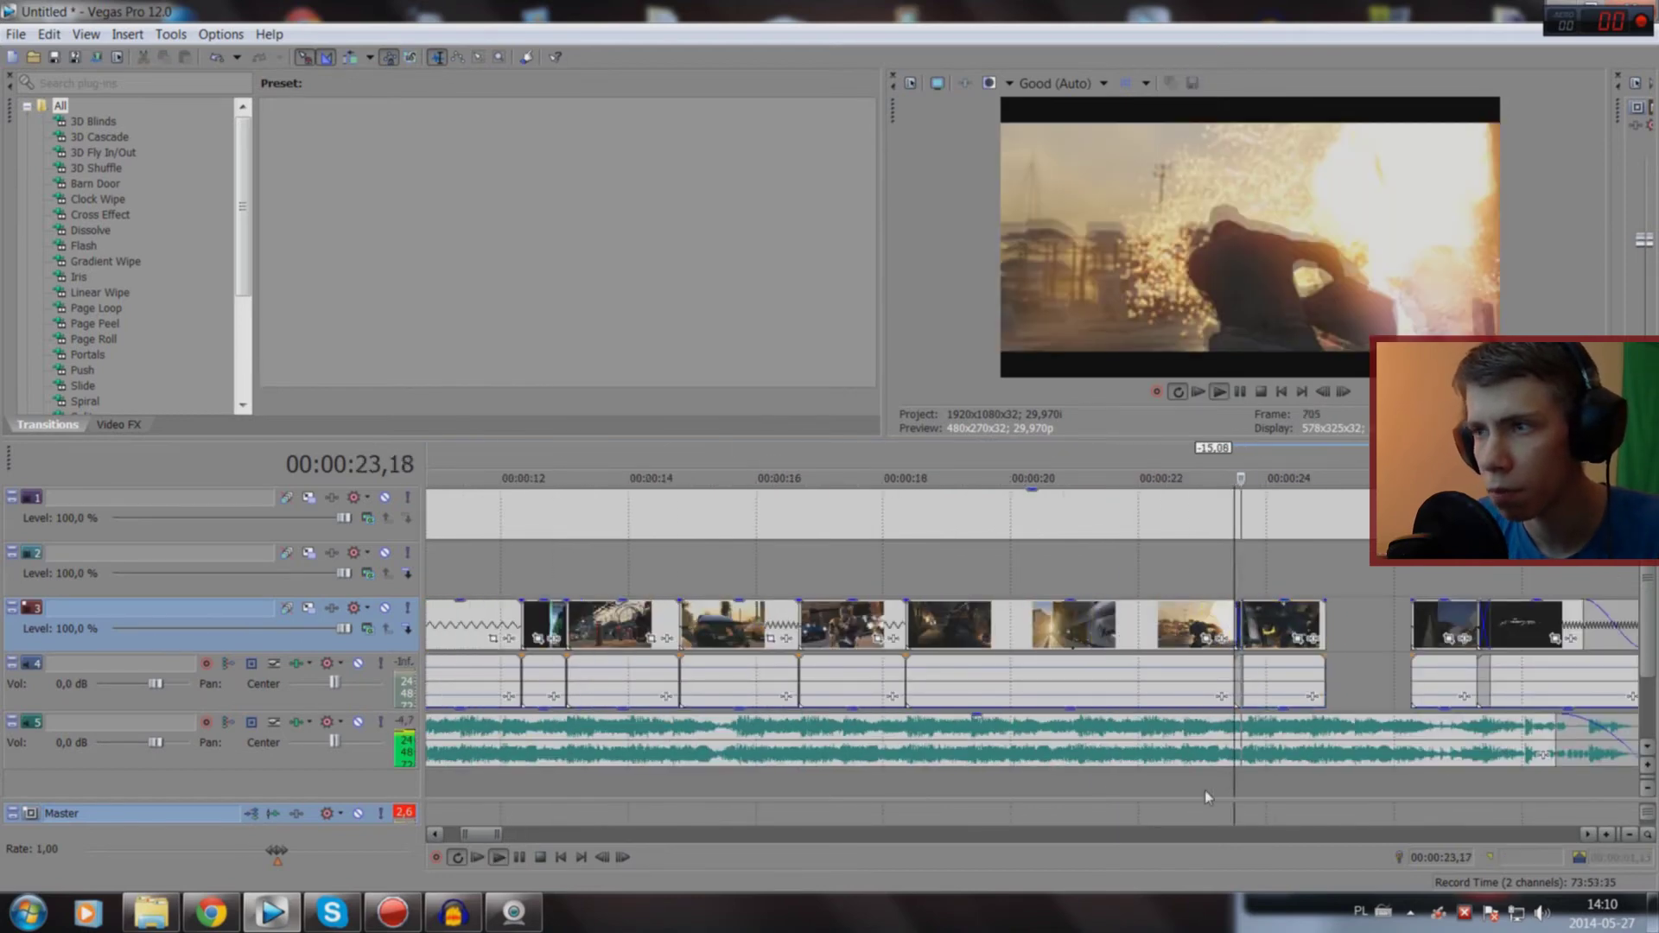
key(space)
Step: Nudge the clip later and extend the previous clip's end to close the gap
scroll(1107, 648, up, 2)
drag(1127, 635, 1137, 635)
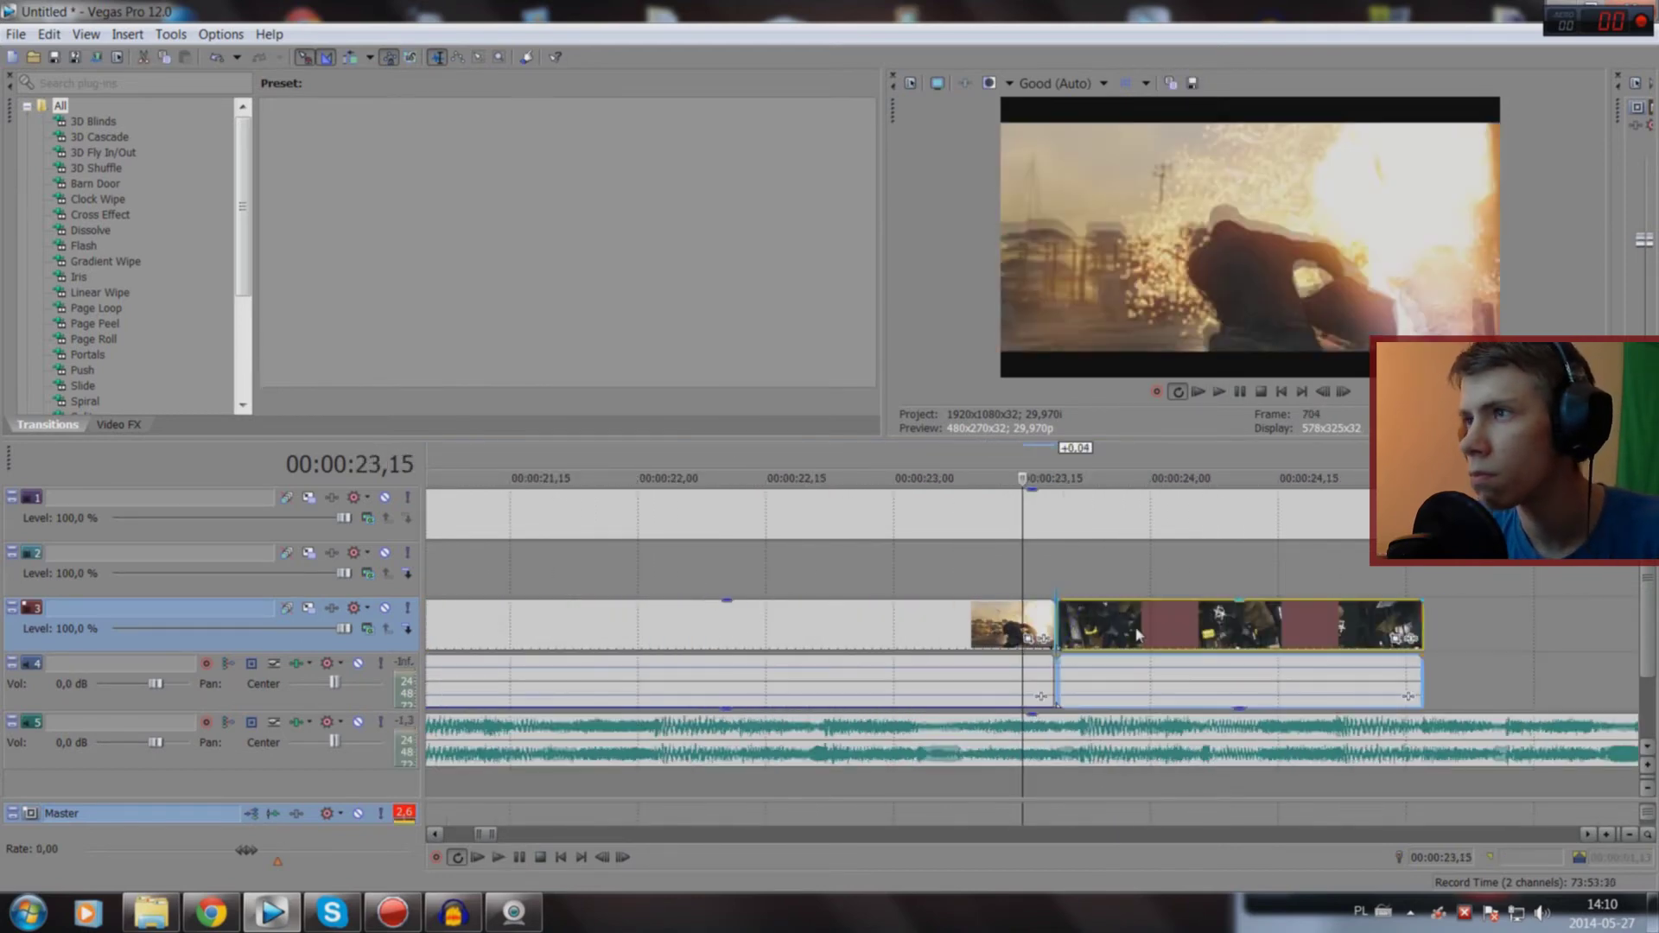
key(space)
key(space)
key(space)
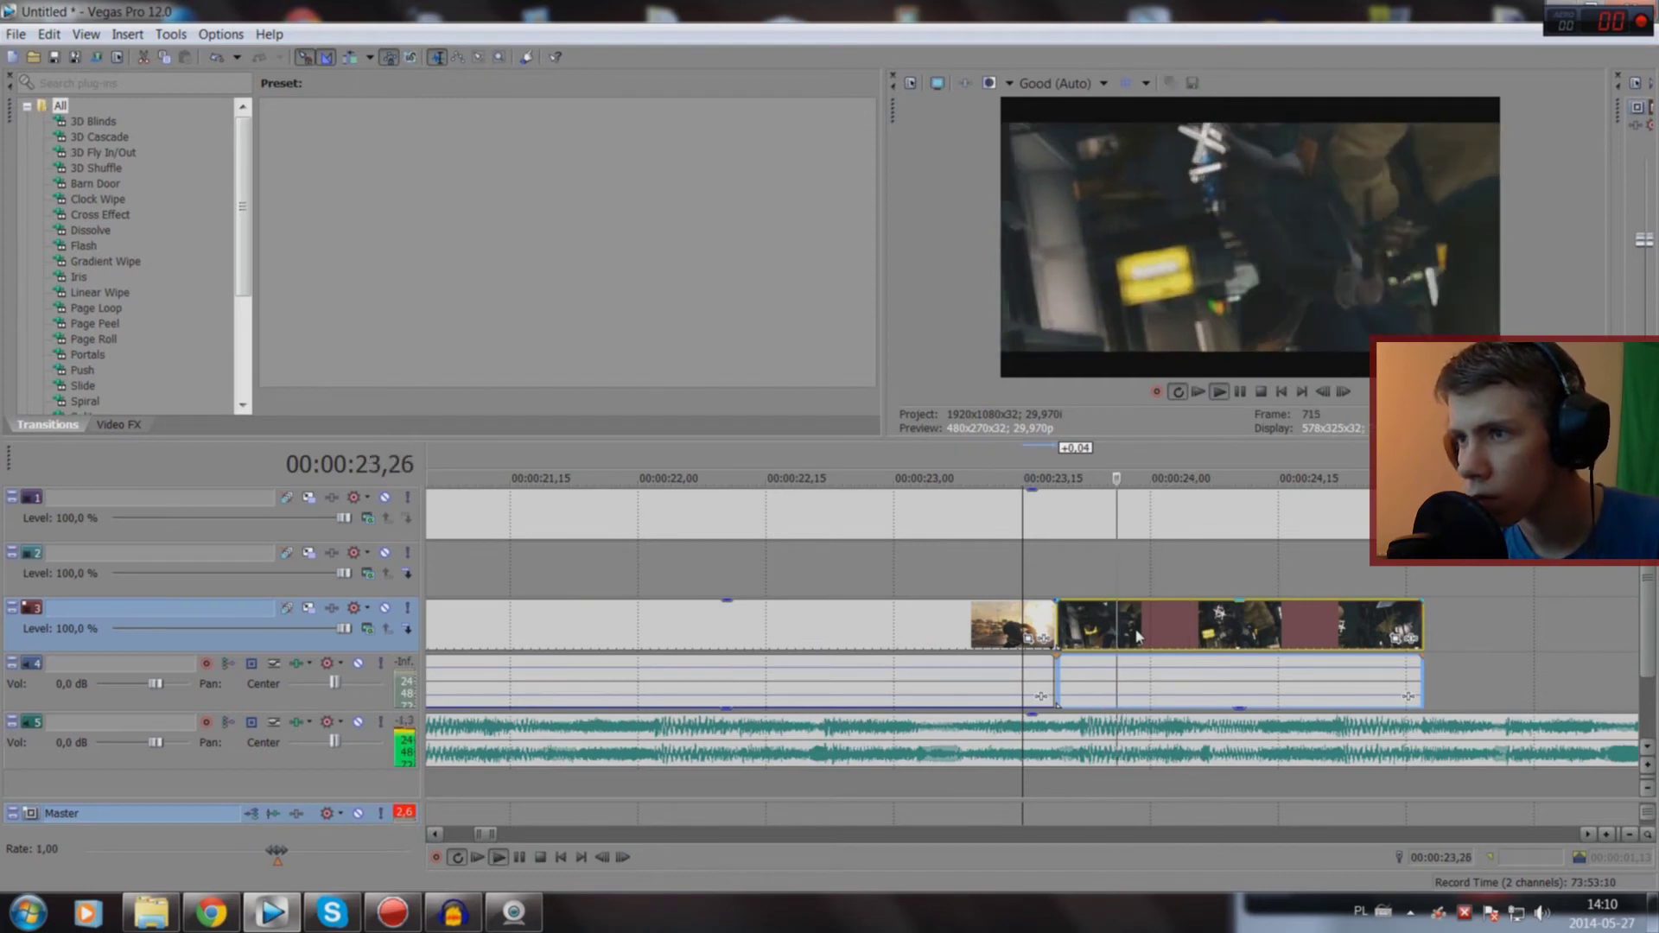
key(space)
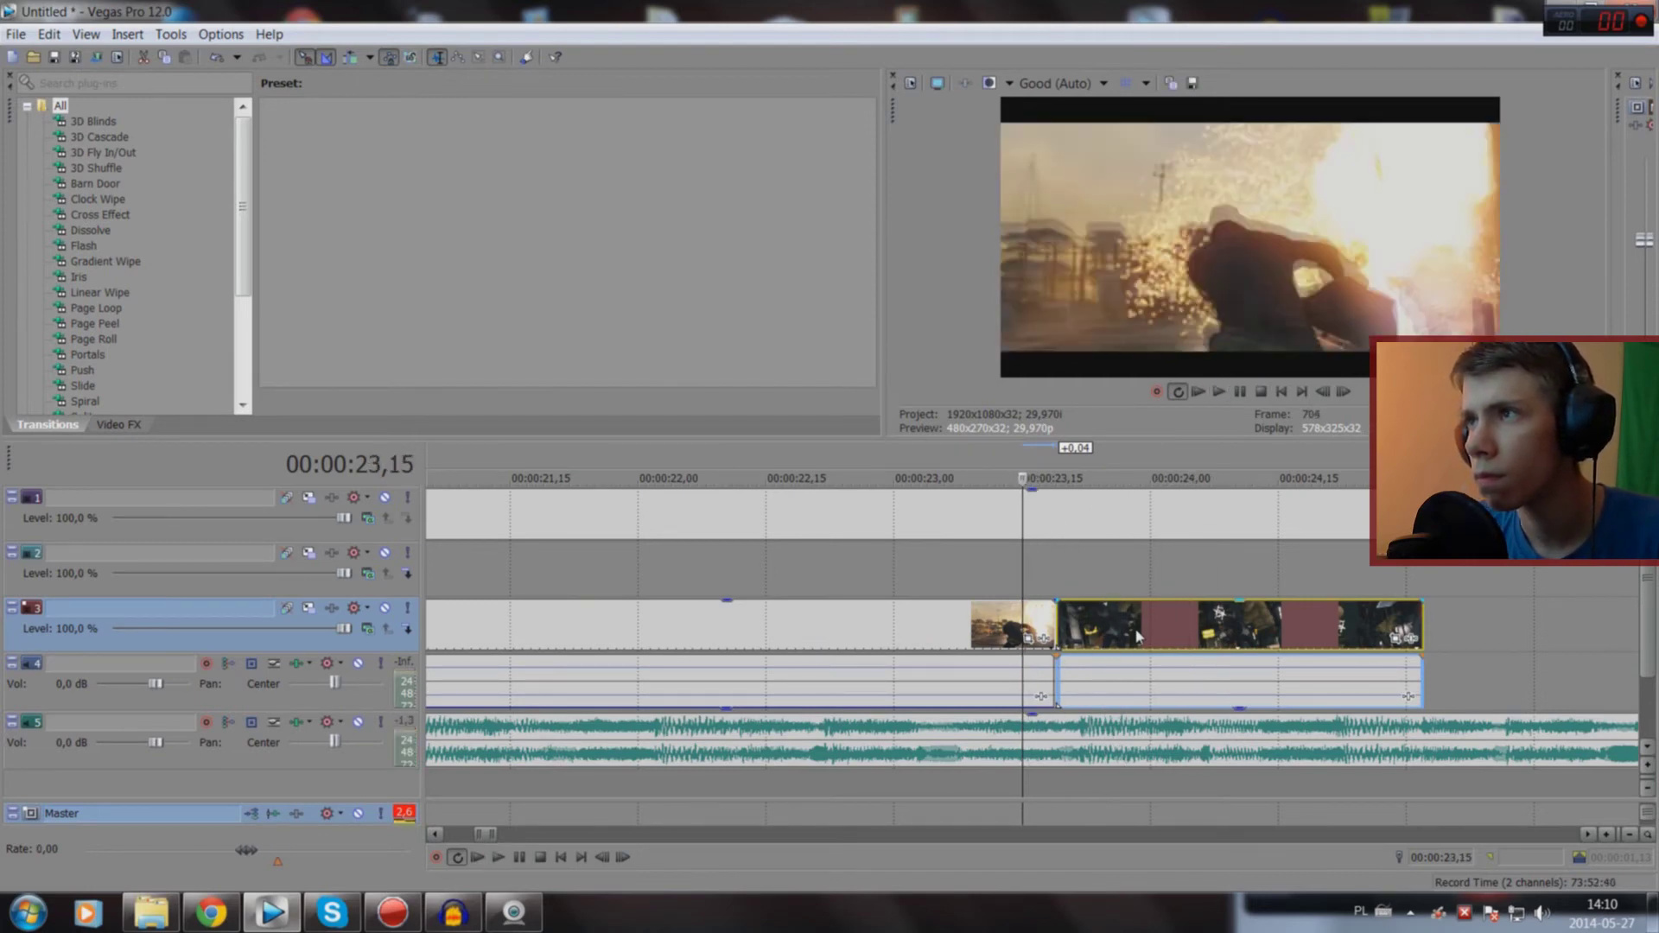
drag(1138, 636, 1166, 637)
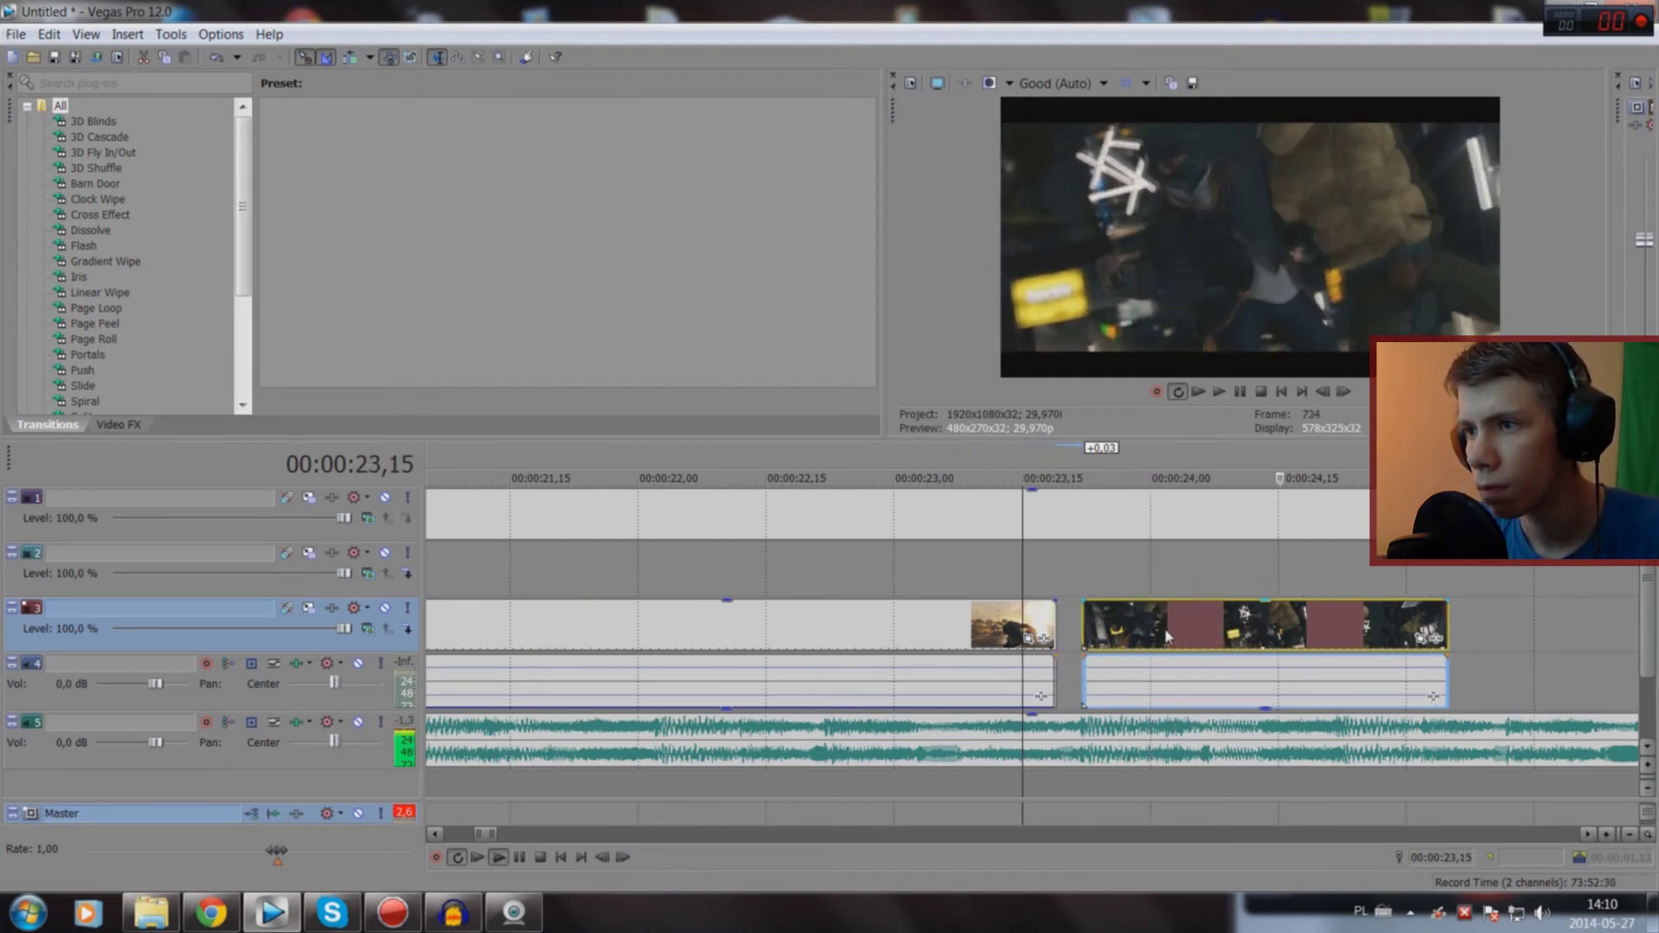
key(space)
drag(1050, 639, 1081, 640)
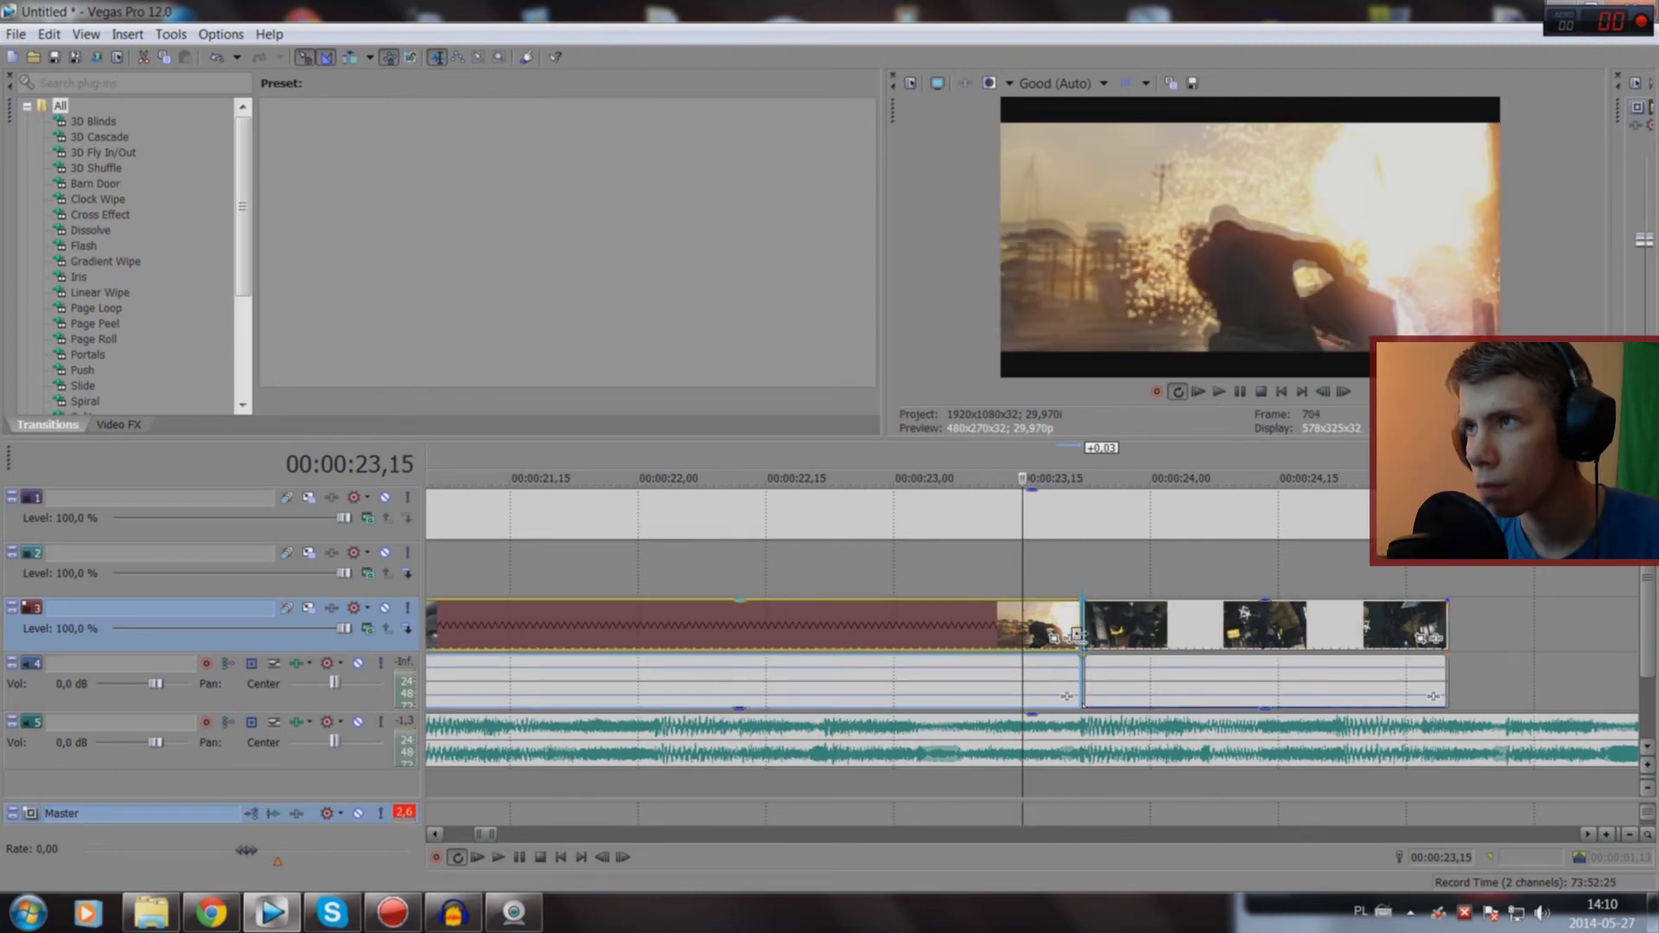
key(space)
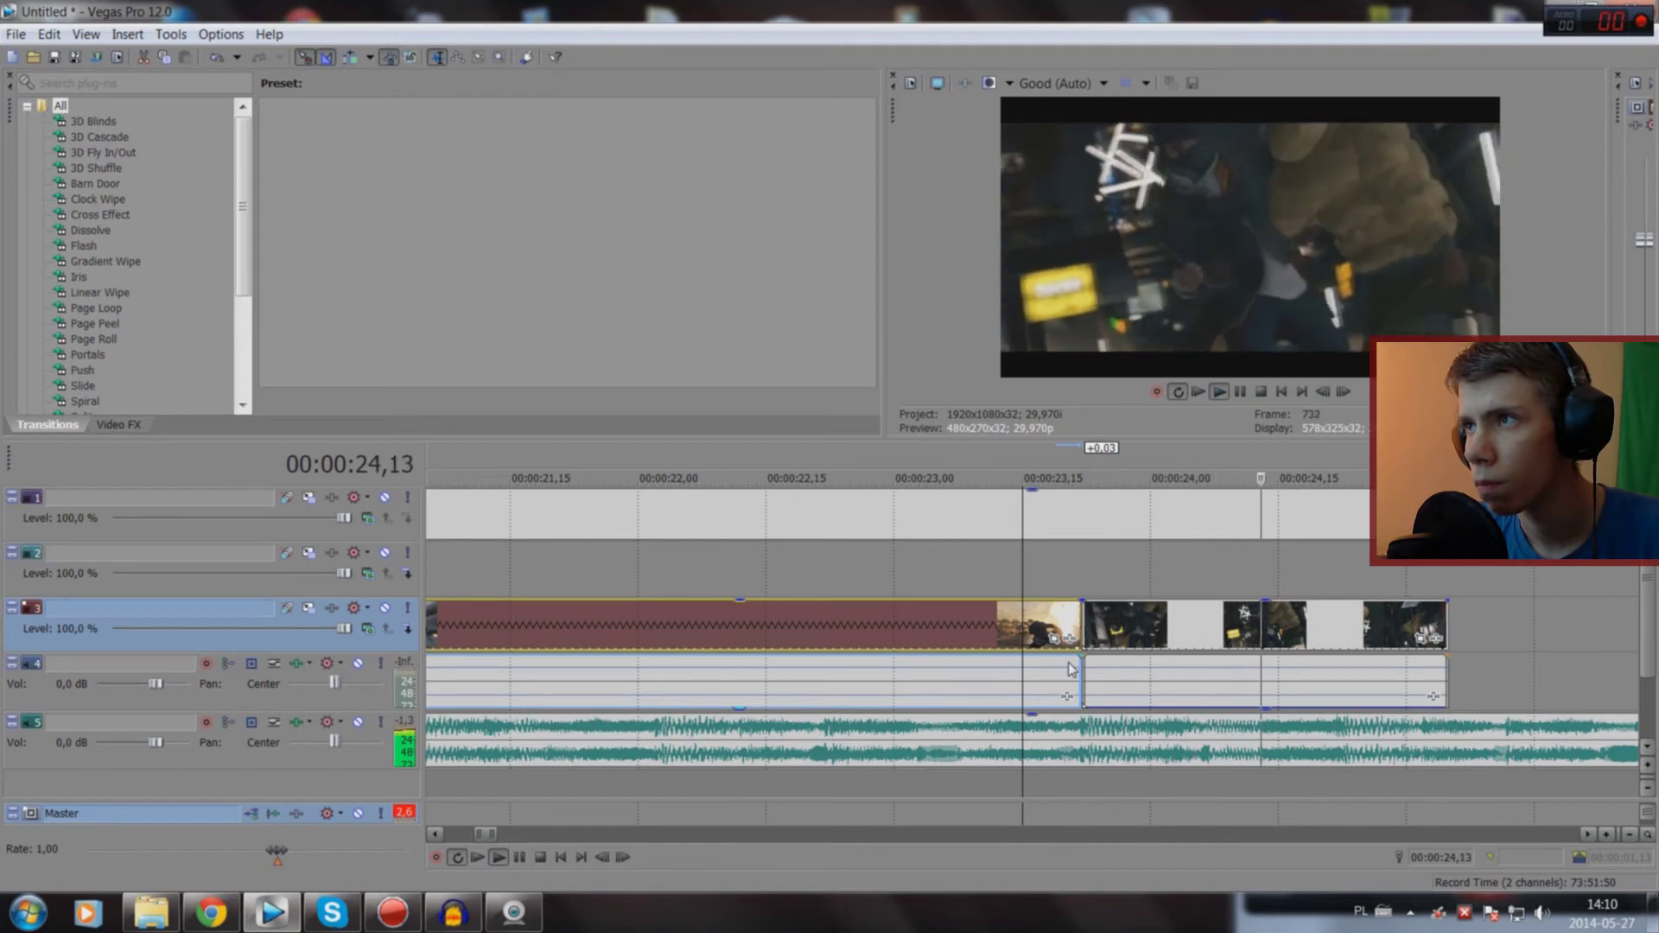
Step: Preview from 22,27 and trim the clip's end back to 24,20
scroll(1023, 709, down, 3)
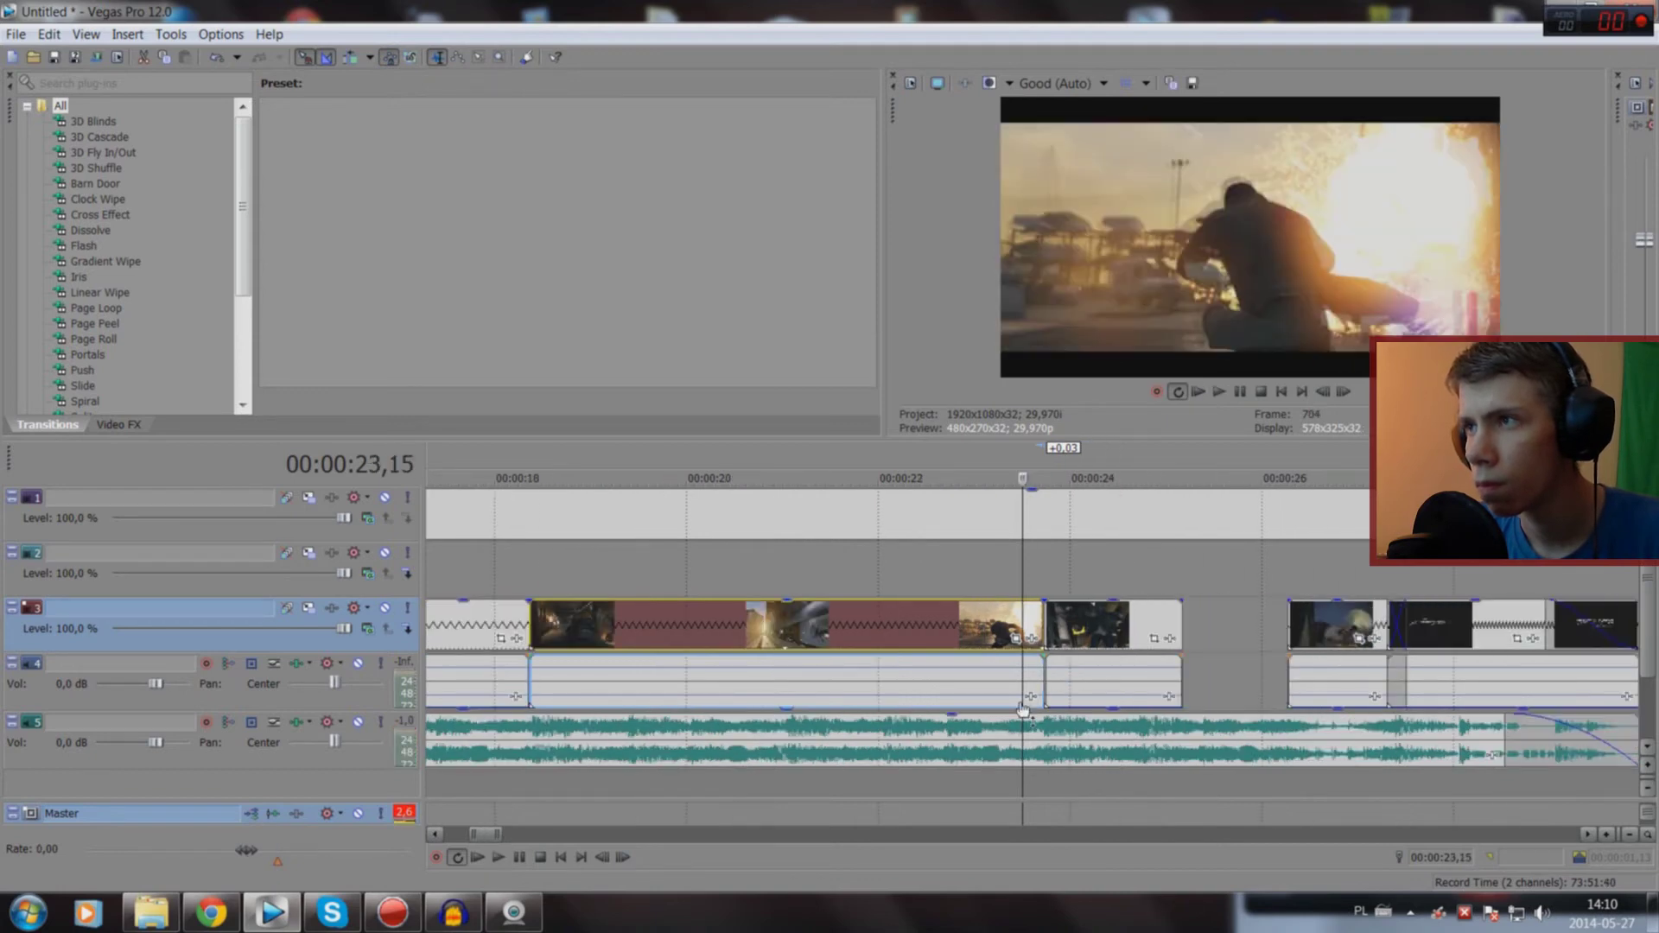
click(958, 774)
key(space)
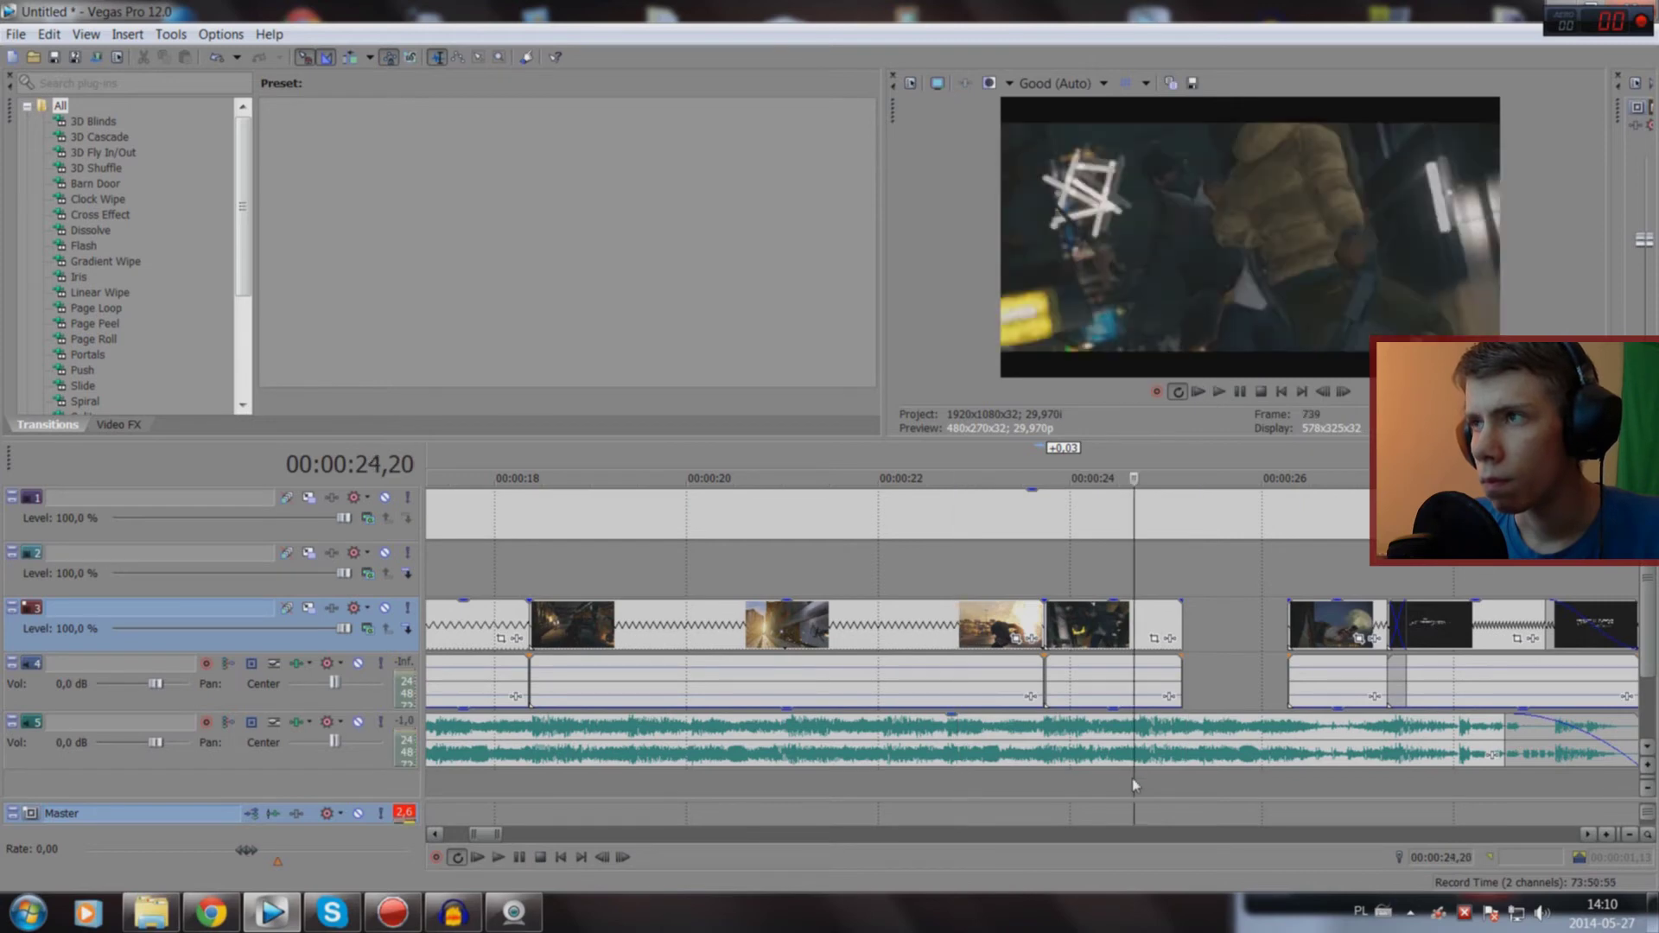
key(space)
scroll(1172, 753, up, 2)
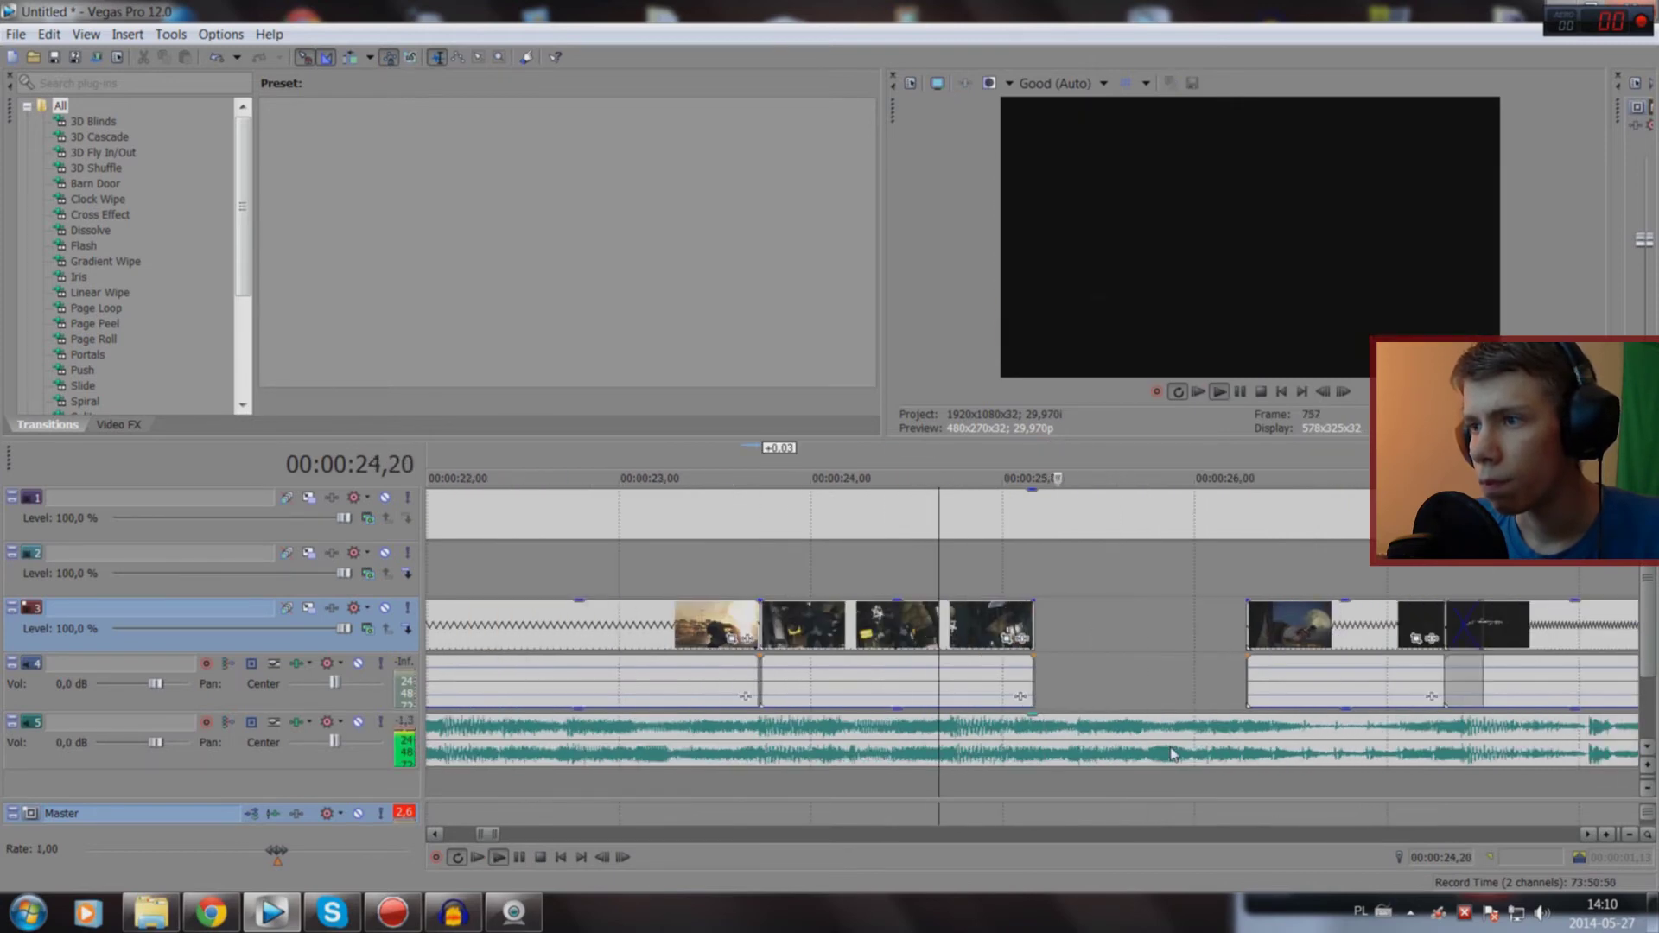
key(space)
drag(1034, 629, 935, 628)
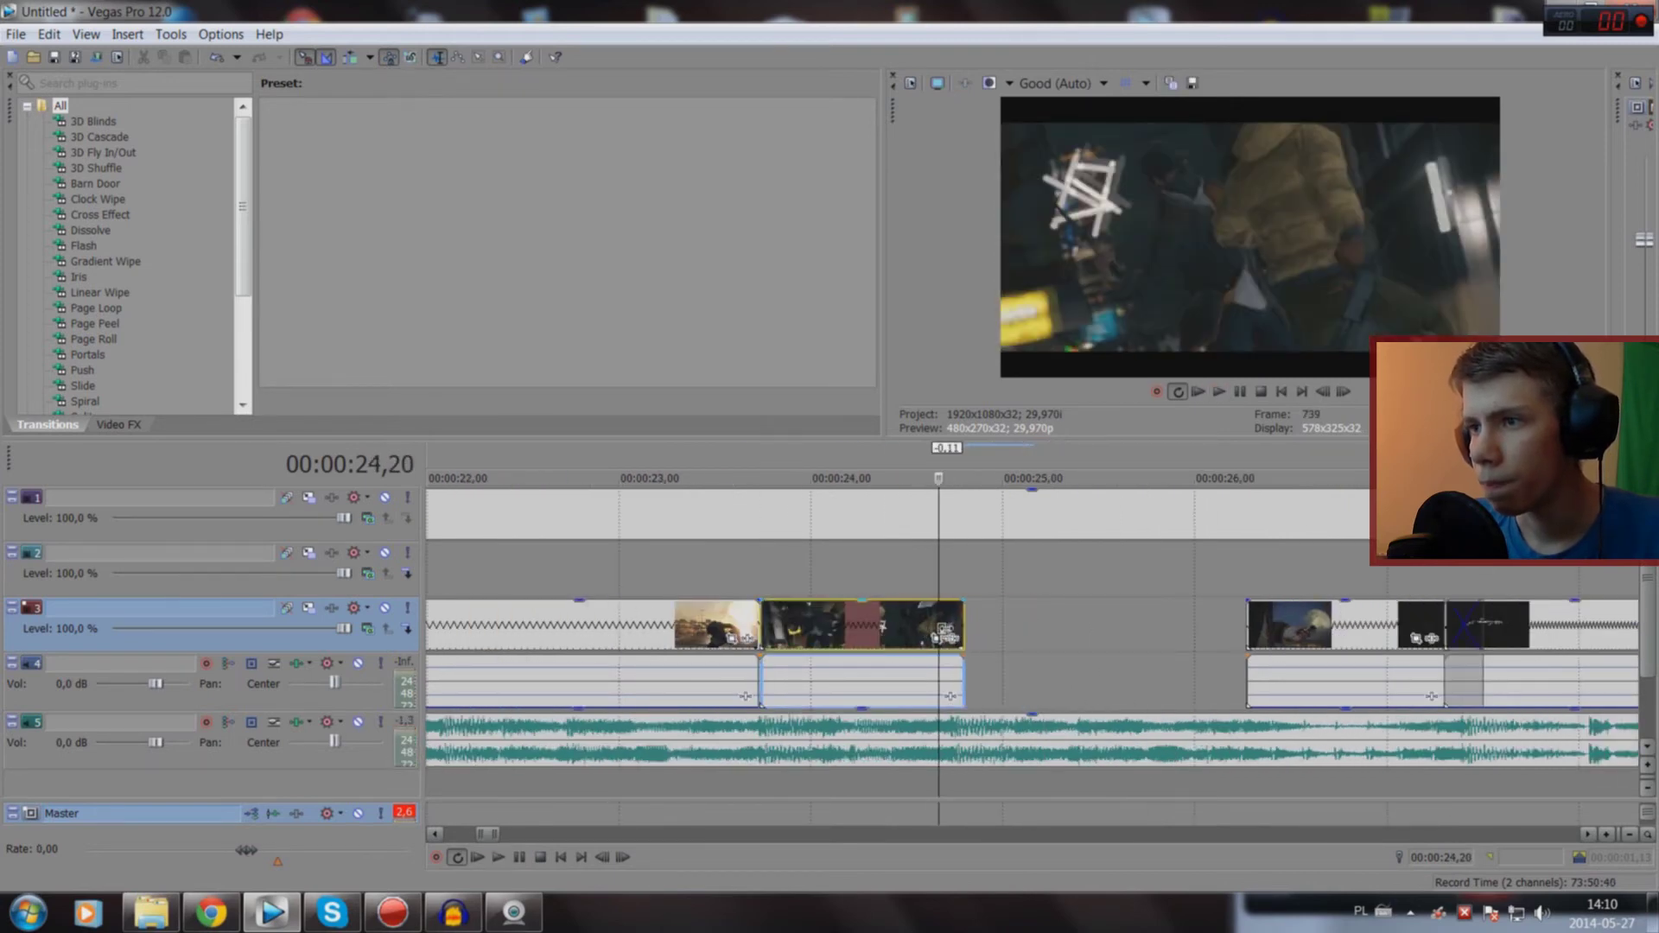
click(740, 783)
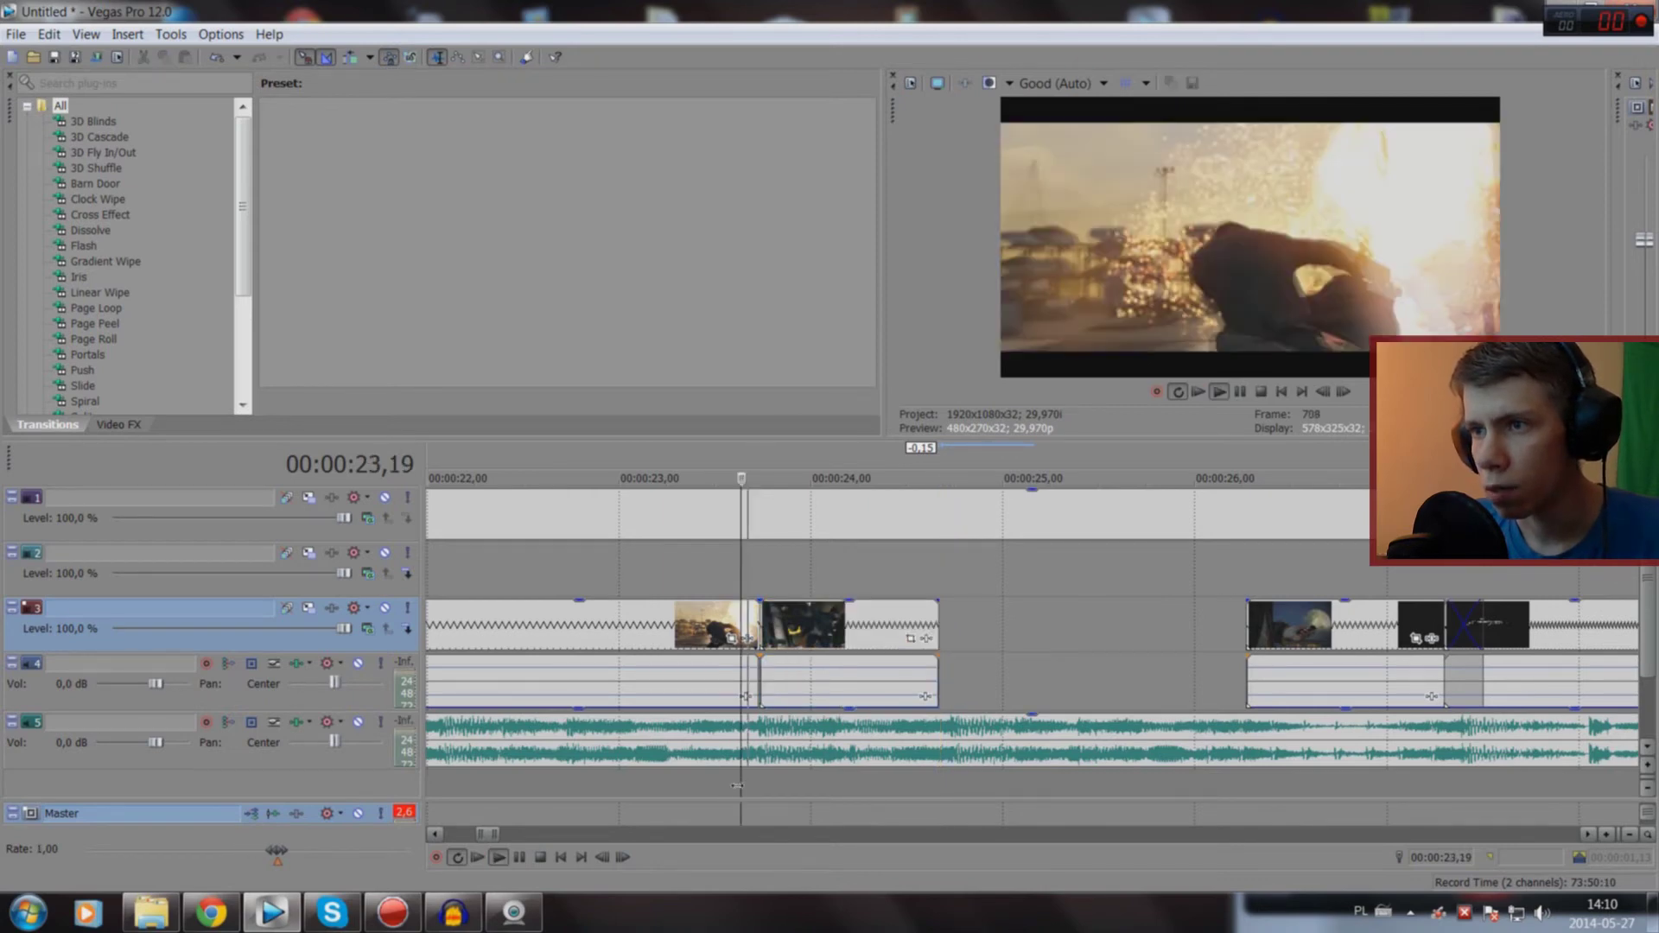
key(space)
key(space)
key(space)
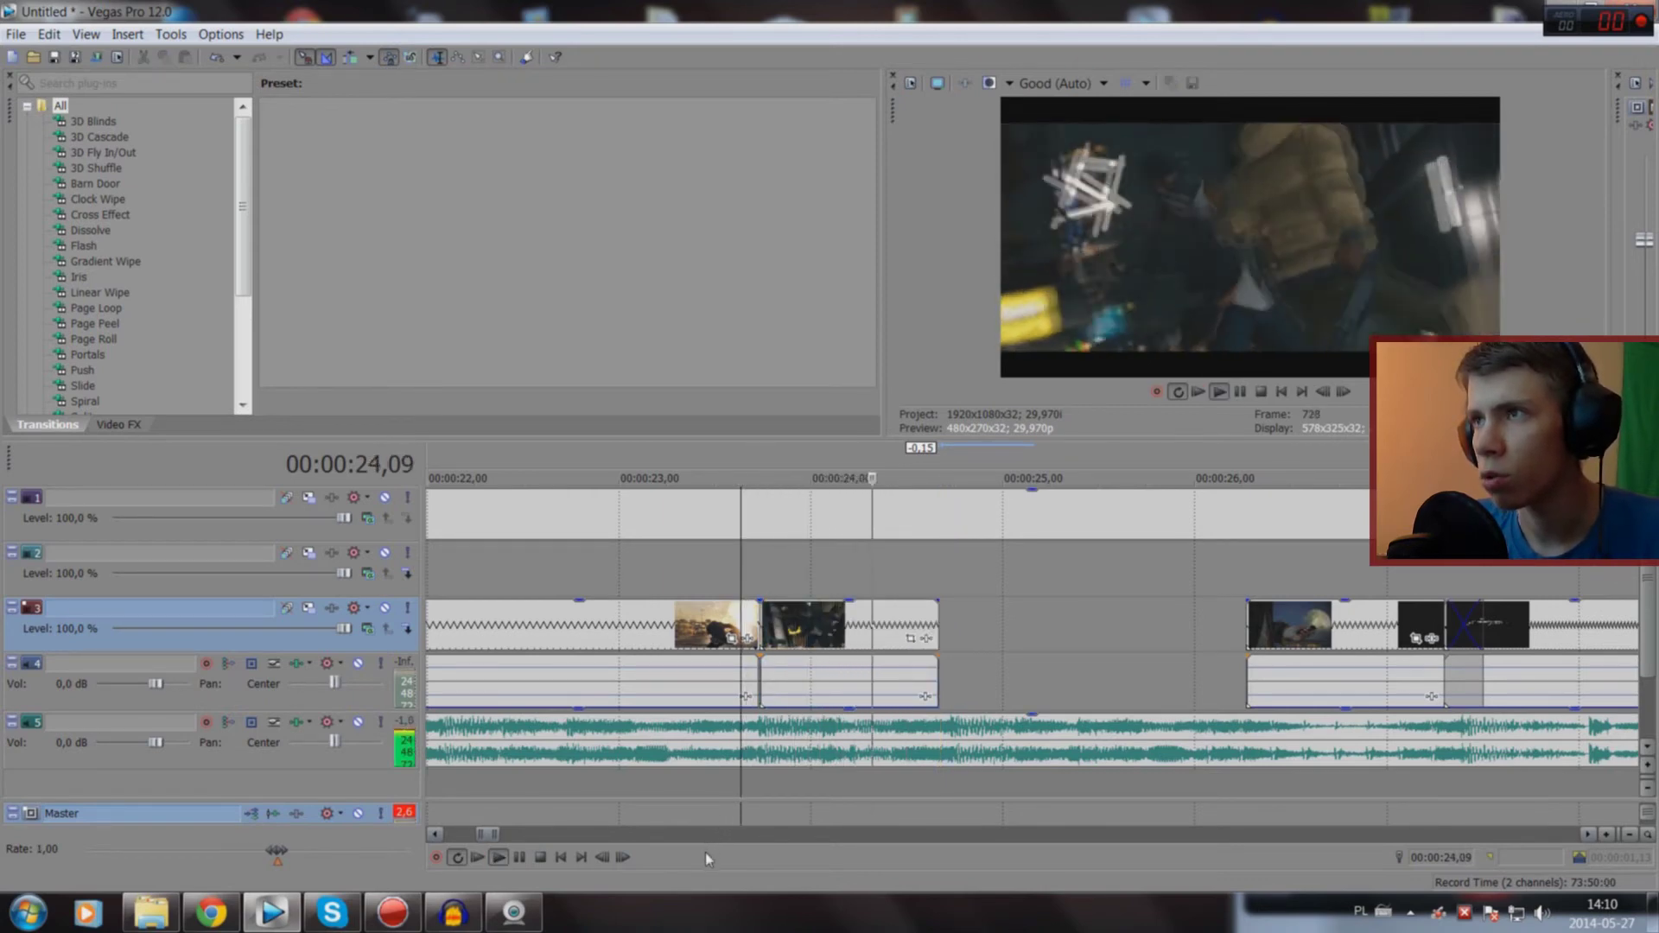
key(space)
Step: Slide the track 3 clip left so it starts at 23,19 and replay the join
key(ctrl+z)
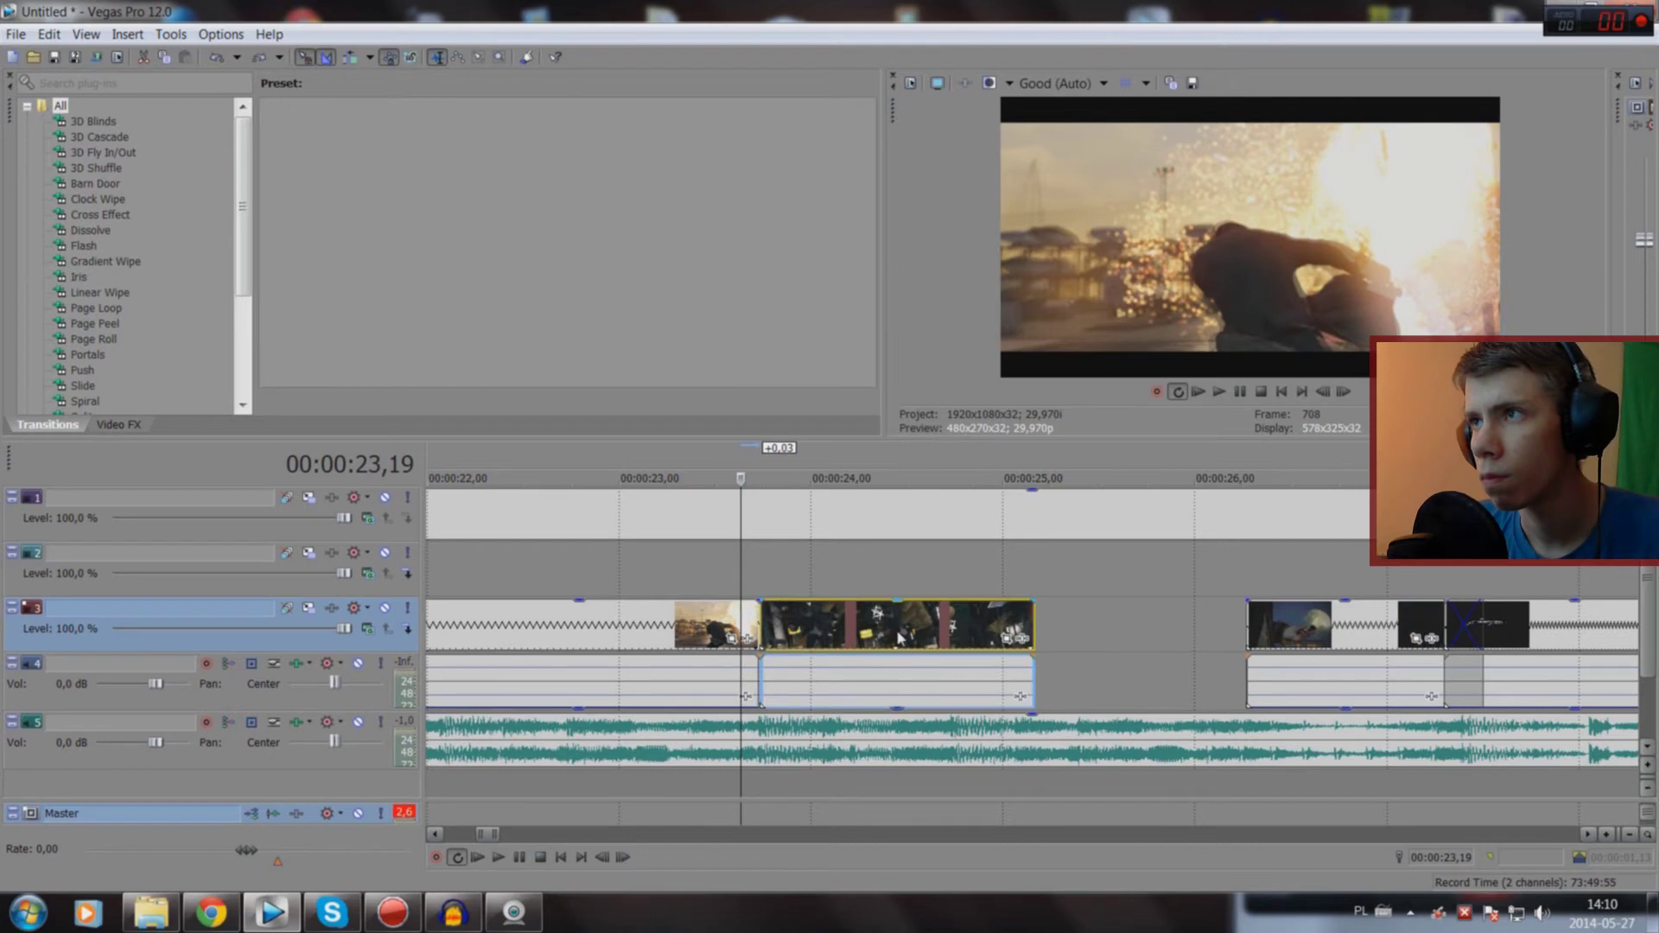
mouse_move(899, 636)
mouse_down()
mouse_move(717, 628)
mouse_move(754, 635)
mouse_up()
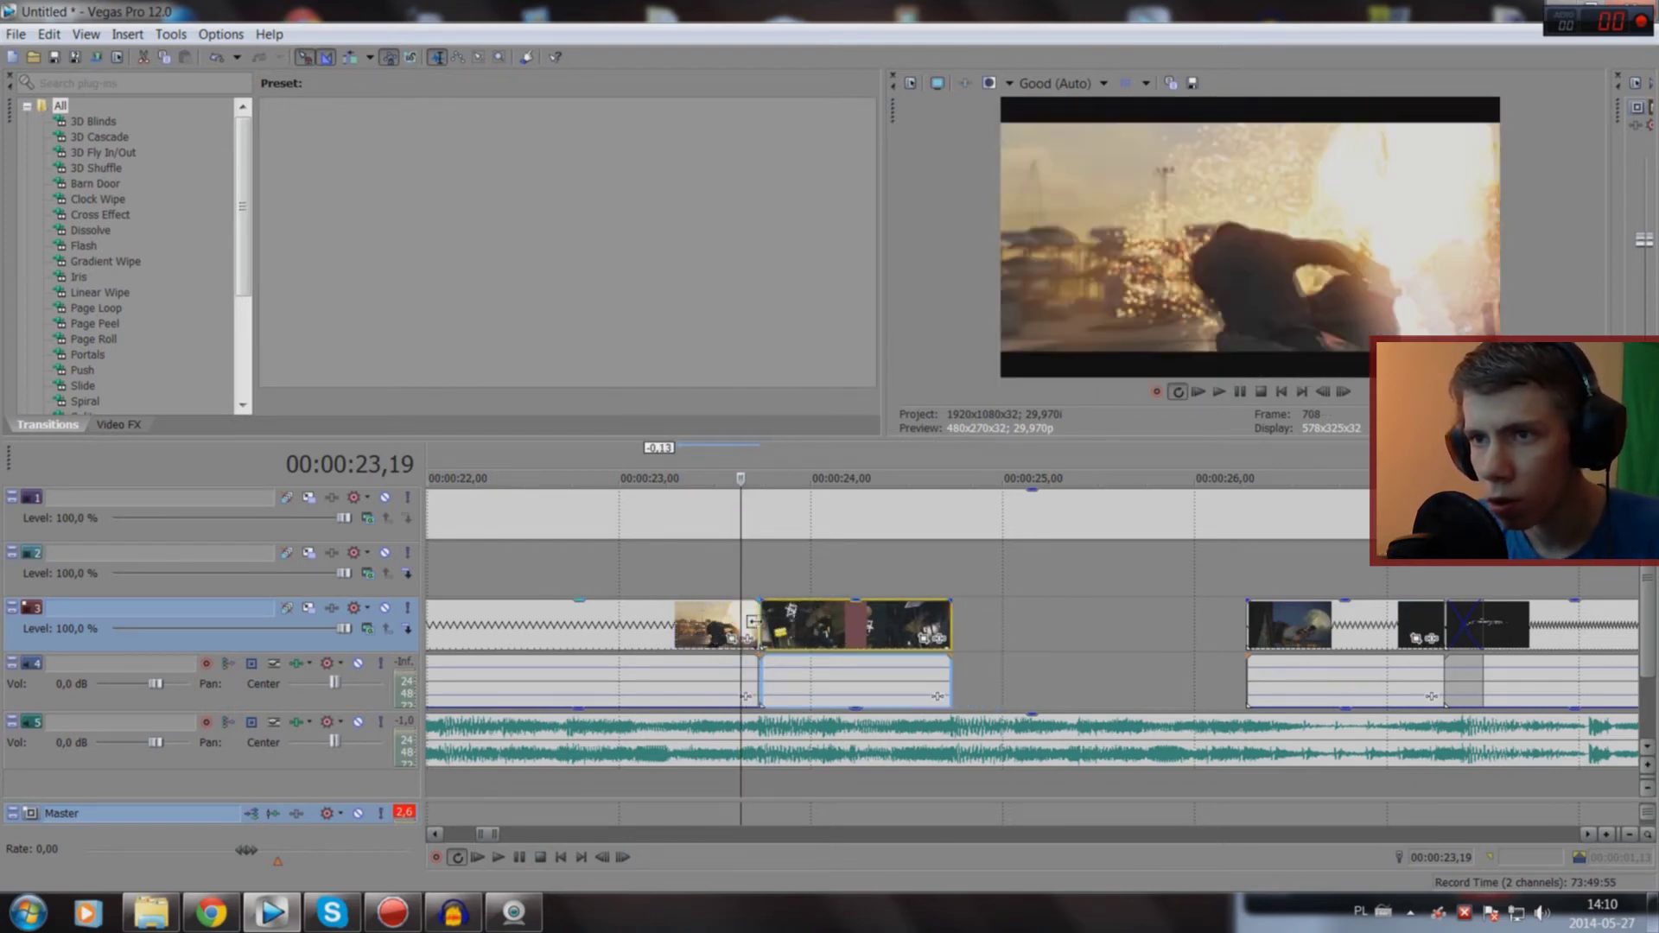
key(space)
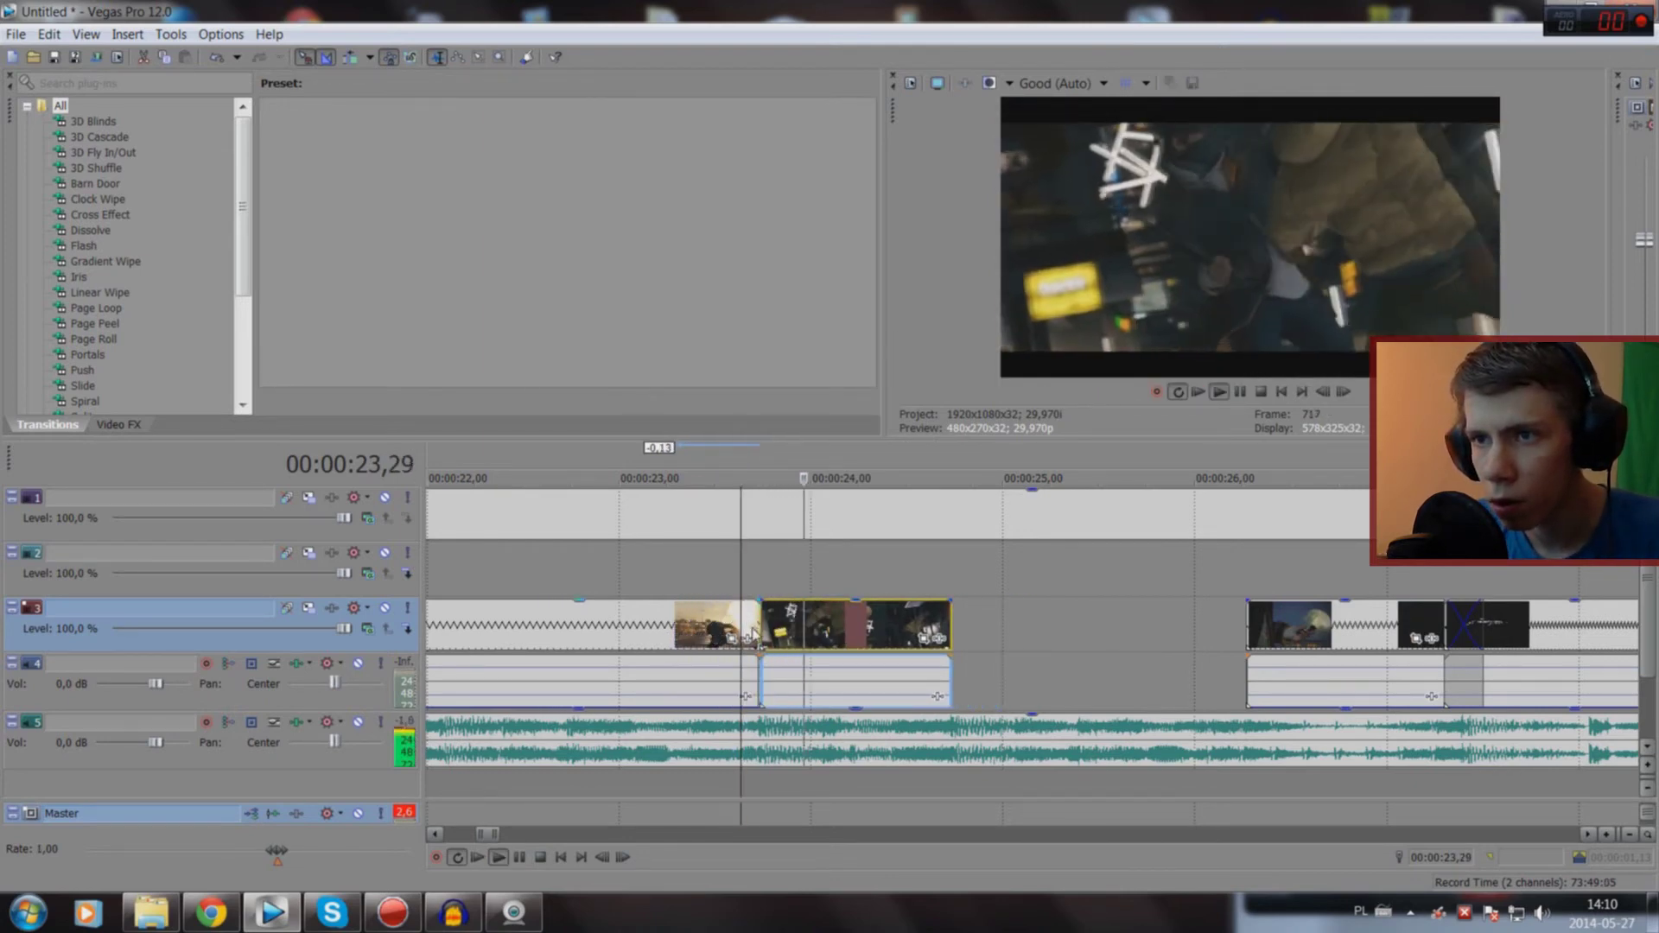
key(space)
key(space)
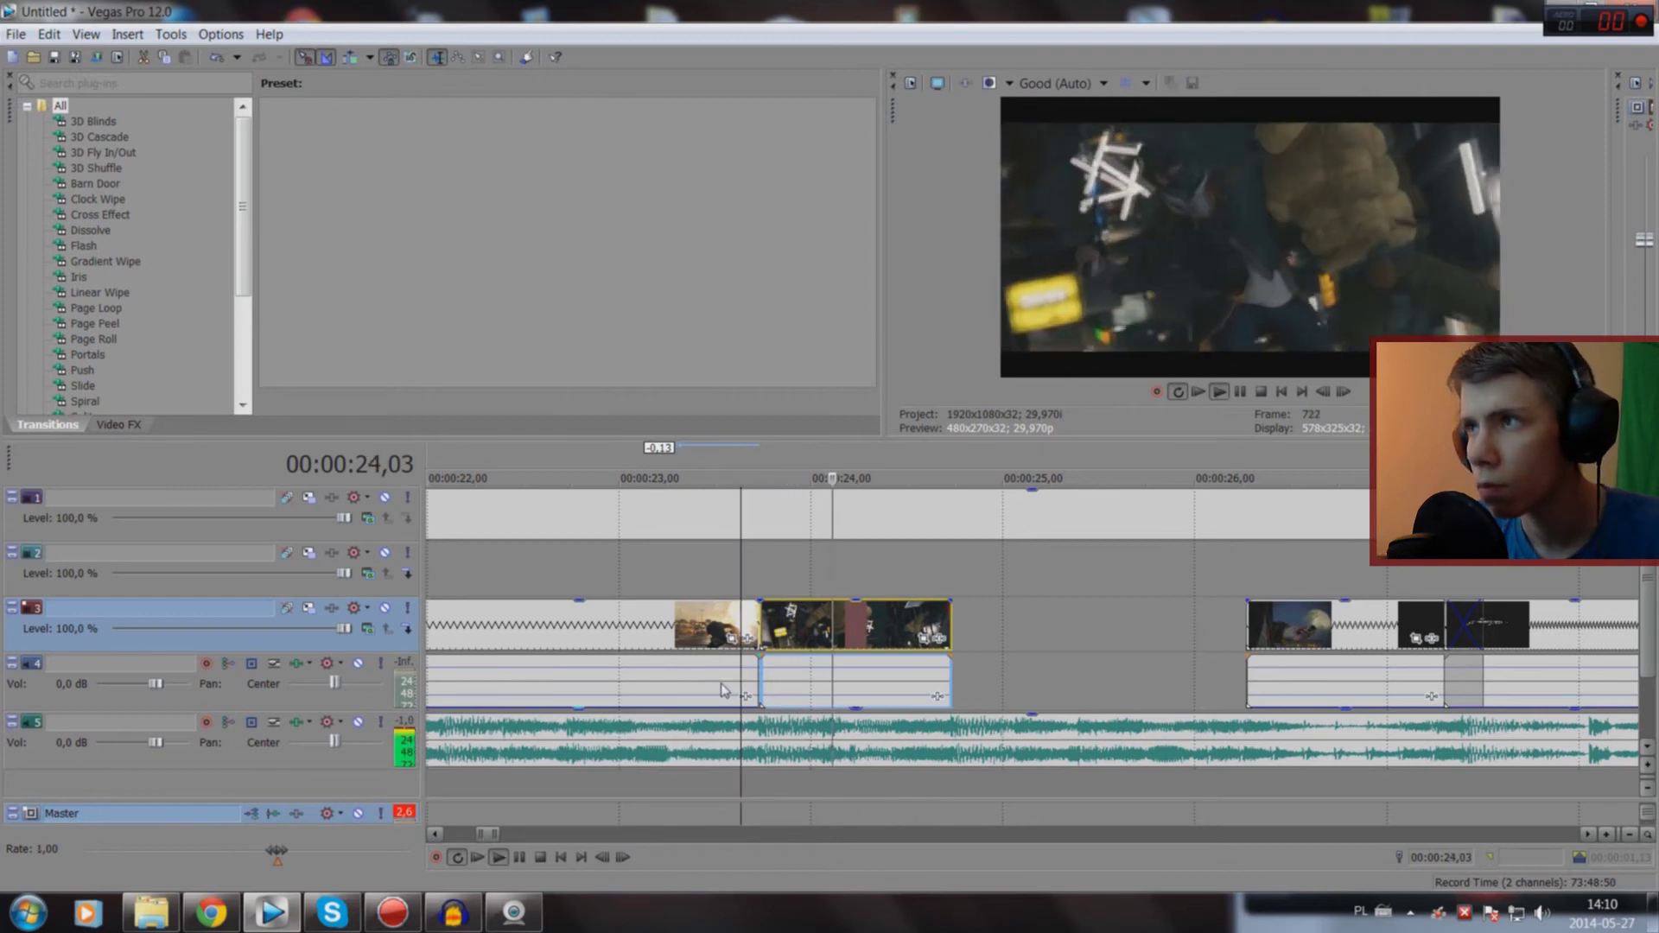
key(space)
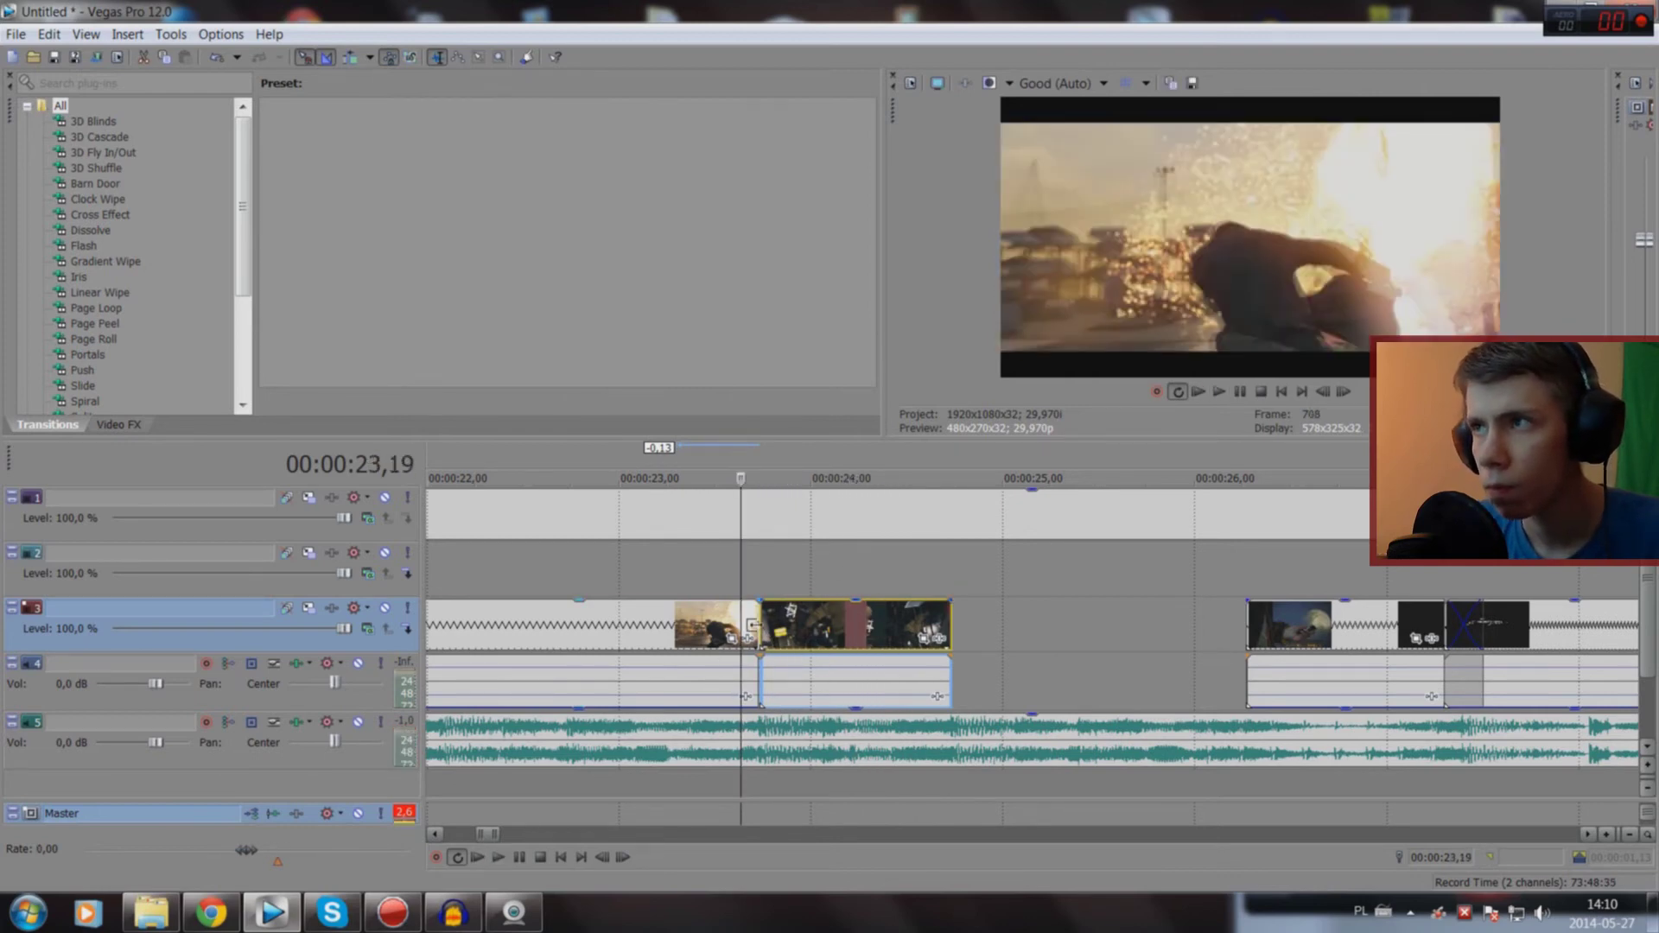
drag(750, 624, 736, 638)
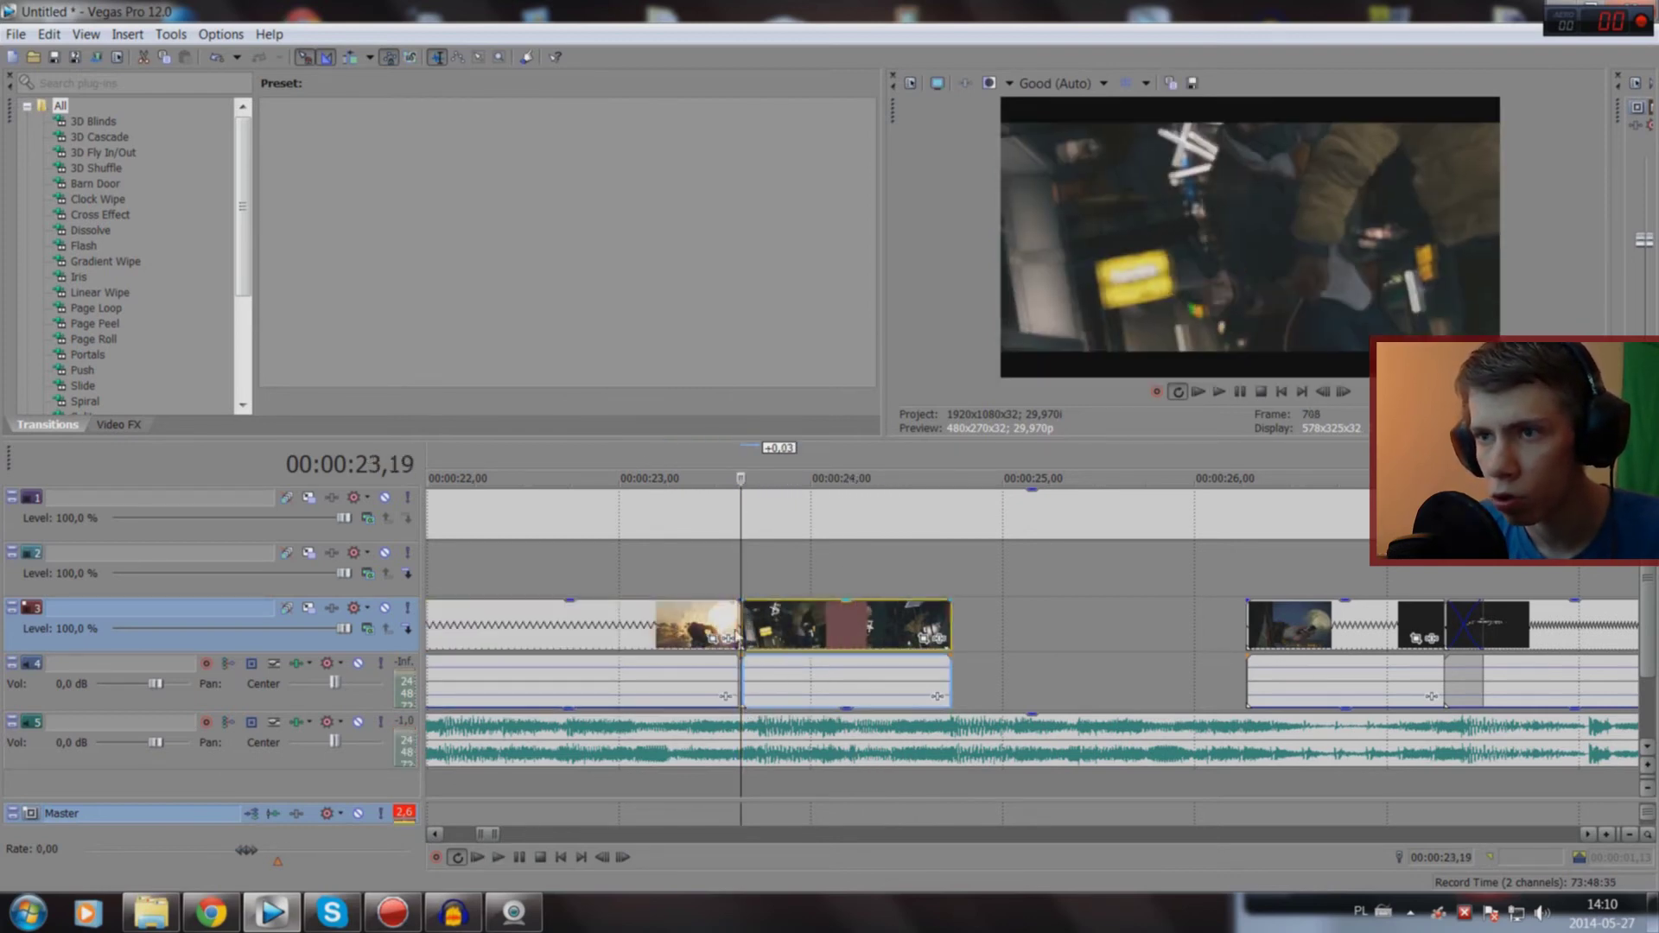
key(space)
click(667, 790)
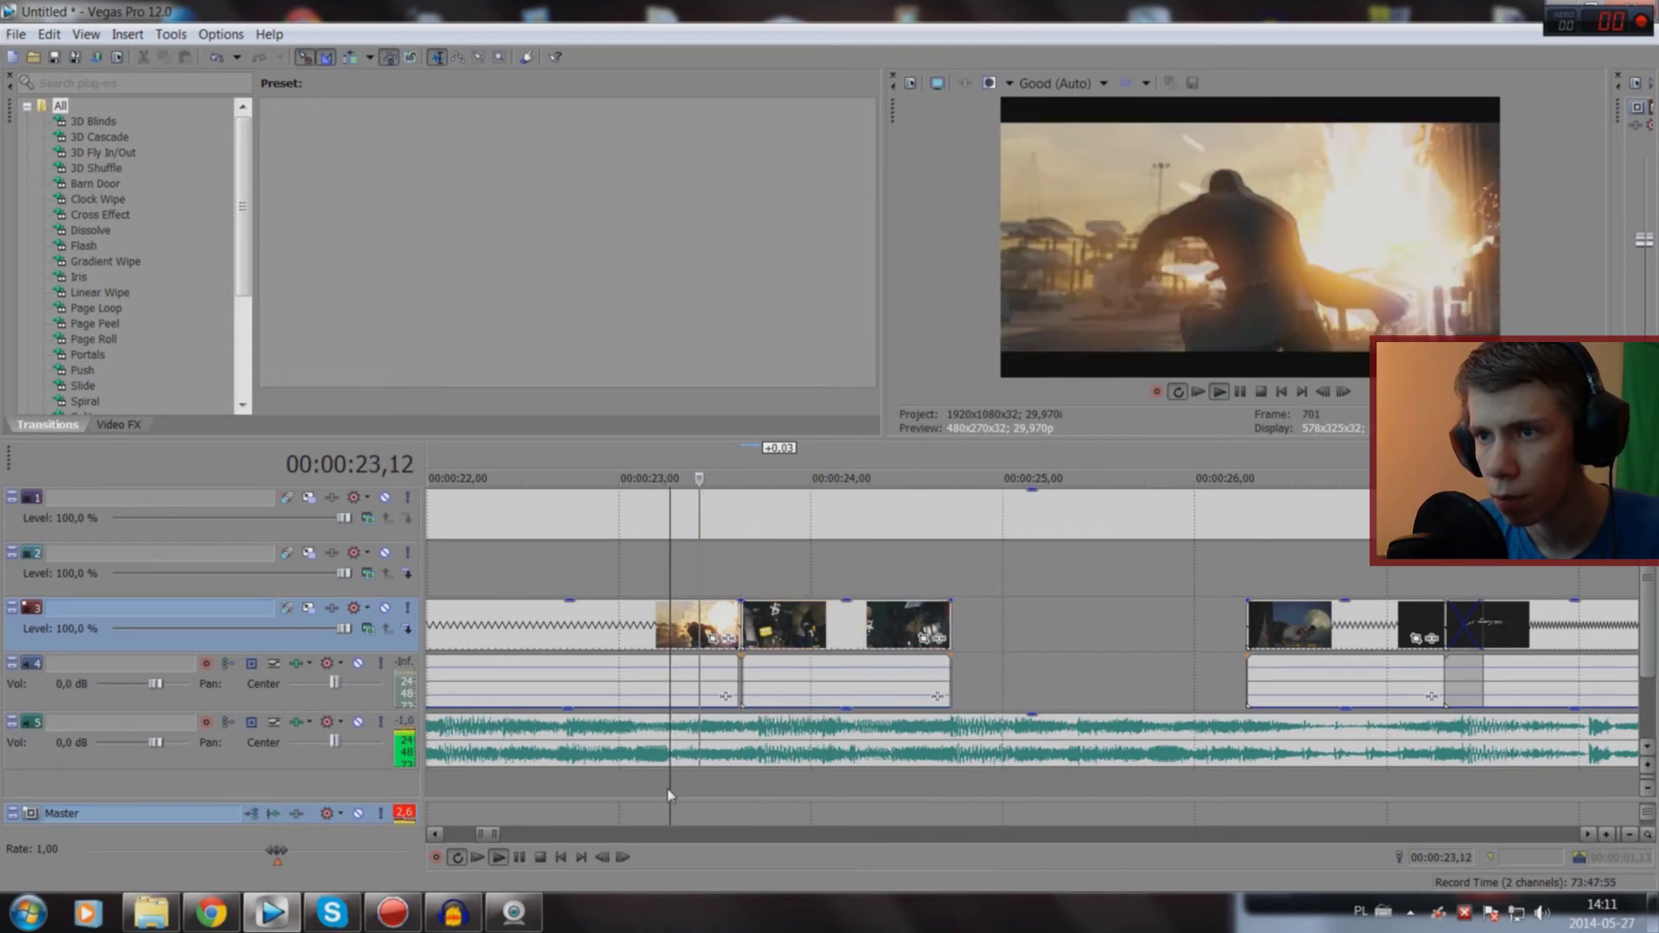
click(668, 788)
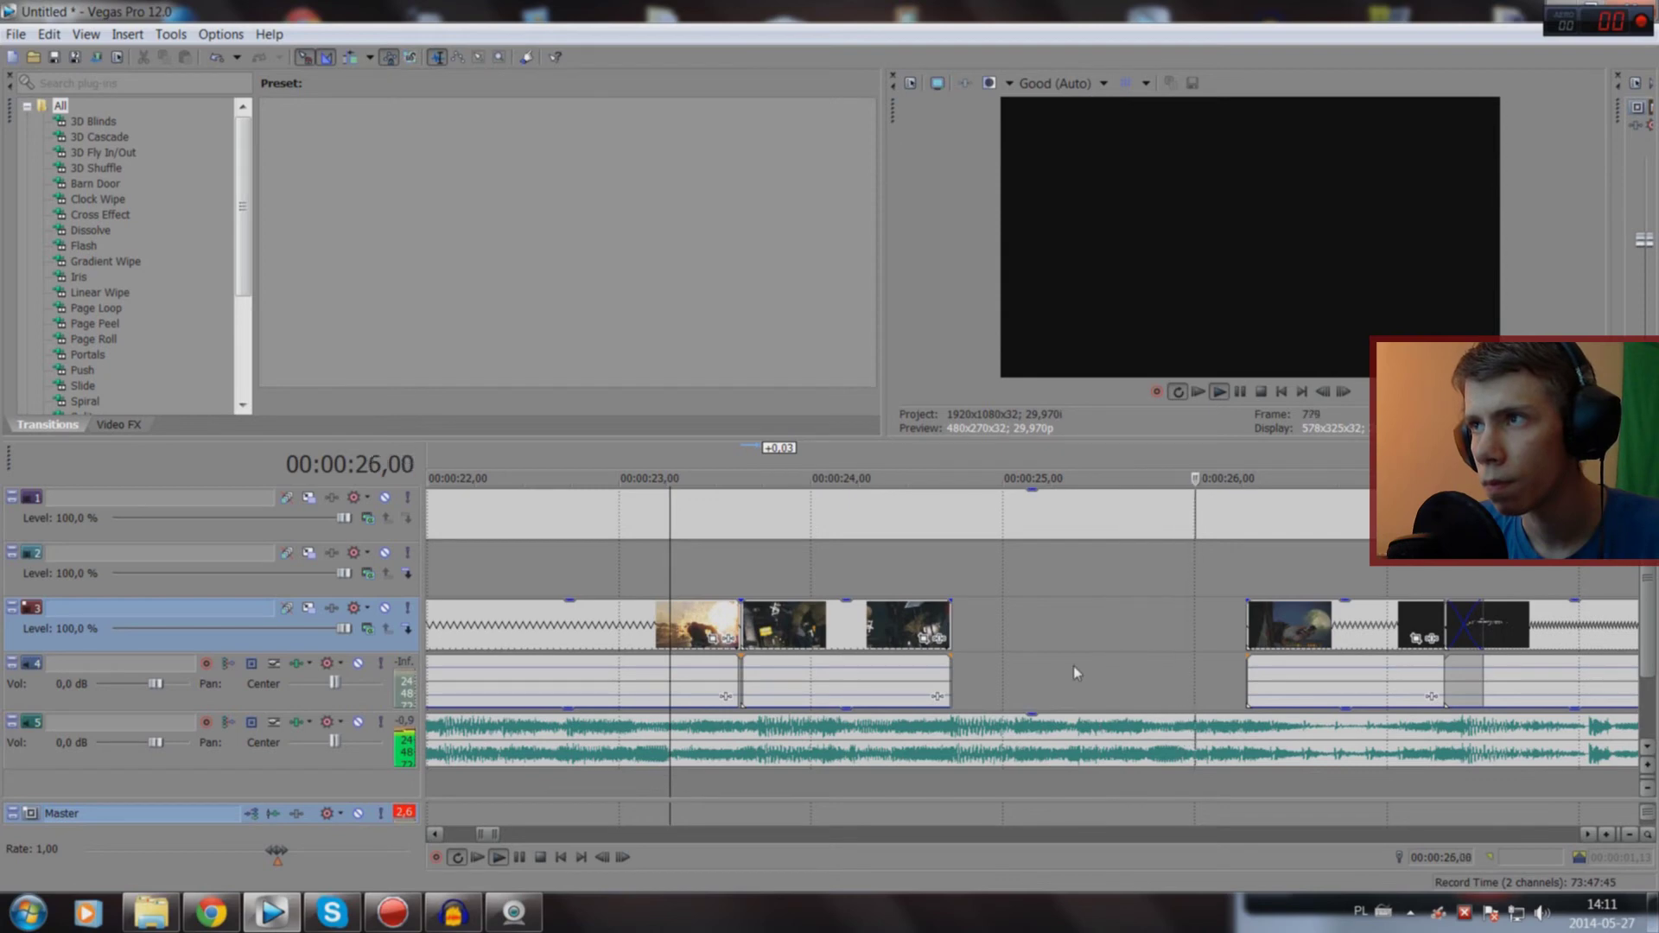
Step: Select events along track 3 to find the clip starting at 58,06
key(space)
scroll(1276, 511, down, 5)
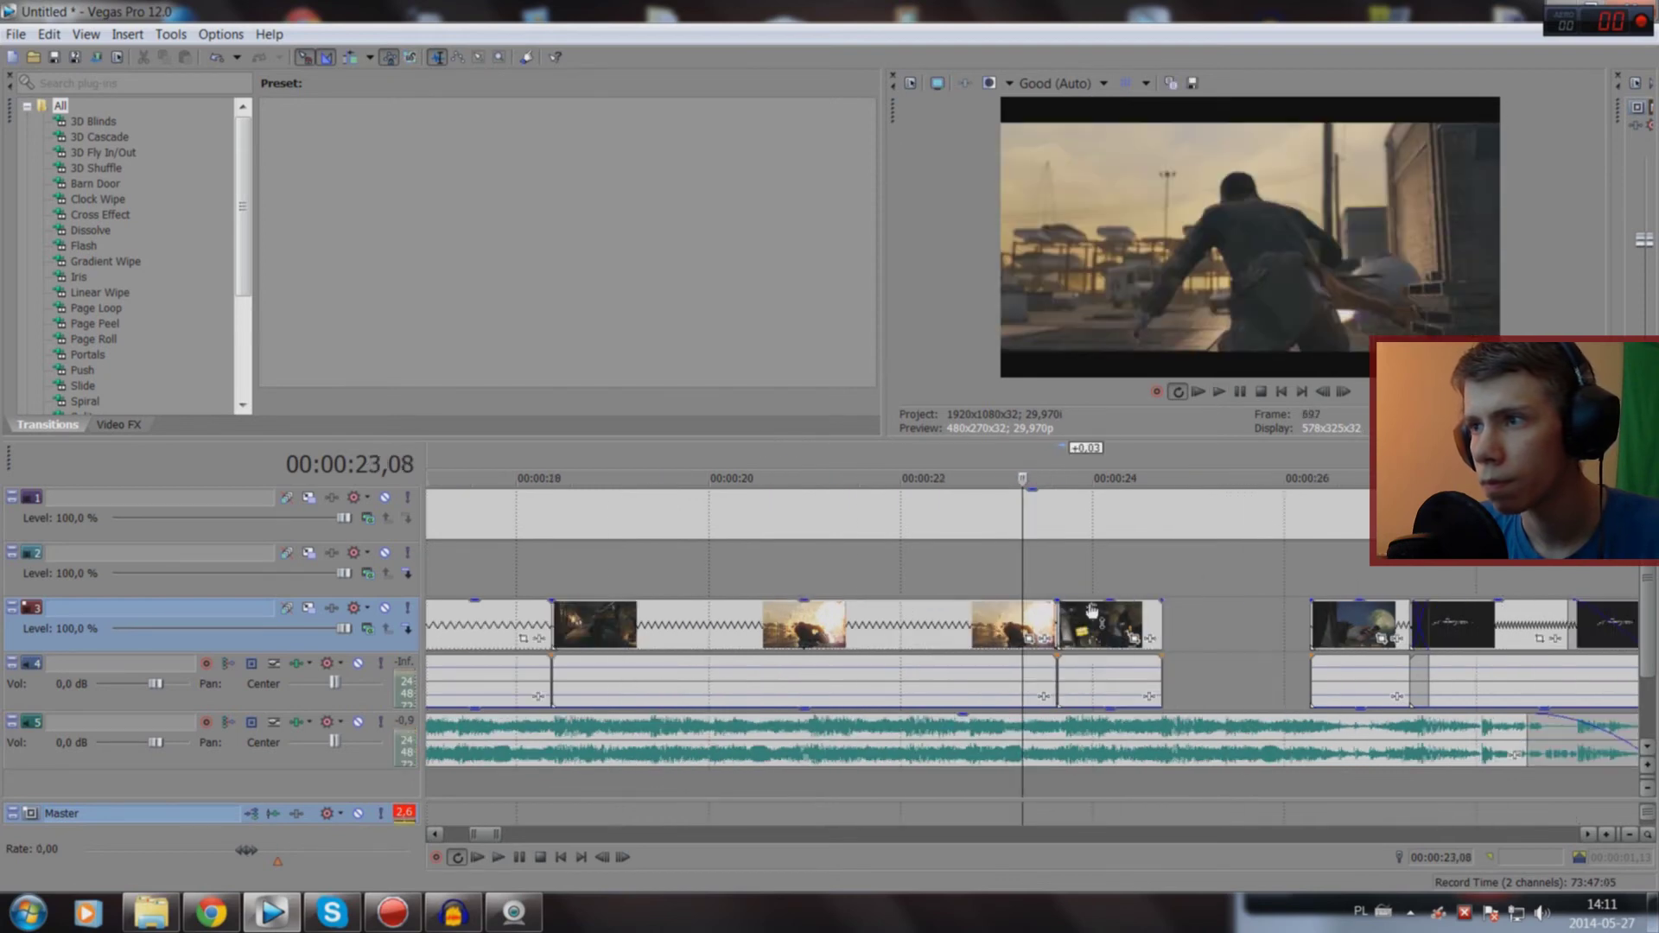
double_click(1245, 629)
scroll(1244, 629, down, 2)
scroll(1210, 627, down, 3)
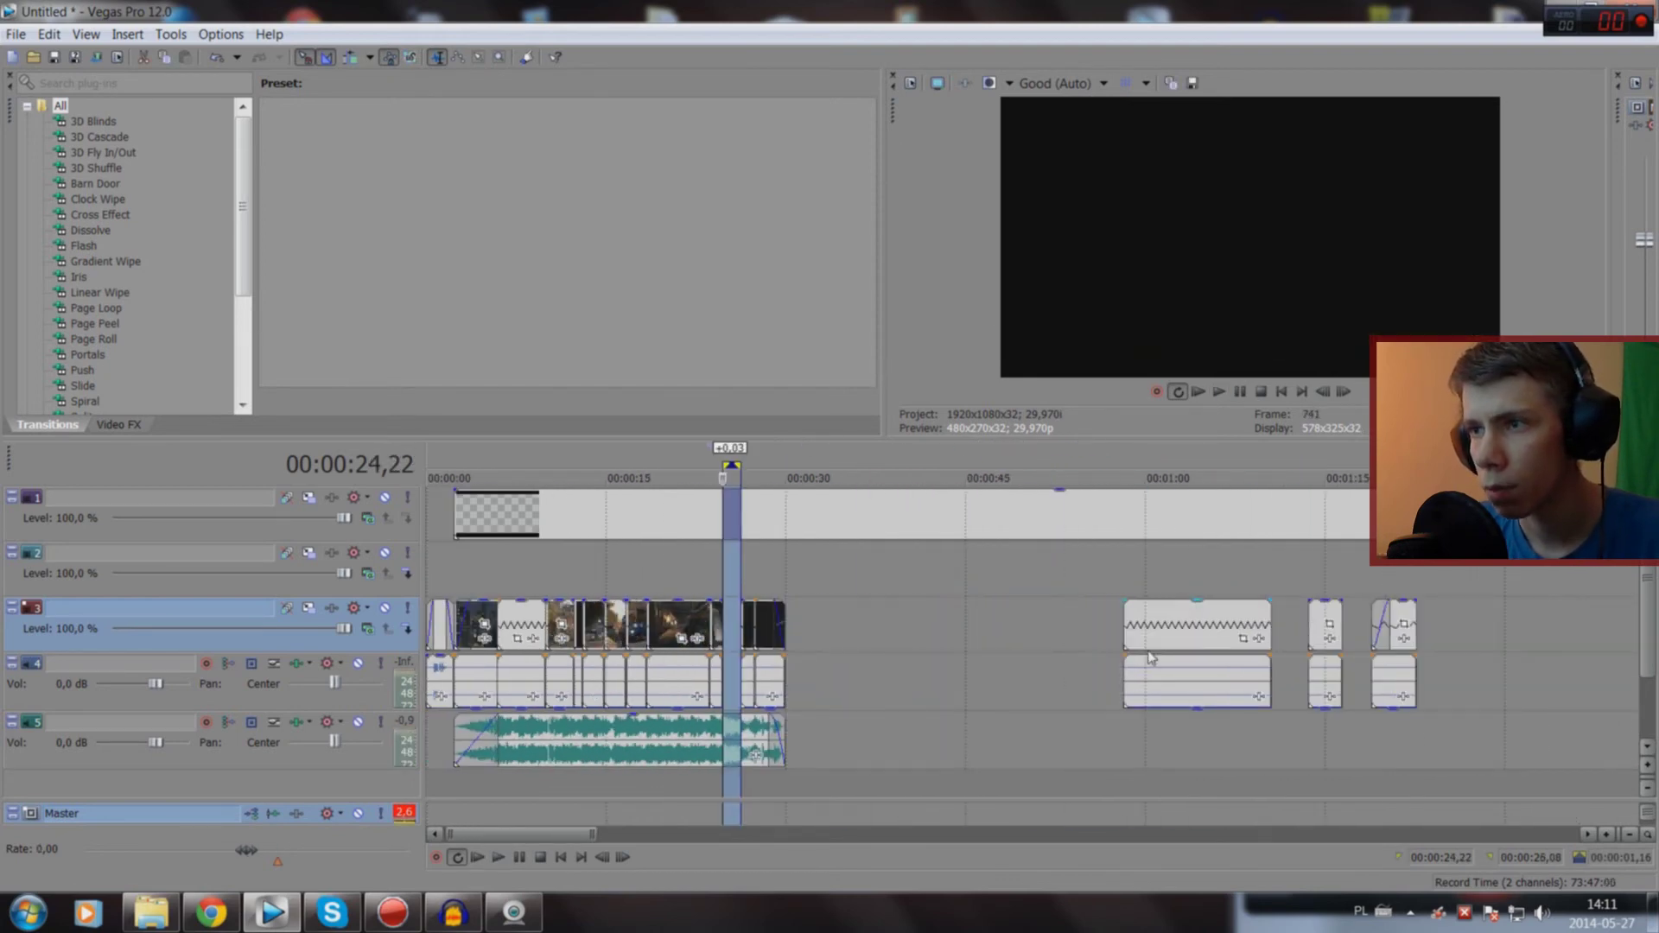
double_click(1158, 626)
scroll(1158, 626, down, 2)
scroll(1124, 640, down, 4)
scroll(992, 650, up, 5)
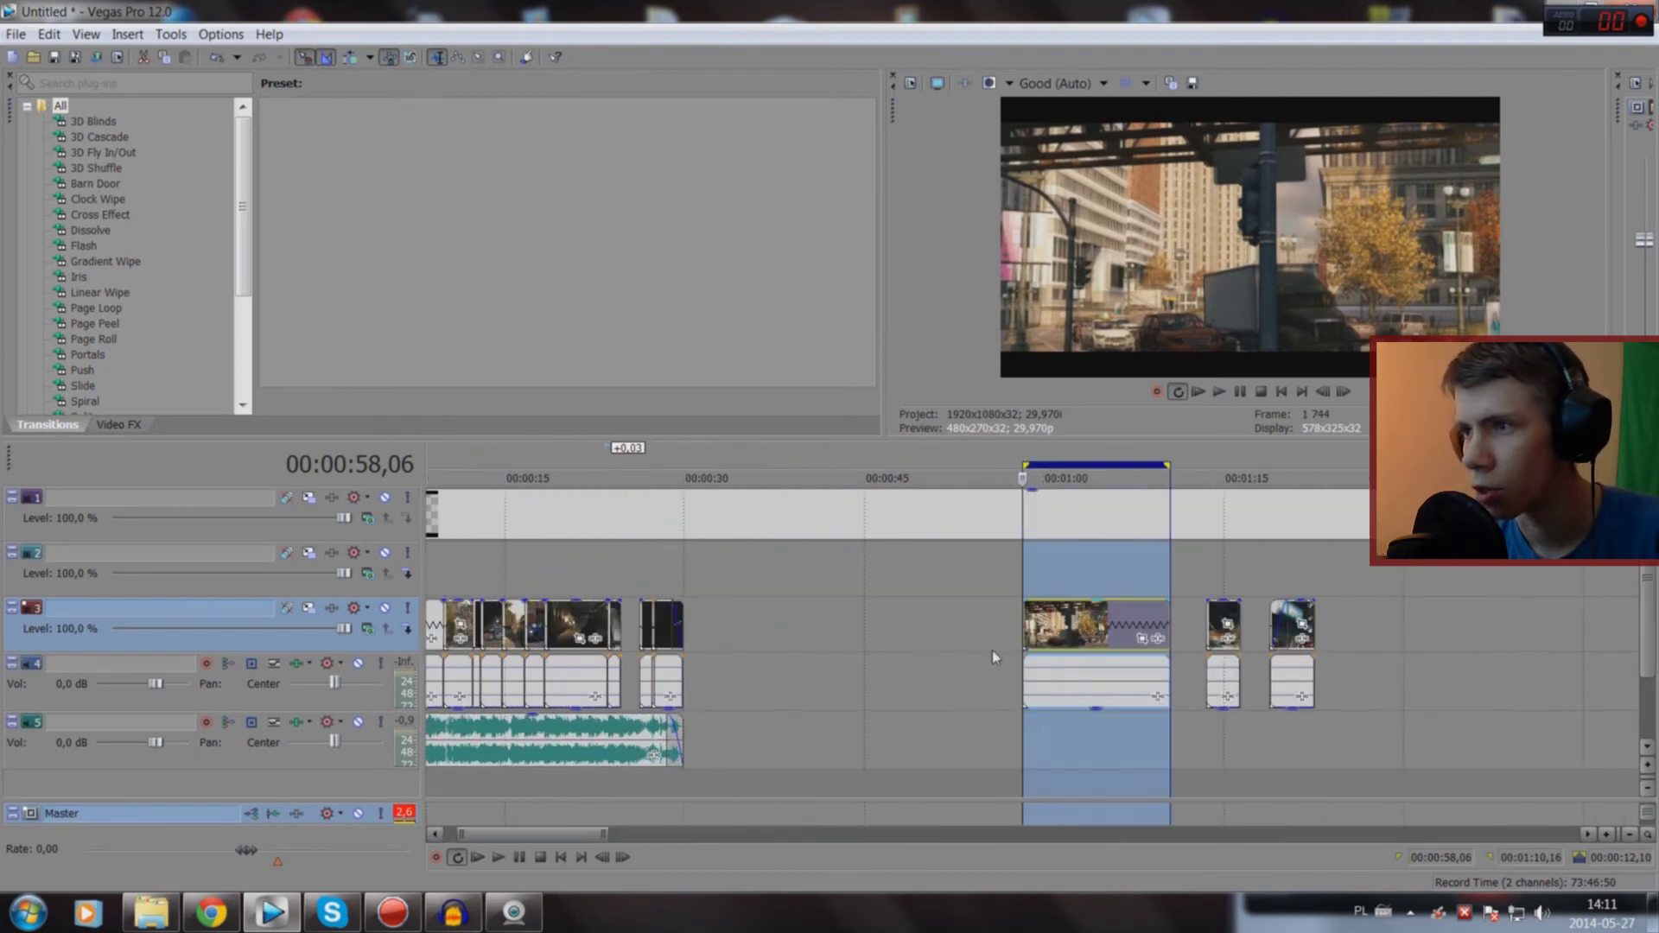
scroll(1210, 631, up, 3)
double_click(1402, 628)
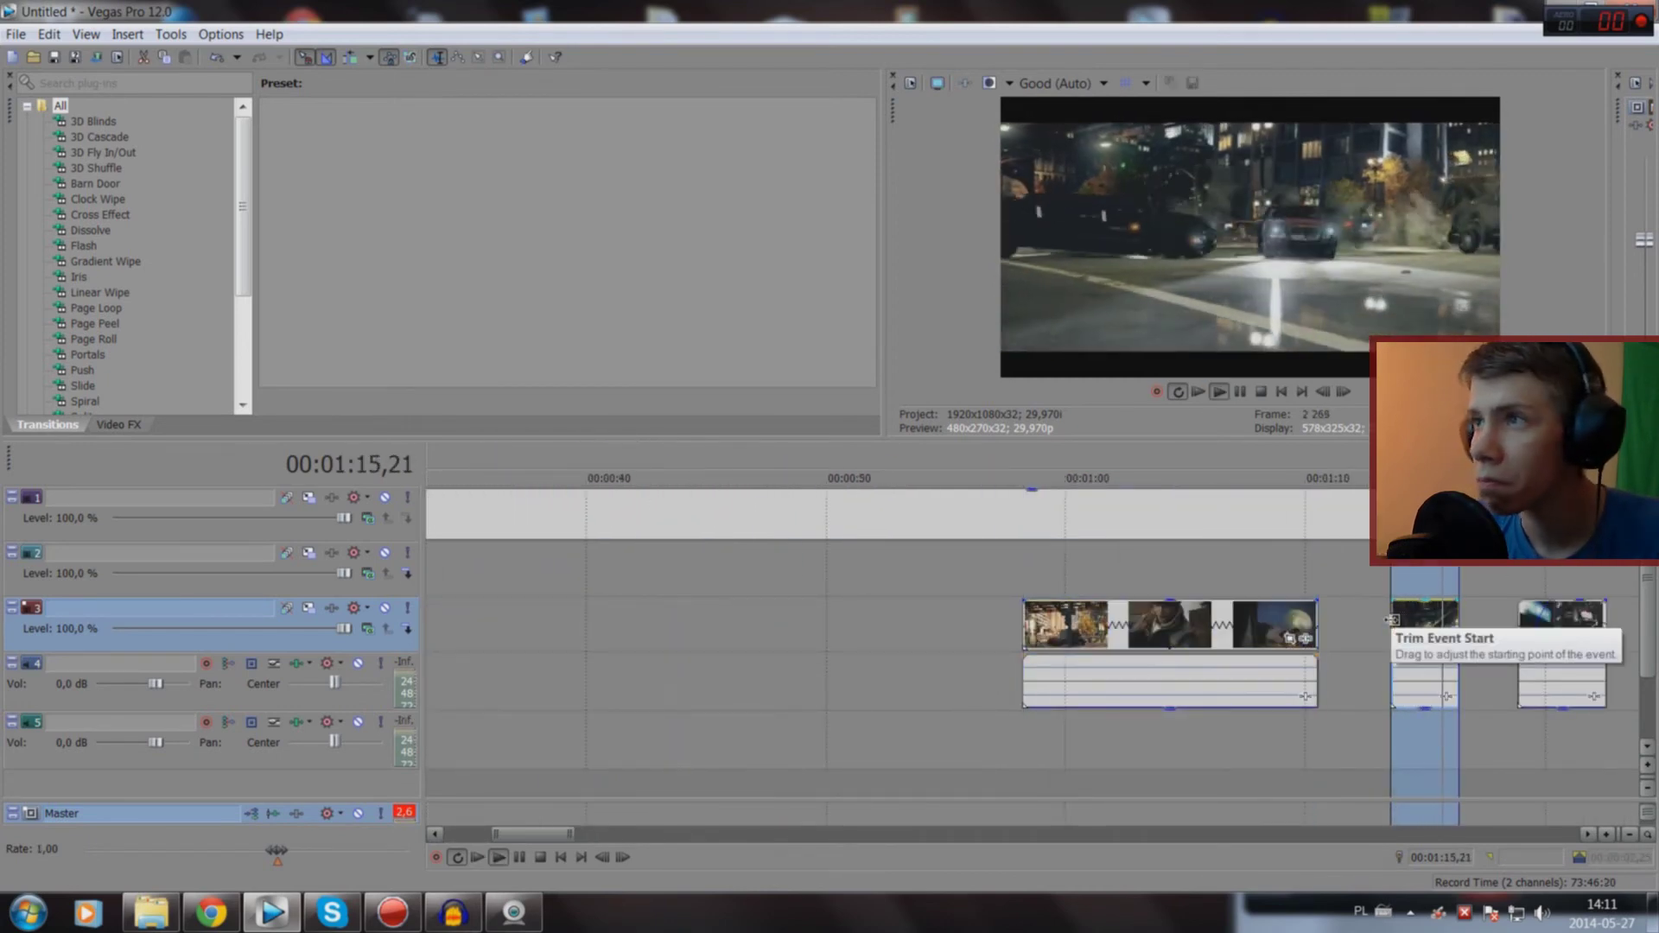
Step: Select the 0:58–1:10 clip and play it, stopping near 1:03
double_click(1177, 638)
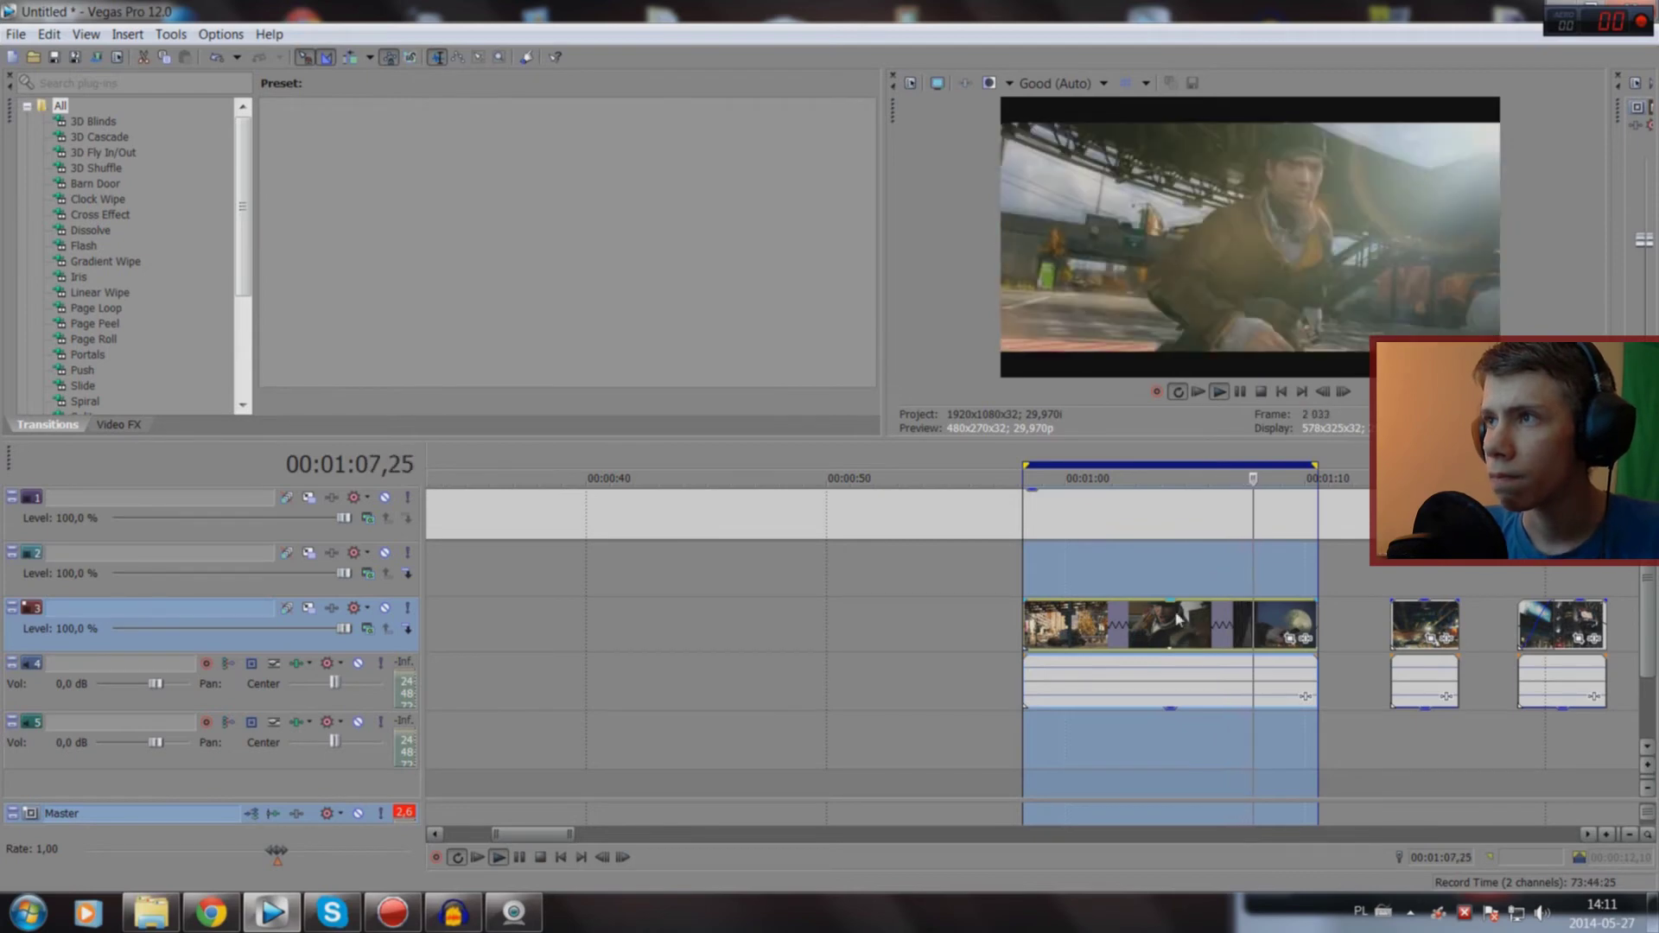
click(1145, 637)
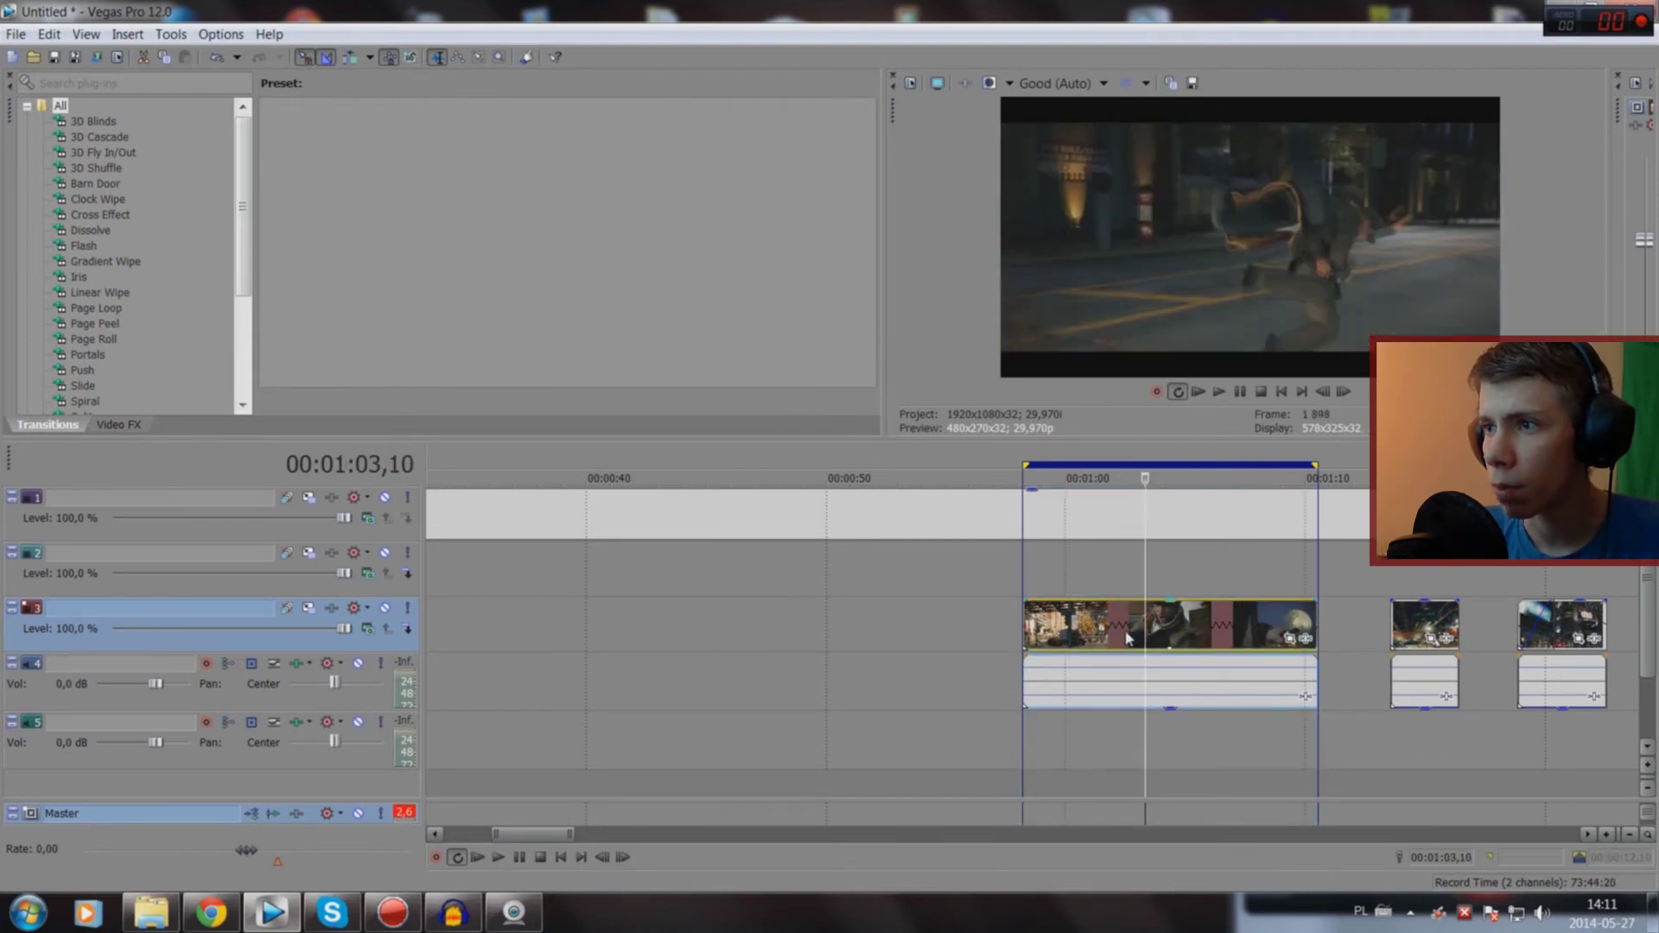
key(space)
key(space)
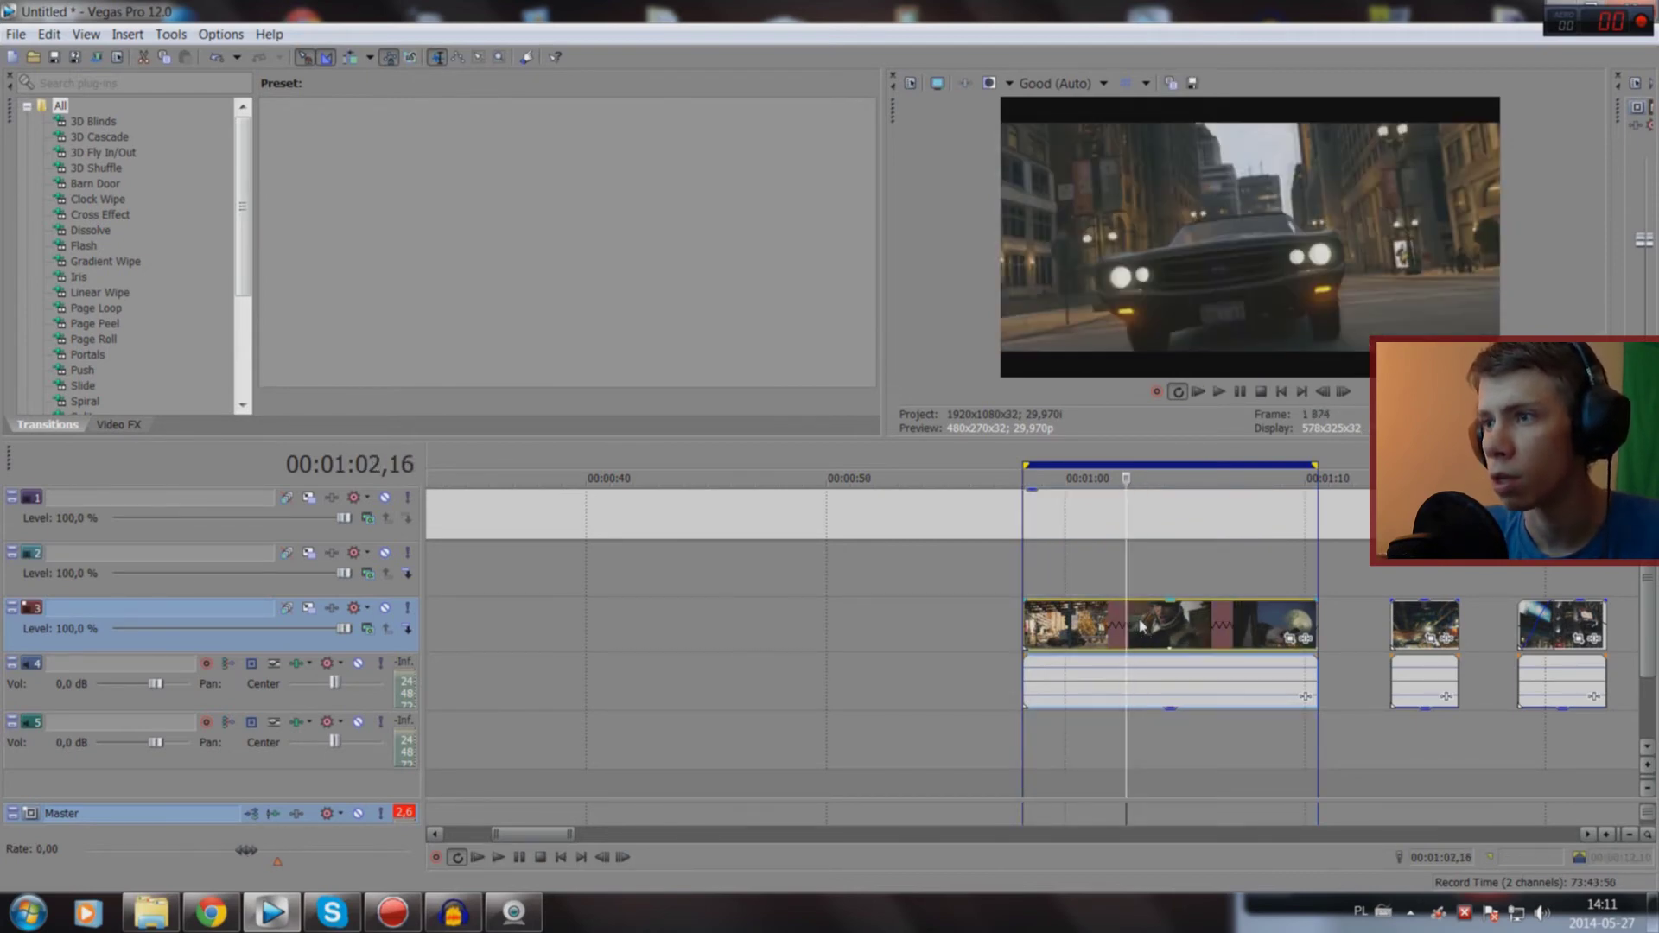
click(1028, 617)
scroll(1029, 616, up, 10)
Step: Split the clip at 1:02,23 and delete the left part
scroll(1022, 623, up, 2)
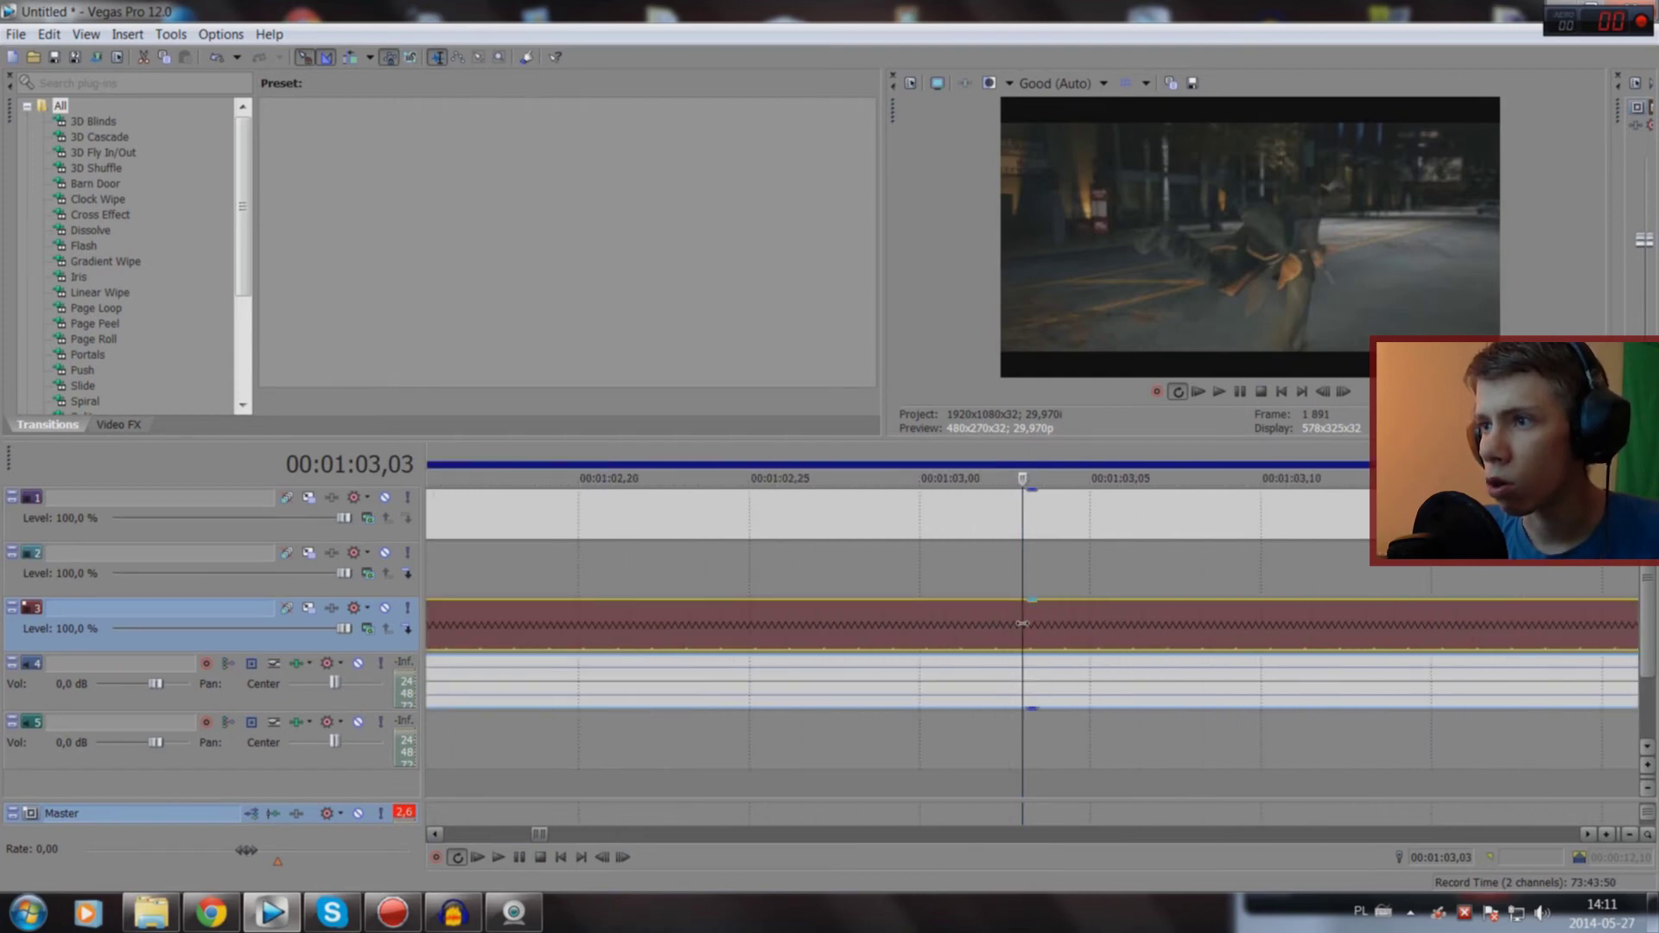
click(919, 622)
drag(783, 619, 682, 581)
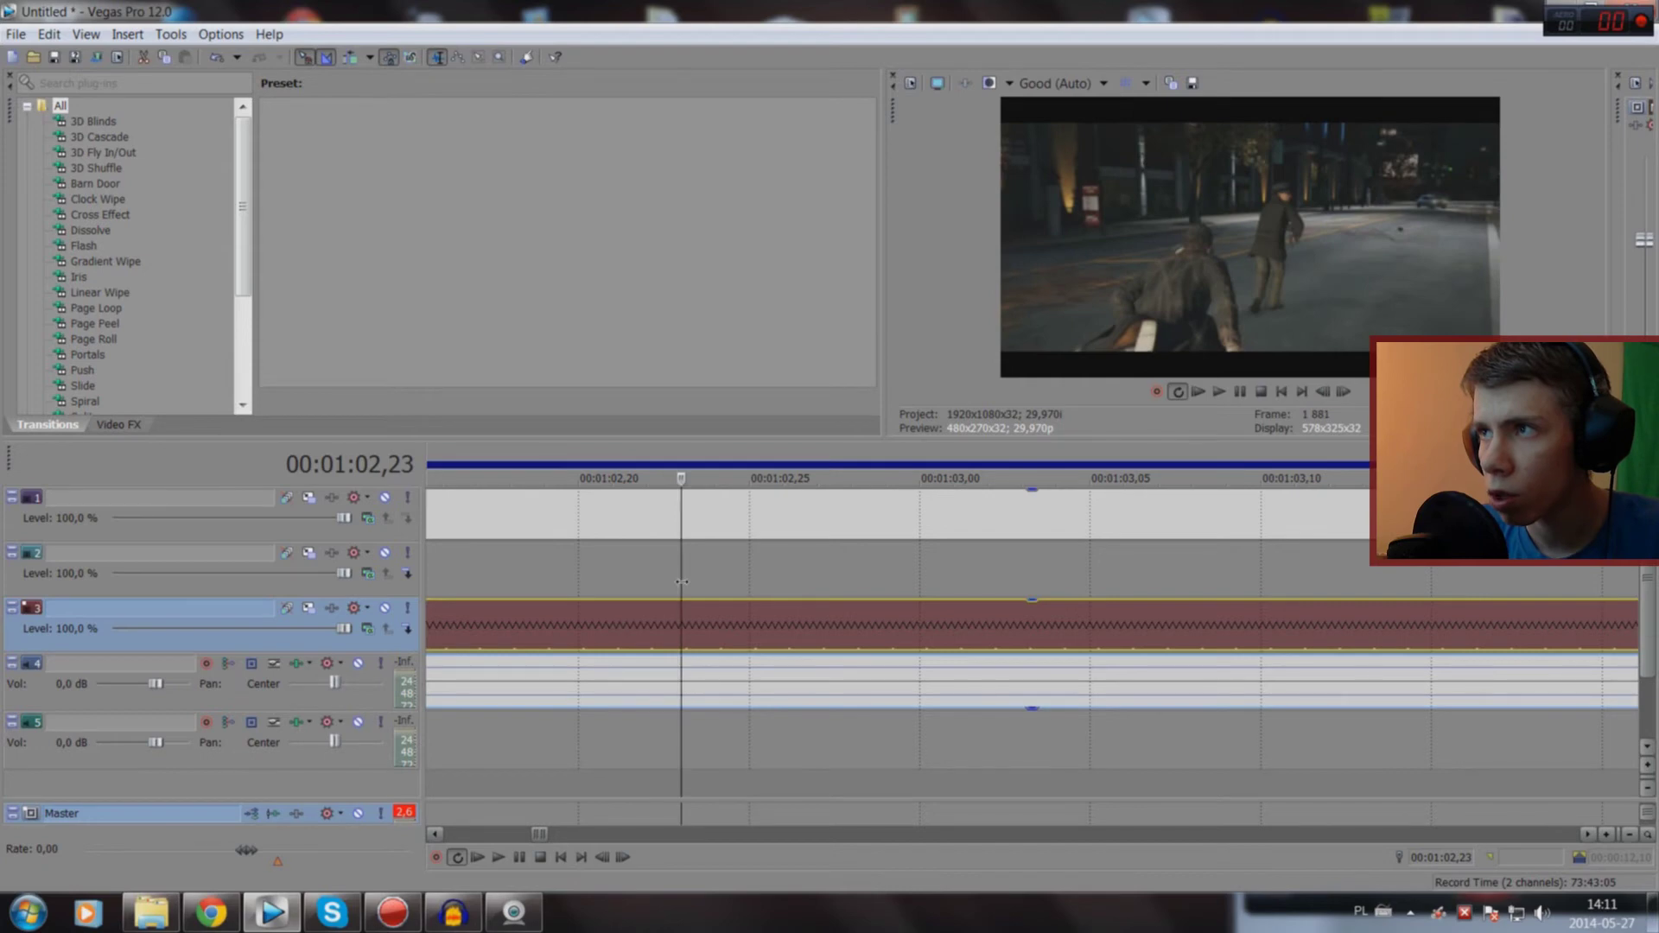
key(s)
scroll(682, 622, down, 5)
double_click(683, 629)
key(space)
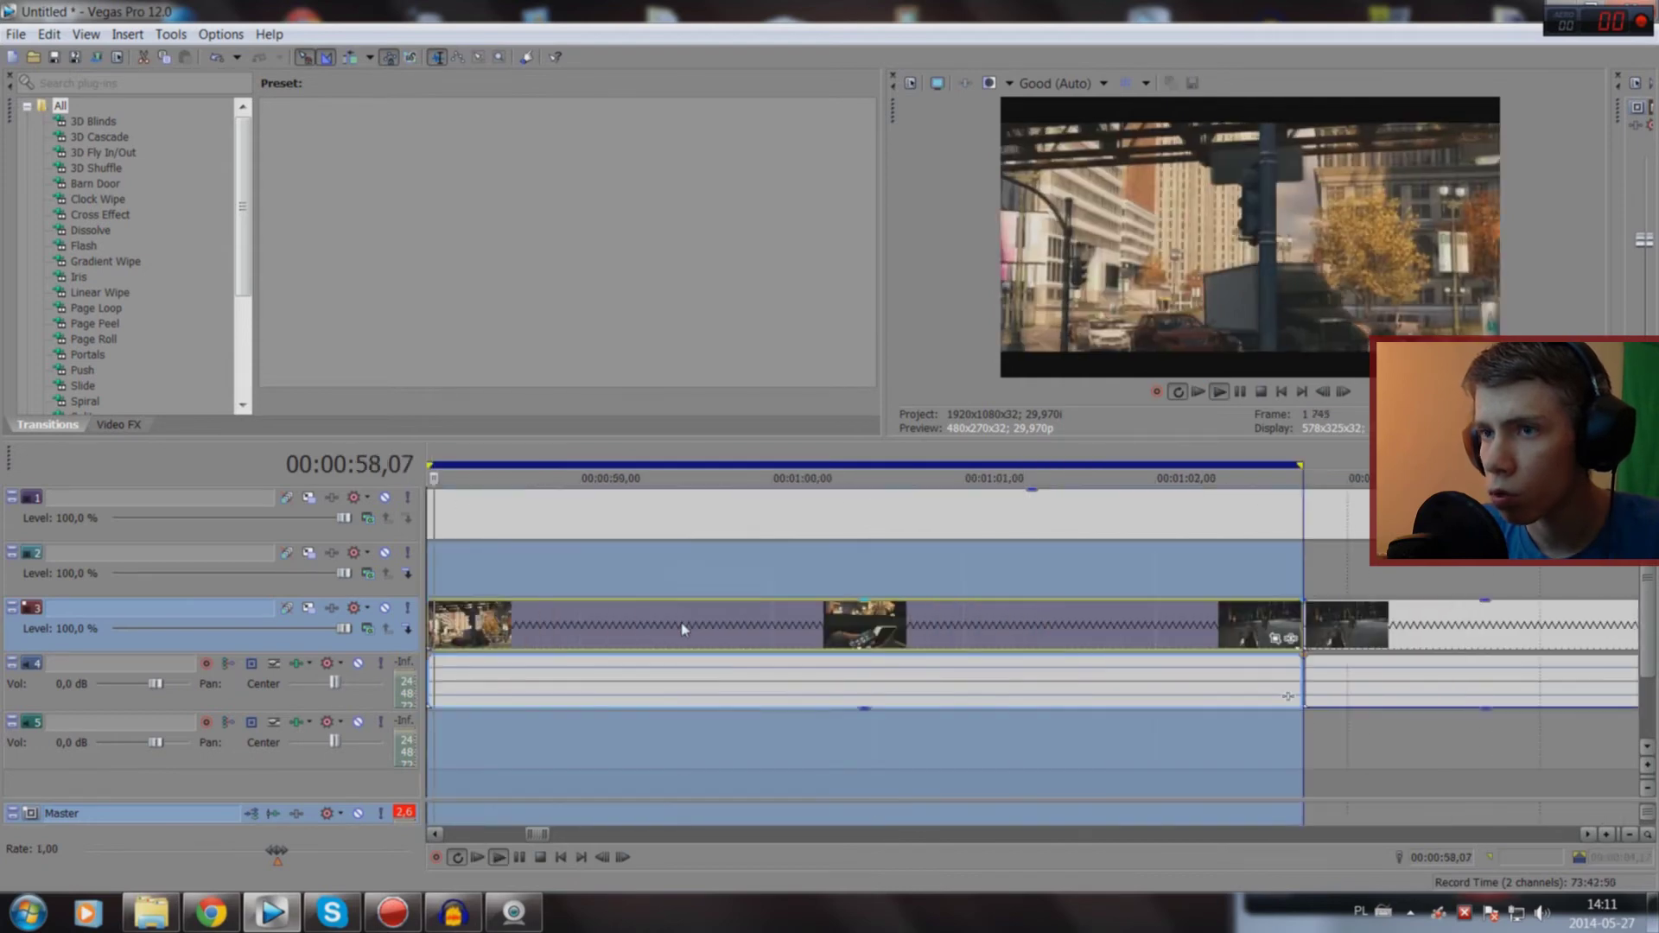
scroll(683, 628, down, 5)
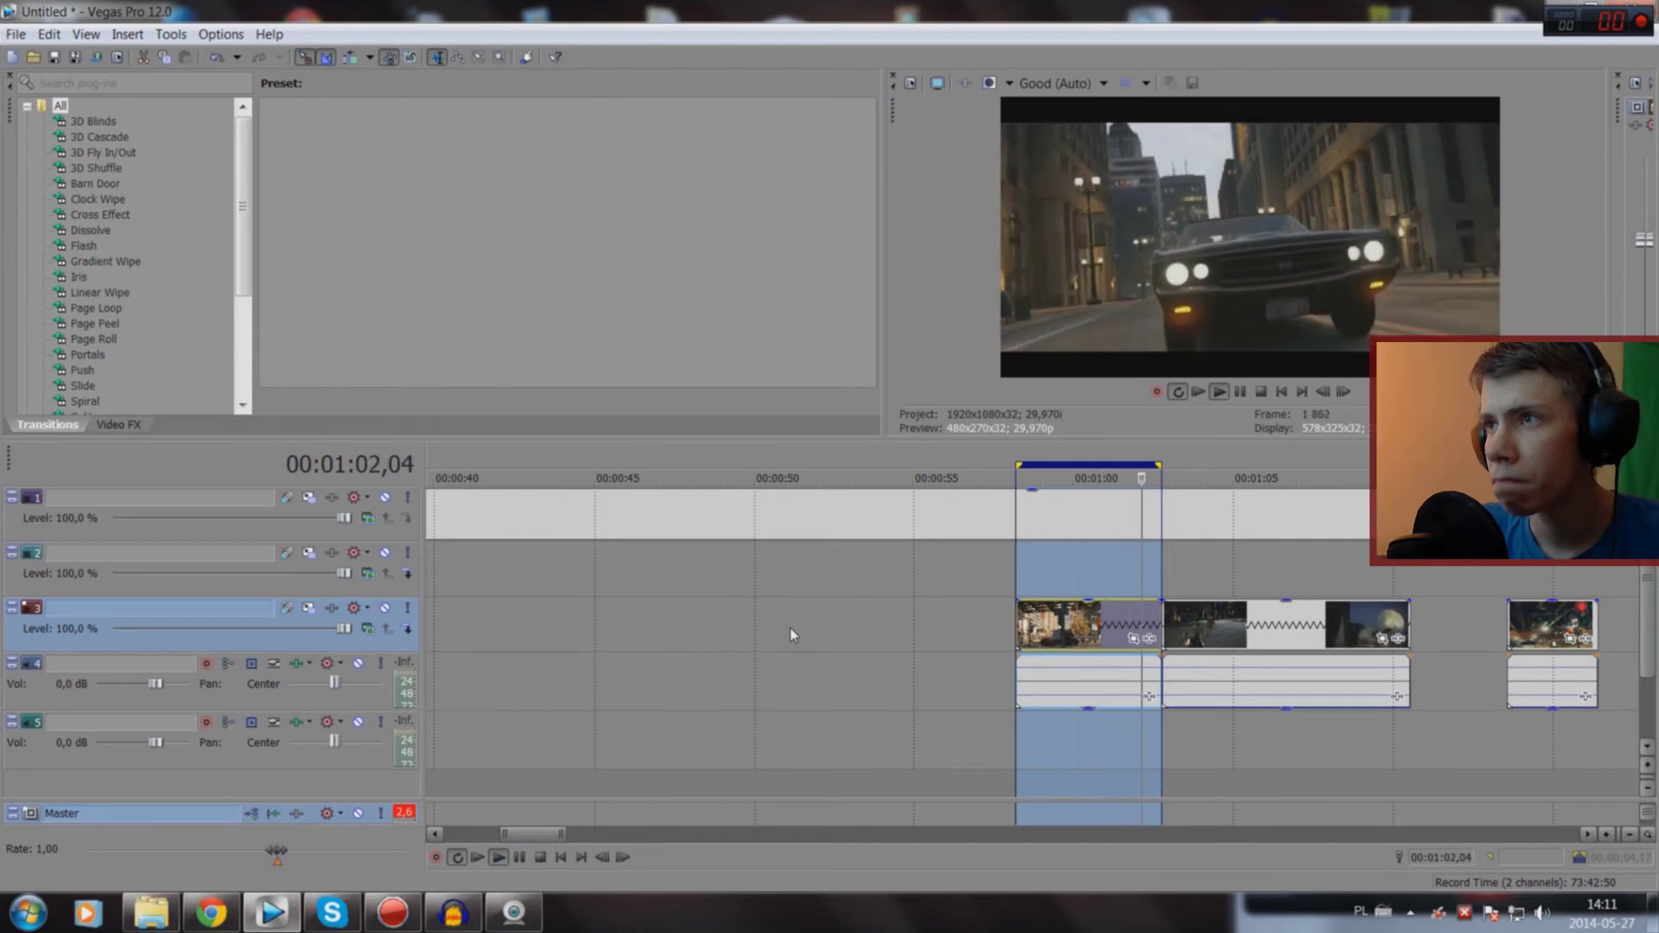
key(space)
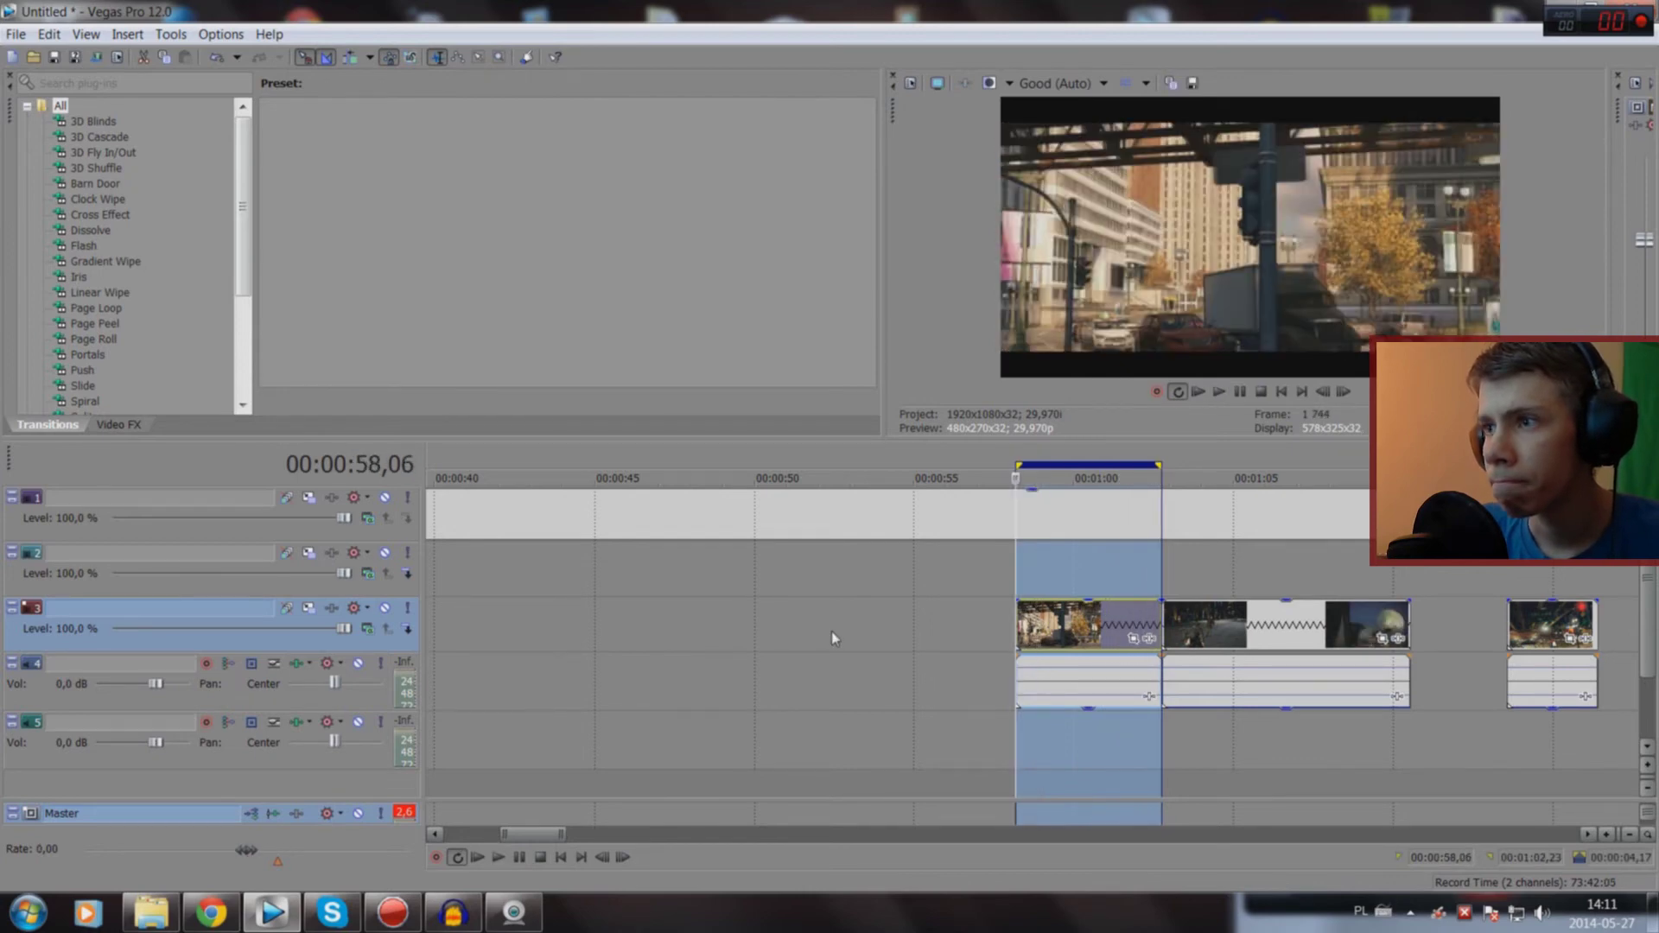
key(Delete)
Step: Set the playhead to 1:03,17 and drag the short shot into the montage near 0:24
double_click(1227, 634)
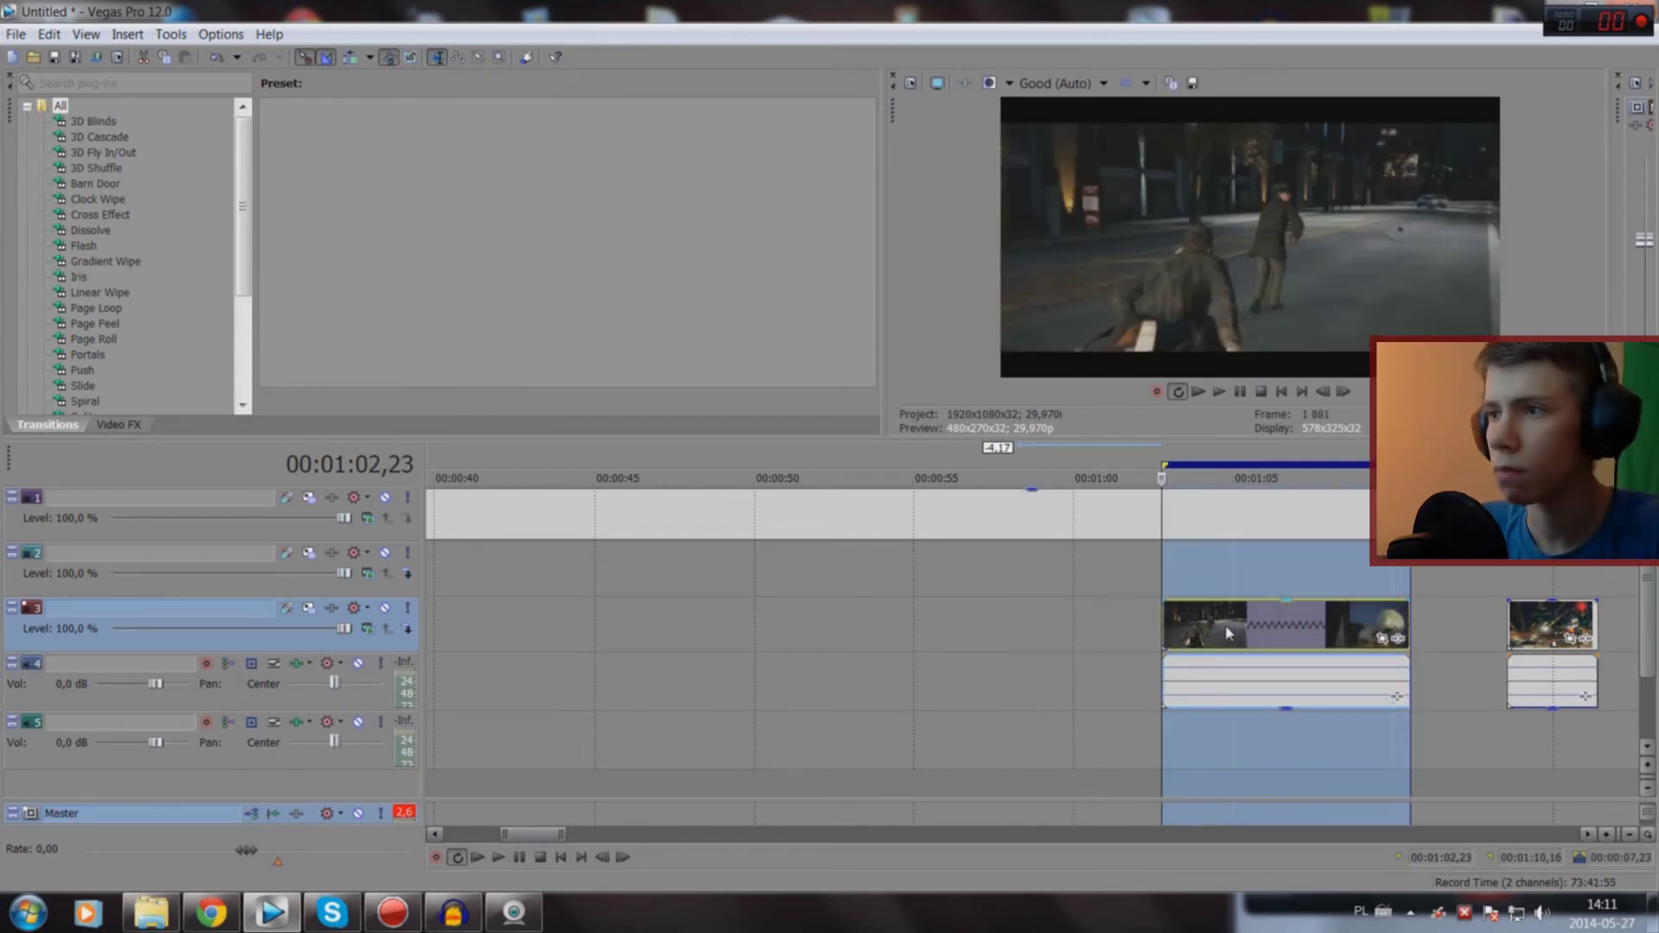
click(1184, 636)
scroll(1191, 640, up, 10)
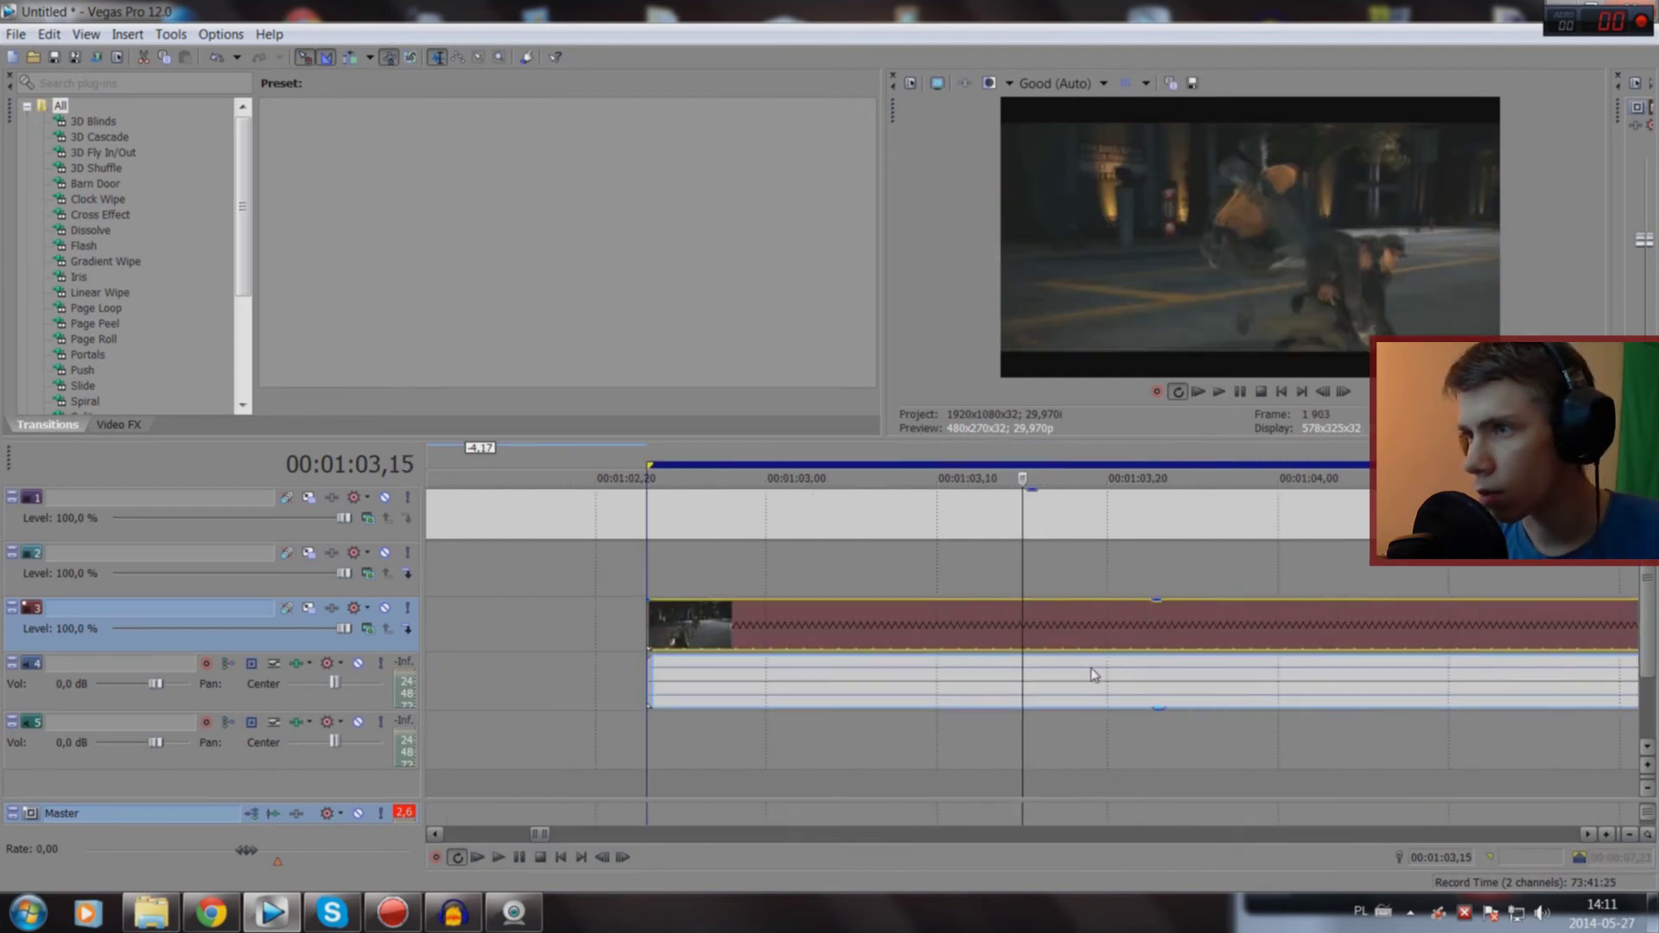
mouse_move(1021, 610)
mouse_down()
mouse_move(1096, 604)
mouse_move(2, 644)
mouse_up()
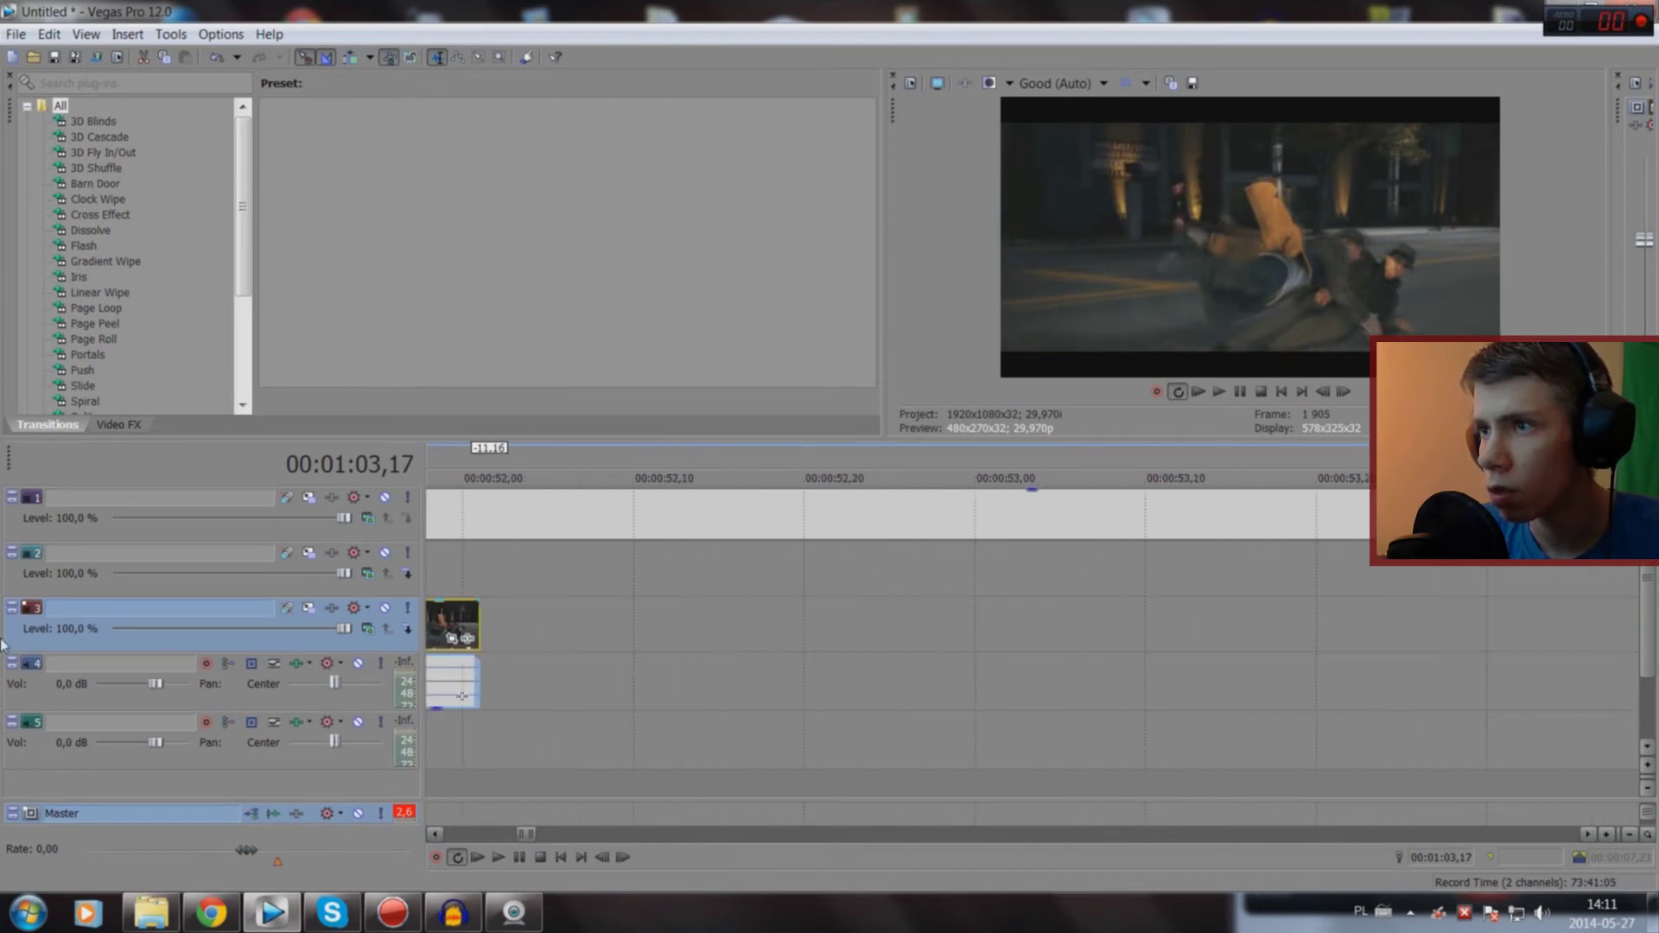
mouse_move(2, 644)
mouse_down()
mouse_move(372, 655)
mouse_move(1313, 622)
mouse_up()
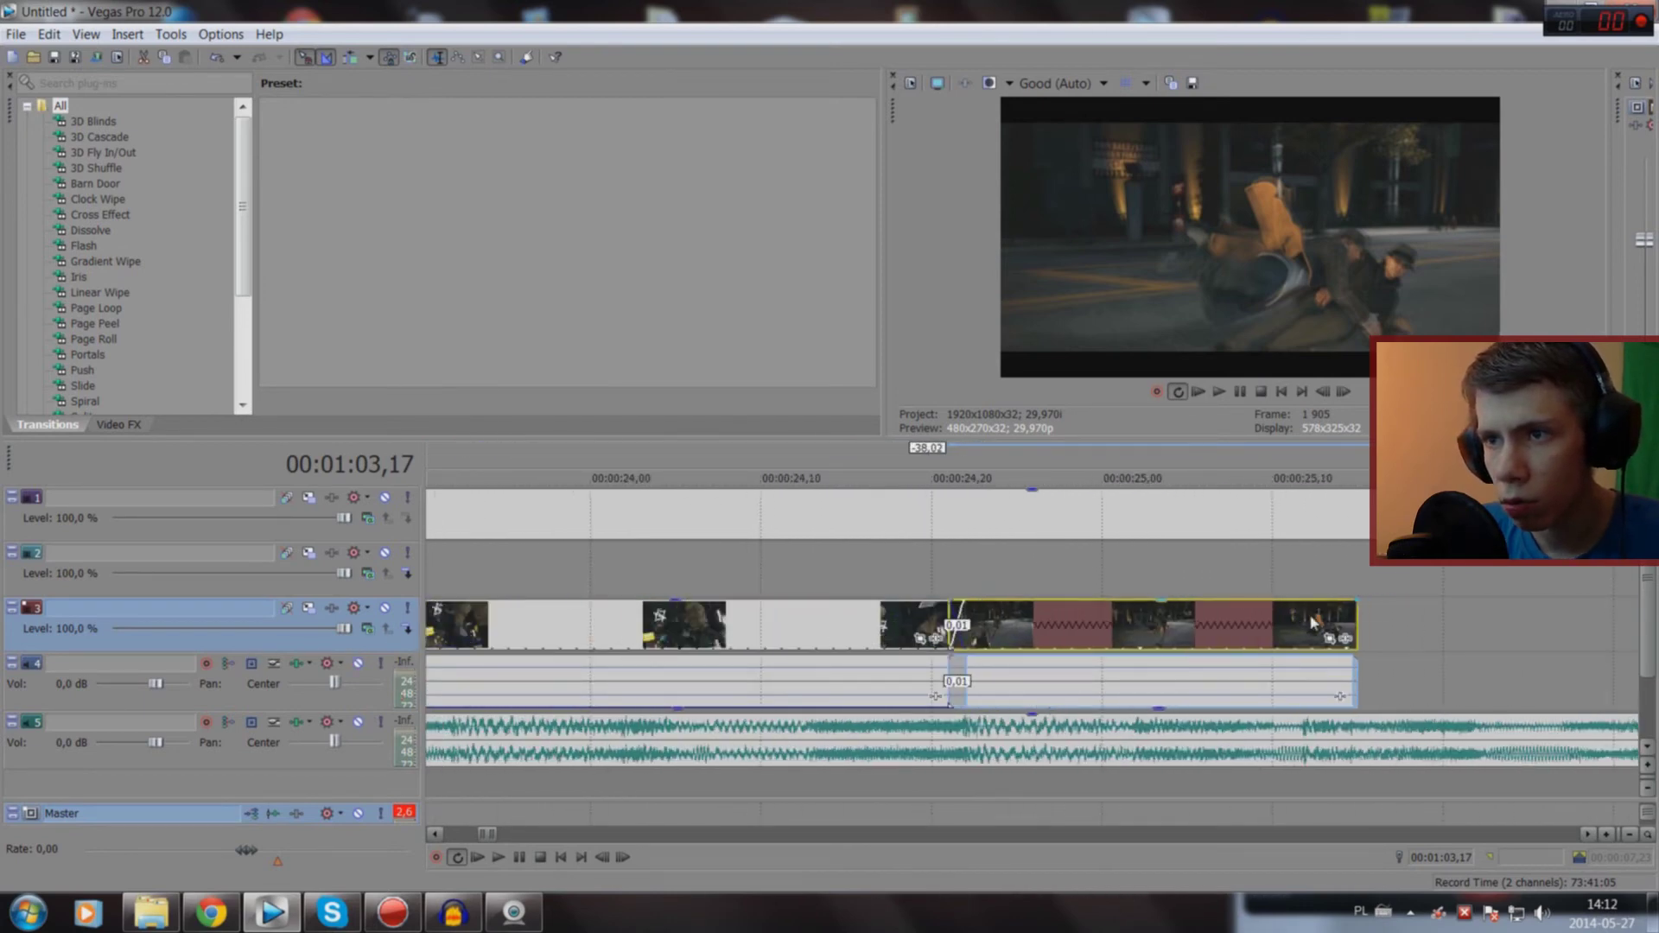
drag(1212, 637, 1212, 638)
scroll(825, 717, down, 10)
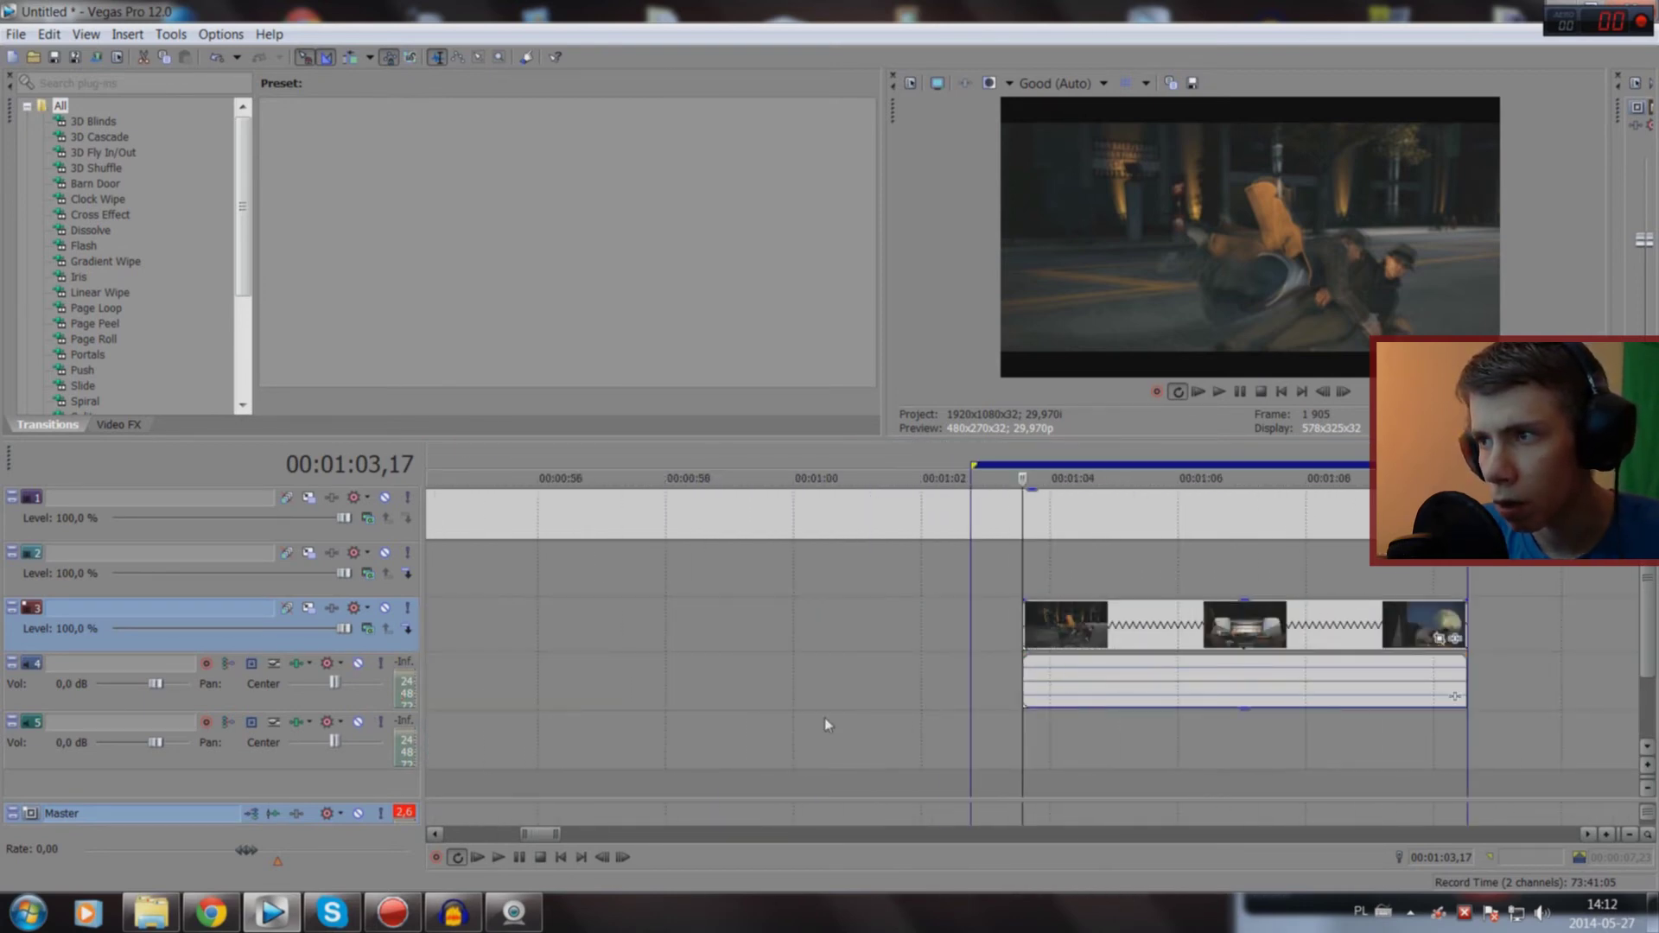
click(586, 756)
Step: Select the clip at 1:03 on track 3 and play it
scroll(595, 773, up, 8)
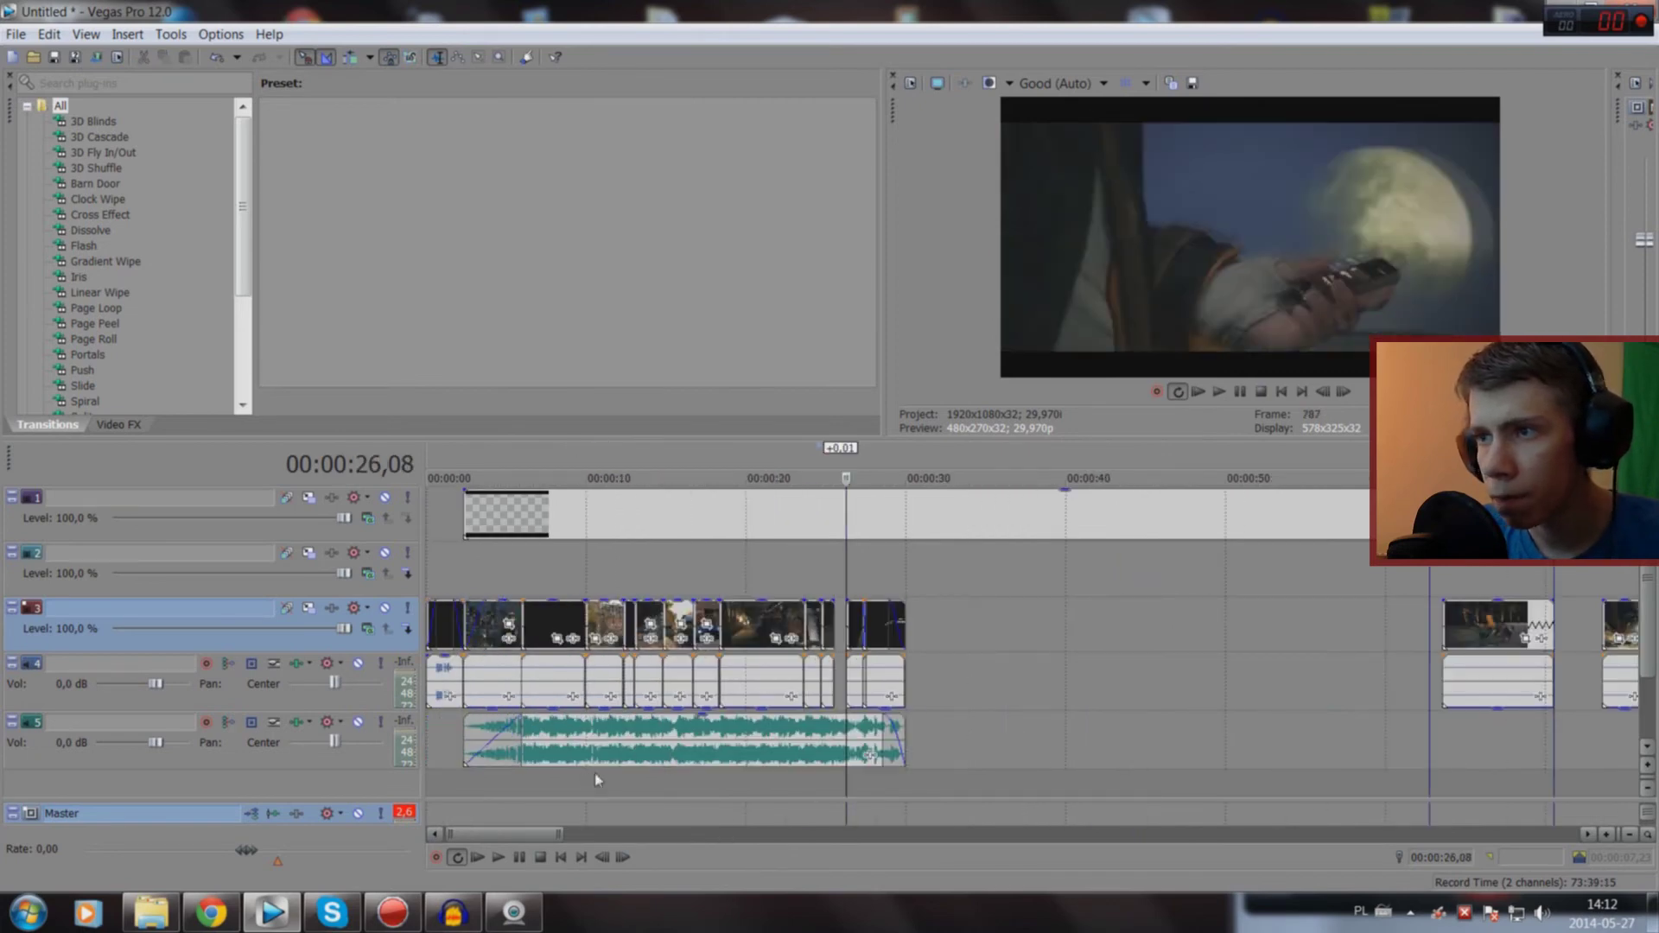
double_click(1004, 622)
scroll(1005, 622, down, 8)
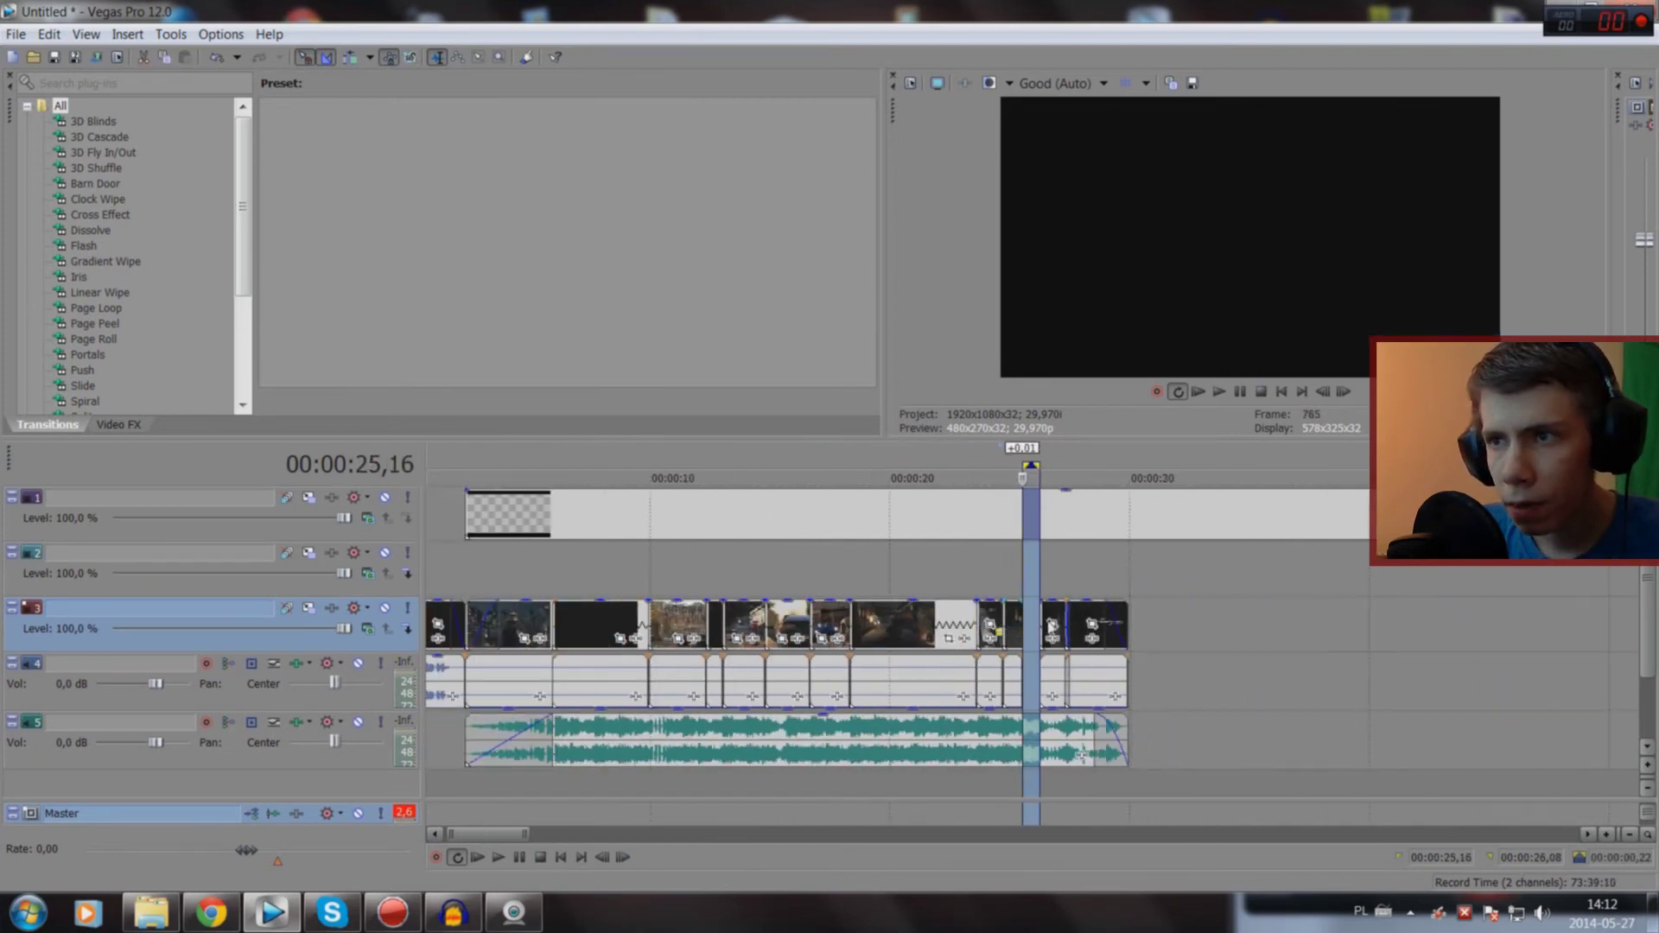
double_click(954, 636)
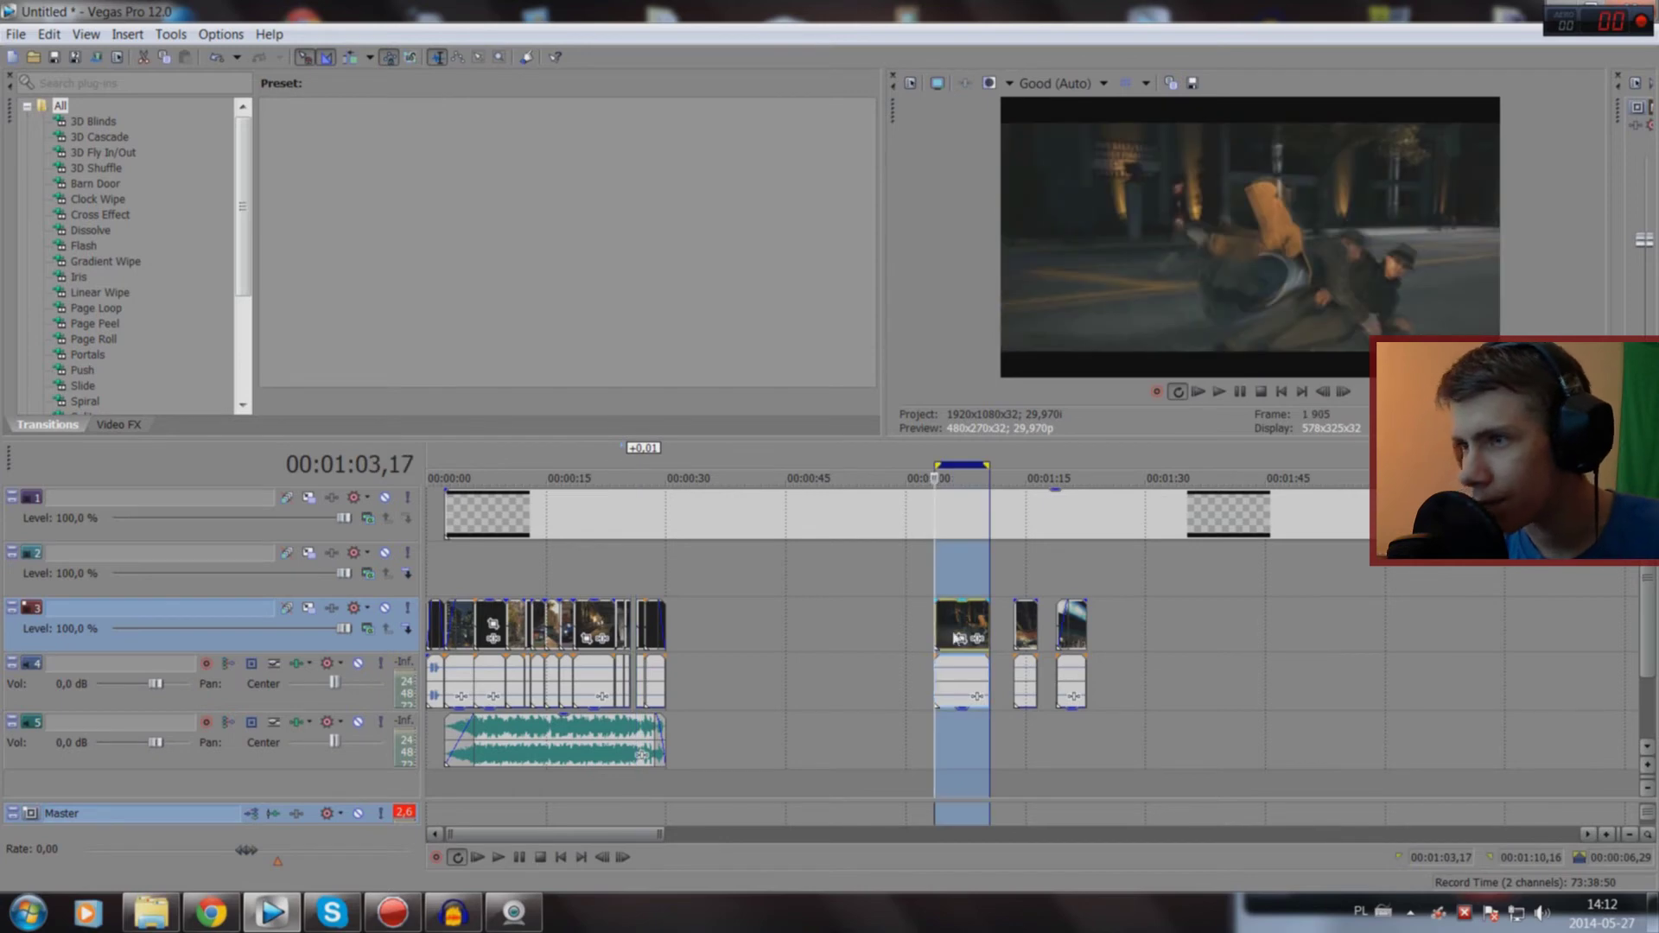
double_click(1032, 623)
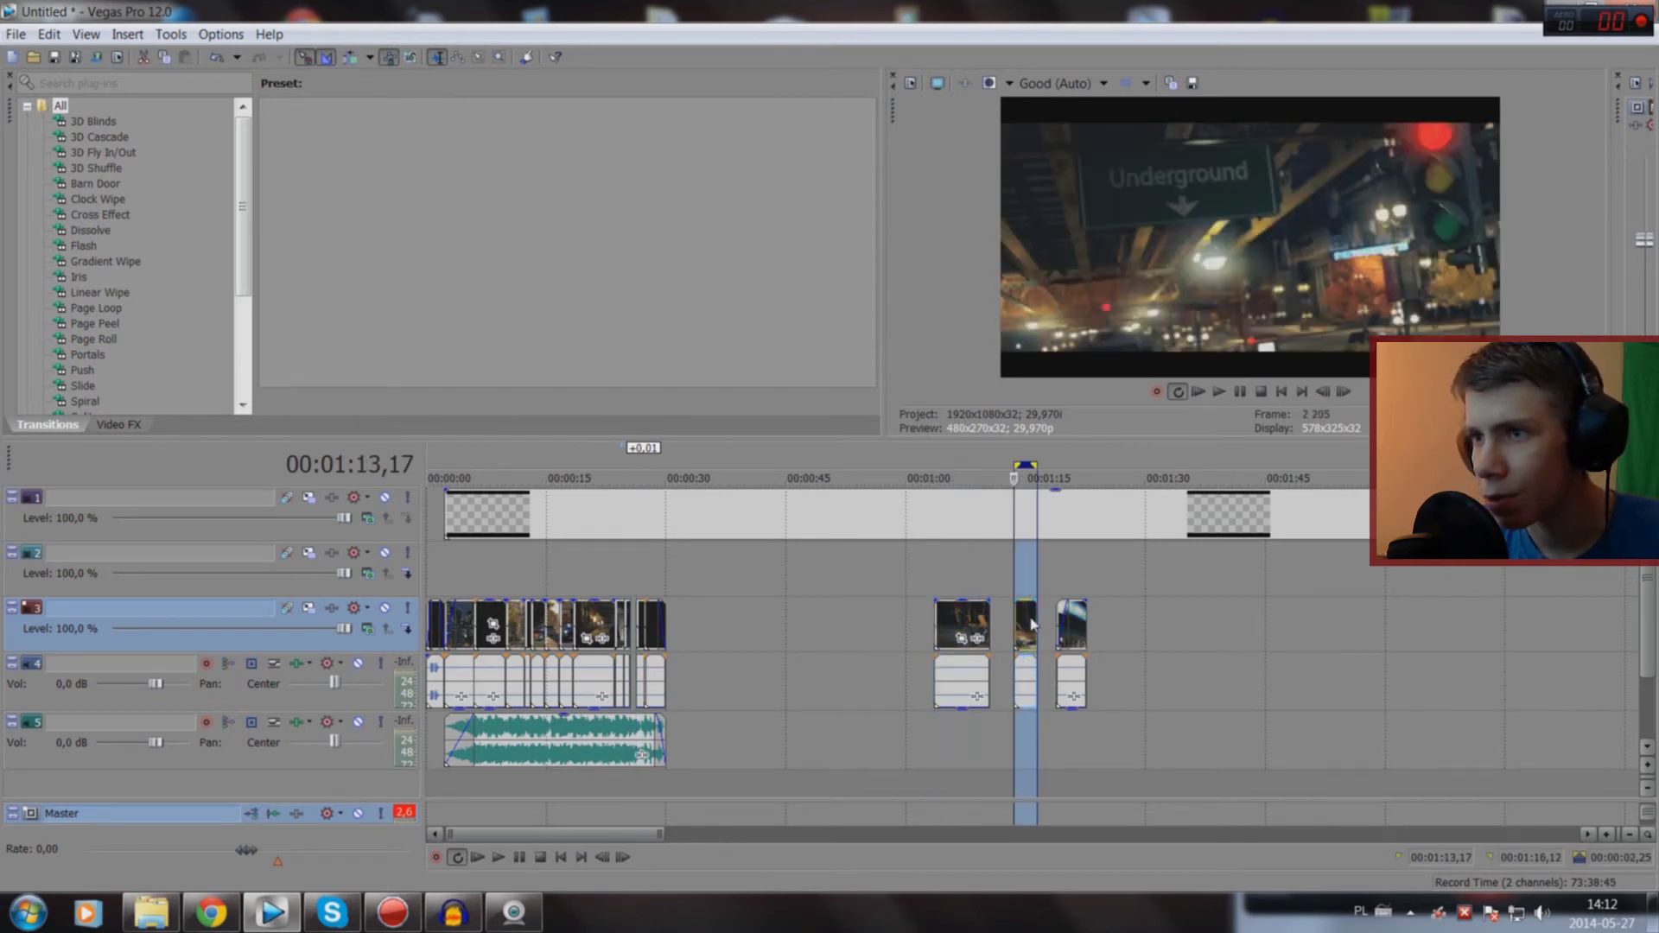
double_click(956, 634)
scroll(956, 634, up, 3)
key(space)
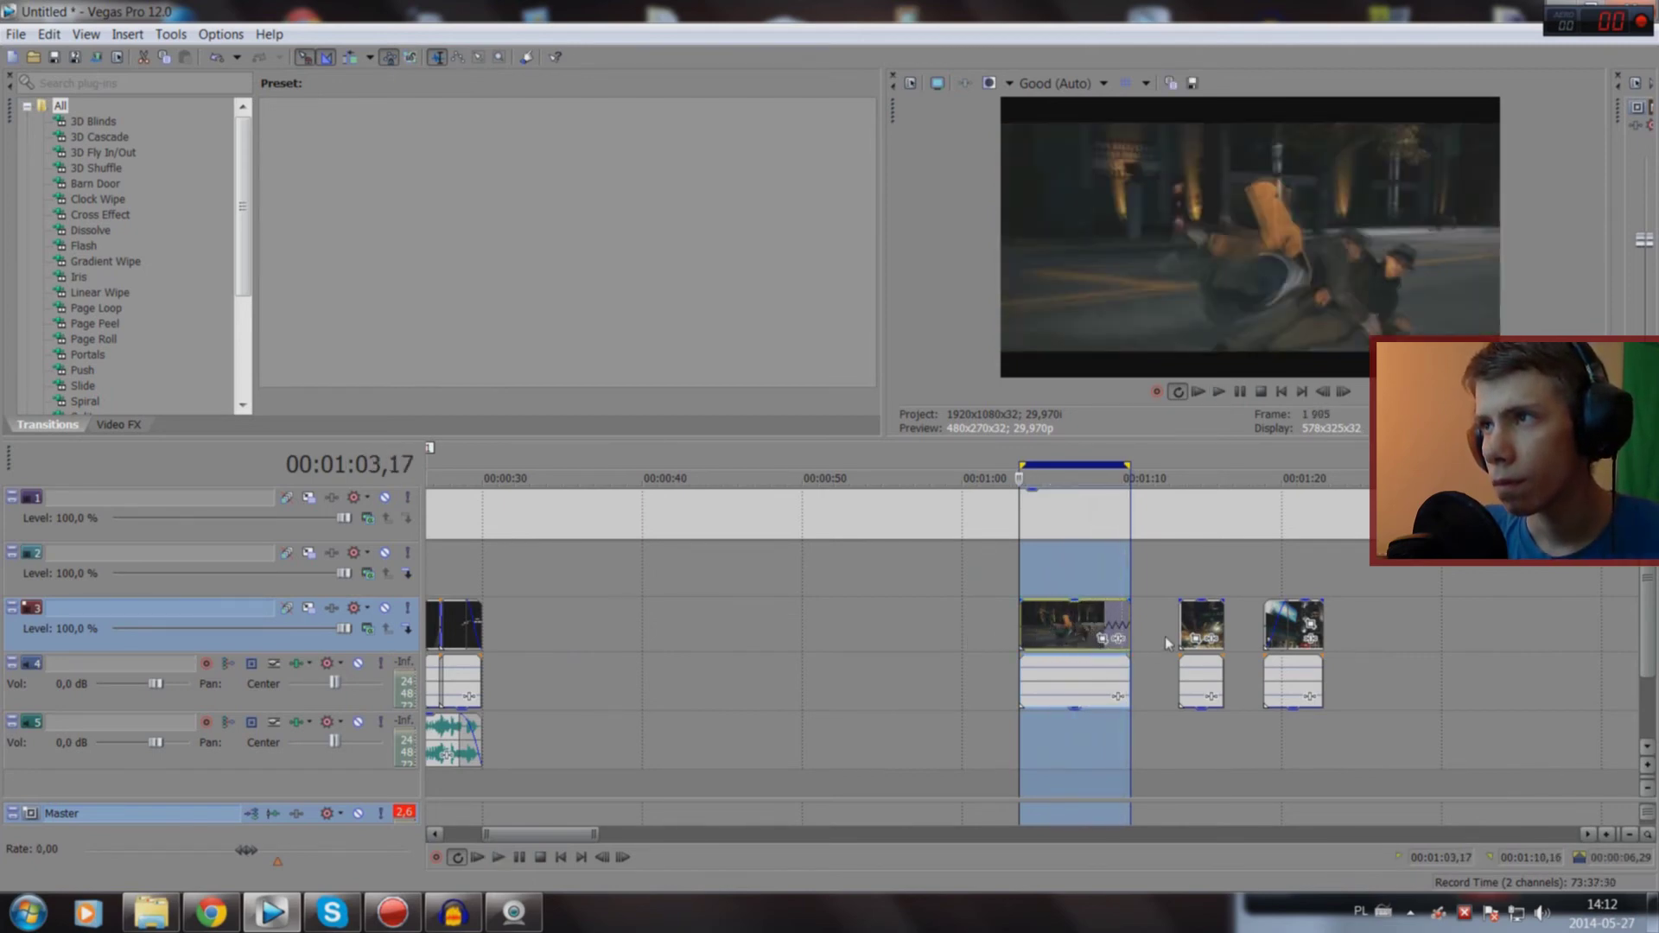
Step: Preview the montage end from 1:08,02 through about 01:10
click(1092, 772)
scroll(1093, 772, up, 5)
key(space)
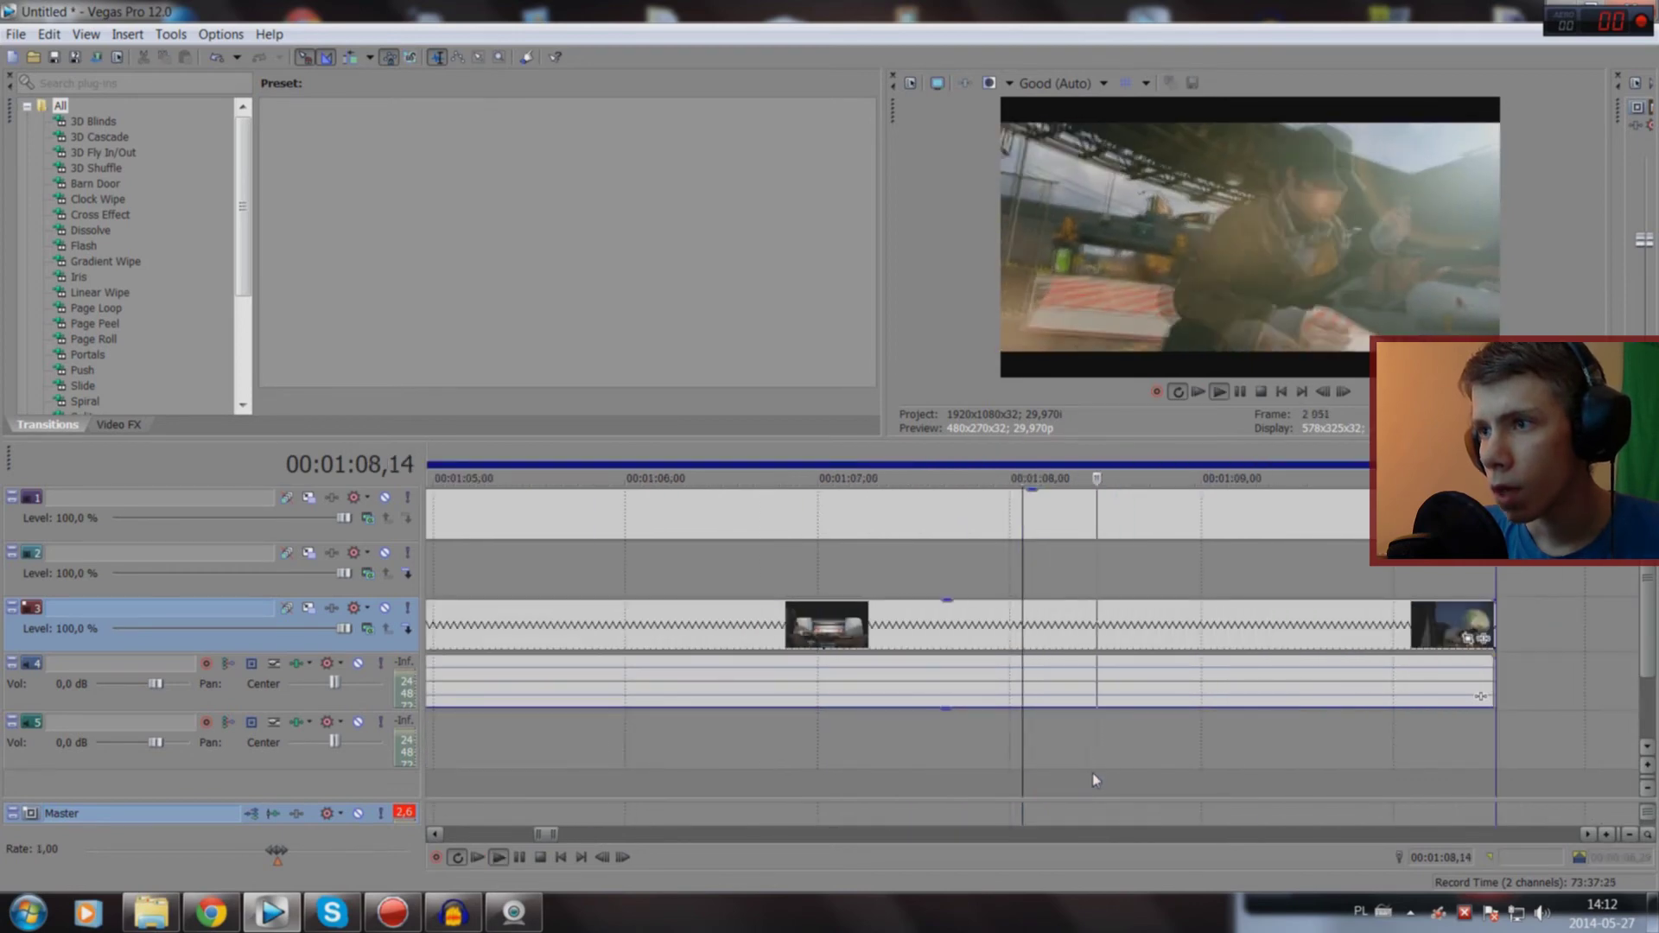
key(space)
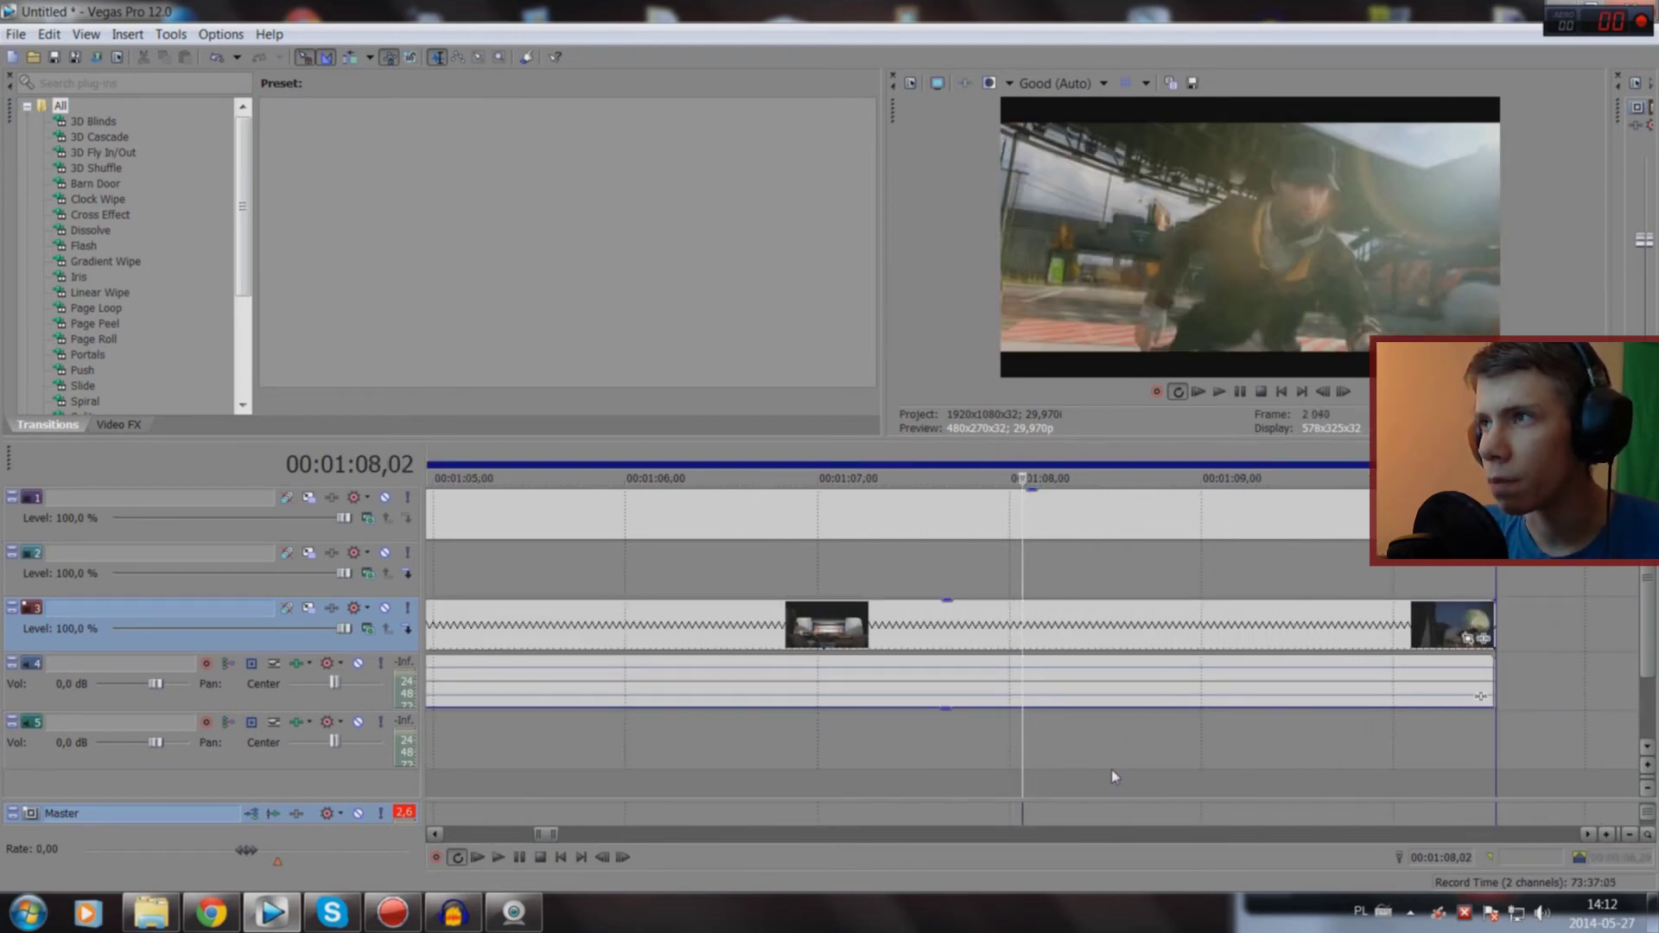
click(1112, 770)
key(space)
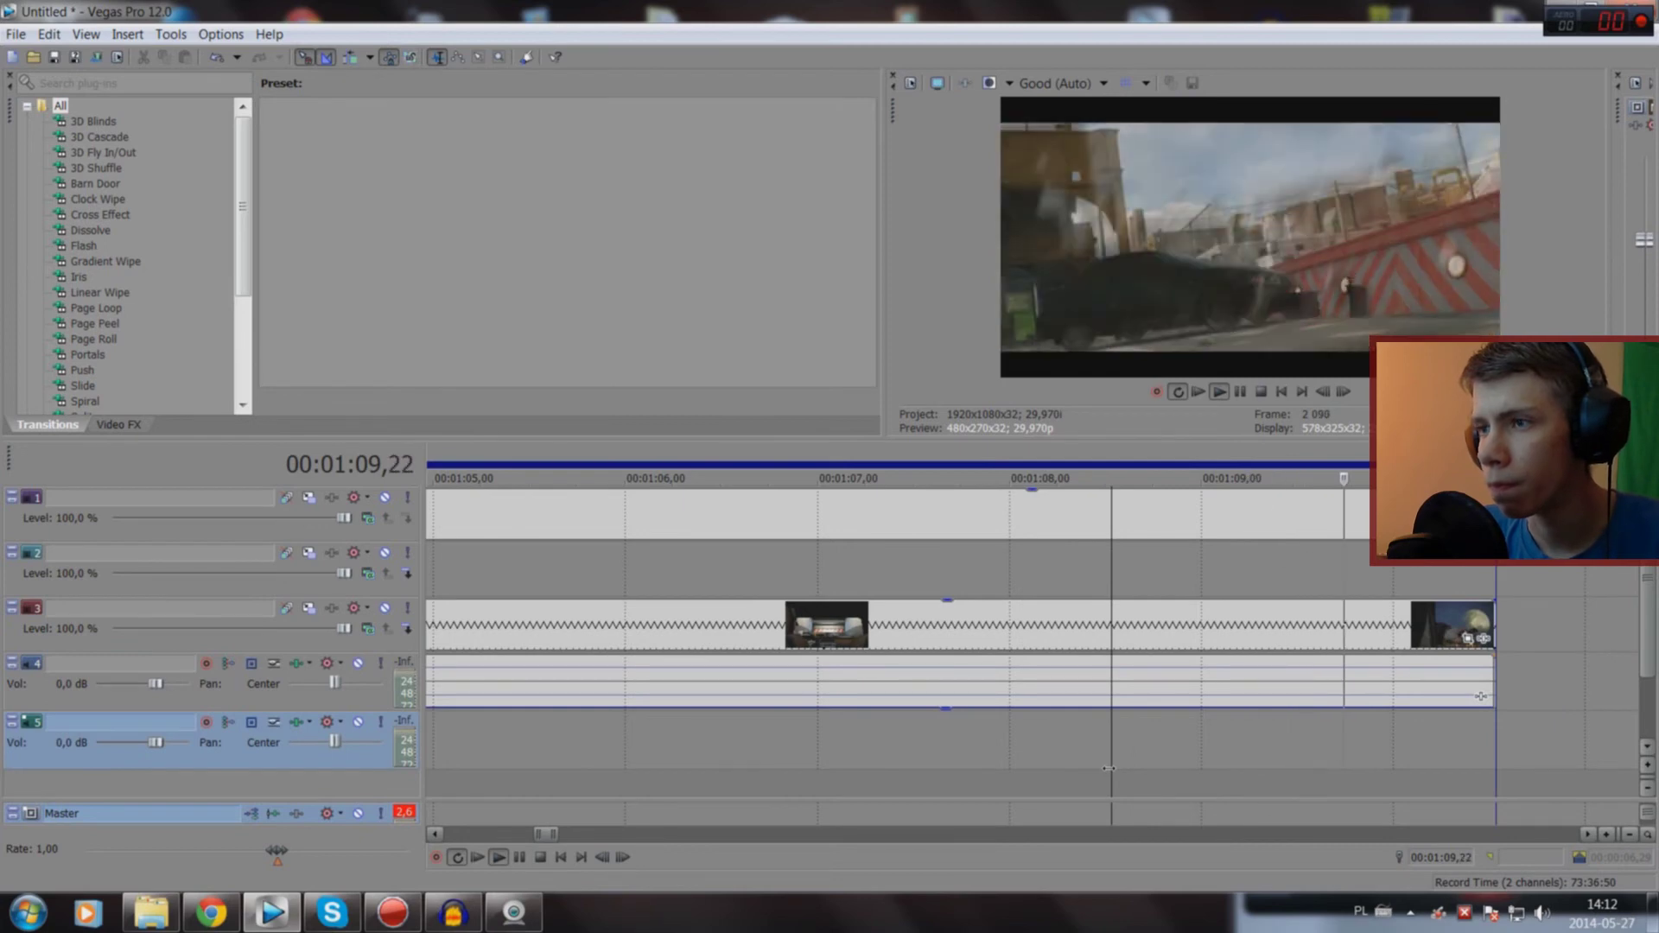
key(space)
click(1374, 762)
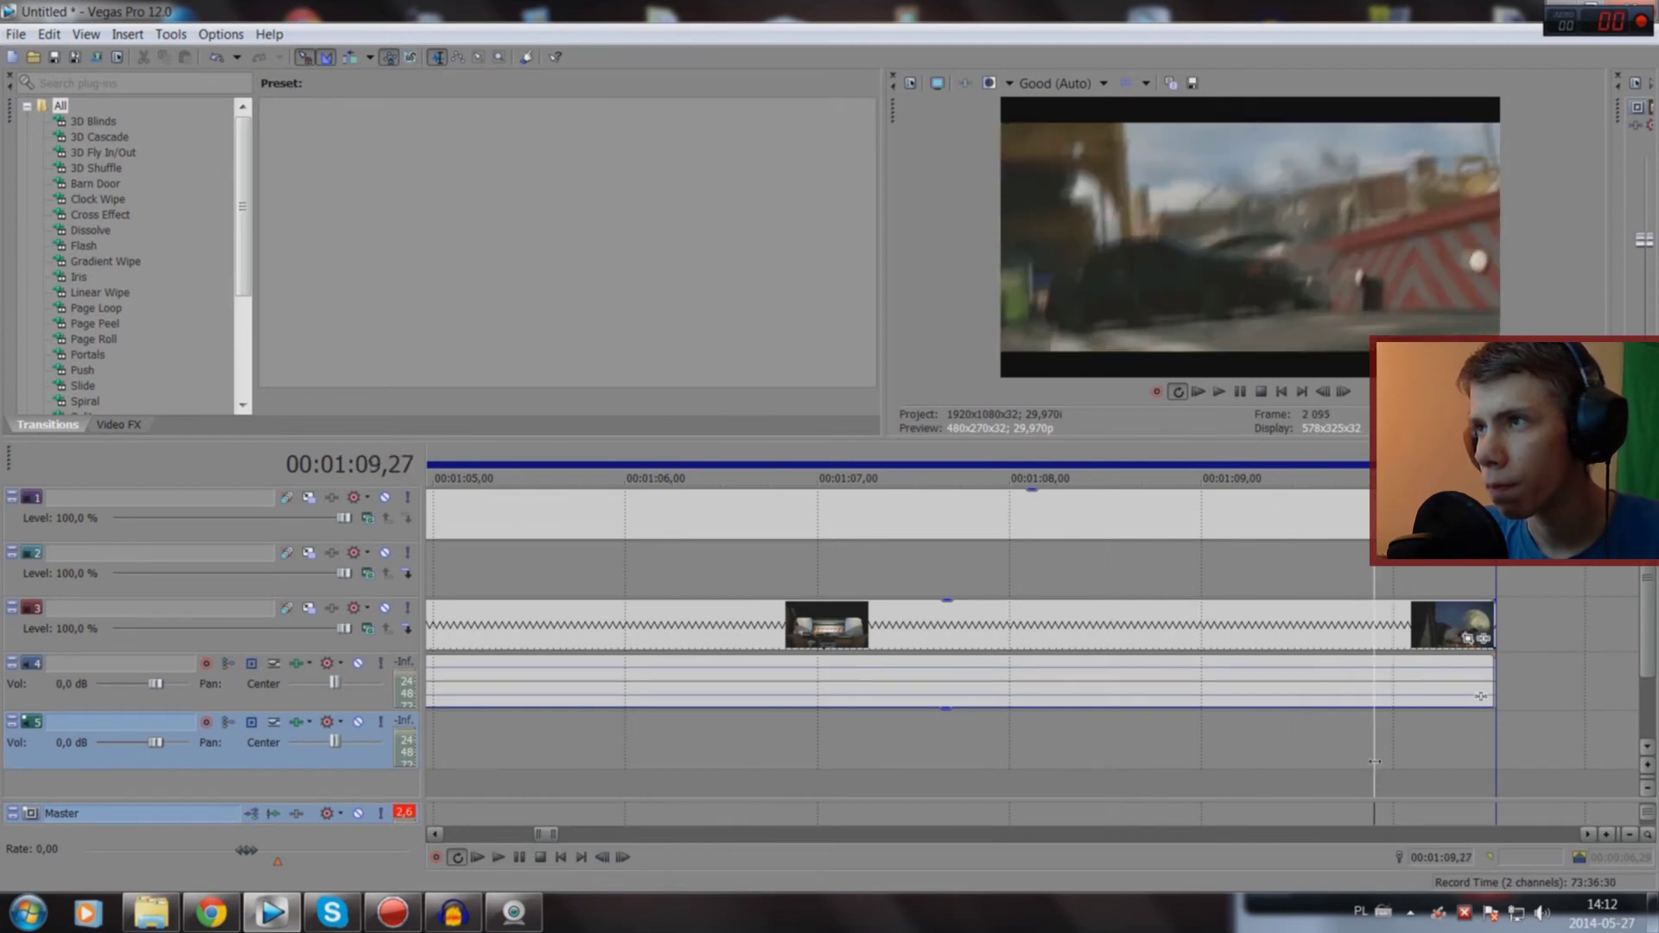
click(1417, 757)
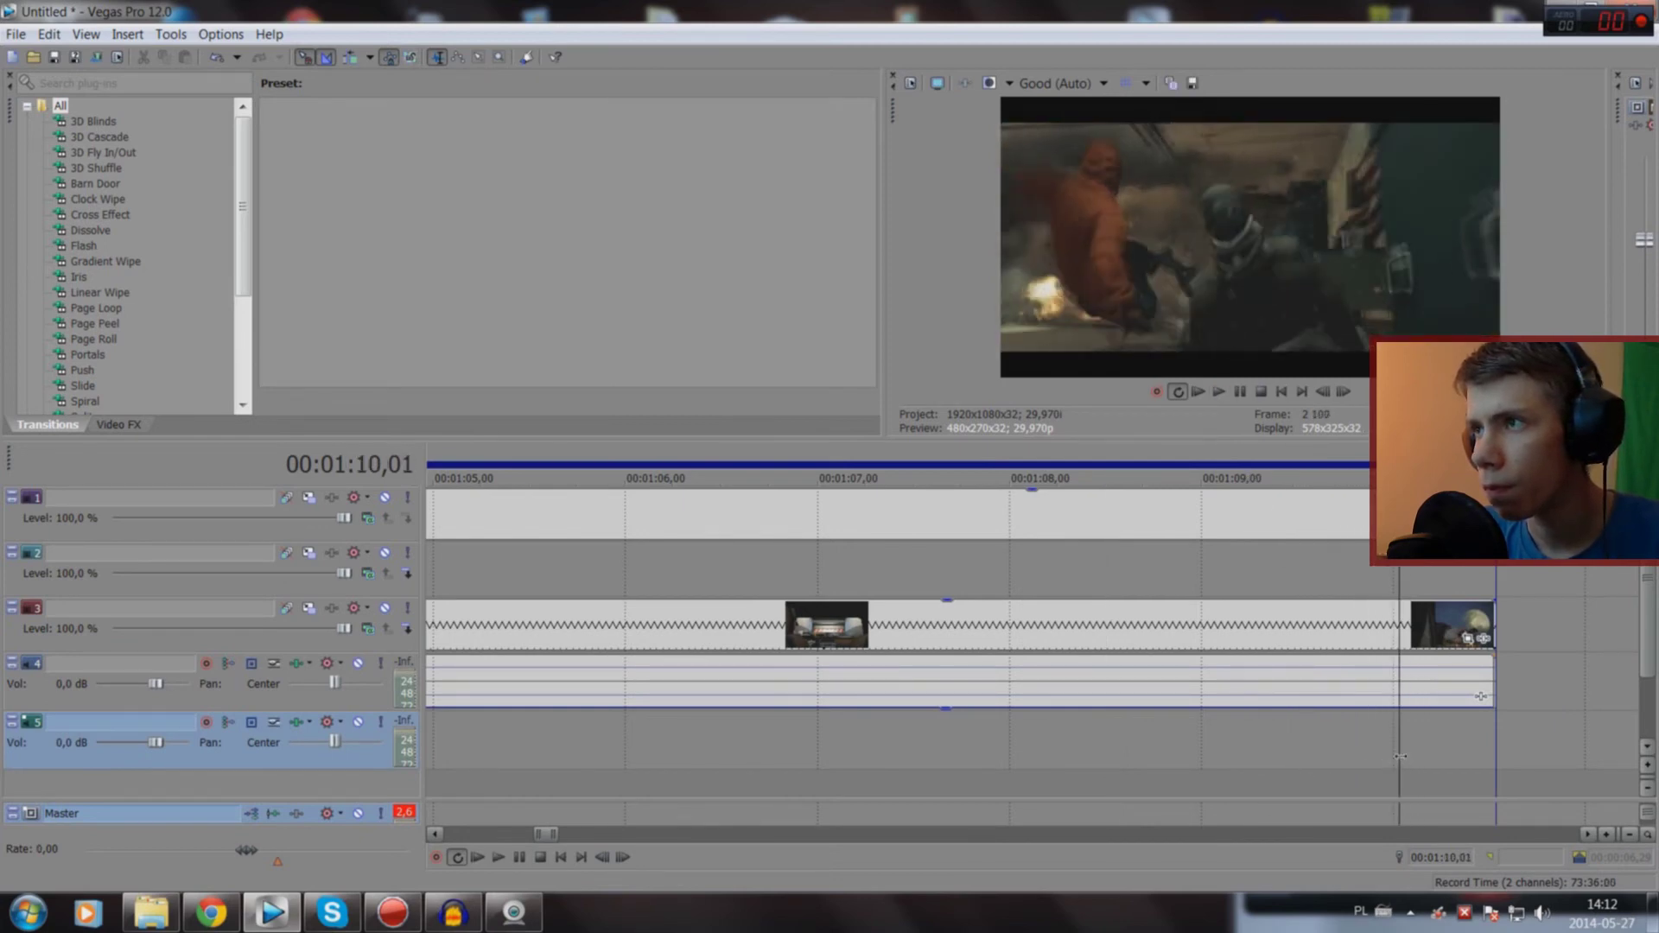
mouse_move(1400, 757)
mouse_down()
mouse_move(1340, 731)
mouse_move(1392, 727)
mouse_up()
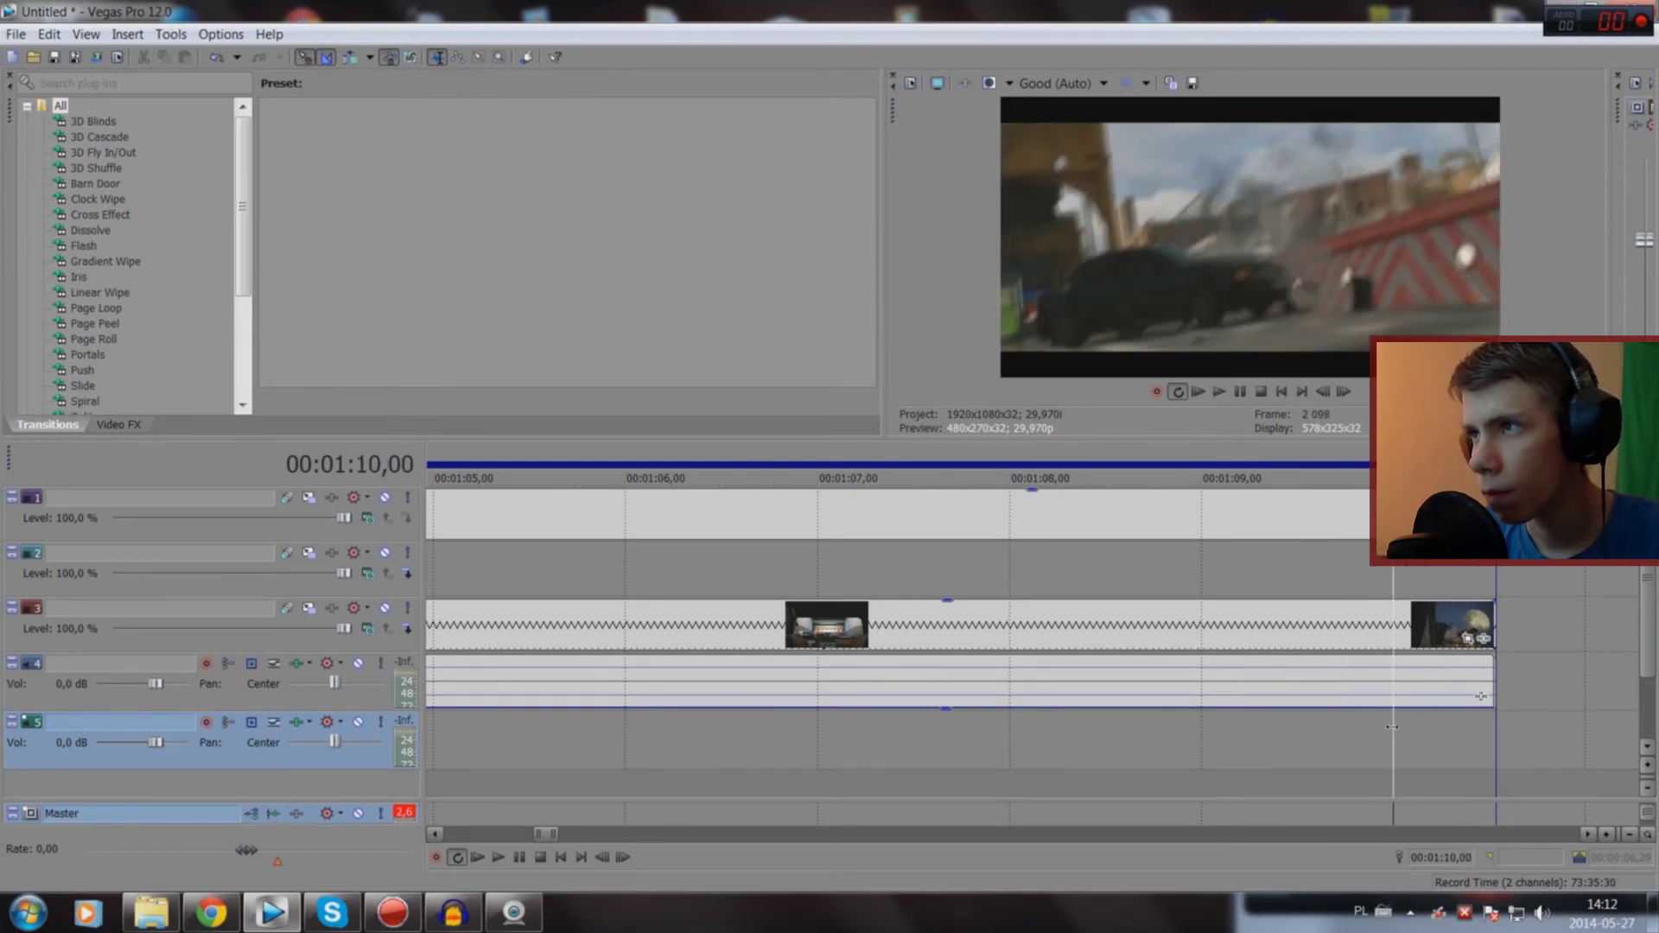
Step: Split the last clip near 01:09, place an event on track 1, then undo the misplacement
key(ctrl+z)
drag(1394, 736, 1228, 733)
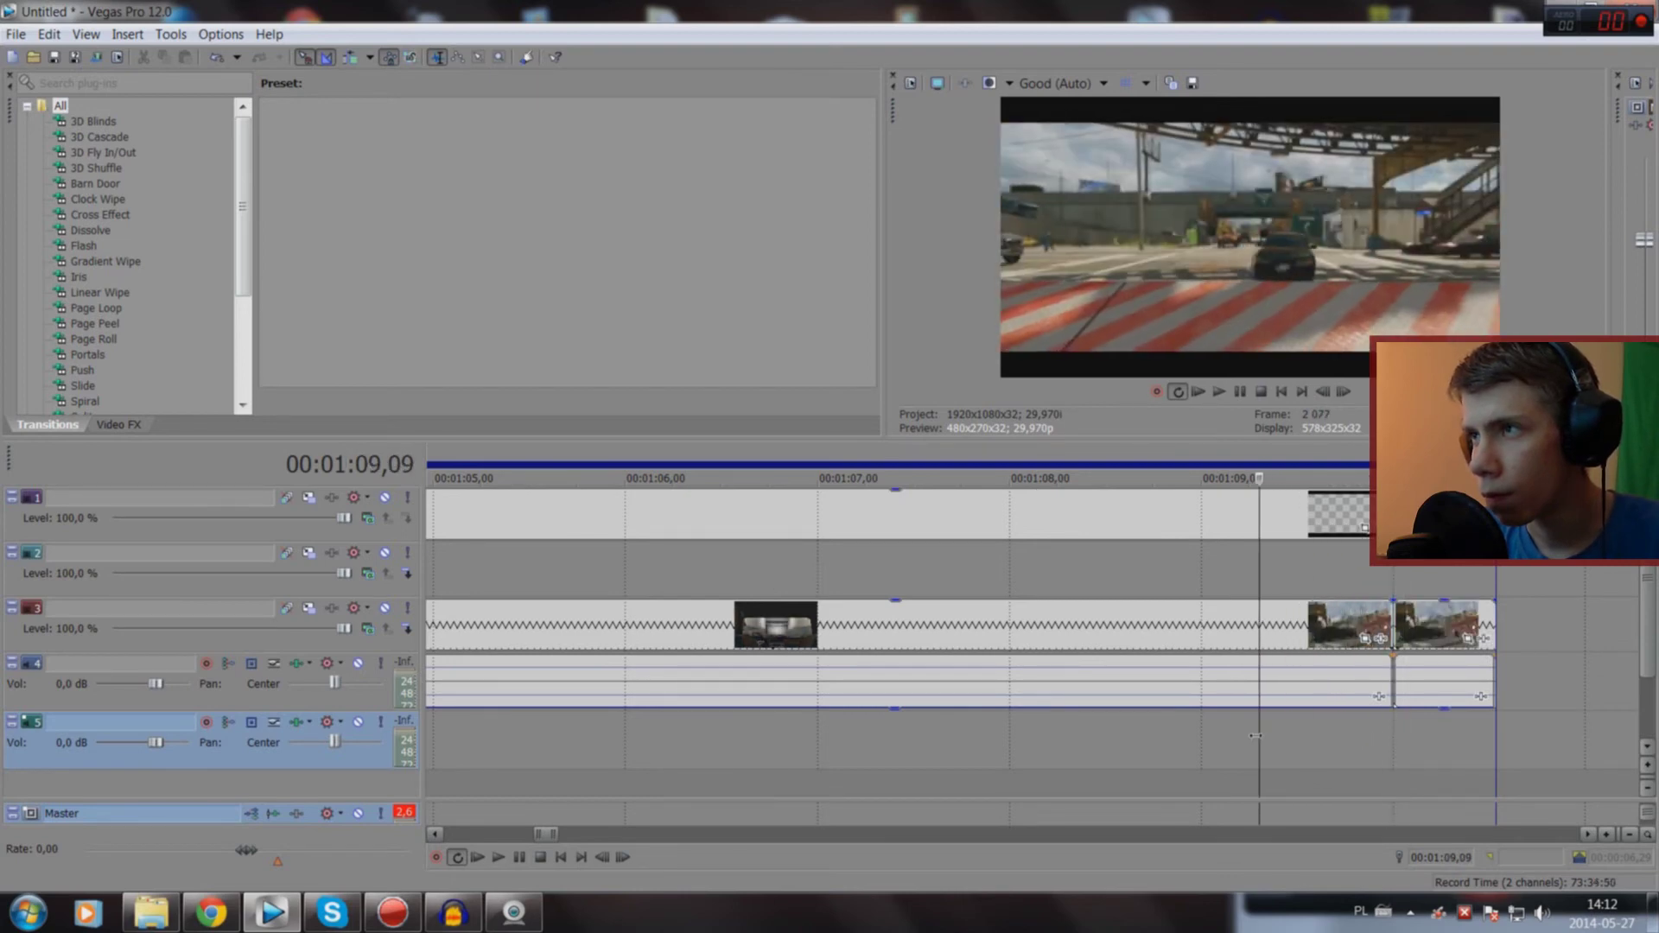
key(ctrl+z)
click(1298, 511)
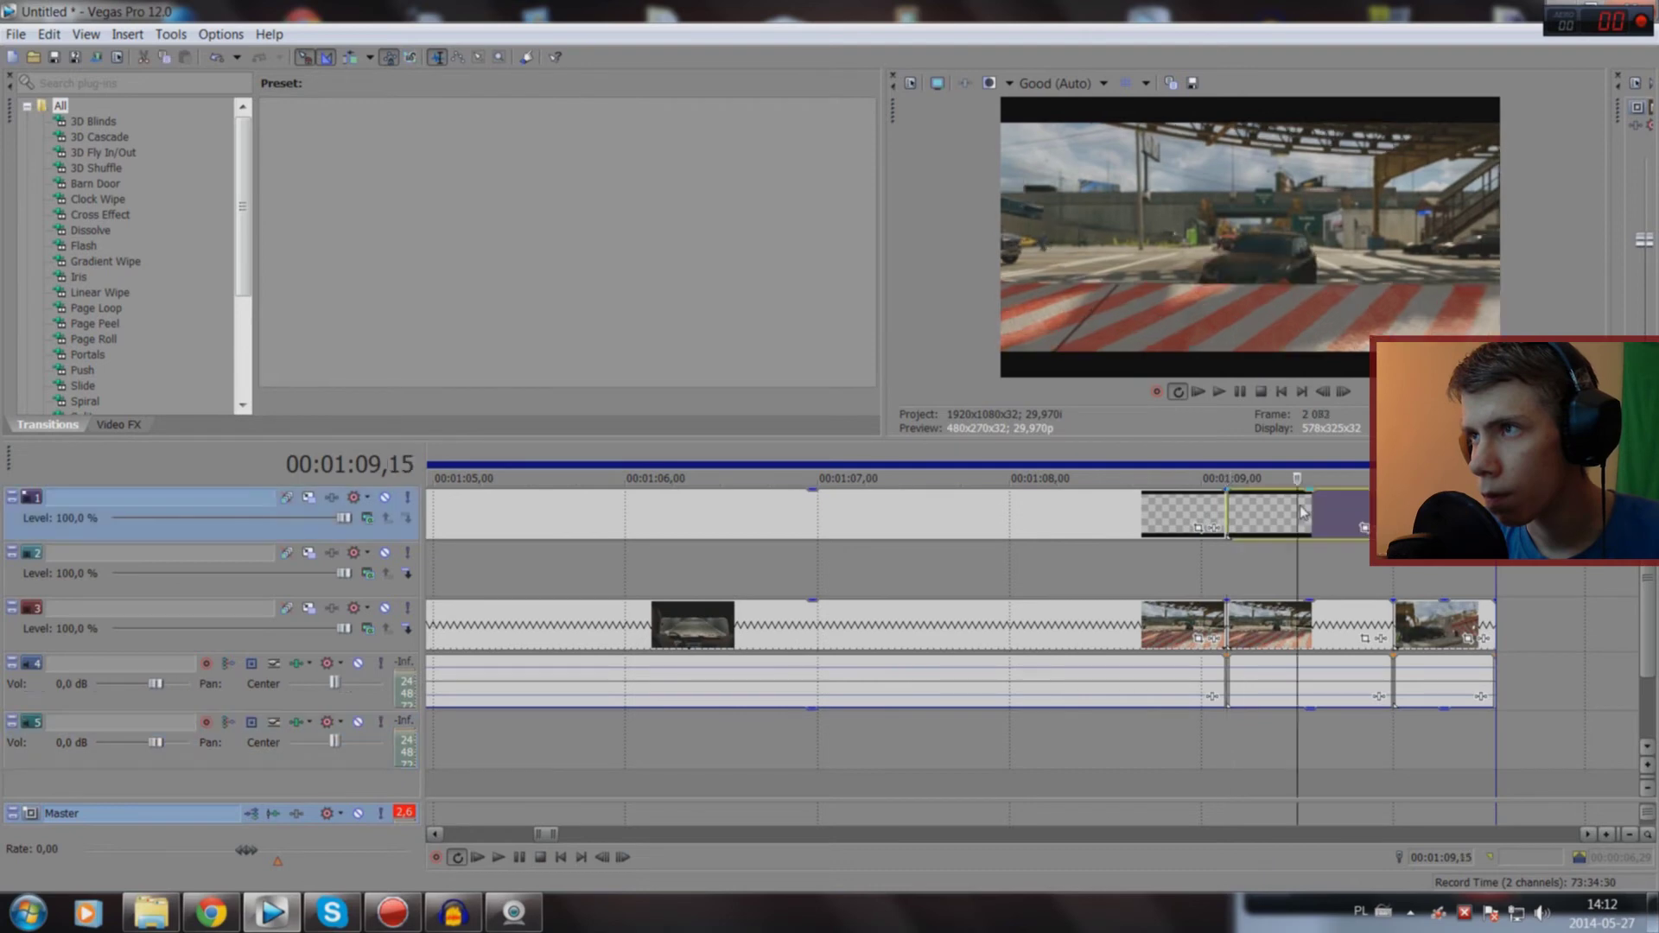
key(ctrl+z)
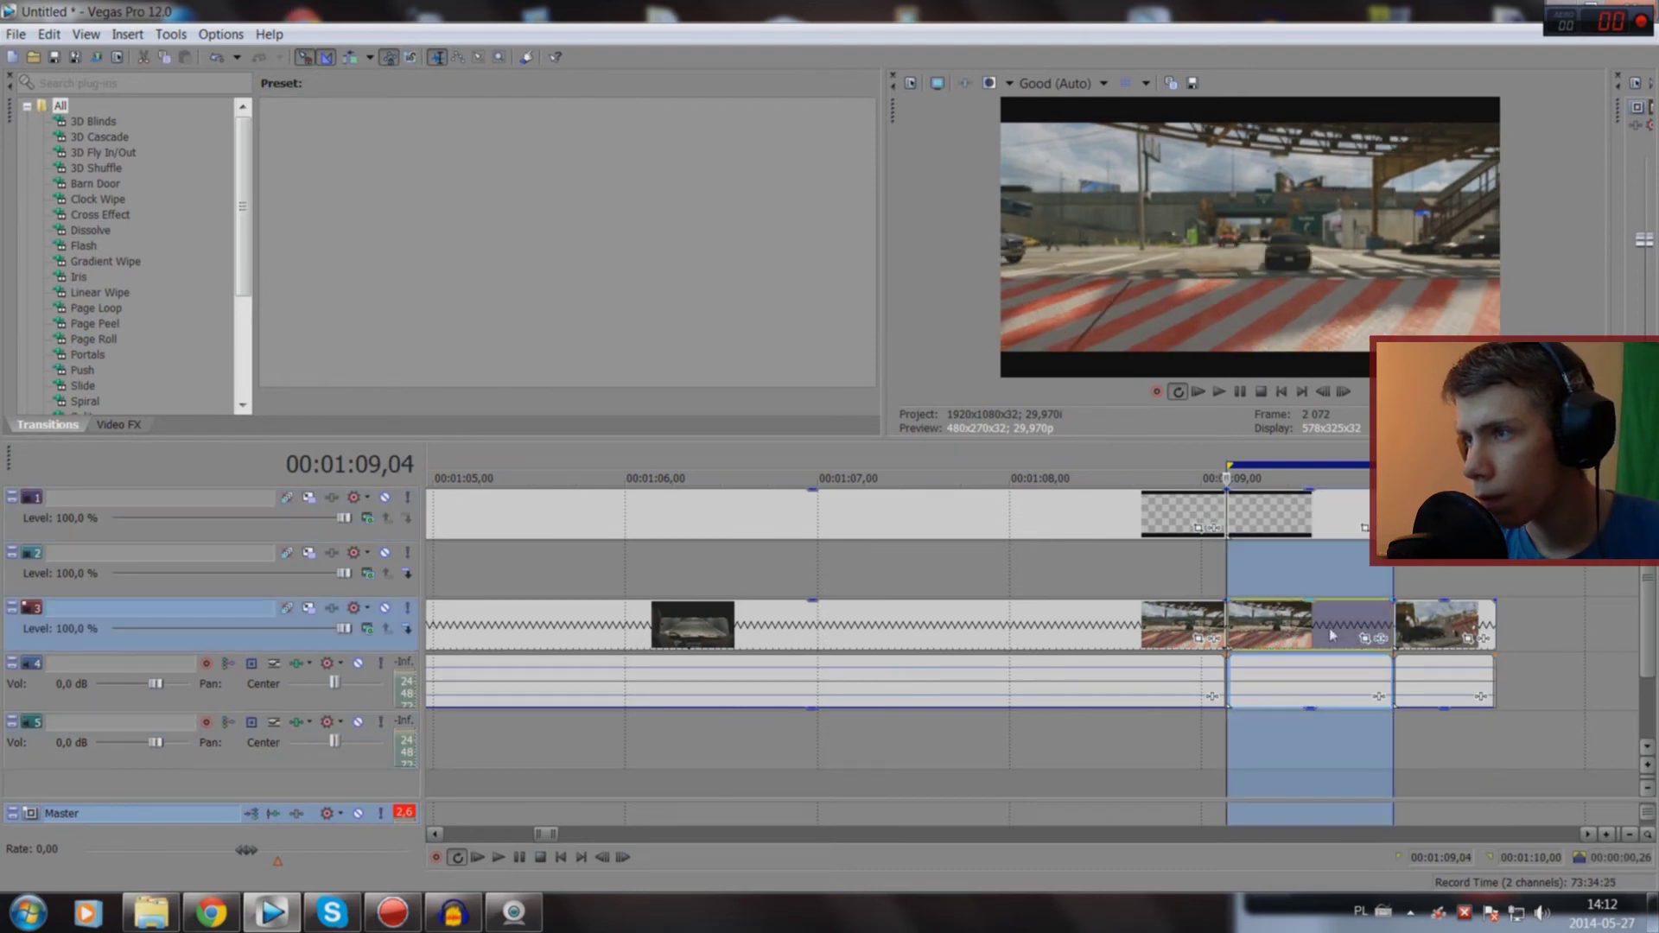
scroll(1319, 631, left, 15)
Step: Drop the clip into the 00:25 gap on track 3 and preview it from 24,14
scroll(904, 581, left, 4)
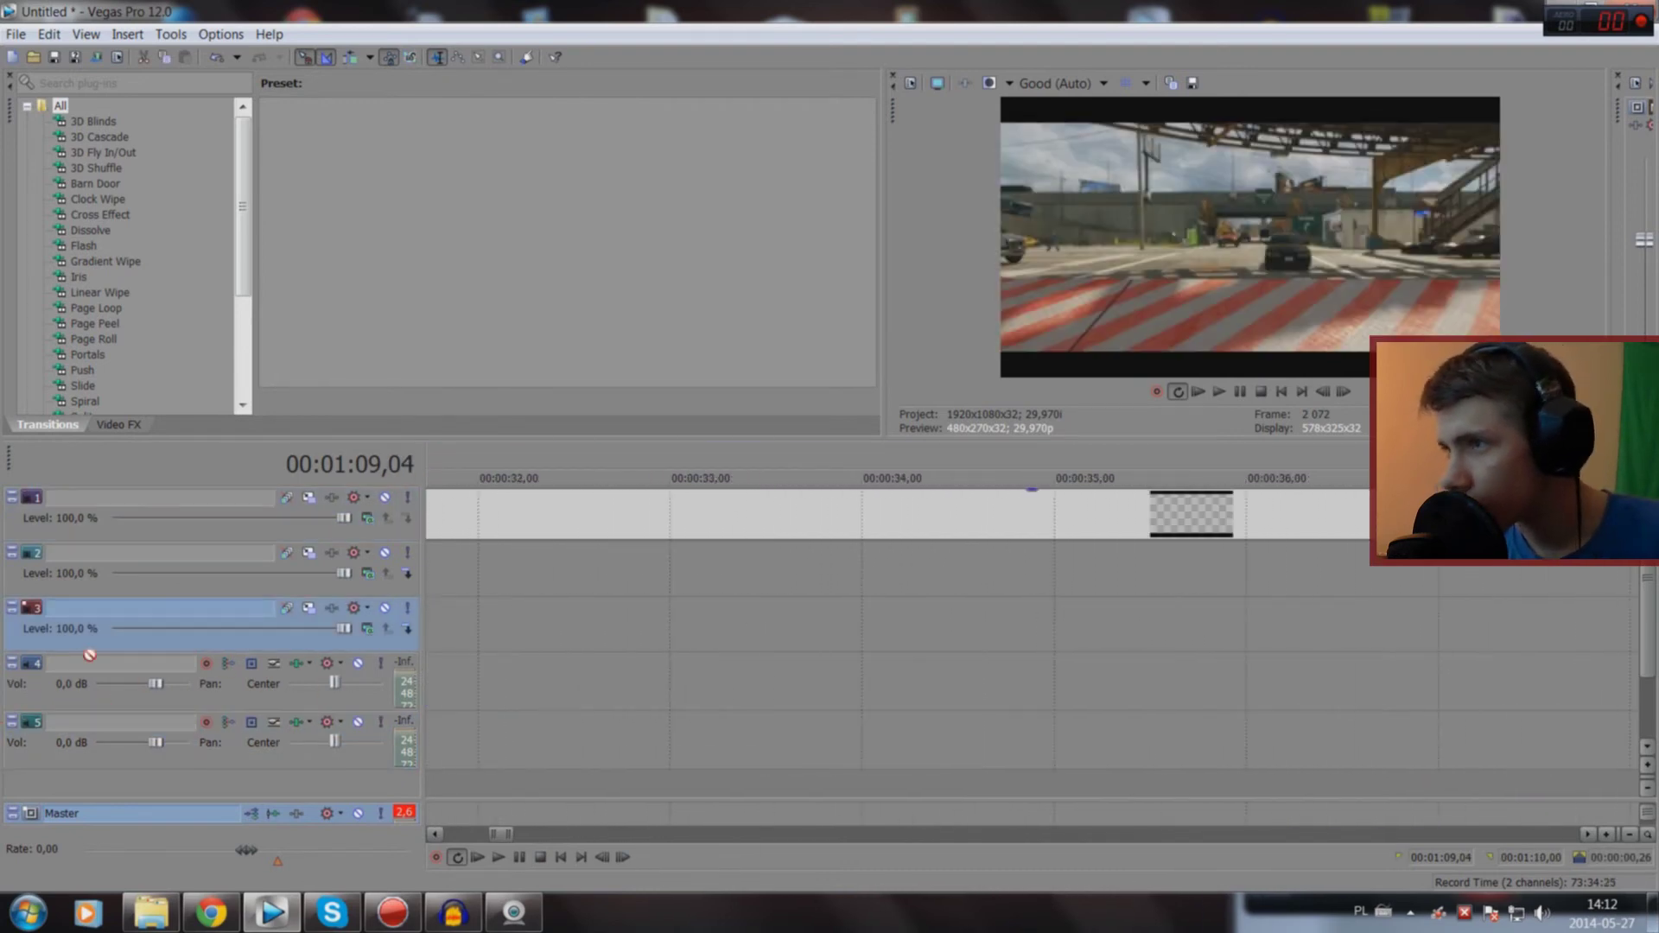
scroll(904, 582, left, 4)
scroll(904, 582, left, 4)
scroll(904, 581, left, 3)
drag(904, 582, 1307, 638)
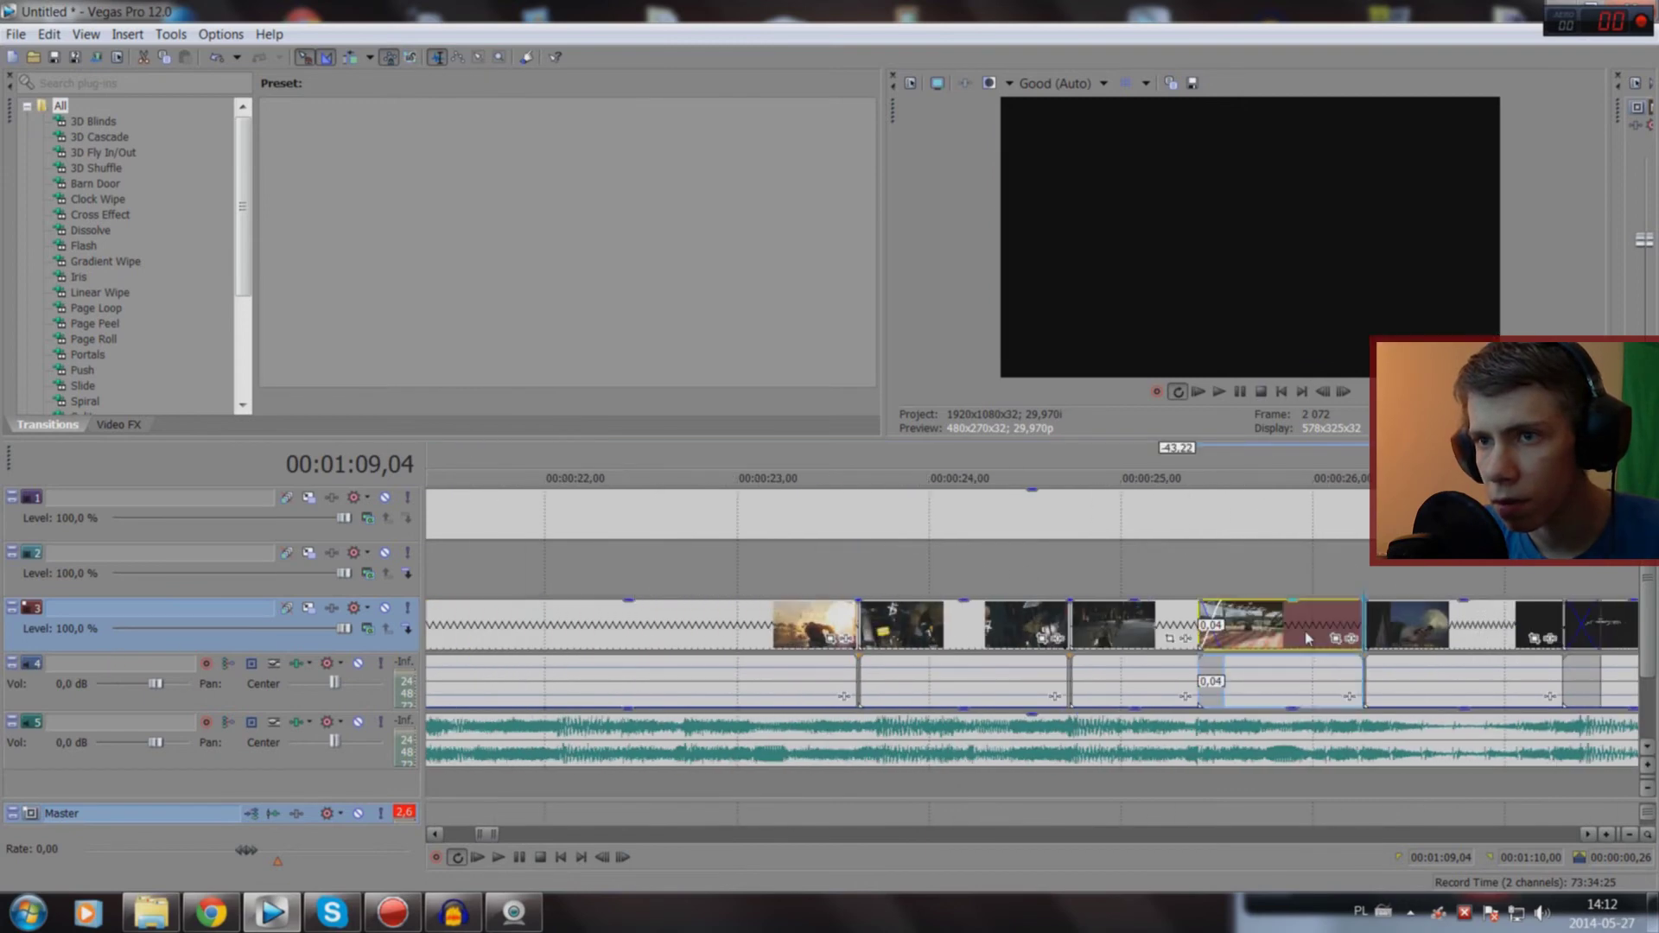
click(1018, 641)
key(space)
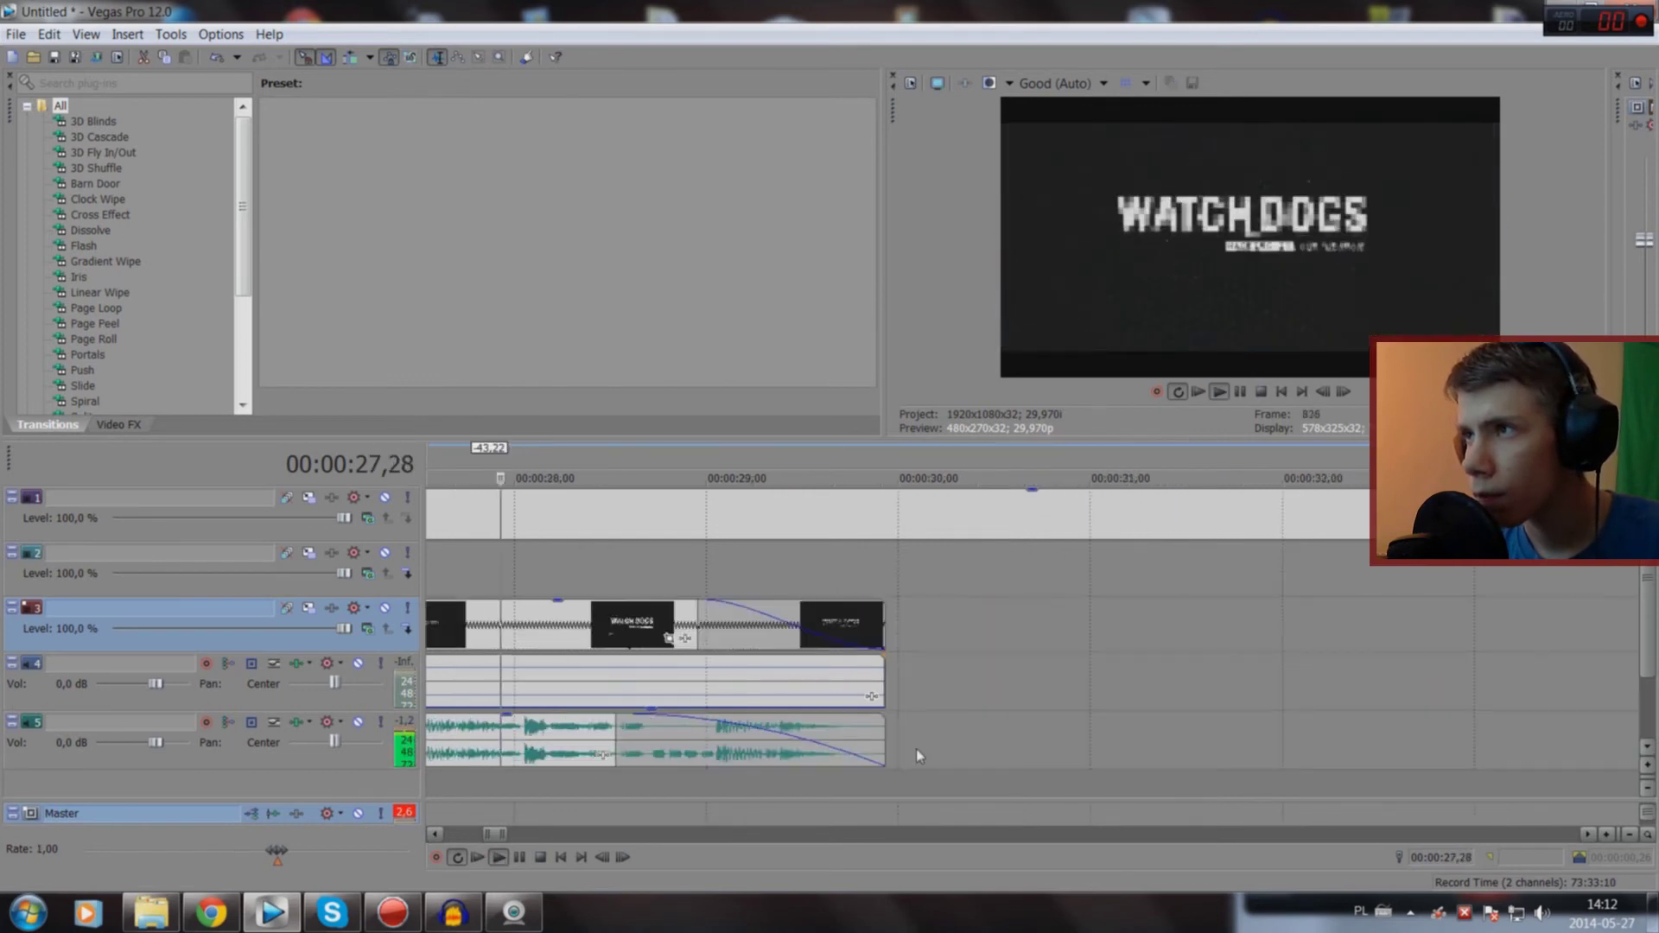
key(space)
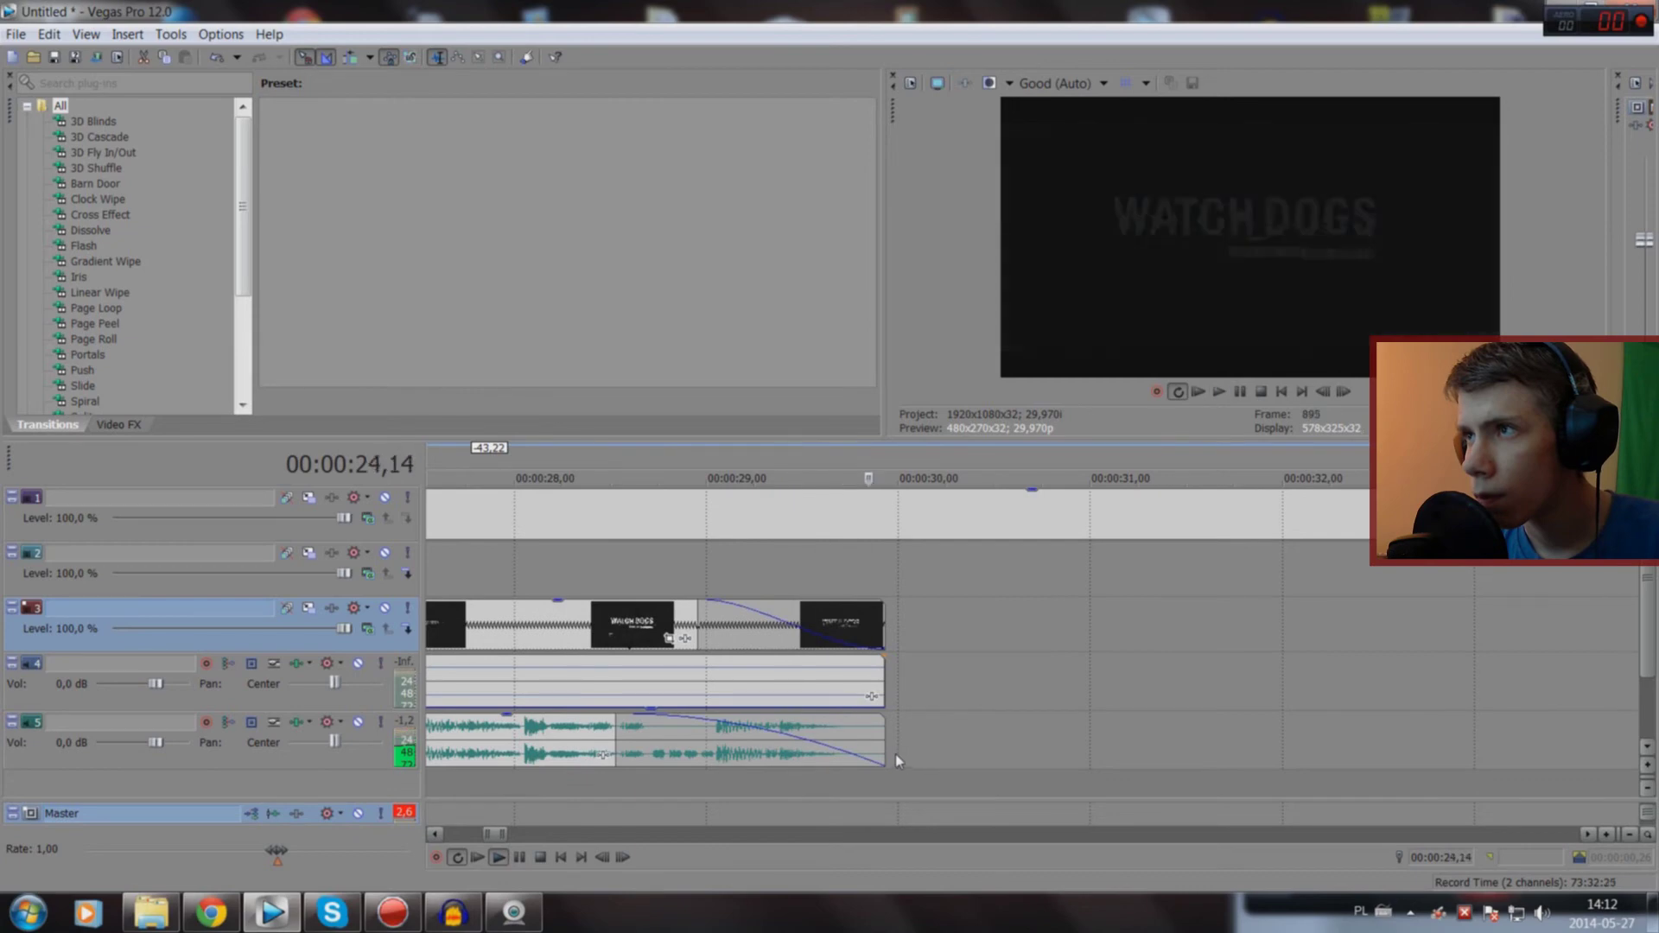
scroll(896, 754, down, 5)
key(space)
key(space)
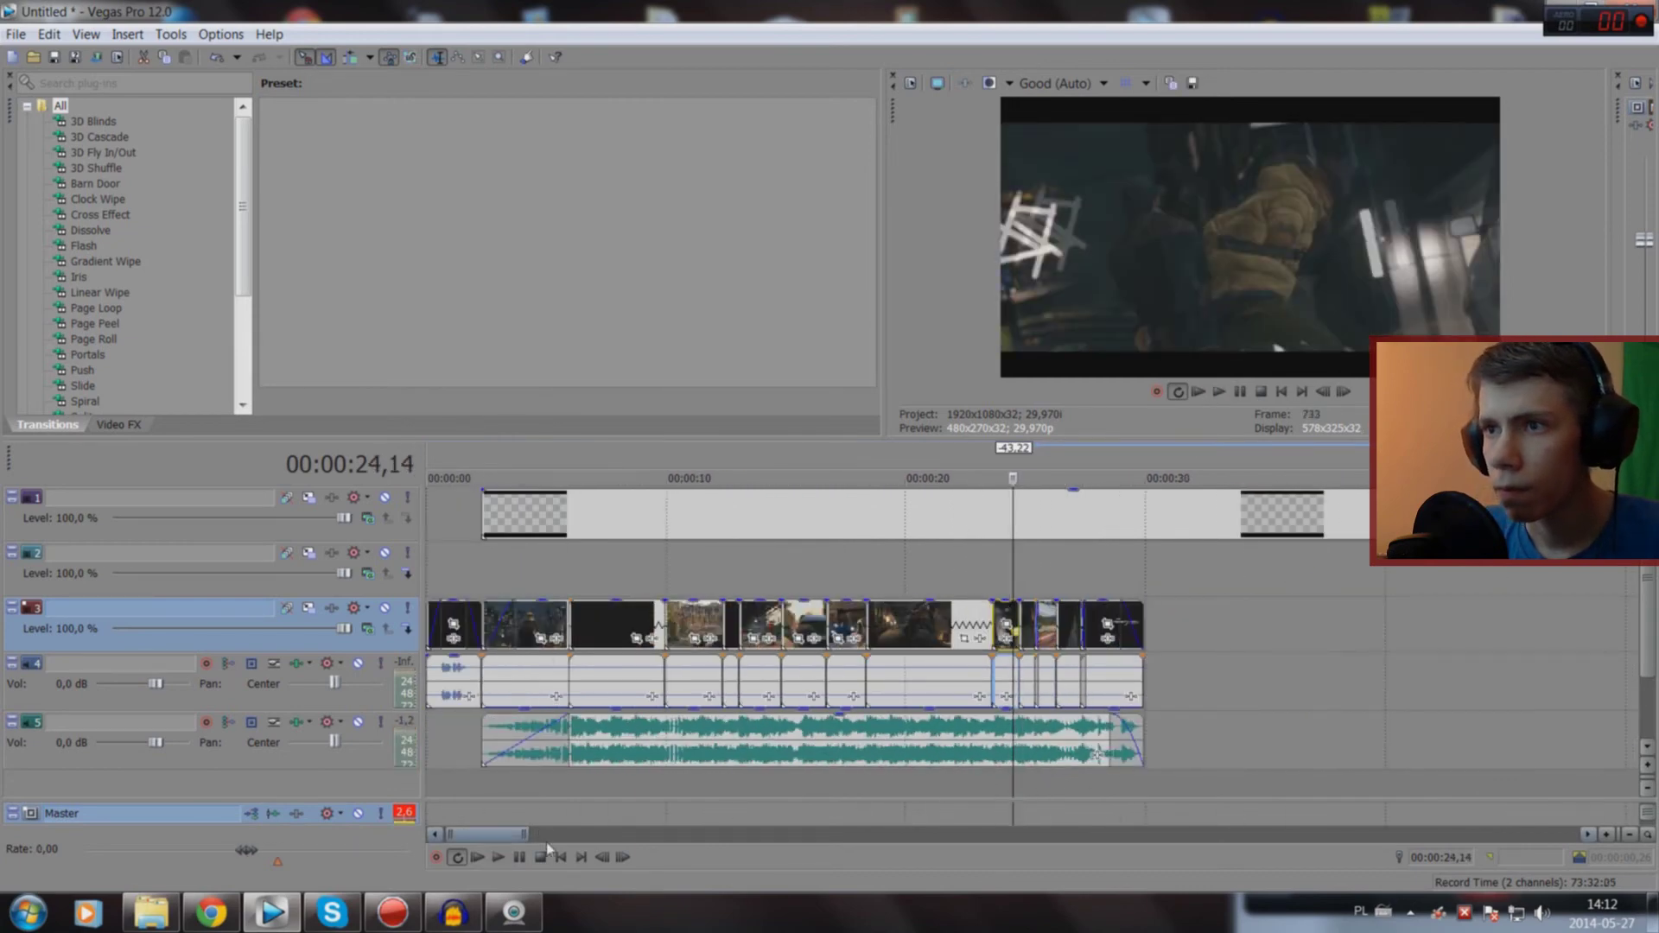
click(560, 857)
key(space)
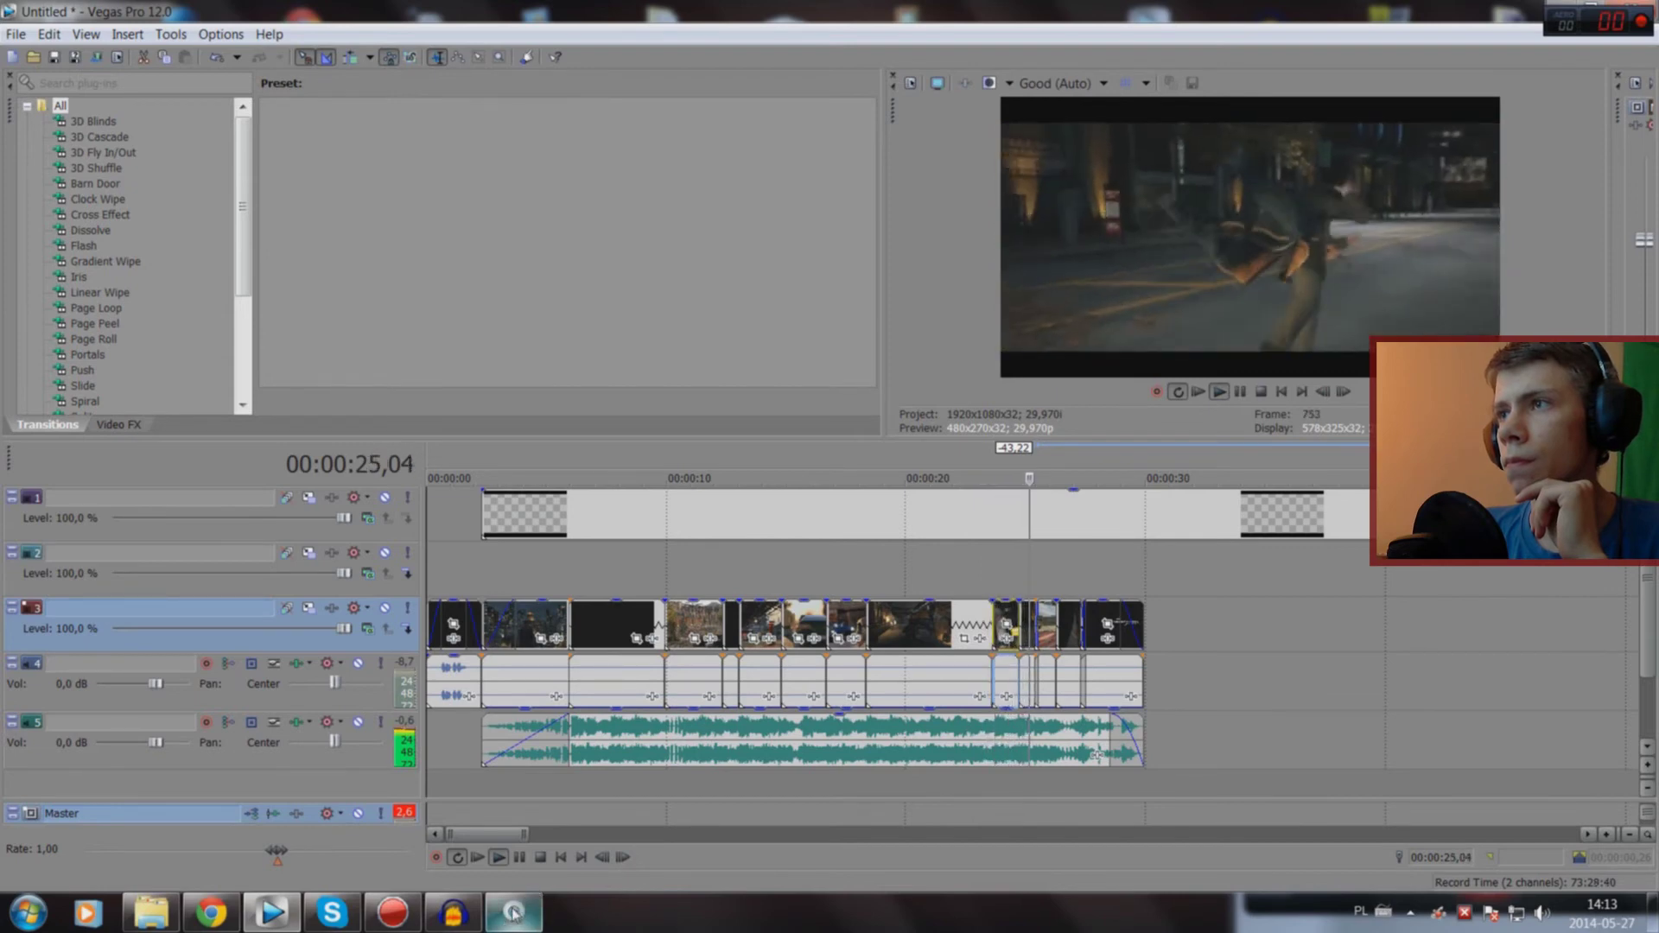
mouse_move(509, 915)
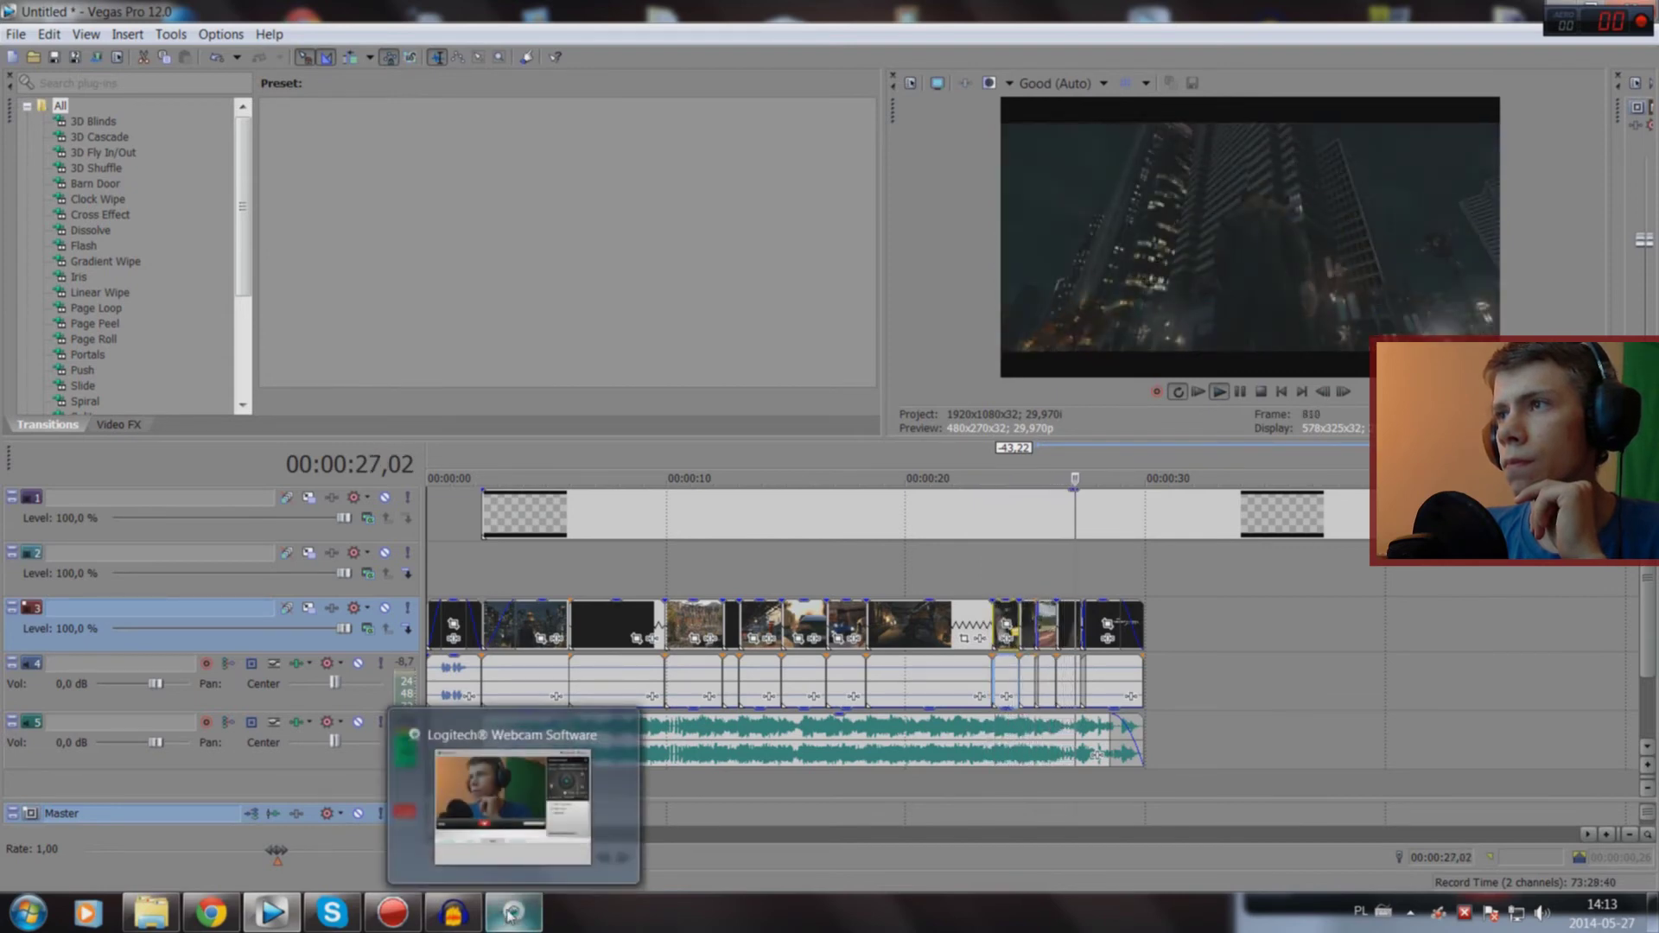
key(space)
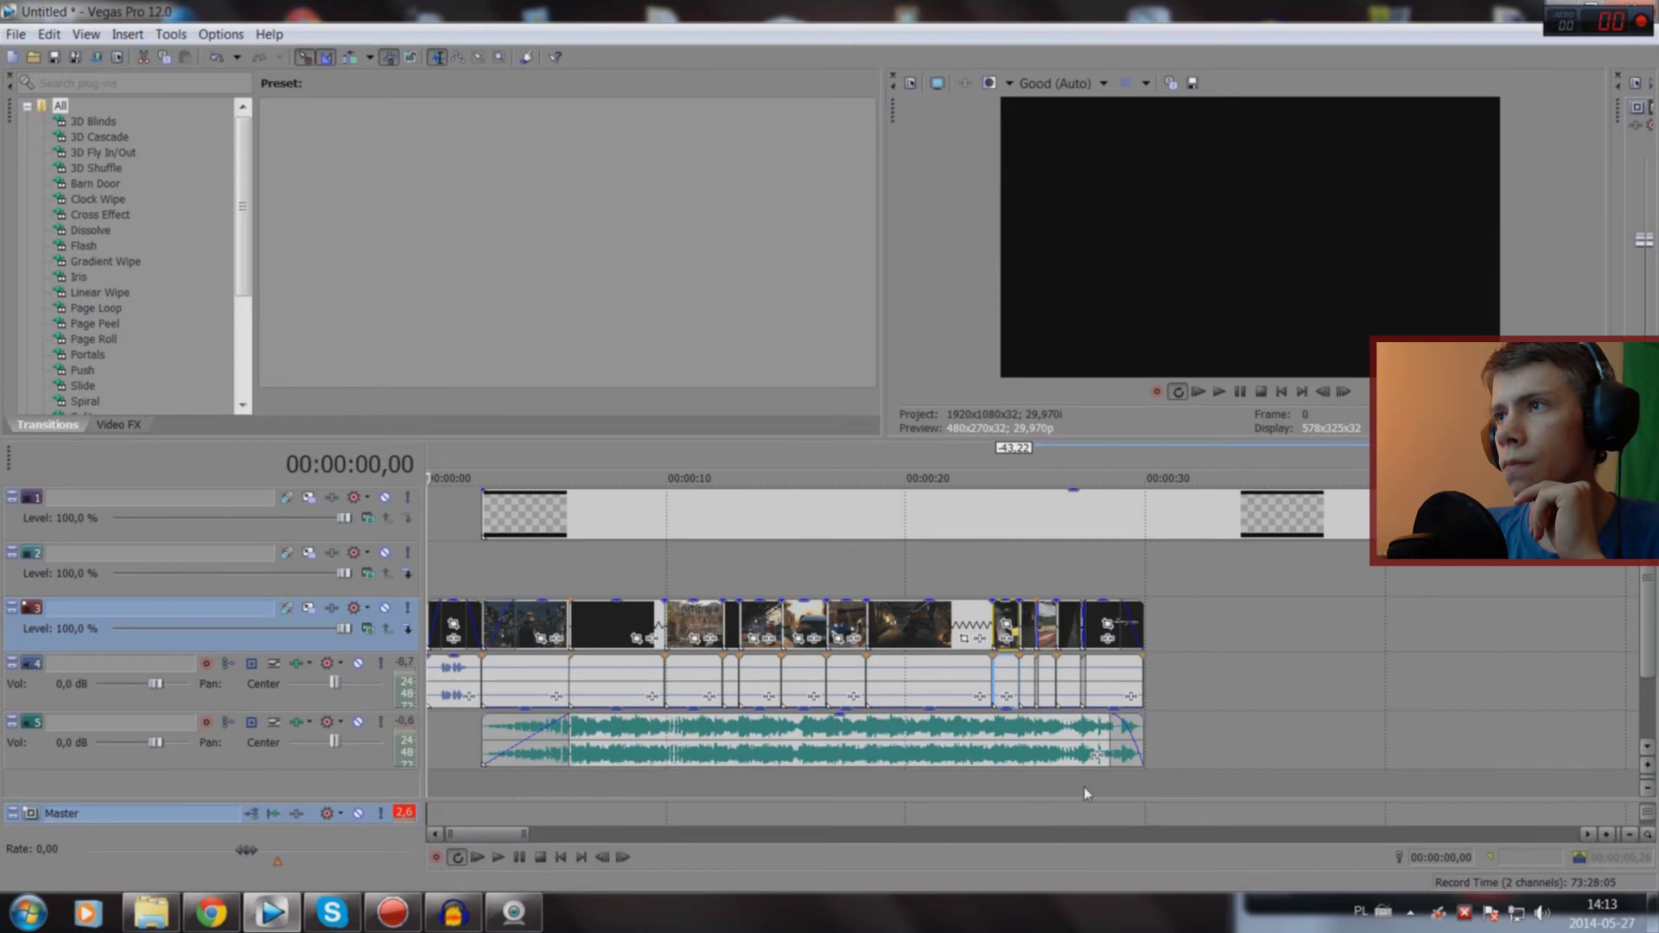
Step: Preview the cuts on the timeline from 27,15, 27,03 and 25,26
click(1084, 787)
scroll(1083, 787, up, 5)
scroll(1082, 787, up, 5)
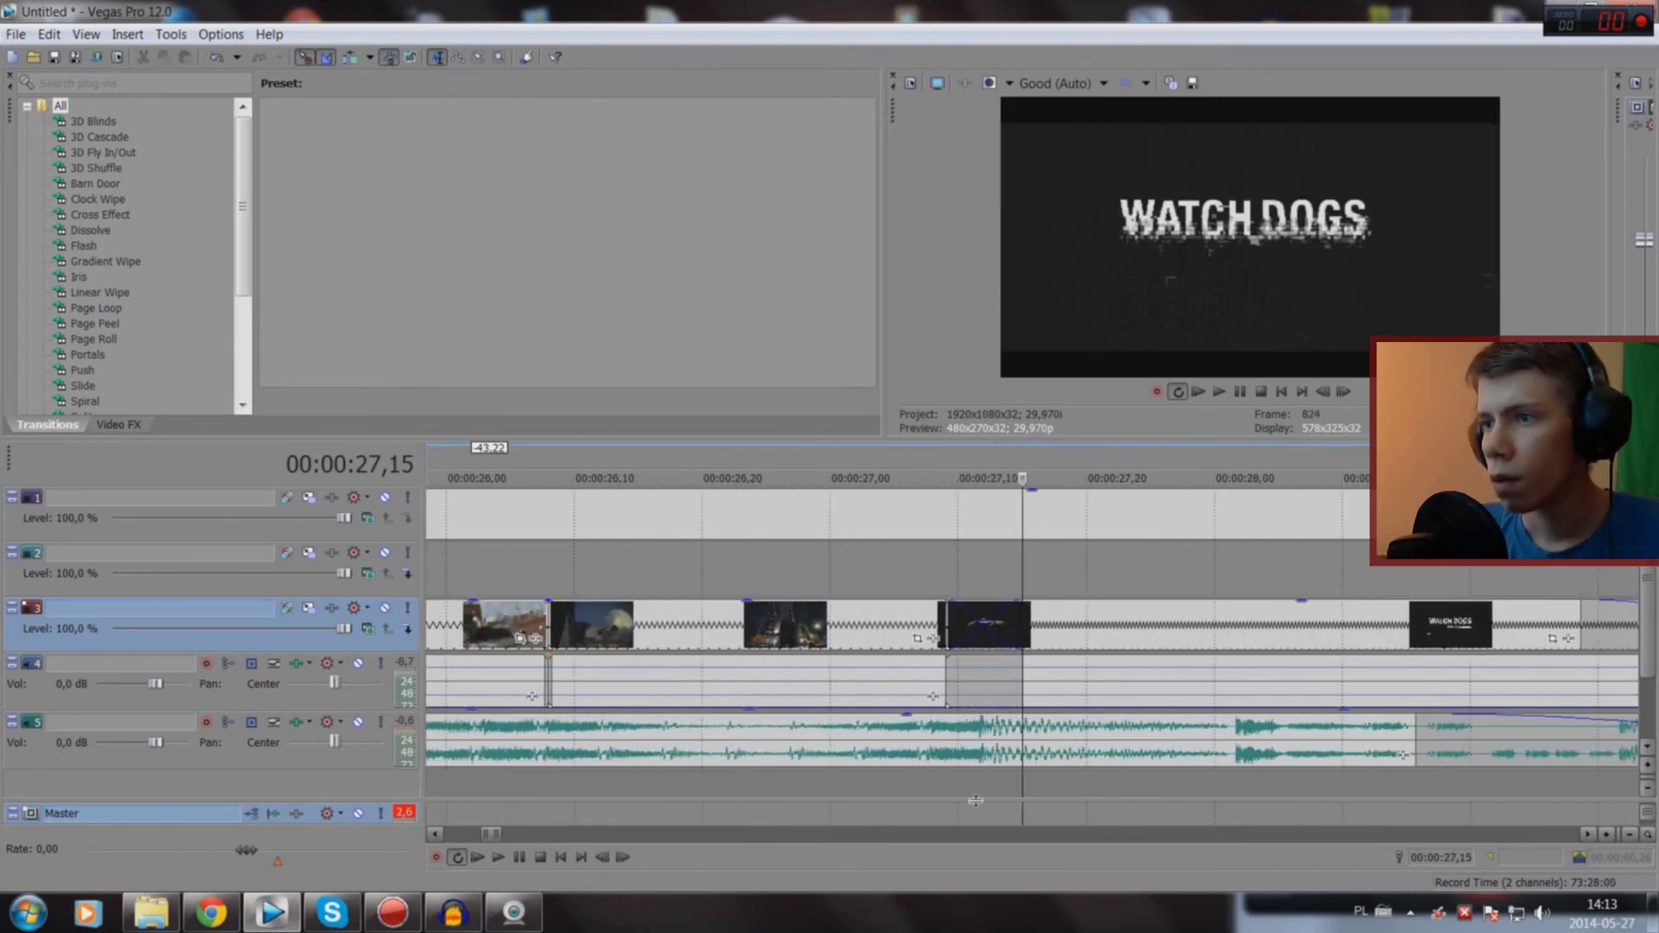
click(866, 793)
key(space)
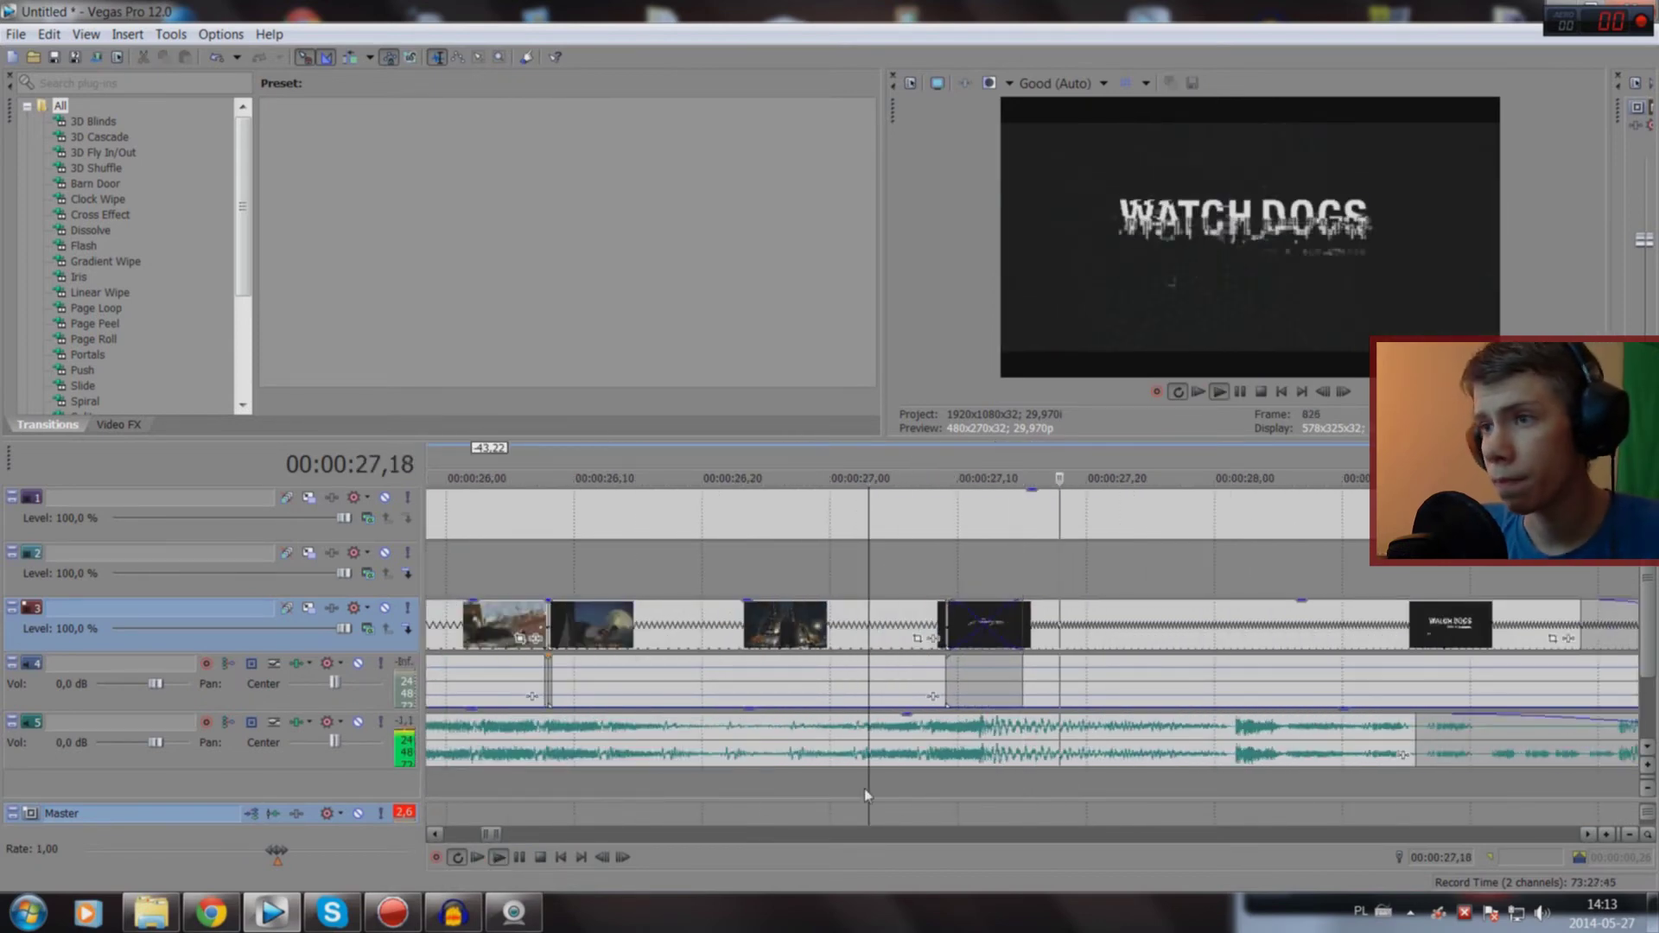
key(space)
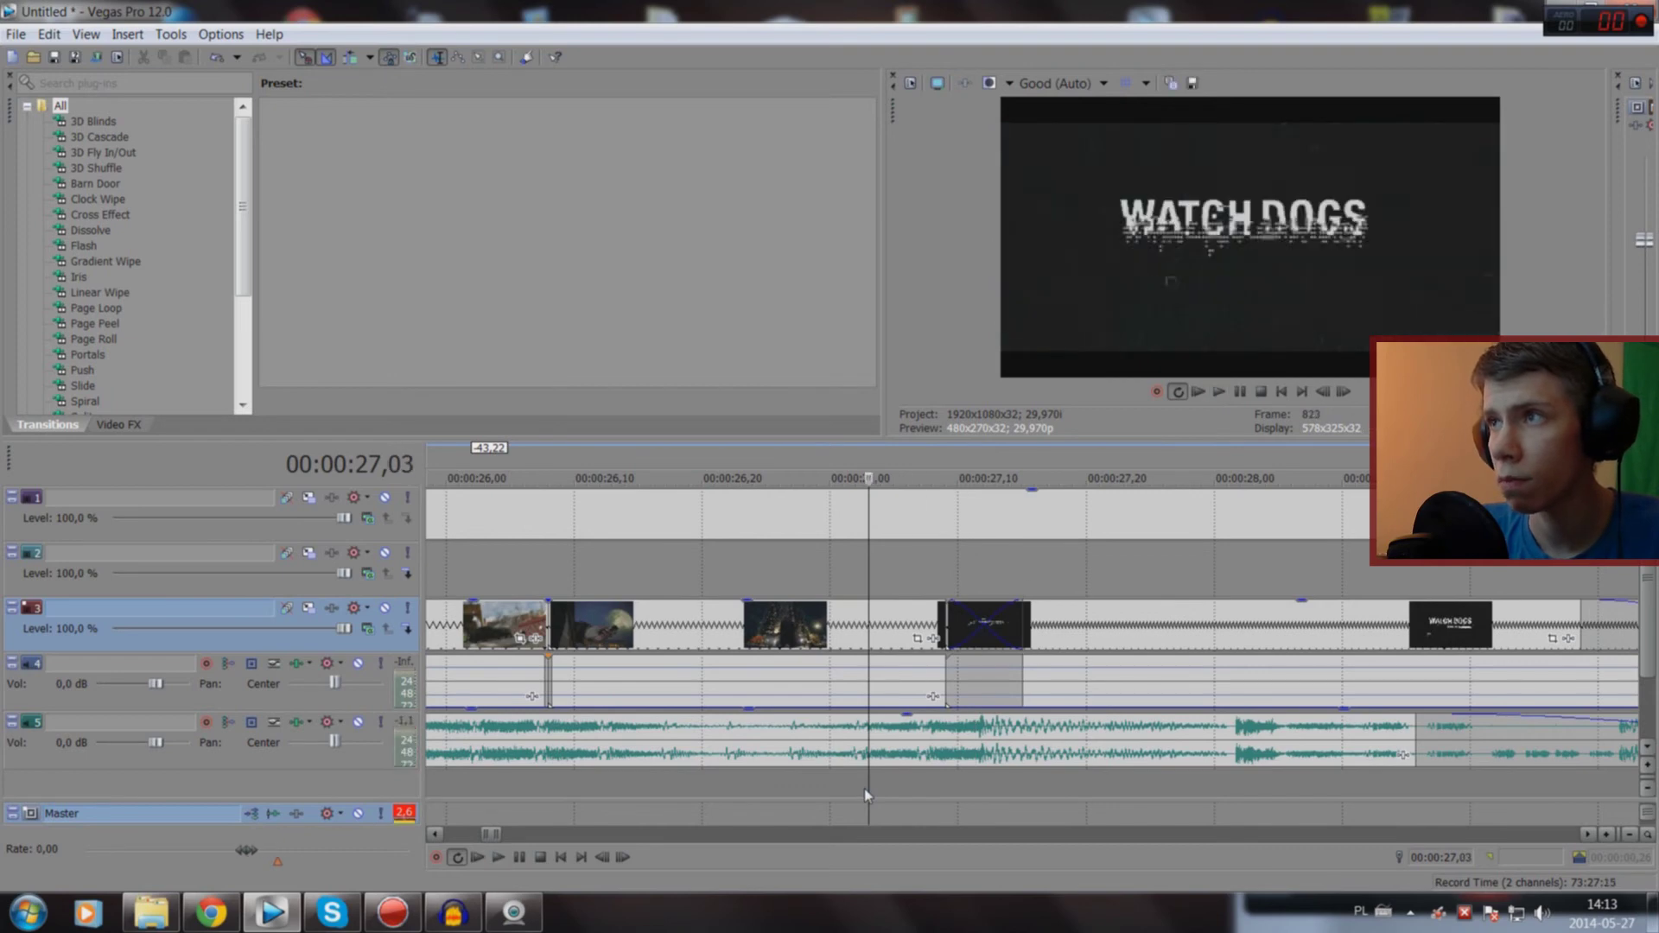
scroll(866, 794, down, 4)
click(866, 793)
key(space)
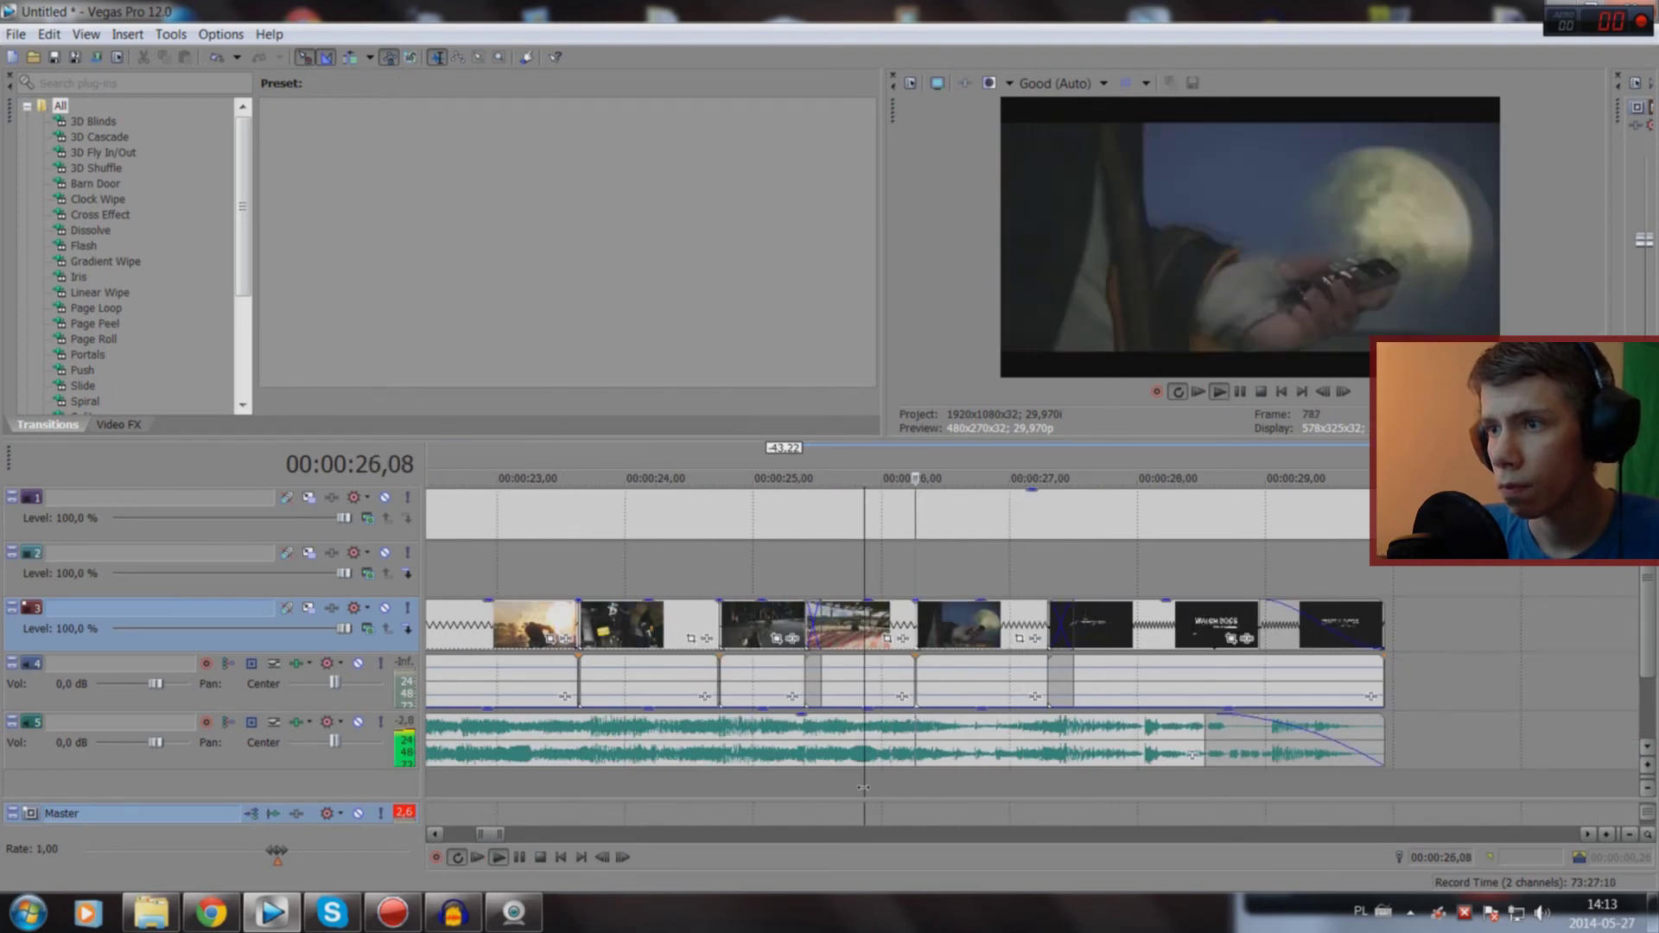
key(space)
key(space)
key(space)
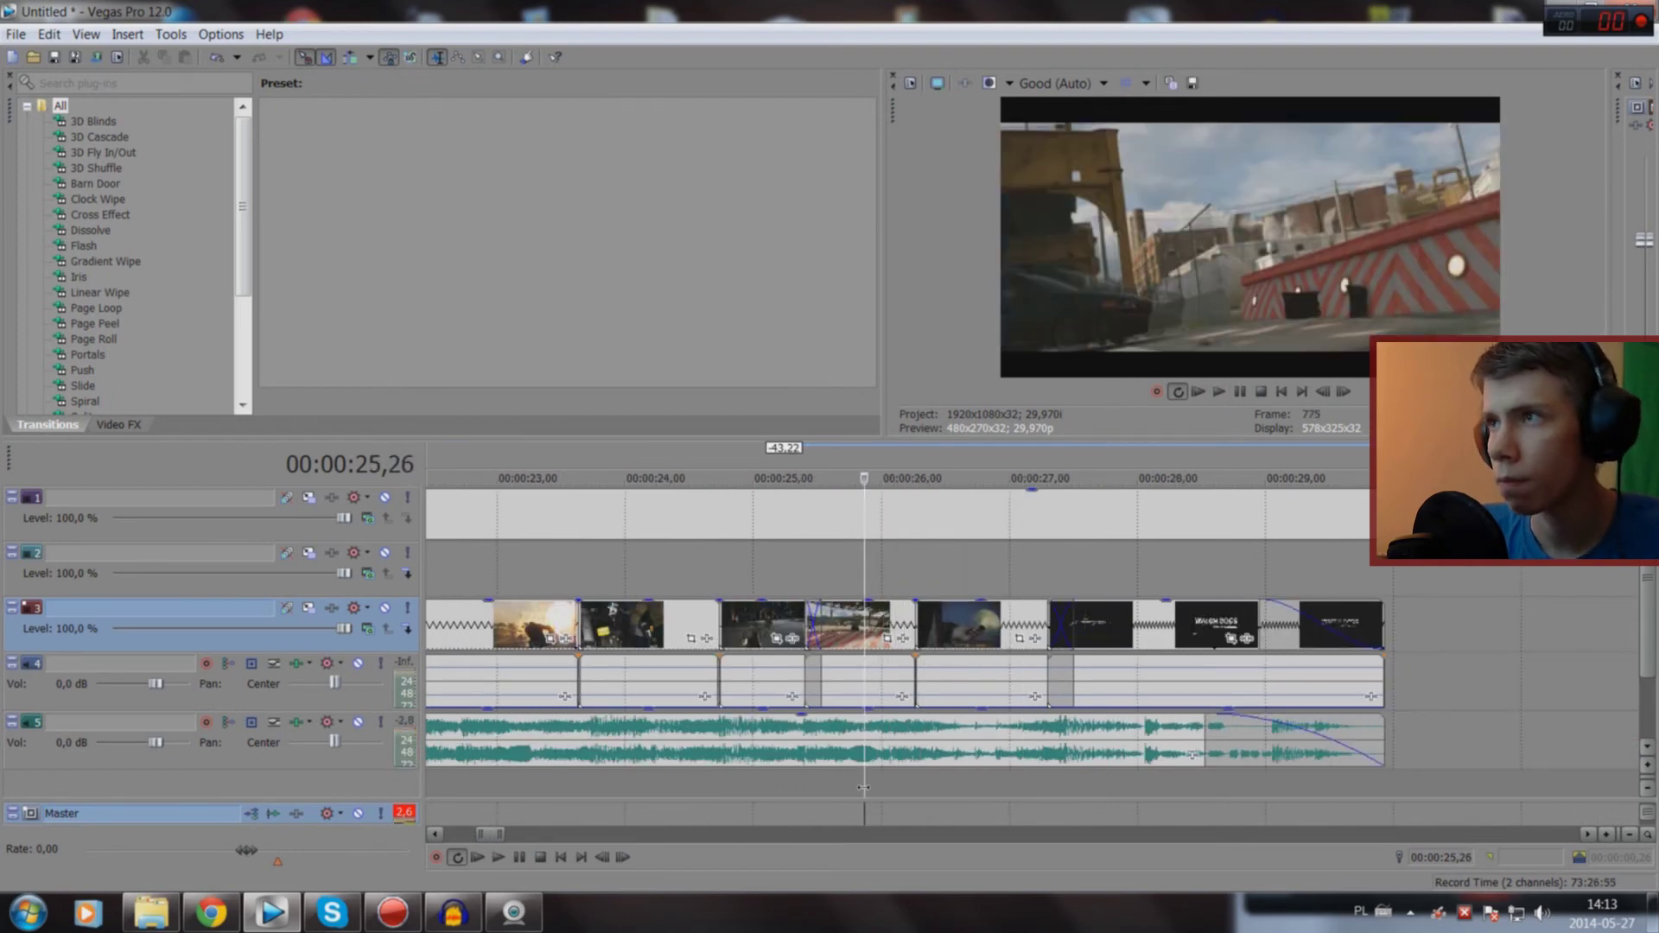
Step: Play the montage from 25,14 to check the cut there
click(810, 769)
key(space)
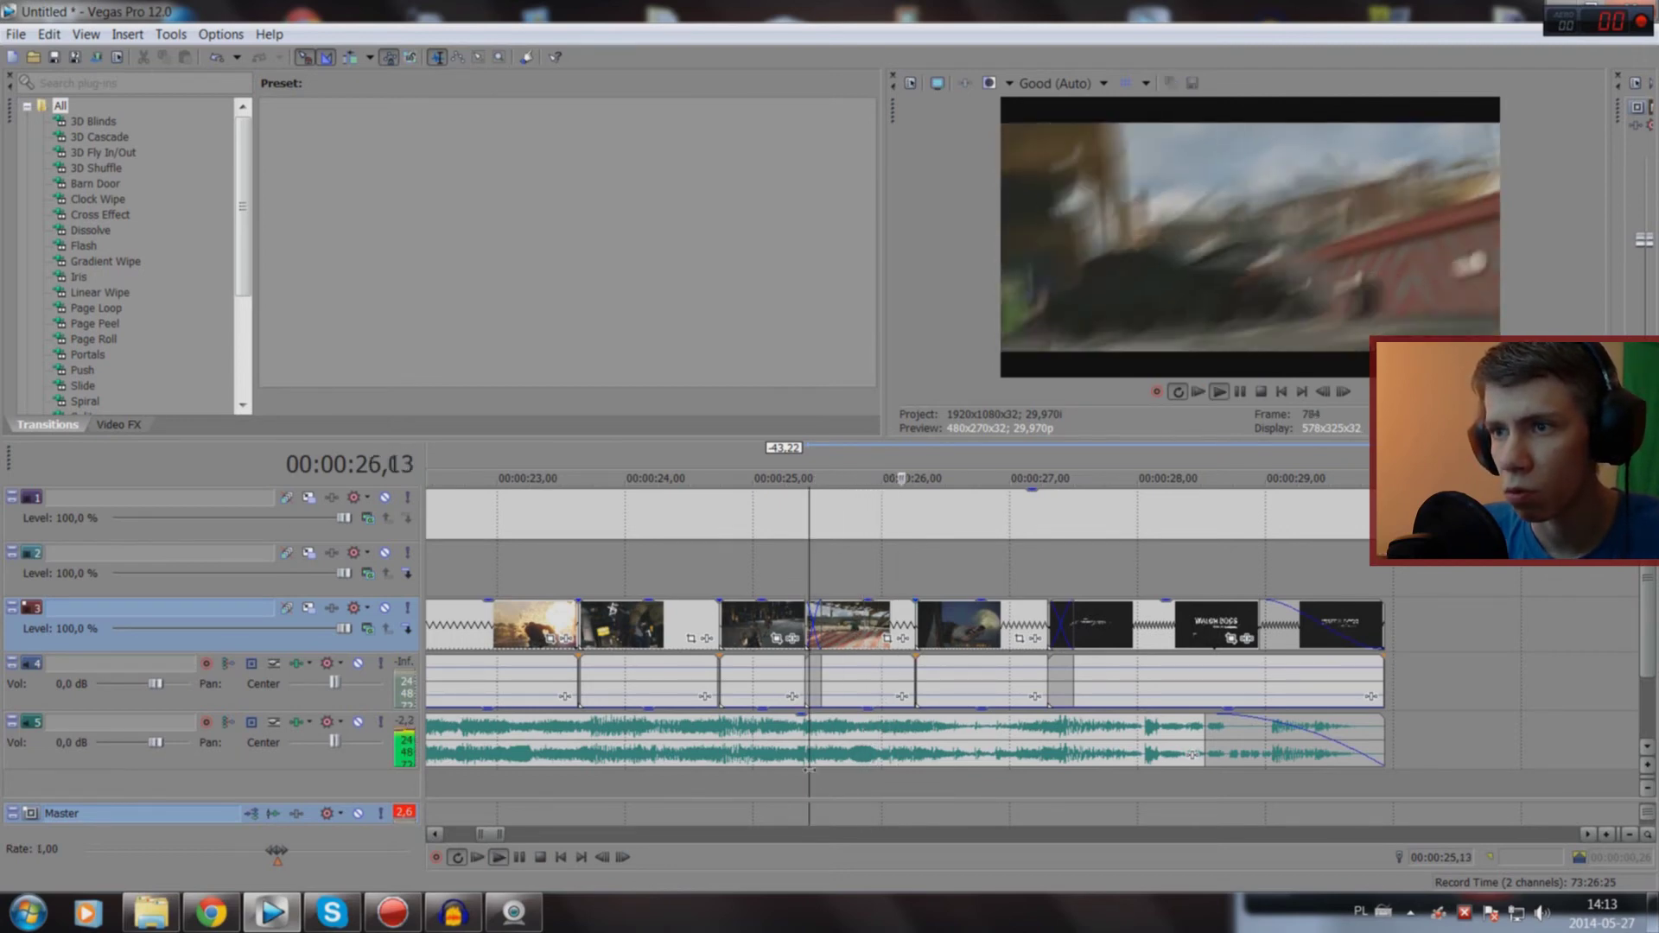
key(space)
key(space)
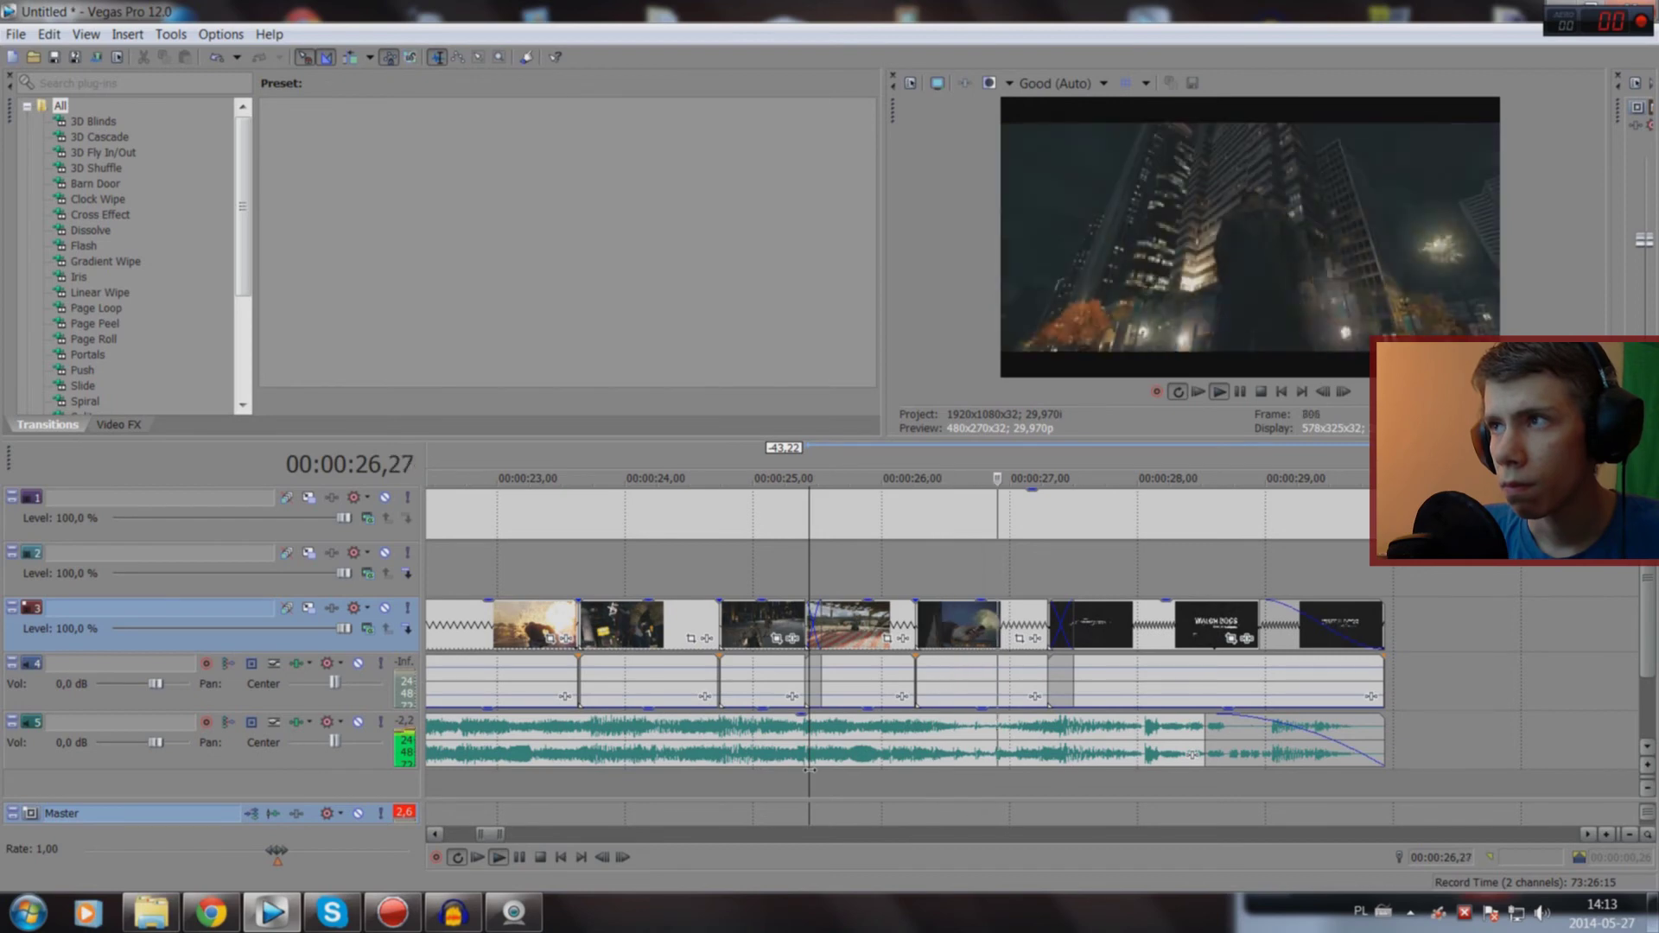
key(space)
scroll(691, 788, down, 2)
scroll(691, 789, down, 2)
scroll(691, 788, down, 2)
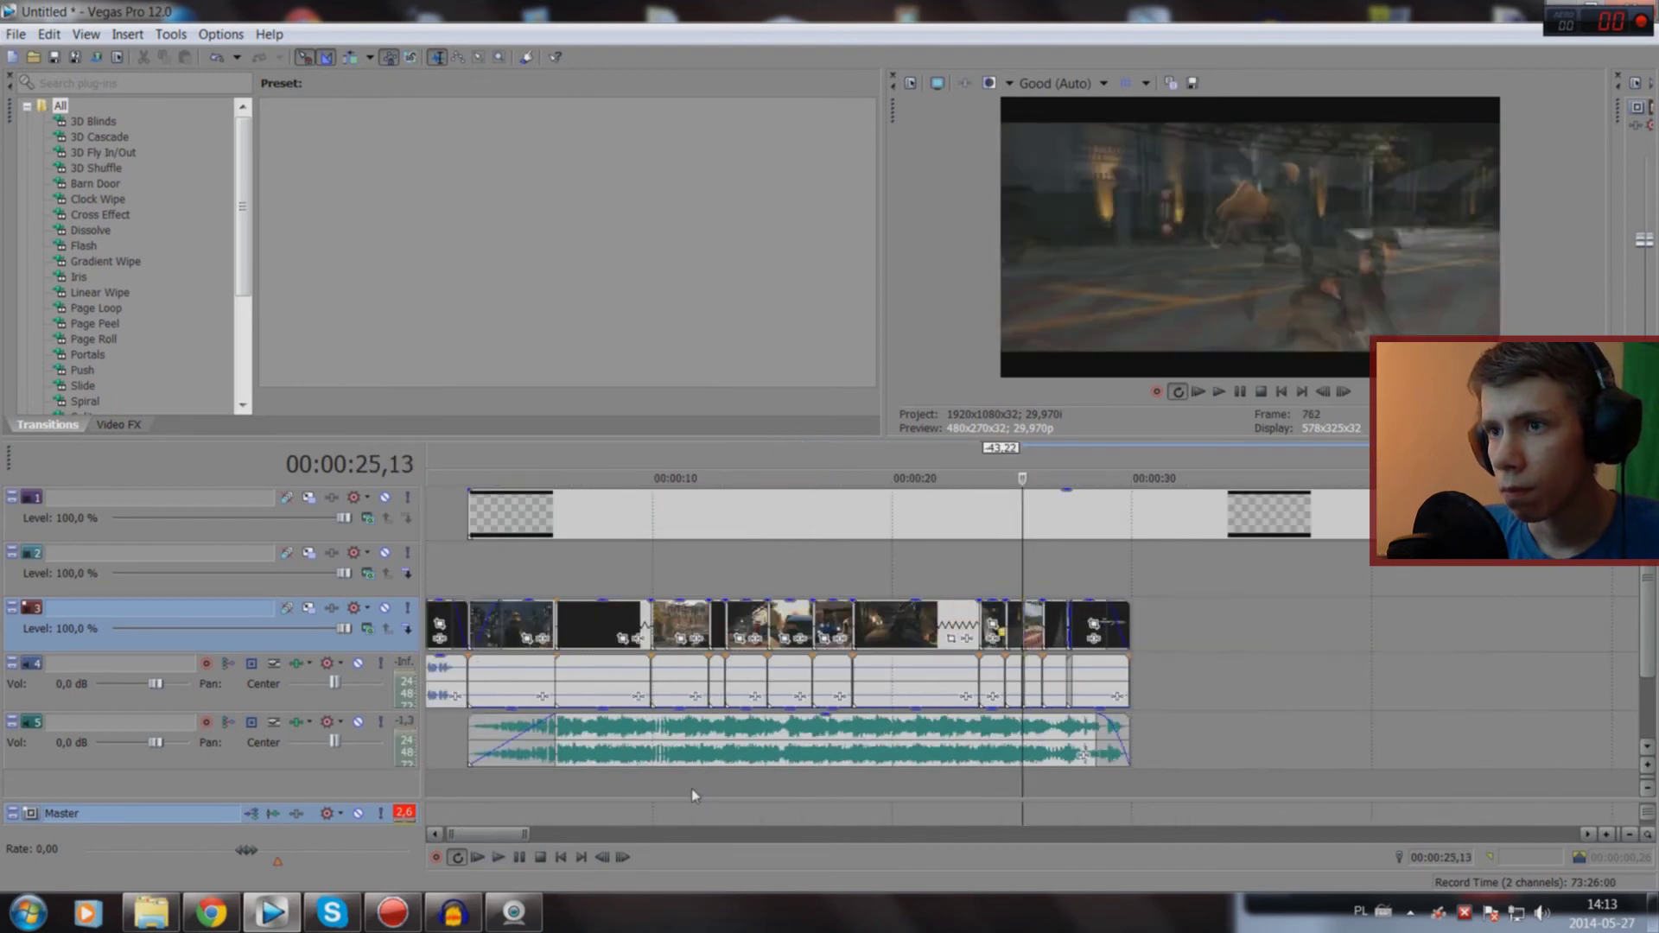
Step: Select the music event on track 5 and replay the montage from 21,22, 18,11 and about 26 seconds
click(933, 766)
key(space)
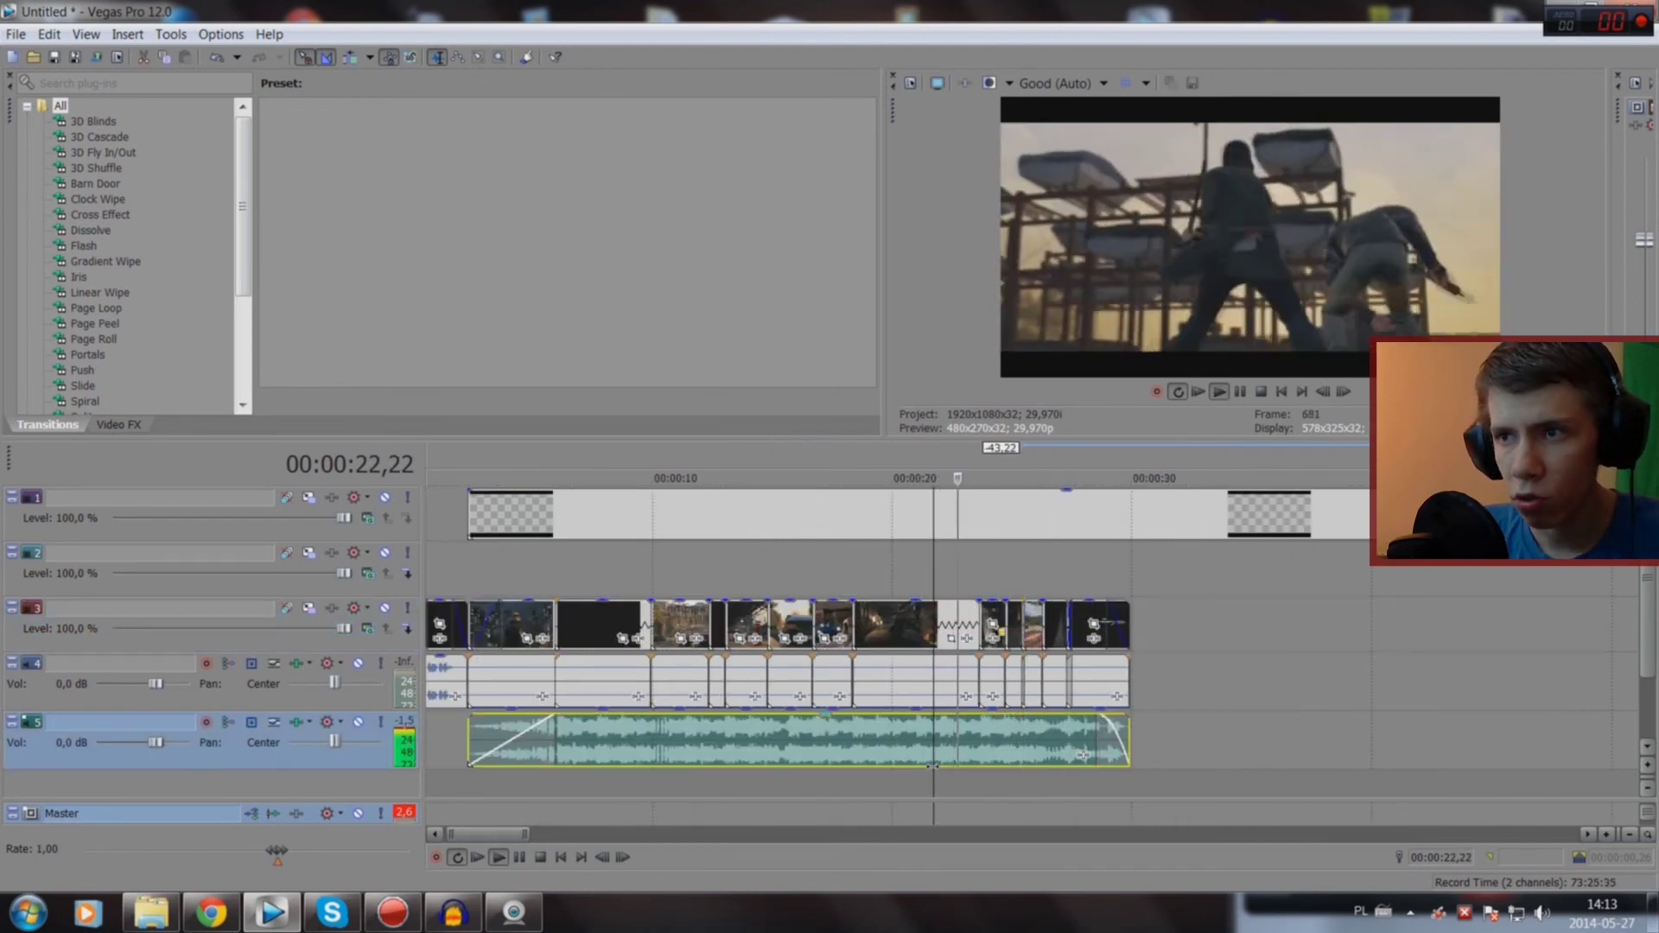
key(space)
key(space)
key(space)
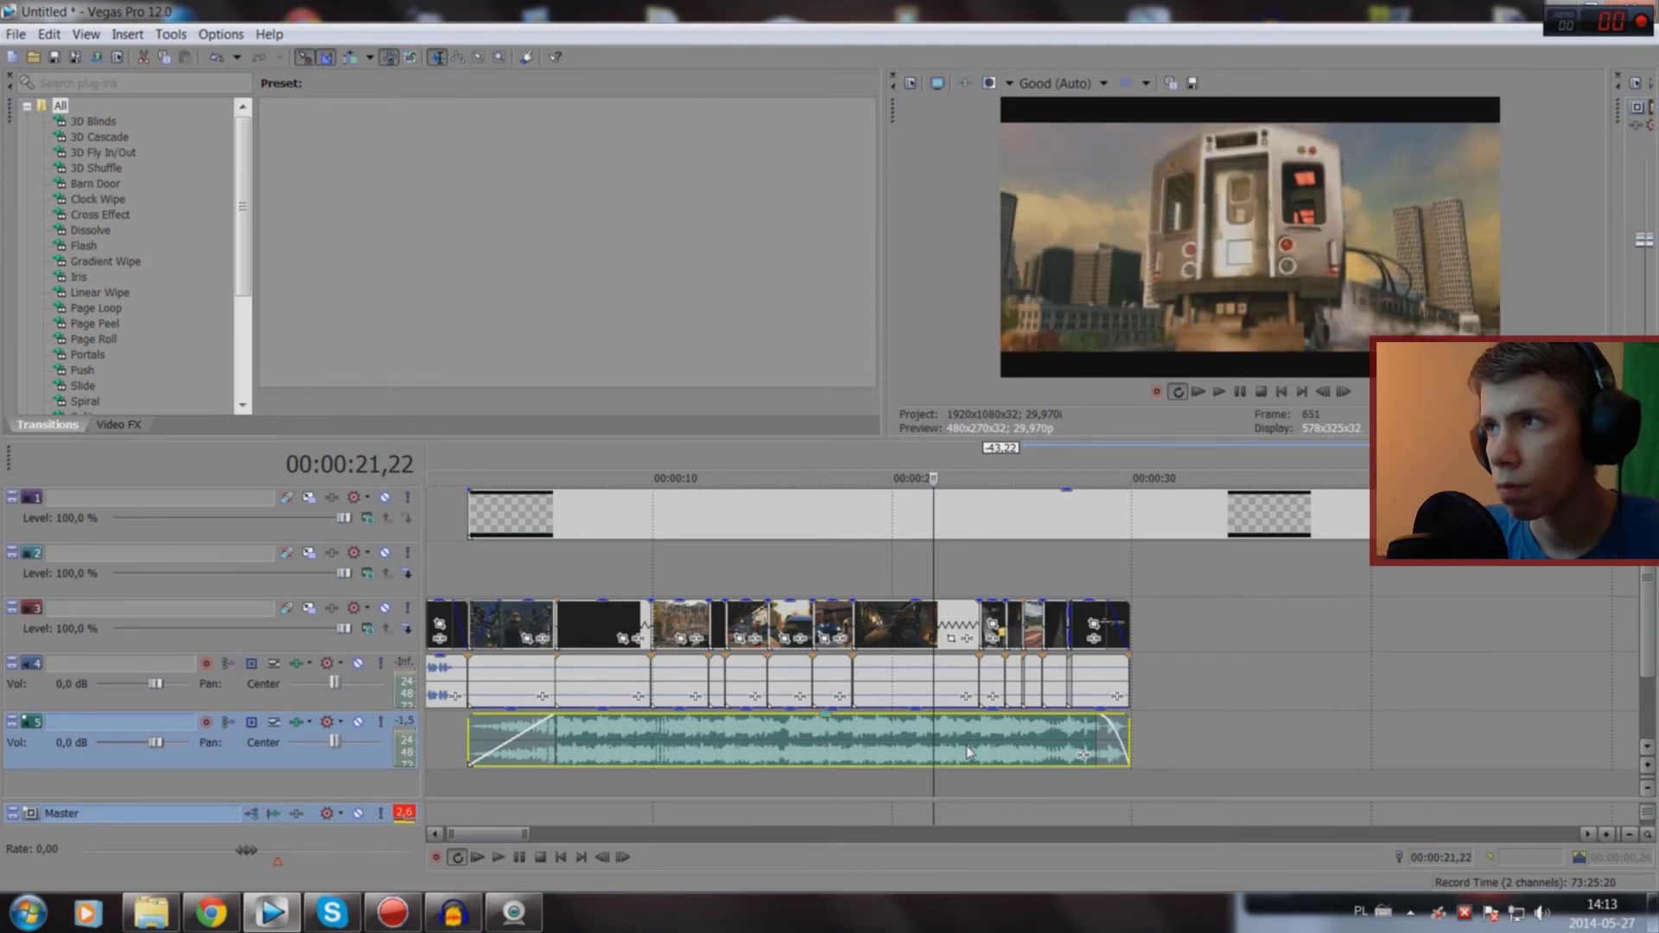
scroll(968, 752, up, 2)
click(860, 785)
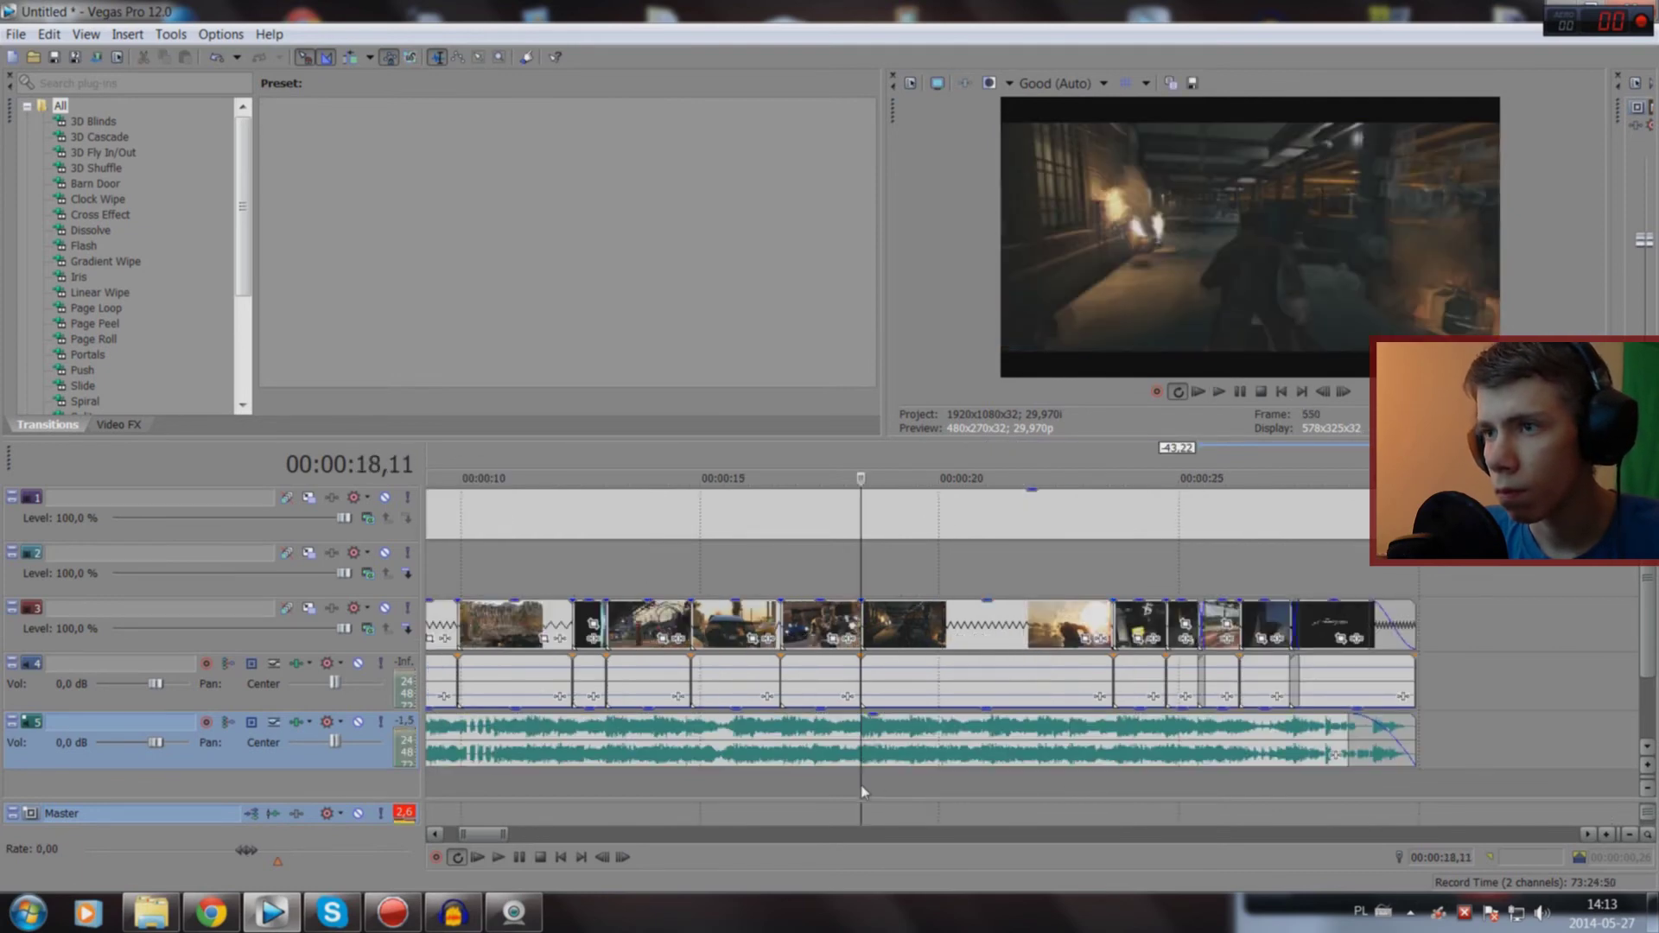
key(space)
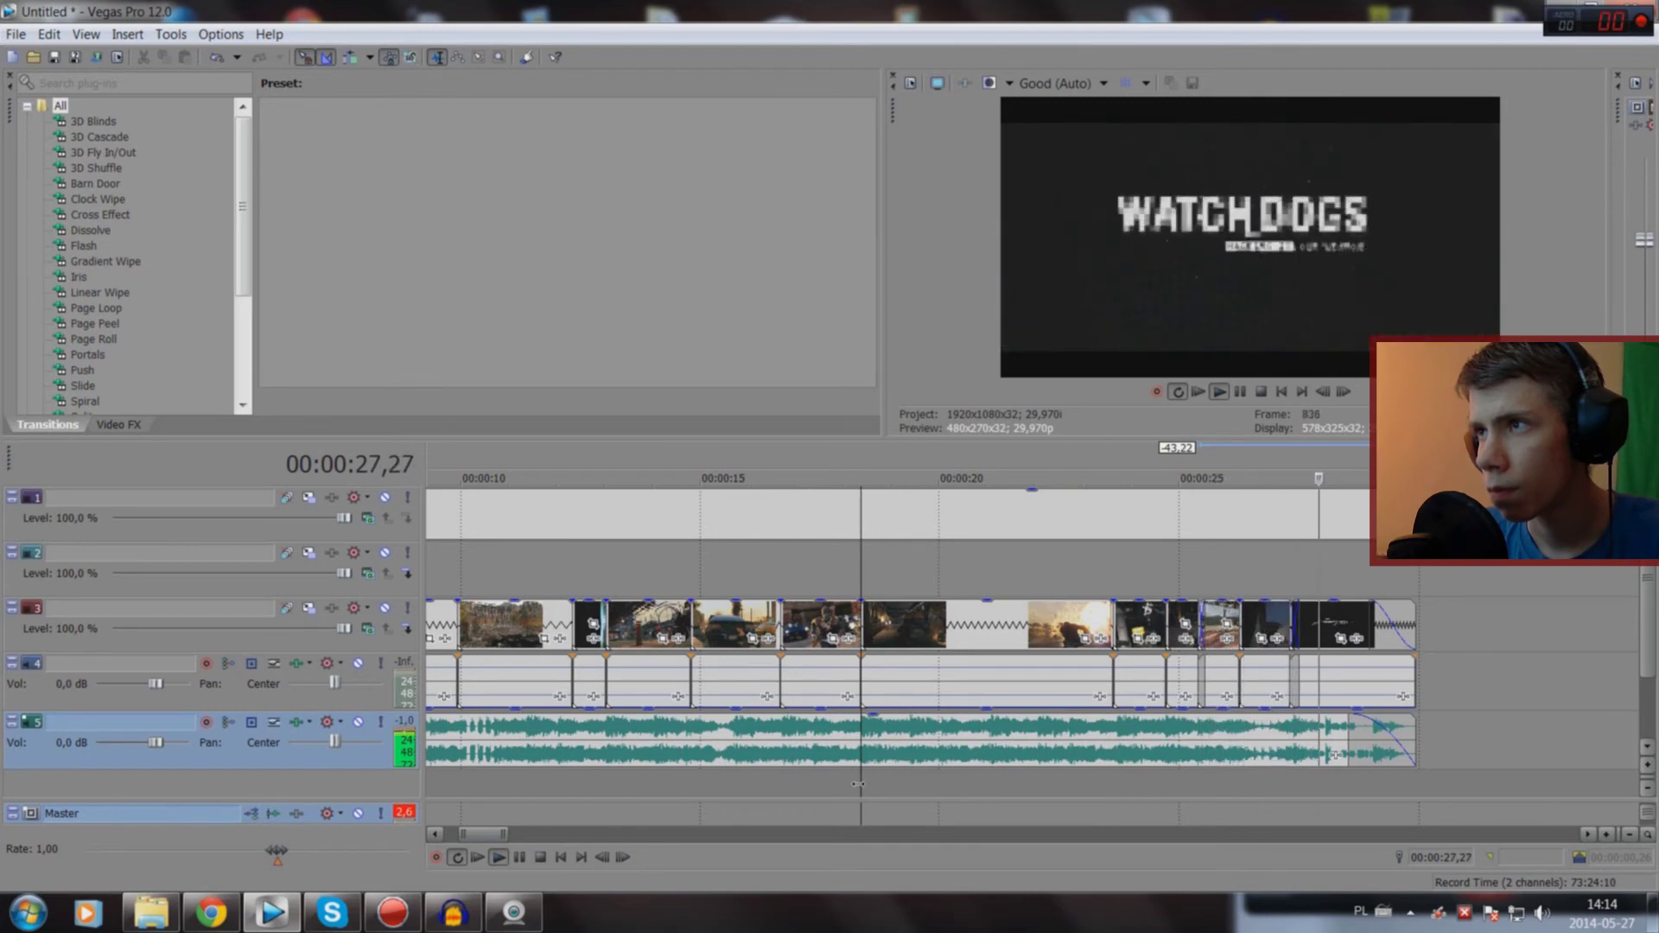
click(1222, 777)
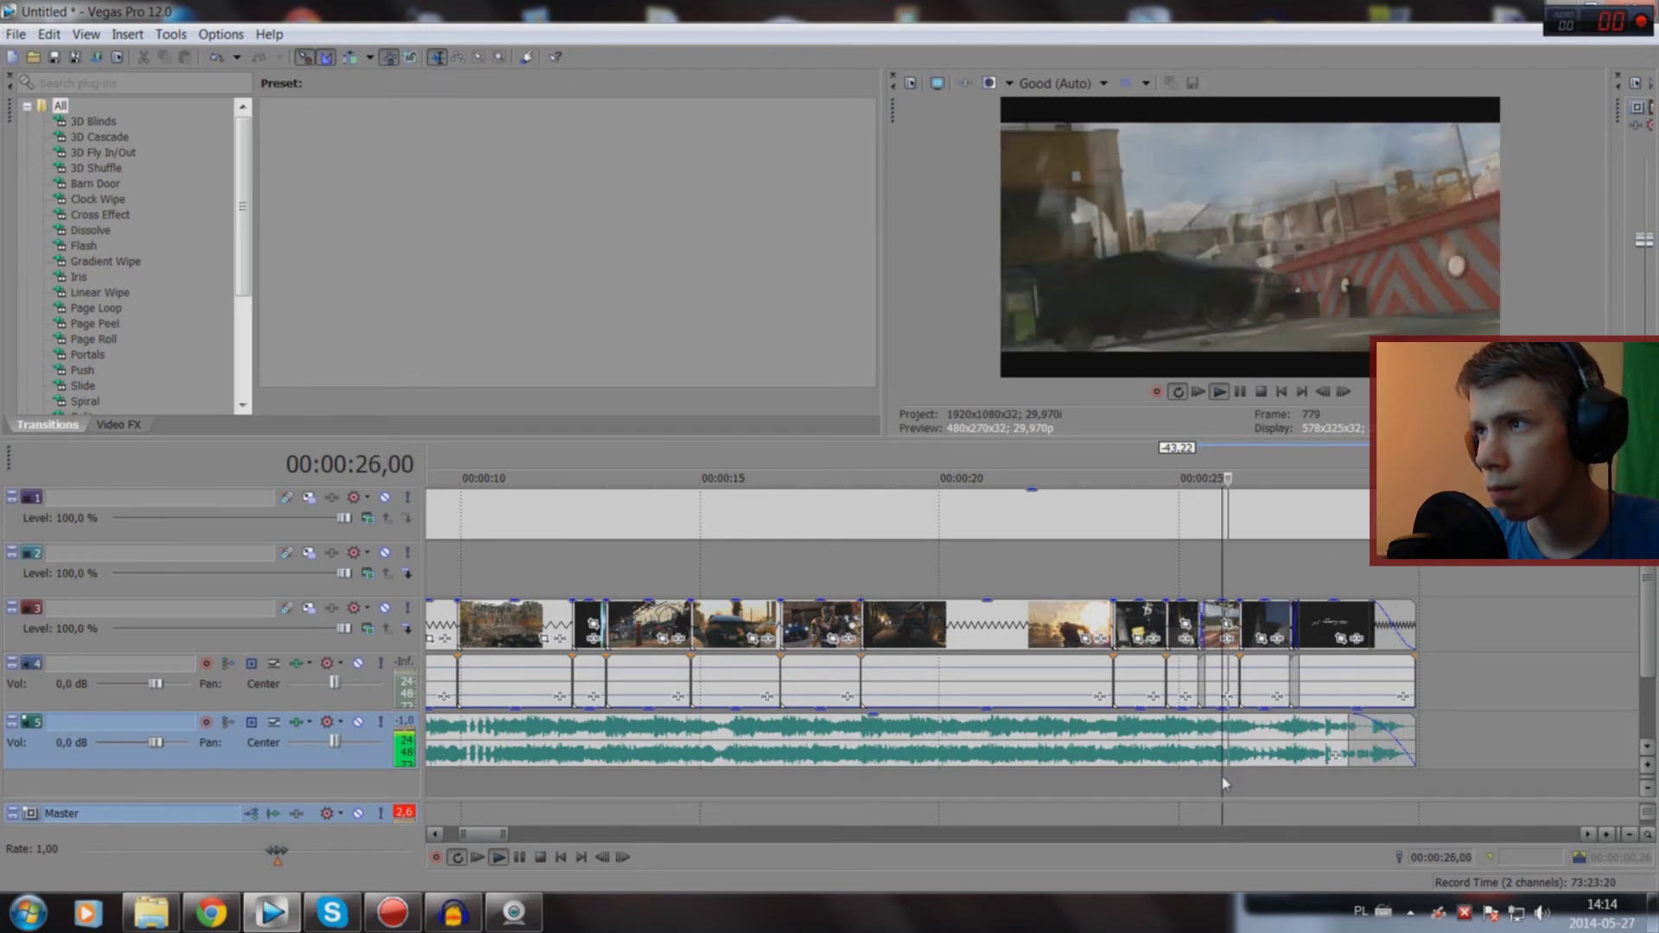
click(1222, 775)
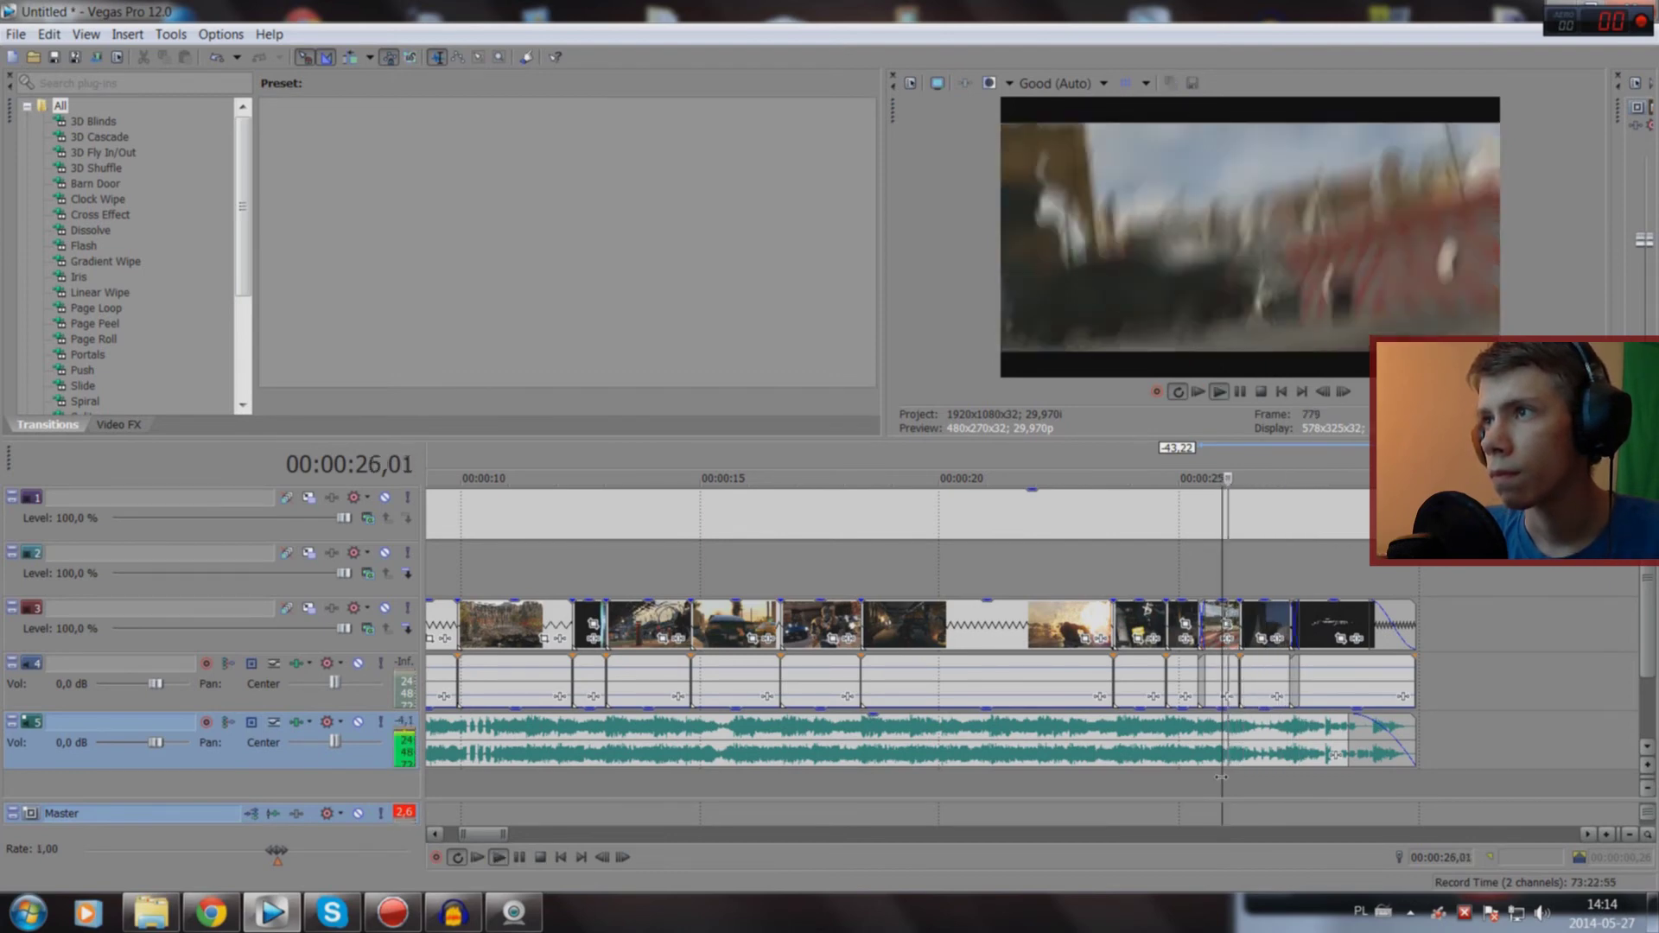
key(space)
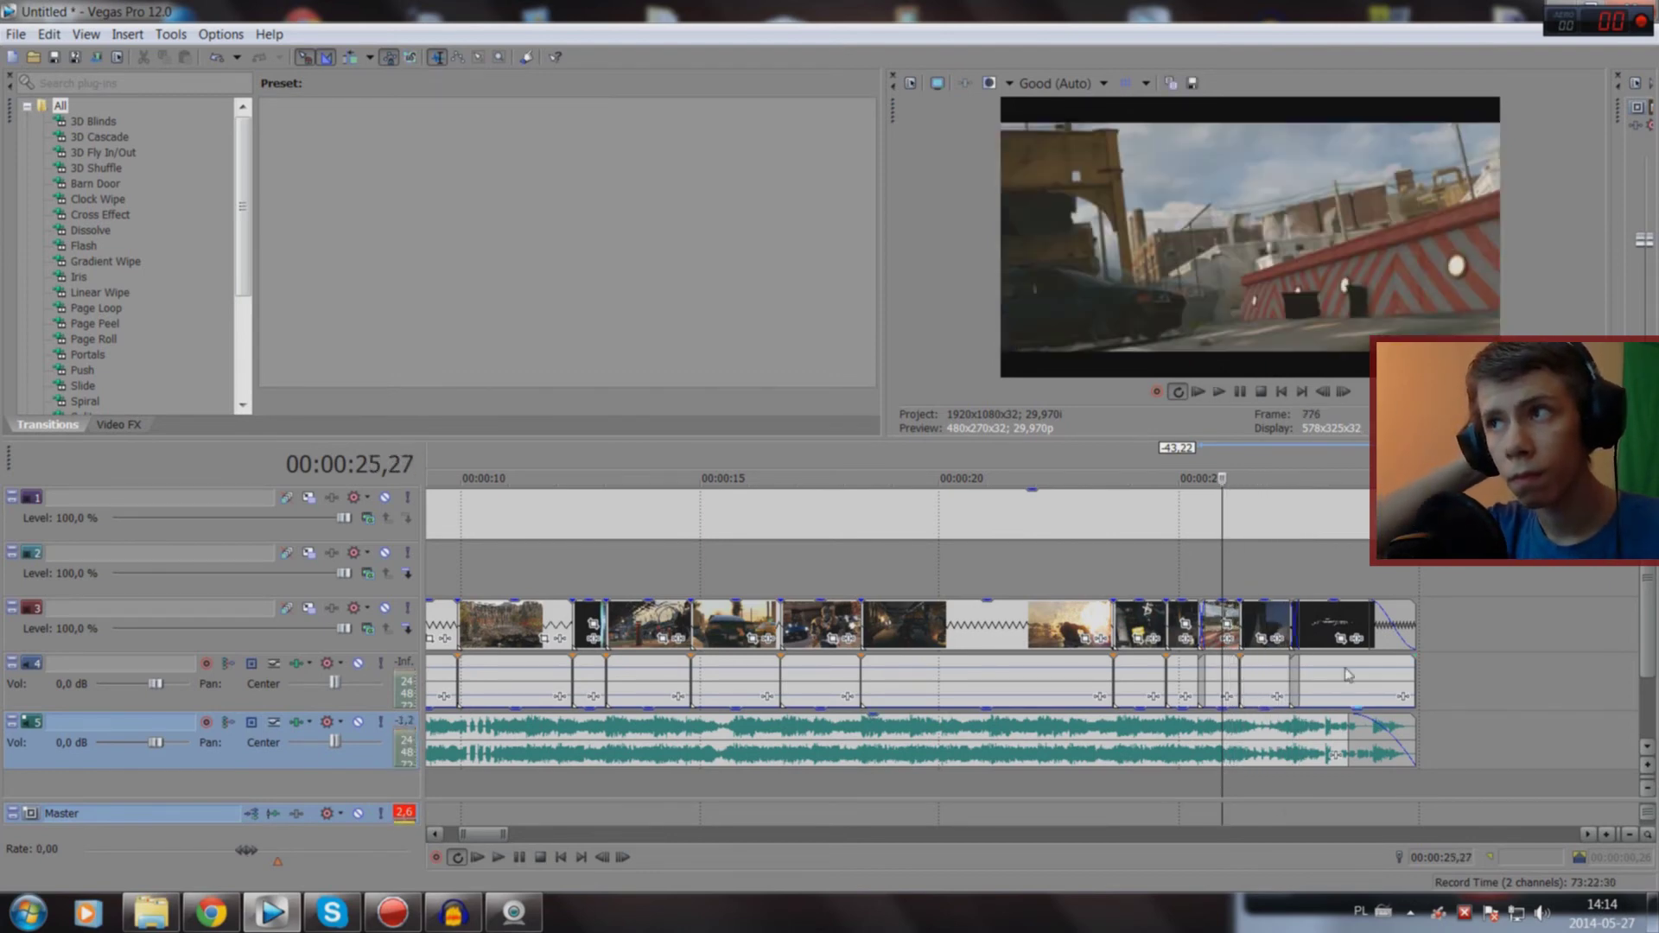
Step: Slide the clips near 26 seconds left into a 0,13 crossfade and play it back
scroll(1033, 765, up, 8)
click(1031, 634)
key(space)
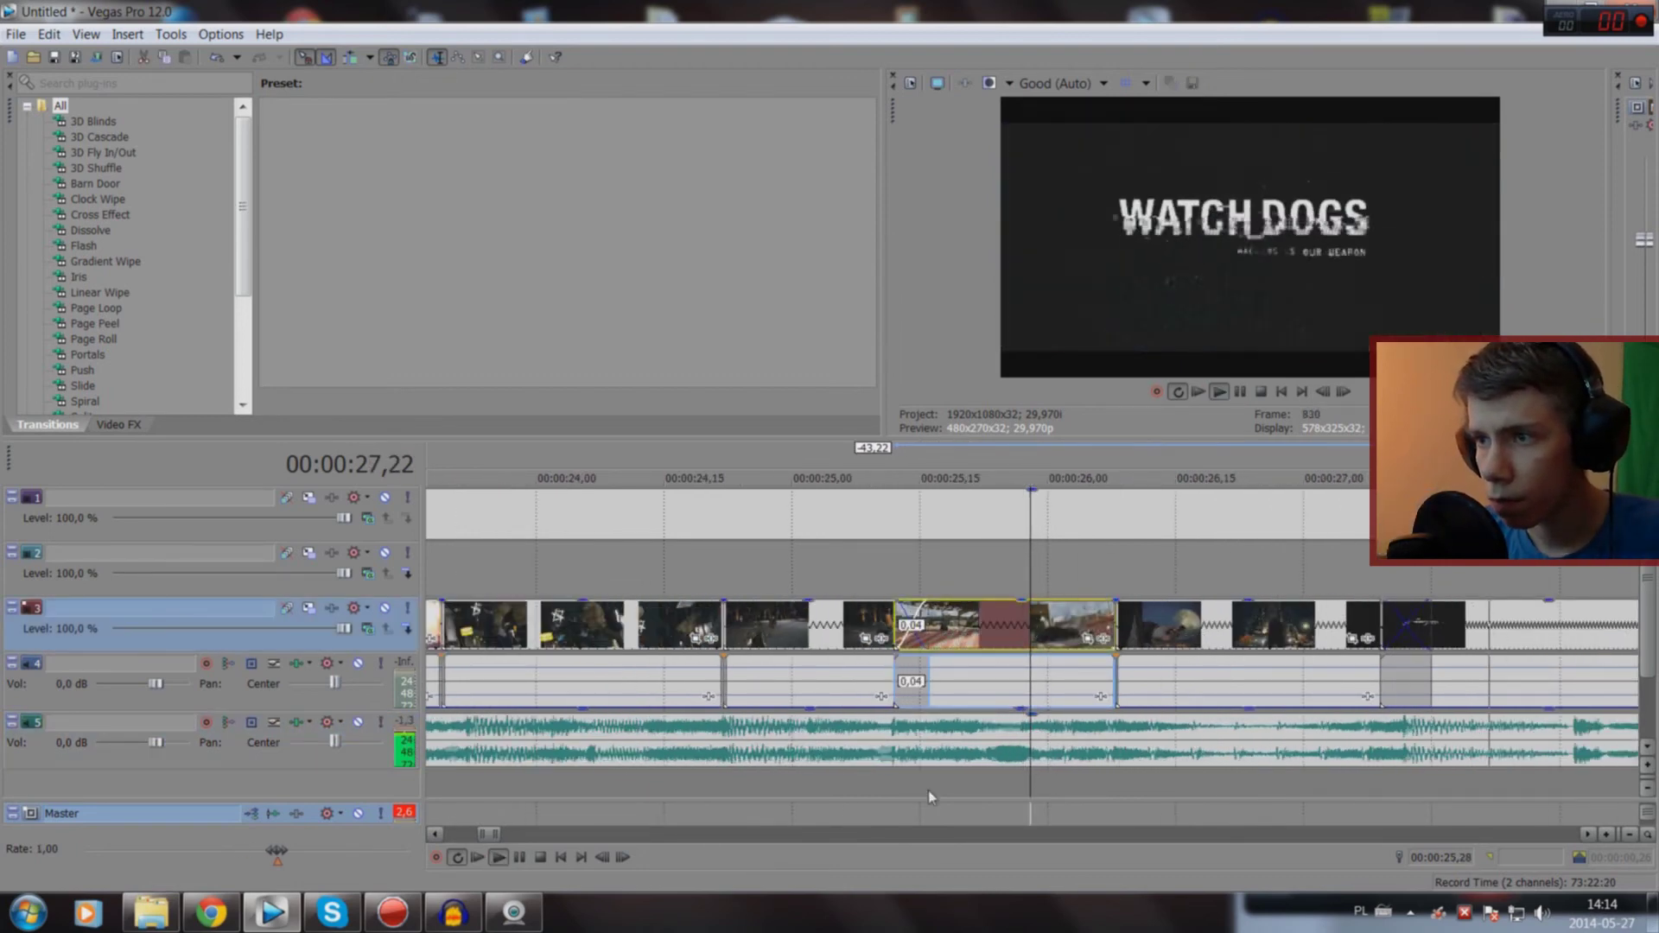
click(954, 786)
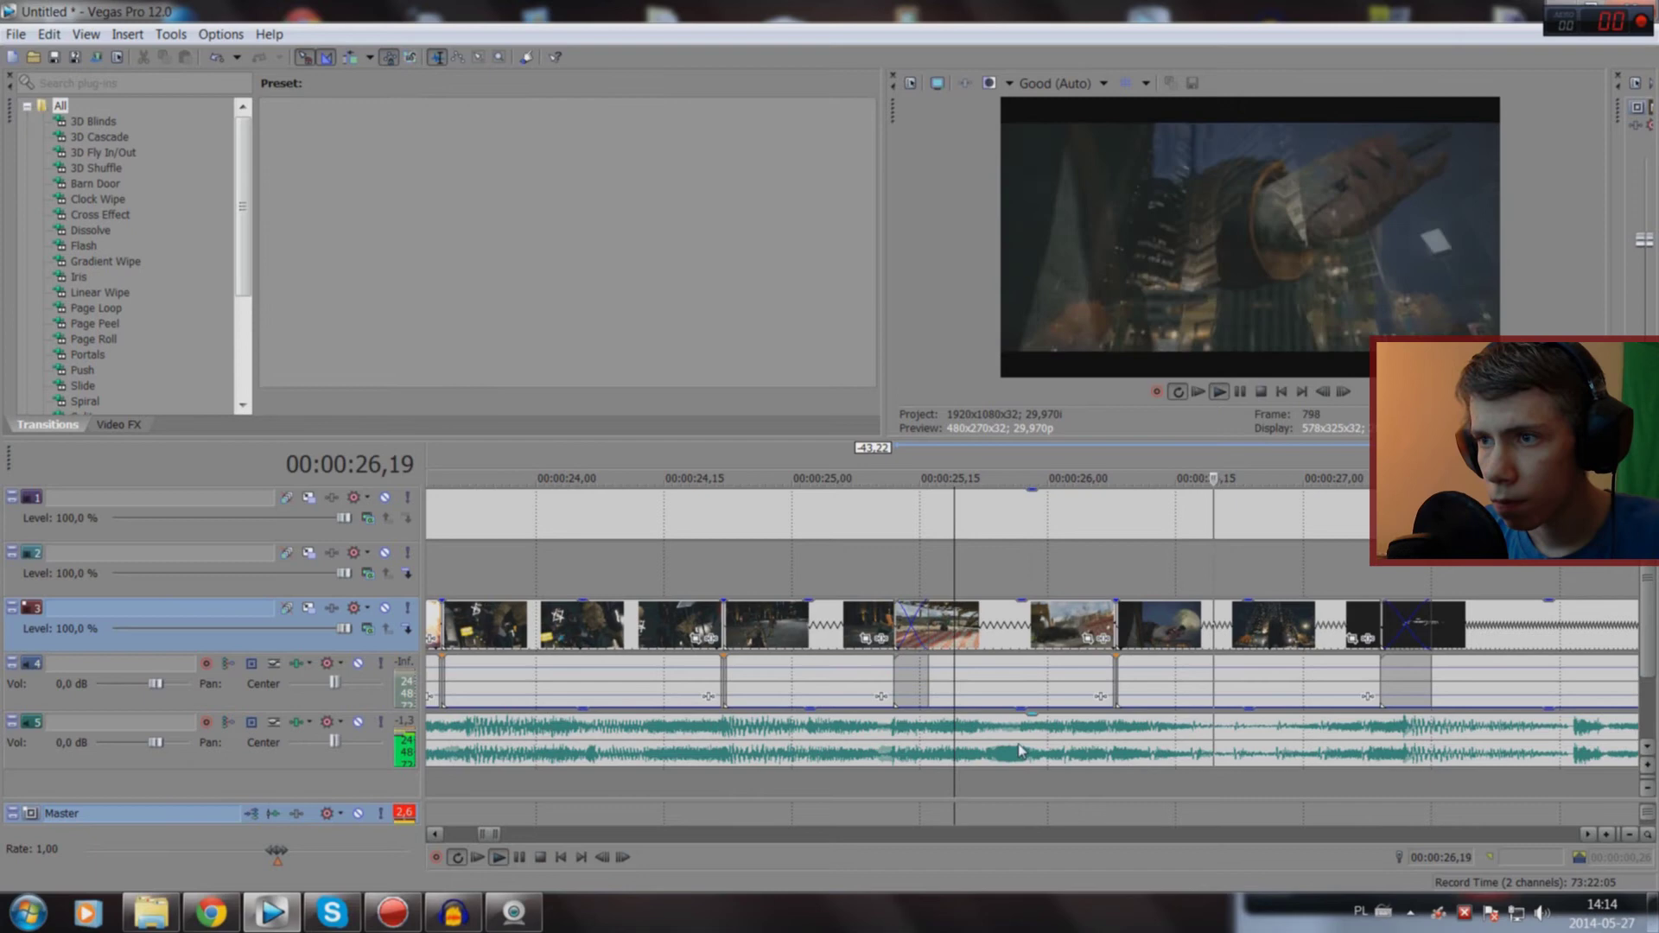
key(space)
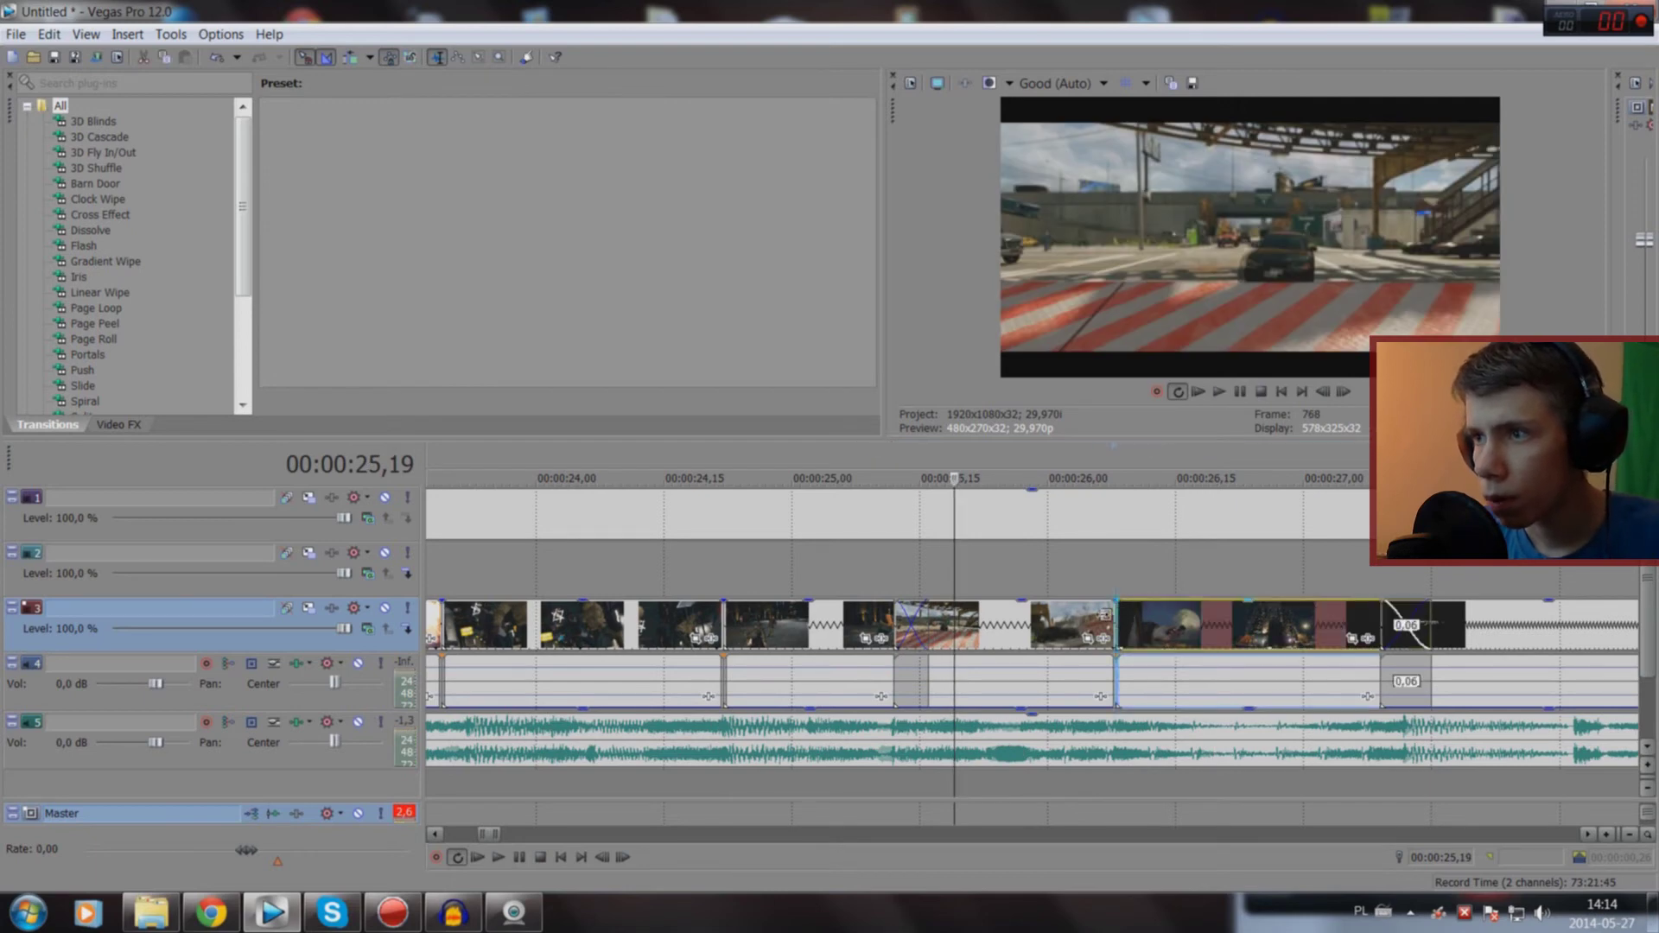
drag(1117, 614, 1008, 613)
key(space)
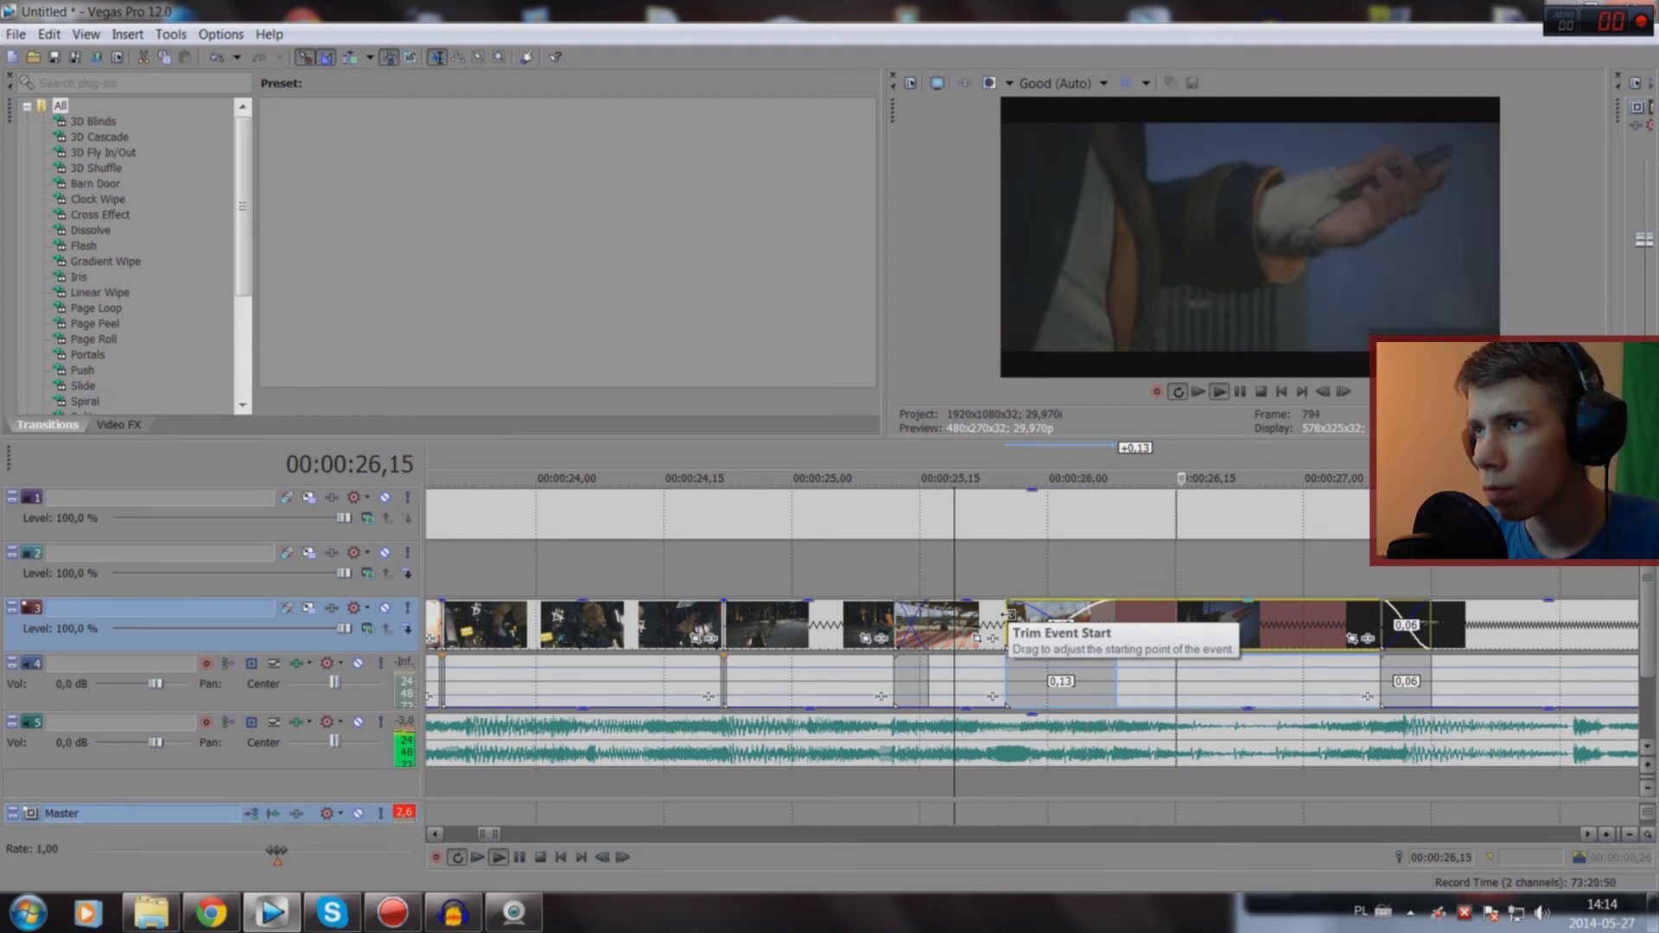
key(space)
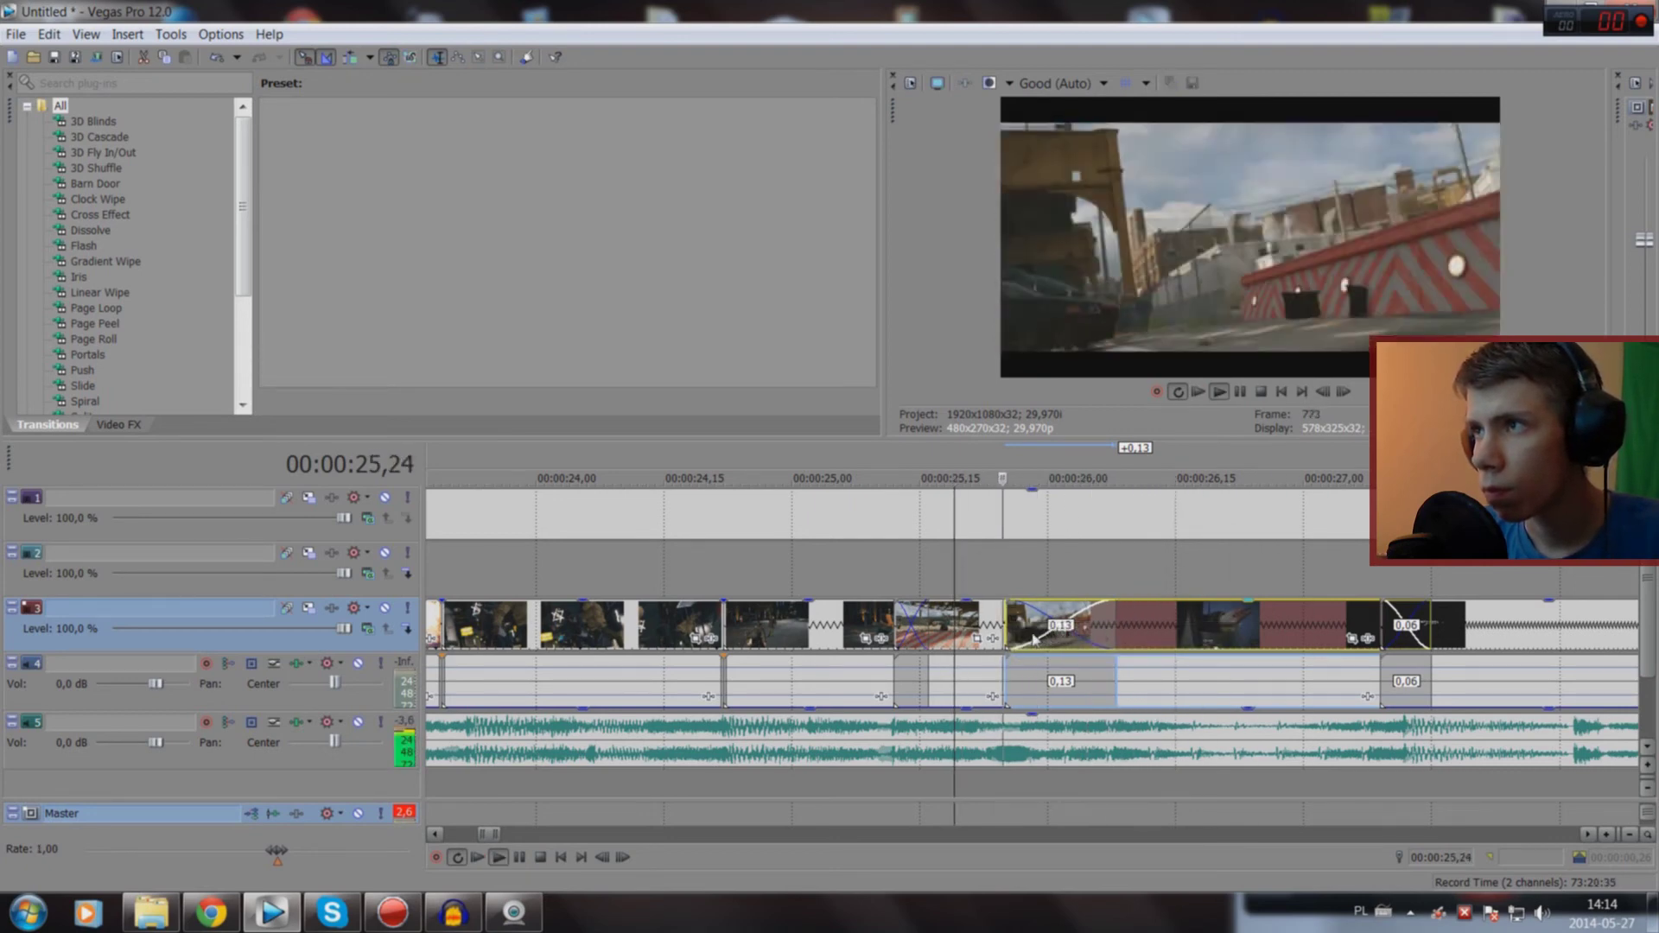
Step: Retrim the short clip into a 0,04 crossfade, then undo both adjustments and replay the cut
drag(1061, 640, 995, 624)
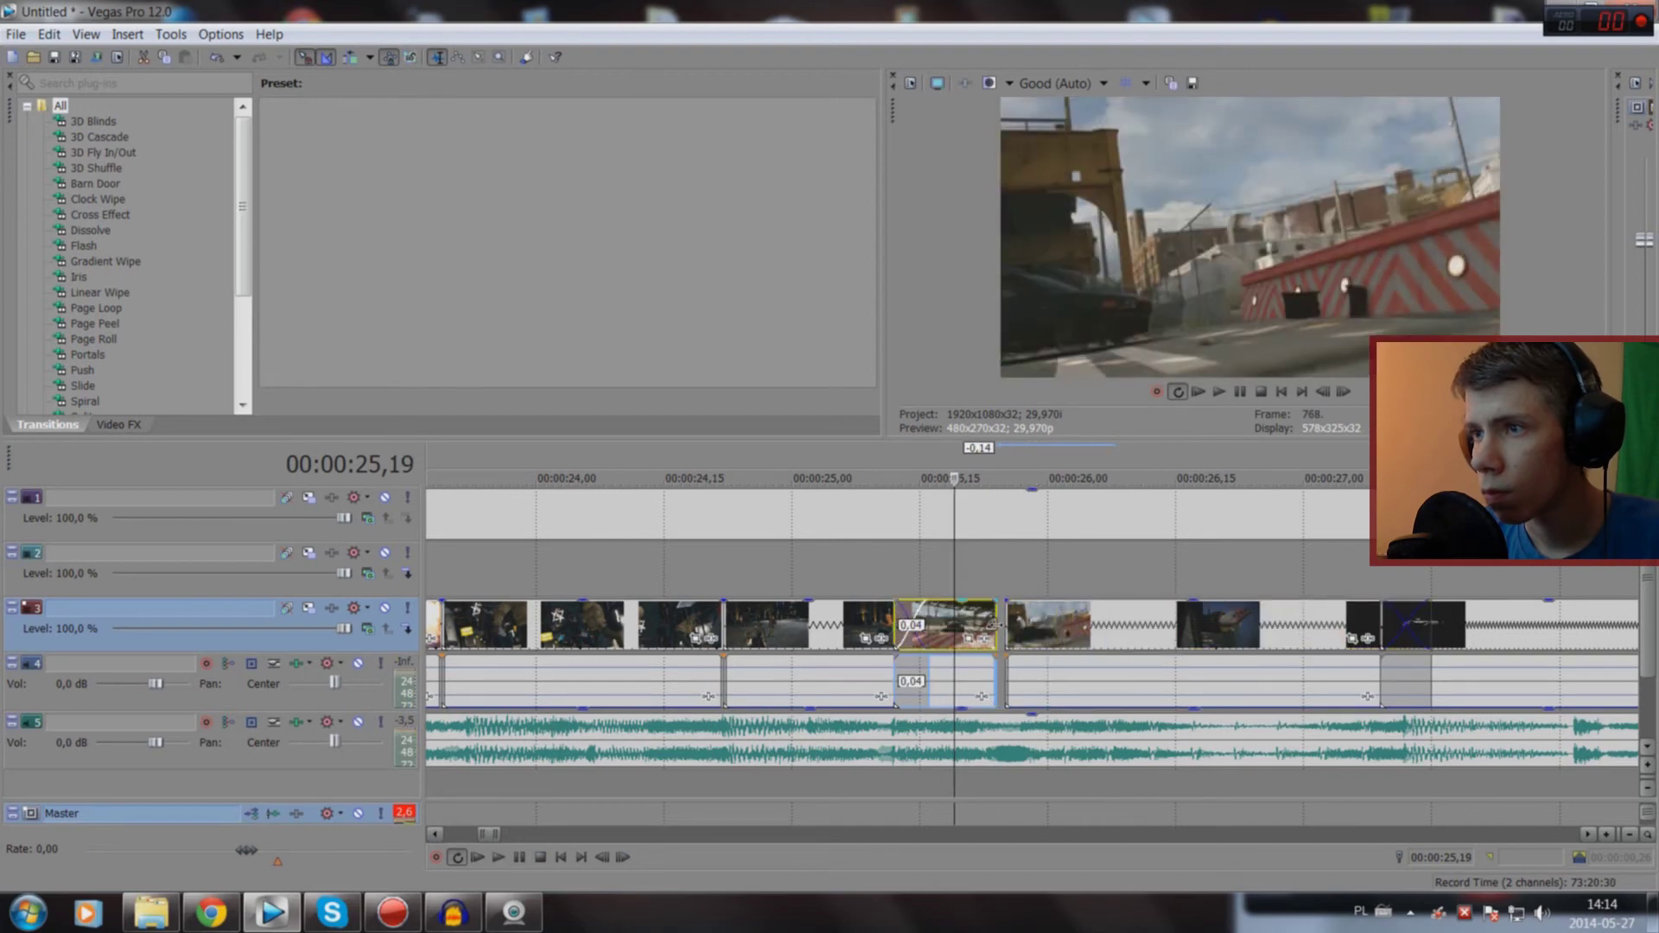
key(space)
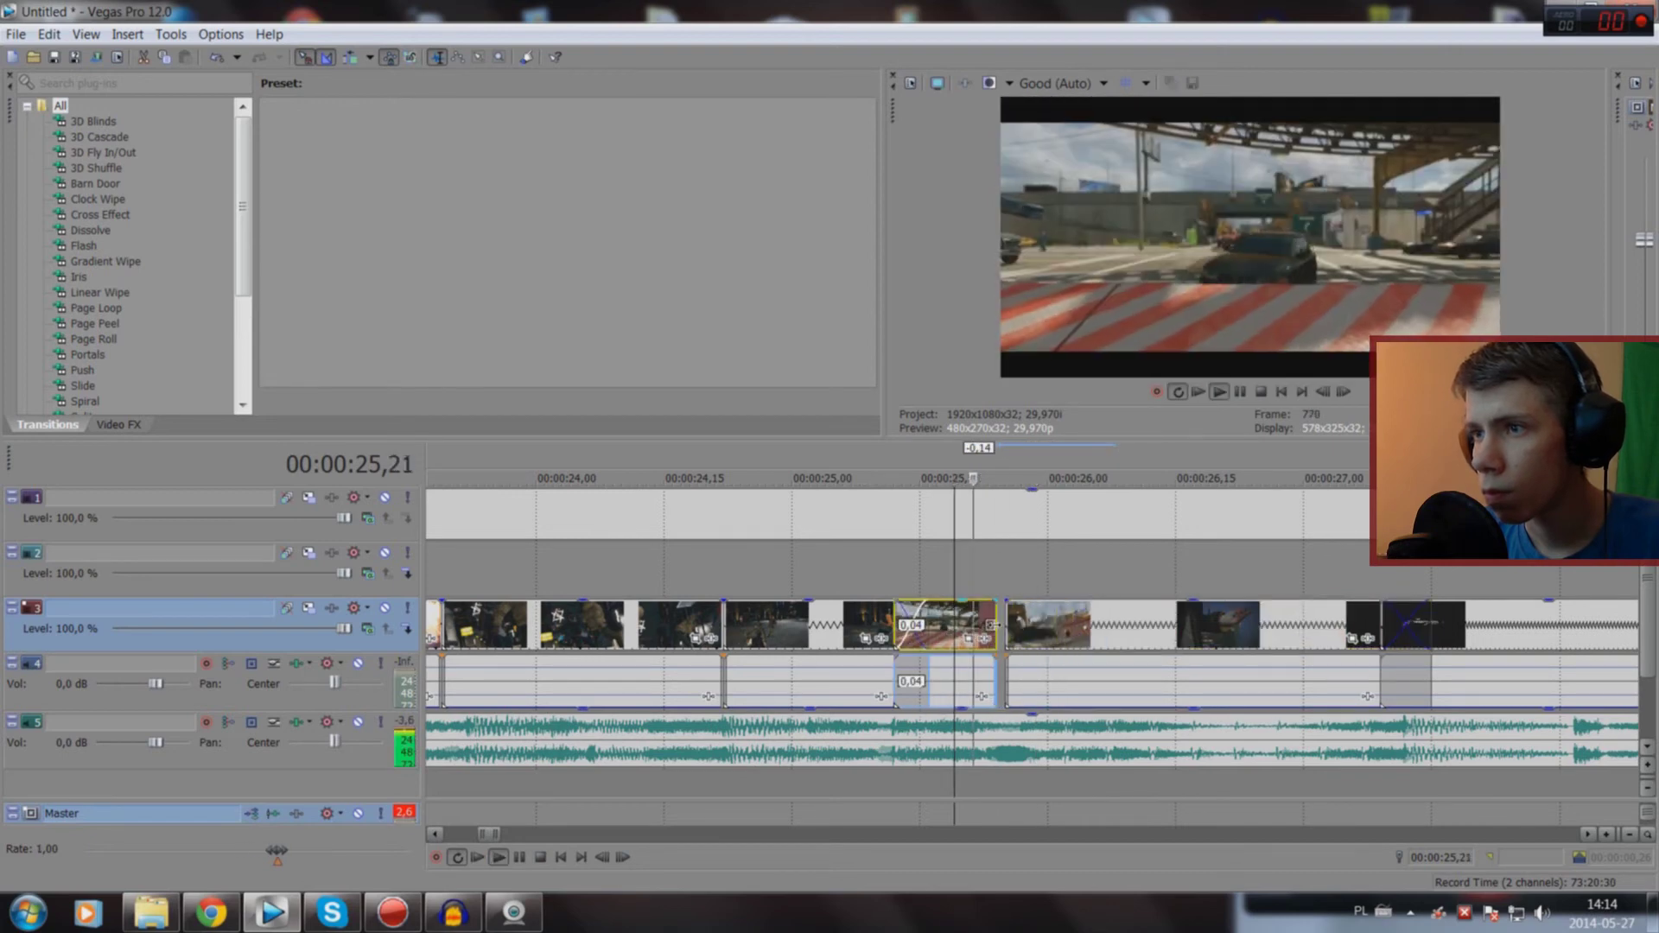
key(space)
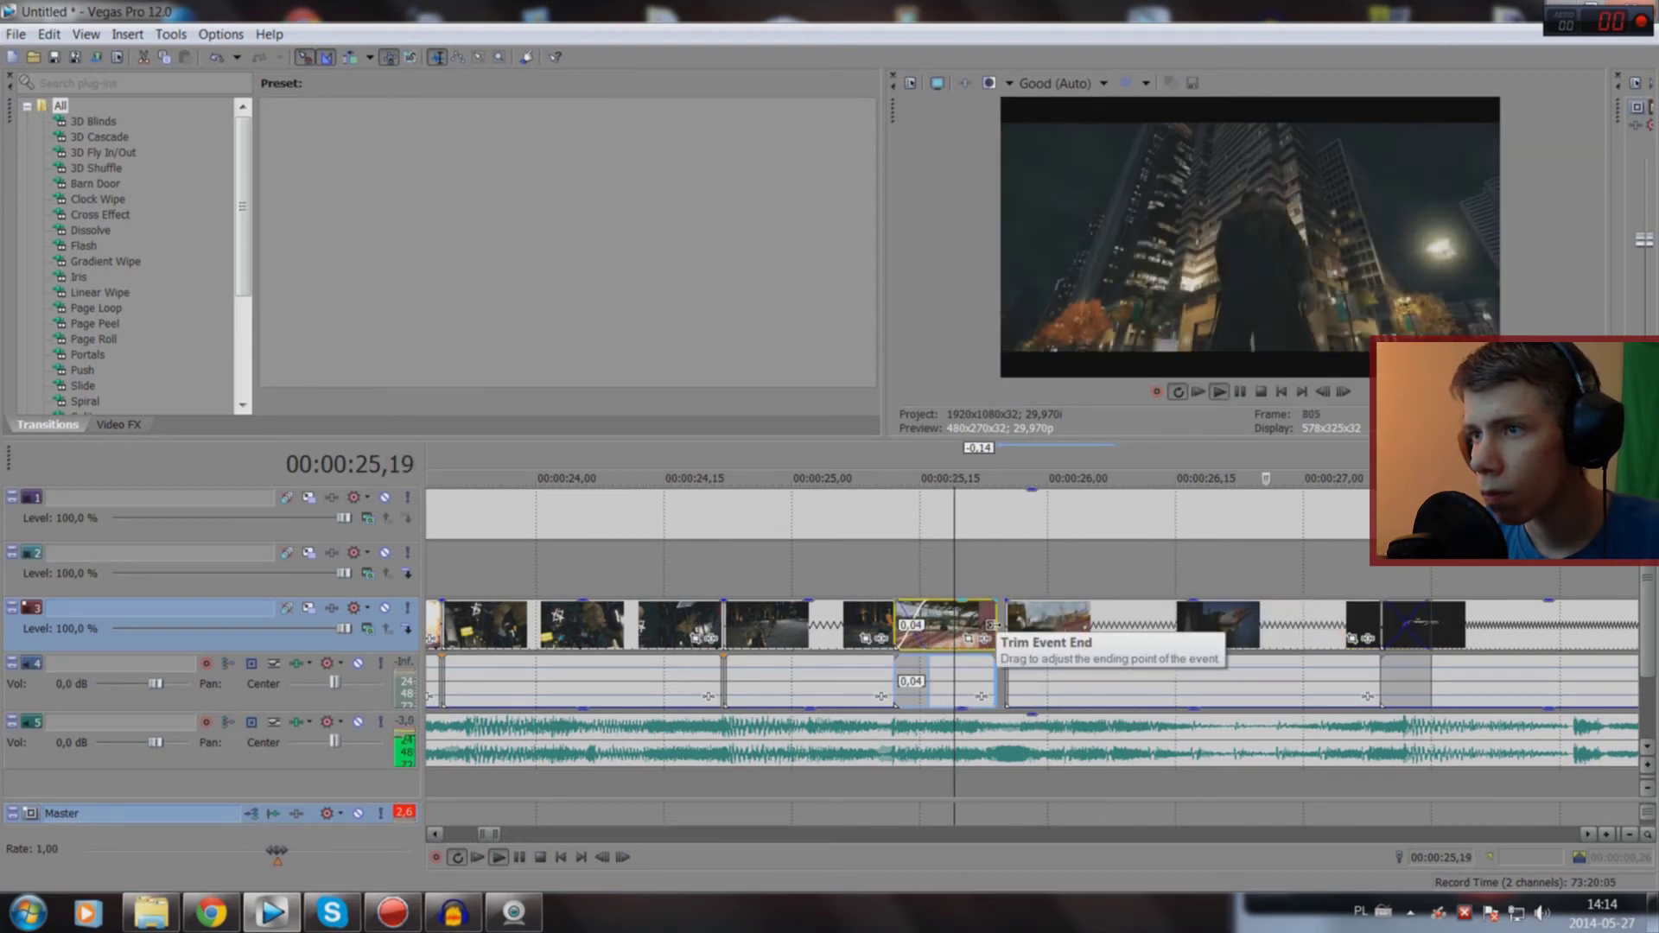
key(ctrl+z)
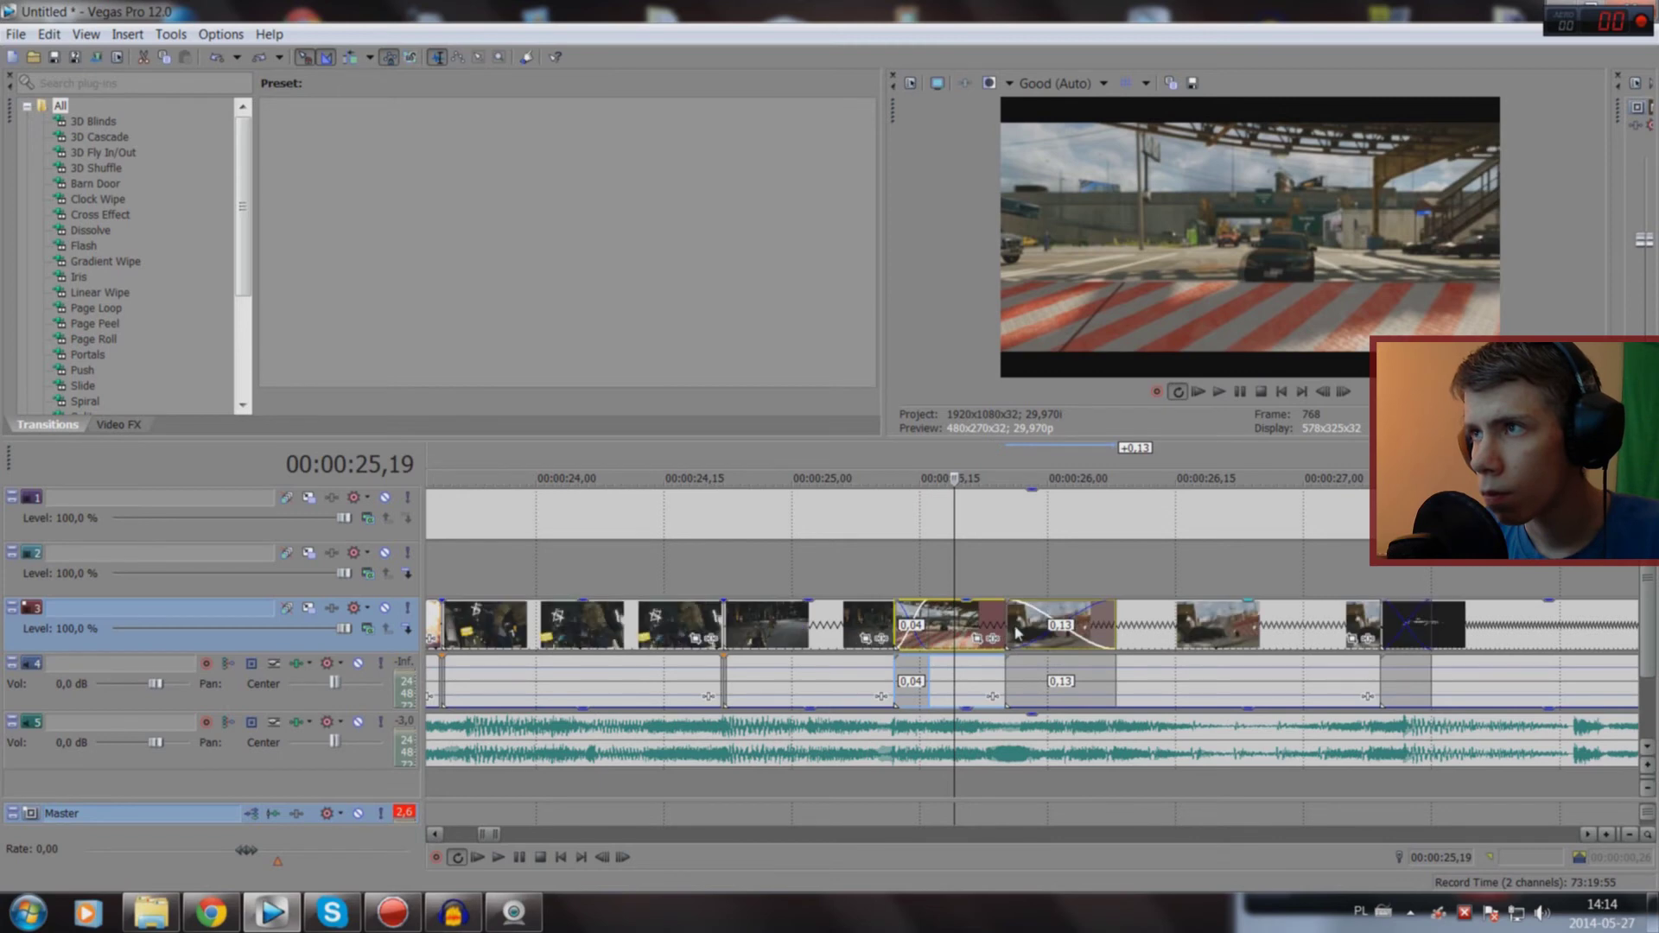
key(ctrl+z)
key(space)
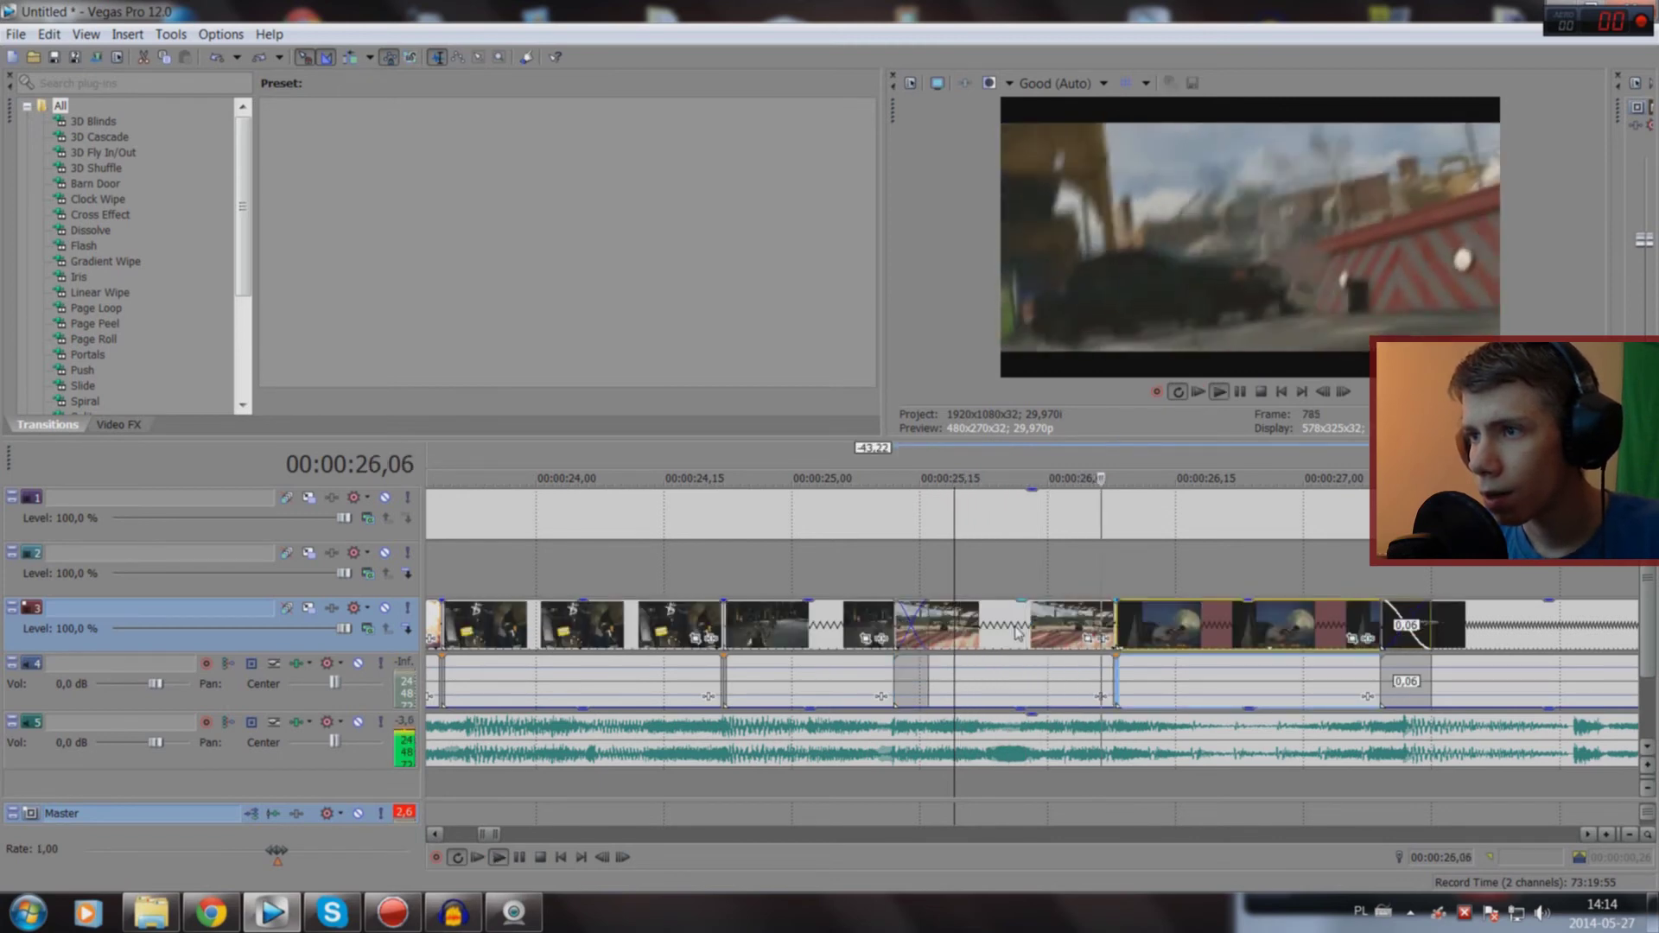
key(space)
Step: Slide the clip left into a 0,11 crossfade and review it from about 25,22 and 25,08
click(1061, 627)
click(1128, 622)
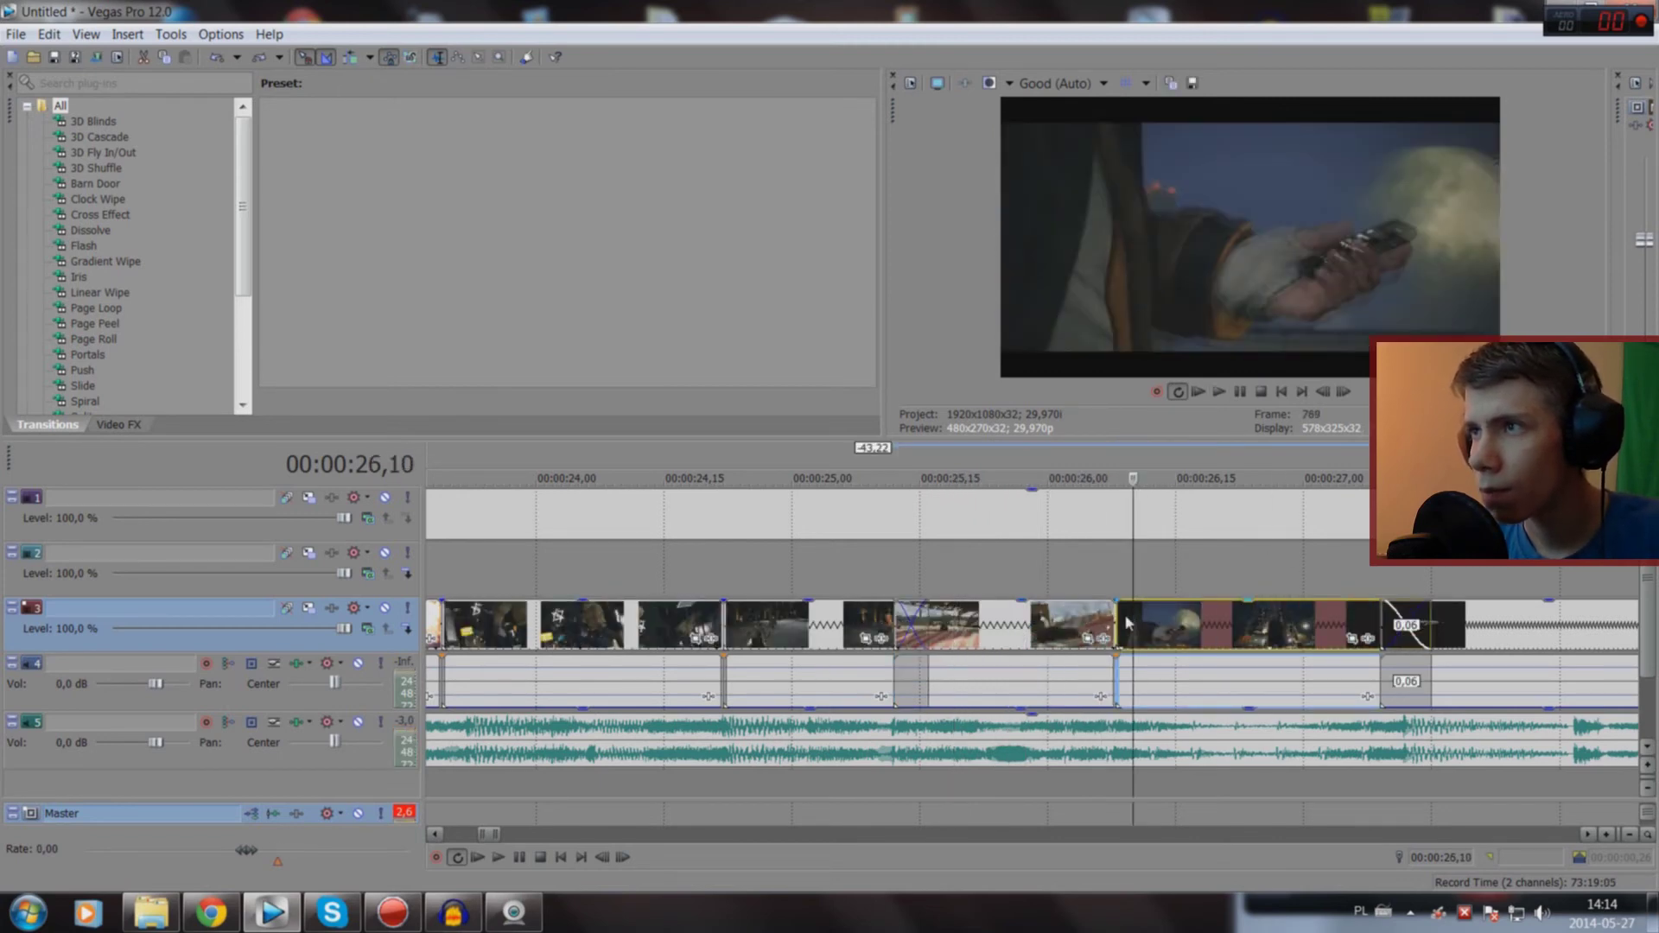
drag(1118, 616, 1028, 607)
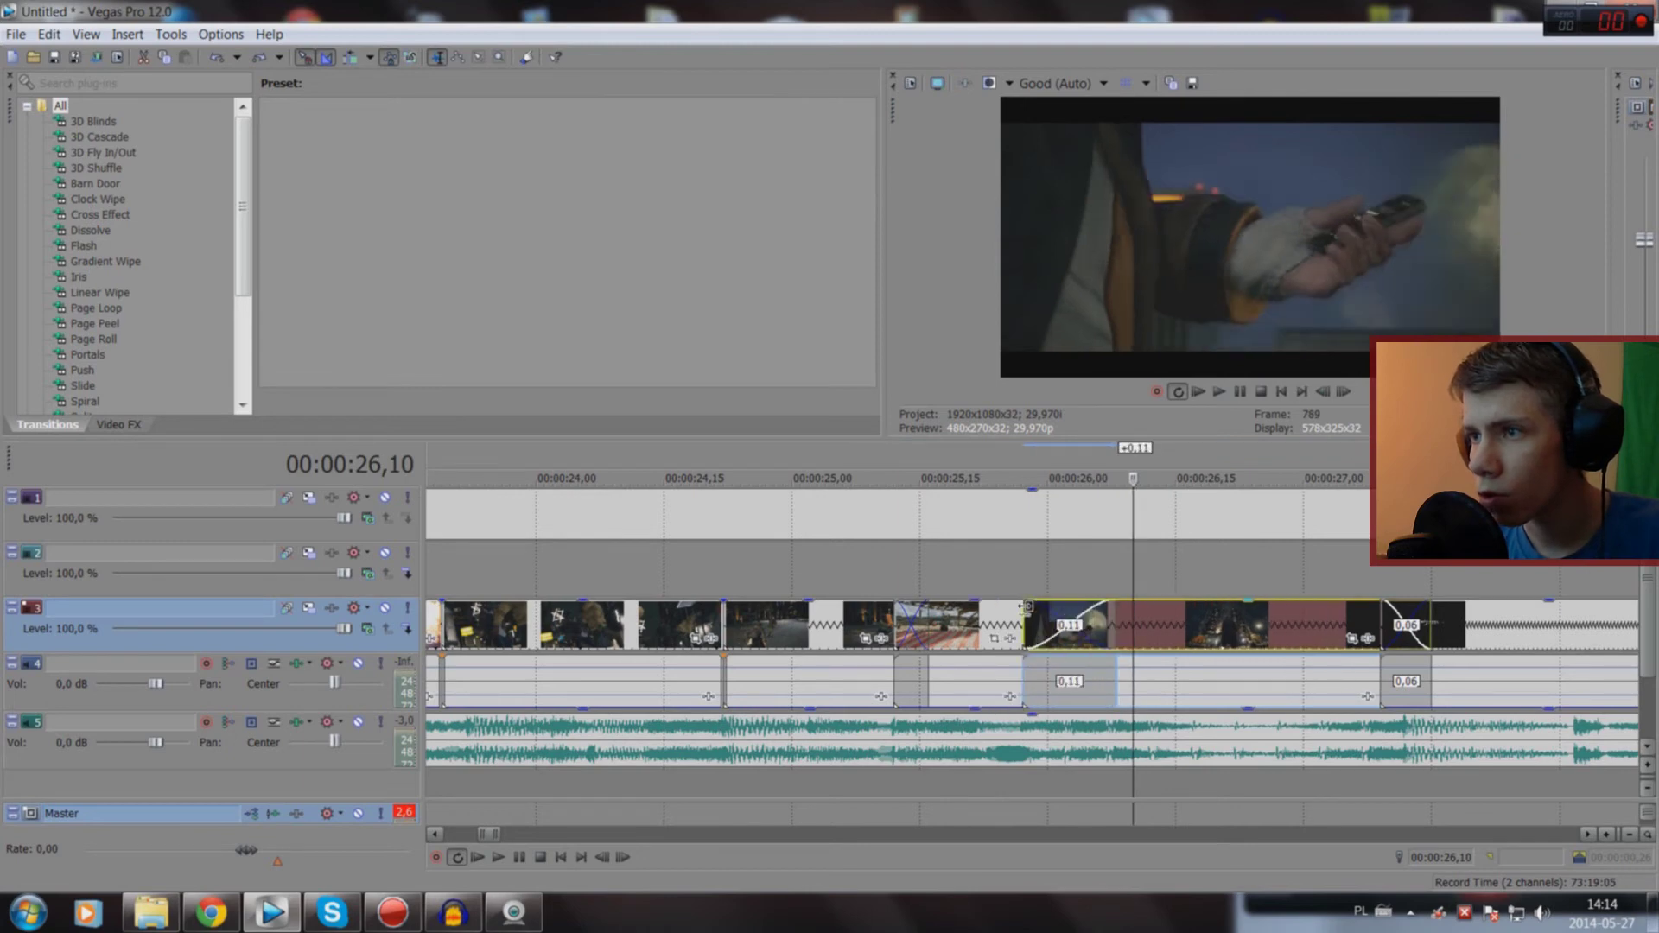
click(979, 792)
key(space)
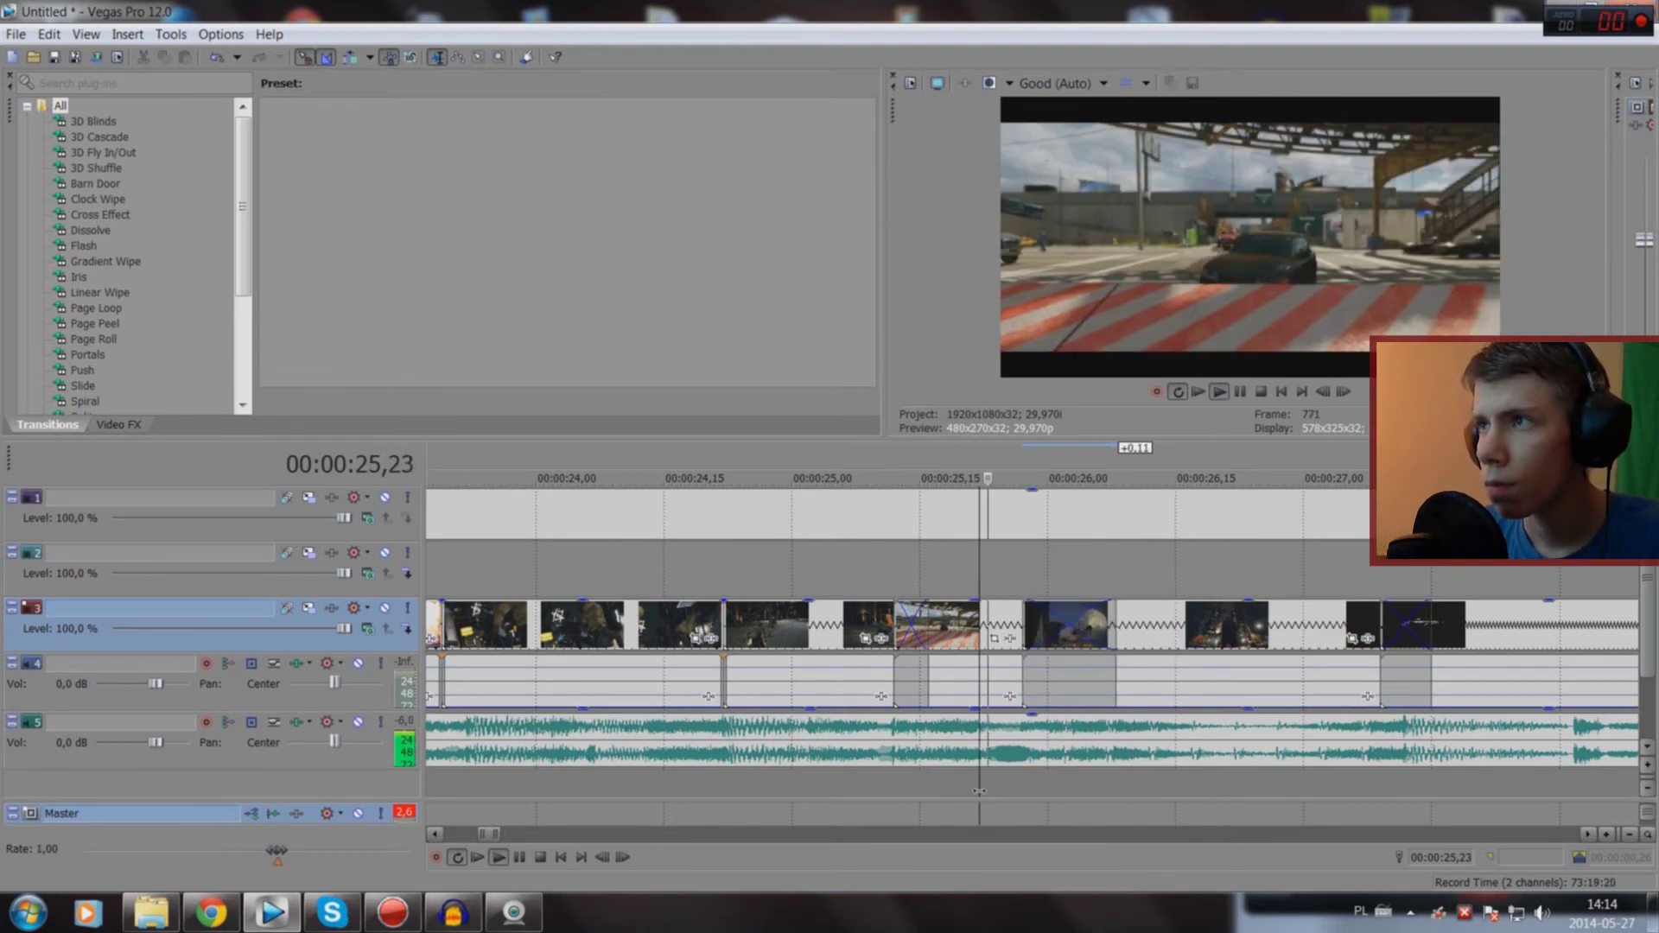
click(874, 783)
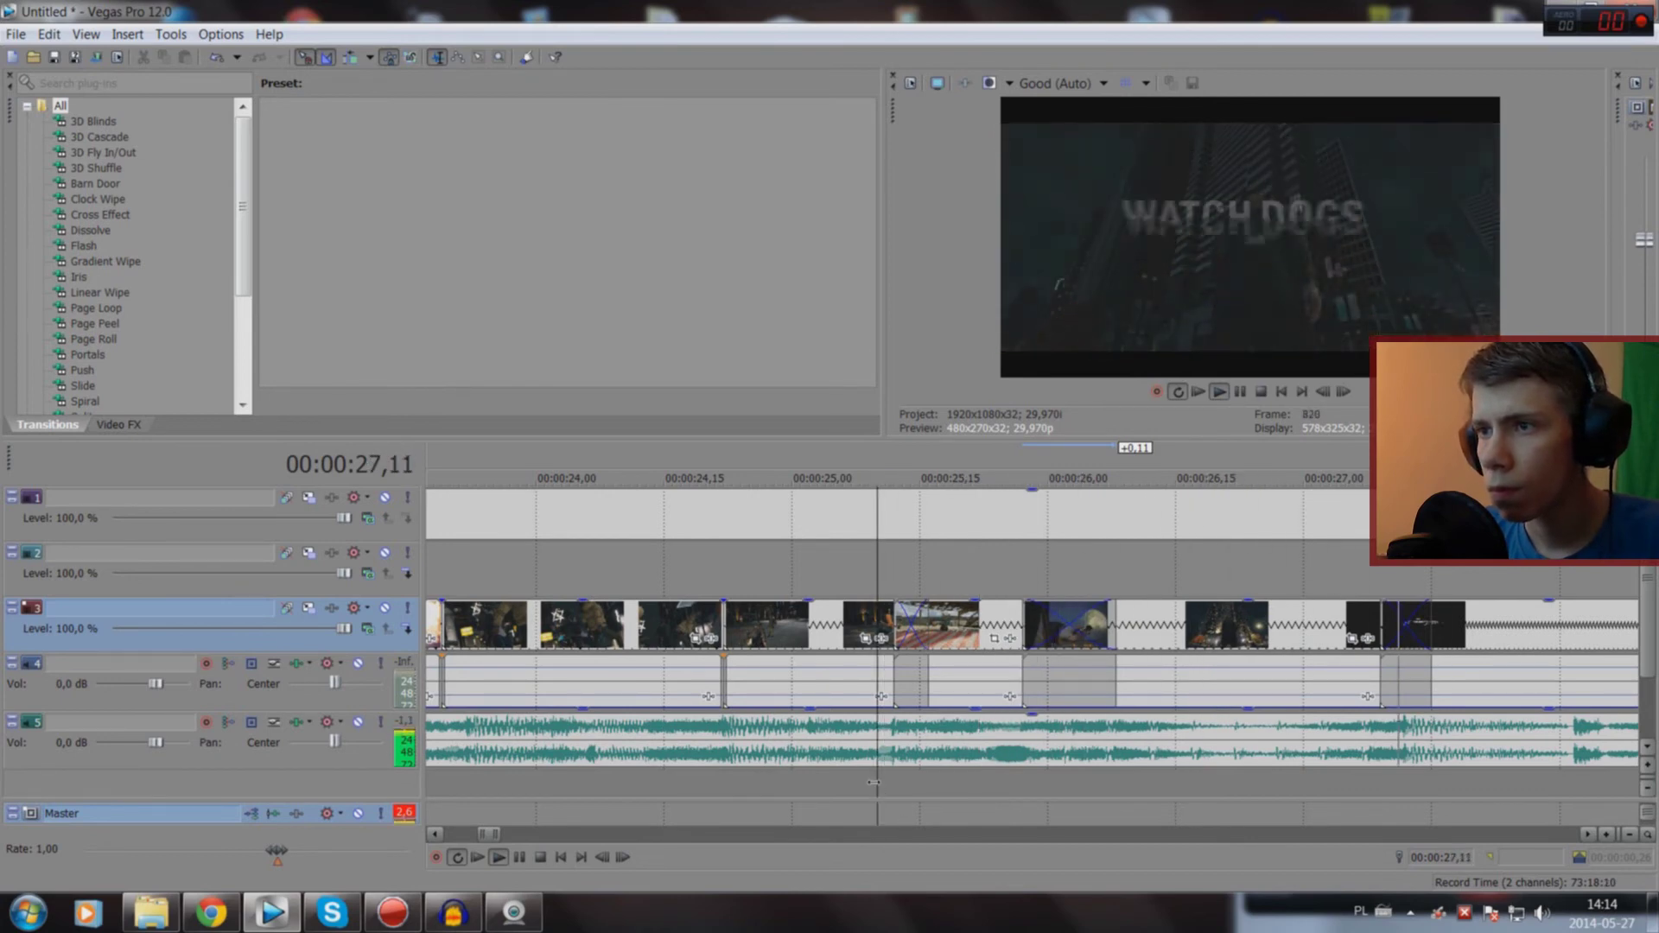
click(875, 783)
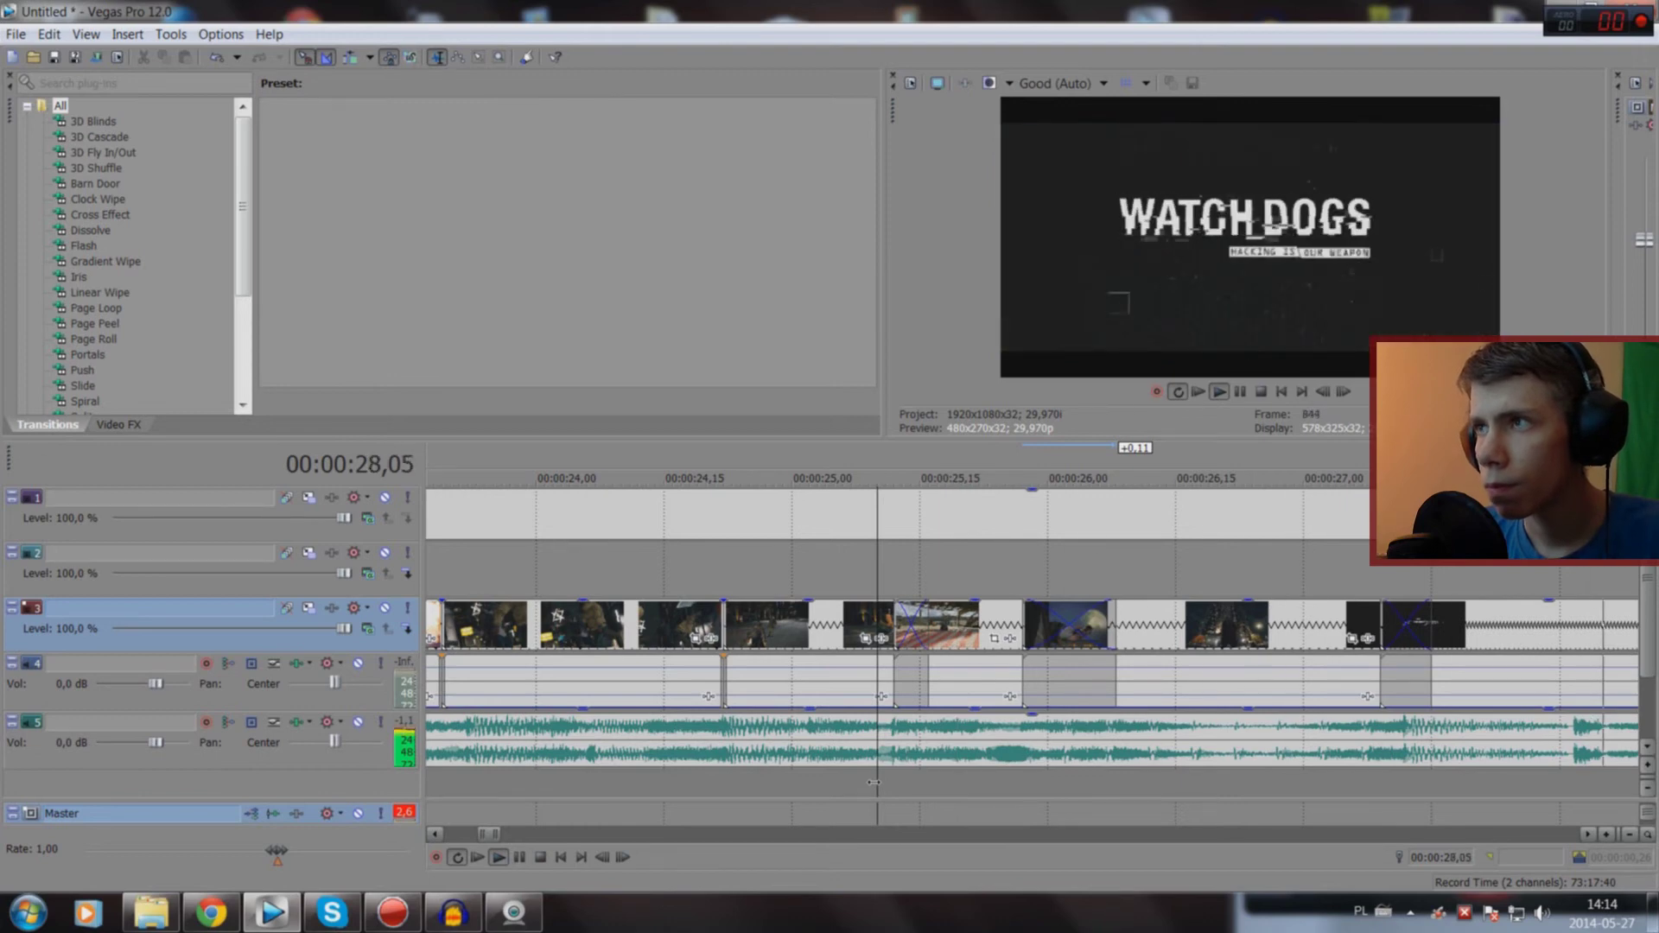
key(space)
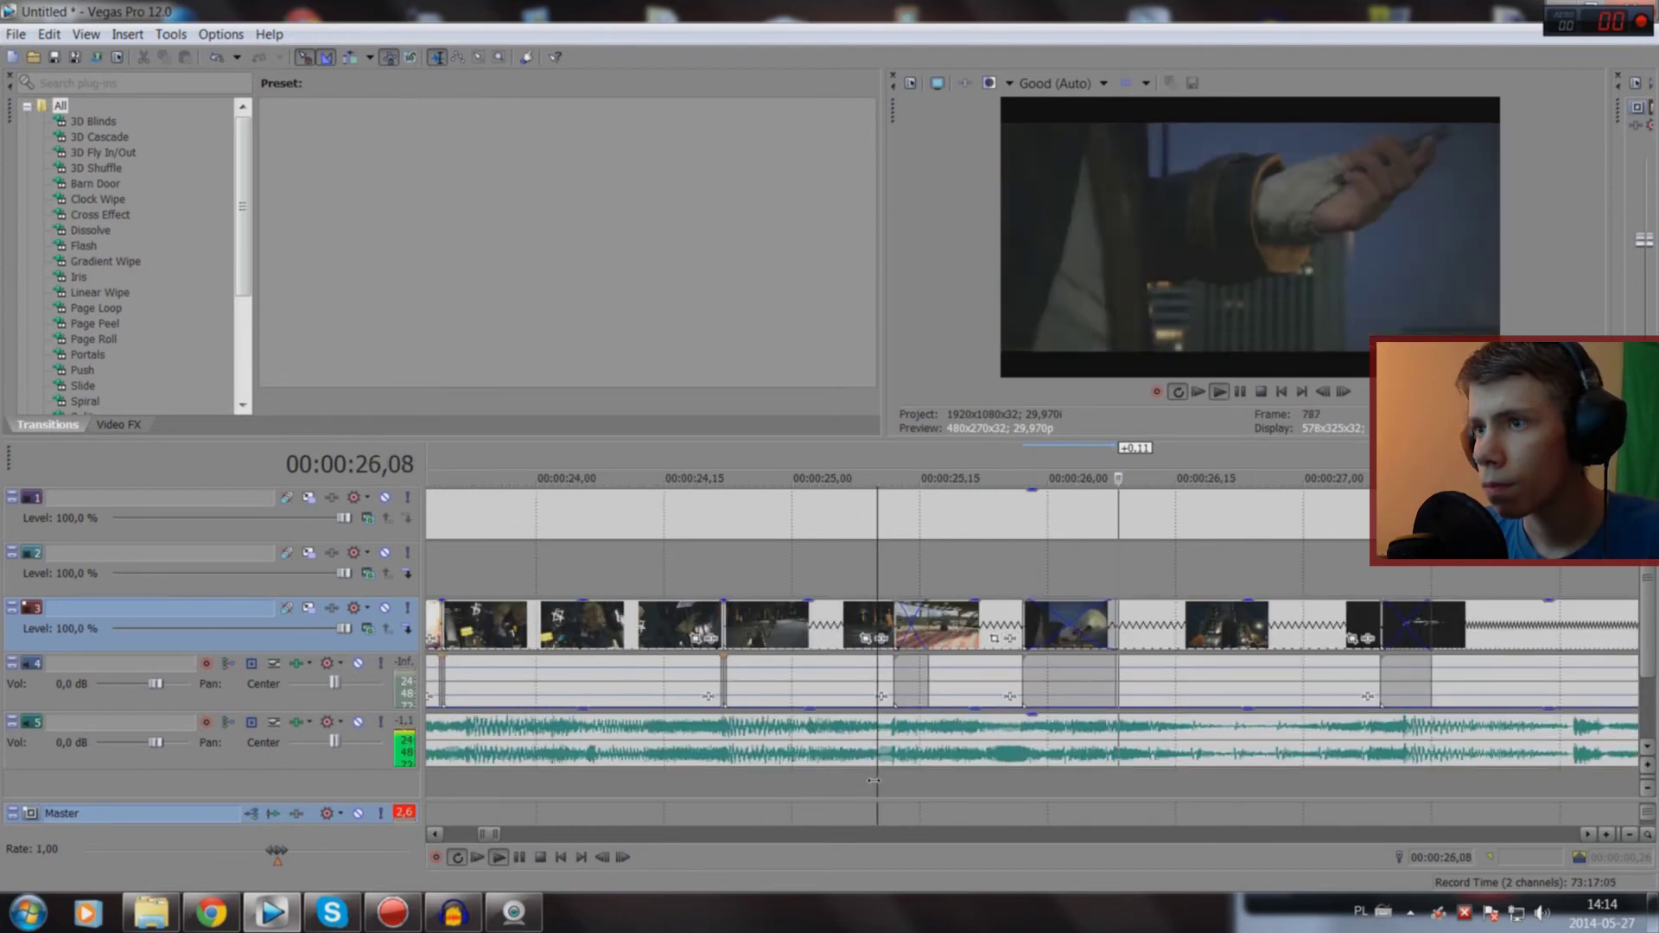
key(space)
key(space)
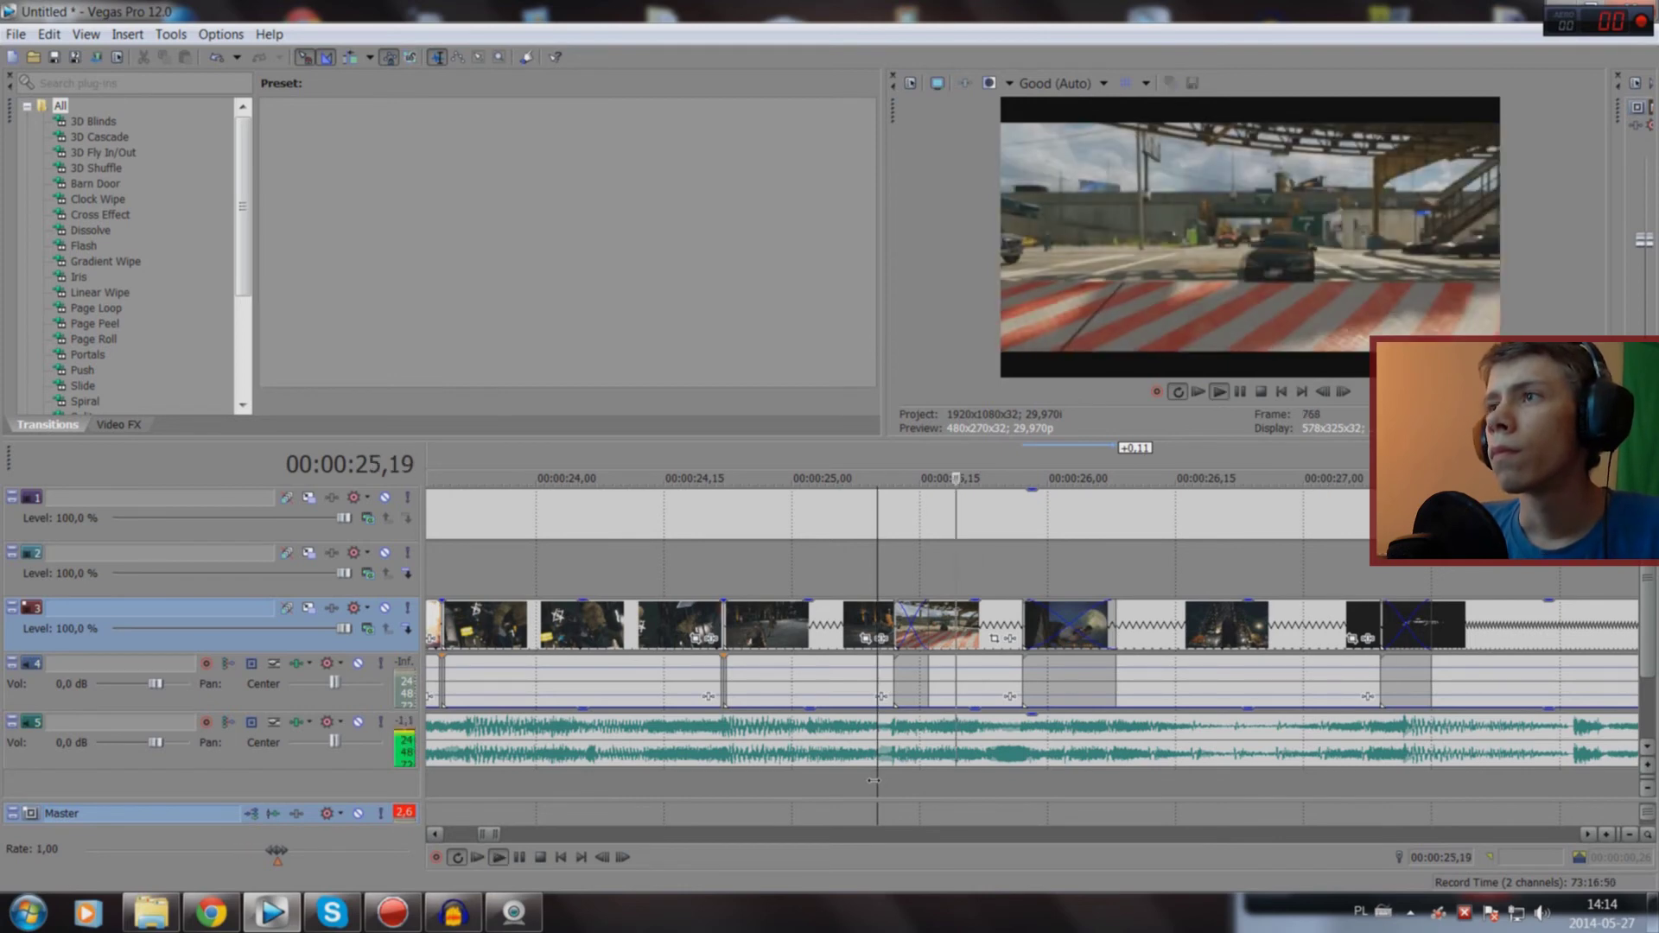
key(space)
Step: Delete the short clip at 25,20, extend the previous clip to fill the gap, and play from 25,14
click(983, 640)
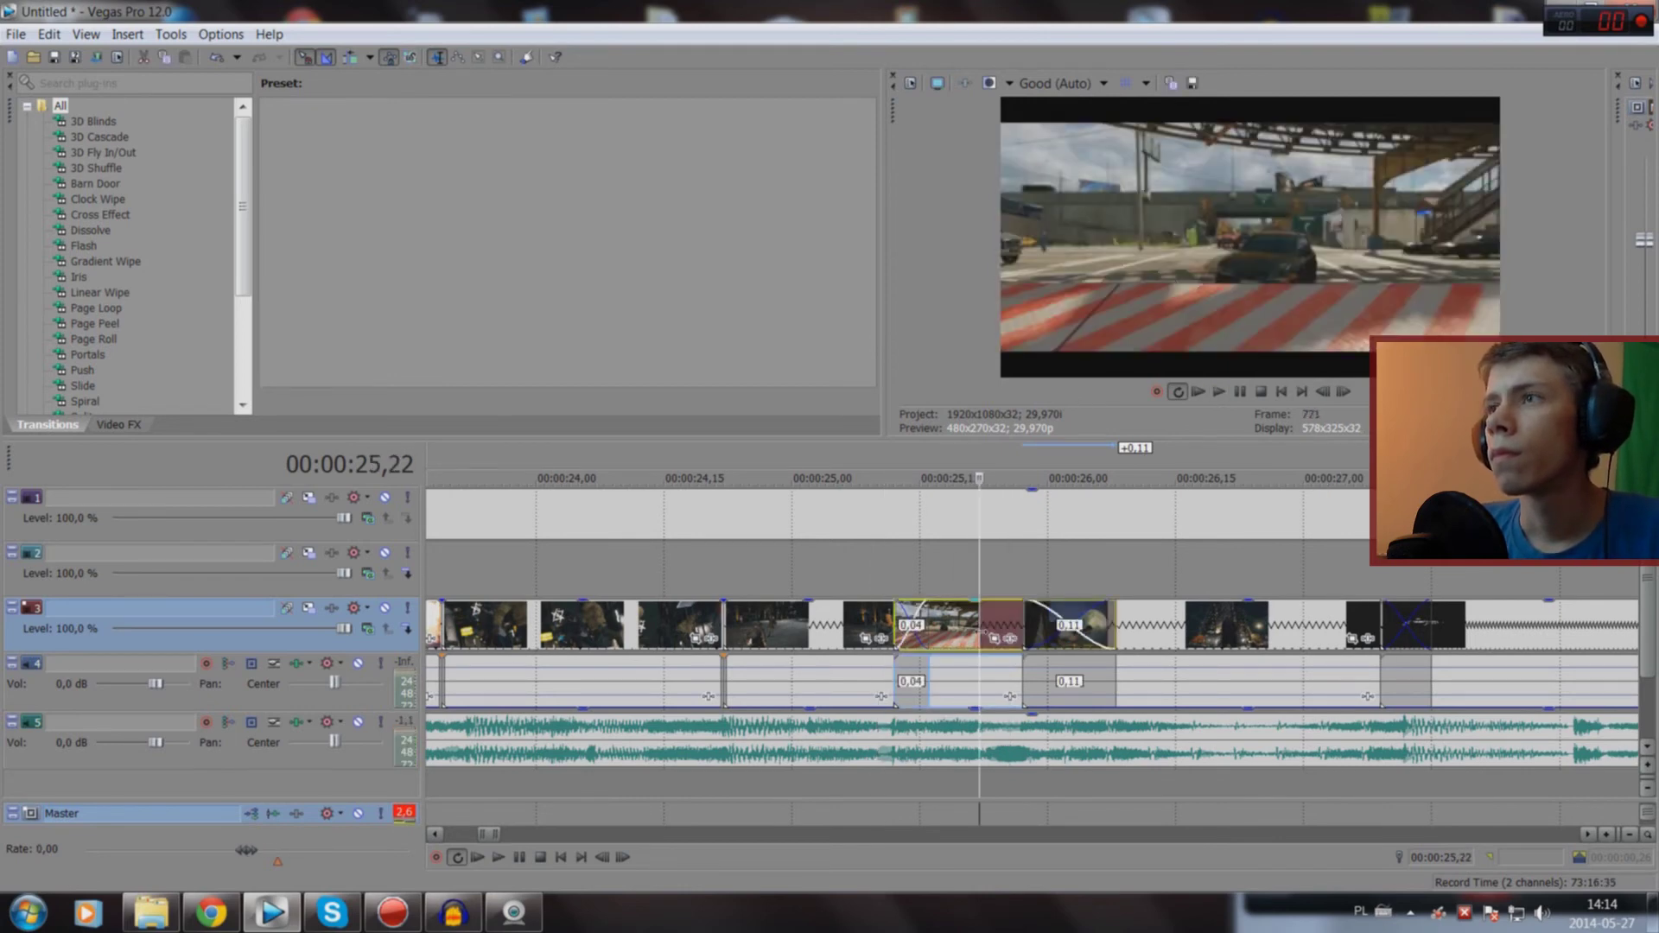
key(Delete)
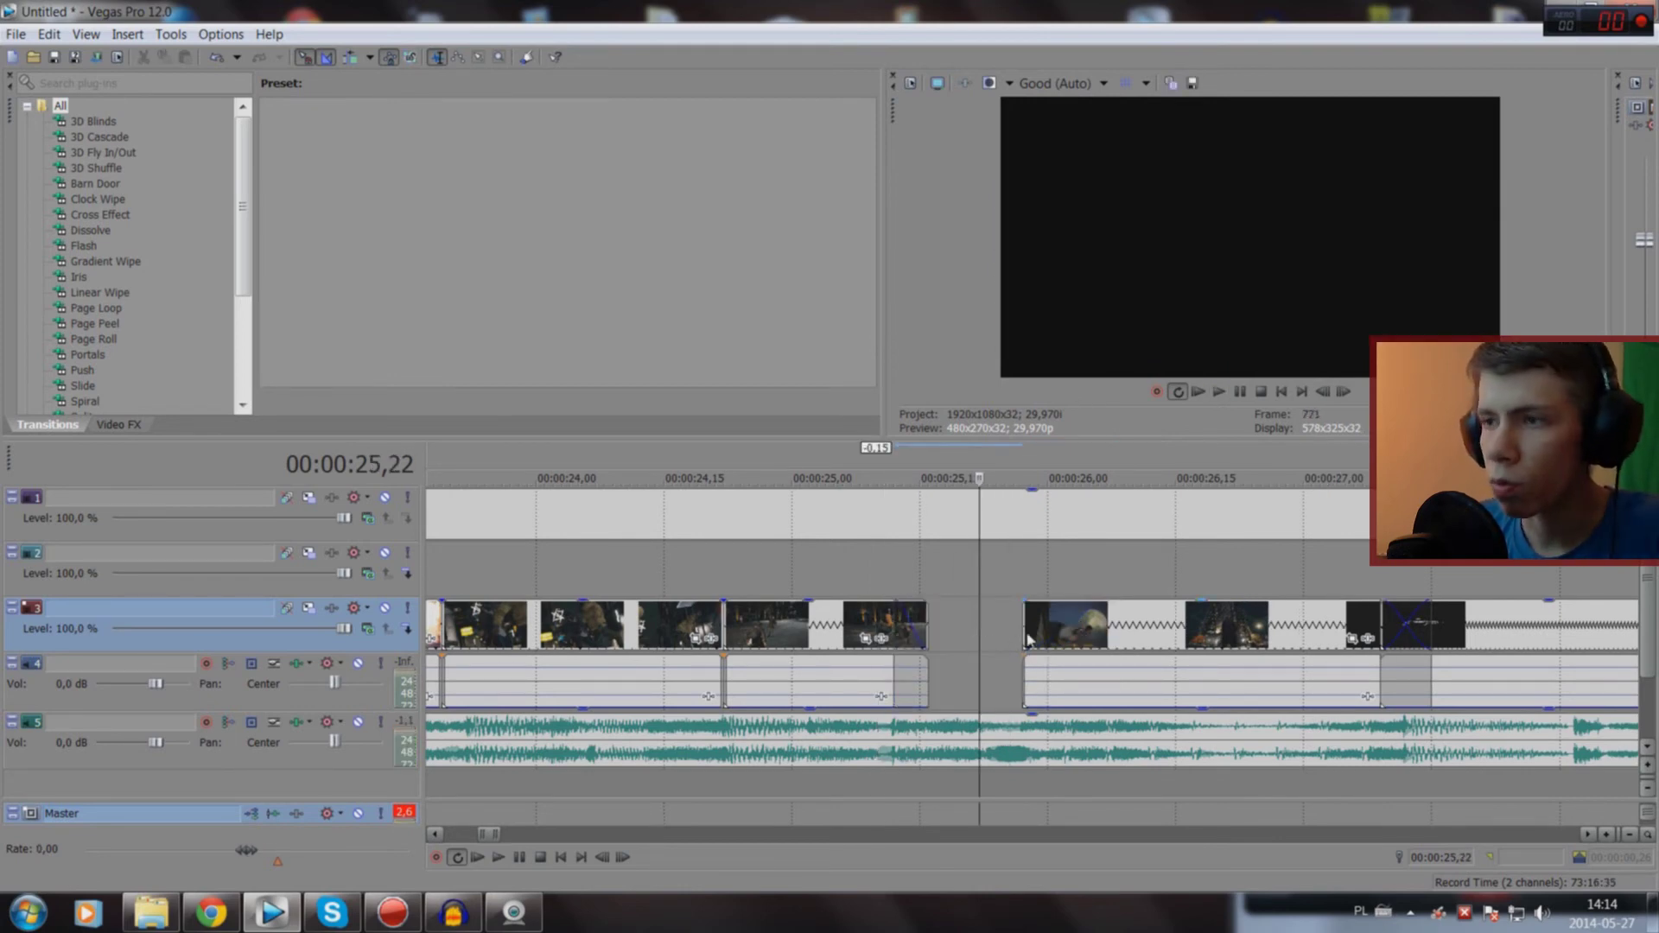
drag(922, 629, 975, 616)
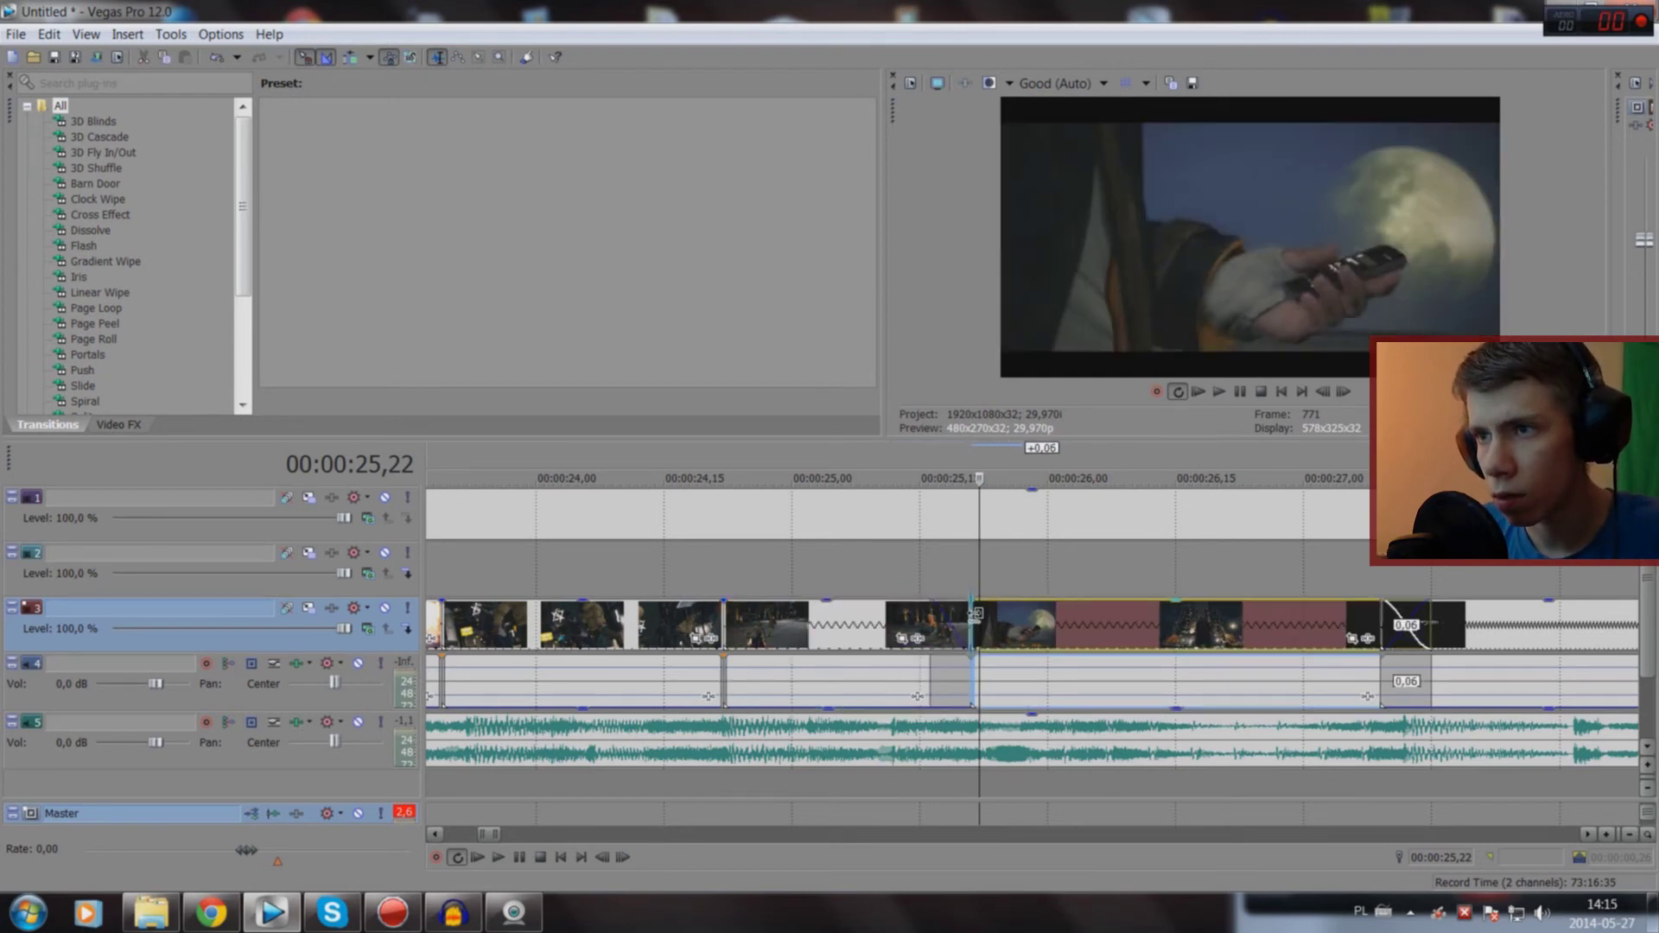
click(911, 774)
key(space)
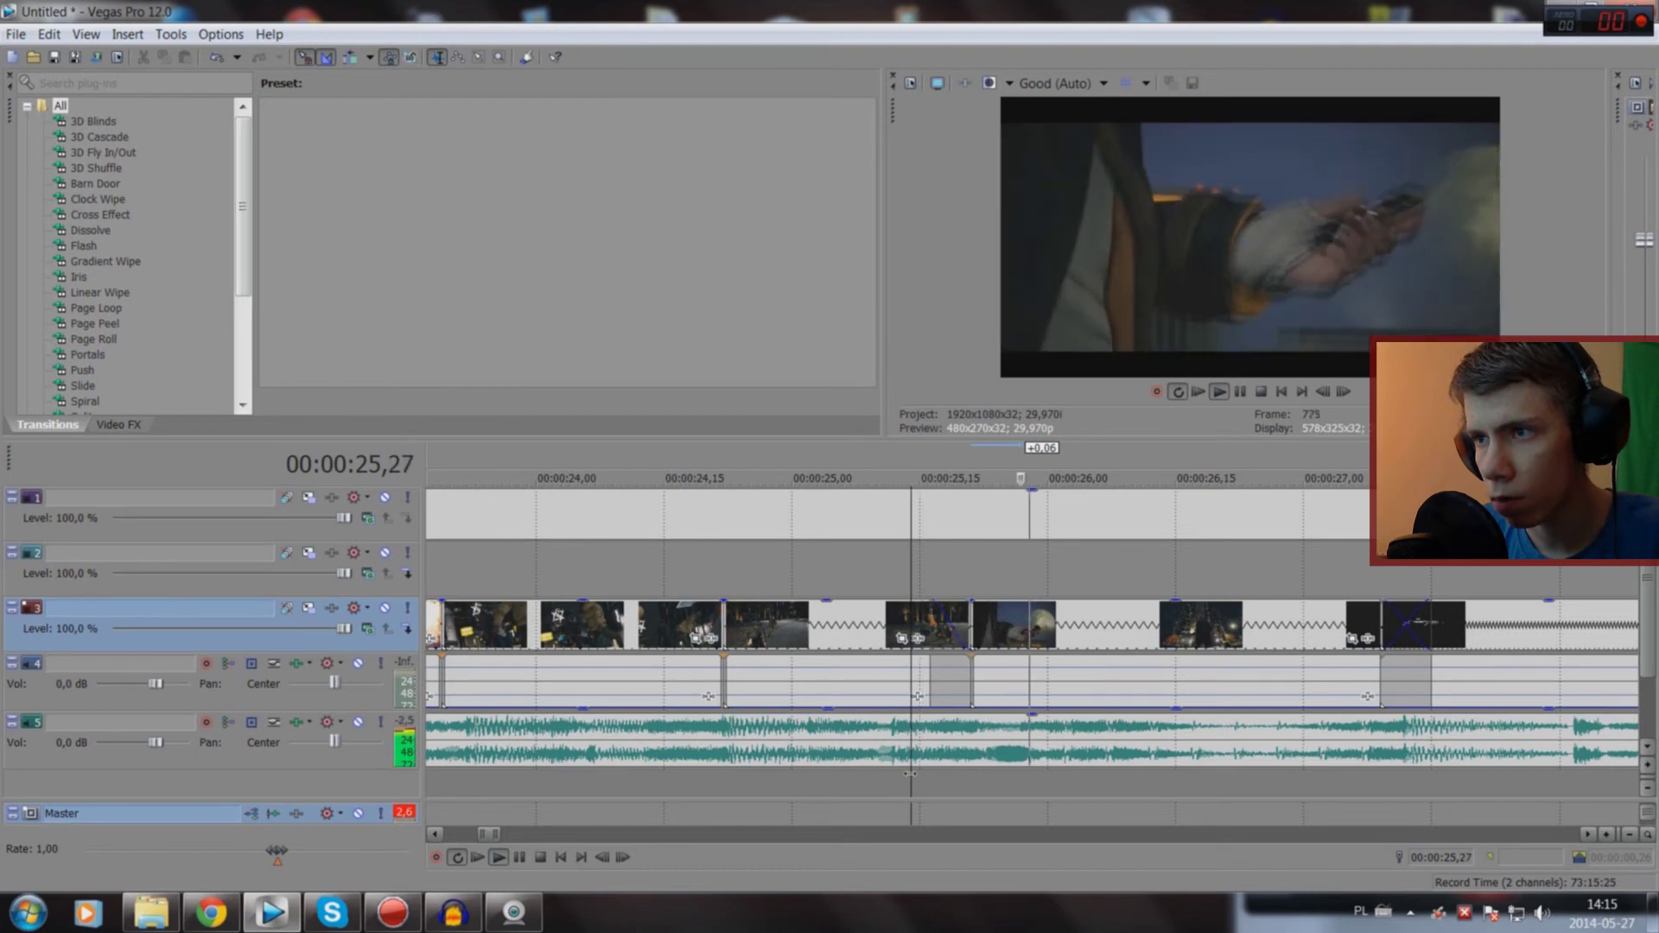
key(space)
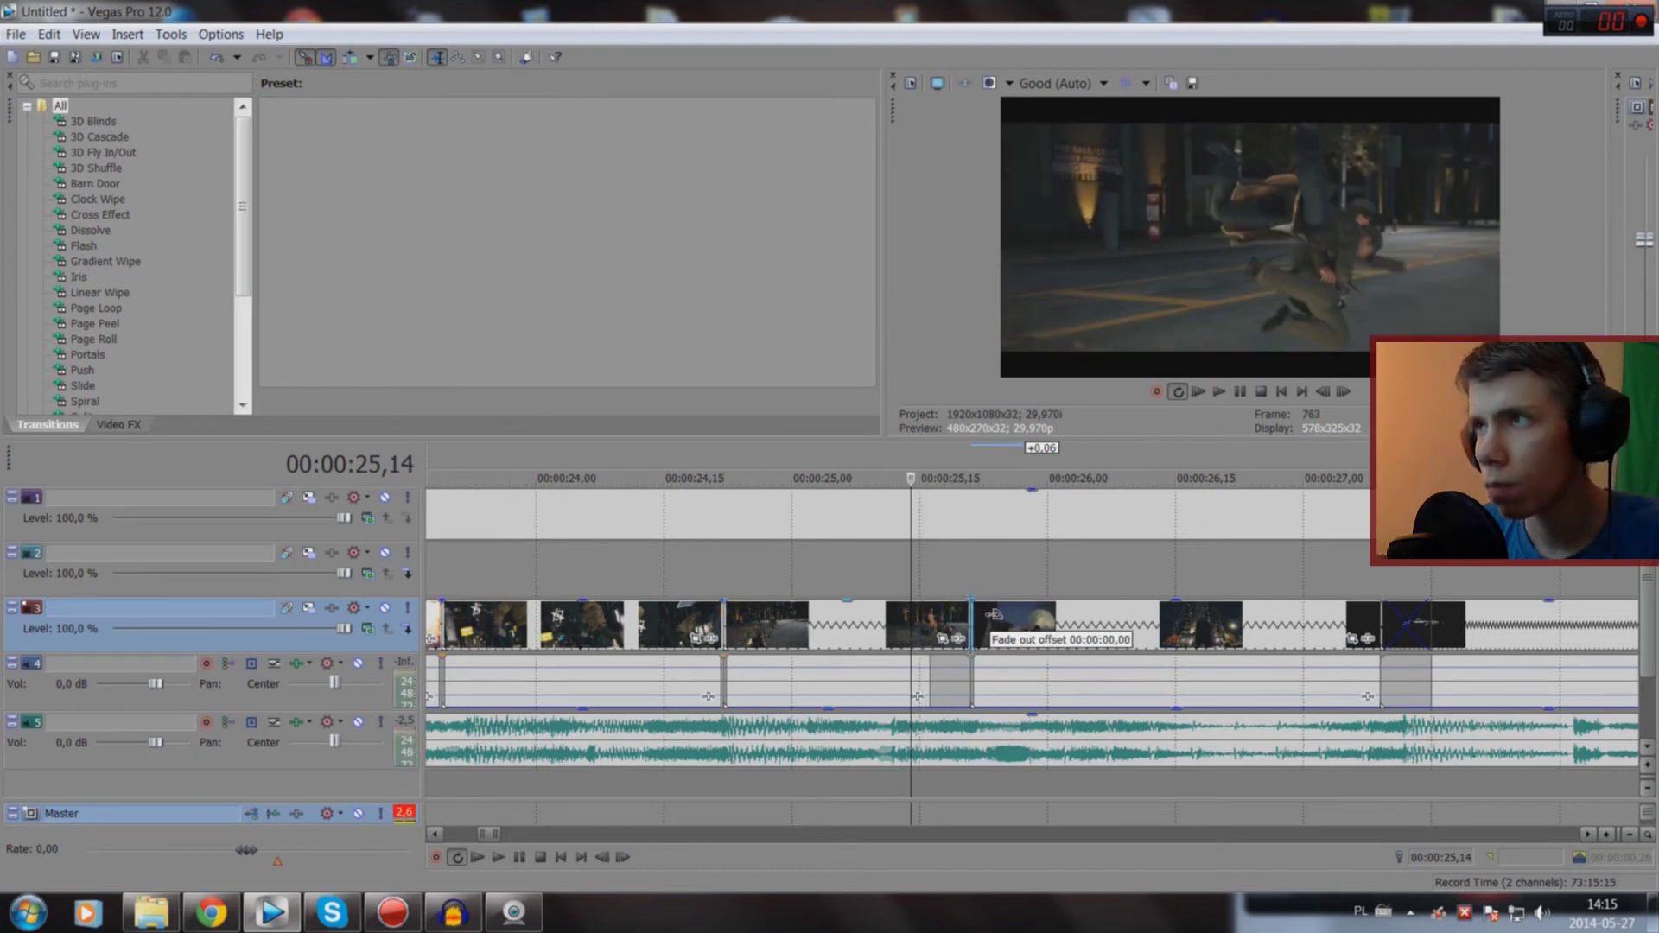
key(space)
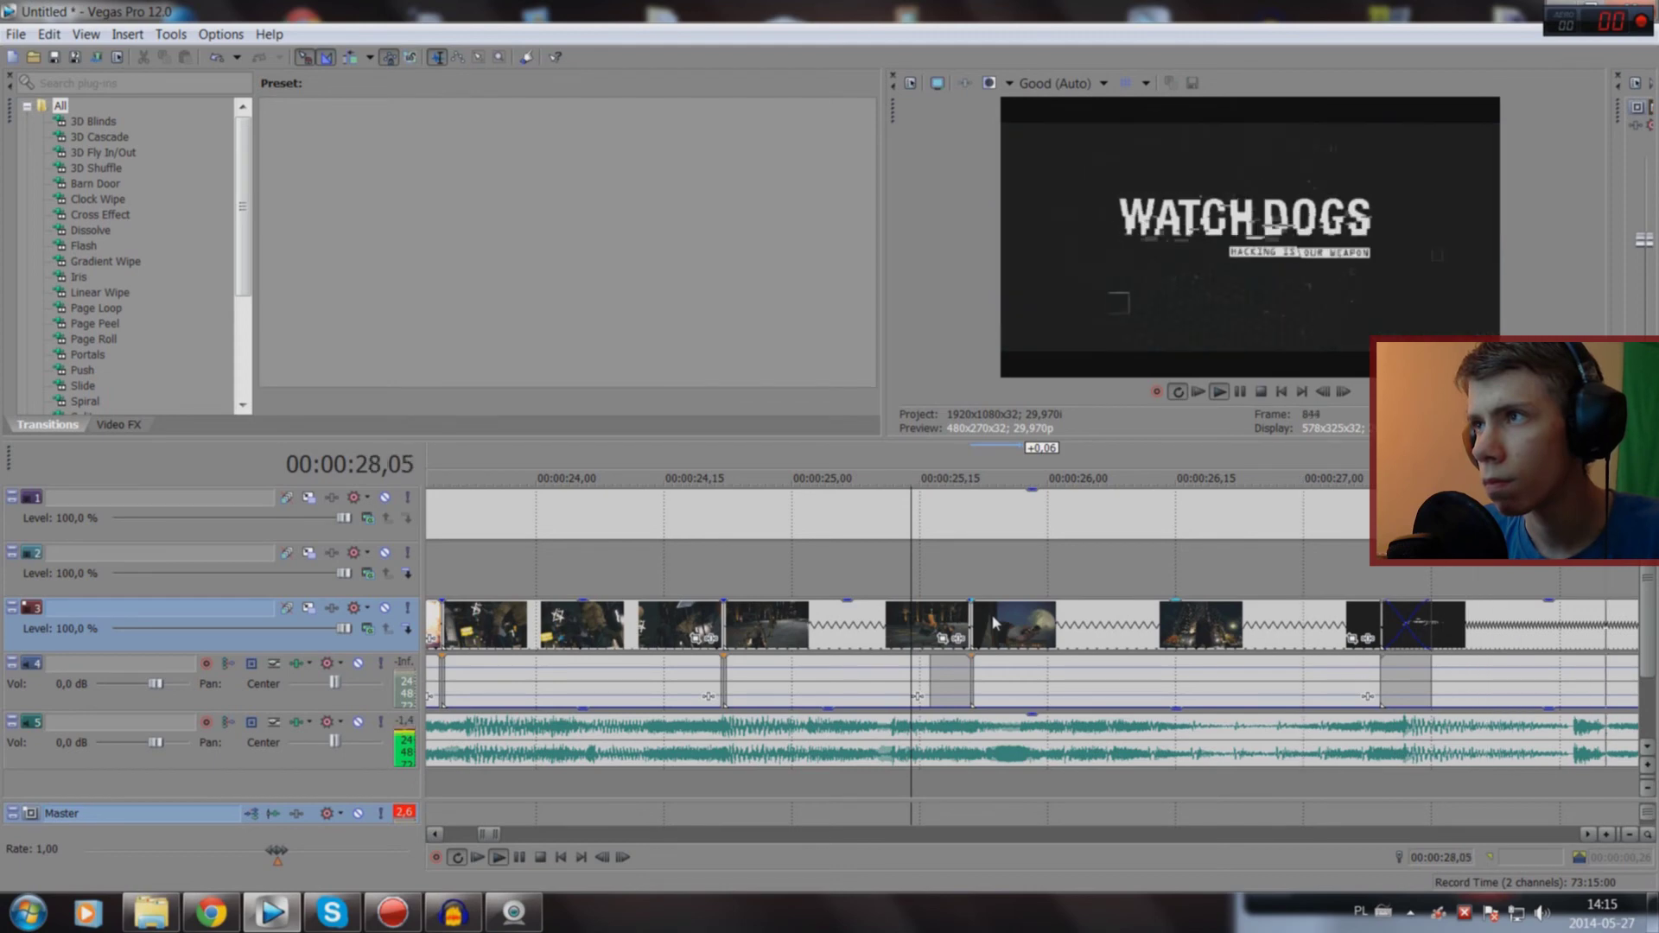
key(space)
scroll(994, 622, down, 8)
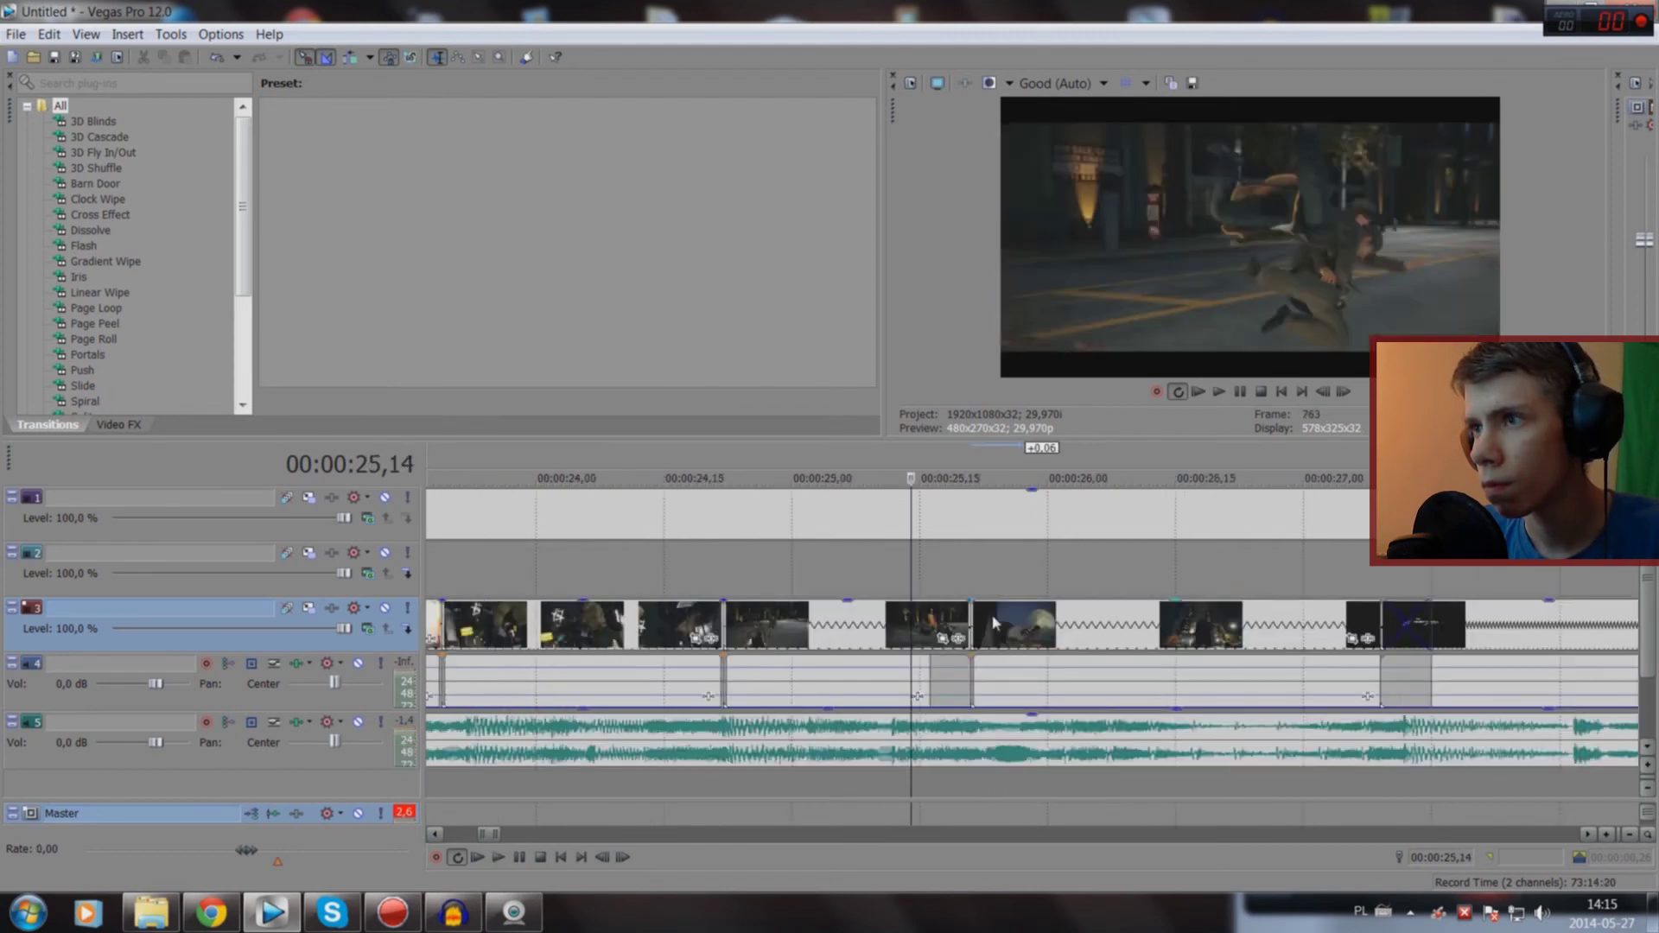
Step: Trim the short clip near the one-minute mark down to a sliver
click(954, 620)
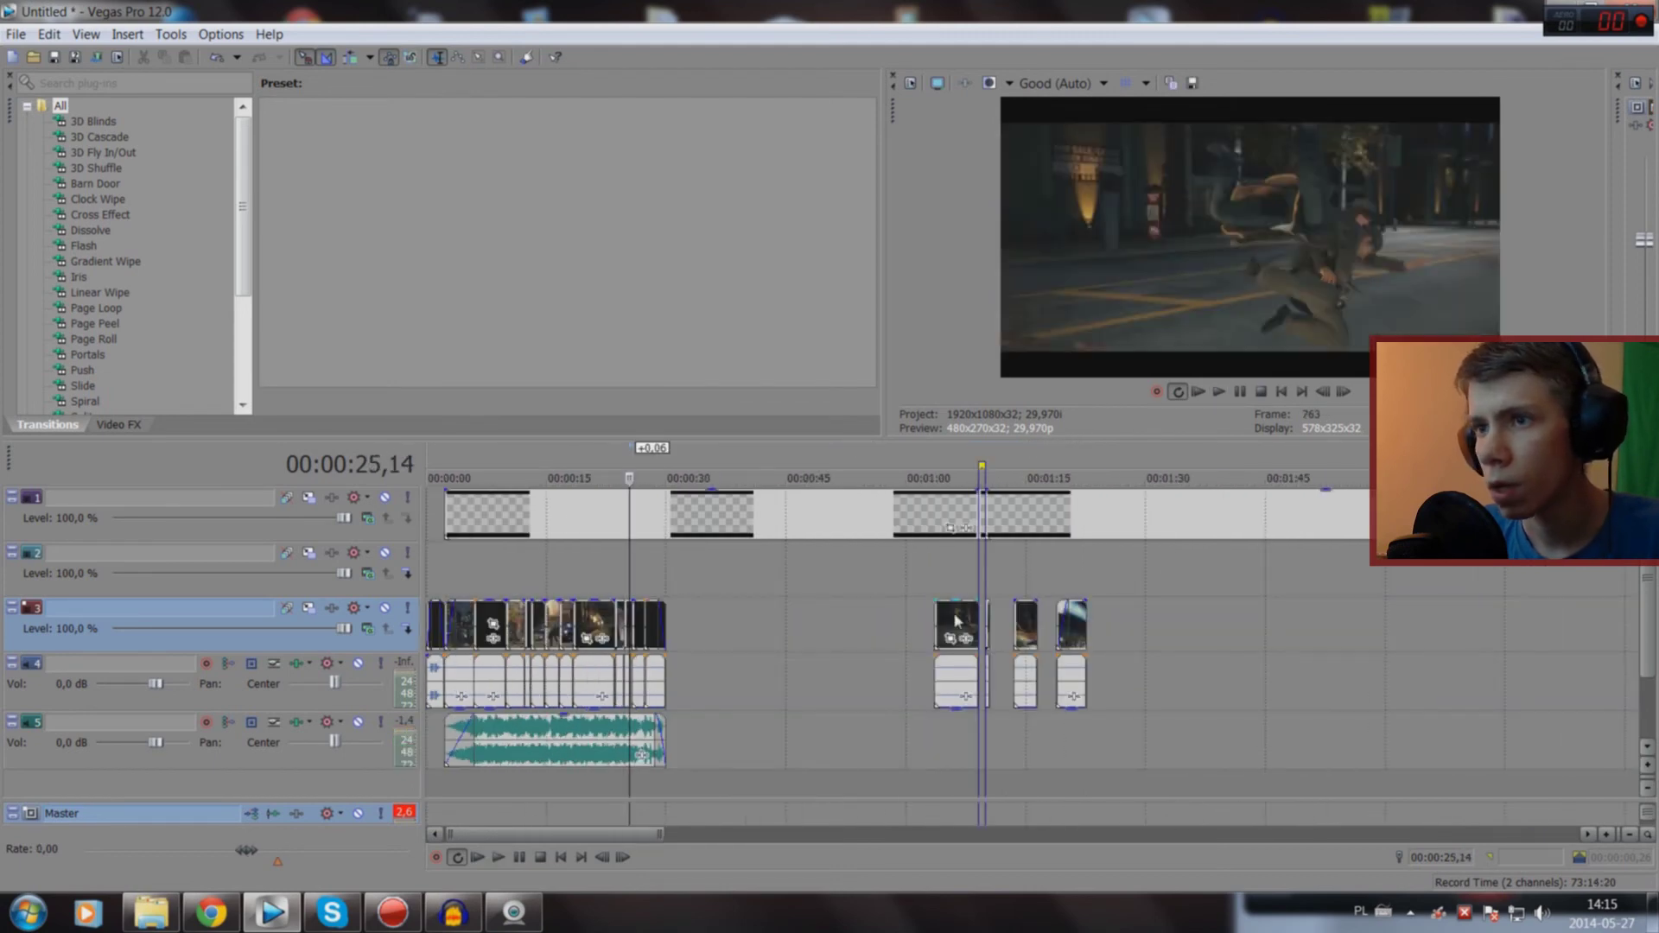
drag(936, 627, 1082, 619)
scroll(1082, 619, down, 5)
double_click(1003, 641)
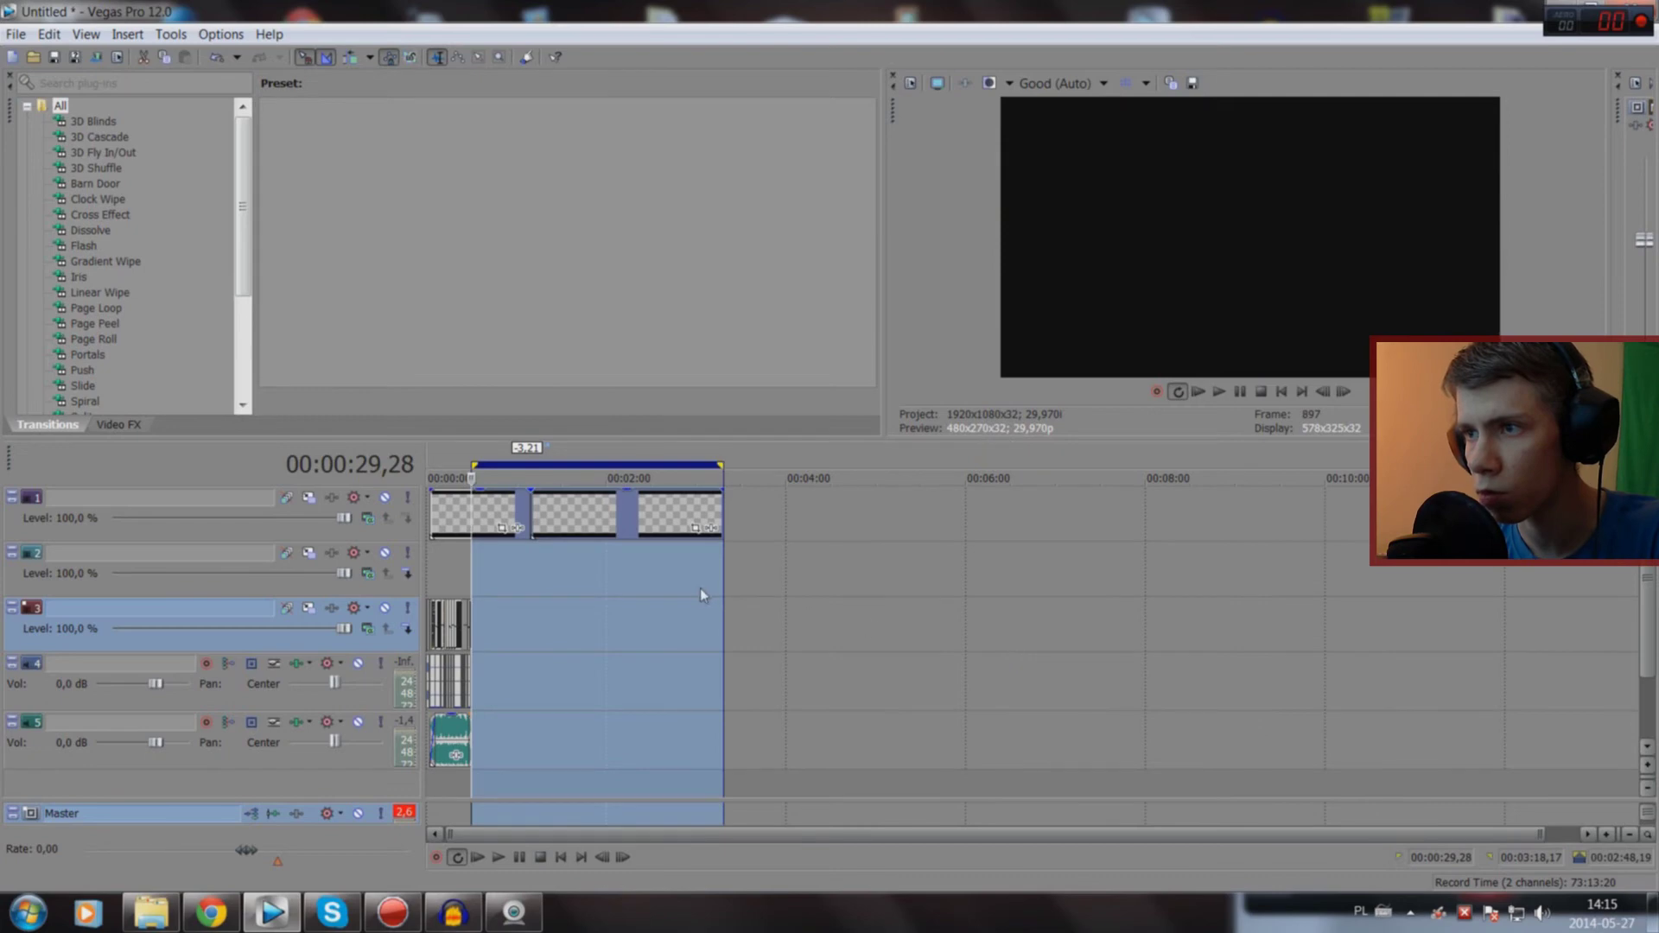
scroll(685, 581, up, 2)
scroll(685, 581, up, 2)
scroll(1223, 560, down, 3)
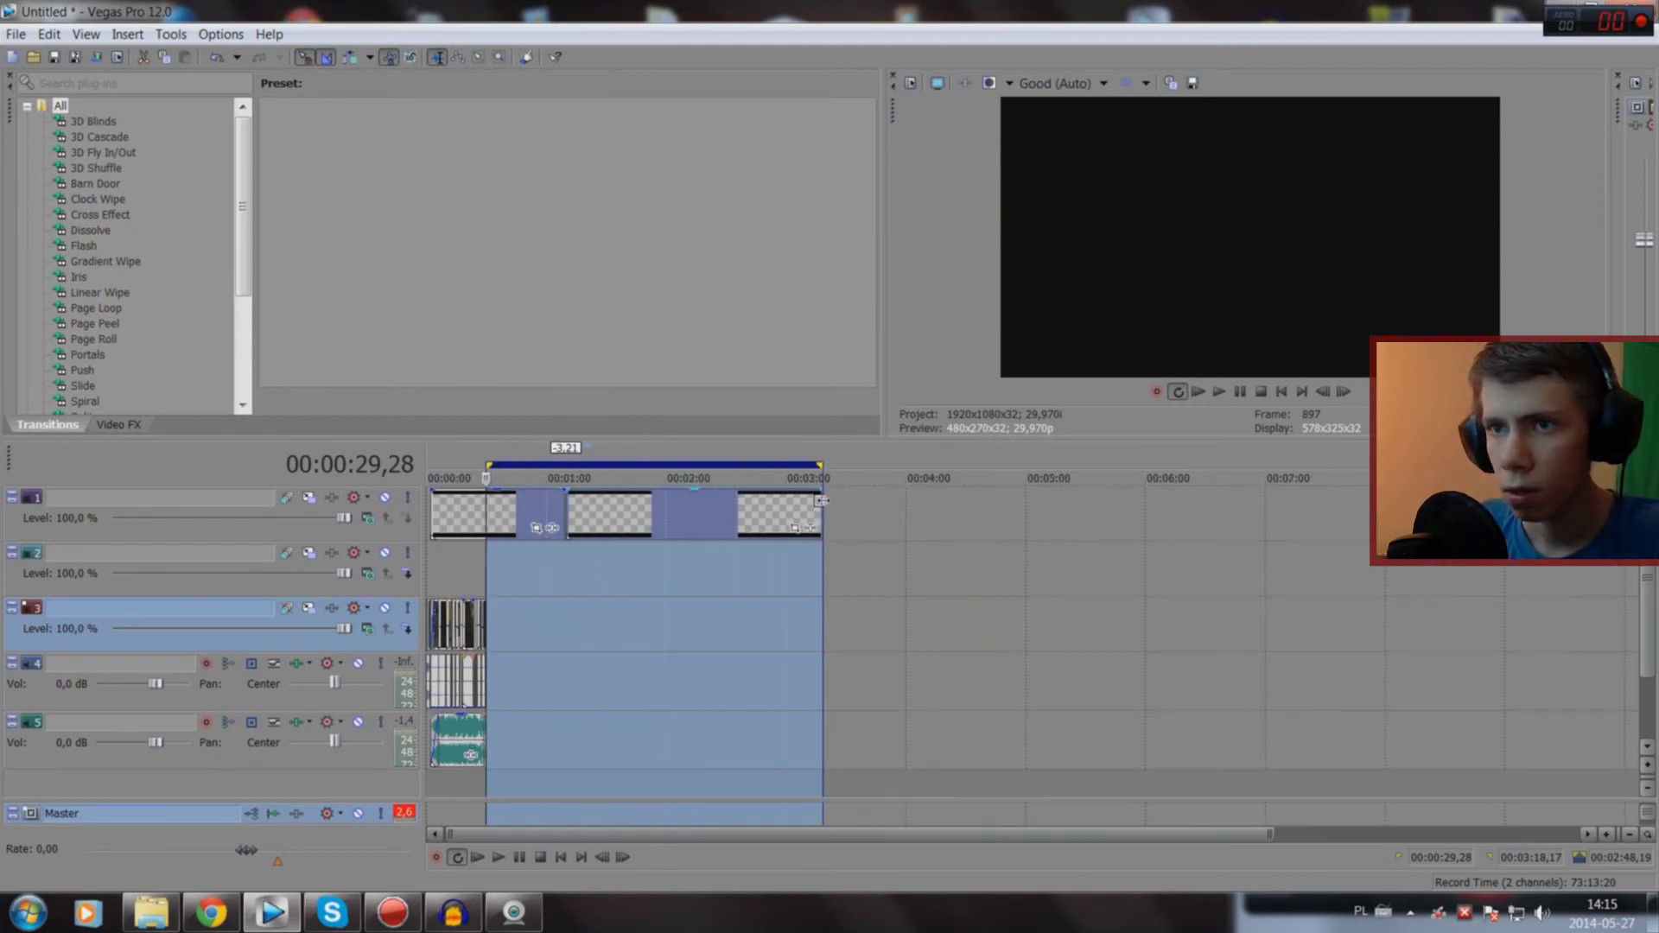
Step: Shorten track 1's clip by about 39 seconds, then select all events to loop the whole project
drag(822, 500, 494, 527)
double_click(529, 523)
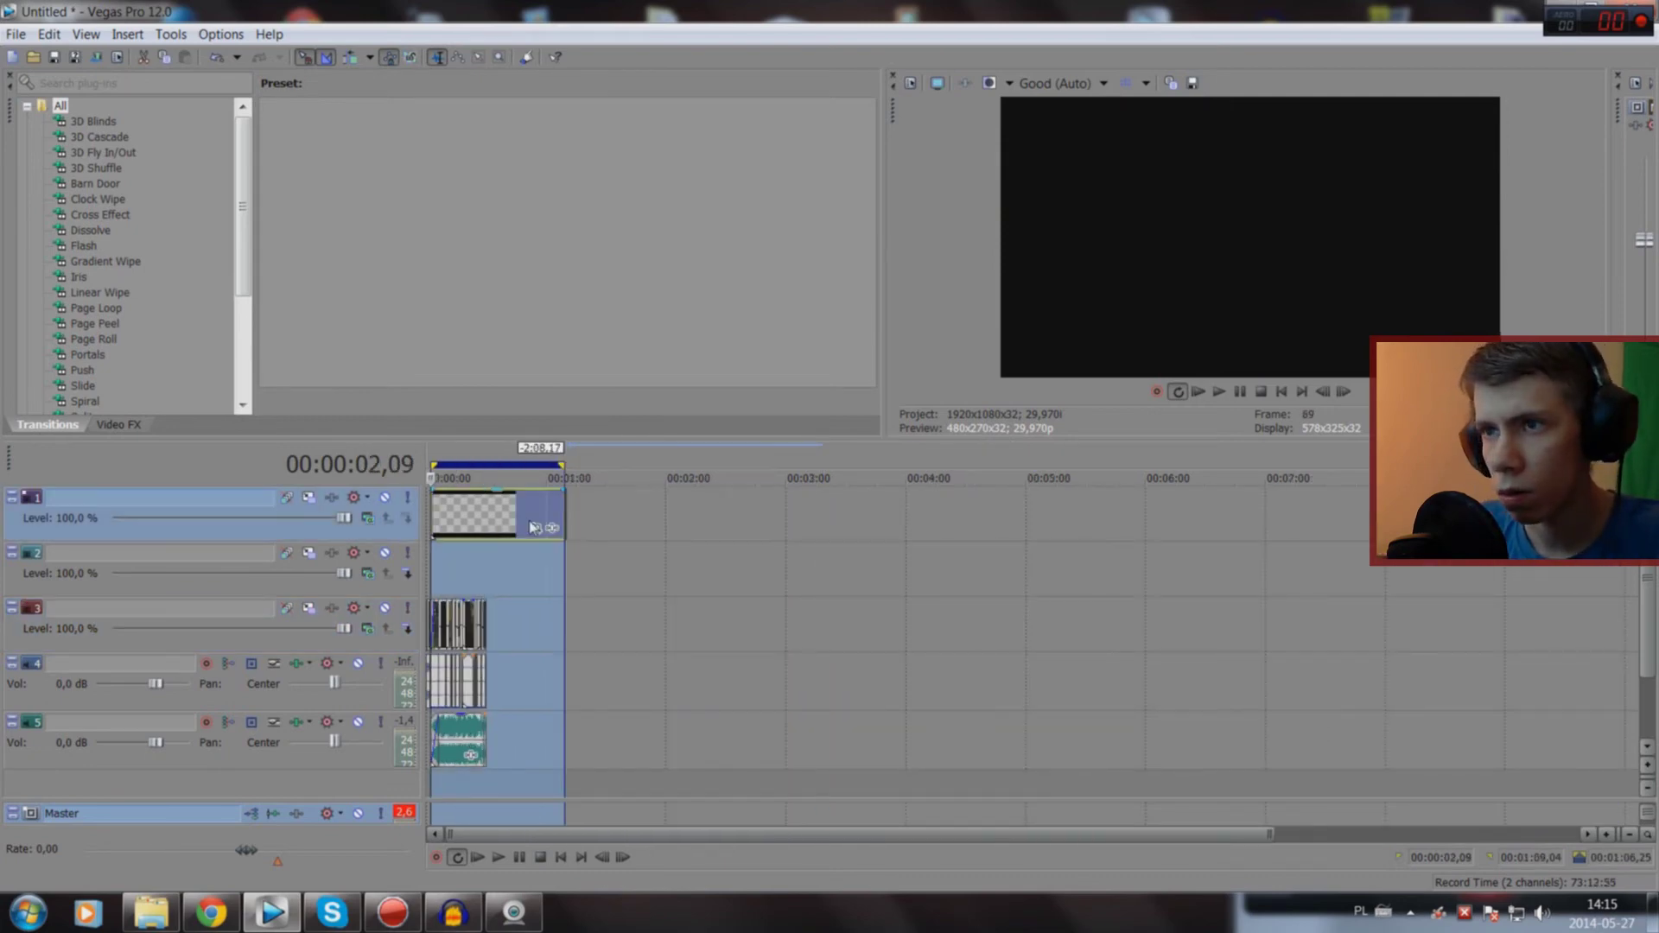
scroll(595, 535, up, 5)
click(1264, 523)
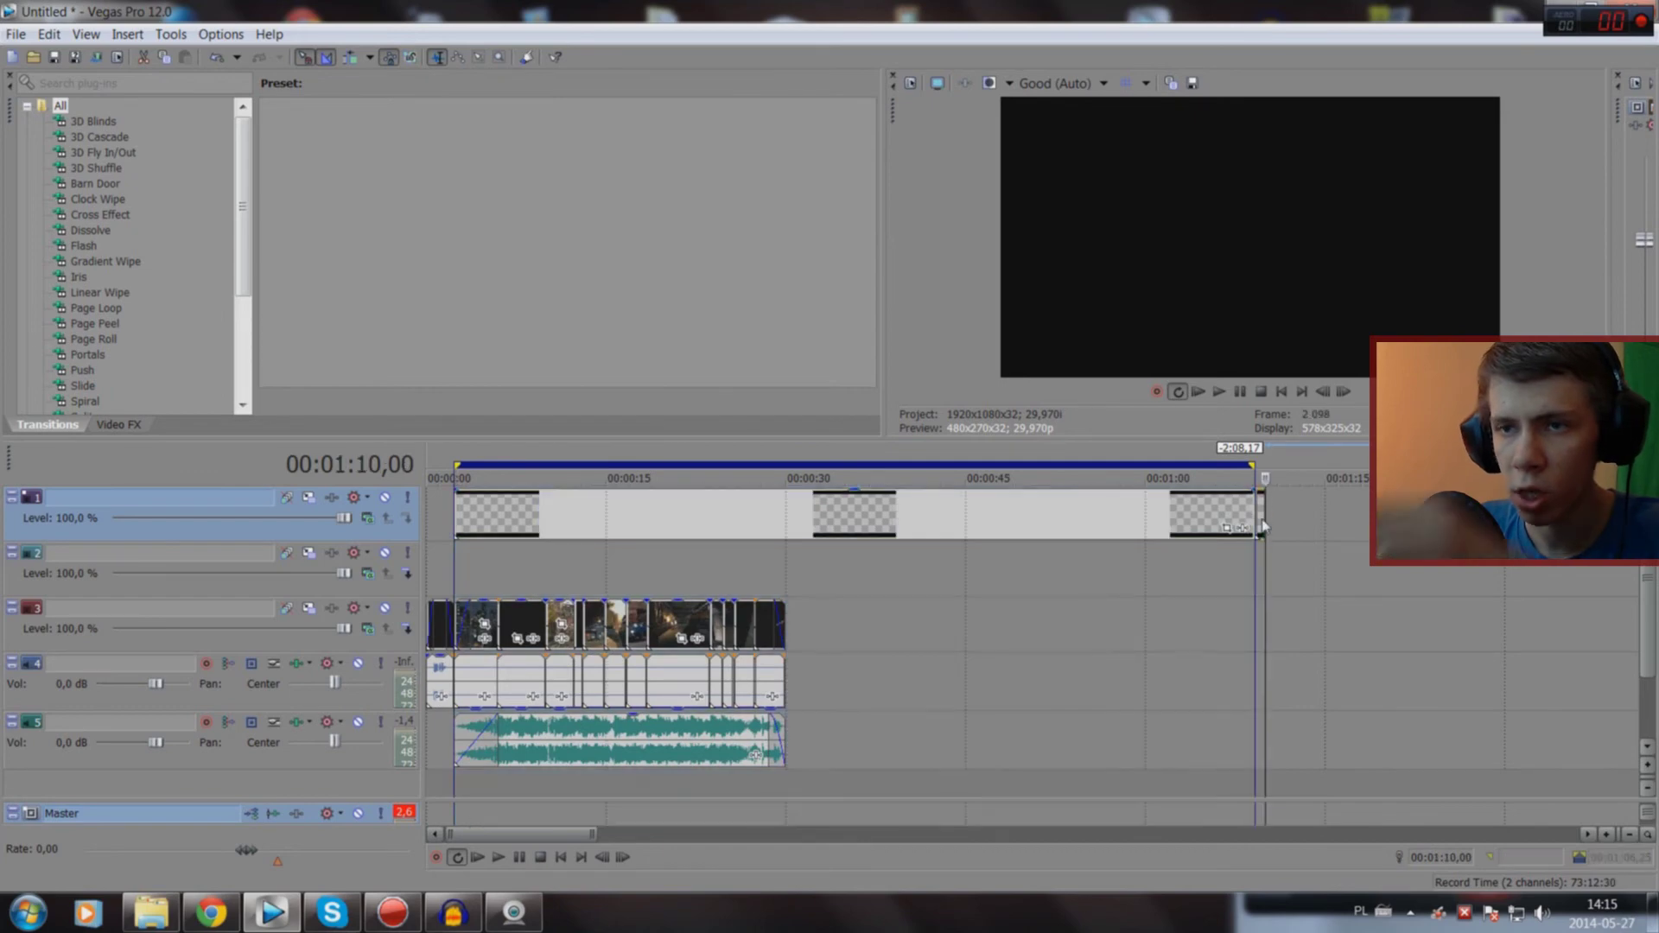
click(1222, 525)
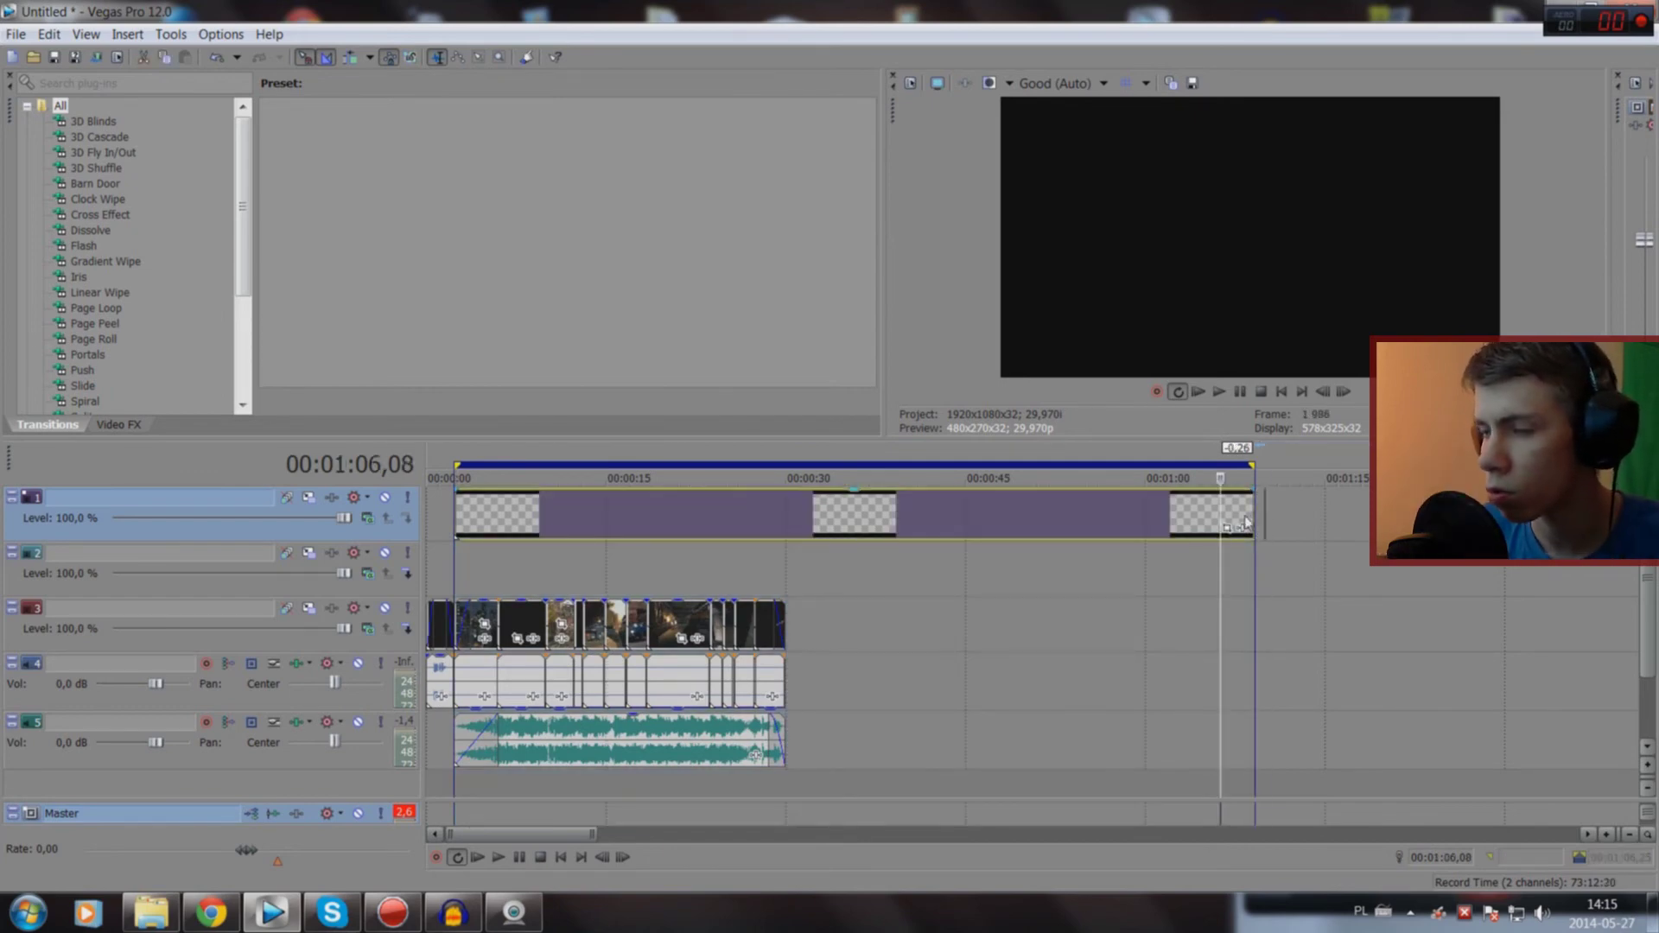
drag(1247, 522, 780, 547)
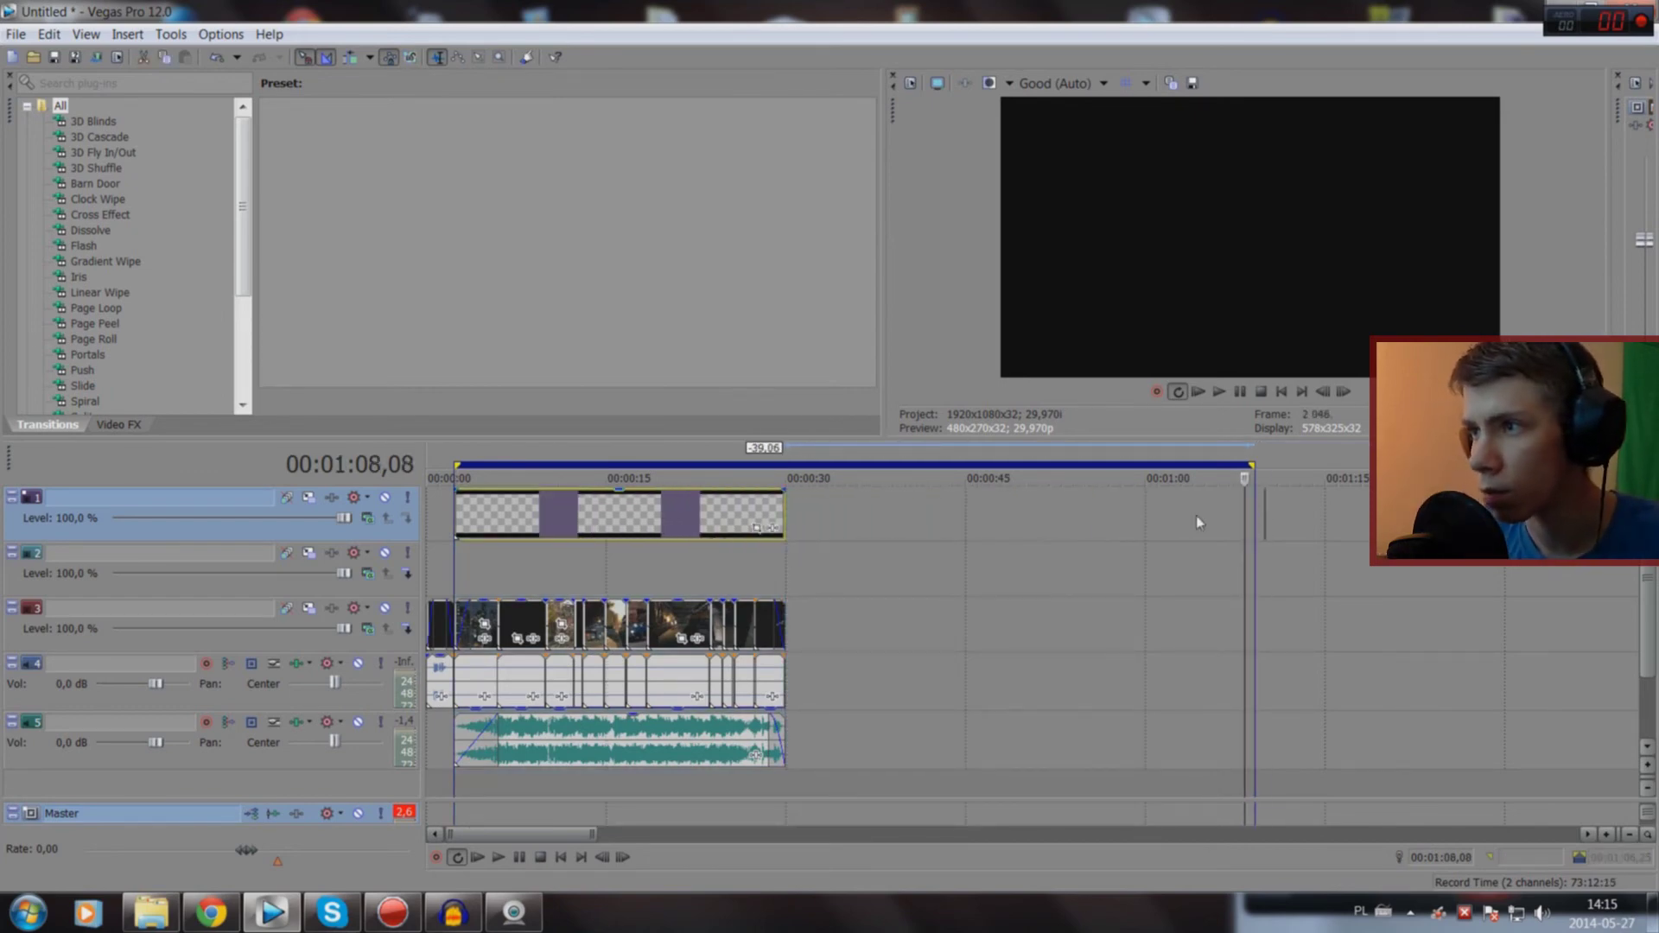
click(1265, 514)
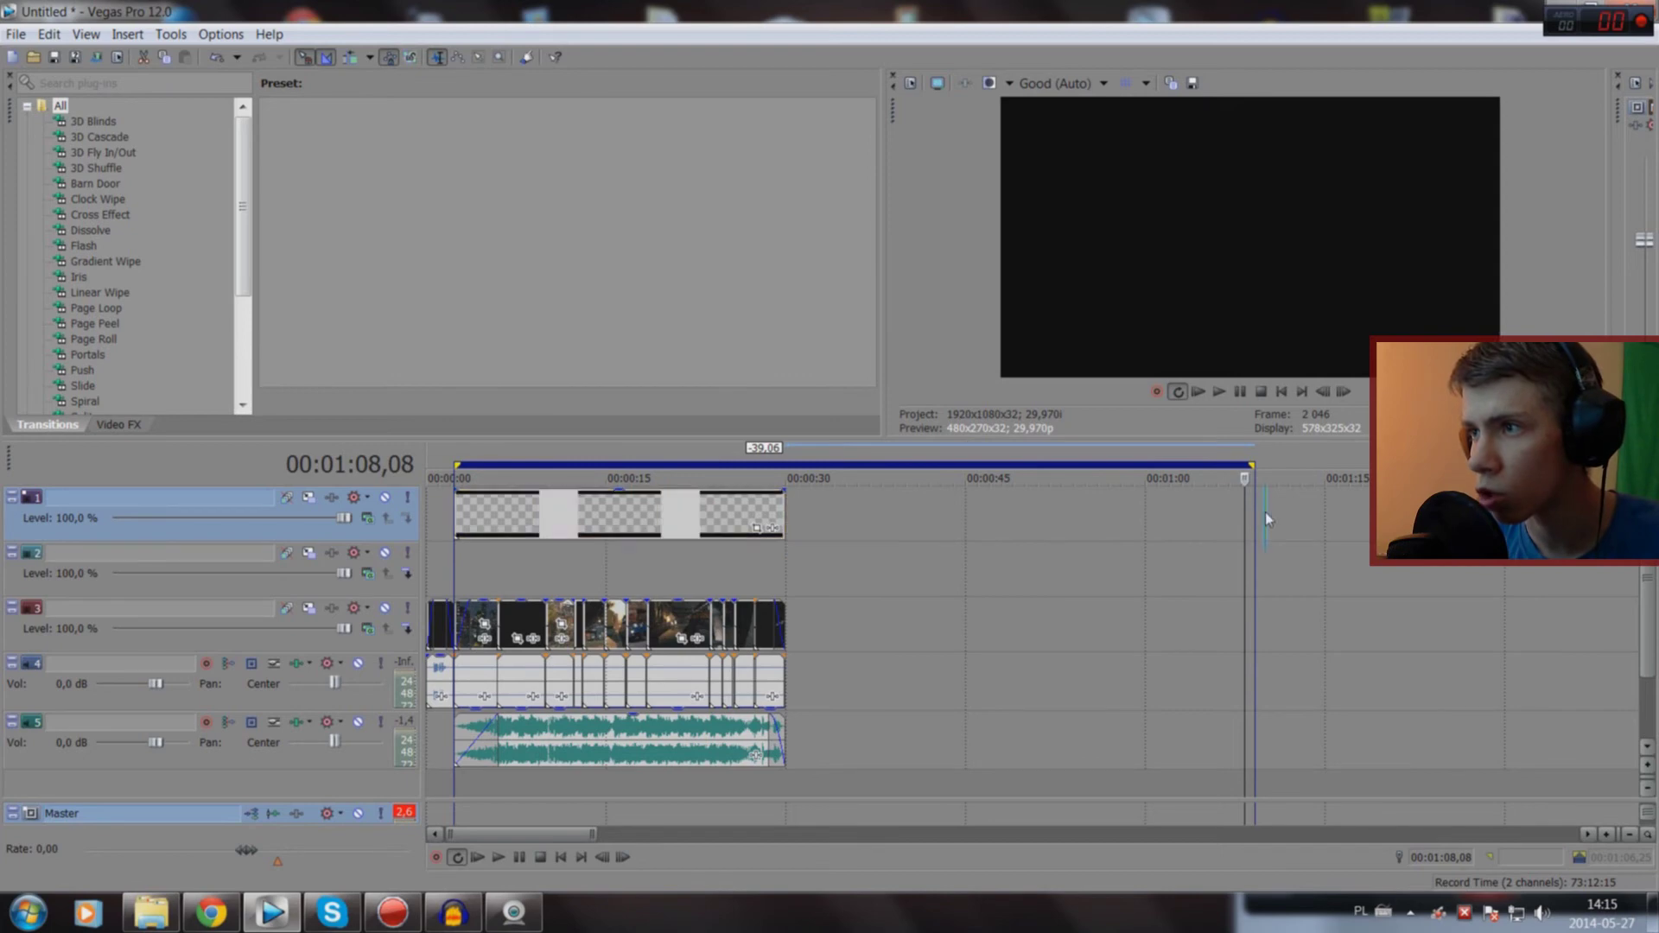
click(1031, 619)
key(ctrl+a)
Step: Play the looped montage from 00:00:00,00 to 00:00:29,28, then stop it
scroll(849, 621, up, 5)
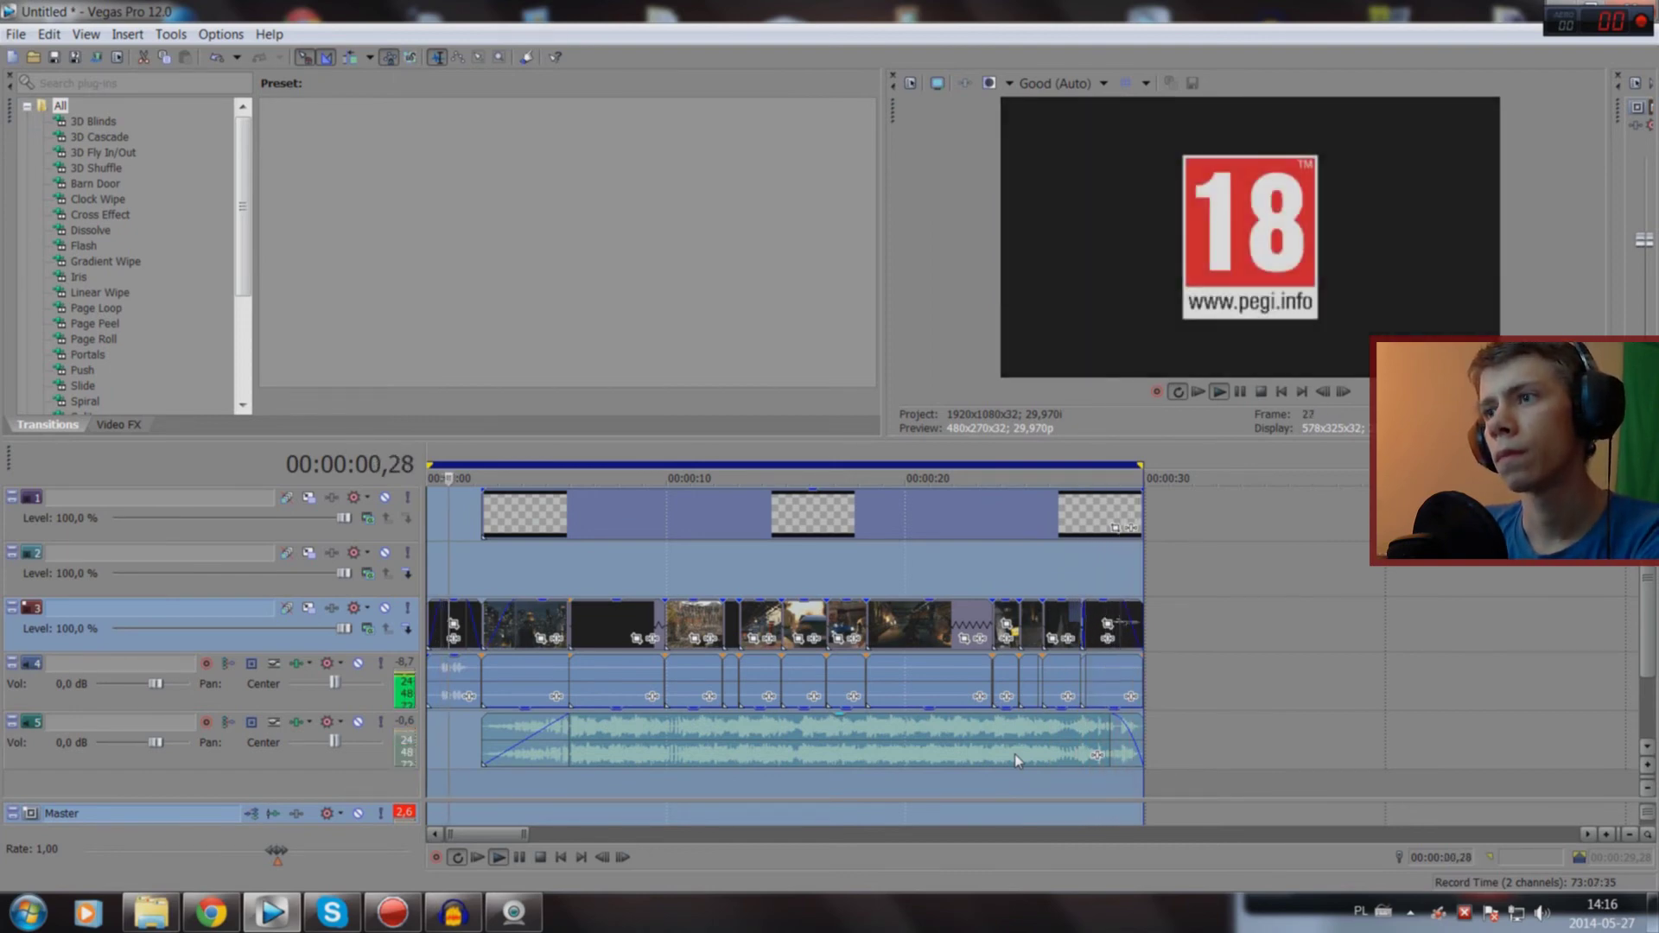
key(space)
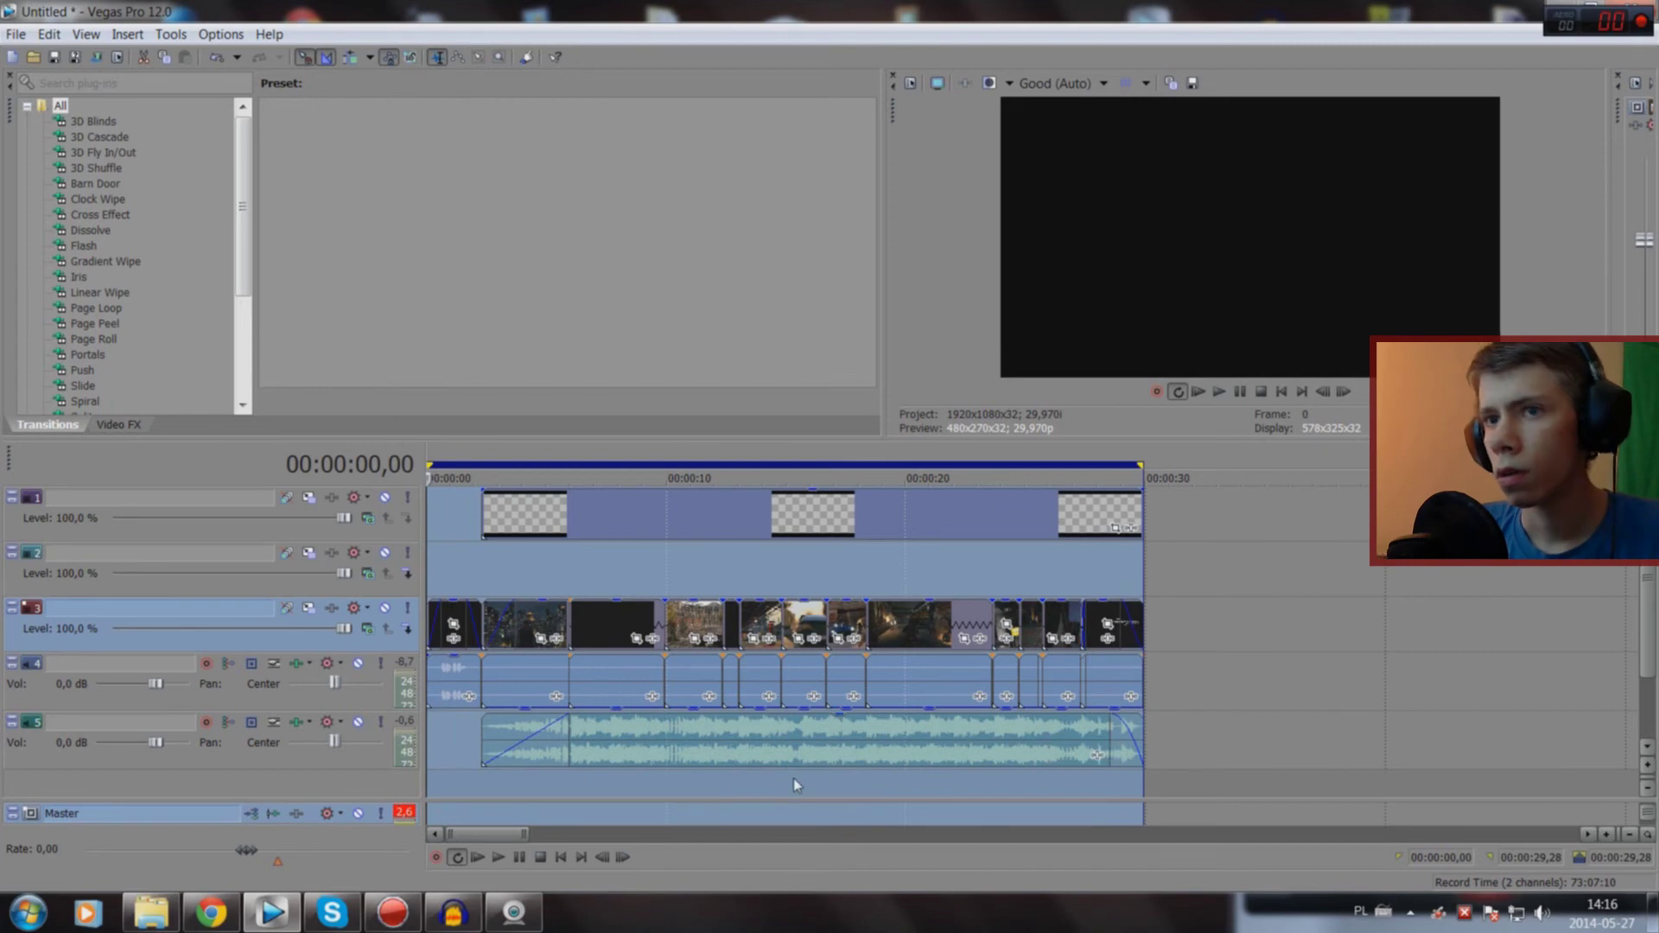
Step: From File > Render As, select the YouTube 1080p 8k bitrate WMV template and open its custom settings
click(16, 34)
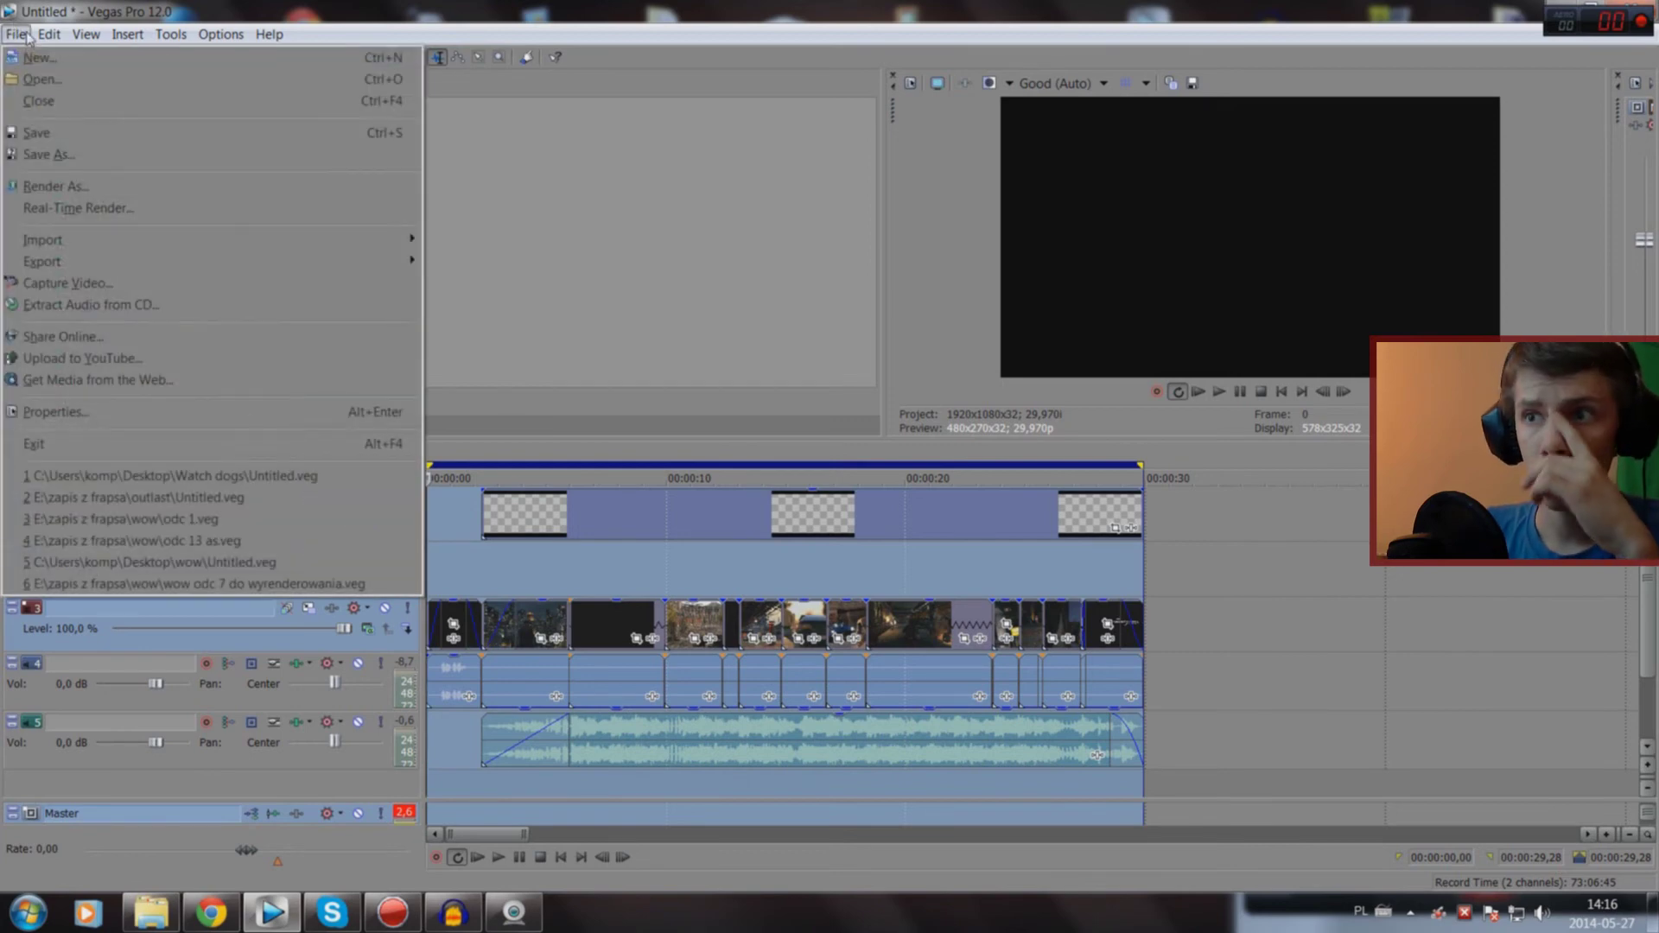
click(71, 187)
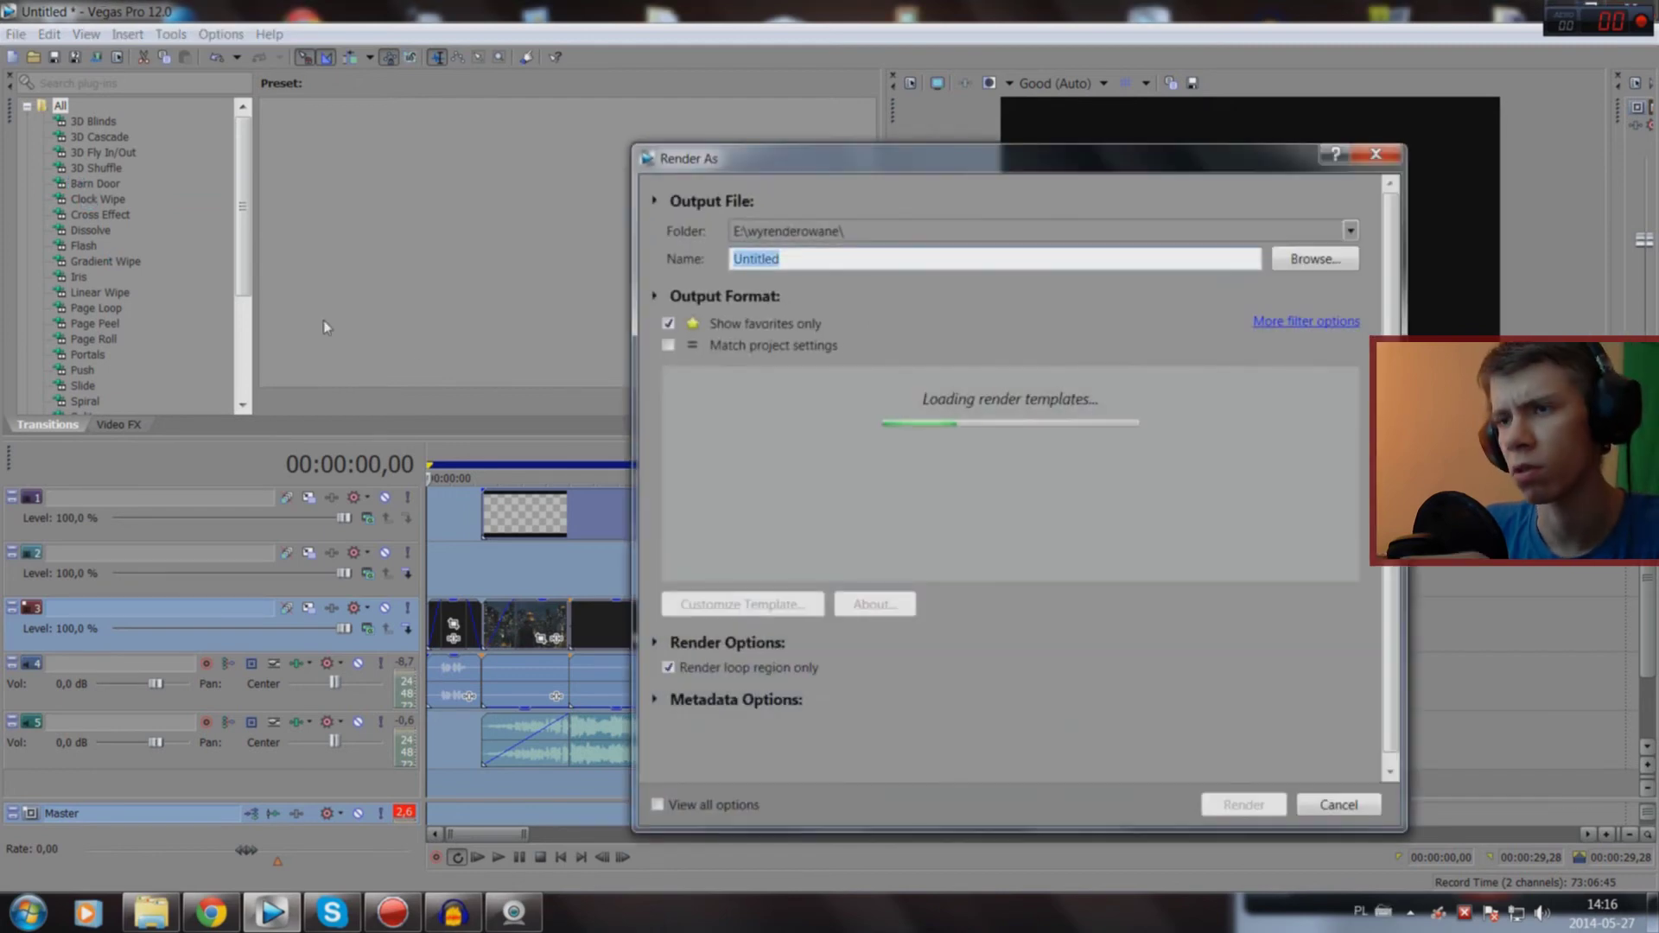
click(816, 434)
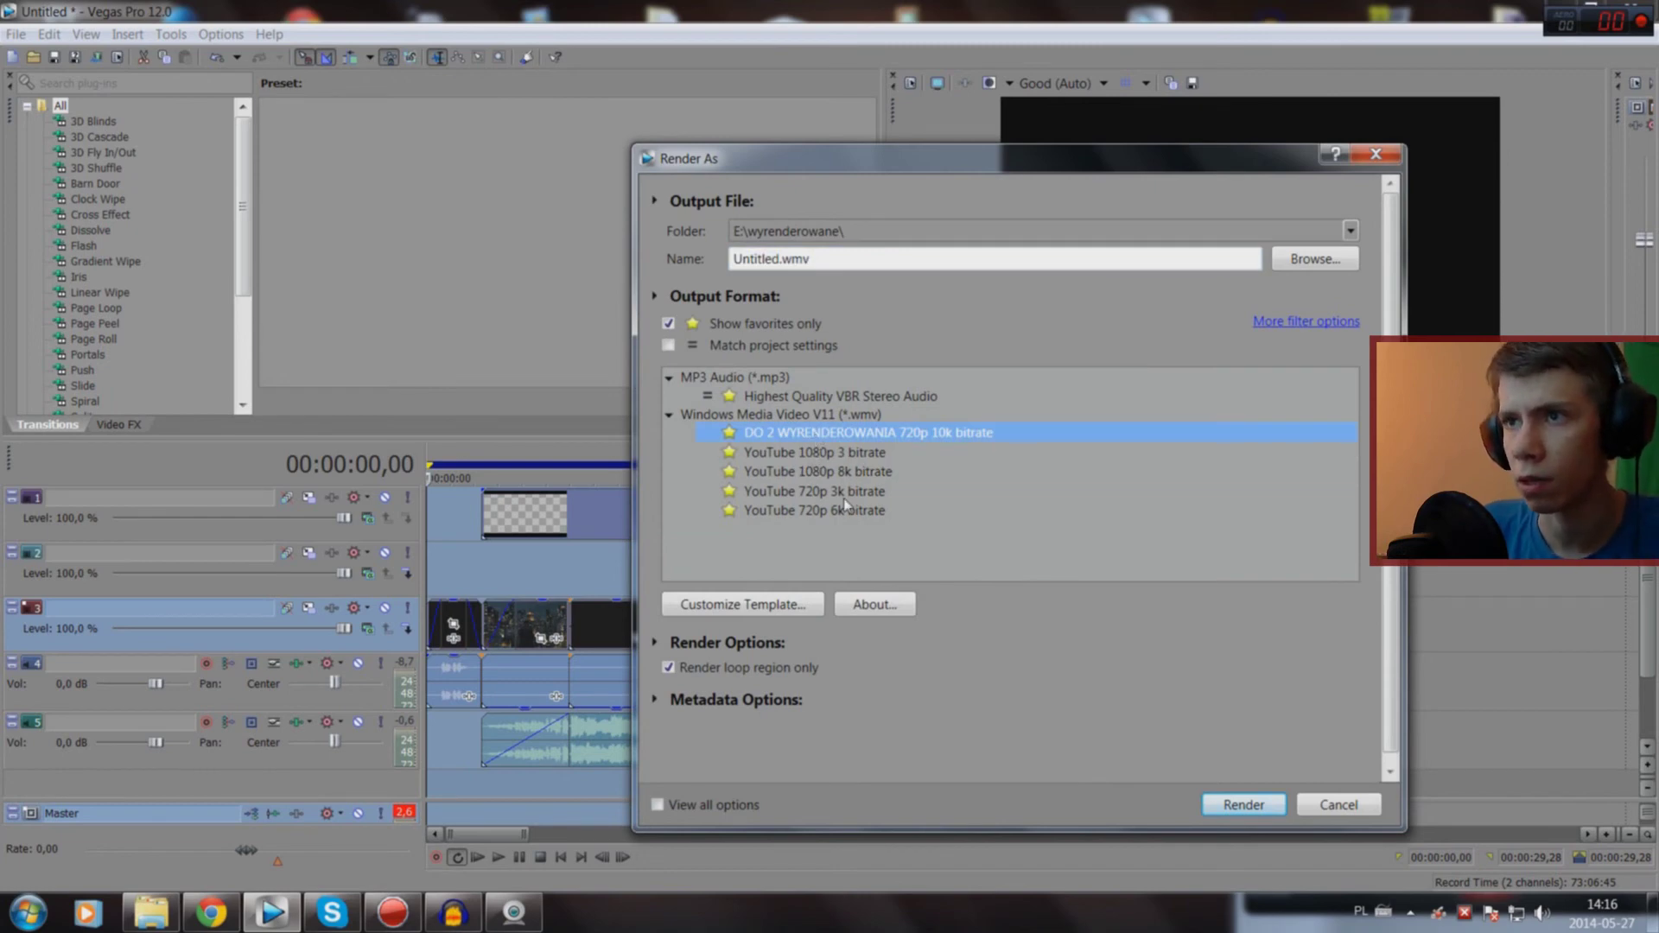
click(883, 473)
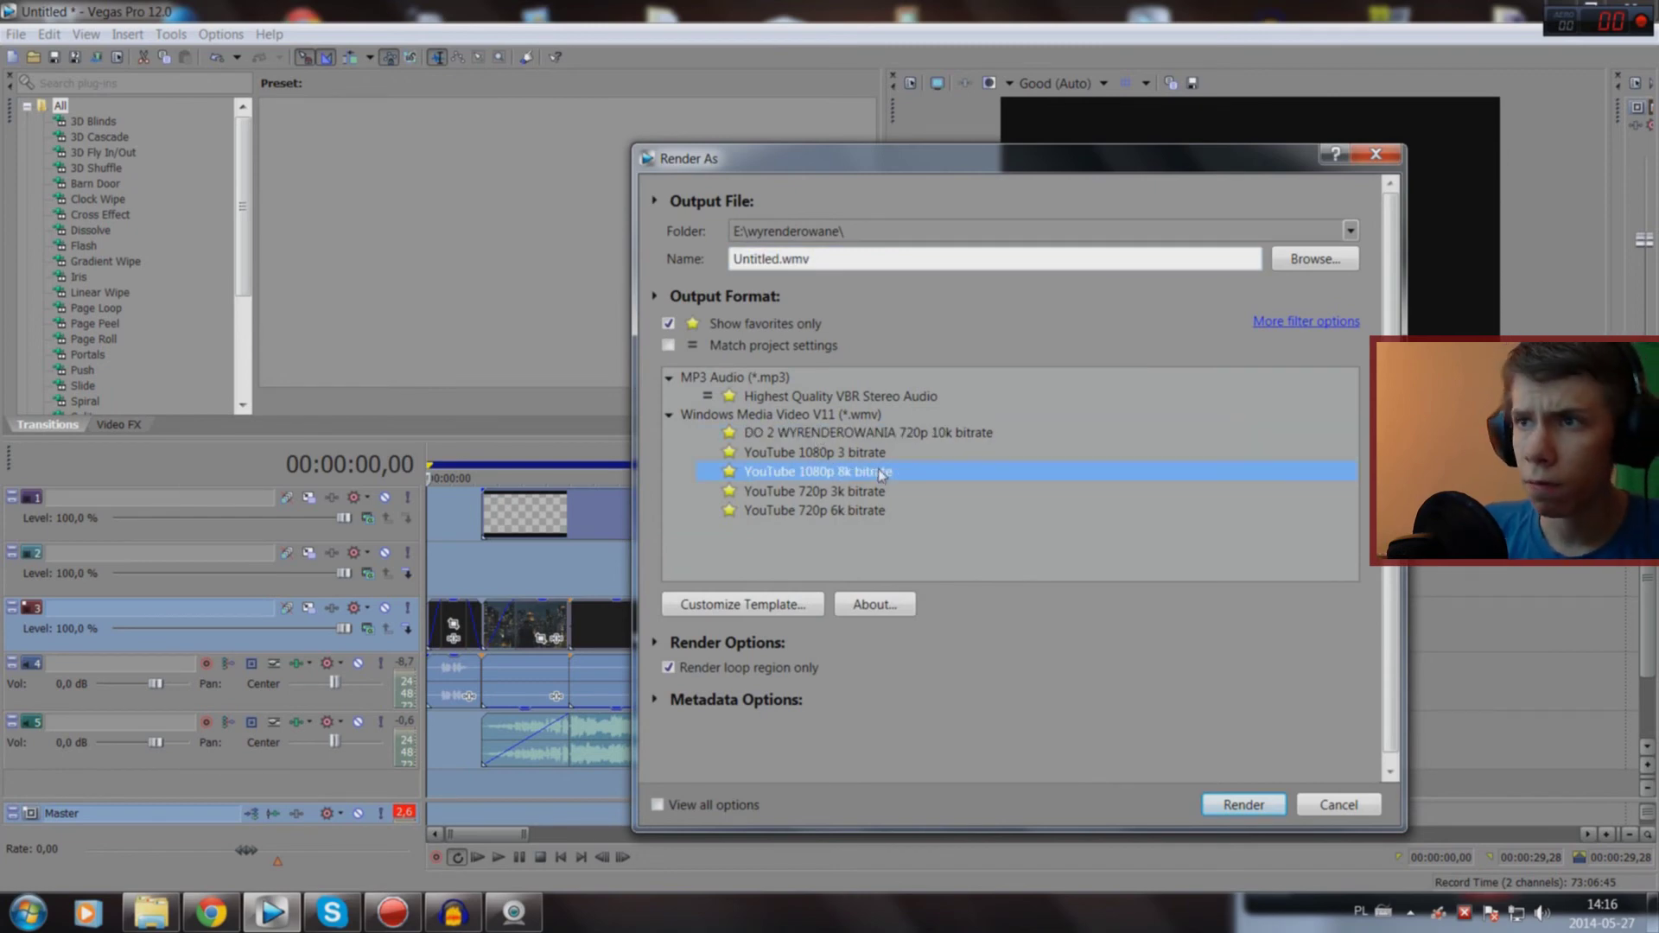
click(777, 611)
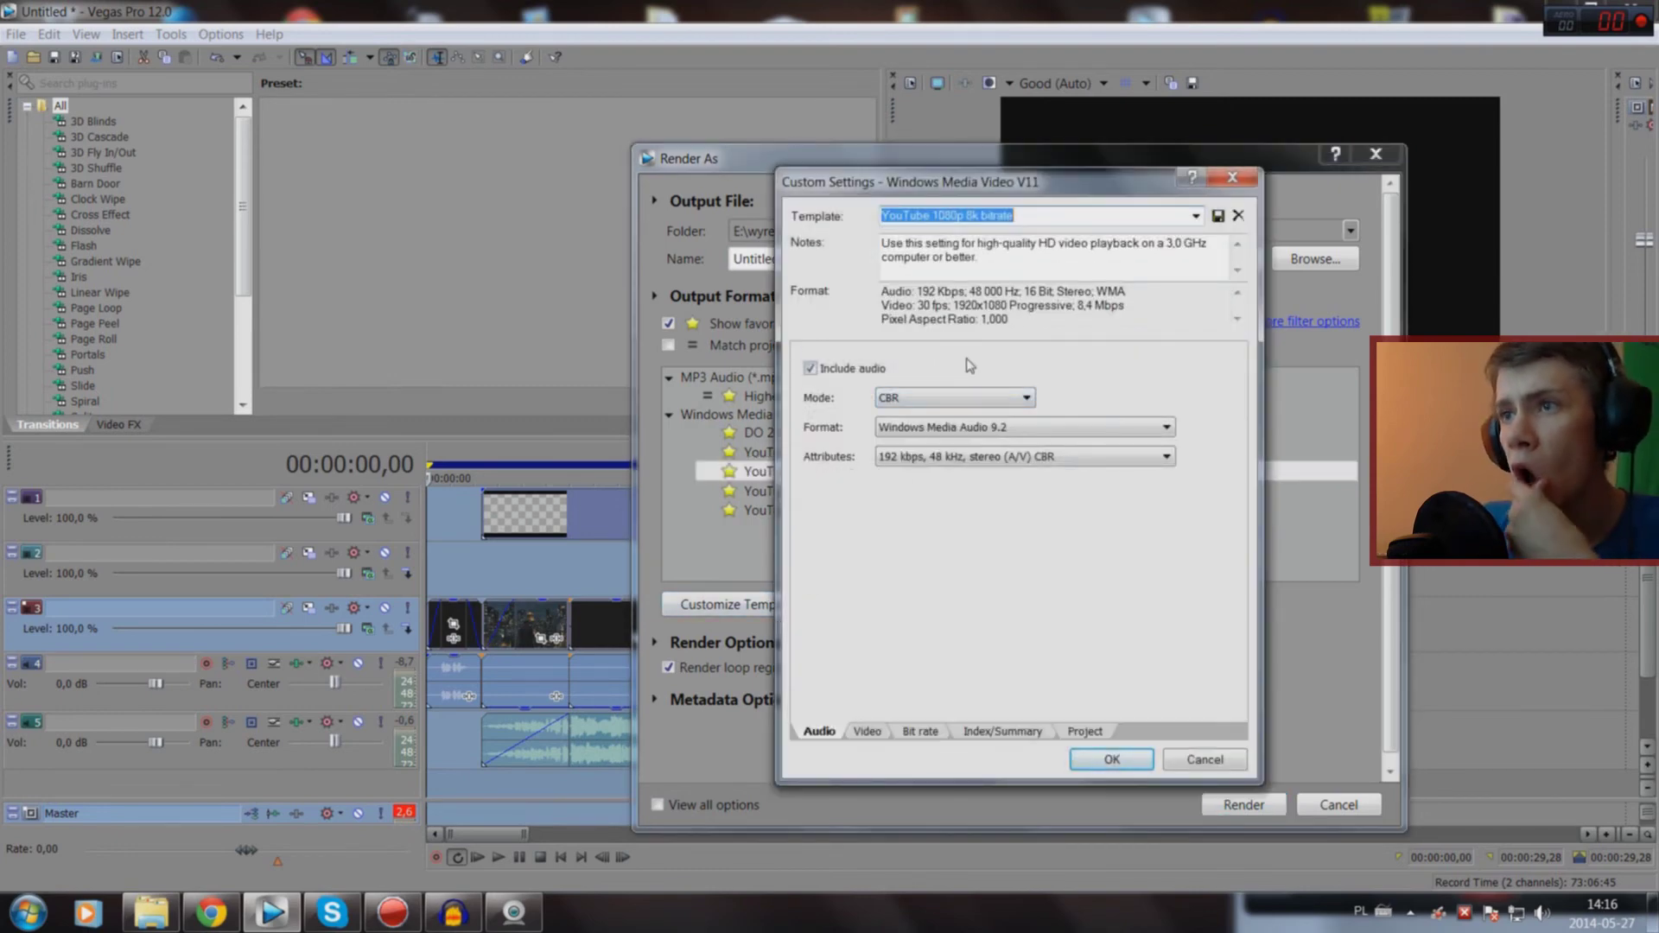
Step: Browse the template's Bit rate, Index/Summary, Project, Video and Audio tabs, ending on Bit rate
click(921, 731)
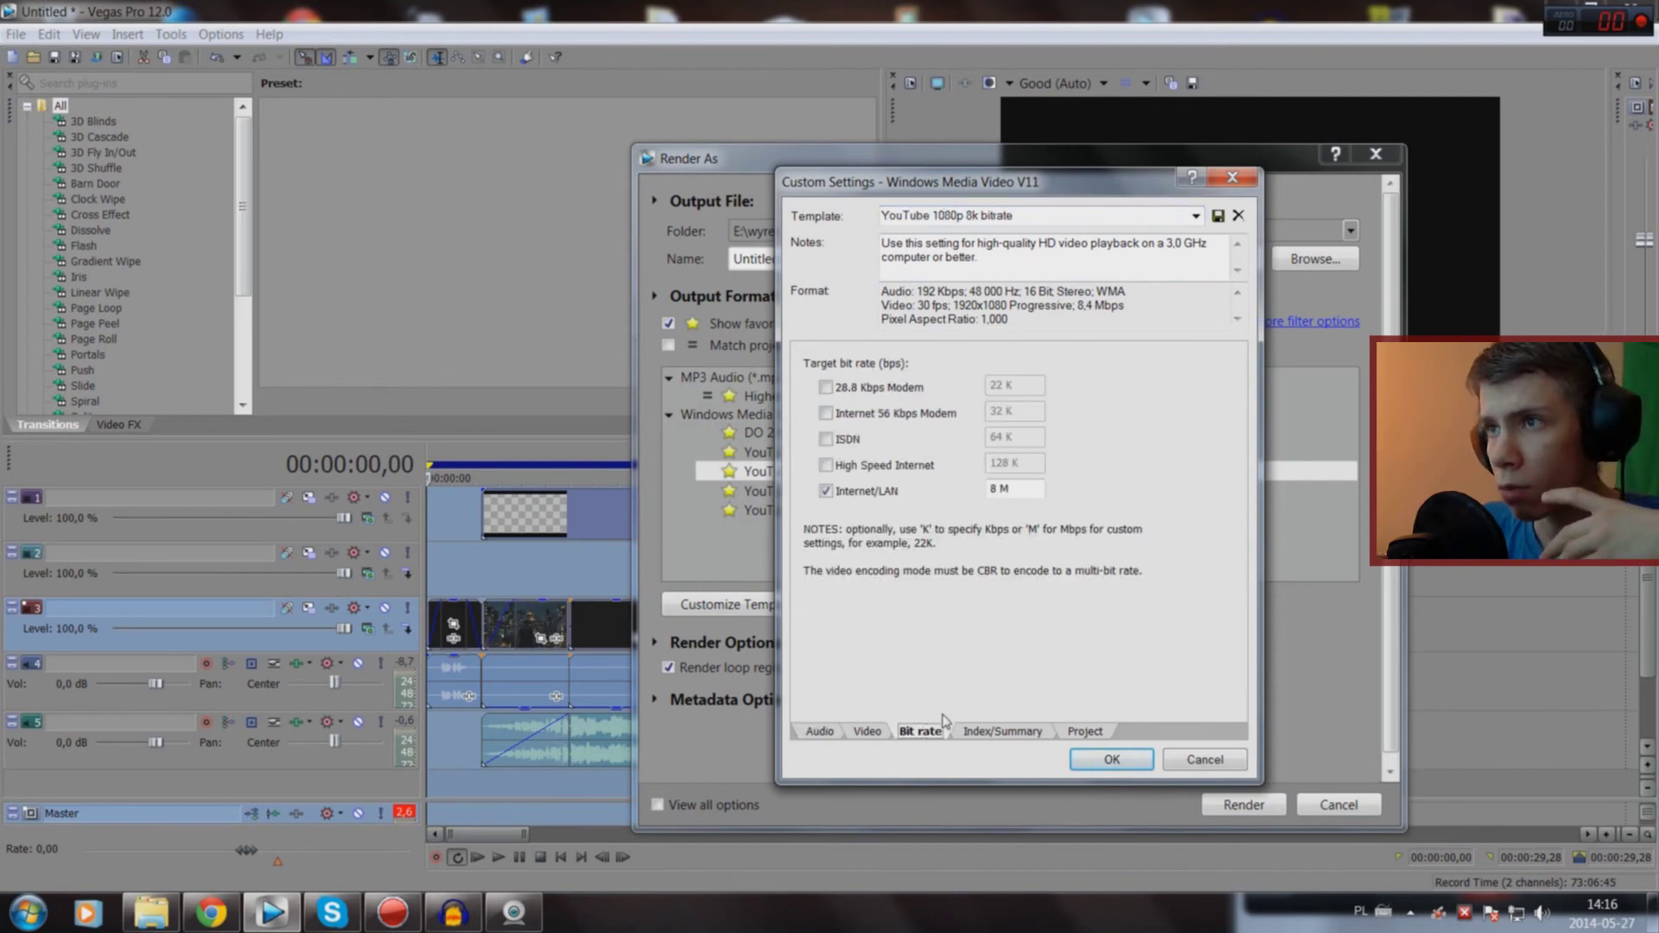
click(988, 731)
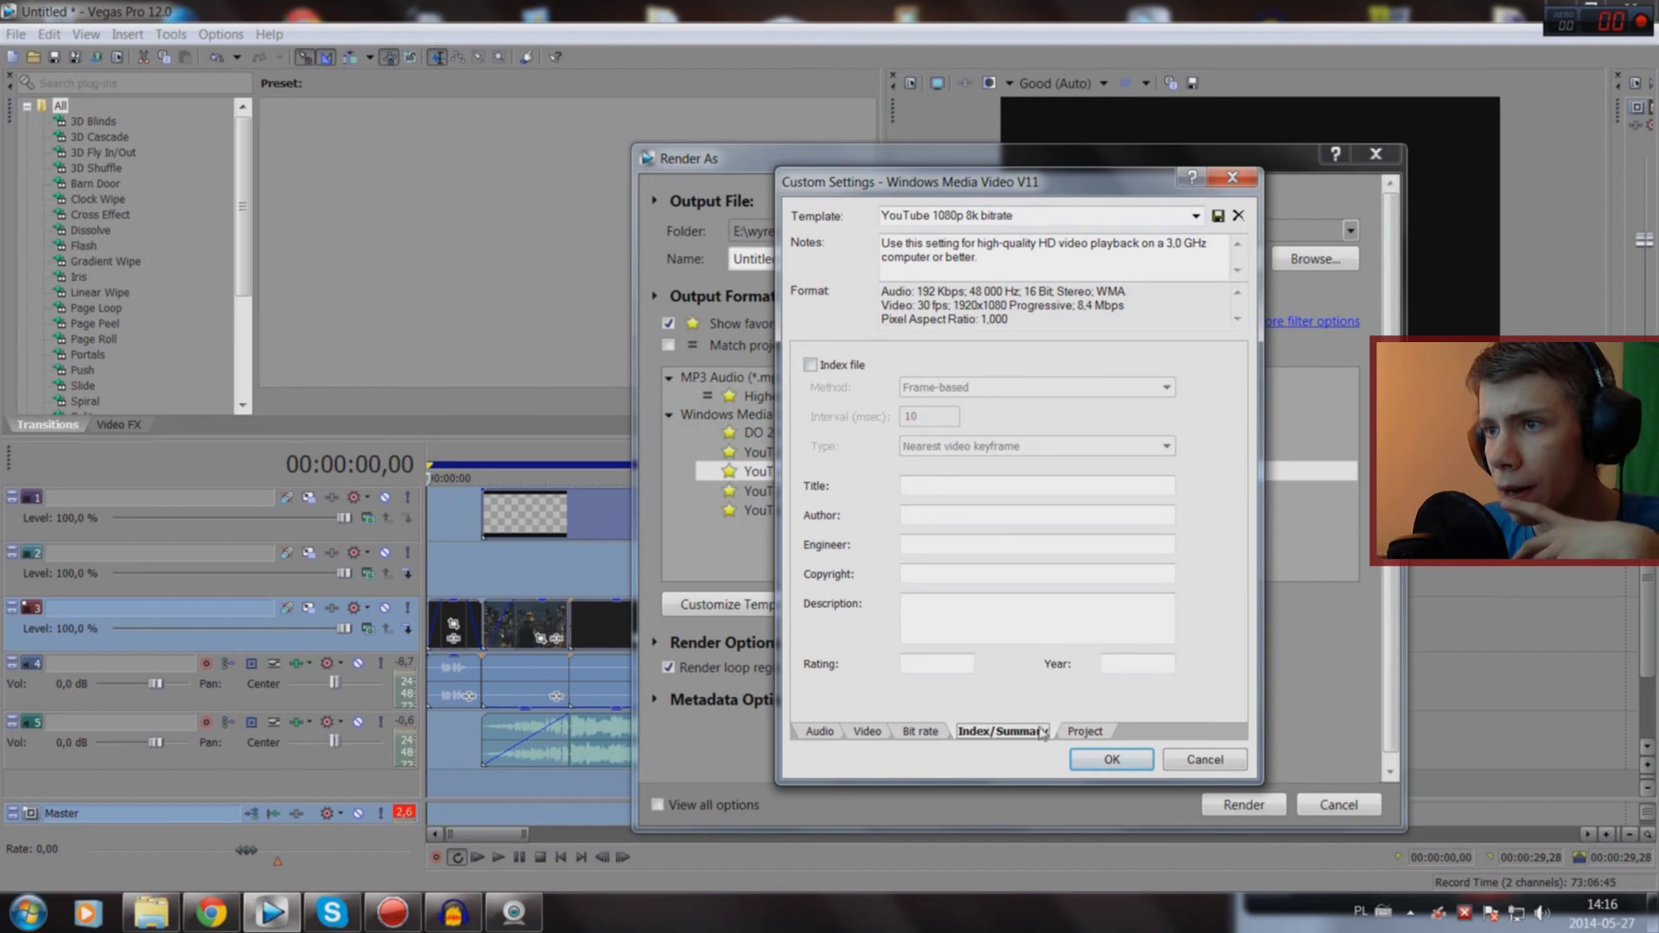
click(1086, 731)
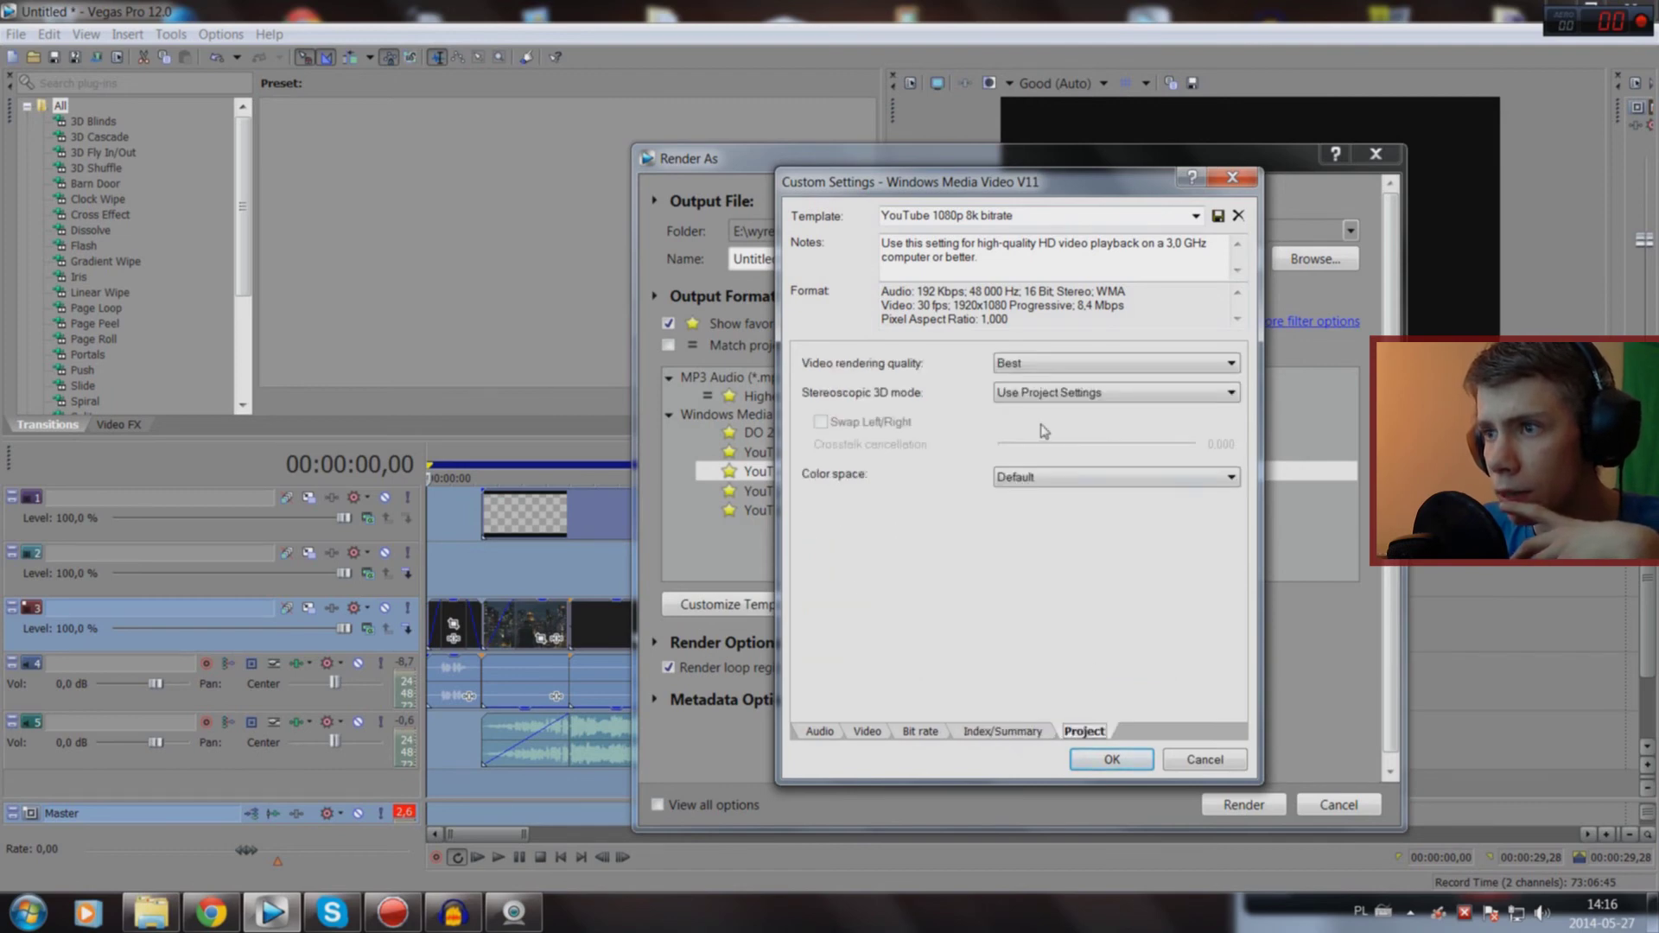
click(922, 736)
click(871, 733)
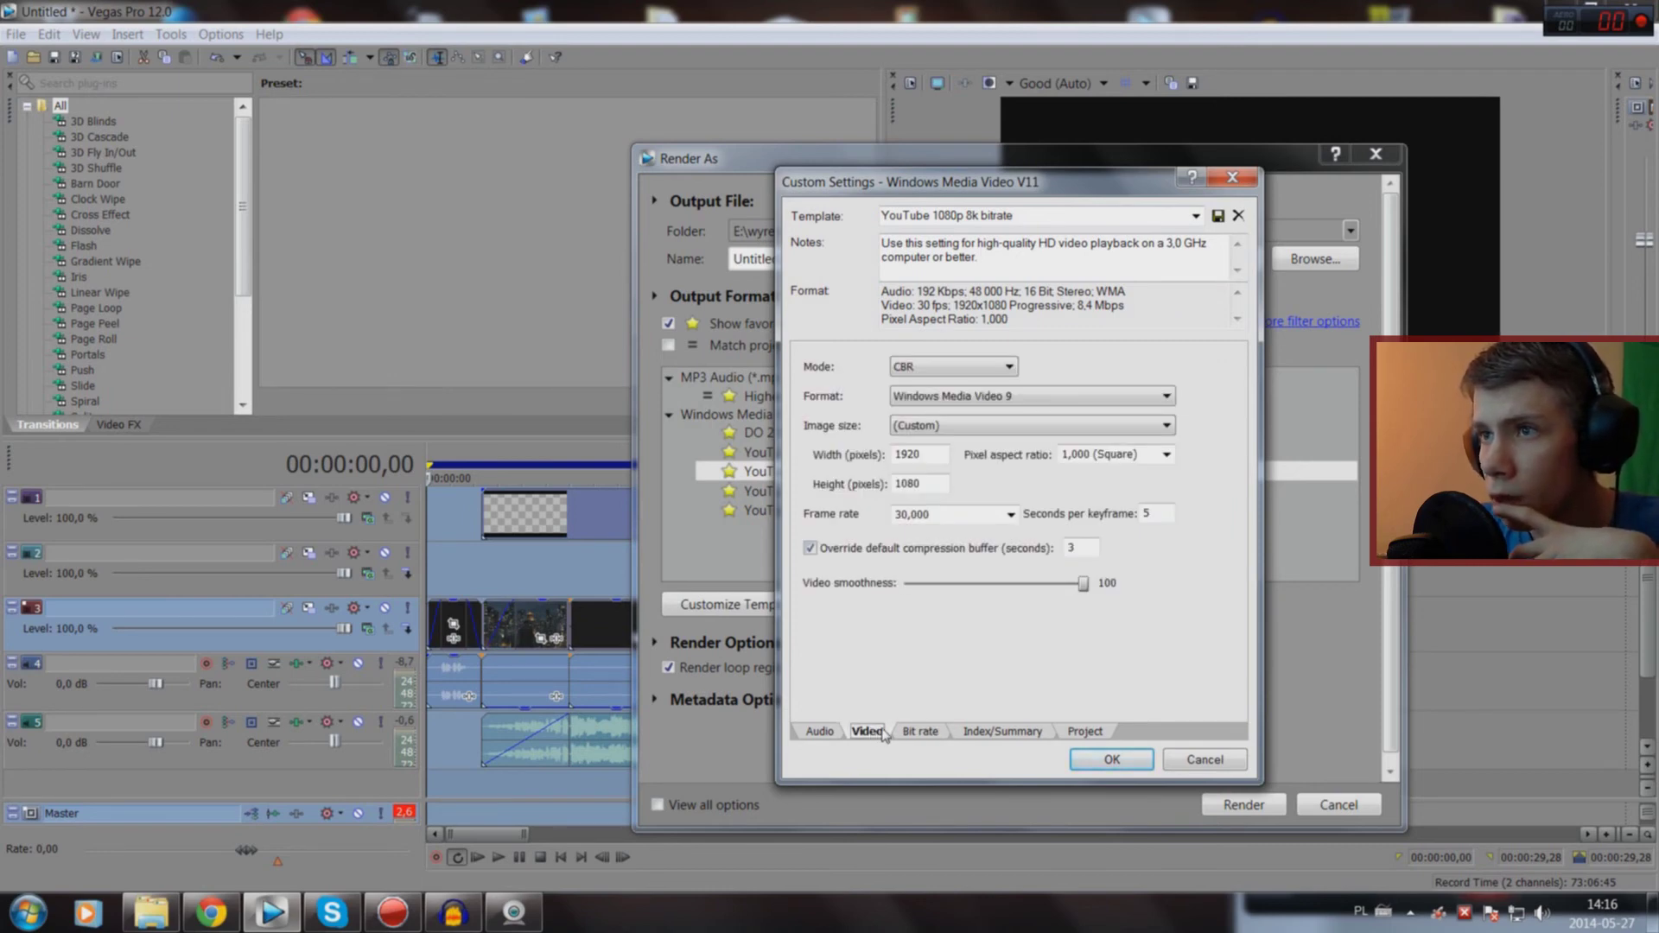
click(817, 732)
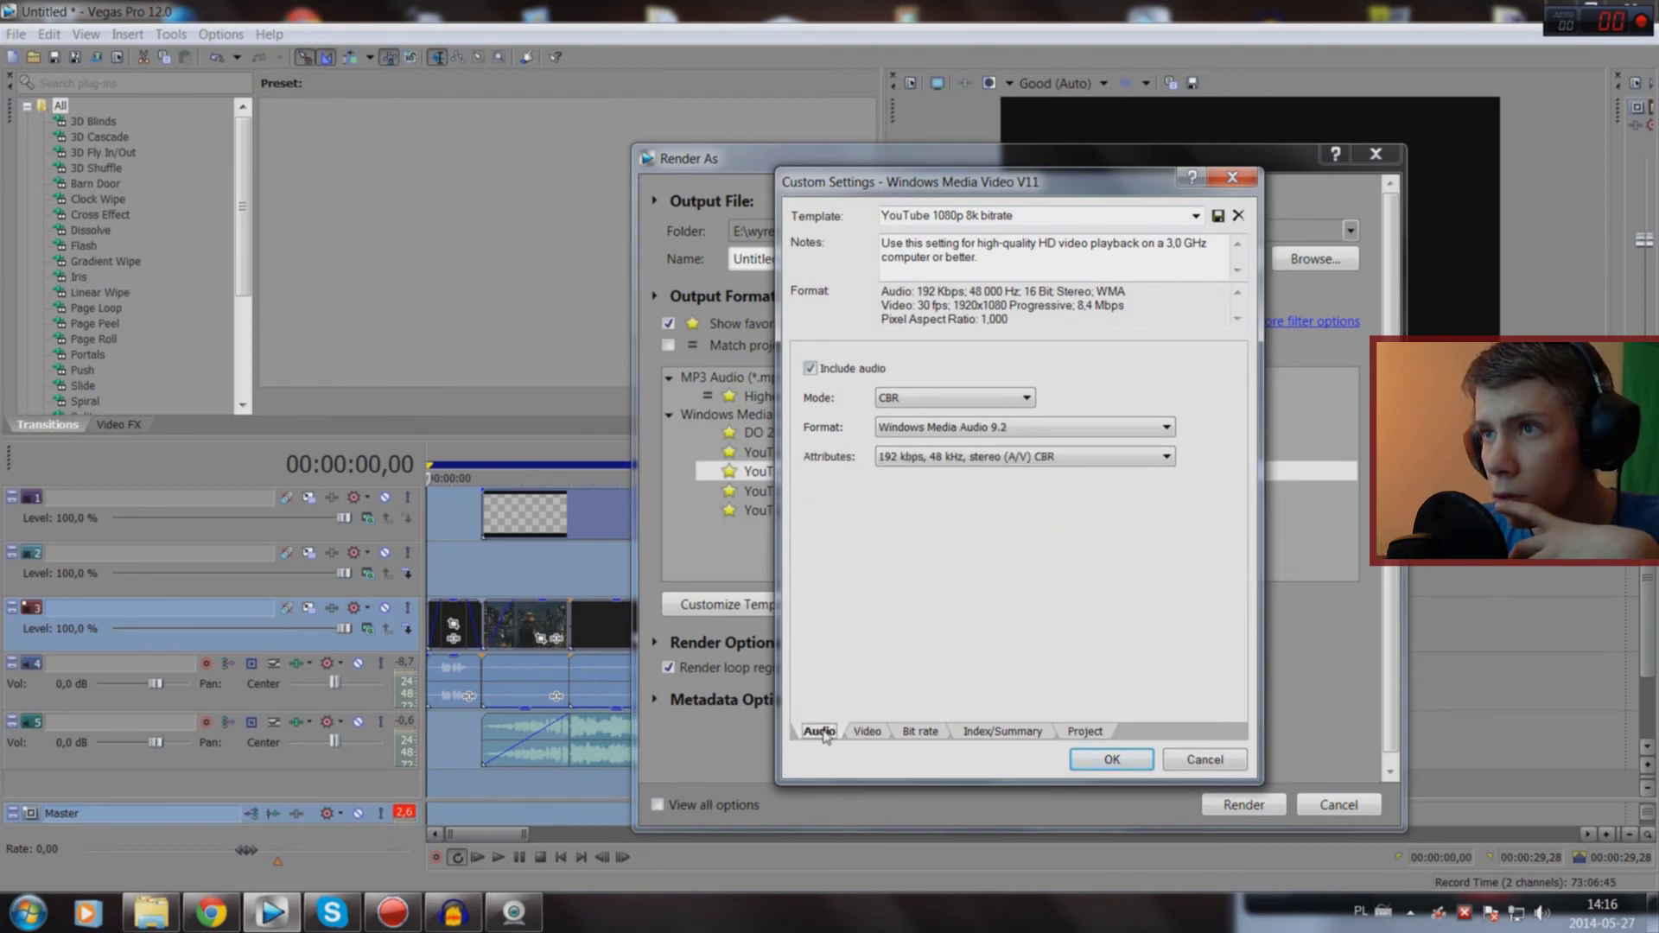
click(867, 734)
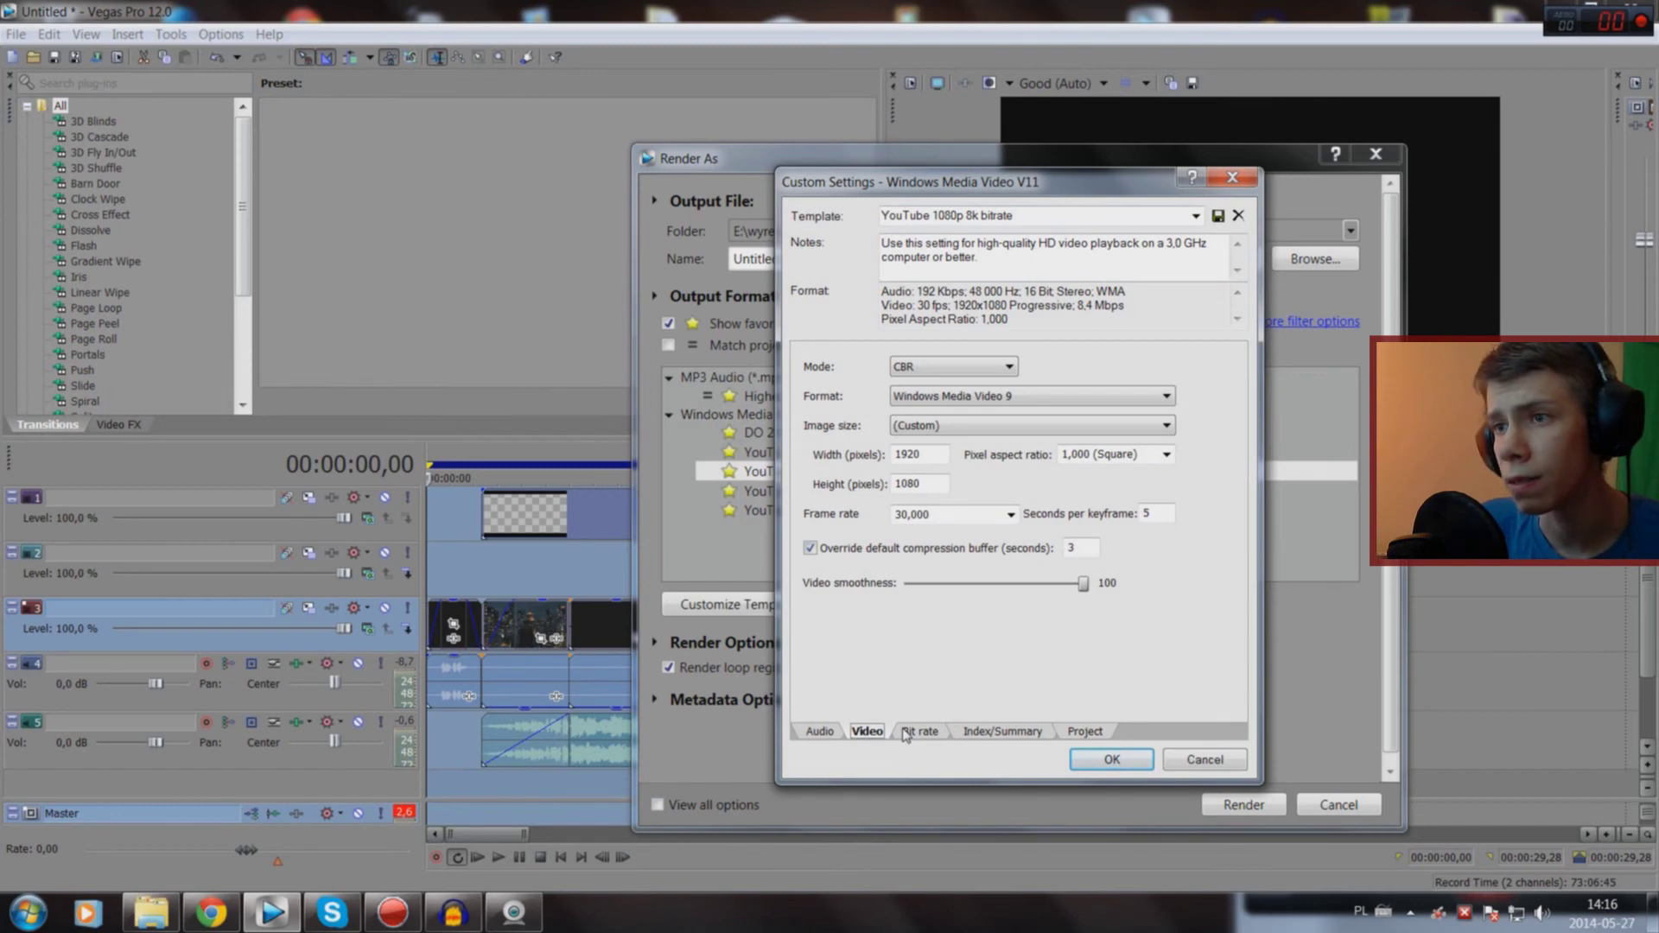
click(905, 733)
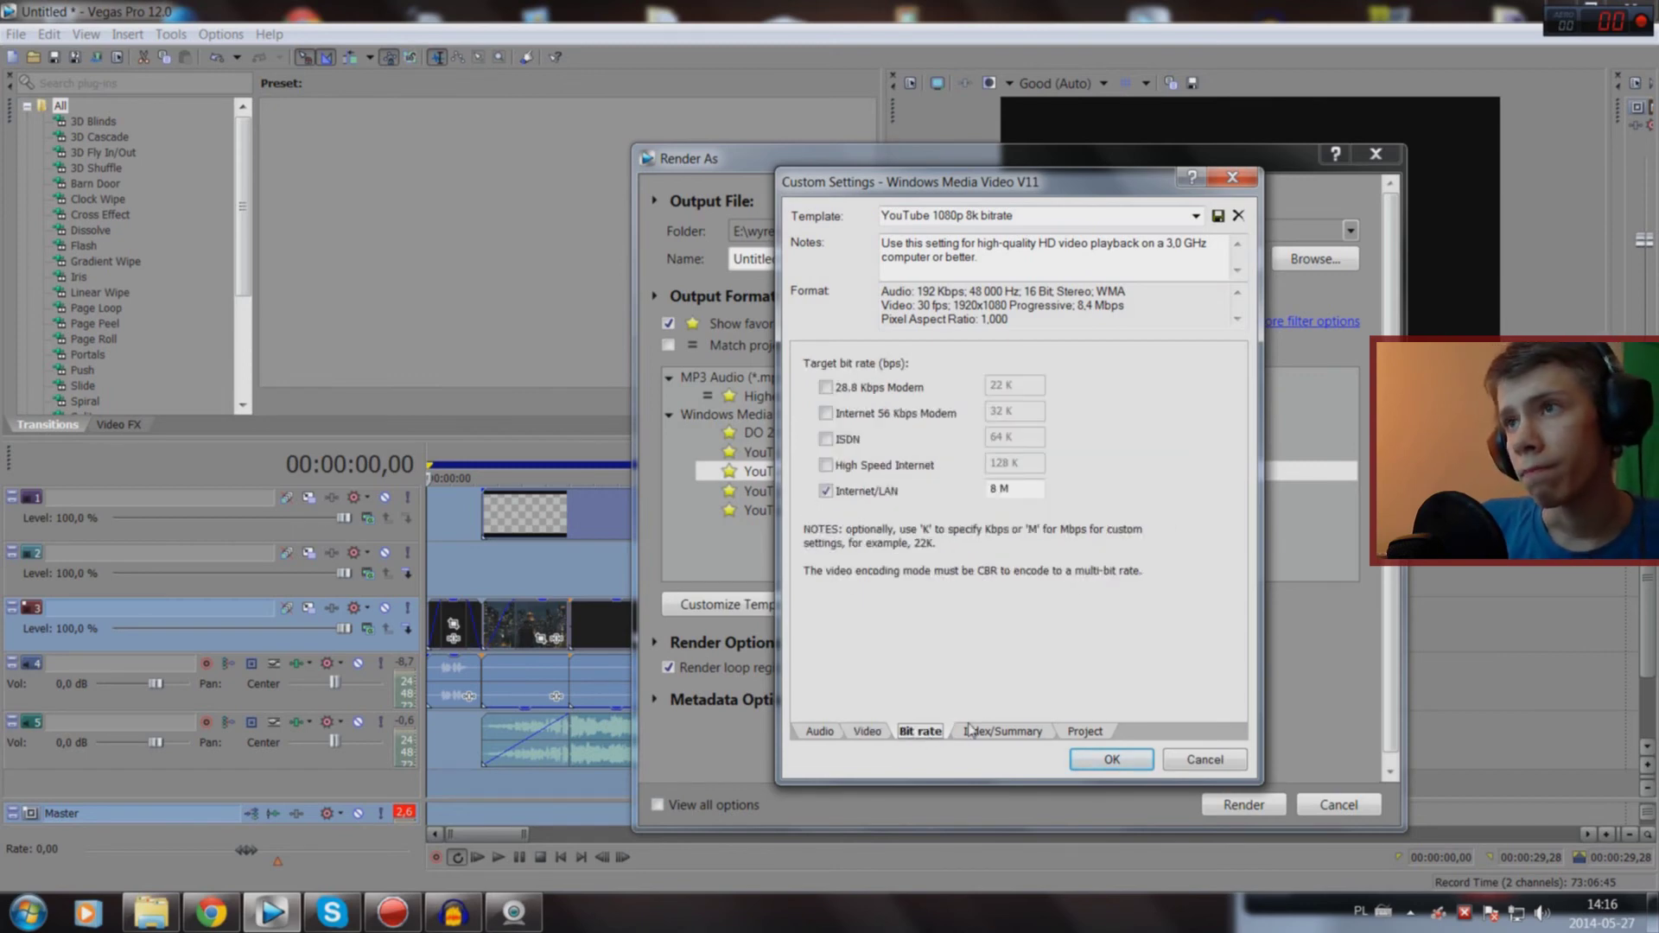
click(993, 732)
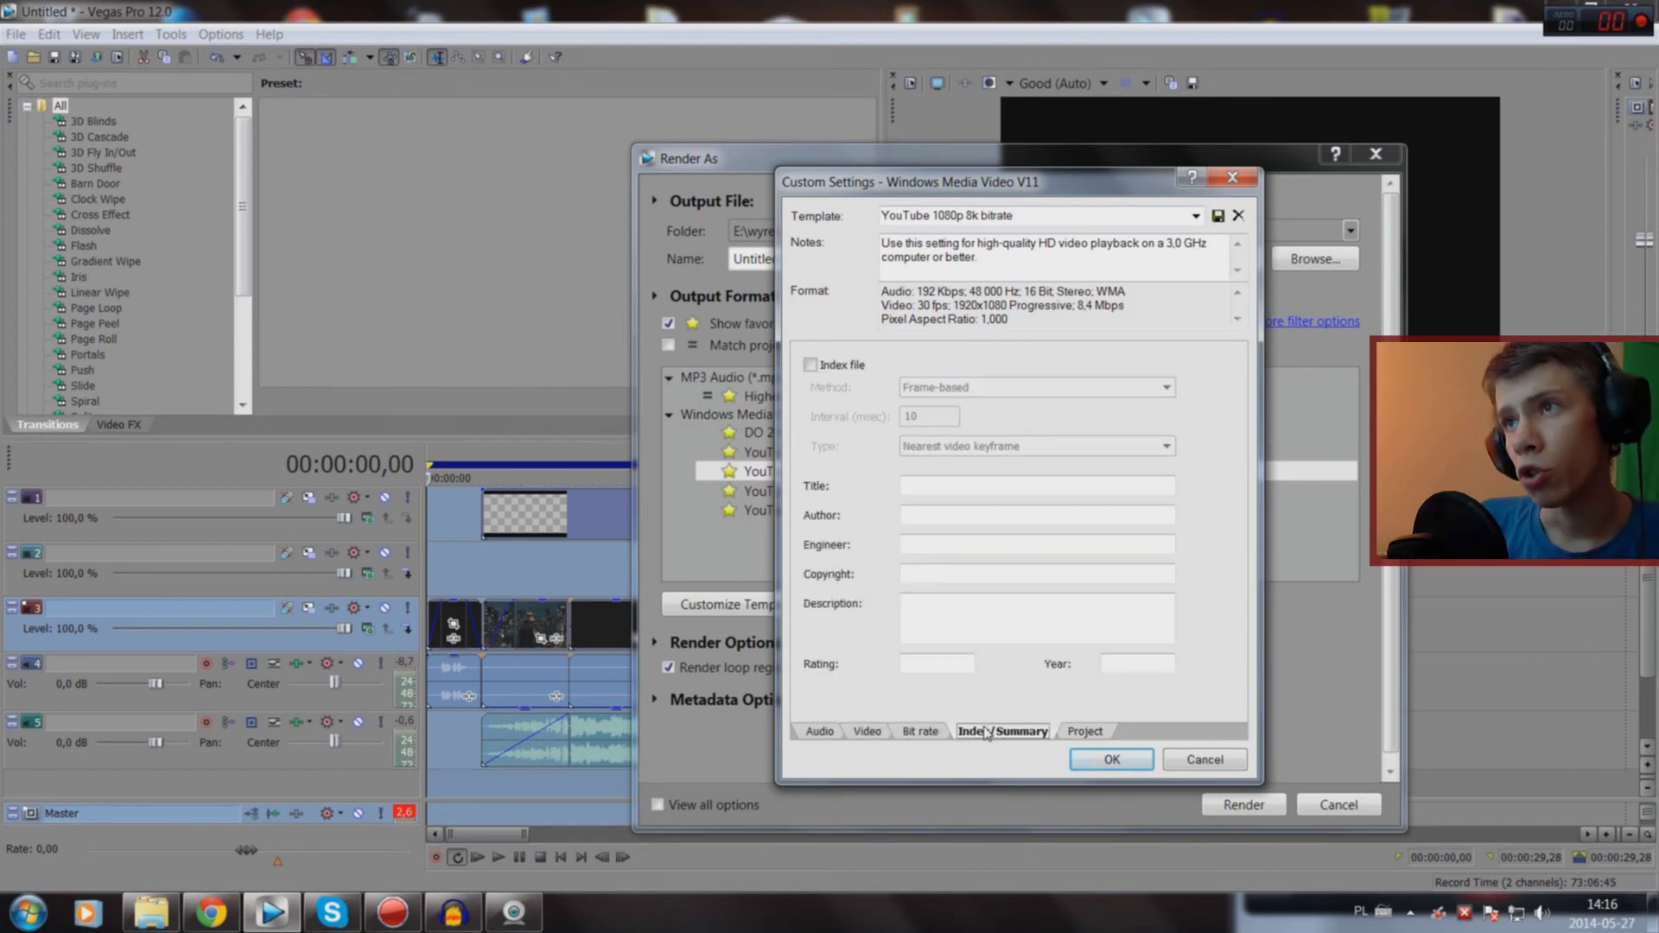
click(1095, 733)
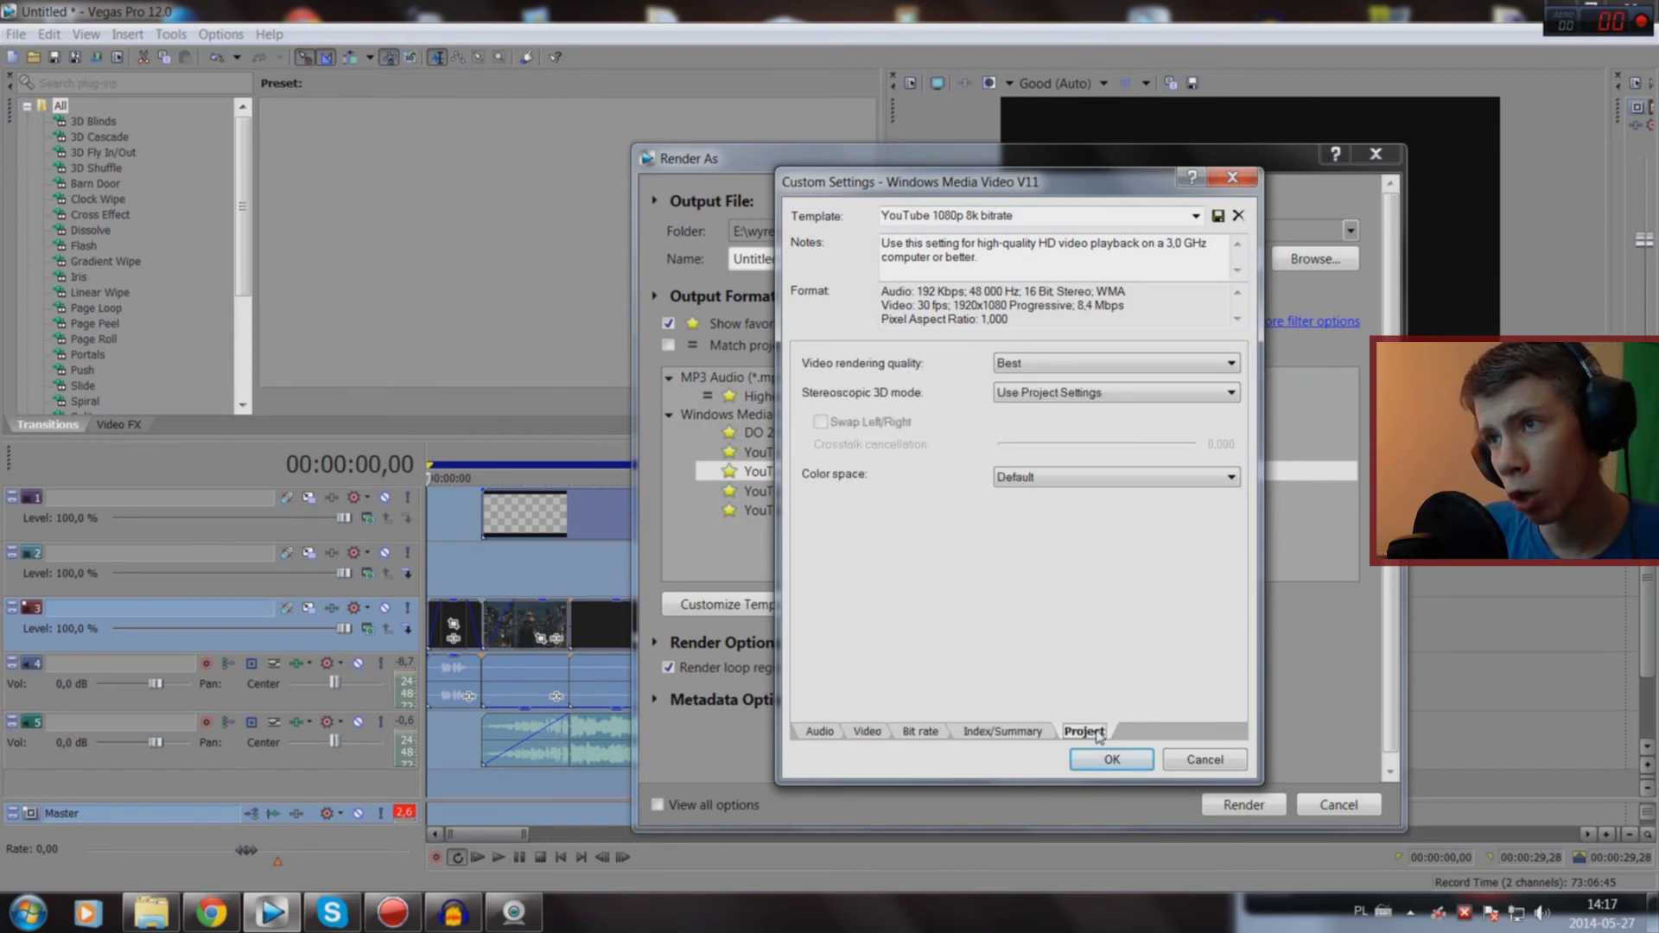
click(922, 731)
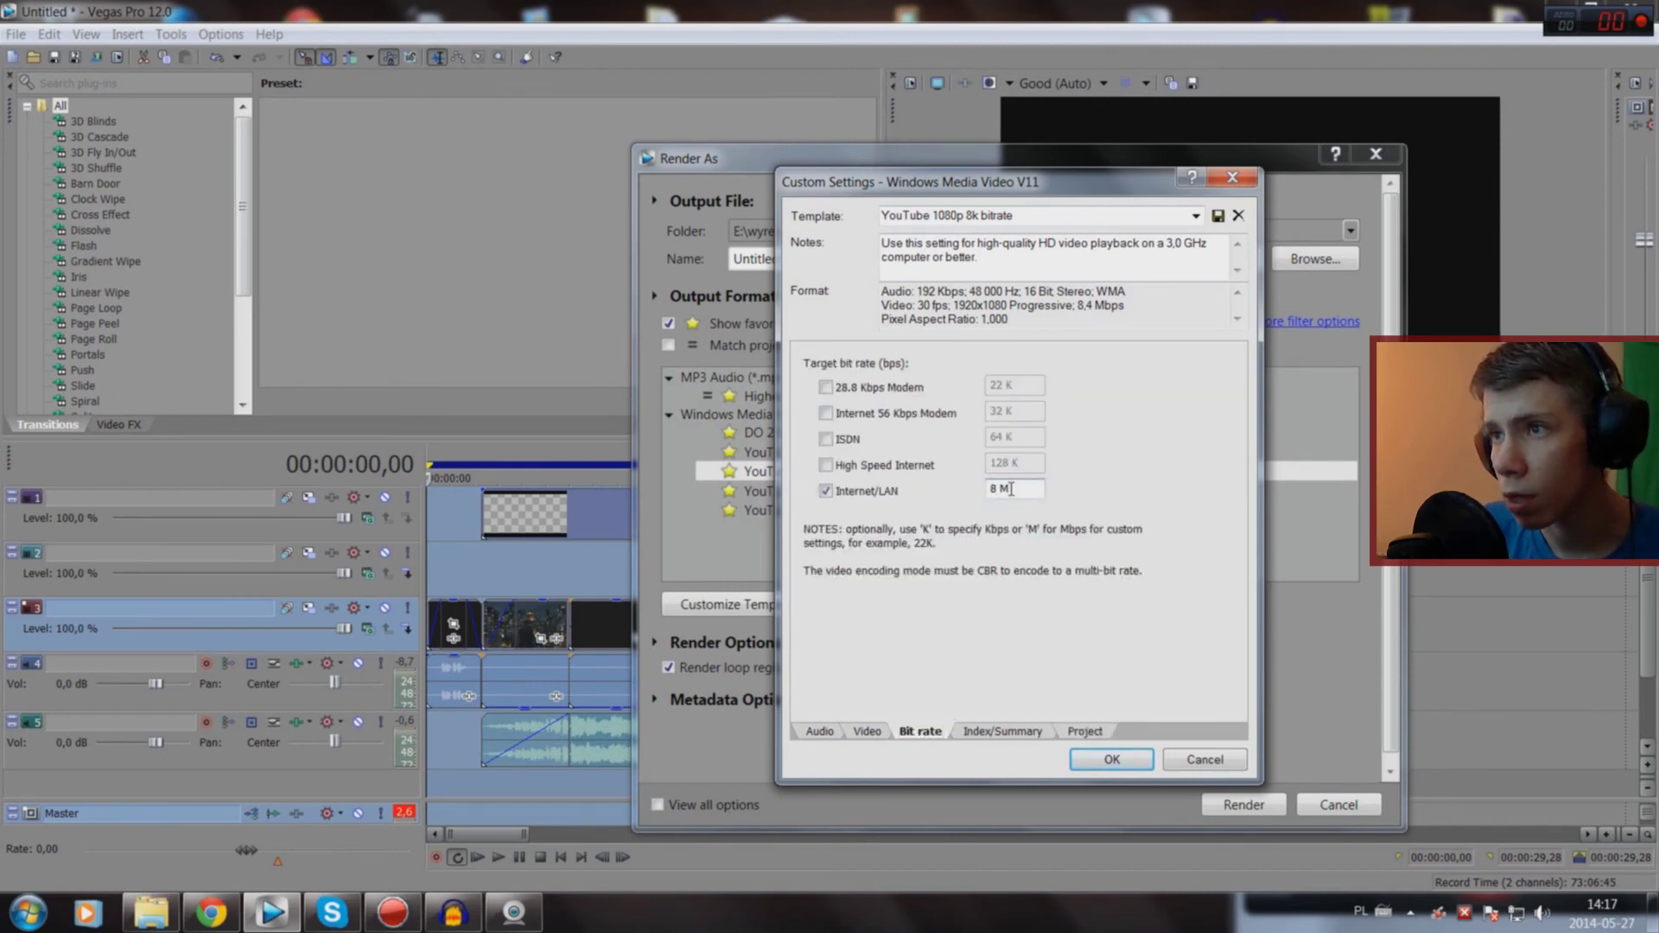
Step: Set Internet/LAN bit rate to 15 M, save it as 'YouTube 1080p 15k bitrate', and close Custom Settings
key(BackSpace)
text(15)
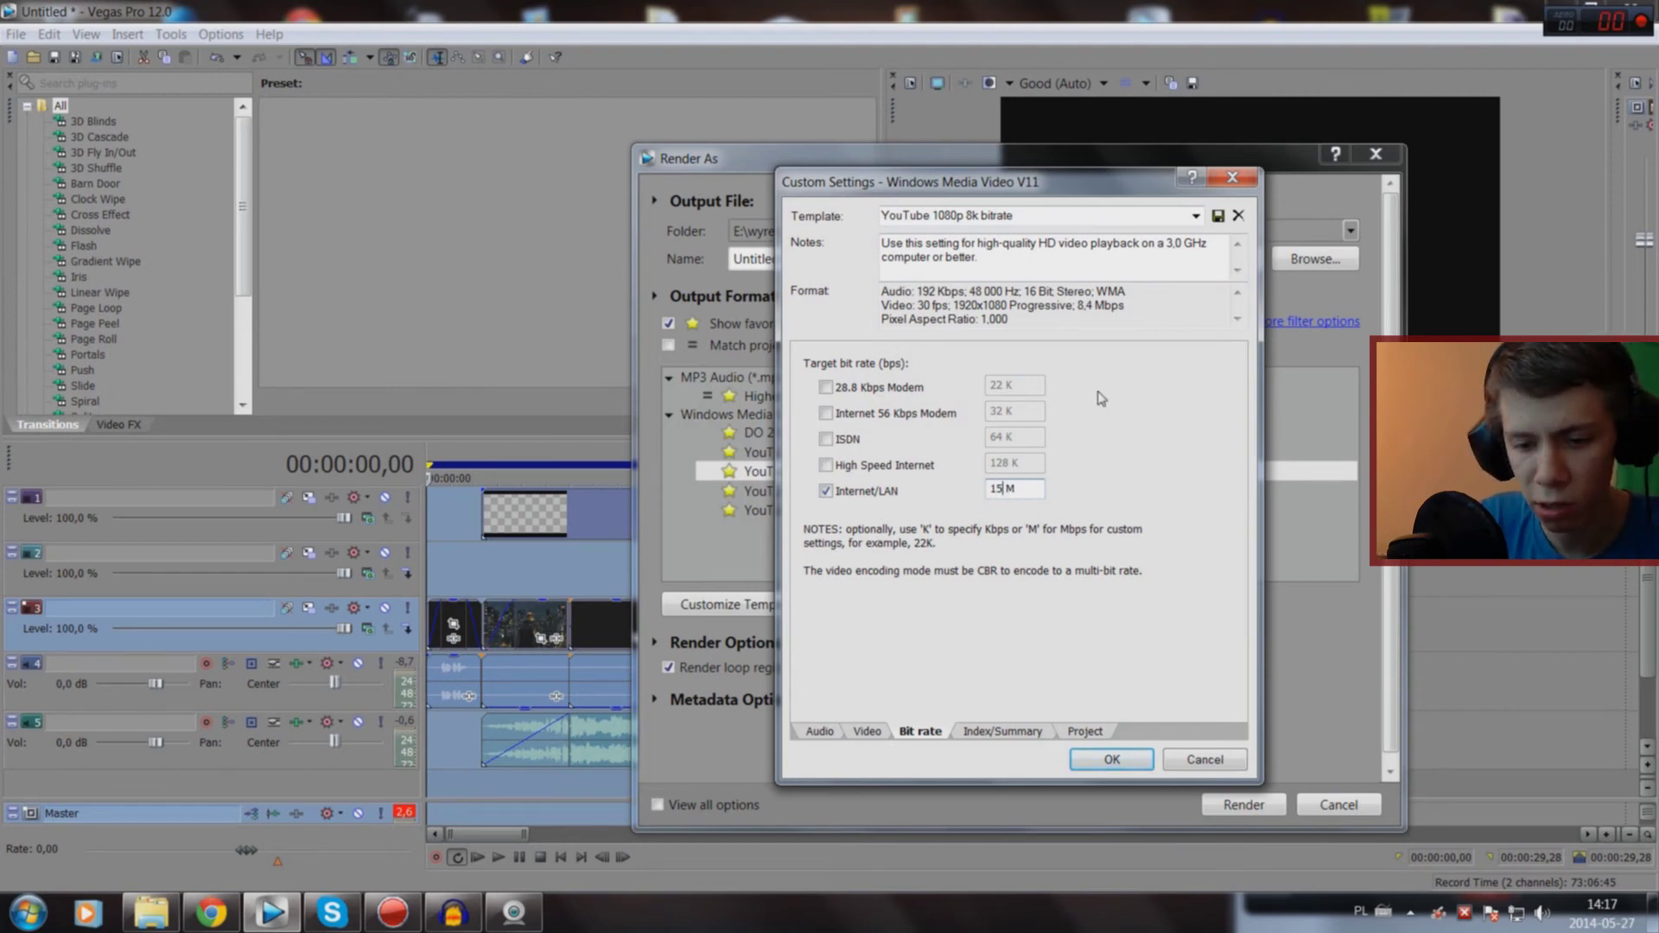
click(976, 214)
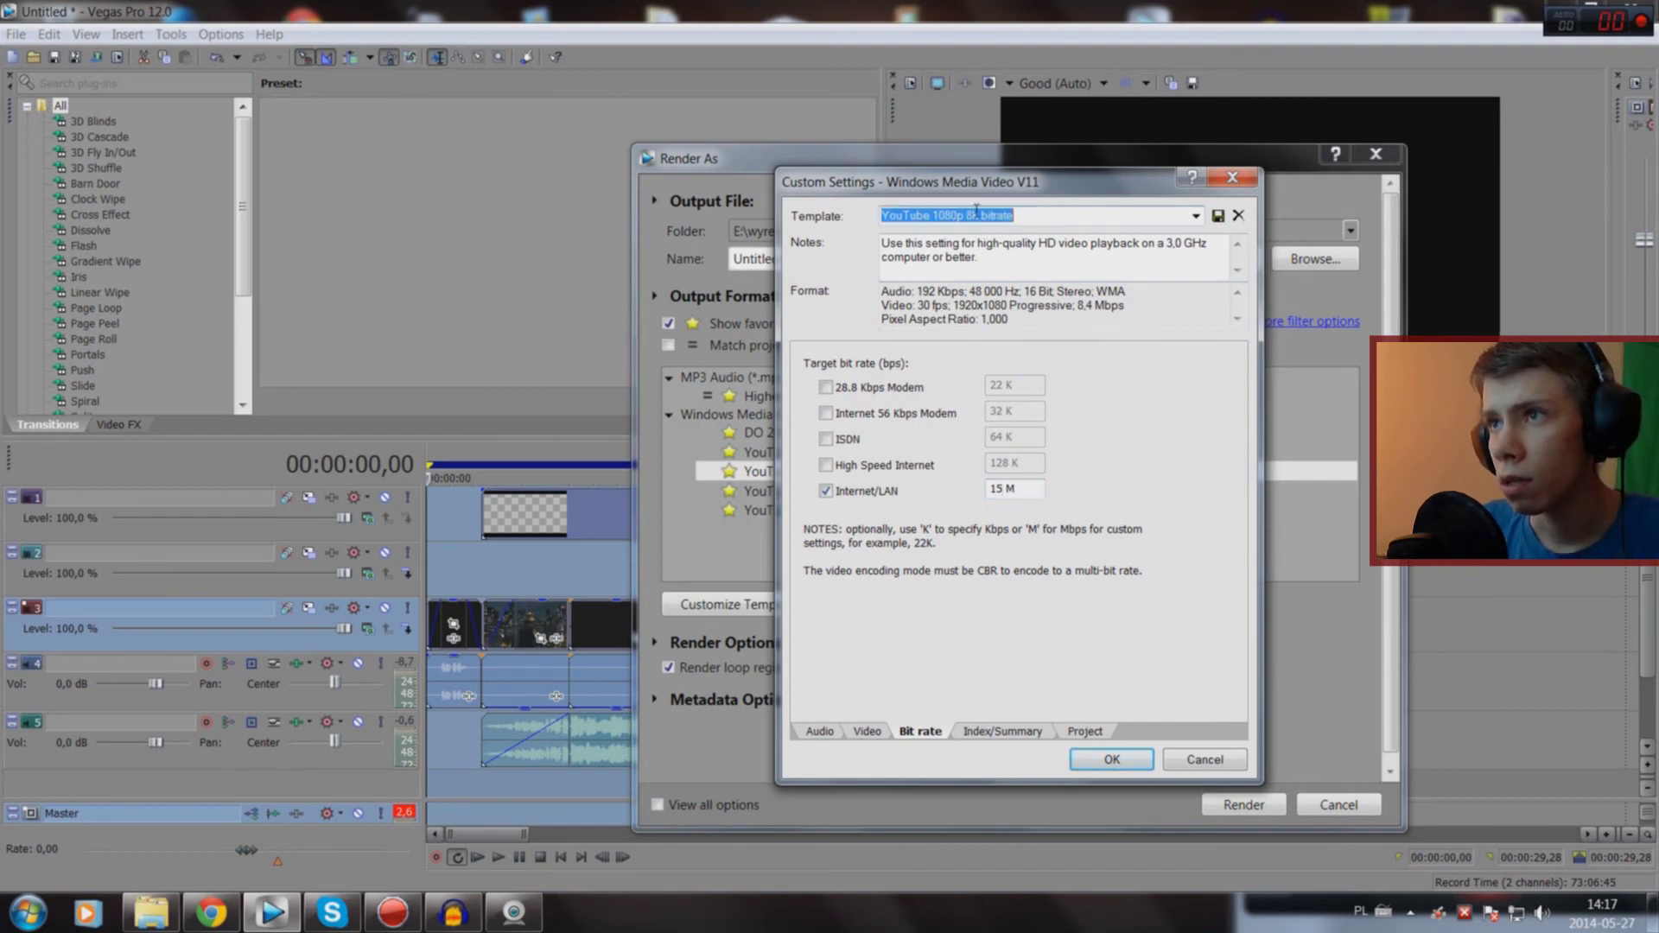
click(976, 214)
key(BackSpace)
text(15)
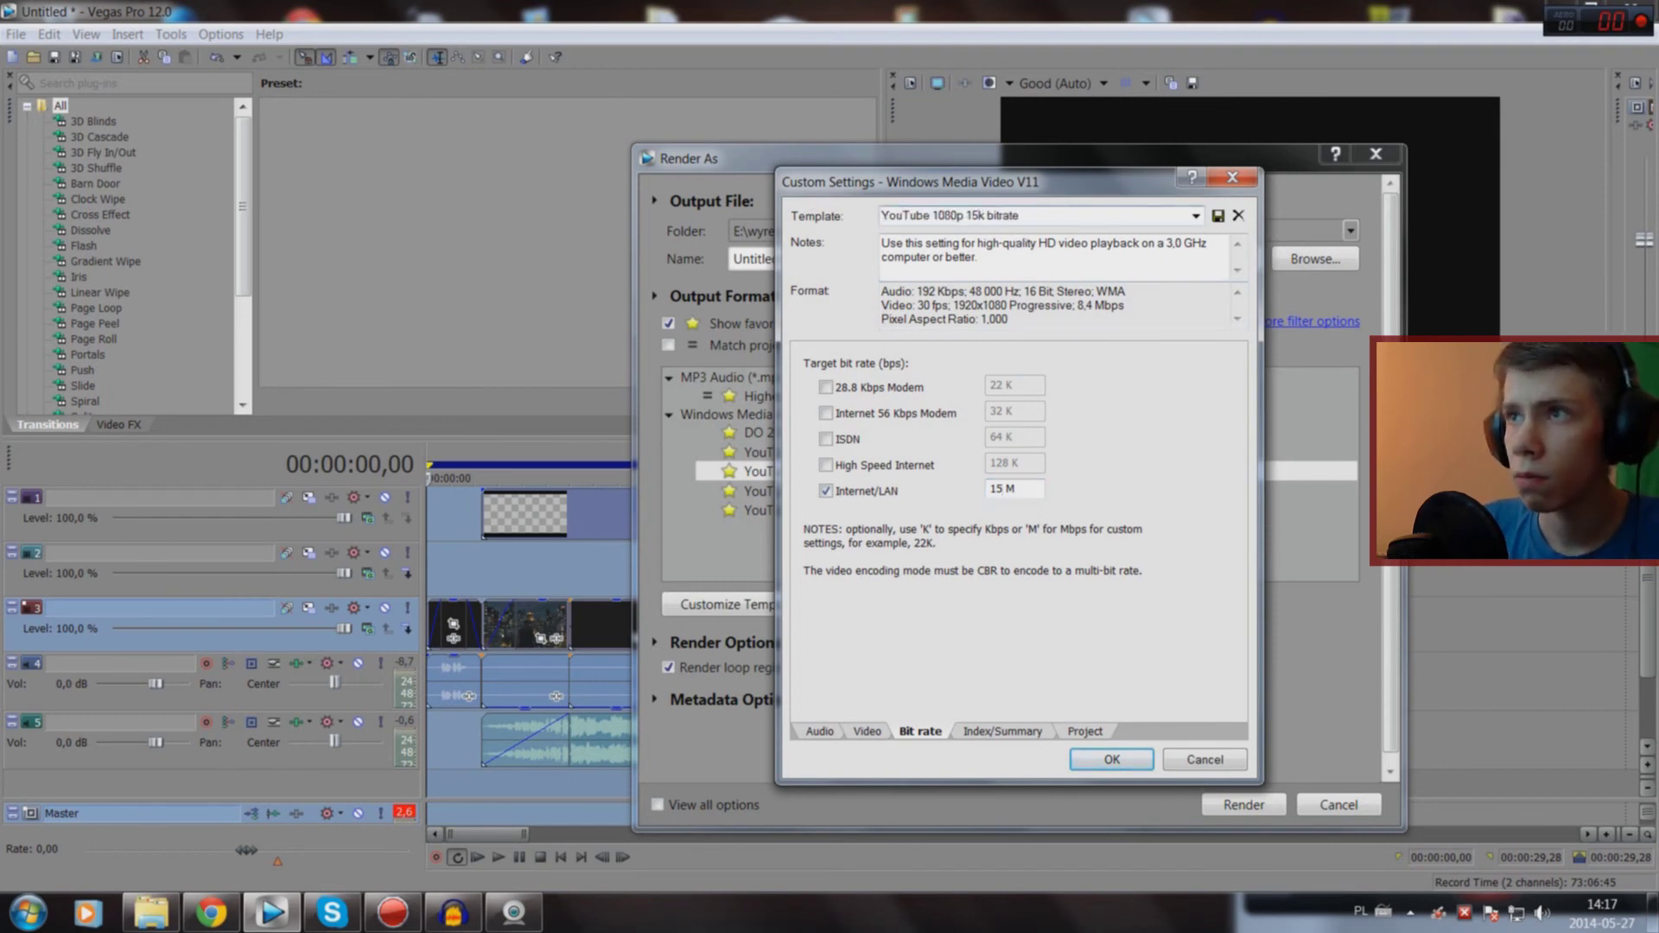
click(1219, 216)
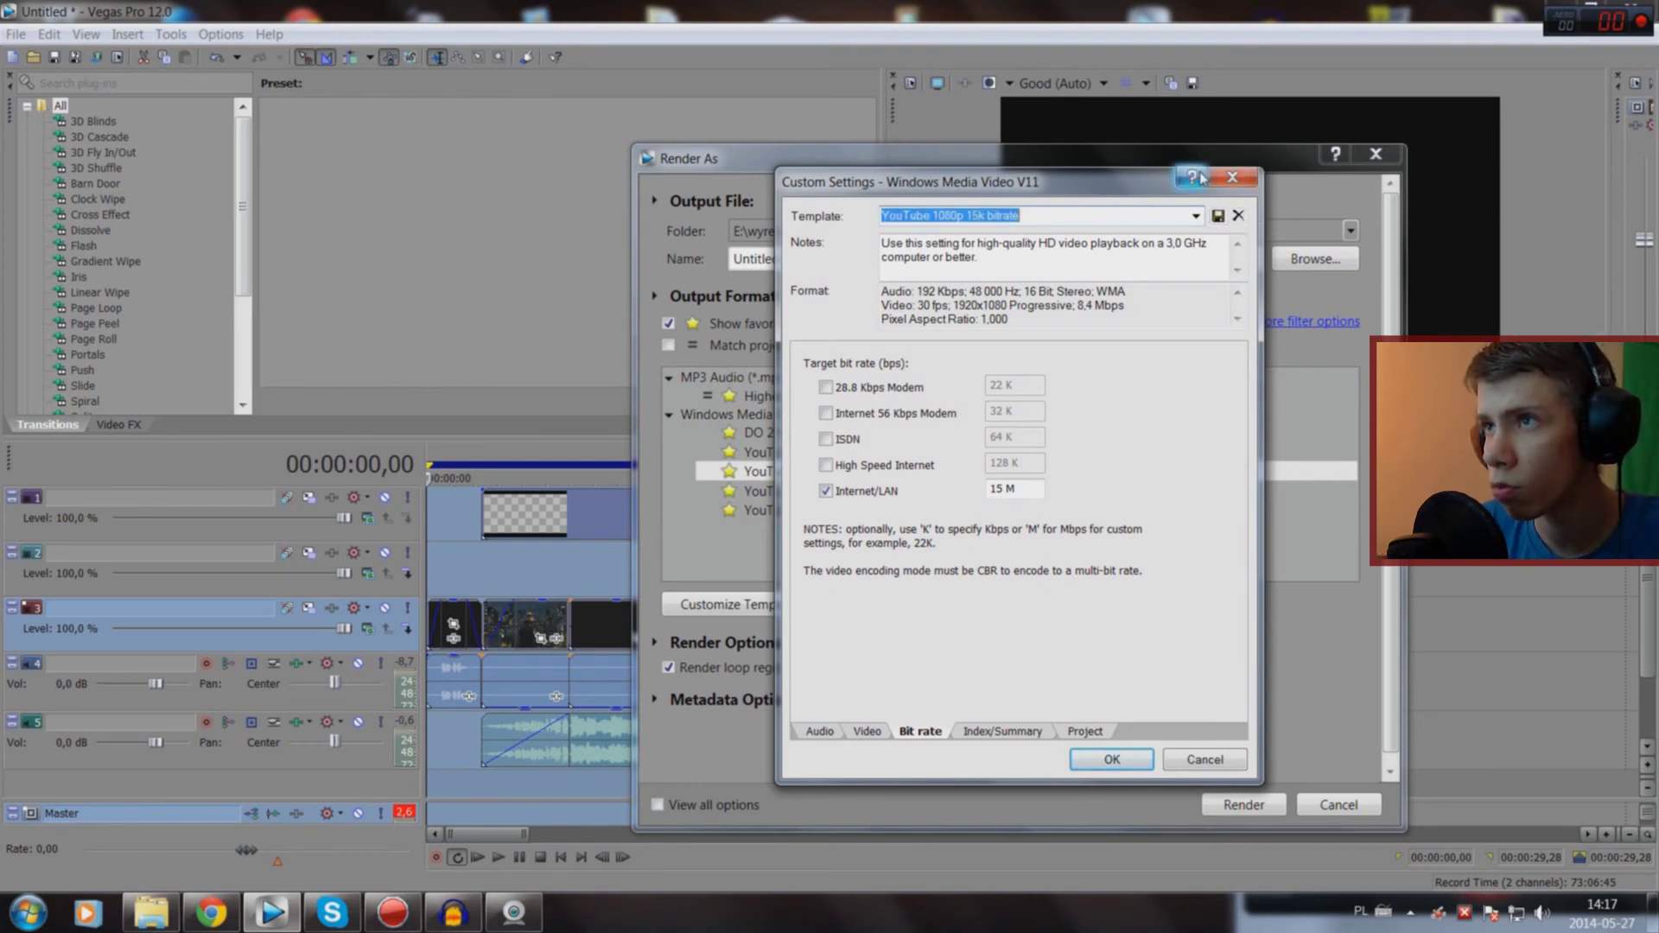
click(1232, 177)
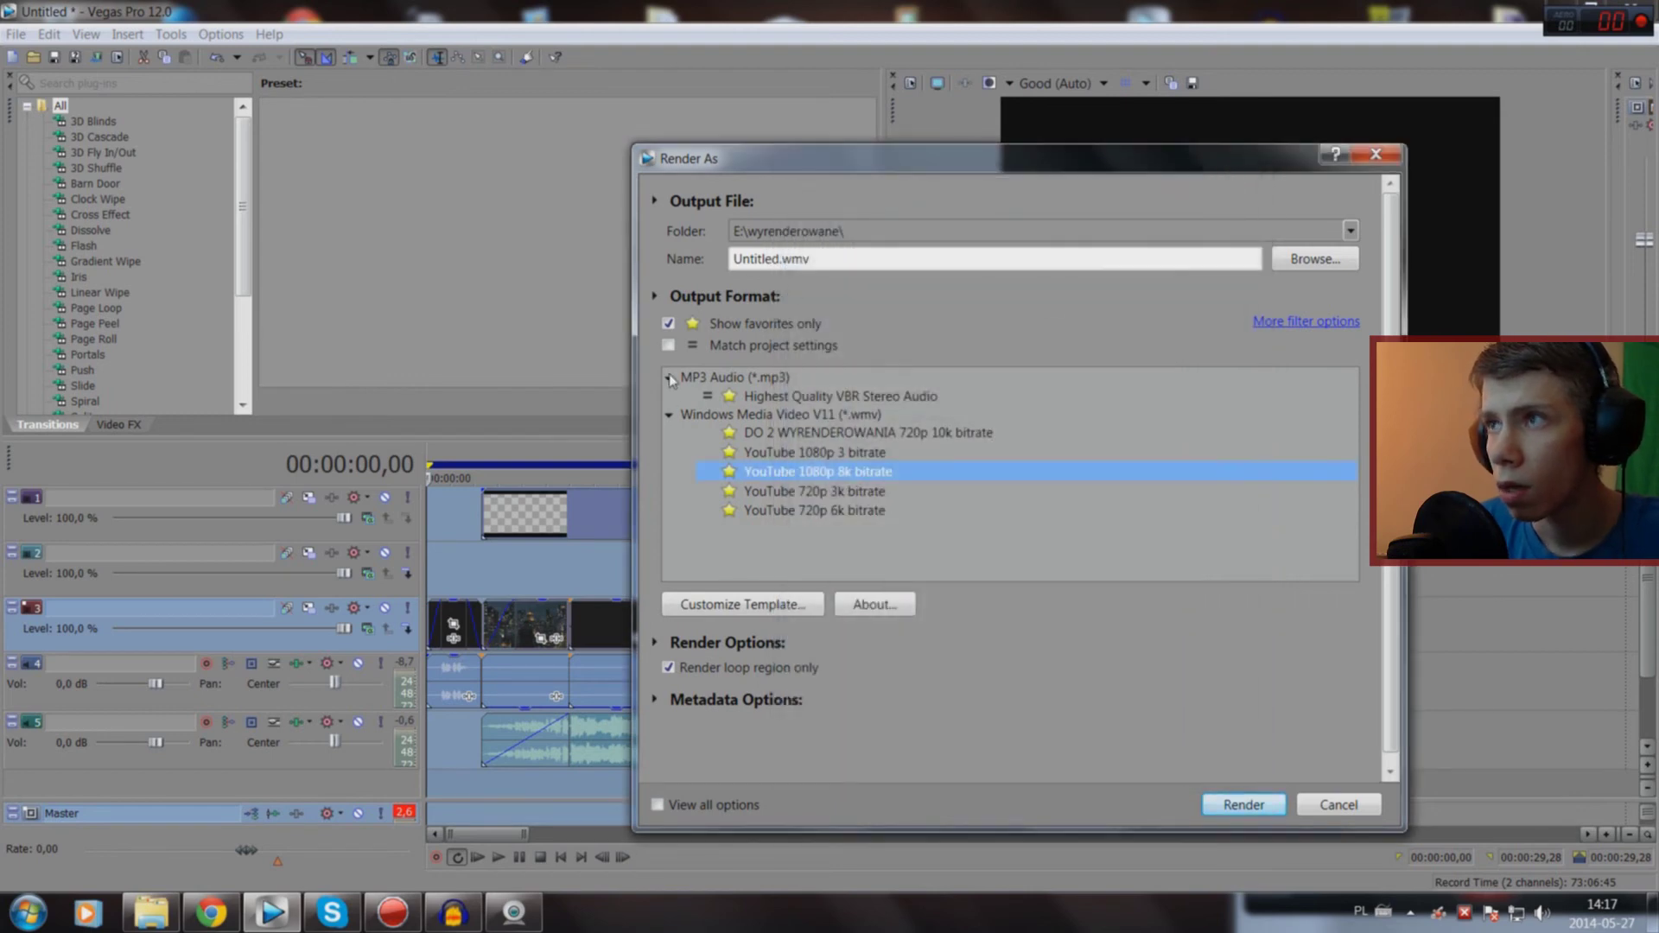
Step: Show all formats, mark YouTube 1080p 15k bitrate as a favourite, and inspect the kupa template's bit rate
click(668, 323)
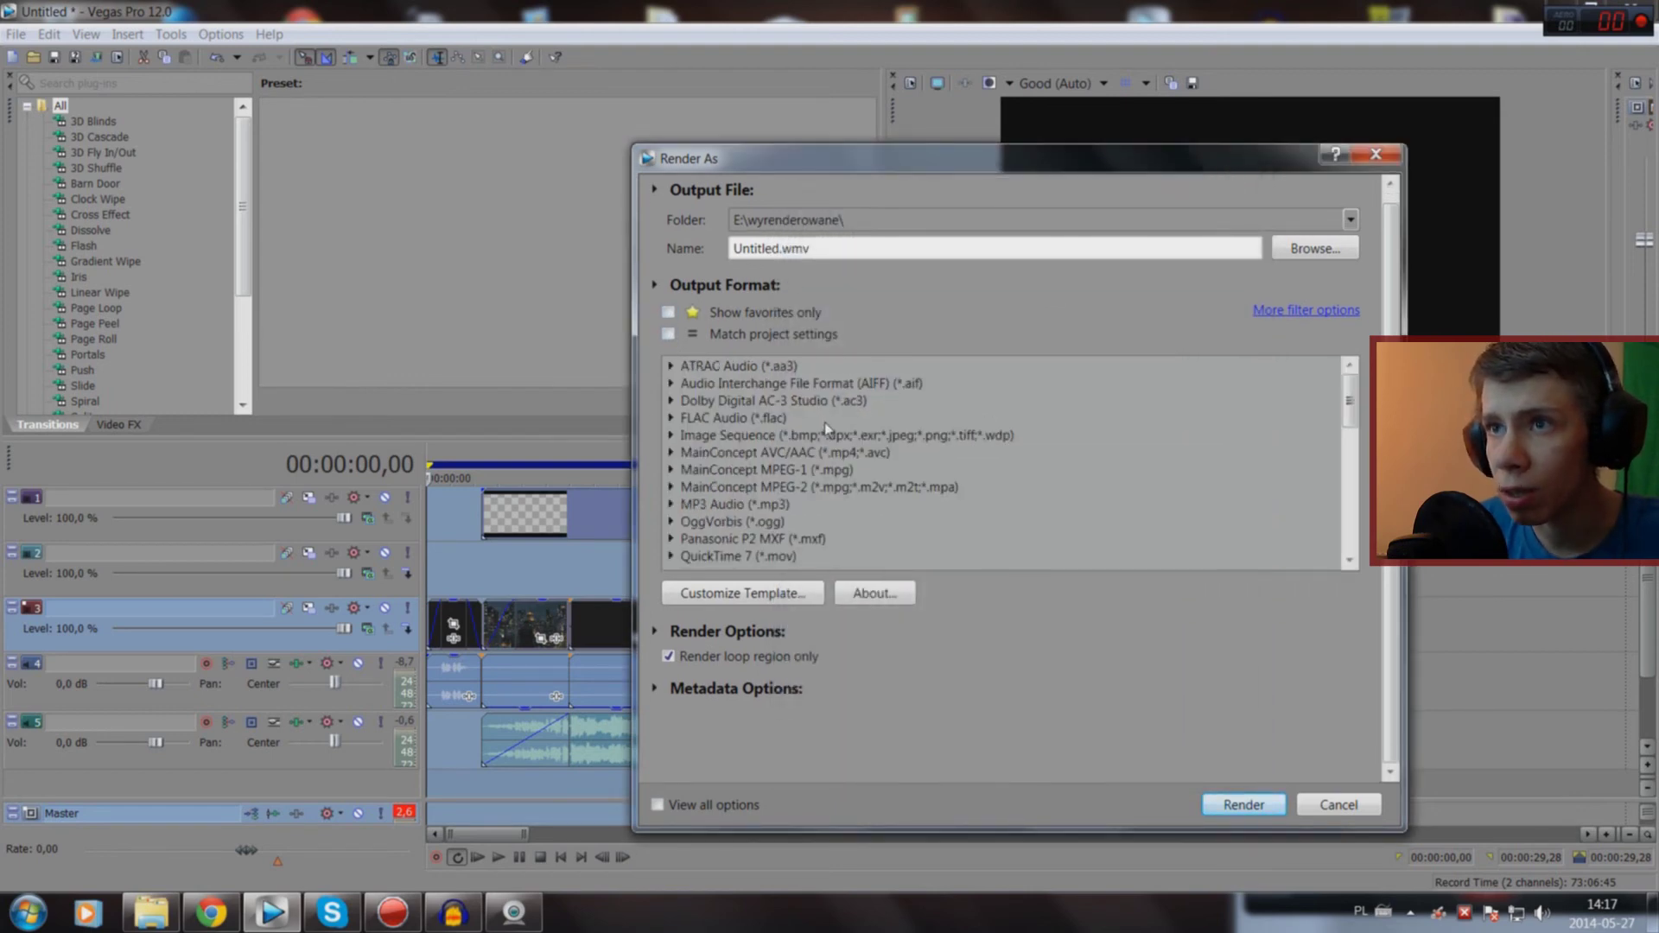
drag(1350, 403, 1349, 531)
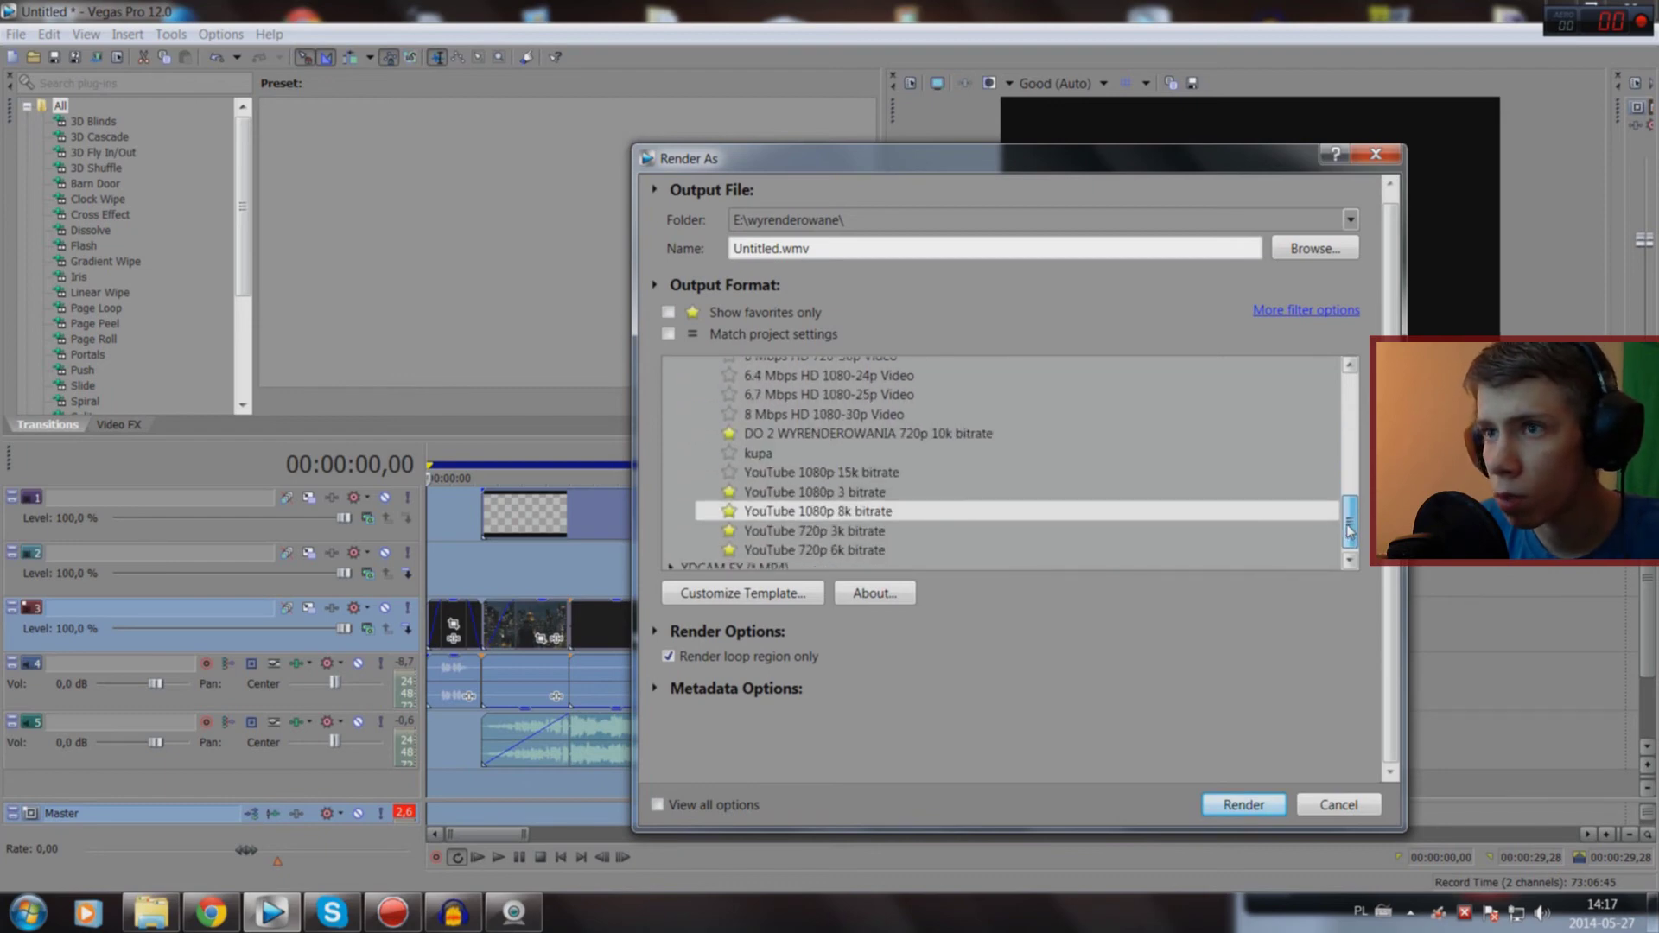
click(805, 474)
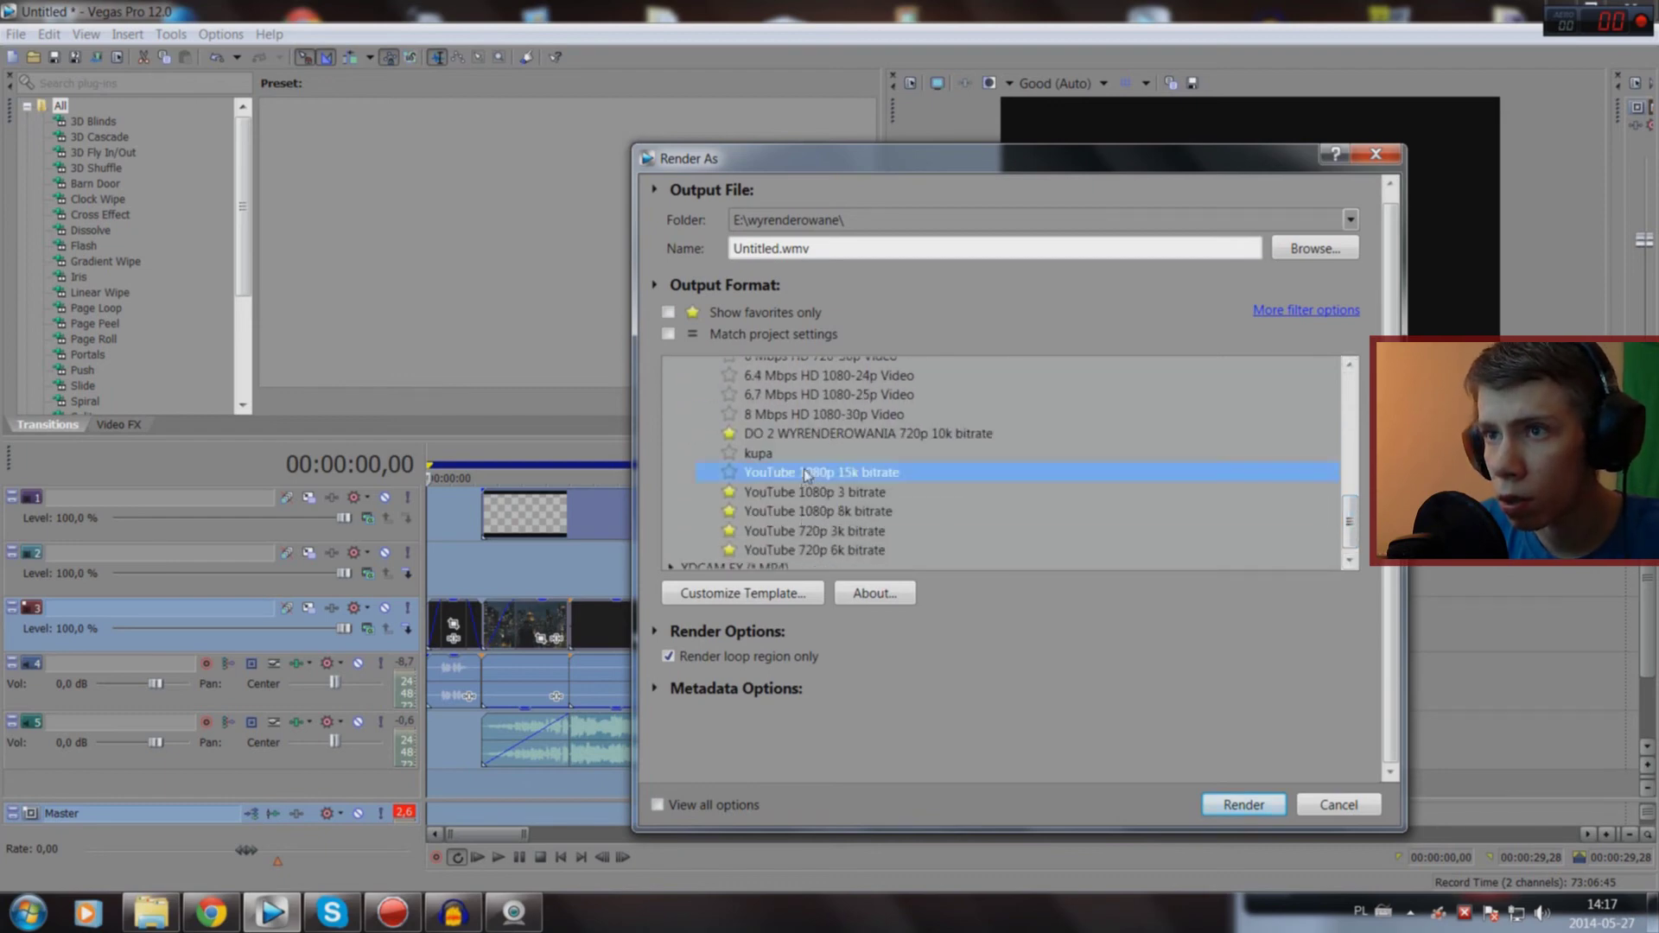
click(731, 474)
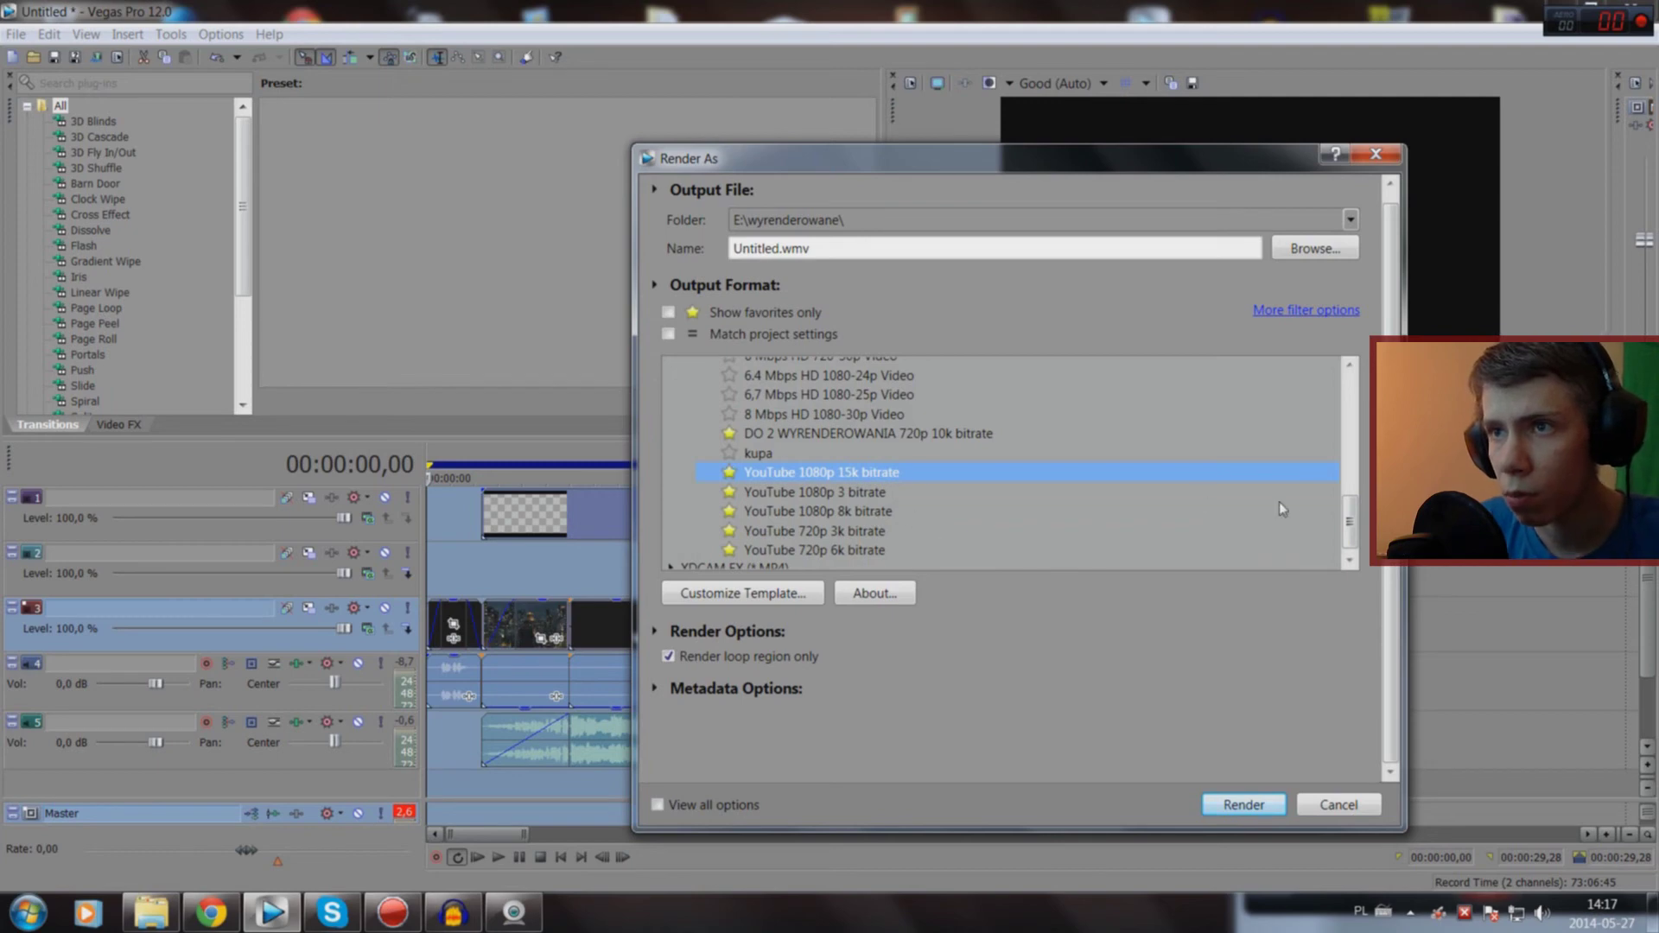
scroll(1283, 505, down, 1)
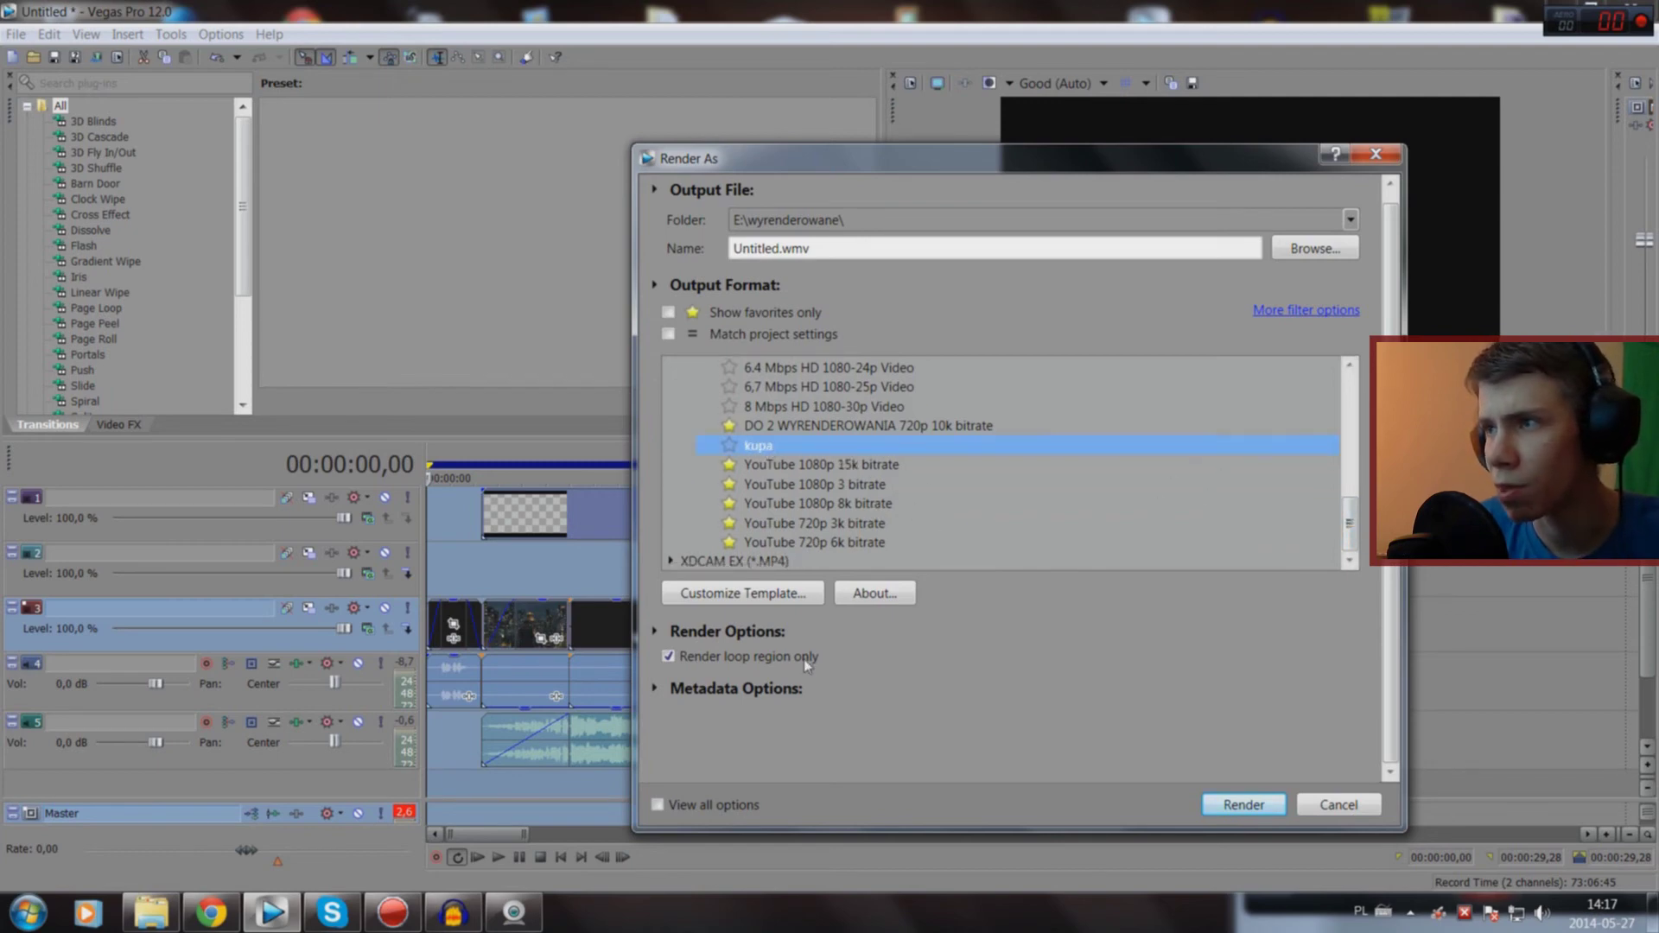
double_click(766, 447)
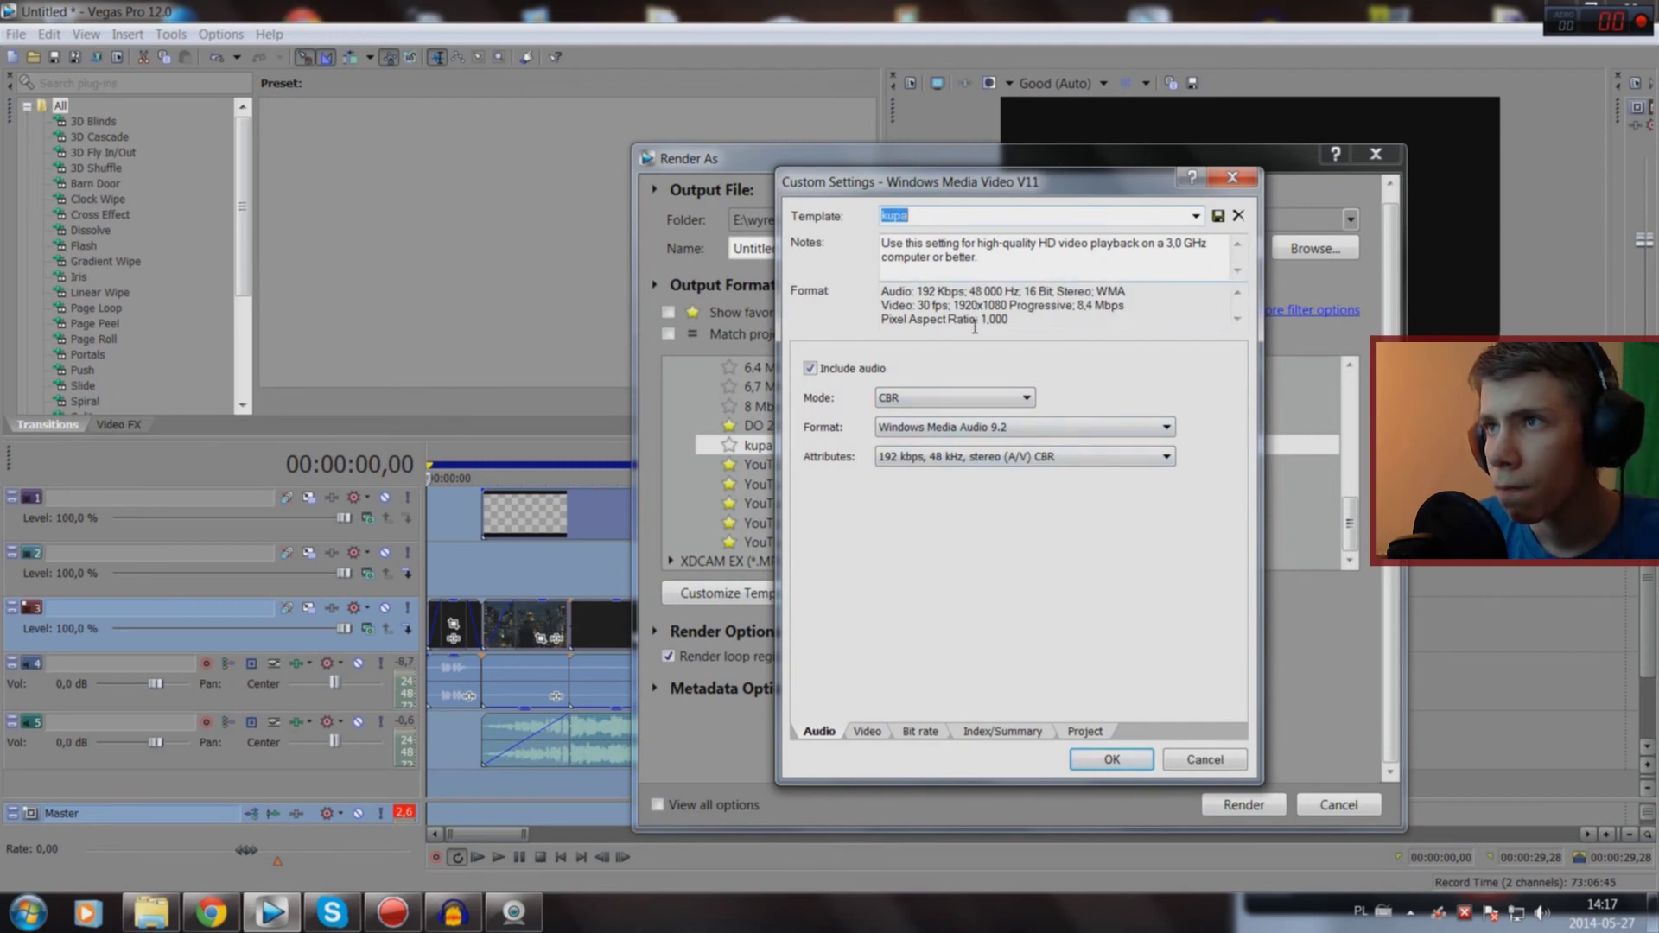
click(918, 732)
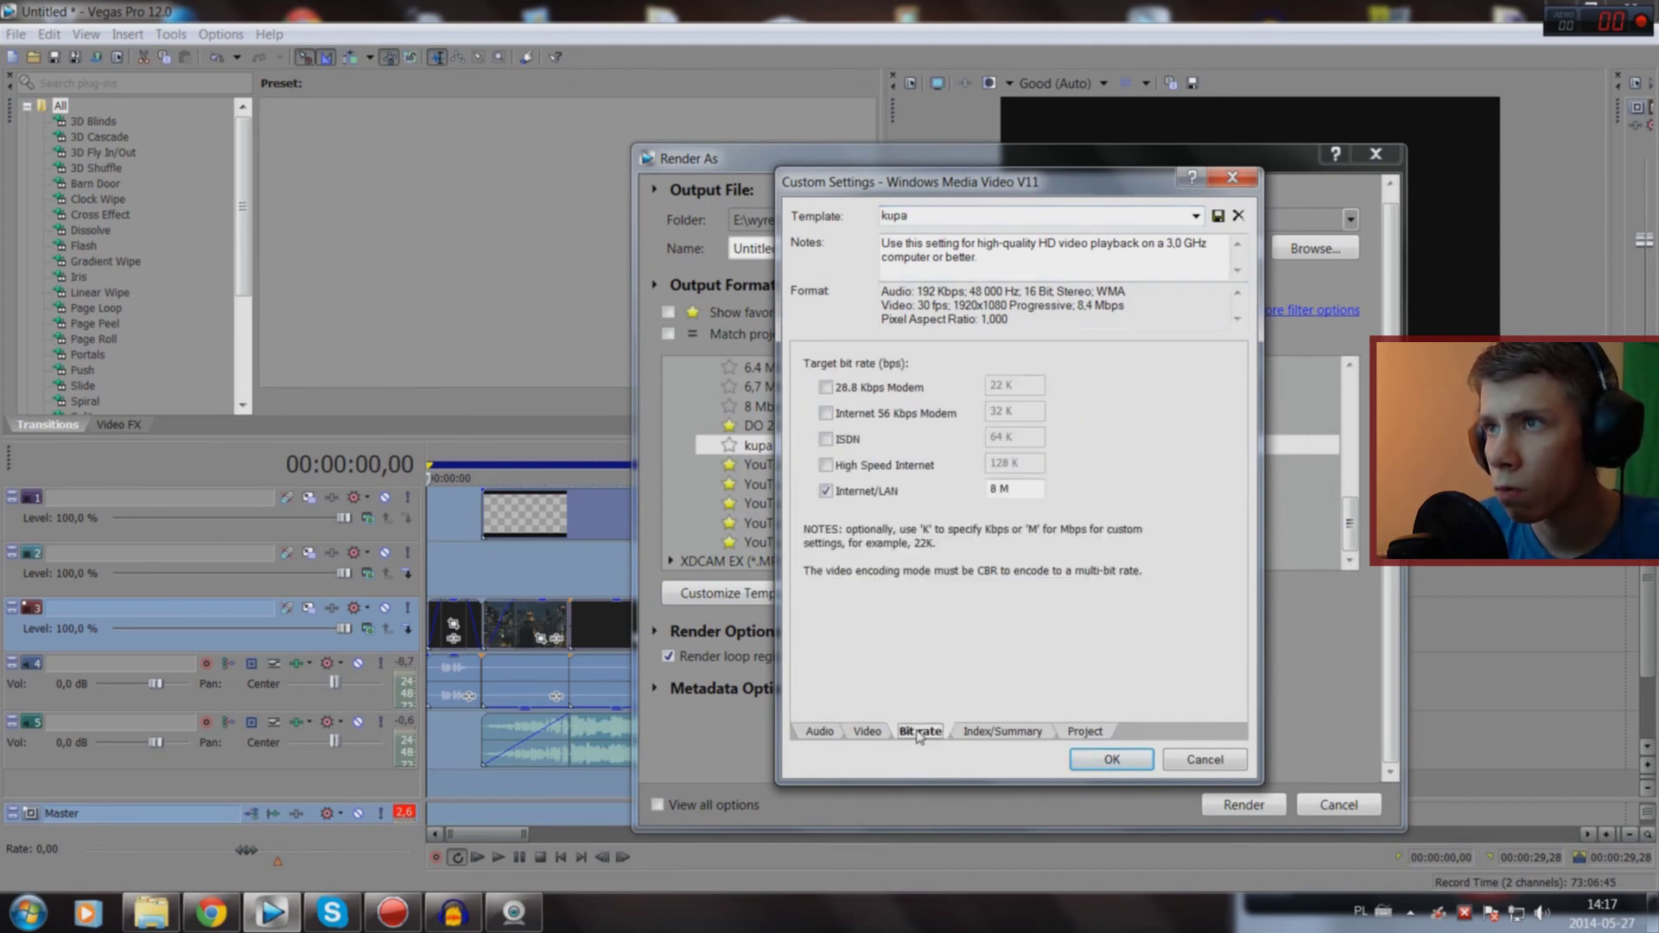
click(1233, 177)
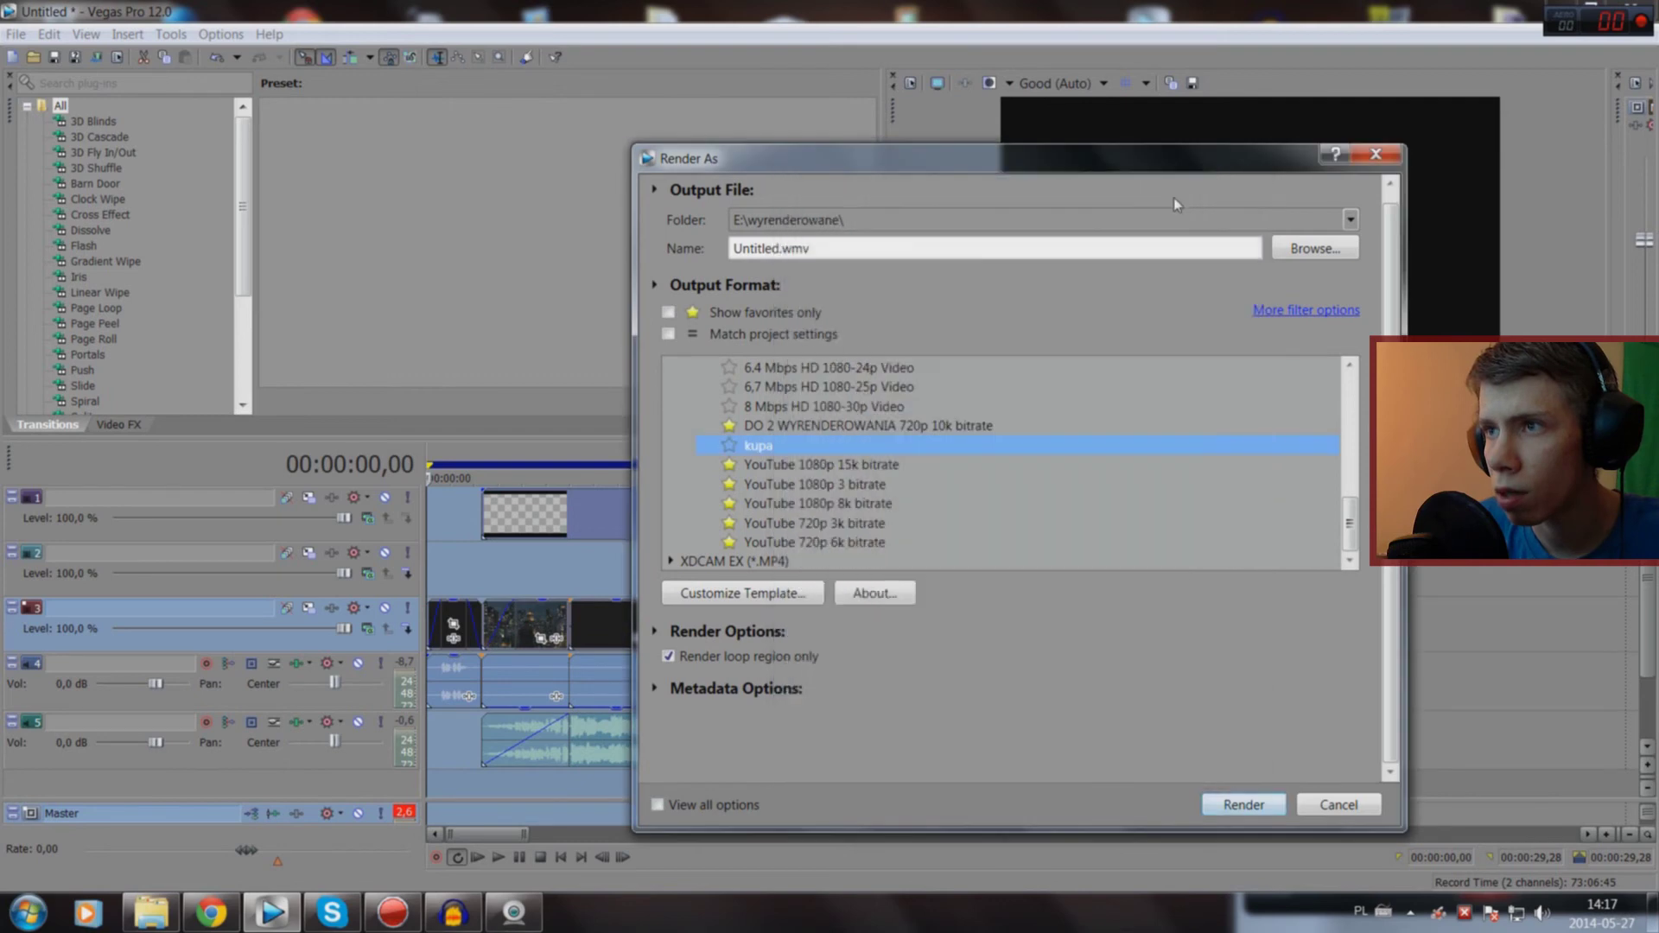
Step: Show favourites only, verify the 15k template's bit rate, and select YouTube 1080p 15k bitrate
click(666, 313)
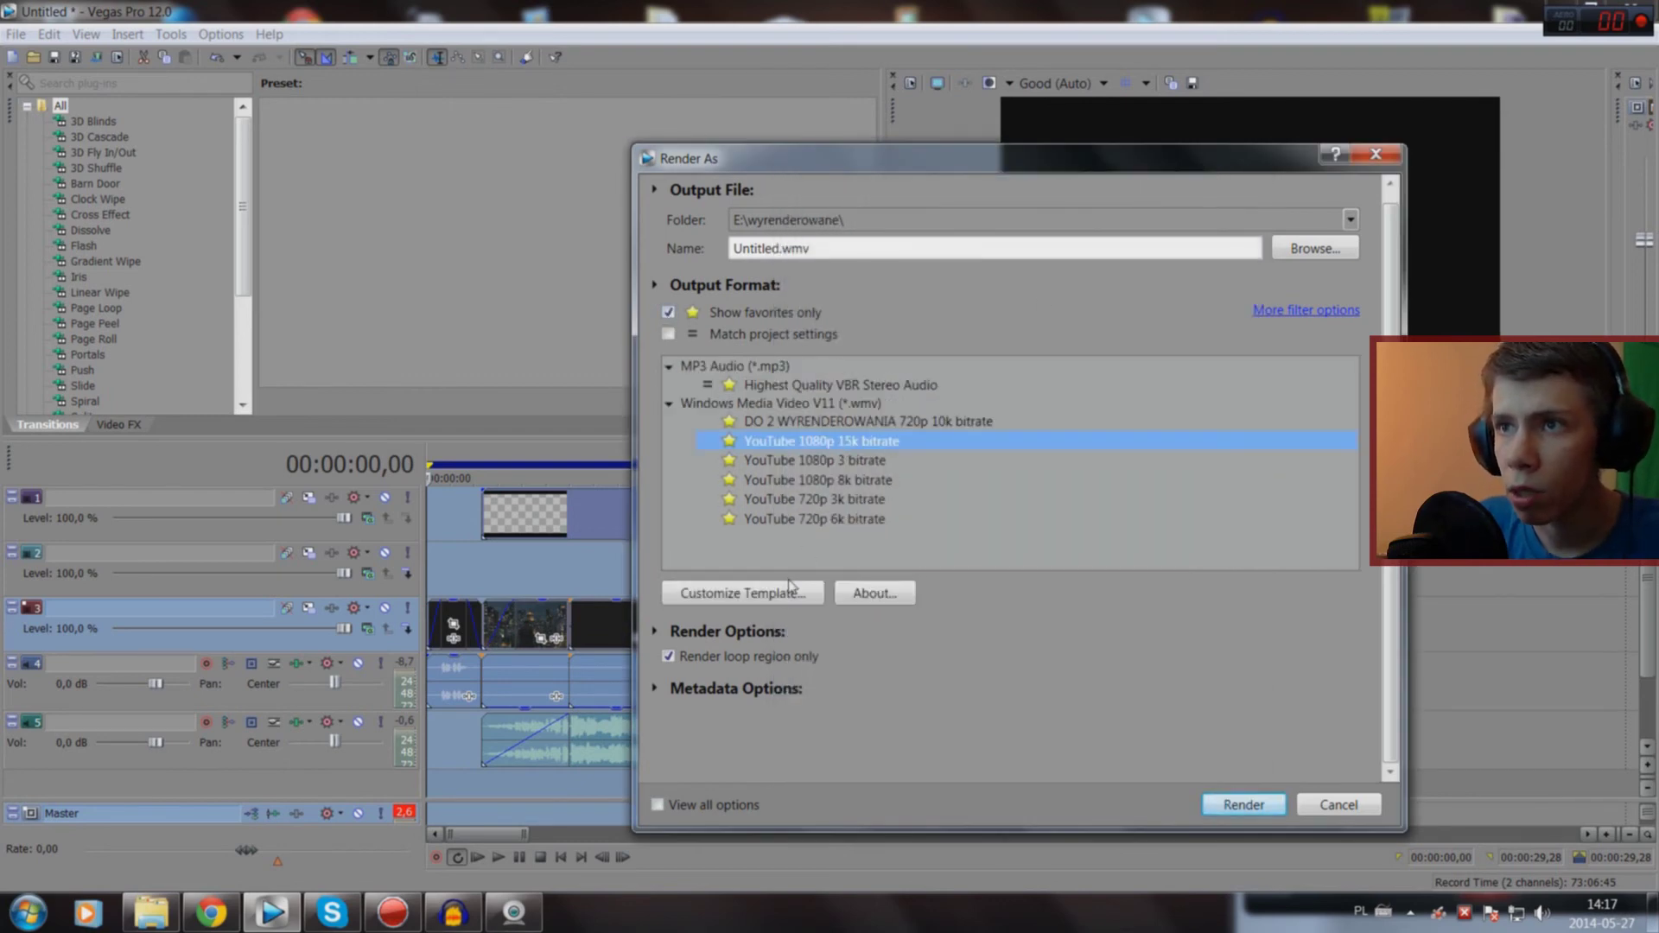
click(776, 605)
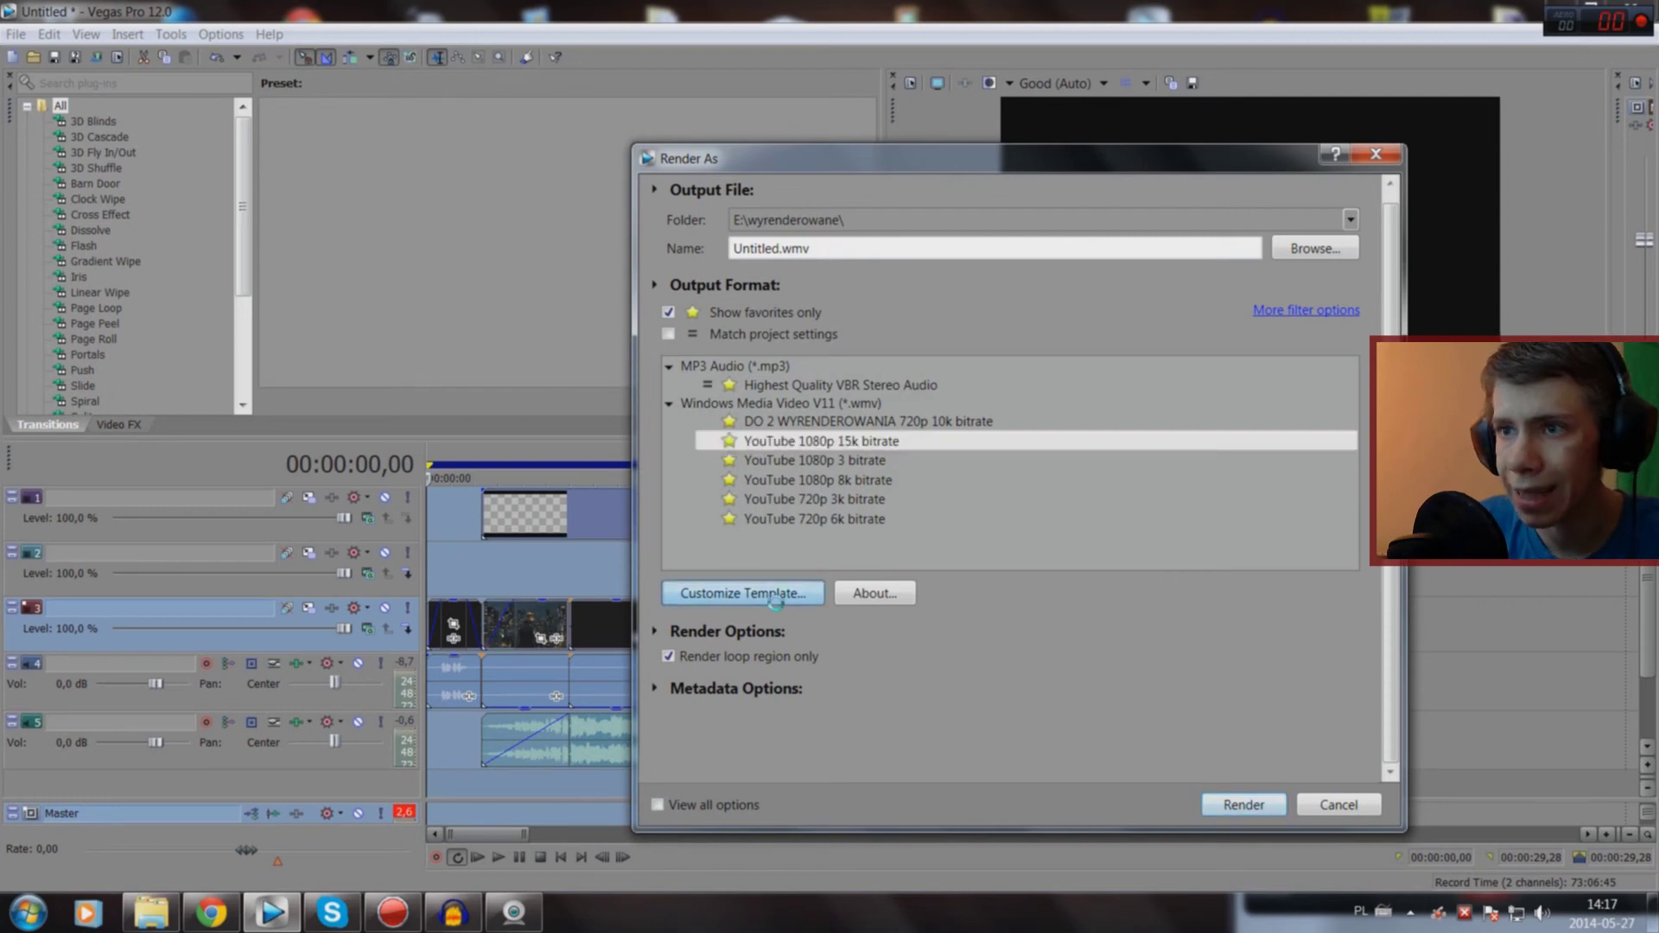
click(917, 732)
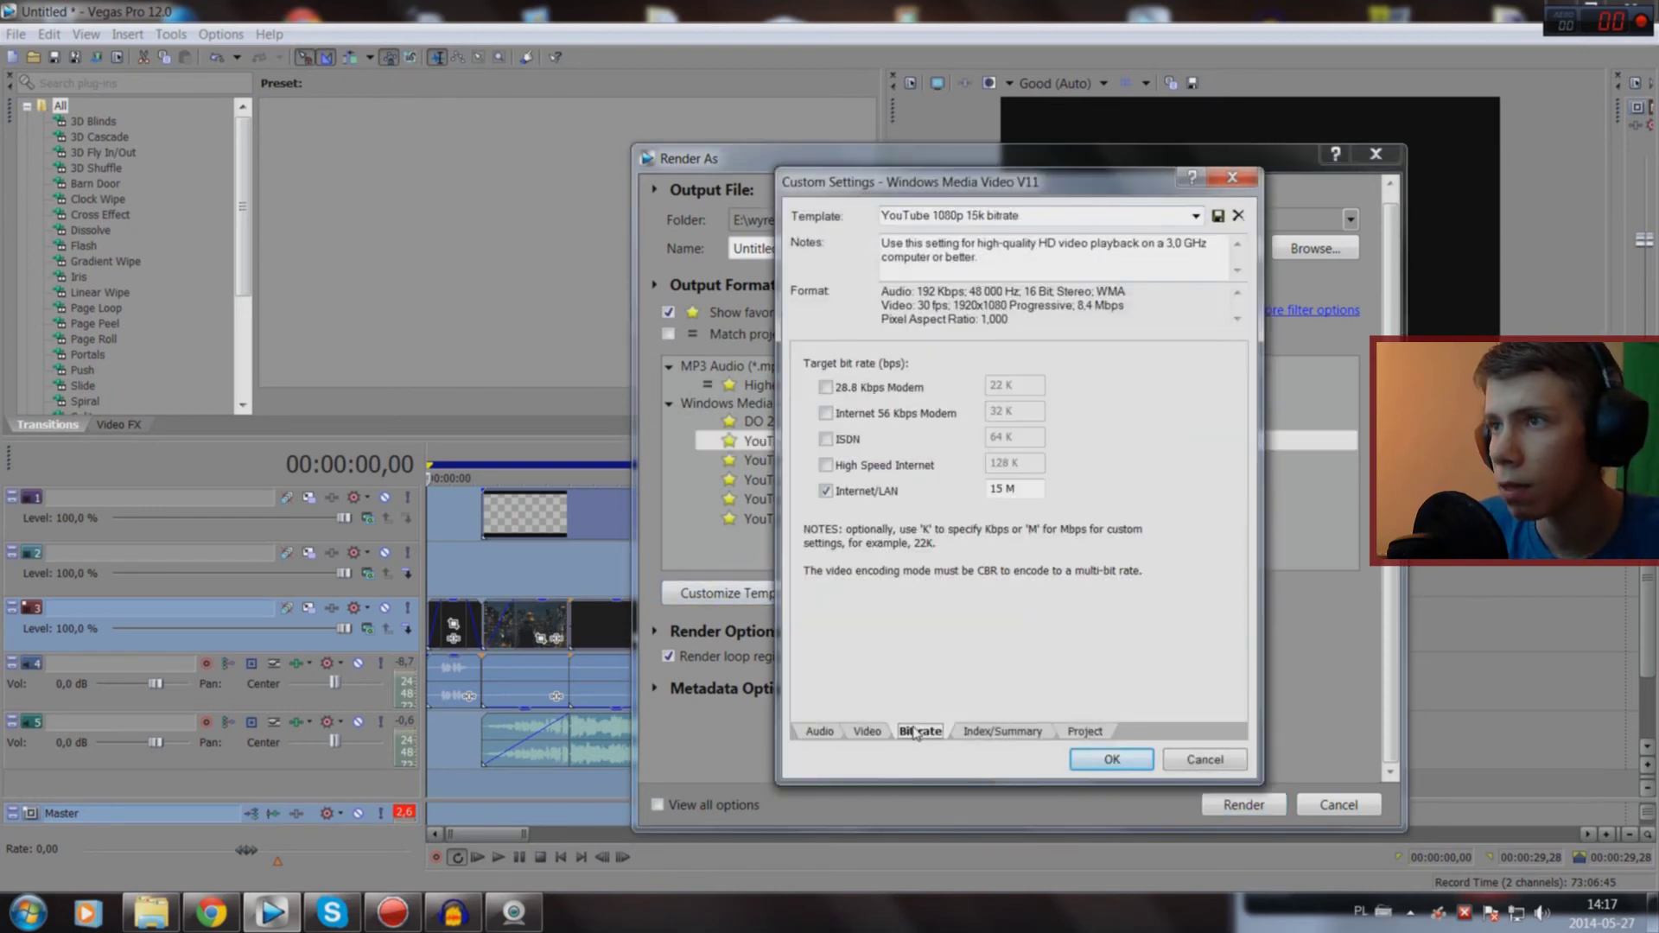
click(1242, 766)
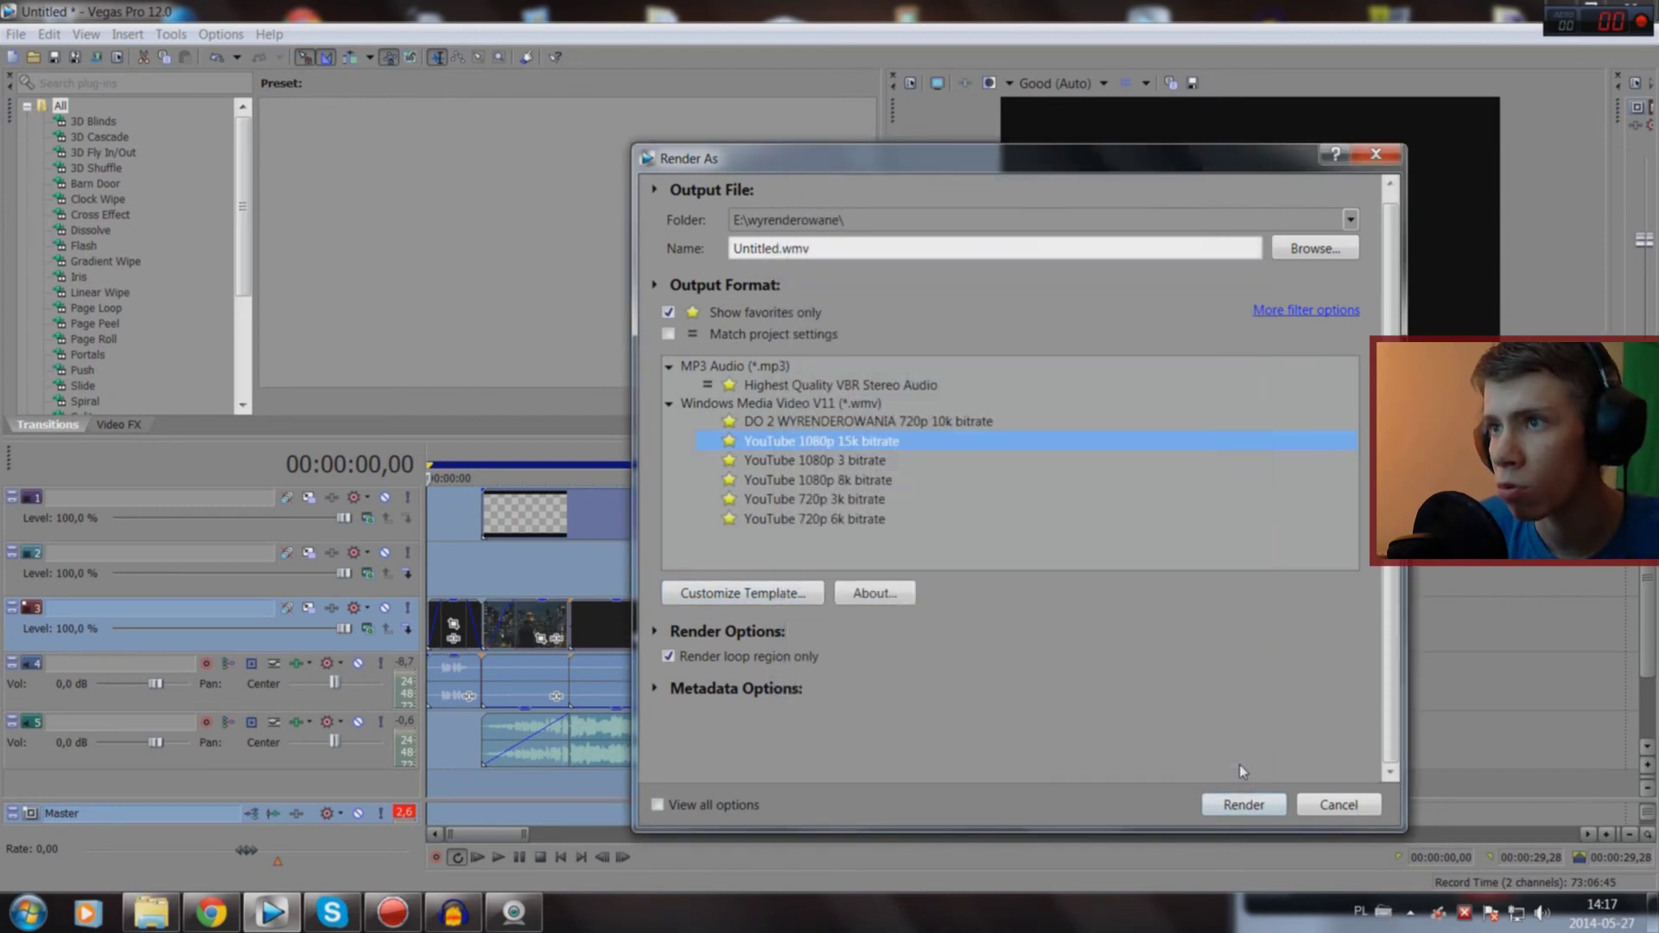
click(849, 422)
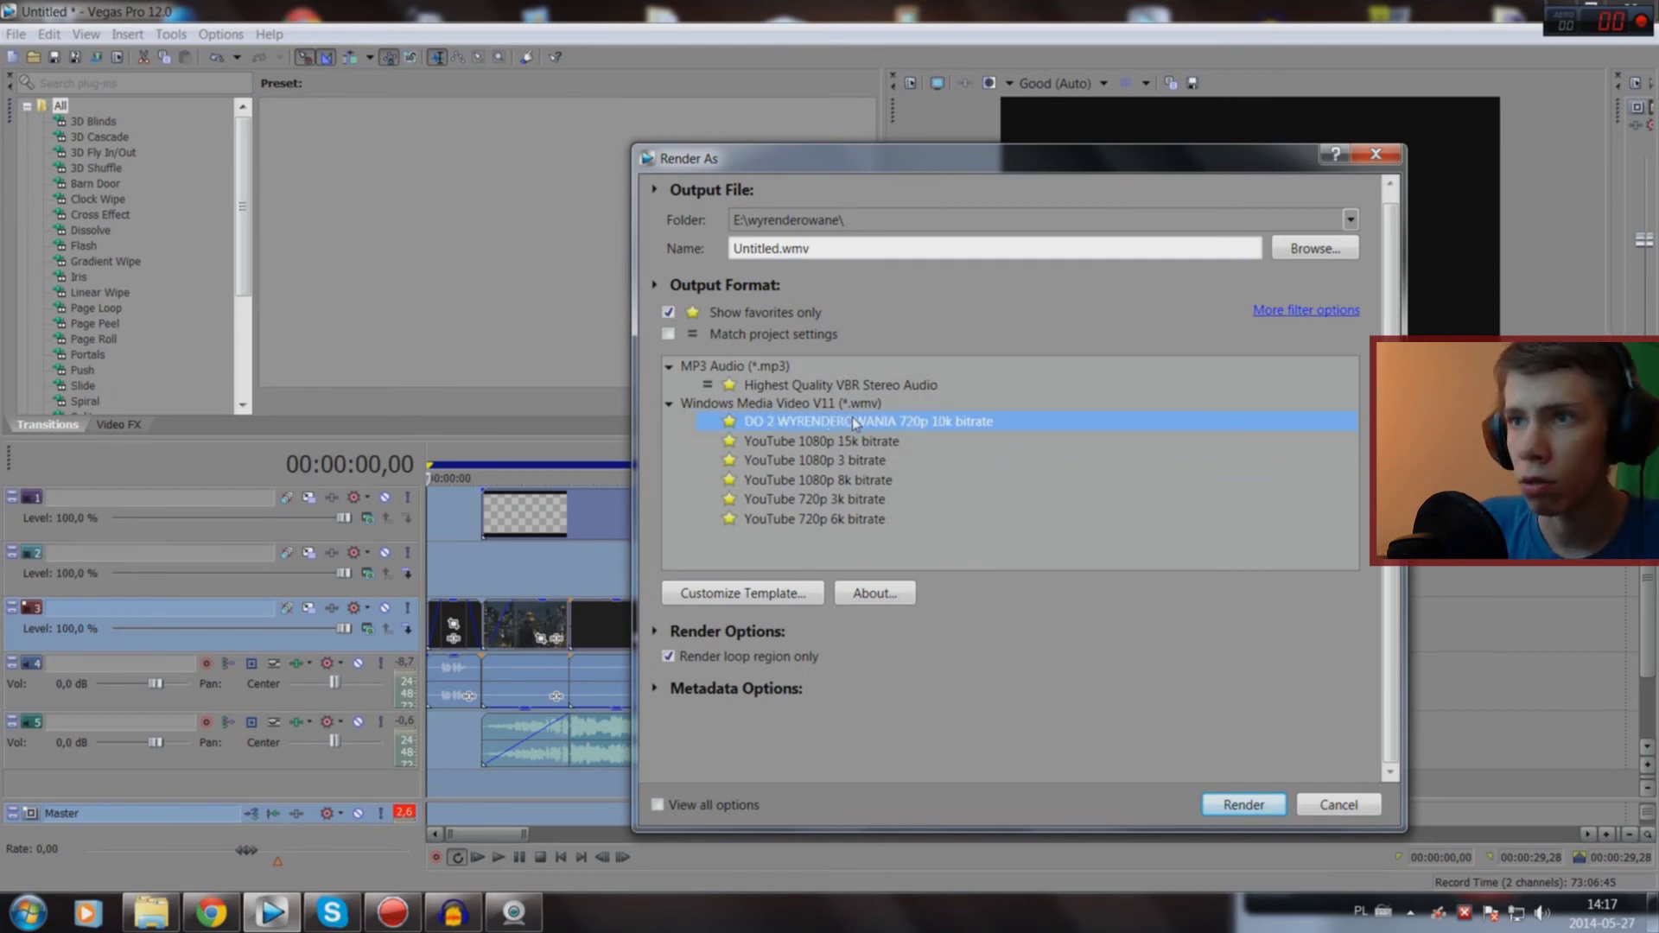
click(858, 519)
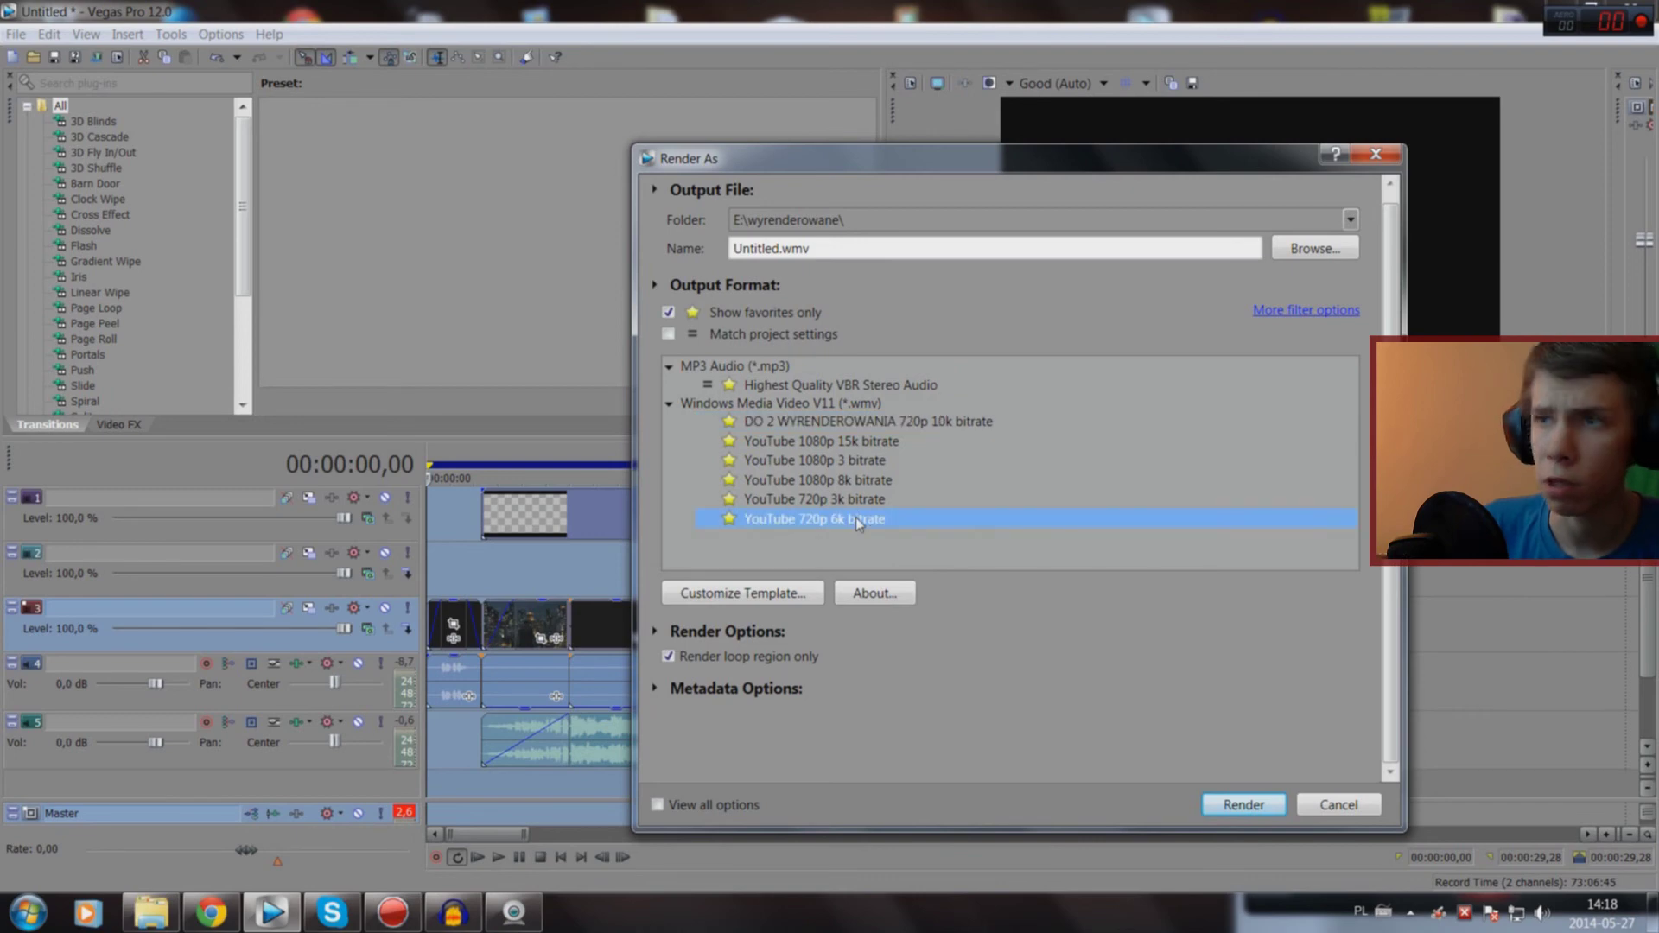
click(885, 442)
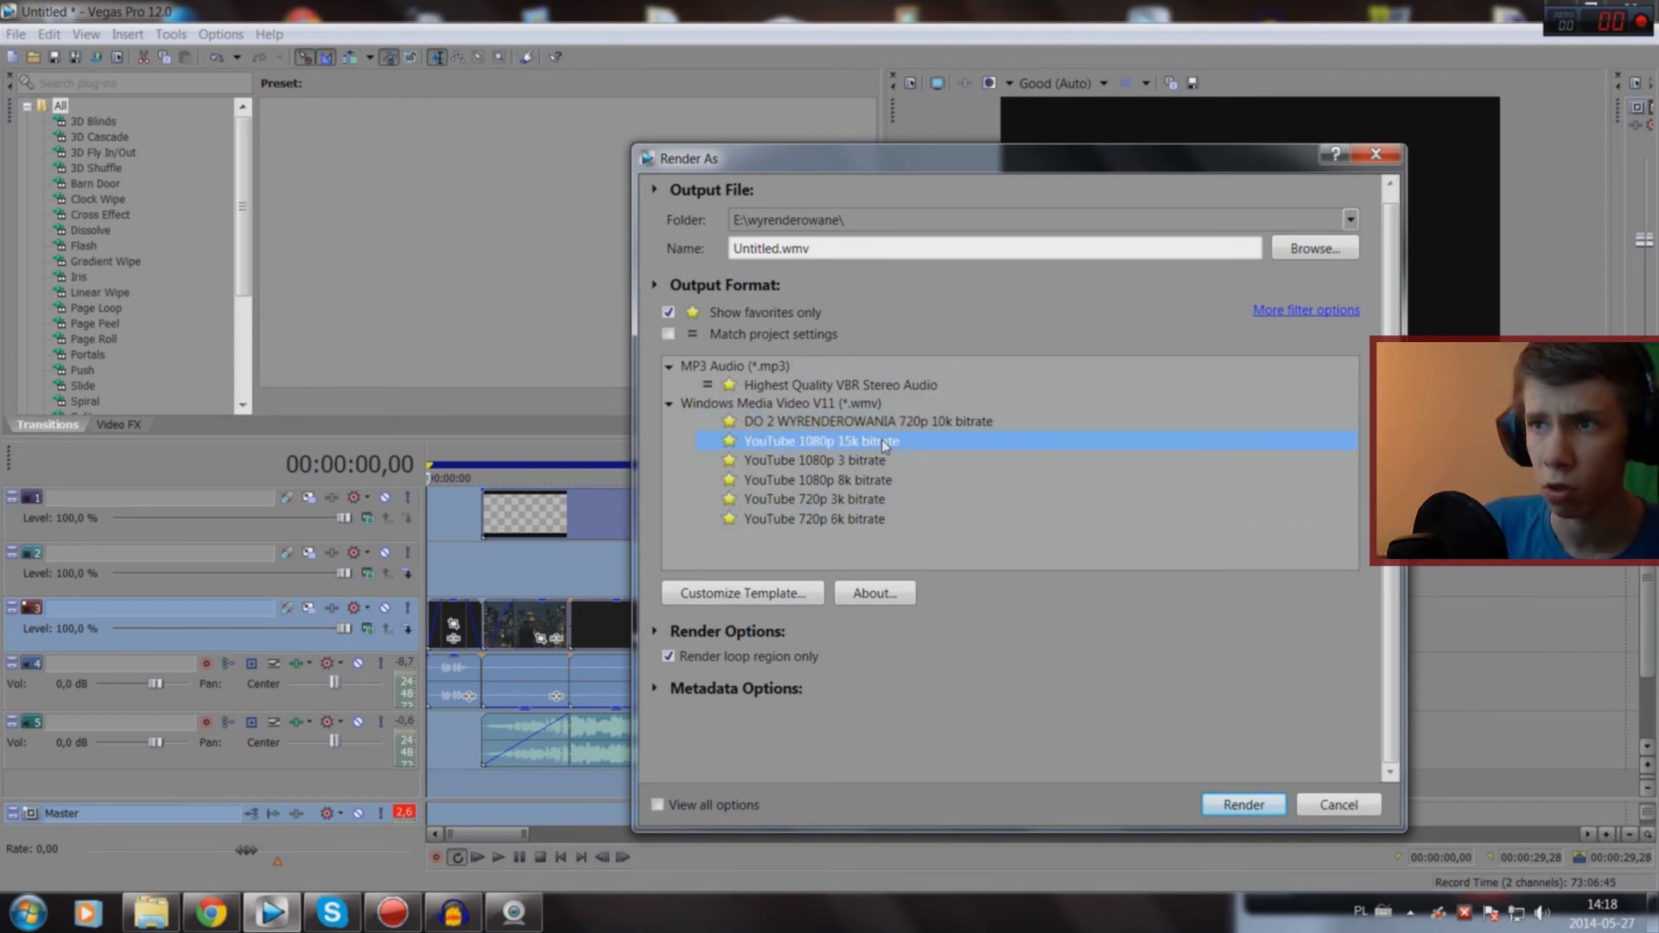
drag(781, 248, 743, 248)
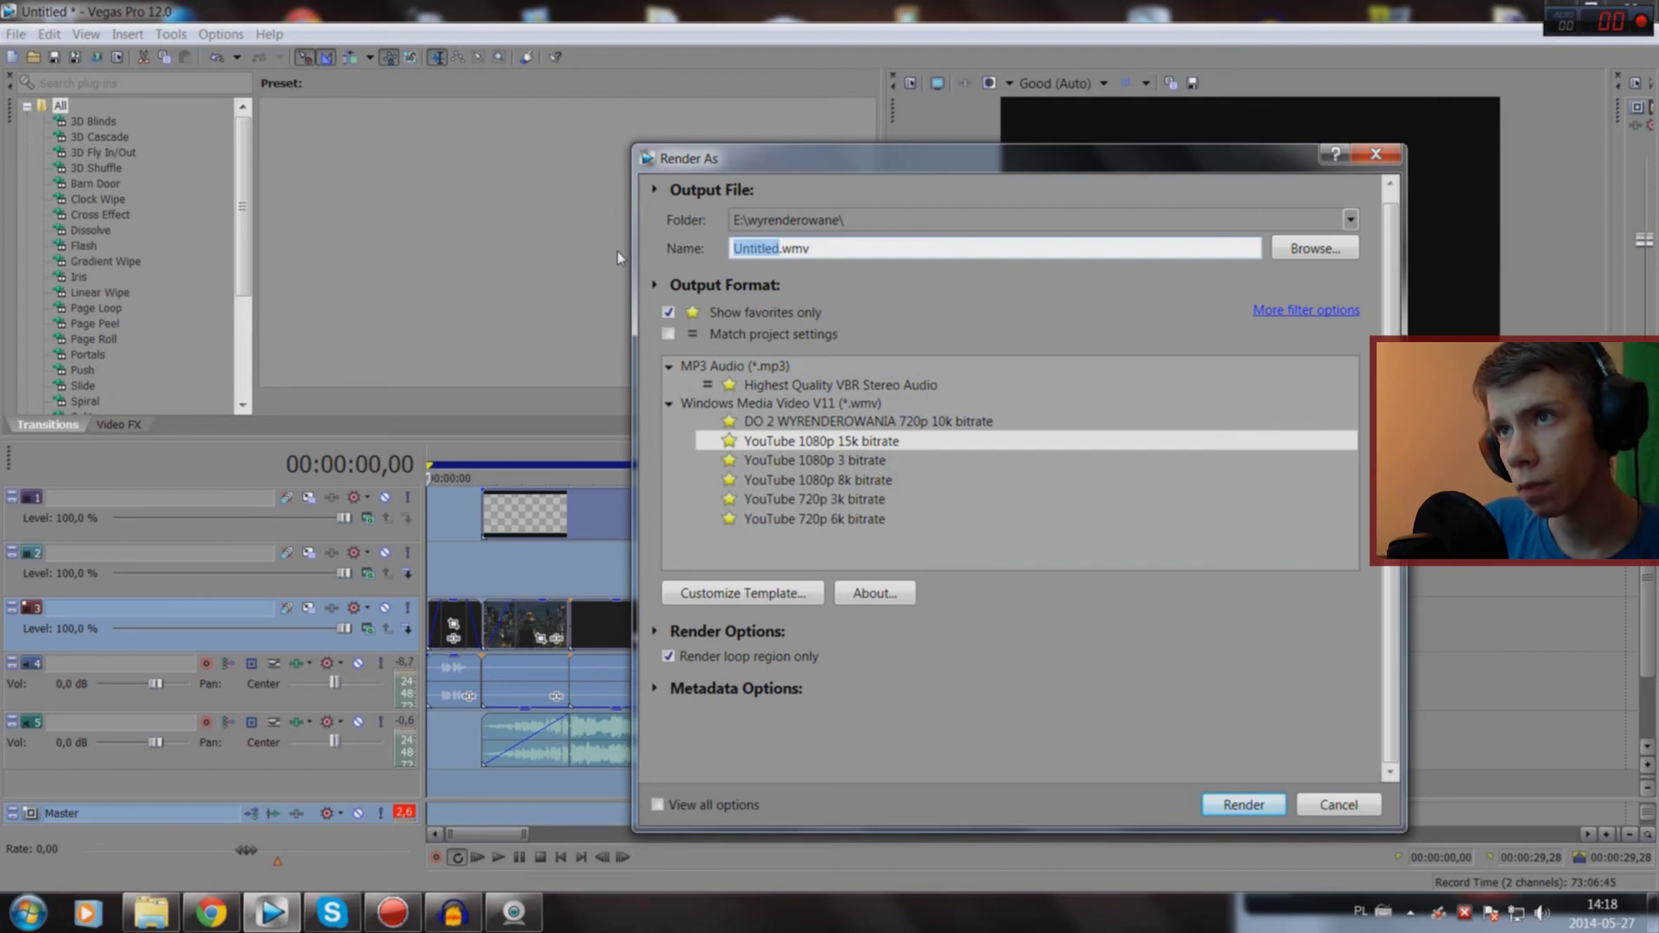
Step: Name the output 'test intro Watch Dogs', render it, then minimize Vegas
text(test )
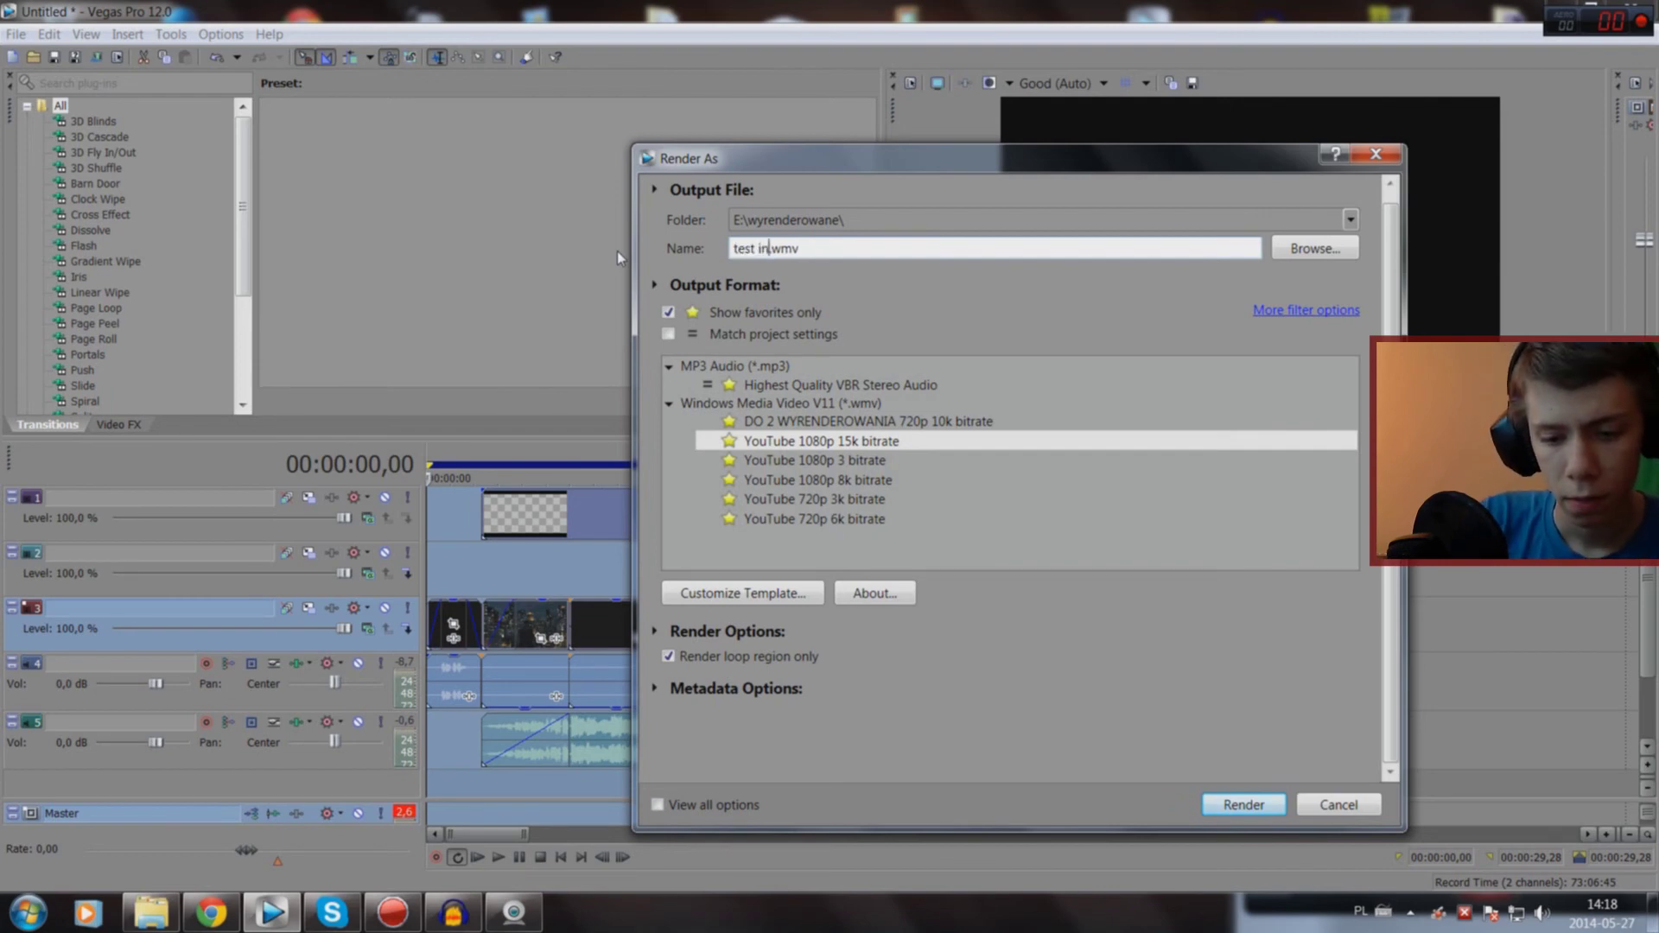
text(intr)
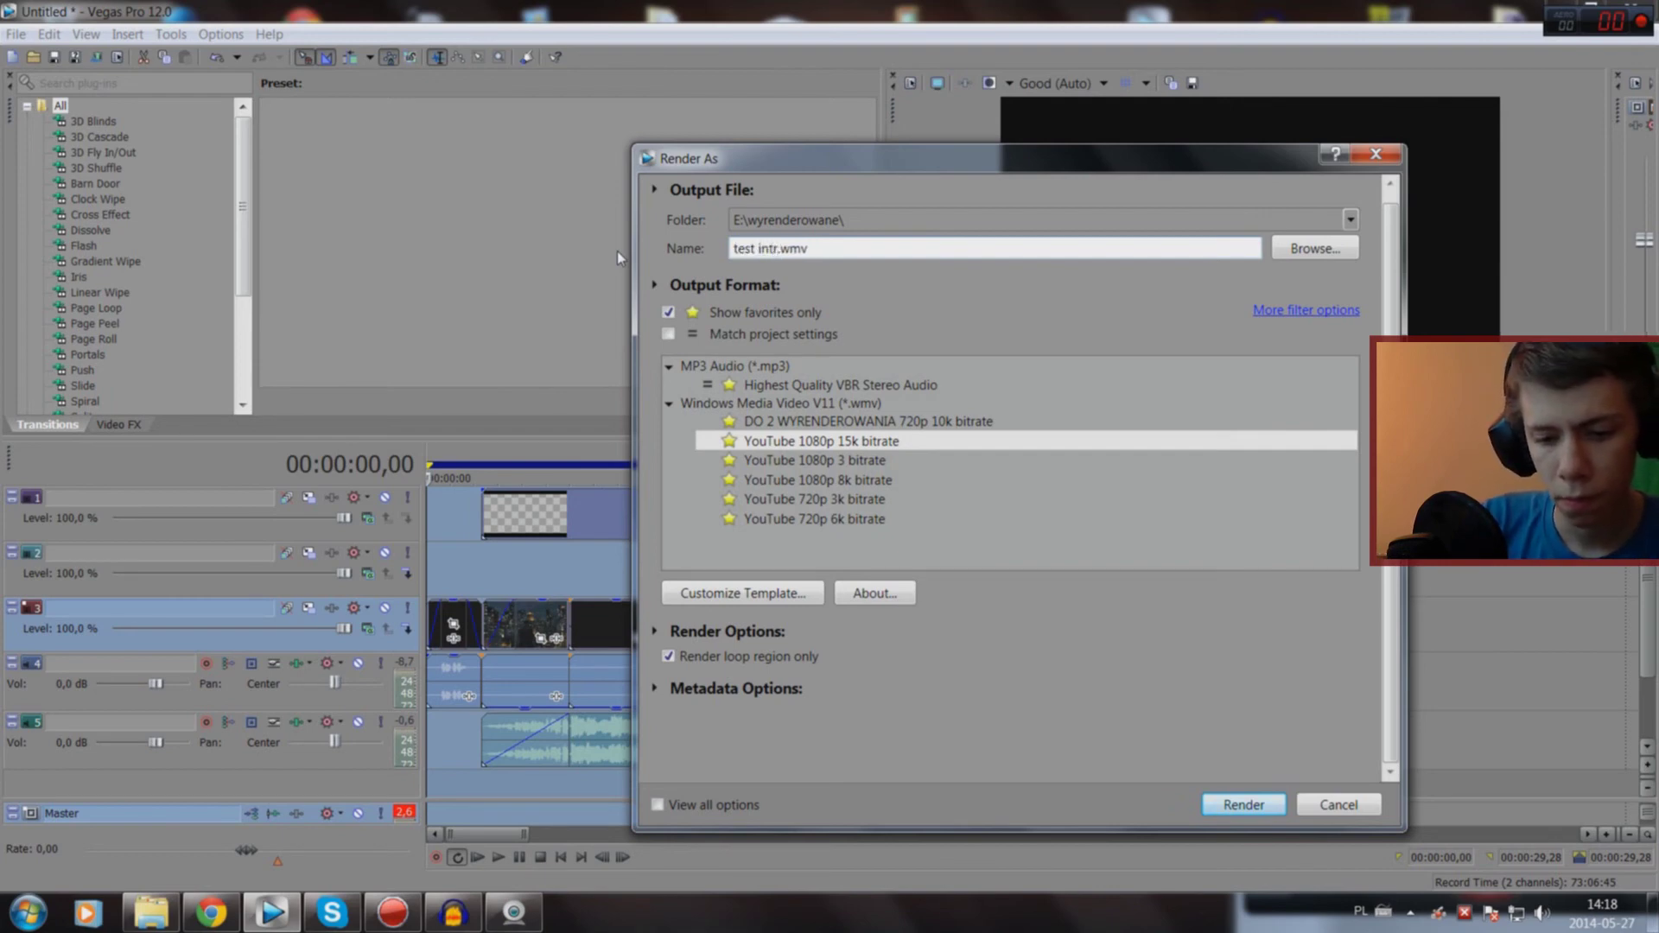
text(o Wa)
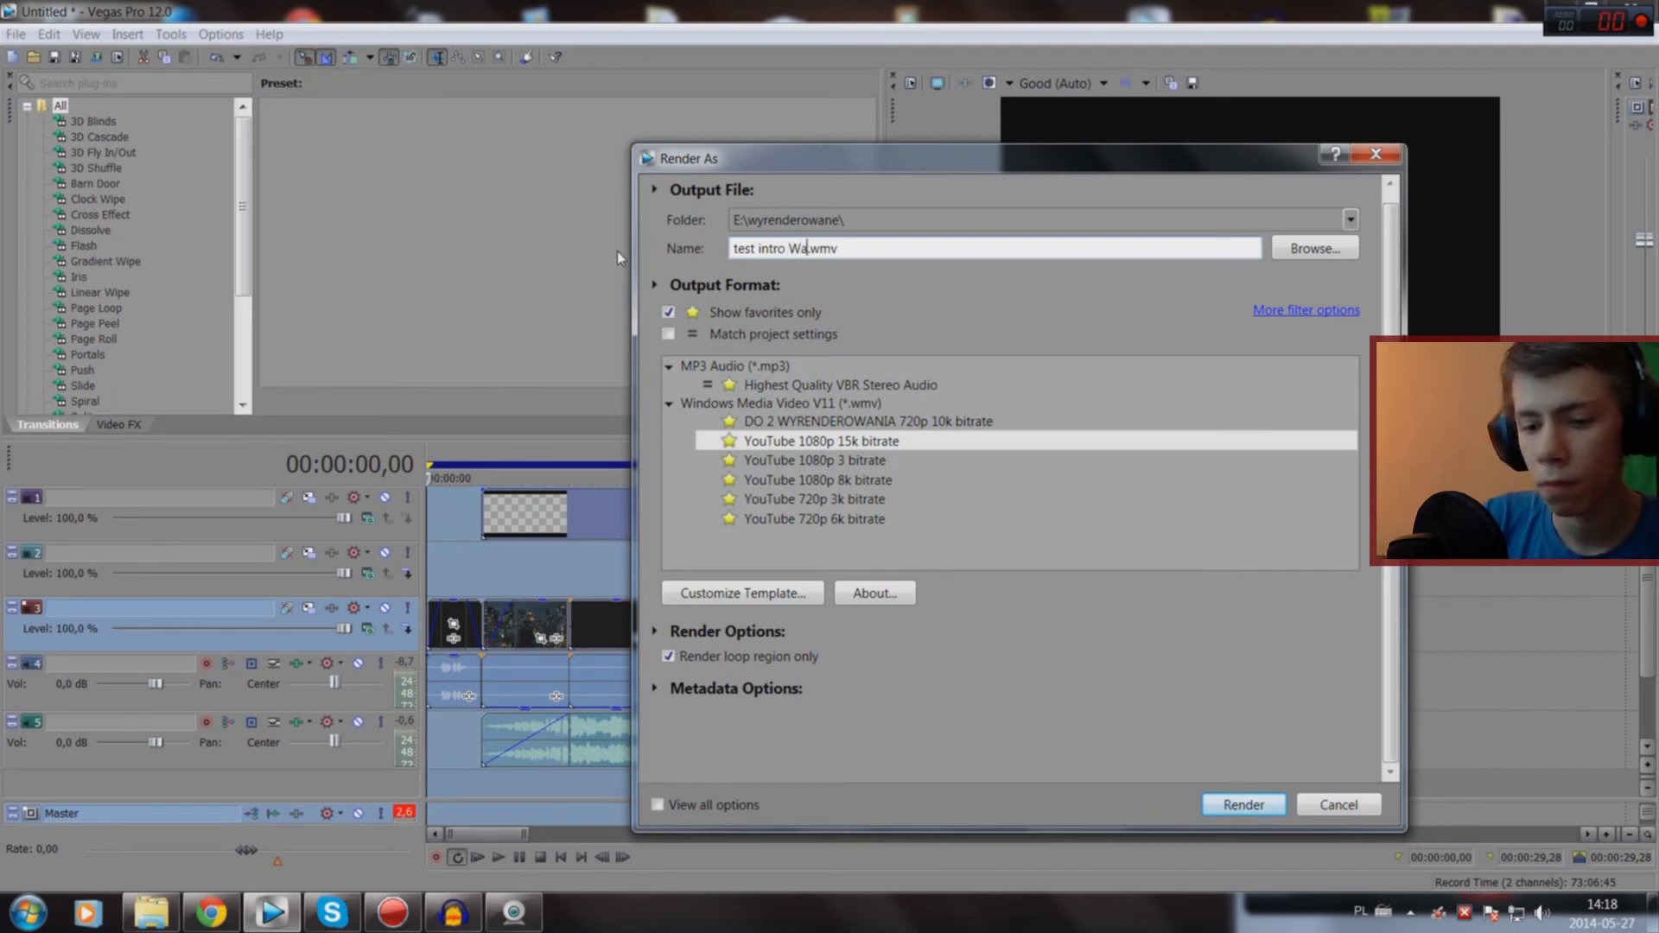
text(tch Dog)
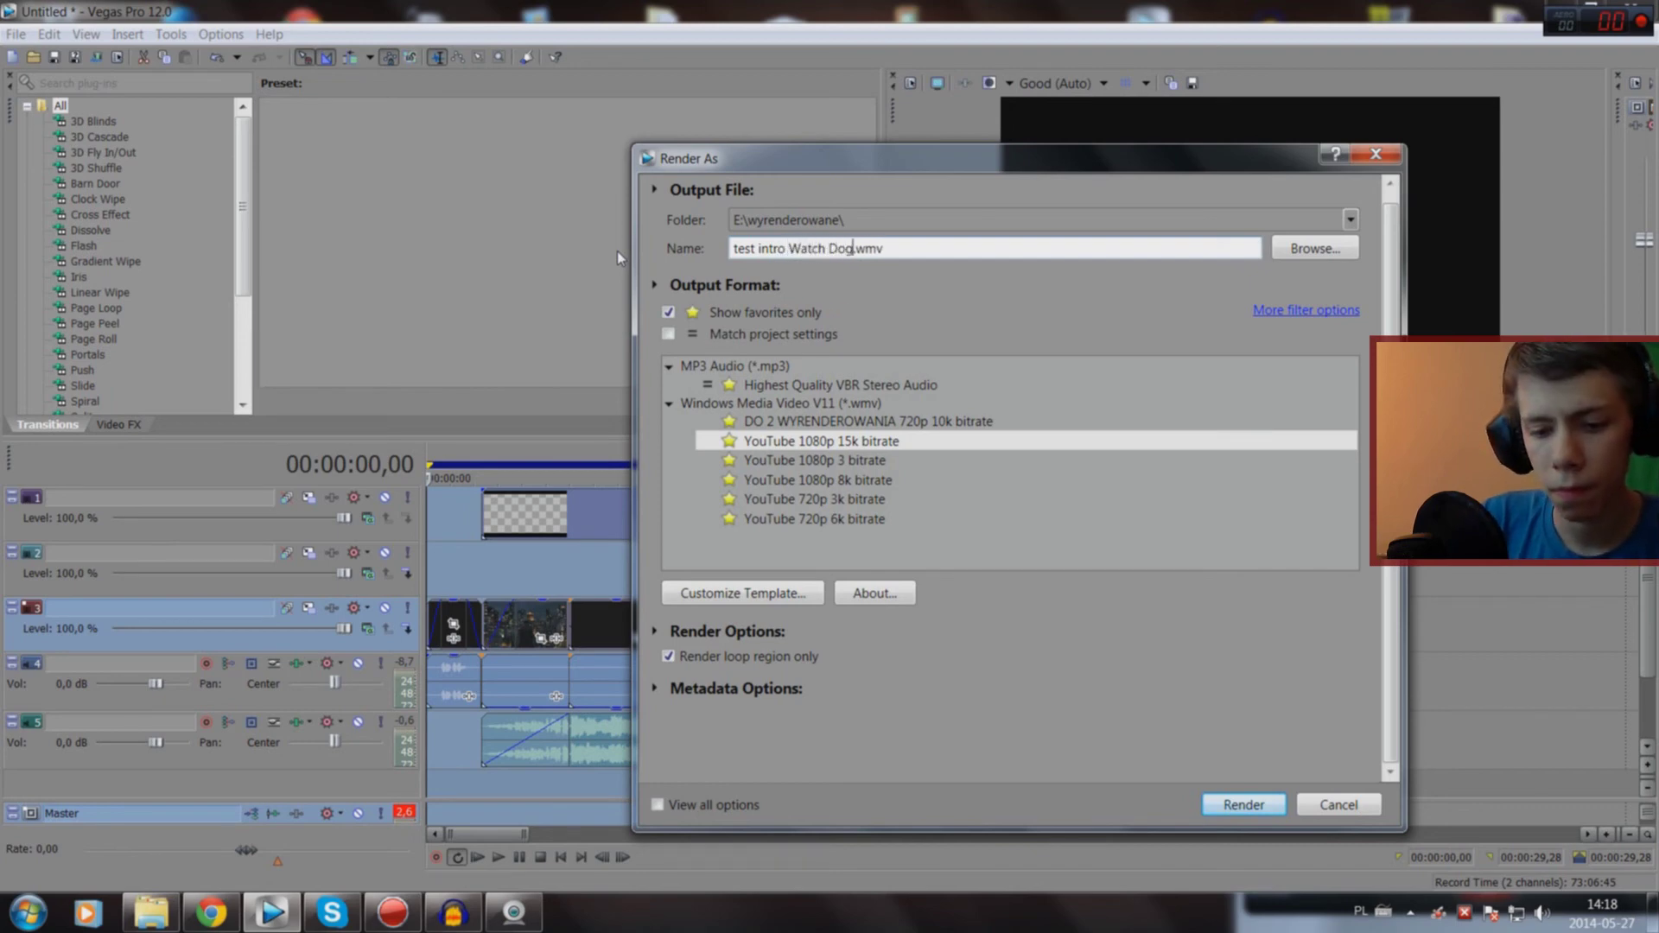
text(s)
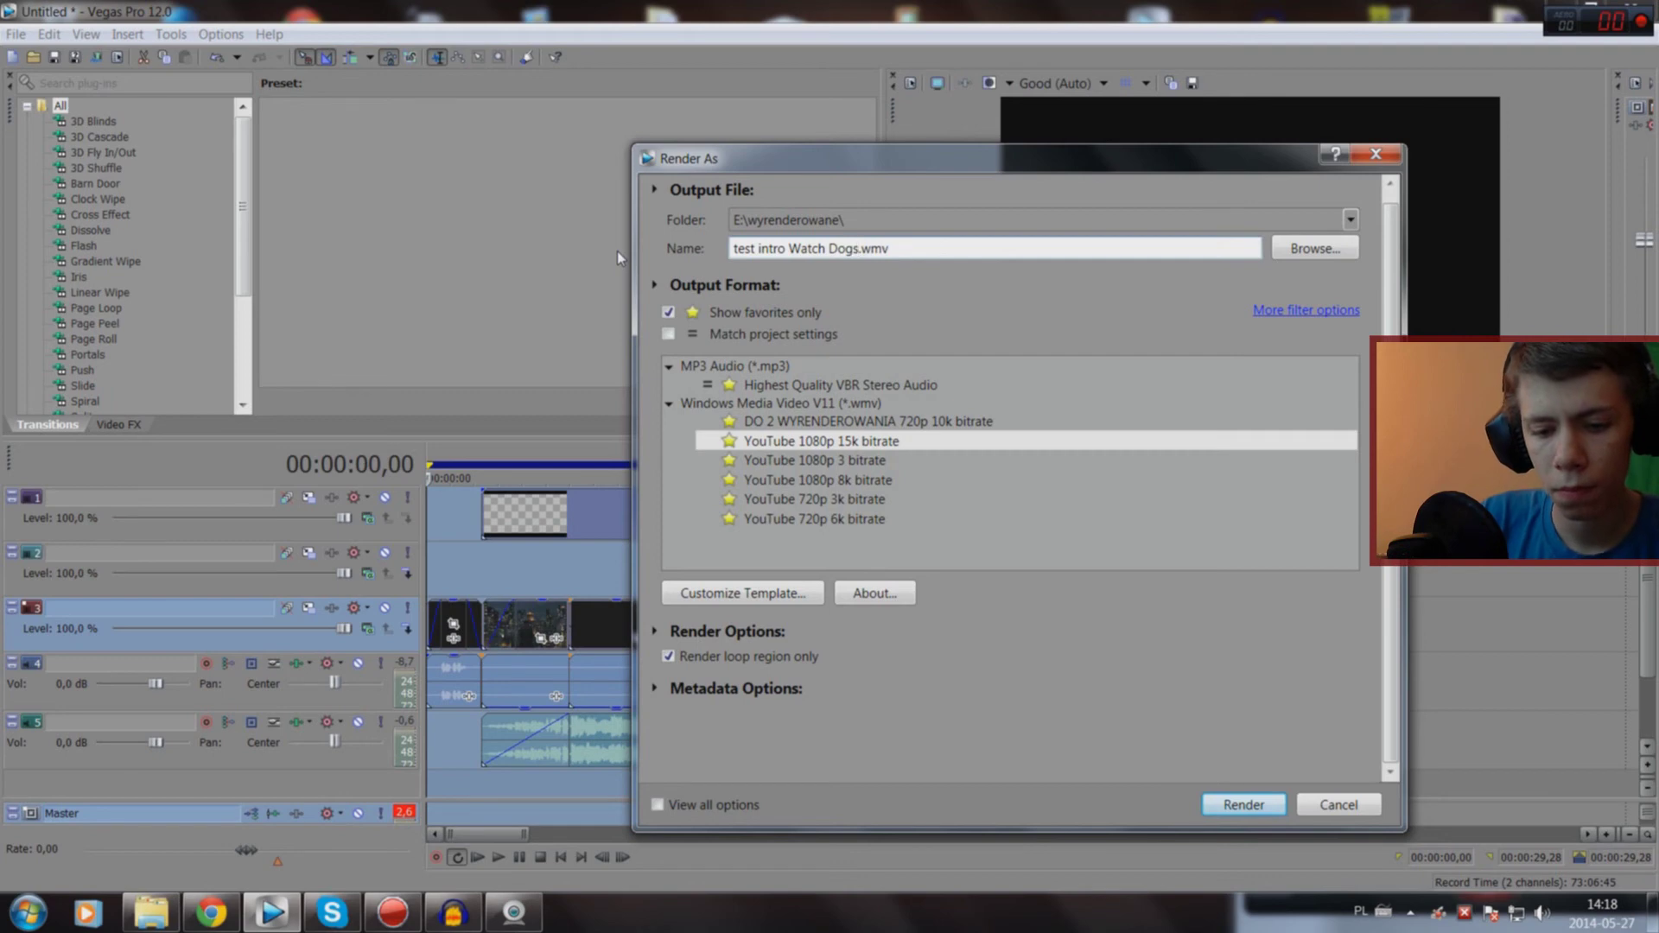
key(Return)
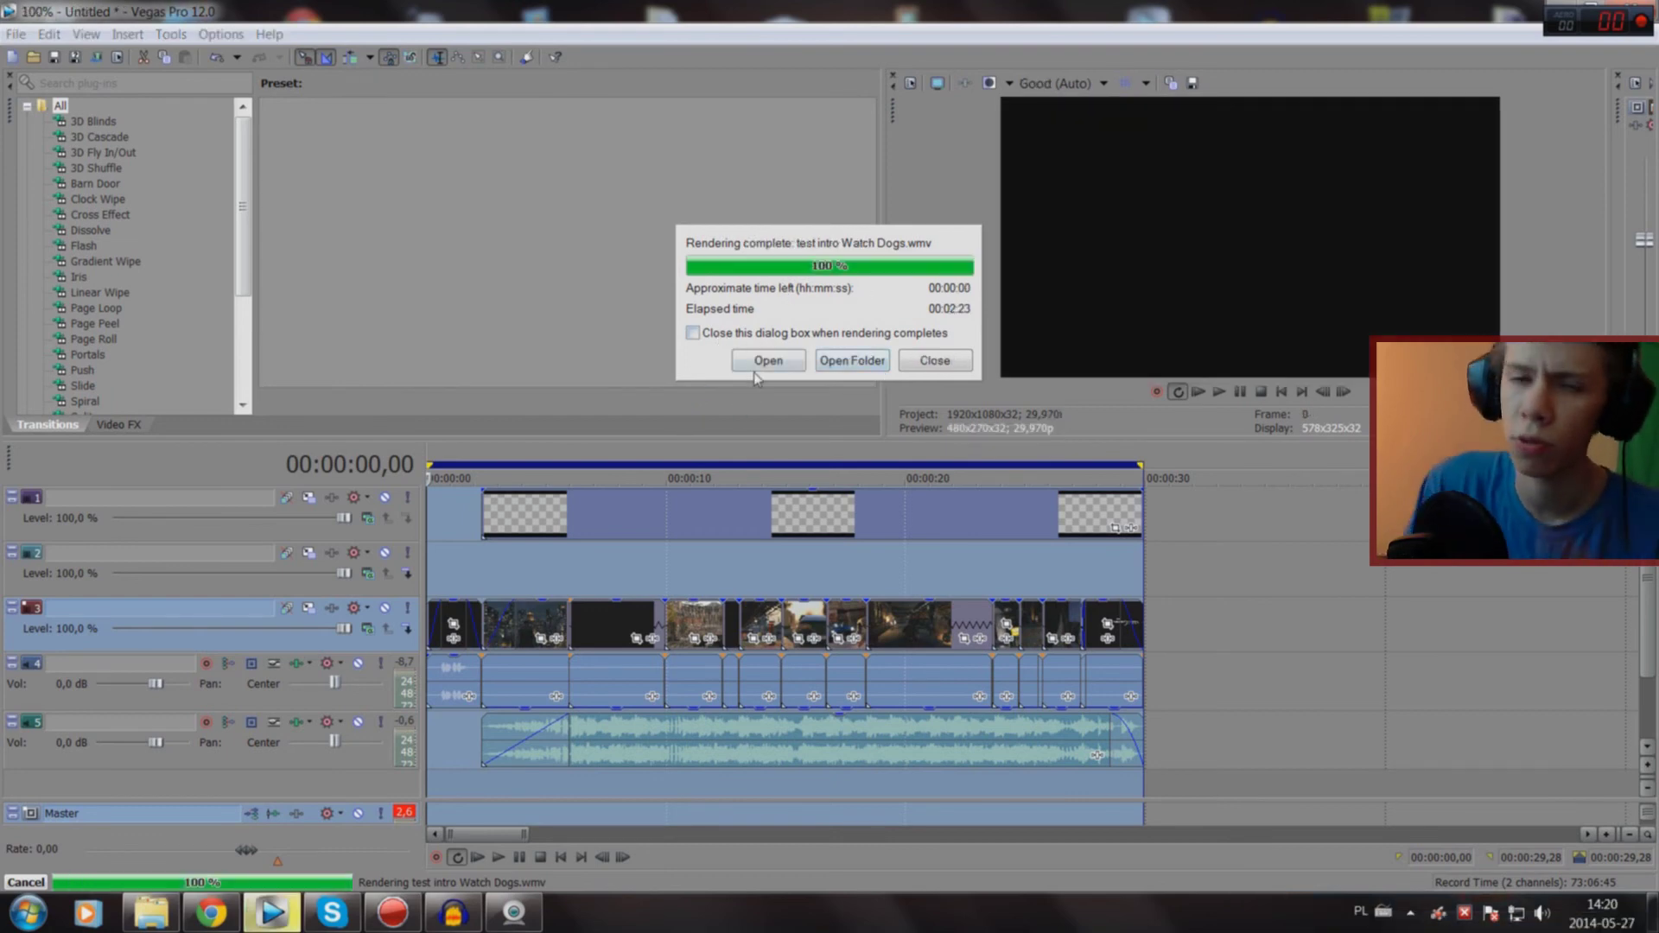
click(1553, 17)
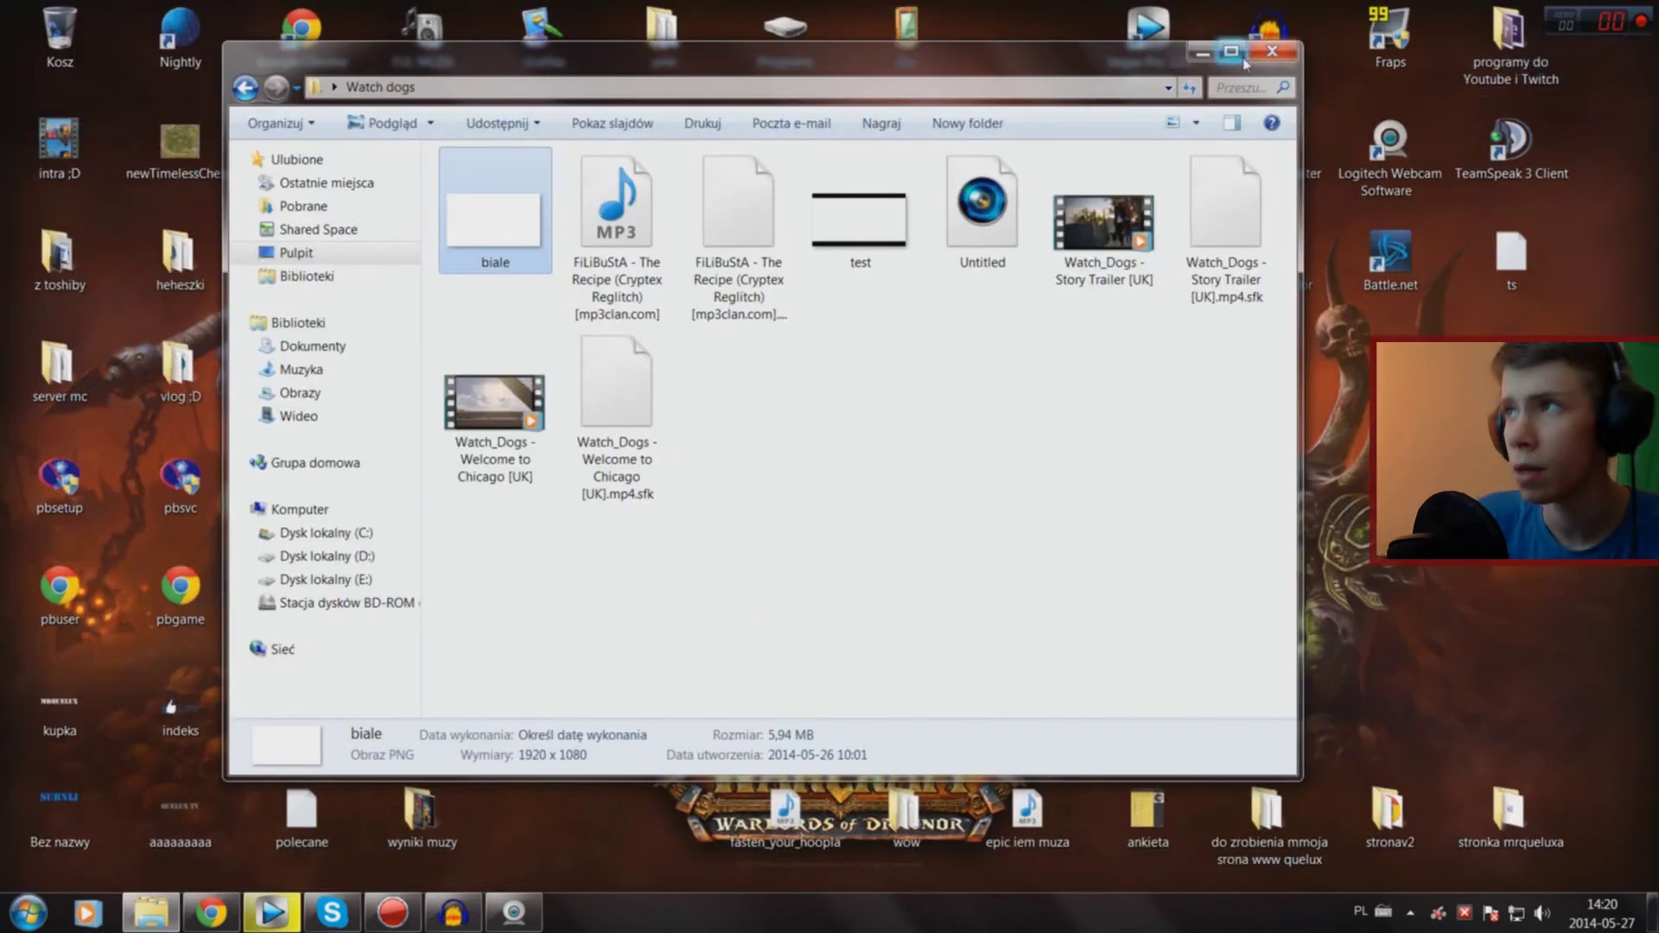
Step: Navigate from drive E: into the wyrenderowane folder
click(321, 579)
double_click(981, 354)
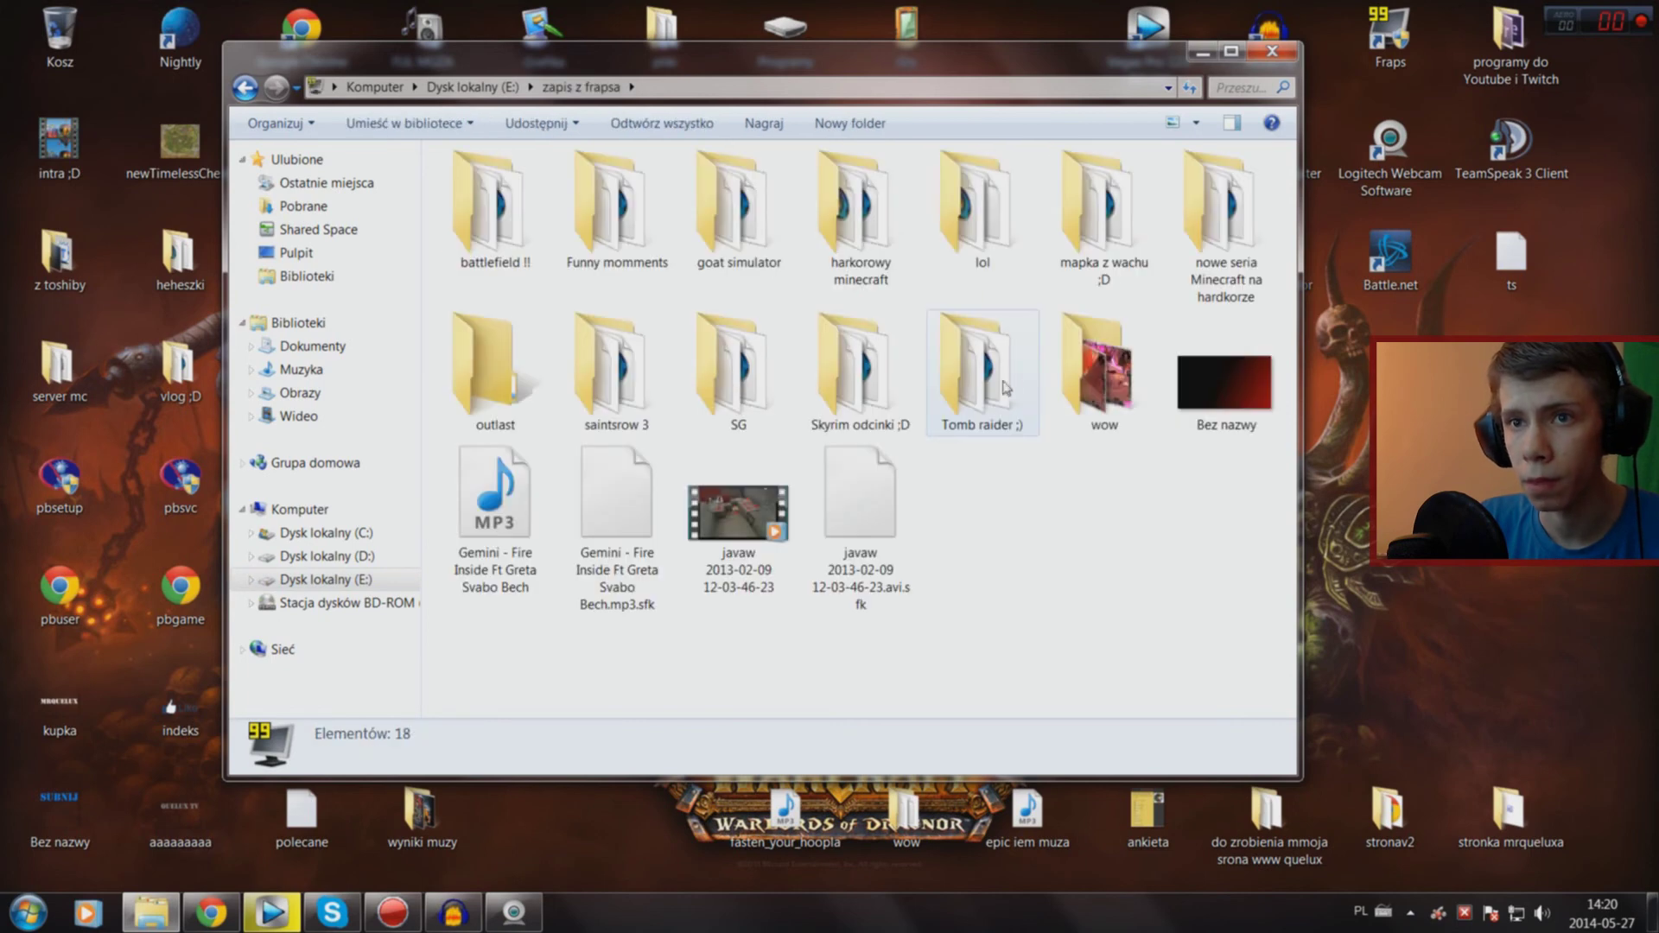
key(BackSpace)
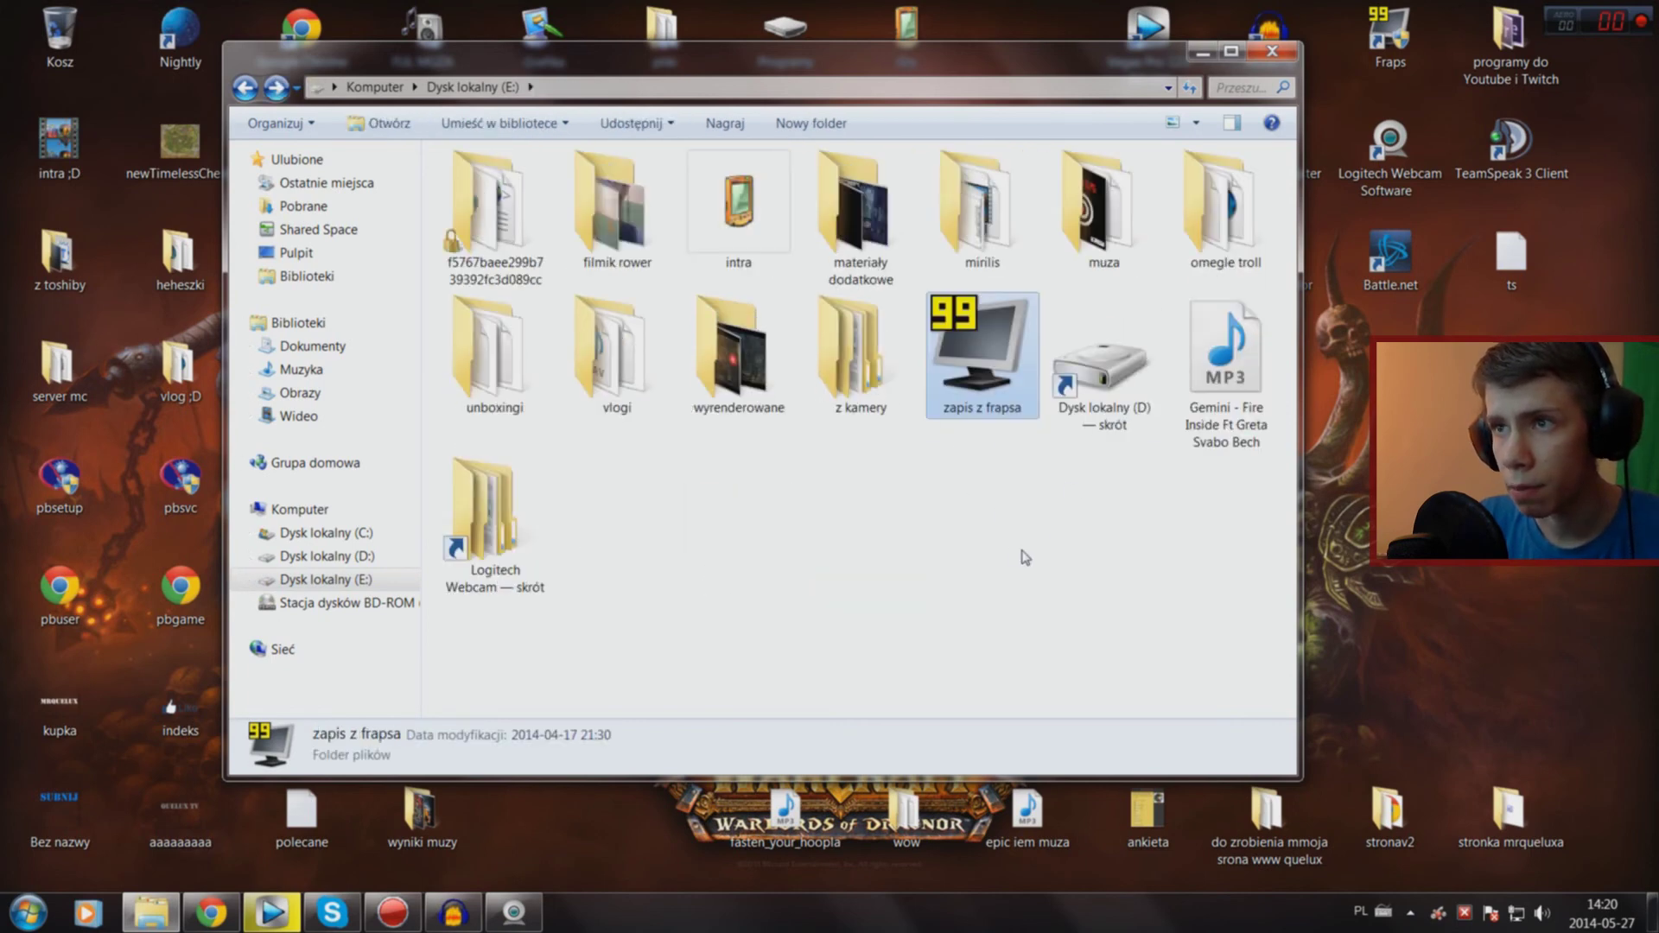
key(Left)
key(Left)
key(Return)
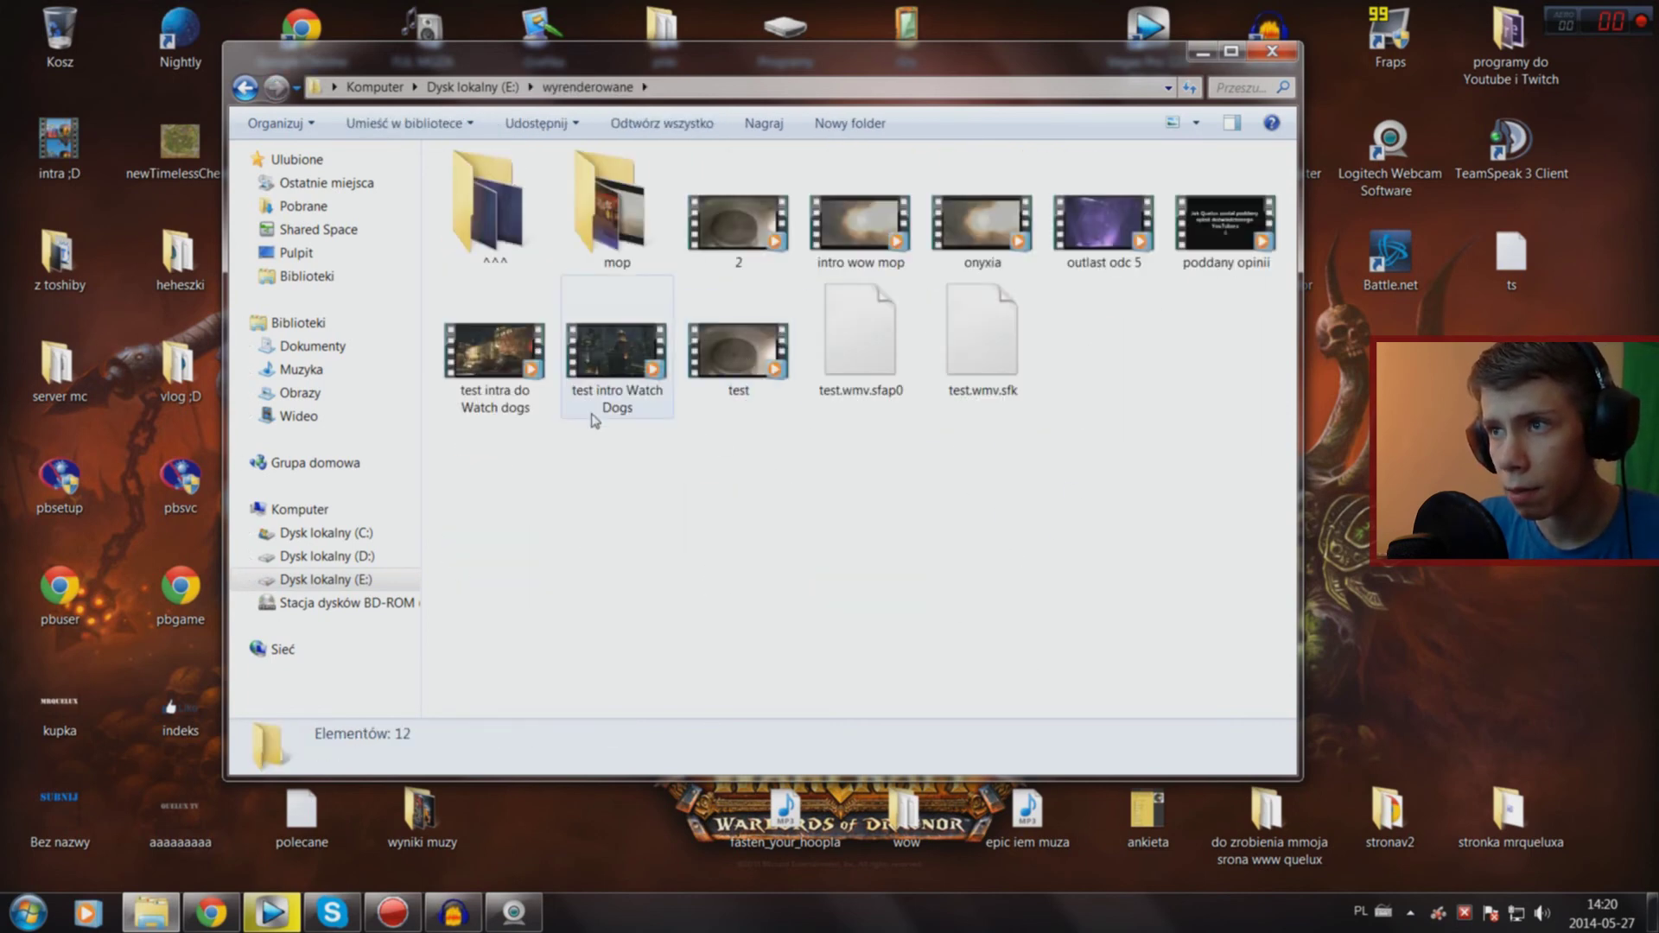
Step: Maximize the window and compare details of test intro Watch Dogs and test intra do Watch dogs
click(628, 343)
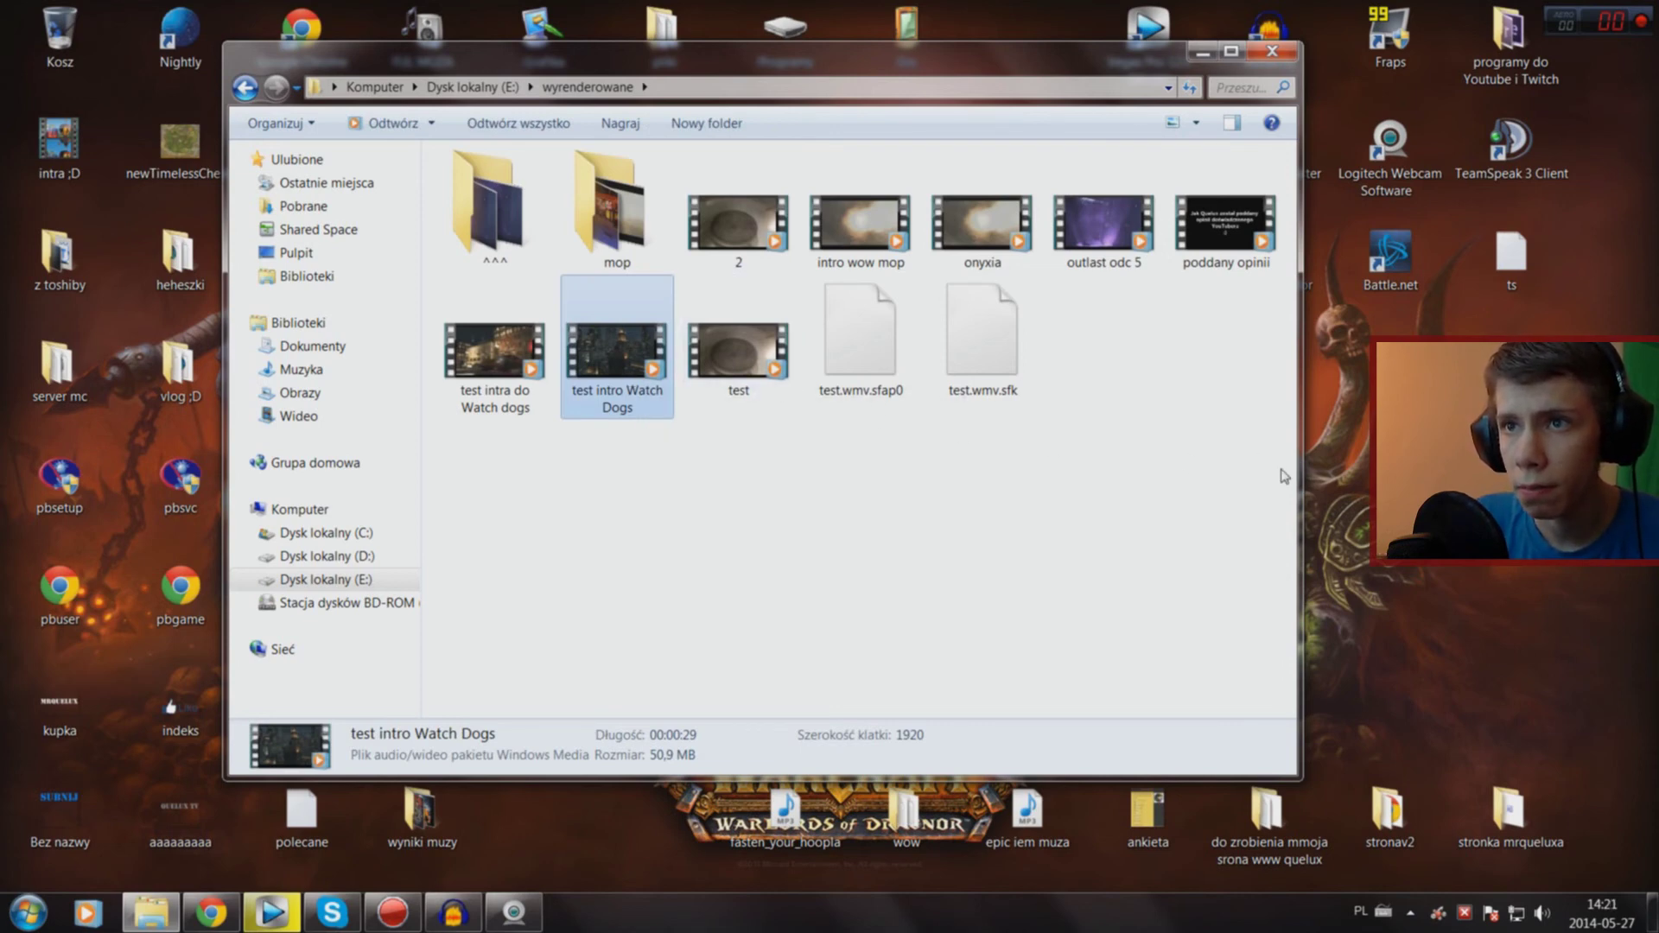
click(1346, 467)
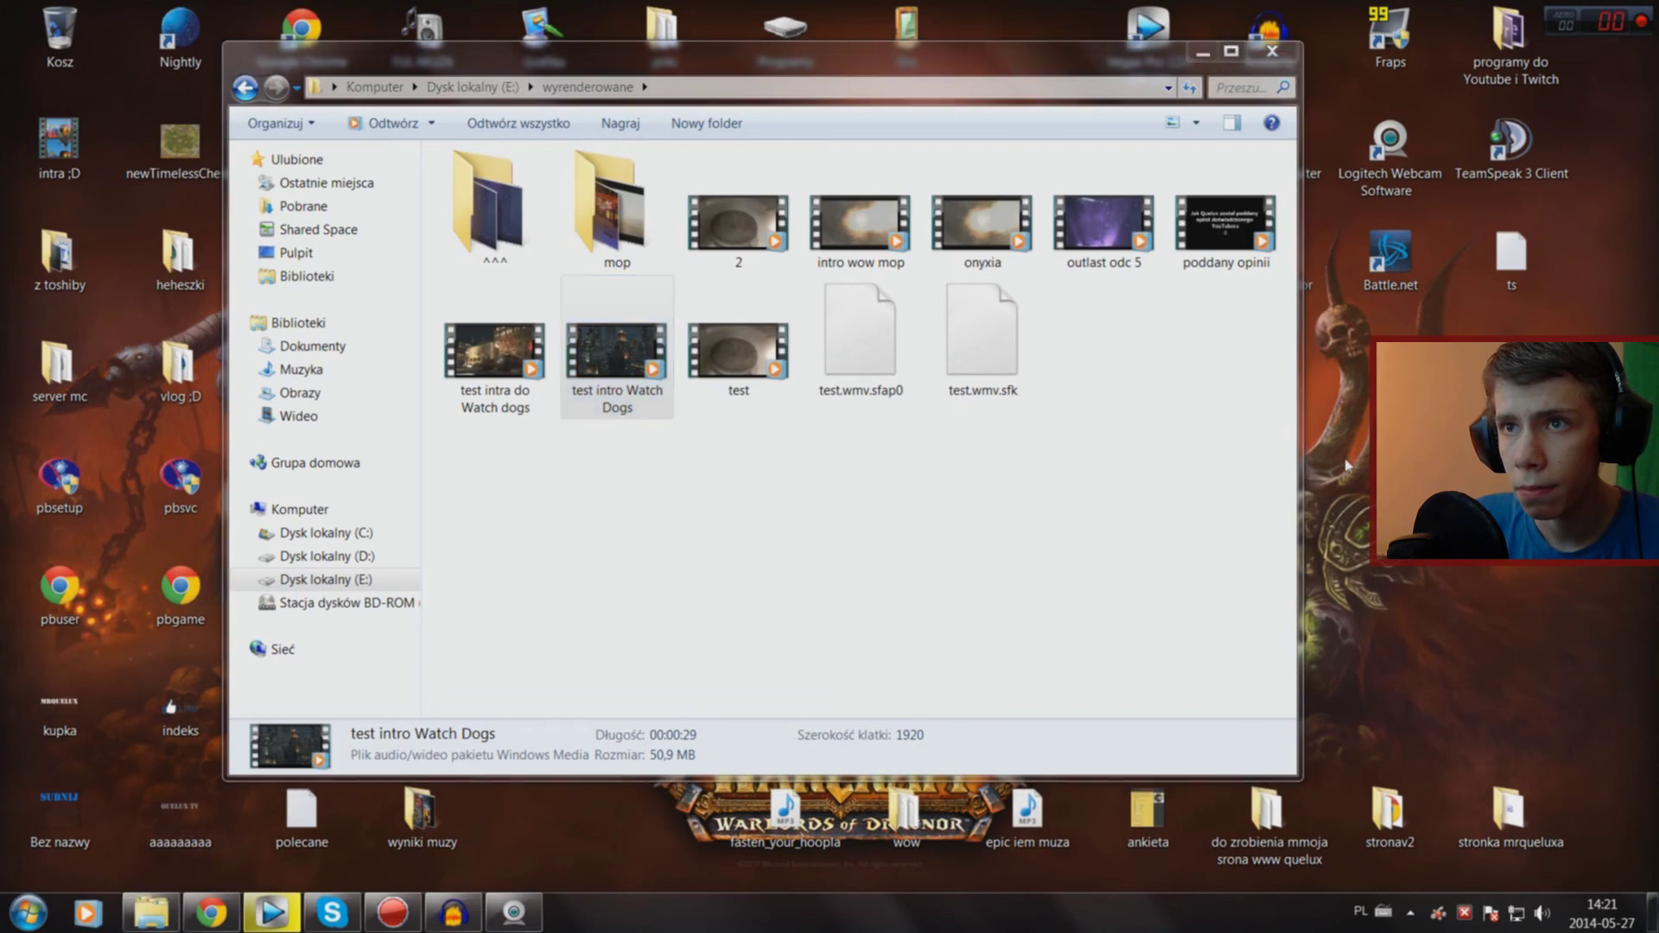
click(506, 393)
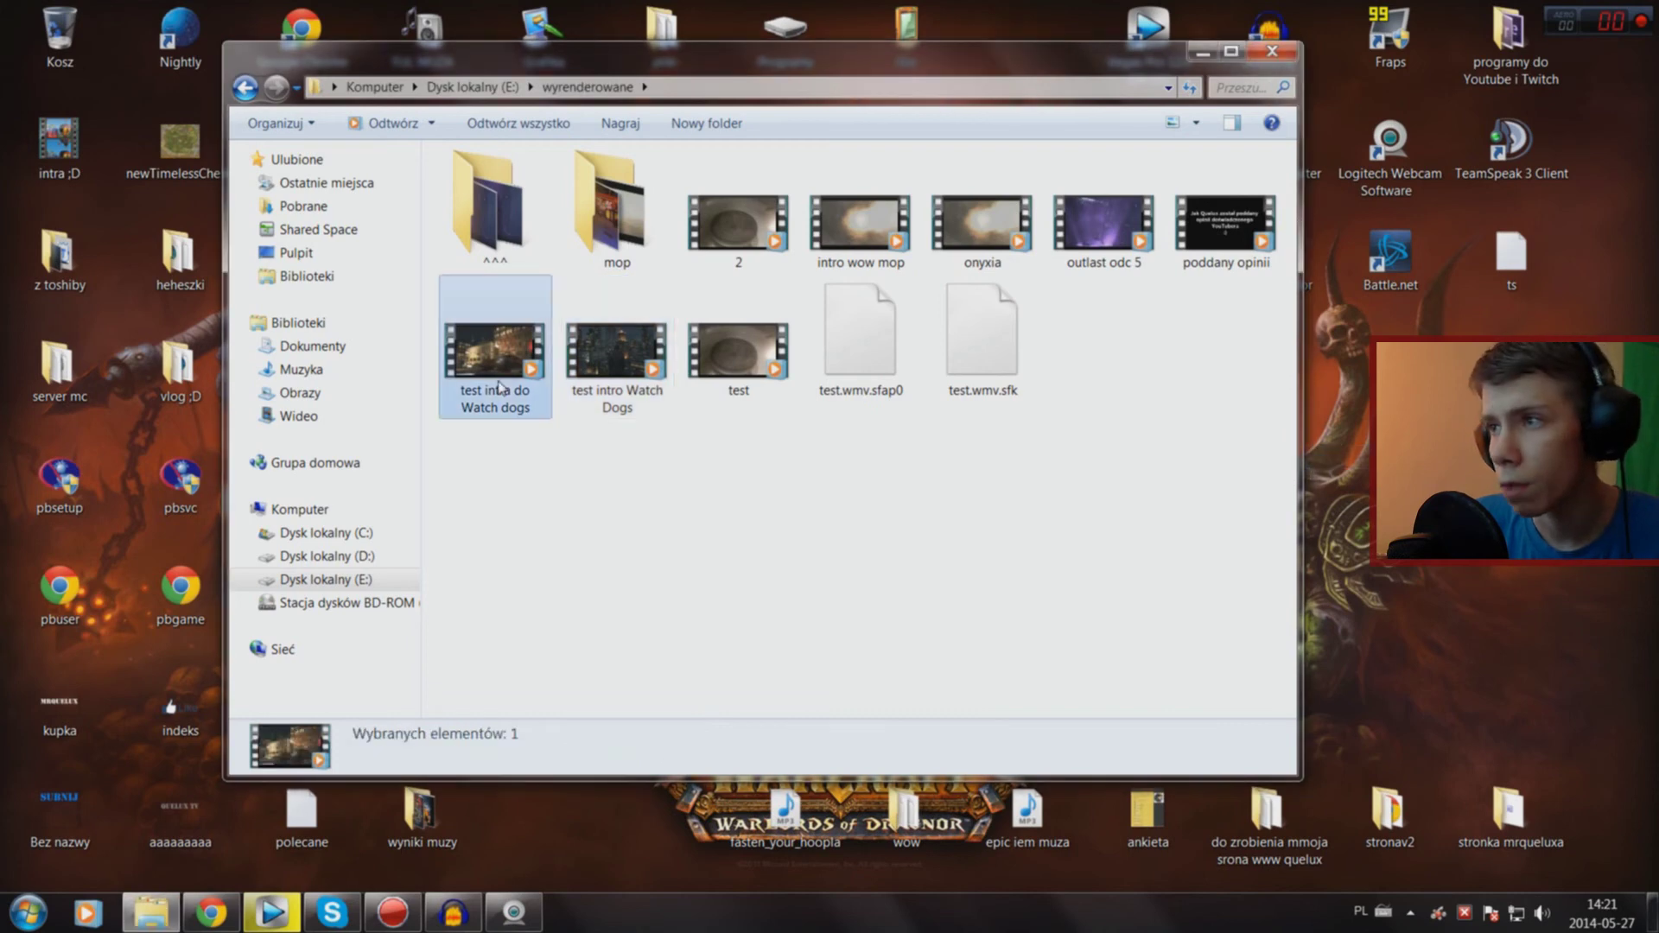
double_click(878, 60)
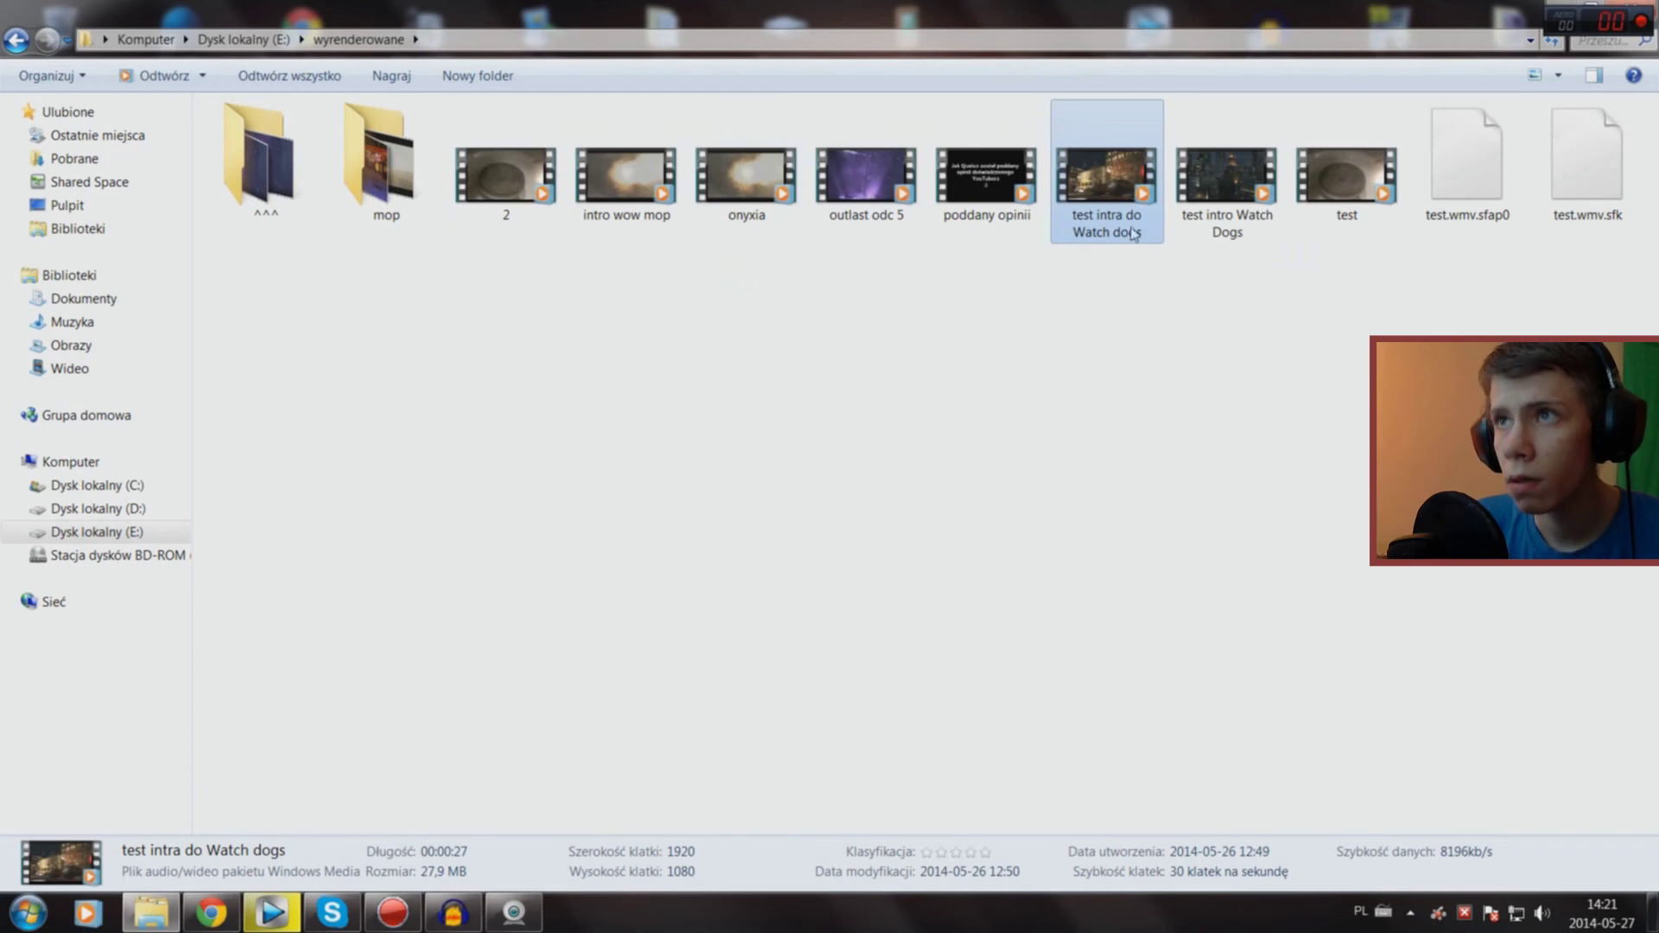
click(1208, 215)
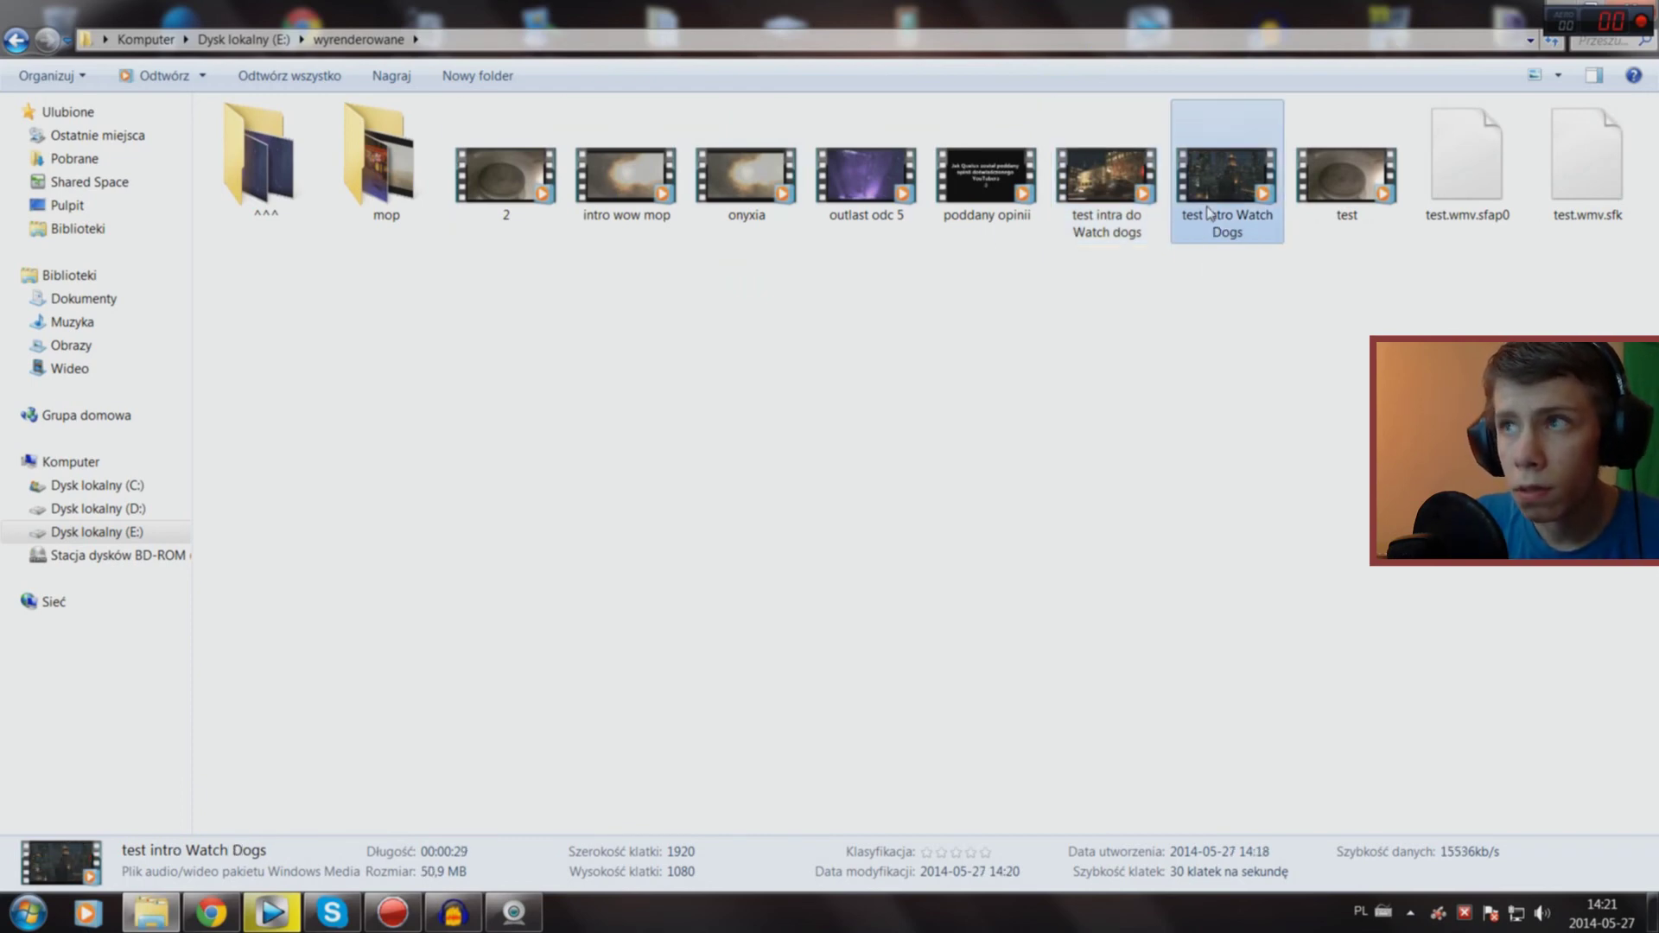
click(1079, 174)
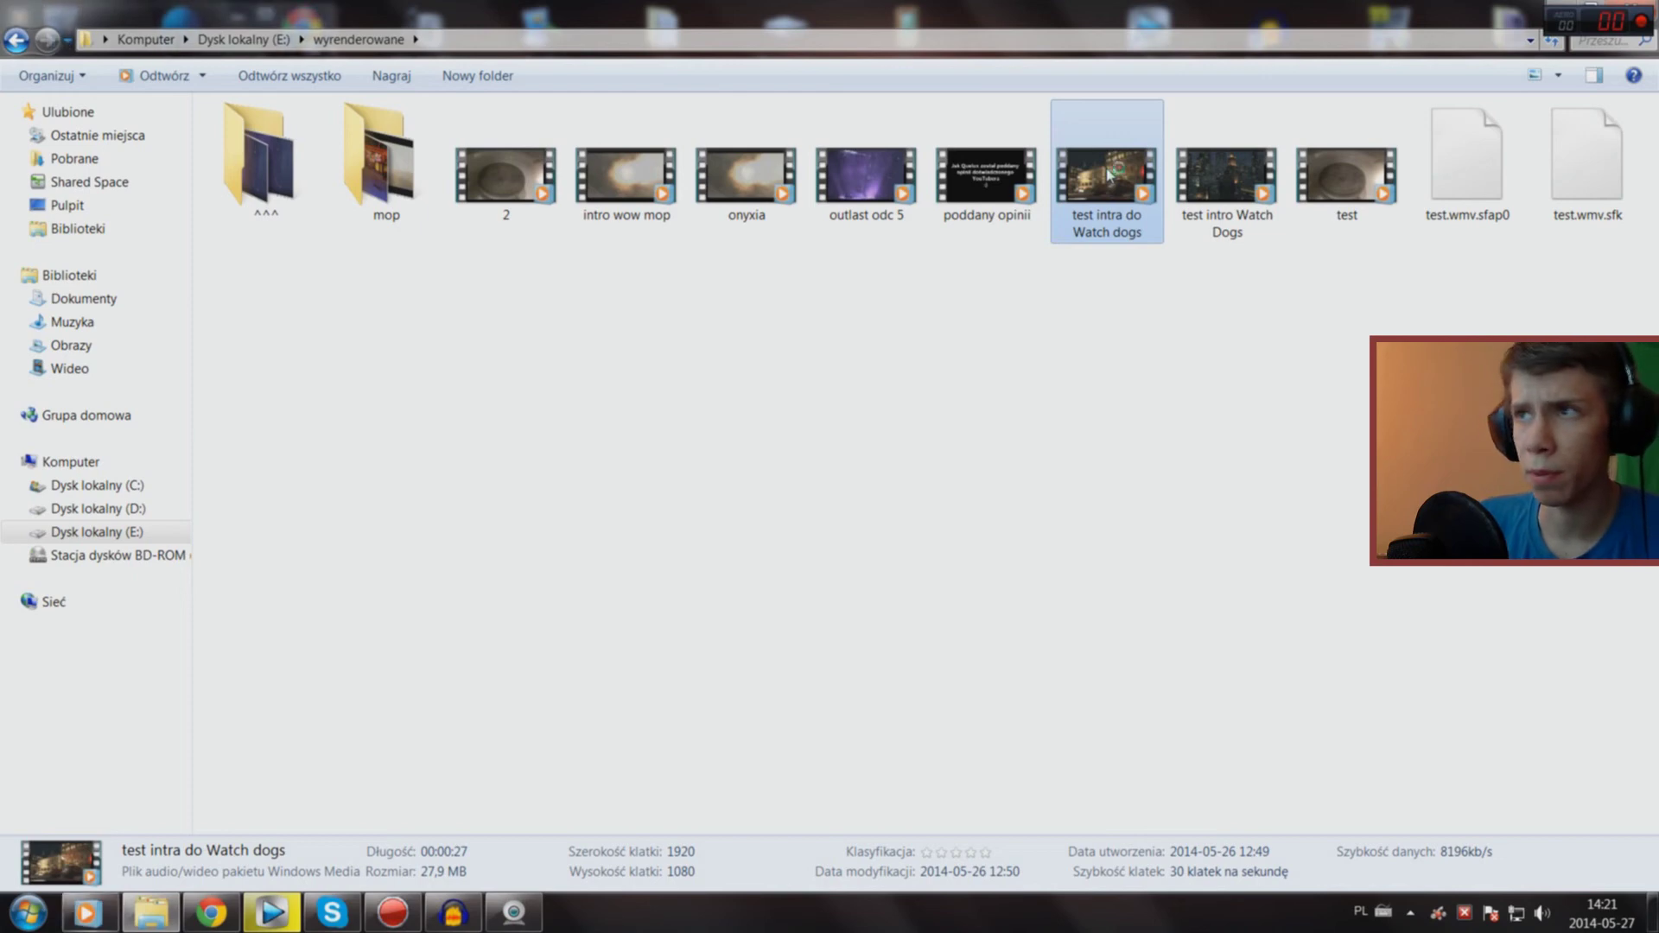
Step: Play the older test intra do Watch dogs video to the end, then close the player
double_click(1109, 173)
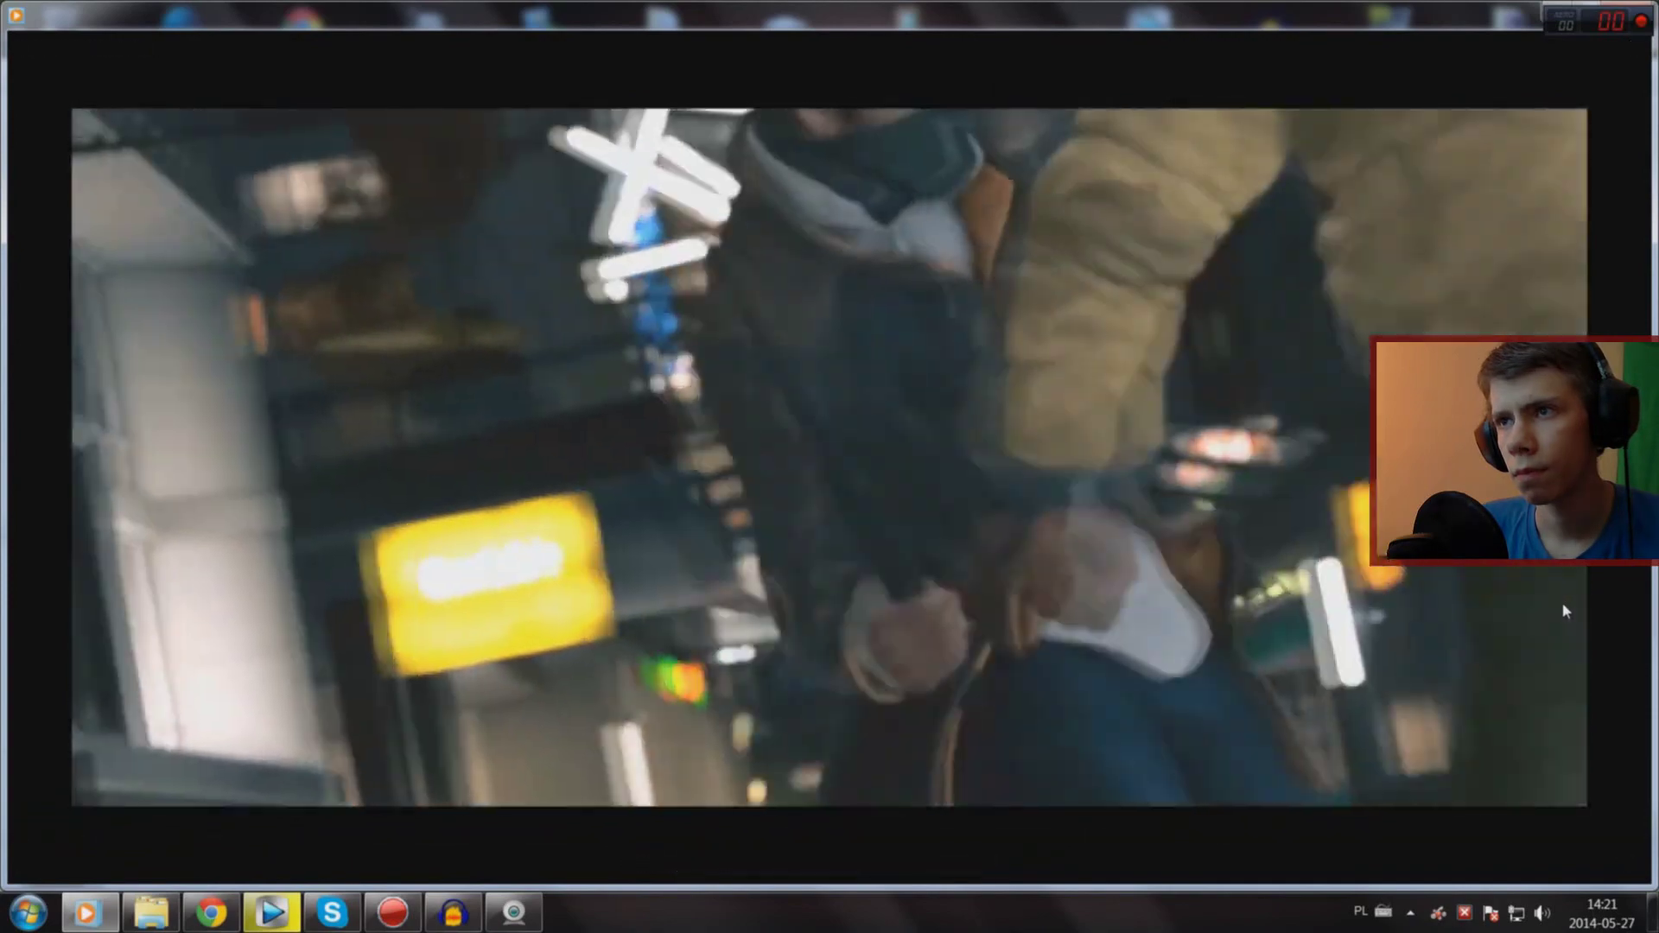
mouse_move(1549, 617)
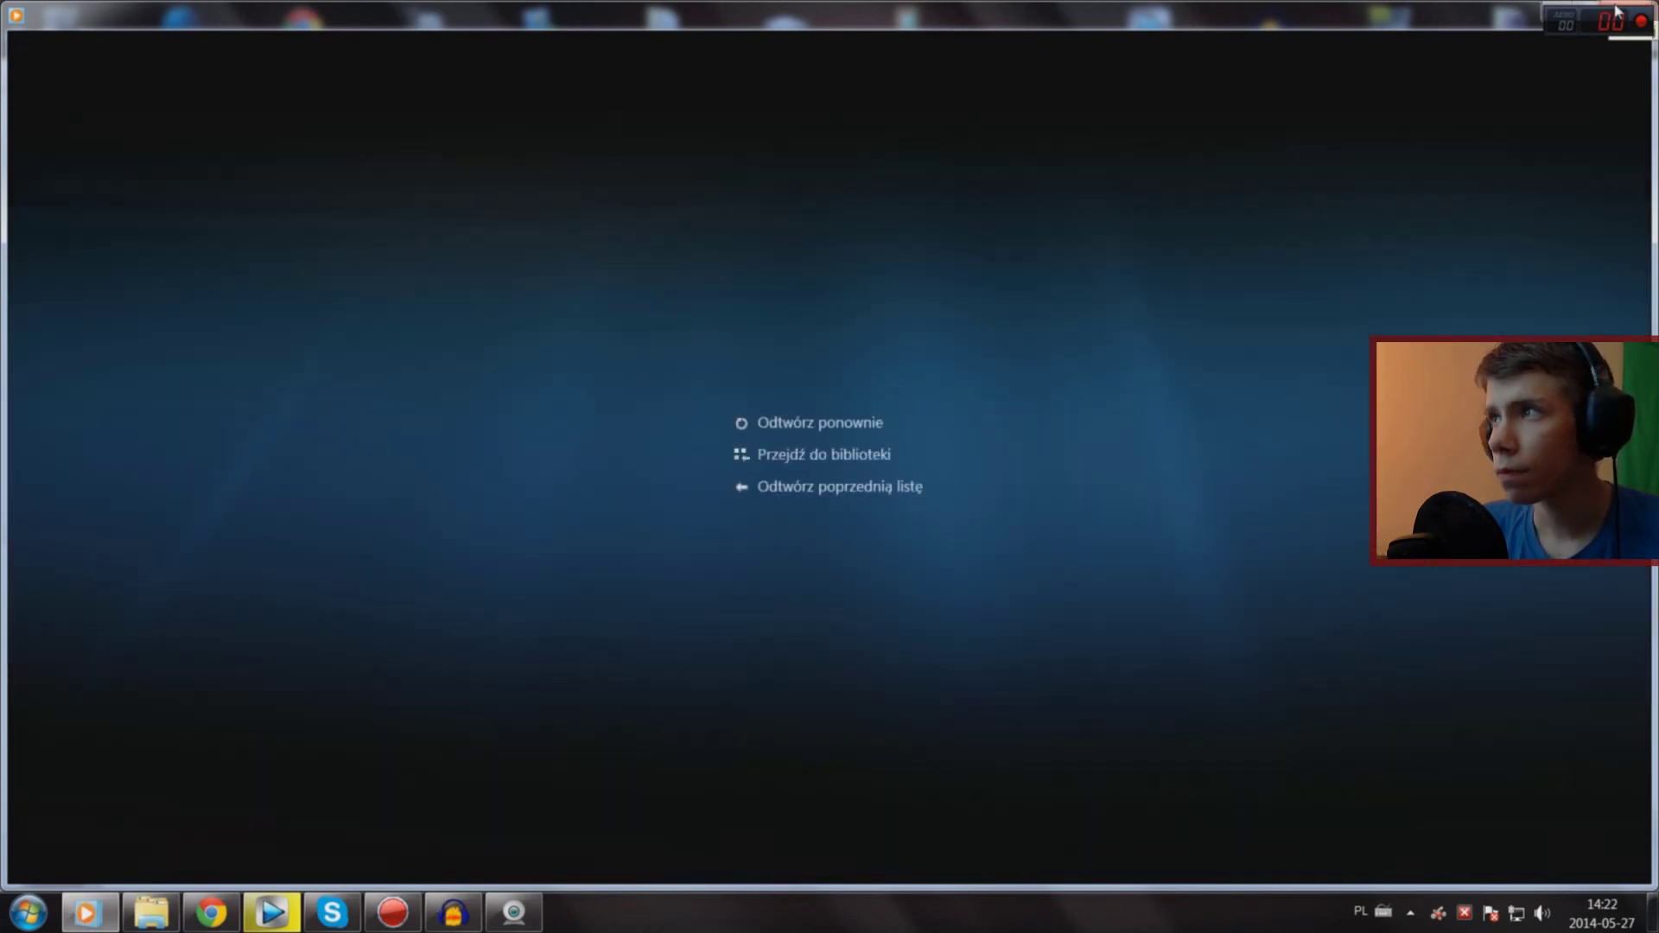
click(1616, 10)
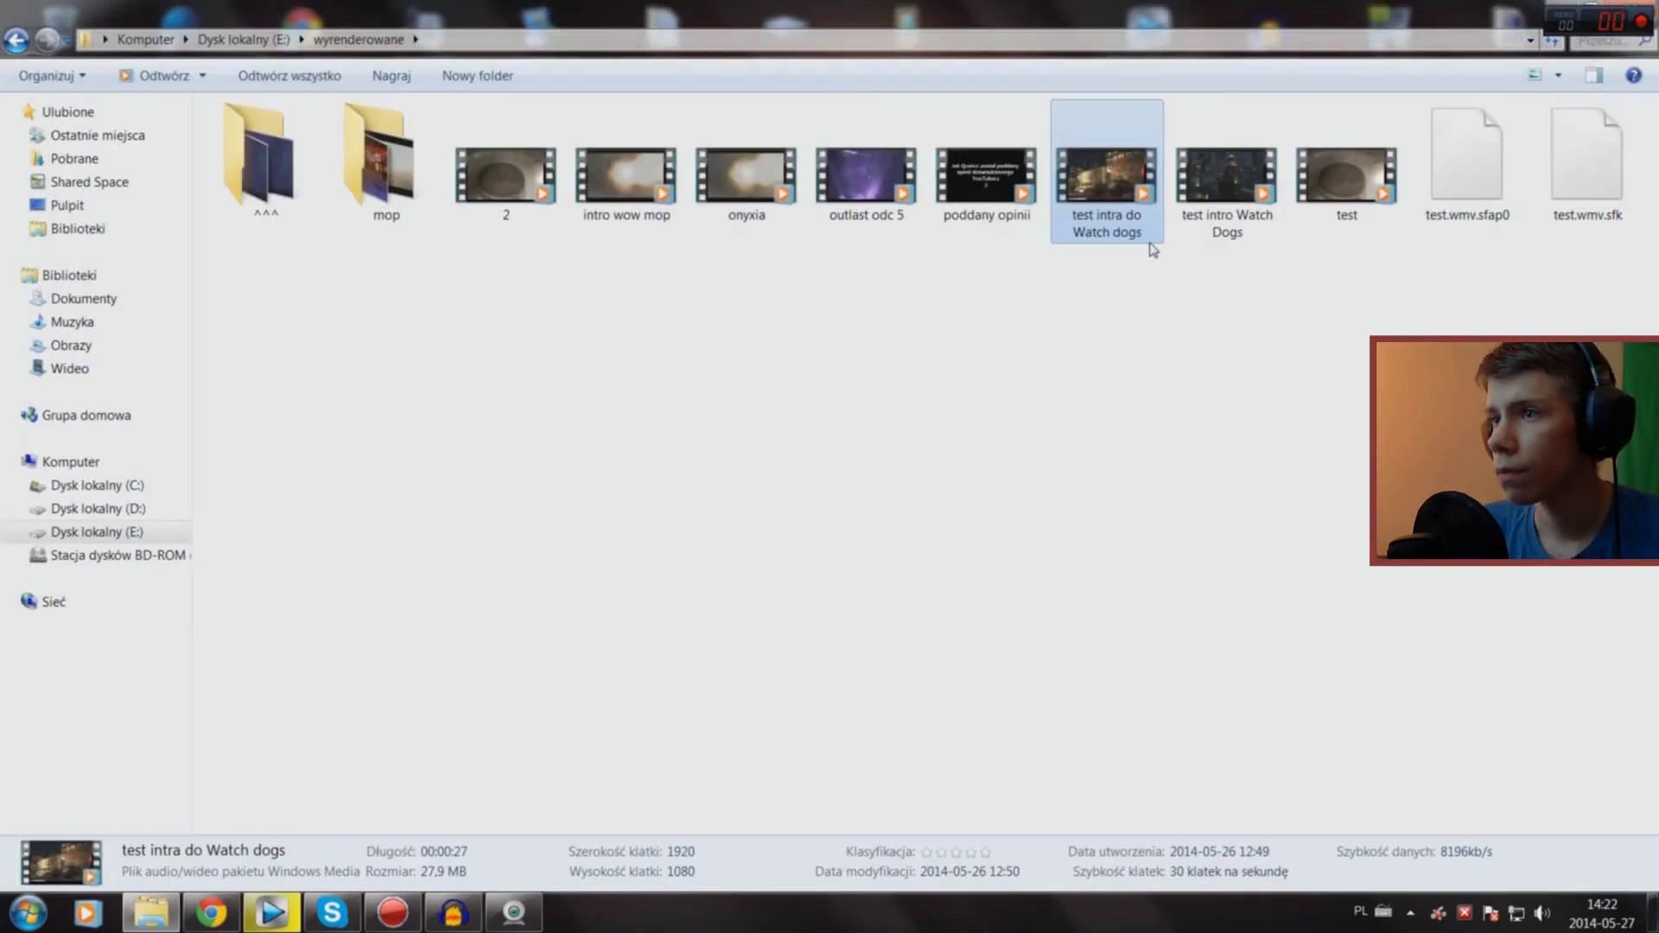
Step: Play the new test intro Watch Dogs render, replay it, and close the player
double_click(1222, 183)
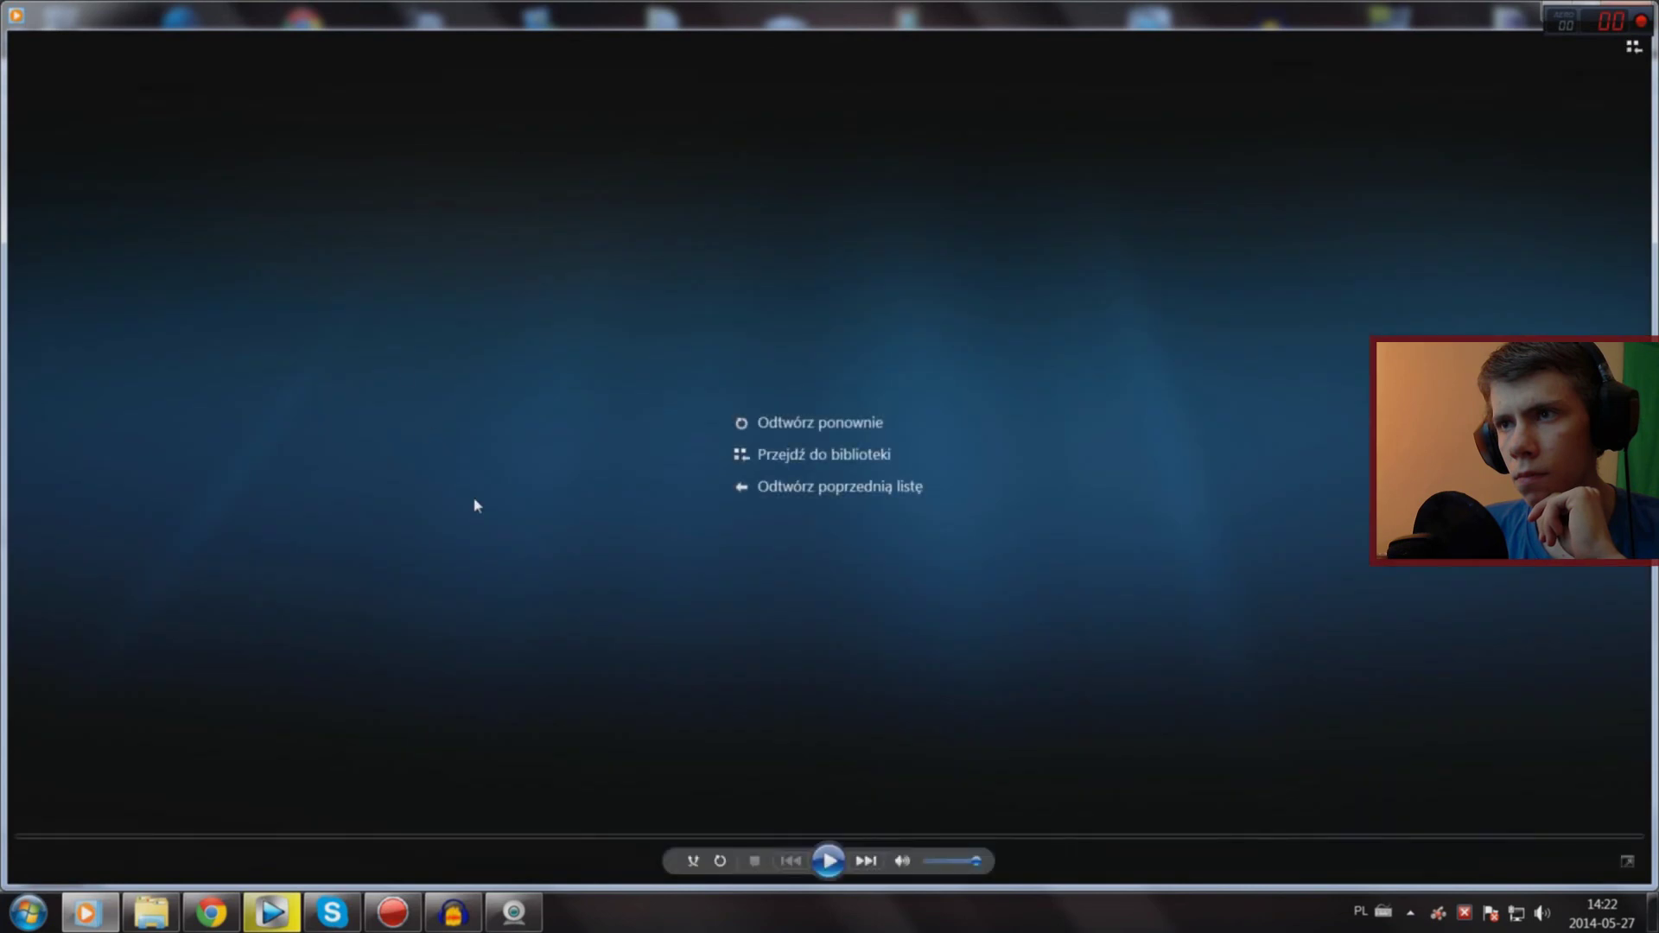
click(828, 864)
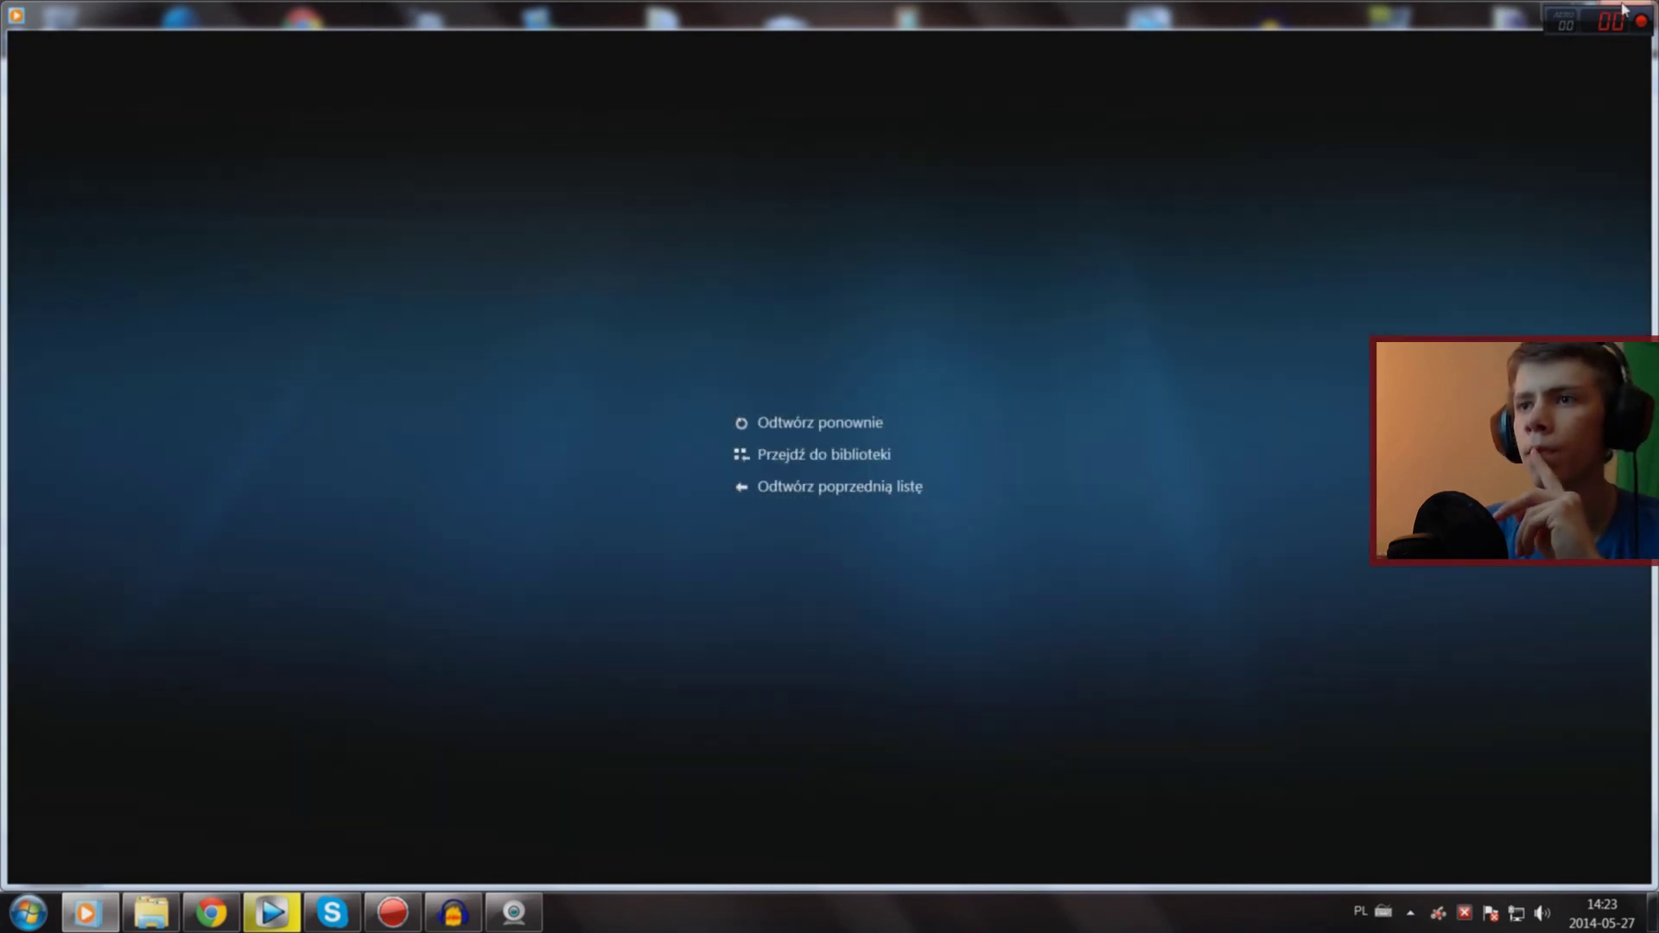
click(1623, 11)
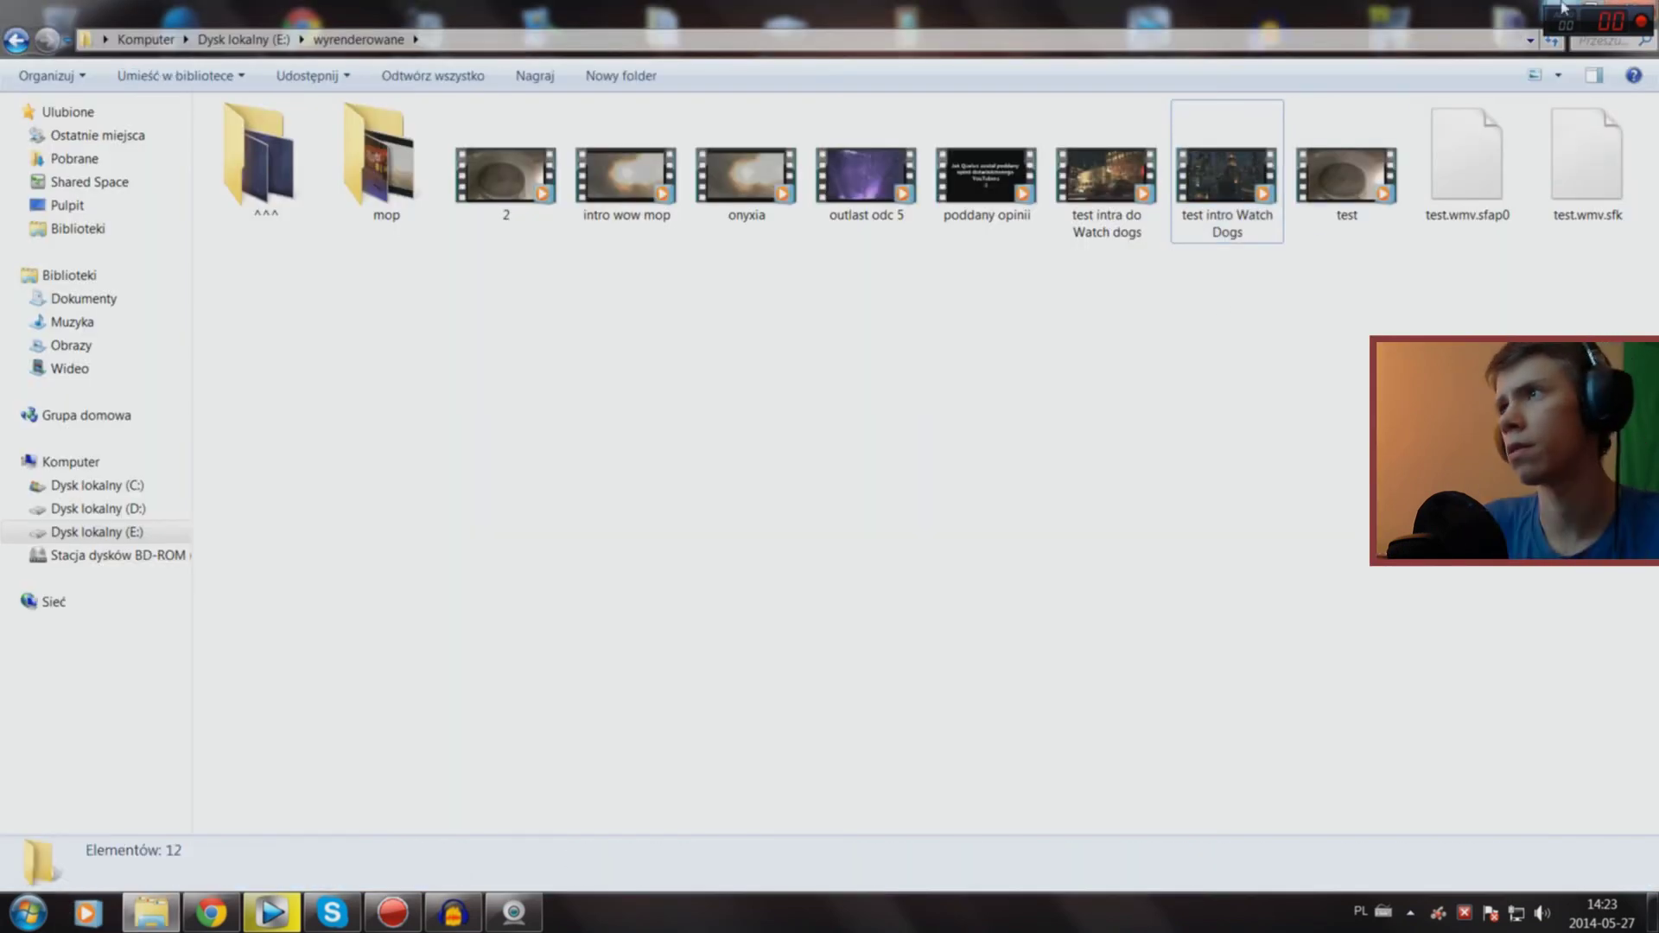
Step: Return to Vegas, dismiss the render report, show the Video FX list, and park the playhead near 4 seconds
click(1563, 9)
click(266, 925)
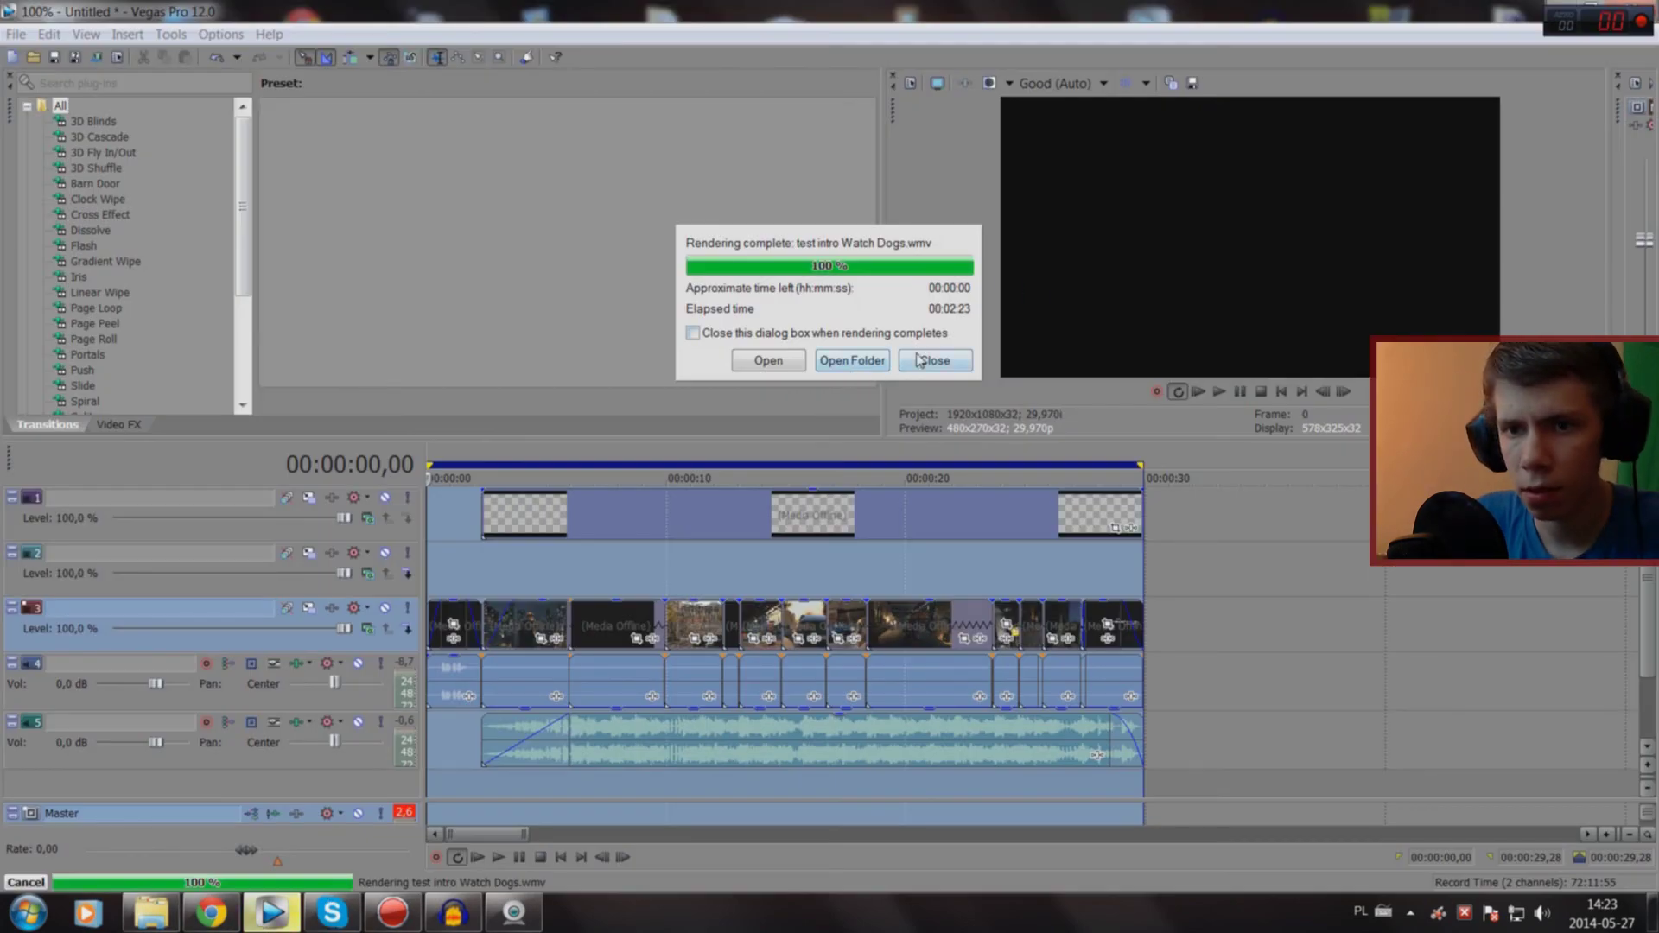
click(920, 361)
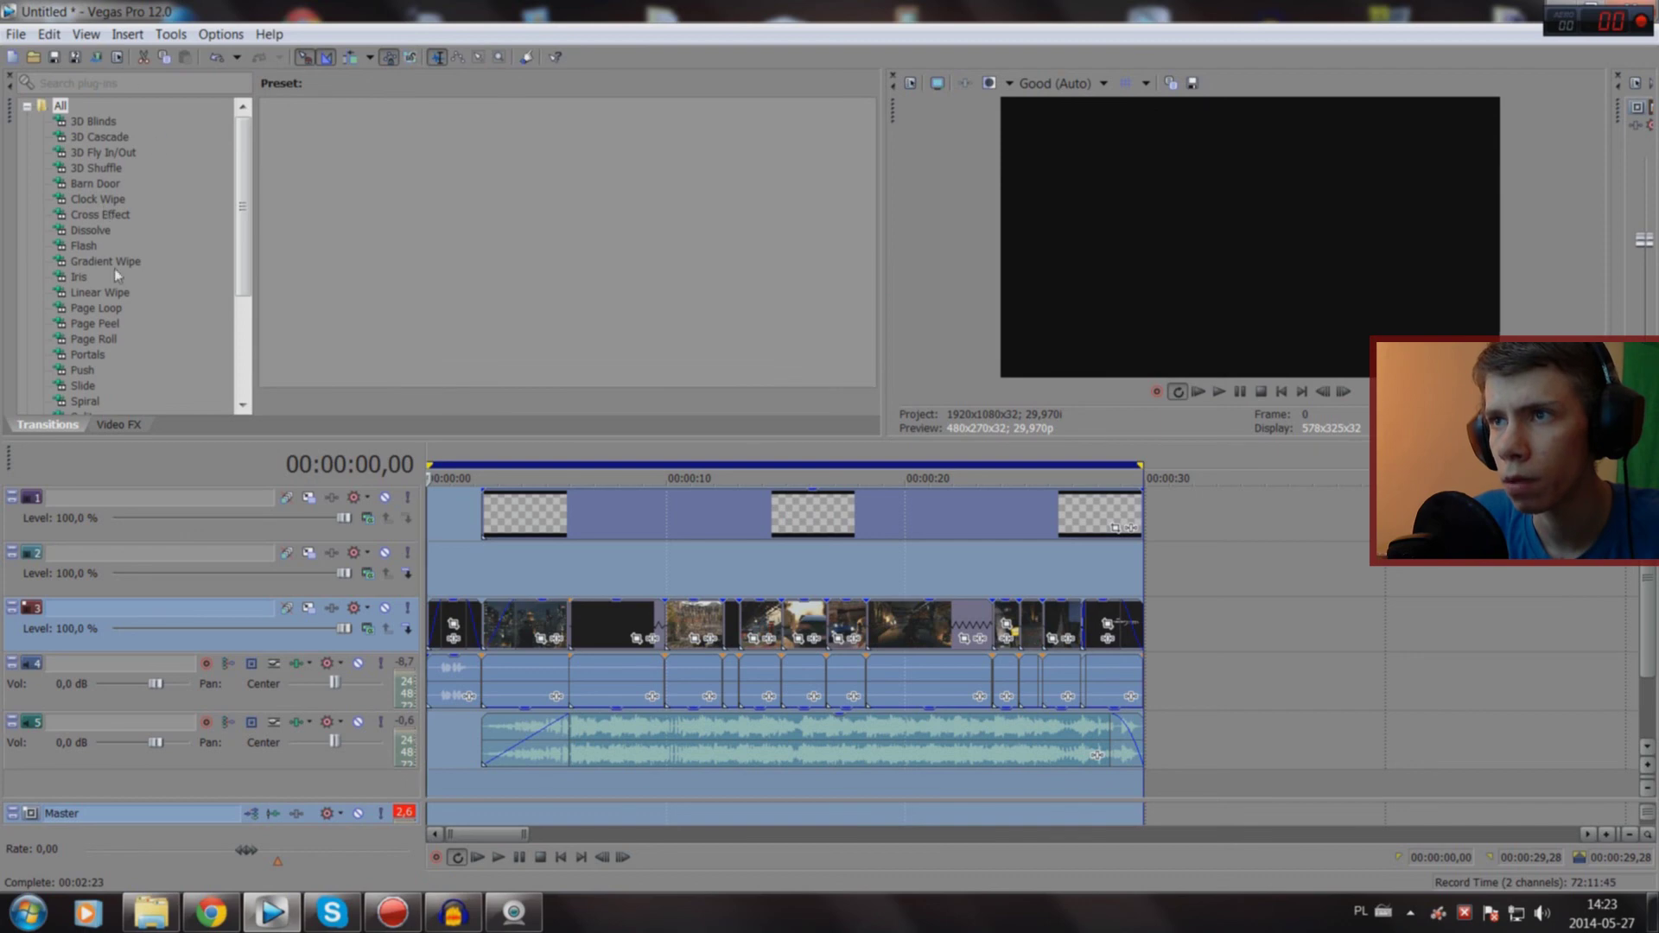
click(118, 425)
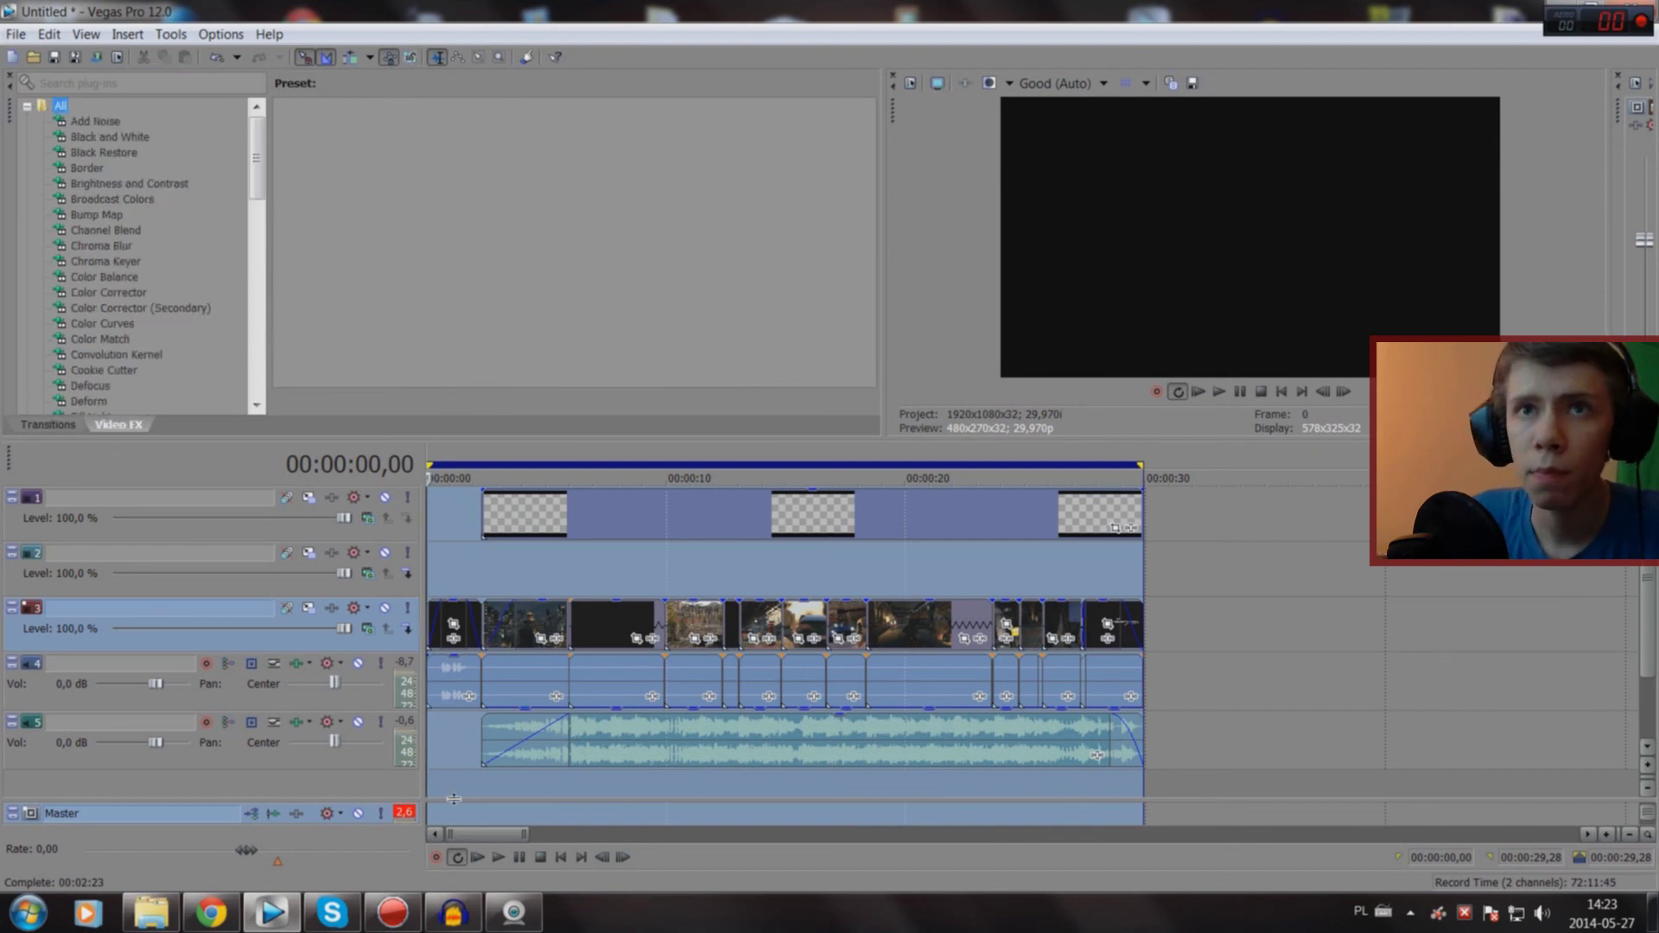
click(511, 788)
click(525, 788)
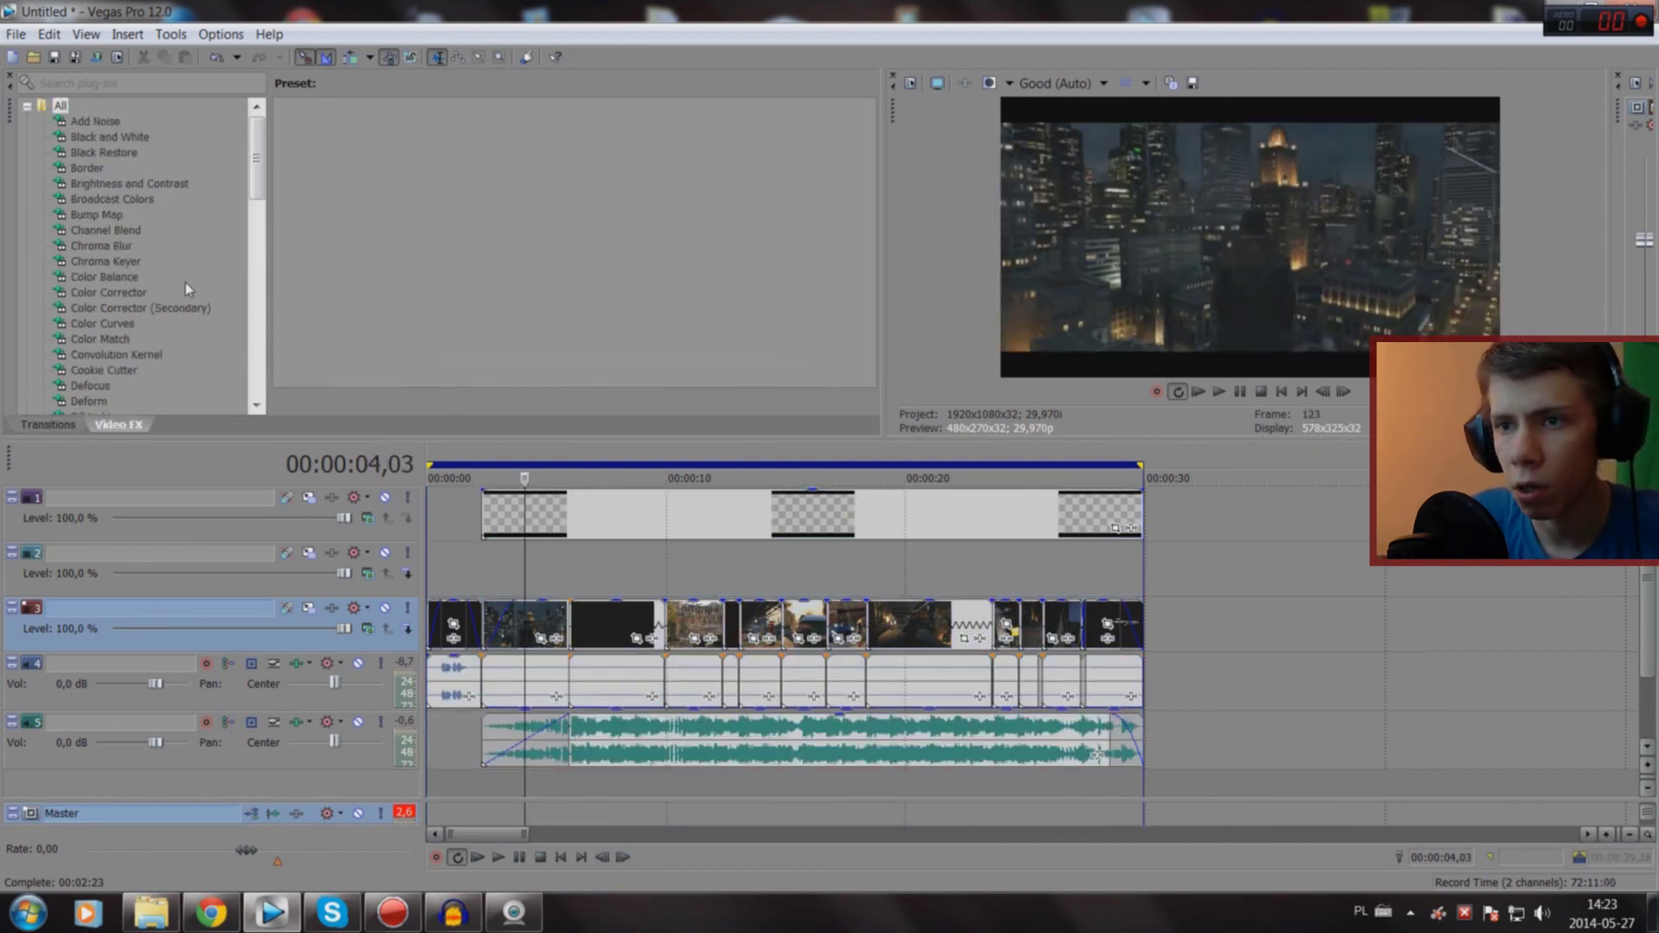
Step: Browse the Brightness and Contrast, Chroma Blur, Bump Map, Border and Black Restore presets
click(154, 188)
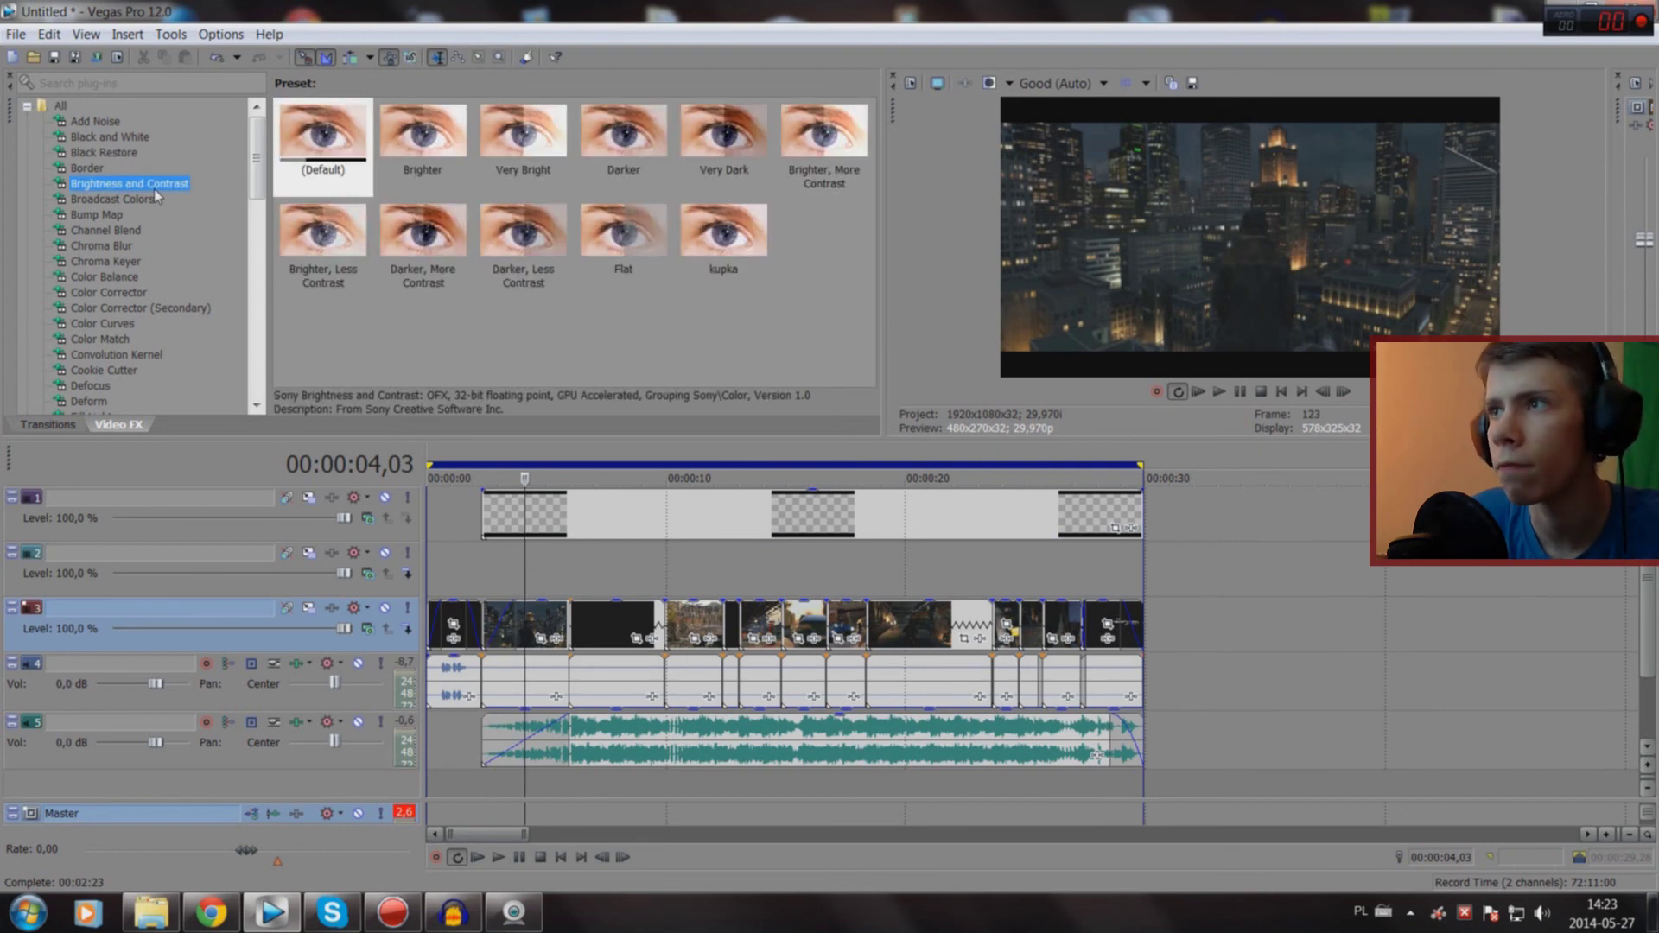
click(102, 248)
click(110, 230)
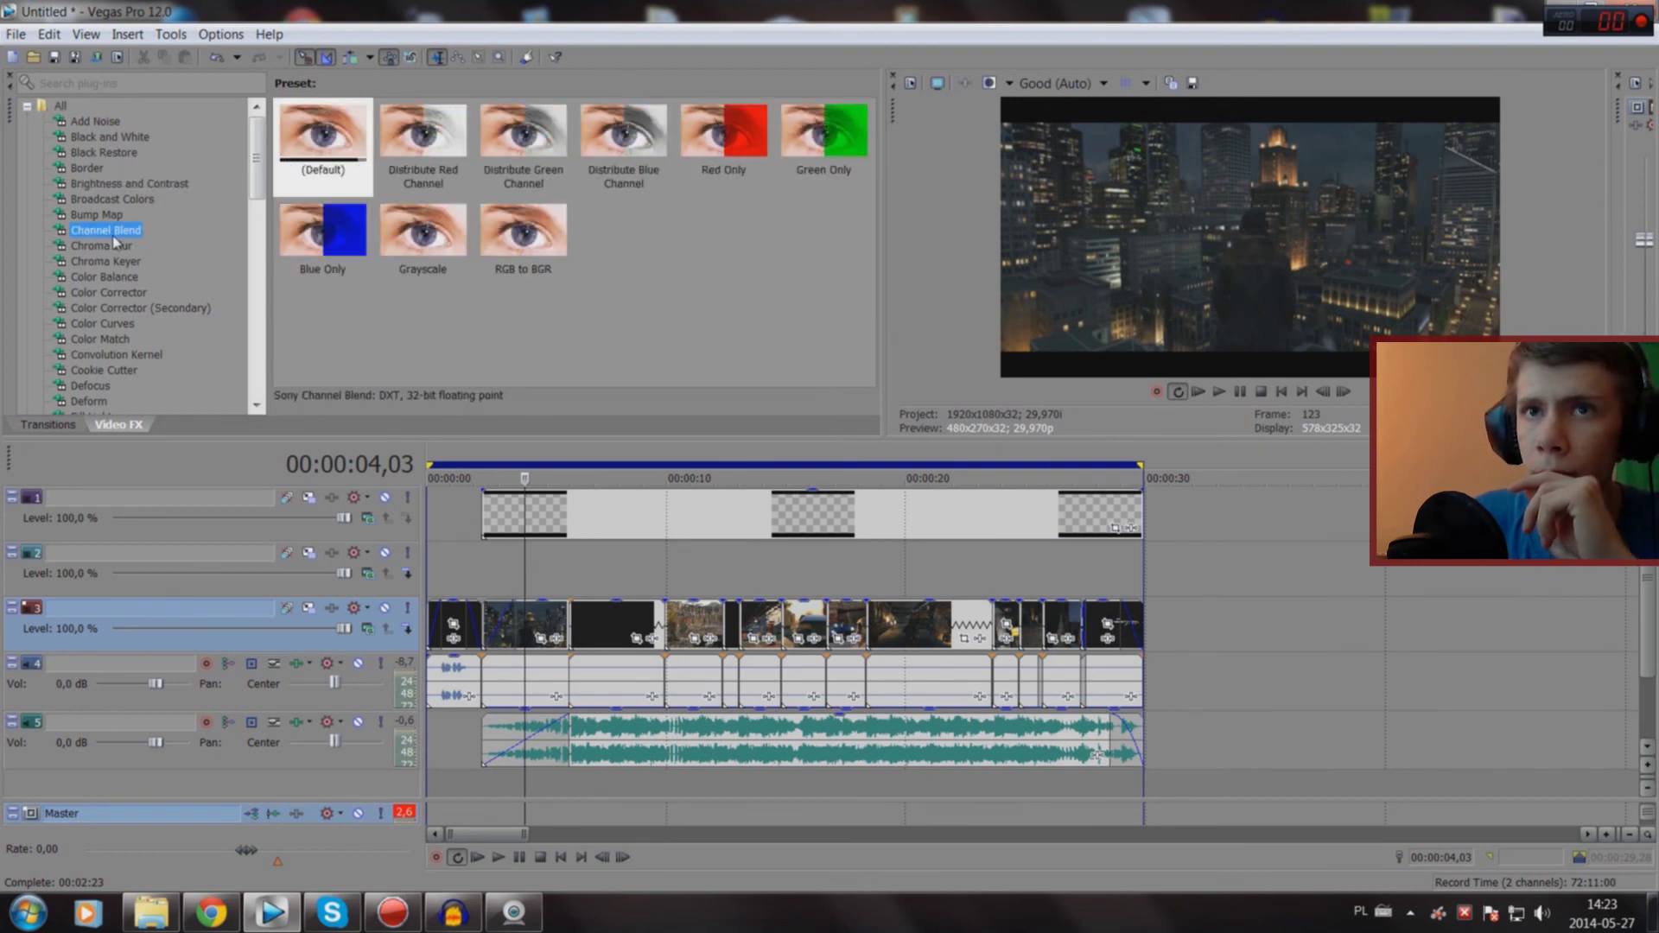
click(119, 215)
click(126, 200)
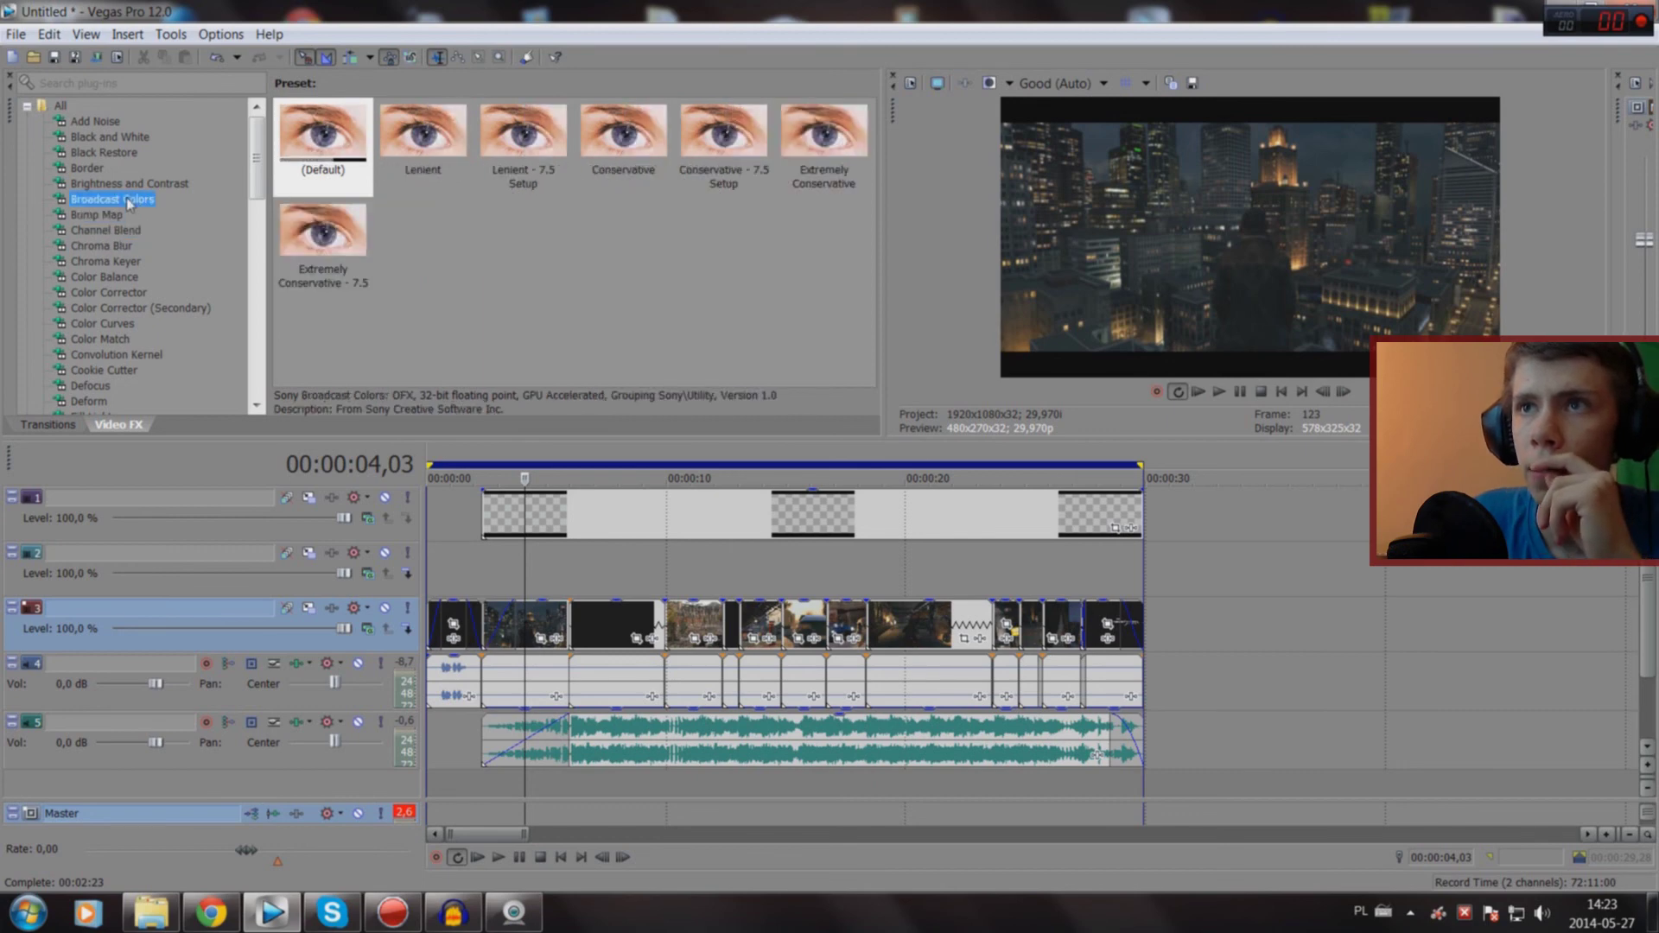
click(120, 215)
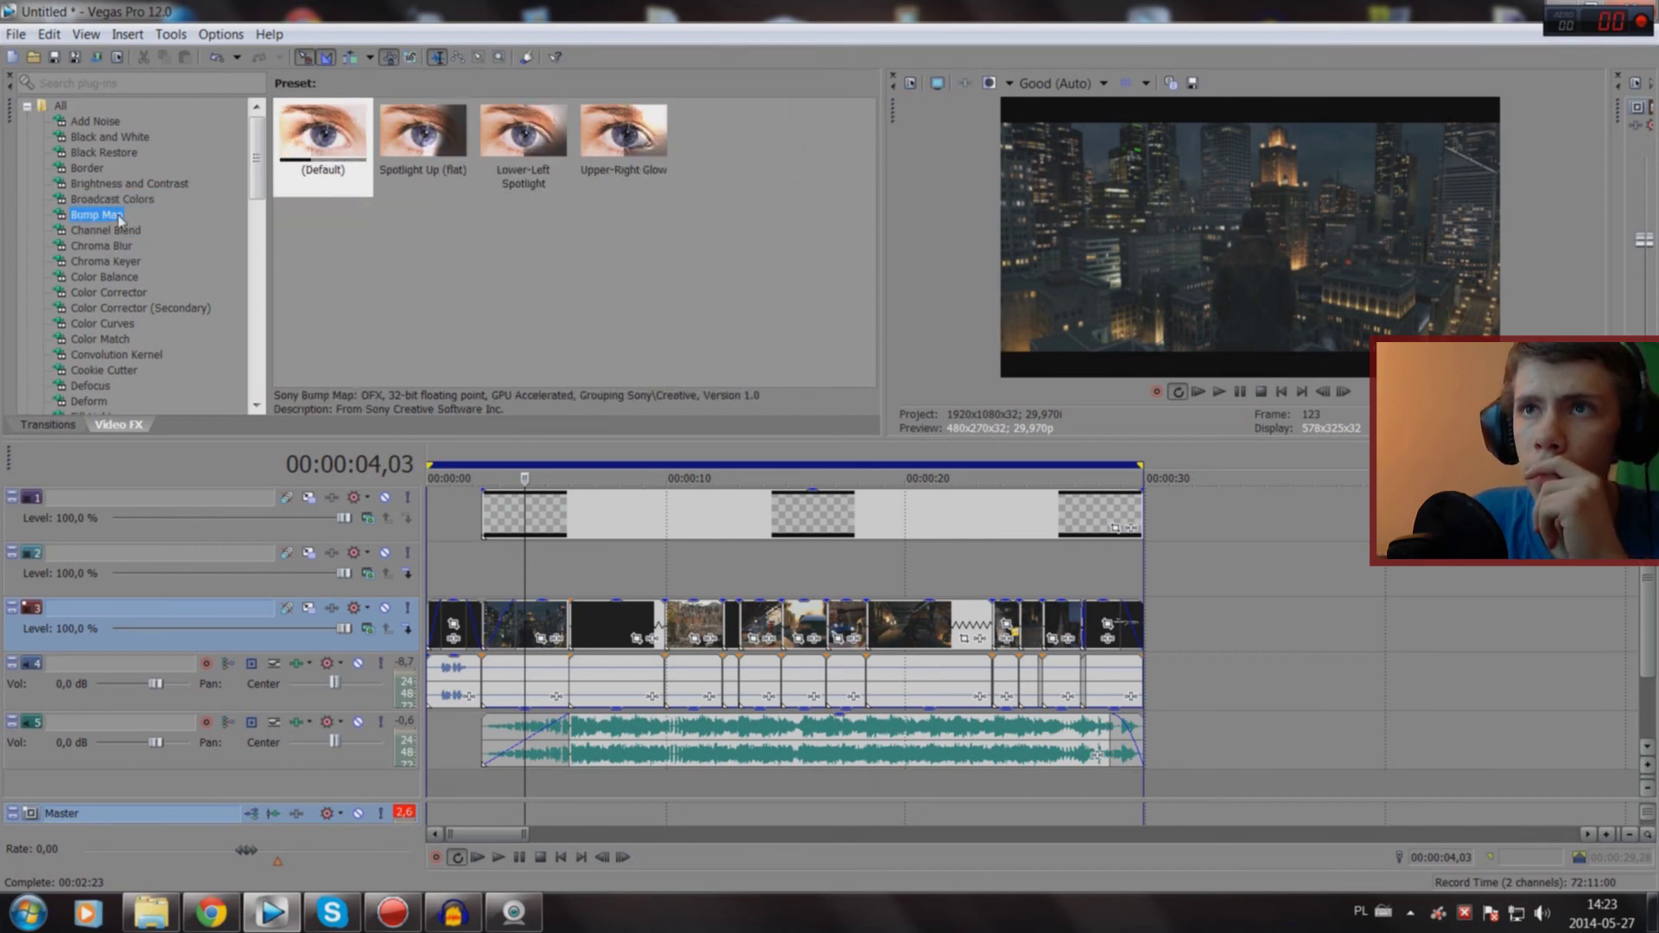
click(125, 190)
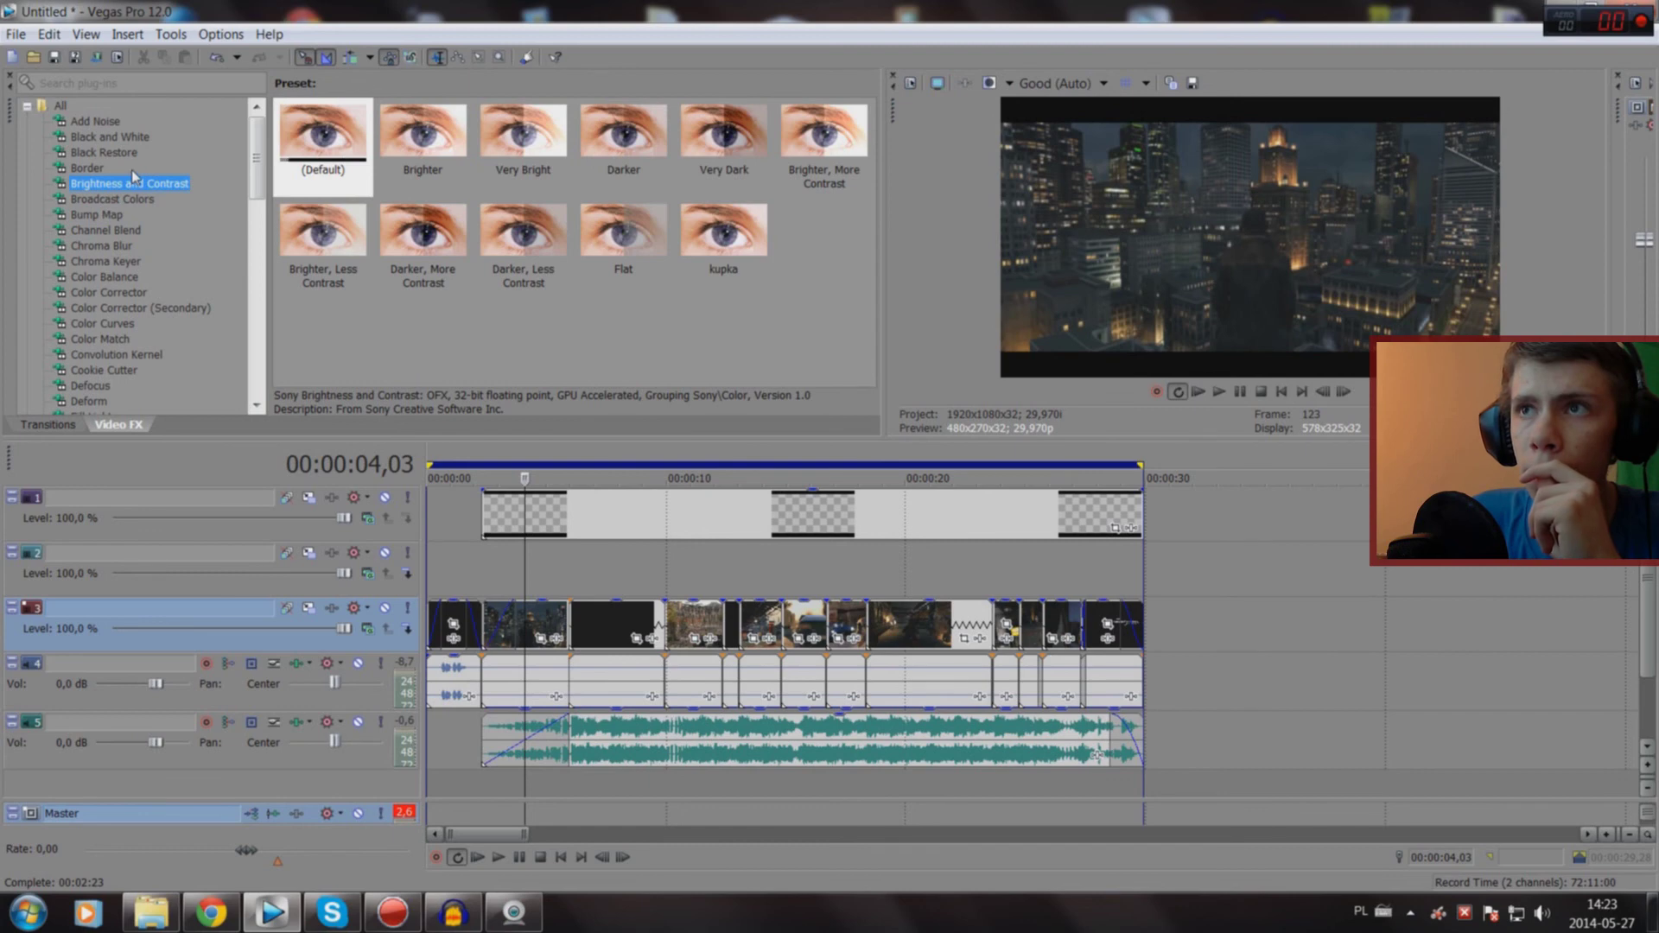
click(112, 169)
click(117, 153)
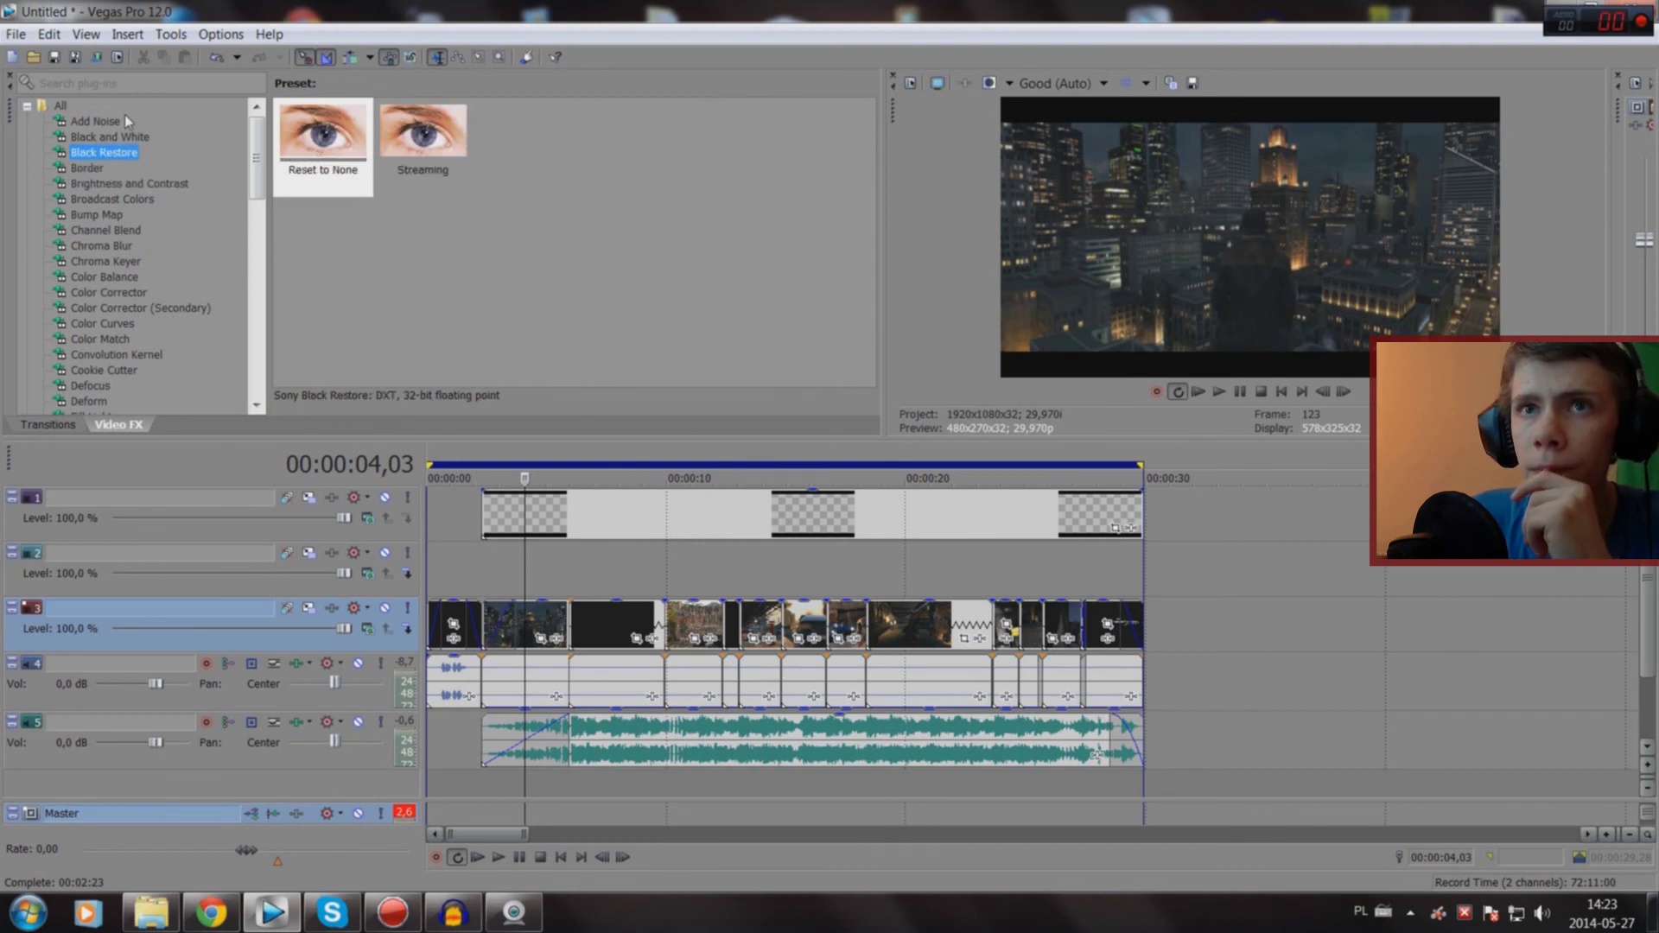
click(126, 139)
click(108, 154)
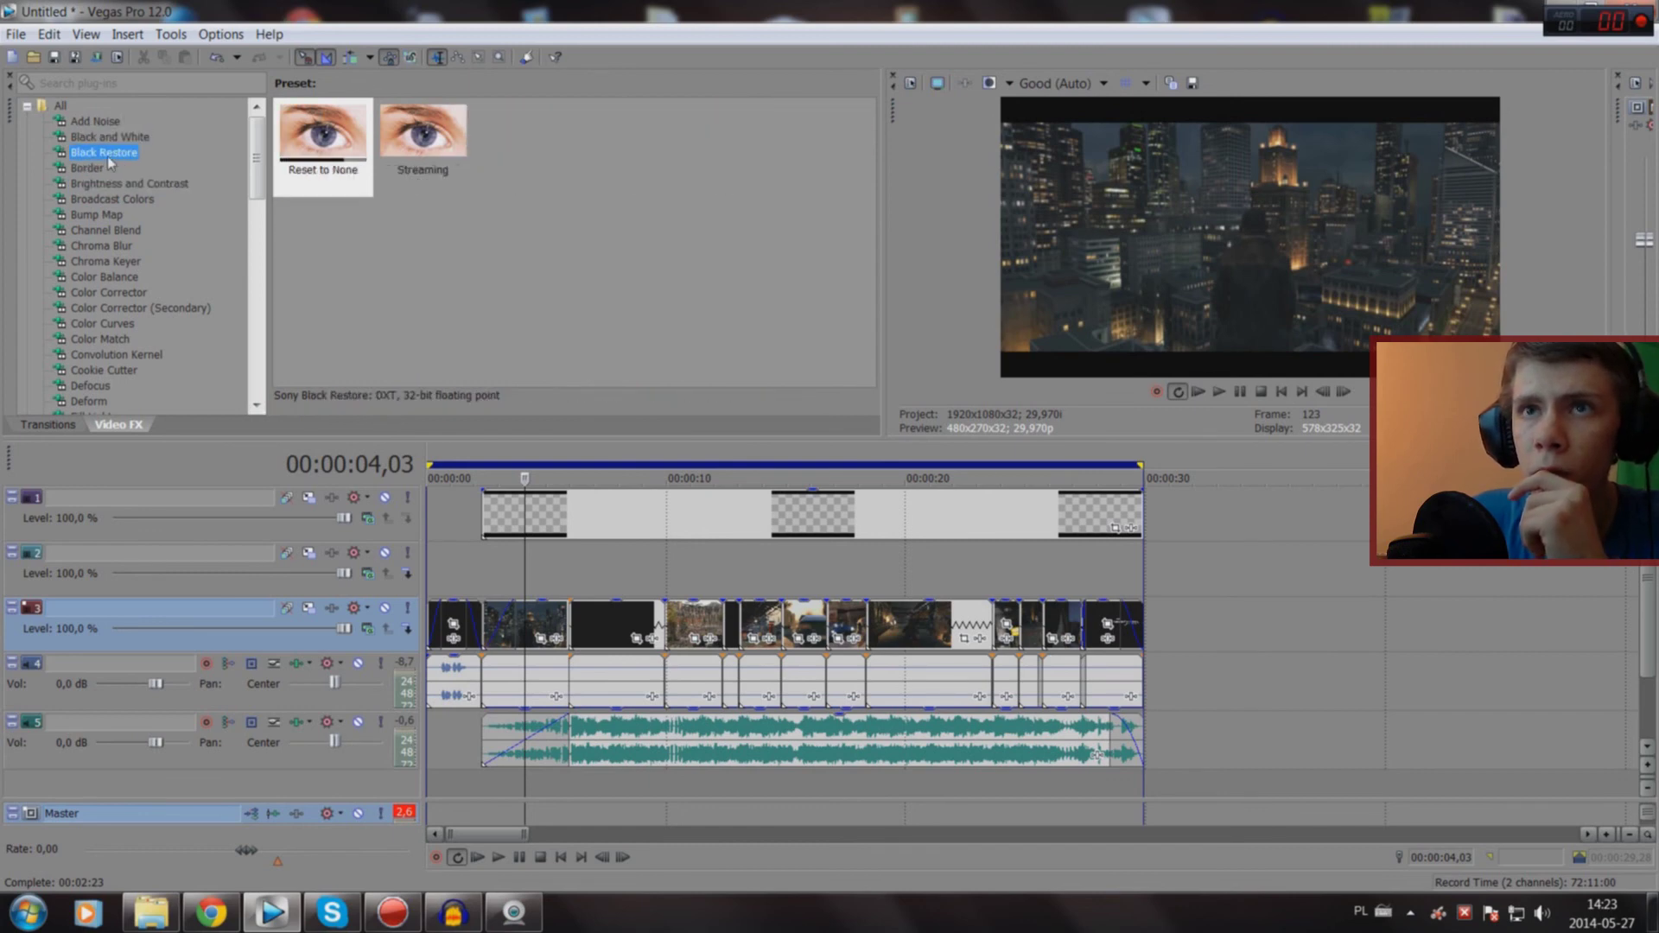
click(102, 168)
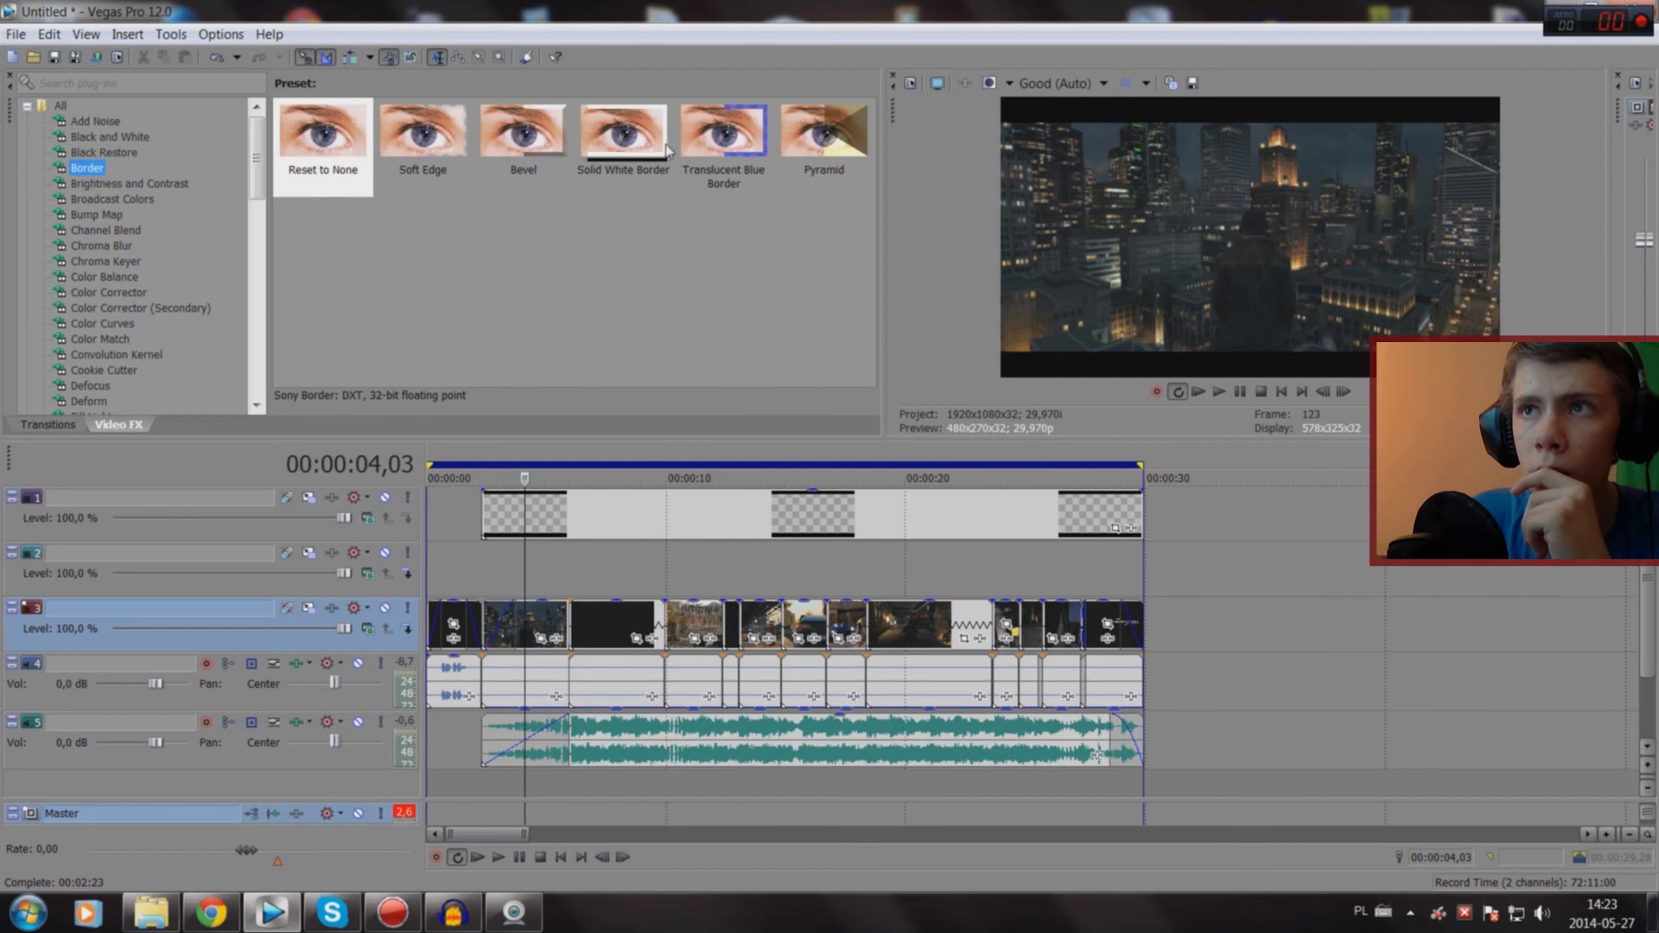
click(143, 184)
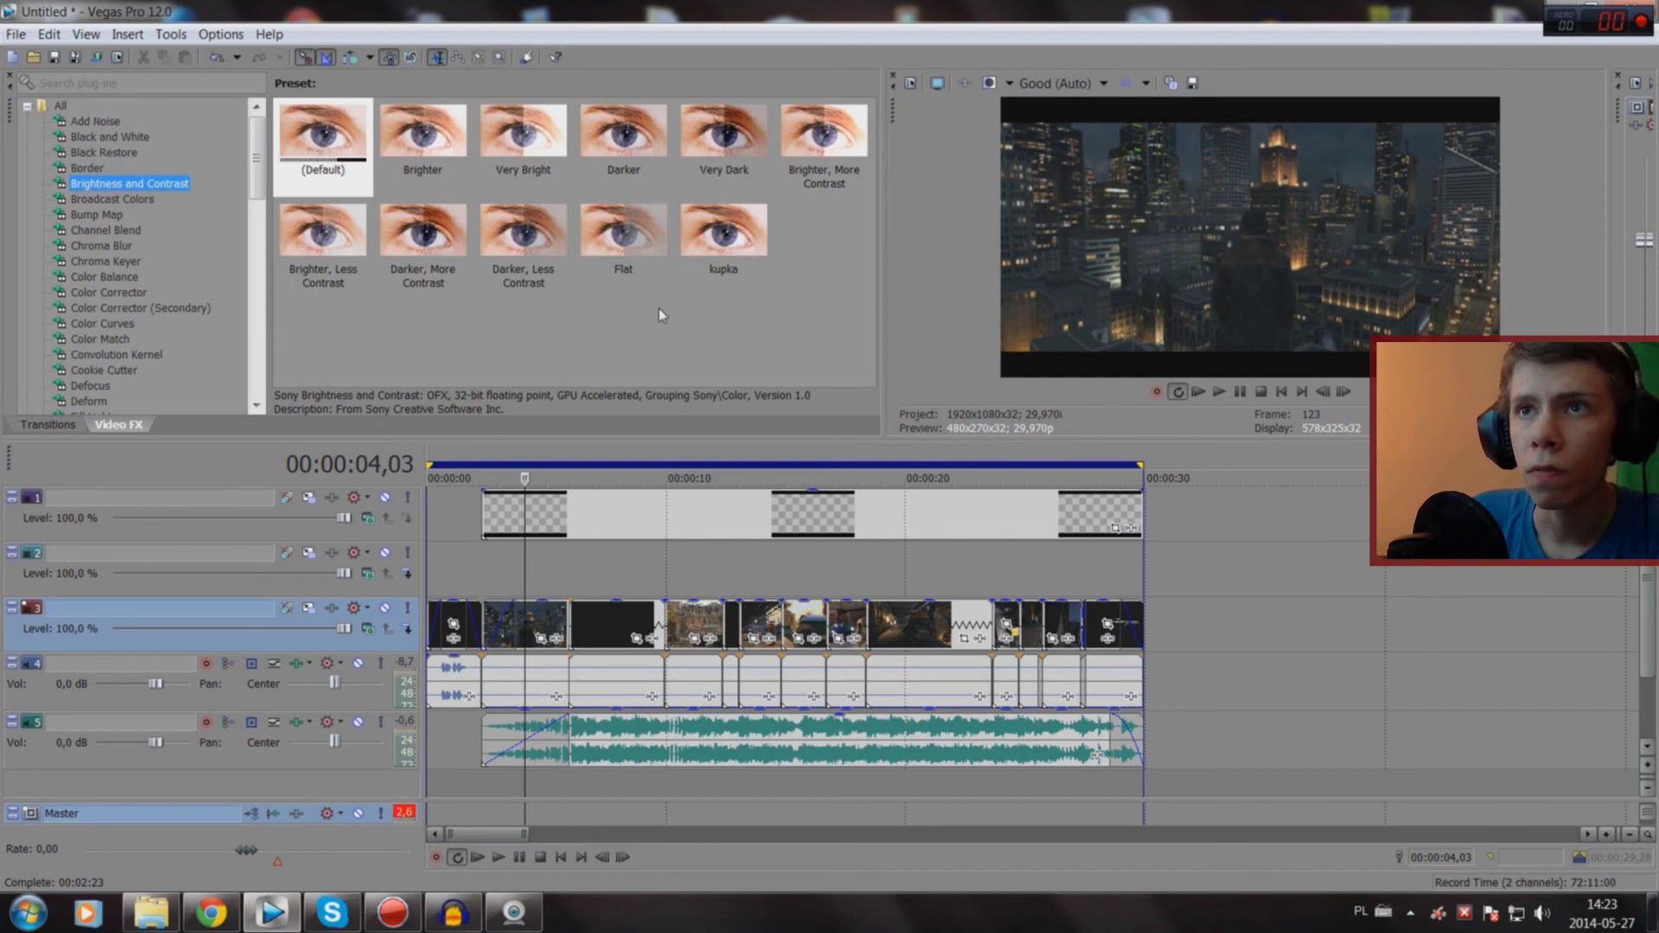
Step: Compare Color Corrector presets, then drop the custom kupka Brightness and Contrast preset onto track 3
click(102, 199)
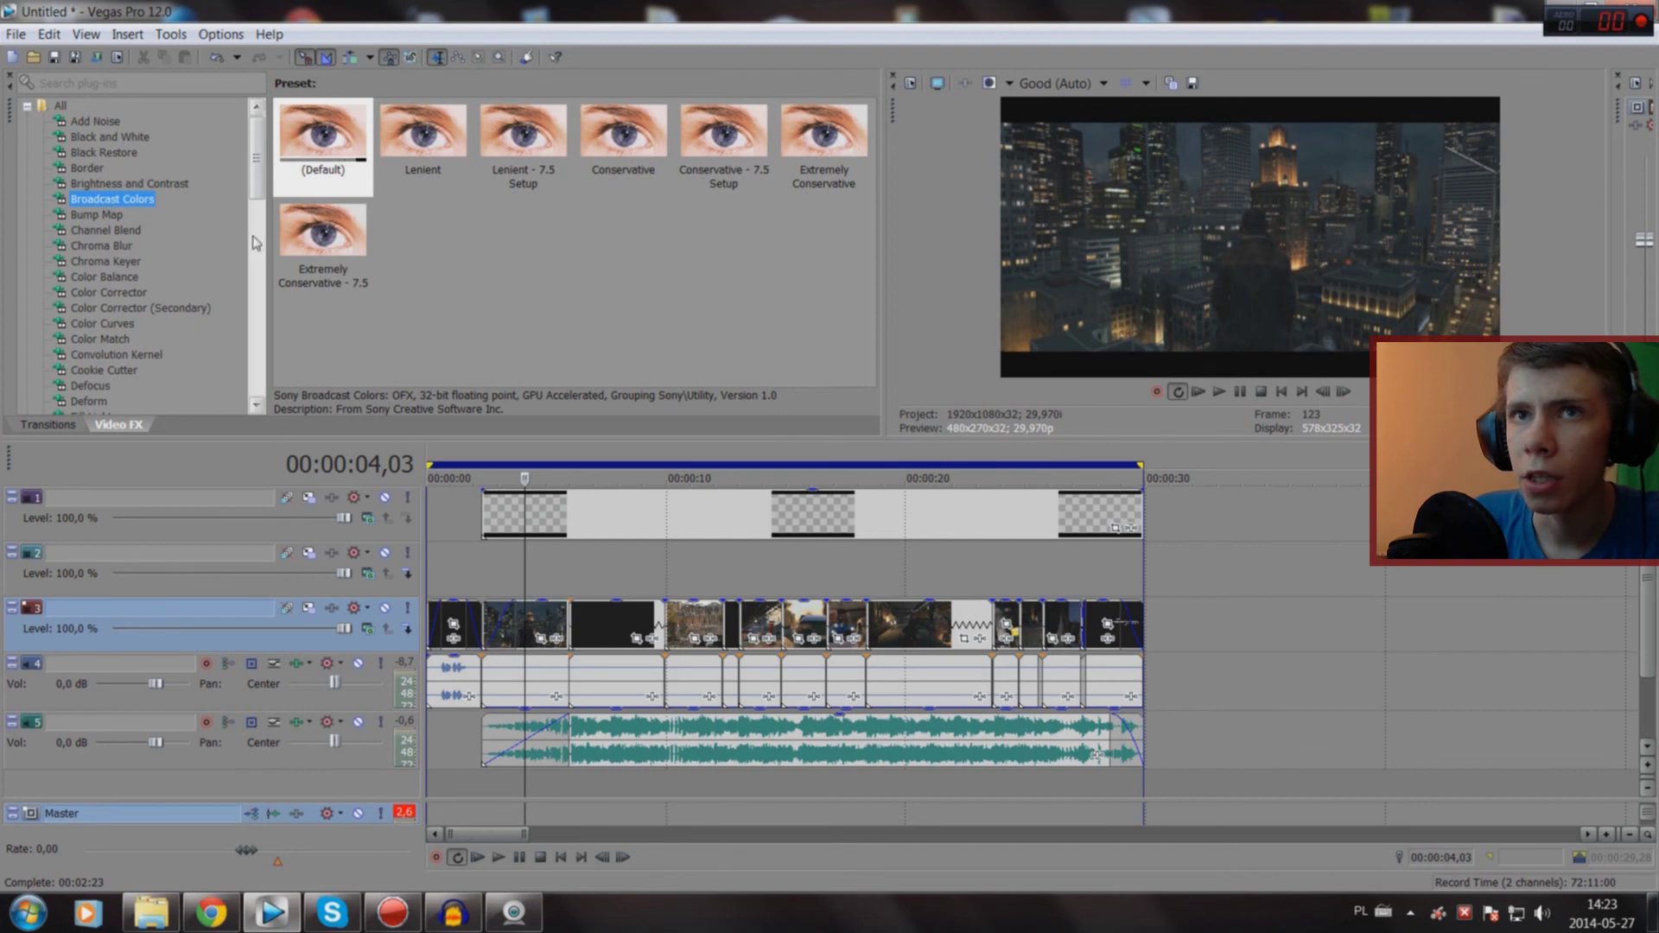
click(137, 309)
click(128, 293)
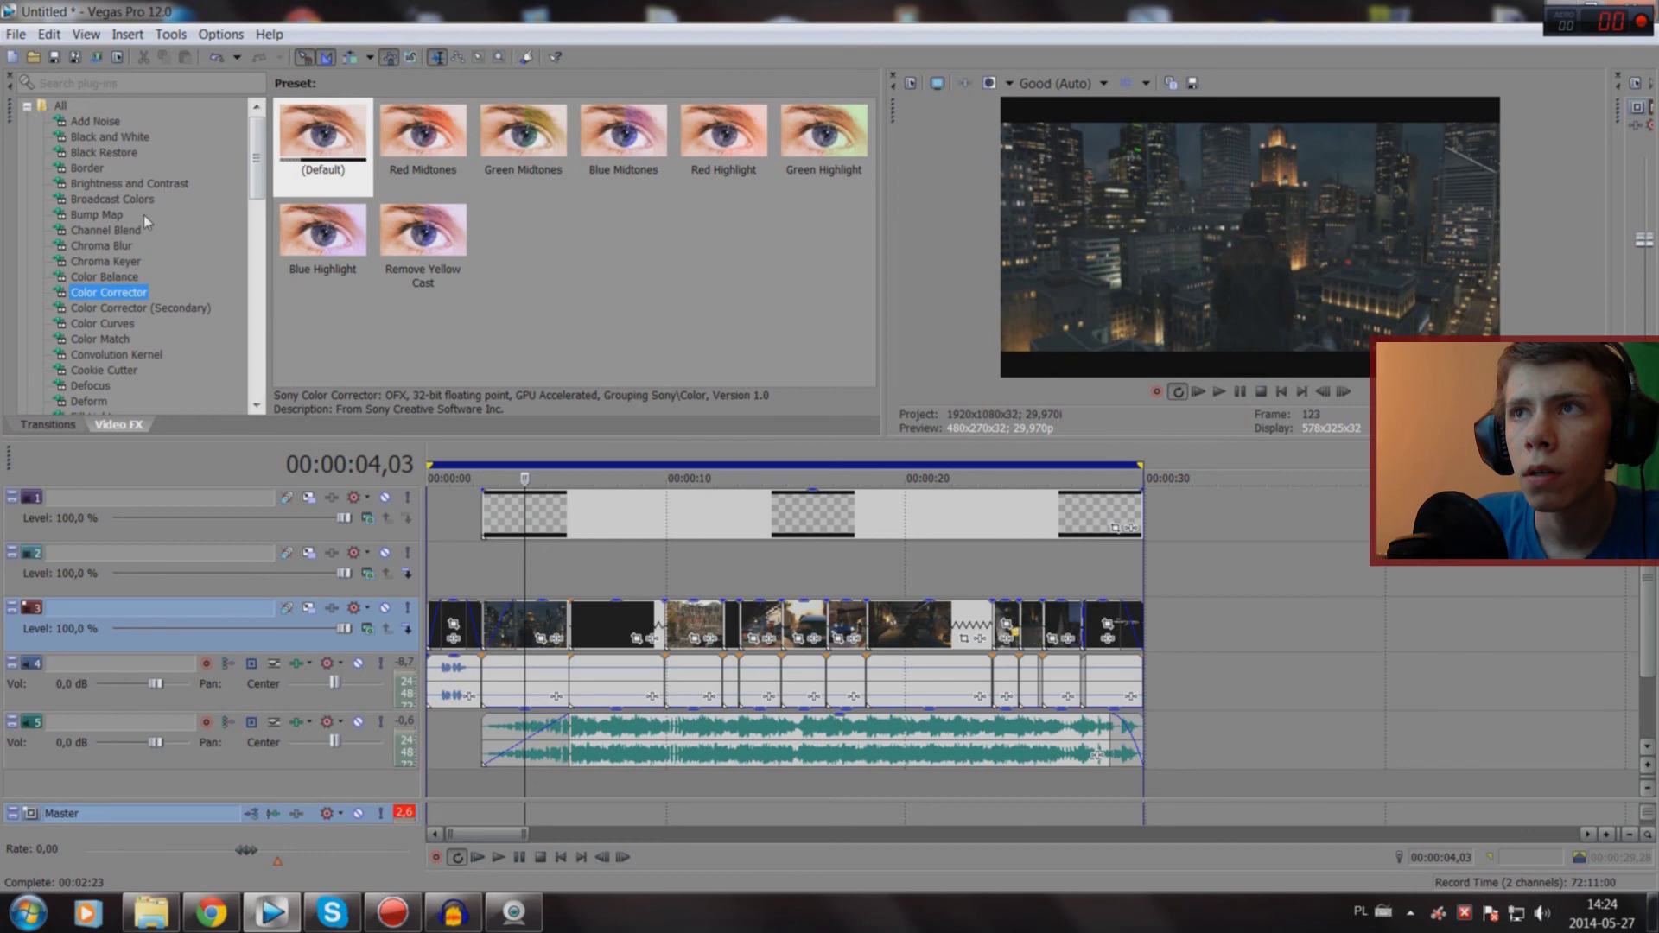
click(131, 184)
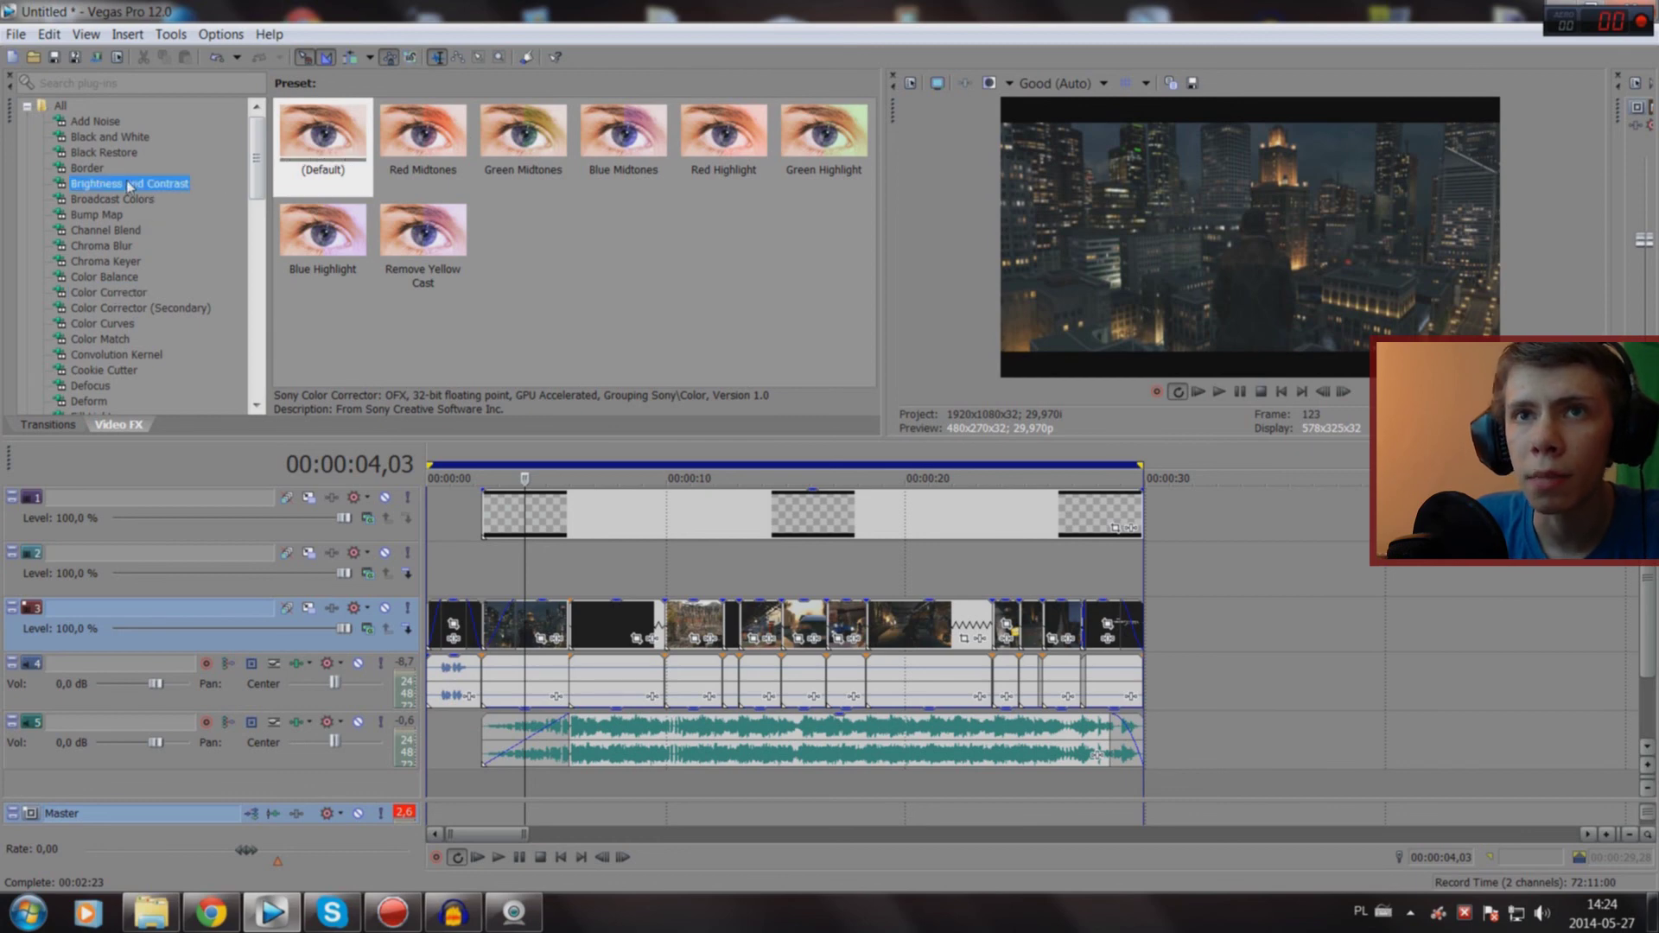
click(423, 139)
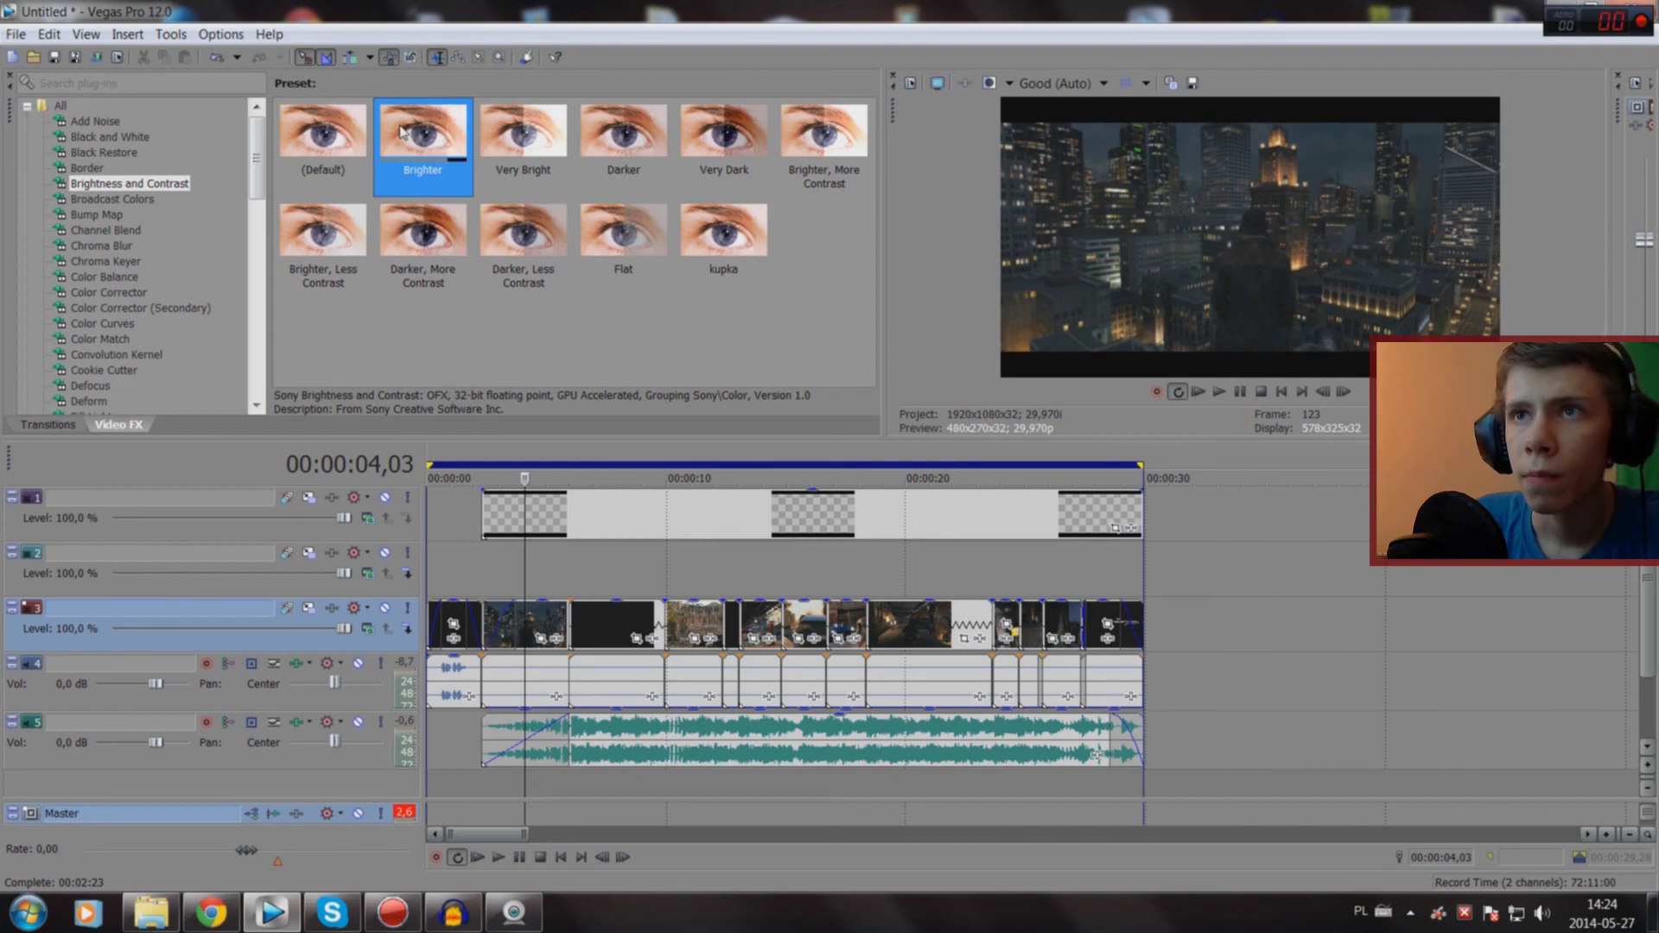
click(724, 252)
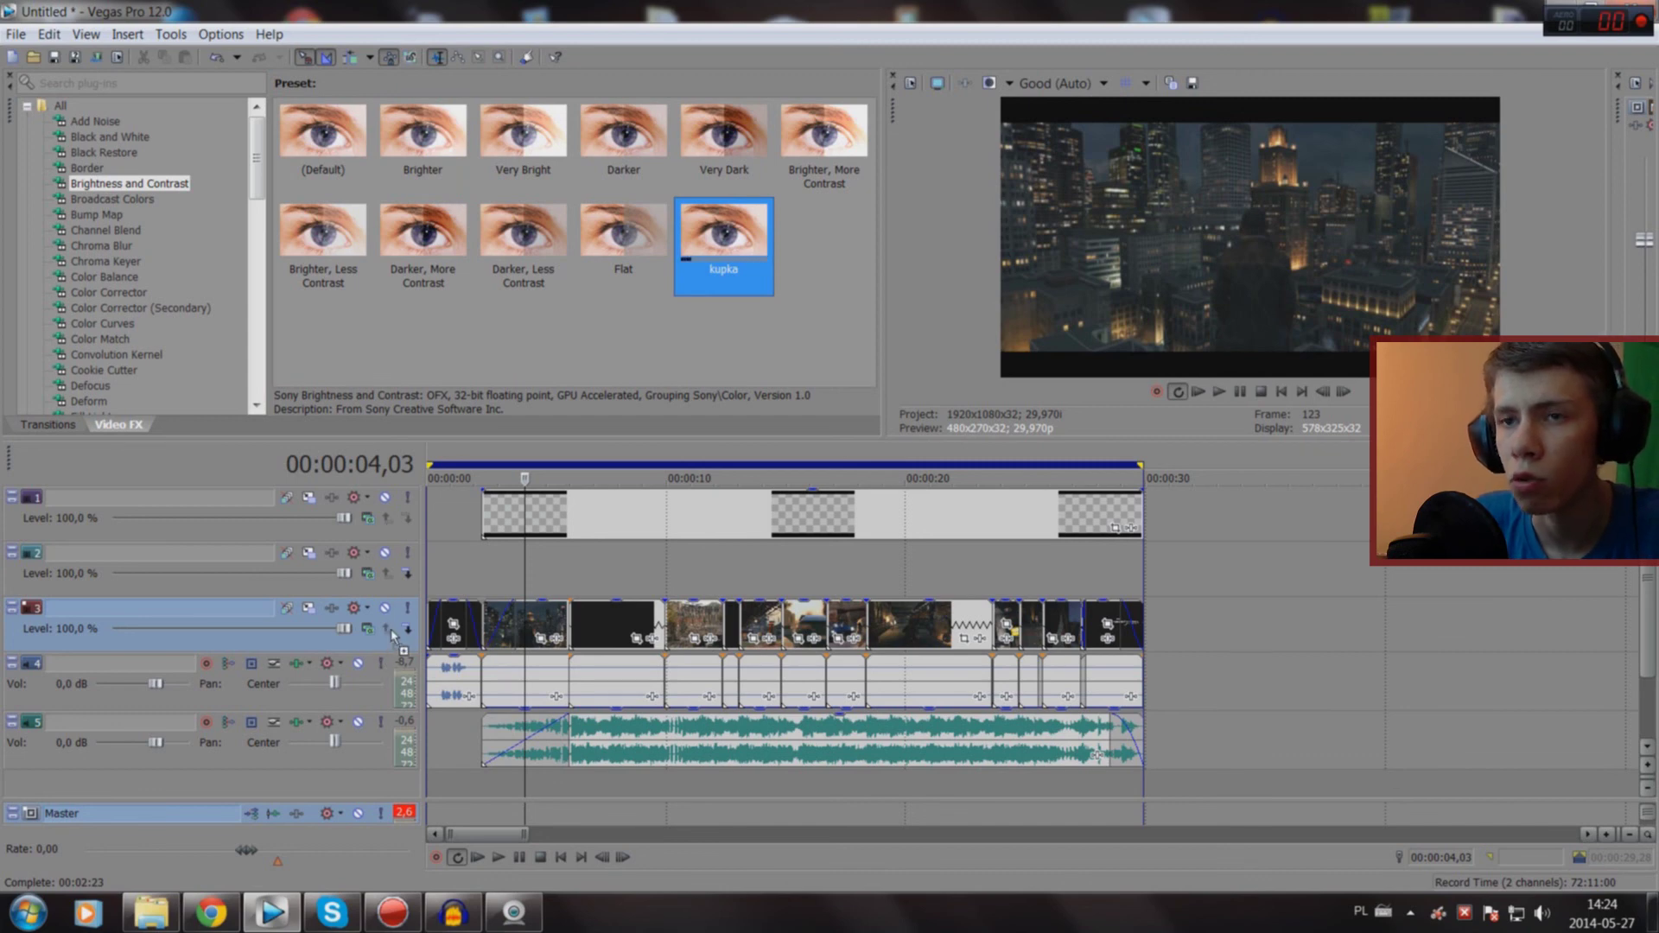
drag(391, 629, 390, 629)
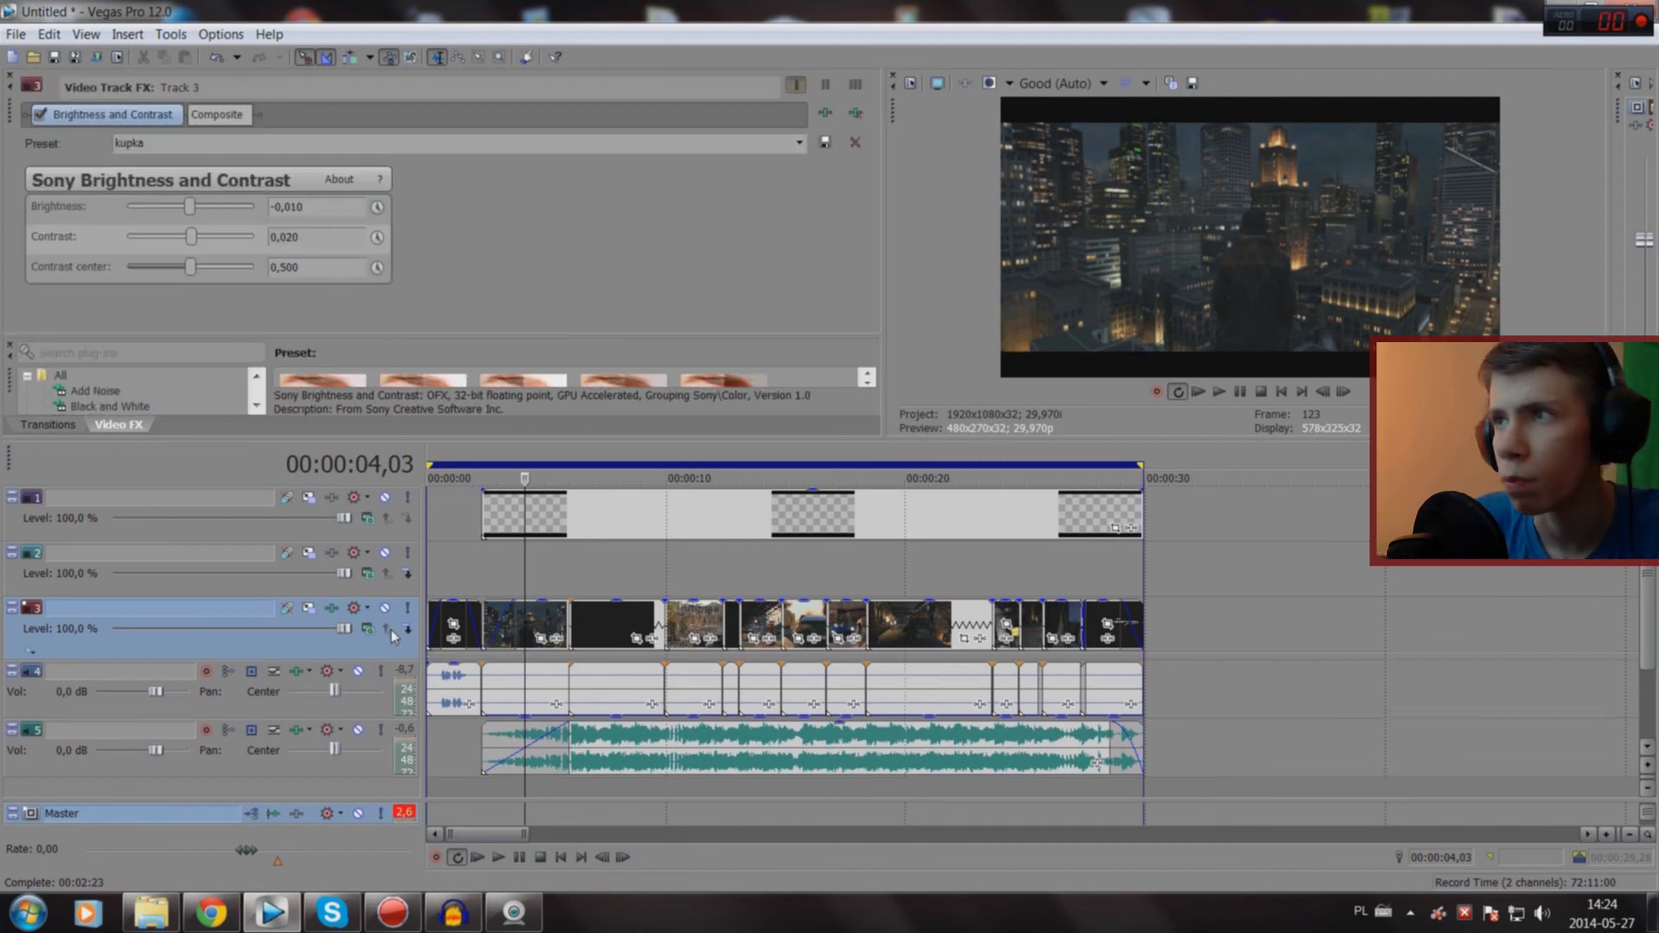
Step: Turn on split-screen preview, re-enable Brightness and Contrast, and play from about 00:00:02
click(992, 84)
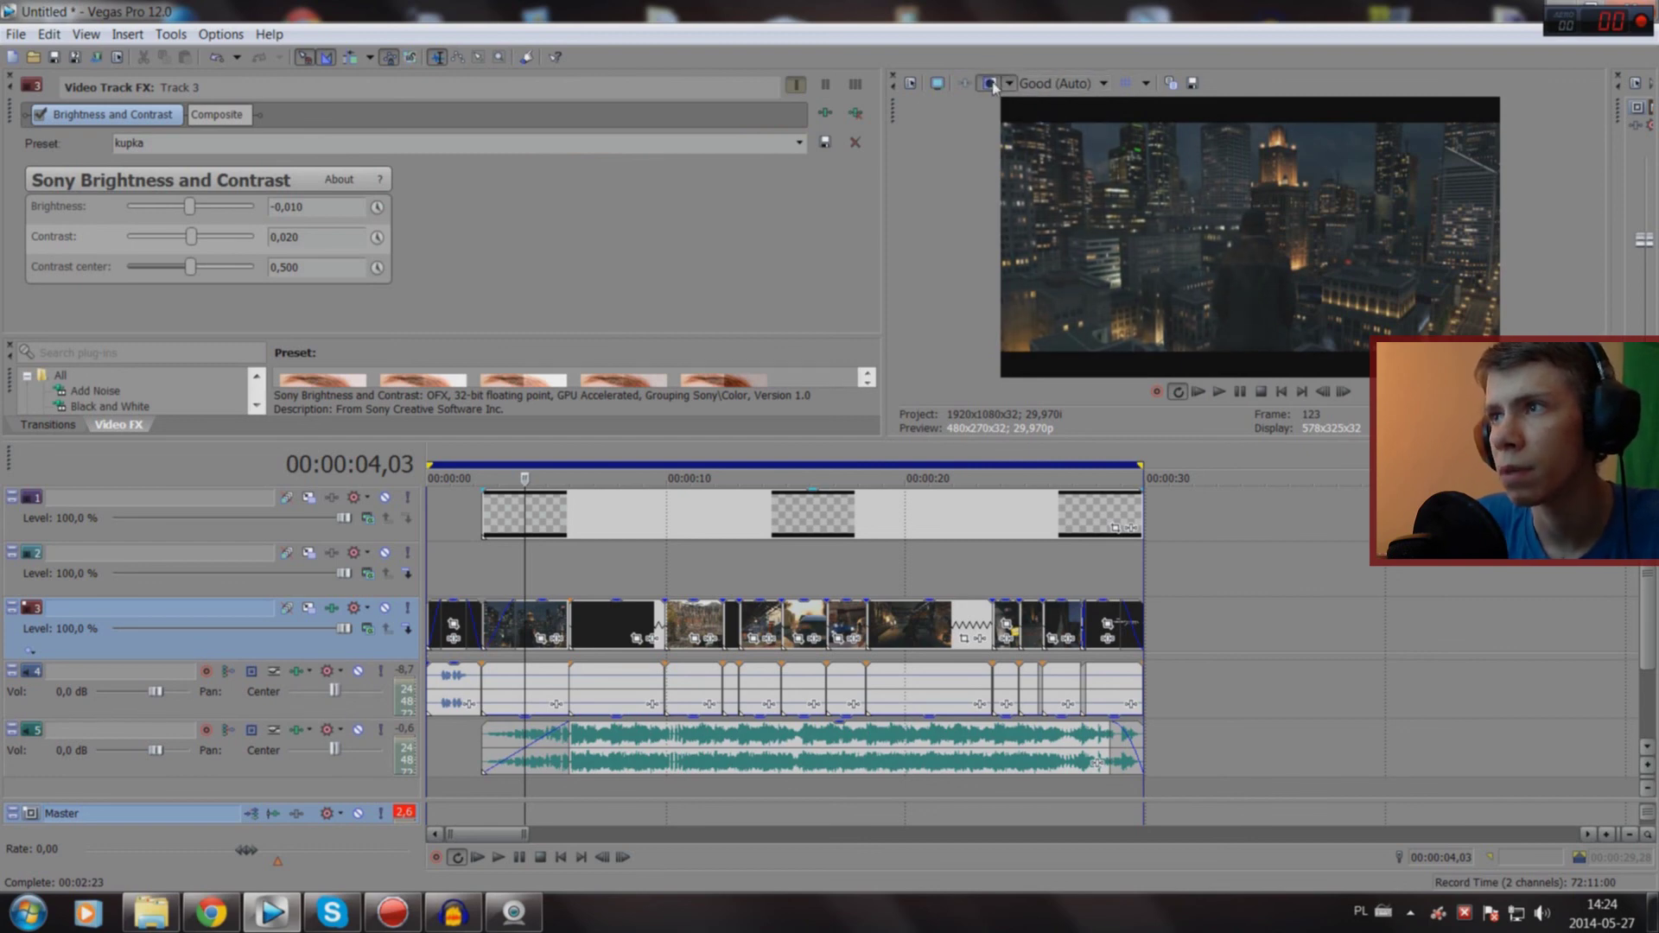
click(40, 115)
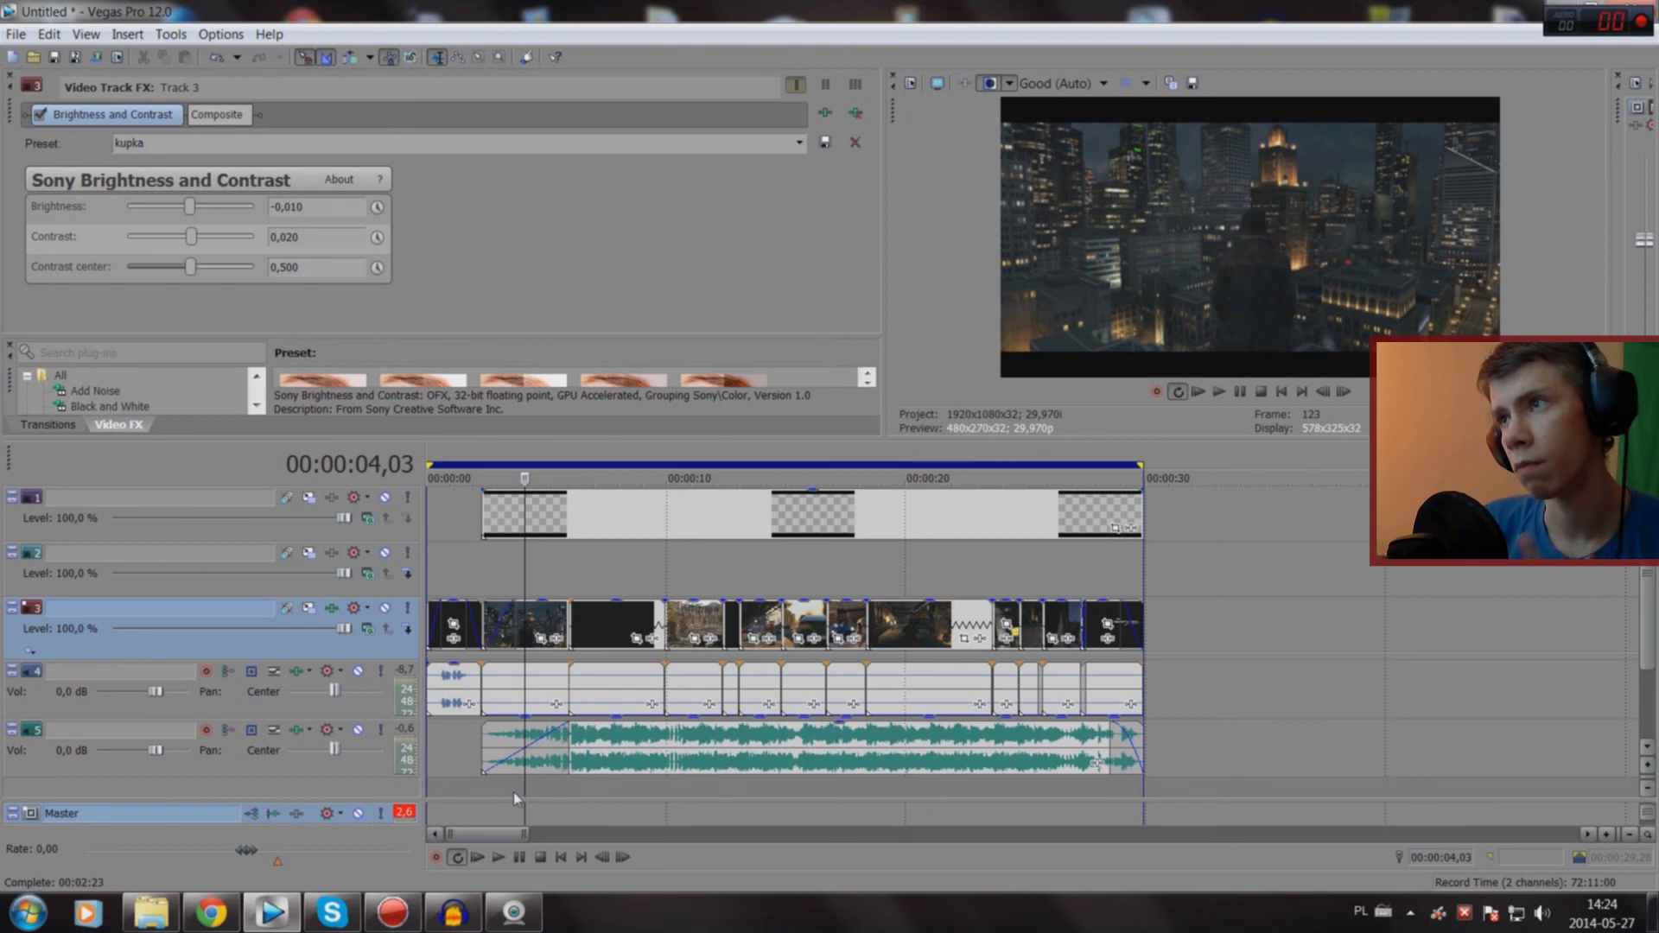
click(482, 781)
key(space)
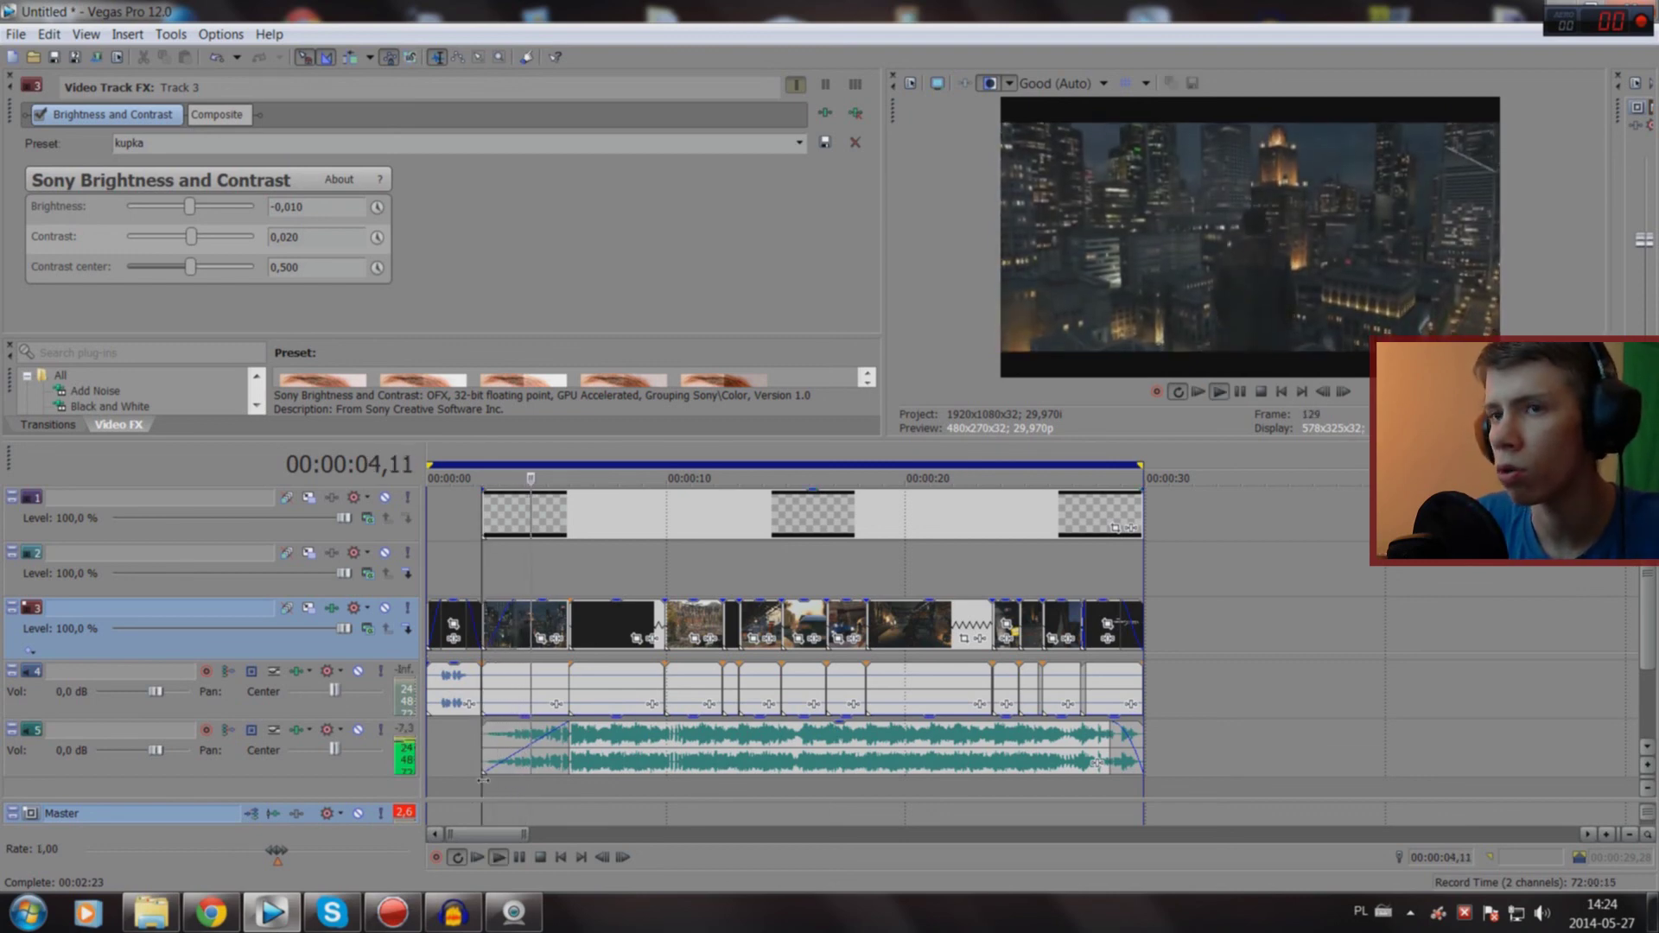
Step: Stop at about 00:00:05,19 and resize the effect settings and preview so all tracks show
key(space)
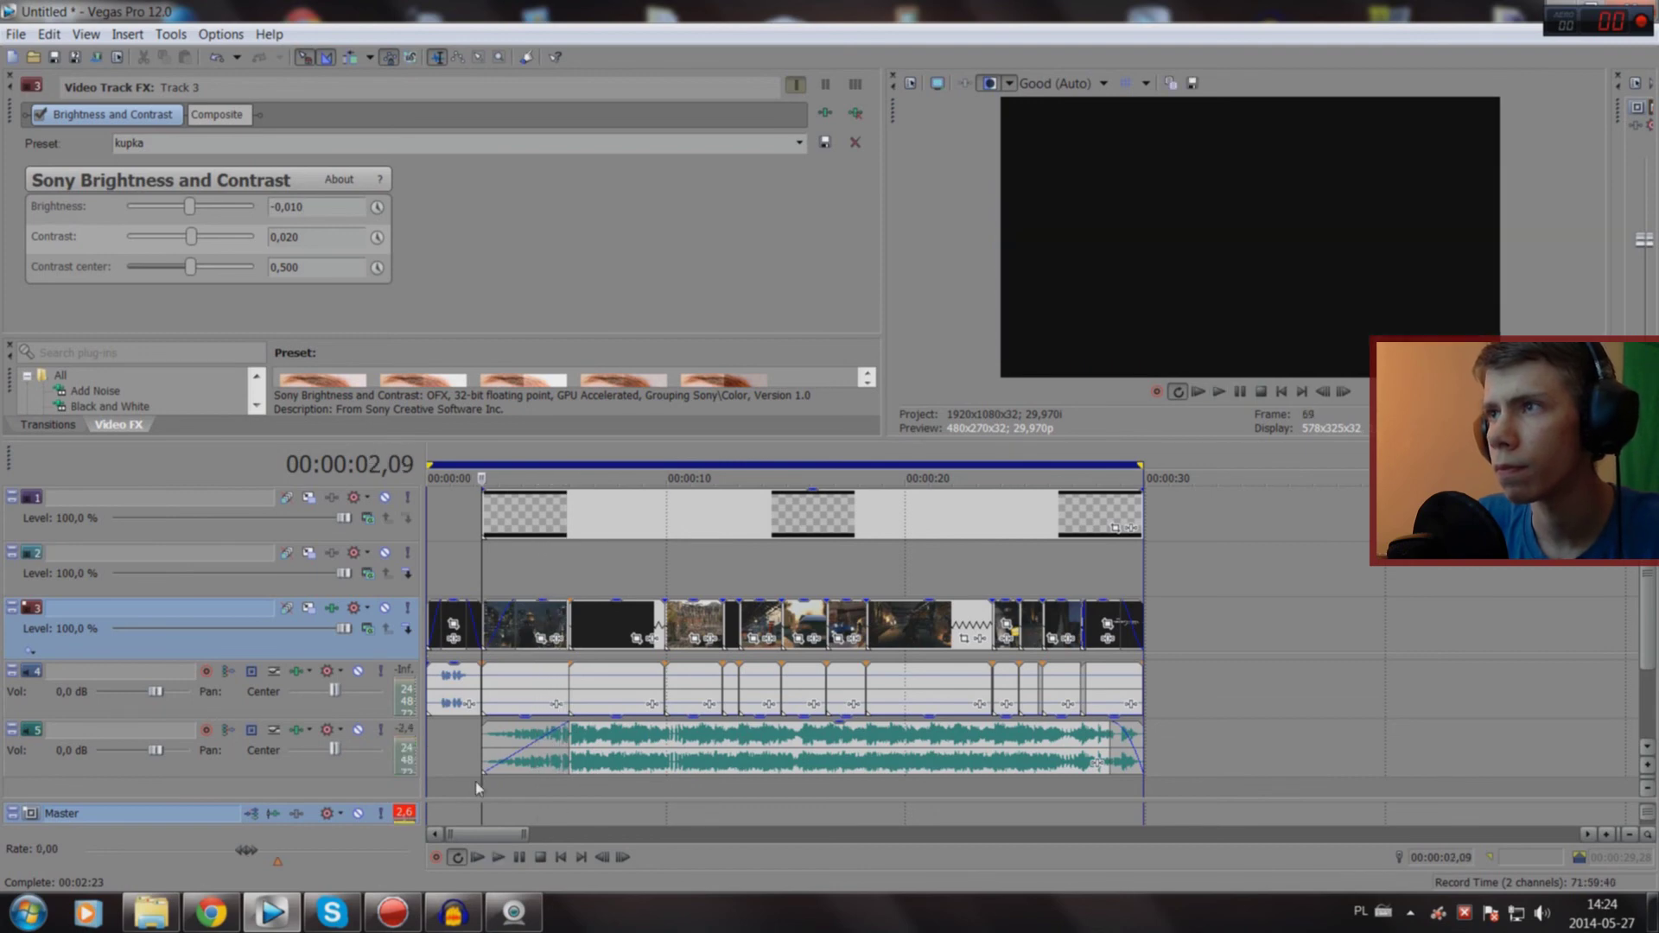
click(559, 779)
click(596, 785)
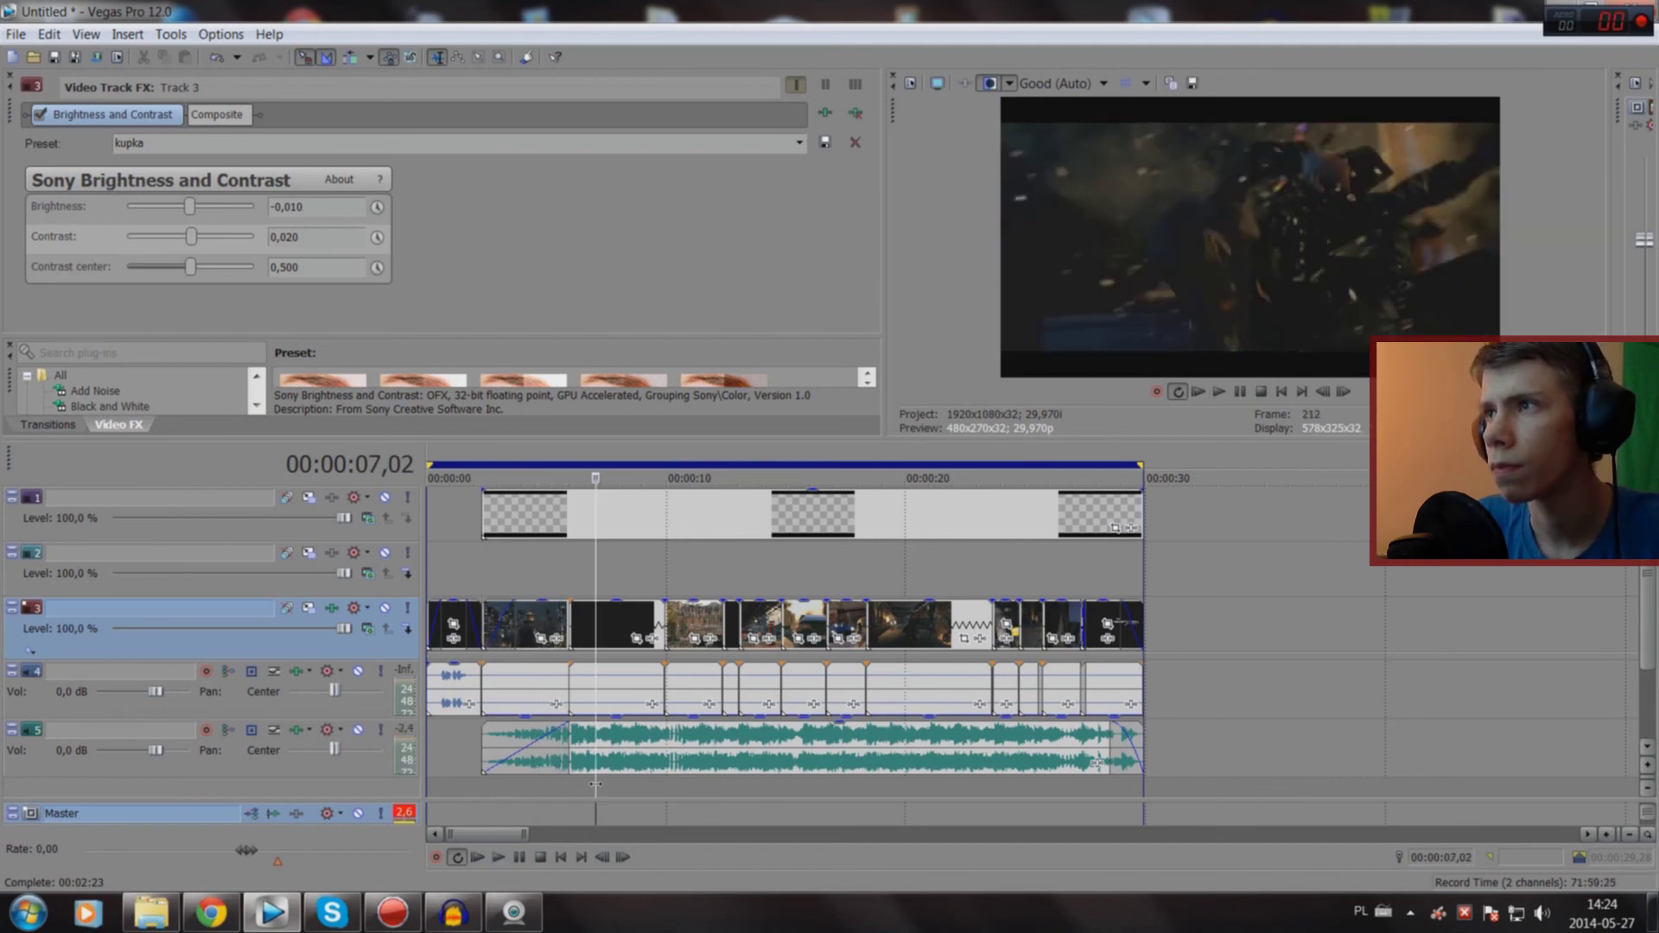
click(560, 785)
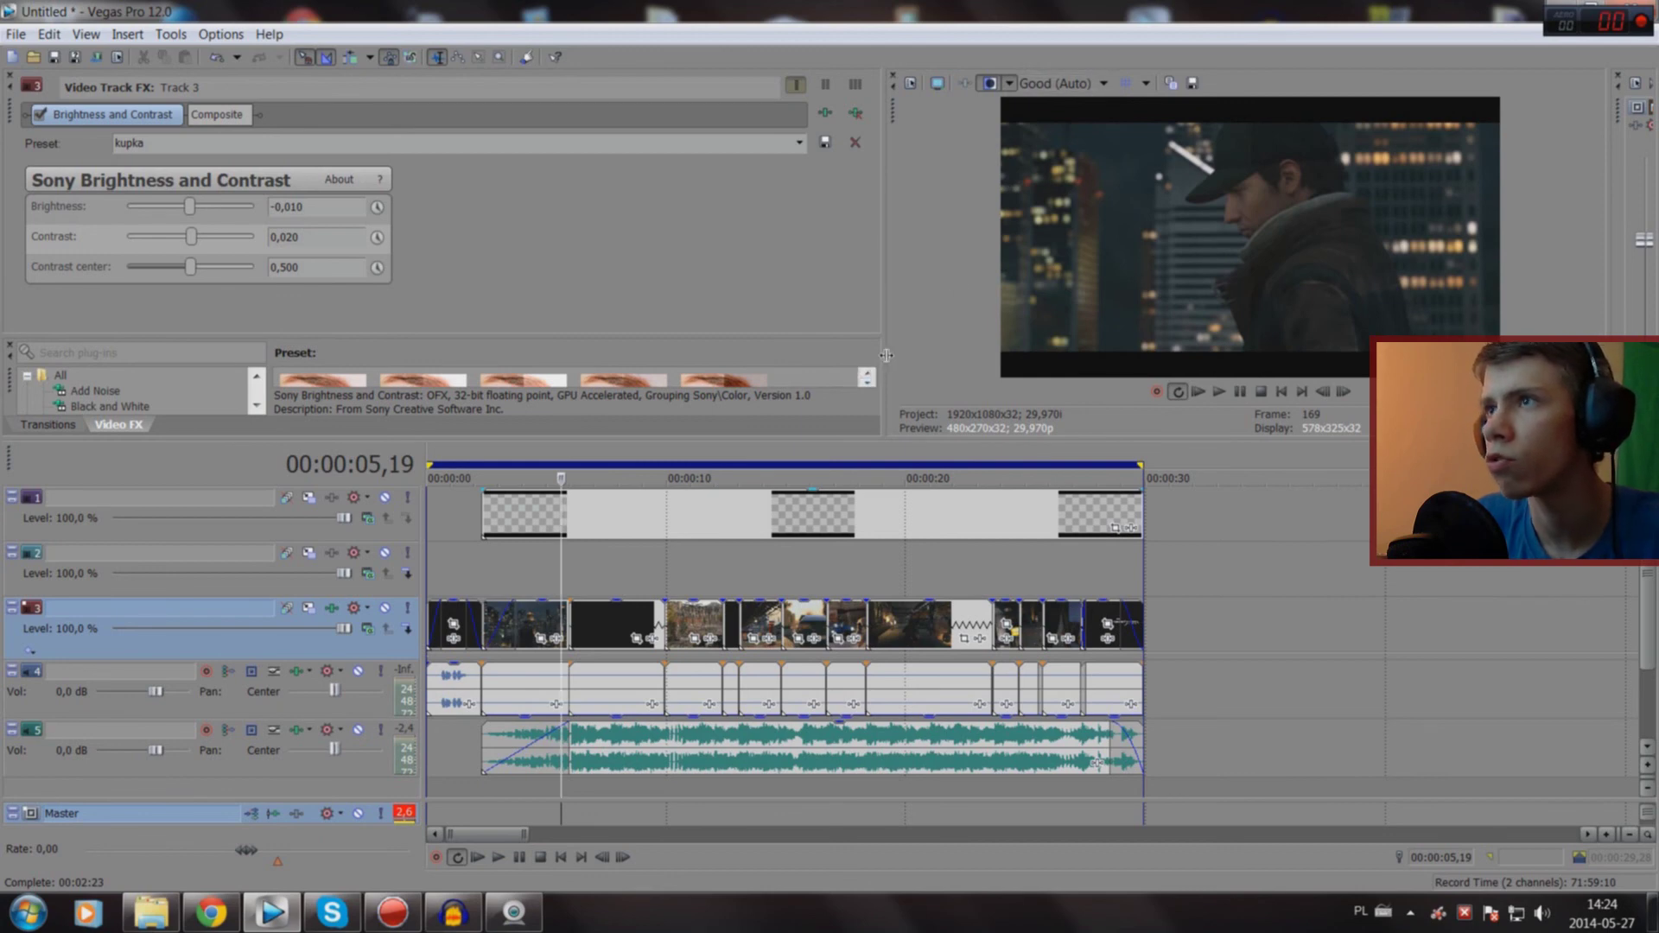
drag(886, 355, 724, 357)
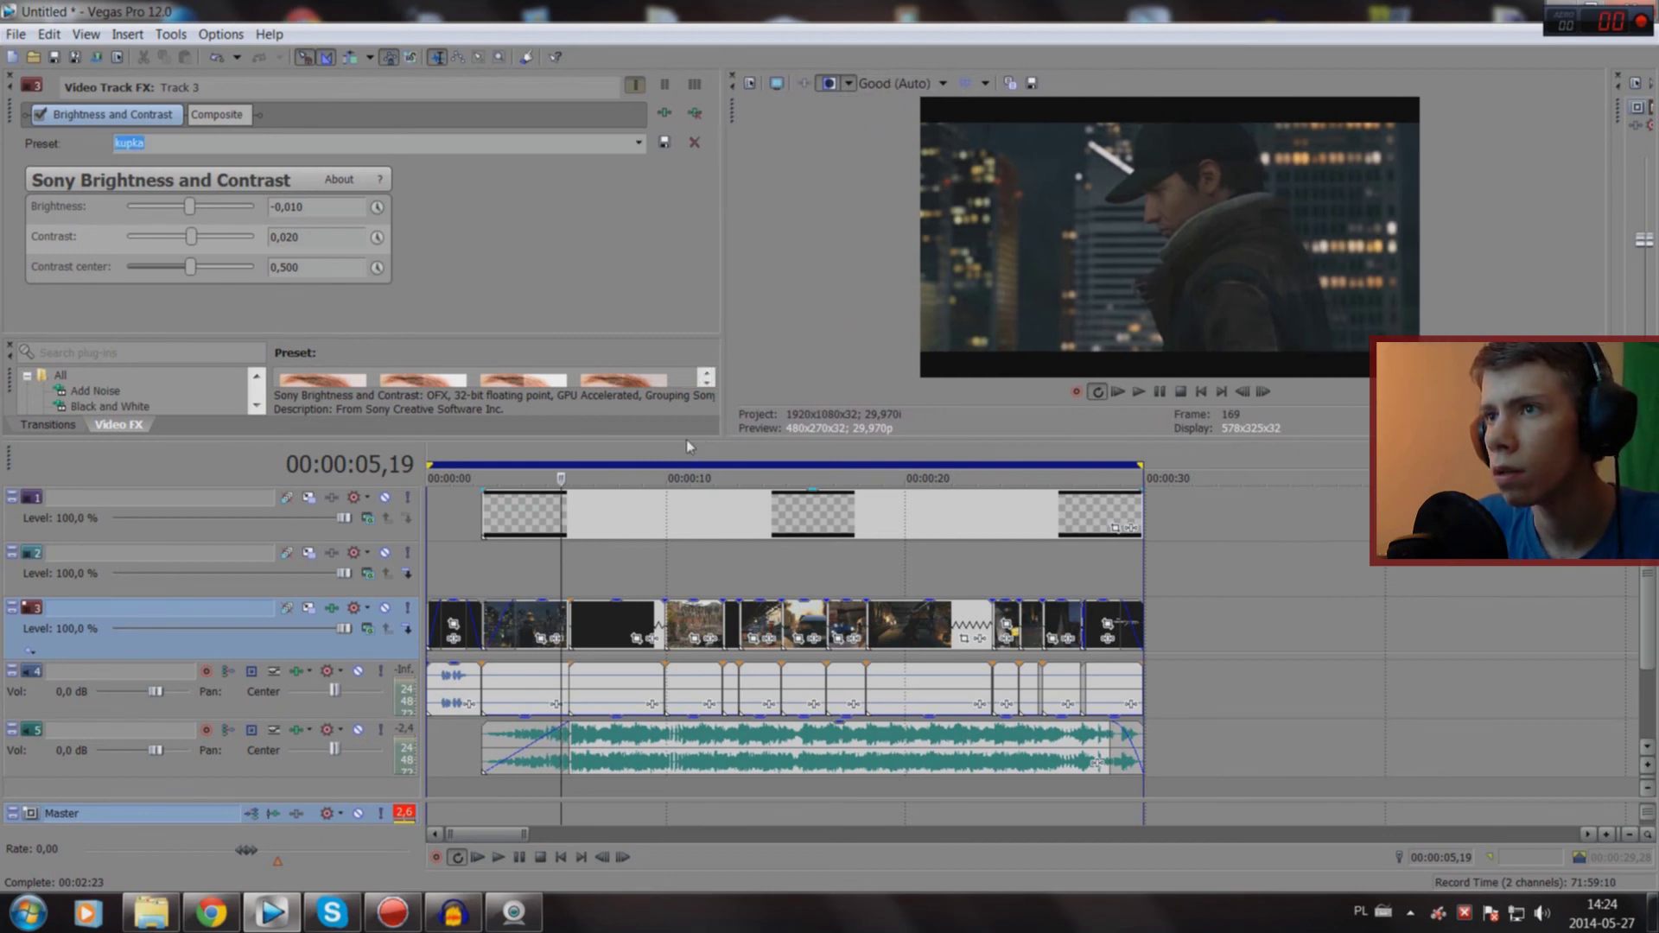
drag(689, 437, 651, 736)
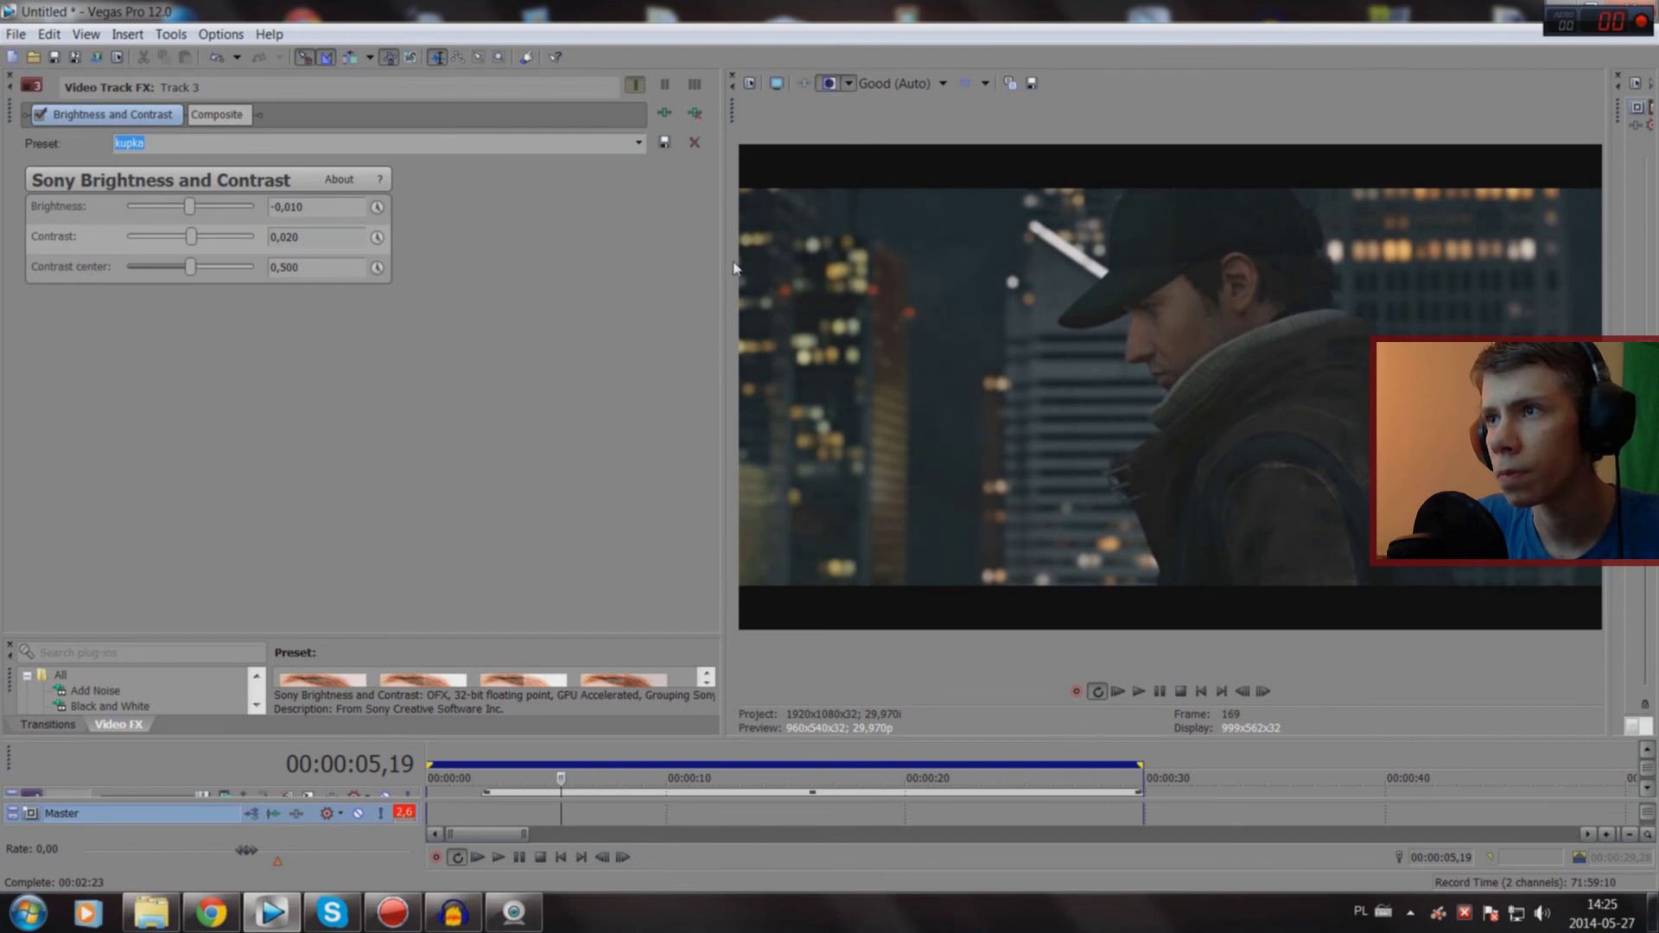
drag(720, 264, 923, 263)
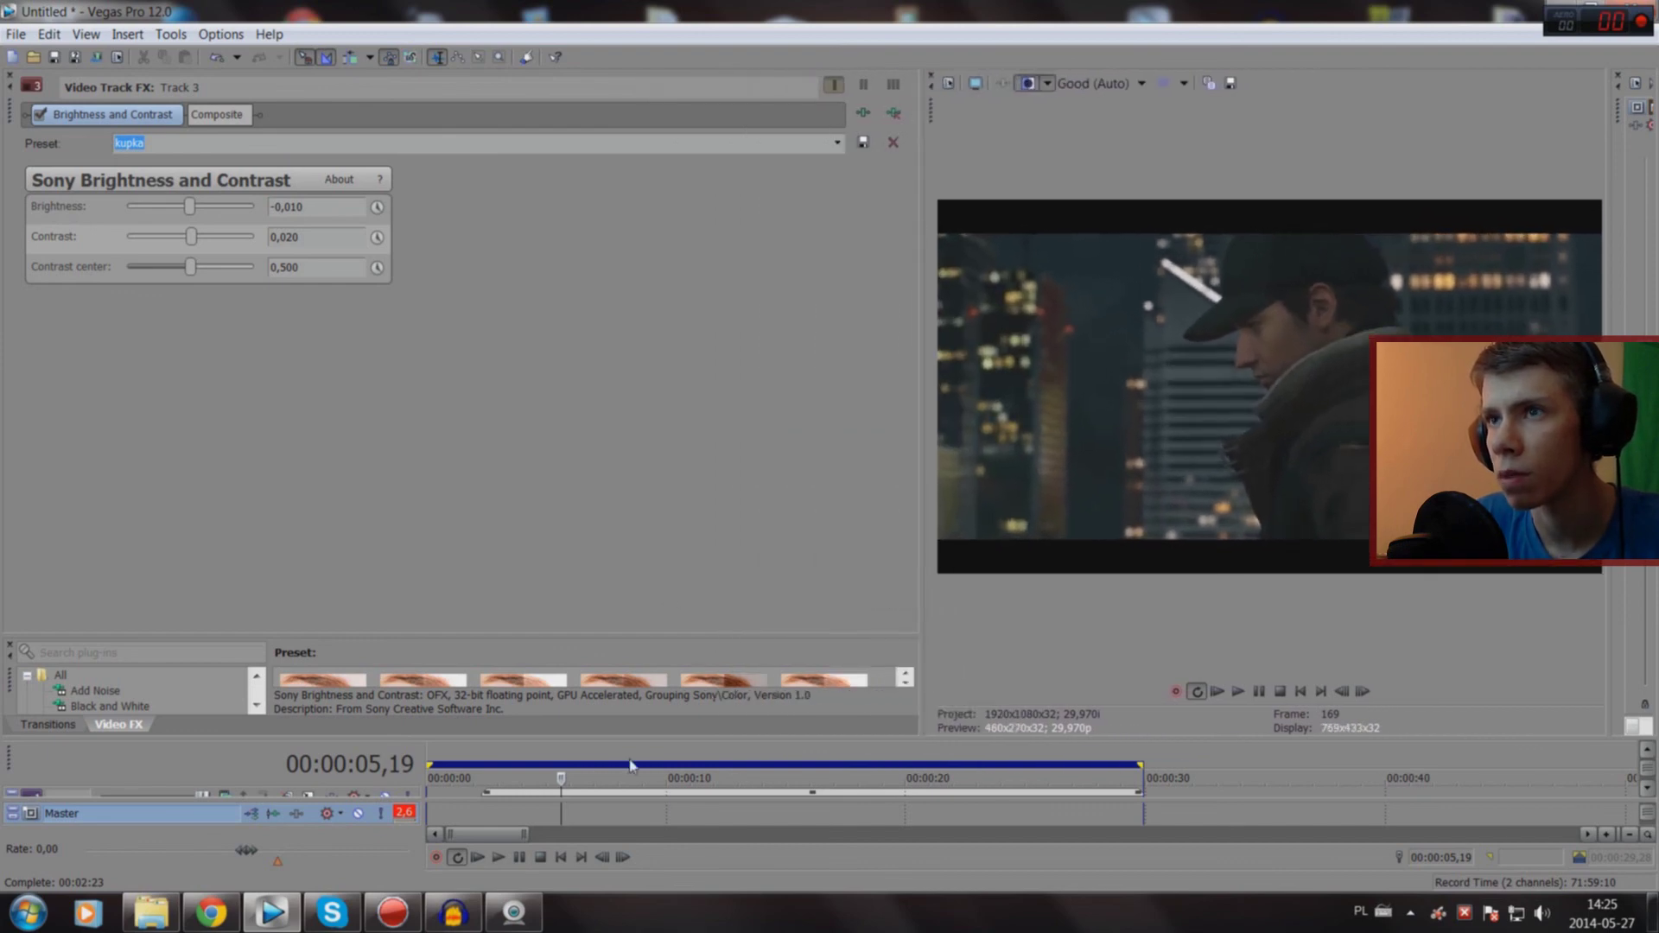
drag(838, 730, 810, 427)
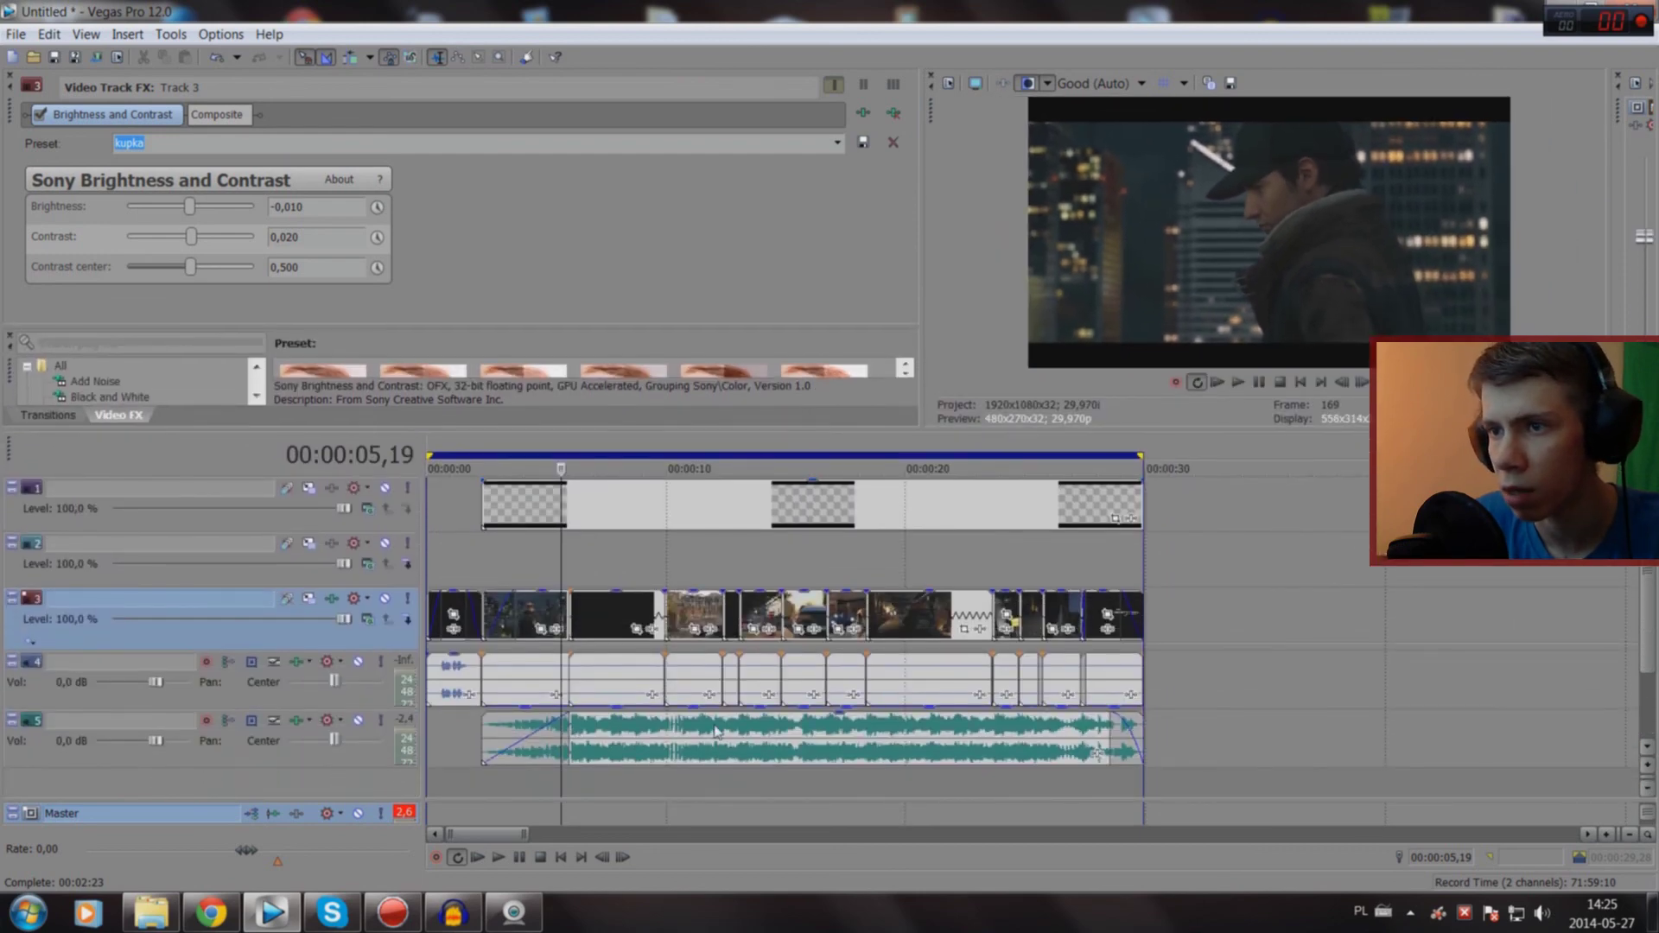
Step: Replay the graded montage from 10,26, then close the track 3 effect settings window
click(686, 786)
key(space)
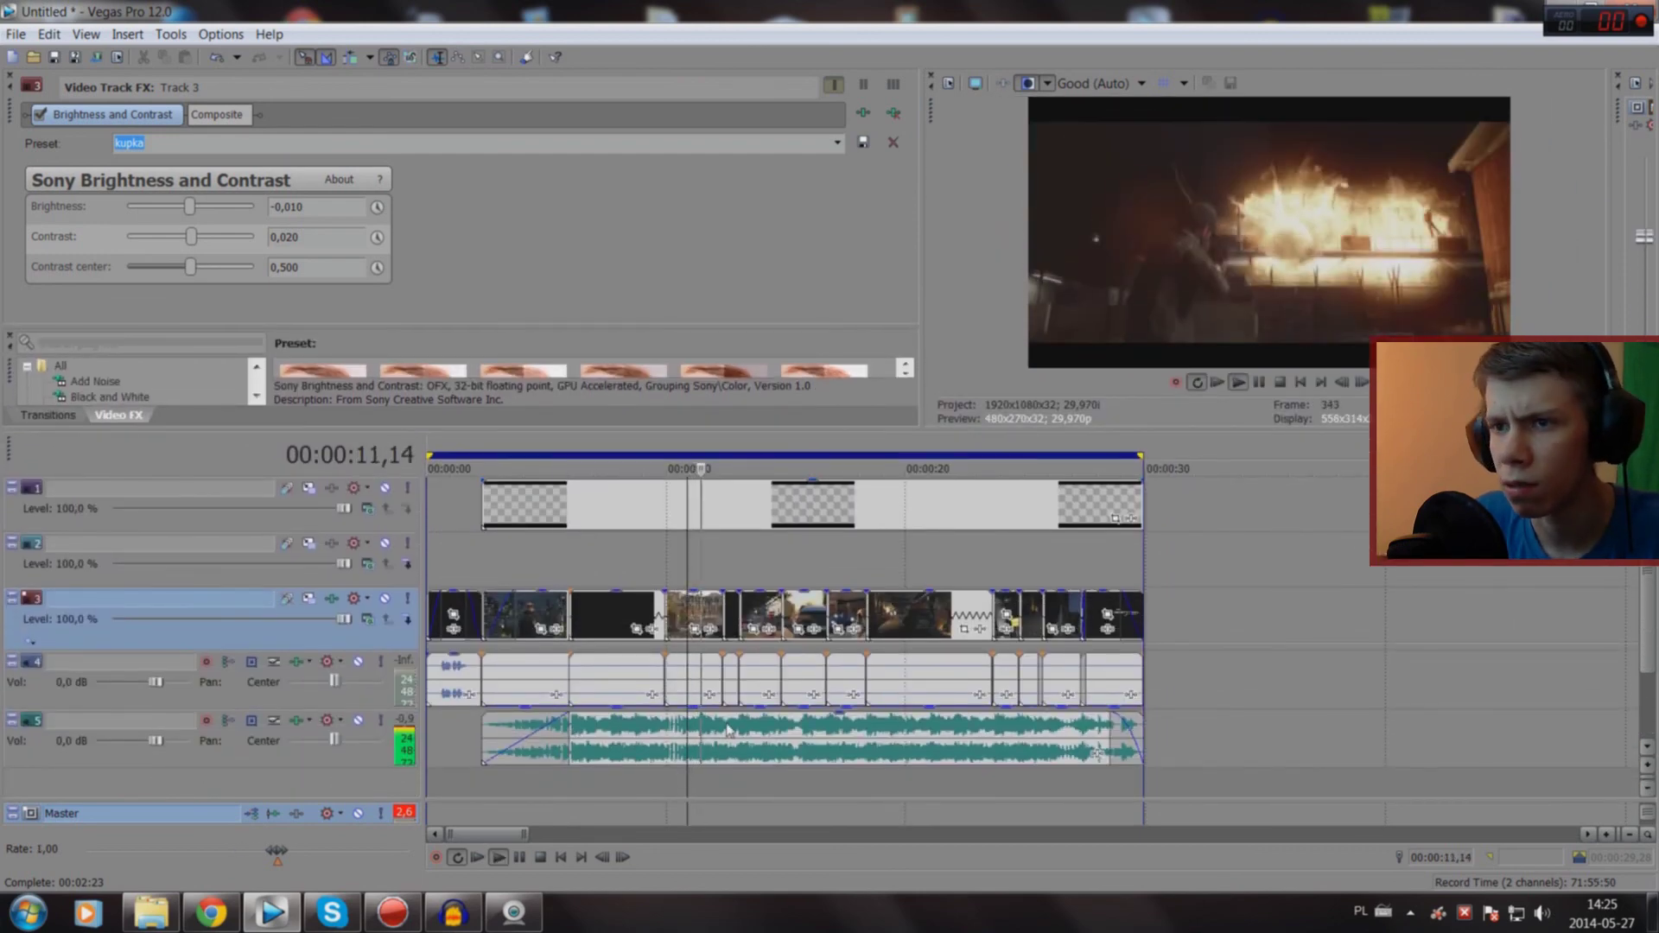
key(space)
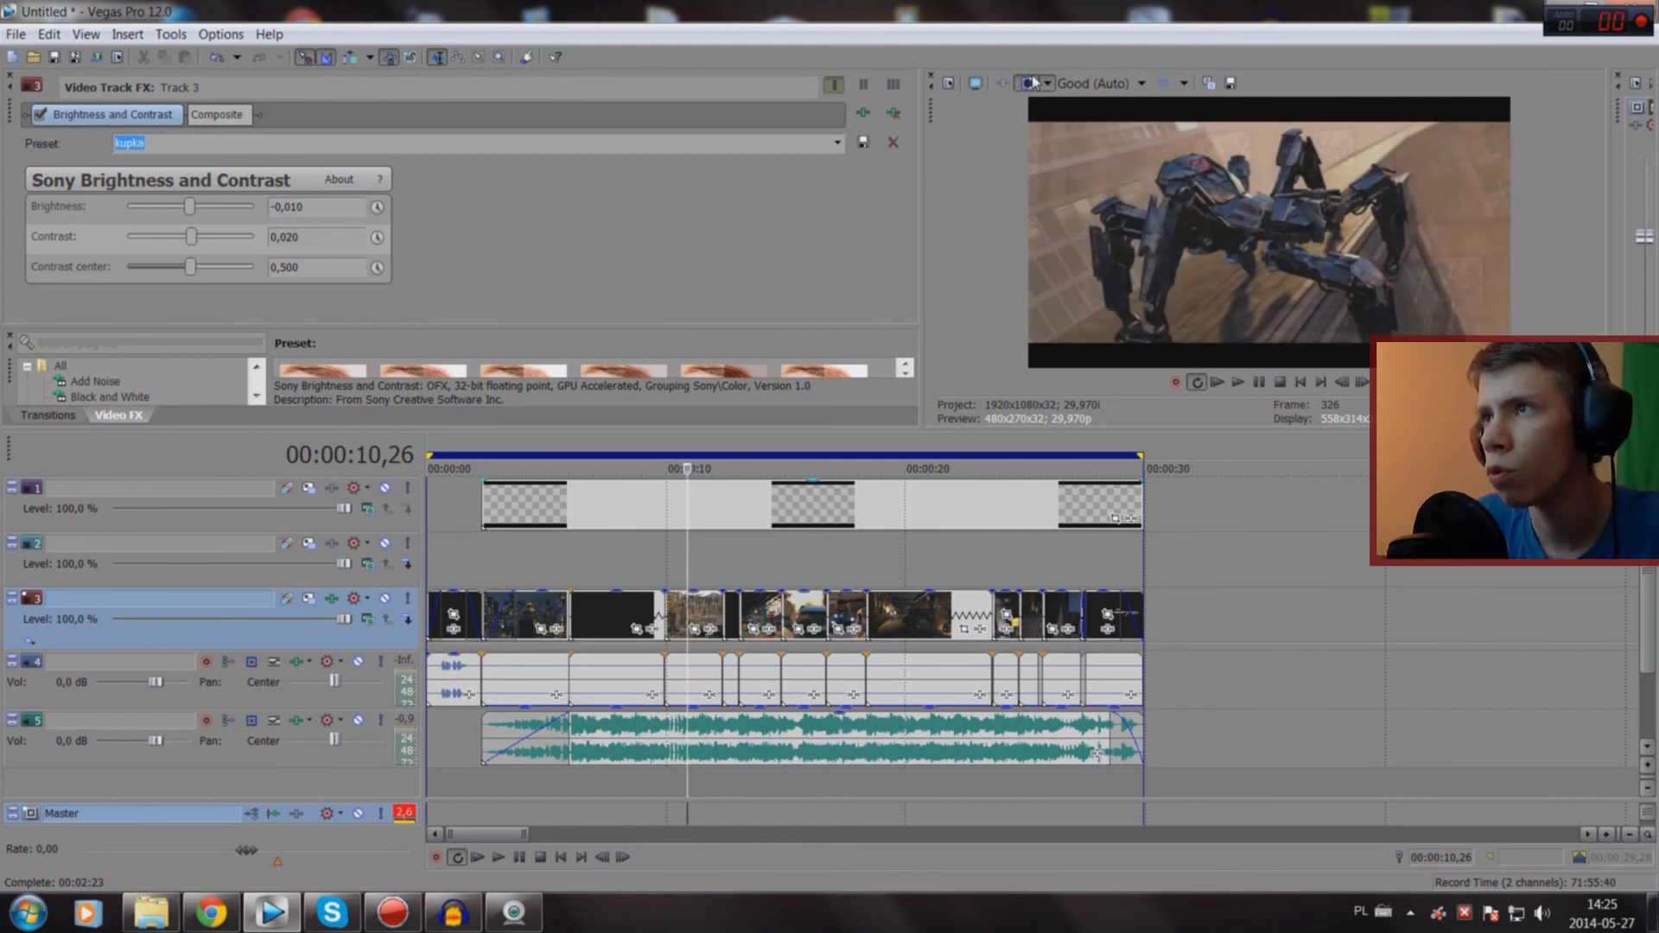
key(space)
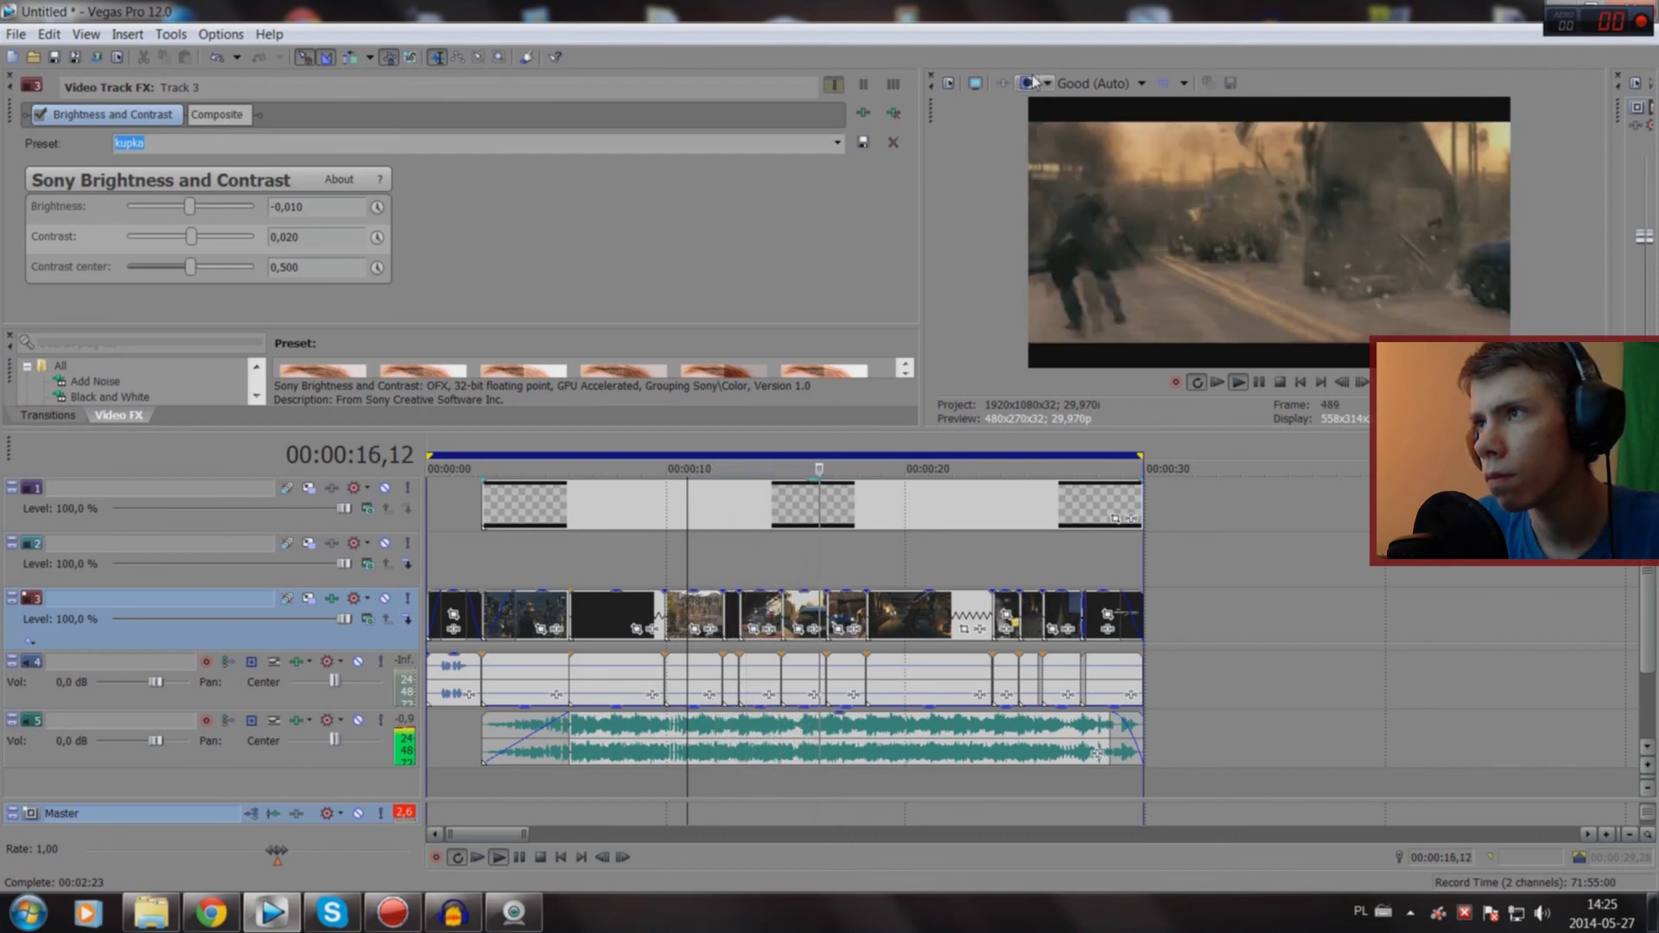
key(space)
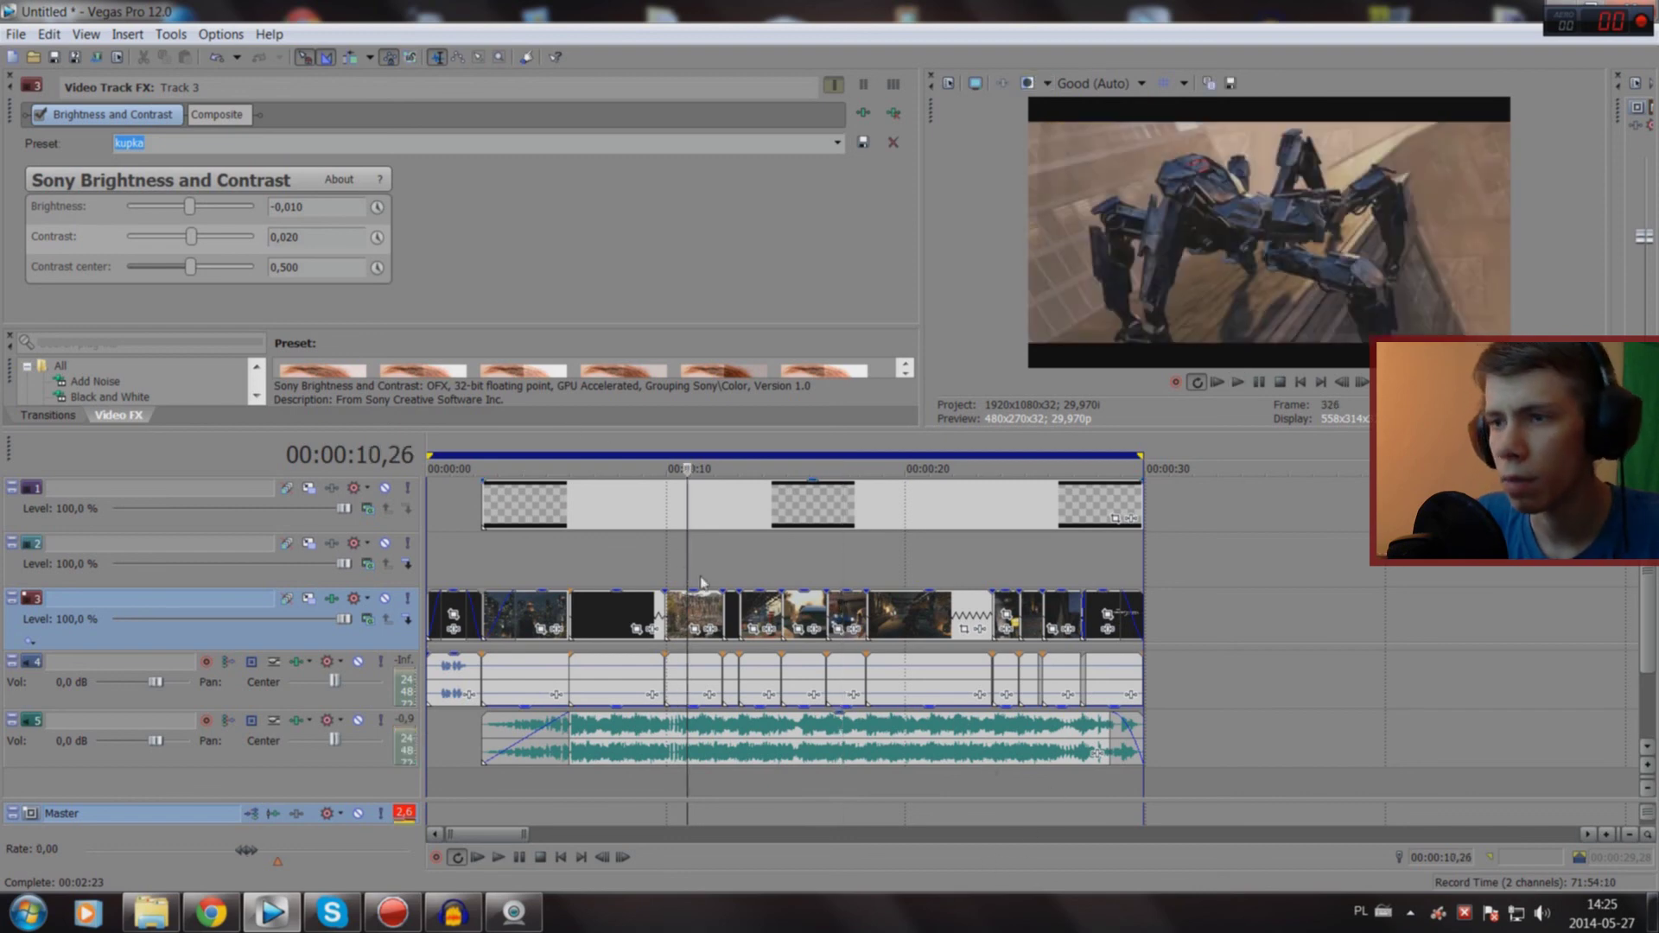
click(10, 78)
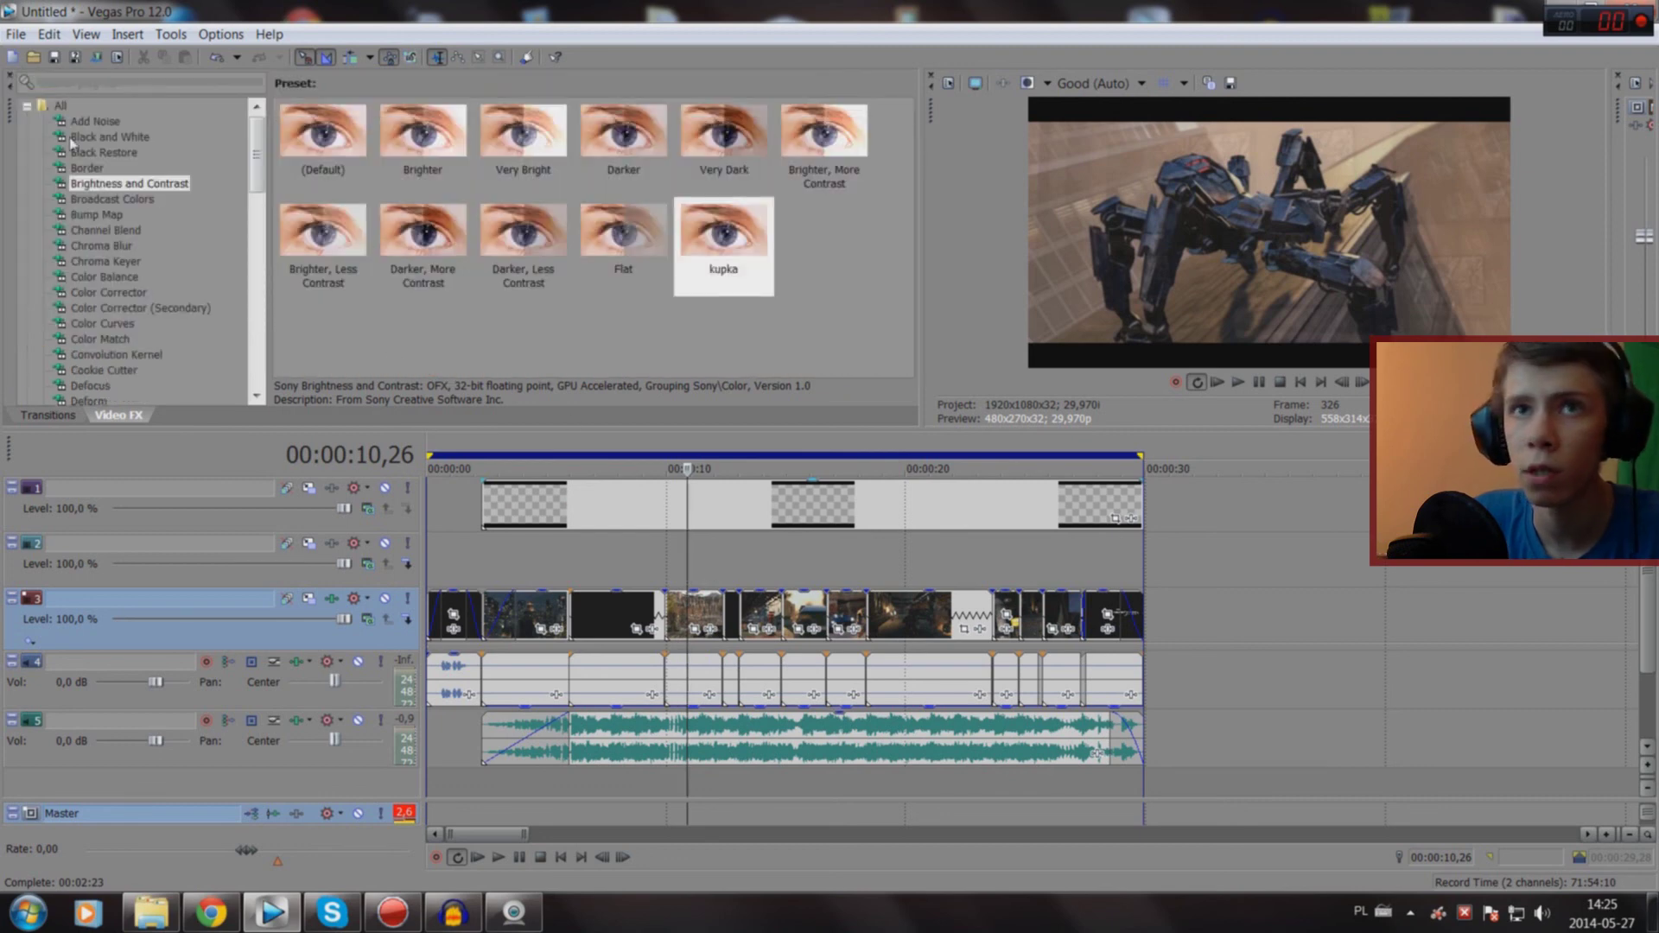
key(ctrl+a)
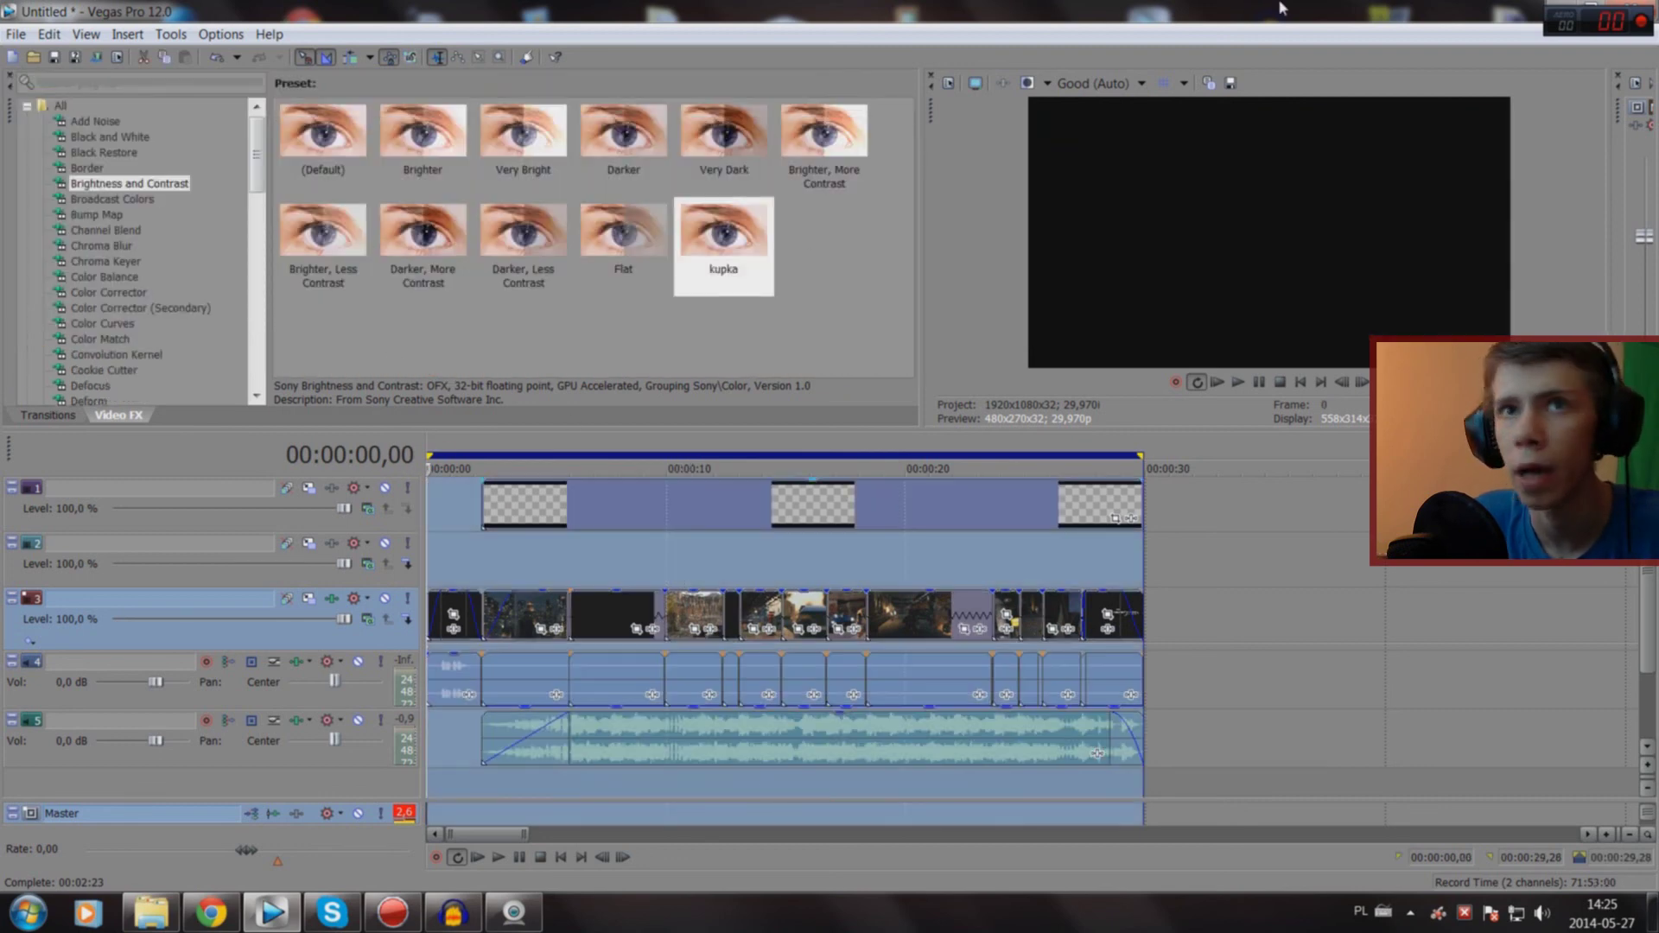
Step: Check the webcam software, set Vegas's edit point at 00:00:04,15, and switch to Windows Explorer
key(super+Down)
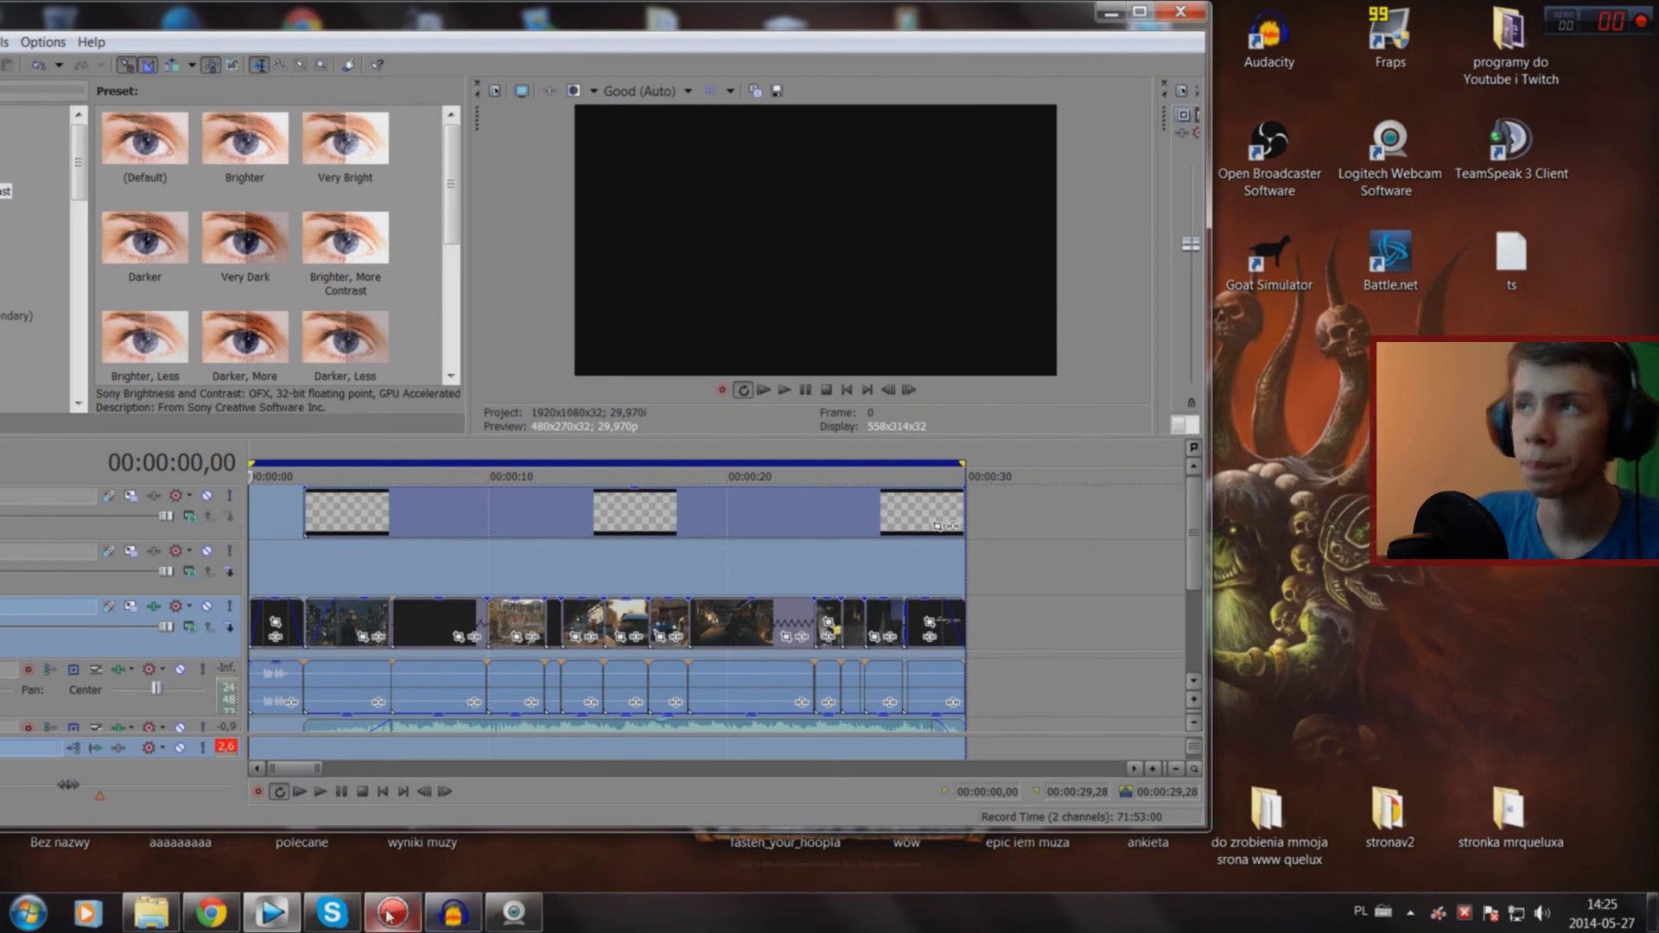
click(514, 915)
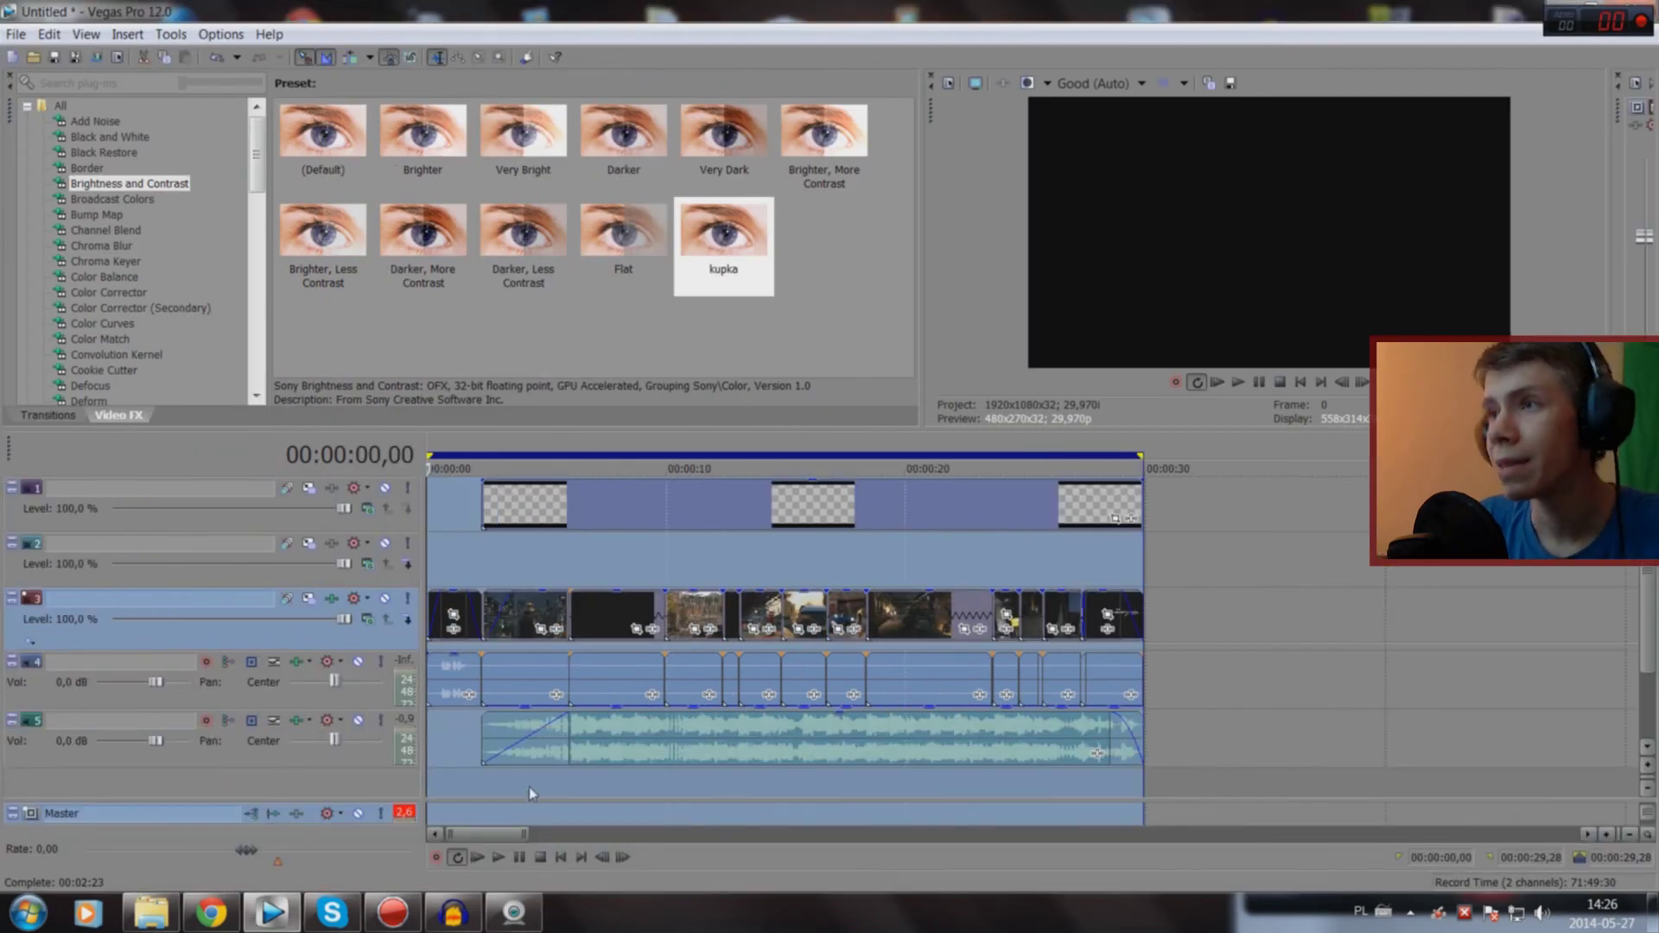
click(534, 788)
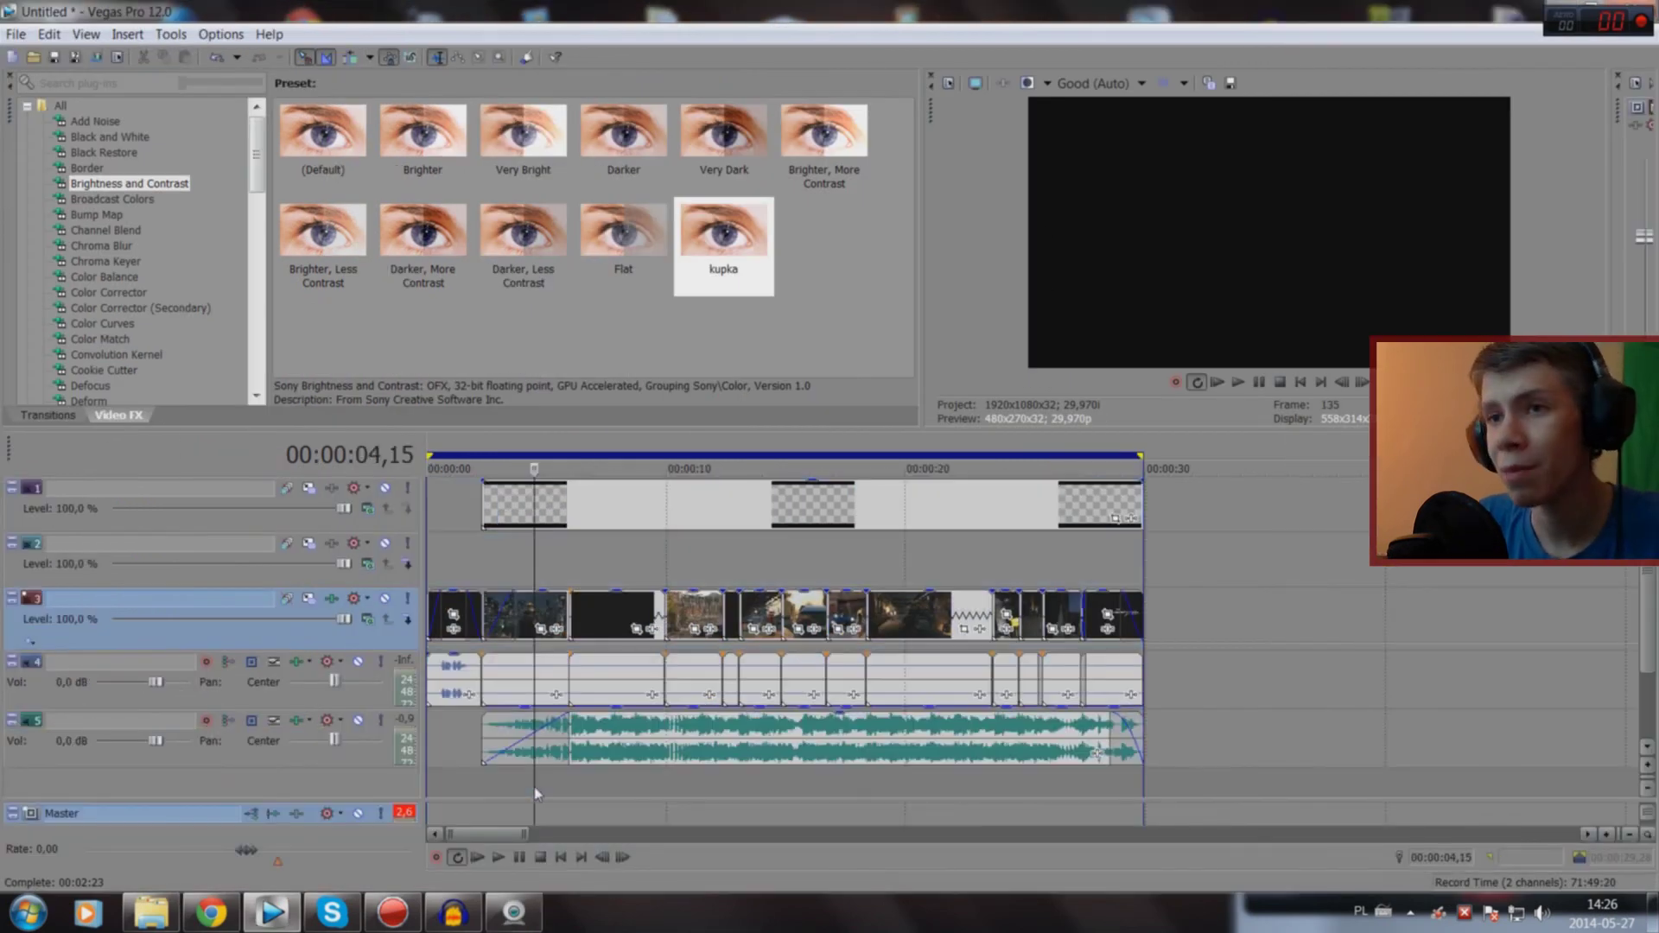
click(171, 912)
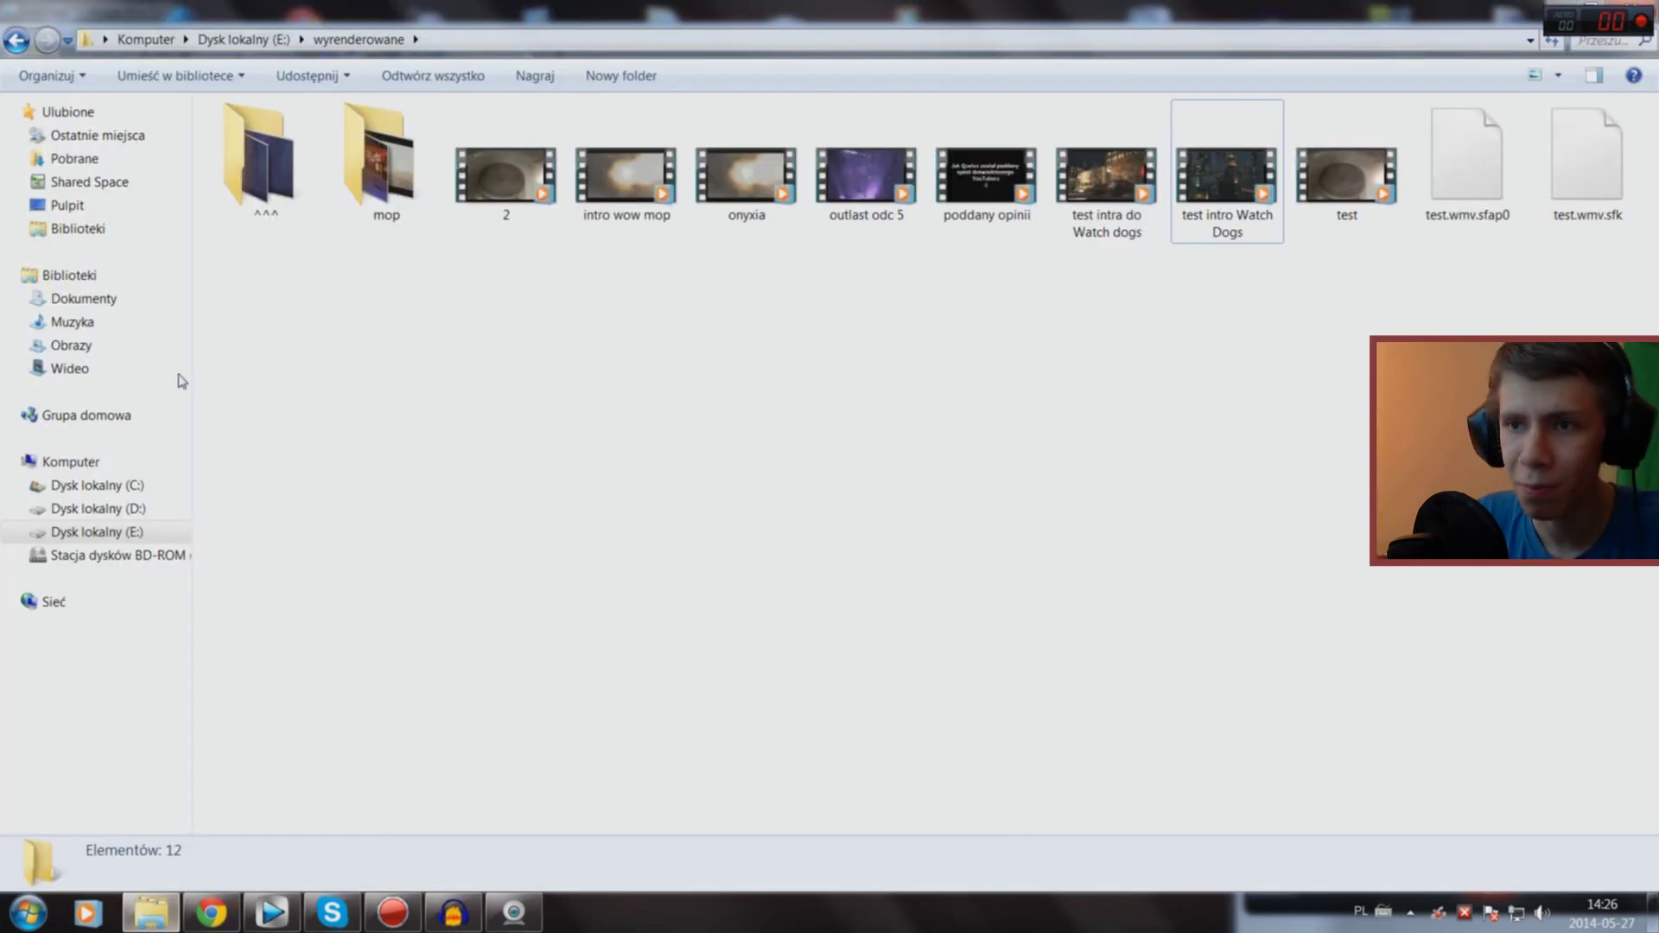
Step: Open the Watch dogs folder on the Desktop and drag the biale image toward Vegas
click(121, 509)
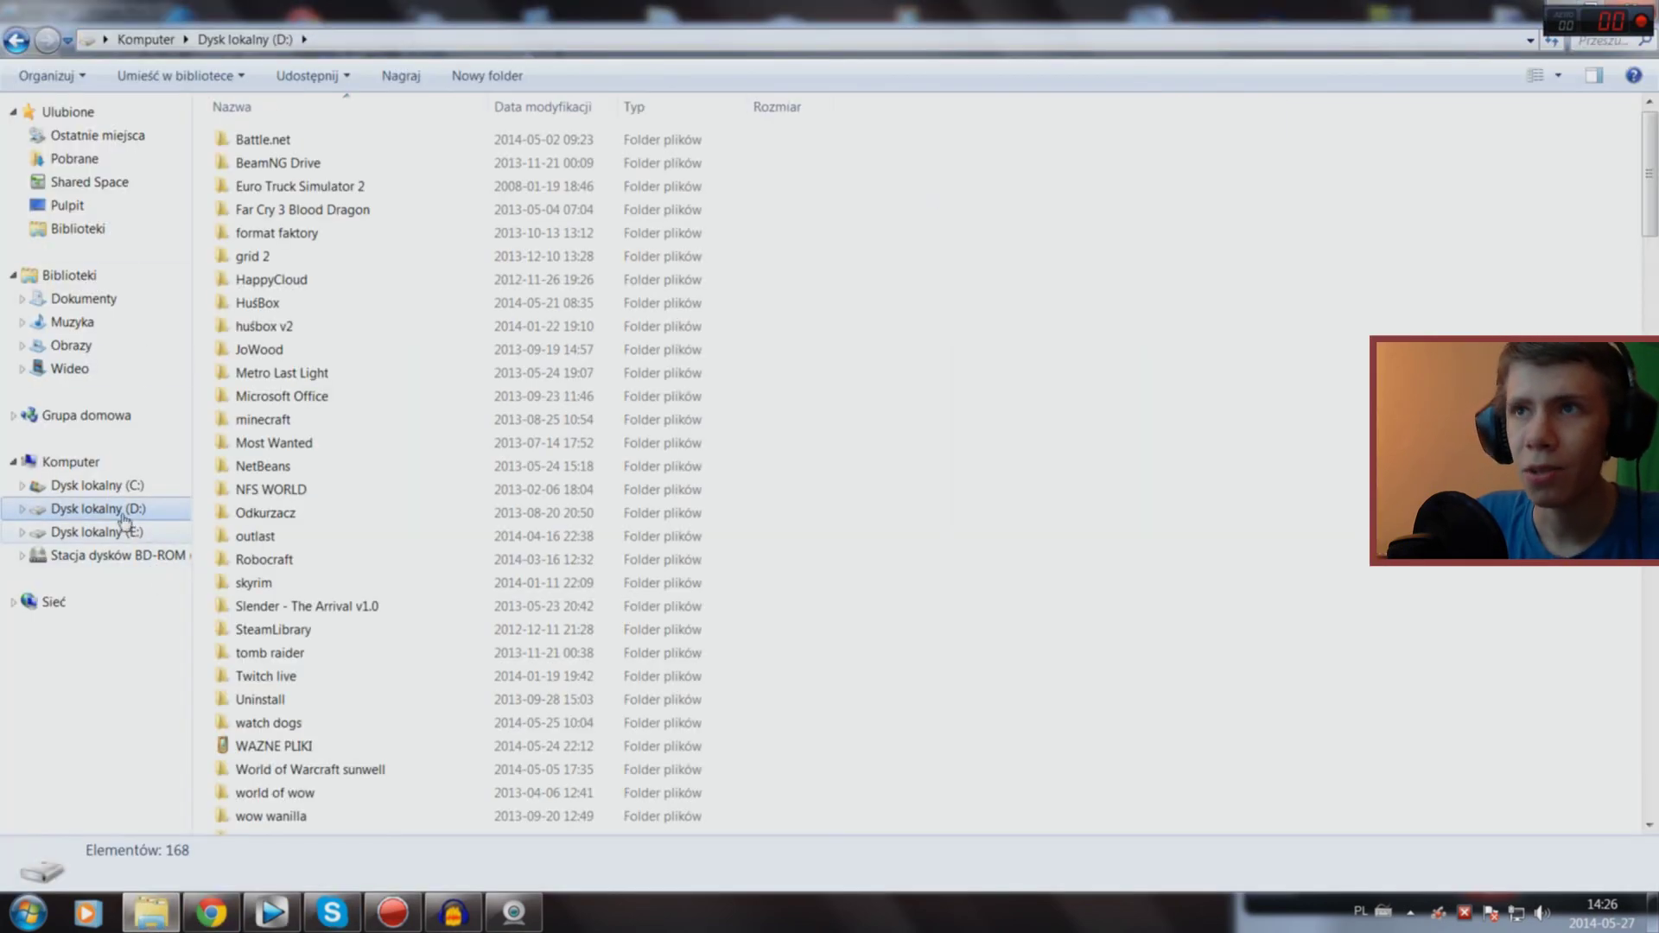
click(67, 207)
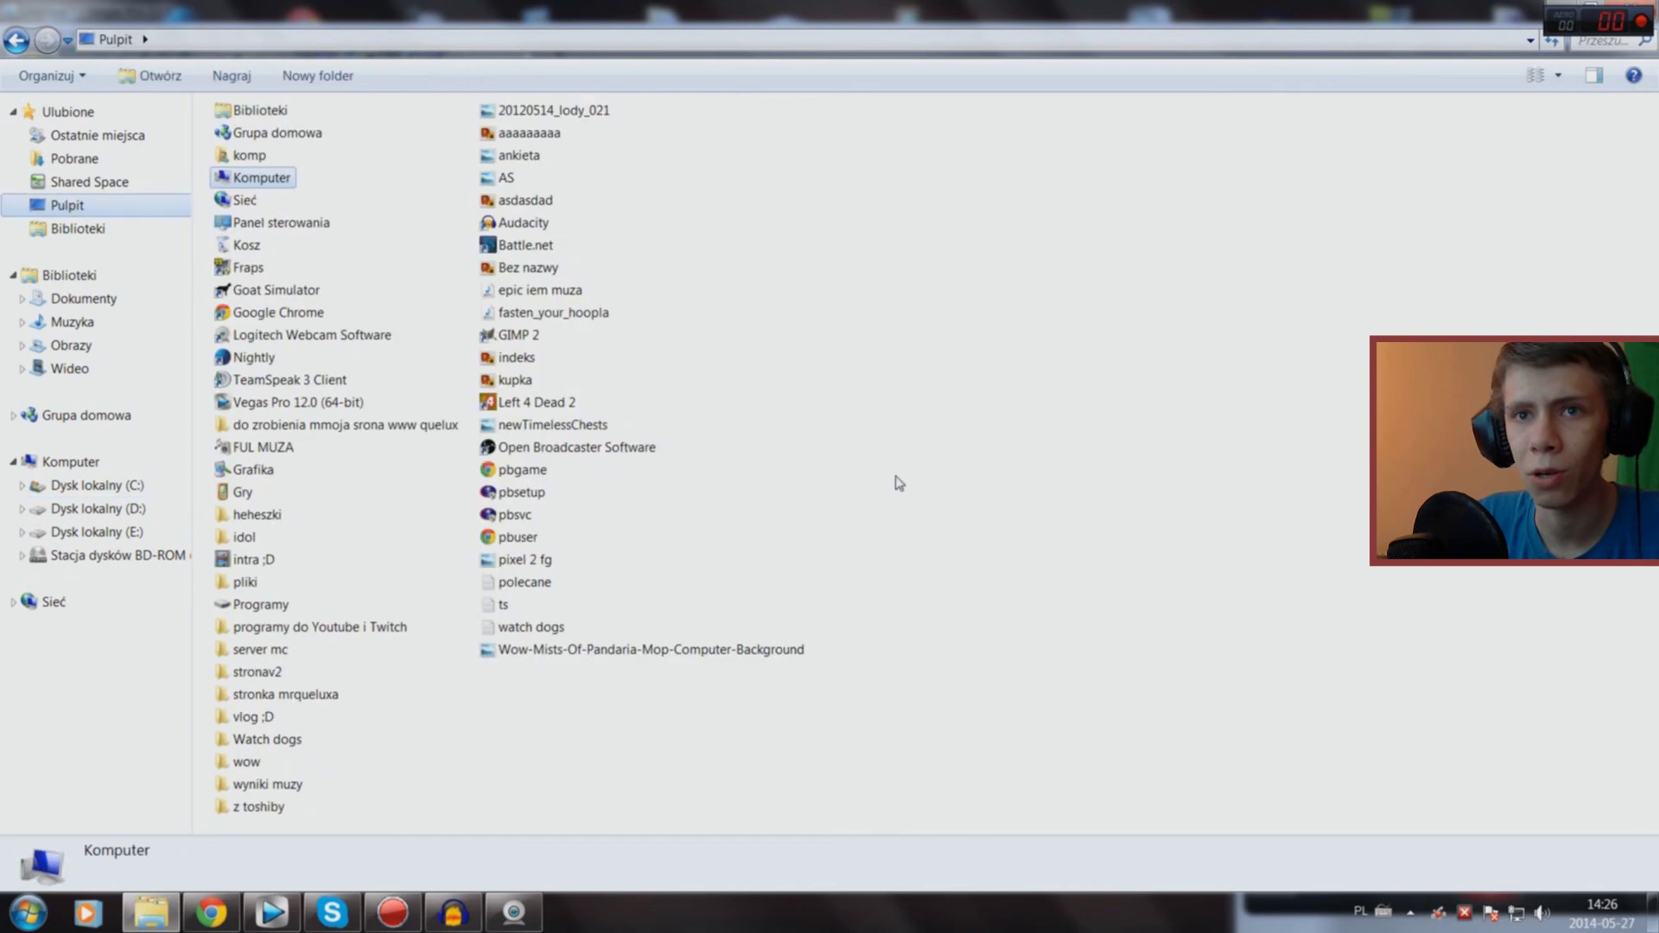
double_click(267, 740)
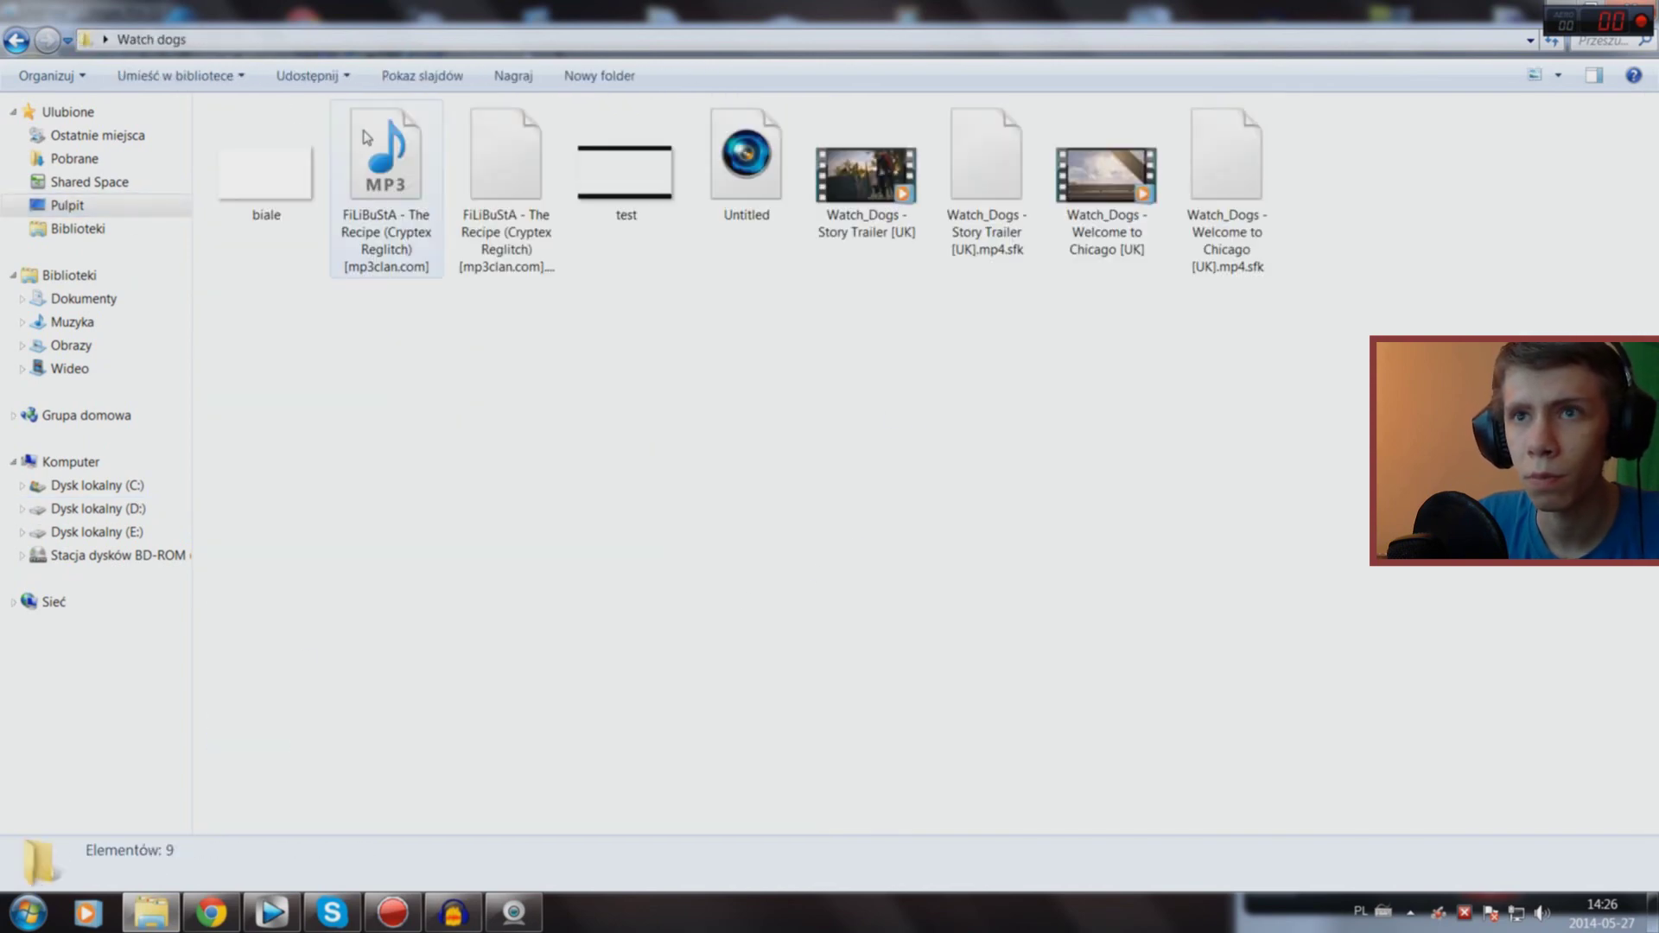
mouse_move(267, 172)
mouse_down()
mouse_move(510, 884)
mouse_move(407, 726)
mouse_move(521, 561)
mouse_move(570, 562)
mouse_up()
Step: Drop the biale image on track 2 and preview around it from 05,29
drag(681, 560, 575, 566)
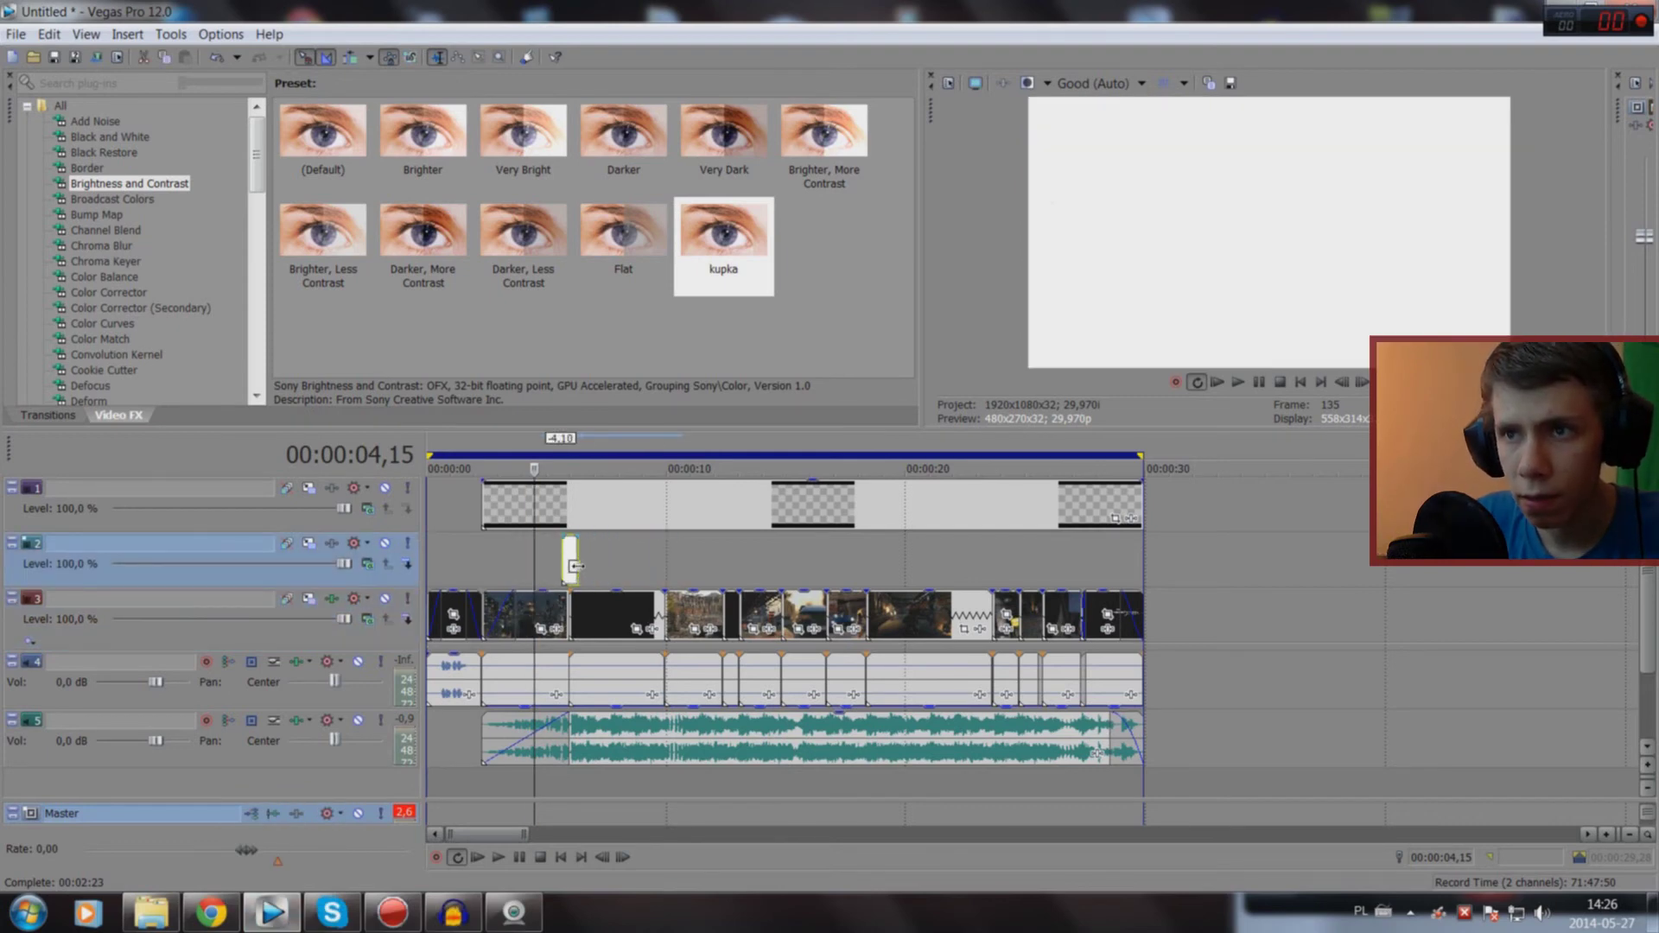
click(561, 792)
scroll(561, 792, up, 6)
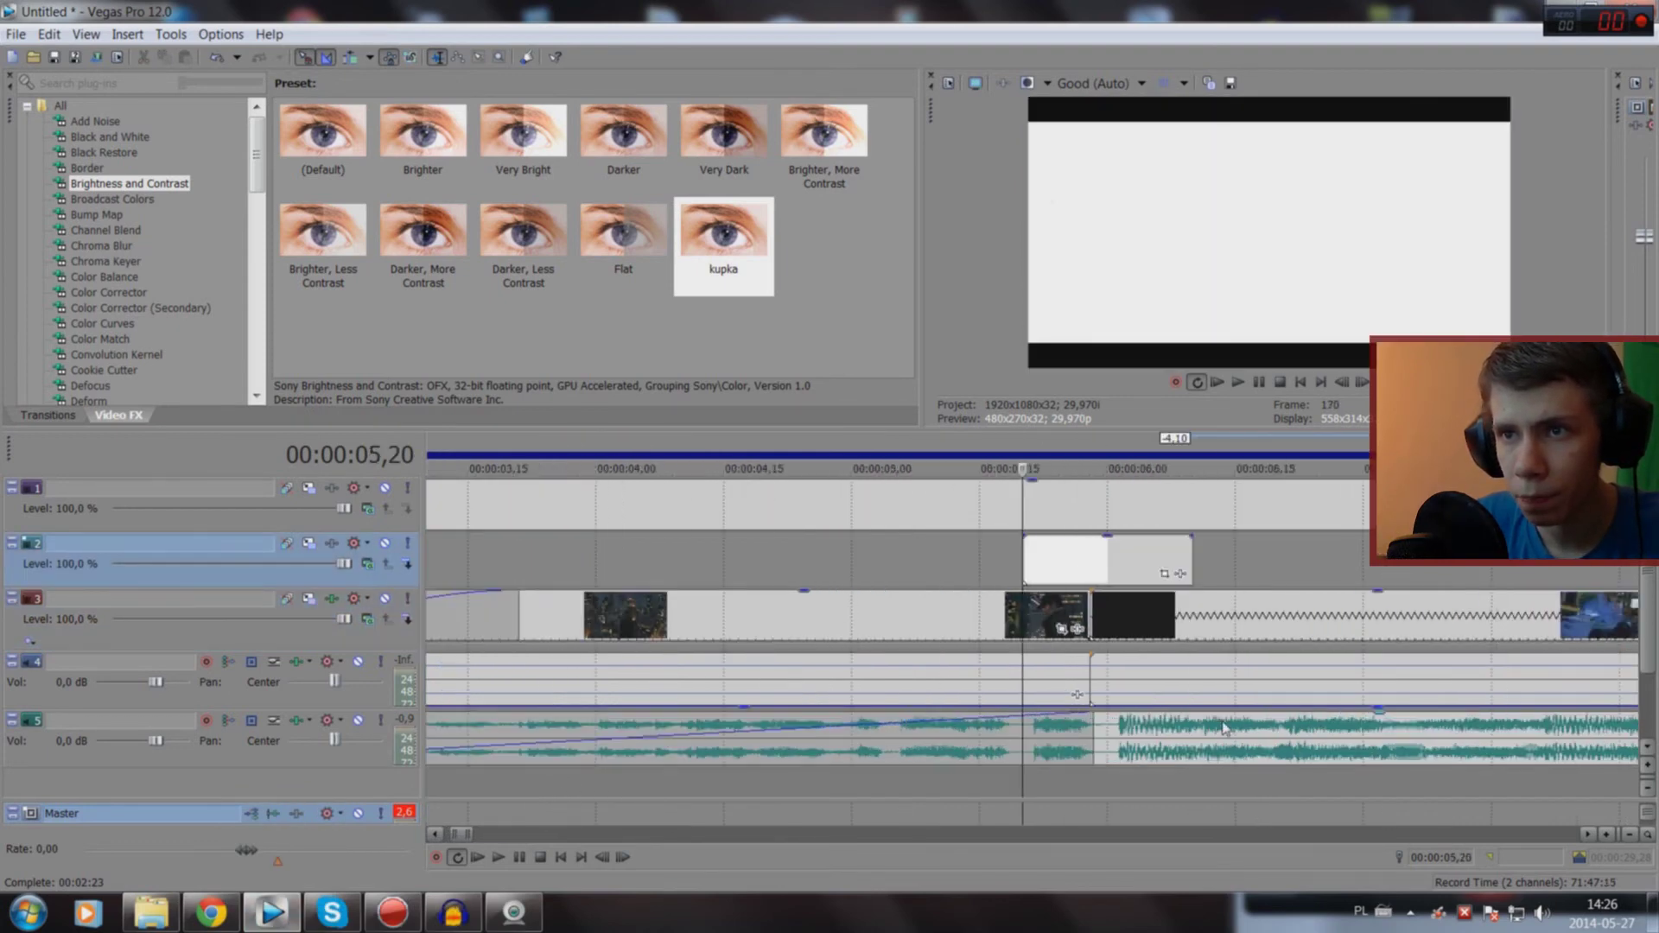
click(1123, 787)
key(space)
key(space)
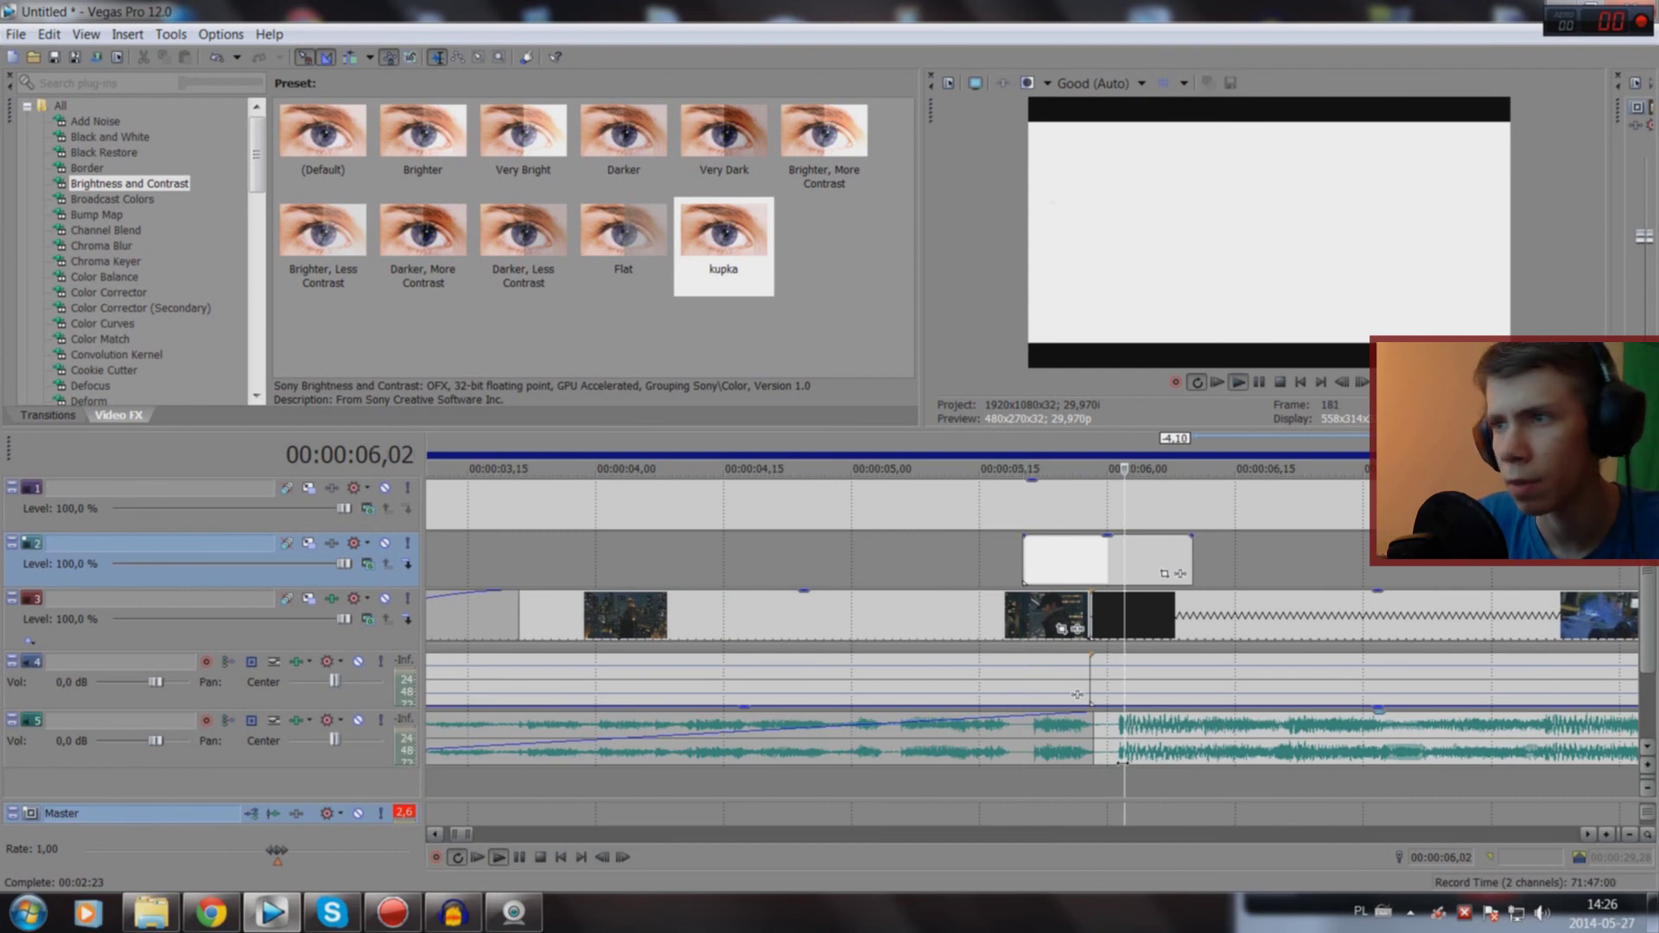
key(space)
click(1098, 783)
key(space)
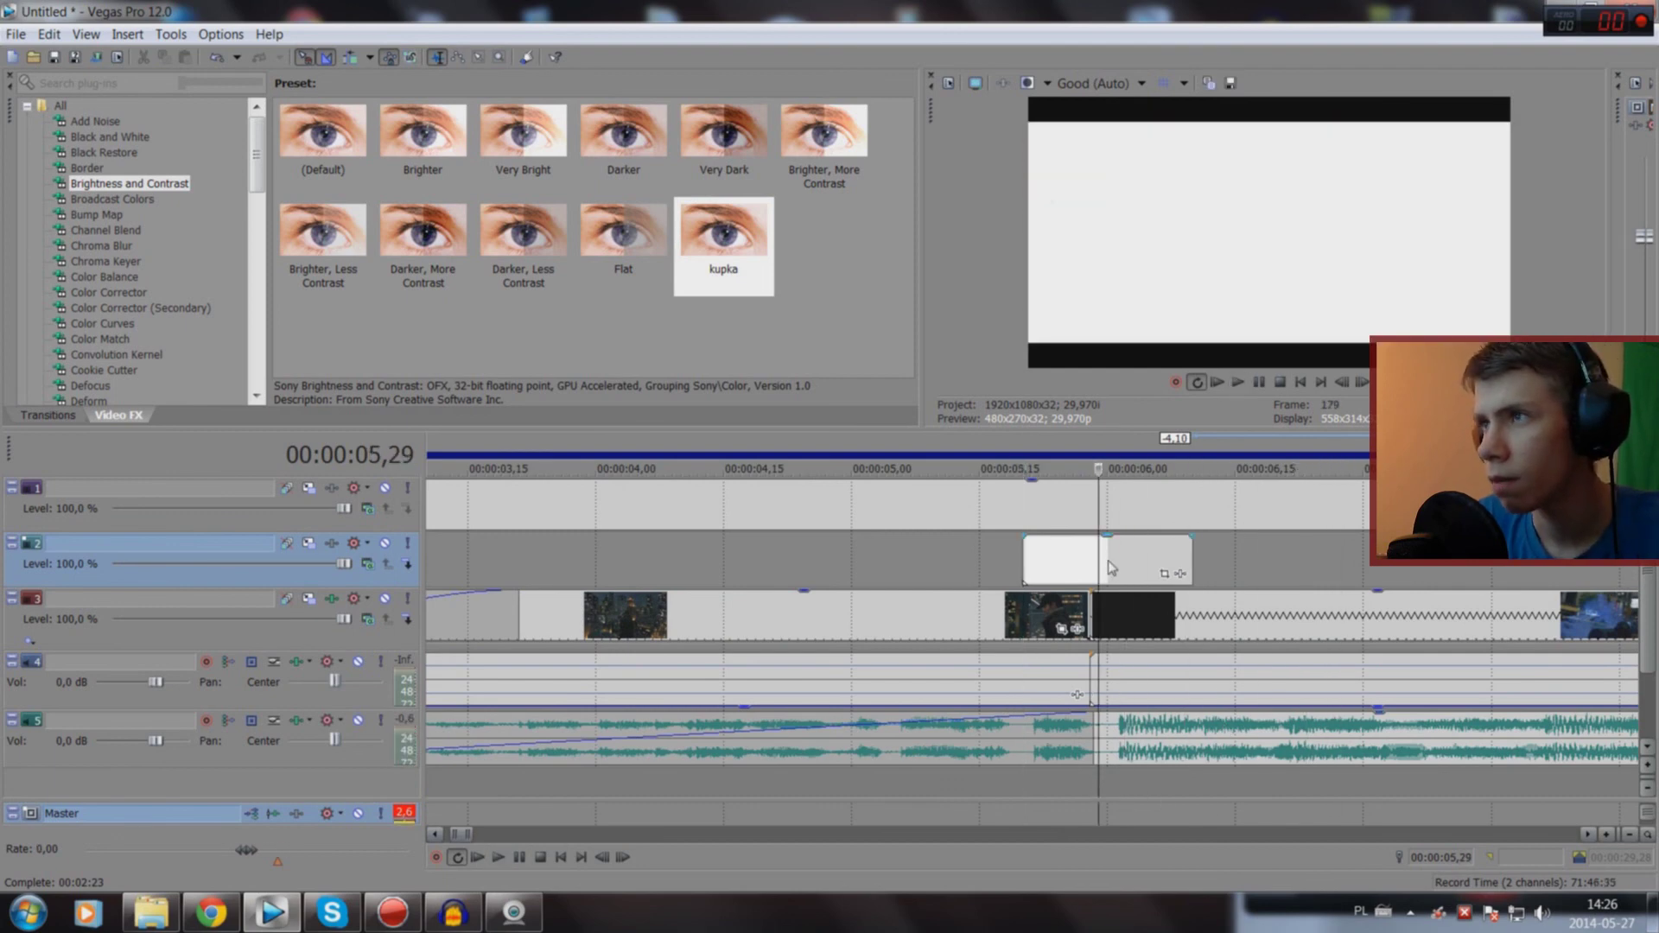
Step: Move the white clip to start at 05,29 and trim it down to one frame
drag(1117, 557, 1204, 554)
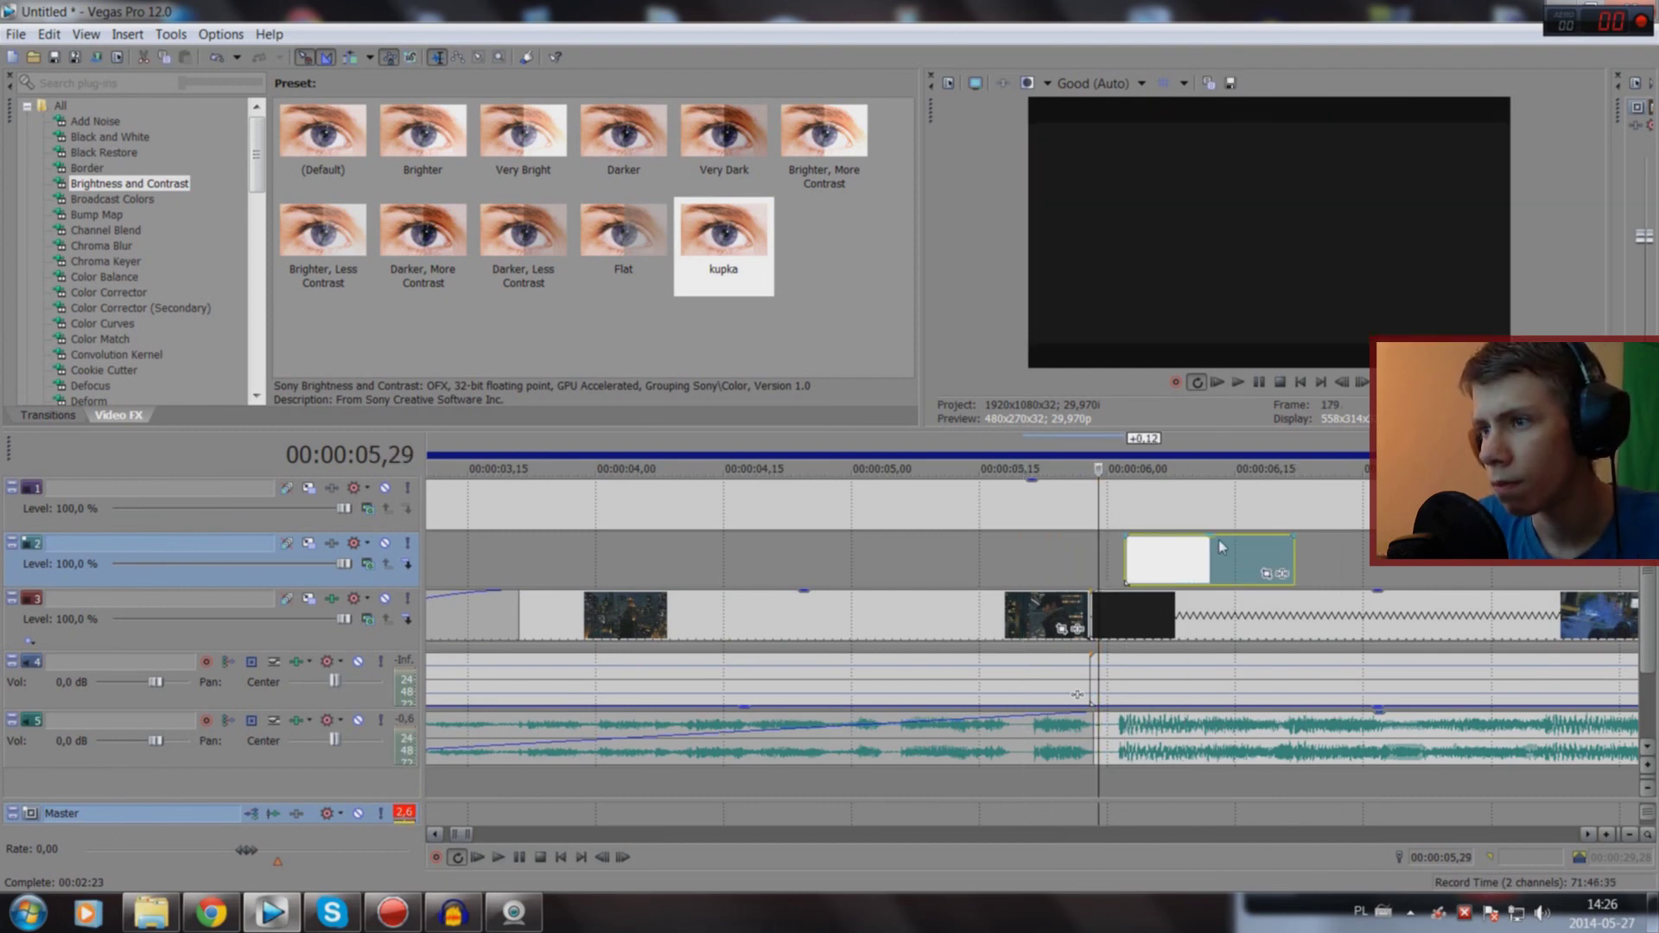
double_click(1156, 562)
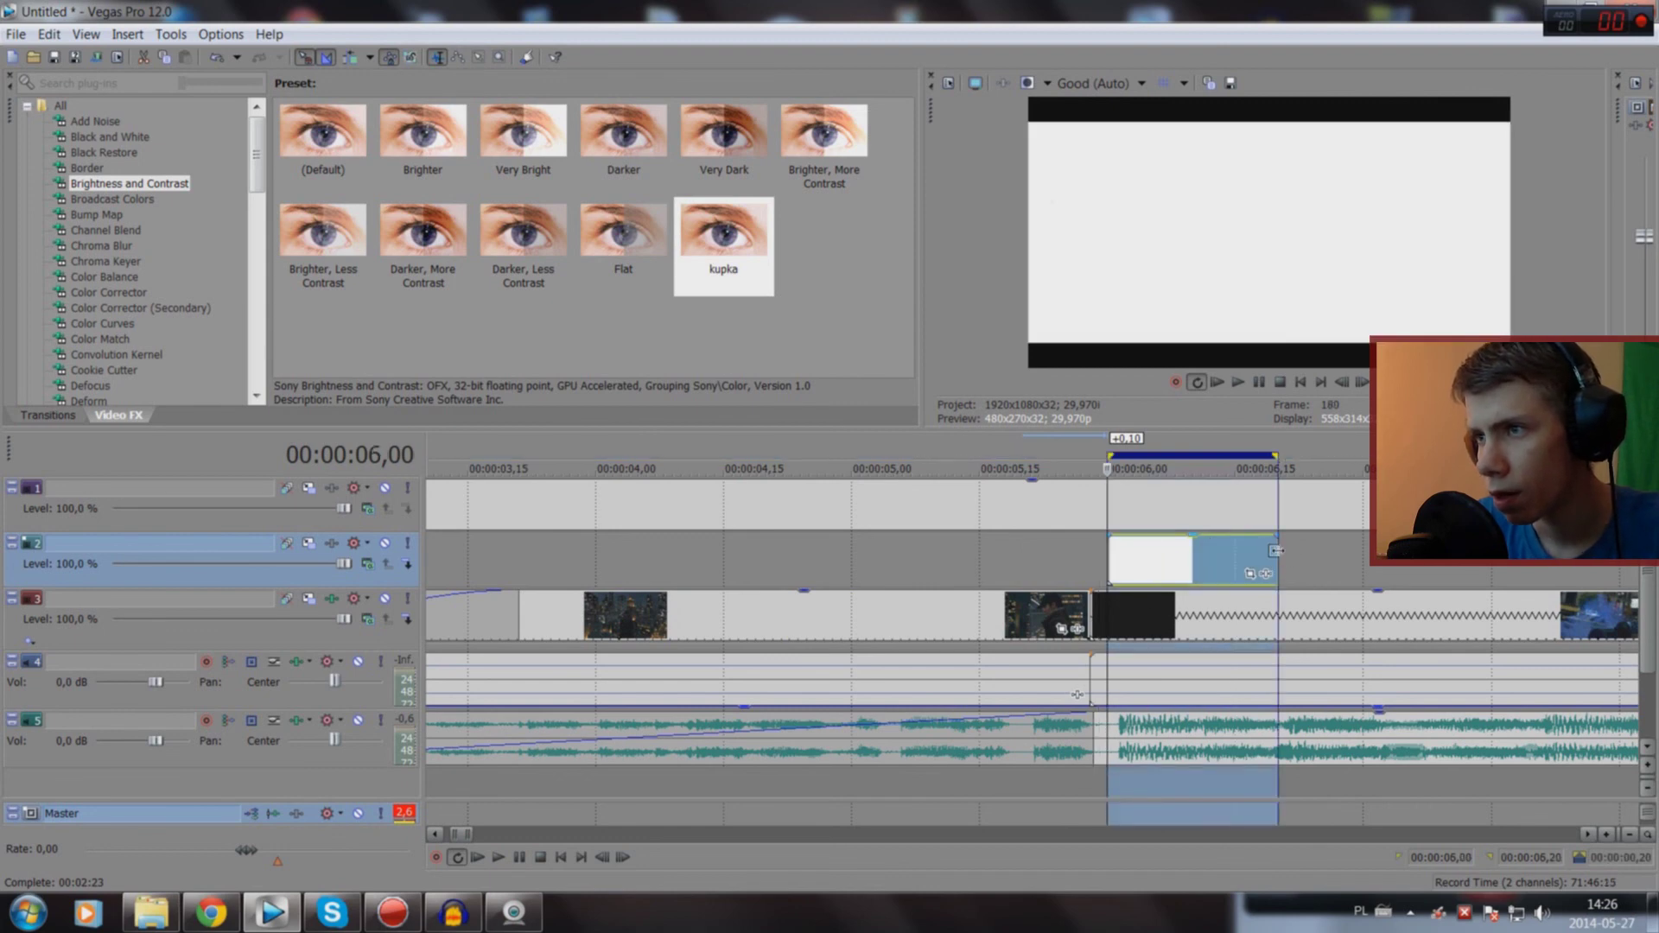
drag(1278, 556, 1115, 564)
double_click(1115, 564)
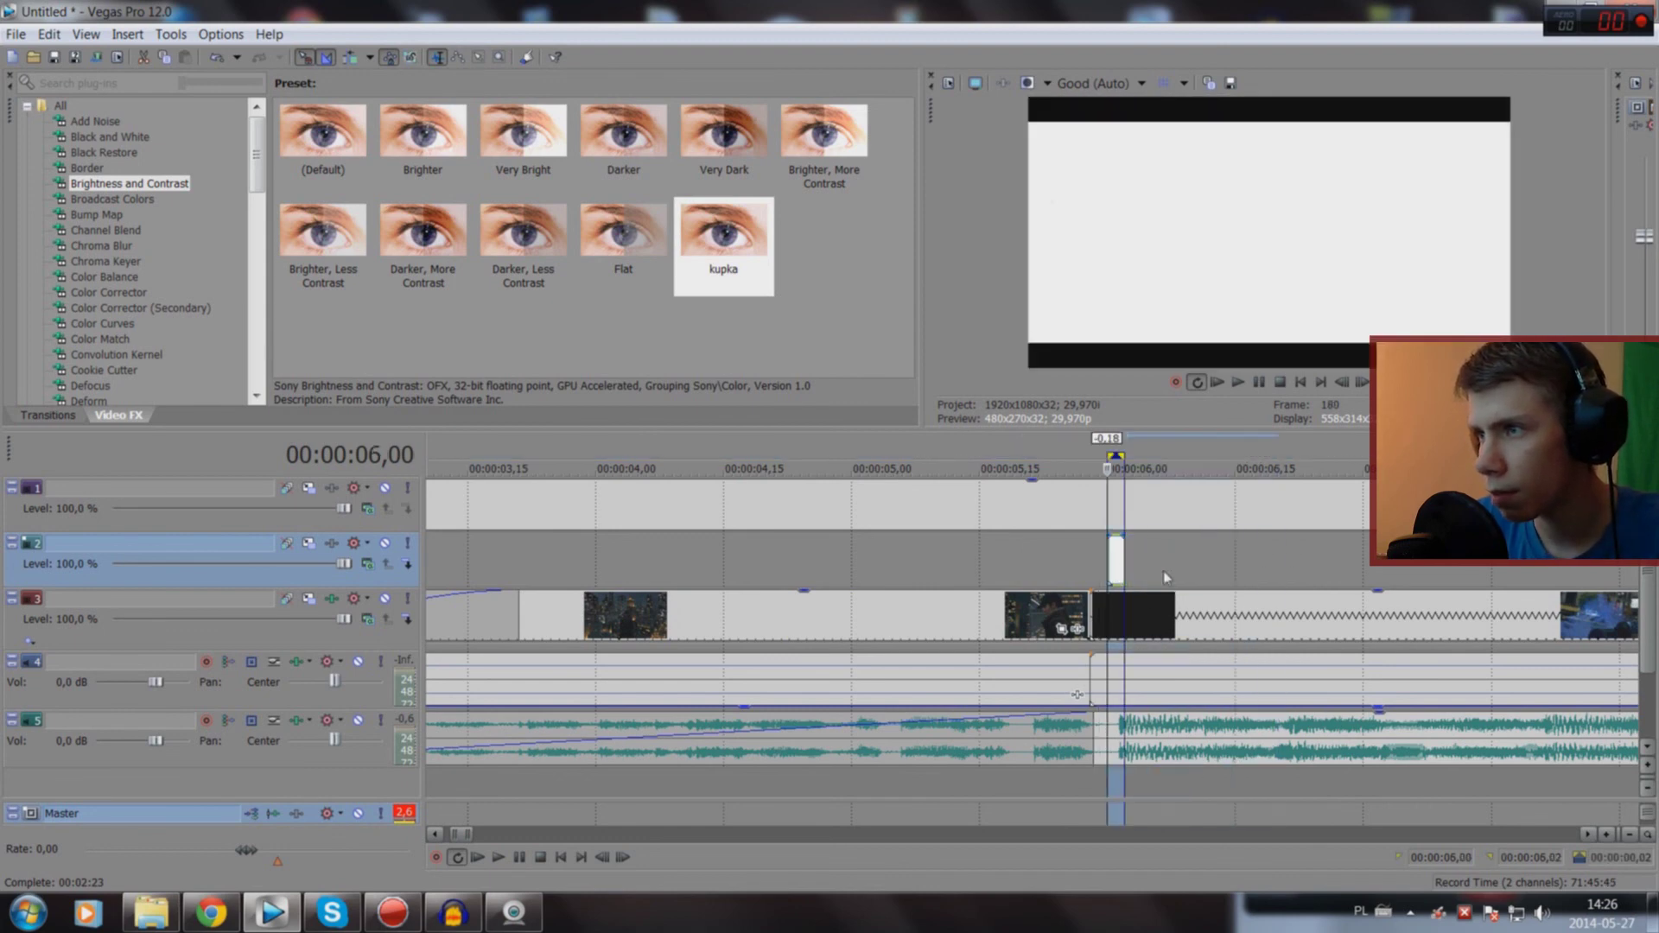
scroll(1421, 571, up, 5)
scroll(1422, 571, up, 5)
mouse_move(1422, 570)
mouse_down()
mouse_move(1203, 543)
mouse_move(1328, 580)
mouse_up()
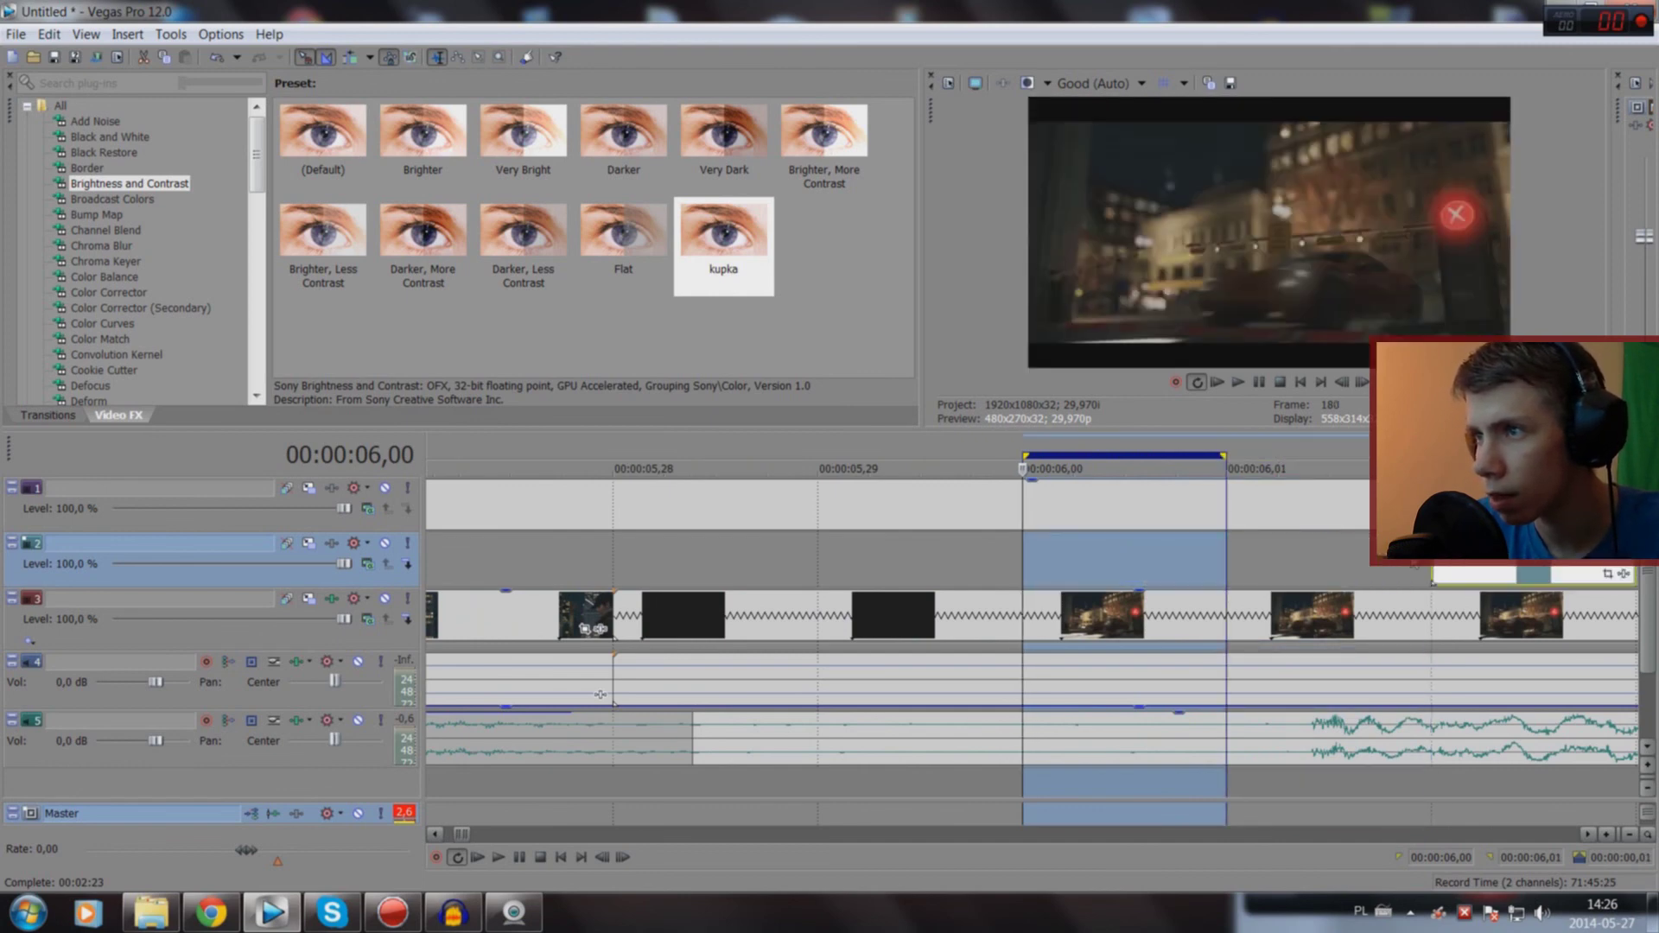
double_click(1353, 564)
Step: Play through the white flash, then set the edit point to 07,22 on track 2
scroll(1344, 562, down, 3)
scroll(1120, 571, down, 3)
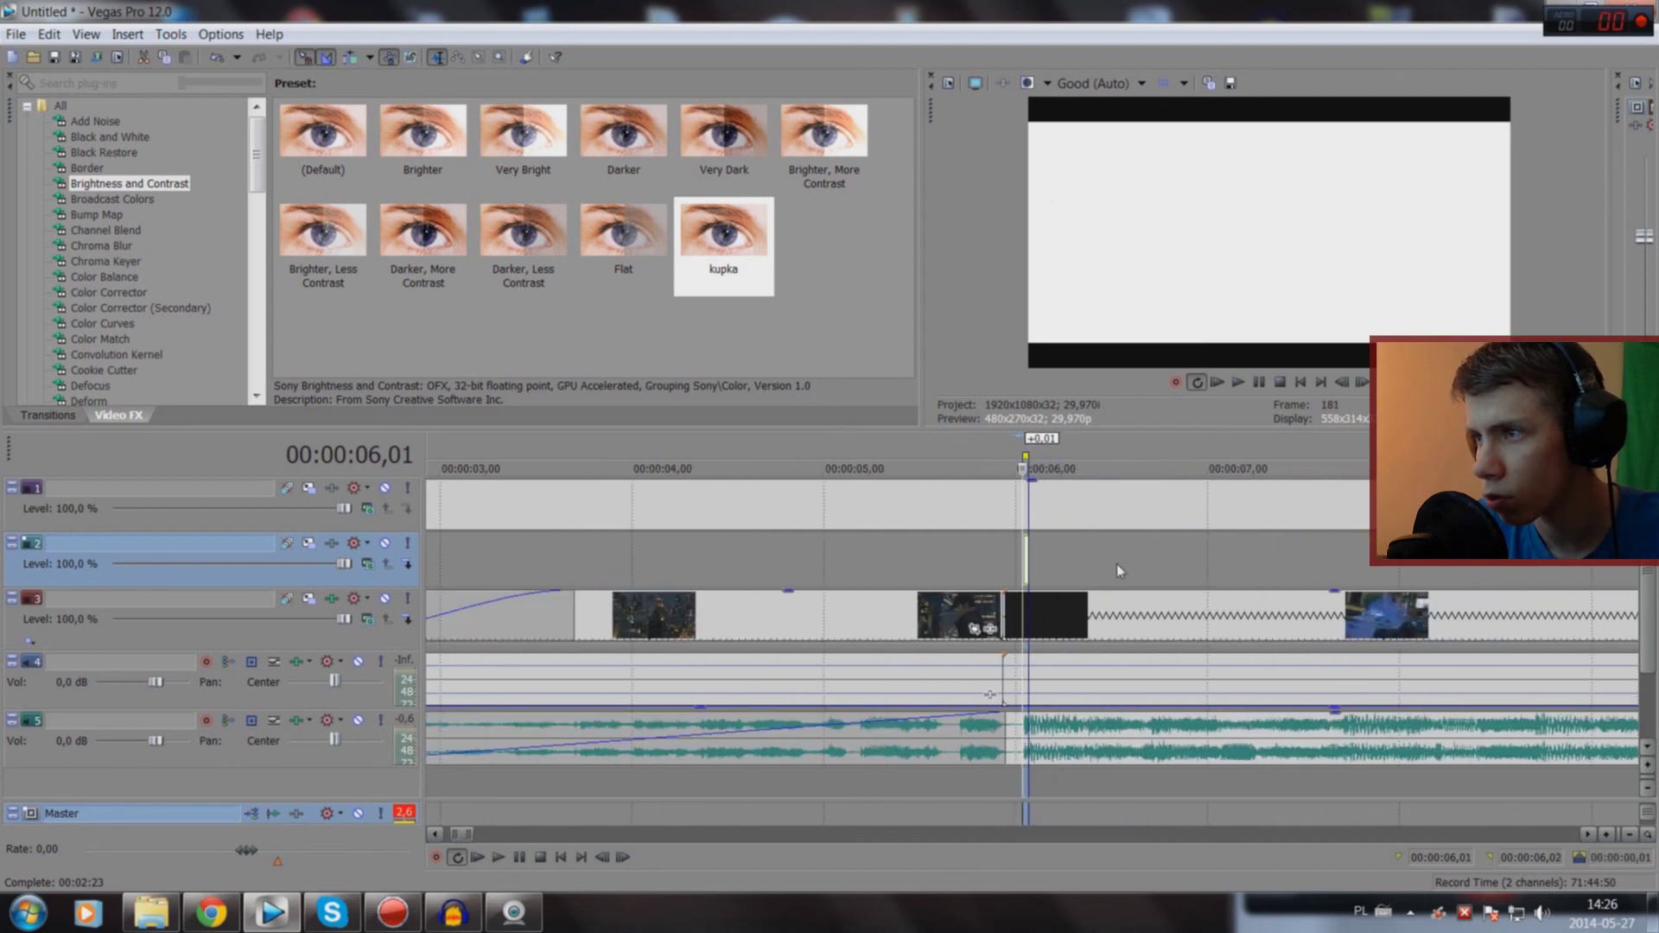
scroll(1064, 599, up, 2)
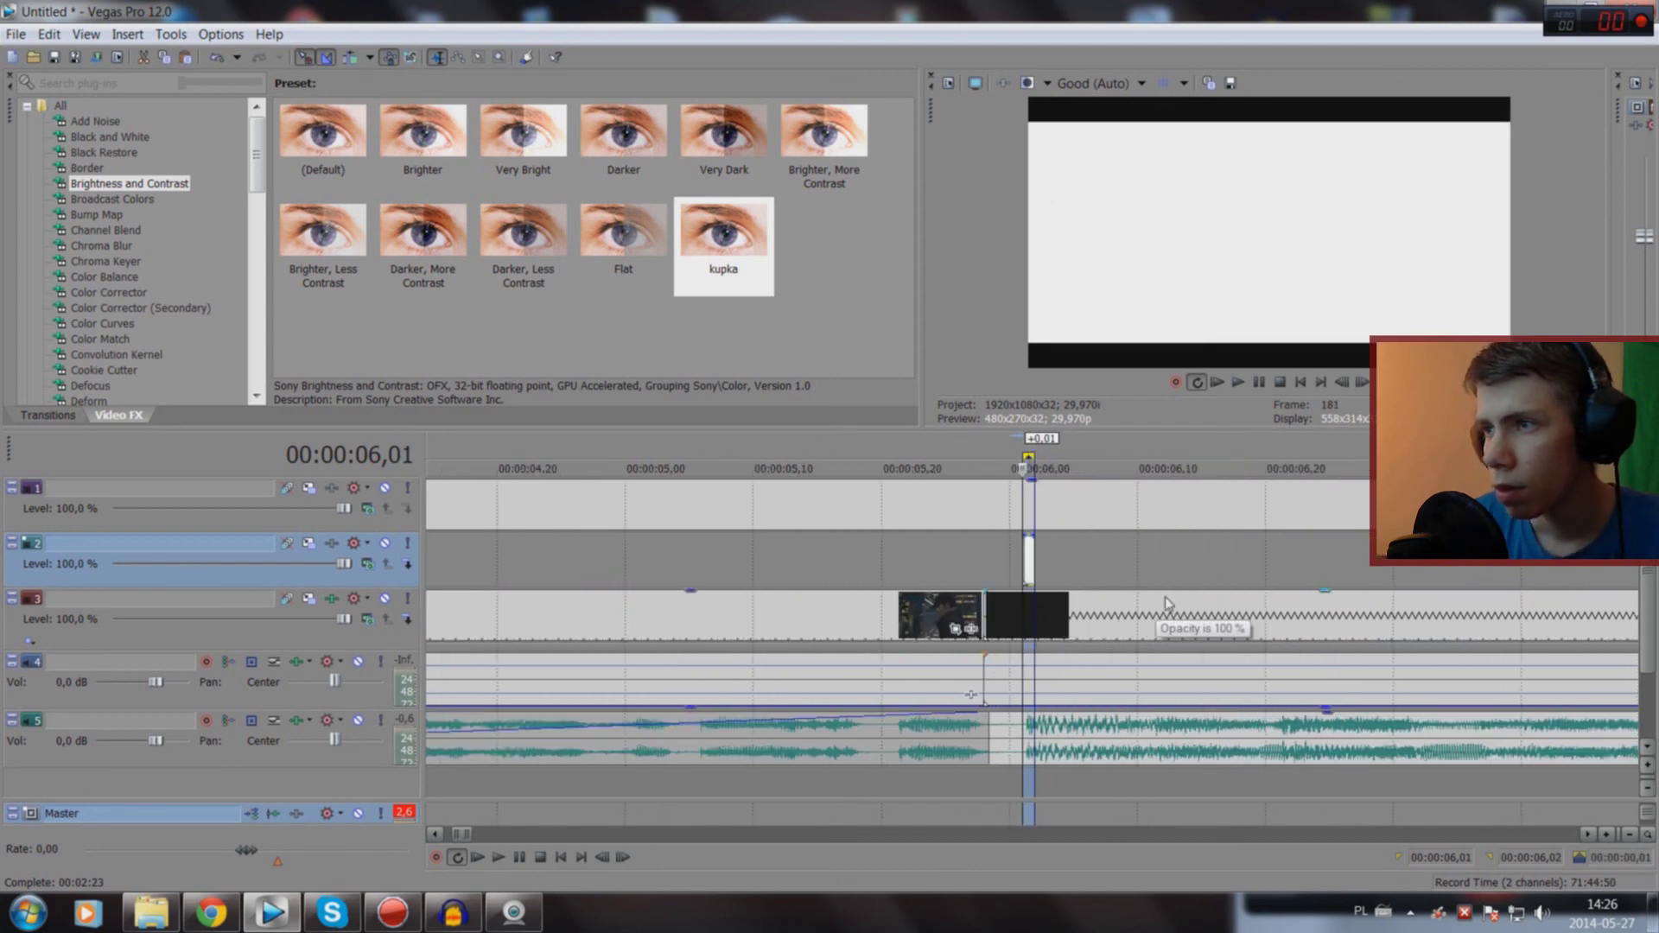
key(space)
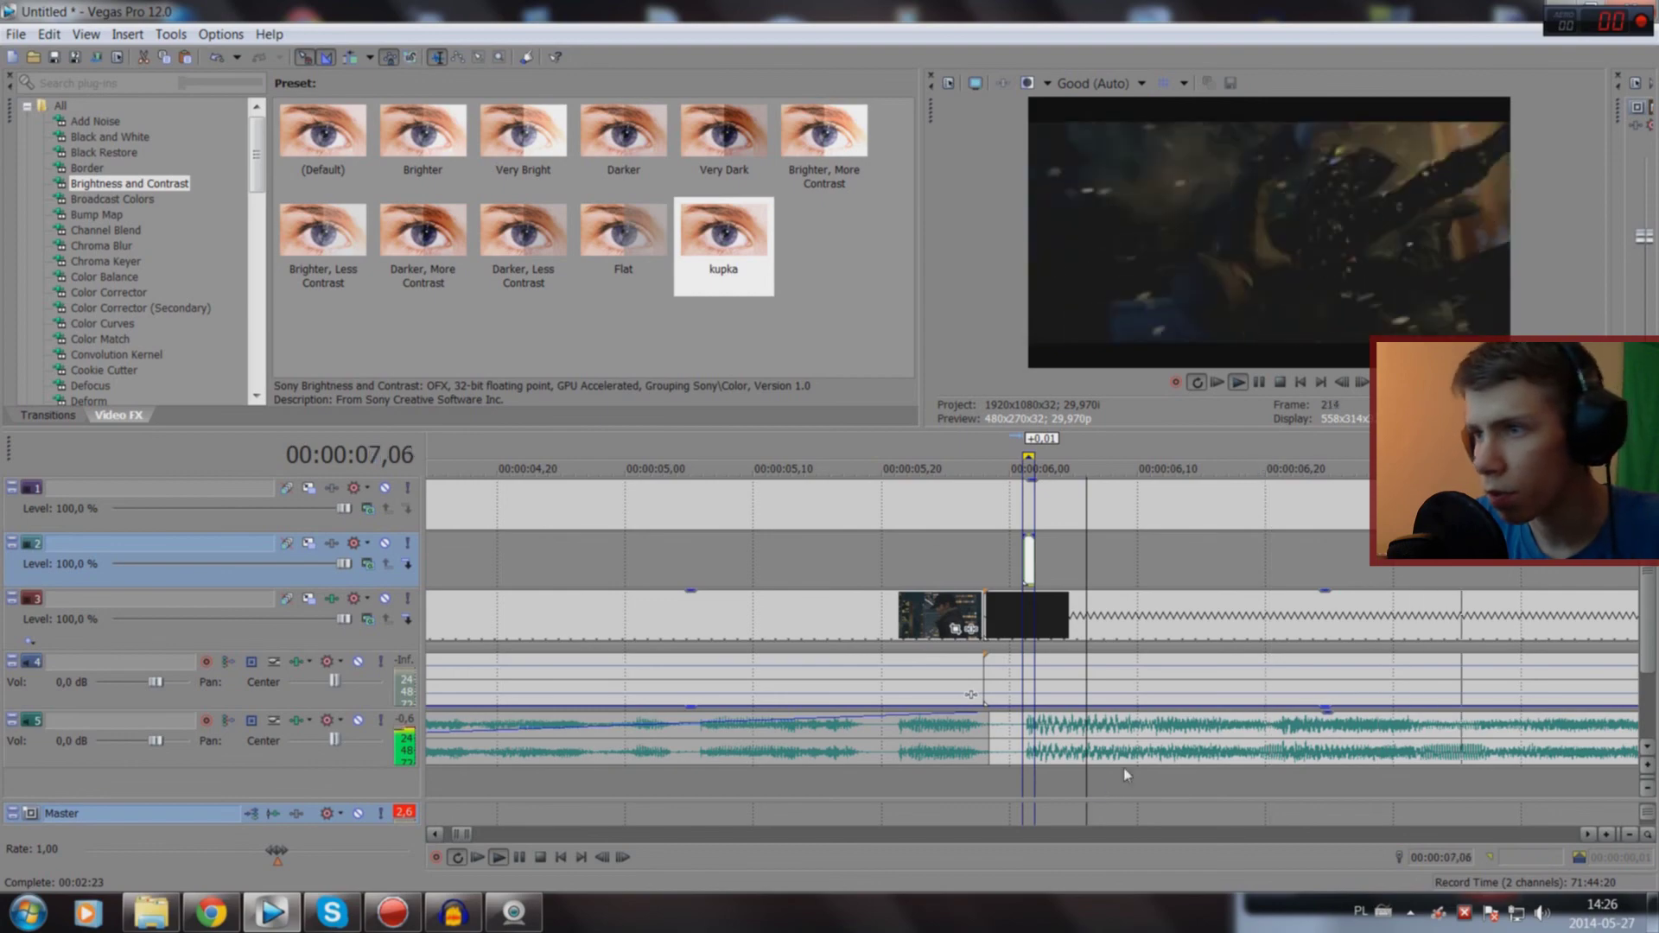
scroll(1098, 778, down, 2)
key(space)
click(1066, 764)
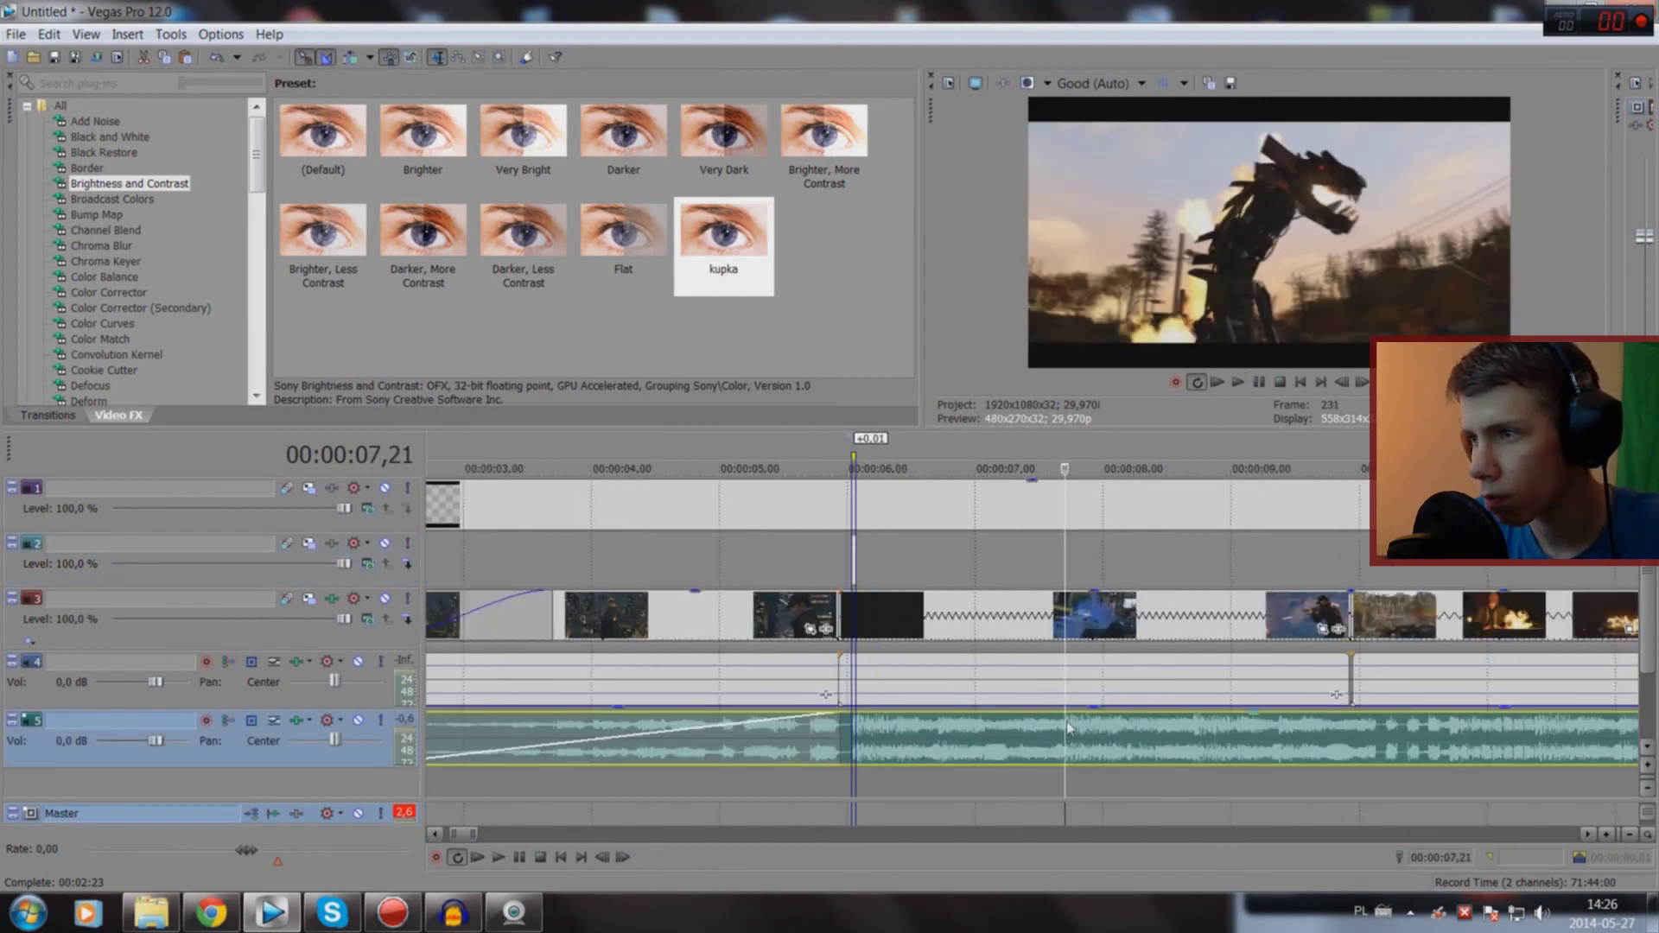
scroll(1063, 560, up, 2)
click(1020, 553)
key(Right)
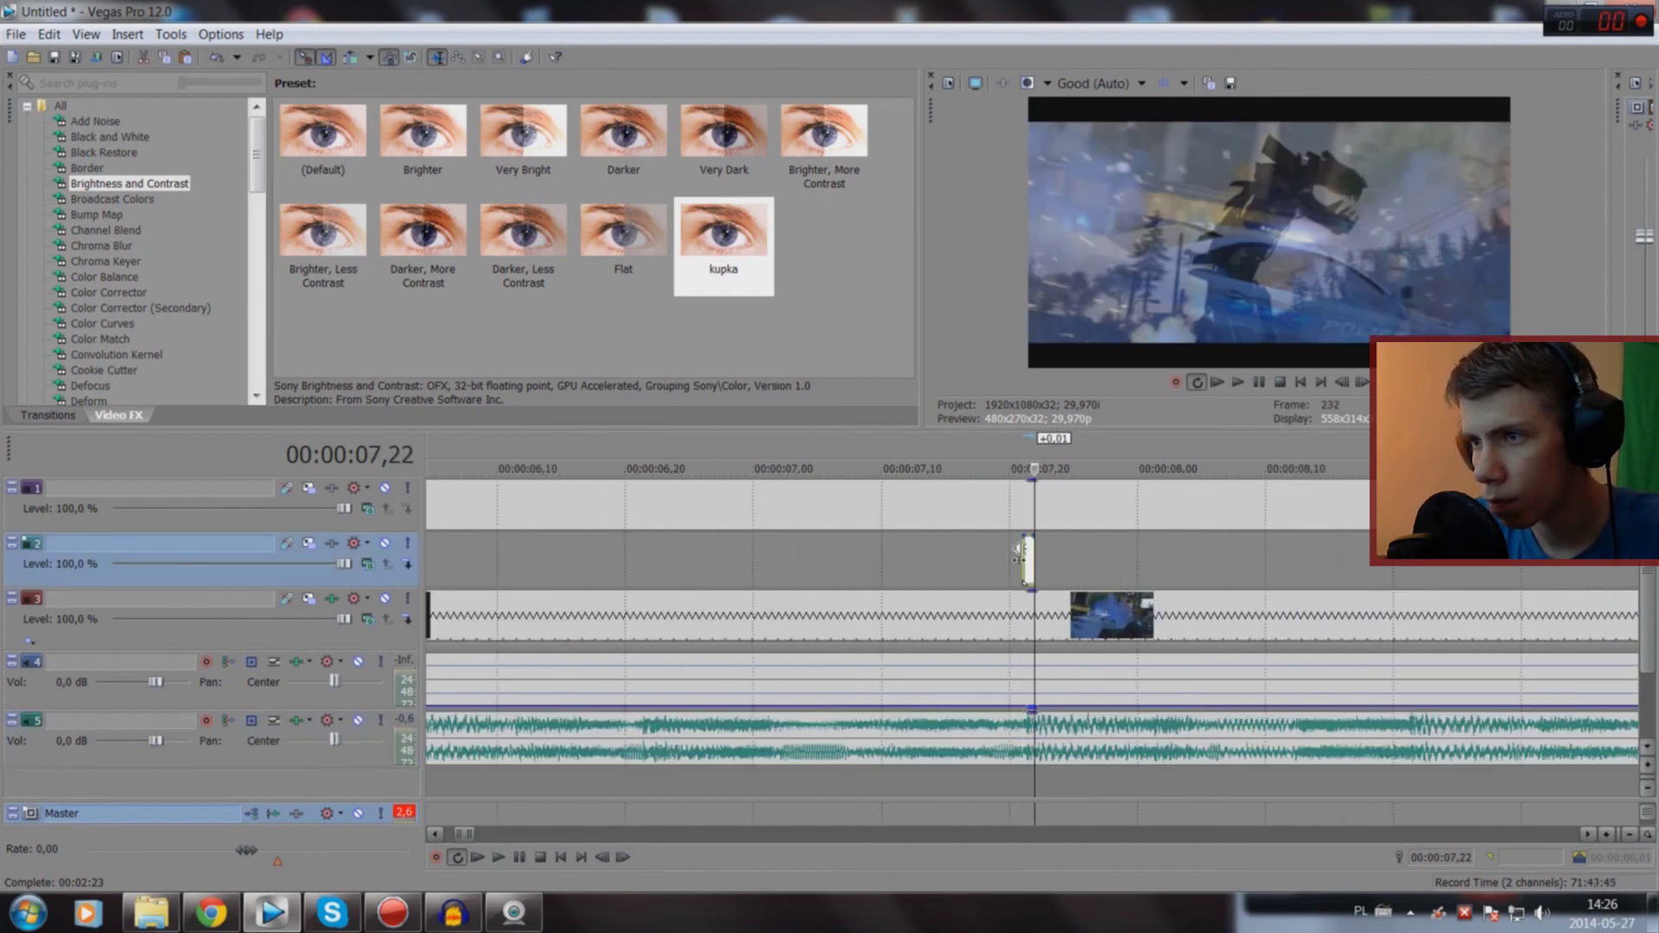
scroll(745, 764, down, 6)
double_click(630, 776)
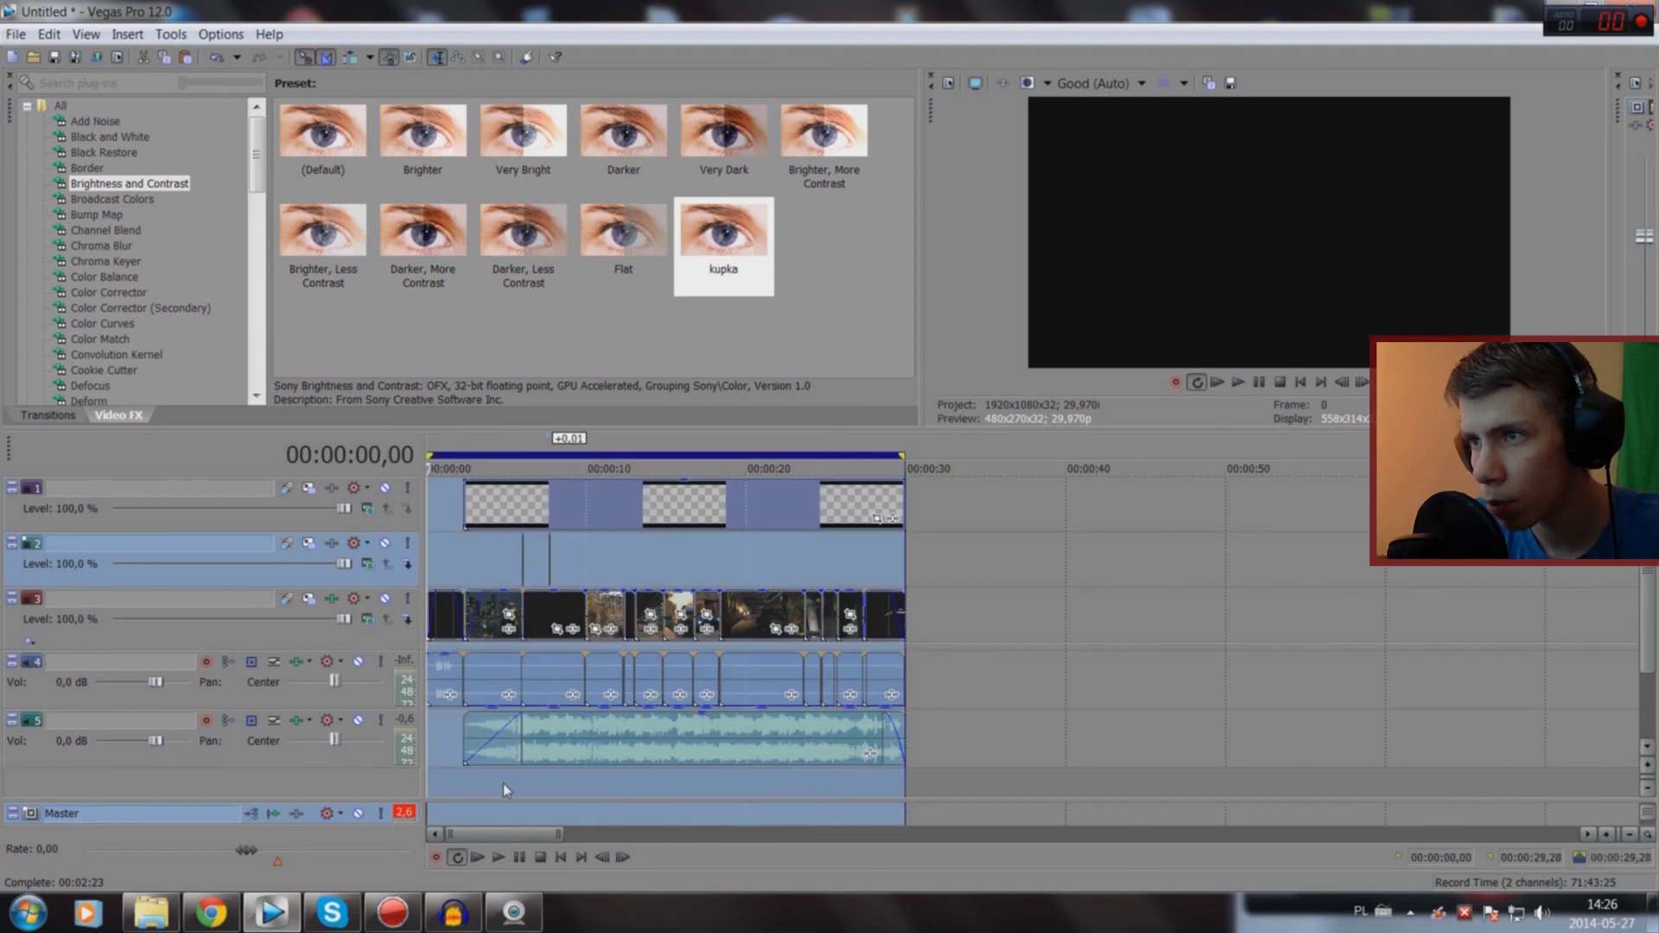
click(501, 783)
key(space)
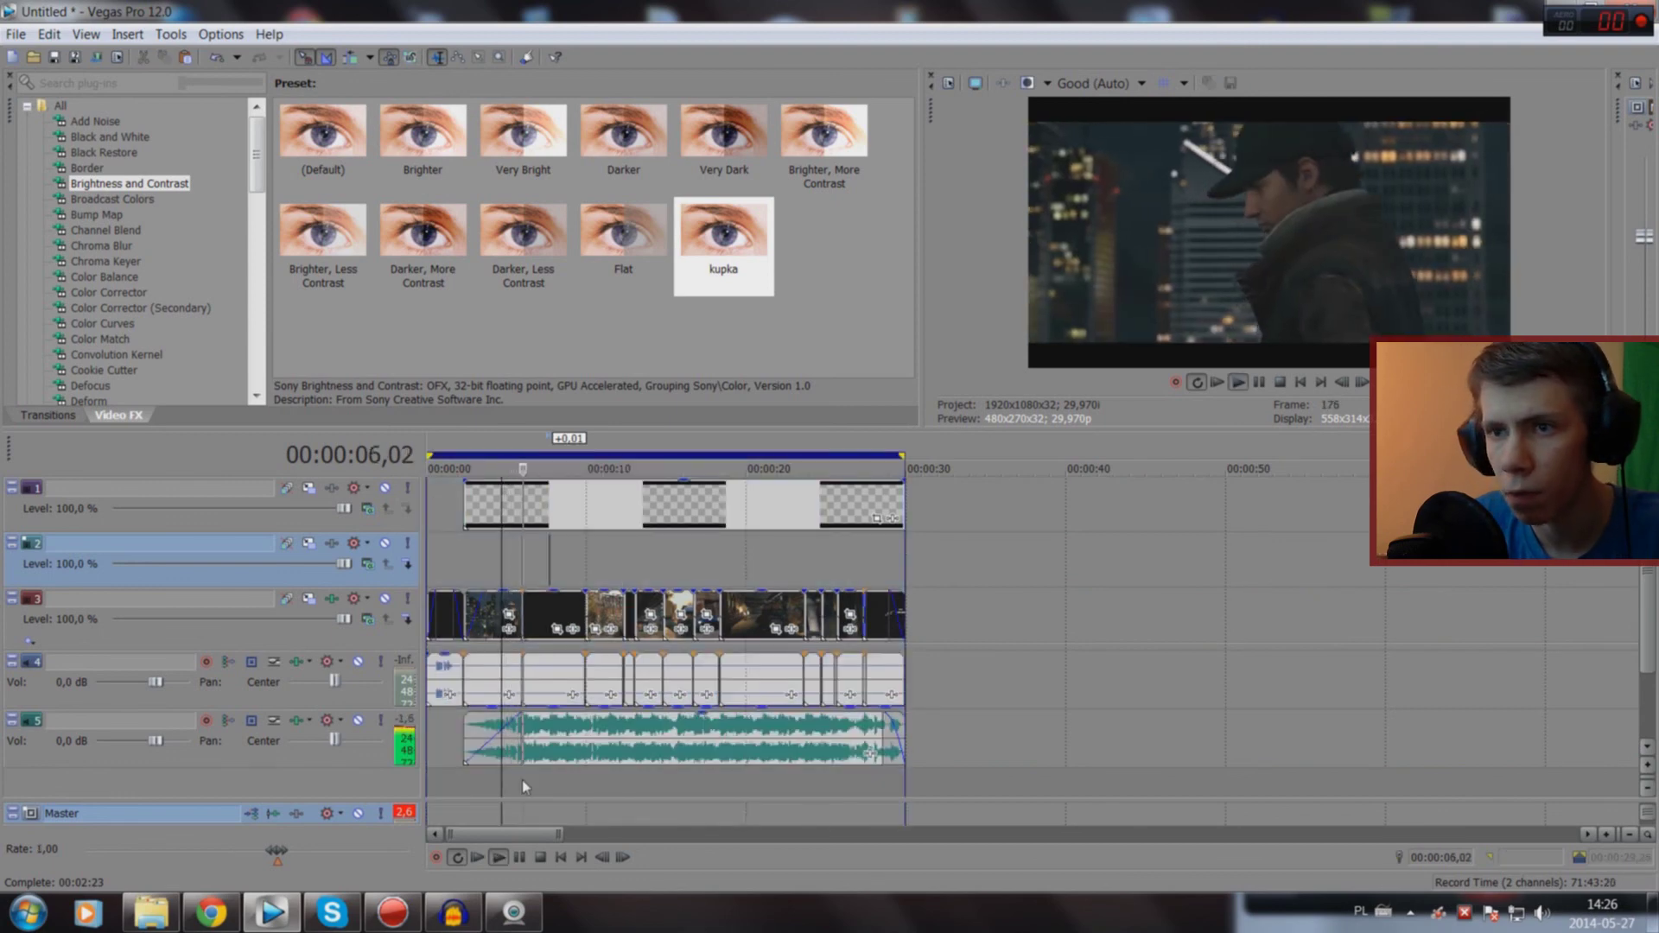
key(space)
key(space)
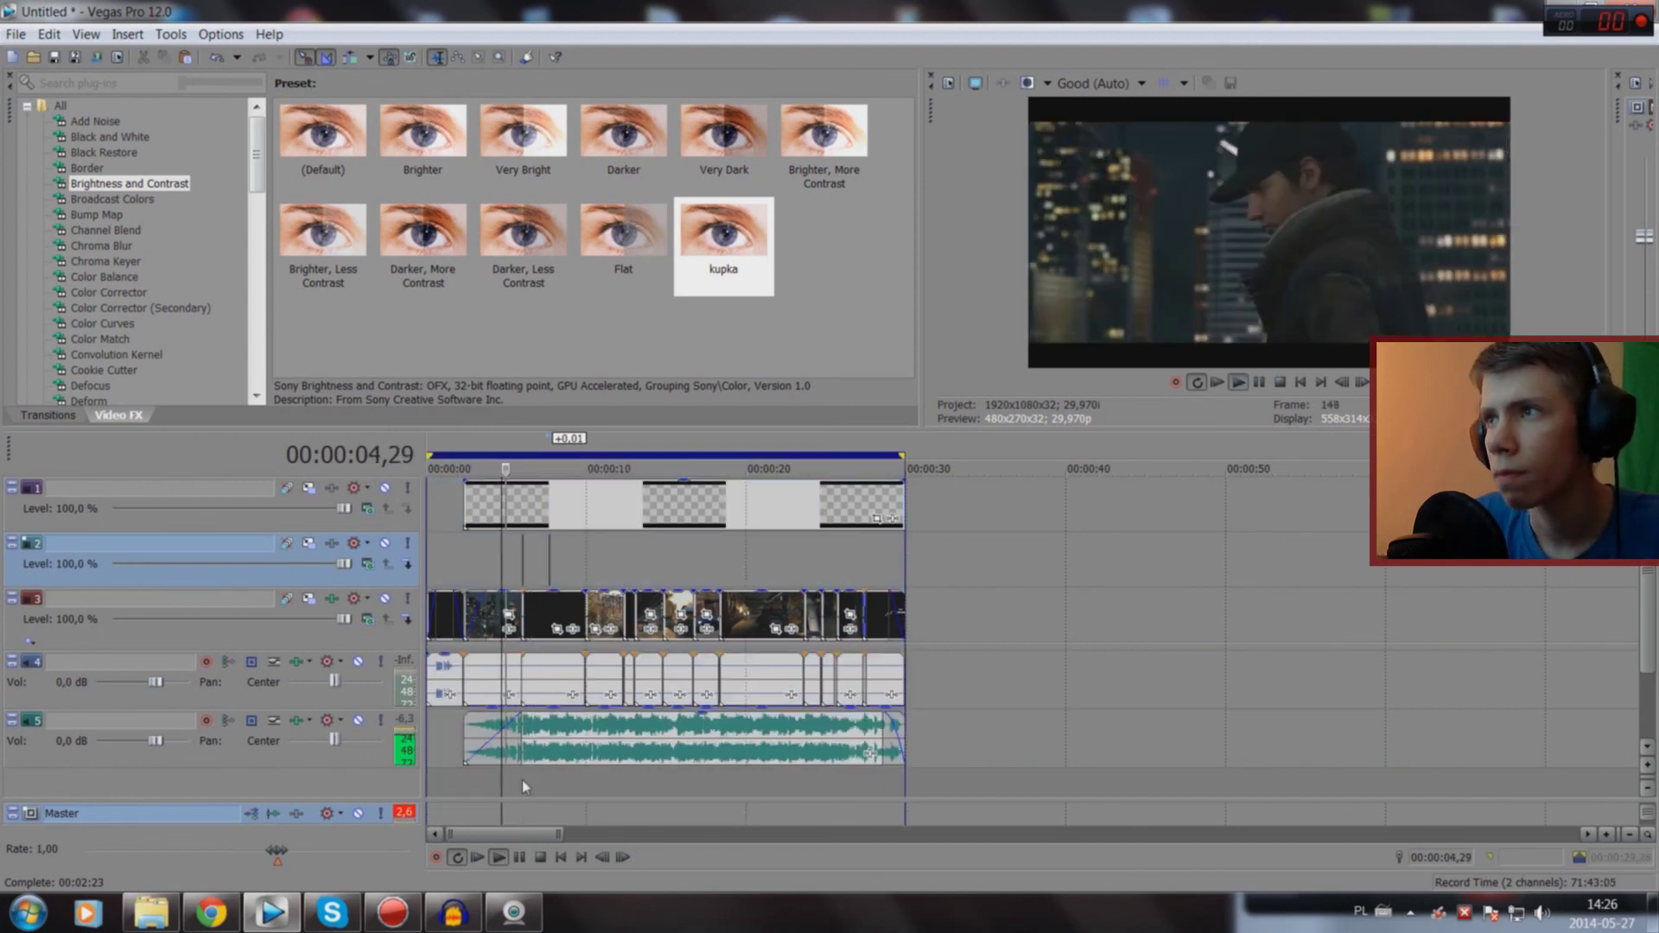
key(space)
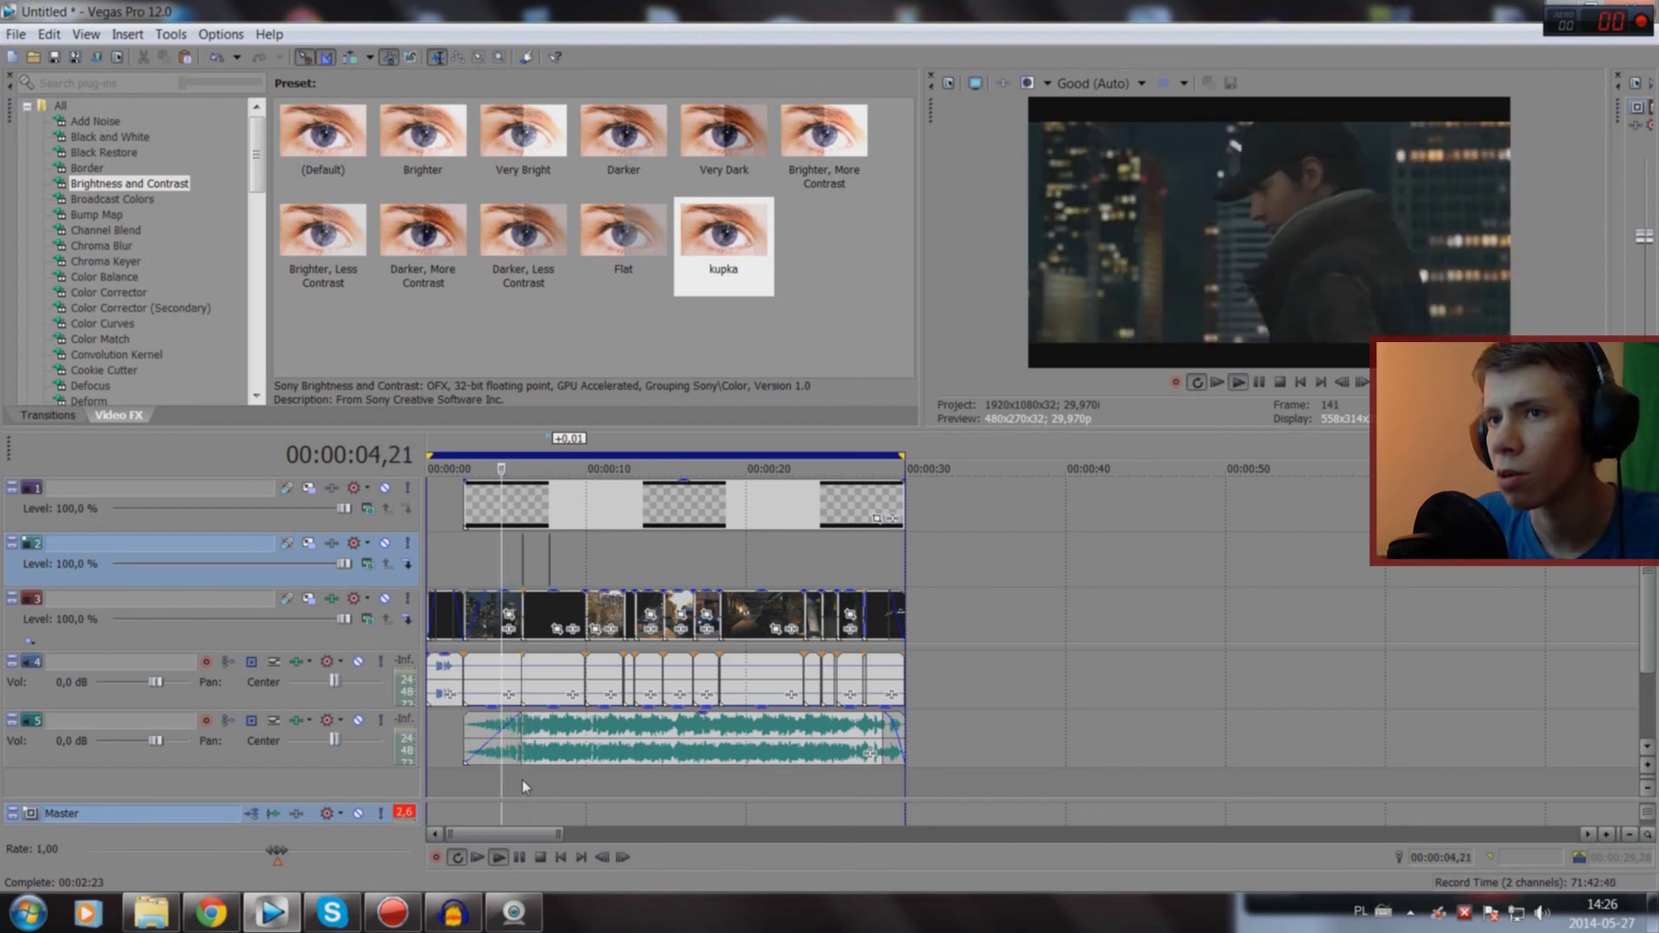
key(space)
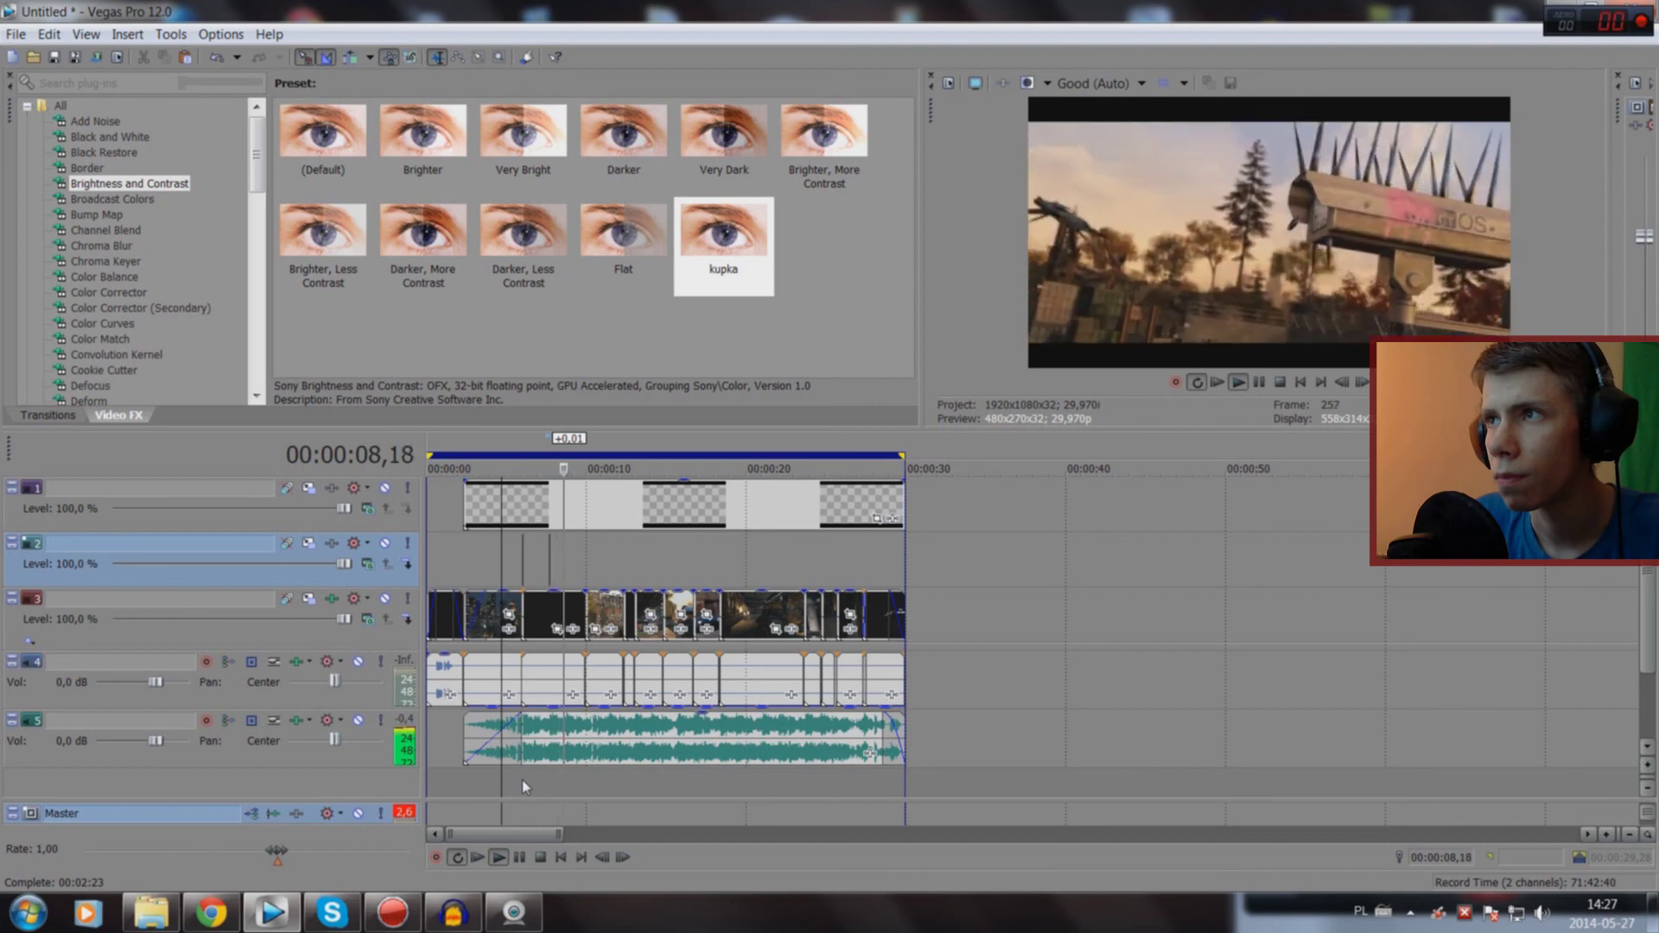
key(space)
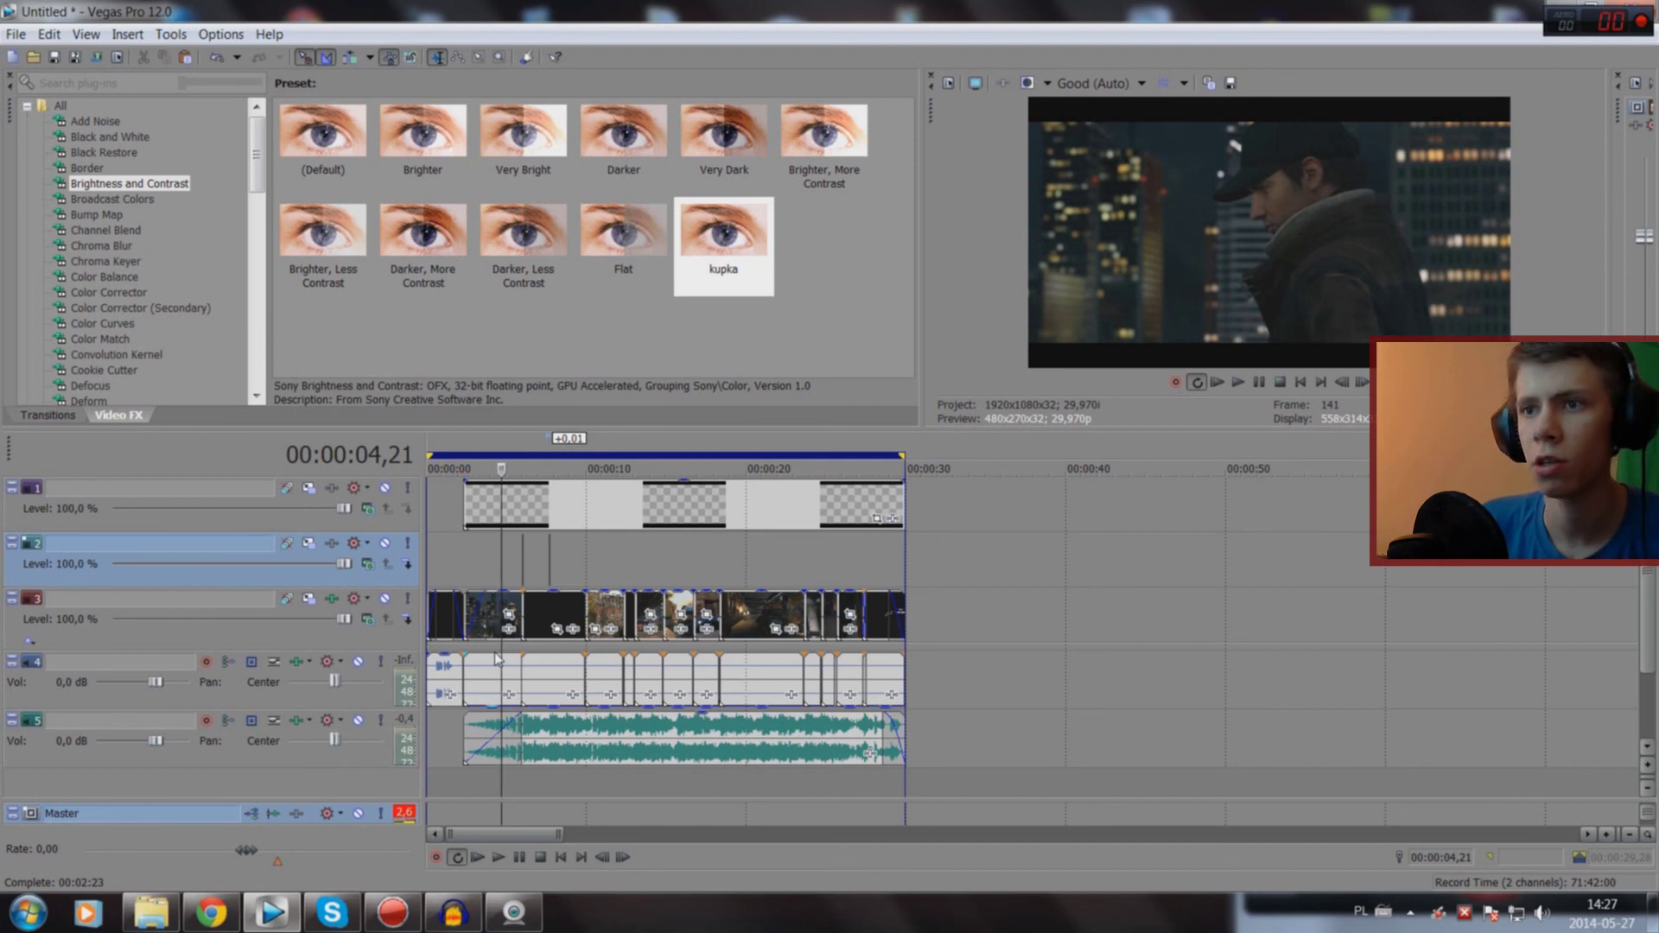
click(522, 659)
scroll(601, 635, up, 3)
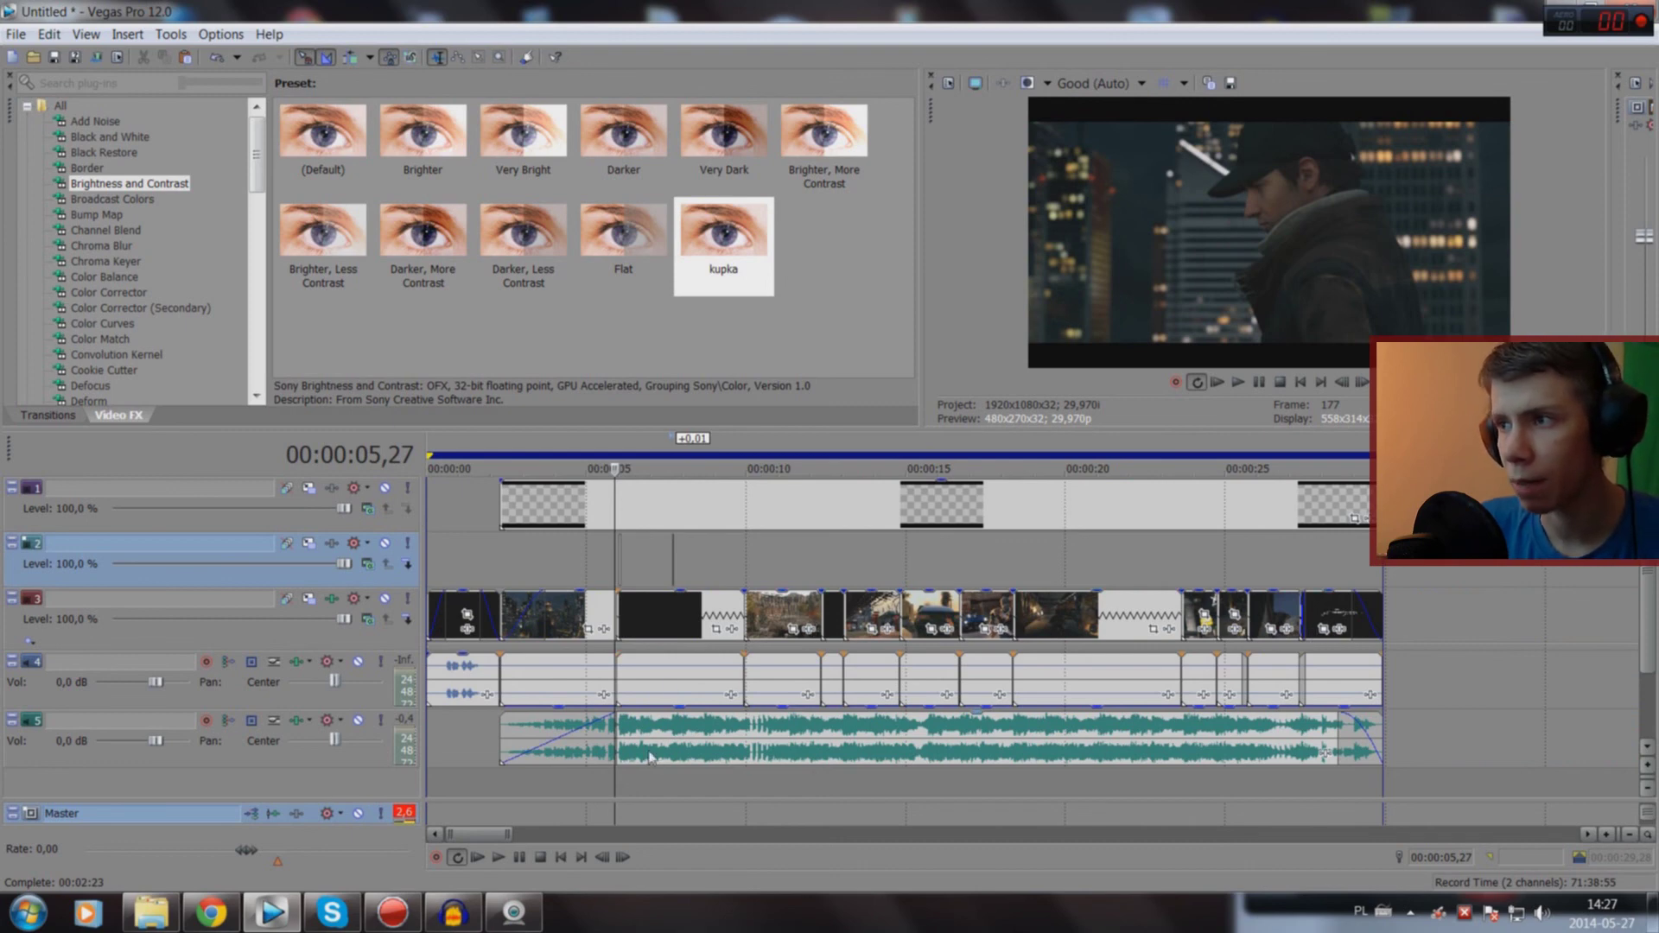
scroll(685, 761, up, 3)
scroll(684, 761, up, 4)
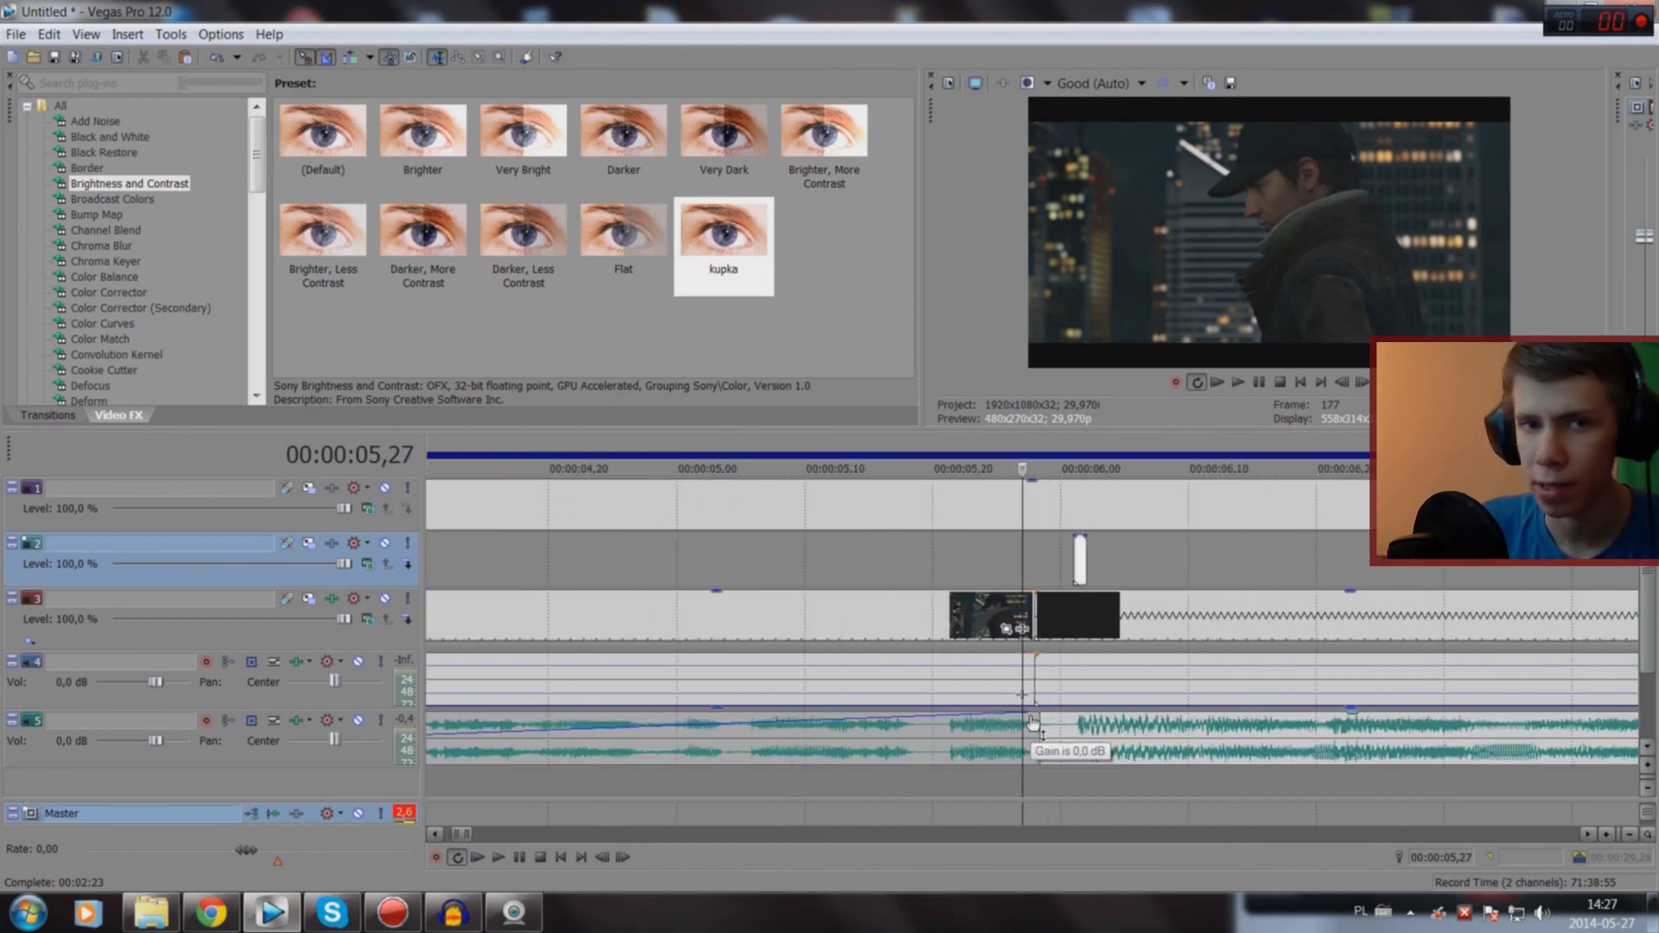
key(space)
key(space)
key(space)
key(space)
key(space)
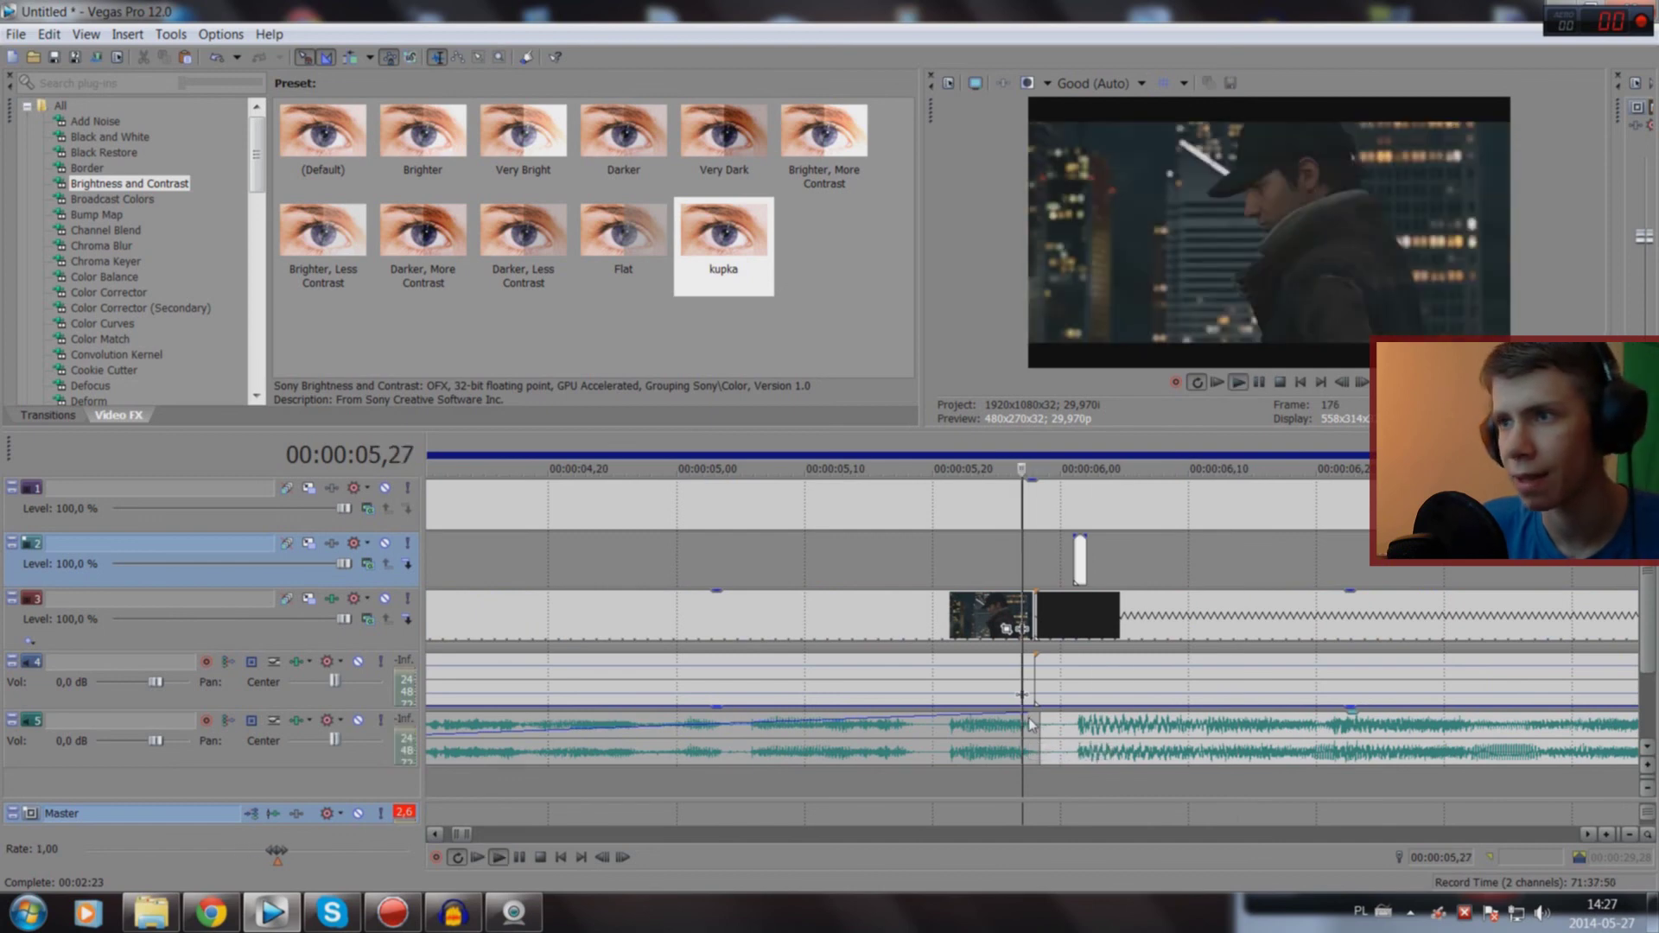
key(space)
scroll(1028, 730, down, 3)
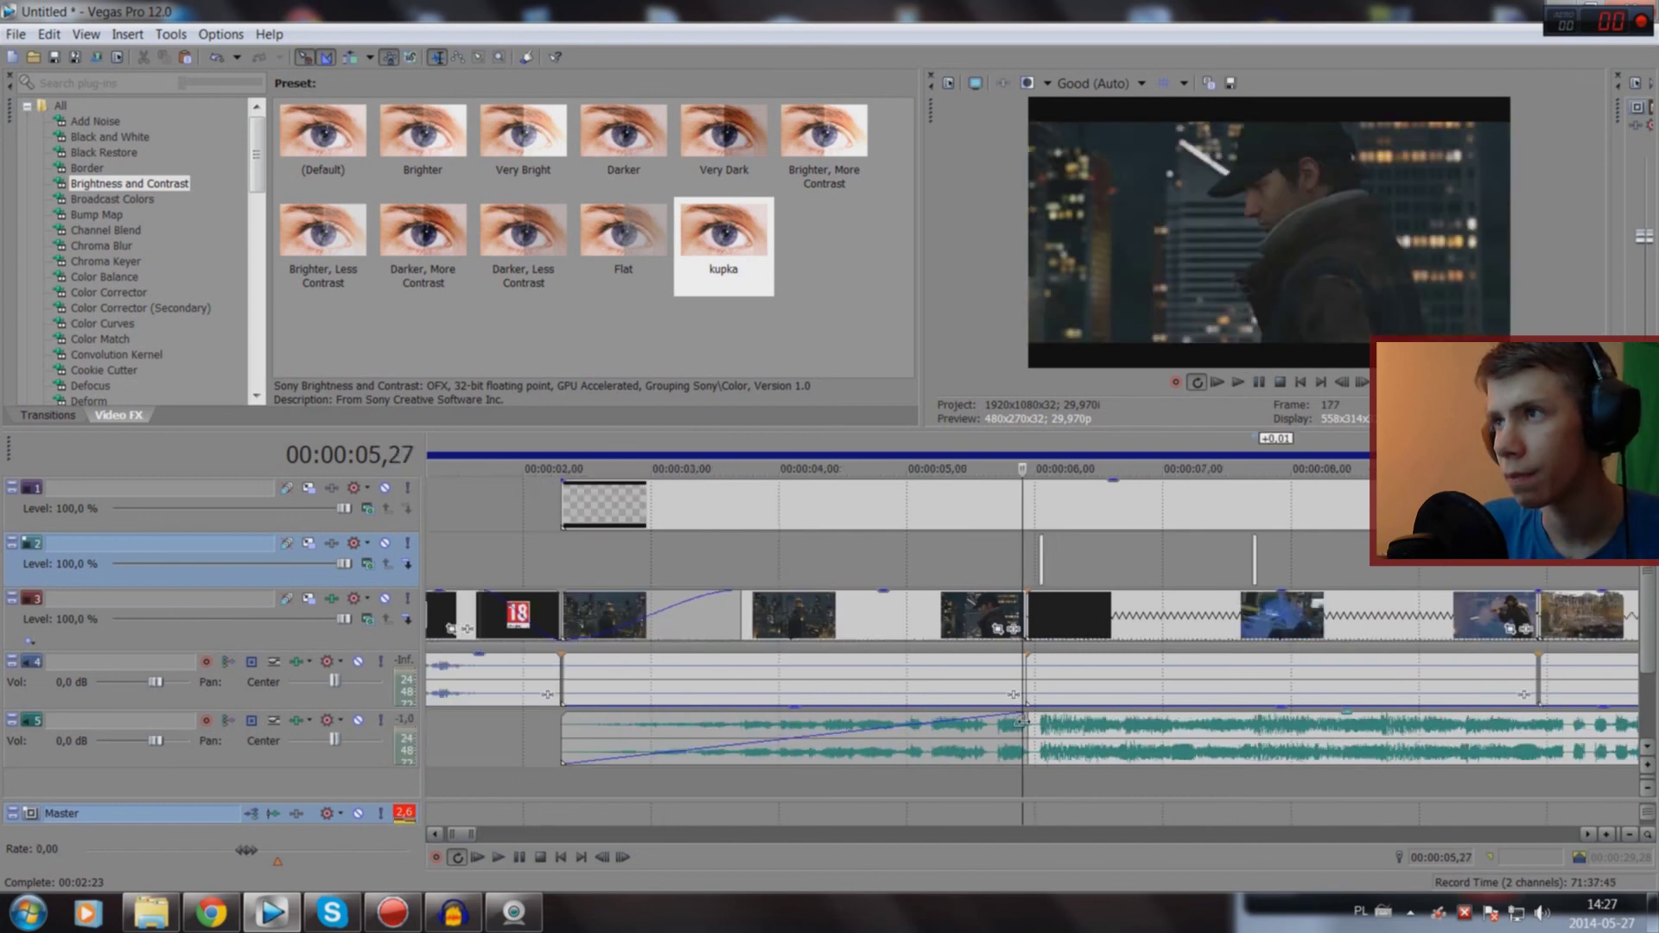
scroll(1020, 743, down, 3)
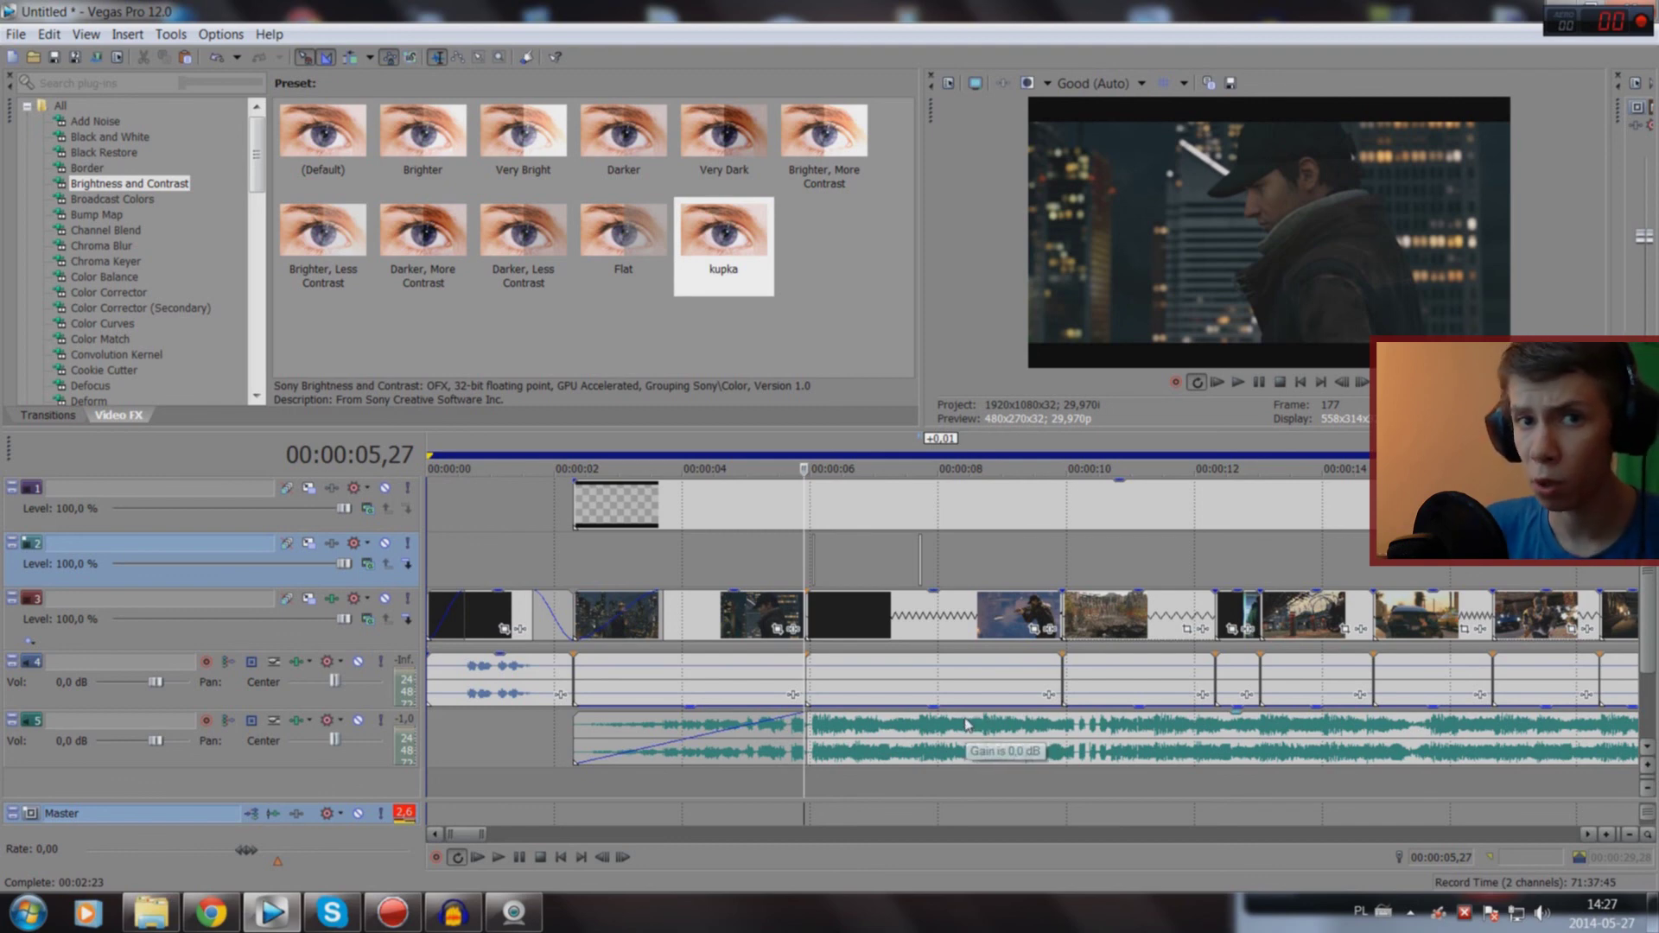
scroll(950, 687, up, 3)
scroll(1020, 640, up, 3)
scroll(1066, 605, up, 3)
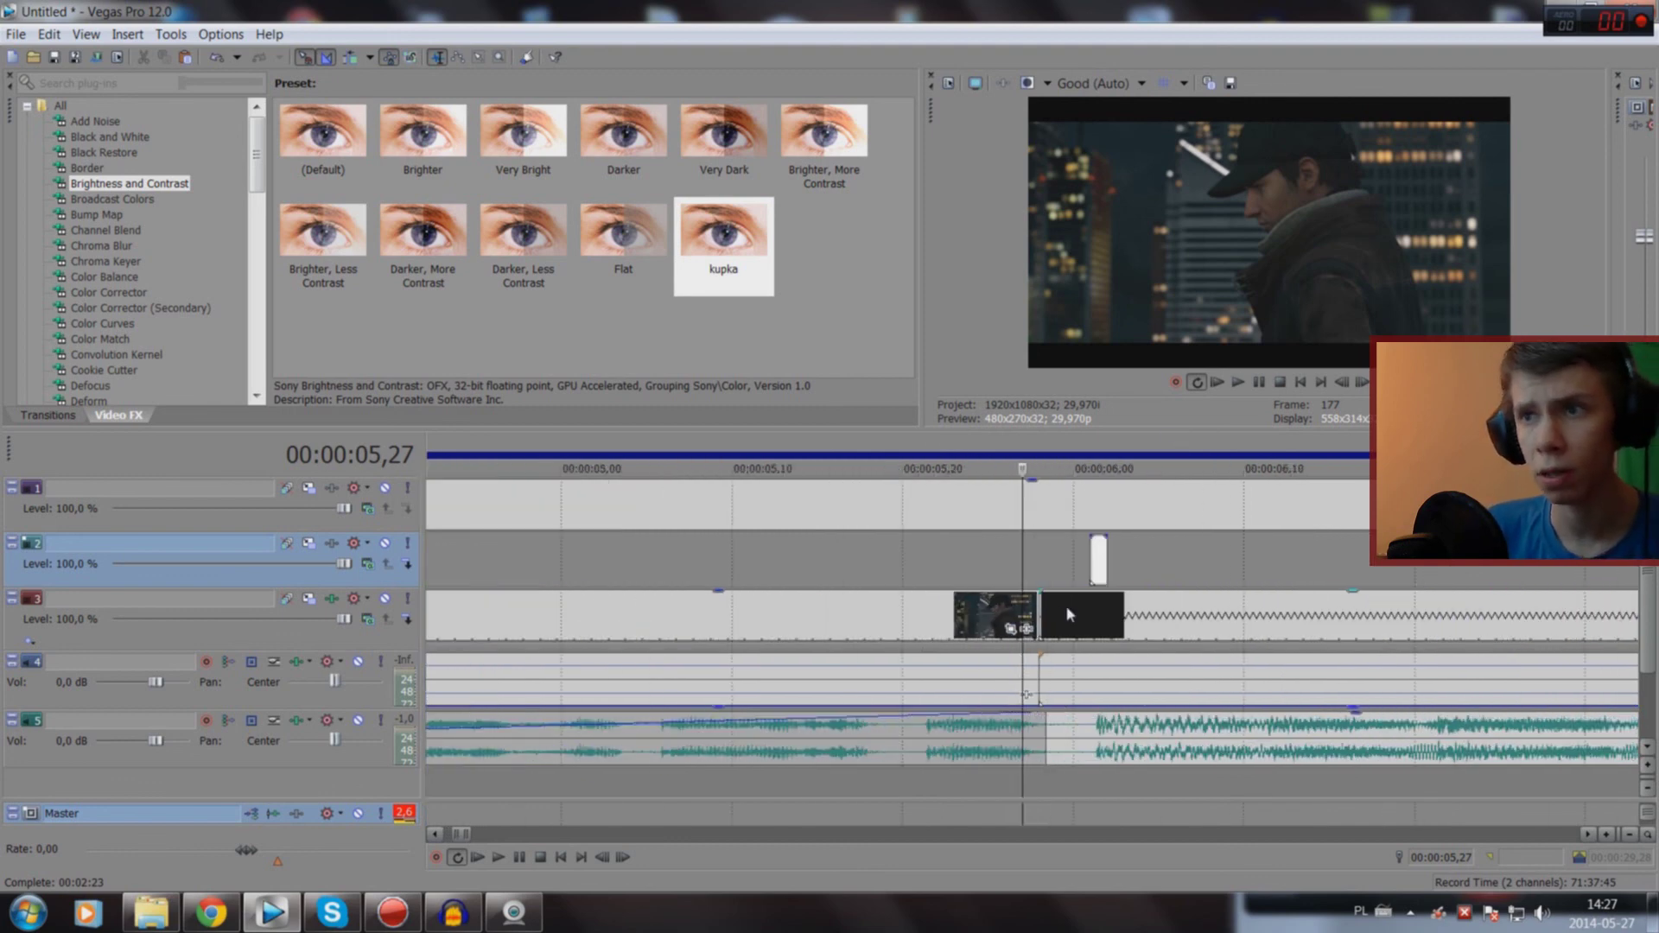
scroll(1260, 558, down, 5)
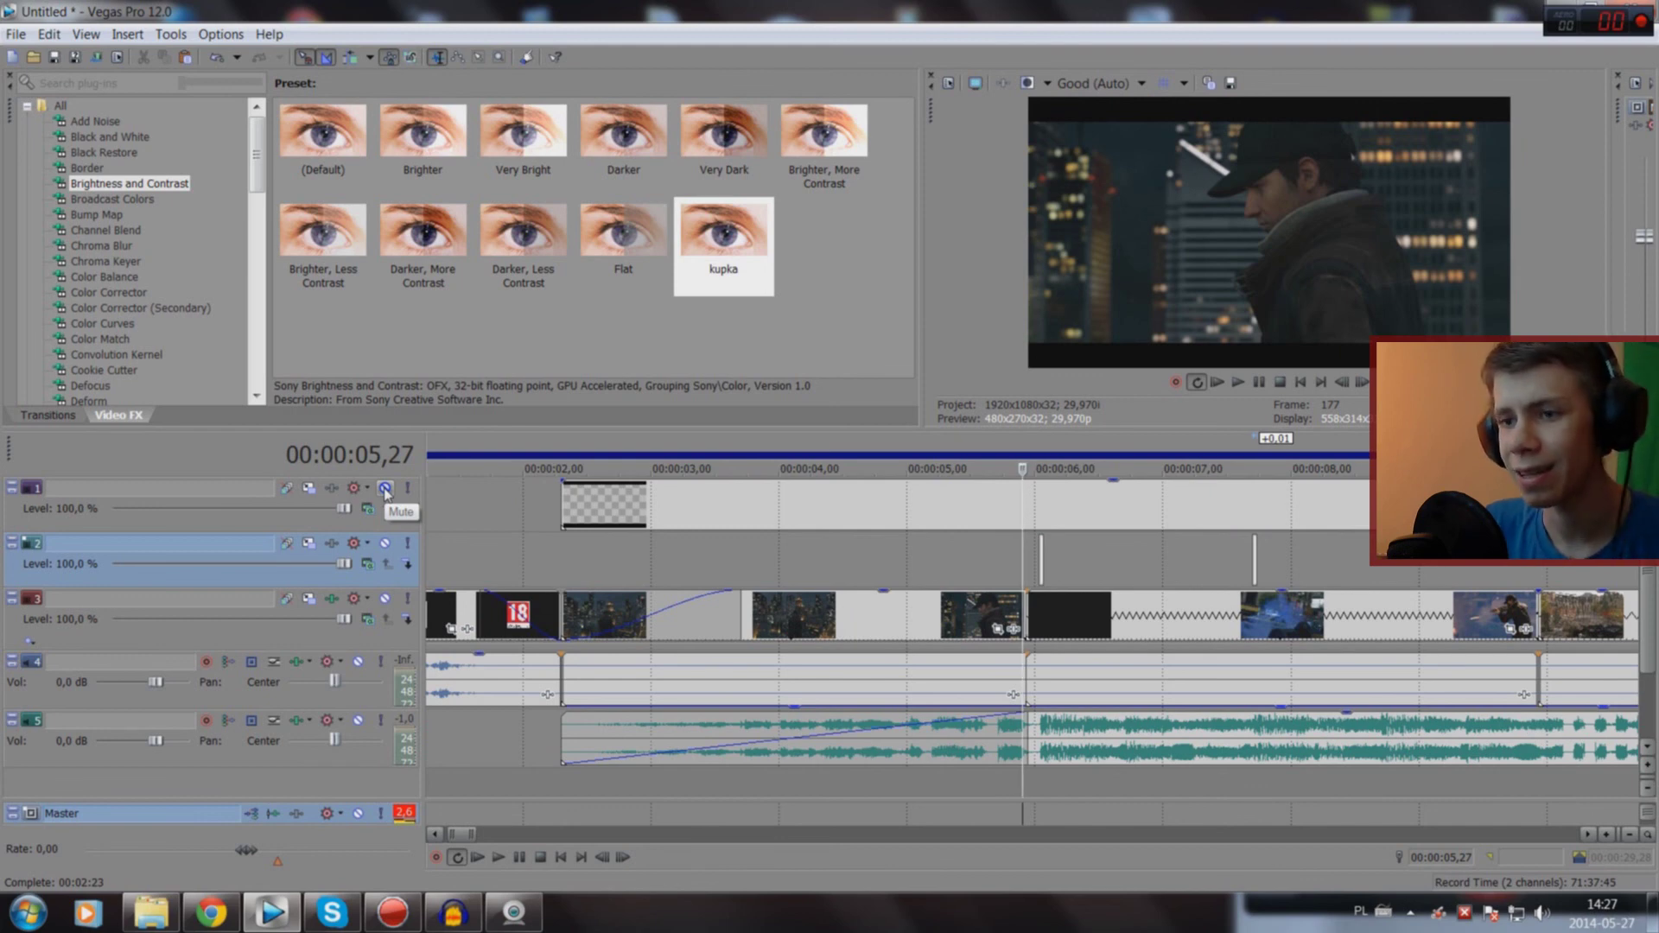
scroll(543, 581, down, 5)
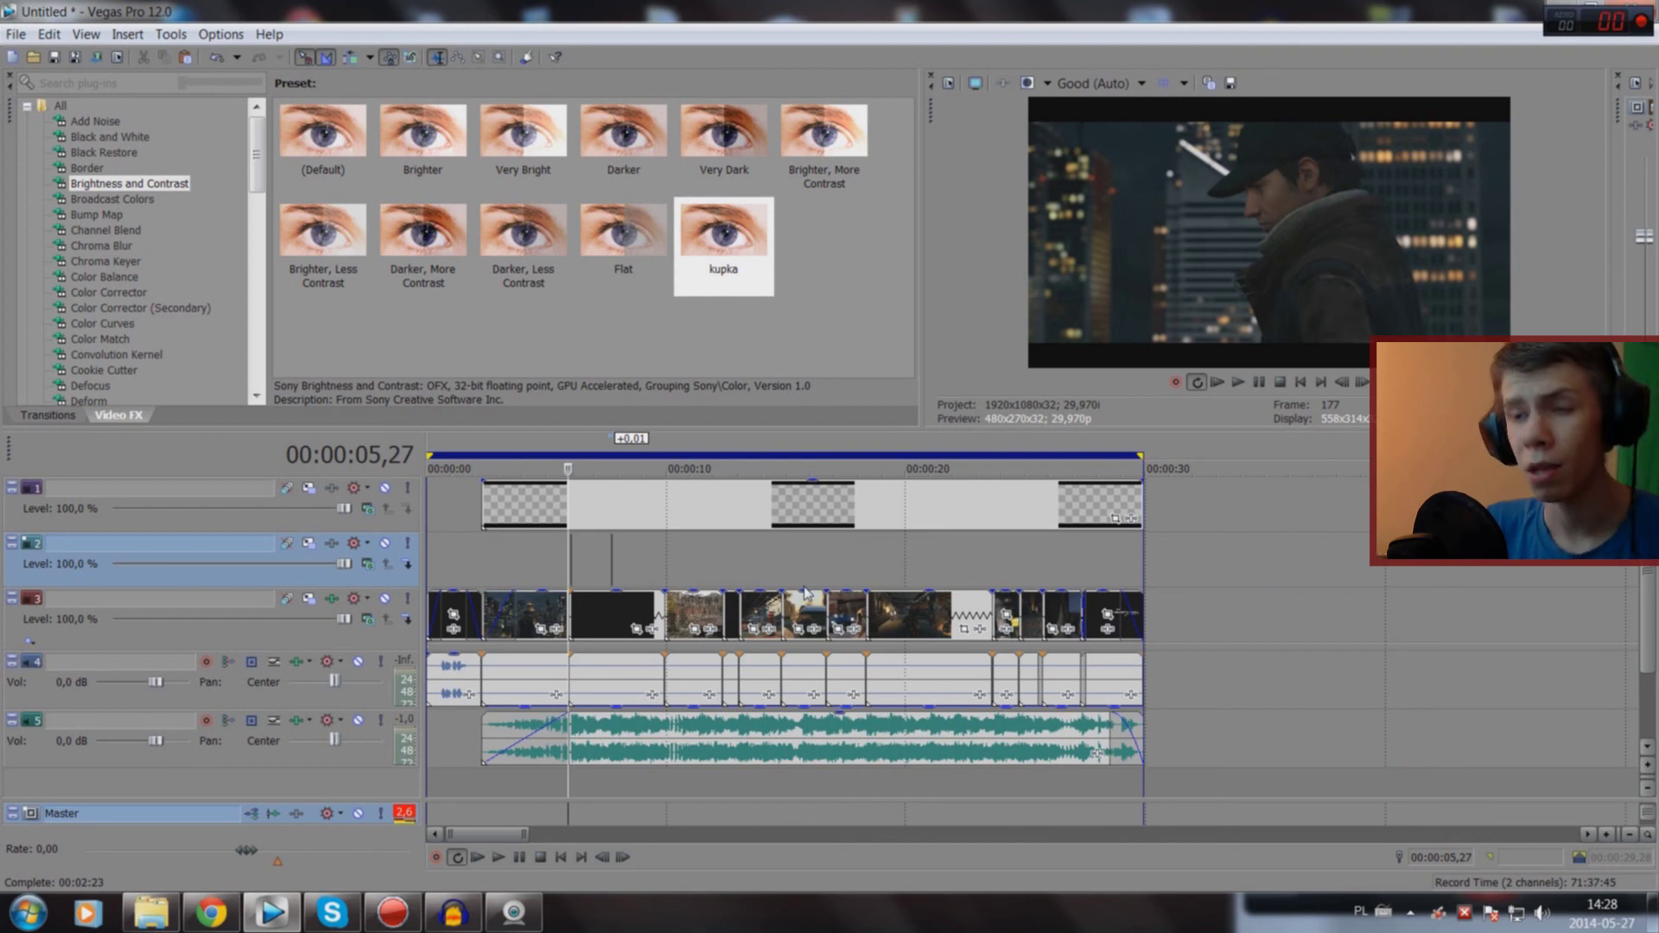
scroll(804, 587, down, 3)
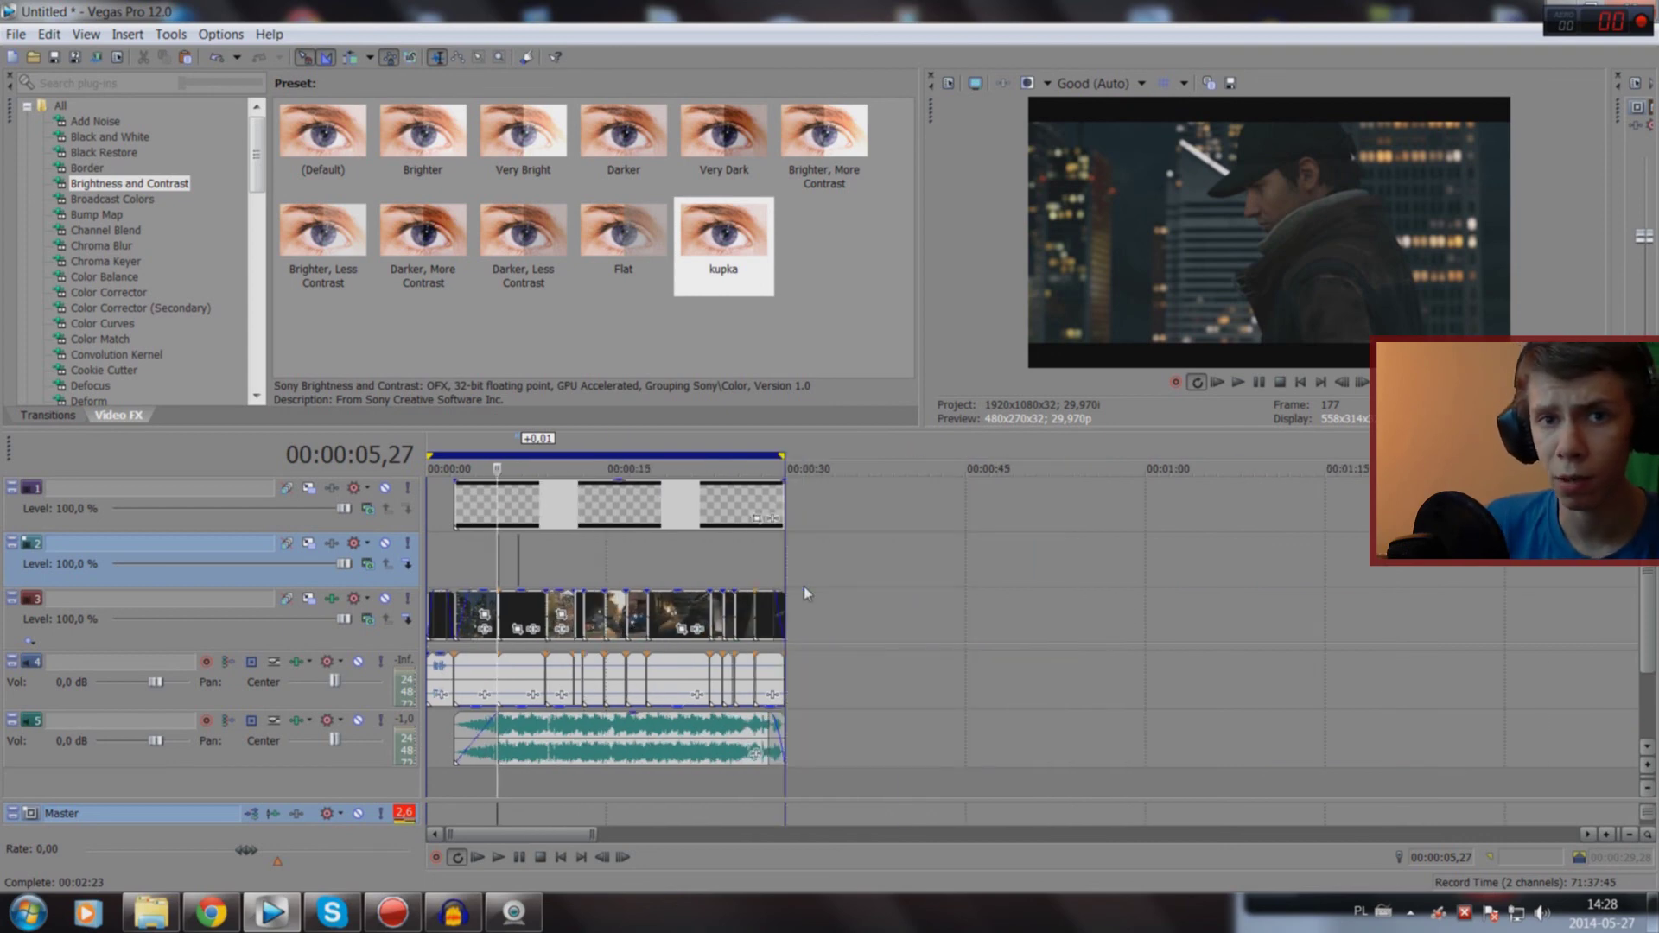
scroll(642, 614, up, 3)
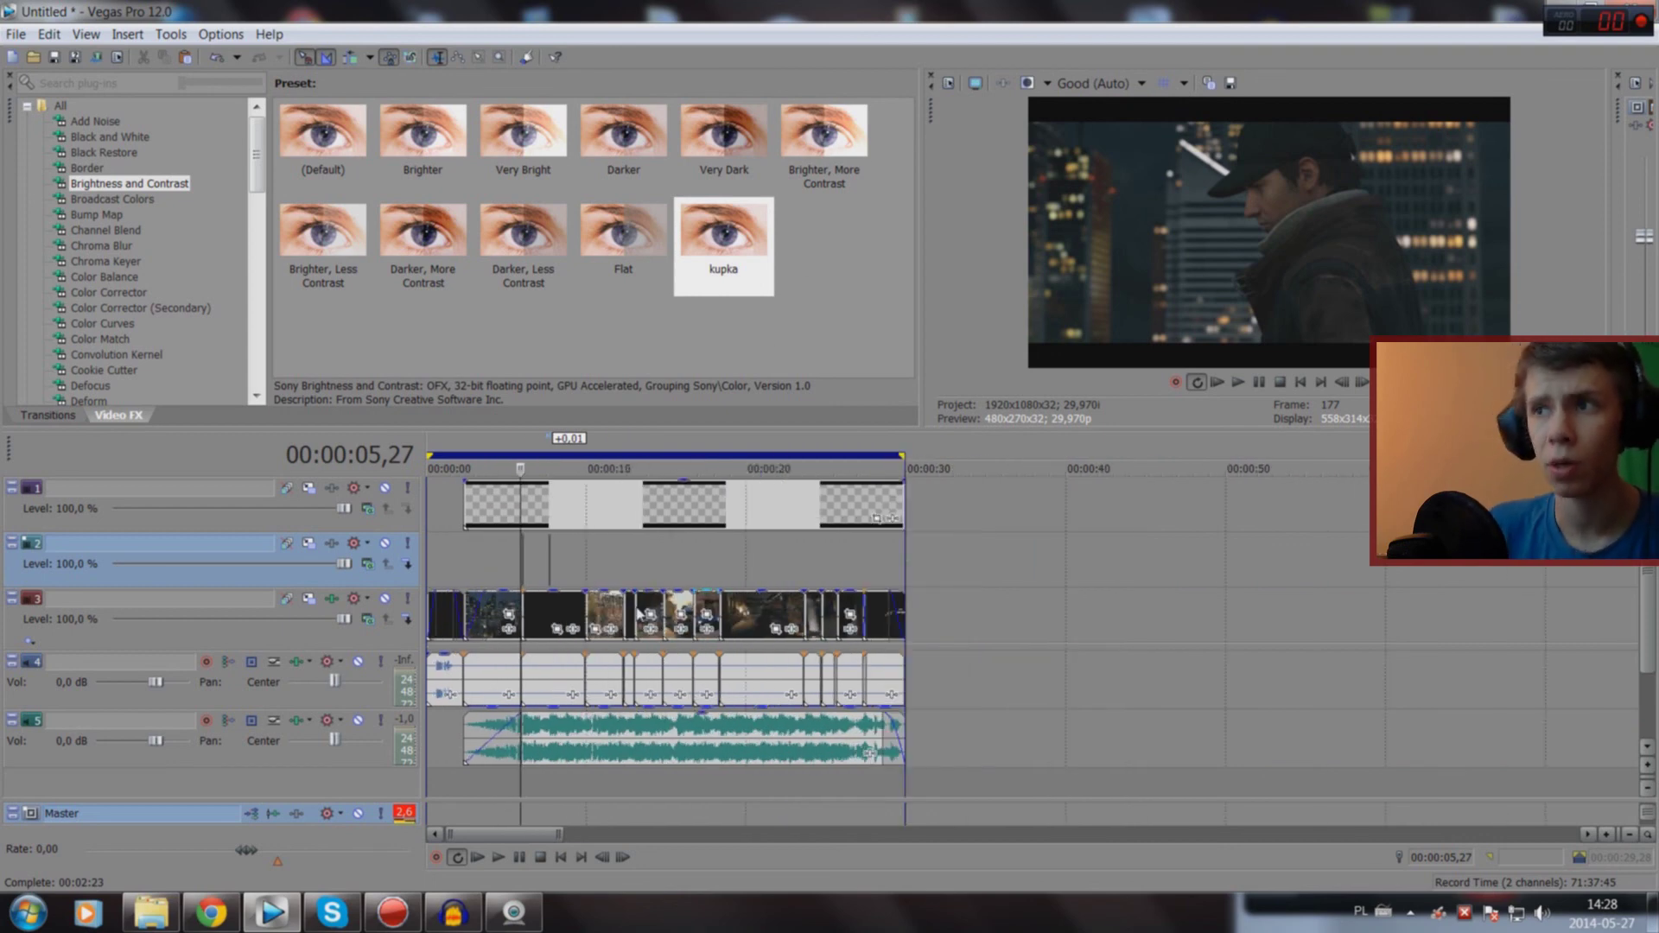
scroll(641, 614, up, 2)
scroll(650, 627, up, 3)
scroll(652, 631, up, 3)
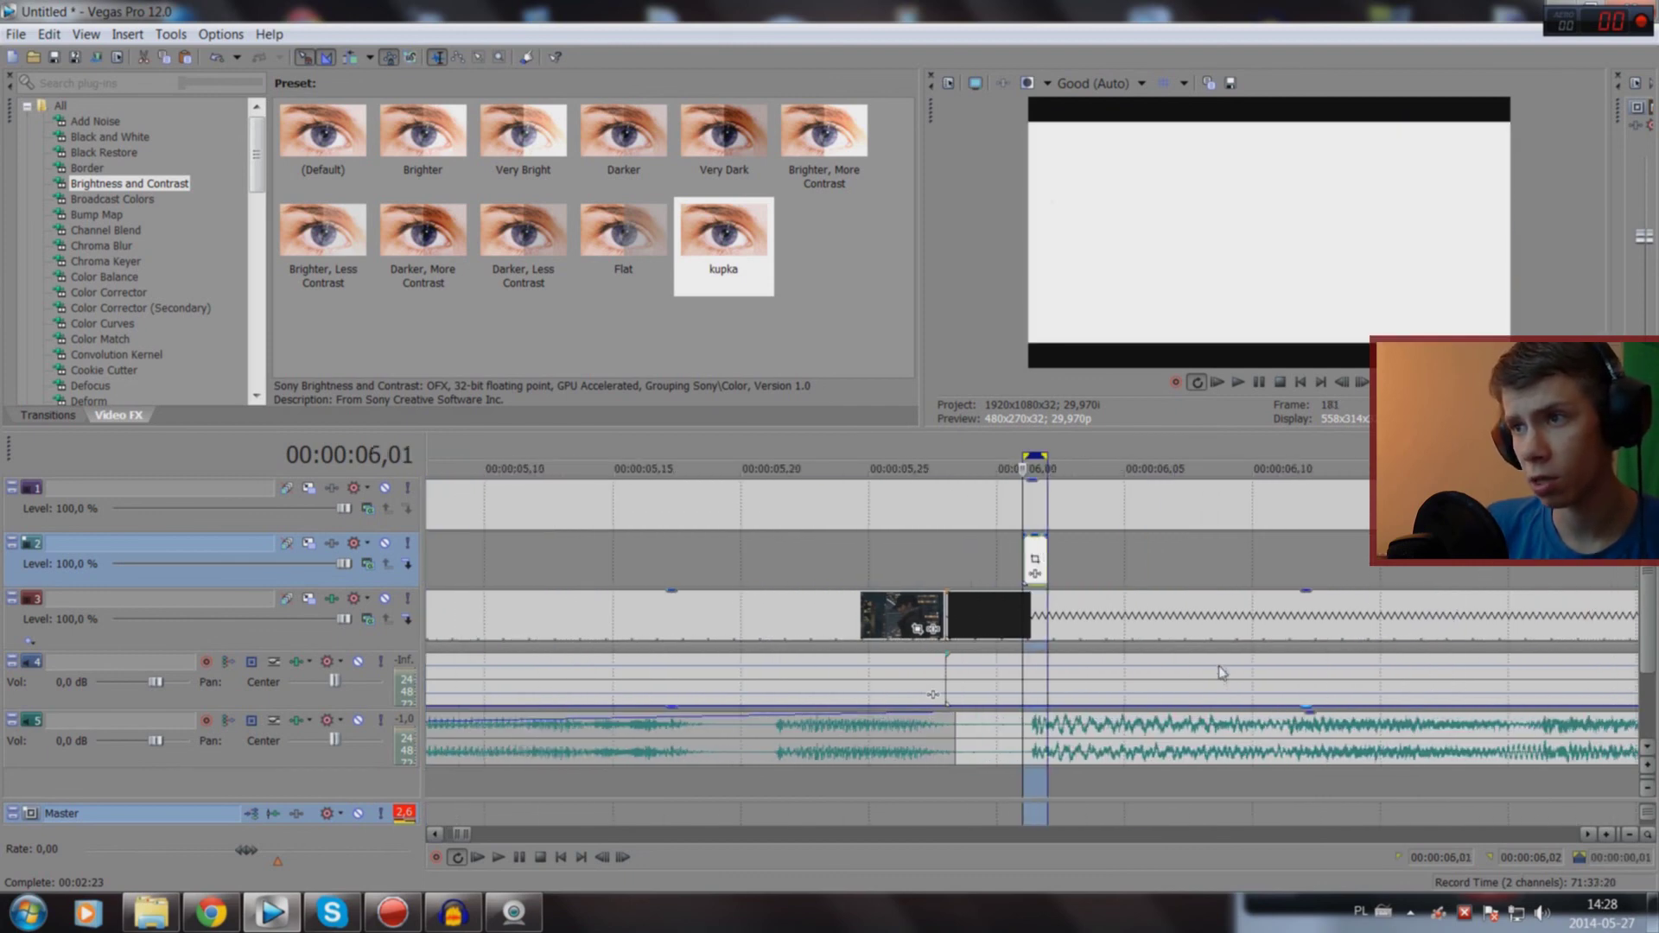
scroll(1044, 765, up, 5)
key(Right)
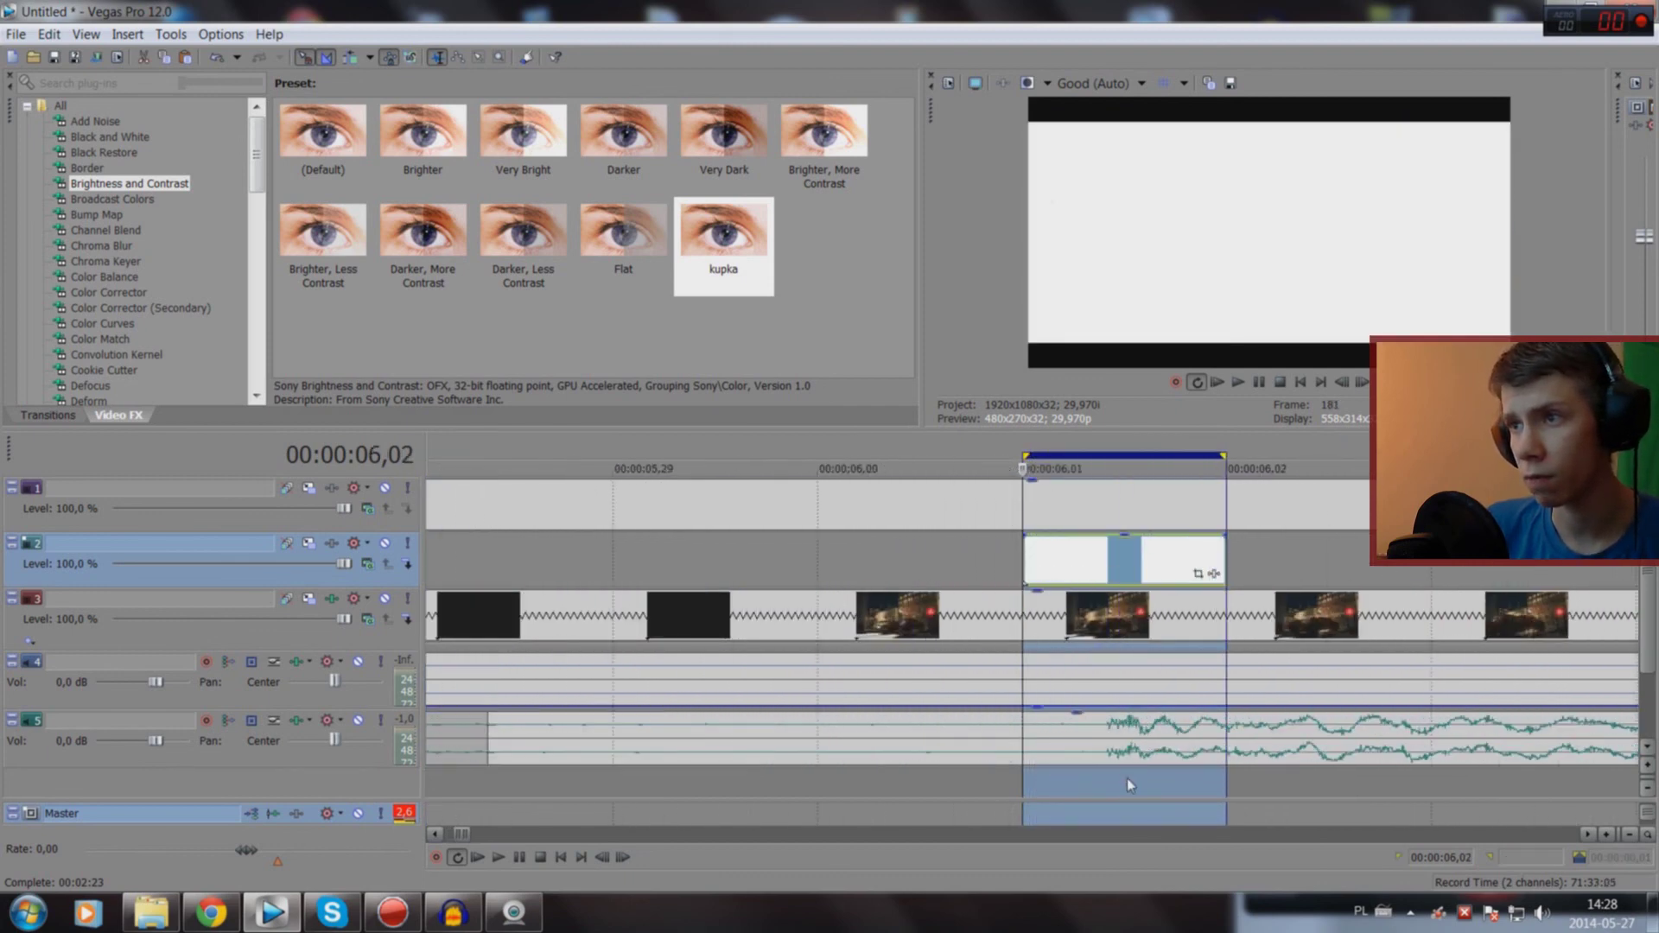
key(Right)
key(Left)
drag(935, 771, 1008, 770)
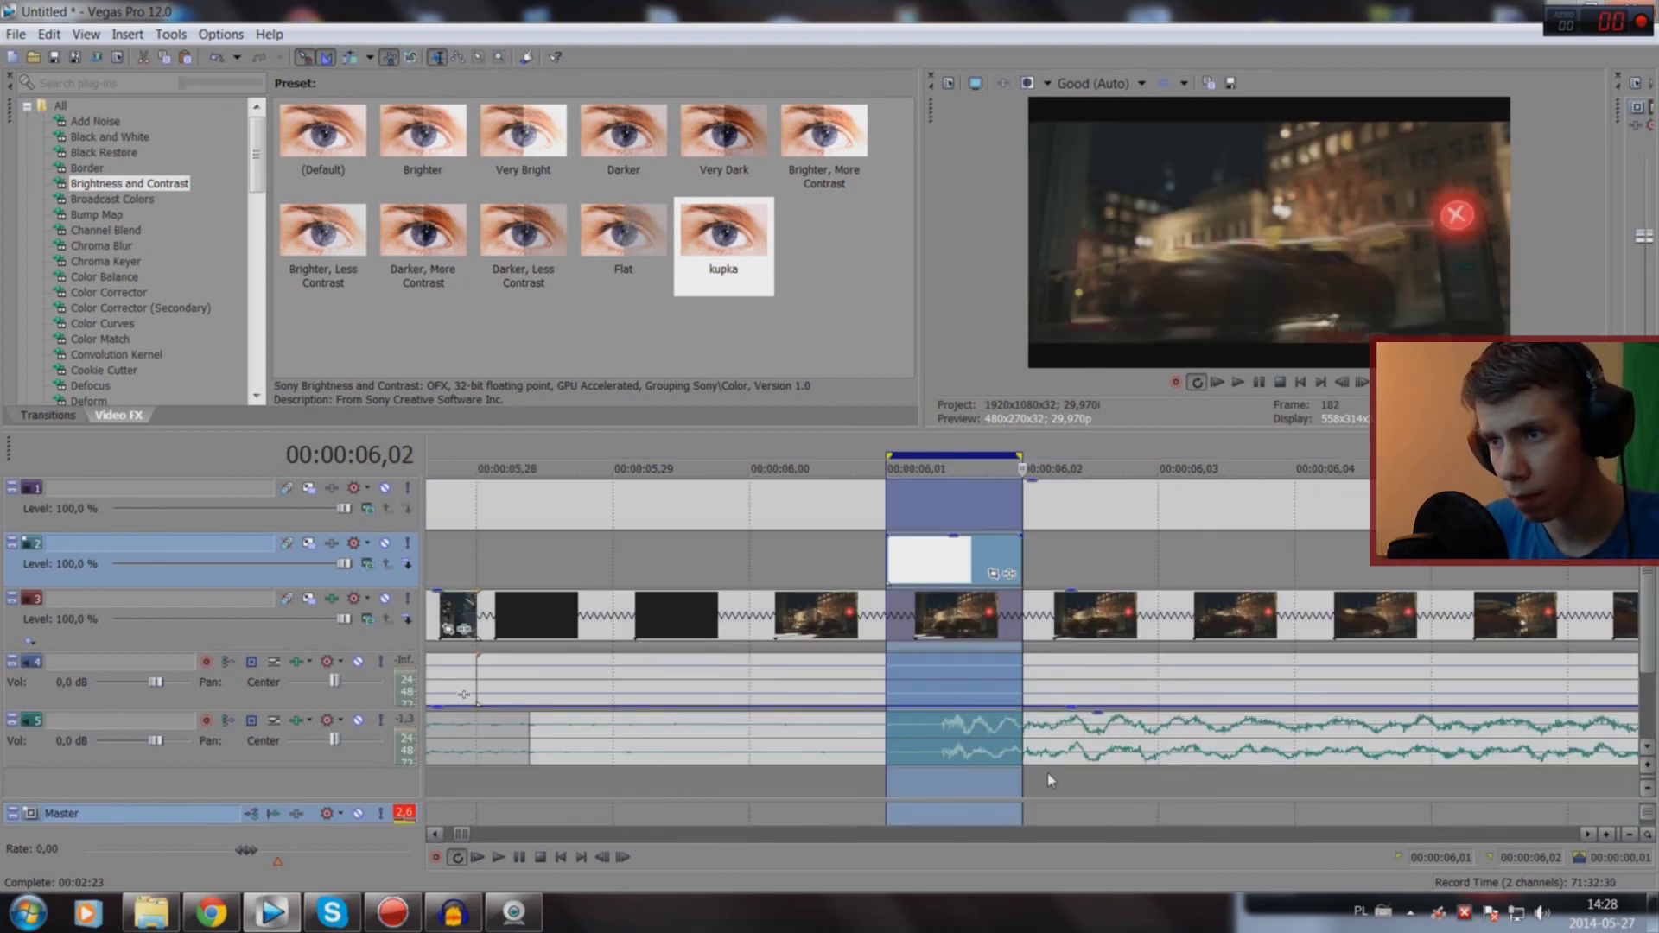
click(957, 783)
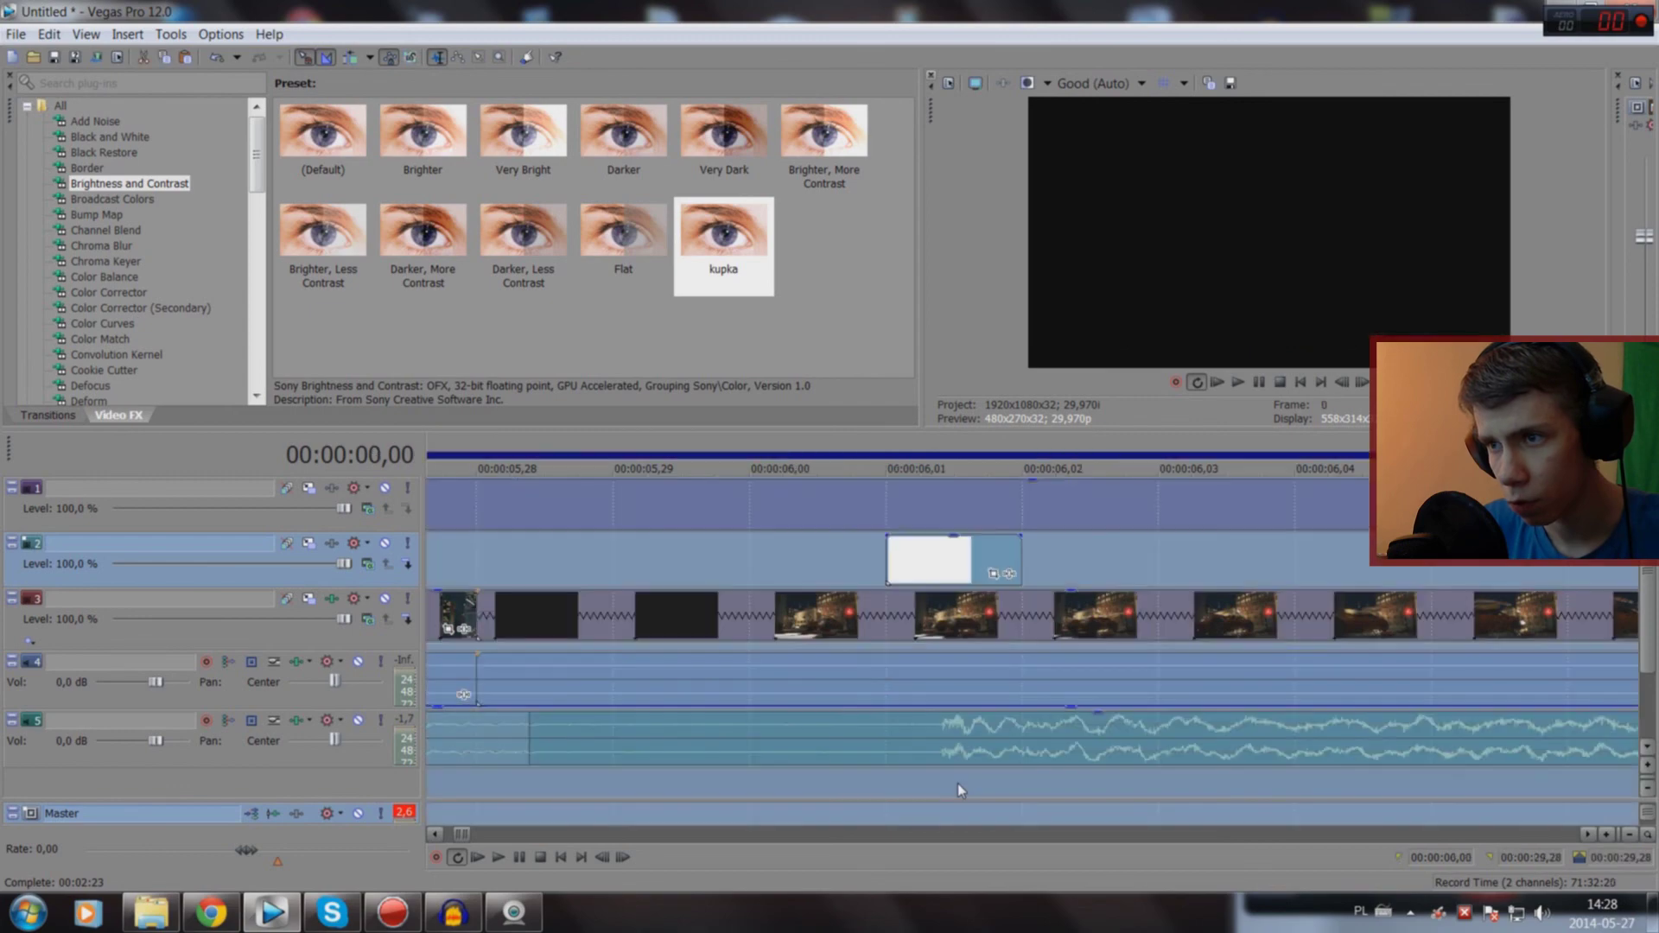
key(space)
key(space)
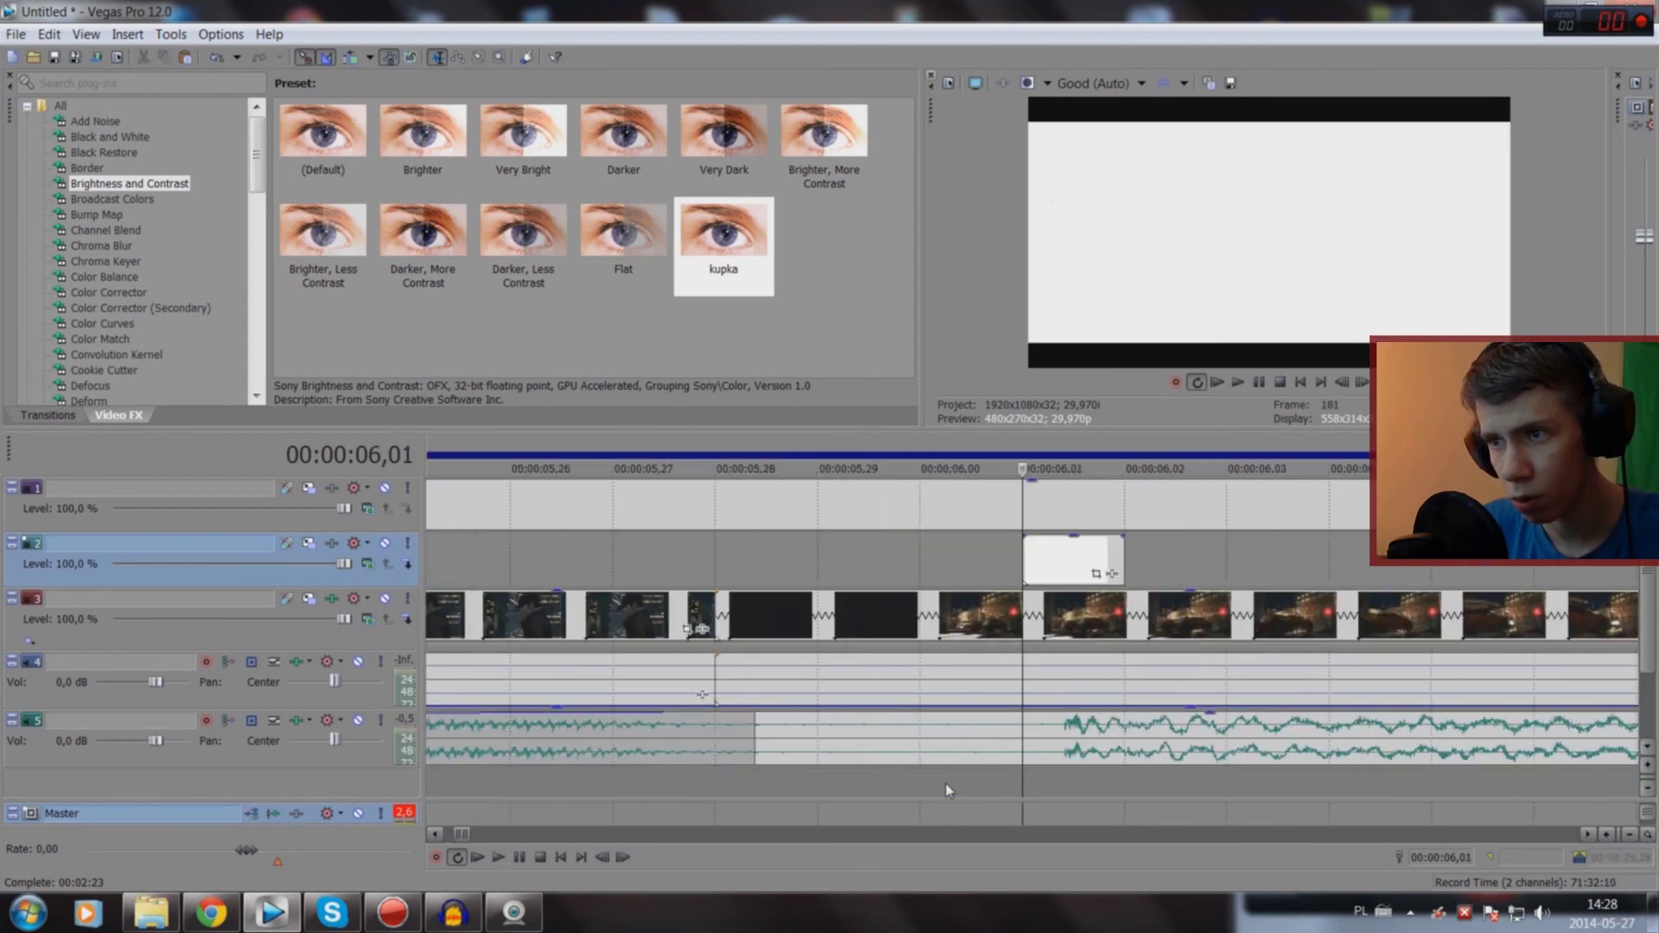
key(space)
key(space)
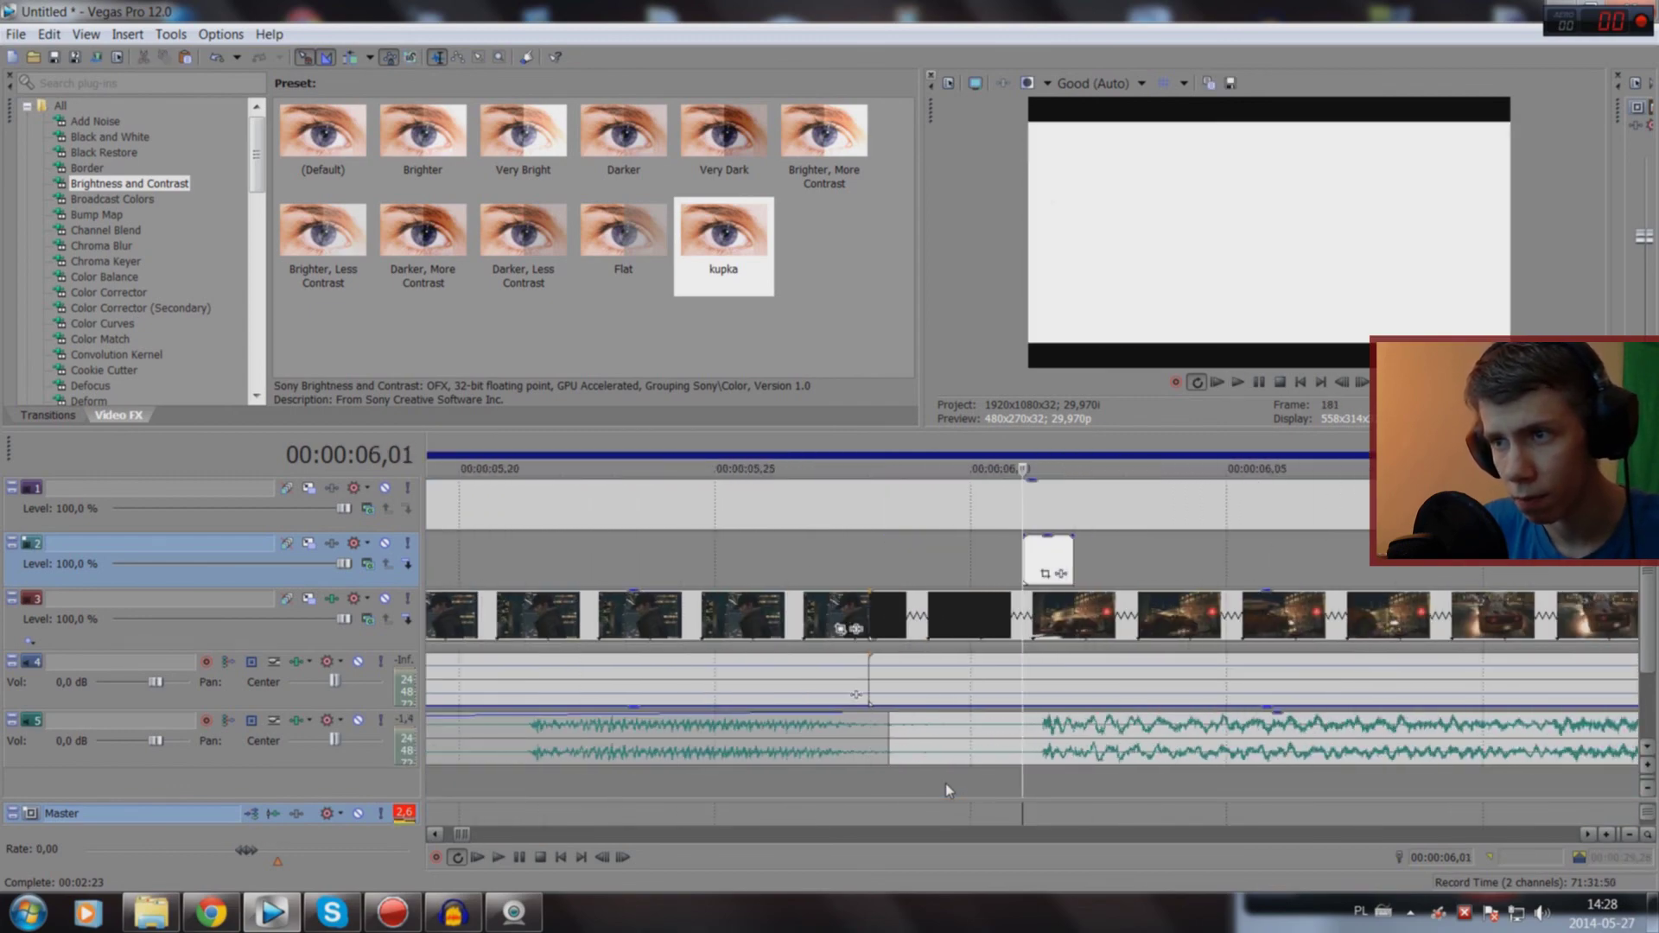
scroll(945, 783, down, 1)
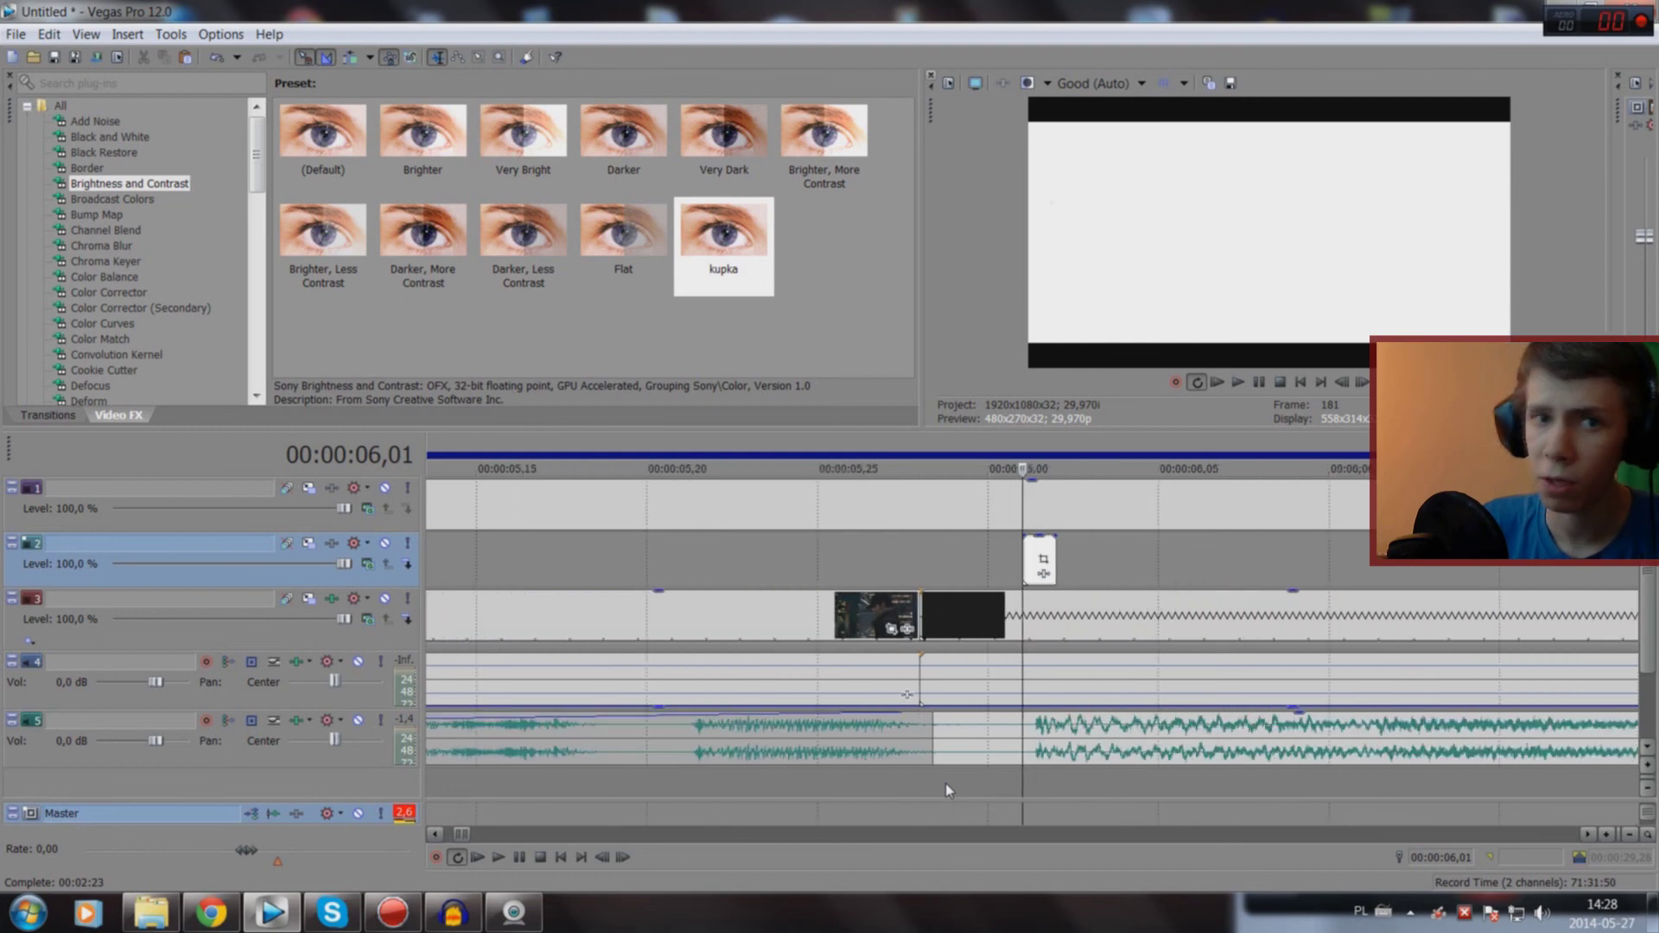
scroll(946, 783, down, 3)
scroll(945, 783, down, 3)
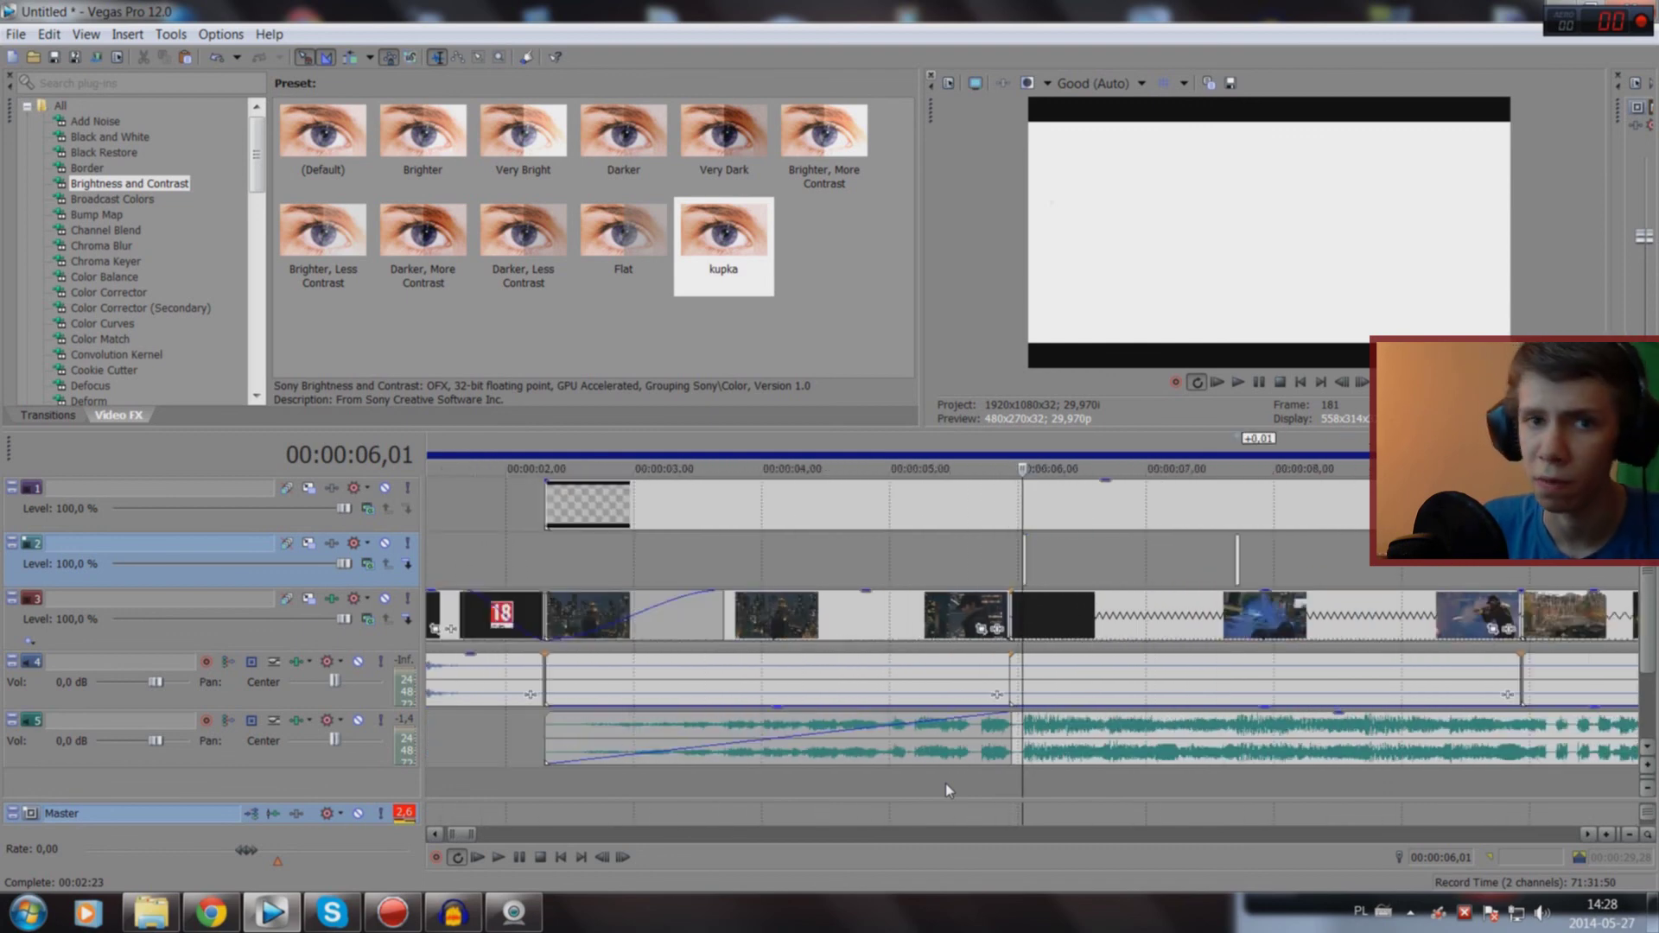
scroll(977, 722, down, 3)
scroll(977, 722, down, 3)
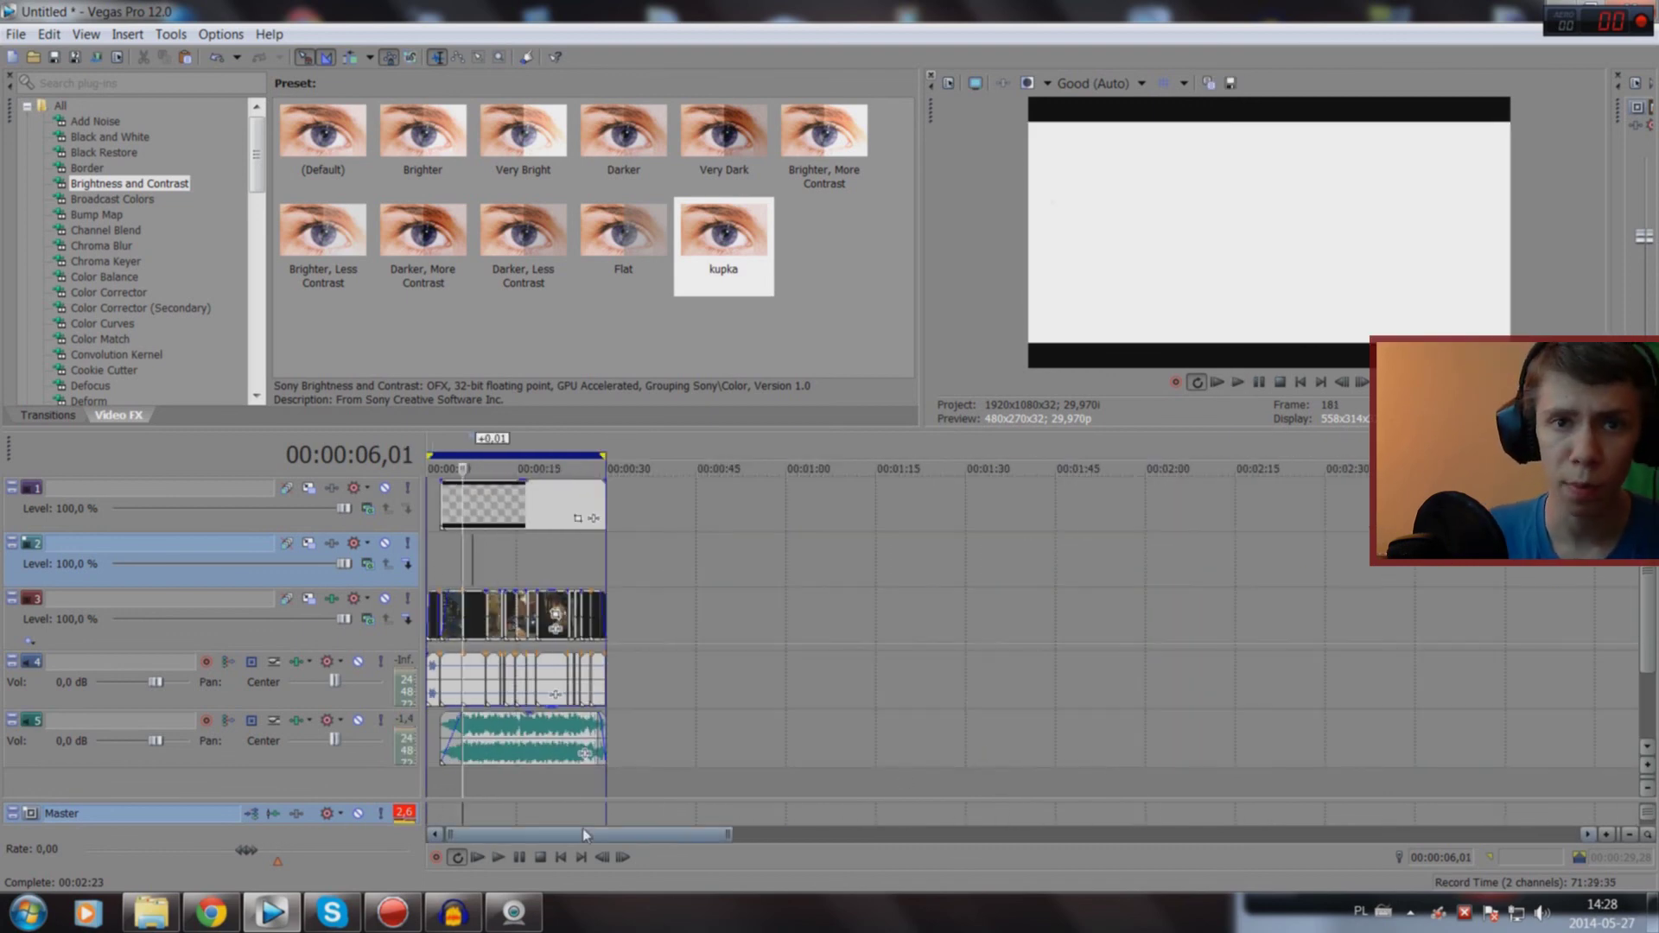
click(567, 789)
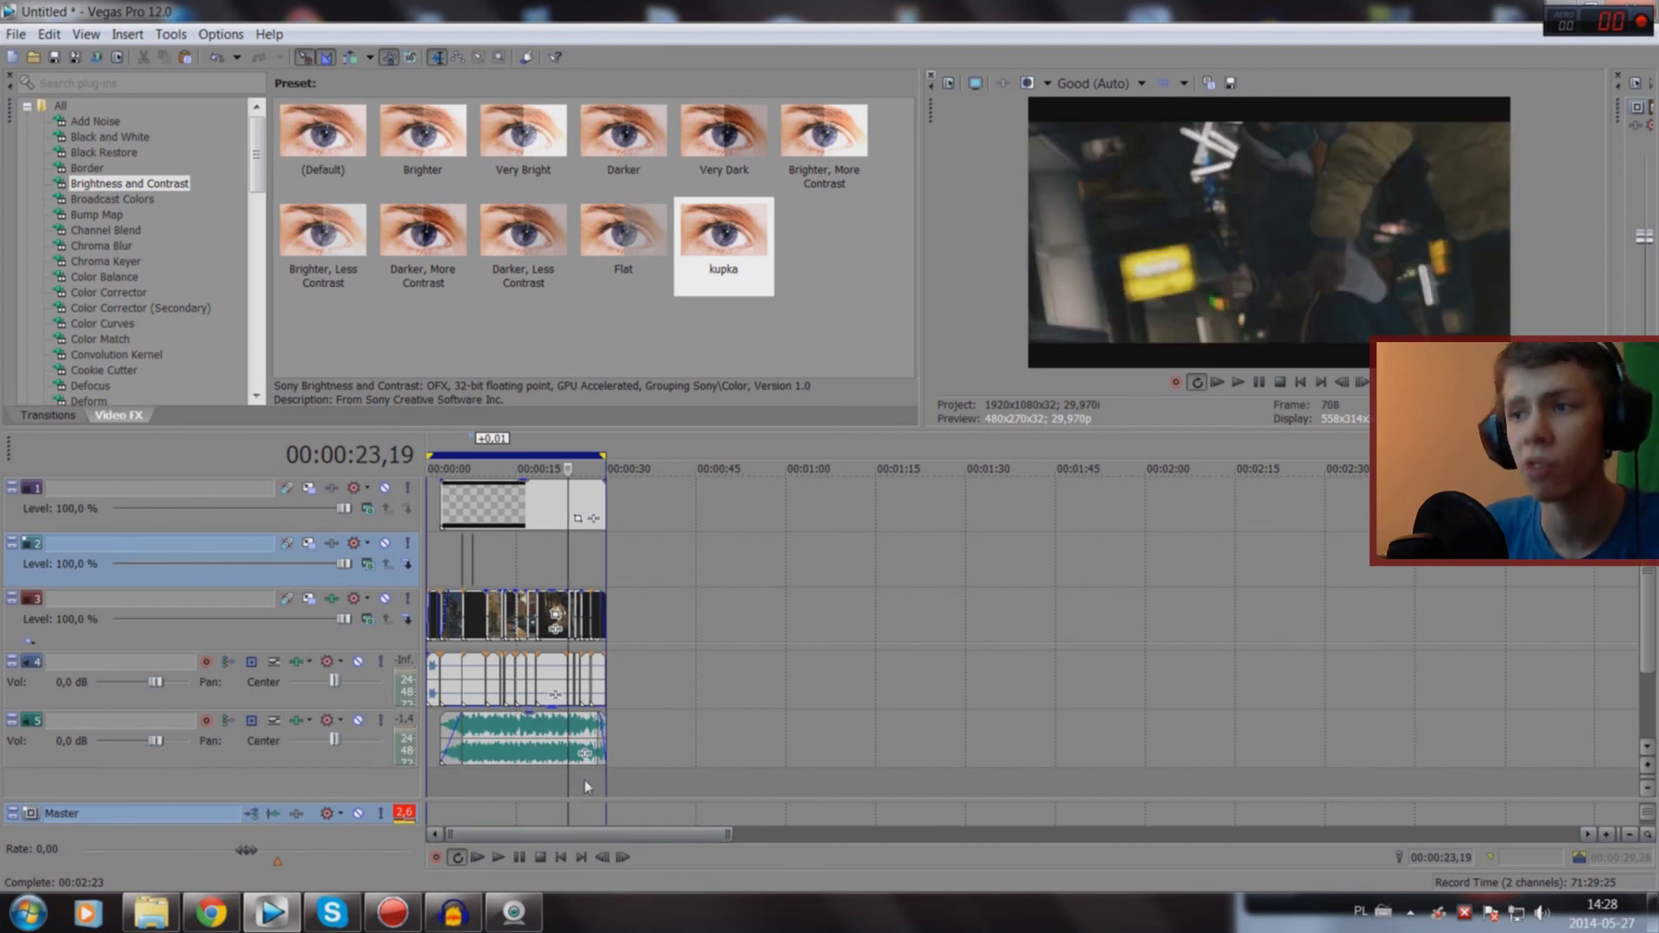